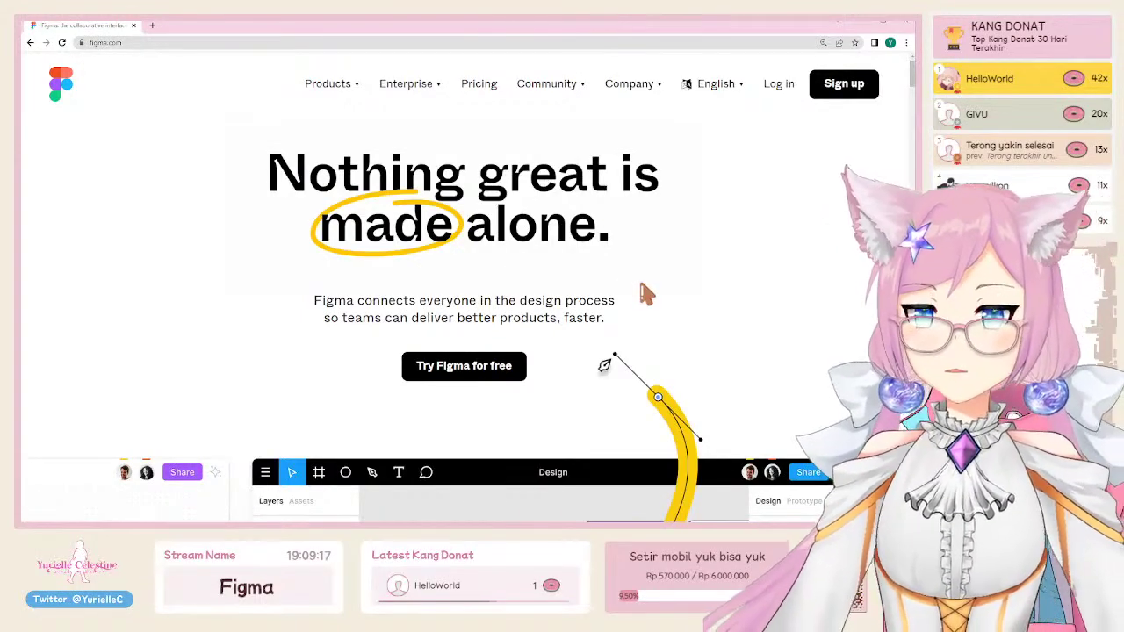
# Step: Search Google for 'UI UX', zoom the results in twice, and expand 'What does UI UX mean?'
pyautogui.hotkey('ctrl', 't')
pyautogui.write('UI UX')
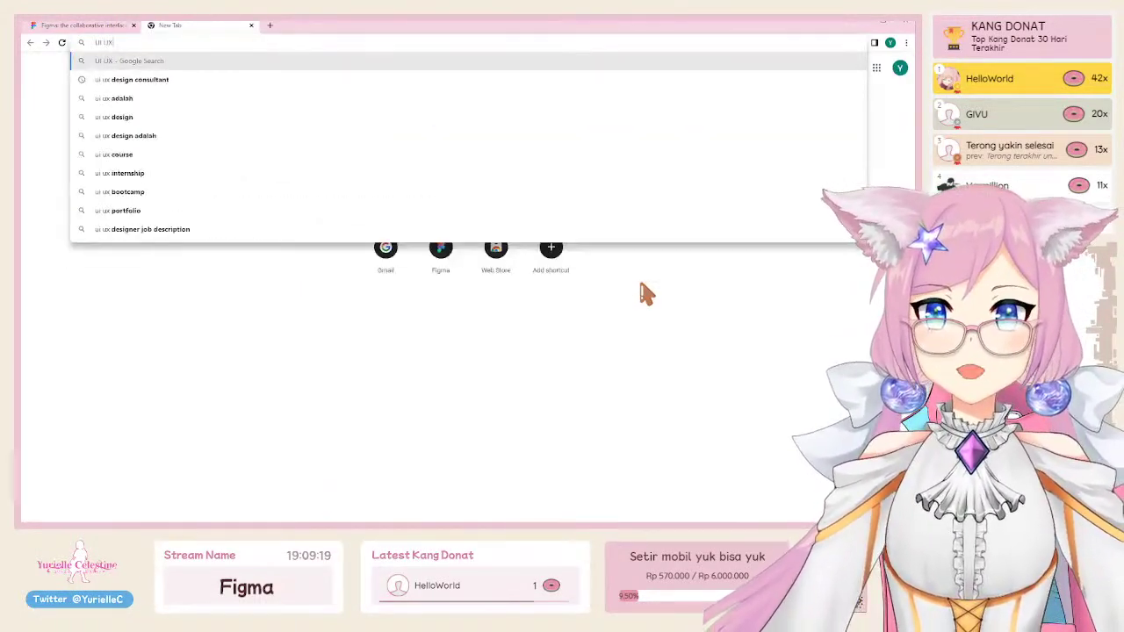
pyautogui.press('Return')
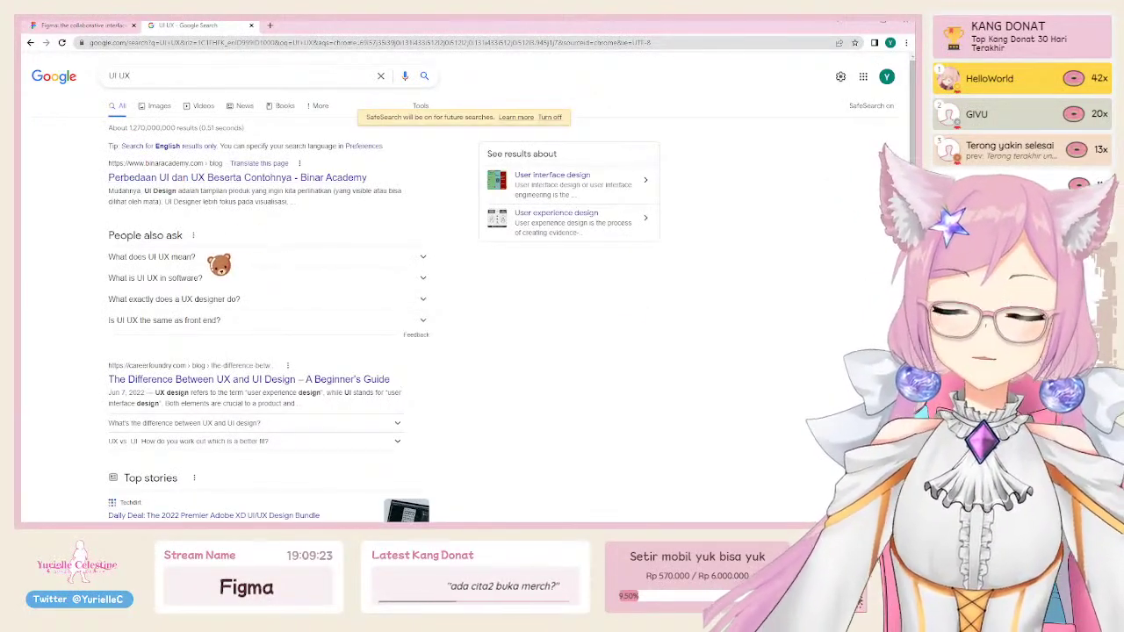
pyautogui.hotkey('ctrl', '+')
pyautogui.hotkey('ctrl', '+')
pyautogui.hotkey('ctrl', '+')
pyautogui.hotkey('ctrl', '+')
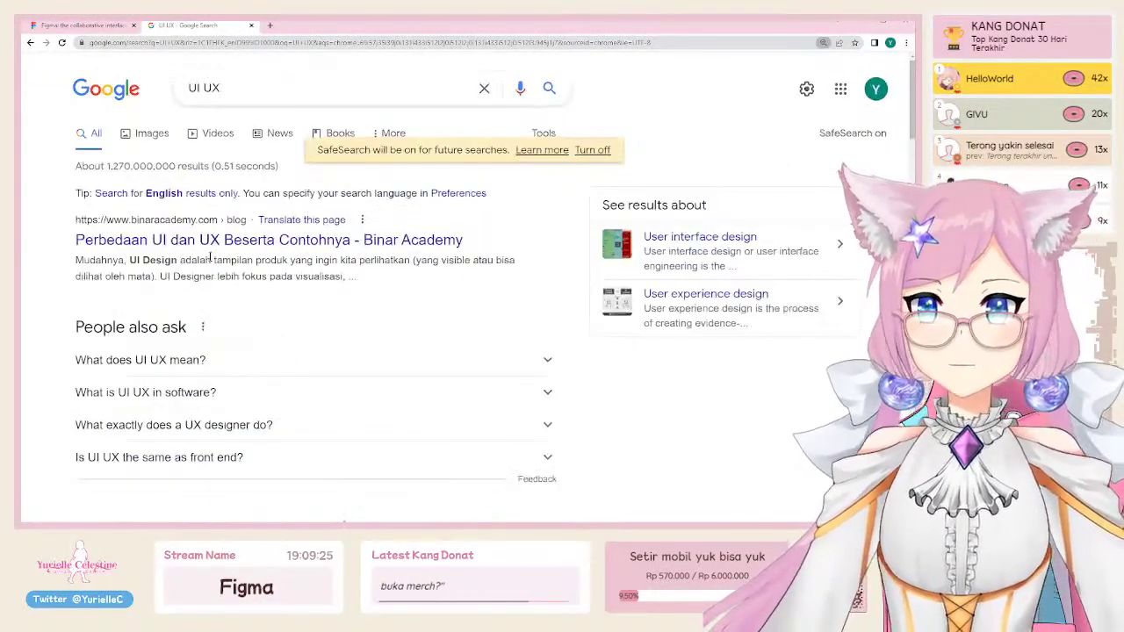
pyautogui.hotkey('ctrl', '+')
pyautogui.hotkey('ctrl', '+')
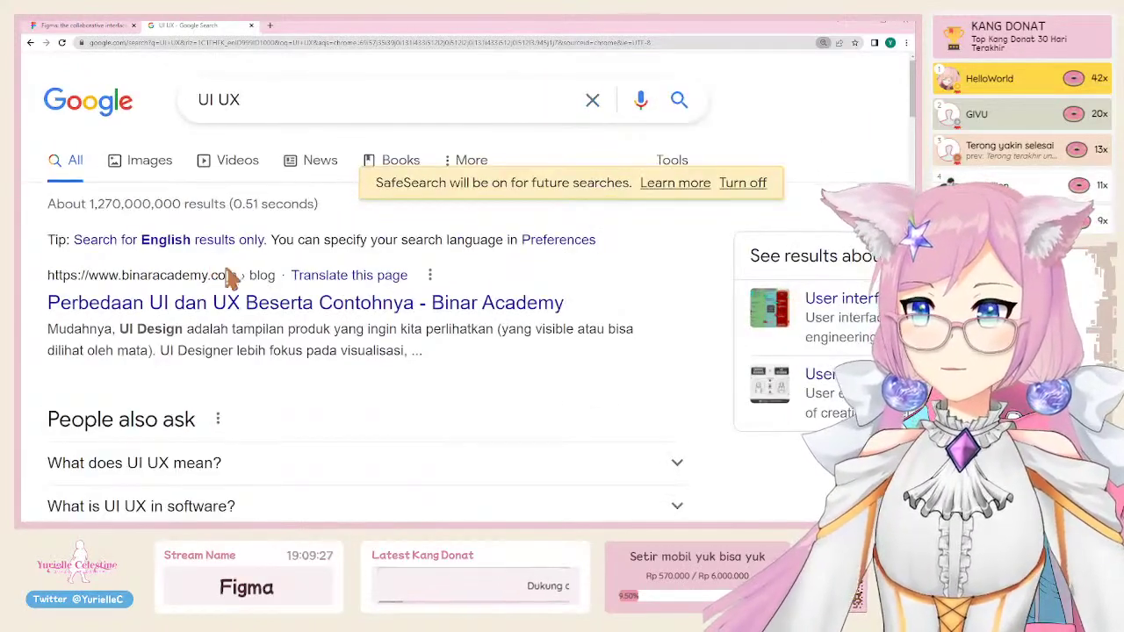
pyautogui.click(176, 367)
pyautogui.scroll(-2, 188, 360)
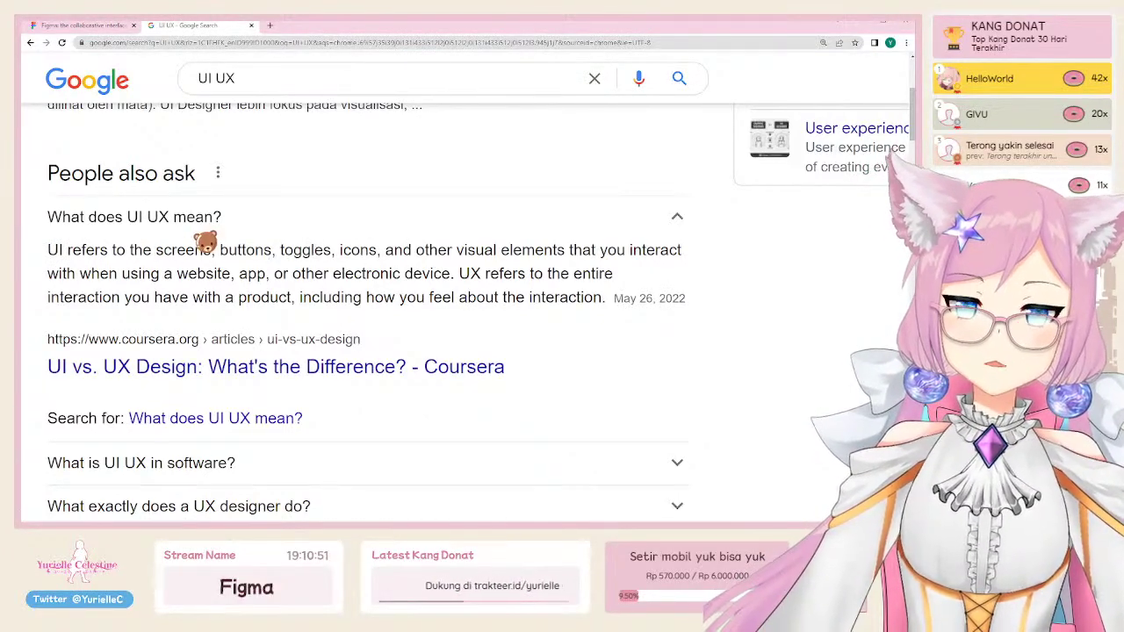
# Step: Highlight and then deselect part of the answer text, scroll to the top, and return to Figma
pyautogui.moveTo(156, 252); pyautogui.dragTo(381, 252)
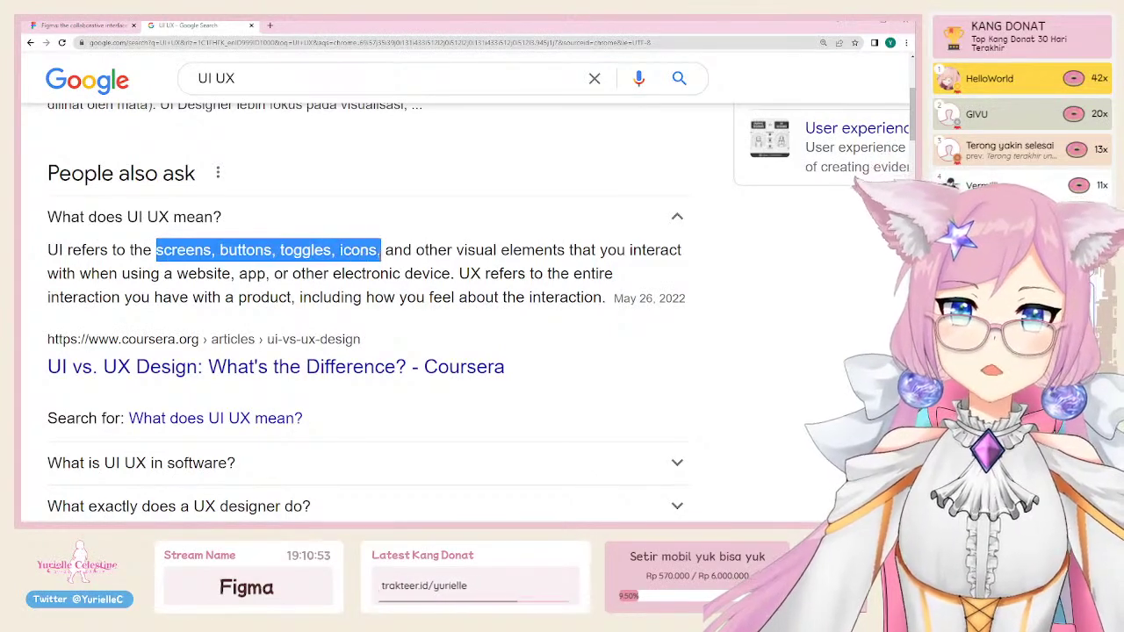
pyautogui.click(437, 274)
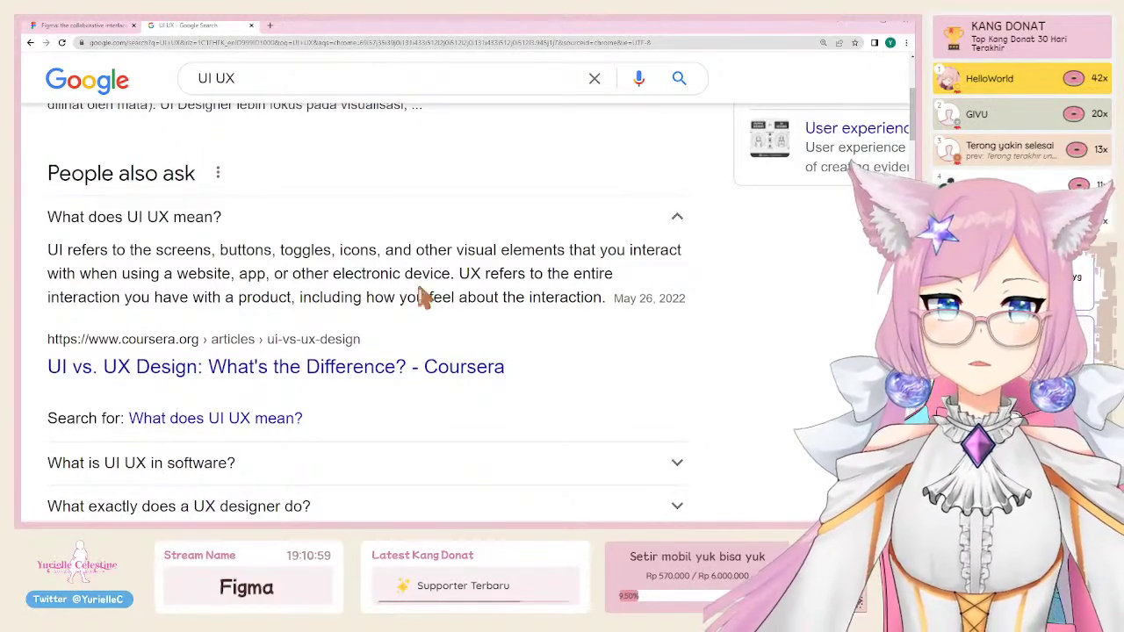
pyautogui.scroll(3, 226, 346)
pyautogui.click(88, 29)
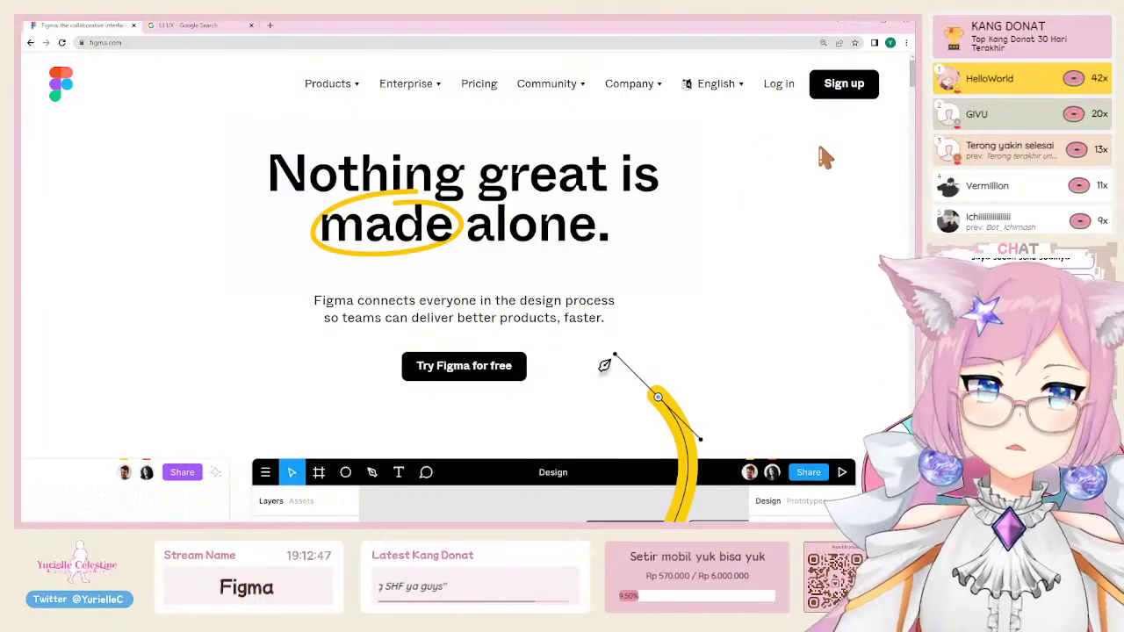
# Step: Start signing up for a Figma account from the homepage
pyautogui.click(845, 83)
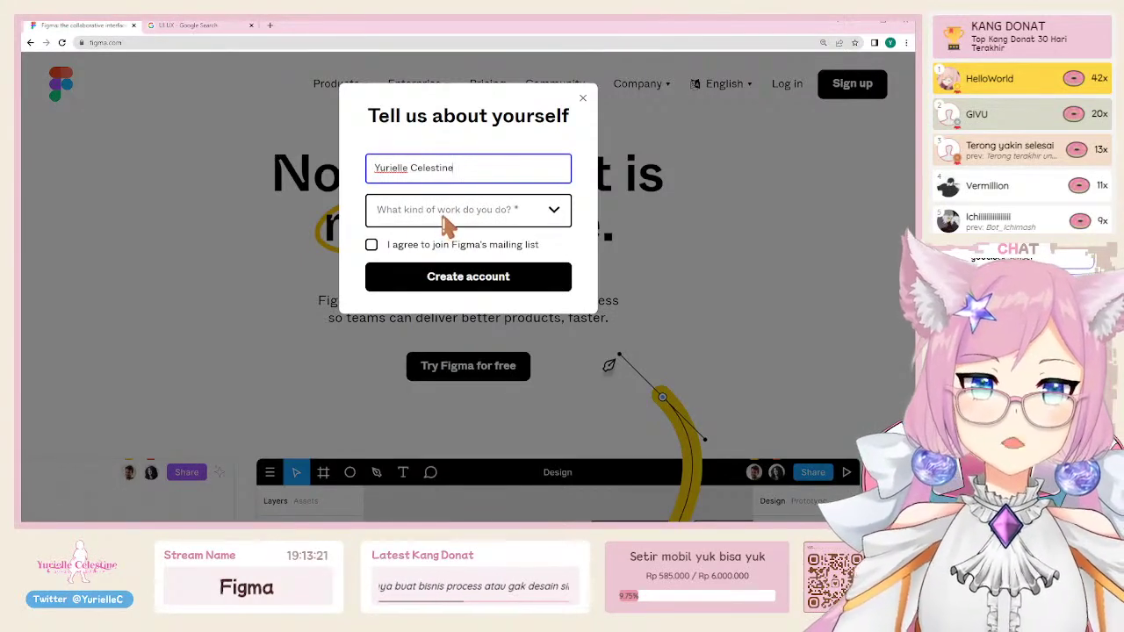
# Step: Choose Design as the kind of work and For personal use, then create the account
pyautogui.click(448, 219)
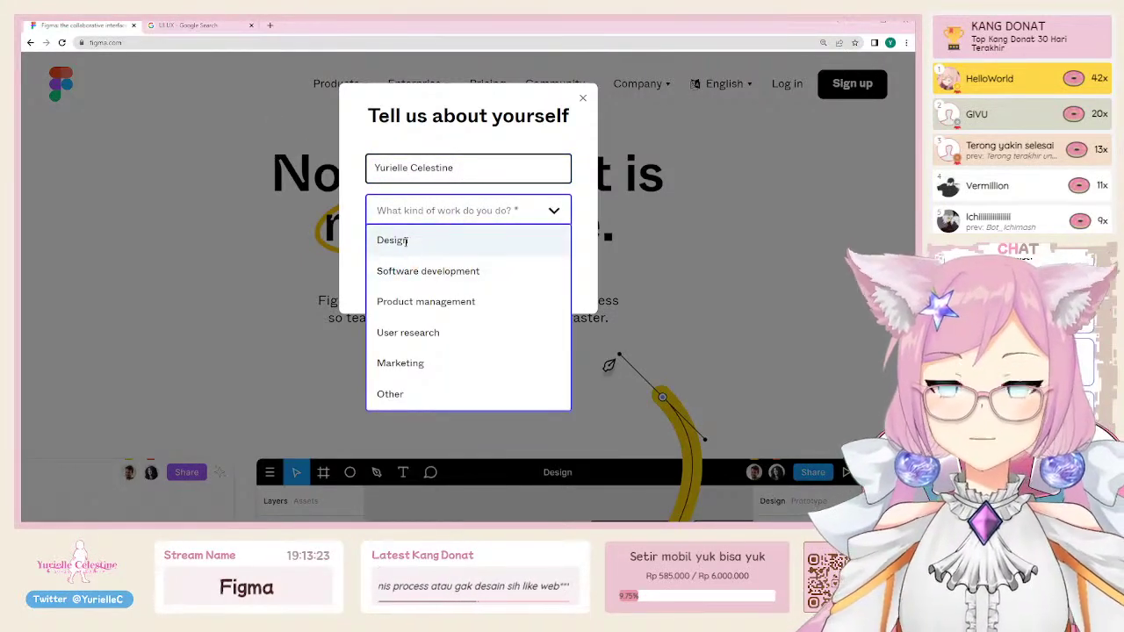
pyautogui.click(452, 240)
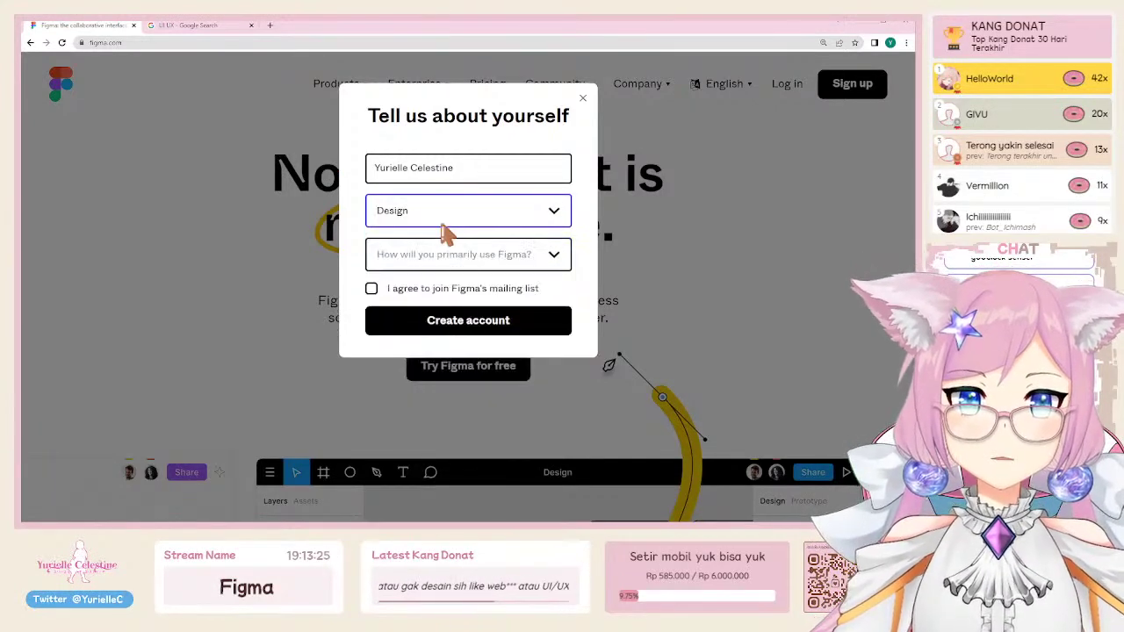
pyautogui.click(469, 264)
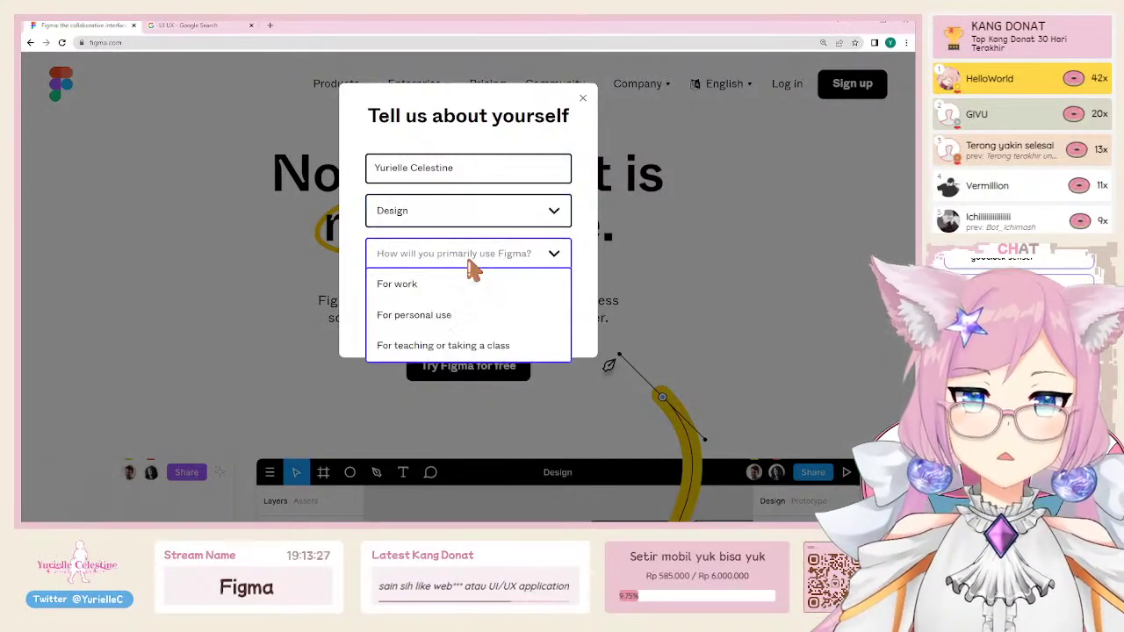
pyautogui.click(464, 318)
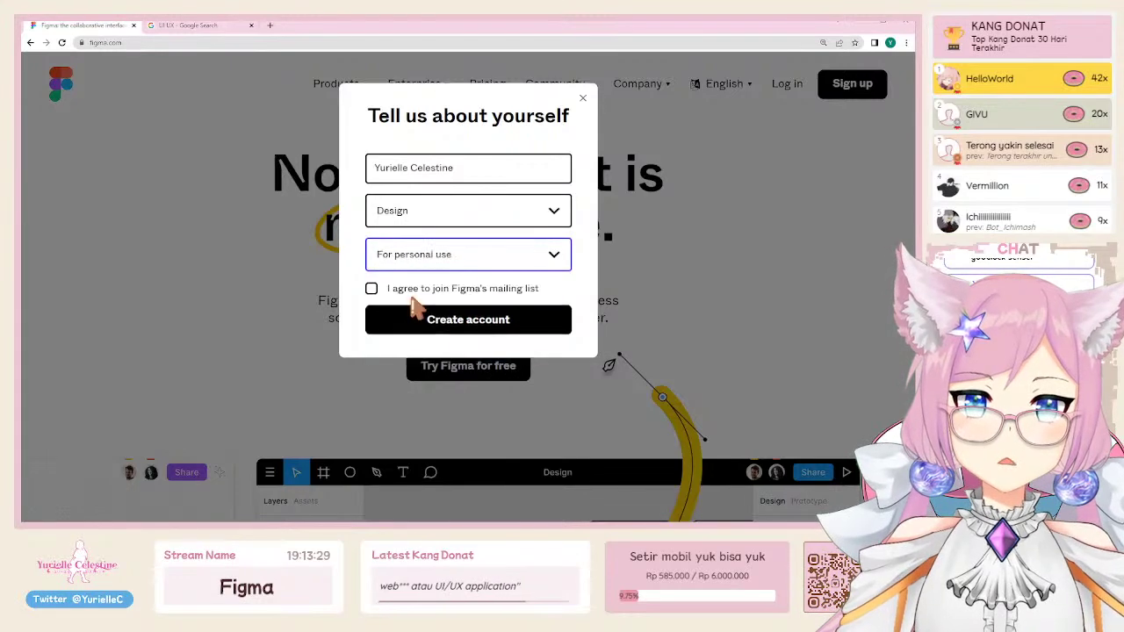
pyautogui.click(500, 327)
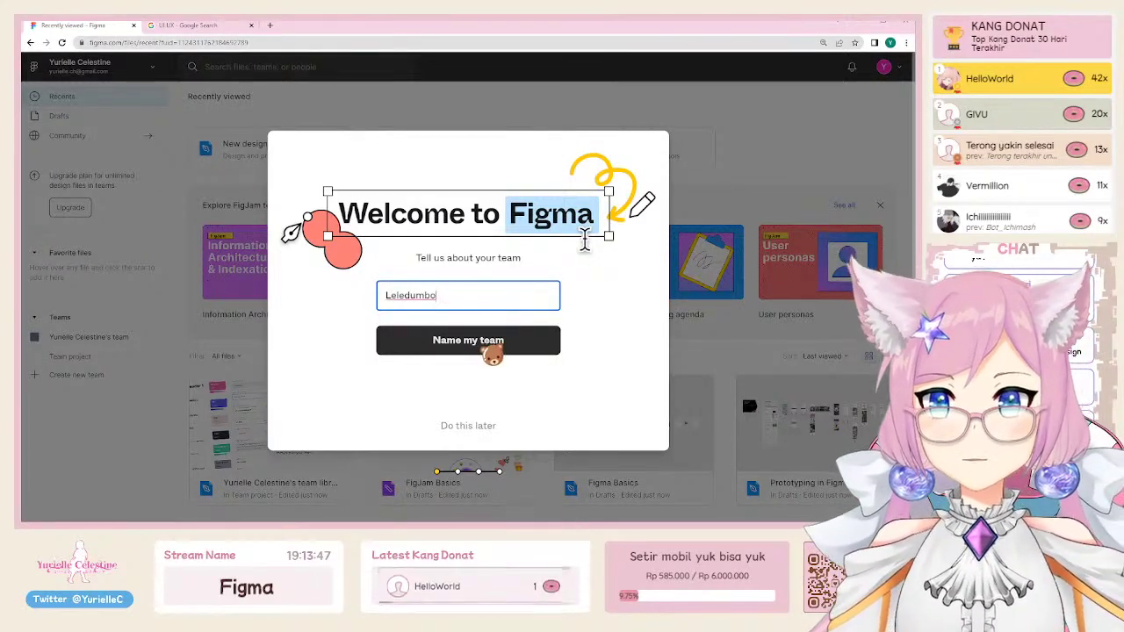
# Step: Save Leledumbo as the team name
pyautogui.click(492, 351)
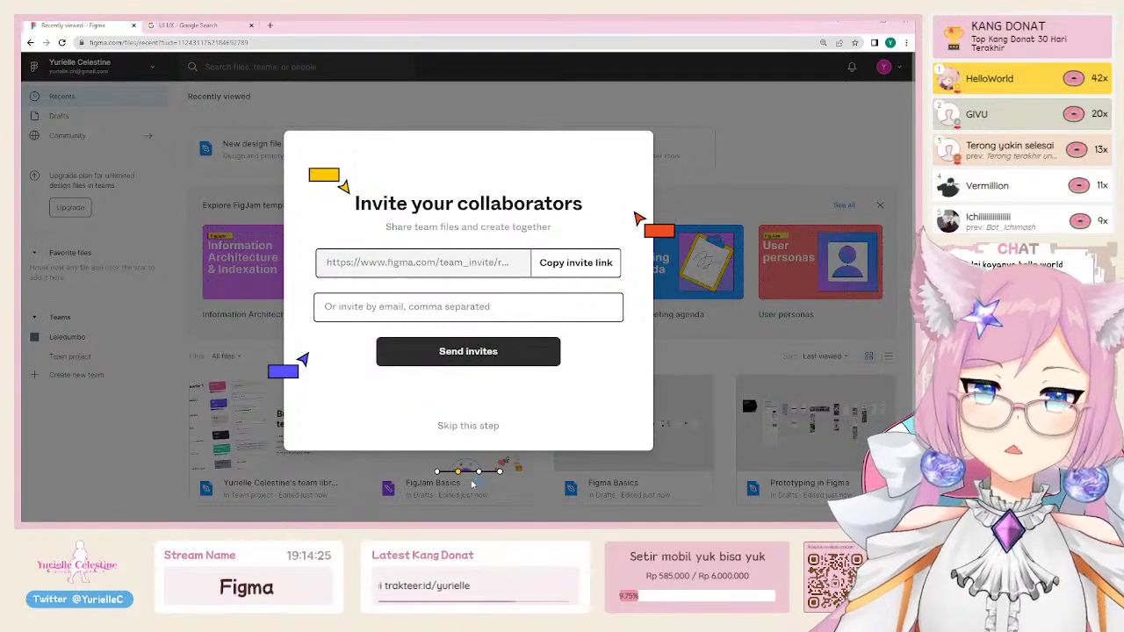
# Step: Skip inviting collaborators to the Leledumbo team
pyautogui.click(483, 429)
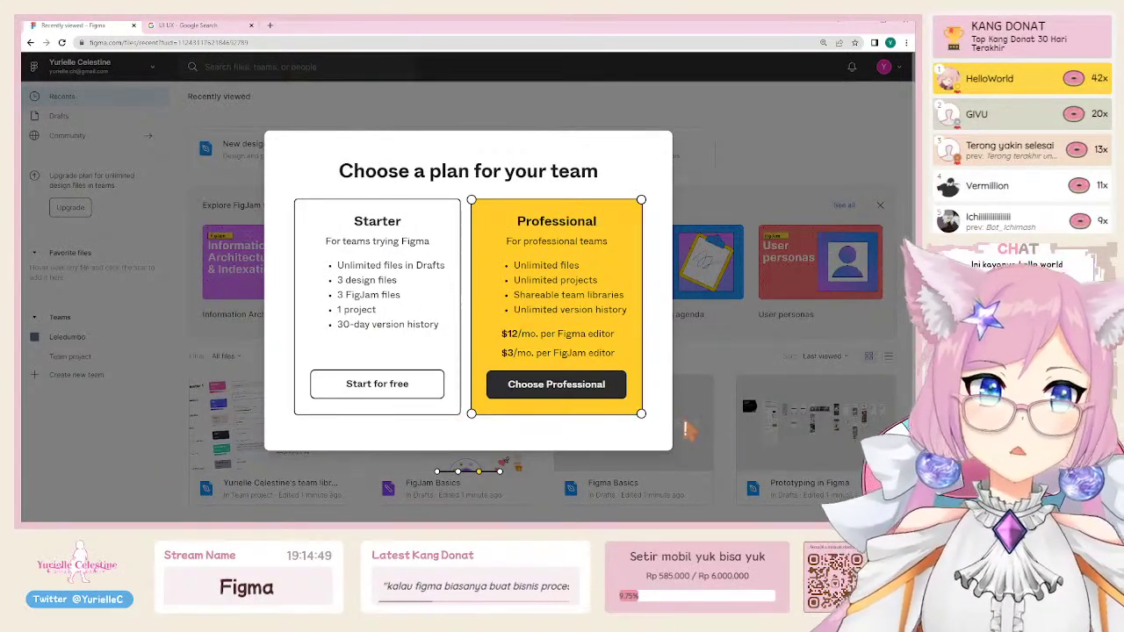
# Step: Choose the free Starter plan and dismiss the welcome dialog
pyautogui.click(365, 389)
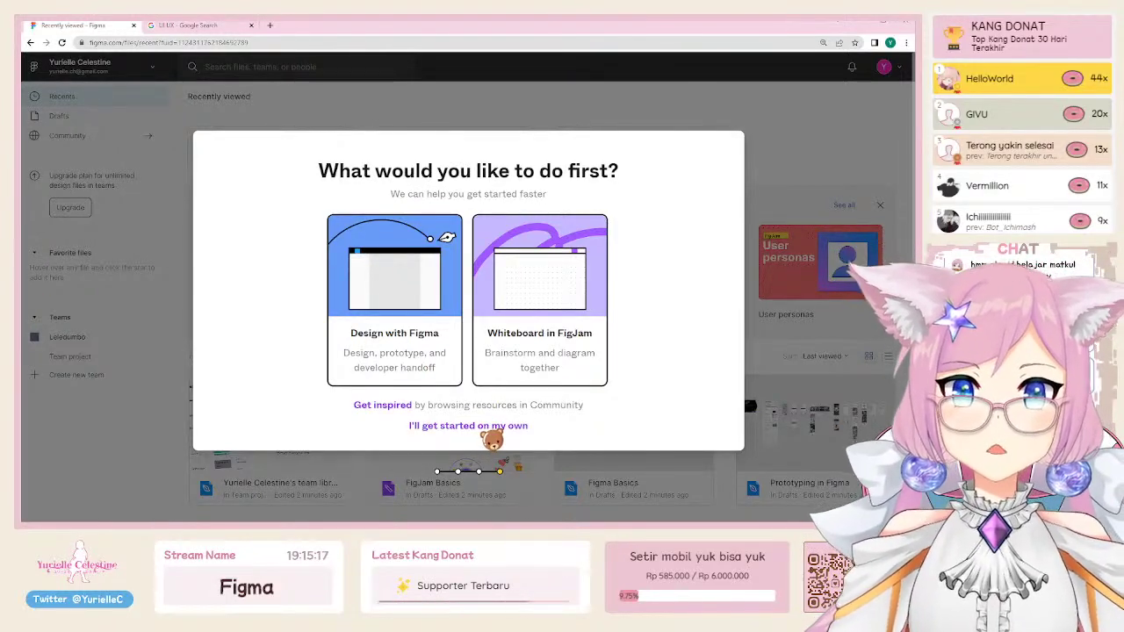
pyautogui.click(474, 426)
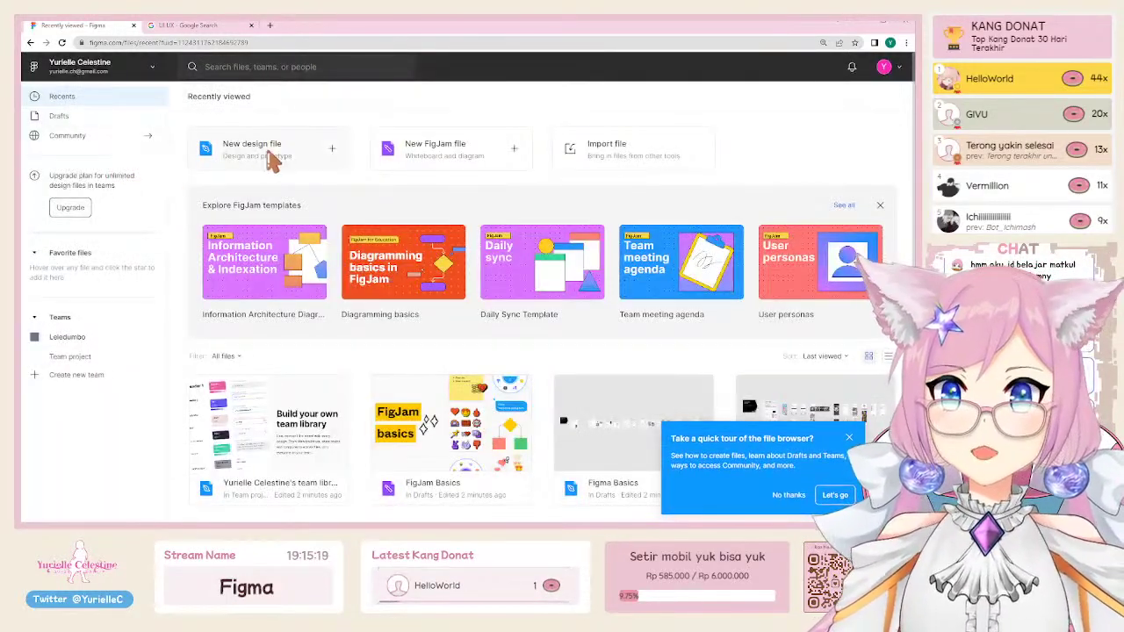
# Step: Create a new blank design file, then go back to Drafts past the unsaved-changes warning
pyautogui.click(279, 158)
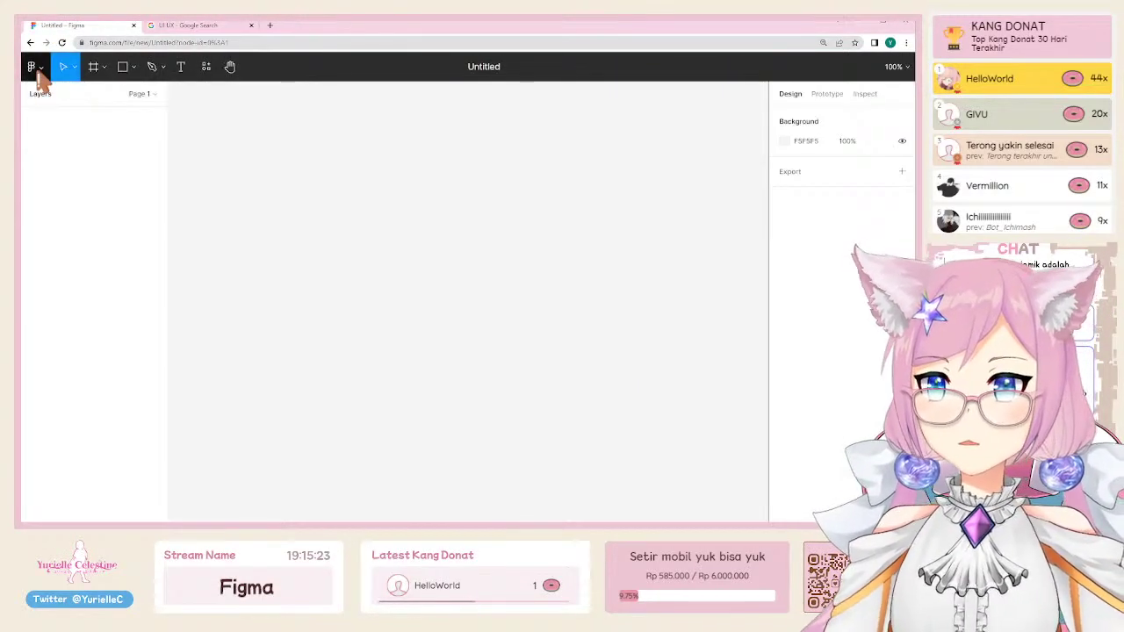
pyautogui.click(32, 66)
pyautogui.click(51, 96)
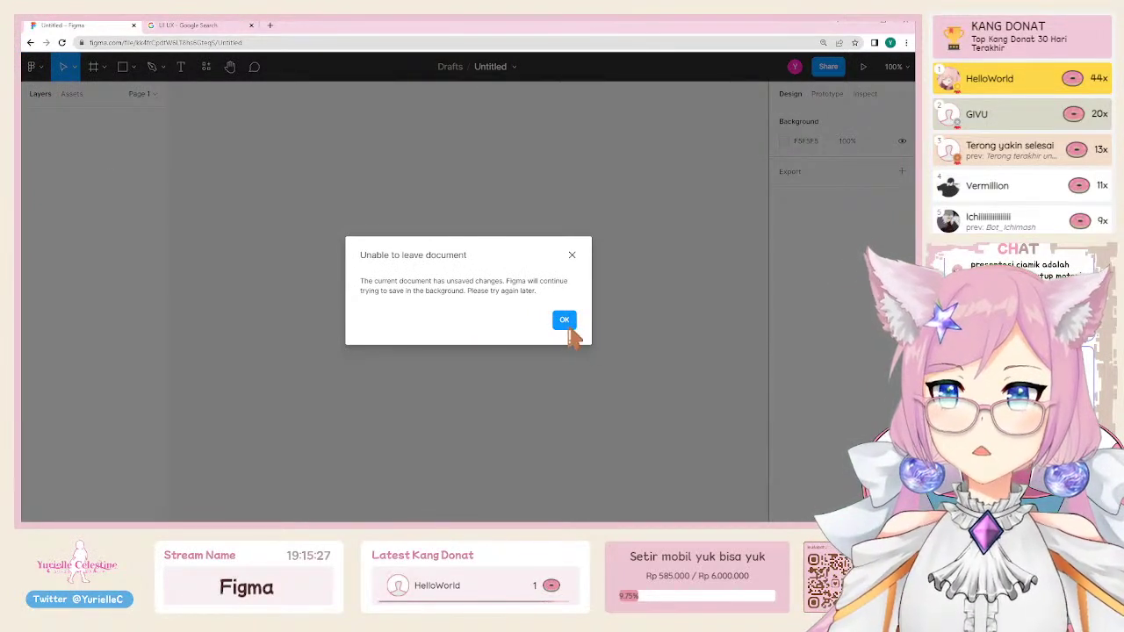
pyautogui.click(566, 323)
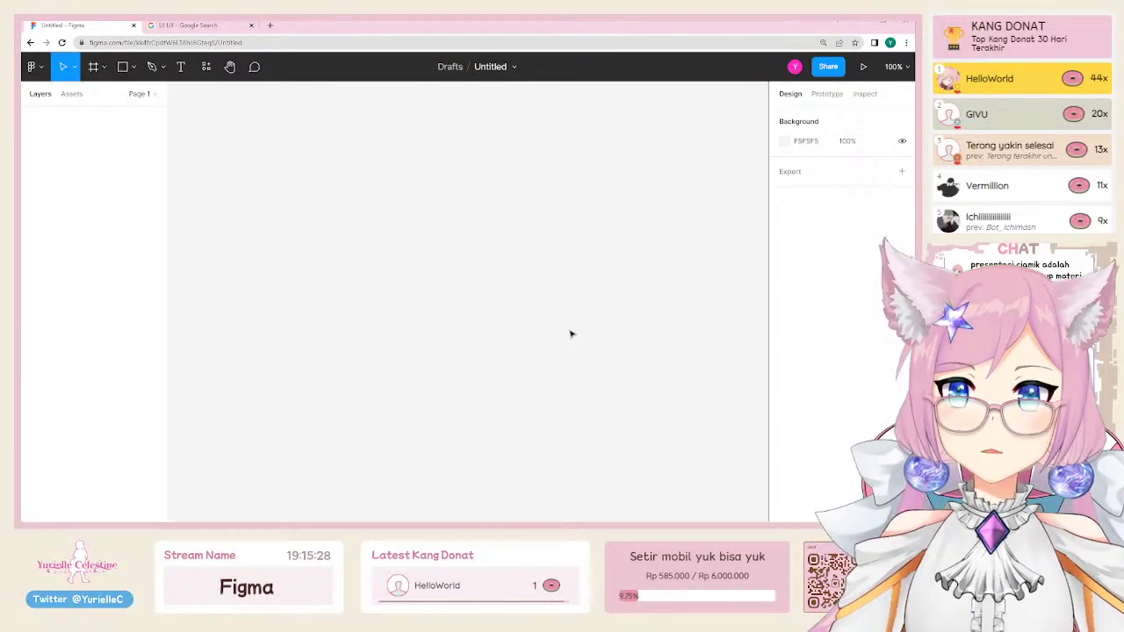
pyautogui.click(32, 67)
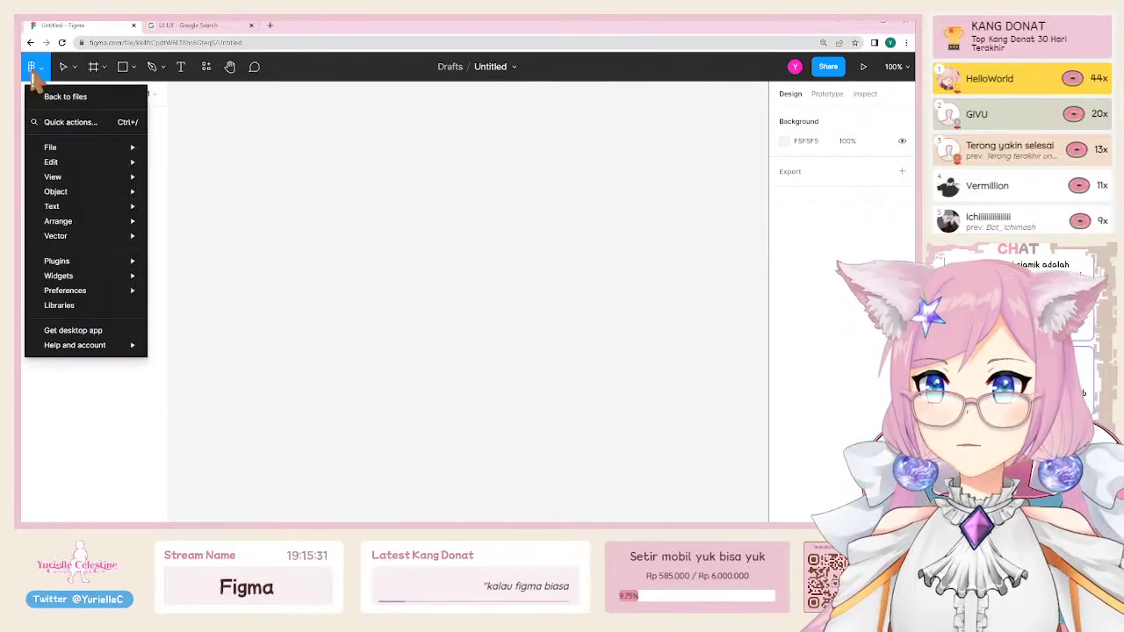
pyautogui.click(58, 93)
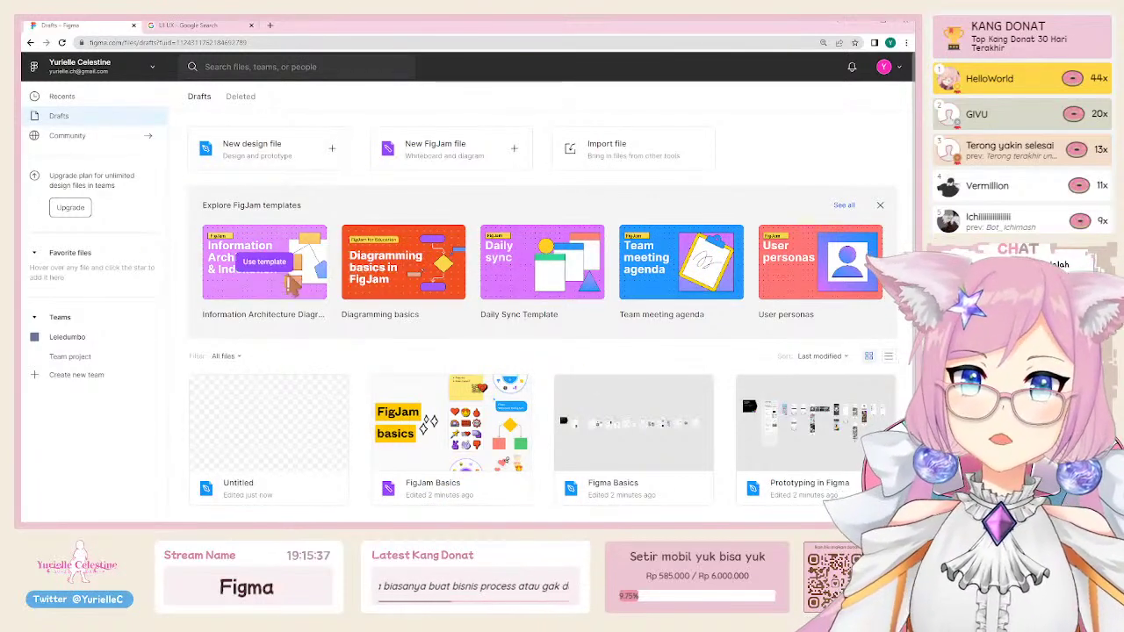
# Step: Hide the FigJam templates banner and zoom the page in, then back out
pyautogui.click(882, 207)
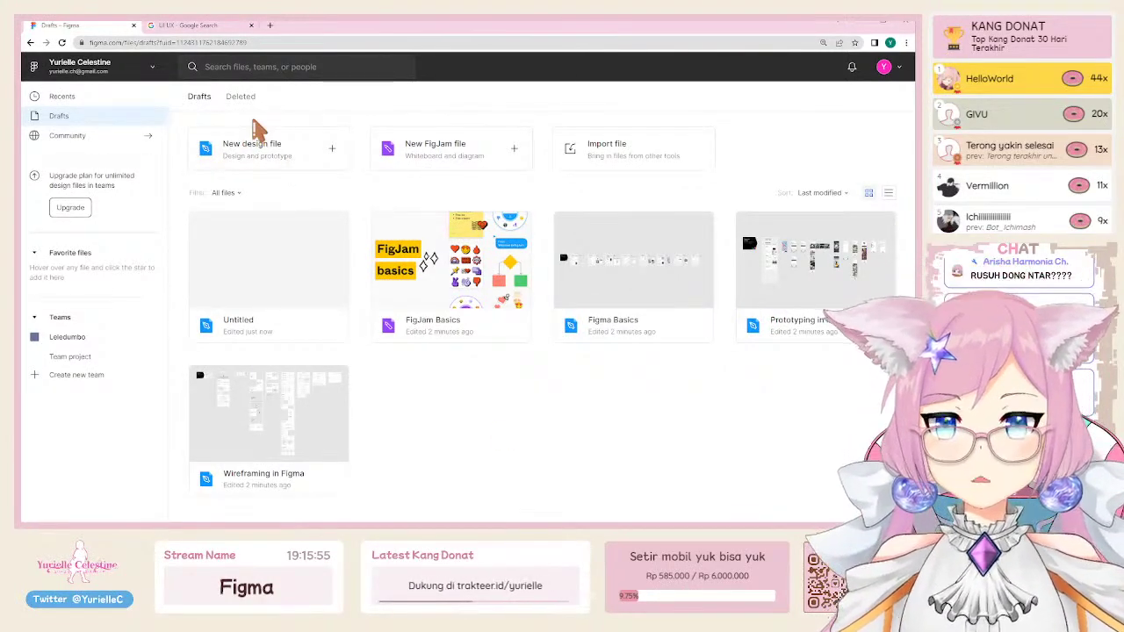
pyautogui.hotkey('ctrl', '+')
pyautogui.hotkey('ctrl', '+')
pyautogui.hotkey('ctrl', '-')
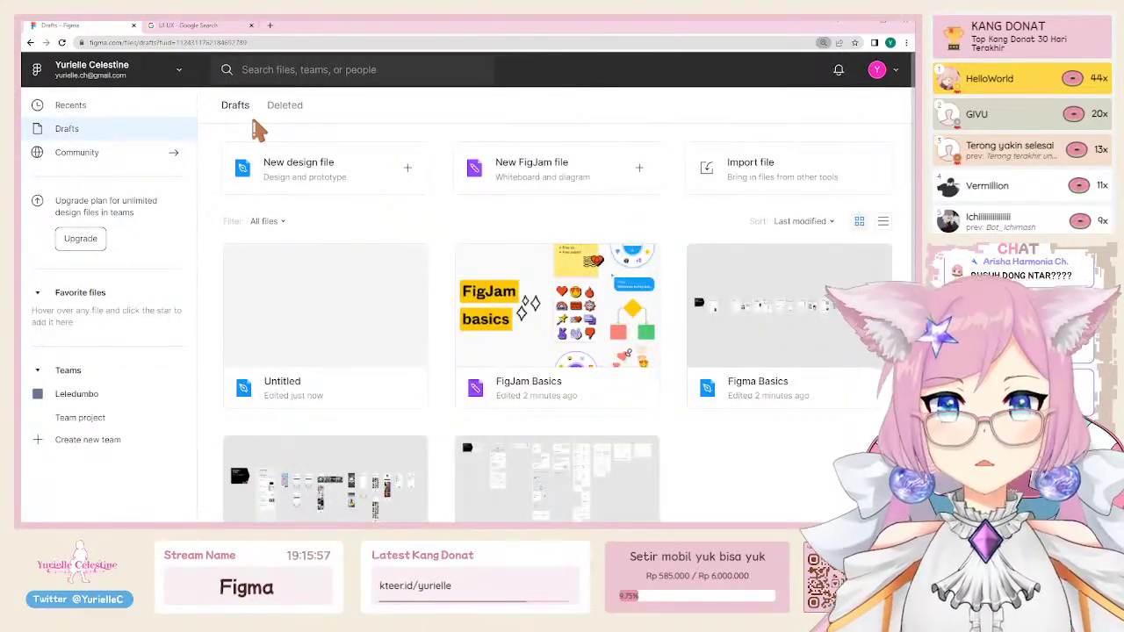
pyautogui.hotkey('ctrl', '-')
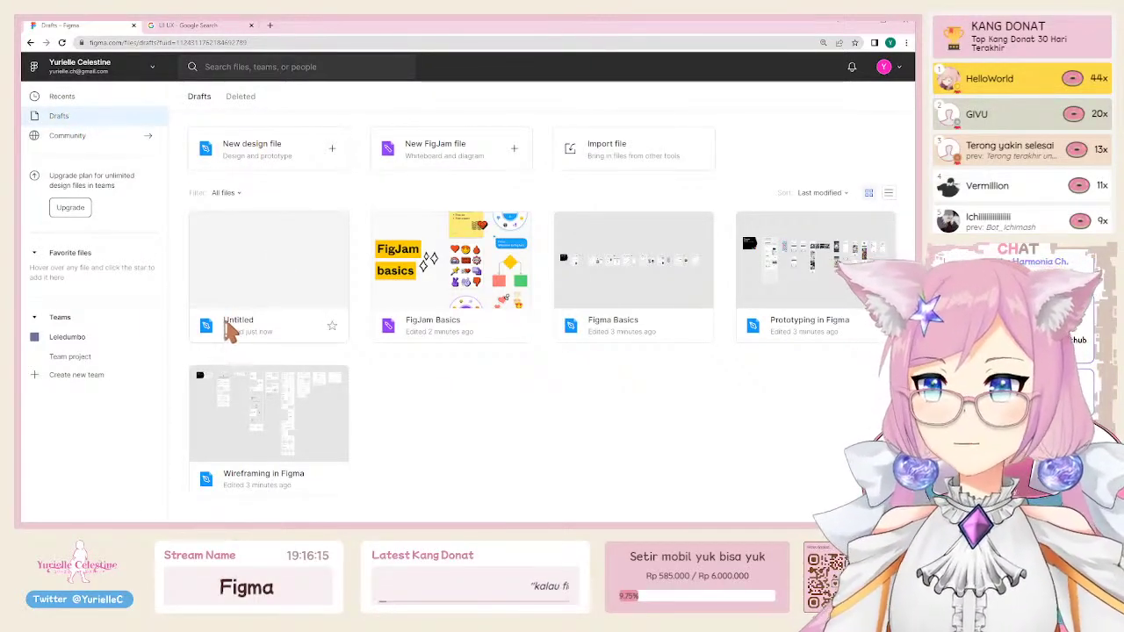
# Step: Open the Untitled file, step through and close the welcome tour, and open Share options
pyautogui.doubleClick(269, 276)
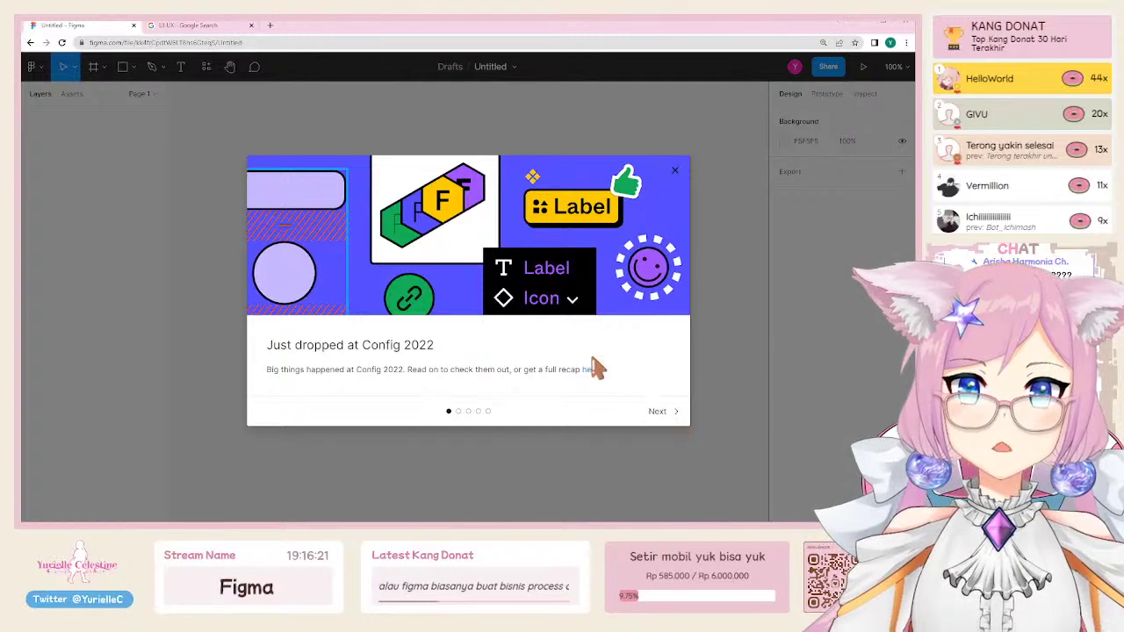
pyautogui.click(660, 412)
pyautogui.click(670, 413)
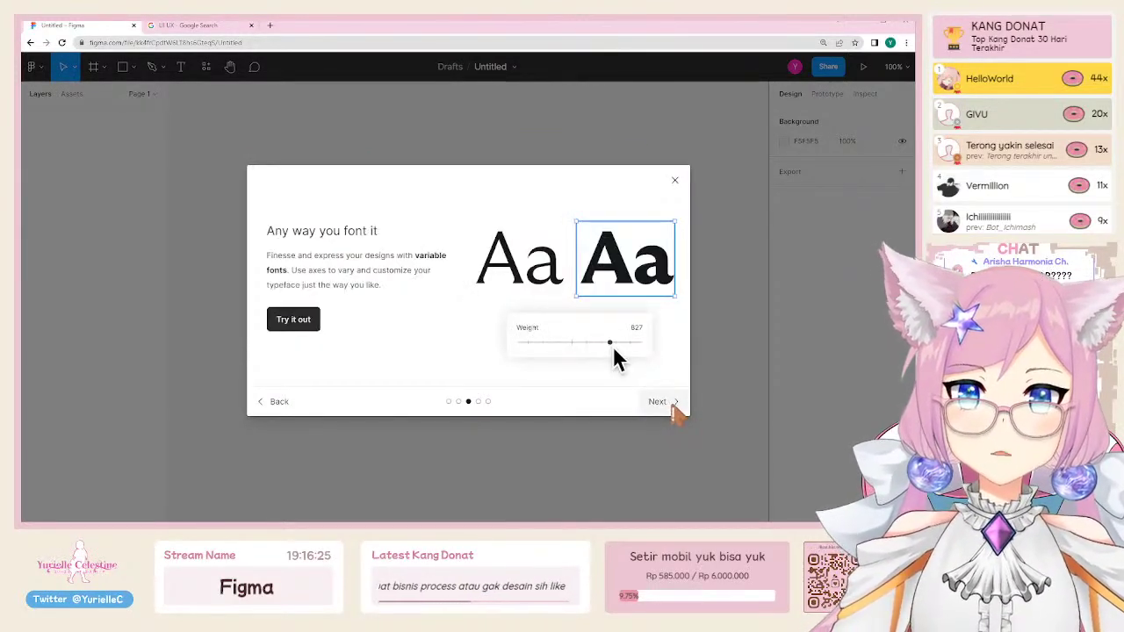
pyautogui.click(672, 409)
pyautogui.click(675, 180)
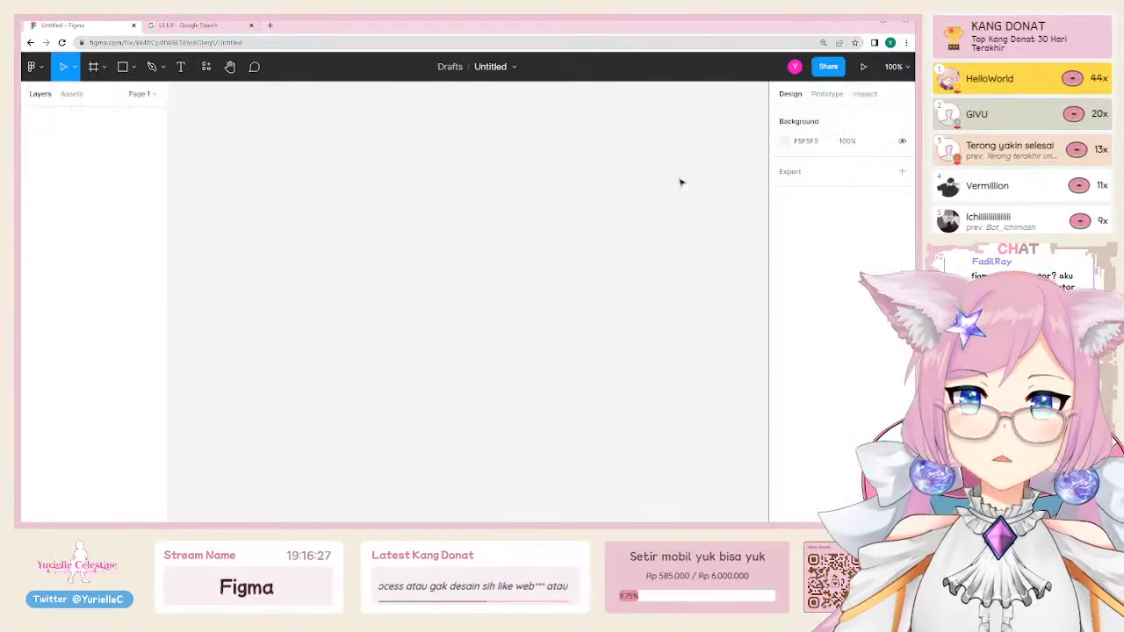
pyautogui.click(827, 67)
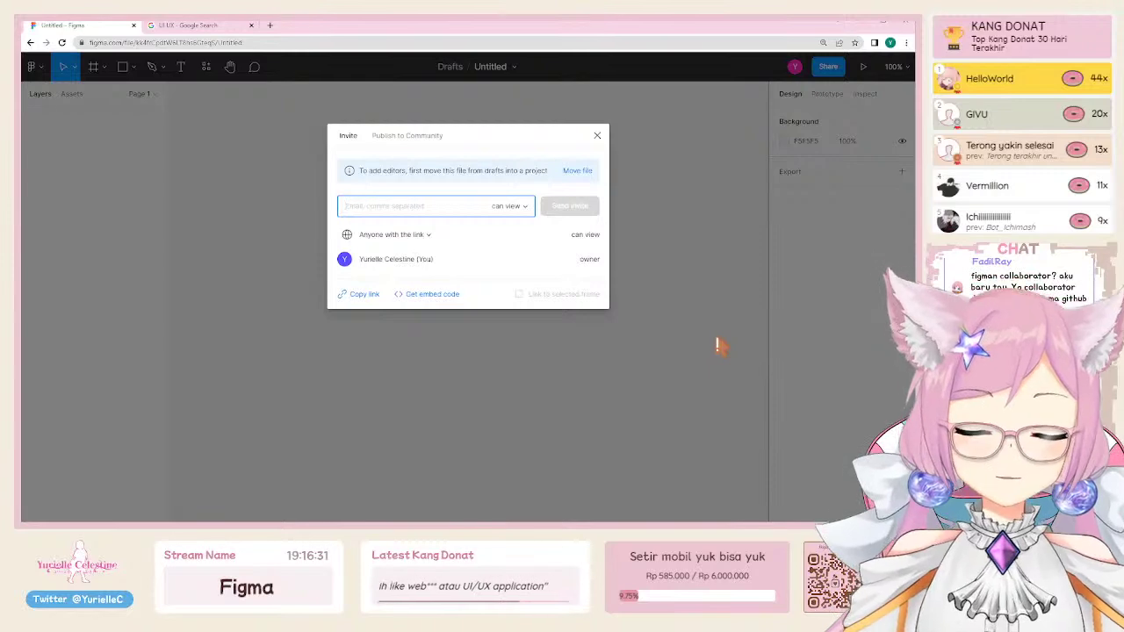
# Step: Enlarge the browser view and copy the file link, leaving access at 'Anyone with the link'
pyautogui.hotkey('ctrl', '+')
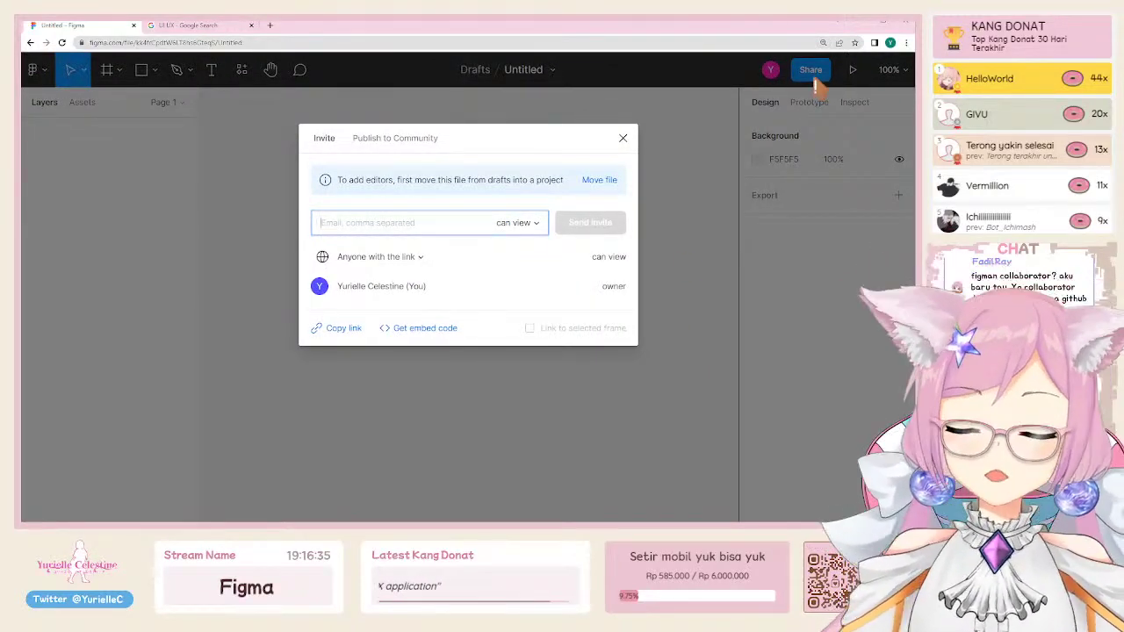
pyautogui.hotkey('ctrl', '+')
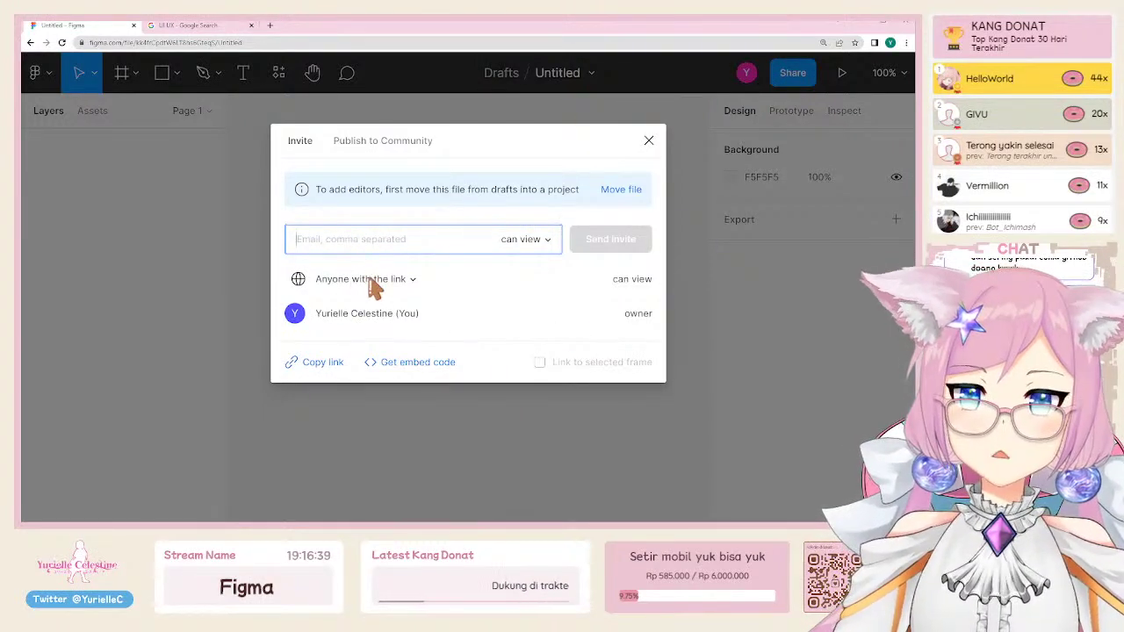
pyautogui.click(347, 283)
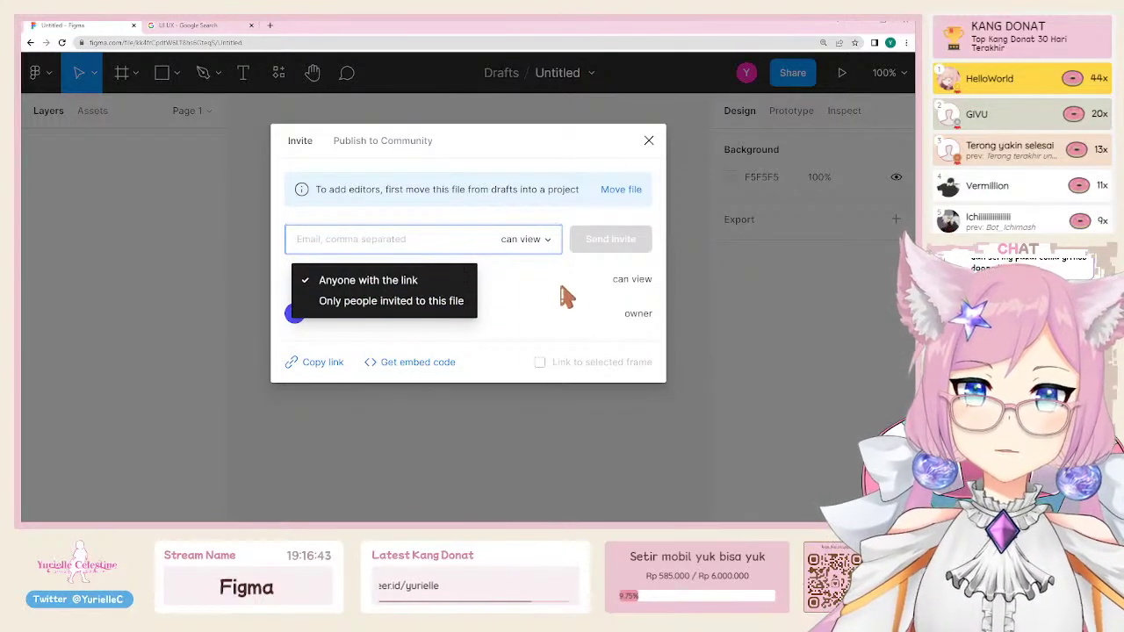
pyautogui.click(566, 292)
pyautogui.click(322, 362)
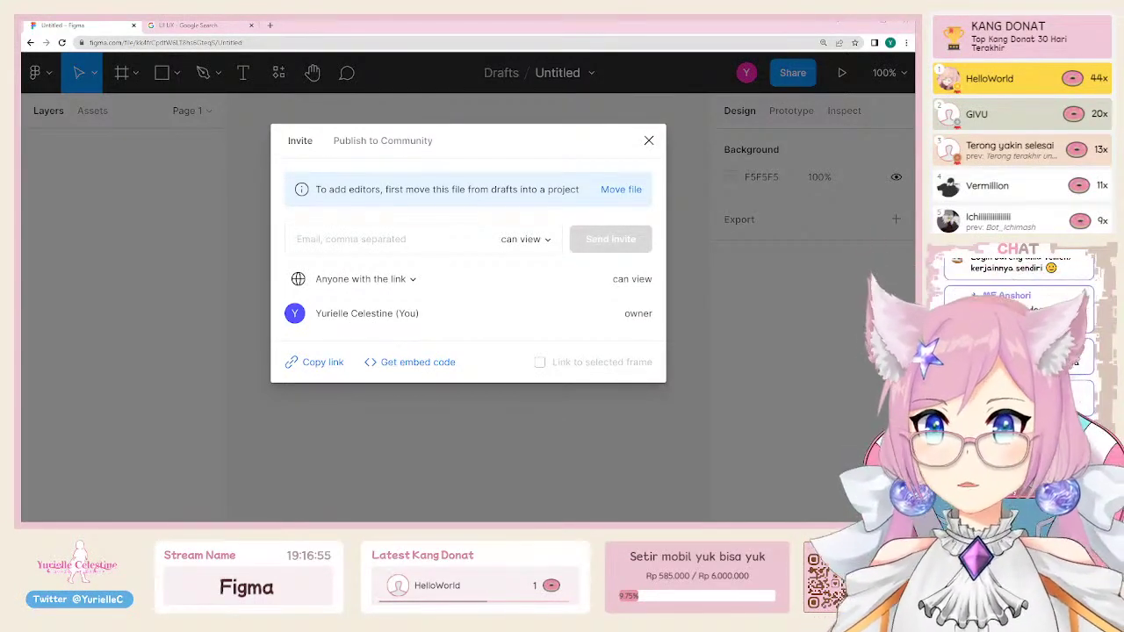
# Step: Add a text layer with the streamer's name in capitals, scaled up to about 395×46
pyautogui.click(648, 141)
pyautogui.press('t')
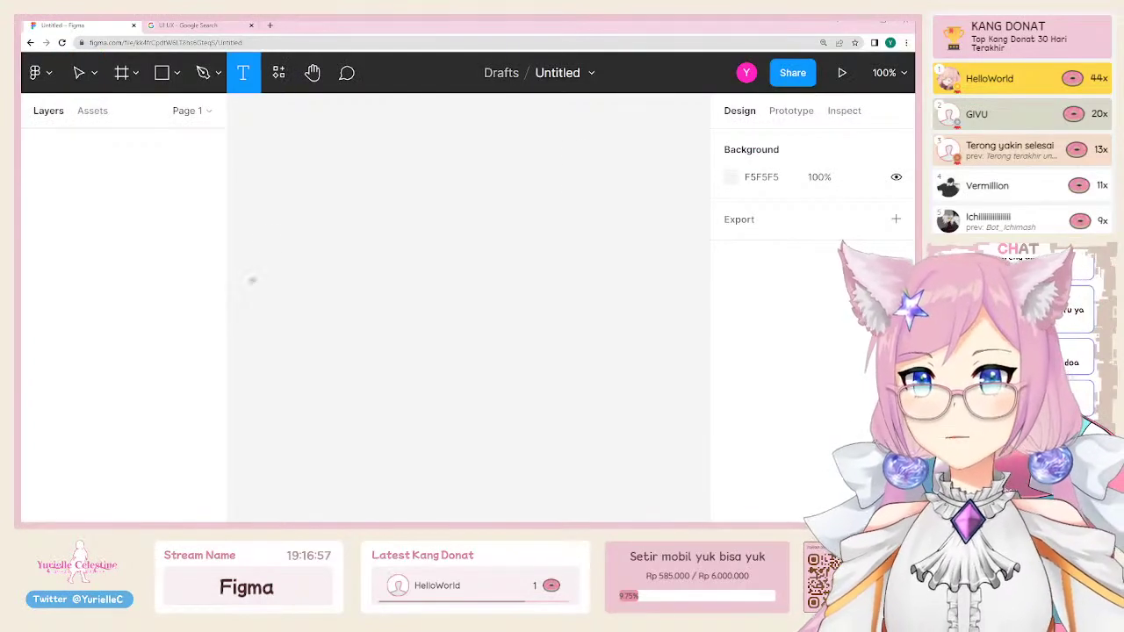
pyautogui.click(364, 250)
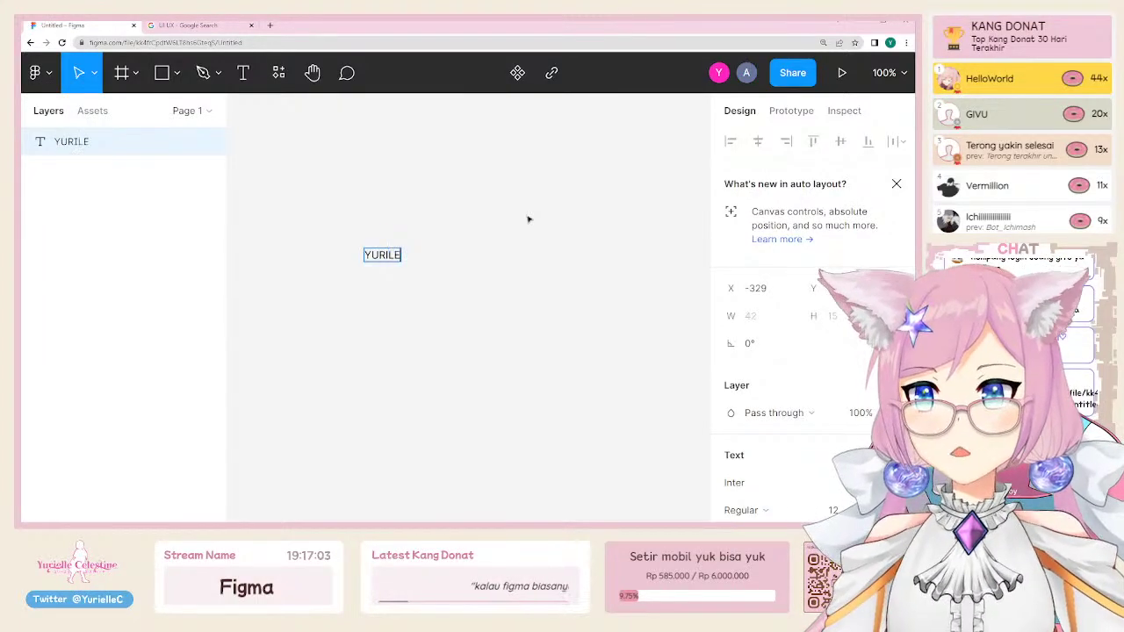
pyautogui.press('Escape')
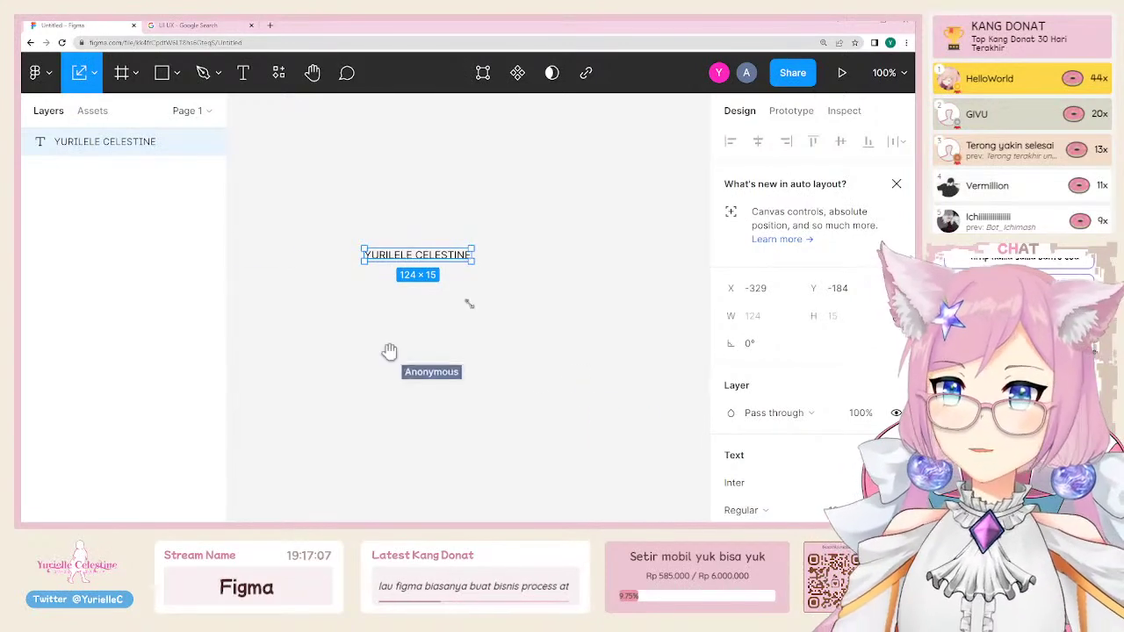
pyautogui.moveTo(475, 260); pyautogui.dragTo(694, 288)
# Step: Deselect the text and zoom the canvas out to 25%
pyautogui.press('Escape')
pyautogui.hscroll(2, 522, 230)
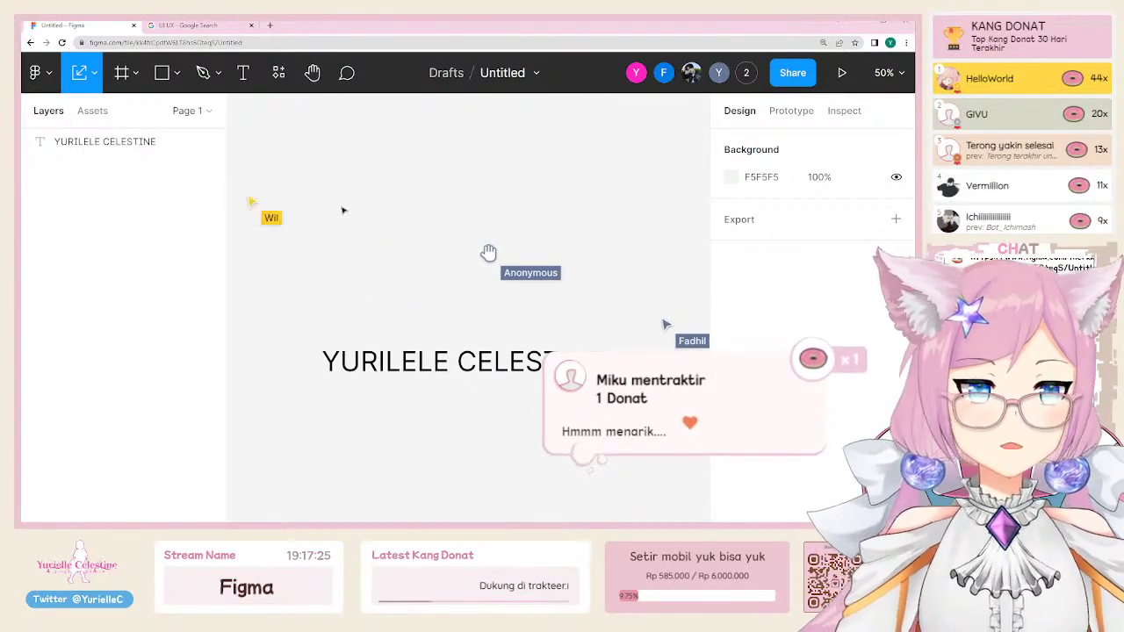
pyautogui.press('-')
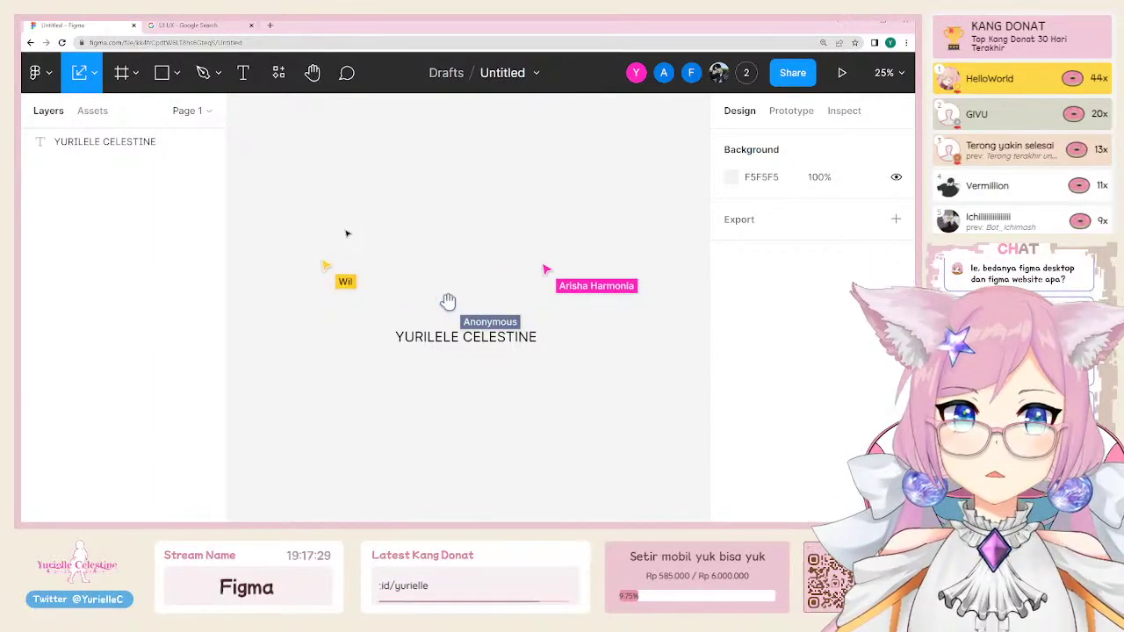
# Step: Send cursor chat messages 'halohai apa kabar???', 'HAIHAHAHAHA', then a check-in request to one visitor
pyautogui.press('/')
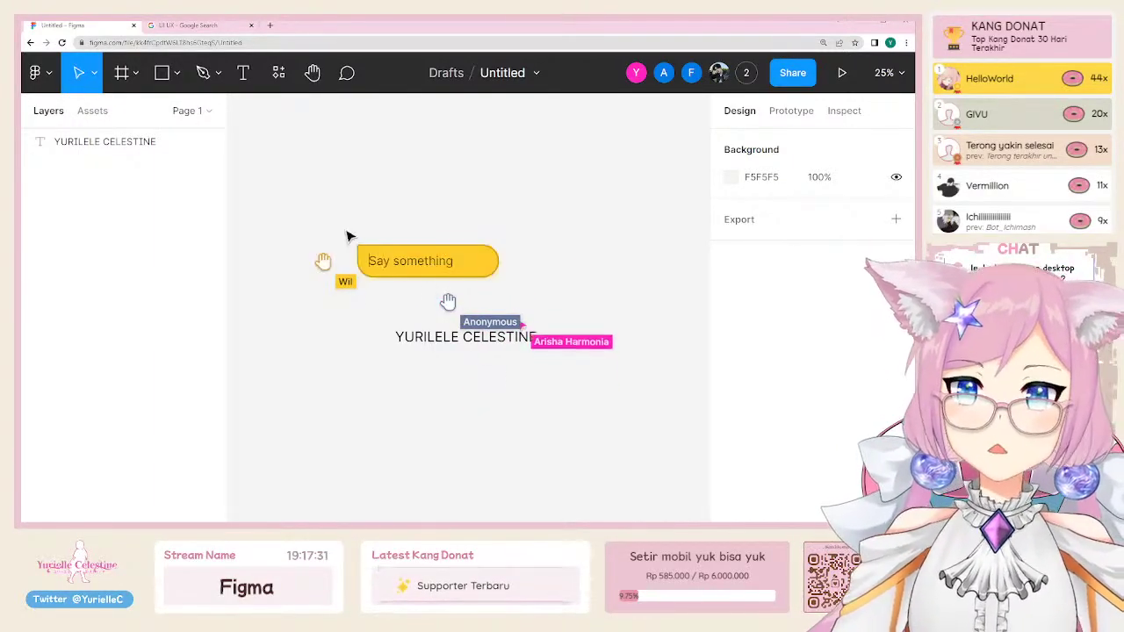
pyautogui.write('halo')
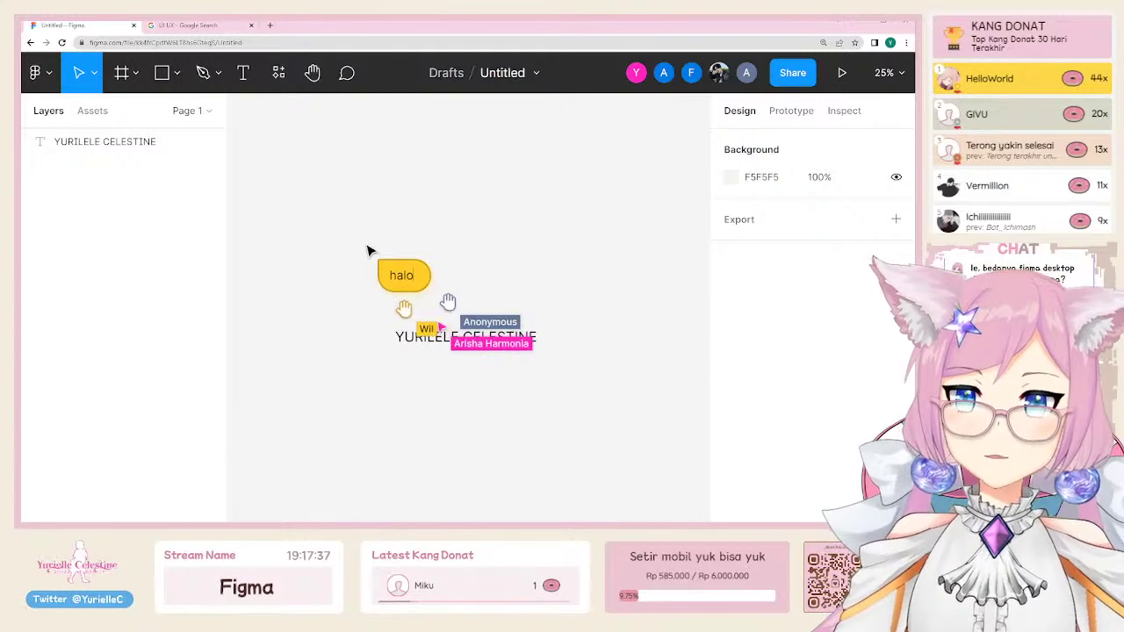
pyautogui.write('hai apa kabar???')
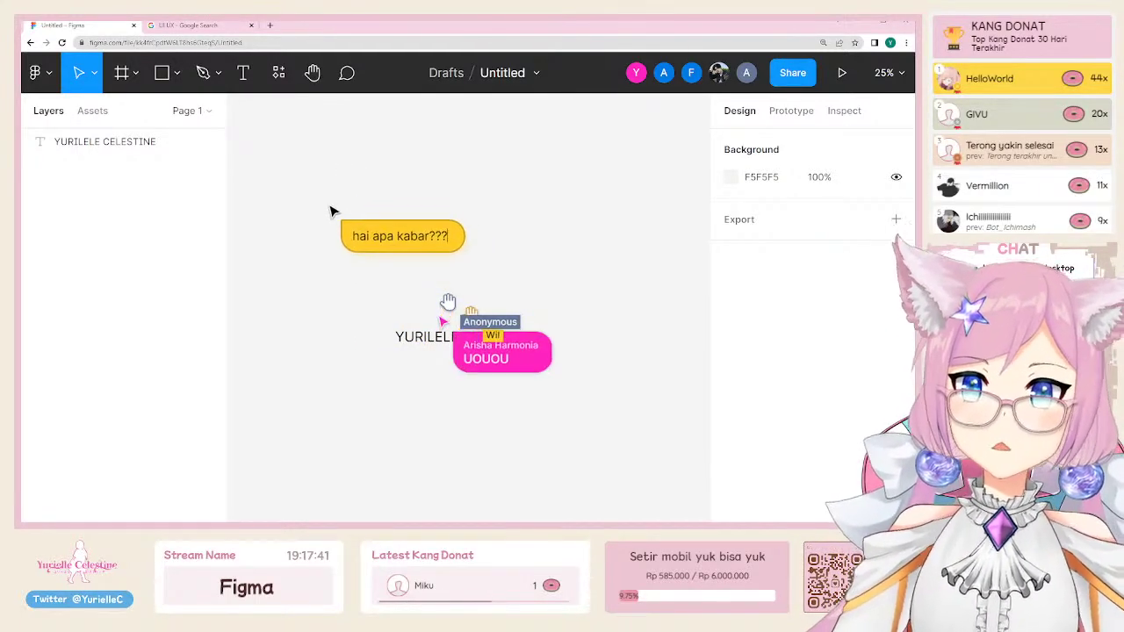
pyautogui.press('Return')
pyautogui.write('HAIHAHAHAHA')
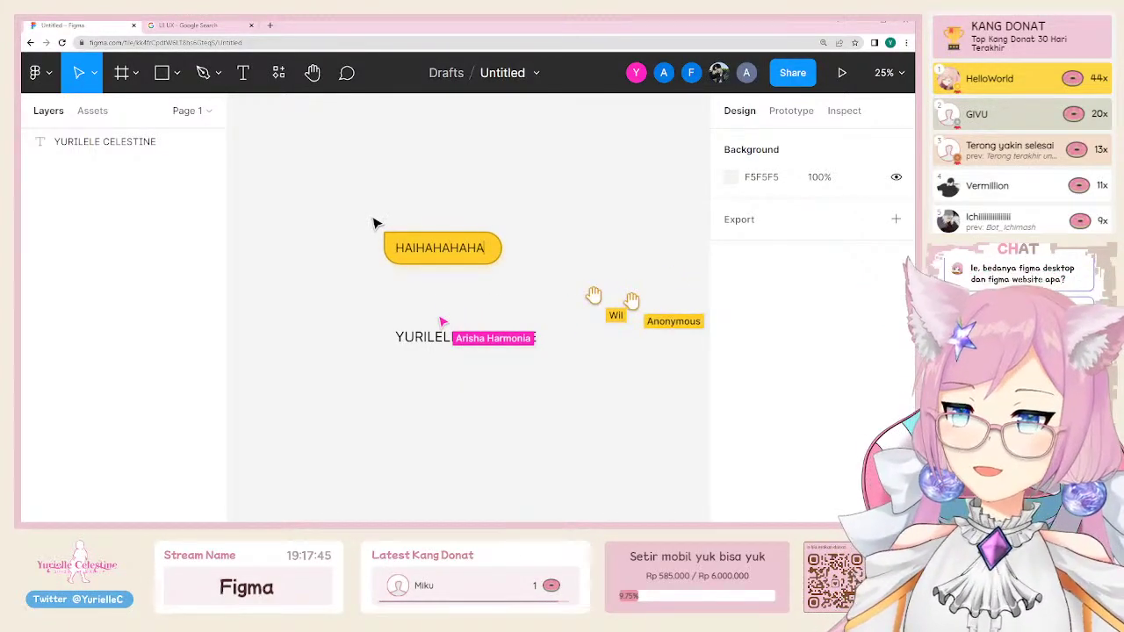
pyautogui.press('Return')
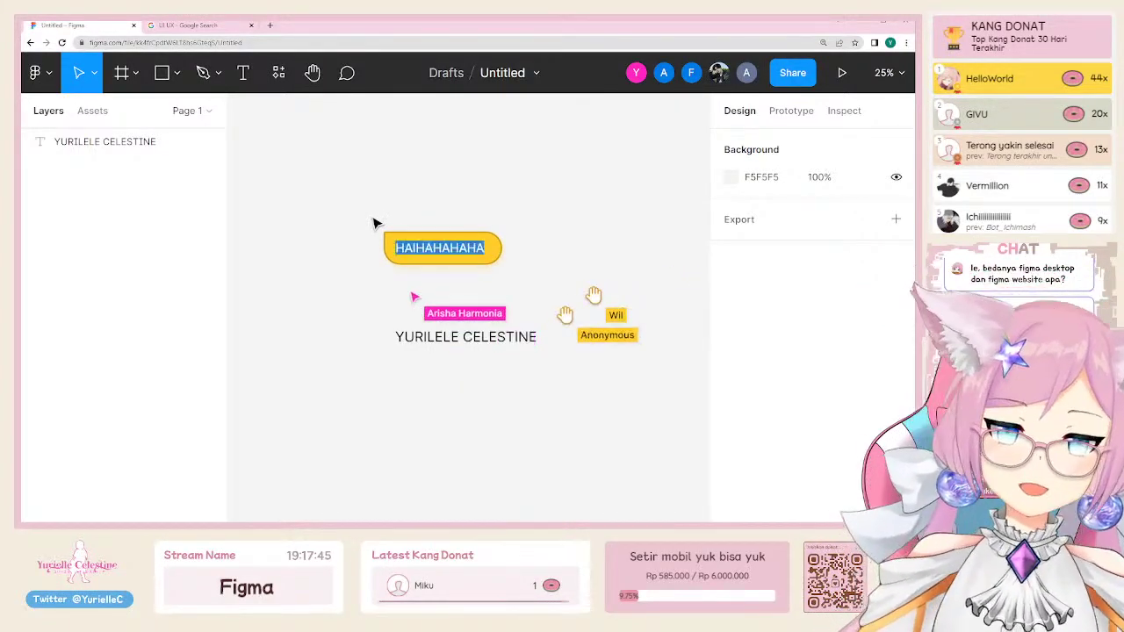
pyautogui.write('ehh arisha jgn')
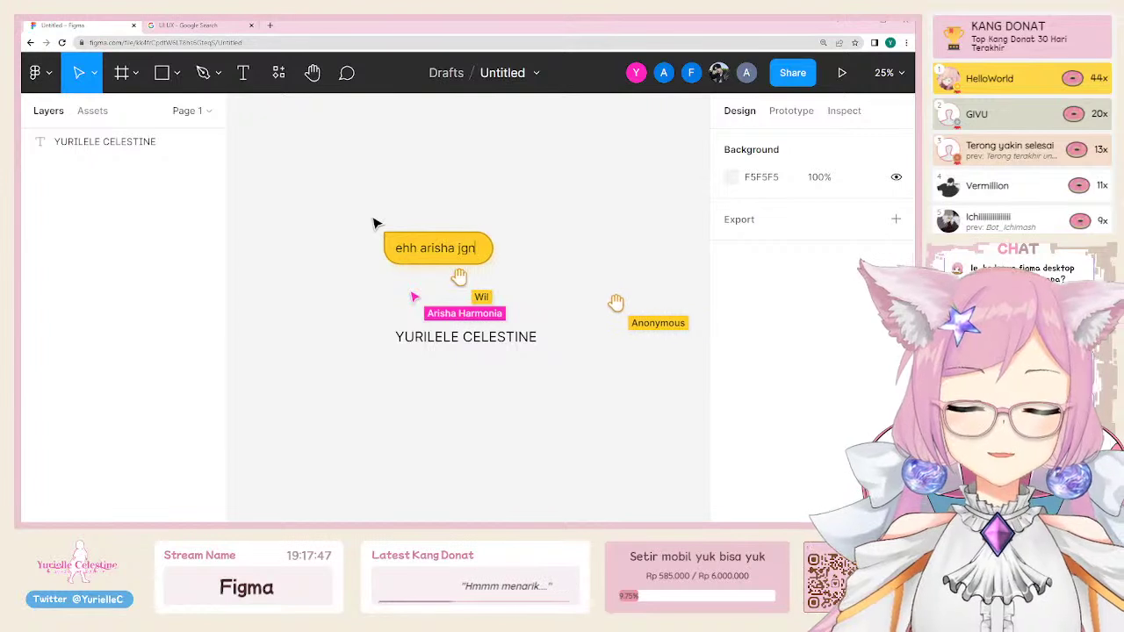
pyautogui.write(' suka skip')
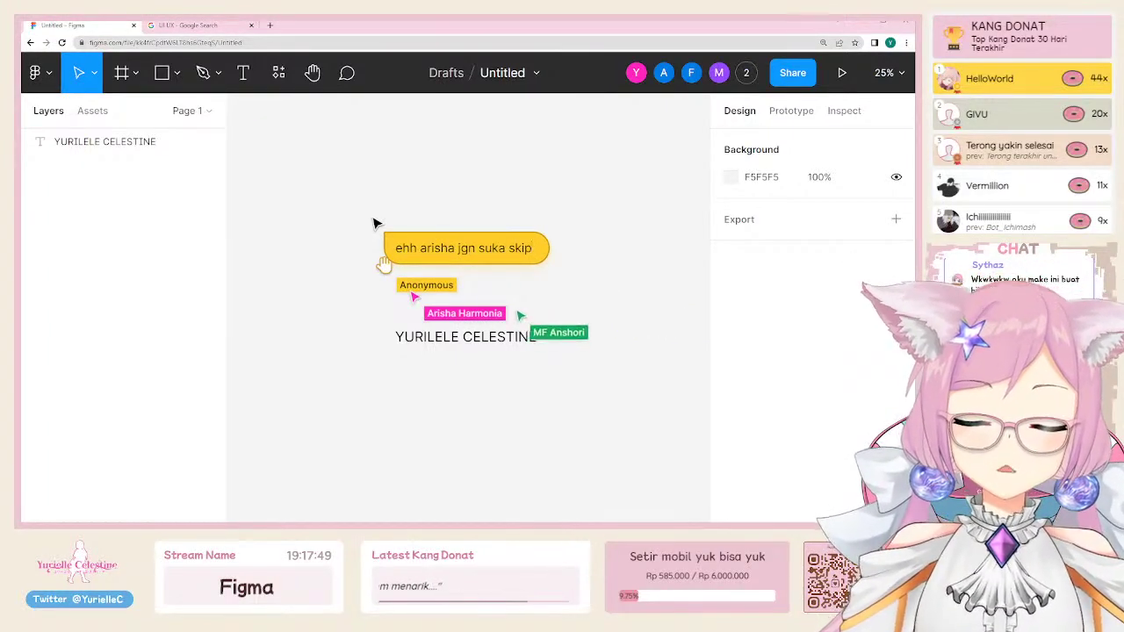
pyautogui.press('BackSpace')
pyautogui.press('BackSpace')
pyautogui.press('BackSpace')
pyautogui.press('BackSpace')
pyautogui.write('nitip absen dong')
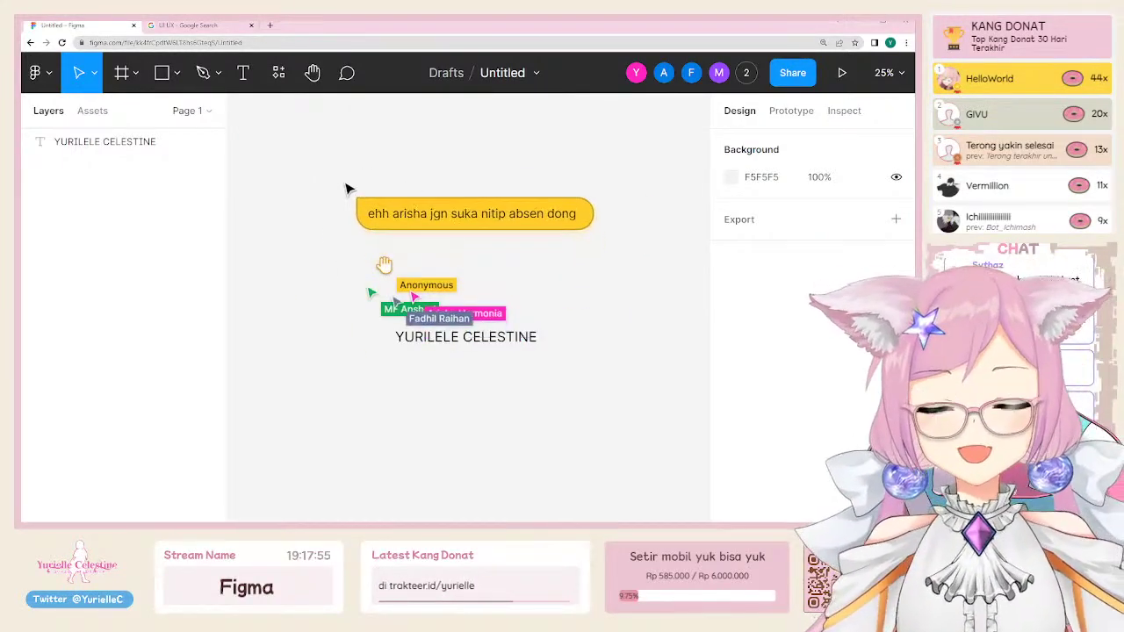
# Step: Open the Share dialog and shrink the browser zoom to review collaborator permissions
pyautogui.click(792, 73)
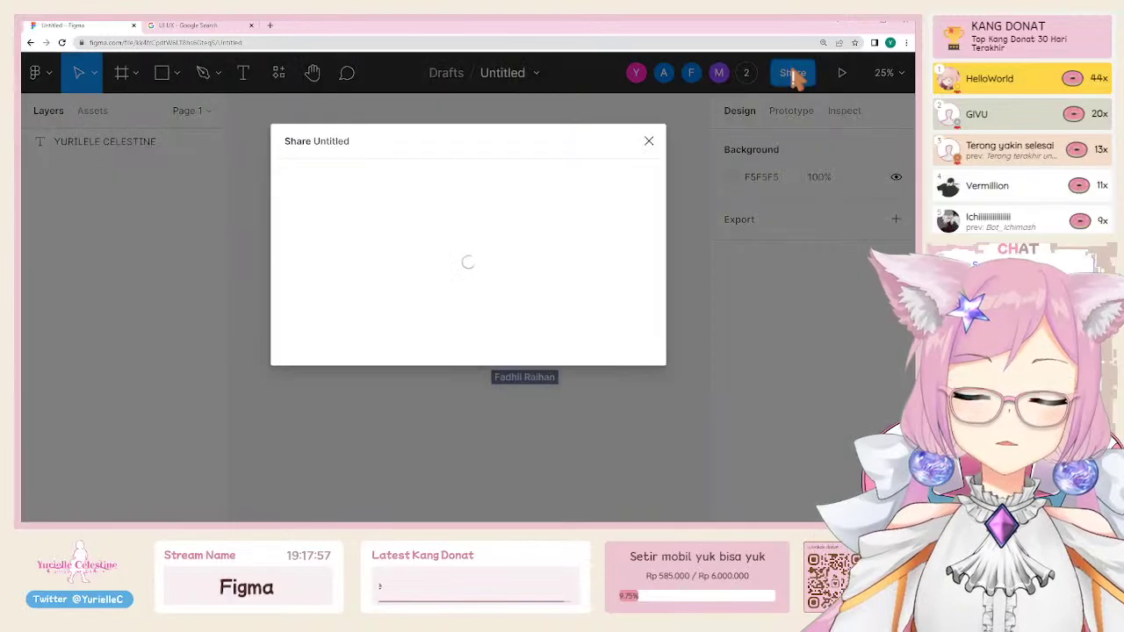
pyautogui.scroll(-1, 628, 374)
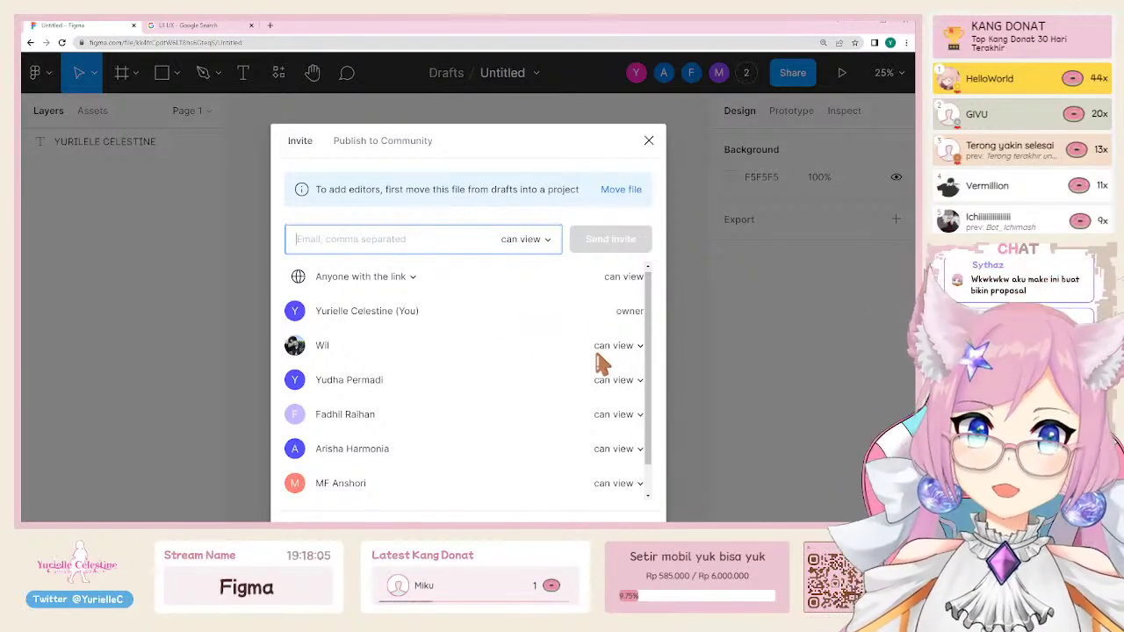
pyautogui.scroll(-2, 586, 347)
pyautogui.scroll(2, 555, 326)
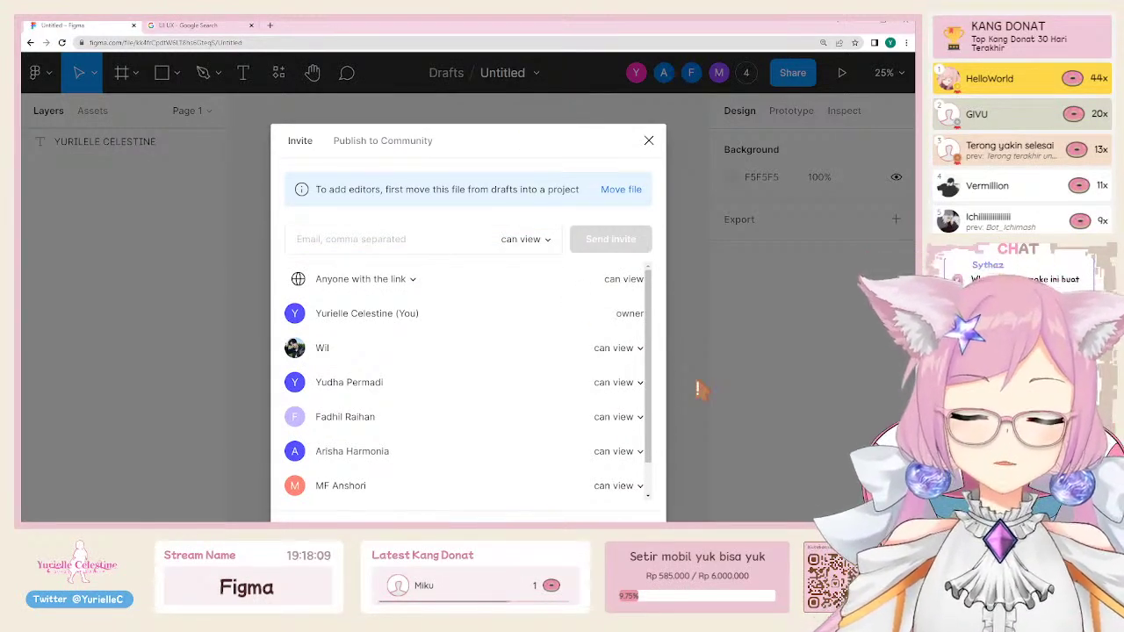
pyautogui.hotkey('ctrl', '-')
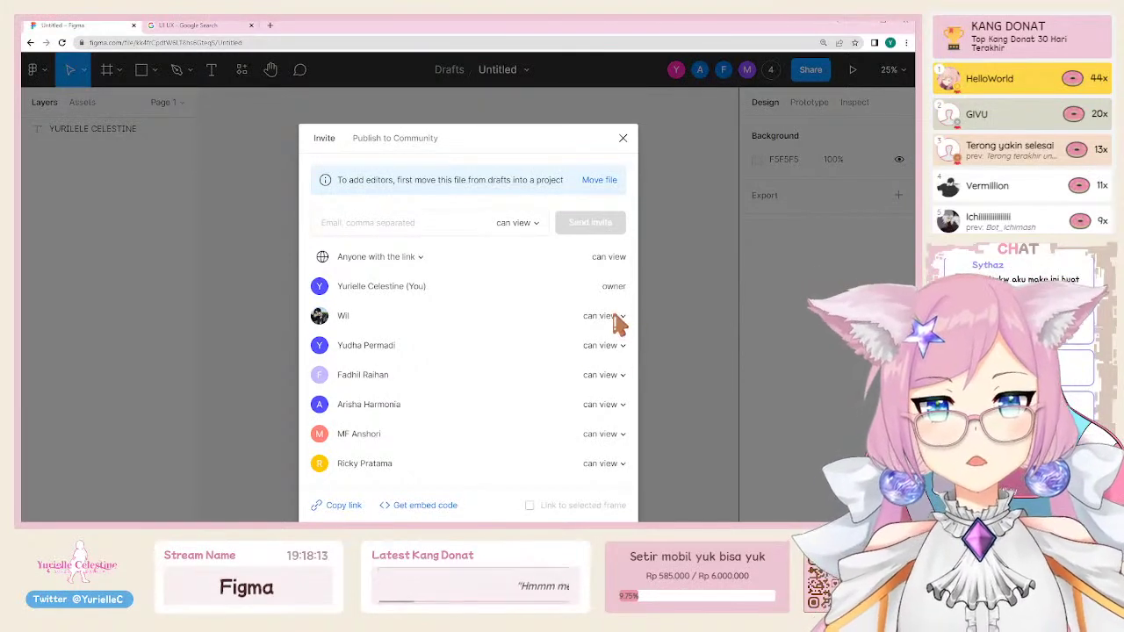
pyautogui.click(612, 316)
pyautogui.click(459, 328)
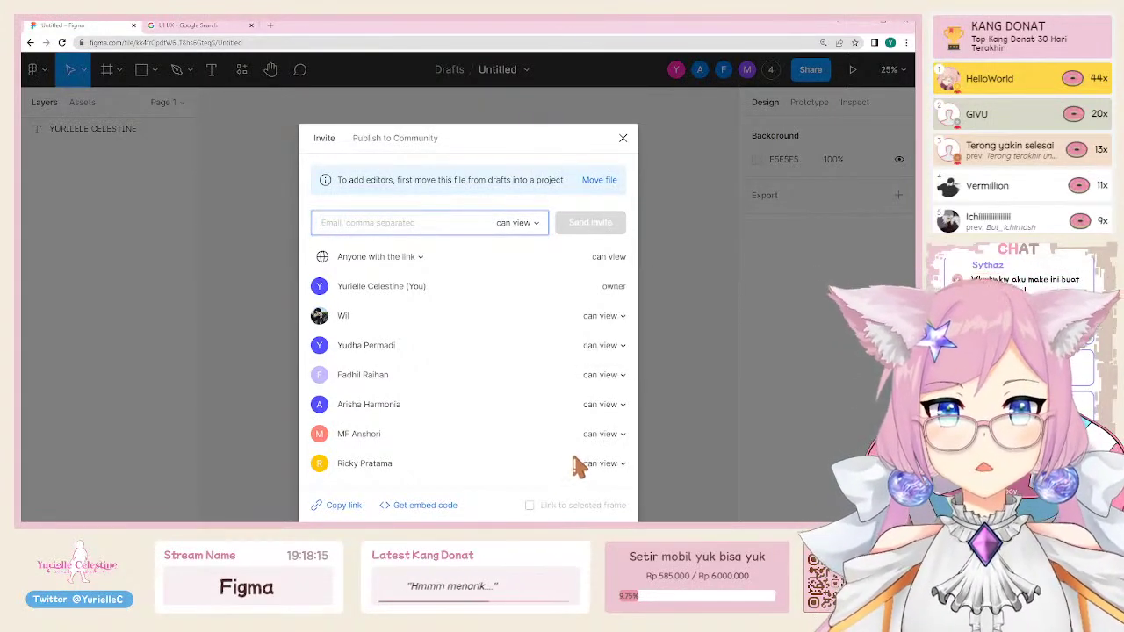
# Step: Give a collaborator edit access and move the file into Team project, allowing edits
pyautogui.click(613, 406)
pyautogui.click(612, 397)
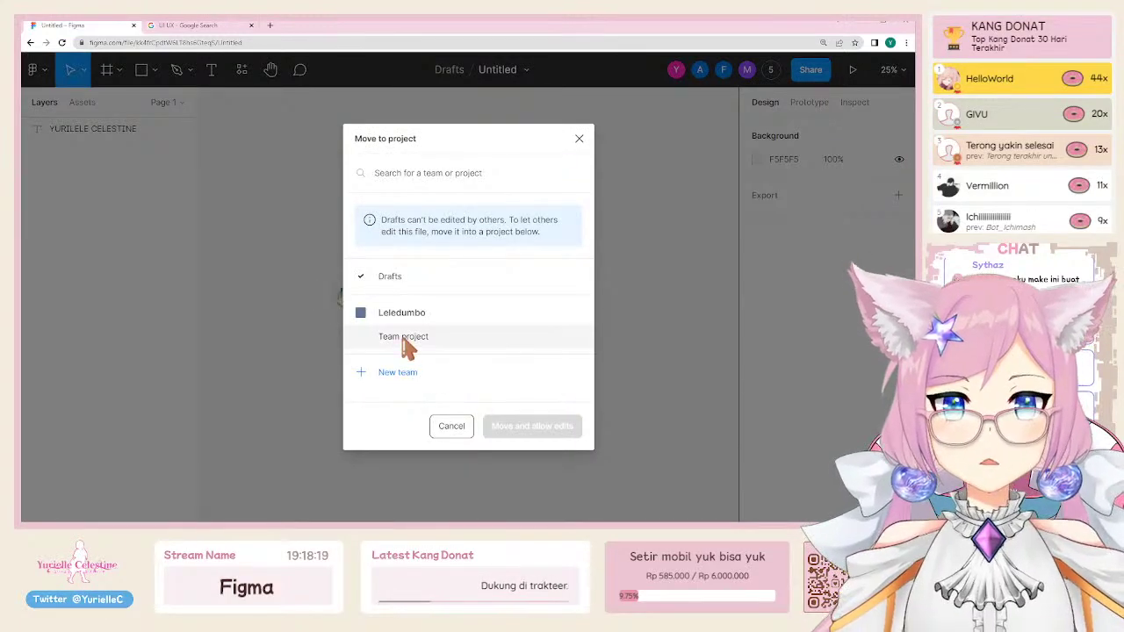
pyautogui.click(405, 339)
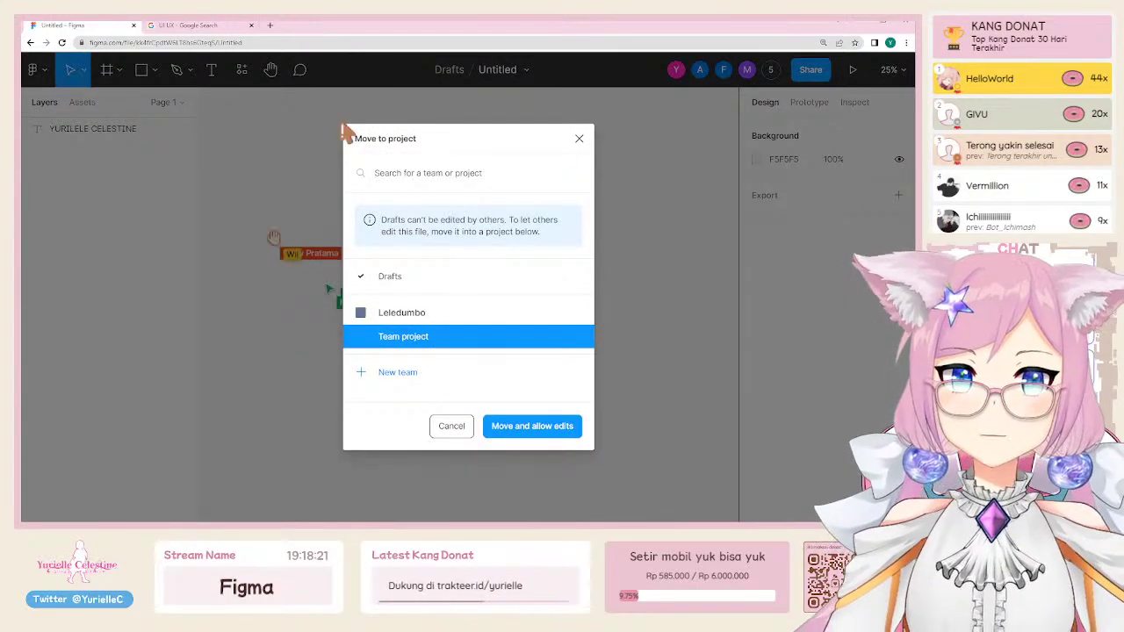
pyautogui.click(532, 426)
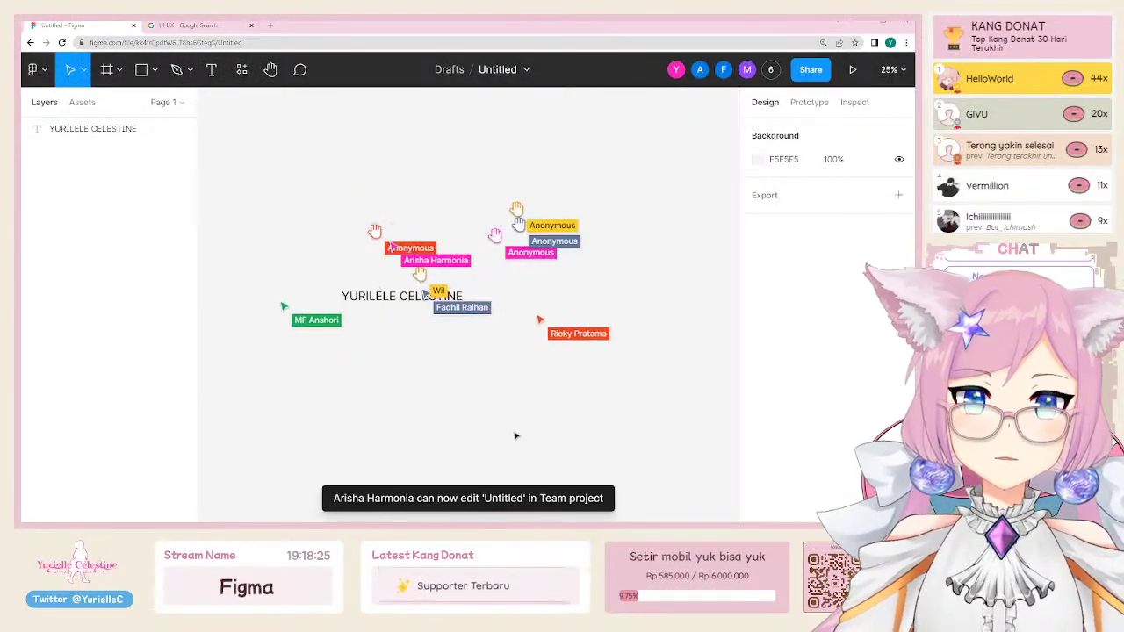
# Step: In the sharing settings, give another collaborator can edit access and cancel the Team project move
pyautogui.click(810, 74)
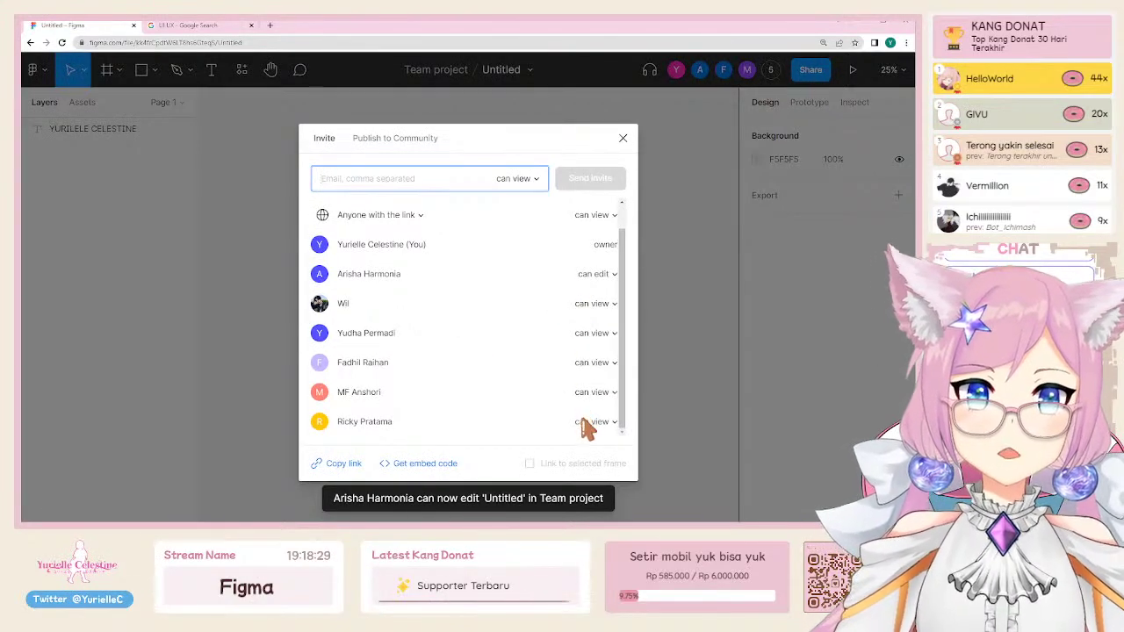
pyautogui.scroll(2, 580, 369)
pyautogui.click(592, 301)
pyautogui.click(591, 309)
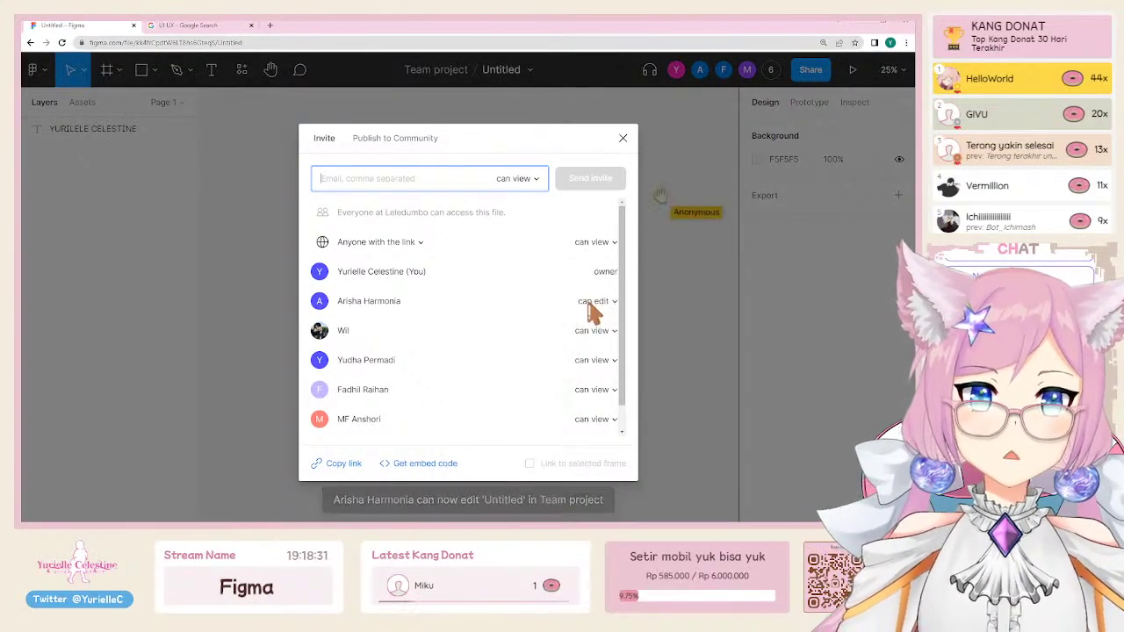
pyautogui.scroll(-1, 587, 369)
pyautogui.click(593, 393)
pyautogui.click(590, 395)
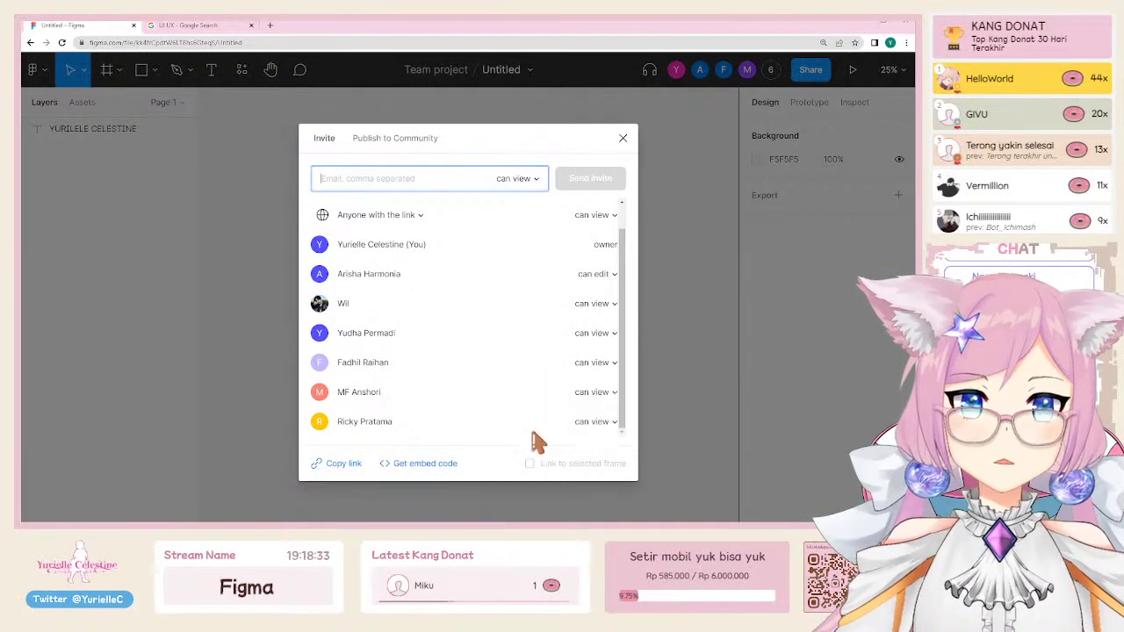
pyautogui.click(597, 429)
pyautogui.click(604, 398)
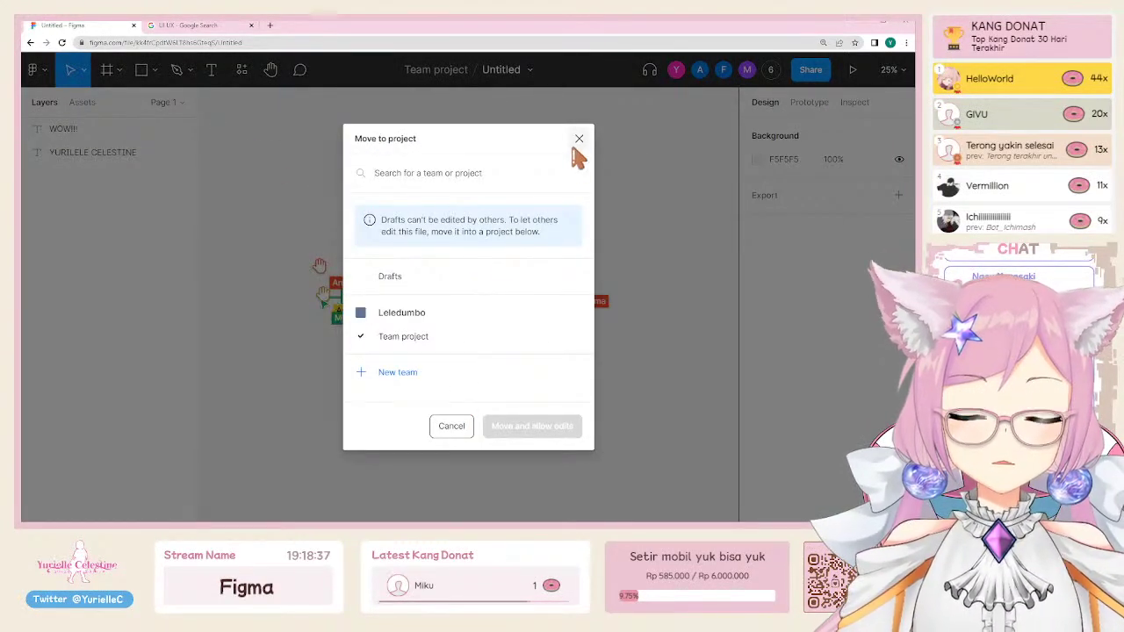
pyautogui.click(462, 339)
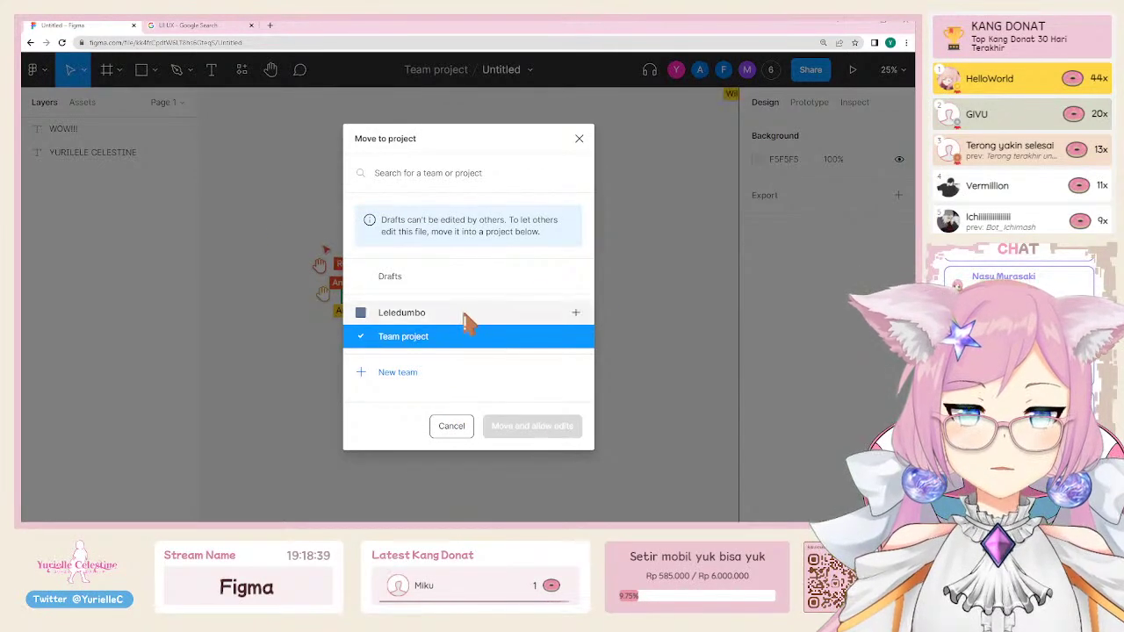
pyautogui.click(455, 430)
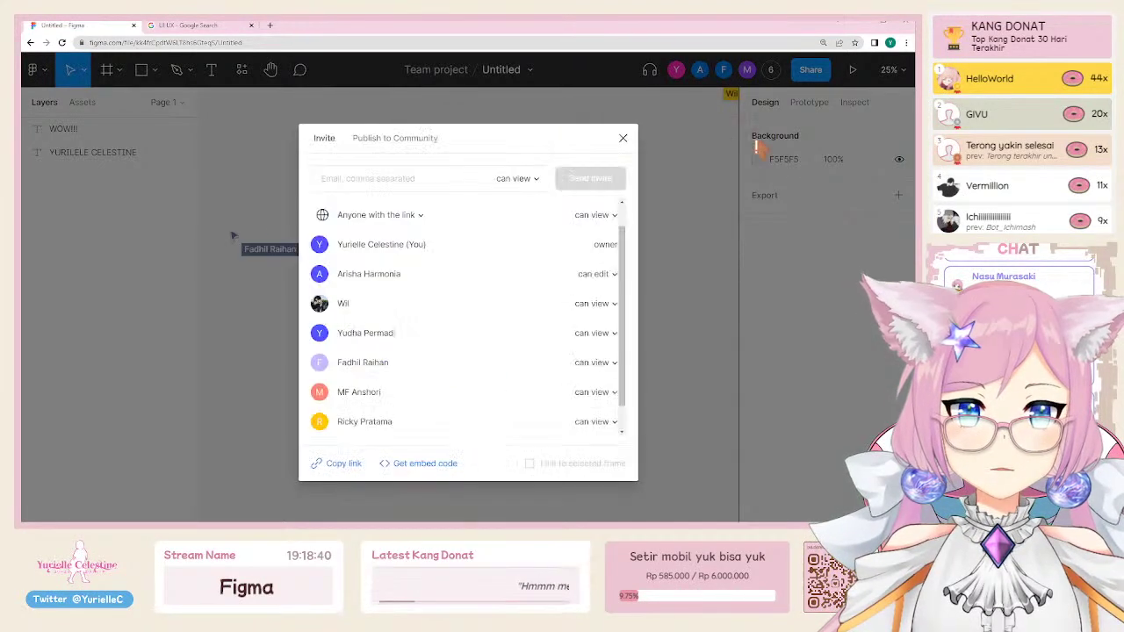
# Step: Make a collaborator an owner and close the sharing settings
pyautogui.click(591, 423)
pyautogui.click(592, 389)
pyautogui.click(581, 141)
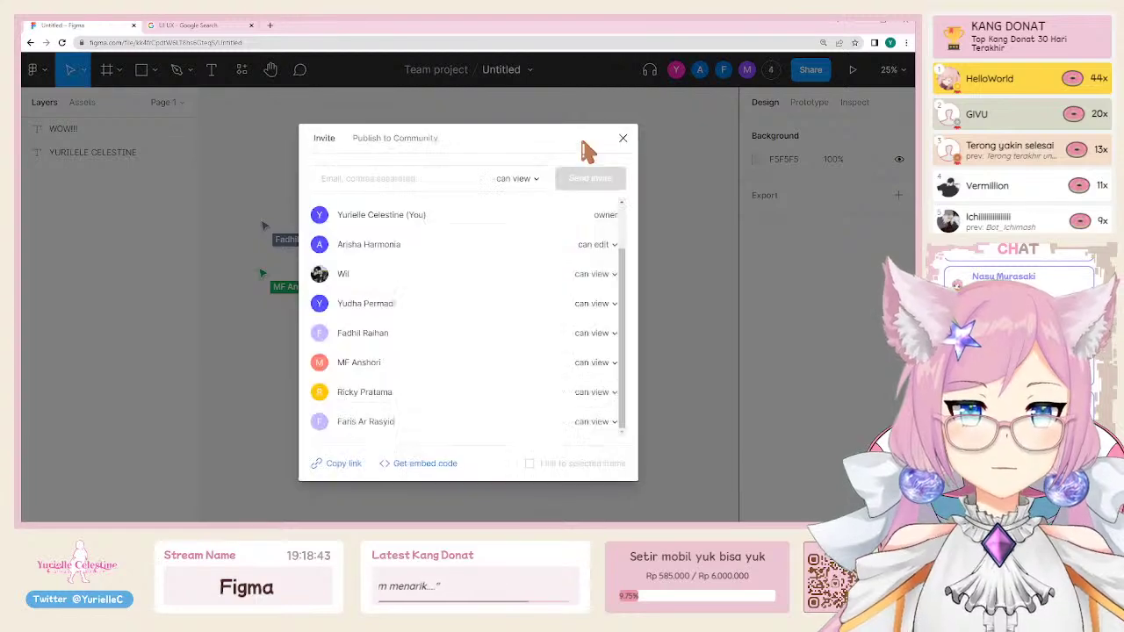
pyautogui.click(623, 138)
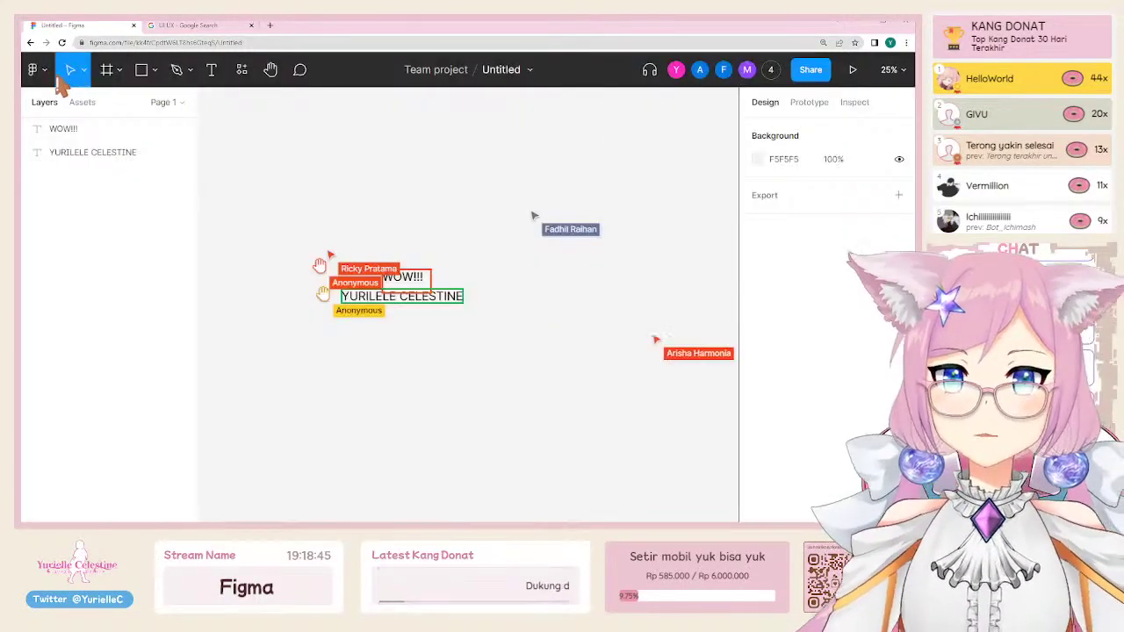
# Step: Go back to the team's file list and reopen the Untitled file
pyautogui.click(35, 71)
pyautogui.click(73, 112)
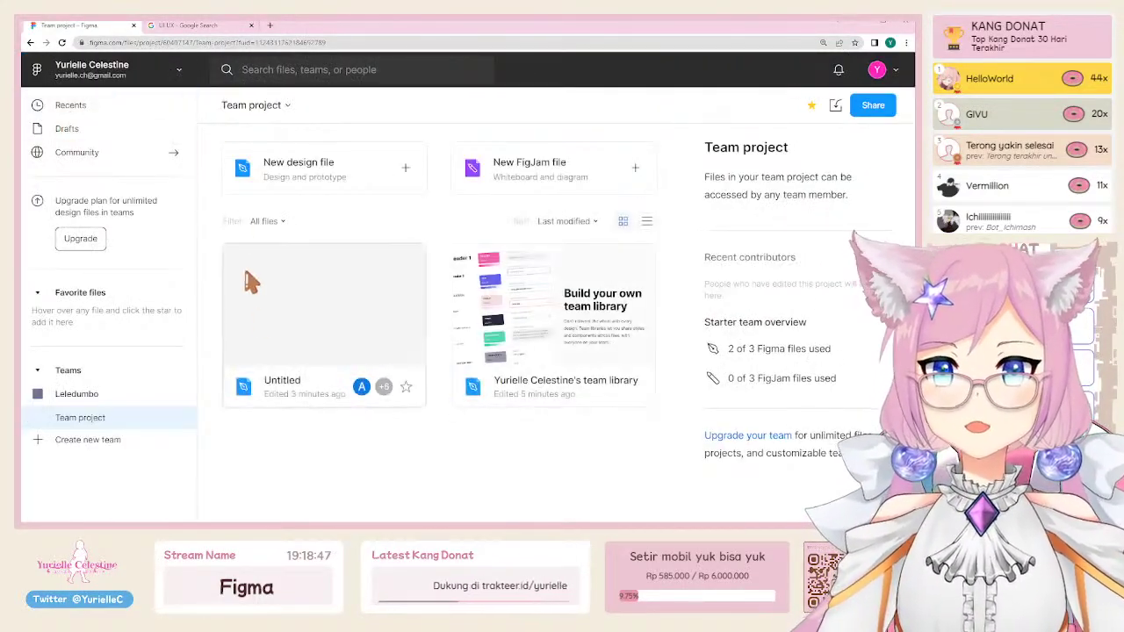
pyautogui.click(329, 303)
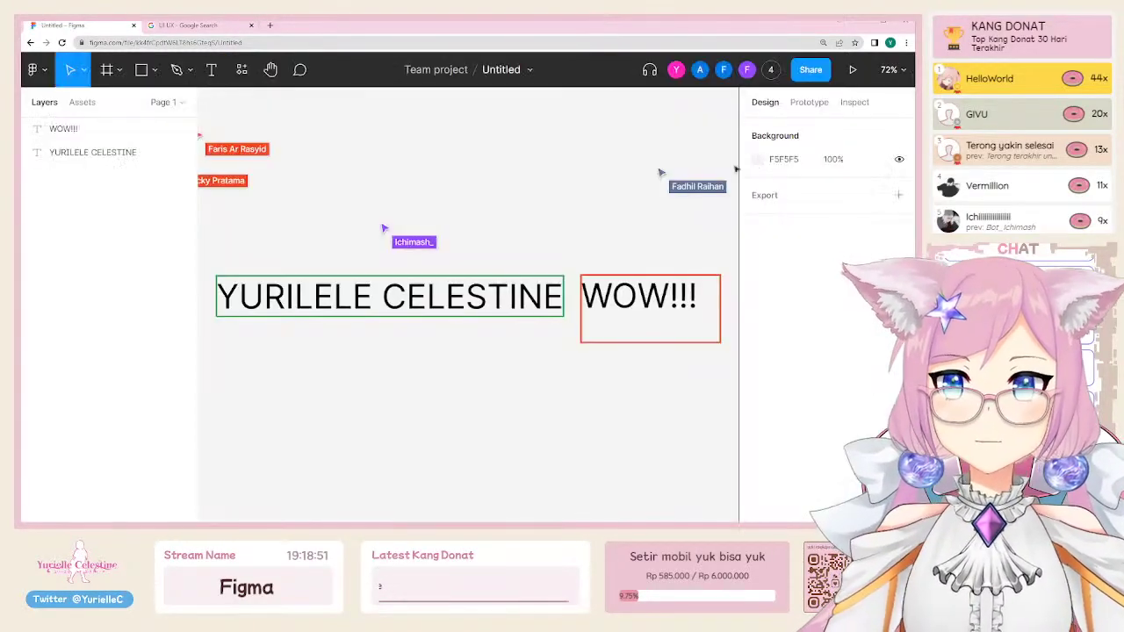
pyautogui.click(810, 70)
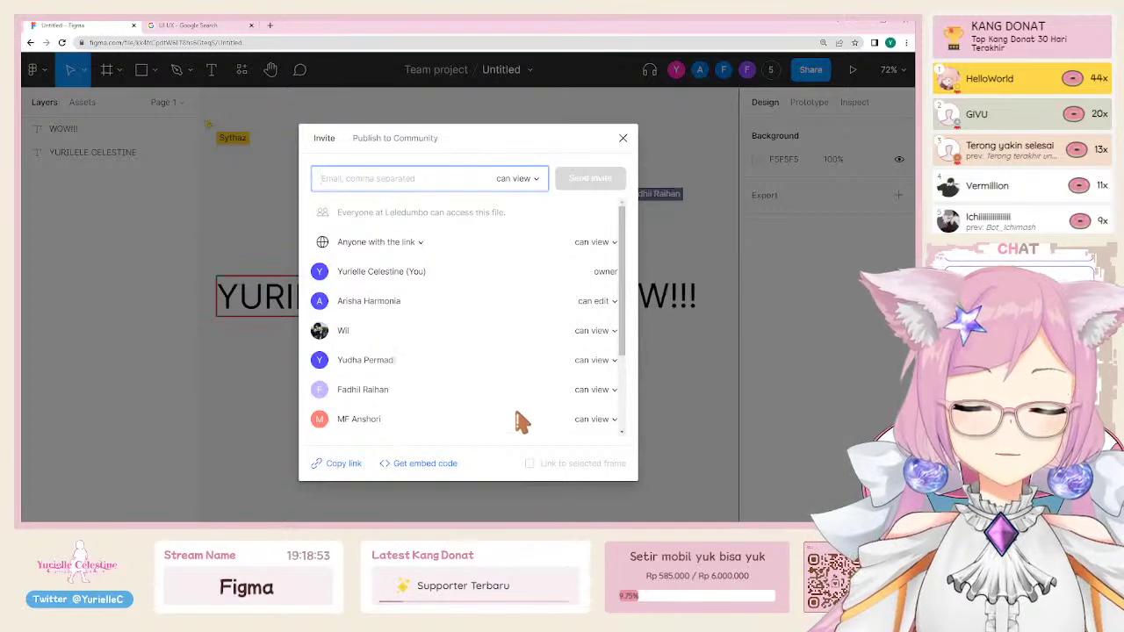
pyautogui.click(564, 169)
pyautogui.scroll(-5, 545, 409)
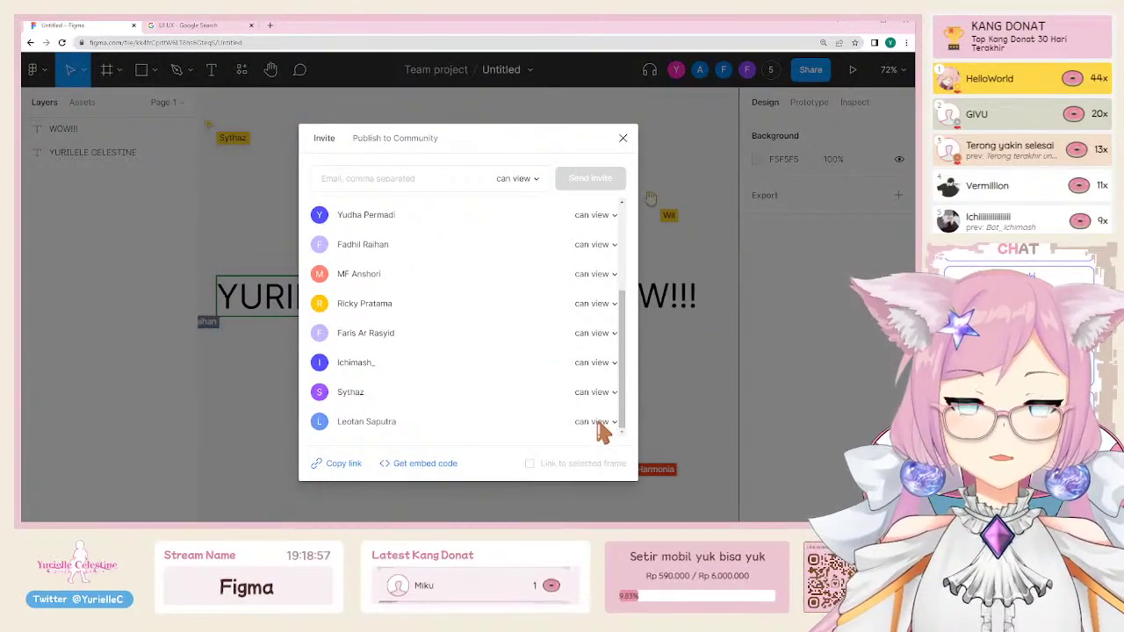
pyautogui.click(597, 423)
pyautogui.click(606, 371)
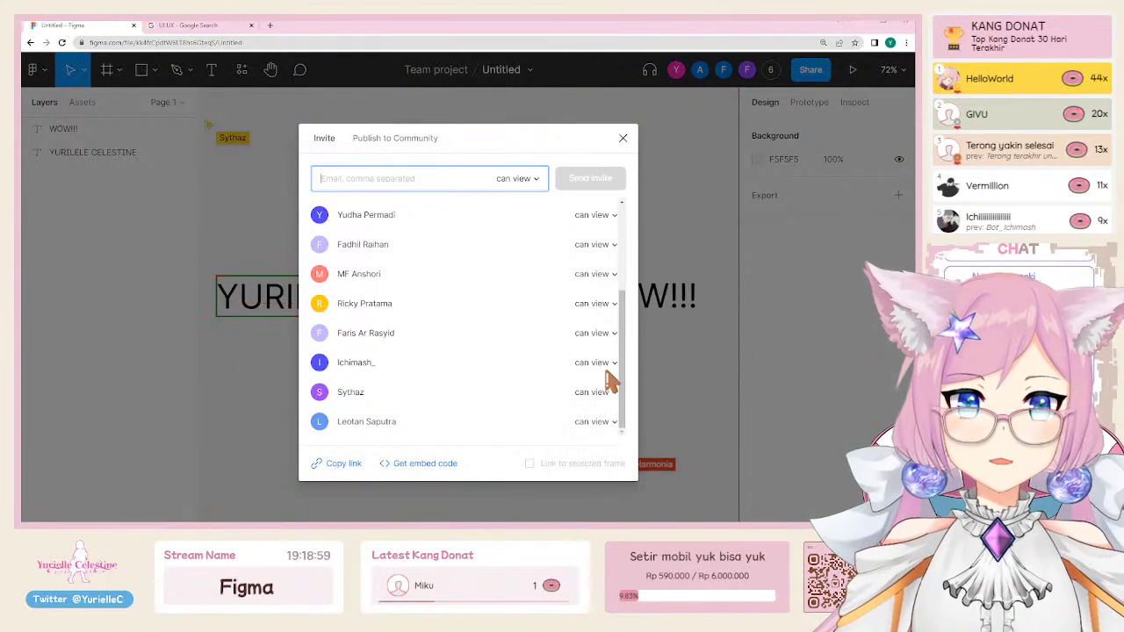
pyautogui.scroll(1, 572, 386)
pyautogui.click(590, 364)
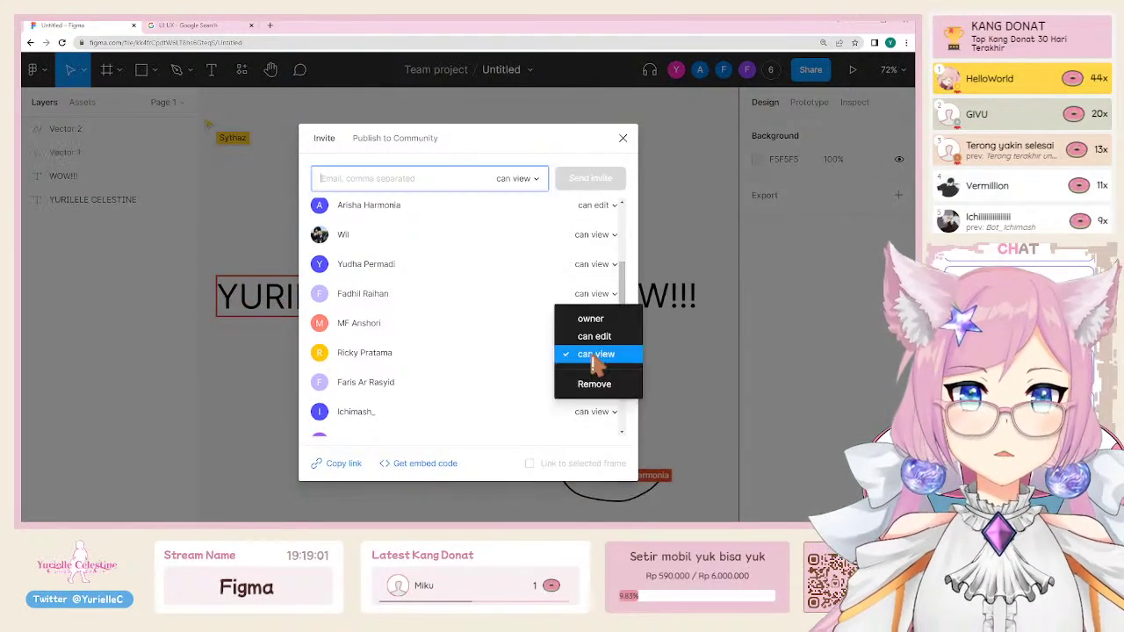
pyautogui.click(600, 343)
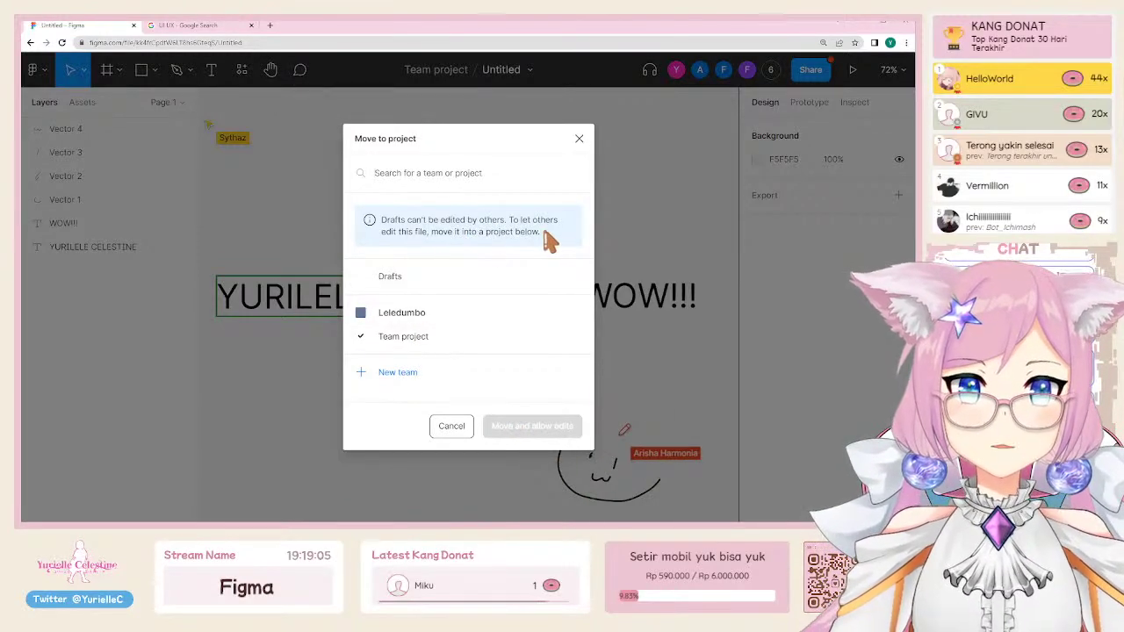
pyautogui.click(432, 341)
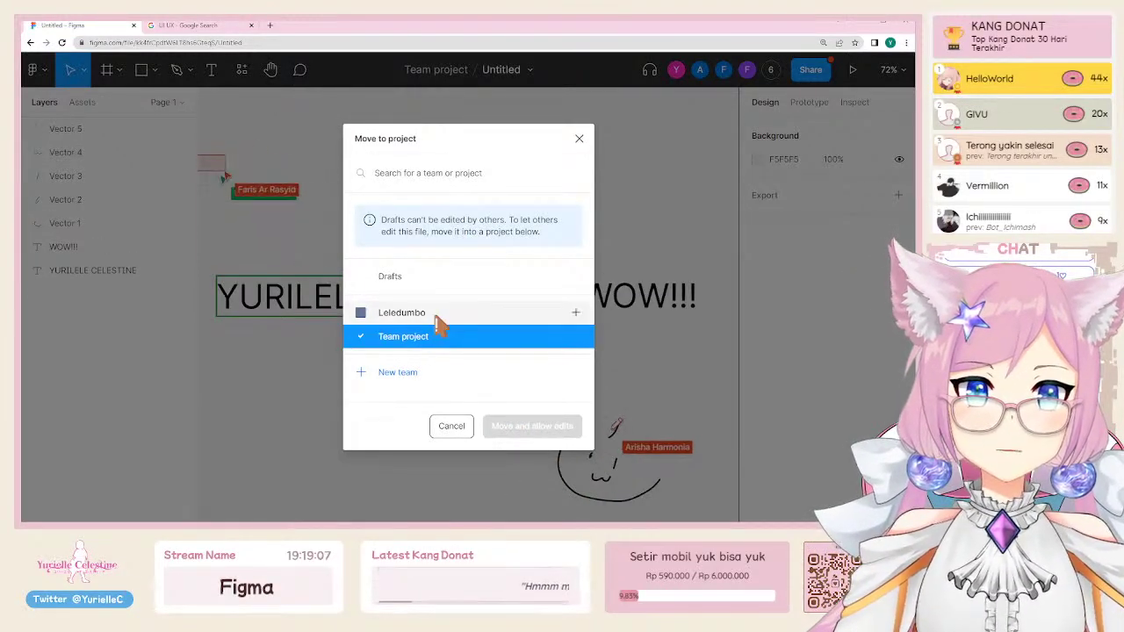
pyautogui.click(453, 427)
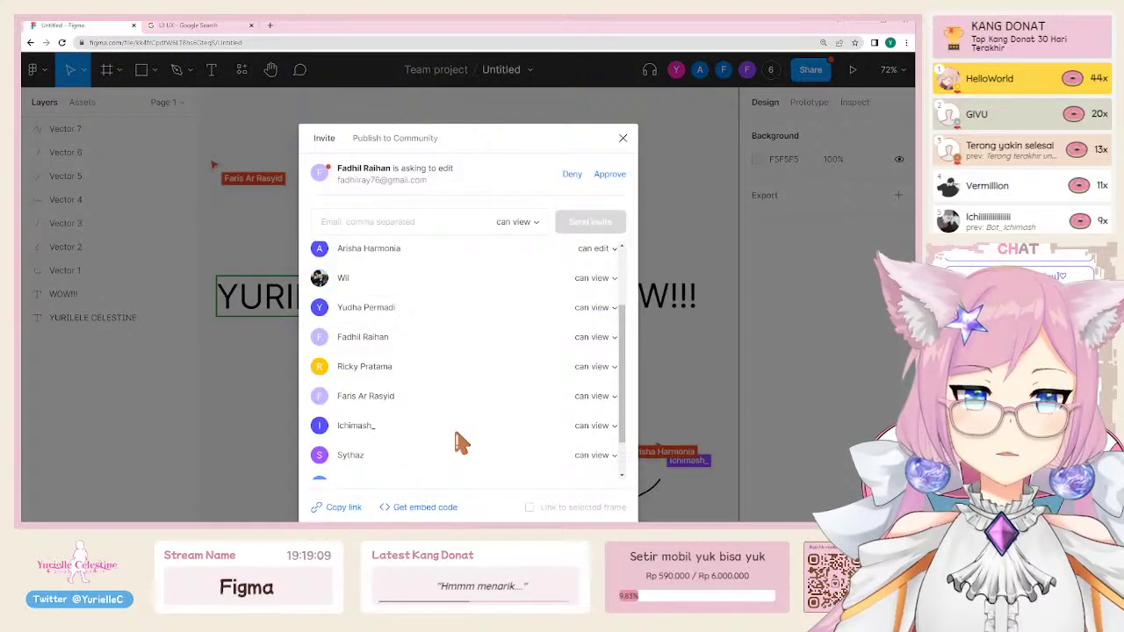
pyautogui.click(622, 141)
pyautogui.hotkey('ctrl', '-')
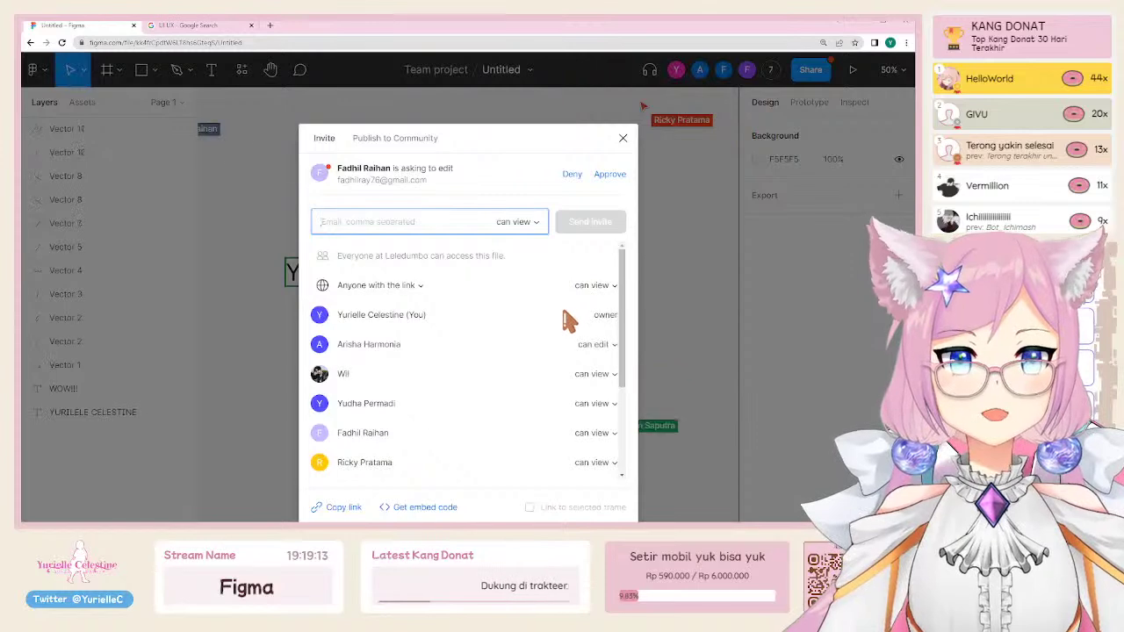
pyautogui.scroll(-4, 575, 360)
pyautogui.scroll(4, 578, 370)
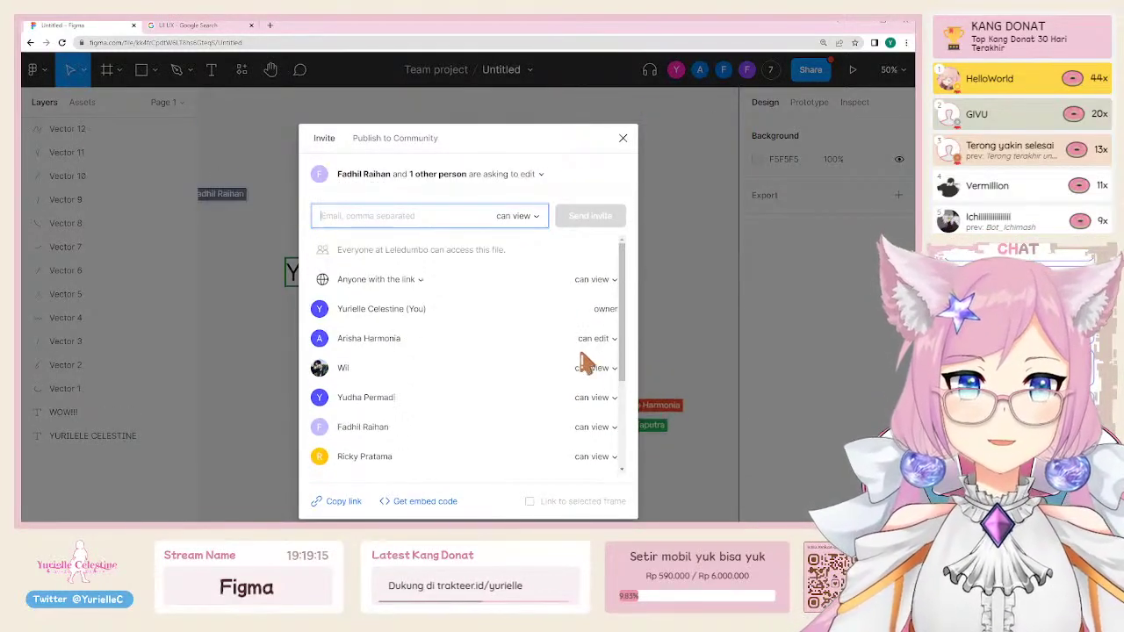
pyautogui.scroll(-3, 597, 354)
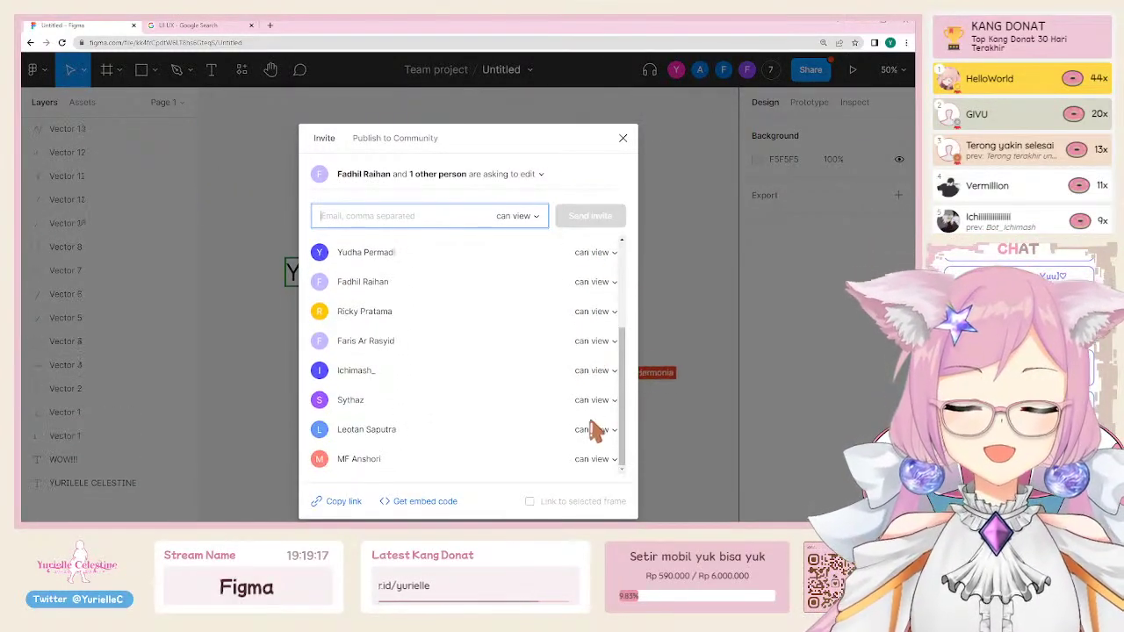
pyautogui.click(603, 430)
pyautogui.click(590, 412)
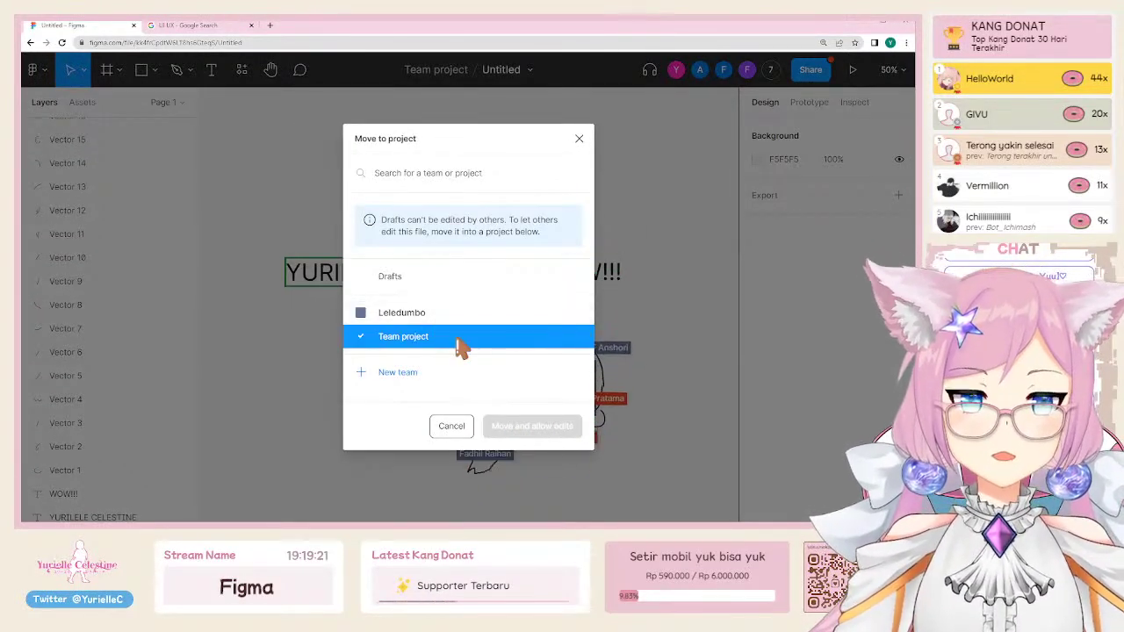
pyautogui.click(450, 427)
# Step: Inspect the text and drawing layers on the canvas, then reopen the Share dialog
pyautogui.click(665, 216)
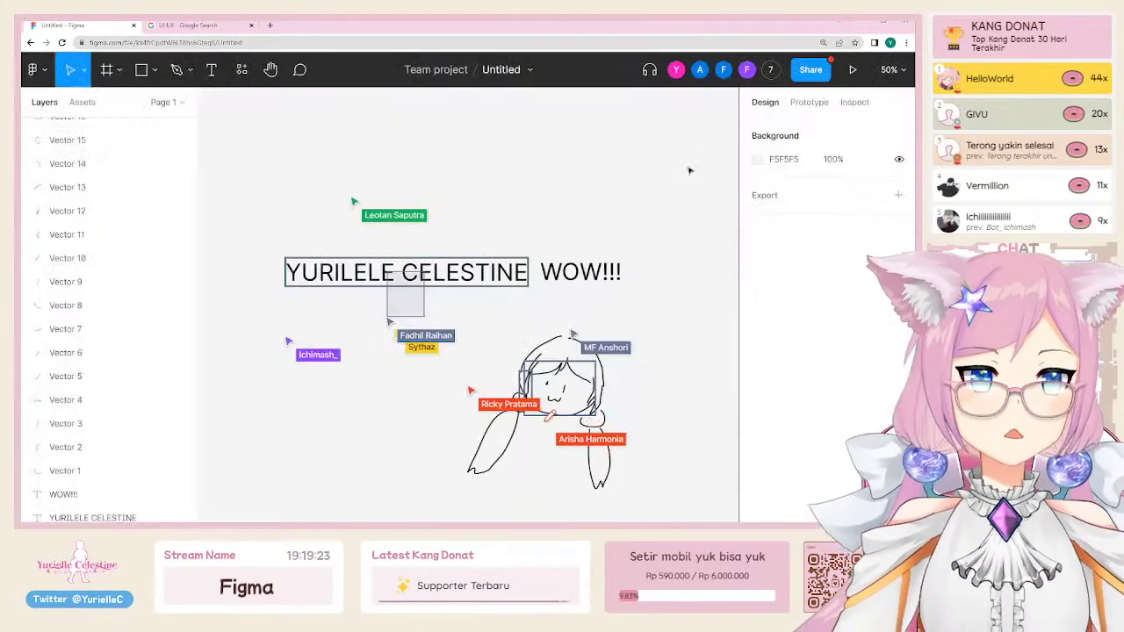
pyautogui.keyDown('ctrl'); pyautogui.scroll(-2, 454, 287); pyautogui.keyUp('ctrl')
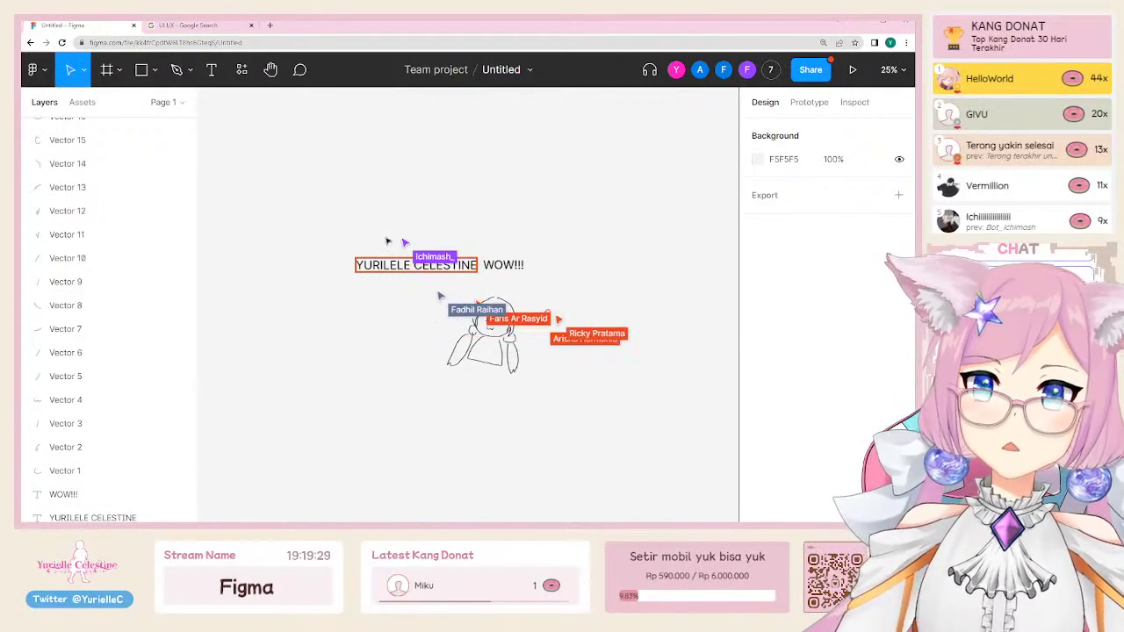
pyautogui.moveTo(342, 255); pyautogui.dragTo(673, 455)
pyautogui.click(673, 454)
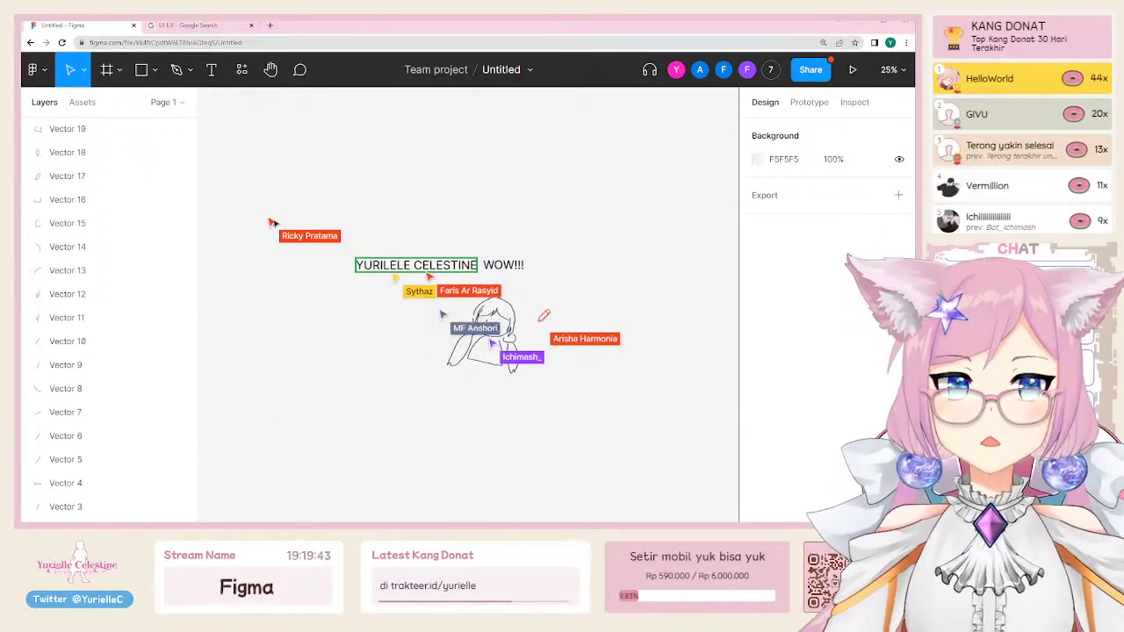
pyautogui.moveTo(363, 133); pyautogui.dragTo(371, 208)
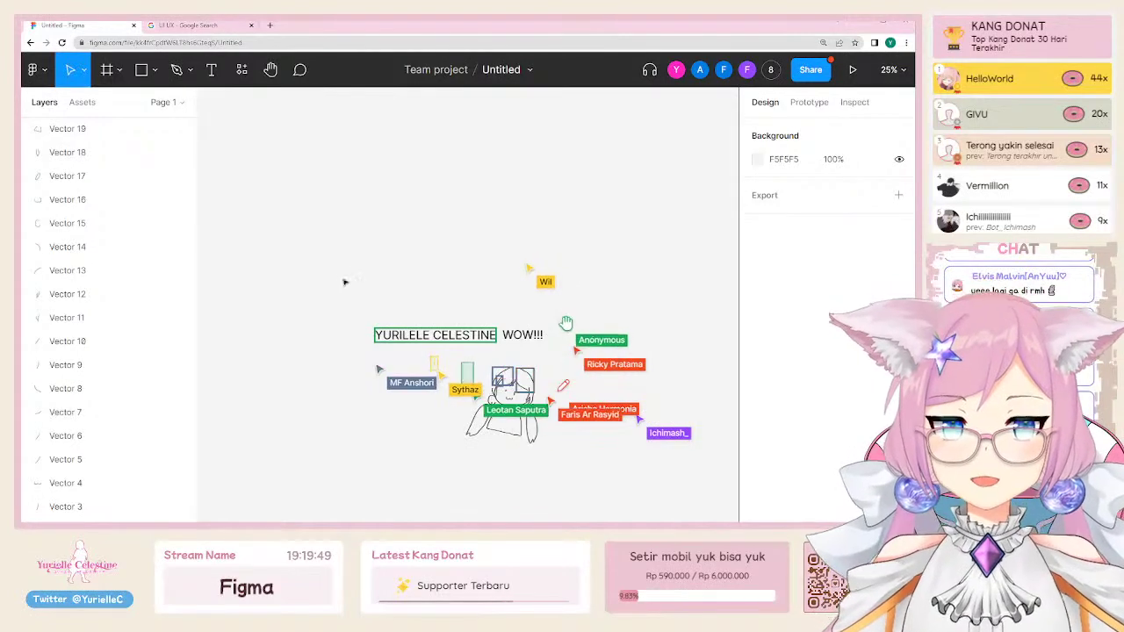
pyautogui.scroll(3, 512, 439)
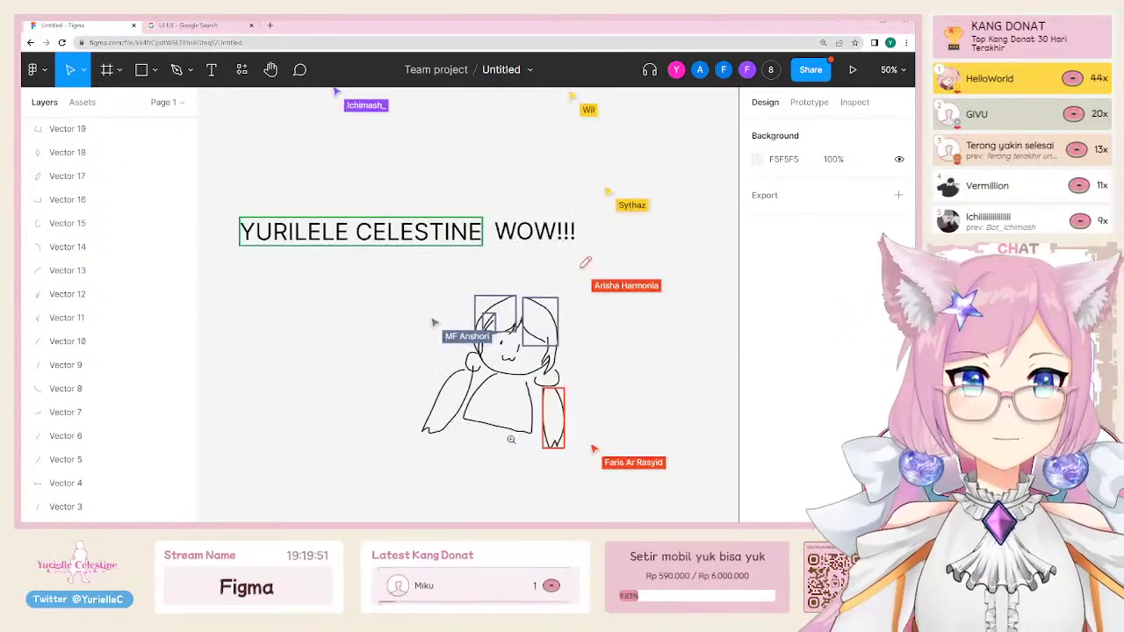
pyautogui.click(810, 69)
pyautogui.scroll(-3, 584, 316)
# Step: Expand the pending edit requests and approve both requesters
pyautogui.scroll(5, 580, 318)
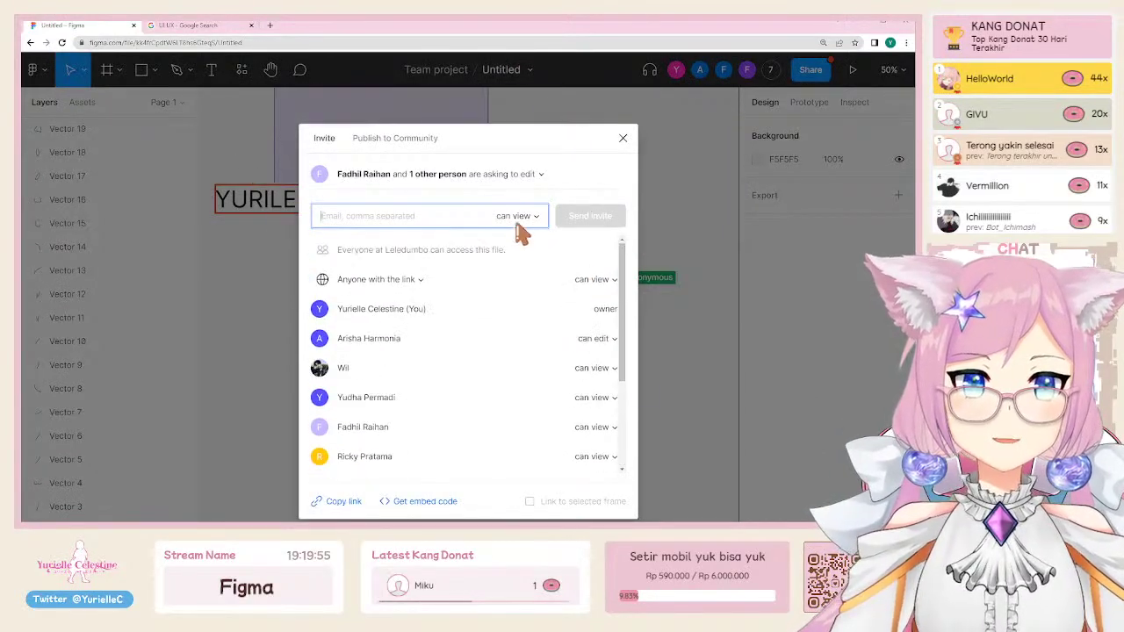
pyautogui.click(518, 216)
pyautogui.click(522, 215)
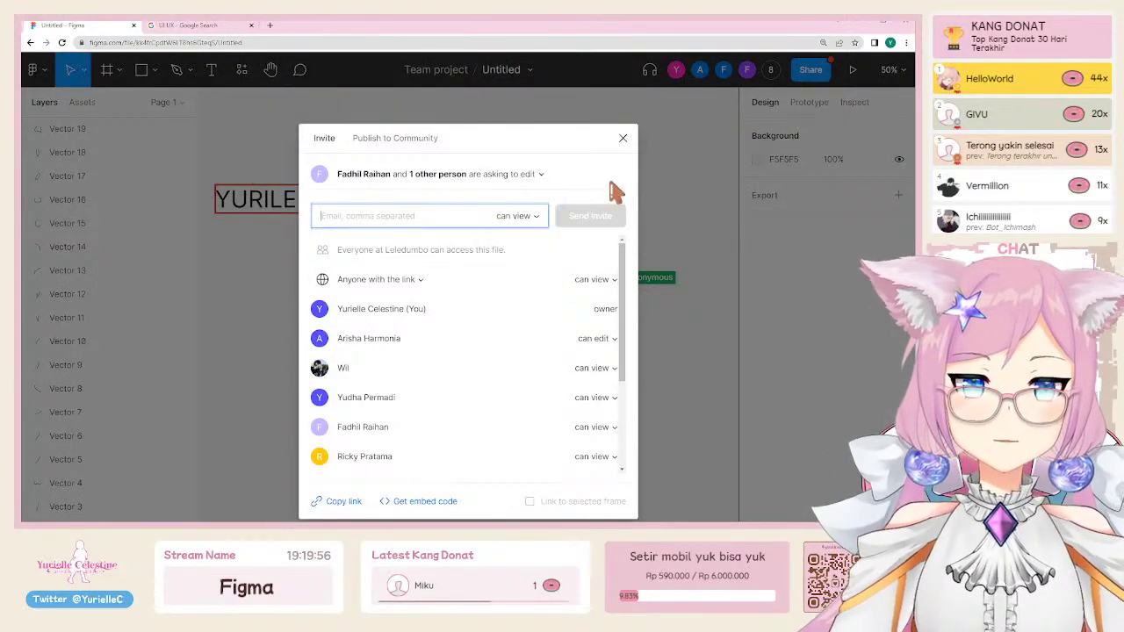
pyautogui.click(534, 176)
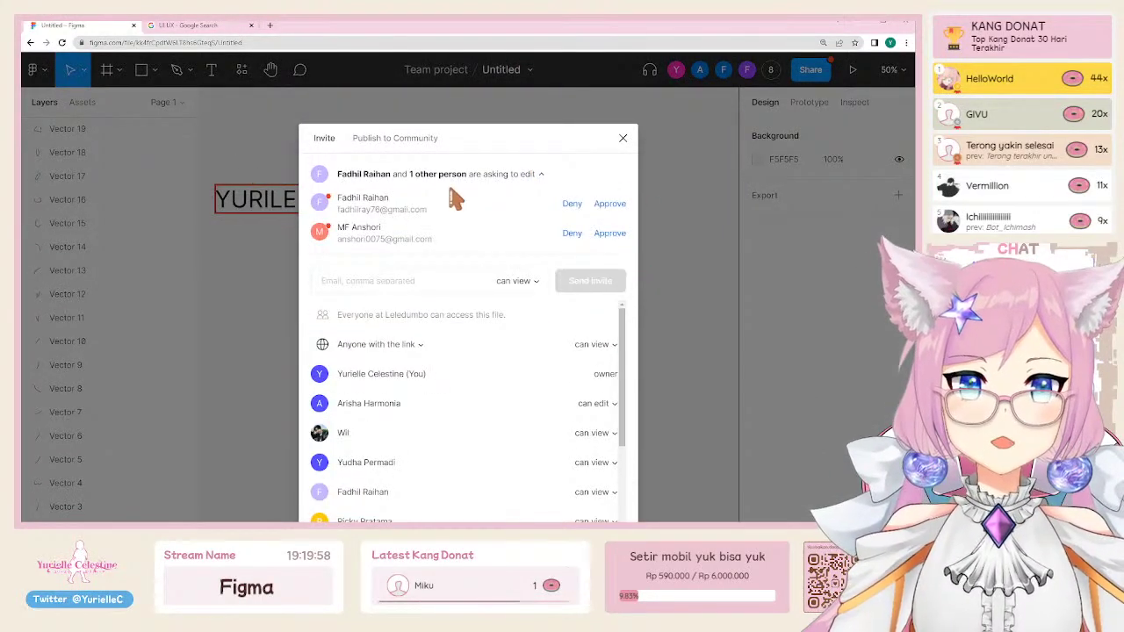
pyautogui.click(610, 233)
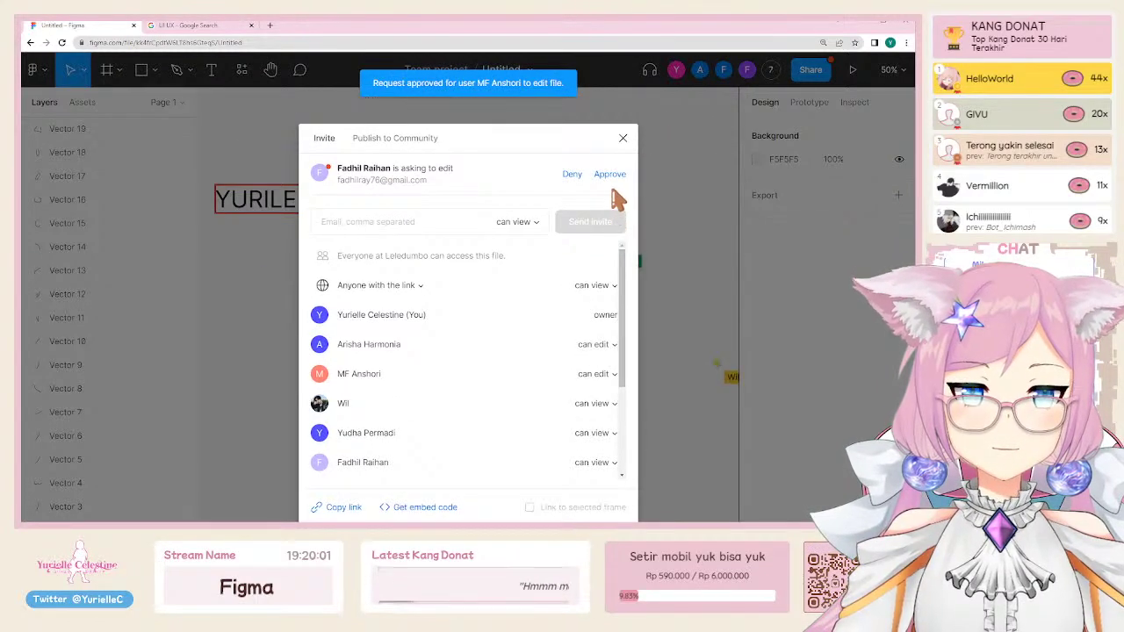
pyautogui.click(608, 174)
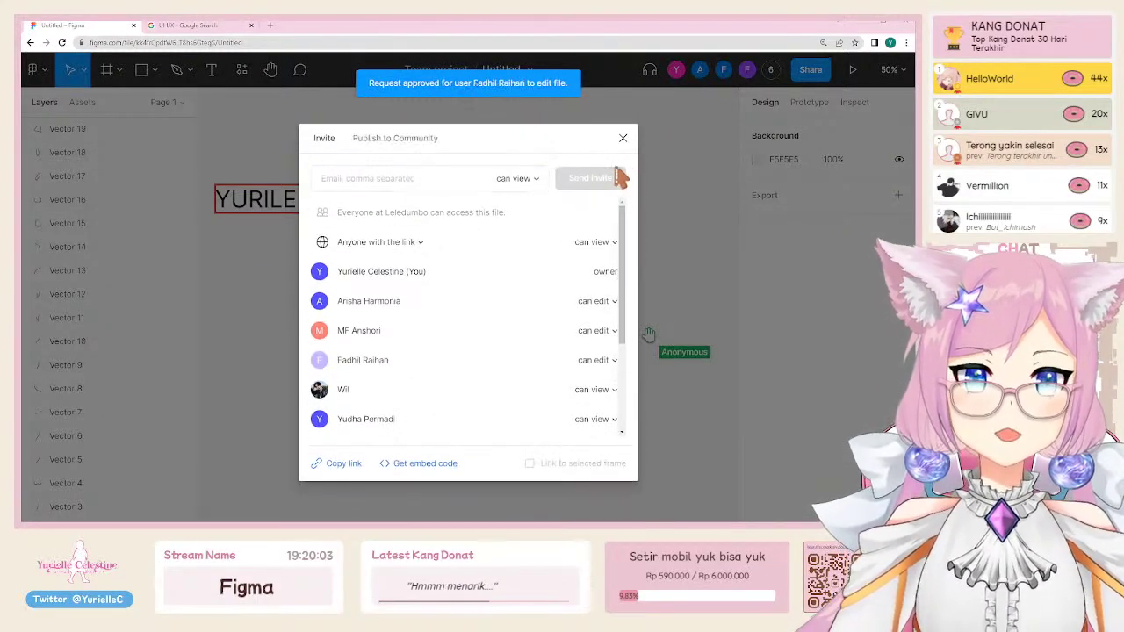
# Step: Close the Share dialog, recheck the collaborator list, and close it again
pyautogui.click(622, 139)
pyautogui.click(824, 70)
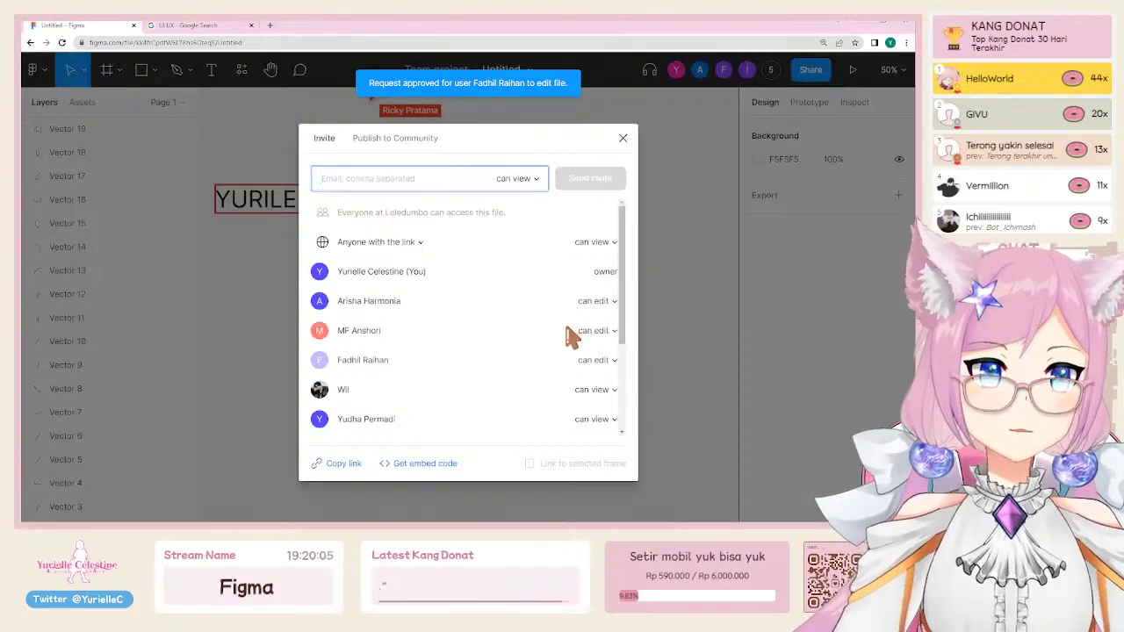
pyautogui.scroll(-5, 571, 336)
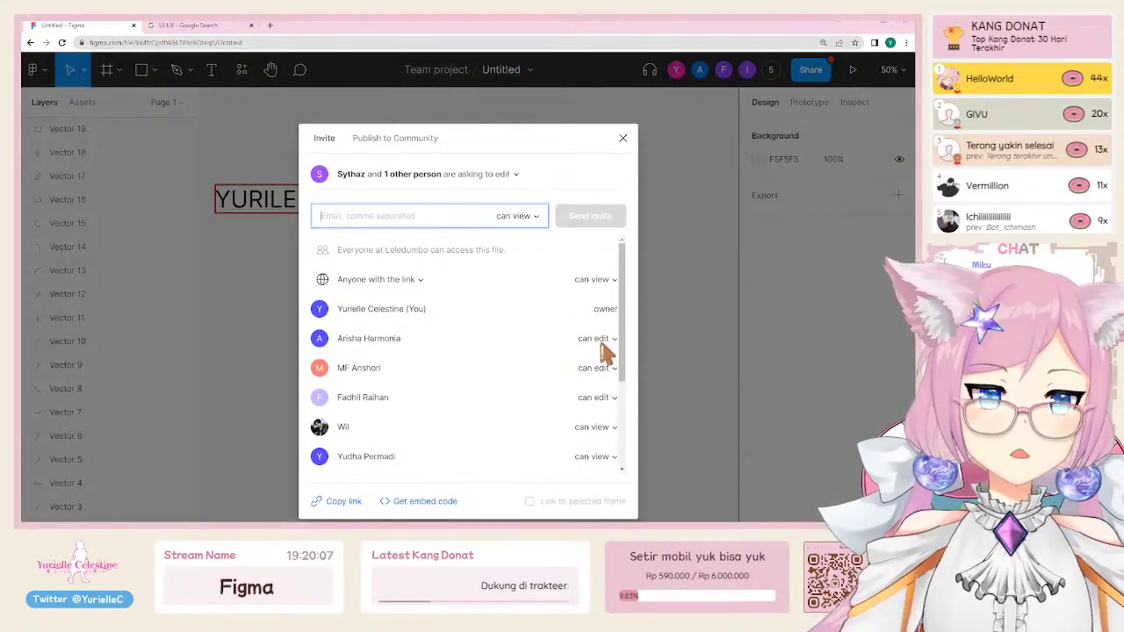
pyautogui.scroll(-3, 602, 401)
pyautogui.click(623, 138)
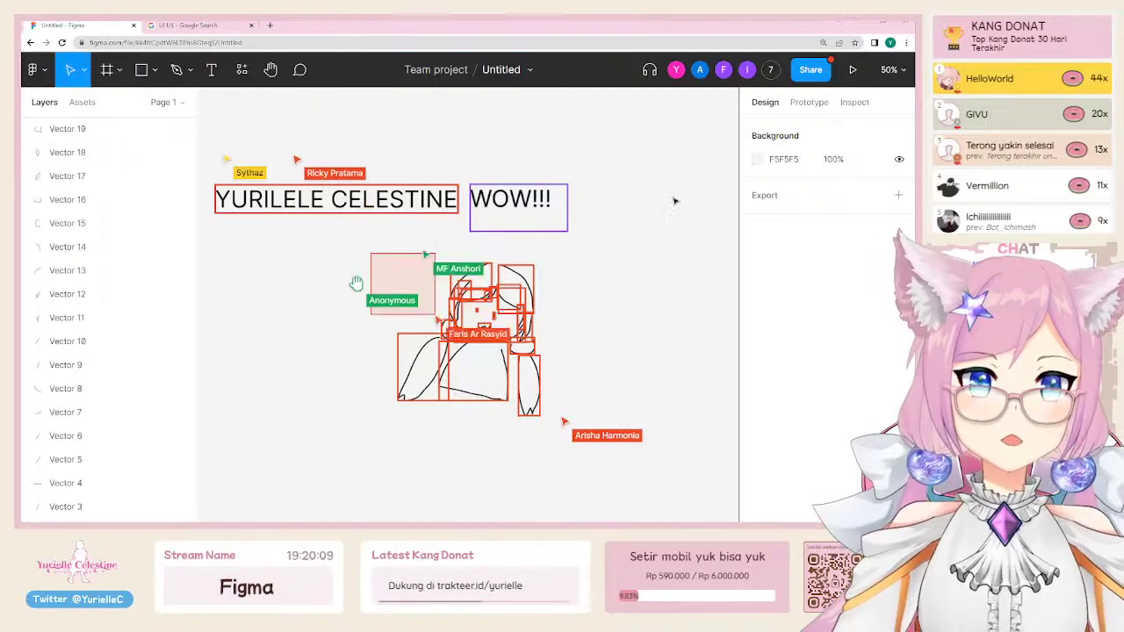
pyautogui.scroll(1, 351, 320)
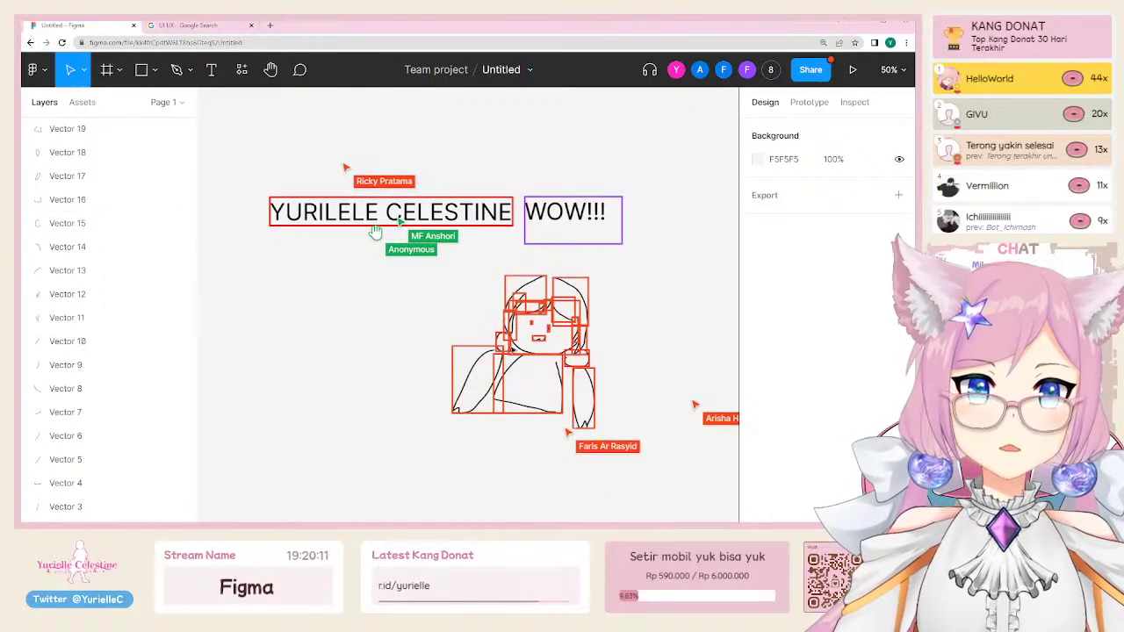
pyautogui.click(375, 231)
pyautogui.click(508, 252)
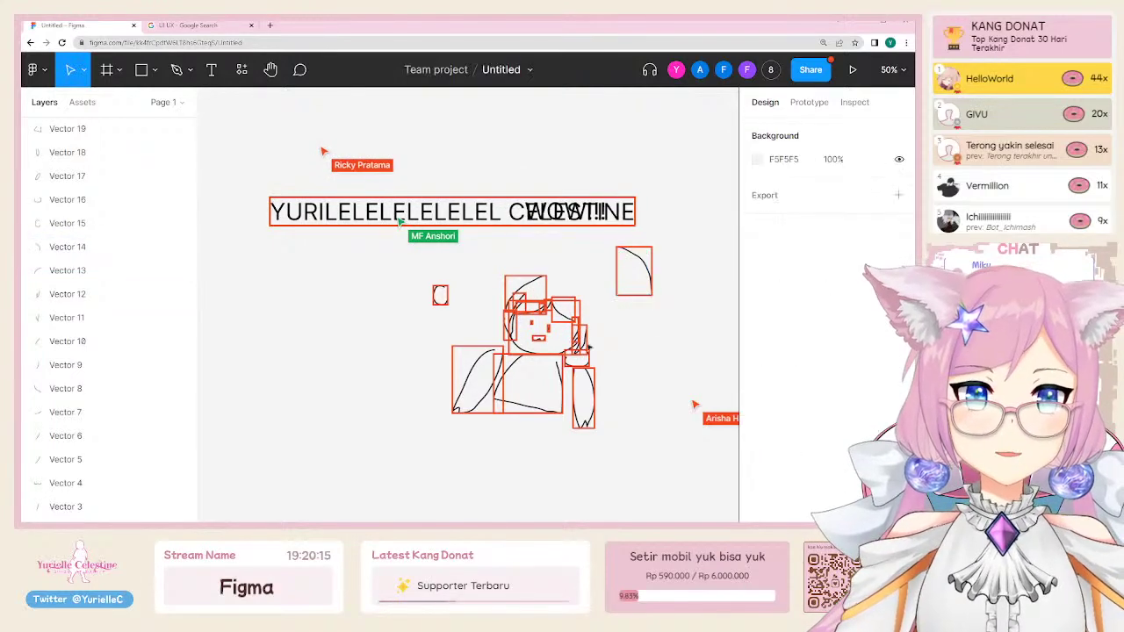
pyautogui.press('Tab')
pyautogui.press('Escape')
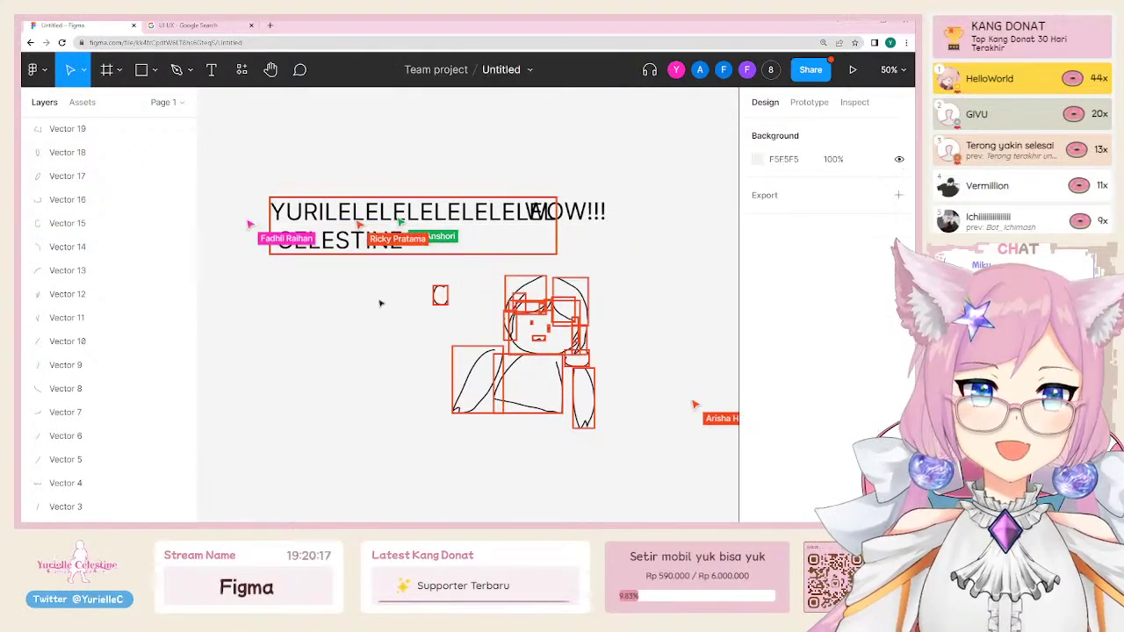
pyautogui.press('Tab')
pyautogui.press('Escape')
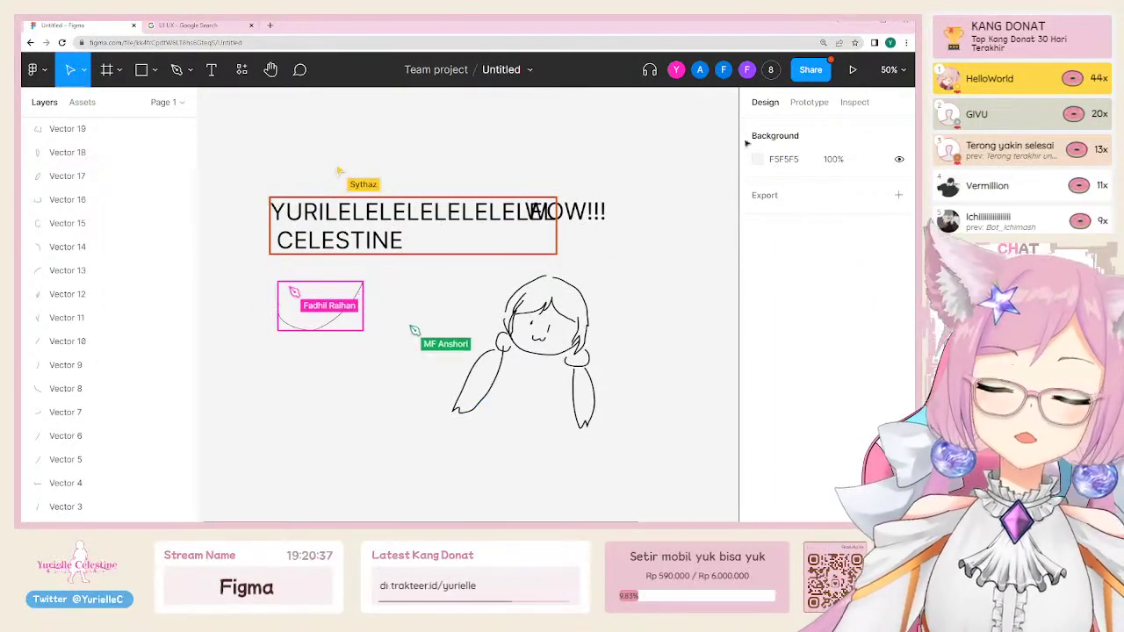
# Step: Change 'Anyone with the link' access from can view to can edit
pyautogui.click(810, 70)
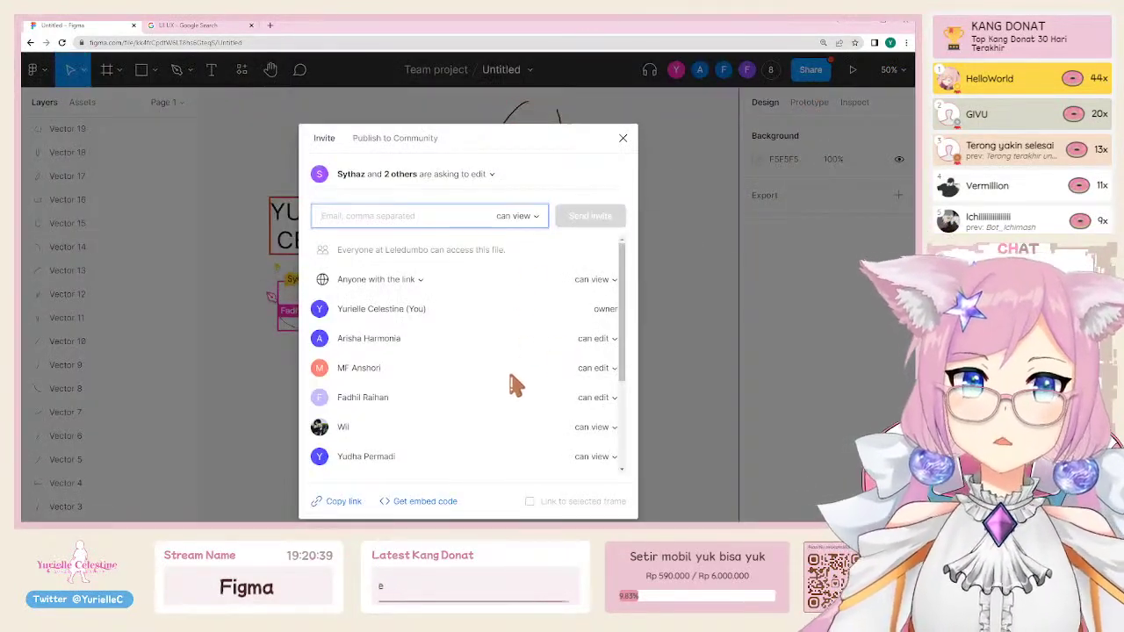
pyautogui.scroll(-3, 518, 373)
pyautogui.scroll(3, 519, 282)
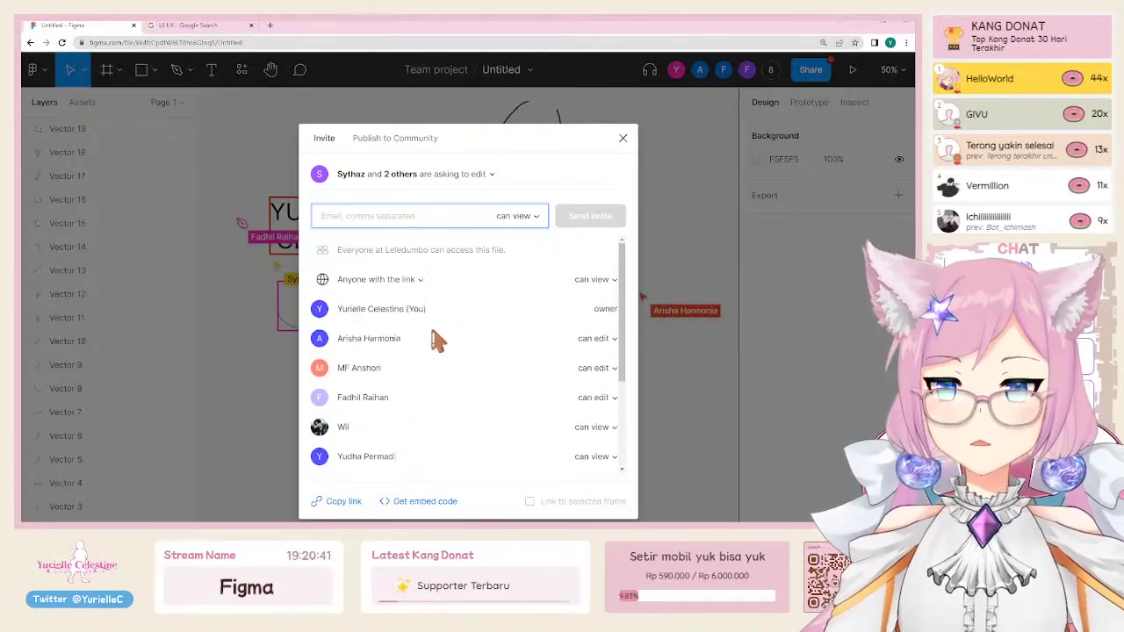
pyautogui.click(384, 282)
pyautogui.click(521, 283)
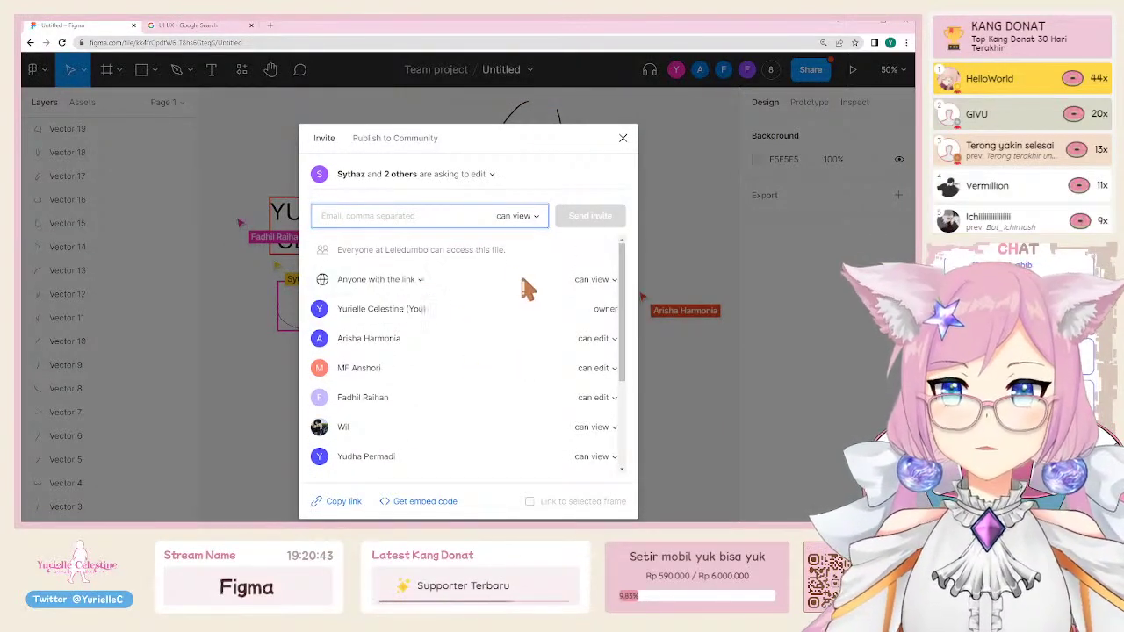
pyautogui.click(592, 280)
pyautogui.click(595, 266)
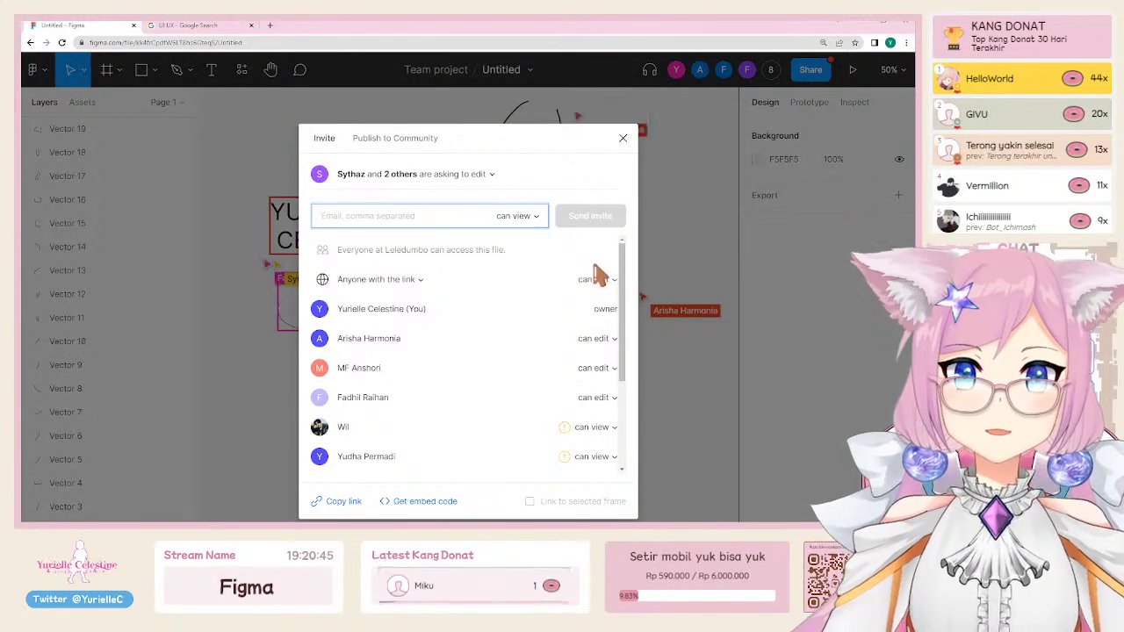
# Step: Review the updated collaborator list and close the Share dialog
pyautogui.scroll(-4, 518, 368)
pyautogui.moveTo(567, 369)
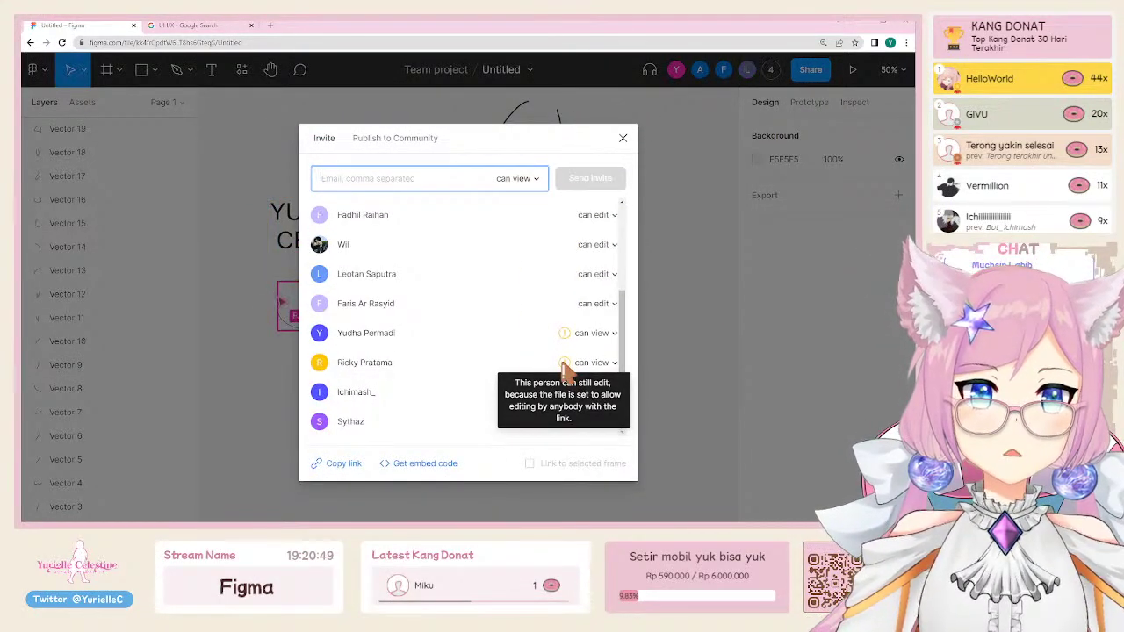
pyautogui.scroll(5, 565, 369)
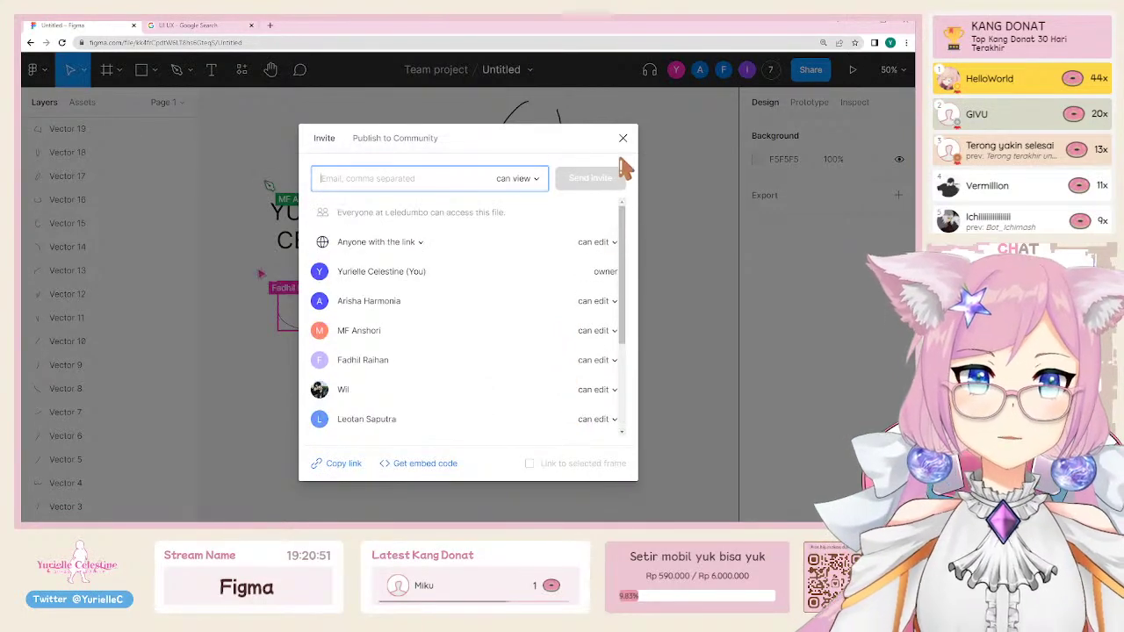
pyautogui.click(376, 244)
pyautogui.click(532, 240)
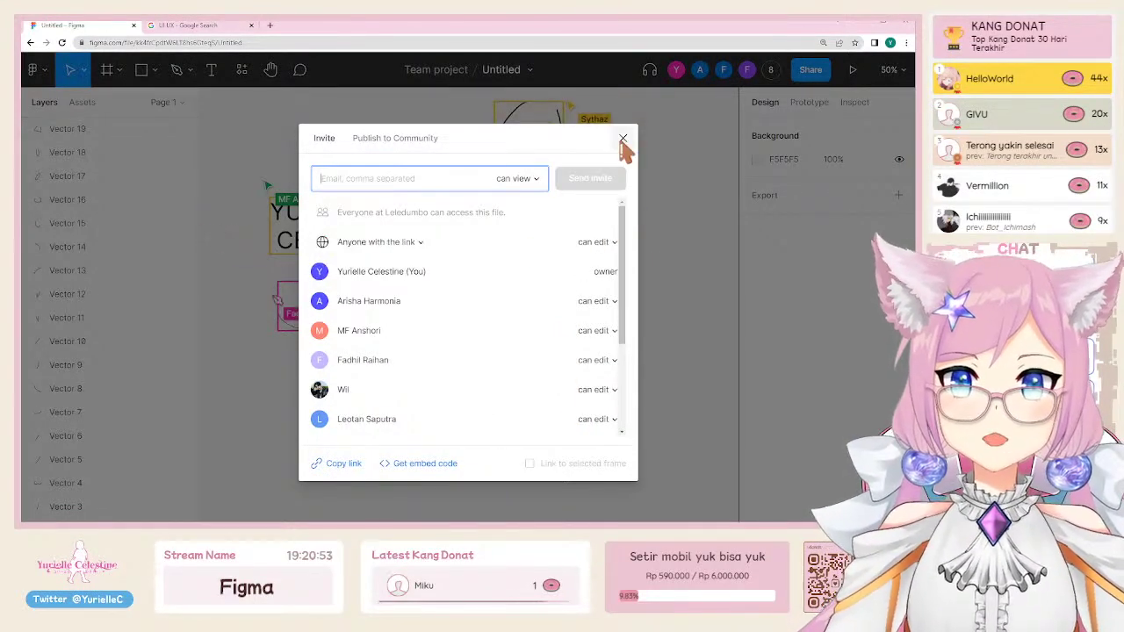
pyautogui.click(623, 138)
pyautogui.scroll(1, 628, 209)
pyautogui.scroll(-5, 628, 219)
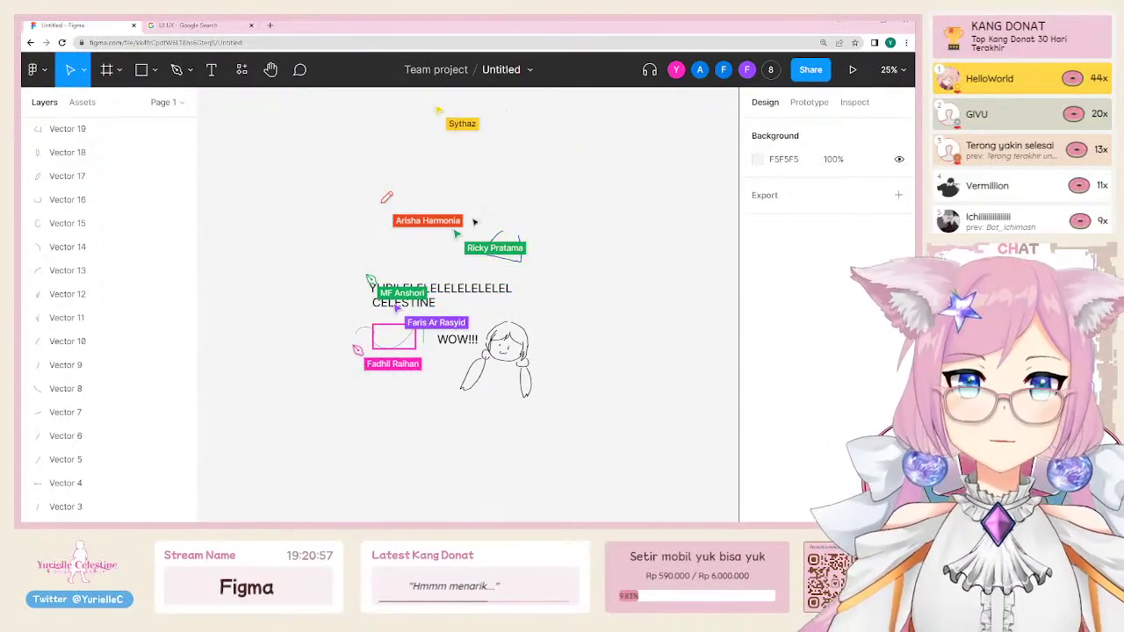
# Step: Place a text note above the drawings reading 'Can u guys edit now?? everyone???'
pyautogui.scroll(2, 474, 221)
pyautogui.press('t')
pyautogui.click(333, 248)
pyautogui.write('Ca')
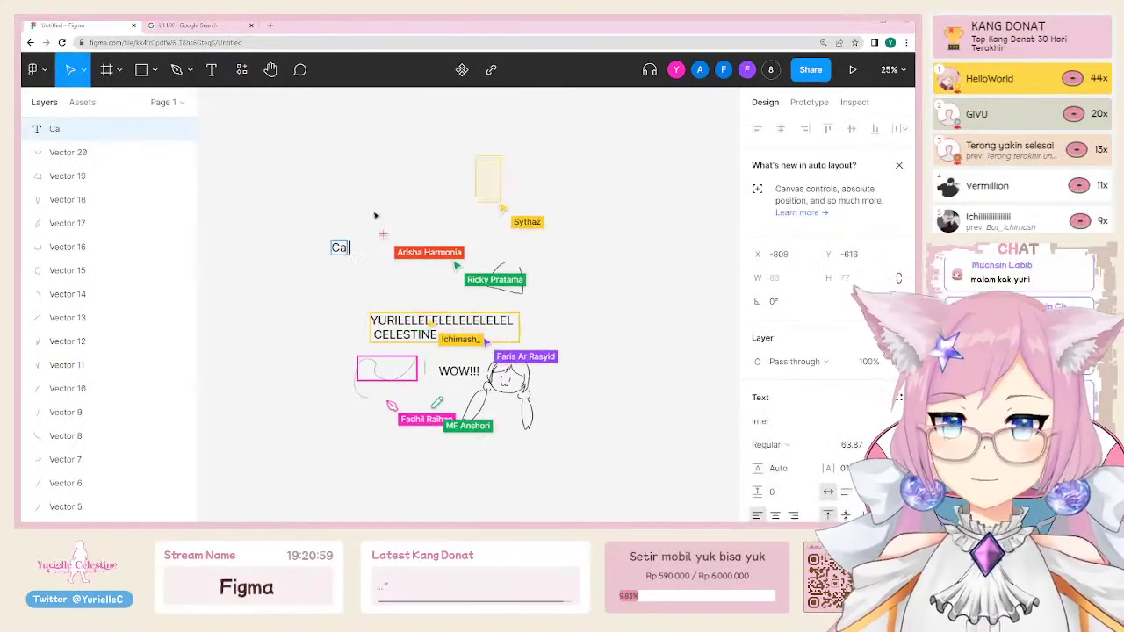
pyautogui.write('n u guys edit n')
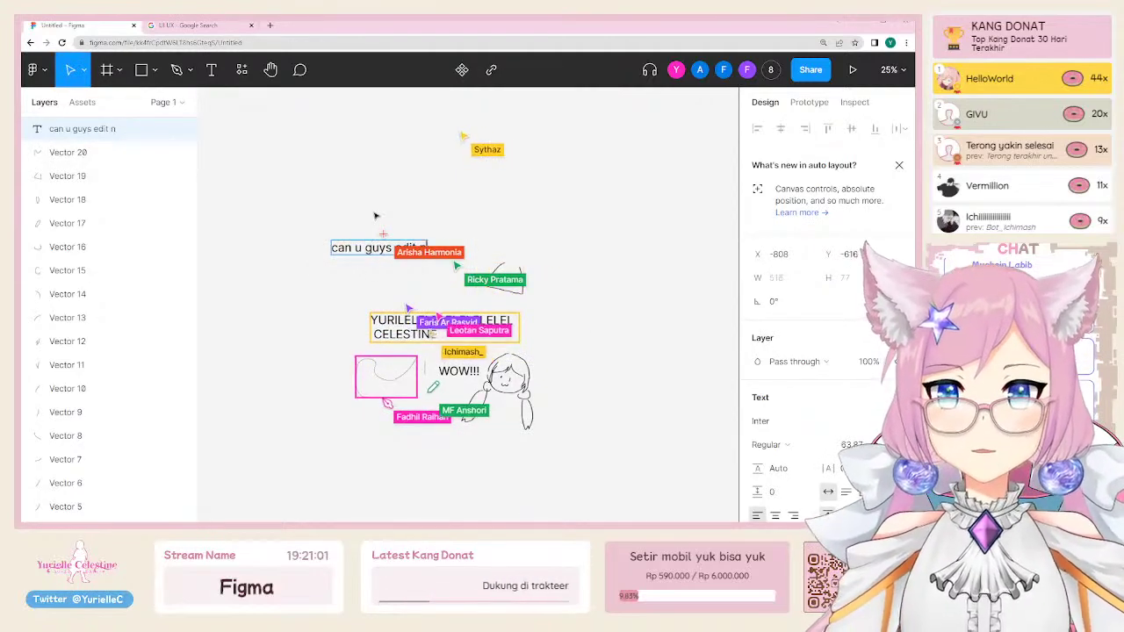
pyautogui.write('ow?? everyone')
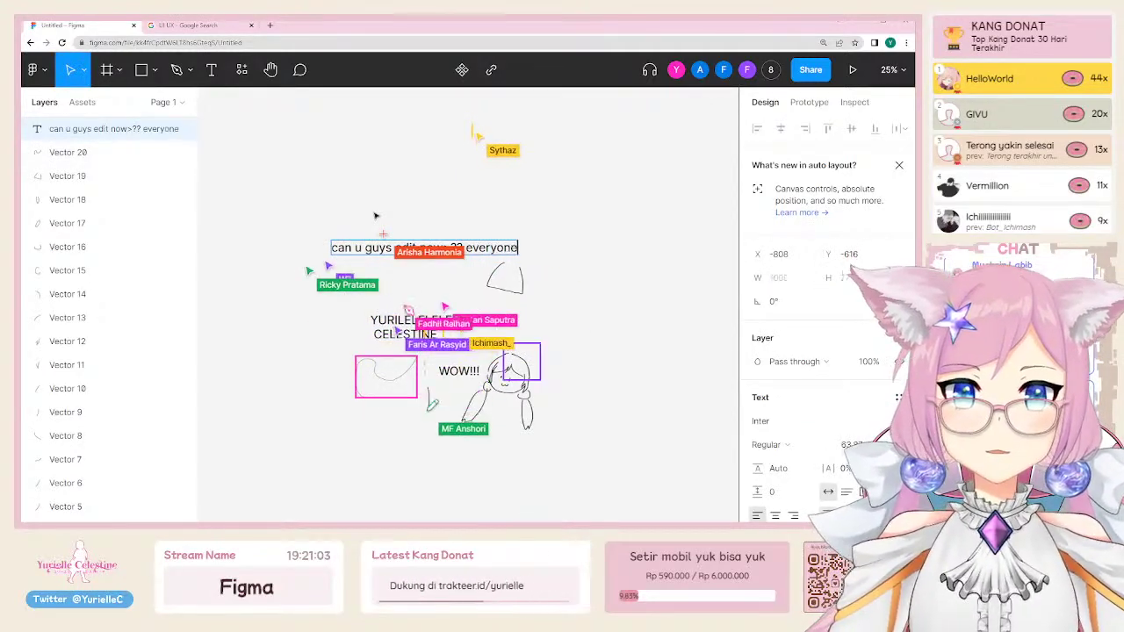
pyautogui.write('???')
pyautogui.click(330, 252)
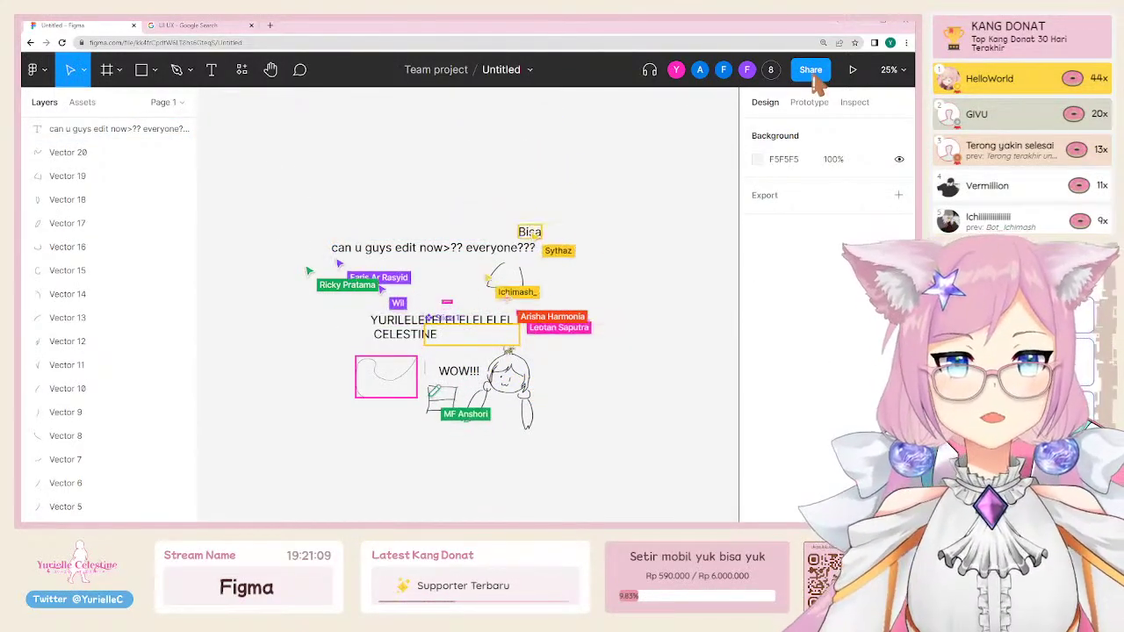
pyautogui.click(810, 69)
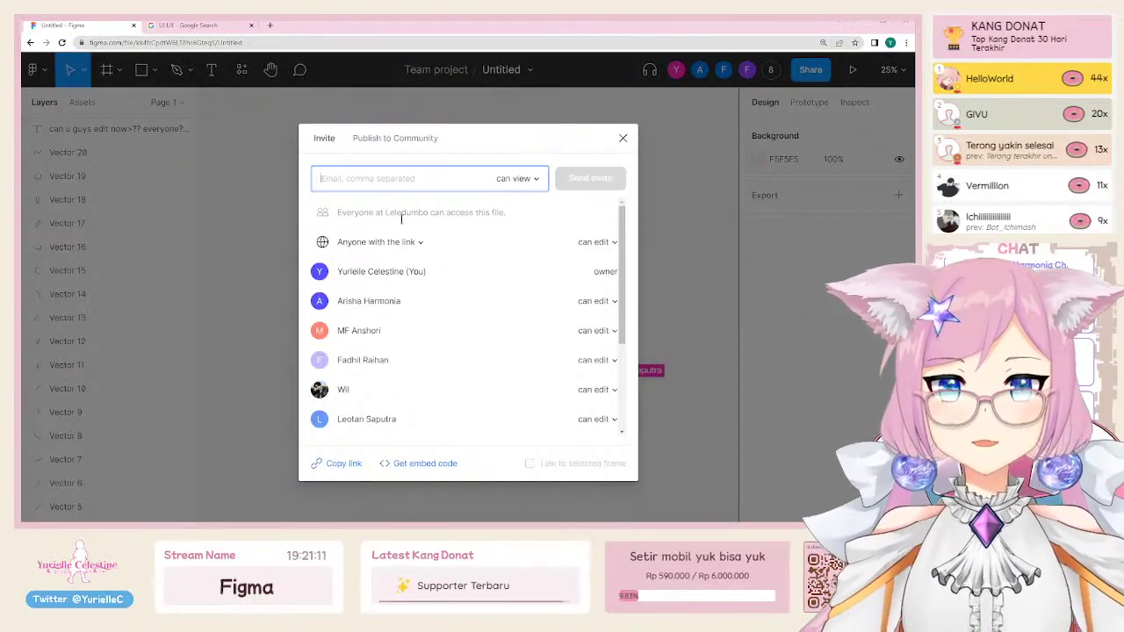
pyautogui.click(368, 249)
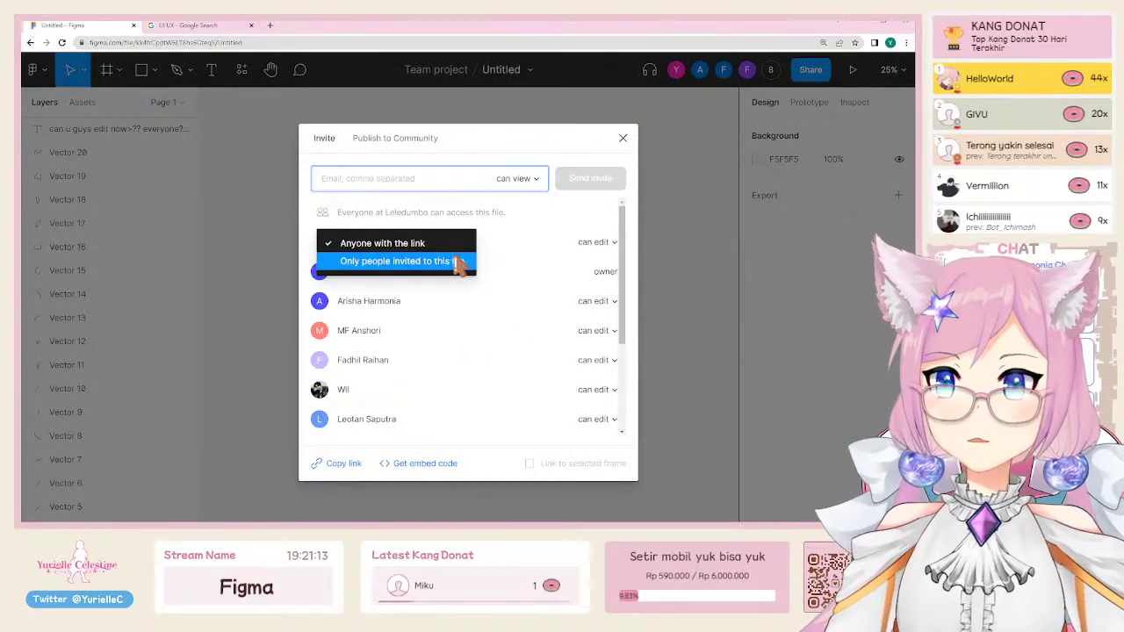
pyautogui.click(566, 253)
pyautogui.click(592, 244)
pyautogui.click(596, 245)
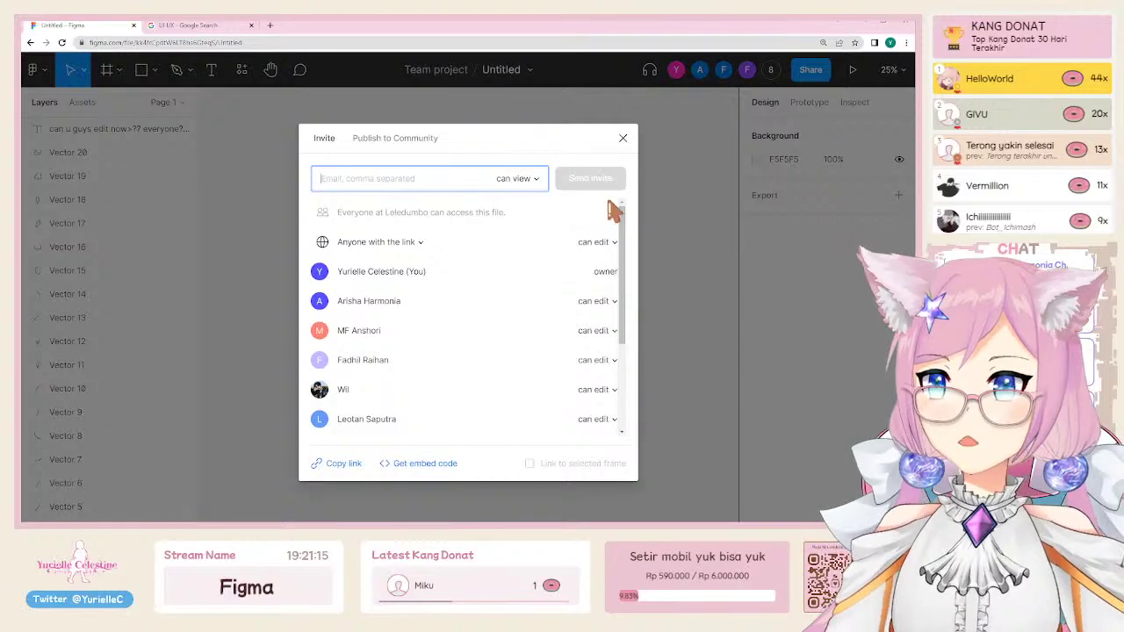
pyautogui.click(625, 141)
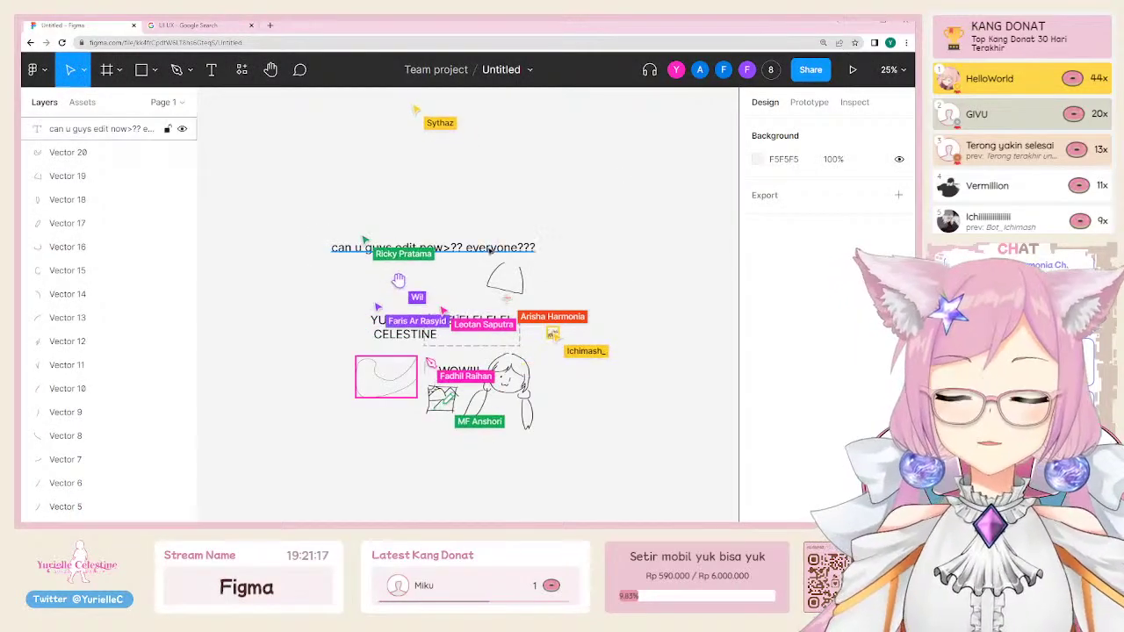
# Step: Draw a grey 226×172 rectangle over the drawings
pyautogui.scroll(3, 501, 376)
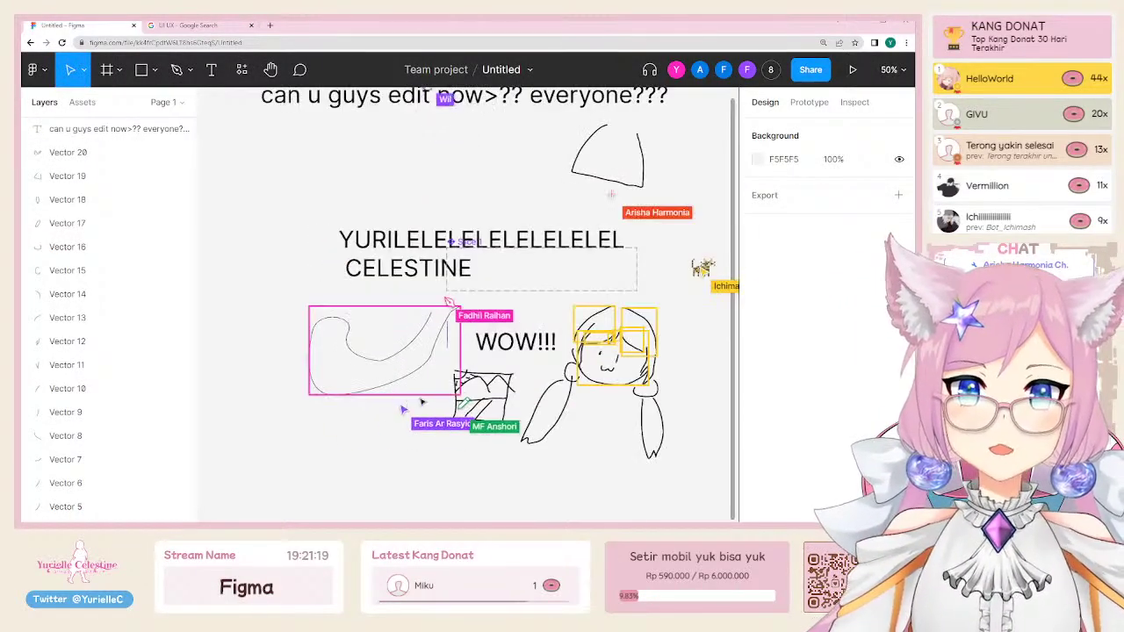
pyautogui.press('r')
pyautogui.moveTo(402, 163)
pyautogui.mouseDown()
pyautogui.moveTo(483, 226)
pyautogui.moveTo(437, 199)
pyautogui.mouseUp()
pyautogui.hscroll(-2, 519, 202)
pyautogui.hscroll(-3, 436, 198)
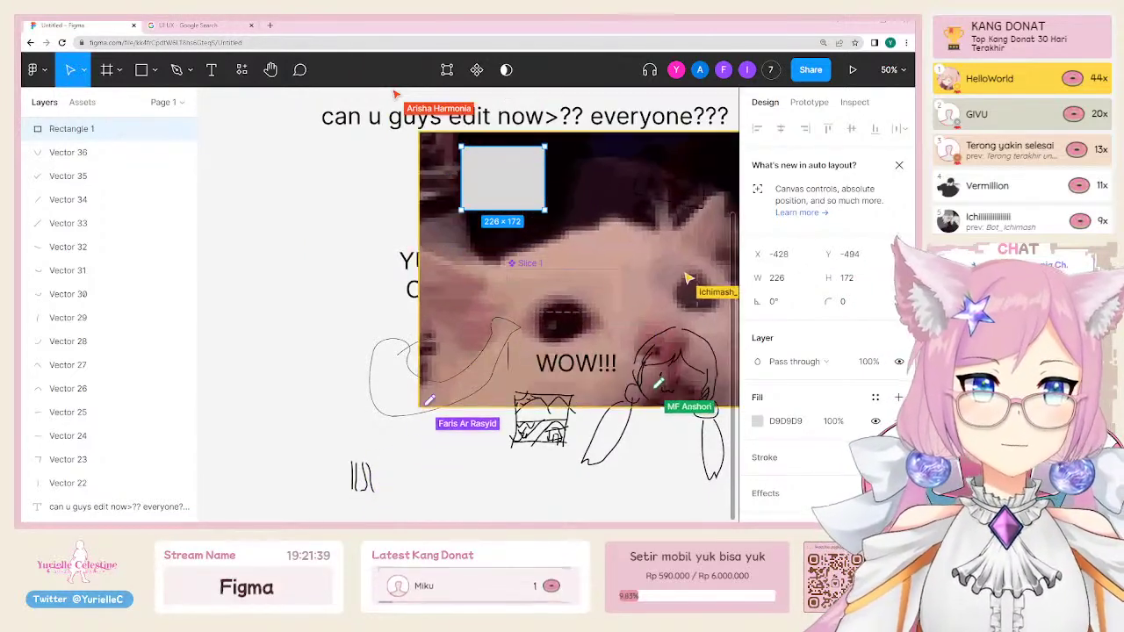
# Step: Zoom out and shrink the chibi character image to 648×648
pyautogui.hotkey('ctrl', '-')
pyautogui.hotkey('ctrl', '-')
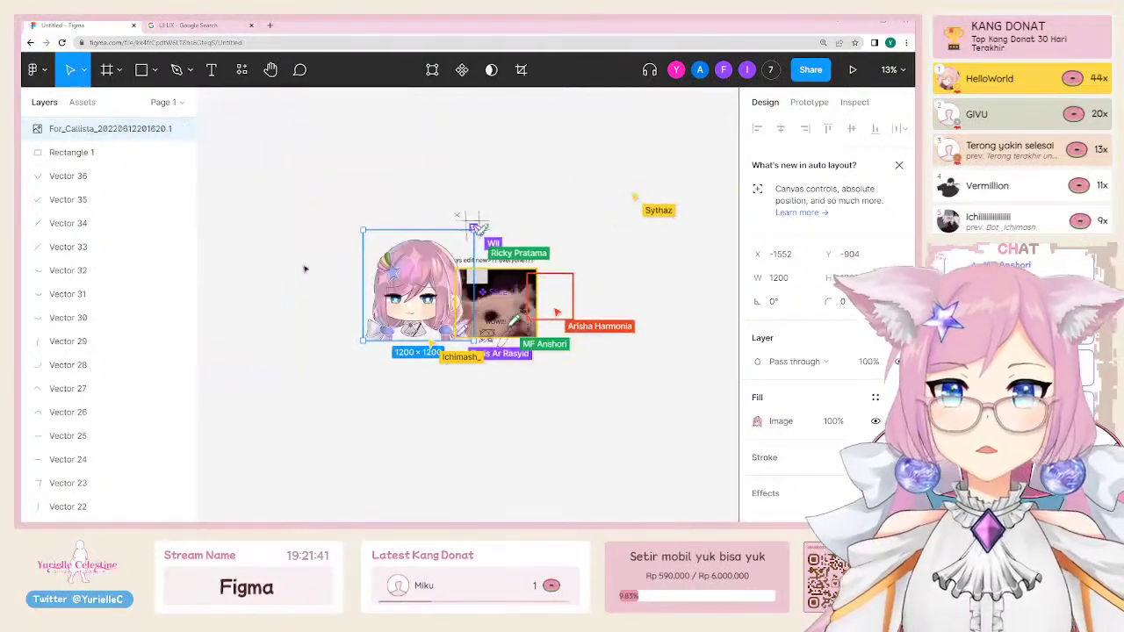
pyautogui.moveTo(292, 353); pyautogui.dragTo(335, 301)
pyautogui.click(334, 301)
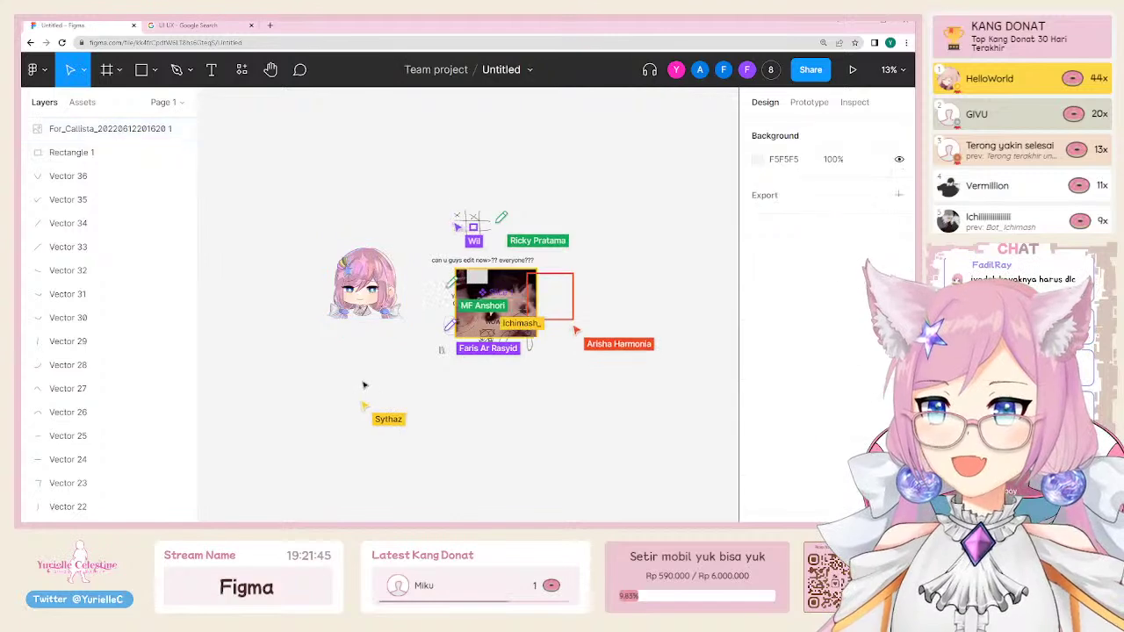
pyautogui.scroll(5, 498, 260)
pyautogui.hscroll(-3, 606, 462)
pyautogui.scroll(-2, 606, 462)
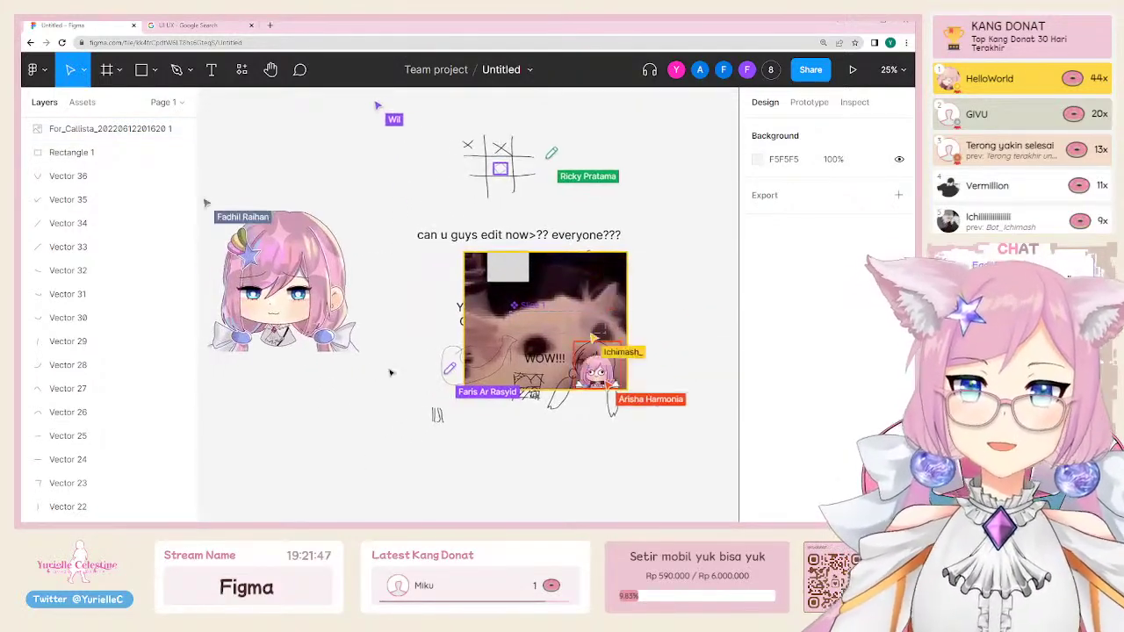
pyautogui.hscroll(-2, 606, 462)
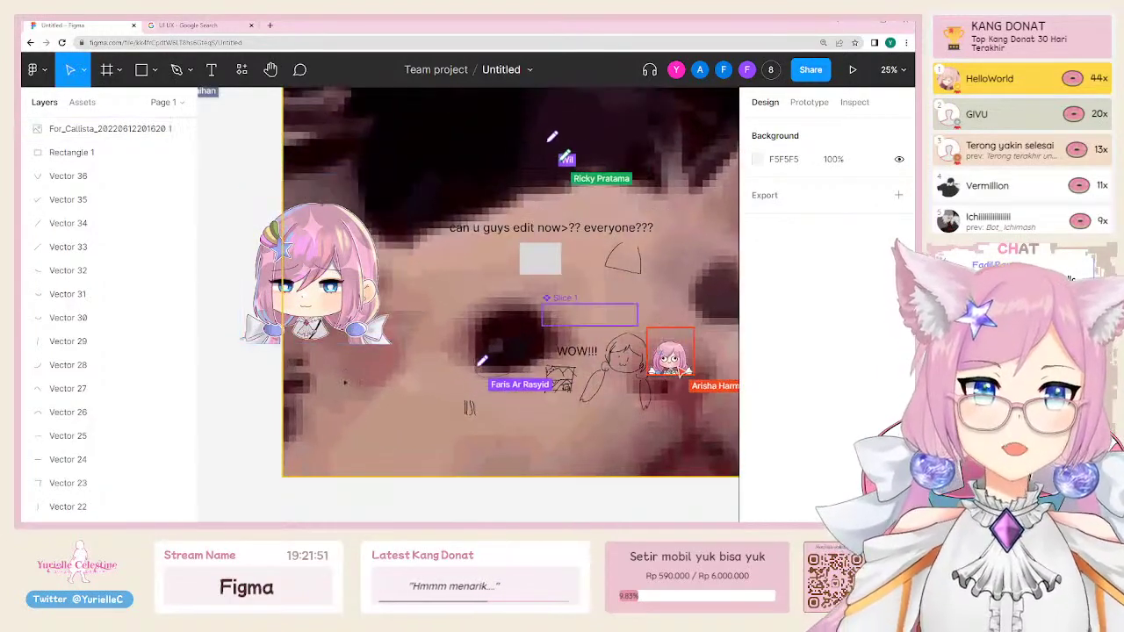
# Step: Select the cat GIF inside Slice 1 to view it fully, then clear the selection
pyautogui.click(504, 410)
pyautogui.moveTo(503, 409); pyautogui.dragTo(419, 362)
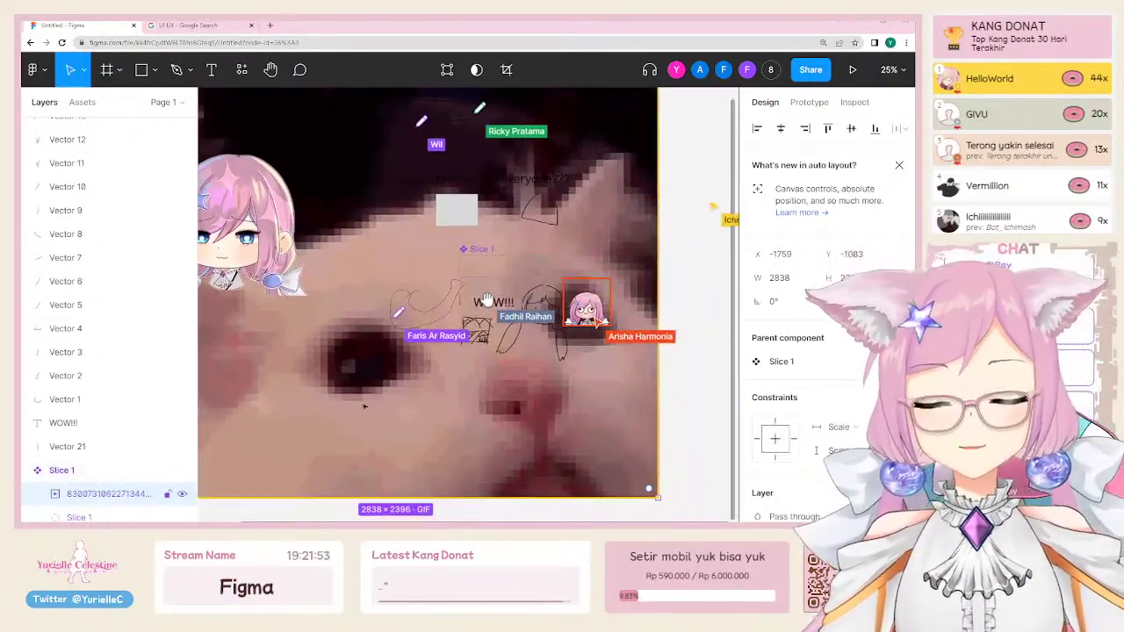
pyautogui.scroll(-3, 487, 301)
pyautogui.press('Escape')
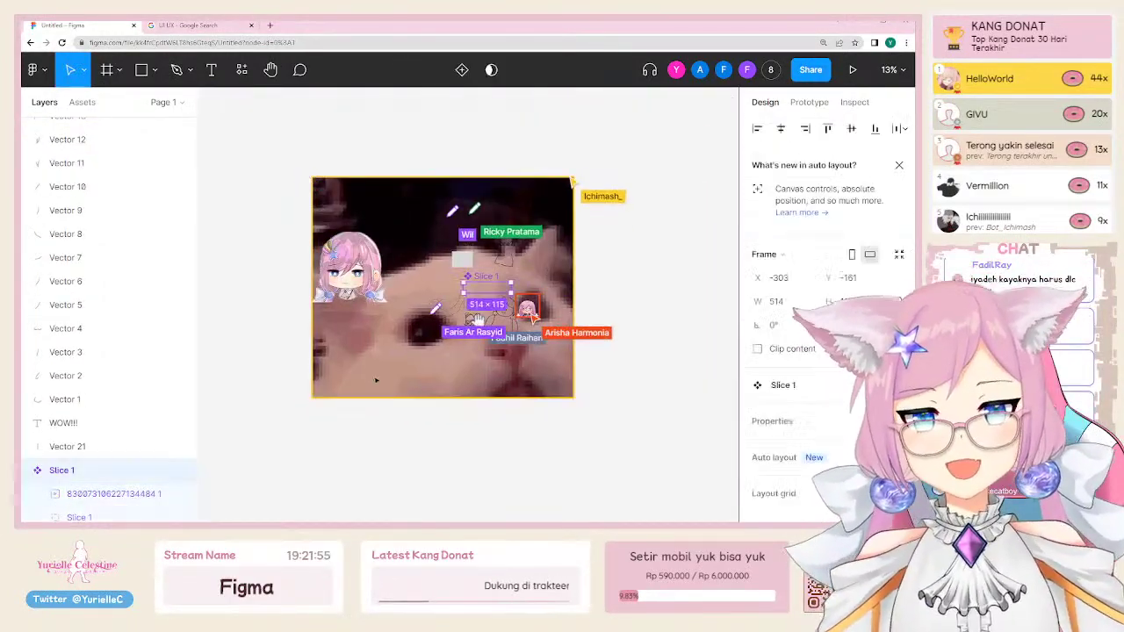
pyautogui.press('Escape')
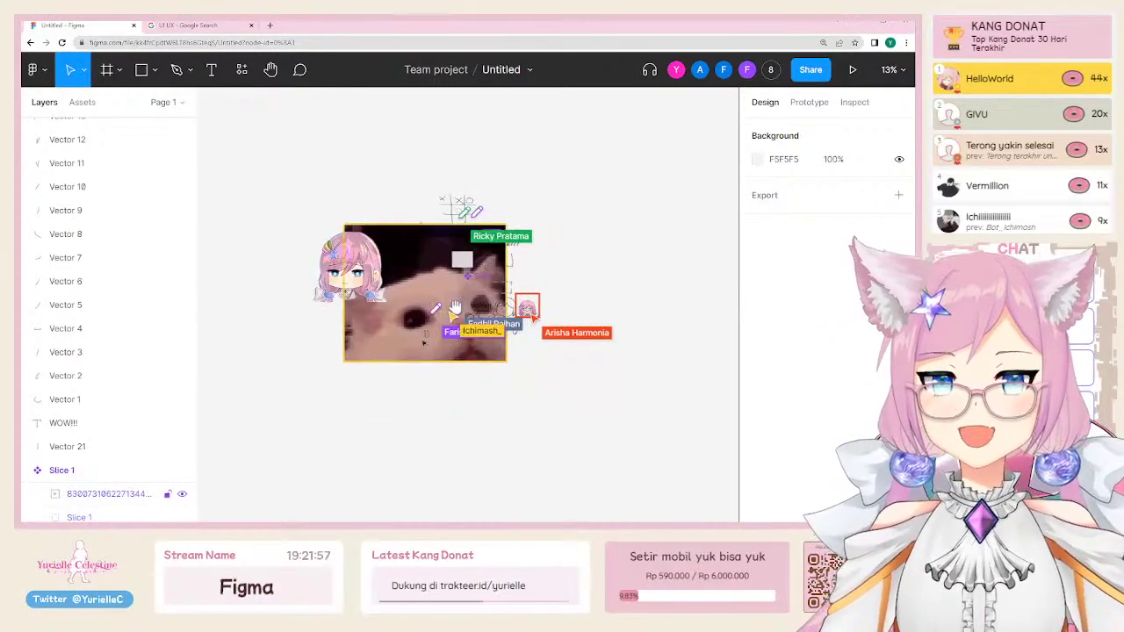
pyautogui.scroll(6, 474, 202)
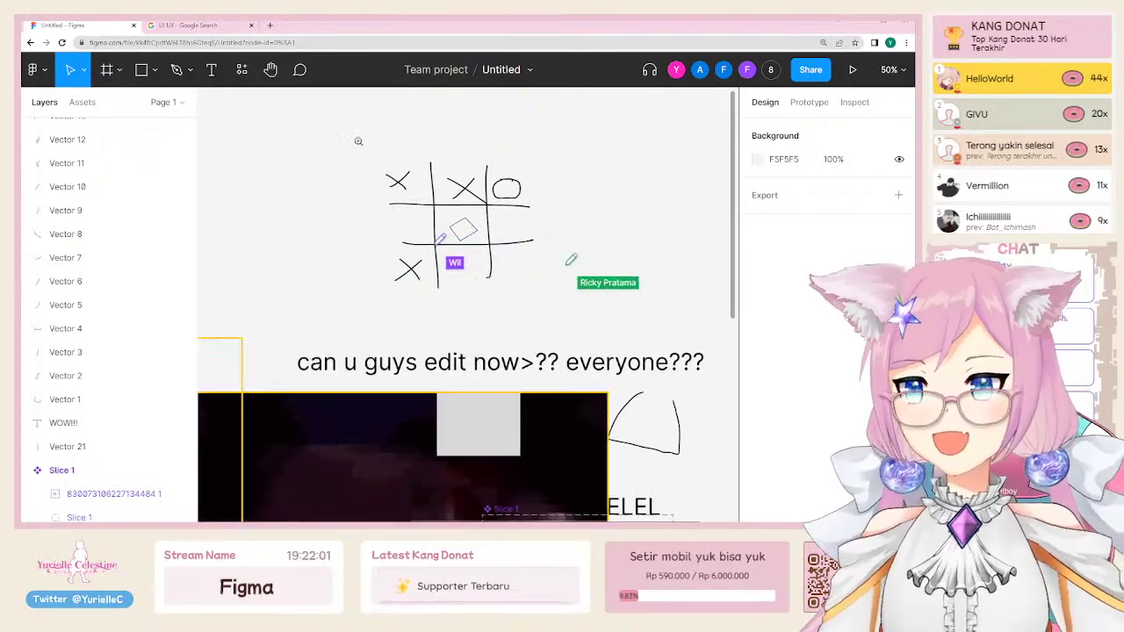
pyautogui.moveTo(356, 134)
pyautogui.mouseDown()
pyautogui.moveTo(532, 296)
pyautogui.moveTo(641, 347)
pyautogui.mouseUp()
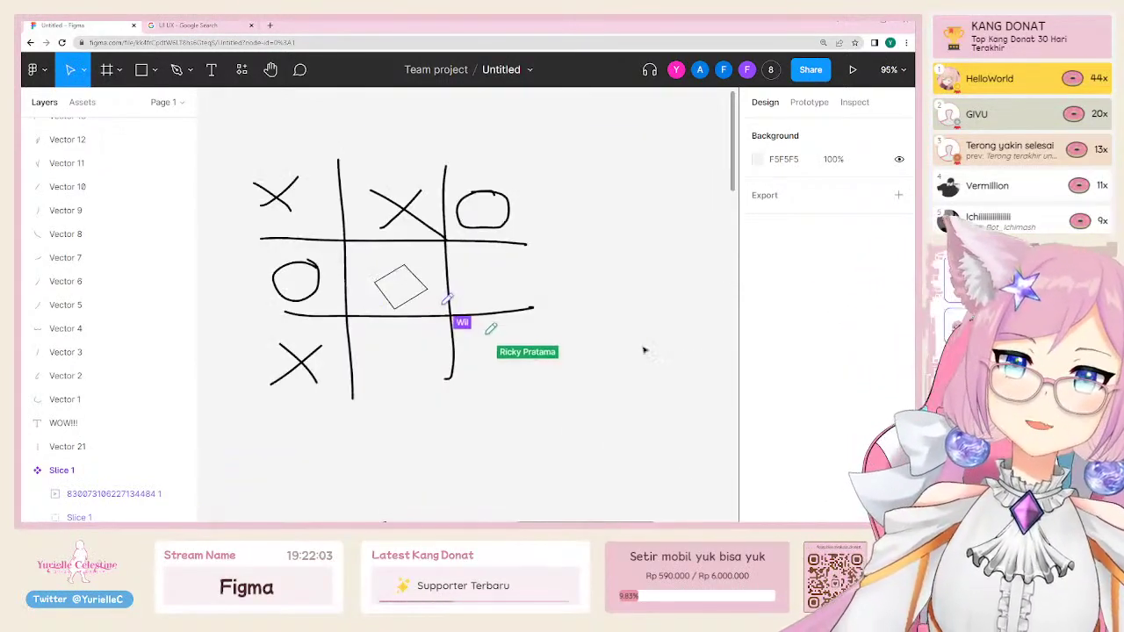
pyautogui.press('/')
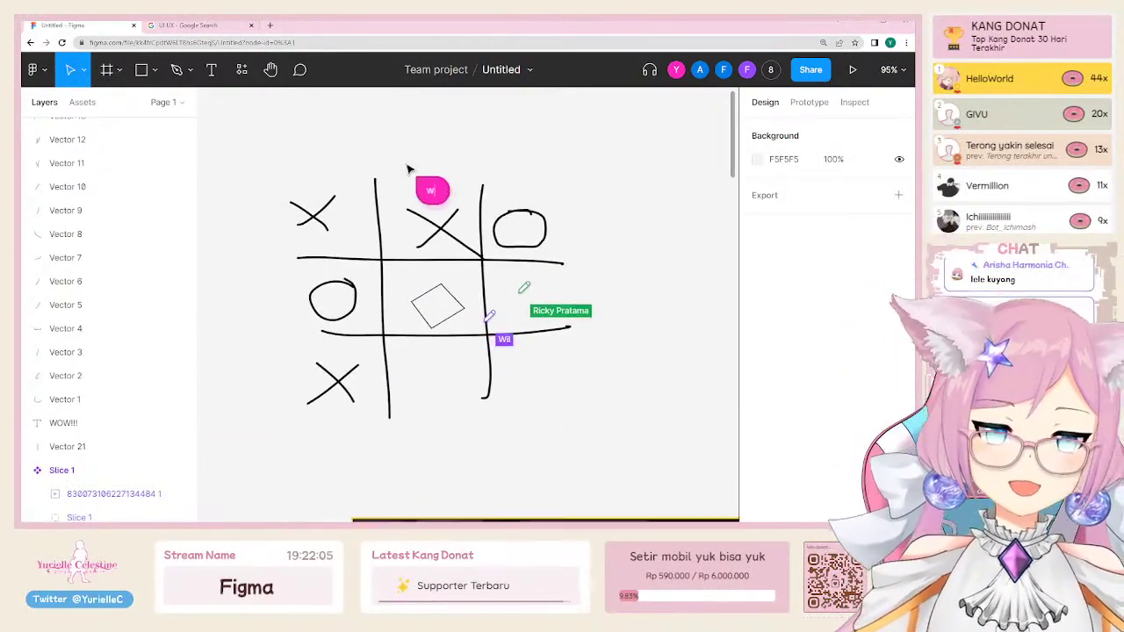
pyautogui.write('wooool malah maen tic tac te')
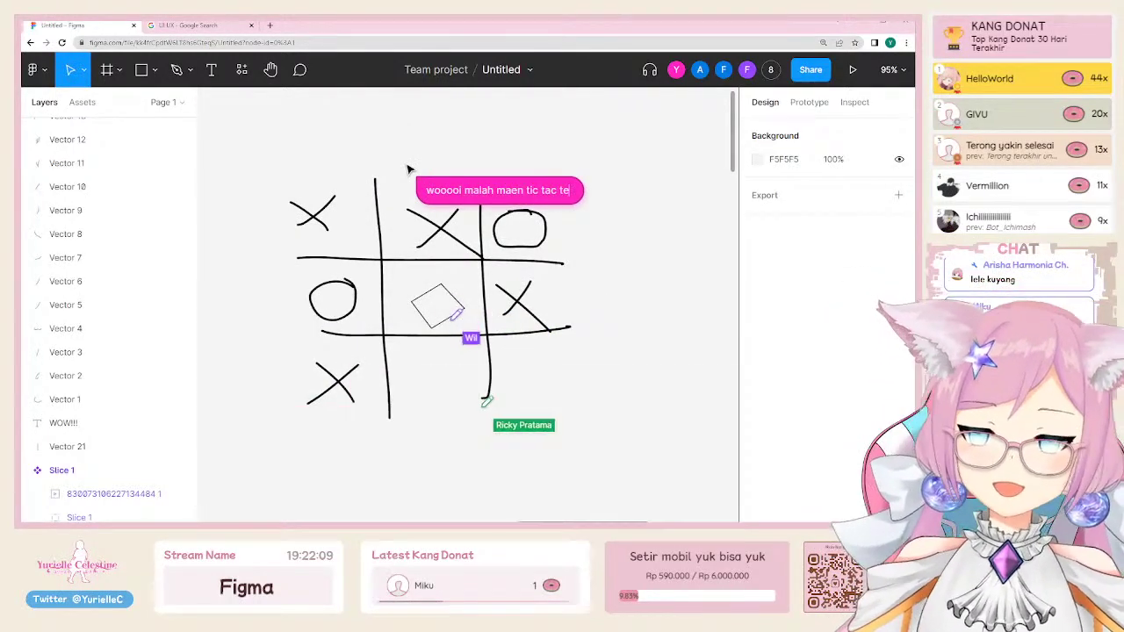
pyautogui.press('BackSpace')
pyautogui.write('oe')
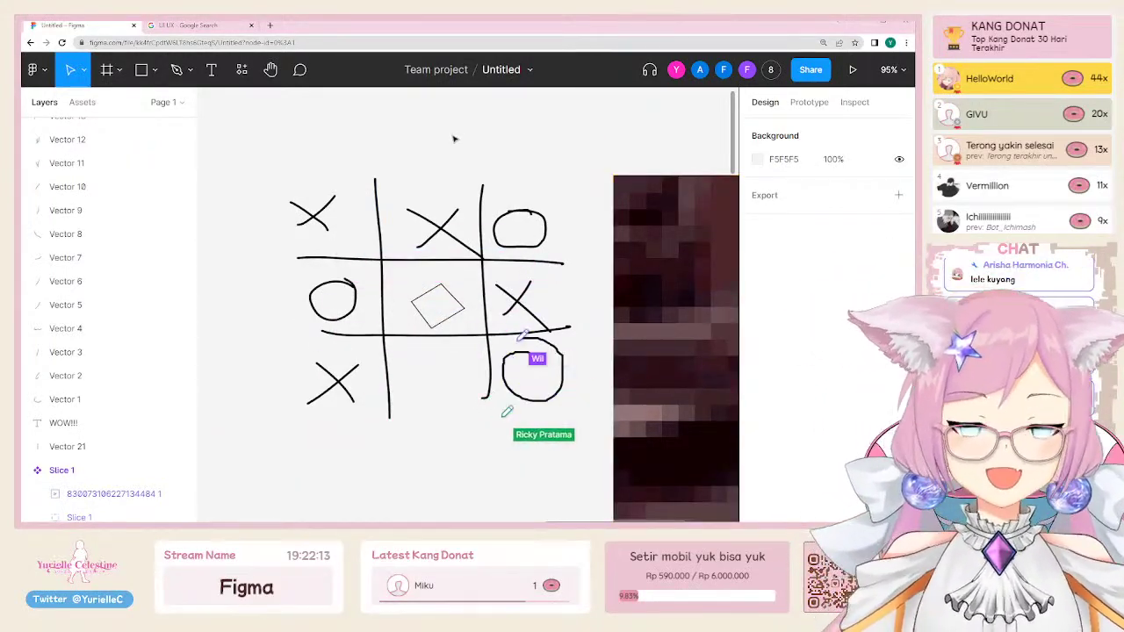
pyautogui.press('-')
pyautogui.press('-')
pyautogui.click(471, 295)
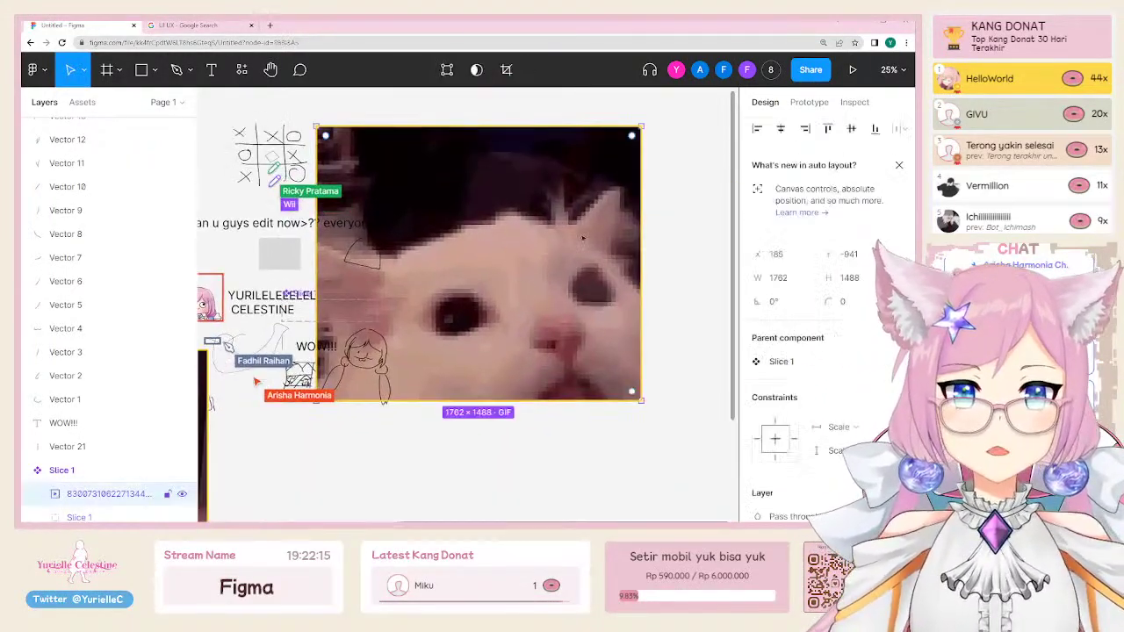
pyautogui.click(810, 70)
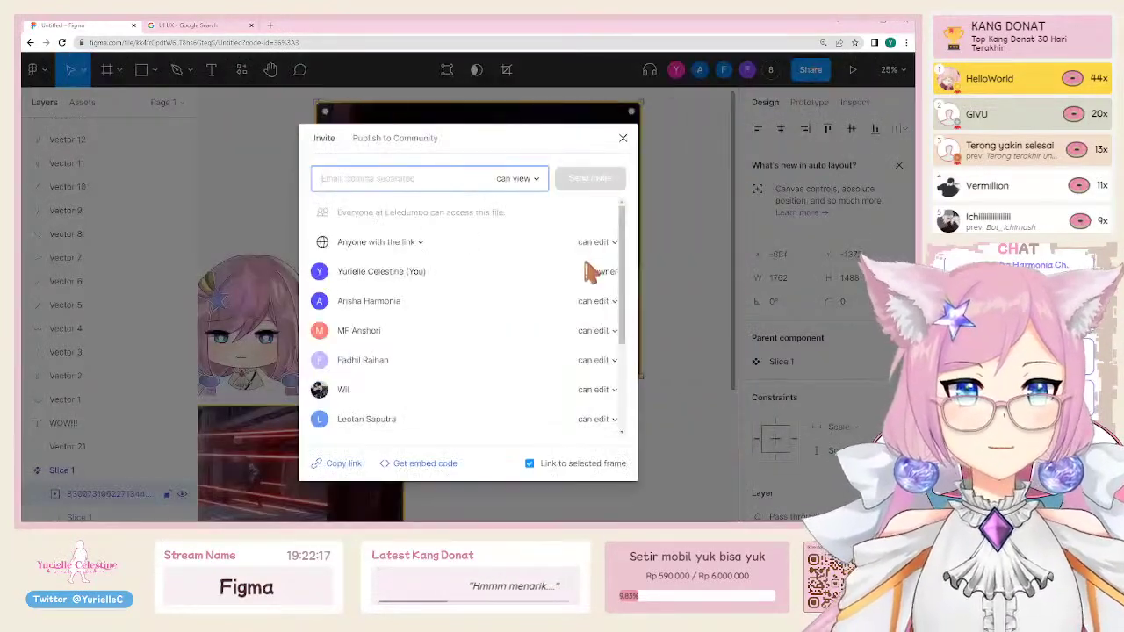
pyautogui.scroll(-3, 585, 269)
pyautogui.click(670, 143)
pyautogui.click(580, 128)
pyautogui.press('-')
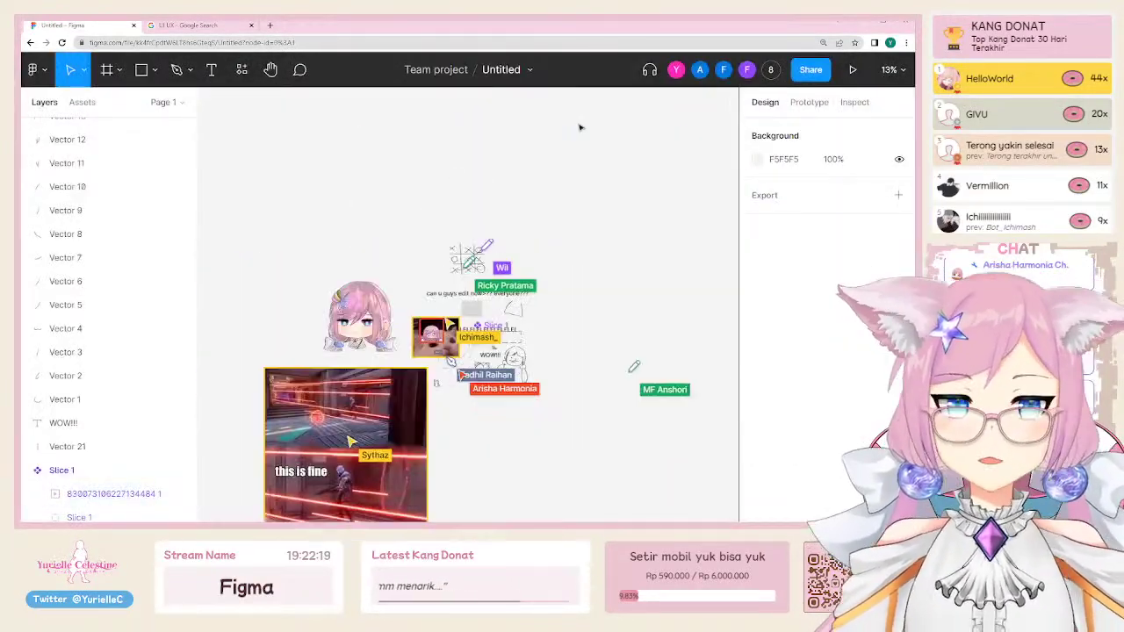
pyautogui.scroll(-3, 356, 318)
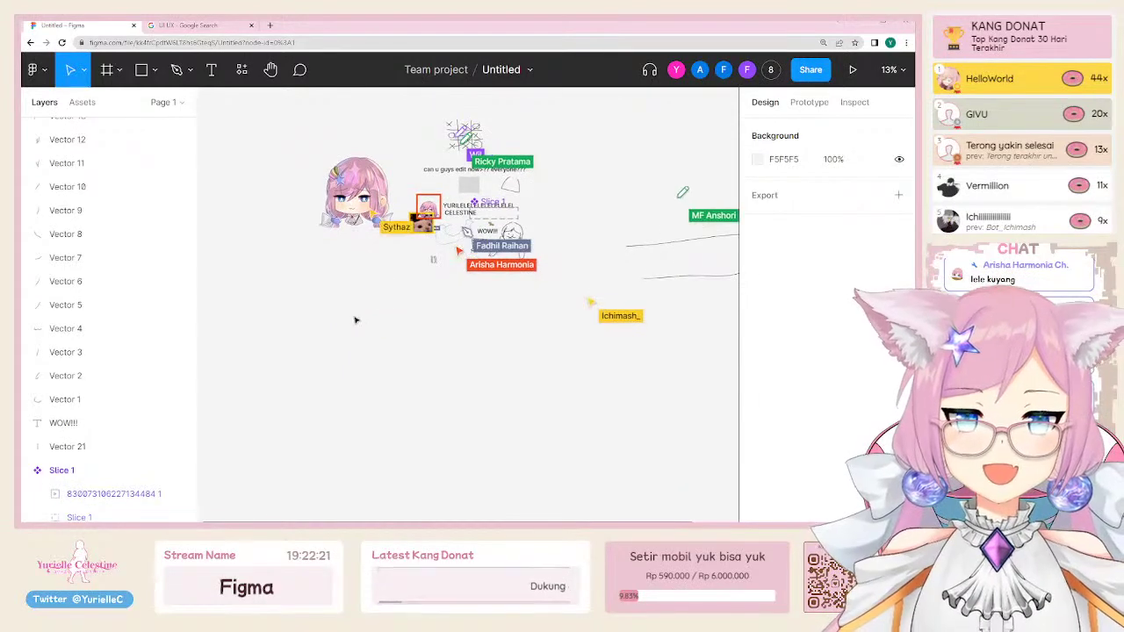
pyautogui.moveTo(613, 315); pyautogui.dragTo(475, 380)
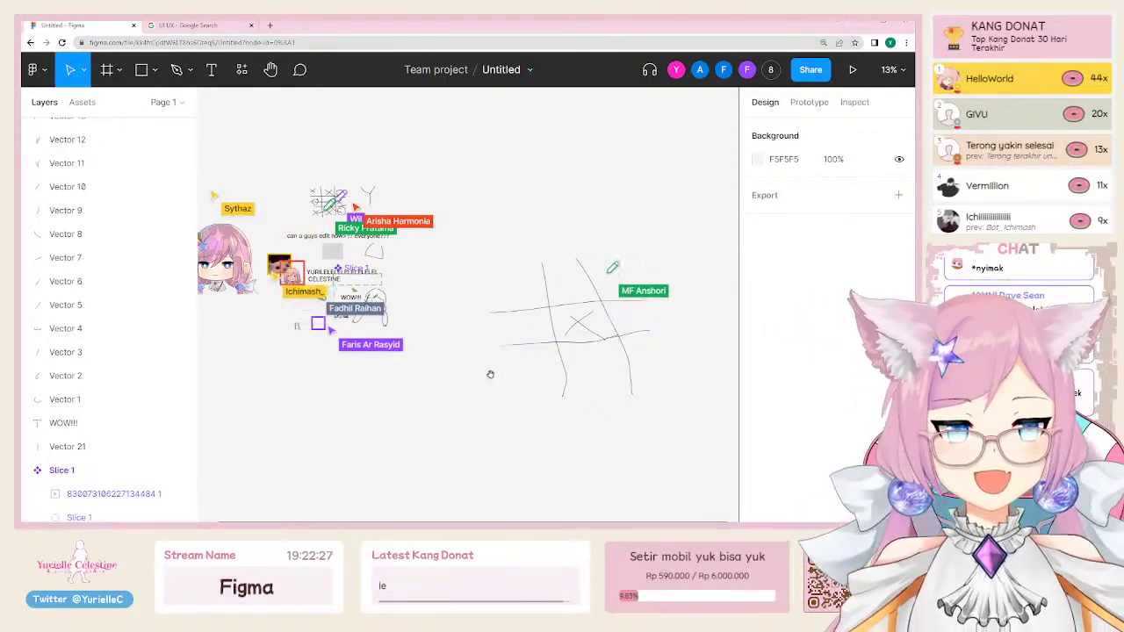
pyautogui.moveTo(490, 374); pyautogui.dragTo(573, 376)
pyautogui.scroll(3, 405, 283)
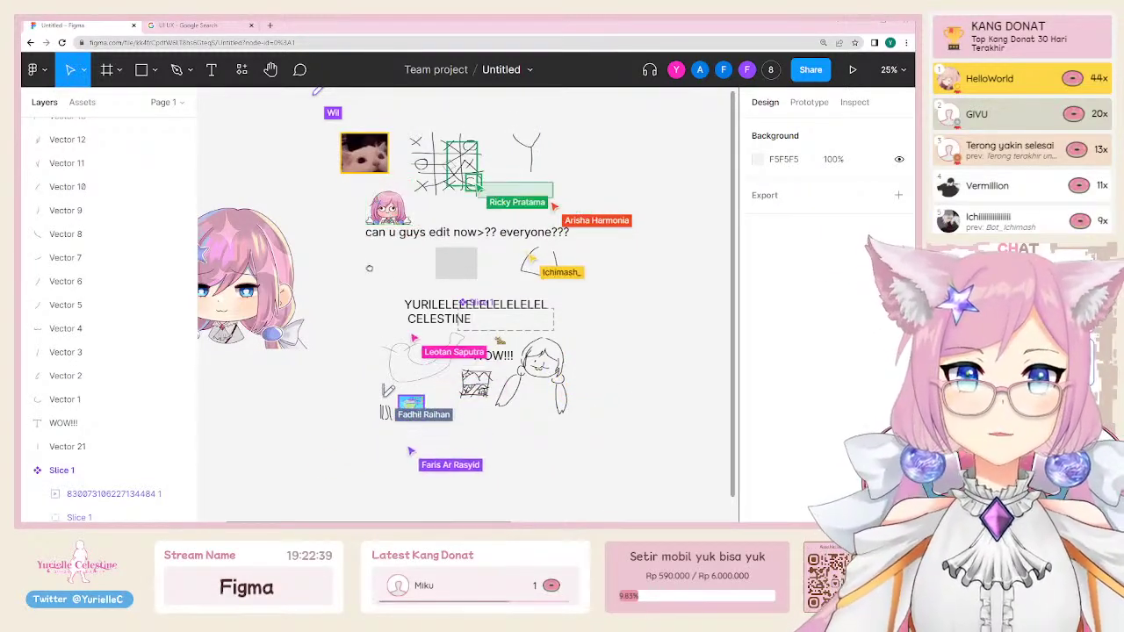
pyautogui.hscroll(-3, 492, 229)
pyautogui.scroll(1, 492, 229)
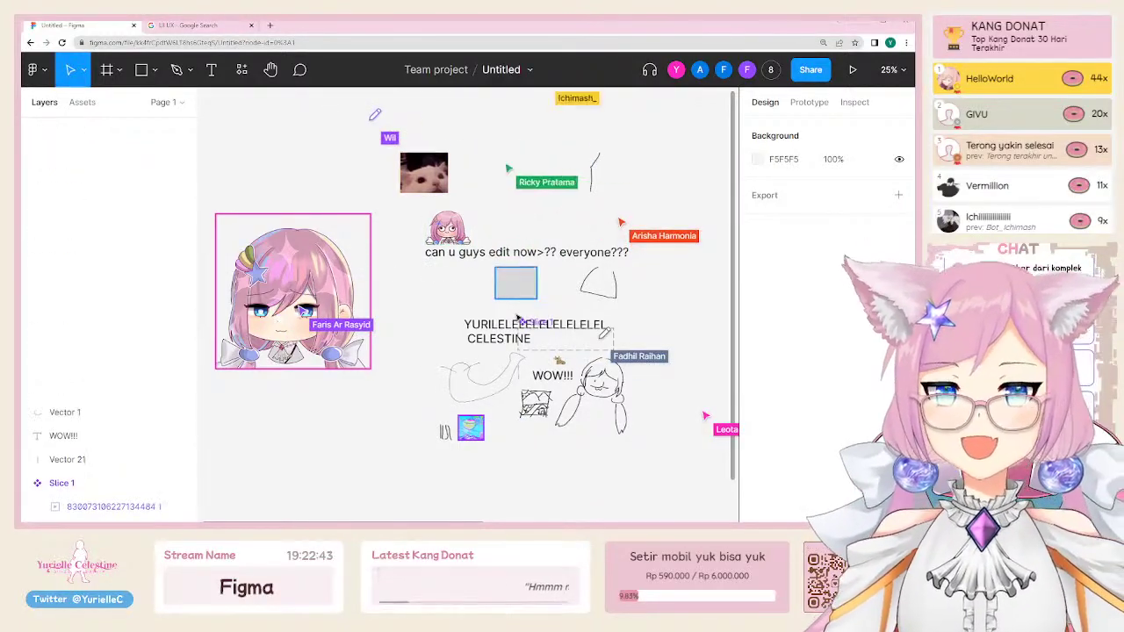
pyautogui.scroll(2, 509, 222)
pyautogui.hscroll(1, 509, 221)
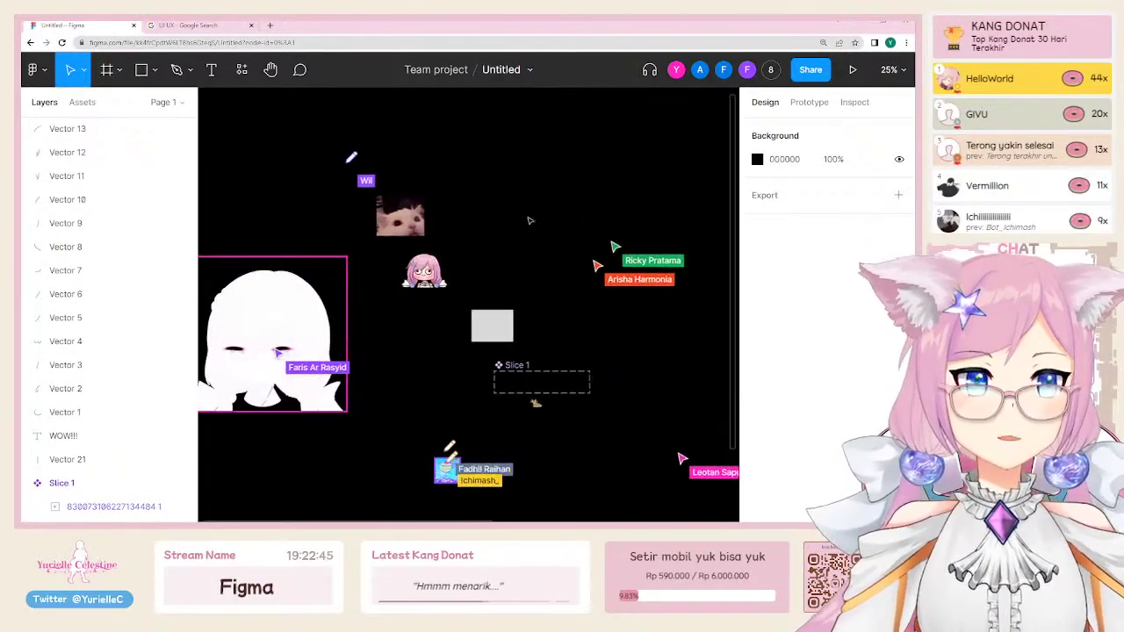
pyautogui.scroll(-2, 480, 203)
pyautogui.hscroll(-2, 480, 204)
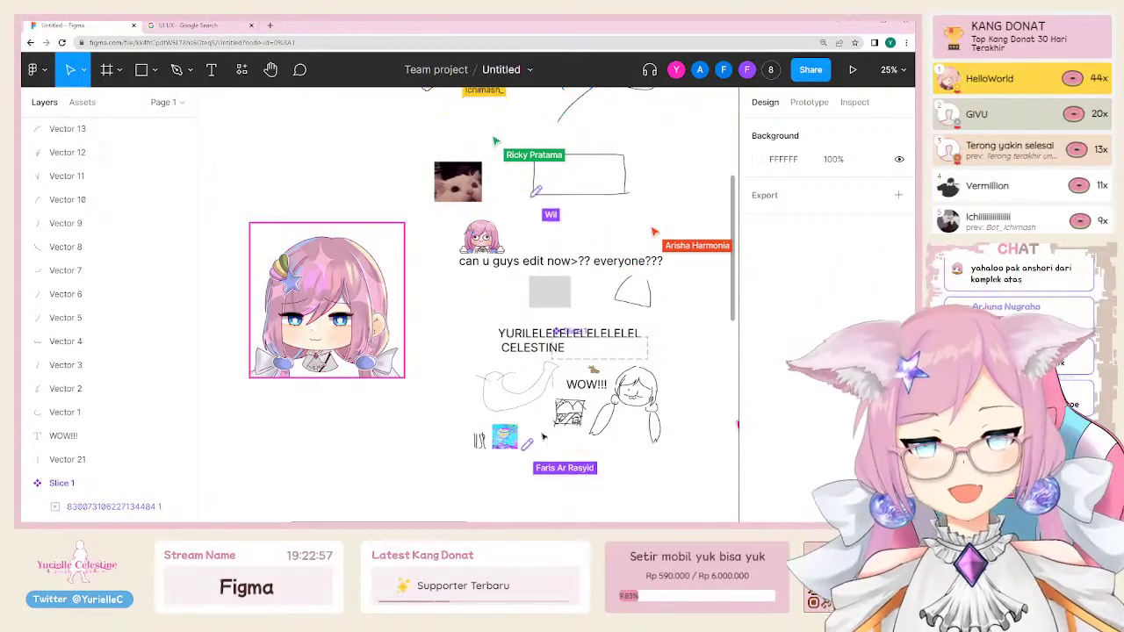
pyautogui.hscroll(5, 543, 437)
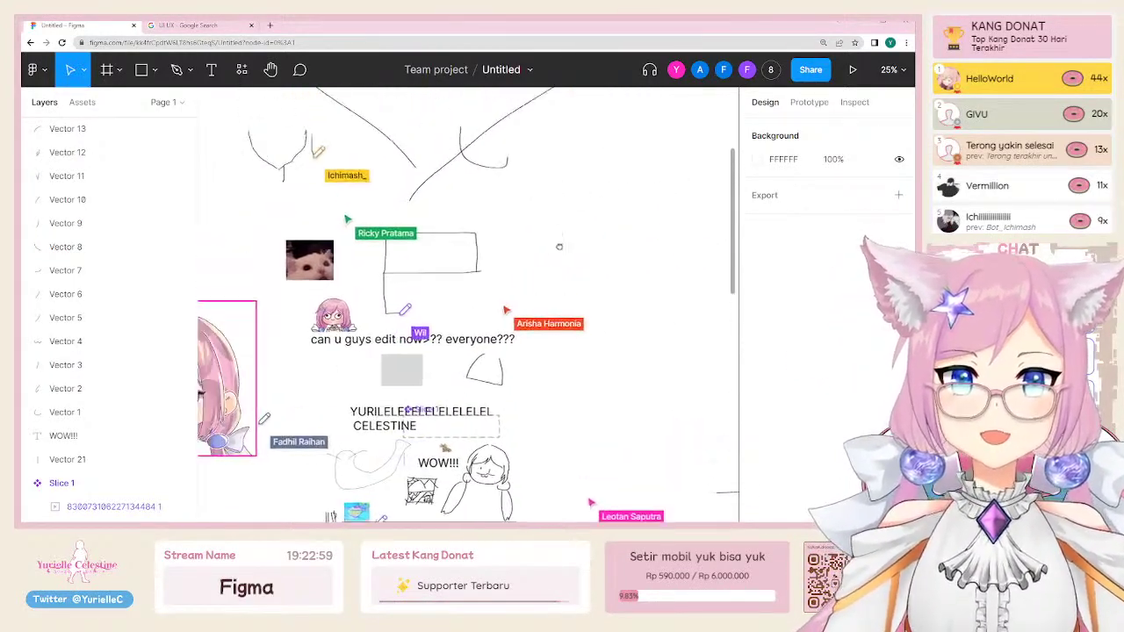
pyautogui.scroll(4, 559, 247)
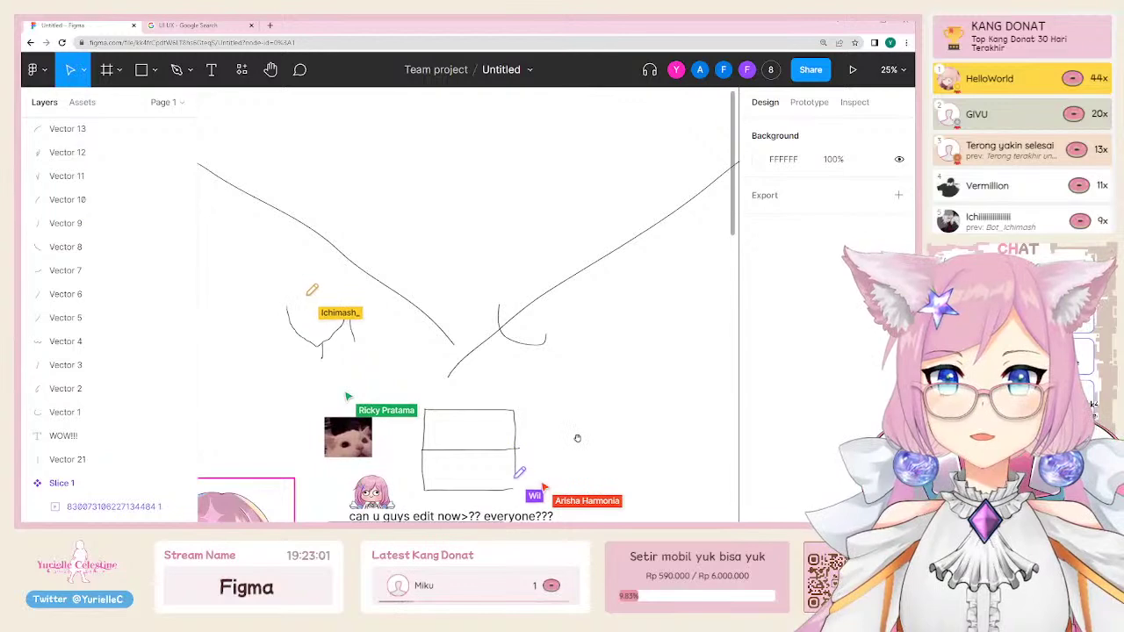
pyautogui.moveTo(577, 438); pyautogui.dragTo(616, 363)
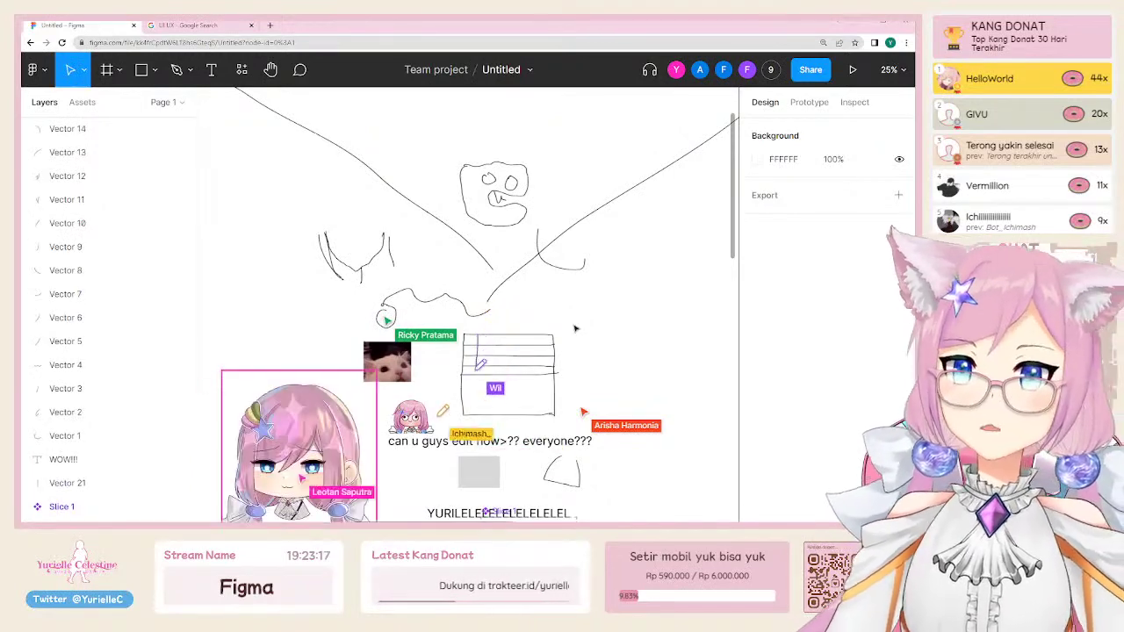
# Step: Pan across the board past the character copies and zoom out from 13% to 6%
pyautogui.scroll(-3, 466, 307)
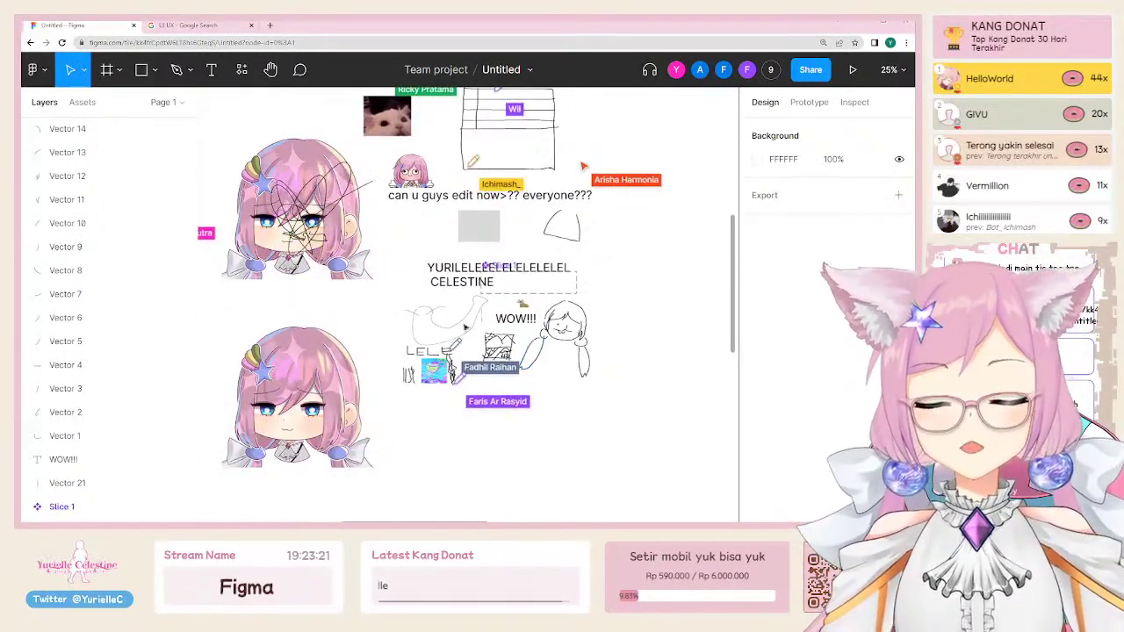
pyautogui.hotkey('shift', '0')
pyautogui.hotkey('shift', '1')
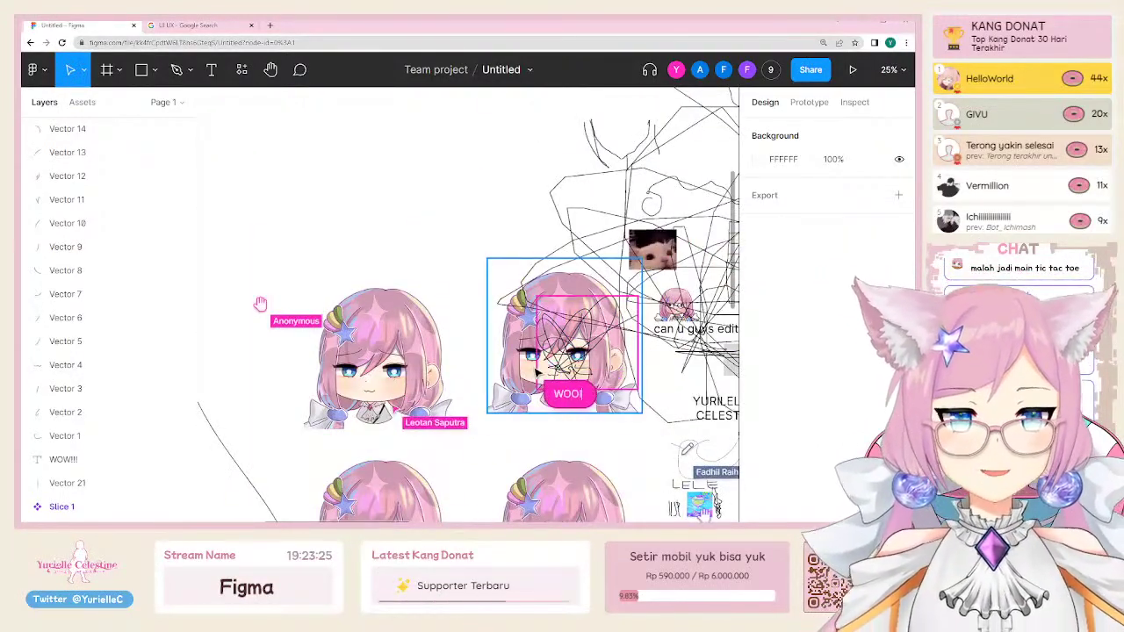
pyautogui.scroll(-5, 260, 304)
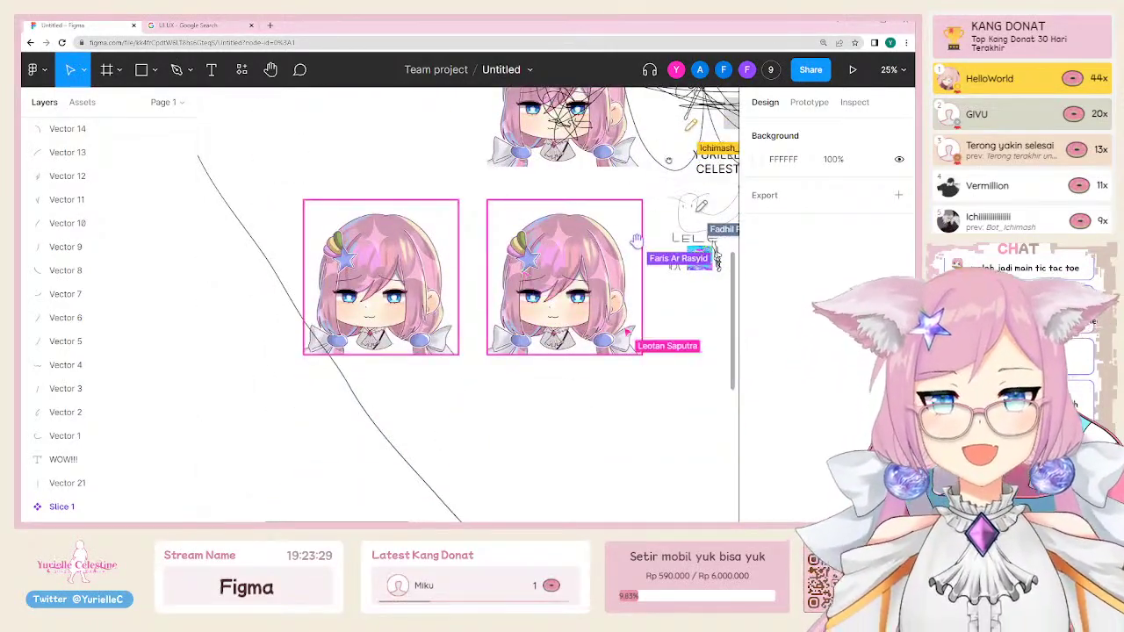
pyautogui.moveTo(636, 239)
pyautogui.mouseDown()
pyautogui.moveTo(422, 365)
pyautogui.moveTo(482, 463)
pyautogui.mouseUp()
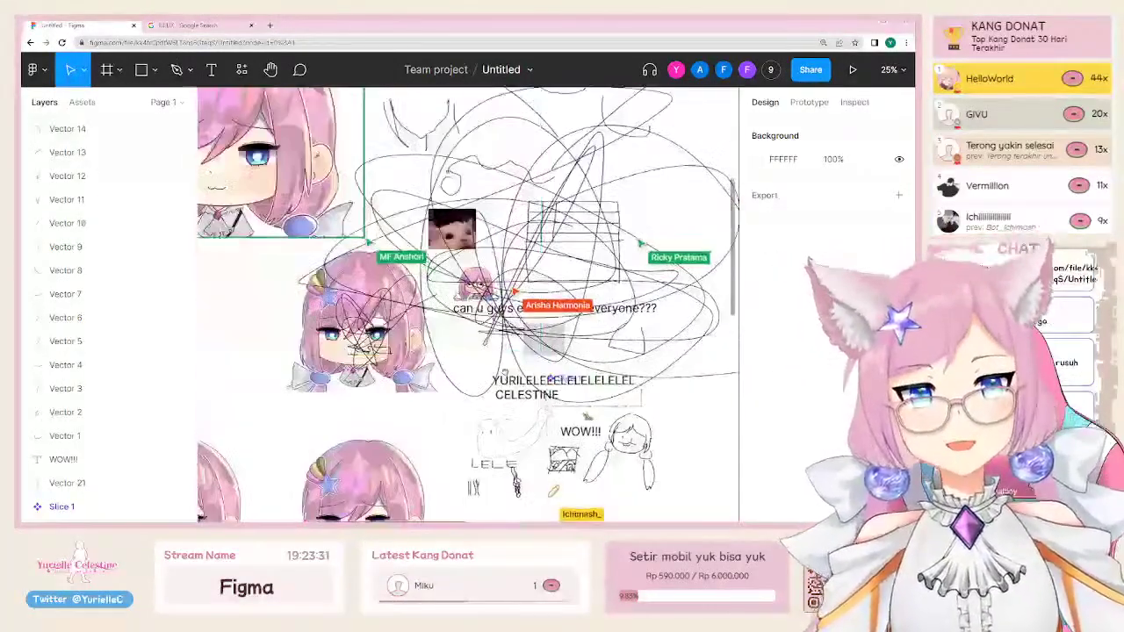
pyautogui.scroll(-3, 265, 288)
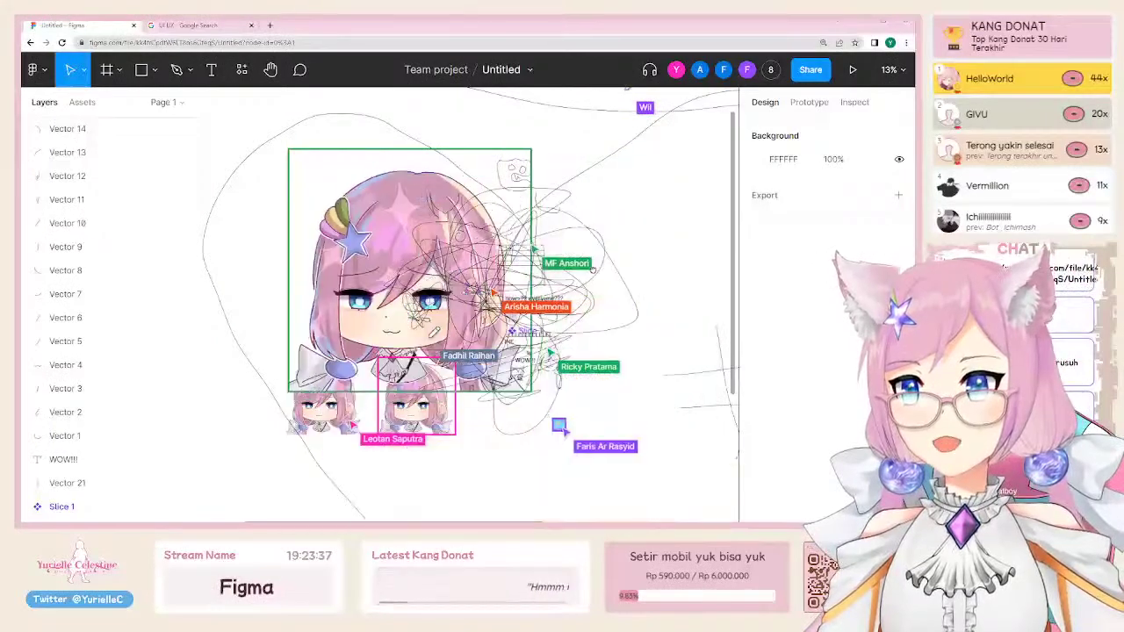
pyautogui.scroll(3, 591, 237)
pyautogui.scroll(-3, 513, 403)
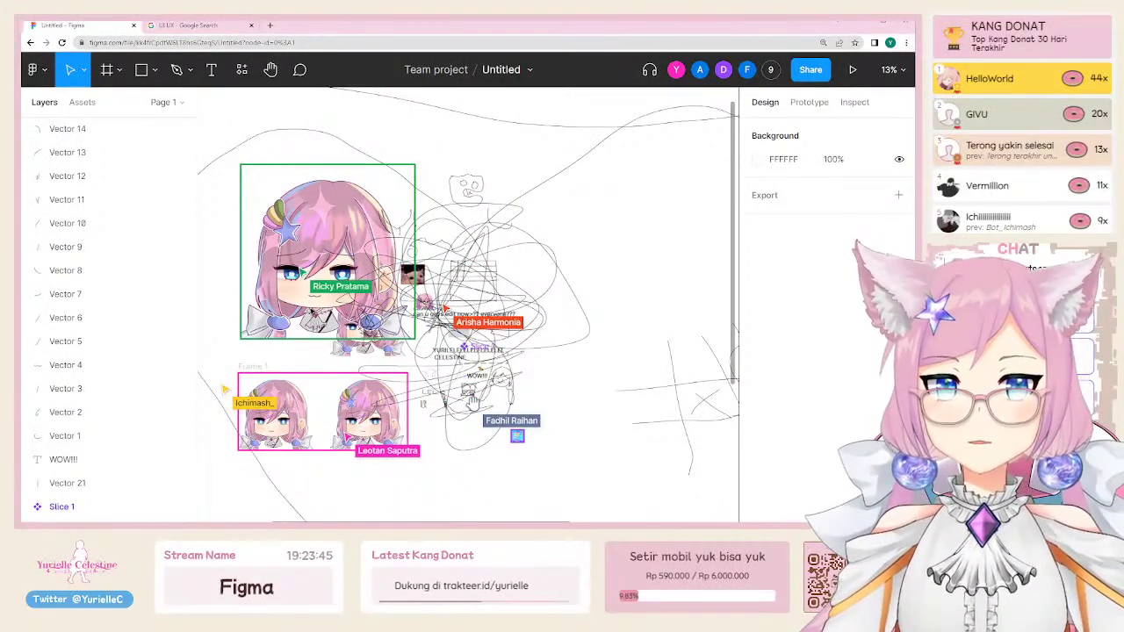
pyautogui.scroll(3, 326, 353)
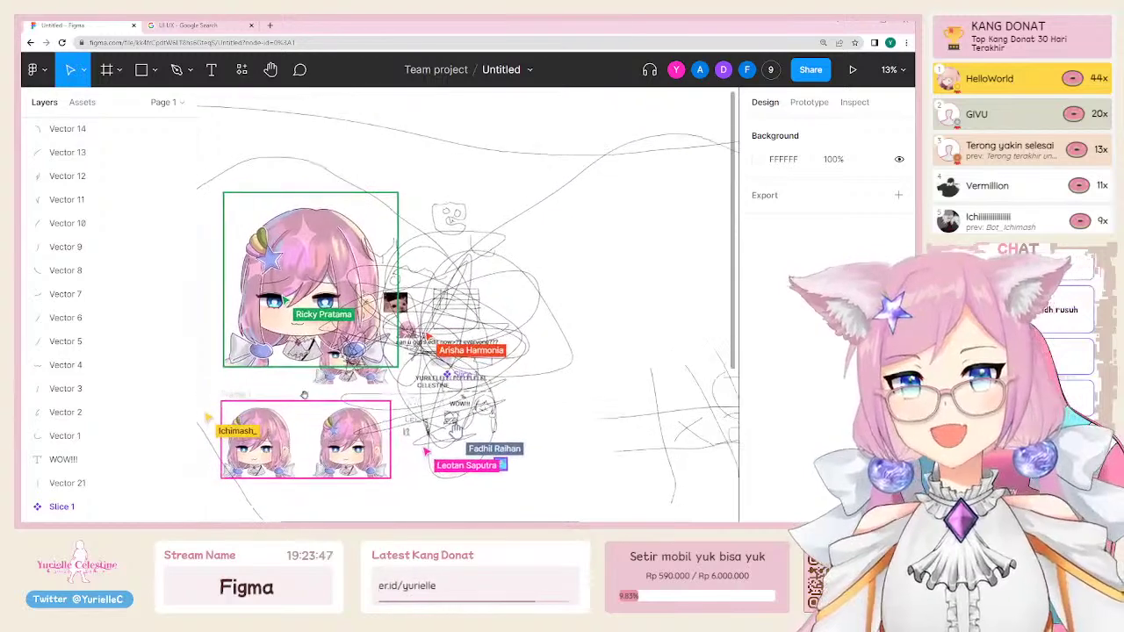
pyautogui.scroll(-2, 296, 412)
pyautogui.hscroll(-2, 296, 412)
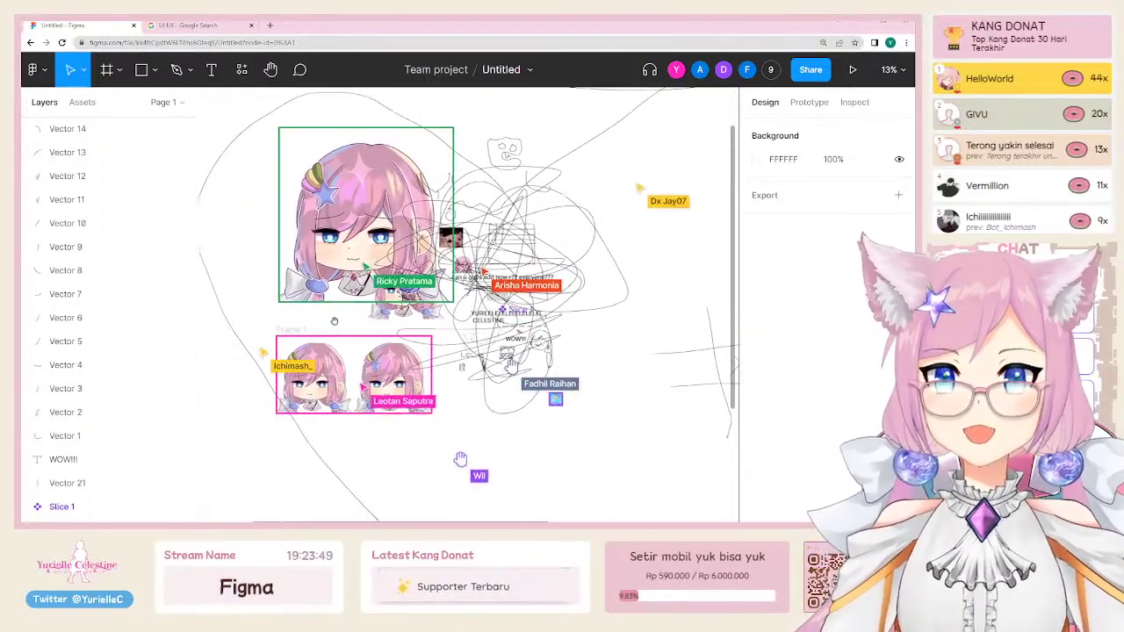
pyautogui.press('-')
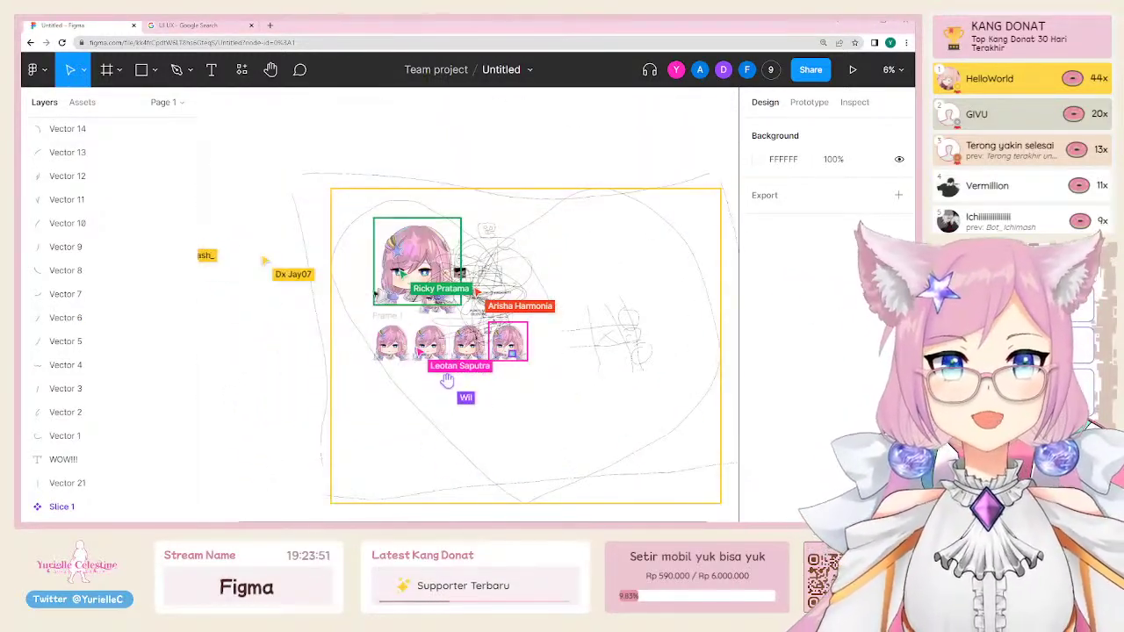
# Step: Raise the large portrait's exposure and contrast and warm its temperature in its image adjustments
pyautogui.hscroll(3, 468, 176)
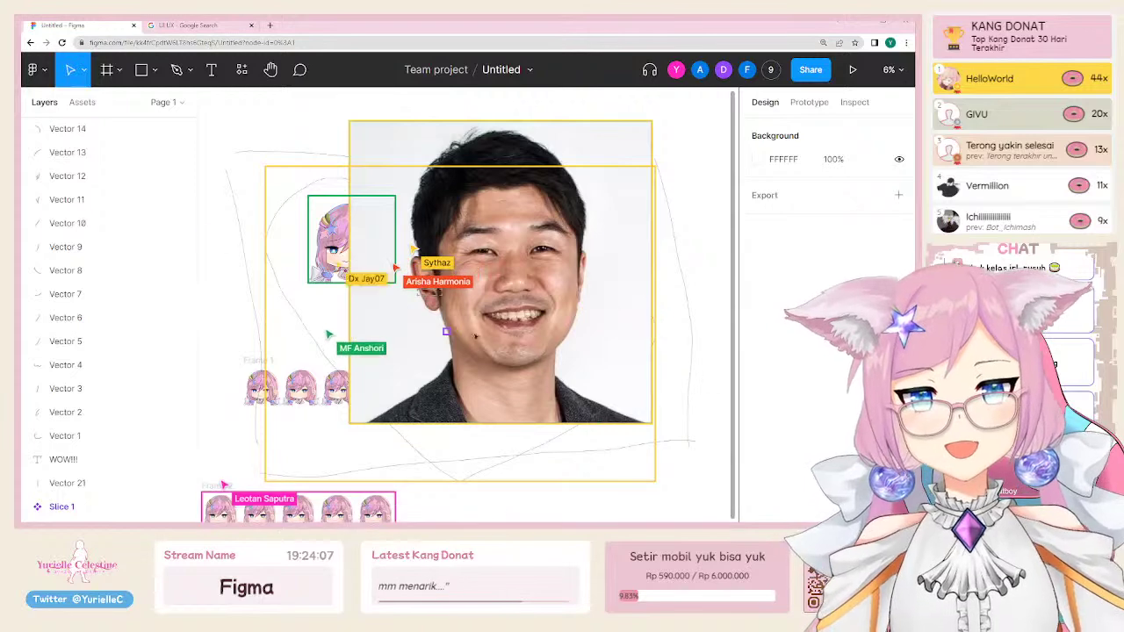
pyautogui.click(576, 352)
pyautogui.click(771, 425)
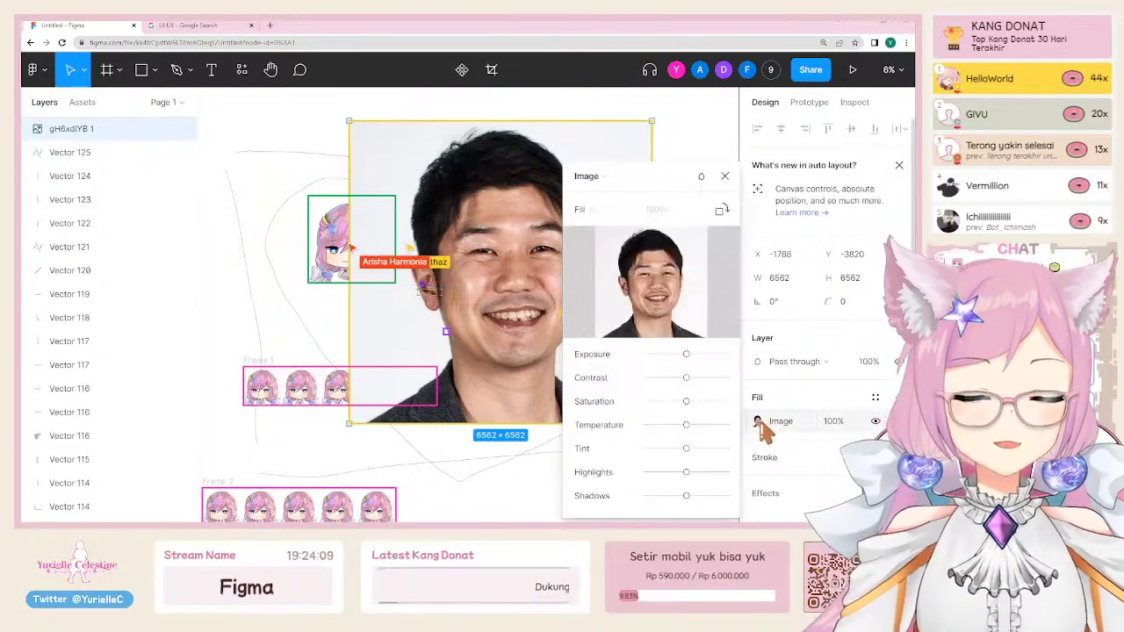
pyautogui.moveTo(686, 354); pyautogui.dragTo(661, 377)
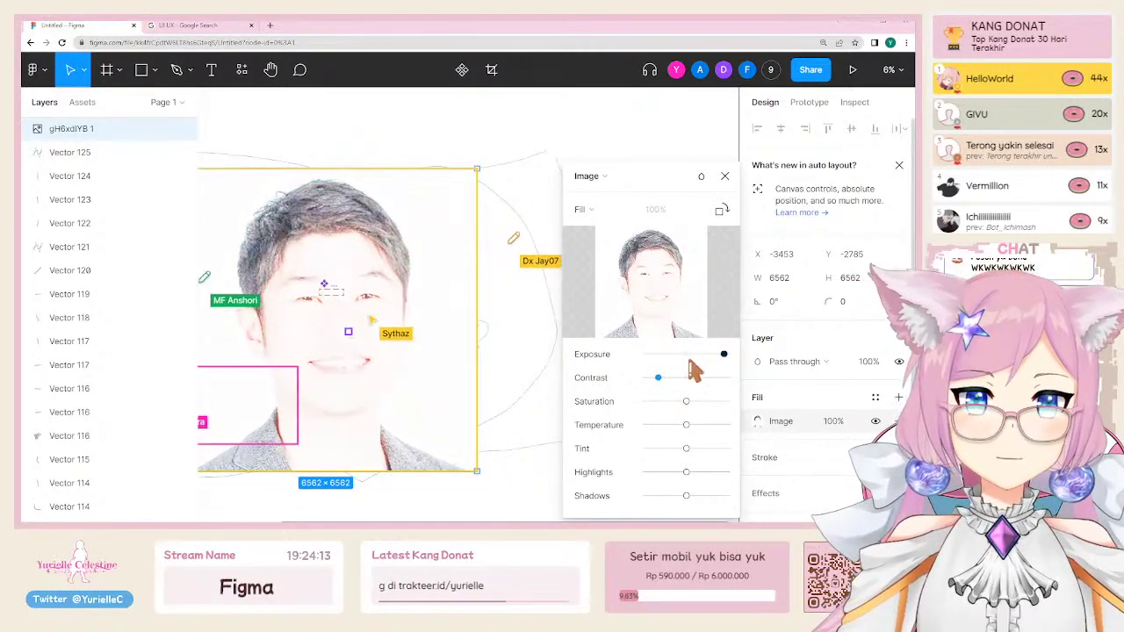
pyautogui.moveTo(724, 354); pyautogui.dragTo(693, 360)
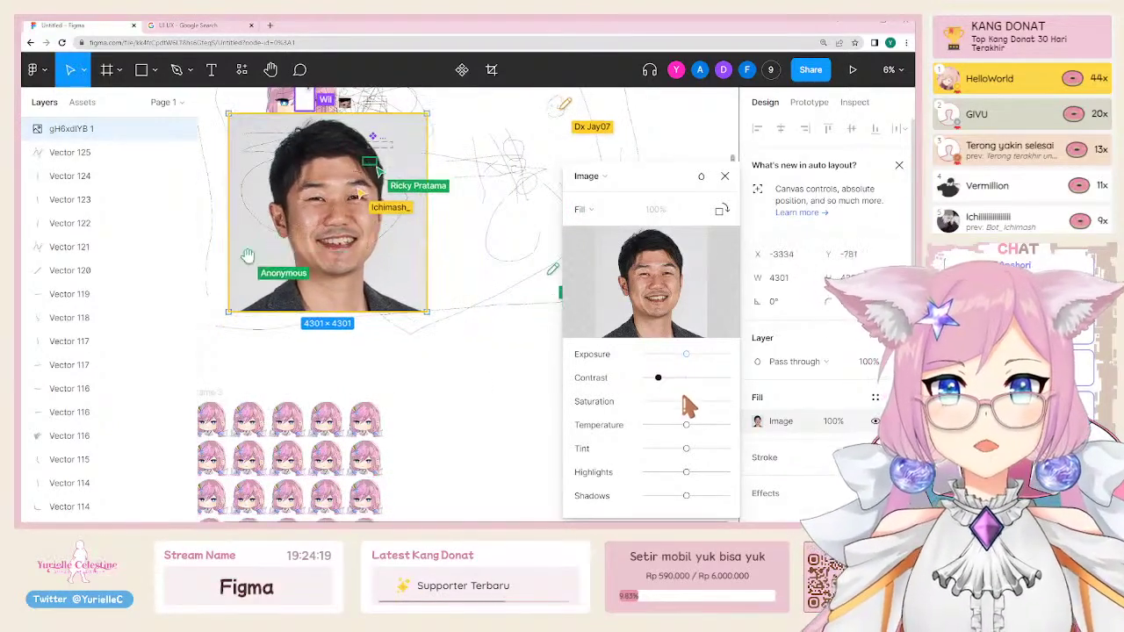
pyautogui.click(703, 355)
pyautogui.moveTo(705, 356); pyautogui.dragTo(688, 379)
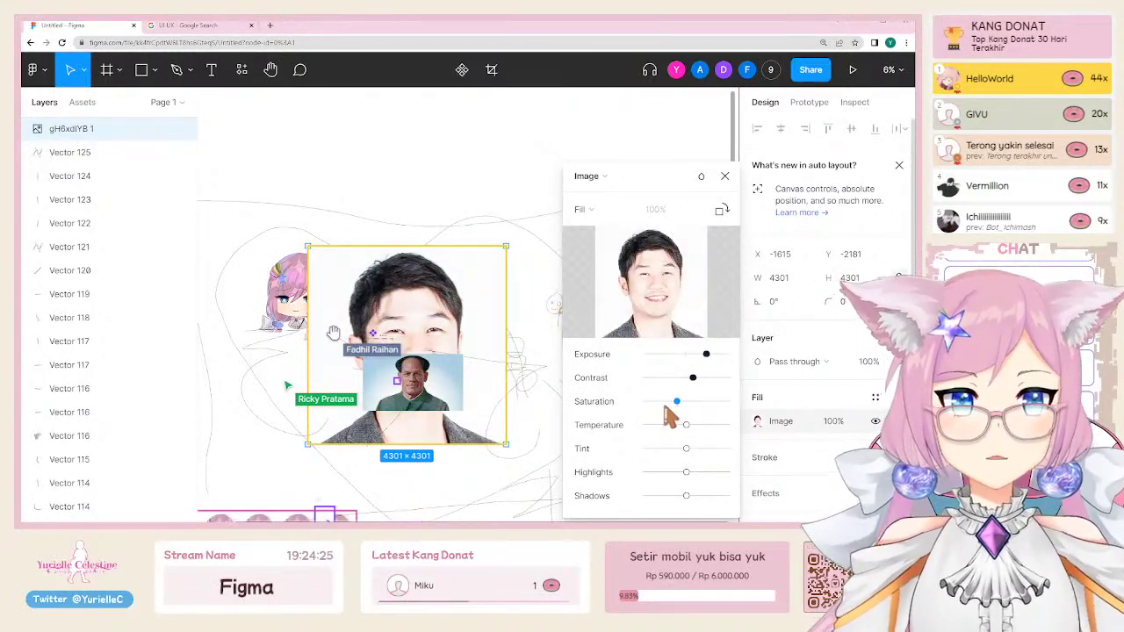
pyautogui.moveTo(686, 426); pyautogui.dragTo(723, 426)
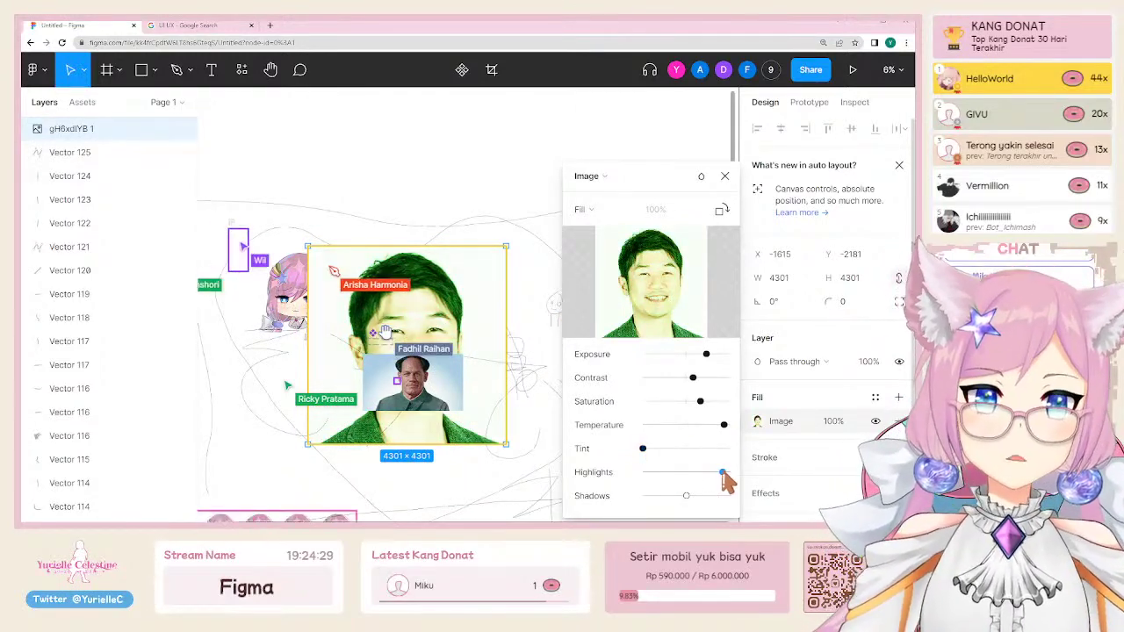
pyautogui.click(581, 277)
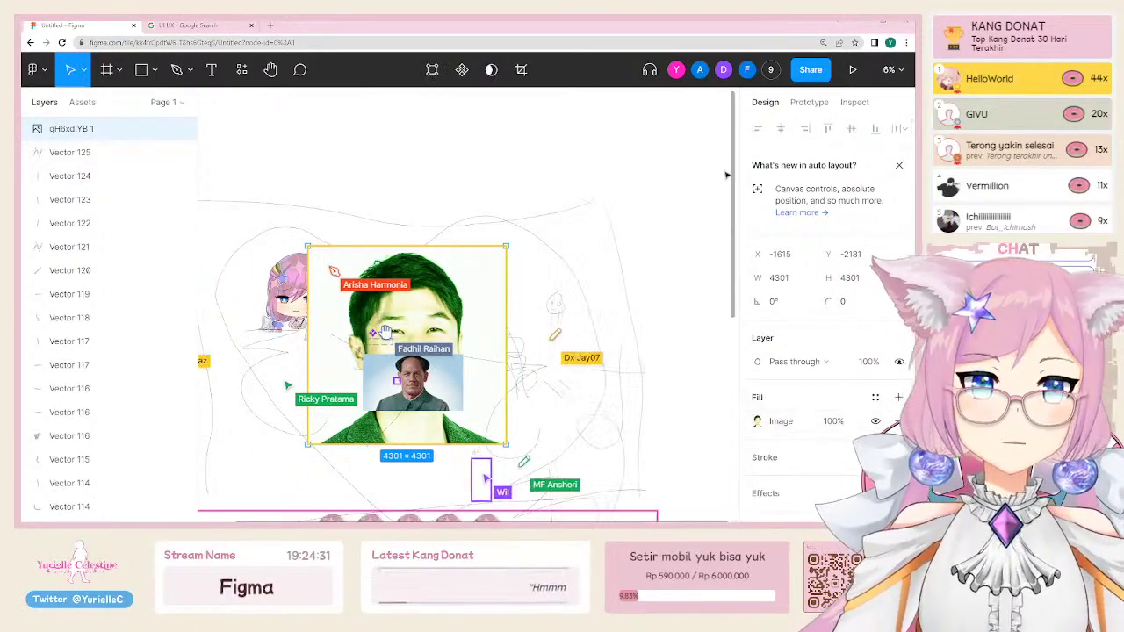
pyautogui.scroll(-3, 582, 278)
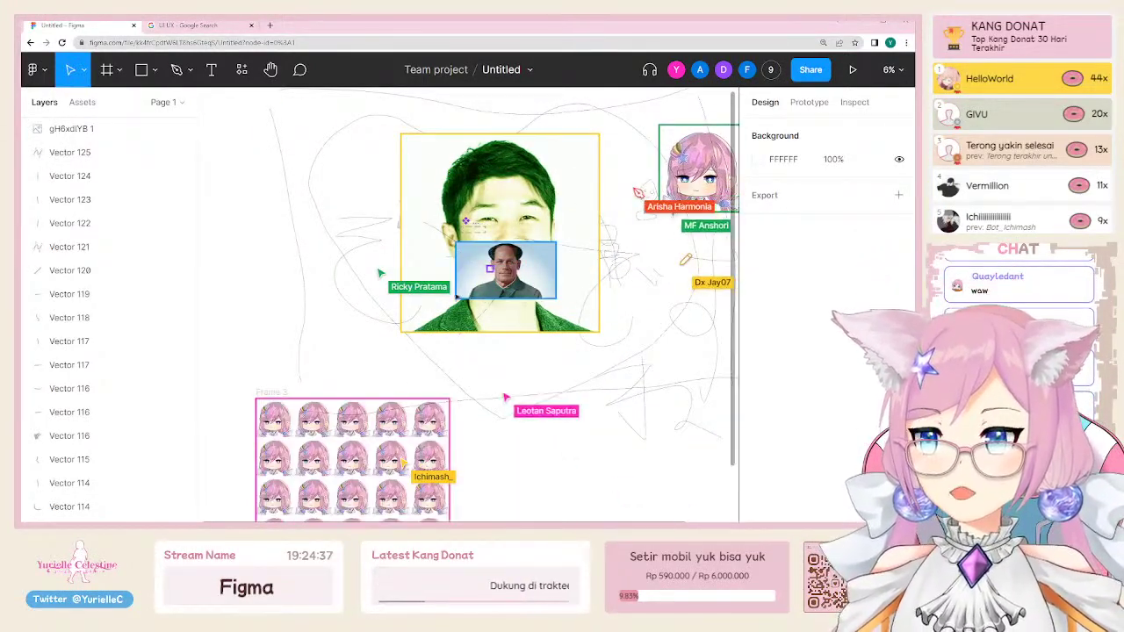
pyautogui.click(527, 176)
pyautogui.click(757, 421)
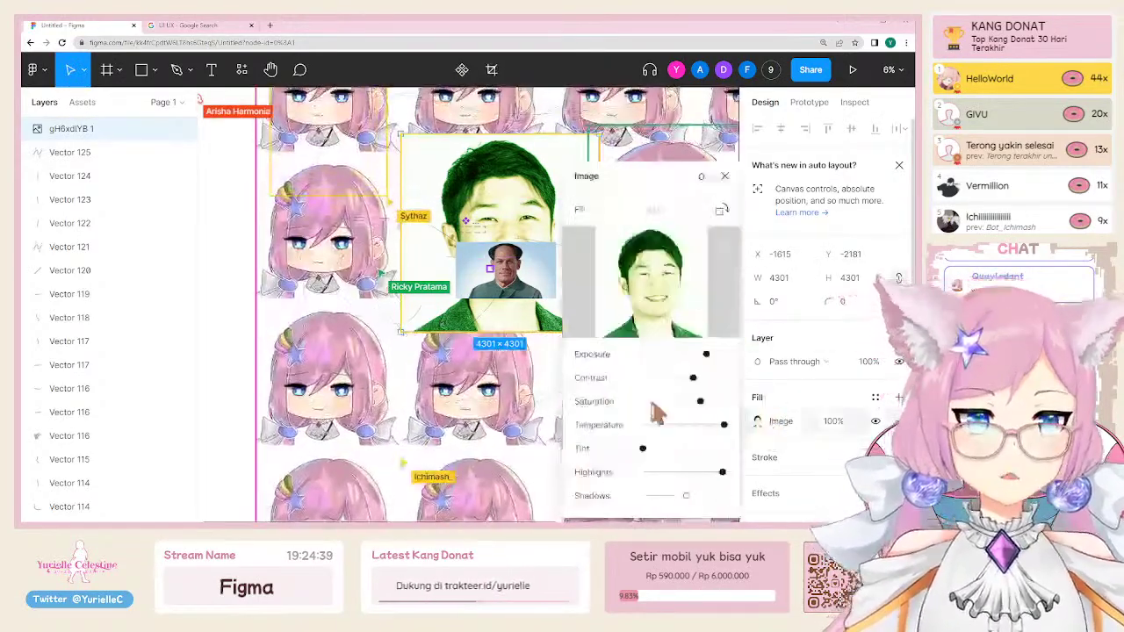
pyautogui.click(724, 176)
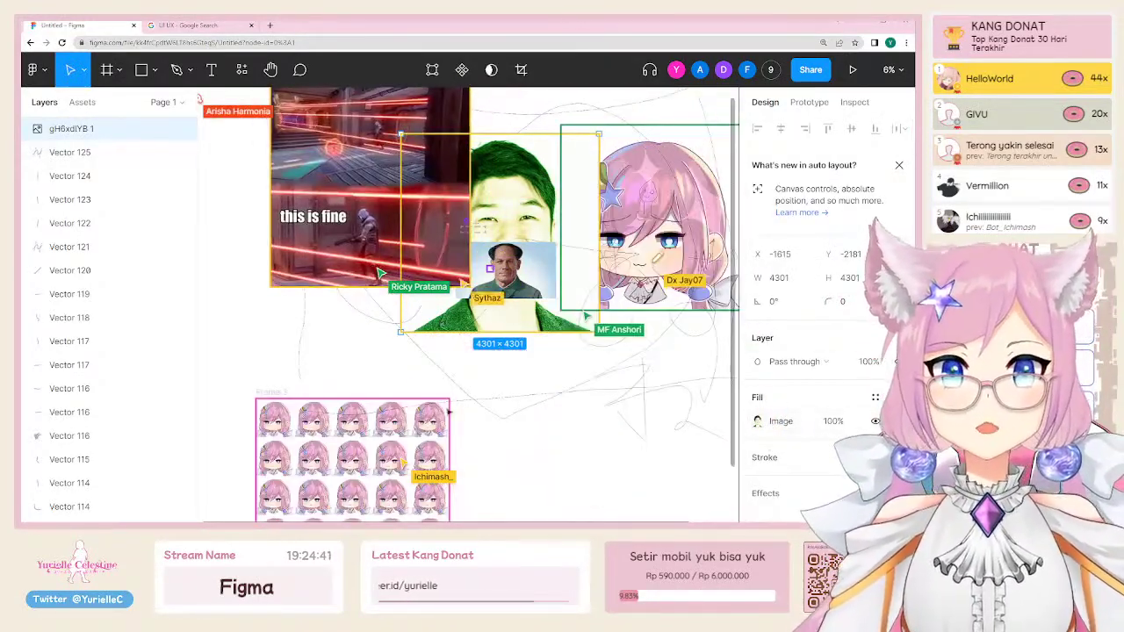
pyautogui.press('Escape')
pyautogui.scroll(-3, 449, 400)
pyautogui.click(398, 329)
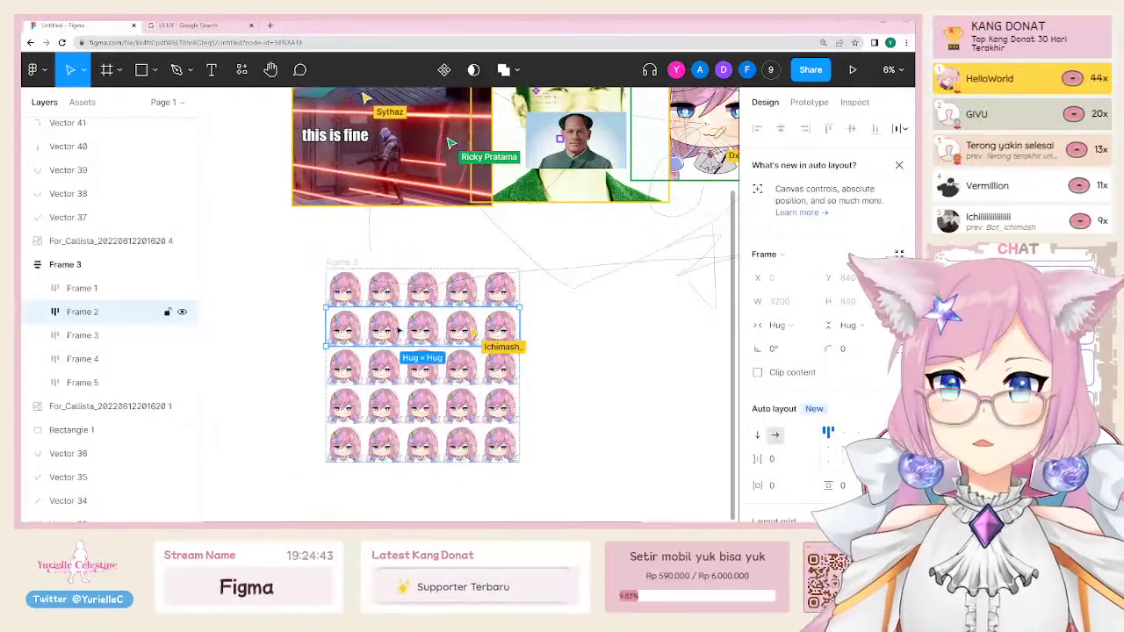
pyautogui.scroll(-1, 398, 329)
pyautogui.click(397, 259)
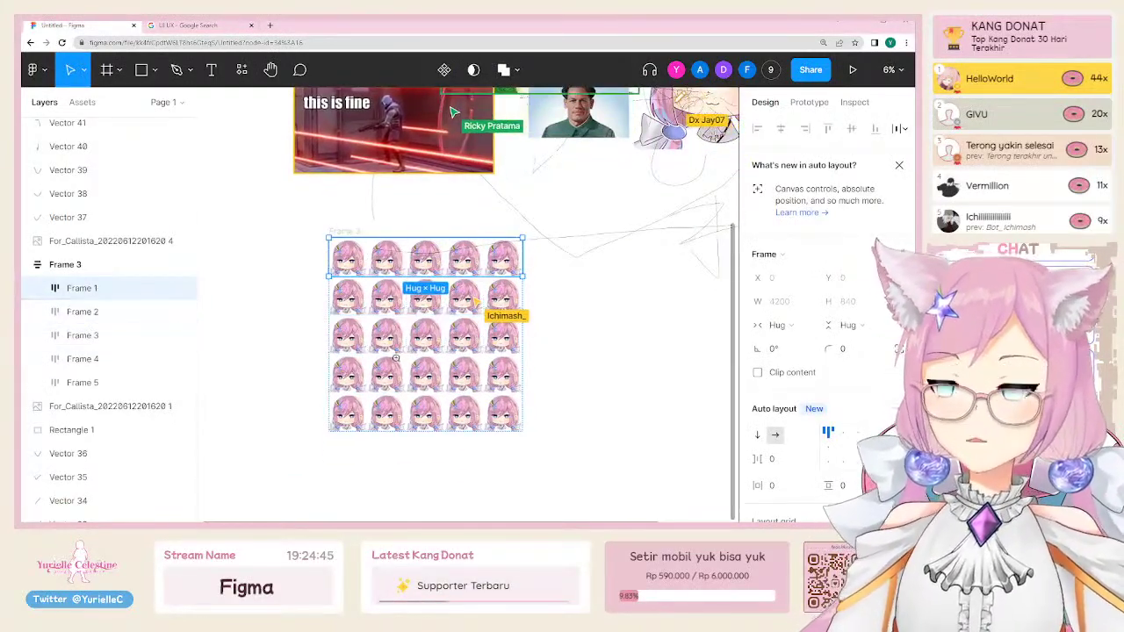
pyautogui.scroll(5, 396, 358)
pyautogui.press('Tab')
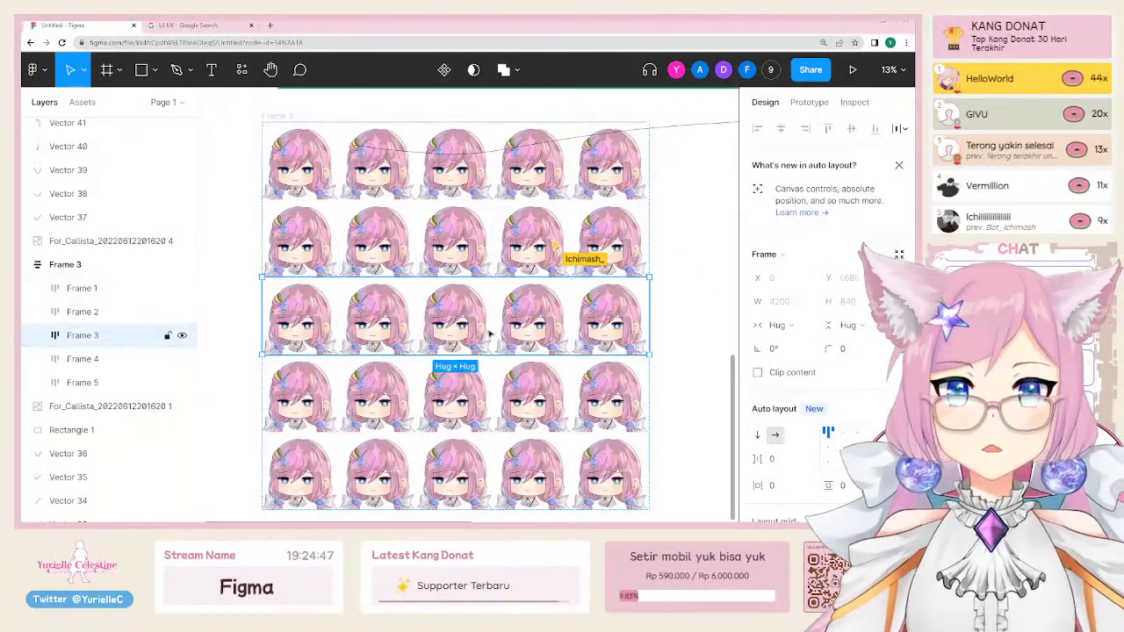
pyautogui.press('Tab')
pyautogui.scroll(-5, 524, 381)
pyautogui.click(524, 382)
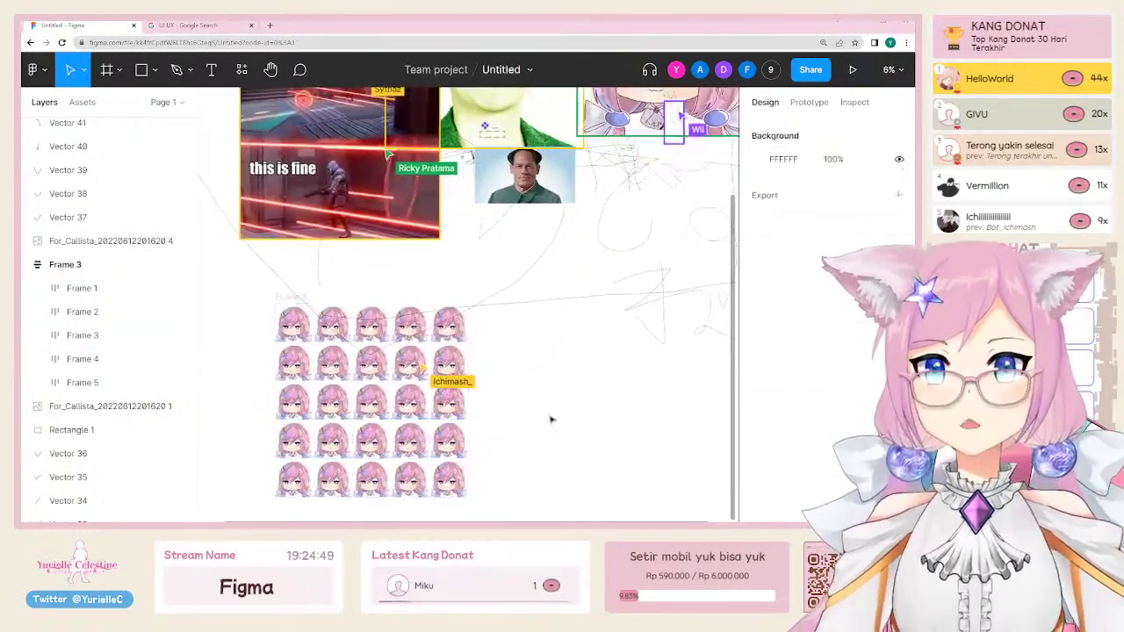
pyautogui.scroll(3, 457, 354)
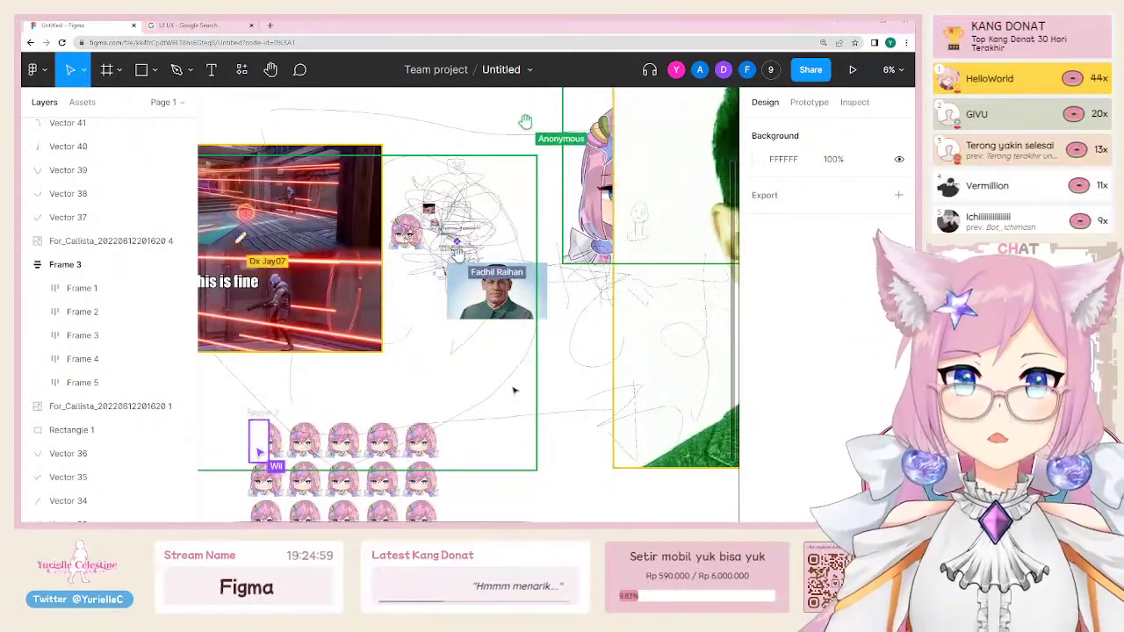
pyautogui.scroll(10, 498, 299)
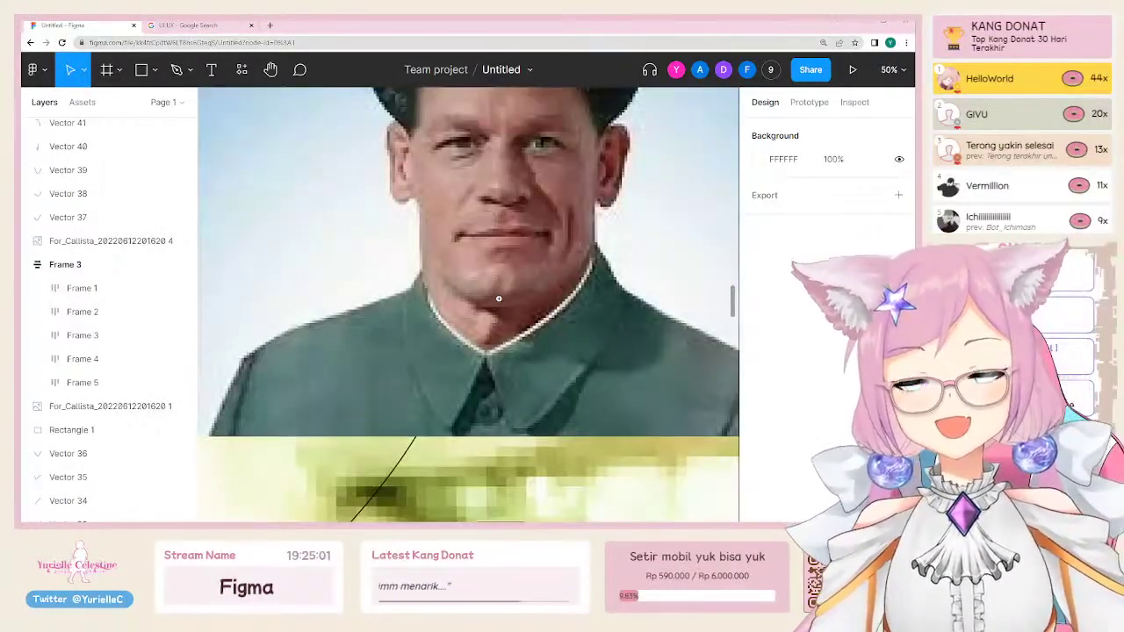
pyautogui.scroll(-10, 529, 328)
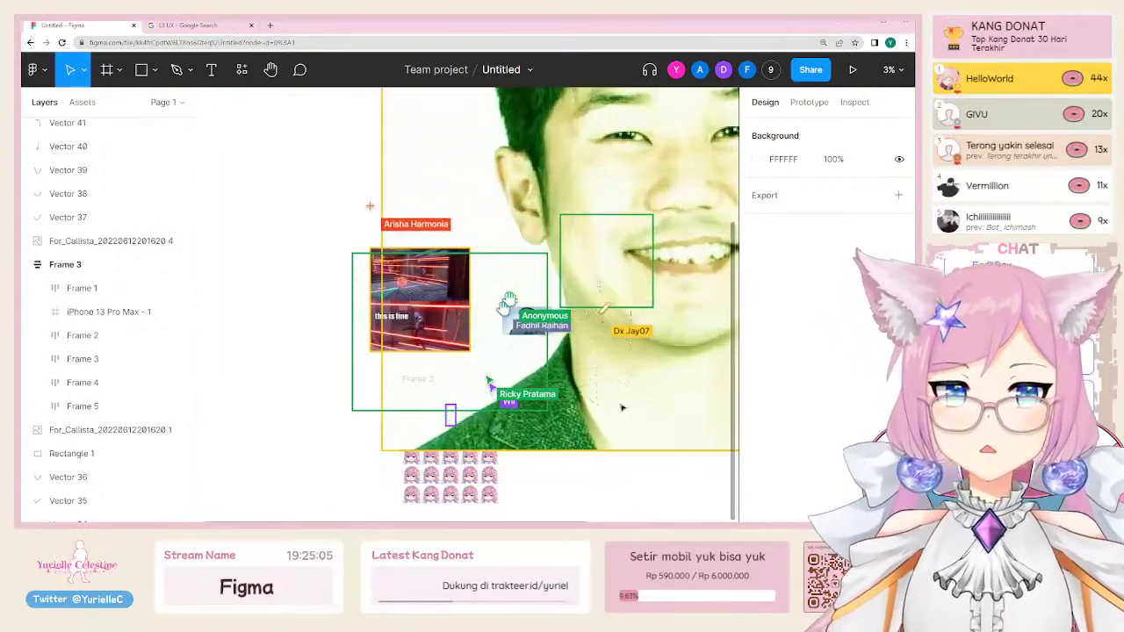
# Step: Search Google for 'DEEPFRIED MEME', then return to Figma and select the green portrait
pyautogui.click(230, 27)
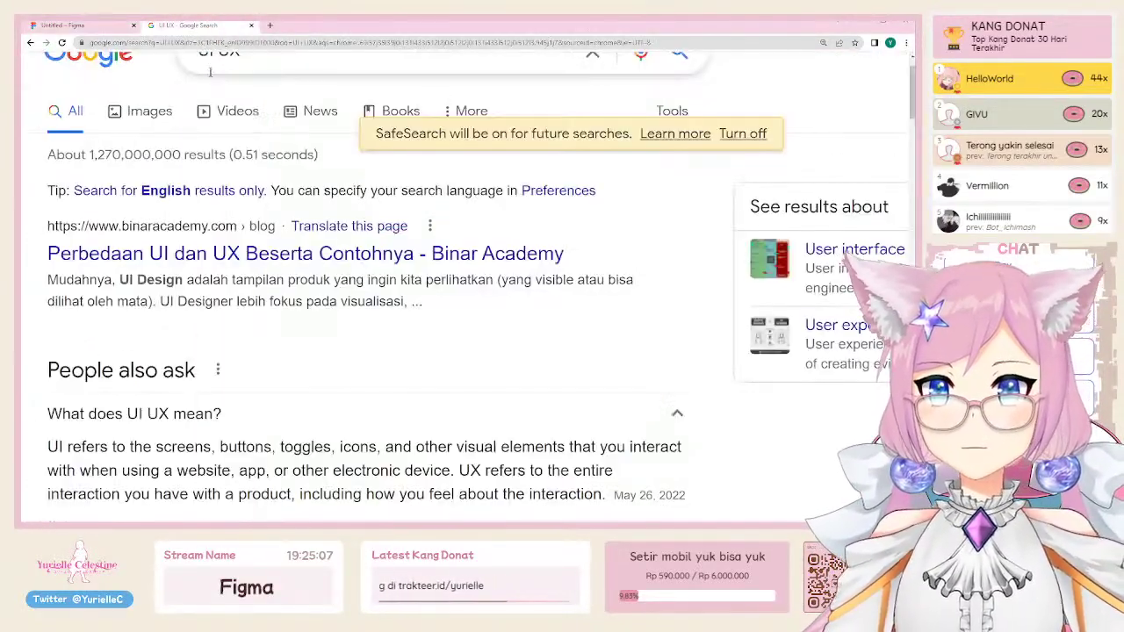
pyautogui.click(227, 61)
pyautogui.write('DEEPFRIED MEME')
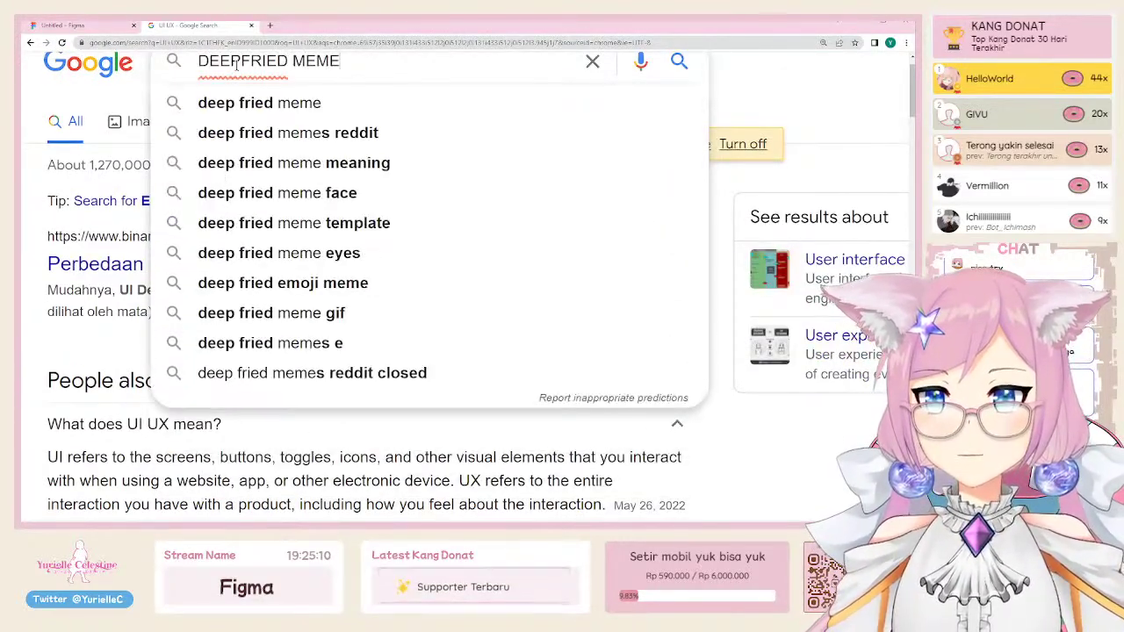
pyautogui.press('Return')
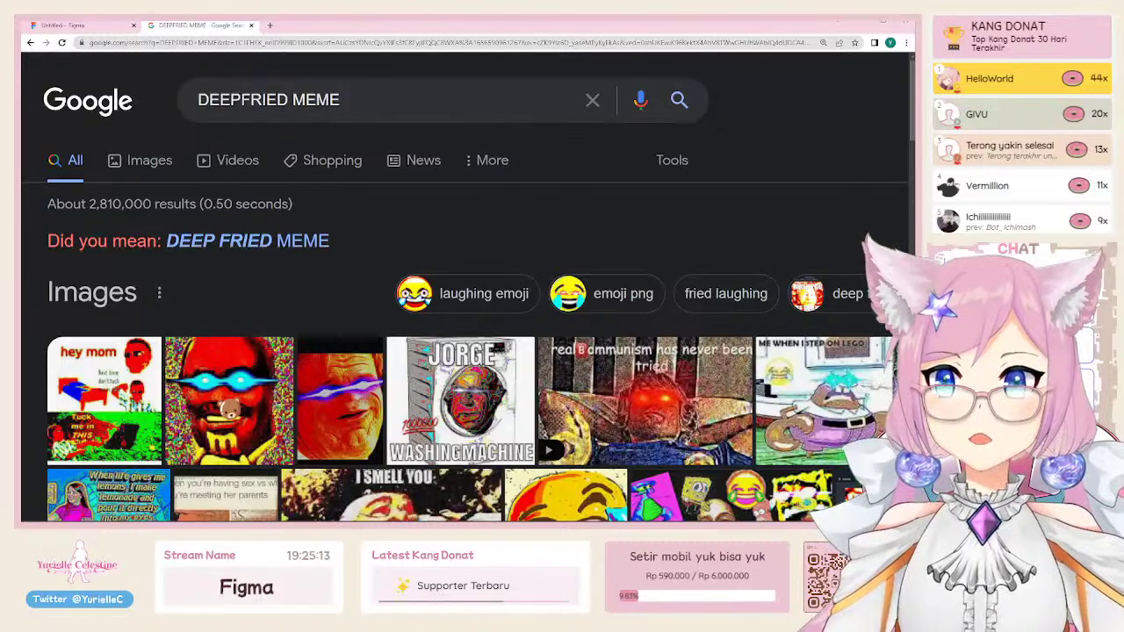
pyautogui.scroll(-2, 230, 406)
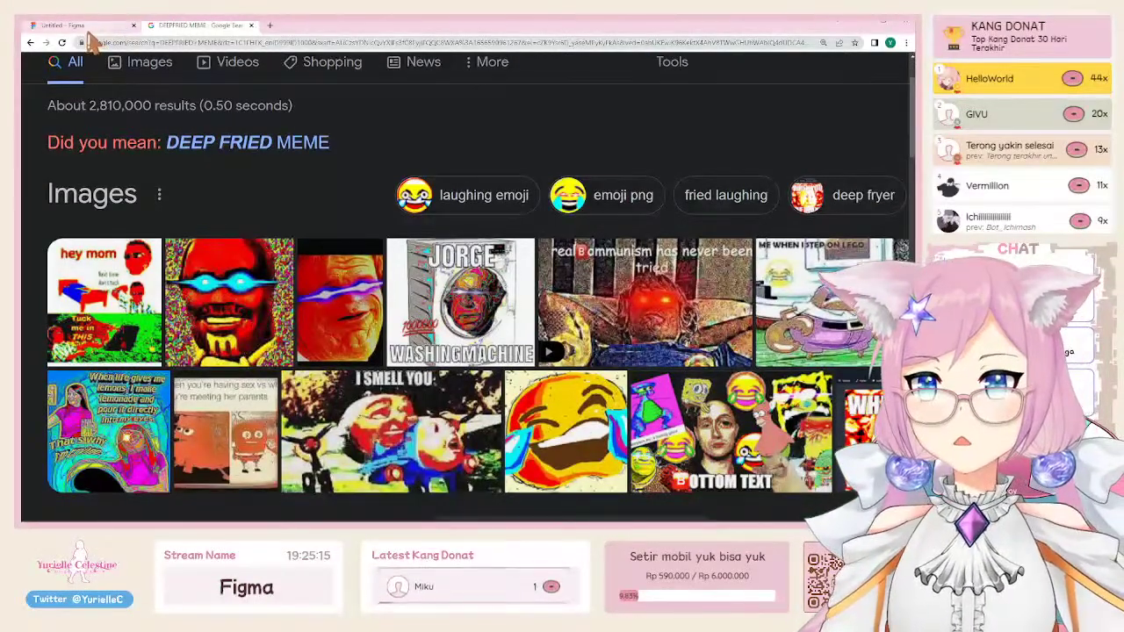
pyautogui.click(88, 28)
pyautogui.click(676, 351)
# Step: Max the portrait's contrast, darken exposure, apply a strong green tint and lift shadows, keeping Normal blend
pyautogui.scroll(-5, 555, 411)
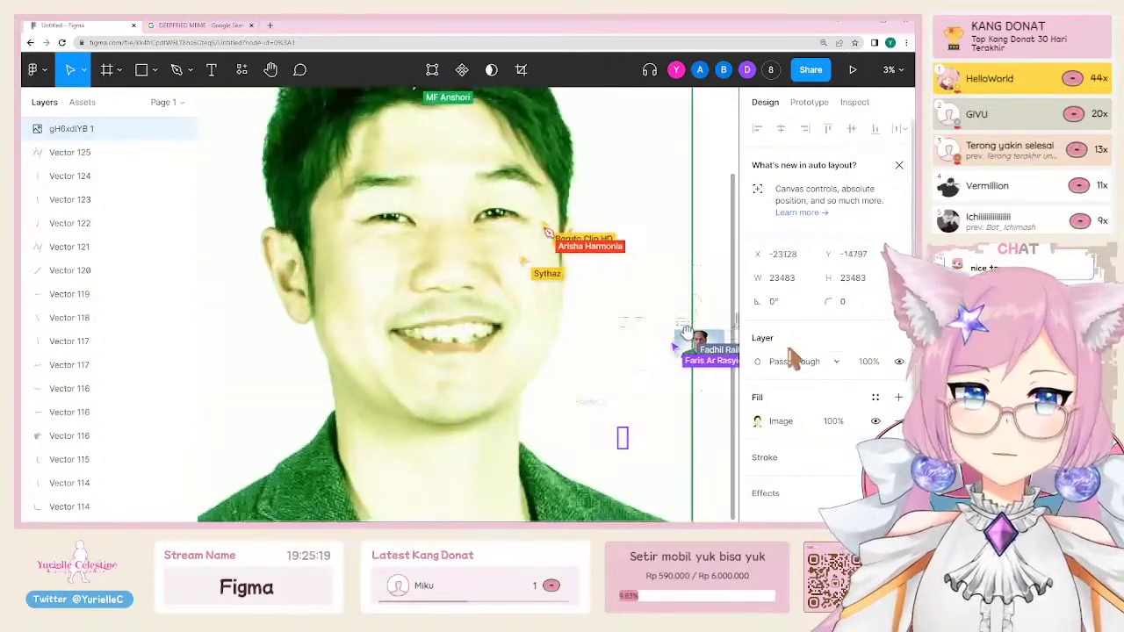
pyautogui.click(759, 427)
pyautogui.moveTo(686, 378); pyautogui.dragTo(729, 378)
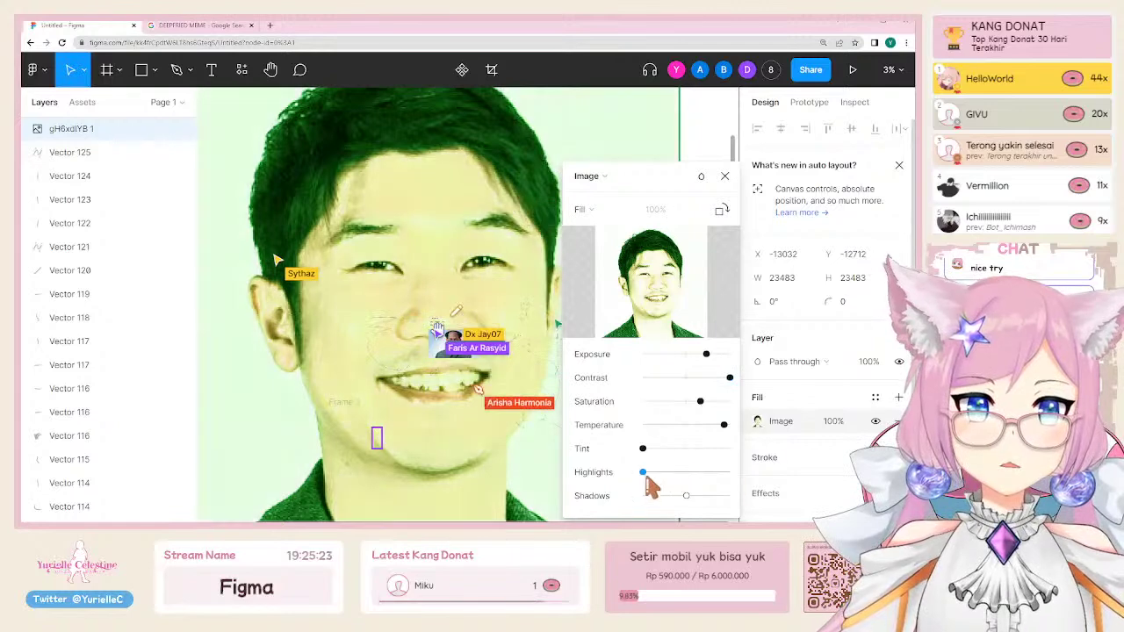
pyautogui.moveTo(686, 495); pyautogui.dragTo(645, 495)
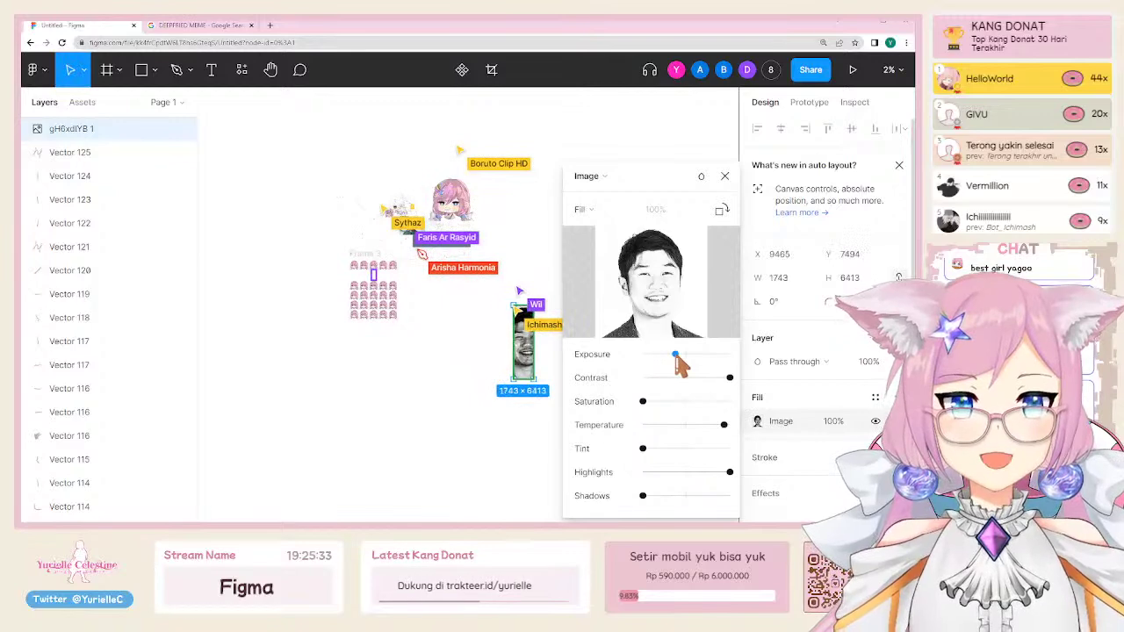
pyautogui.moveTo(681, 355); pyautogui.dragTo(667, 354)
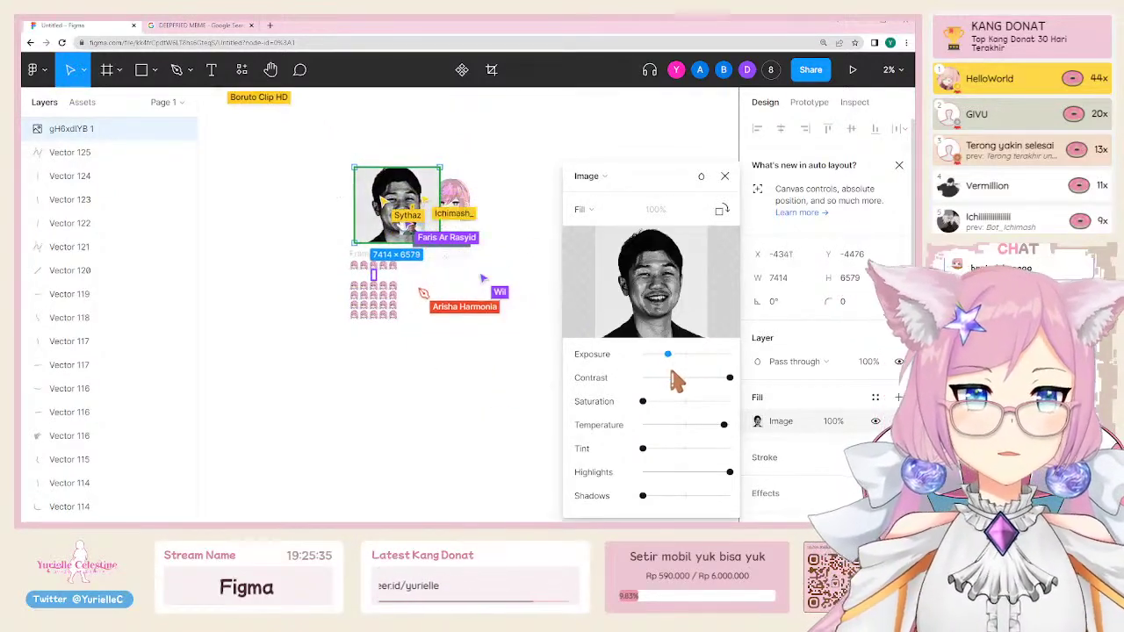
pyautogui.moveTo(643, 448); pyautogui.dragTo(721, 450)
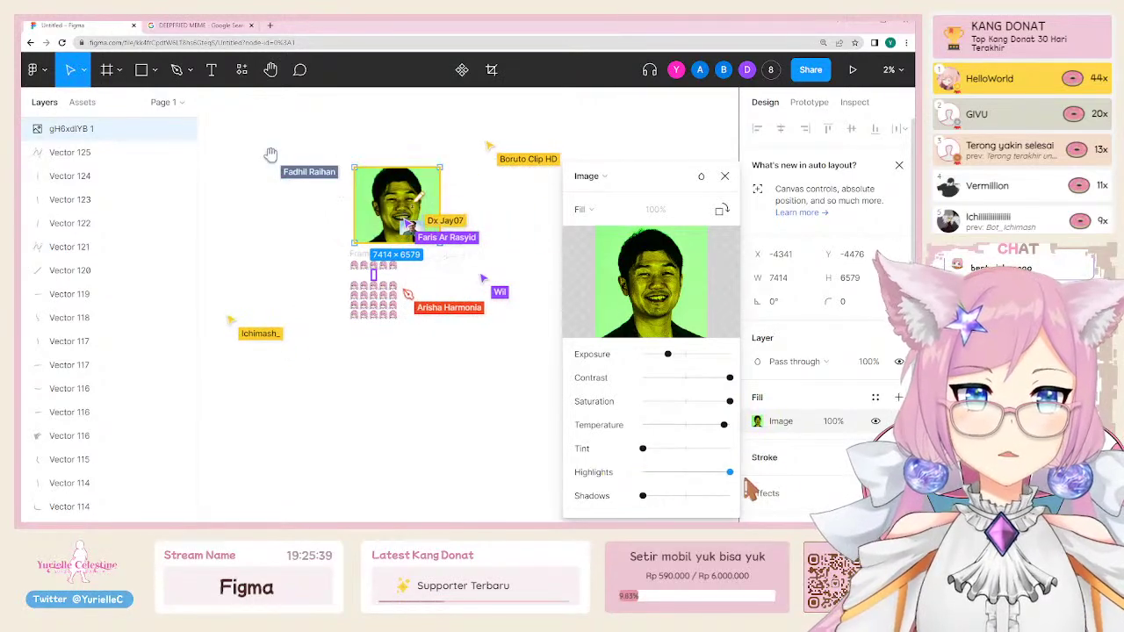
pyautogui.moveTo(665, 513); pyautogui.dragTo(678, 513)
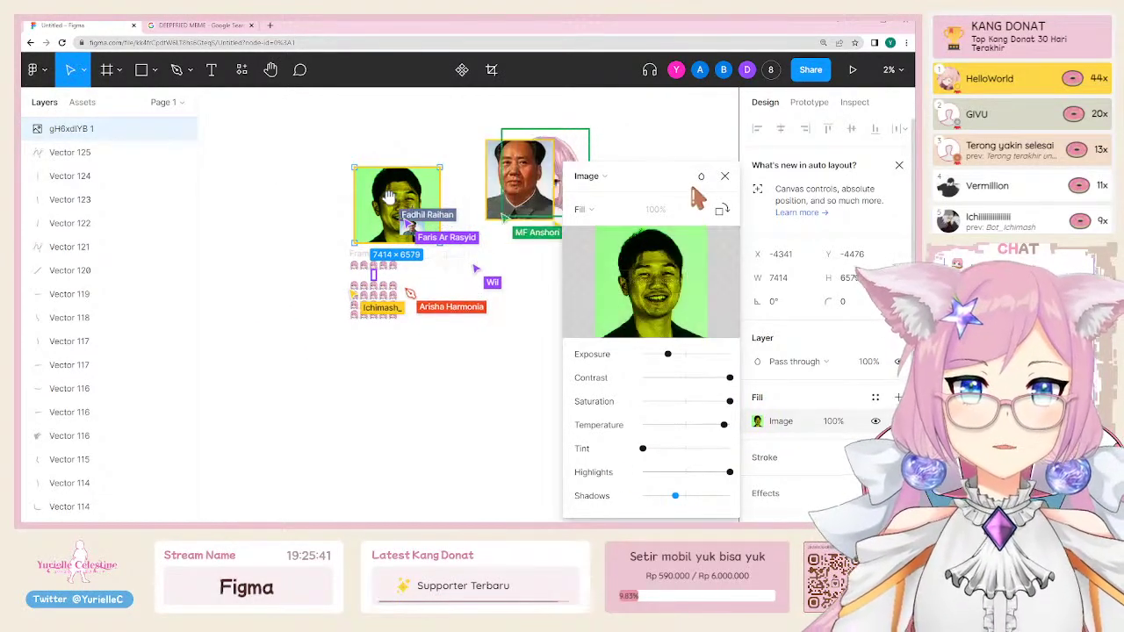
pyautogui.click(700, 176)
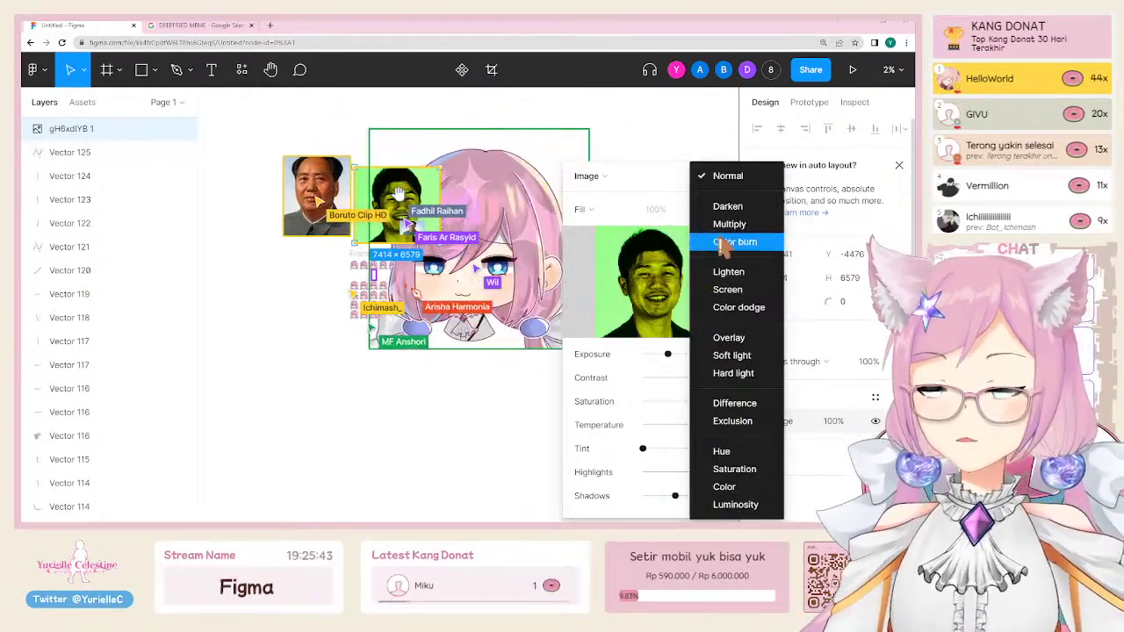
pyautogui.click(736, 233)
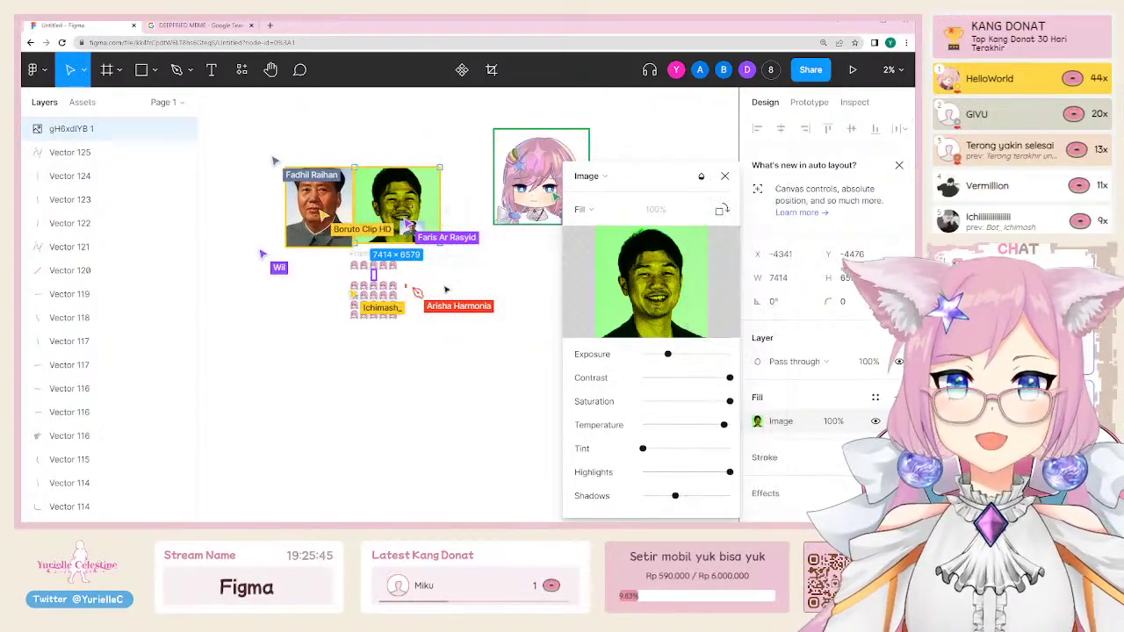
pyautogui.scroll(3, 356, 204)
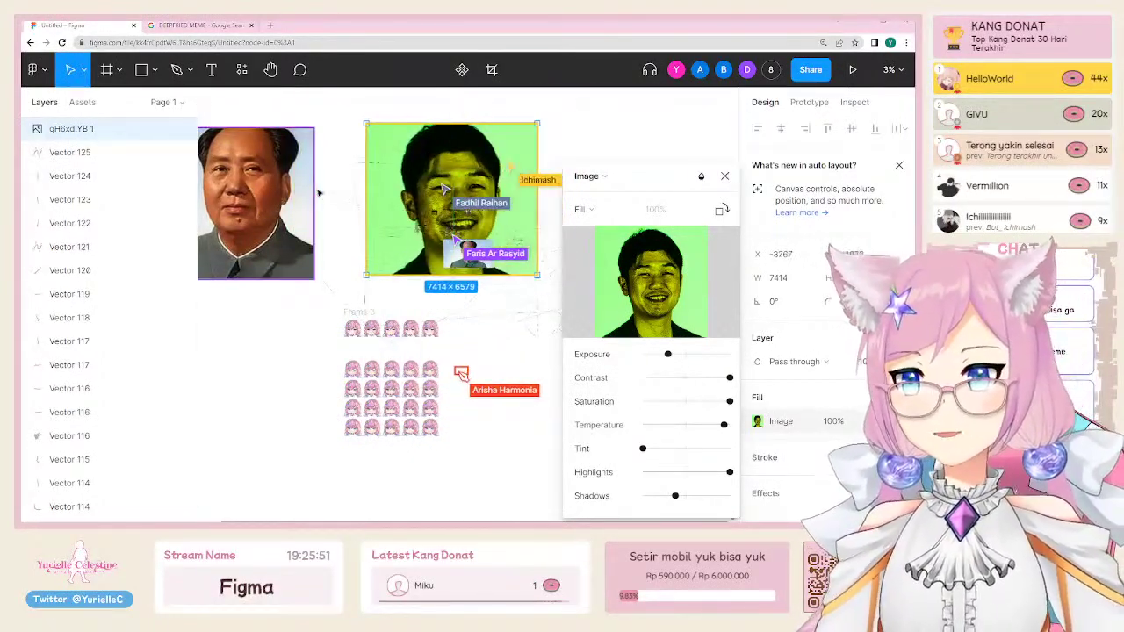
pyautogui.click(334, 333)
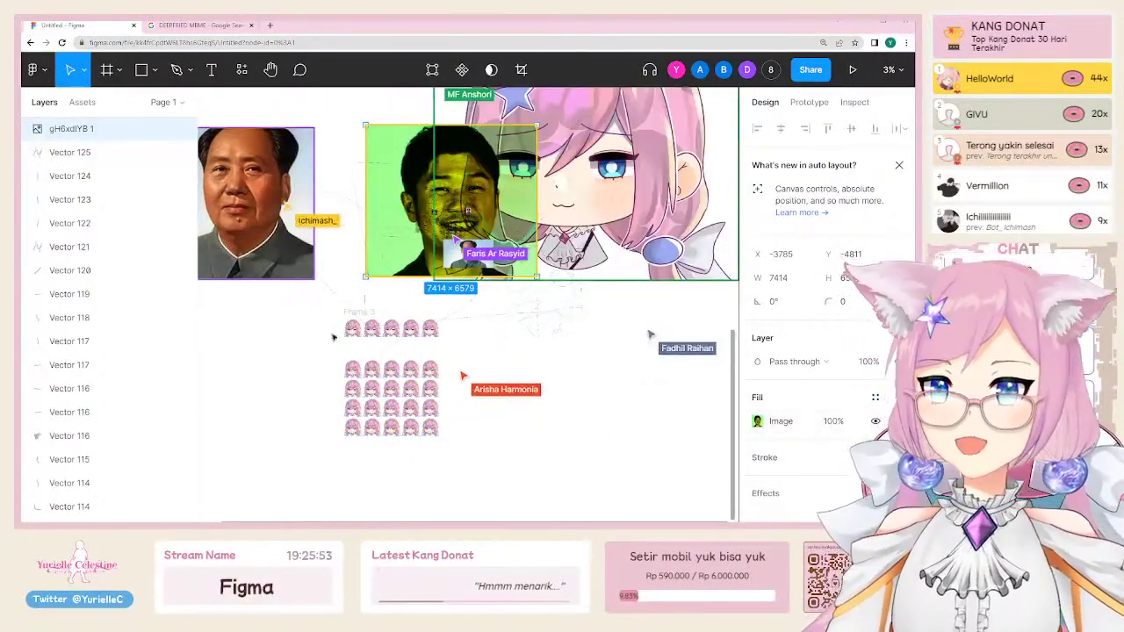
pyautogui.click(273, 385)
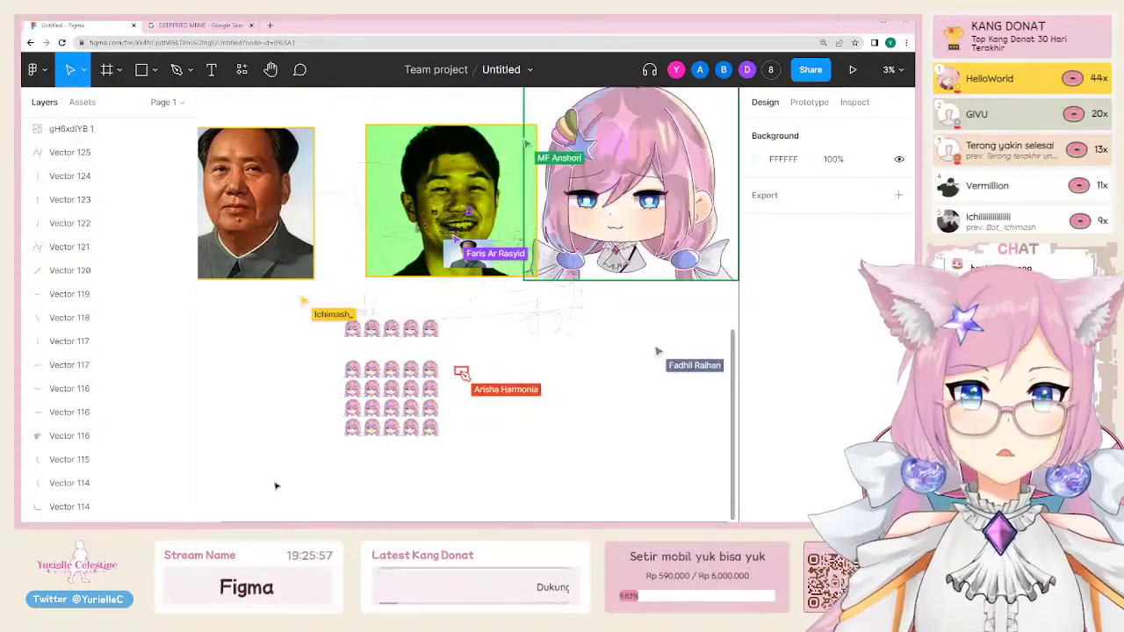
pyautogui.scroll(3, 351, 428)
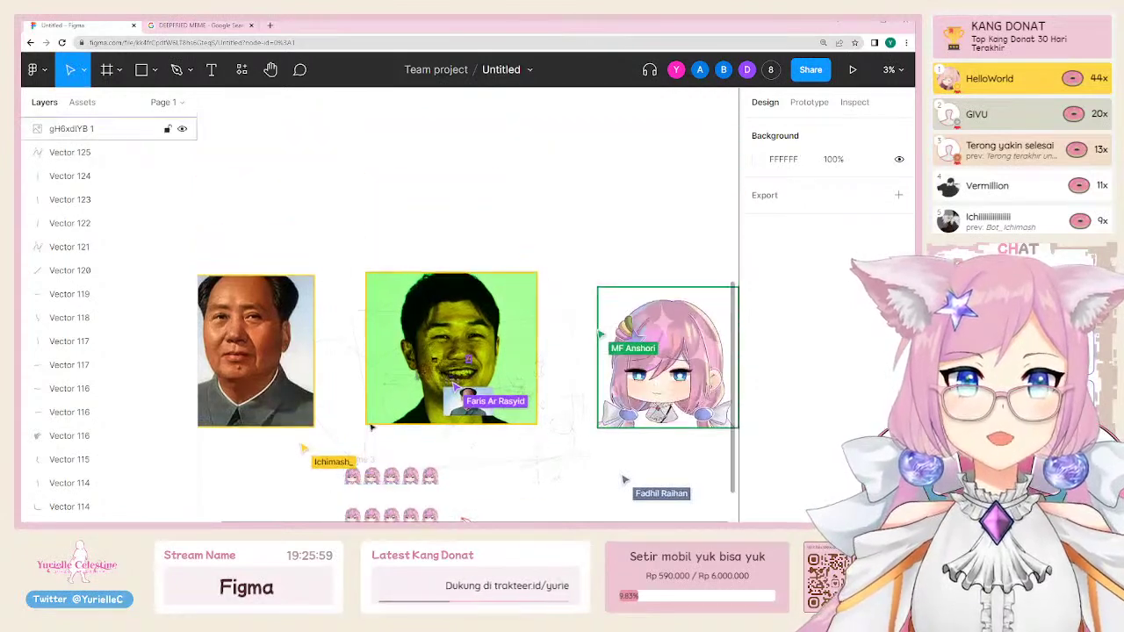
pyautogui.scroll(-2, 360, 430)
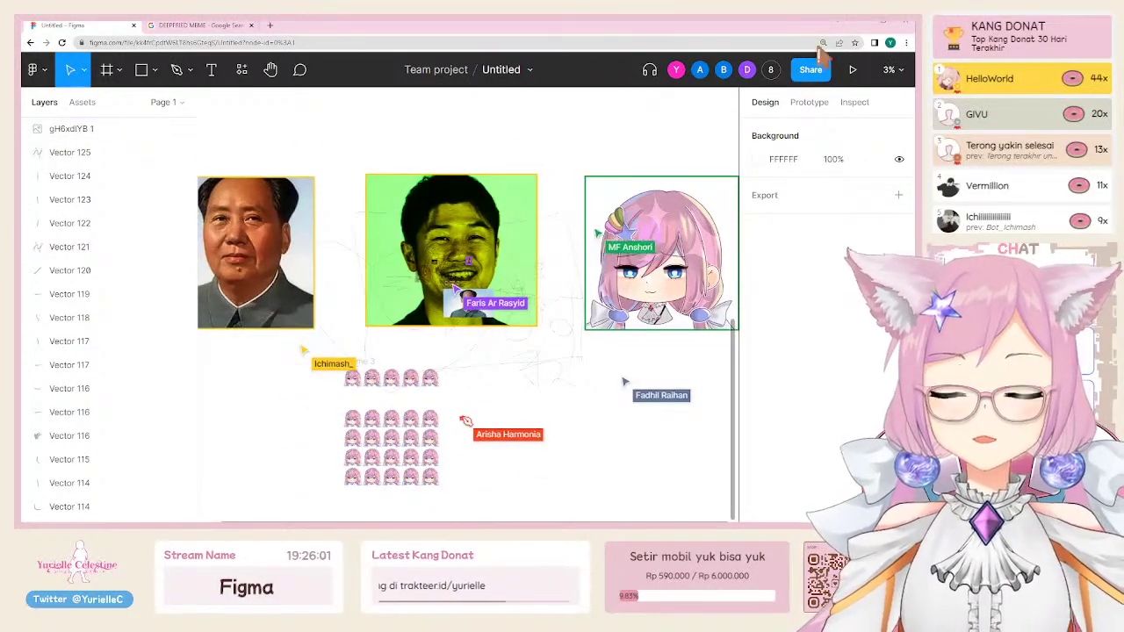
pyautogui.click(811, 69)
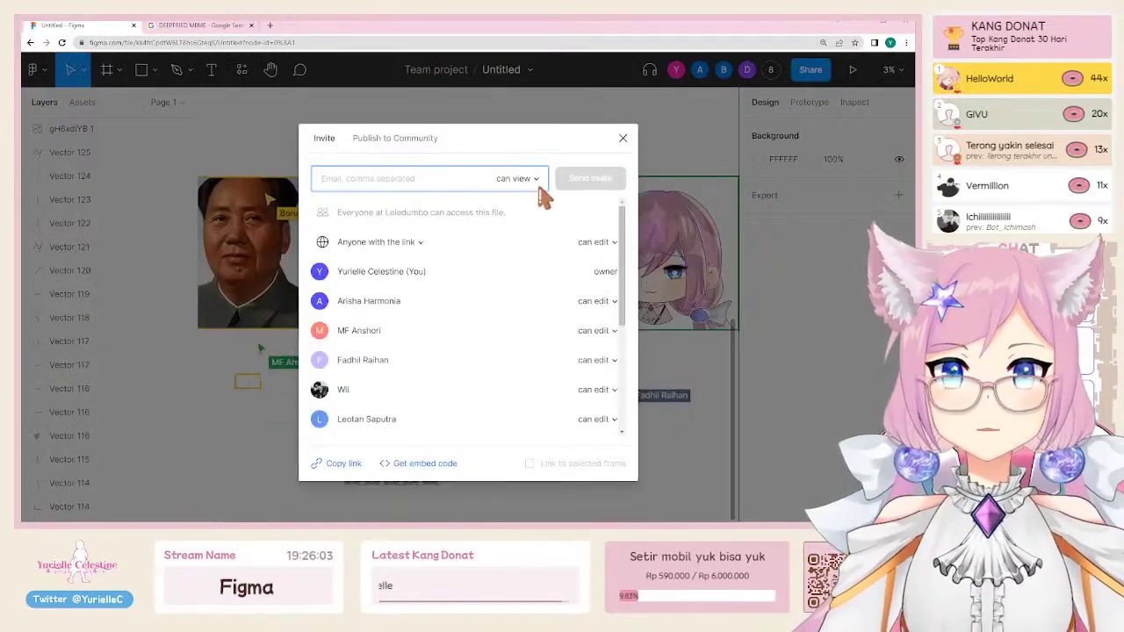
pyautogui.click(615, 250)
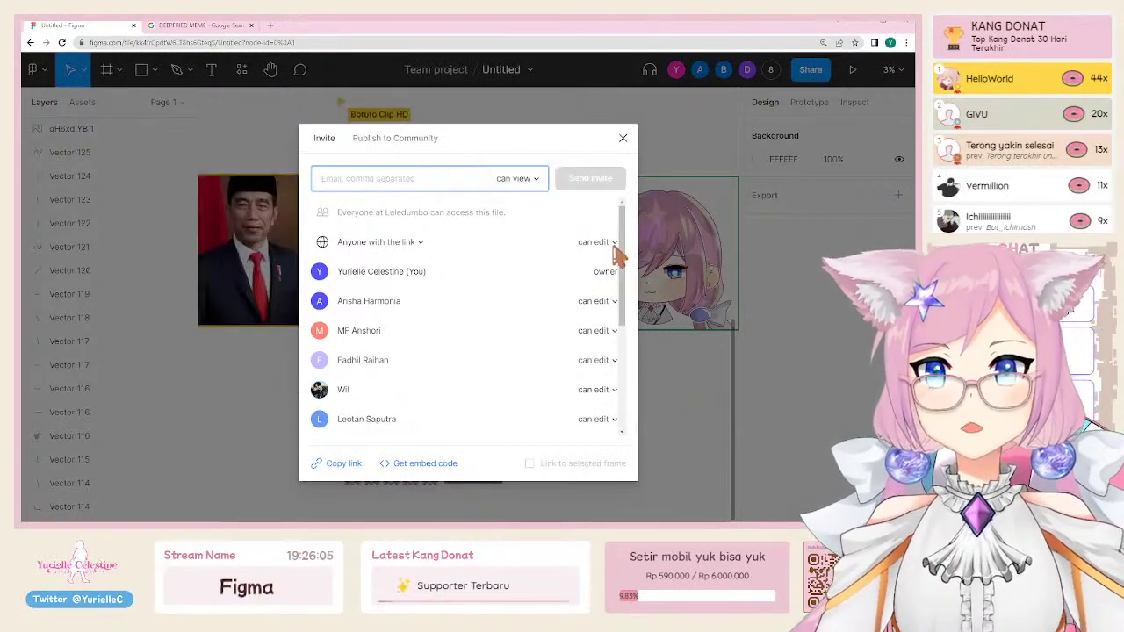
pyautogui.click(597, 243)
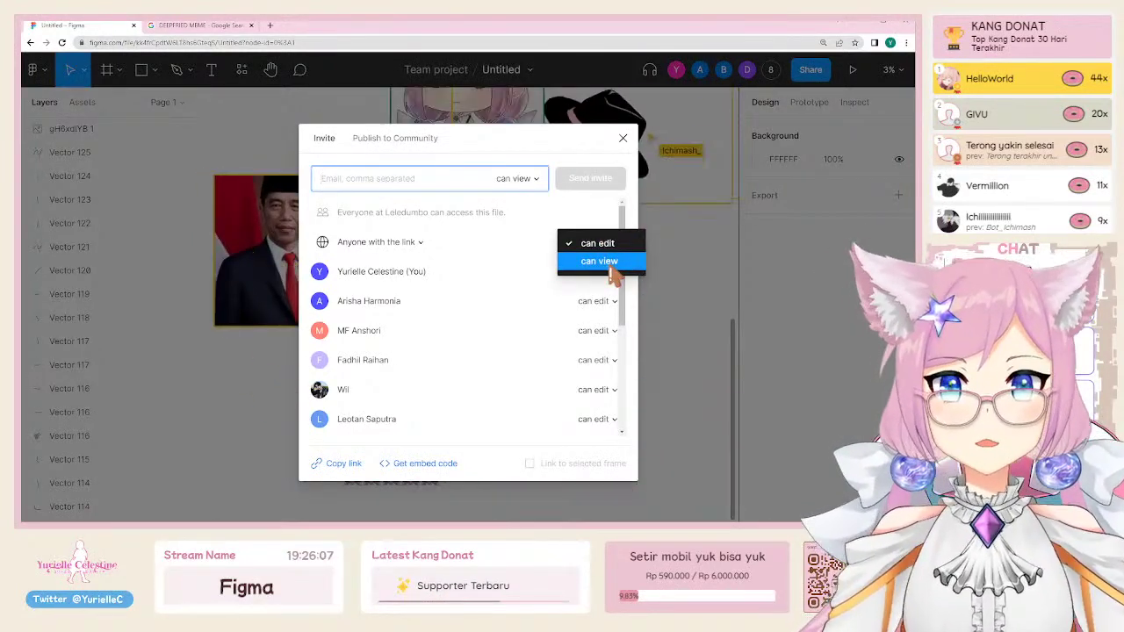
pyautogui.click(624, 138)
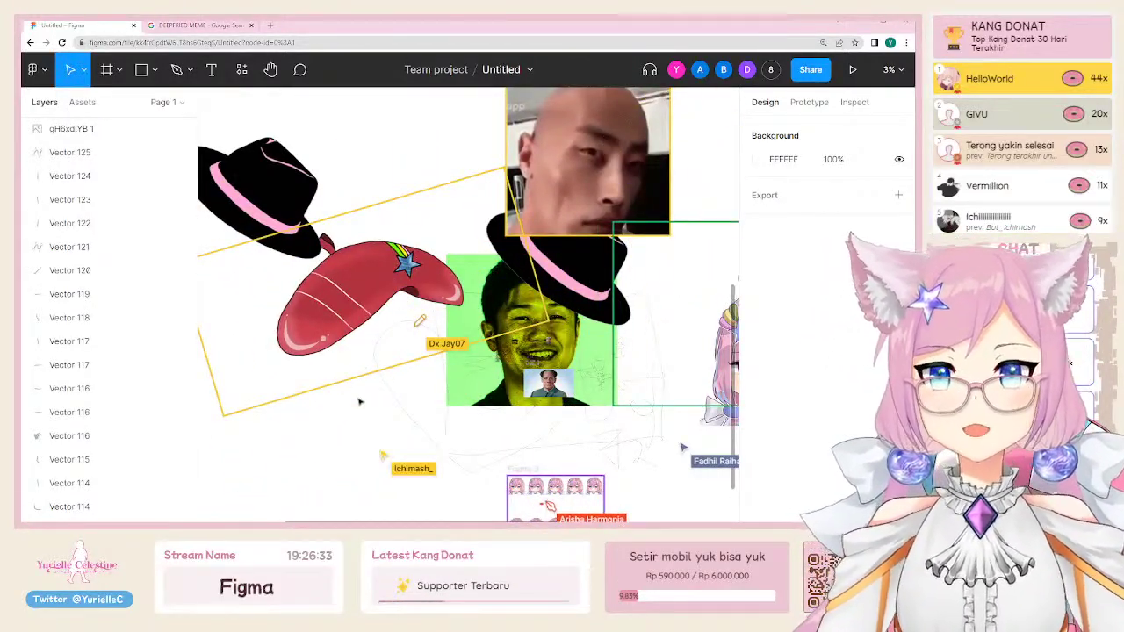
# Step: Scroll around the board to look over the collaborators' drawings, including the fedora-topped chibi
pyautogui.scroll(-4, 359, 402)
pyautogui.scroll(5, 359, 401)
pyautogui.scroll(-3, 359, 402)
pyautogui.scroll(4, 359, 402)
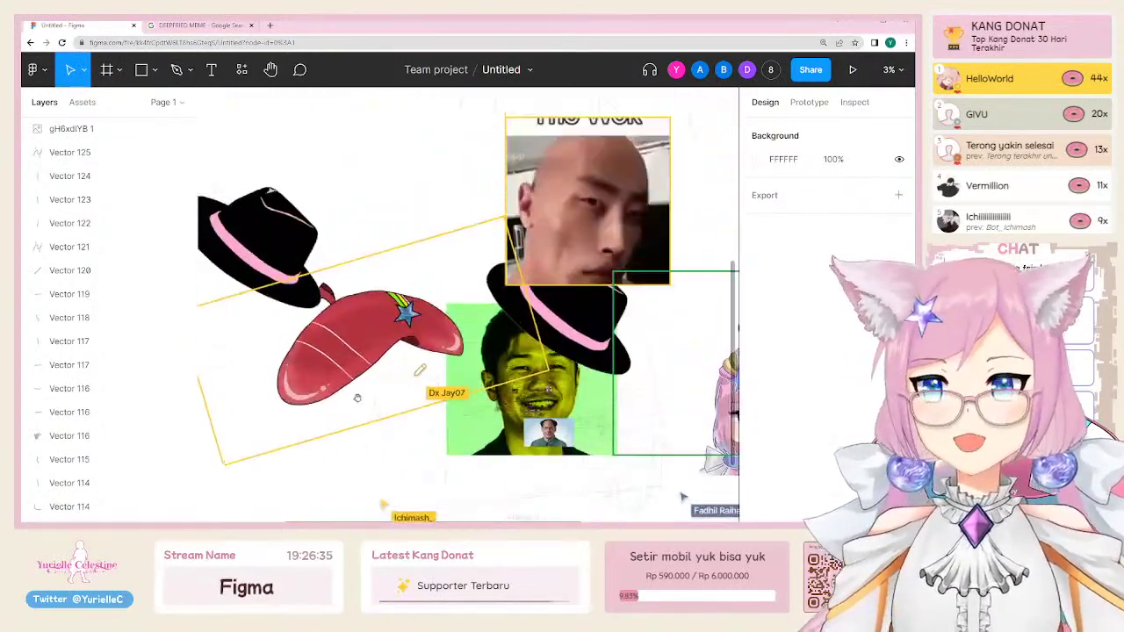
pyautogui.scroll(3, 357, 398)
pyautogui.hscroll(5, 359, 399)
pyautogui.scroll(-4, 359, 399)
pyautogui.hscroll(-4, 360, 401)
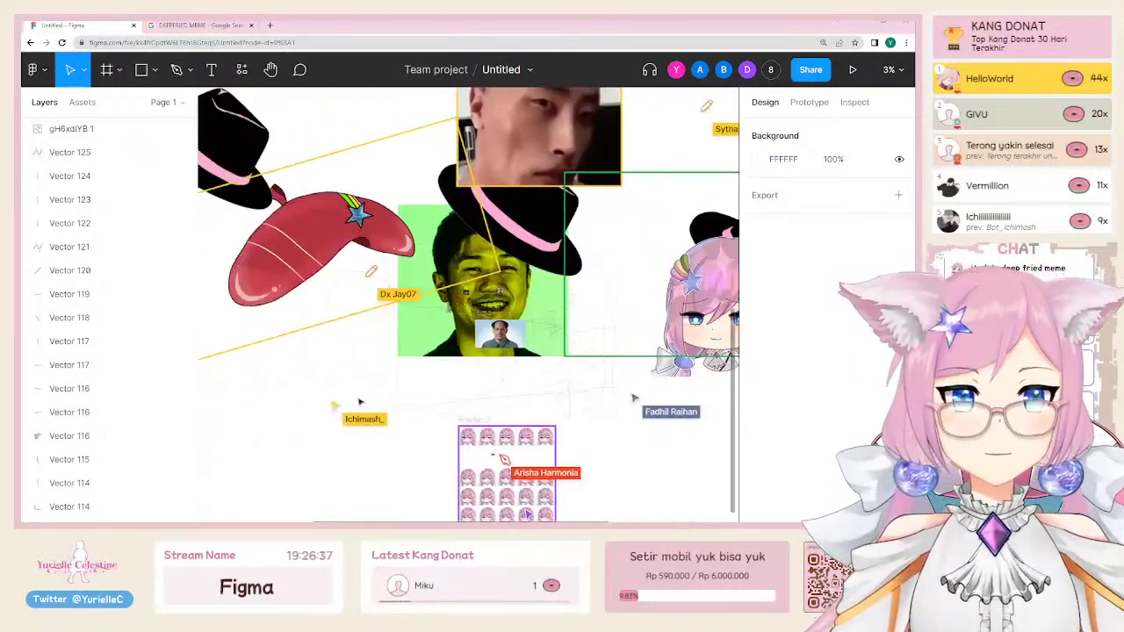
pyautogui.hscroll(-3, 360, 401)
pyautogui.hscroll(6, 360, 399)
pyautogui.scroll(2, 360, 400)
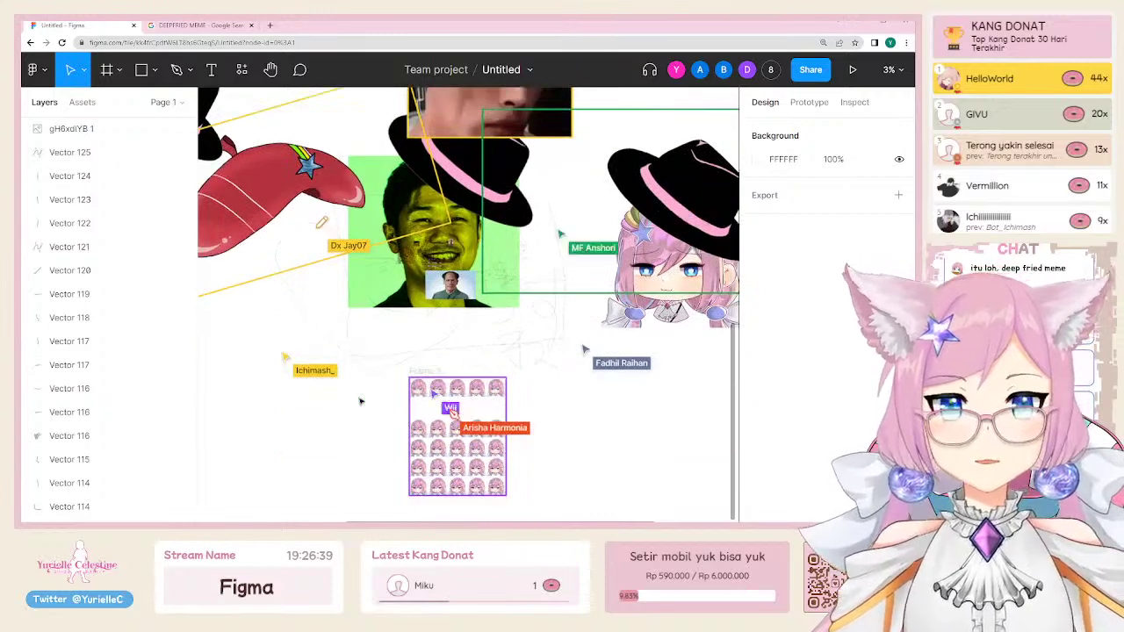
pyautogui.scroll(-8, 359, 400)
# Step: Set 'Anyone with the link' access to can view
pyautogui.click(811, 72)
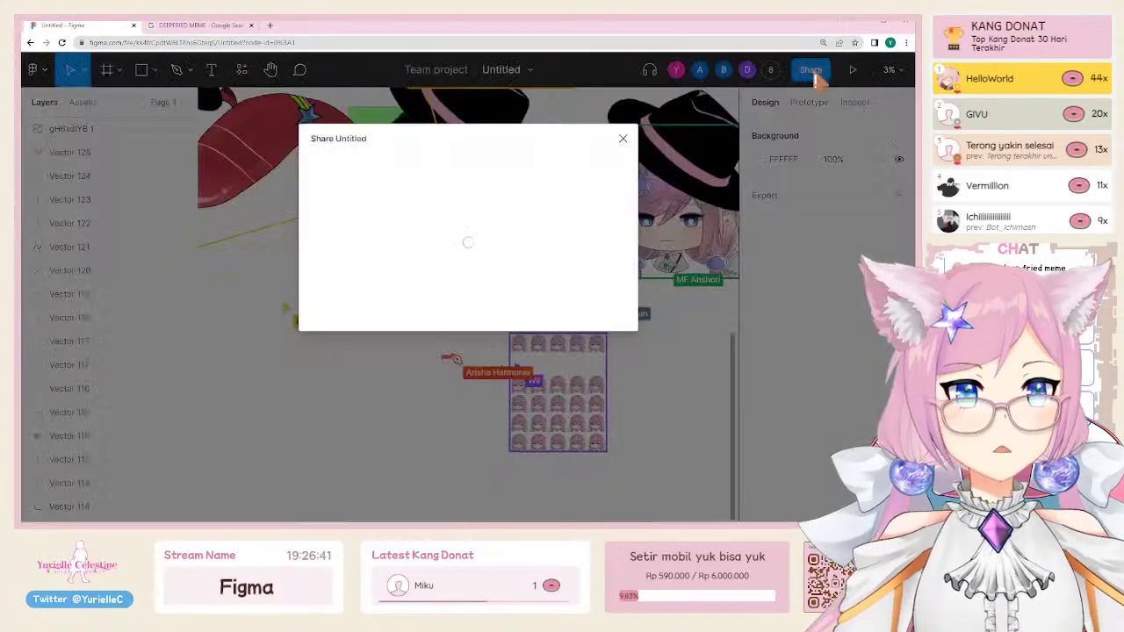
pyautogui.click(594, 246)
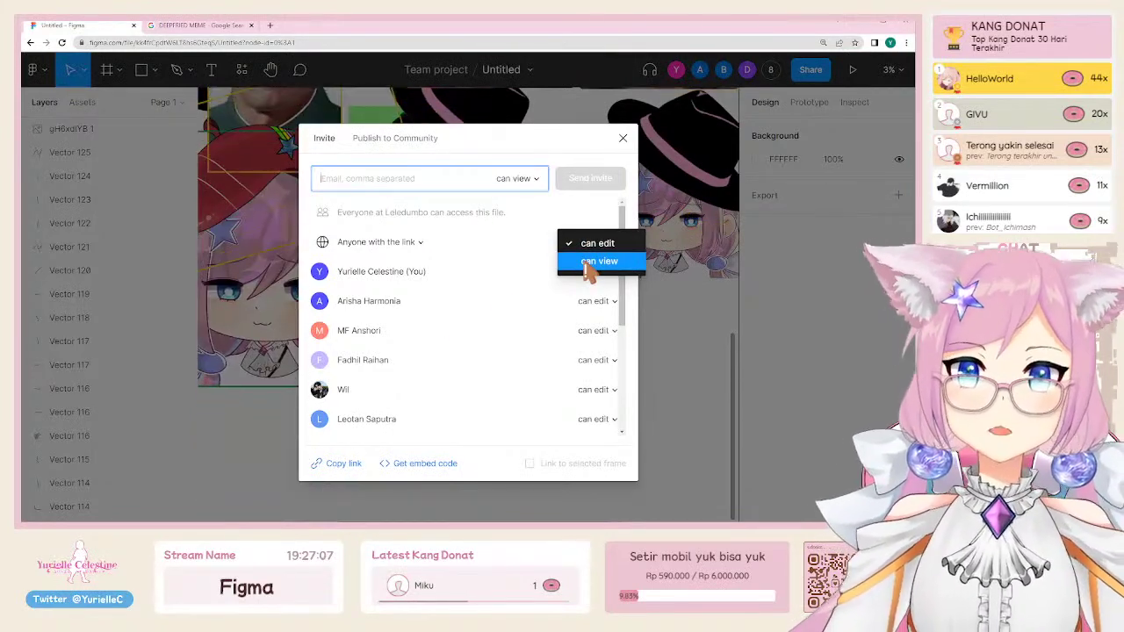
pyautogui.click(590, 262)
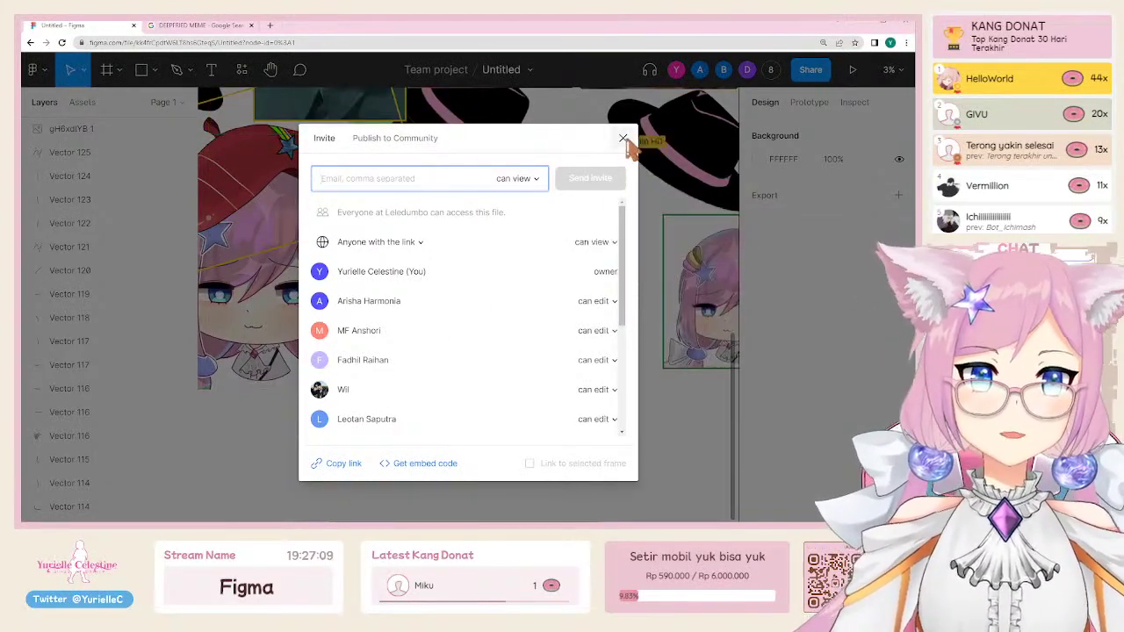
# Step: Switch the first five collaborators from can edit to can view
pyautogui.scroll(-1, 597, 300)
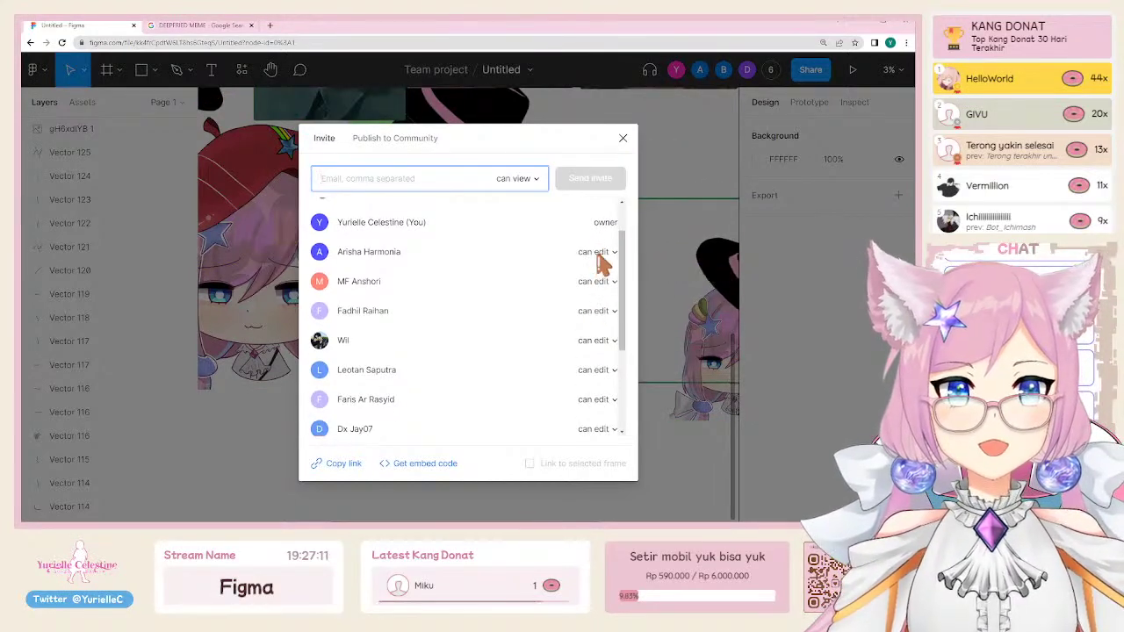
pyautogui.click(599, 254)
pyautogui.click(600, 272)
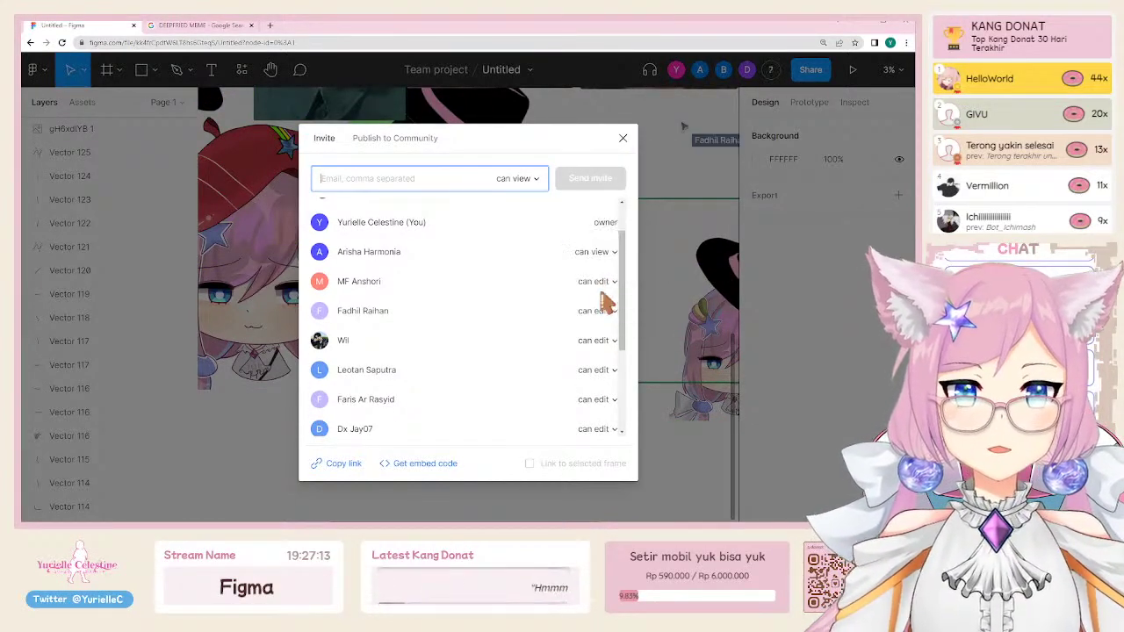
pyautogui.click(597, 281)
pyautogui.click(599, 297)
pyautogui.click(598, 312)
pyautogui.click(600, 328)
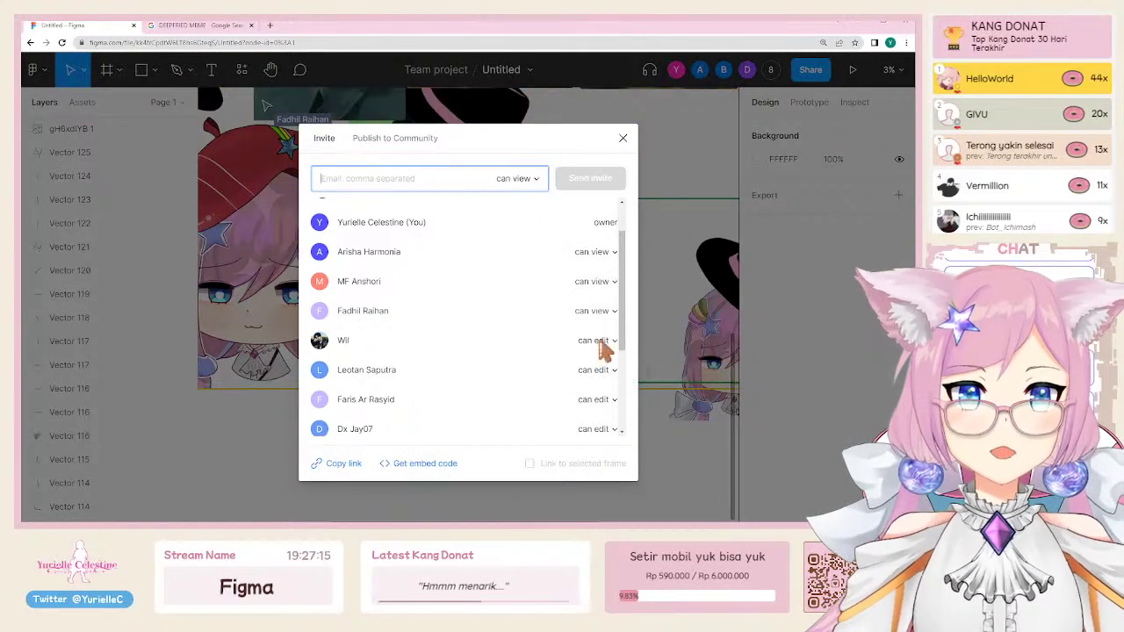
pyautogui.click(605, 342)
pyautogui.click(606, 361)
pyautogui.click(606, 370)
pyautogui.click(606, 389)
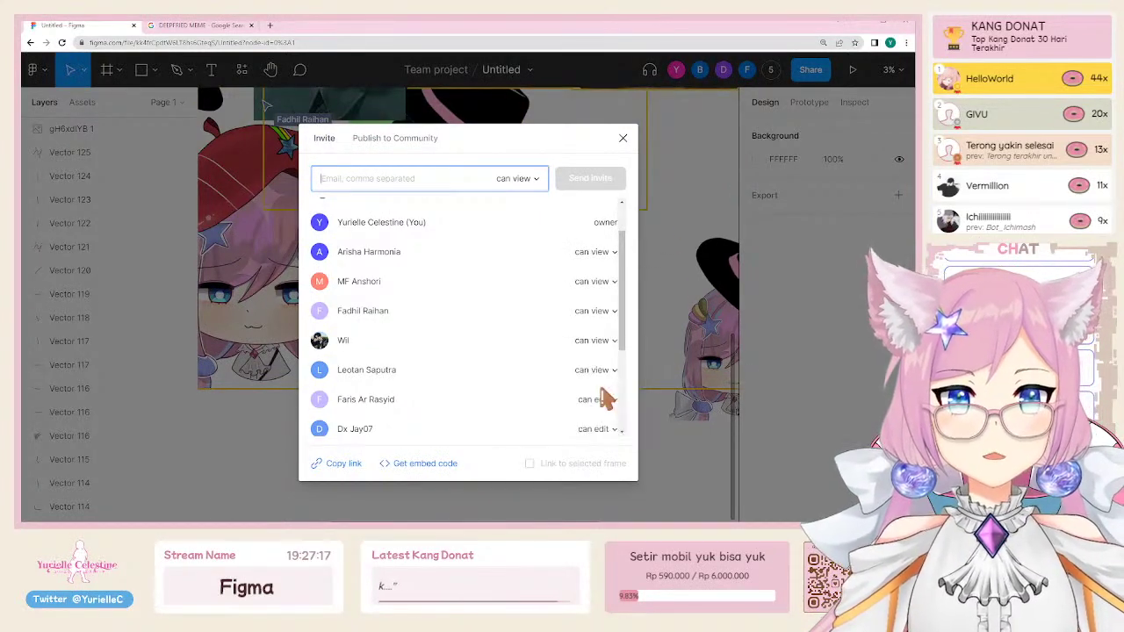
# Step: Switch the remaining three collaborators to can view and close the Share dialog
pyautogui.scroll(-2, 611, 356)
pyautogui.click(597, 301)
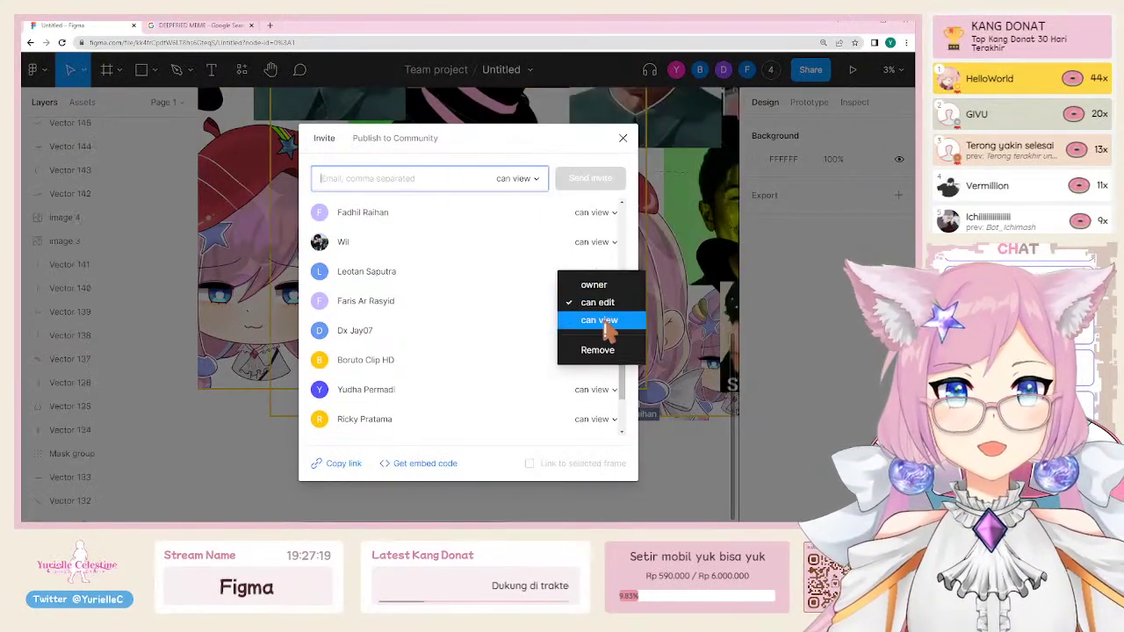
pyautogui.click(603, 321)
pyautogui.click(603, 334)
pyautogui.click(604, 347)
pyautogui.click(606, 362)
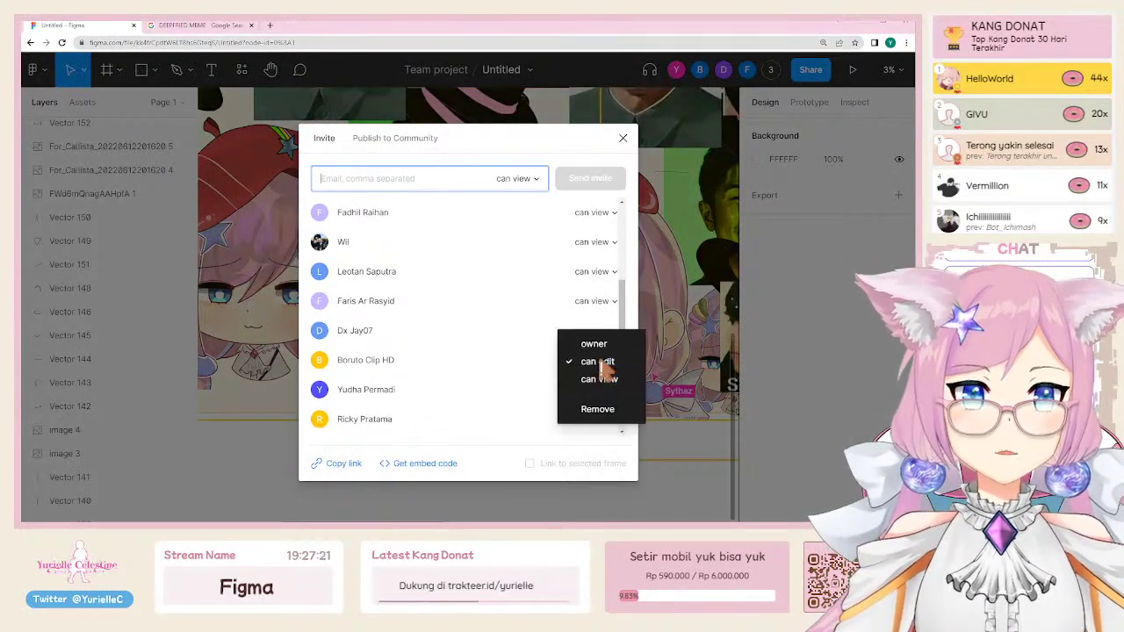
pyautogui.click(601, 378)
pyautogui.scroll(-2, 599, 378)
pyautogui.scroll(6, 604, 351)
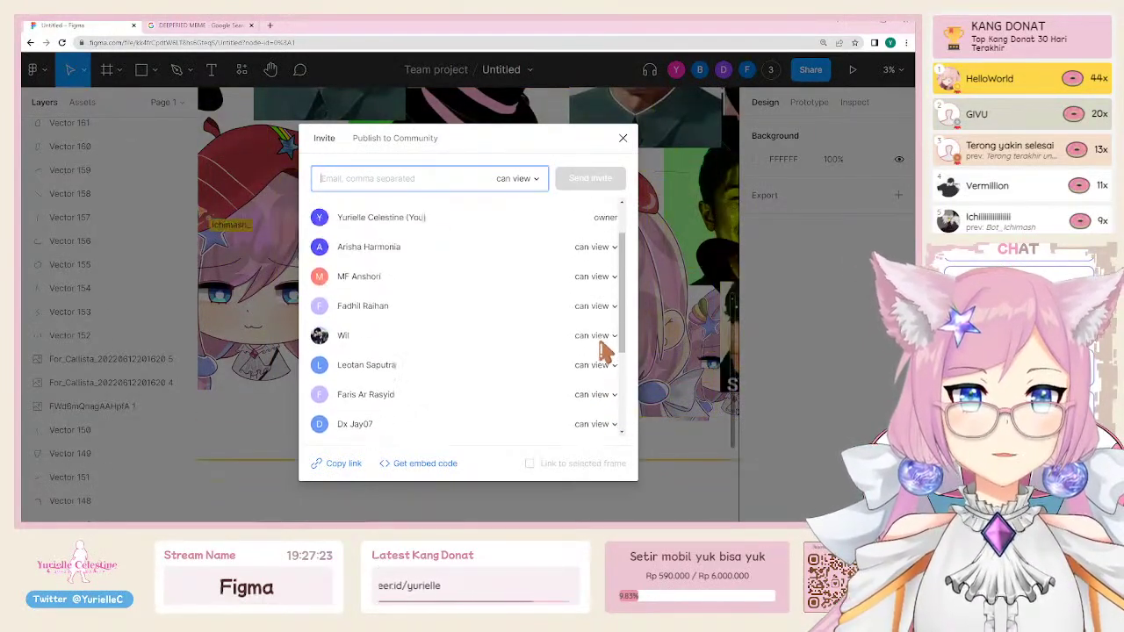
pyautogui.click(622, 137)
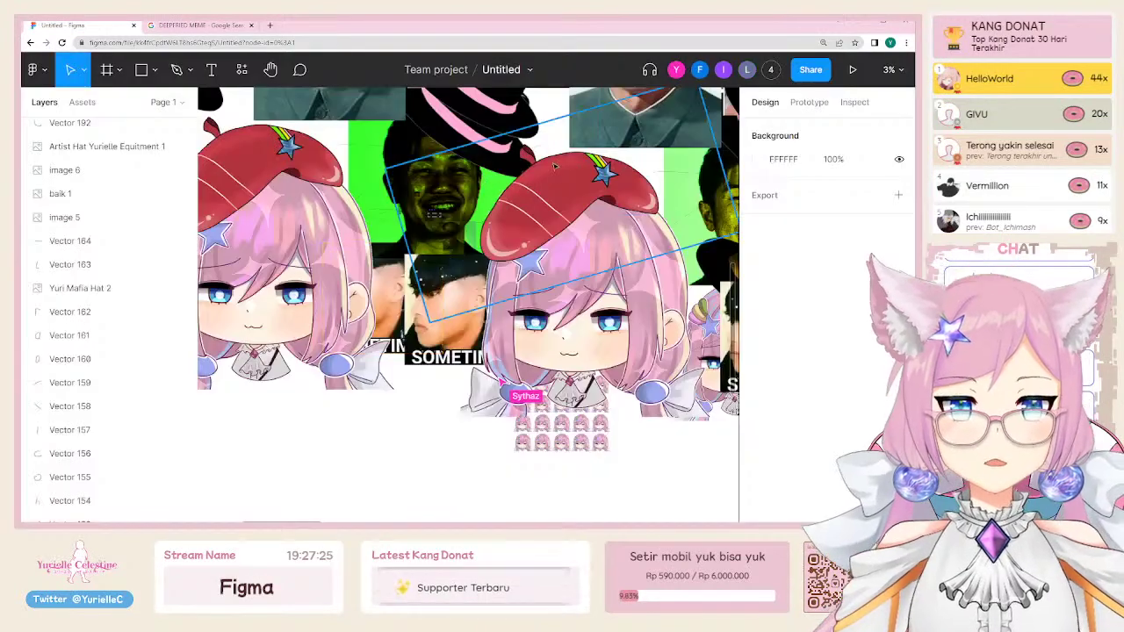
pyautogui.press('/')
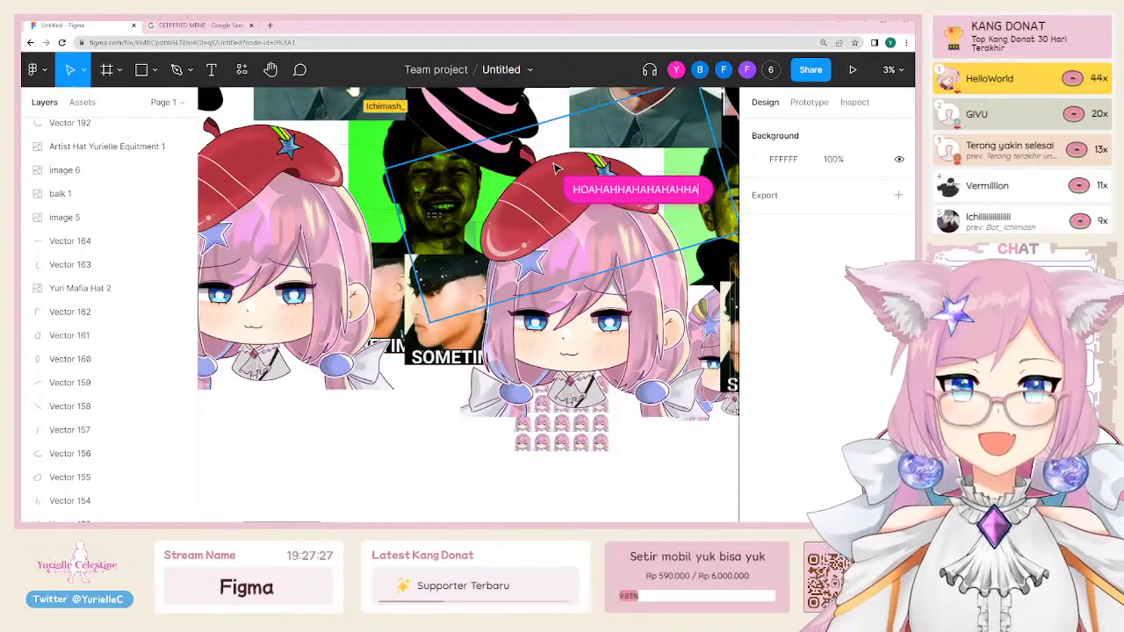
pyautogui.hotkey('ctrl', '-')
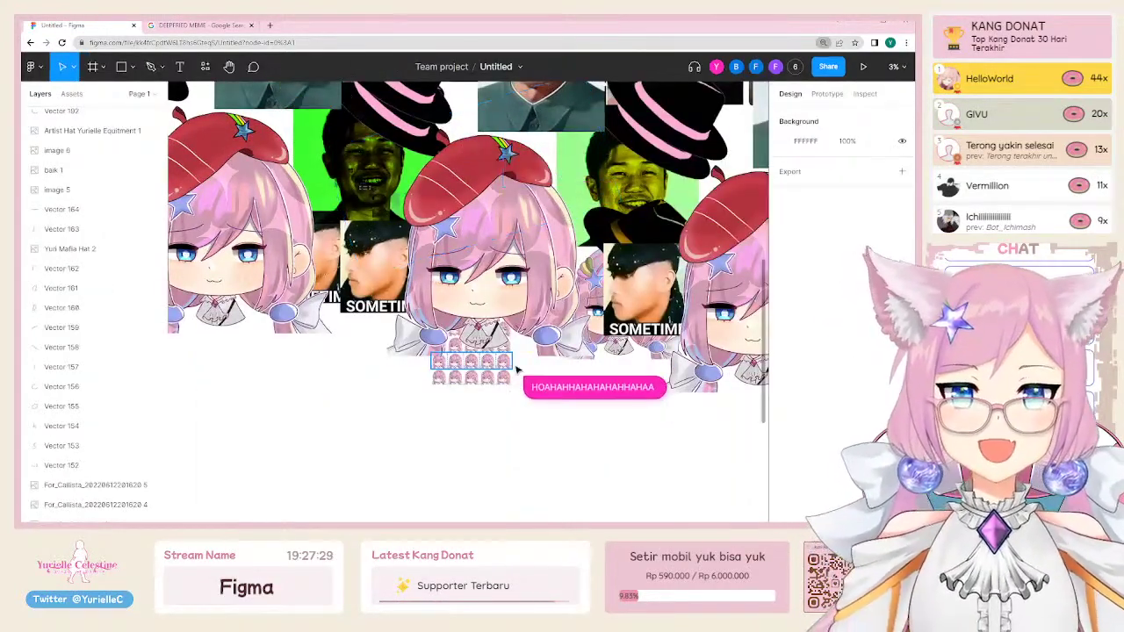
pyautogui.hotkey('ctrl', '-')
pyautogui.scroll(3, 518, 369)
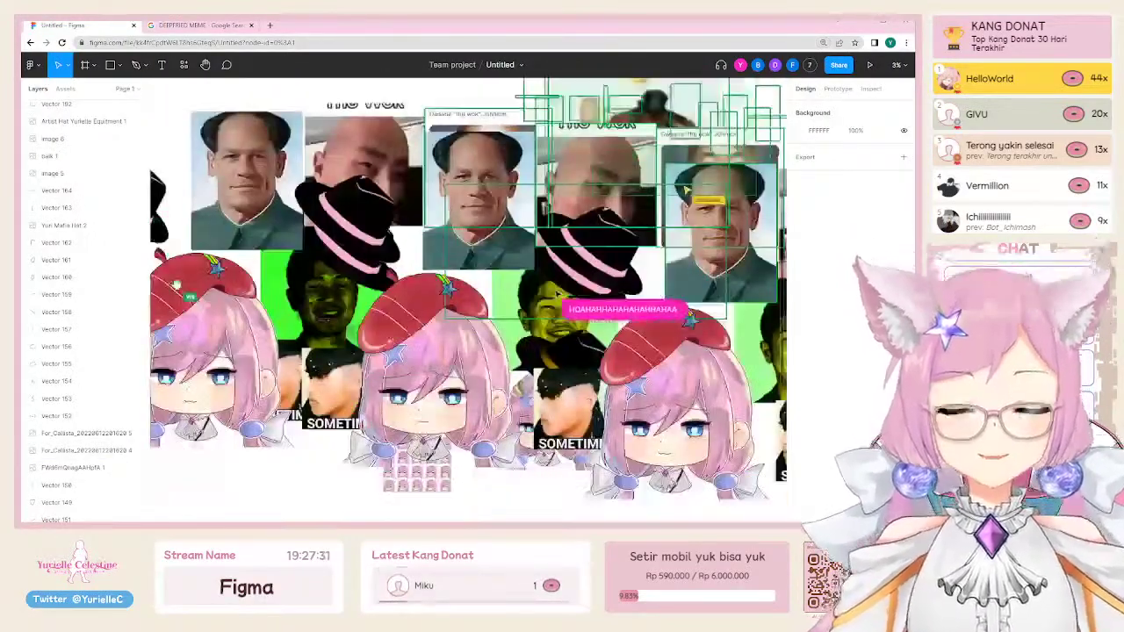
pyautogui.hotkey('ctrl', '-')
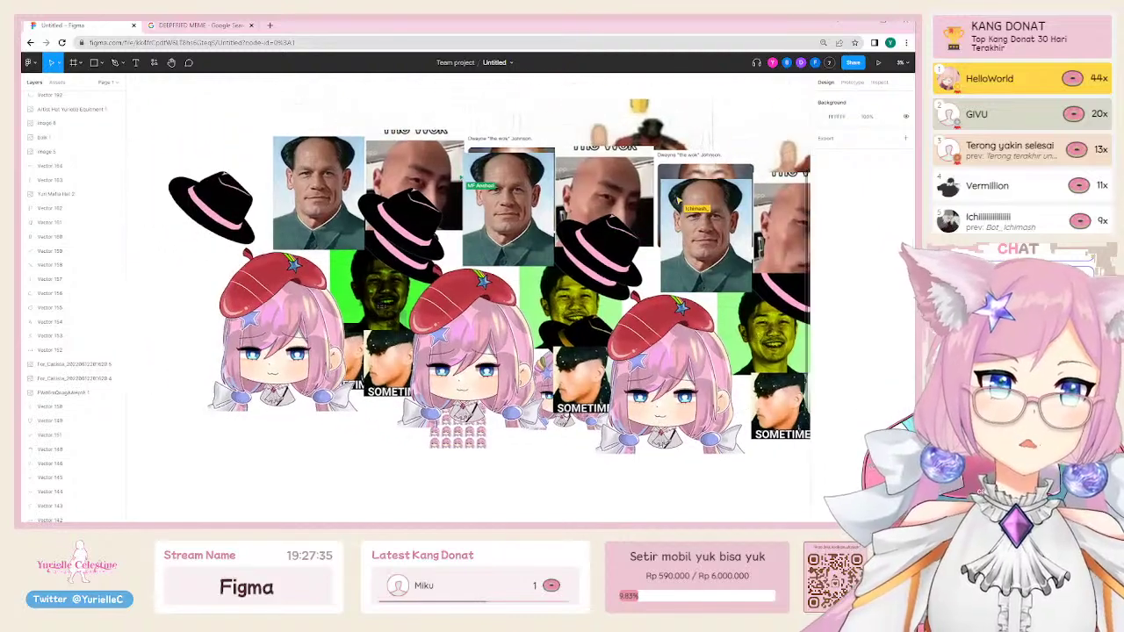
pyautogui.hotkey('shift', '0')
pyautogui.press('-')
pyautogui.press('-')
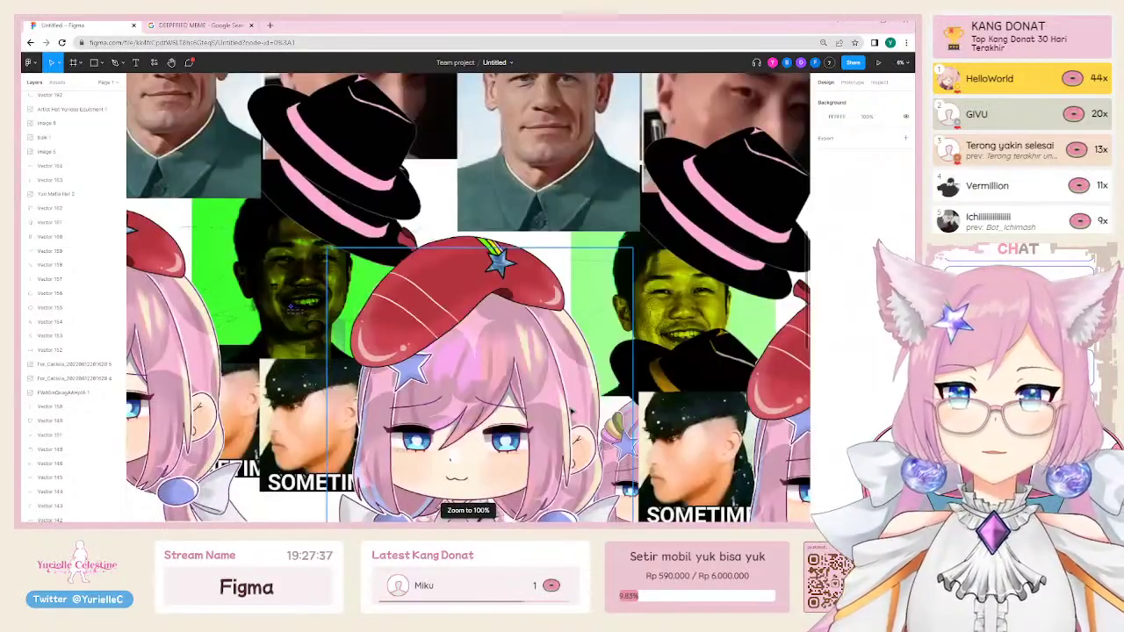
pyautogui.press('+')
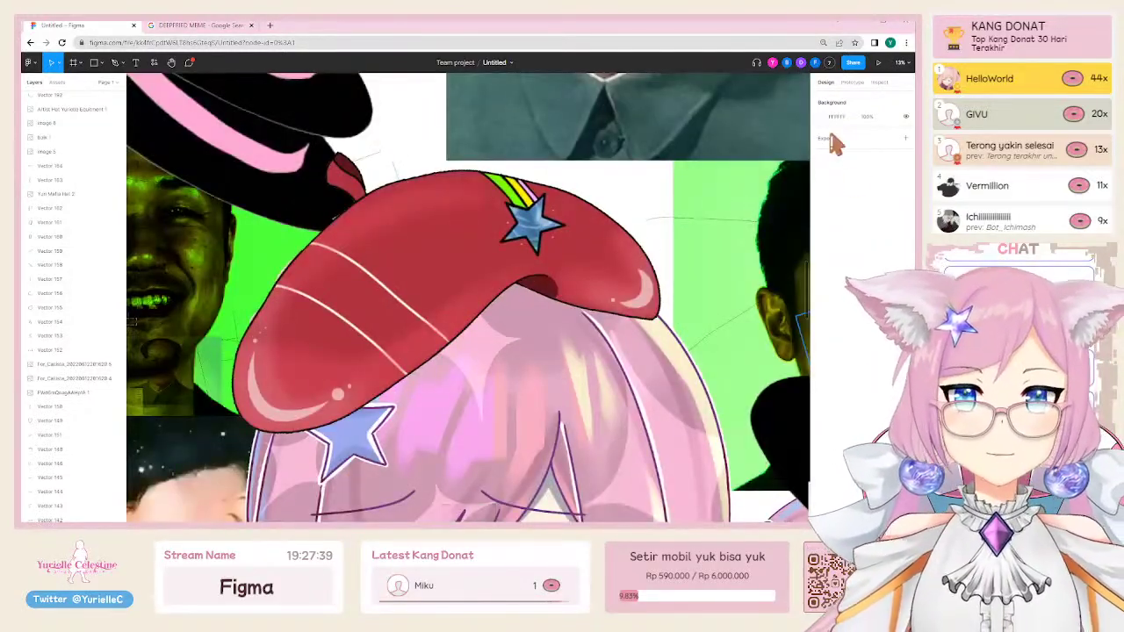
pyautogui.click(846, 138)
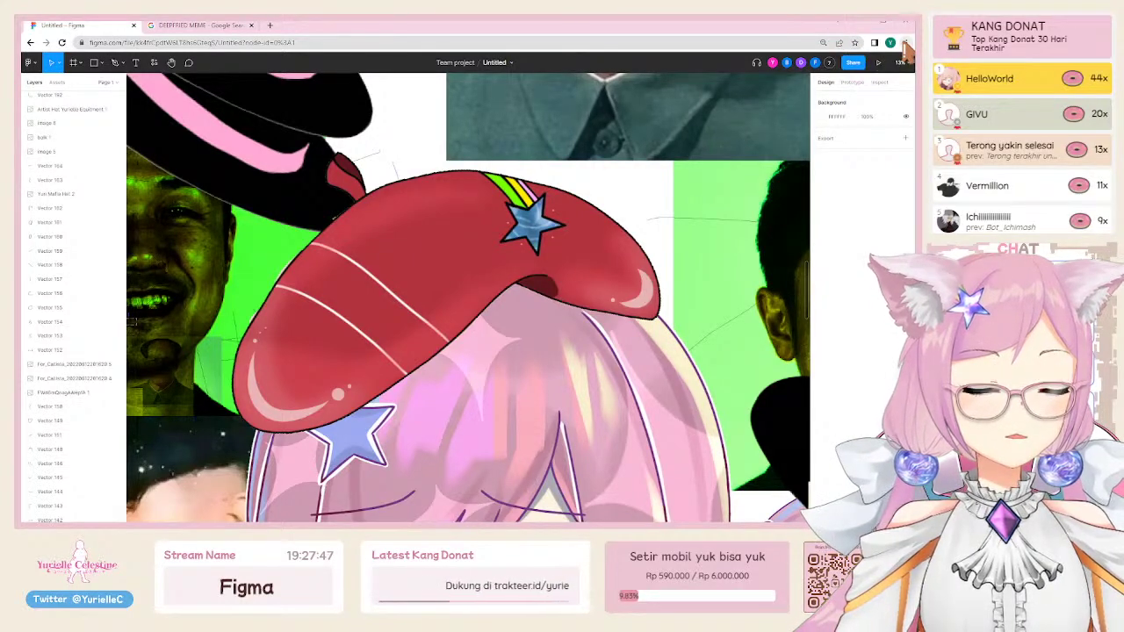
pyautogui.hotkey('ctrl', '+')
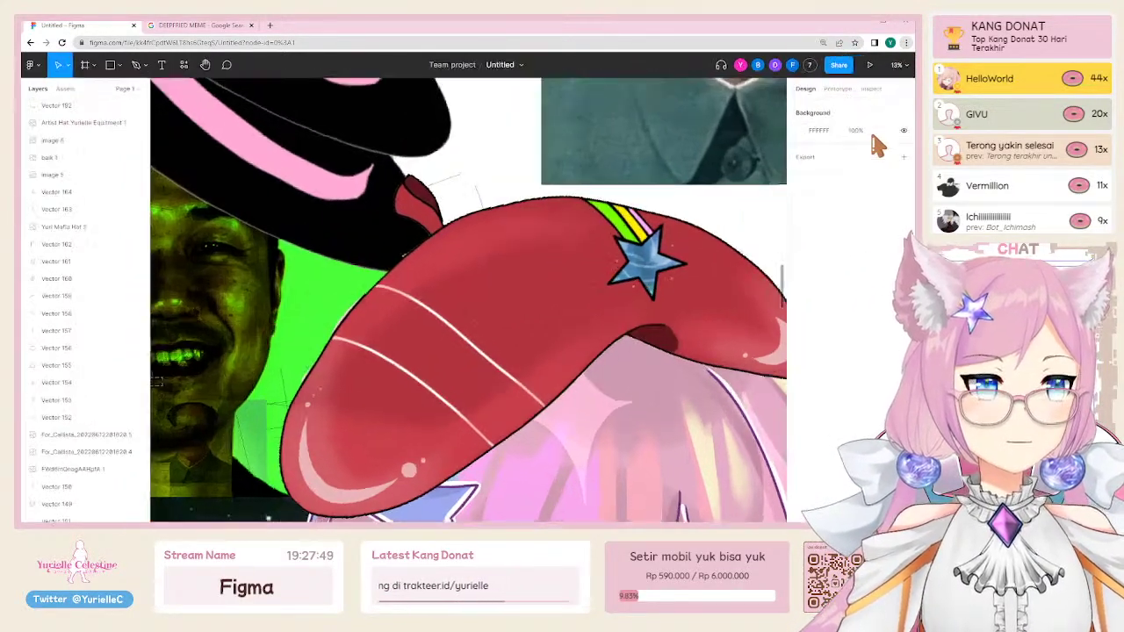
pyautogui.click(560, 163)
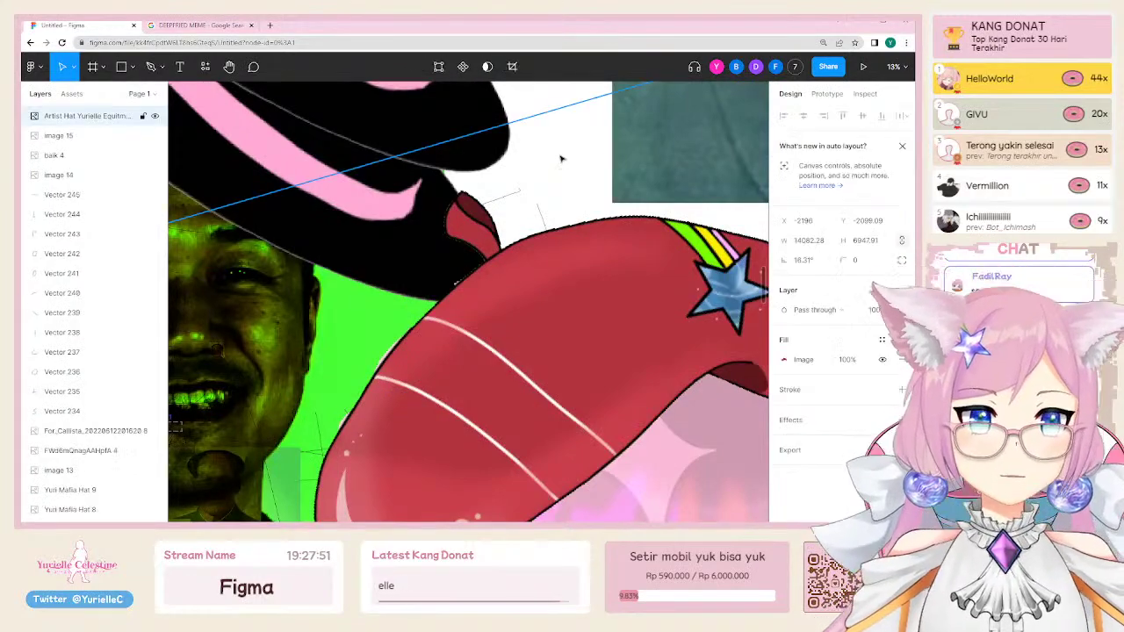
pyautogui.hotkey('shift', '2')
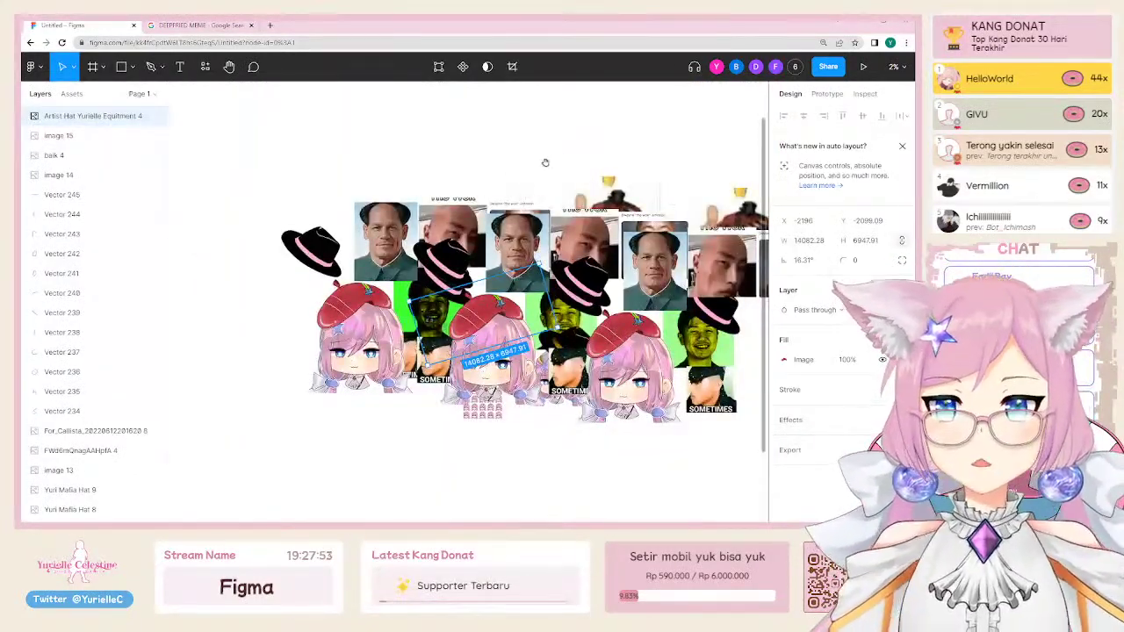
pyautogui.moveTo(545, 162); pyautogui.dragTo(422, 175)
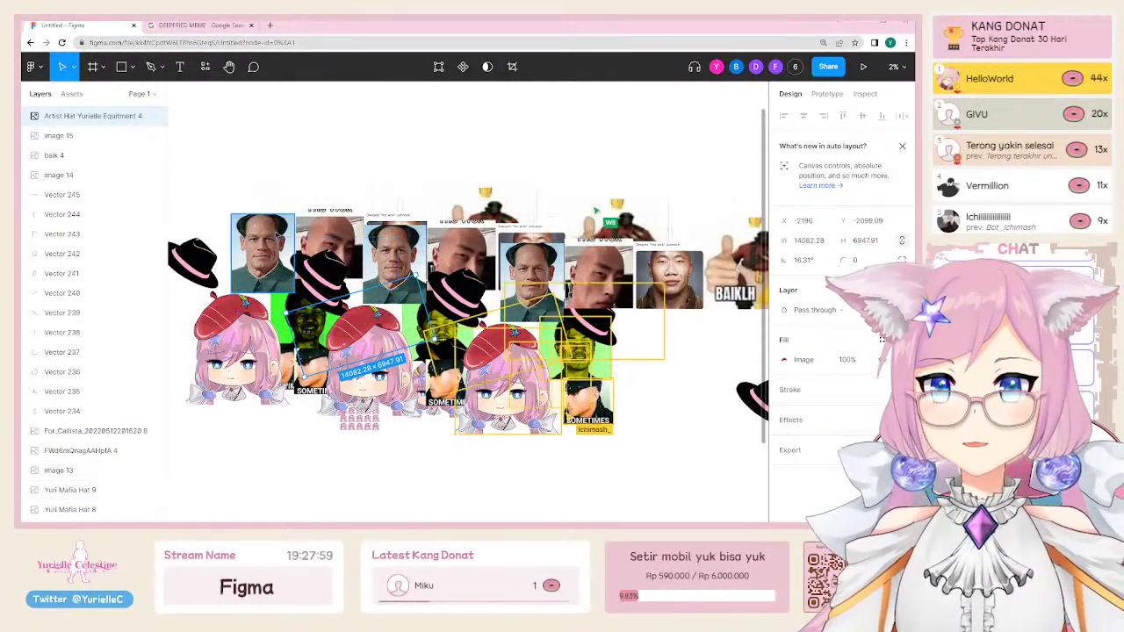
pyautogui.click(413, 167)
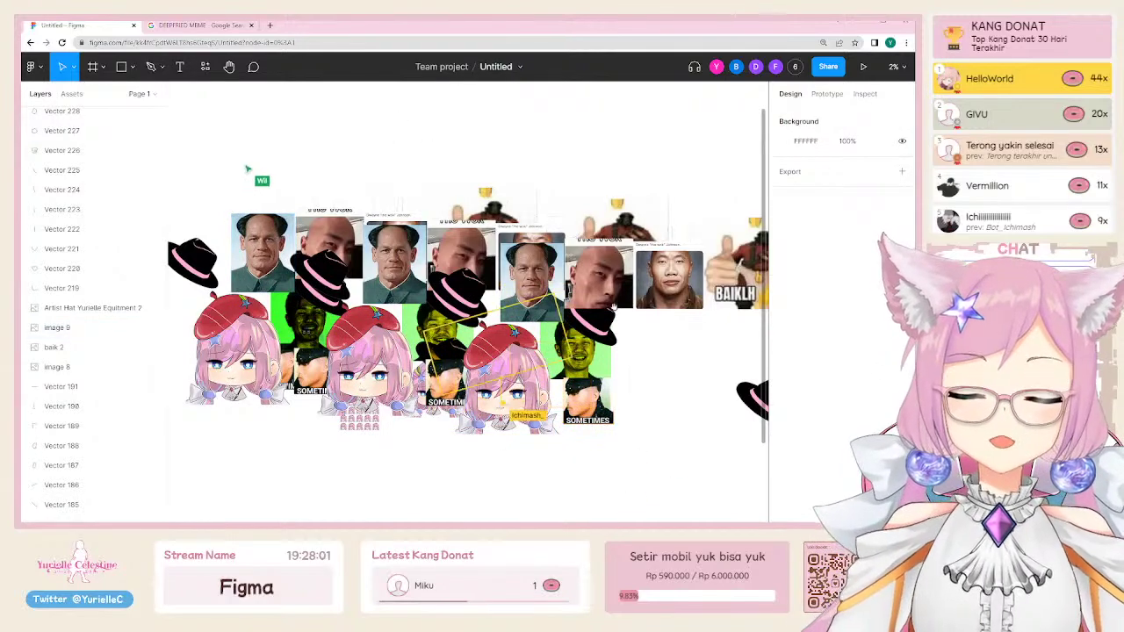
pyautogui.hscroll(5, 612, 305)
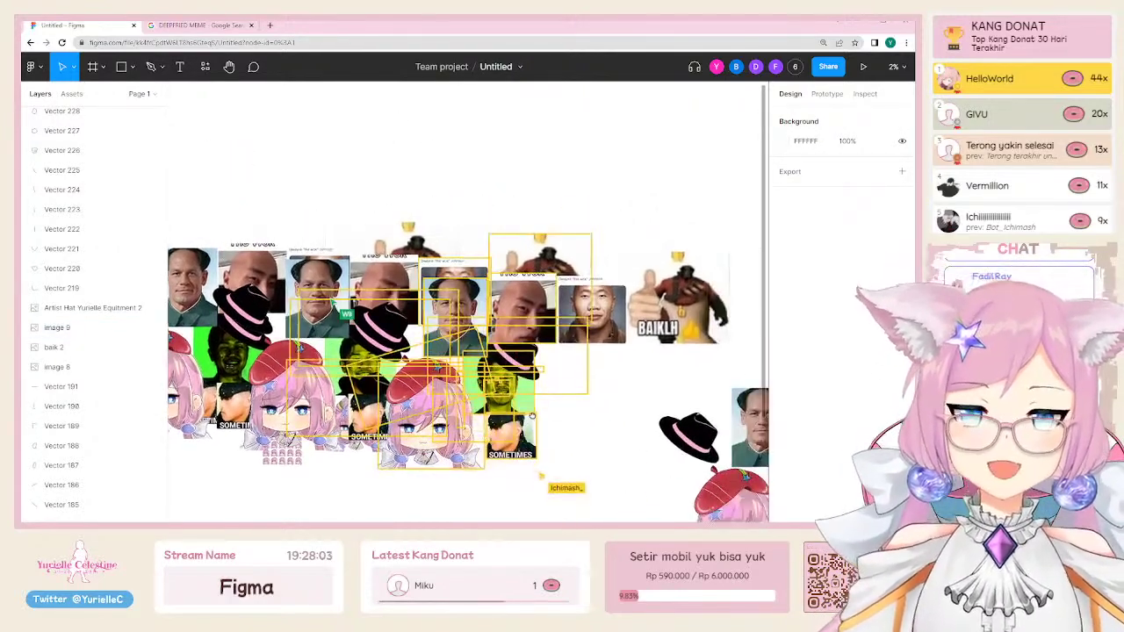
pyautogui.hscroll(4, 614, 321)
pyautogui.click(524, 318)
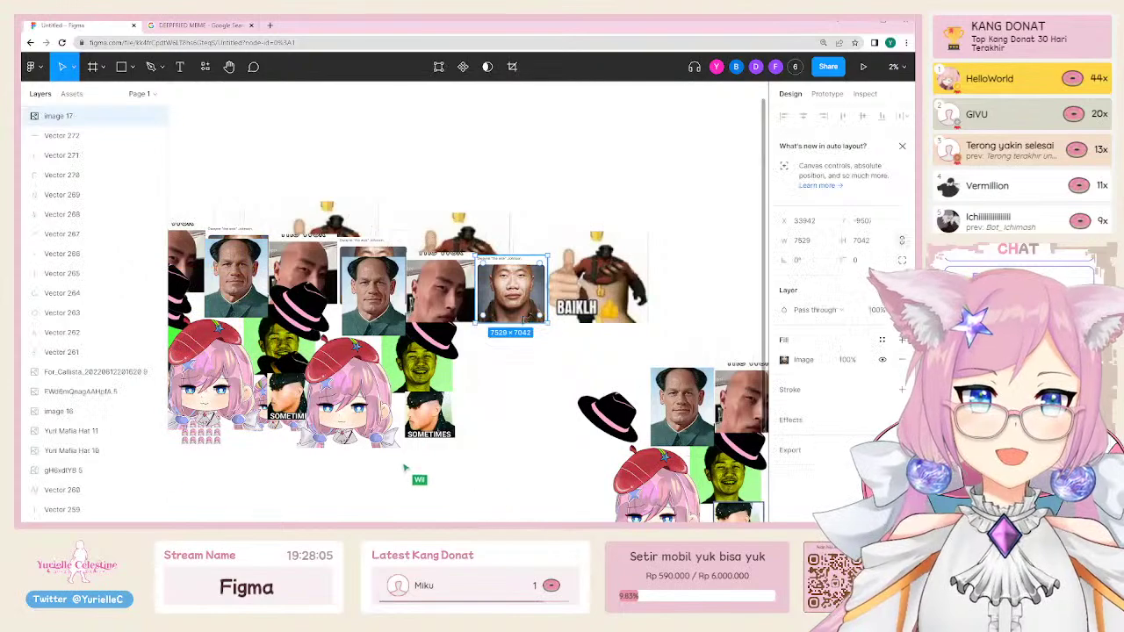
pyautogui.hscroll(6, 545, 330)
pyautogui.hscroll(5, 569, 334)
pyautogui.scroll(-3, 569, 334)
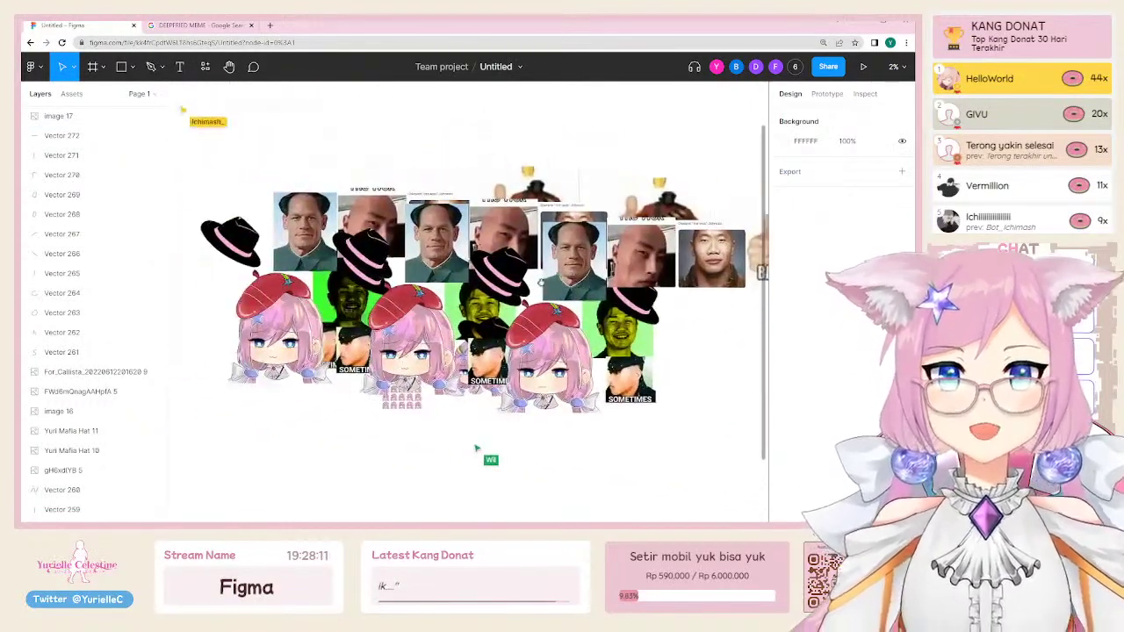
pyautogui.hotkey('ctrl', 'a')
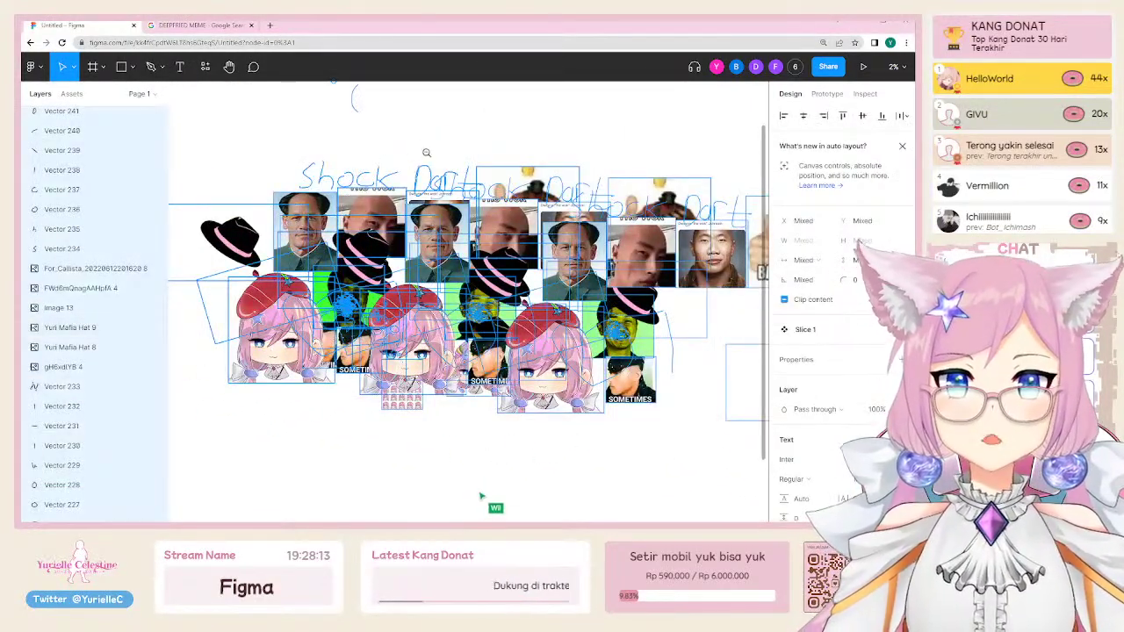
pyautogui.press('Escape')
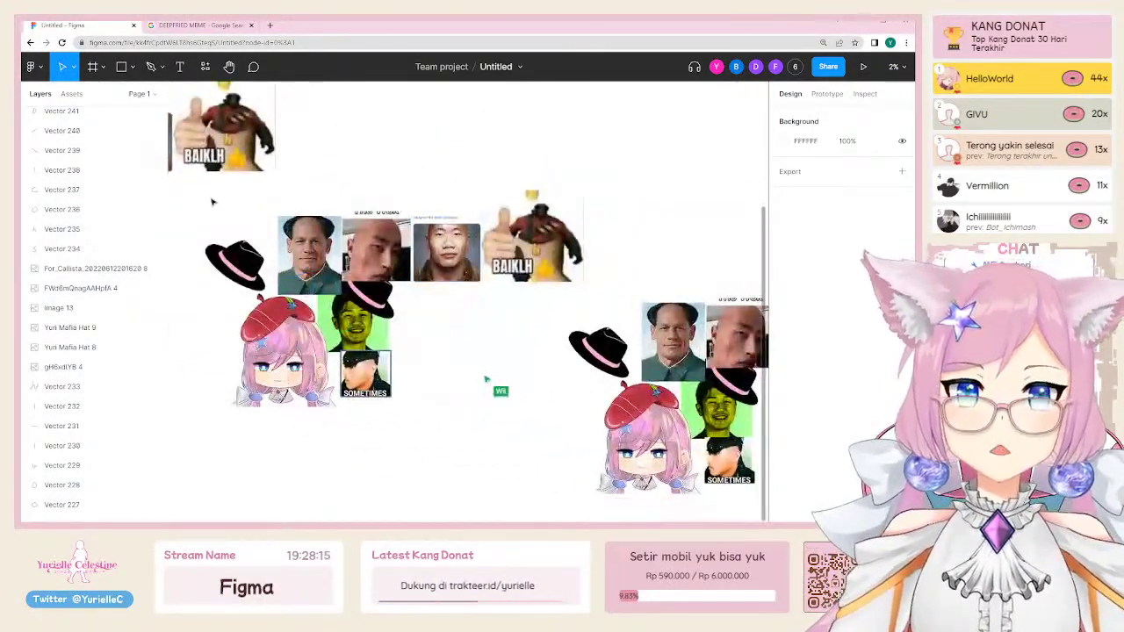
pyautogui.hotkey('ctrl', 'a')
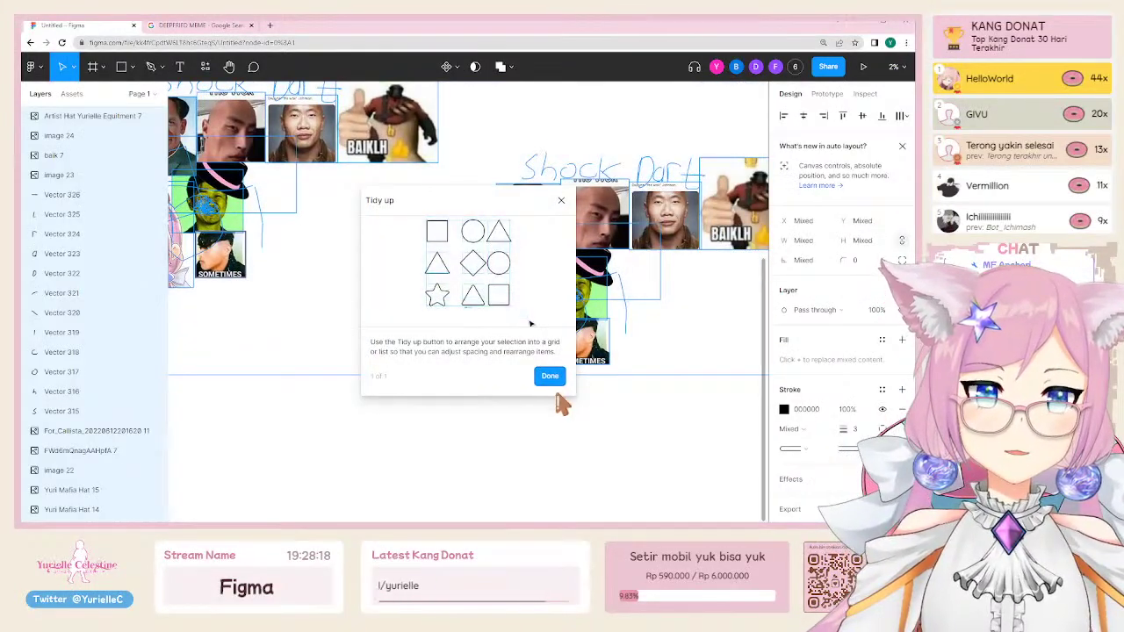
pyautogui.click(550, 379)
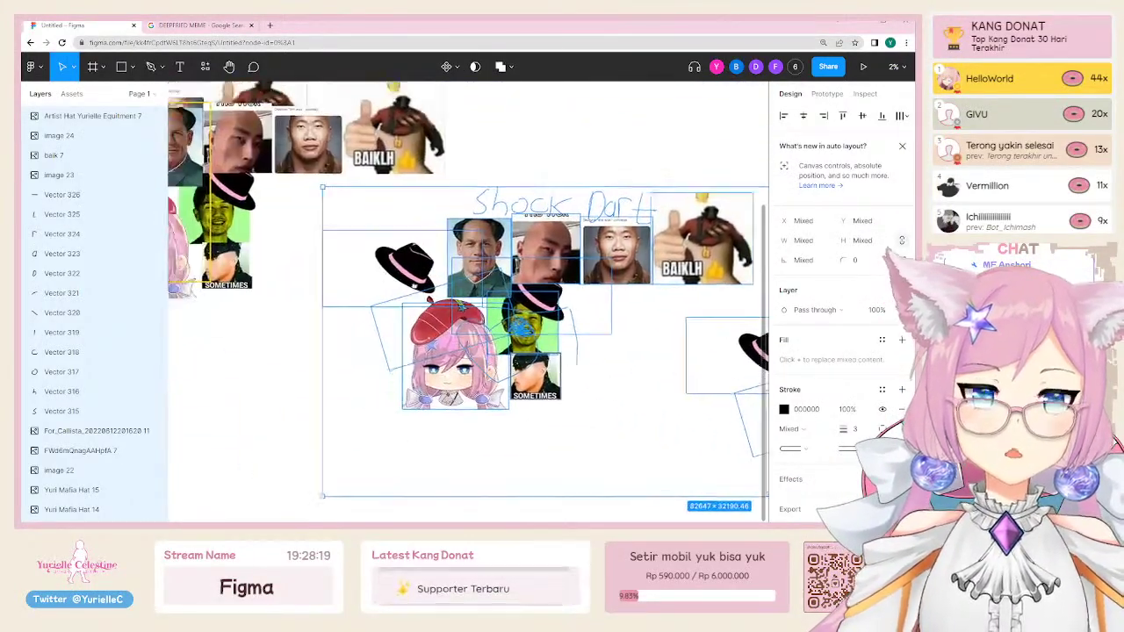
pyautogui.press('Escape')
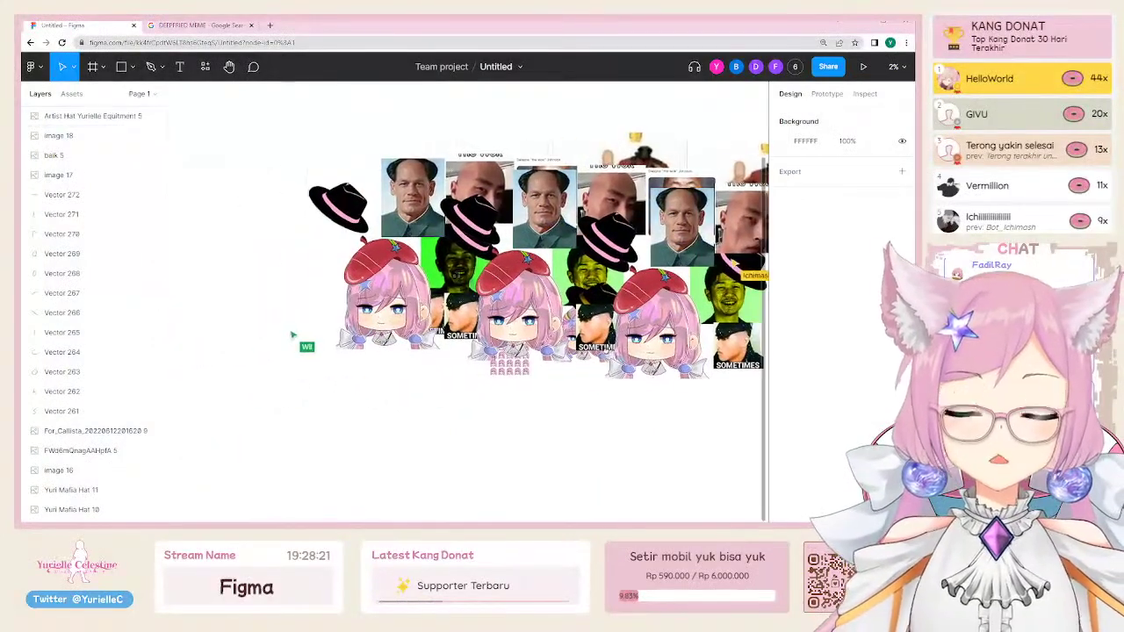
pyautogui.scroll(1, 345, 433)
pyautogui.hscroll(1, 345, 434)
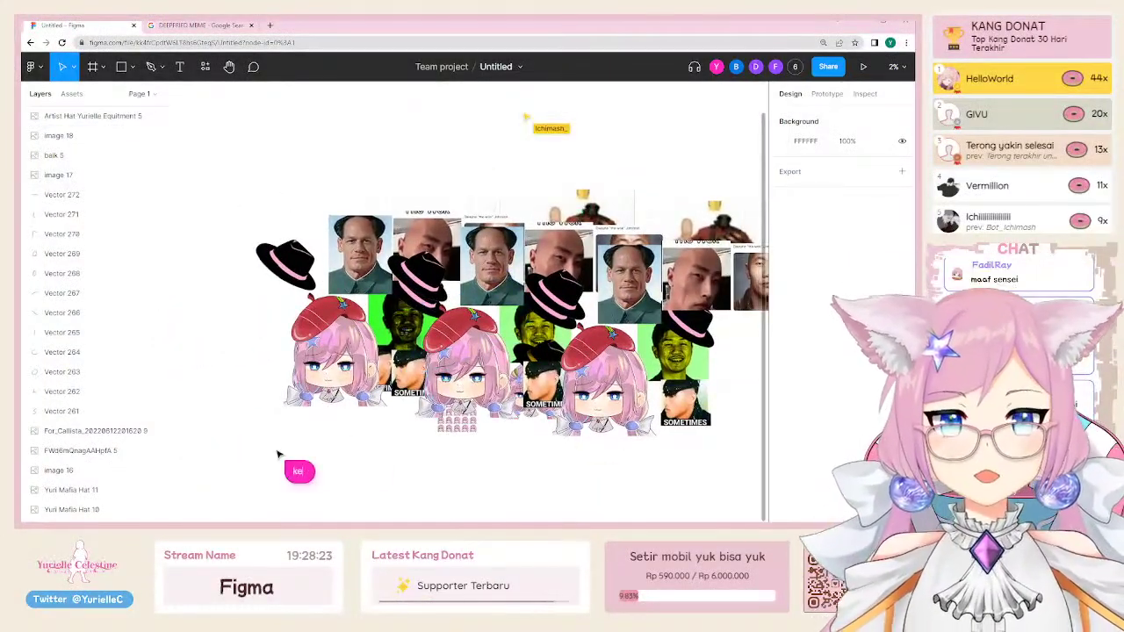
pyautogui.write('e st')
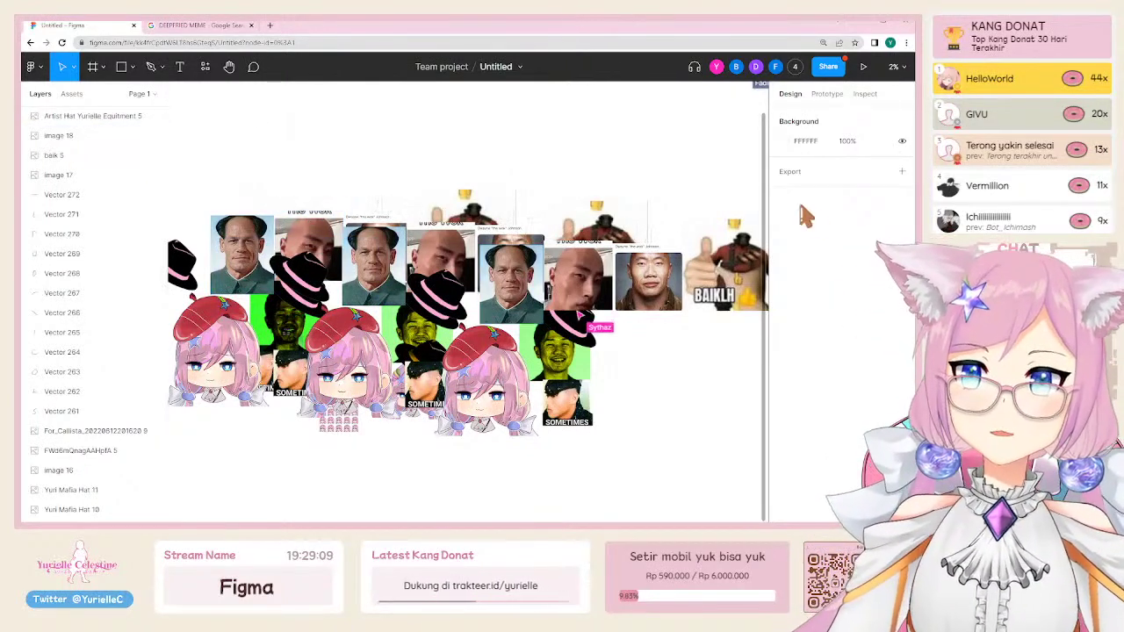
pyautogui.click(874, 42)
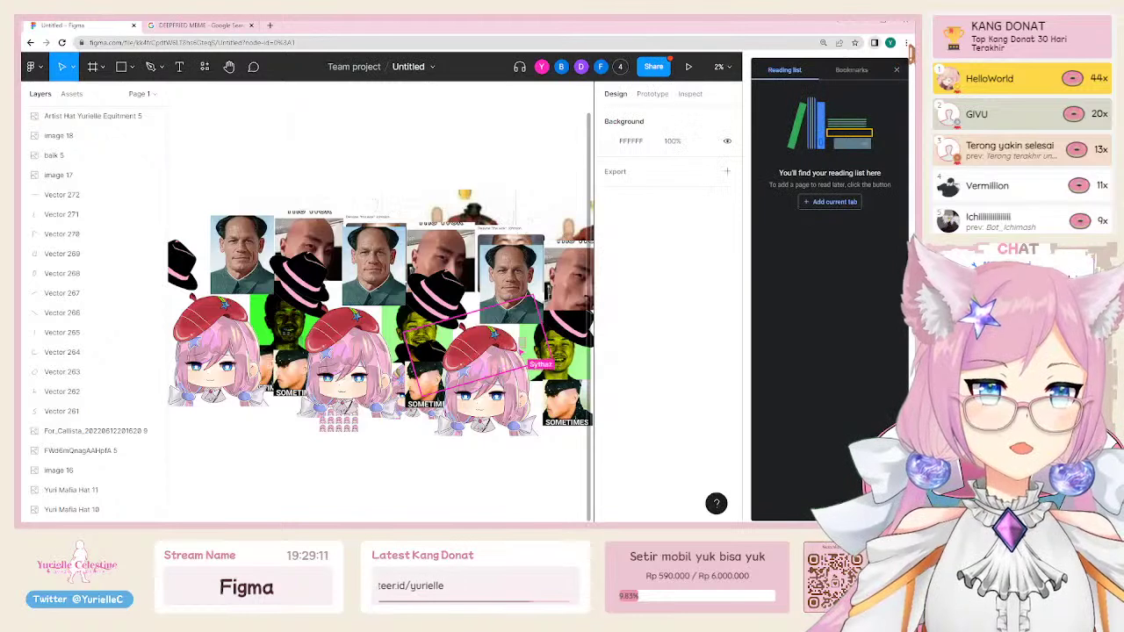
pyautogui.click(896, 69)
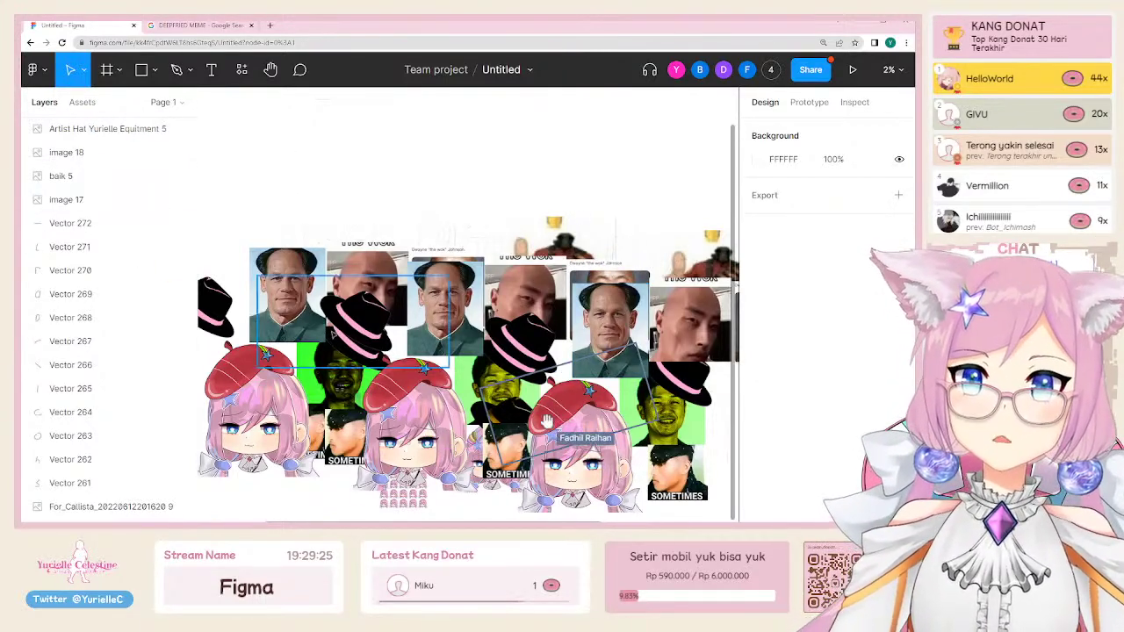
pyautogui.click(35, 69)
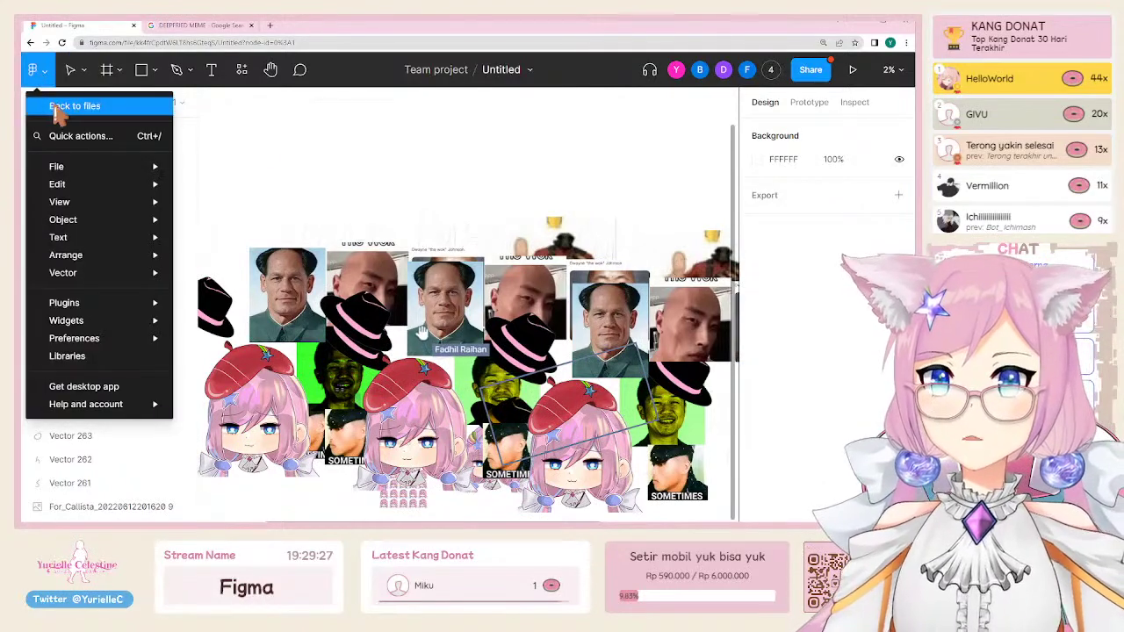
pyautogui.press('Escape')
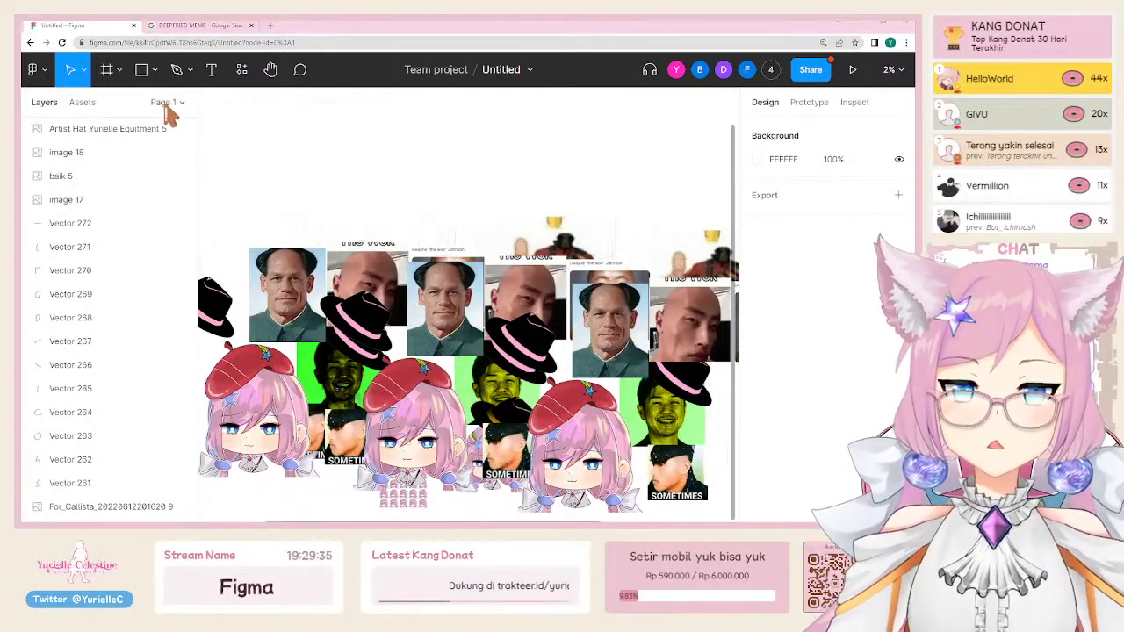
pyautogui.click(165, 105)
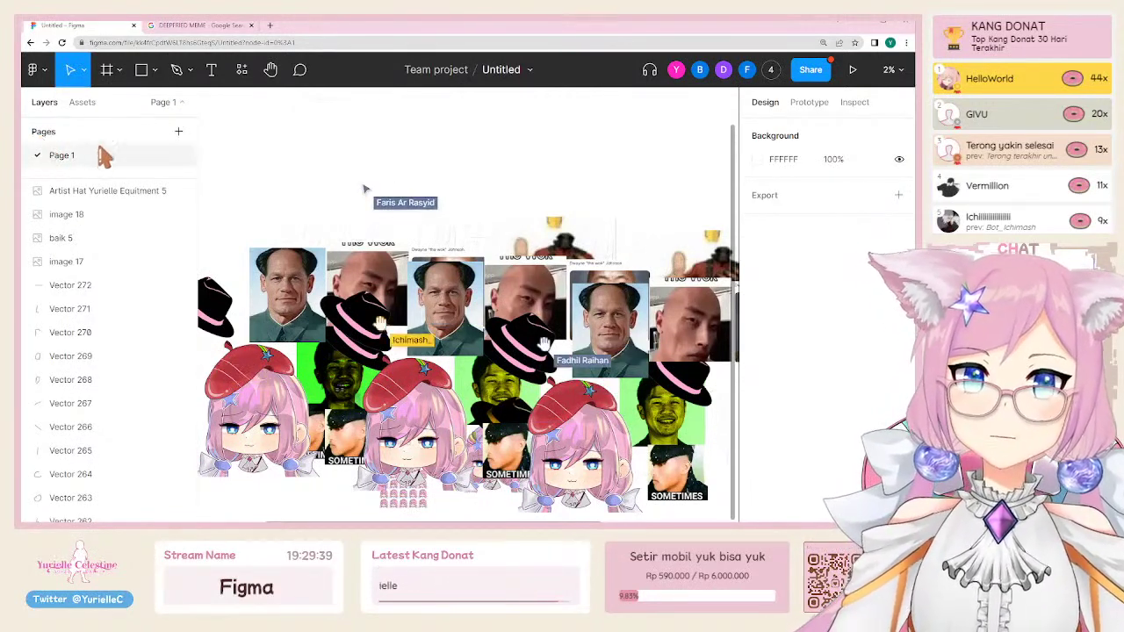
pyautogui.moveTo(98, 179); pyautogui.dragTo(102, 273)
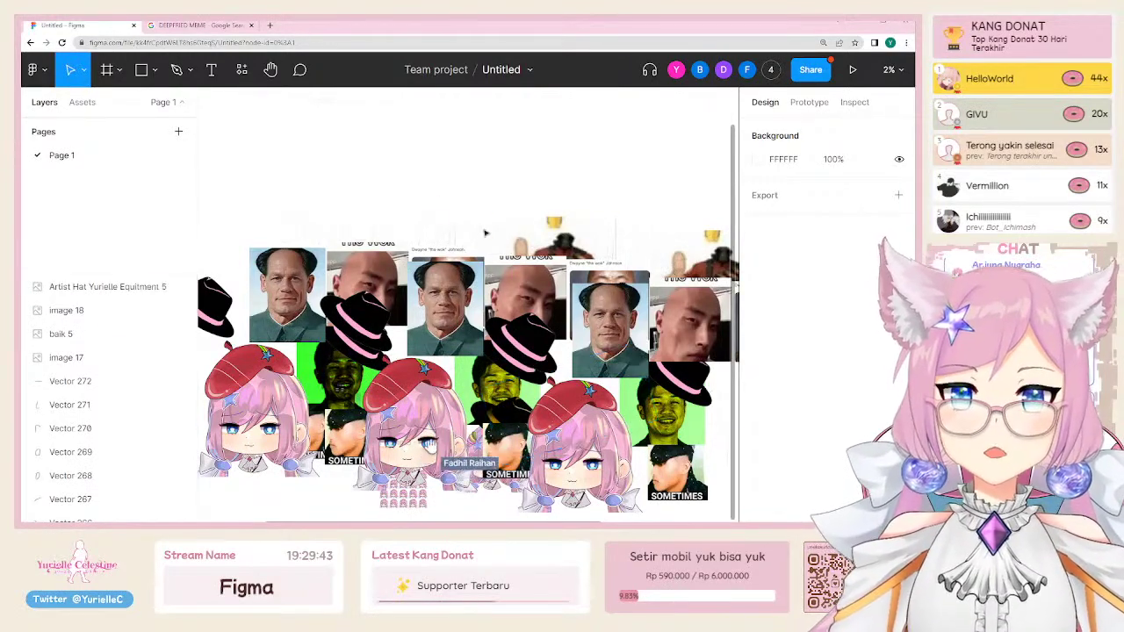
pyautogui.scroll(-5, 70, 395)
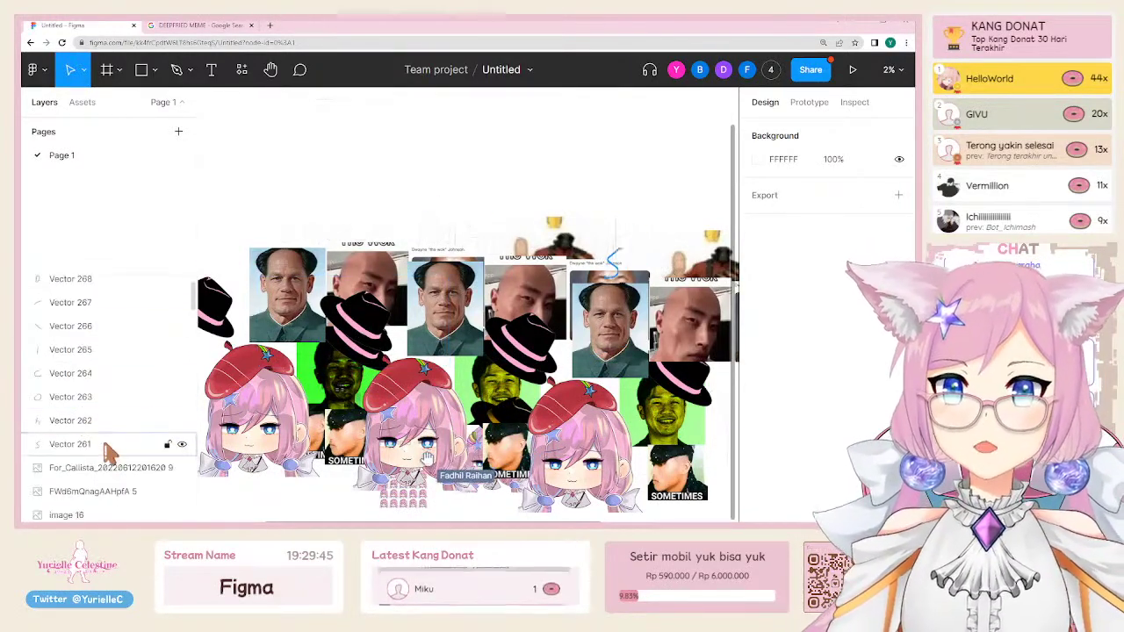
pyautogui.scroll(-2, 107, 454)
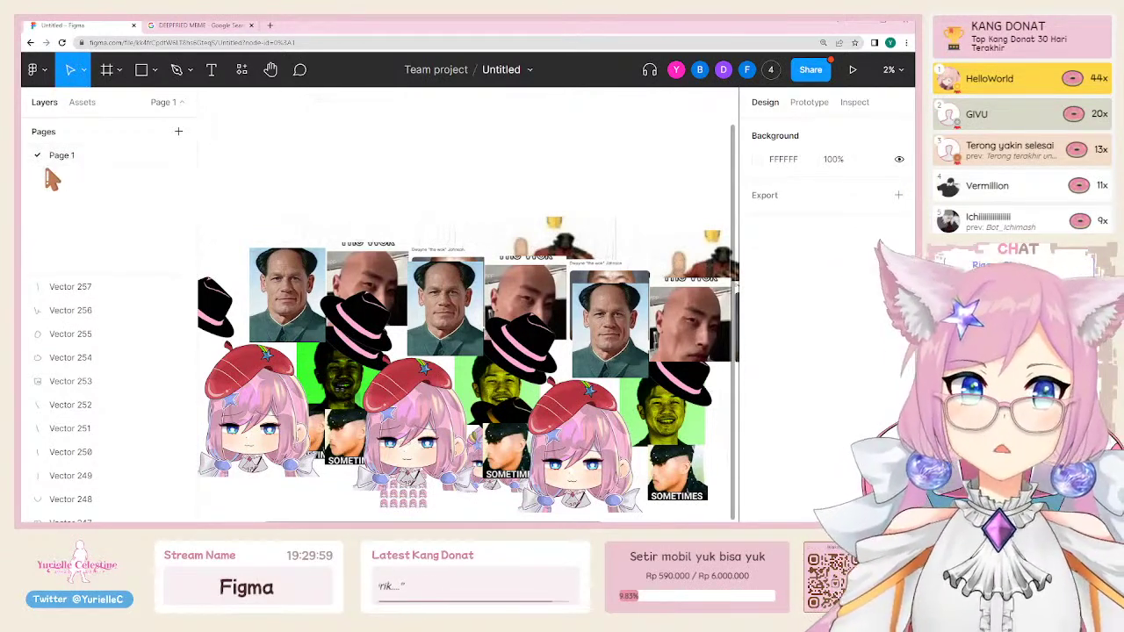
# Step: Rename Page 1 to 'Karya Seni Badut-badut Lele'
pyautogui.doubleClick(68, 163)
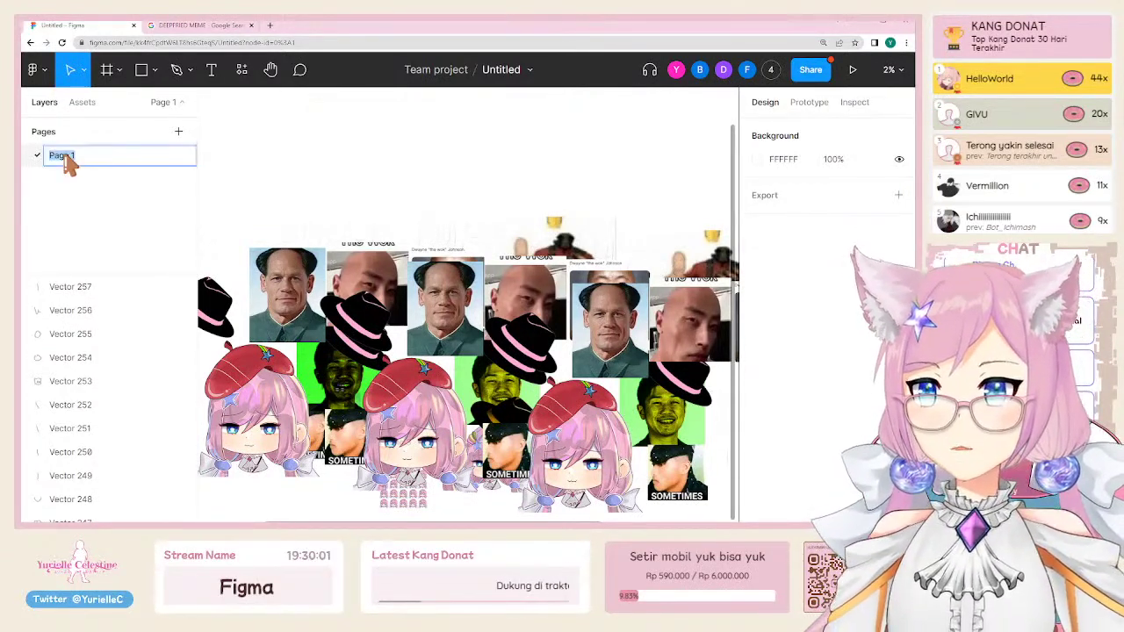
pyautogui.write('Kare')
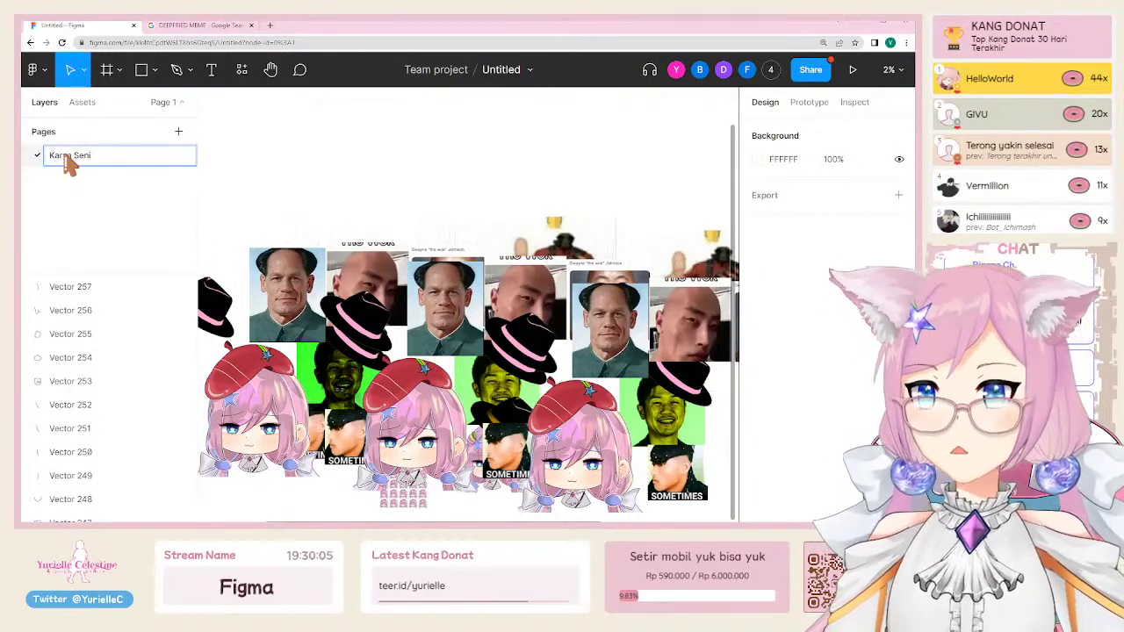
pyautogui.write('ut Lele')
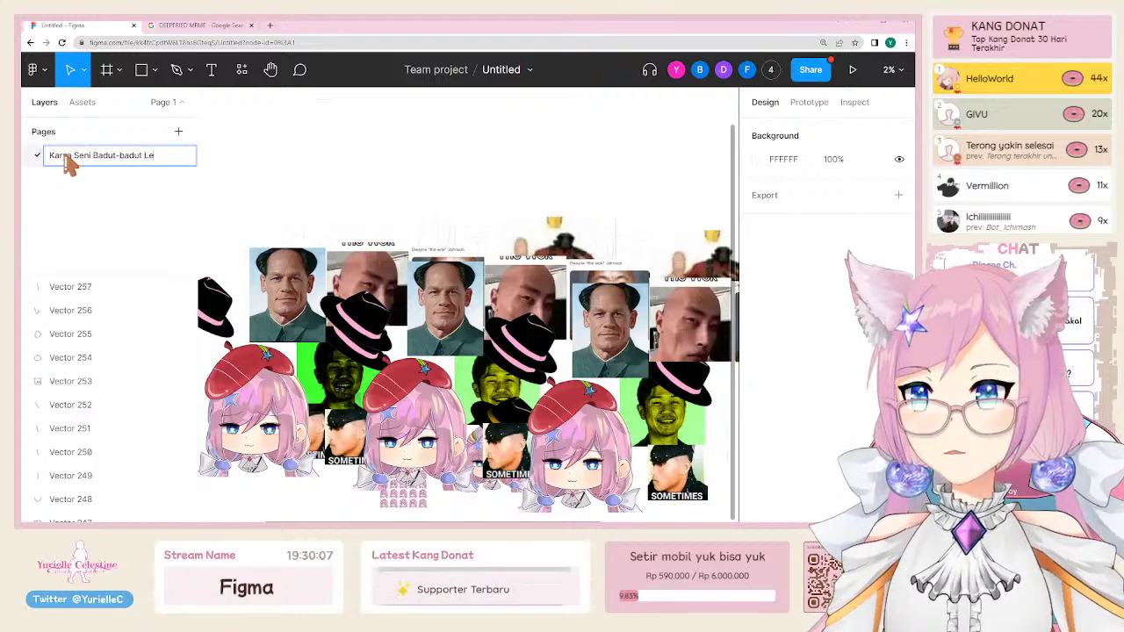
pyautogui.press('Return')
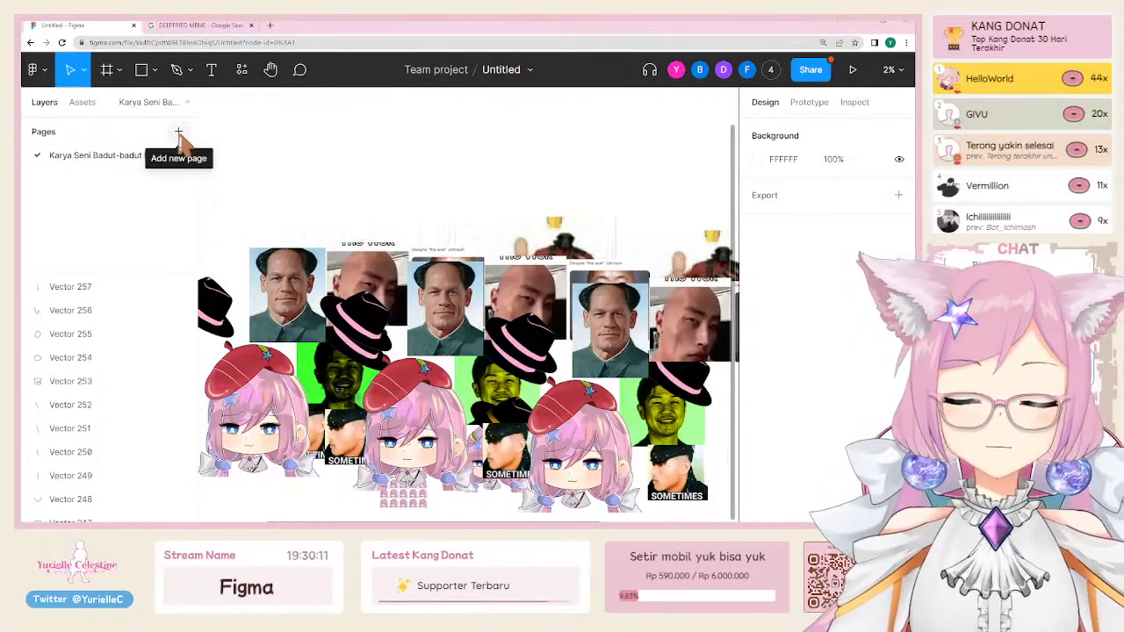
# Step: Add a new page named 'Thumbnail', then open and dismiss the canvas context menu
pyautogui.click(179, 133)
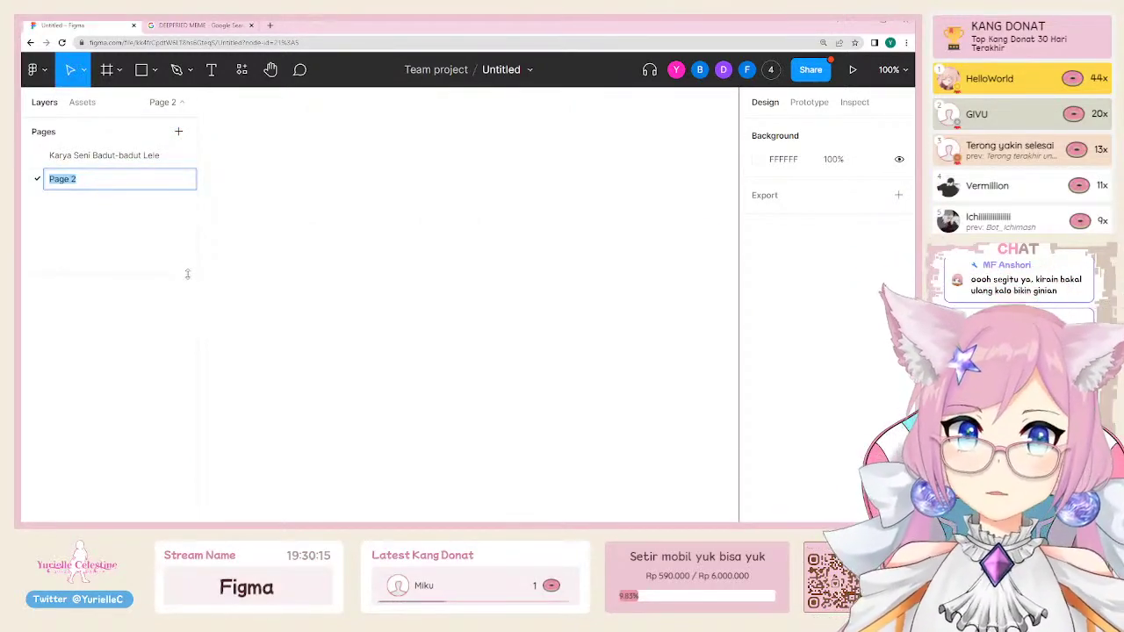
pyautogui.press('Return')
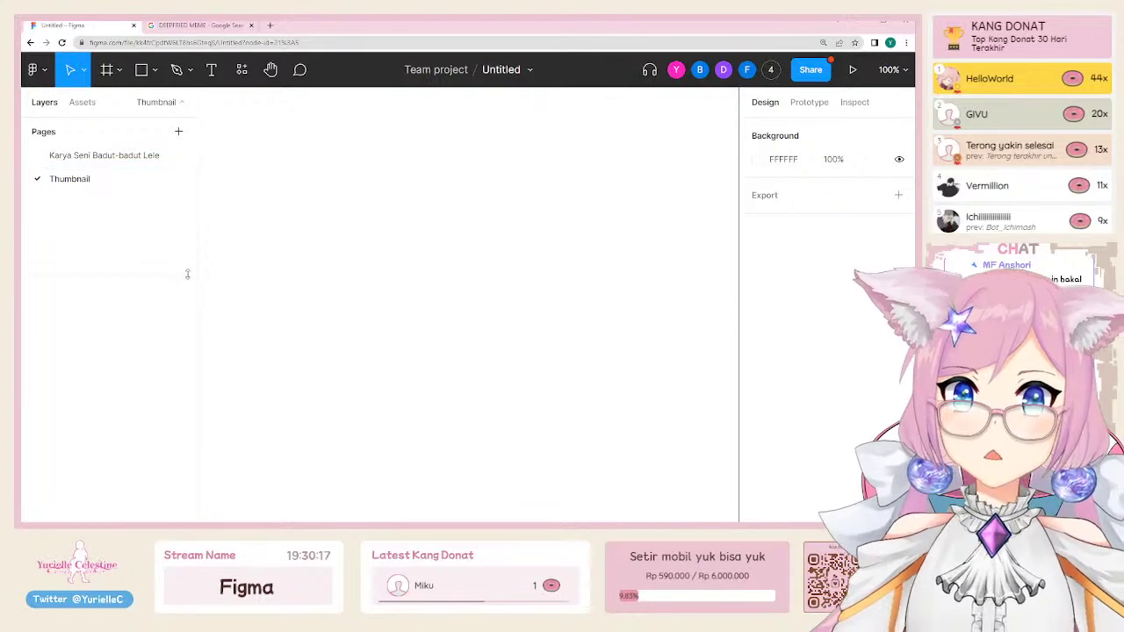
pyautogui.rightClick(387, 182)
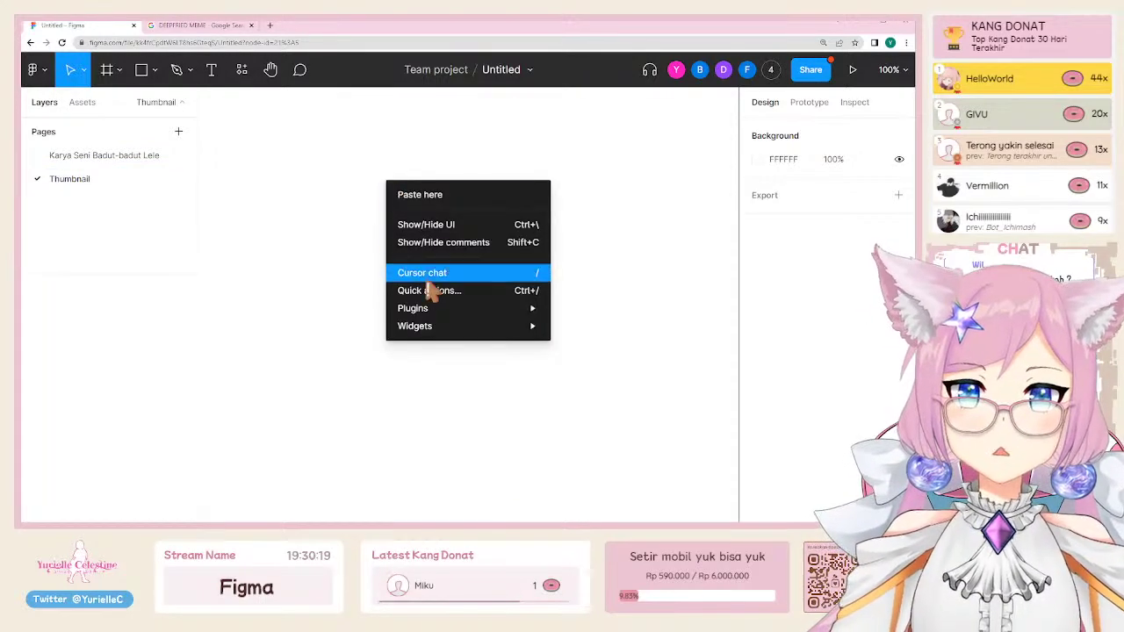
pyautogui.press('Escape')
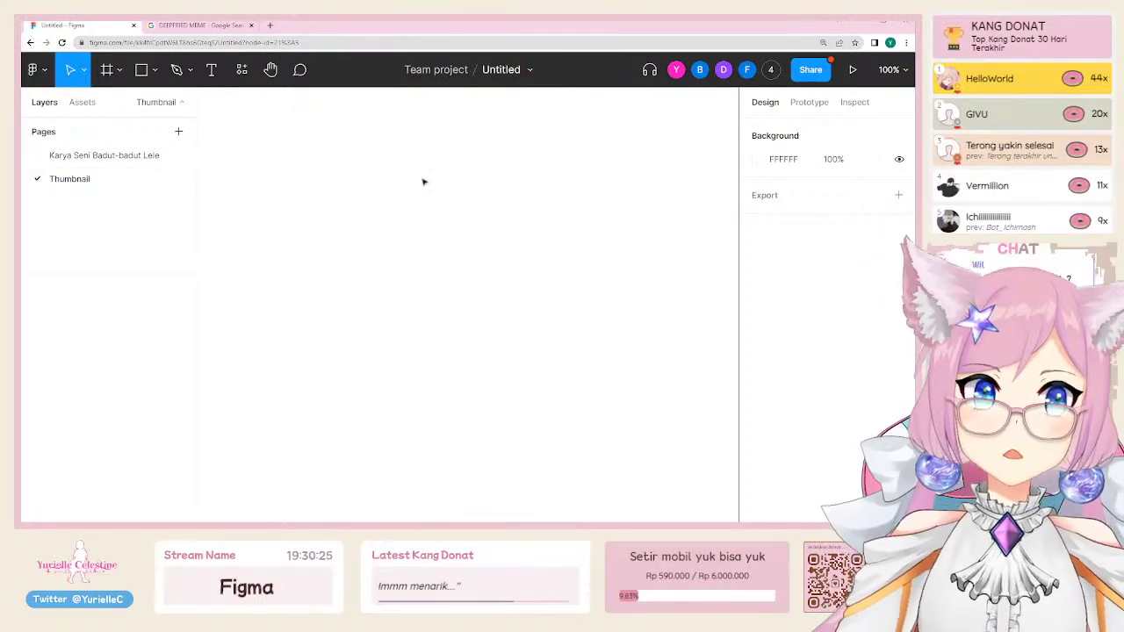
# Step: Set the Thumbnail page background to light grey DFDFDF and post a 'haloo' chat message
pyautogui.click(763, 166)
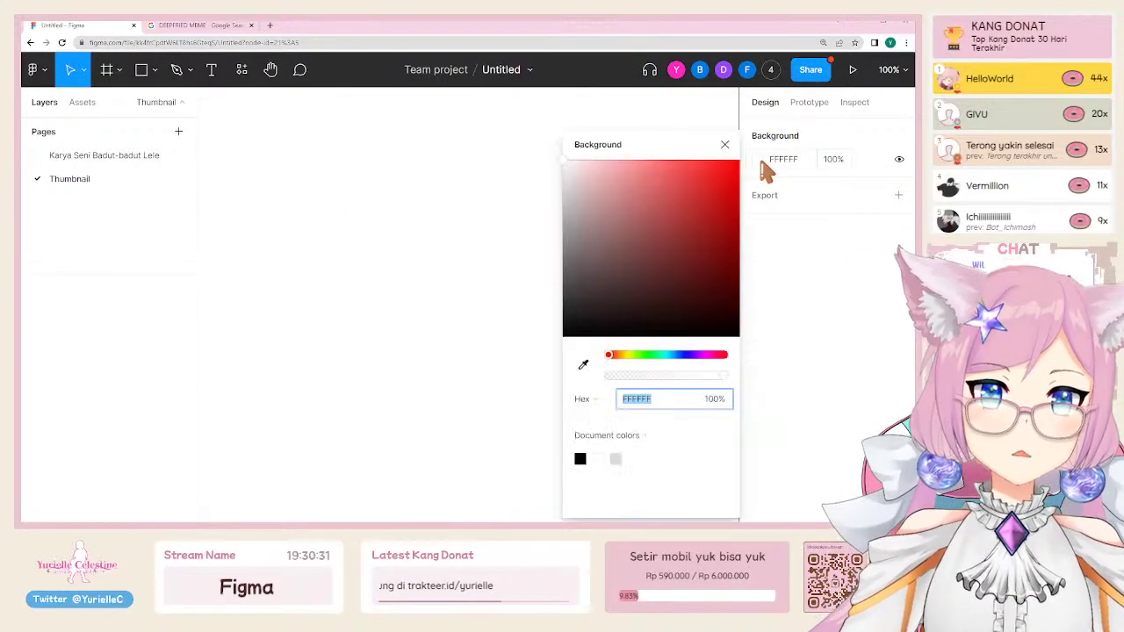
pyautogui.moveTo(590, 179); pyautogui.dragTo(550, 195)
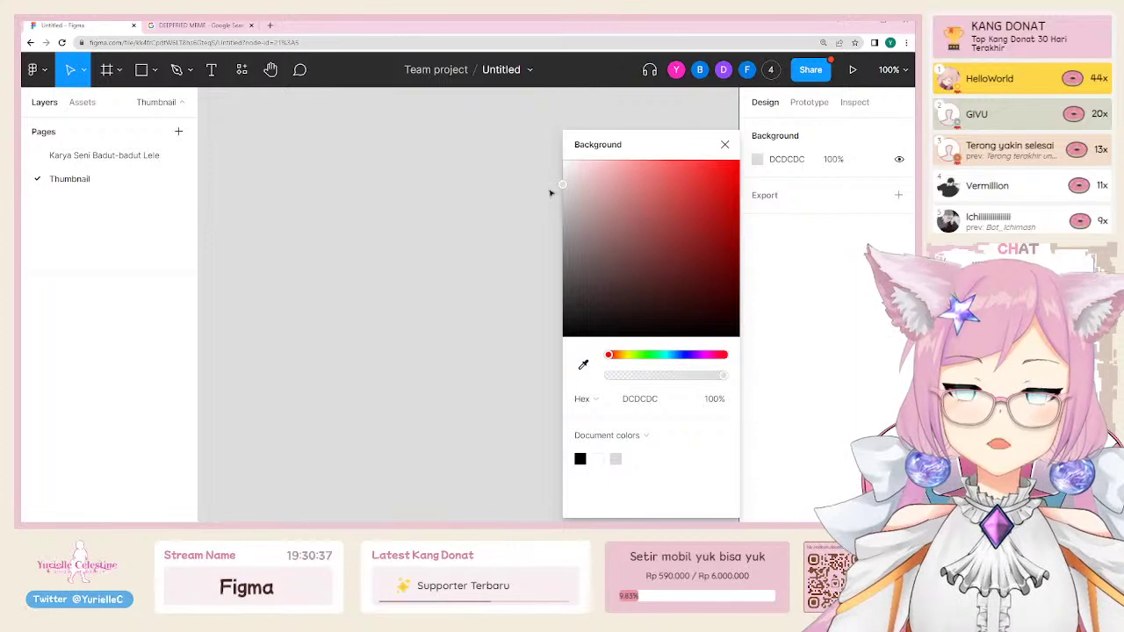
pyautogui.moveTo(549, 192); pyautogui.dragTo(532, 191)
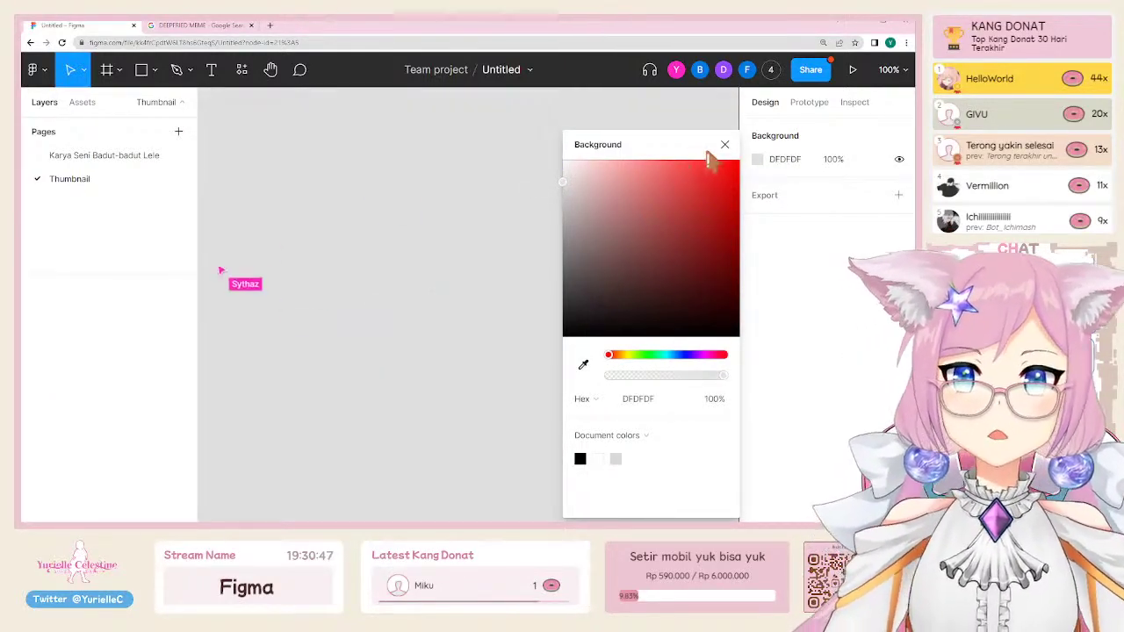
pyautogui.click(724, 144)
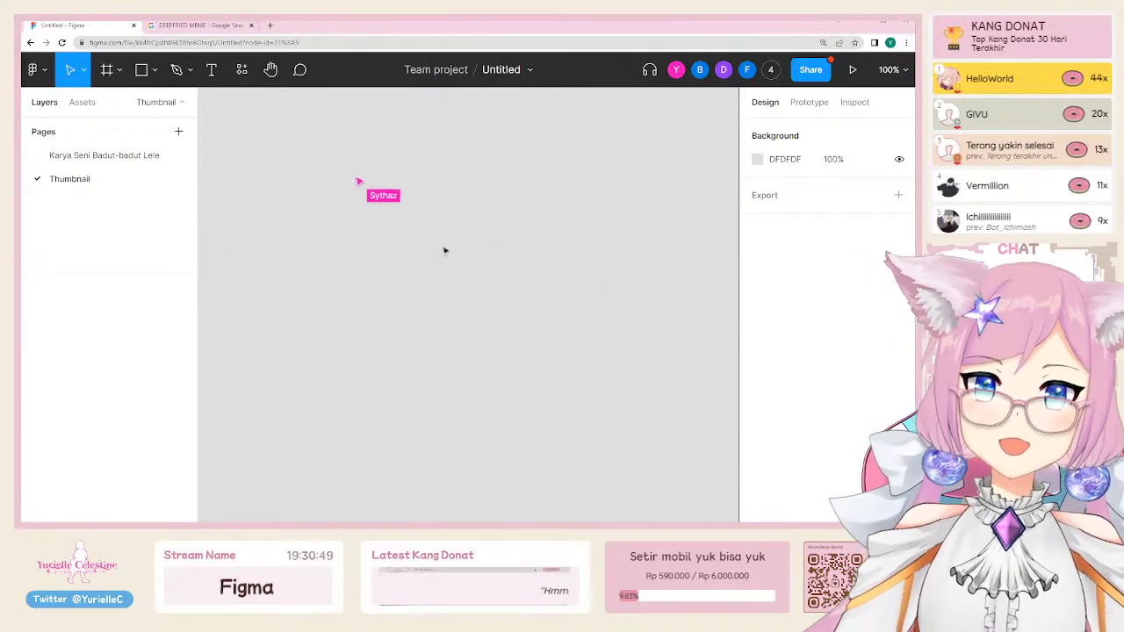
pyautogui.press('/')
pyautogui.write('haloo')
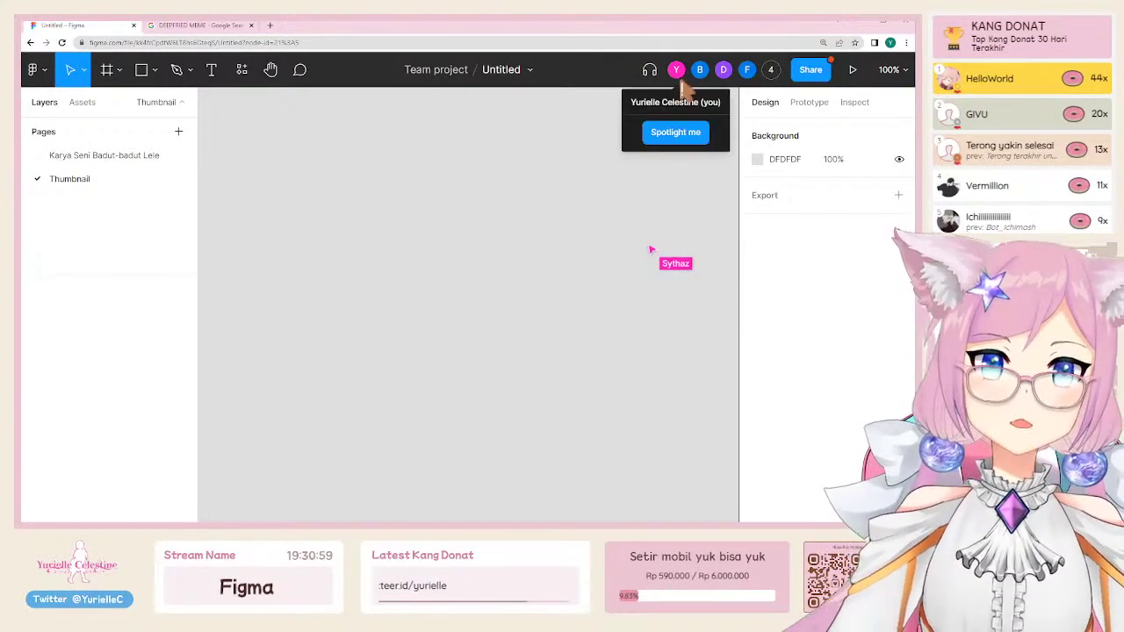
pyautogui.click(770, 70)
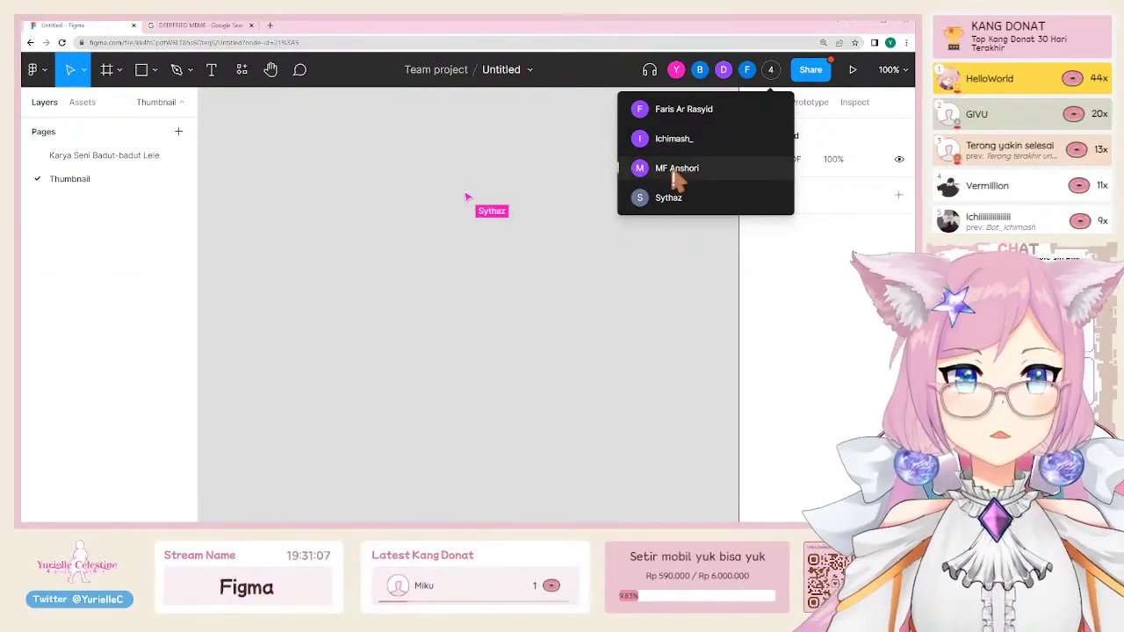
pyautogui.click(677, 169)
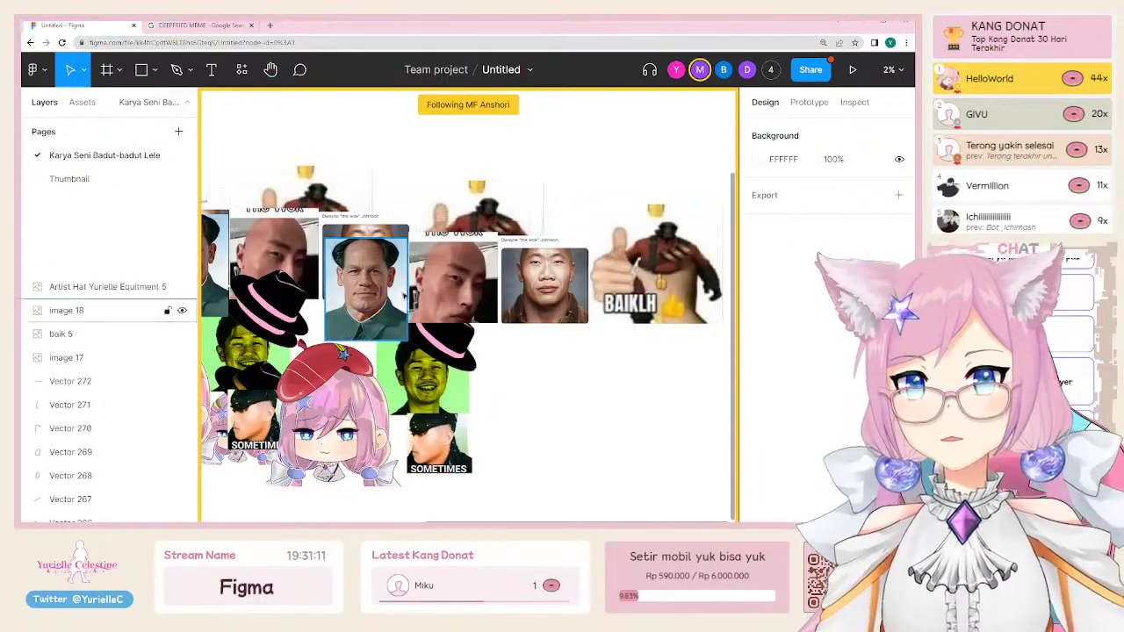
pyautogui.click(132, 183)
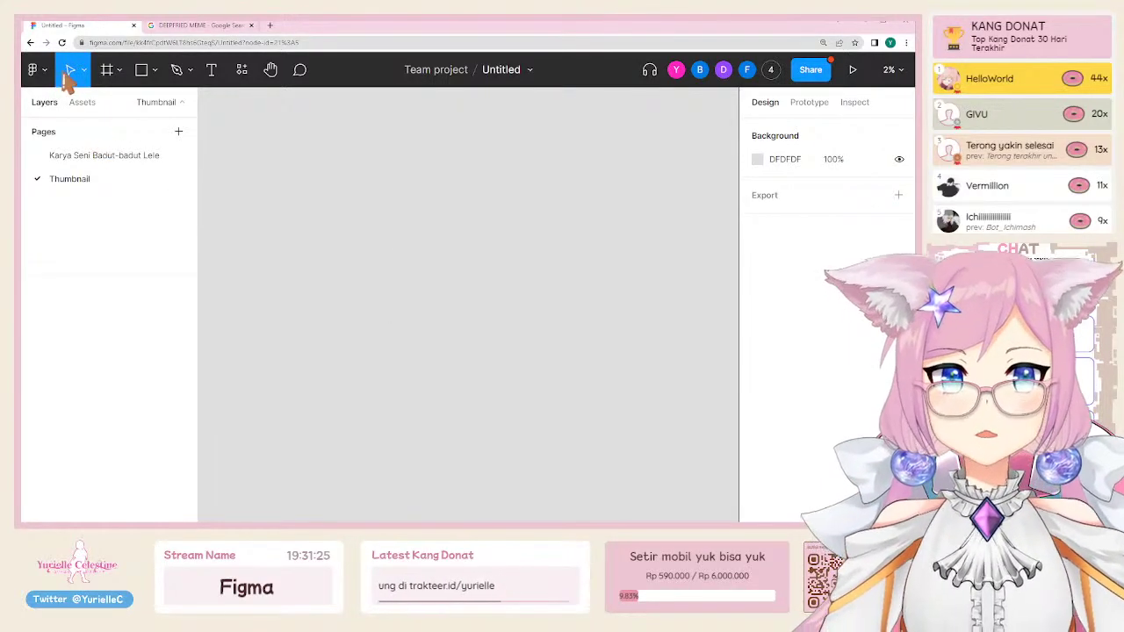
# Step: Go back to the Team project files via the main menu and reopen the Untitled file
pyautogui.click(35, 70)
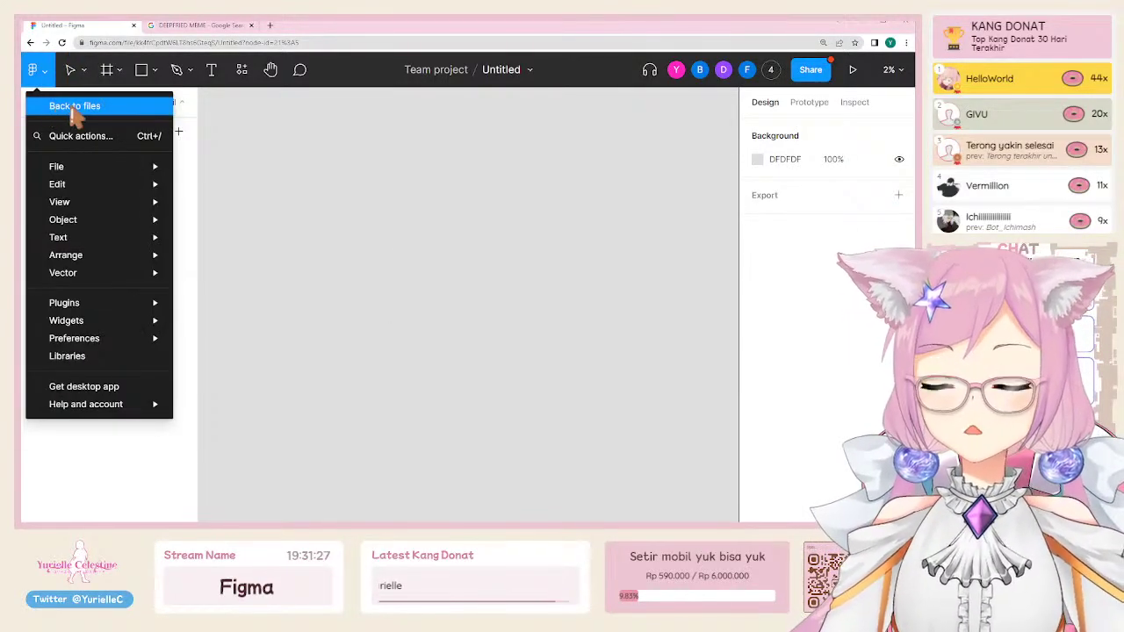
pyautogui.click(35, 74)
pyautogui.click(36, 77)
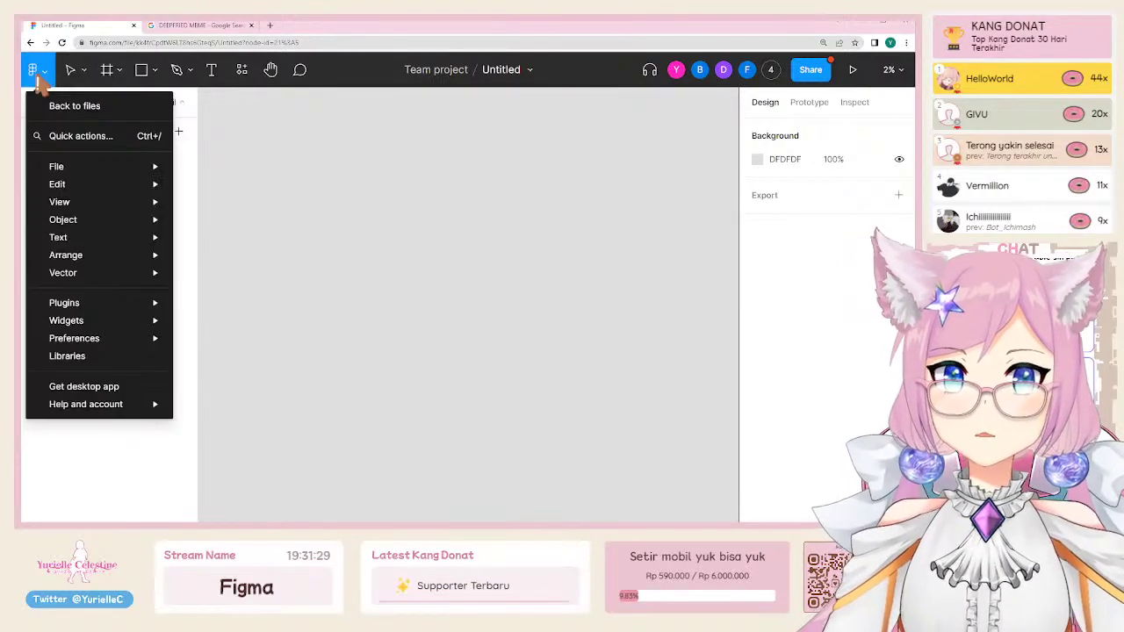
pyautogui.click(54, 110)
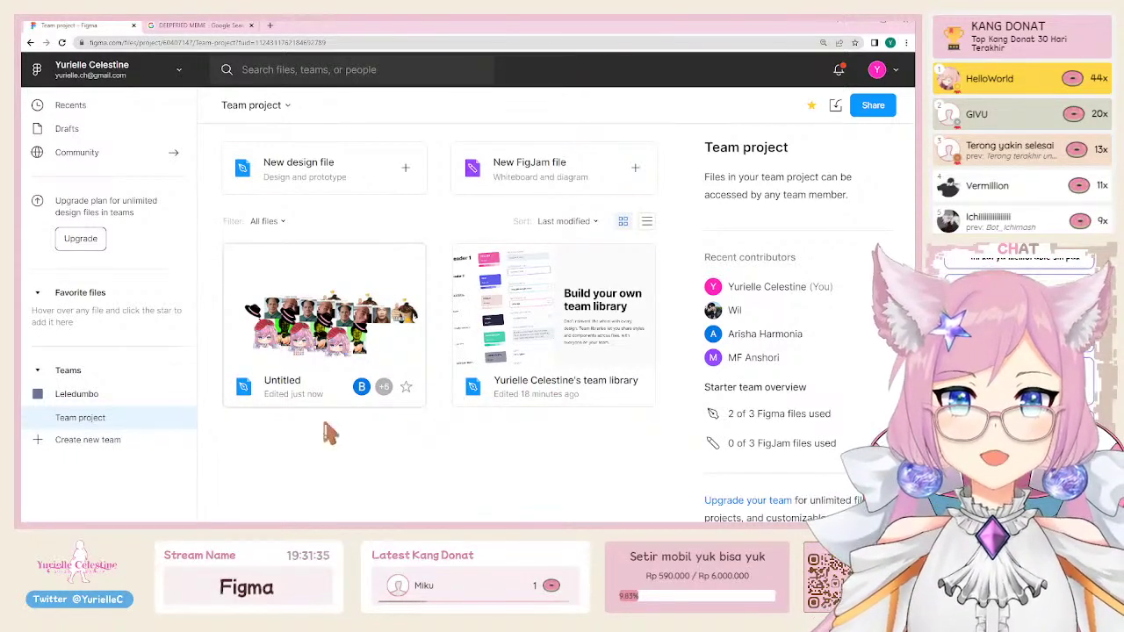
pyautogui.click(334, 356)
pyautogui.doubleClick(281, 296)
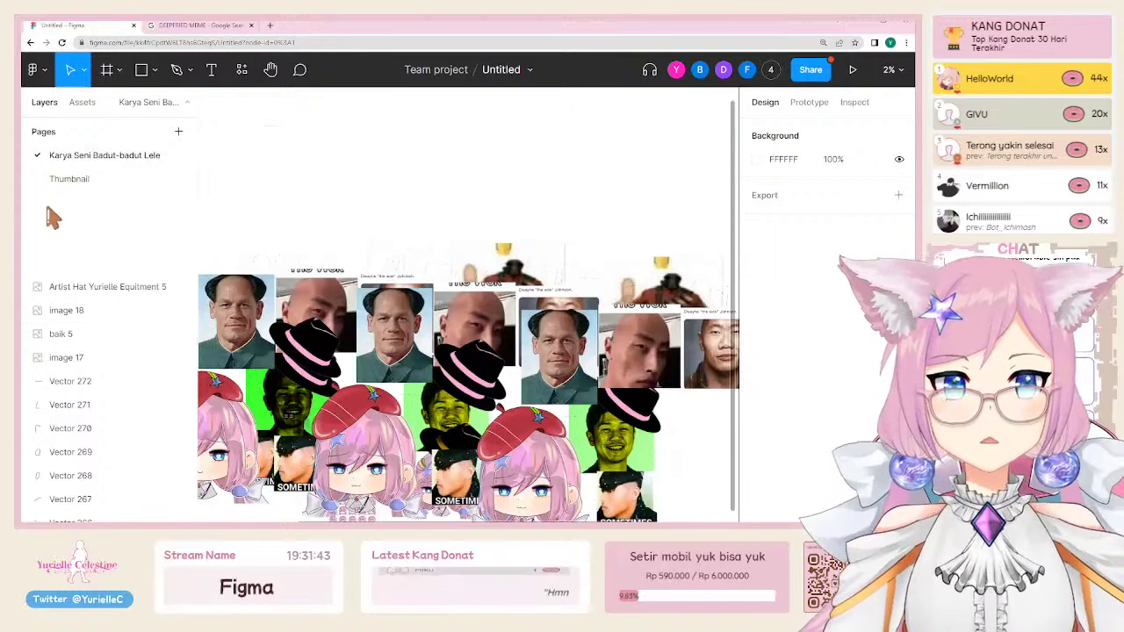
# Step: Move the Thumbnail page above 'Karya Seni Badut-badut Lele' in the Pages list and view its grey canvas
pyautogui.moveTo(78, 181); pyautogui.dragTo(85, 151)
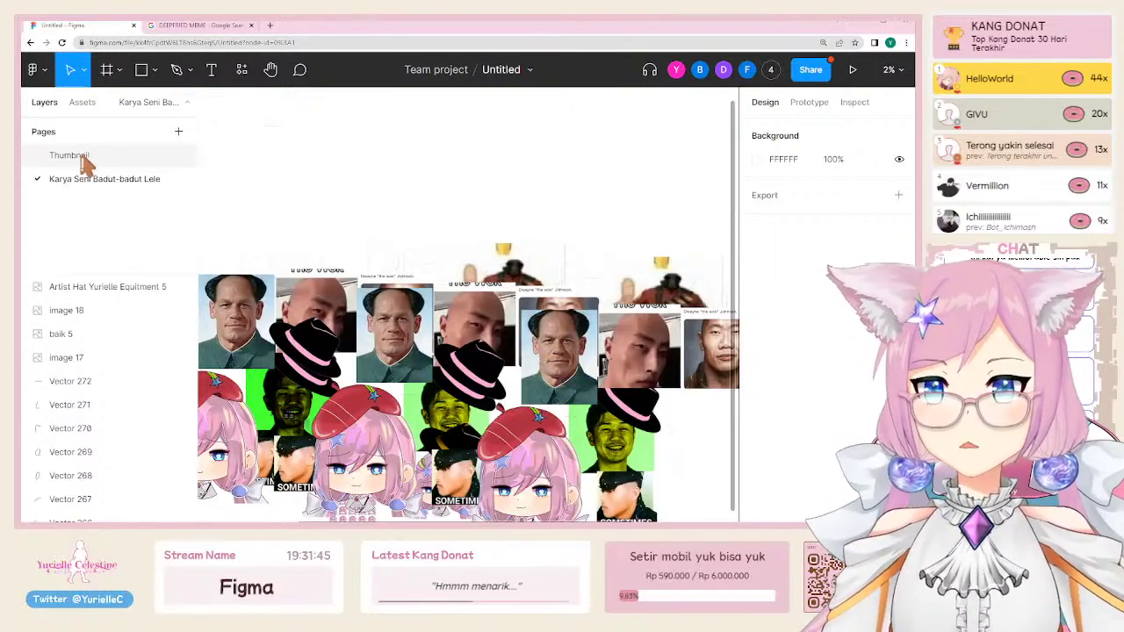
pyautogui.click(83, 162)
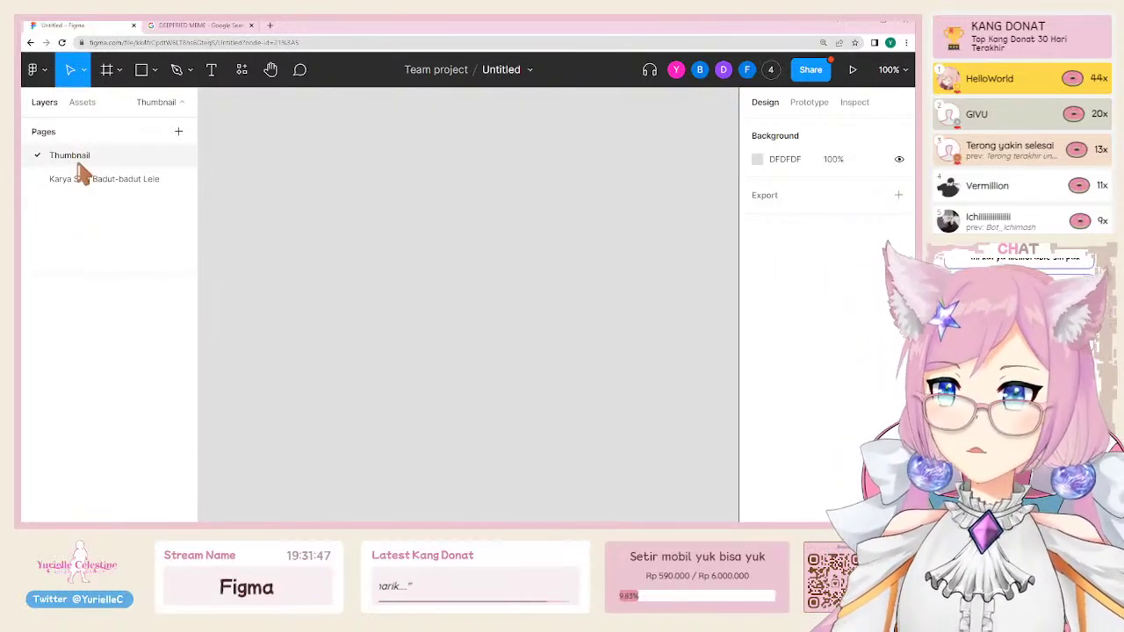
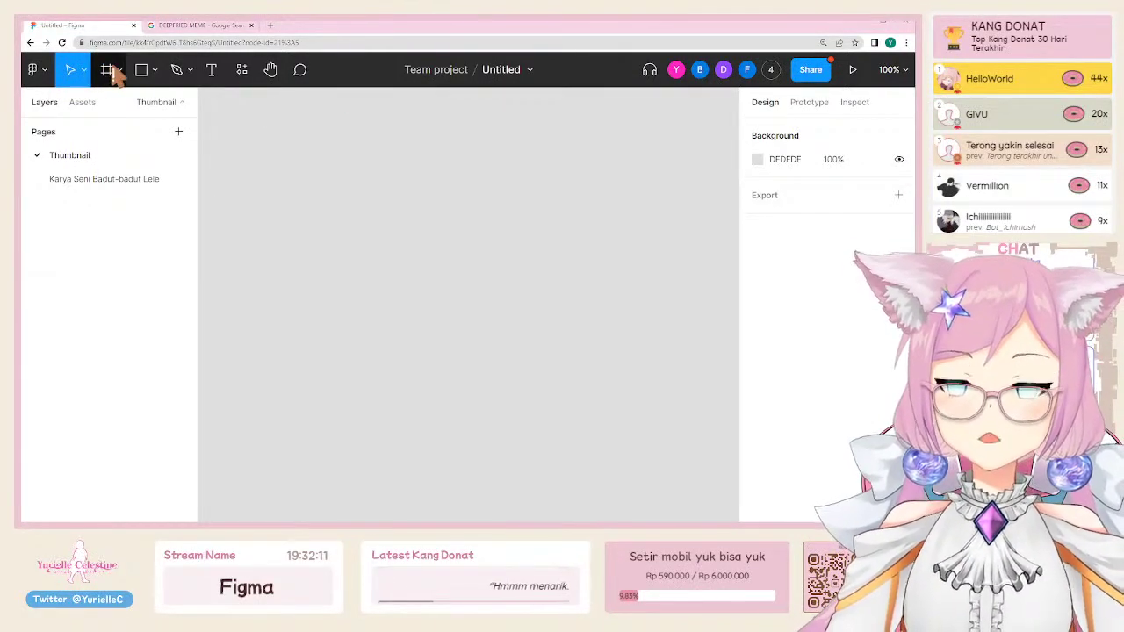
# Step: Browse the Move, Frame and Shape tool dropdowns, then close the shape options list
pyautogui.click(82, 77)
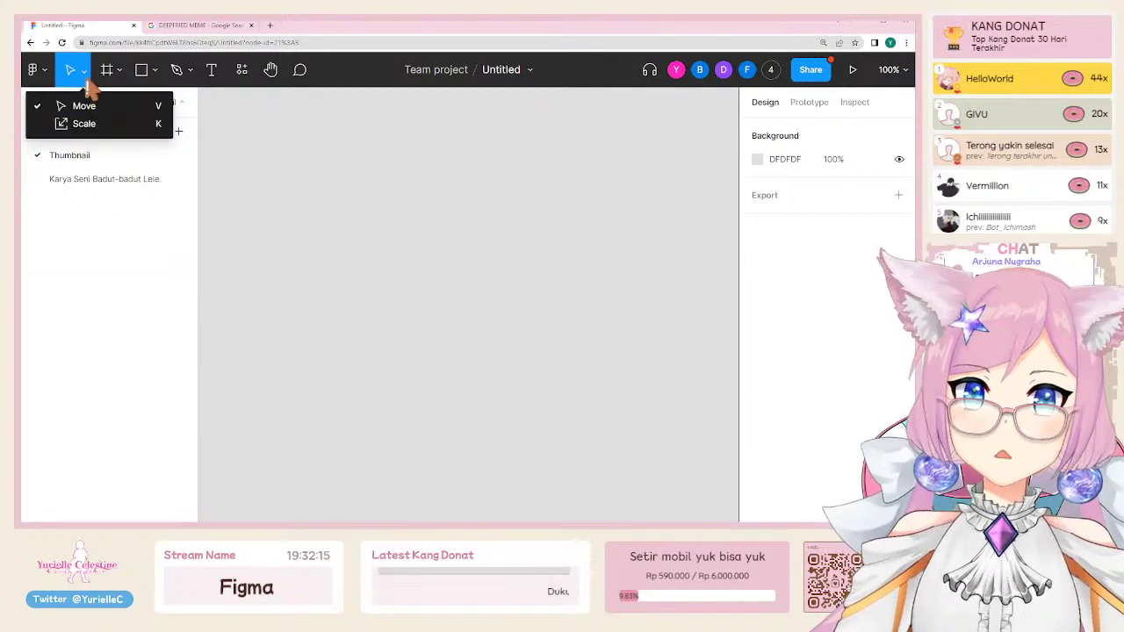
pyautogui.click(119, 70)
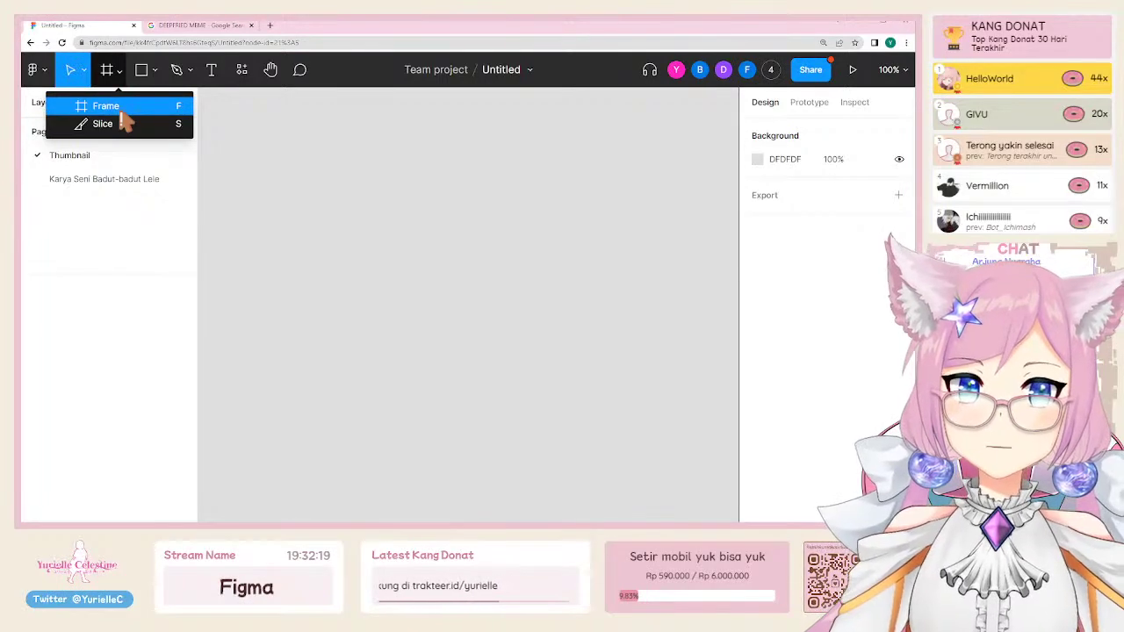
pyautogui.click(154, 73)
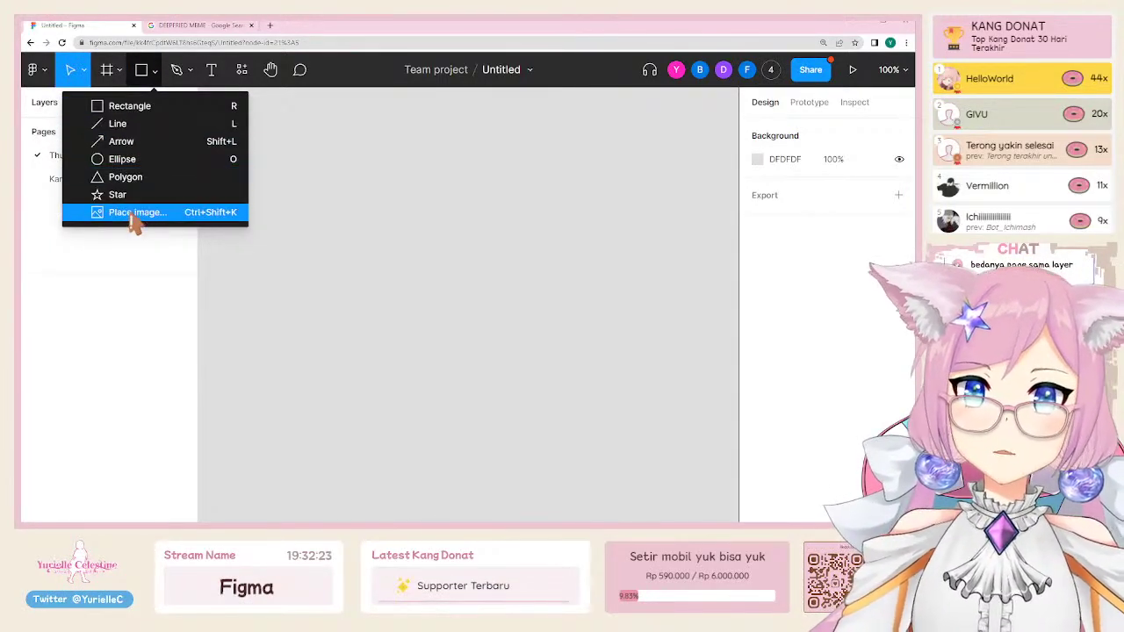
pyautogui.click(156, 78)
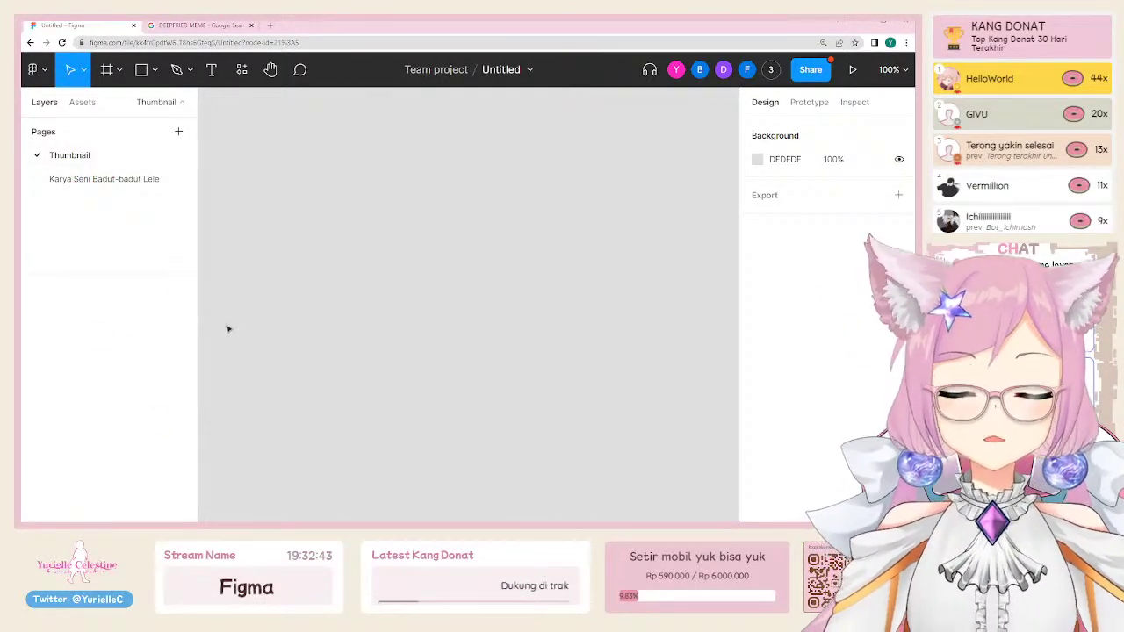
# Step: Glance at the Karya Seni Badut-badut Lele page, then return to the Thumbnail page
pyautogui.click(82, 180)
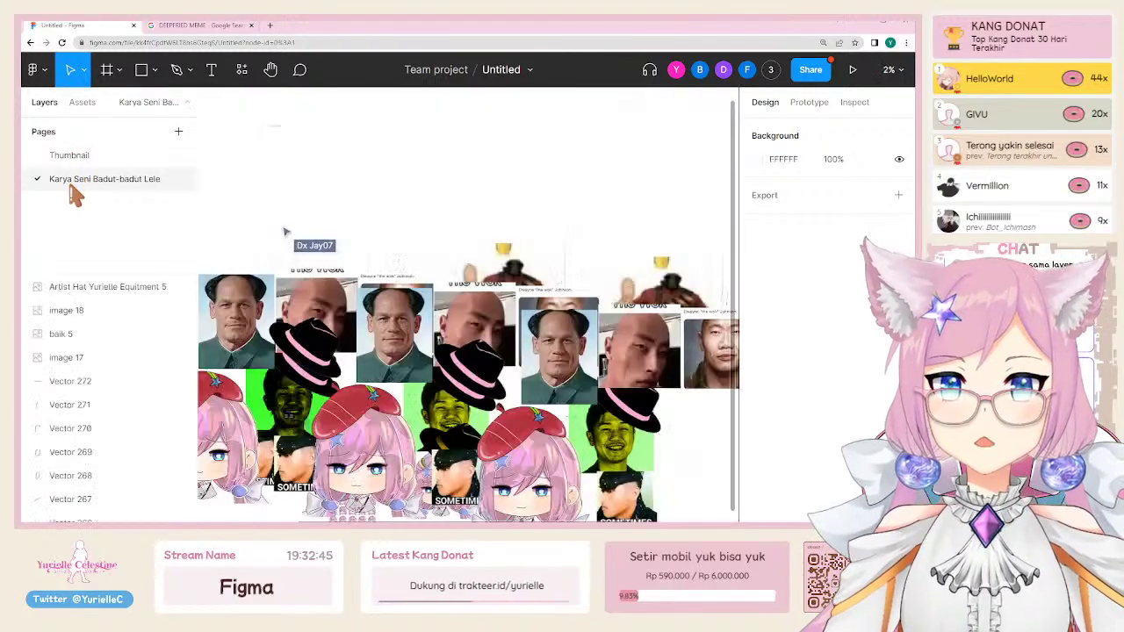
pyautogui.scroll(-15, 83, 358)
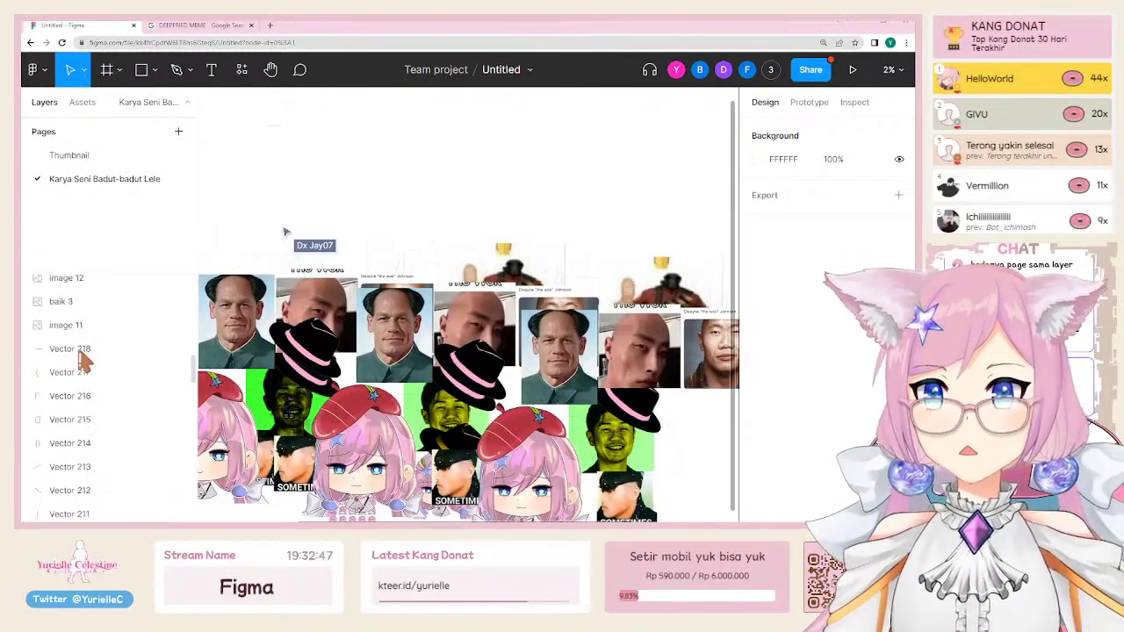
pyautogui.scroll(-20, 78, 360)
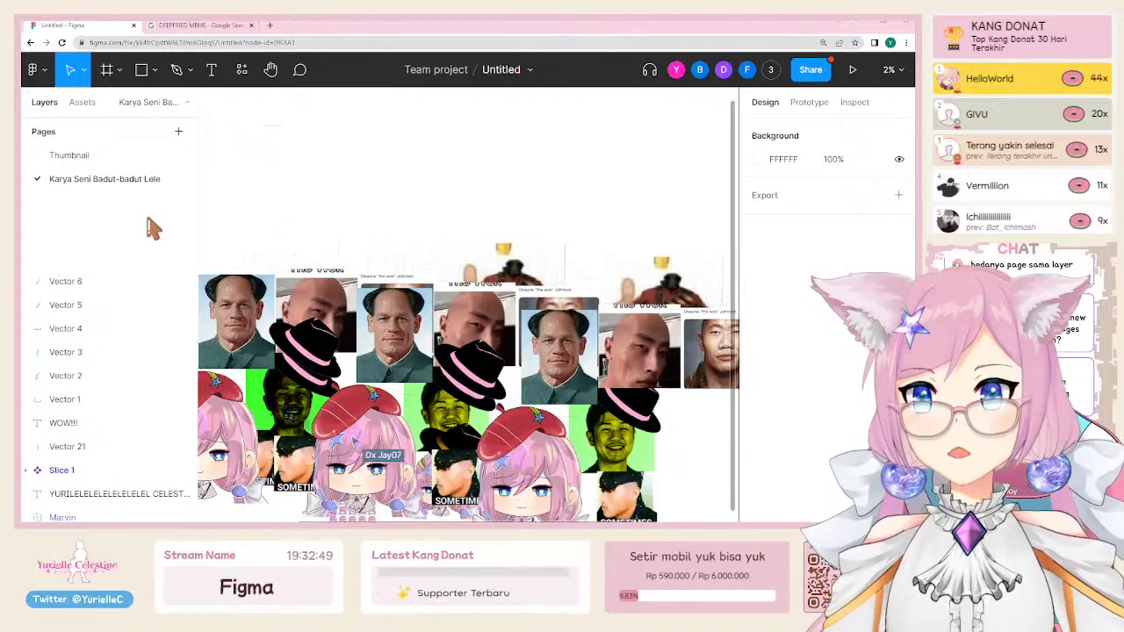
pyautogui.click(131, 158)
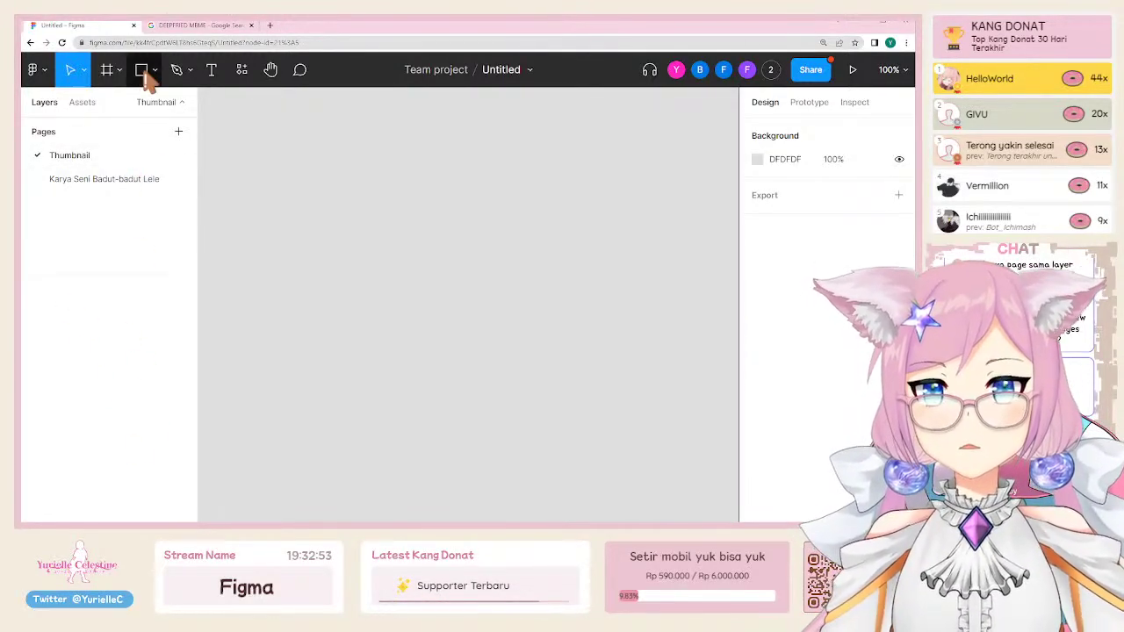
# Step: Try the Pen, Resources, Text and Hand tools, then switch to the Comment tool
pyautogui.click(190, 72)
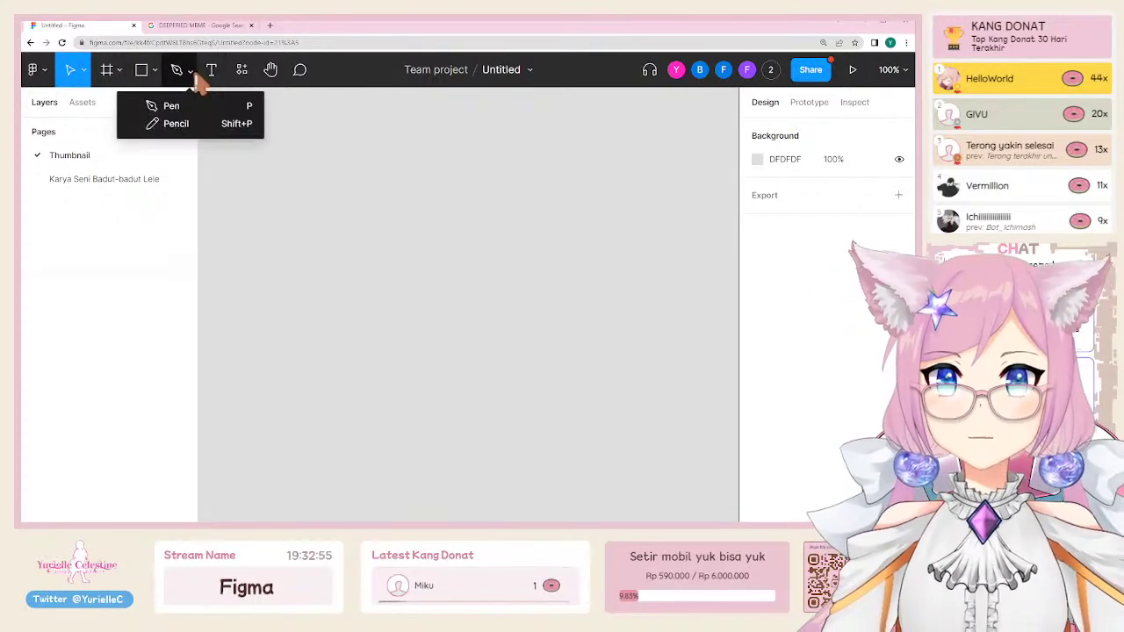
pyautogui.click(230, 72)
pyautogui.click(220, 74)
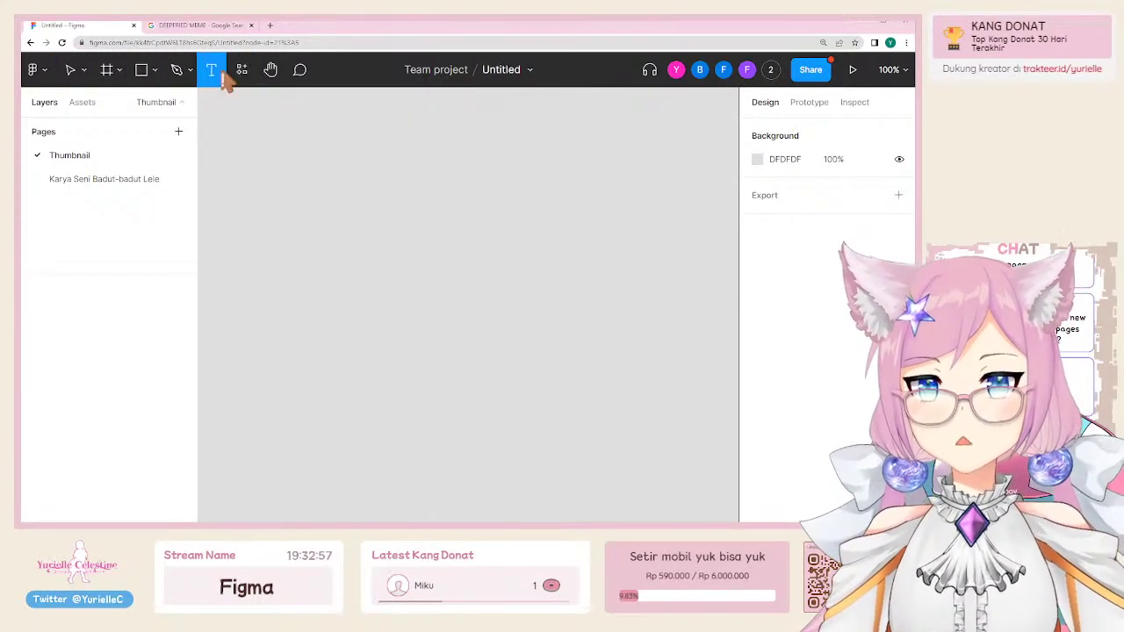
pyautogui.click(246, 74)
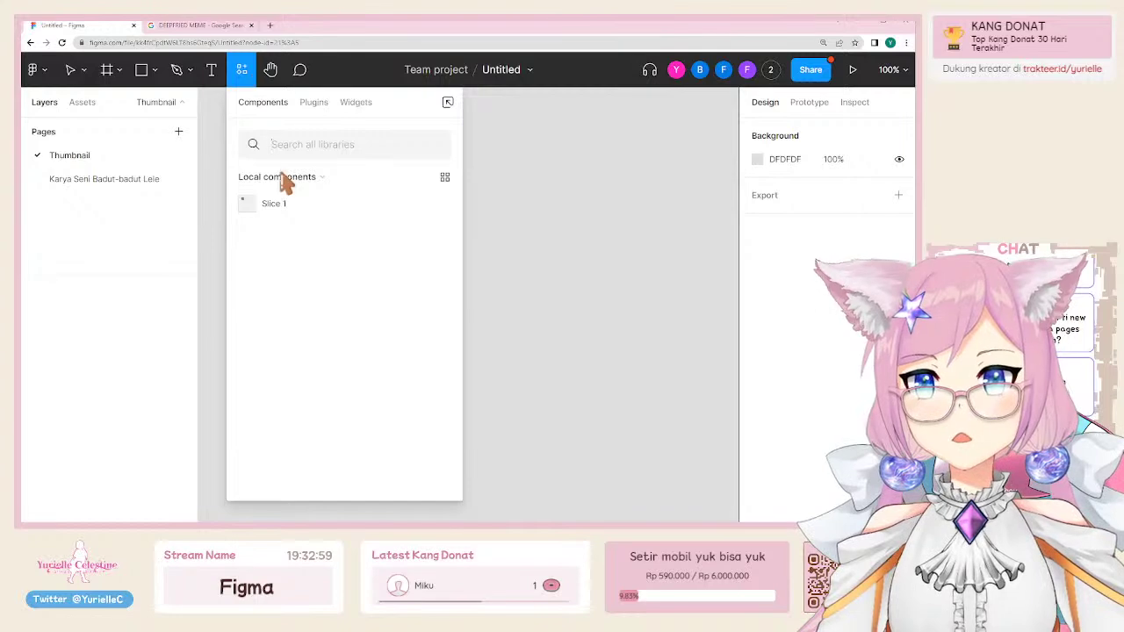
pyautogui.click(272, 72)
pyautogui.click(245, 76)
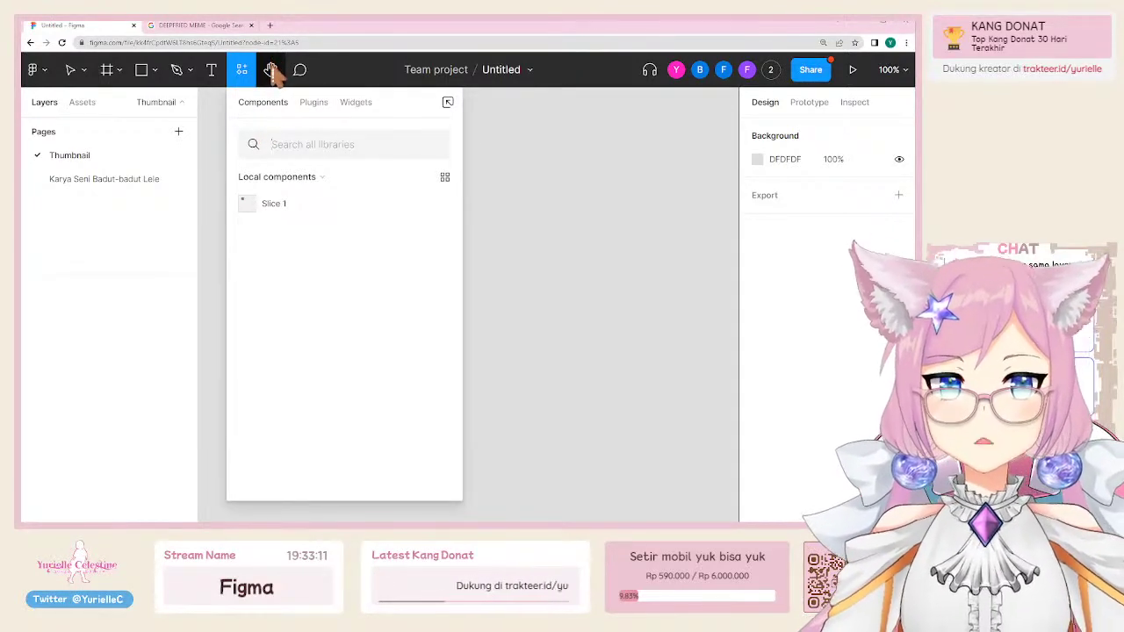
pyautogui.click(272, 72)
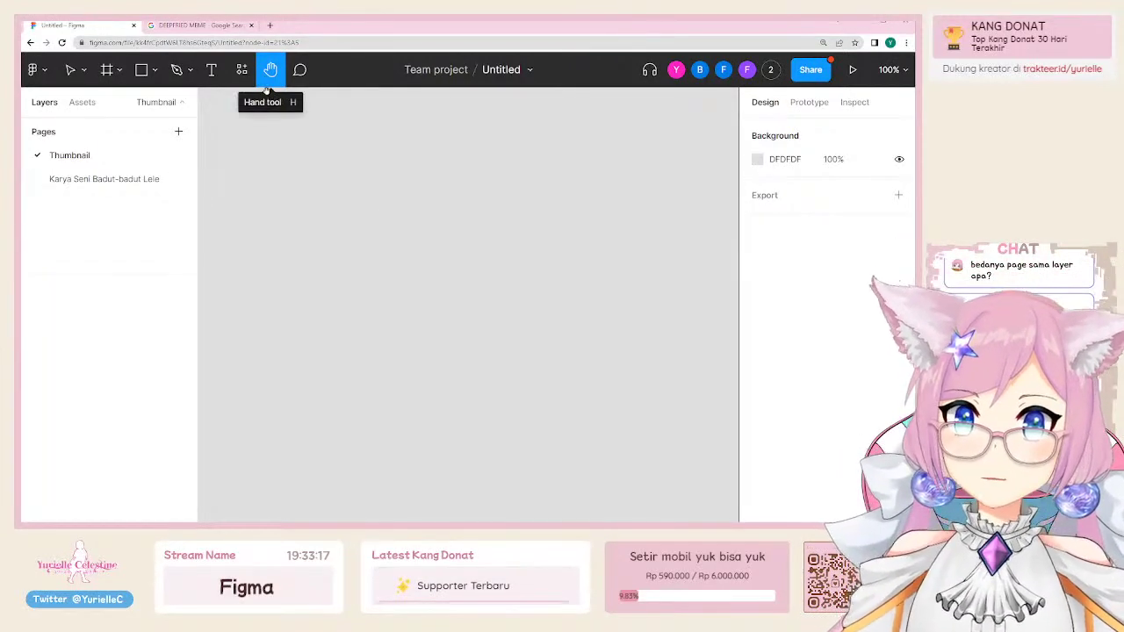
pyautogui.click(300, 72)
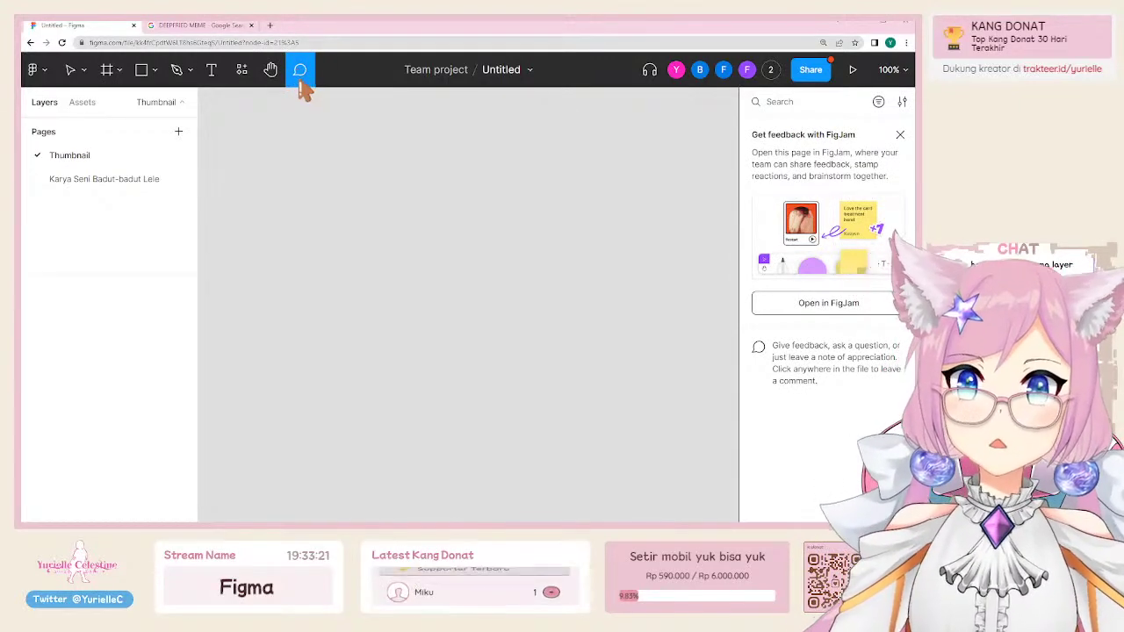
# Step: Post the comment 'Wah karya yang sangat keren!' on the chibi artwork
pyautogui.click(121, 180)
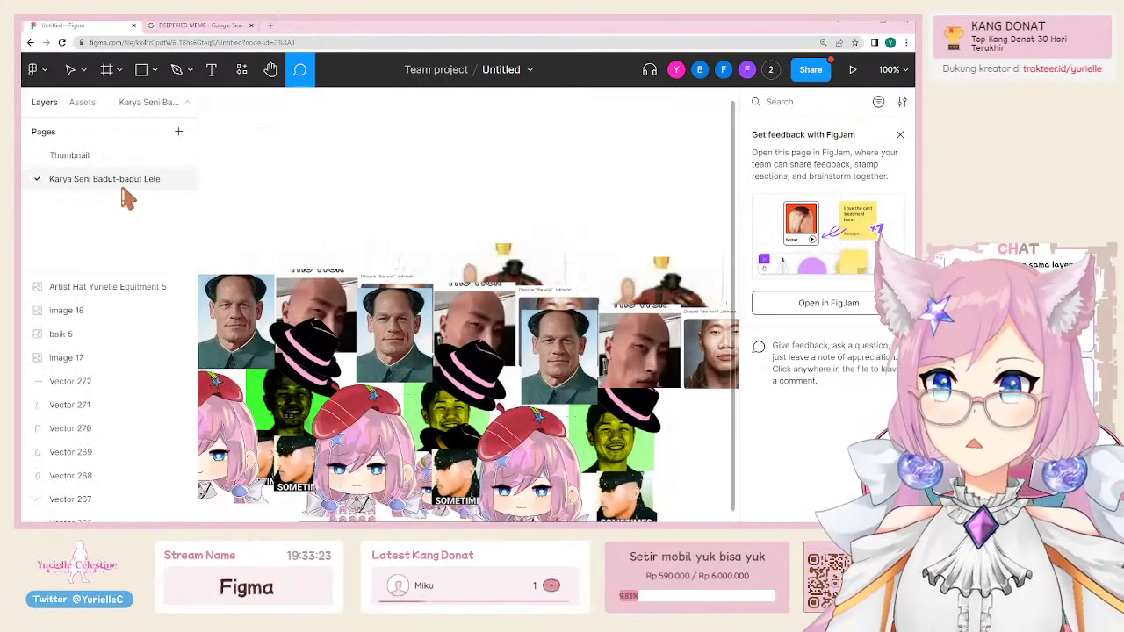
pyautogui.scroll(-3, 466, 352)
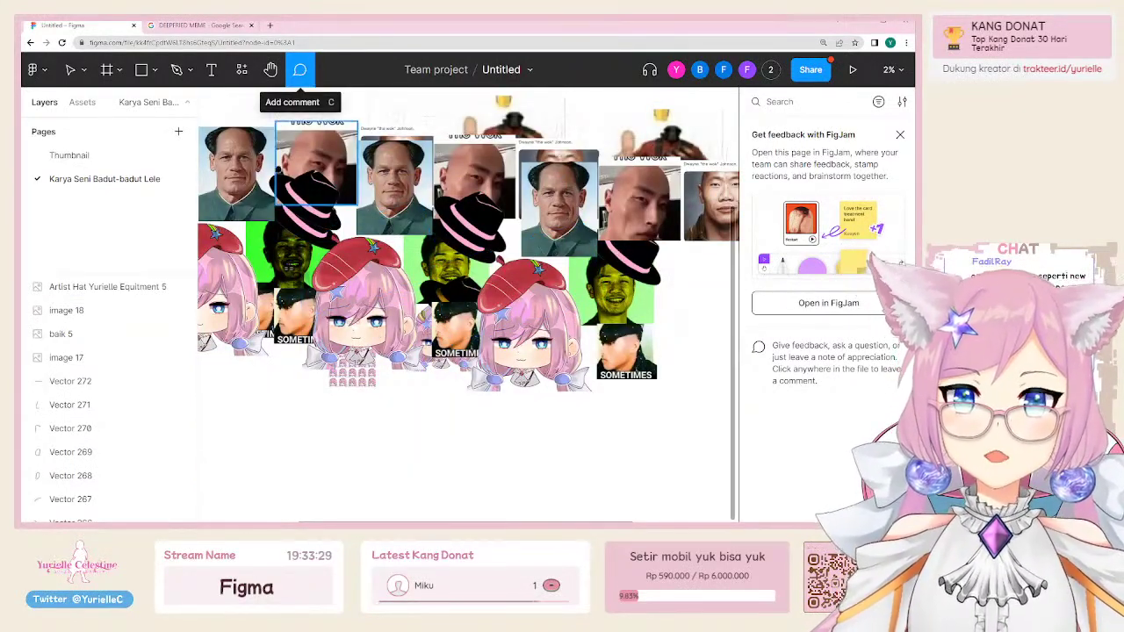
pyautogui.click(293, 254)
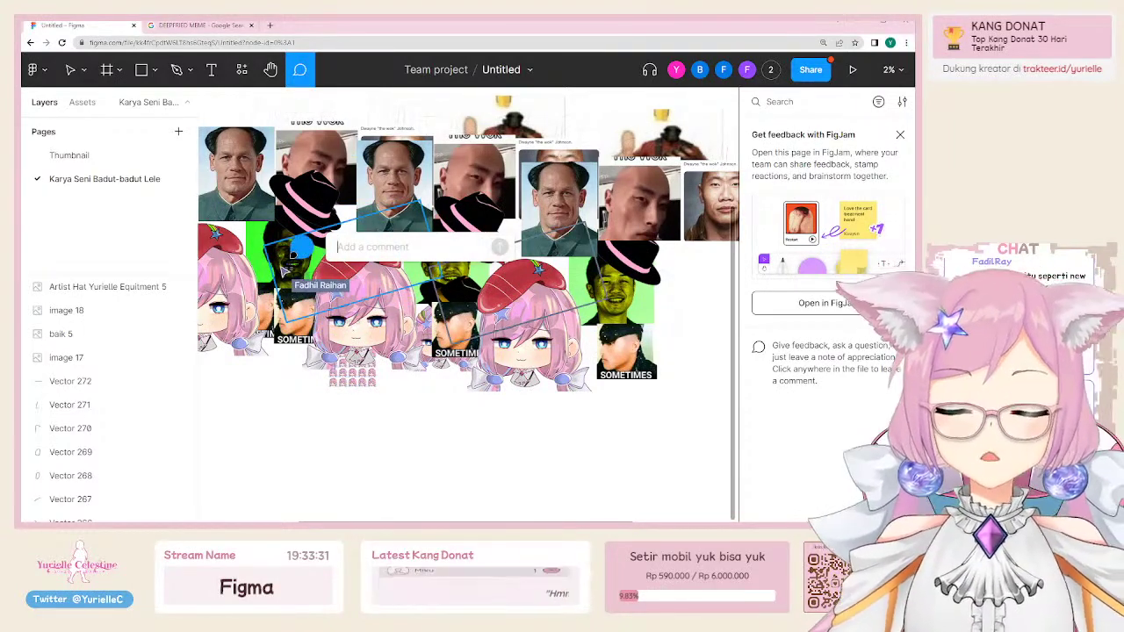
pyautogui.write('Wah karya yang sanga')
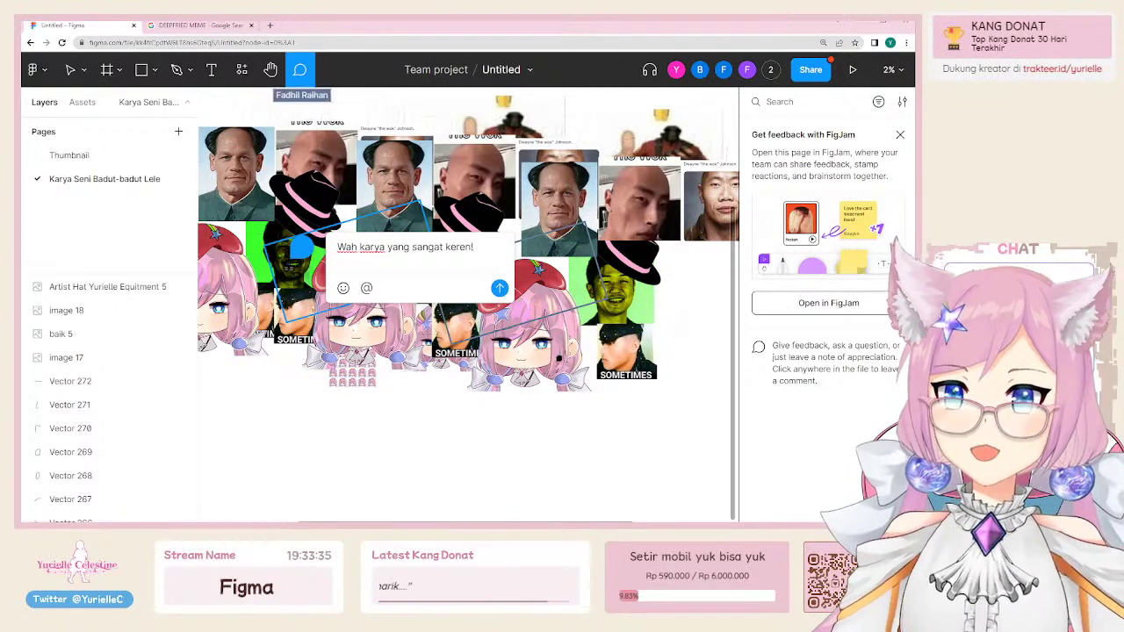
pyautogui.write('t keren!')
pyautogui.press('Return')
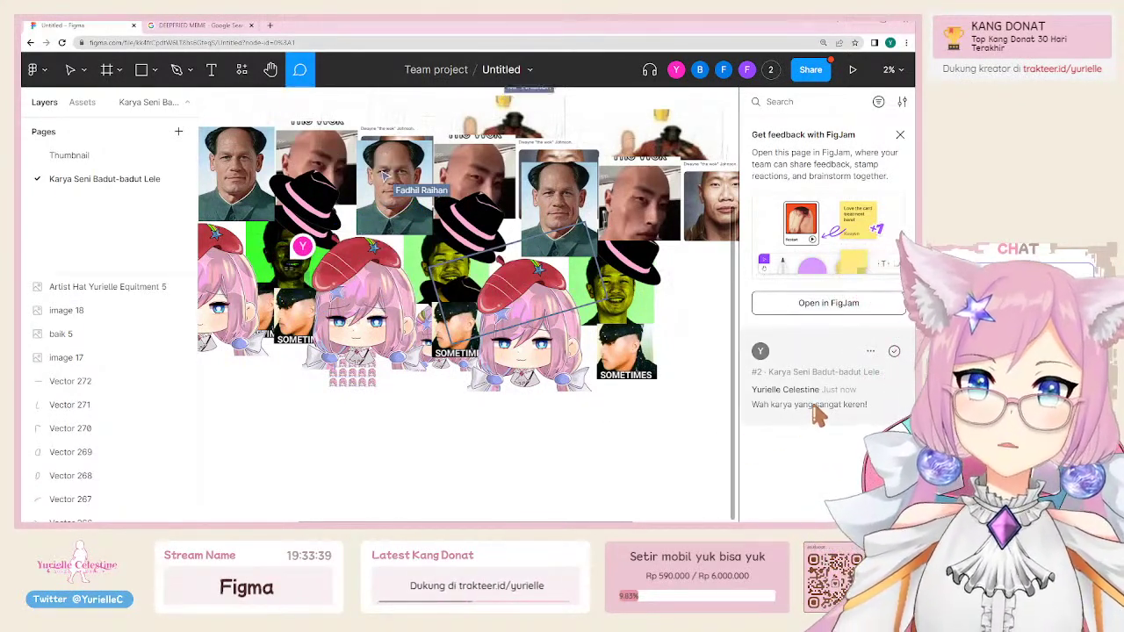
pyautogui.click(301, 247)
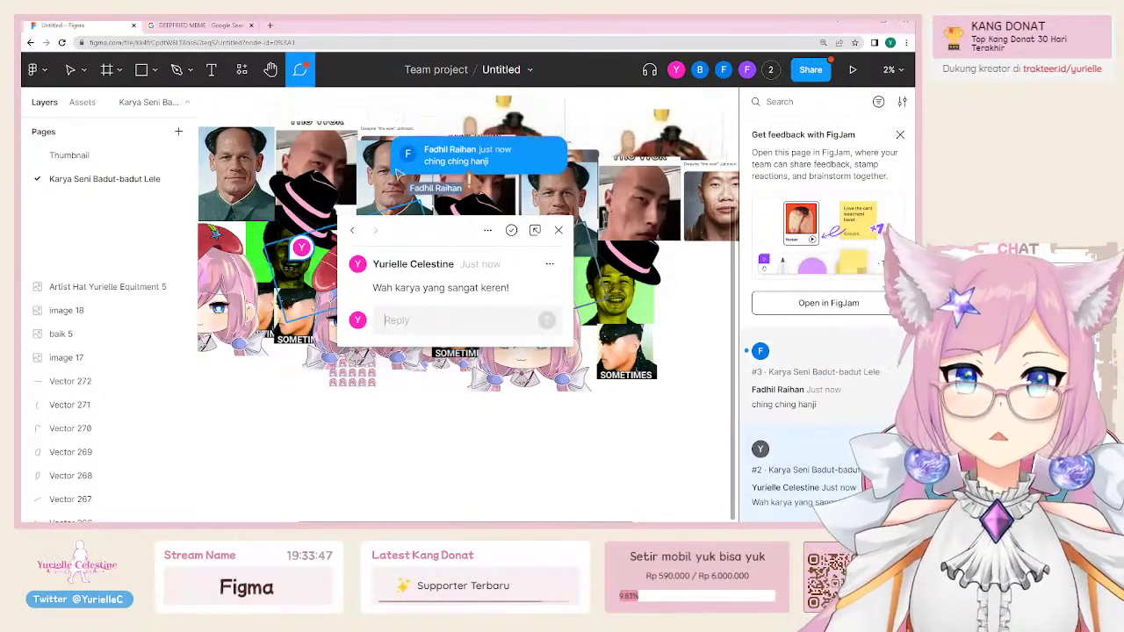
# Step: Review the ching ching hanji thread, the sharing settings and the replied thread
pyautogui.click(457, 155)
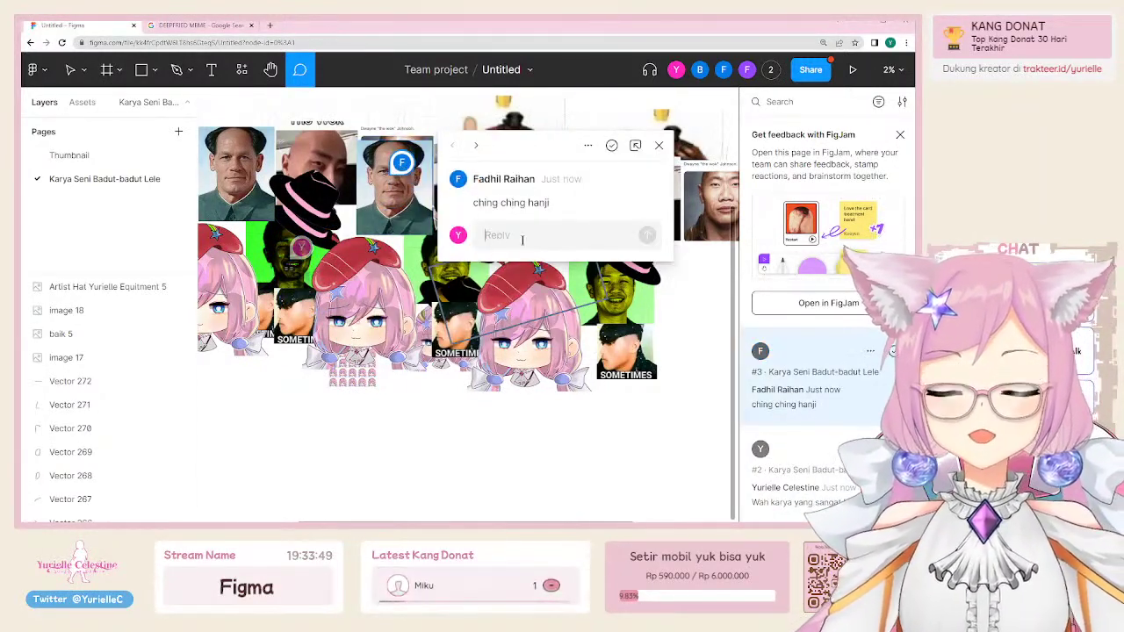
pyautogui.click(807, 74)
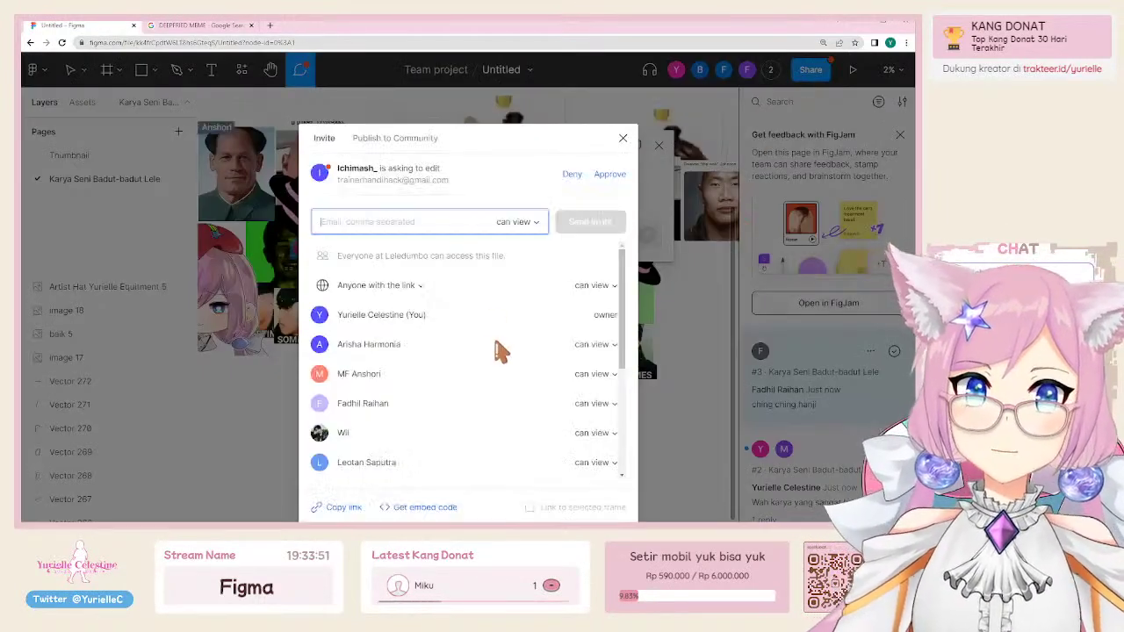
pyautogui.scroll(-3, 539, 345)
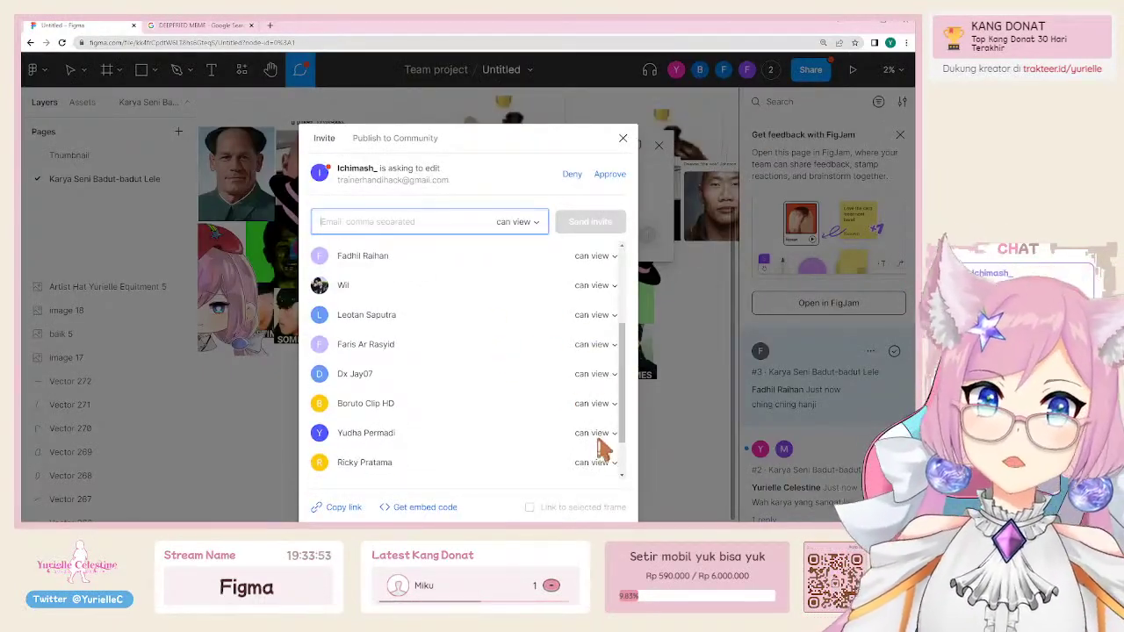
pyautogui.click(623, 139)
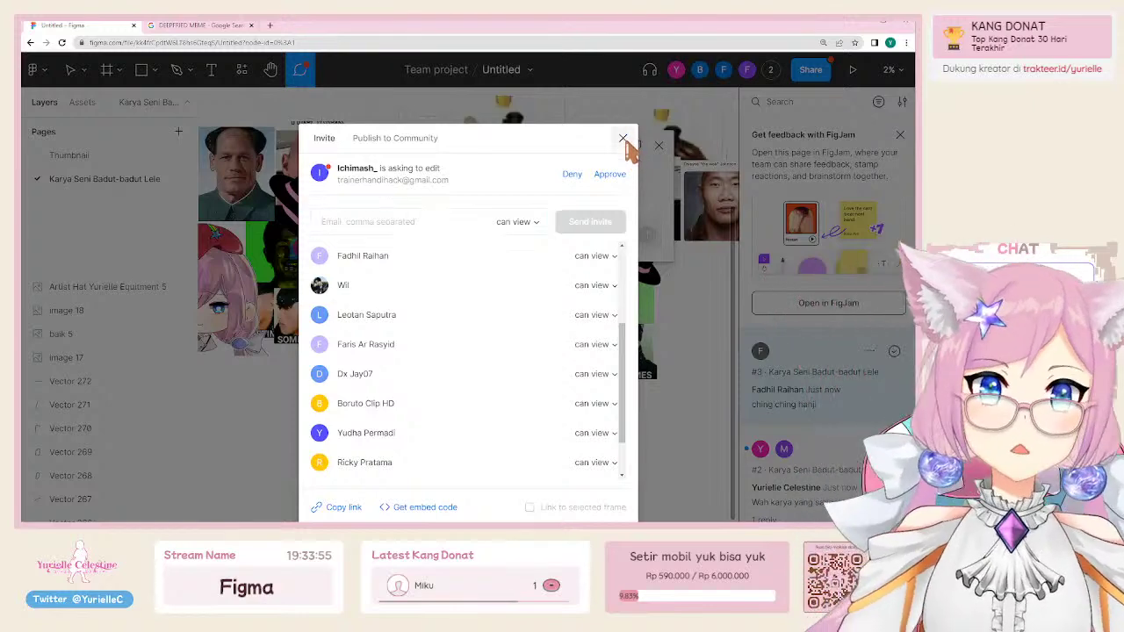
pyautogui.scroll(3, 466, 307)
pyautogui.scroll(-3, 465, 308)
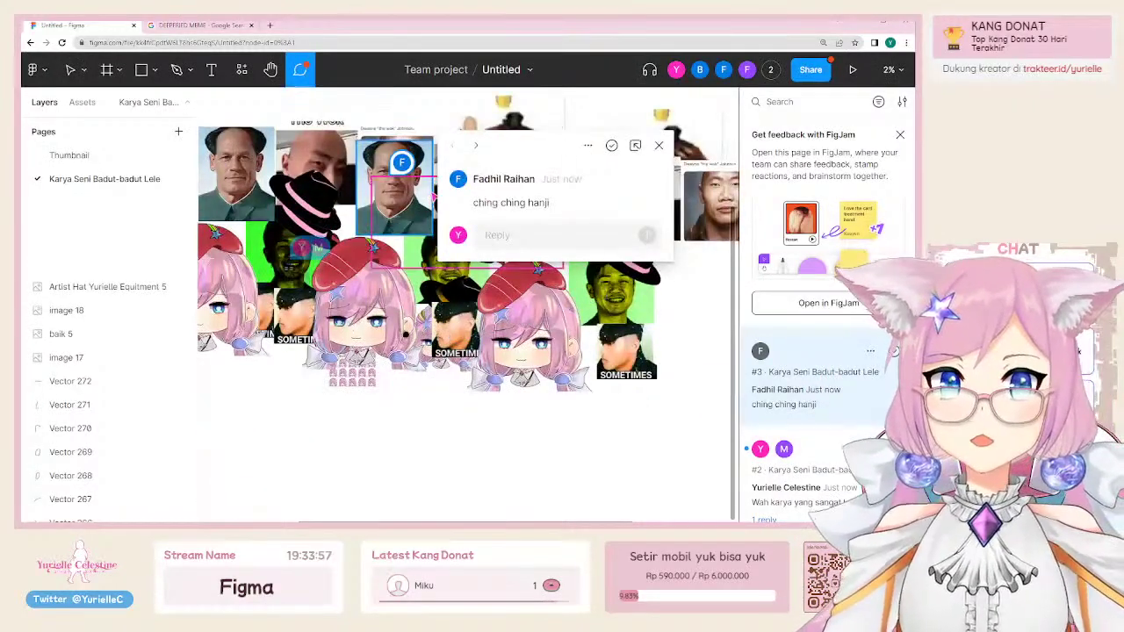
pyautogui.scroll(2, 466, 308)
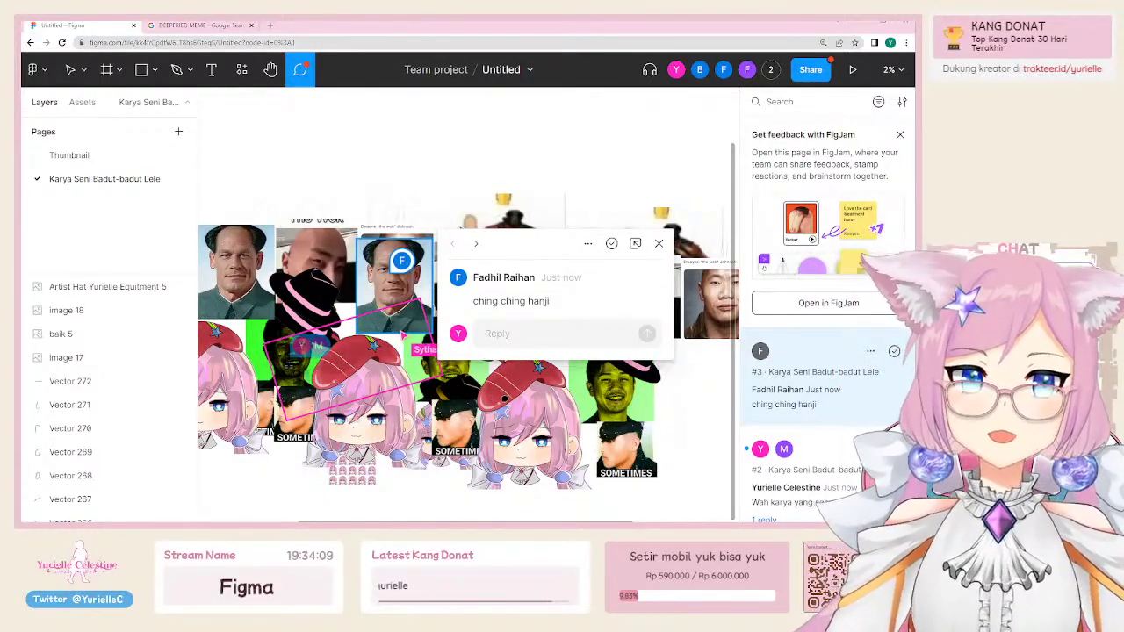
pyautogui.click(659, 244)
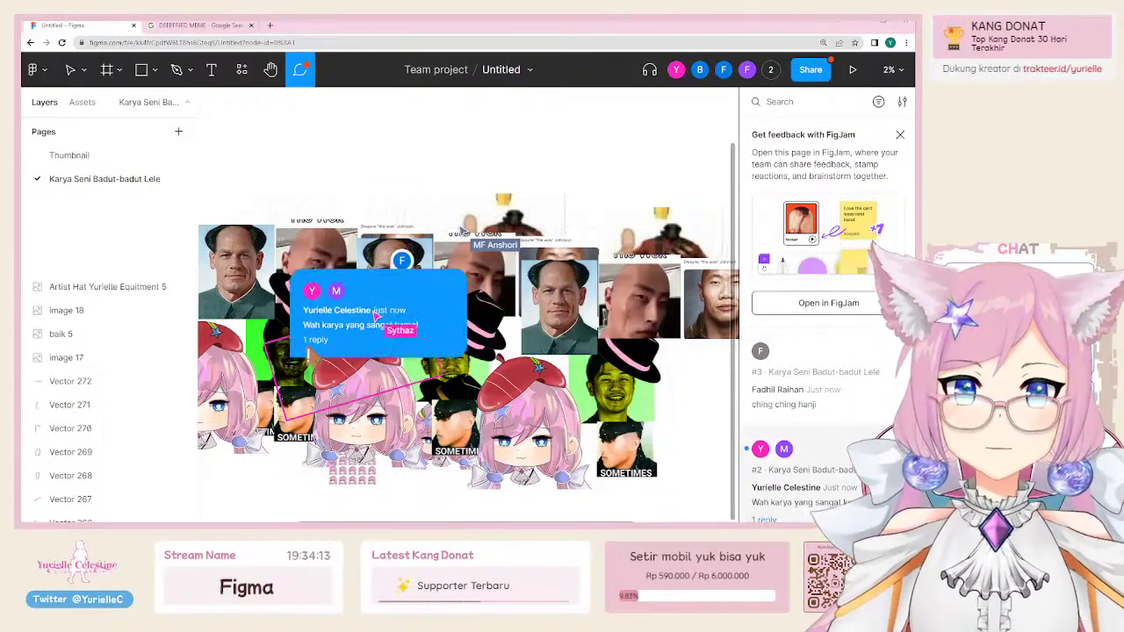
pyautogui.click(404, 327)
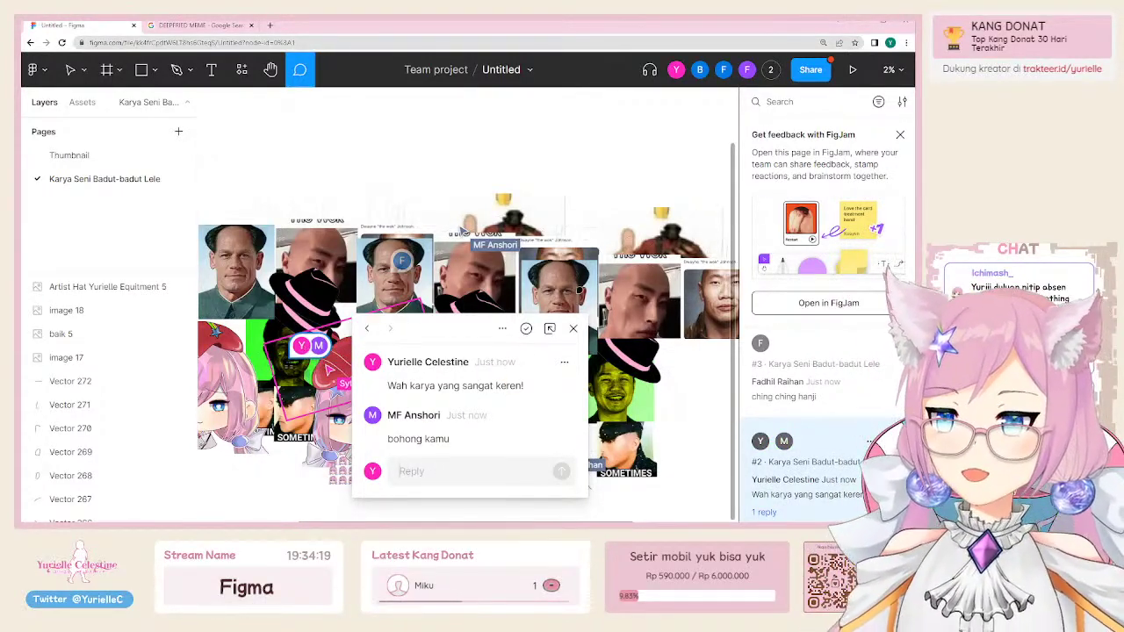
pyautogui.click(572, 330)
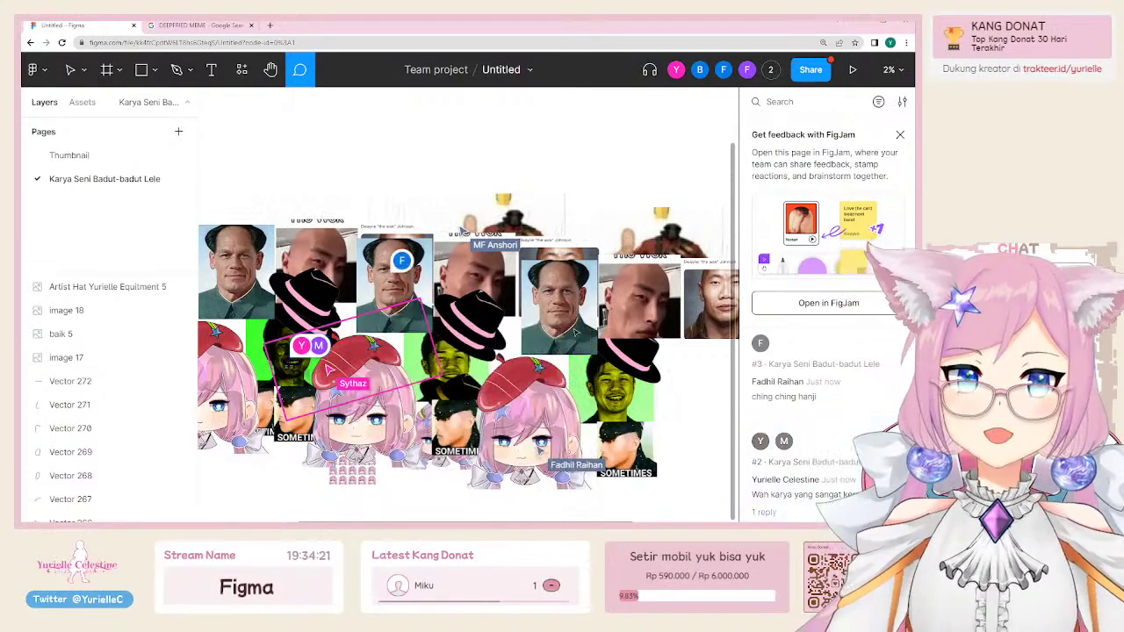
# Step: Go back to the empty Thumbnail page and cancel the stray comment
pyautogui.click(79, 157)
pyautogui.click(466, 240)
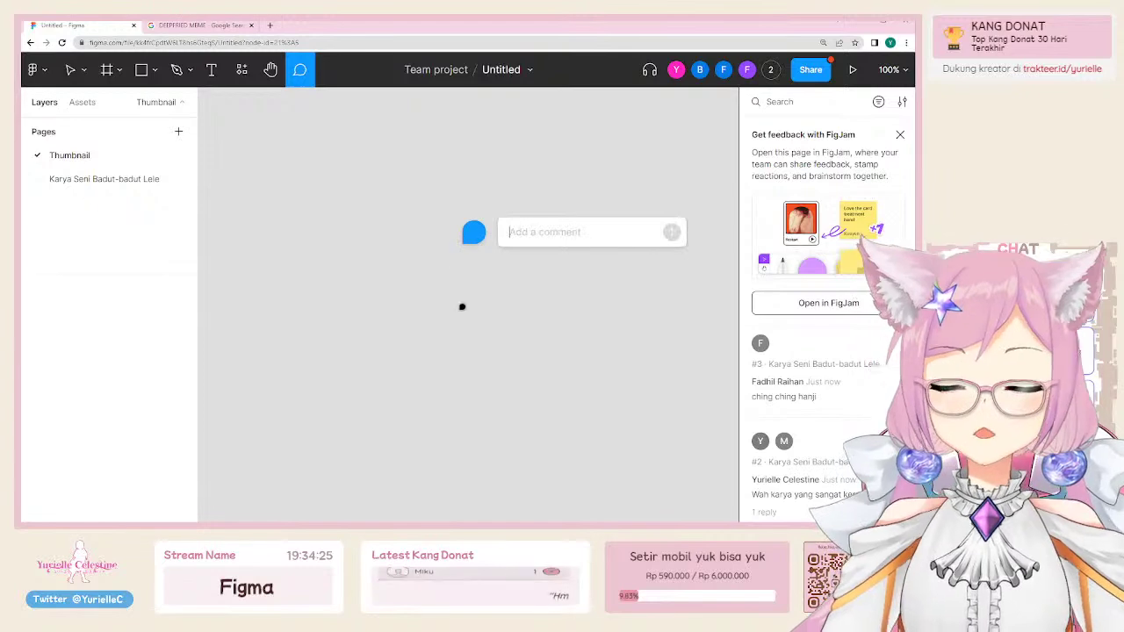
pyautogui.press('Escape')
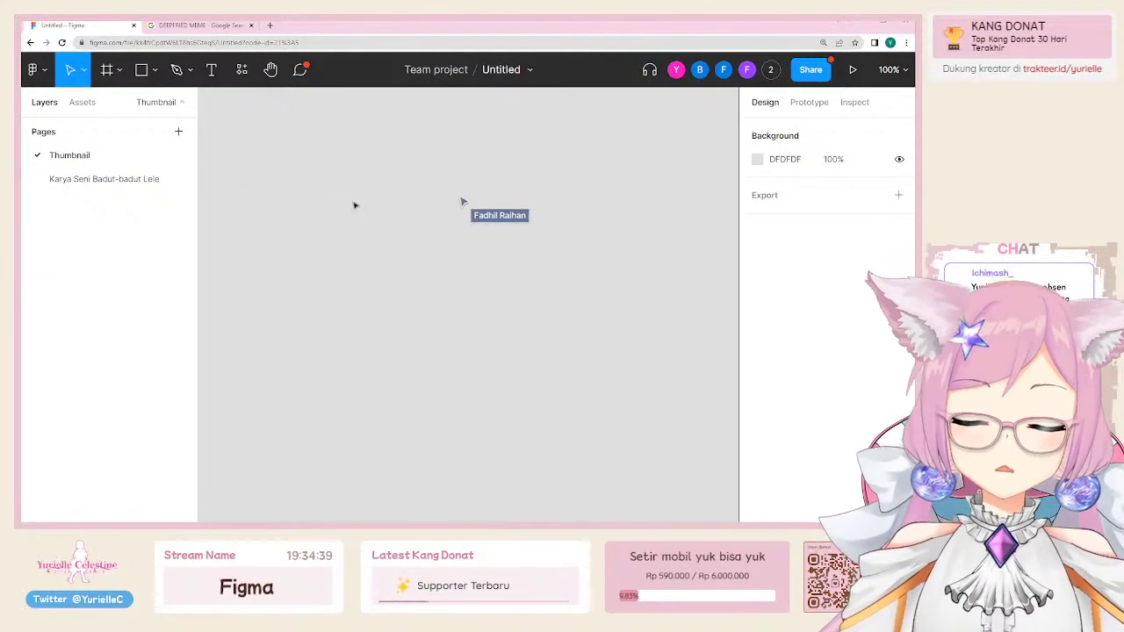
# Step: Draw a frame and size it to 1920×1080
pyautogui.click(118, 70)
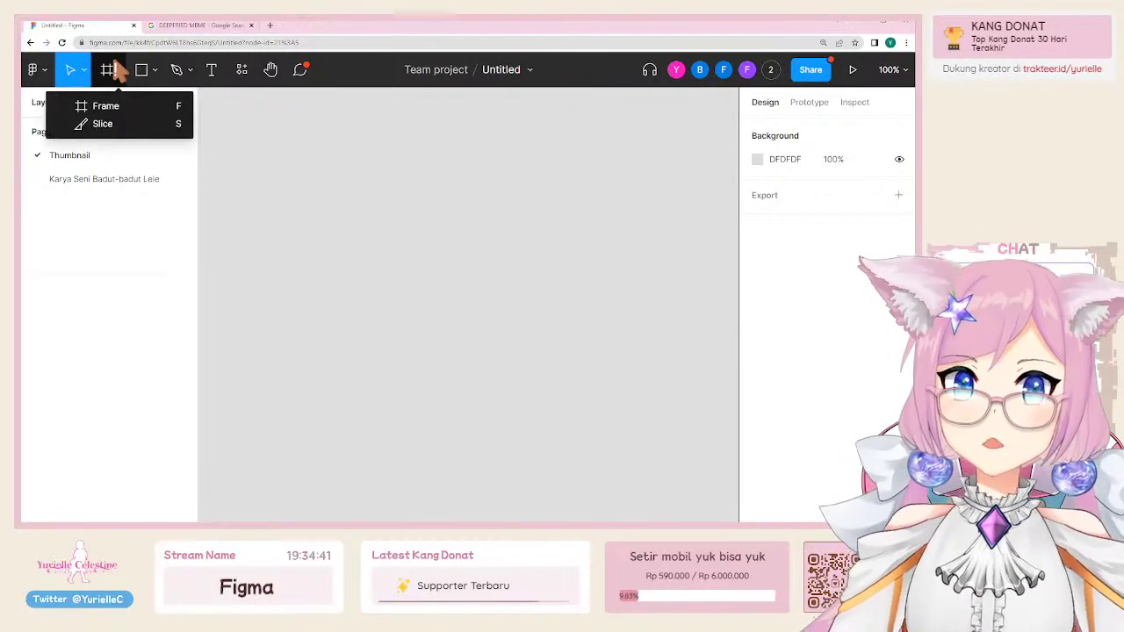
pyautogui.click(104, 110)
pyautogui.moveTo(247, 144); pyautogui.dragTo(570, 280)
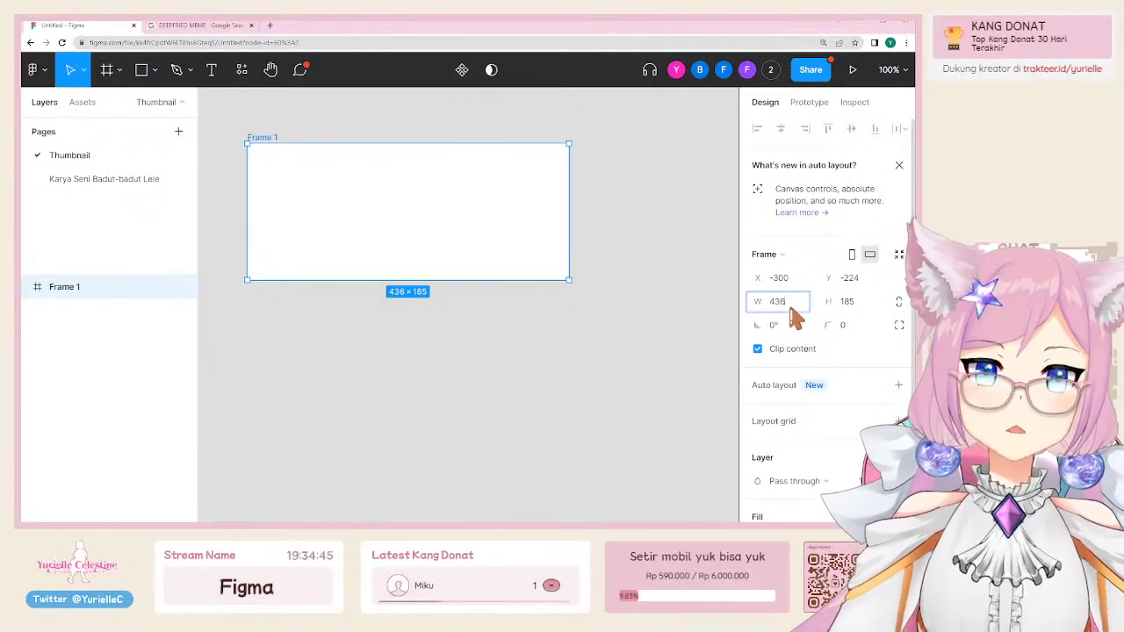
pyautogui.write('1920')
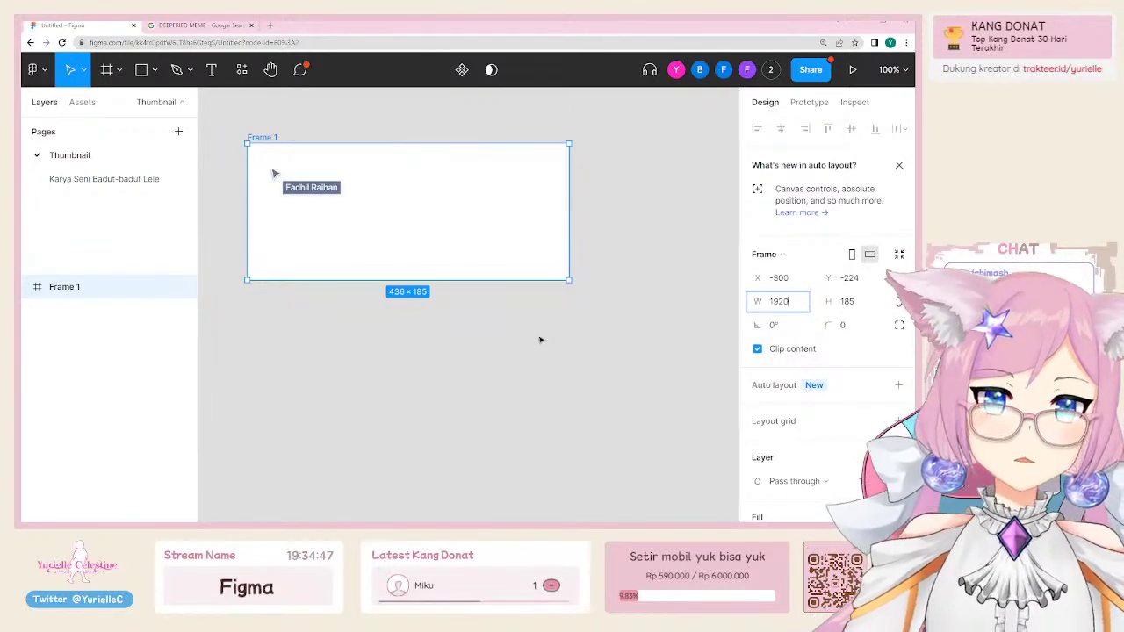
pyautogui.press('Tab')
pyautogui.write('1080')
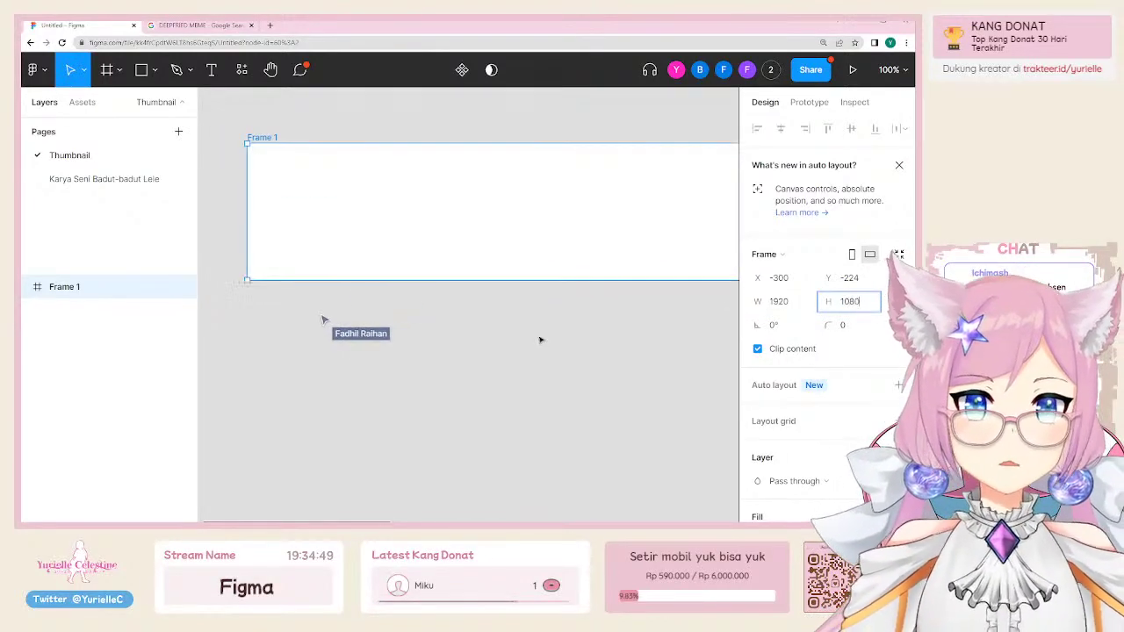
pyautogui.press('Return')
# Step: Zoom out and shift Frame 1 slightly upward
pyautogui.click(492, 134)
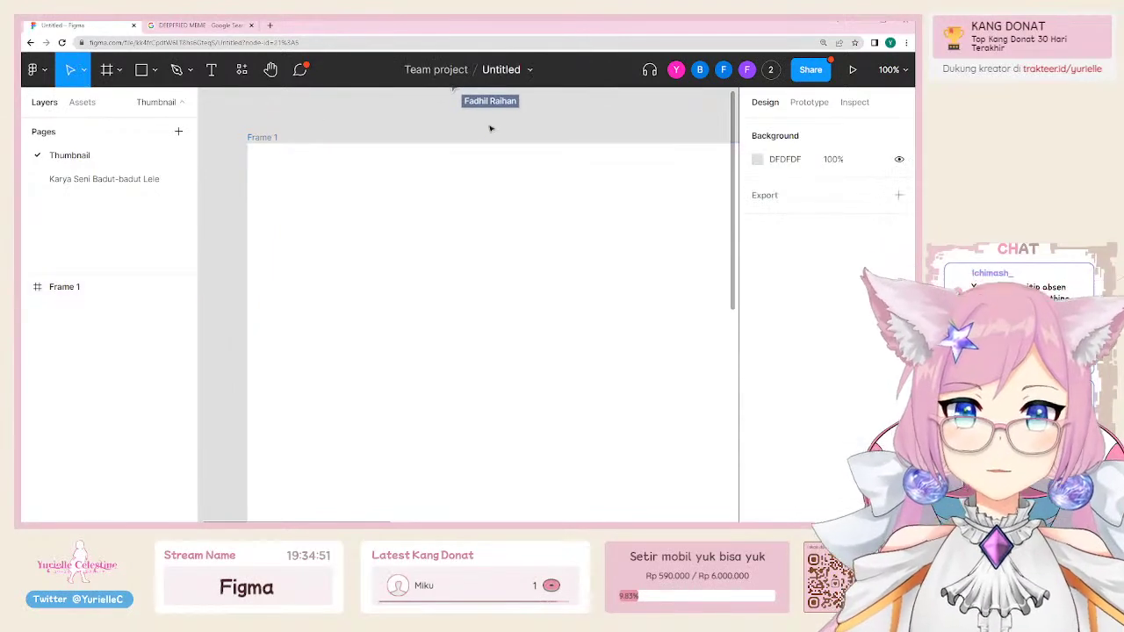
pyautogui.scroll(-3, 490, 125)
pyautogui.scroll(-2, 380, 149)
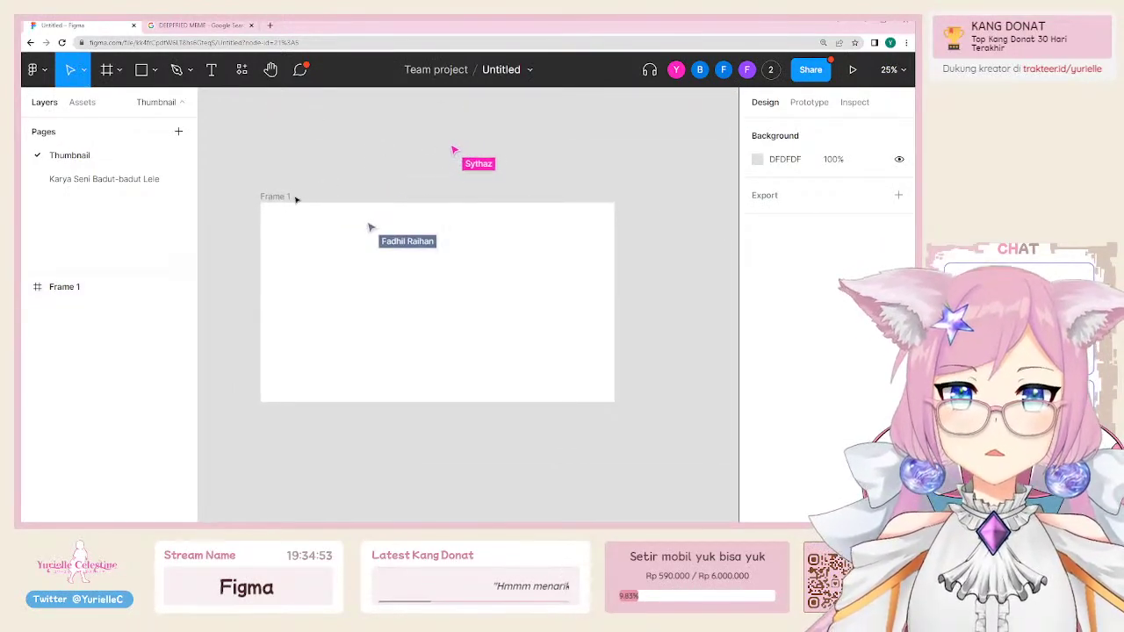
pyautogui.press('-')
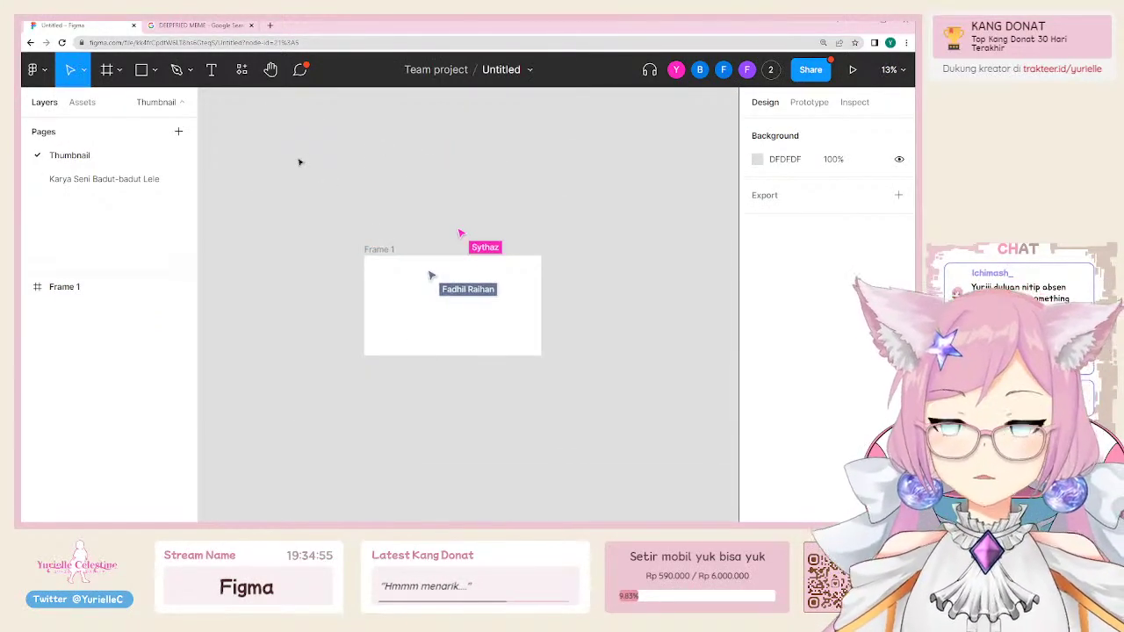
pyautogui.moveTo(373, 250); pyautogui.dragTo(361, 218)
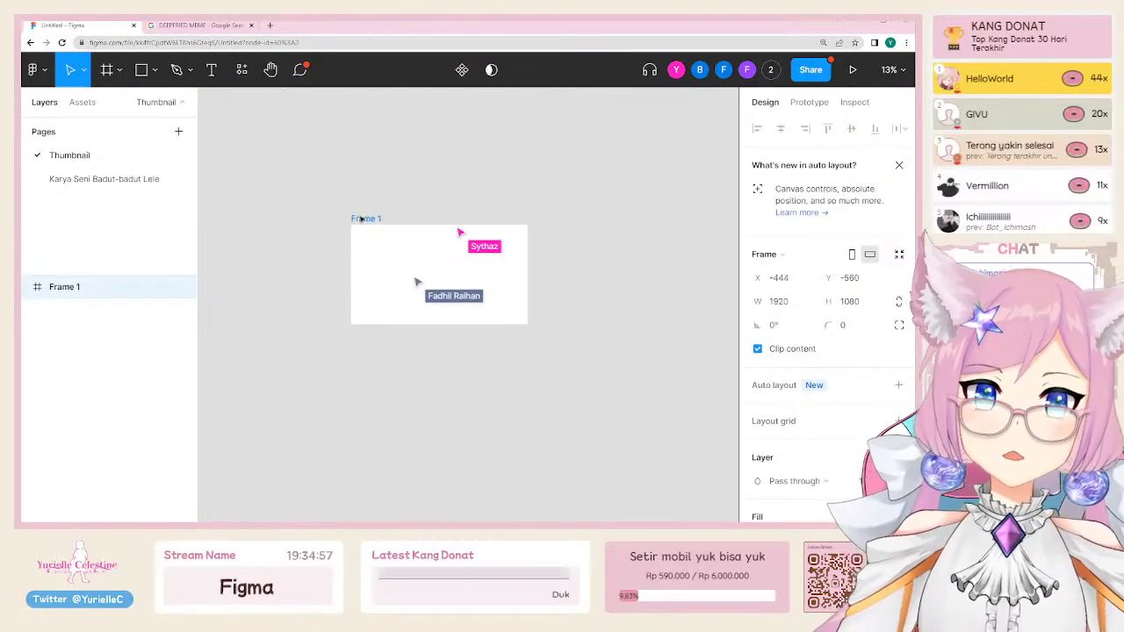
pyautogui.click(363, 226)
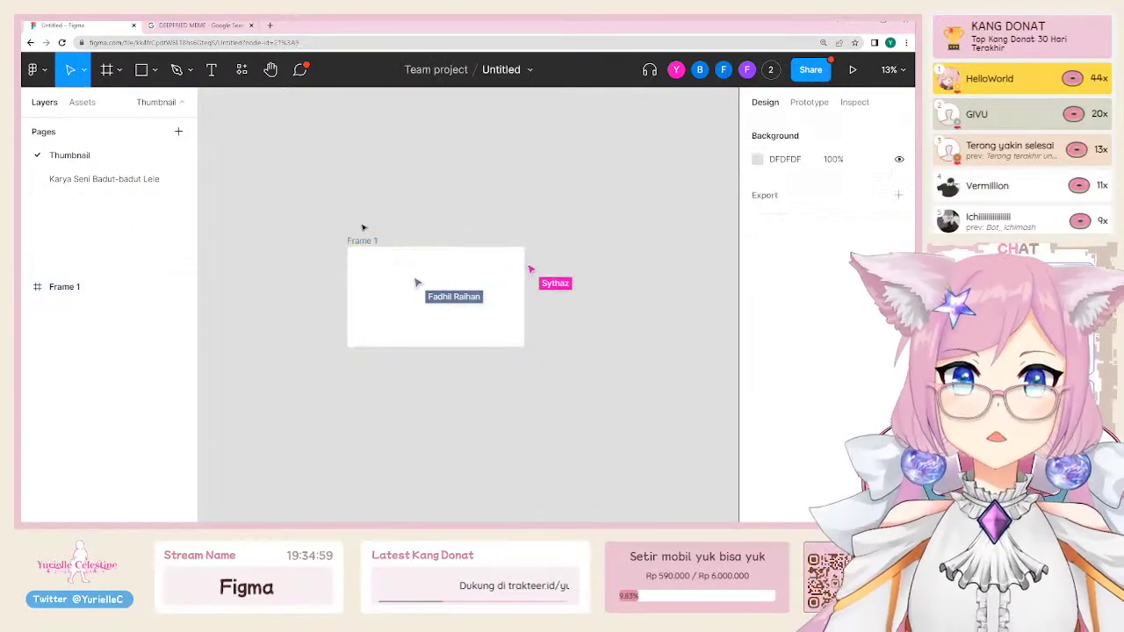
pyautogui.click(364, 243)
# Step: Duplicate Frame 1 twice so three frames sit side by side in a row
pyautogui.hotkey('ctrl', 'd')
pyautogui.hscroll(3, 611, 185)
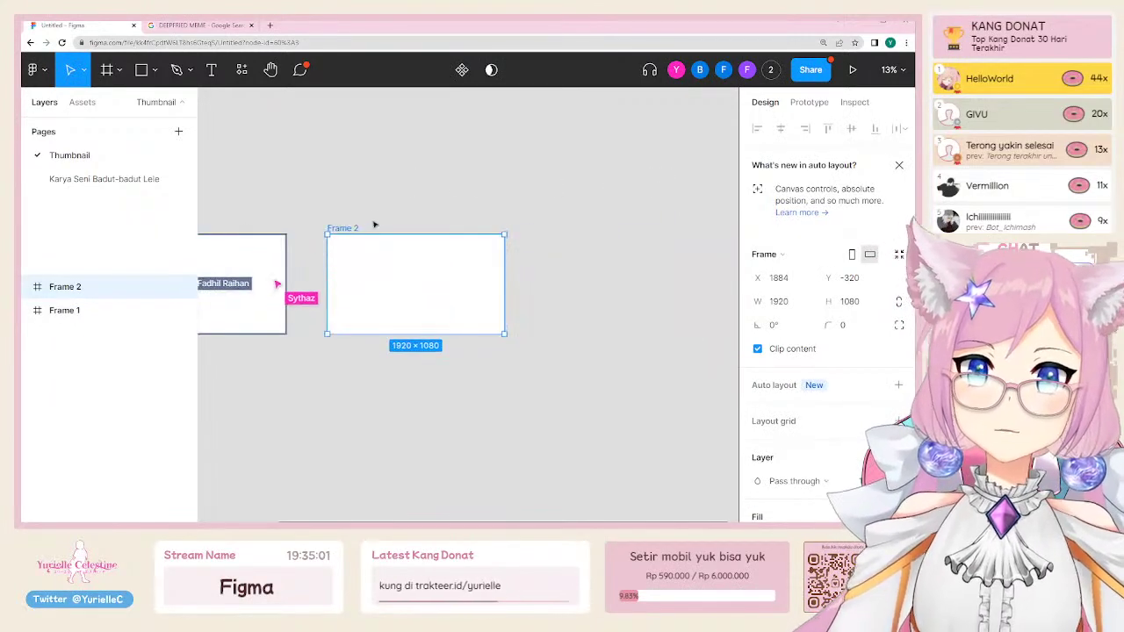
pyautogui.hotkey('ctrl', 'd')
pyautogui.moveTo(568, 239); pyautogui.dragTo(559, 239)
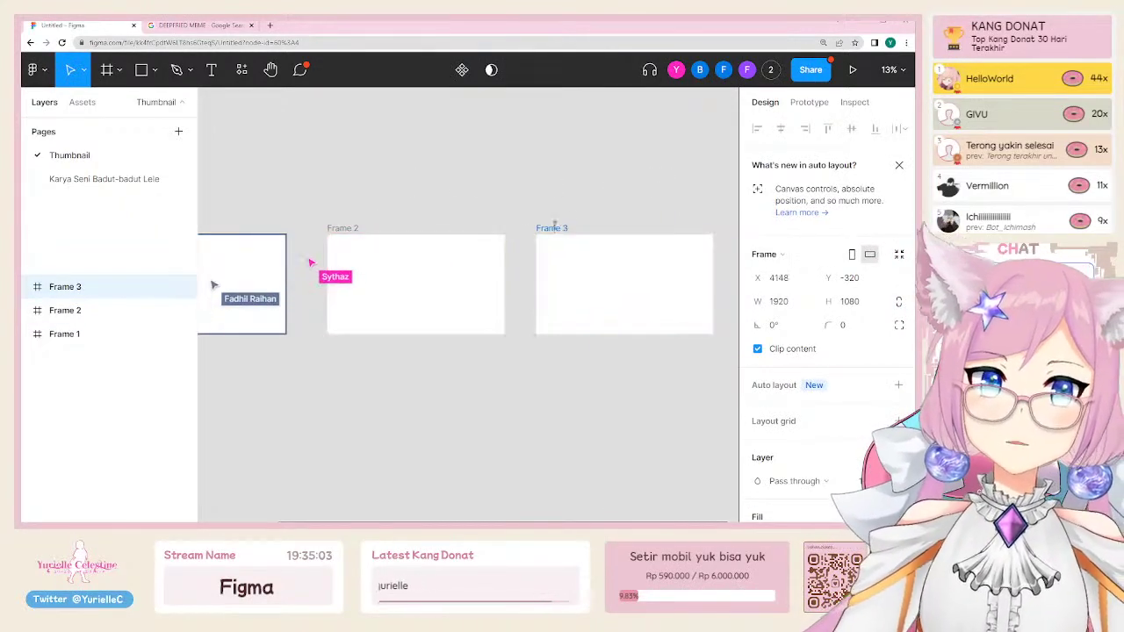
pyautogui.hscroll(3, 419, 188)
pyautogui.hscroll(-4, 585, 166)
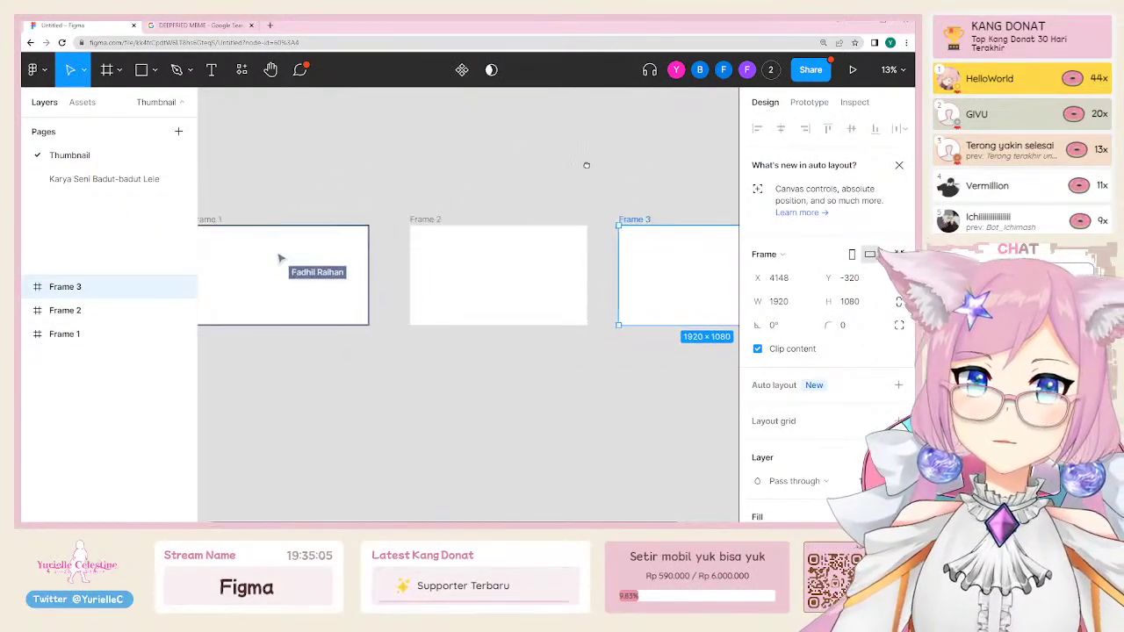
# Step: Place a new text layer to the left of Frame 1 for the Week 1 label
pyautogui.click(245, 217)
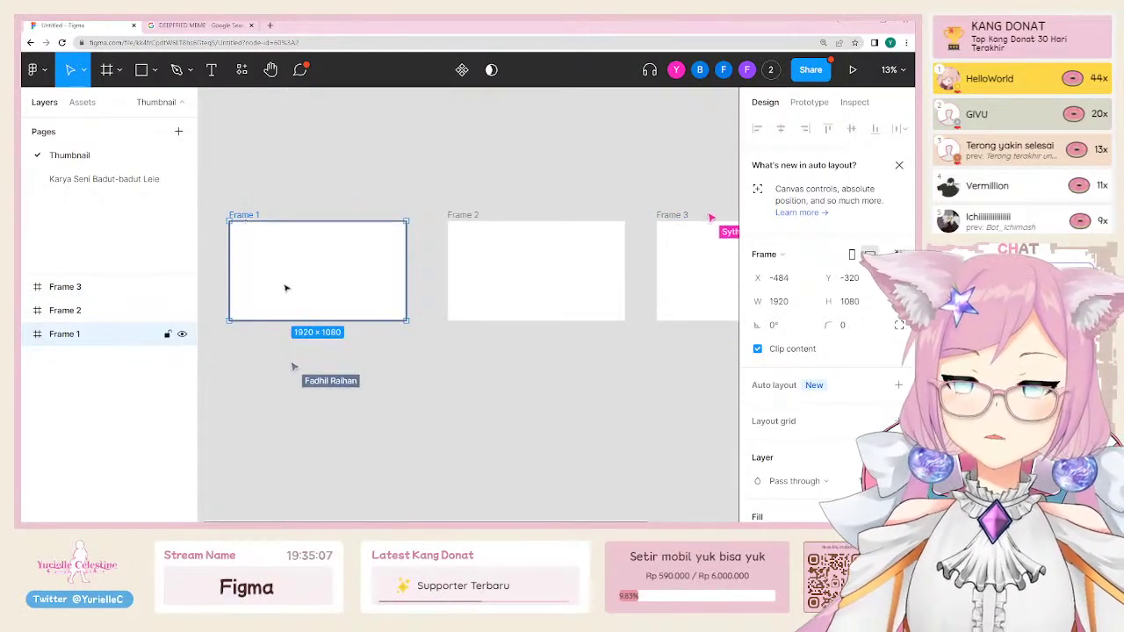
pyautogui.hscroll(-5, 419, 180)
pyautogui.press('t')
pyautogui.click(258, 265)
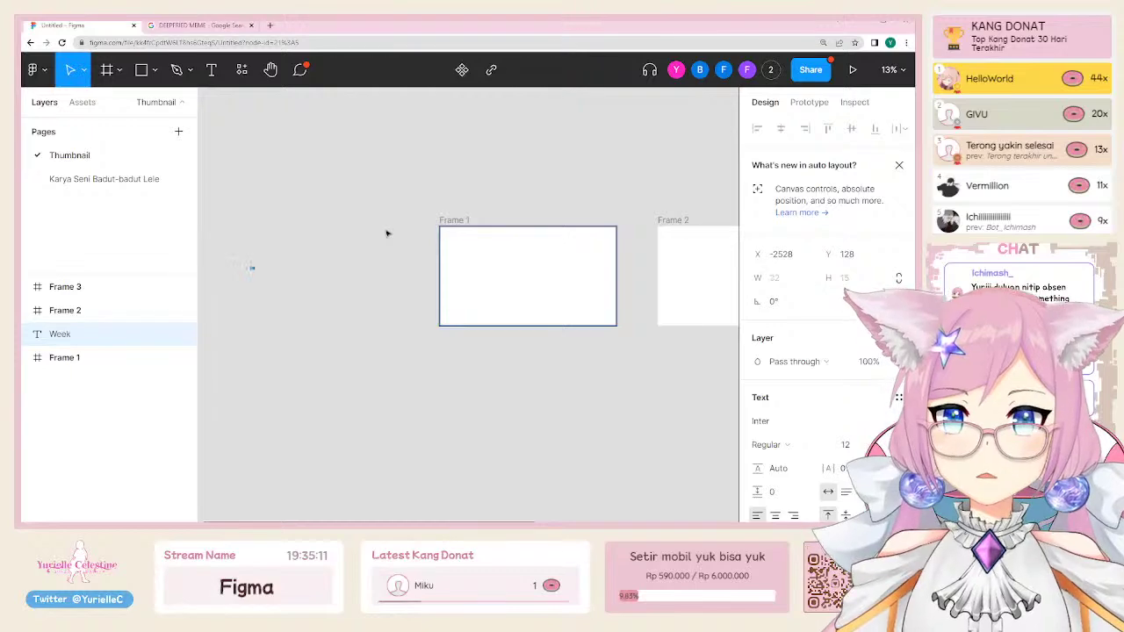
# Step: Enlarge the Week 1 label's font size to 532
pyautogui.click(275, 268)
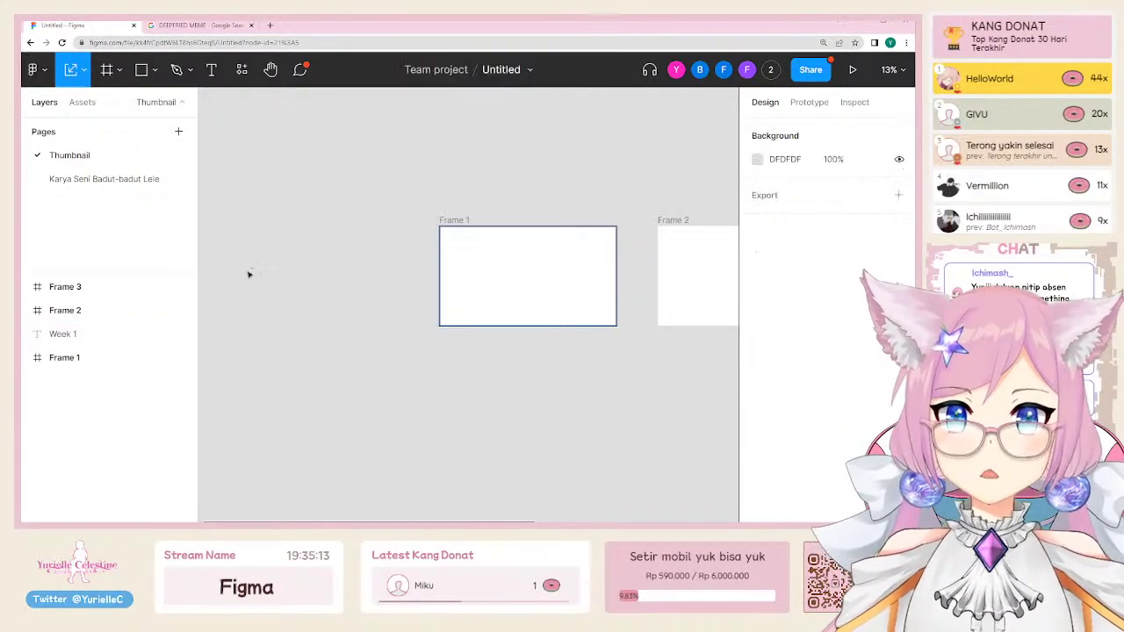
pyautogui.click(253, 269)
pyautogui.scroll(-3, 843, 365)
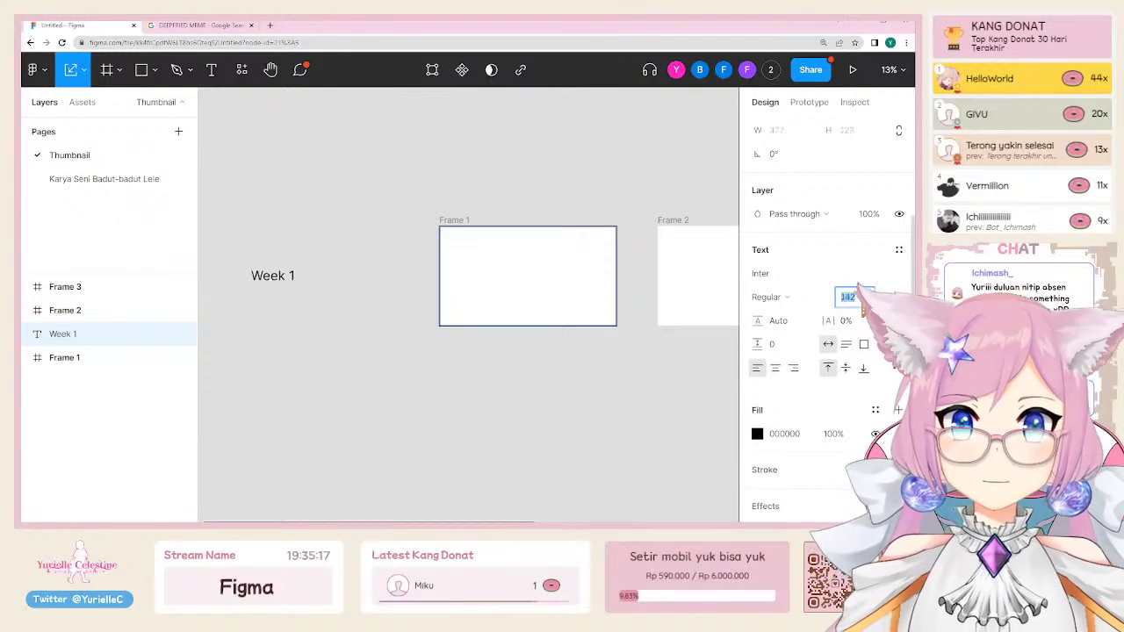
pyautogui.hotkey('shift', 'Up')
pyautogui.hotkey('shift', 'Up')
pyautogui.hotkey('shift', 'Up')
pyautogui.hotkey('shift', 'Up')
pyautogui.hotkey('shift', 'Up')
pyautogui.hotkey('shift', 'Up')
pyautogui.hotkey('shift', 'Up')
pyautogui.hotkey('shift', 'Up')
pyautogui.hotkey('shift', 'Up')
pyautogui.hotkey('shift', 'Up')
pyautogui.hotkey('shift', 'Up')
pyautogui.hotkey('shift', 'Up')
pyautogui.hotkey('shift', 'Up')
pyautogui.hotkey('shift', 'Up')
pyautogui.hotkey('shift', 'Up')
pyautogui.hotkey('shift', 'Up')
pyautogui.hotkey('shift', 'Up')
pyautogui.hotkey('shift', 'Up')
pyautogui.hotkey('shift', 'Up')
pyautogui.hotkey('shift', 'Up')
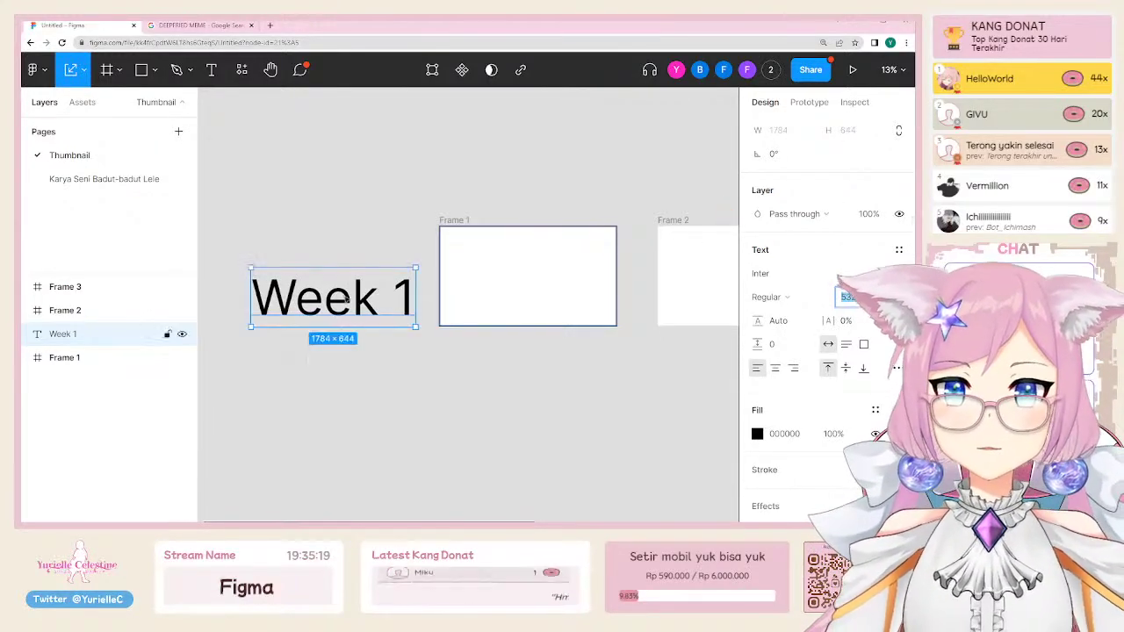
# Step: Copy the Week 1 label below it and change the copy to 'Week 2'
pyautogui.click(427, 381)
pyautogui.scroll(-4, 451, 396)
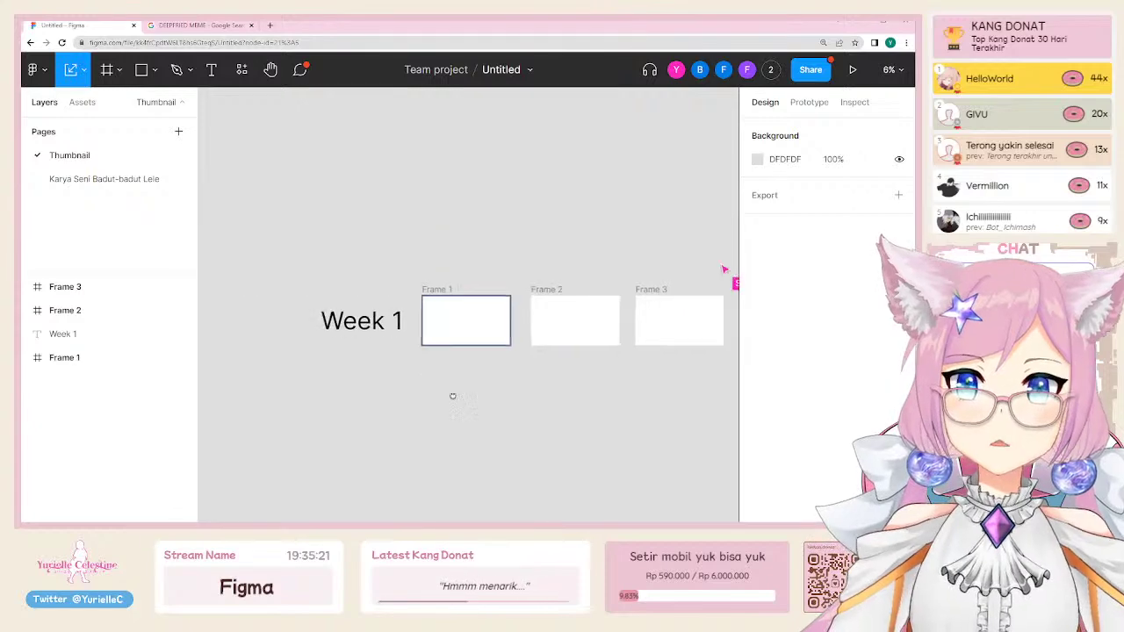
pyautogui.scroll(-2, 395, 307)
pyautogui.moveTo(313, 221); pyautogui.dragTo(313, 288)
pyautogui.press('Return')
pyautogui.press('Right')
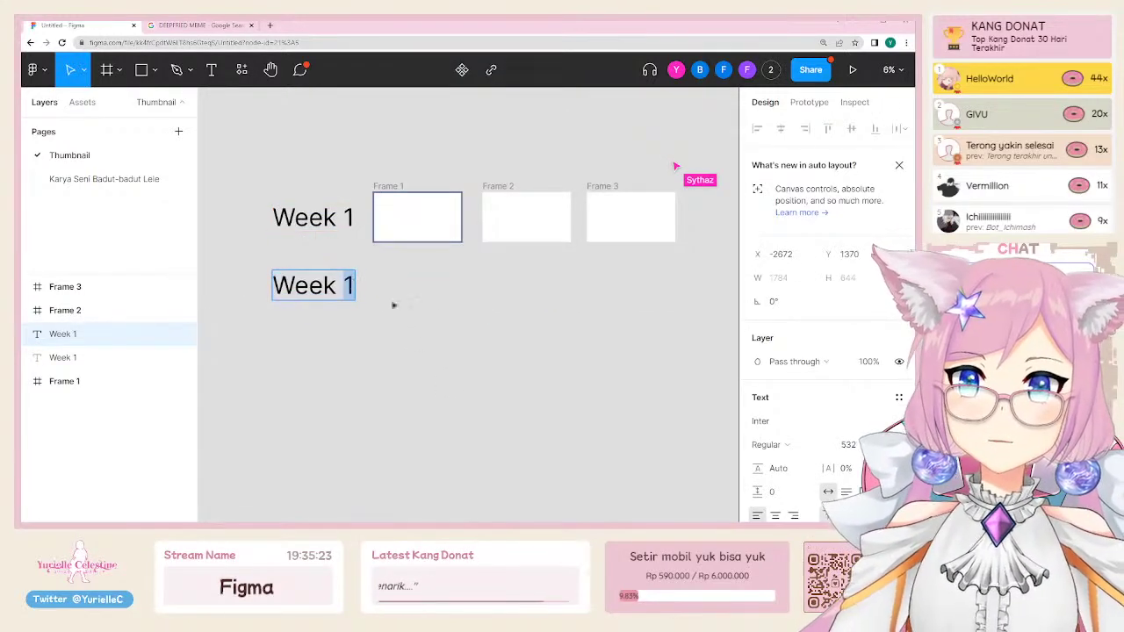
pyautogui.press('BackSpace')
pyautogui.write('2')
pyautogui.click(448, 313)
# Step: Duplicate Frames 1–3 as a row below, aligned beside the Week 2 label
pyautogui.moveTo(449, 314); pyautogui.dragTo(330, 327)
pyautogui.moveTo(250, 173); pyautogui.dragTo(644, 280)
pyautogui.hscroll(-2, 421, 319)
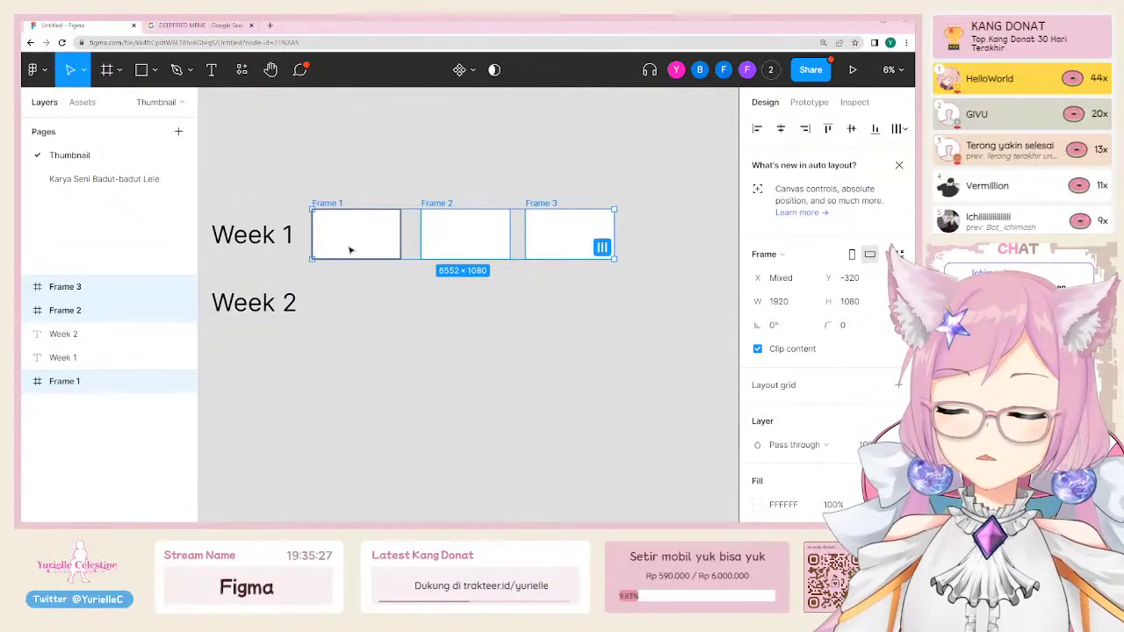
pyautogui.moveTo(348, 248); pyautogui.dragTo(353, 326)
pyautogui.moveTo(254, 303); pyautogui.dragTo(254, 318)
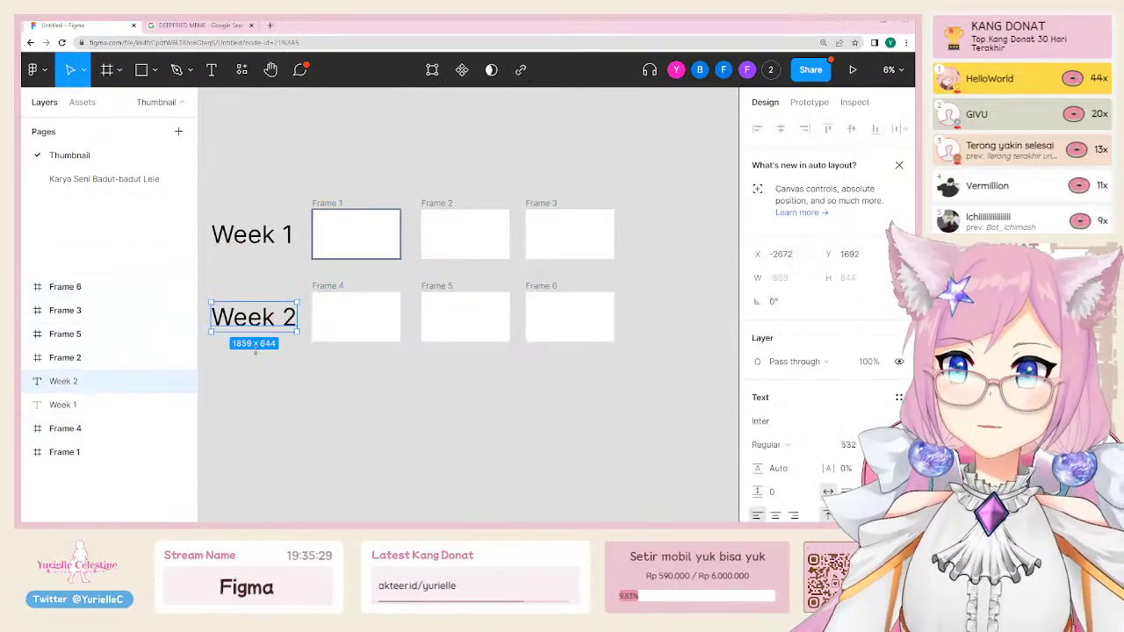
pyautogui.click(434, 426)
pyautogui.moveTo(433, 426); pyautogui.dragTo(500, 449)
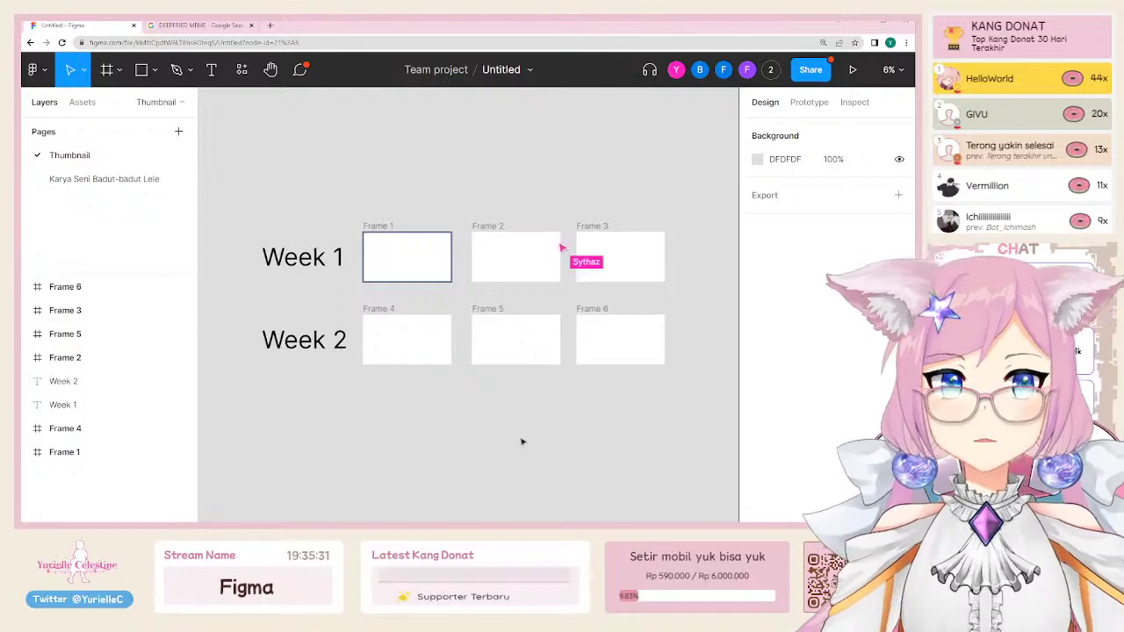
pyautogui.scroll(3, 447, 286)
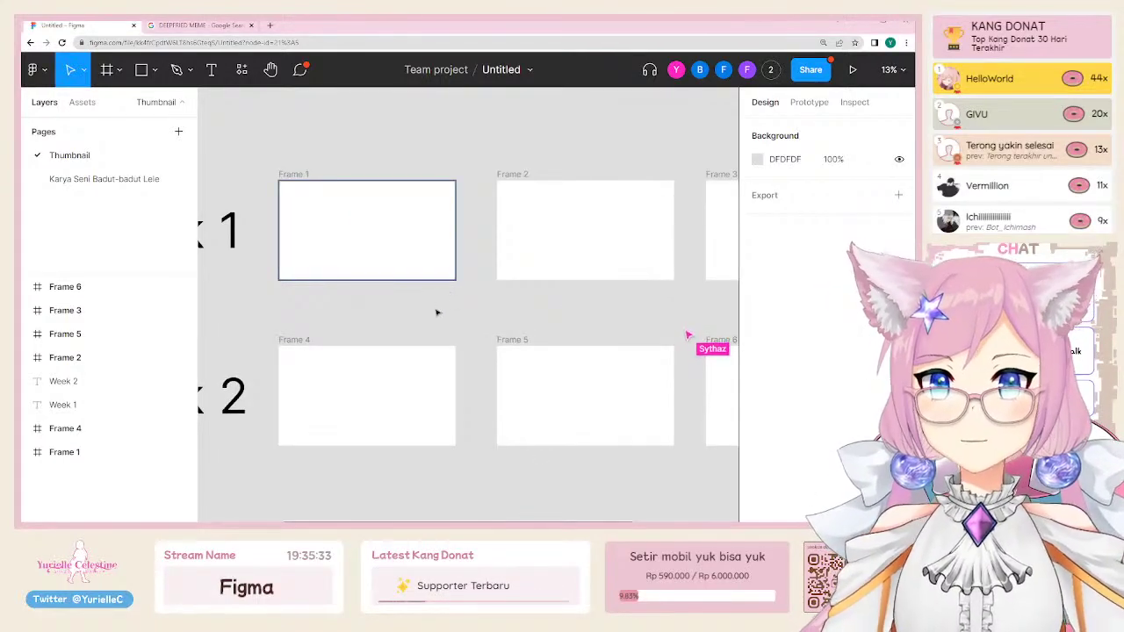
pyautogui.scroll(-3, 435, 309)
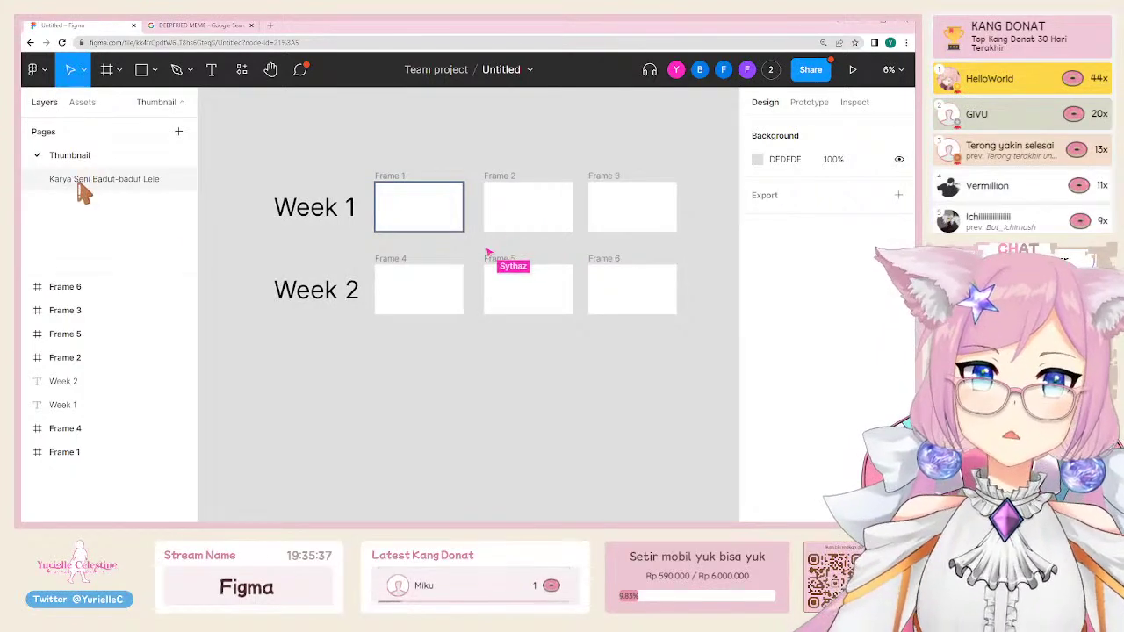
pyautogui.click(418, 291)
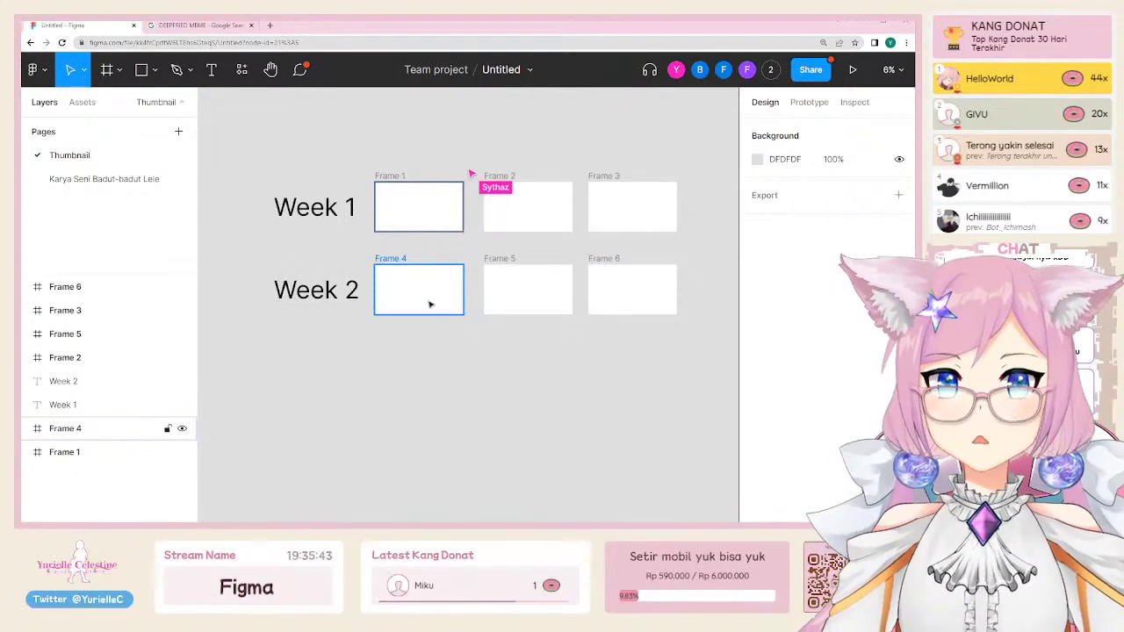
pyautogui.click(456, 250)
pyautogui.scroll(1, 527, 219)
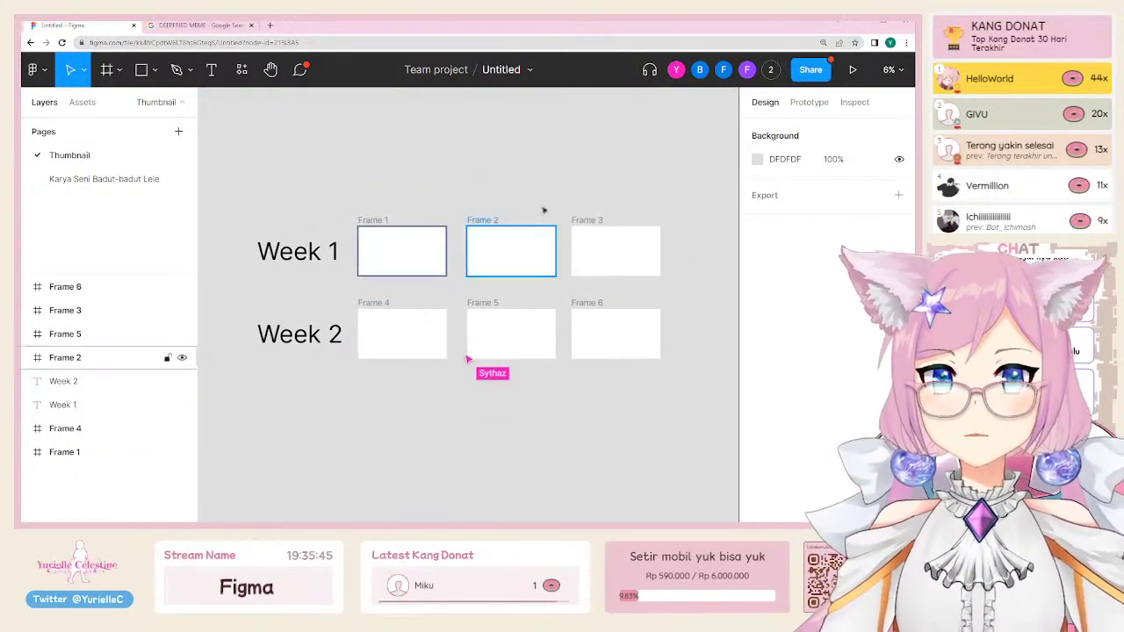
pyautogui.click(771, 69)
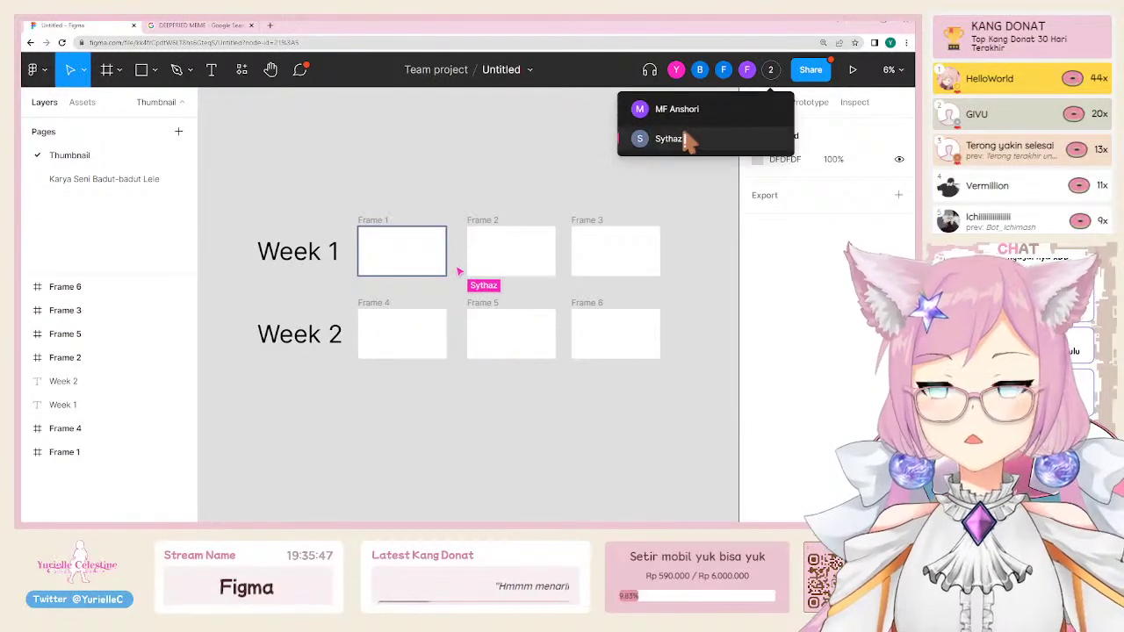
pyautogui.click(542, 191)
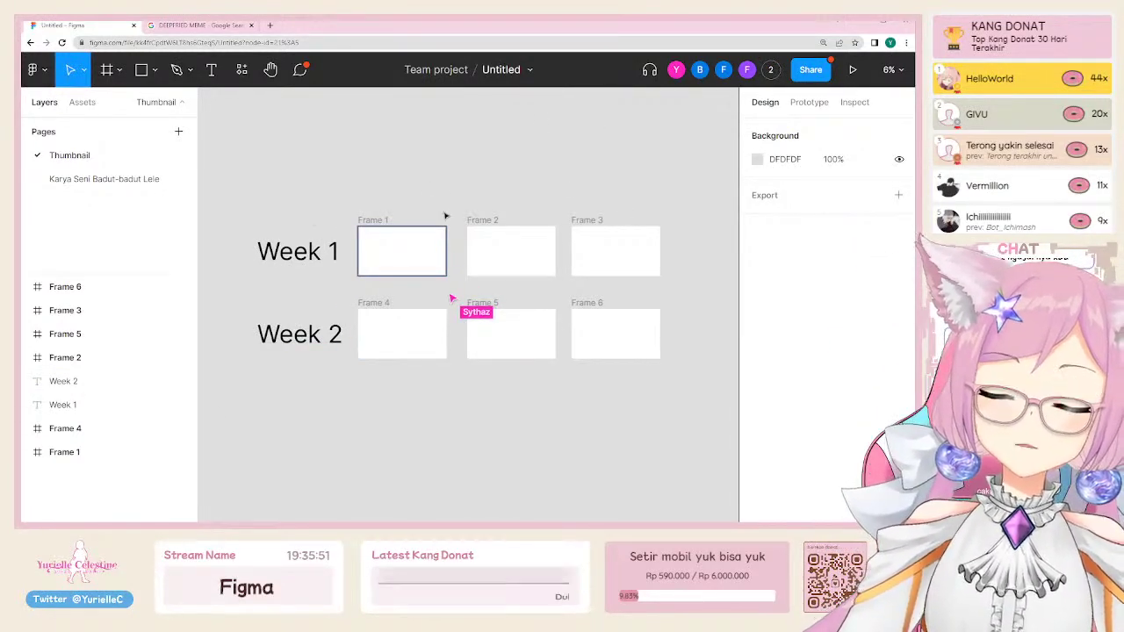
pyautogui.scroll(3, 444, 201)
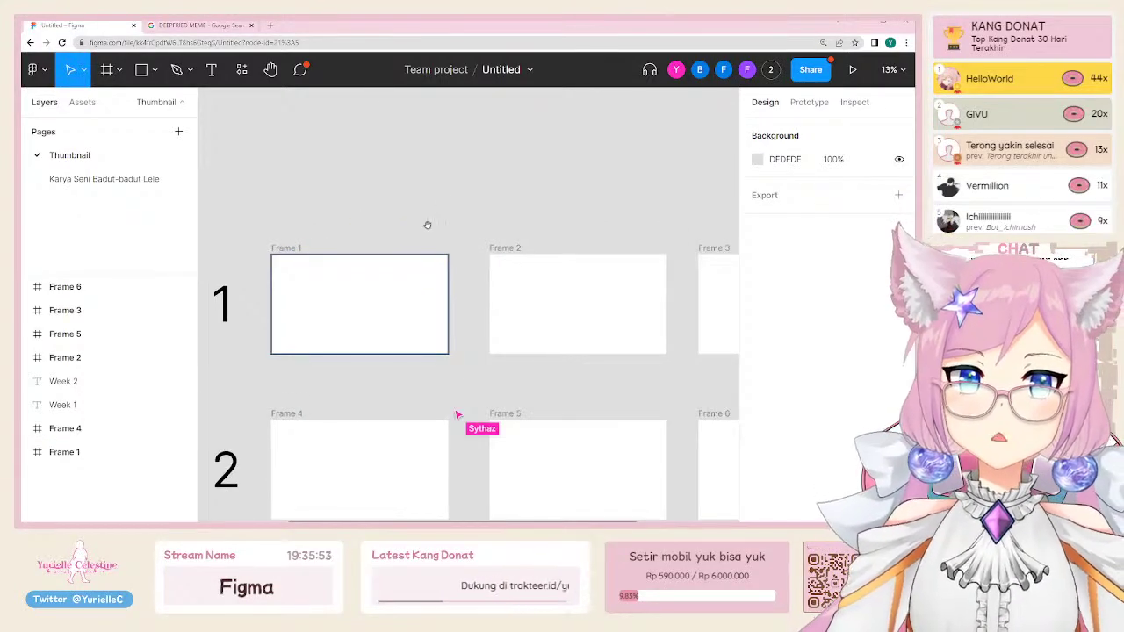
pyautogui.scroll(-2, 437, 202)
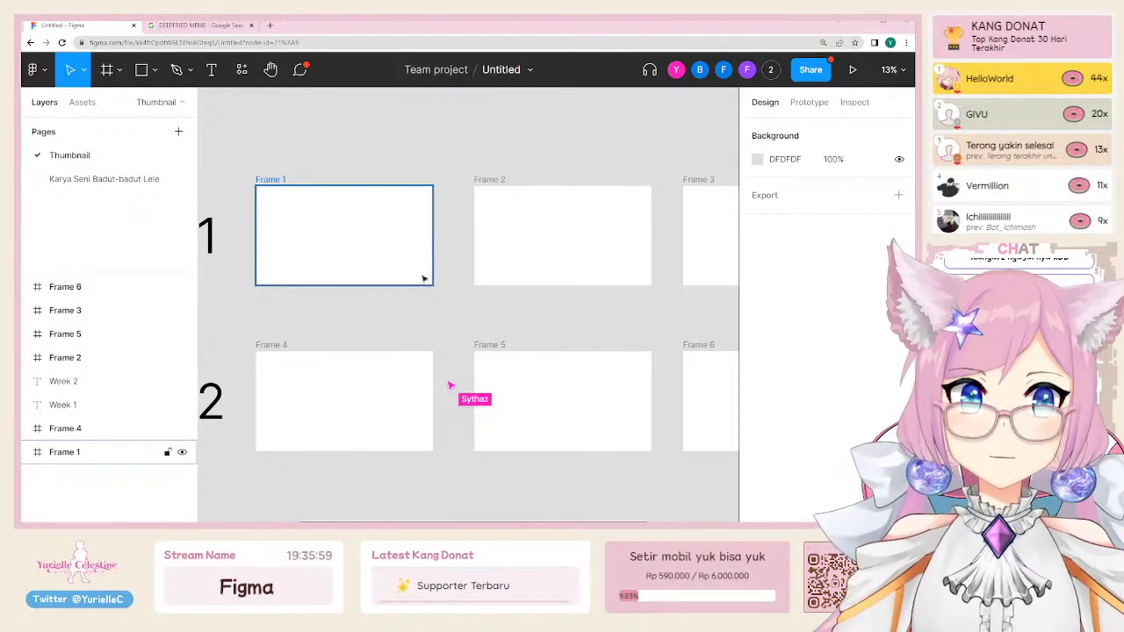
pyautogui.moveTo(371, 145); pyautogui.dragTo(318, 140)
pyautogui.click(226, 174)
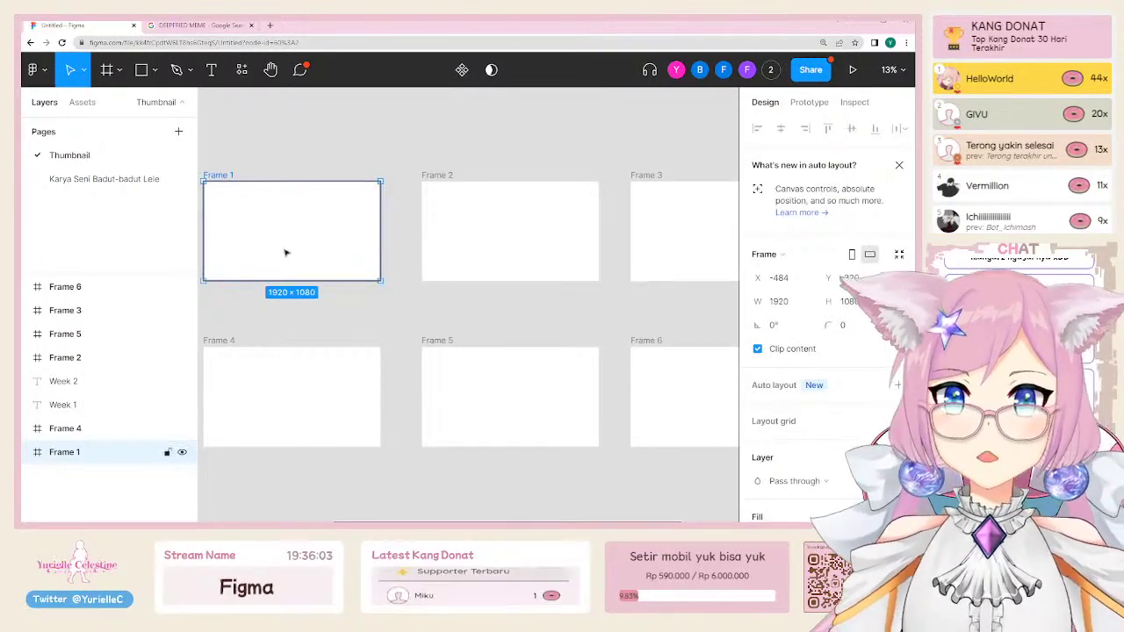
pyautogui.click(535, 233)
pyautogui.hscroll(5, 535, 233)
pyautogui.click(381, 223)
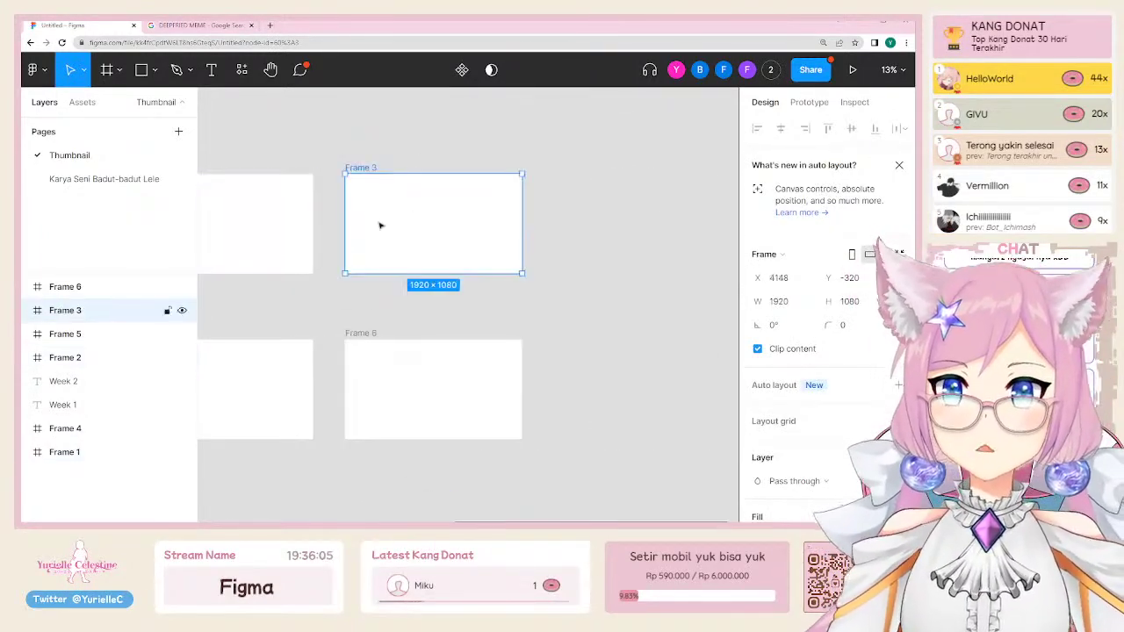
pyautogui.hscroll(-5, 322, 343)
pyautogui.click(323, 343)
pyautogui.click(524, 352)
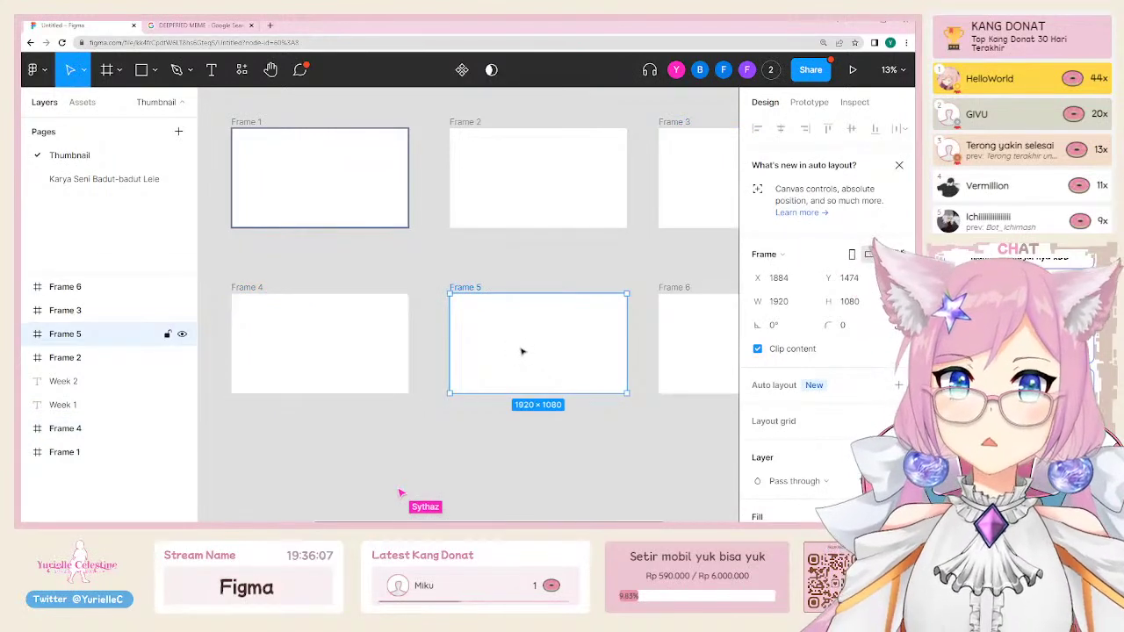
pyautogui.click(561, 270)
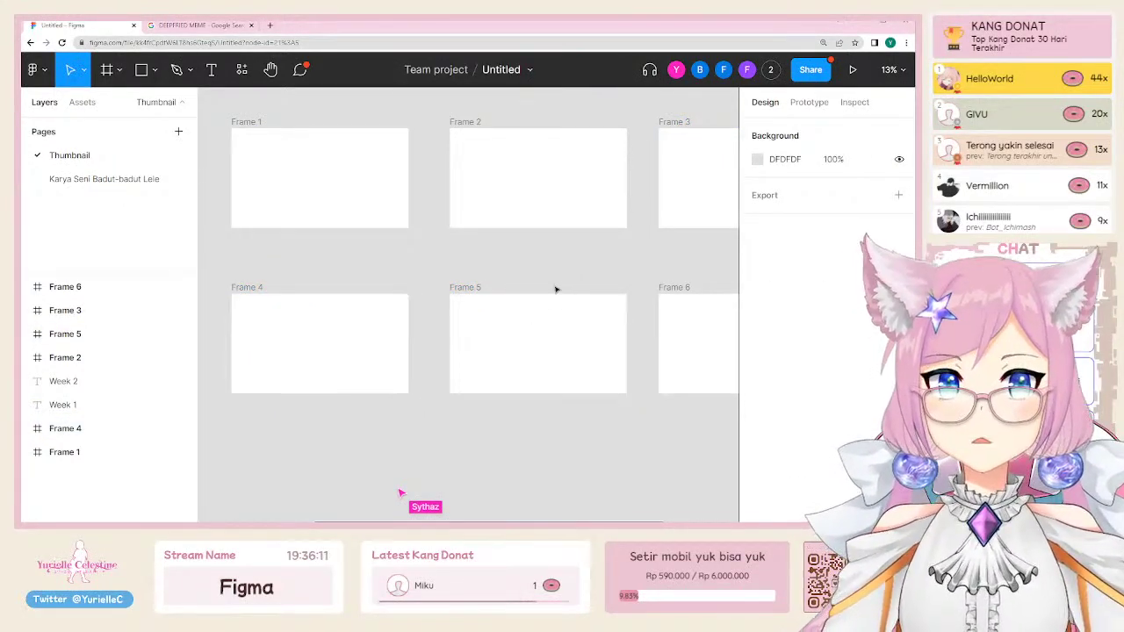
pyautogui.click(318, 218)
pyautogui.click(332, 251)
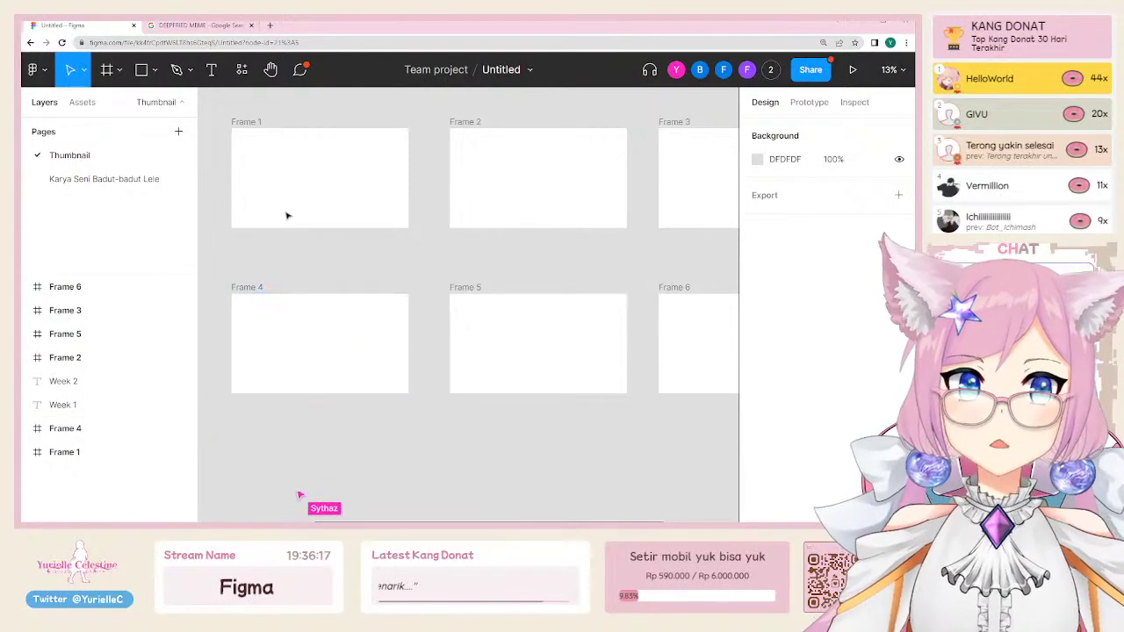
pyautogui.click(37, 72)
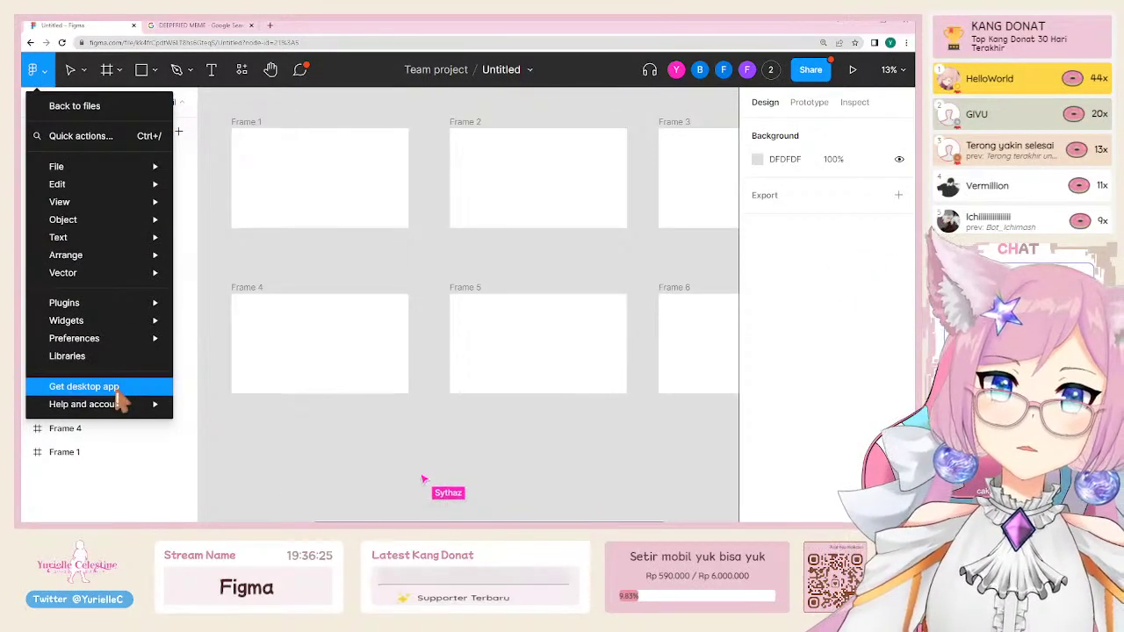
pyautogui.moveTo(145, 408)
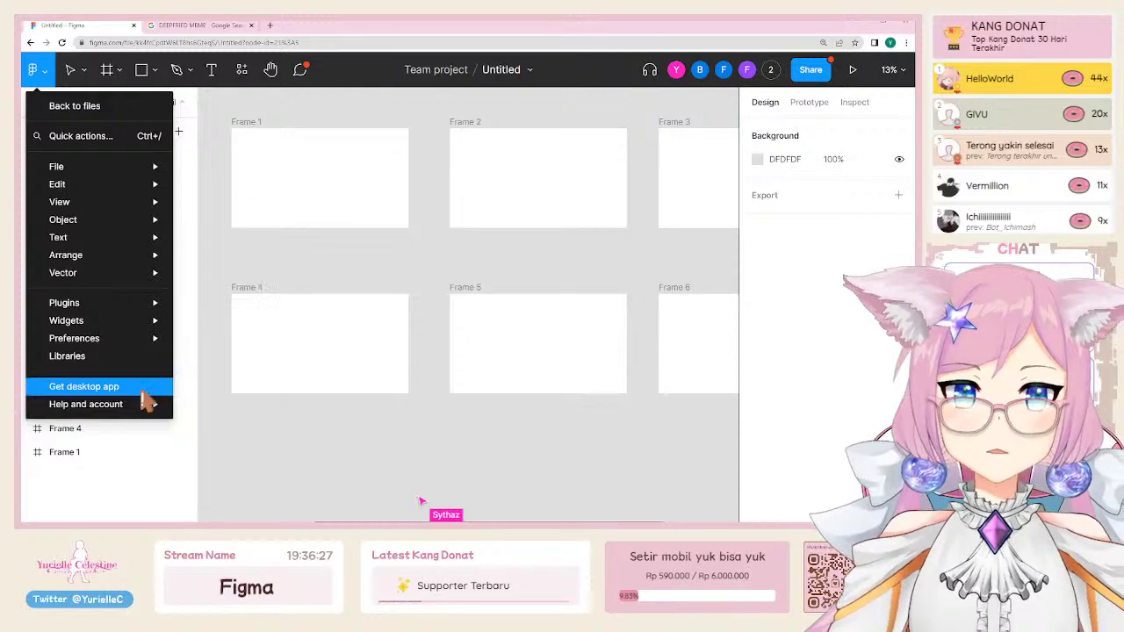
pyautogui.click(383, 453)
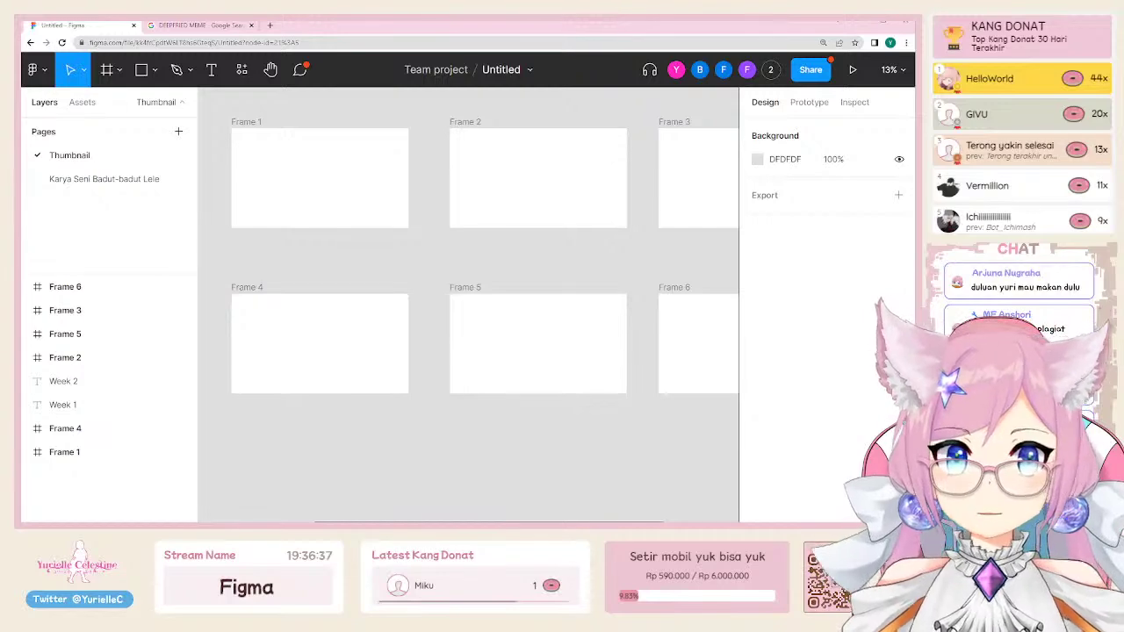
# Step: Zoom in on Frame 1 and draw a new frame inside it
pyautogui.click(311, 176)
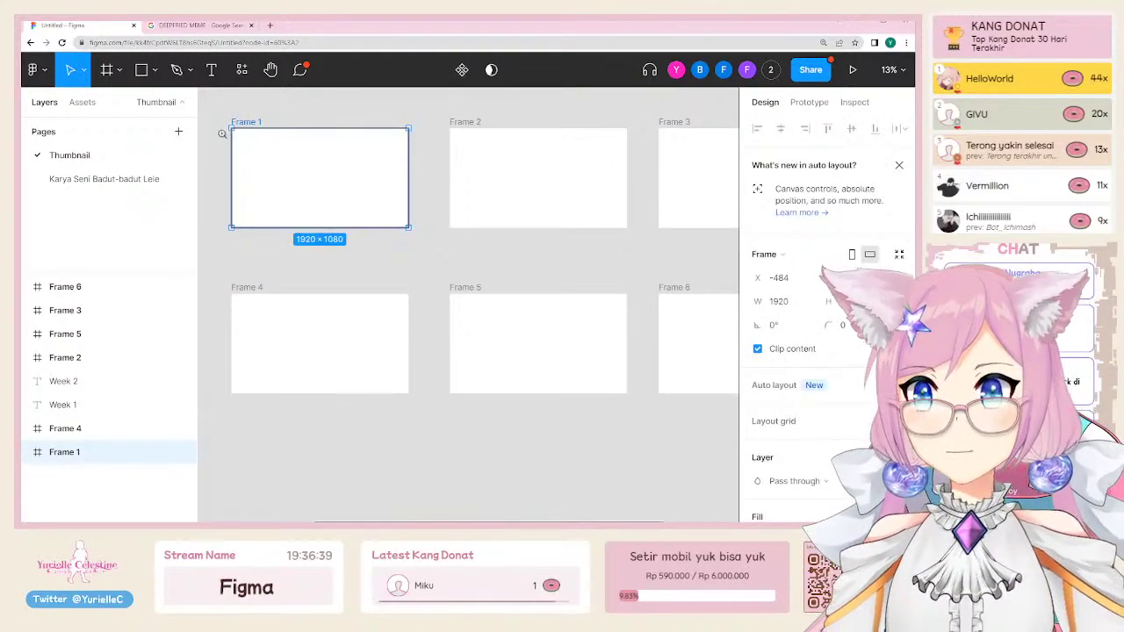
pyautogui.click(223, 133)
pyautogui.scroll(2, 244, 143)
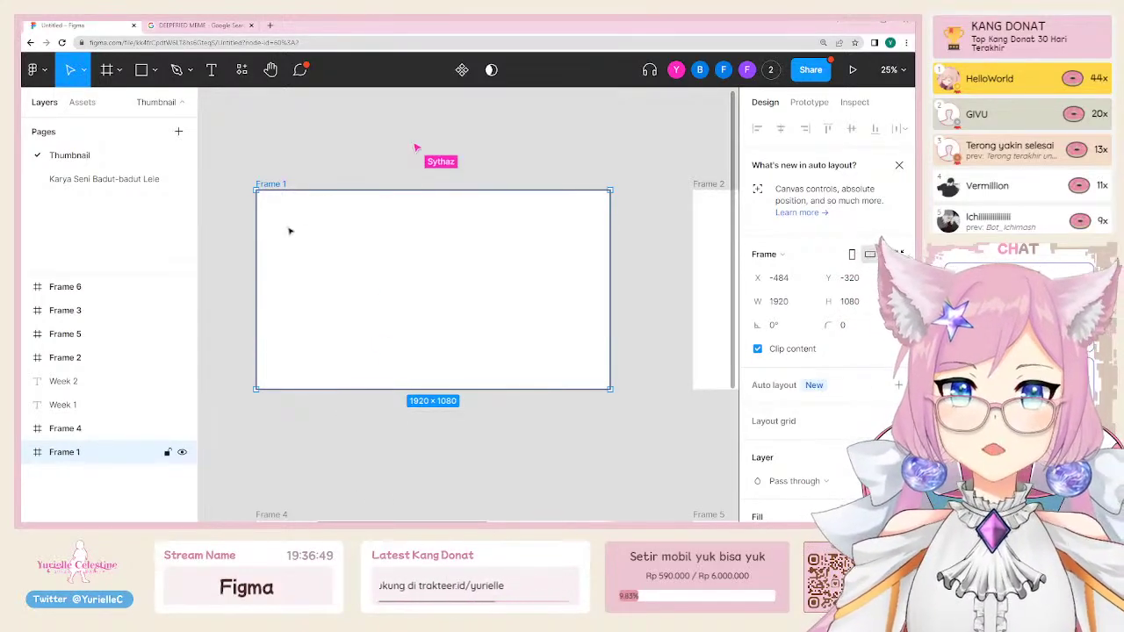
pyautogui.press('f')
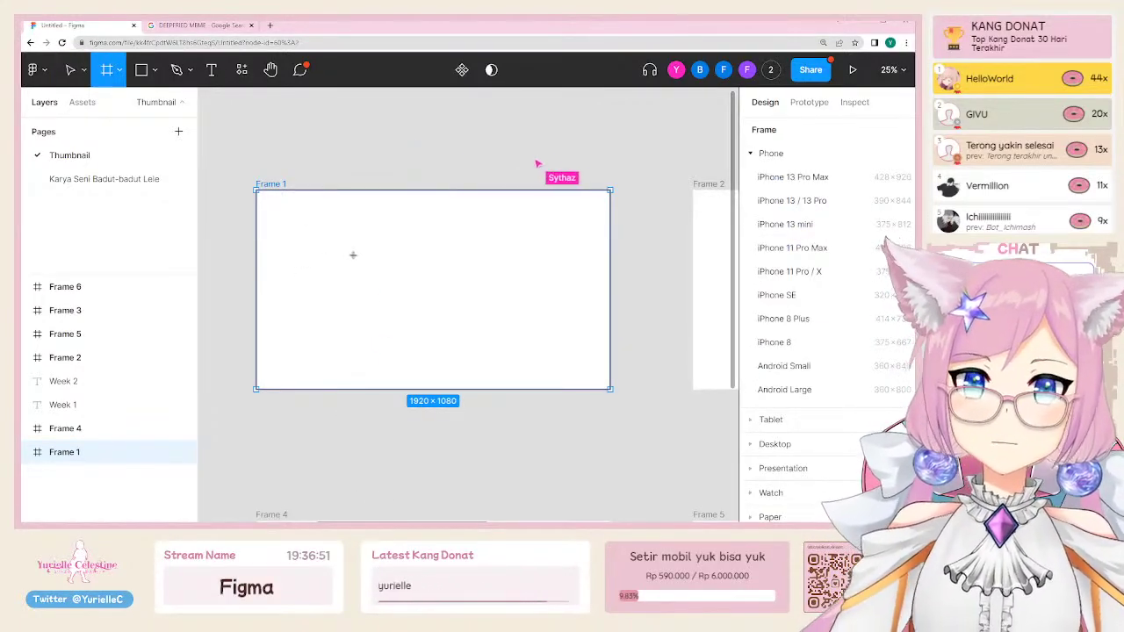
pyautogui.moveTo(351, 237); pyautogui.dragTo(454, 339)
pyautogui.scroll(-3, 773, 395)
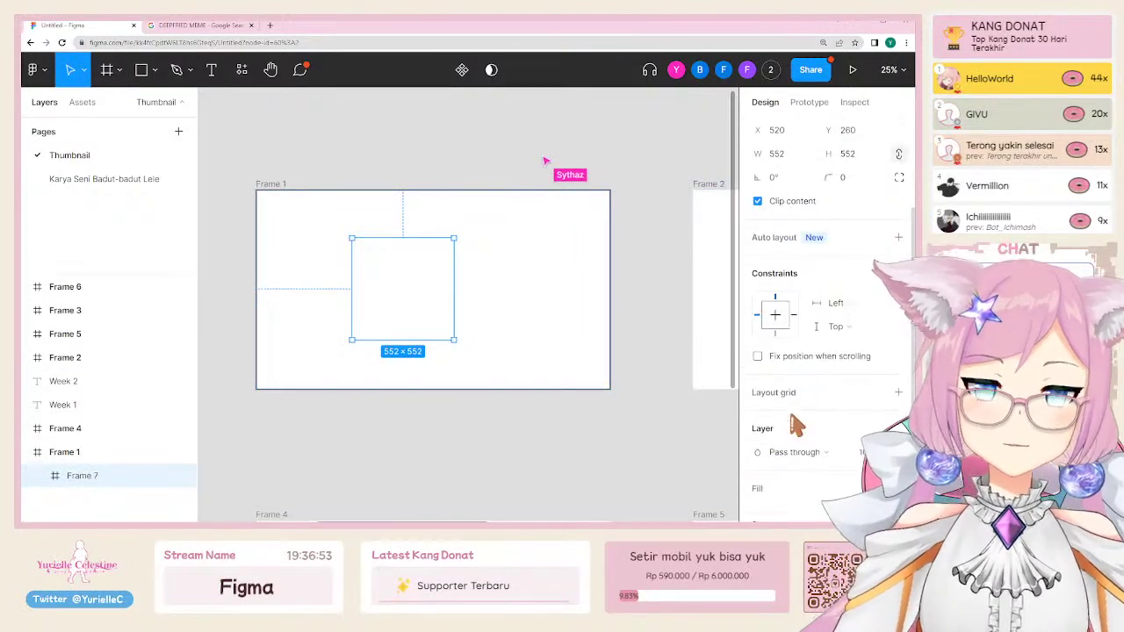
pyautogui.scroll(-3, 766, 483)
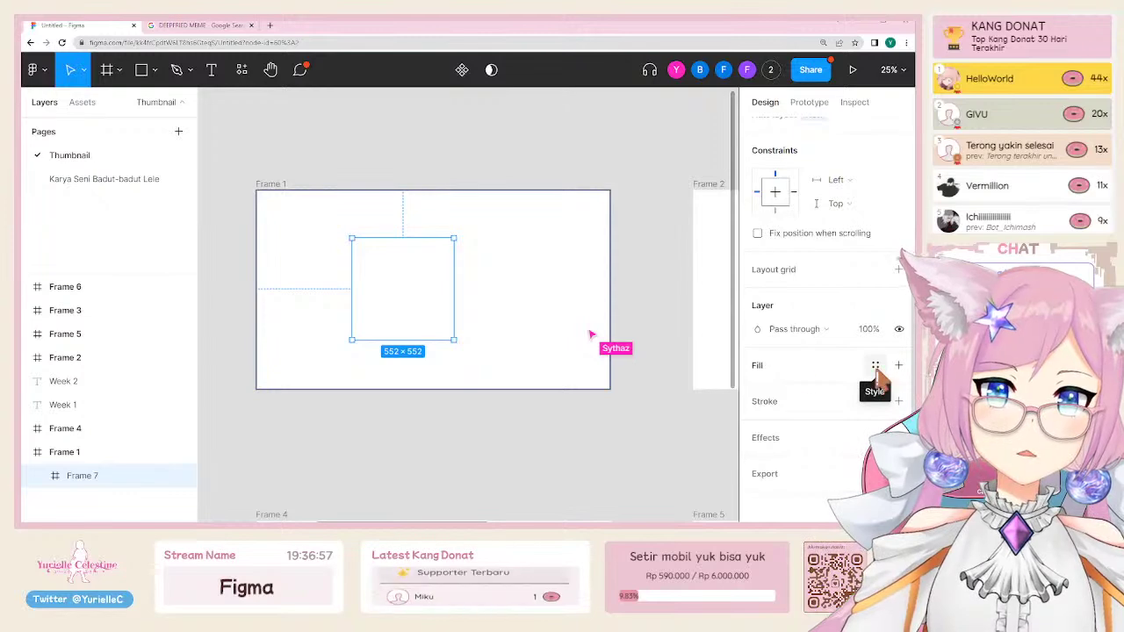
# Step: Set the new frame's fill to a vivid red (EC2929)
pyautogui.click(877, 366)
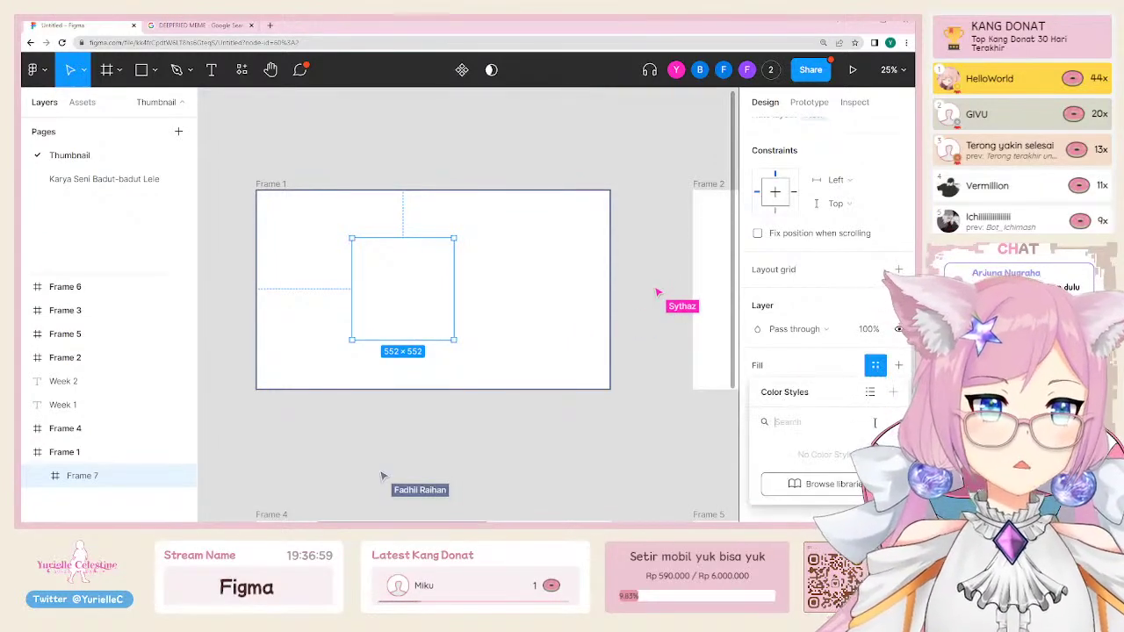
pyautogui.click(875, 367)
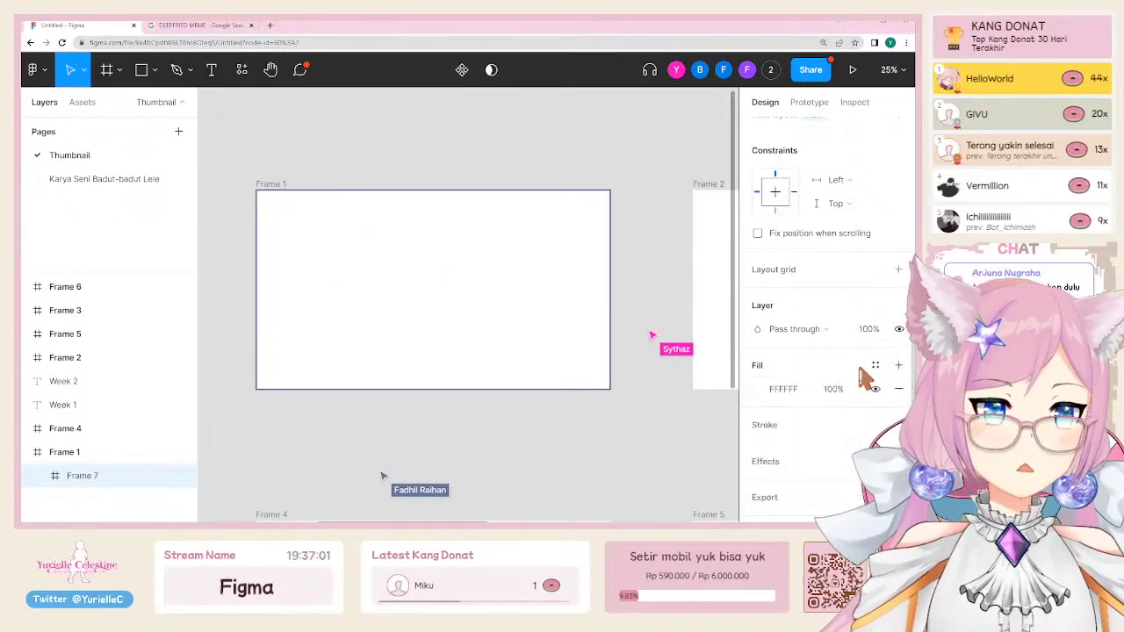
pyautogui.click(758, 391)
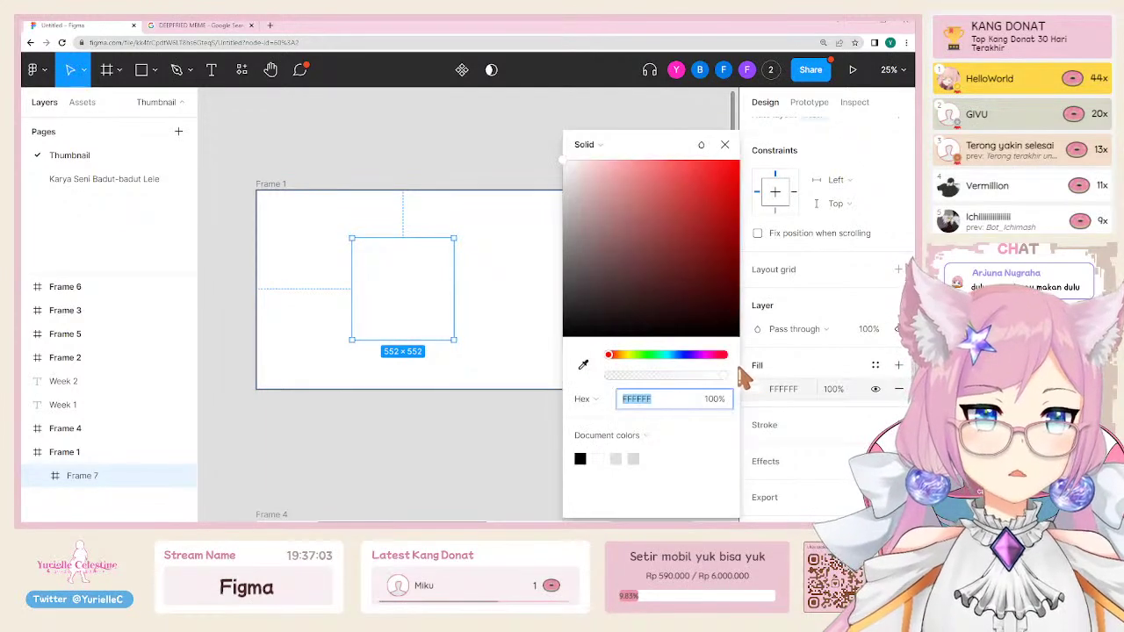
pyautogui.click(674, 238)
pyautogui.moveTo(700, 211); pyautogui.dragTo(714, 172)
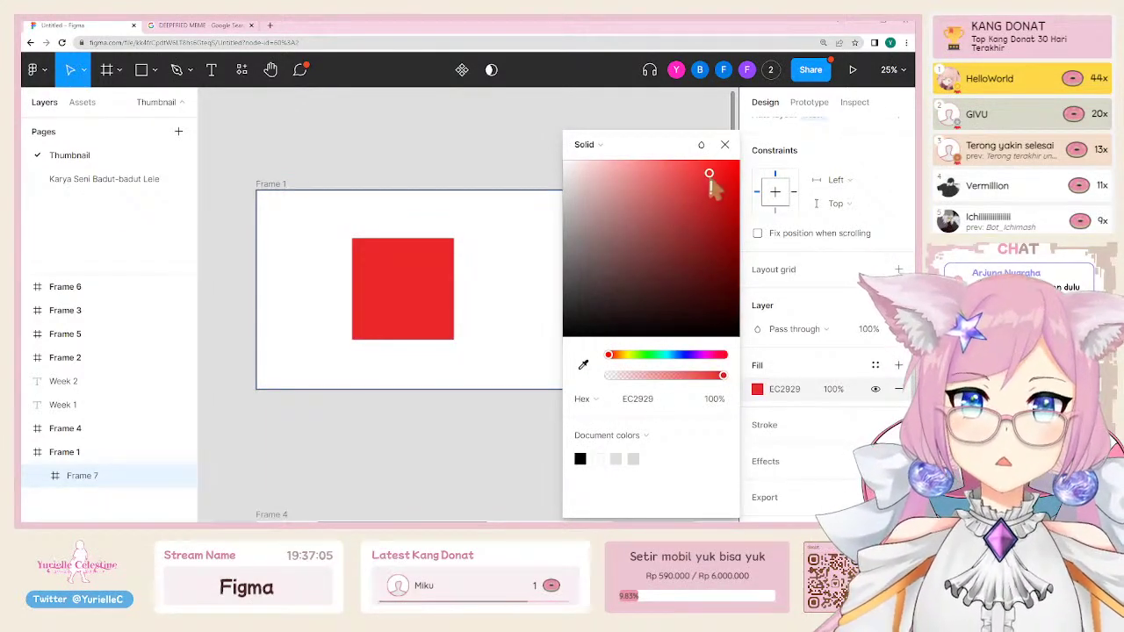
pyautogui.click(500, 324)
# Step: Resize the red frame into a 1940×252 strip along Frame 1's top edge
pyautogui.click(418, 298)
pyautogui.moveTo(417, 298); pyautogui.dragTo(392, 276)
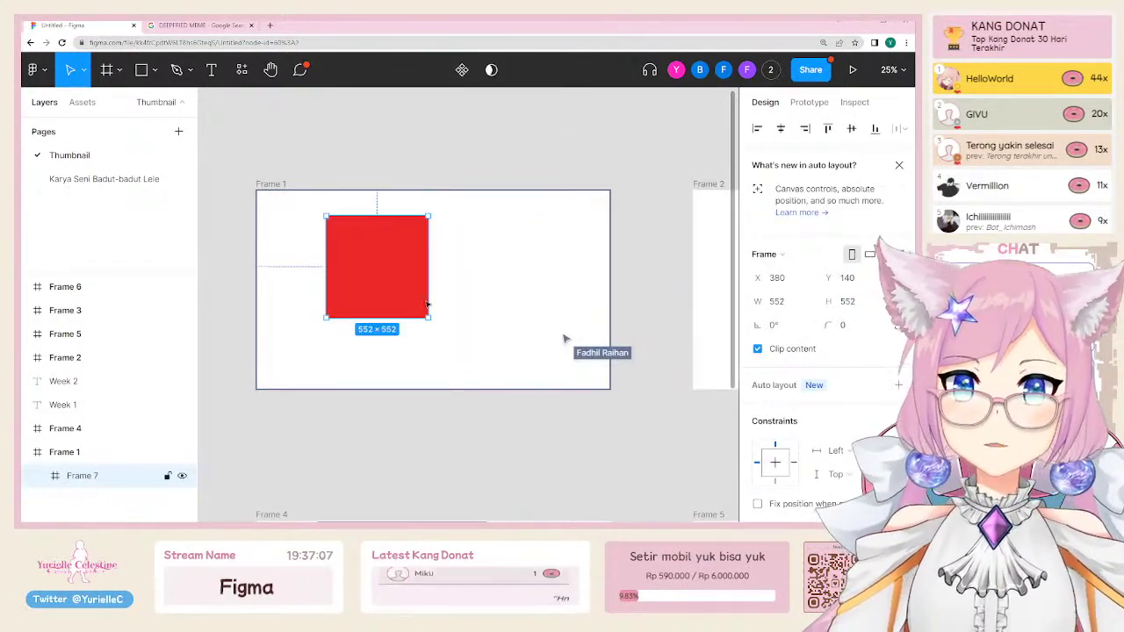
pyautogui.moveTo(428, 317); pyautogui.dragTo(491, 348)
pyautogui.press('f')
pyautogui.moveTo(385, 257); pyautogui.dragTo(470, 295)
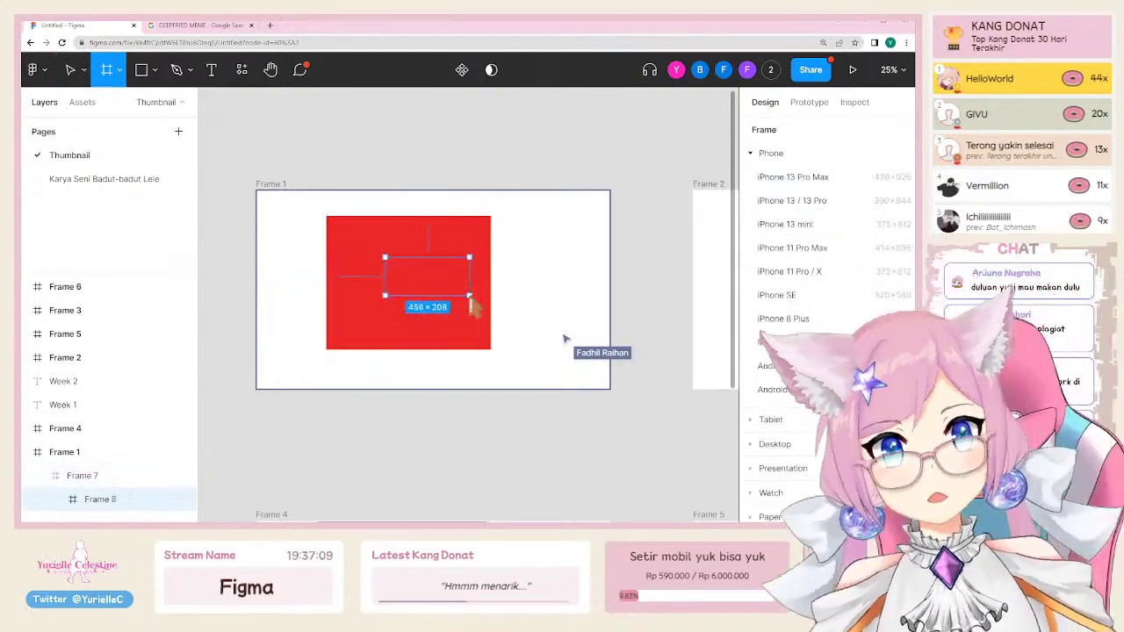
pyautogui.hotkey('ctrl', 'z')
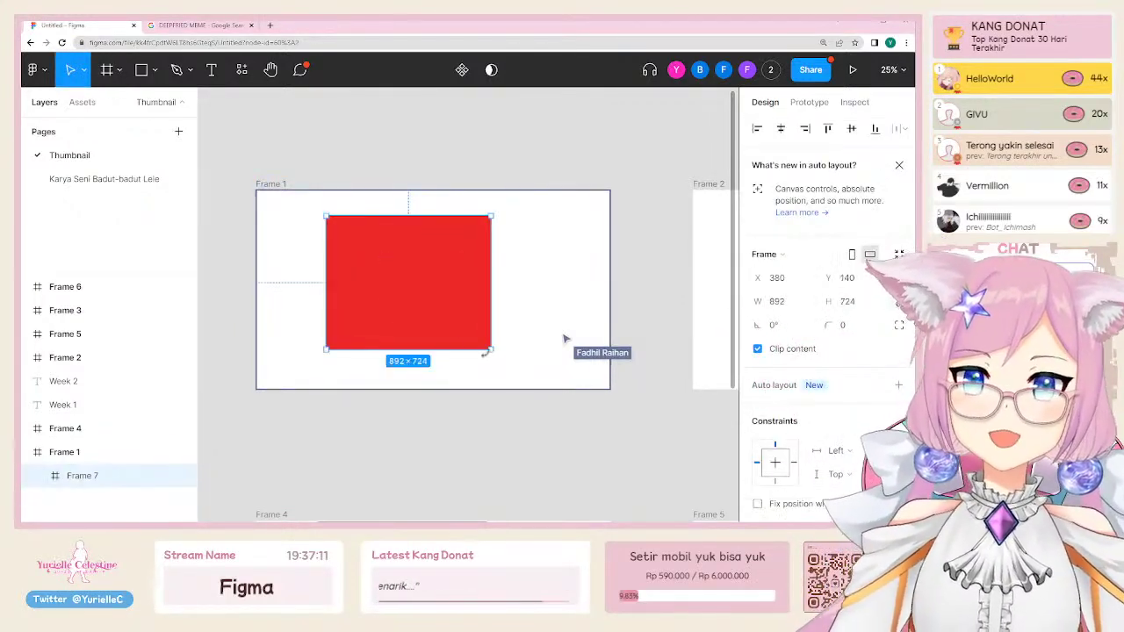
pyautogui.moveTo(399, 270); pyautogui.dragTo(294, 253)
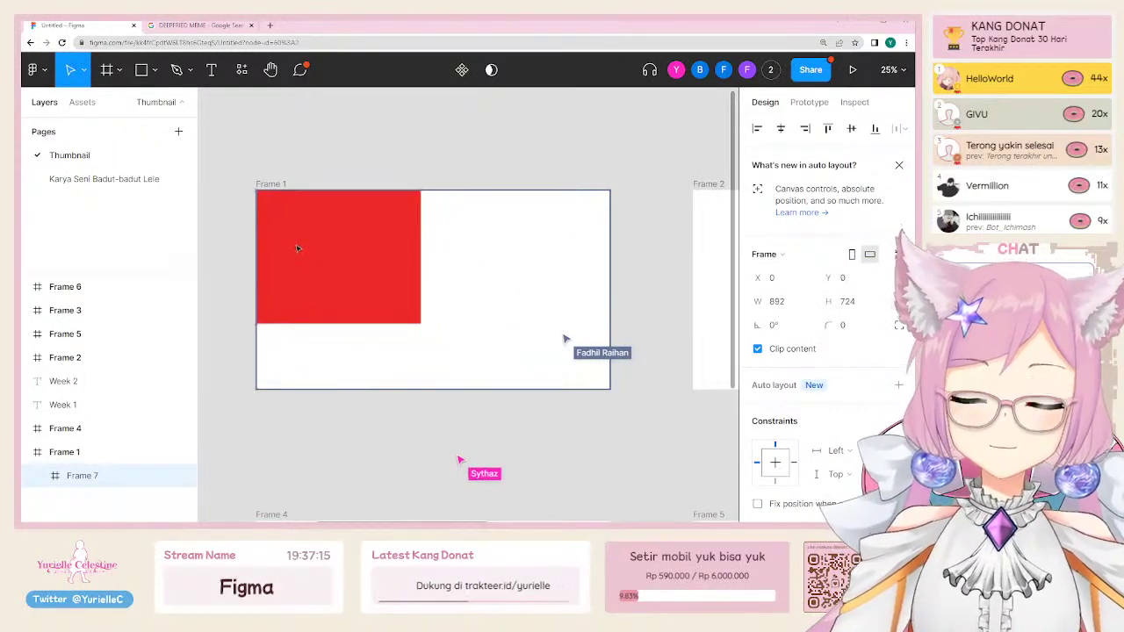
pyautogui.moveTo(423, 324); pyautogui.dragTo(613, 237)
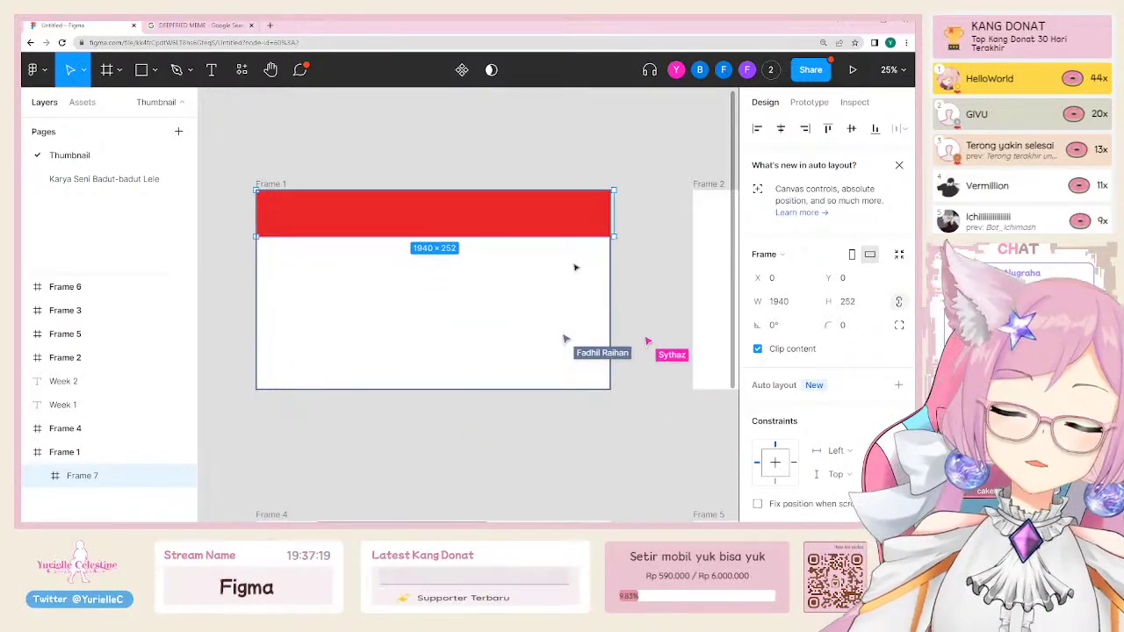
# Step: Paste the chibi character image into the red frame and shrink it to about 709 px
pyautogui.click(146, 181)
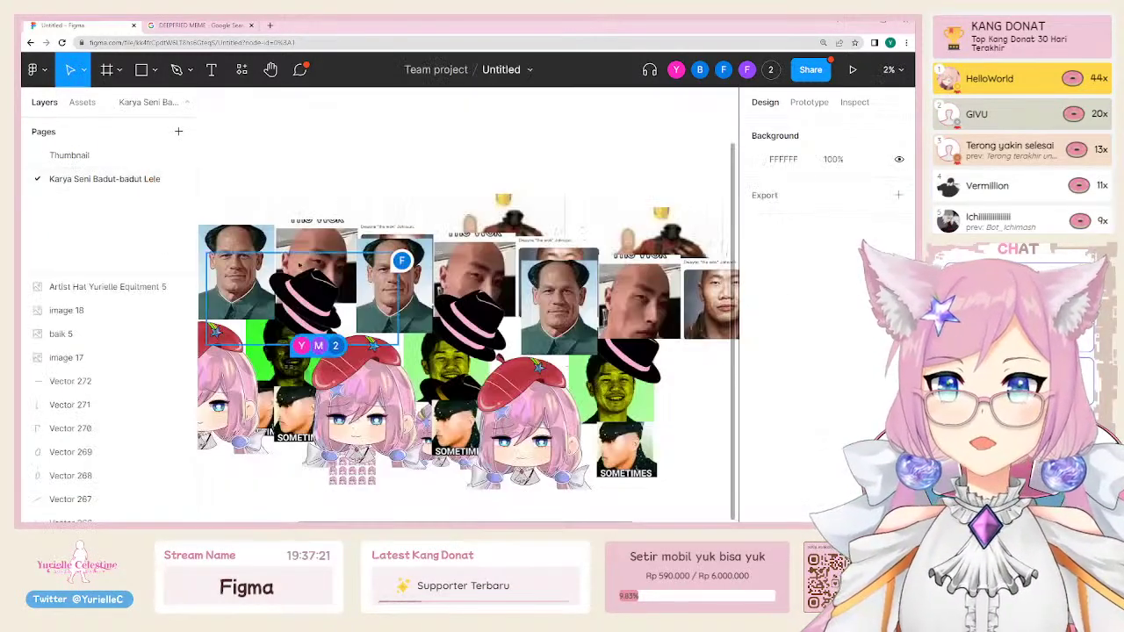
pyautogui.click(117, 162)
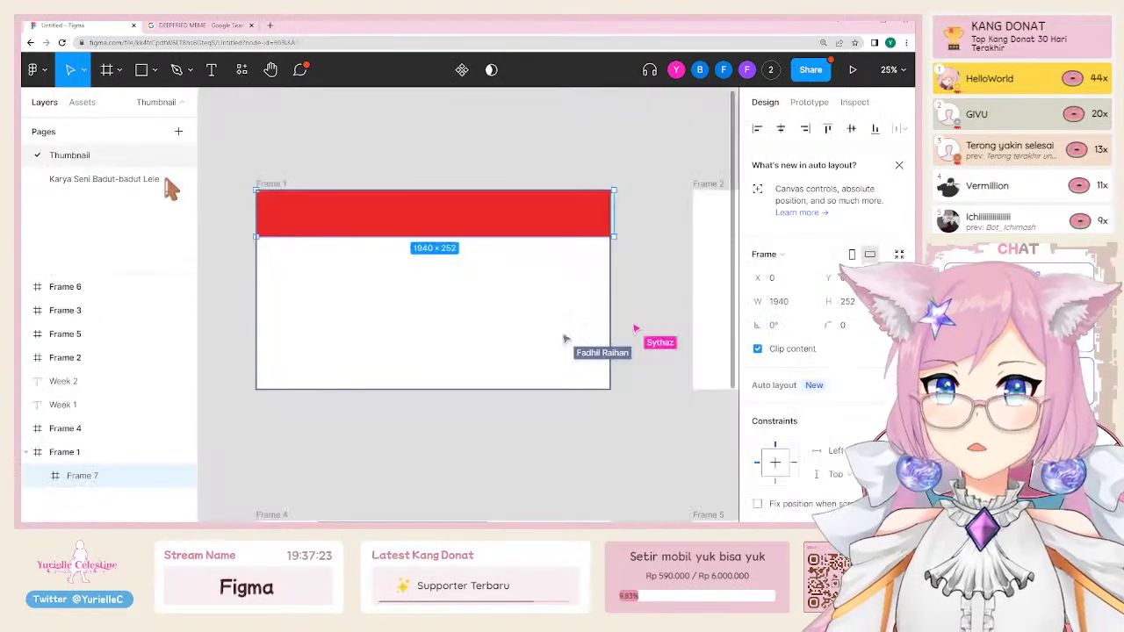
pyautogui.hotkey('ctrl', 'v')
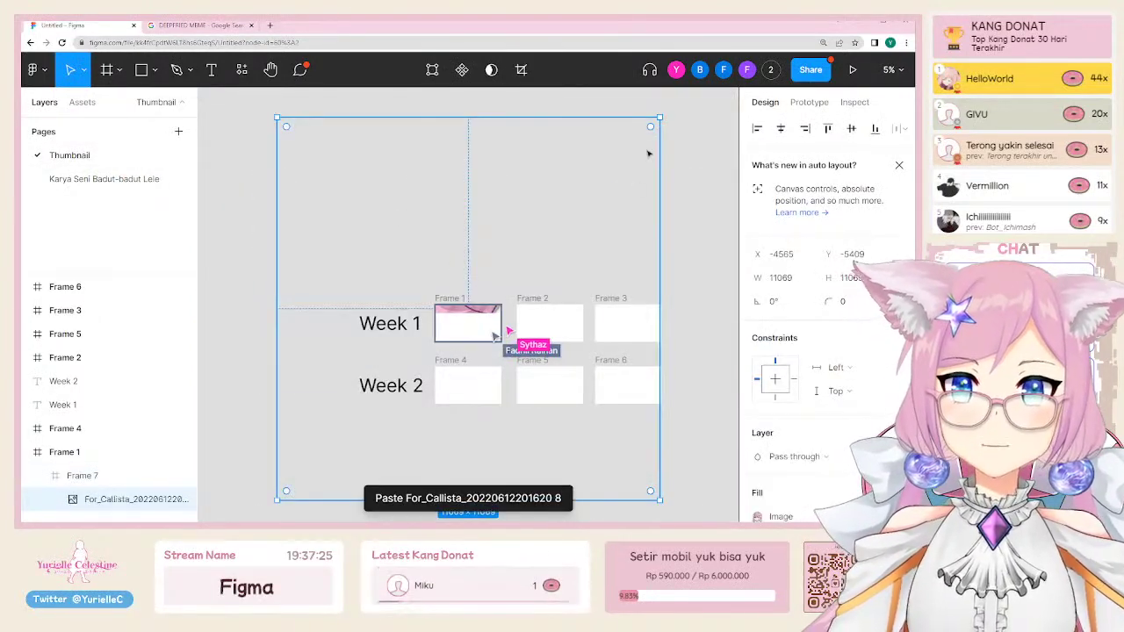
pyautogui.moveTo(661, 116); pyautogui.dragTo(485, 294)
pyautogui.scroll(5, 468, 307)
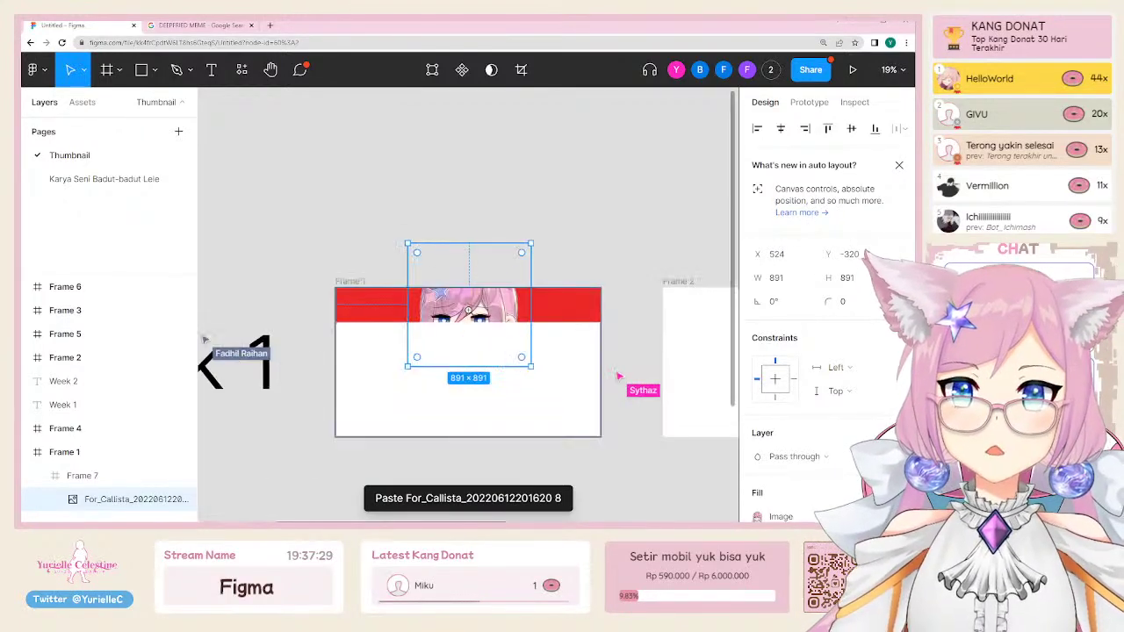
pyautogui.scroll(3, 474, 316)
pyautogui.moveTo(583, 416); pyautogui.dragTo(542, 394)
# Step: Move the image right, make the red frame 544 px tall, and turn off Clip content
pyautogui.click(594, 333)
pyautogui.moveTo(598, 335); pyautogui.dragTo(602, 383)
pyautogui.moveTo(476, 308); pyautogui.dragTo(549, 314)
pyautogui.click(395, 334)
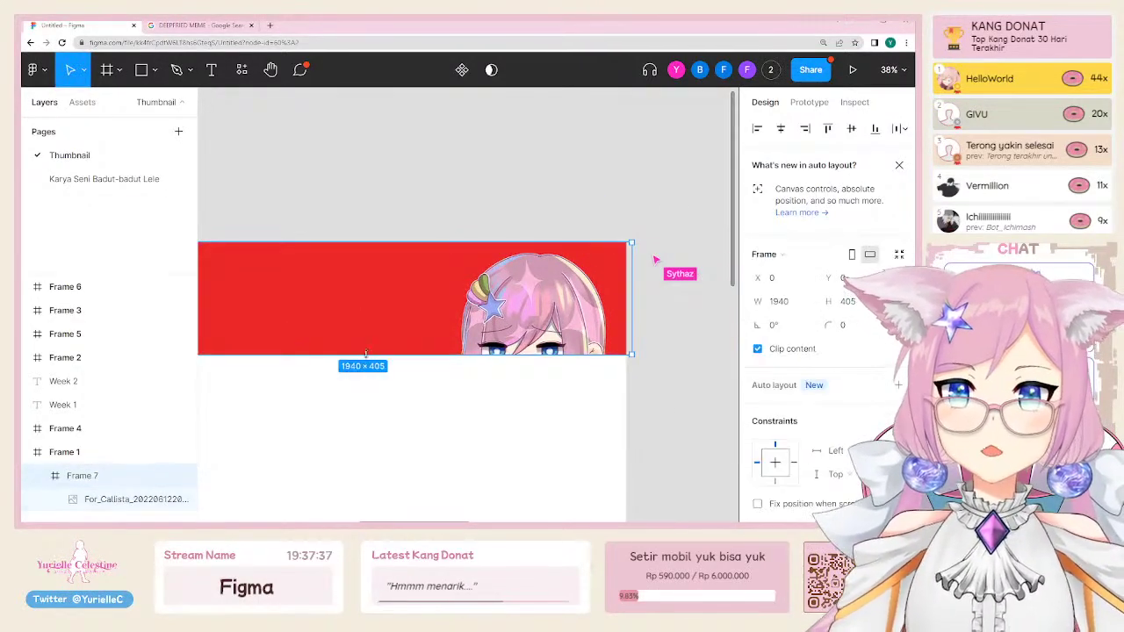
pyautogui.moveTo(396, 354); pyautogui.dragTo(395, 393)
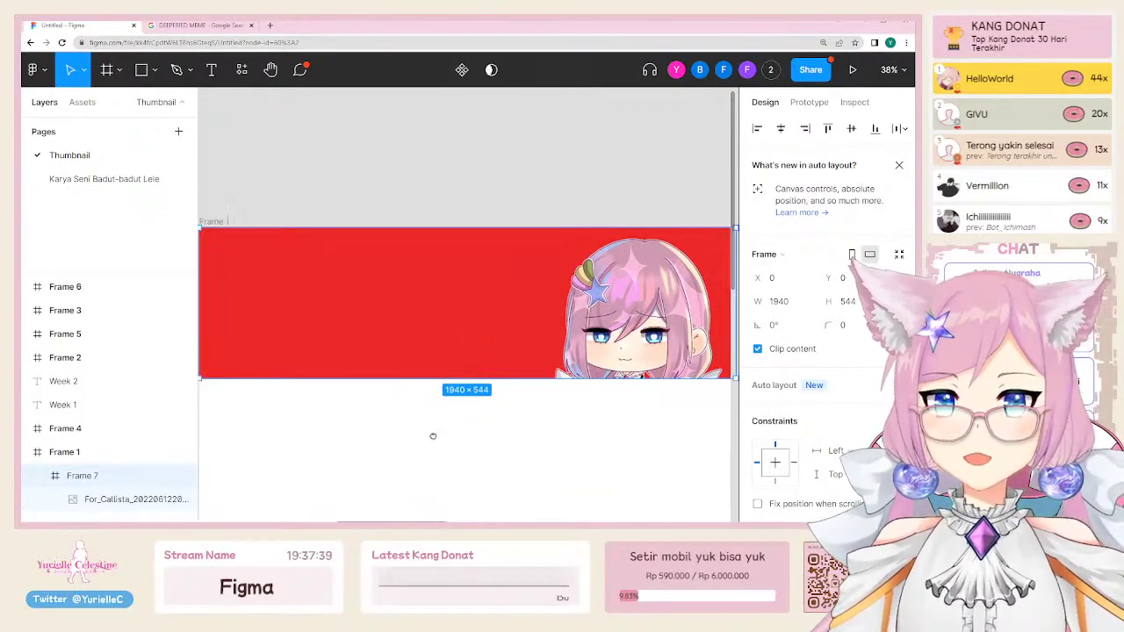
pyautogui.press('Escape')
pyautogui.click(454, 338)
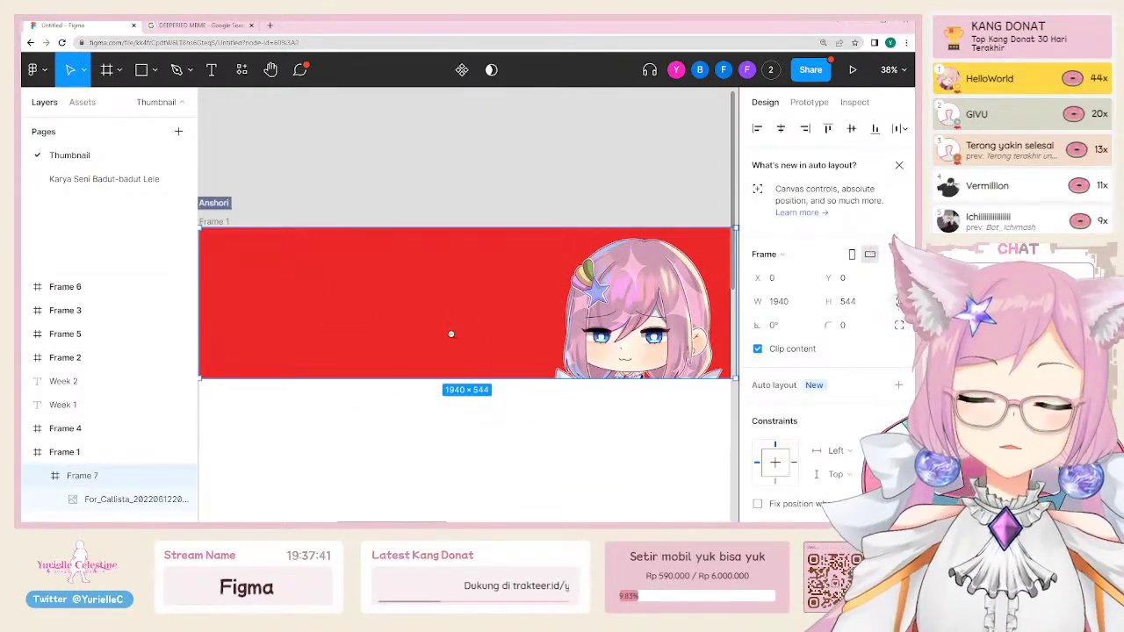
pyautogui.hscroll(1, 600, 405)
pyautogui.moveTo(600, 405); pyautogui.dragTo(533, 383)
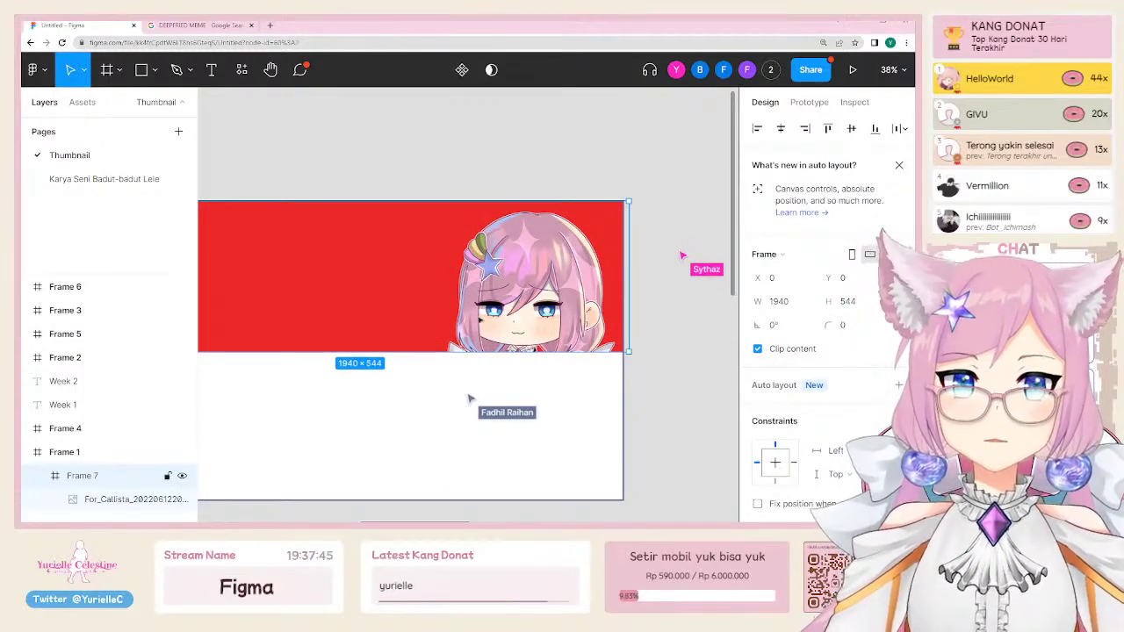
pyautogui.click(777, 354)
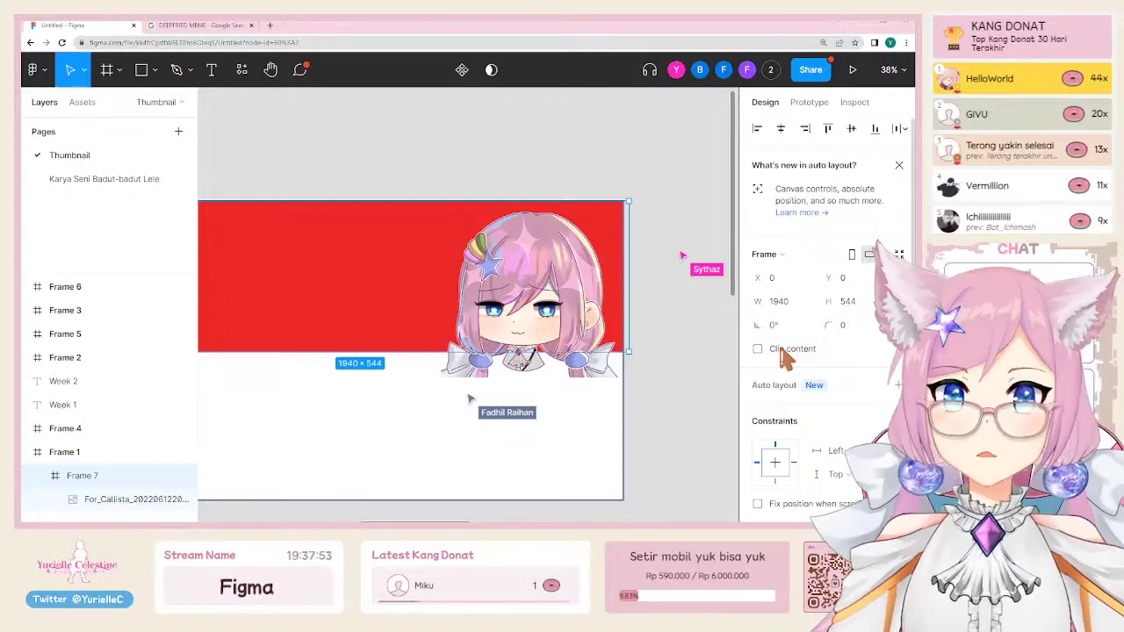
# Step: Turn Clip content back on and drag Frame 7's right edge until its width is 1916 px
pyautogui.click(780, 351)
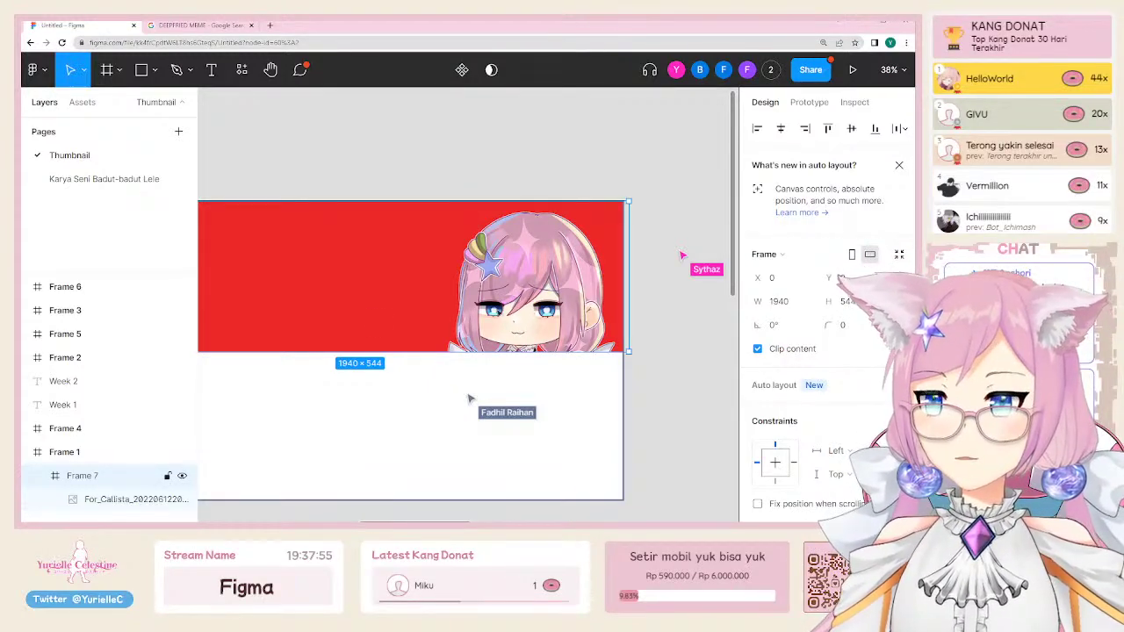
pyautogui.hscroll(-5, 466, 303)
pyautogui.hscroll(5, 465, 303)
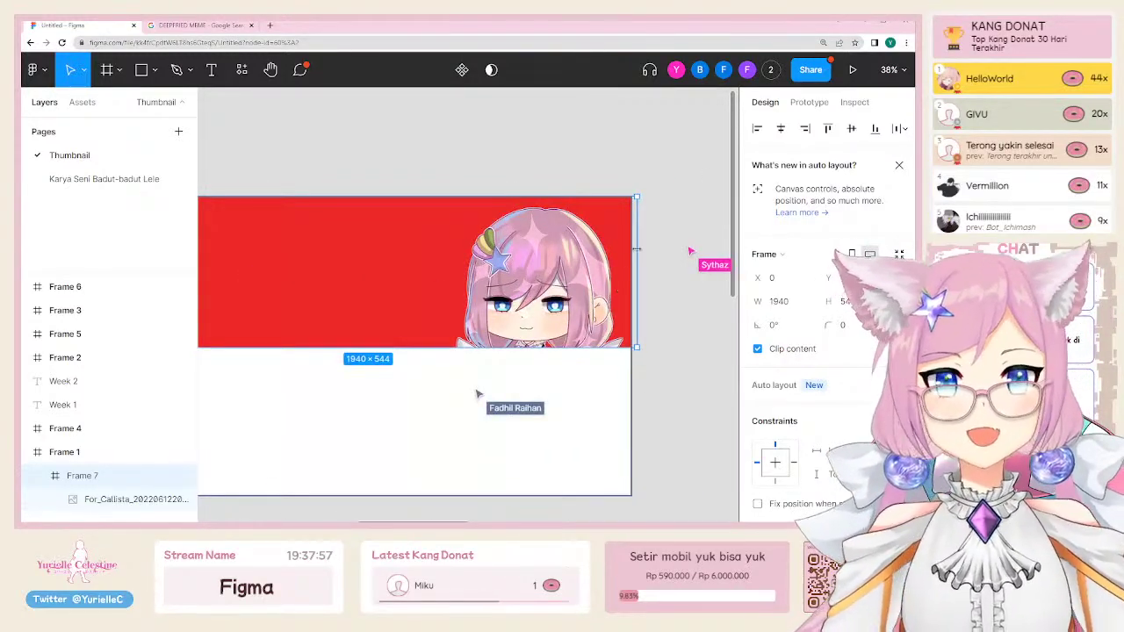
pyautogui.moveTo(636, 249); pyautogui.dragTo(629, 251)
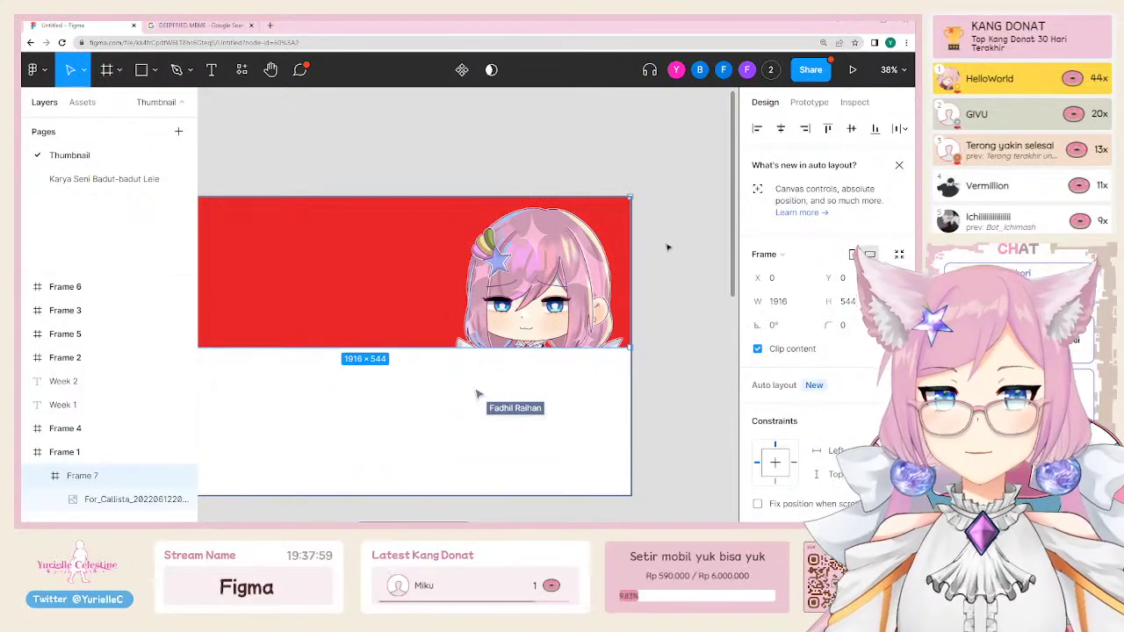
pyautogui.click(668, 253)
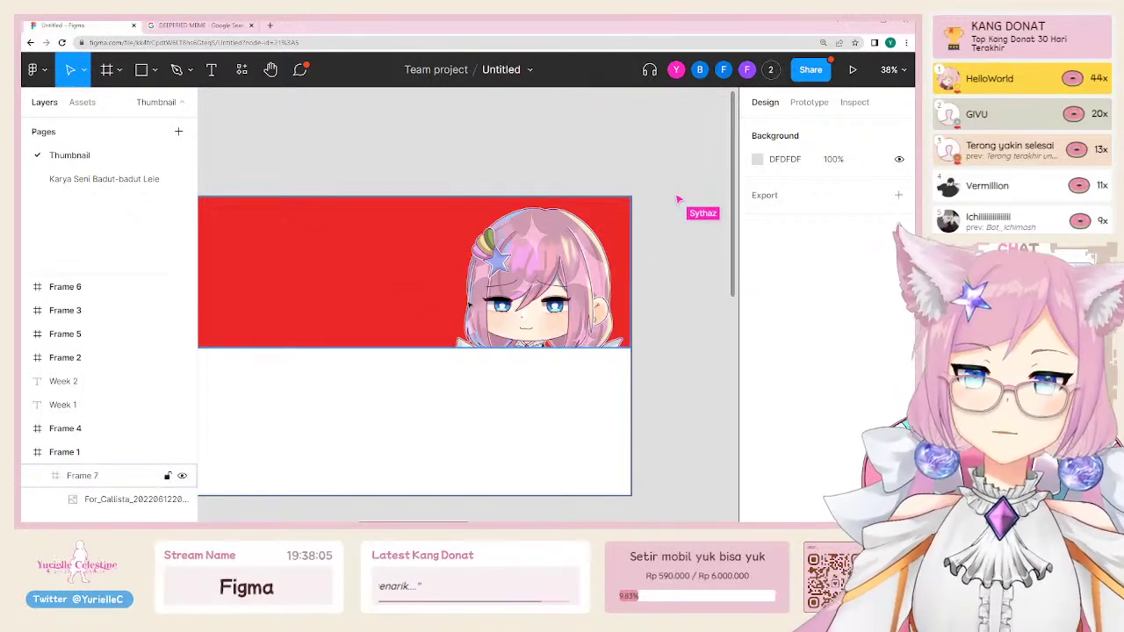
pyautogui.scroll(2, 495, 311)
pyautogui.scroll(-2, 434, 298)
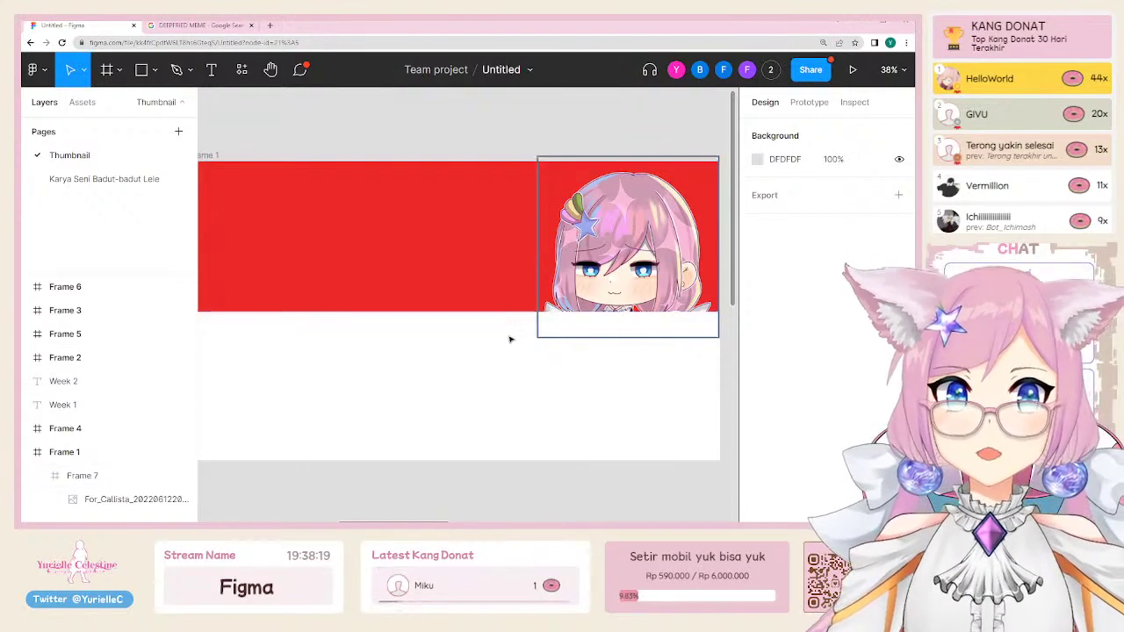
# Step: Extend the Frame 7 art frame's height to 1080, making it 1916×1080
pyautogui.click(463, 266)
pyautogui.click(468, 347)
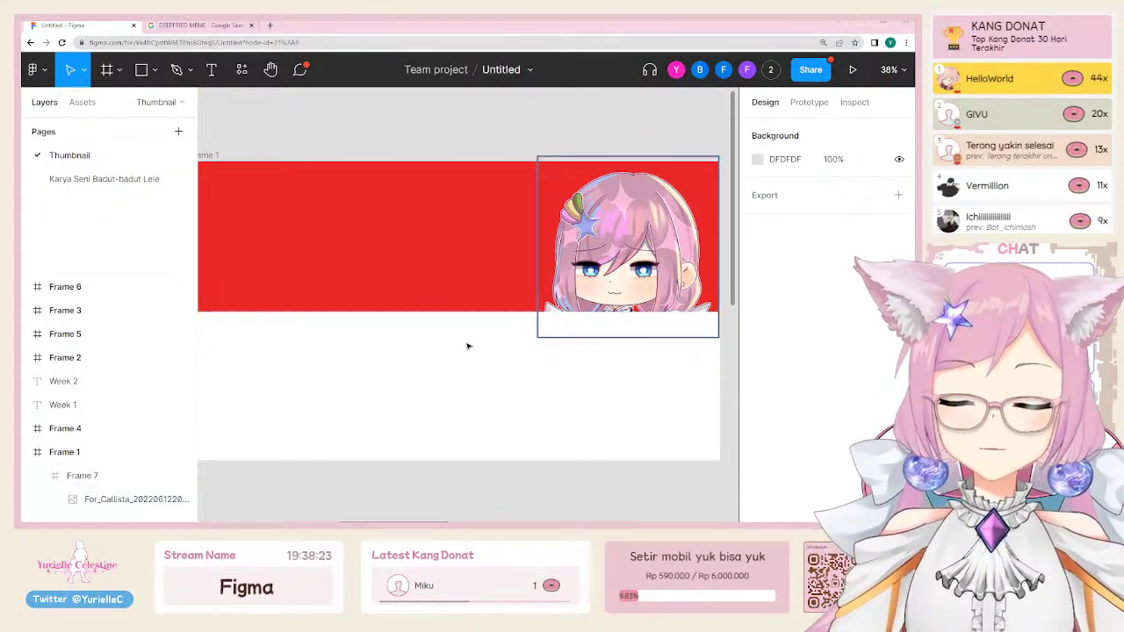
pyautogui.click(321, 269)
pyautogui.moveTo(374, 313); pyautogui.dragTo(374, 461)
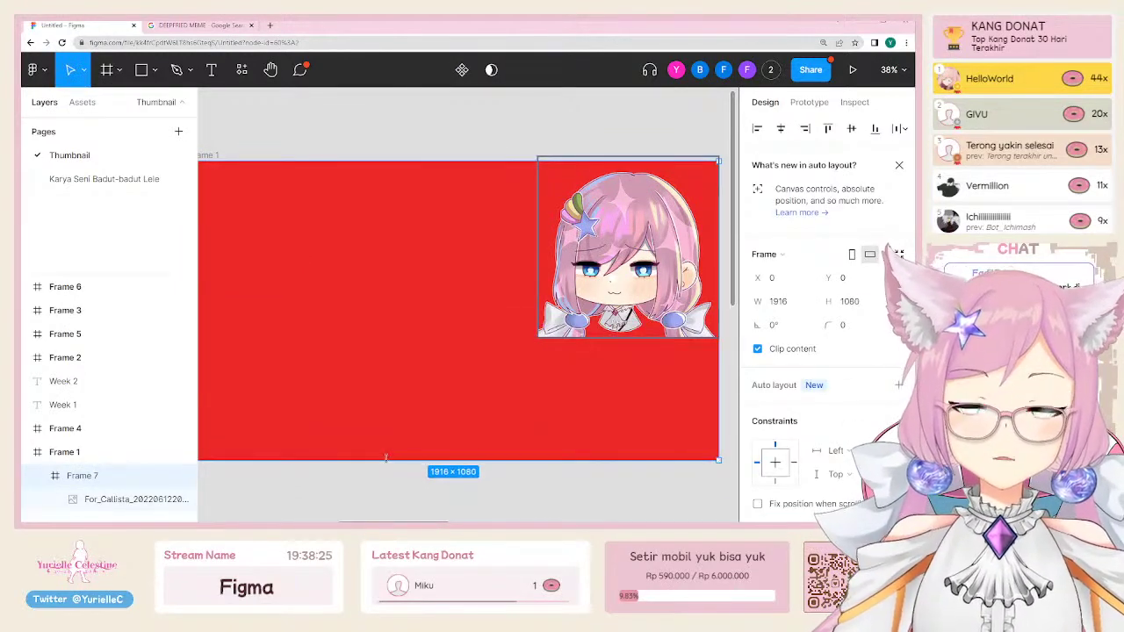
pyautogui.scroll(-4, 823, 421)
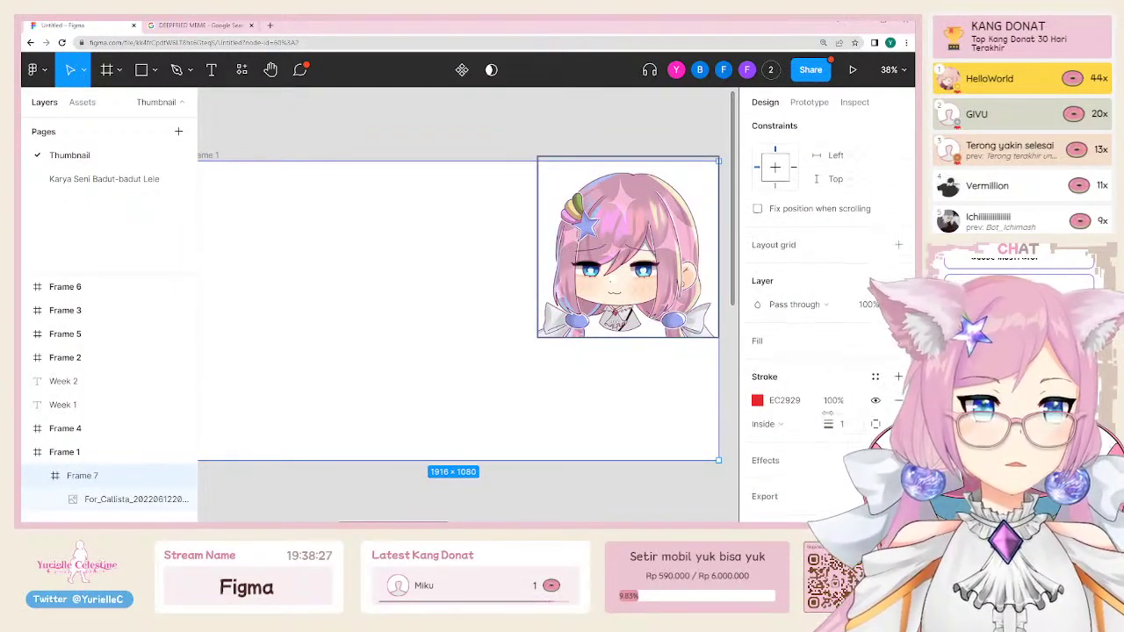
# Step: Give the art frame a 41-weight stroke in the hair's pink, F9BBD6
pyautogui.moveTo(837, 424)
pyautogui.mouseDown()
pyautogui.moveTo(852, 427)
pyautogui.moveTo(765, 421)
pyautogui.moveTo(761, 411)
pyautogui.mouseUp()
pyautogui.click(757, 402)
pyautogui.scroll(-2, 499, 326)
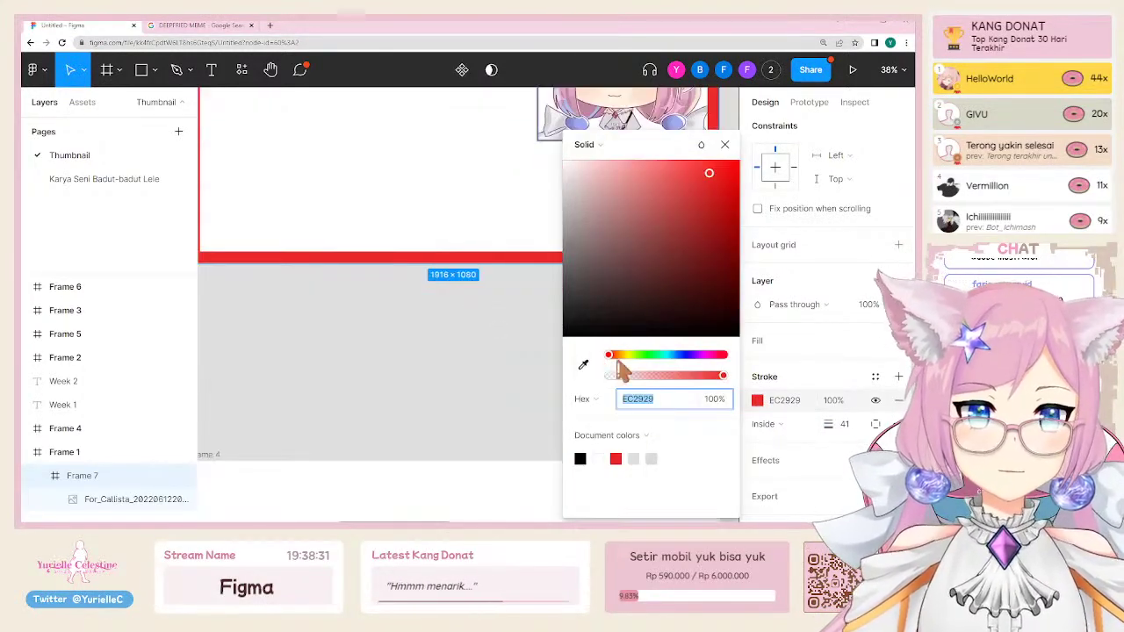
pyautogui.scroll(3, 519, 332)
pyautogui.hscroll(5, 519, 332)
pyautogui.click(583, 364)
pyautogui.click(363, 382)
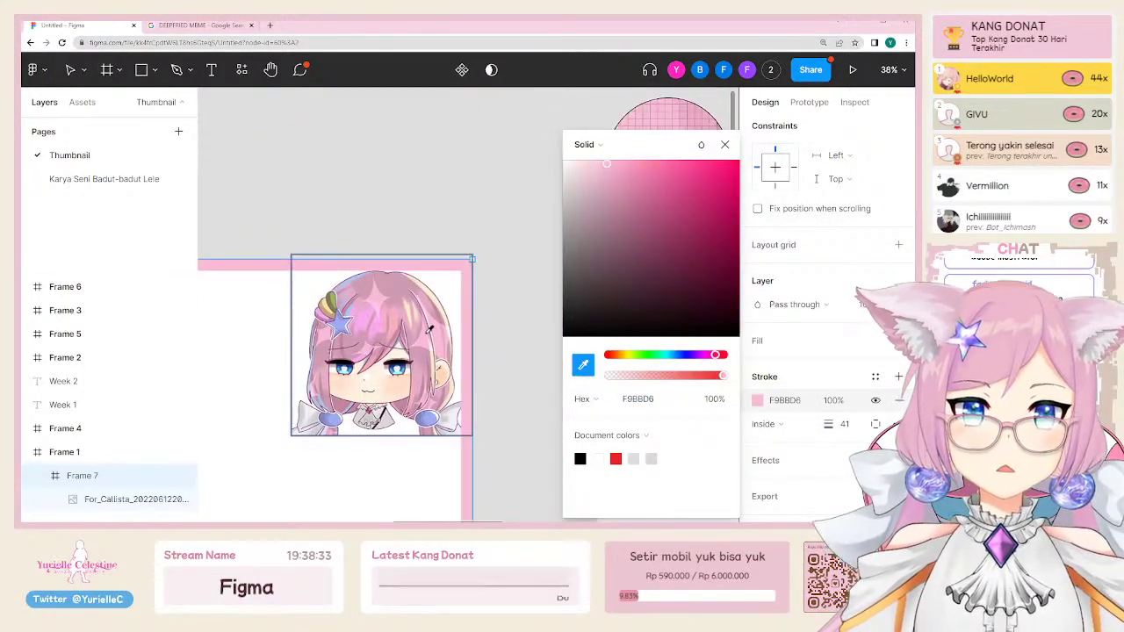
pyautogui.hscroll(-4, 409, 385)
pyautogui.hscroll(4, 409, 385)
pyautogui.click(406, 221)
pyautogui.hscroll(-5, 406, 220)
pyautogui.scroll(-3, 407, 220)
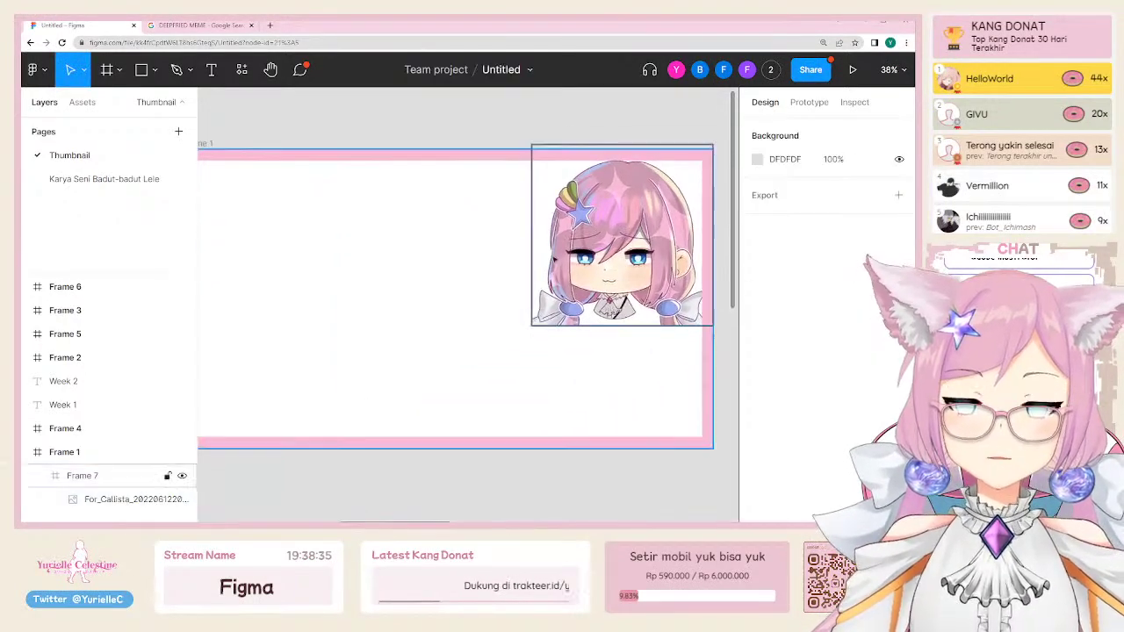
# Step: Add a light pink F0DFDF fill to the art frame
pyautogui.click(606, 280)
pyautogui.scroll(2, 606, 279)
pyautogui.hscroll(-3, 359, 198)
pyautogui.click(358, 199)
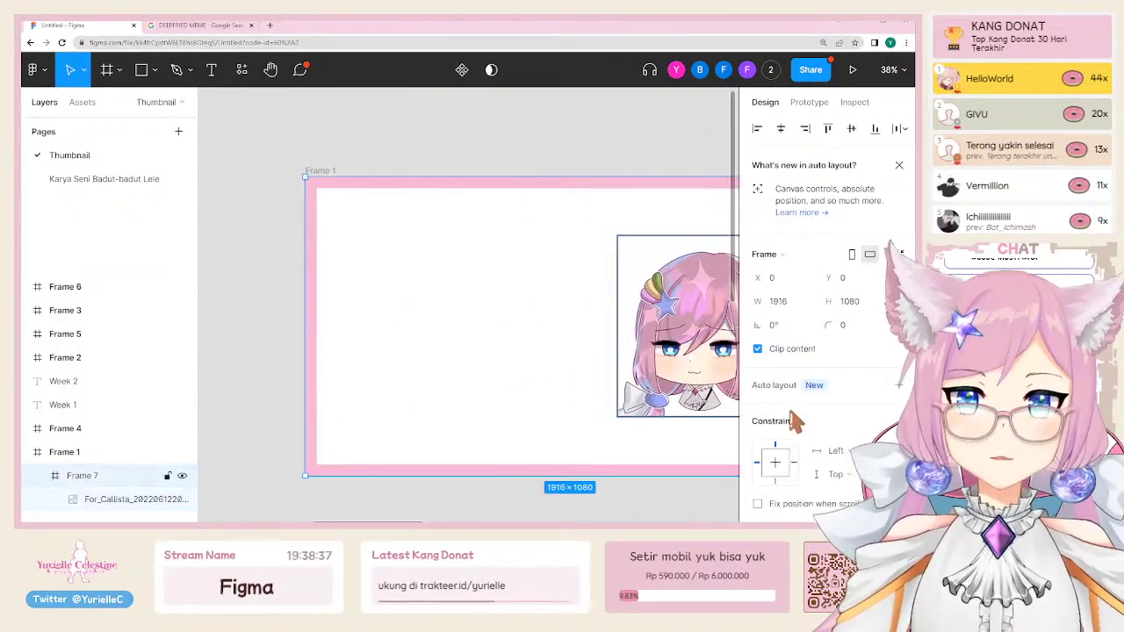
pyautogui.scroll(-4, 816, 428)
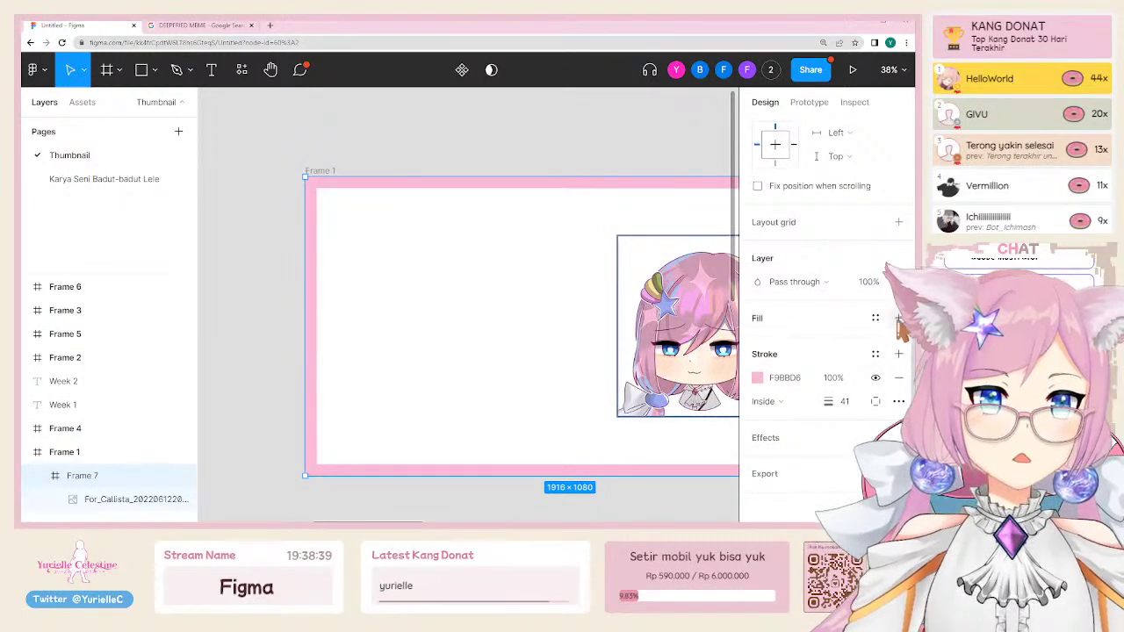
pyautogui.click(899, 318)
pyautogui.click(757, 342)
pyautogui.click(578, 186)
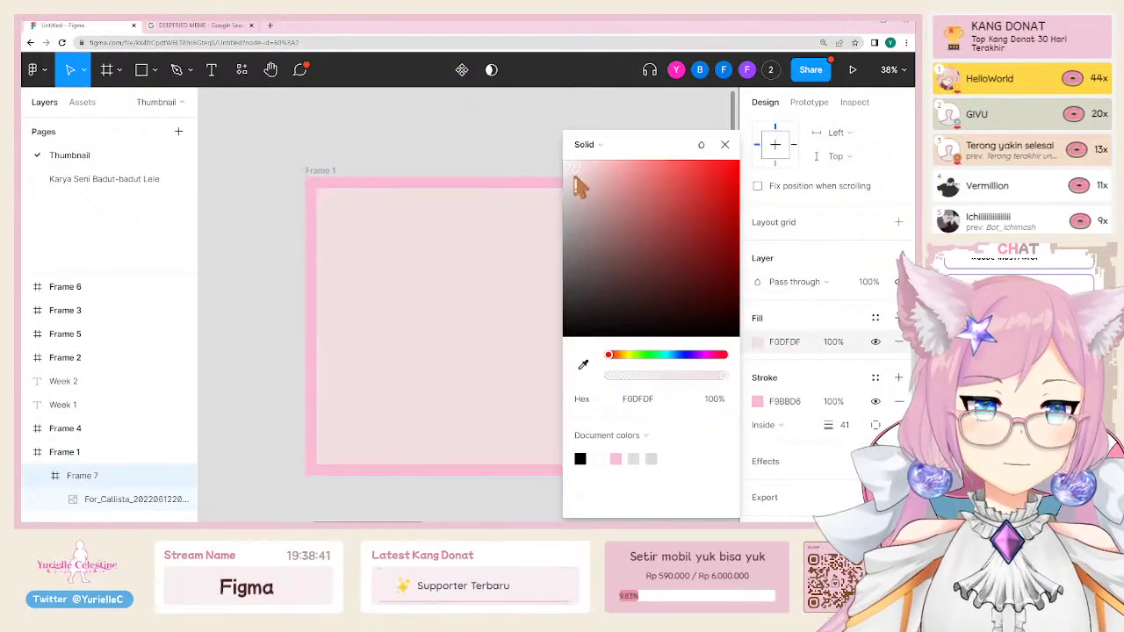
pyautogui.click(484, 181)
pyautogui.hscroll(2, 414, 184)
# Step: Add a 'hhehe' text layer in the frame and scale it down to 749×309
pyautogui.press('t')
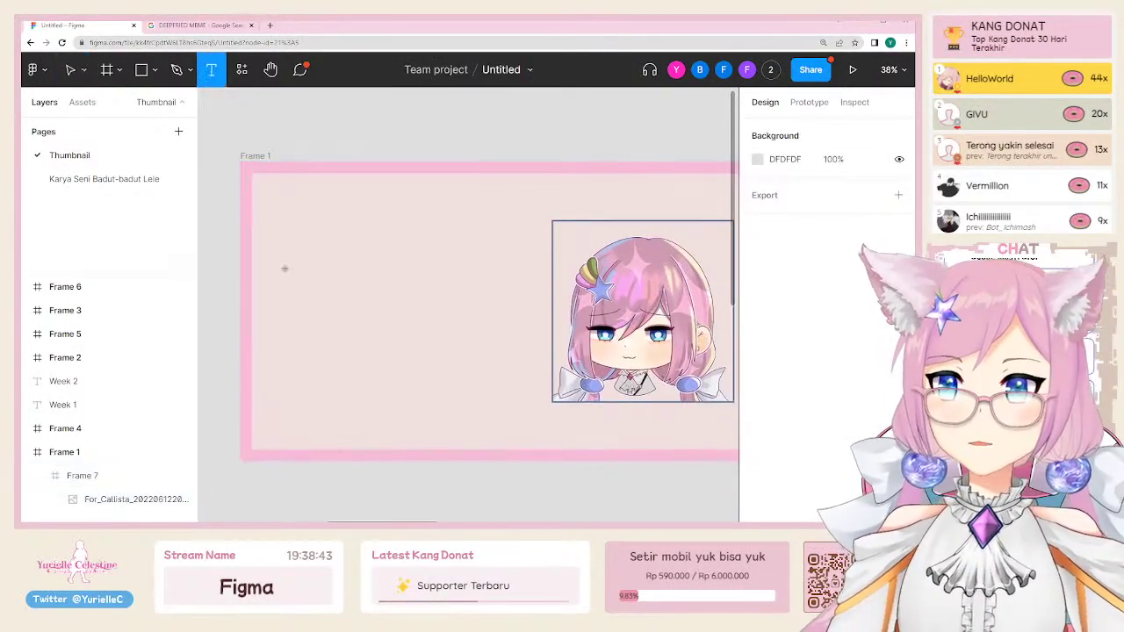
pyautogui.click(283, 266)
pyautogui.write('hhehe')
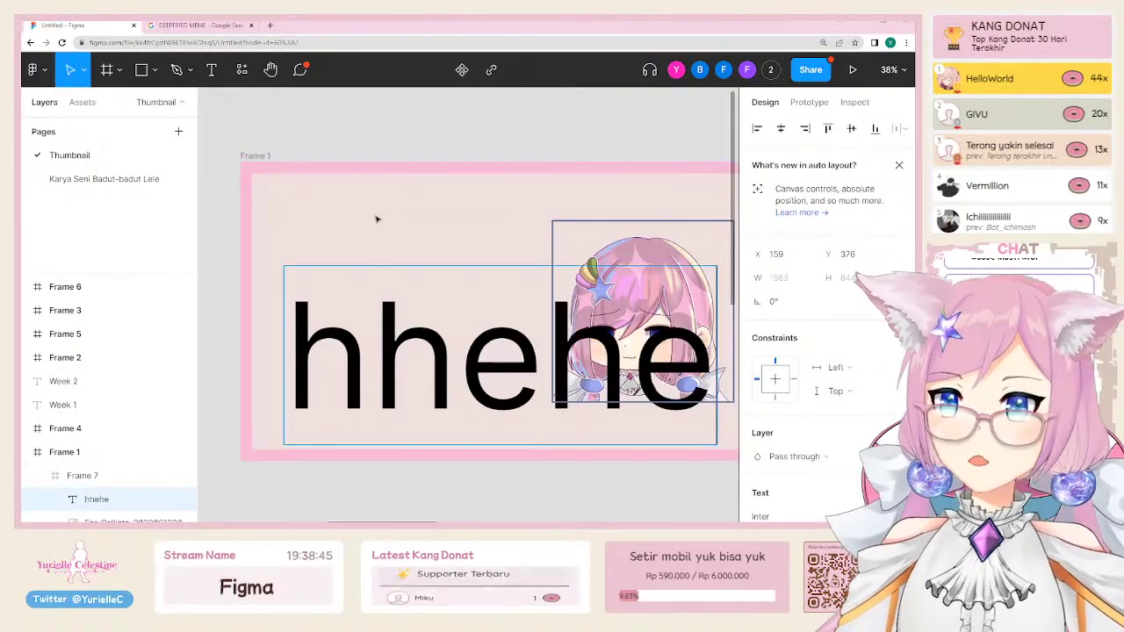
pyautogui.press('Escape')
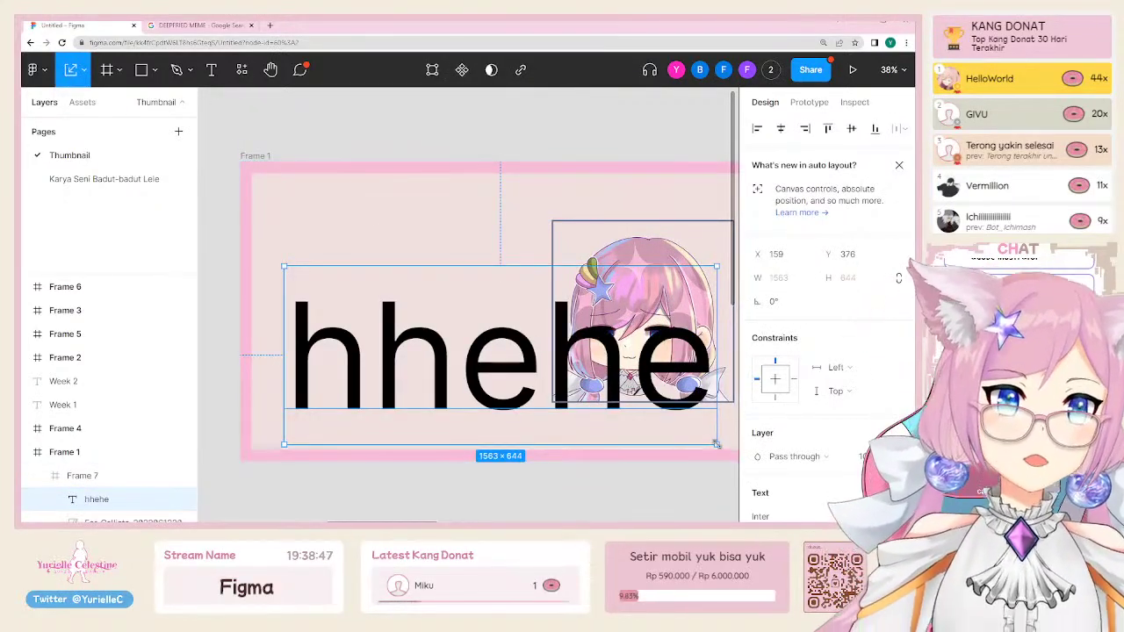
pyautogui.moveTo(716, 445); pyautogui.dragTo(491, 351)
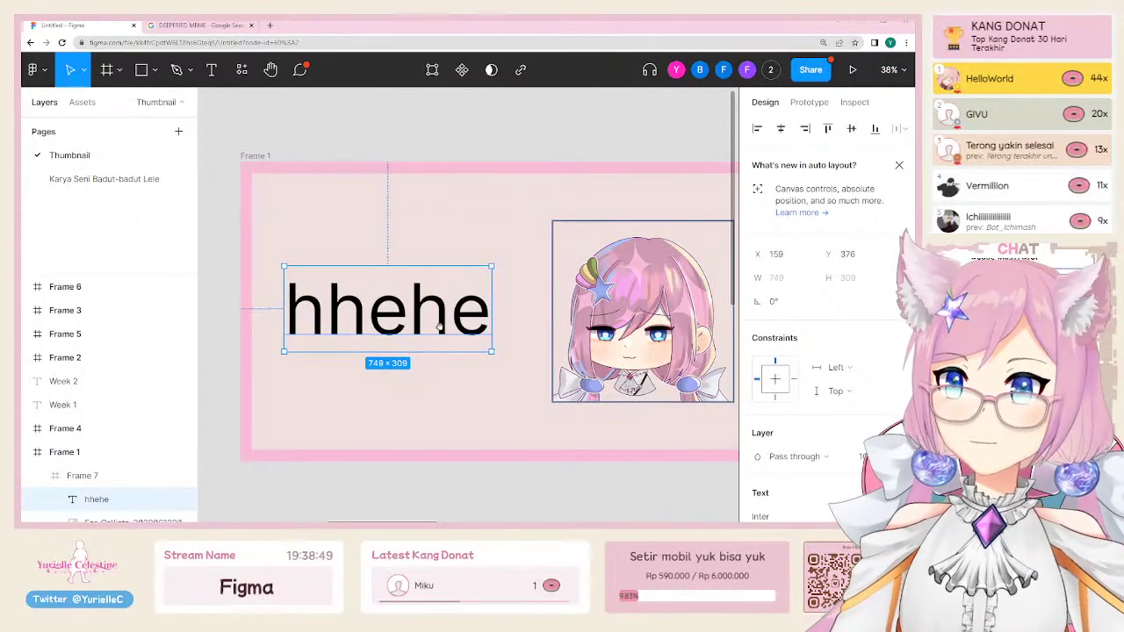
pyautogui.hscroll(1, 439, 325)
pyautogui.scroll(-3, 892, 380)
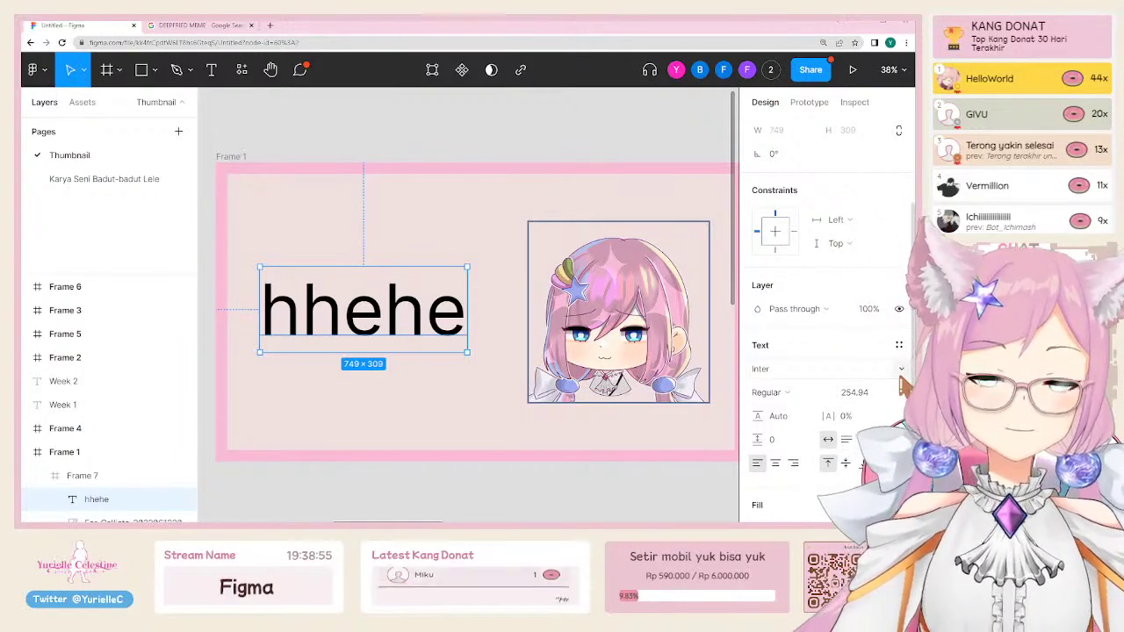
# Step: Browse the font list and close it, keeping Inter Regular
pyautogui.click(899, 369)
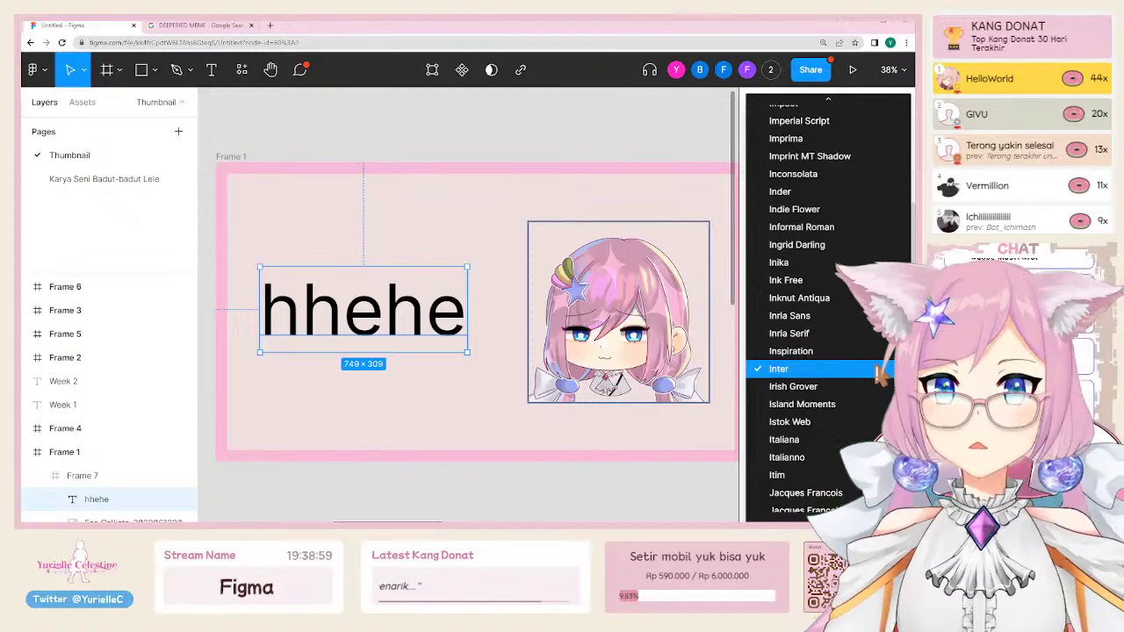
pyautogui.scroll(-6, 808, 413)
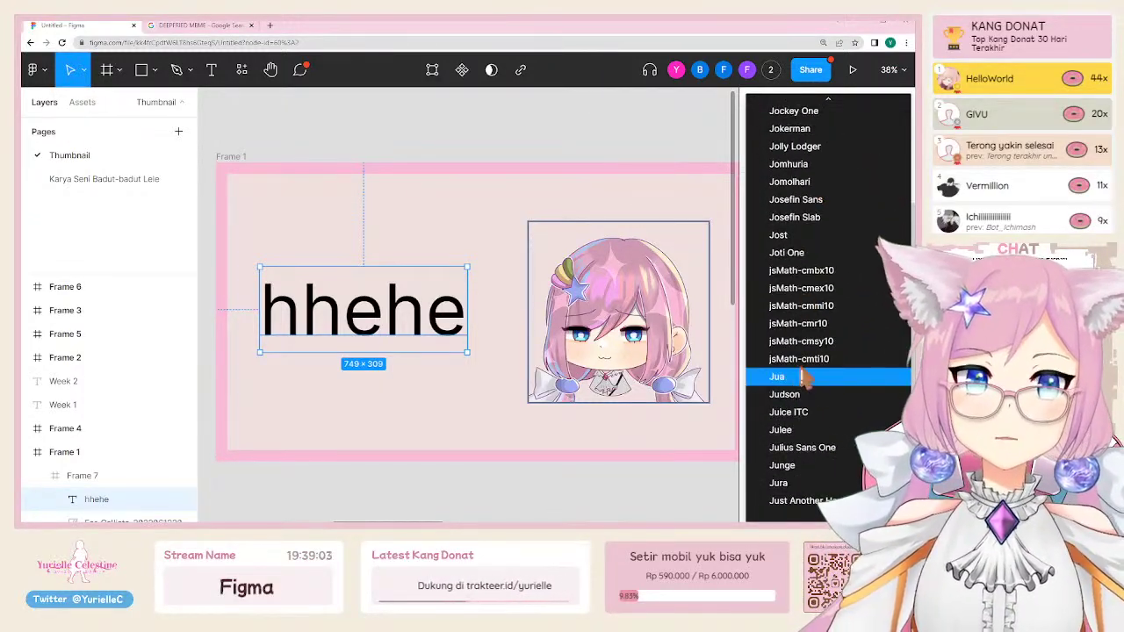
pyautogui.scroll(-10, 800, 390)
pyautogui.scroll(-10, 800, 390)
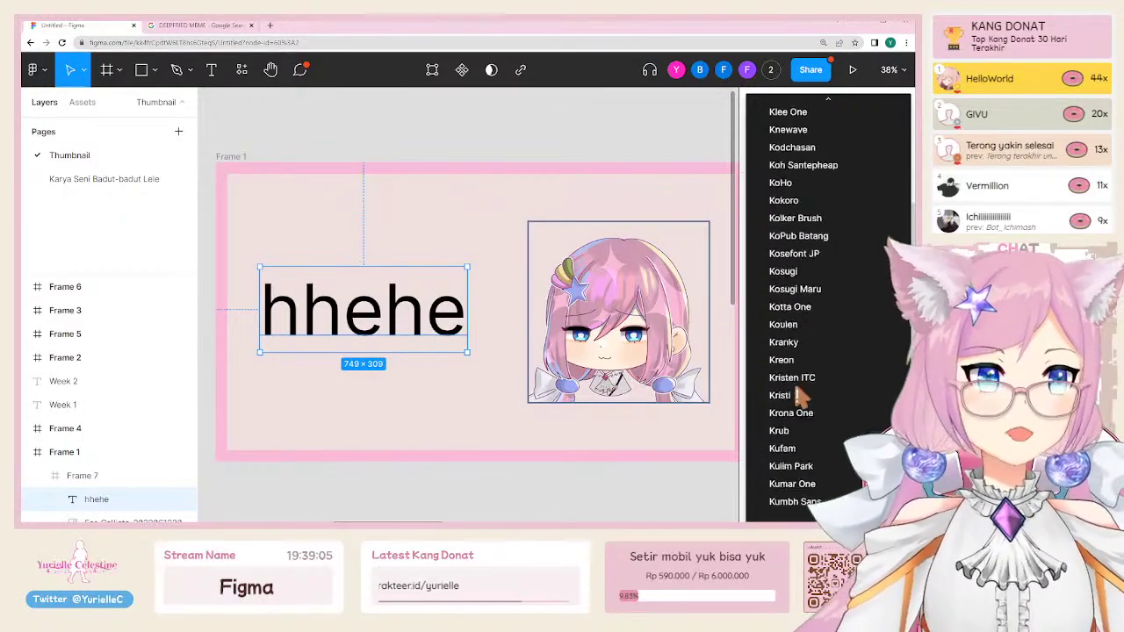
pyautogui.scroll(-15, 836, 292)
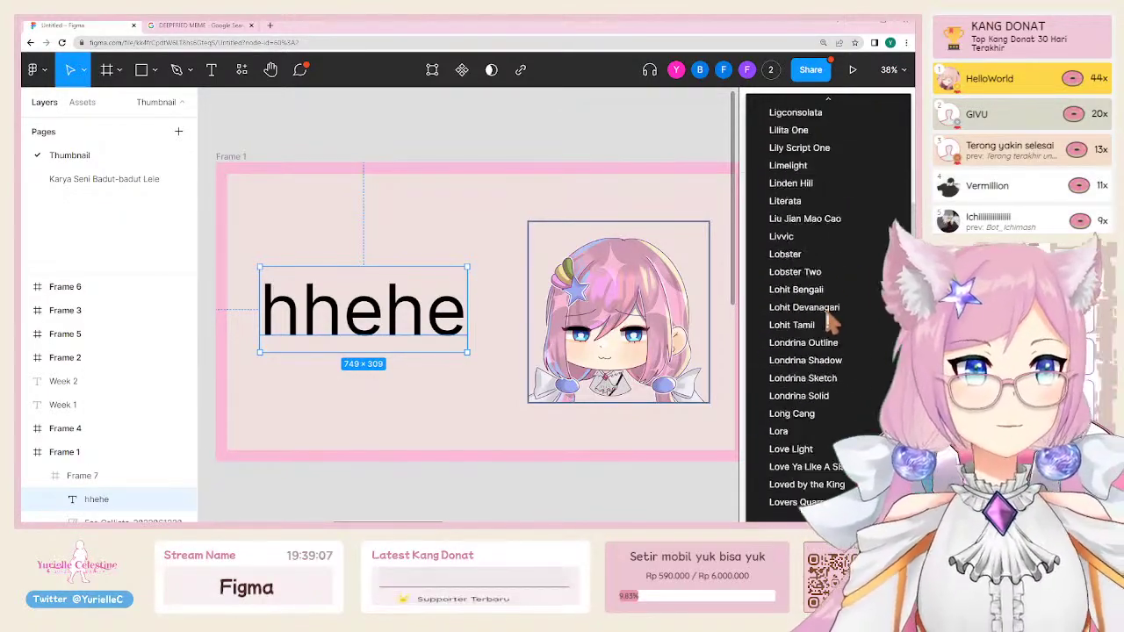
pyautogui.click(302, 322)
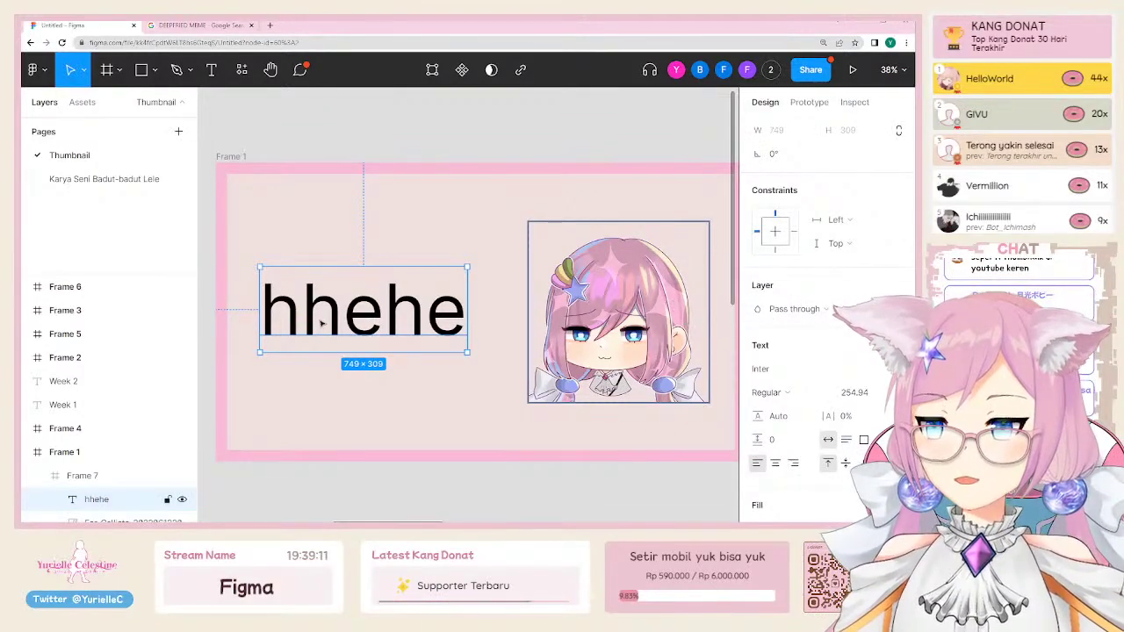
pyautogui.scroll(-1, 70, 326)
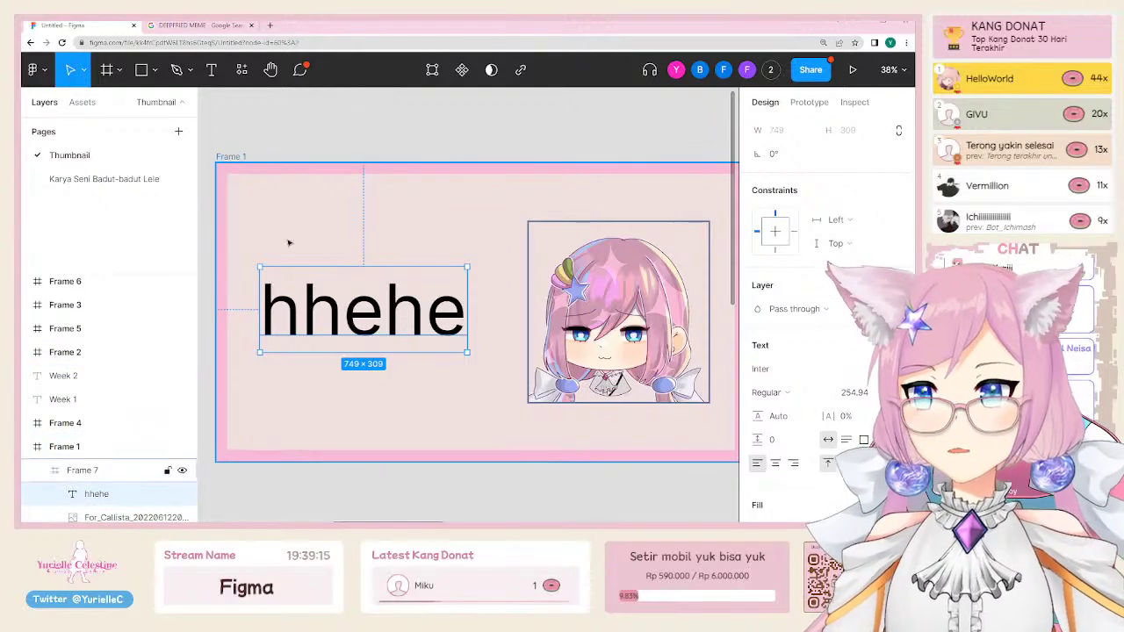
# Step: Rename the outer Frame 1 to 'Thumbnail Week 1'
pyautogui.click(230, 156)
pyautogui.hotkey('ctrl', 'r')
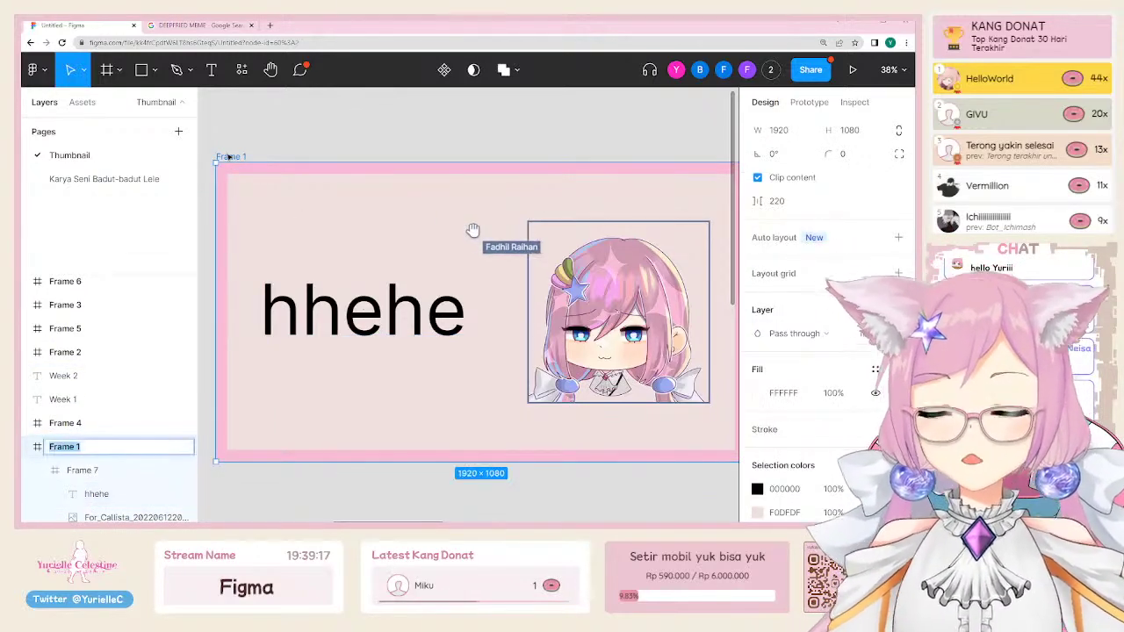
pyautogui.write('Thumbnail Week 1')
pyautogui.press('Return')
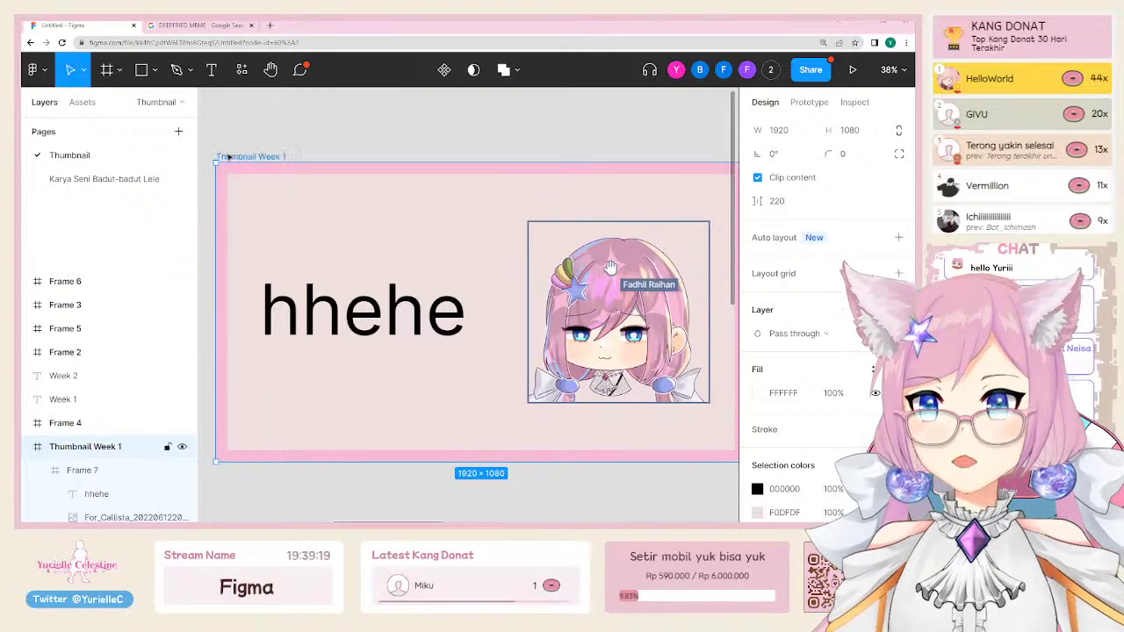
# Step: Rename the inner Frame 7 to 'Art', then select the hhehe text
pyautogui.click(120, 481)
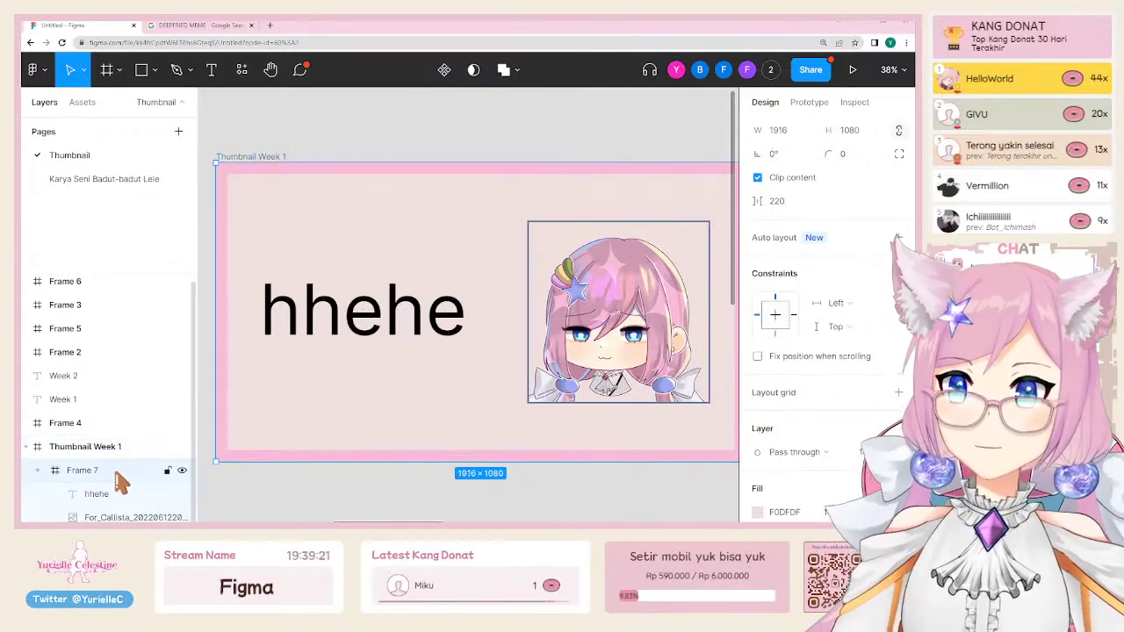
pyautogui.hotkey('ctrl', 'r')
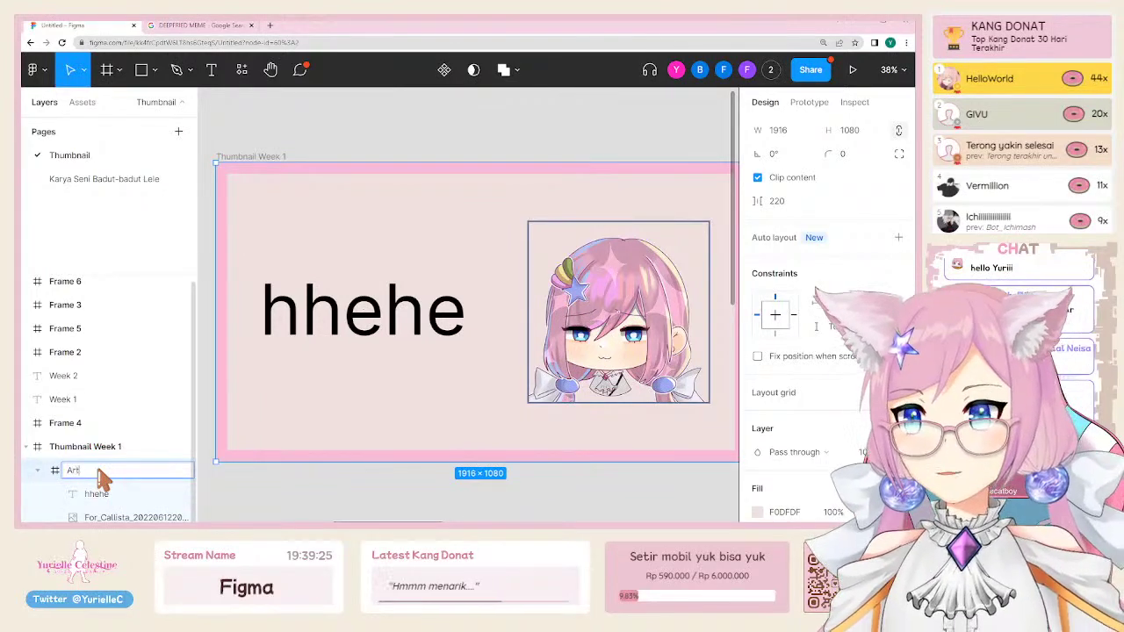
pyautogui.press('Return')
pyautogui.click(558, 143)
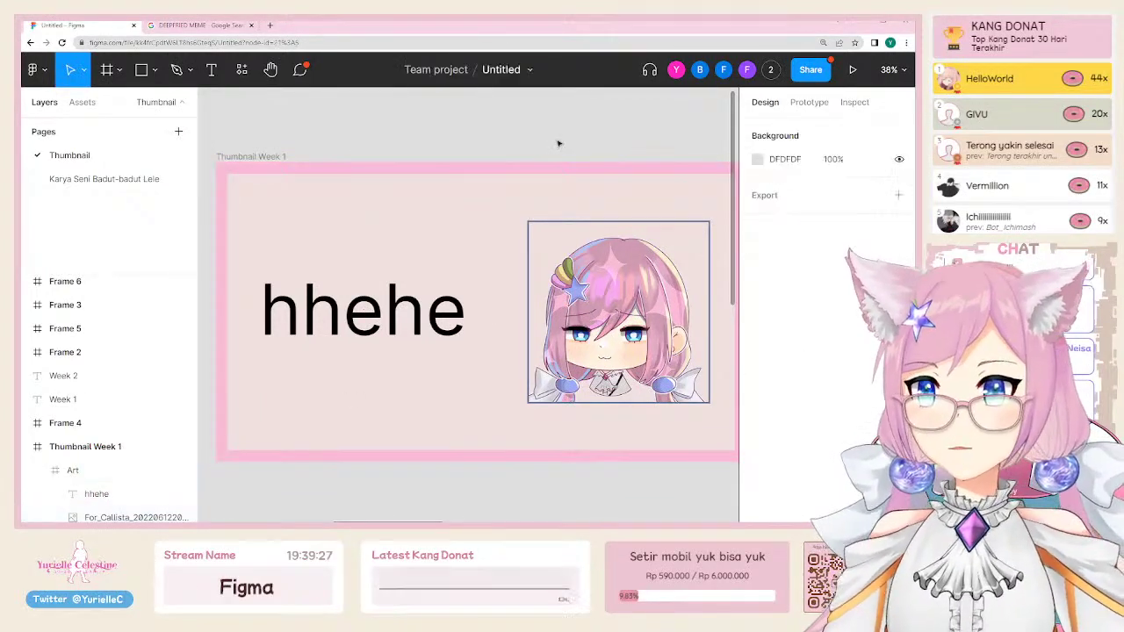
pyautogui.click(373, 301)
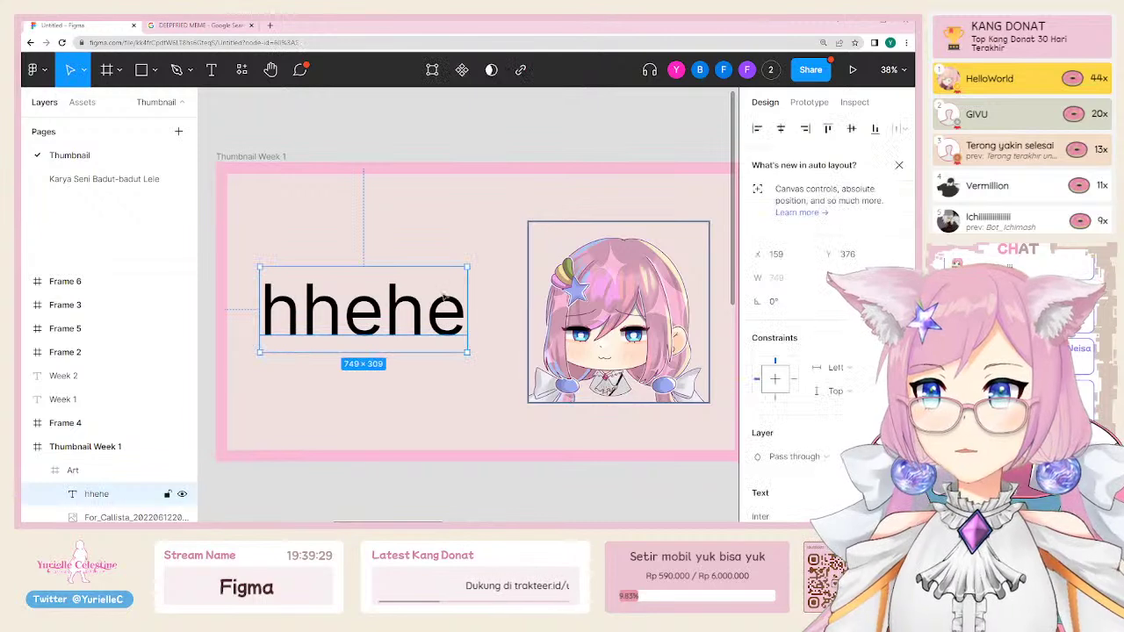
pyautogui.scroll(-3, 821, 382)
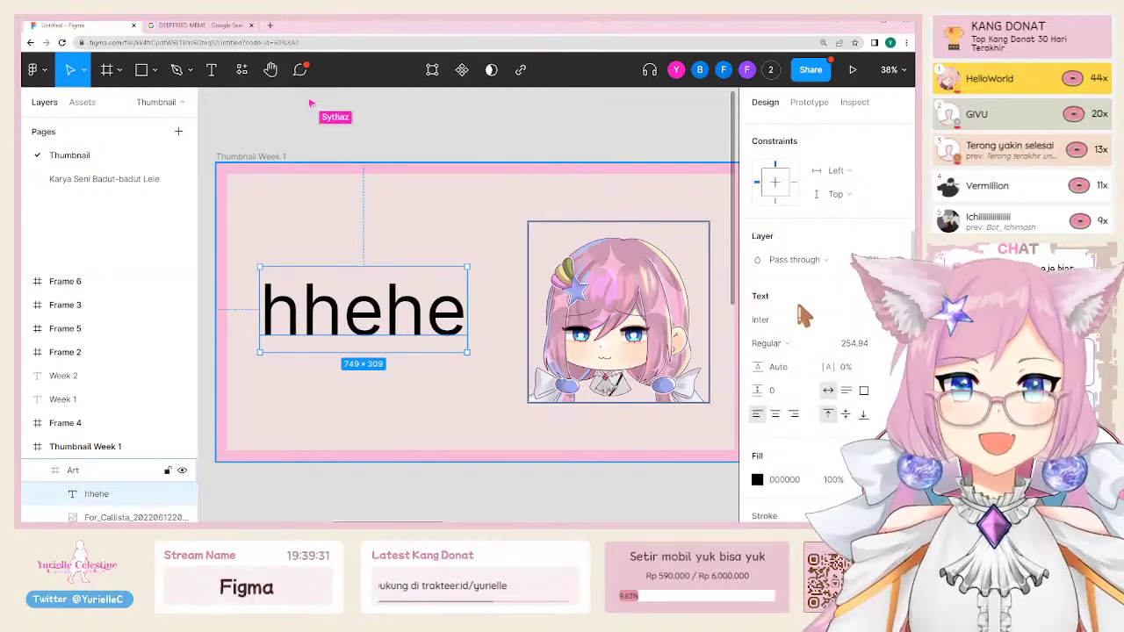
# Step: Set the hhehe text's font to Wingdings
pyautogui.click(800, 320)
pyautogui.write('Wi')
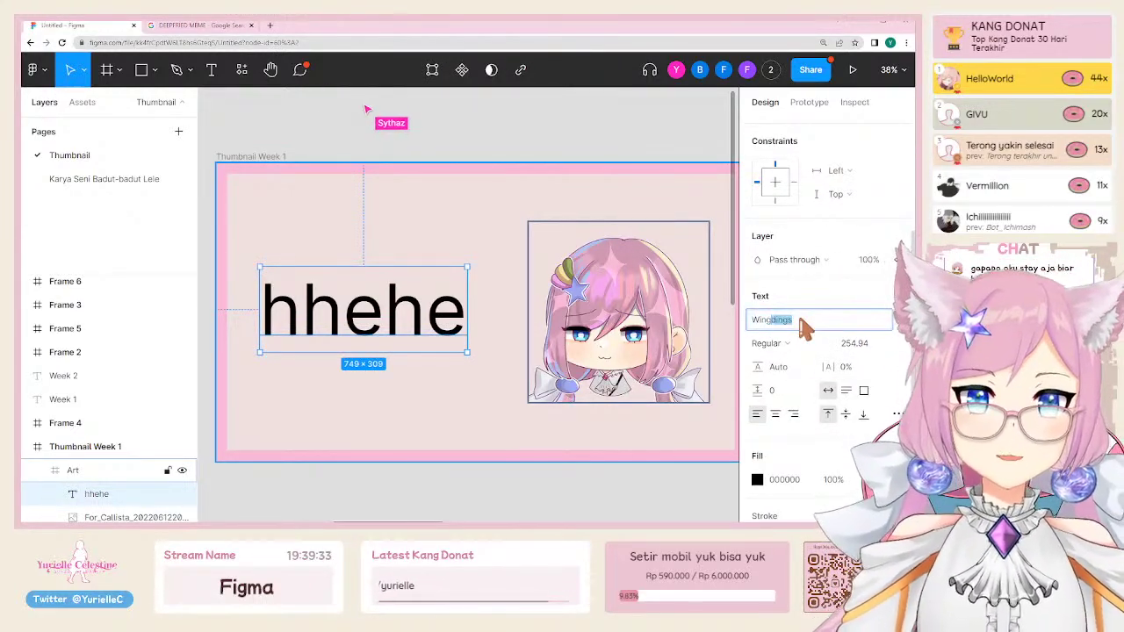
pyautogui.write('ngdings')
pyautogui.press('Return')
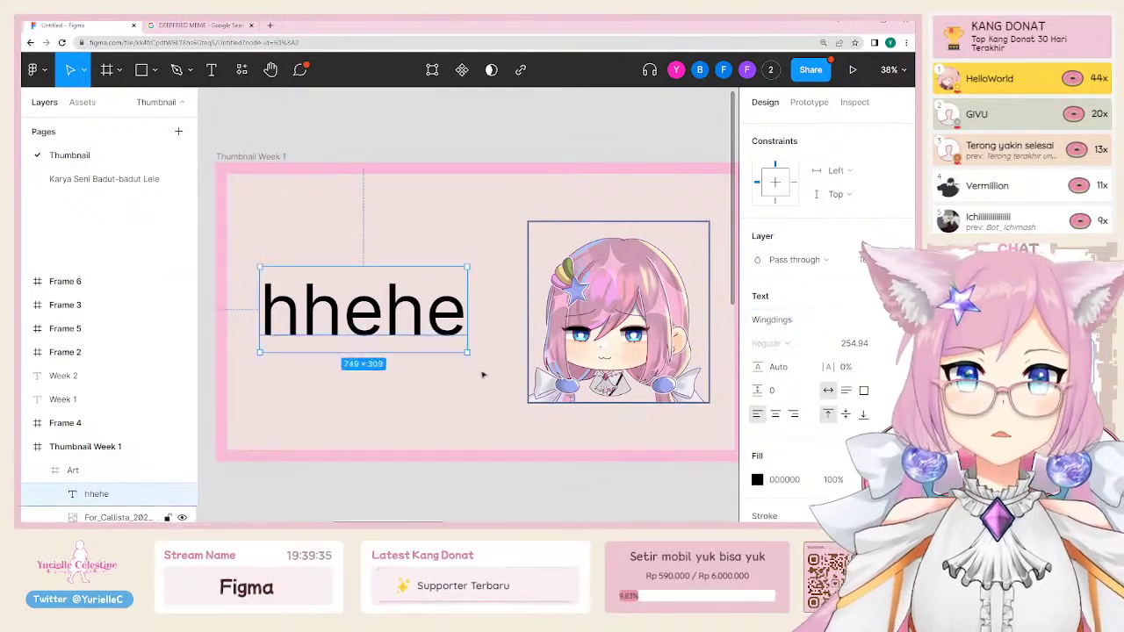
pyautogui.press('Escape')
pyautogui.click(361, 316)
pyautogui.scroll(-1, 830, 424)
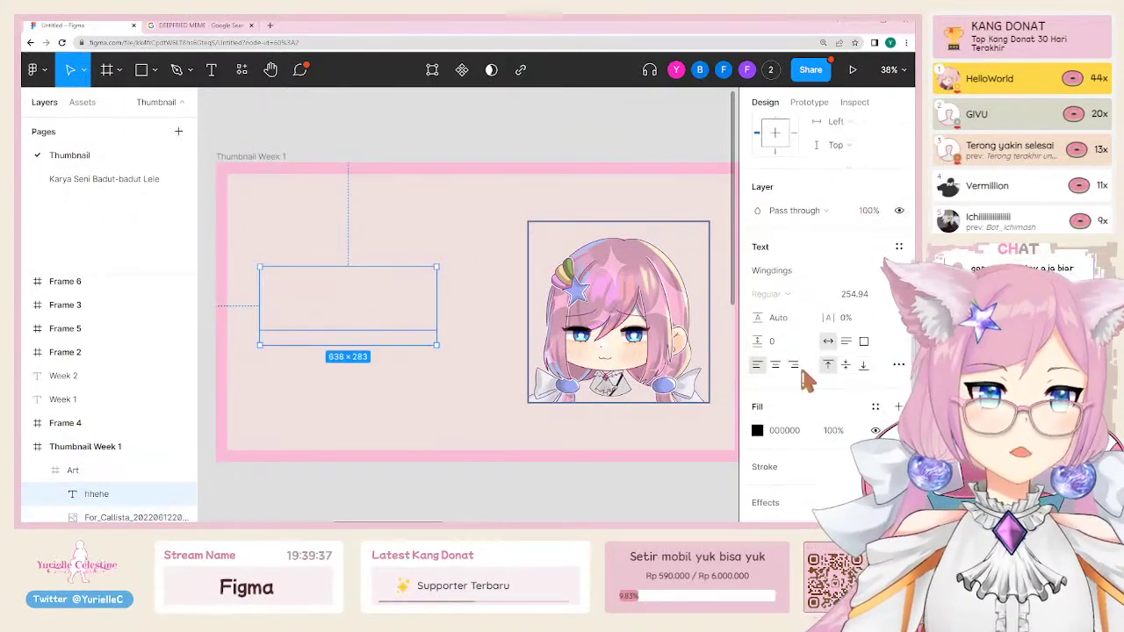
# Step: Change the text to '123', set it in Playfair Display, and nudge it up and right
pyautogui.doubleClick(397, 307)
pyautogui.write('123')
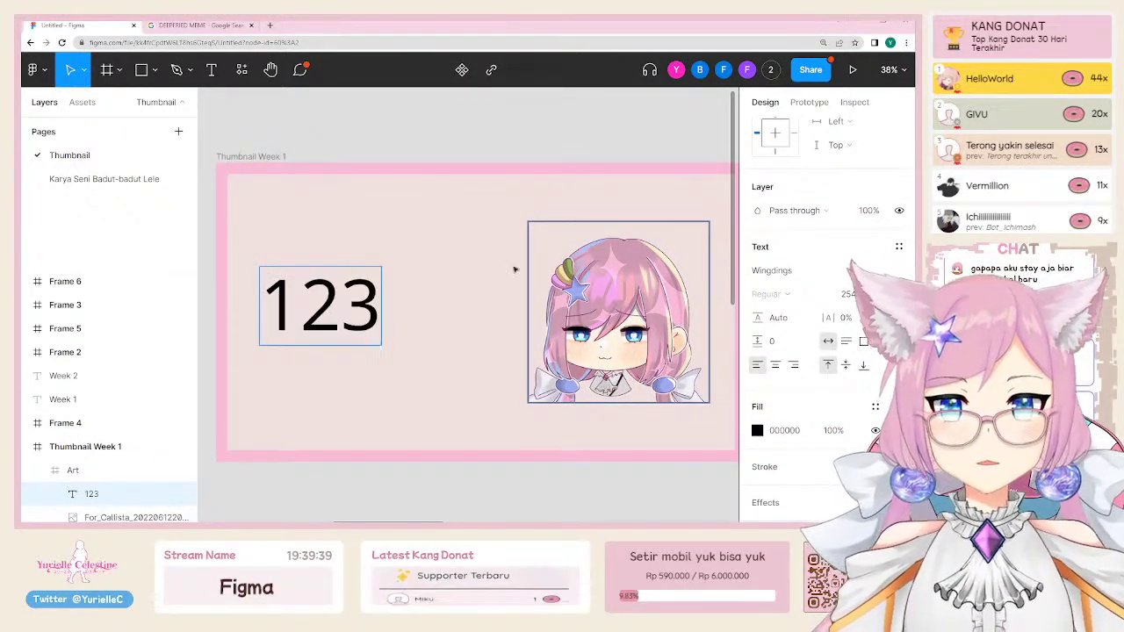
pyautogui.press('Escape')
pyautogui.click(819, 272)
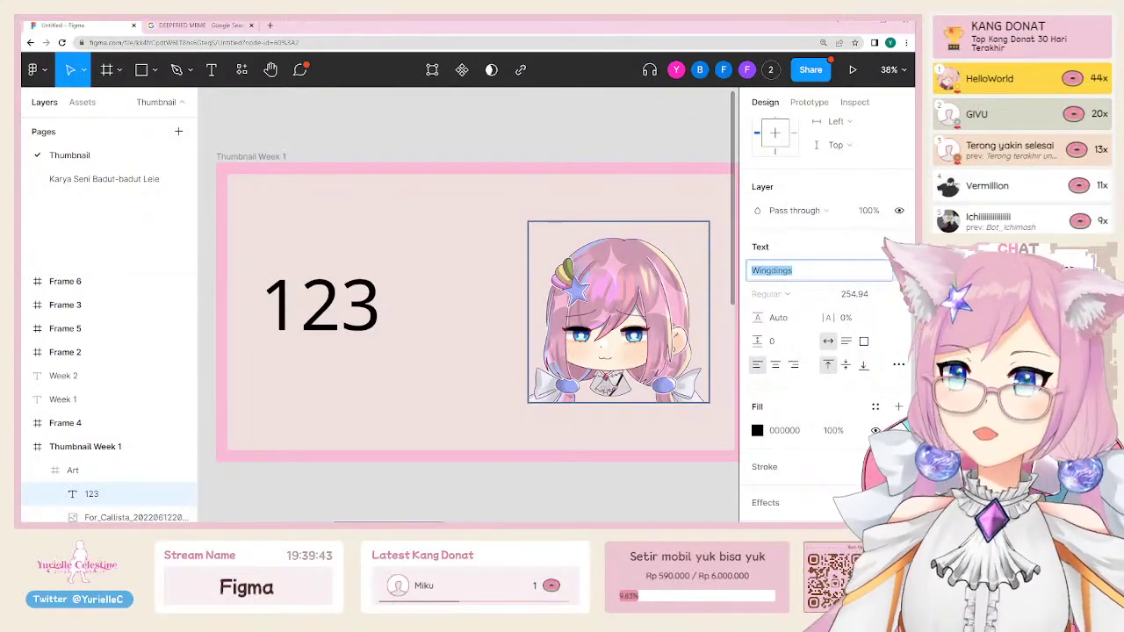
pyautogui.click(392, 247)
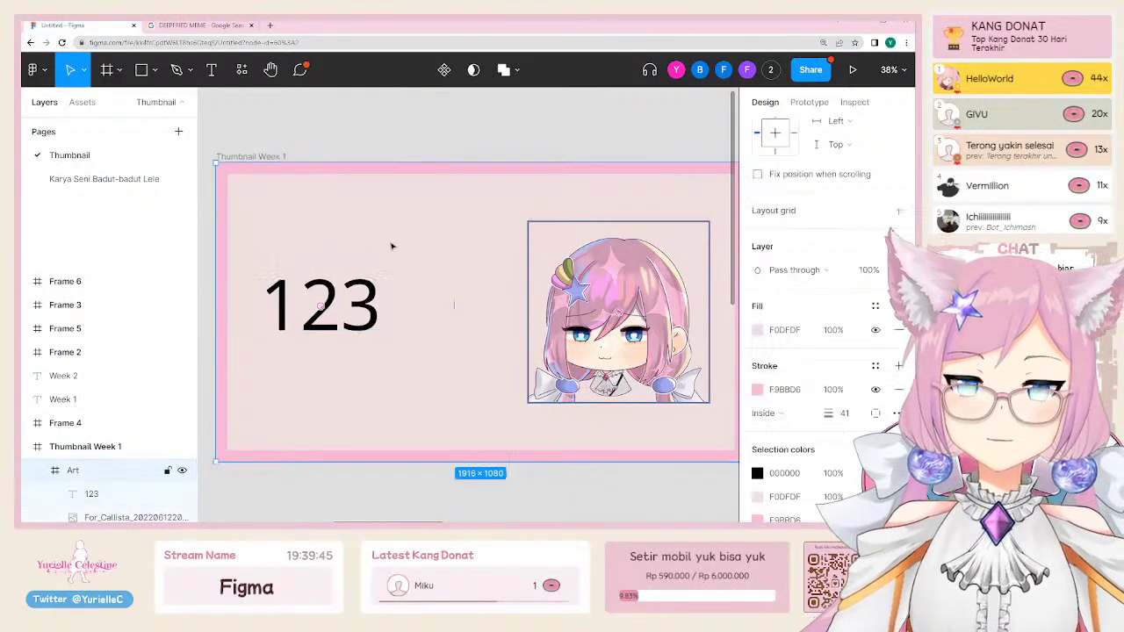
pyautogui.click(323, 301)
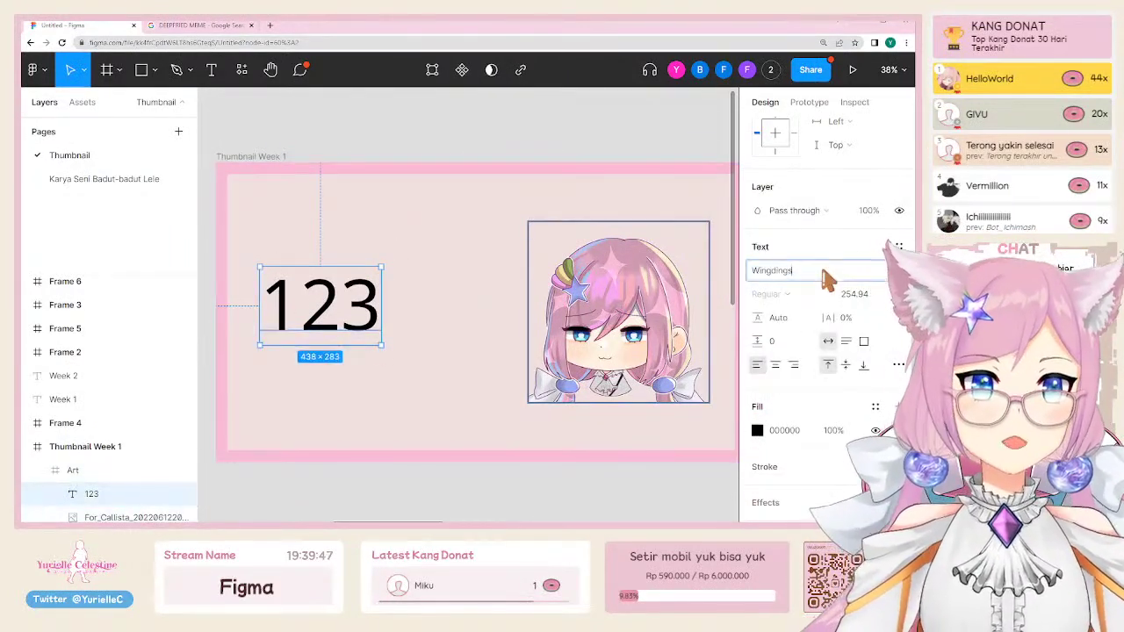
pyautogui.click(824, 280)
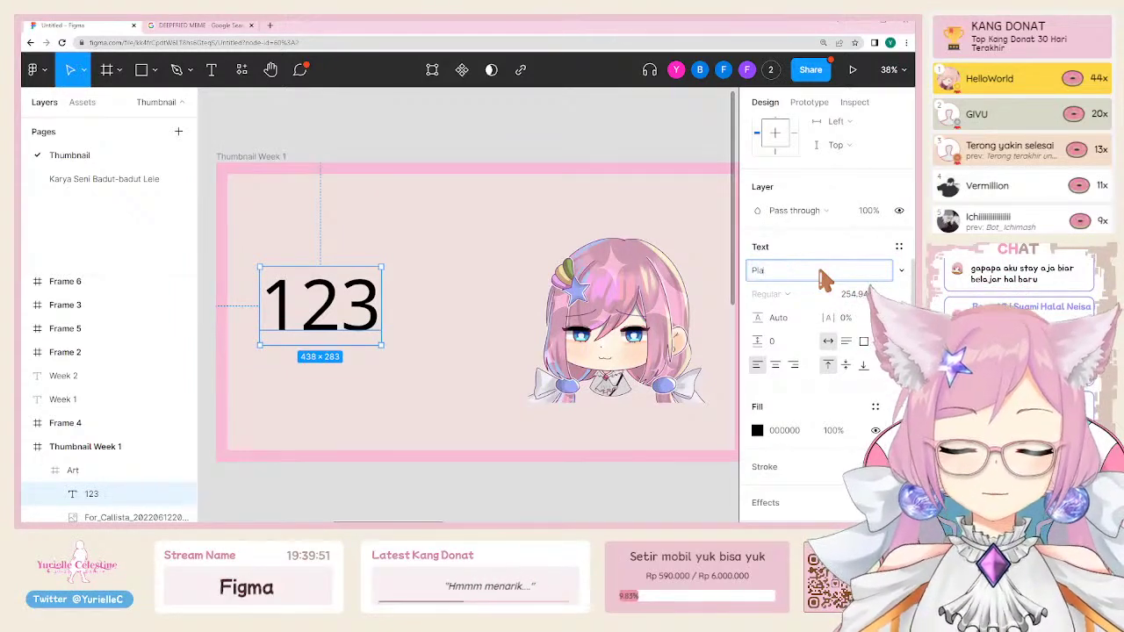
pyautogui.press('Return')
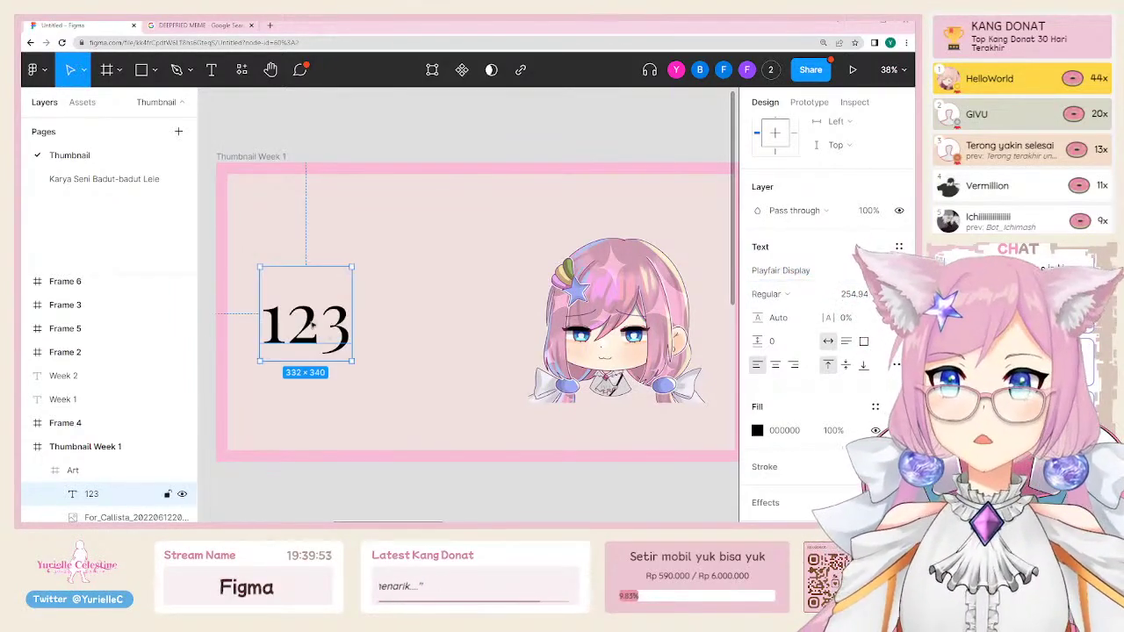
pyautogui.moveTo(316, 336); pyautogui.dragTo(337, 311)
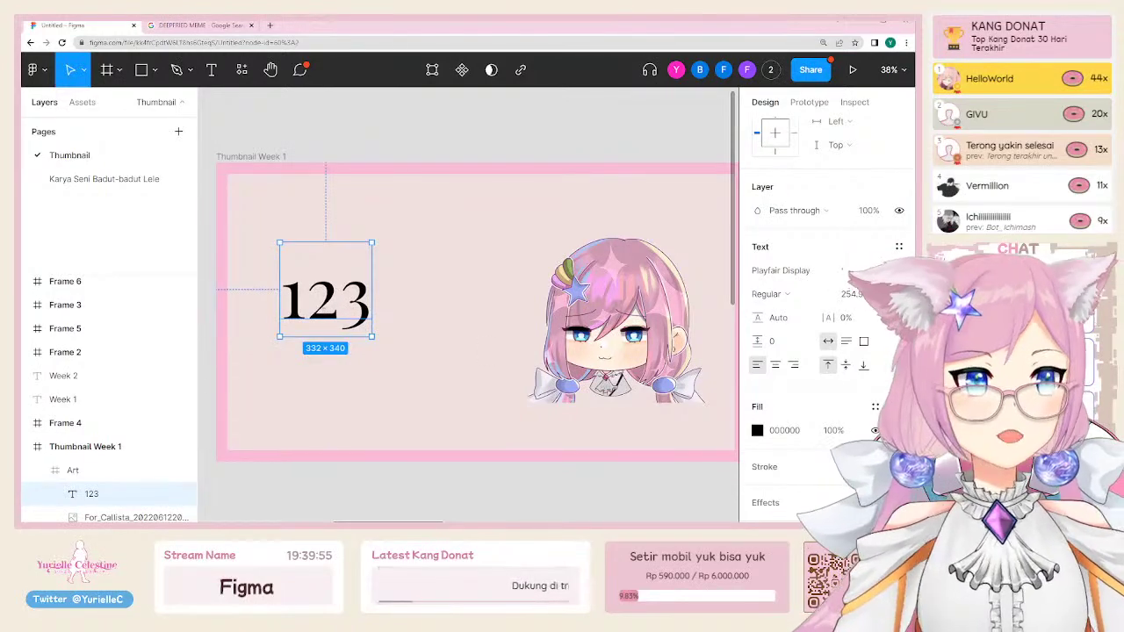
# Step: Switch the 123 text's font to Outfit
pyautogui.click(869, 269)
pyautogui.scroll(8, 853, 352)
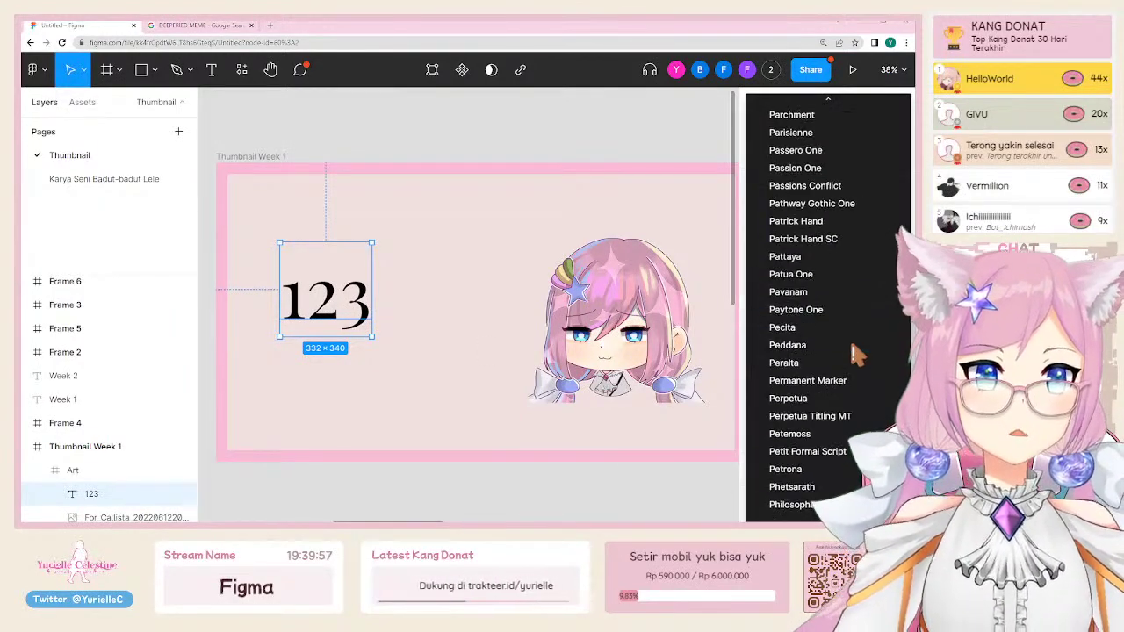
pyautogui.scroll(10, 859, 353)
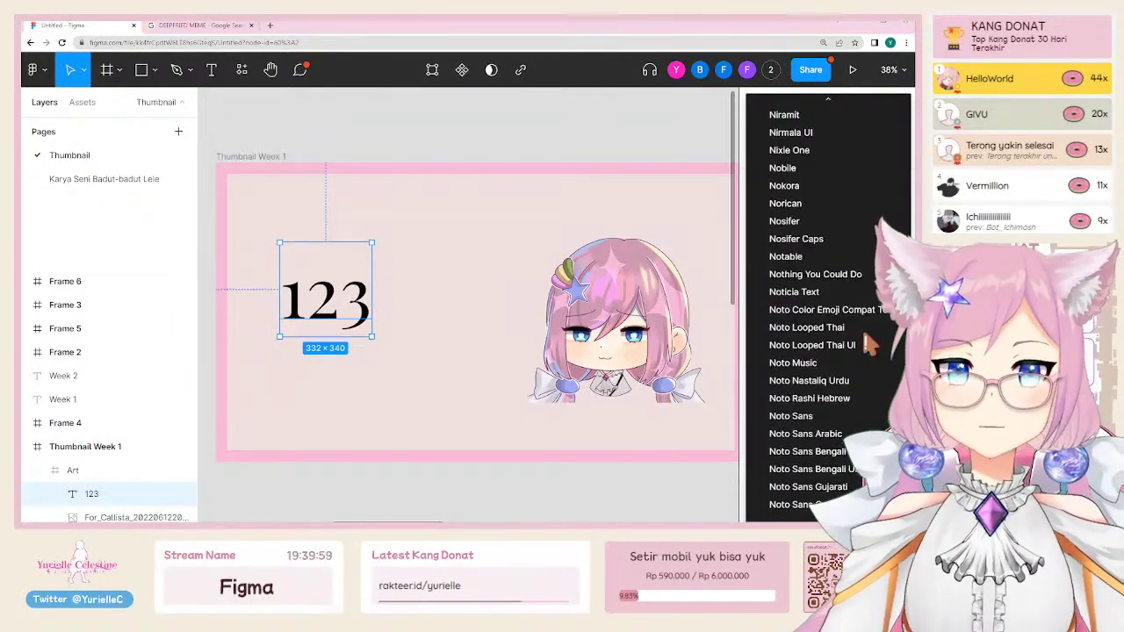
pyautogui.press('Escape')
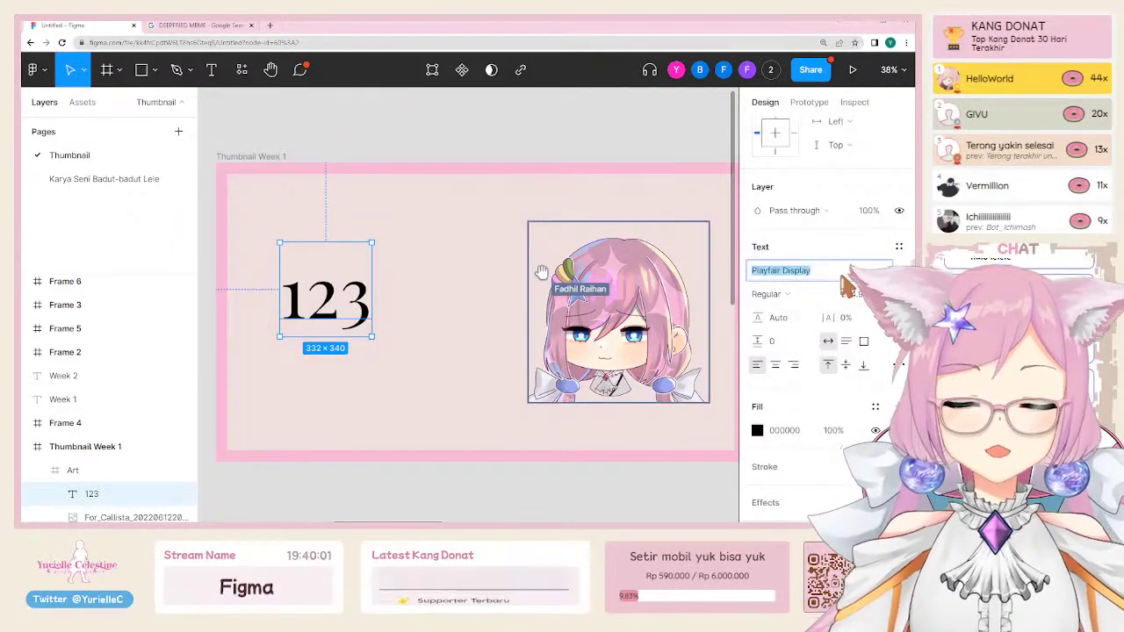
pyautogui.write('Outfit')
pyautogui.press('Return')
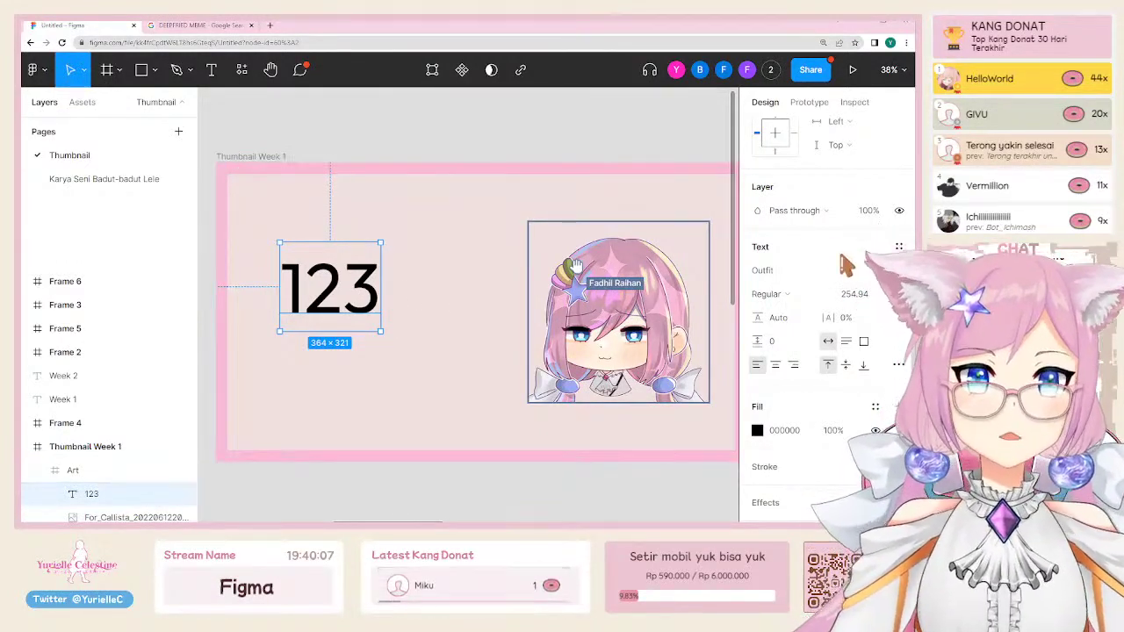
# Step: Set the 123 text in Times New Roman
pyautogui.click(882, 270)
pyautogui.scroll(20, 785, 396)
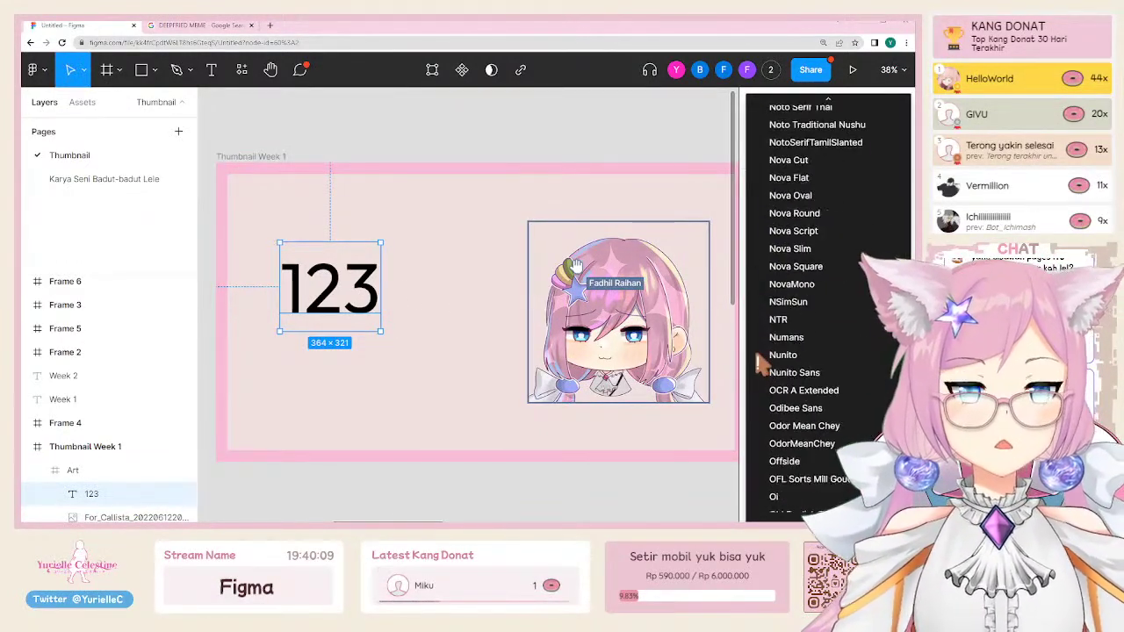
pyautogui.scroll(10, 828, 308)
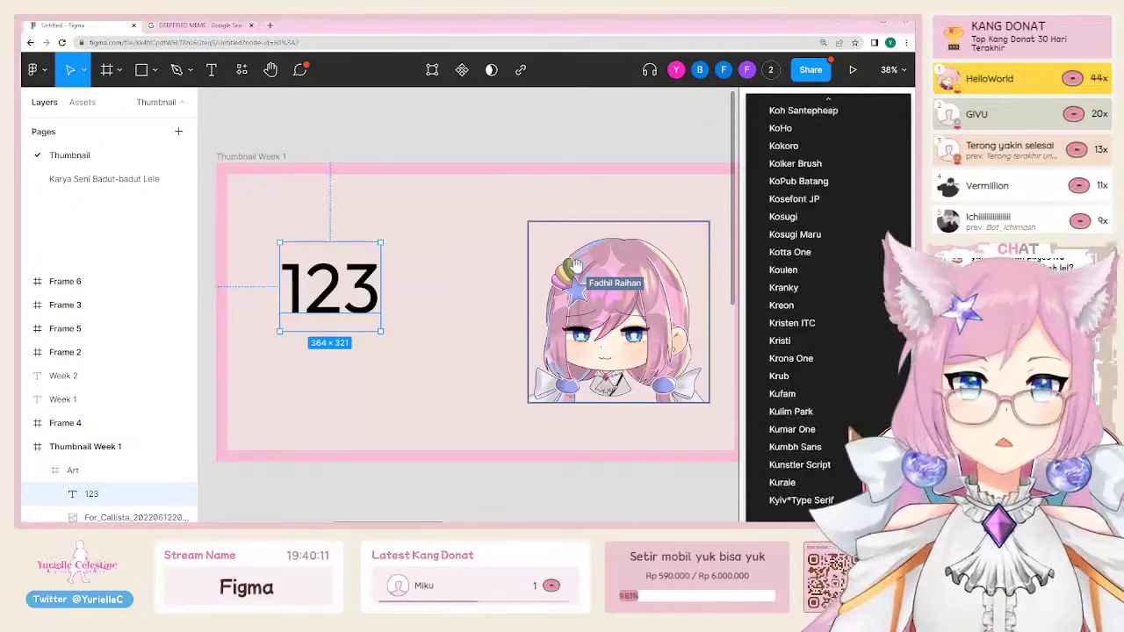
pyautogui.click(306, 225)
pyautogui.click(35, 70)
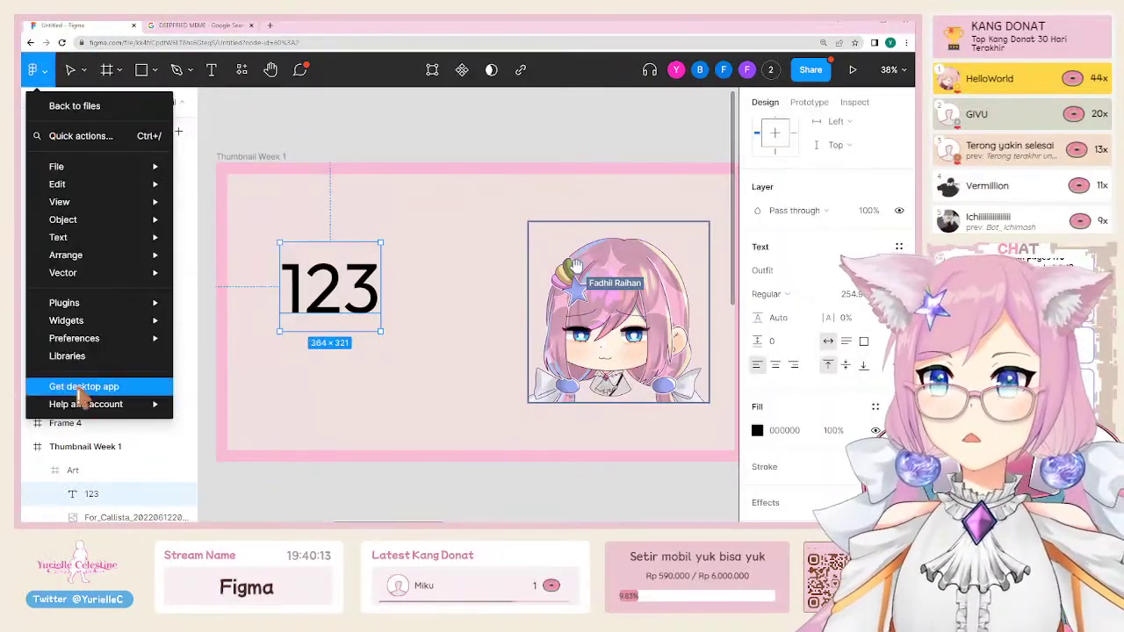
pyautogui.click(283, 346)
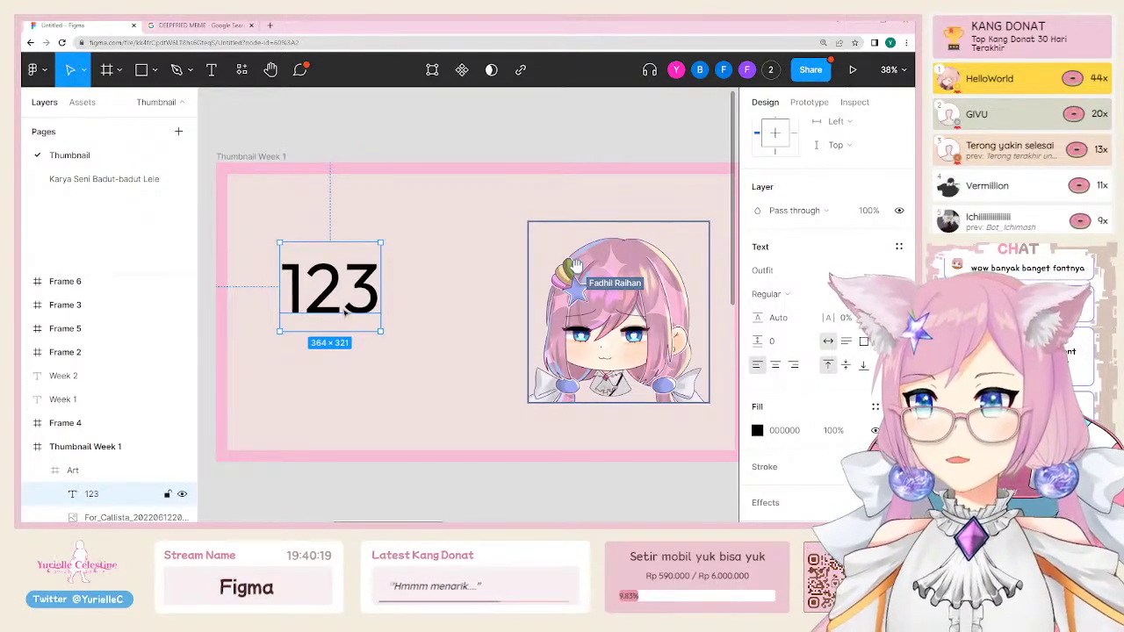
pyautogui.click(816, 278)
pyautogui.write('Tim')
pyautogui.press('Escape')
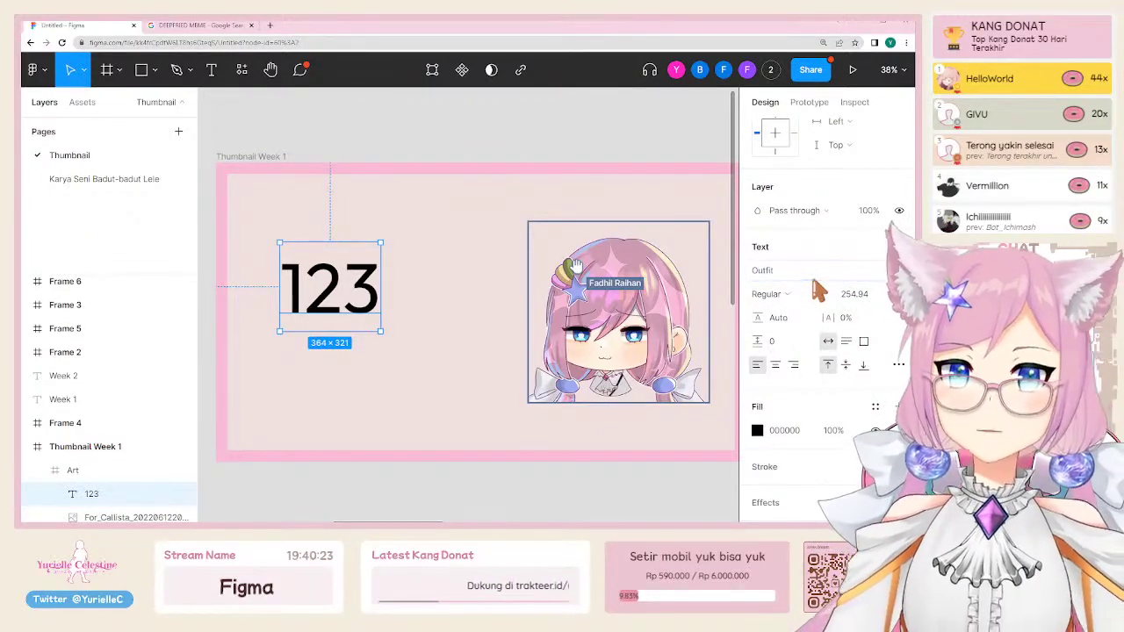
pyautogui.click(812, 278)
pyautogui.write('Ti')
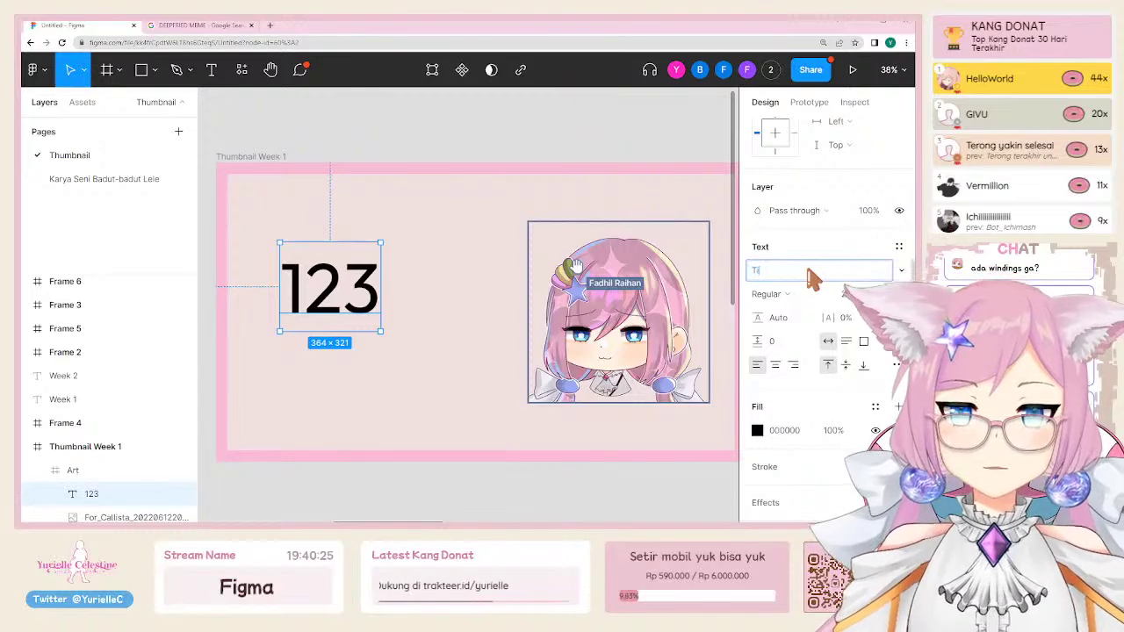
pyautogui.write('mes new')
pyautogui.press('Return')
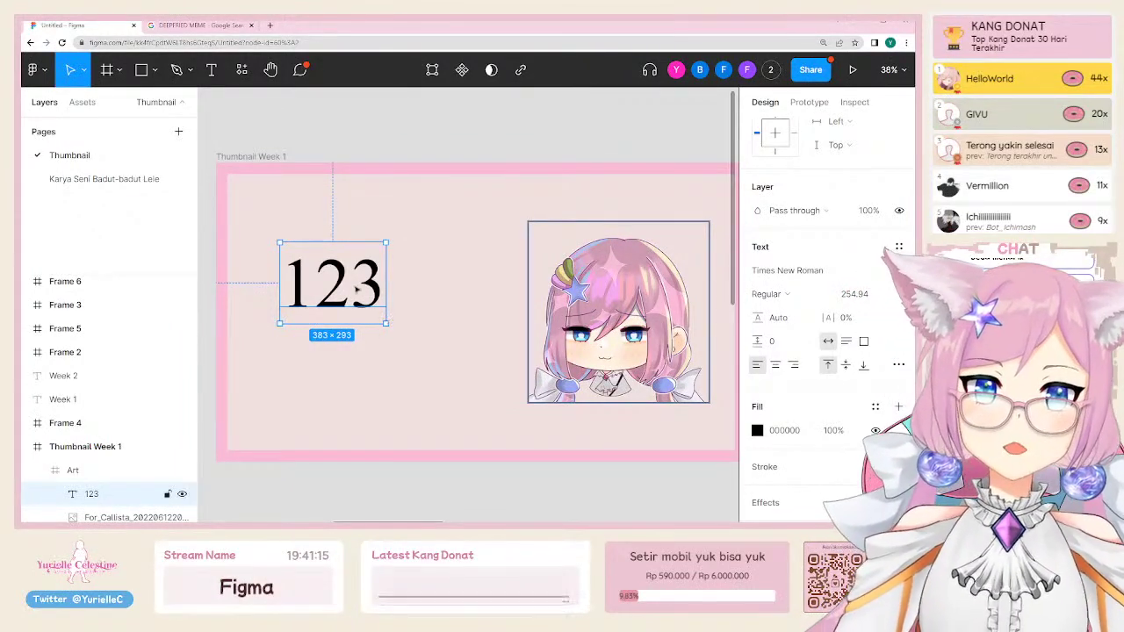
# Step: Apply the Mochiy Pop One font to the 123 text
pyautogui.click(364, 127)
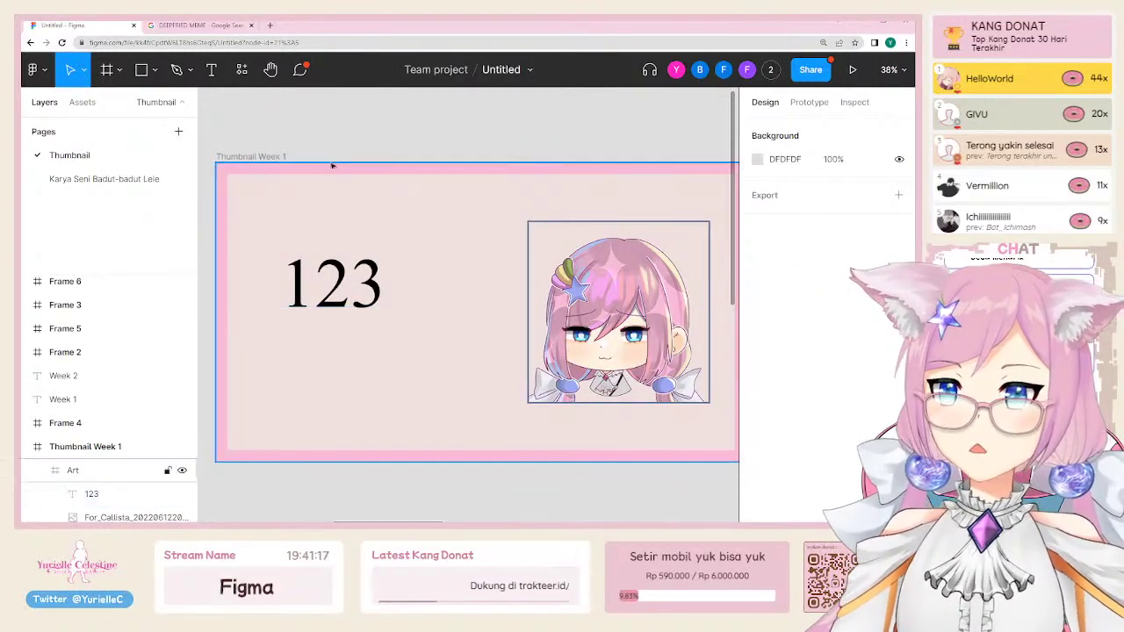
pyautogui.click(330, 271)
pyautogui.click(330, 270)
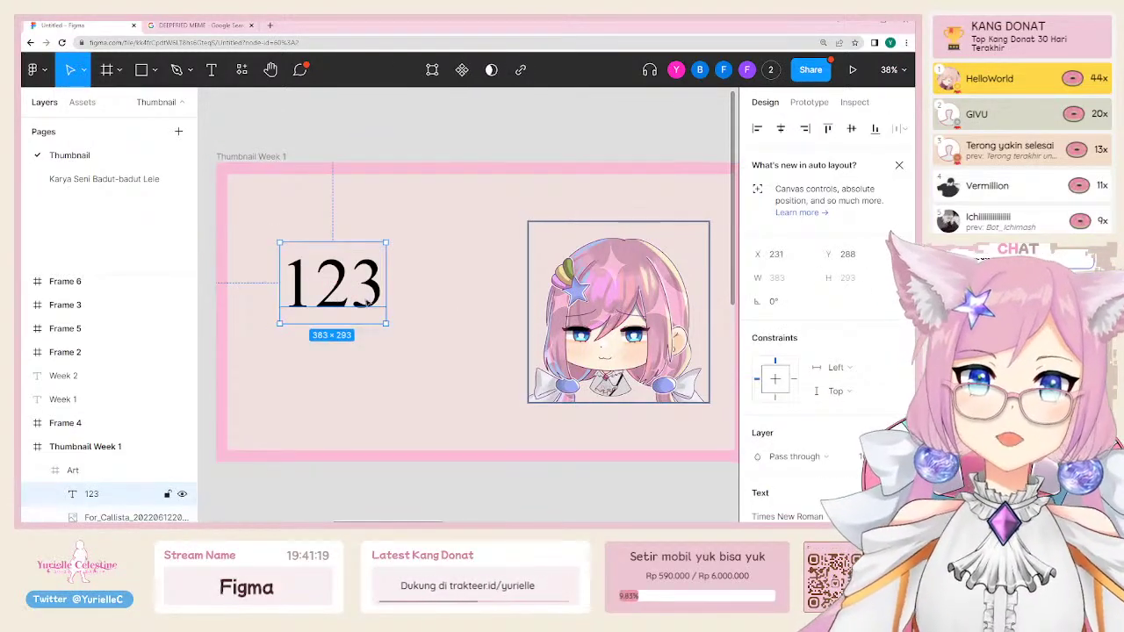
pyautogui.click(801, 396)
pyautogui.click(802, 392)
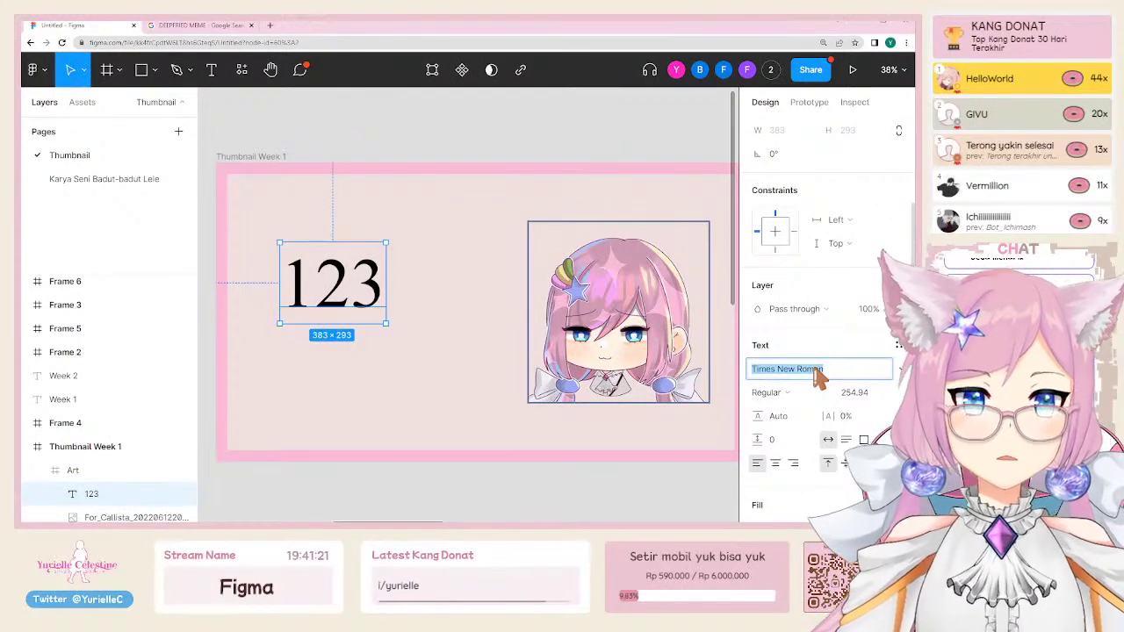
pyautogui.click(815, 370)
pyautogui.write('Mochiy Pop One')
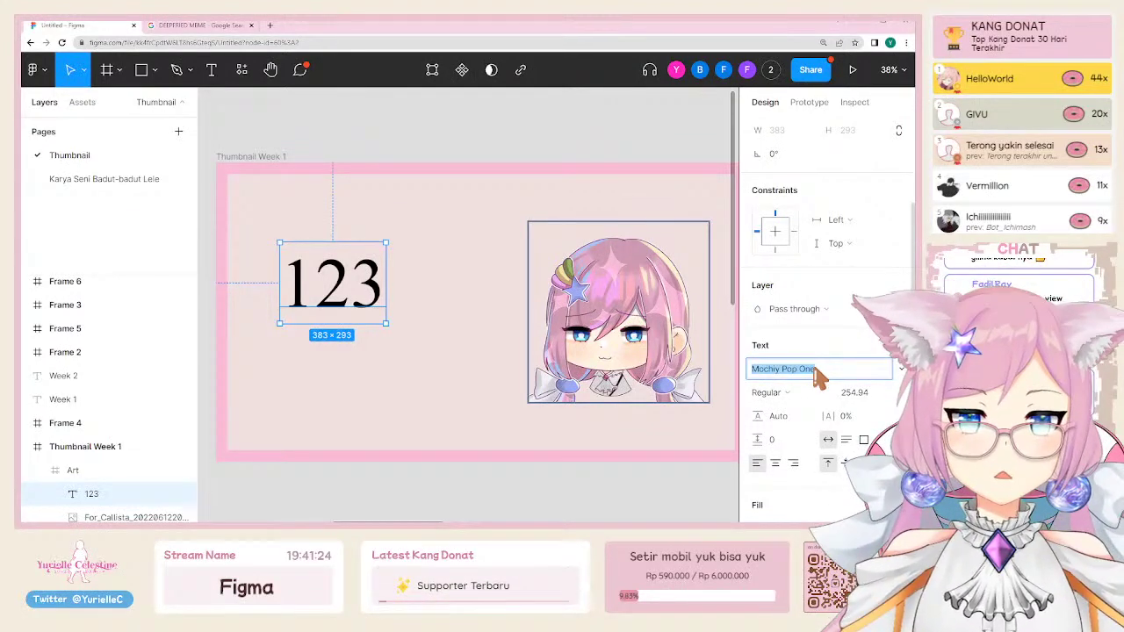
pyautogui.press('Return')
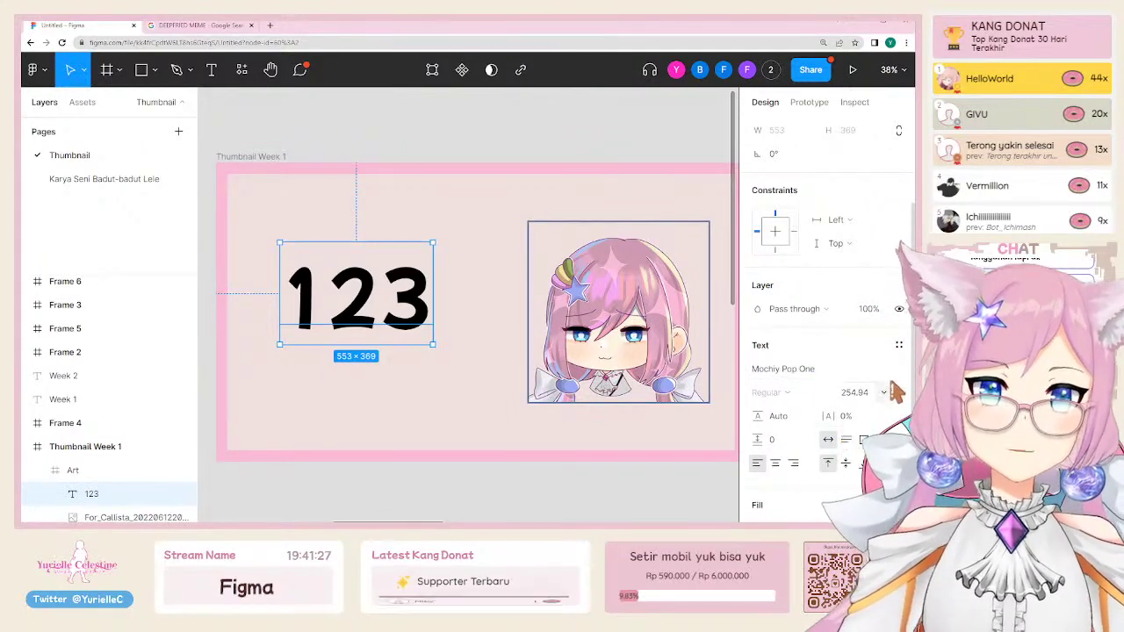
# Step: Browse the full font list and close it, keeping Mochiy Pop One
pyautogui.click(851, 377)
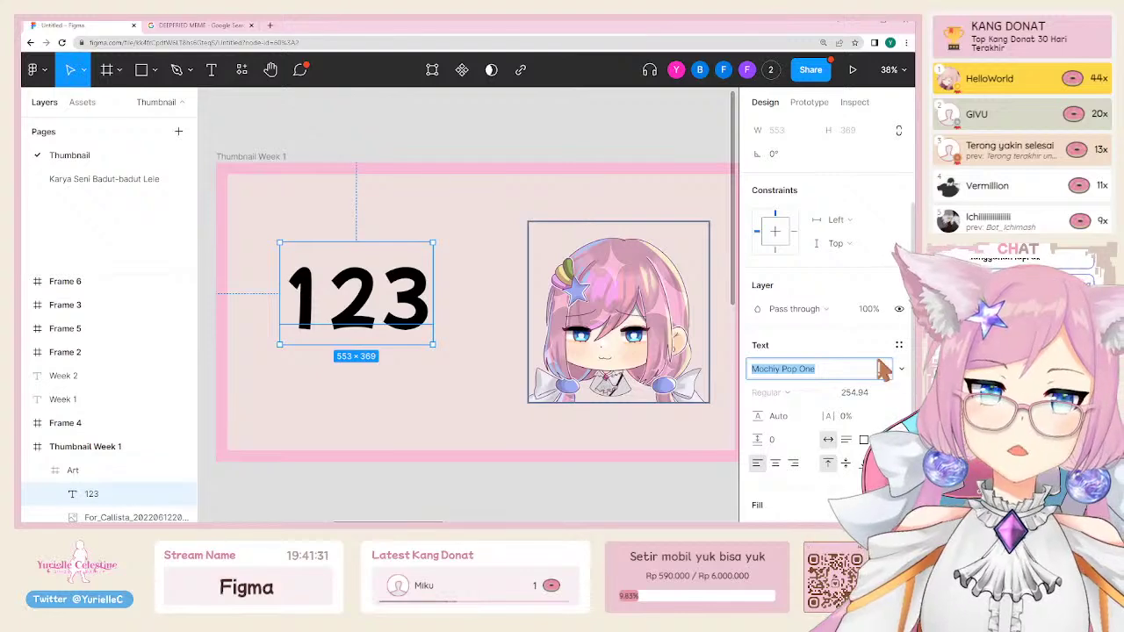
pyautogui.click(760, 370)
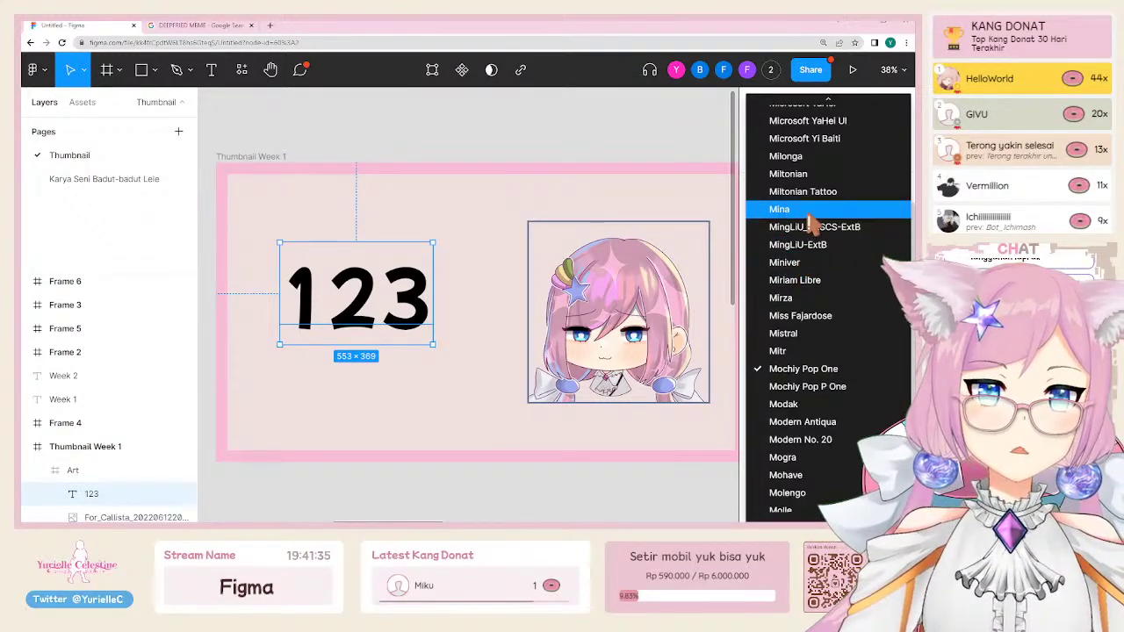
pyautogui.scroll(-10, 812, 228)
pyautogui.scroll(20, 834, 395)
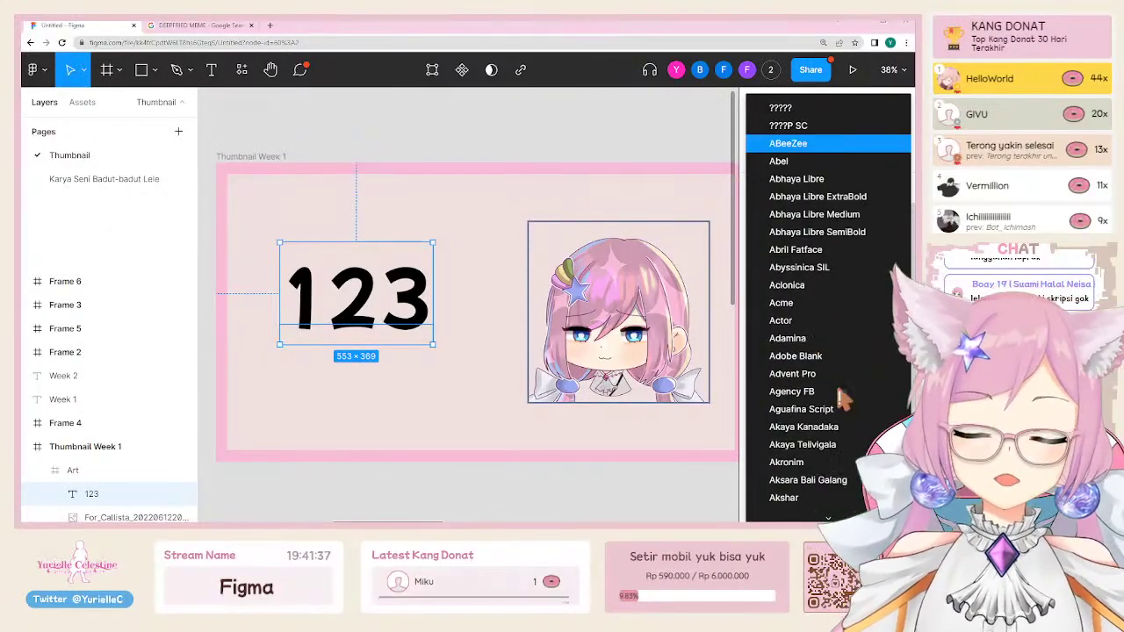
pyautogui.scroll(-3, 841, 398)
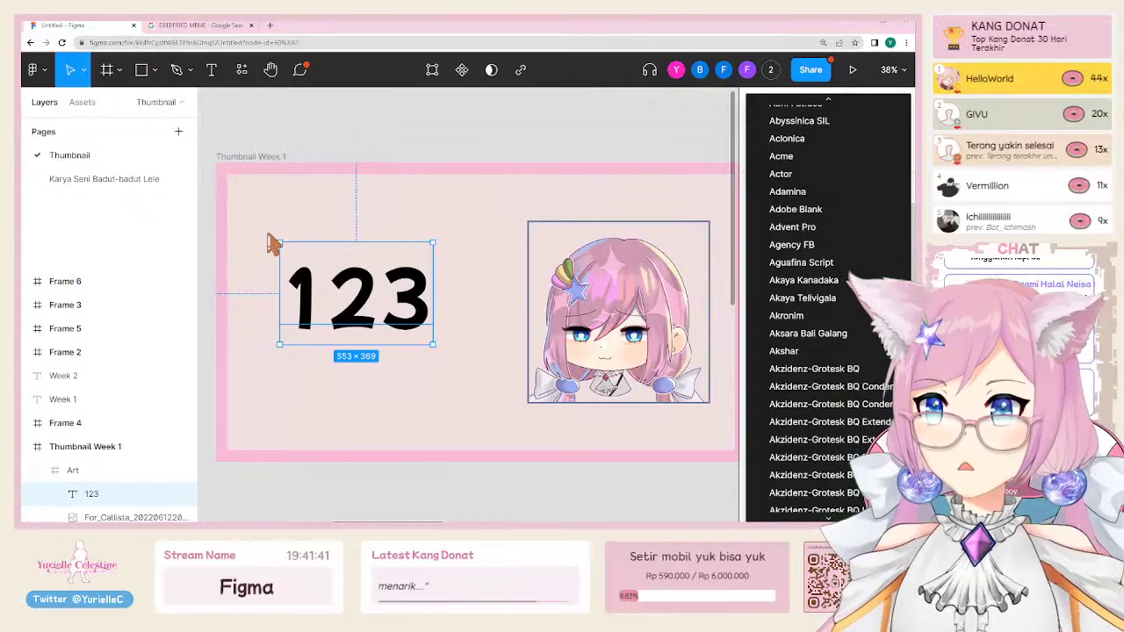
pyautogui.click(500, 175)
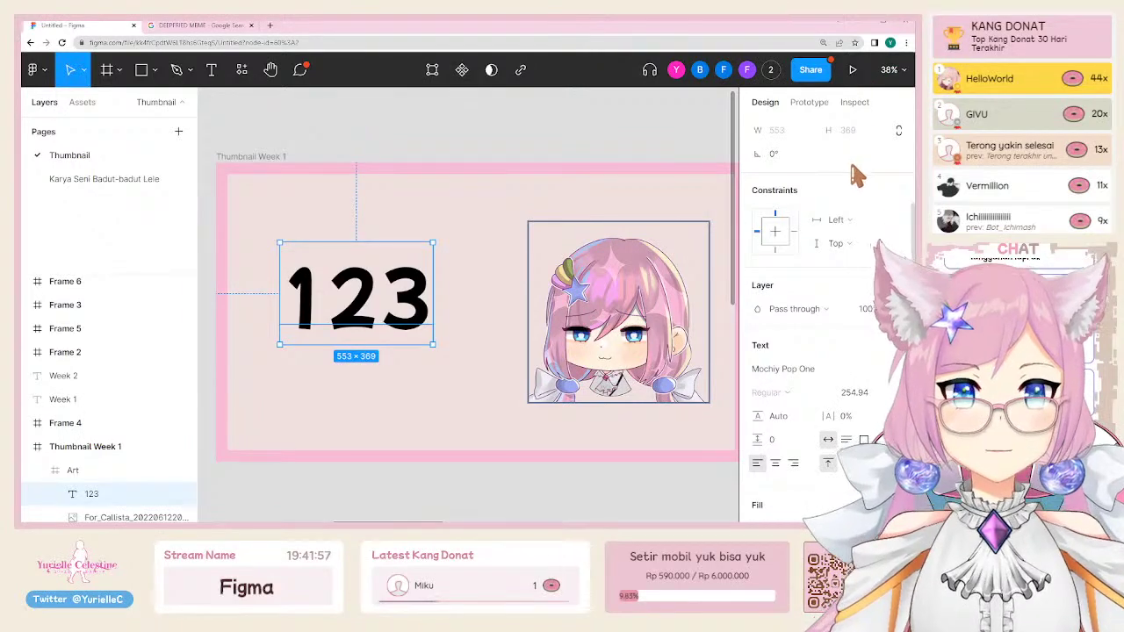
pyautogui.hotkey('shift', '2')
pyautogui.hotkey('shift', '1')
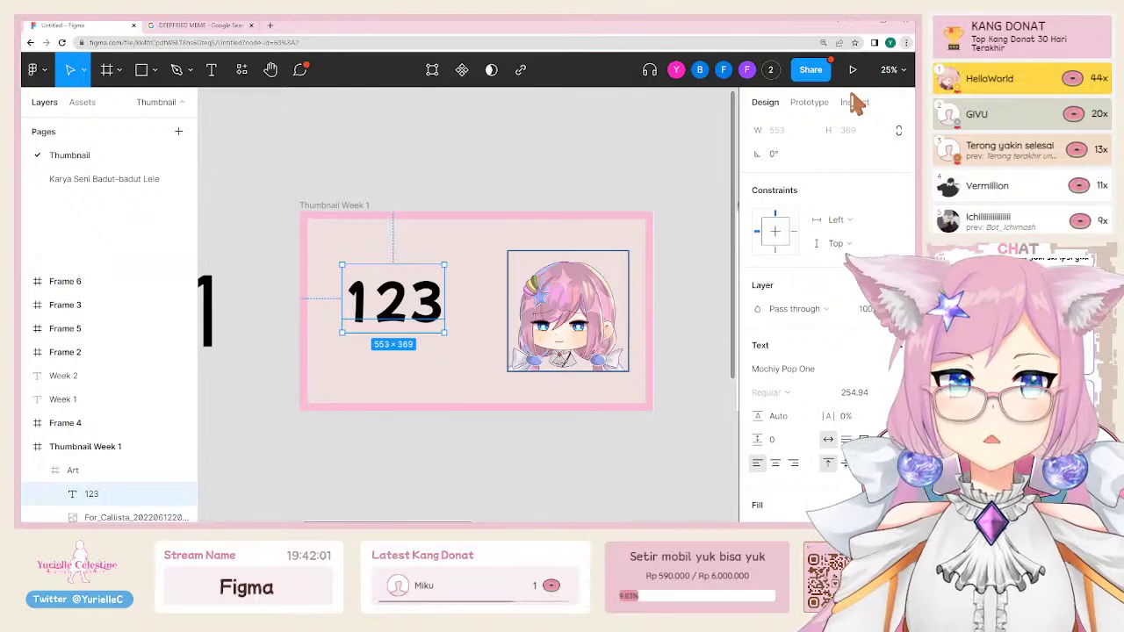
pyautogui.hotkey('ctrl', '+')
pyautogui.hotkey('ctrl', '+')
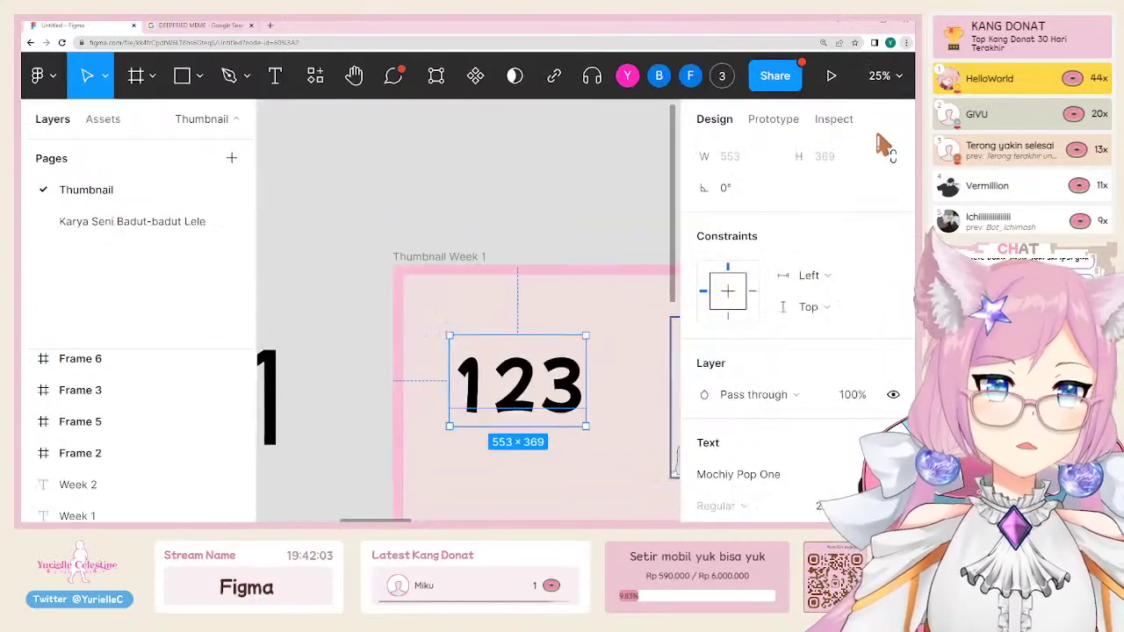
pyautogui.hotkey('ctrl', '+')
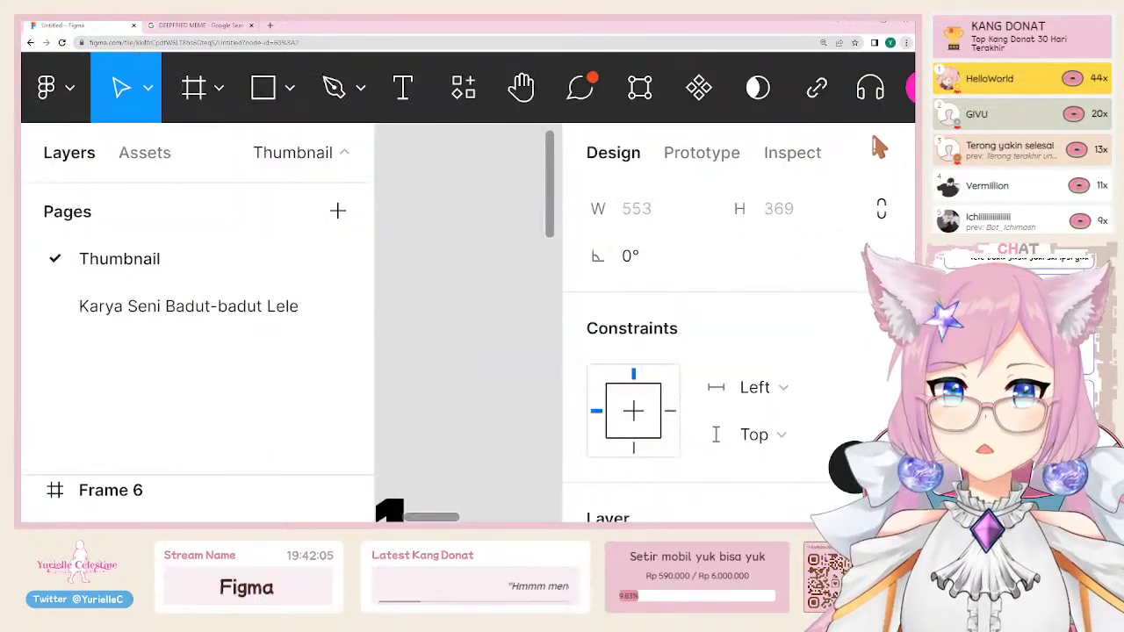
pyautogui.hotkey('ctrl', '-')
pyautogui.hotkey('ctrl', '-')
pyautogui.hotkey('ctrl', '-')
pyautogui.hotkey('ctrl', '-')
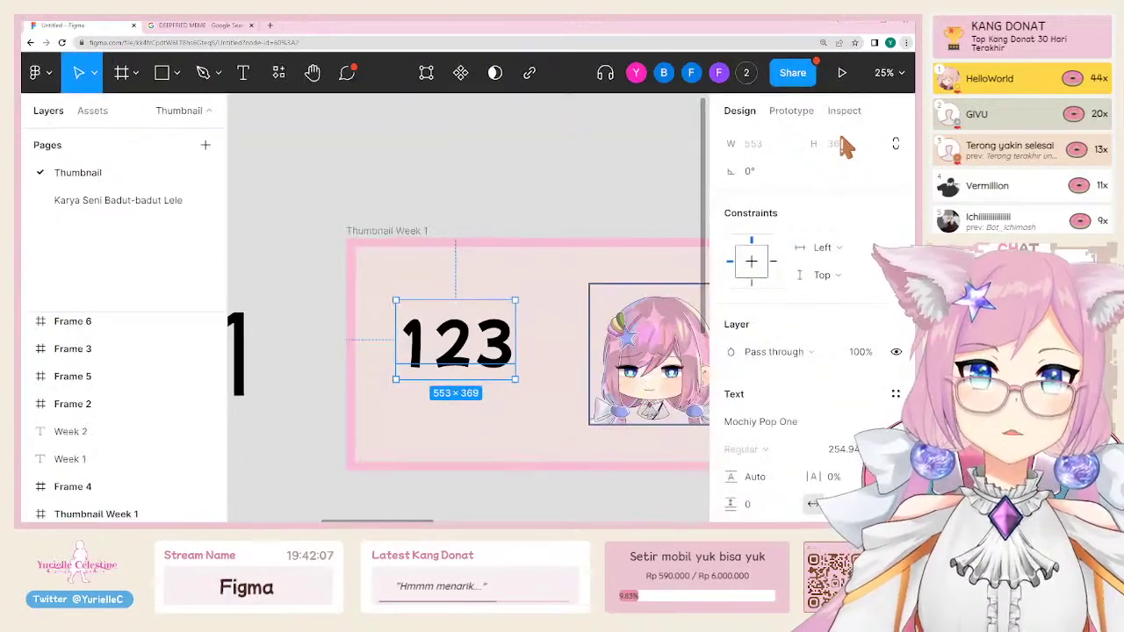
pyautogui.hotkey('ctrl', '-')
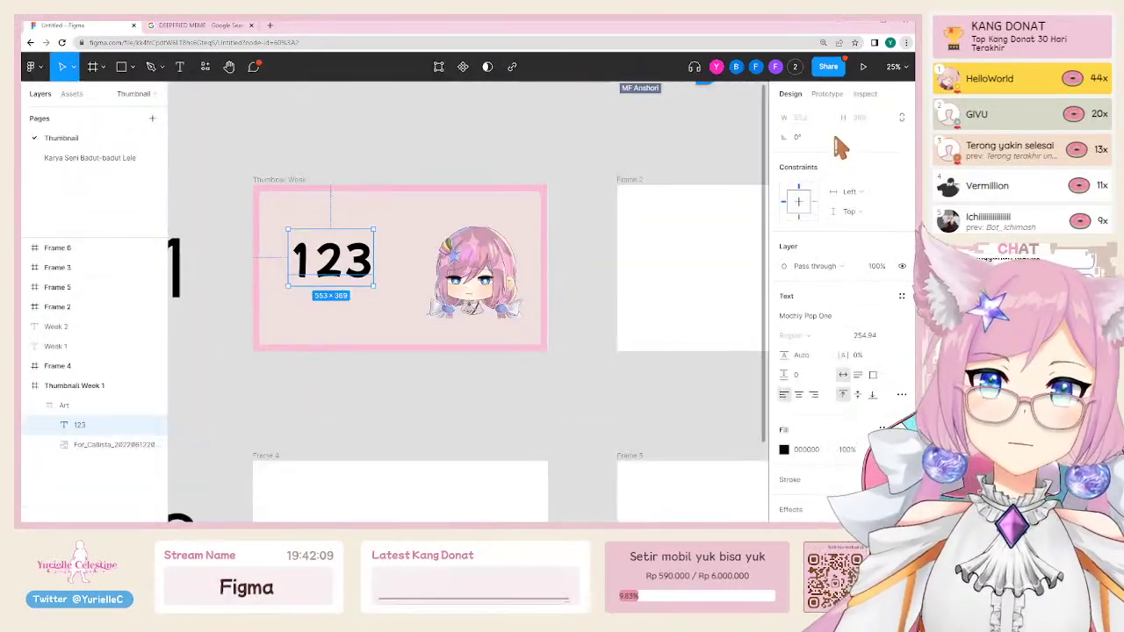
pyautogui.click(625, 140)
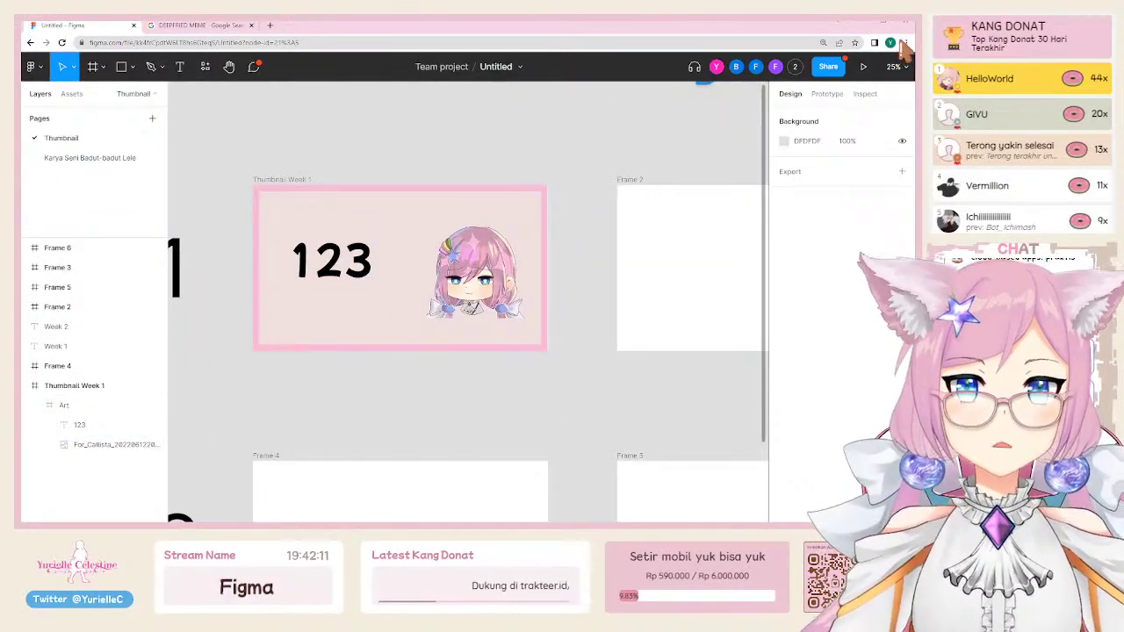
pyautogui.hotkey('ctrl', '+')
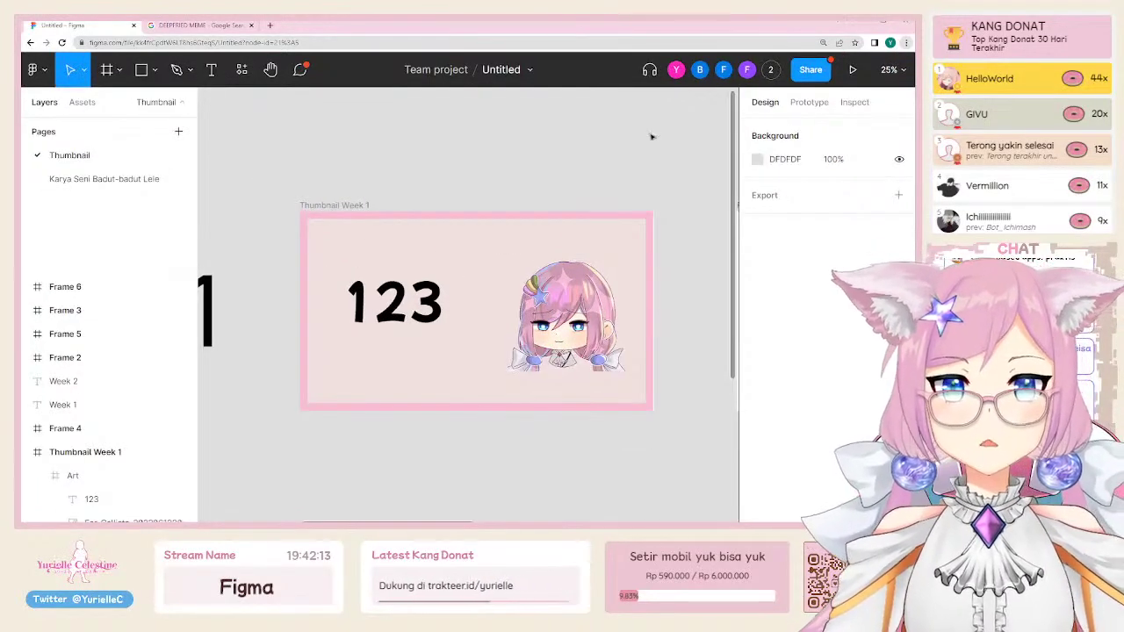
pyautogui.moveTo(538, 281); pyautogui.dragTo(461, 284)
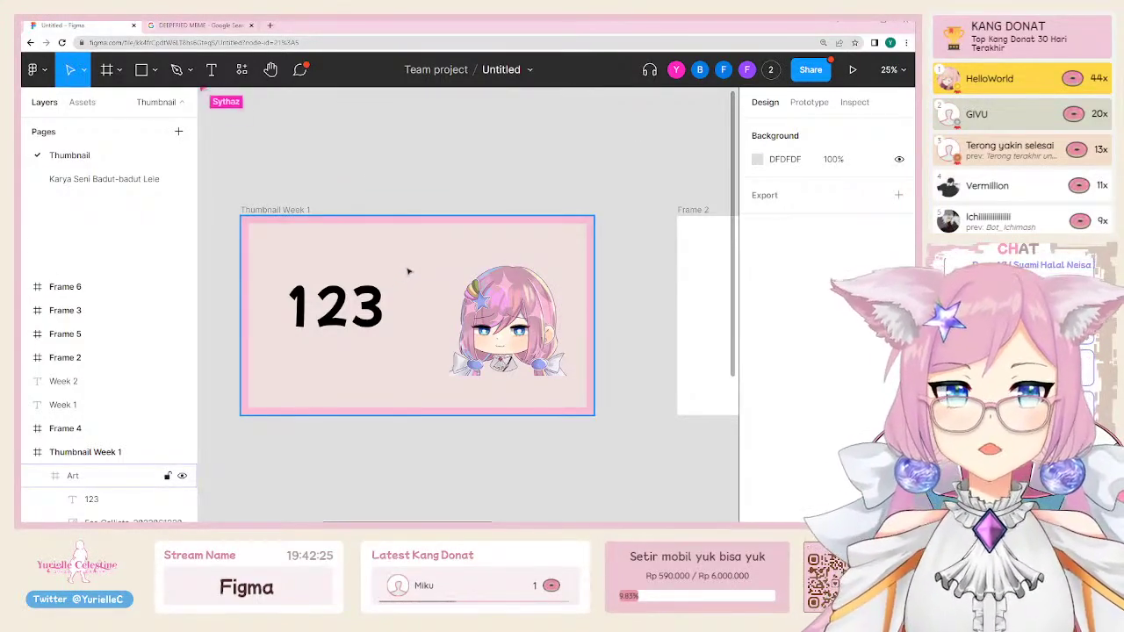
pyautogui.scroll(3, 356, 346)
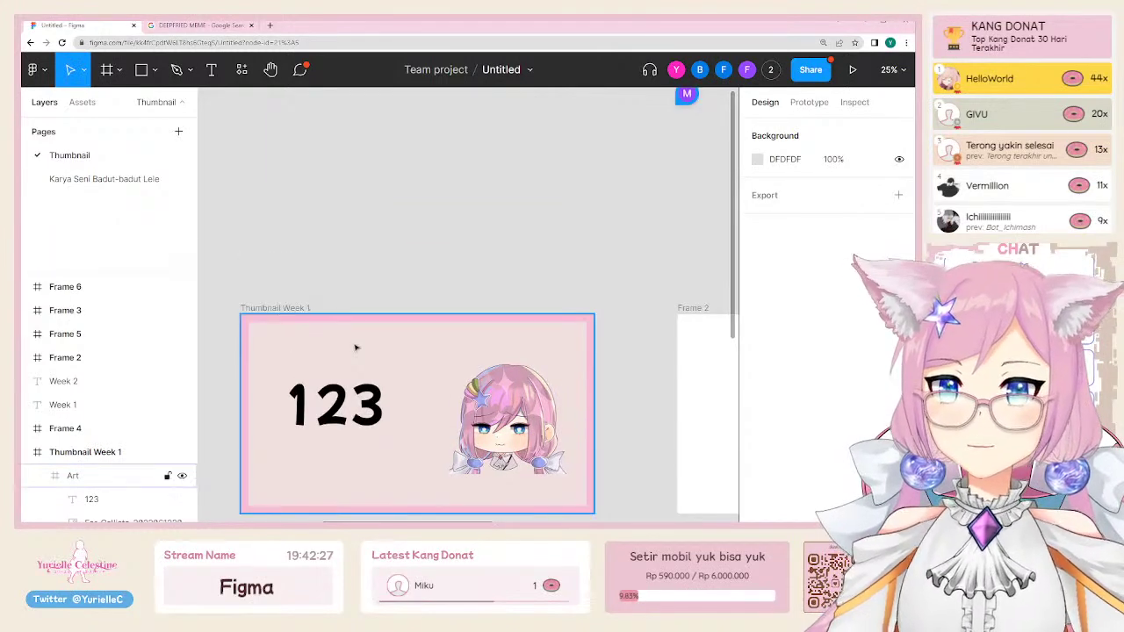
pyautogui.scroll(-3, 356, 346)
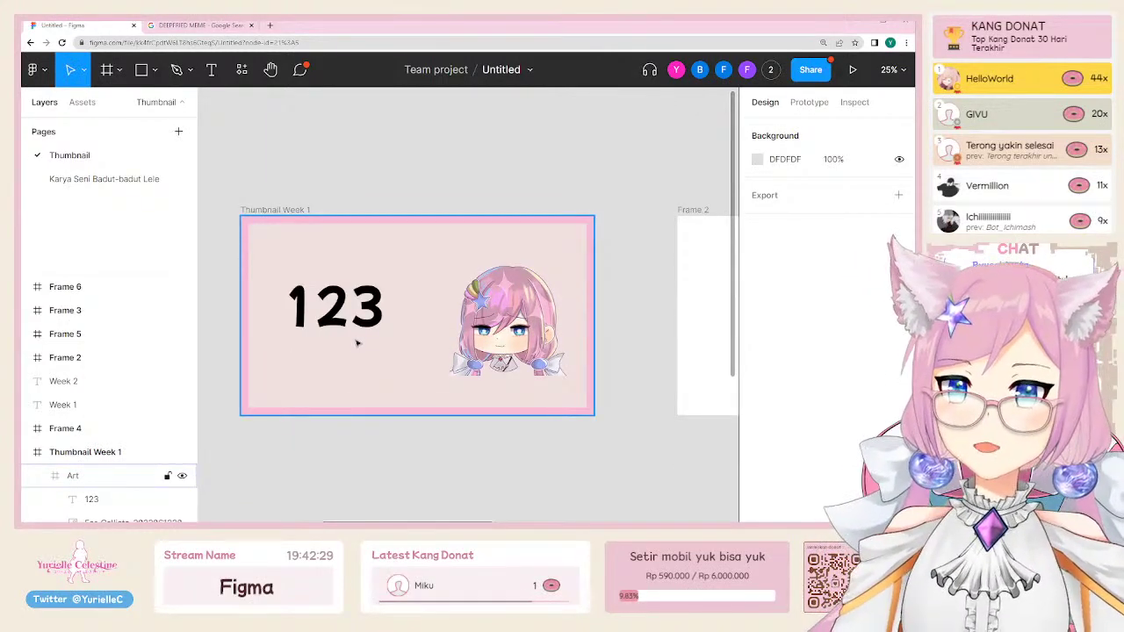
pyautogui.scroll(-3, 356, 343)
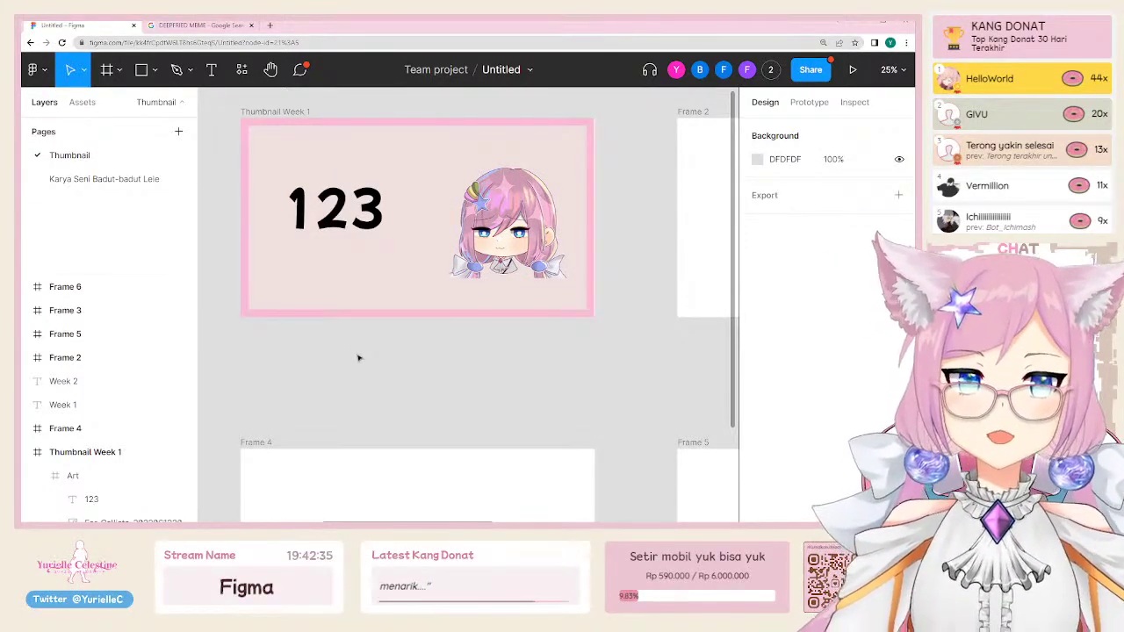
pyautogui.scroll(3, 359, 357)
# Step: Create a page called 'Schedule' from the Pages + button
pyautogui.click(440, 413)
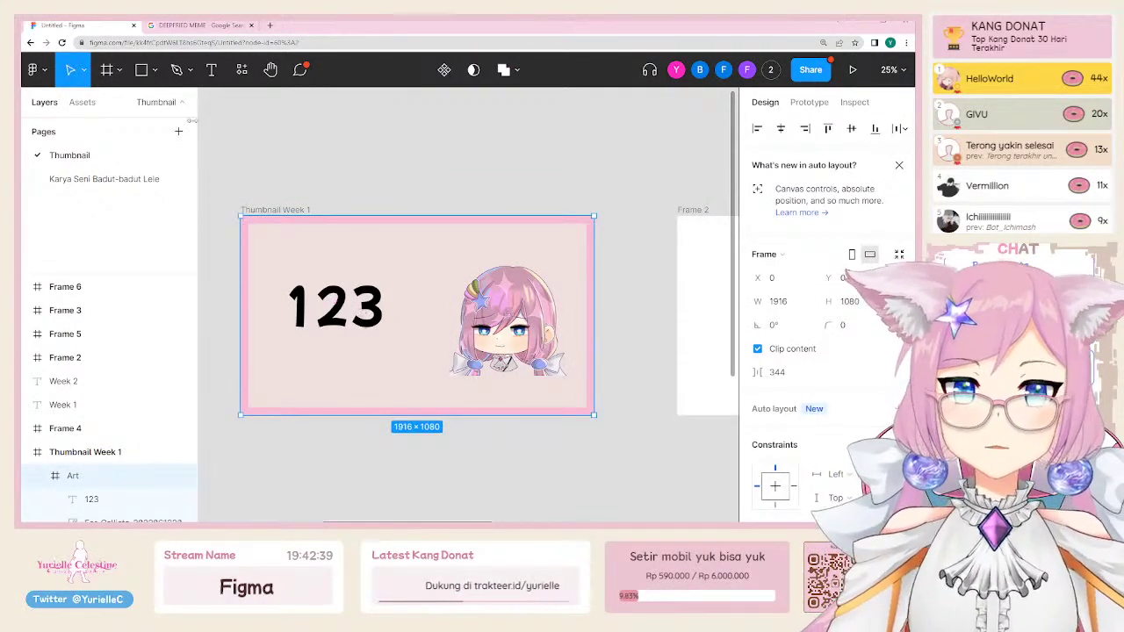
pyautogui.click(180, 132)
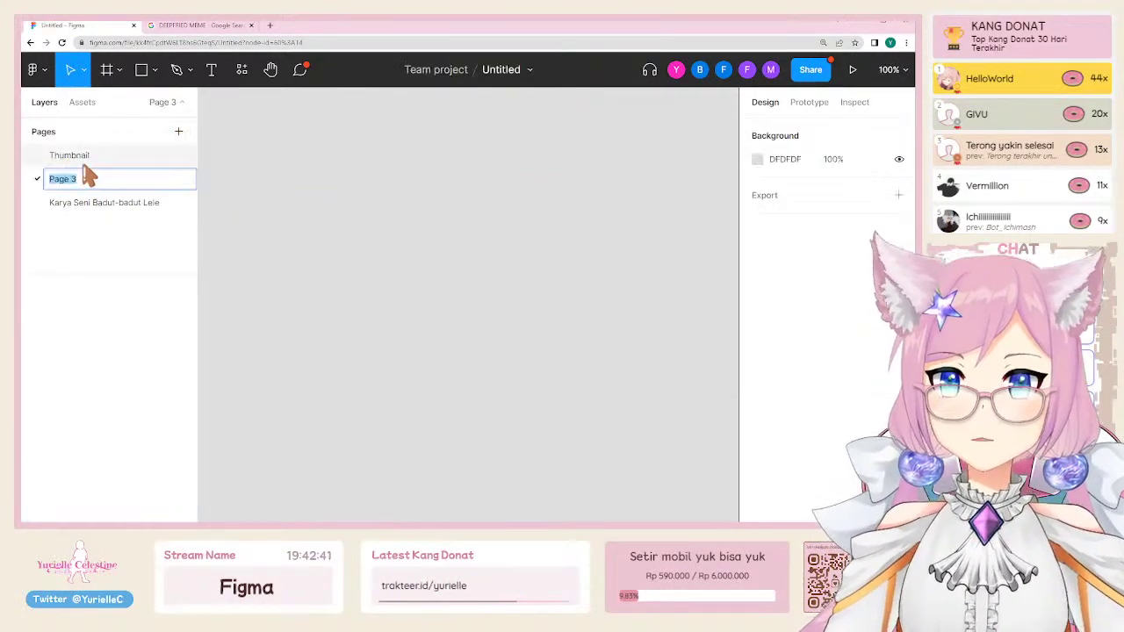
pyautogui.write('Schedule')
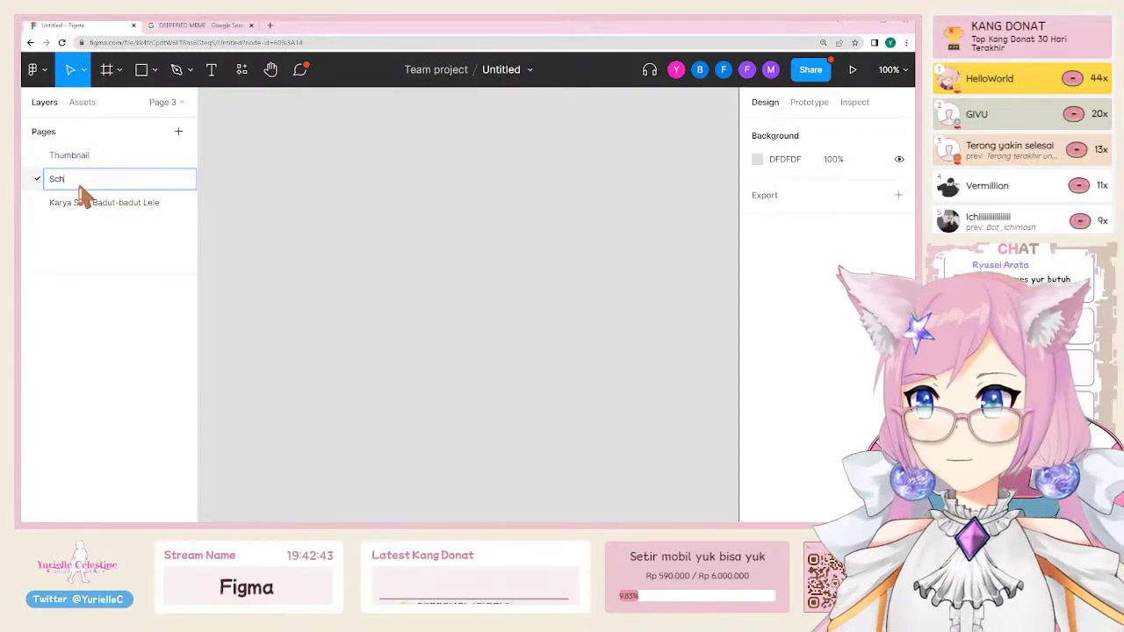
pyautogui.press('Return')
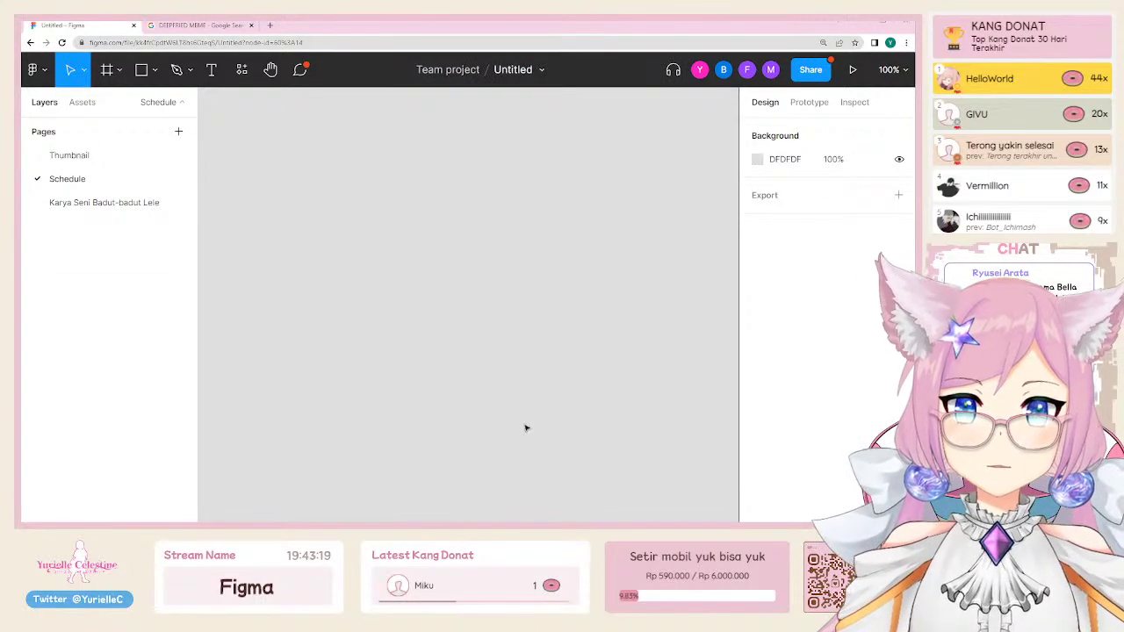
# Step: Paste the two Weekly Schedule – June Week 4 frames onto the Schedule page
pyautogui.hotkey('ctrl', 'v')
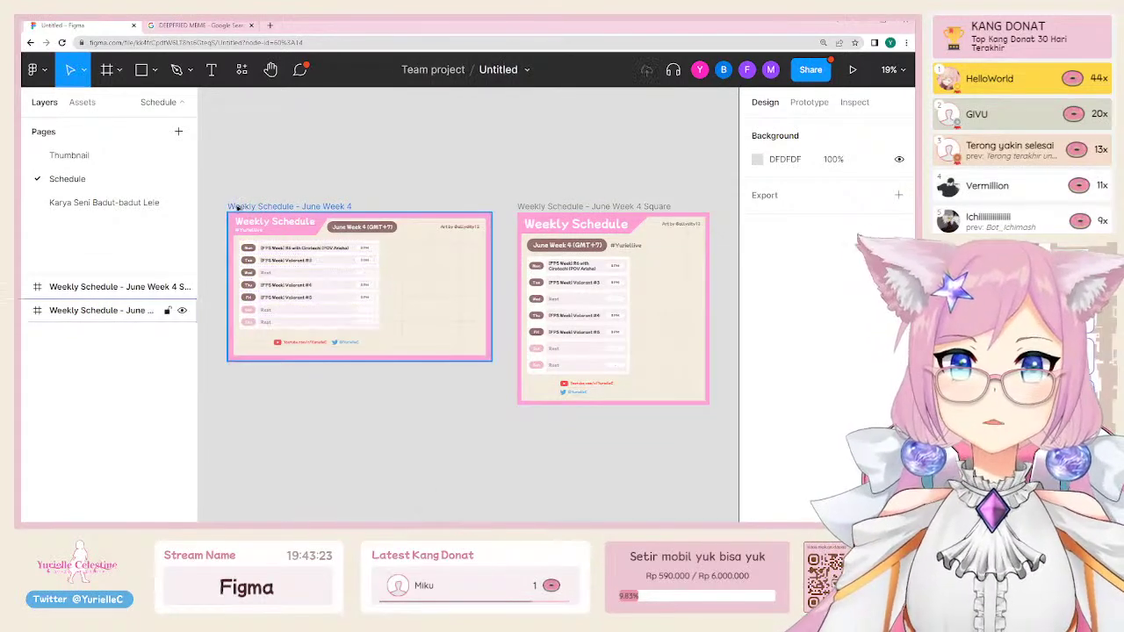
pyautogui.click(272, 255)
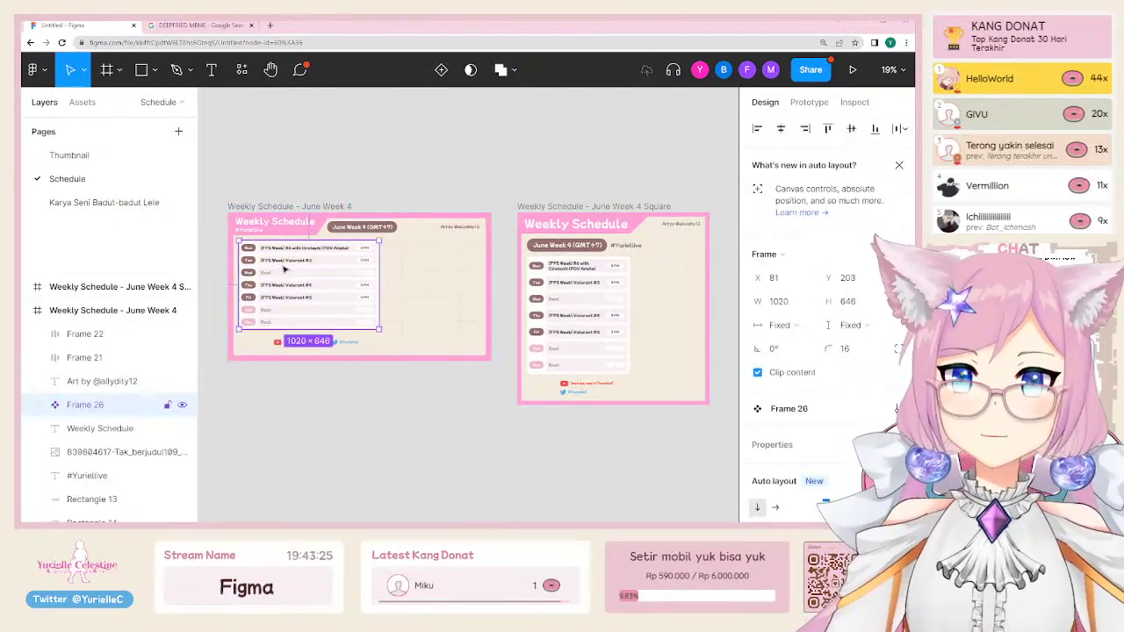
pyautogui.click(304, 184)
pyautogui.click(324, 266)
# Step: Select the Mon row Component 1, check its spacing, and copy it
pyautogui.scroll(3, 324, 266)
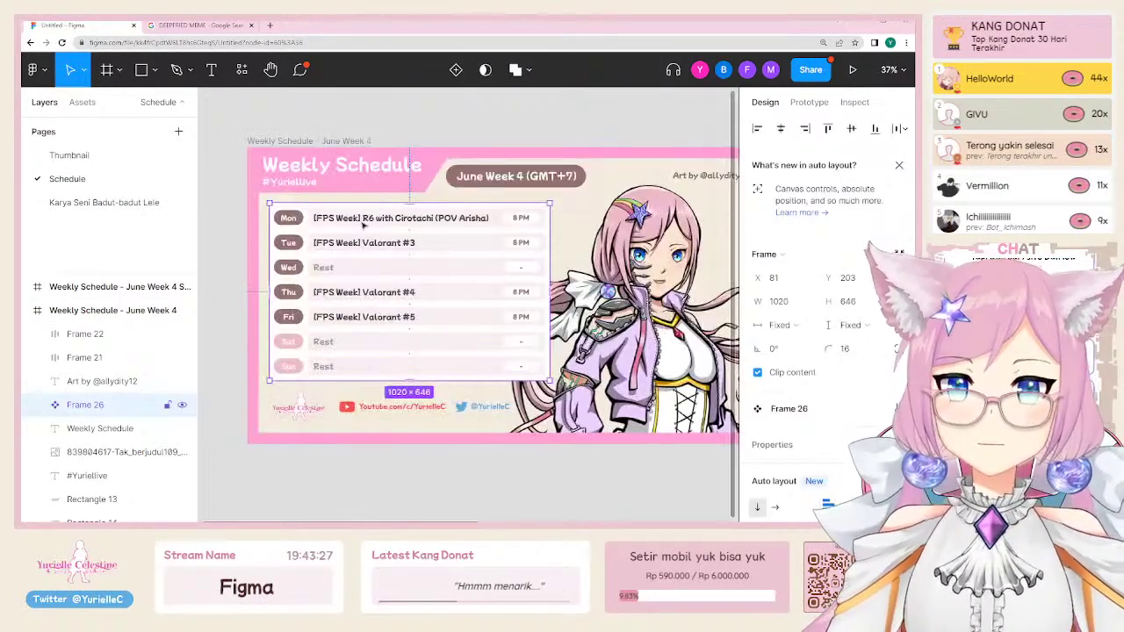
pyautogui.click(363, 225)
pyautogui.scroll(-2, 865, 416)
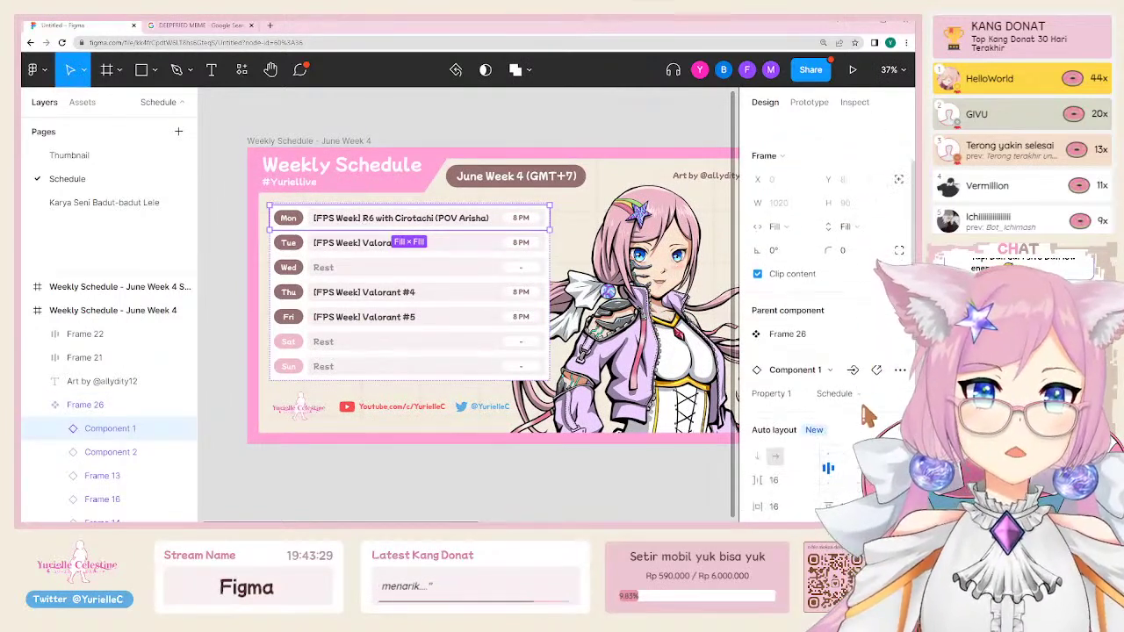
pyautogui.press('alt')
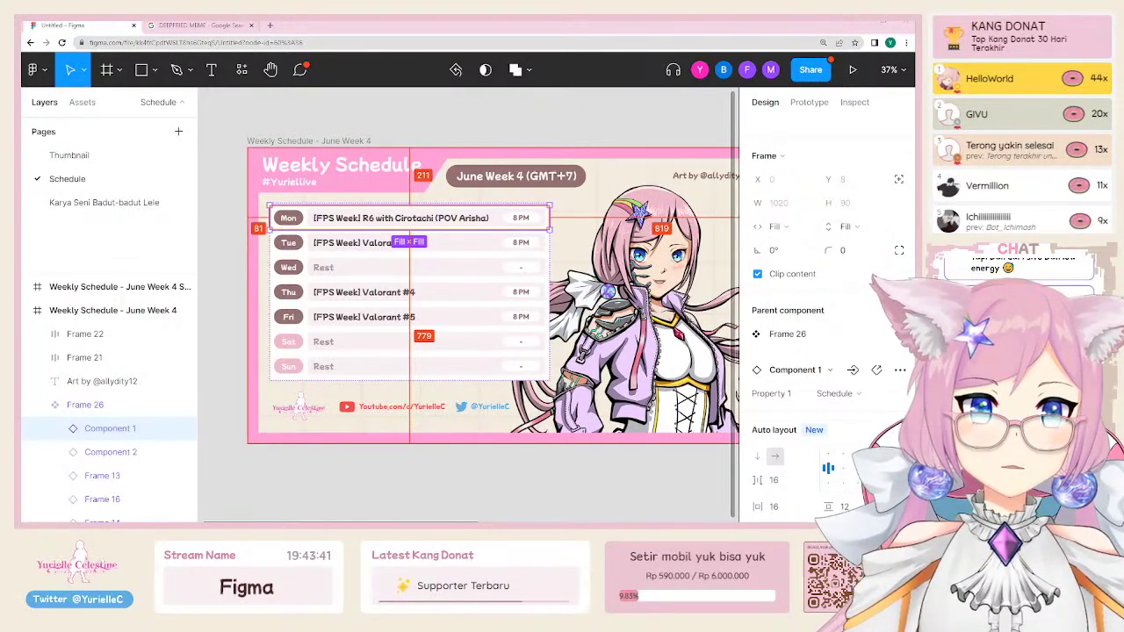
pyautogui.press('Escape')
pyautogui.hotkey('shift', '1')
# Step: Paste a copy of Component 1 below the June Week 4 frame
pyautogui.hotkey('ctrl', 'v')
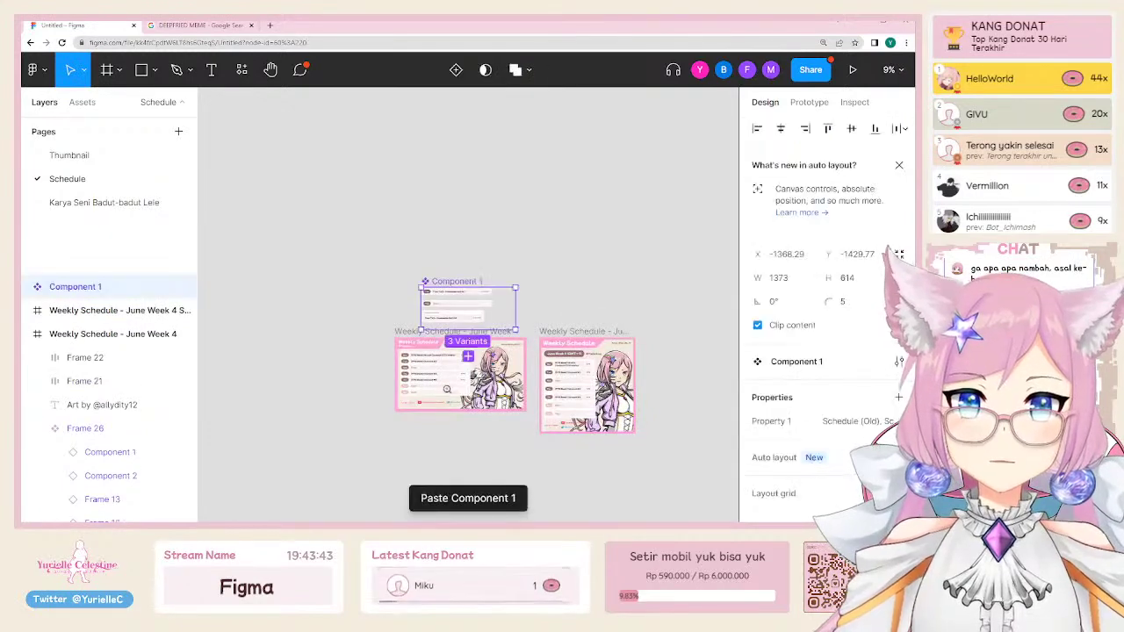
pyautogui.scroll(5, 446, 389)
pyautogui.moveTo(457, 114); pyautogui.dragTo(420, 392)
pyautogui.scroll(3, 419, 386)
pyautogui.scroll(-1, 419, 345)
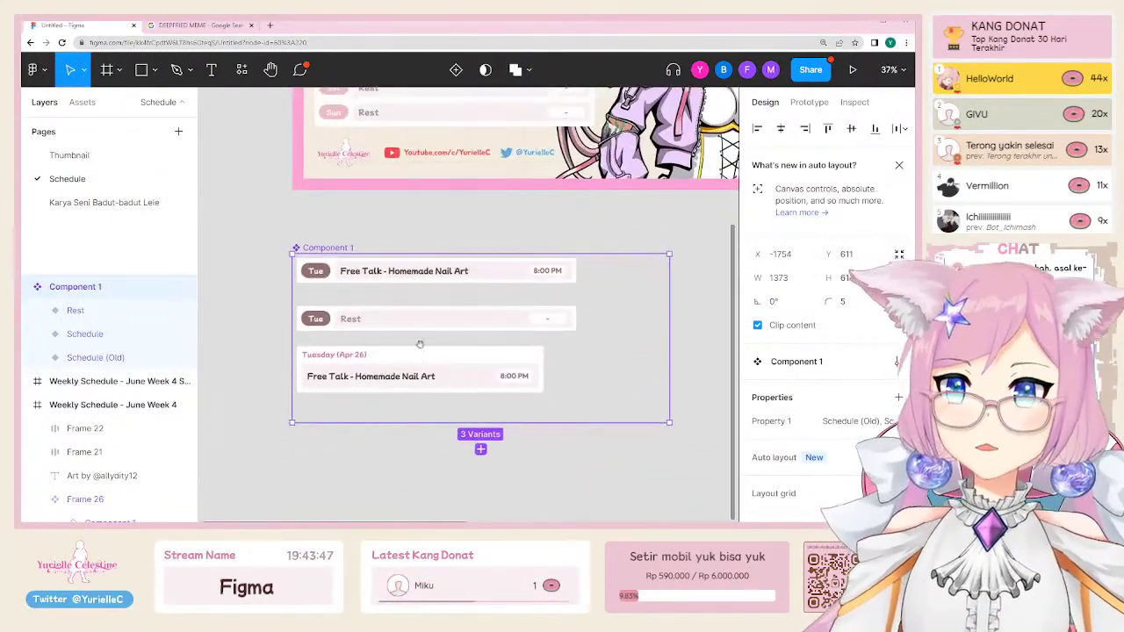
pyautogui.hscroll(1, 419, 345)
pyautogui.scroll(1, 420, 344)
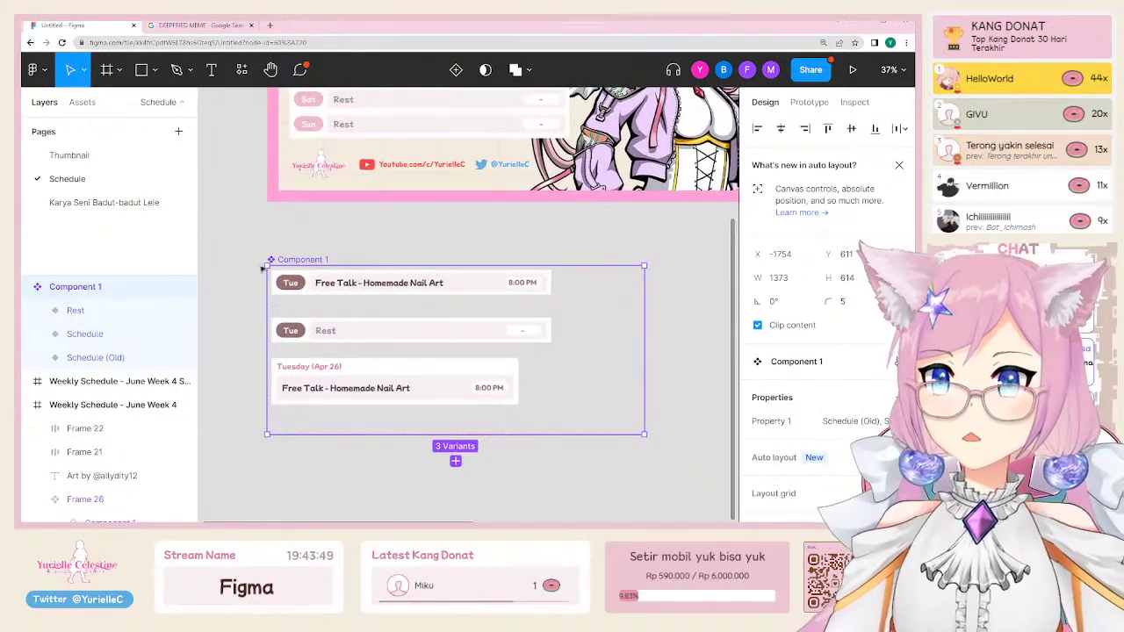
# Step: Inspect the Free Talk Schedule and Rest variant rows and their texts
pyautogui.click(460, 292)
pyautogui.scroll(3, 369, 378)
pyautogui.scroll(-3, 333, 398)
pyautogui.hscroll(1, 332, 398)
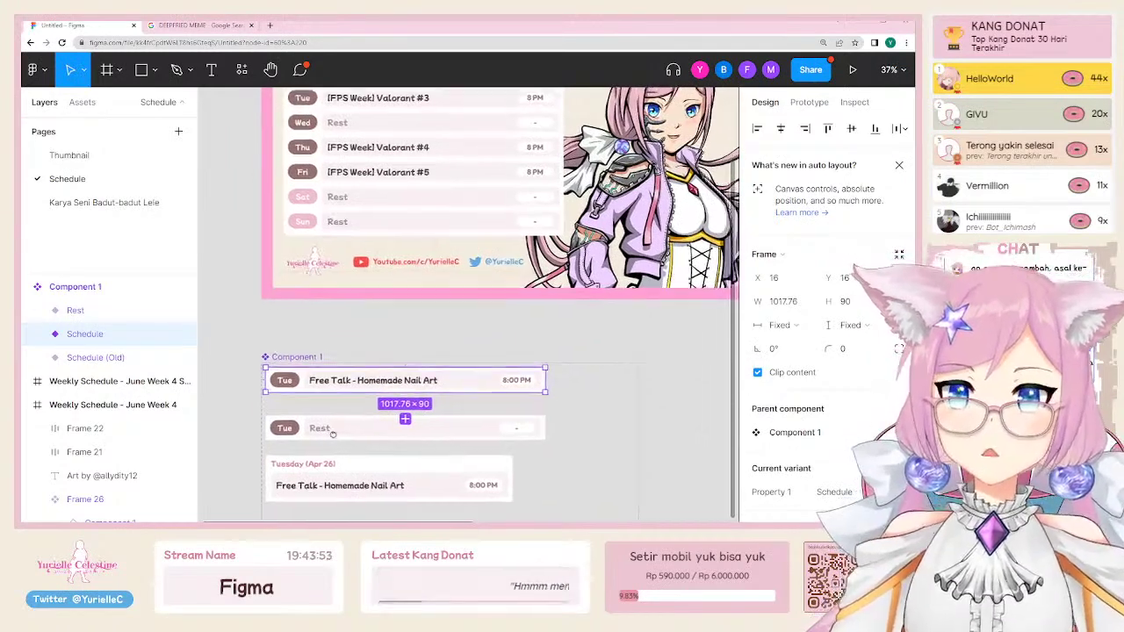
pyautogui.click(338, 371)
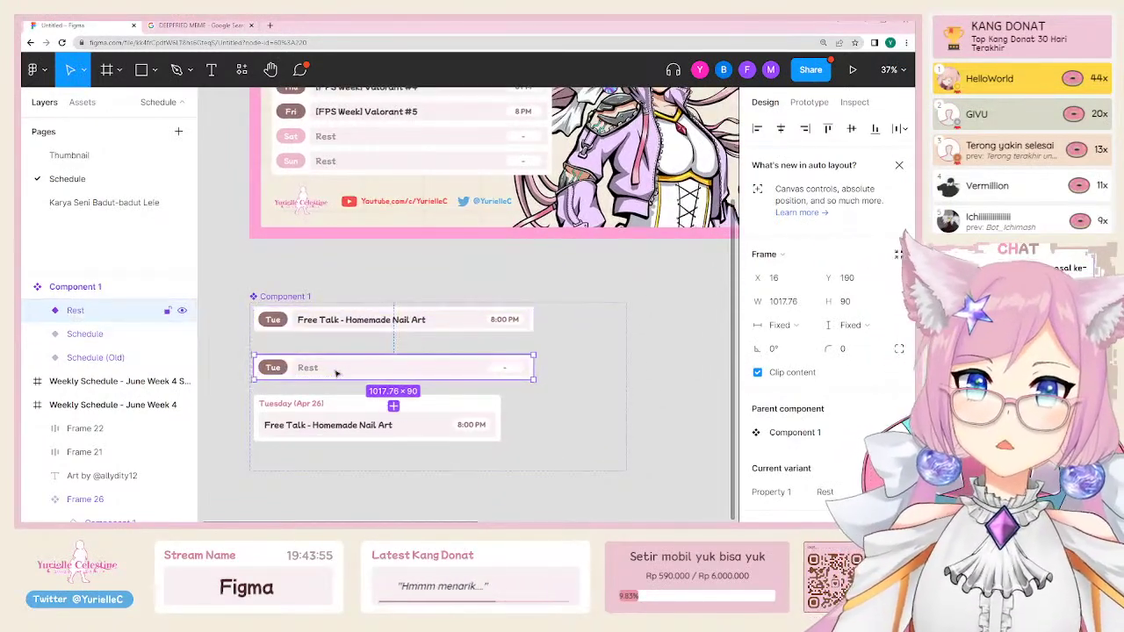
pyautogui.click(338, 324)
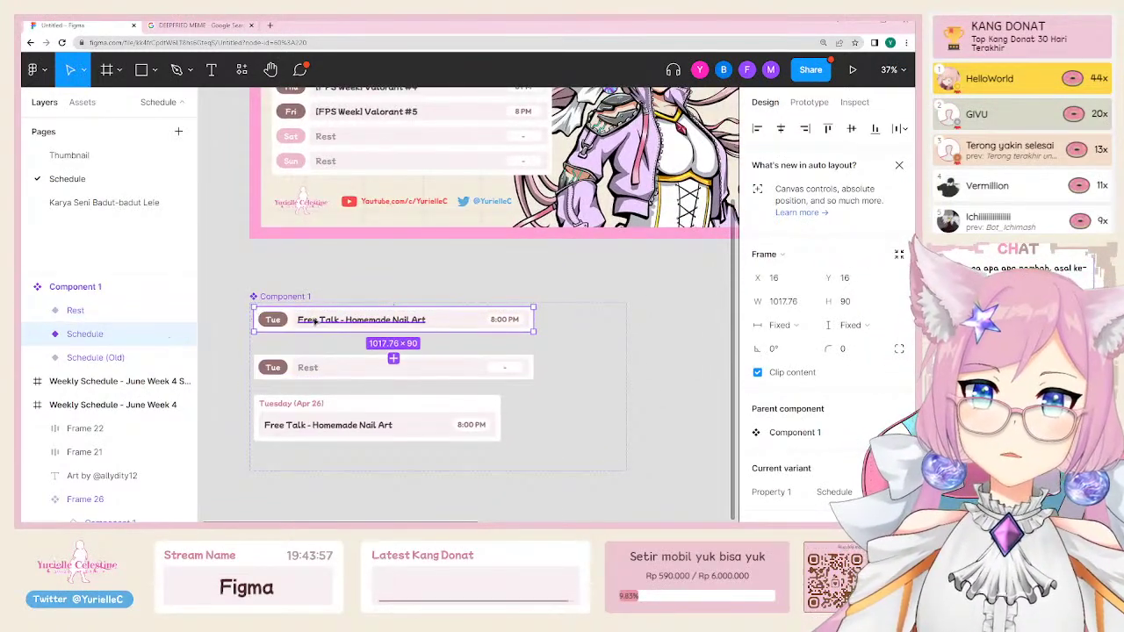
pyautogui.doubleClick(314, 322)
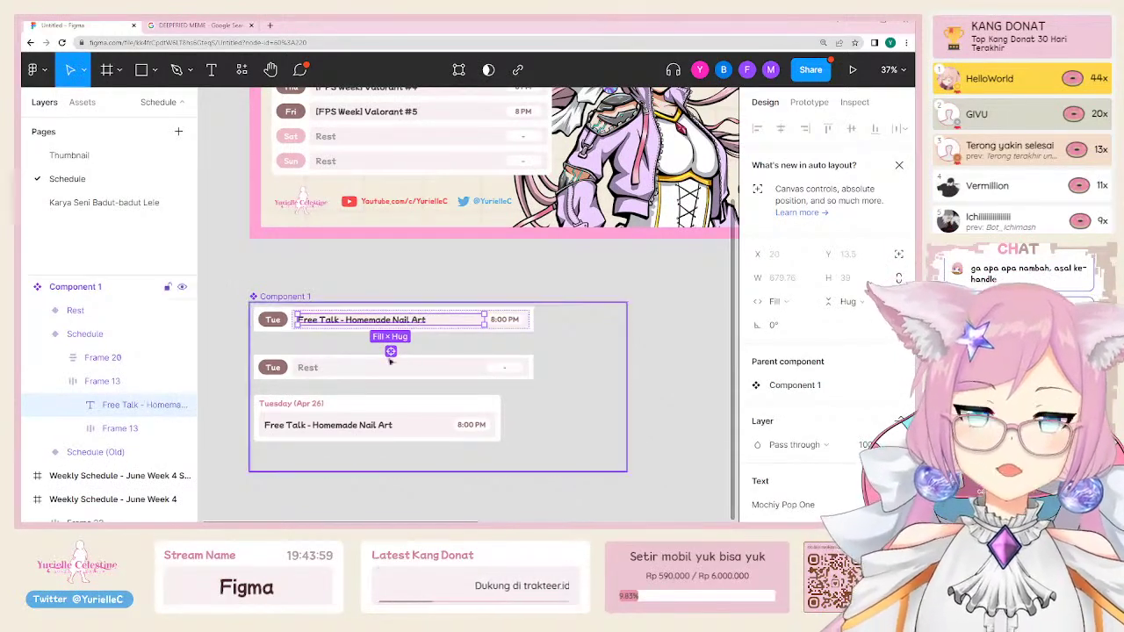
pyautogui.click(308, 369)
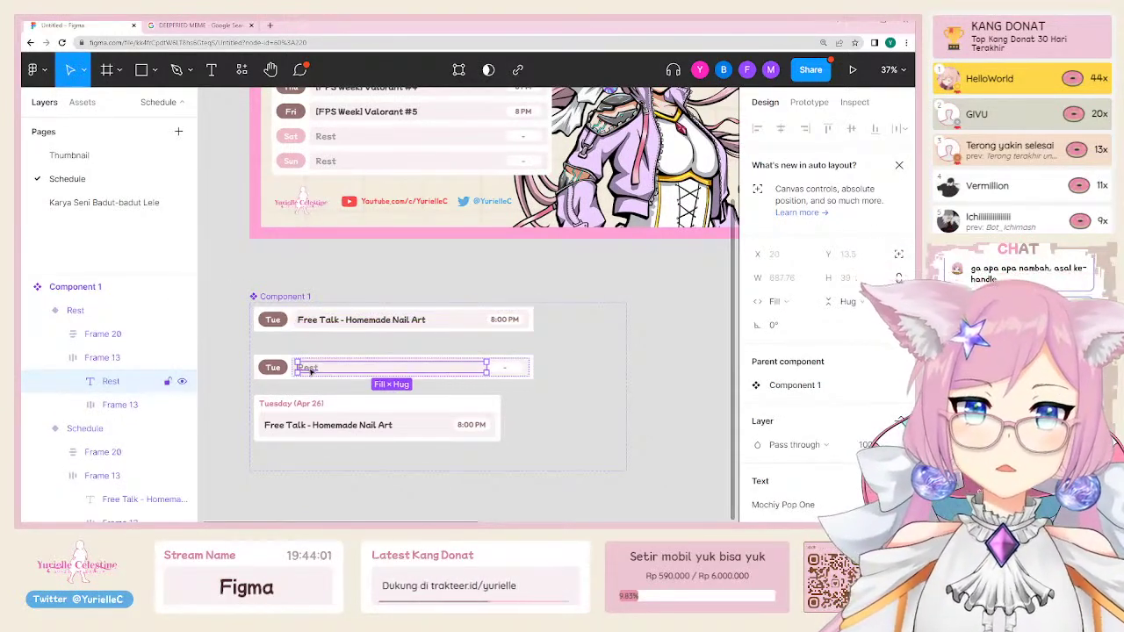
# Step: Delete the outdated Schedule (Old) Tuesday variant
pyautogui.click(379, 416)
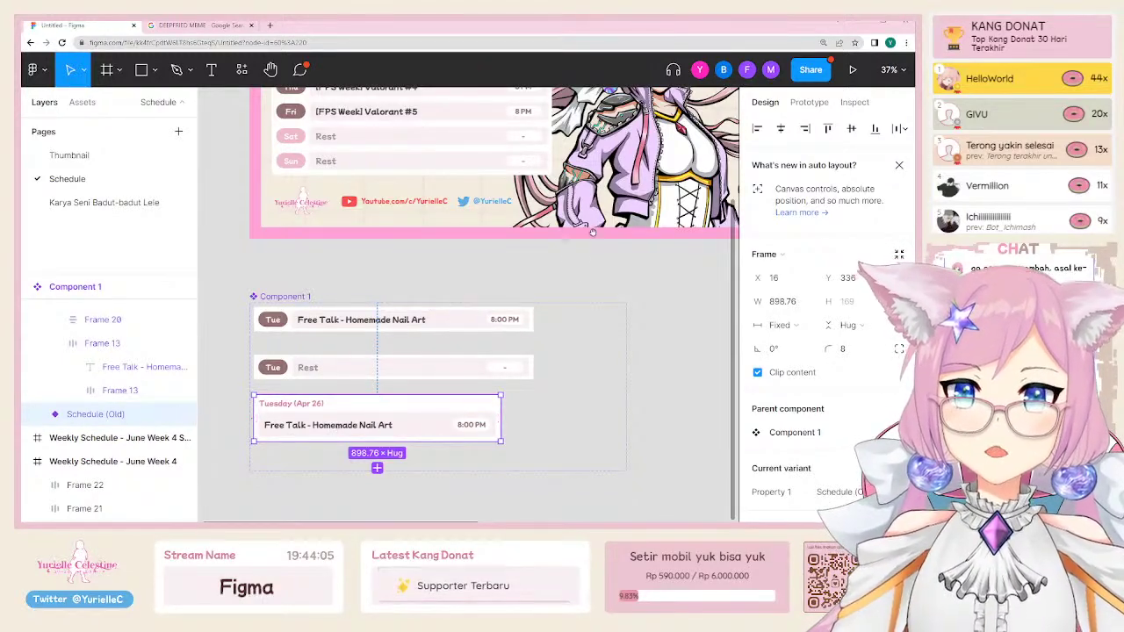
pyautogui.scroll(5, 439, 352)
pyautogui.scroll(-5, 524, 235)
pyautogui.hscroll(-3, 525, 236)
pyautogui.scroll(-2, 524, 235)
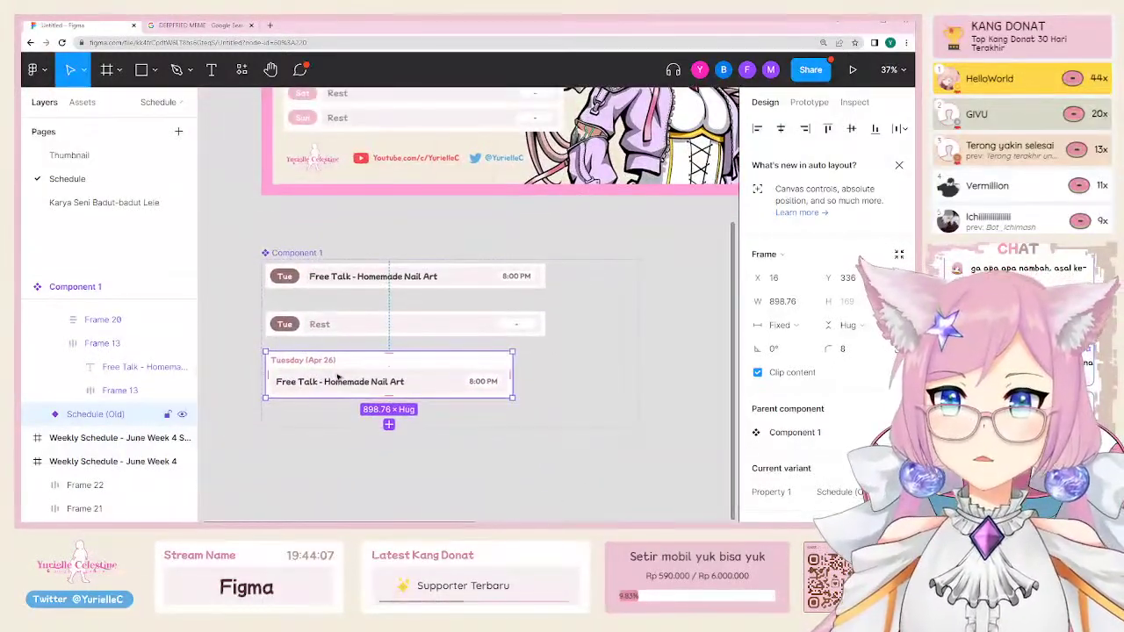
pyautogui.press('Delete')
# Step: Nudge the Rest variant row up beneath the Schedule variant
pyautogui.scroll(3, 369, 278)
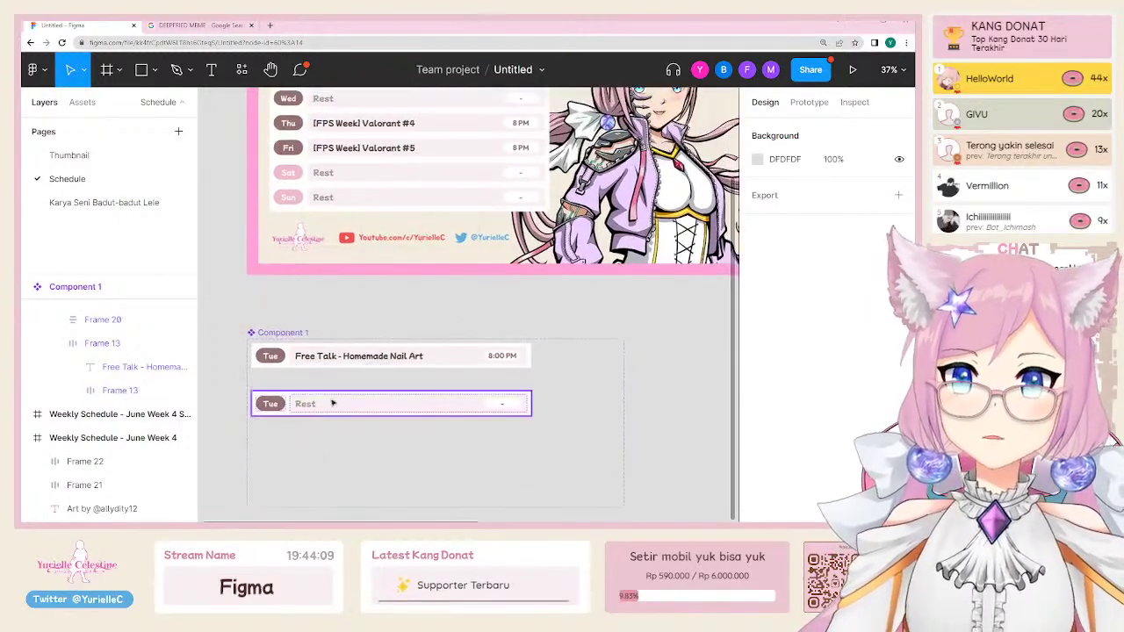
pyautogui.click(332, 390)
pyautogui.moveTo(332, 394); pyautogui.dragTo(364, 396)
pyautogui.scroll(3, 365, 395)
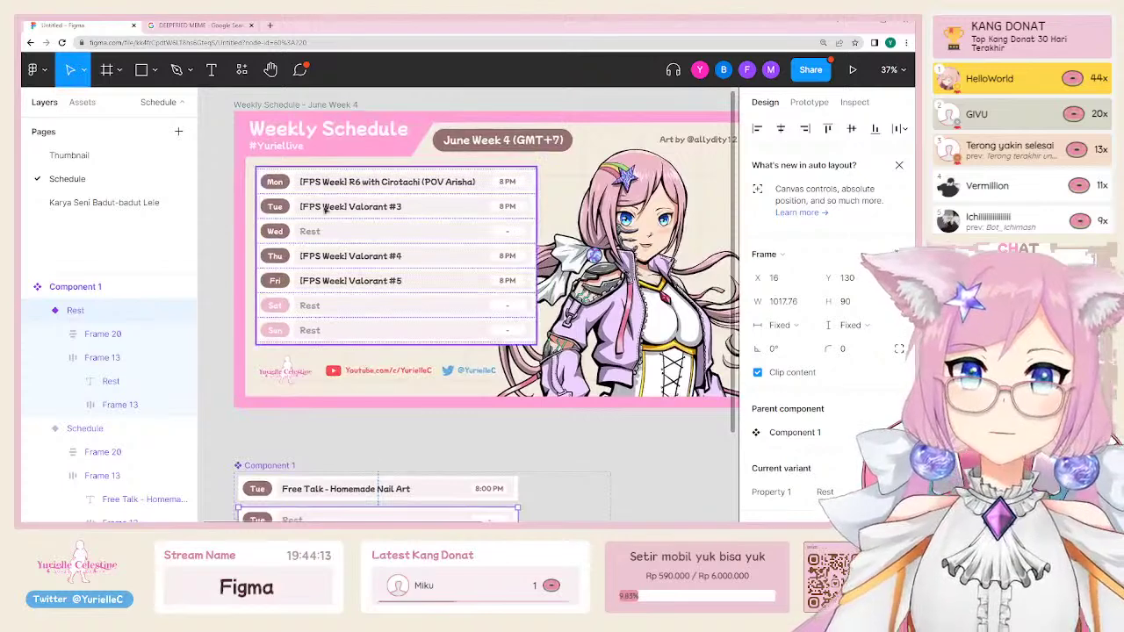
# Step: Switch the Mon, Tue, Thu and Fri rows to the Rest variant, then undo it
pyautogui.doubleClick(313, 307)
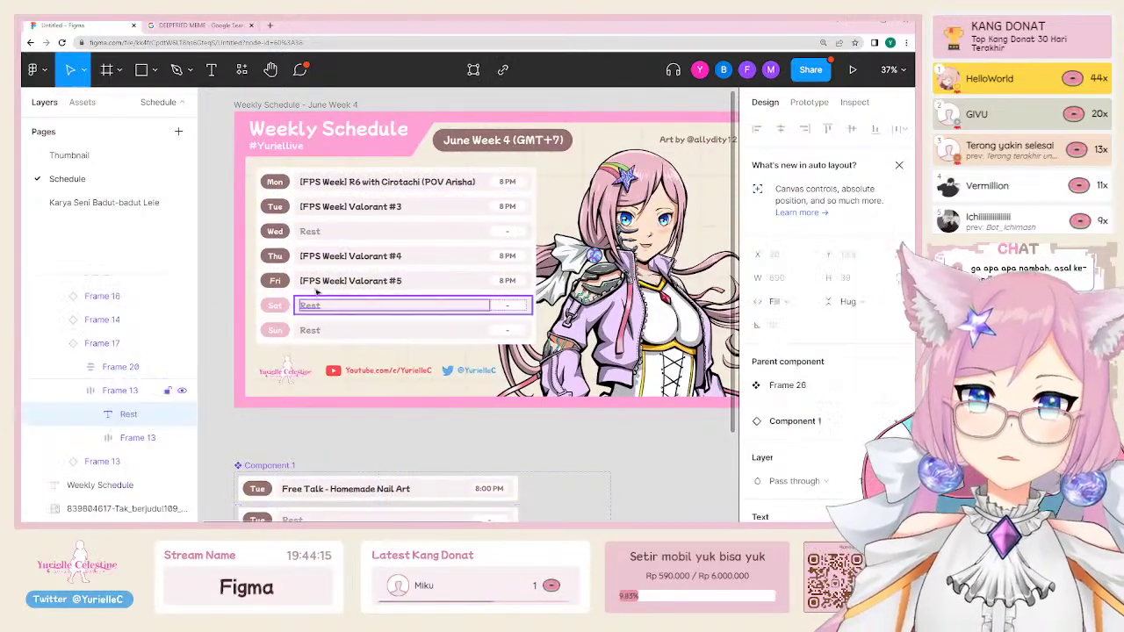
pyautogui.click(319, 282)
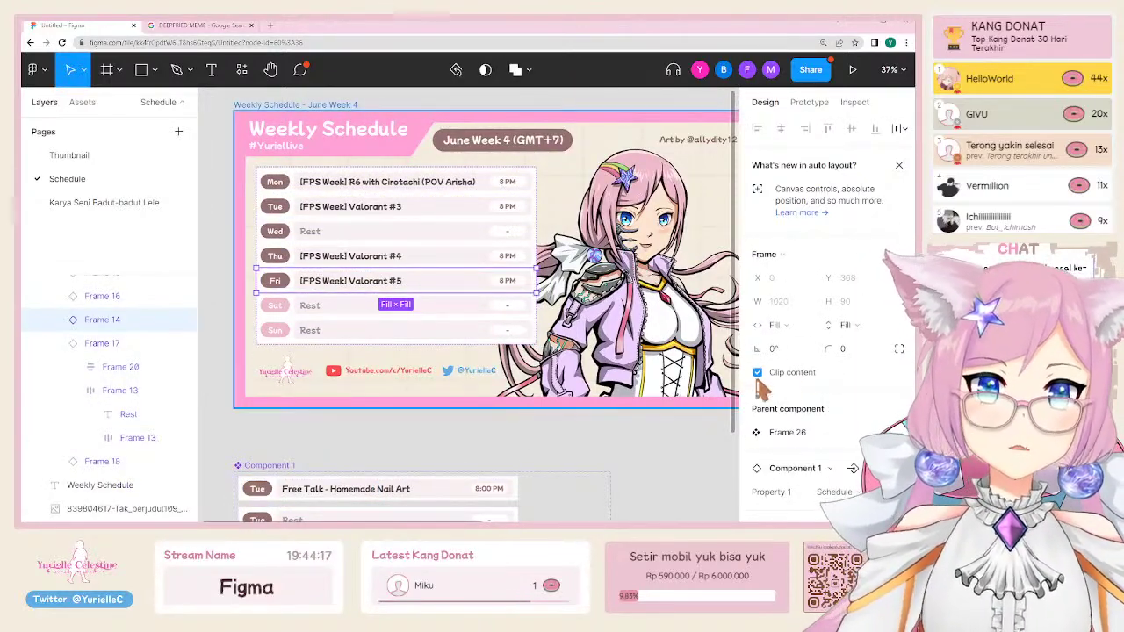
pyautogui.scroll(-3, 815, 380)
pyautogui.click(352, 208)
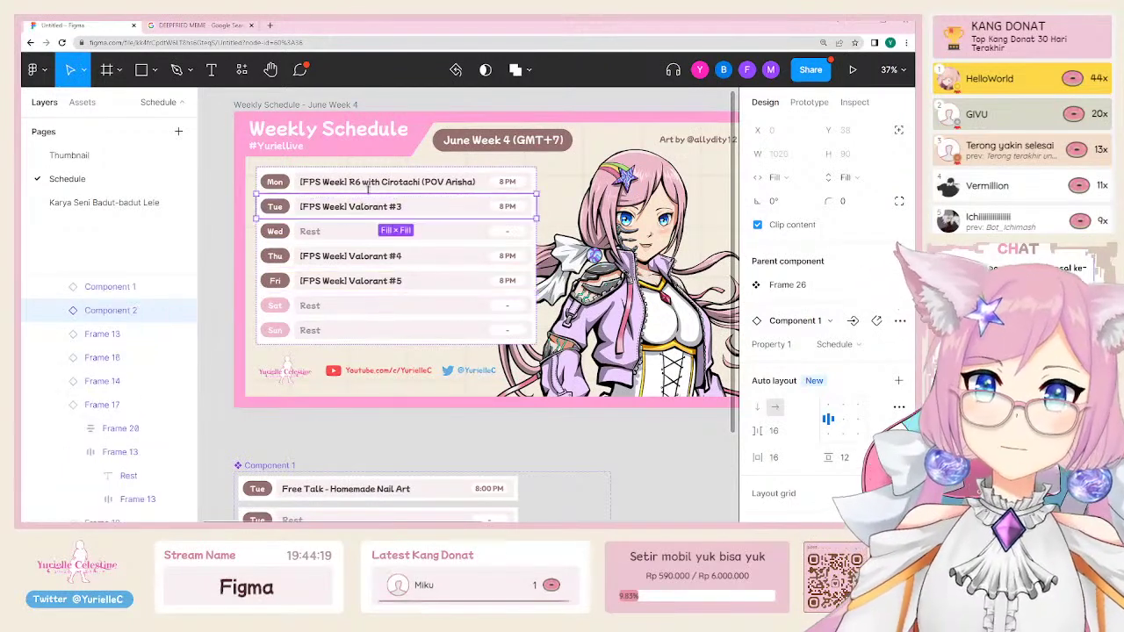
pyautogui.keyDown('shift'); pyautogui.click(352, 183); pyautogui.keyUp('shift')
pyautogui.keyDown('shift'); pyautogui.click(376, 260); pyautogui.keyUp('shift')
pyautogui.keyDown('shift'); pyautogui.click(378, 280); pyautogui.keyUp('shift')
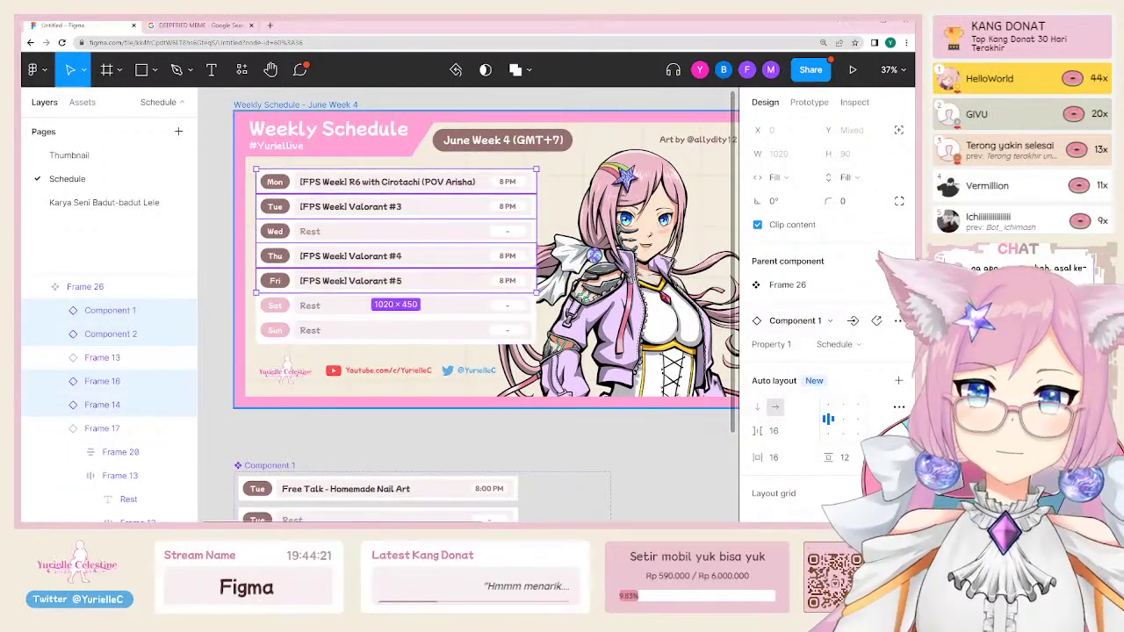
pyautogui.click(838, 344)
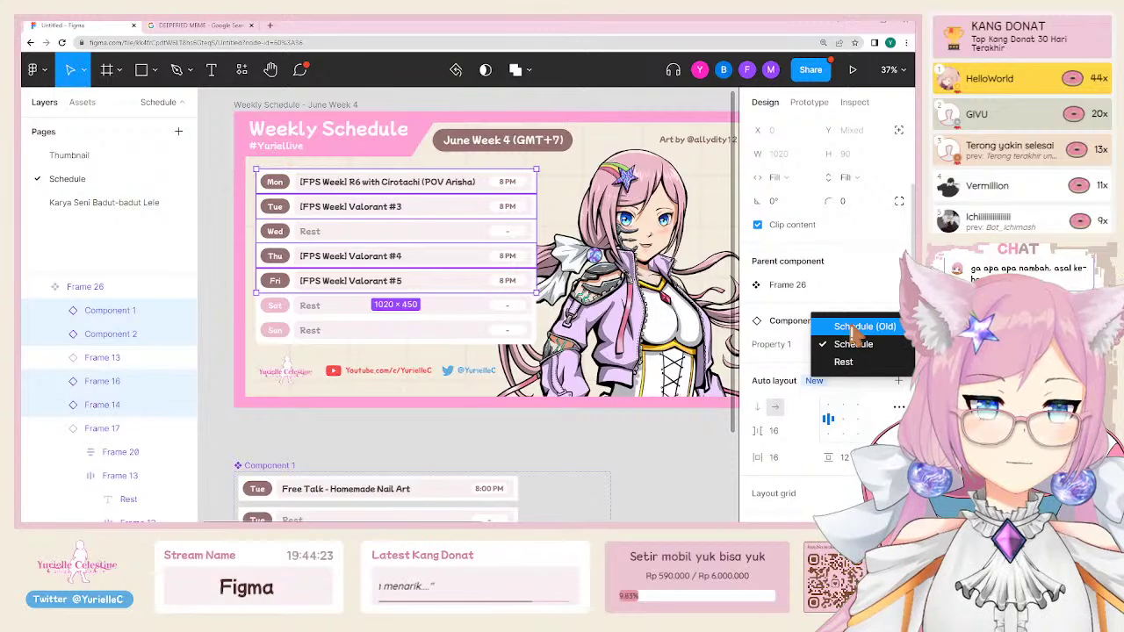
pyautogui.click(845, 362)
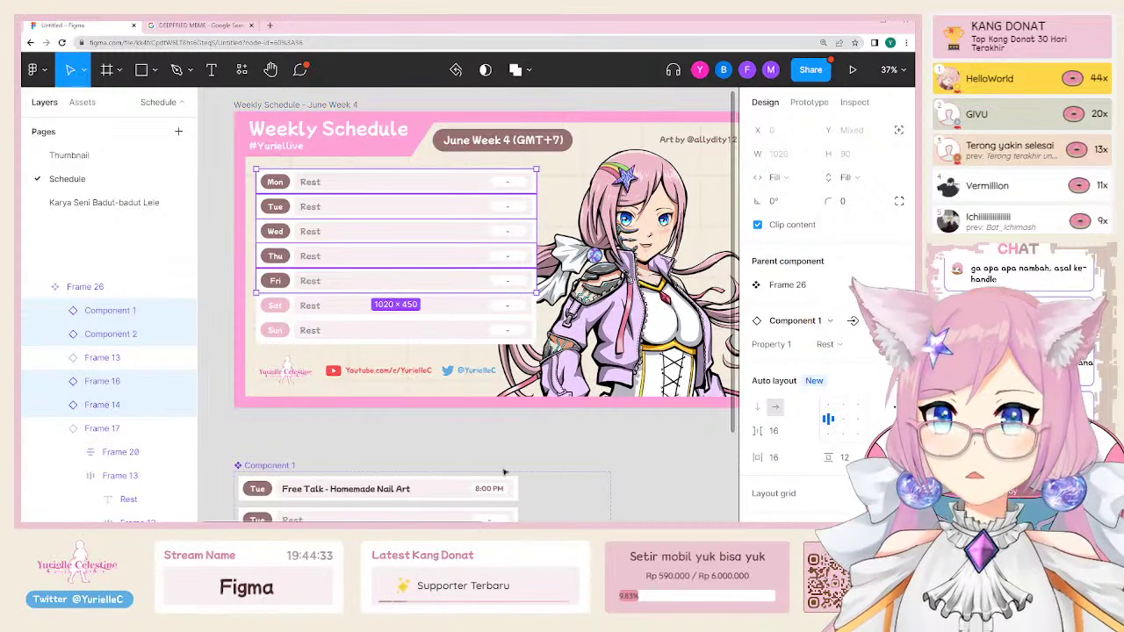
pyautogui.hotkey('ctrl', 'alt', 'p')
# Step: Set the Sun row to the Schedule variant and title it 'Straem Figma'
pyautogui.click(427, 286)
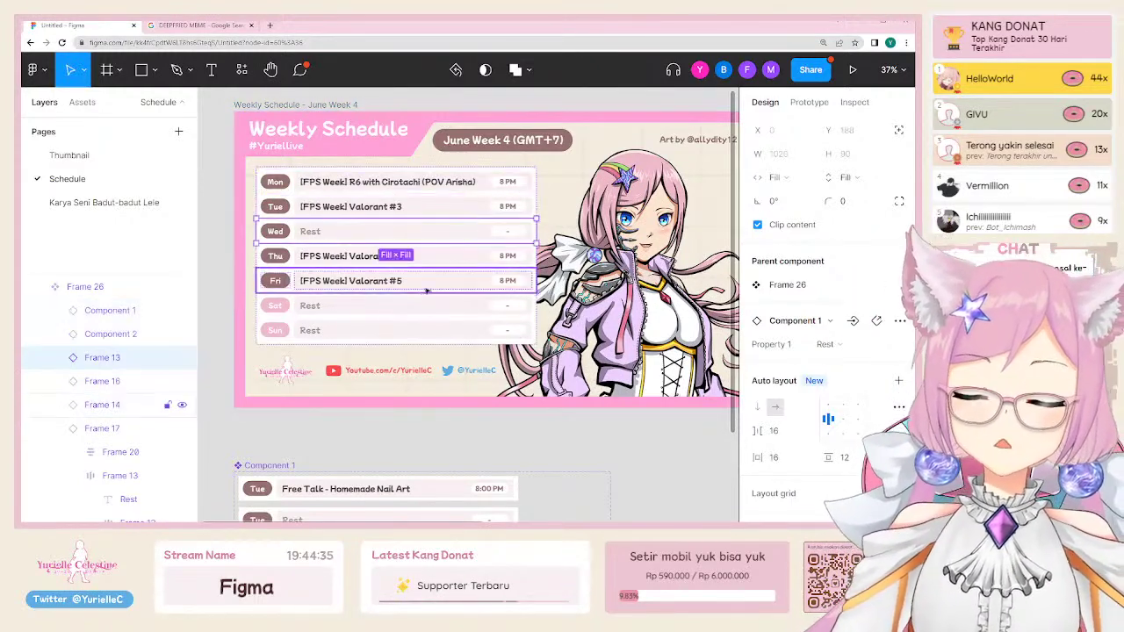
pyautogui.click(411, 326)
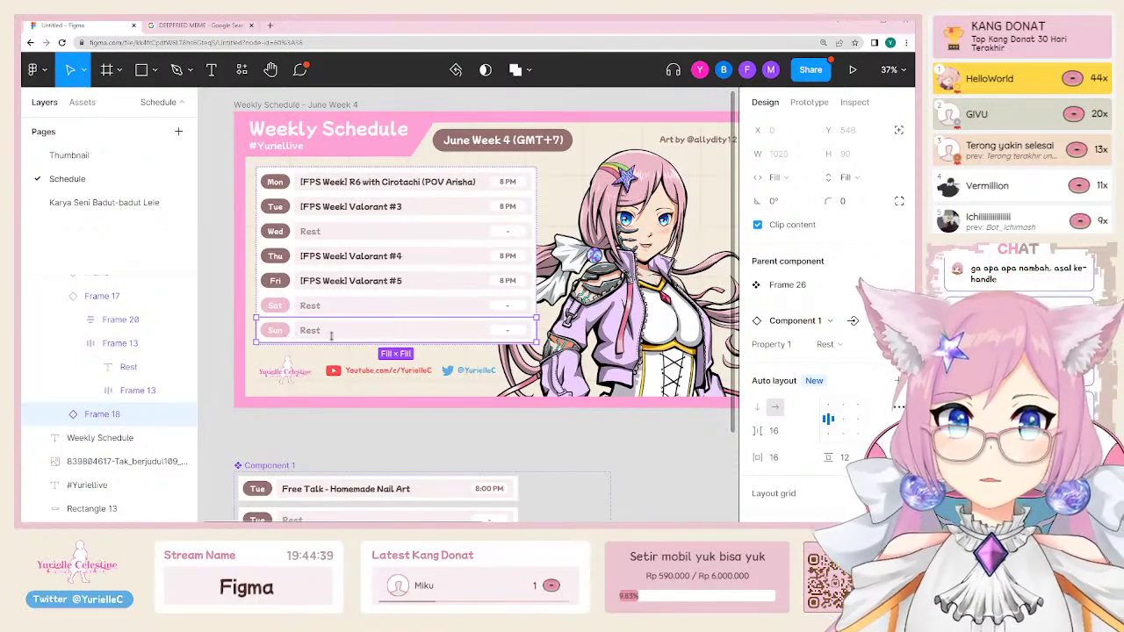
pyautogui.click(846, 347)
pyautogui.click(856, 328)
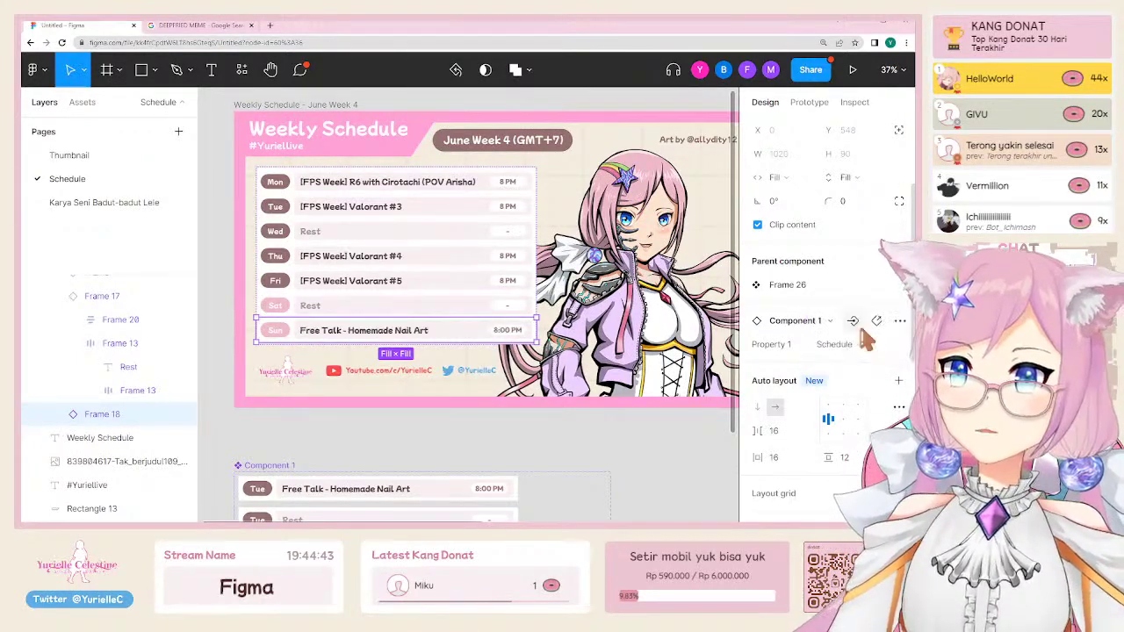
pyautogui.doubleClick(360, 334)
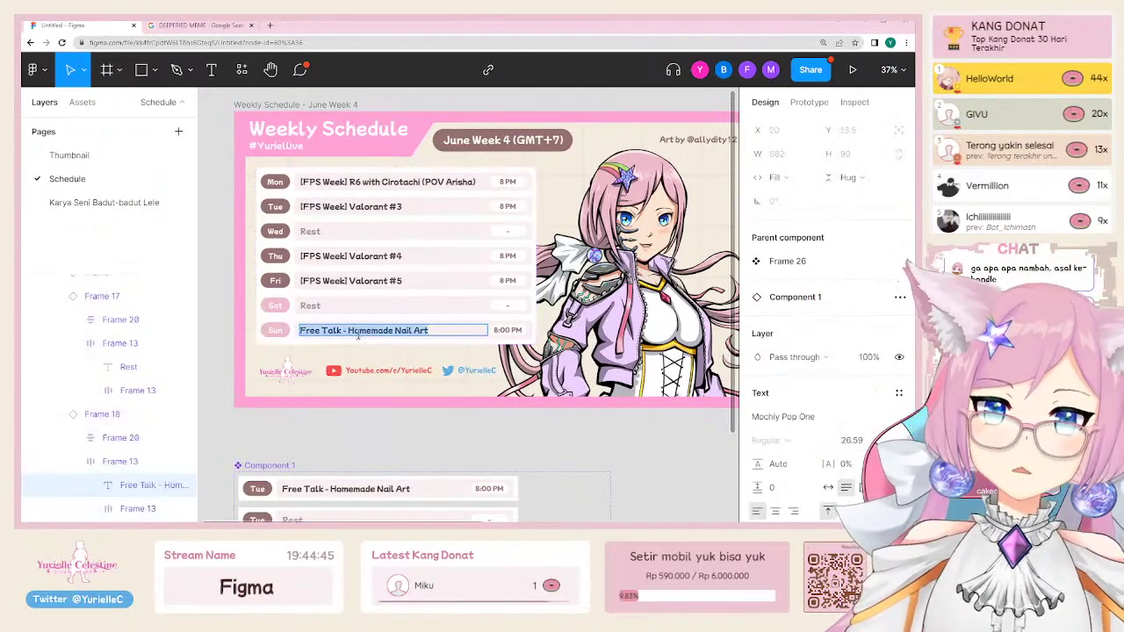
pyautogui.write('Strae')
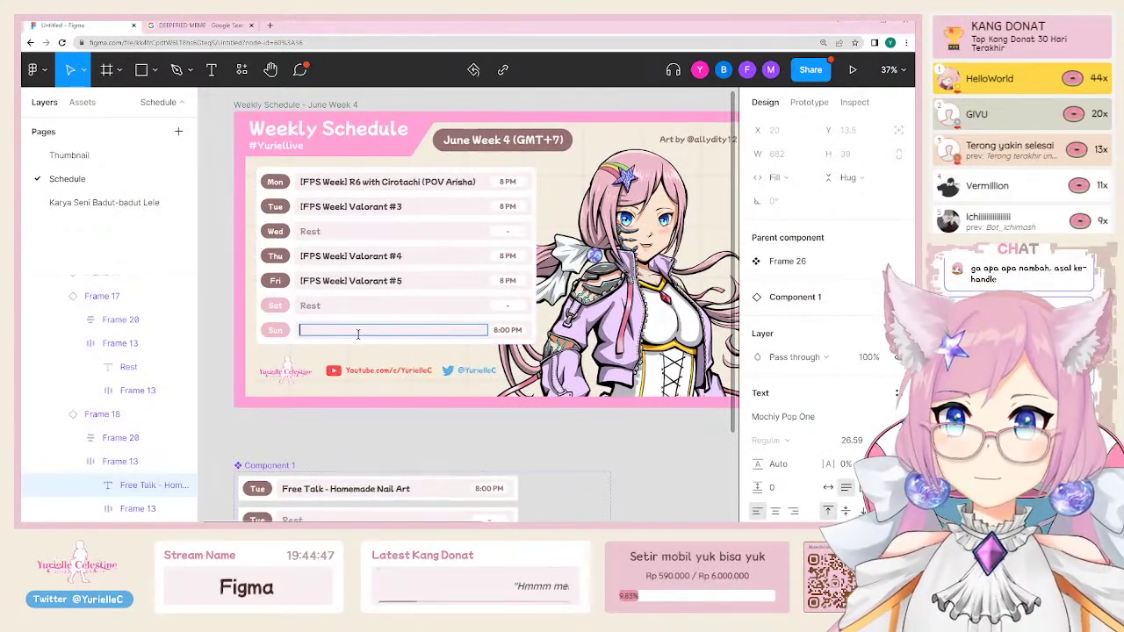
pyautogui.write('m Figma')
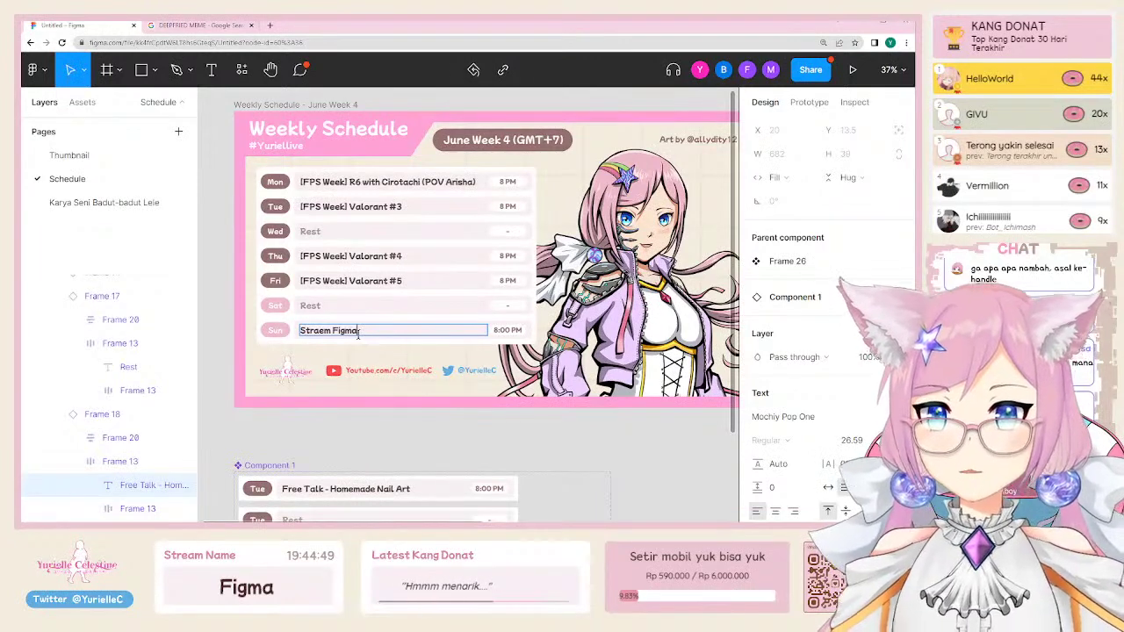
pyautogui.press('Escape')
# Step: Set the Mon, Tue, Thu and Fri rows to the Rest variant
pyautogui.click(394, 258)
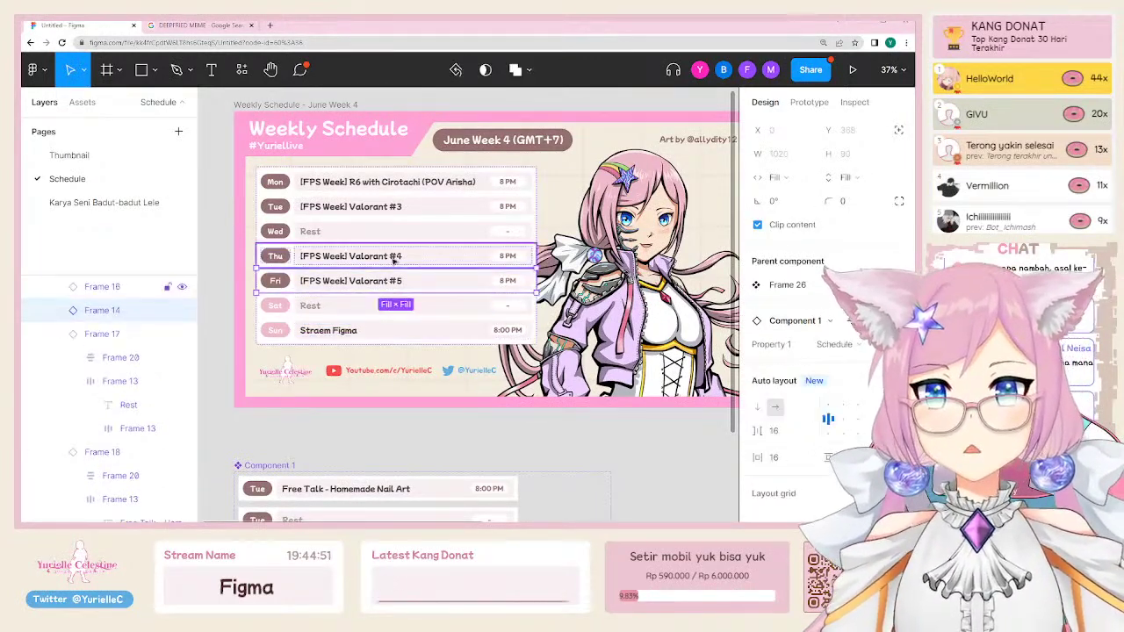
pyautogui.keyDown('shift'); pyautogui.click(394, 281); pyautogui.keyUp('shift')
pyautogui.keyDown('shift'); pyautogui.click(369, 206); pyautogui.keyUp('shift')
pyautogui.keyDown('shift'); pyautogui.click(351, 182); pyautogui.keyUp('shift')
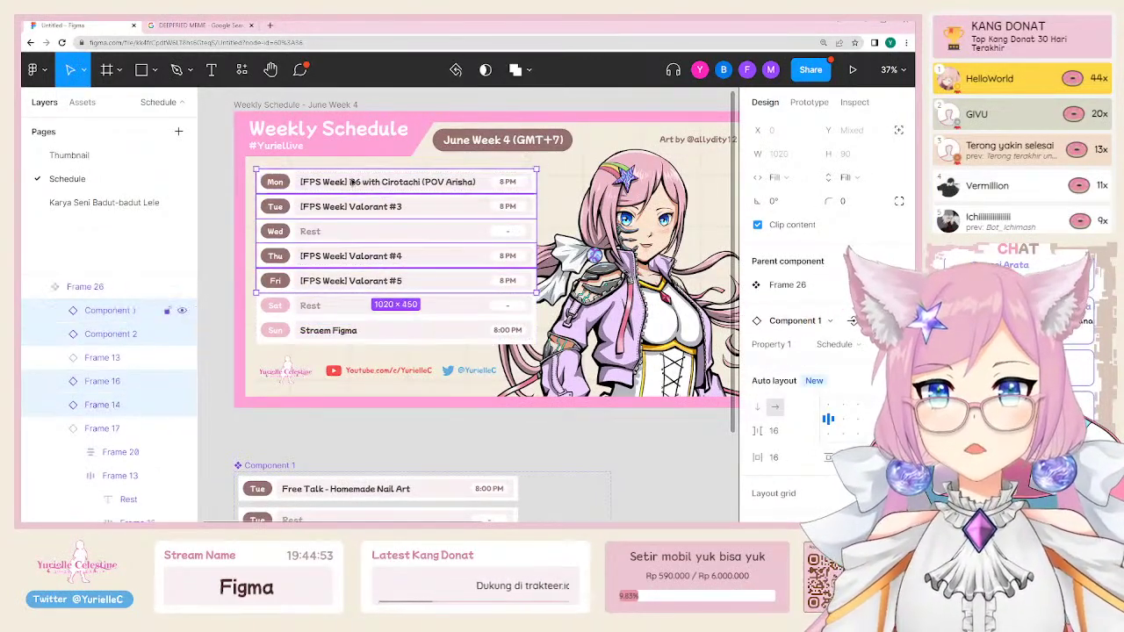
pyautogui.click(836, 344)
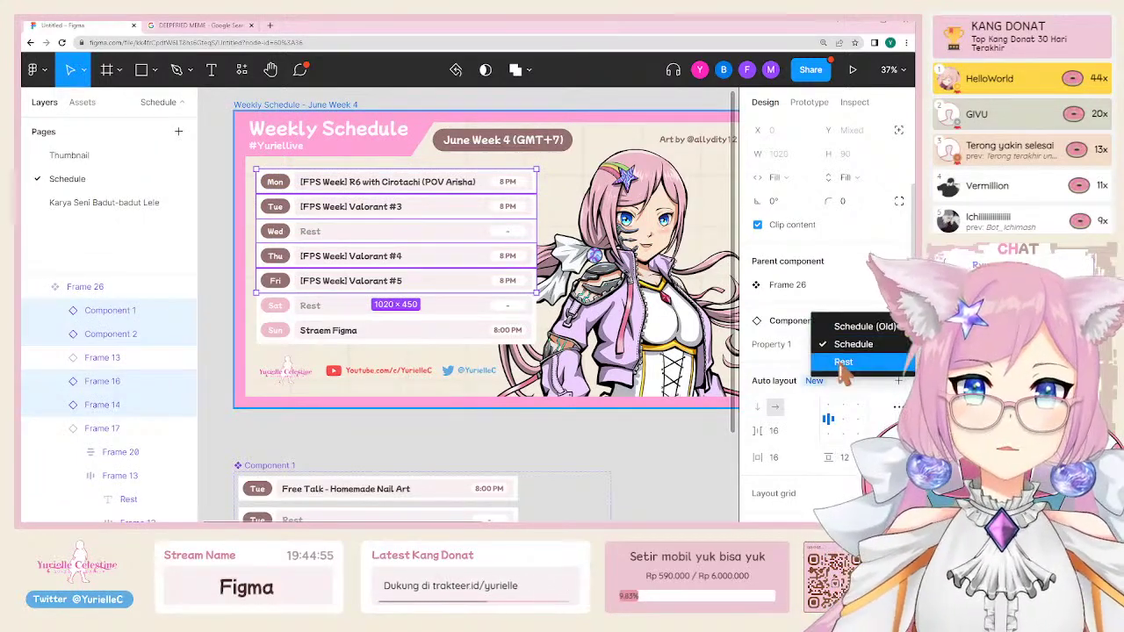
pyautogui.click(843, 363)
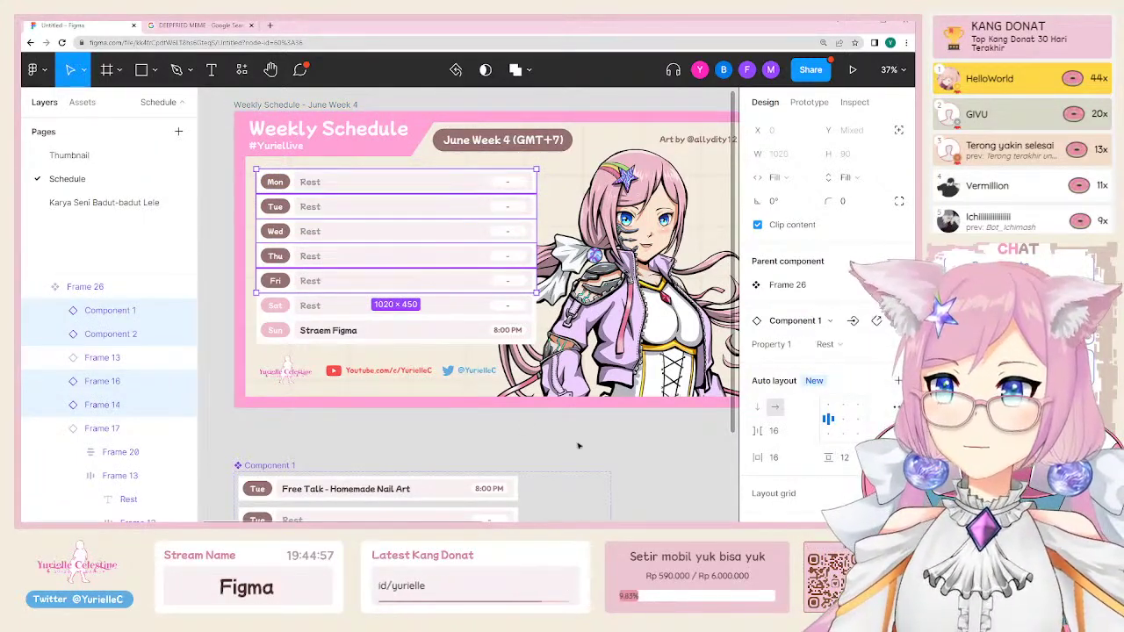
pyautogui.click(514, 471)
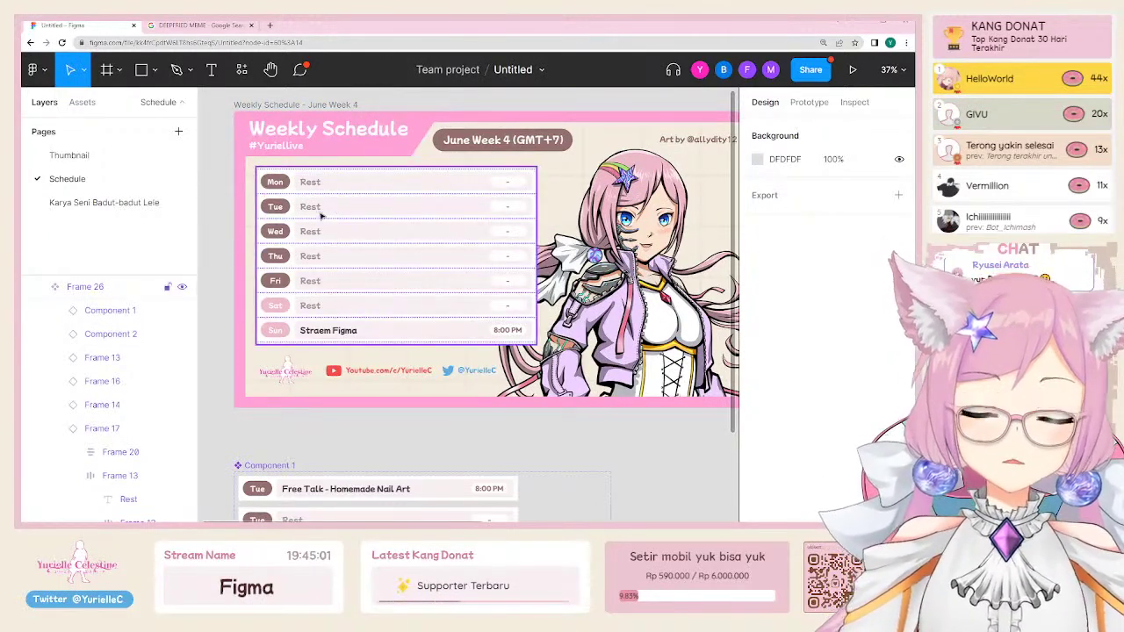
# Step: Hide the old day-schedule table and select Component 1's Rest variant row
pyautogui.scroll(-3, 516, 413)
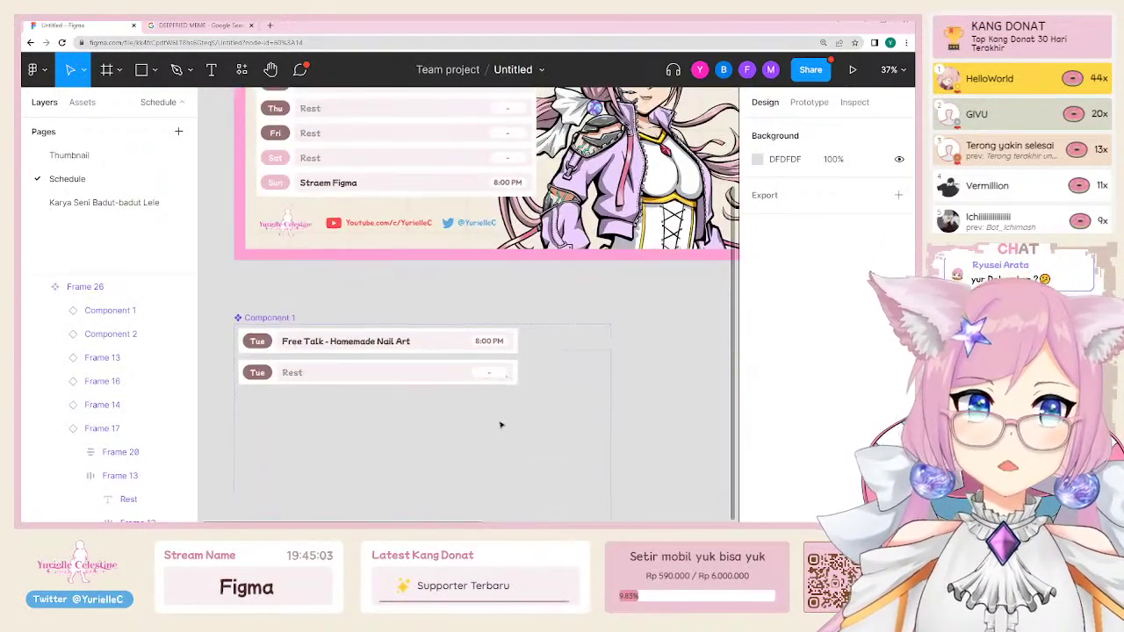
pyautogui.click(337, 367)
pyautogui.scroll(2, 336, 363)
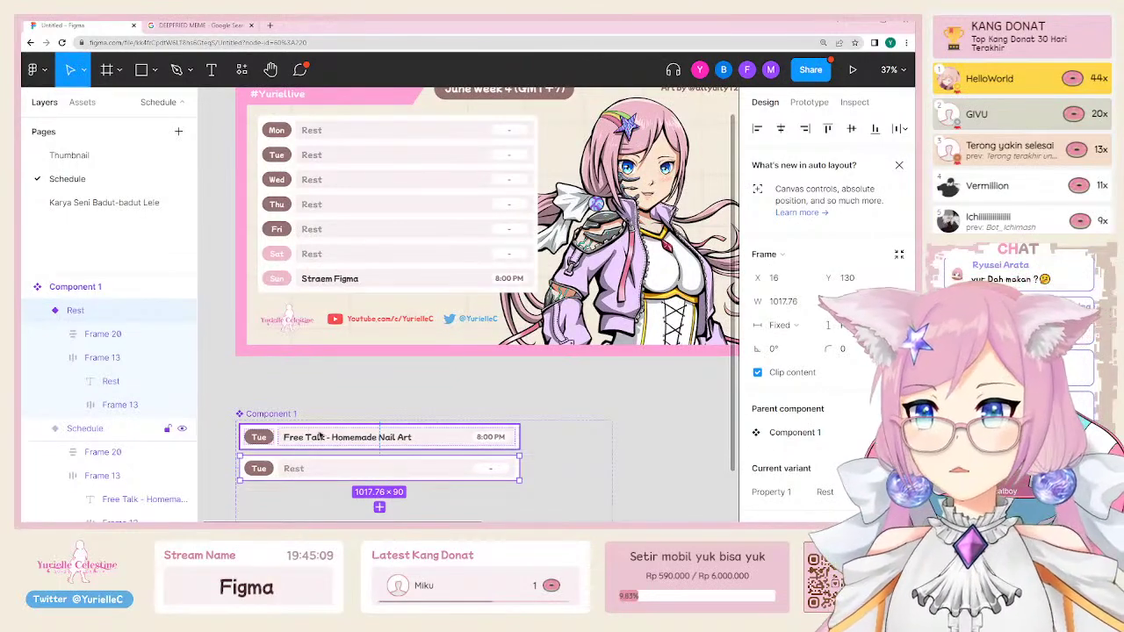
pyautogui.click(334, 442)
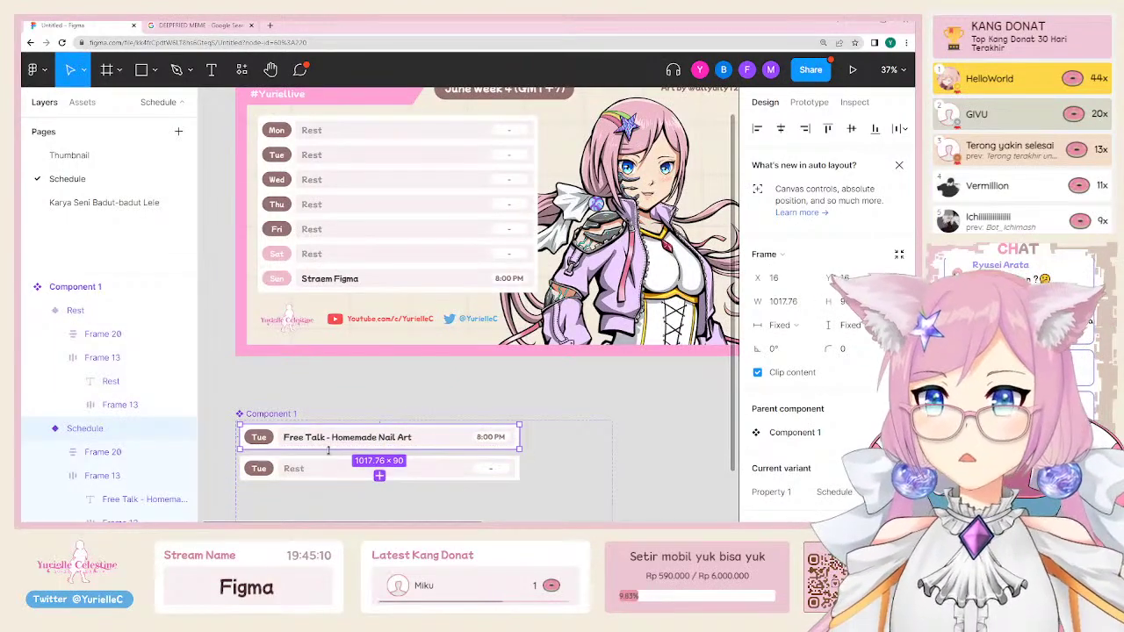
pyautogui.click(346, 230)
pyautogui.hscroll(-4, 347, 230)
pyautogui.click(182, 413)
pyautogui.hscroll(-4, 369, 369)
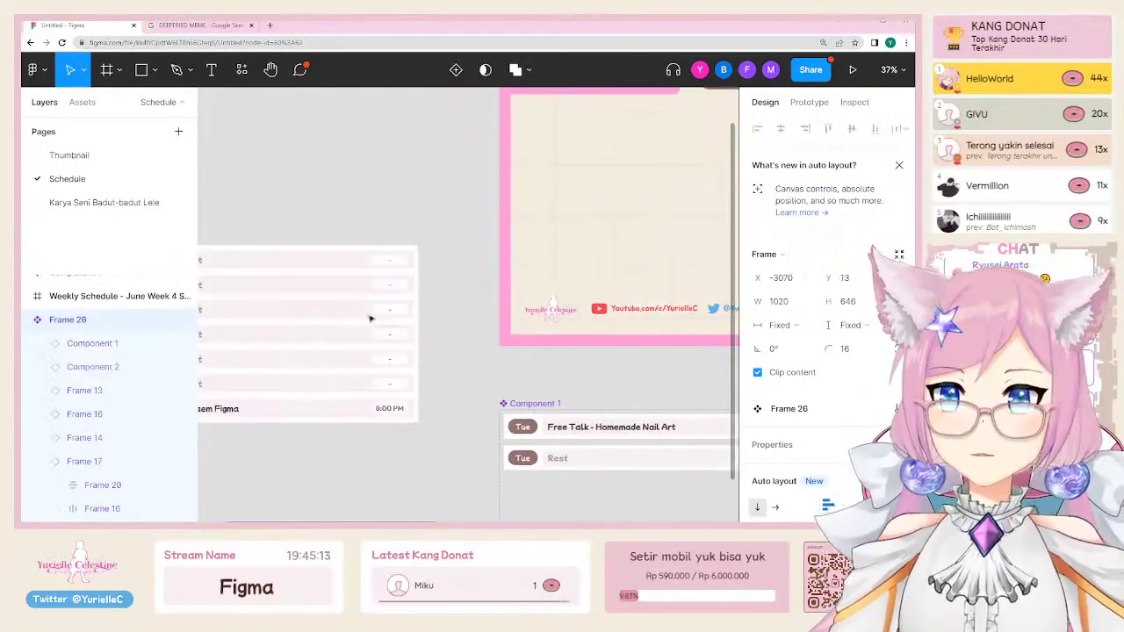
pyautogui.click(347, 454)
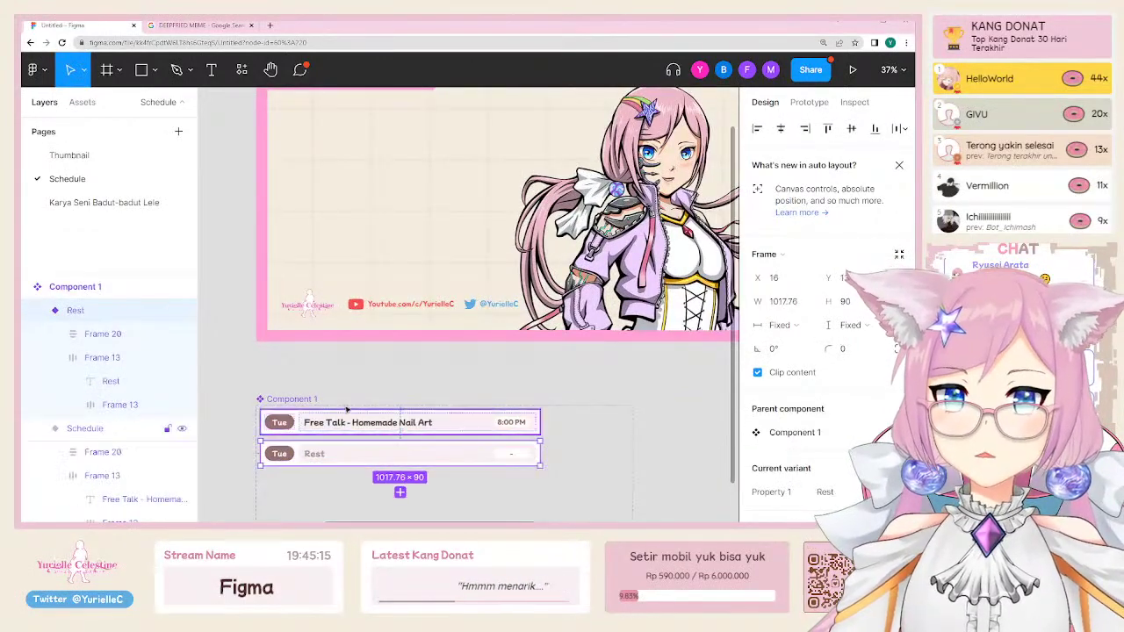
pyautogui.scroll(2, 334, 468)
pyautogui.hscroll(1, 334, 468)
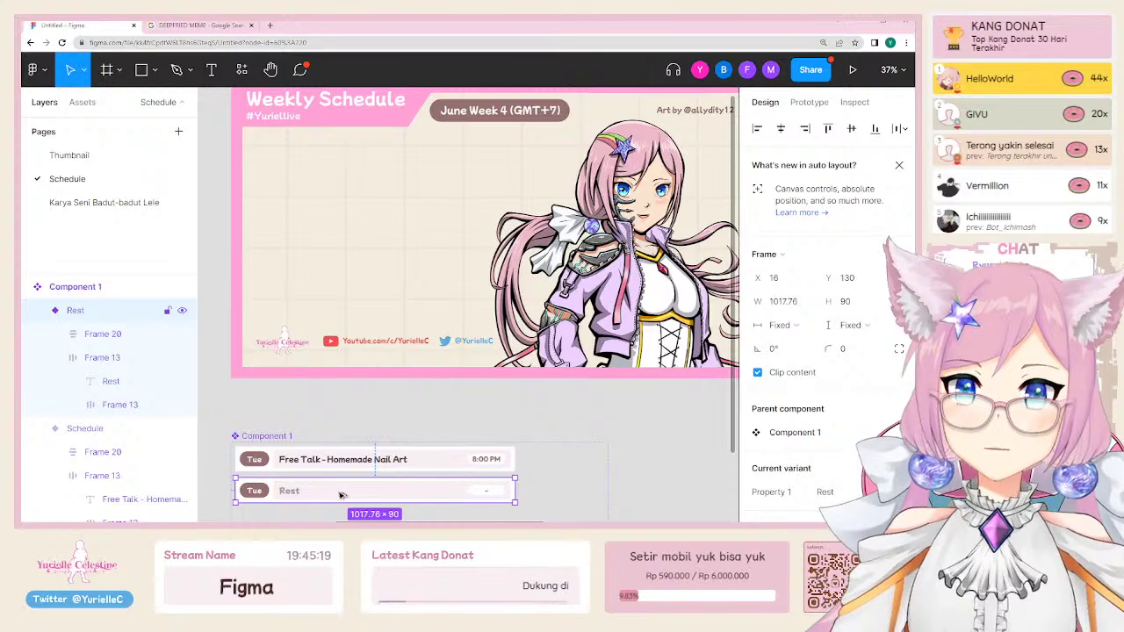
# Step: Place a Rest row instance in the Weekly Schedule and duplicate it twice
pyautogui.moveTo(341, 498); pyautogui.dragTo(331, 174)
pyautogui.hotkey('ctrl', 'd')
pyautogui.hotkey('ctrl', 'd')
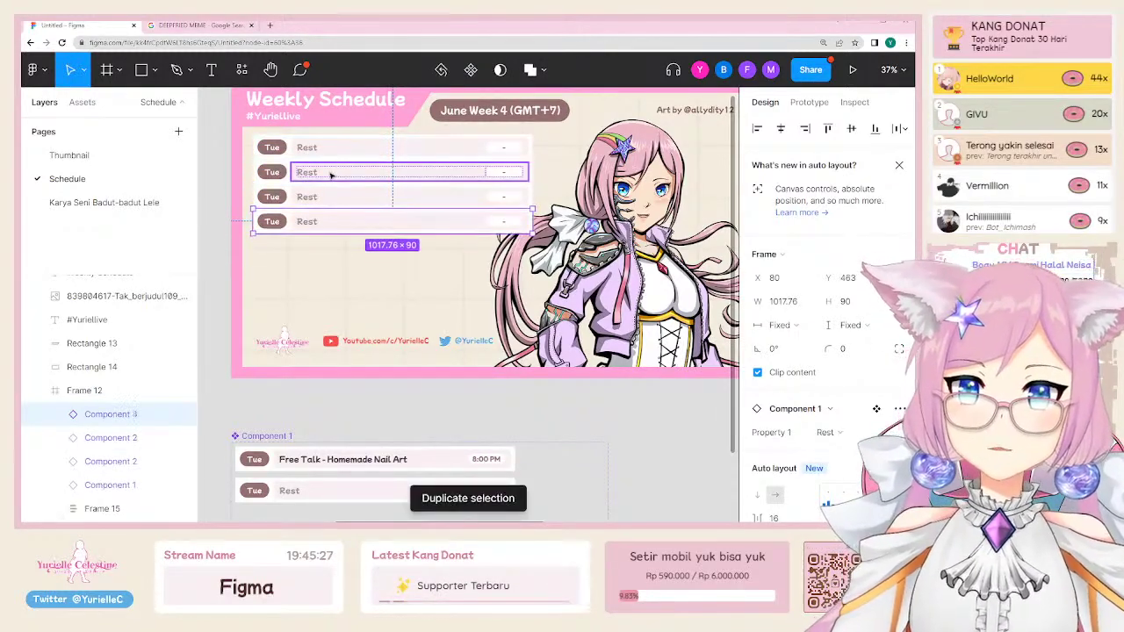
pyautogui.hotkey('ctrl', 'd')
pyautogui.hotkey('ctrl', 'd')
pyautogui.hotkey('ctrl', 'd')
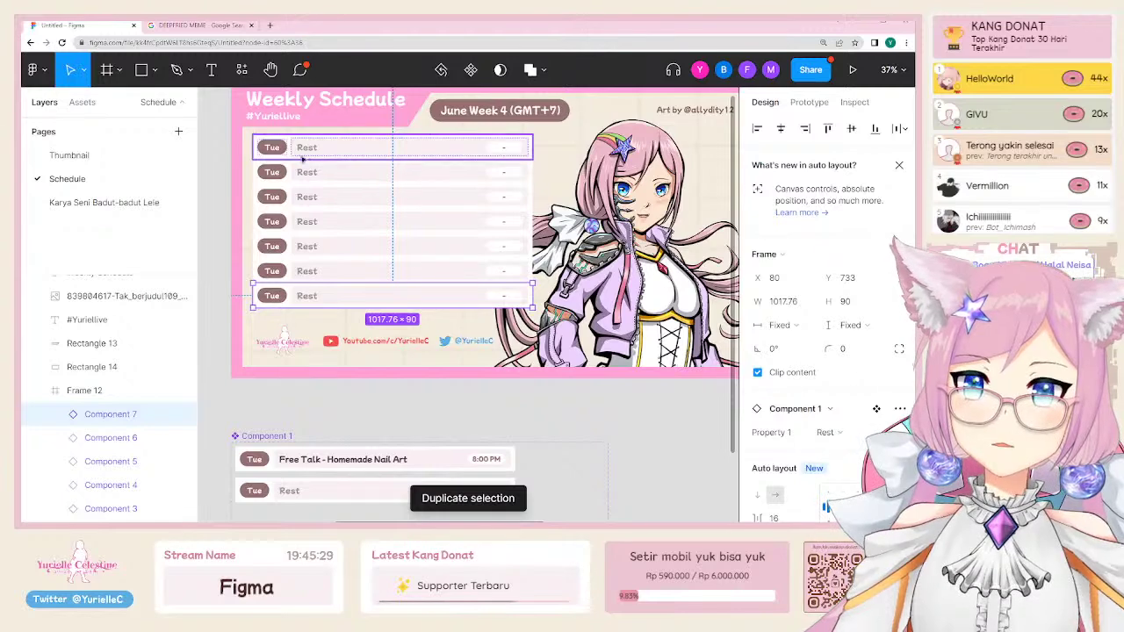
# Step: Relabel the lower rows' day badges as Thu, Fri, Sat and Sun
pyautogui.doubleClick(273, 149)
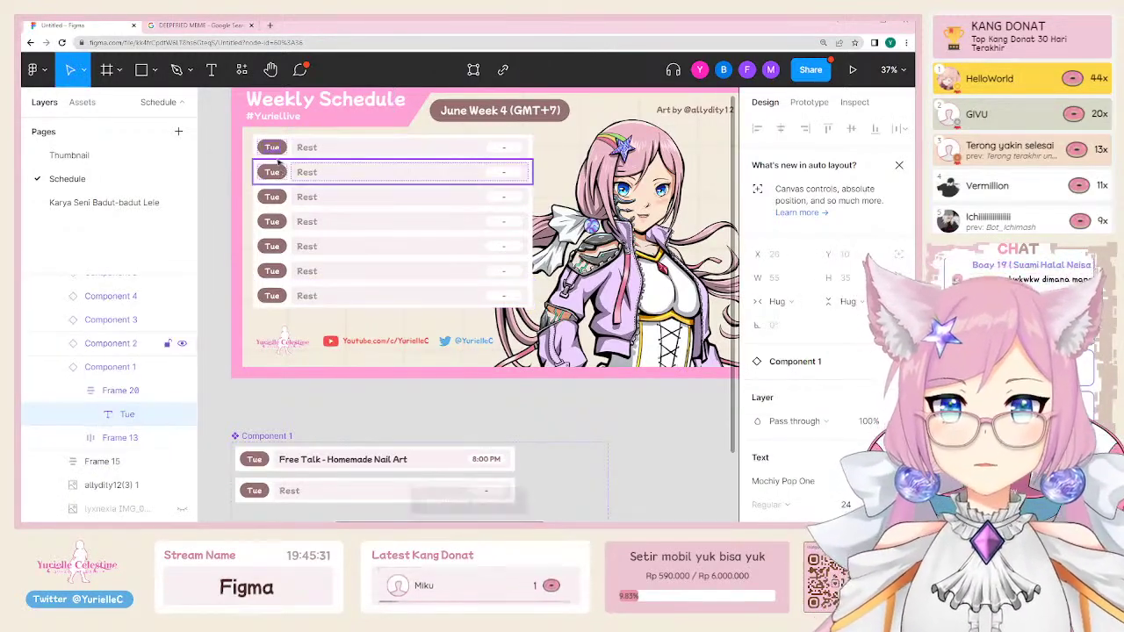
pyautogui.press('Return')
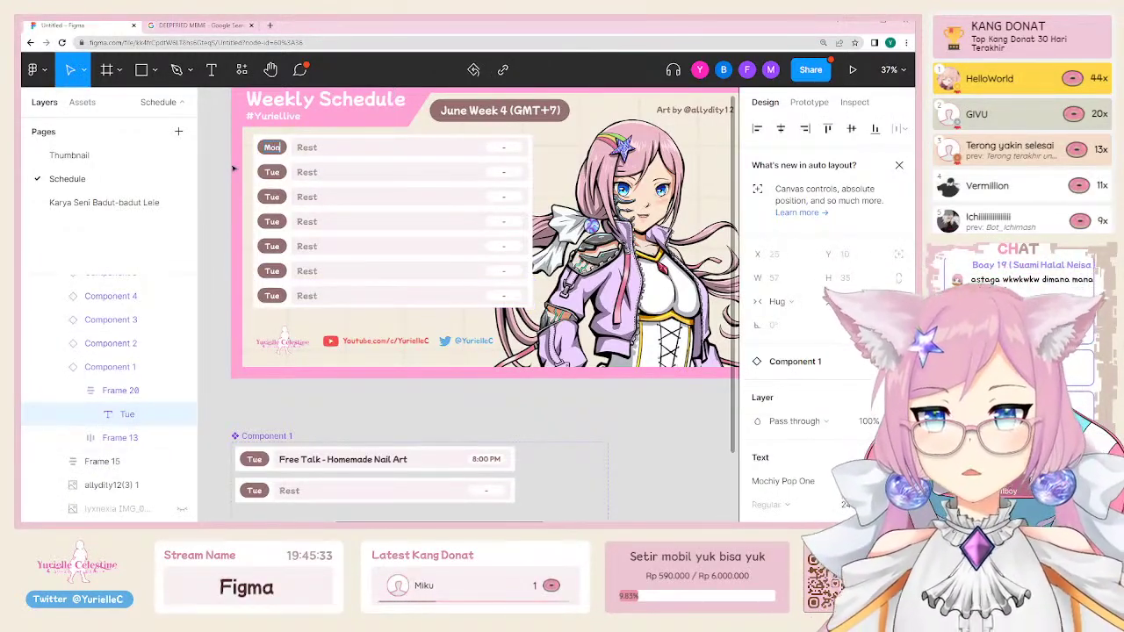
pyautogui.doubleClick(272, 172)
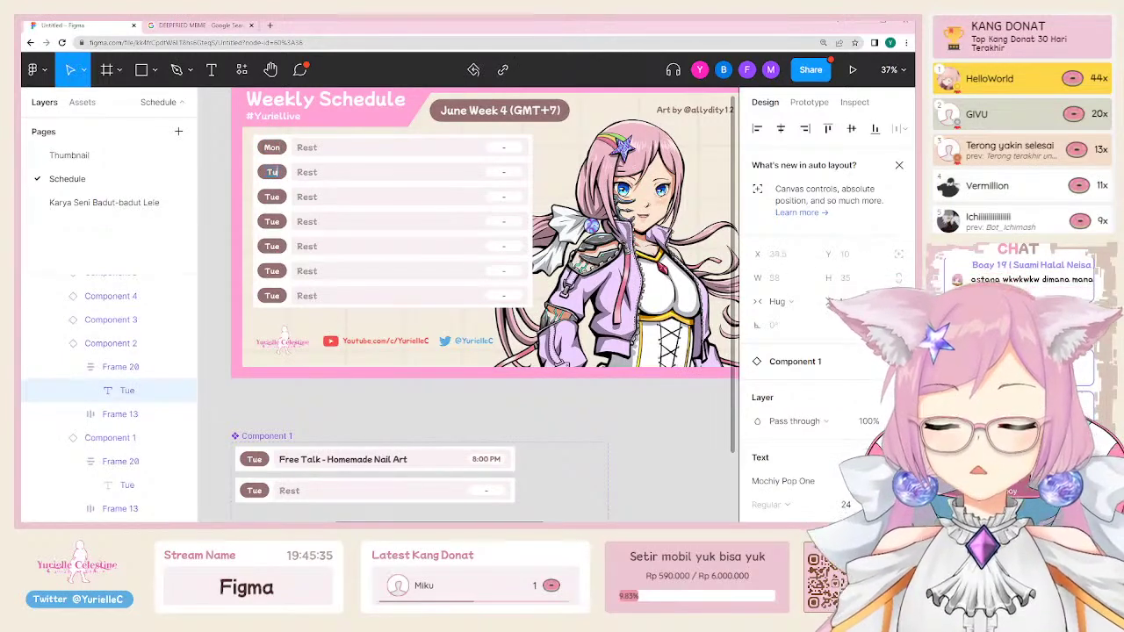
pyautogui.click(272, 197)
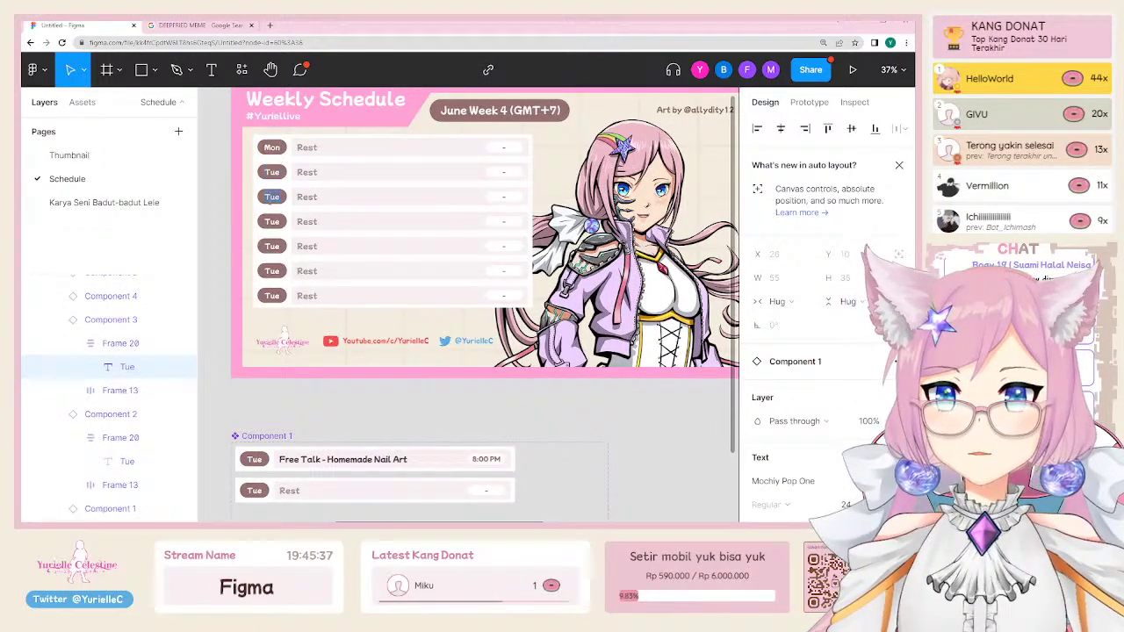
pyautogui.click(273, 220)
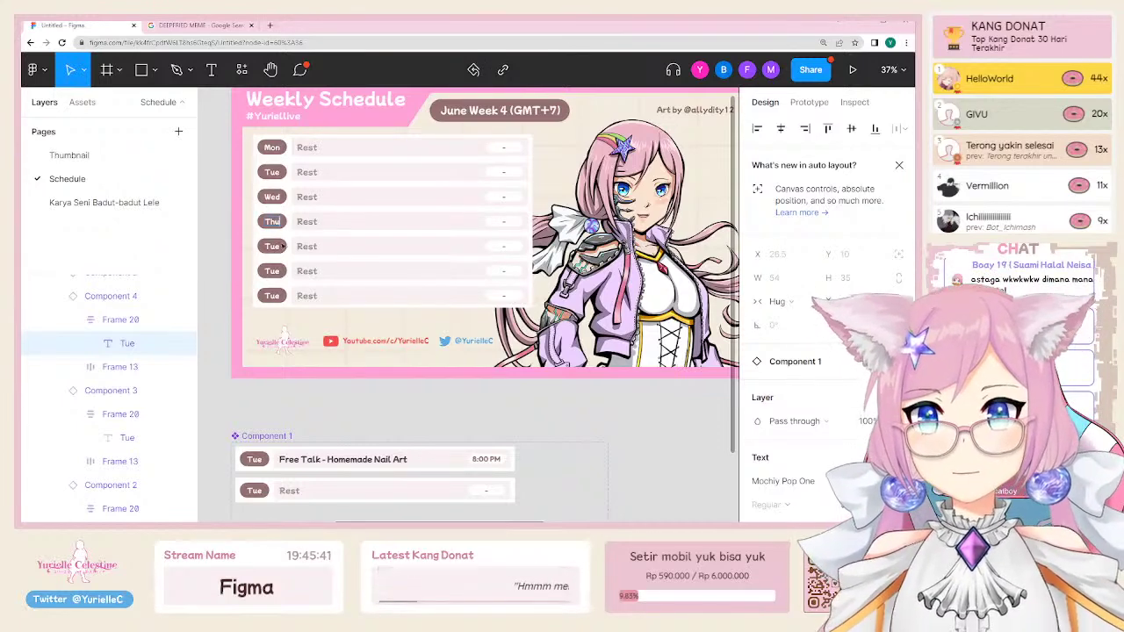
pyautogui.click(273, 246)
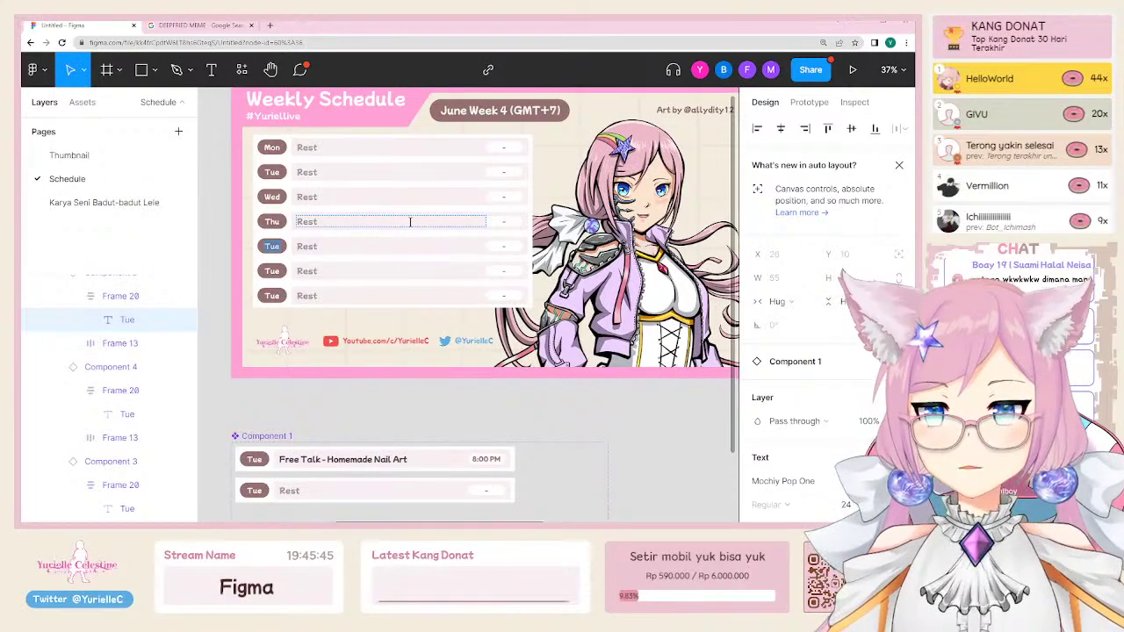
pyautogui.write('Fri')
pyautogui.click(272, 270)
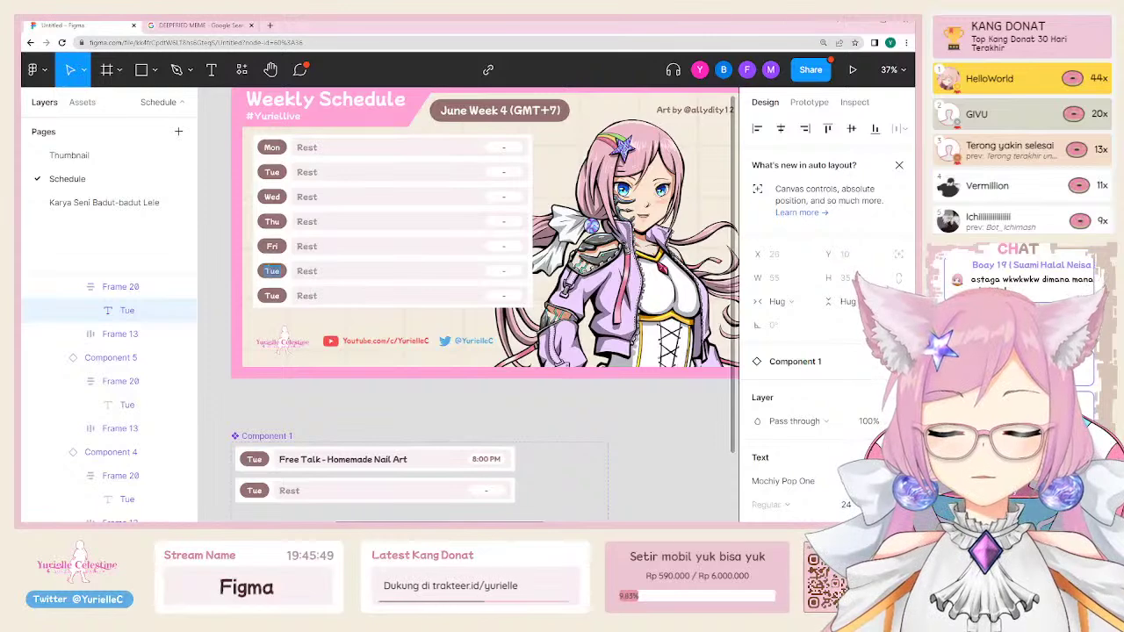
pyautogui.press('Return')
pyautogui.write('Sat')
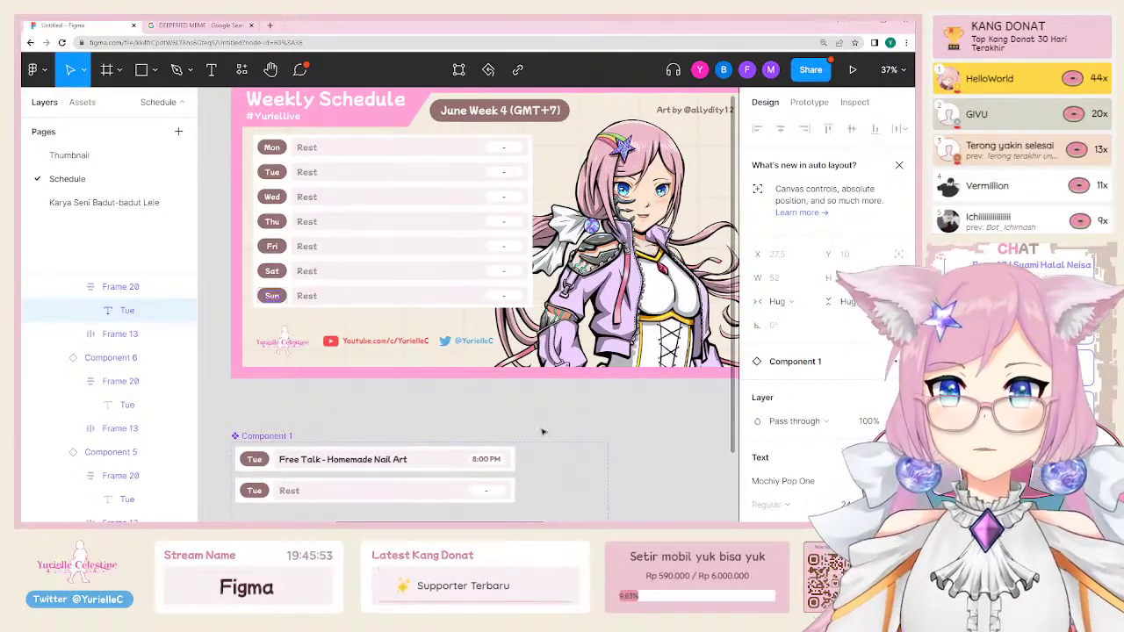
pyautogui.press('Escape')
pyautogui.press('Escape')
pyautogui.click(344, 271)
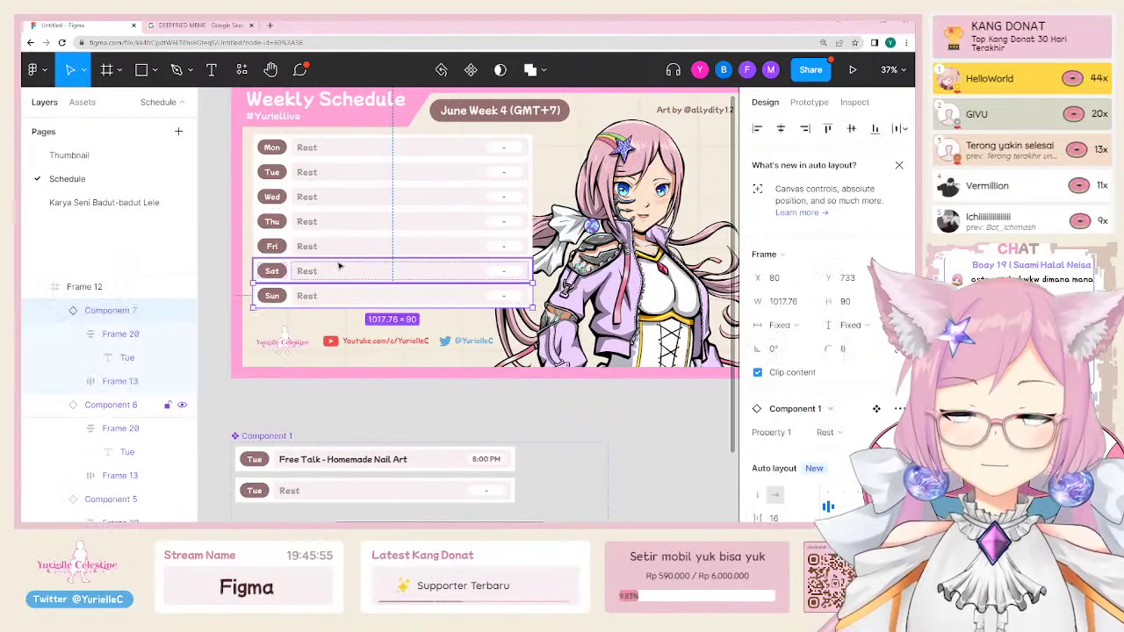
# Step: Fill the Sat and Sun day badges light pink
pyautogui.doubleClick(273, 296)
pyautogui.keyDown('shift'); pyautogui.click(283, 273); pyautogui.keyUp('shift')
pyautogui.scroll(-3, 815, 444)
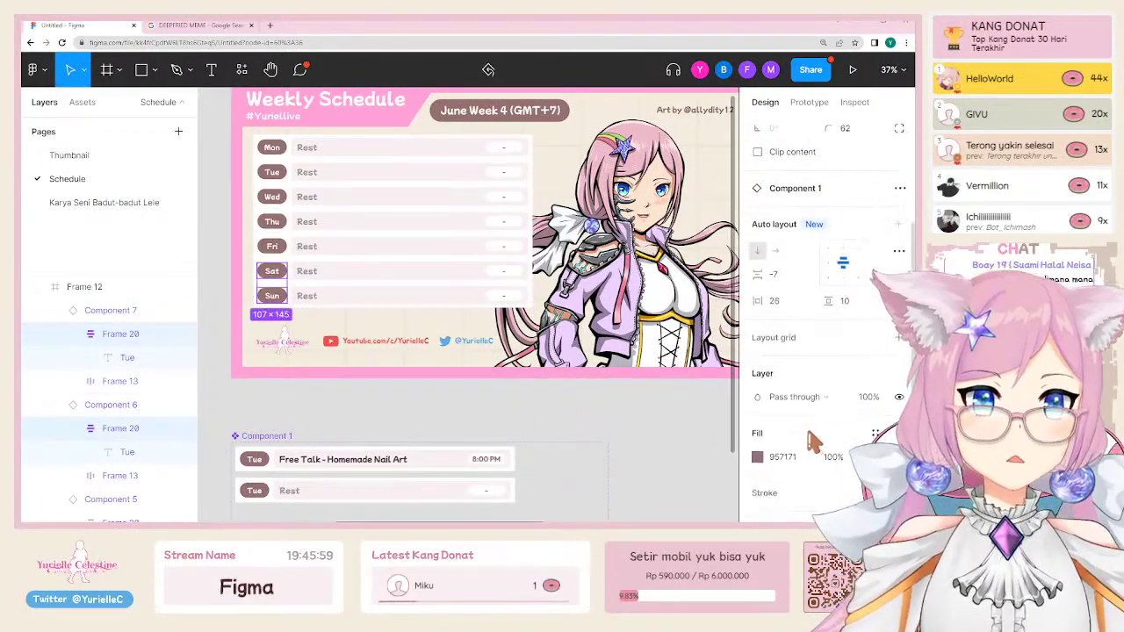
pyautogui.click(758, 458)
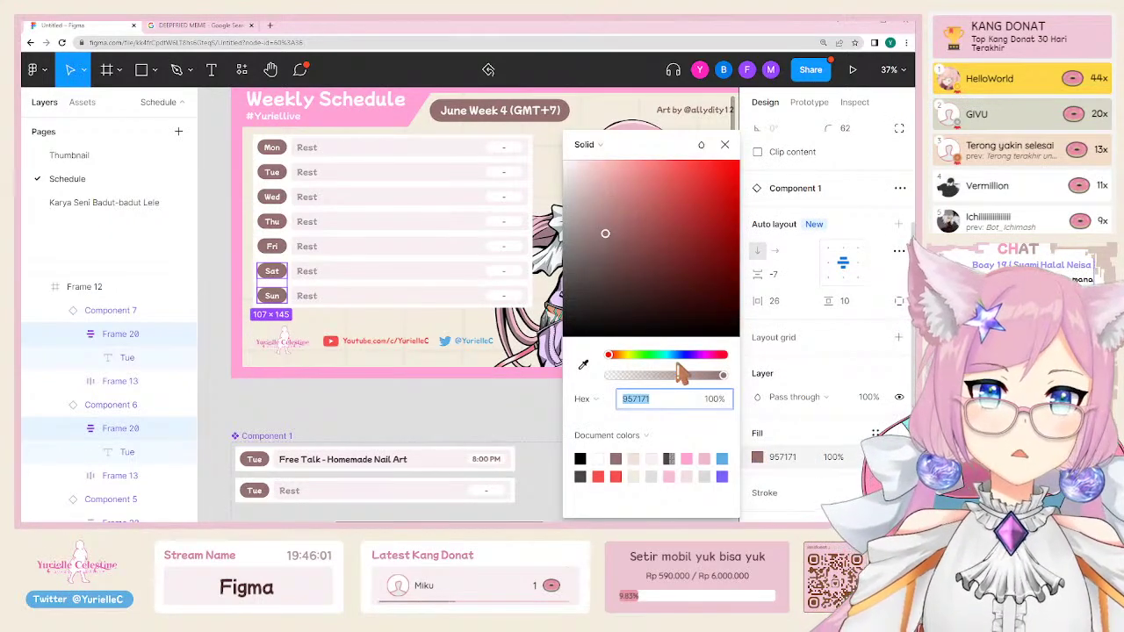
pyautogui.click(689, 457)
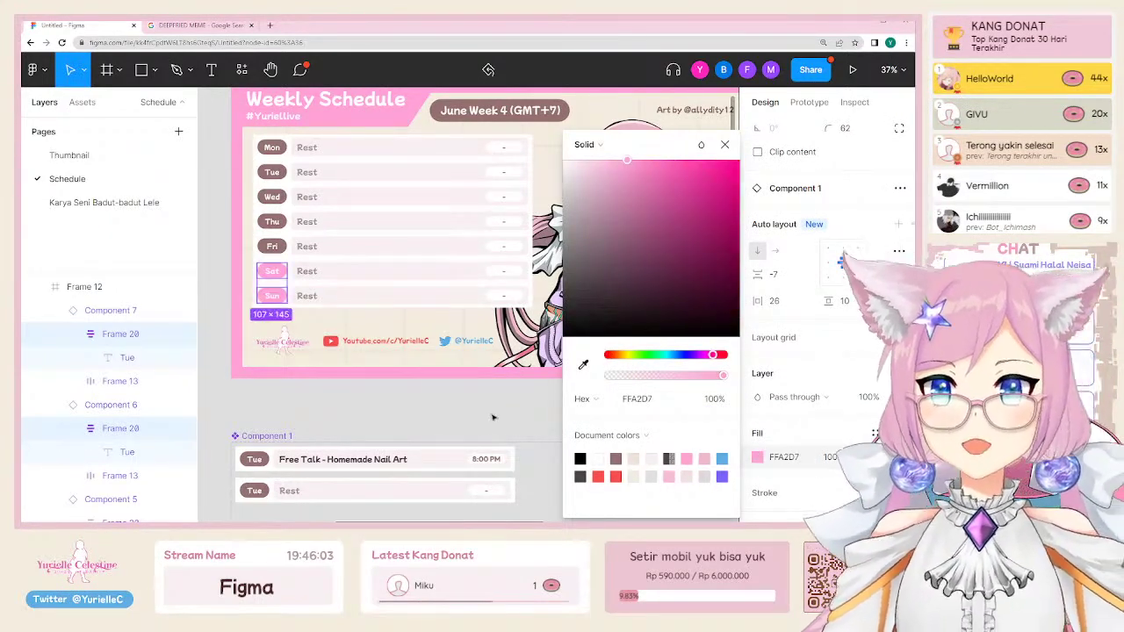
pyautogui.click(562, 404)
# Step: Switch the Tue, Wed and Thu rows to the Schedule variant and edit Tue's title
pyautogui.moveTo(344, 201); pyautogui.dragTo(320, 222)
pyautogui.scroll(1, 381, 159)
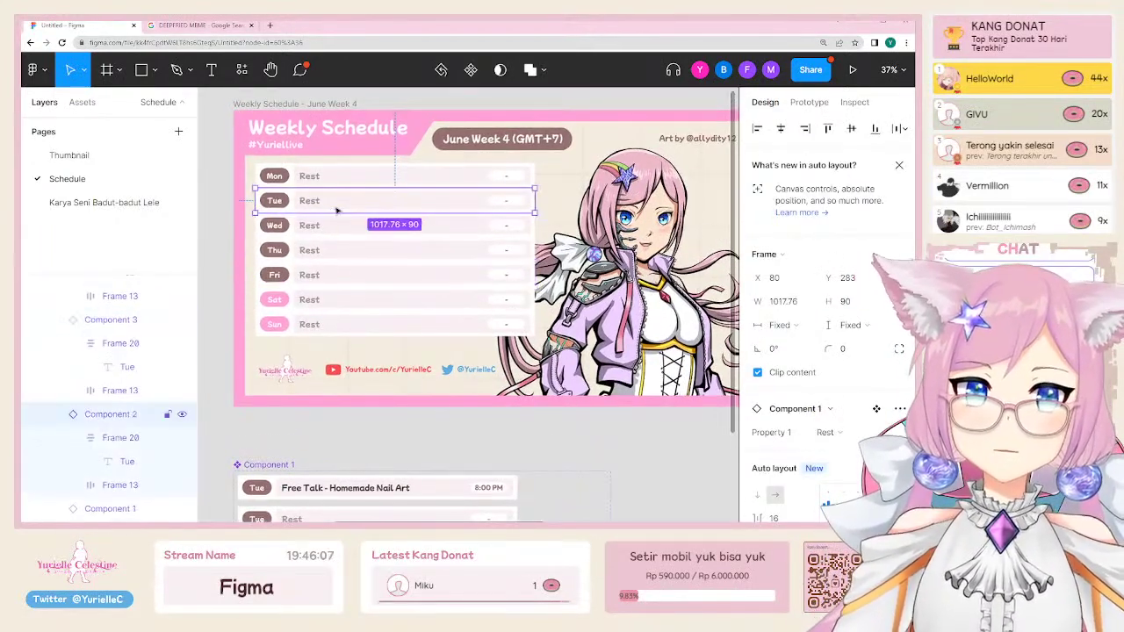
pyautogui.keyDown('shift'); pyautogui.click(316, 200); pyautogui.keyUp('shift')
pyautogui.keyDown('shift'); pyautogui.click(316, 250); pyautogui.keyUp('shift')
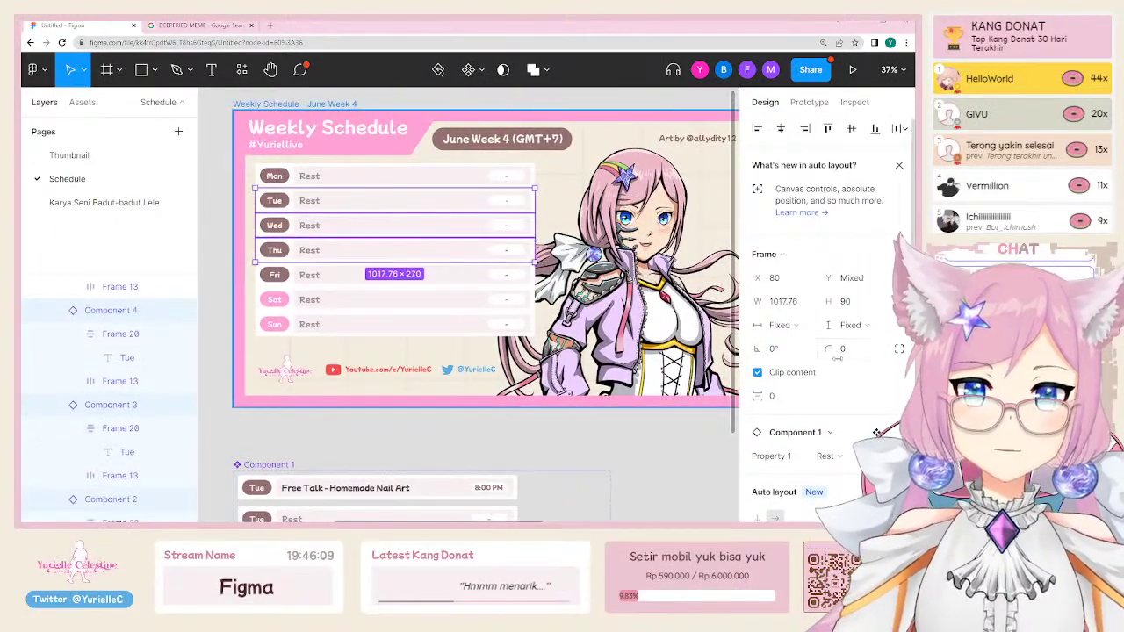
pyautogui.click(830, 409)
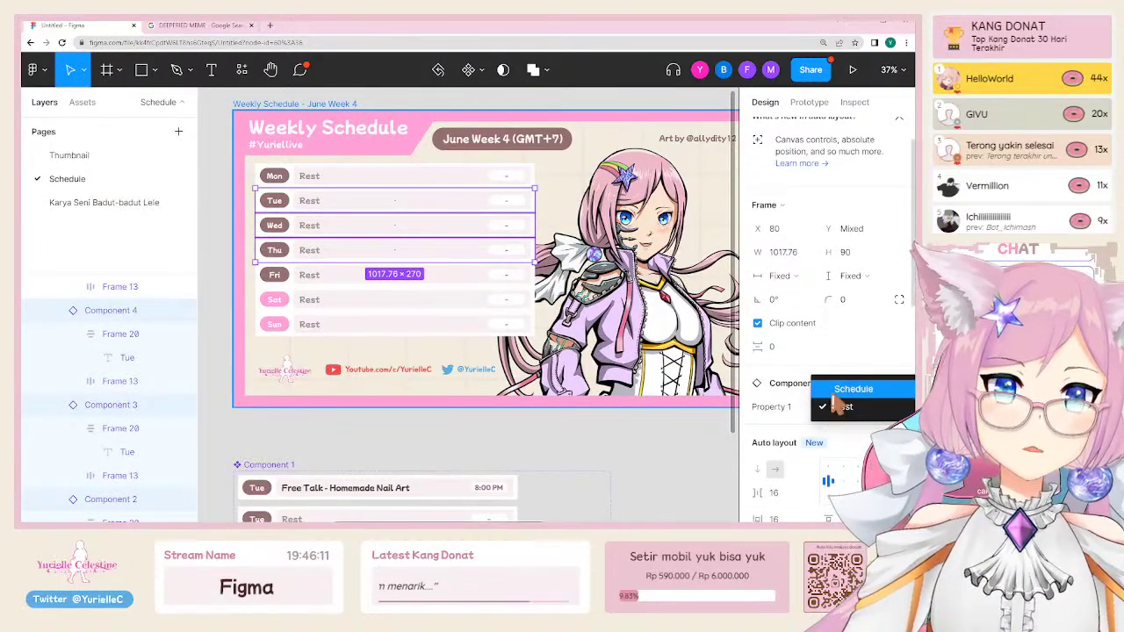
pyautogui.click(836, 391)
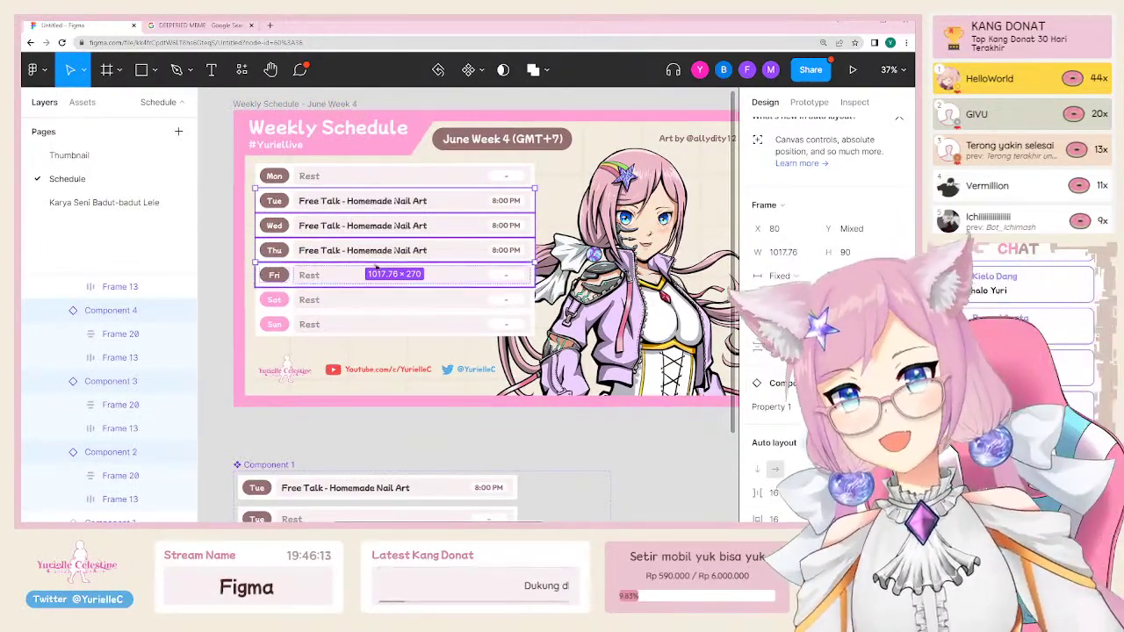
pyautogui.doubleClick(362, 204)
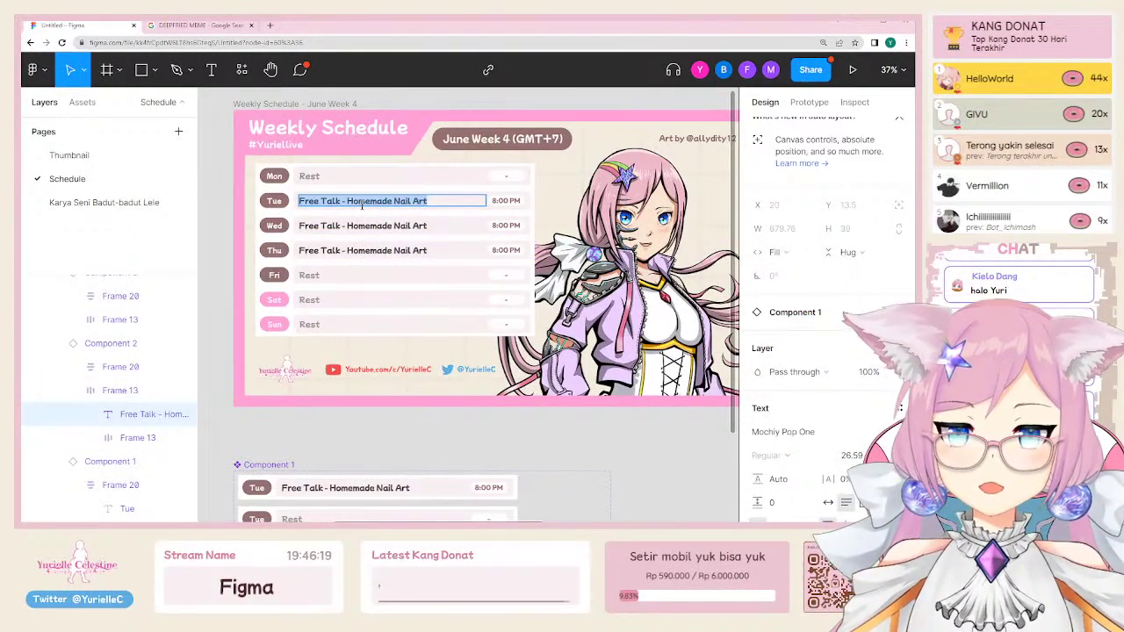
# Step: Title the Tue, Wed and Thu entries 'APa', 'Opa' and 'Ehe'
pyautogui.write('APa')
pyautogui.doubleClick(339, 226)
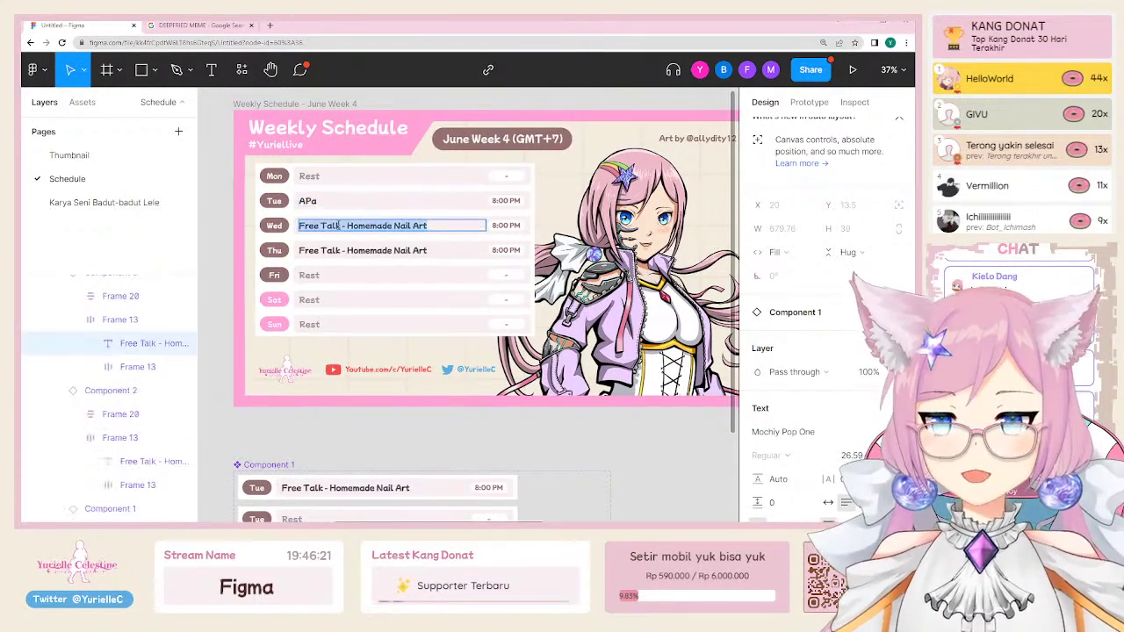
pyautogui.write('Opa')
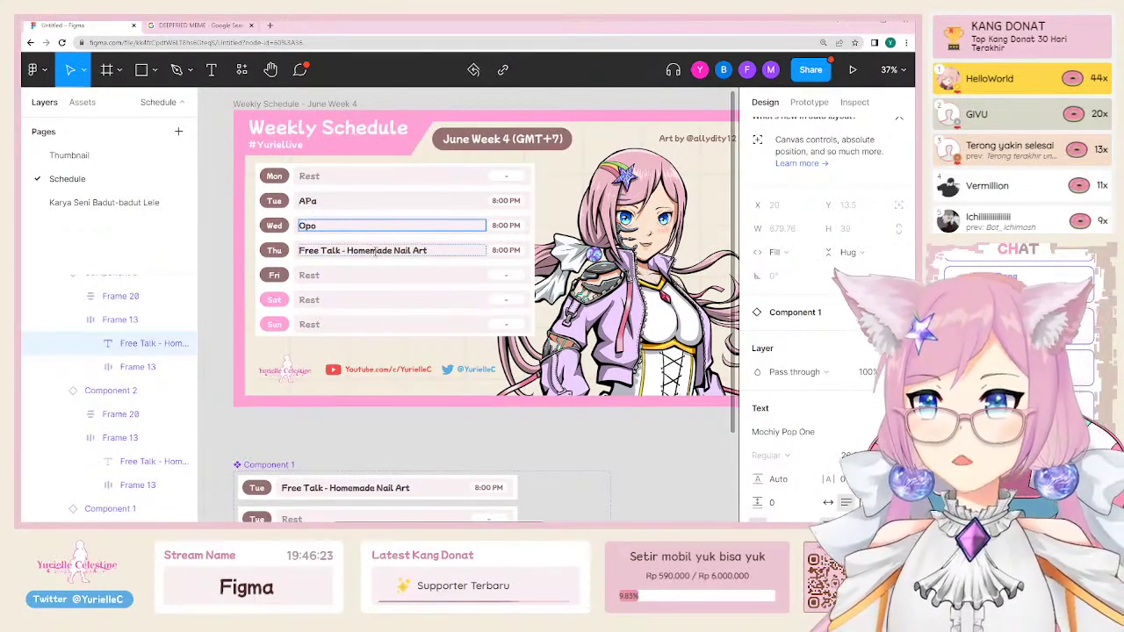
pyautogui.doubleClick(375, 251)
pyautogui.write('Ehe')
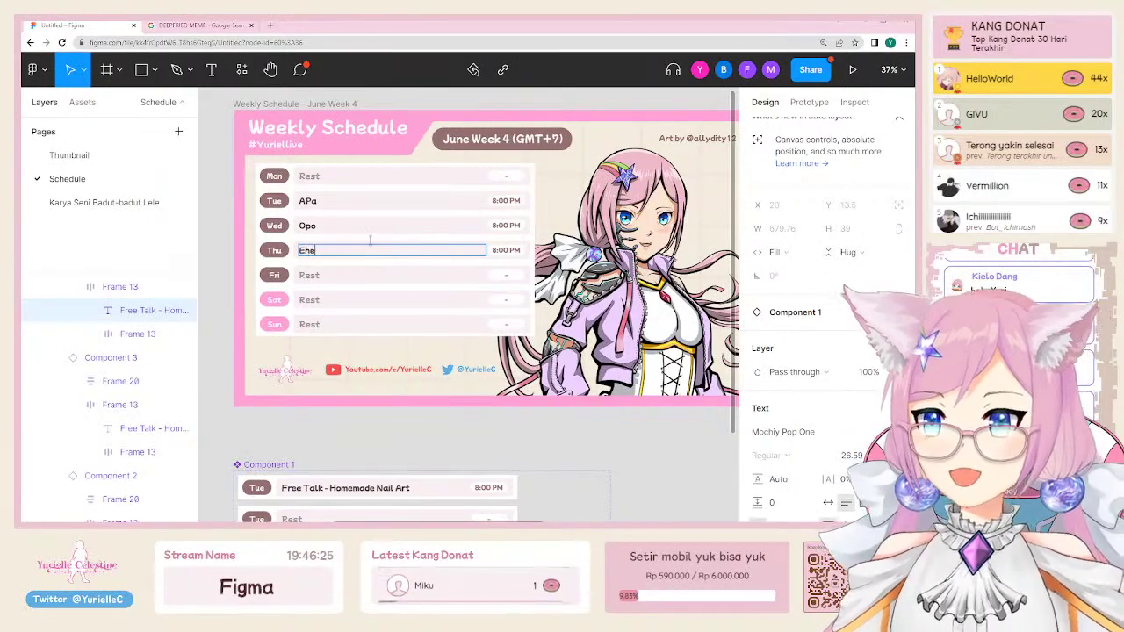
pyautogui.click(625, 441)
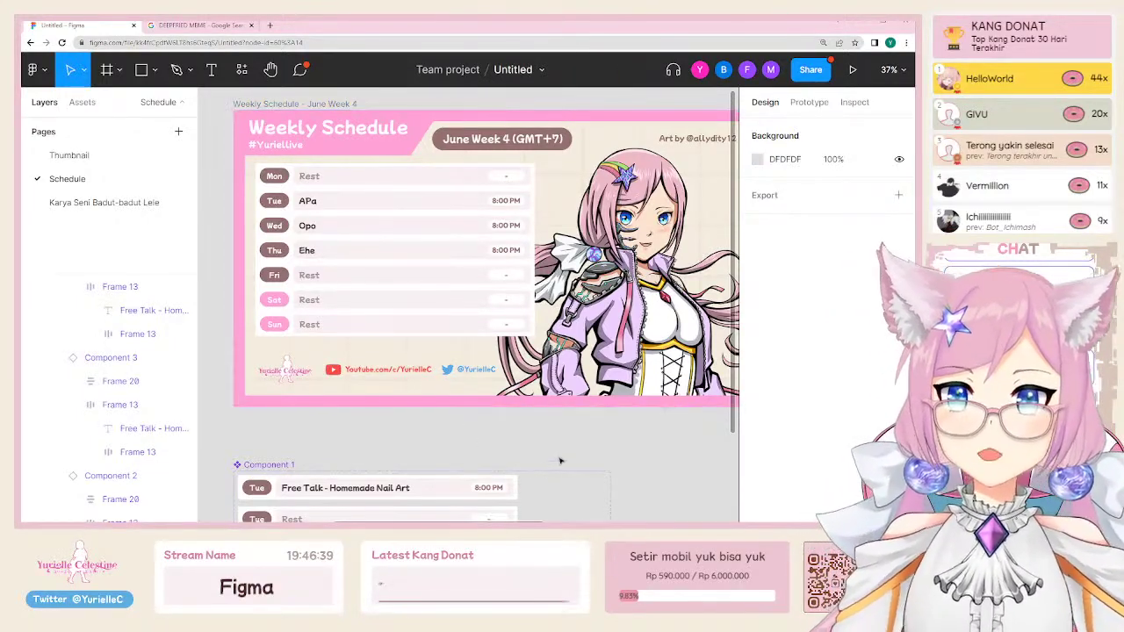
# Step: Select all seven schedule rows from Mon through Sun
pyautogui.click(384, 208)
pyautogui.click(385, 208)
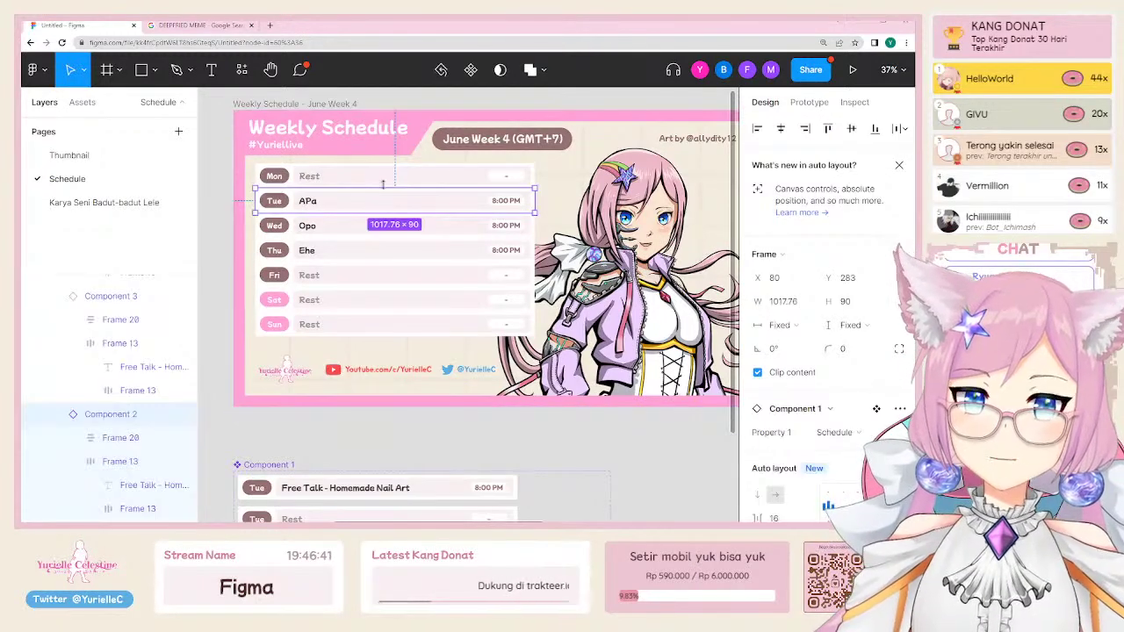
pyautogui.keyDown('shift'); pyautogui.click(384, 176); pyautogui.keyUp('shift')
pyautogui.keyDown('shift'); pyautogui.click(363, 223); pyautogui.keyUp('shift')
pyautogui.keyDown('shift'); pyautogui.click(364, 251); pyautogui.keyUp('shift')
pyautogui.keyDown('shift'); pyautogui.click(356, 275); pyautogui.keyUp('shift')
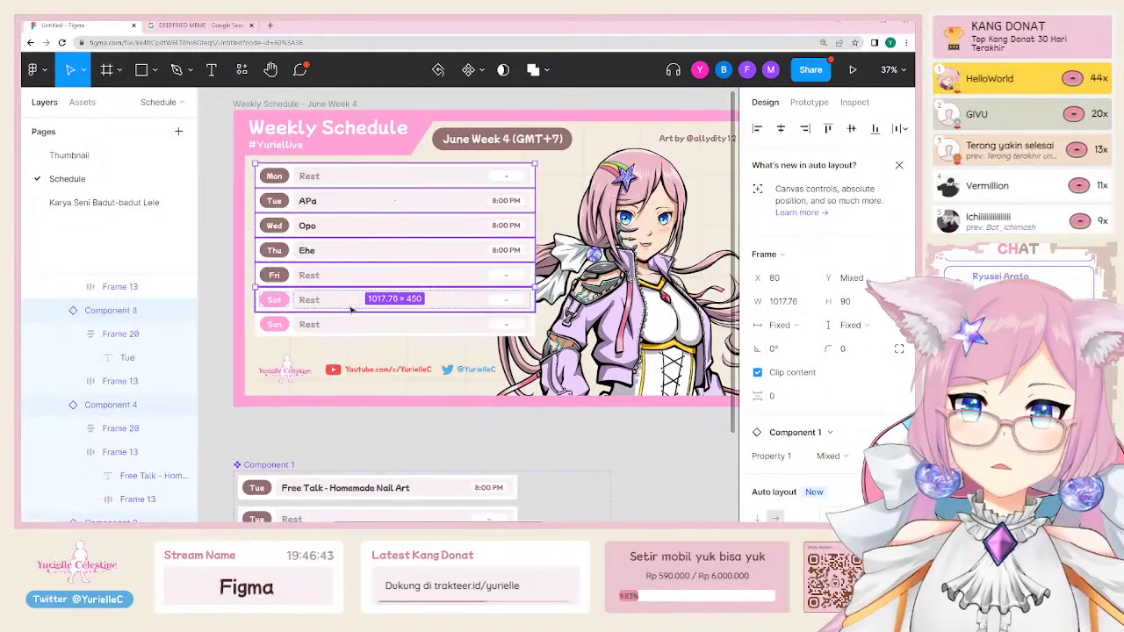
pyautogui.keyDown('shift'); pyautogui.click(351, 303); pyautogui.keyUp('shift')
pyautogui.keyDown('shift'); pyautogui.click(351, 324); pyautogui.keyUp('shift')
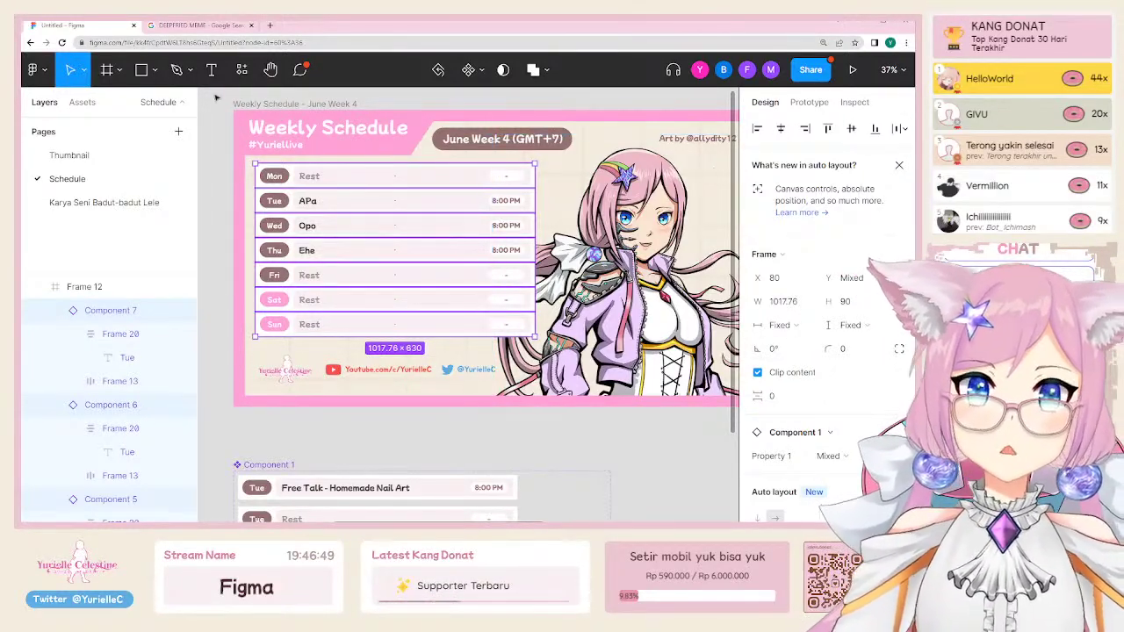
pyautogui.click(119, 70)
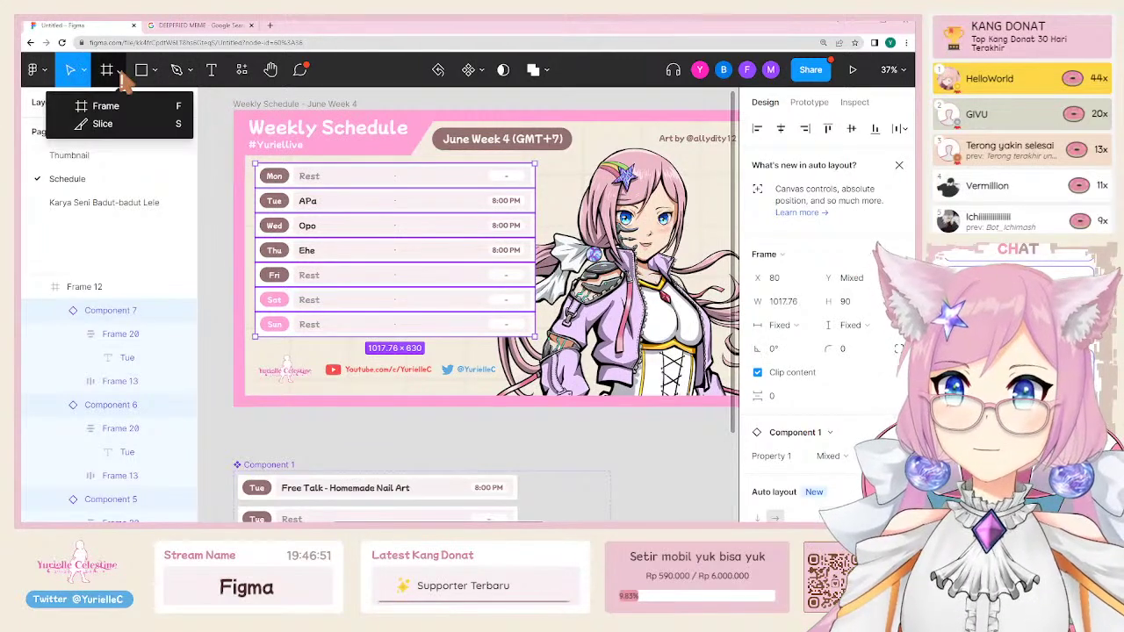
pyautogui.click(119, 70)
# Step: Frame the selected rows, move the frame into the schedule card, and make it a component
pyautogui.rightClick(299, 203)
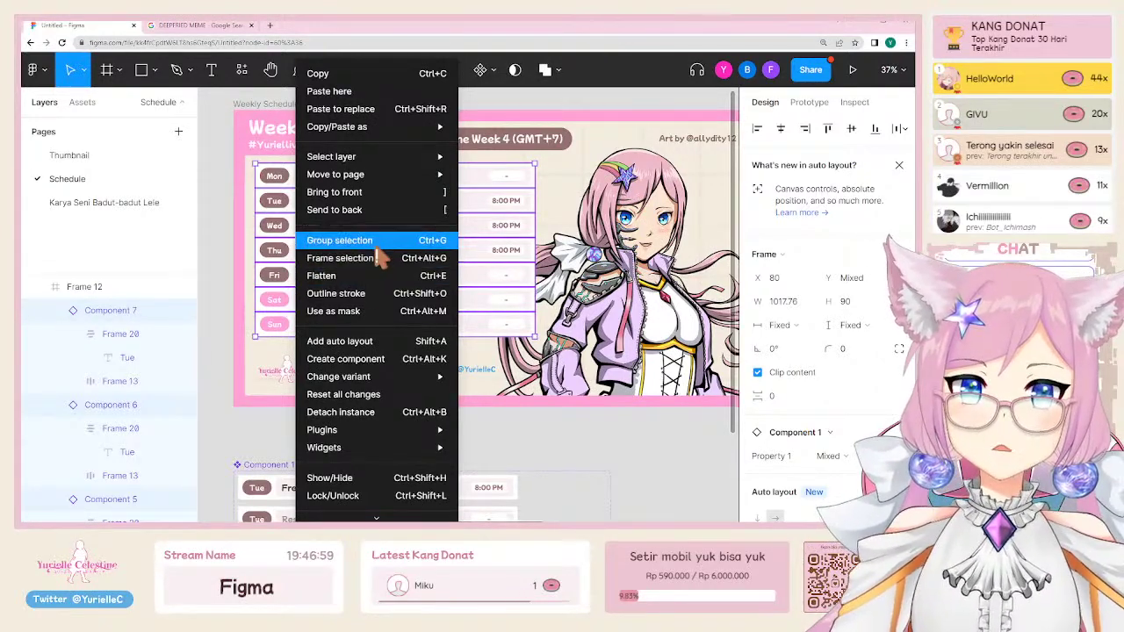
pyautogui.click(378, 258)
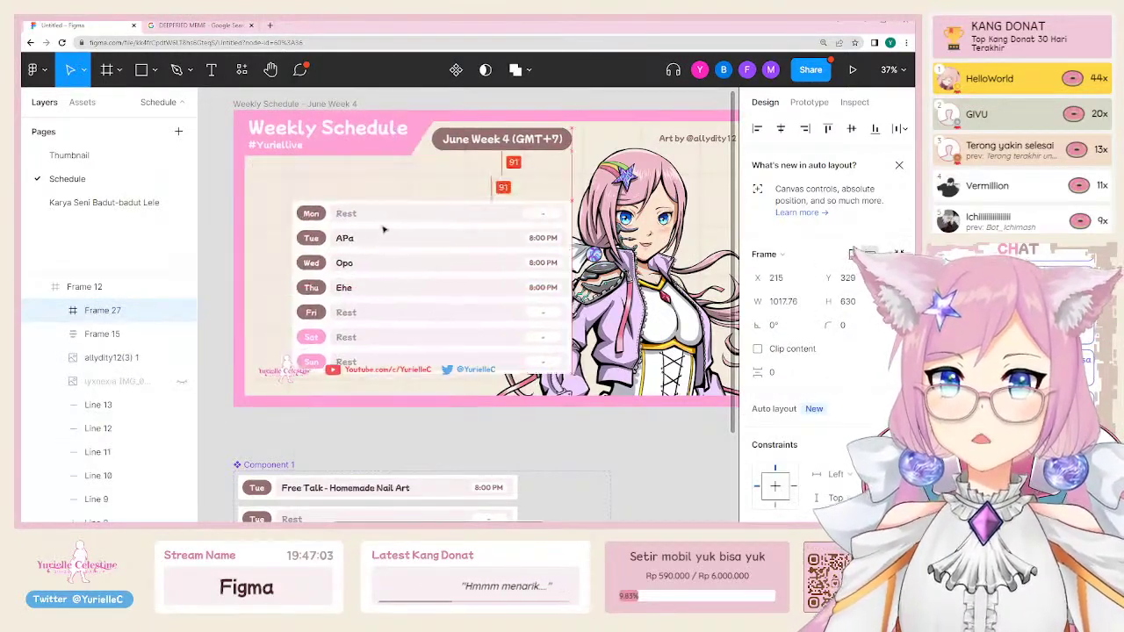
pyautogui.moveTo(383, 230); pyautogui.dragTo(344, 215)
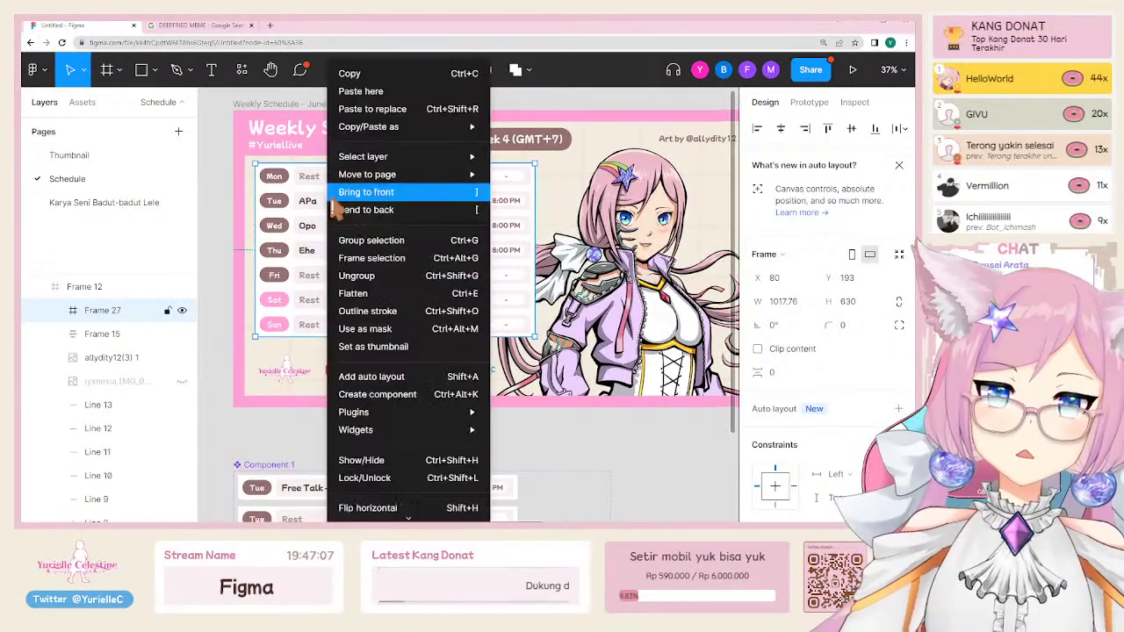
pyautogui.rightClick(329, 201)
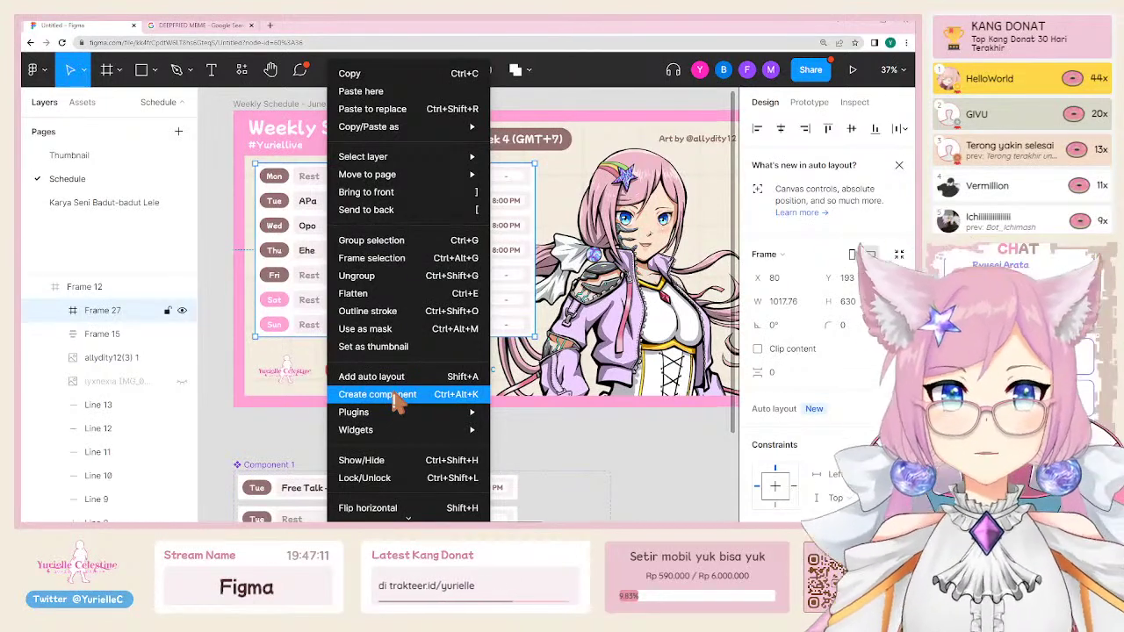
pyautogui.click(395, 397)
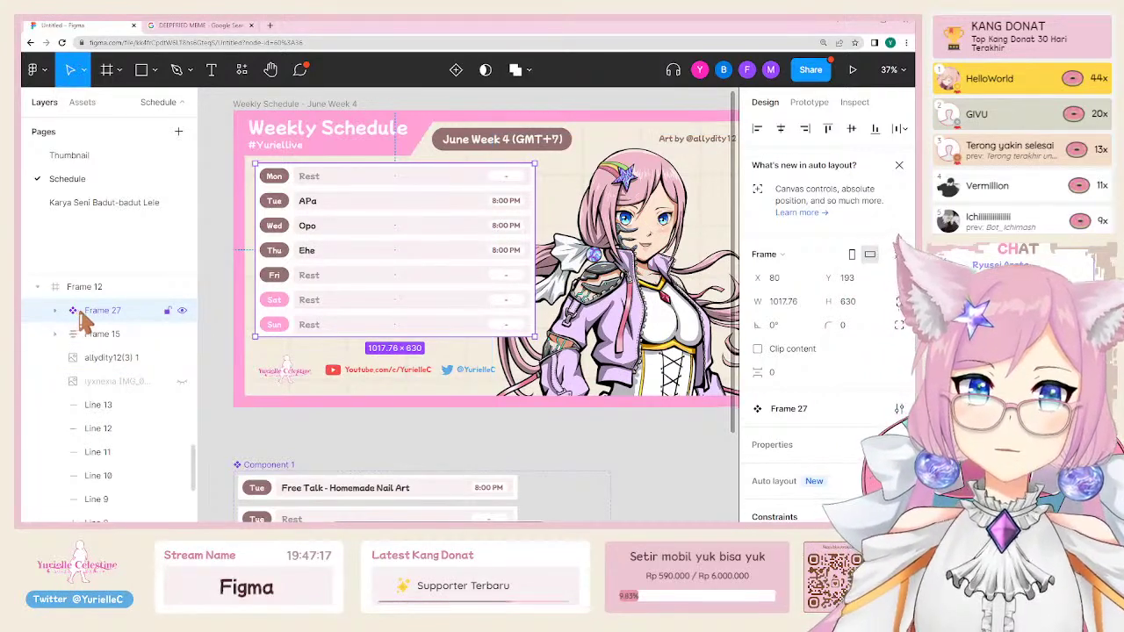
# Step: Zoom out and pan to see both schedule layouts with the interface hidden
pyautogui.hotkey('ctrl', '-')
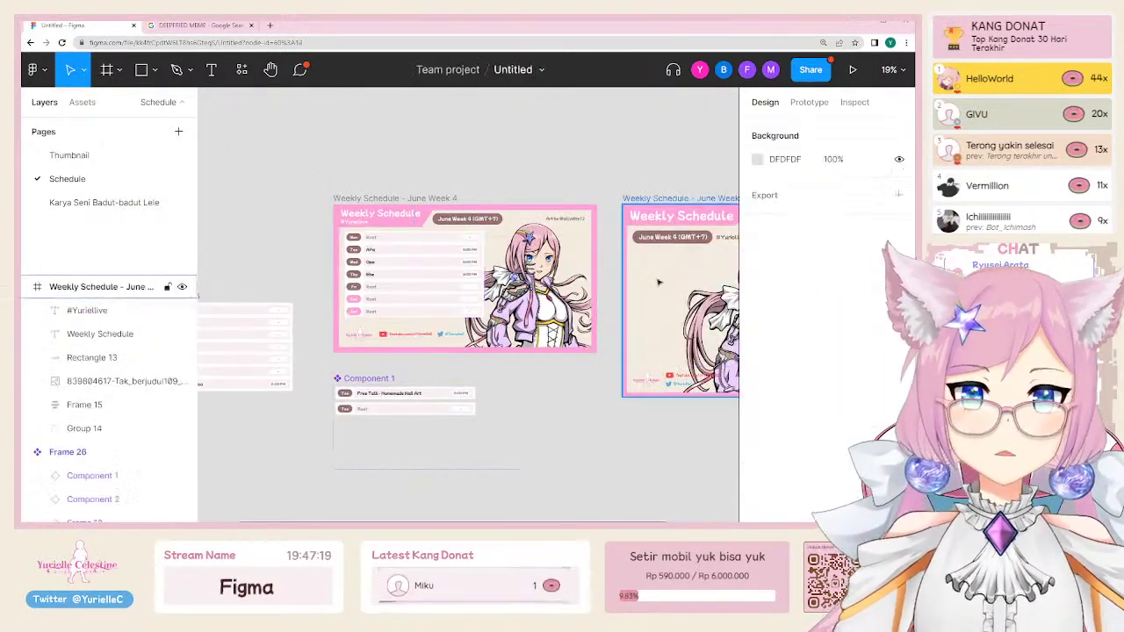
pyautogui.click(413, 276)
pyautogui.moveTo(375, 293); pyautogui.dragTo(622, 299)
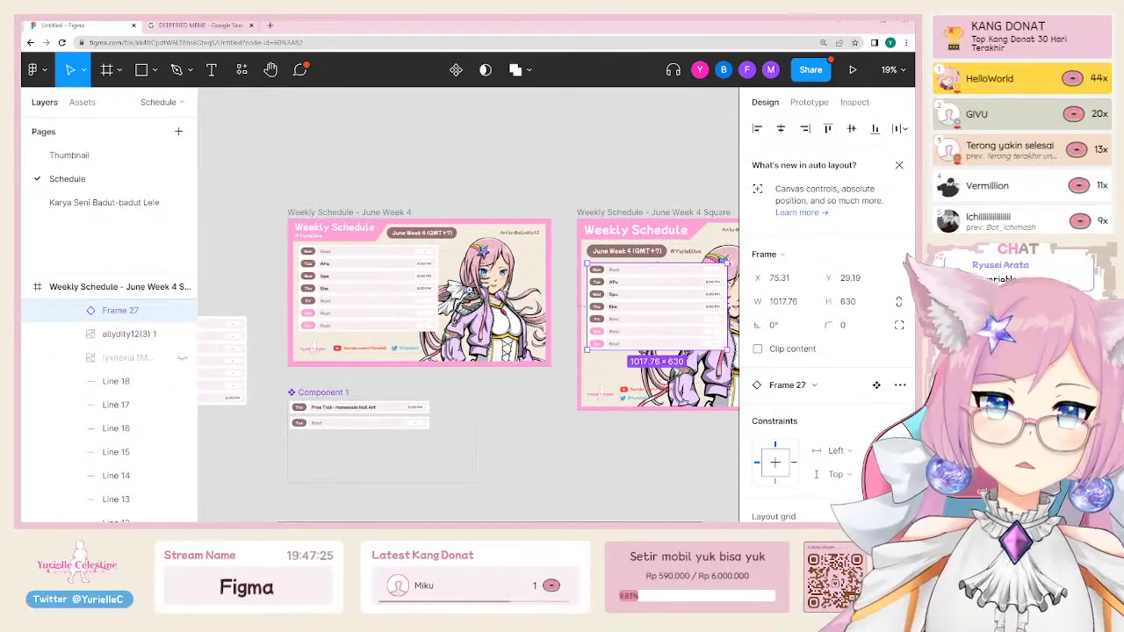
pyautogui.scroll(5, 479, 311)
pyautogui.hotkey('ctrl', '\\')
pyautogui.scroll(2, 571, 303)
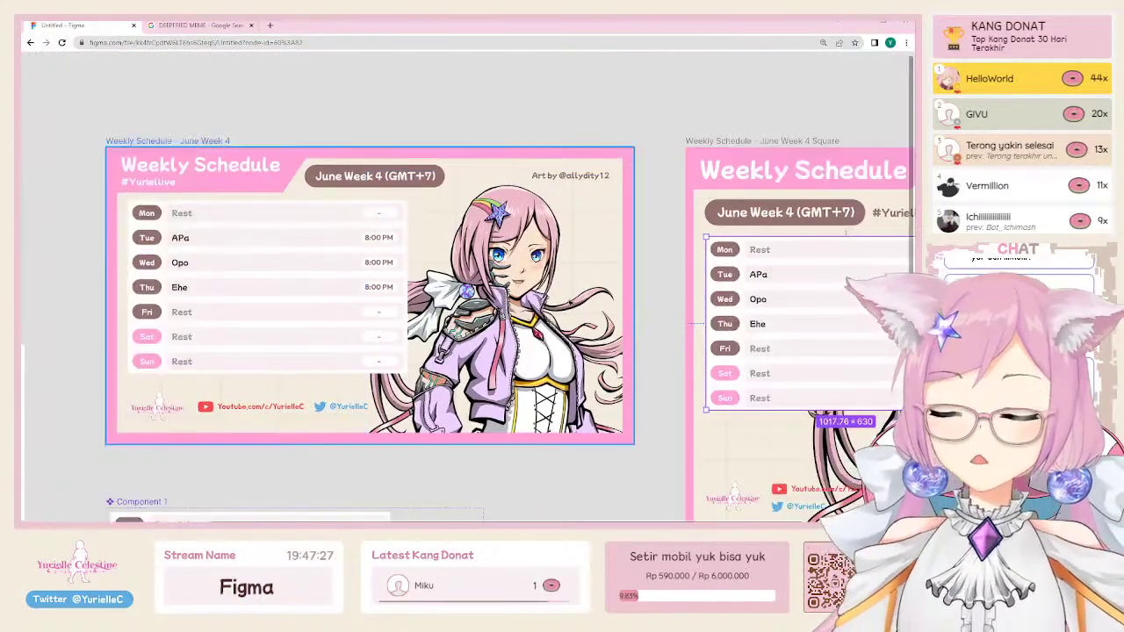
pyautogui.hscroll(2, 571, 303)
# Step: Replace the Tue entry's text with 'Hahahahehehe' and a greeting to a viewer
pyautogui.doubleClick(141, 236)
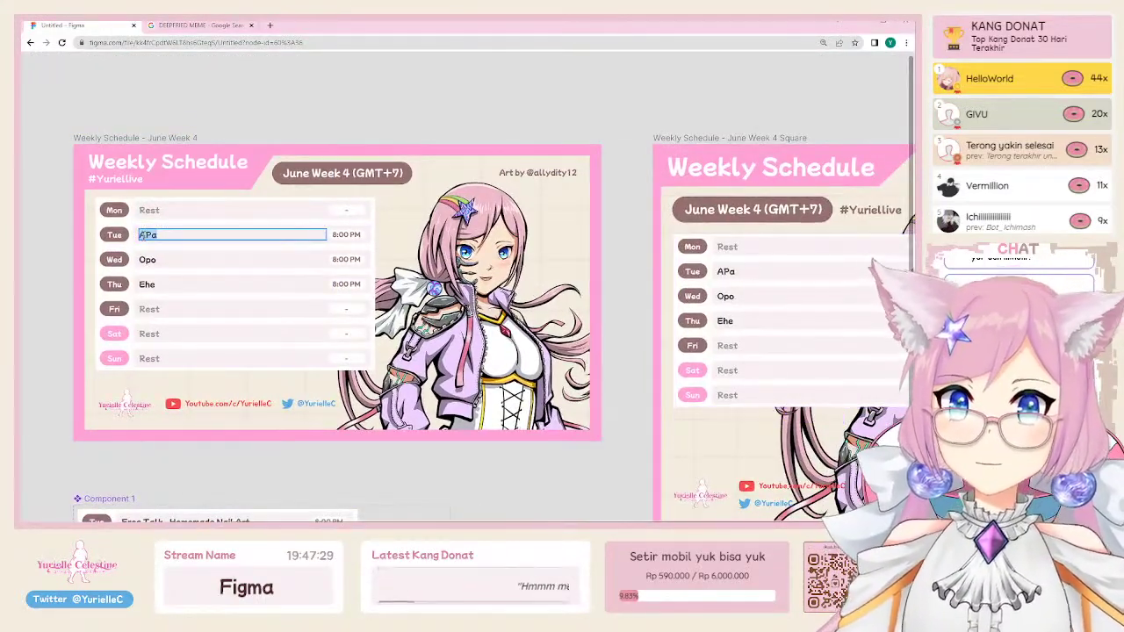
pyautogui.write('klajsldkasjdlaksjd')
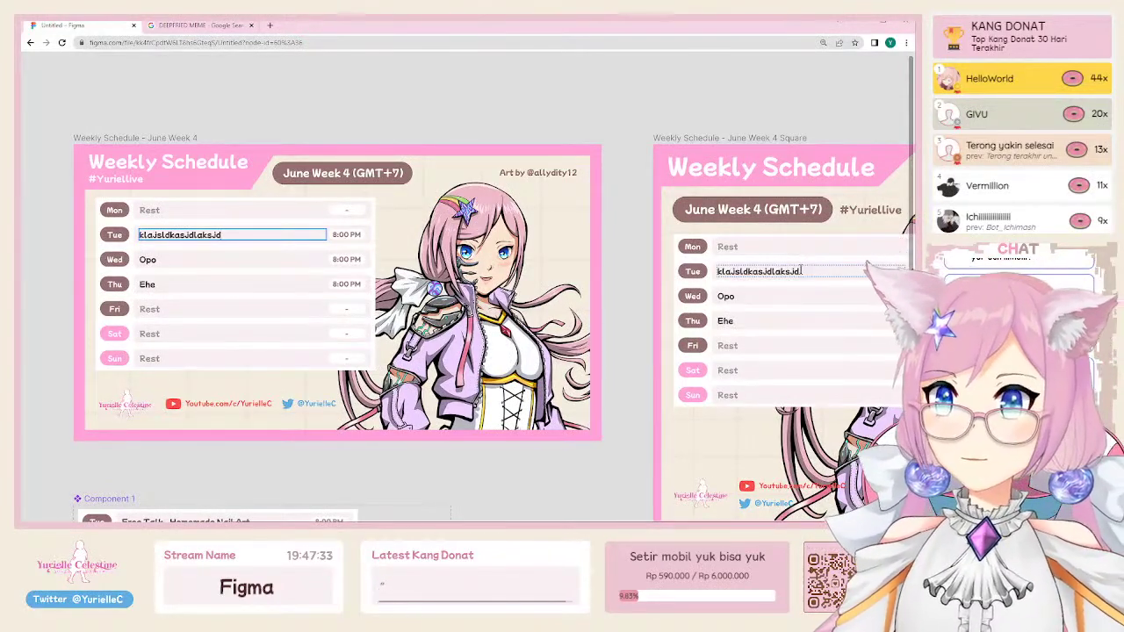
pyautogui.hotkey('ctrl', 'a')
pyautogui.press('BackSpace')
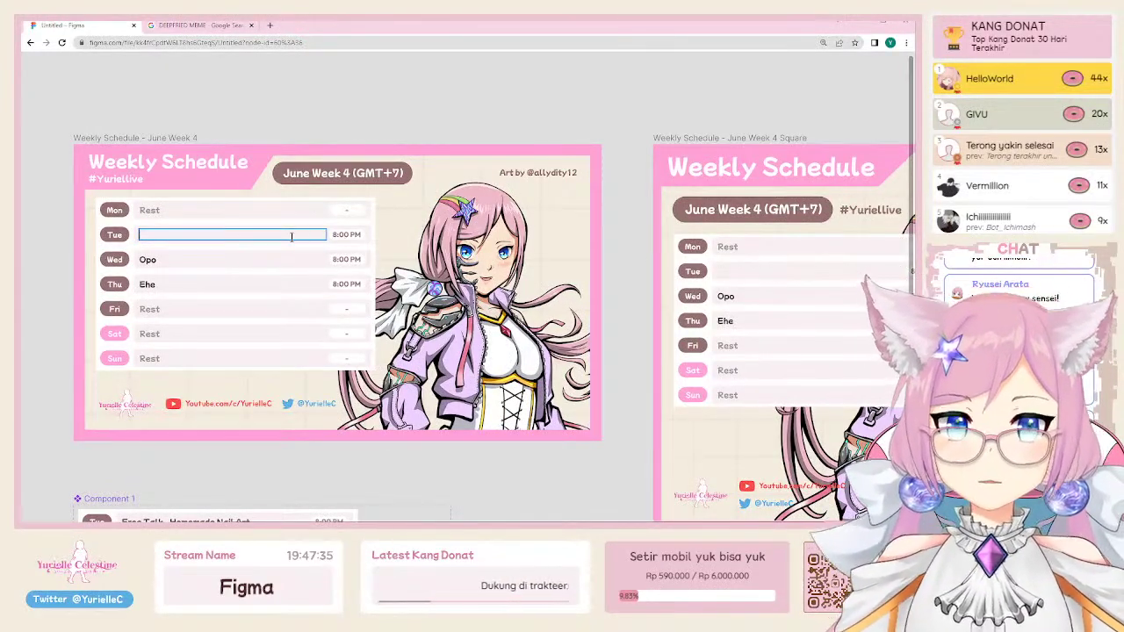
pyautogui.write('Hahahahehehe R')
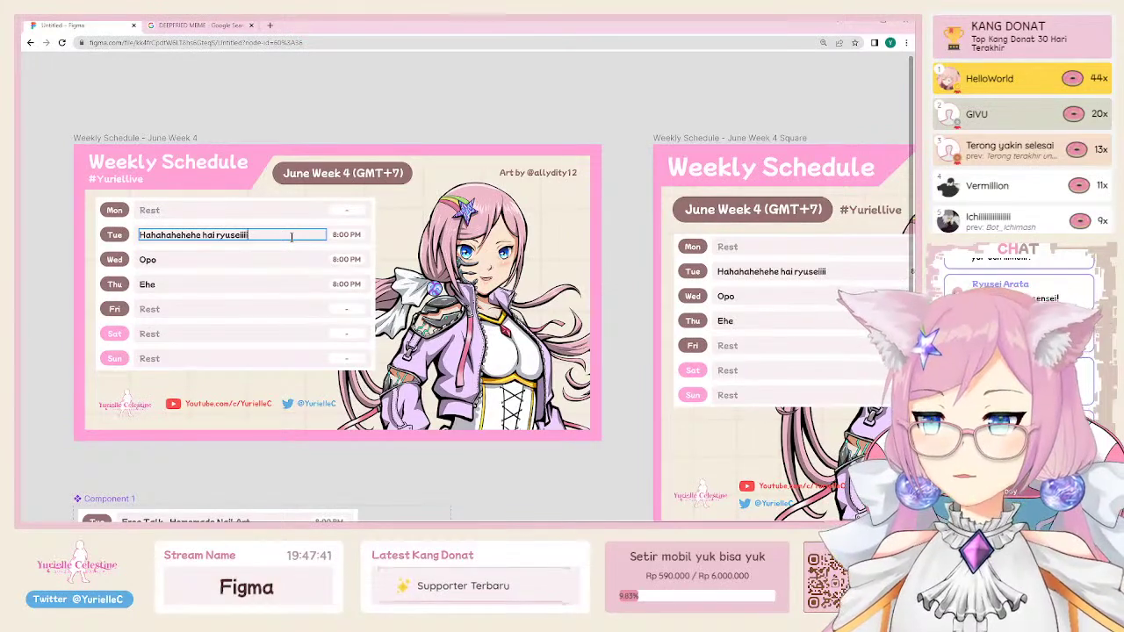
pyautogui.press('Escape')
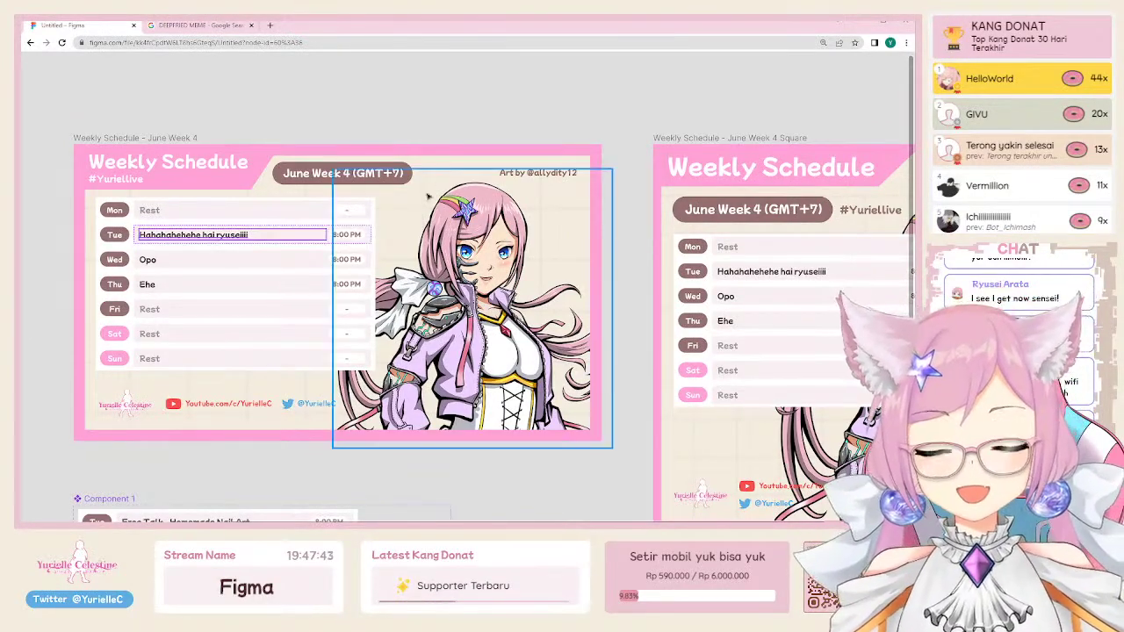
# Step: Pan the canvas and restore the hidden interface panels
pyautogui.moveTo(319, 125); pyautogui.dragTo(460, 262)
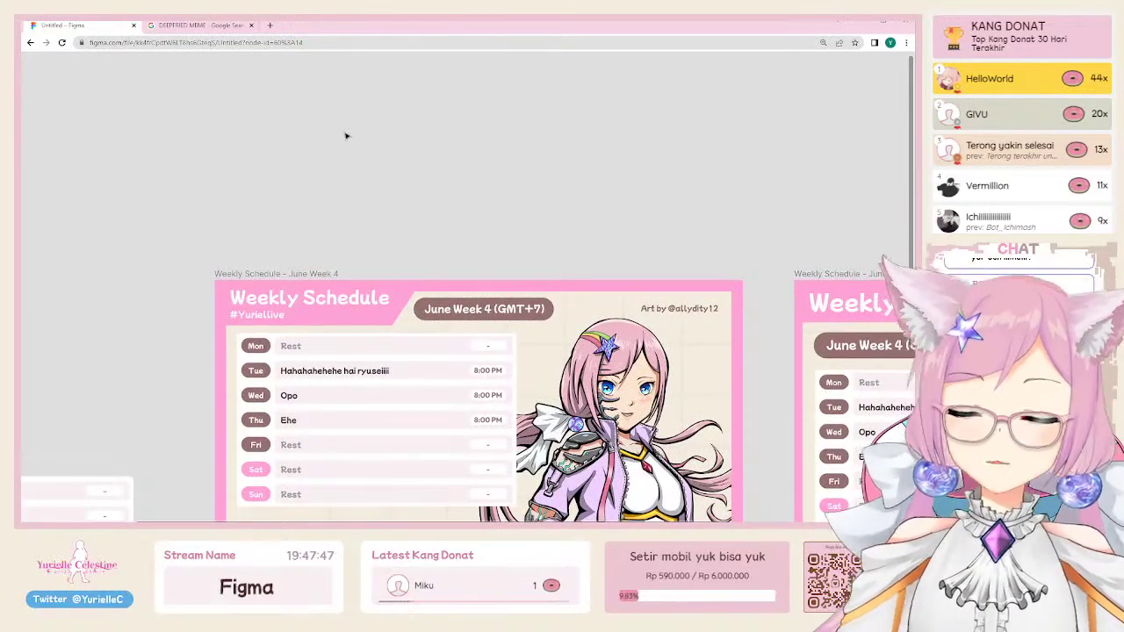
pyautogui.hotkey('ctrl', '\\')
pyautogui.moveTo(342, 172); pyautogui.dragTo(373, 239)
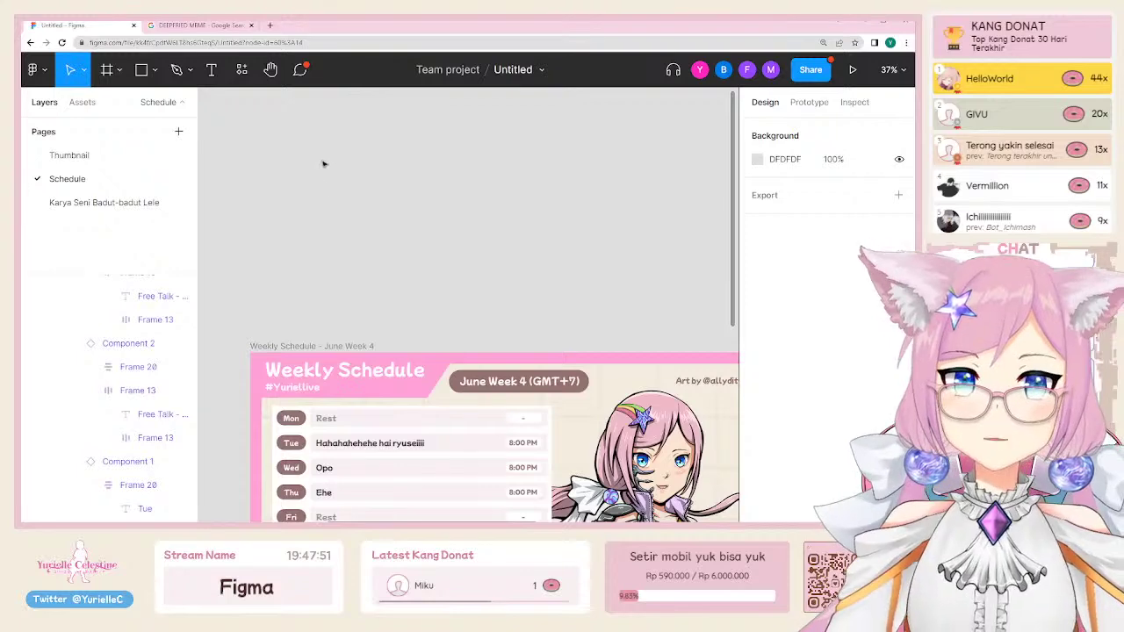
# Step: On the Thumbnail page, draw a new frame beside the 123 text
pyautogui.click(88, 157)
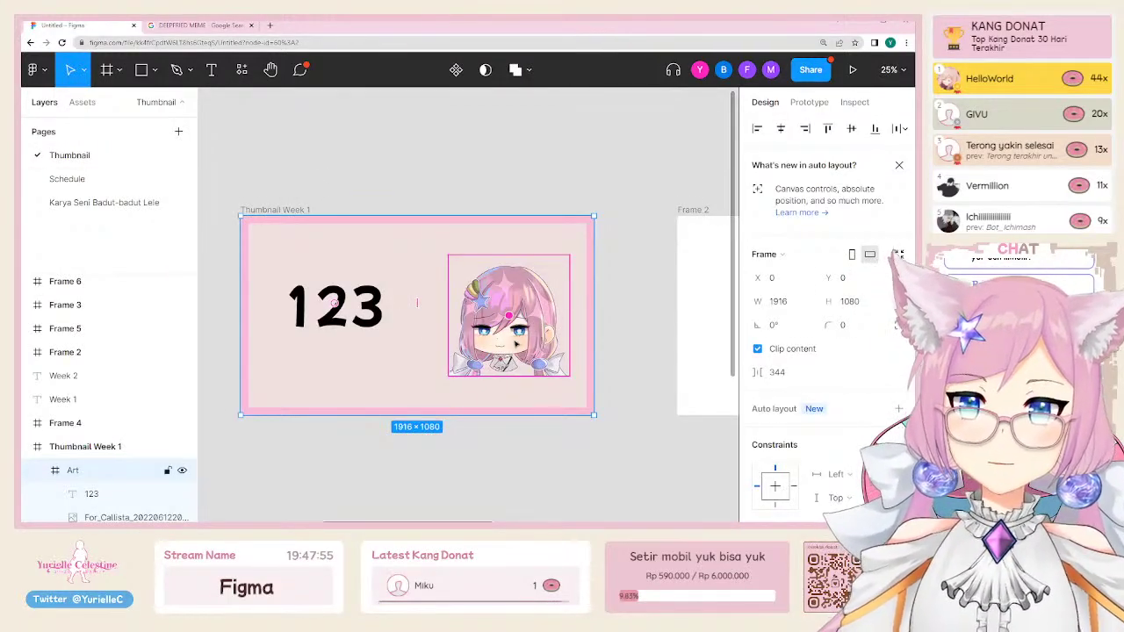
pyautogui.click(451, 445)
pyautogui.scroll(-2, 451, 444)
pyautogui.press('f')
pyautogui.moveTo(459, 195); pyautogui.dragTo(635, 267)
pyautogui.scroll(3, 527, 307)
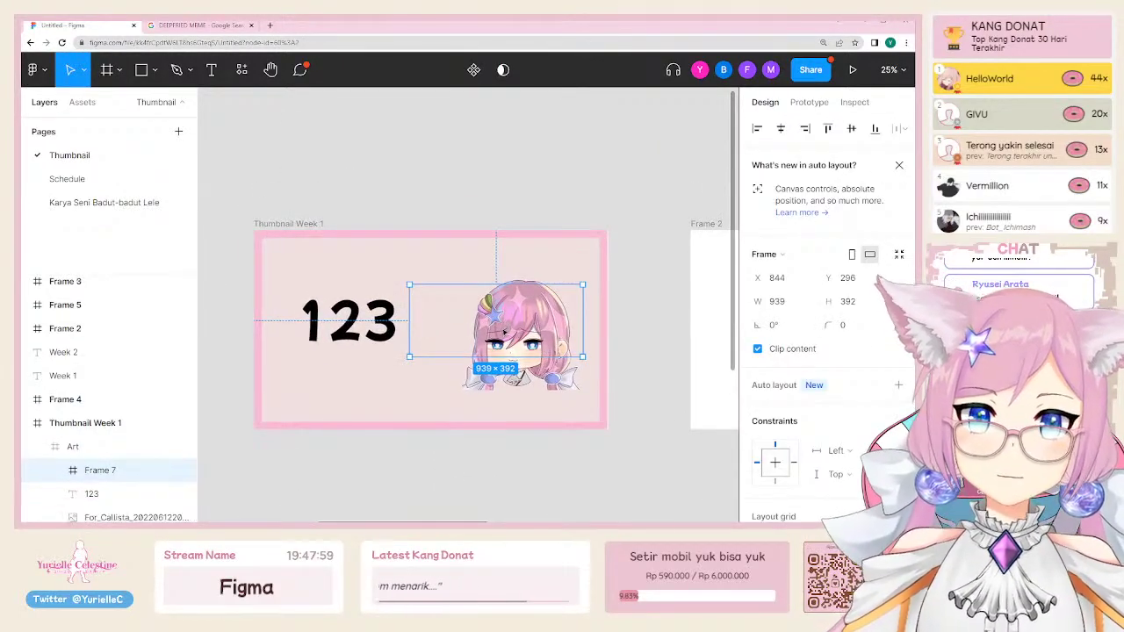
# Step: Move the character image into Frame 7 and give the frame a black stroke
pyautogui.click(115, 517)
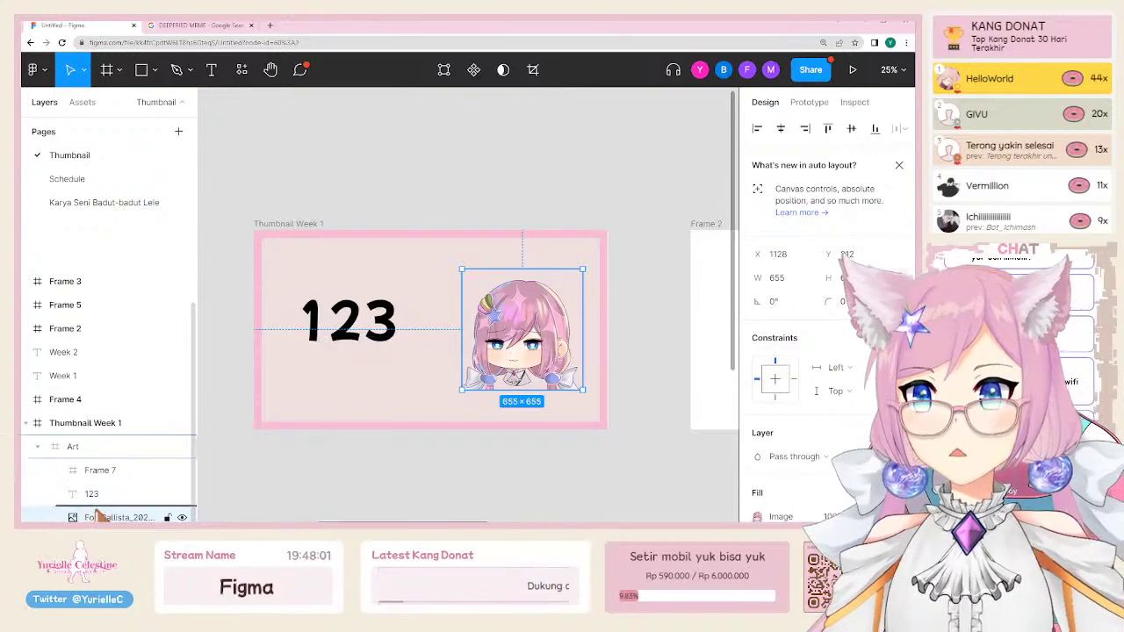
pyautogui.moveTo(99, 516); pyautogui.dragTo(106, 484)
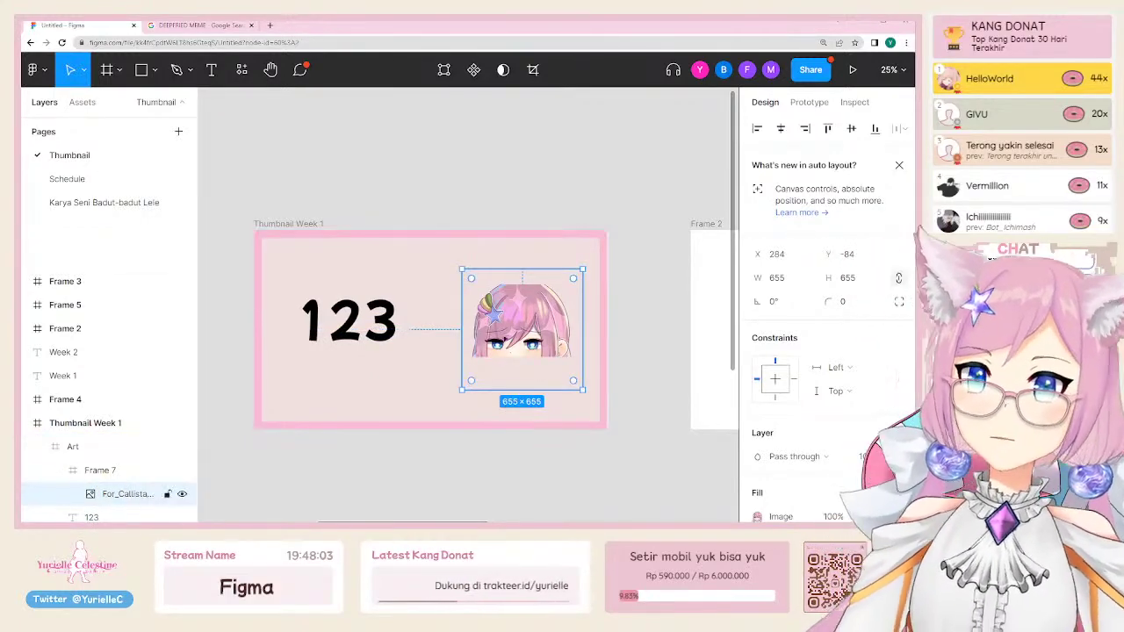
pyautogui.click(100, 470)
pyautogui.scroll(-5, 825, 307)
pyautogui.scroll(1, 826, 308)
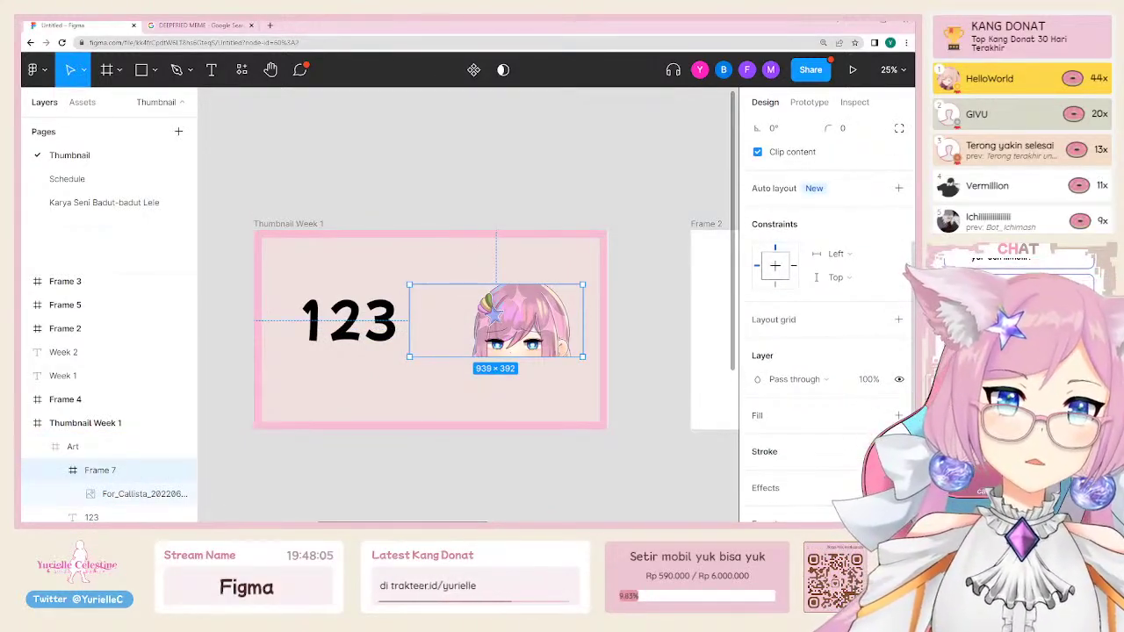
pyautogui.click(898, 452)
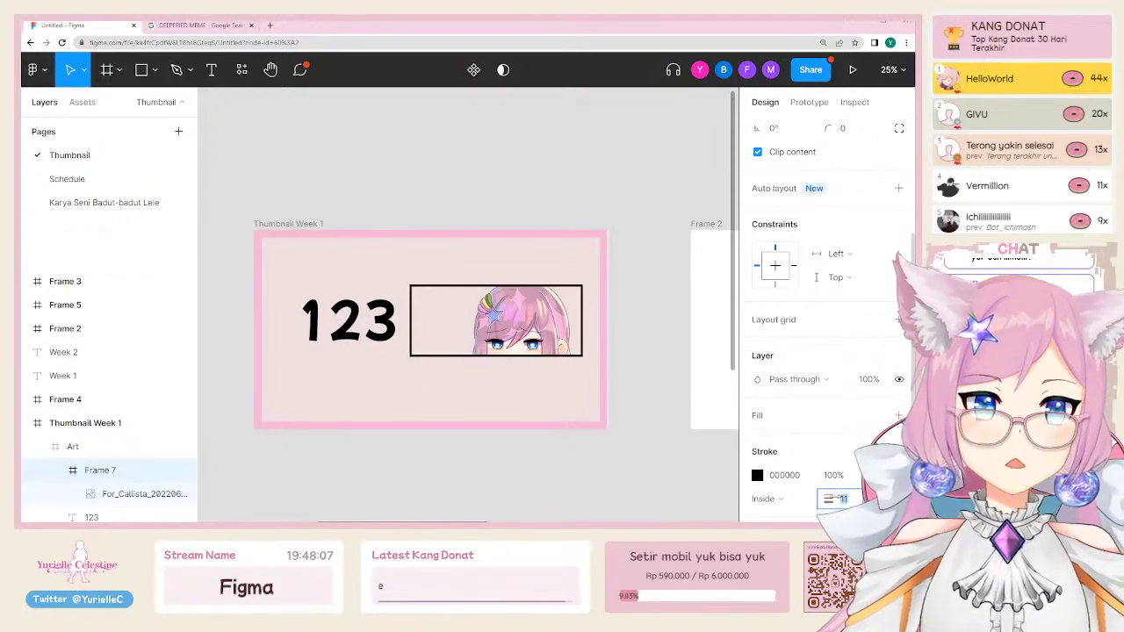
pyautogui.click(545, 384)
# Step: Place two image copies above the thumbnail and group them as Group 1
pyautogui.click(530, 315)
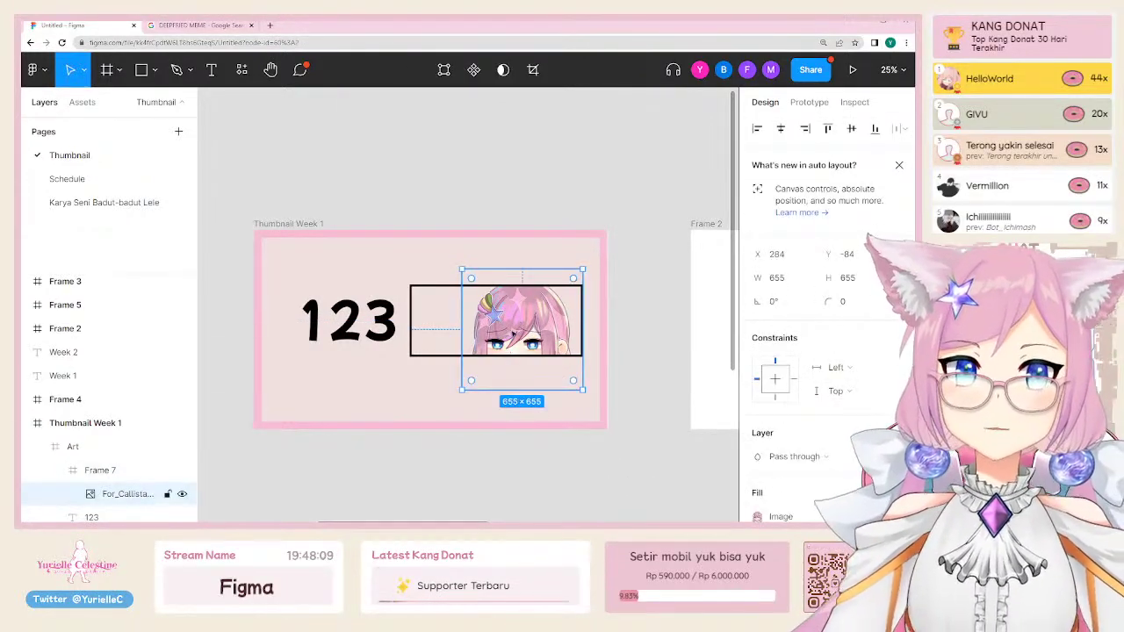
pyautogui.moveTo(522, 330); pyautogui.dragTo(444, 171)
pyautogui.keyDown('shift'); pyautogui.click(534, 175); pyautogui.keyUp('shift')
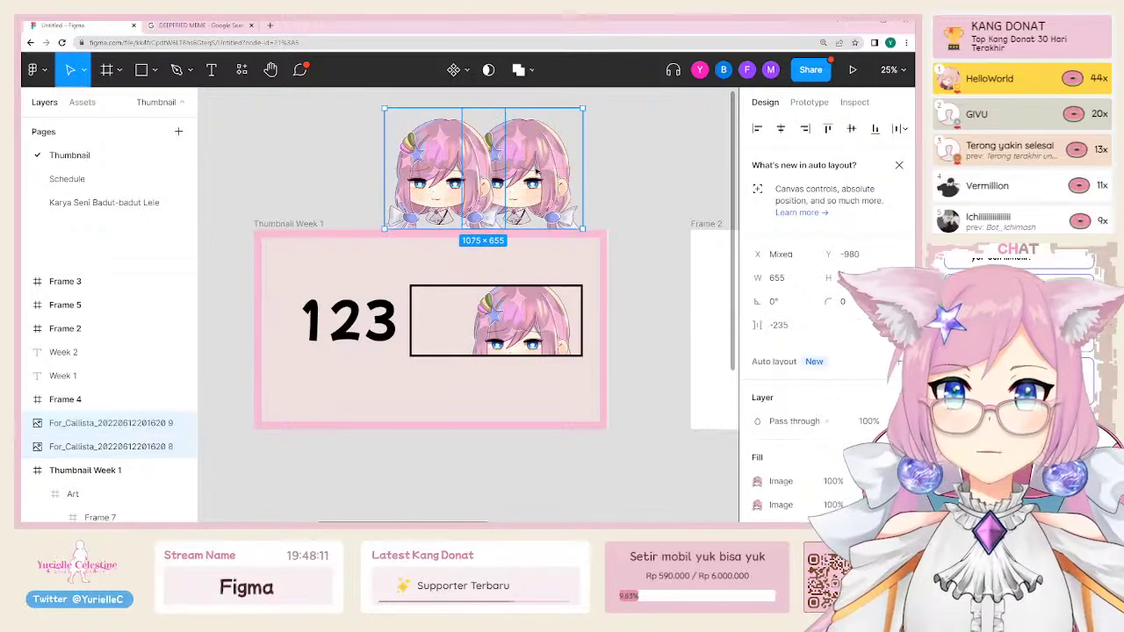
pyautogui.hotkey('ctrl', 'g')
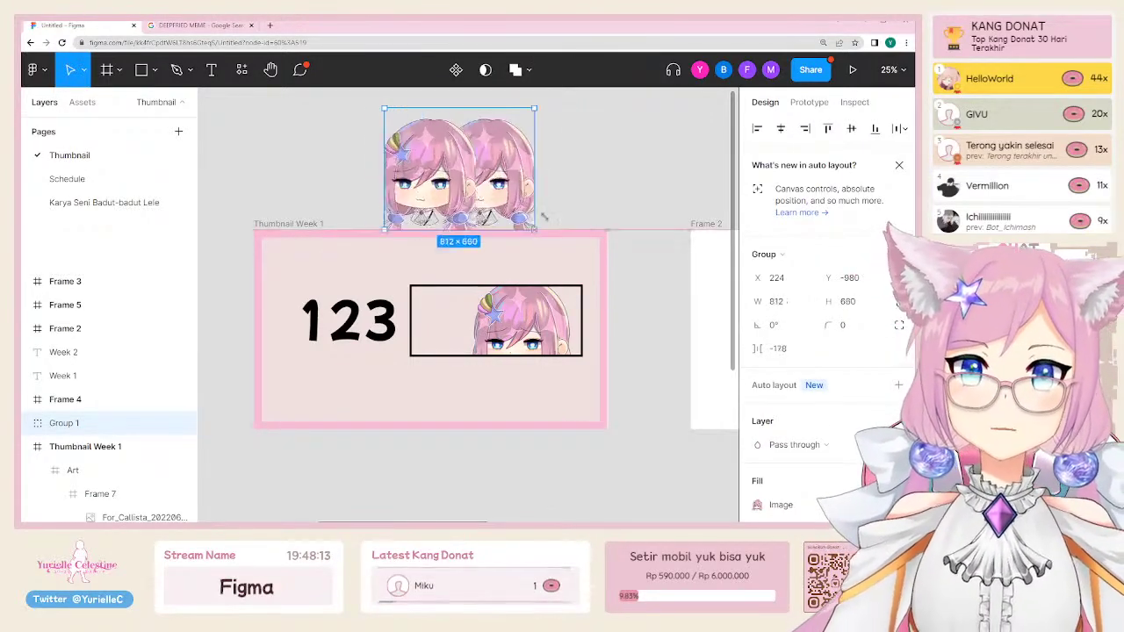
pyautogui.moveTo(584, 228); pyautogui.dragTo(672, 149)
# Step: Adjust the image strip's height and give Group 1 a black stroke
pyautogui.scroll(2, 608, 267)
pyautogui.click(608, 267)
pyautogui.click(592, 221)
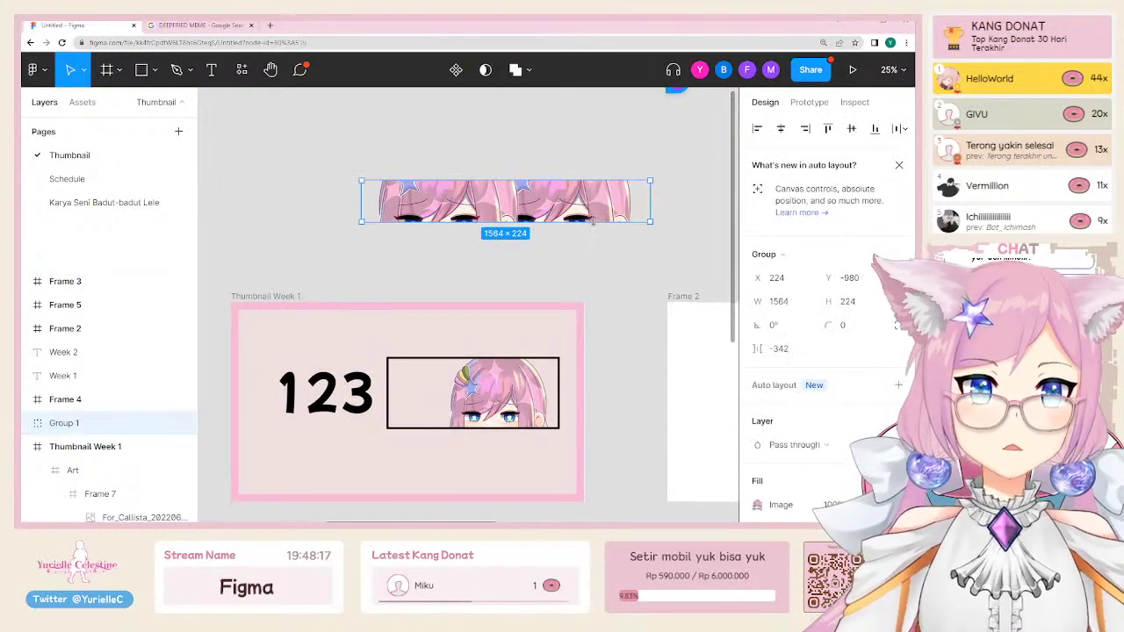
pyautogui.moveTo(592, 221); pyautogui.dragTo(594, 182)
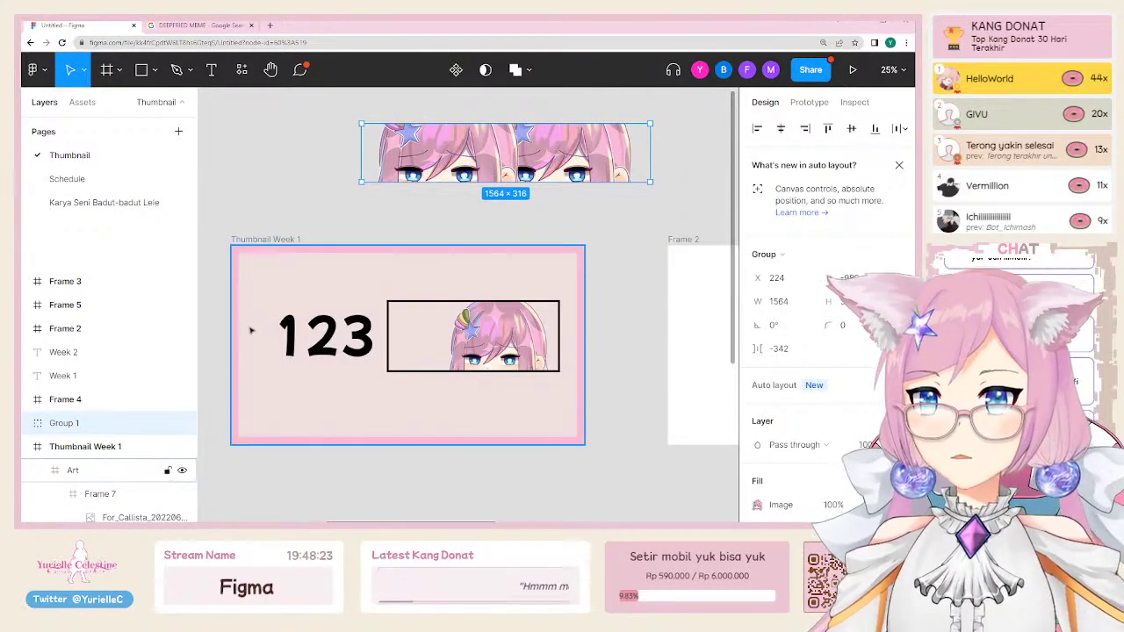
pyautogui.scroll(-2, 817, 440)
pyautogui.click(899, 402)
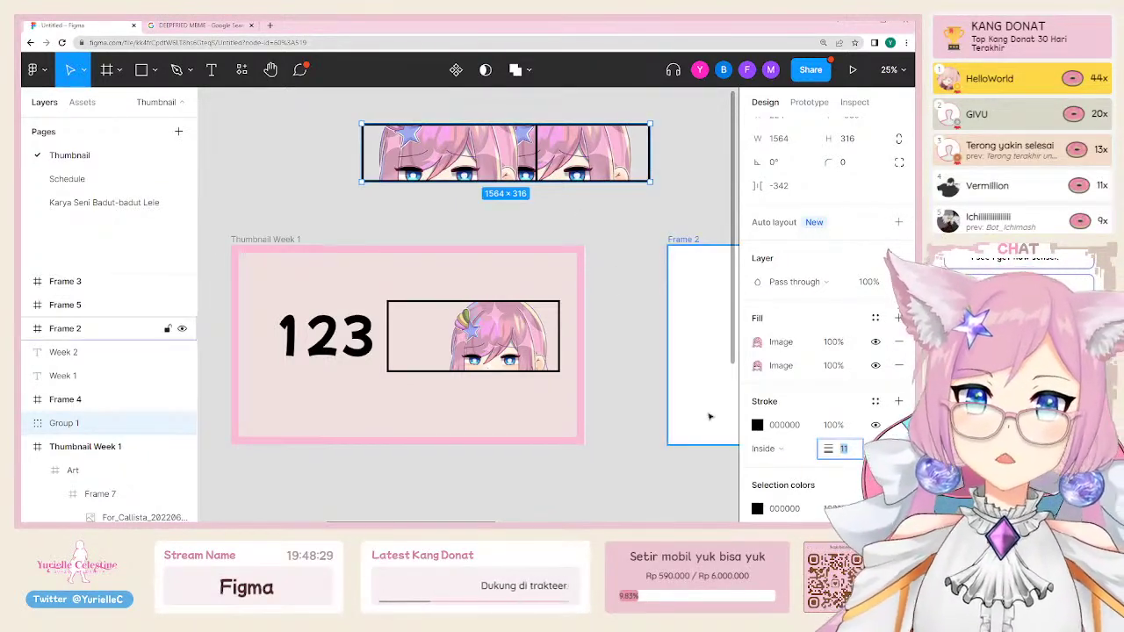
# Step: Nudge the left image inside the group slightly left, then select Frame 7
pyautogui.press('Escape')
pyautogui.doubleClick(439, 154)
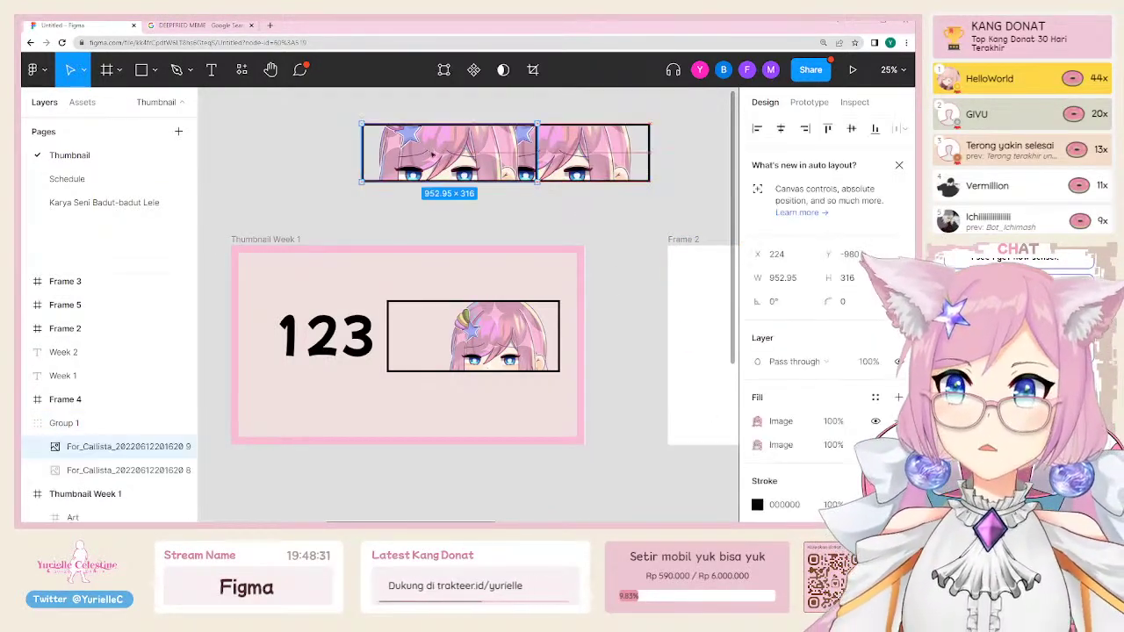
pyautogui.moveTo(440, 153); pyautogui.dragTo(405, 154)
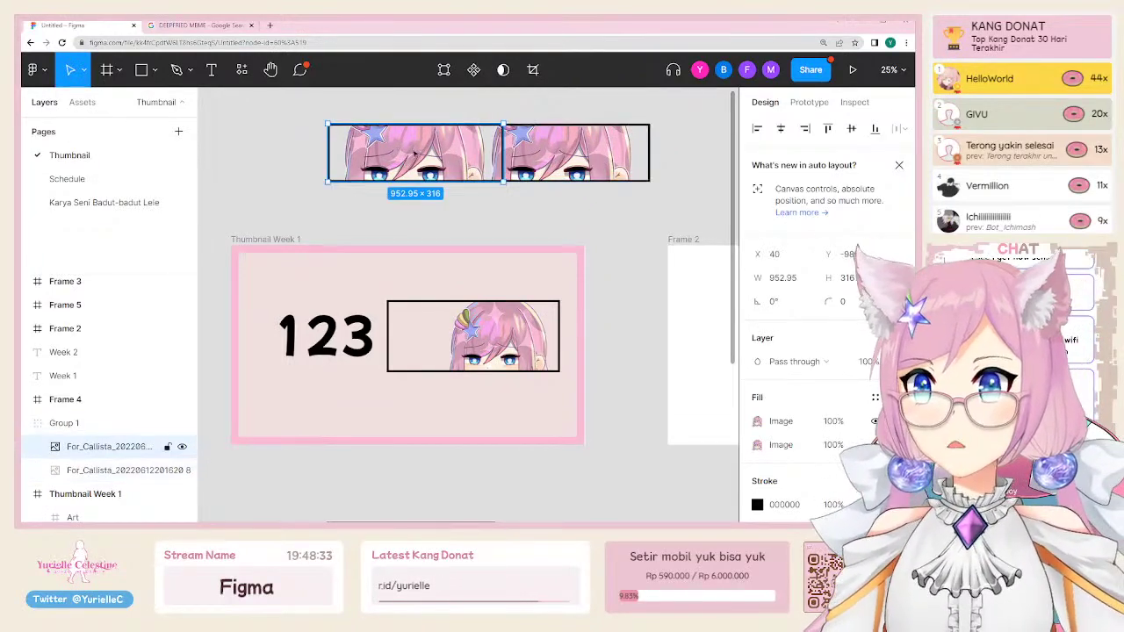
pyautogui.keyDown('shift'); pyautogui.click(566, 158); pyautogui.keyUp('shift')
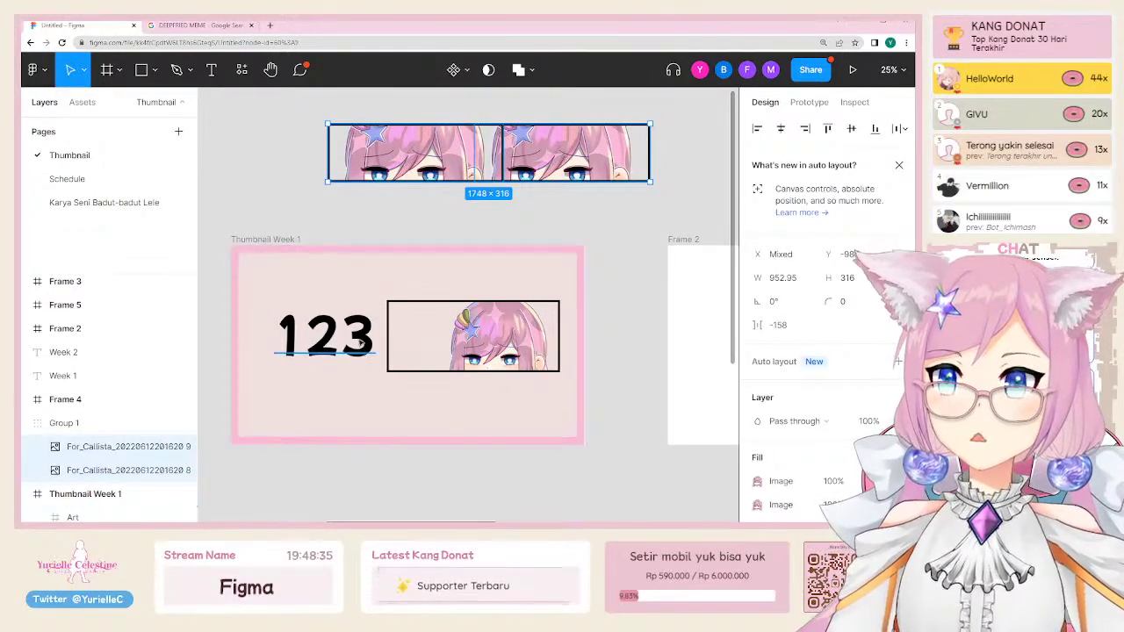
pyautogui.click(524, 354)
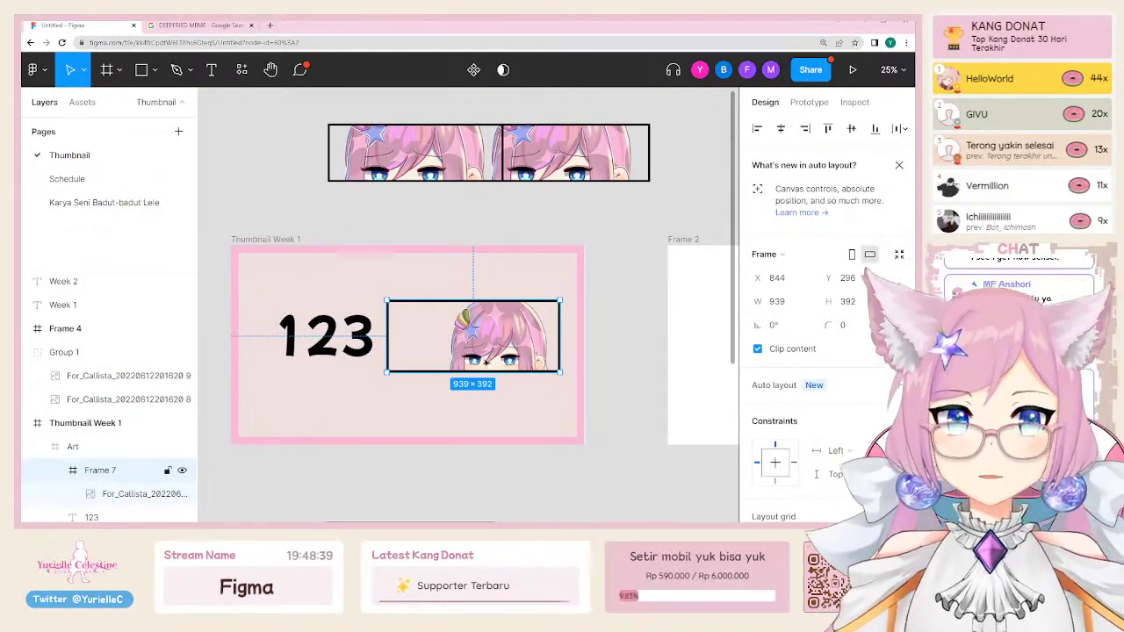
# Step: Return to the Schedule page and scroll to the Weekly Schedule – June Week 4 frame
pyautogui.click(77, 179)
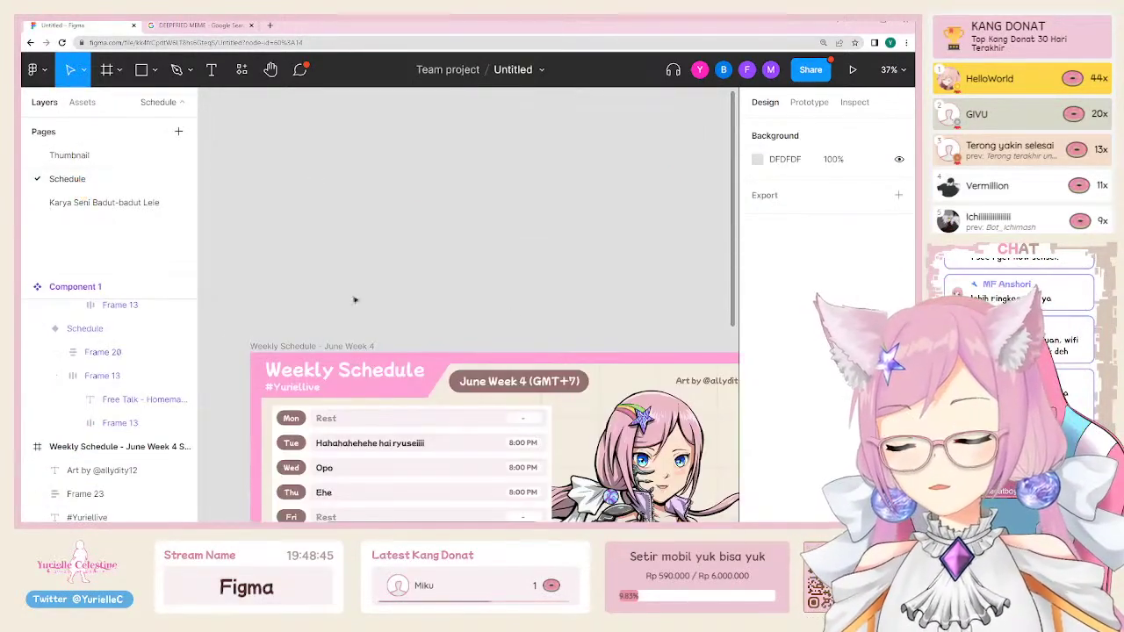
pyautogui.scroll(-5, 519, 317)
pyautogui.scroll(2, 532, 334)
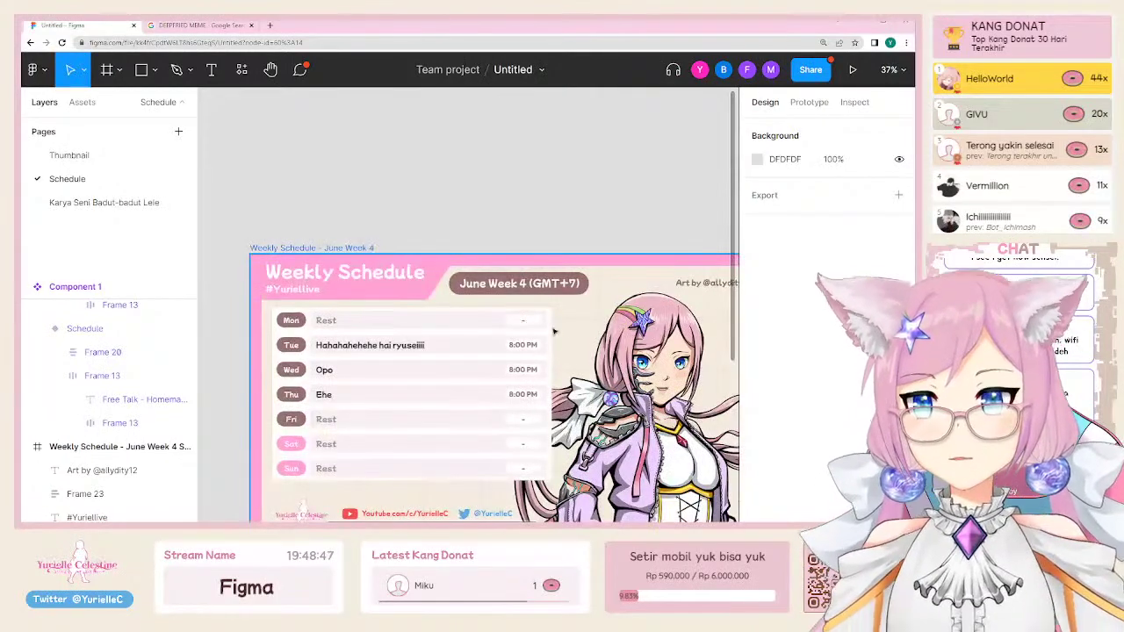
pyautogui.scroll(-3, 554, 332)
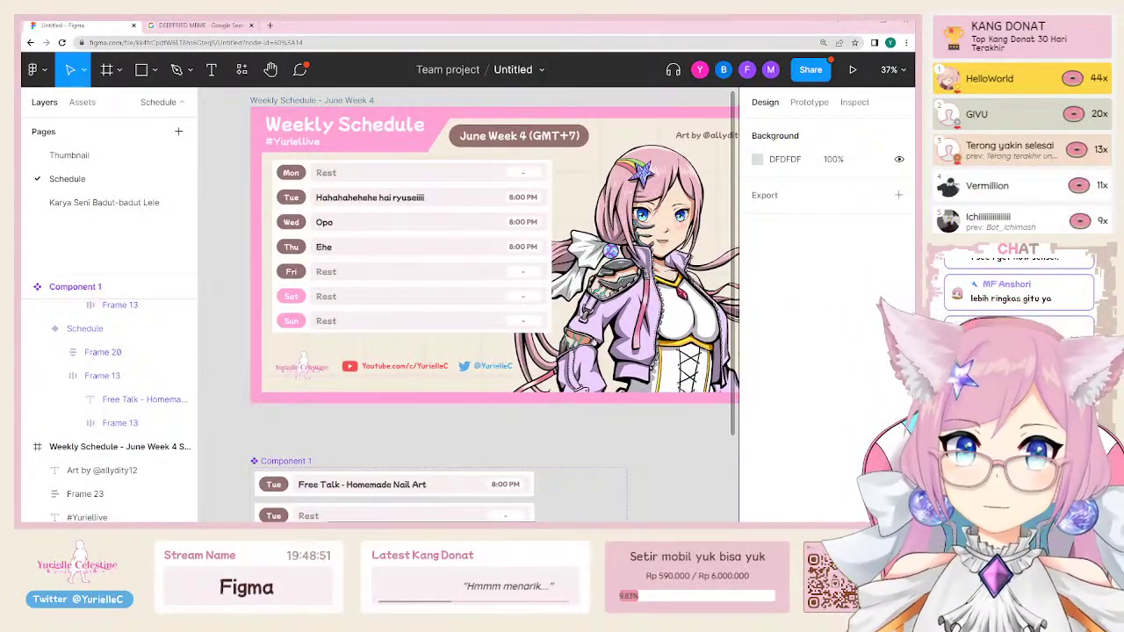
pyautogui.scroll(1, 490, 281)
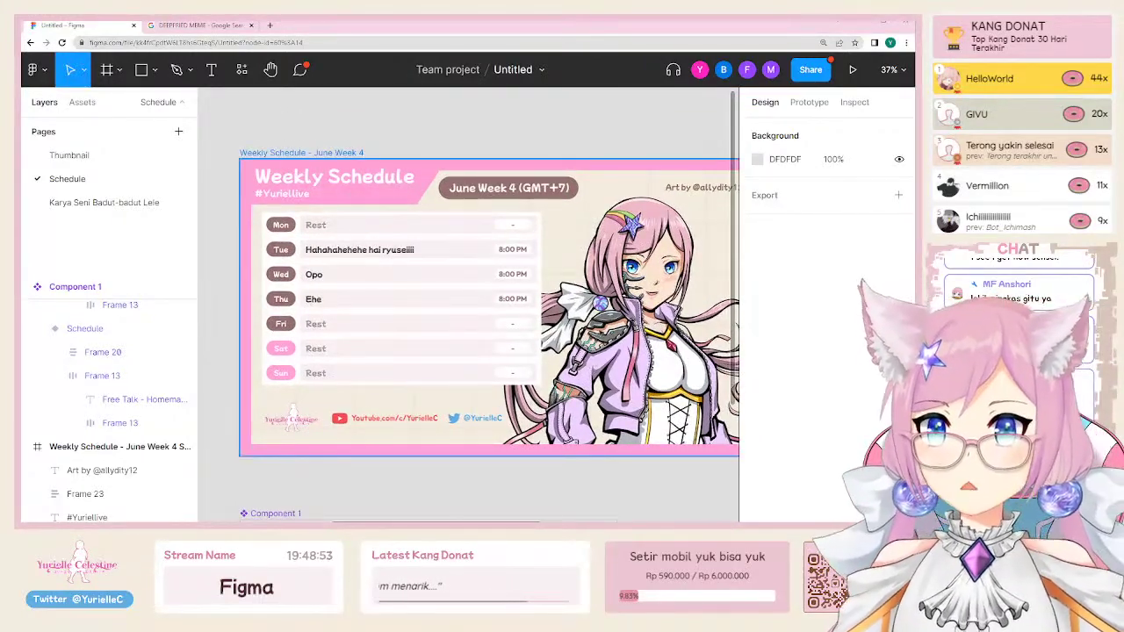
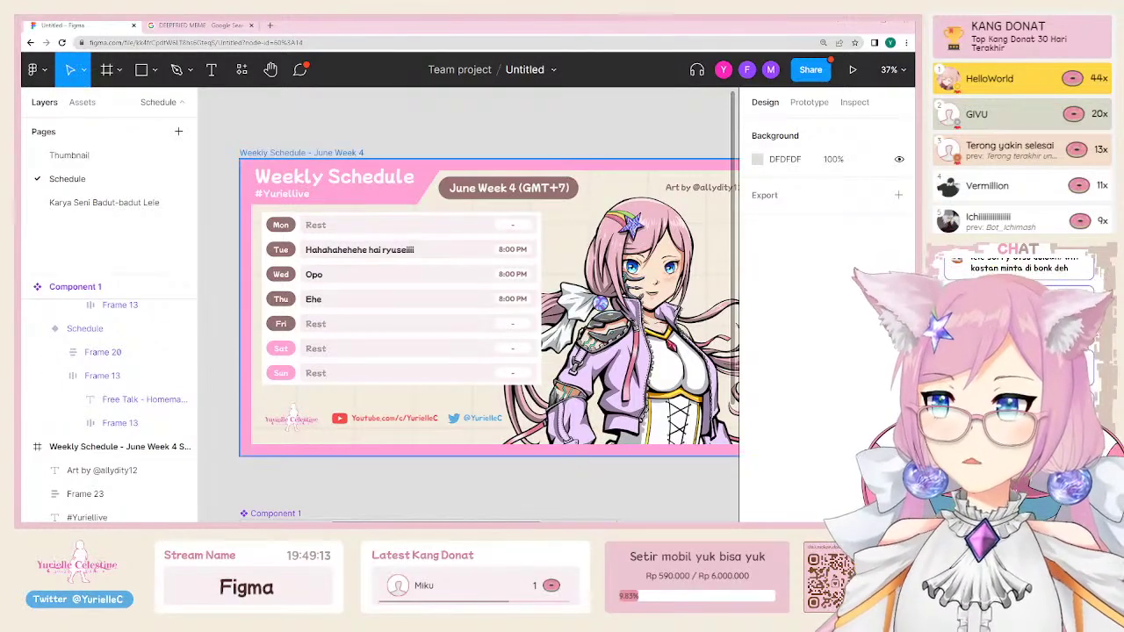
# Step: Pan and zoom the canvas, then select the Weekly Schedule - June Week 4 frame to confirm it is 1920×1080
pyautogui.moveTo(438, 410); pyautogui.dragTo(389, 401)
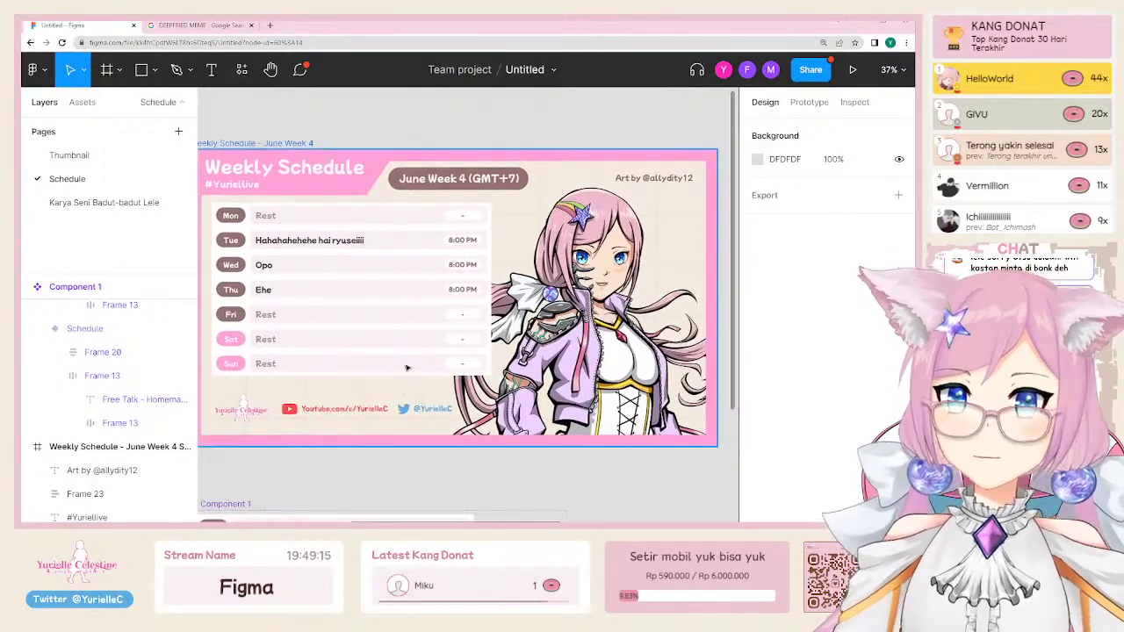
pyautogui.scroll(-5, 408, 369)
pyautogui.scroll(-3, 430, 273)
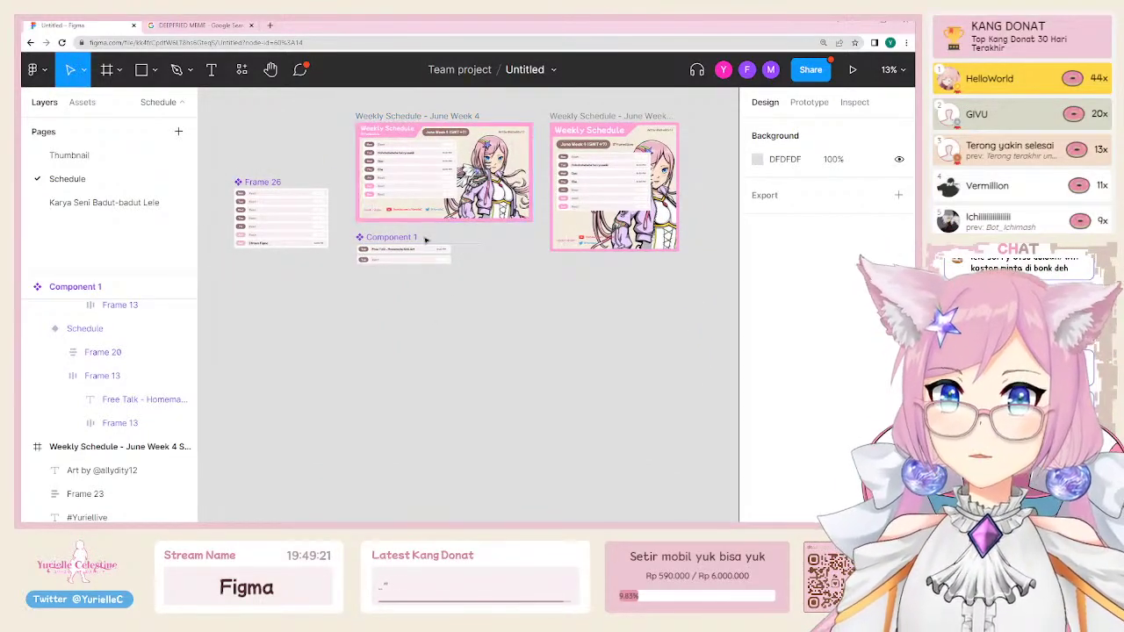
pyautogui.scroll(3, 404, 193)
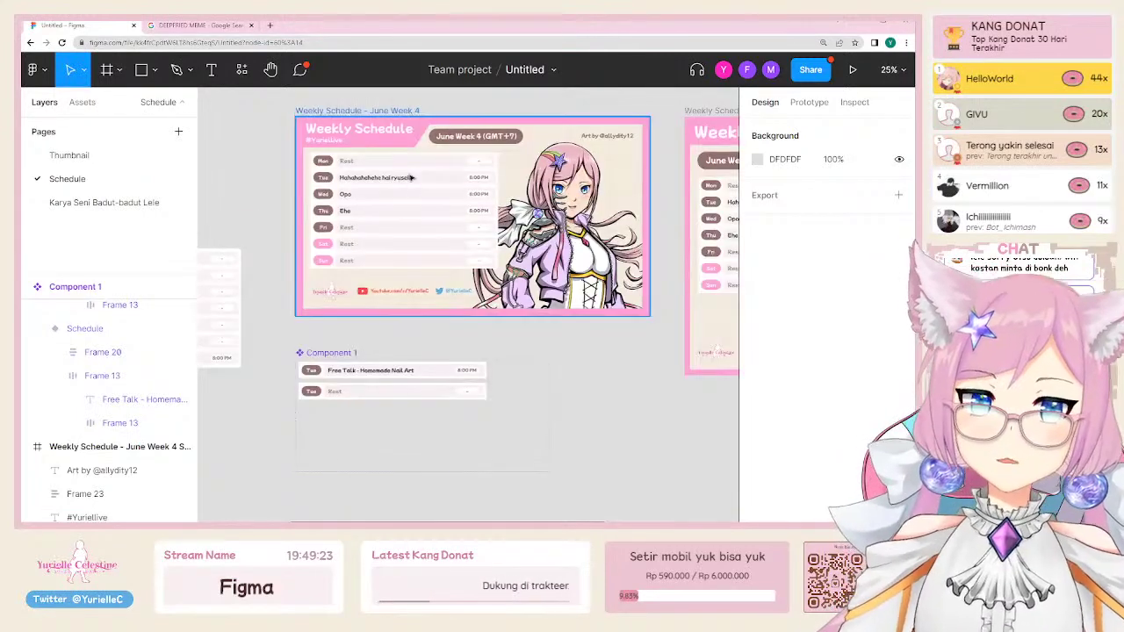
pyautogui.click(355, 111)
pyautogui.scroll(-5, 426, 258)
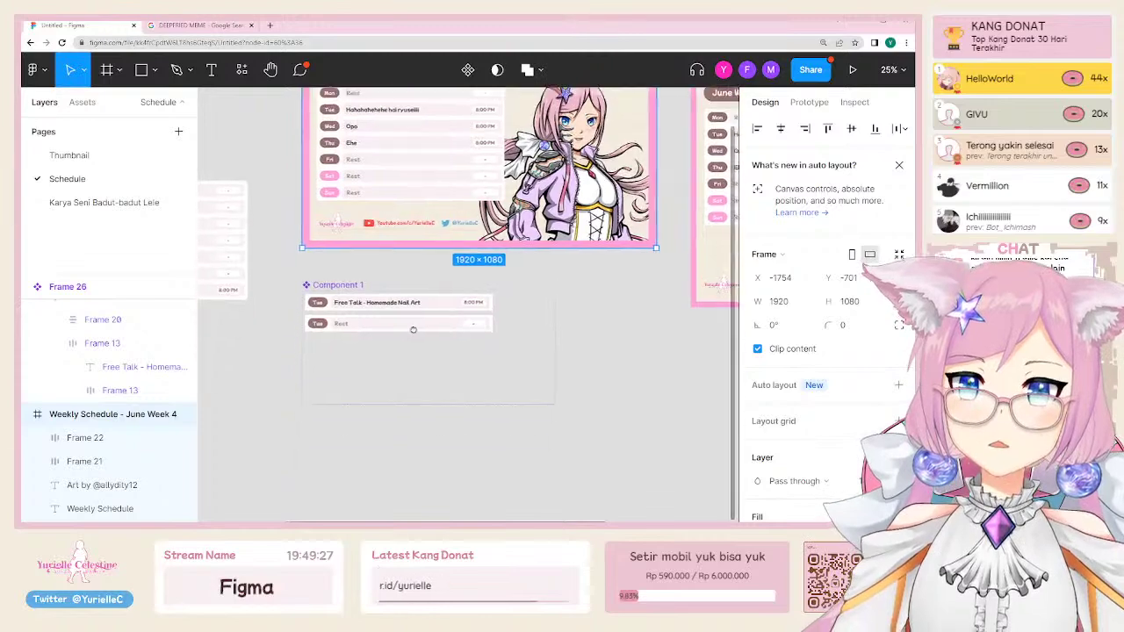
pyautogui.scroll(5, 457, 272)
pyautogui.scroll(-2, 482, 291)
pyautogui.scroll(-4, 482, 291)
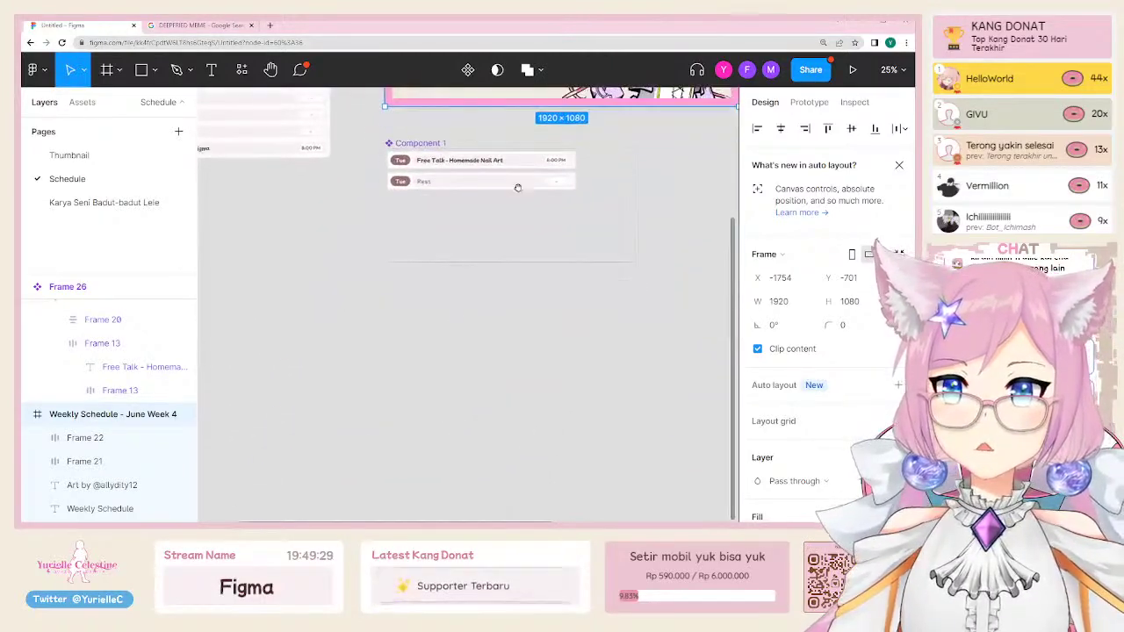
pyautogui.scroll(1, 344, 311)
# Step: Draw a new frame below Component 1 and size it to 1920×1080
pyautogui.press('f')
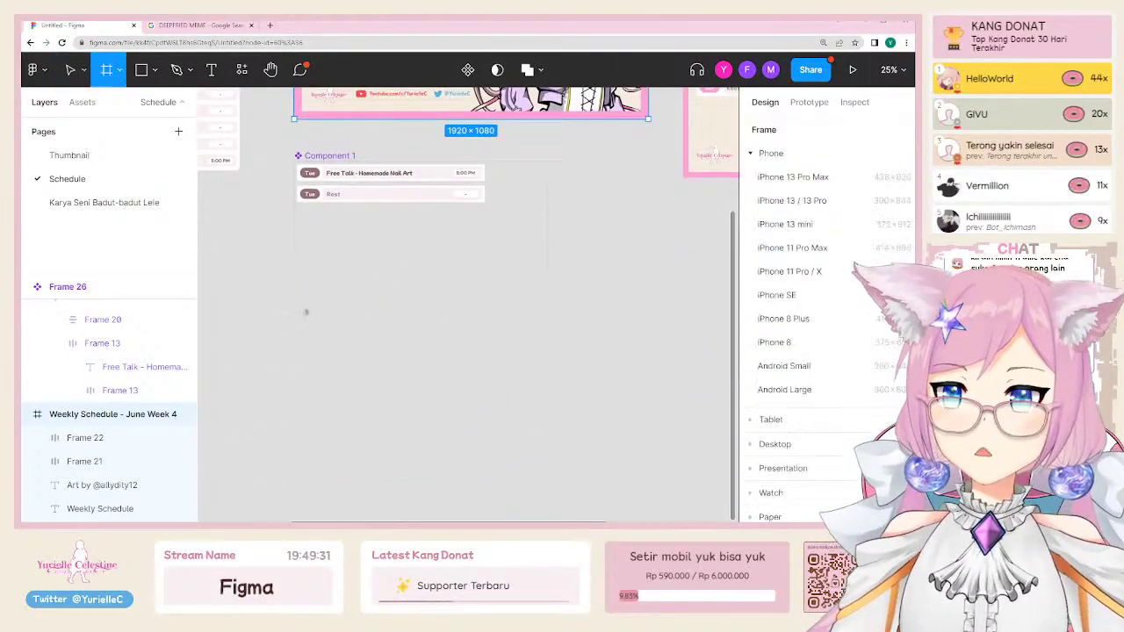
pyautogui.moveTo(295, 321); pyautogui.dragTo(624, 481)
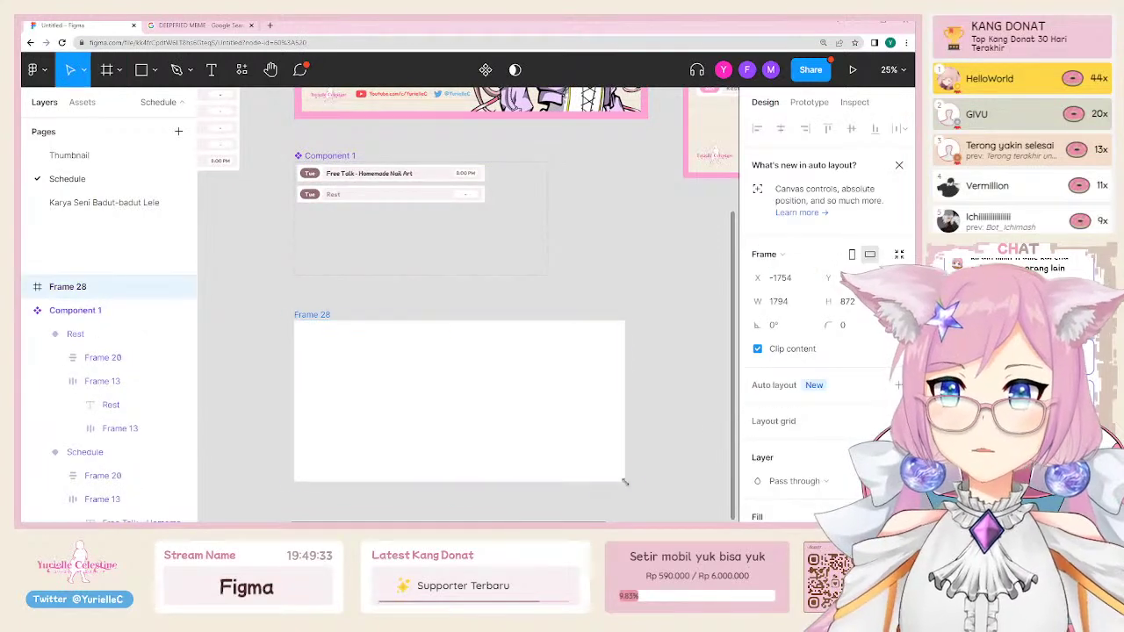
pyautogui.click(801, 303)
pyautogui.write('19')
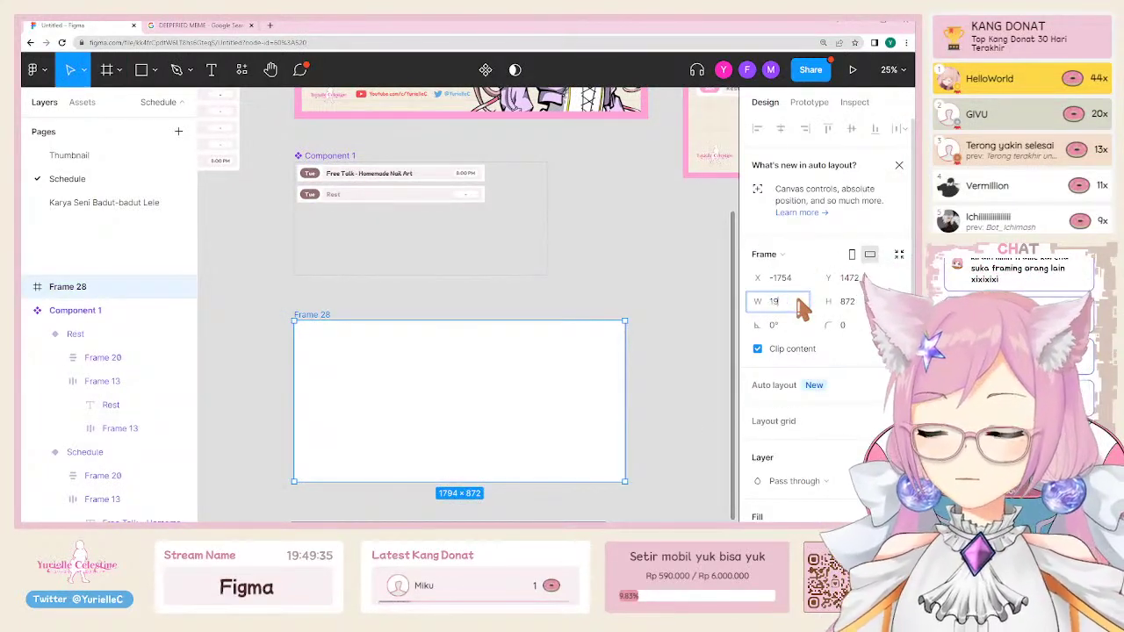
pyautogui.write('20')
pyautogui.press('Tab')
pyautogui.write('1080')
pyautogui.press('Return')
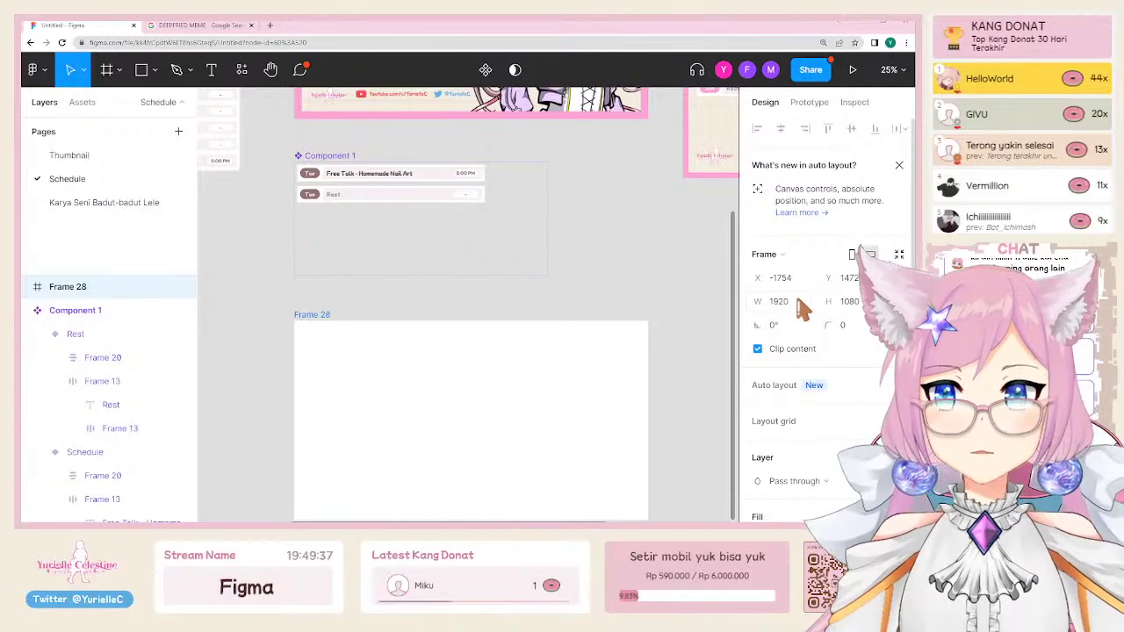
# Step: Compare Frame 28 with the Week 4 schedule's background rectangle
pyautogui.click(608, 317)
pyautogui.scroll(-2, 598, 314)
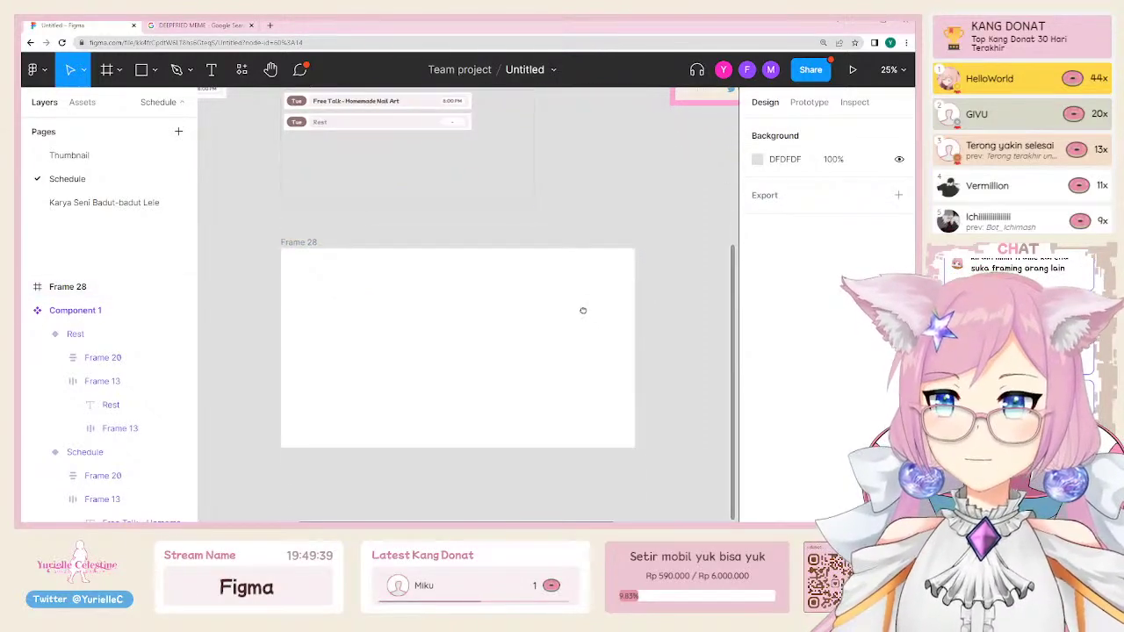
pyautogui.click(301, 243)
pyautogui.scroll(3, 528, 444)
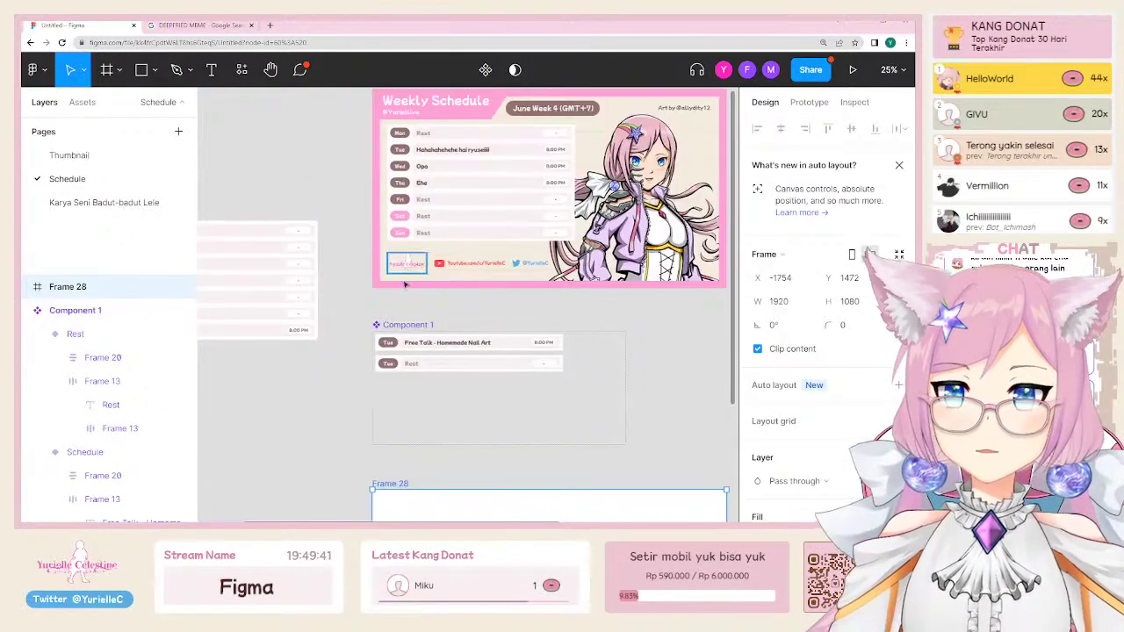
pyautogui.click(384, 282)
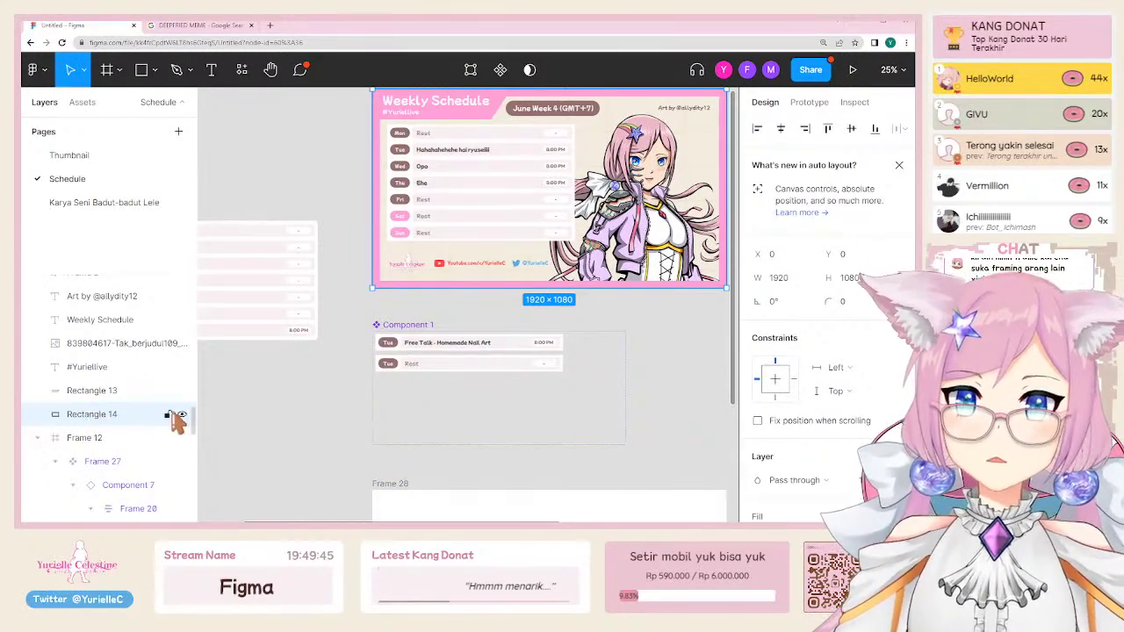
pyautogui.click(311, 413)
pyautogui.scroll(-5, 357, 396)
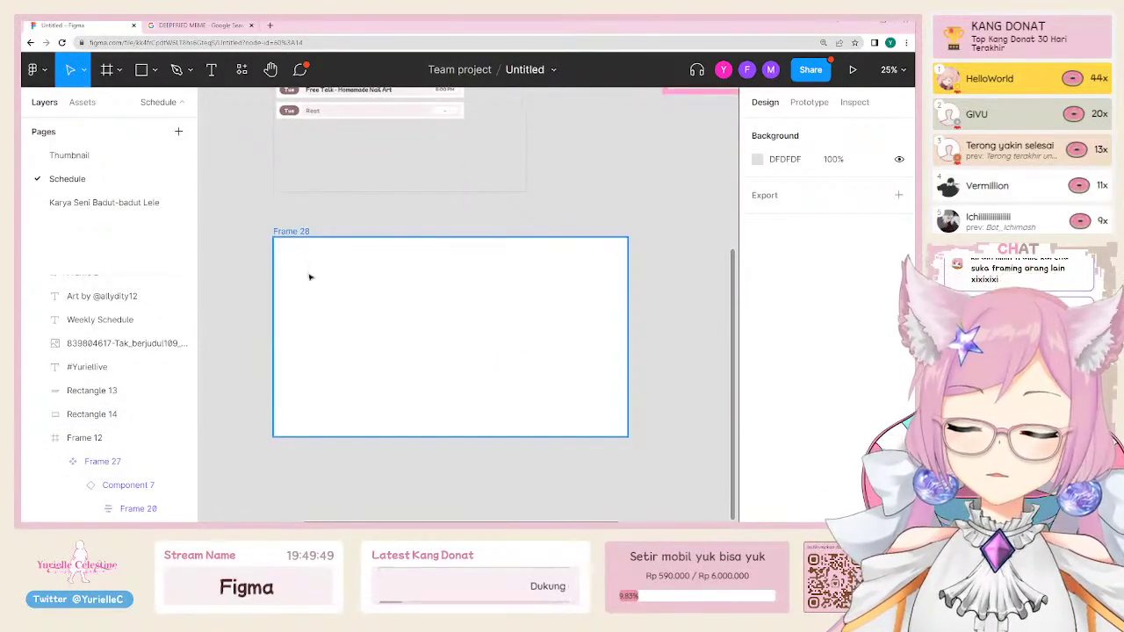
# Step: Draw a rectangle filling all of Frame 28 and hide its grey fill
pyautogui.press('r')
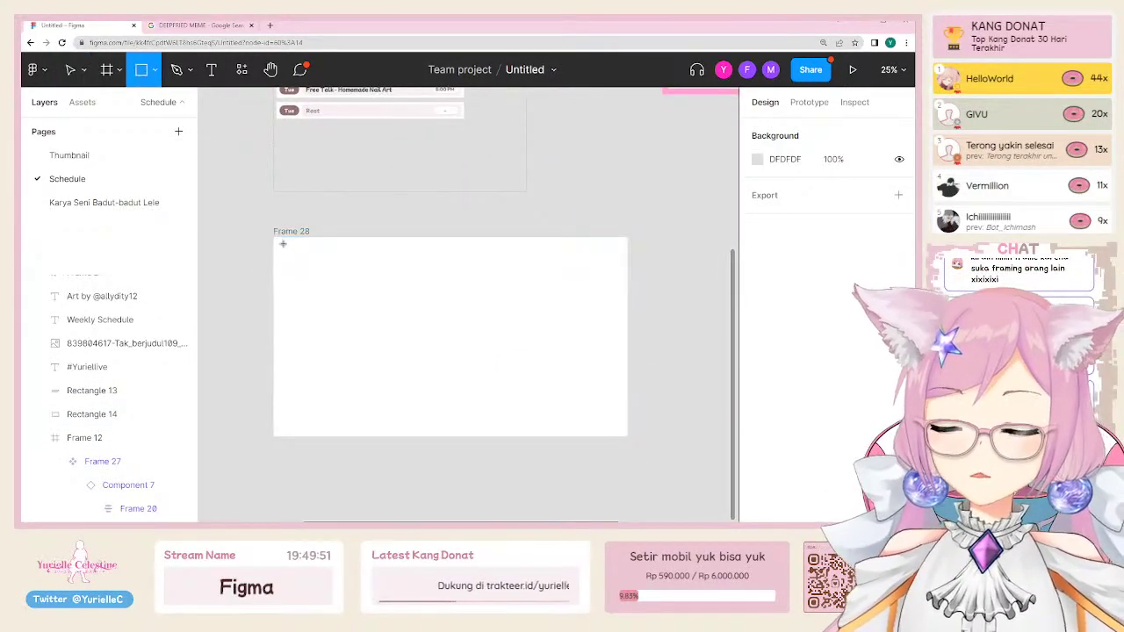
pyautogui.click(283, 244)
pyautogui.hotkey('ctrl', 'z')
pyautogui.press('r')
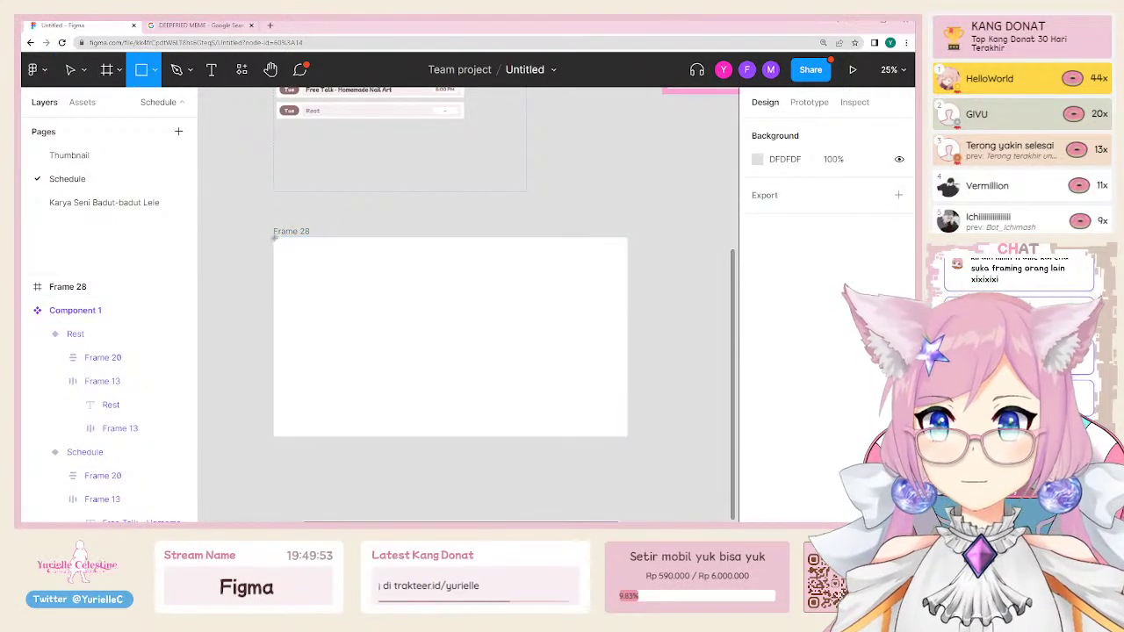
pyautogui.moveTo(275, 238)
pyautogui.mouseDown()
pyautogui.moveTo(421, 357)
pyautogui.moveTo(633, 451)
pyautogui.mouseUp()
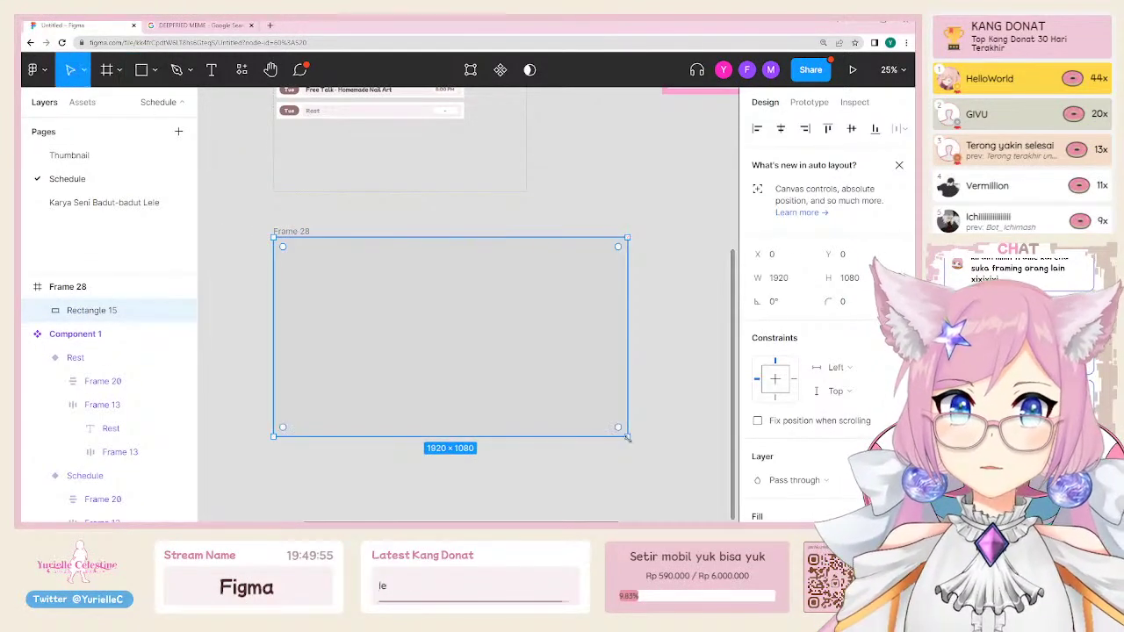
pyautogui.scroll(-2, 825, 307)
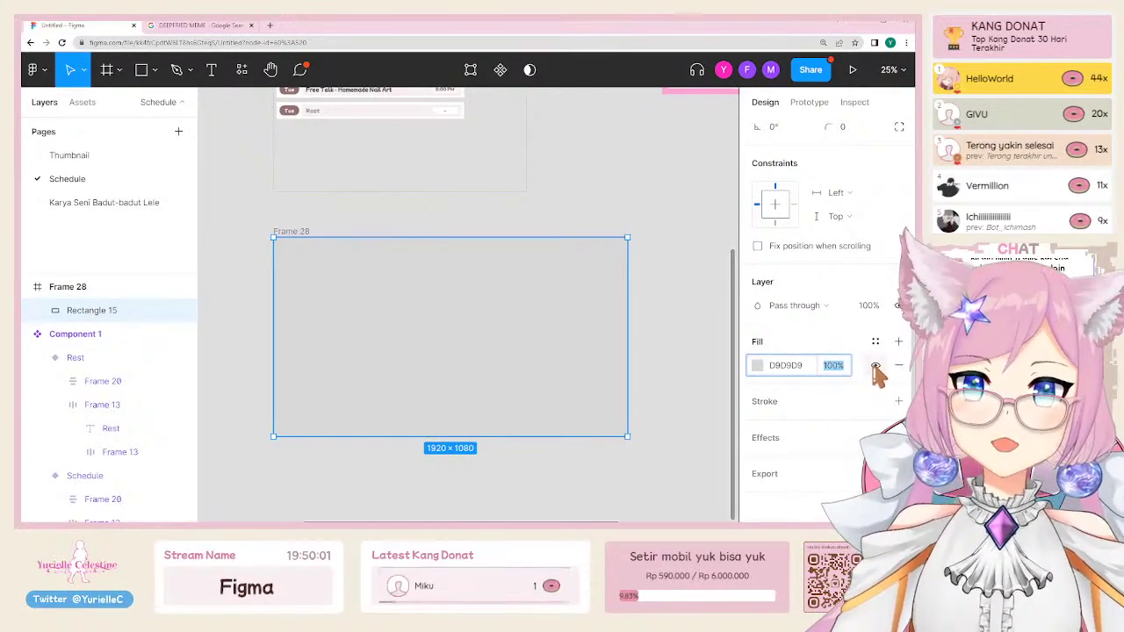
pyautogui.click(874, 366)
pyautogui.scroll(4, 398, 421)
pyautogui.scroll(1, 398, 422)
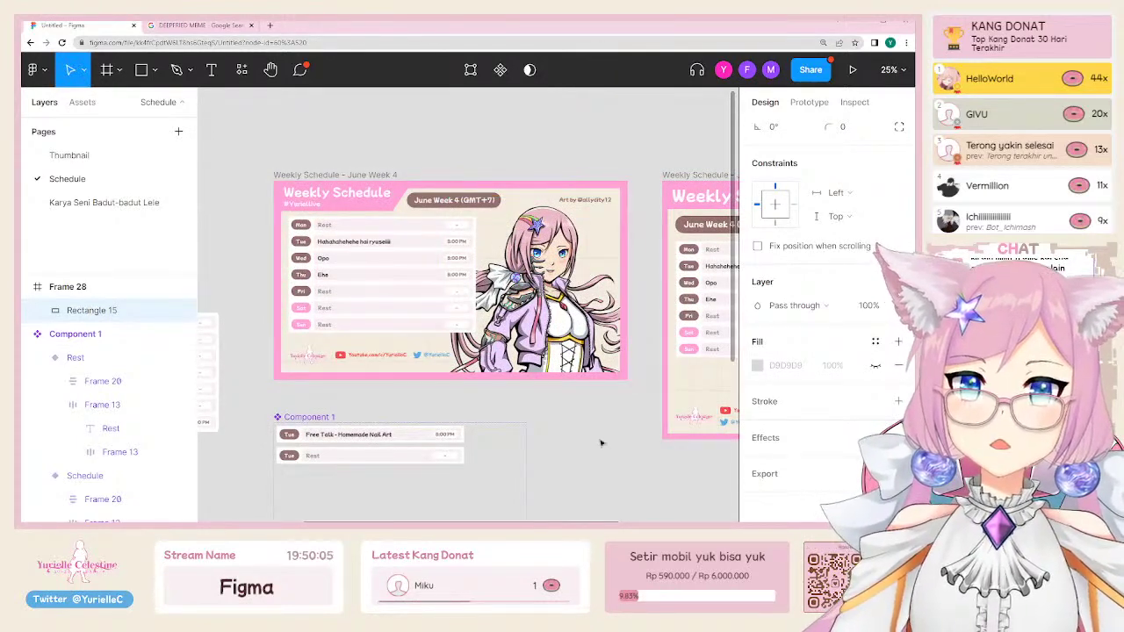
pyautogui.scroll(-8, 601, 443)
pyautogui.scroll(3, 567, 369)
pyautogui.scroll(-2, 624, 369)
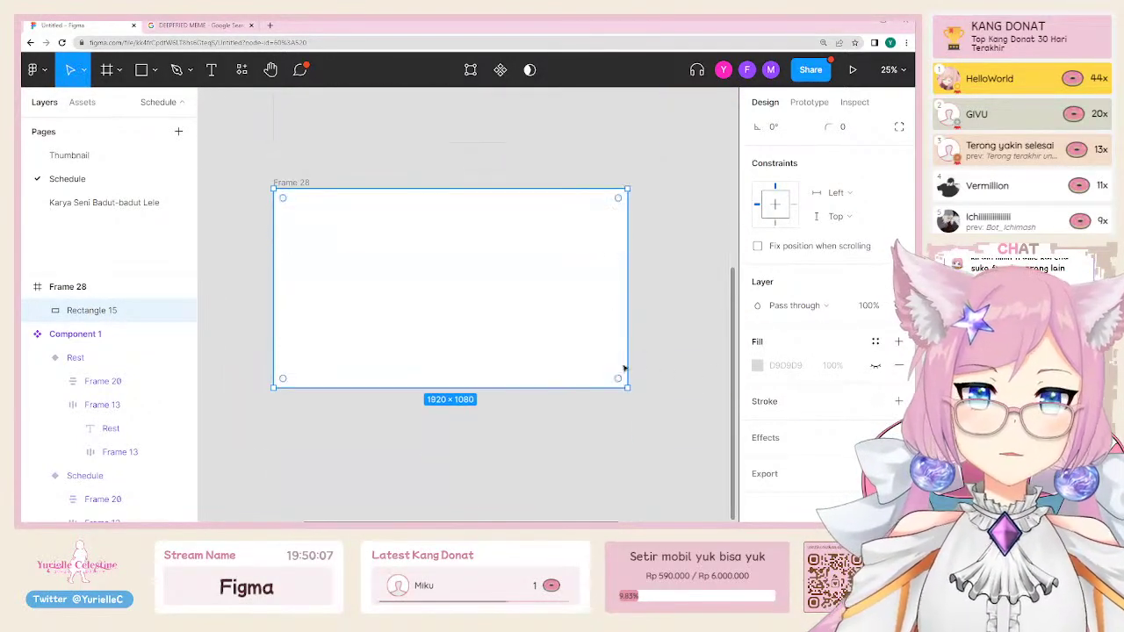
# Step: Add a border to the rectangle with a stroke weight of 40
pyautogui.click(898, 401)
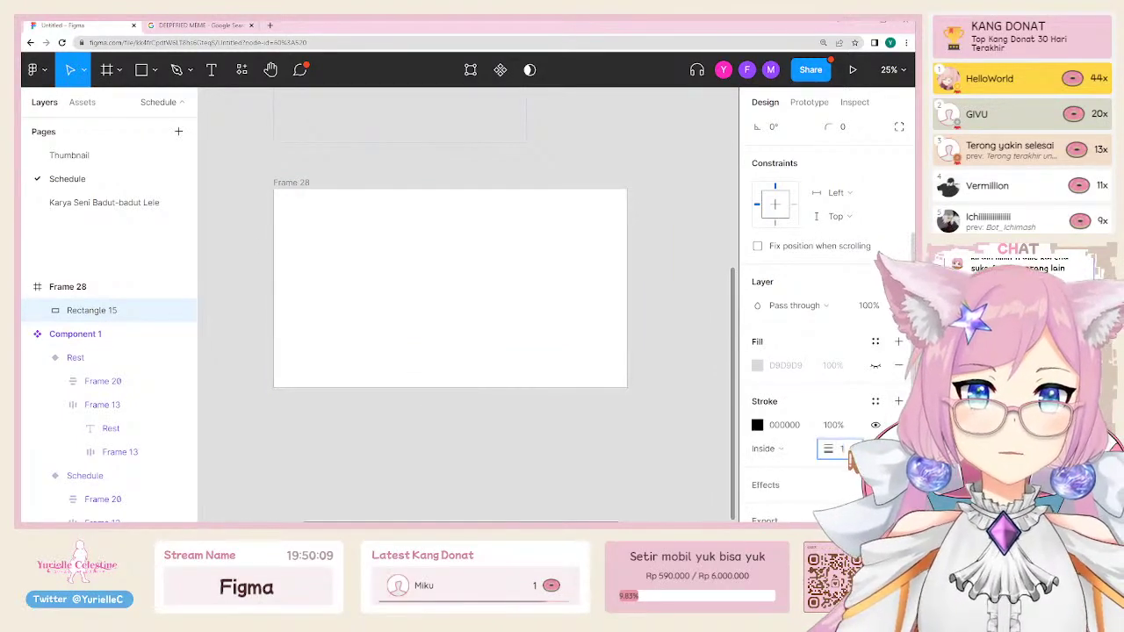
pyautogui.hotkey('shift', 'Up')
pyautogui.hotkey('shift', 'Up')
pyautogui.hotkey('shift', 'Up')
pyautogui.hotkey('shift', 'Up')
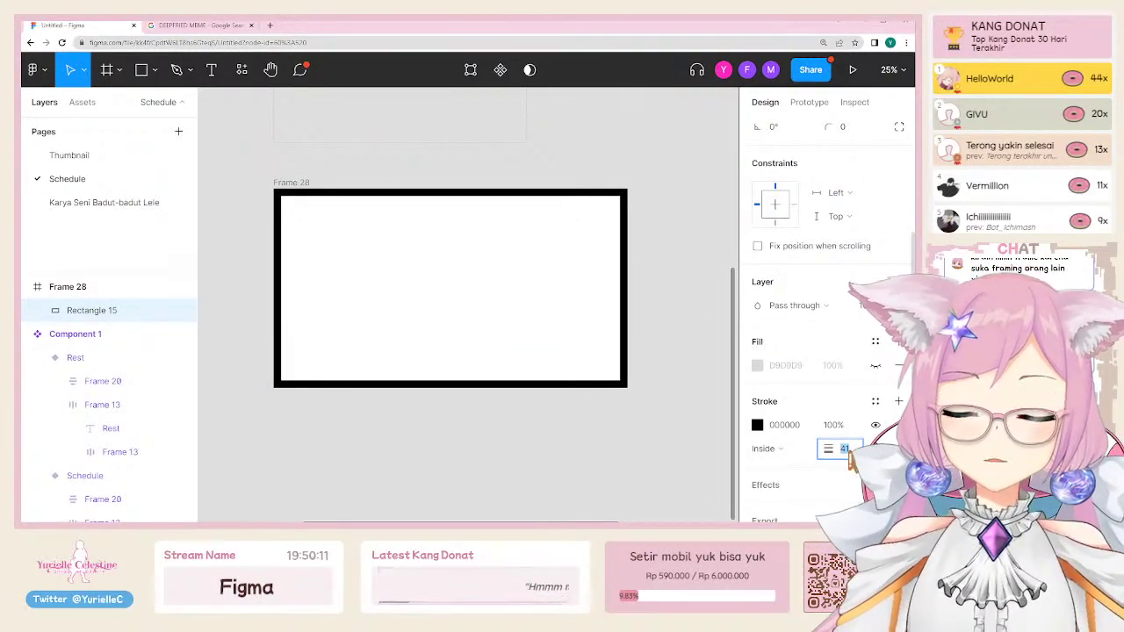
pyautogui.hotkey('shift', 'Up')
pyautogui.hotkey('shift', 'Down')
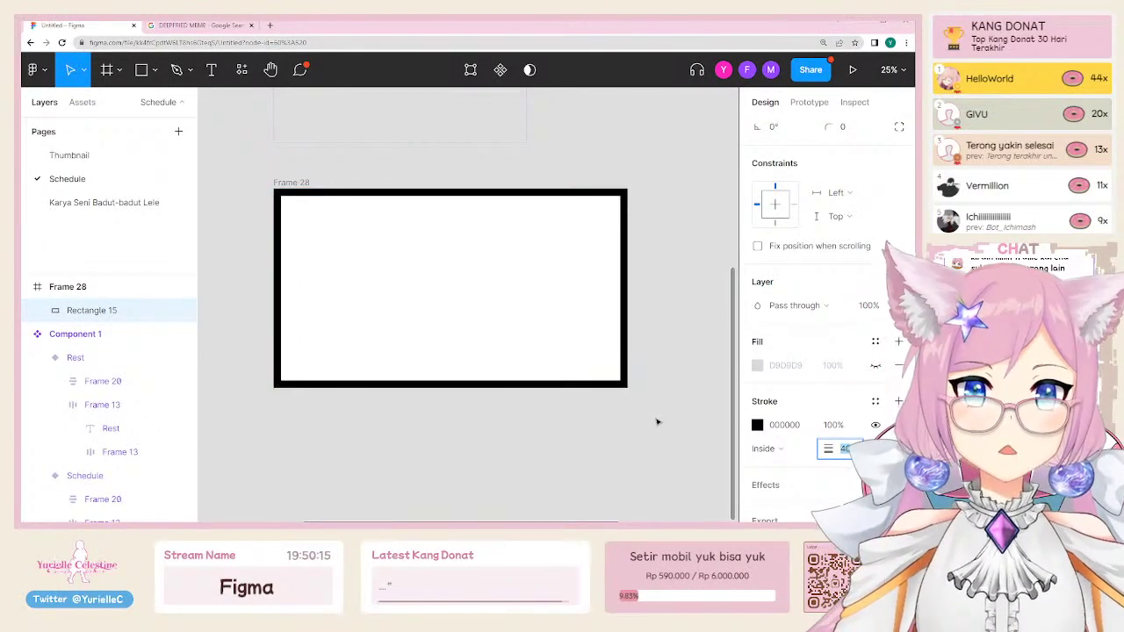
pyautogui.scroll(3, 648, 454)
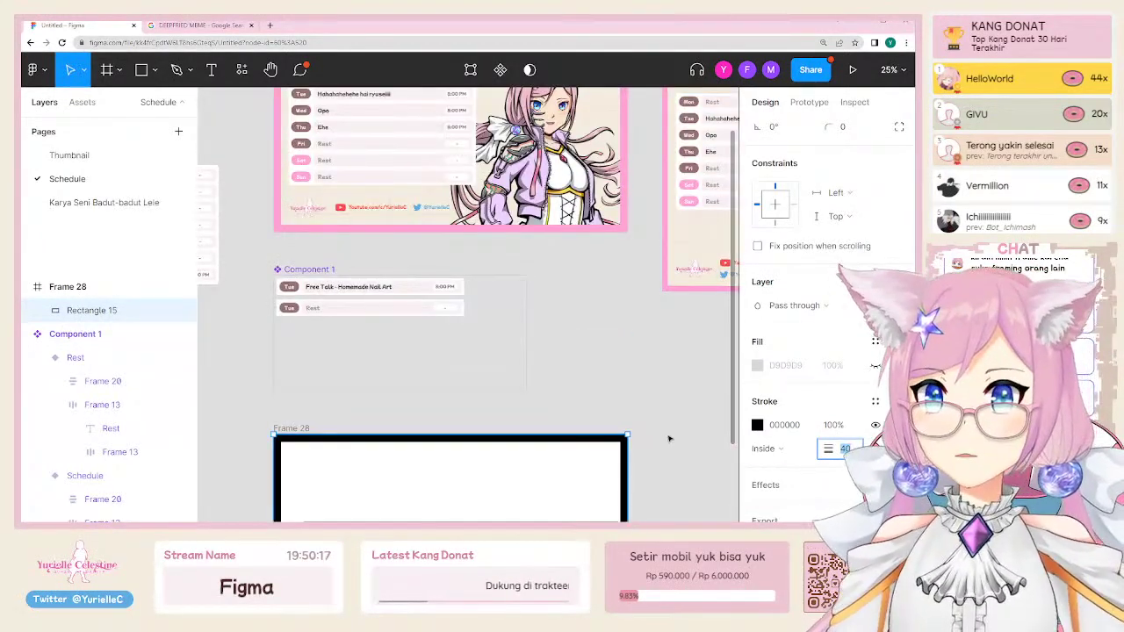
pyautogui.scroll(2, 670, 439)
pyautogui.scroll(-2, 677, 439)
pyautogui.scroll(2, 672, 459)
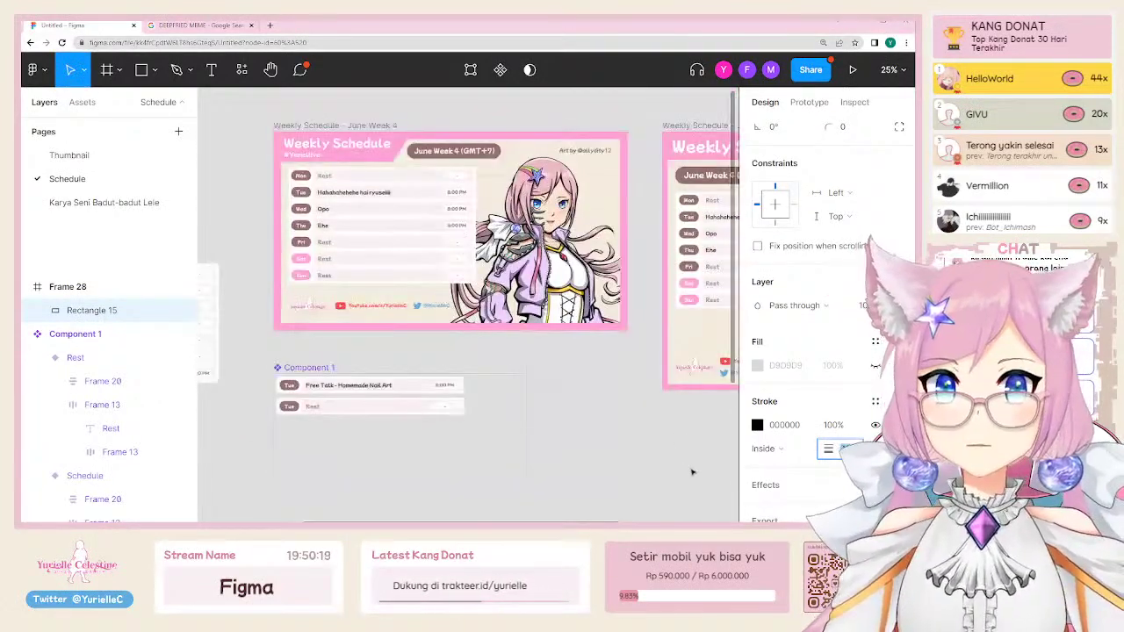
pyautogui.press('Down')
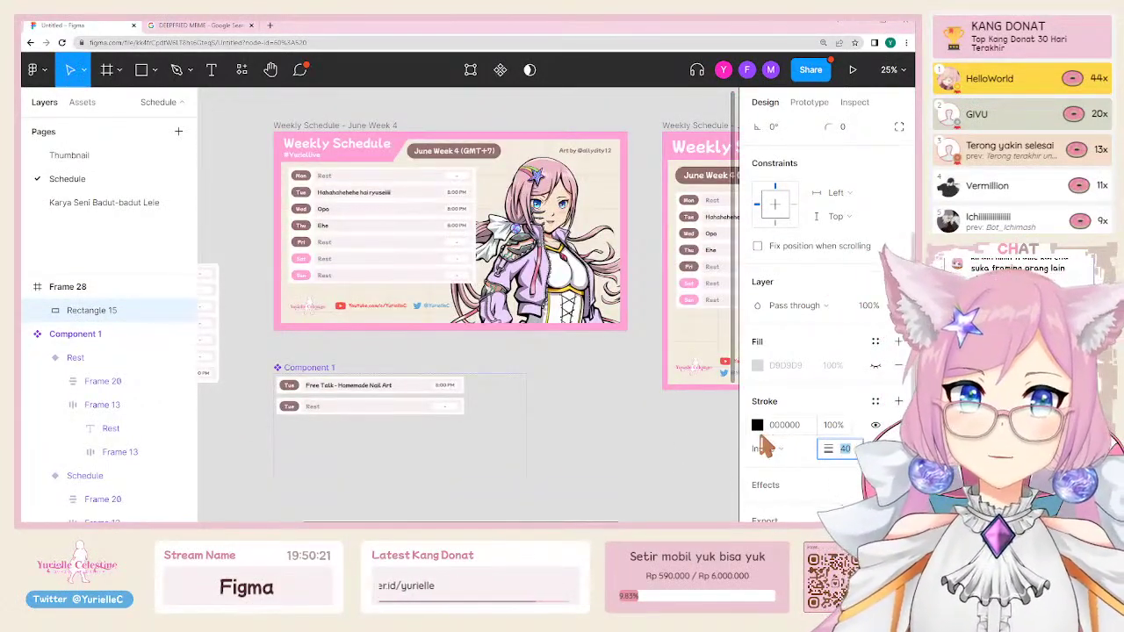
# Step: Set the border colour to the schedule's pink FFA2D7 as a solid paint
pyautogui.click(757, 426)
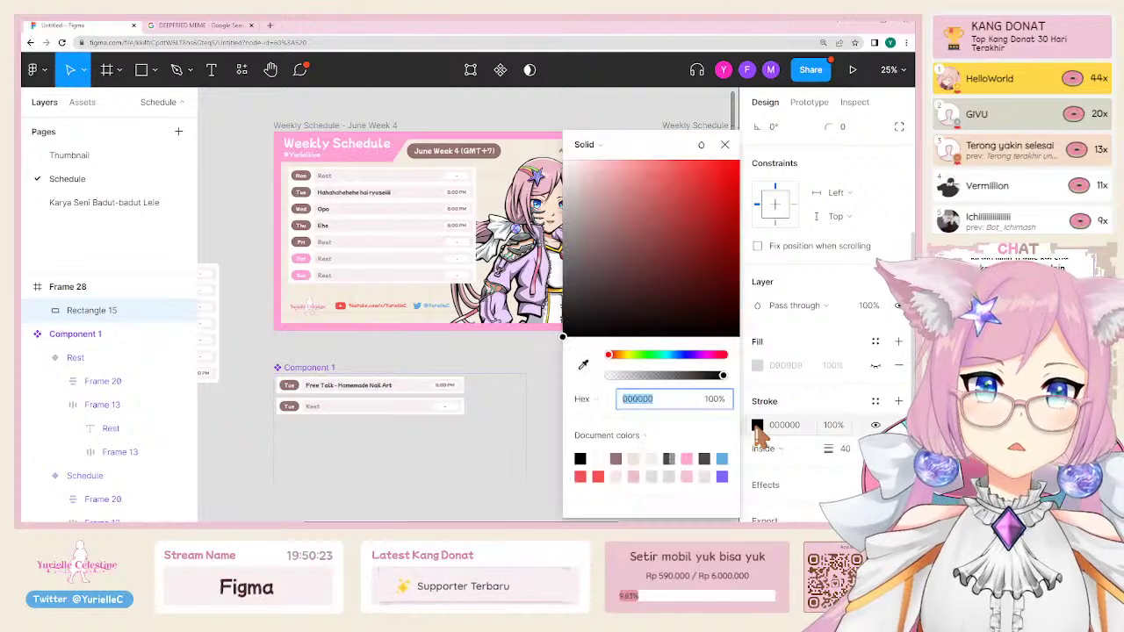
pyautogui.click(584, 367)
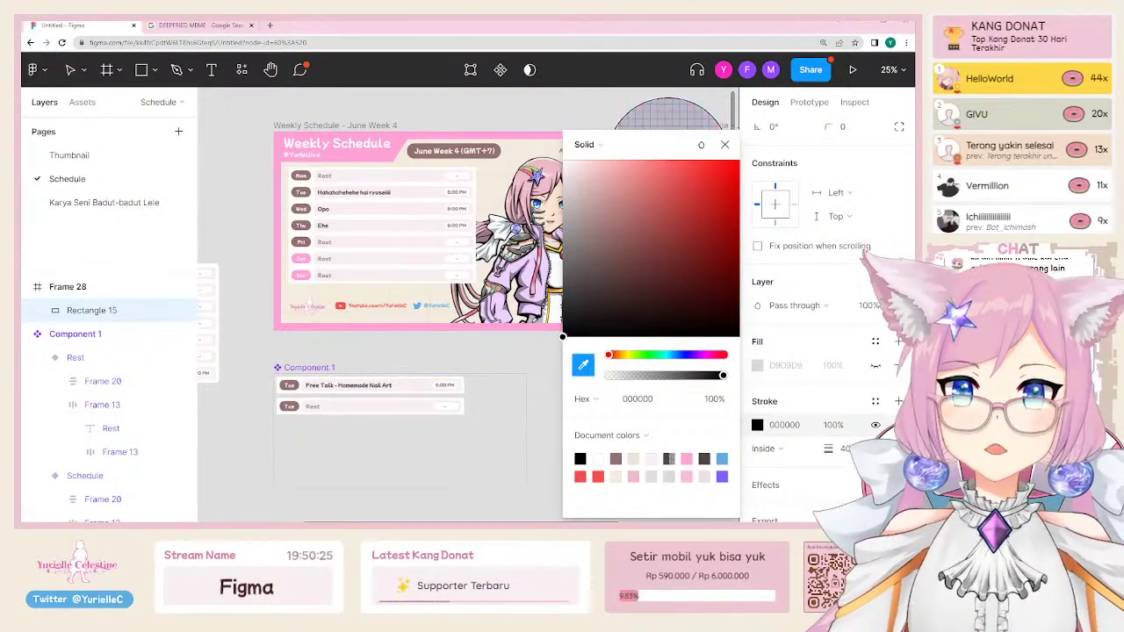
pyautogui.click(562, 336)
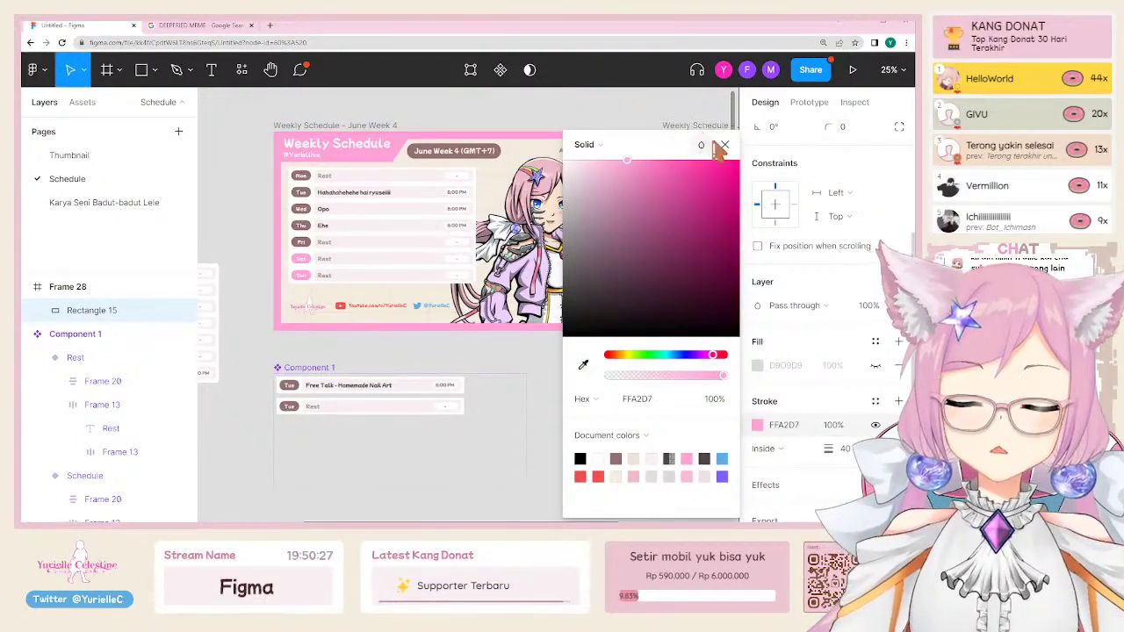
pyautogui.click(586, 145)
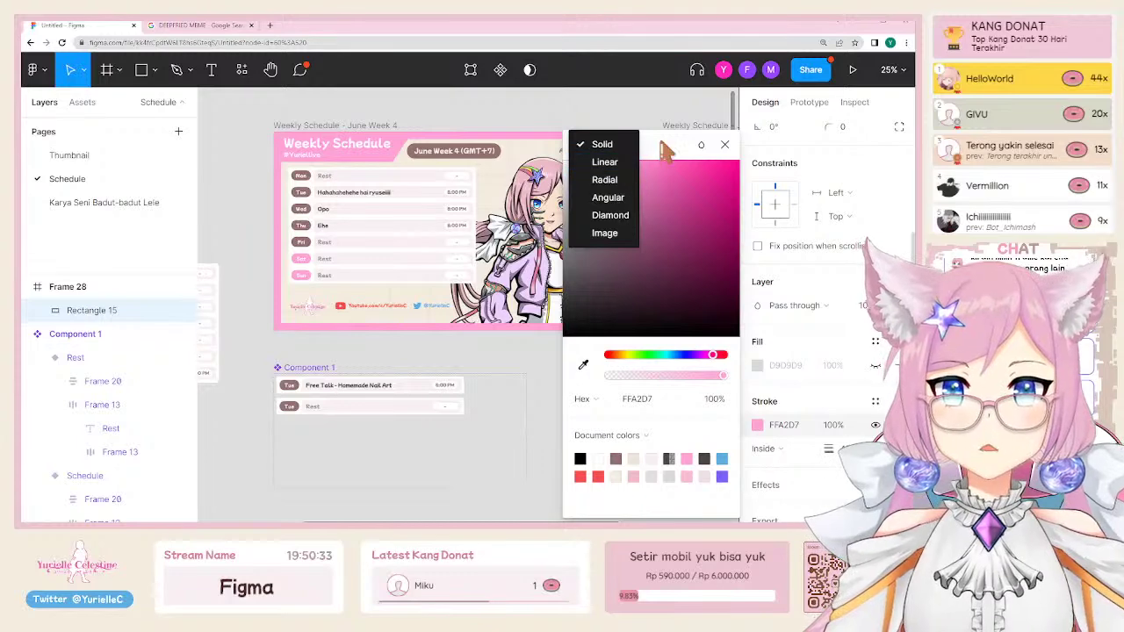
pyautogui.click(701, 145)
pyautogui.click(701, 145)
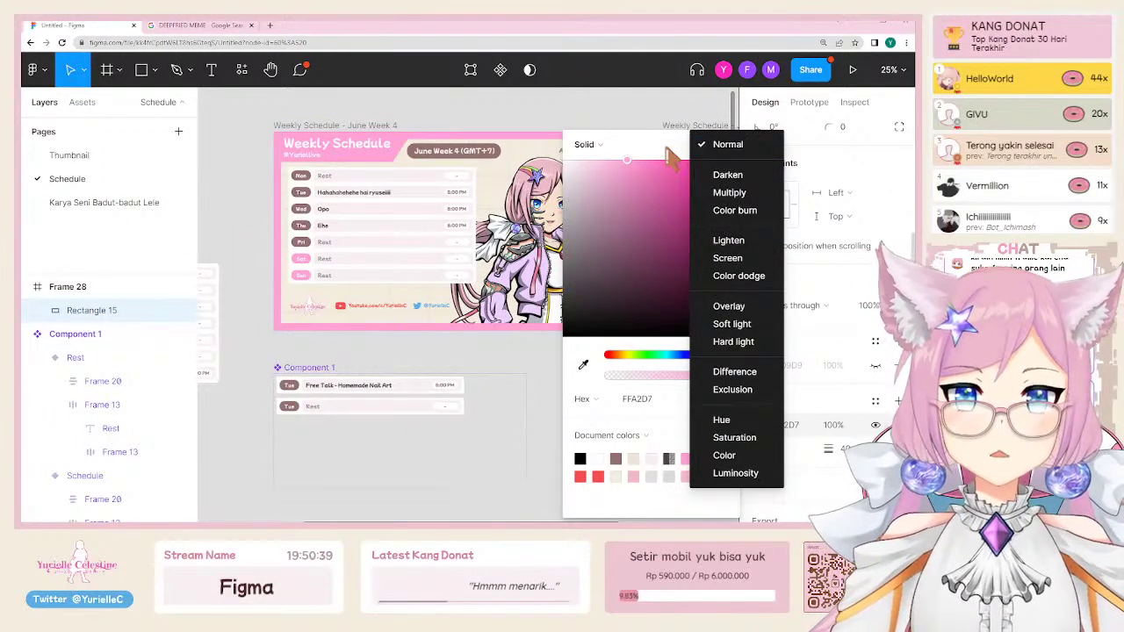
pyautogui.click(725, 144)
pyautogui.scroll(-5, 480, 484)
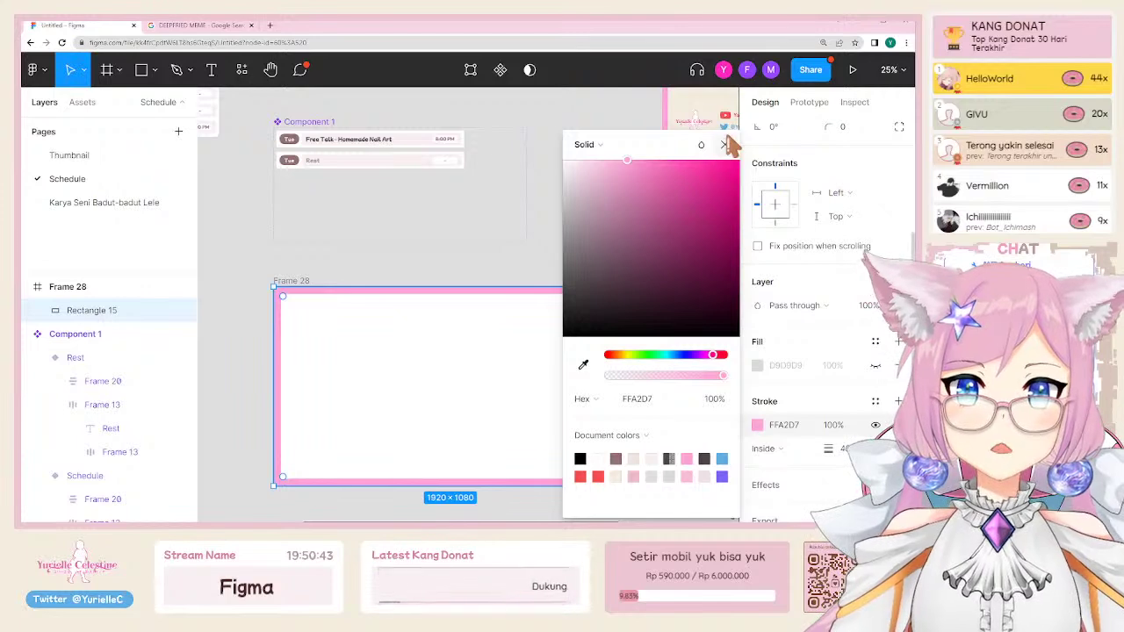
pyautogui.click(726, 144)
# Step: Rename Rectangle 15 to 'Border' and collapse the Component 1 and Weekly Schedule layer groups
pyautogui.doubleClick(109, 316)
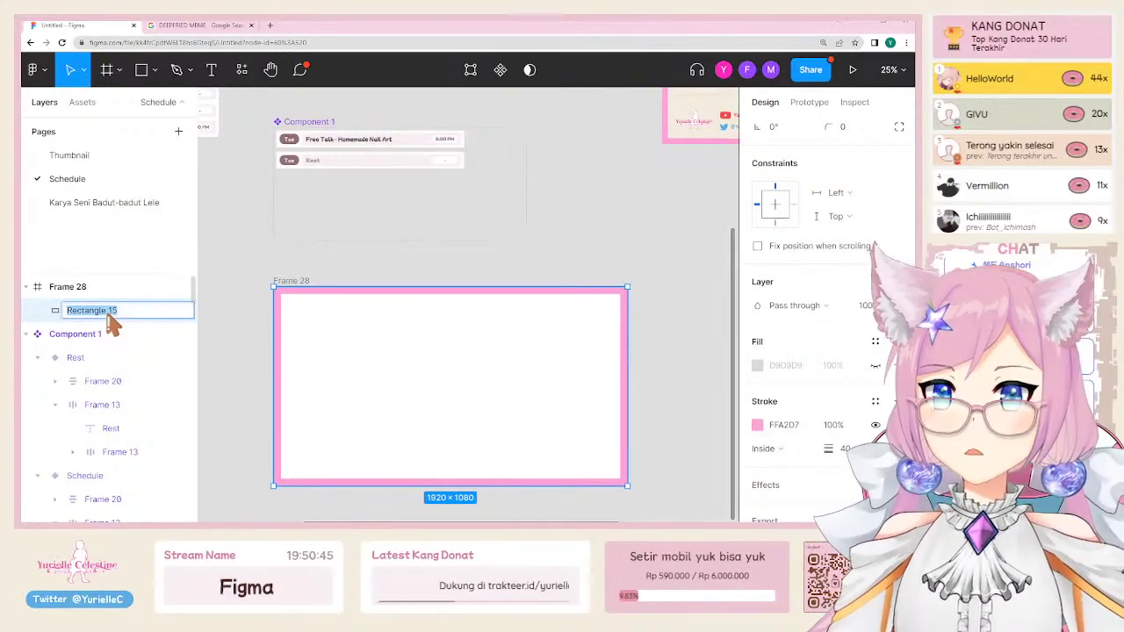
pyautogui.write('Border')
pyautogui.press('Return')
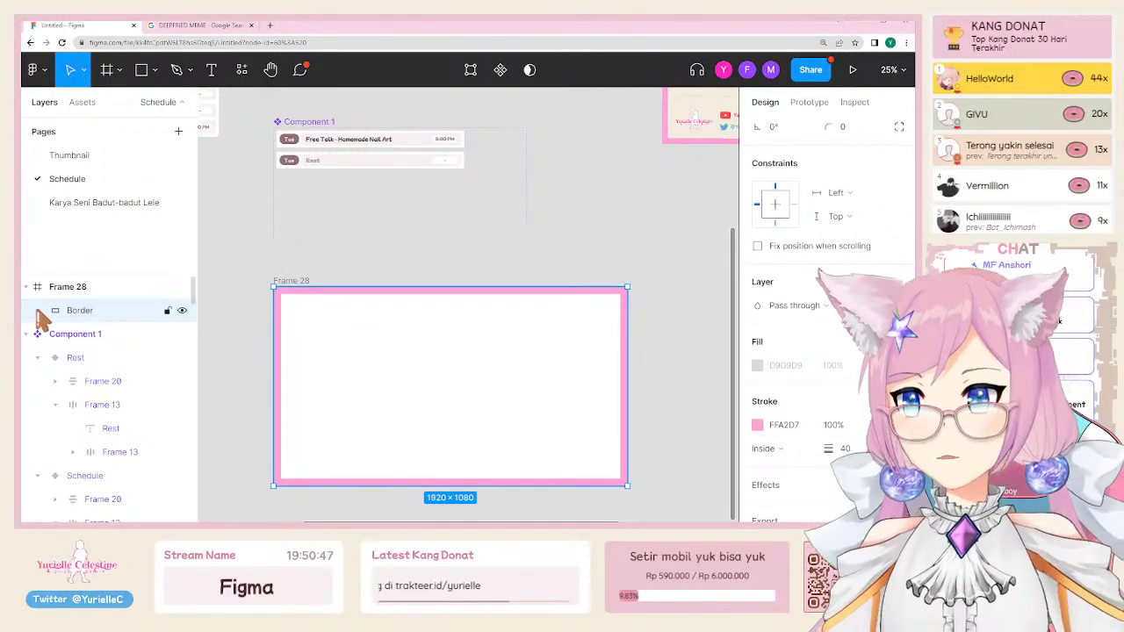
pyautogui.click(36, 334)
pyautogui.click(37, 358)
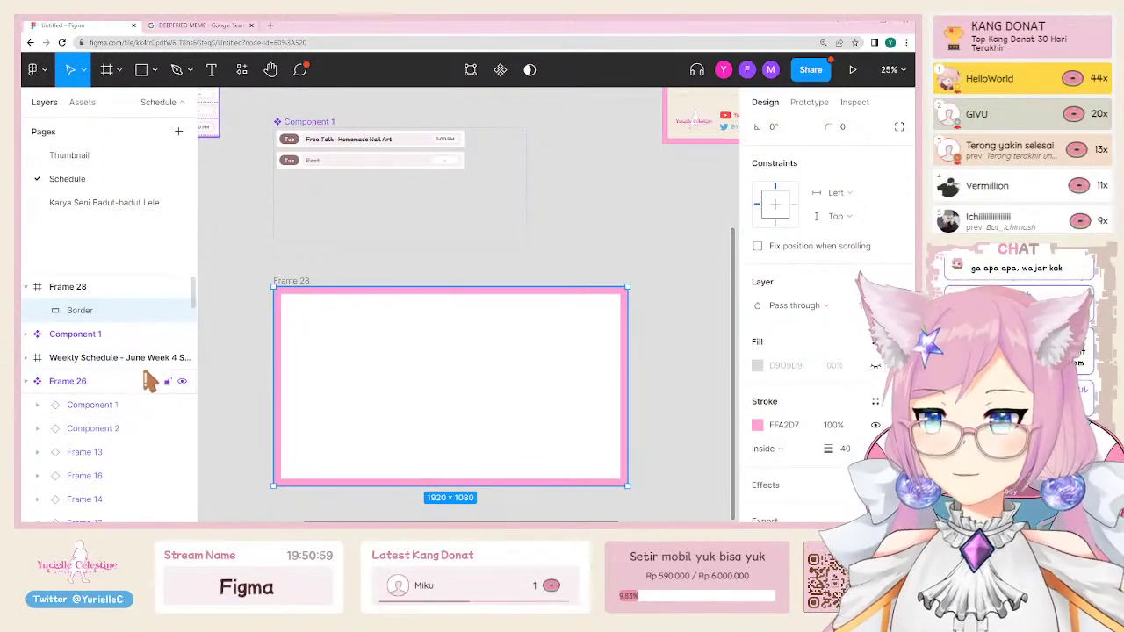
# Step: Review the Week 4 schedule and Frame 28, then go to the Thumbnail page
pyautogui.click(337, 223)
pyautogui.scroll(4, 372, 233)
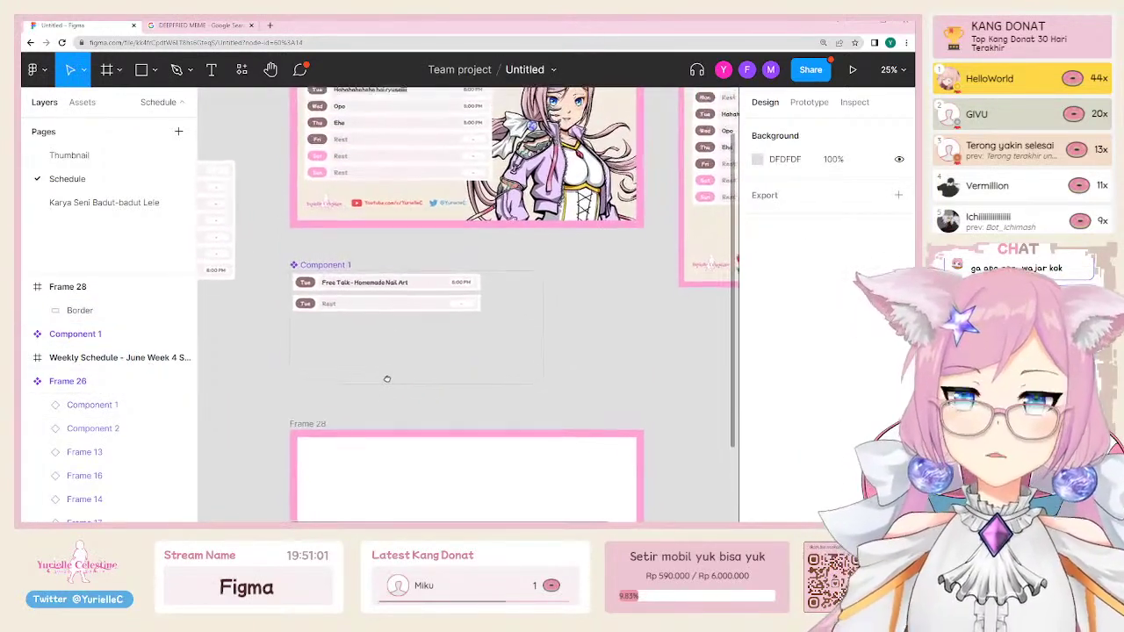
pyautogui.scroll(-3, 399, 349)
pyautogui.scroll(-1, 356, 182)
pyautogui.hscroll(1, 356, 181)
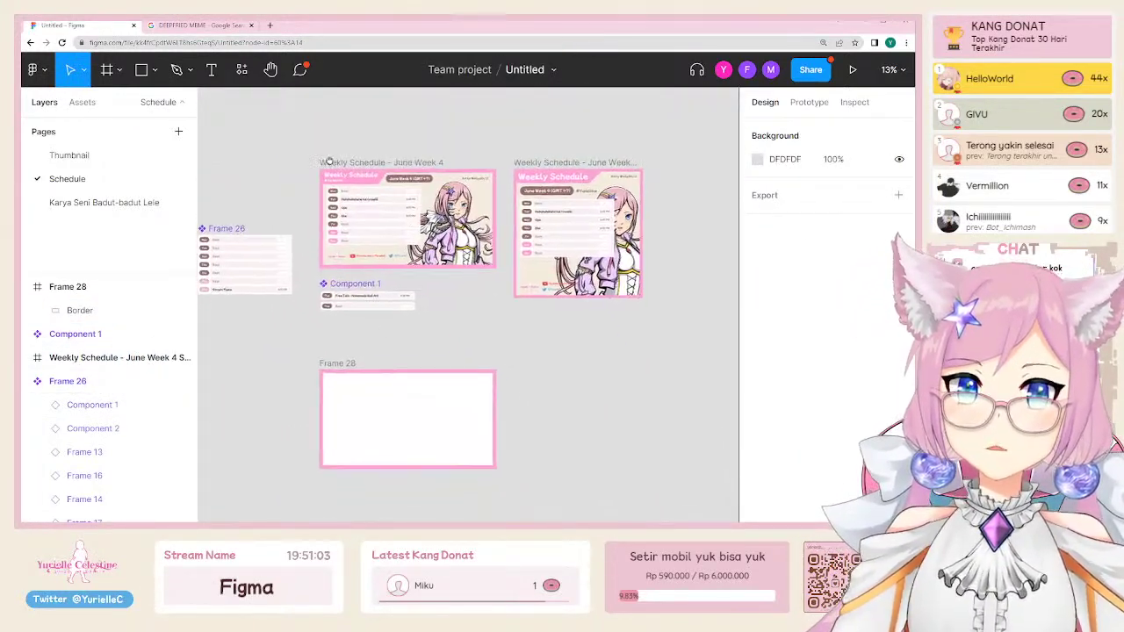
pyautogui.click(337, 162)
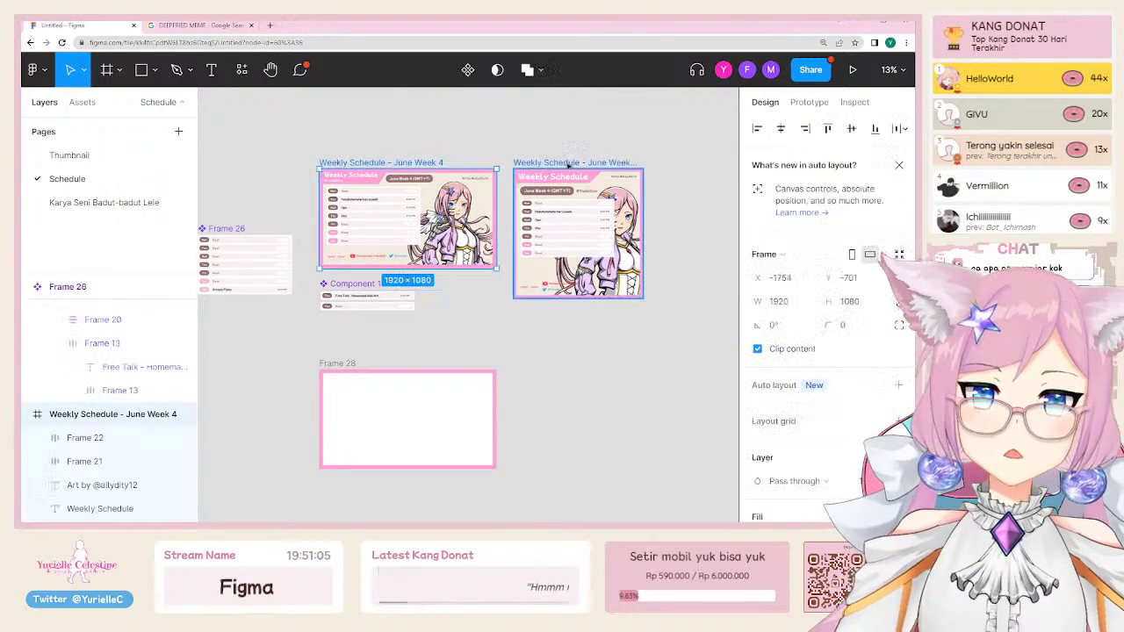
pyautogui.click(332, 363)
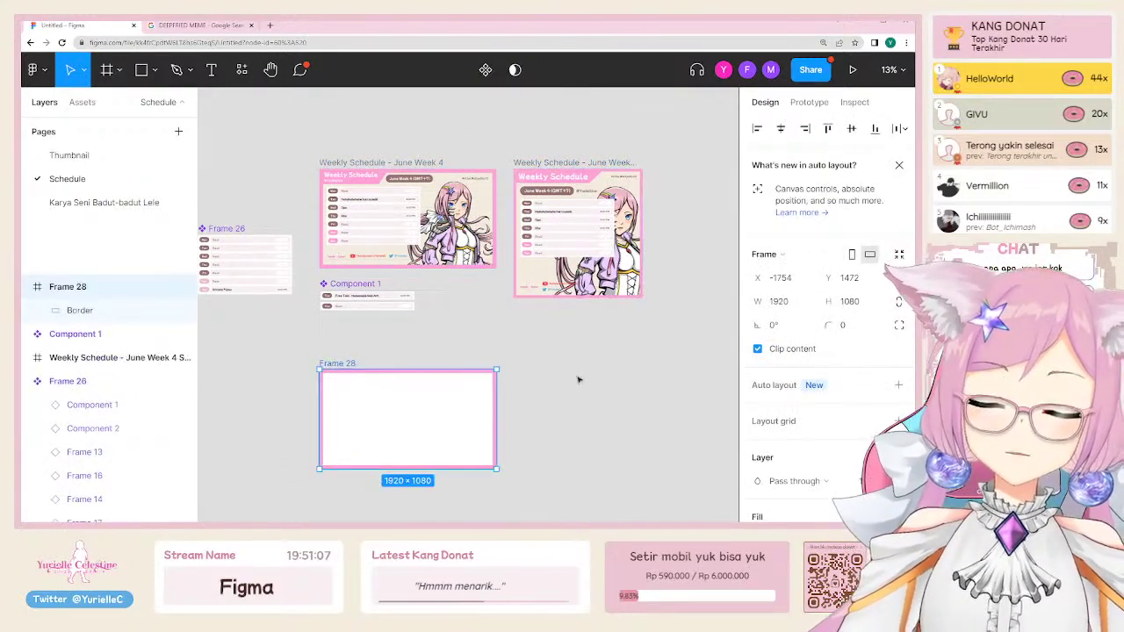
pyautogui.click(502, 333)
pyautogui.keyDown('ctrl'); pyautogui.scroll(5, 313, 442); pyautogui.keyUp('ctrl')
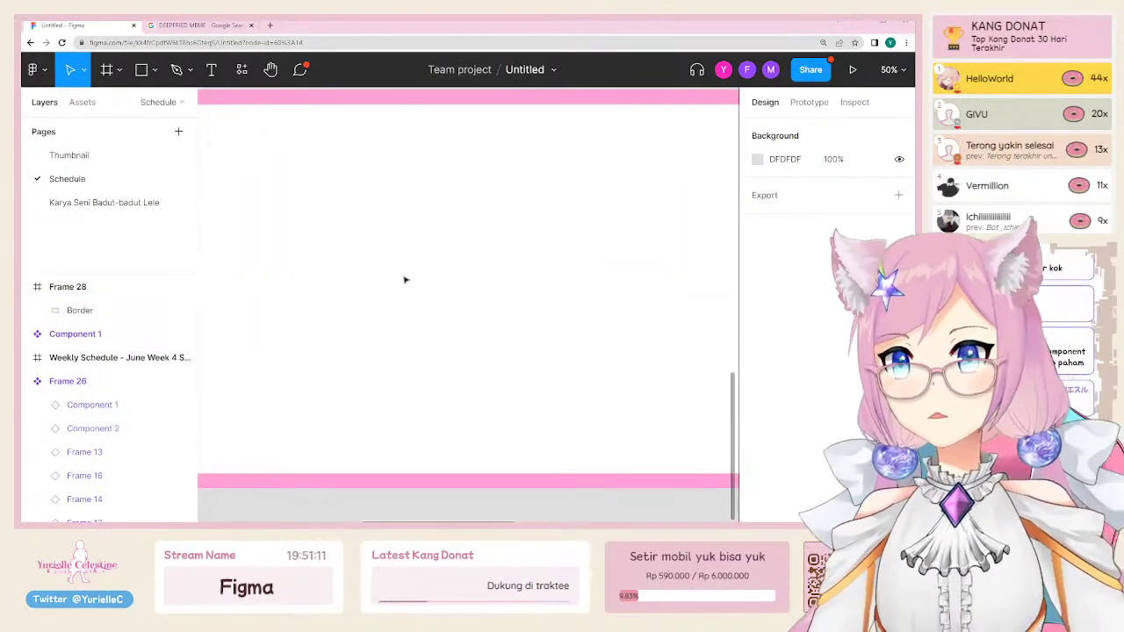
pyautogui.keyDown('ctrl'); pyautogui.scroll(-5, 404, 279); pyautogui.keyUp('ctrl')
pyautogui.click(354, 402)
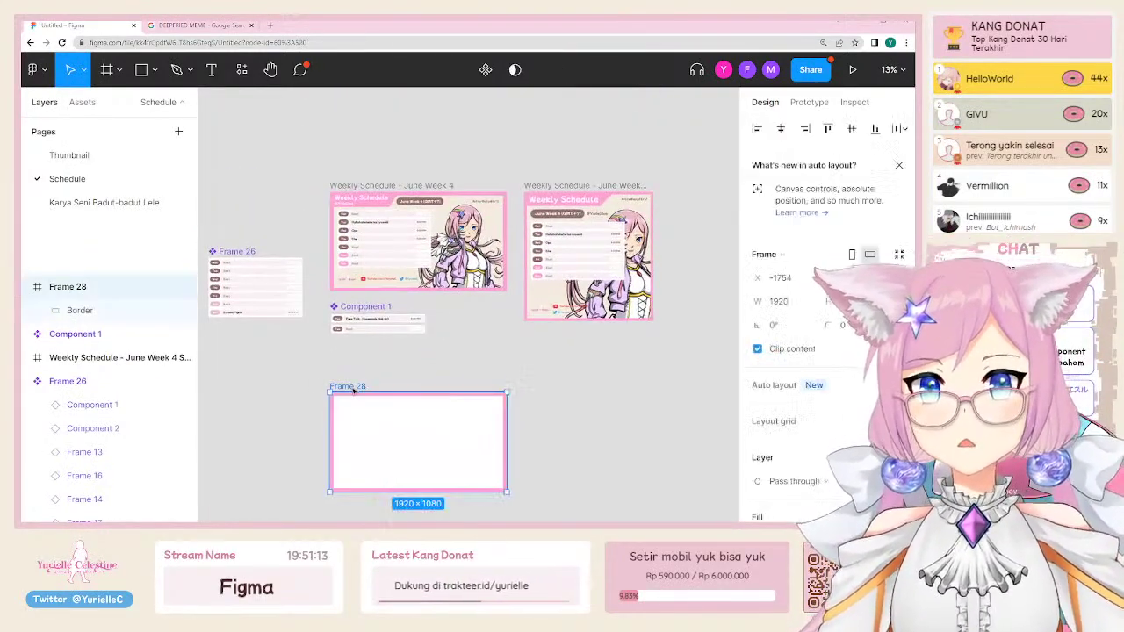
pyautogui.click(295, 181)
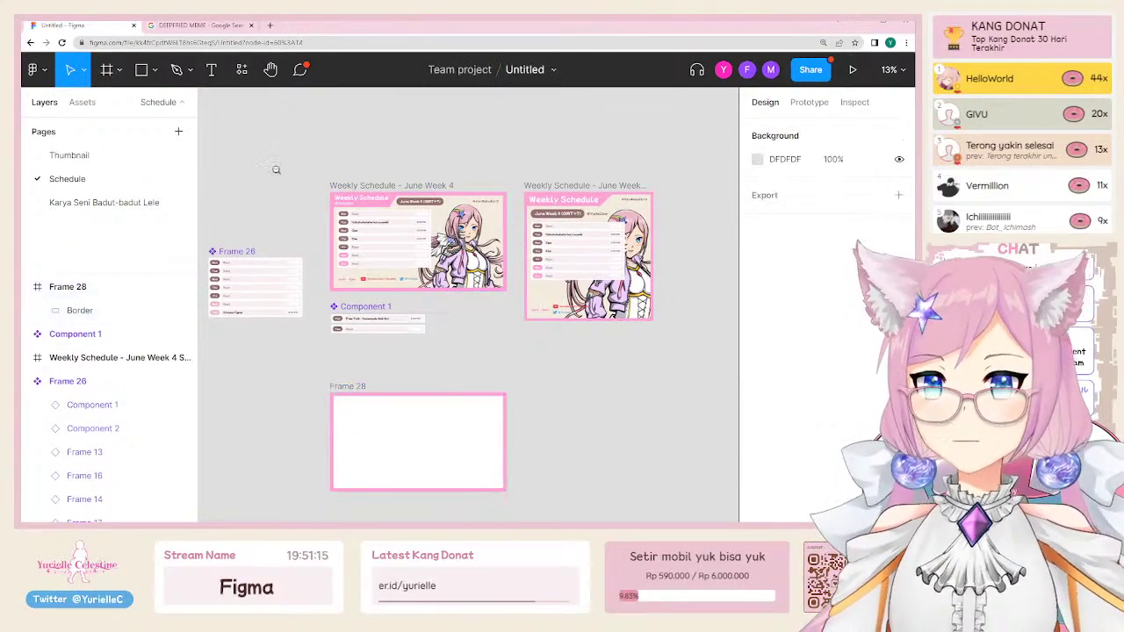
pyautogui.click(77, 155)
# Step: Check the Week 1 and Week 2 texts, then try adding a page and cancel the page-limit warning
pyautogui.keyDown('ctrl'); pyautogui.scroll(-6, 442, 277); pyautogui.keyUp('ctrl')
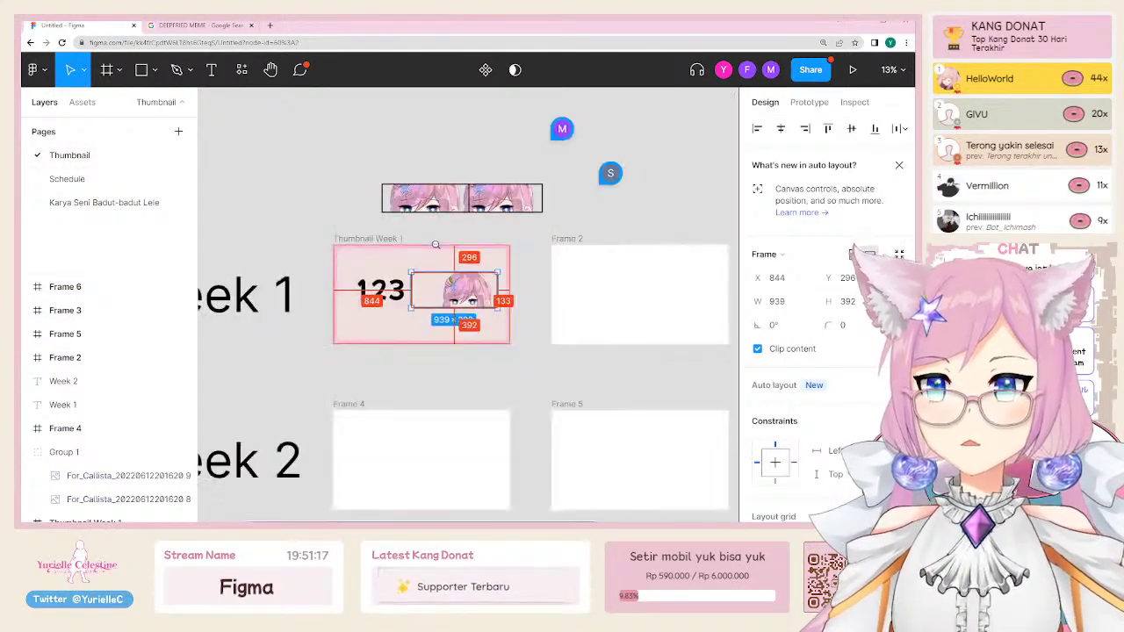
pyautogui.click(323, 270)
pyautogui.click(345, 364)
pyautogui.click(342, 454)
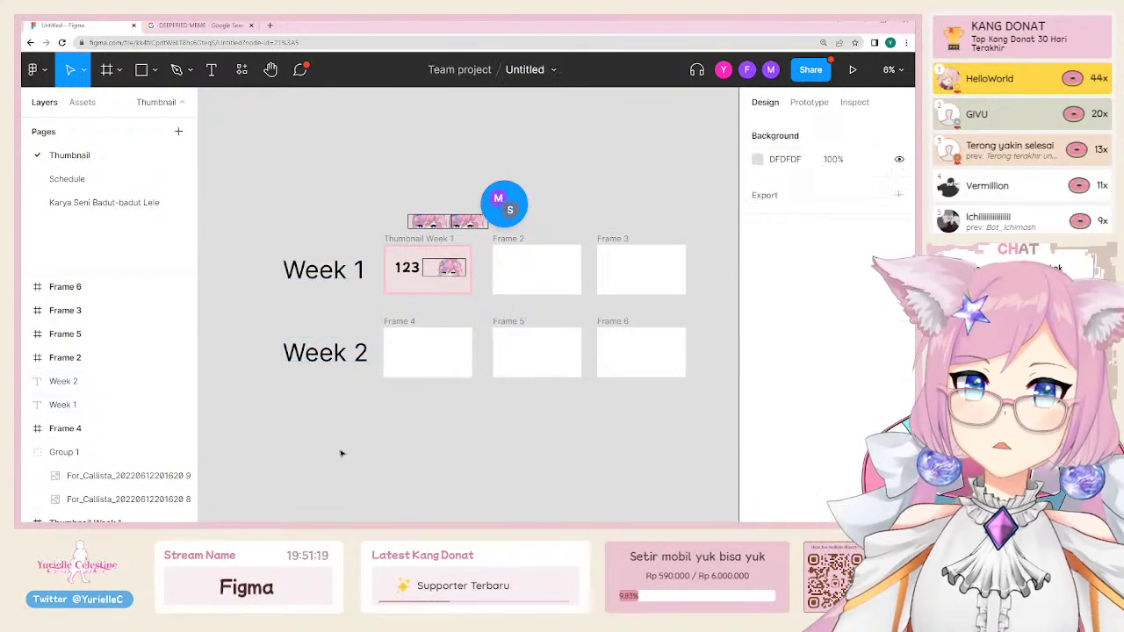
pyautogui.moveTo(340, 474); pyautogui.dragTo(335, 418)
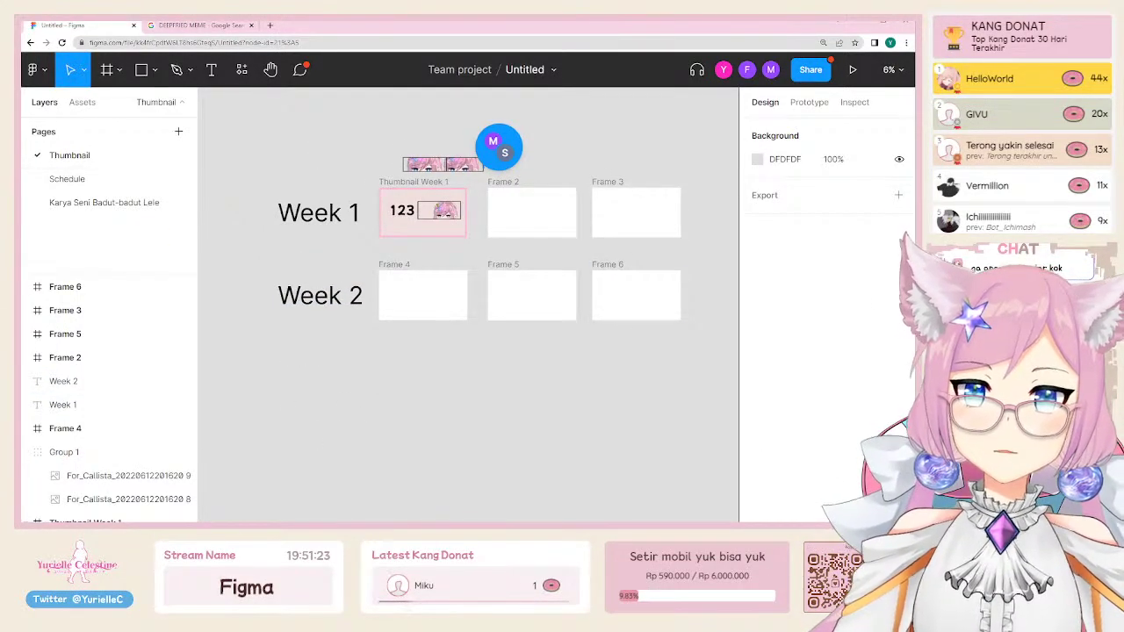
pyautogui.click(178, 132)
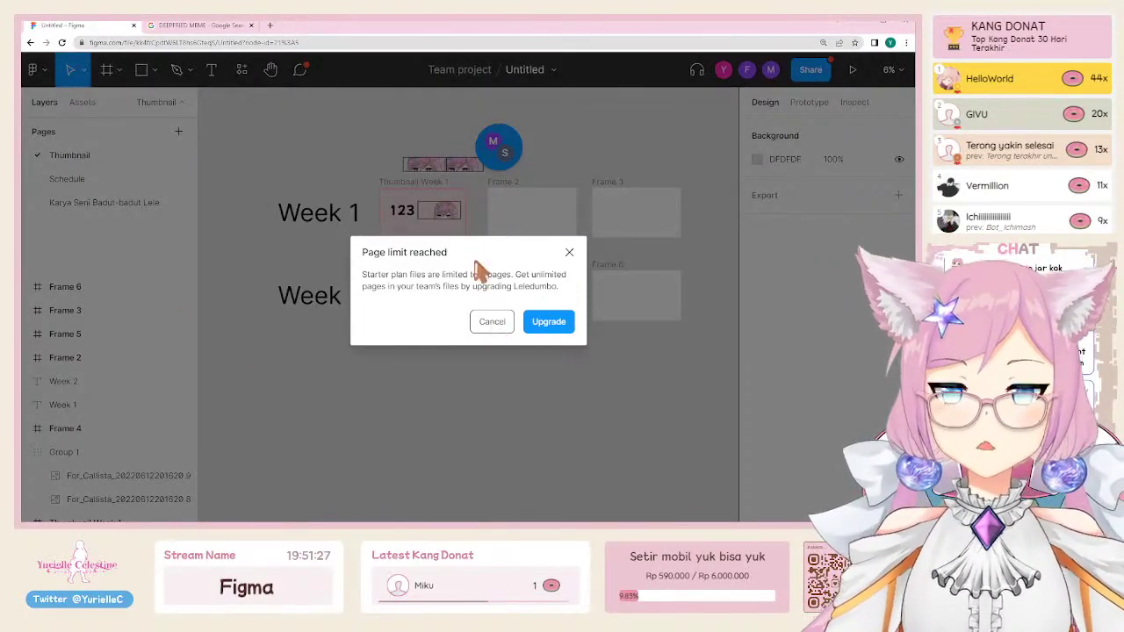
pyautogui.click(490, 323)
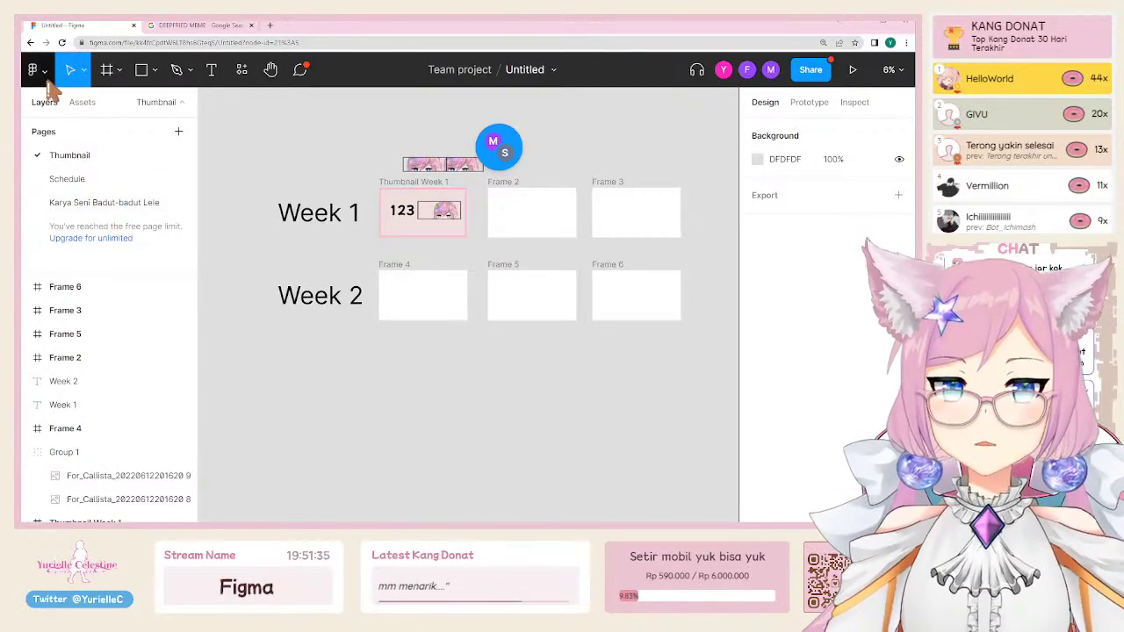
pyautogui.click(815, 73)
pyautogui.scroll(-3, 386, 369)
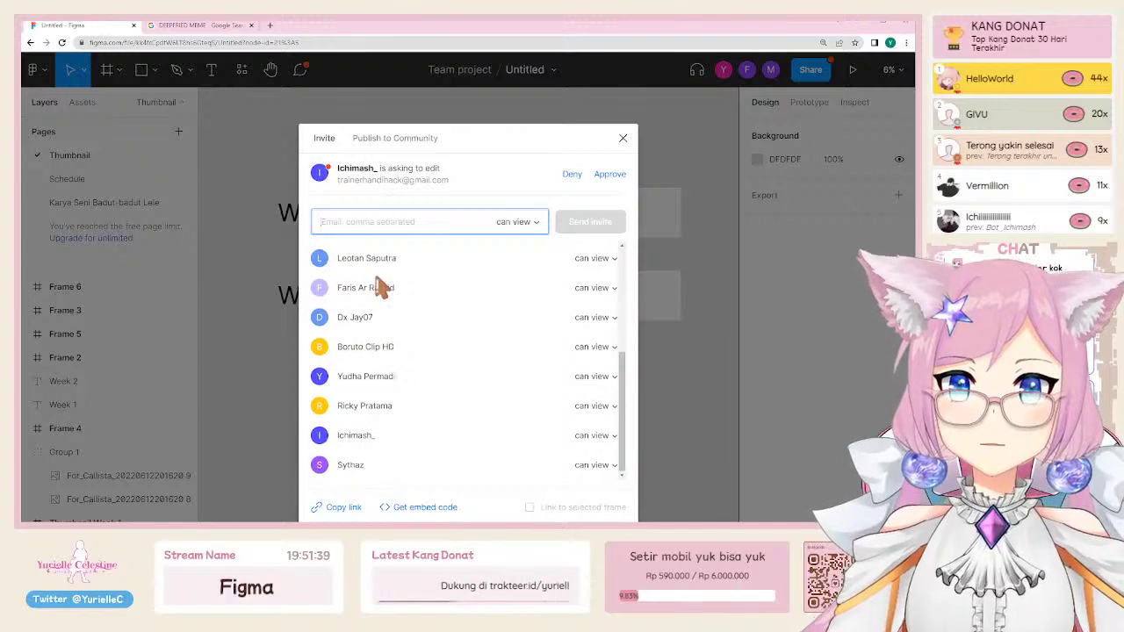
pyautogui.scroll(5, 369, 463)
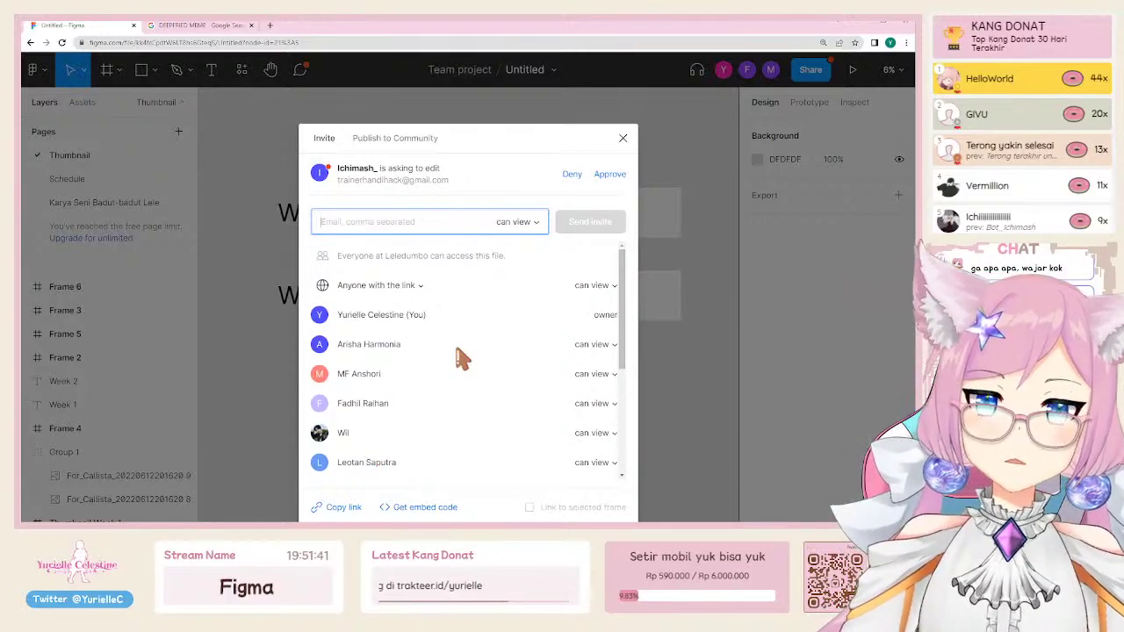
pyautogui.scroll(-5, 463, 356)
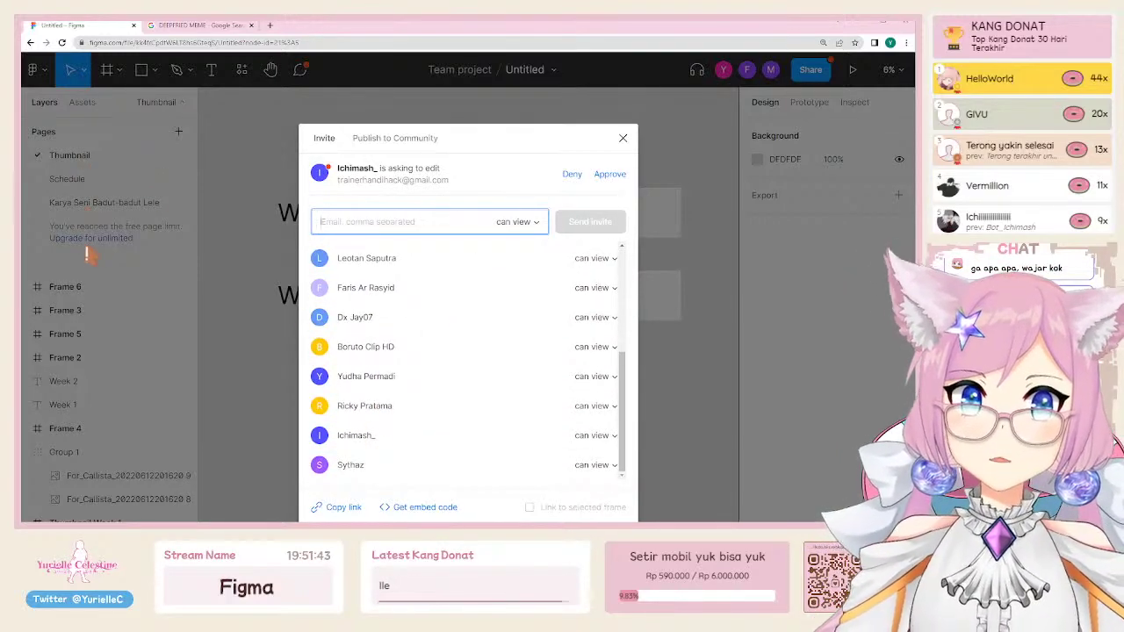
pyautogui.scroll(5, 421, 394)
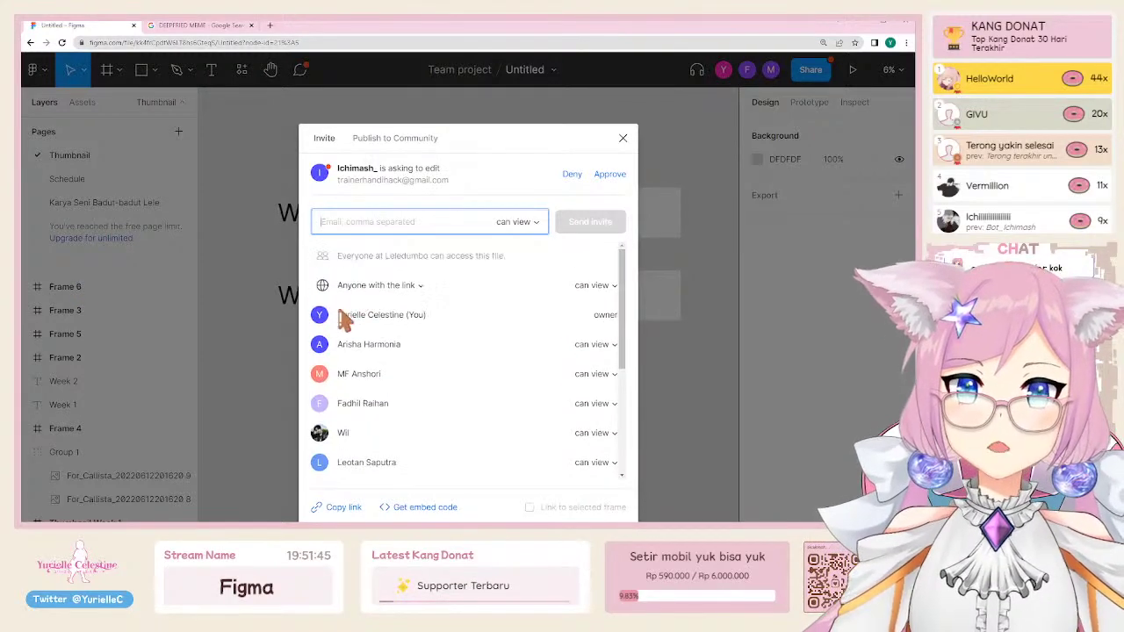
pyautogui.scroll(-5, 428, 350)
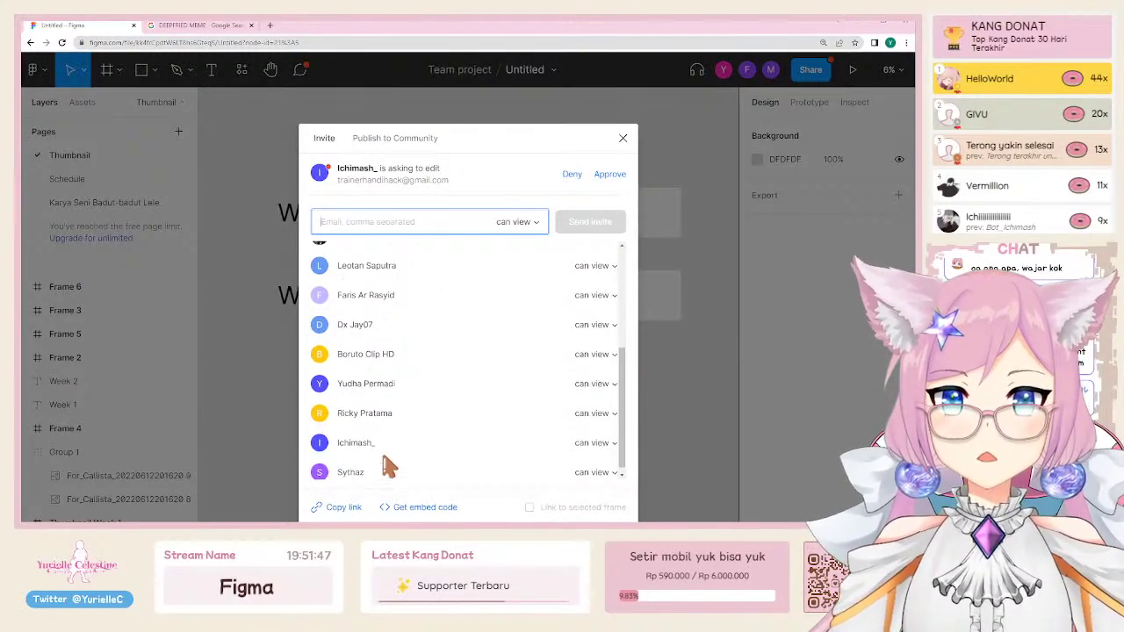
pyautogui.click(623, 138)
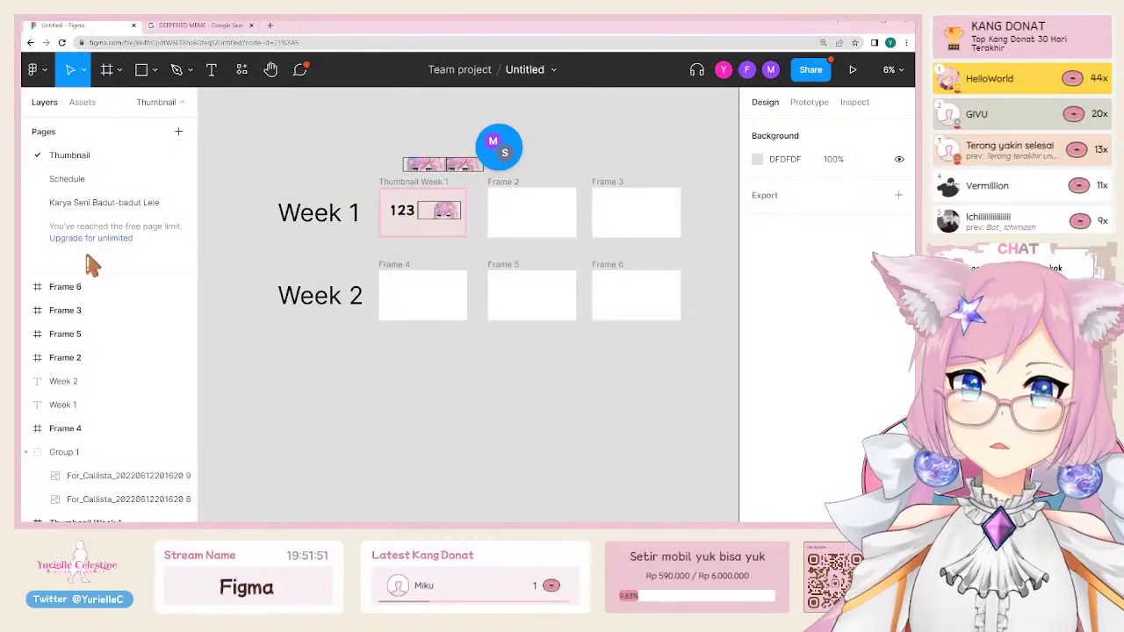
# Step: On the Schedule page, switch the Fri, Sat and Sun rows to the Schedule variant
pyautogui.click(91, 180)
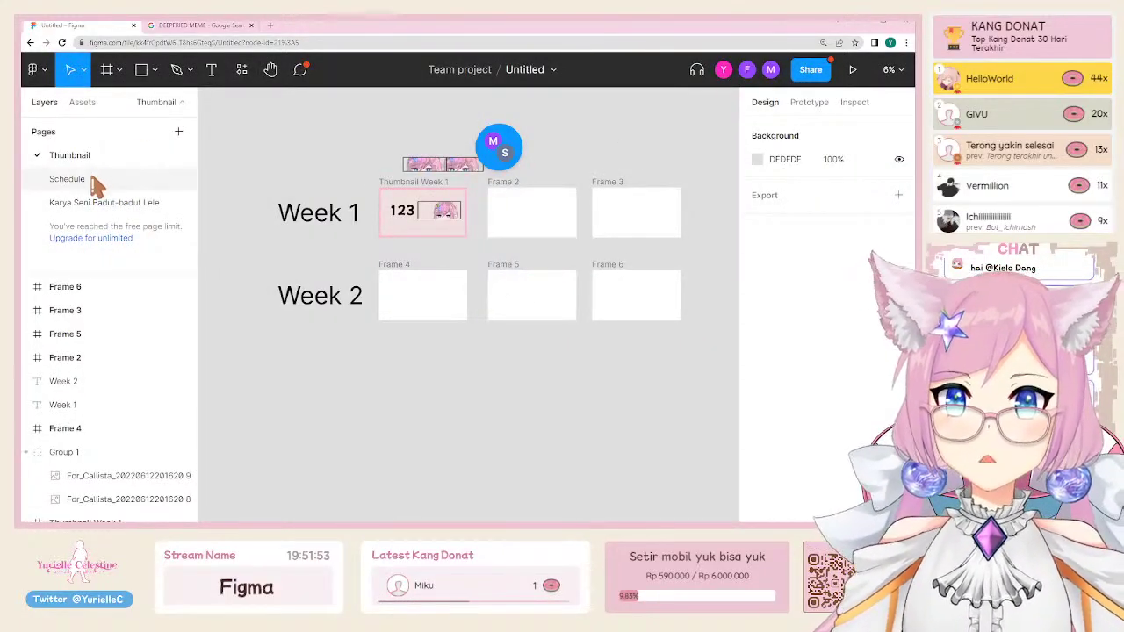
pyautogui.scroll(3, 402, 429)
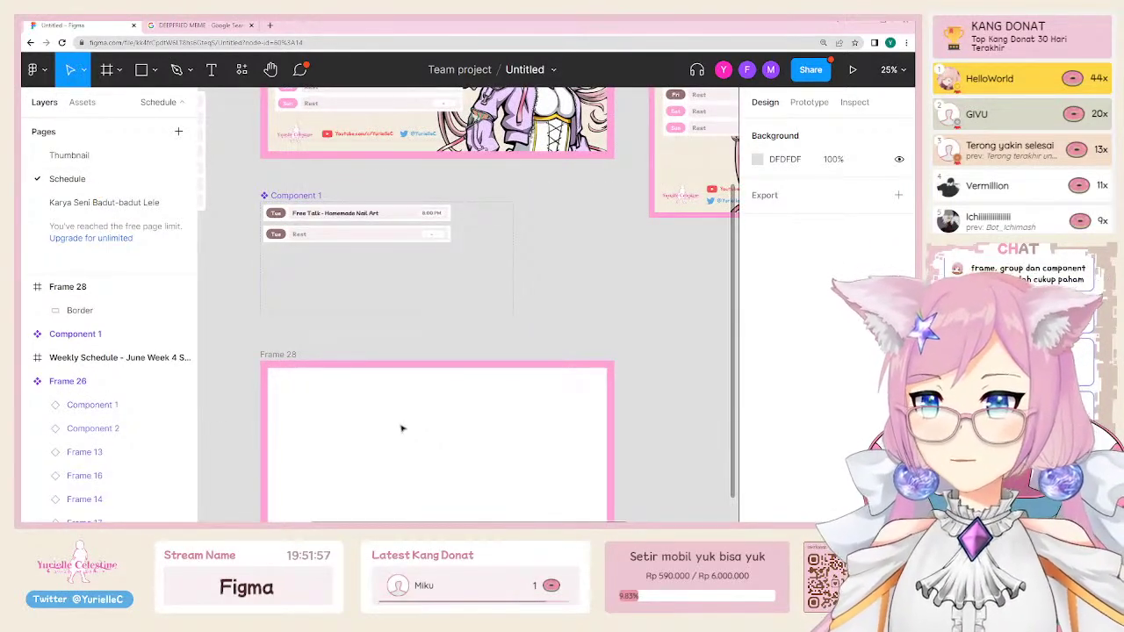
pyautogui.scroll(-2, 401, 428)
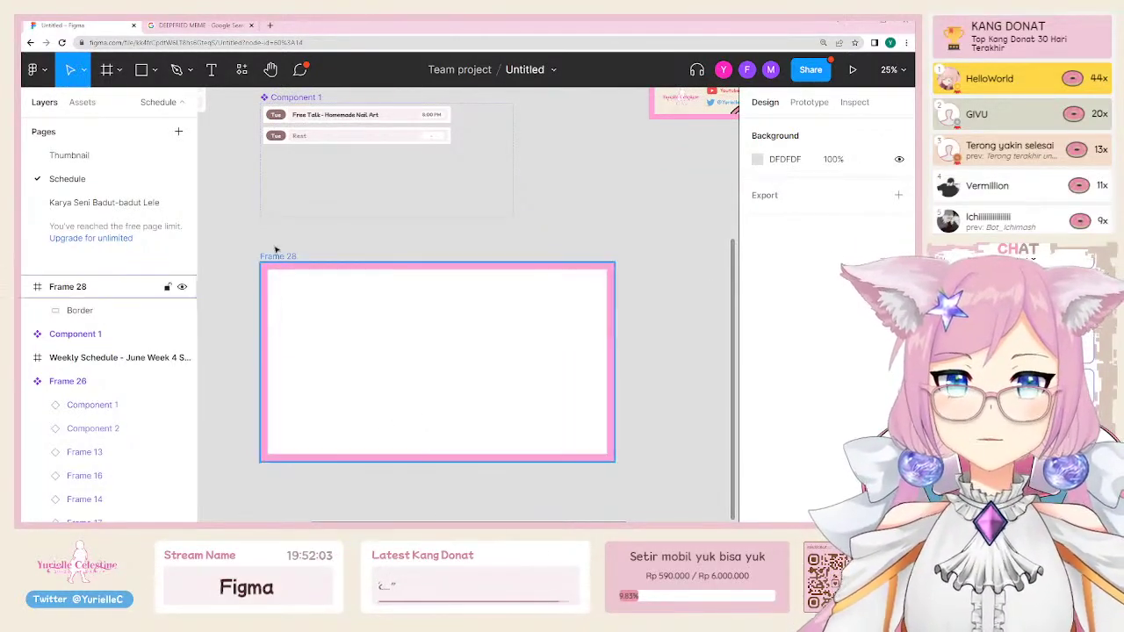
pyautogui.scroll(7, 325, 337)
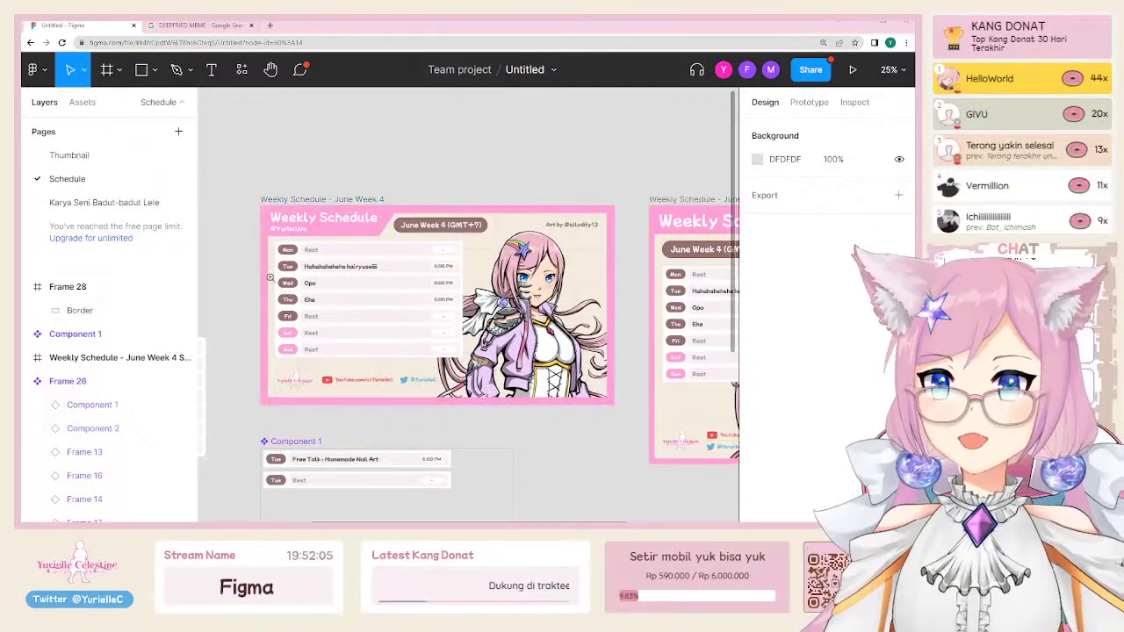
pyautogui.scroll(3, 268, 275)
pyautogui.click(372, 329)
pyautogui.click(374, 353)
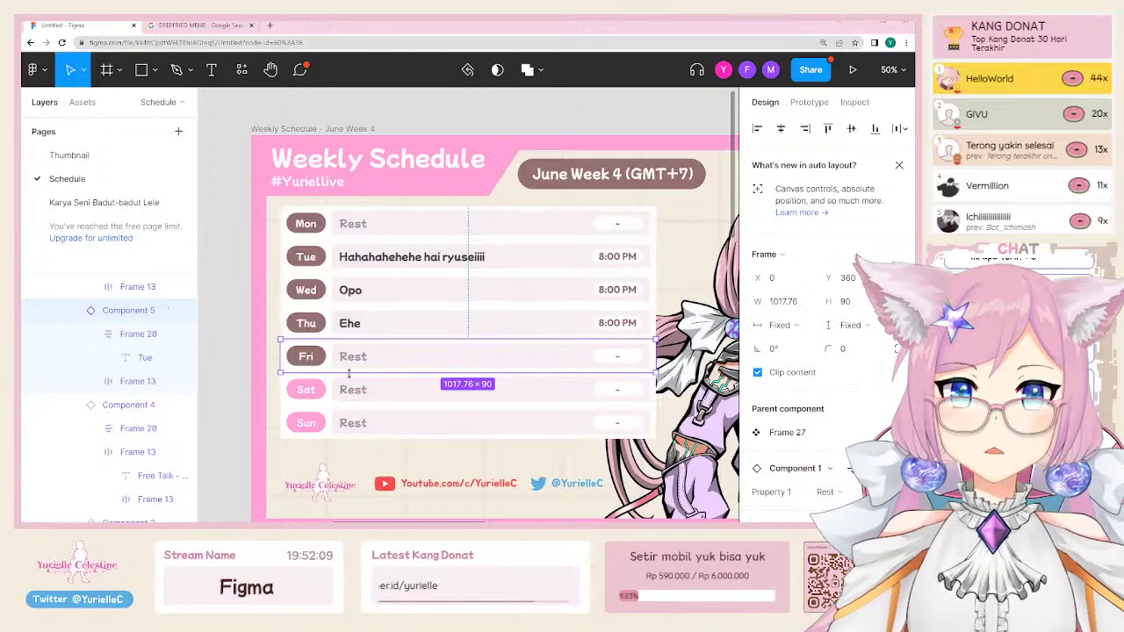
pyautogui.scroll(-3, 820, 422)
pyautogui.click(844, 344)
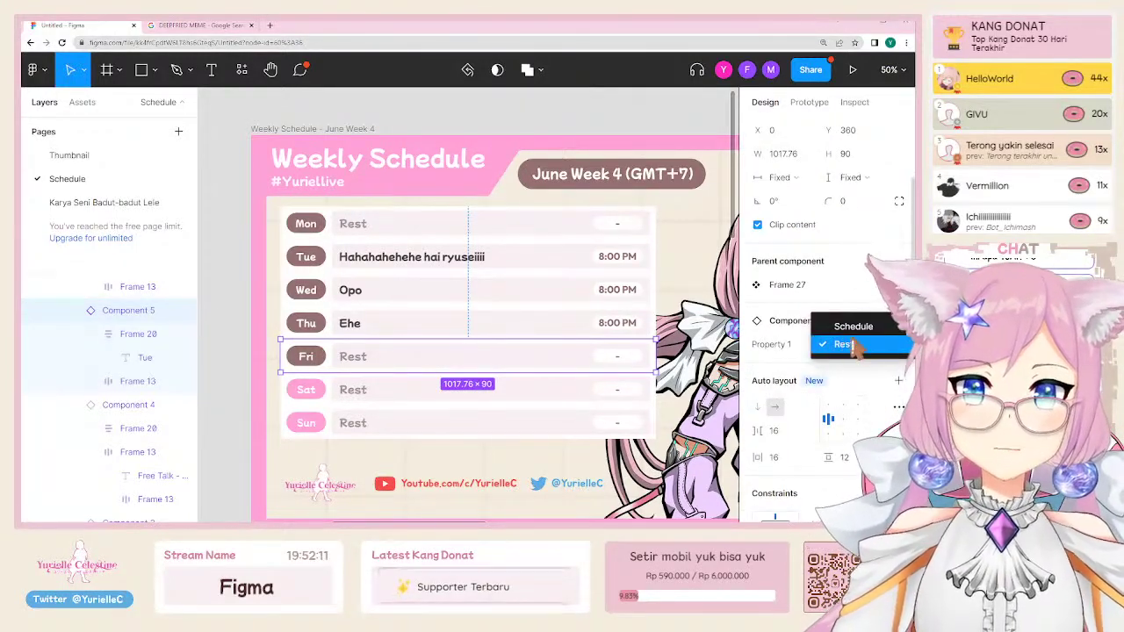
pyautogui.click(853, 326)
pyautogui.click(435, 397)
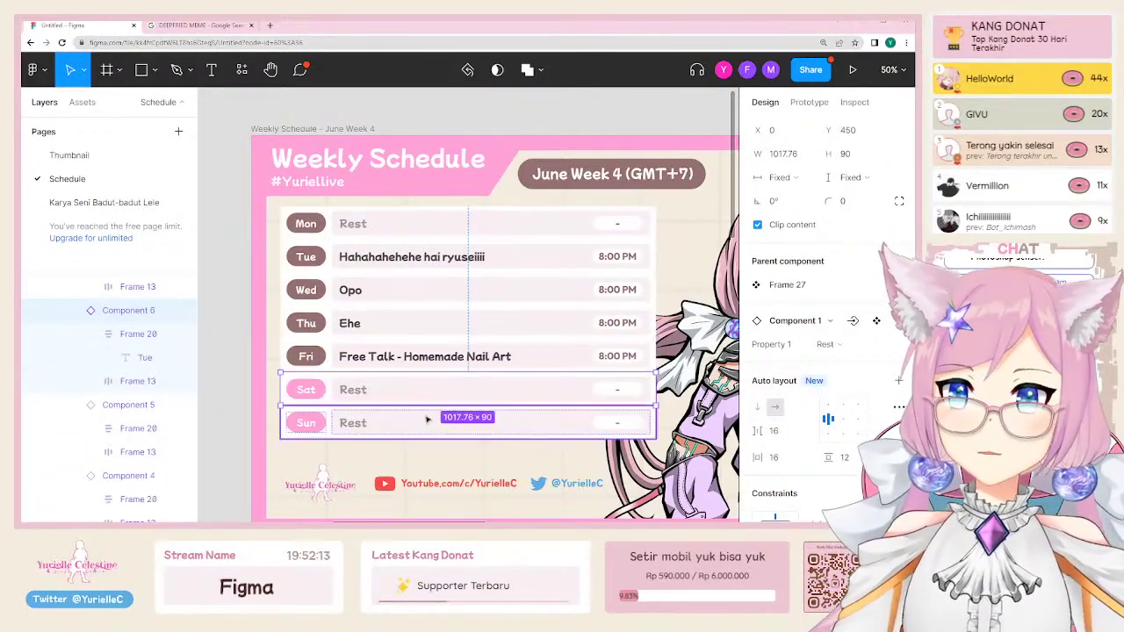
pyautogui.keyDown('shift'); pyautogui.click(418, 435); pyautogui.keyUp('shift')
pyautogui.click(830, 376)
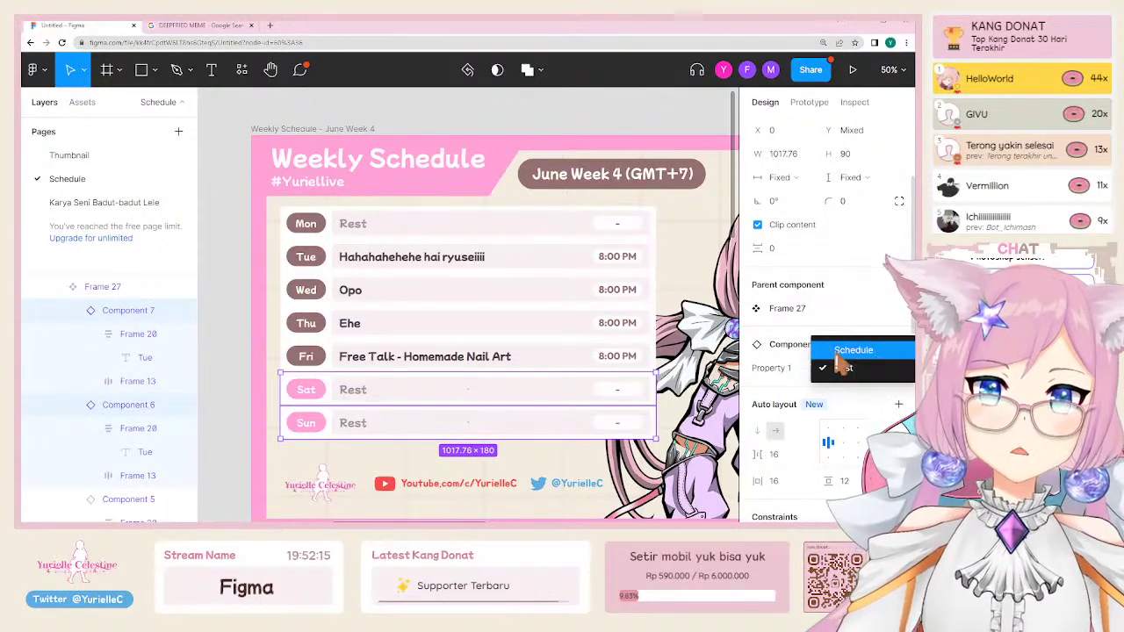
pyautogui.click(839, 351)
# Step: Switch the Tue row to the Rest variant
pyautogui.click(400, 264)
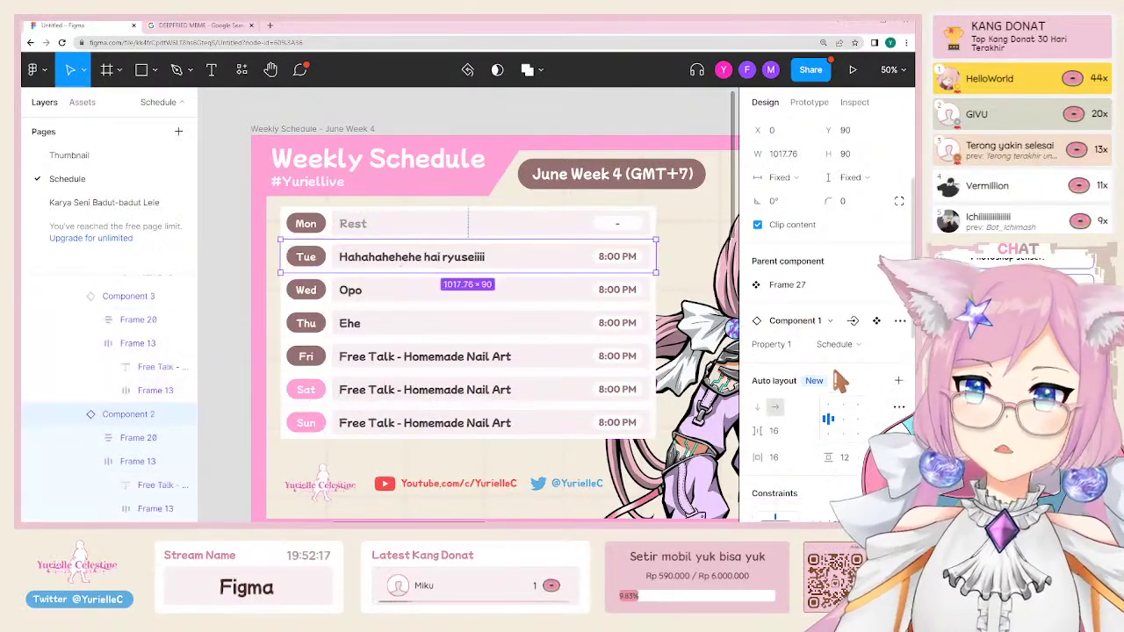
pyautogui.click(830, 345)
pyautogui.click(834, 365)
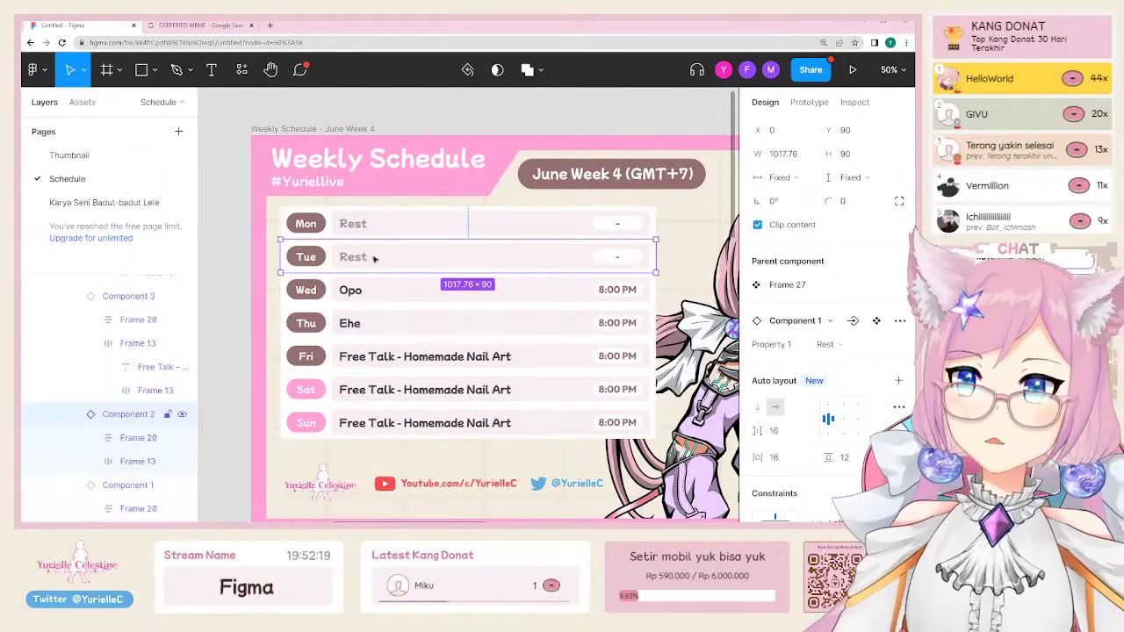
pyautogui.doubleClick(618, 259)
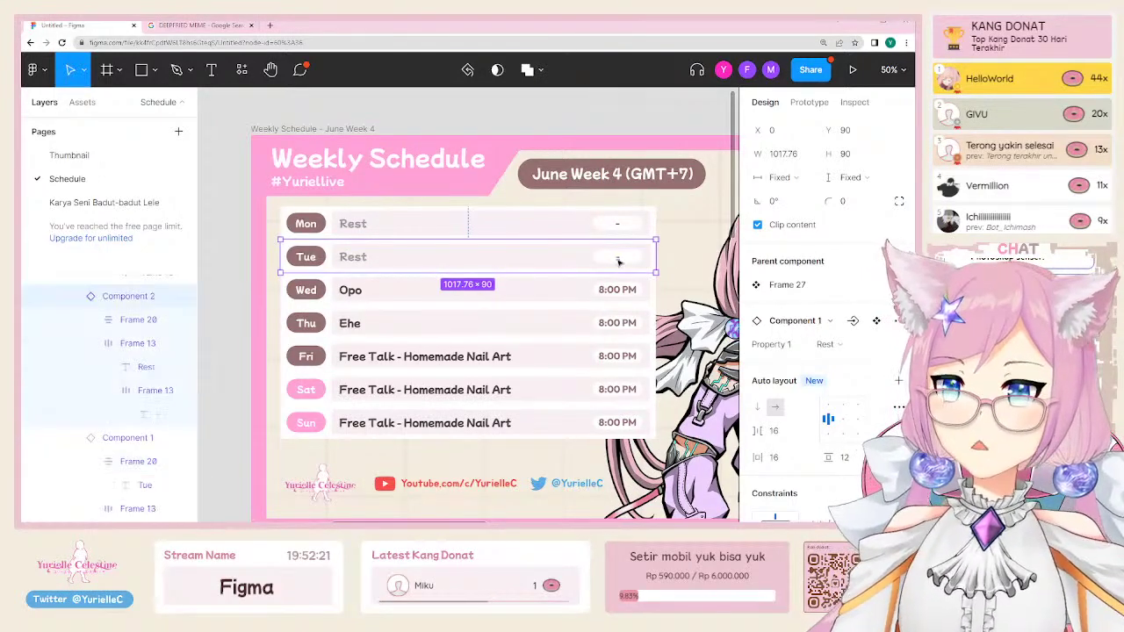
pyautogui.click(222, 286)
pyautogui.scroll(-5, 299, 377)
pyautogui.scroll(-3, 299, 377)
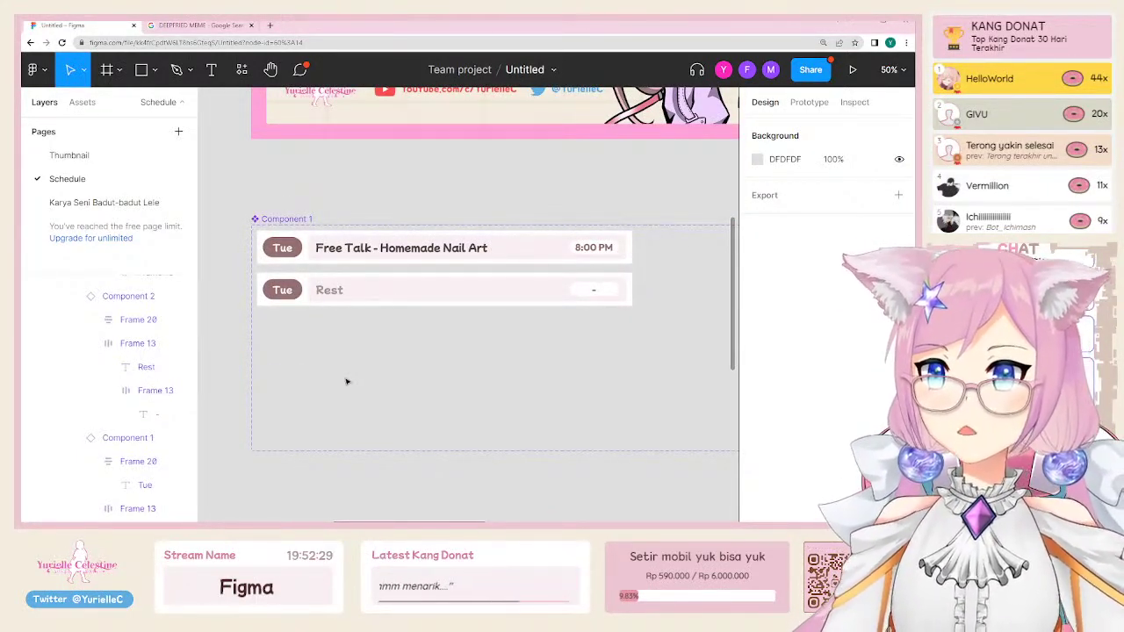
pyautogui.click(136, 204)
pyautogui.scroll(-2, 468, 334)
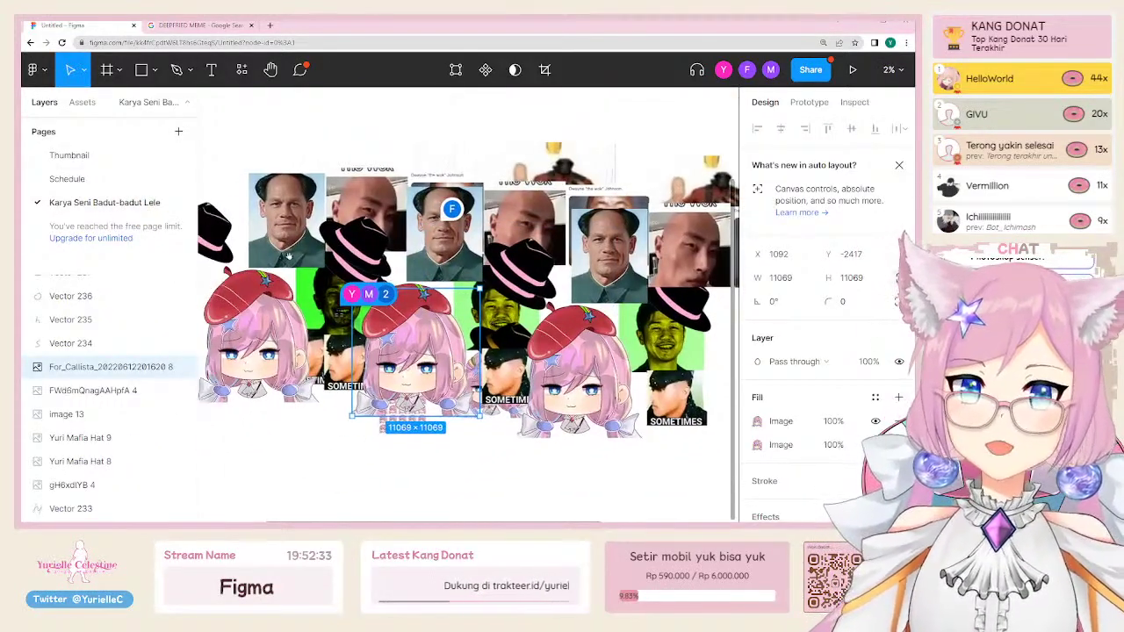
pyautogui.hscroll(-1, 468, 334)
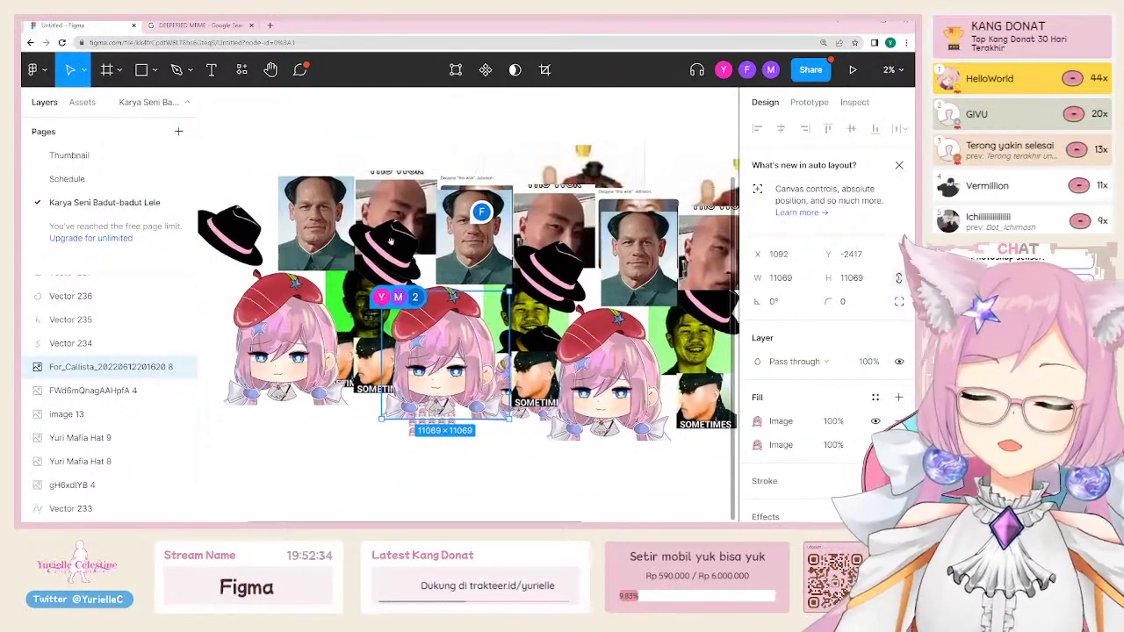
pyautogui.click(811, 70)
pyautogui.scroll(-3, 555, 365)
pyautogui.scroll(3, 555, 365)
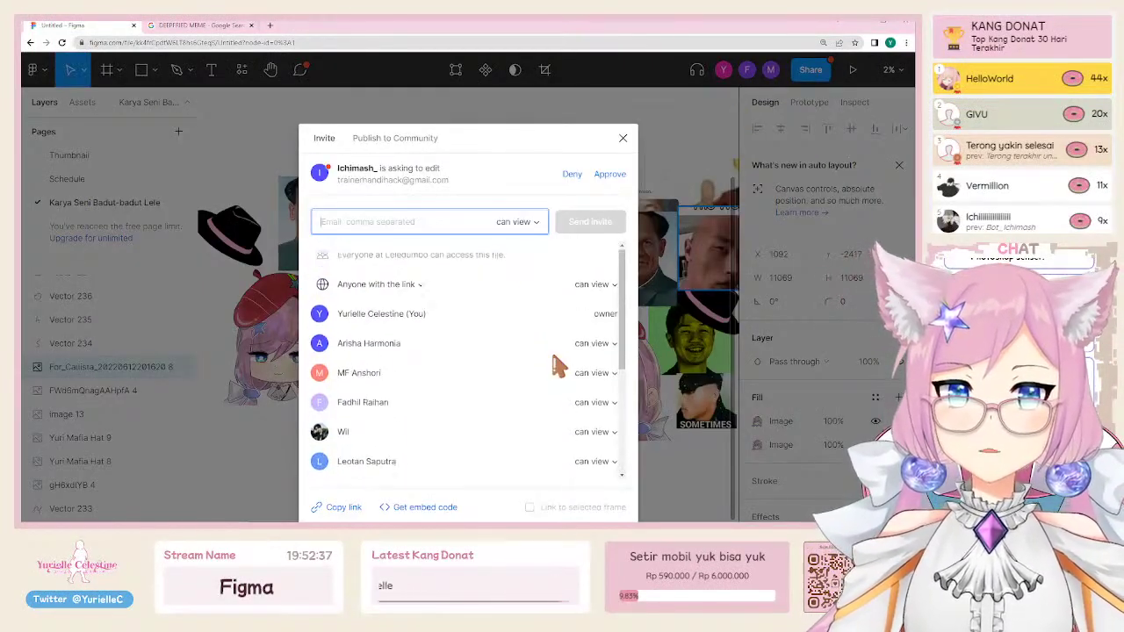
pyautogui.scroll(-3, 555, 364)
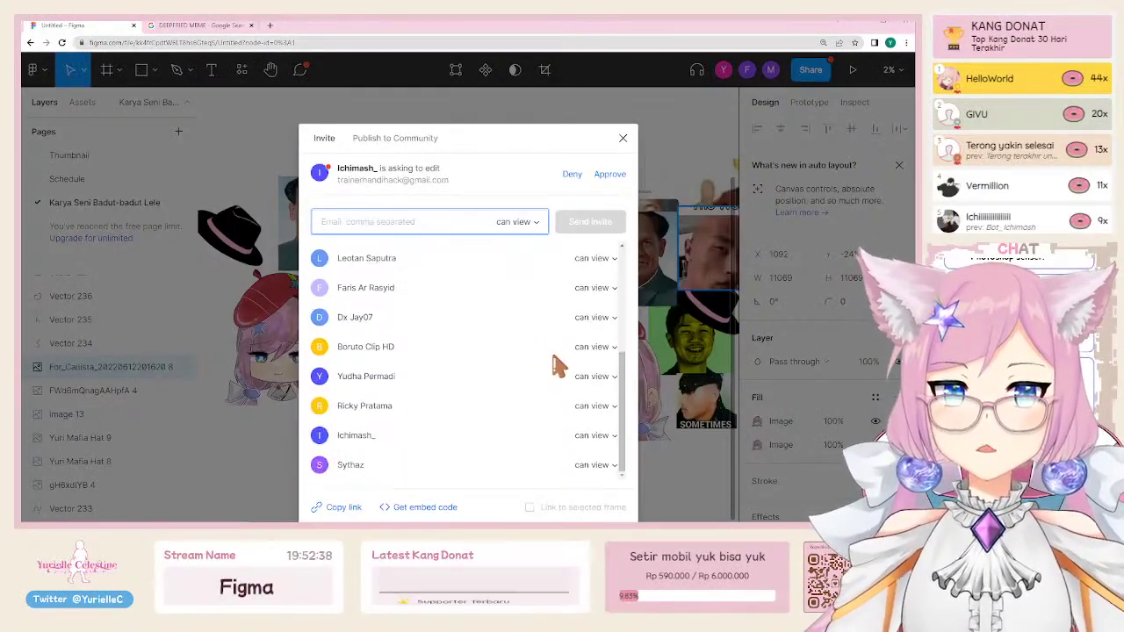
pyautogui.click(622, 140)
pyautogui.click(105, 156)
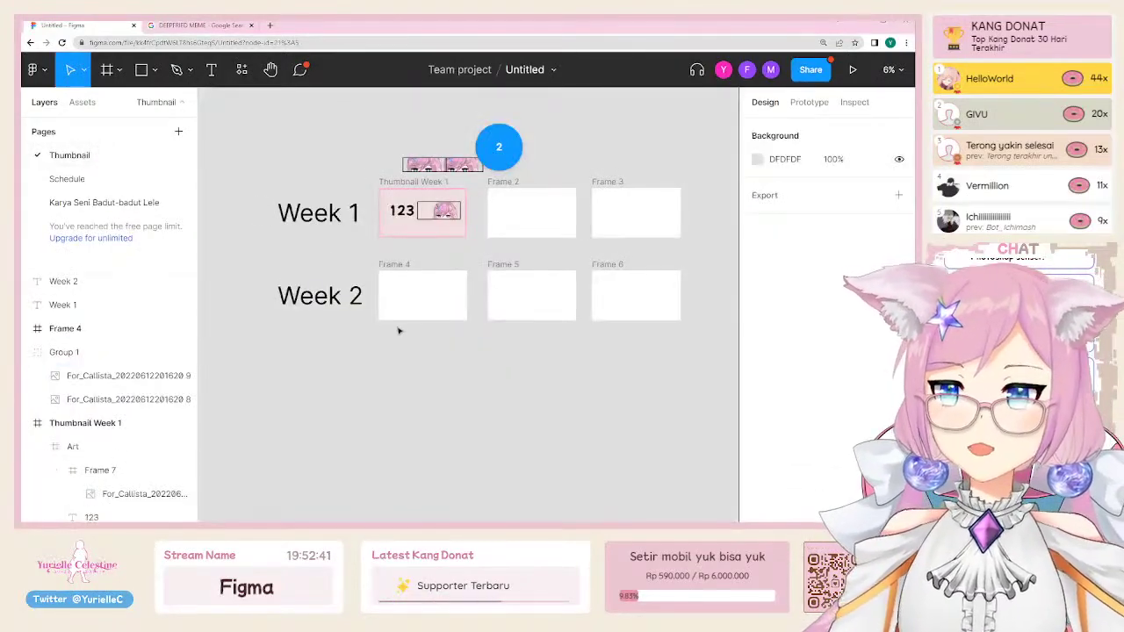
pyautogui.click(130, 182)
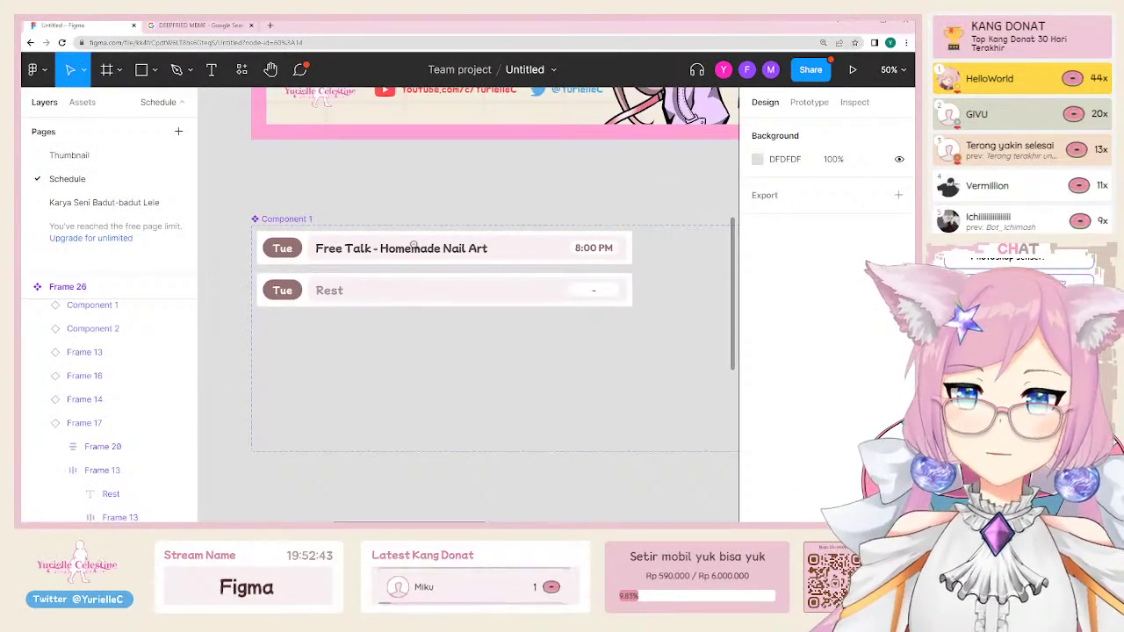
# Step: Rename the empty pink-bordered Frame 28 to 'Schedule Landscape Week 3'
pyautogui.scroll(-3, 414, 245)
pyautogui.scroll(-3, 475, 269)
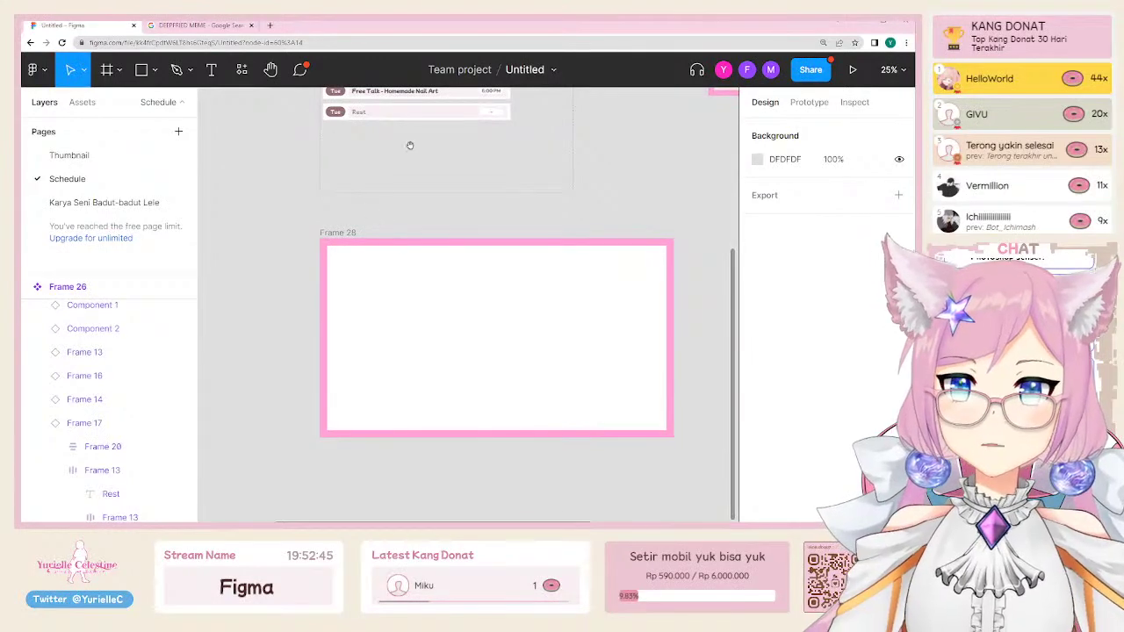
pyautogui.scroll(5, 430, 167)
pyautogui.moveTo(437, 442); pyautogui.dragTo(404, 239)
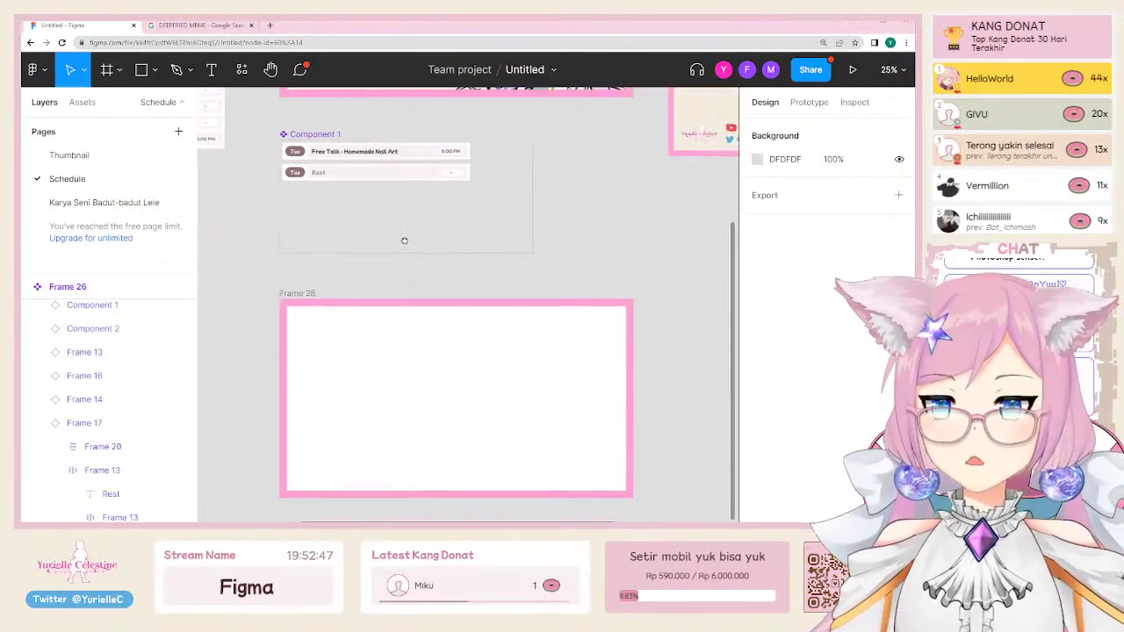
pyautogui.click(414, 314)
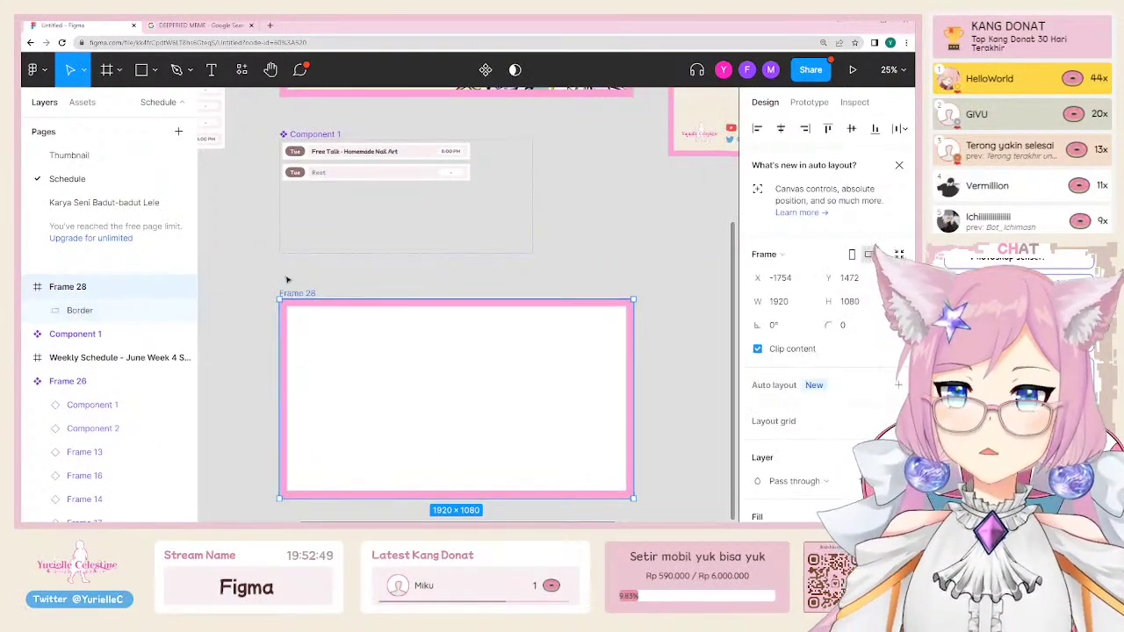
pyautogui.hotkey('ctrl', 'r')
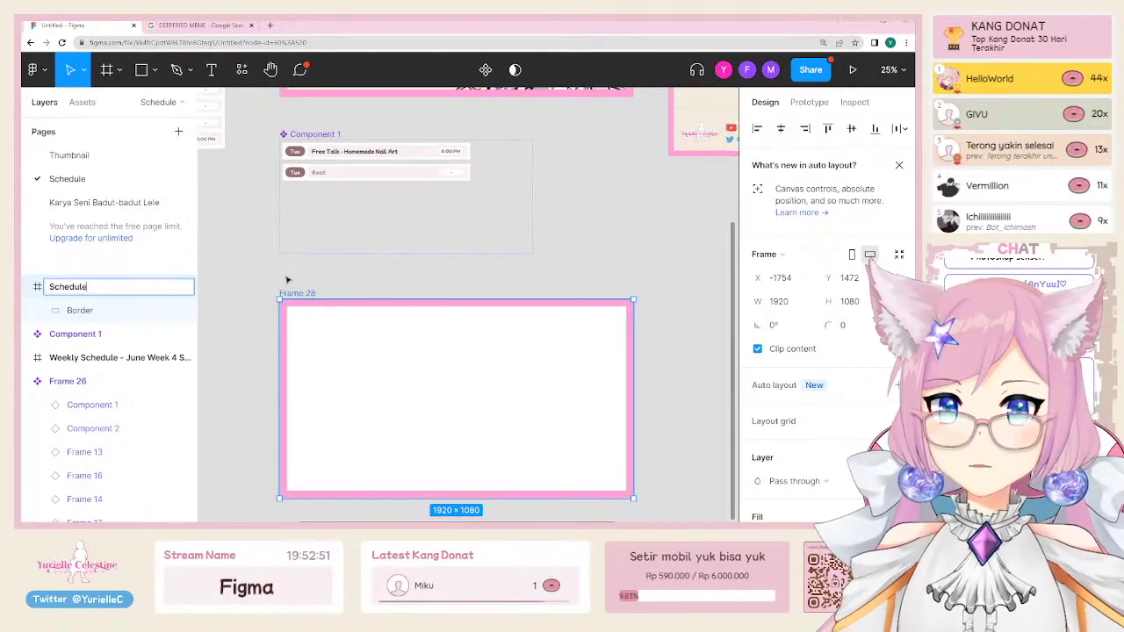
pyautogui.write('Schedule Landscape')
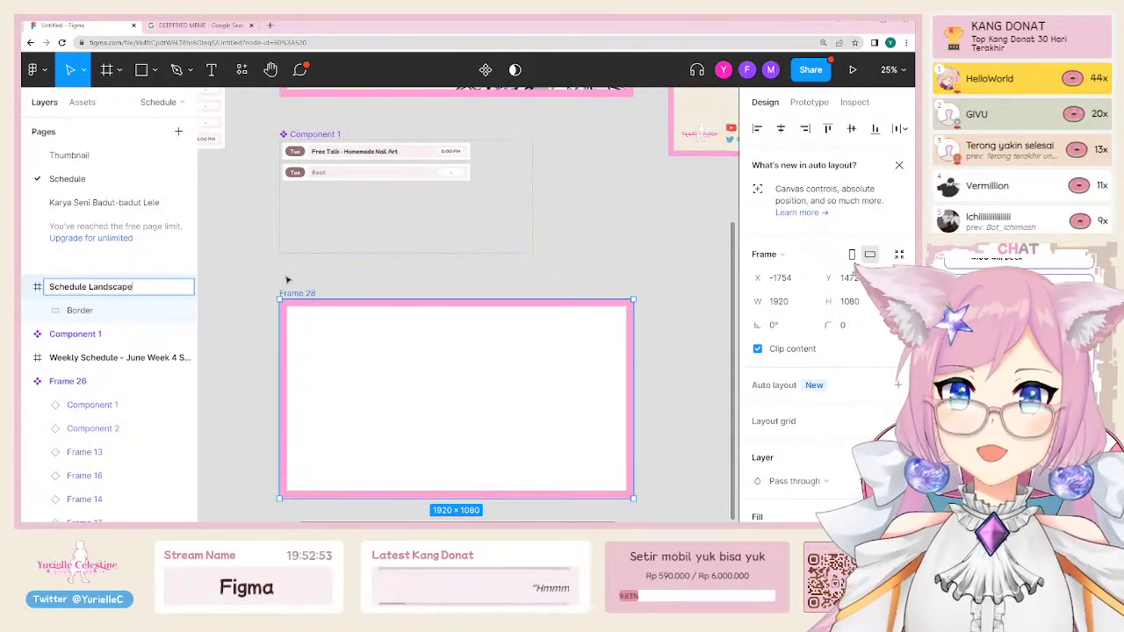
pyautogui.write(' Week 3')
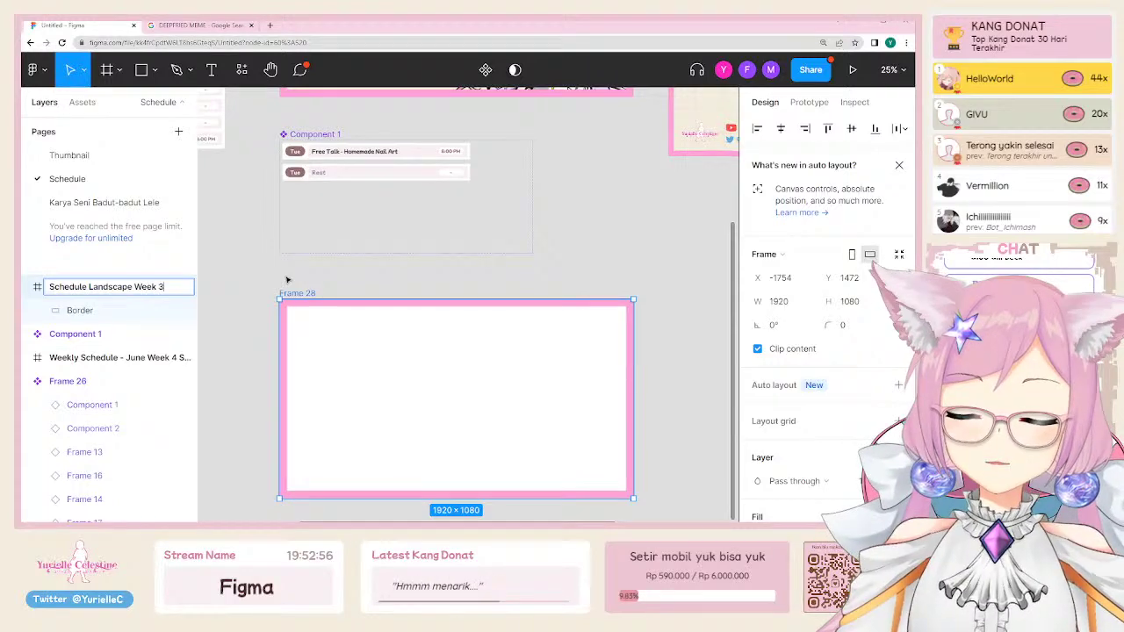
pyautogui.press('Return')
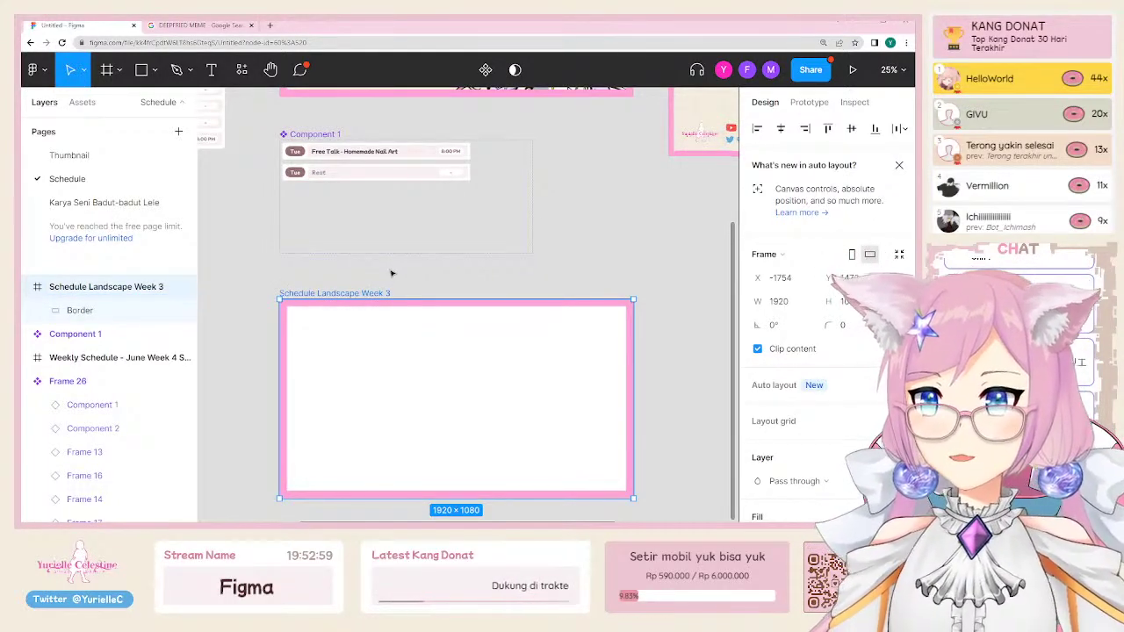
pyautogui.click(392, 273)
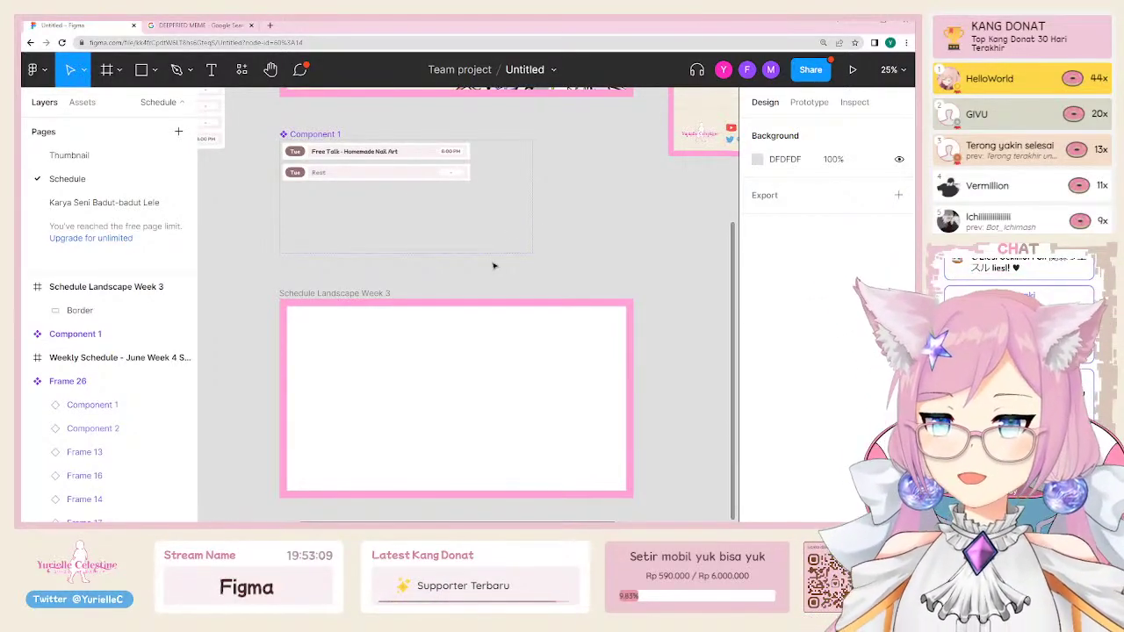
# Step: Select the Weekly Schedule - June Week 4 frame and export it as a JPG
pyautogui.scroll(5, 465, 286)
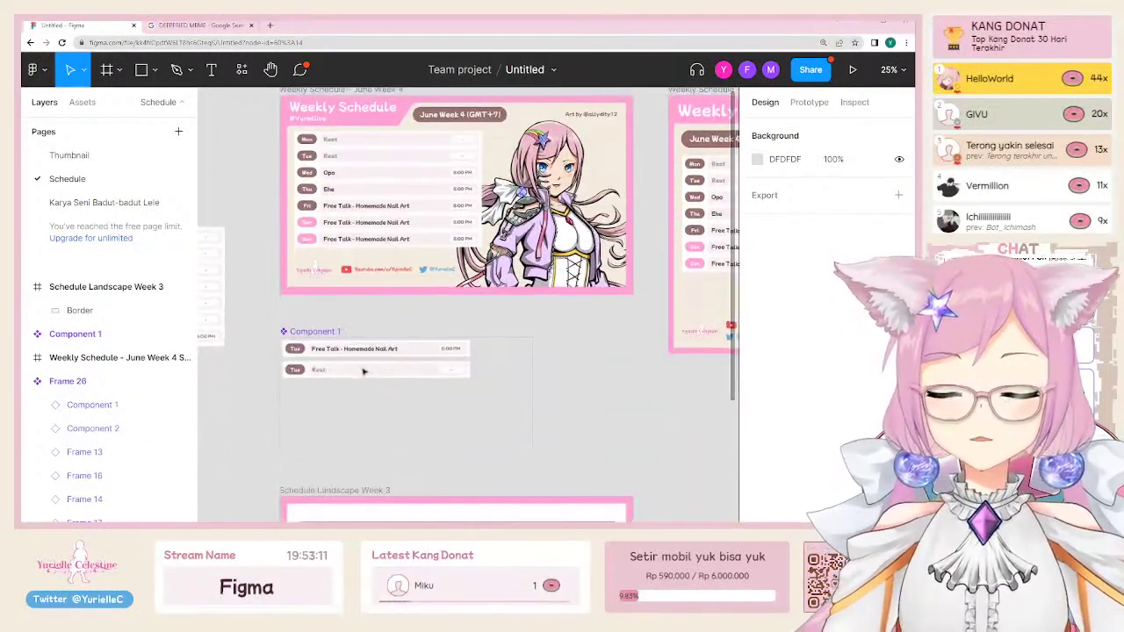
pyautogui.scroll(1, 386, 272)
pyautogui.hscroll(1, 386, 272)
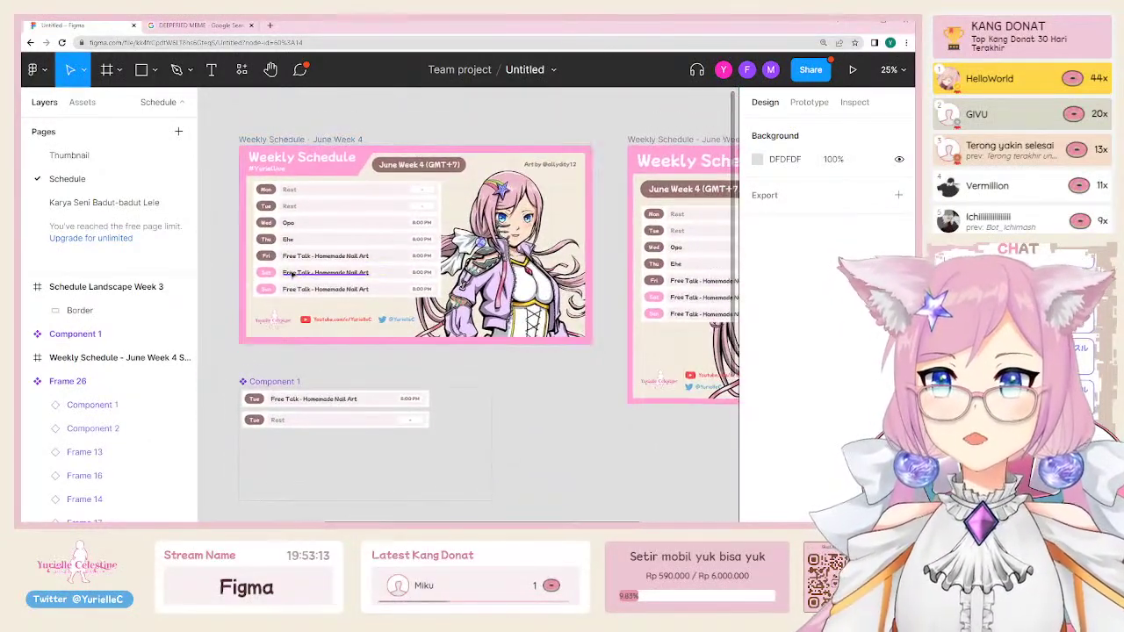
pyautogui.click(312, 140)
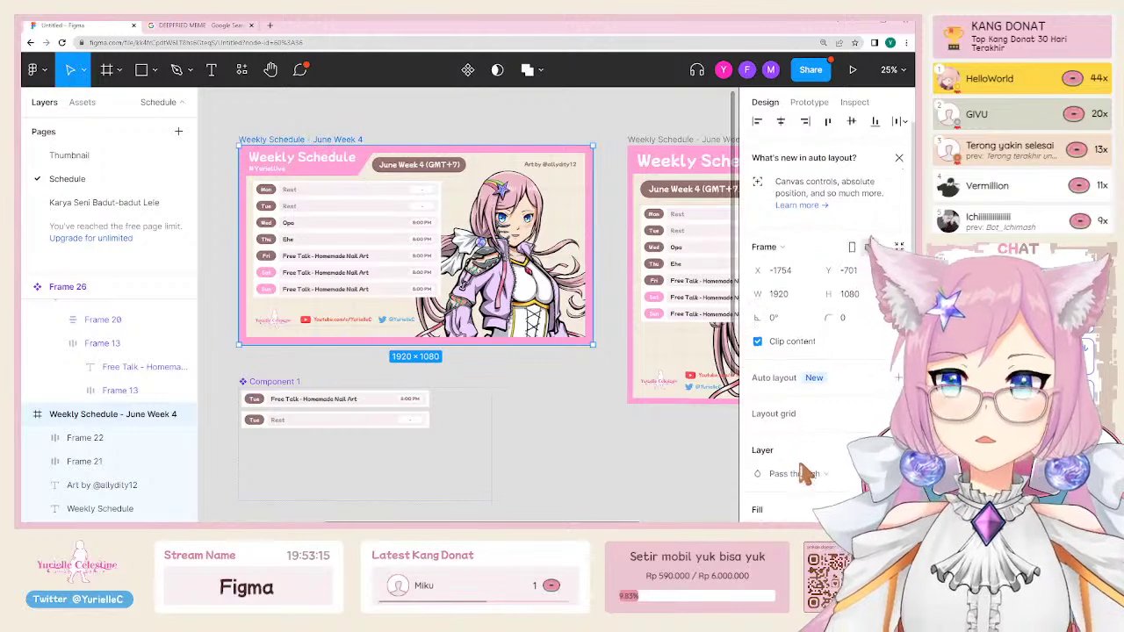
pyautogui.scroll(-5, 826, 352)
pyautogui.click(804, 444)
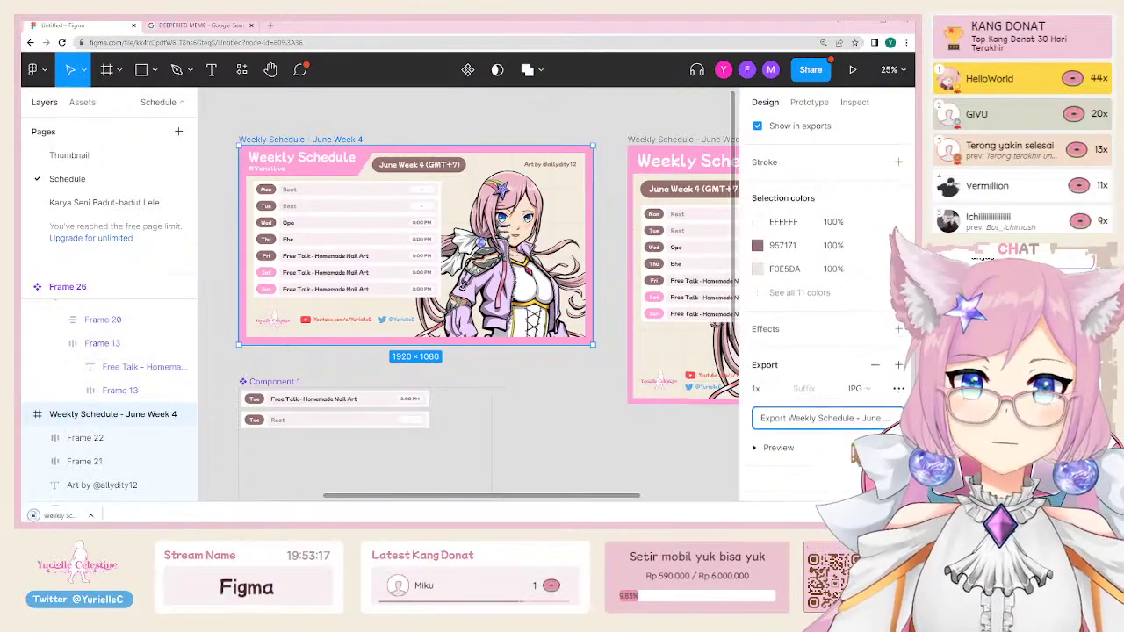
pyautogui.click(654, 458)
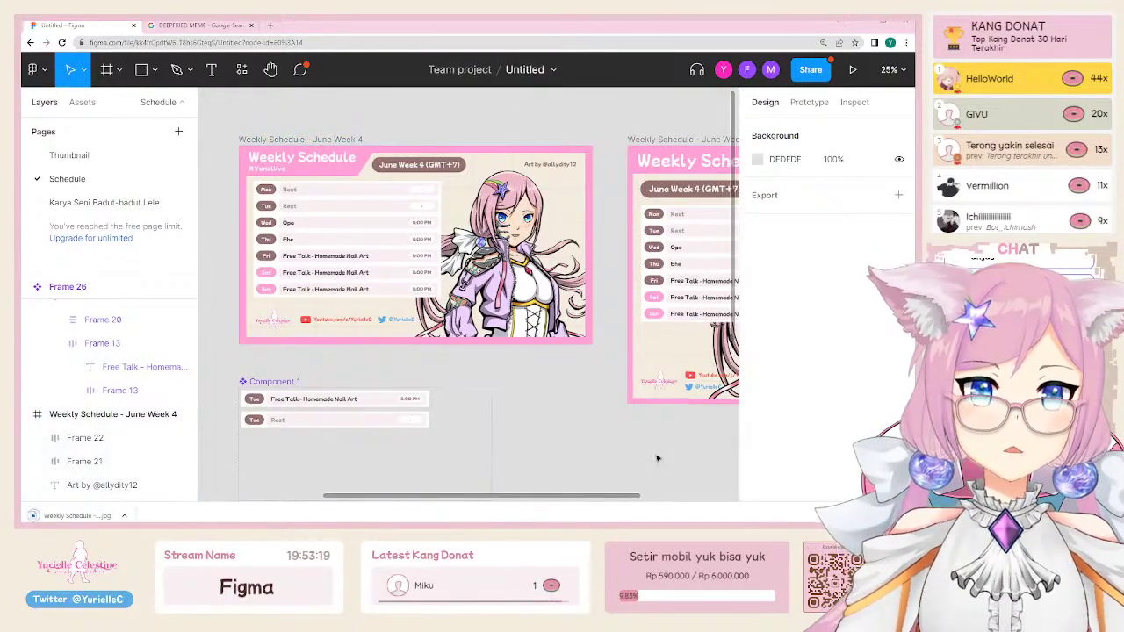
pyautogui.scroll(-3, 657, 458)
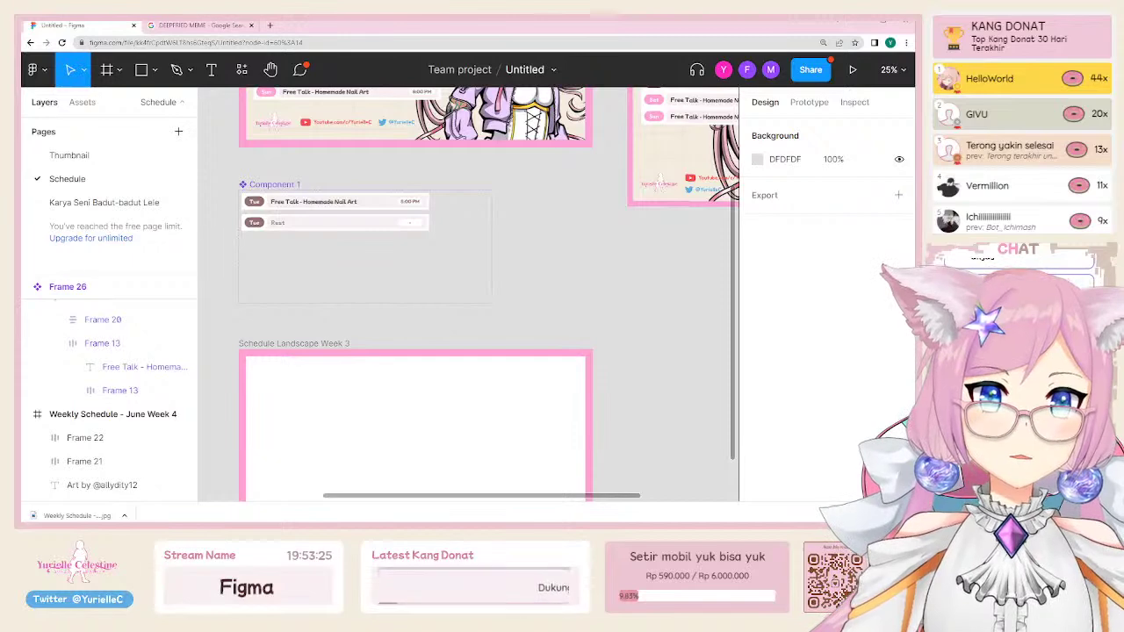
pyautogui.moveTo(574, 230); pyautogui.dragTo(303, 404)
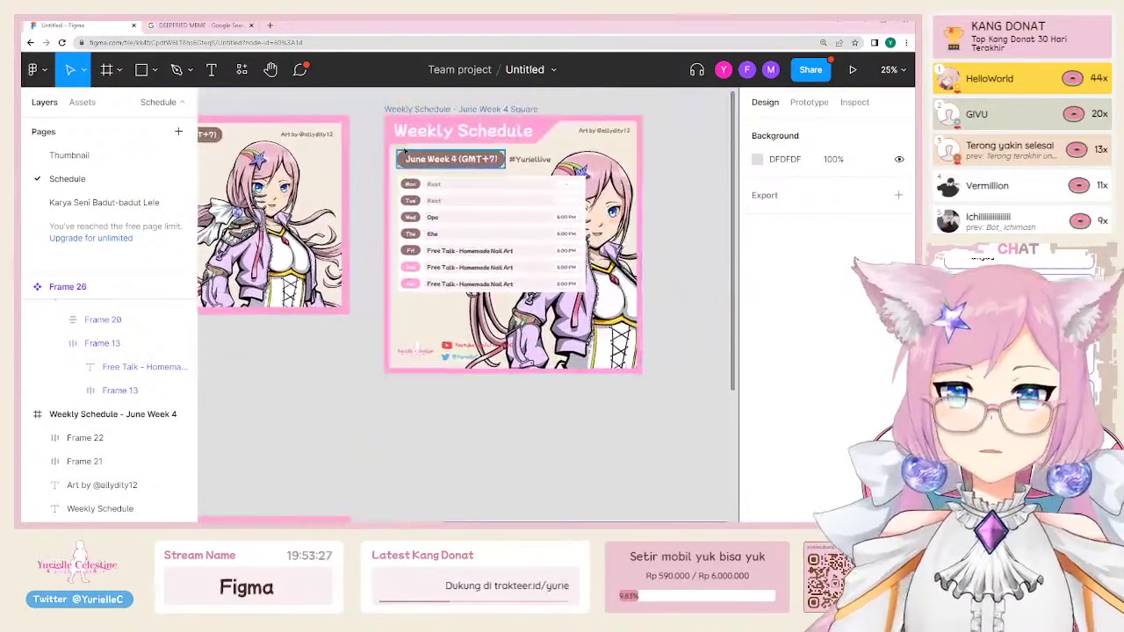
pyautogui.click(421, 111)
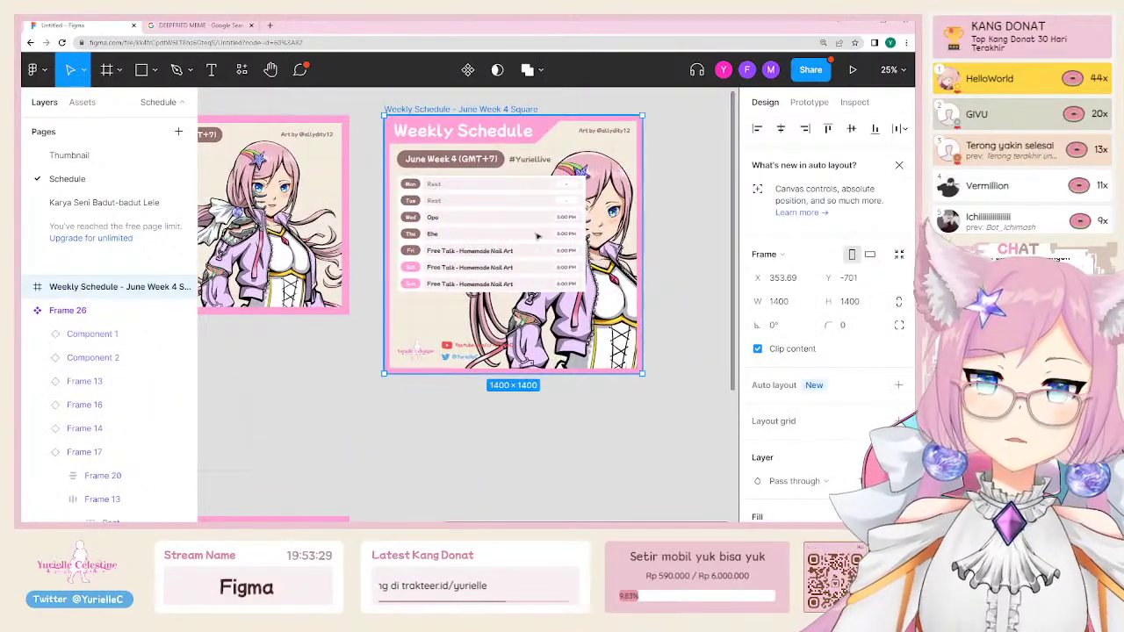
pyautogui.moveTo(474, 268); pyautogui.dragTo(676, 275)
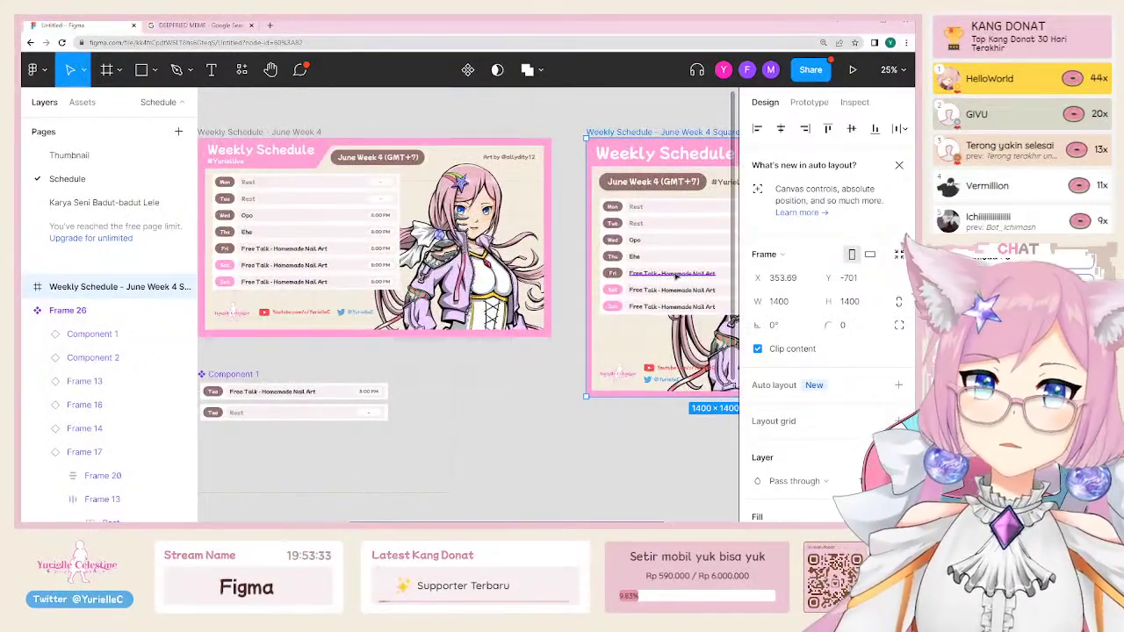
pyautogui.hotkey('ctrl', '\\')
pyautogui.press('Escape')
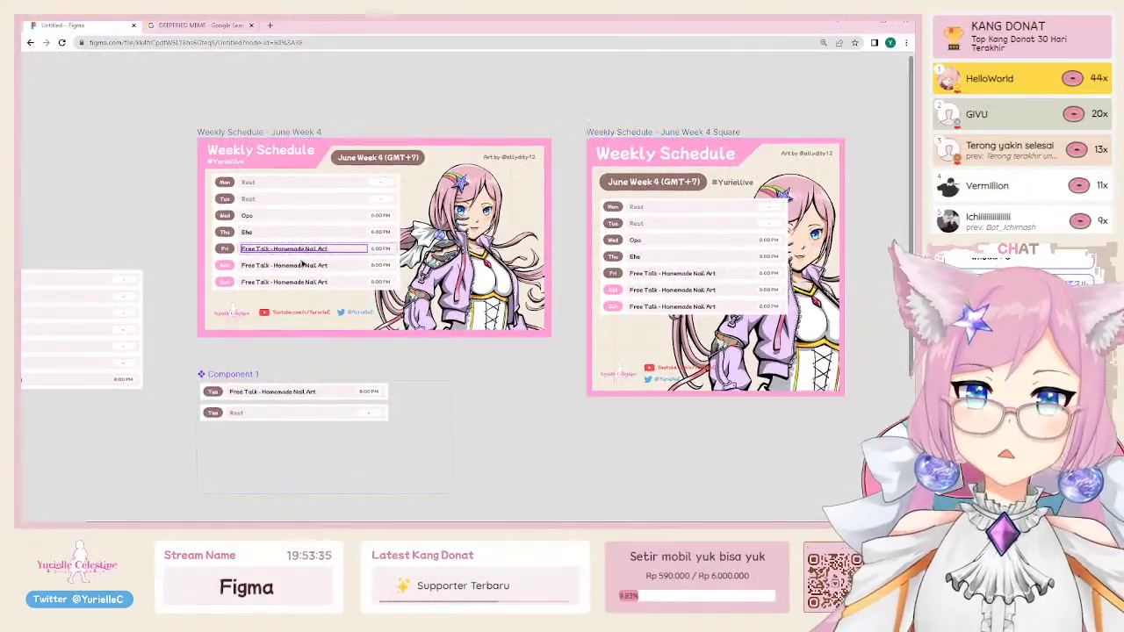
pyautogui.doubleClick(312, 249)
pyautogui.write('123908120938120938109231231298')
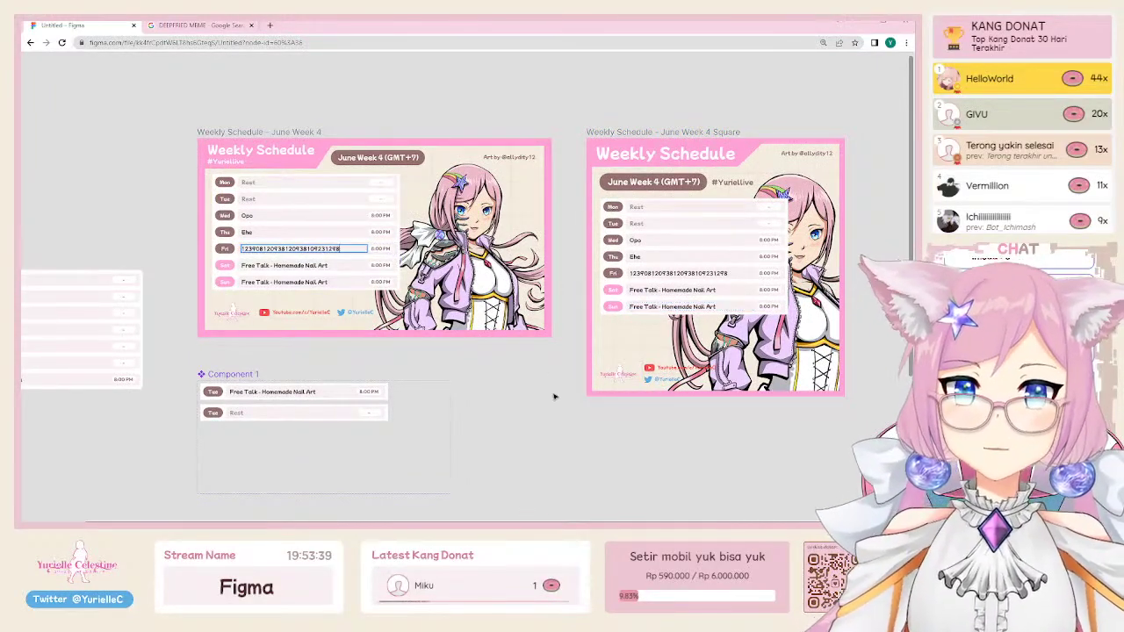
pyautogui.hotkey('ctrl', 'a')
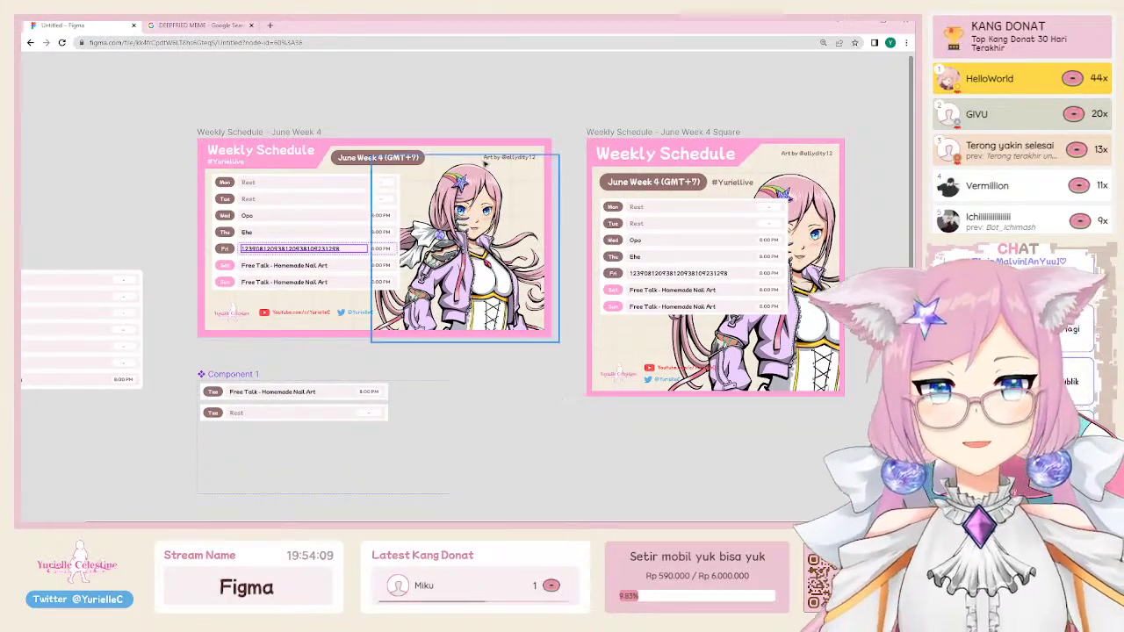
# Step: Bring the interface panels back and zoom in on the selected pink slanted header banner
pyautogui.scroll(-5, 446, 230)
pyautogui.moveTo(196, 115); pyautogui.dragTo(261, 343)
pyautogui.scroll(3, 261, 343)
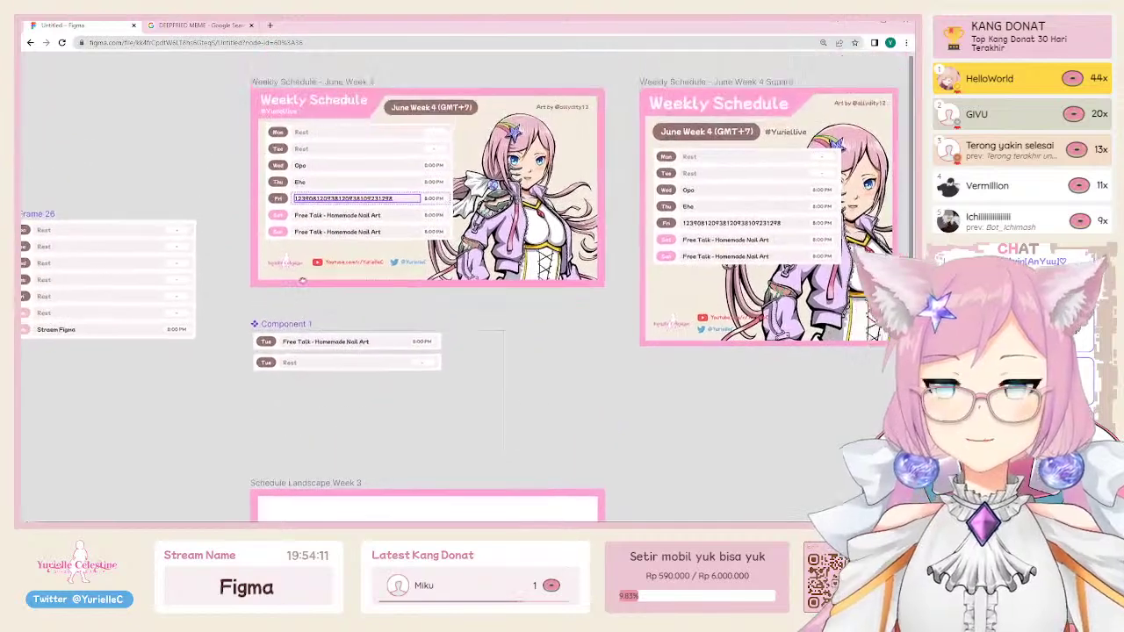
pyautogui.click(308, 121)
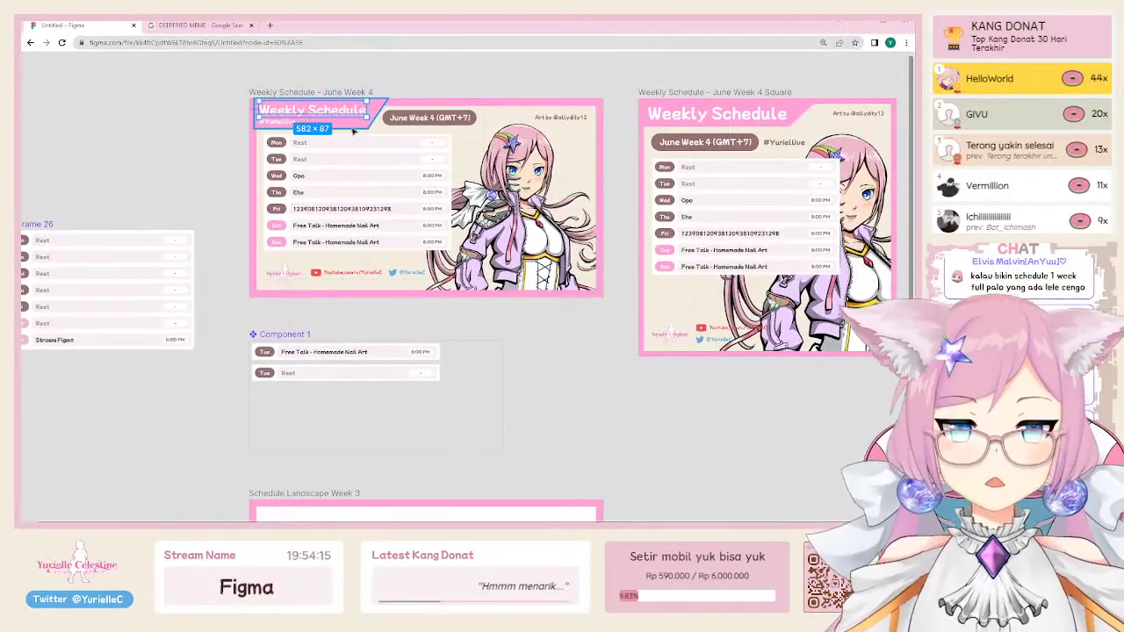
pyautogui.hotkey('ctrl', '\\')
pyautogui.scroll(5, 354, 130)
pyautogui.click(361, 226)
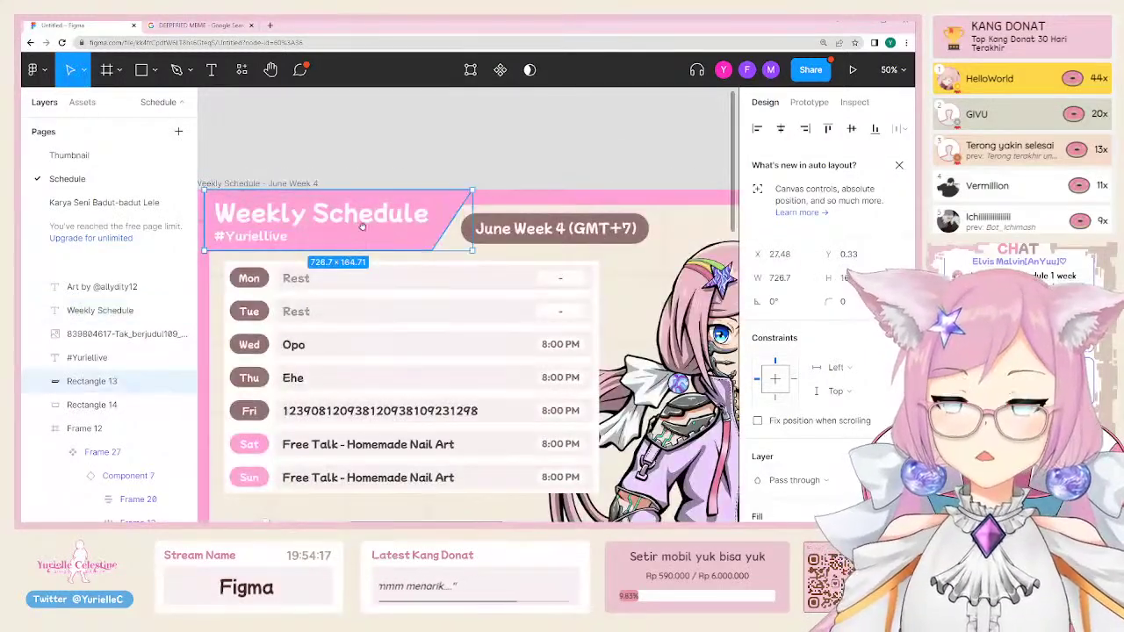
pyautogui.scroll(2, 362, 227)
pyautogui.scroll(3, 420, 250)
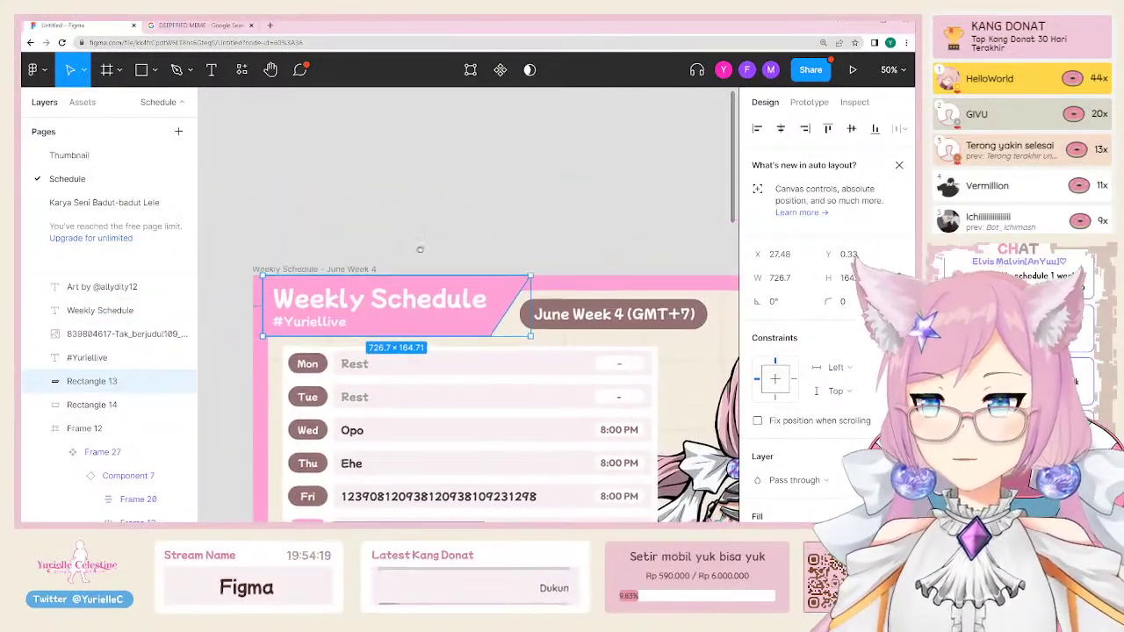
# Step: Draw a 704×168 rectangle on the empty canvas above the reference schedule
pyautogui.click(144, 73)
pyautogui.click(154, 72)
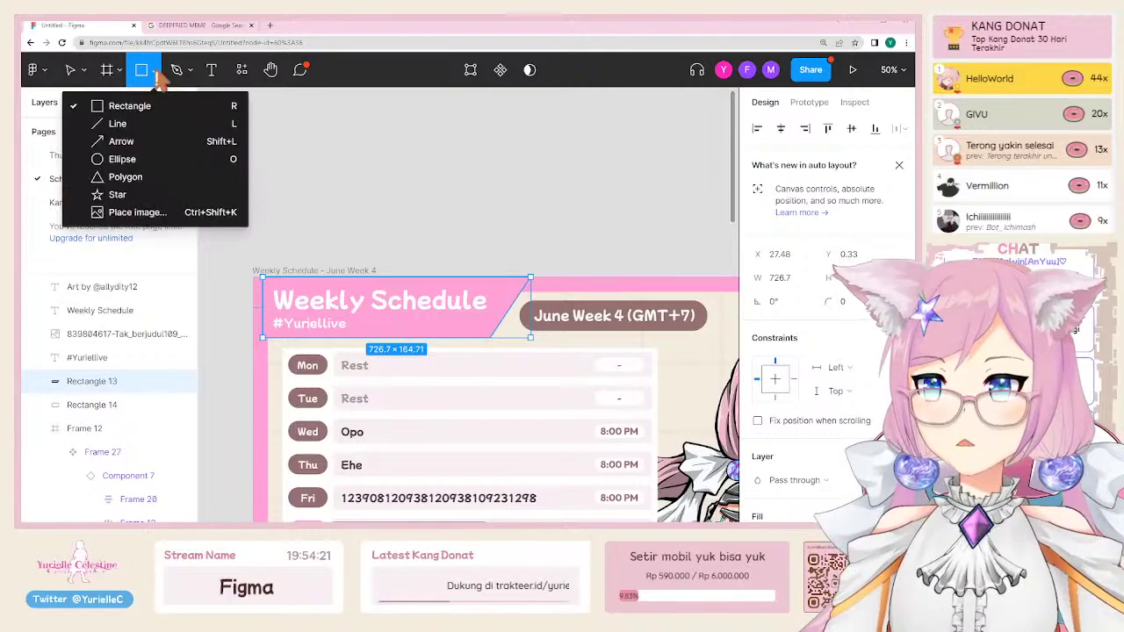
pyautogui.click(140, 106)
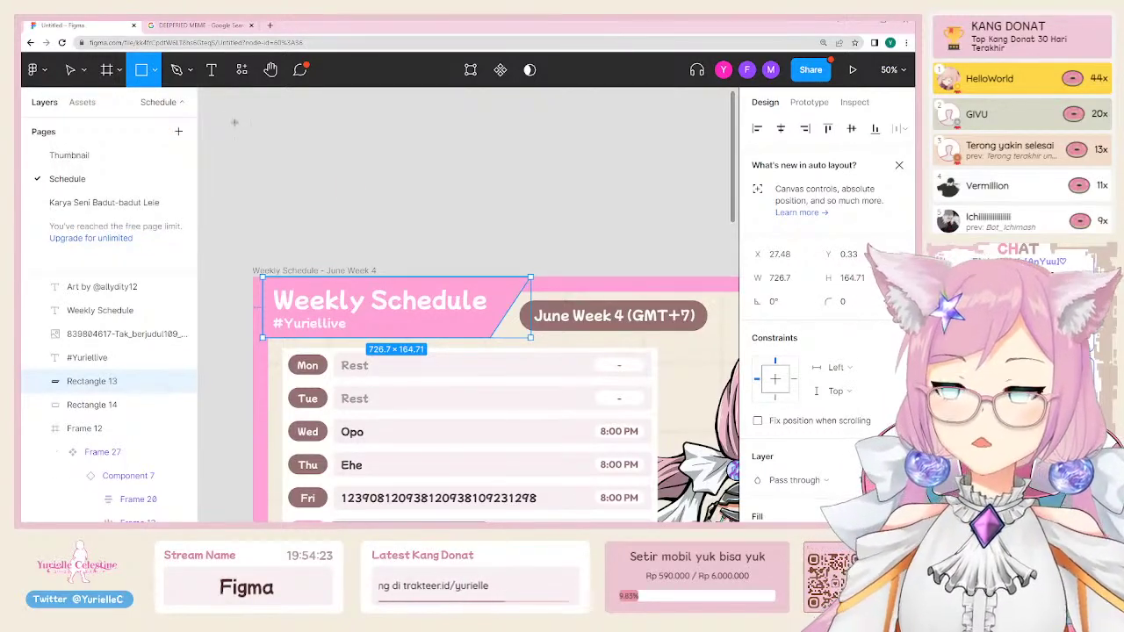
pyautogui.moveTo(235, 122); pyautogui.dragTo(494, 184)
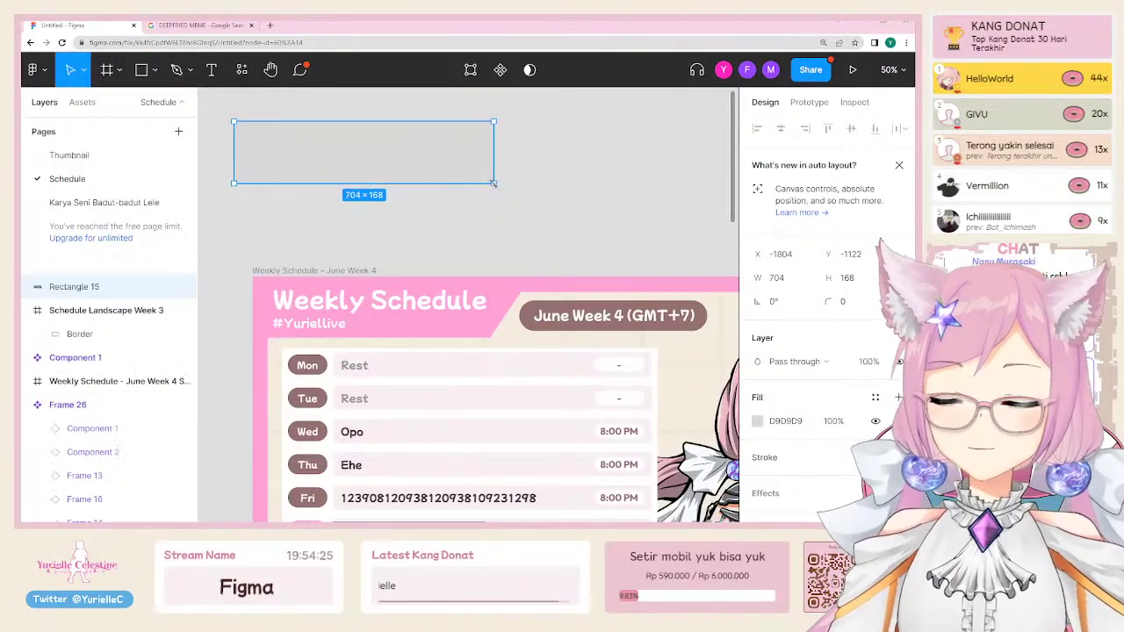
# Step: Move the rectangle and fill it with the header's pink FFA2D7 using the eyedropper
pyautogui.press('i')
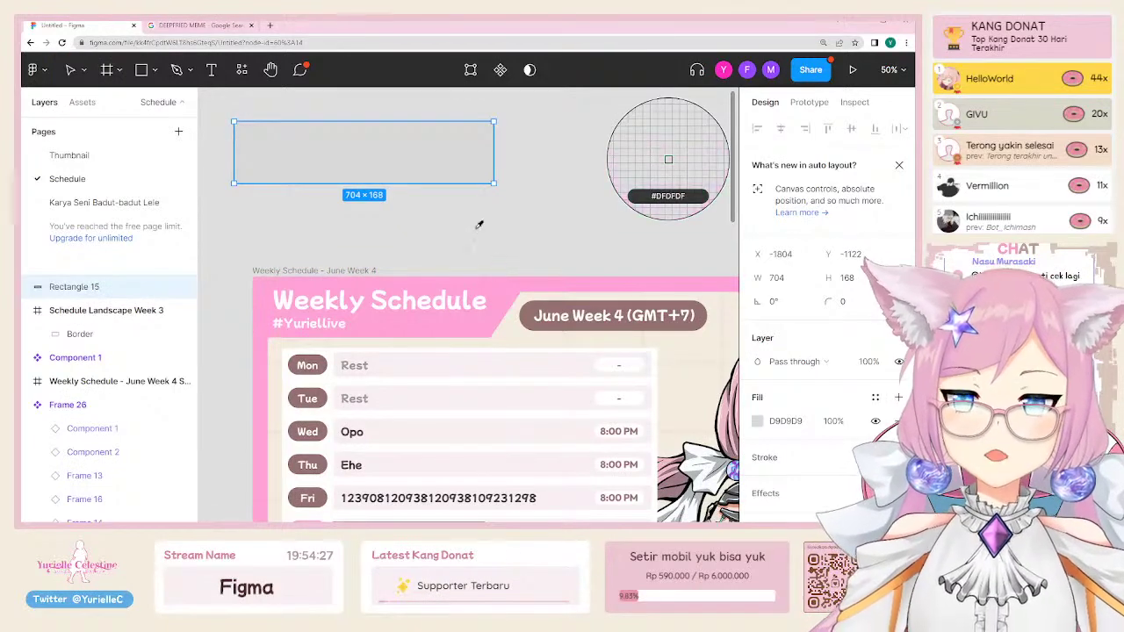
pyautogui.press('Escape')
pyautogui.moveTo(389, 152); pyautogui.dragTo(434, 182)
pyautogui.press('i')
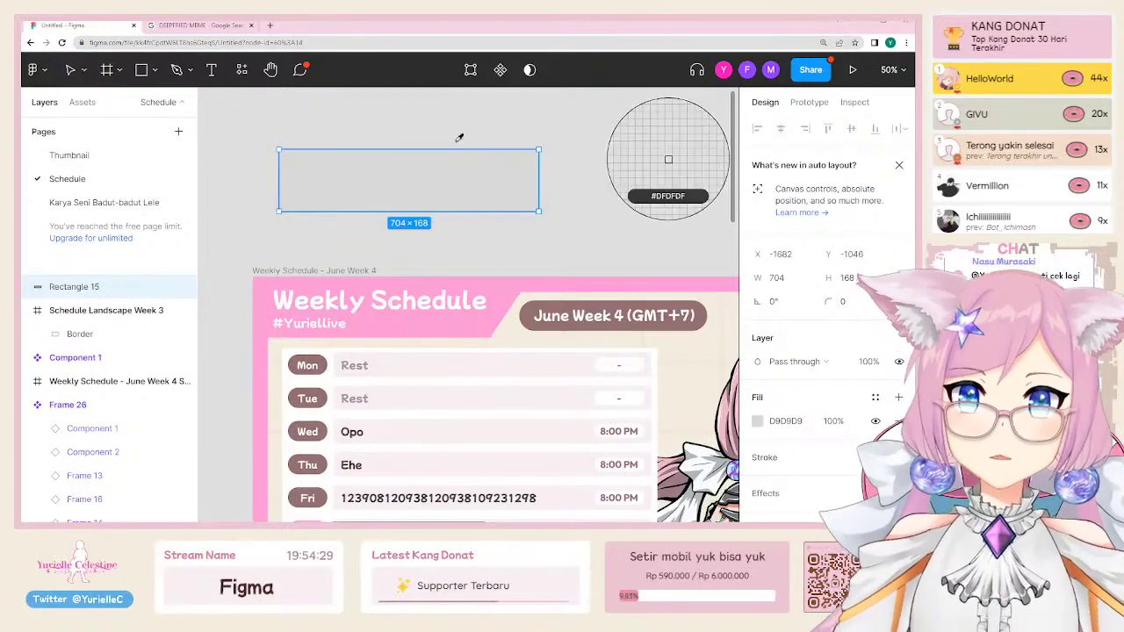
pyautogui.click(500, 286)
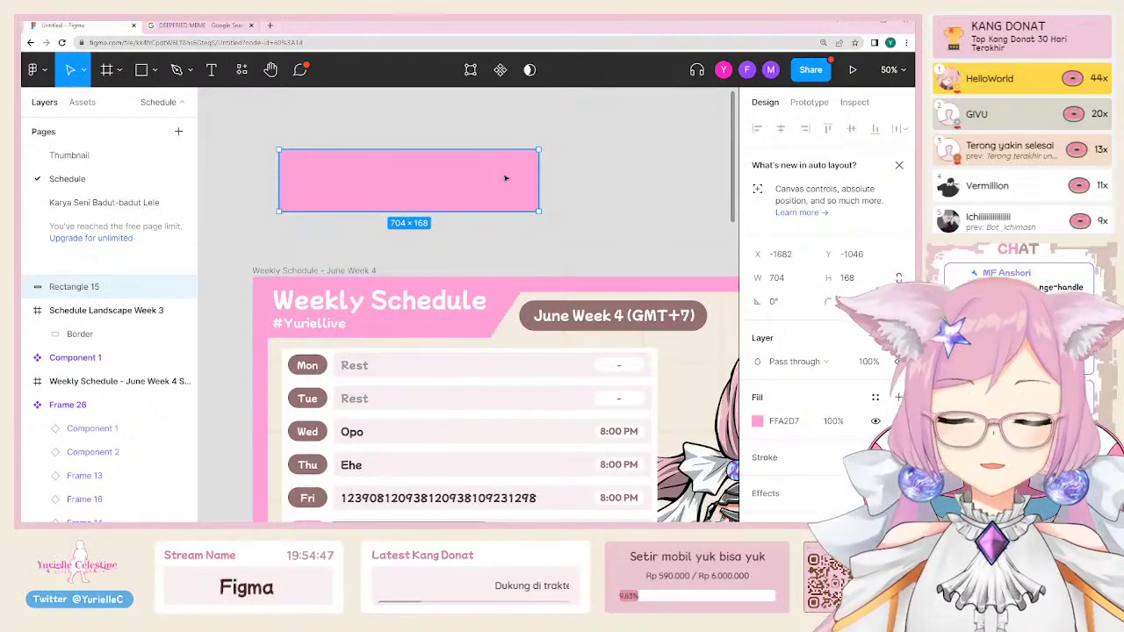
# Step: Pull the rectangle's top-right point outward to slant its right end, making it 844×168
pyautogui.doubleClick(505, 178)
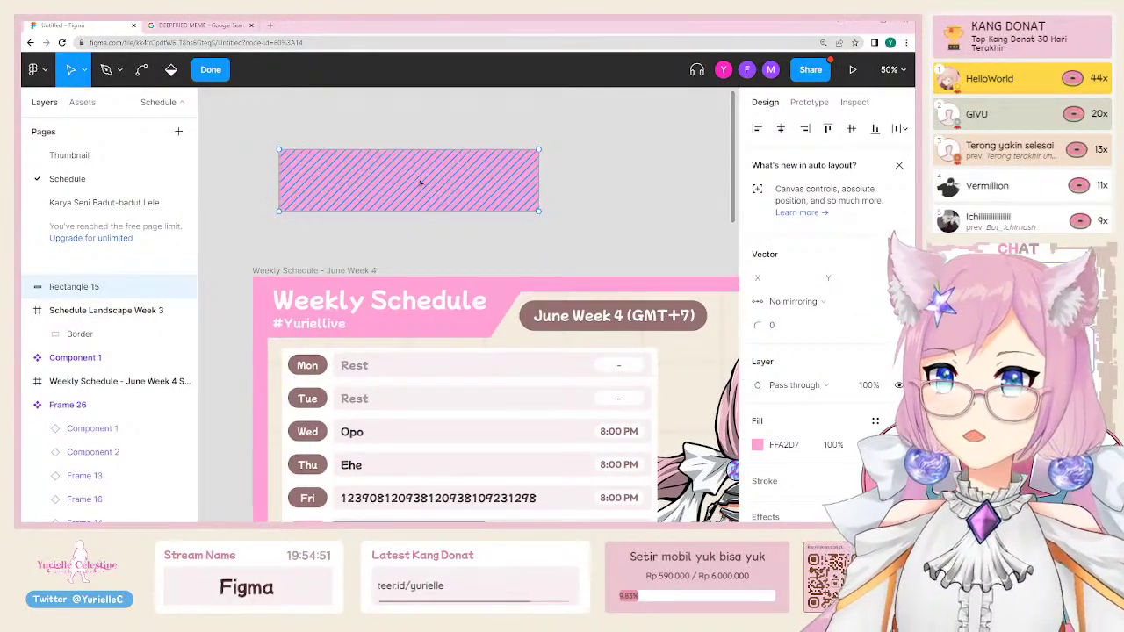
pyautogui.moveTo(538, 150); pyautogui.dragTo(595, 159)
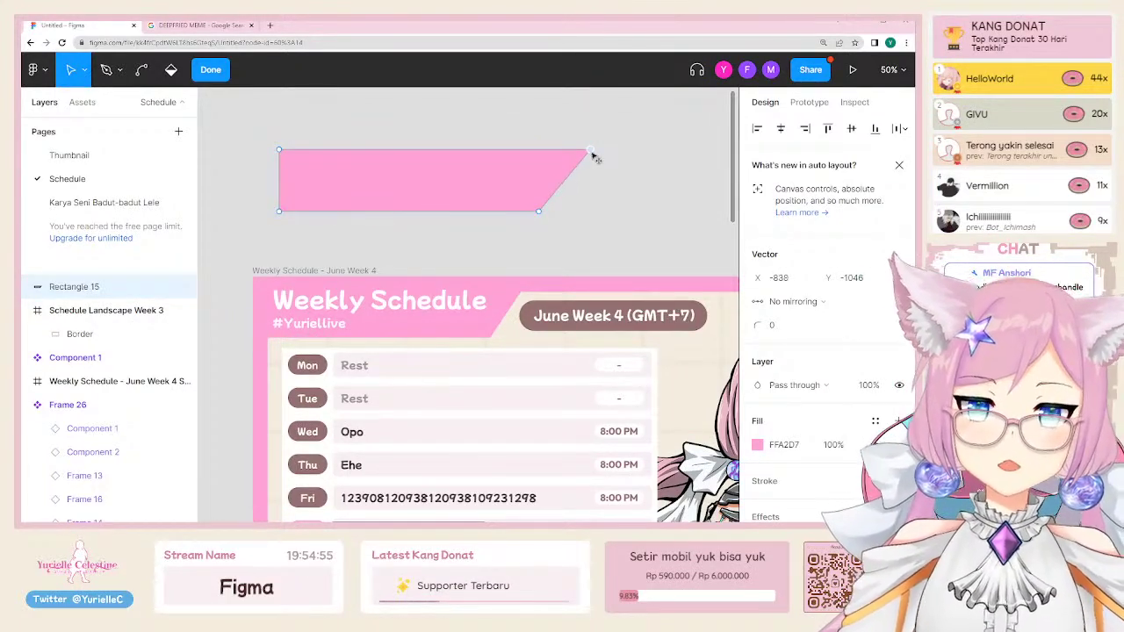
pyautogui.press('Escape')
pyautogui.press('Escape')
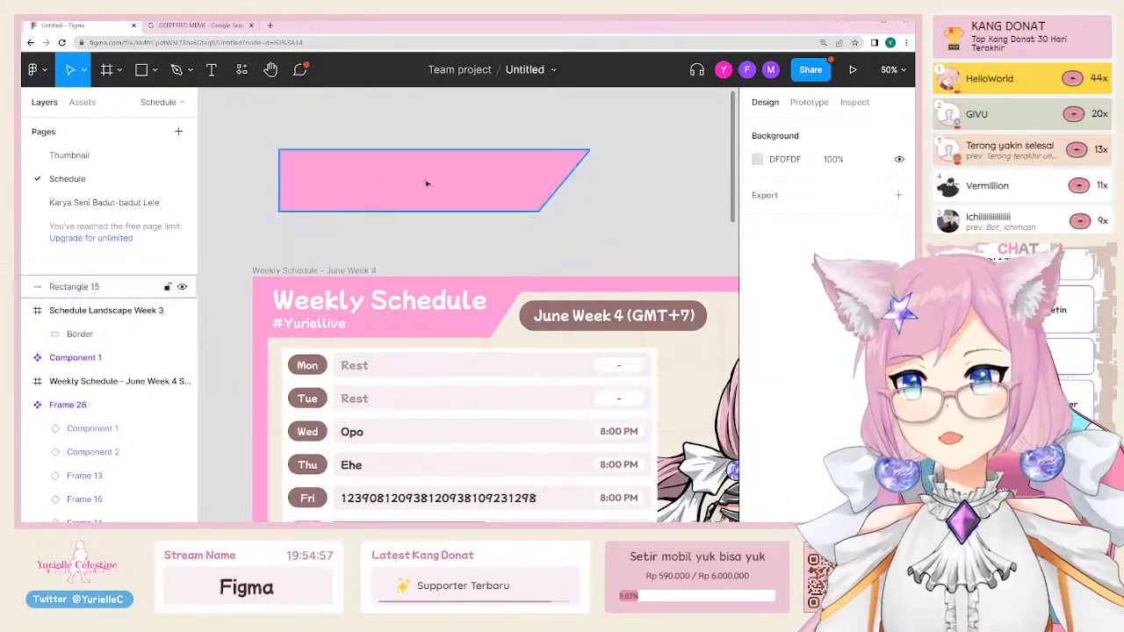
pyautogui.moveTo(427, 181); pyautogui.dragTo(435, 205)
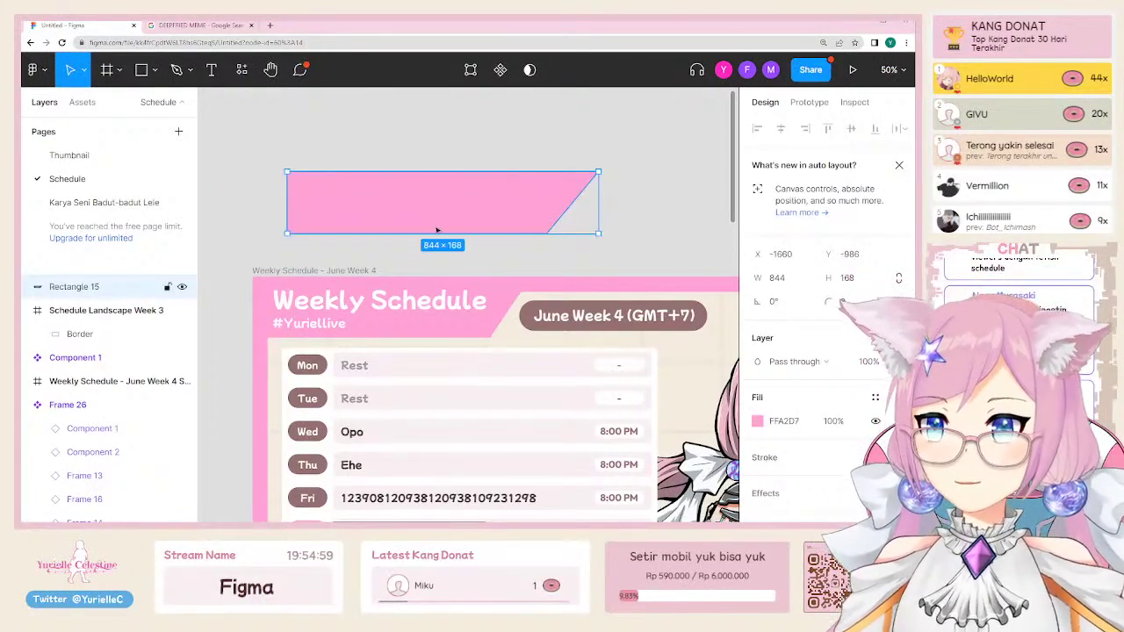
# Step: Move the slanted pink banner into Schedule Landscape Week 3's top-left at X 42, Y 40
pyautogui.scroll(-3, 402, 194)
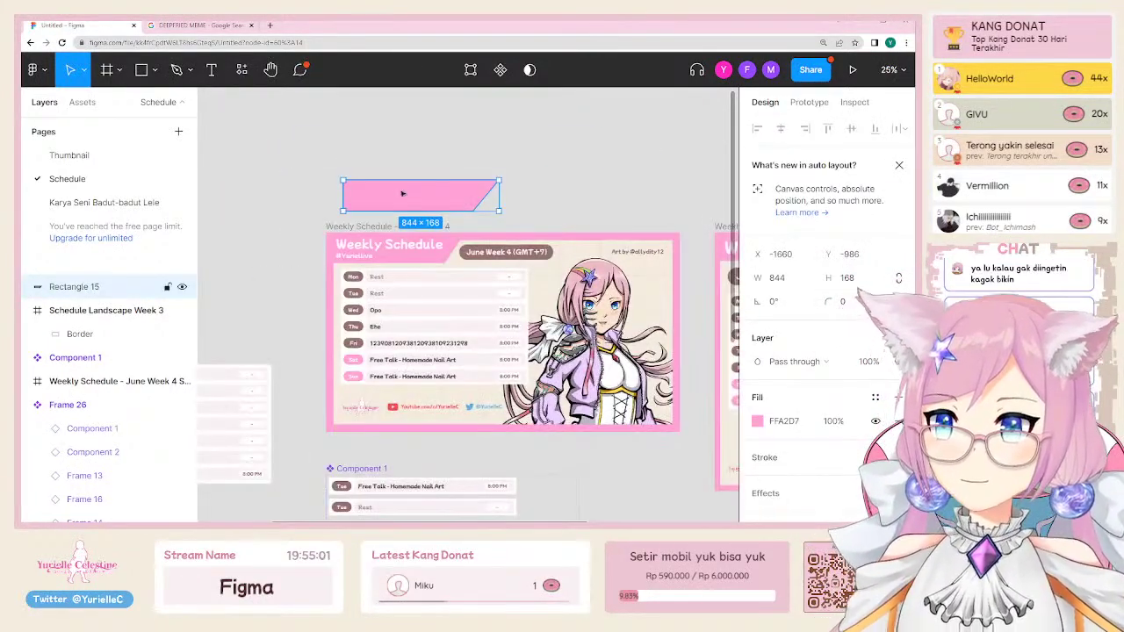
pyautogui.scroll(-2, 372, 327)
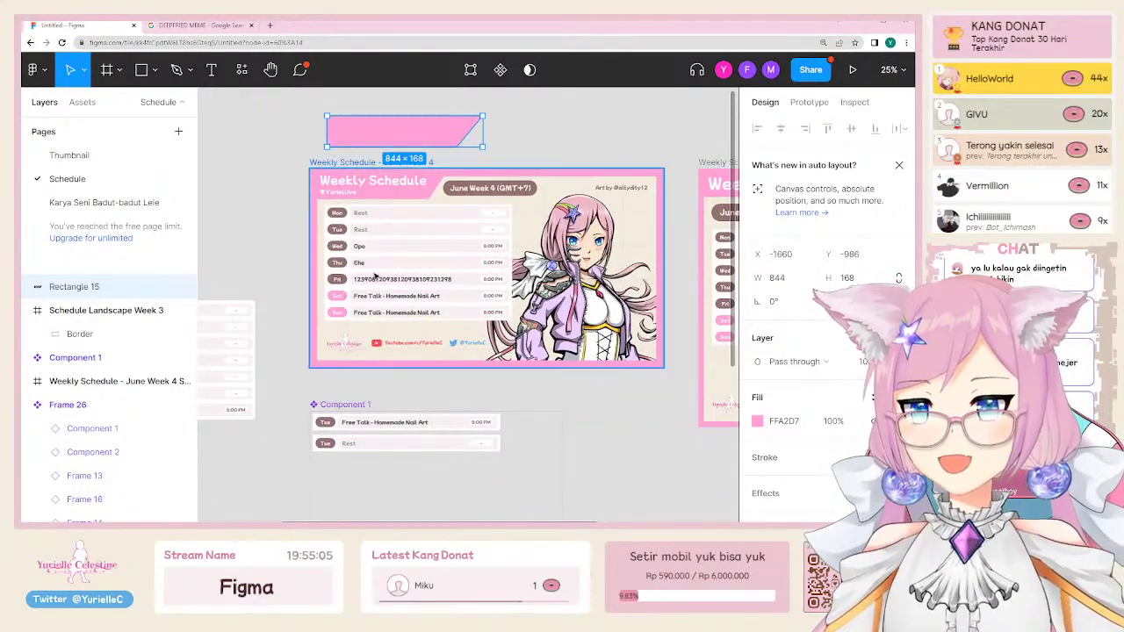
pyautogui.scroll(-2, 360, 303)
pyautogui.scroll(-3, 352, 344)
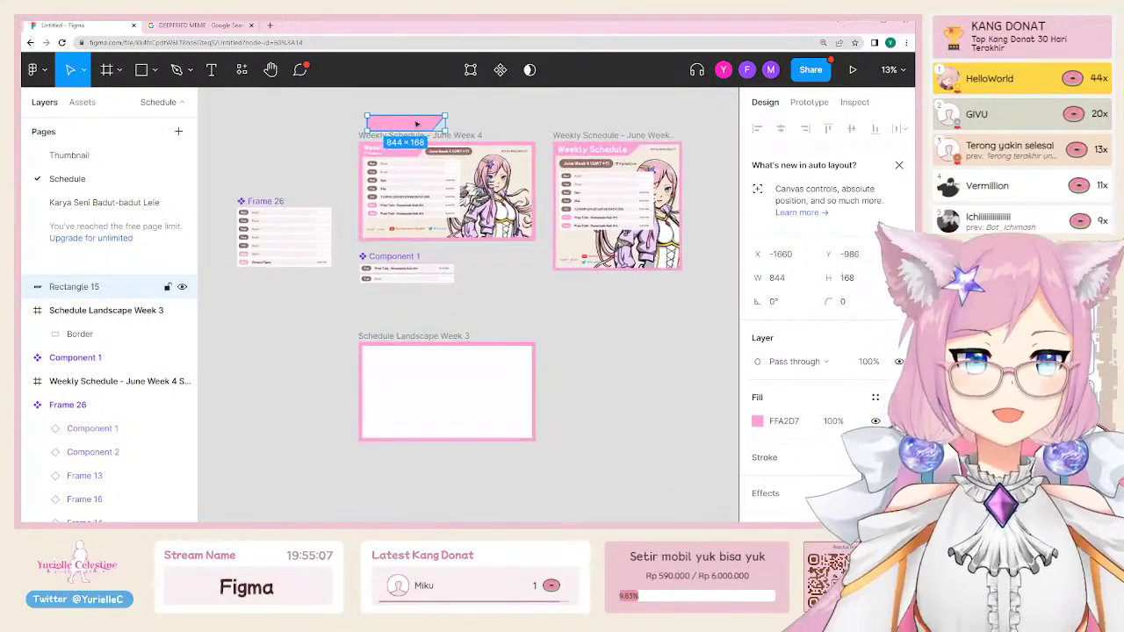
pyautogui.moveTo(413, 121); pyautogui.dragTo(401, 365)
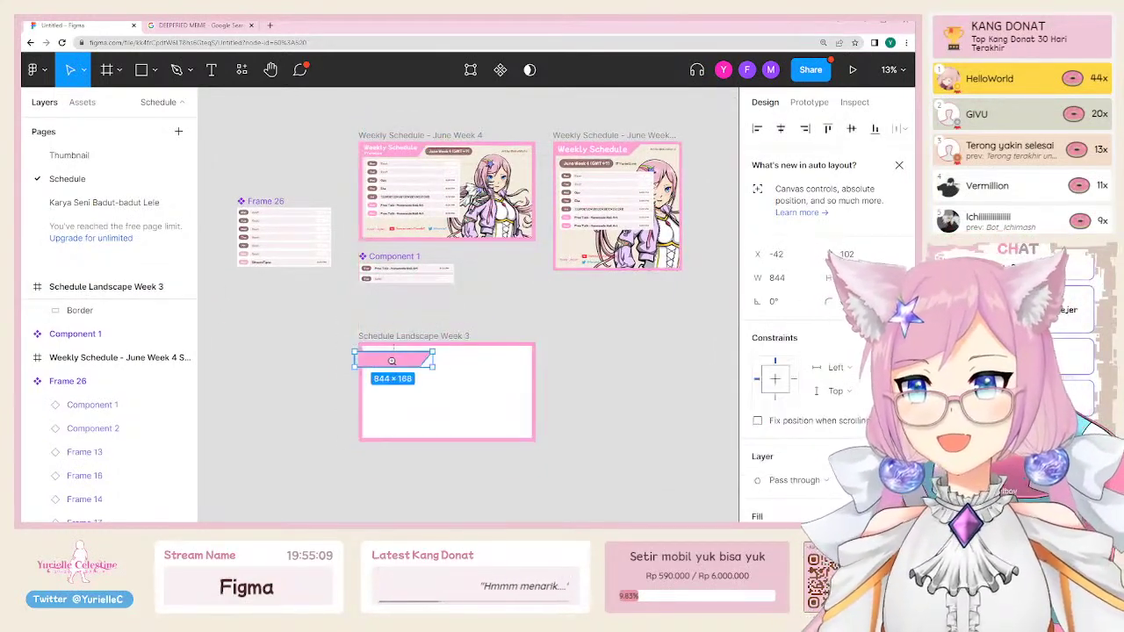
pyautogui.scroll(5, 307, 369)
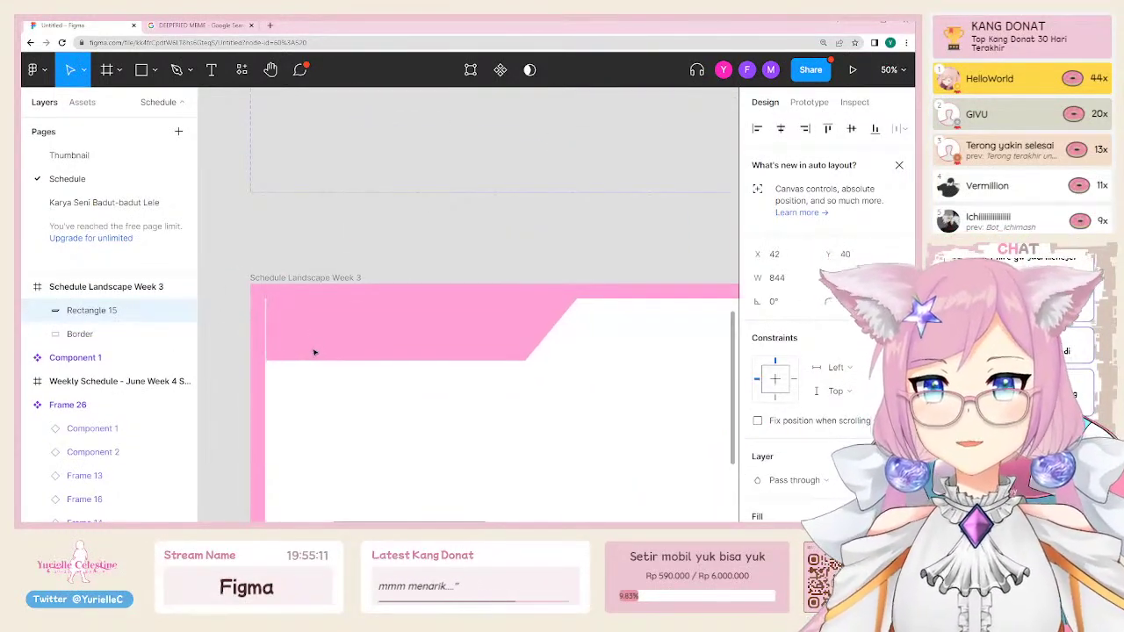
pyautogui.click(398, 254)
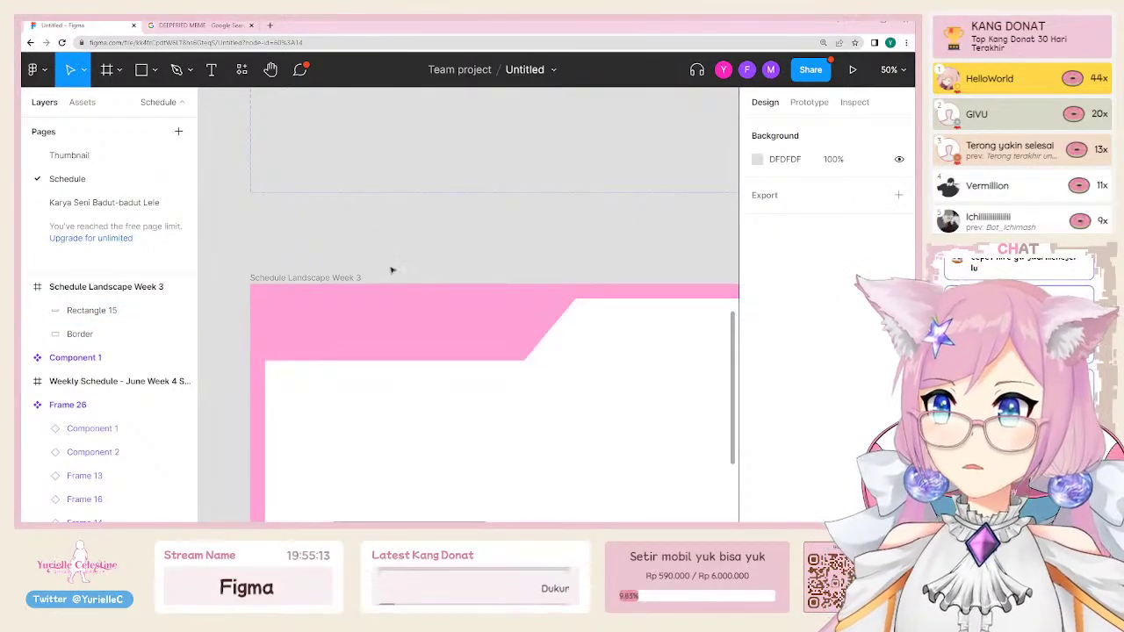
pyautogui.scroll(-5, 390, 253)
pyautogui.scroll(3, 403, 221)
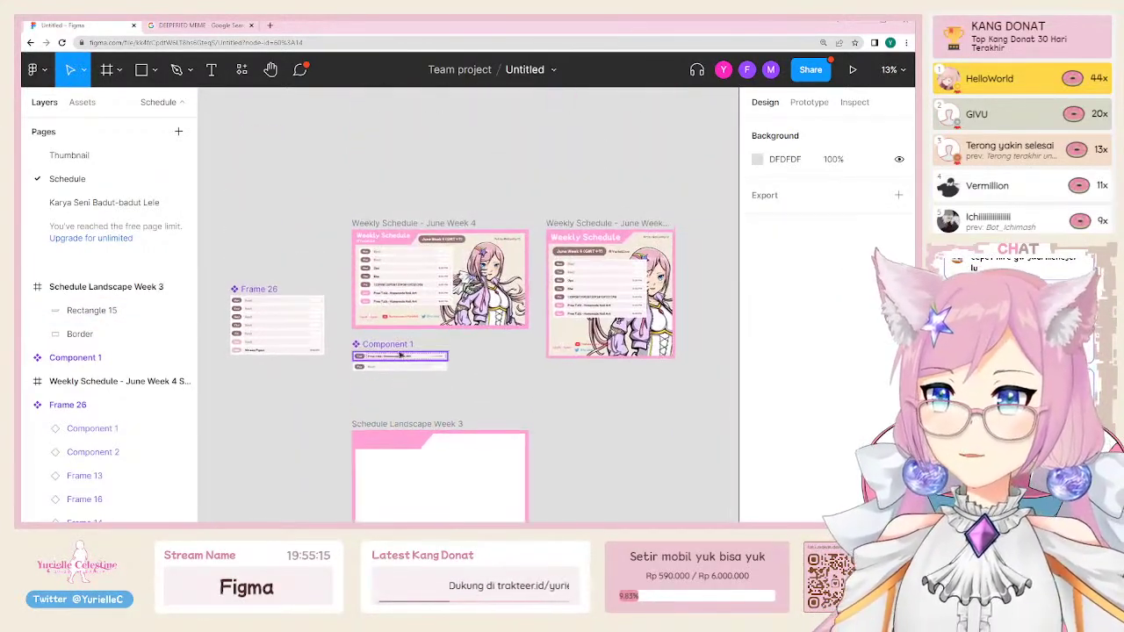
pyautogui.scroll(15, 397, 283)
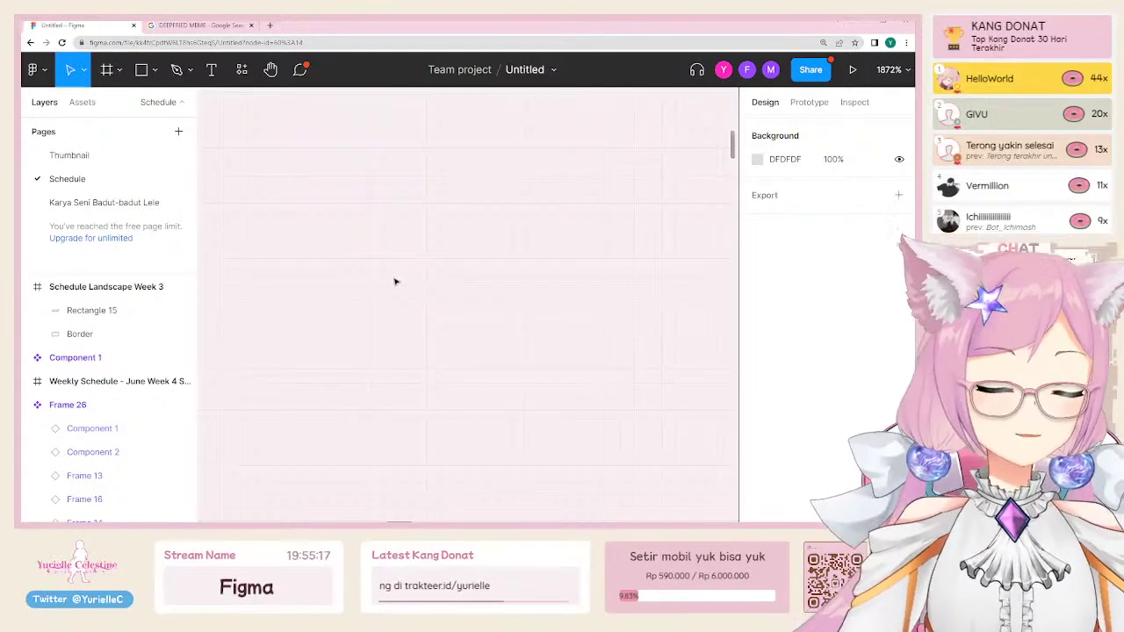
pyautogui.hotkey('shift', '0')
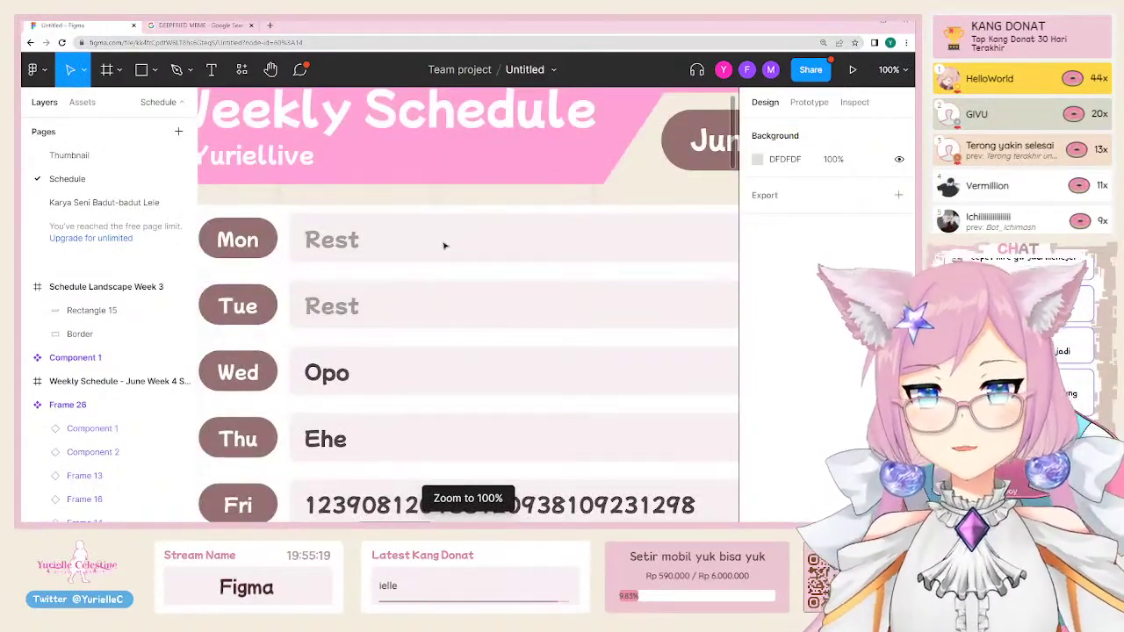
pyautogui.scroll(-3, 435, 246)
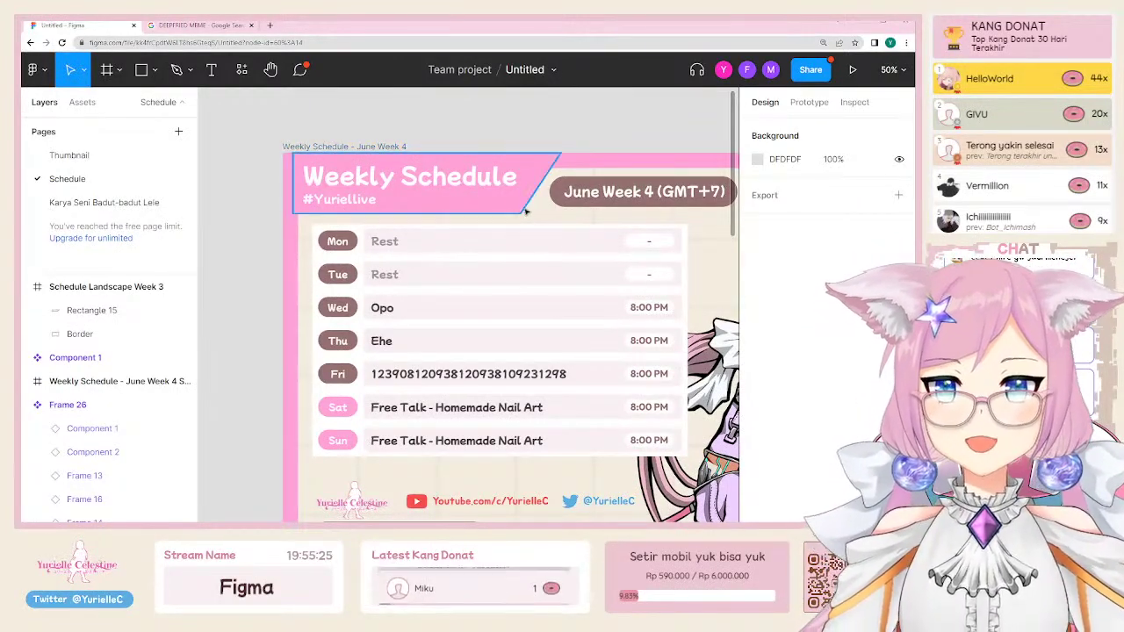
# Step: Inspect the reference header and June Week 4 (GMT+7) date pill, then scroll back to the landscape frame
pyautogui.click(514, 209)
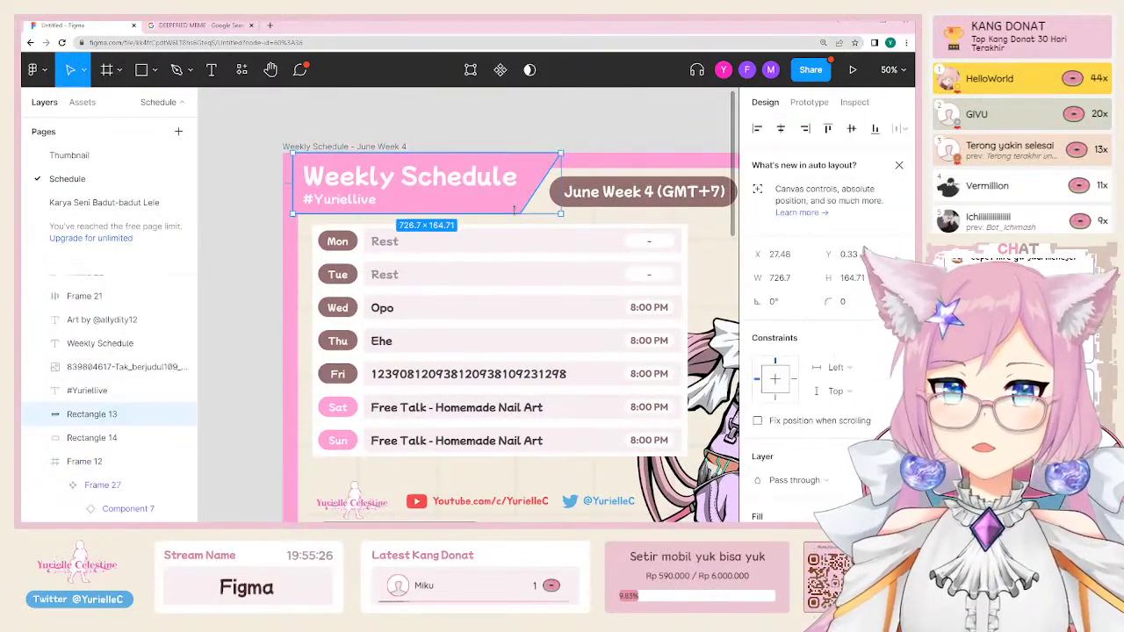
pyautogui.click(627, 207)
pyautogui.hscroll(2, 620, 312)
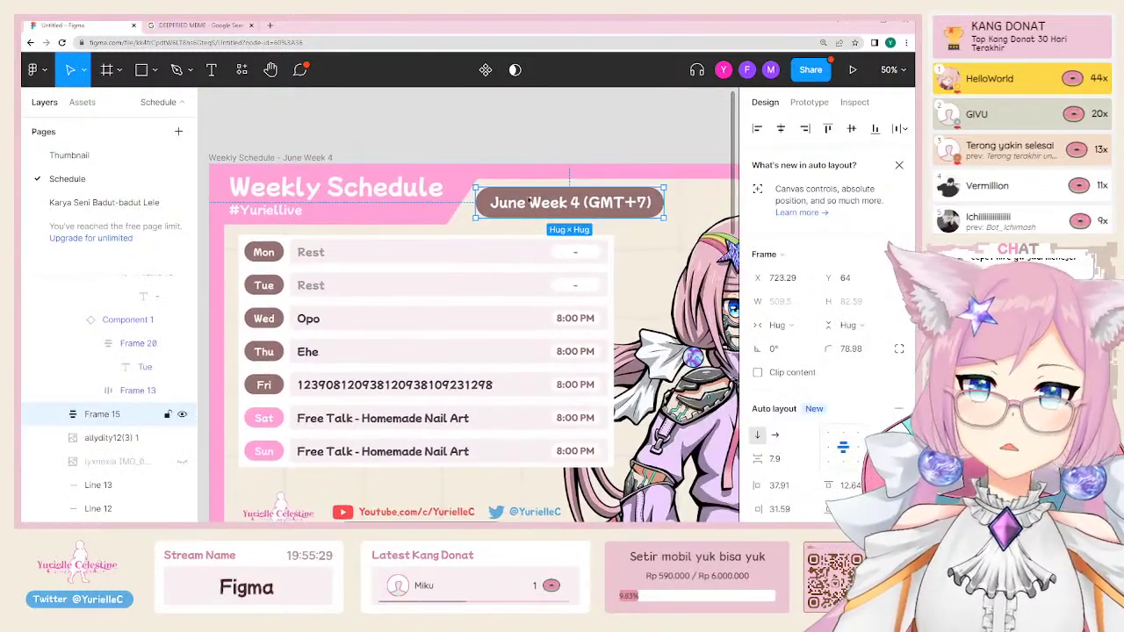
pyautogui.keyDown('ctrl'); pyautogui.scroll(-3, 569, 488); pyautogui.keyUp('ctrl')
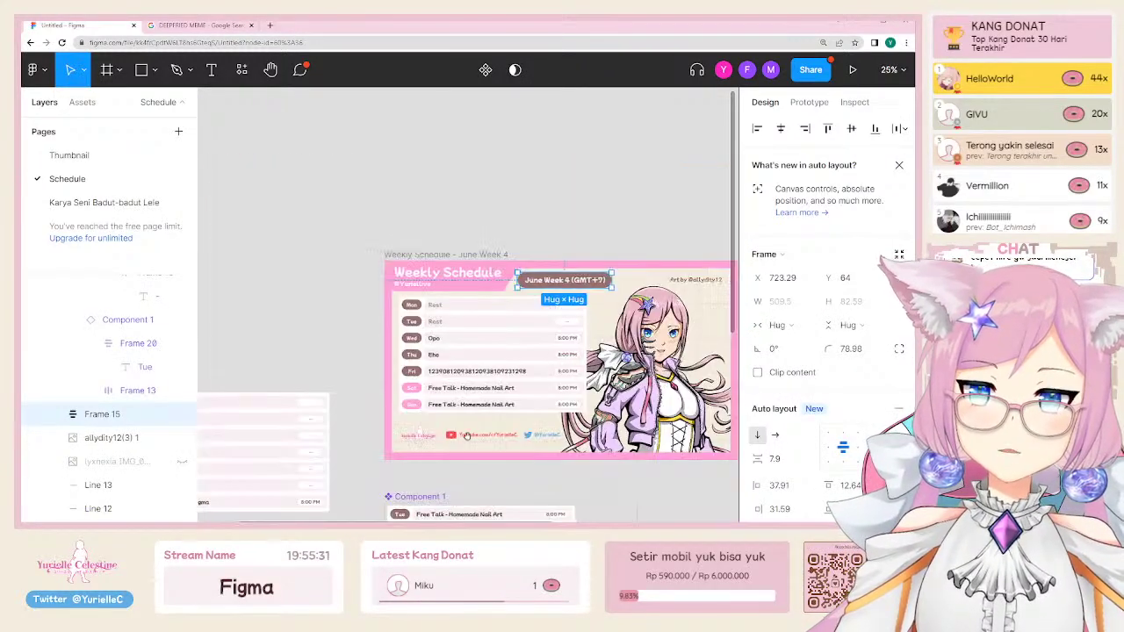
pyautogui.scroll(-5, 339, 339)
pyautogui.keyDown('ctrl'); pyautogui.scroll(3, 545, 314); pyautogui.keyUp('ctrl')
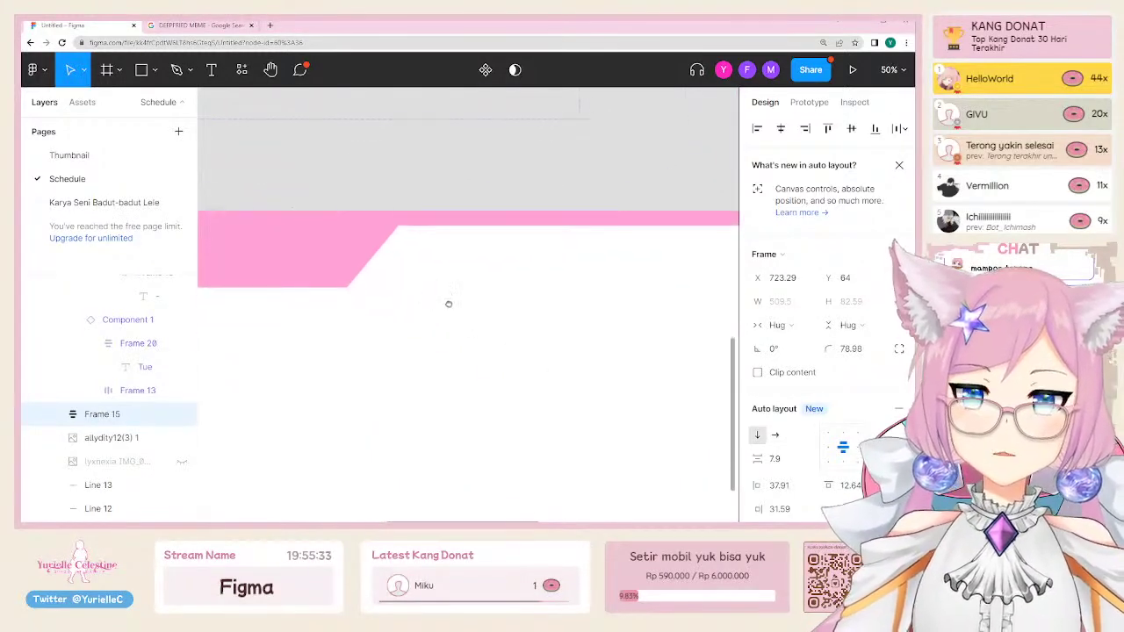
# Step: Draw a grey 604×100 rectangle beside the slanted pink header
pyautogui.press('r')
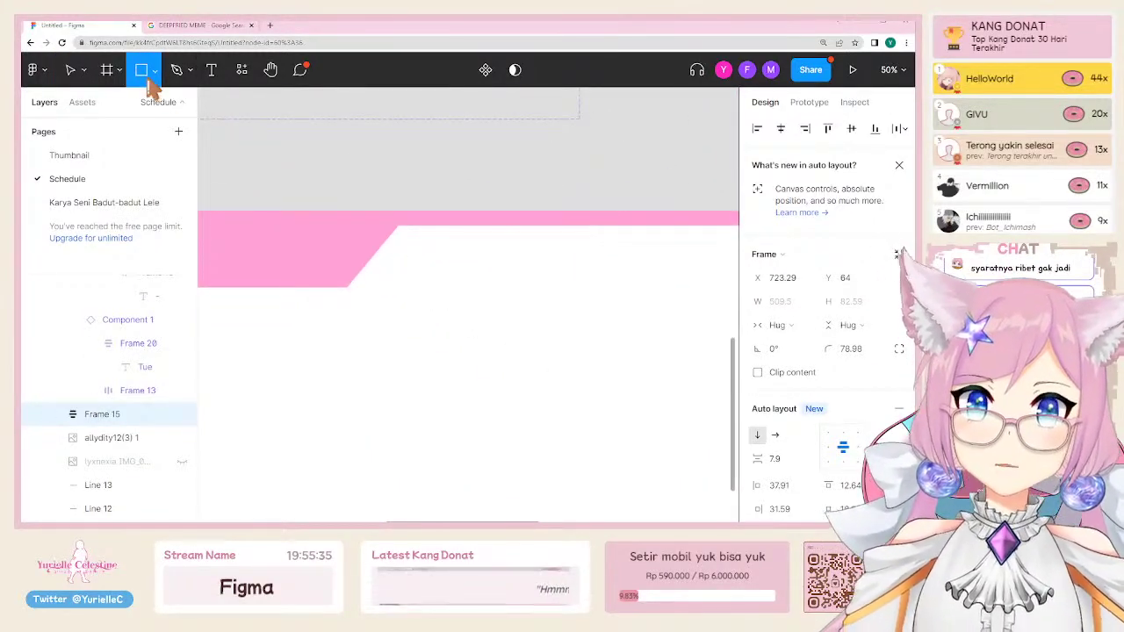
pyautogui.click(155, 69)
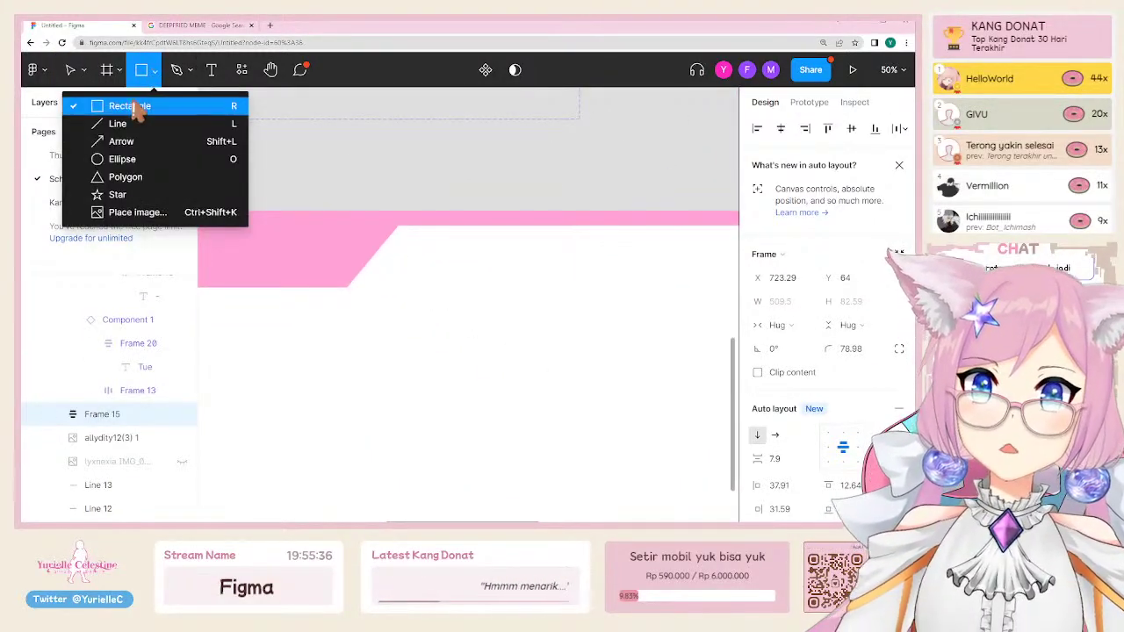
pyautogui.click(235, 107)
pyautogui.moveTo(418, 246)
pyautogui.mouseDown()
pyautogui.moveTo(527, 278)
pyautogui.moveTo(652, 277)
pyautogui.moveTo(639, 281)
pyautogui.mouseUp()
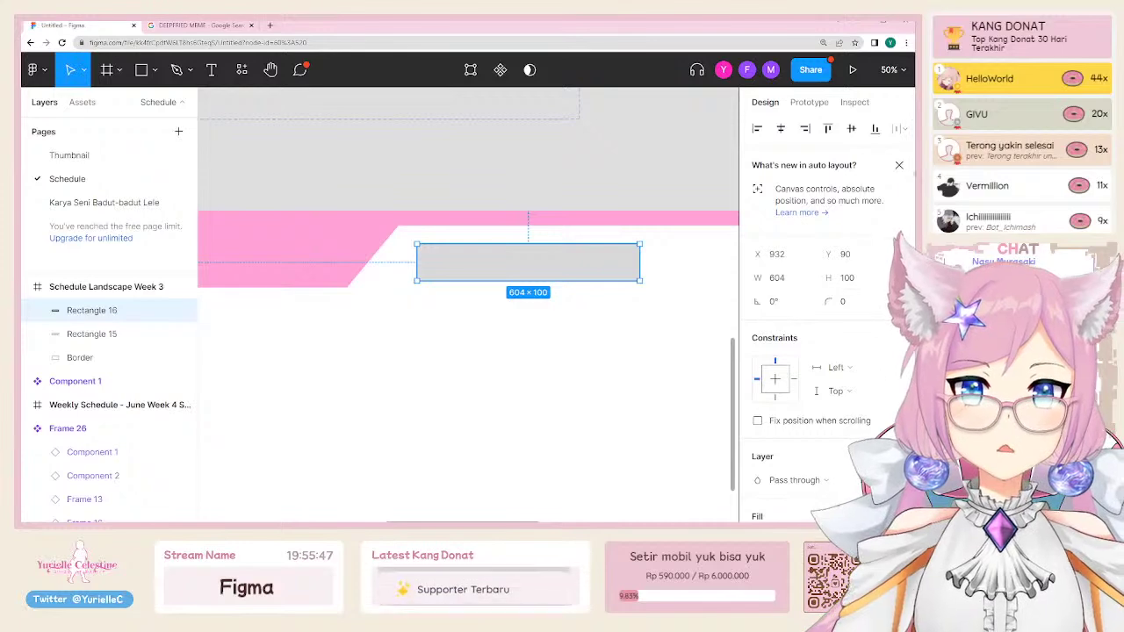
# Step: Give the rectangle a corner radius of 100 to make a pill
pyautogui.click(900, 165)
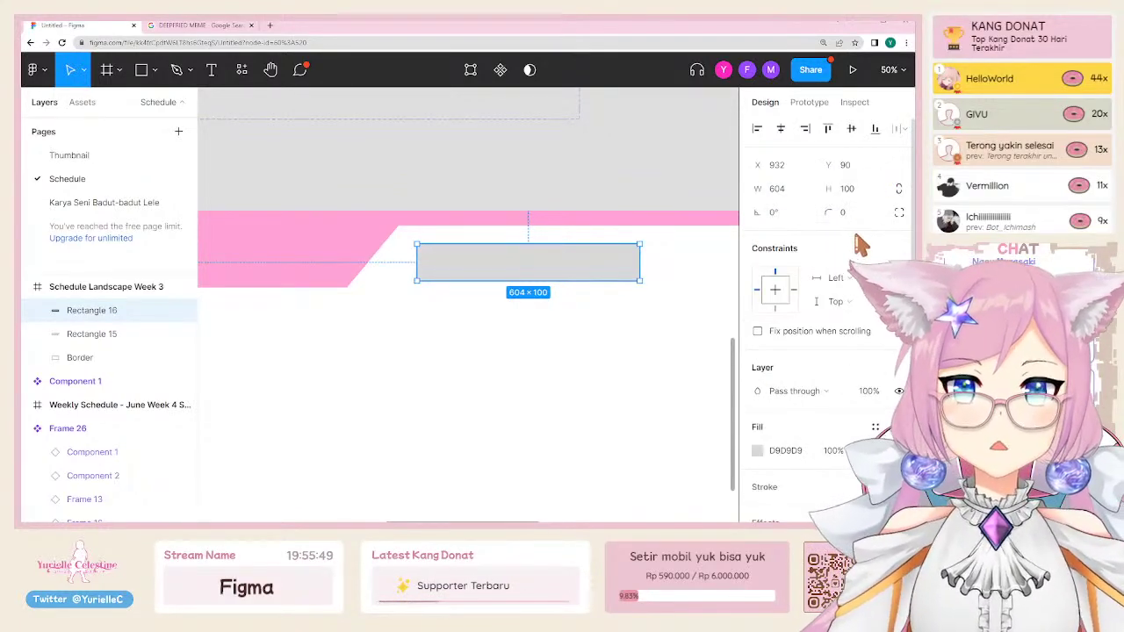
pyautogui.write('10')
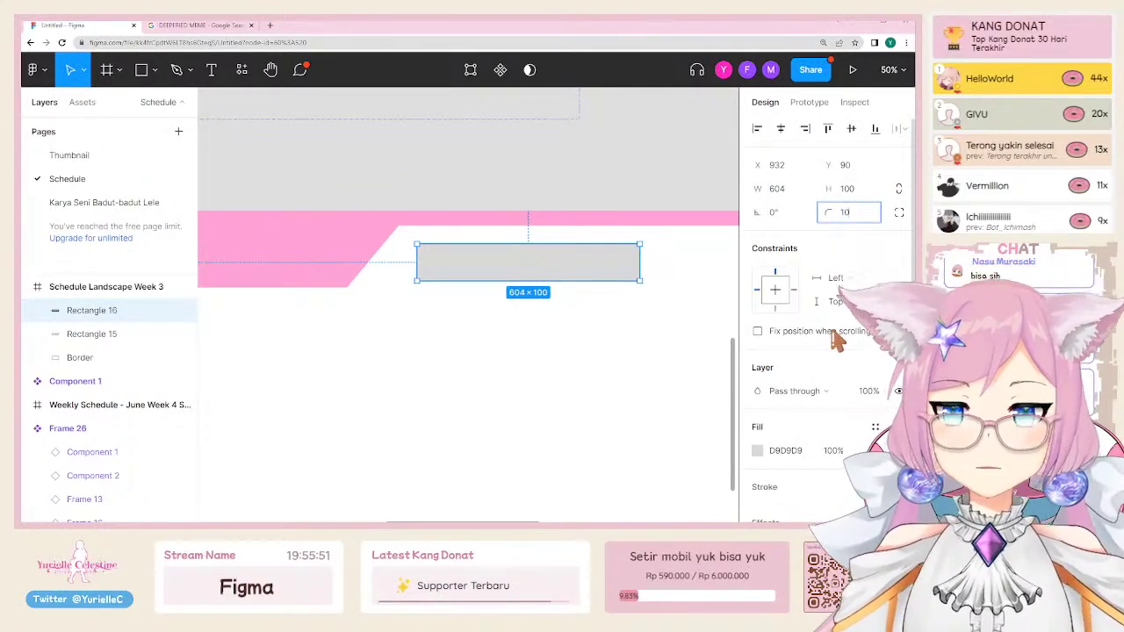
pyautogui.write('0')
pyautogui.press('Return')
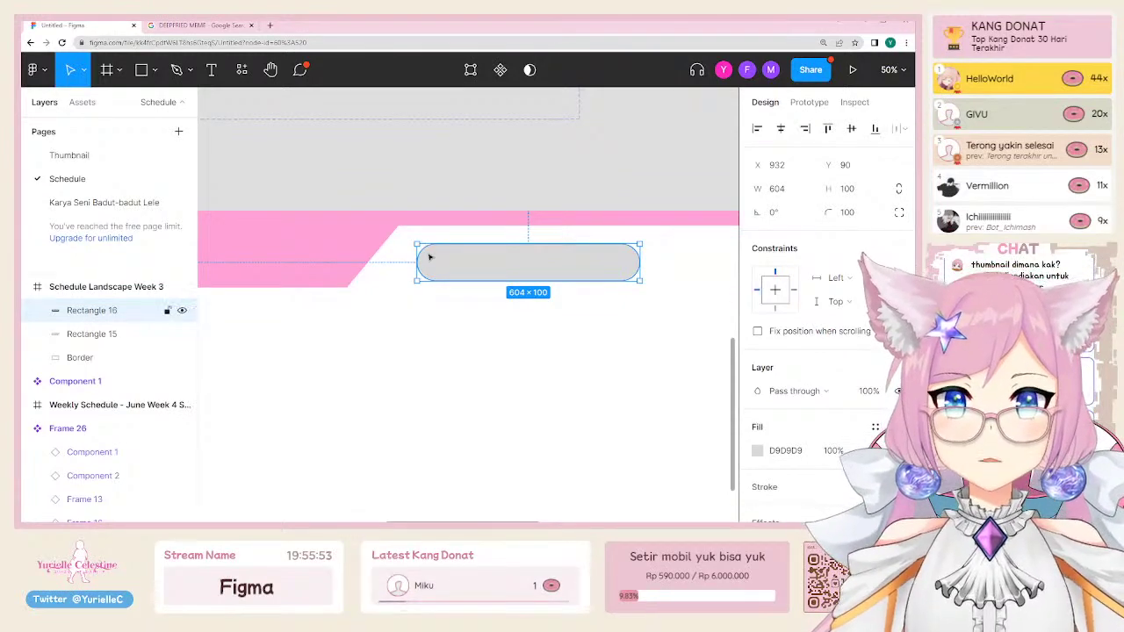
pyautogui.click(457, 260)
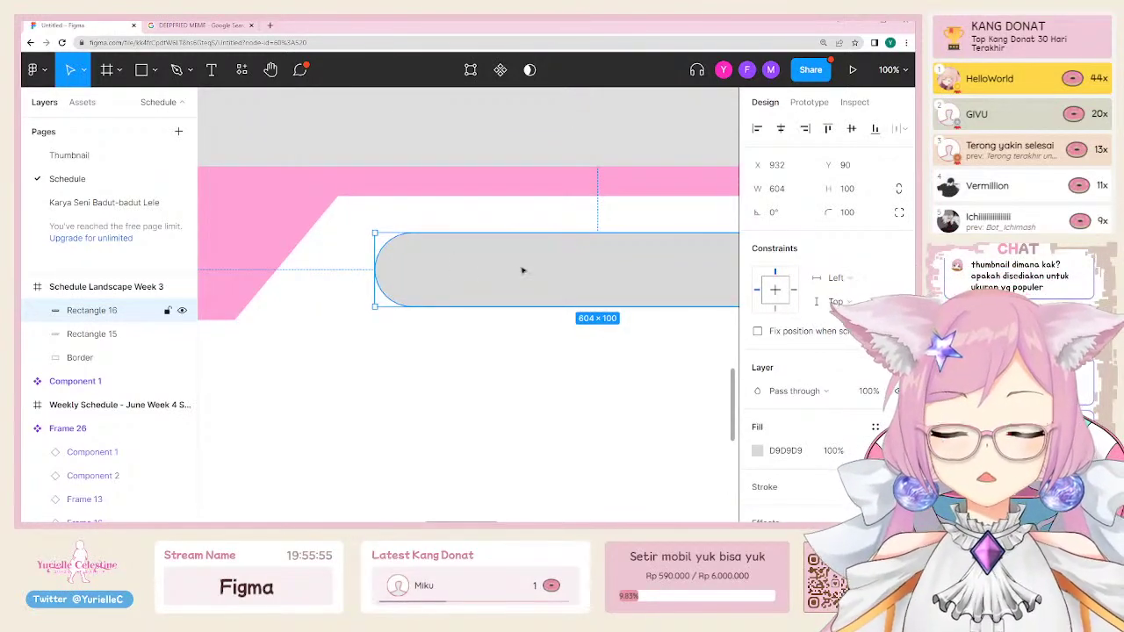
pyautogui.scroll(-2, 522, 270)
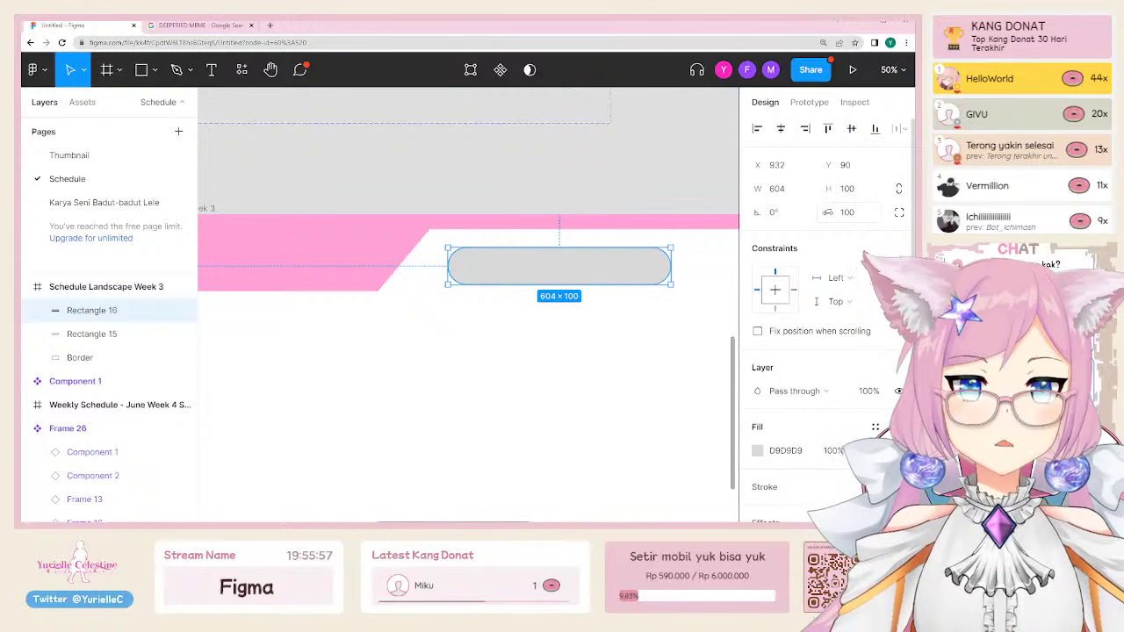
pyautogui.moveTo(826, 214); pyautogui.dragTo(650, 237)
pyautogui.moveTo(280, 207); pyautogui.dragTo(176, 207)
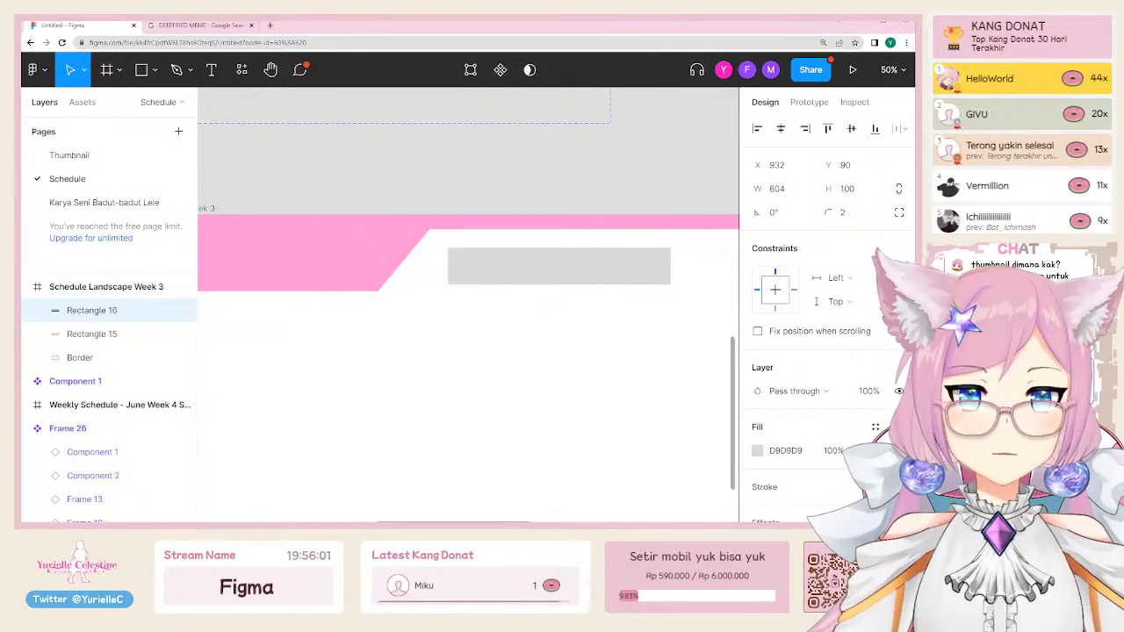
pyautogui.moveTo(17, 189); pyautogui.dragTo(17, 202)
pyautogui.write('1')
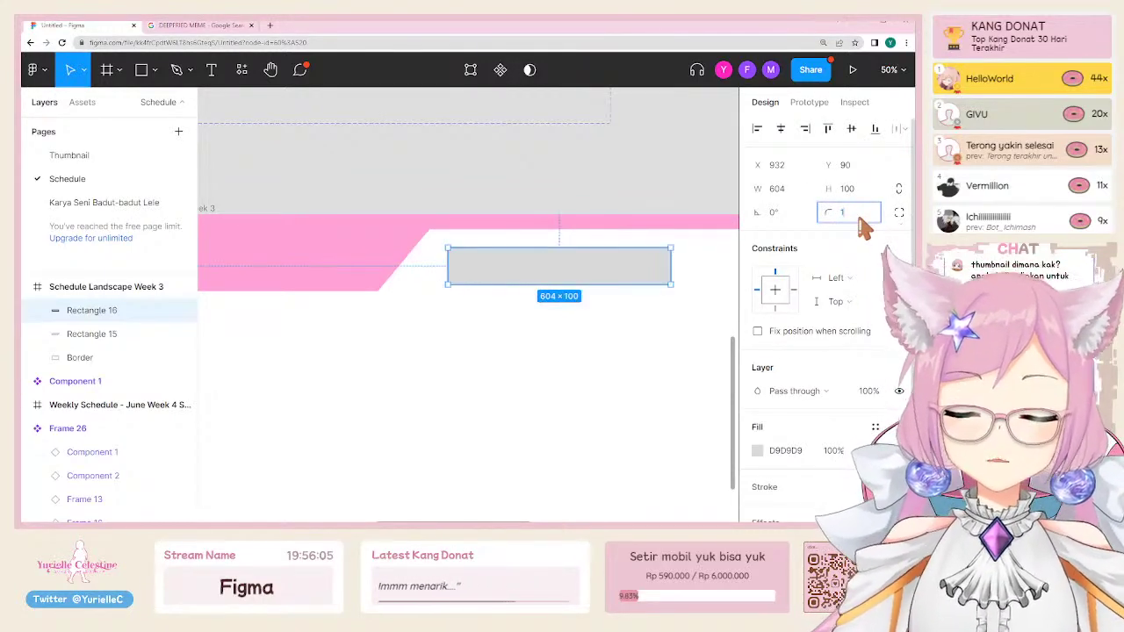
pyautogui.write('00')
pyautogui.press('Return')
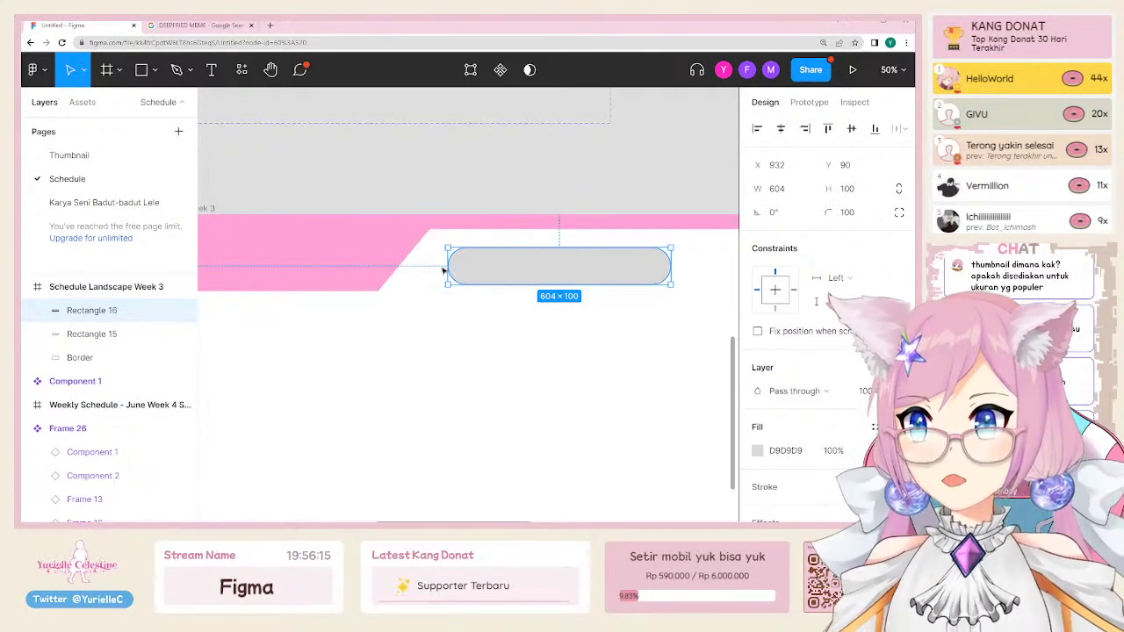
# Step: Browse the Phone, Tablet, Desktop and Presentation frame size presets
pyautogui.click(436, 191)
pyautogui.scroll(-3, 439, 197)
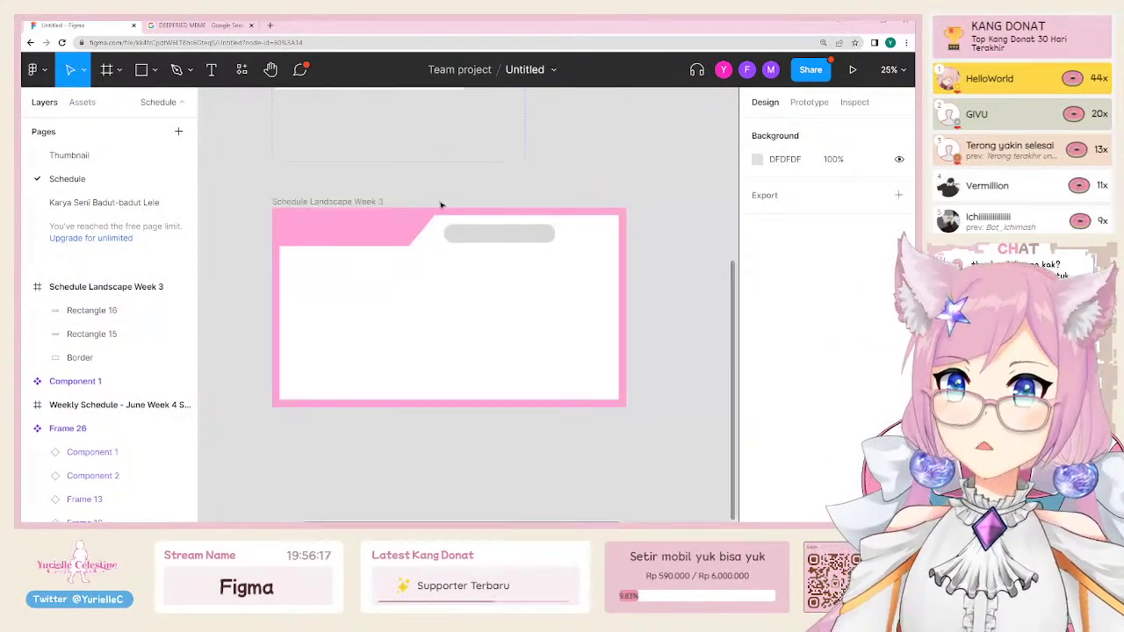
pyautogui.hscroll(5, 447, 211)
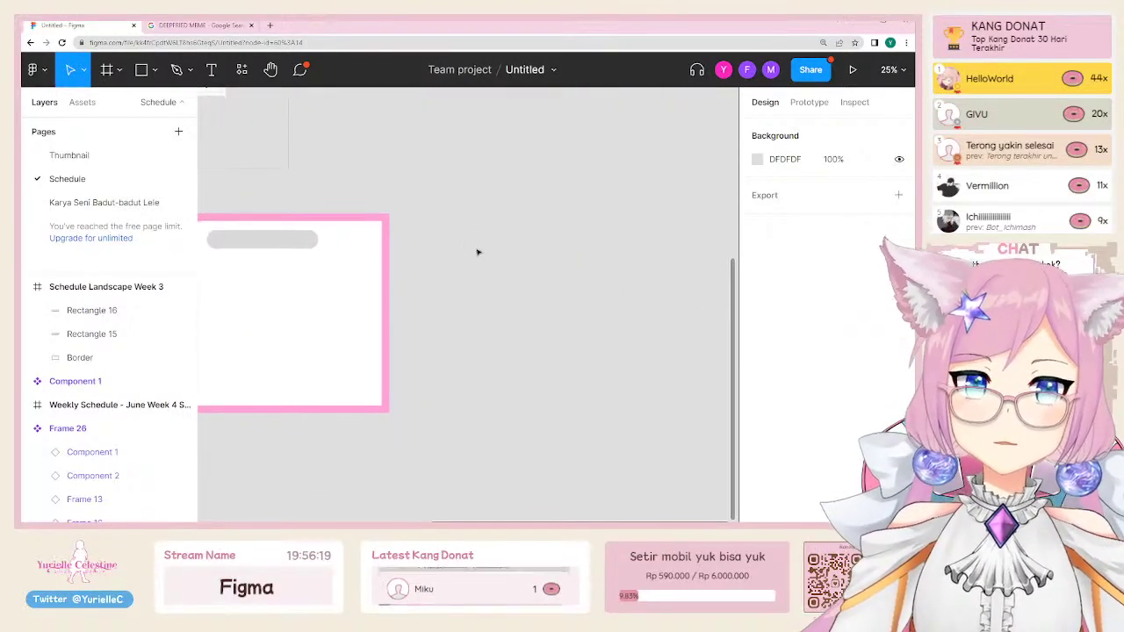
pyautogui.click(118, 70)
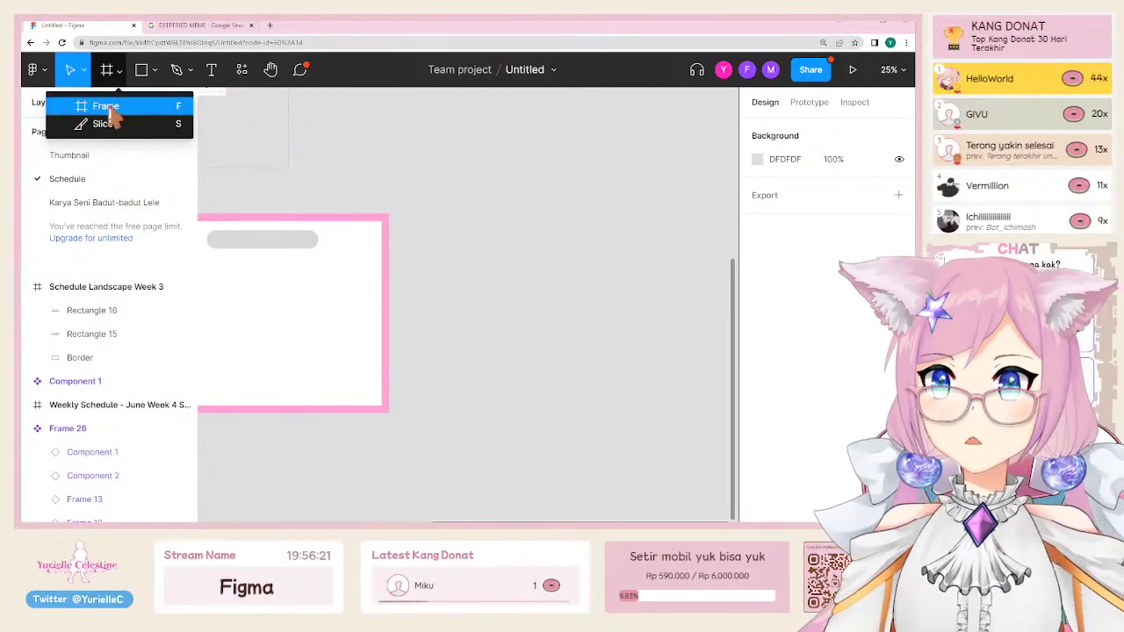
pyautogui.click(107, 107)
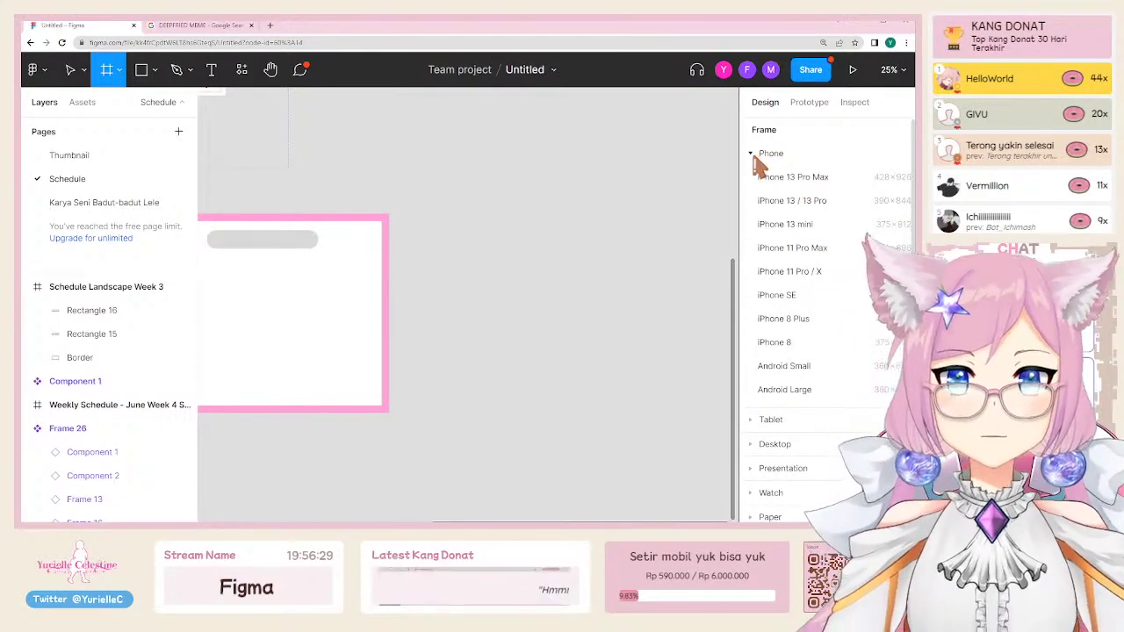
pyautogui.click(752, 153)
pyautogui.click(752, 177)
pyautogui.click(752, 178)
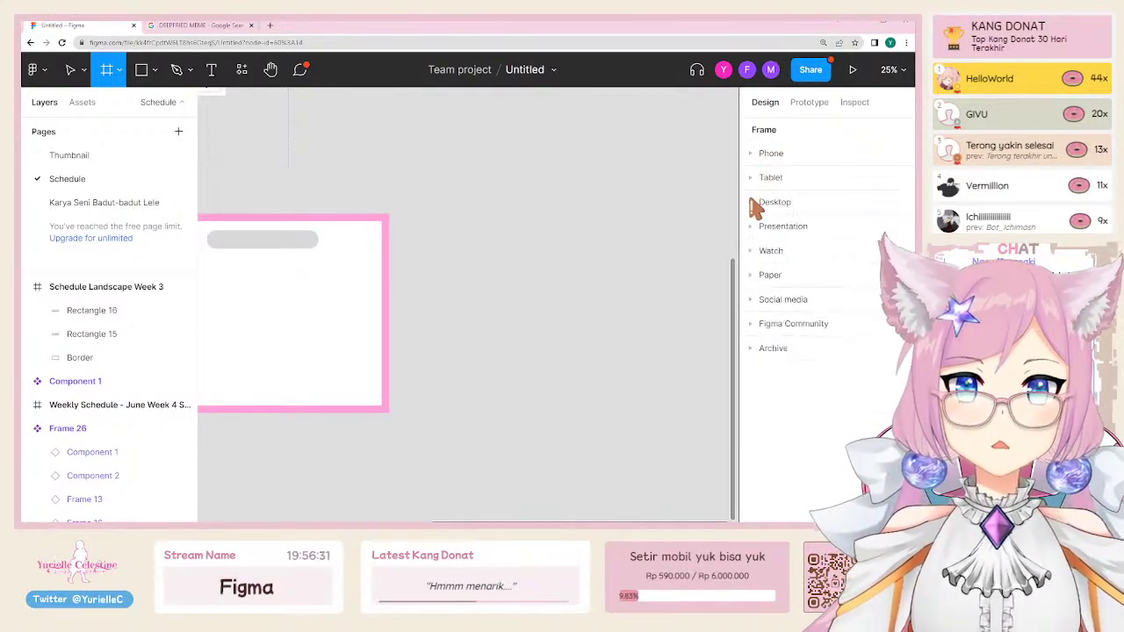
pyautogui.click(751, 202)
pyautogui.click(752, 202)
pyautogui.click(752, 227)
pyautogui.click(752, 226)
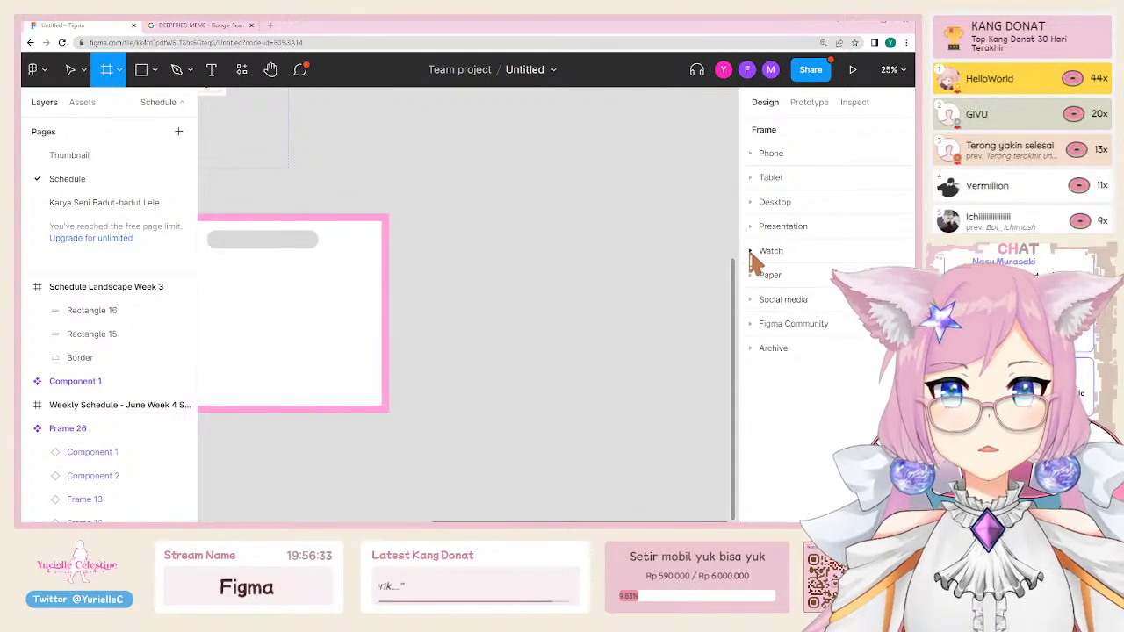
# Step: Create a 1080×1080 Instagram post frame and move it right of the landscape frame
pyautogui.click(764, 300)
pyautogui.scroll(-3, 765, 304)
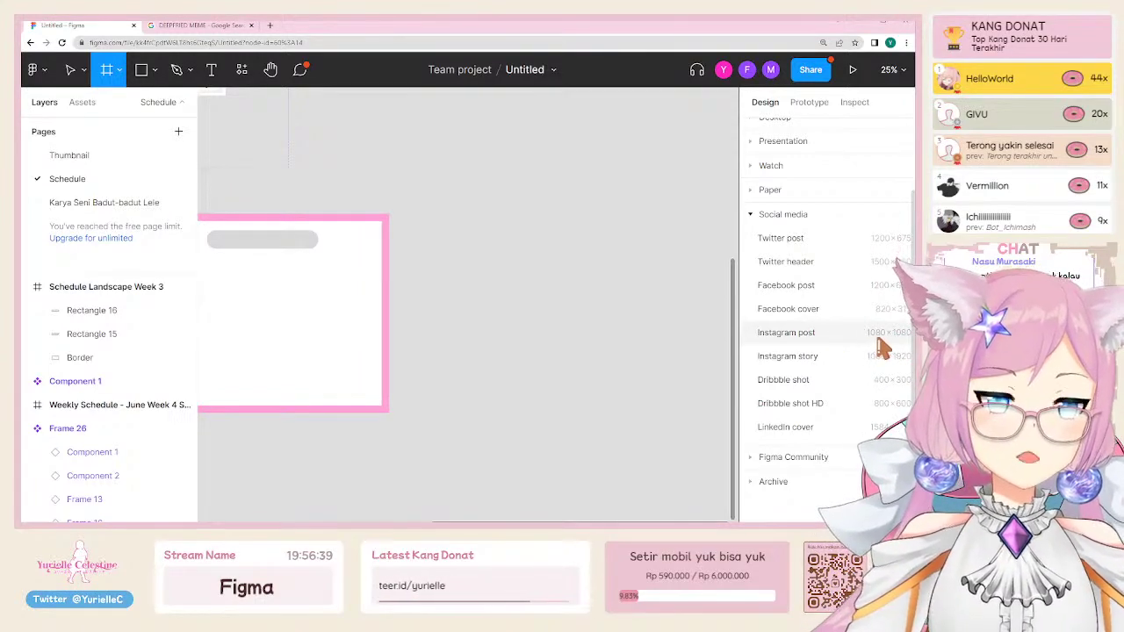
pyautogui.click(810, 334)
pyautogui.moveTo(449, 286); pyautogui.dragTo(518, 279)
pyautogui.moveTo(590, 287); pyautogui.dragTo(470, 270)
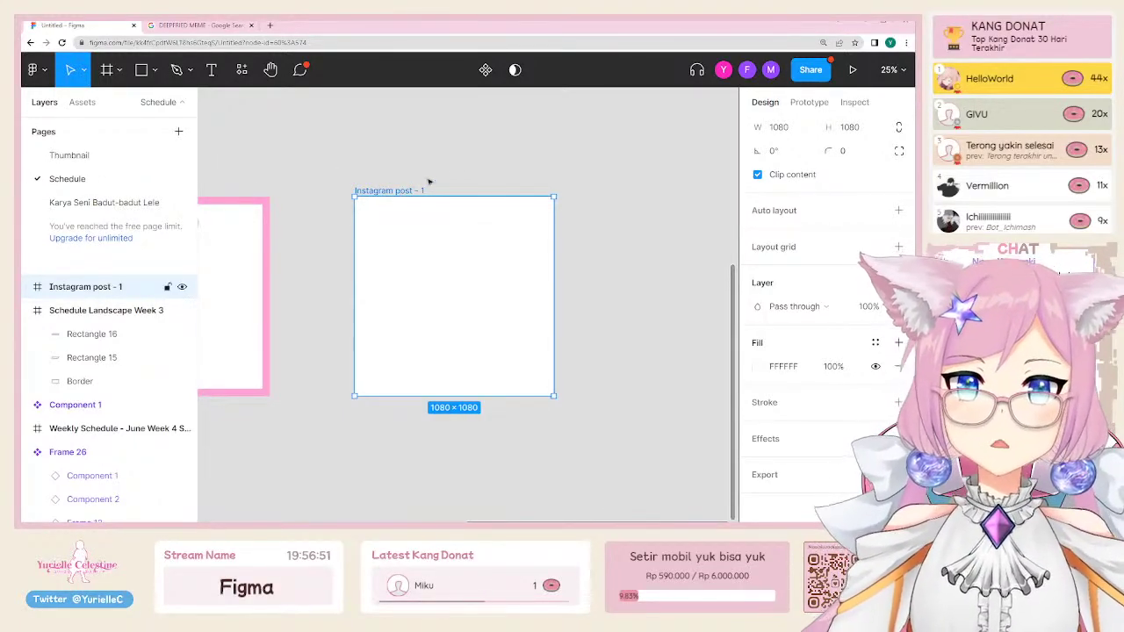
# Step: Browse the Watch, Phone, Tablet, Desktop, Presentation, Community, Social media and Paper frame presets
pyautogui.click(465, 165)
pyautogui.click(108, 74)
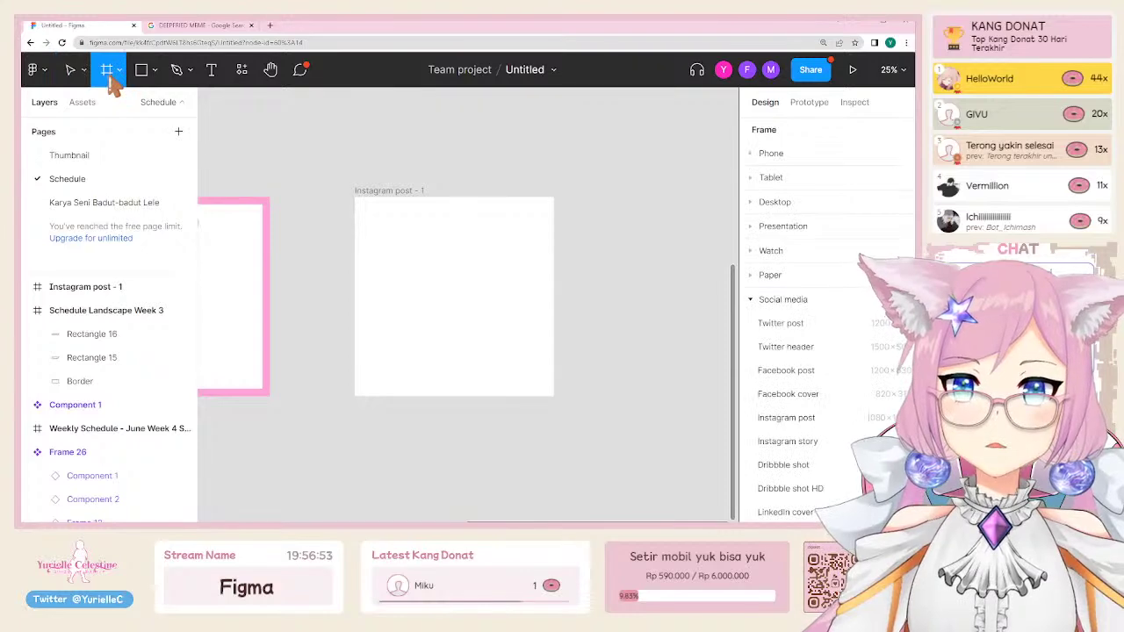
pyautogui.scroll(-2, 839, 411)
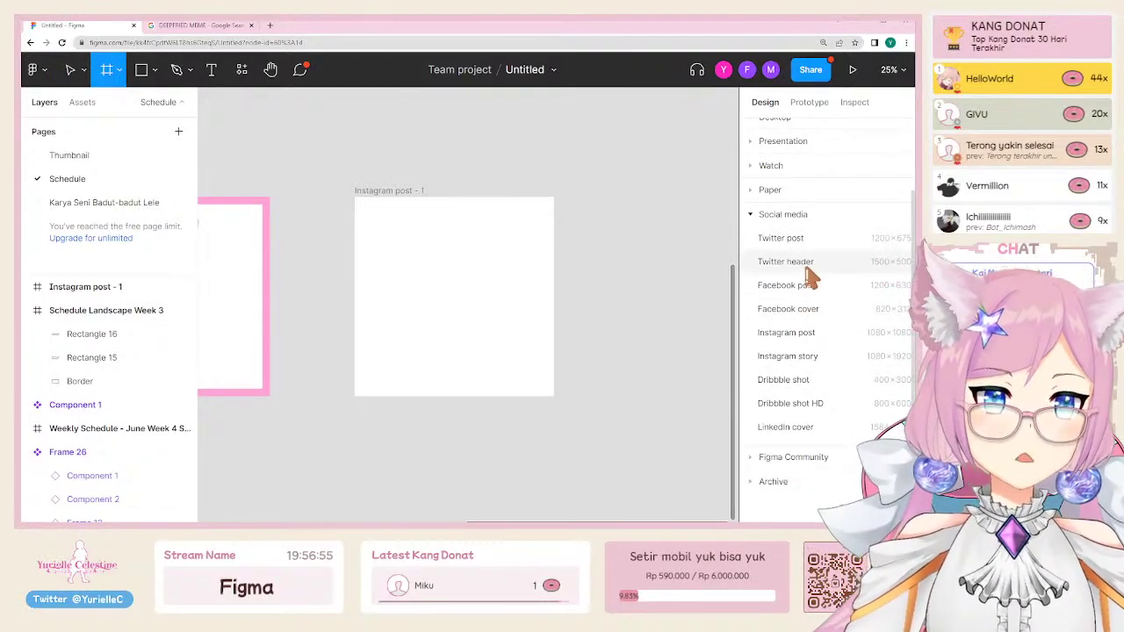
pyautogui.scroll(2, 772, 242)
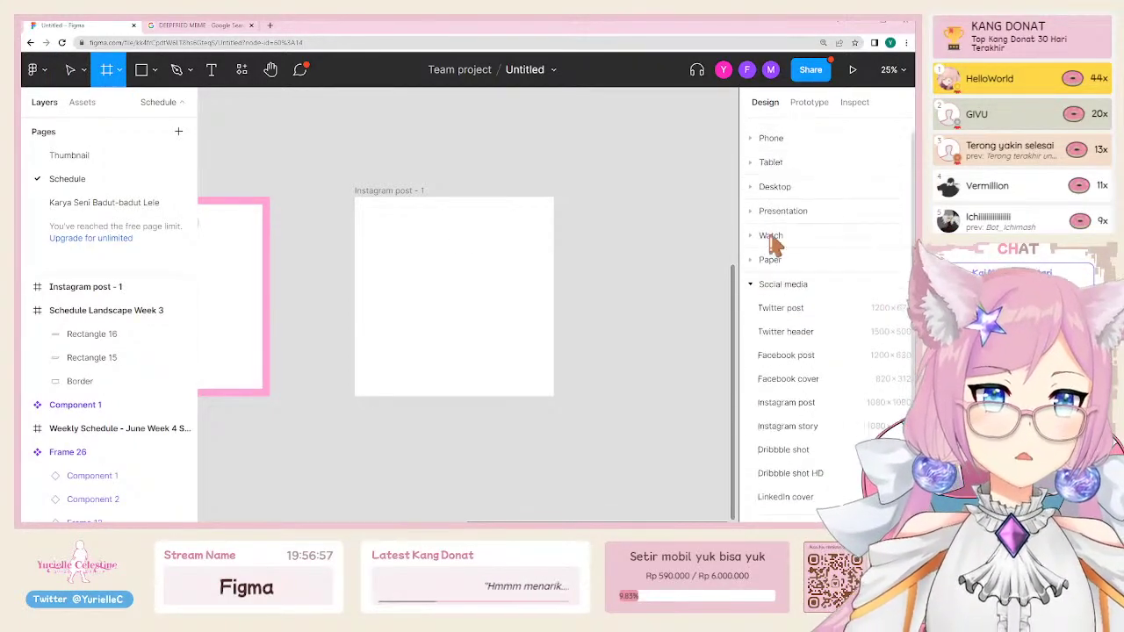
pyautogui.click(769, 251)
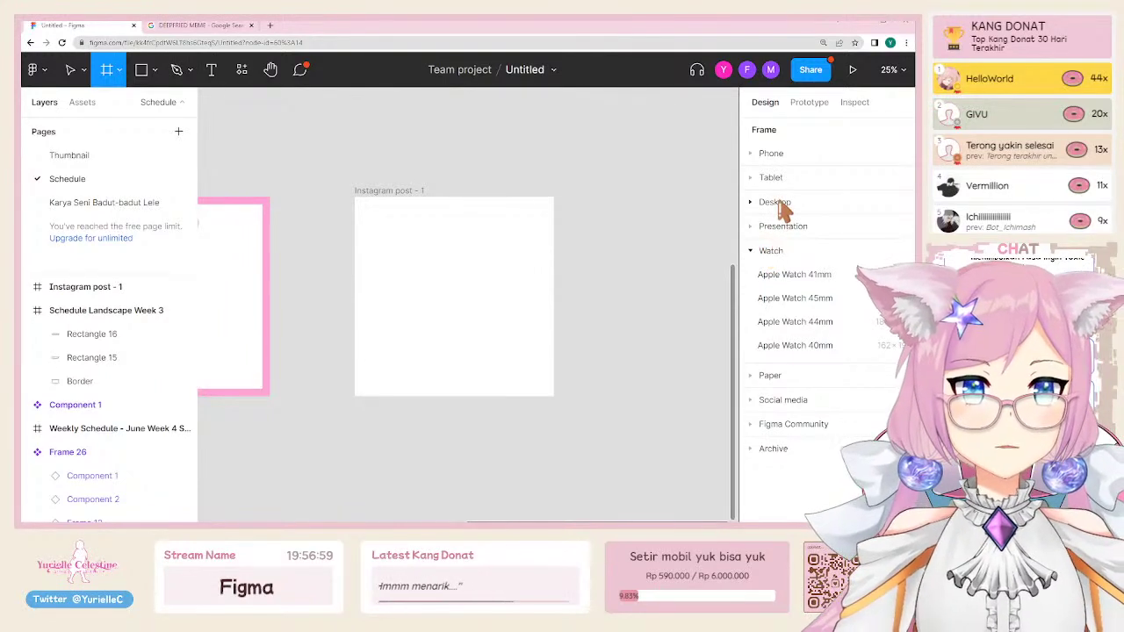
pyautogui.click(775, 178)
pyautogui.click(773, 155)
pyautogui.scroll(-2, 781, 352)
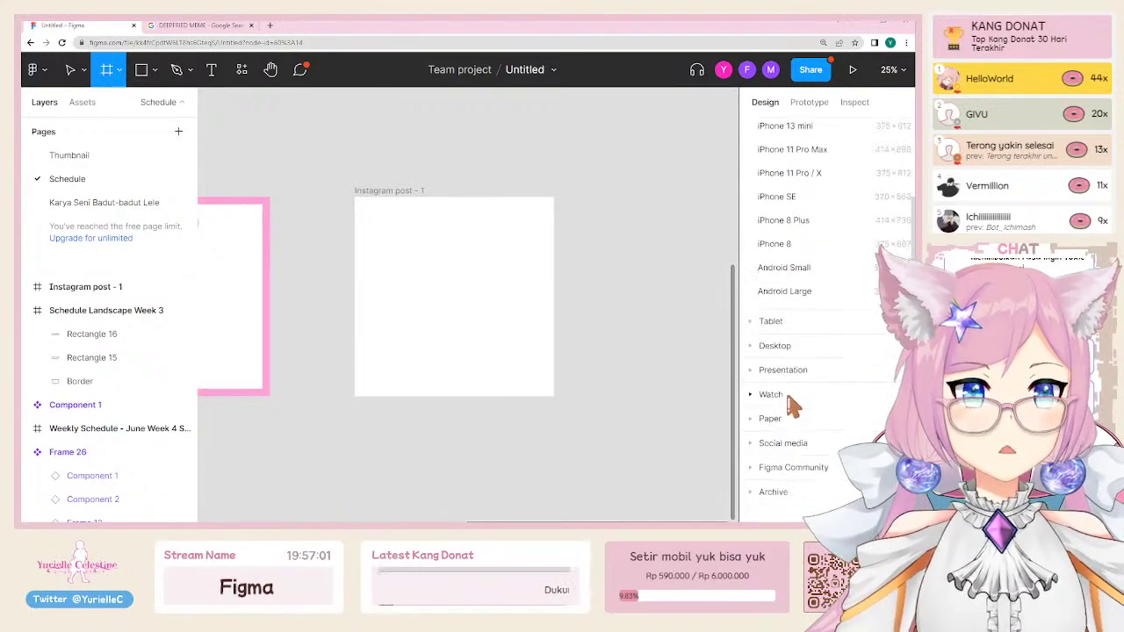
pyautogui.click(775, 344)
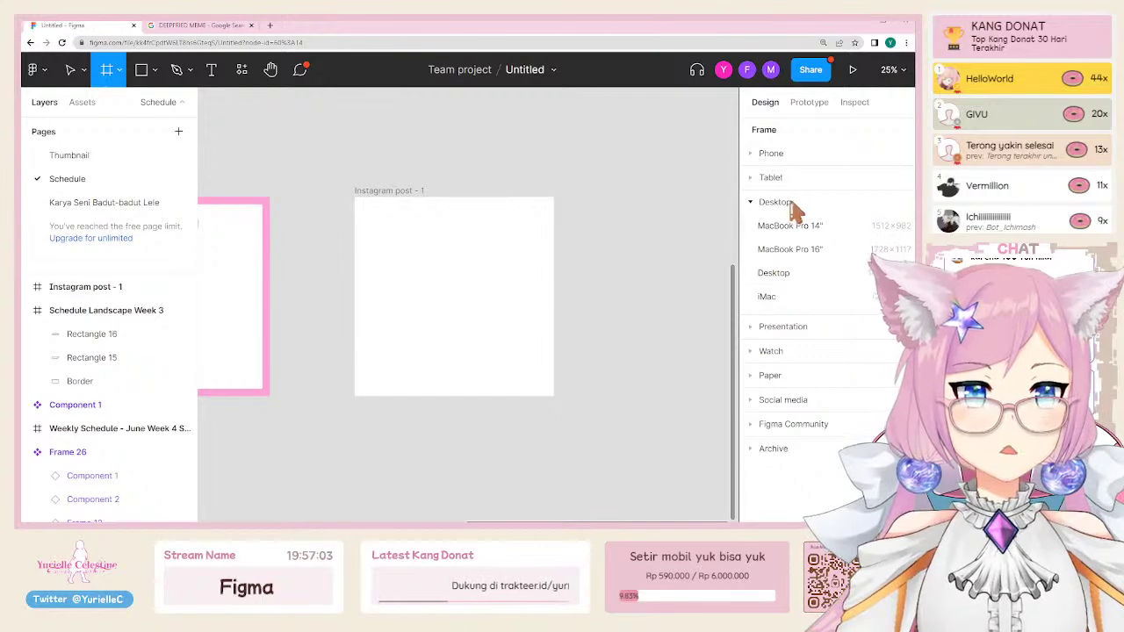
pyautogui.click(788, 327)
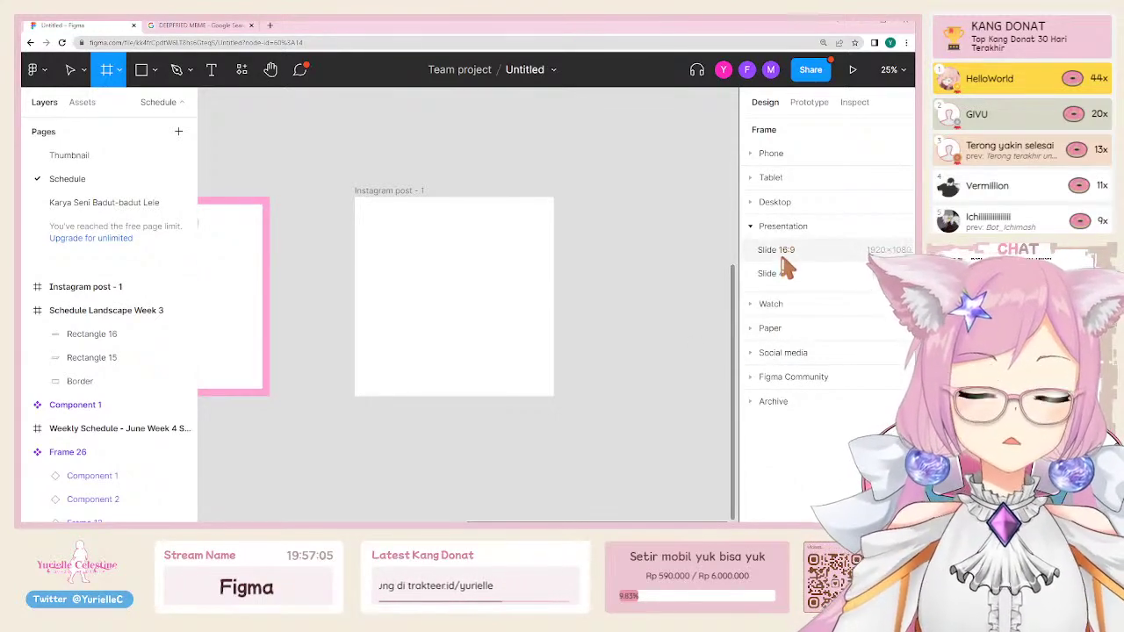
pyautogui.click(749, 378)
pyautogui.click(753, 302)
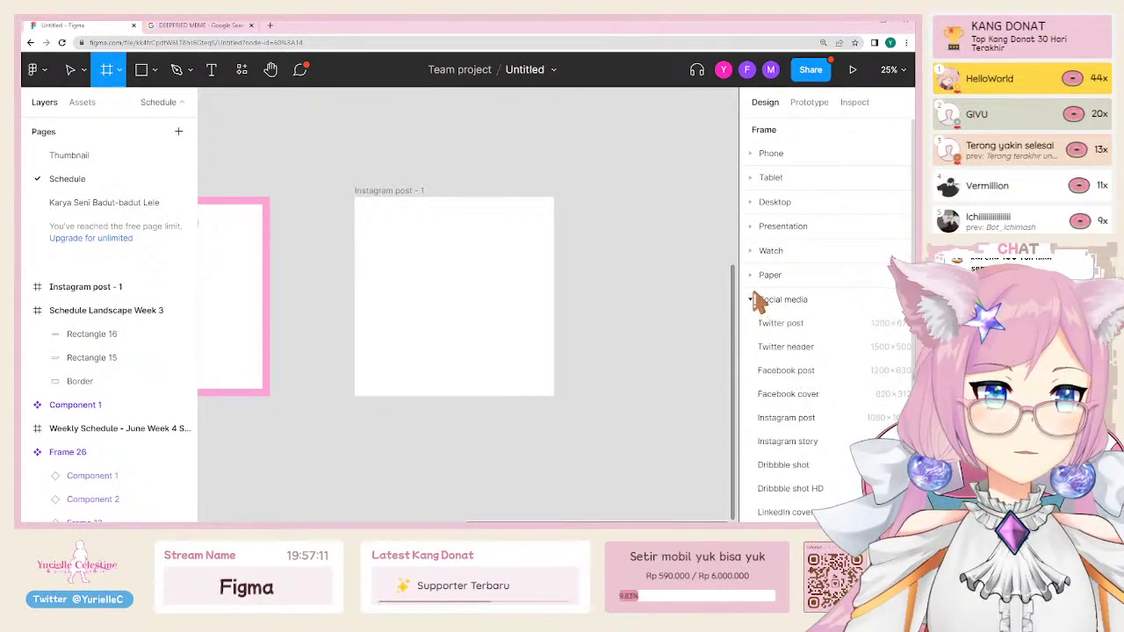
pyautogui.click(753, 276)
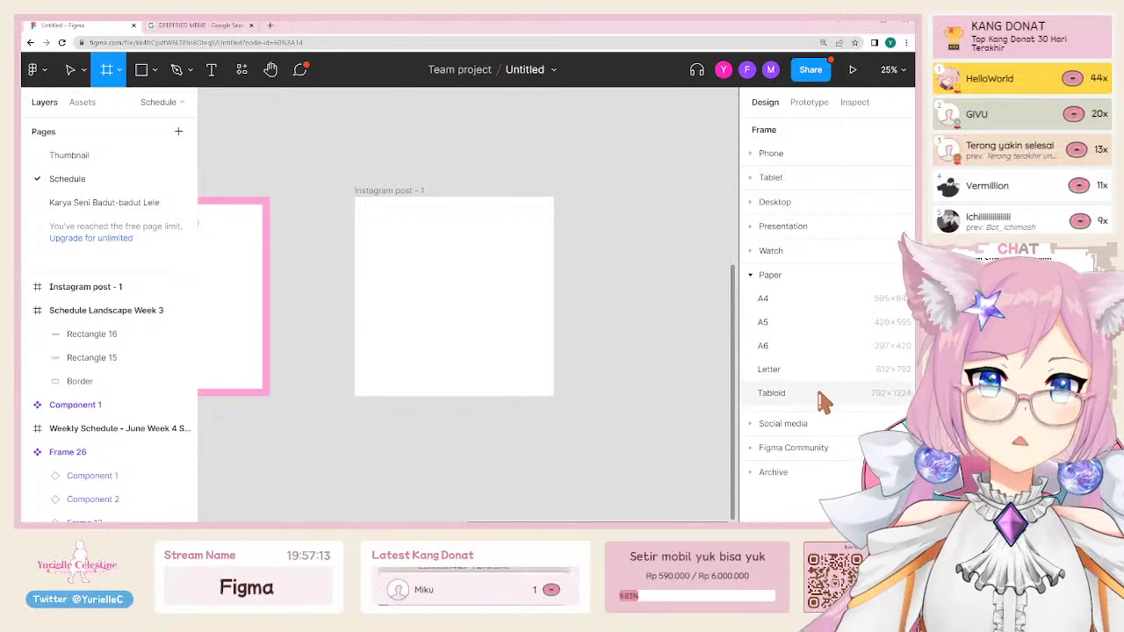
pyautogui.click(752, 252)
pyautogui.click(750, 252)
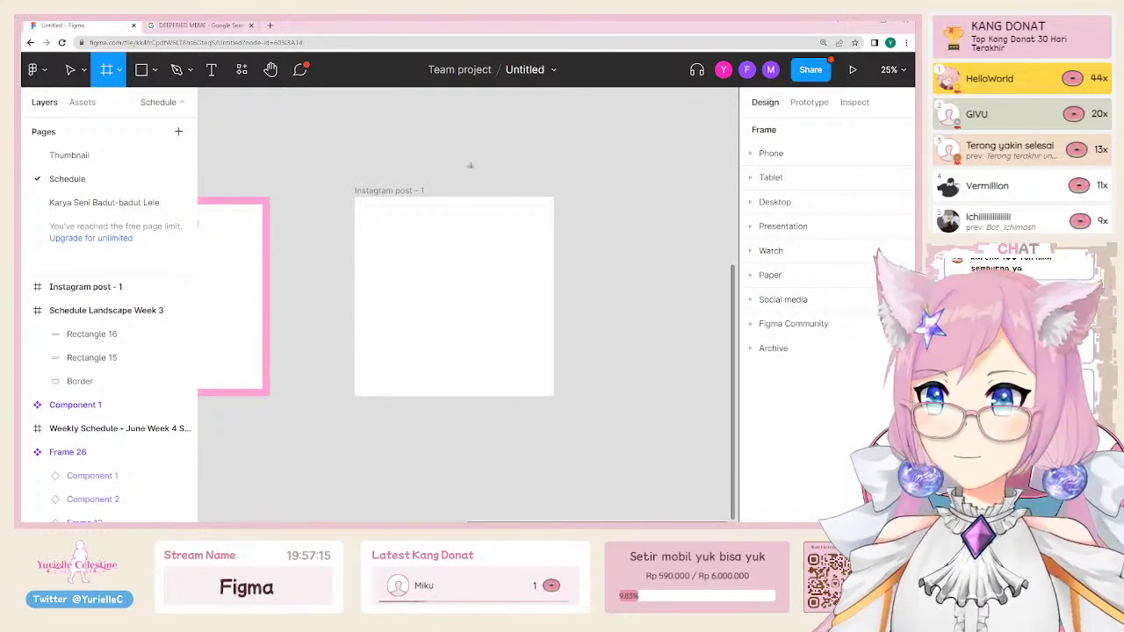
# Step: Delete the Instagram post - 1 frame
pyautogui.press('Escape')
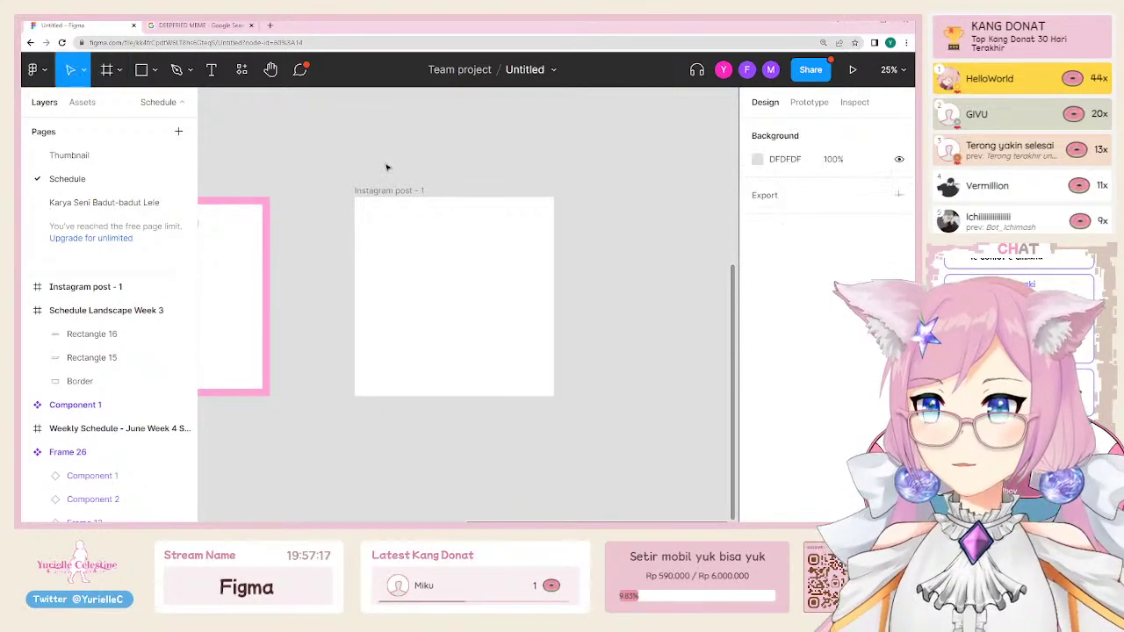
pyautogui.click(374, 190)
pyautogui.press('Delete')
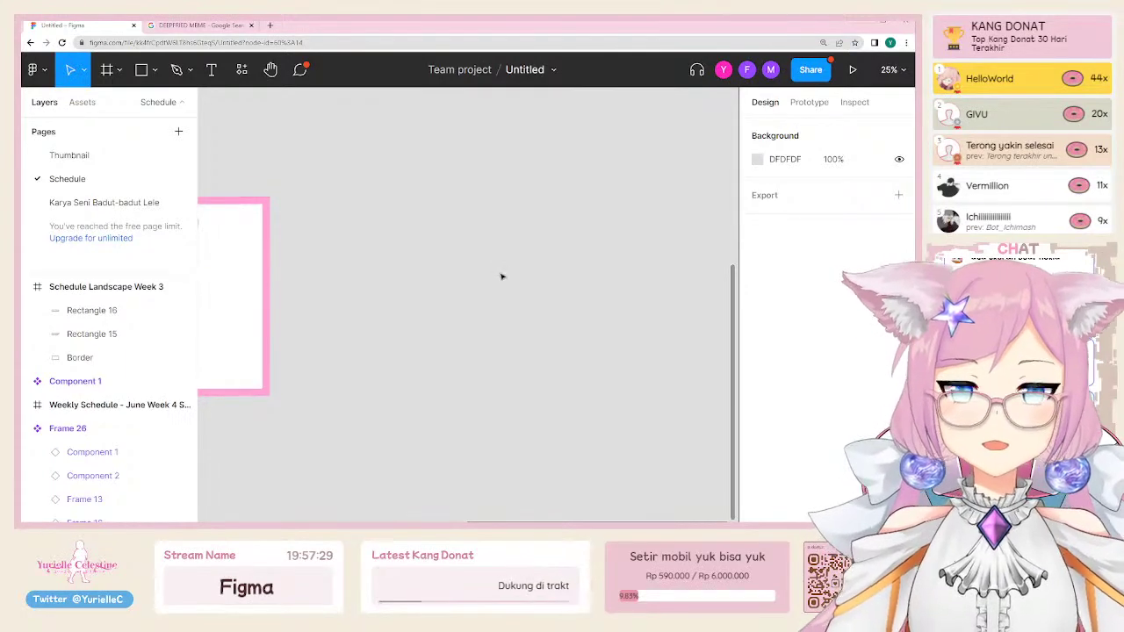
# Step: Look through the Phone frame presets again without creating a frame
pyautogui.click(106, 70)
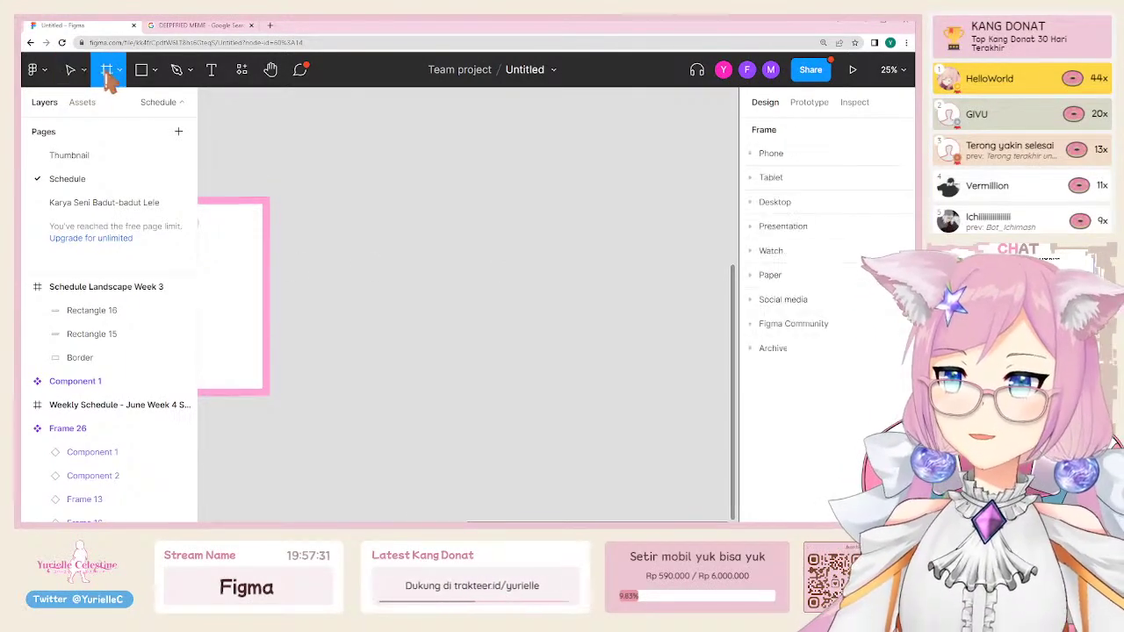
pyautogui.click(753, 153)
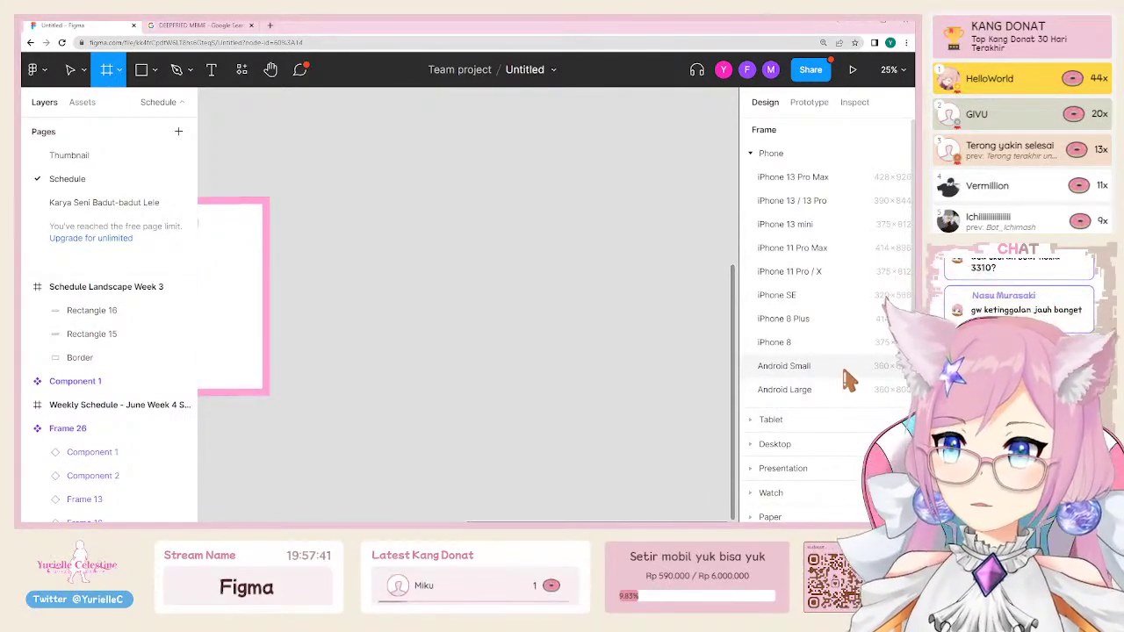
pyautogui.click(761, 152)
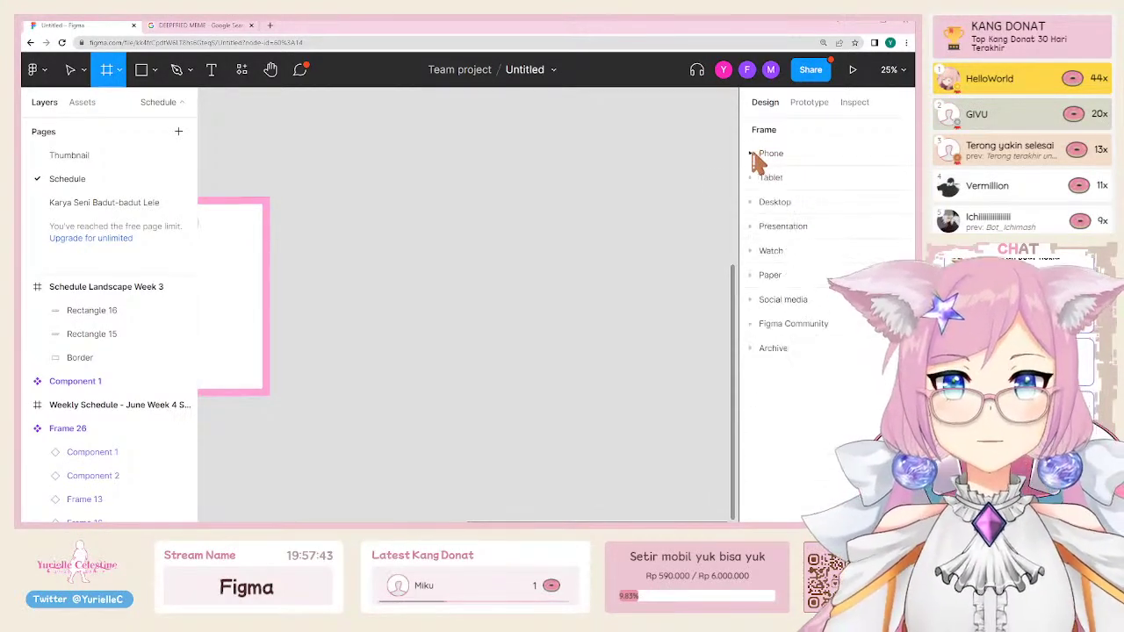
pyautogui.scroll(2, 457, 373)
pyautogui.scroll(-1, 456, 374)
pyautogui.hscroll(-5, 457, 375)
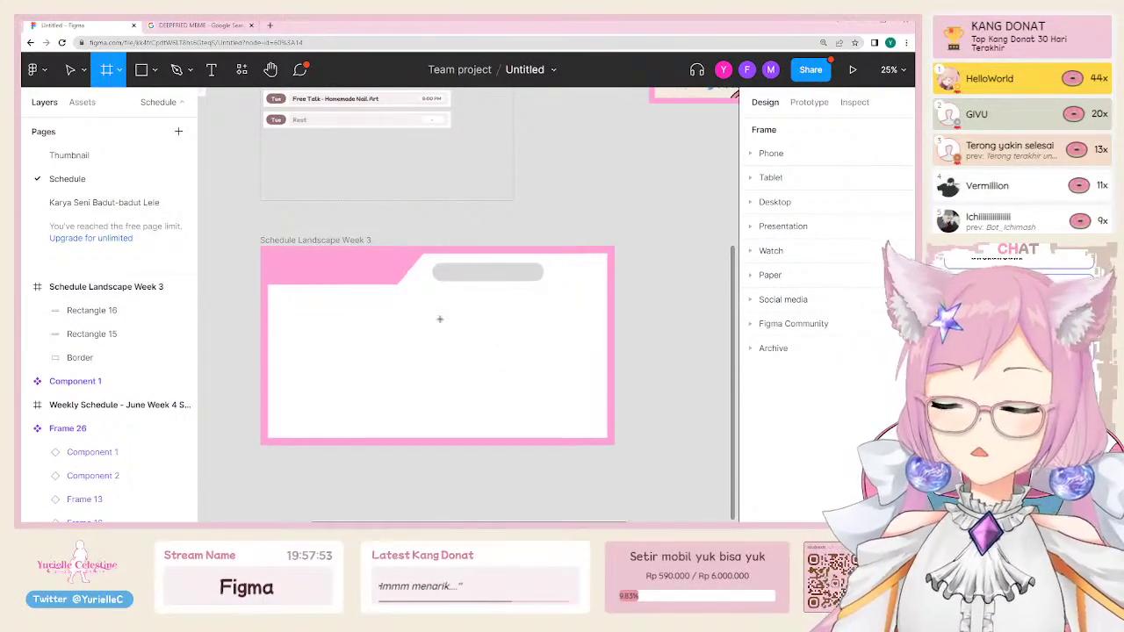
pyautogui.press('Escape')
# Step: Fill the grey pill with the June Week 4 pill's brown 957171 via the eyedropper
pyautogui.click(304, 281)
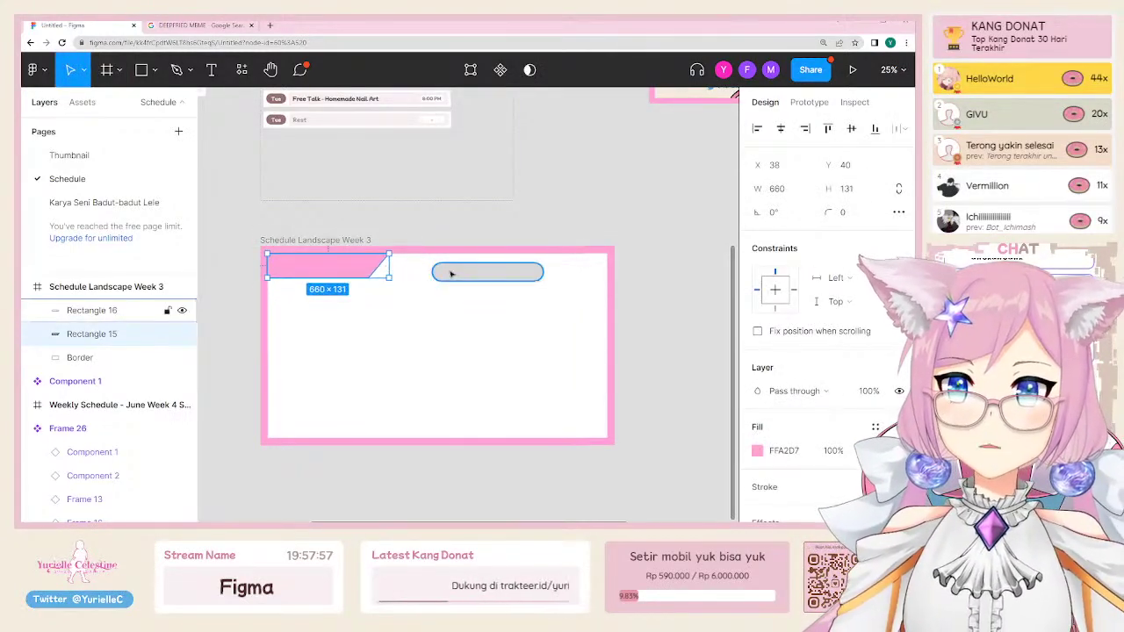
pyautogui.moveTo(465, 272); pyautogui.dragTo(428, 271)
pyautogui.scroll(3, 469, 175)
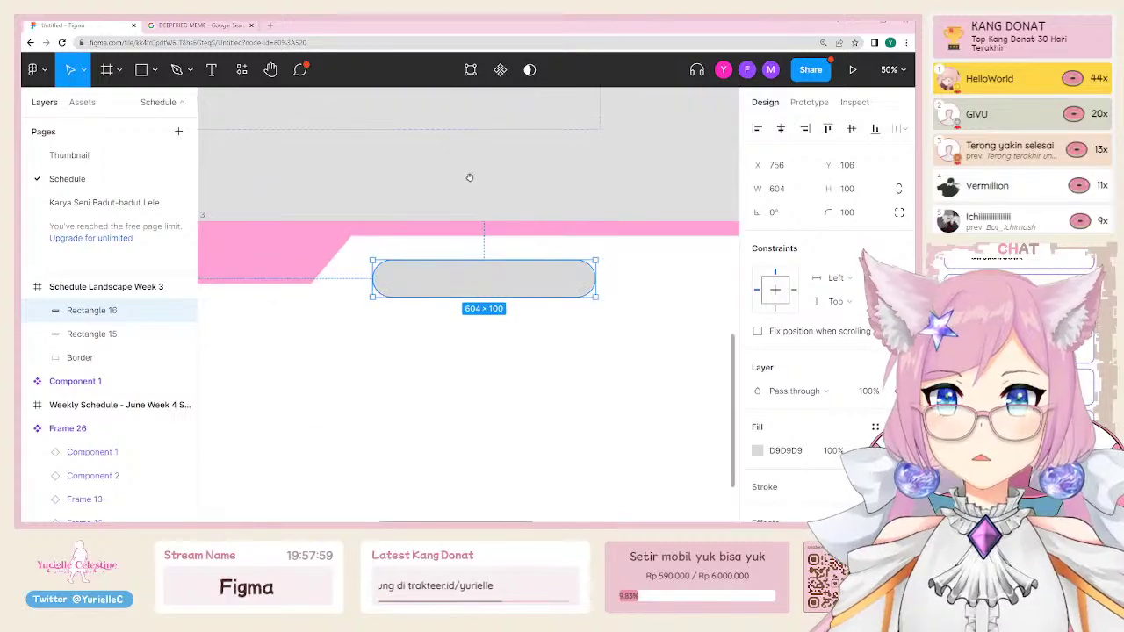
pyautogui.scroll(5, 502, 272)
pyautogui.scroll(3, 446, 203)
pyautogui.press('i')
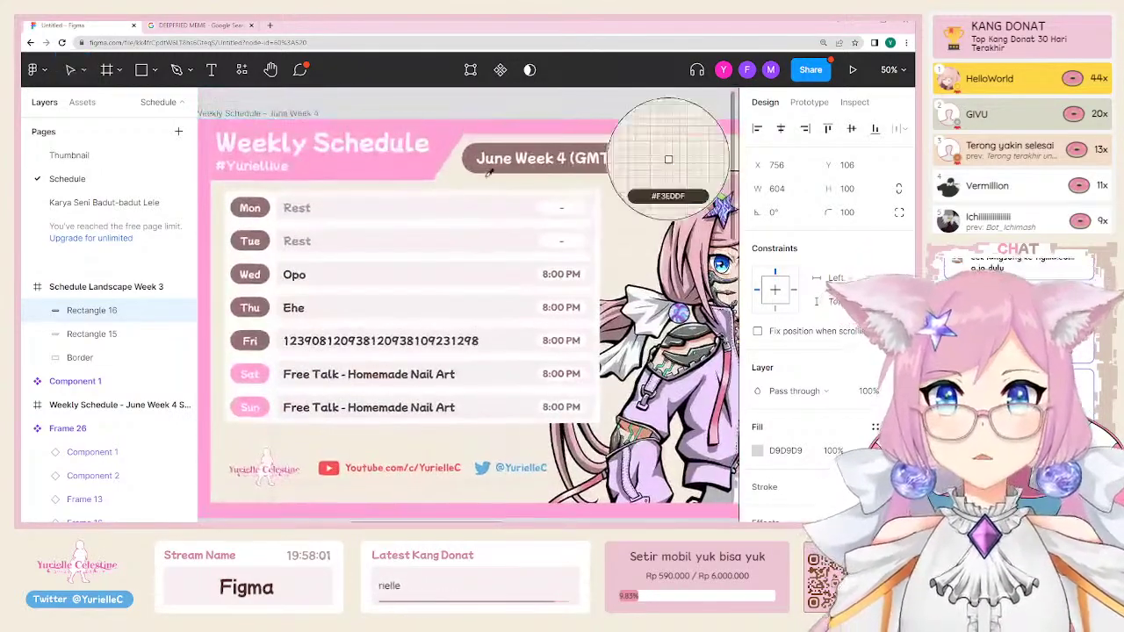
pyautogui.click(669, 156)
# Step: Enlarge the brown pill to 1015×168 and reposition it on the pink header
pyautogui.scroll(-3, 471, 174)
pyautogui.scroll(-5, 484, 379)
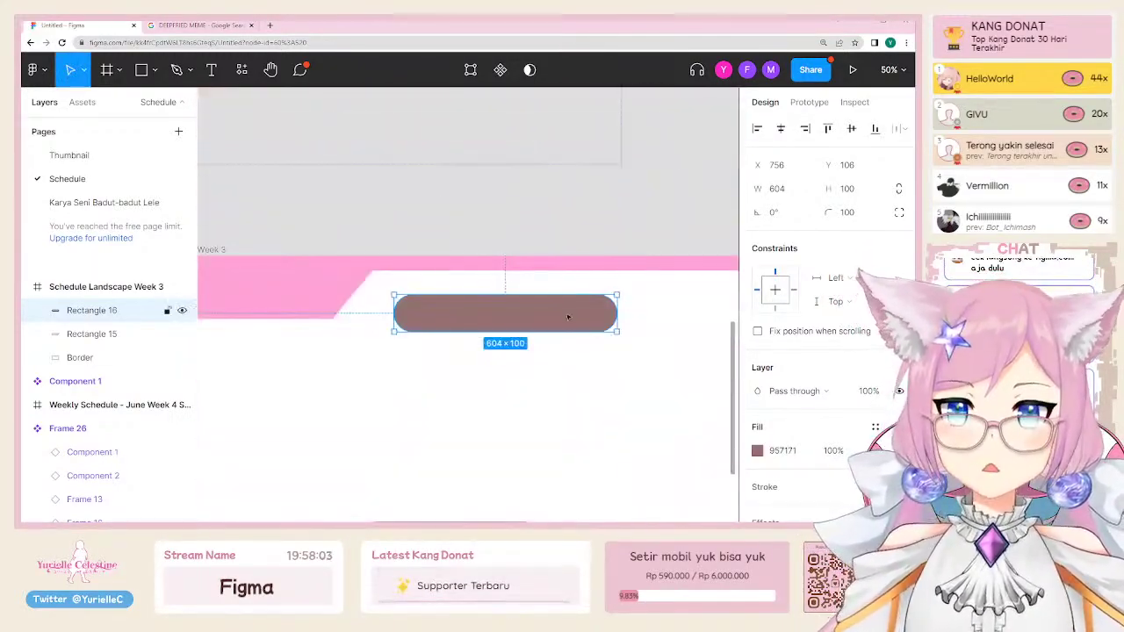
pyautogui.moveTo(617, 331); pyautogui.dragTo(609, 340)
pyautogui.hscroll(2, 608, 341)
pyautogui.moveTo(452, 324); pyautogui.dragTo(439, 316)
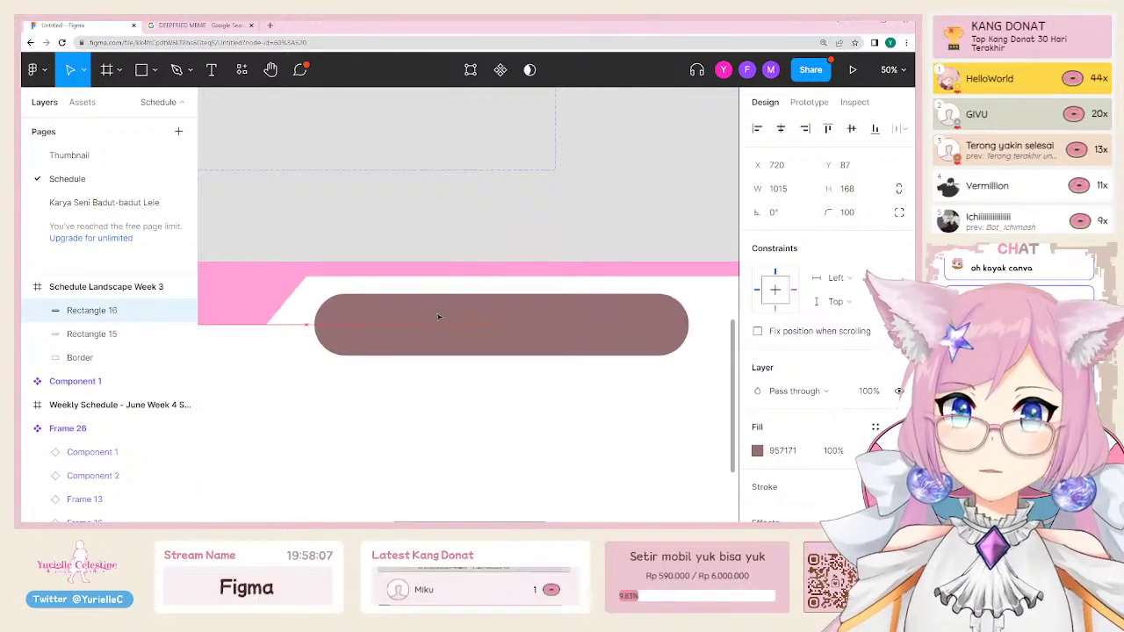
# Step: Start a text box inside the brown pill, then discard it empty
pyautogui.press('t')
pyautogui.click(351, 329)
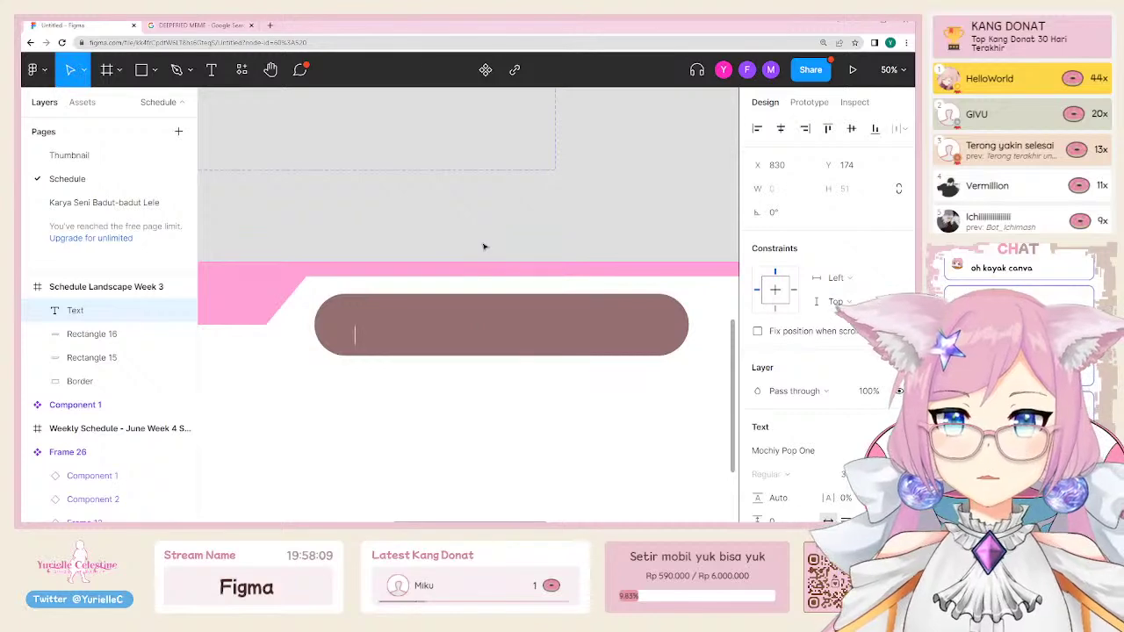
pyautogui.press('Escape')
pyautogui.scroll(-3, 384, 181)
pyautogui.scroll(5, 395, 220)
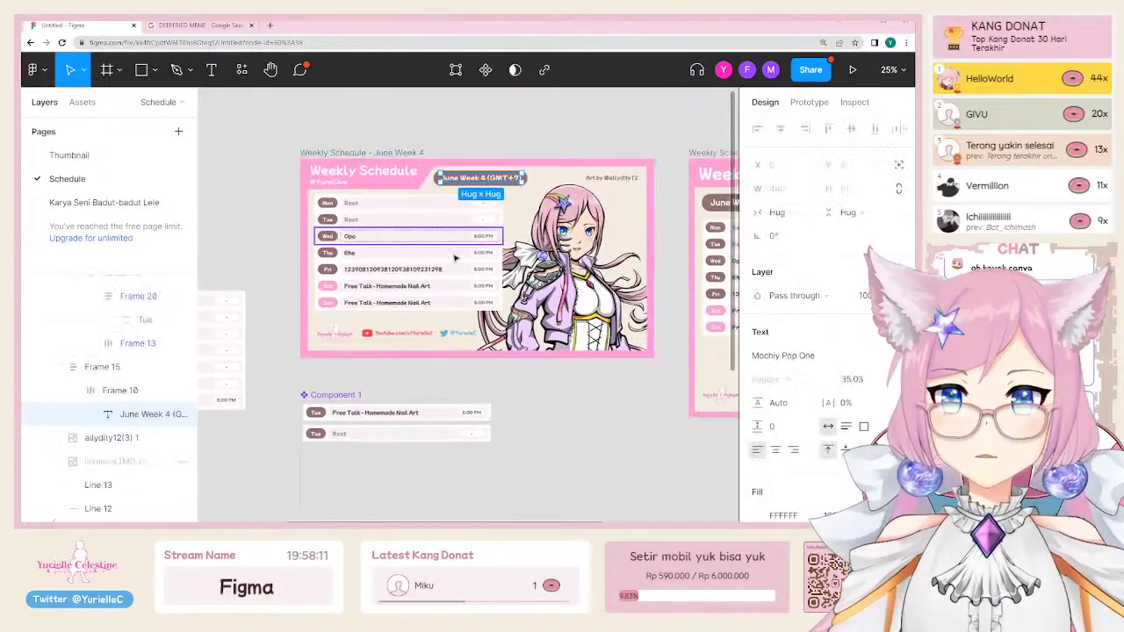
# Step: Paste the copied June Week 4 (GMT+7) text and centre it on the brown pill
pyautogui.hotkey('ctrl', 'c')
pyautogui.scroll(-3, 456, 258)
pyautogui.scroll(2, 452, 293)
pyautogui.click(472, 367)
pyautogui.hotkey('ctrl', 'v')
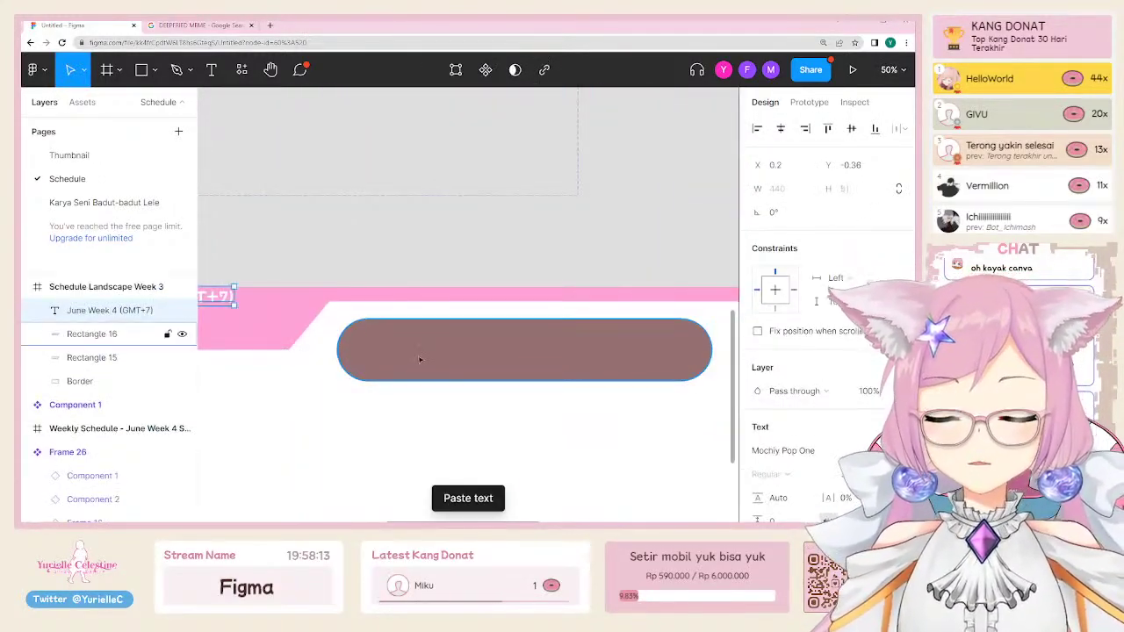
pyautogui.hotkey('ctrl', 'z')
pyautogui.hotkey('ctrl', 'v')
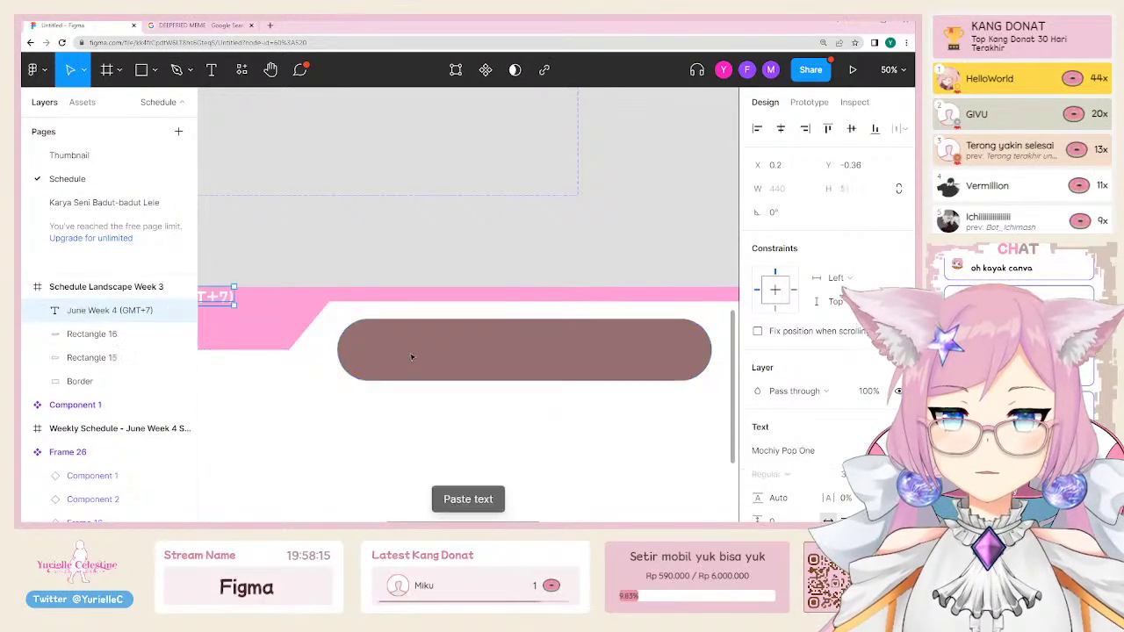
pyautogui.hotkey('ctrl', 'z')
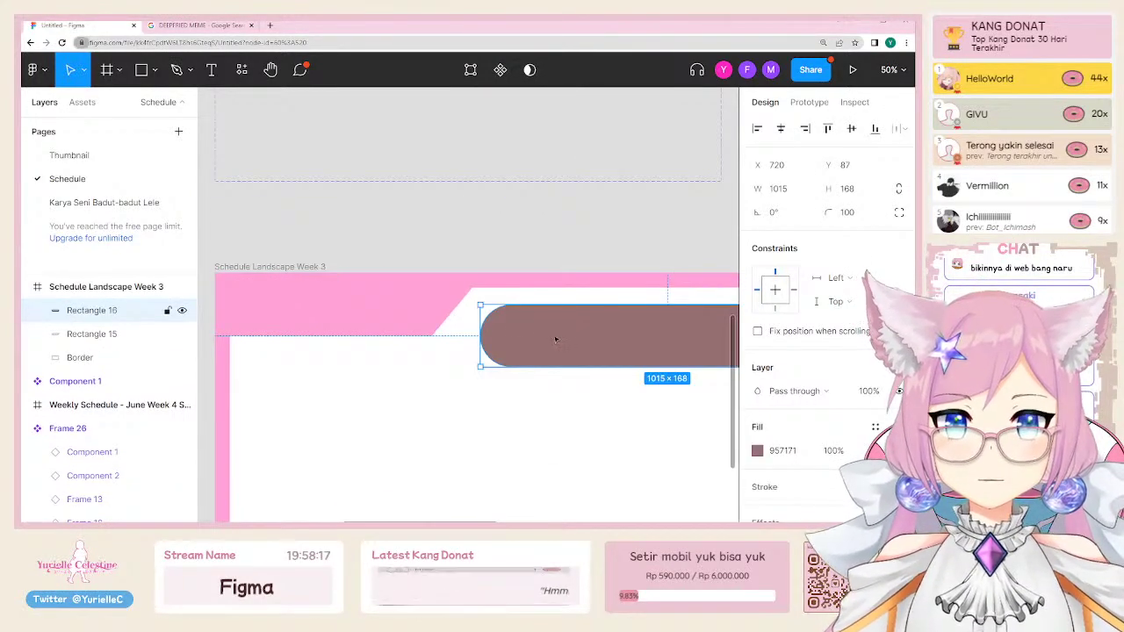
pyautogui.hotkey('ctrl', 'v')
pyautogui.hscroll(5, 277, 287)
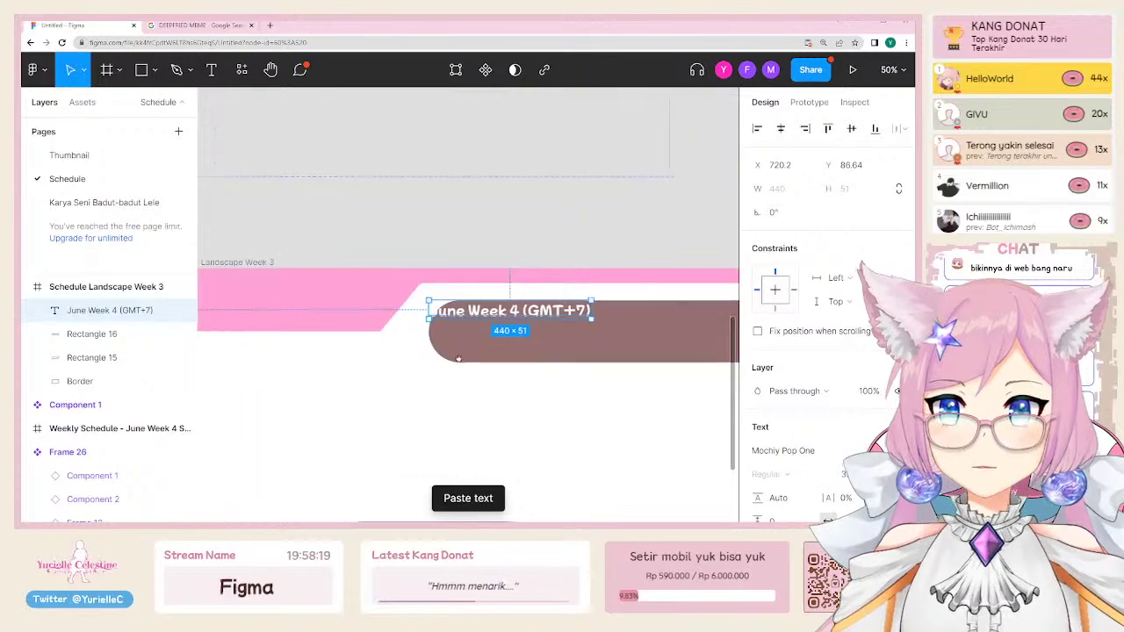
pyautogui.moveTo(288, 296); pyautogui.dragTo(344, 318)
pyautogui.hscroll(-4, 650, 321)
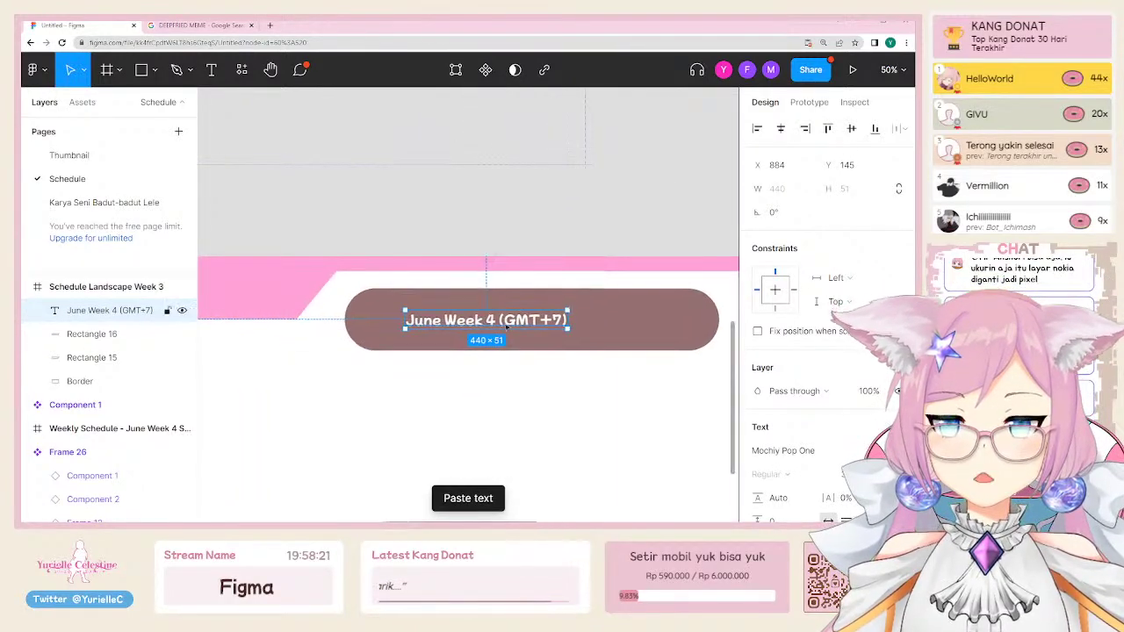
# Step: Narrow the pill to 555 wide and change the text's 4 to '5 - July Week'
pyautogui.click(649, 321)
pyautogui.moveTo(718, 321); pyautogui.dragTo(442, 321)
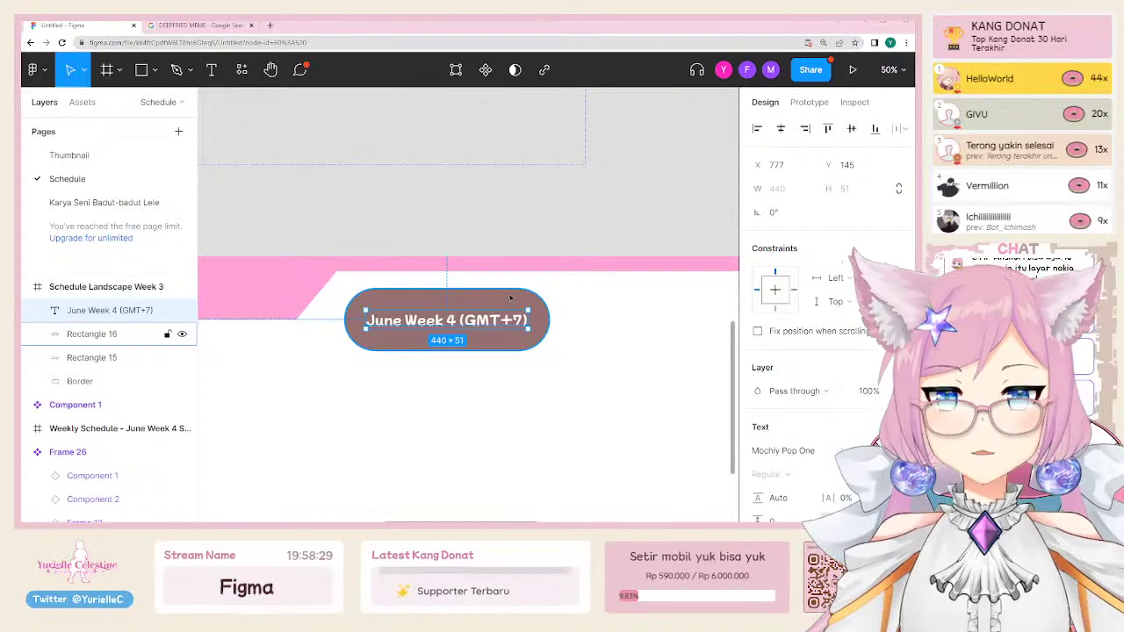
pyautogui.doubleClick(451, 320)
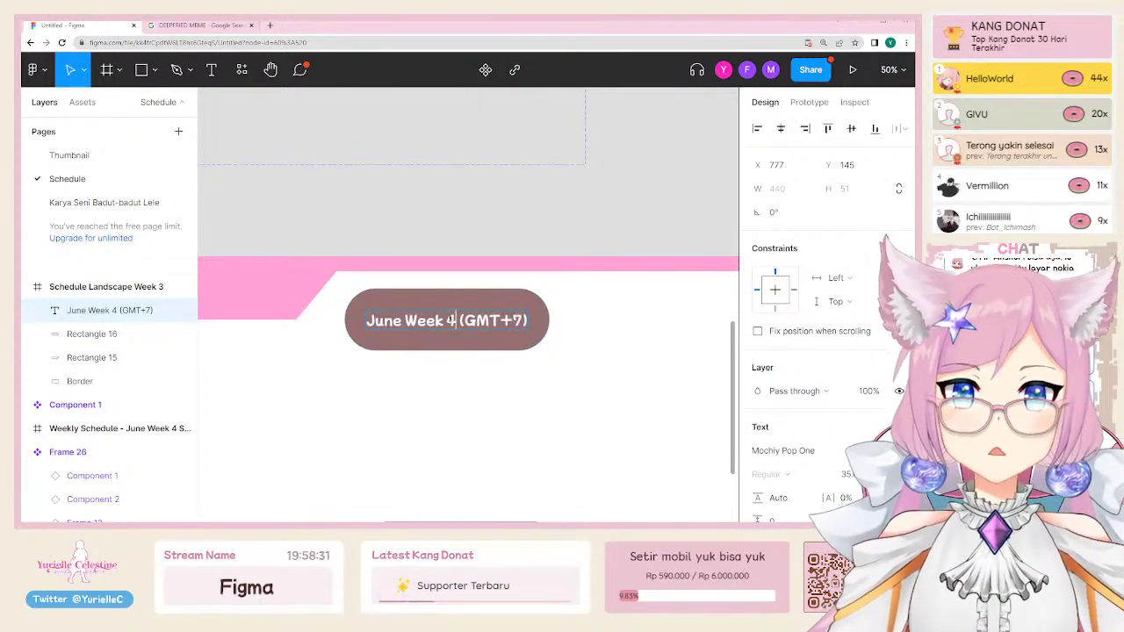
pyautogui.press('BackSpace')
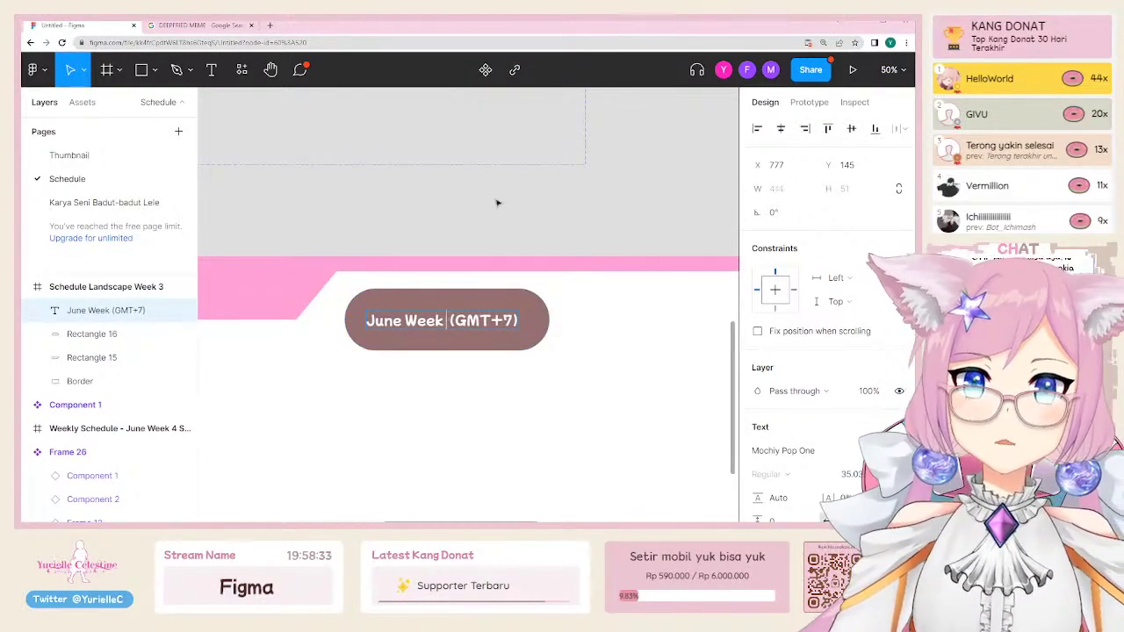
pyautogui.write('5 - Ju')
pyautogui.write('ly Week 1')
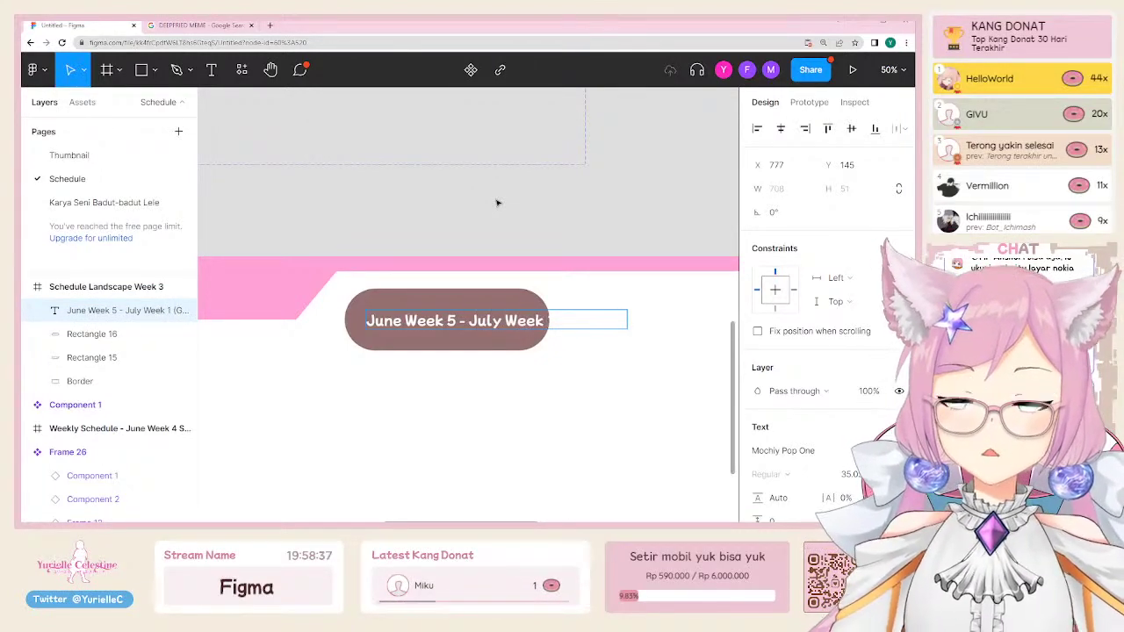
pyautogui.press('Escape')
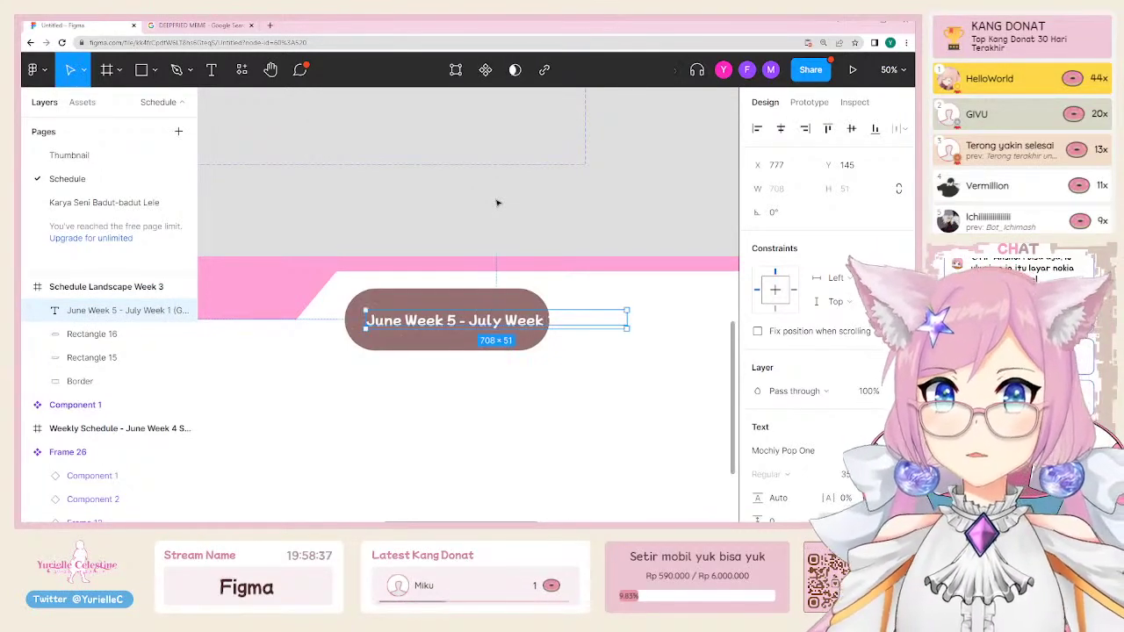
# Step: Trim the text to 'June Week 5 - J' and resize the pill to fit it
pyautogui.click(562, 216)
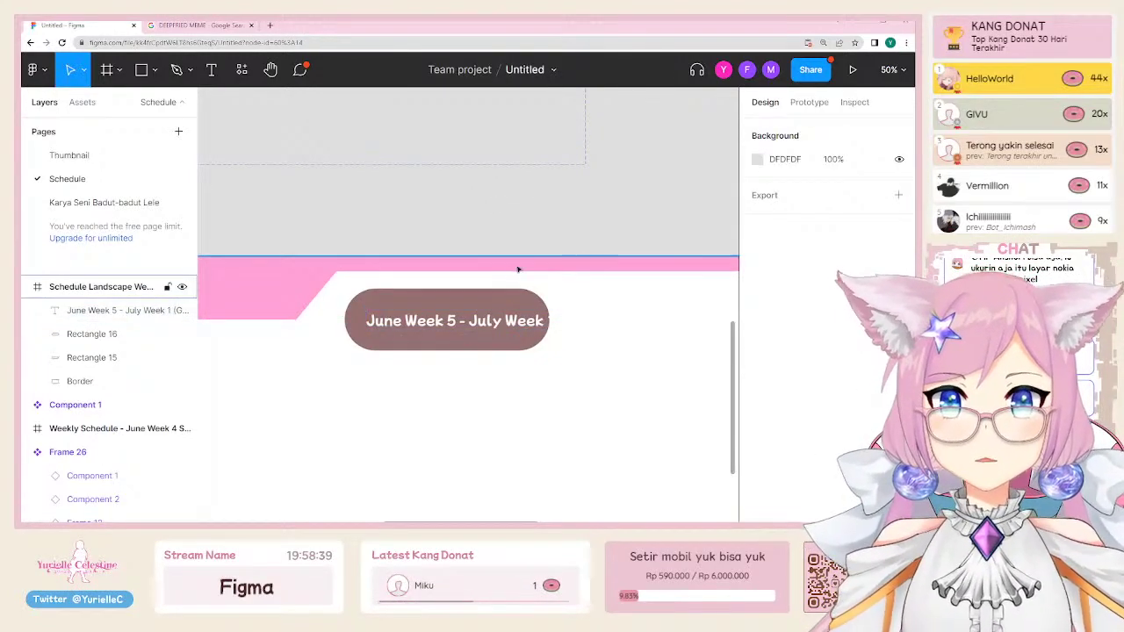
pyautogui.click(479, 324)
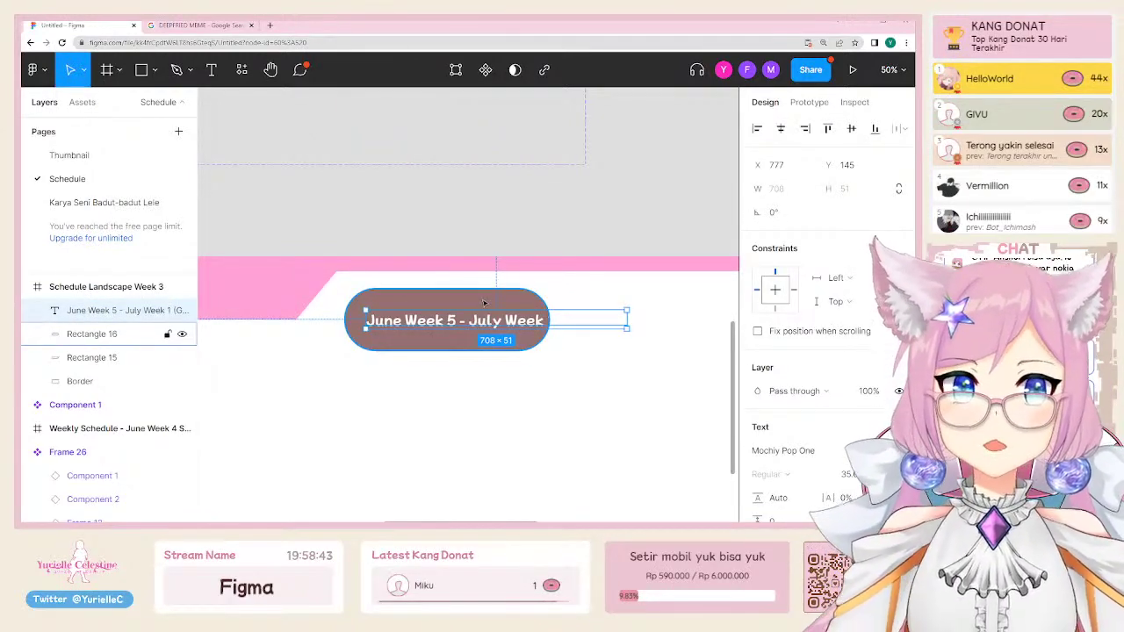
pyautogui.click(484, 303)
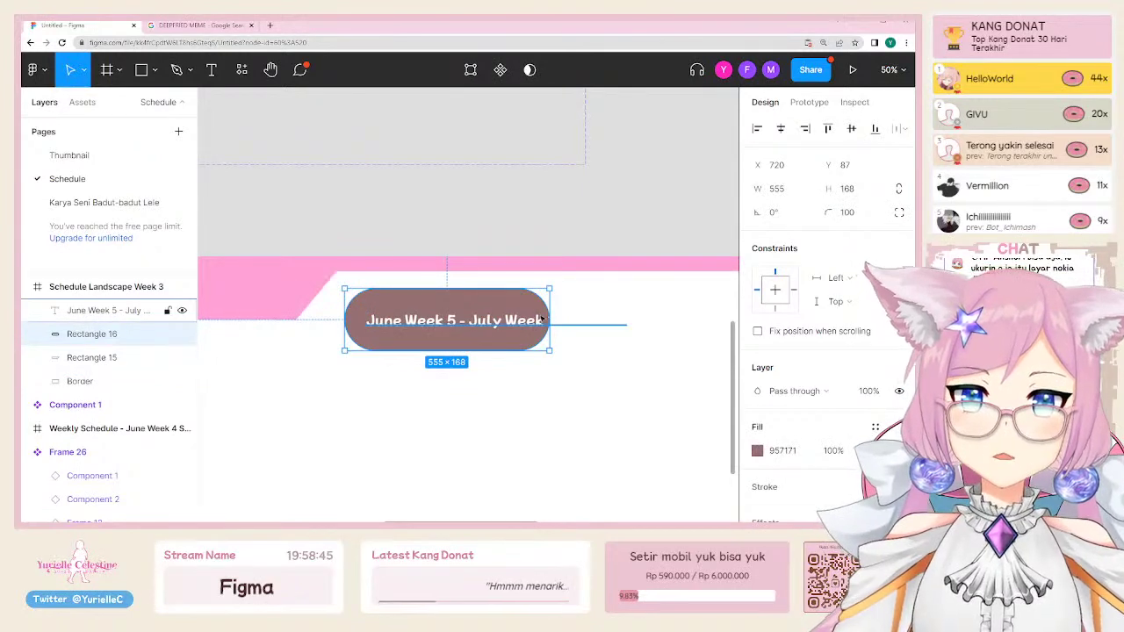
pyautogui.moveTo(554, 303); pyautogui.dragTo(644, 318)
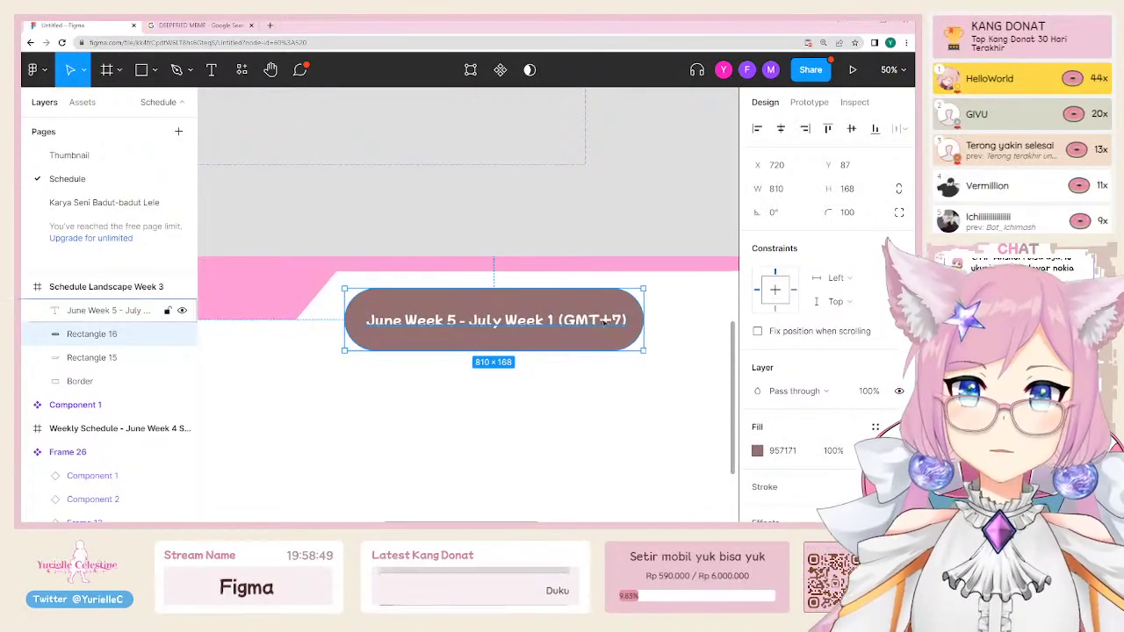
pyautogui.doubleClick(477, 320)
pyautogui.click(476, 320)
pyautogui.press('Delete')
pyautogui.press('Delete')
pyautogui.press('Delete')
pyautogui.press('Delete')
pyautogui.press('Delete')
pyautogui.press('Delete')
pyautogui.press('Delete')
pyautogui.press('Delete')
pyautogui.press('Delete')
pyautogui.press('Delete')
pyautogui.press('Delete')
pyautogui.press('Delete')
pyautogui.press('Delete')
pyautogui.press('Delete')
pyautogui.press('Delete')
pyautogui.press('Delete')
pyautogui.press('Delete')
pyautogui.press('Delete')
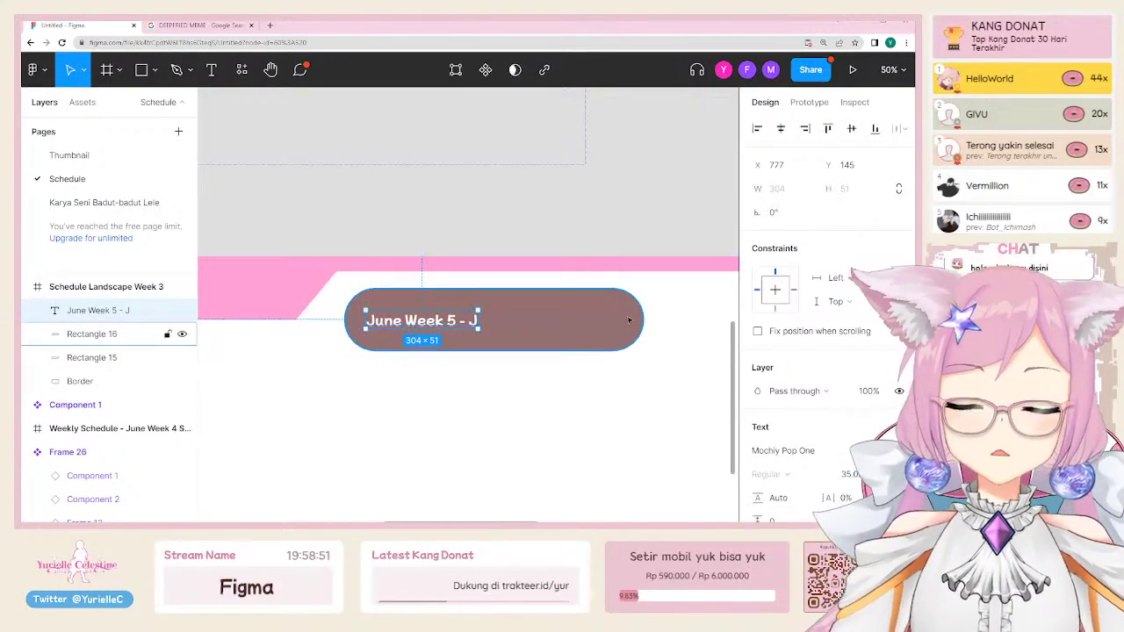
pyautogui.click(92, 334)
pyautogui.moveTo(643, 318); pyautogui.dragTo(469, 318)
pyautogui.moveTo(505, 324); pyautogui.dragTo(516, 324)
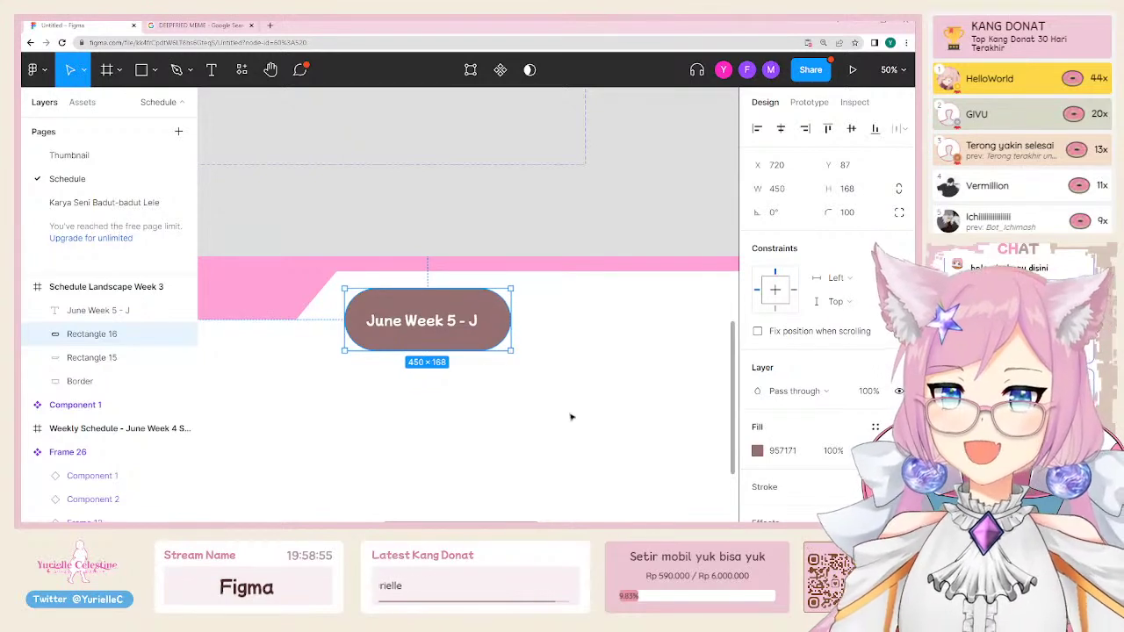
pyautogui.click(572, 413)
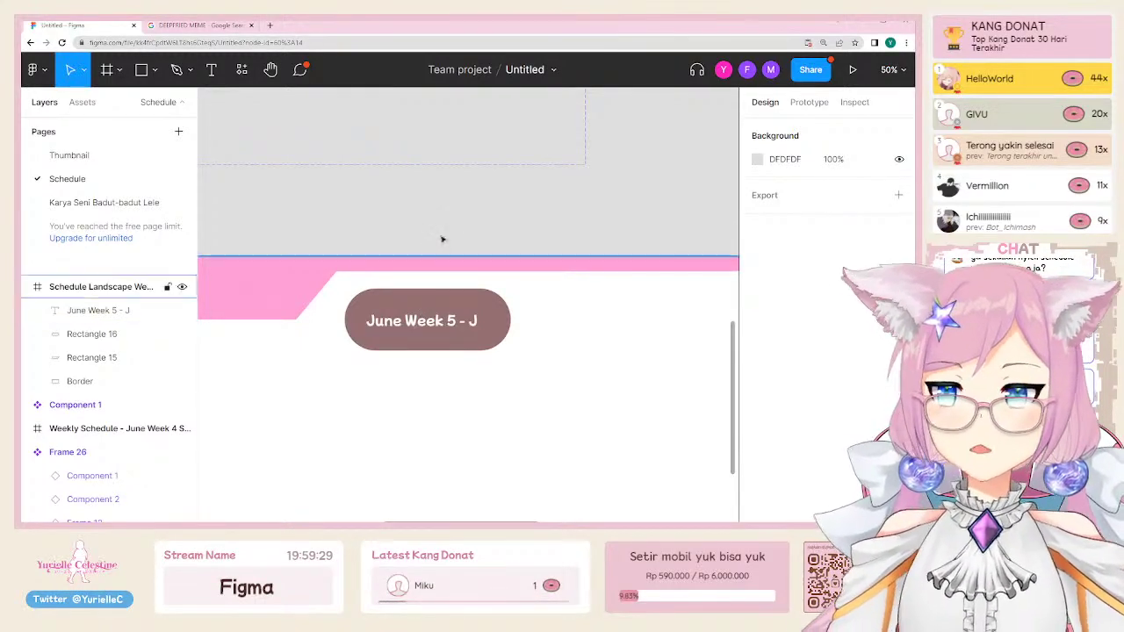
# Step: Select both Weekly Schedule - June Week 4 frames and the Schedule Landscape Week 3 frame together
pyautogui.scroll(-3, 328, 243)
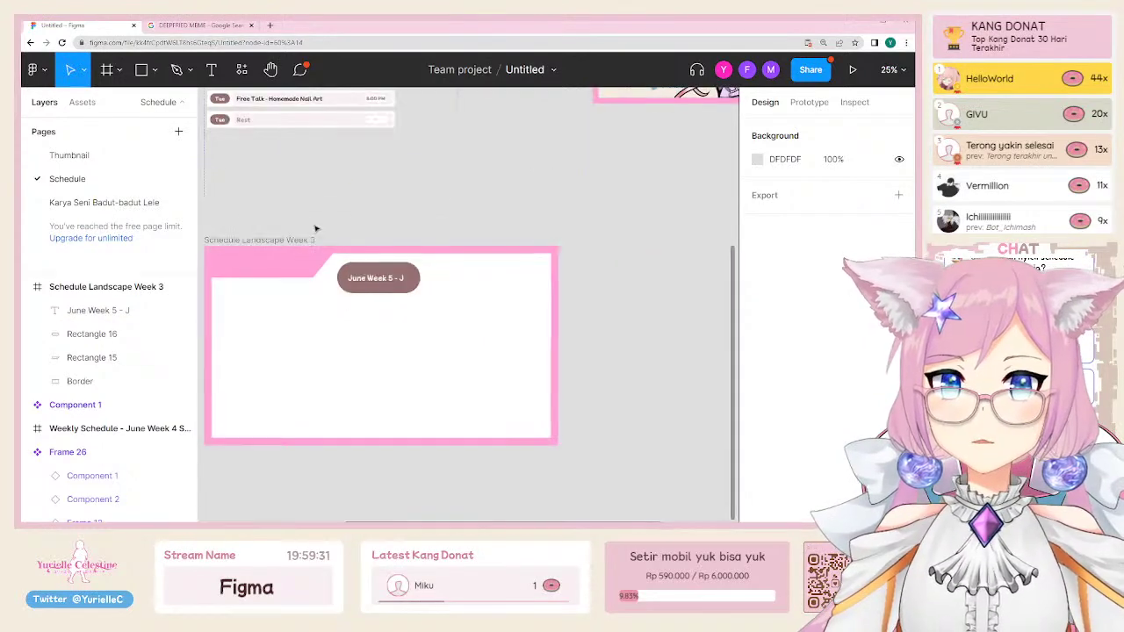
pyautogui.click(351, 212)
pyautogui.click(352, 214)
pyautogui.scroll(-1, 697, 442)
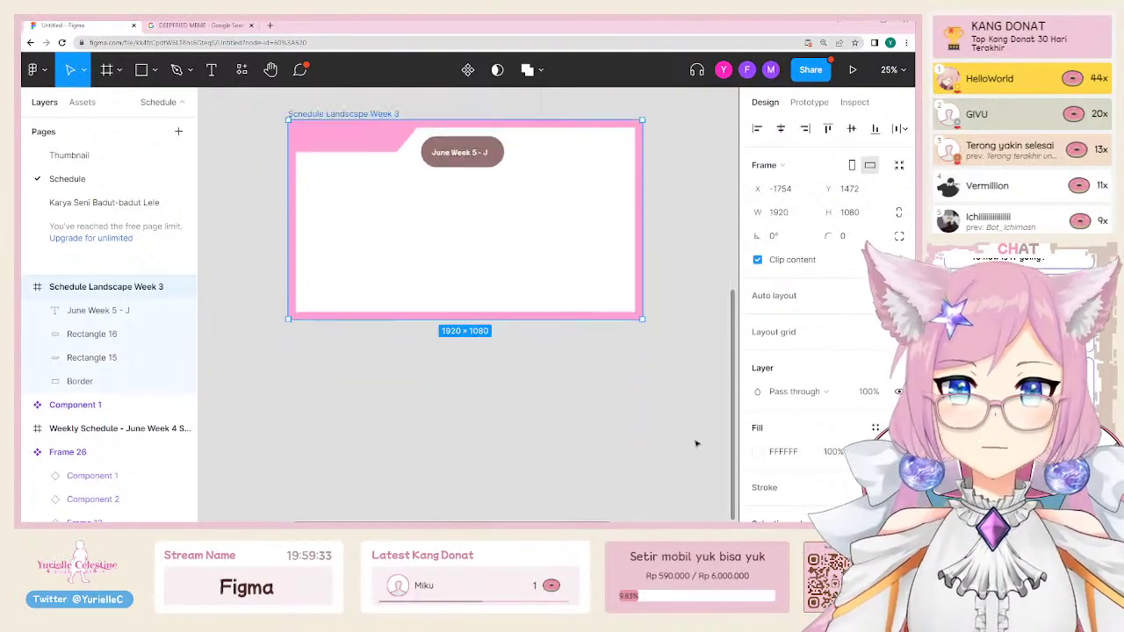
pyautogui.scroll(1, 698, 442)
pyautogui.scroll(-3, 817, 307)
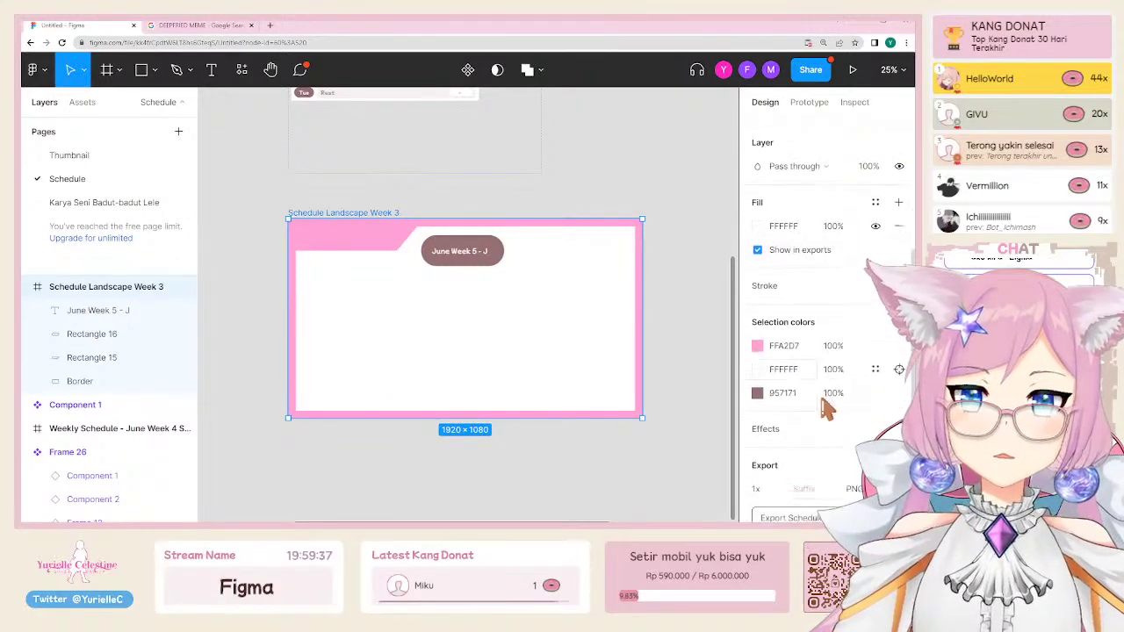
pyautogui.press('Escape')
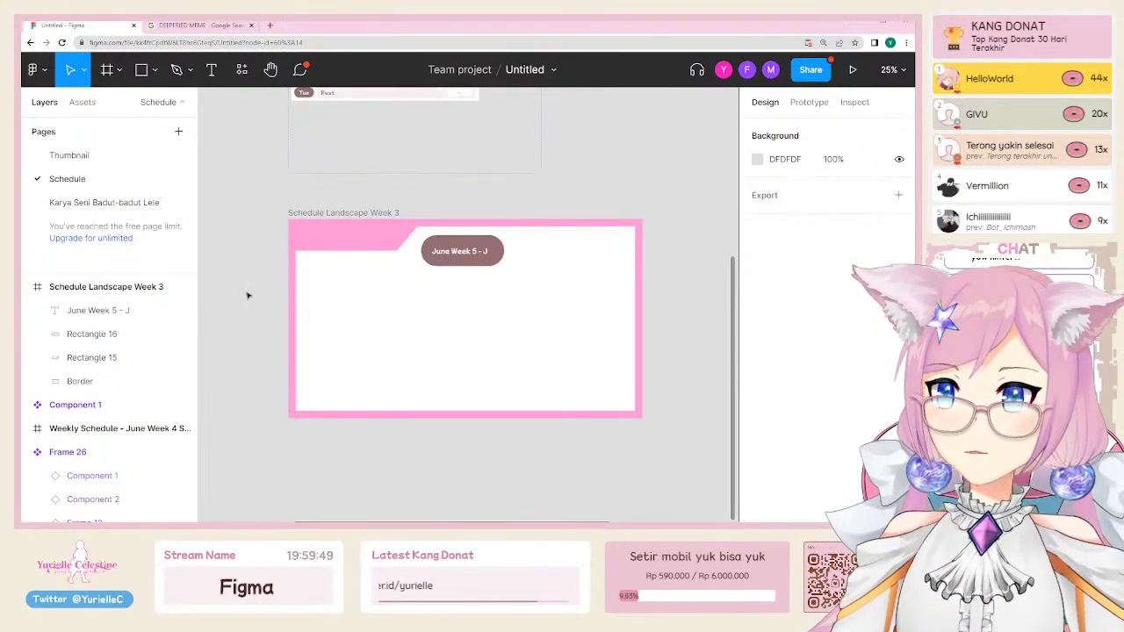
pyautogui.scroll(5, 321, 238)
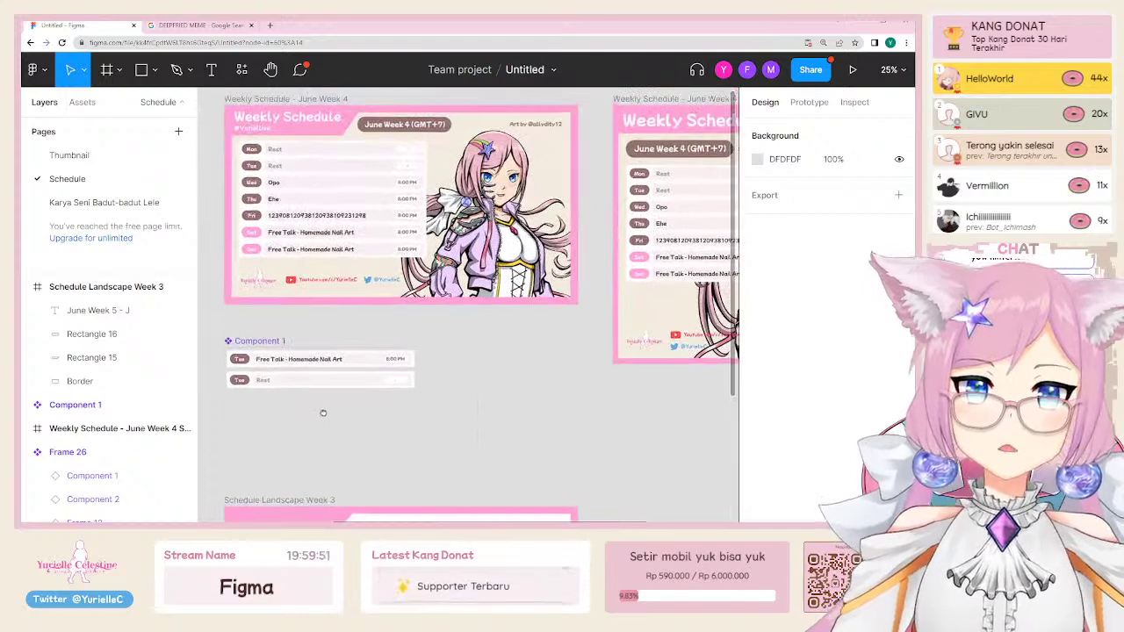
pyautogui.scroll(-3, 323, 413)
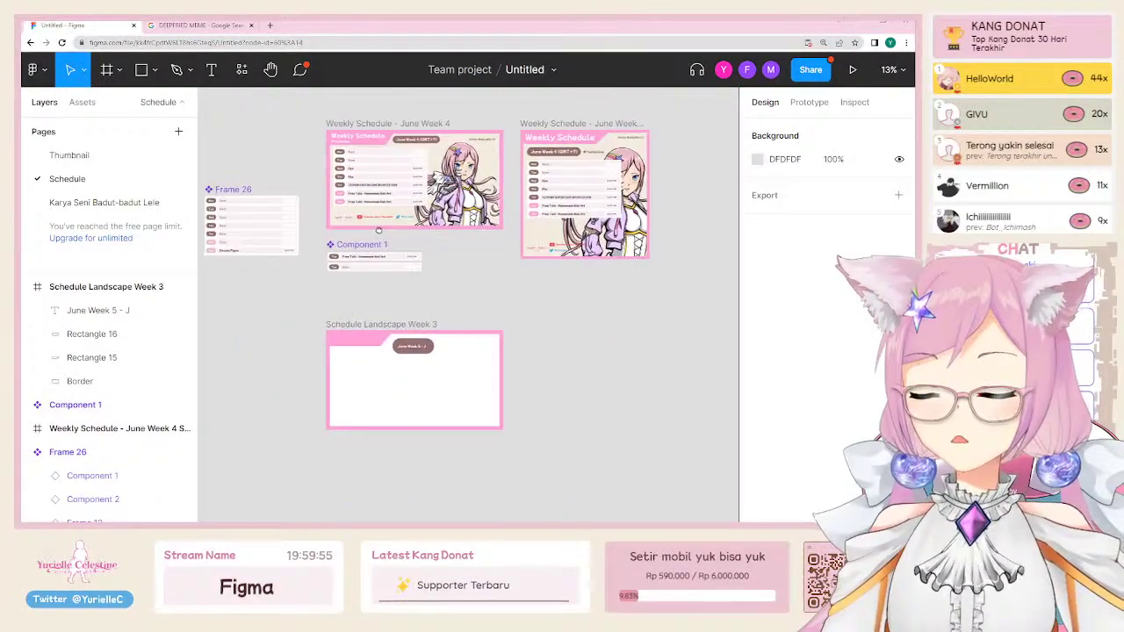
pyautogui.hscroll(1, 360, 185)
pyautogui.moveTo(272, 126); pyautogui.dragTo(684, 479)
pyautogui.press('Escape')
pyautogui.click(389, 148)
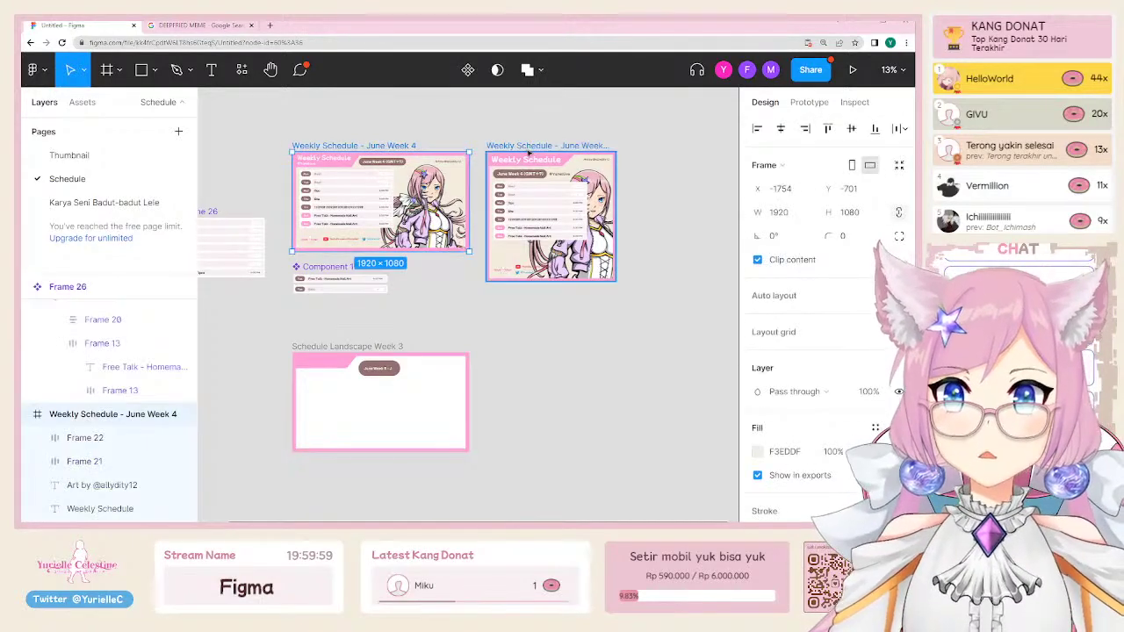
pyautogui.keyDown('shift'); pyautogui.click(531, 151); pyautogui.keyUp('shift')
pyautogui.keyDown('shift'); pyautogui.click(377, 346); pyautogui.keyUp('shift')
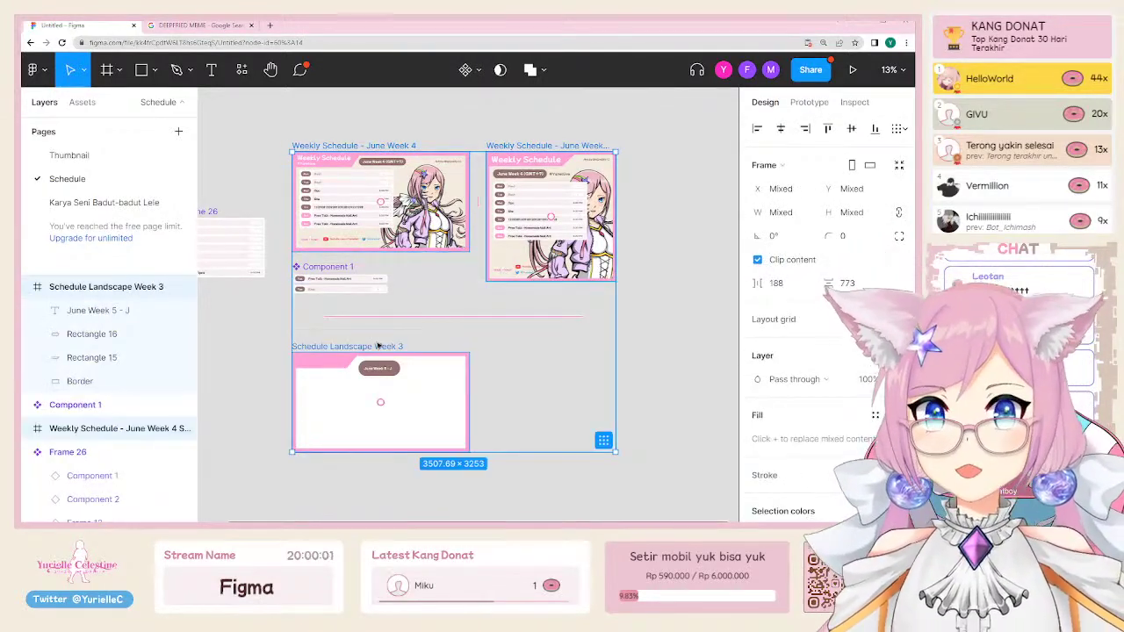
# Step: Add a 1x PNG export setting to the three selected frames, then deselect them
pyautogui.scroll(-4, 826, 334)
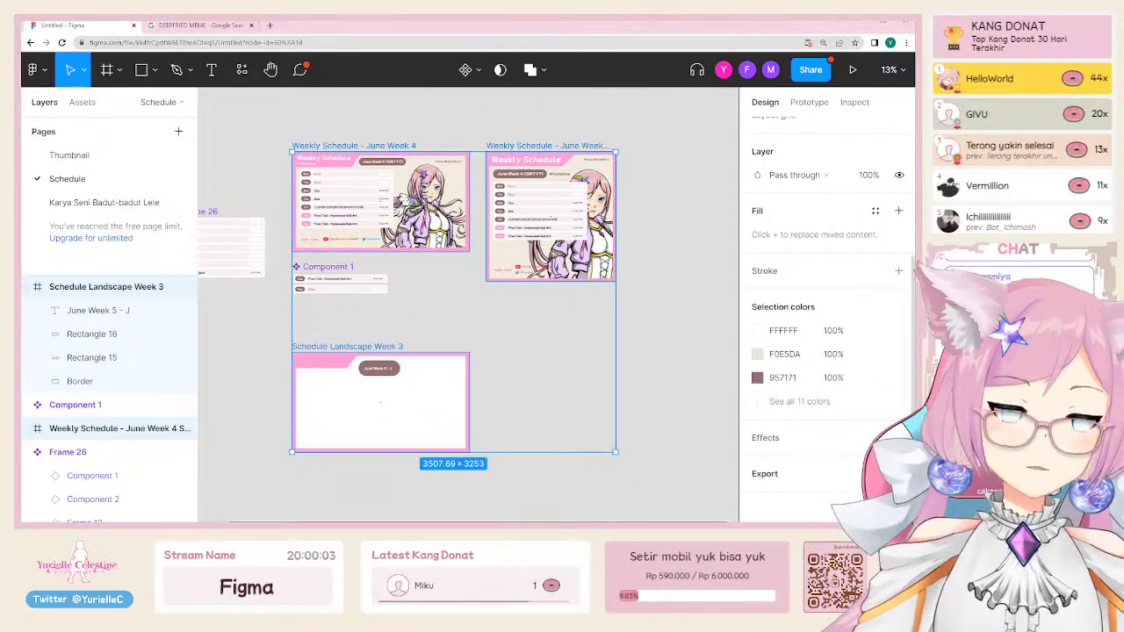
pyautogui.click(898, 473)
pyautogui.scroll(-2, 825, 351)
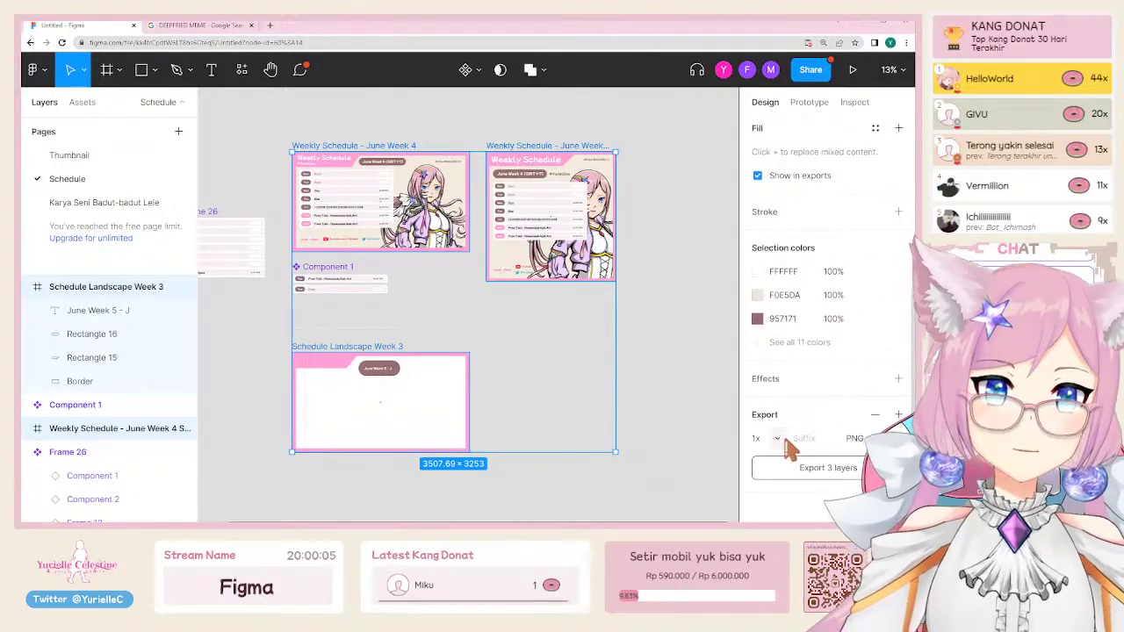
pyautogui.click(773, 438)
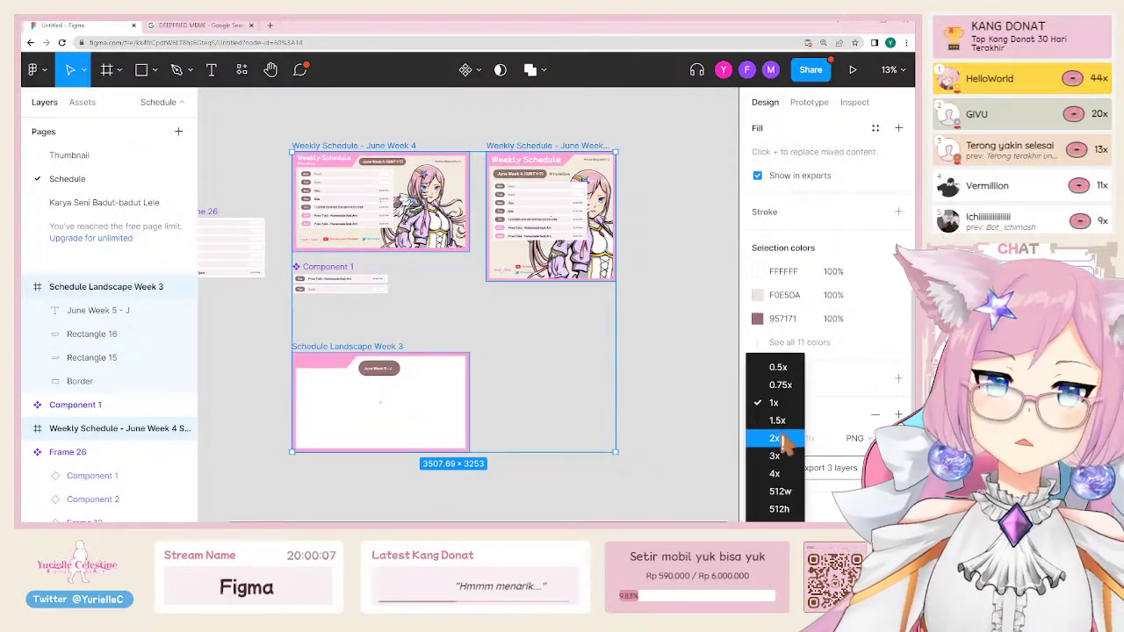
pyautogui.press('Escape')
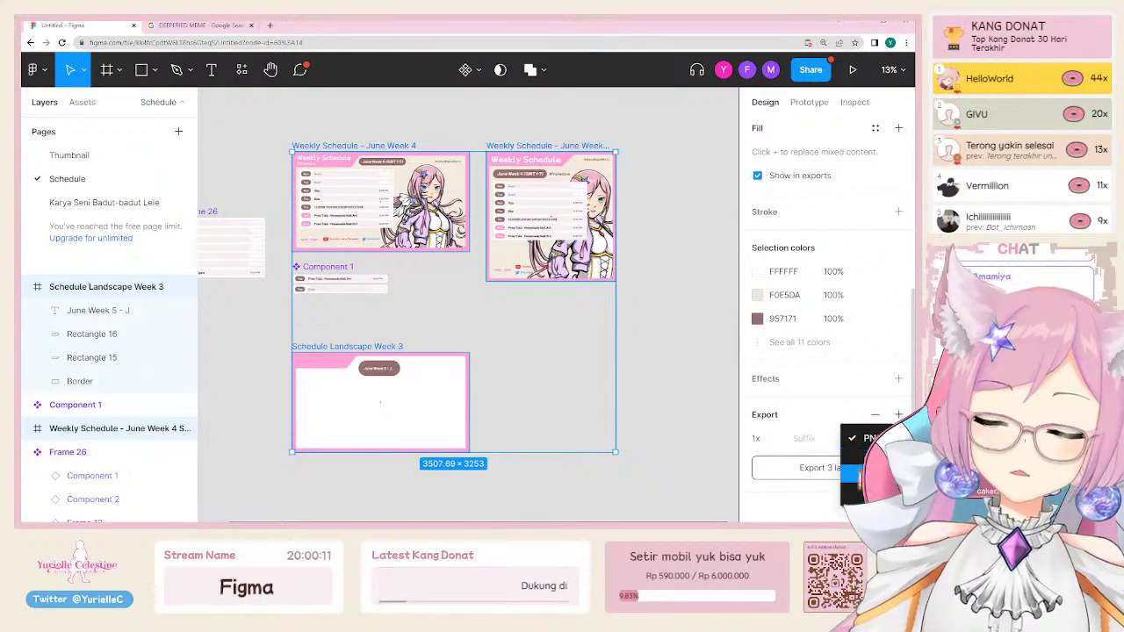
pyautogui.press('Escape')
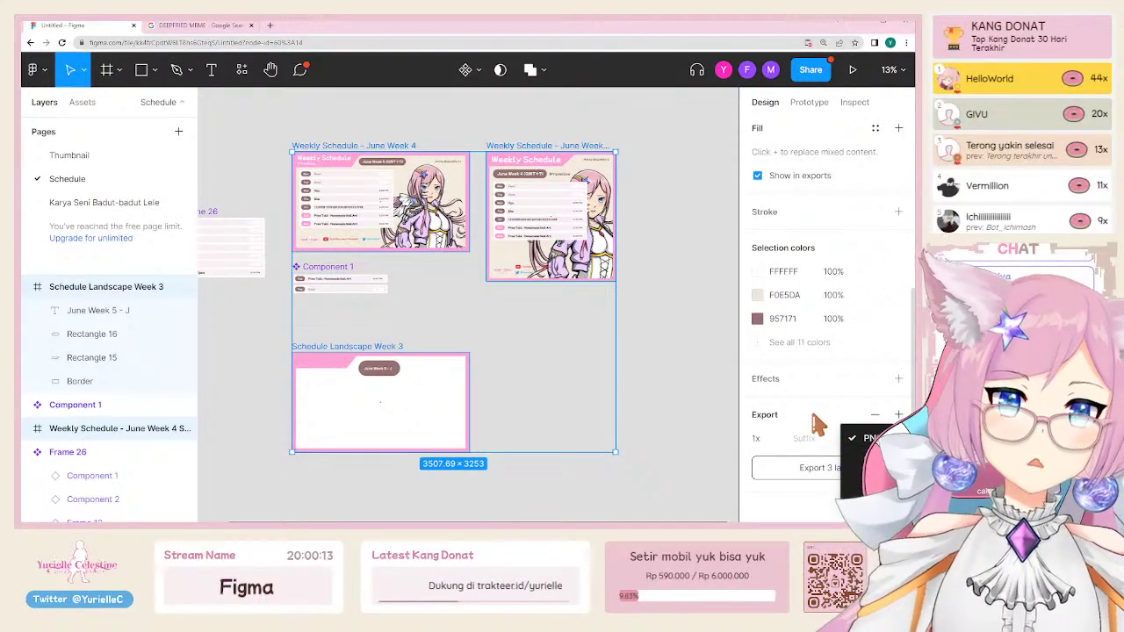
pyautogui.click(695, 419)
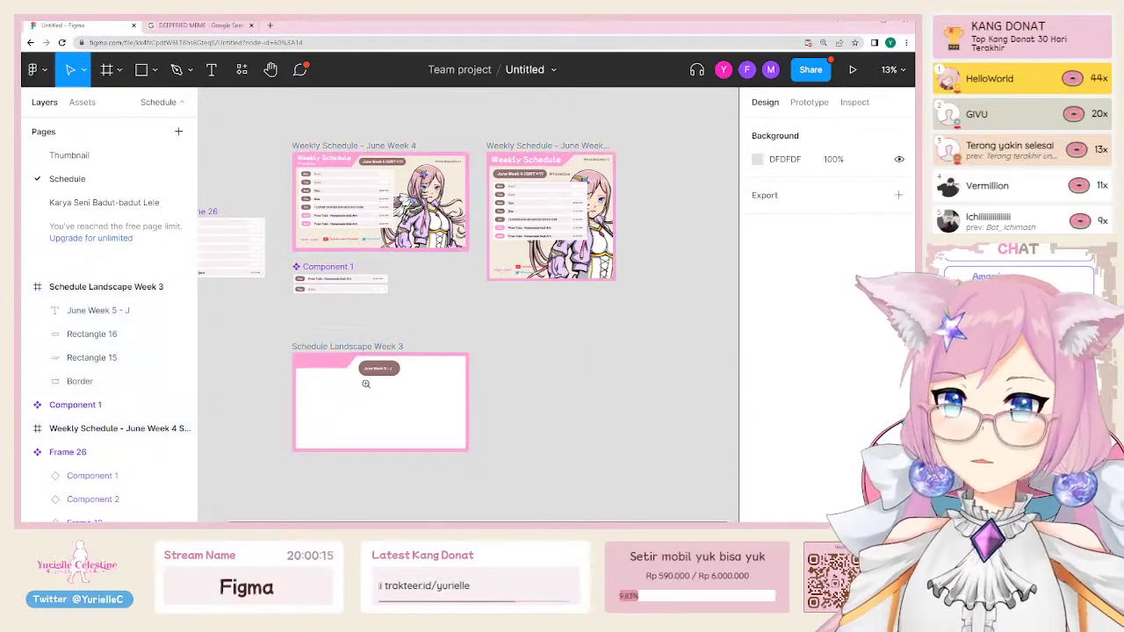
# Step: Select the June Week 5 brown pill and undo an accidental resize of it
pyautogui.scroll(3, 367, 381)
pyautogui.click(421, 355)
pyautogui.scroll(3, 408, 360)
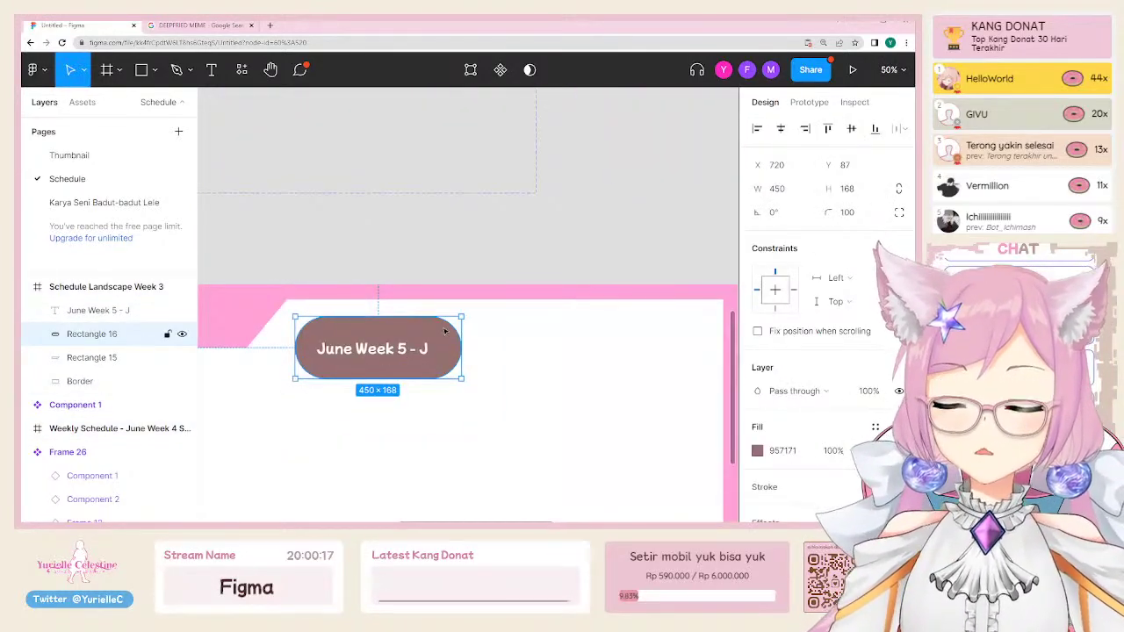
pyautogui.moveTo(462, 317); pyautogui.dragTo(463, 446)
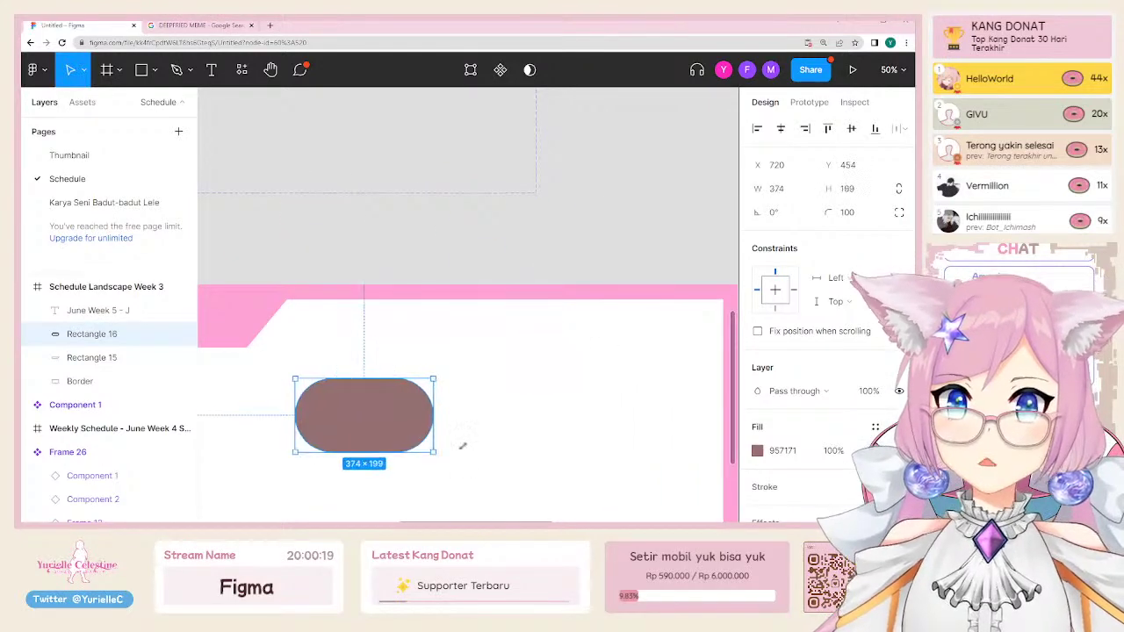
pyautogui.hotkey('ctrl', 'z')
pyautogui.scroll(-2, 442, 422)
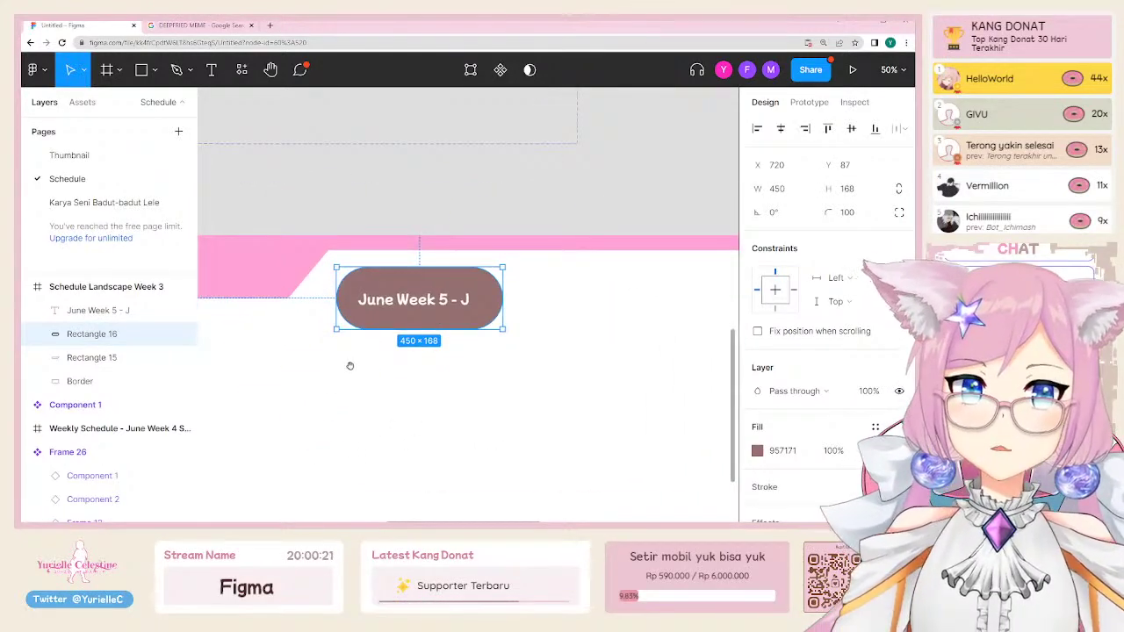
pyautogui.hscroll(-2, 349, 365)
pyautogui.scroll(-1, 375, 391)
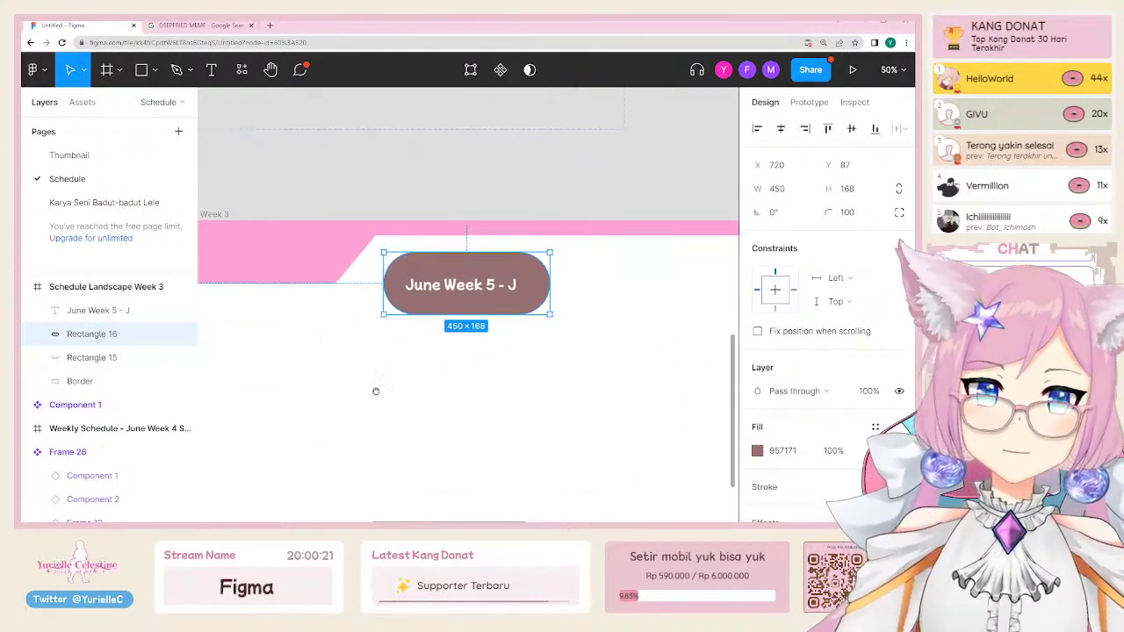
# Step: Add the characters 'nalk' to the date text and stretch the brown pill wider to the right
pyautogui.click(485, 290)
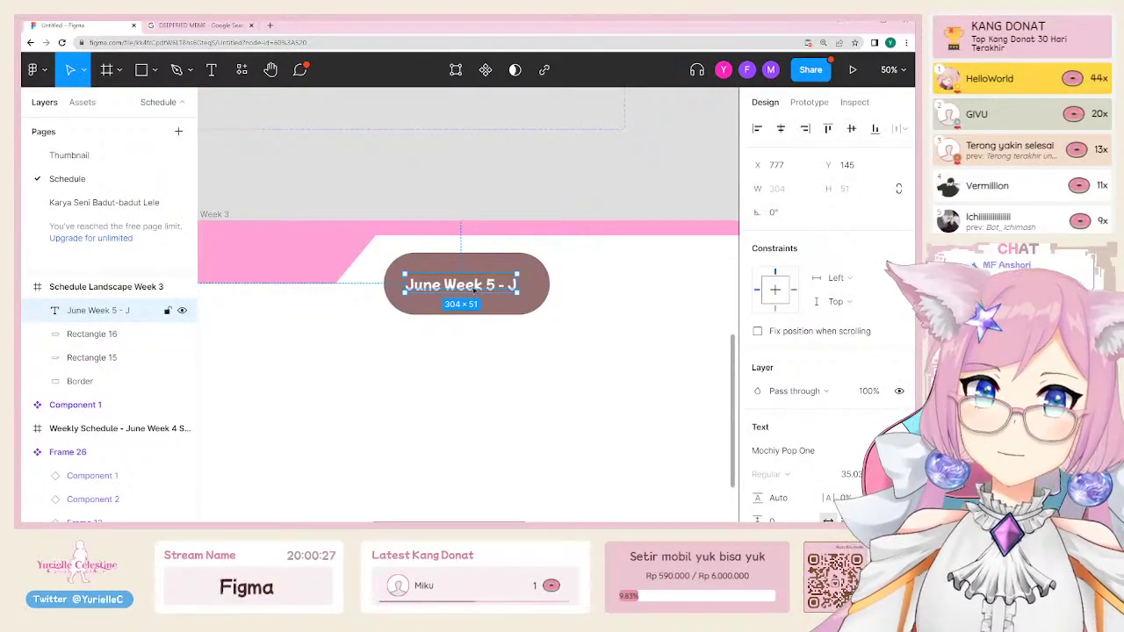
pyautogui.doubleClick(500, 287)
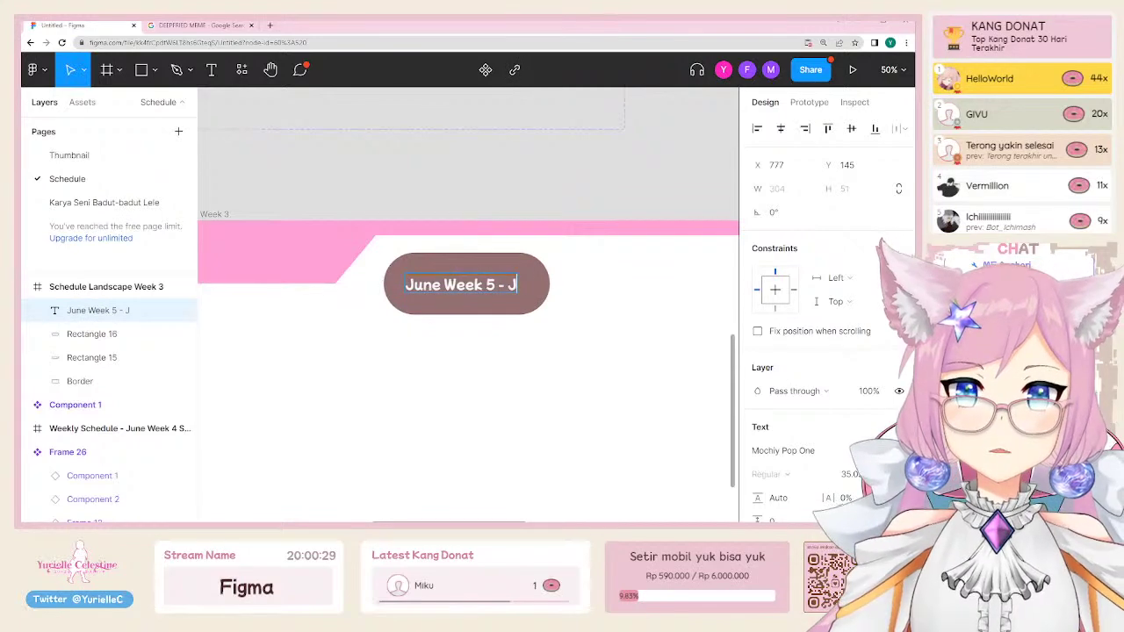
pyautogui.write('nalk')
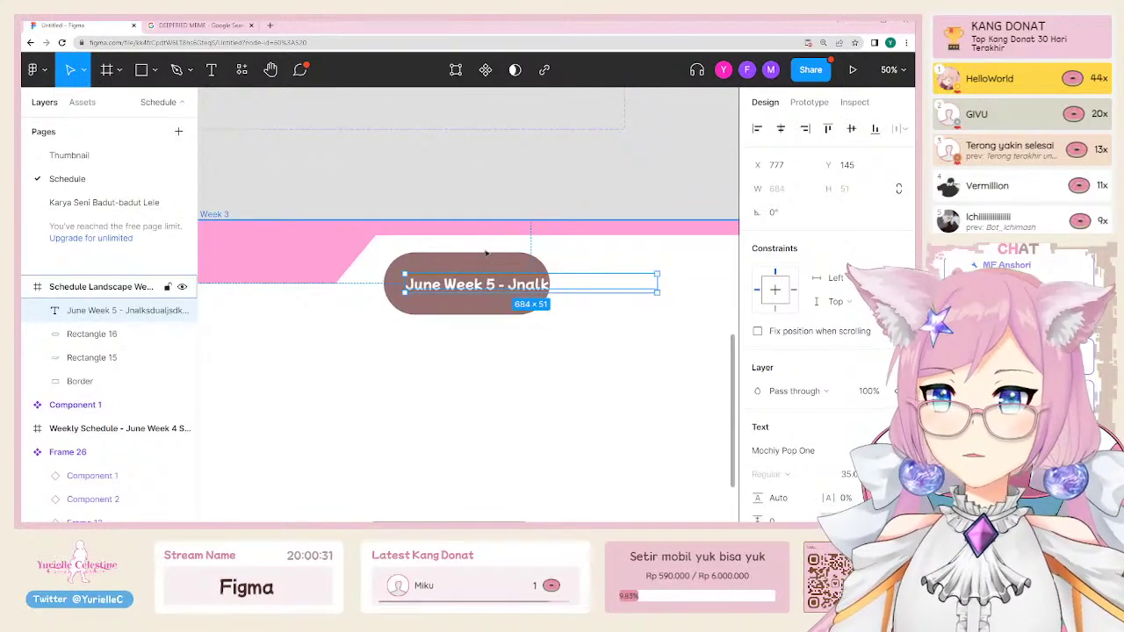
pyautogui.click(167, 334)
pyautogui.moveTo(551, 272); pyautogui.dragTo(532, 283)
pyautogui.hscroll(1, 389, 395)
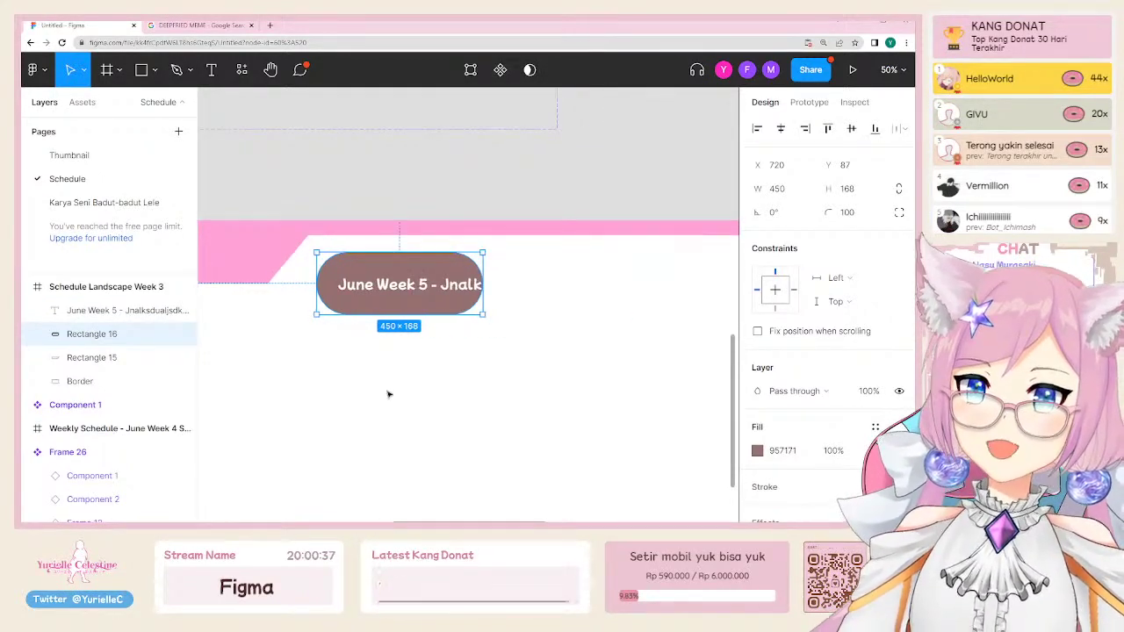
pyautogui.hscroll(-1, 389, 394)
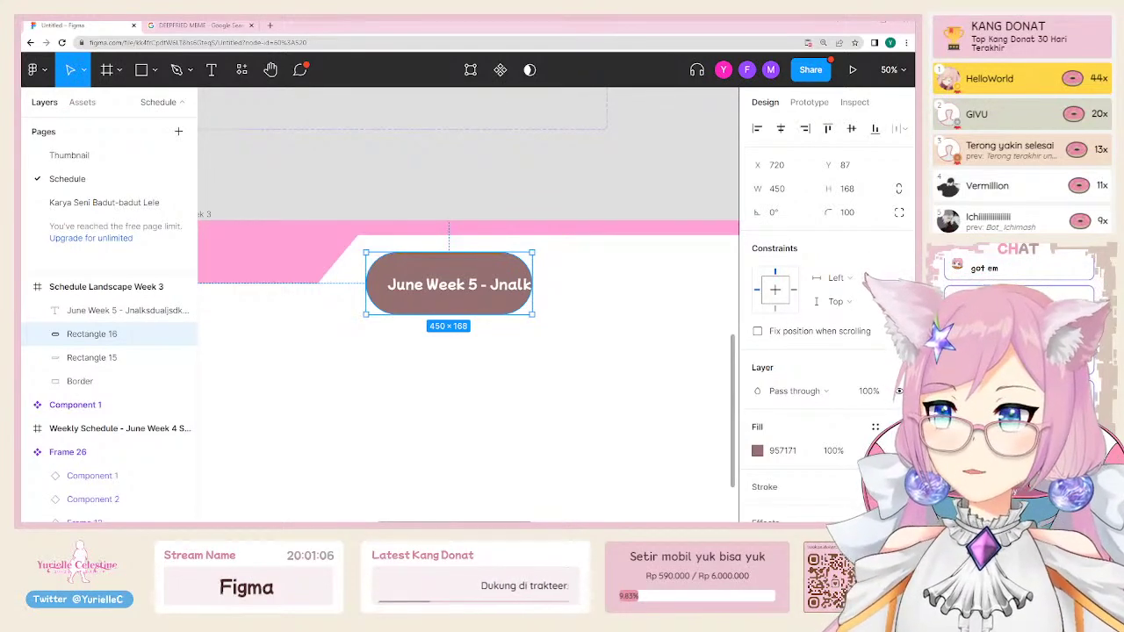
pyautogui.click(516, 445)
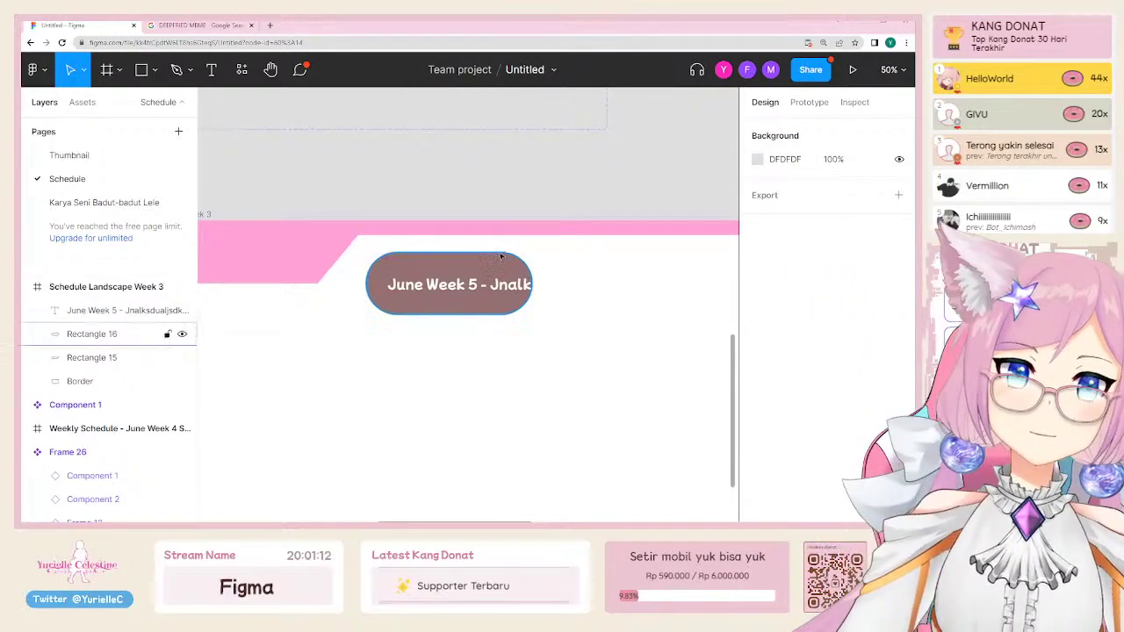
pyautogui.click(525, 267)
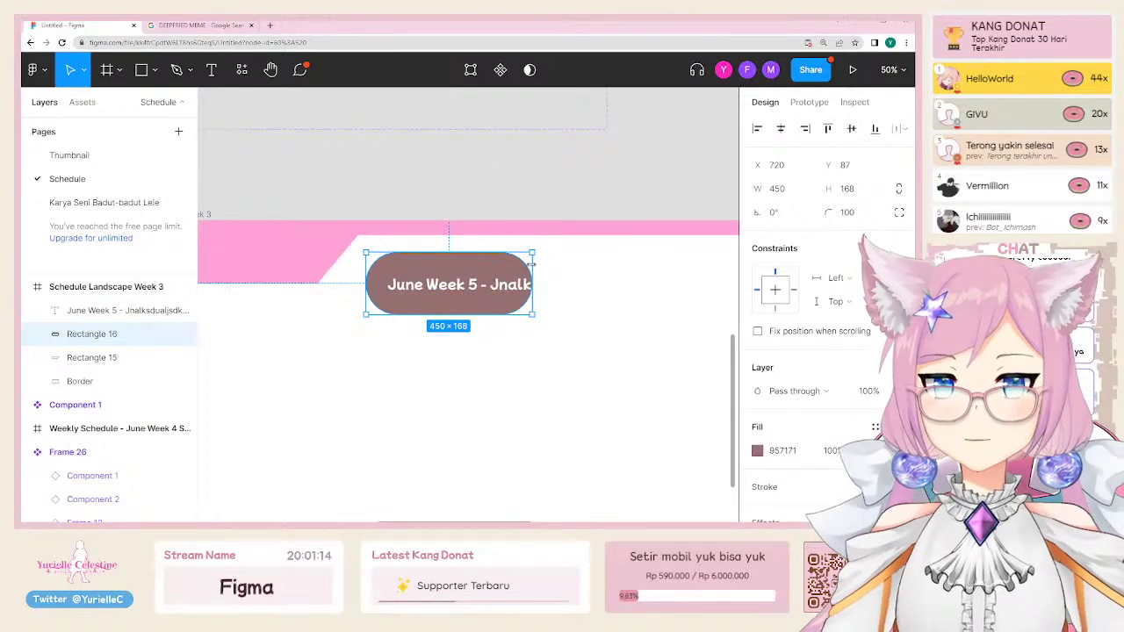
pyautogui.click(494, 289)
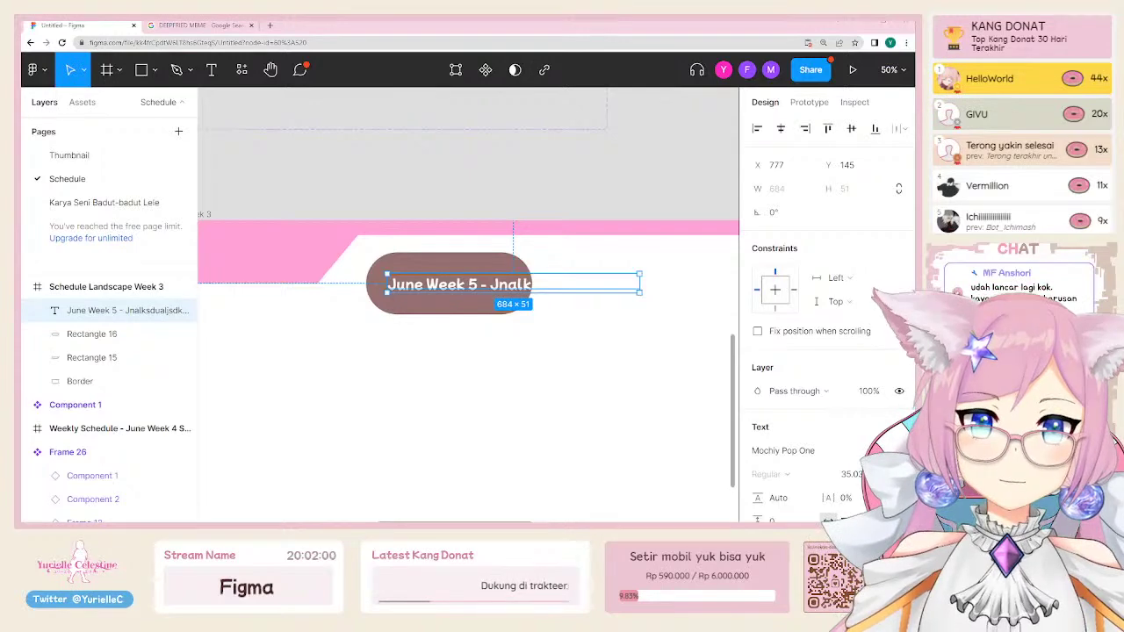
pyautogui.click(293, 356)
pyautogui.scroll(1, 293, 357)
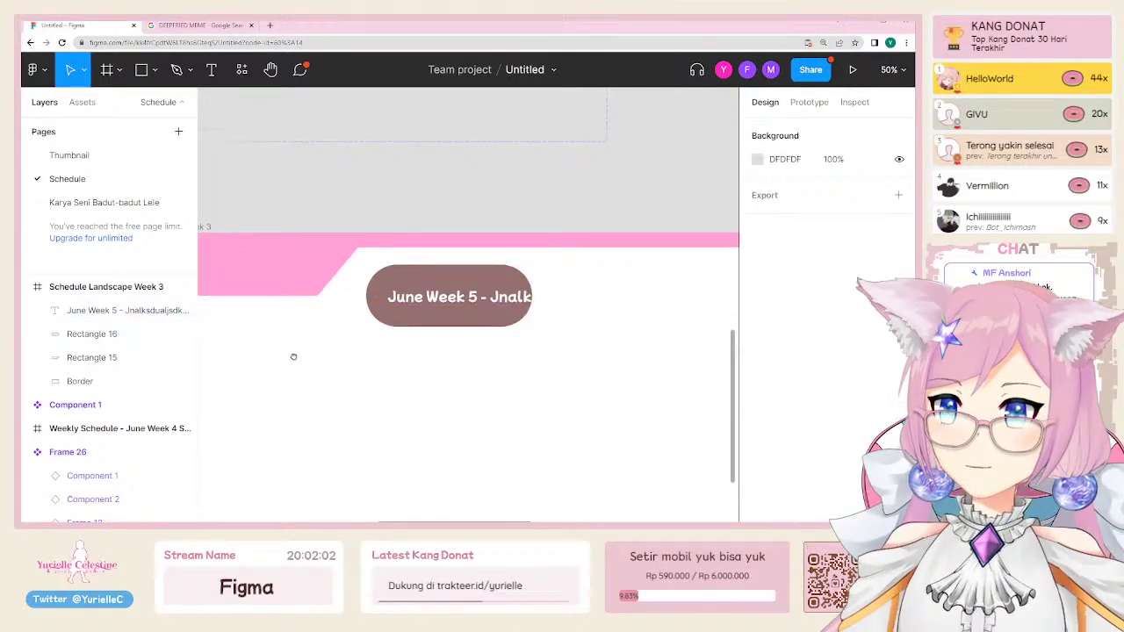
pyautogui.scroll(3, 294, 357)
pyautogui.click(439, 340)
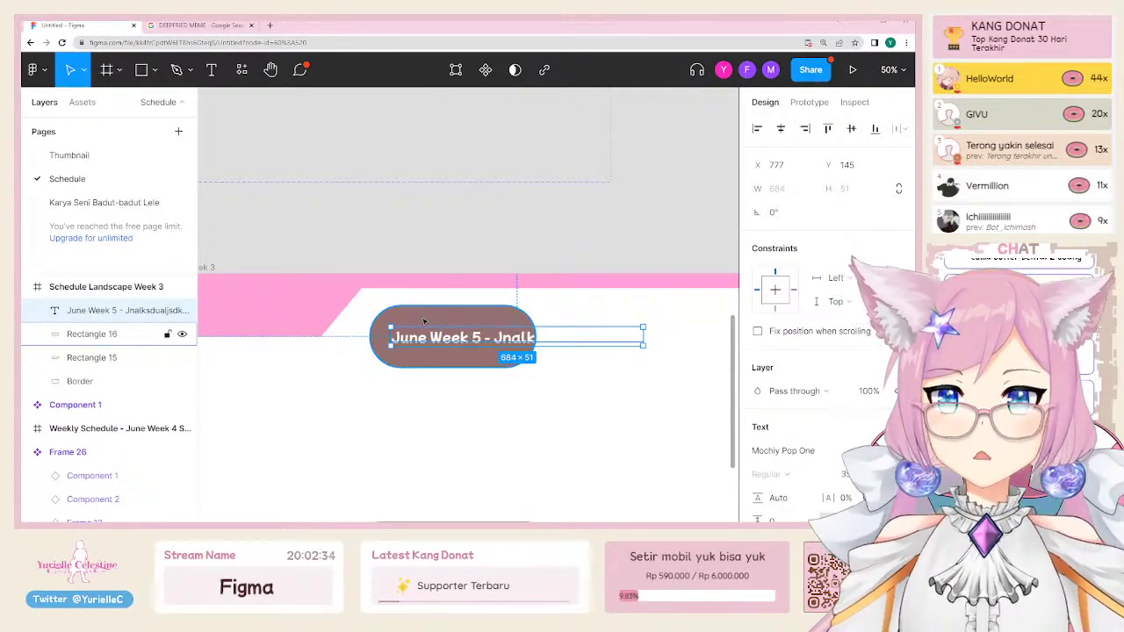
# Step: Select the date text with Rectangle 16 and apply Object > Add auto layout, creating Frame 28
pyautogui.keyDown('shift'); pyautogui.click(424, 322); pyautogui.keyUp('shift')
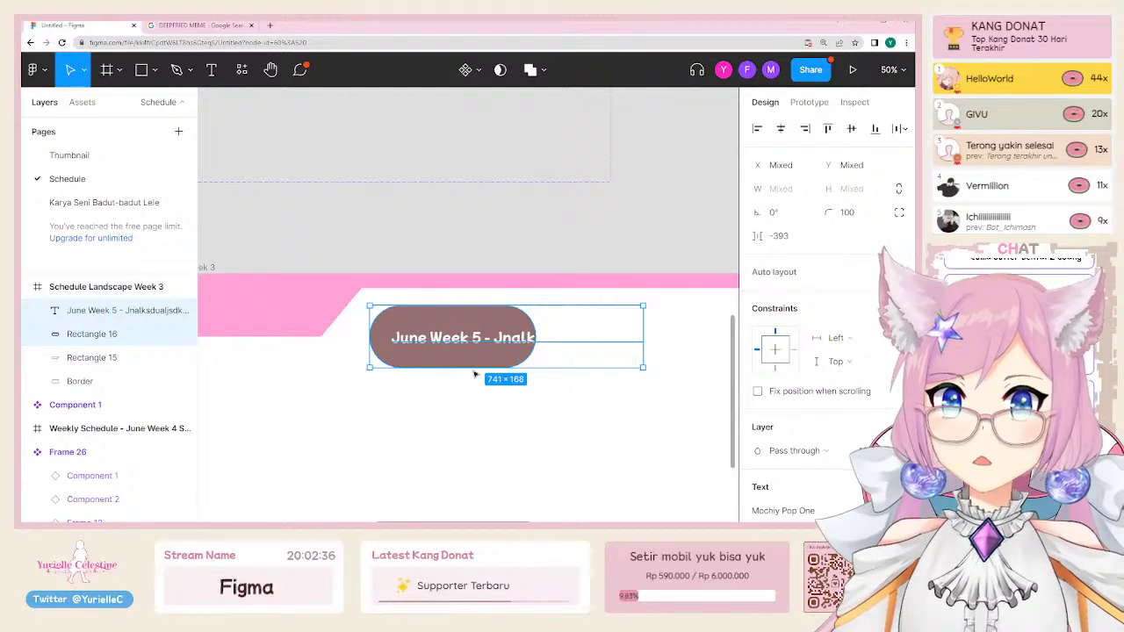
pyautogui.moveTo(466, 354); pyautogui.dragTo(490, 355)
pyautogui.moveTo(445, 319); pyautogui.dragTo(442, 347)
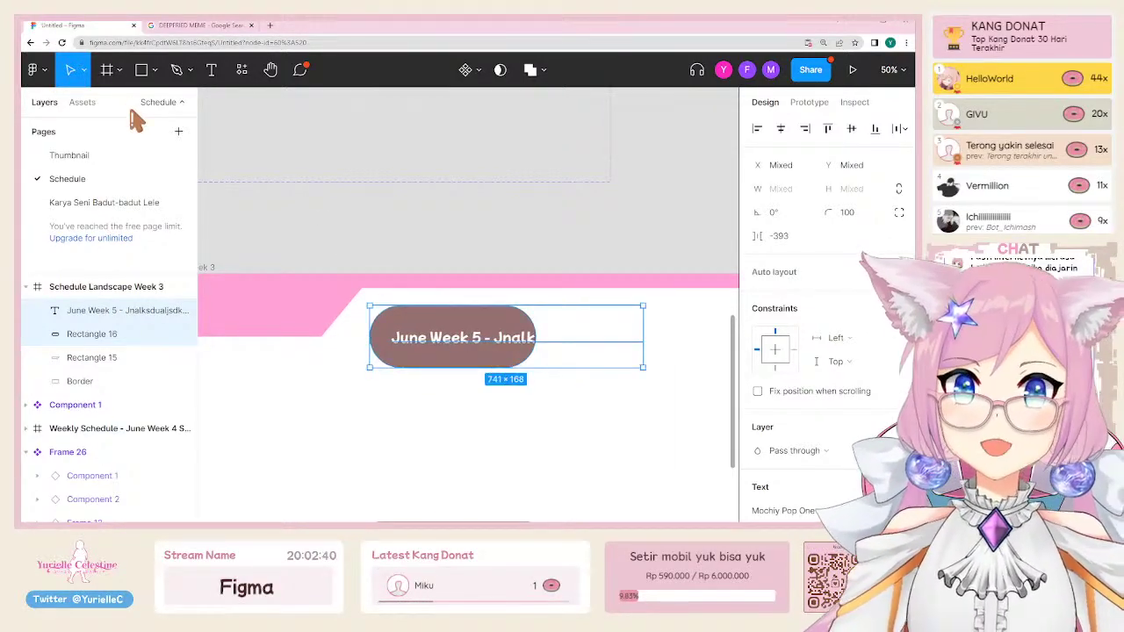
pyautogui.click(35, 71)
pyautogui.moveTo(99, 225)
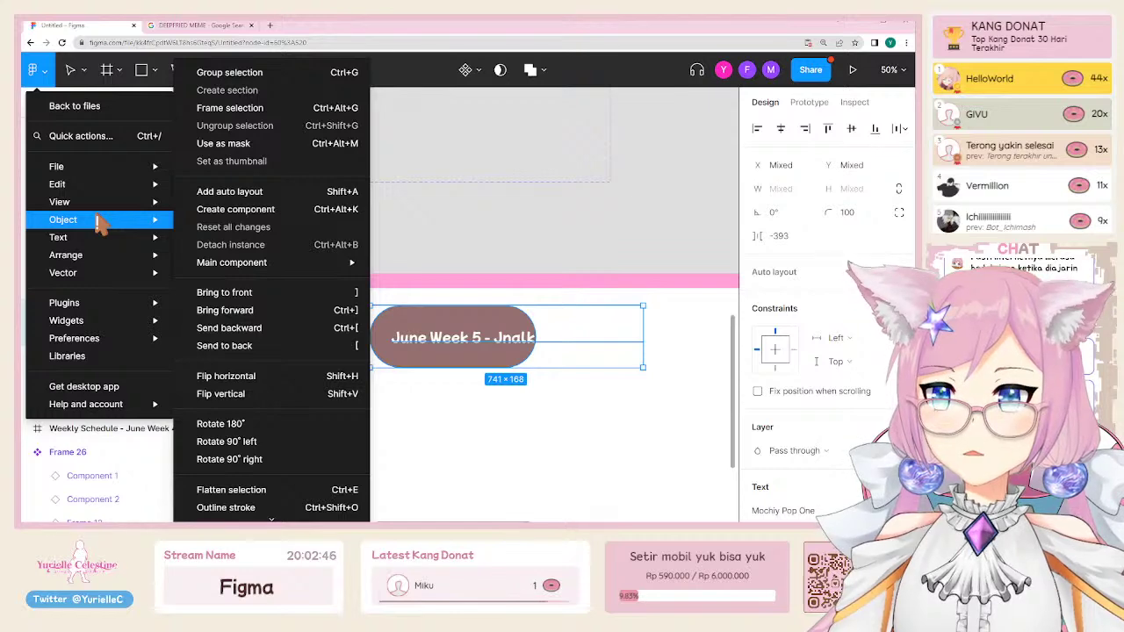
pyautogui.click(35, 70)
pyautogui.click(36, 70)
pyautogui.moveTo(94, 225)
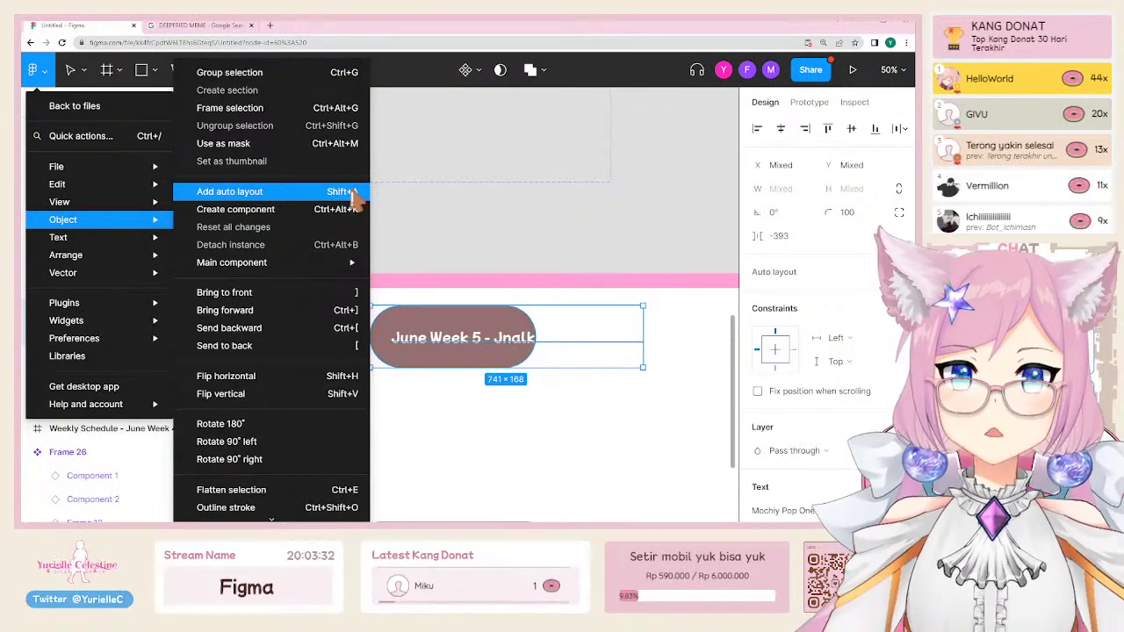
pyautogui.click(230, 191)
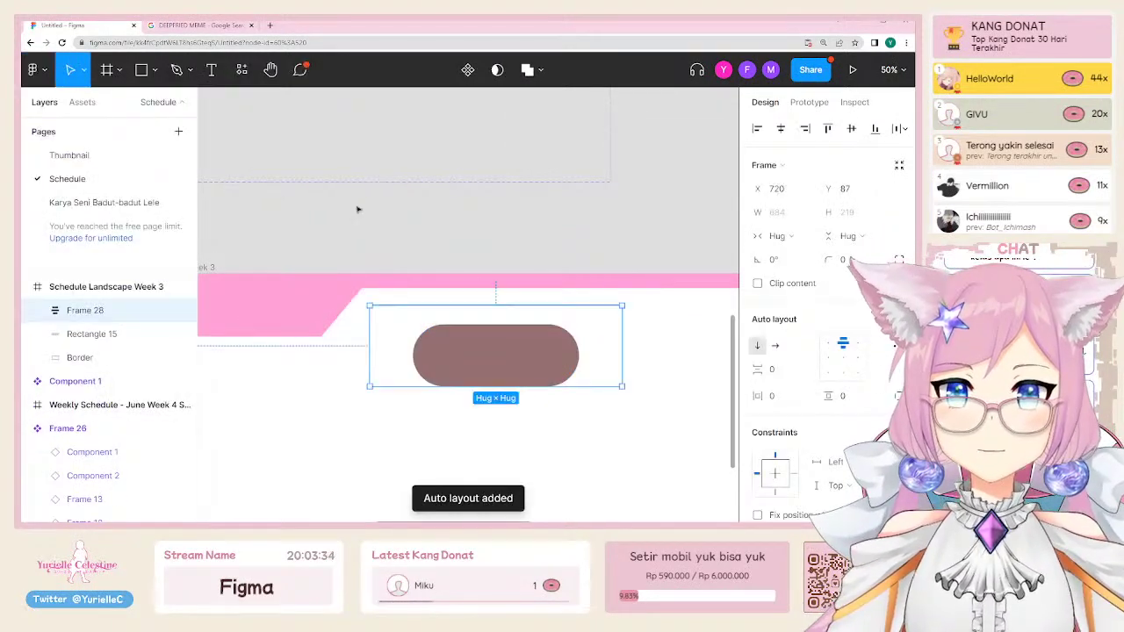
# Step: Undo the auto-layout wrapping so the date text and brown pill are separate layers again
pyautogui.click(477, 323)
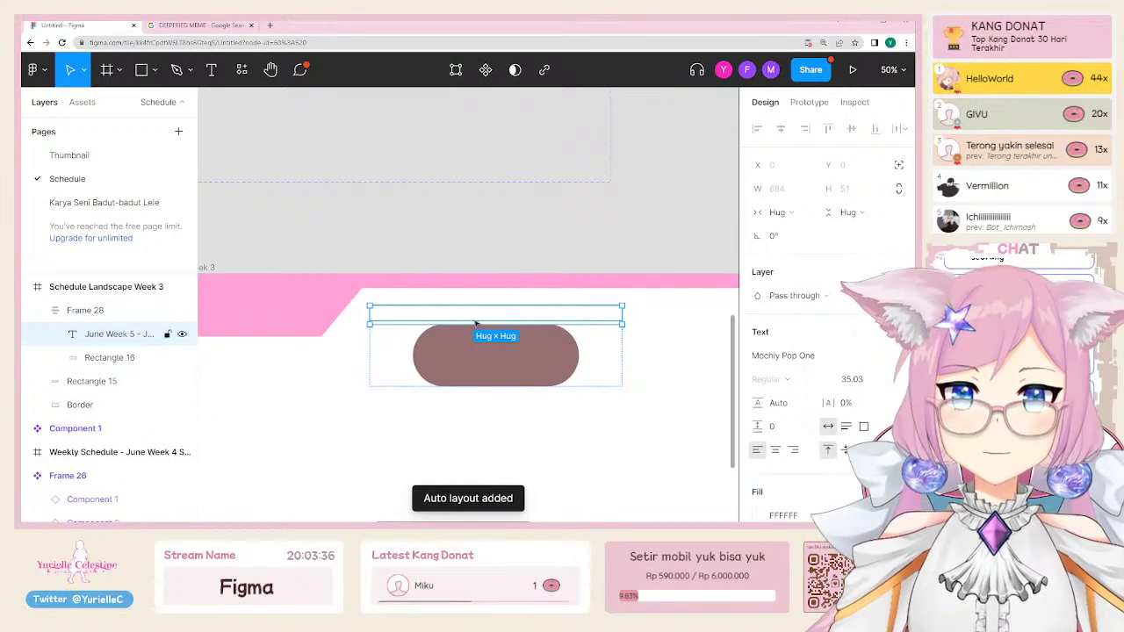
pyautogui.click(467, 365)
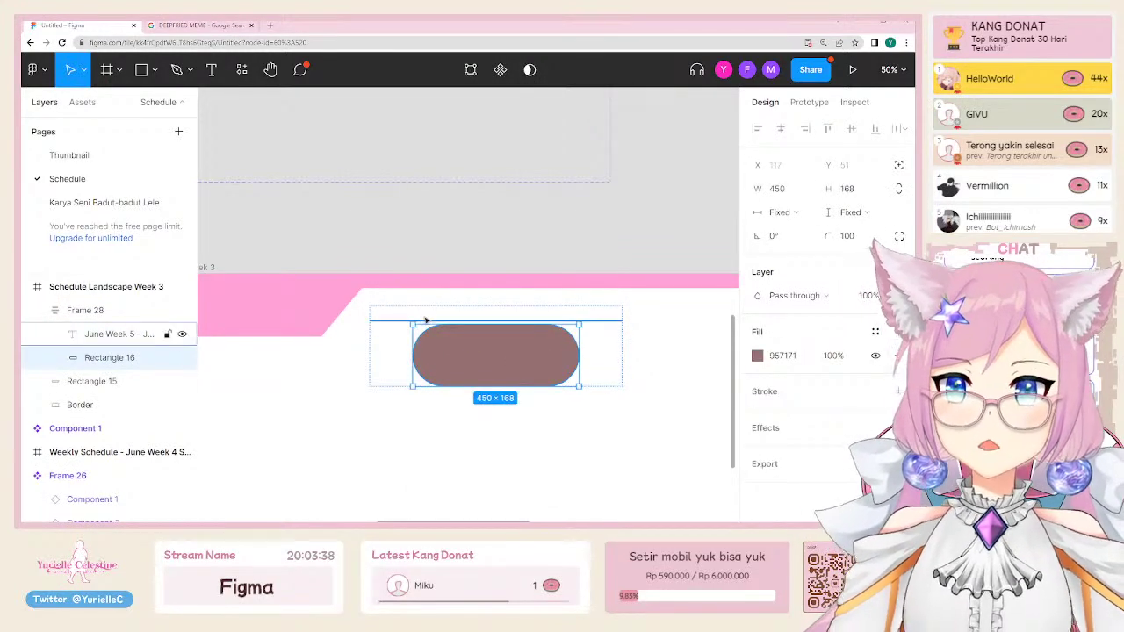
pyautogui.click(427, 321)
pyautogui.click(474, 356)
pyautogui.click(474, 322)
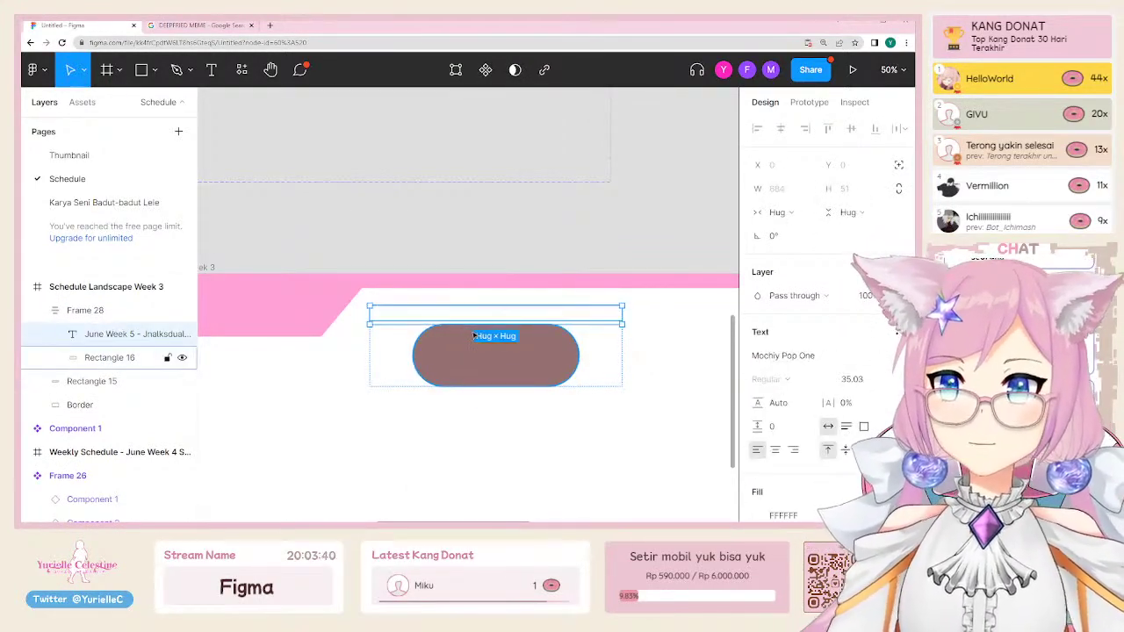
pyautogui.hotkey('ctrl', 'z')
pyautogui.hotkey('ctrl', 'z')
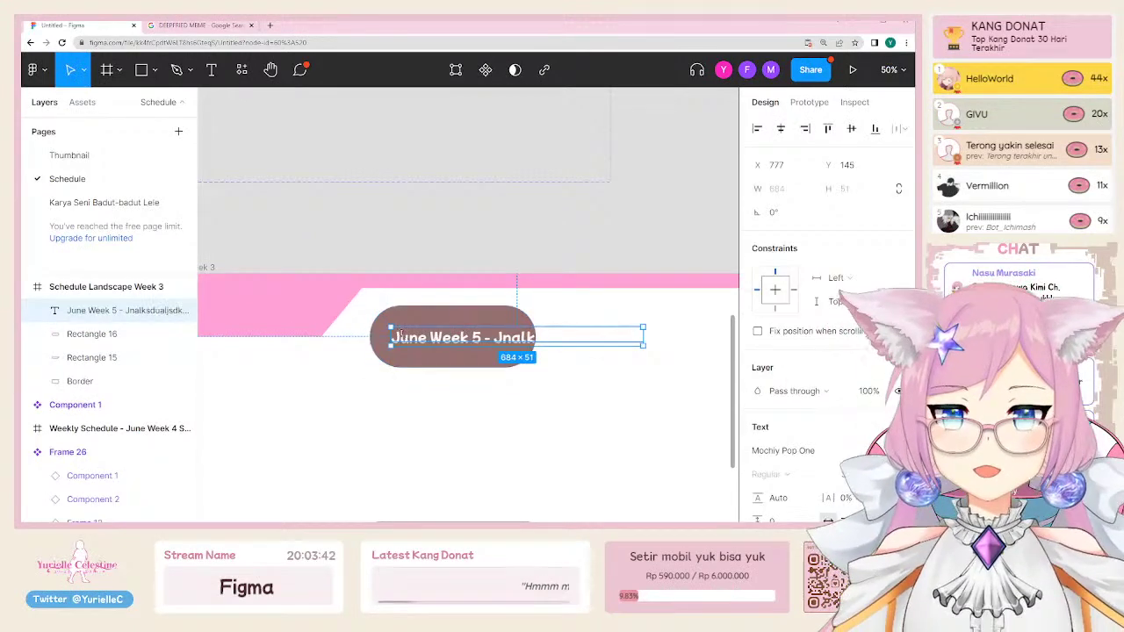
pyautogui.keyDown('shift'); pyautogui.click(96, 333); pyautogui.keyUp('shift')
pyautogui.hotkey('shift', 'a')
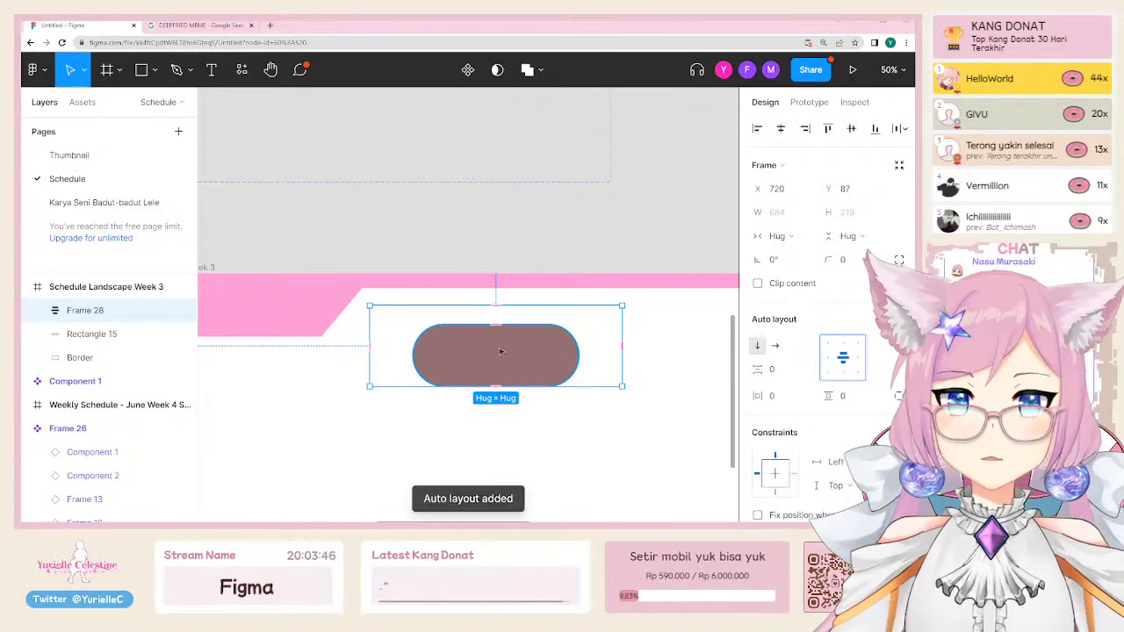
pyautogui.hotkey('ctrl', 'z')
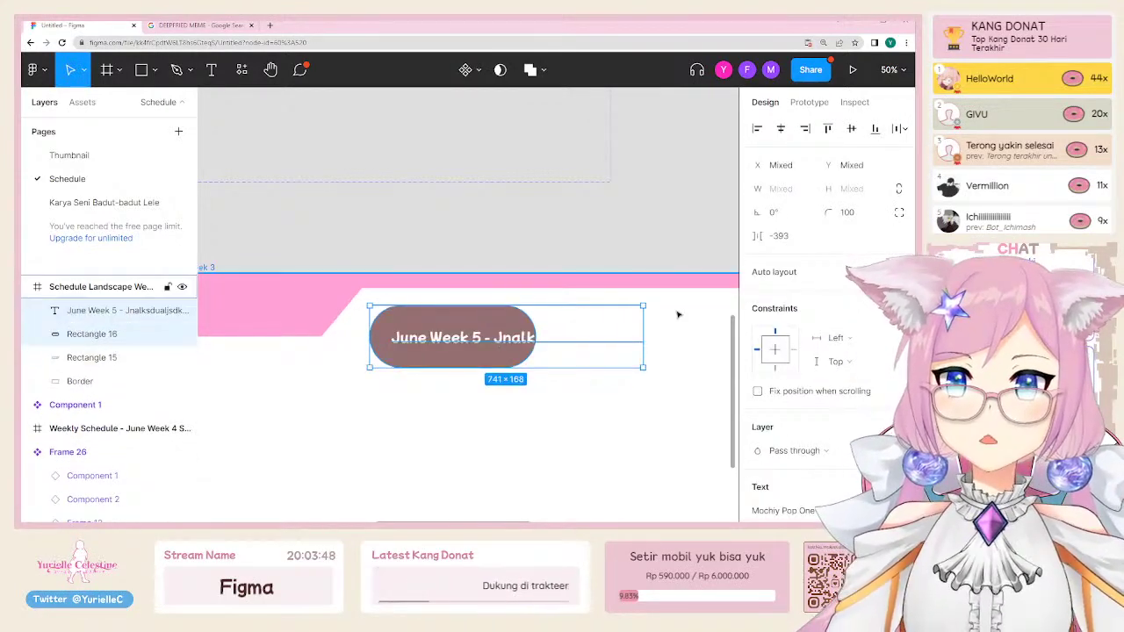
# Step: Move the brown pill down below the pink header
pyautogui.click(477, 316)
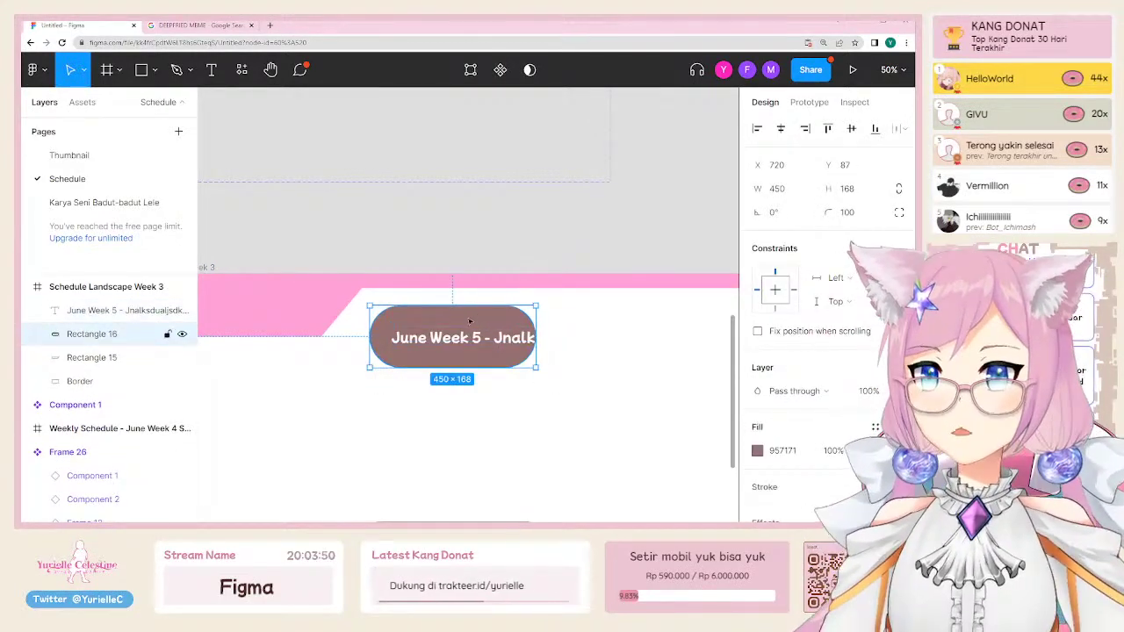
pyautogui.moveTo(477, 316); pyautogui.dragTo(430, 261)
pyautogui.hotkey('ctrl', 'z')
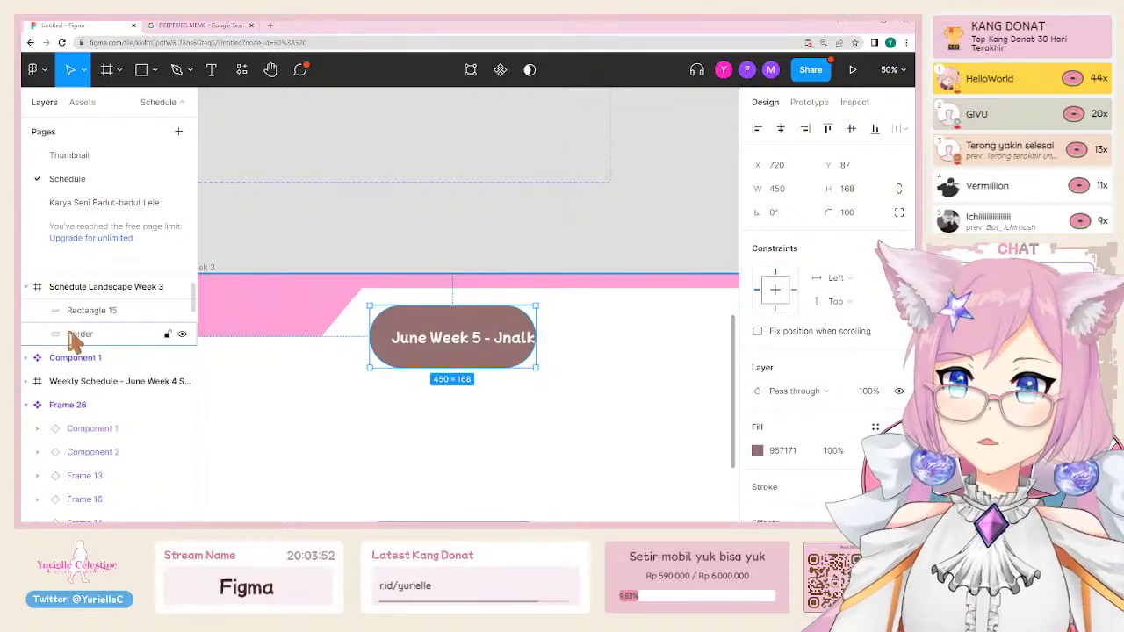
pyautogui.moveTo(400, 319); pyautogui.dragTo(375, 368)
# Step: Draw a new wide frame, fill it with the pill's brown, and give it a 100 corner radius
pyautogui.press('f')
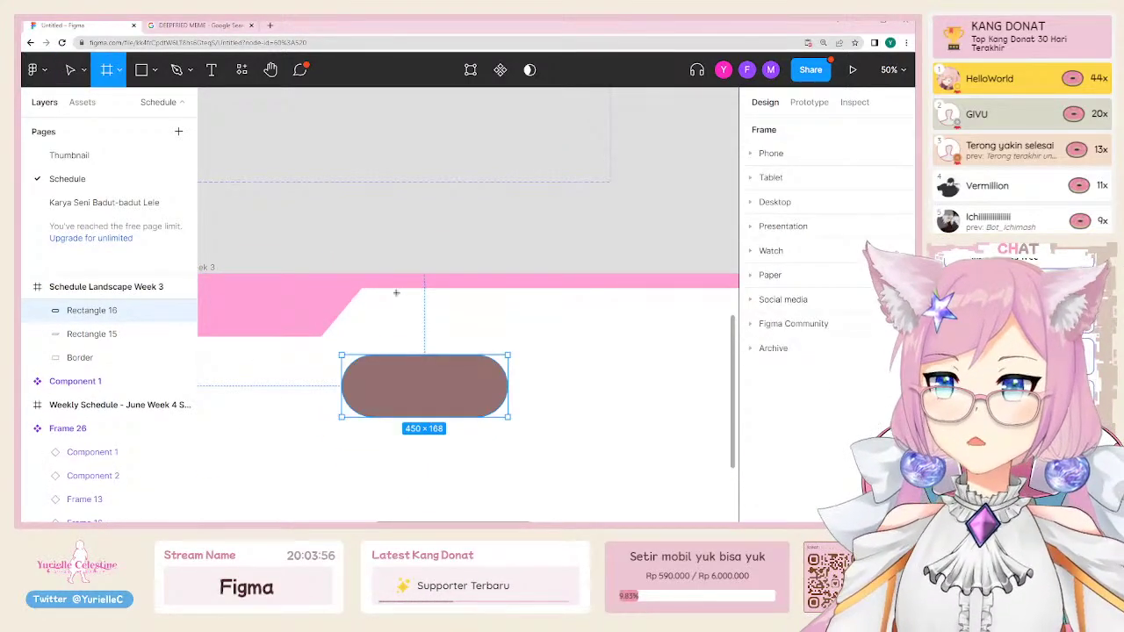
pyautogui.moveTo(356, 301); pyautogui.dragTo(602, 348)
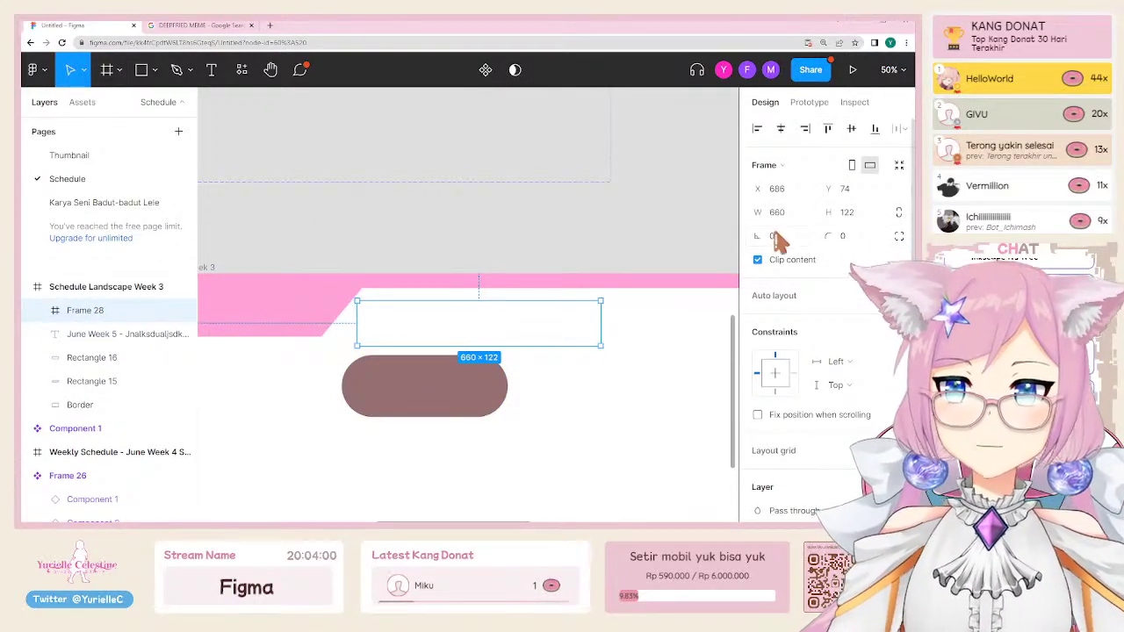
pyautogui.scroll(-3, 869, 264)
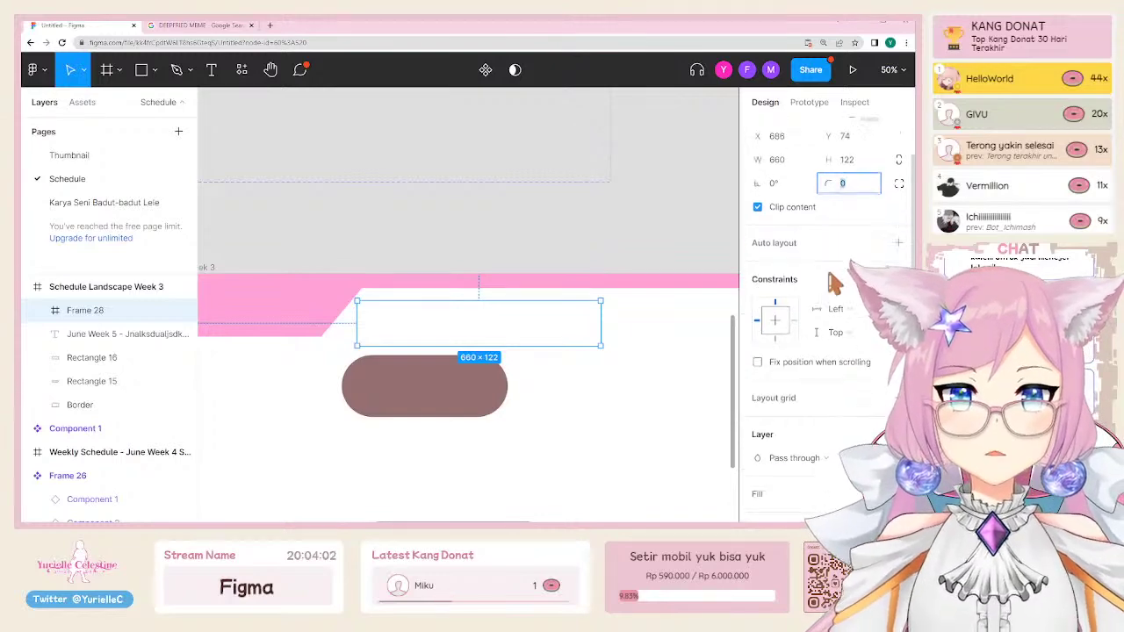
pyautogui.scroll(3, 806, 325)
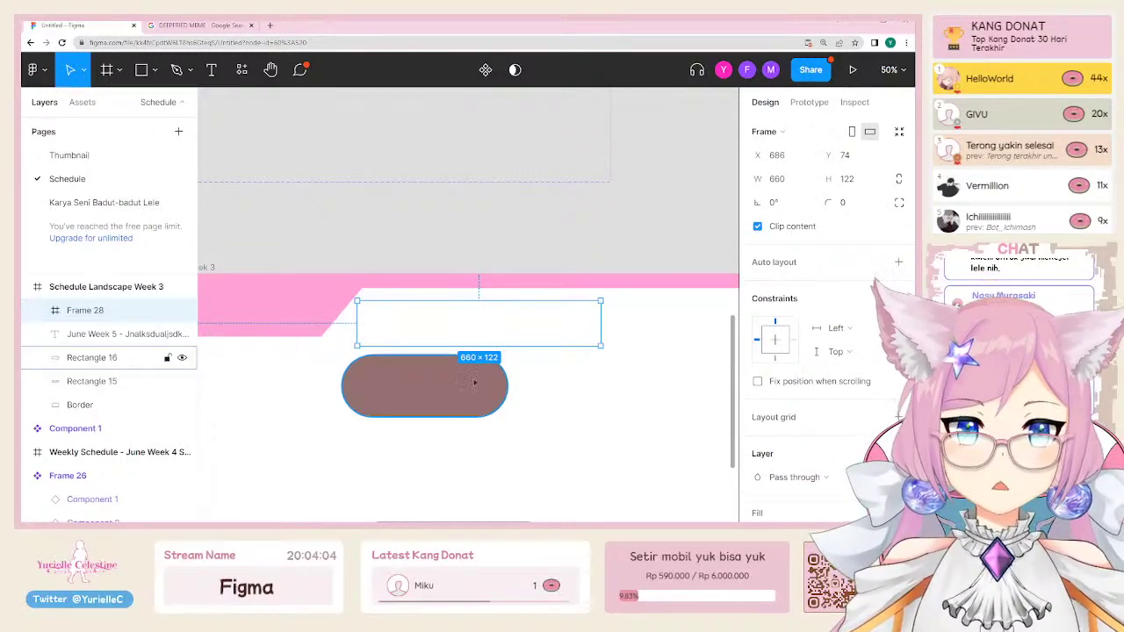
pyautogui.press('i')
pyautogui.click(477, 381)
pyautogui.scroll(-3, 804, 399)
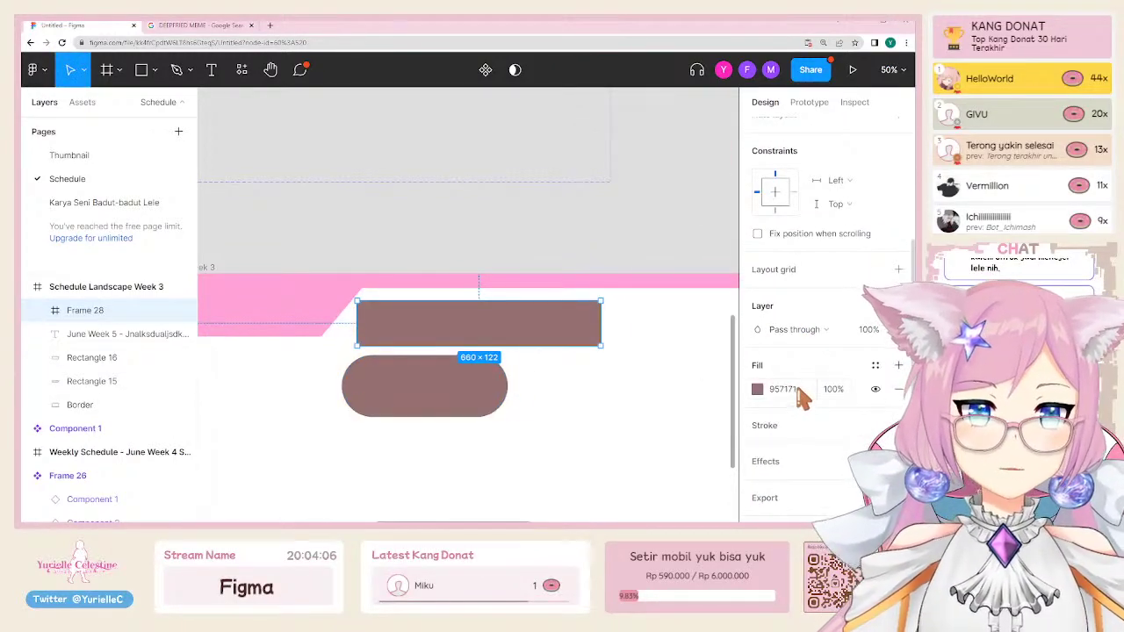
pyautogui.scroll(5, 799, 404)
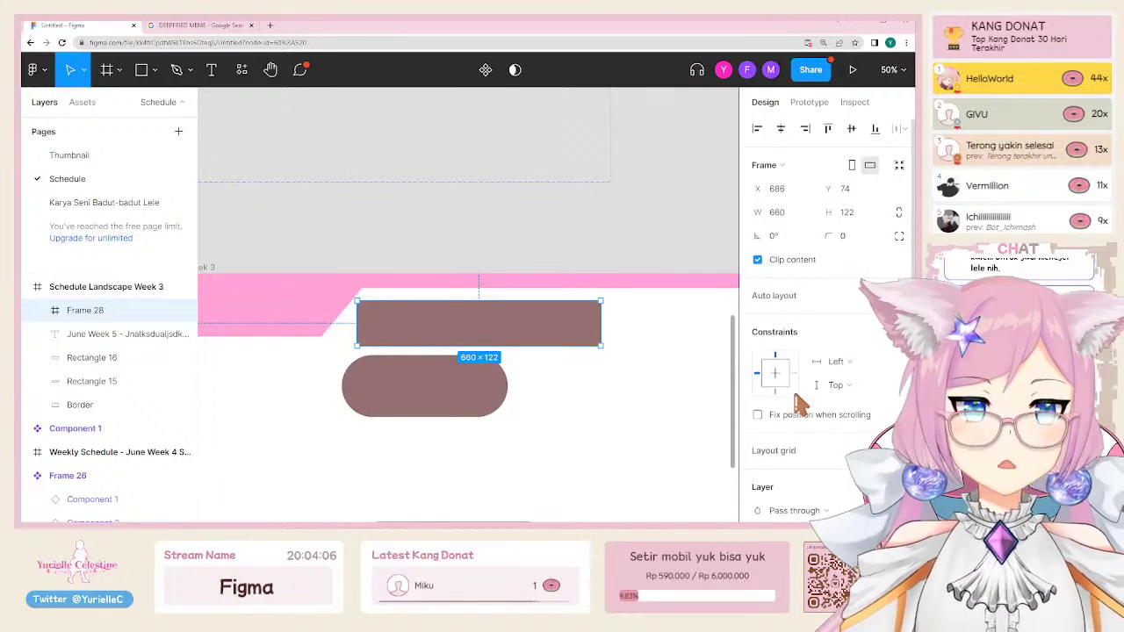
pyautogui.click(860, 242)
pyautogui.write('100')
pyautogui.press('Return')
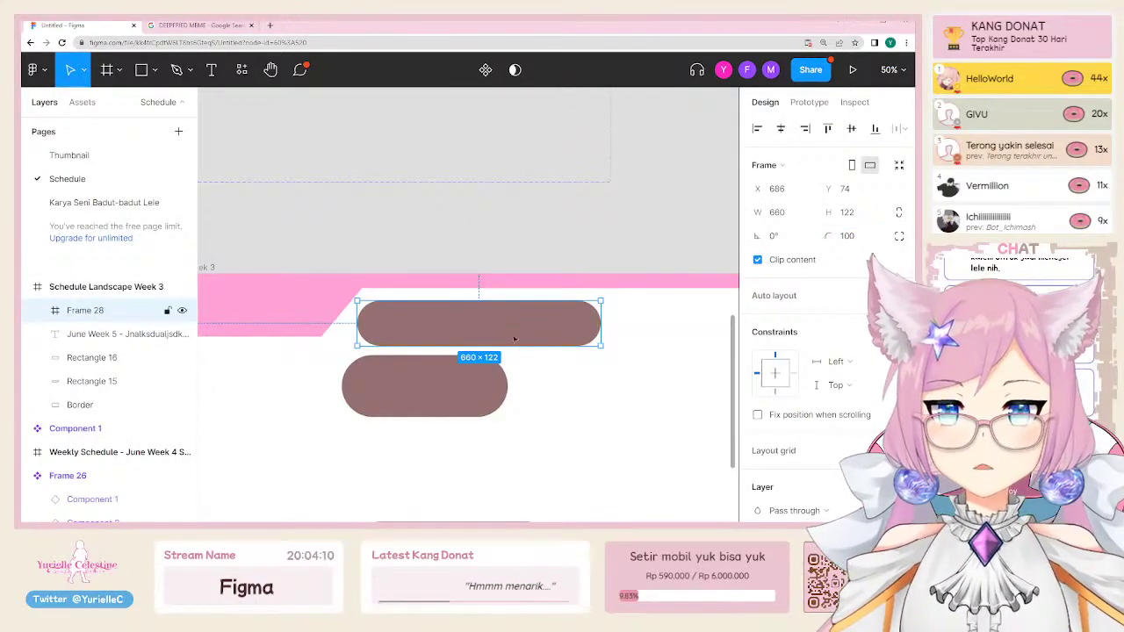
# Step: Send the rounded frame behind the text and move the spare brown pill above the schedule
pyautogui.rightClick(543, 326)
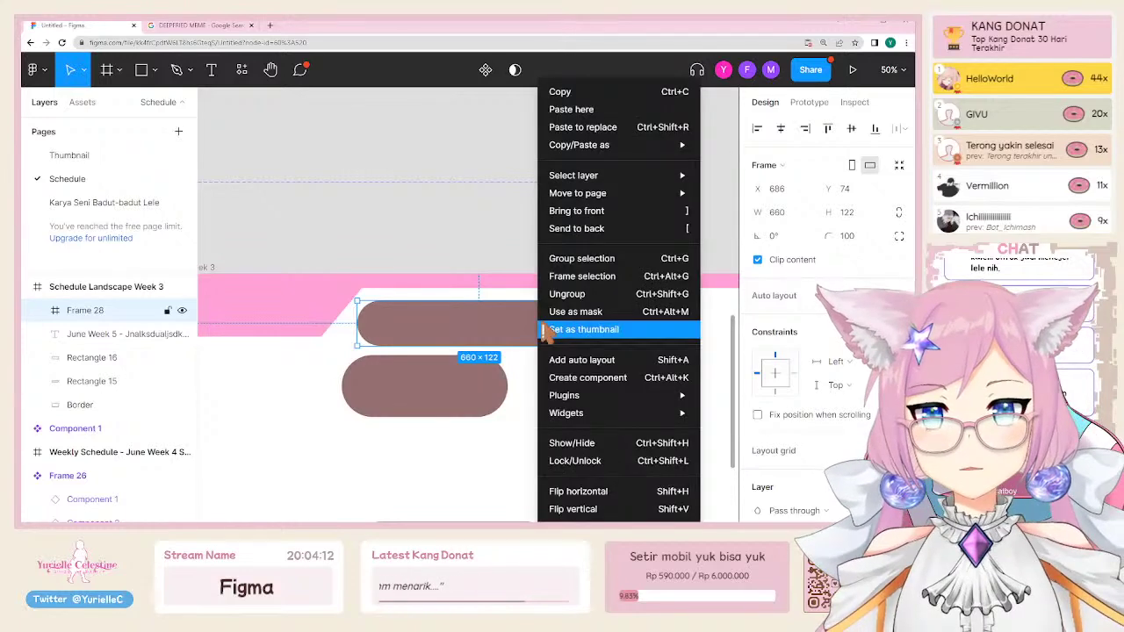
pyautogui.click(573, 228)
pyautogui.click(454, 384)
pyautogui.moveTo(454, 384); pyautogui.dragTo(499, 183)
# Step: Place Frame 28 just below the June Week 5 text layer, nudge the text up, and select both
pyautogui.click(106, 334)
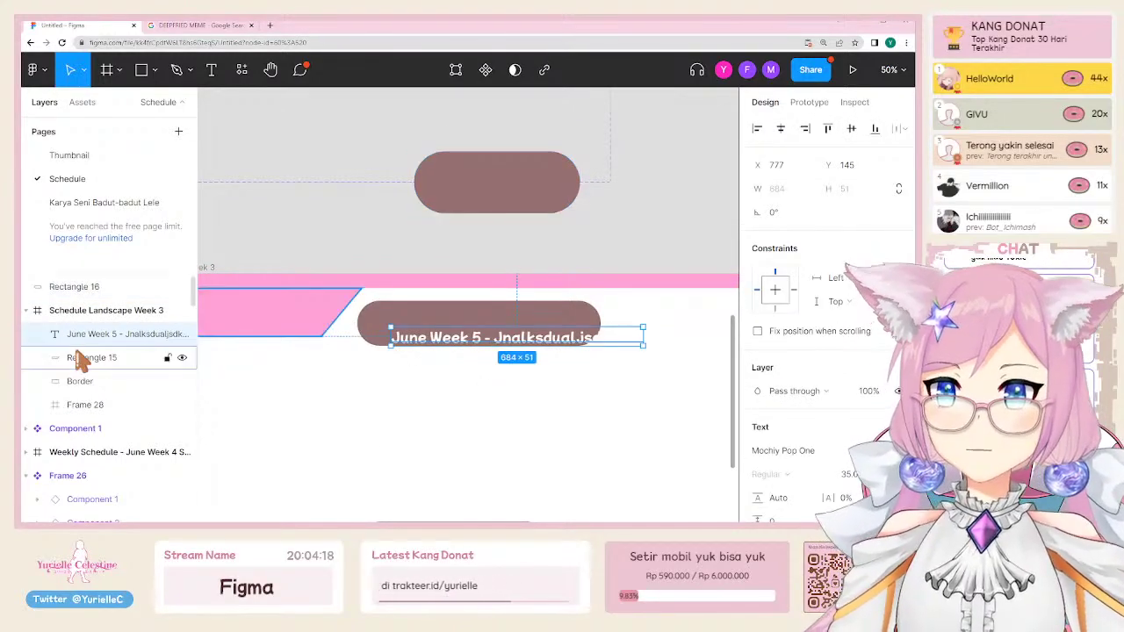
pyautogui.click(76, 404)
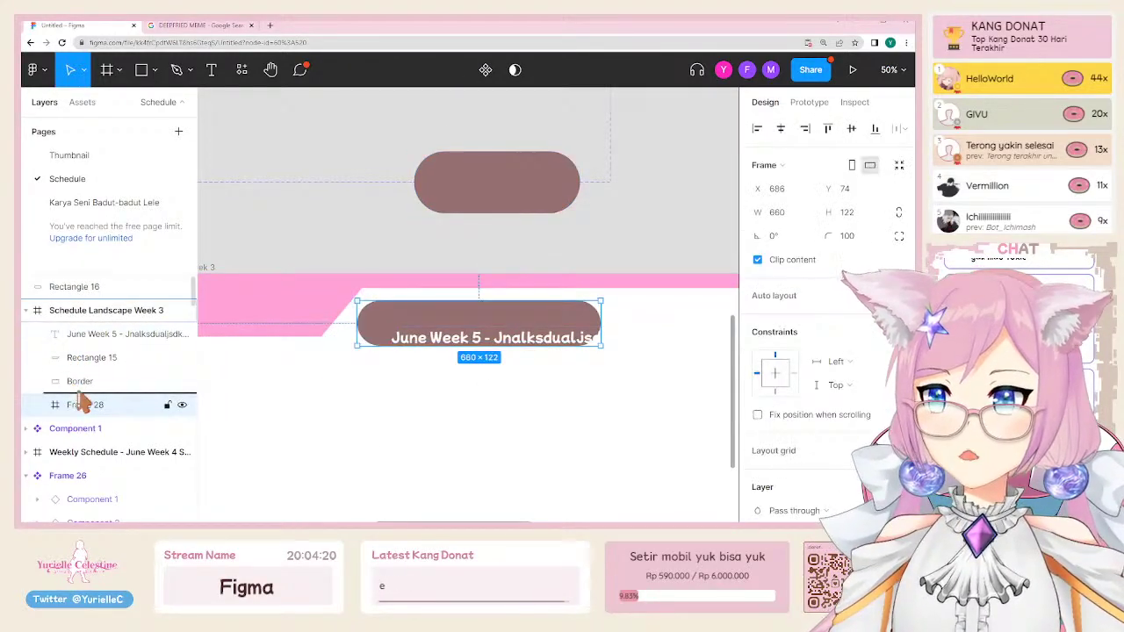
pyautogui.moveTo(76, 404); pyautogui.dragTo(63, 351)
pyautogui.moveTo(445, 347); pyautogui.dragTo(443, 333)
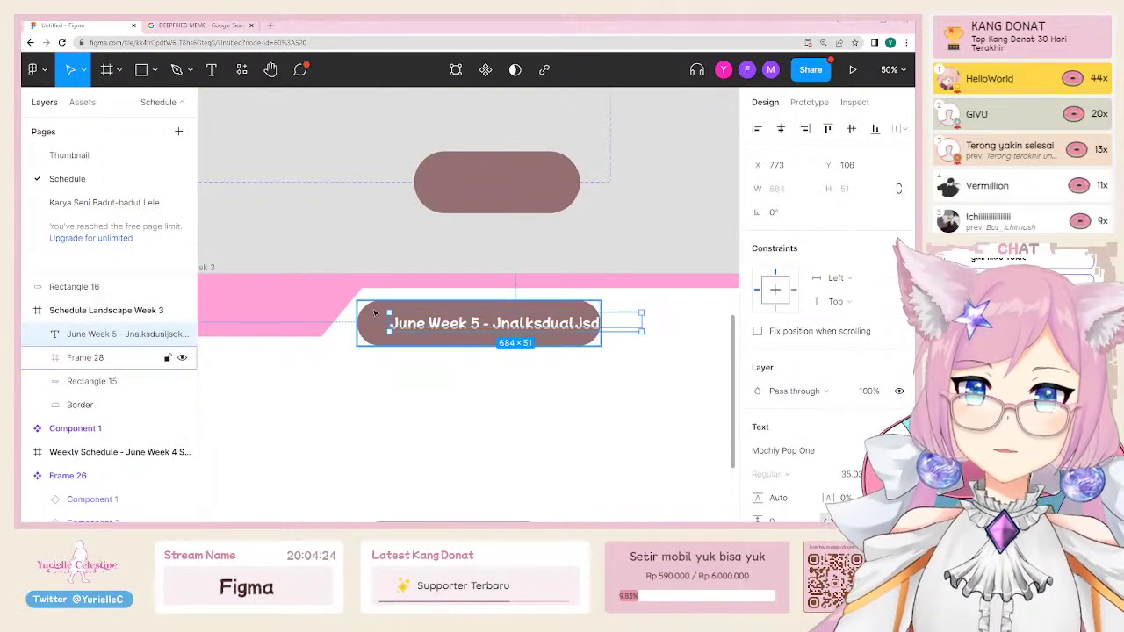
pyautogui.keyDown('shift'); pyautogui.click(375, 313); pyautogui.keyUp('shift')
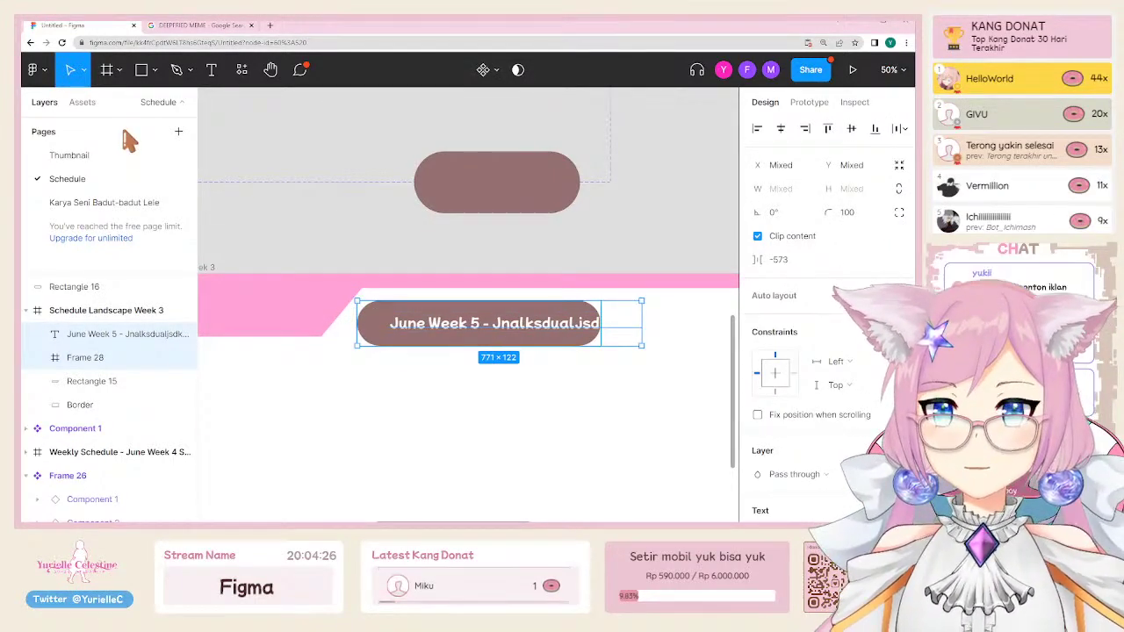
pyautogui.click(33, 69)
pyautogui.moveTo(77, 170)
pyautogui.moveTo(88, 224)
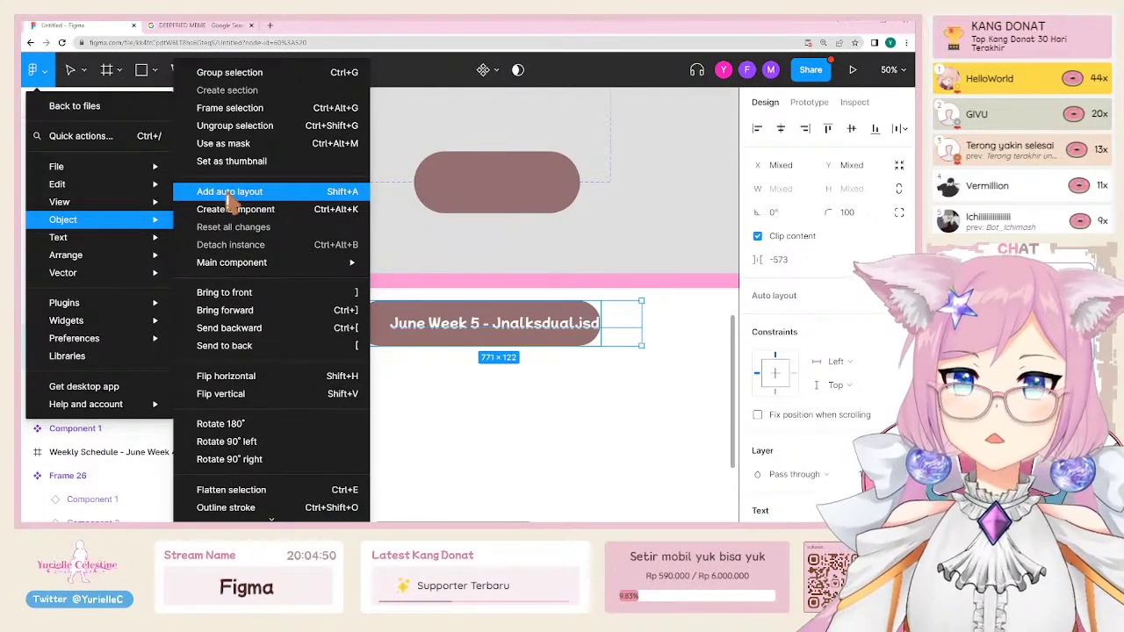
# Step: Try auto layout on the text and pill frame, undo it, and move the pill frame above the schedule
pyautogui.click(259, 195)
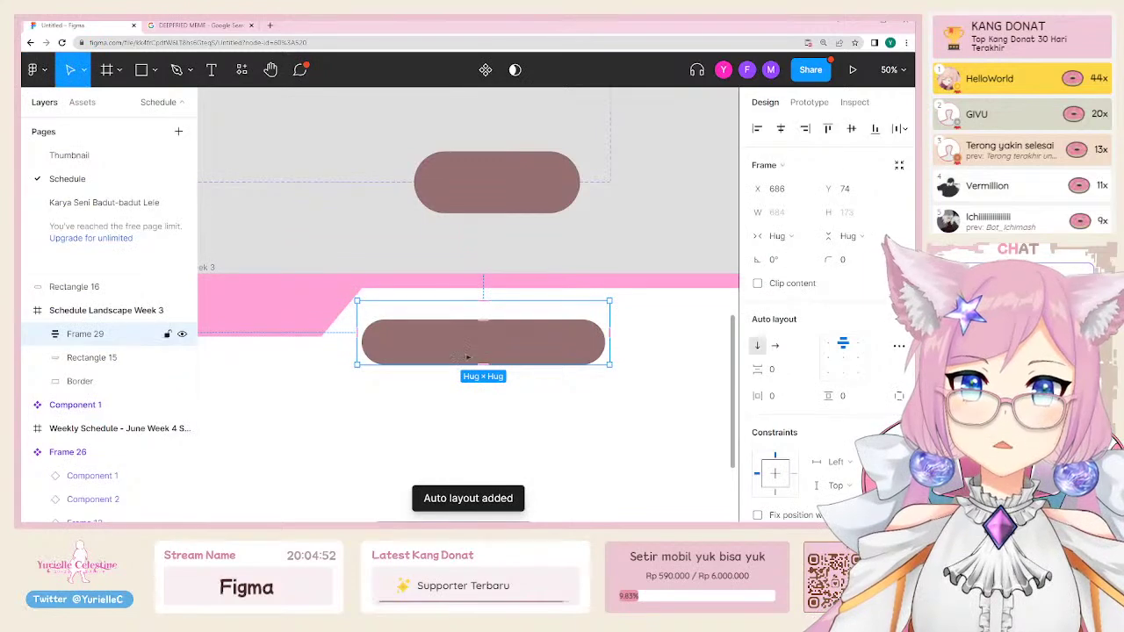
pyautogui.hotkey('ctrl', 'z')
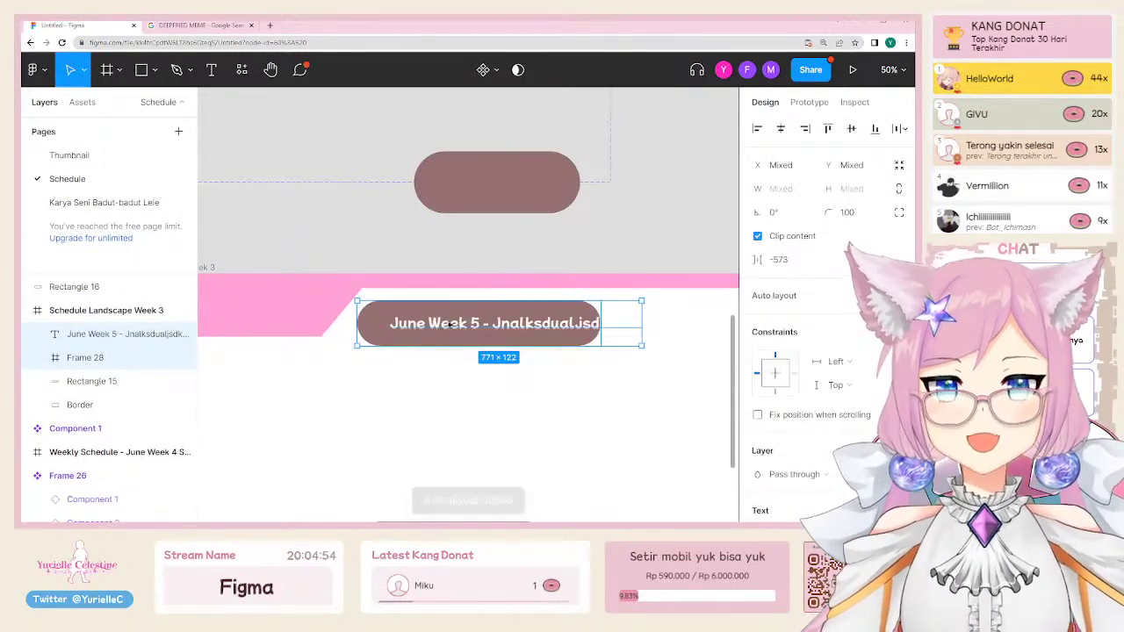
pyautogui.hotkey('shift', 'a')
pyautogui.click(444, 325)
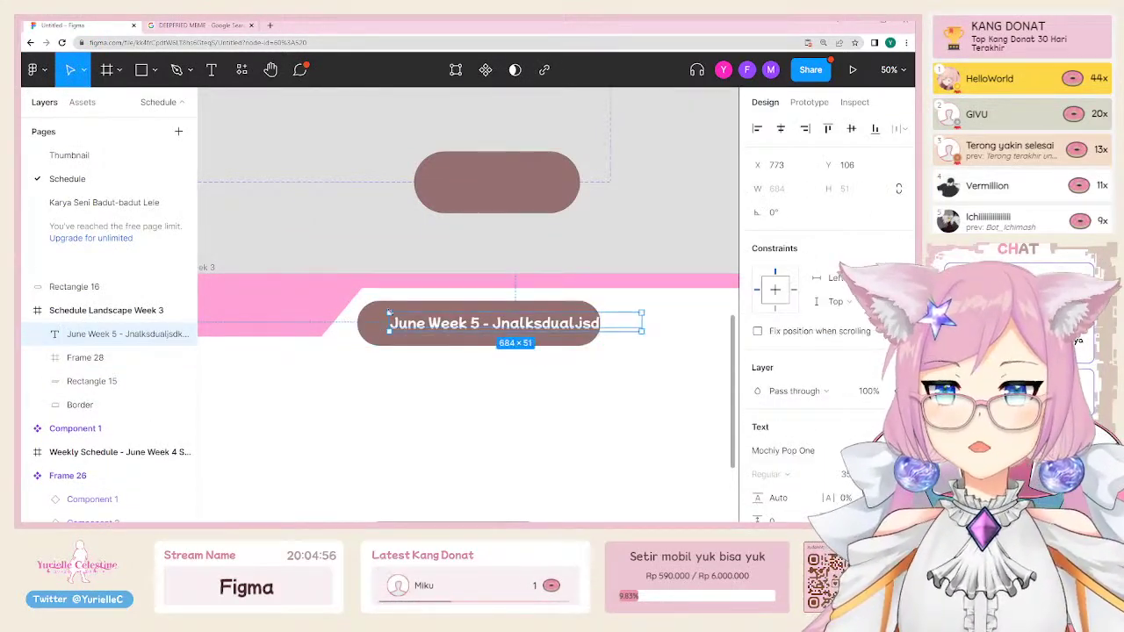
pyautogui.click(425, 327)
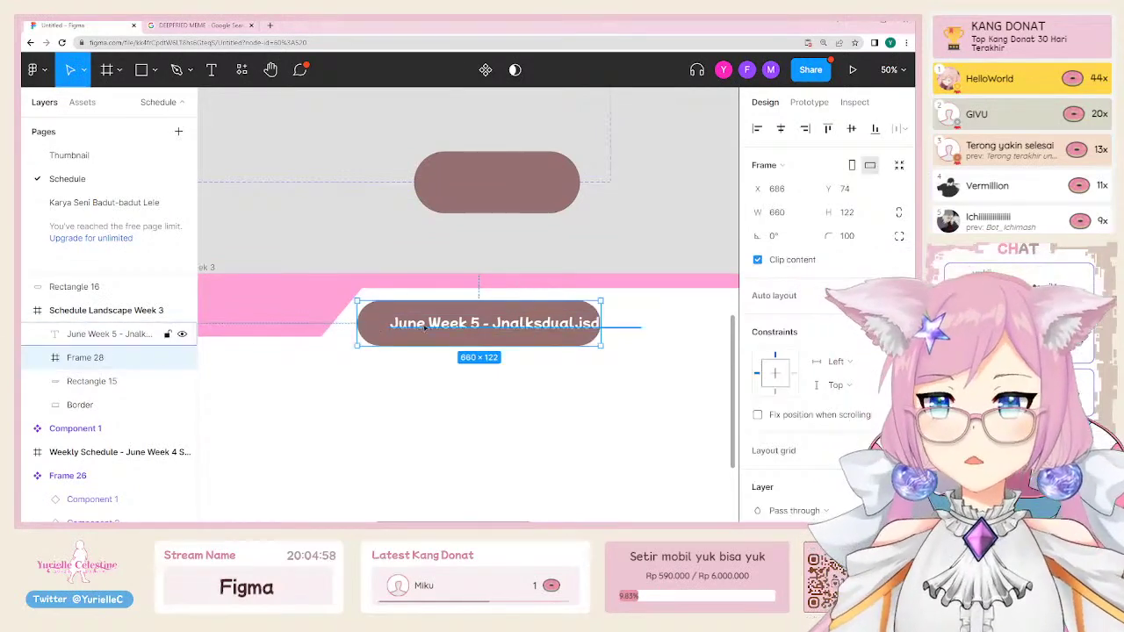
pyautogui.keyDown('shift'); pyautogui.click(425, 327); pyautogui.keyUp('shift')
pyautogui.hotkey('shift', 'a')
pyautogui.hotkey('ctrl', 'z')
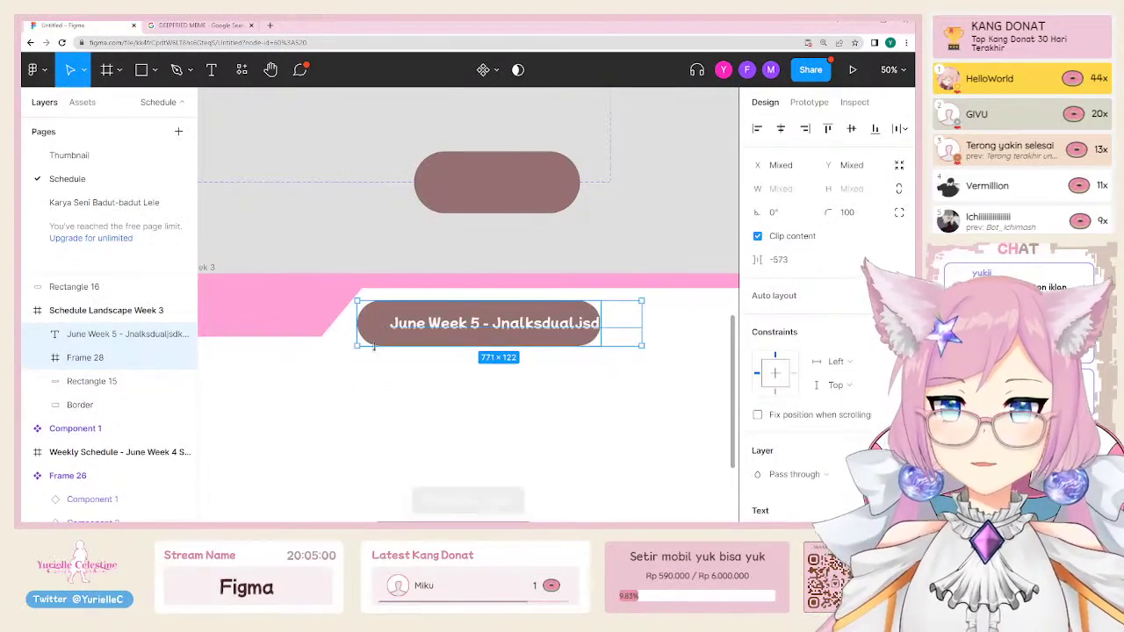
pyautogui.click(374, 336)
pyautogui.moveTo(373, 336); pyautogui.dragTo(334, 240)
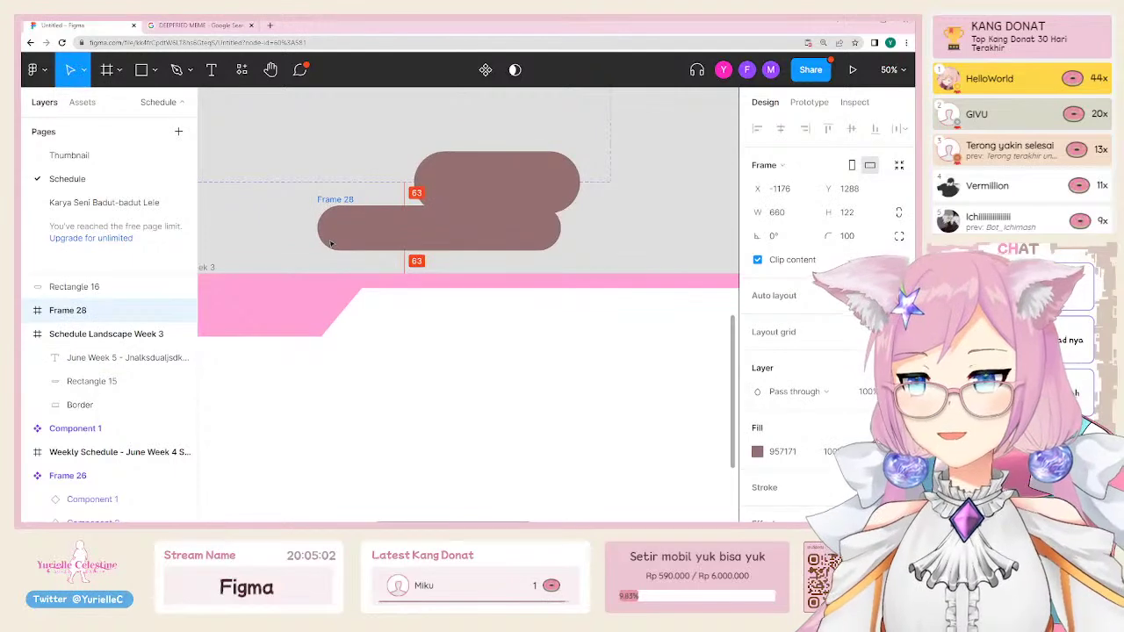
# Step: Change the June Week 5 text fill to 000000 and move the text up and left
pyautogui.click(455, 361)
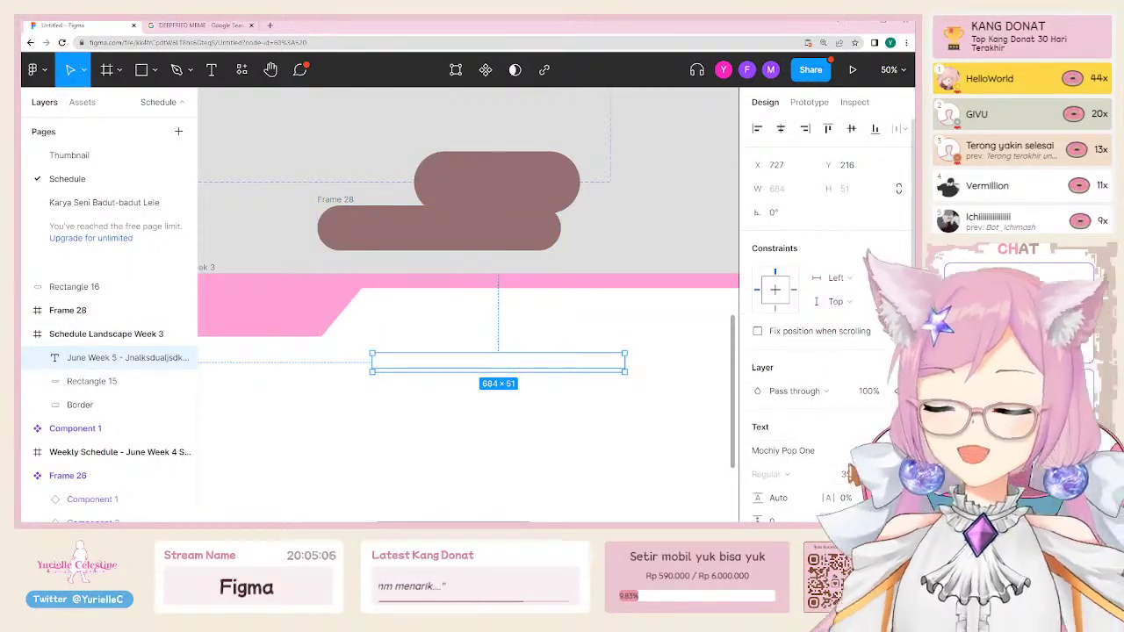
pyautogui.scroll(-3, 826, 396)
pyautogui.click(786, 466)
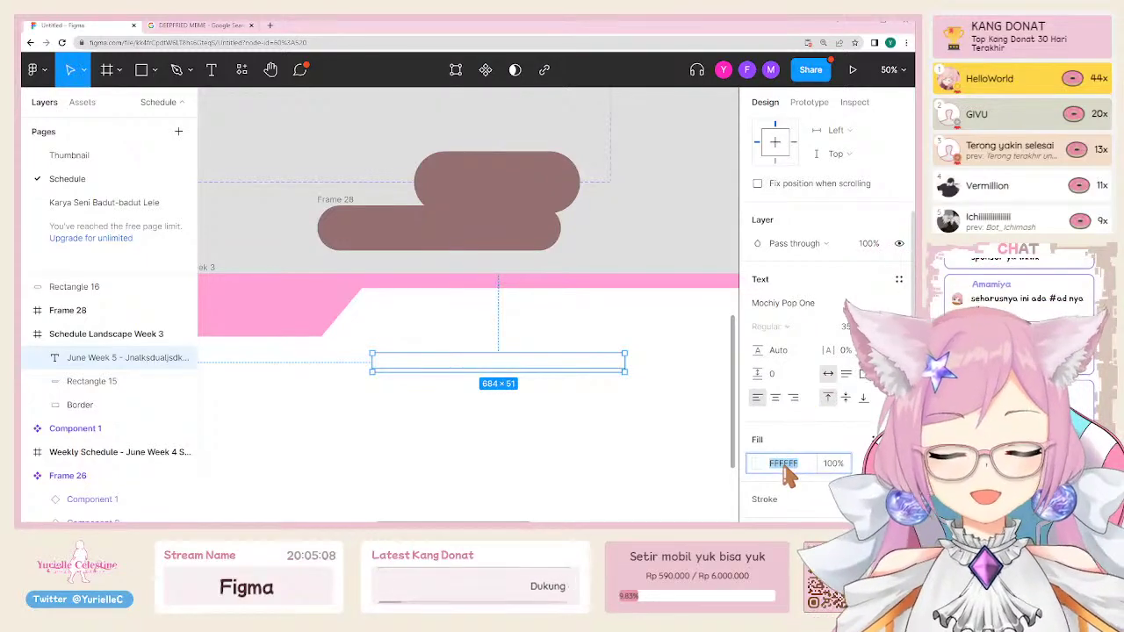
pyautogui.write('000000')
pyautogui.press('Return')
pyautogui.click(514, 380)
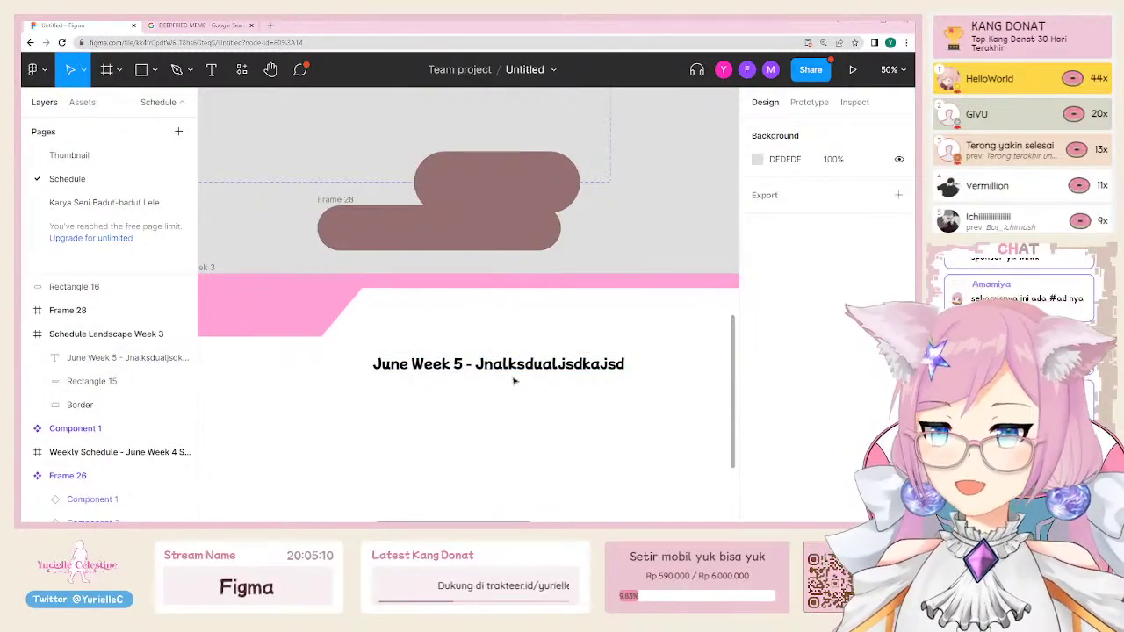
pyautogui.click(510, 367)
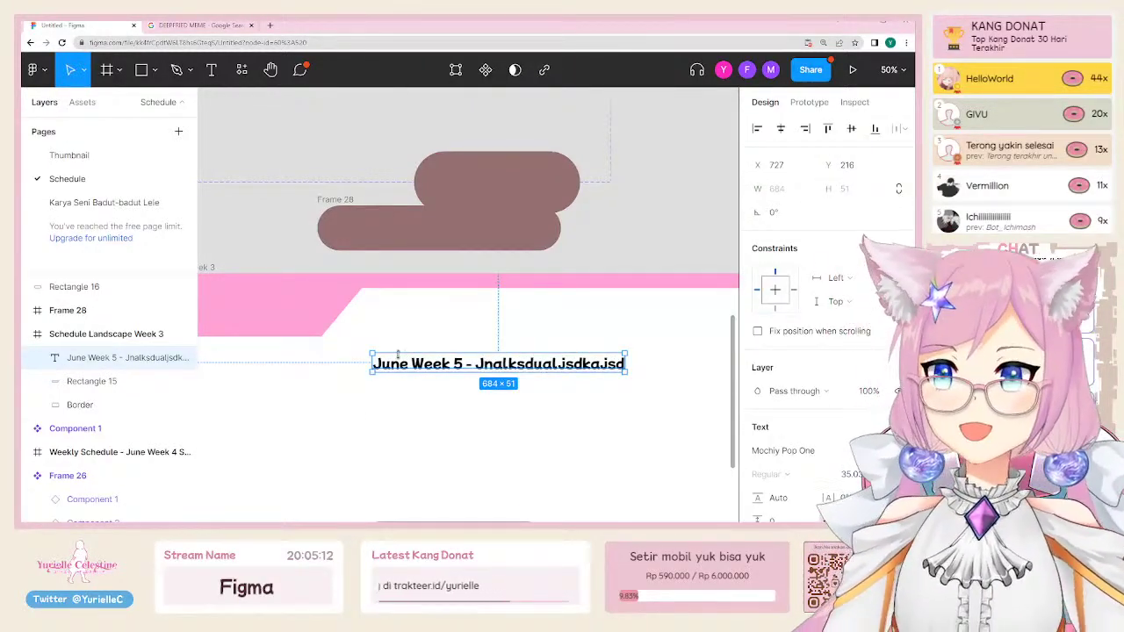
pyautogui.moveTo(398, 352); pyautogui.dragTo(386, 336)
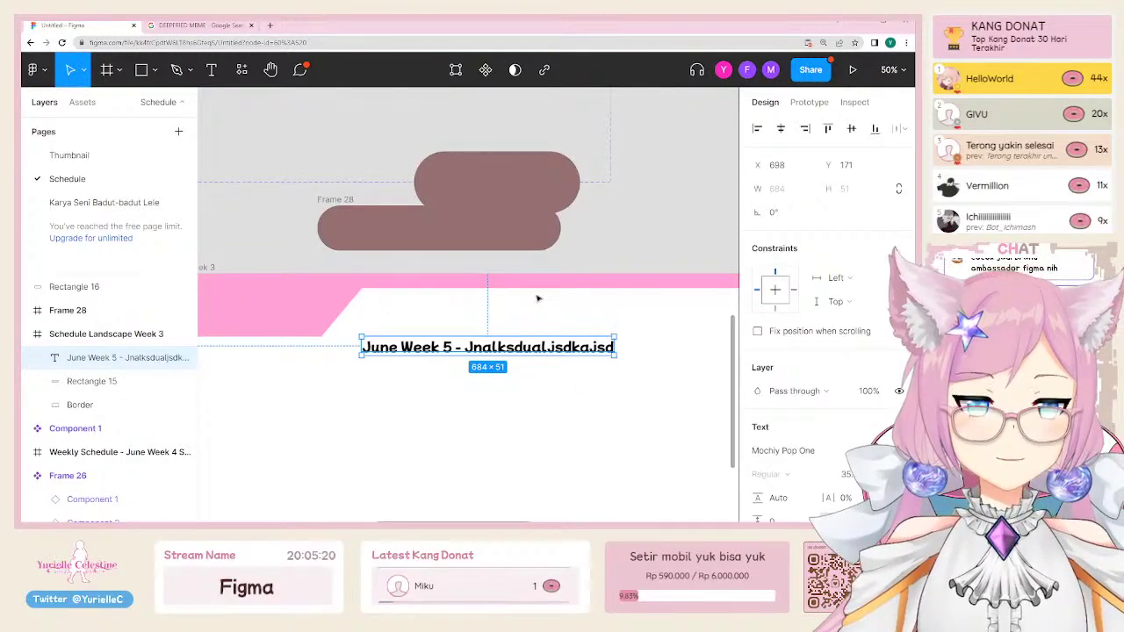
# Step: Drag the text onto the pill frame and try auto layout, then undo back to the pill over the text
pyautogui.click(496, 239)
pyautogui.click(470, 346)
pyautogui.moveTo(469, 347); pyautogui.dragTo(444, 228)
pyautogui.click(341, 201)
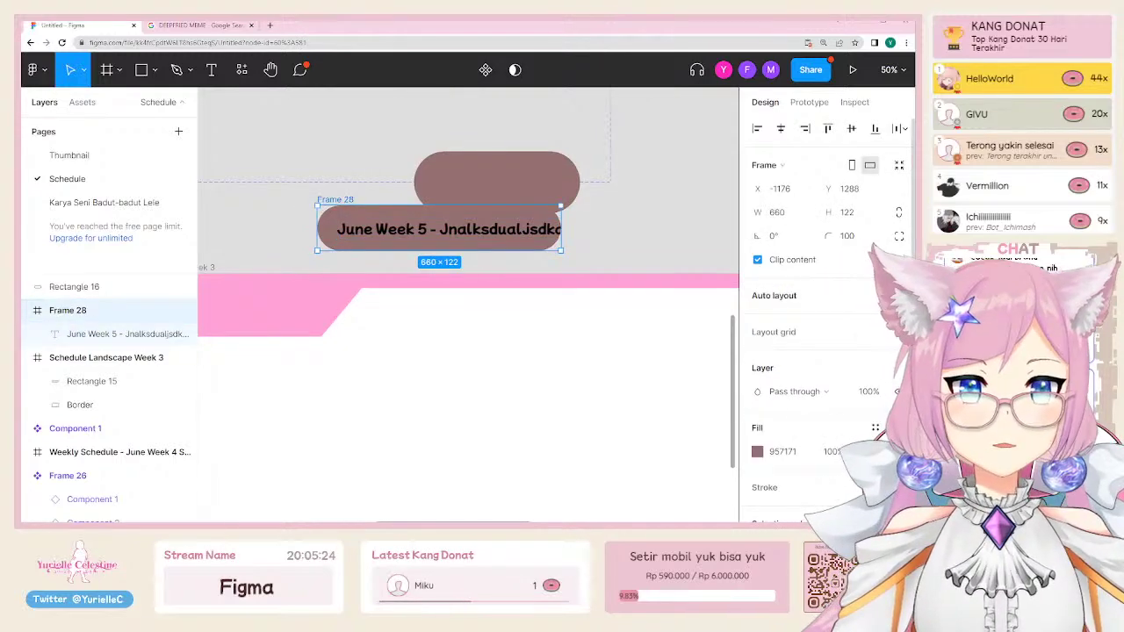
pyautogui.hotkey('shift', 'a')
pyautogui.hotkey('ctrl', 'z')
pyautogui.hotkey('ctrl', 'z')
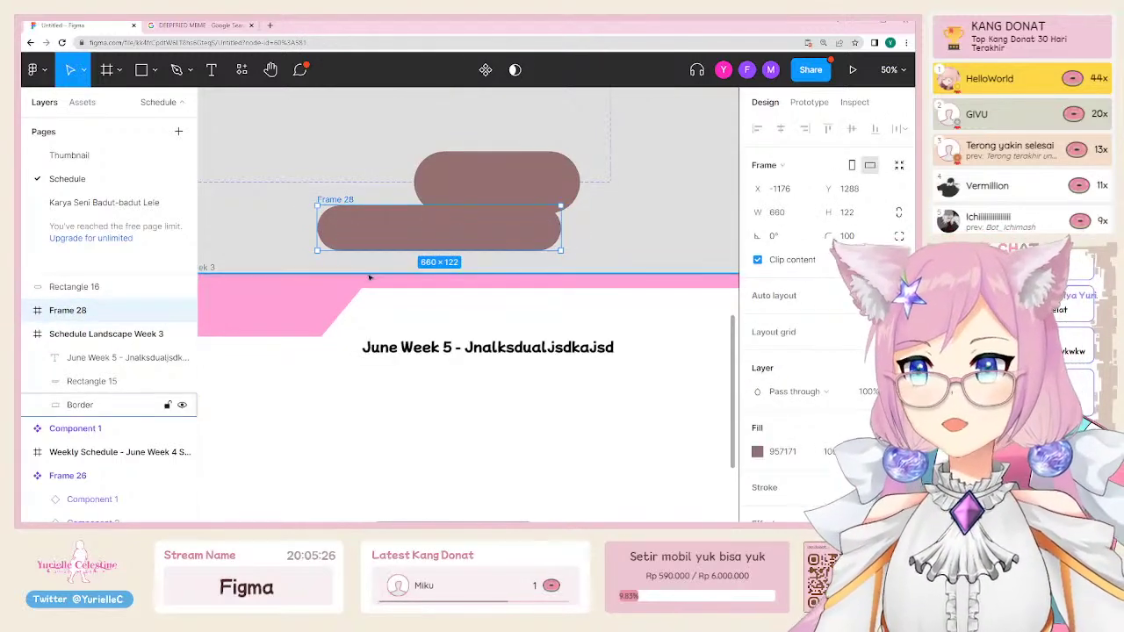
pyautogui.hotkey('ctrl', 'z')
pyautogui.hotkey('ctrl', 'z')
pyautogui.hotkey('ctrl', 'z')
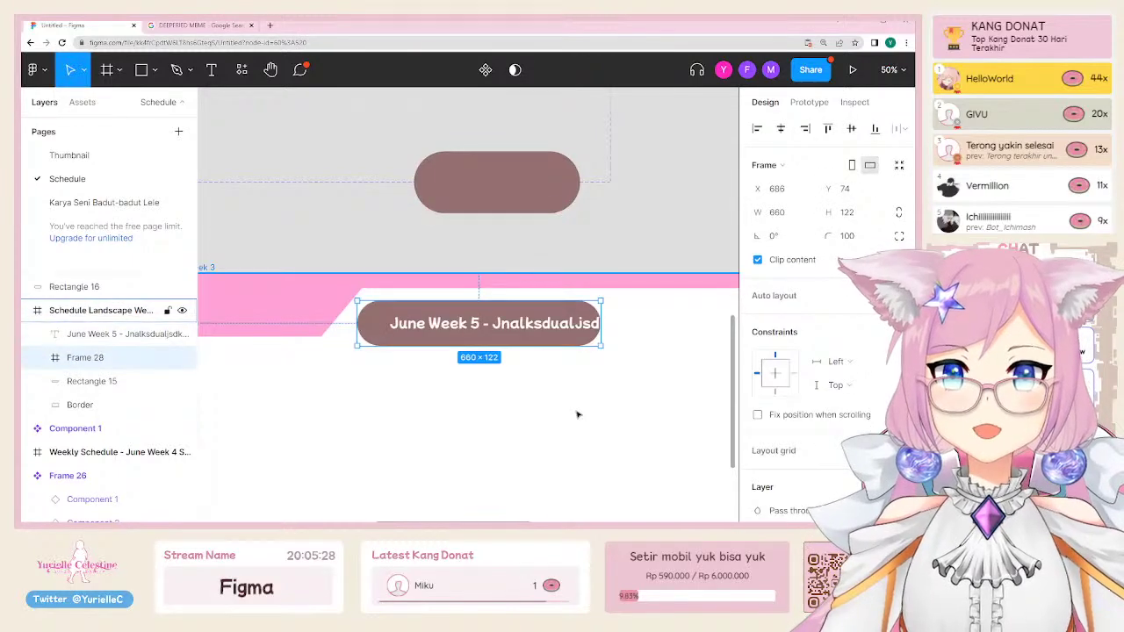
# Step: Nest the June Week 5 text inside Frame 28 in the Layers panel and nudge the pill lower right
pyautogui.click(396, 351)
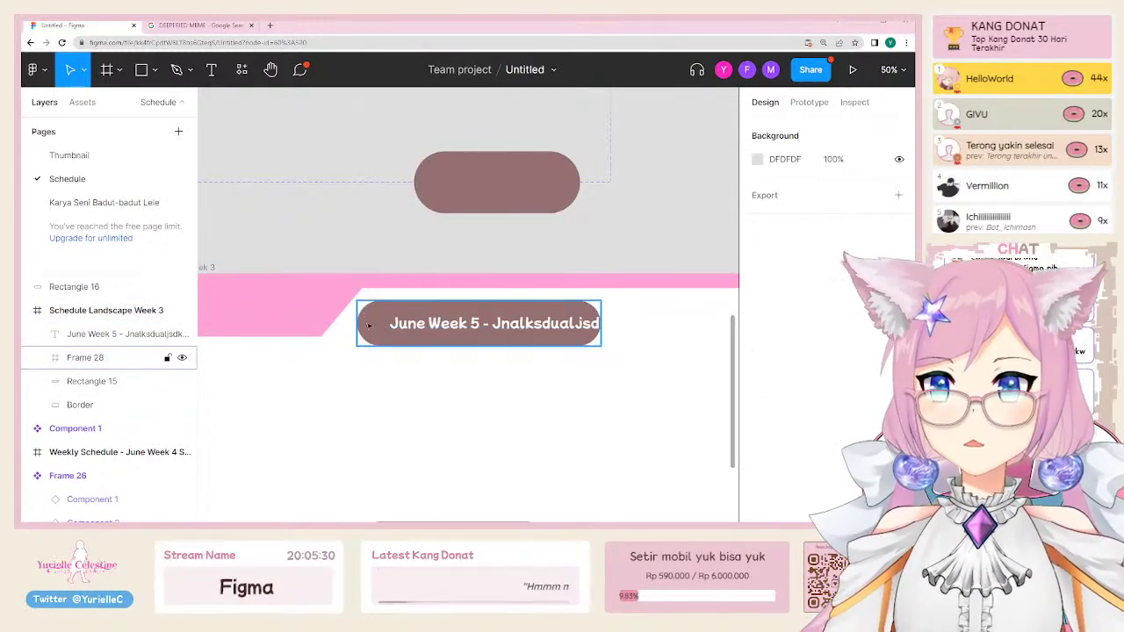
pyautogui.moveTo(364, 325); pyautogui.dragTo(372, 327)
pyautogui.doubleClick(400, 325)
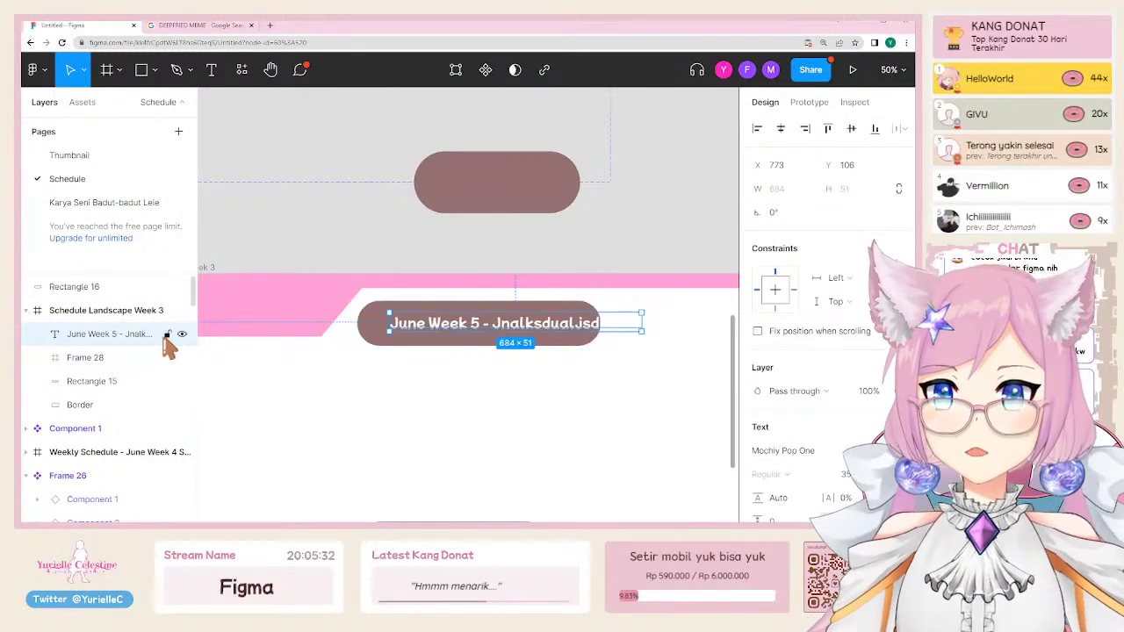
pyautogui.moveTo(97, 334); pyautogui.dragTo(98, 360)
pyautogui.click(85, 334)
pyautogui.moveTo(372, 328); pyautogui.dragTo(377, 336)
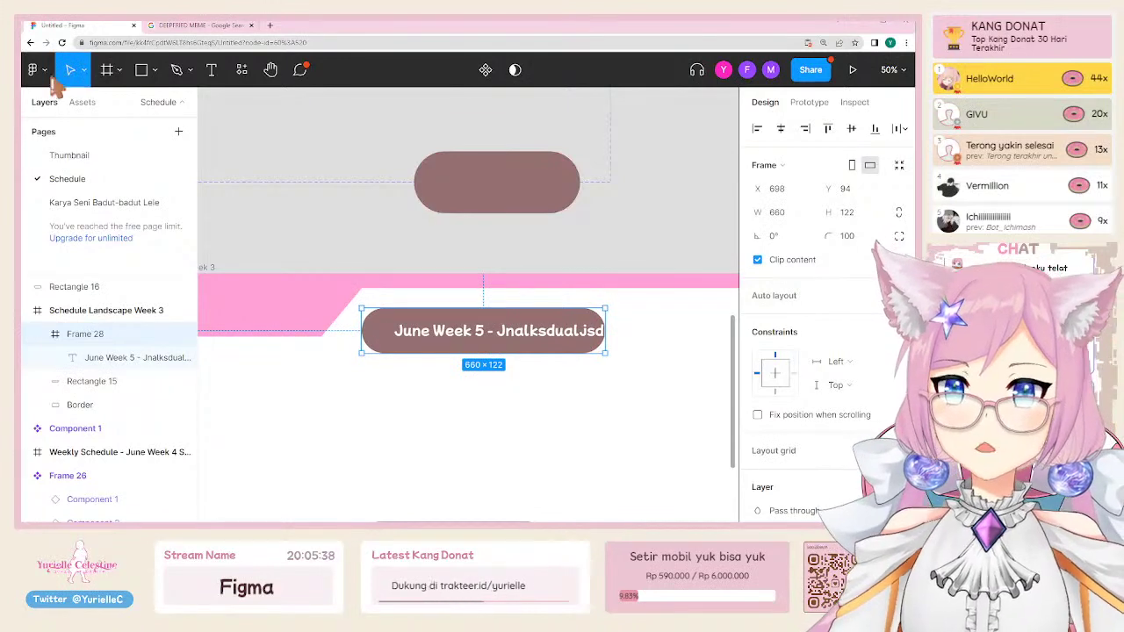
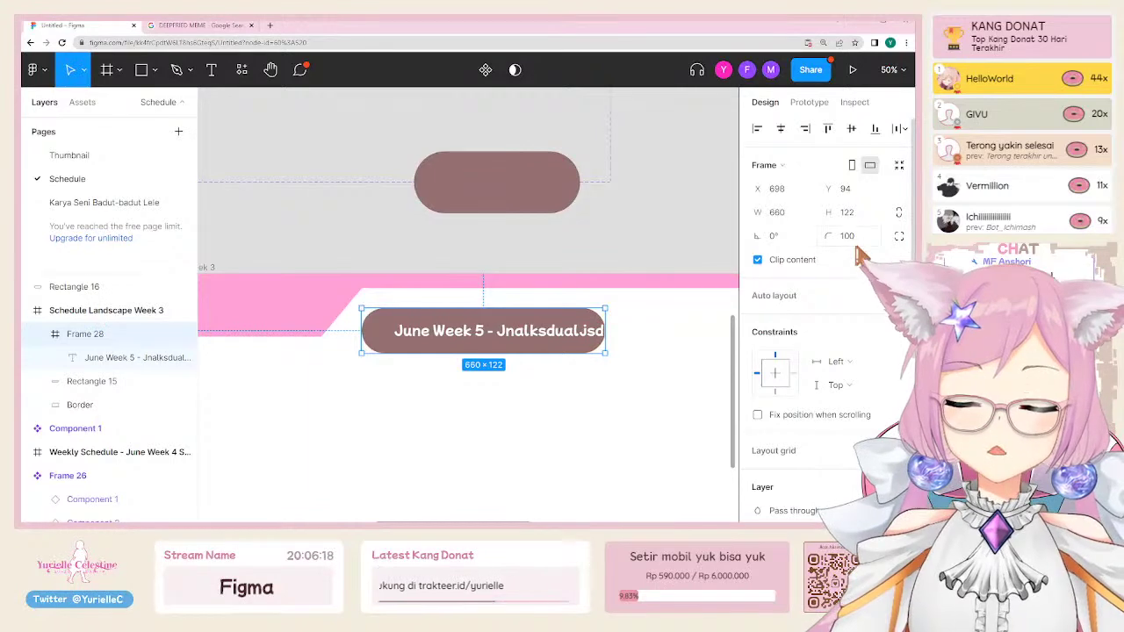
# Step: Rename Frame 28, which holds the June Week 5 date text, to 'Schedule Timeframe'
pyautogui.click(96, 360)
pyautogui.moveTo(99, 363); pyautogui.dragTo(110, 336)
pyautogui.click(88, 336)
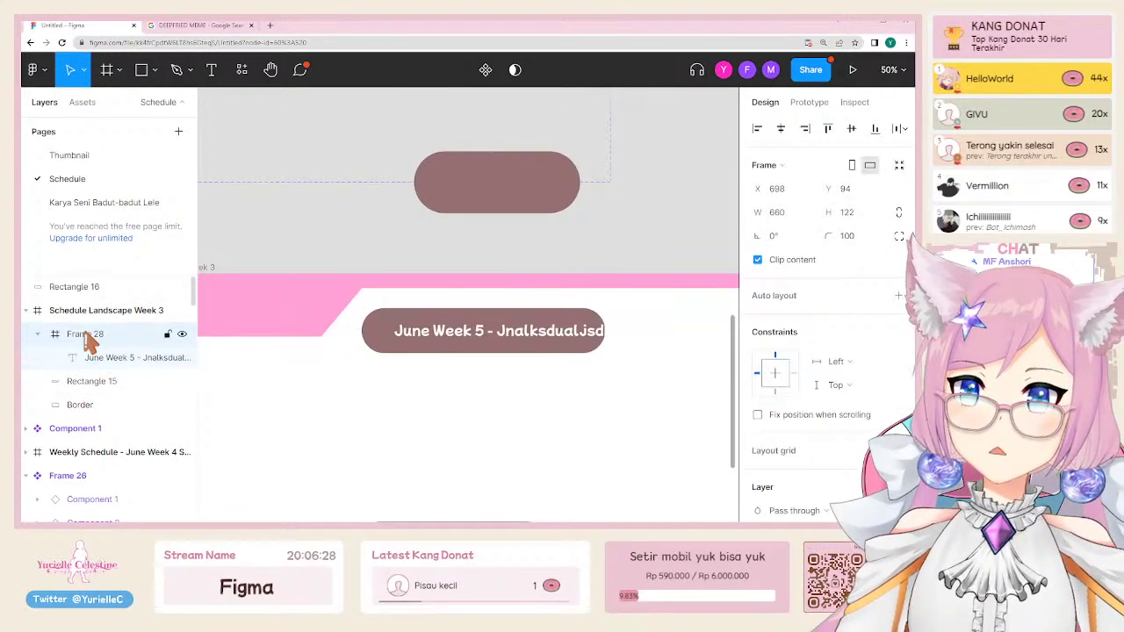
pyautogui.doubleClick(105, 334)
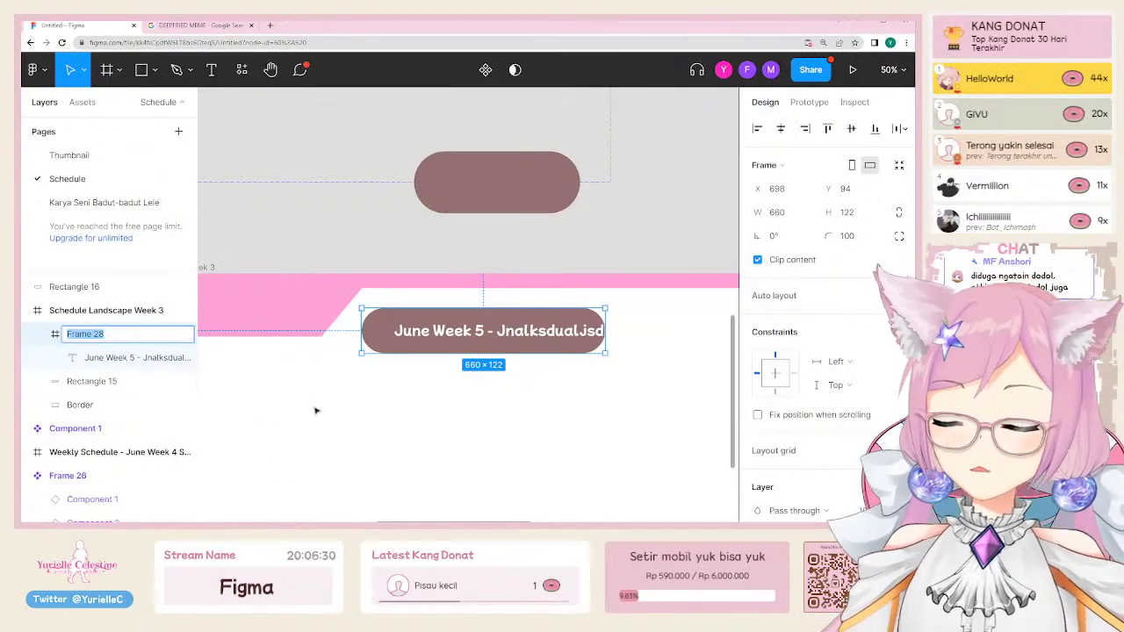
pyautogui.write('Schedule')
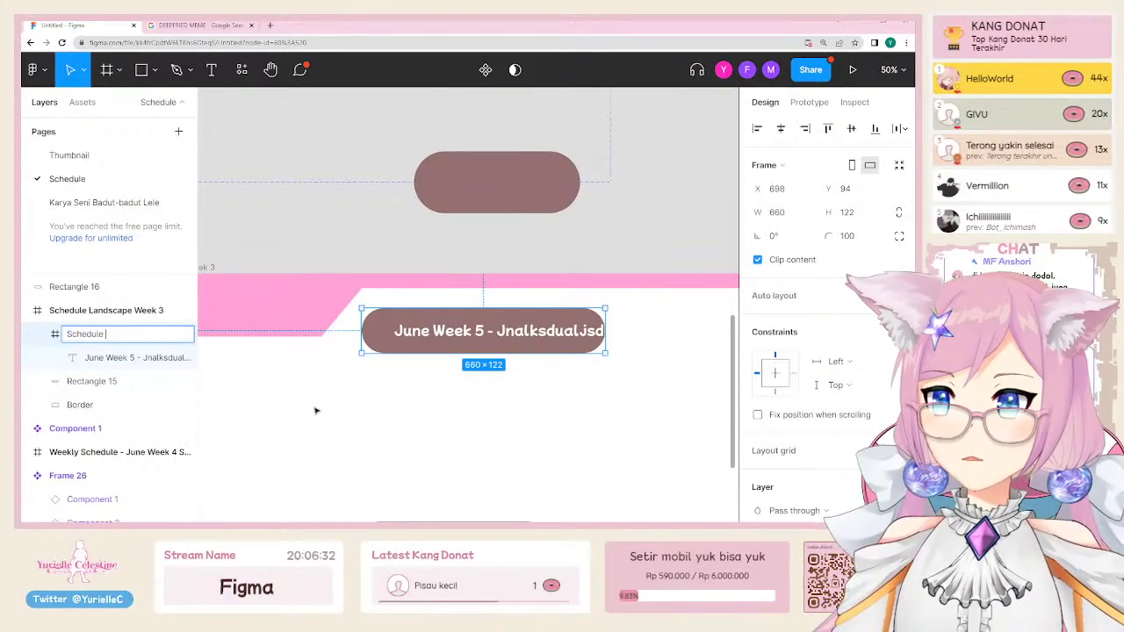
pyautogui.write(' Timeframe')
pyautogui.press('Return')
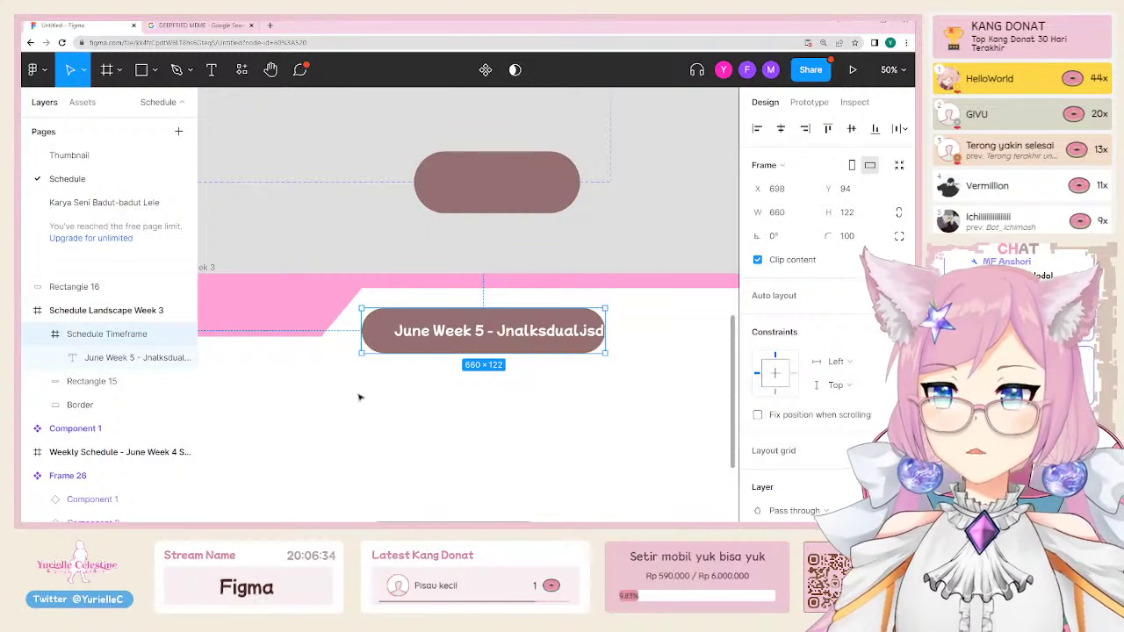
pyautogui.click(33, 69)
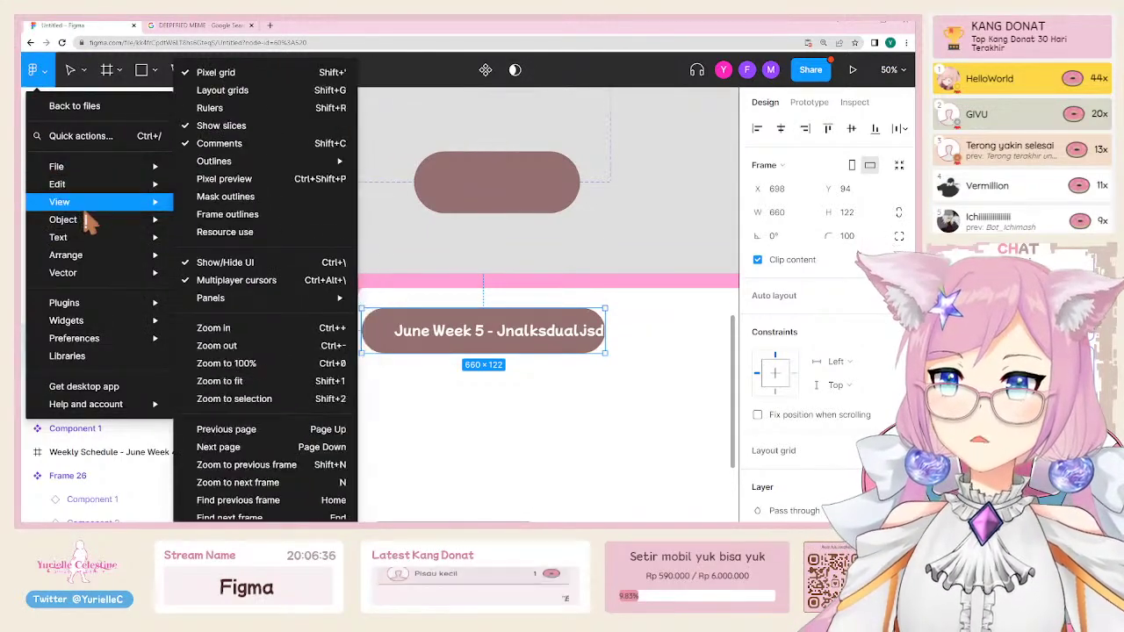
# Step: Add auto layout to the Schedule Timeframe frame and move it lower on the schedule
pyautogui.moveTo(88, 221)
pyautogui.click(233, 191)
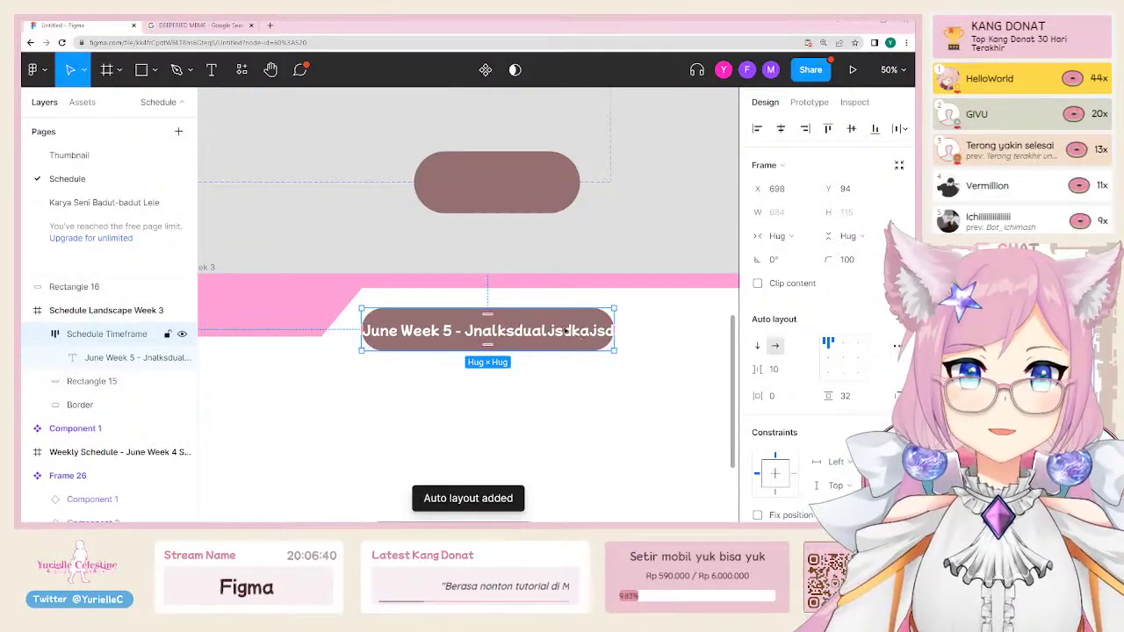
pyautogui.moveTo(578, 335); pyautogui.dragTo(587, 369)
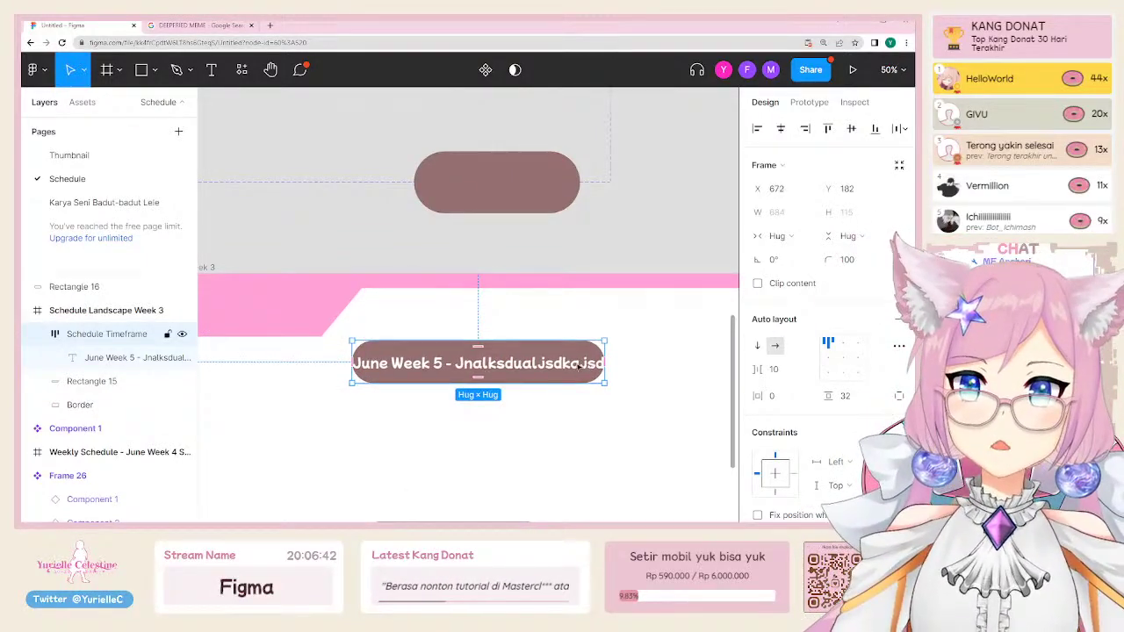
# Step: Edit the pill's date text, appending test characters to it
pyautogui.doubleClick(580, 367)
pyautogui.press('BackSpace')
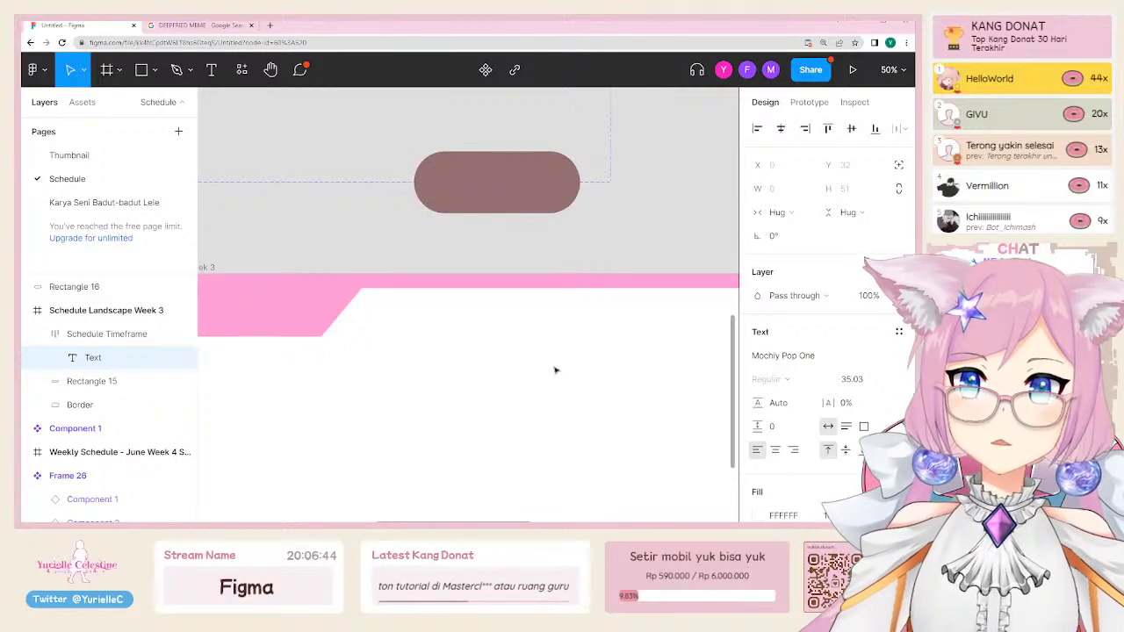
pyautogui.hotkey('ctrl', 'z')
pyautogui.press('Right')
pyautogui.write('aslkdjlaskdjaklsd')
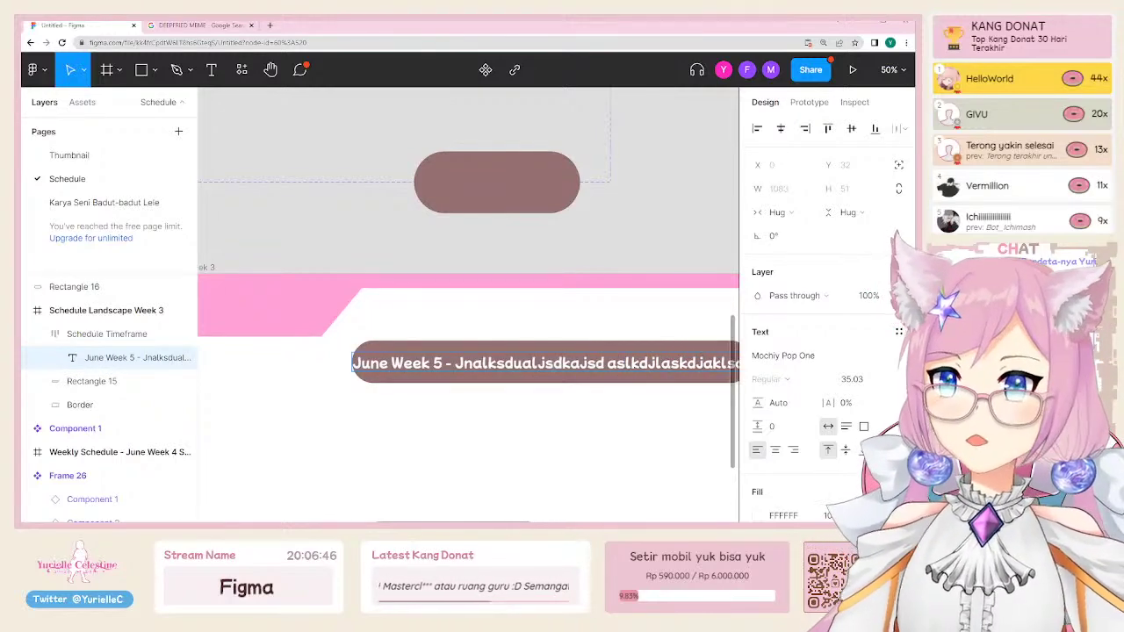
pyautogui.press('Escape')
pyautogui.hscroll(2, 468, 352)
pyautogui.scroll(-1, 468, 351)
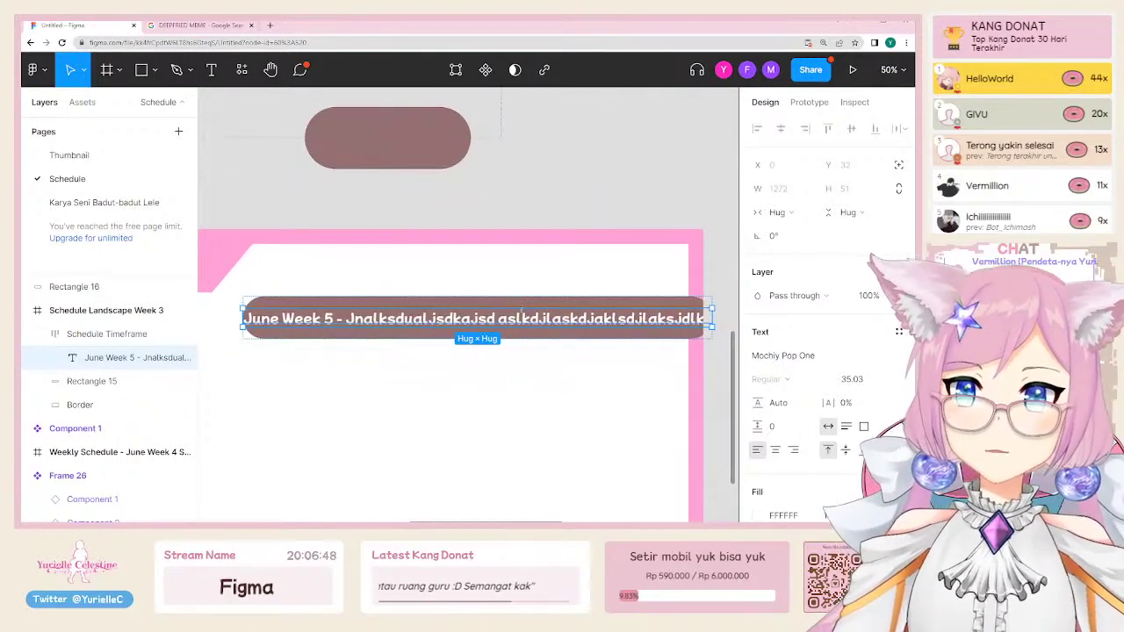
# Step: Retype the date text as 'June 19823' and reselect the Schedule Timeframe frame
pyautogui.press('Return')
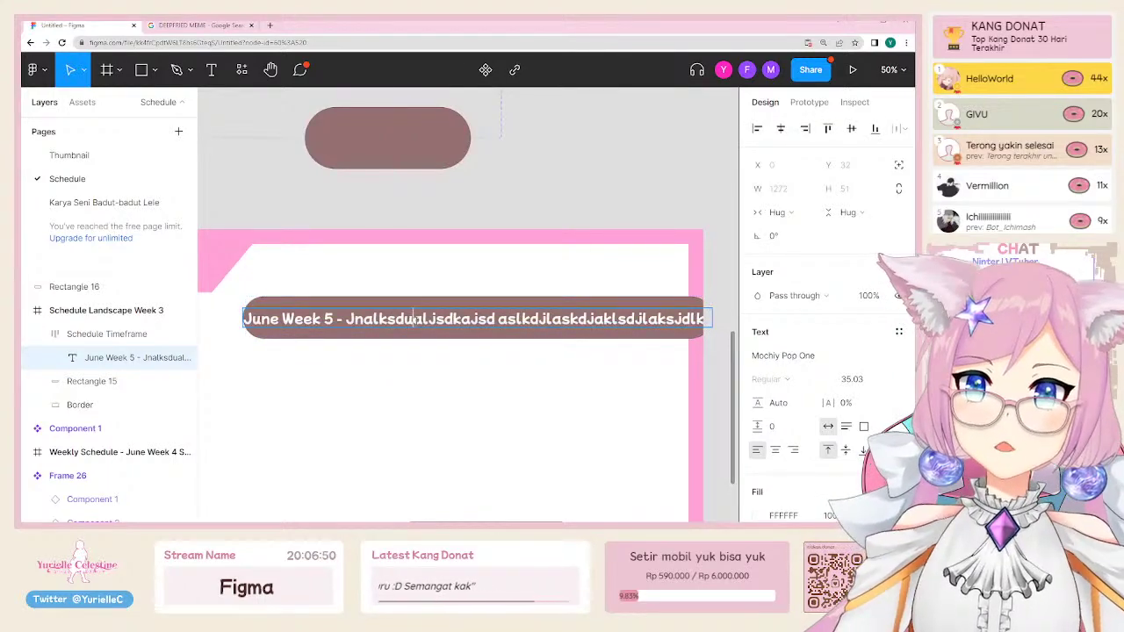
pyautogui.write('June')
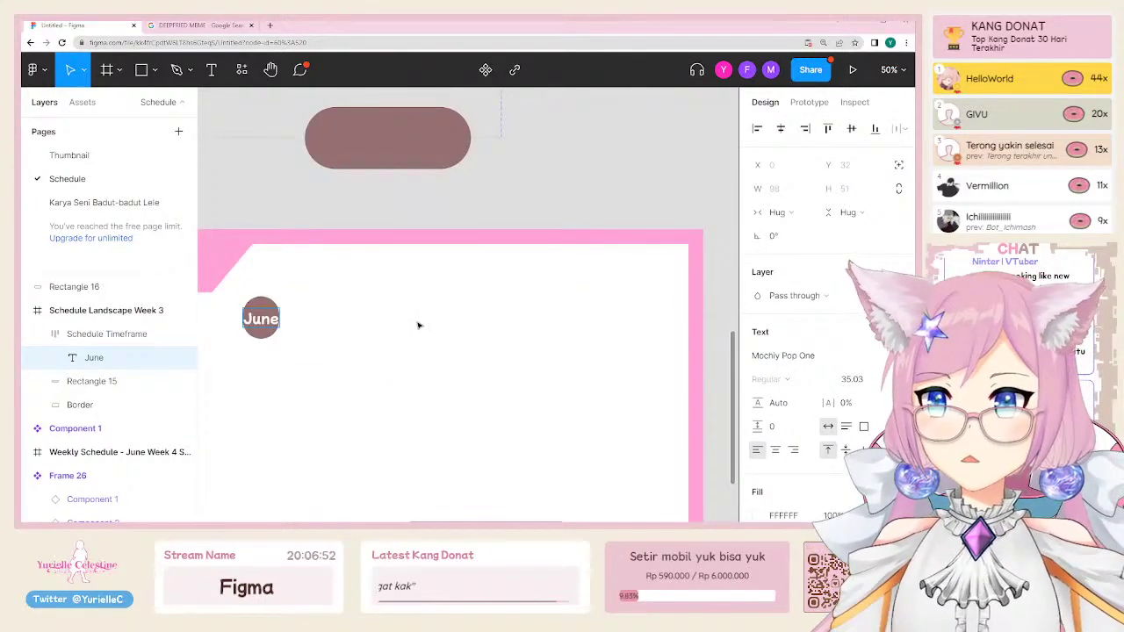
pyautogui.write(' 19823')
pyautogui.press('Escape')
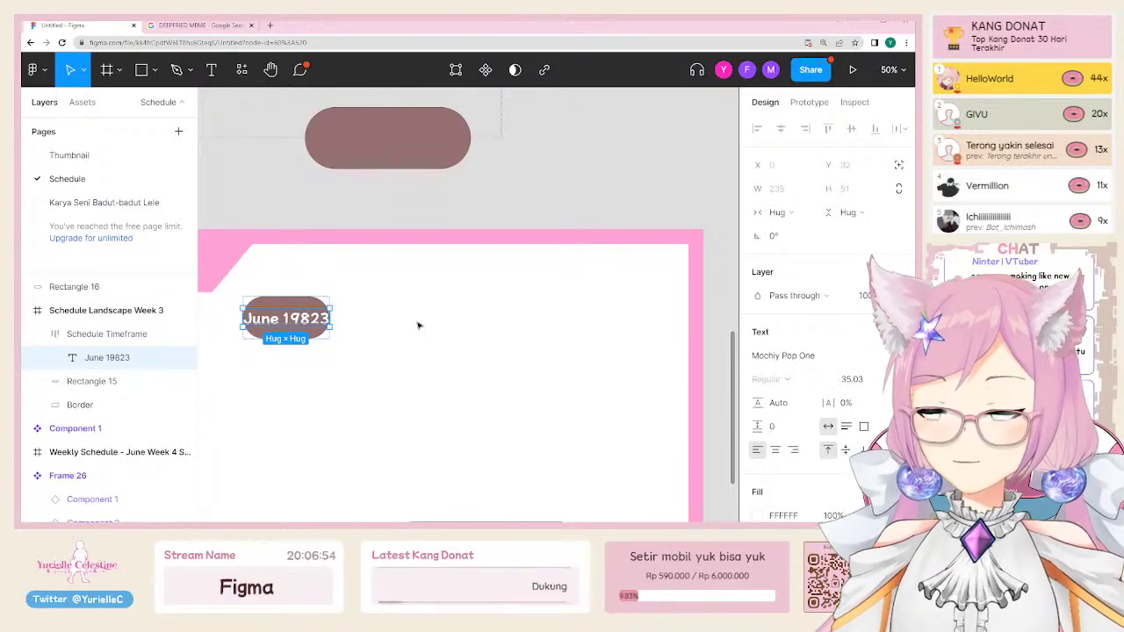
pyautogui.click(424, 327)
pyautogui.click(286, 305)
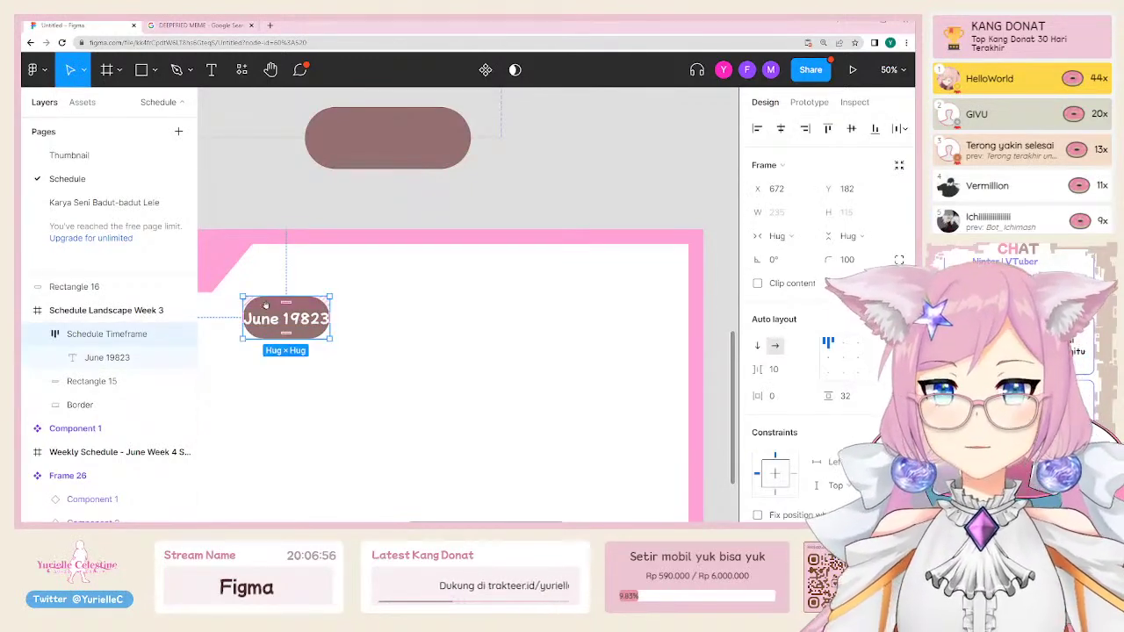
pyautogui.moveTo(286, 306); pyautogui.dragTo(362, 316)
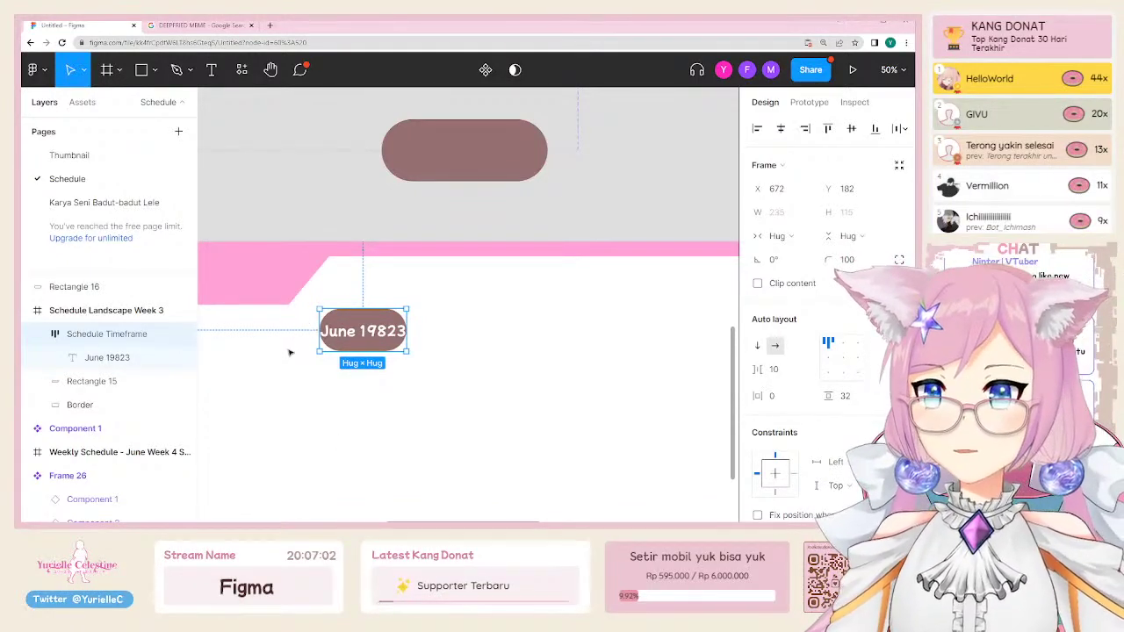
# Step: Set the pill's auto-layout padding to 40 horizontal and 28 vertical, then zoom to 100%
pyautogui.scroll(-3, 891, 393)
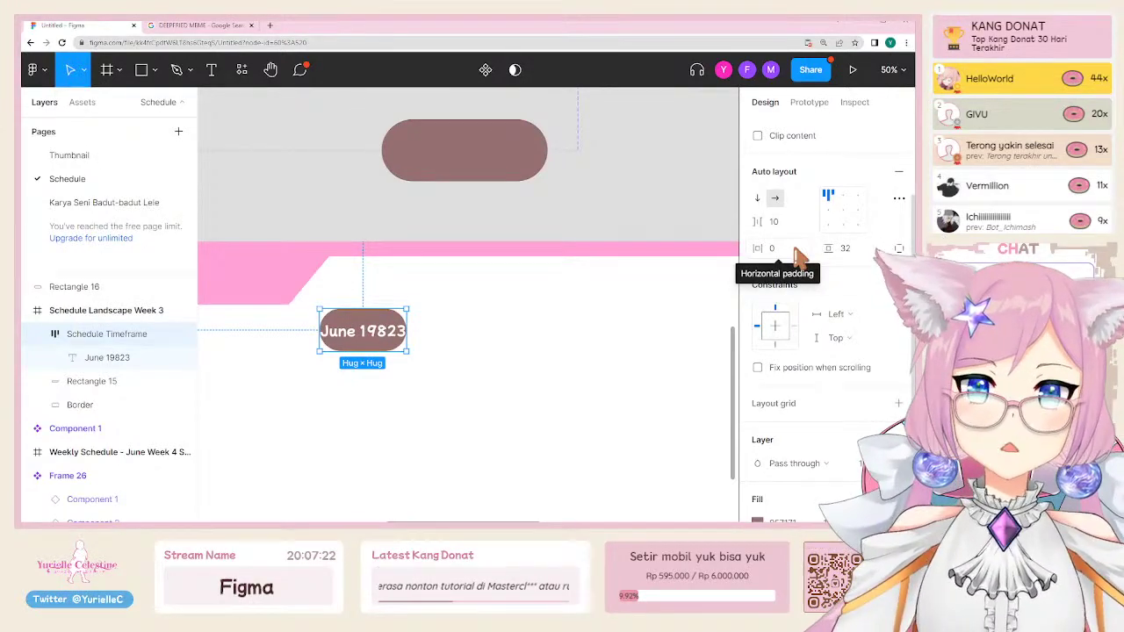
pyautogui.click(863, 250)
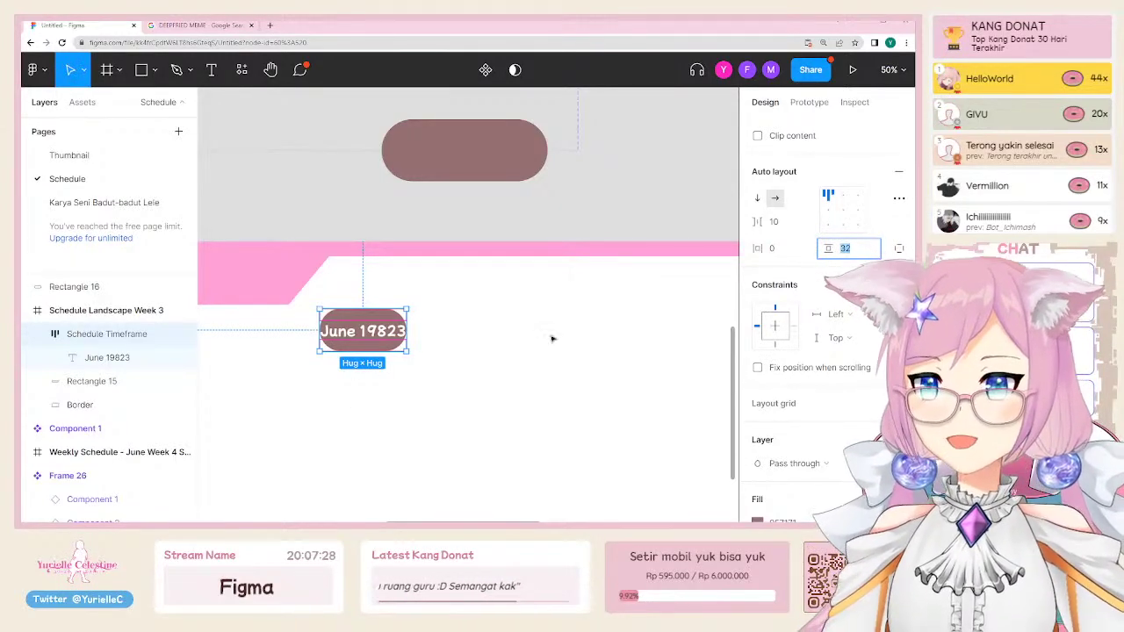
pyautogui.click(793, 249)
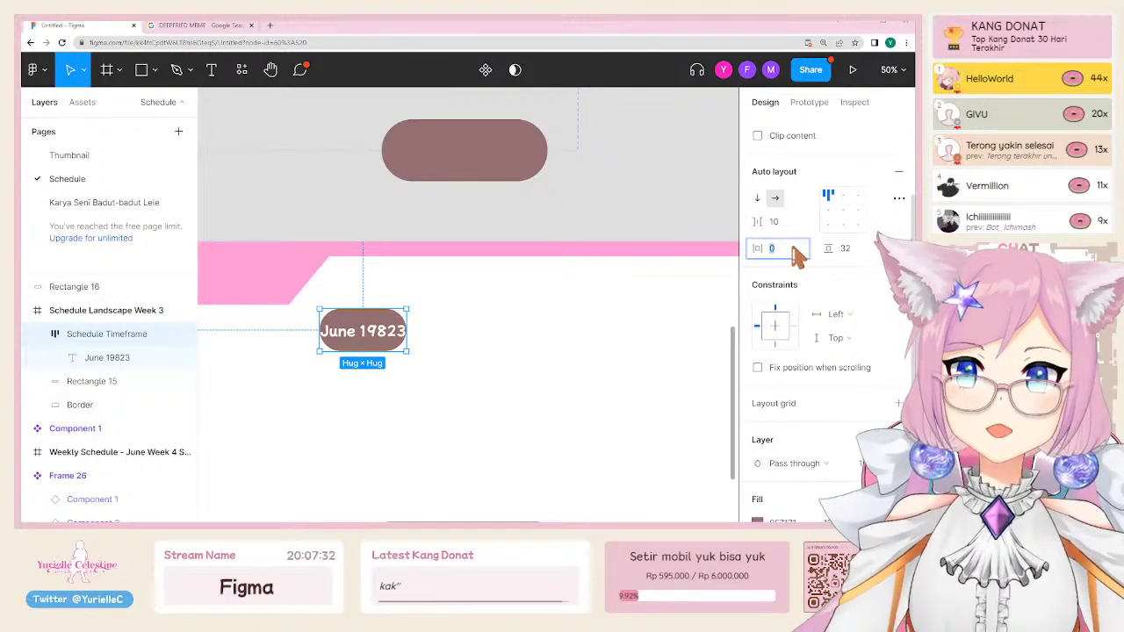
pyautogui.hotkey('shift', 'Up')
pyautogui.hotkey('shift', 'Up')
pyautogui.hotkey('shift', 'Up')
pyautogui.hotkey('shift', 'Up')
pyautogui.hotkey('shift', 'Up')
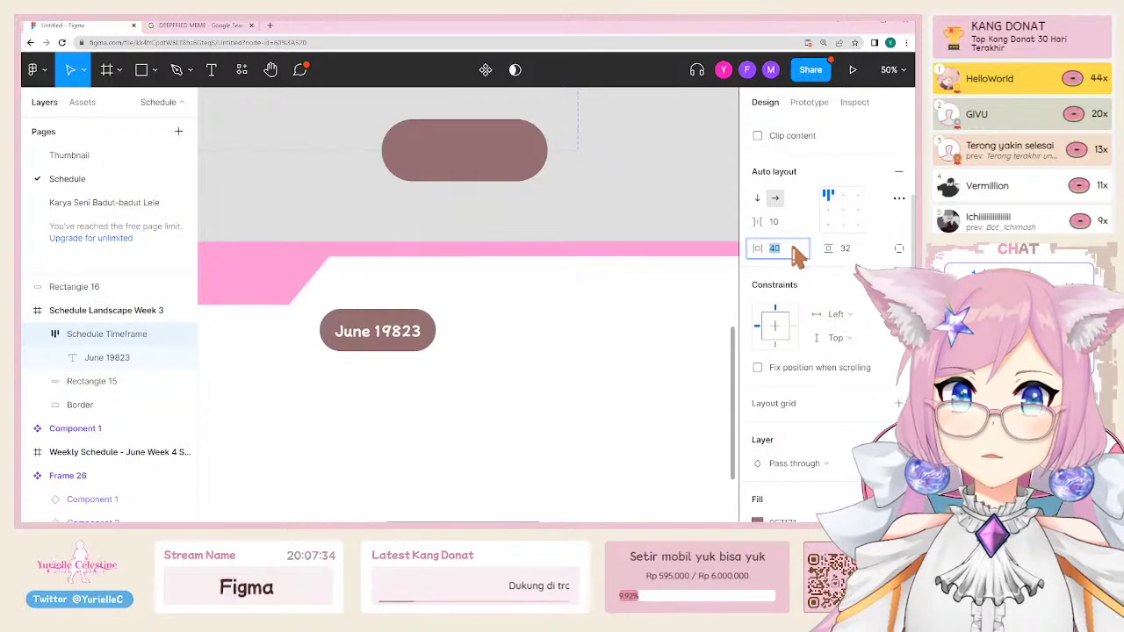
pyautogui.press('Down')
pyautogui.press('Down')
pyautogui.press('Down')
pyautogui.press('Down')
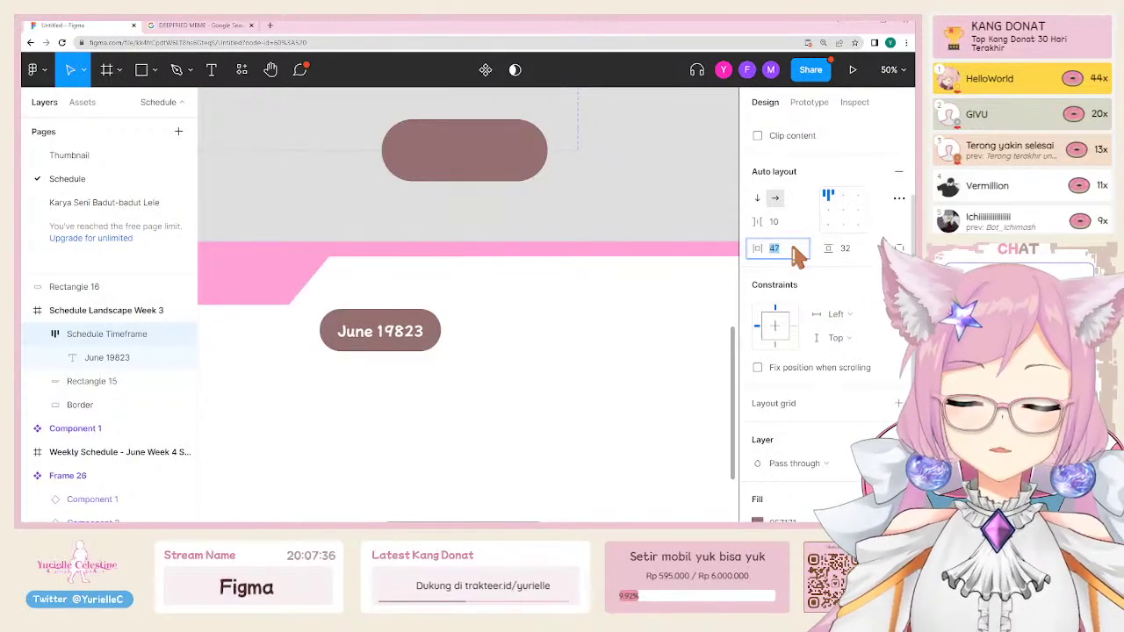
pyautogui.press('Down')
pyautogui.press('Down')
pyautogui.press('Down')
pyautogui.press('Down')
pyautogui.press('Down')
pyautogui.press('Down')
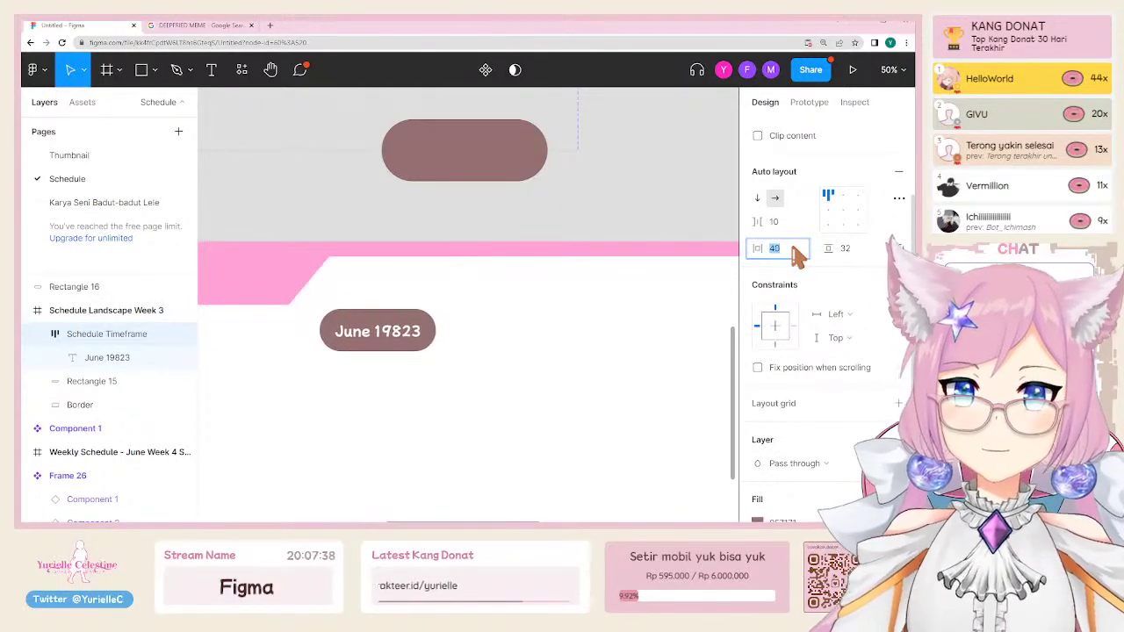
pyautogui.press('Tab')
pyautogui.press('Down')
pyautogui.press('Down')
pyautogui.press('Down')
pyautogui.press('Down')
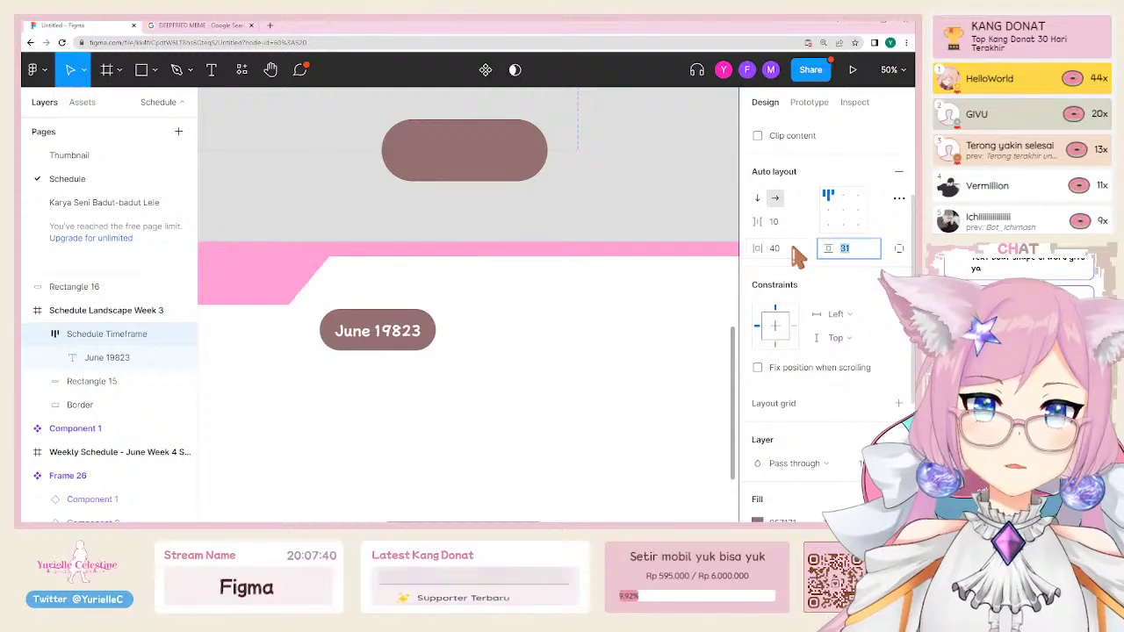
pyautogui.press('Down')
pyautogui.press('Down')
pyautogui.press('Down')
pyautogui.press('Down')
pyautogui.press('Down')
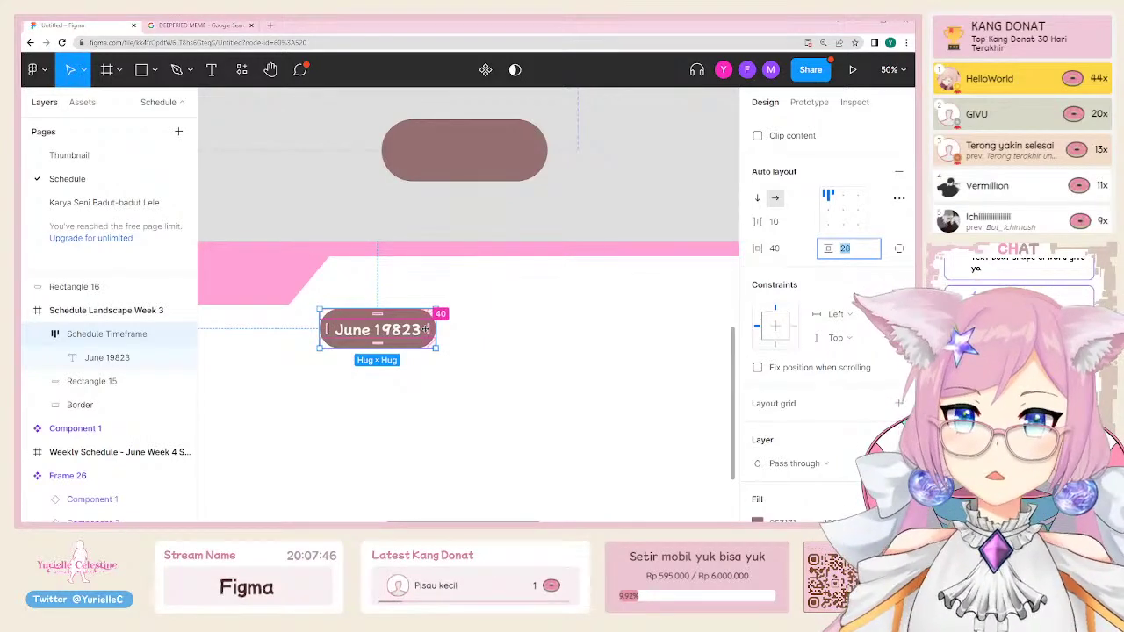
pyautogui.hotkey('shift', '0')
# Step: Try stretching the pill's left and right padding, undoing back to 40
pyautogui.hscroll(-4, 433, 330)
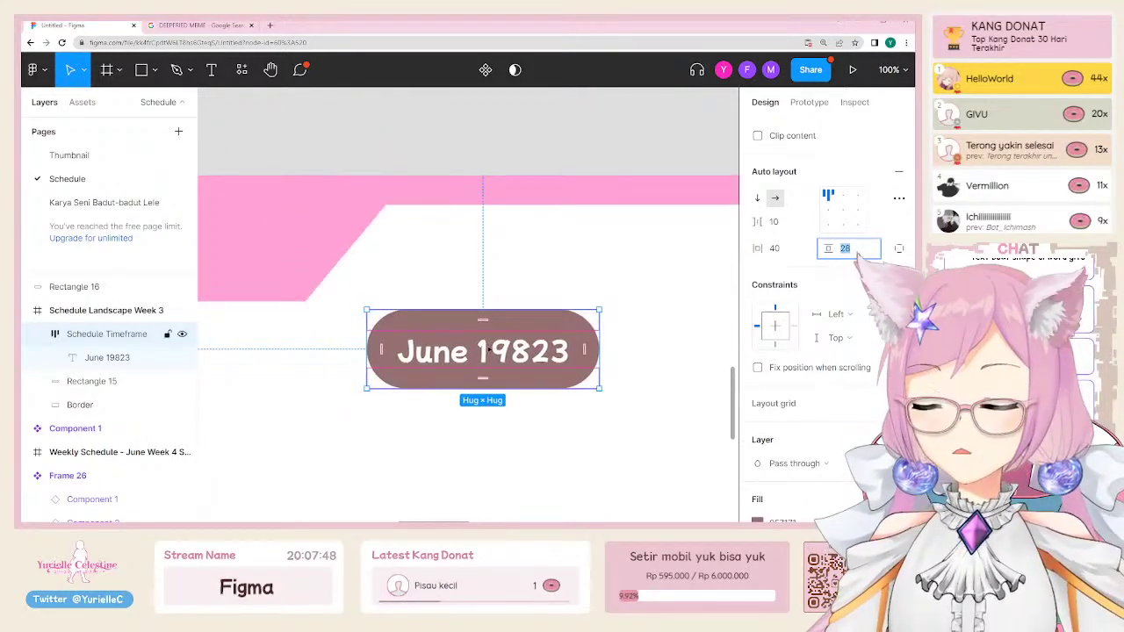
pyautogui.moveTo(594, 346); pyautogui.dragTo(687, 345)
pyautogui.hotkey('ctrl', 'z')
pyautogui.moveTo(383, 348); pyautogui.dragTo(470, 352)
pyautogui.hotkey('ctrl', 'z')
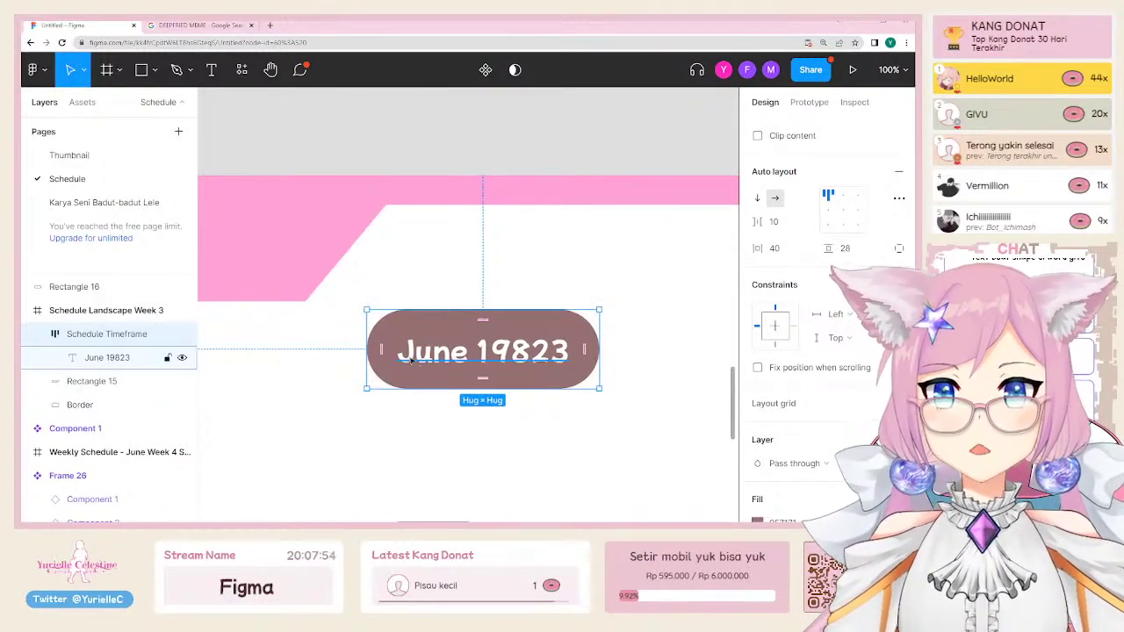
pyautogui.moveTo(584, 349); pyautogui.dragTo(585, 349)
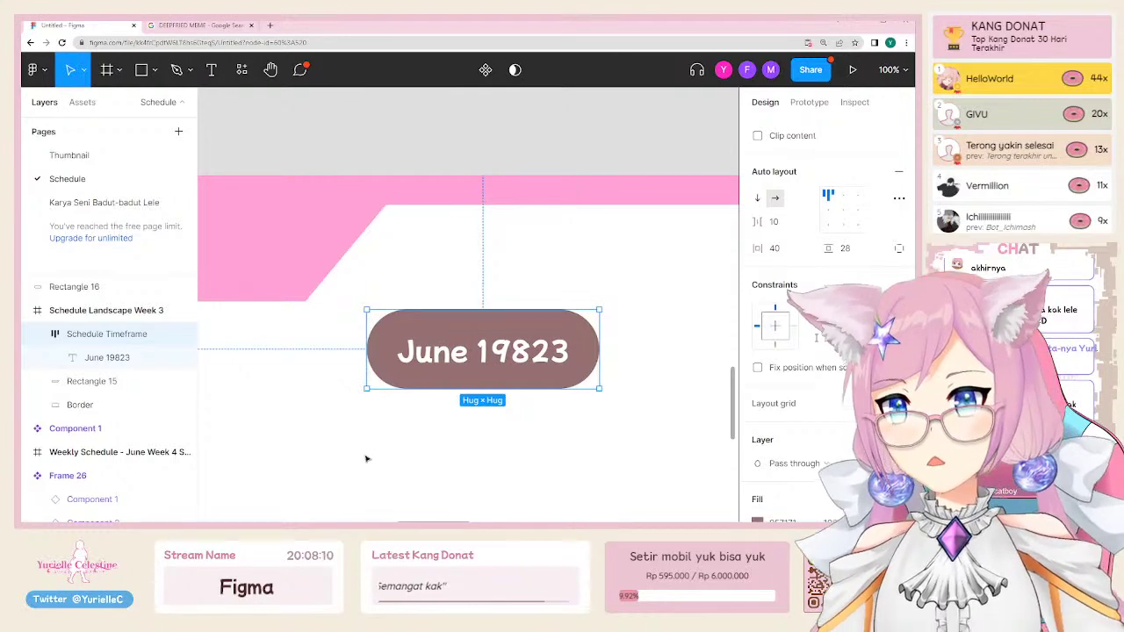
pyautogui.click(422, 420)
pyautogui.scroll(3, 422, 419)
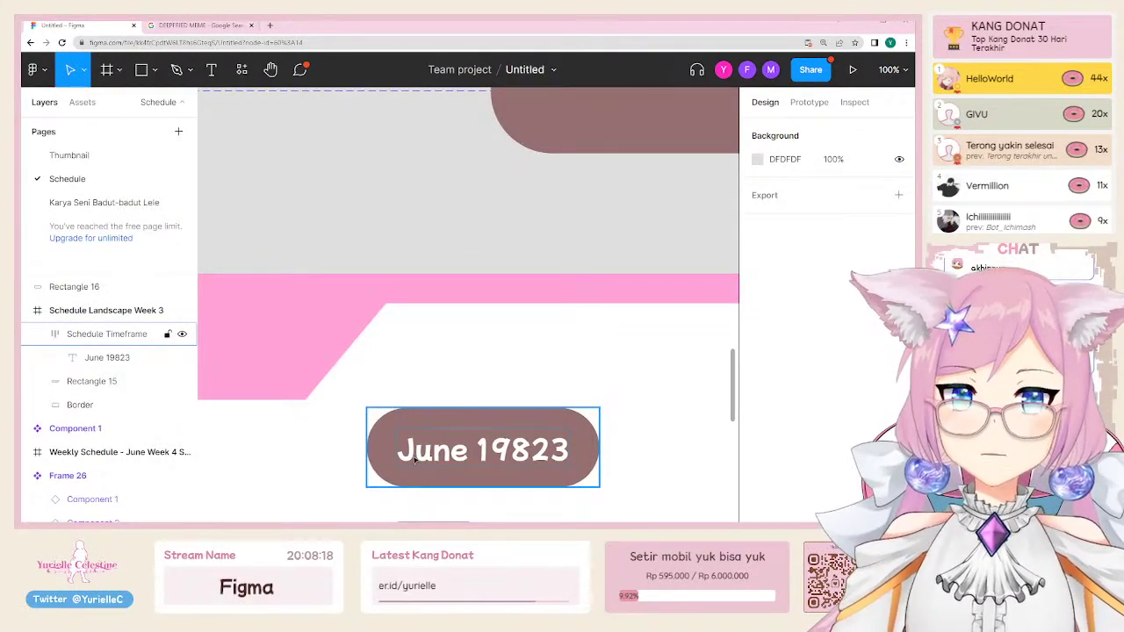
# Step: Move the pill up in the pink band and change its text to 'June Week 5 - July Week 1'
pyautogui.click(466, 443)
pyautogui.moveTo(466, 444); pyautogui.dragTo(484, 362)
pyautogui.hscroll(4, 572, 468)
pyautogui.scroll(-2, 572, 468)
pyautogui.doubleClick(385, 304)
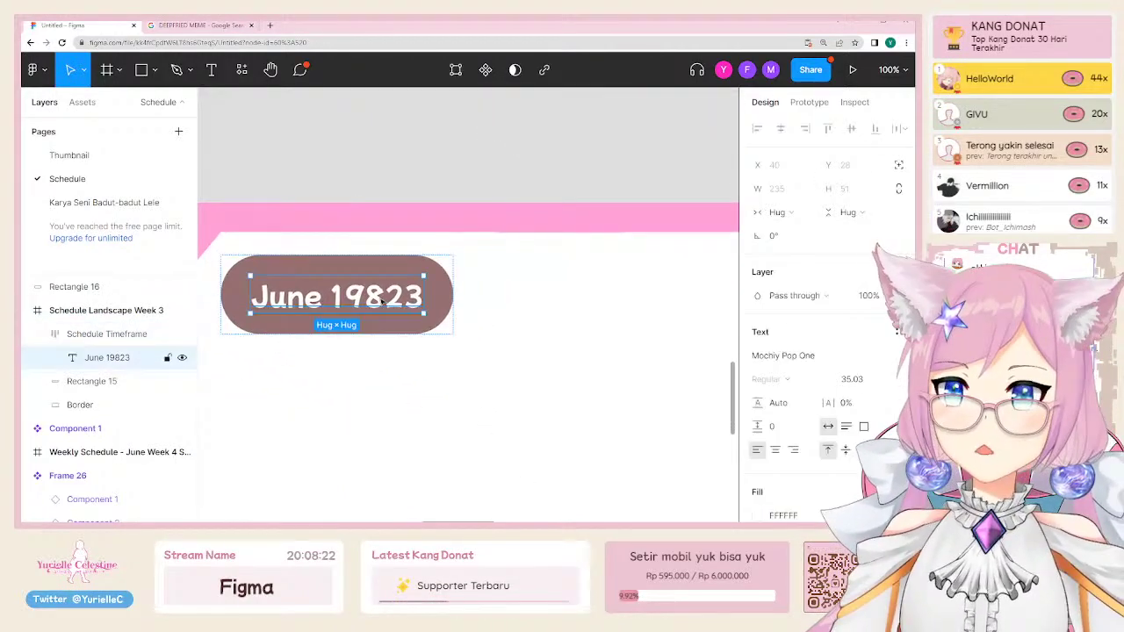
pyautogui.doubleClick(391, 298)
pyautogui.write('Jun')
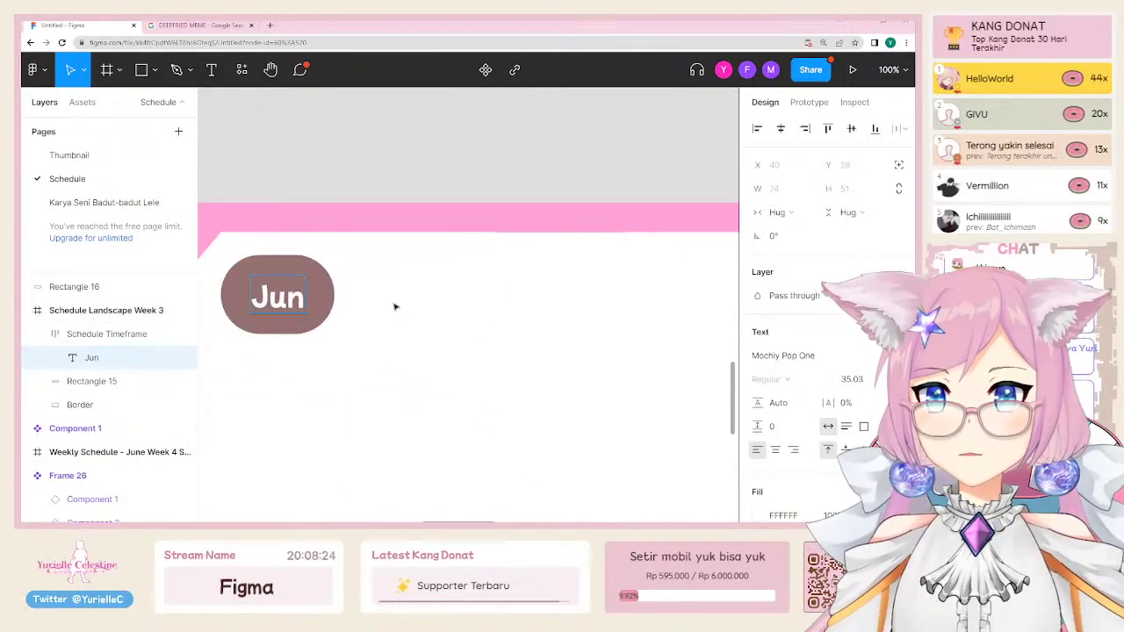
pyautogui.write('e Week 5')
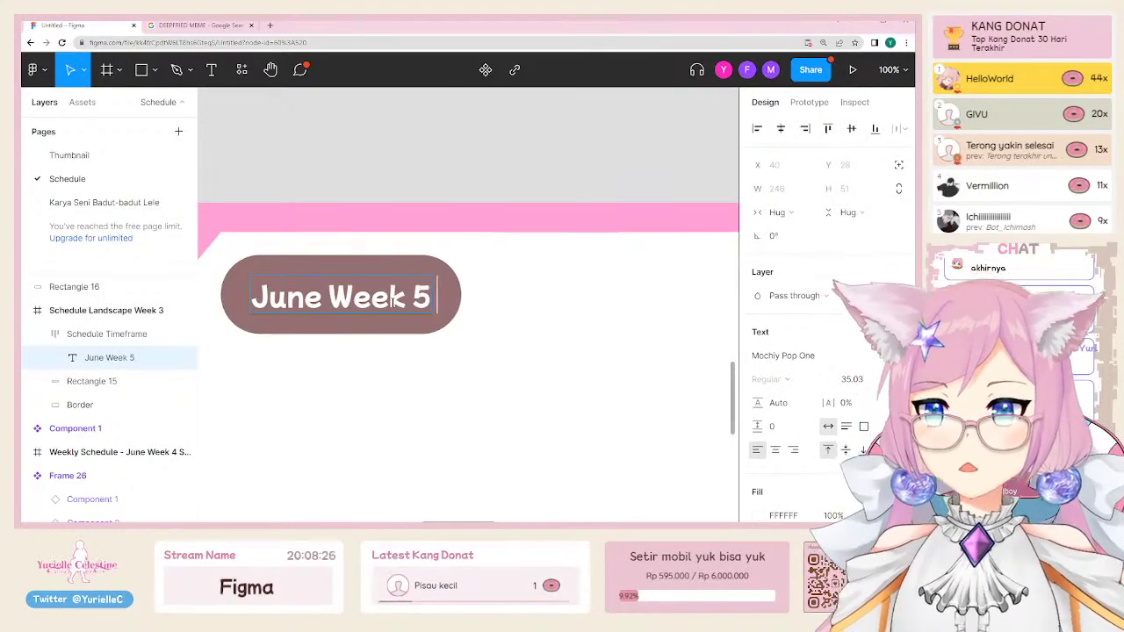
pyautogui.write(' - Jul')
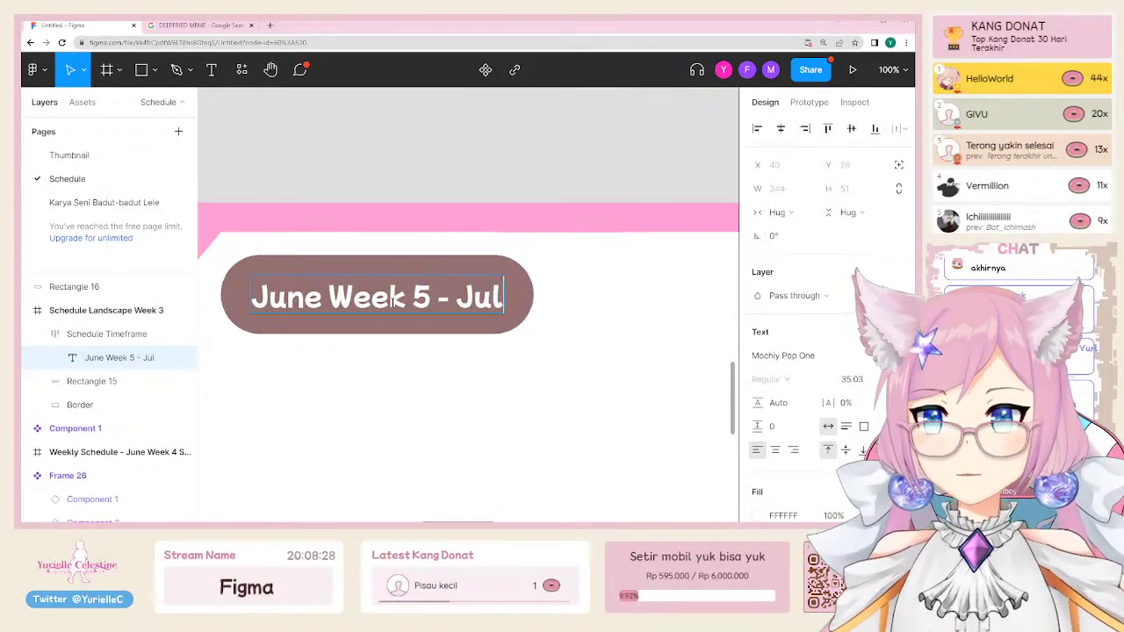
pyautogui.write('y Week 1')
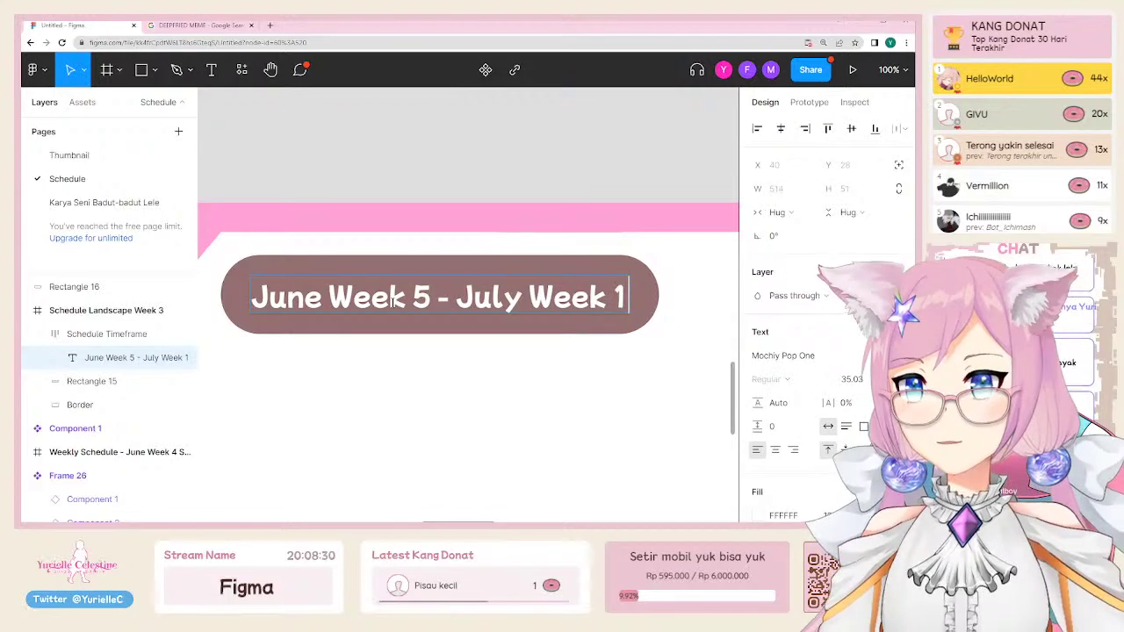
pyautogui.press('Escape')
pyautogui.press('Escape')
pyautogui.keyDown('alt'); pyautogui.click(382, 433); pyautogui.keyUp('alt')
pyautogui.keyDown('alt'); pyautogui.click(382, 433); pyautogui.keyUp('alt')
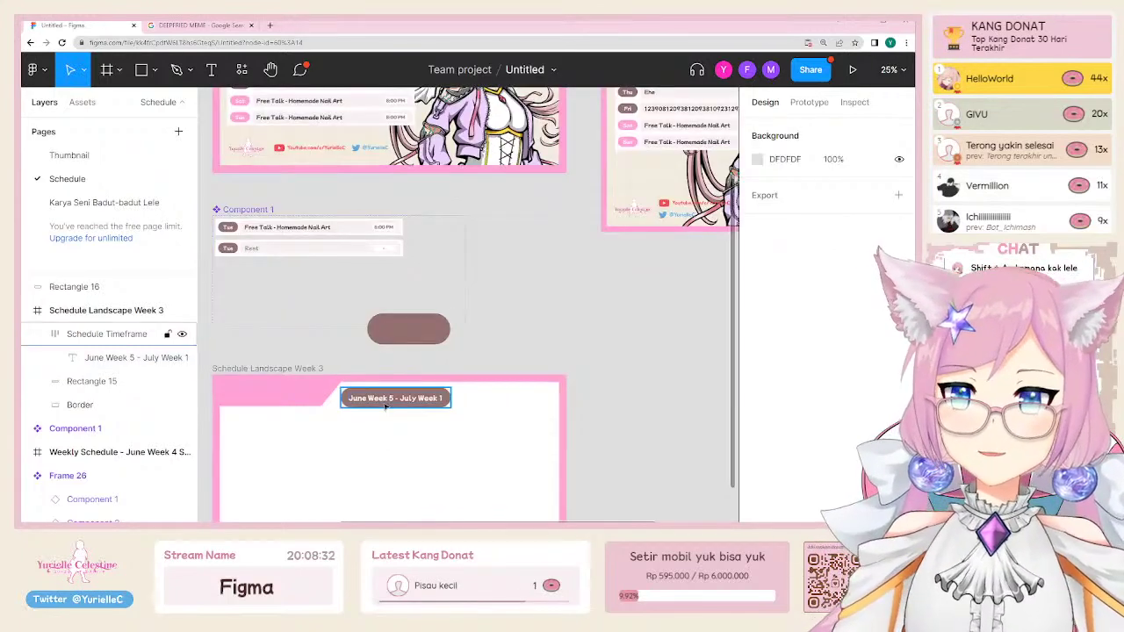
pyautogui.click(396, 396)
pyautogui.scroll(-3, 381, 340)
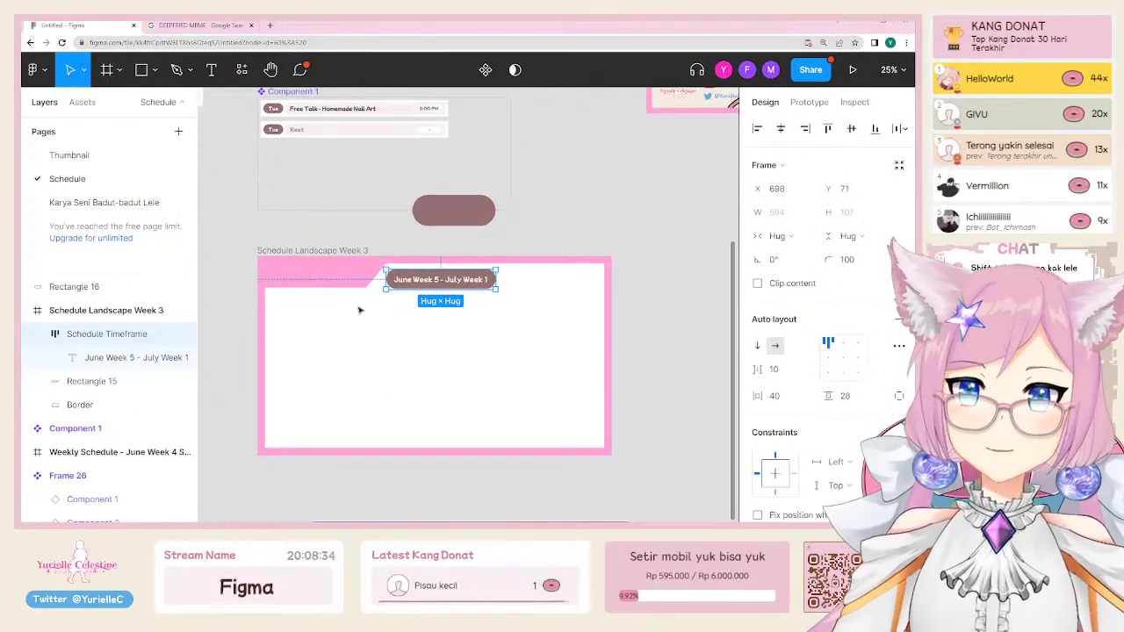
pyautogui.scroll(2, 361, 309)
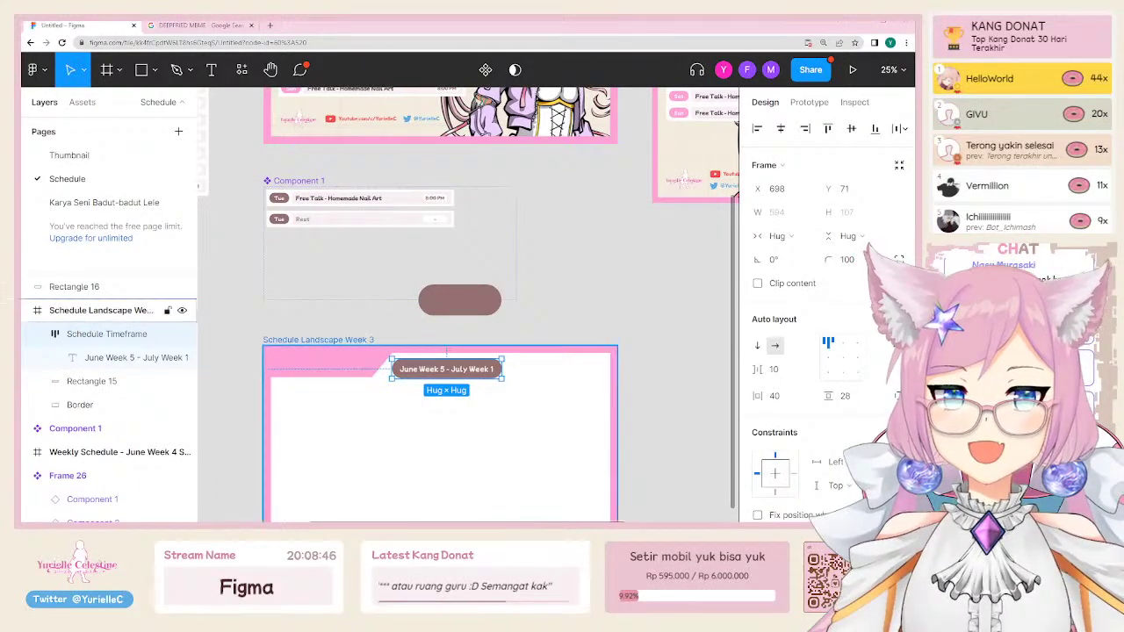
pyautogui.click(593, 346)
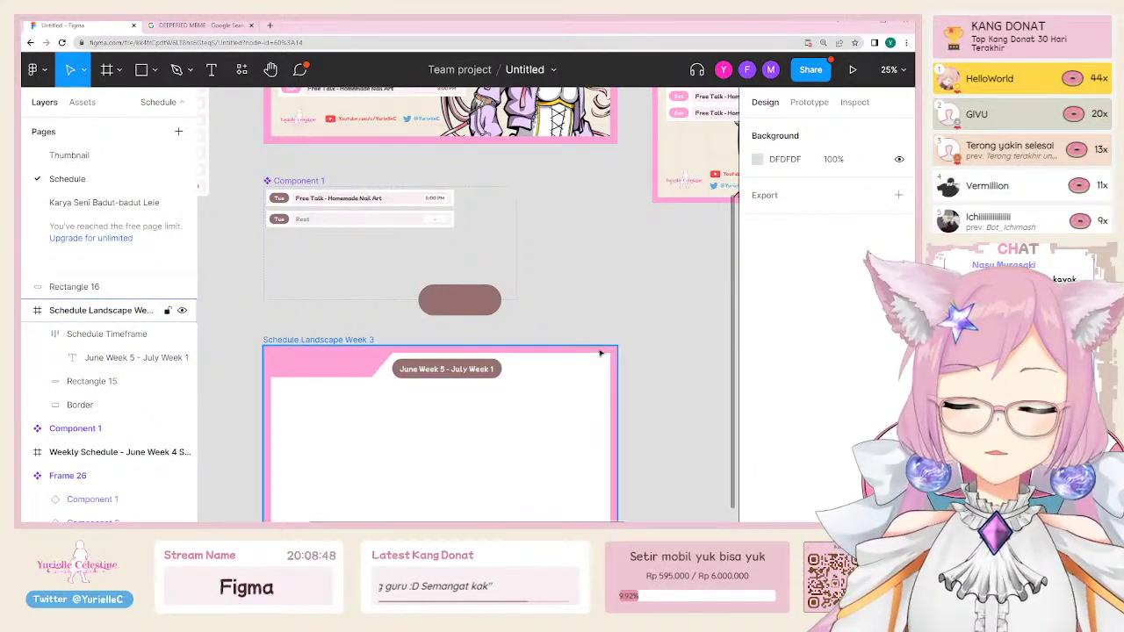
pyautogui.scroll(3, 602, 356)
# Step: Paste the Weekly Schedule title and #Yuriellive tag into the Week 3 banner and align them
pyautogui.scroll(2, 601, 363)
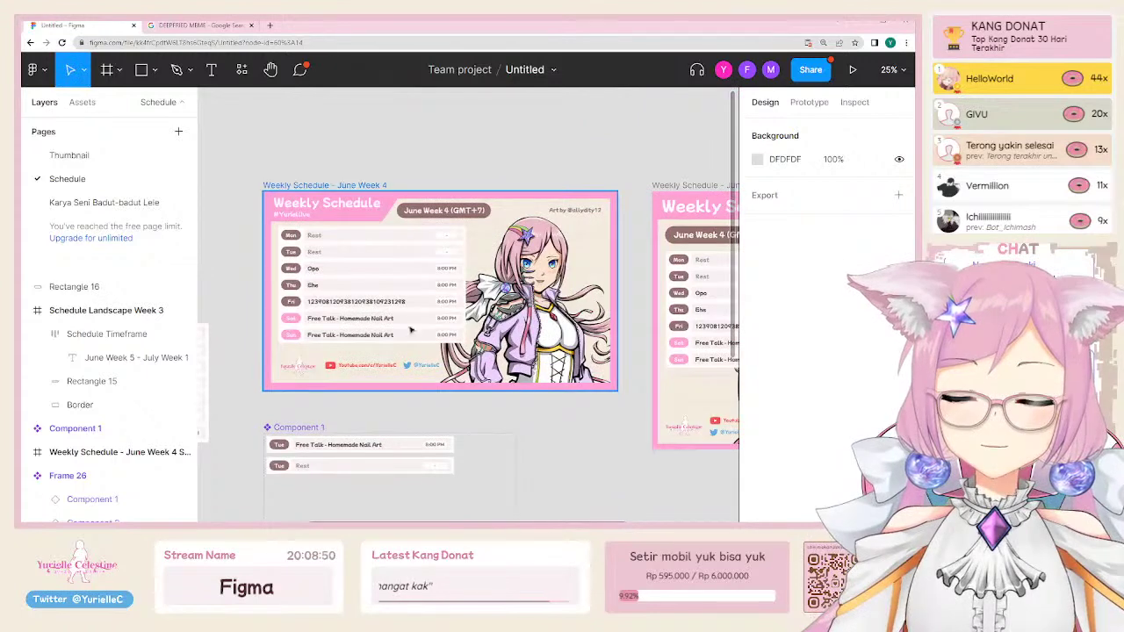
pyautogui.click(351, 213)
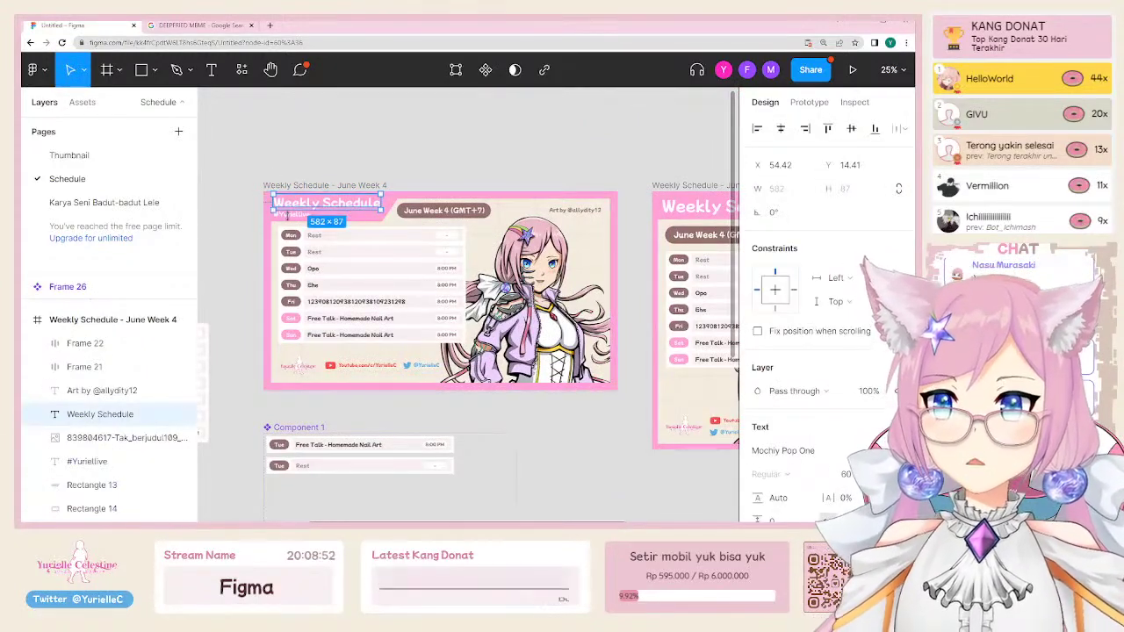
pyautogui.keyDown('shift'); pyautogui.click(290, 216); pyautogui.keyUp('shift')
pyautogui.scroll(-3, 428, 197)
pyautogui.scroll(-2, 428, 196)
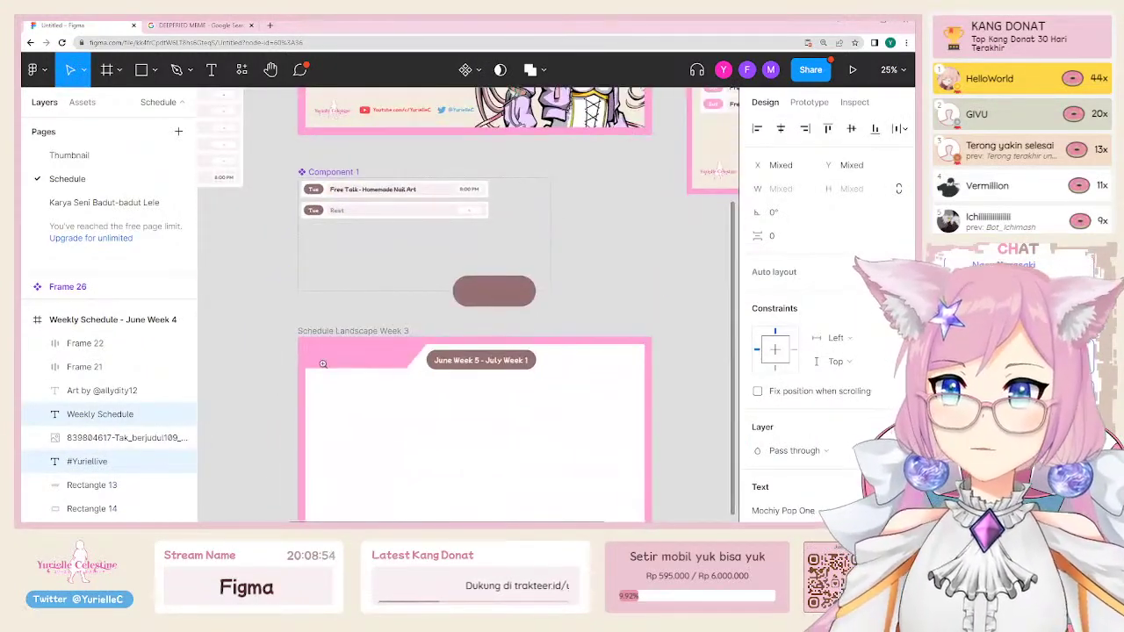
pyautogui.scroll(3, 378, 351)
pyautogui.click(378, 353)
pyautogui.hotkey('ctrl', 'v')
pyautogui.moveTo(384, 331); pyautogui.dragTo(378, 334)
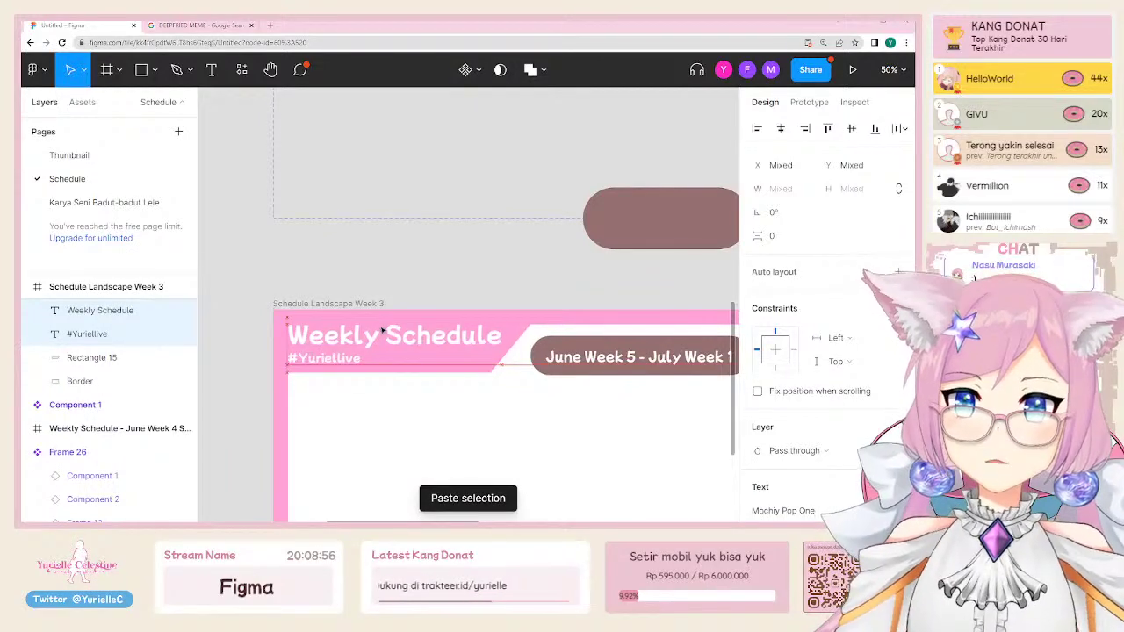
pyautogui.click(401, 281)
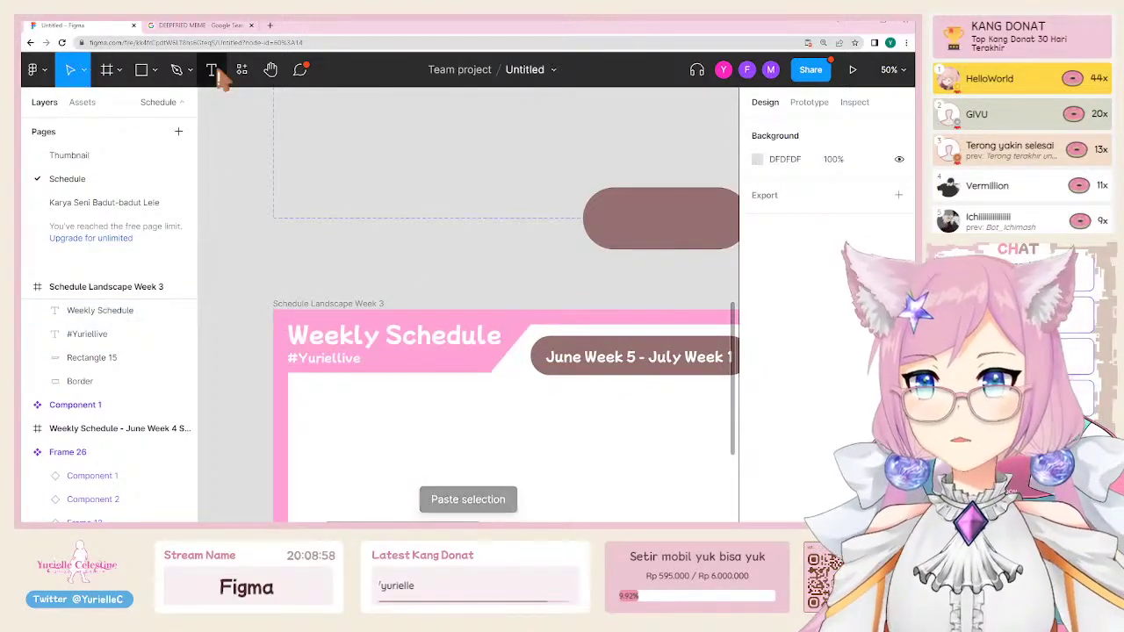
pyautogui.click(212, 70)
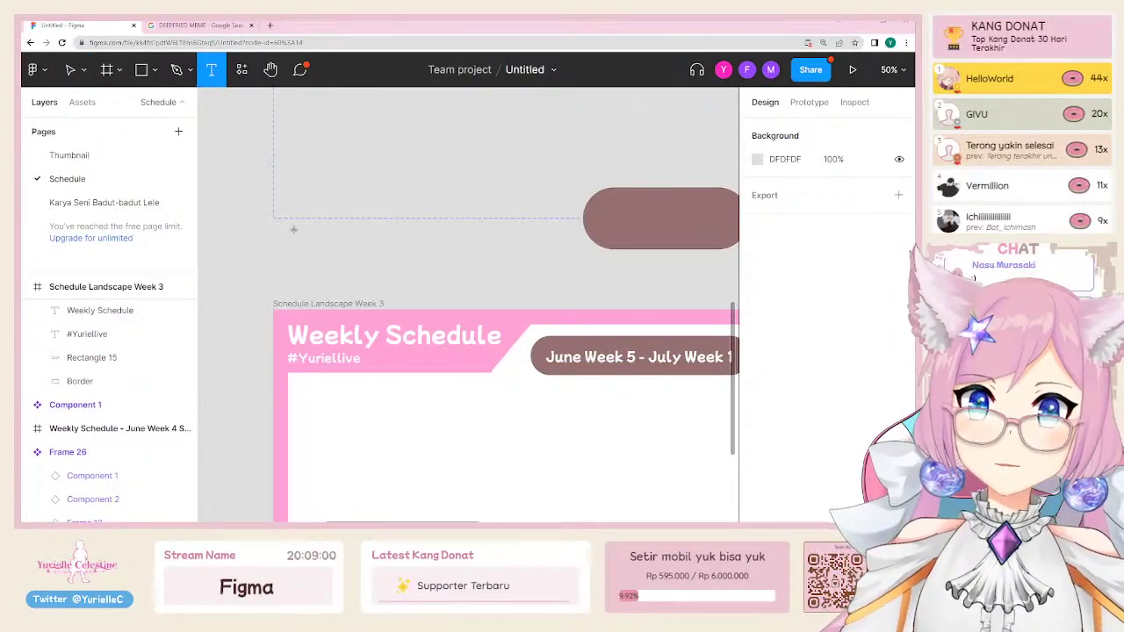
pyautogui.click(285, 250)
pyautogui.write('Weekly Schedule')
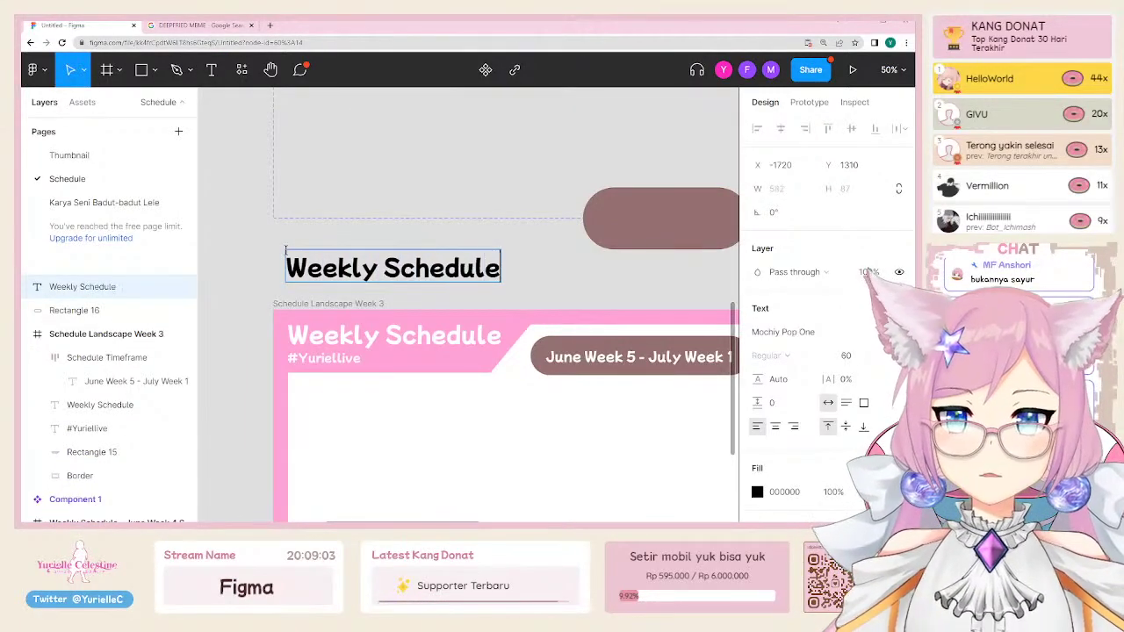
pyautogui.press('Escape')
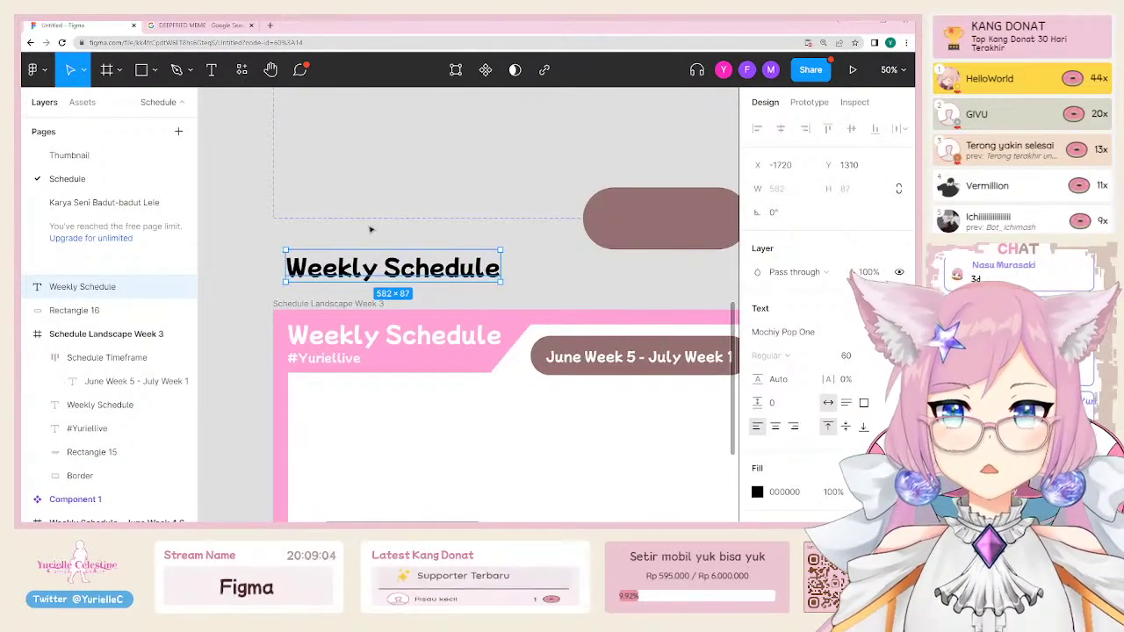
pyautogui.click(845, 356)
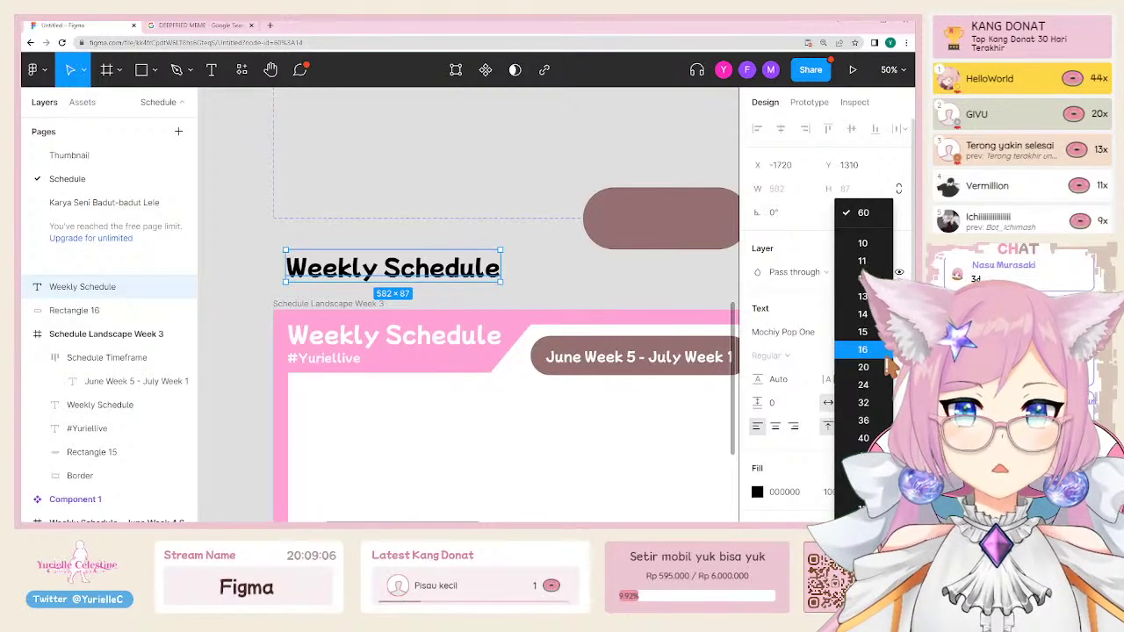
pyautogui.click(863, 367)
pyautogui.write('60')
pyautogui.press('Return')
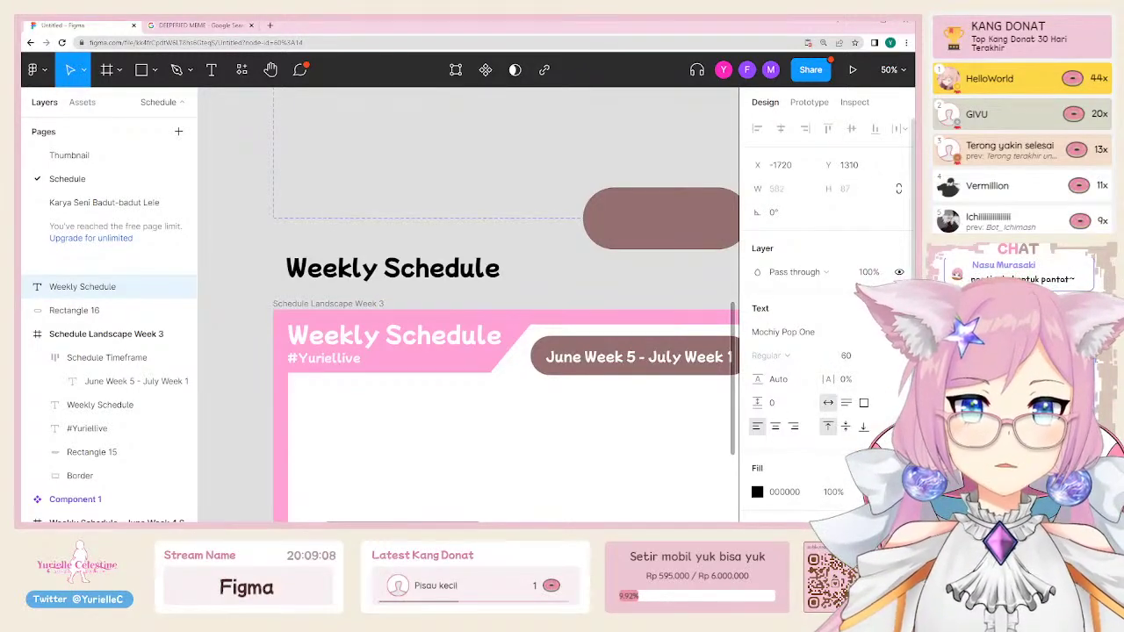
pyautogui.press('Delete')
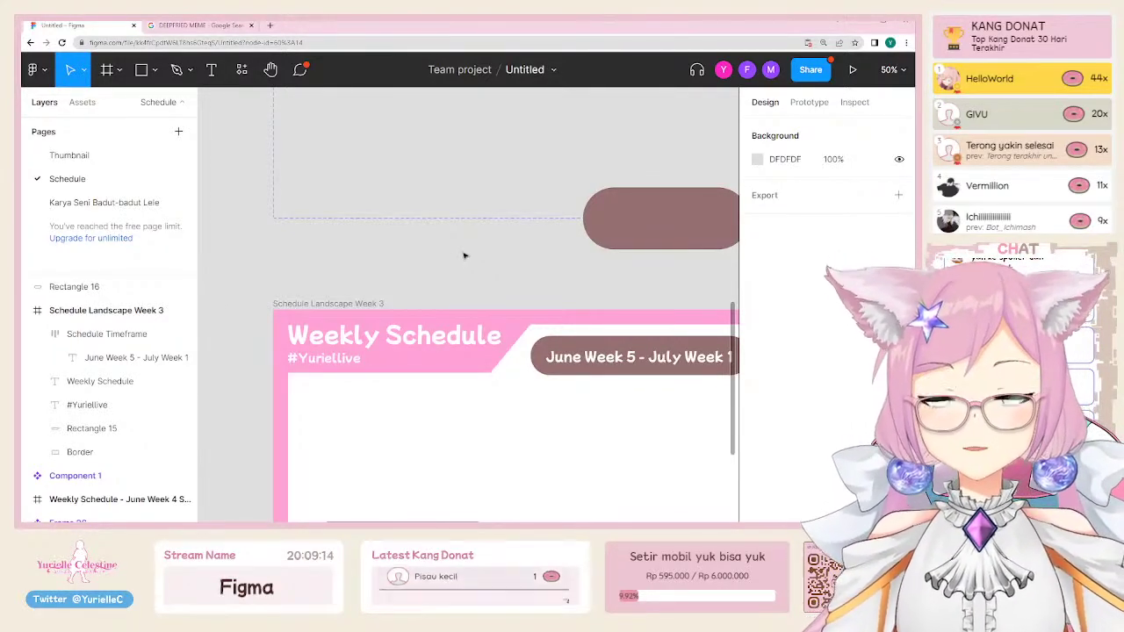
# Step: Select the June Week 4 day row instances and set their Property 1 to Rest
pyautogui.scroll(-5, 457, 267)
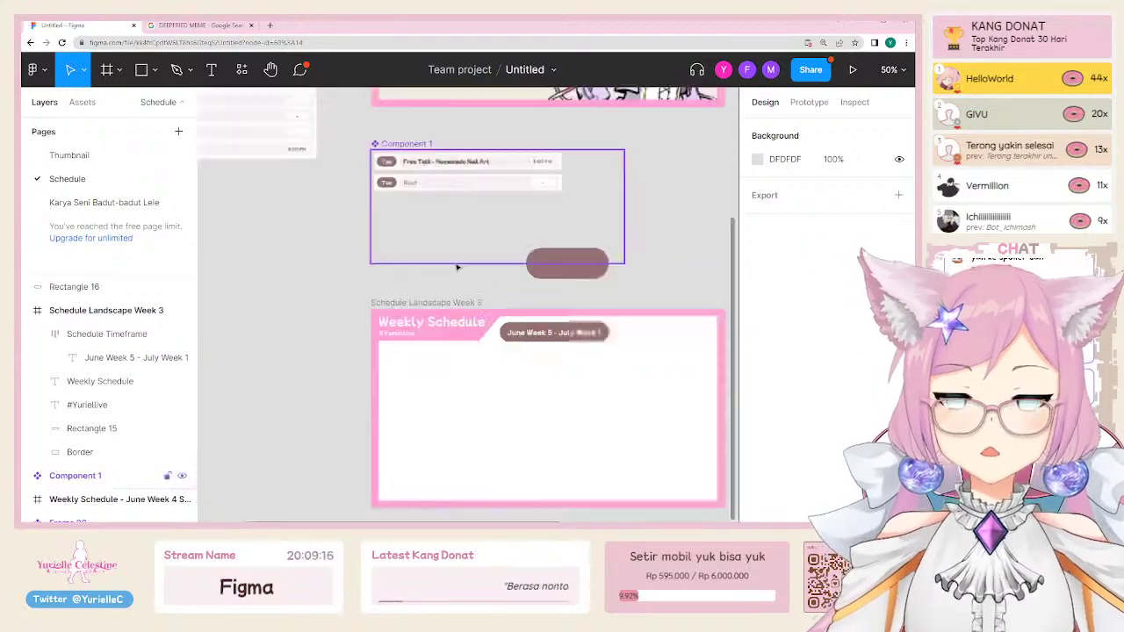
pyautogui.scroll(8, 403, 283)
pyautogui.keyDown('ctrl'); pyautogui.click(400, 266); pyautogui.keyUp('ctrl')
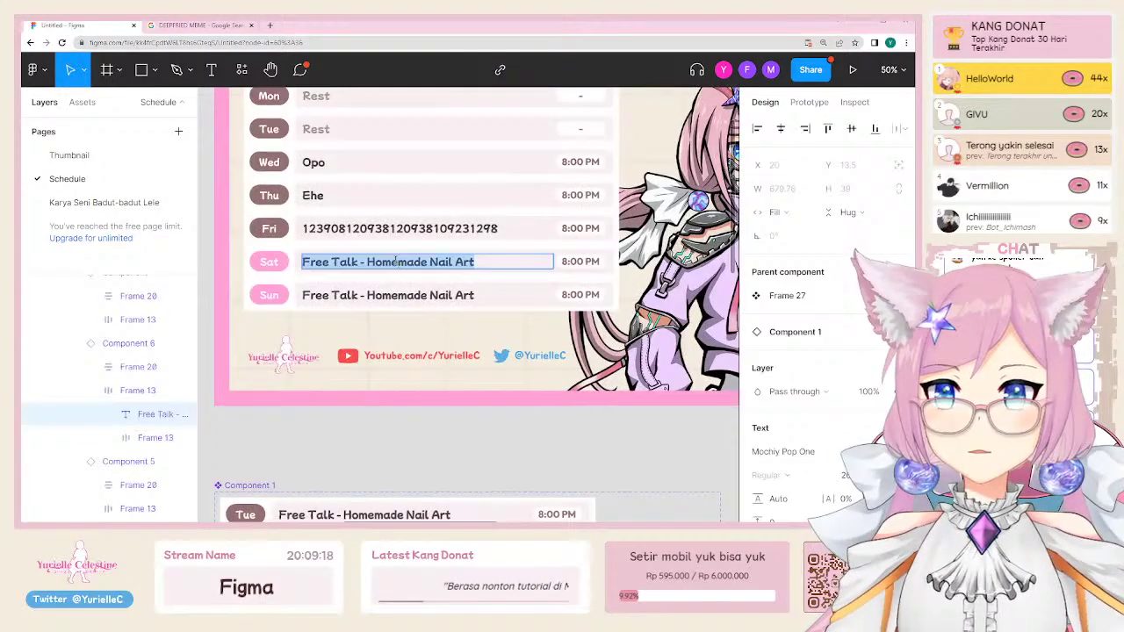
pyautogui.scroll(-3, 463, 376)
pyautogui.hscroll(3, 463, 377)
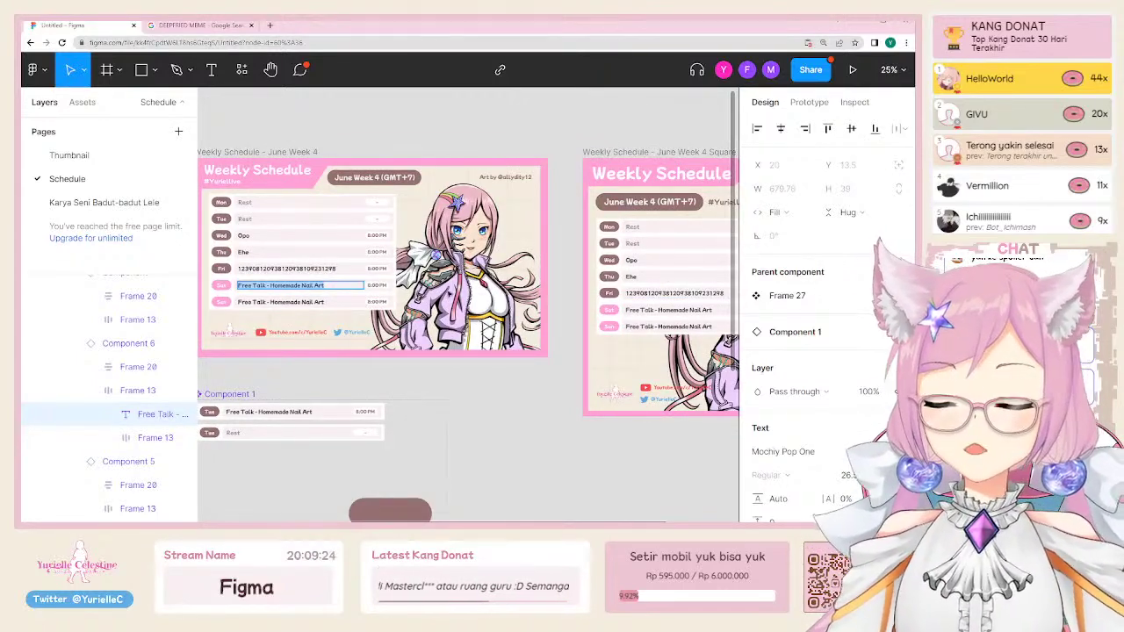
pyautogui.write('kaja')
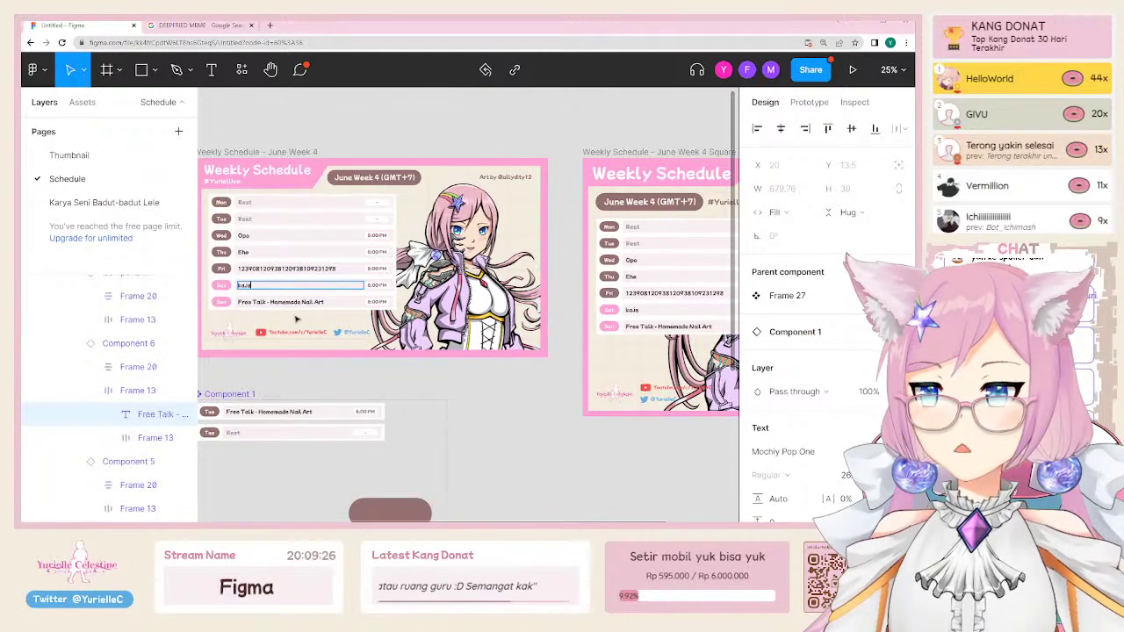
pyautogui.write('ldjasdasdasdasd')
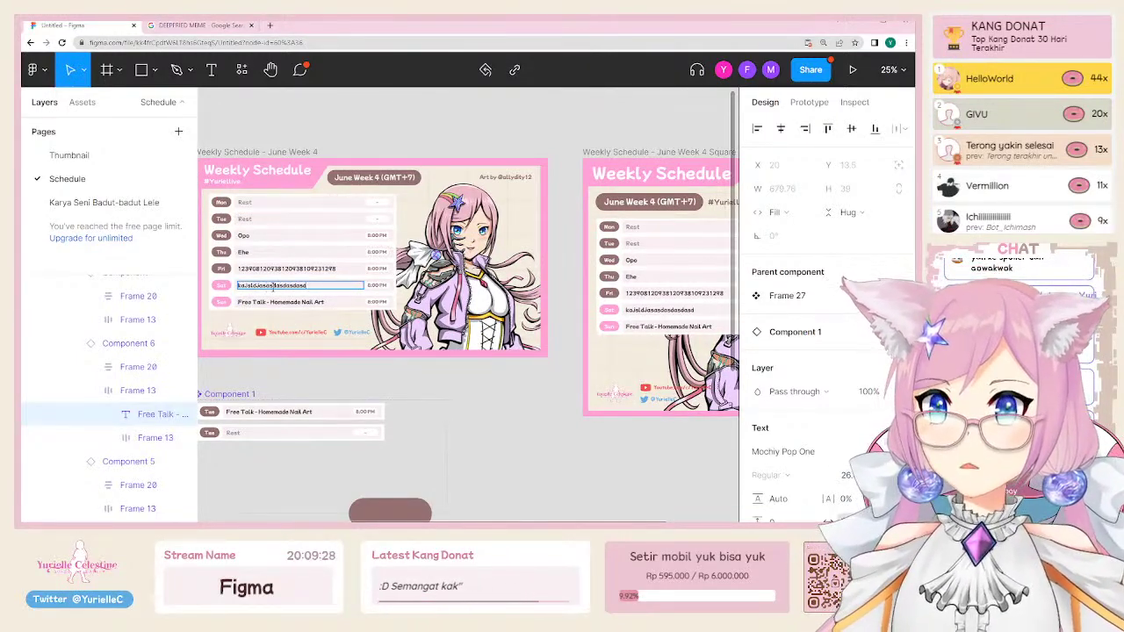
pyautogui.hscroll(3, 468, 288)
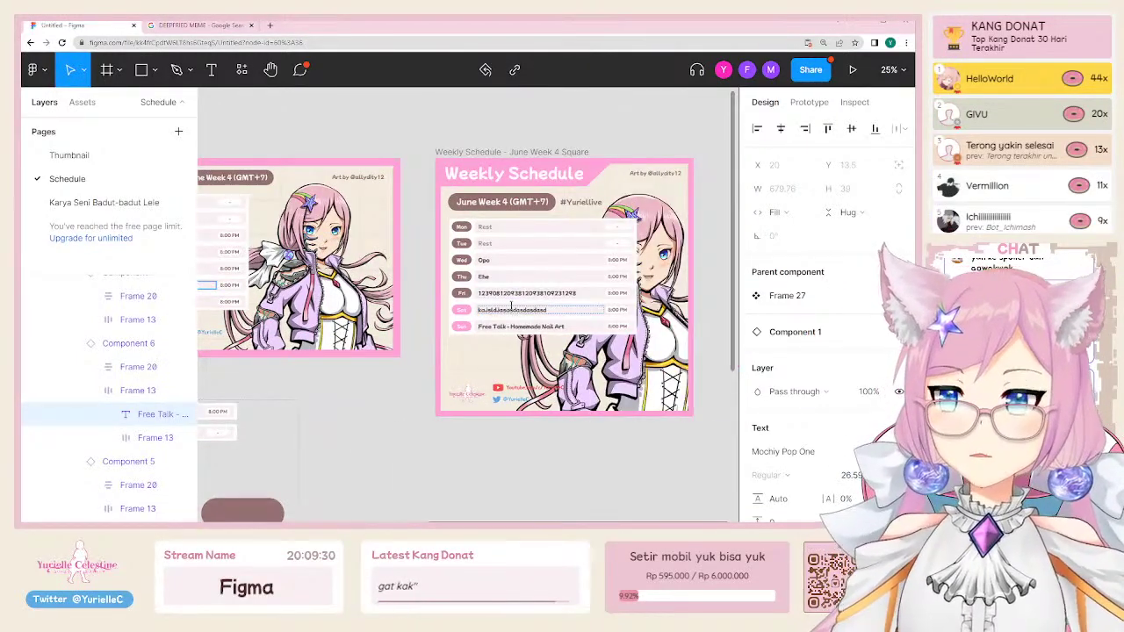
pyautogui.hscroll(-4, 518, 314)
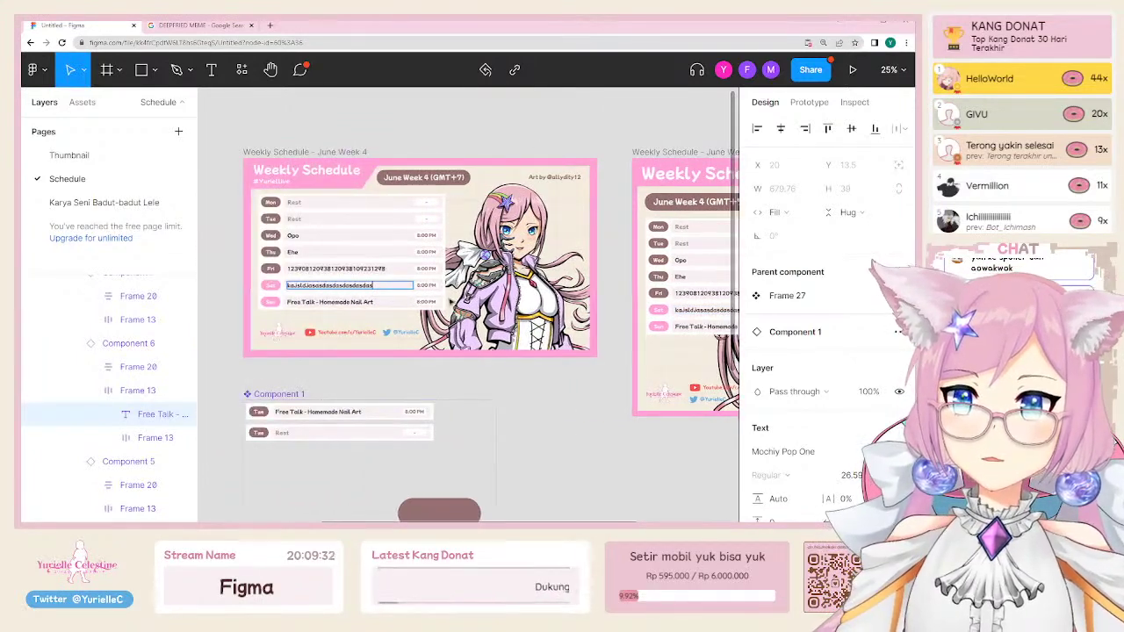
pyautogui.click(343, 268)
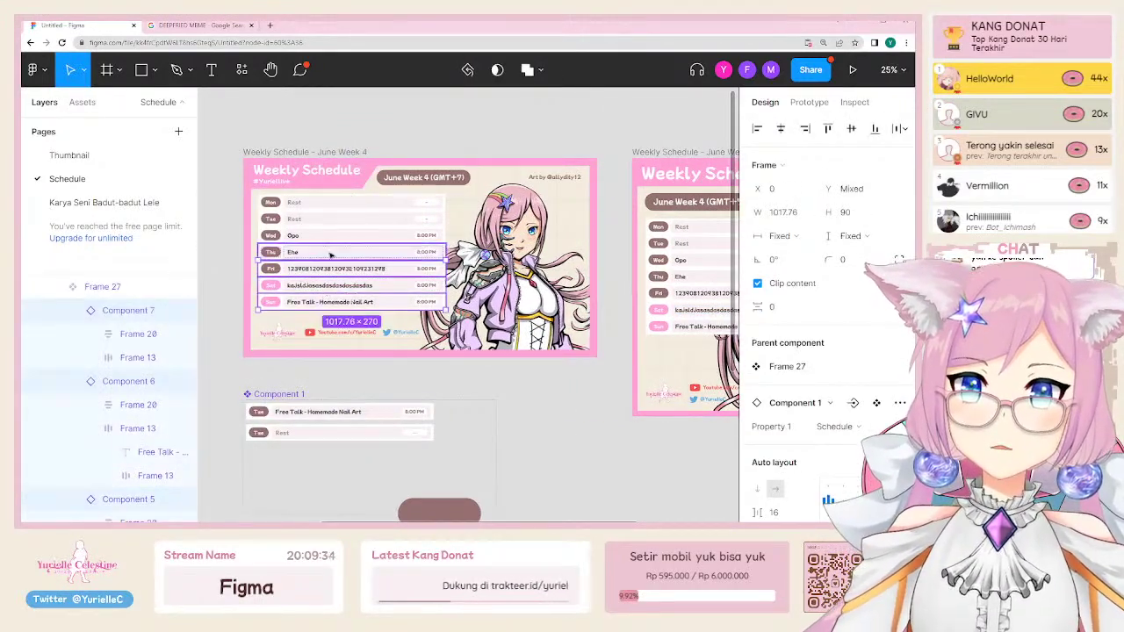
pyautogui.click(341, 237)
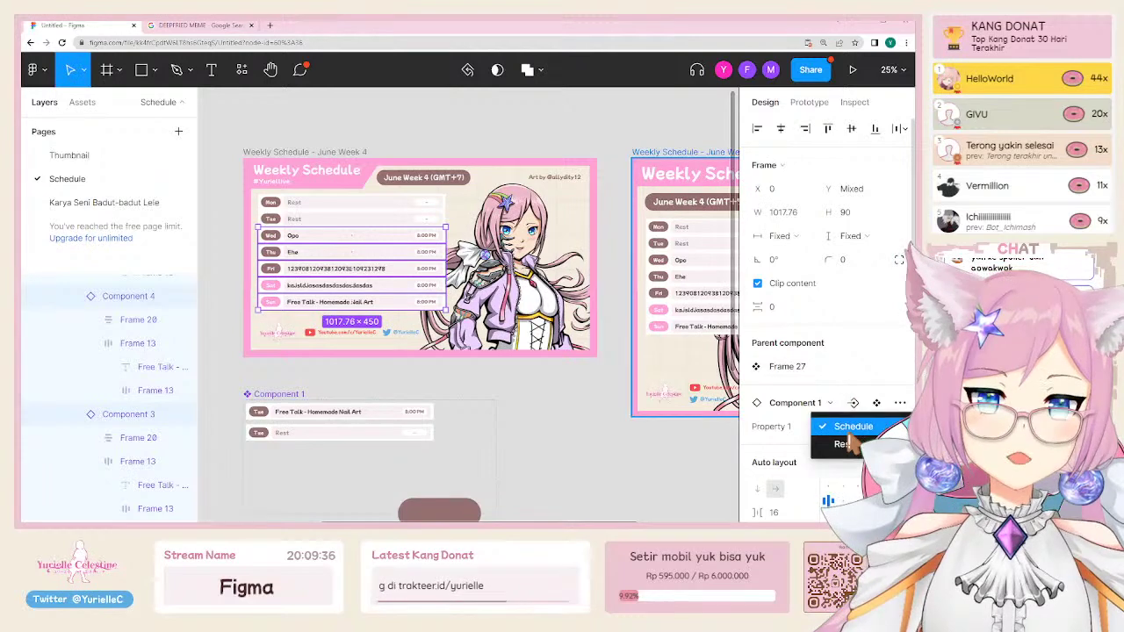
pyautogui.click(853, 403)
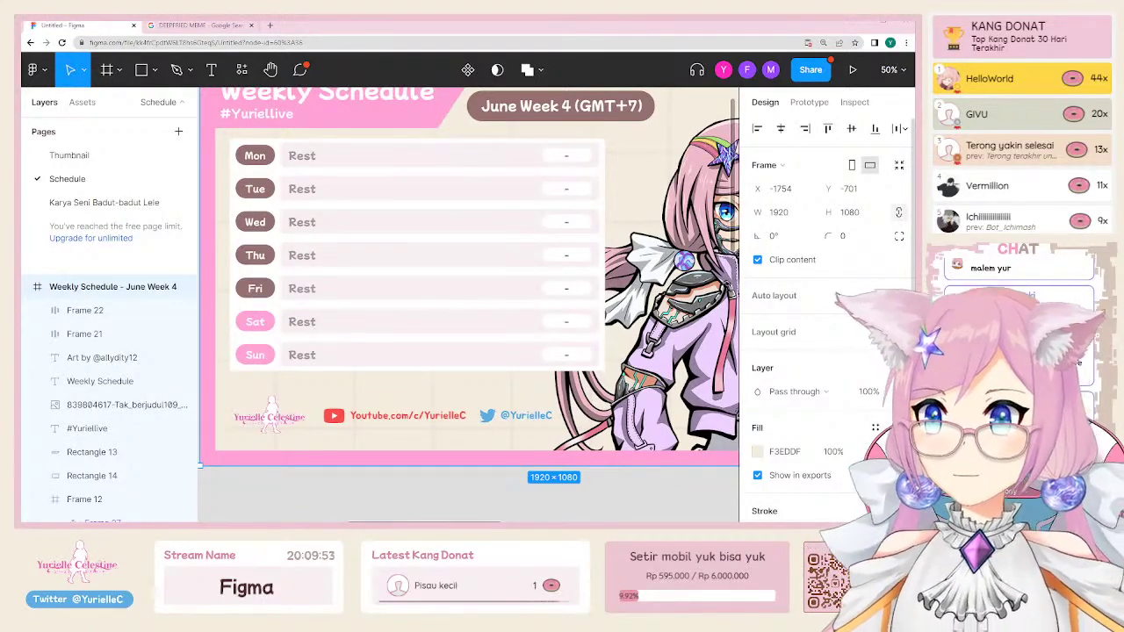
# Step: Select the June Week 4 day list, then clear the selection and scroll to the credit
pyautogui.click(371, 260)
pyautogui.scroll(1, 374, 266)
pyautogui.scroll(2, 373, 265)
pyautogui.scroll(-2, 421, 211)
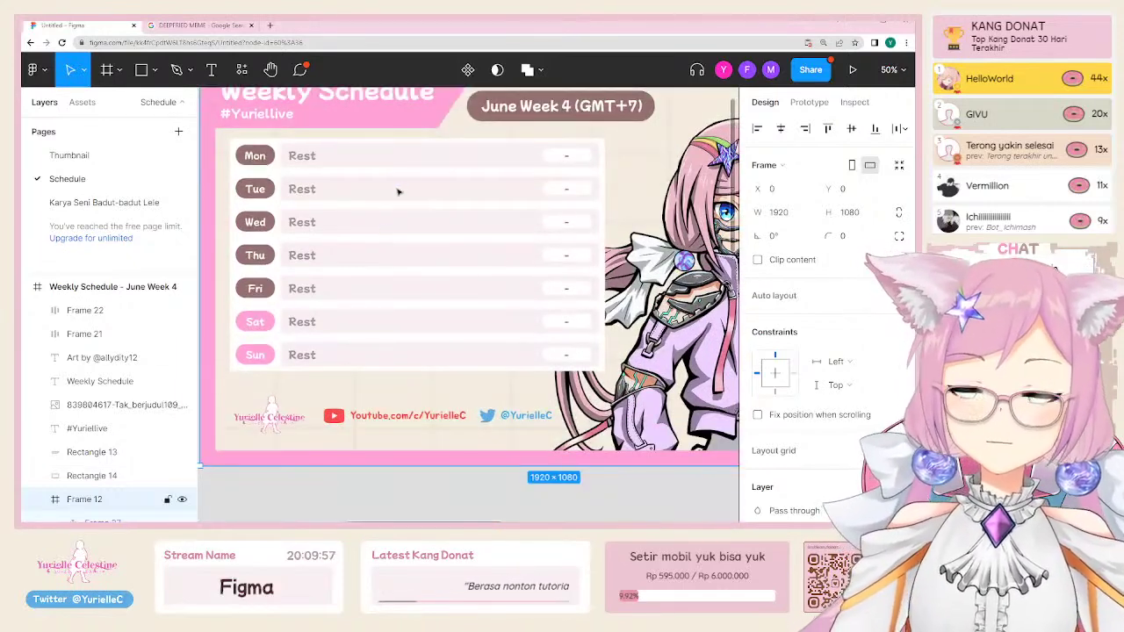
pyautogui.scroll(2, 396, 188)
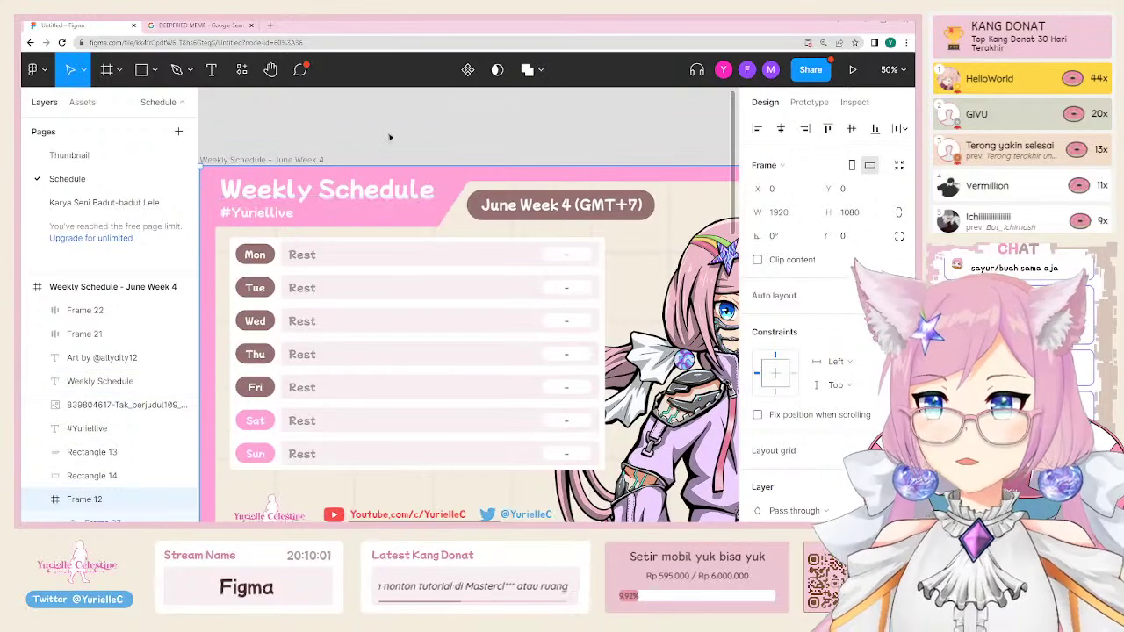
pyautogui.press('Escape')
pyautogui.scroll(-3, 379, 256)
pyautogui.scroll(-5, 403, 390)
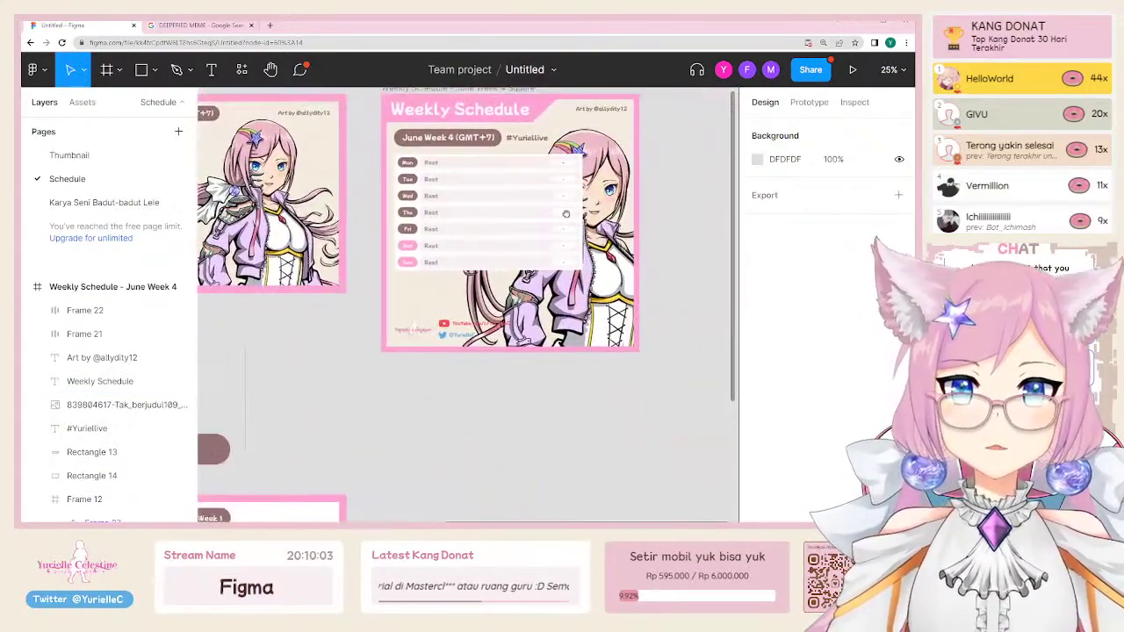
pyautogui.hscroll(-3, 382, 377)
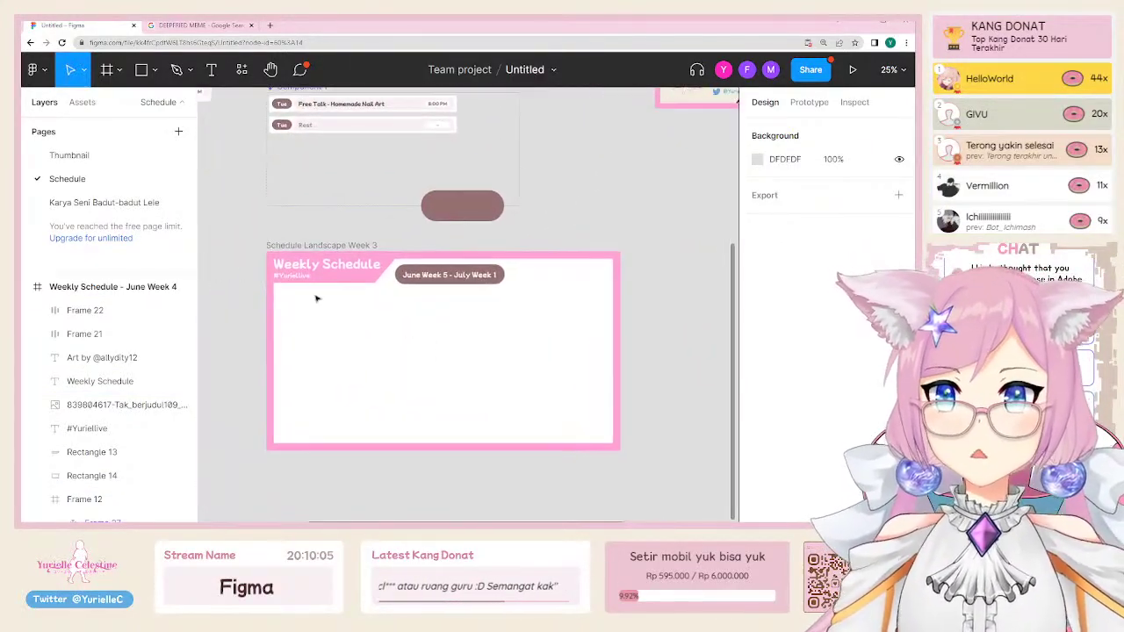
pyautogui.scroll(5, 446, 193)
pyautogui.scroll(3, 446, 192)
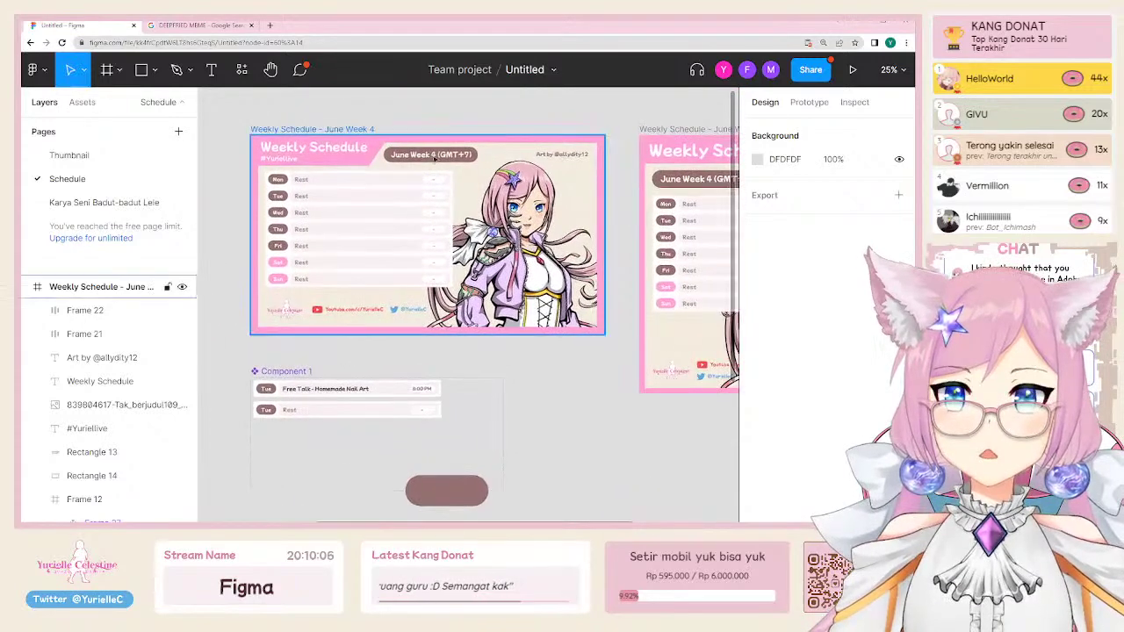
# Step: Copy the 'Art by' artist credit into the Week 3 frame's top right
pyautogui.click(569, 155)
pyautogui.hotkey('ctrl', 'c')
pyautogui.scroll(-5, 549, 326)
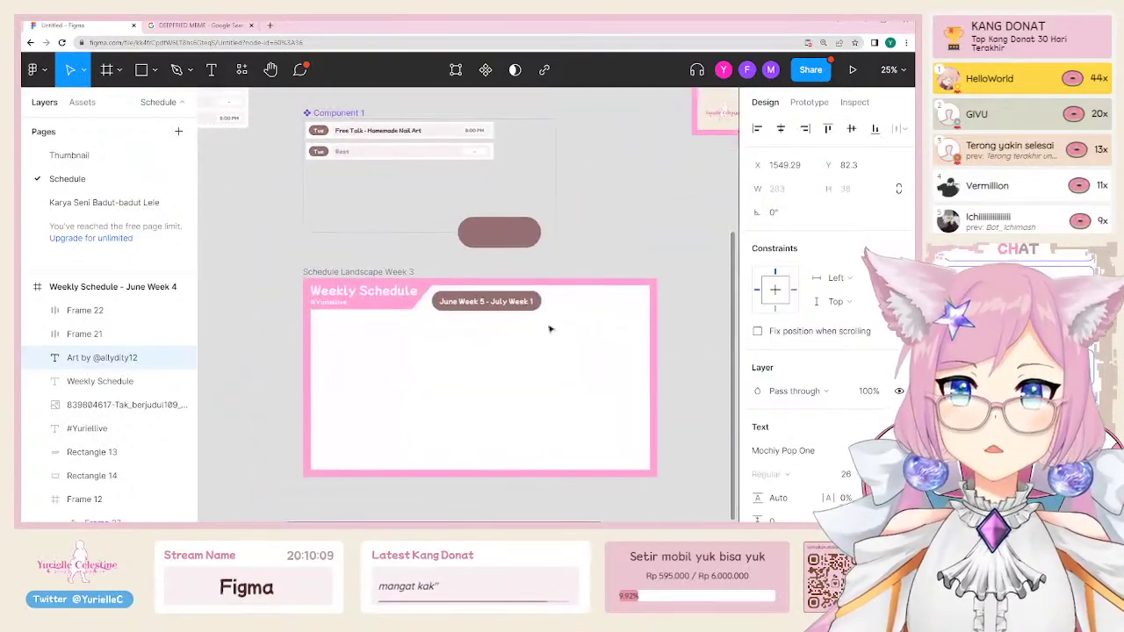
pyautogui.scroll(3, 550, 326)
pyautogui.hotkey('ctrl', 'v')
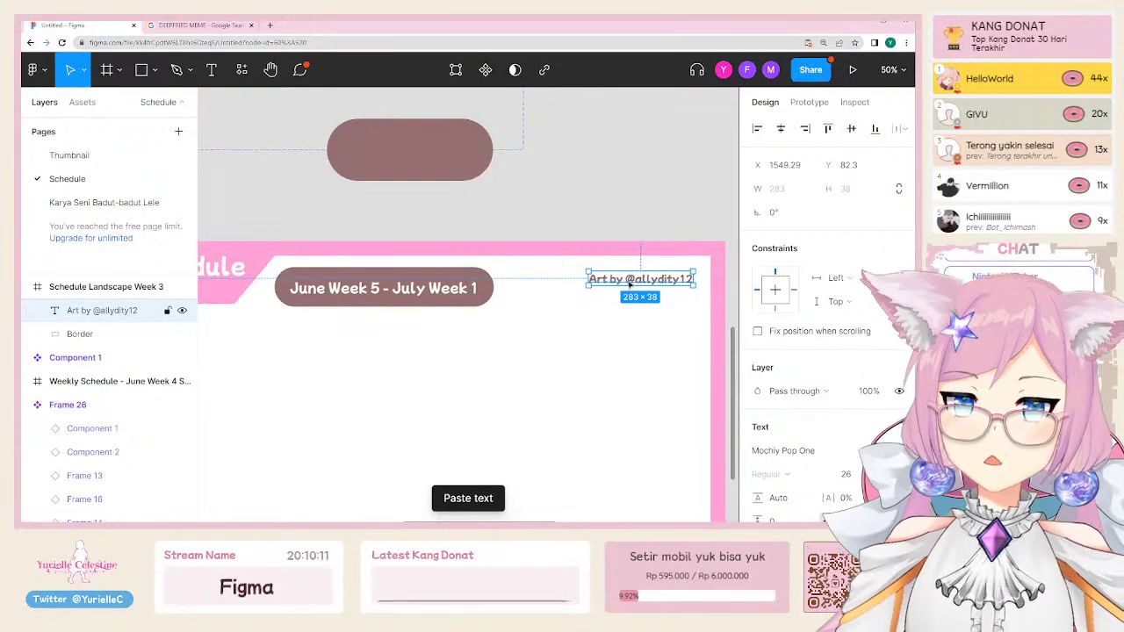
pyautogui.hscroll(3, 614, 263)
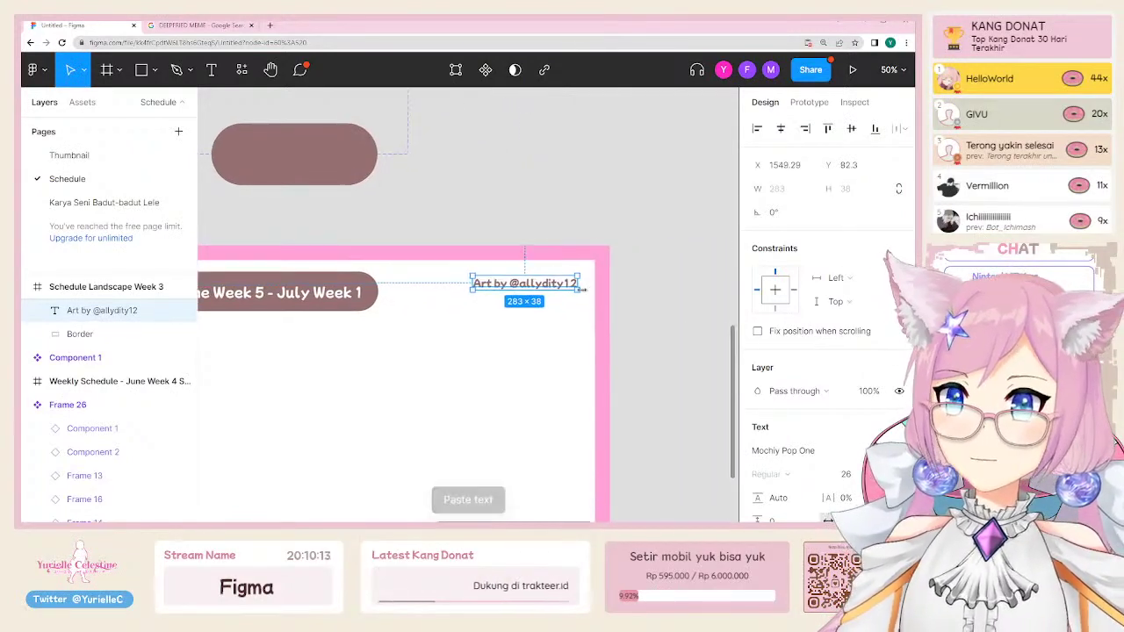
pyautogui.click(576, 215)
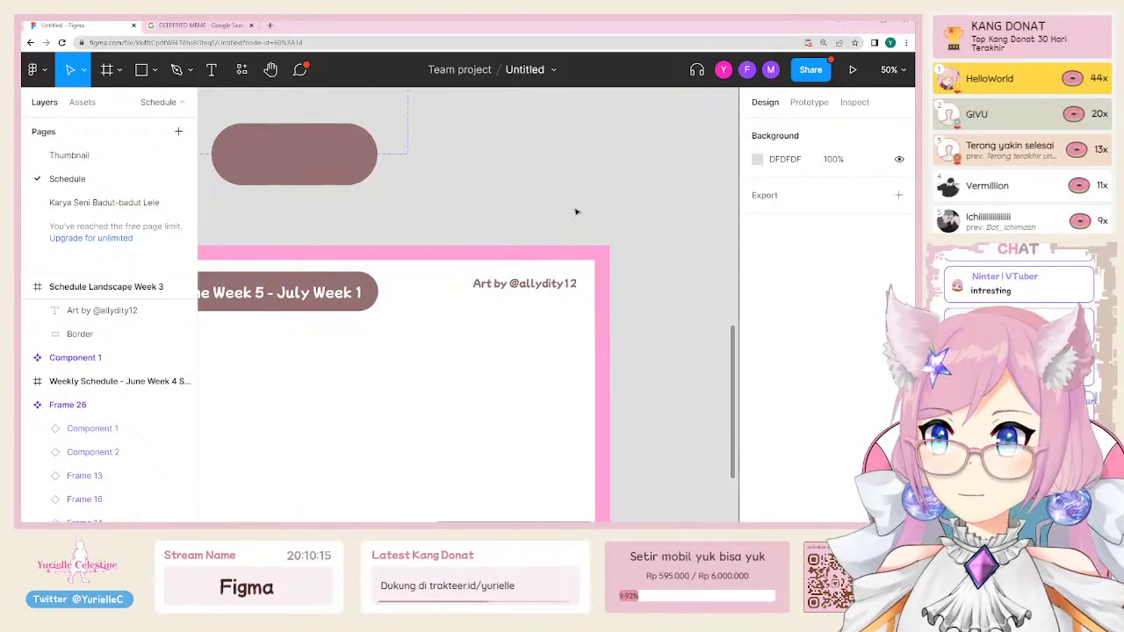
pyautogui.keyDown('alt'); pyautogui.click(417, 211); pyautogui.keyUp('alt')
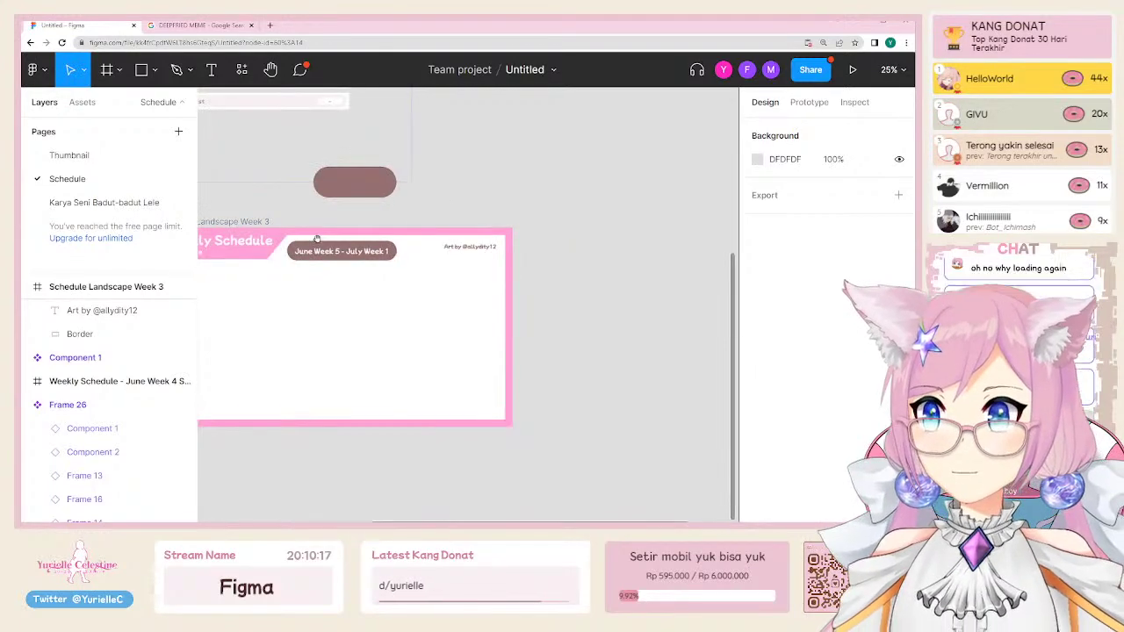
pyautogui.hscroll(-4, 317, 238)
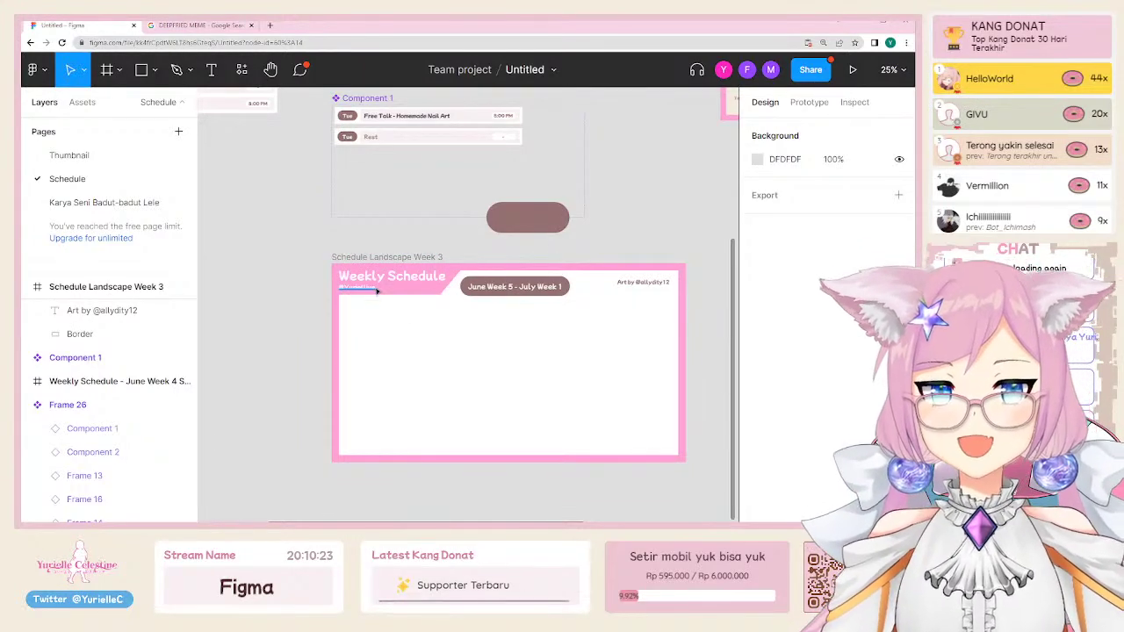
# Step: Copy the June Week 4 logo and place it in Week 3's bottom-left corner
pyautogui.scroll(3, 325, 329)
pyautogui.scroll(2, 324, 360)
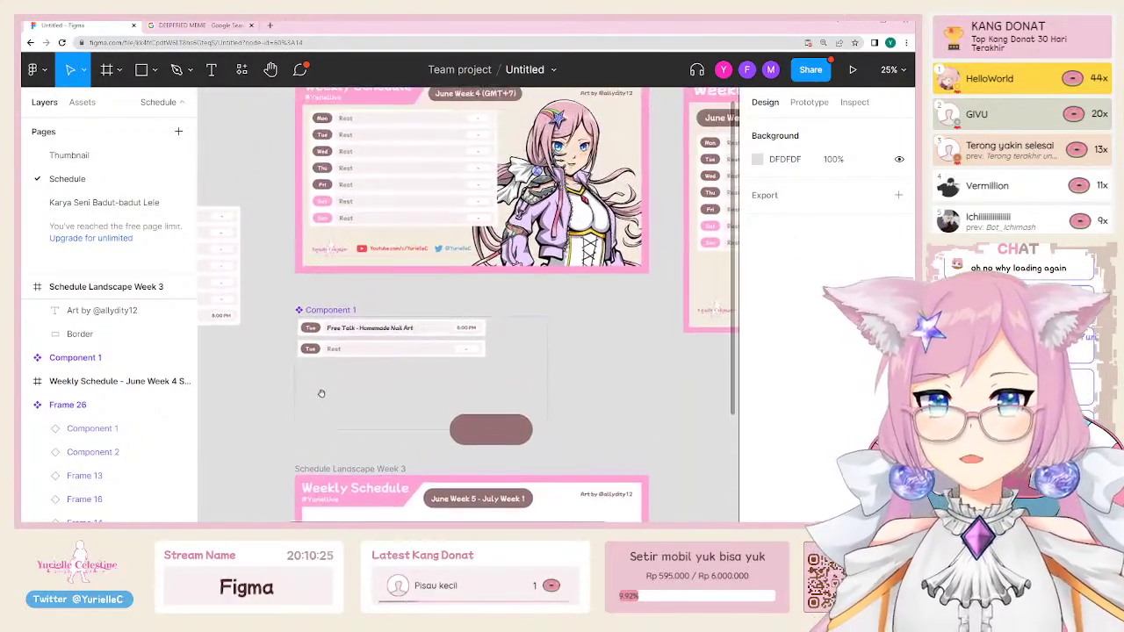
pyautogui.scroll(2, 330, 360)
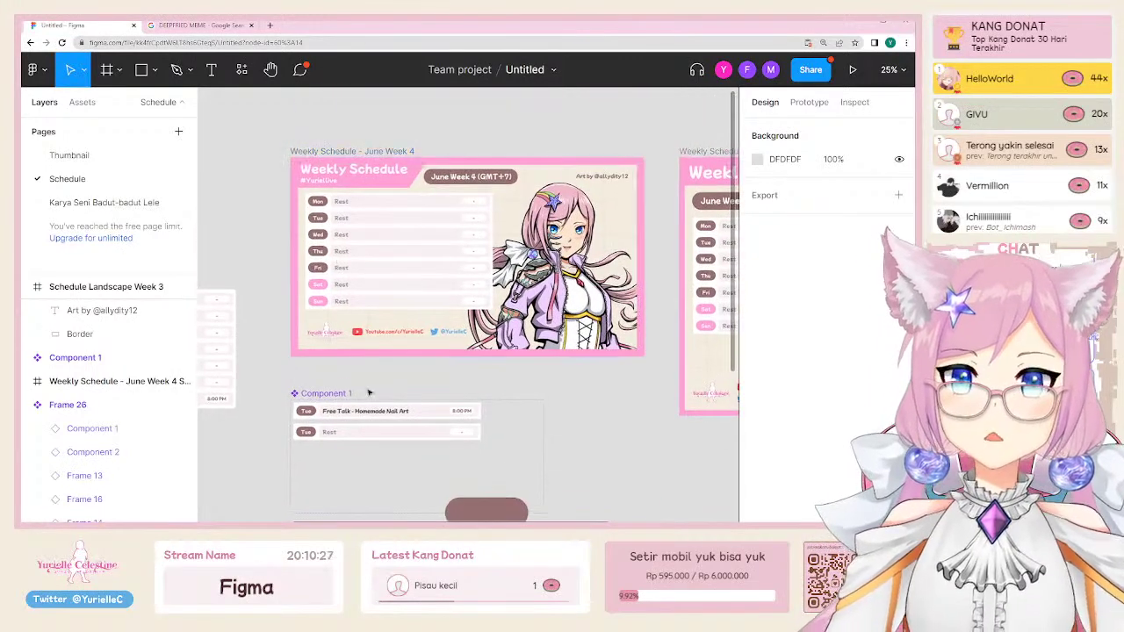
pyautogui.click(334, 336)
pyautogui.scroll(2, 332, 334)
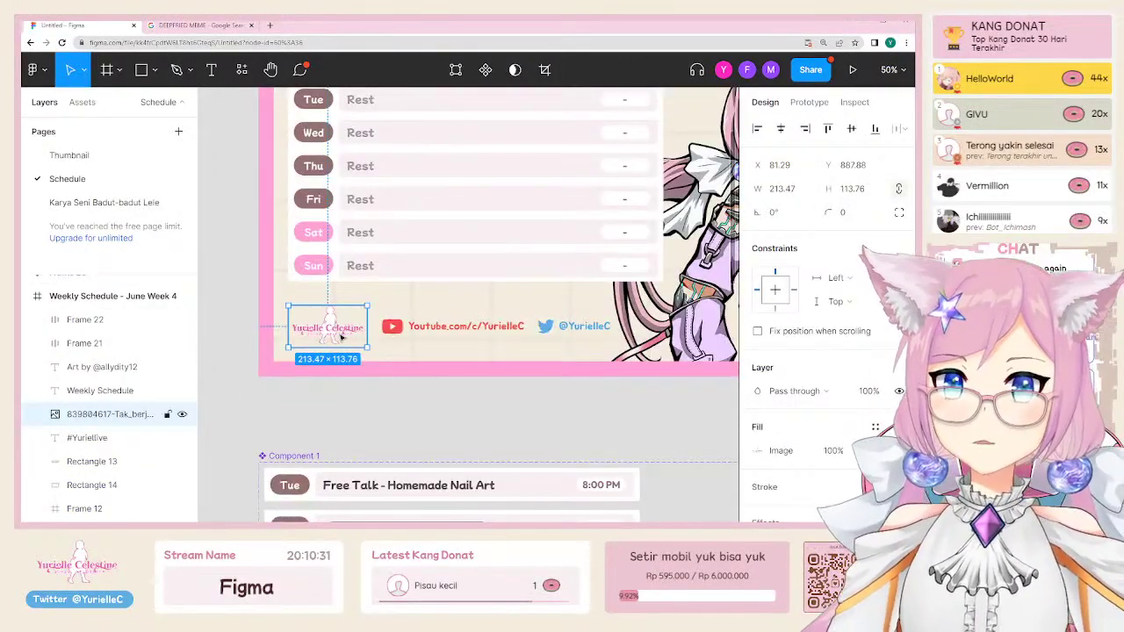
pyautogui.scroll(-2, 382, 375)
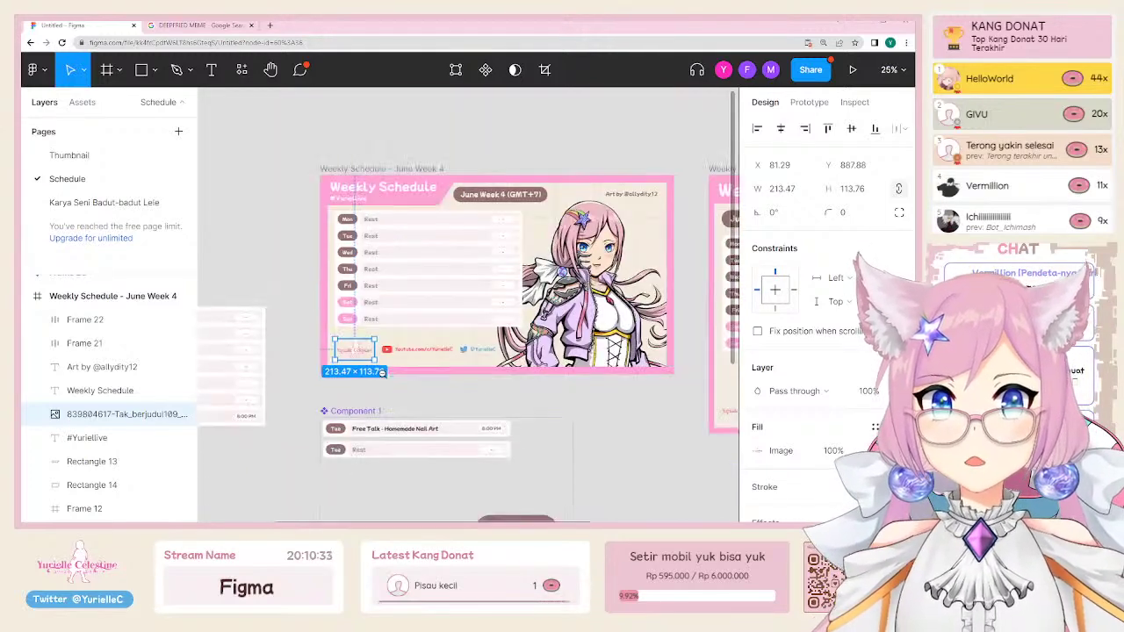
pyautogui.scroll(-5, 395, 290)
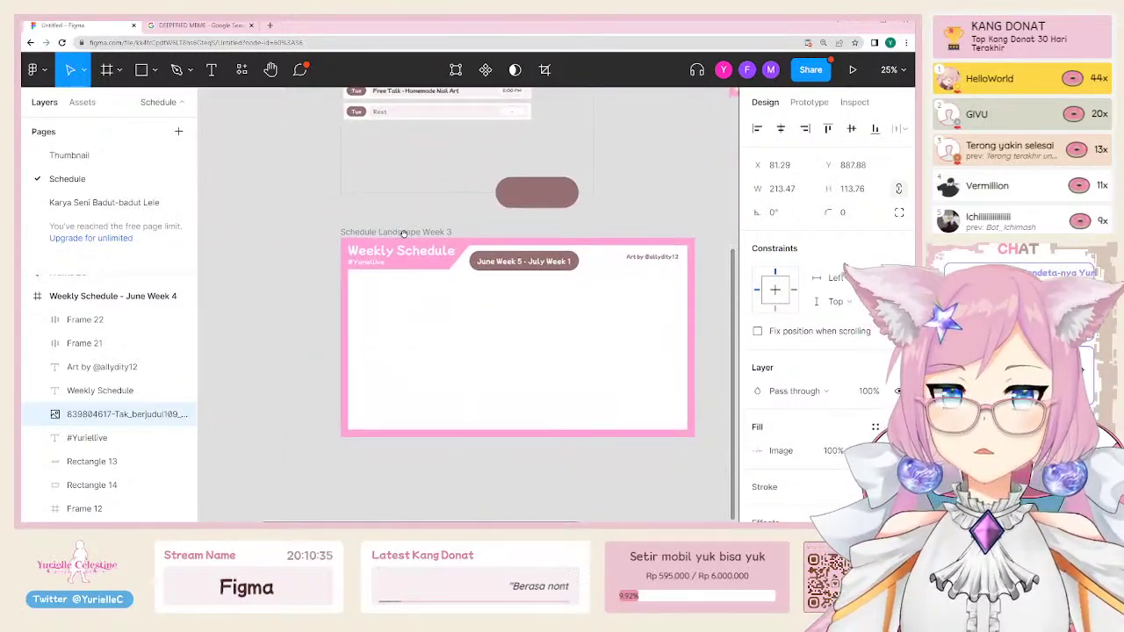
pyautogui.click(324, 392)
pyautogui.hotkey('ctrl', 'v')
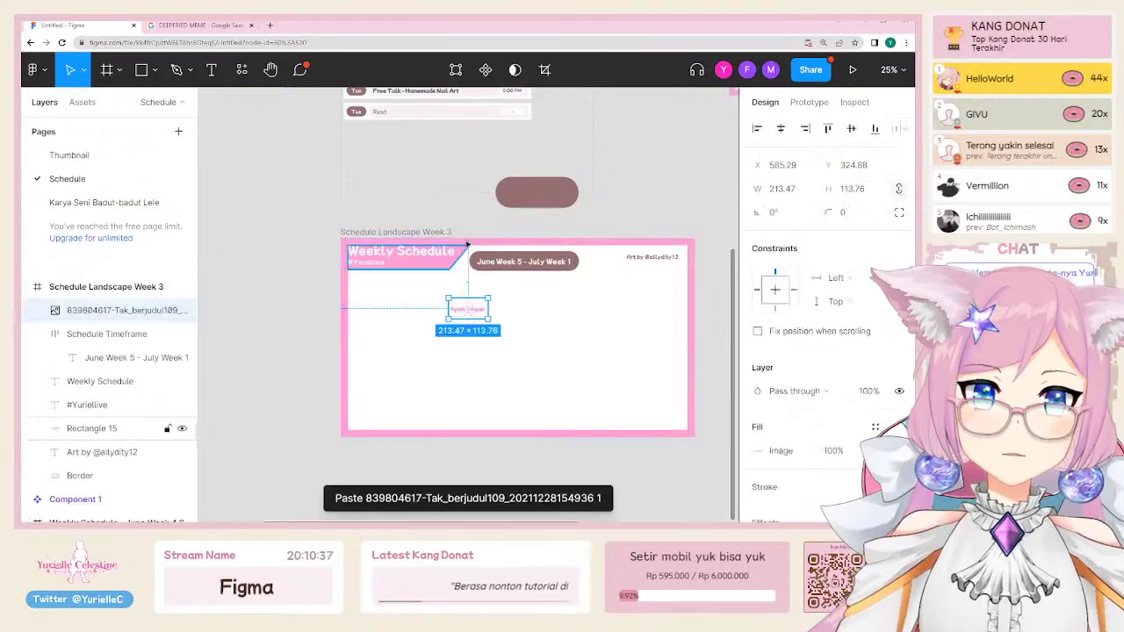
pyautogui.moveTo(468, 309); pyautogui.dragTo(376, 416)
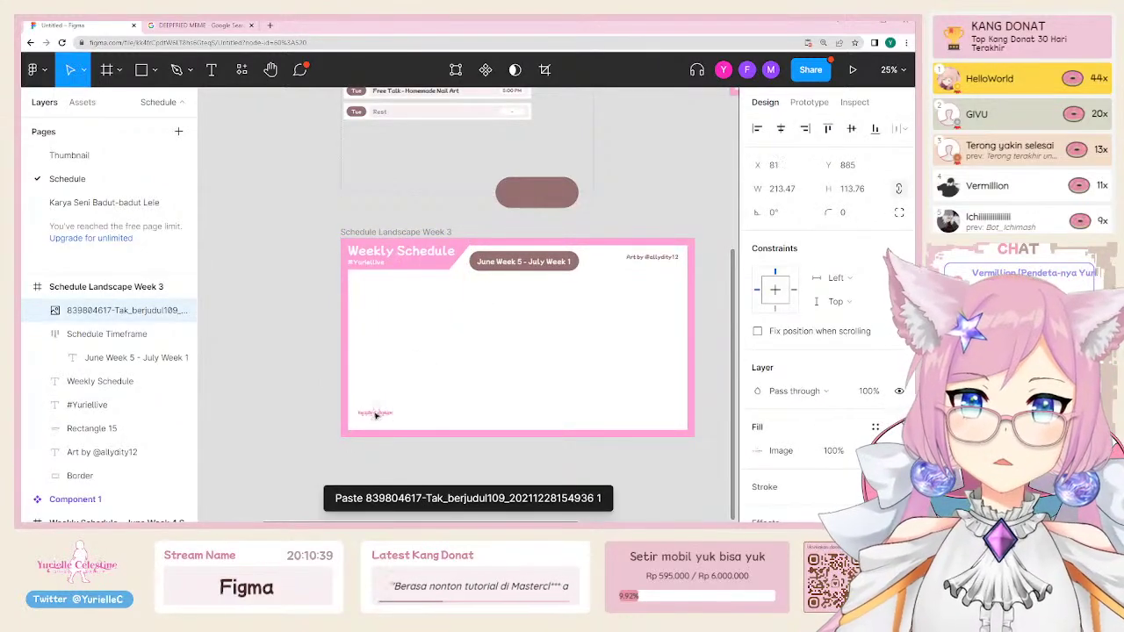
# Step: Zoom in on the June Week 4 footer and select its YouTube link group
pyautogui.scroll(5, 417, 405)
pyautogui.click(405, 242)
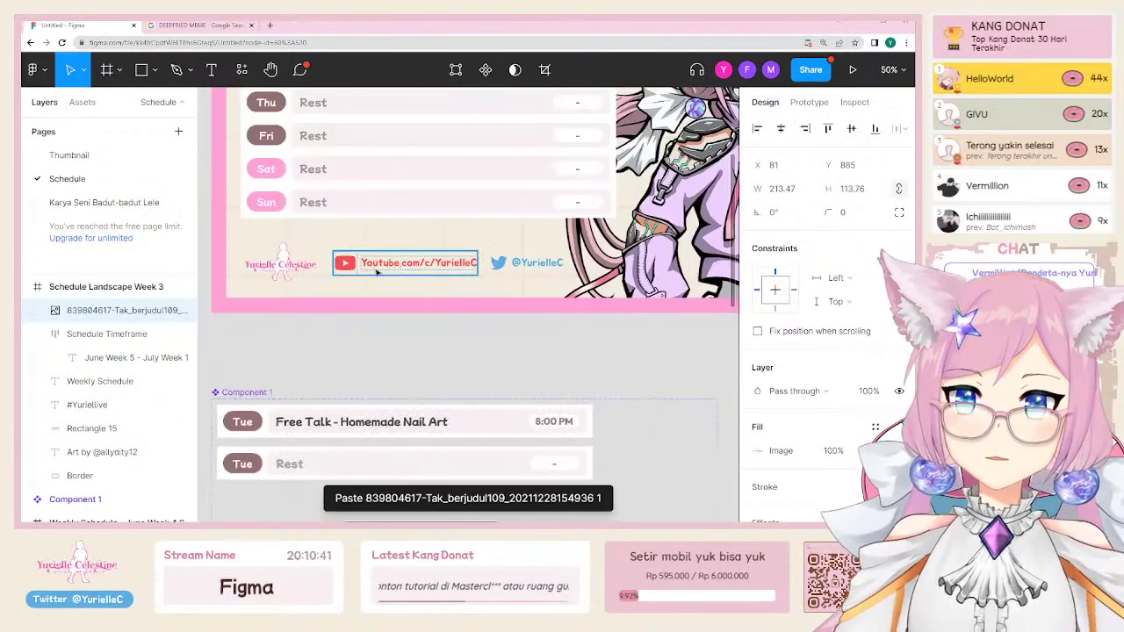
pyautogui.click(377, 272)
pyautogui.click(377, 273)
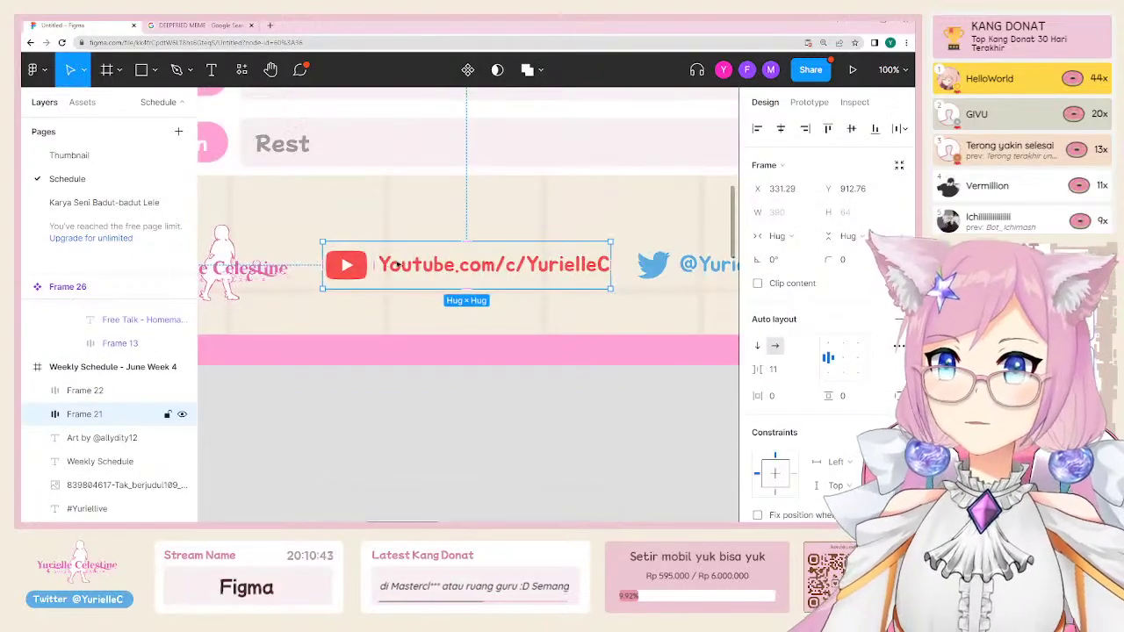
pyautogui.click(359, 280)
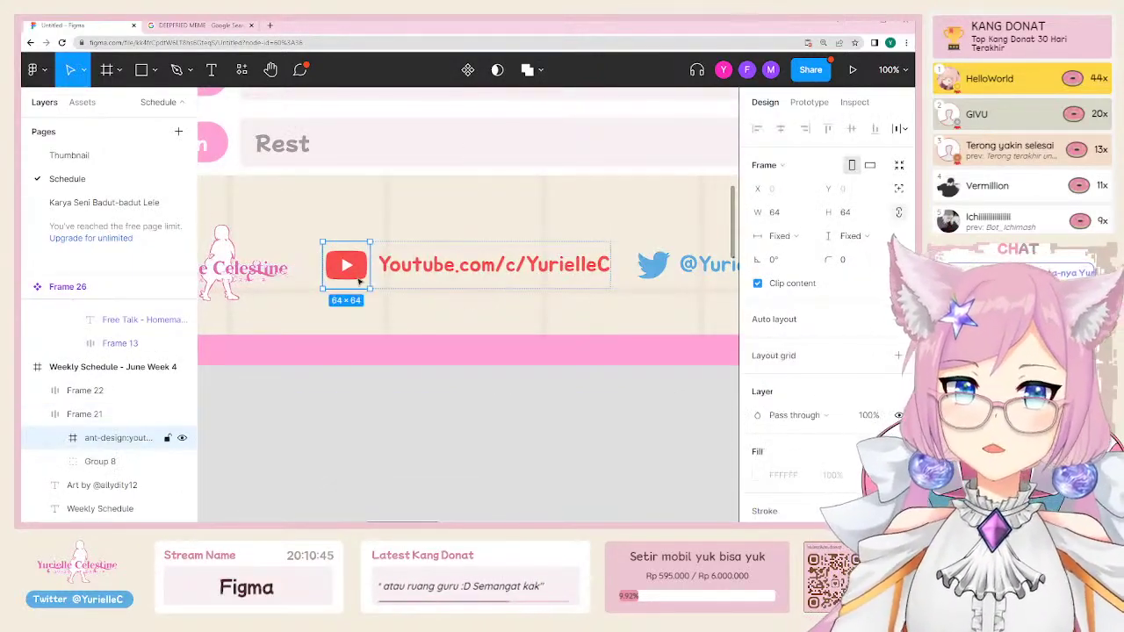
pyautogui.click(356, 255)
pyautogui.click(387, 442)
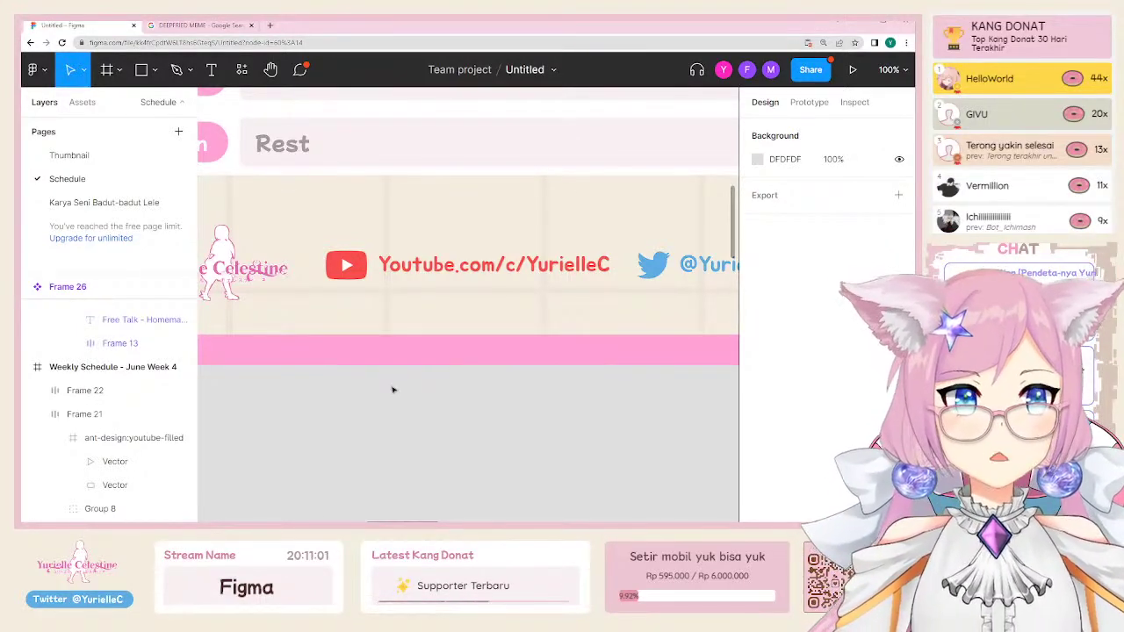
# Step: Use Back to files in the Figma menu to reach the Team project file browser
pyautogui.click(33, 69)
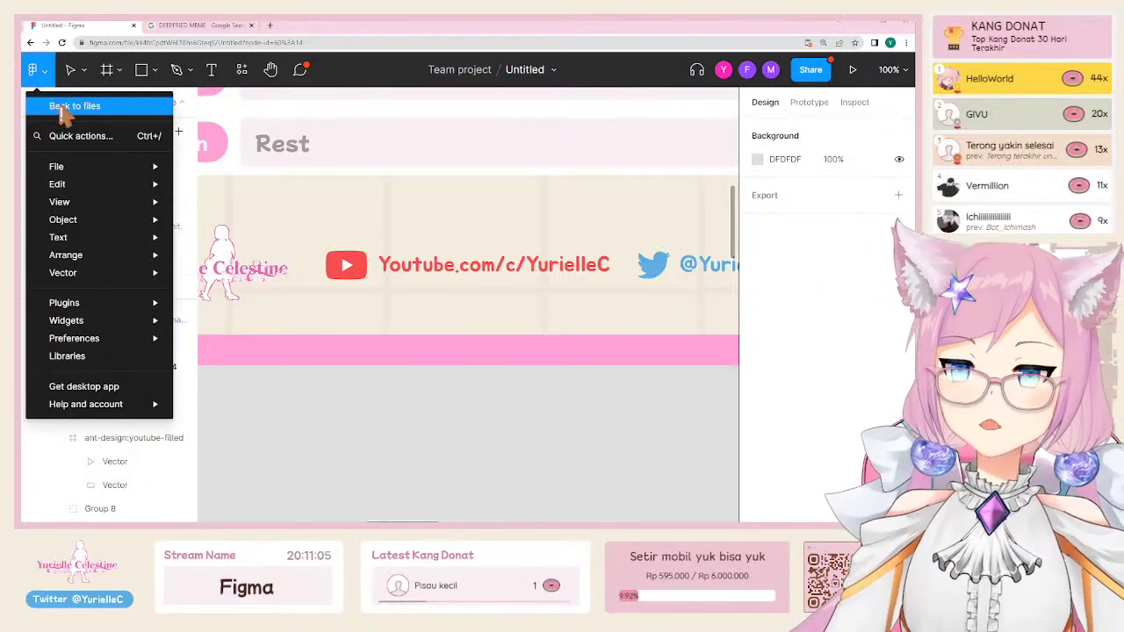
pyautogui.click(64, 109)
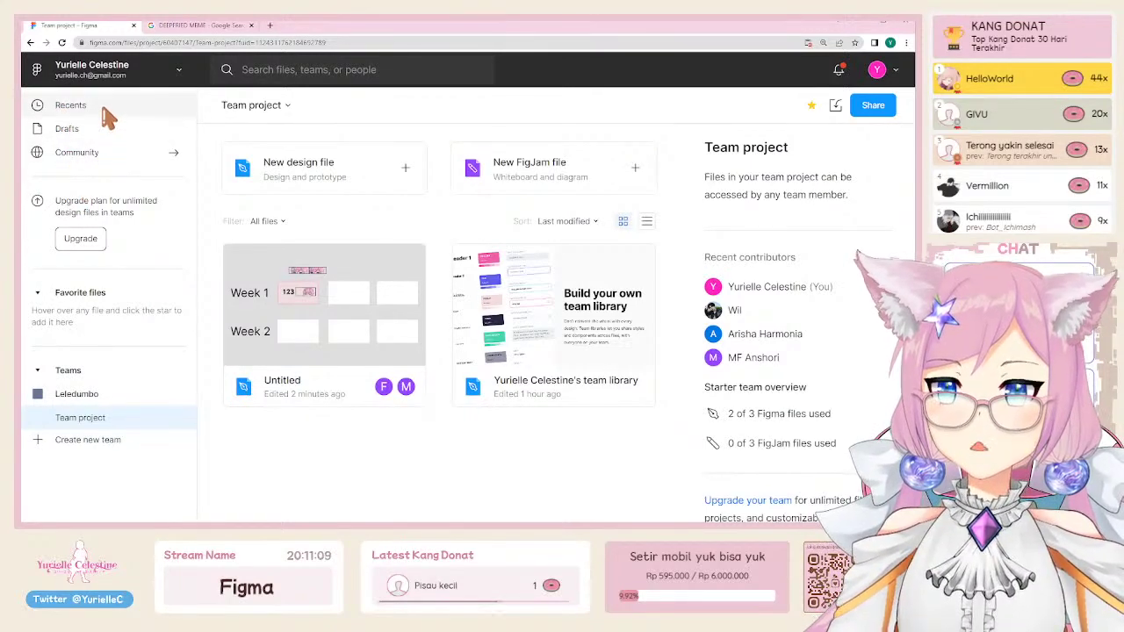
pyautogui.click(104, 160)
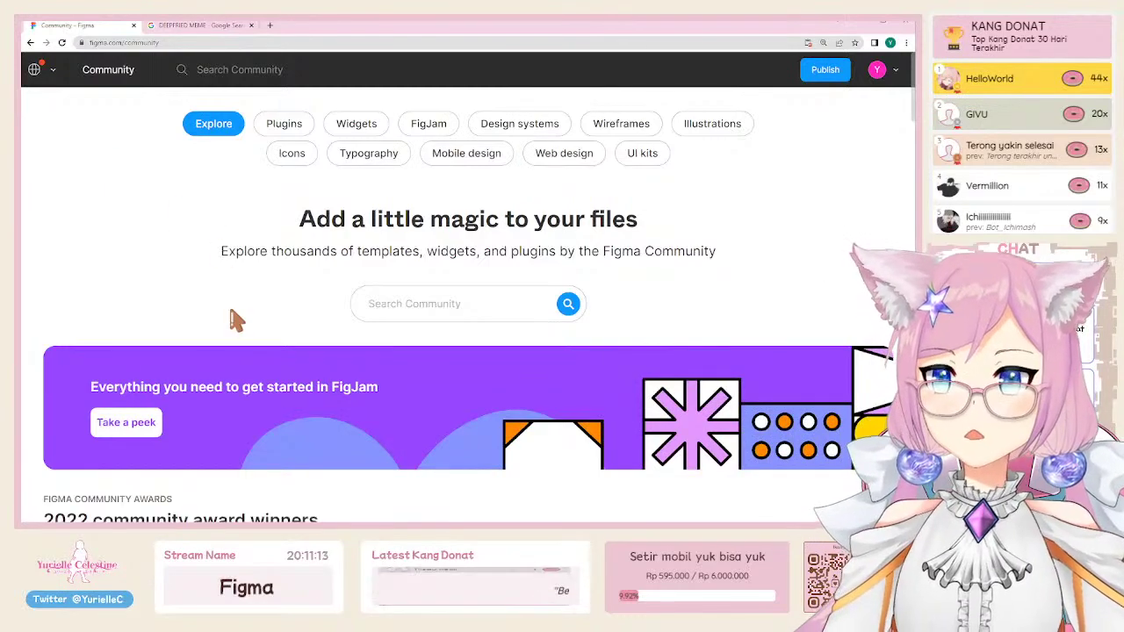
pyautogui.scroll(-4, 603, 419)
pyautogui.scroll(-3, 603, 419)
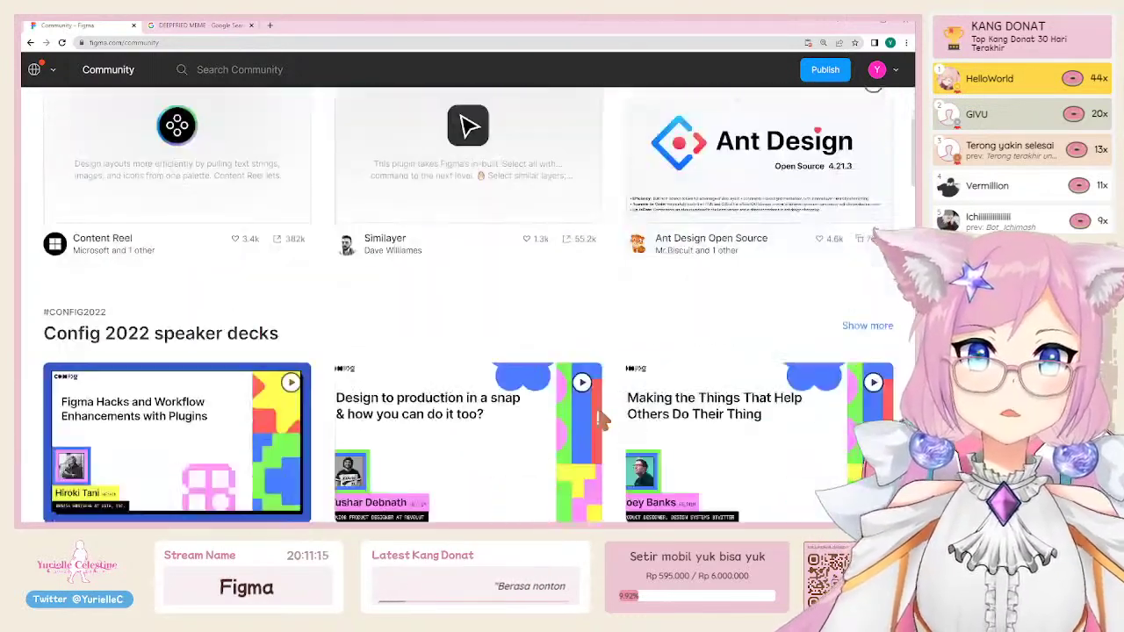
pyautogui.scroll(3, 170, 252)
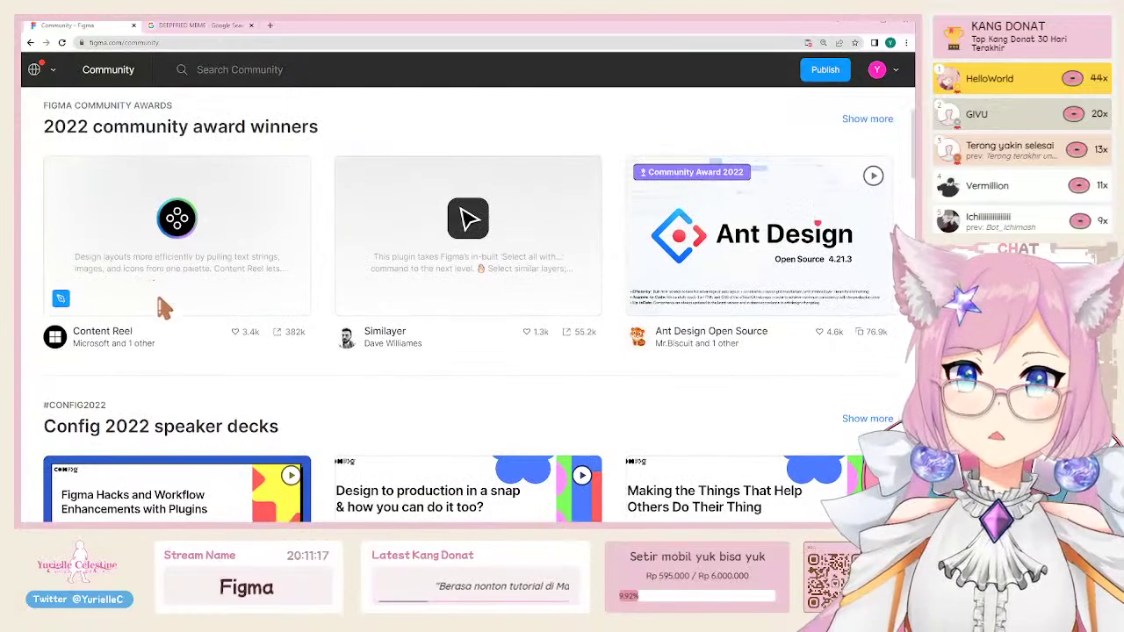
pyautogui.scroll(-6, 456, 325)
pyautogui.scroll(-5, 499, 314)
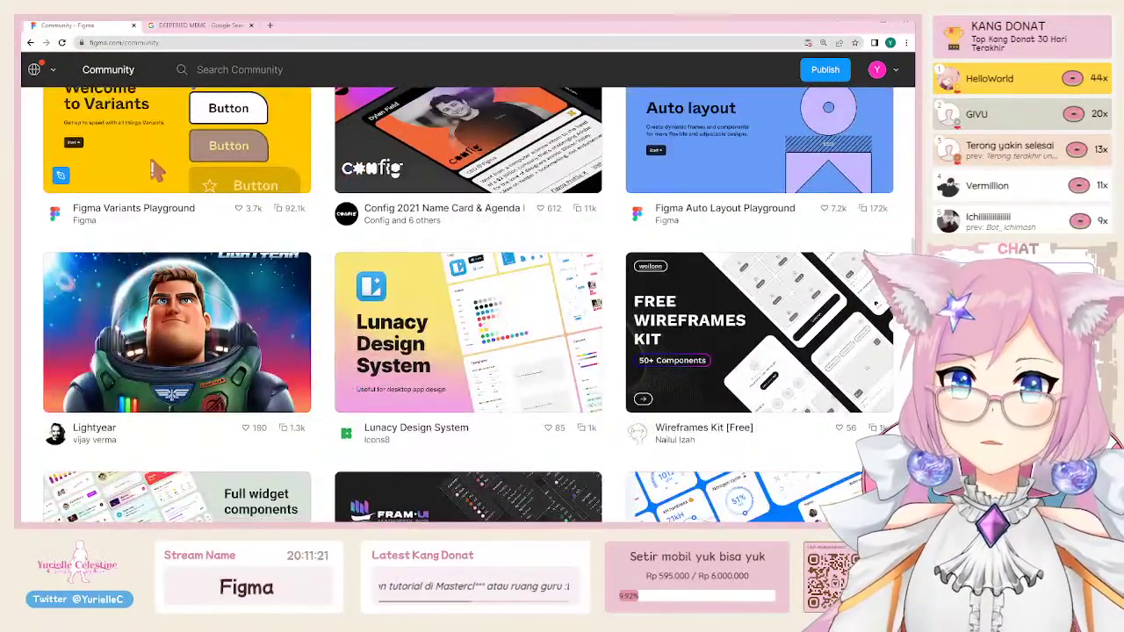
pyautogui.scroll(-1, 485, 306)
pyautogui.scroll(-1, 377, 255)
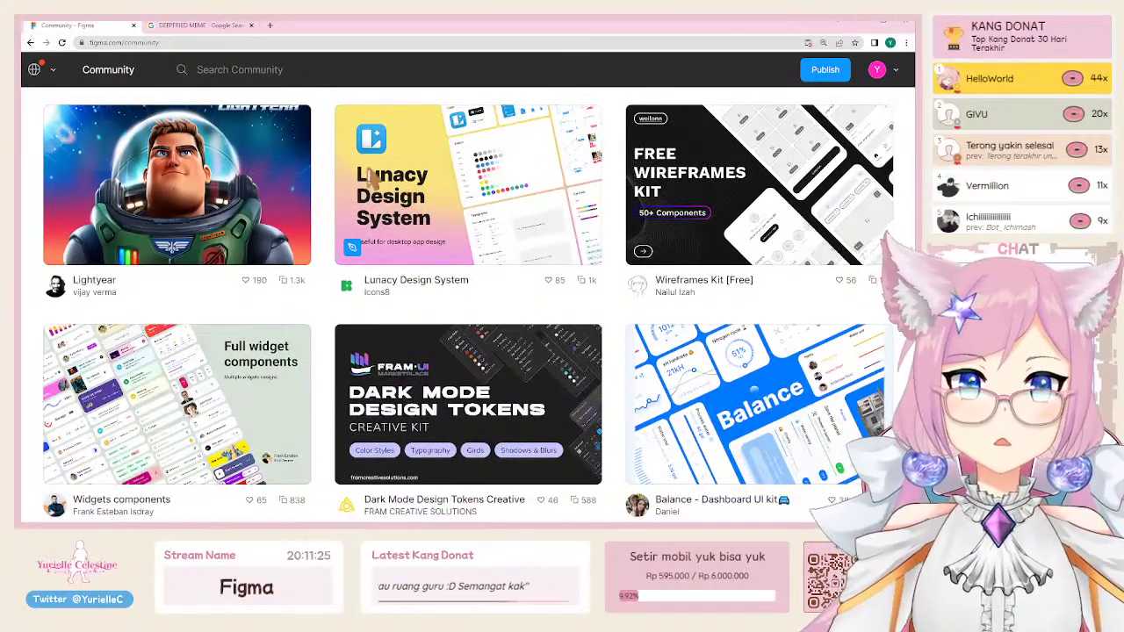
pyautogui.scroll(-3, 536, 253)
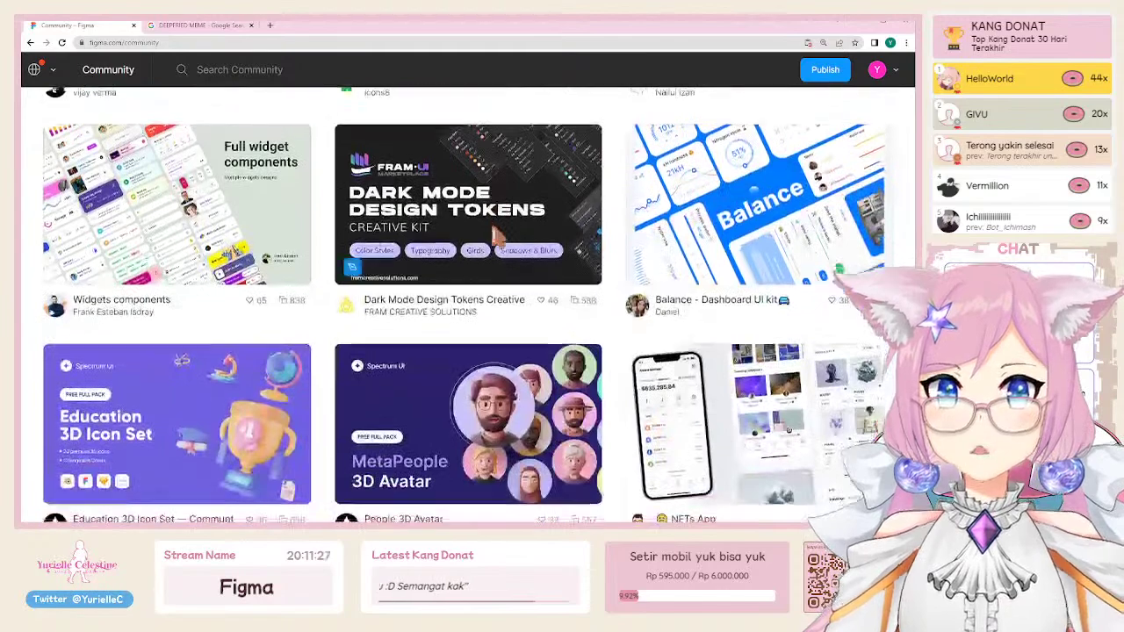
pyautogui.scroll(-4, 534, 334)
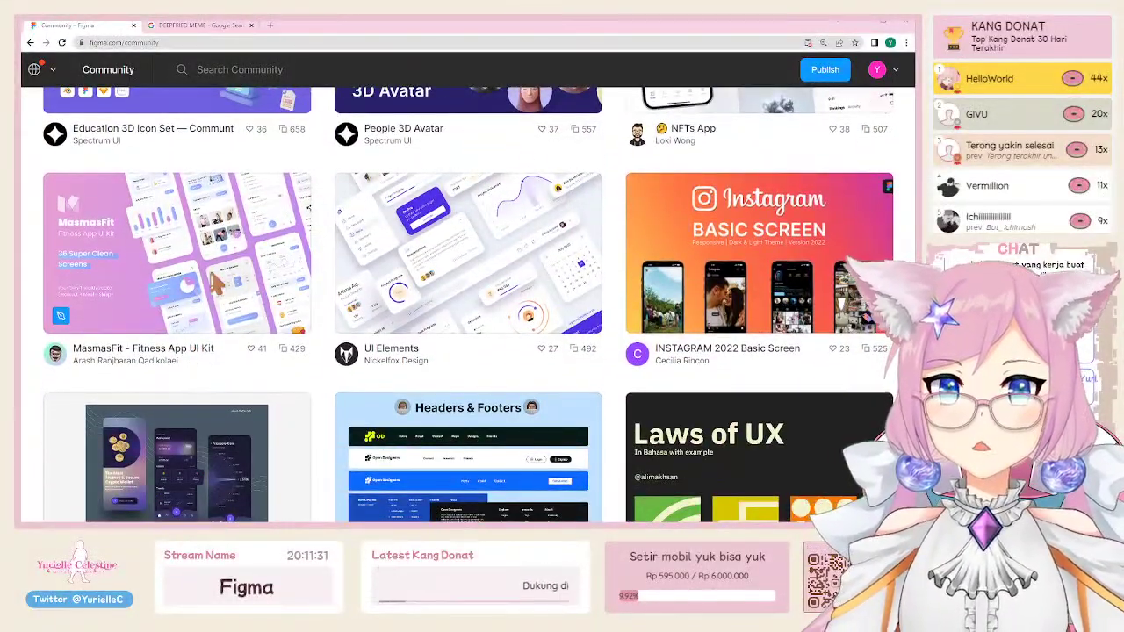
pyautogui.scroll(-1, 161, 267)
pyautogui.scroll(-1, 159, 274)
pyautogui.scroll(10, 720, 224)
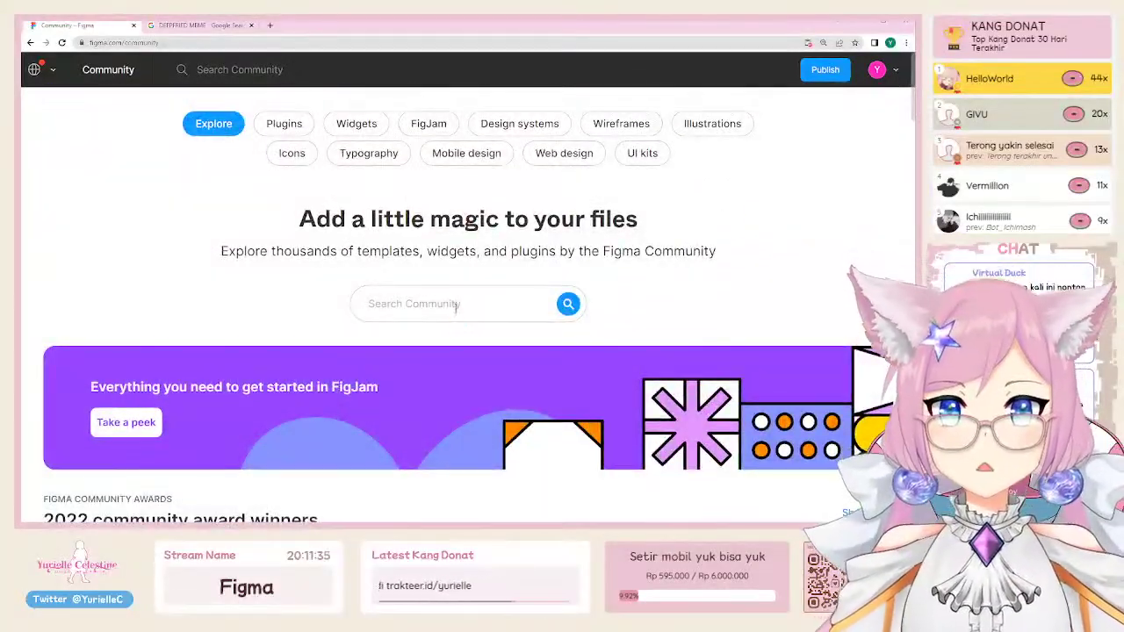
# Step: Search Community for 'poster', then for 'youtube thumbnail'
pyautogui.write('poster')
pyautogui.press('Return')
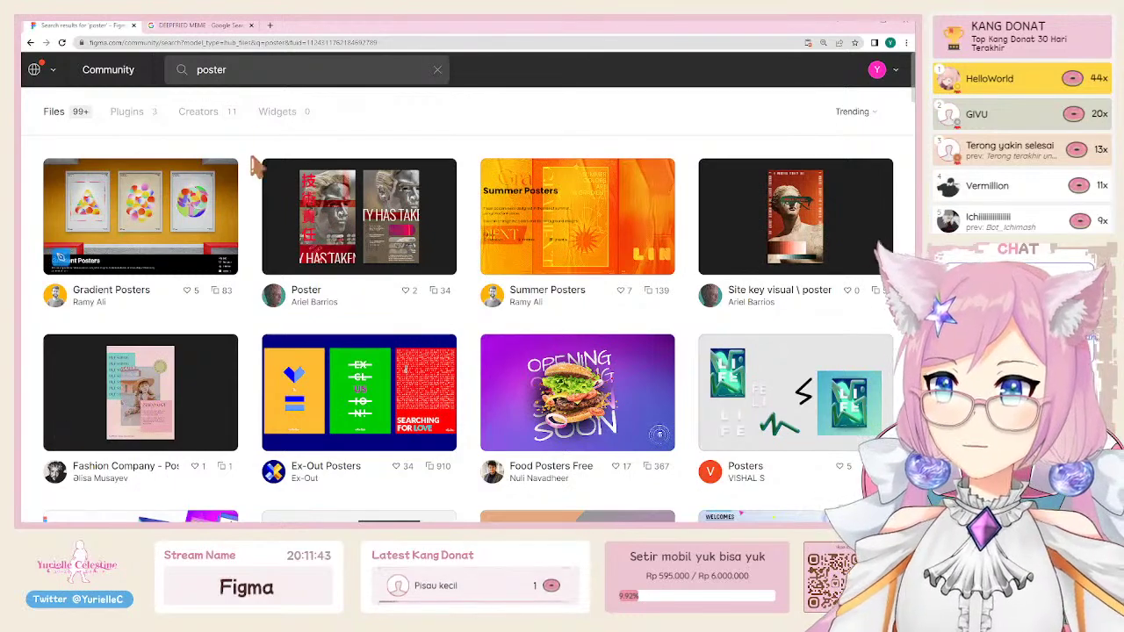
pyautogui.write('youtub')
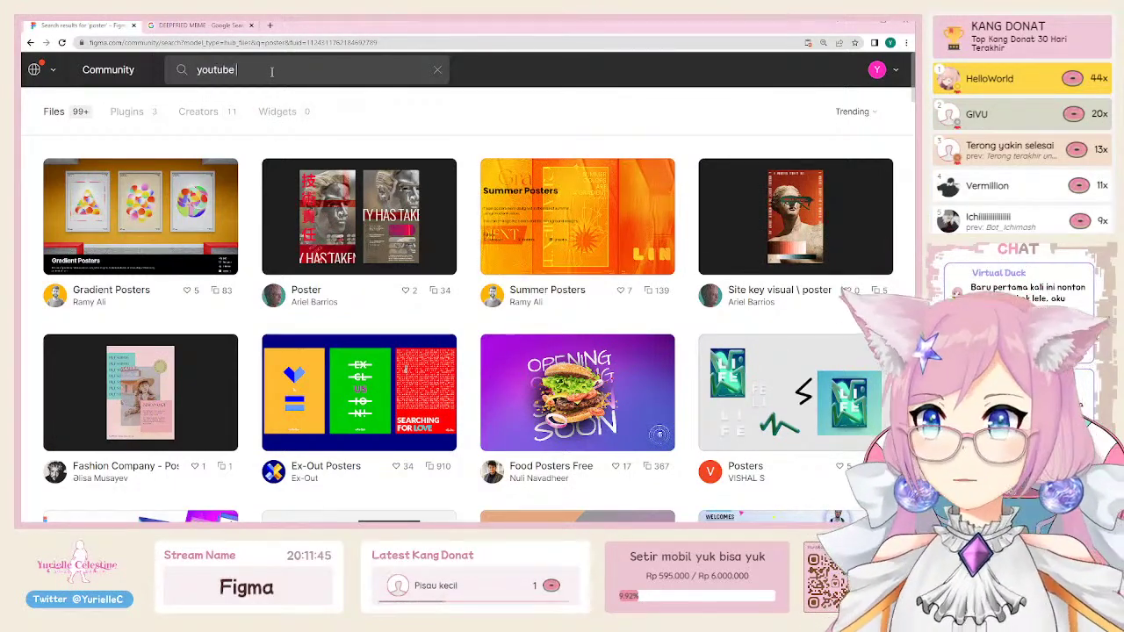
pyautogui.press('Return')
pyautogui.write('tube')
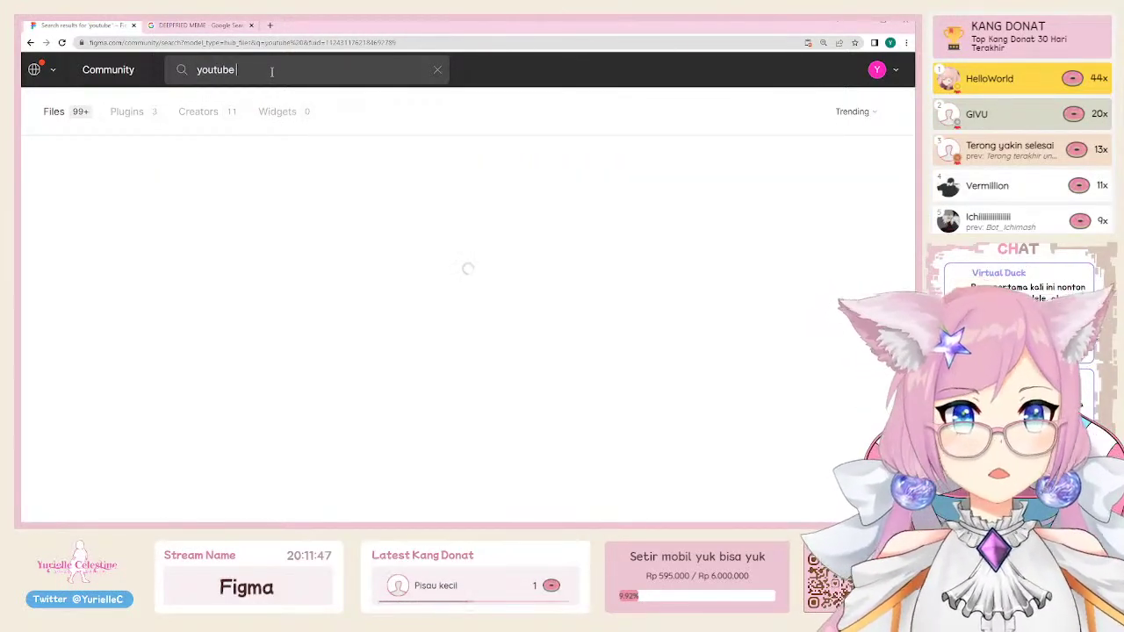
pyautogui.write(' thumbnail')
pyautogui.press('Return')
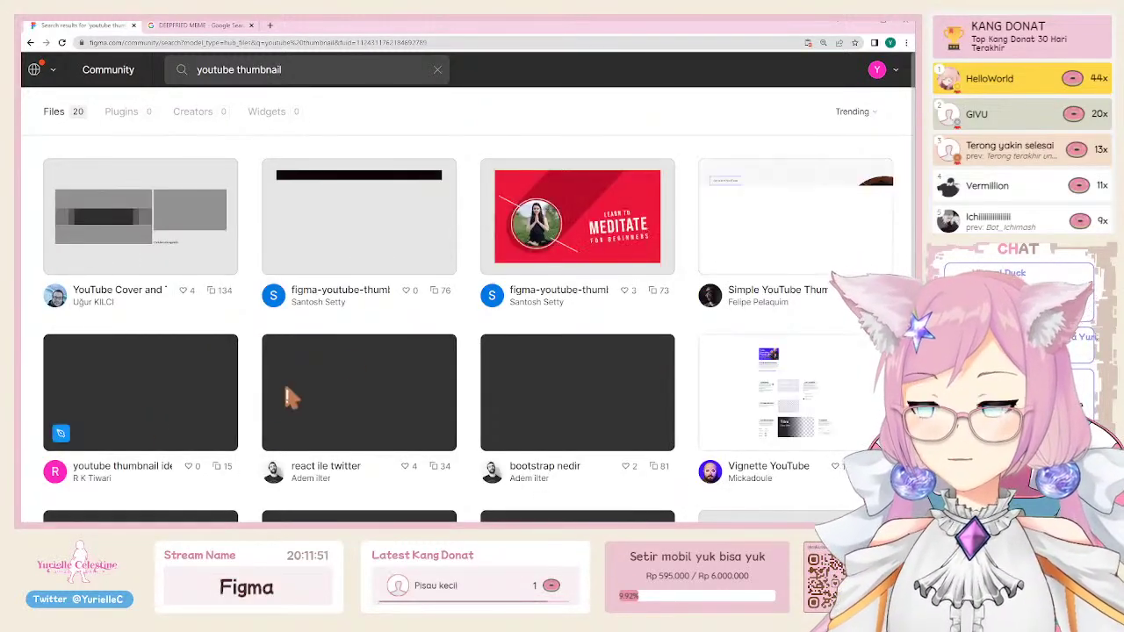
pyautogui.scroll(-2, 290, 398)
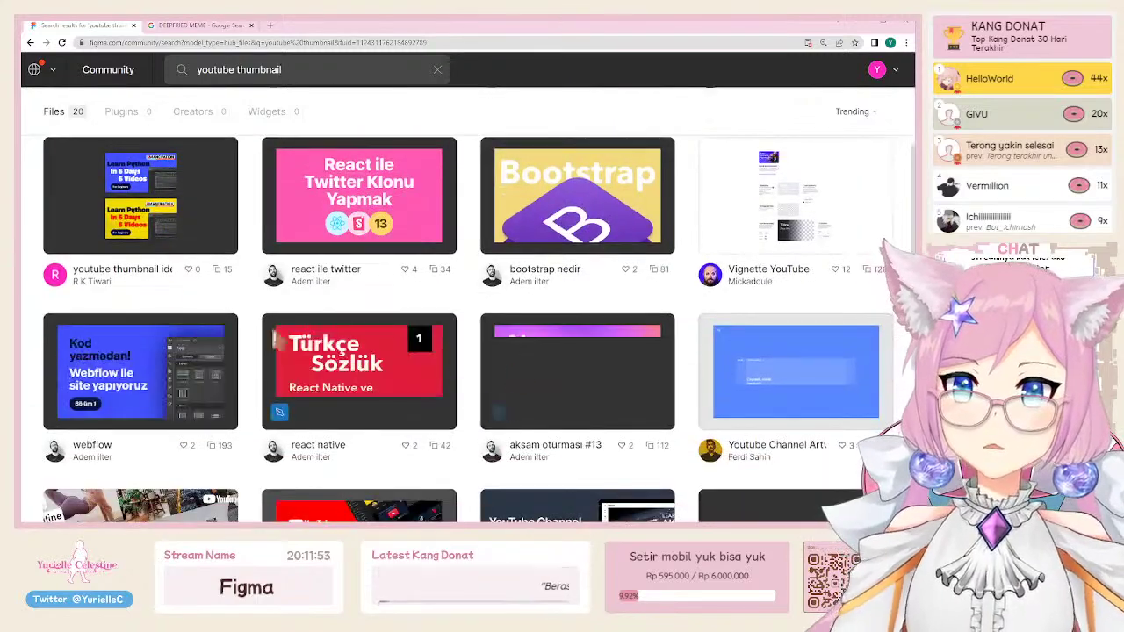
pyautogui.scroll(2, 205, 349)
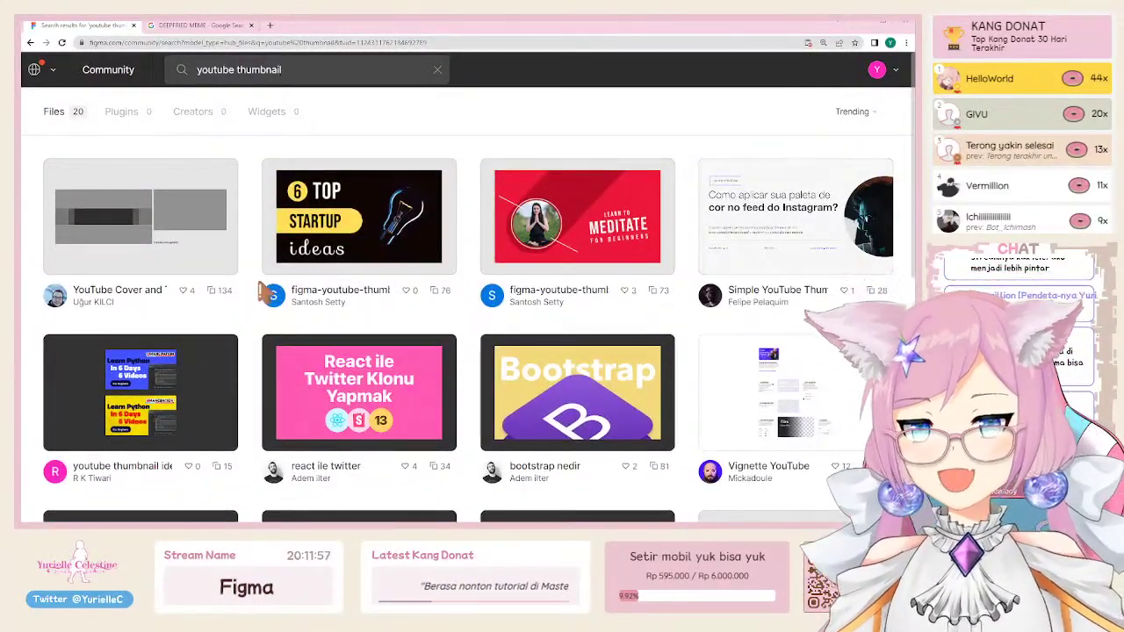
pyautogui.moveTo(346, 309)
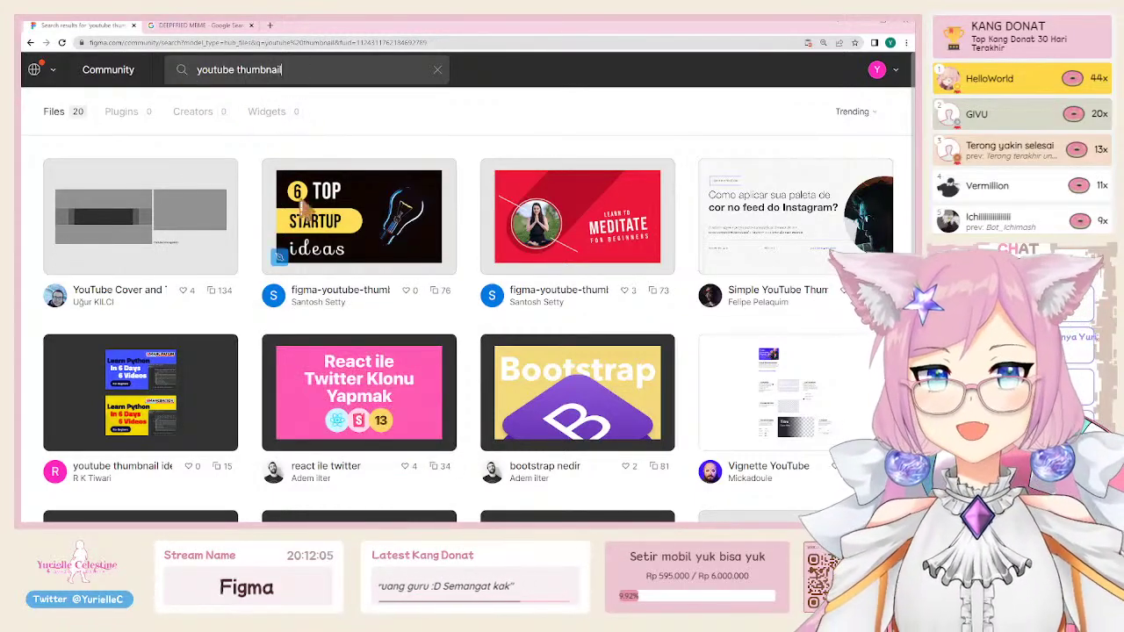
pyautogui.moveTo(281, 298)
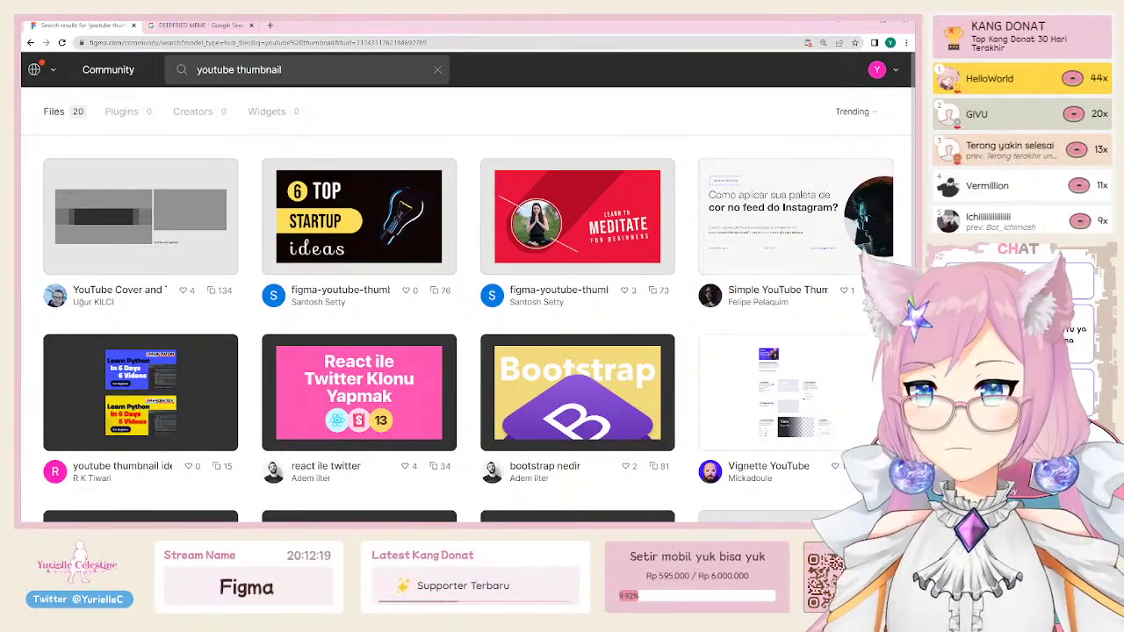
pyautogui.moveTo(494, 299)
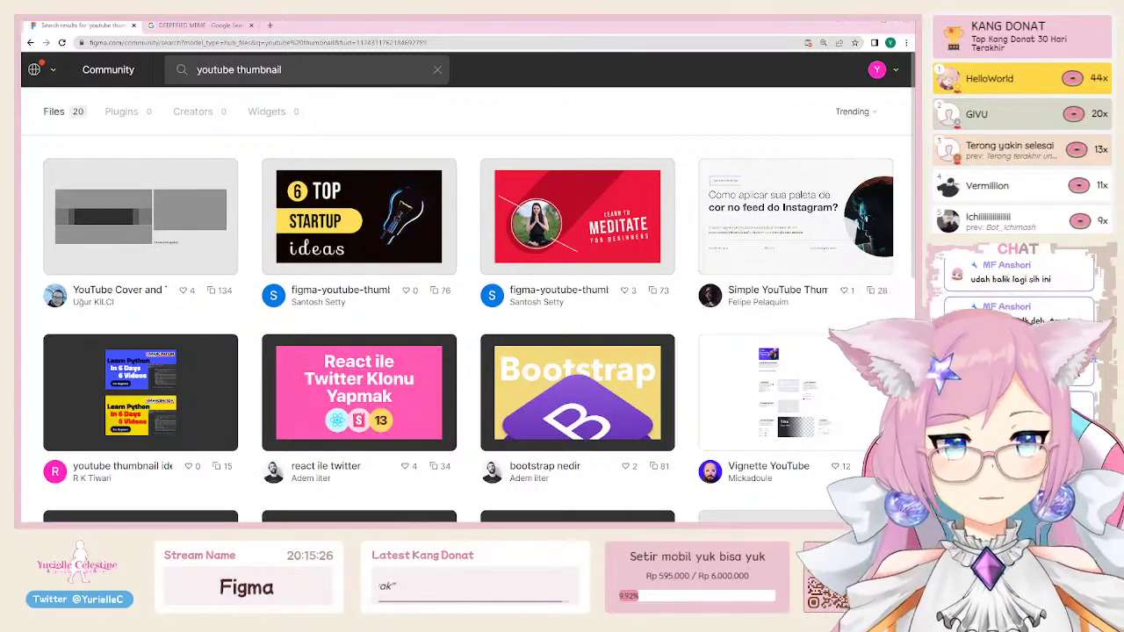
pyautogui.moveTo(520, 481)
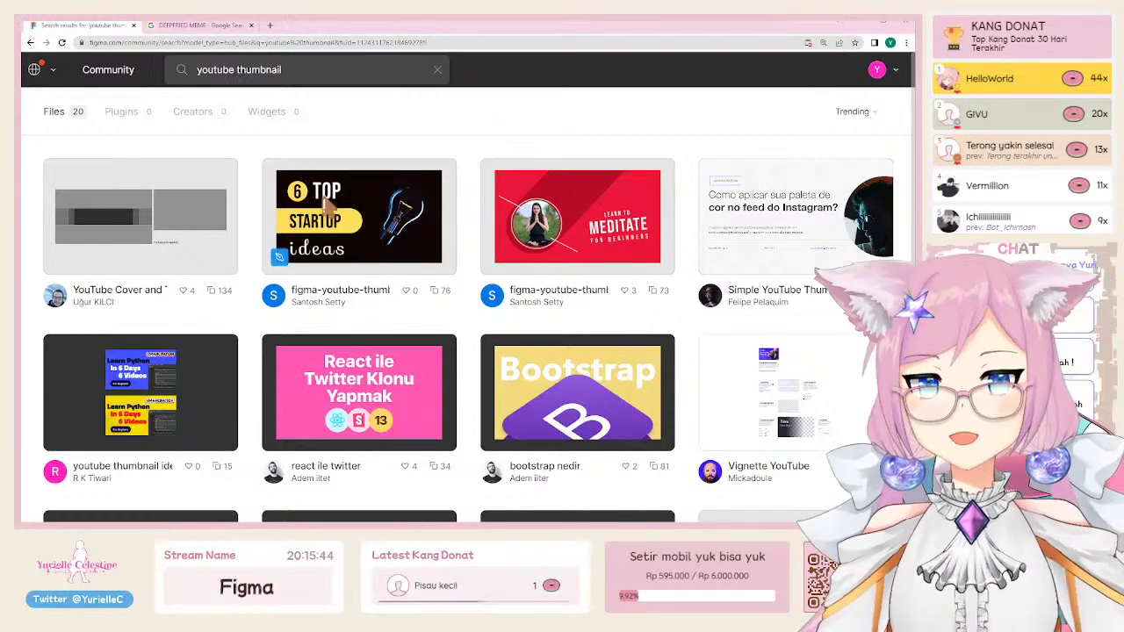
# Step: Replace the YouTube thumbnail search with 'icon' in Figma Community
pyautogui.tripleClick(311, 80)
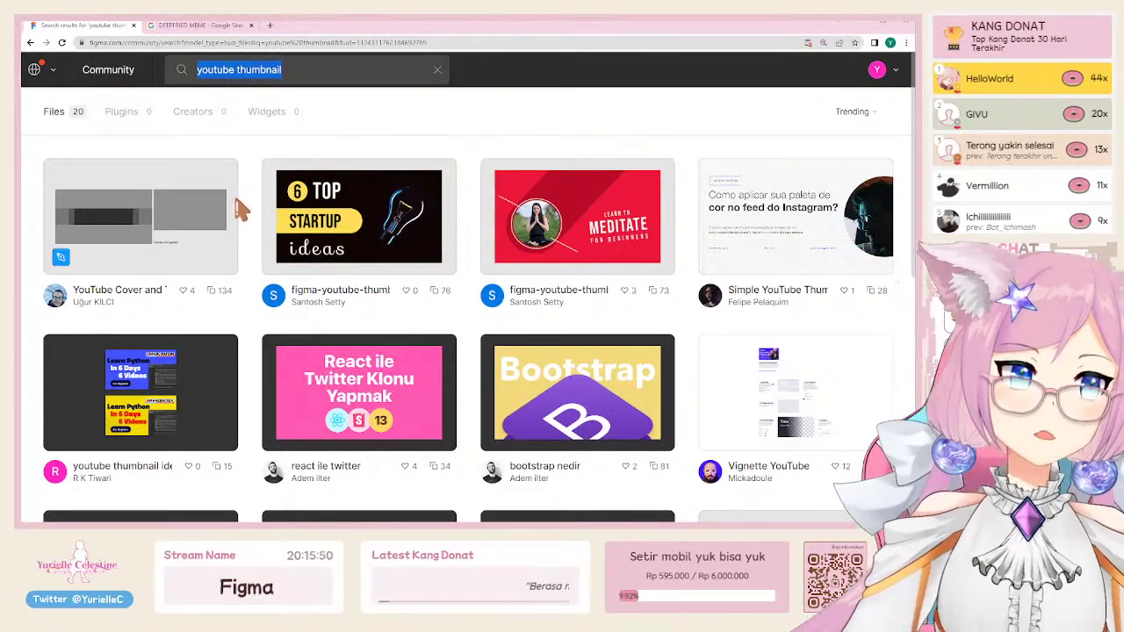
pyautogui.press('BackSpace')
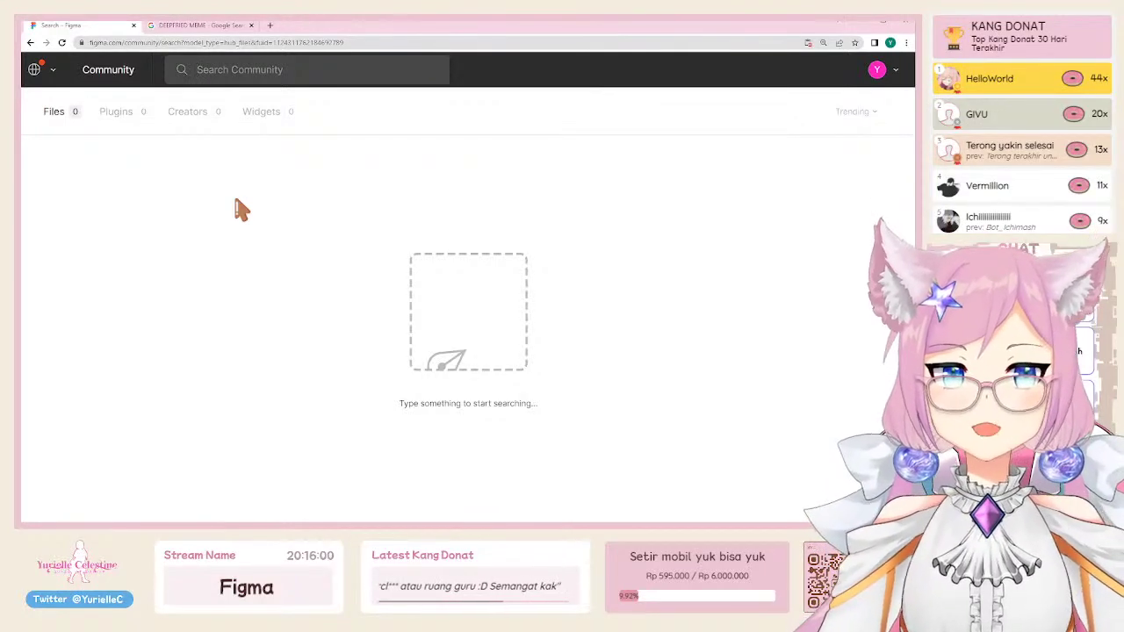
pyautogui.write('icon')
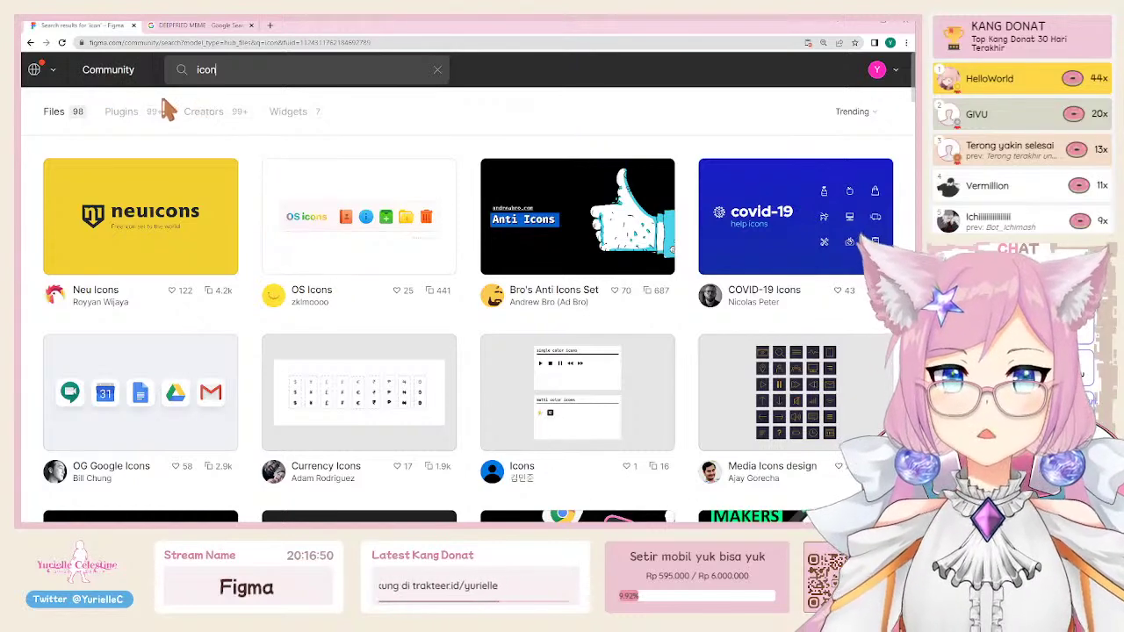
pyautogui.click(134, 117)
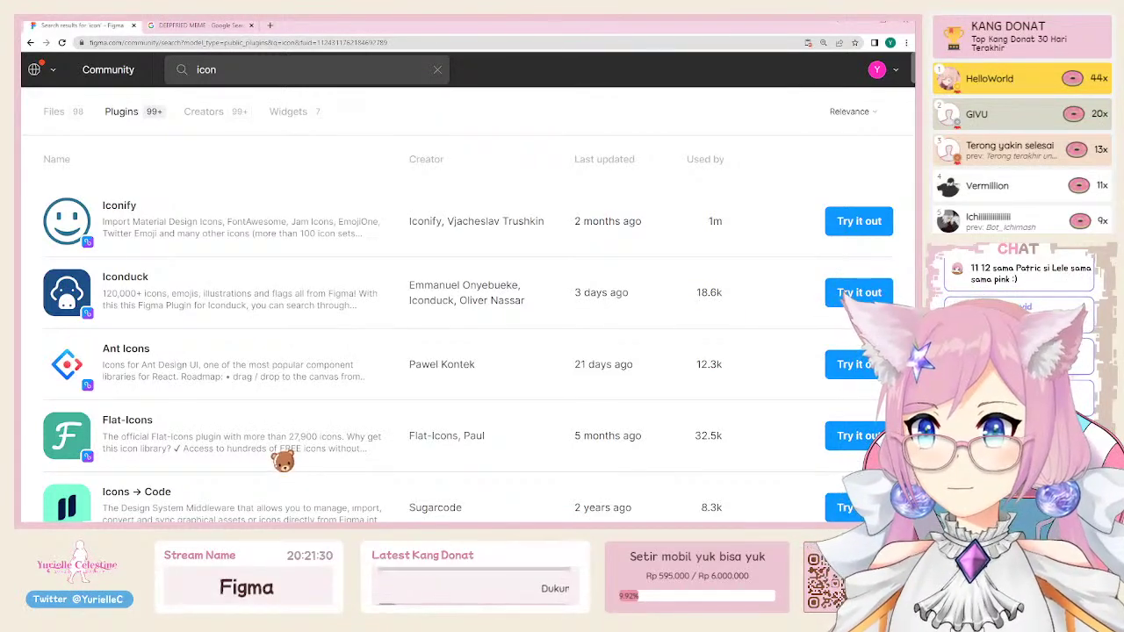
pyautogui.click(259, 68)
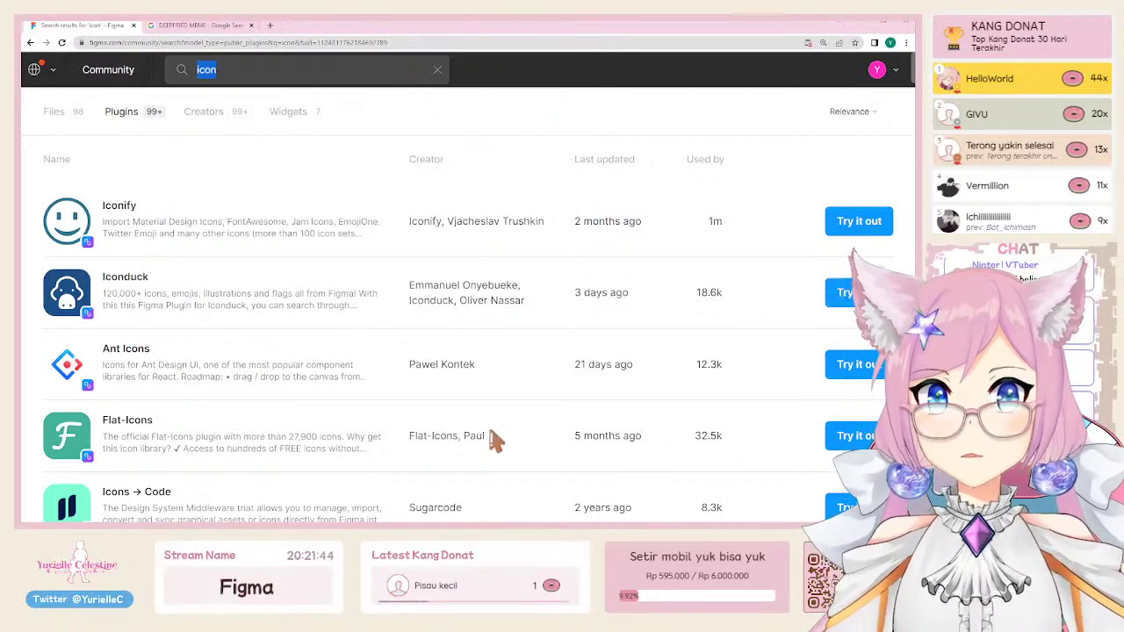
pyautogui.scroll(-1, 219, 349)
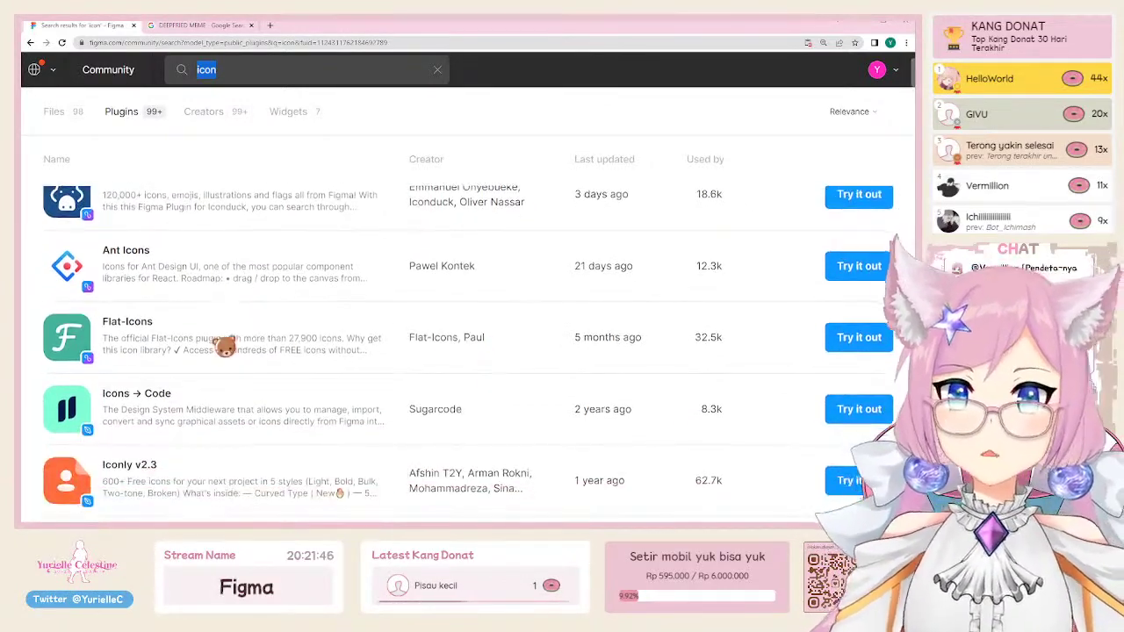
pyautogui.scroll(1, 225, 347)
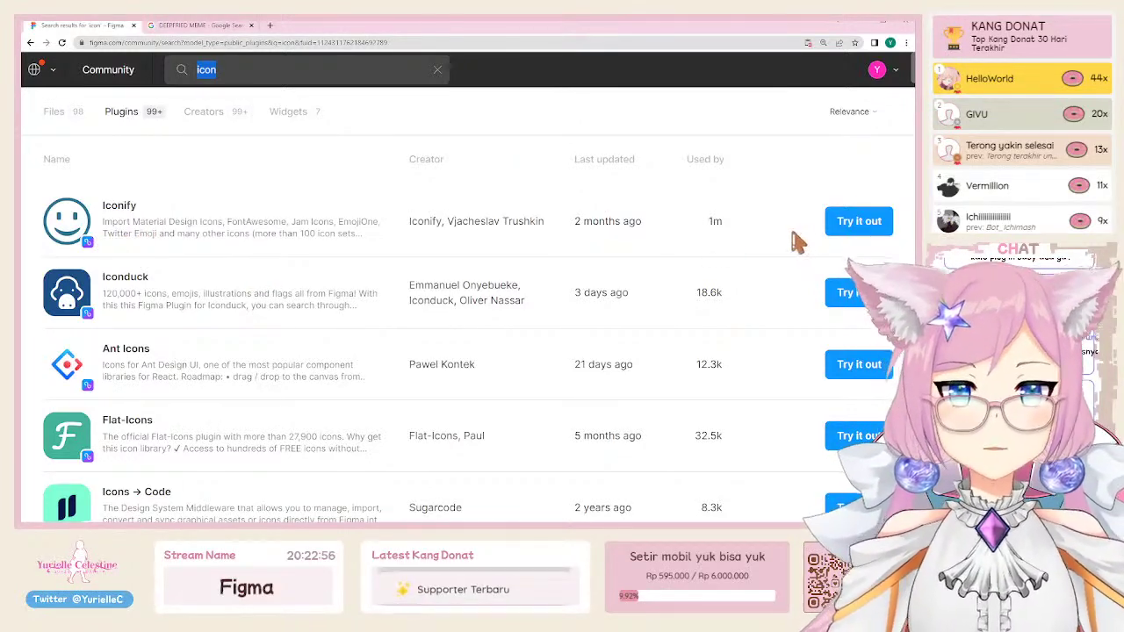
# Step: Try the Iconify plugin in a new draft, run it, view its options, then close it
pyautogui.click(859, 222)
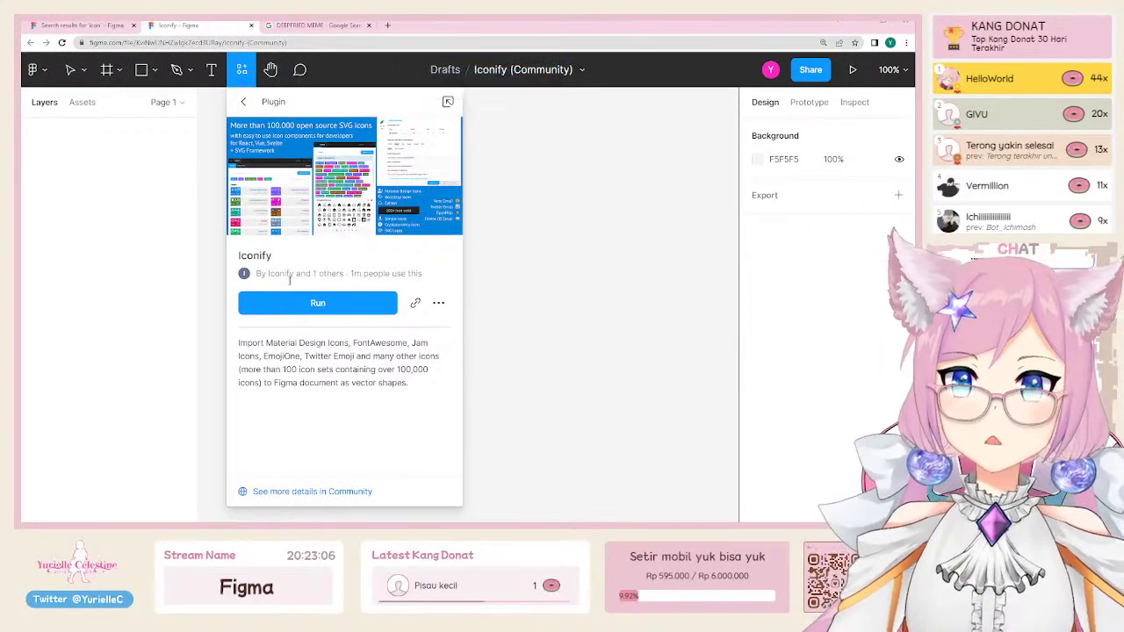
pyautogui.click(328, 314)
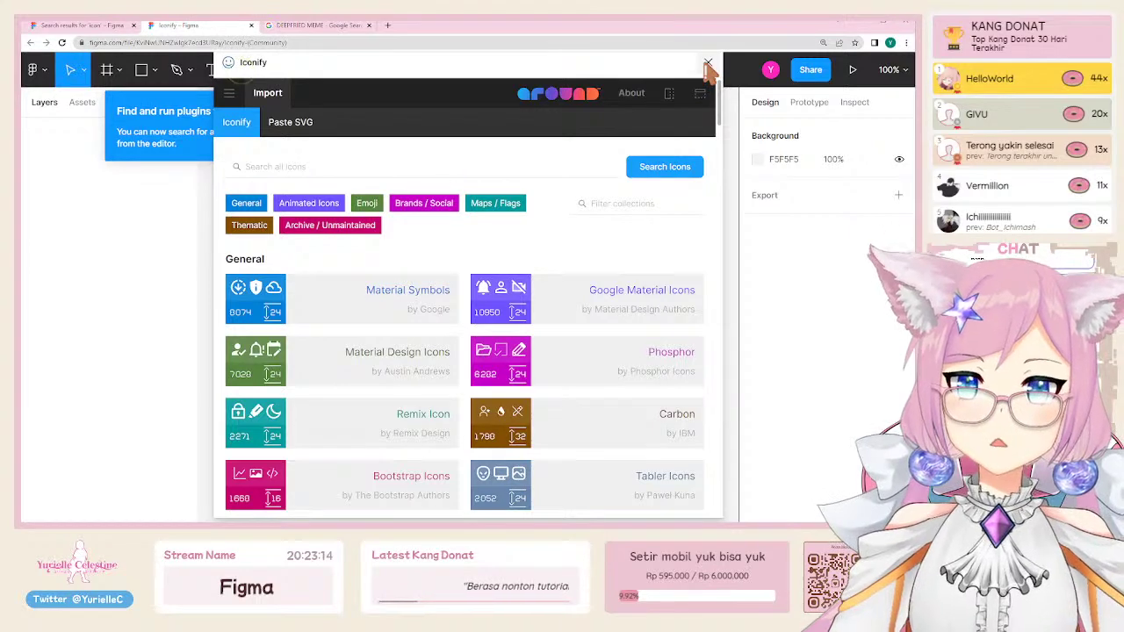
pyautogui.click(230, 92)
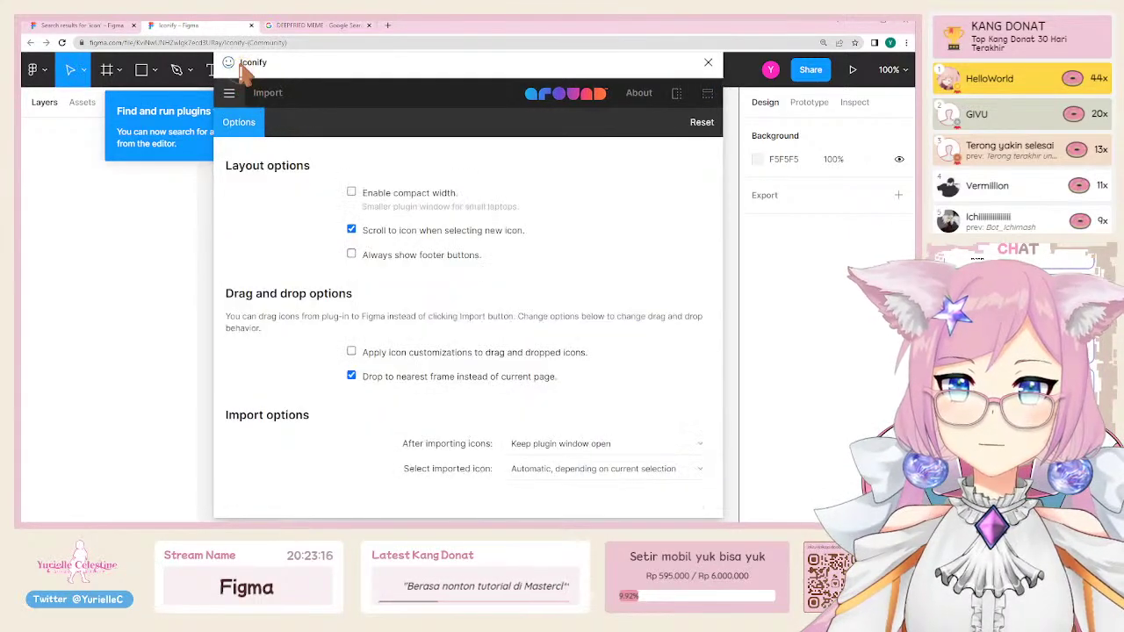
pyautogui.click(709, 68)
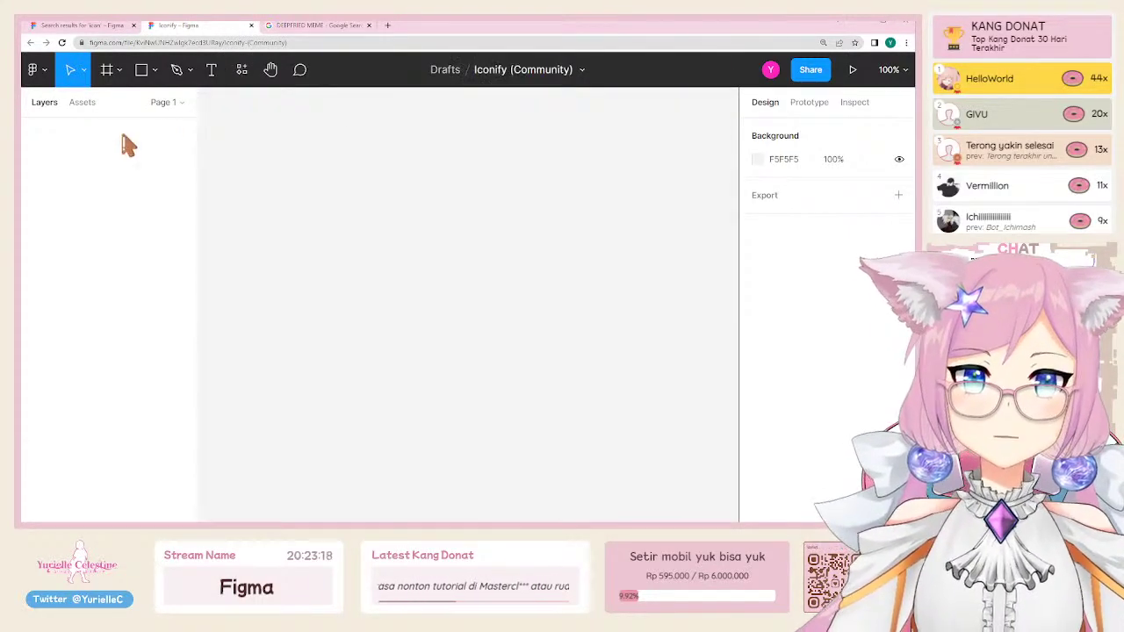
# Step: Go back to the icon plugin search results tab
pyautogui.click(34, 69)
pyautogui.click(35, 69)
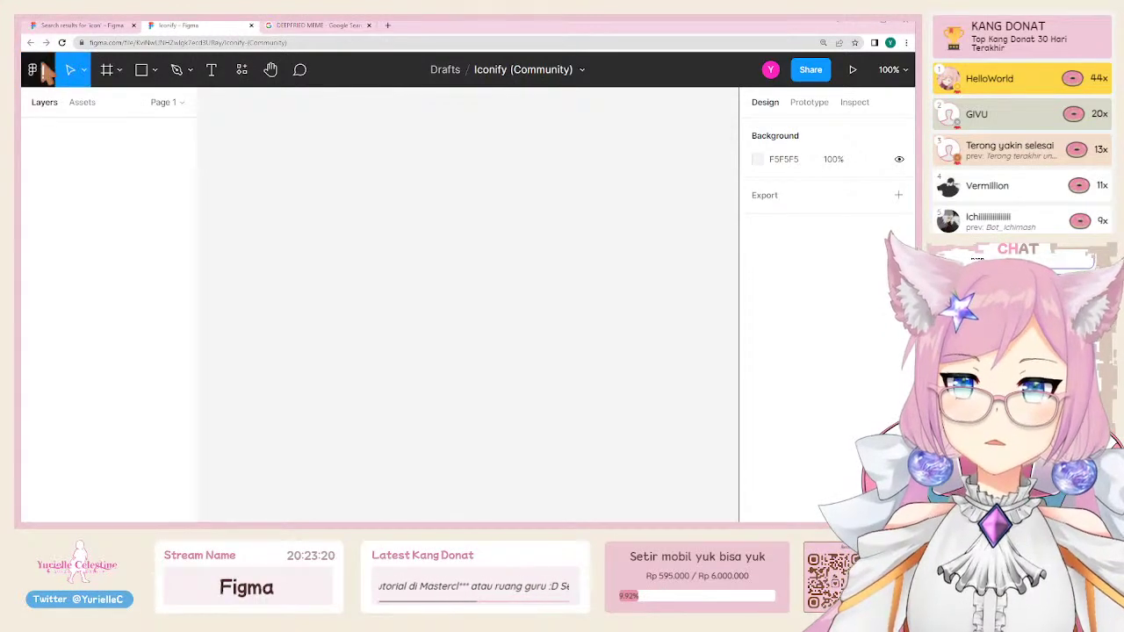
pyautogui.click(78, 25)
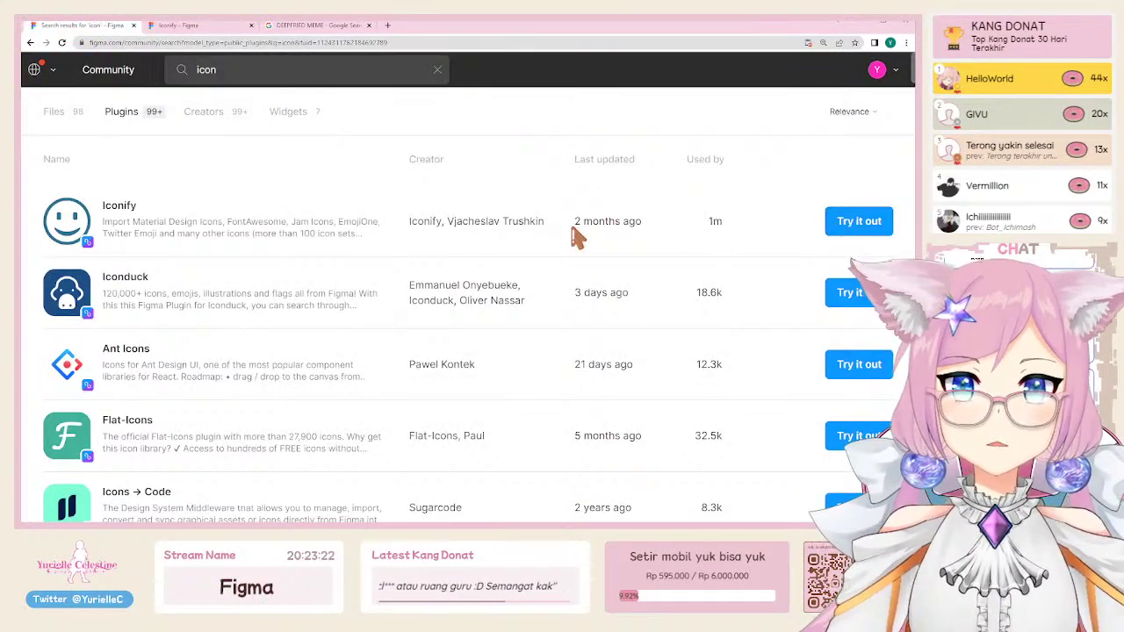
# Step: Open Iconify's Community page and check its Try it out options, then dismiss them
pyautogui.click(155, 233)
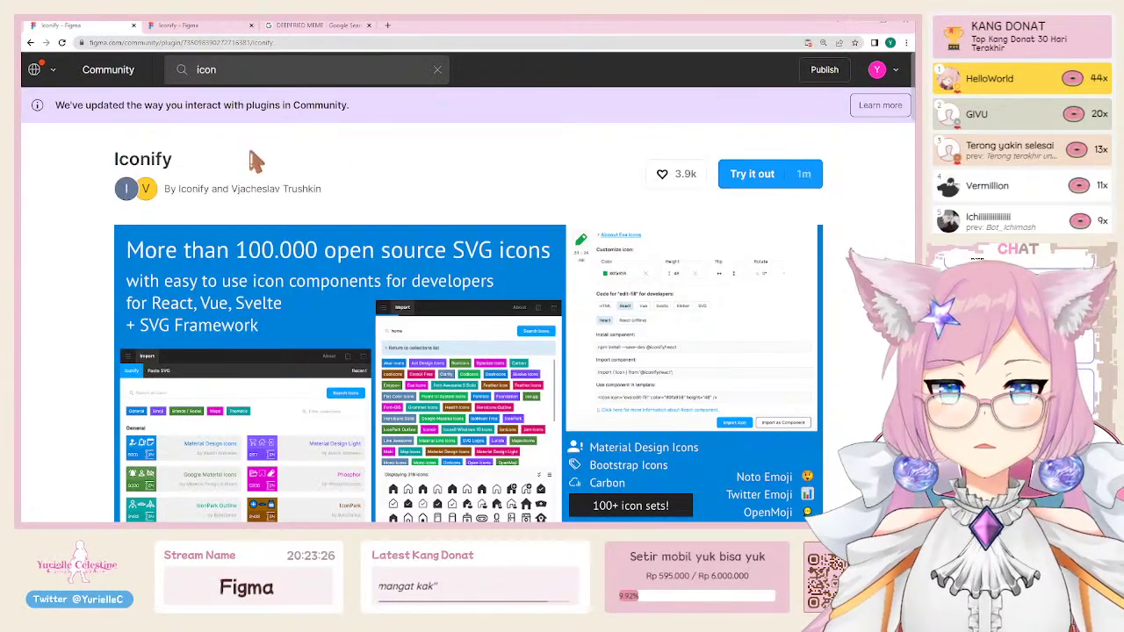
pyautogui.click(745, 193)
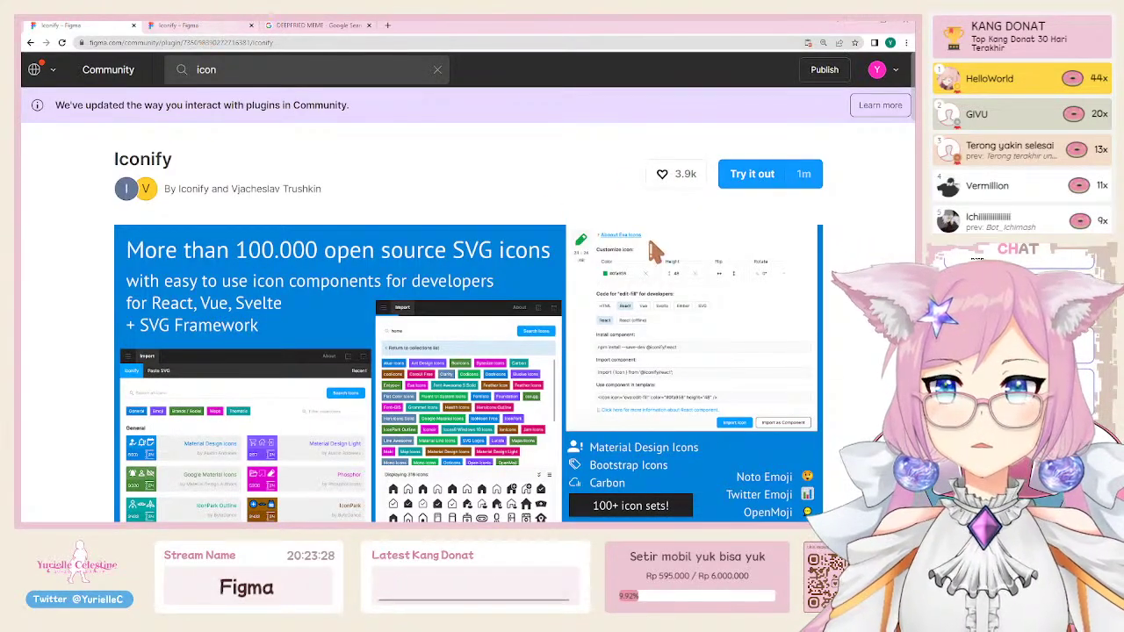
pyautogui.scroll(-5, 676, 254)
pyautogui.scroll(5, 644, 360)
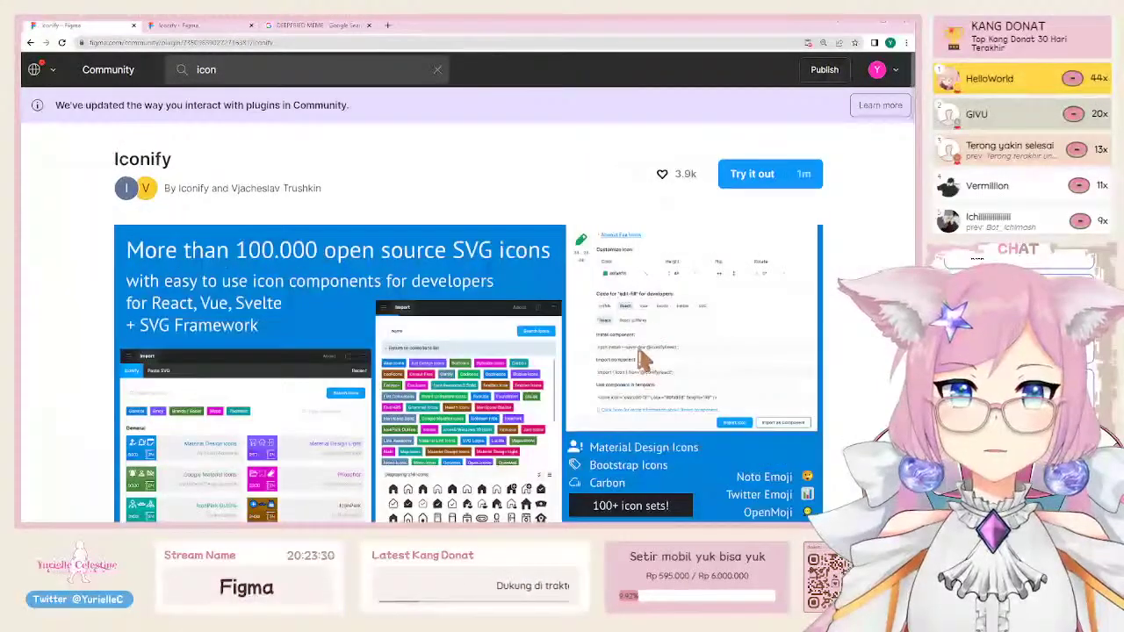
pyautogui.click(764, 189)
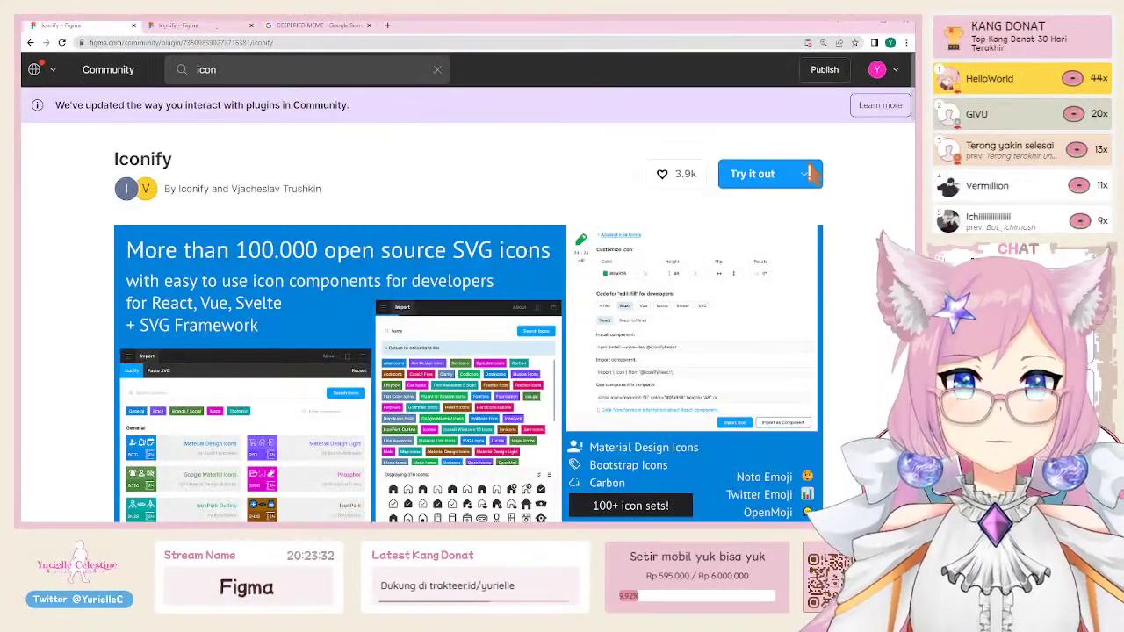
pyautogui.click(813, 174)
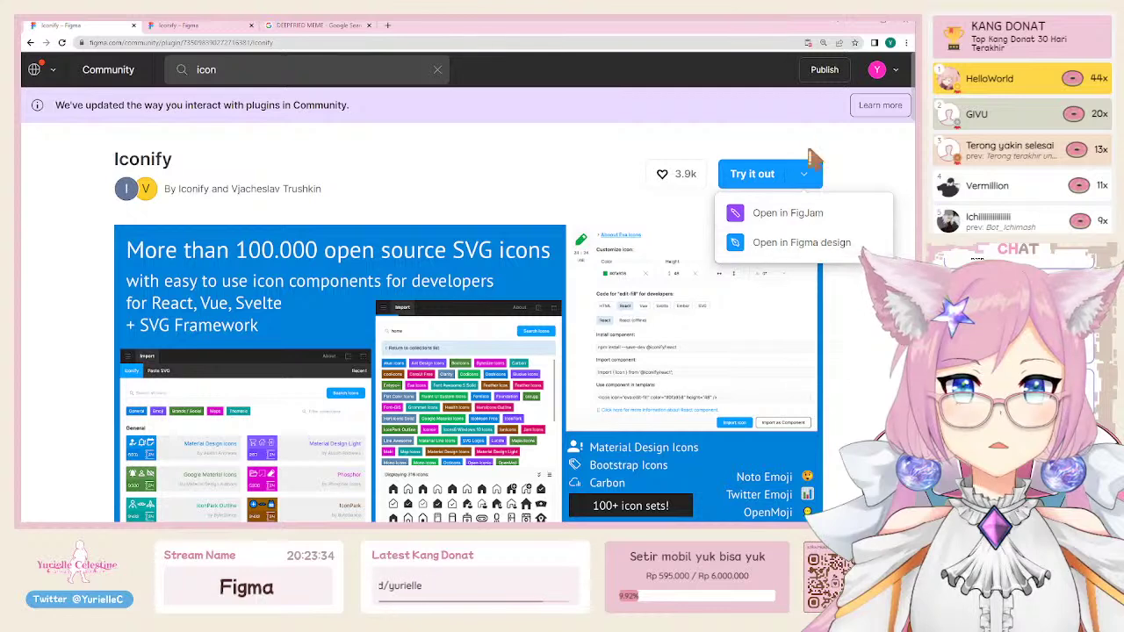
pyautogui.click(801, 141)
# Step: Leave the Iconify draft for the file browser, view Community and Recents, then return to Iconify's page
pyautogui.click(202, 26)
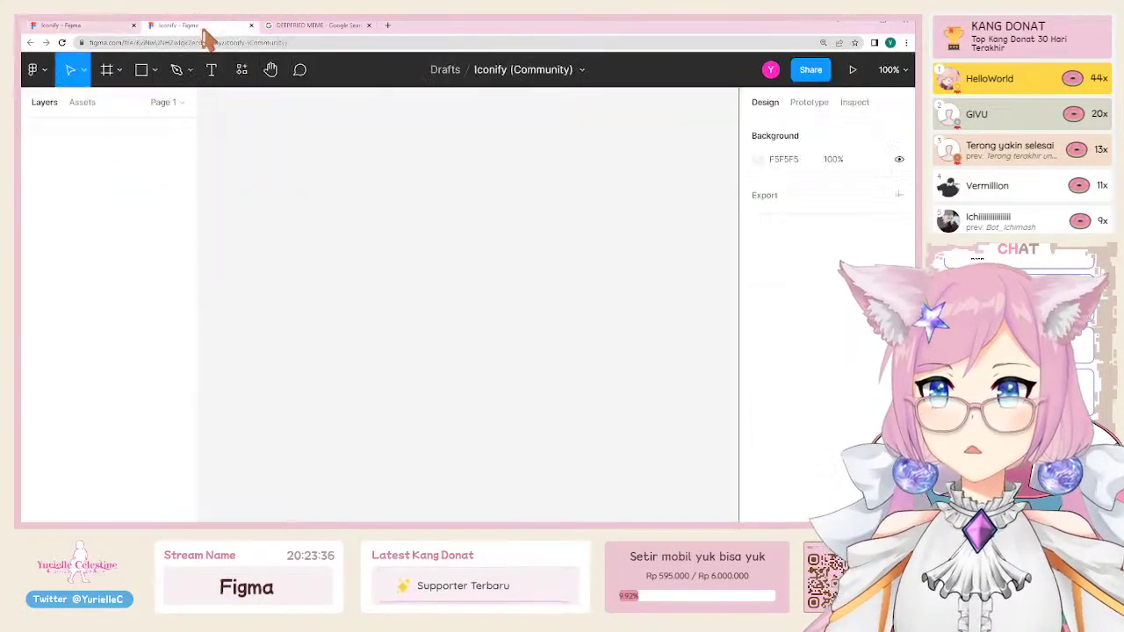
pyautogui.click(33, 70)
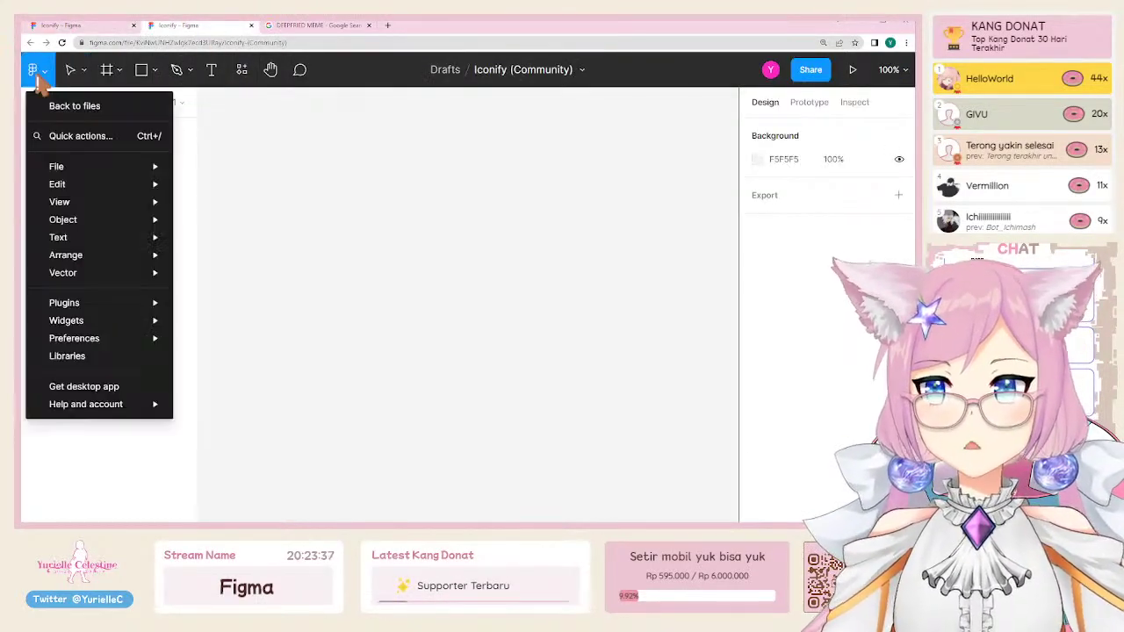
pyautogui.click(75, 107)
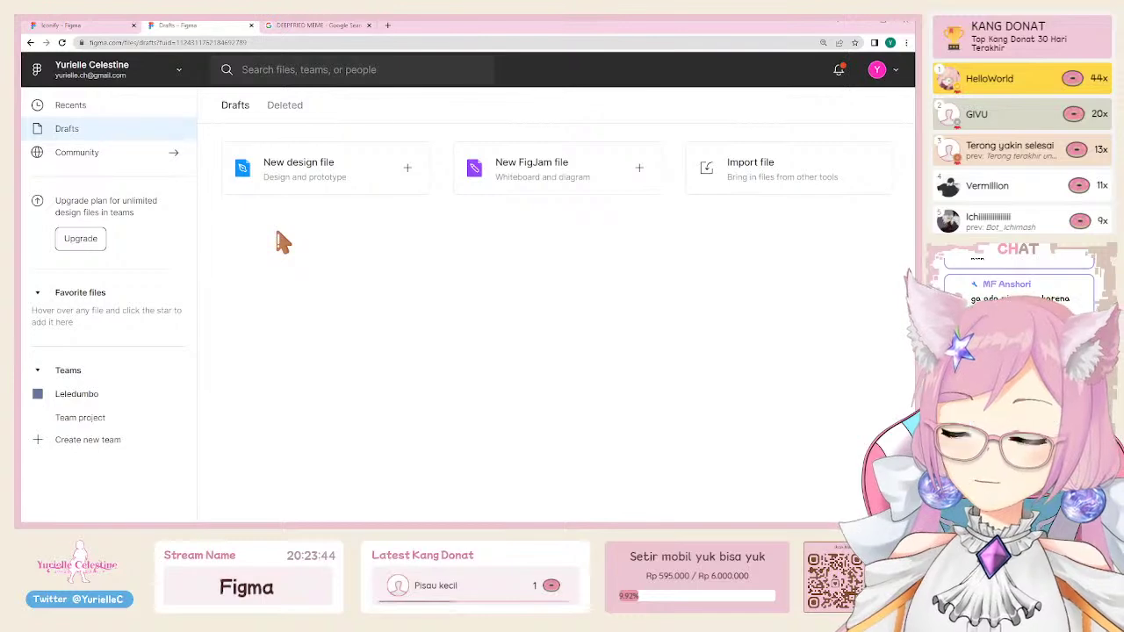
pyautogui.click(88, 152)
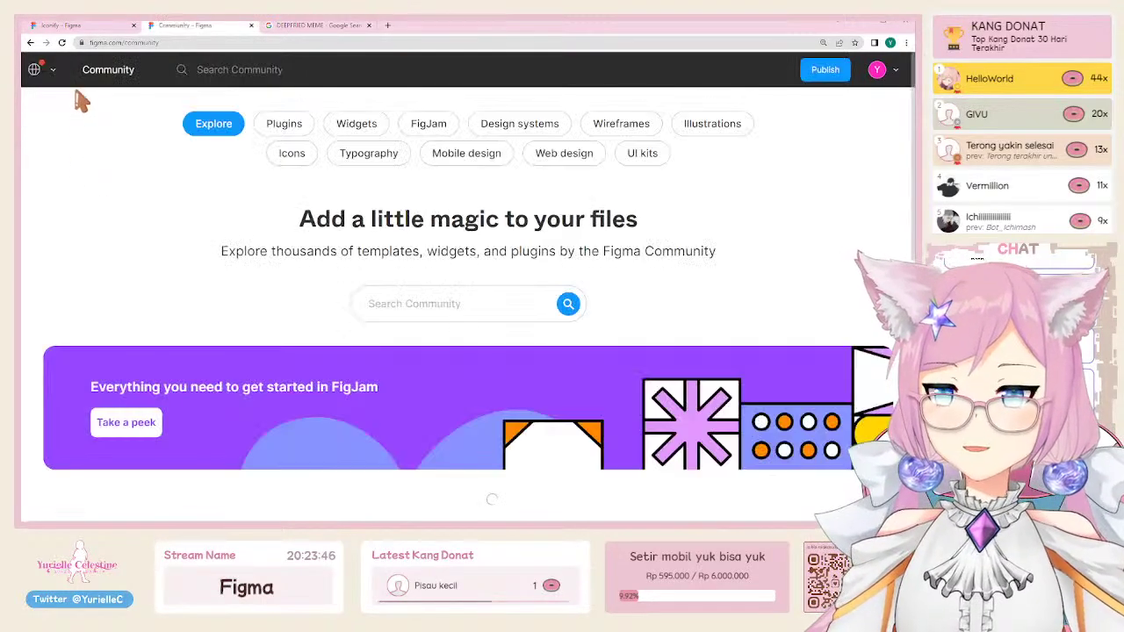
pyautogui.click(53, 69)
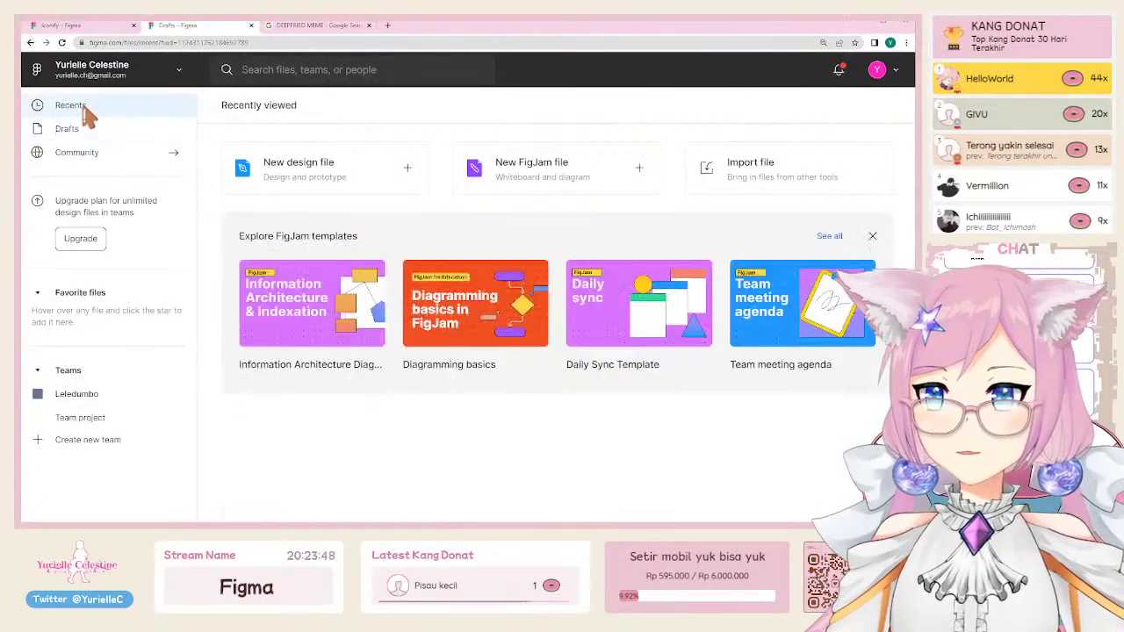
pyautogui.click(84, 26)
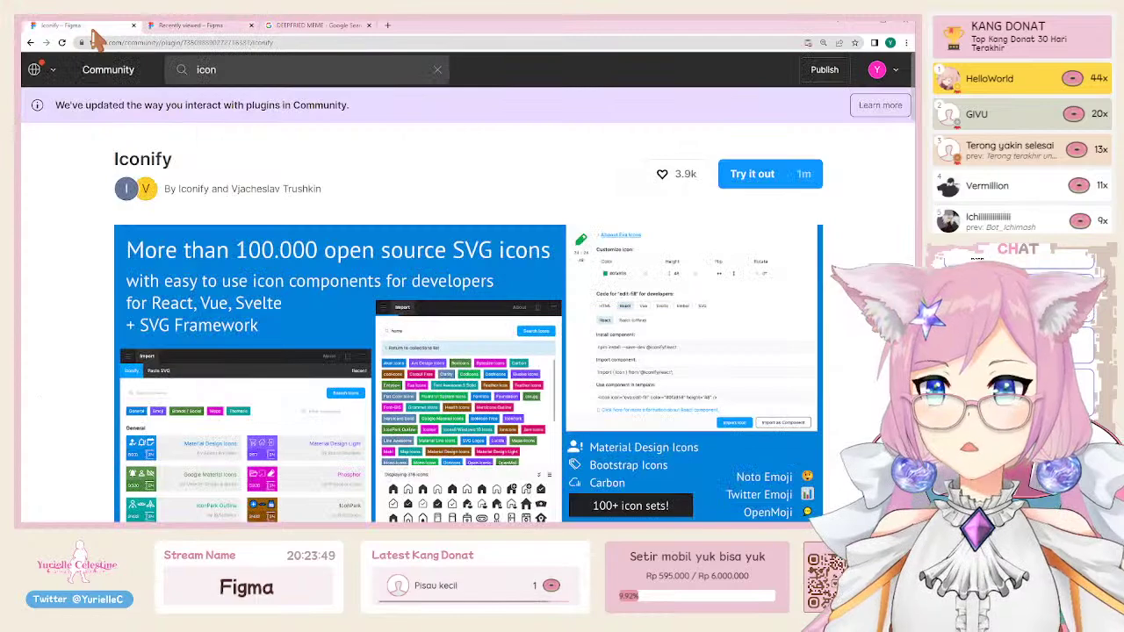
# Step: Go back to the icon plugin results and try Iconduck in a new file
pyautogui.click(31, 42)
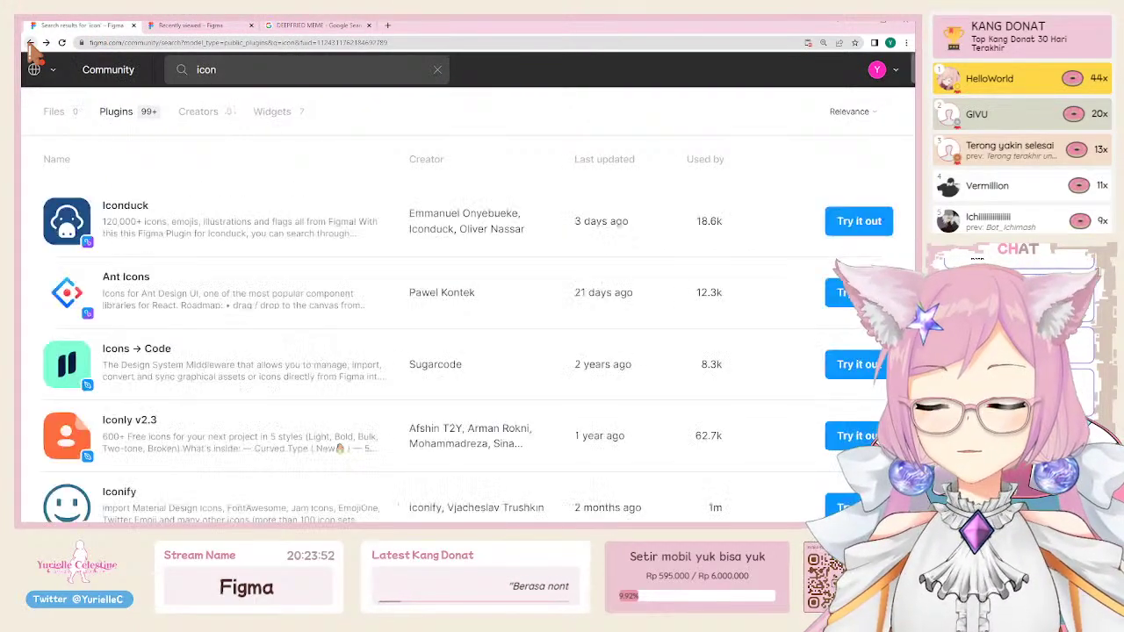
pyautogui.scroll(-2, 144, 283)
pyautogui.scroll(3, 123, 211)
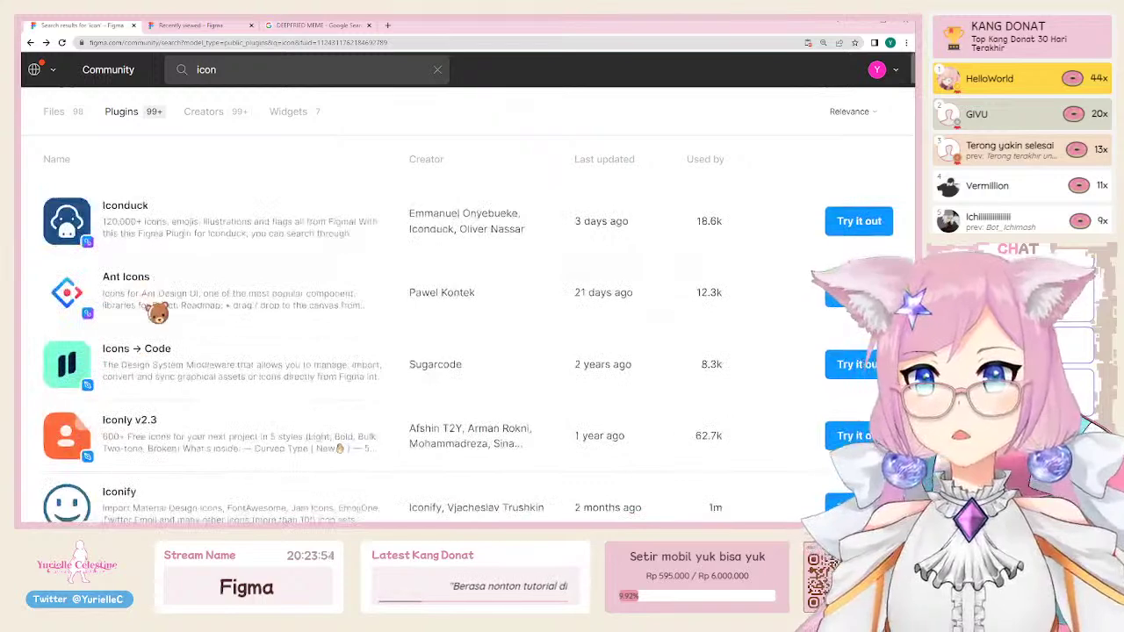
pyautogui.scroll(-4, 140, 316)
pyautogui.scroll(4, 123, 210)
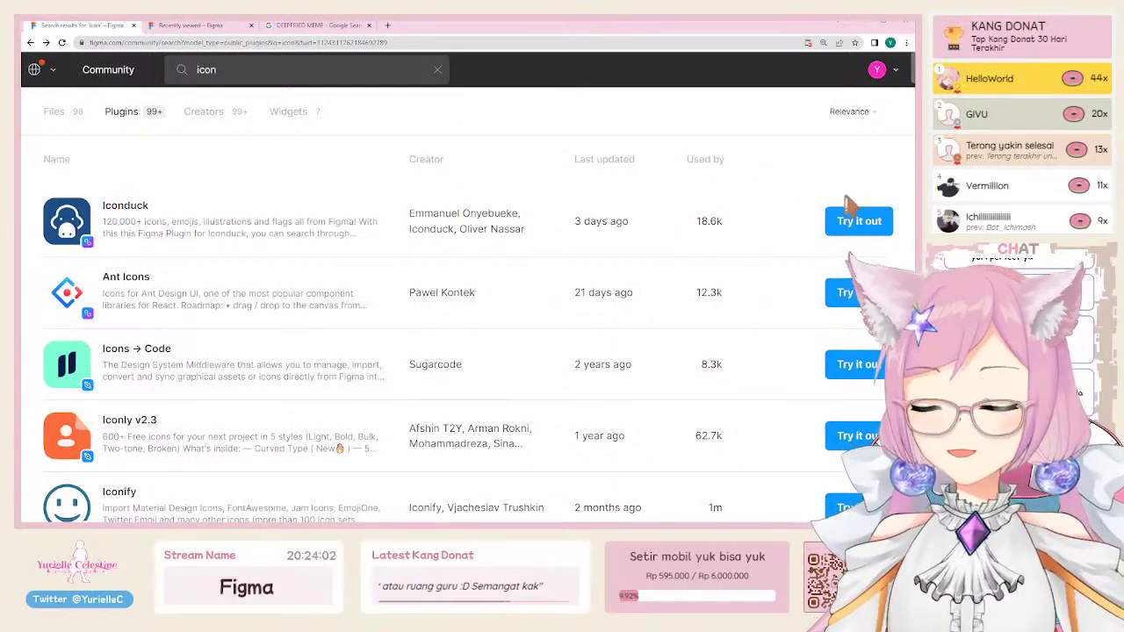
pyautogui.click(848, 225)
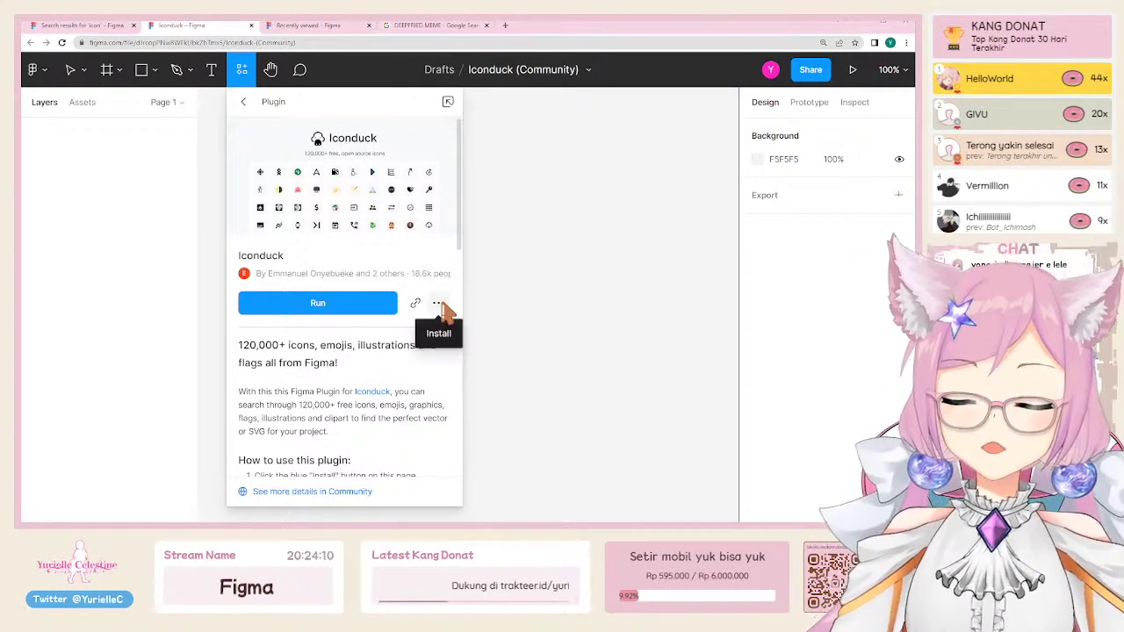
# Step: Close the Iconduck trial and Recently viewed tabs, then scroll the plugin results
pyautogui.click(253, 25)
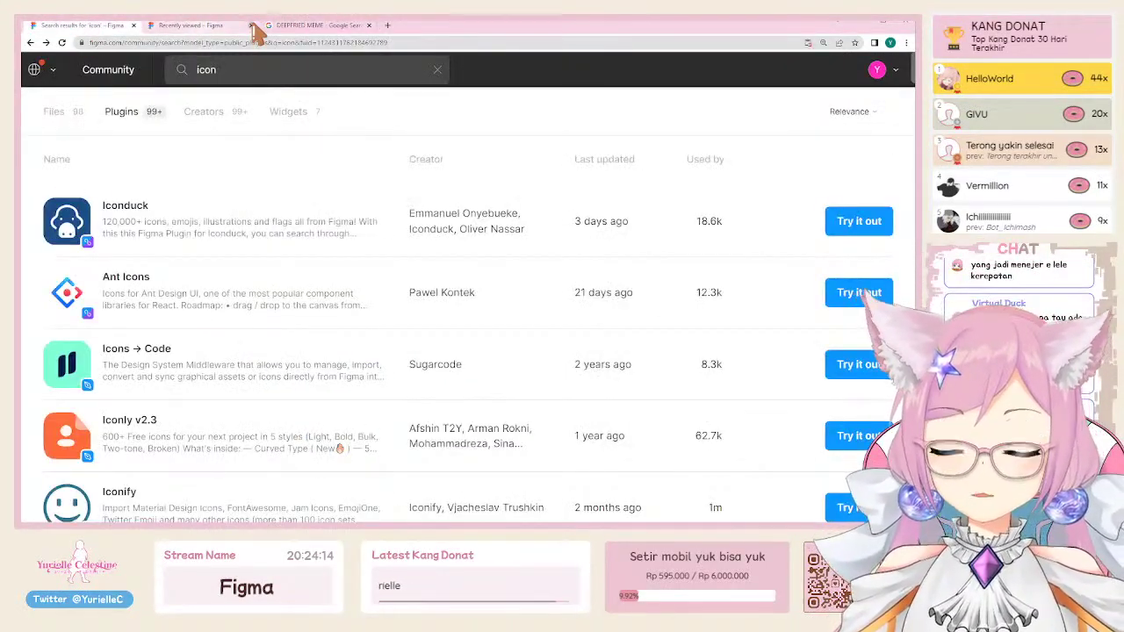
pyautogui.click(252, 25)
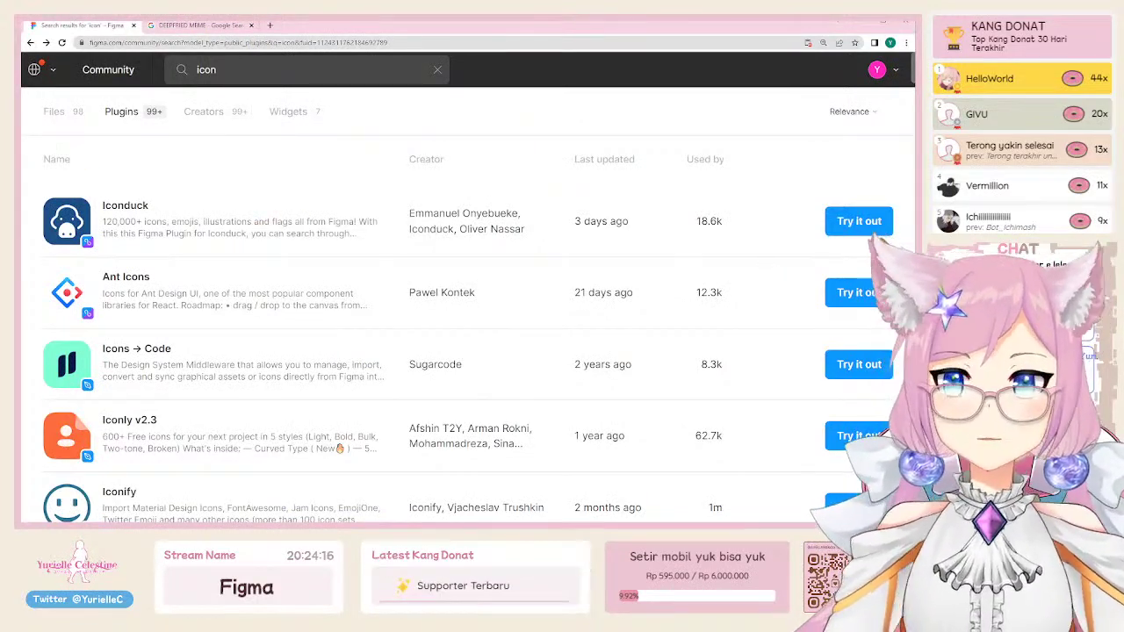
pyautogui.scroll(-1, 158, 431)
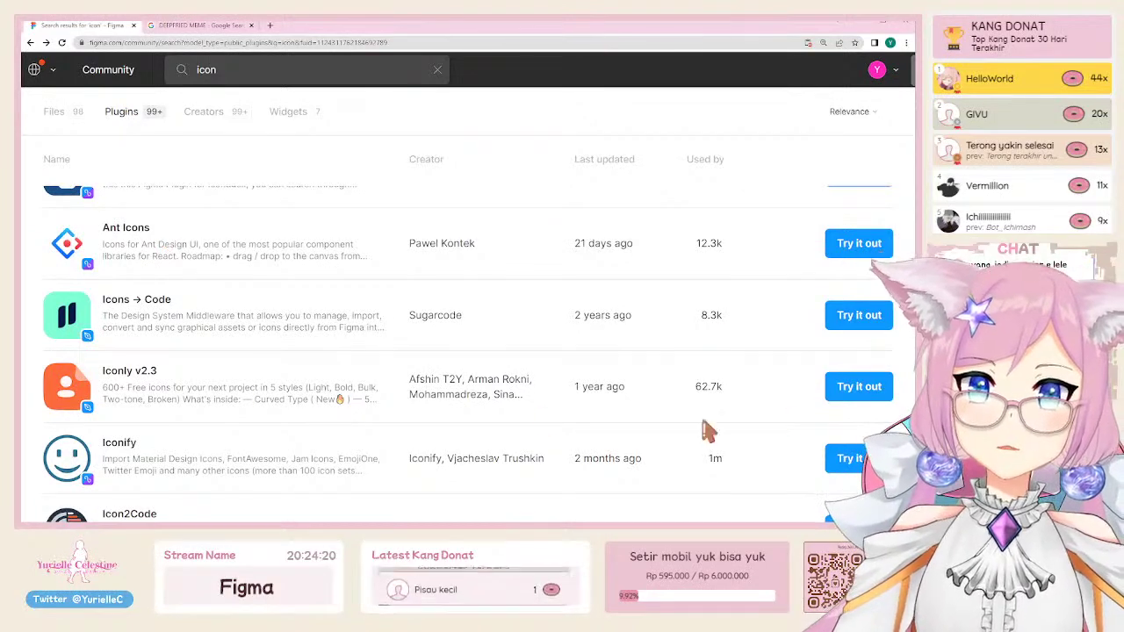
pyautogui.scroll(-1, 847, 471)
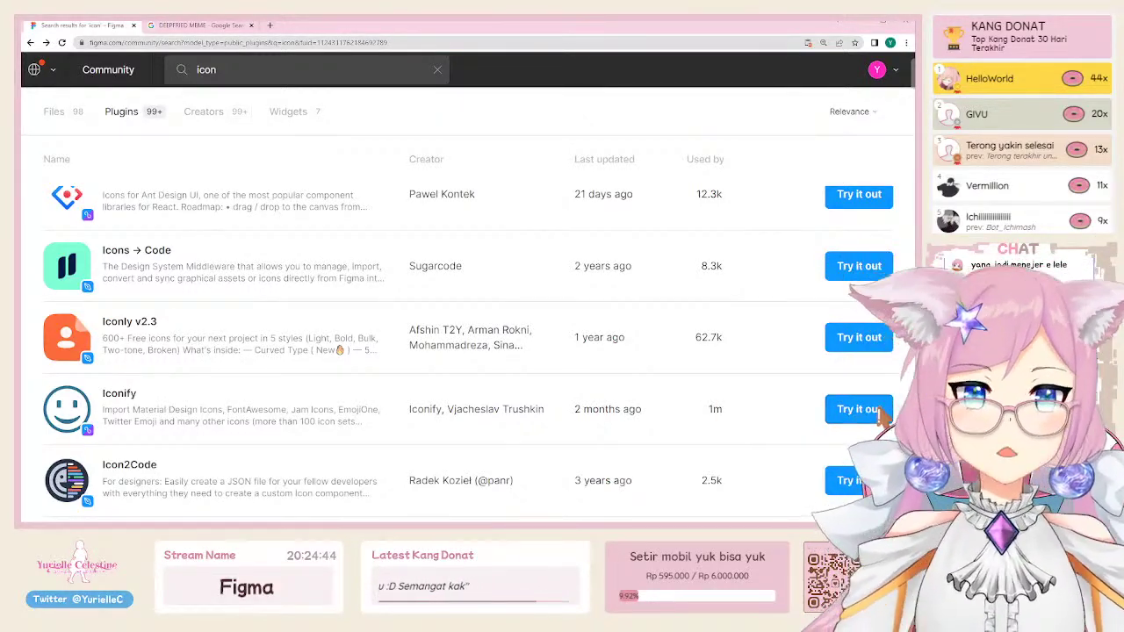
# Step: Run Iconify in a new draft and search it for youtube icons, zooming the page out
pyautogui.click(859, 414)
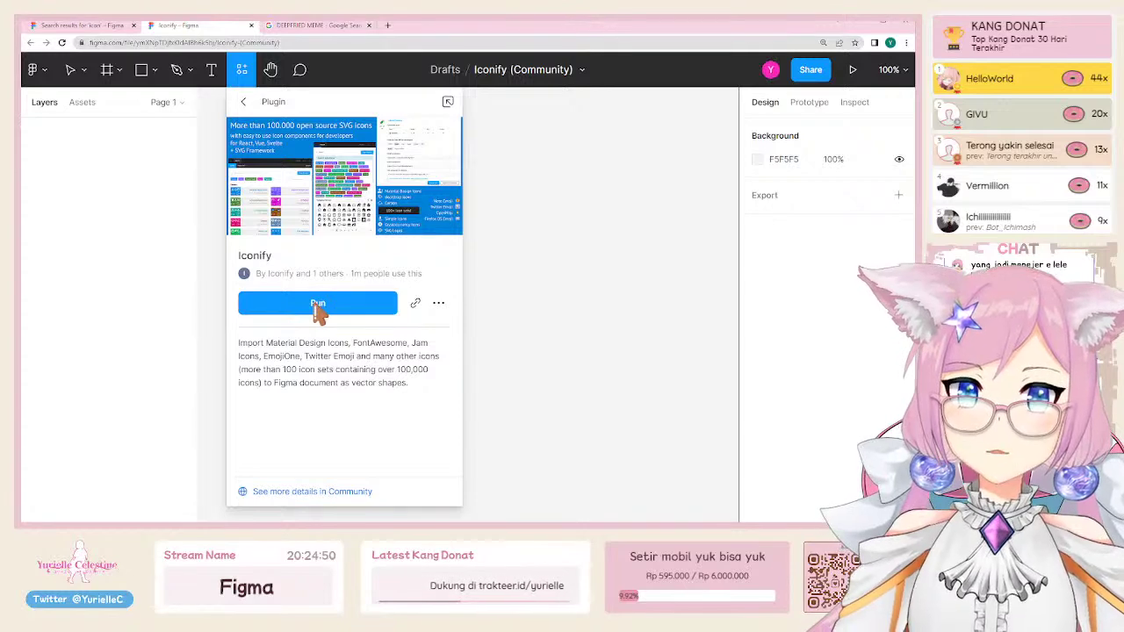
pyautogui.click(318, 305)
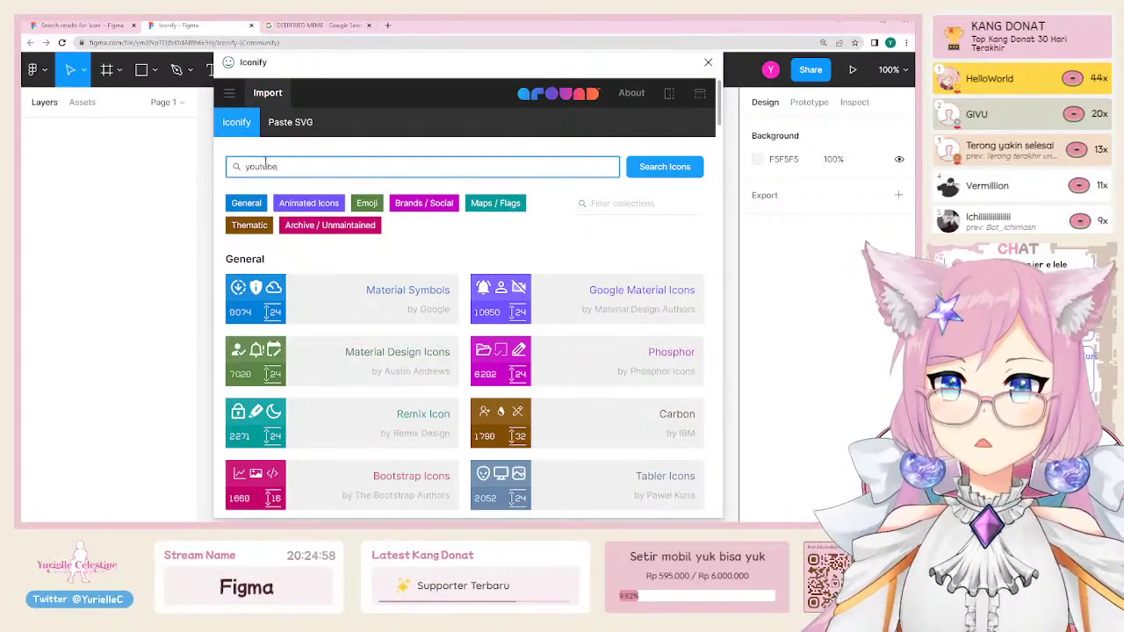
pyautogui.click(667, 171)
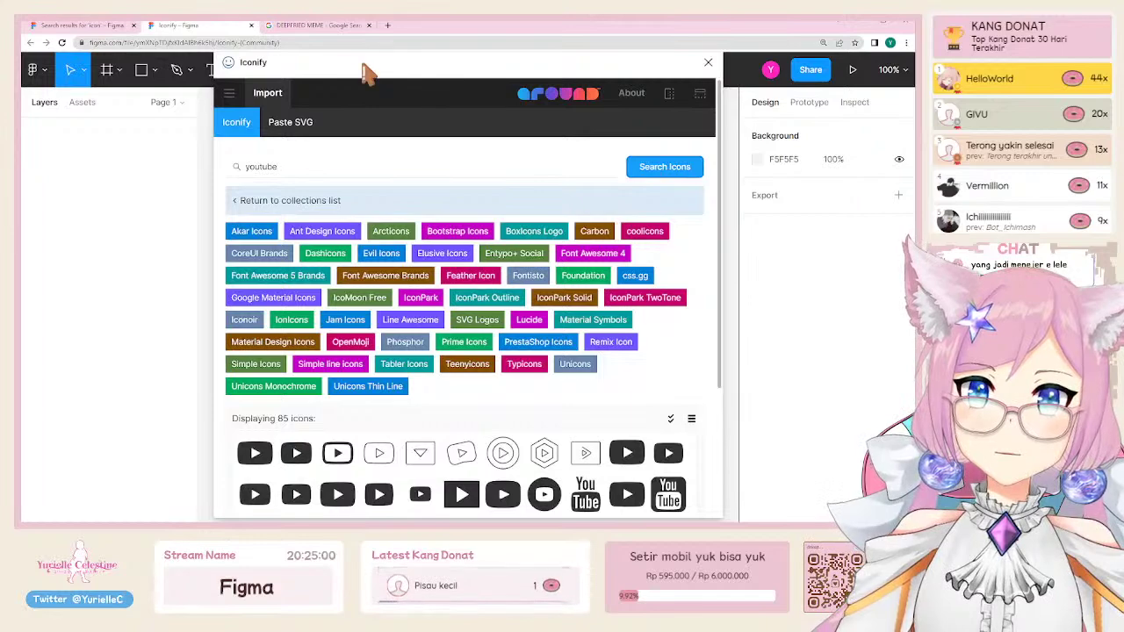
pyautogui.moveTo(392, 70); pyautogui.dragTo(575, 78)
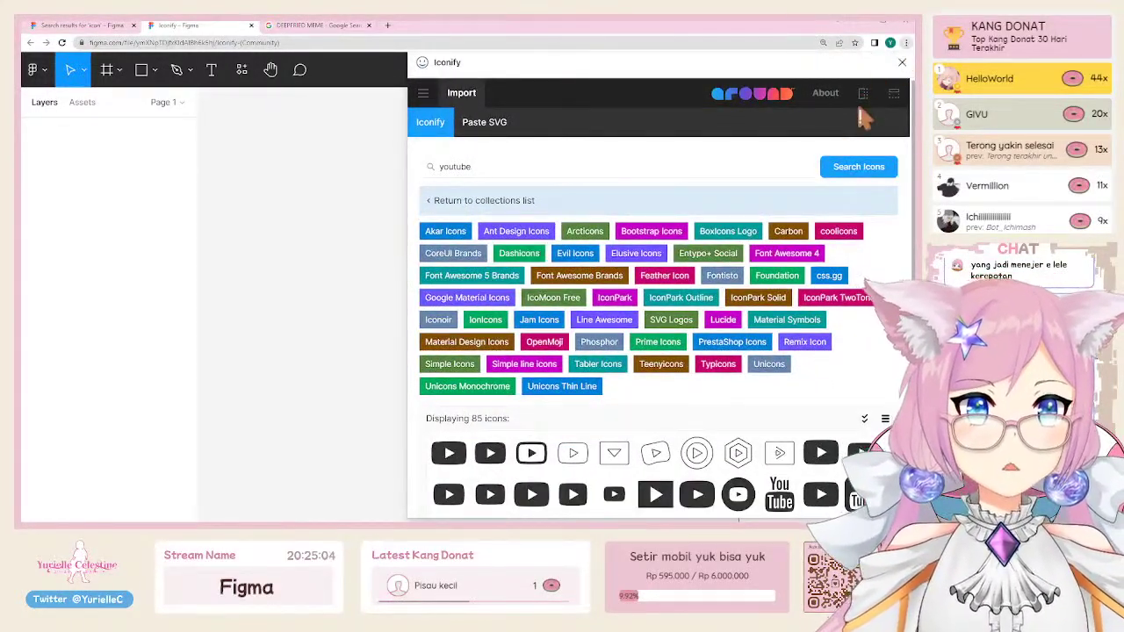
pyautogui.hotkey('ctrl', '-')
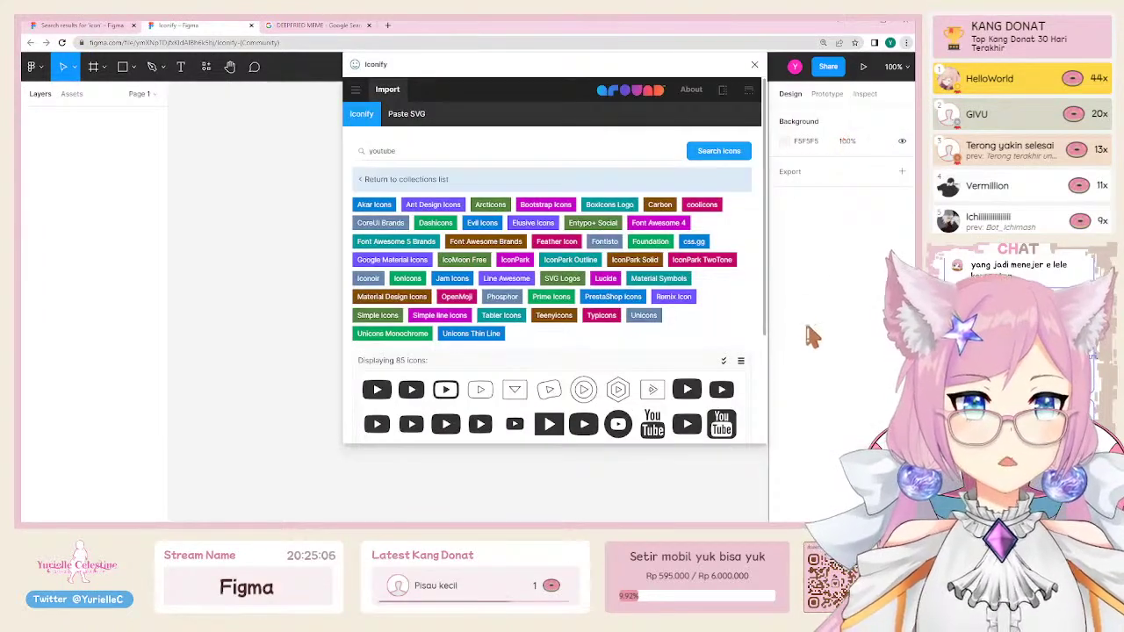
pyautogui.scroll(-3, 413, 448)
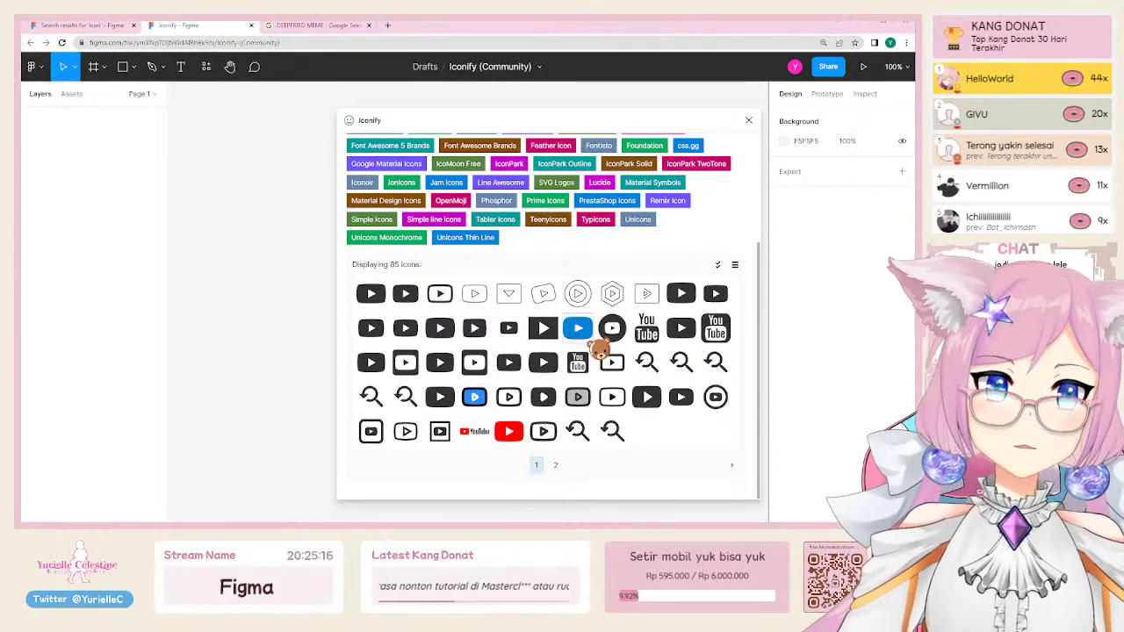
# Step: Drag a YouTube logo icon from Iconify onto the canvas and close the plugin
pyautogui.moveTo(379, 334); pyautogui.dragTo(242, 319)
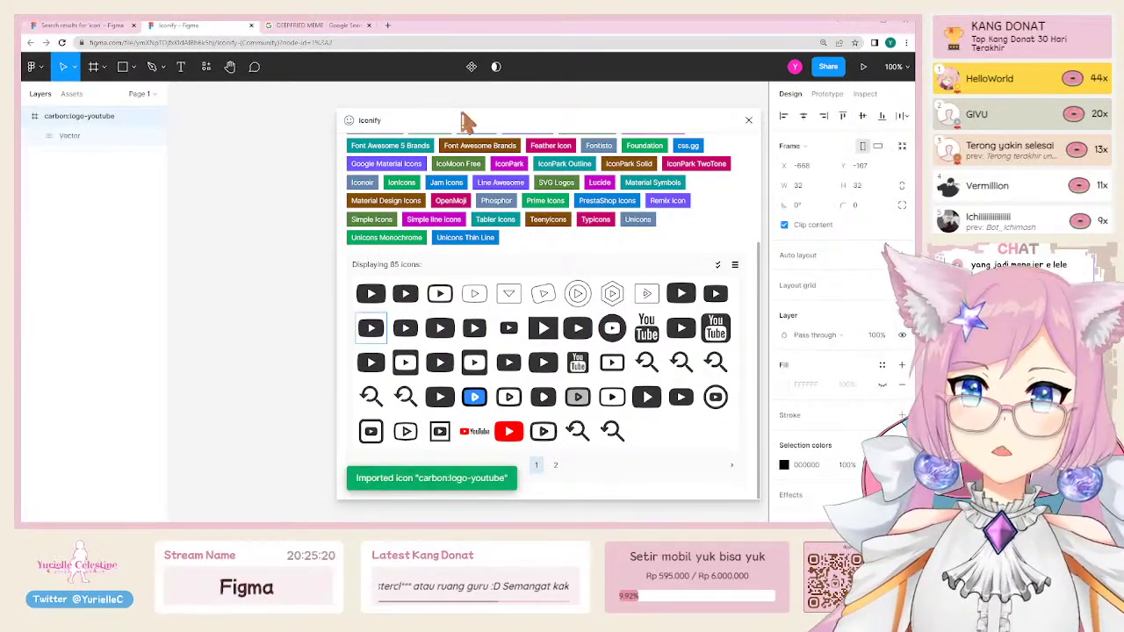
pyautogui.moveTo(457, 121); pyautogui.dragTo(323, 143)
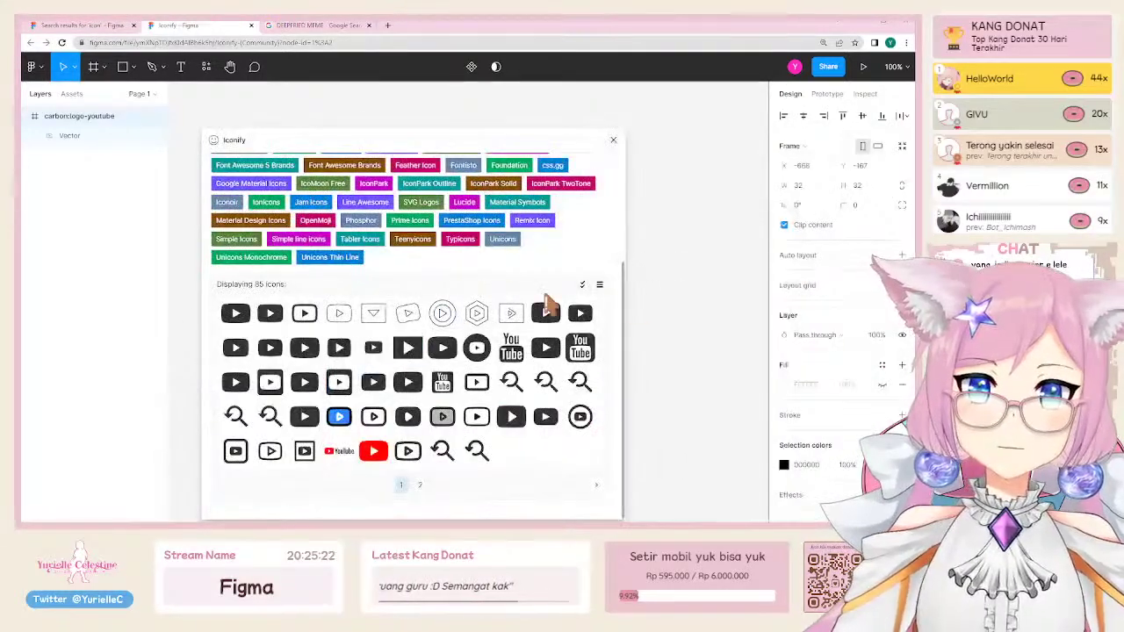
pyautogui.click(685, 254)
pyautogui.click(613, 139)
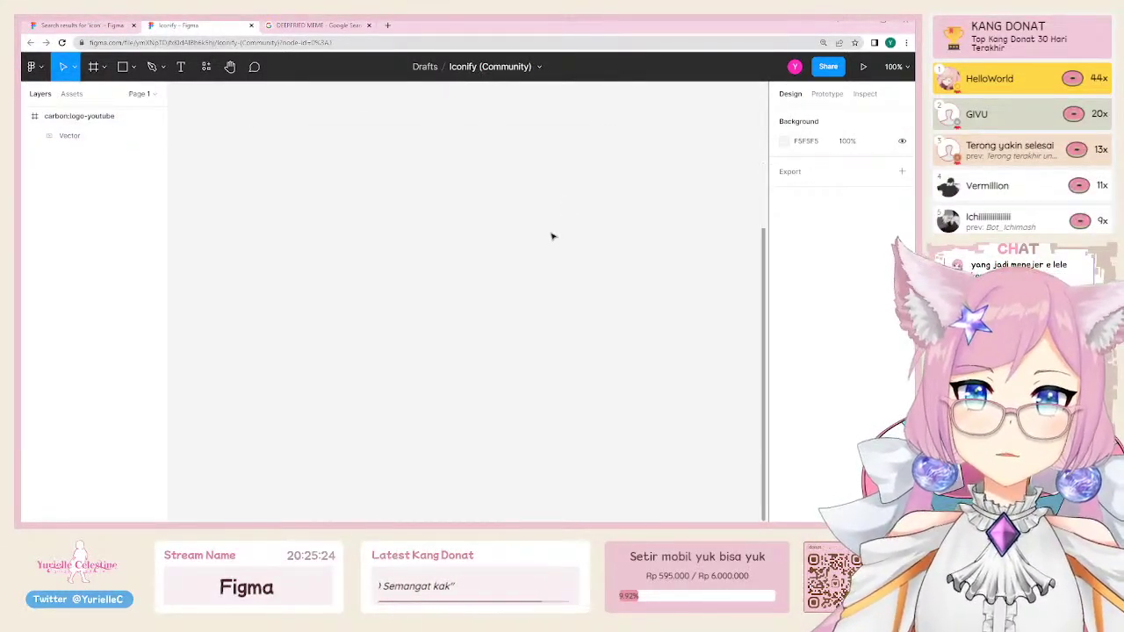
# Step: Reposition the 32×32 carbon:logo-youtube frame on the canvas and glance at the file options
pyautogui.scroll(-5, 552, 236)
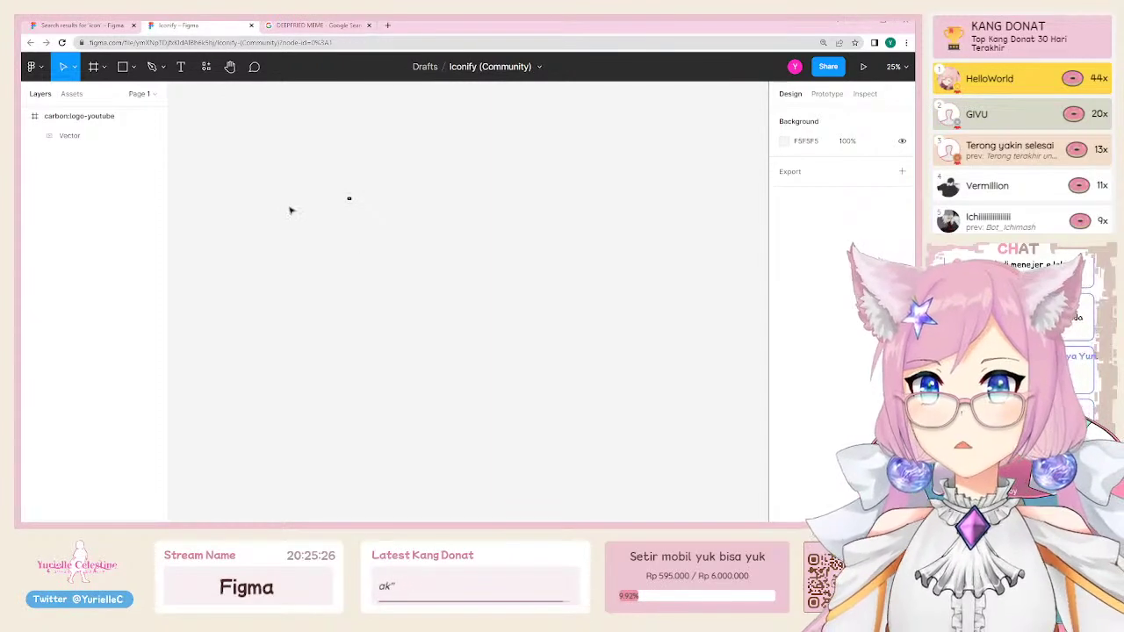
pyautogui.scroll(10, 343, 190)
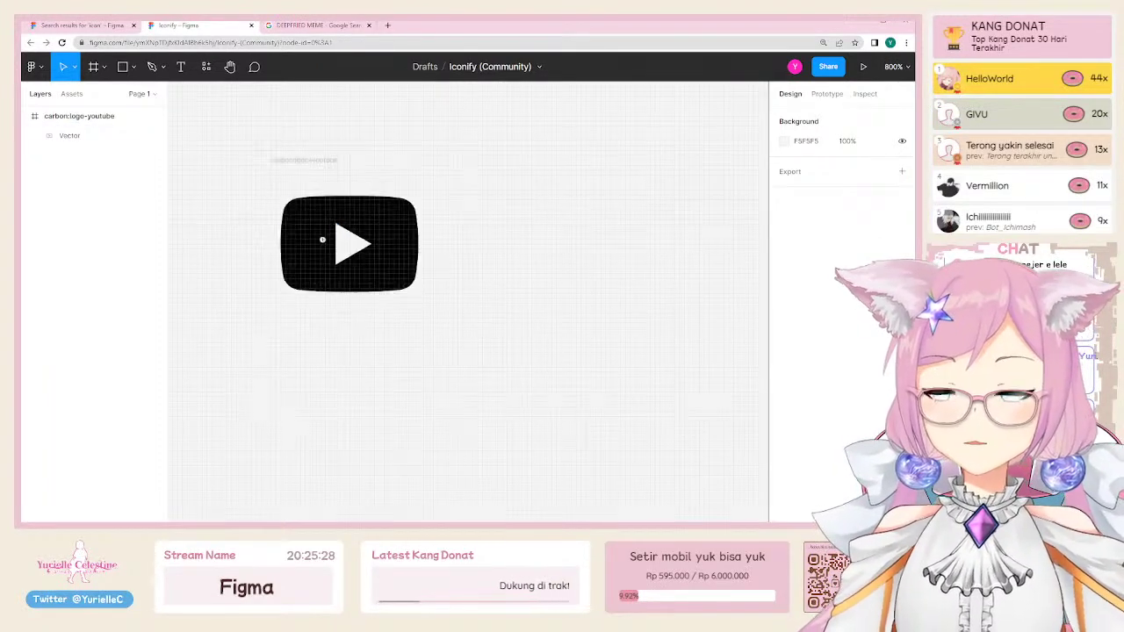
pyautogui.click(370, 220)
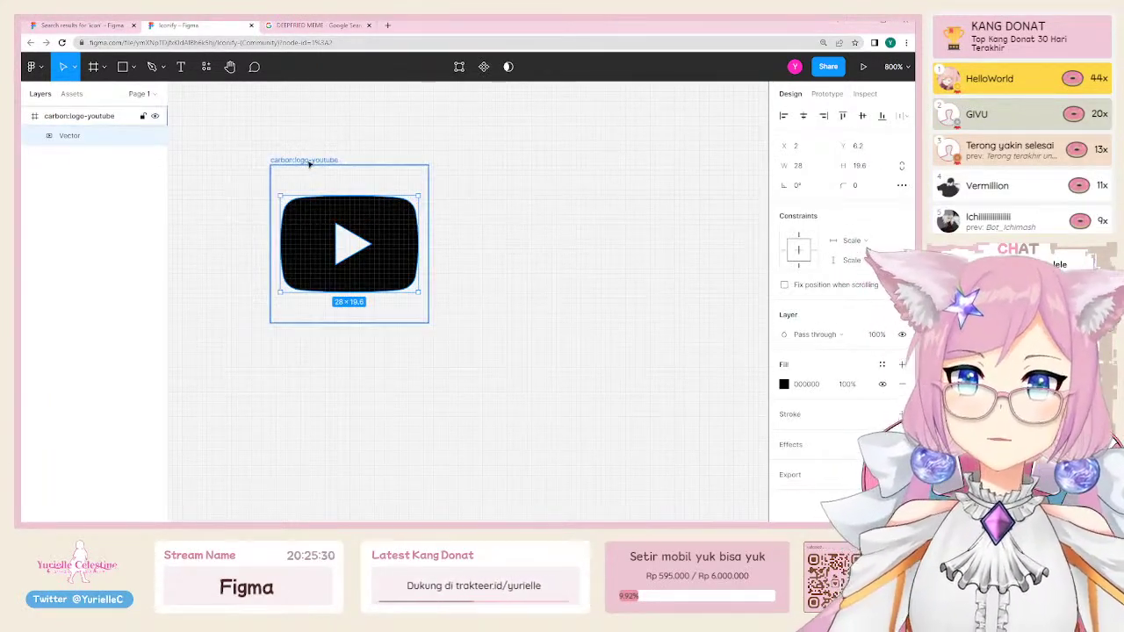
pyautogui.moveTo(307, 166); pyautogui.dragTo(294, 173)
pyautogui.click(273, 129)
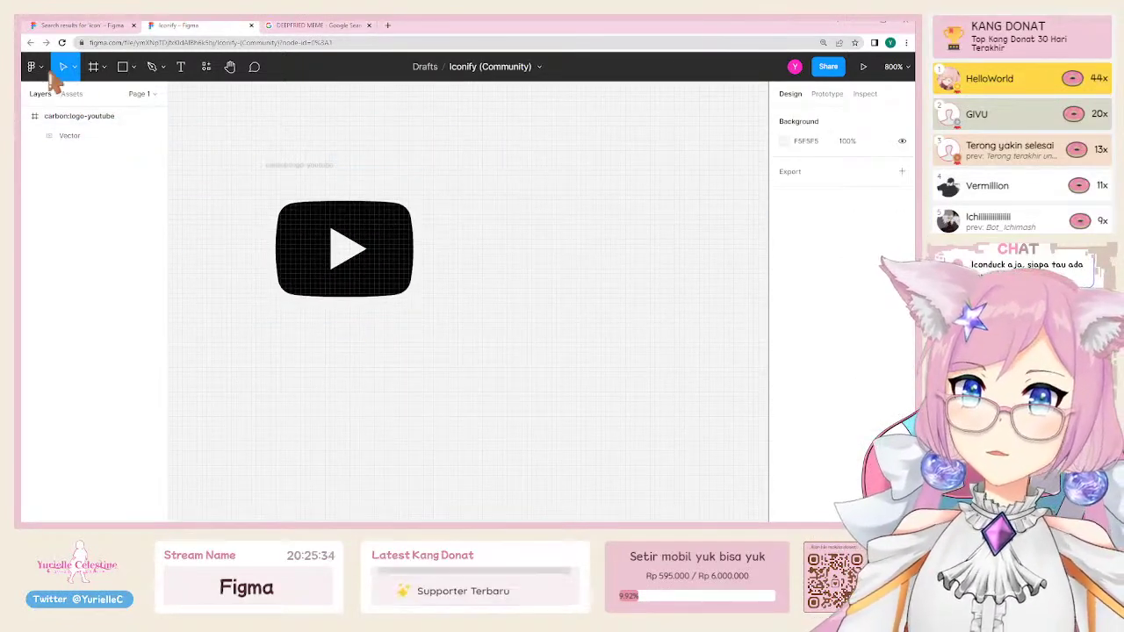
pyautogui.click(542, 70)
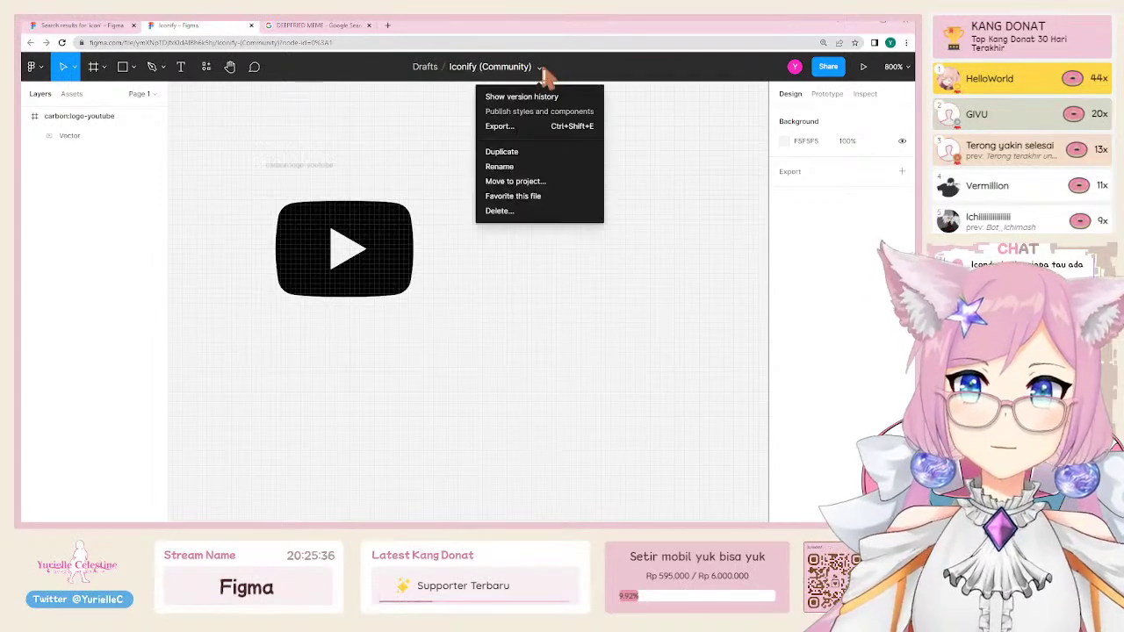
pyautogui.click(544, 77)
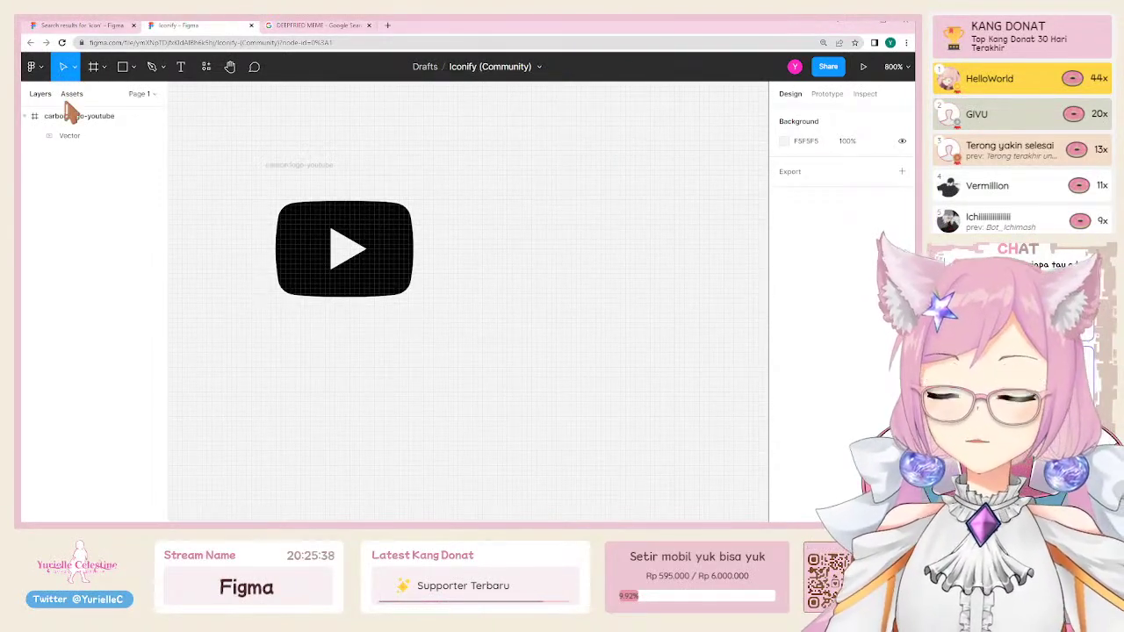
# Step: Close the Iconify draft file and scroll the plugin list
pyautogui.click(251, 26)
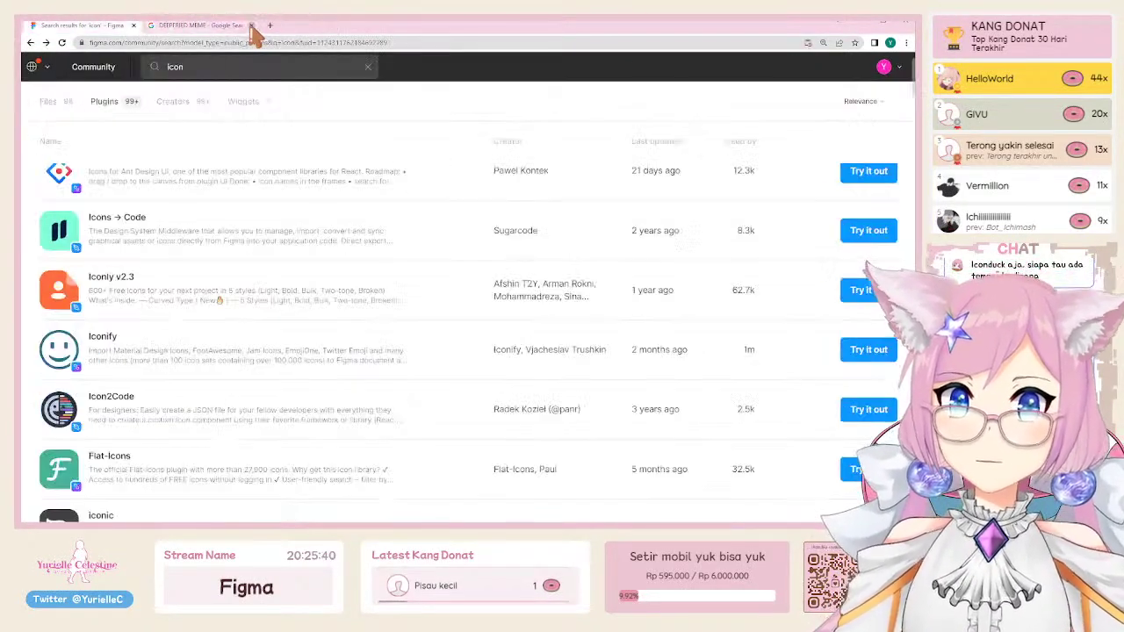
pyautogui.scroll(1, 151, 301)
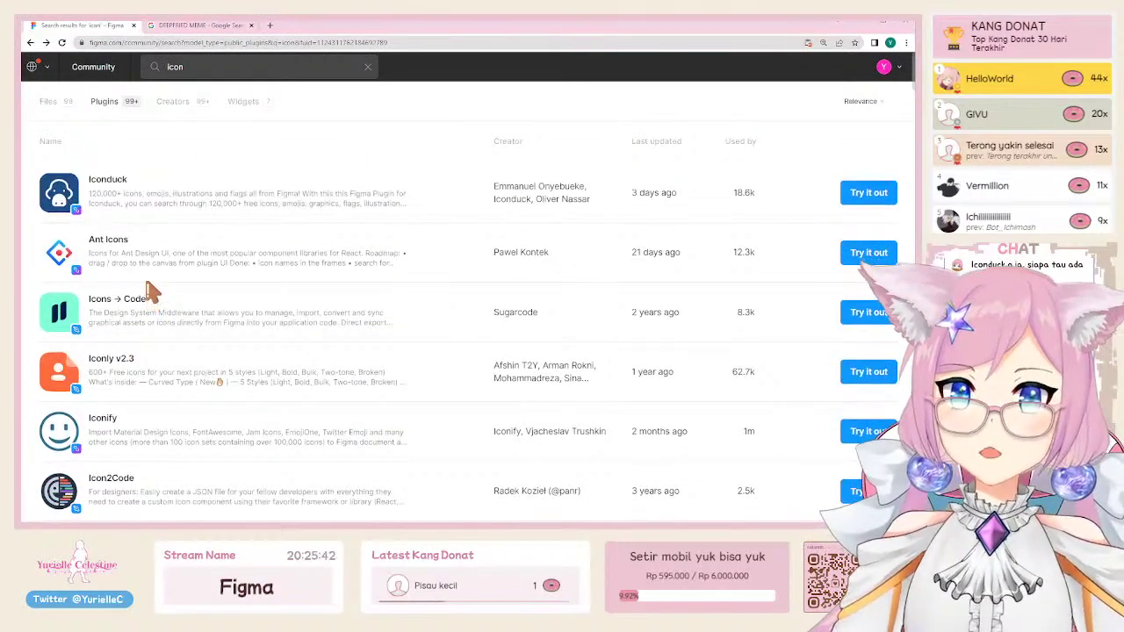
pyautogui.scroll(-2, 151, 290)
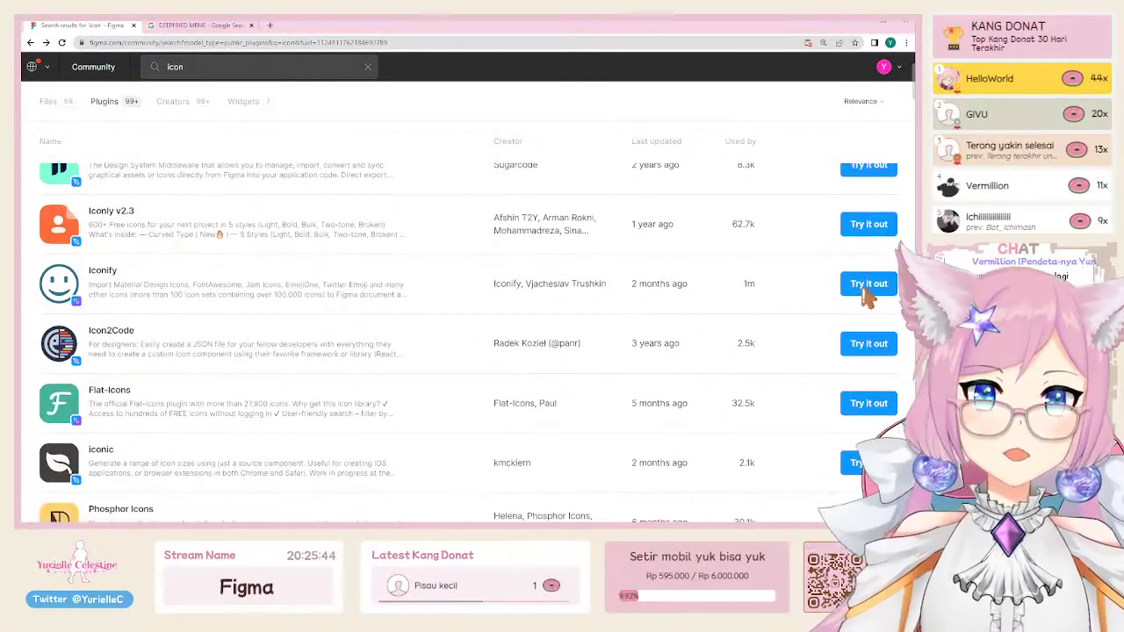
# Step: Install the Iconify plugin from its Try it out menu and return to the search results
pyautogui.click(868, 286)
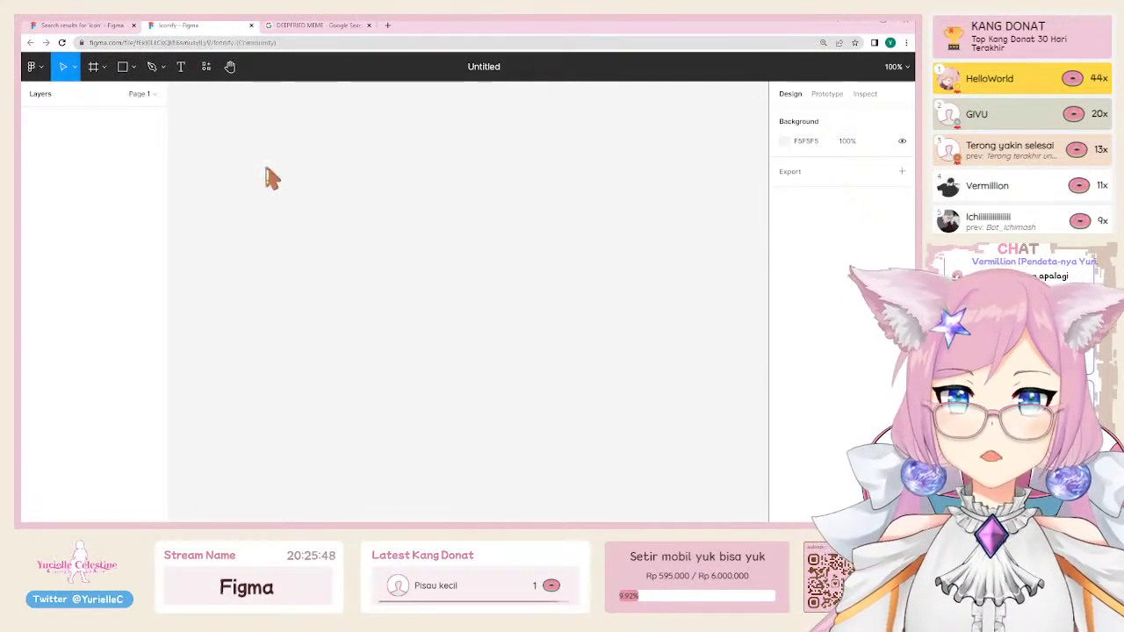
pyautogui.click(371, 261)
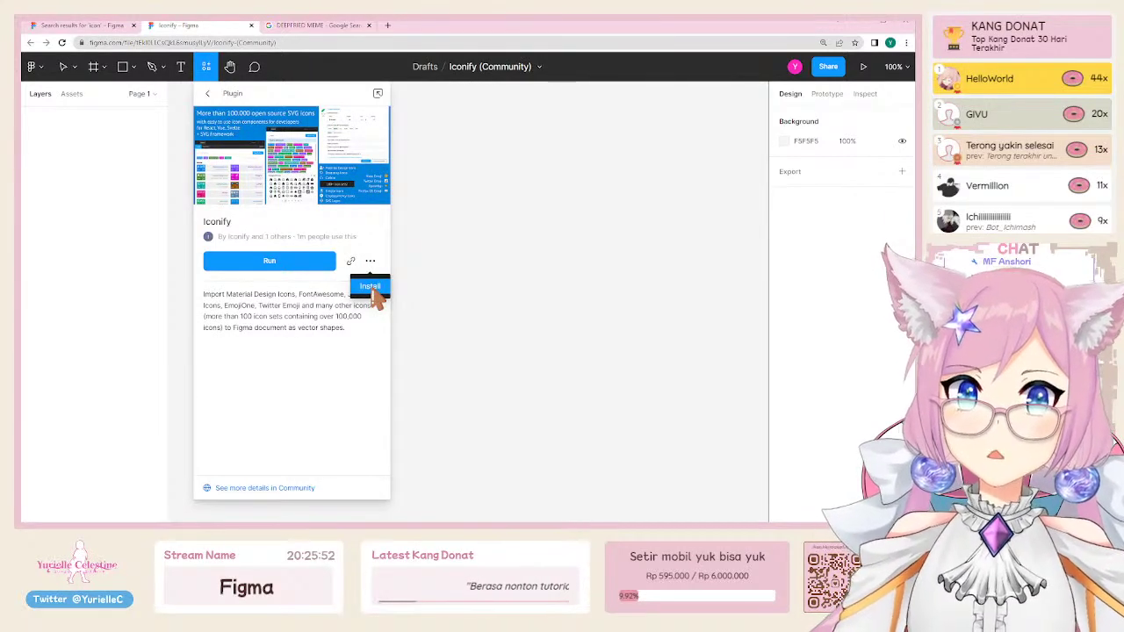
pyautogui.click(371, 290)
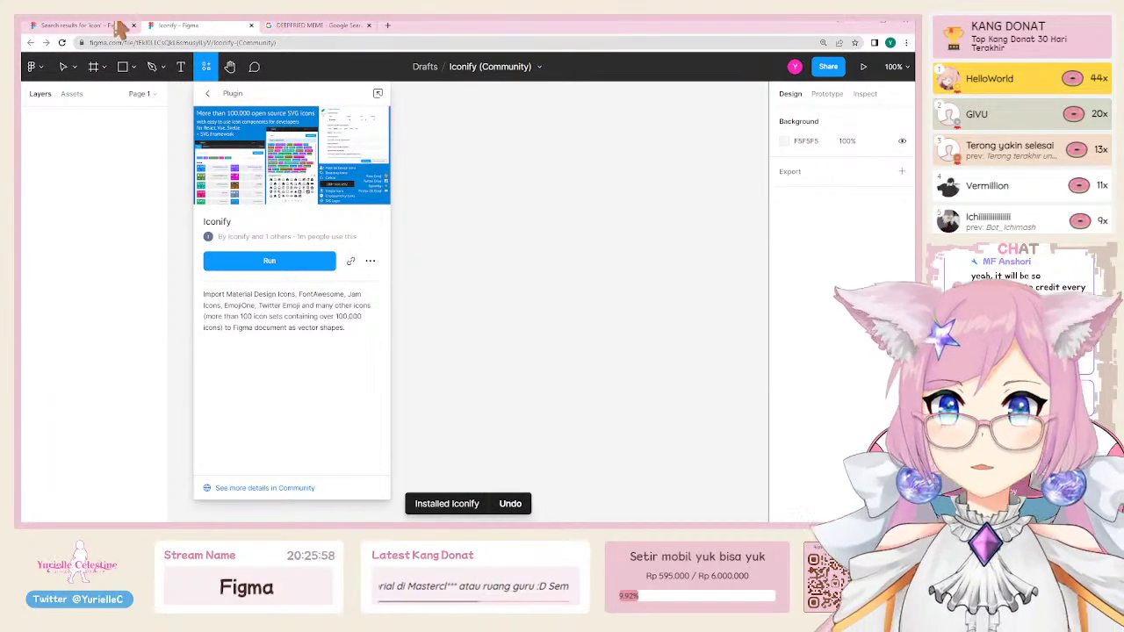
pyautogui.click(81, 24)
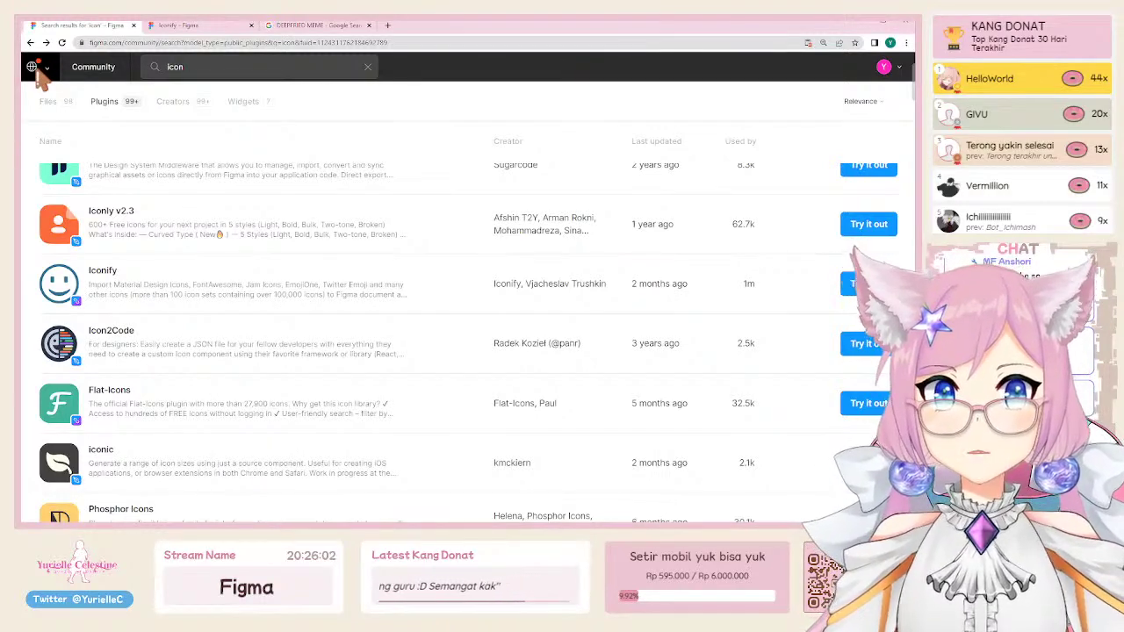
# Step: Open and close the account switcher at the top left of the Community page
pyautogui.click(35, 66)
pyautogui.click(35, 67)
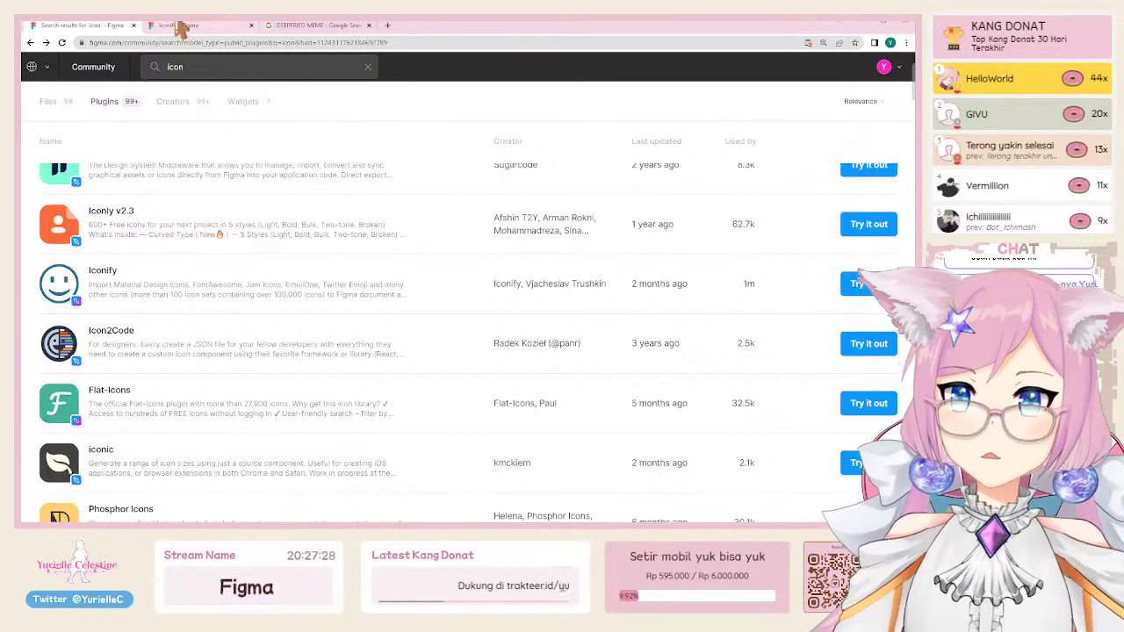
# Step: From the account's recently viewed files, open the Untitled file with the Week 1 and Week 2 frames
pyautogui.click(43, 68)
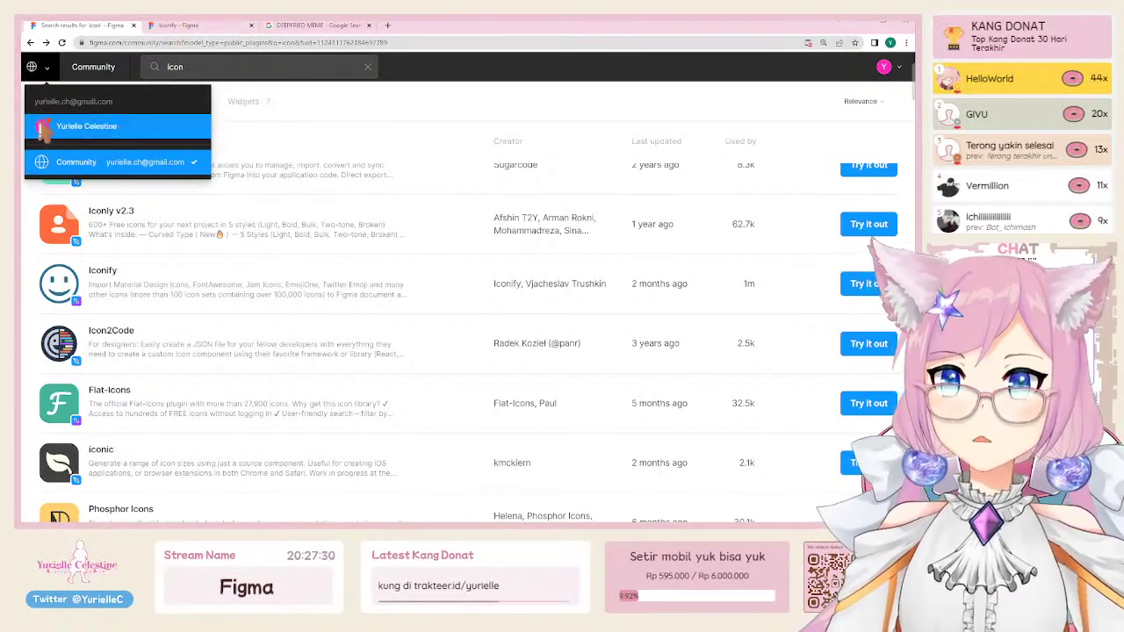
pyautogui.click(75, 130)
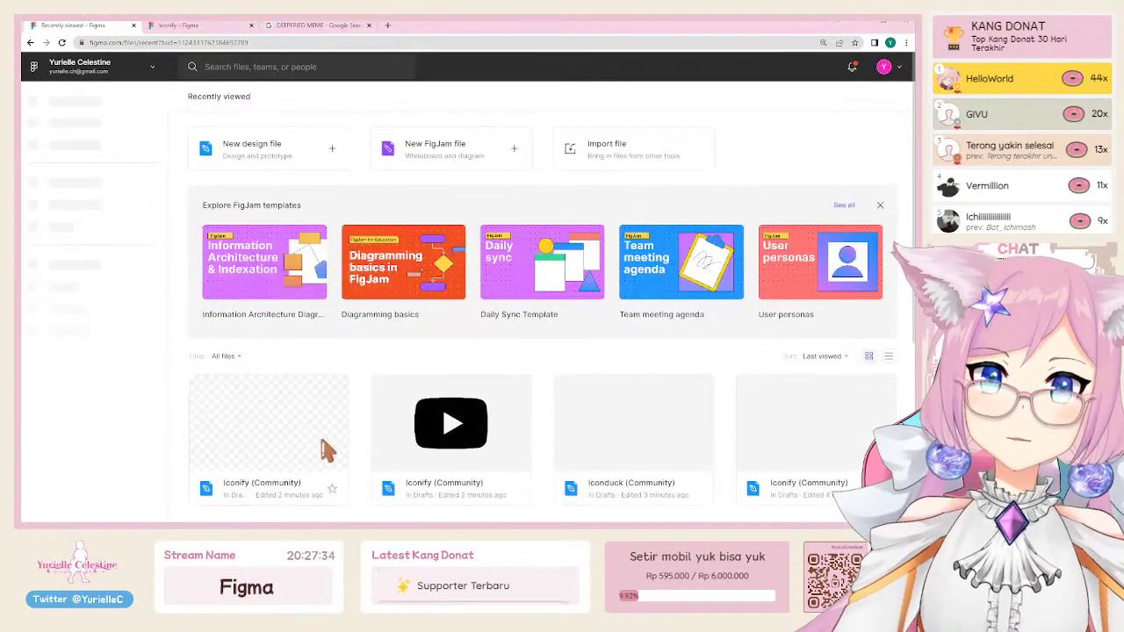
pyautogui.scroll(-2, 463, 430)
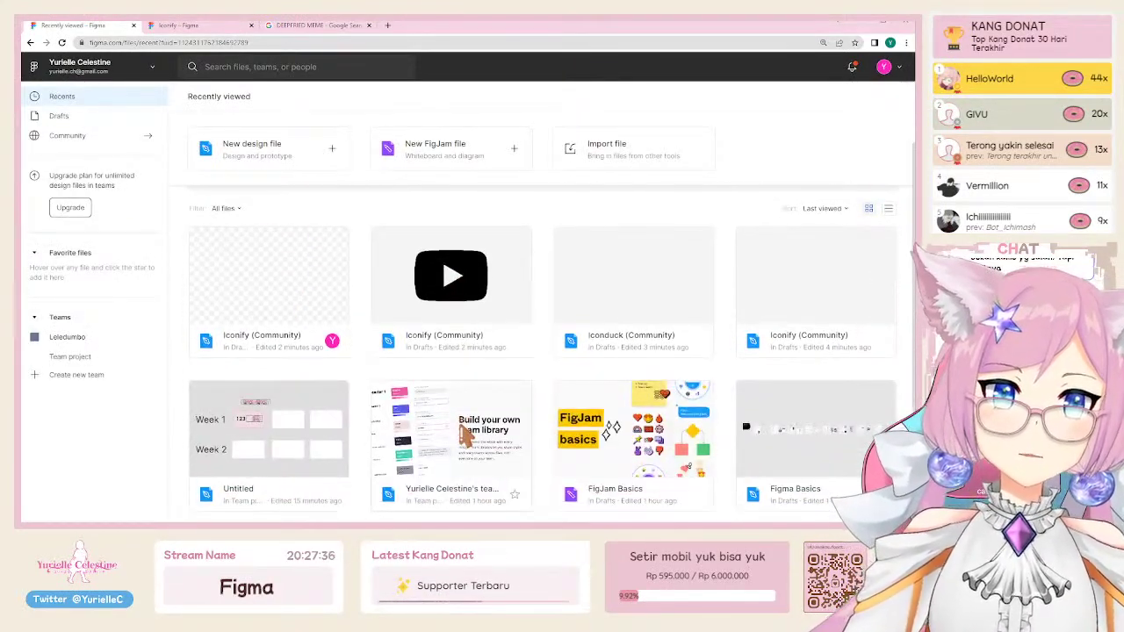
pyautogui.scroll(-1, 462, 430)
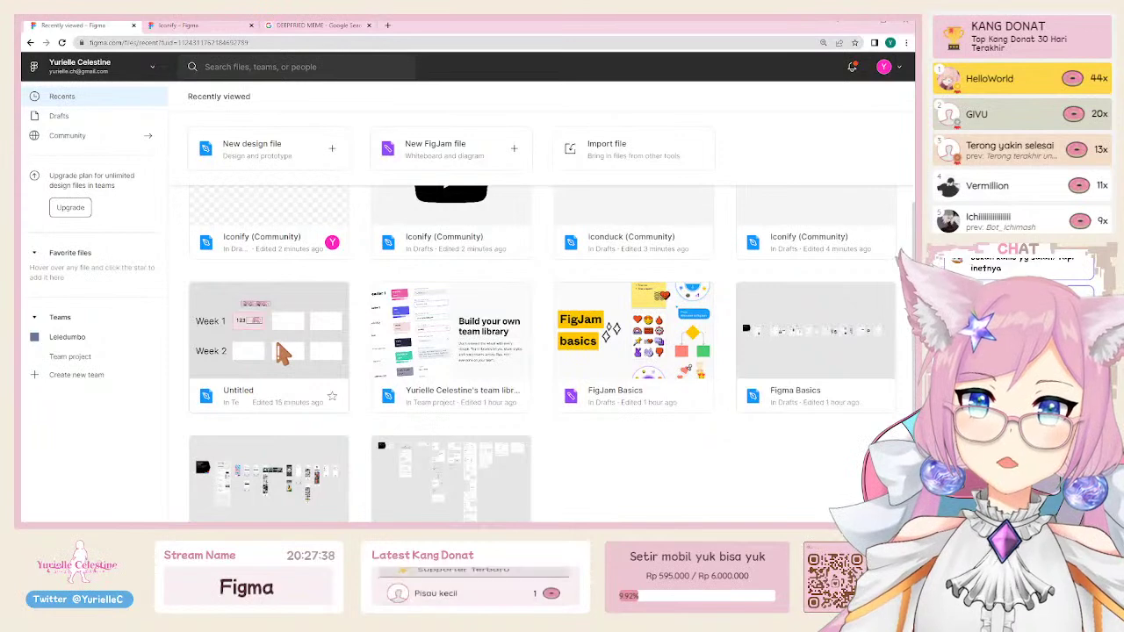
pyautogui.doubleClick(281, 351)
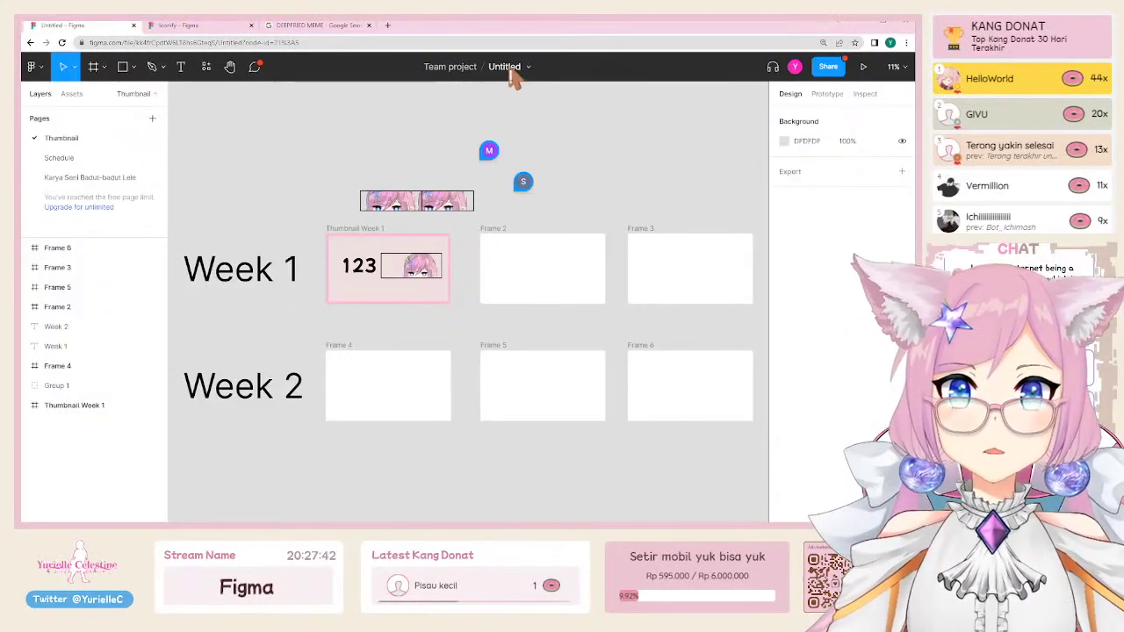
# Step: Rename the file to 'Thumbnails', then append '& Schedule' to the title
pyautogui.doubleClick(508, 67)
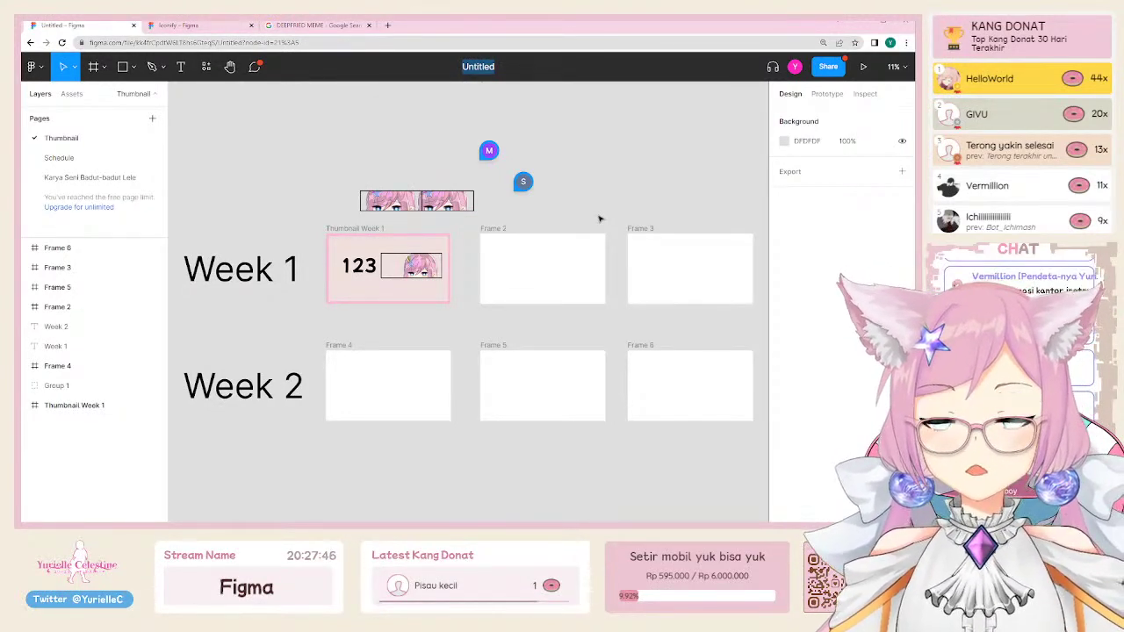
pyautogui.write('Thumbnails')
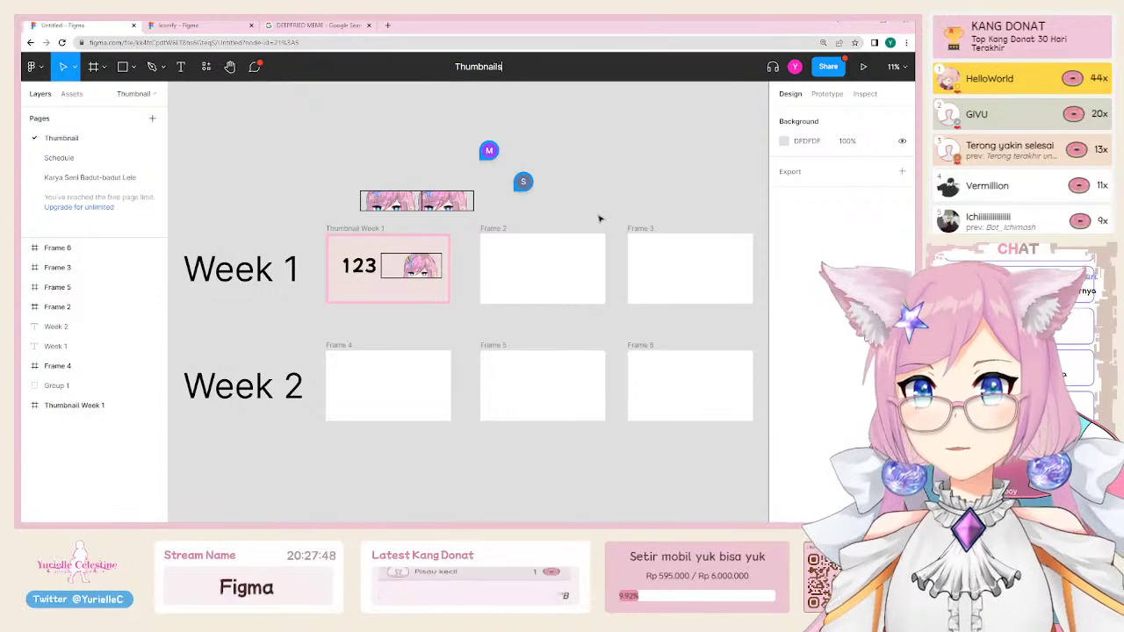
pyautogui.press('Return')
pyautogui.doubleClick(490, 70)
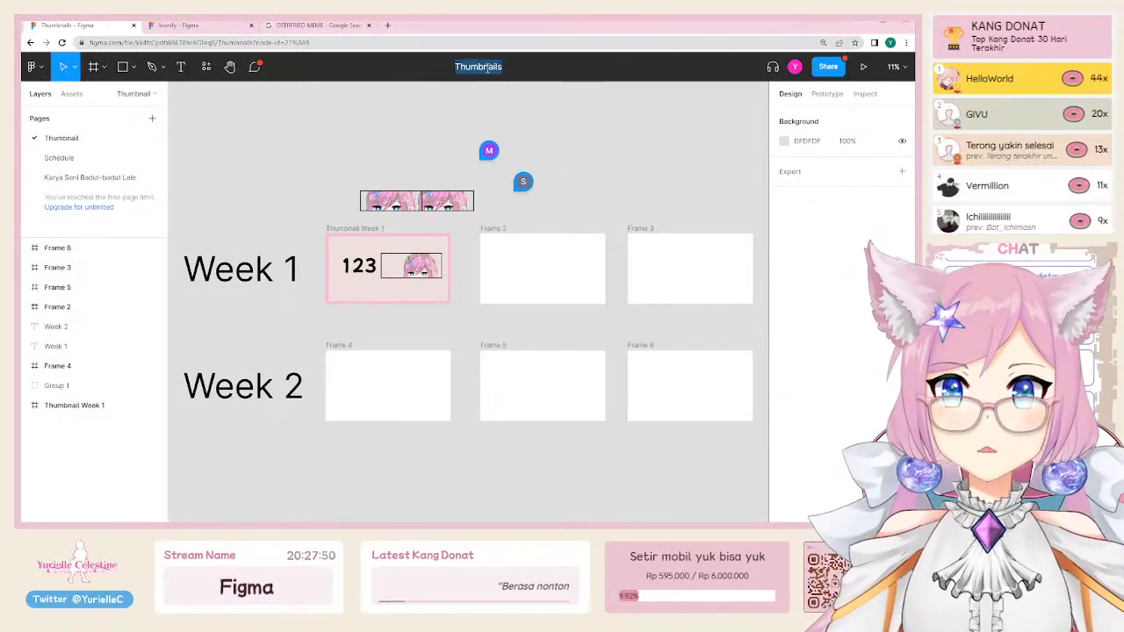
pyautogui.press('Right')
pyautogui.write('& Sch')
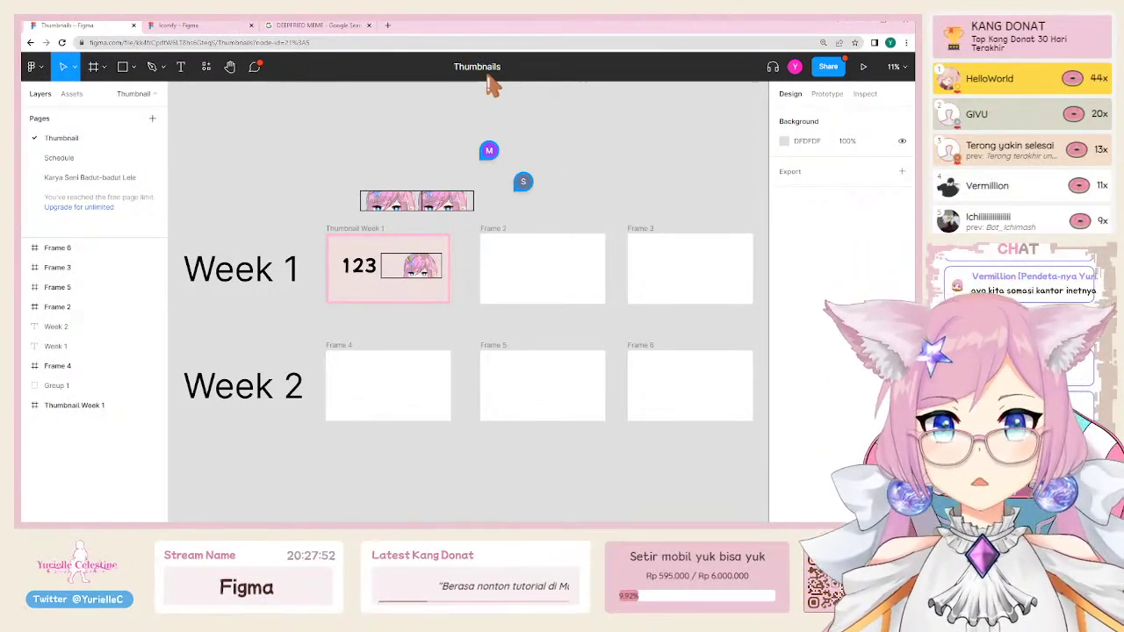
pyautogui.write('edule')
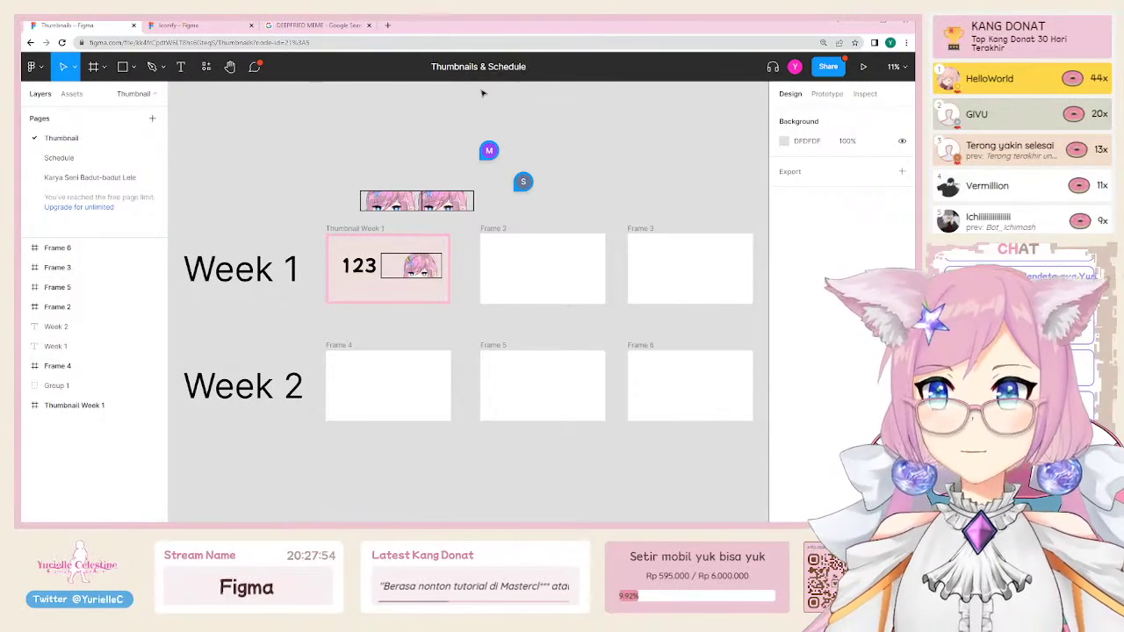
# Step: Confirm the file name 'Thumbnails & Schedule' and switch to the Schedule page
pyautogui.press('Return')
pyautogui.click(103, 158)
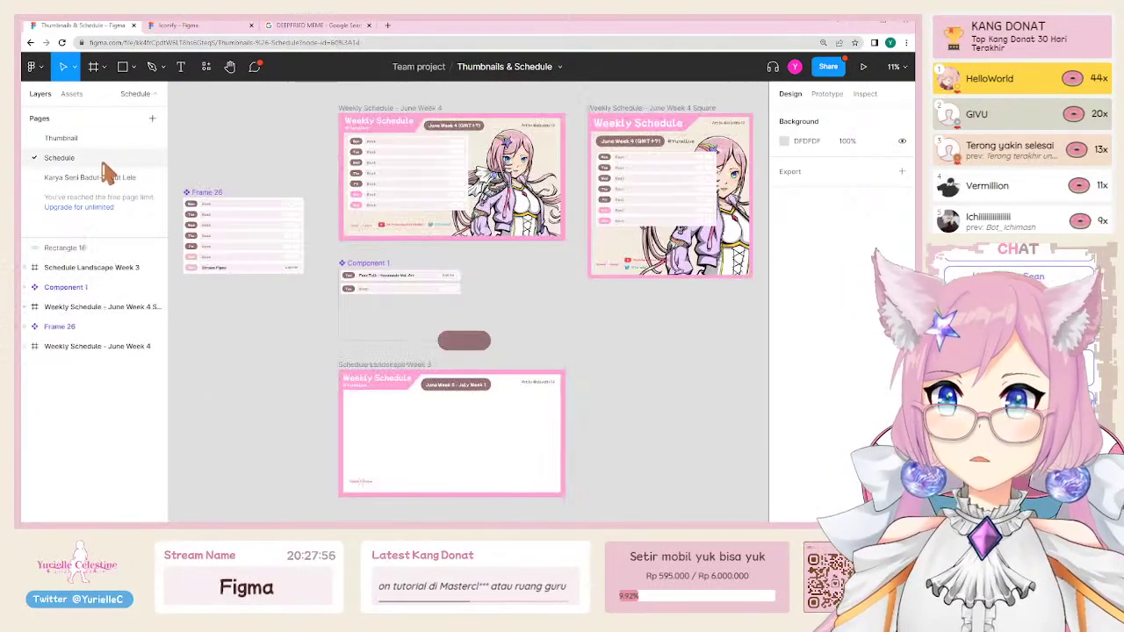
pyautogui.scroll(3, 401, 404)
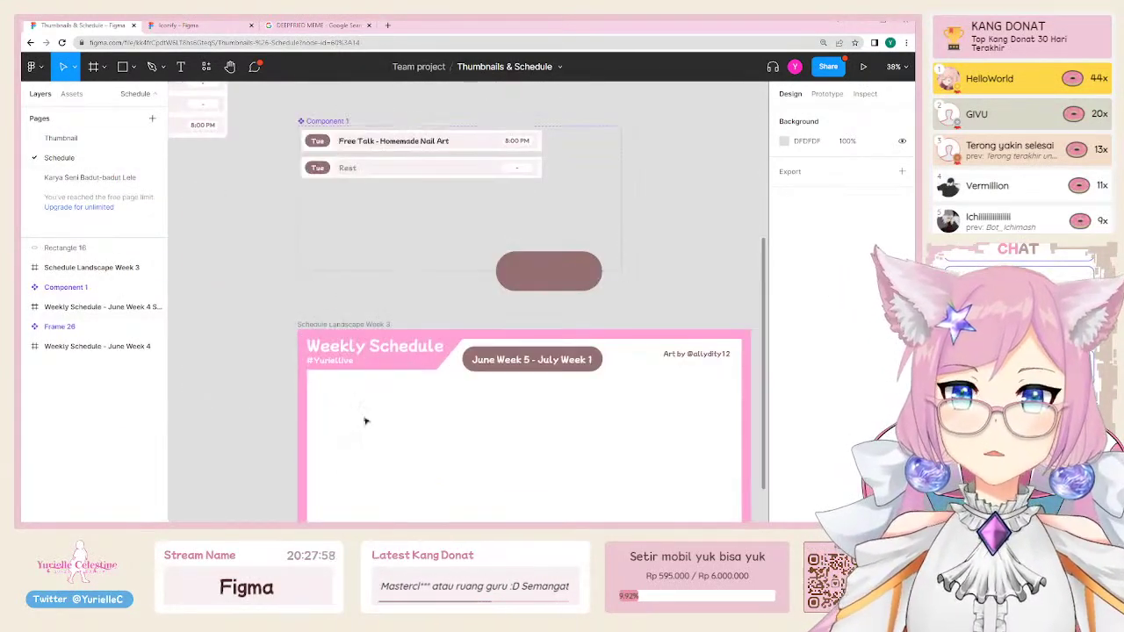
pyautogui.scroll(3, 349, 265)
pyautogui.scroll(2, 350, 265)
pyautogui.scroll(5, 435, 389)
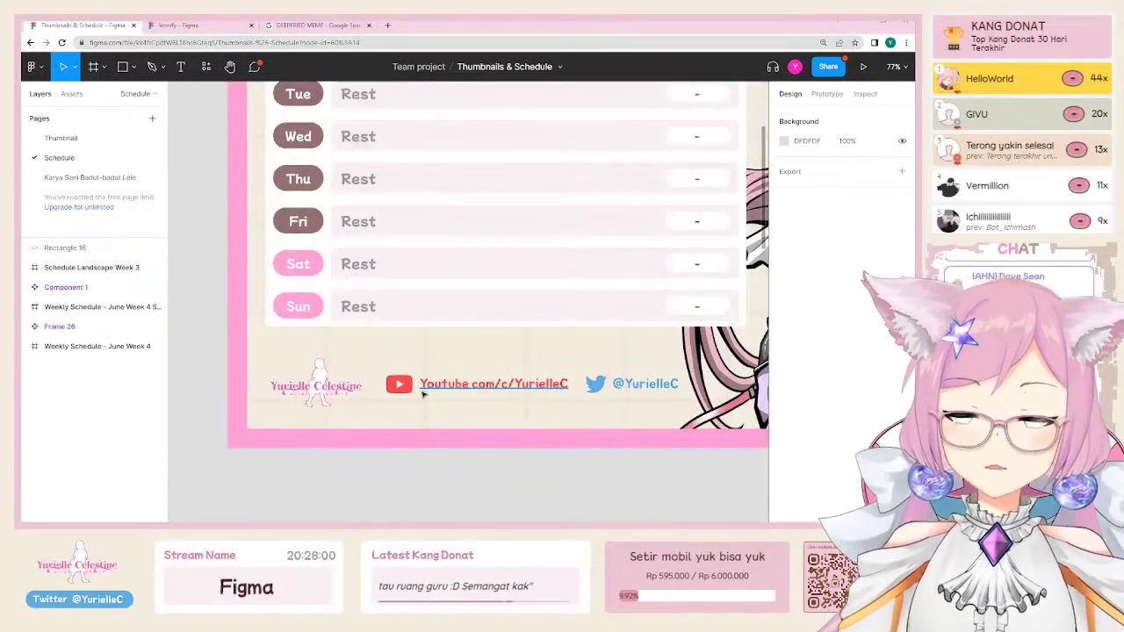
# Step: Inspect the YouTube link text and icon in the June Week 4 footer
pyautogui.click(447, 389)
pyautogui.click(399, 384)
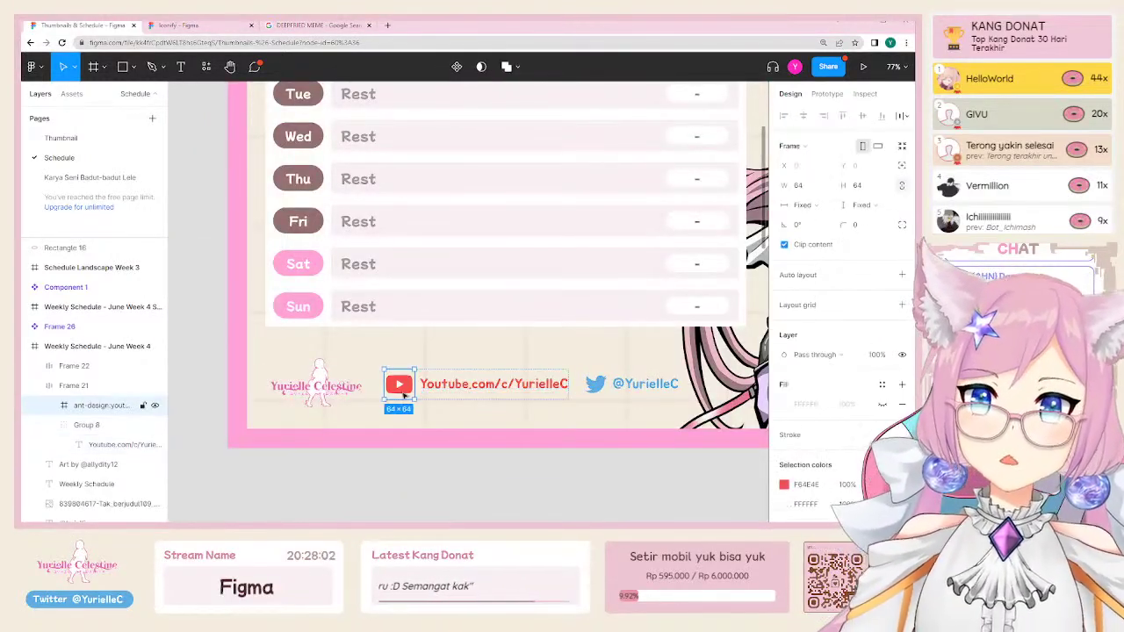
pyautogui.scroll(-3, 395, 354)
pyautogui.click(401, 427)
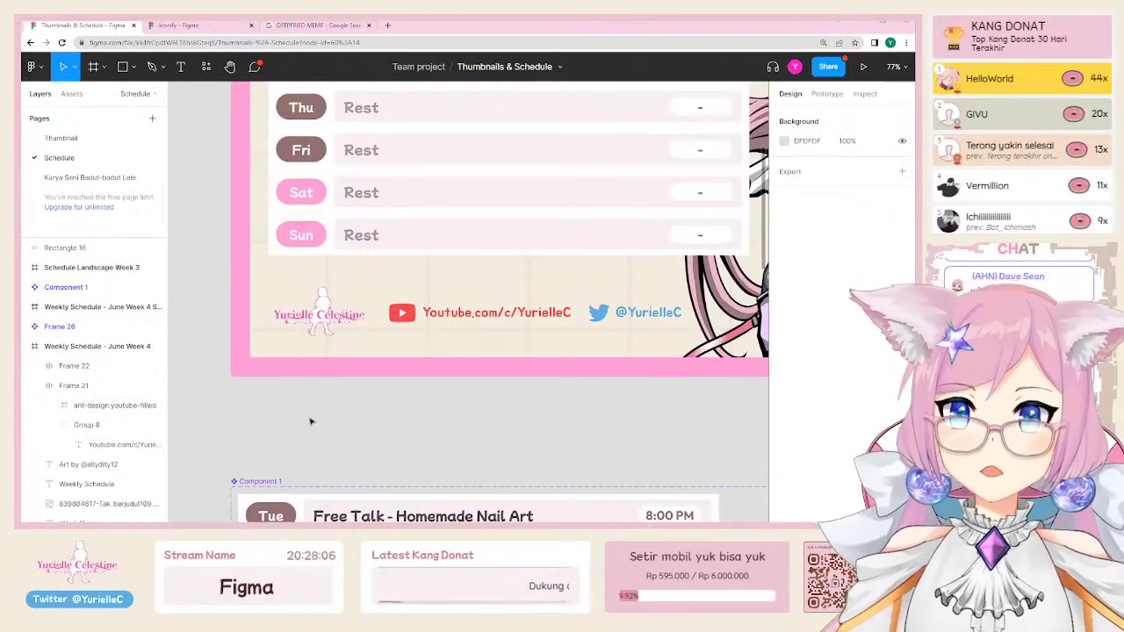
# Step: Bring up the Quick actions search with Ctrl+/
pyautogui.hotkey('ctrl', '/')
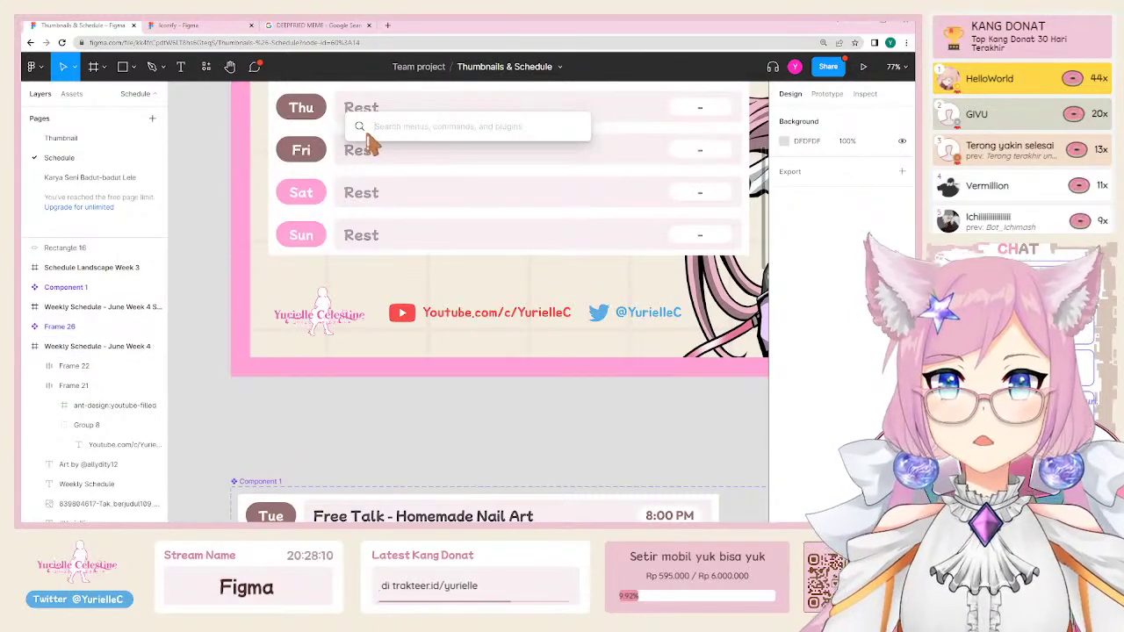
pyautogui.press('Escape')
pyautogui.scroll(2, 303, 218)
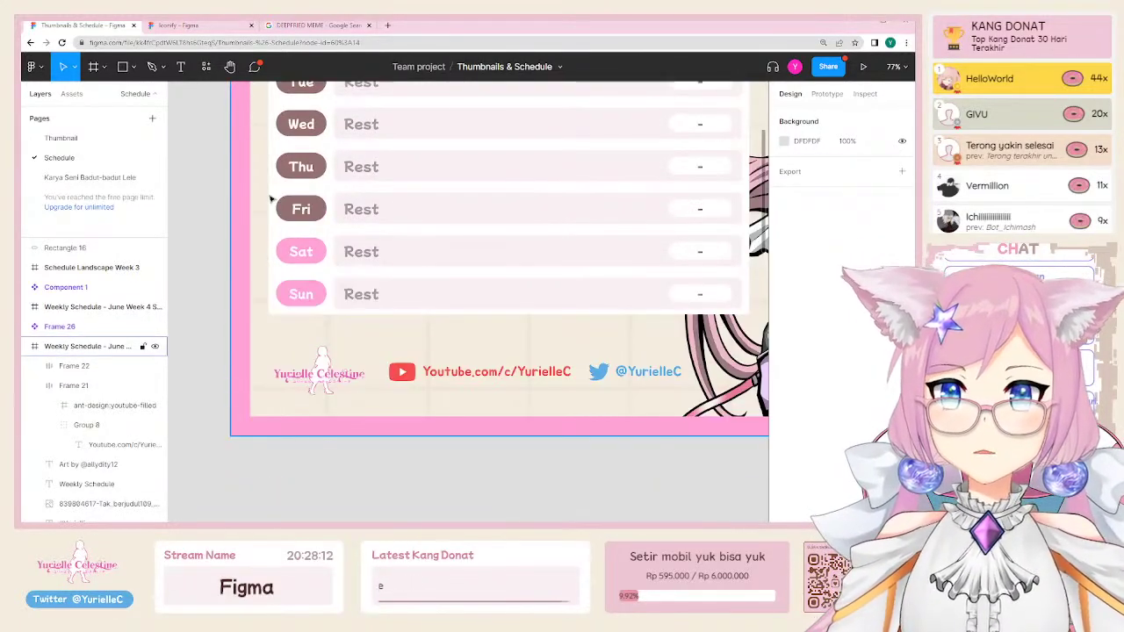
pyautogui.hscroll(-5, 271, 198)
pyautogui.scroll(2, 271, 199)
pyautogui.hotkey('ctrl', '/')
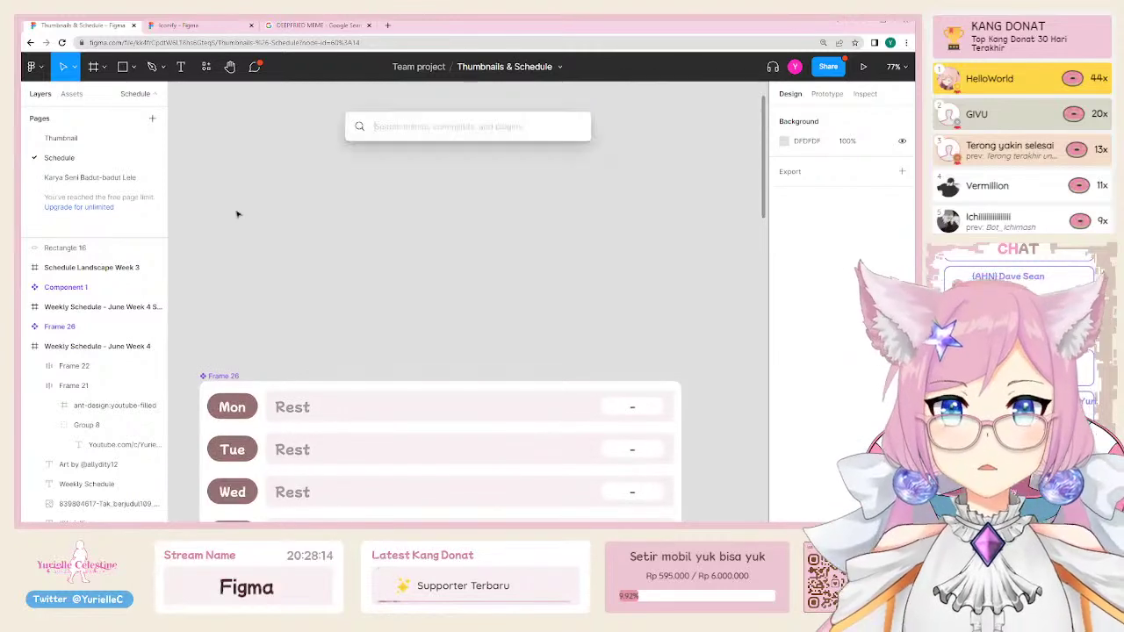
# Step: Browse Figma's main menu, then close it
pyautogui.press('Escape')
pyautogui.click(32, 66)
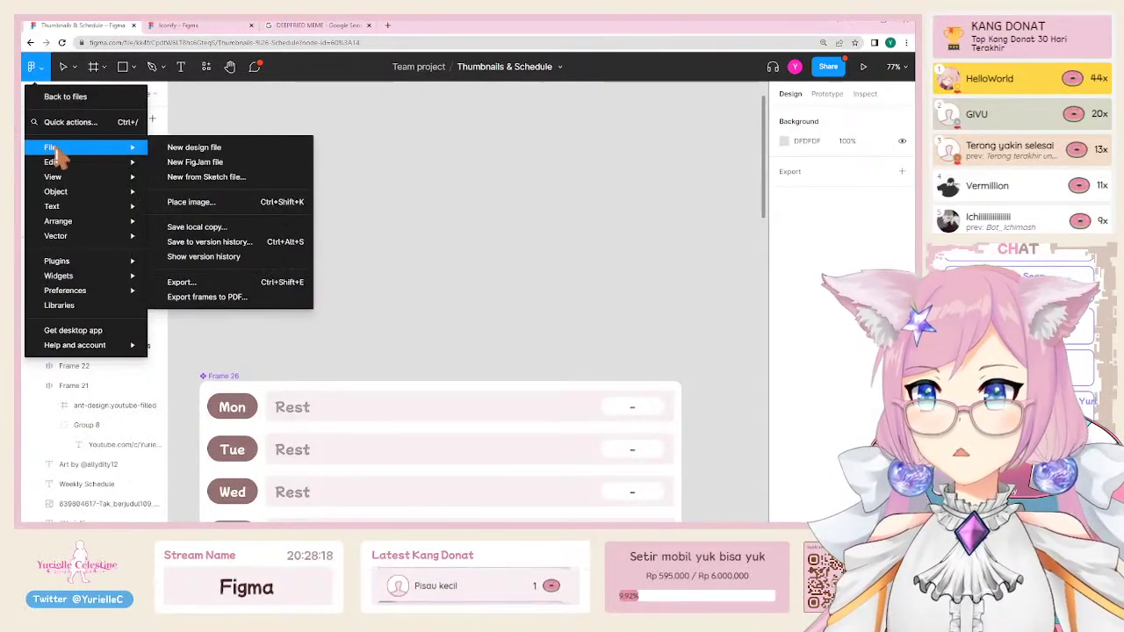
pyautogui.moveTo(63, 173)
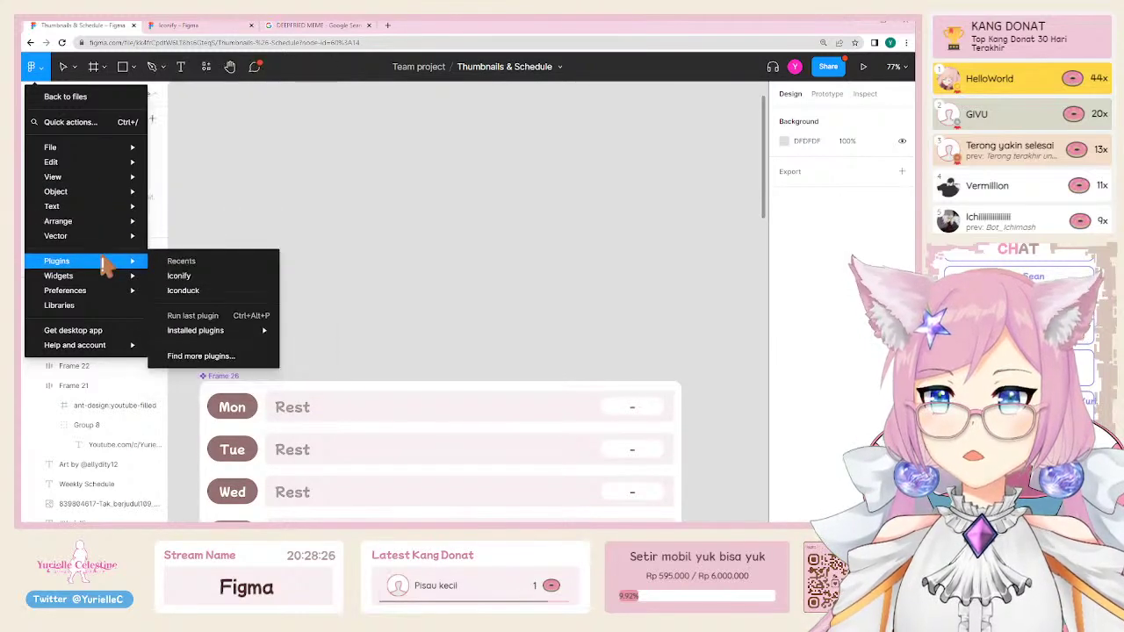
pyautogui.moveTo(107, 294)
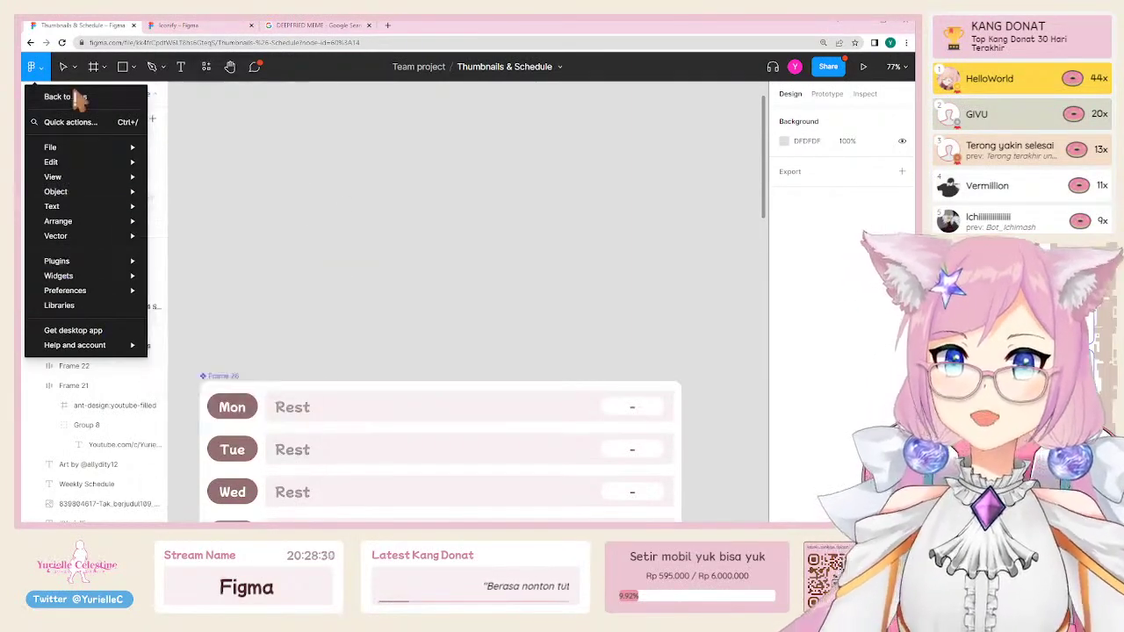
pyautogui.click(484, 156)
# Step: Add a 'Ctrl+/' text layer on the canvas above the schedule
pyautogui.press('t')
pyautogui.click(296, 221)
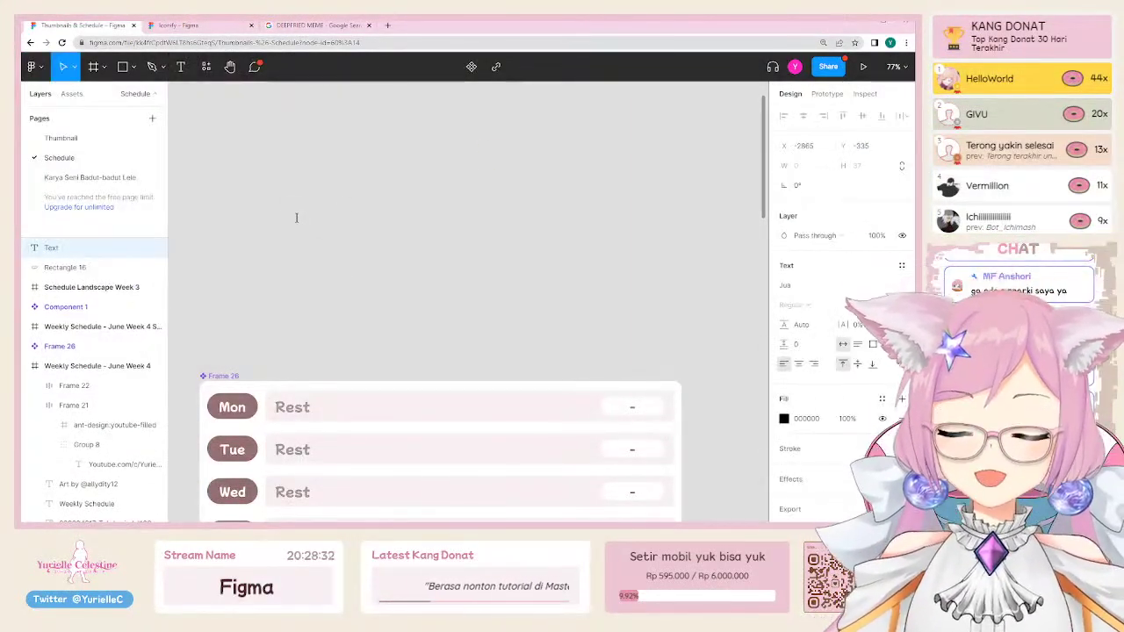
pyautogui.write('Ctrl+')
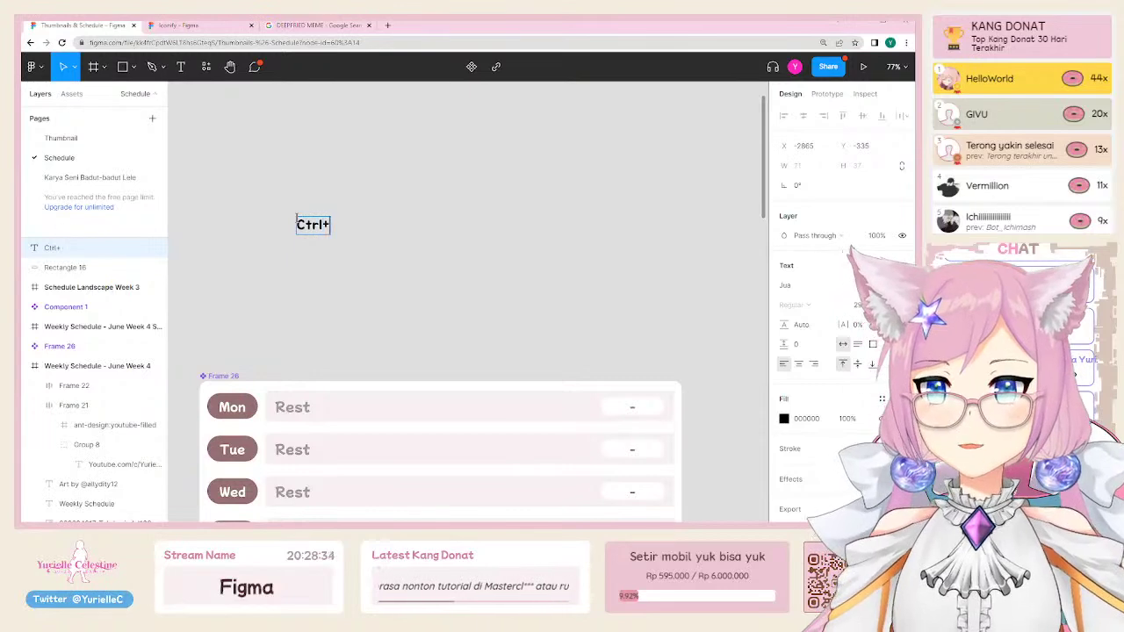
pyautogui.write('/')
pyautogui.press('Escape')
pyautogui.click(388, 190)
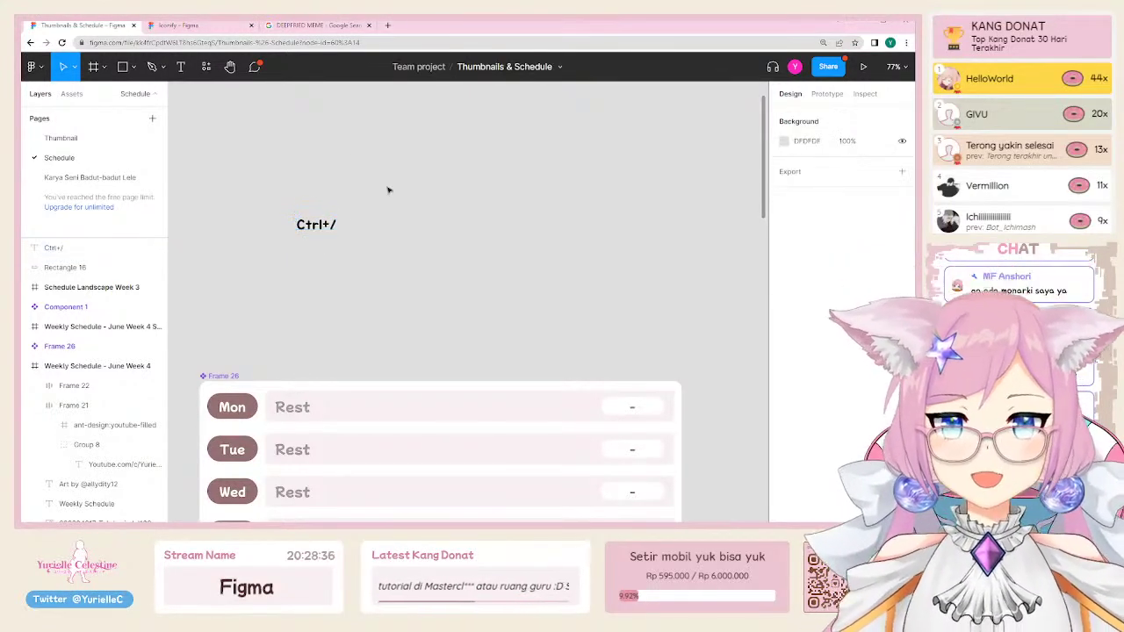
# Step: Try a '/kick some' search in Quick actions, clear it, and reopen the search
pyautogui.hotkey('ctrl', '/')
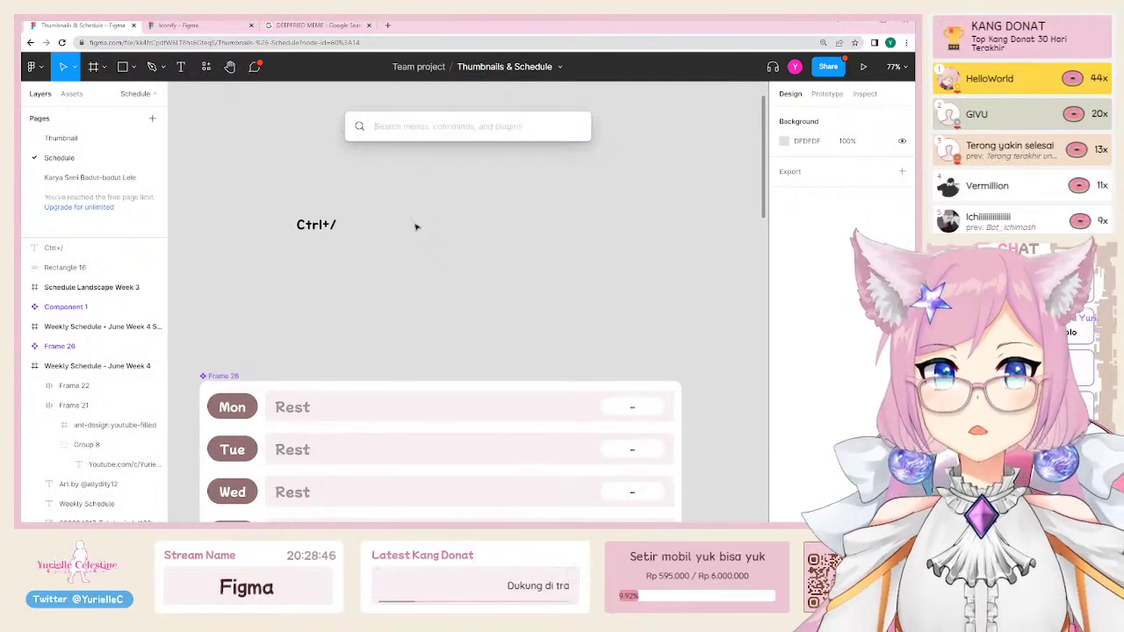
pyautogui.write('/')
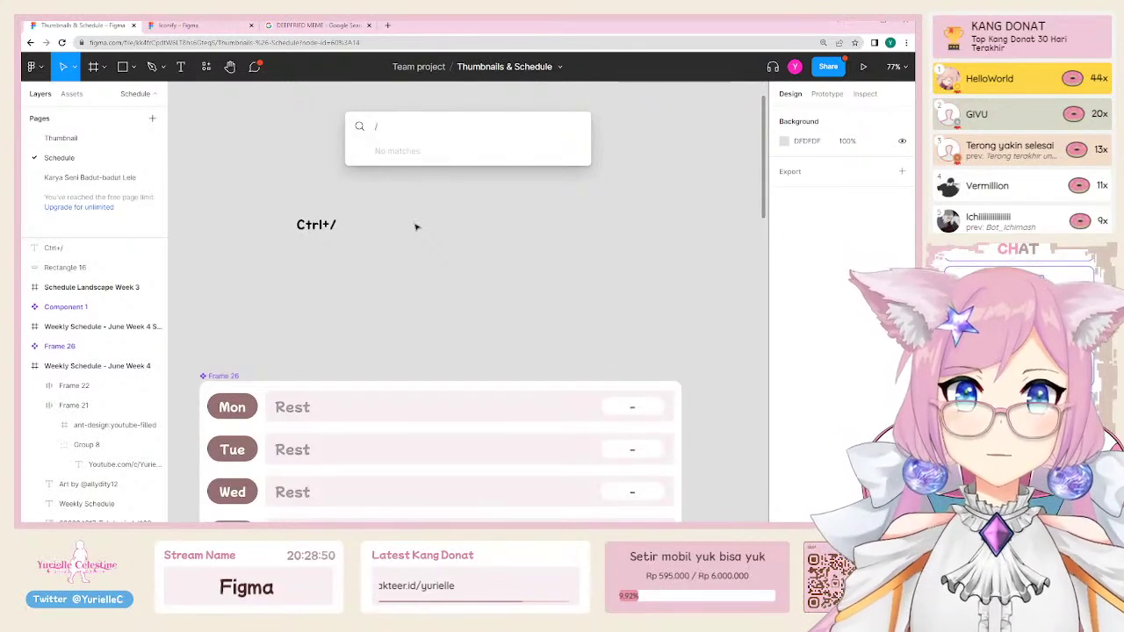
pyautogui.write('kick somebody')
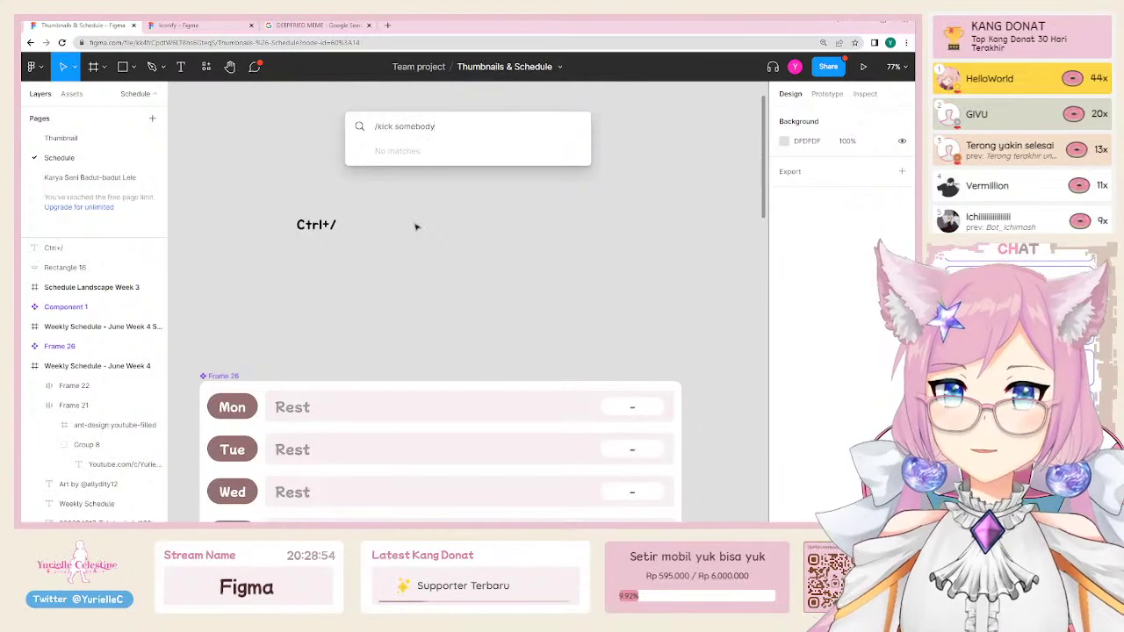
pyautogui.hotkey('ctrl', 'a')
pyautogui.press('BackSpace')
pyautogui.press('Escape')
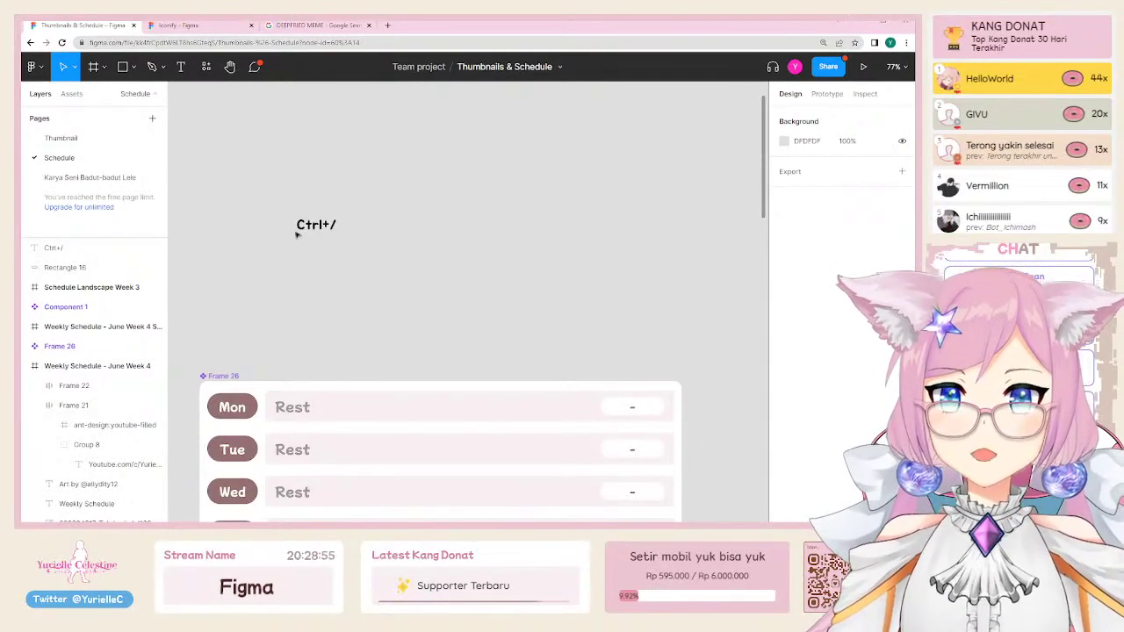
pyautogui.click(300, 230)
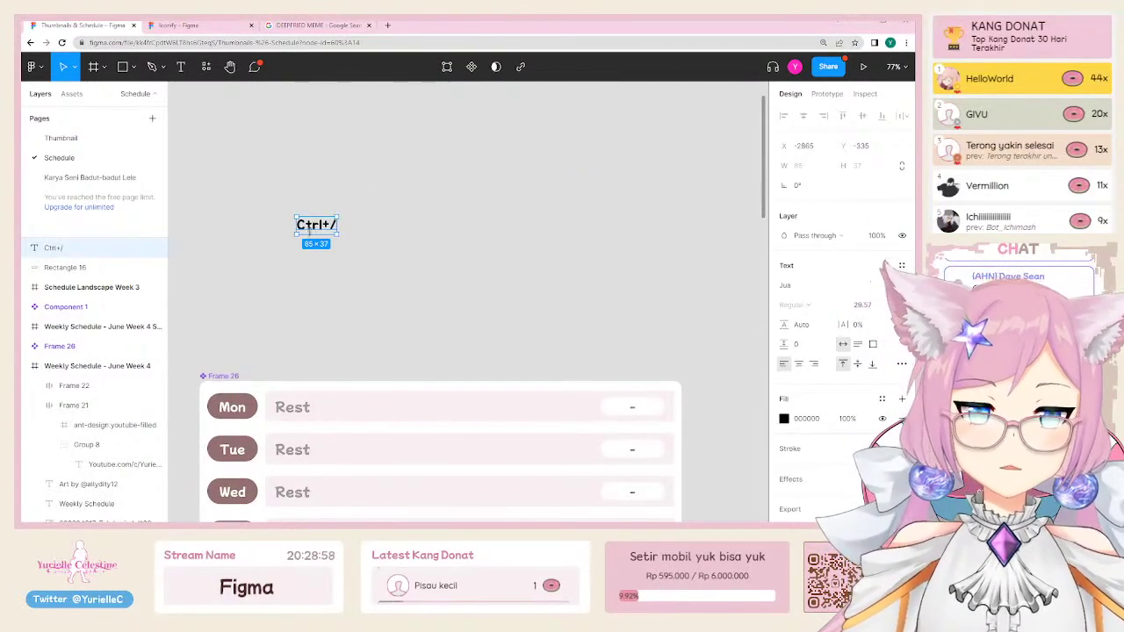
pyautogui.click(434, 246)
pyautogui.hotkey('ctrl', '/')
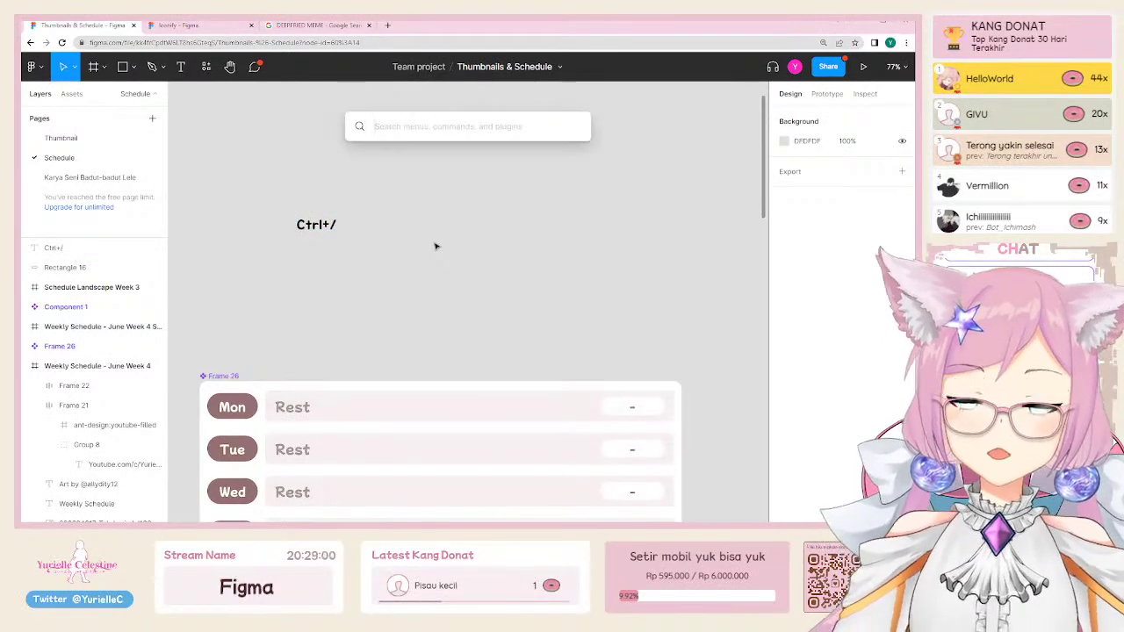
# Step: Run Iconify from an 'icon' search and import the ant-design:youtube-filled icon
pyautogui.write('icon')
pyautogui.press('Down')
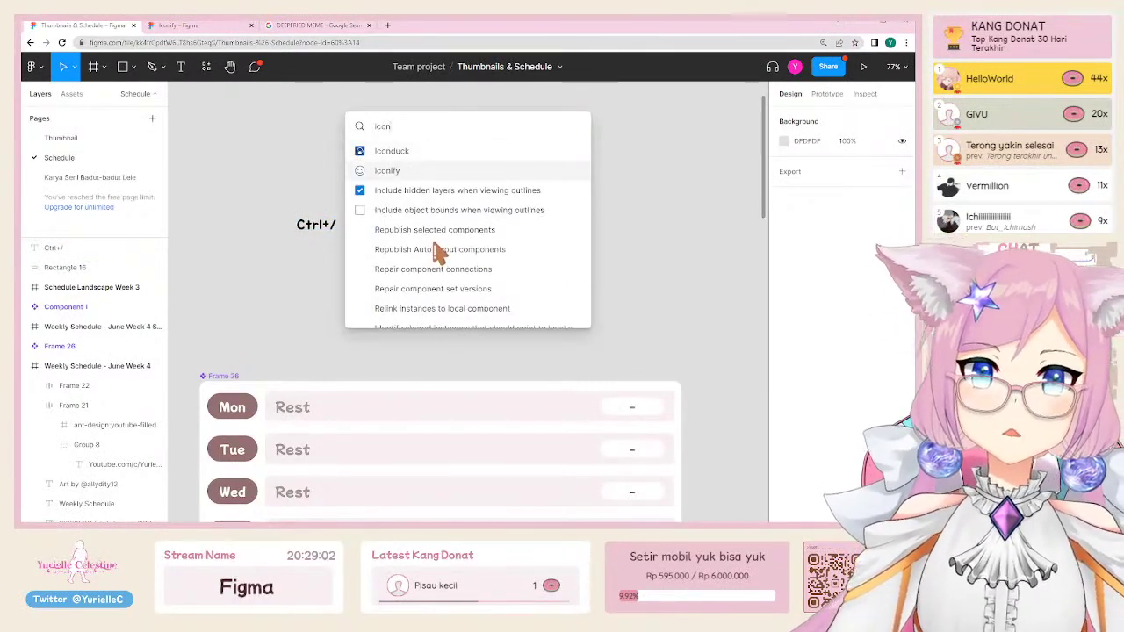
pyautogui.press('Return')
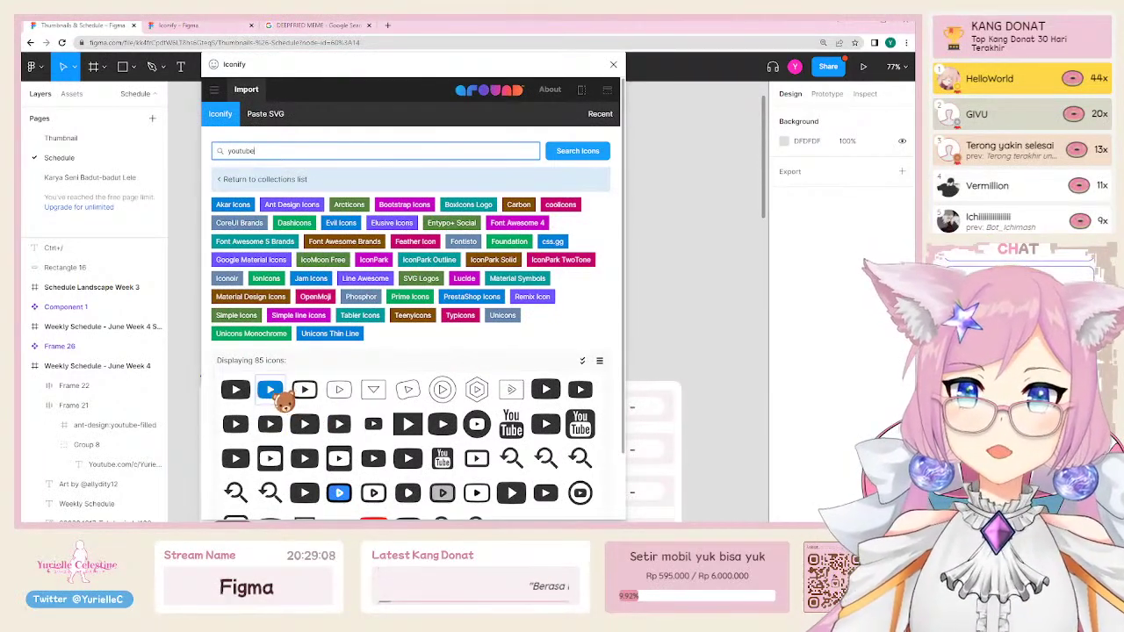
pyautogui.click(288, 395)
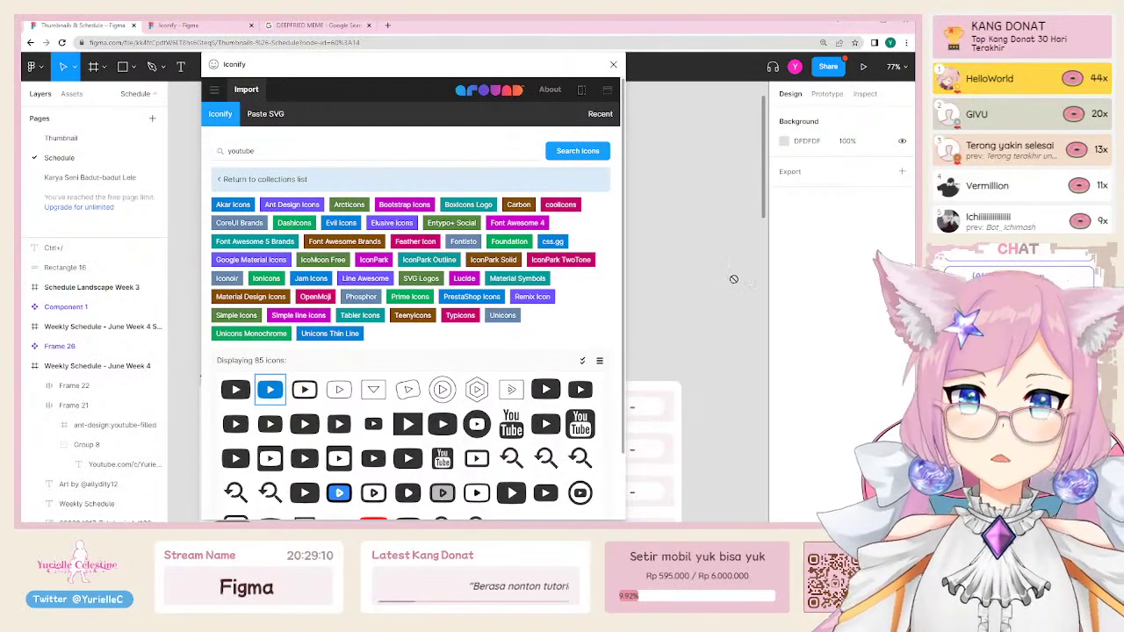
pyautogui.click(615, 69)
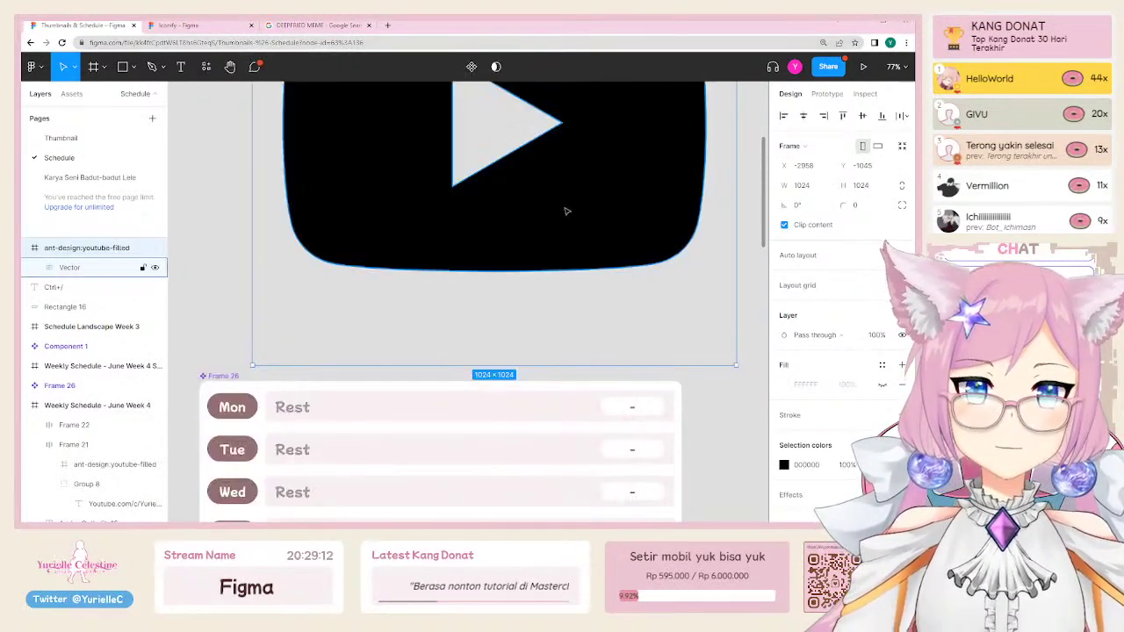
# Step: Move the imported icon up-left and resize it from 1024 to 32×32
pyautogui.scroll(3, 562, 211)
pyautogui.scroll(-3, 458, 275)
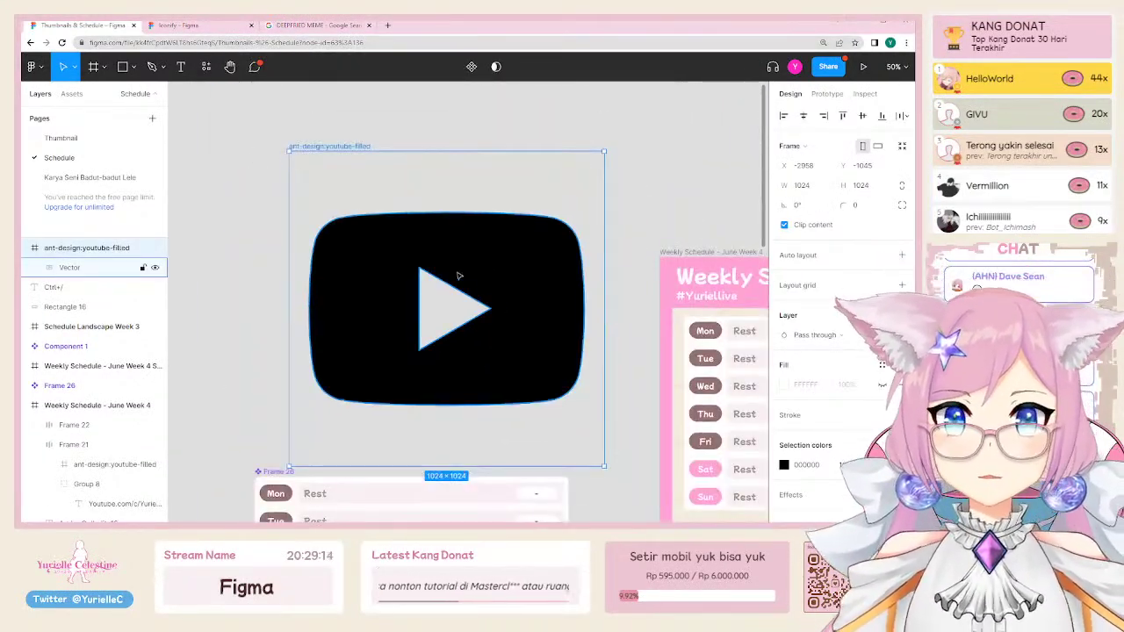
pyautogui.press('Escape')
pyautogui.moveTo(331, 141); pyautogui.dragTo(322, 121)
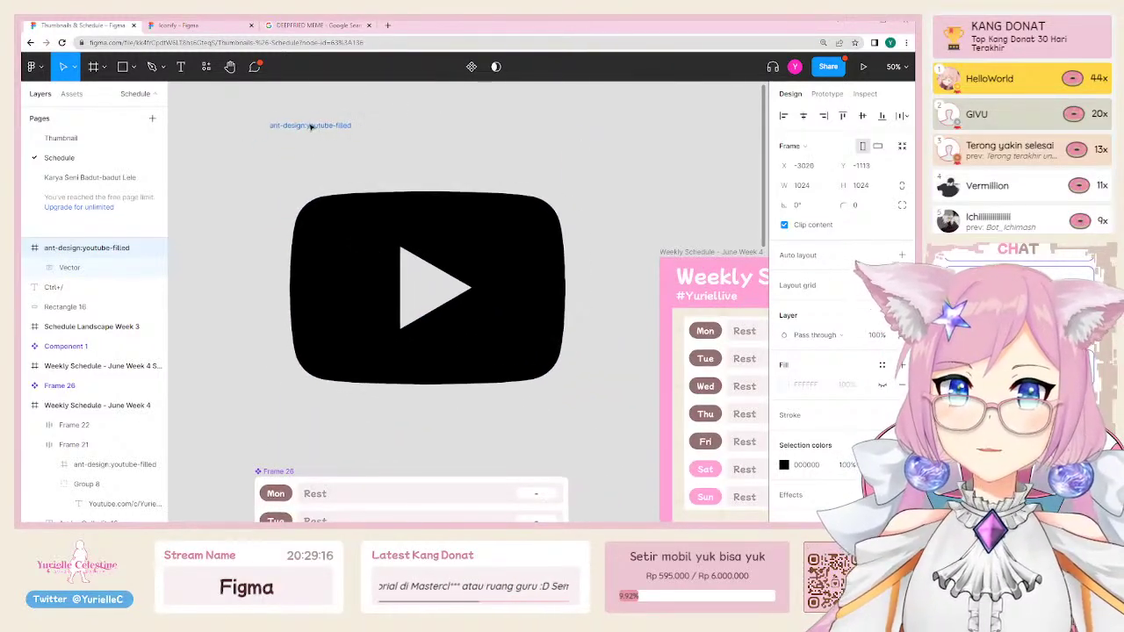
pyautogui.click(815, 191)
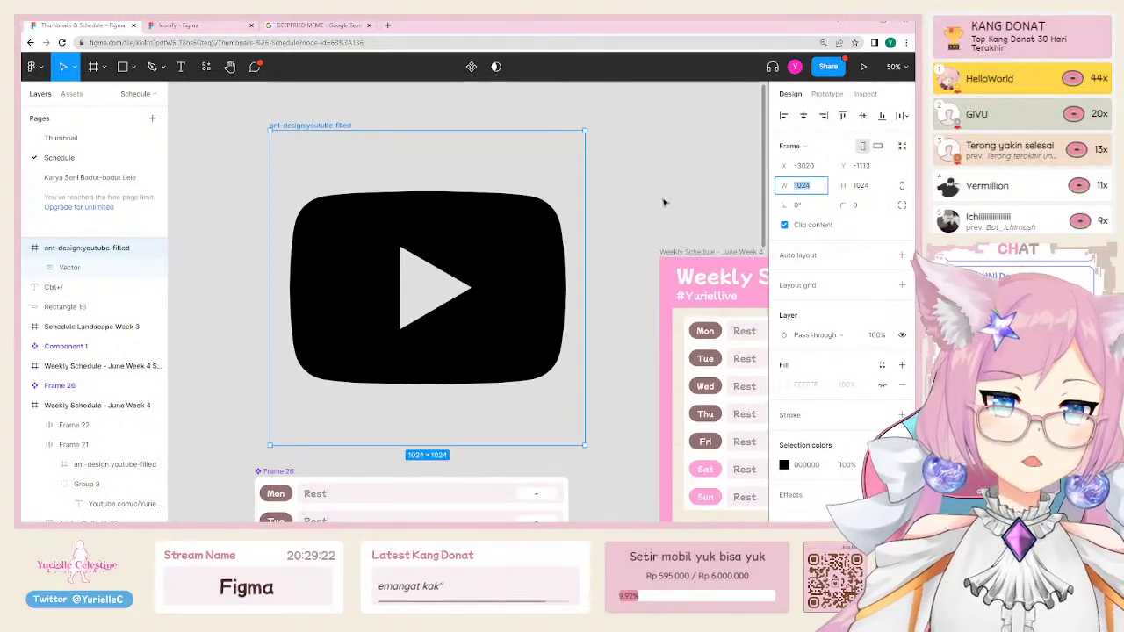
pyautogui.click(903, 195)
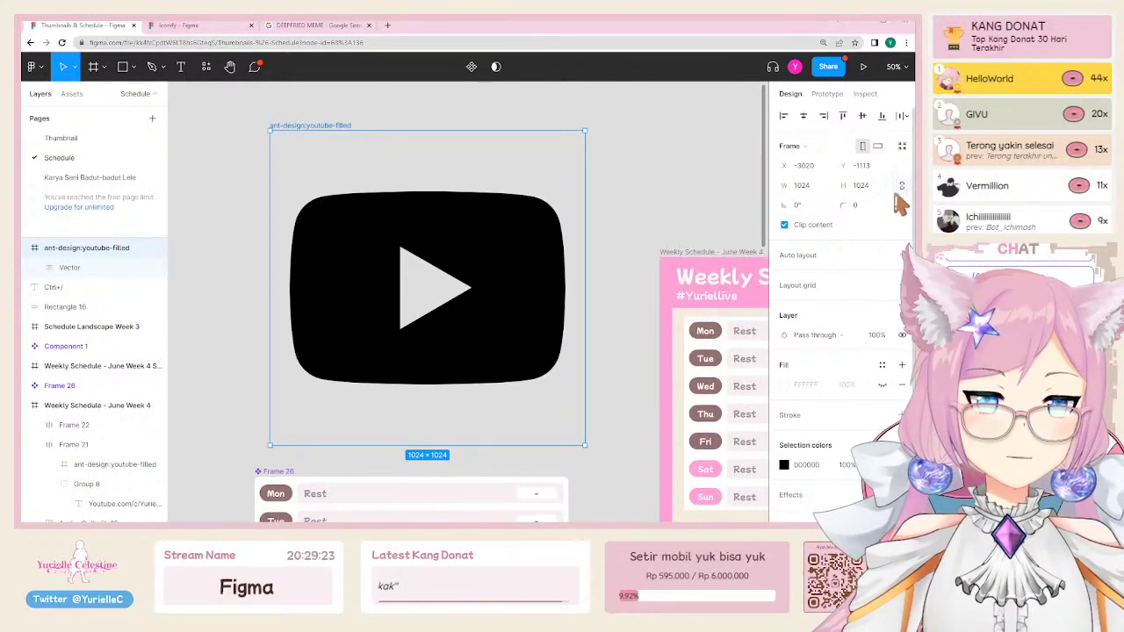
pyautogui.click(825, 188)
pyautogui.write('32')
pyautogui.press('Return')
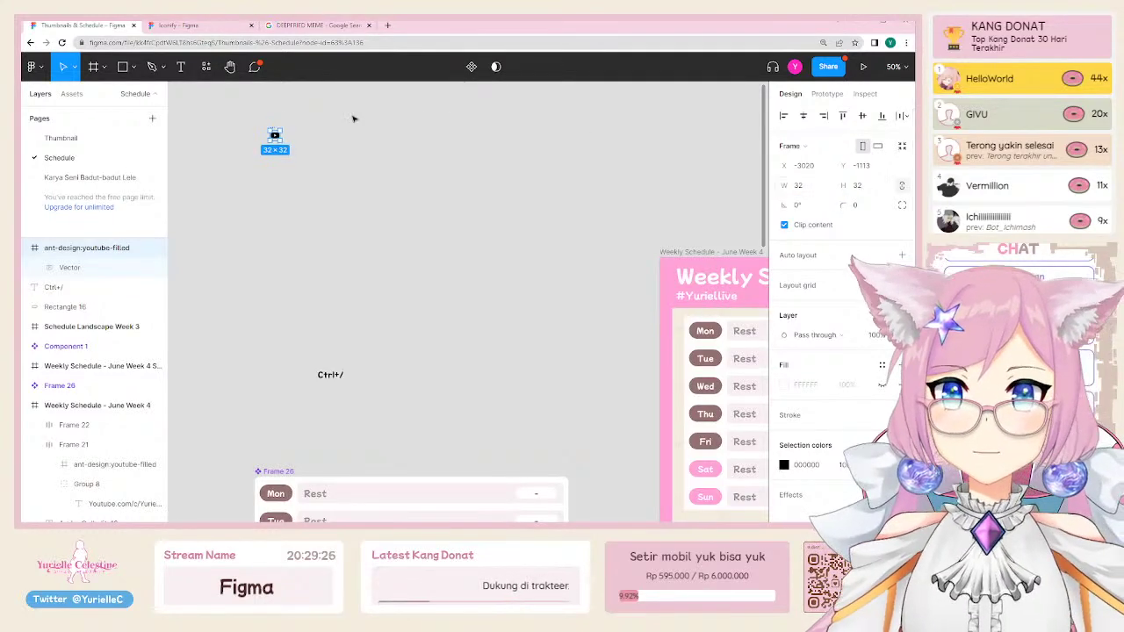
# Step: Move the icon near the schedule and enlarge it to 64×64, matching the footer icon
pyautogui.moveTo(276, 134); pyautogui.dragTo(625, 439)
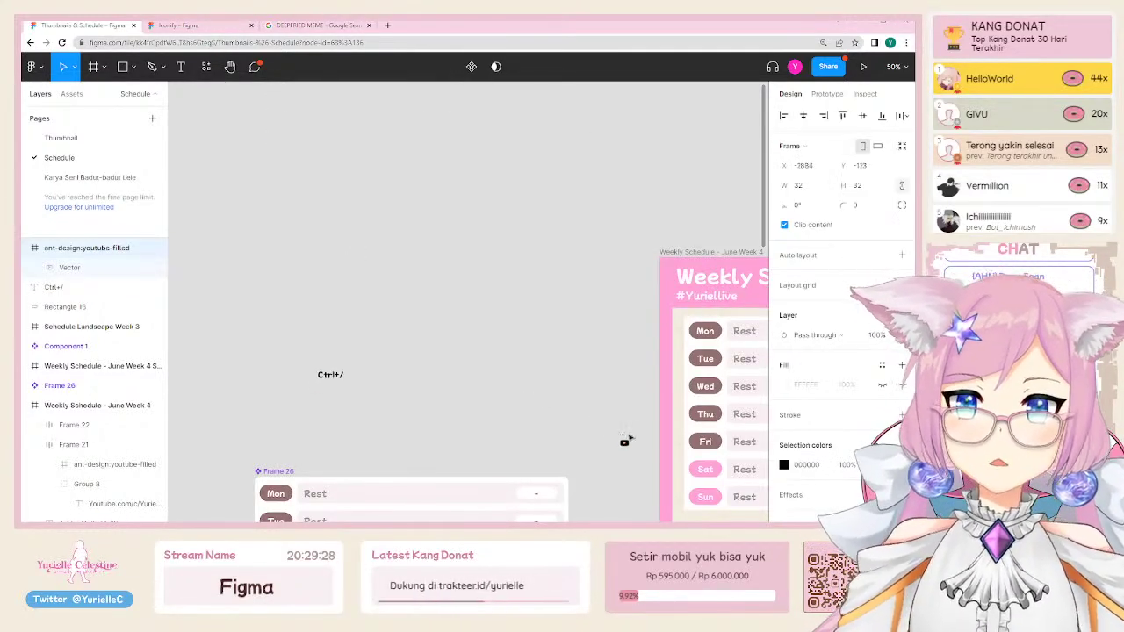
pyautogui.scroll(-5, 625, 440)
pyautogui.hscroll(7, 624, 440)
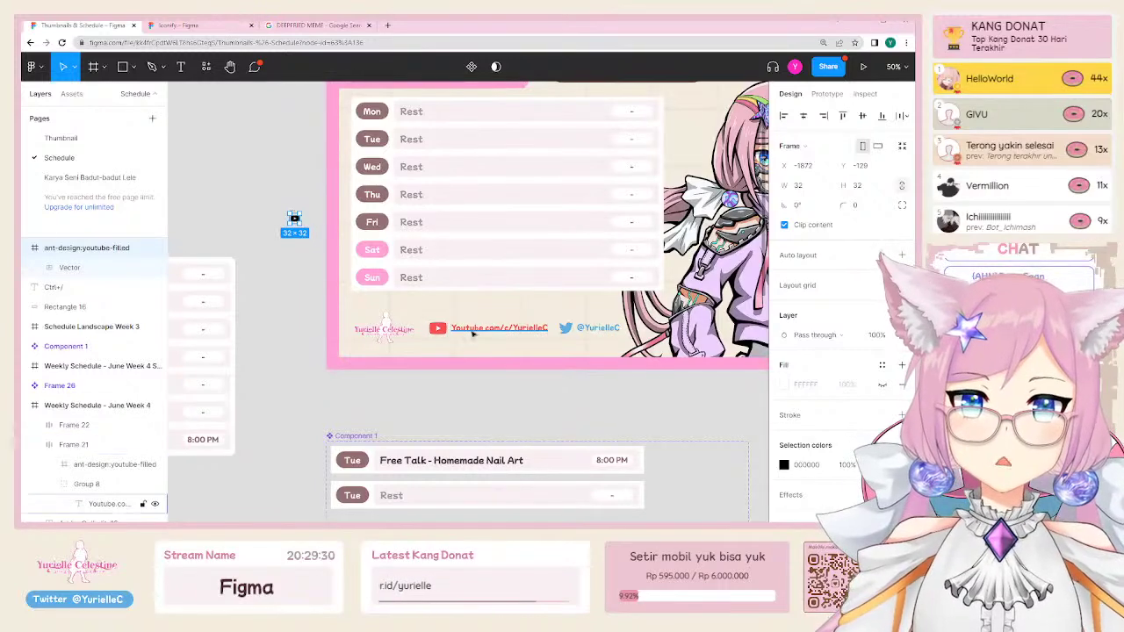
pyautogui.click(436, 328)
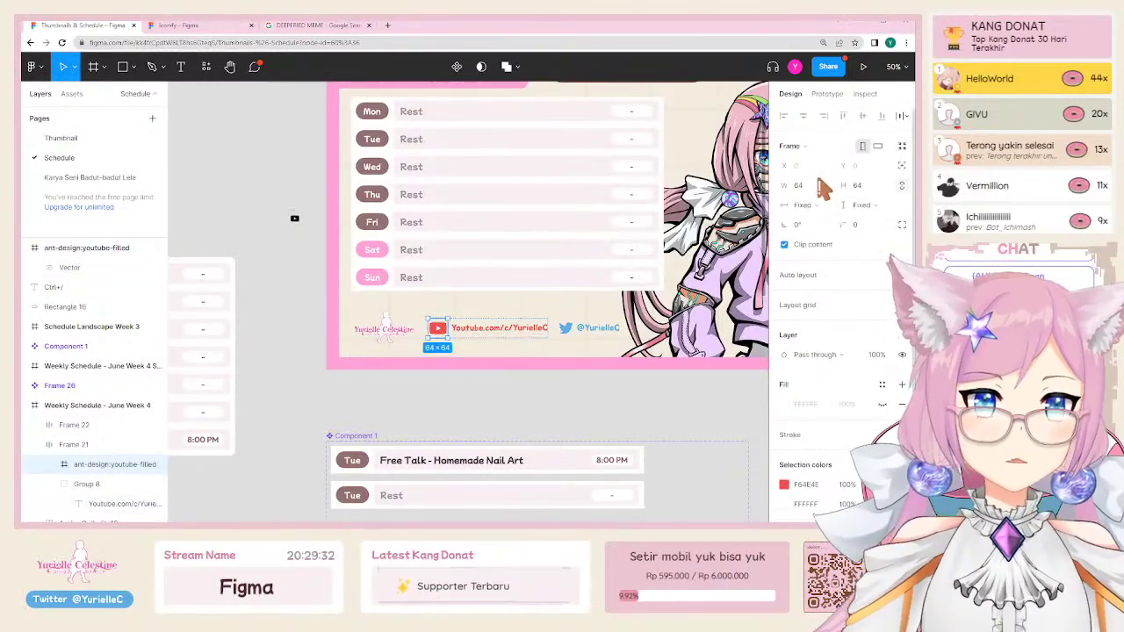
pyautogui.click(803, 185)
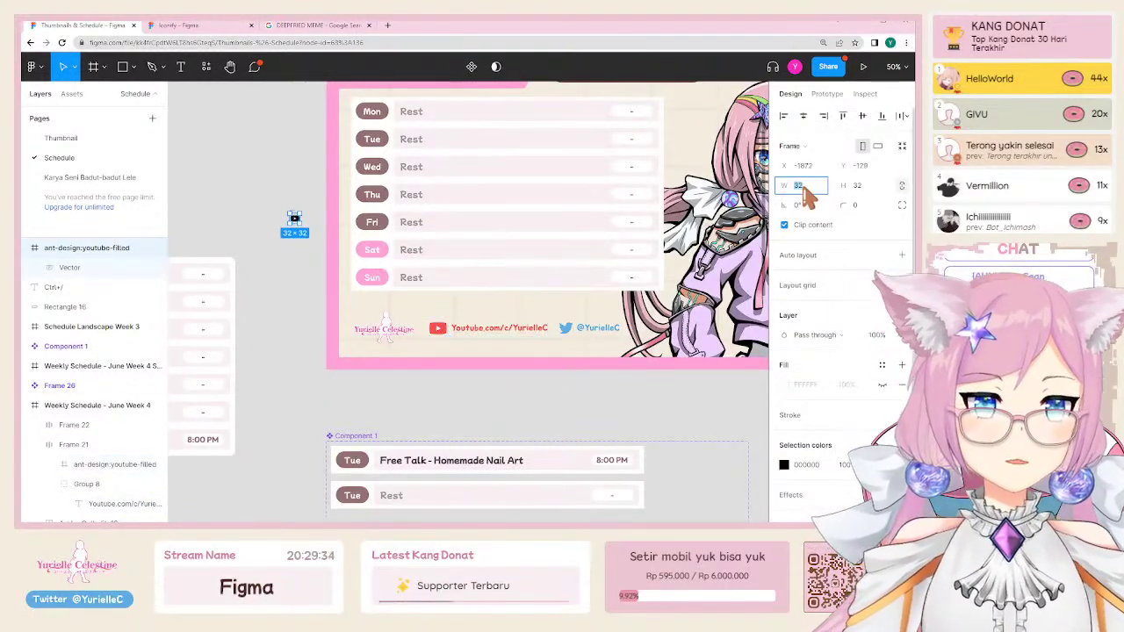
pyautogui.write('64')
pyautogui.press('Return')
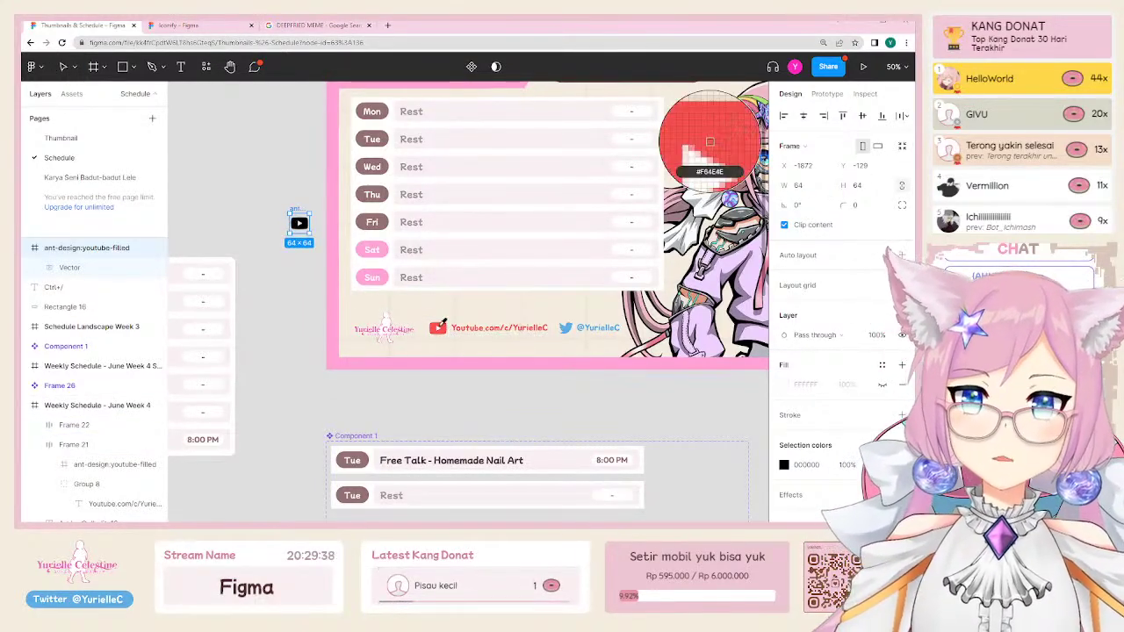
# Step: Colour the icon's fill #F84E4E red, sampled from the footer YouTube logo
pyautogui.scroll(-2, 821, 490)
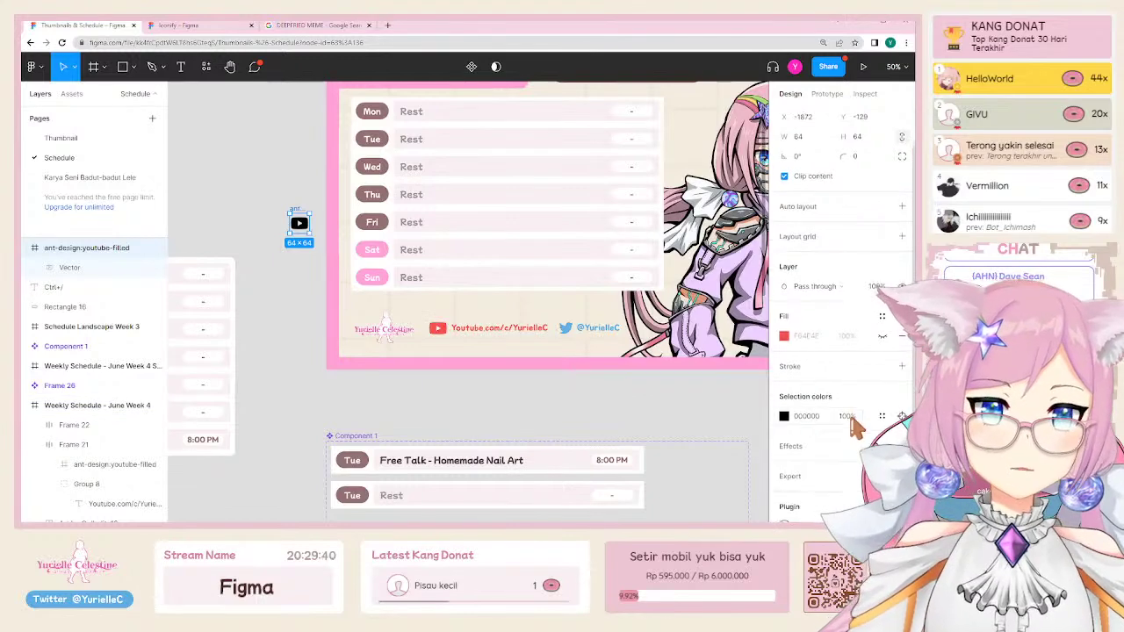
pyautogui.click(786, 416)
pyautogui.click(639, 392)
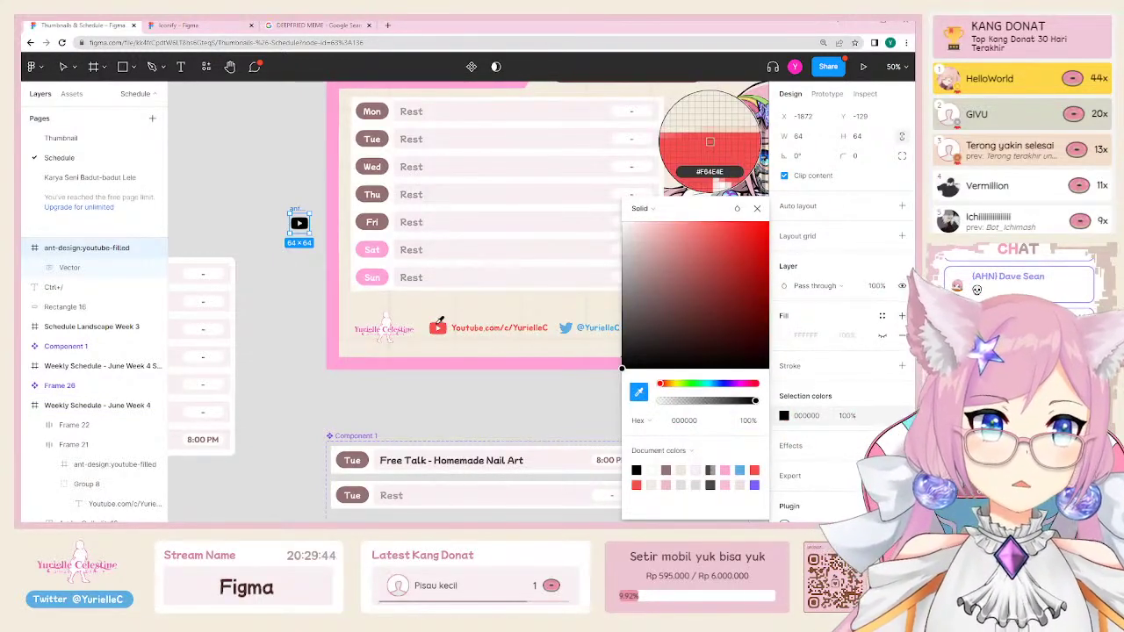
pyautogui.click(437, 328)
pyautogui.click(264, 299)
# Step: Drag the red icon into Schedule Landscape Week 3 beside the bottom-left logo
pyautogui.scroll(1, 265, 299)
pyautogui.hscroll(-2, 264, 298)
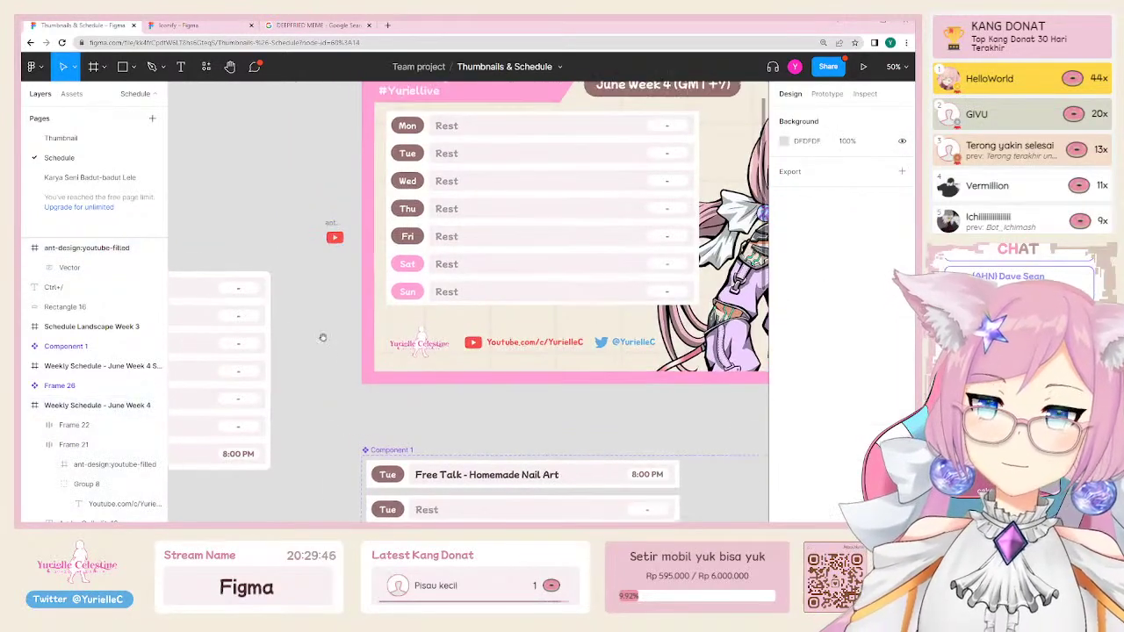
pyautogui.click(344, 223)
pyautogui.scroll(-3, 345, 224)
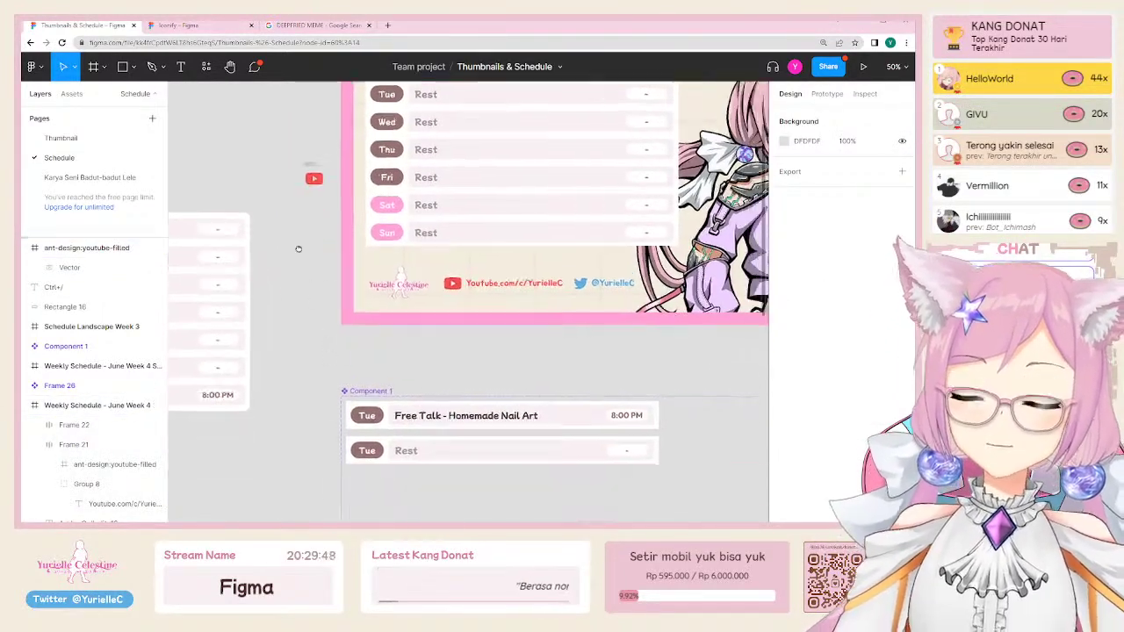
pyautogui.hscroll(1, 345, 223)
pyautogui.moveTo(284, 111); pyautogui.dragTo(280, 451)
pyautogui.scroll(-3, 279, 451)
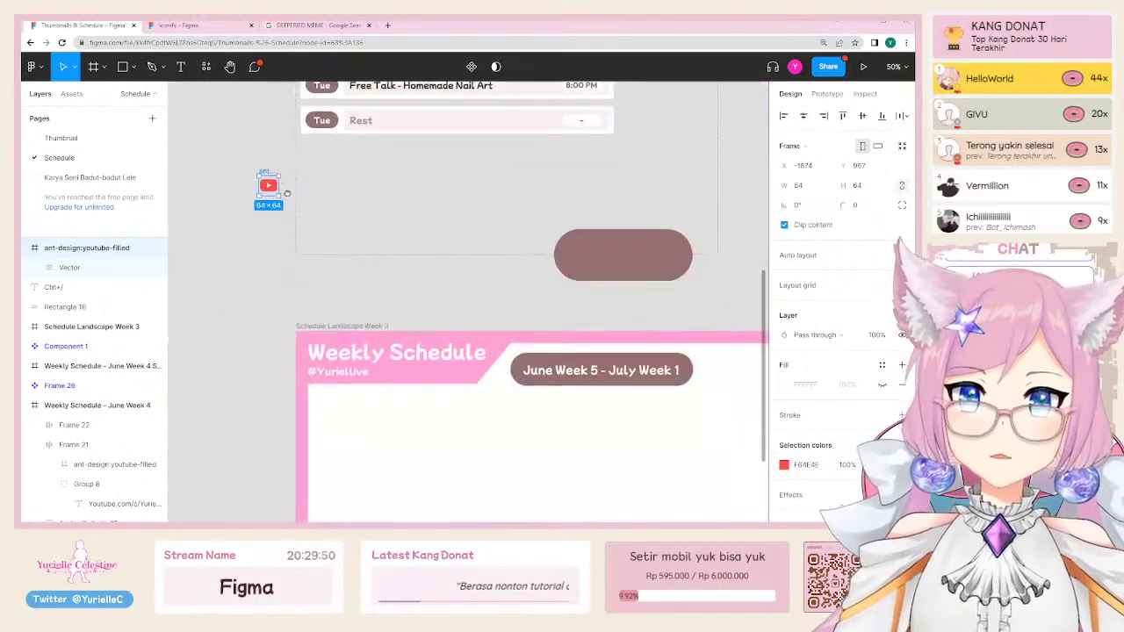
pyautogui.moveTo(265, 173); pyautogui.dragTo(363, 492)
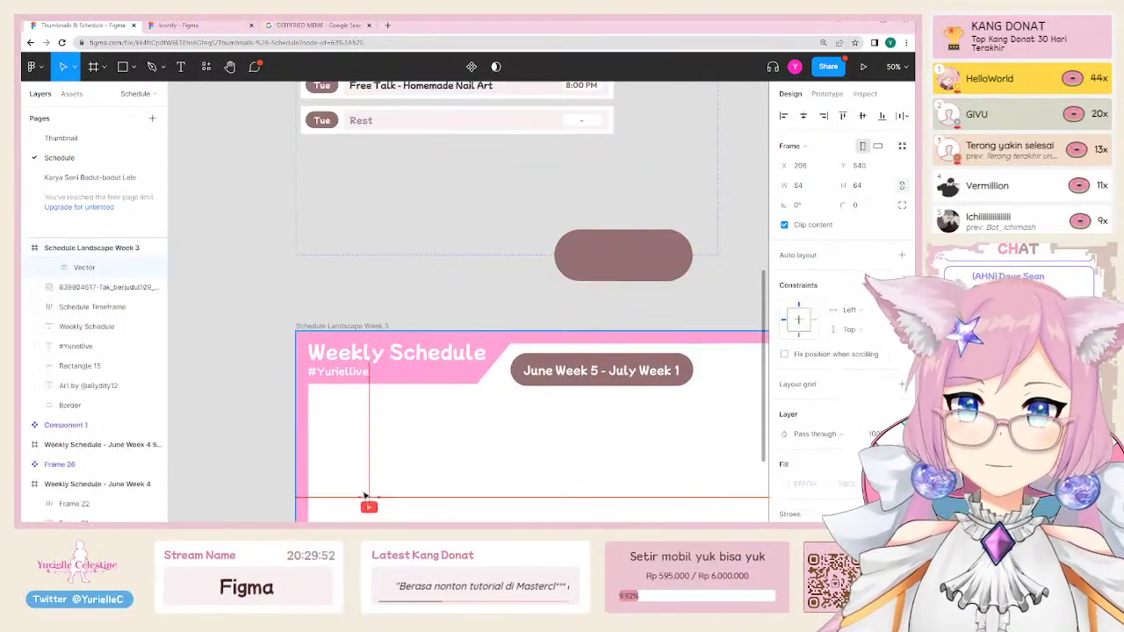
pyautogui.scroll(-3, 341, 187)
pyautogui.moveTo(338, 222); pyautogui.dragTo(384, 337)
# Step: Paste the YouTube channel link text from June Week 4 into the Week 3 frame
pyautogui.click(399, 461)
pyautogui.scroll(-10, 454, 223)
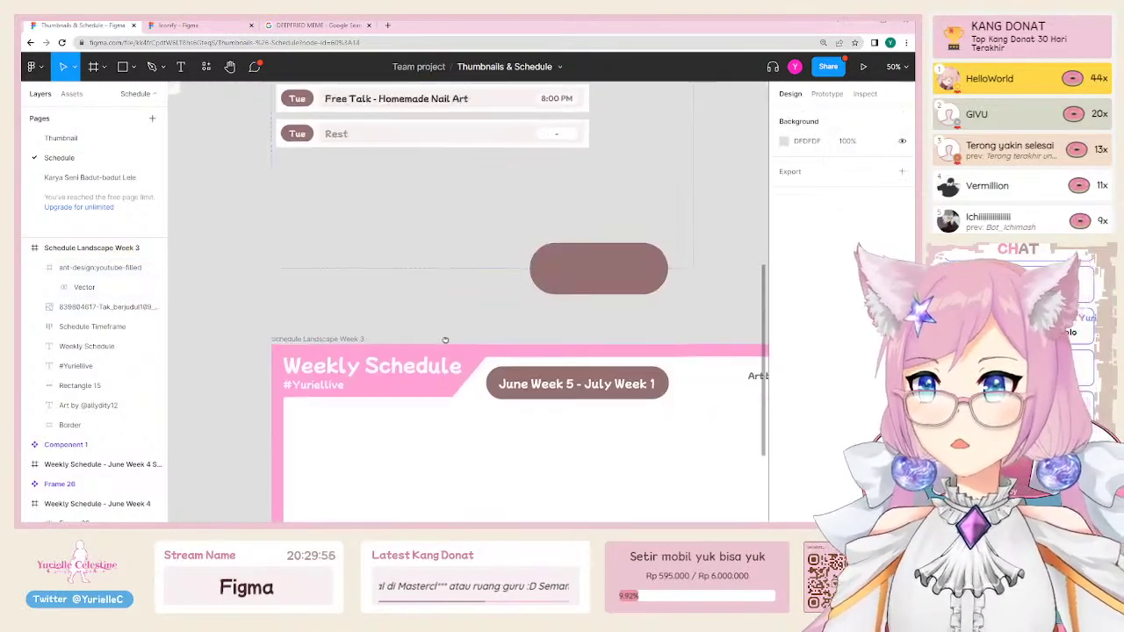
pyautogui.click(386, 234)
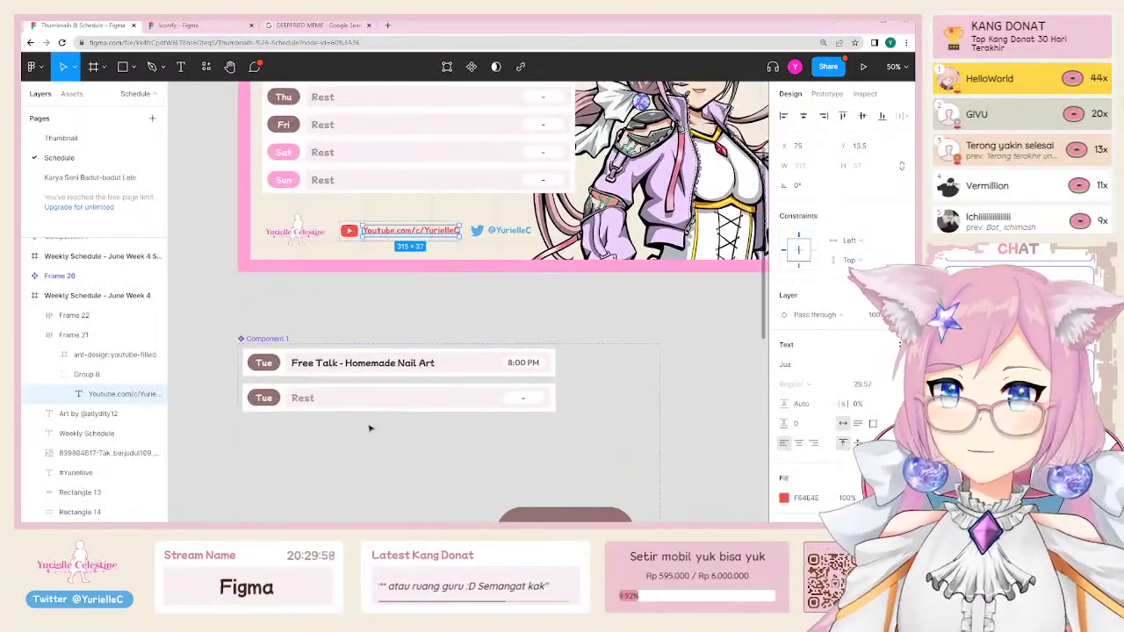
pyautogui.scroll(-10, 446, 344)
pyautogui.scroll(3, 477, 298)
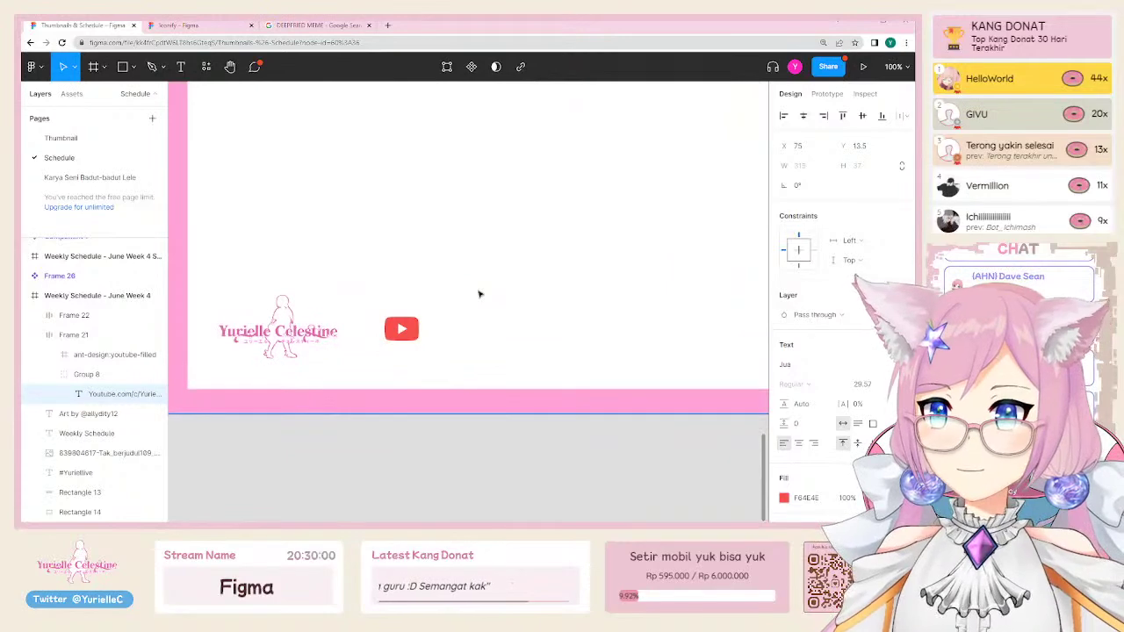
pyautogui.hotkey('ctrl', 'v')
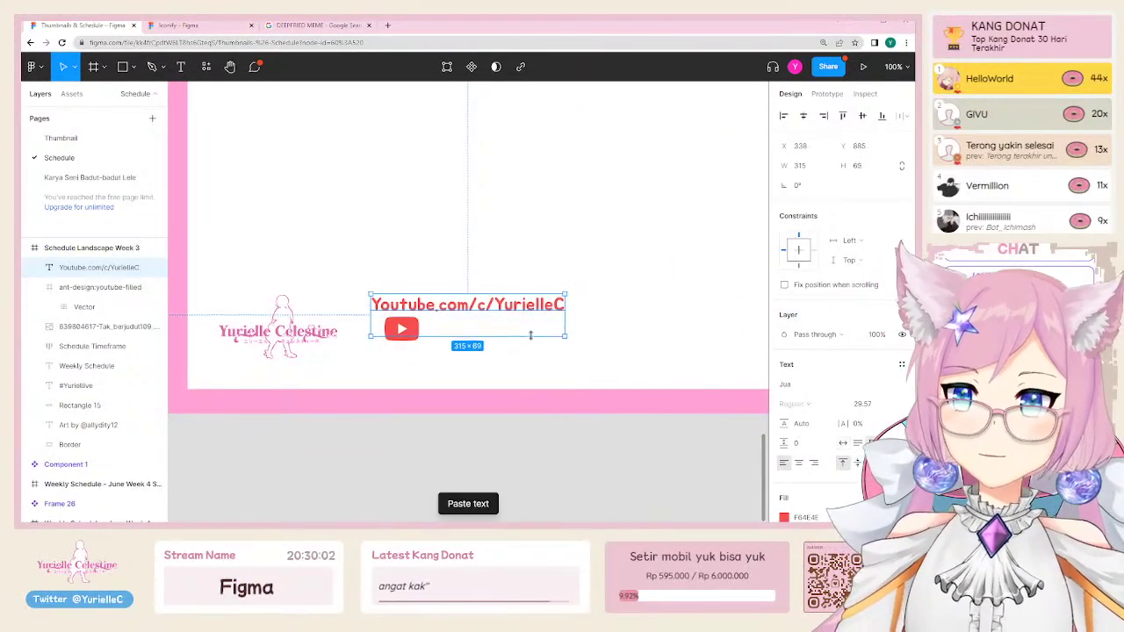
# Step: Position the pasted link text just right of the YouTube icon
pyautogui.moveTo(451, 309); pyautogui.dragTo(464, 333)
pyautogui.hscroll(3, 299, 327)
pyautogui.moveTo(299, 340); pyautogui.dragTo(323, 343)
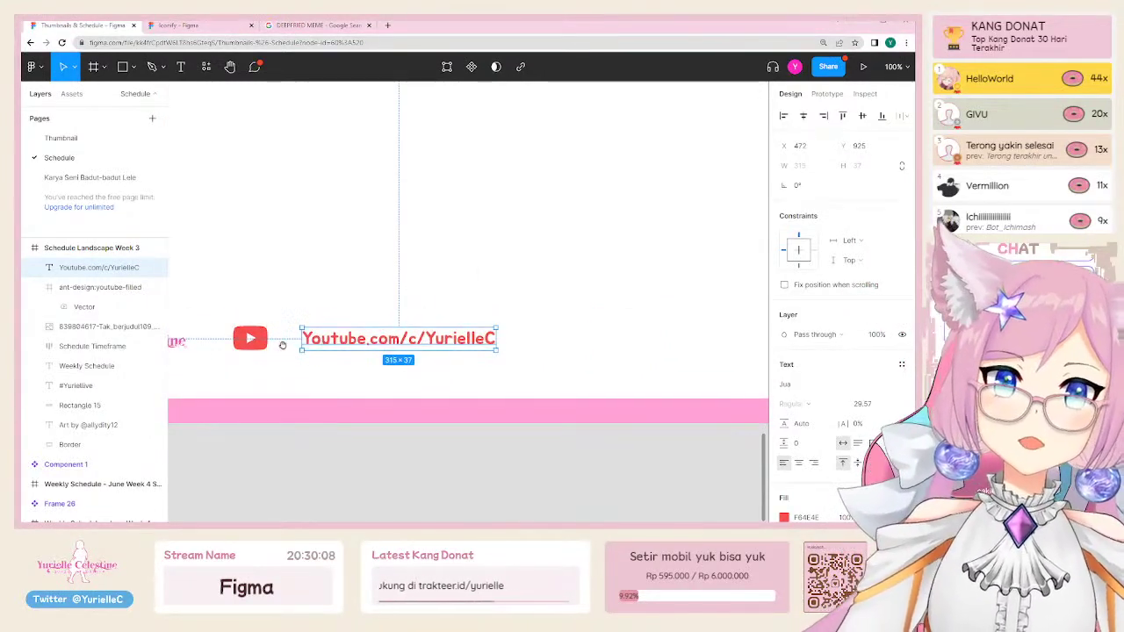
pyautogui.hscroll(-3, 325, 338)
pyautogui.scroll(-1, 325, 338)
pyautogui.scroll(3, 330, 301)
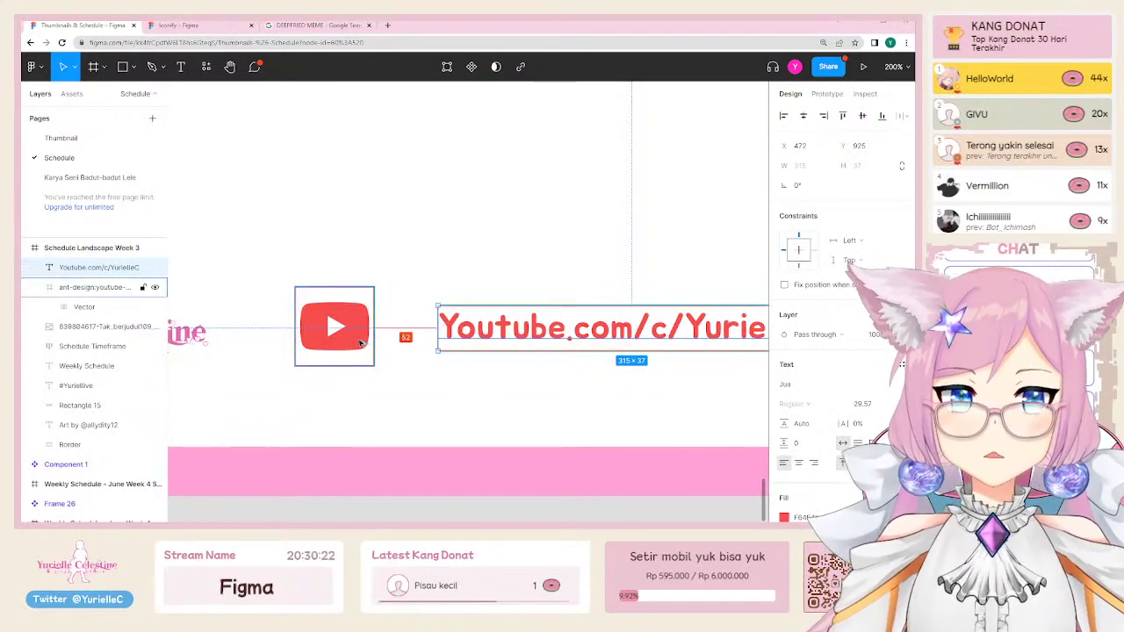
# Step: Wrap the YouTube icon and link text together in a horizontal auto-layout row
pyautogui.click(367, 330)
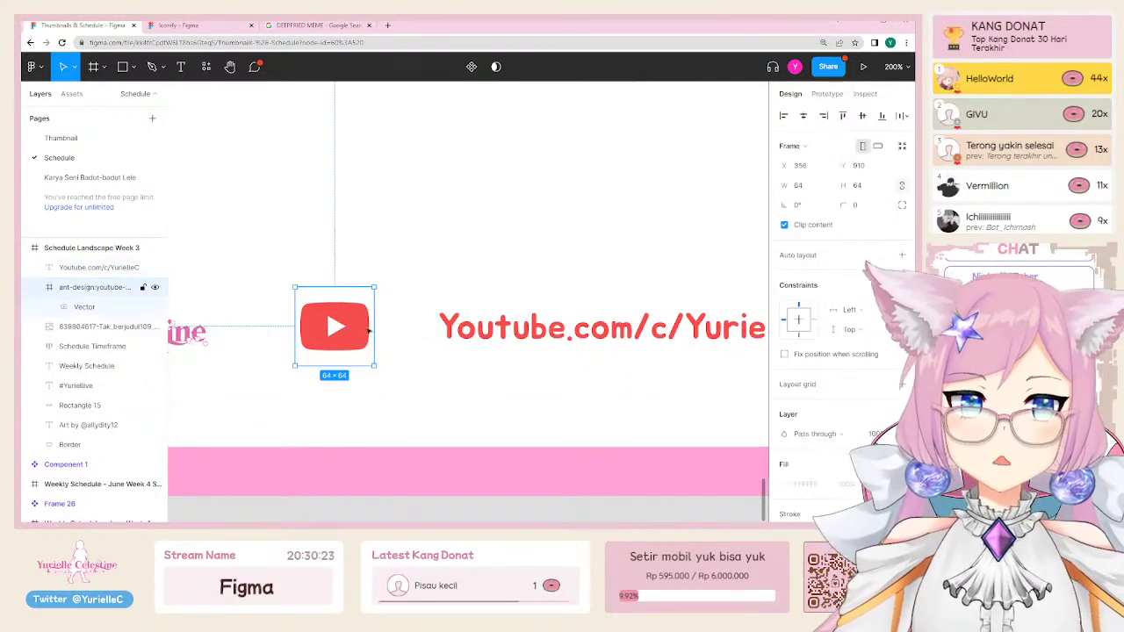
pyautogui.click(511, 335)
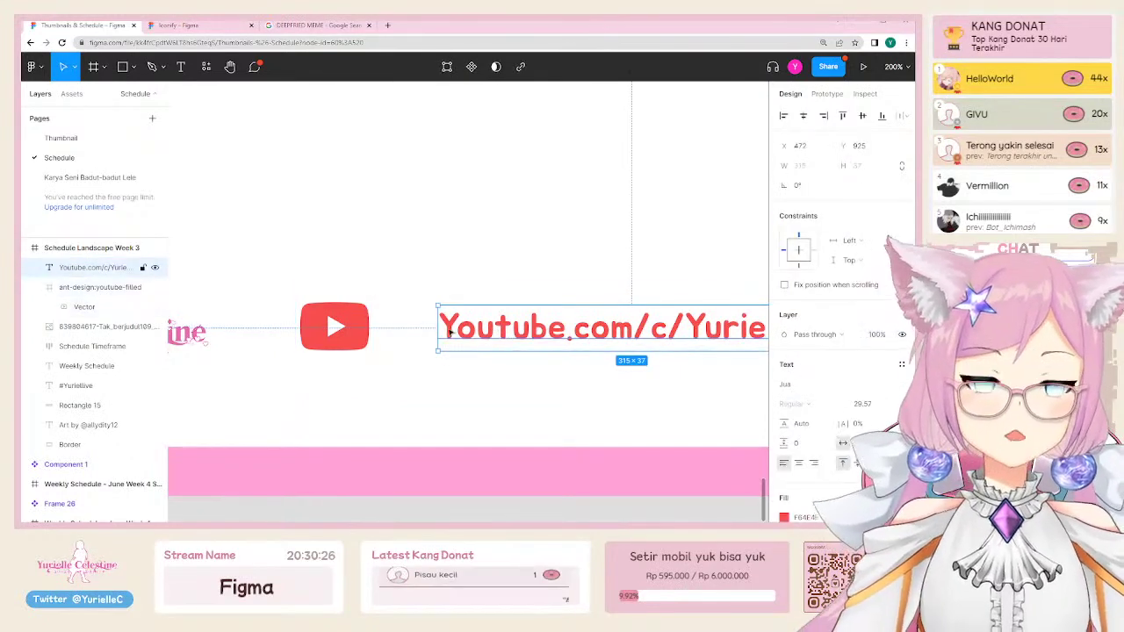
pyautogui.keyDown('shift'); pyautogui.click(355, 318); pyautogui.keyUp('shift')
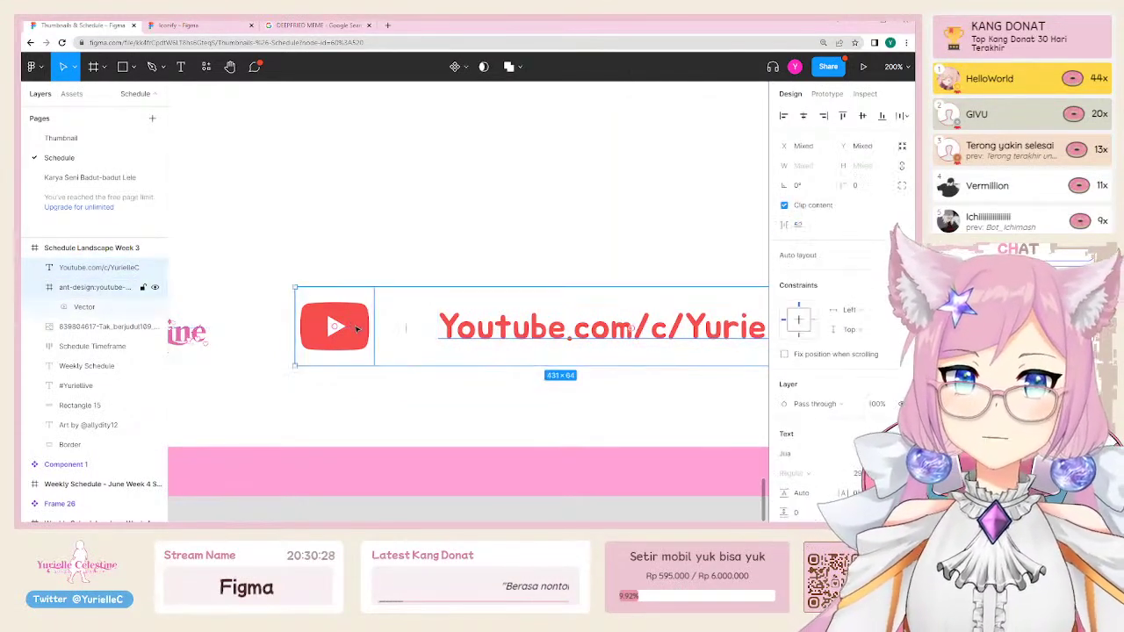
pyautogui.click(470, 332)
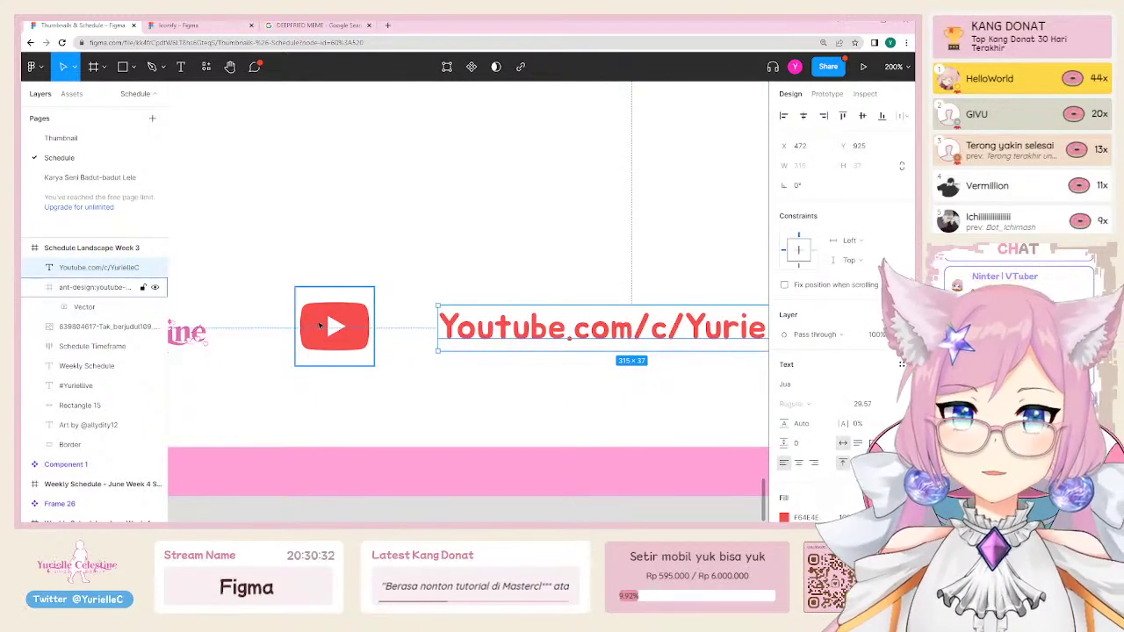
pyautogui.keyDown('shift'); pyautogui.click(358, 311); pyautogui.keyUp('shift')
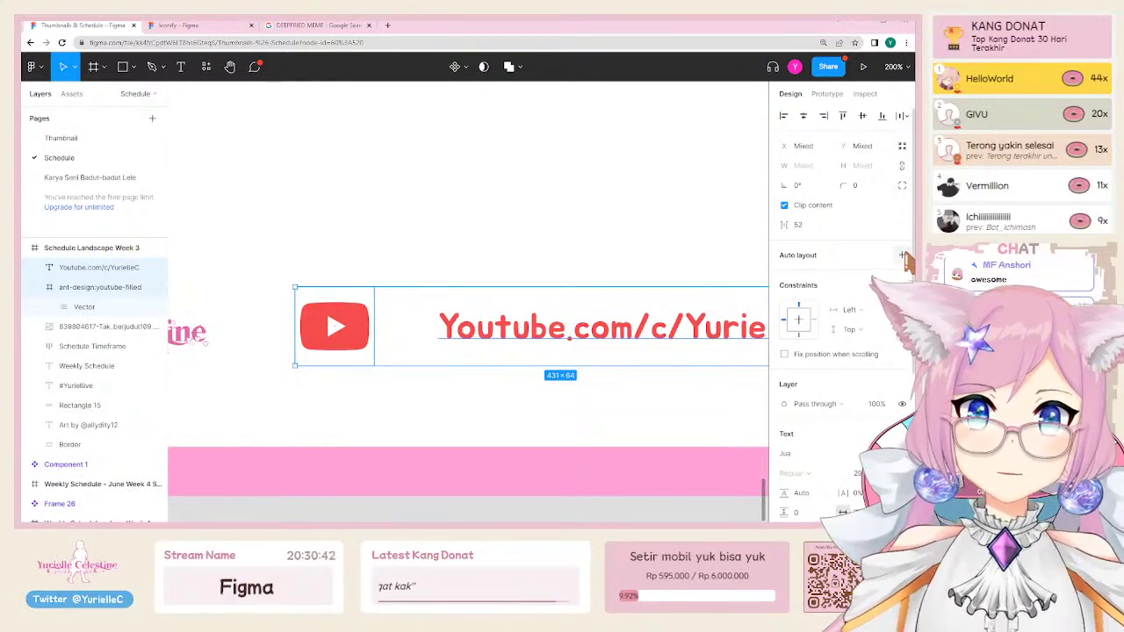
pyautogui.click(903, 256)
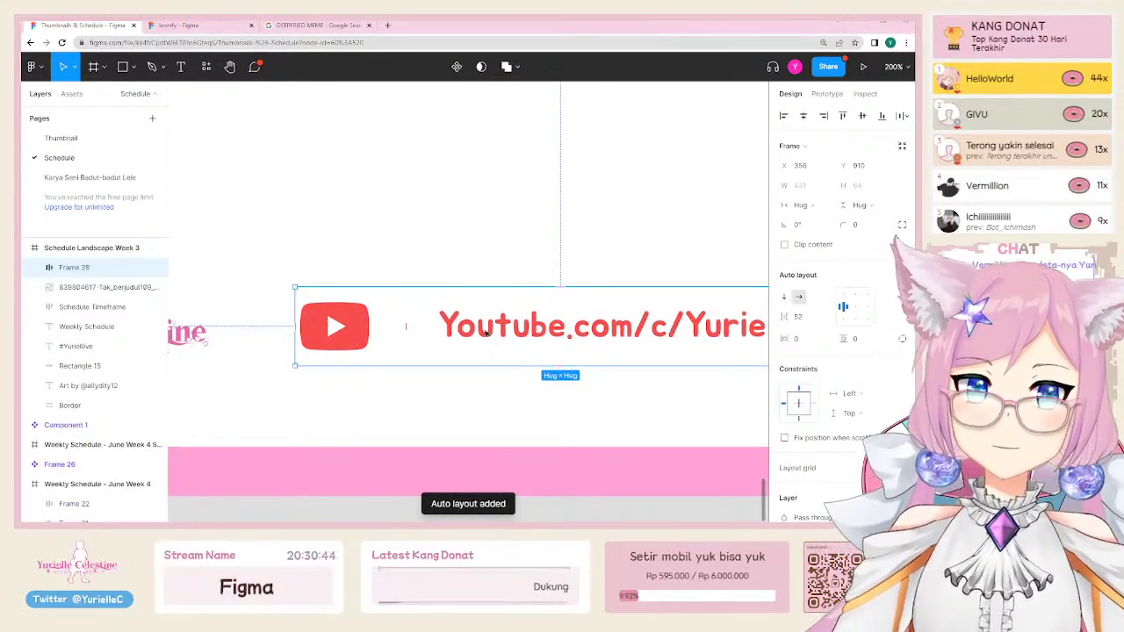
pyautogui.moveTo(486, 332); pyautogui.dragTo(451, 337)
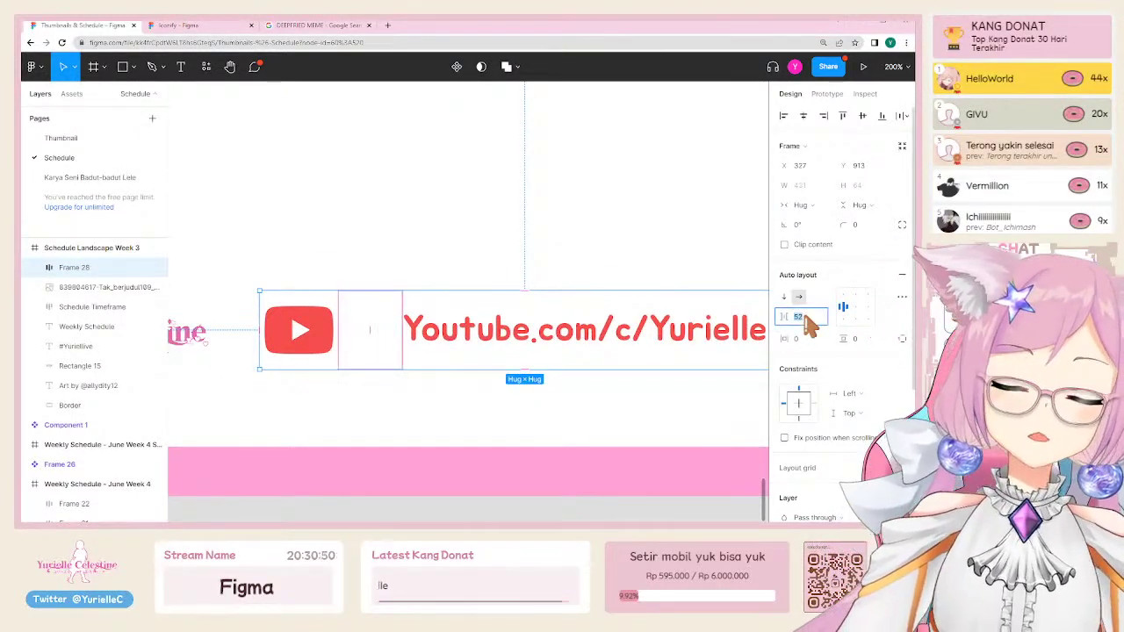
# Step: Set the row's item spacing to 24 and select the link text inside it
pyautogui.click(804, 317)
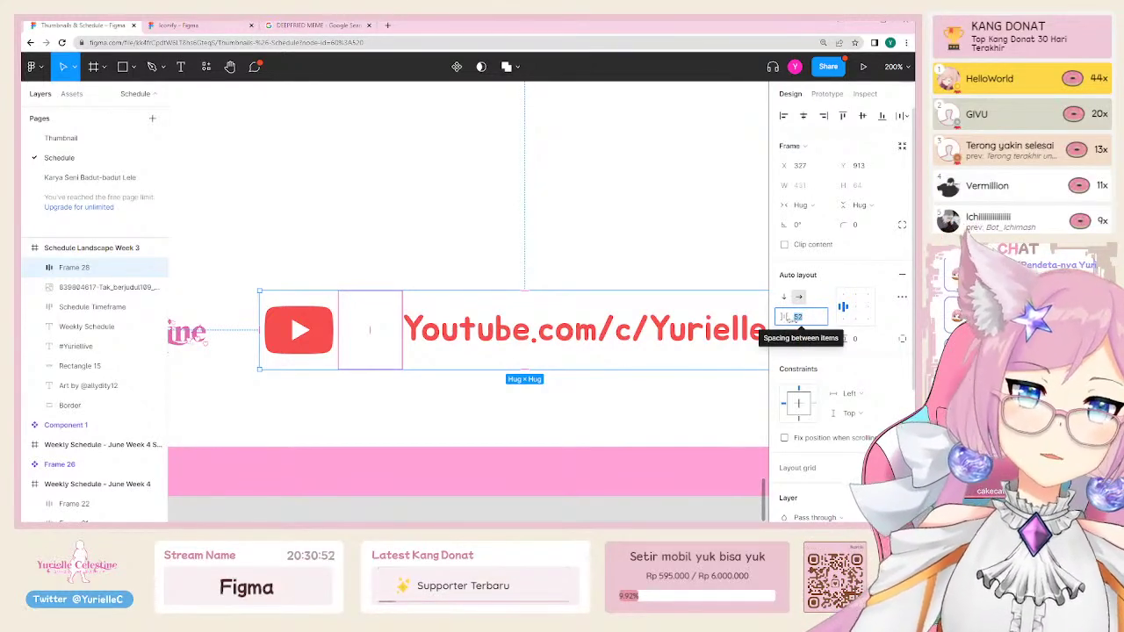
pyautogui.write('24')
pyautogui.press('Return')
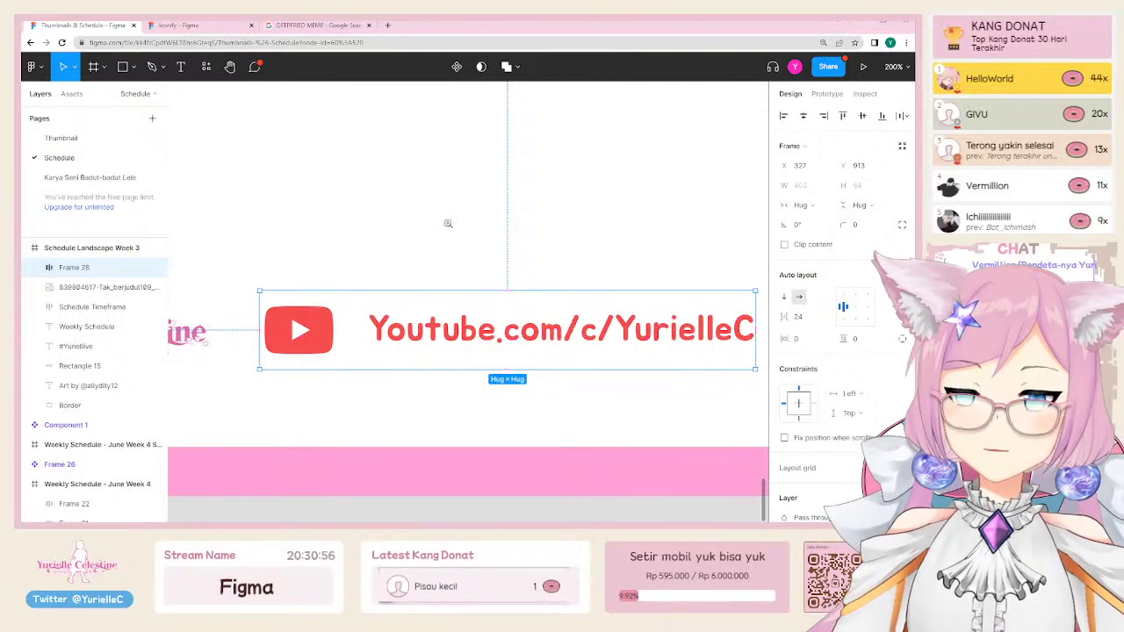
pyautogui.scroll(-2, 447, 223)
pyautogui.doubleClick(446, 279)
pyautogui.scroll(2, 445, 283)
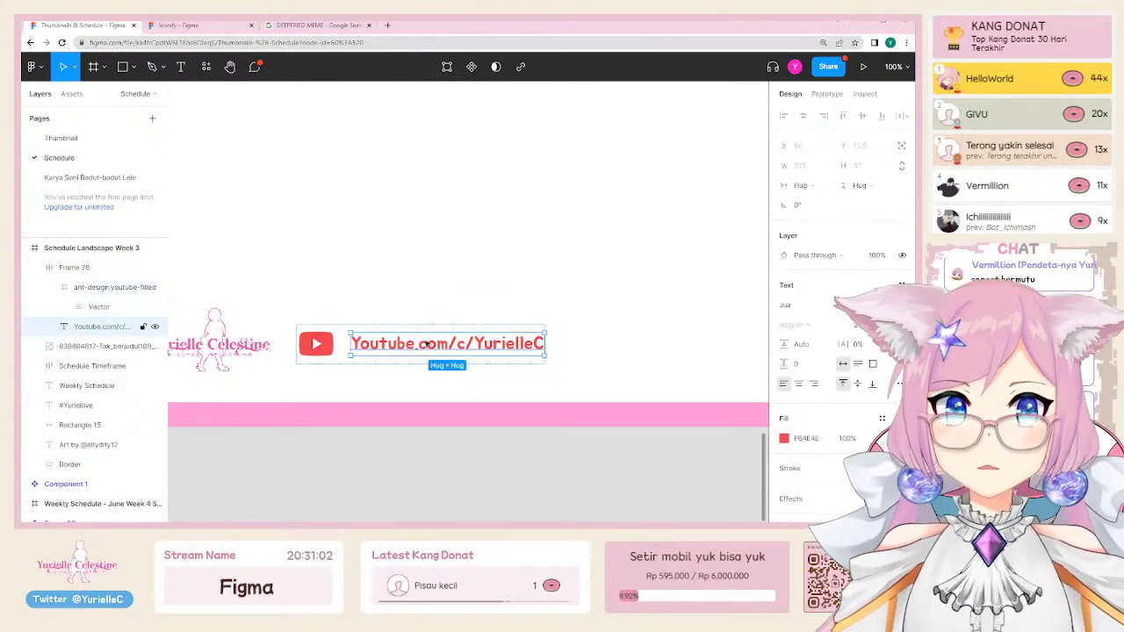
# Step: Paste three YouTube icon copies after the link text in Frame 28
pyautogui.hotkey('ctrl', 'v')
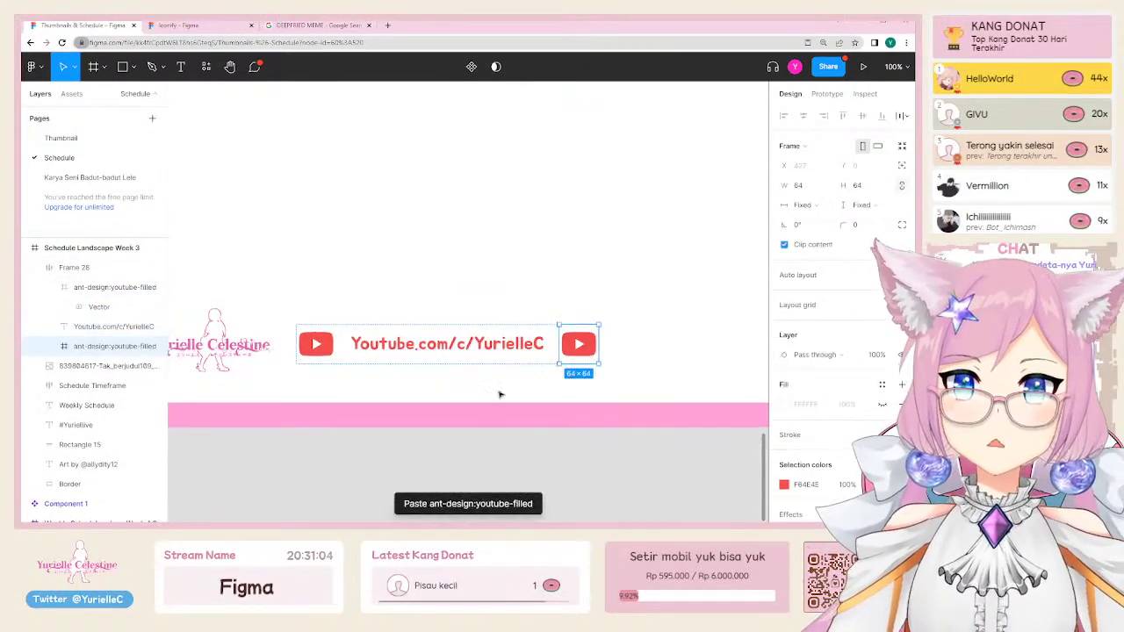
pyautogui.hotkey('ctrl', 'v')
pyautogui.hotkey('ctrl', 'v')
pyautogui.hscroll(1, 496, 395)
pyautogui.scroll(1, 496, 394)
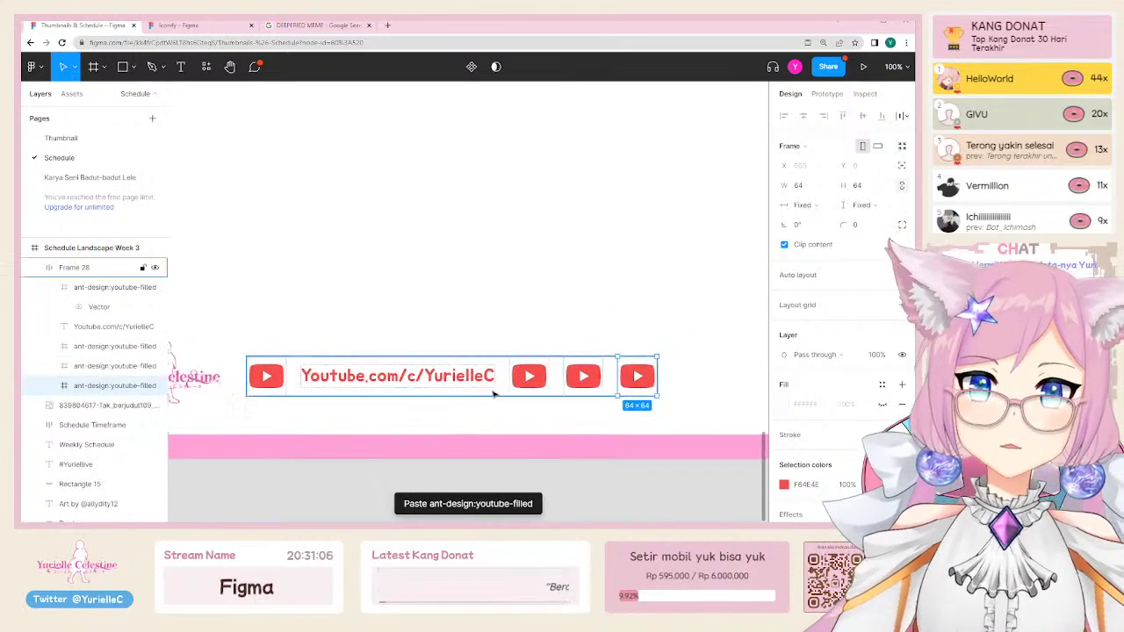
pyautogui.press('Escape')
pyautogui.hotkey('shift', 'a')
# Step: Set Frame 28's item spacing to 16 and Alt-drag a duplicate row below
pyautogui.click(805, 320)
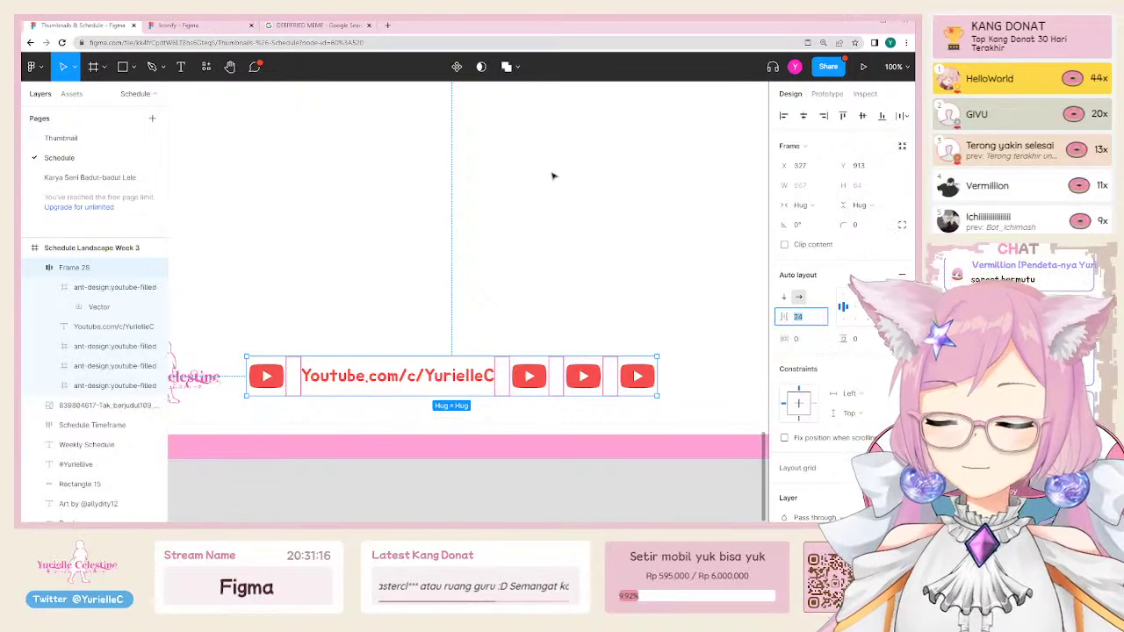
pyautogui.write('64')
pyautogui.press('Return')
pyautogui.press('Down')
pyautogui.press('Down')
pyautogui.press('Down')
pyautogui.press('Down')
pyautogui.press('Down')
pyautogui.press('Down')
pyautogui.press('Down')
pyautogui.press('Down')
pyautogui.press('Down')
pyautogui.press('Down')
pyautogui.press('Down')
pyautogui.press('Down')
pyautogui.press('Down')
pyautogui.press('Down')
pyautogui.press('Down')
pyautogui.press('Down')
pyautogui.press('Down')
pyautogui.press('Down')
pyautogui.press('Down')
pyautogui.press('Down')
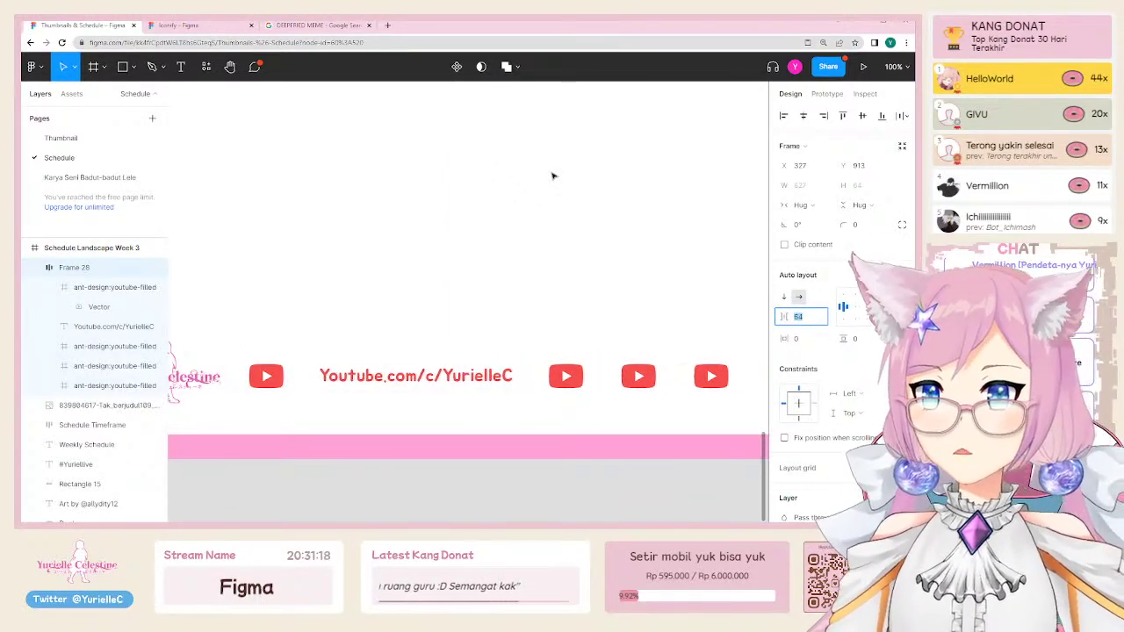
pyautogui.press('Up')
pyautogui.press('Up')
pyautogui.press('Up')
pyautogui.press('Up')
pyautogui.press('Up')
pyautogui.press('Up')
pyautogui.press('Up')
pyautogui.press('Up')
pyautogui.press('Up')
pyautogui.press('Up')
pyautogui.press('Up')
pyautogui.press('Up')
pyautogui.press('Up')
pyautogui.press('Up')
pyautogui.press('Up')
pyautogui.press('Up')
pyautogui.press('Up')
pyautogui.press('Up')
pyautogui.press('Up')
pyautogui.press('Up')
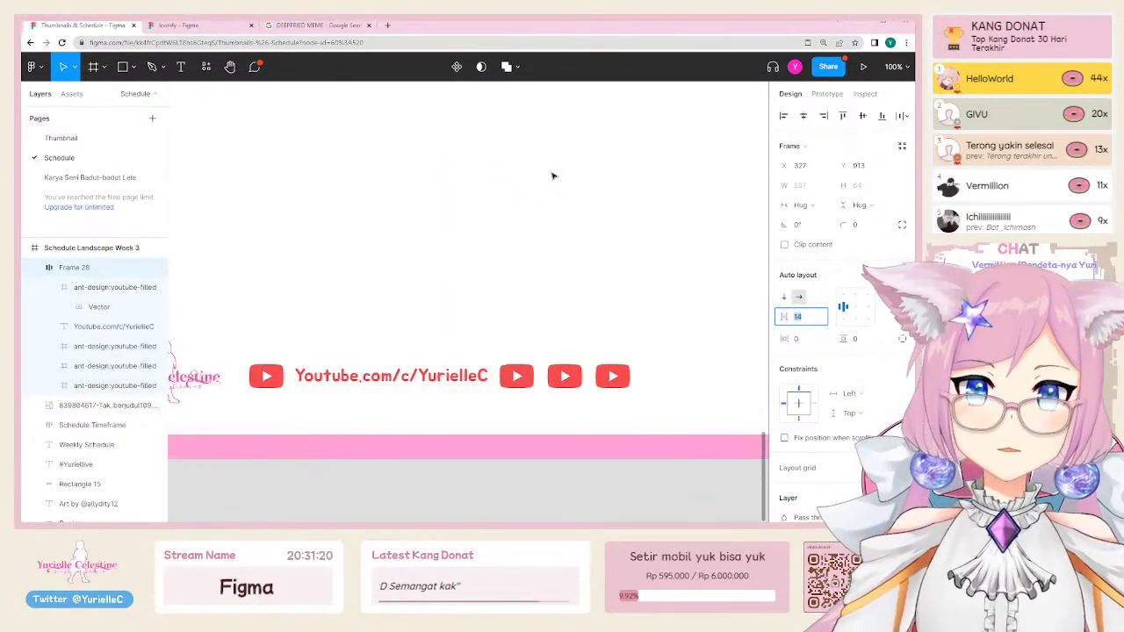
pyautogui.press('Down')
pyautogui.press('Down')
pyautogui.press('Down')
pyautogui.press('Down')
pyautogui.press('Down')
pyautogui.press('Down')
pyautogui.press('Down')
pyautogui.press('Down')
pyautogui.press('Down')
pyautogui.press('Down')
pyautogui.press('Down')
pyautogui.press('Down')
pyautogui.press('Down')
pyautogui.press('Down')
pyautogui.press('Down')
pyautogui.press('Down')
pyautogui.press('Down')
pyautogui.press('Down')
pyautogui.press('Down')
pyautogui.press('Down')
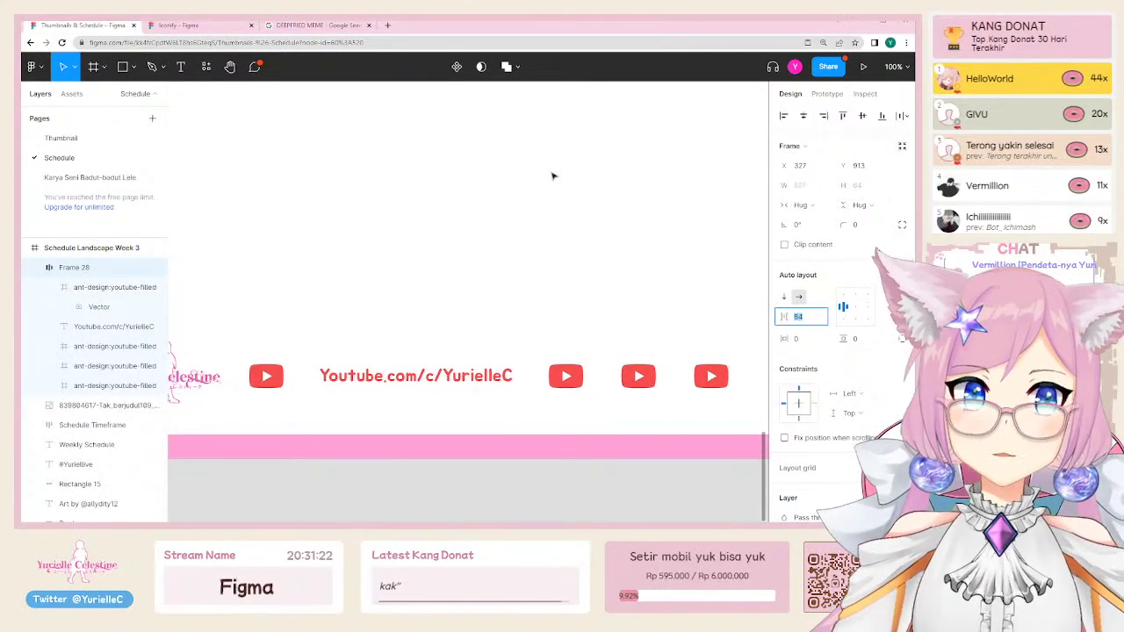
pyautogui.press('Return')
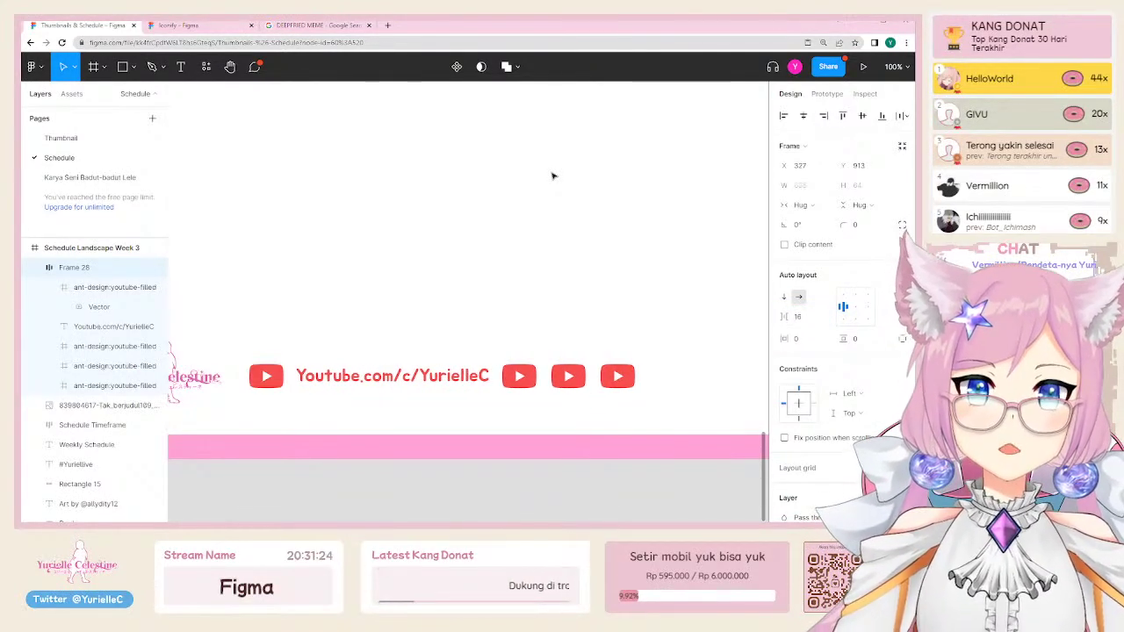
pyautogui.moveTo(528, 378); pyautogui.dragTo(542, 384)
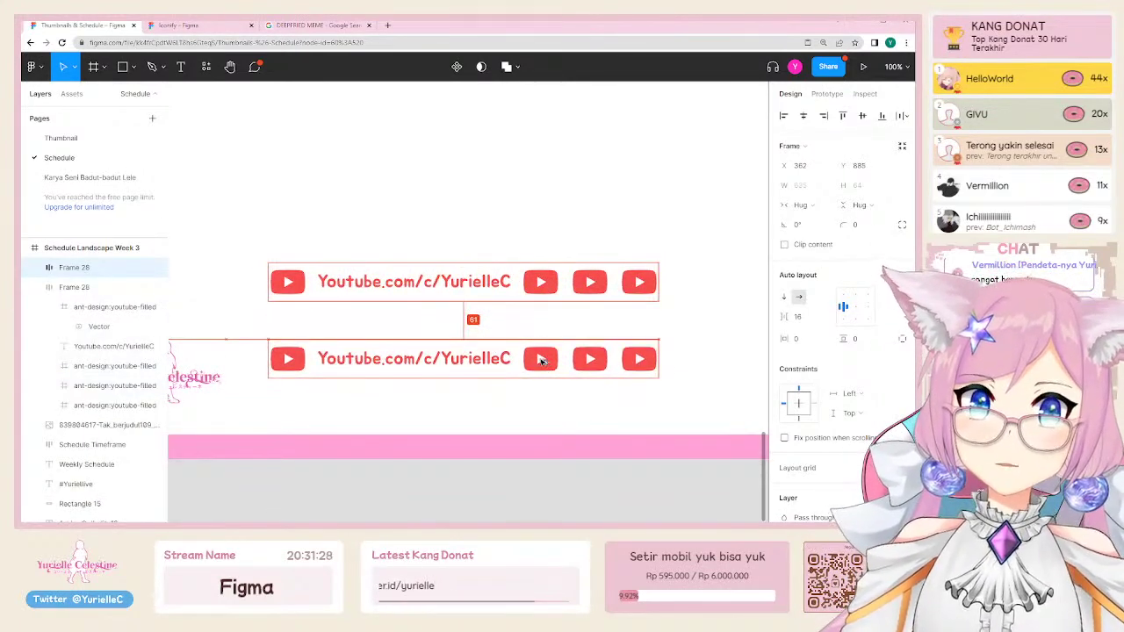
# Step: Stack the two YouTube rows in a vertical auto layout with a tighter gap
pyautogui.keyDown('shift'); pyautogui.click(540, 281); pyautogui.keyUp('shift')
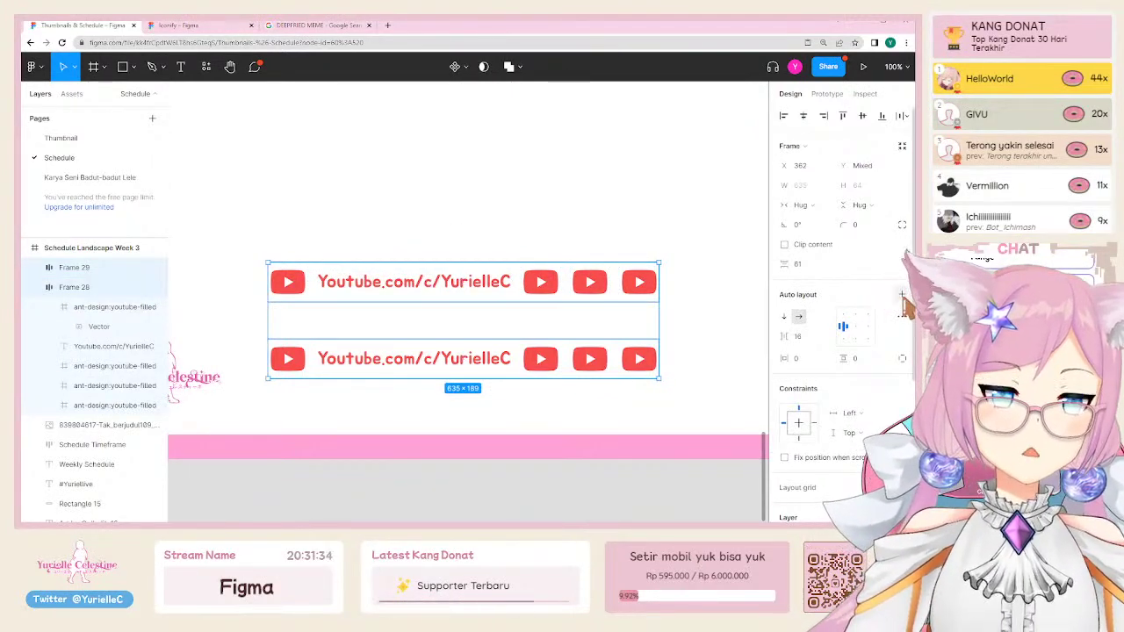
pyautogui.click(902, 296)
pyautogui.click(801, 318)
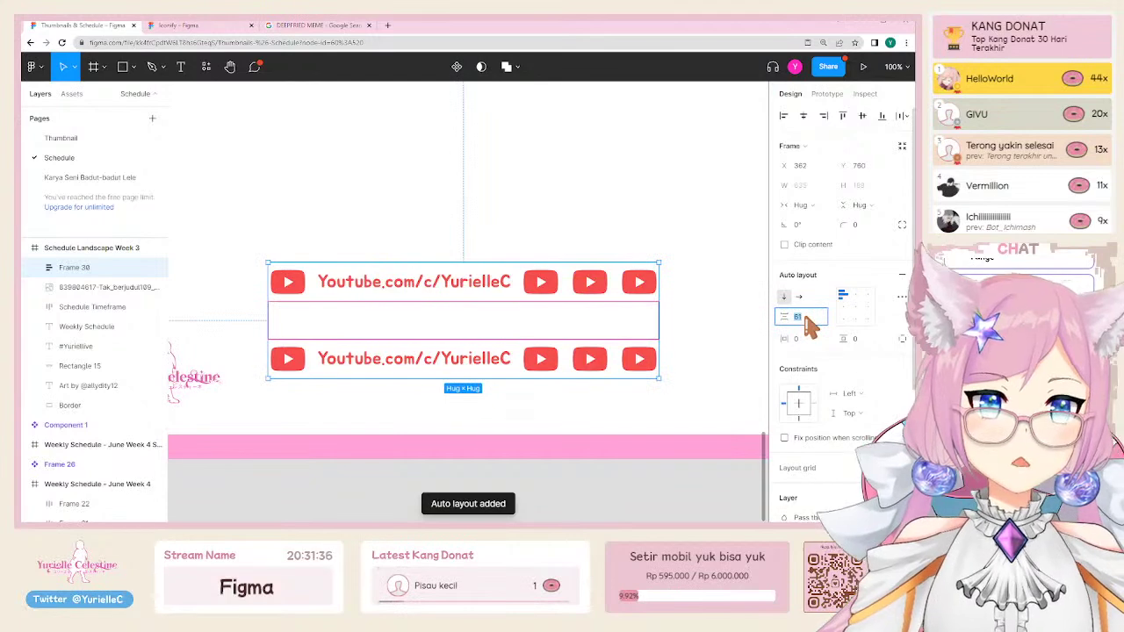
pyautogui.hotkey('shift', 'Down')
pyautogui.hotkey('shift', 'Down')
pyautogui.hotkey('shift', 'Down')
pyautogui.hotkey('shift', 'Down')
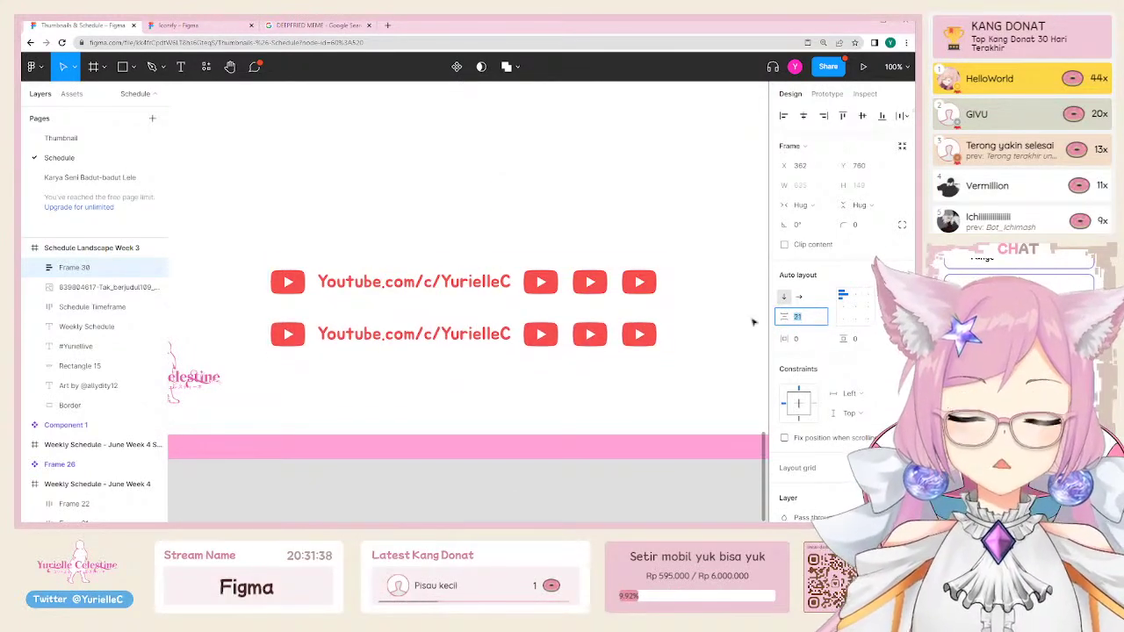
pyautogui.press('Return')
# Step: Paste more row copies to make four and move the stack above the pink band
pyautogui.click(608, 337)
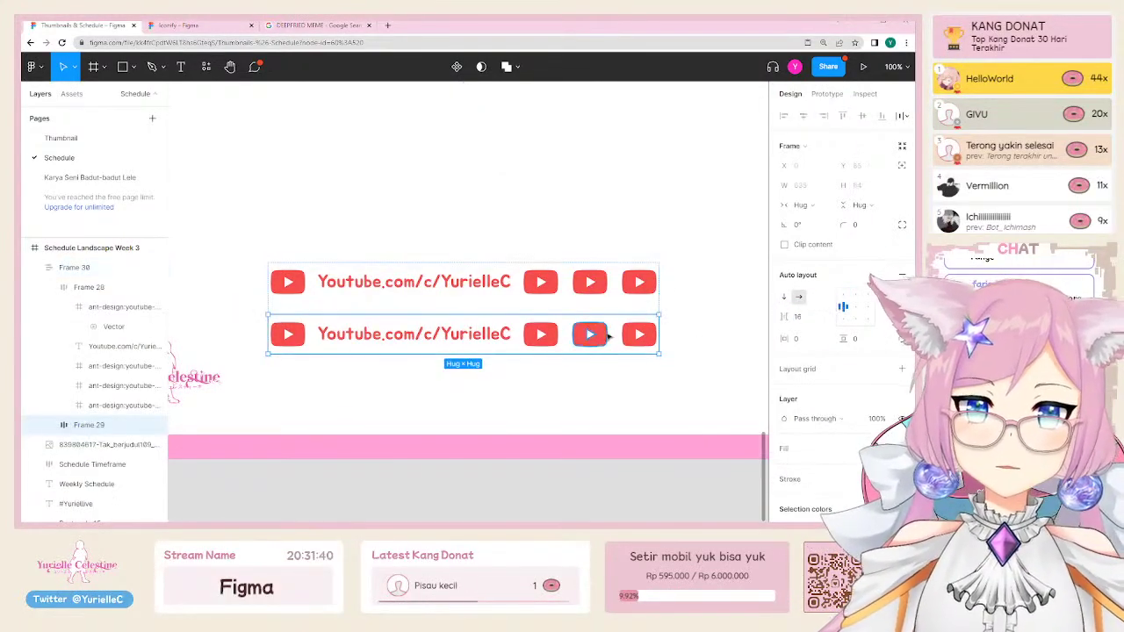
pyautogui.hotkey('ctrl', 'v')
pyautogui.hotkey('ctrl', 'v')
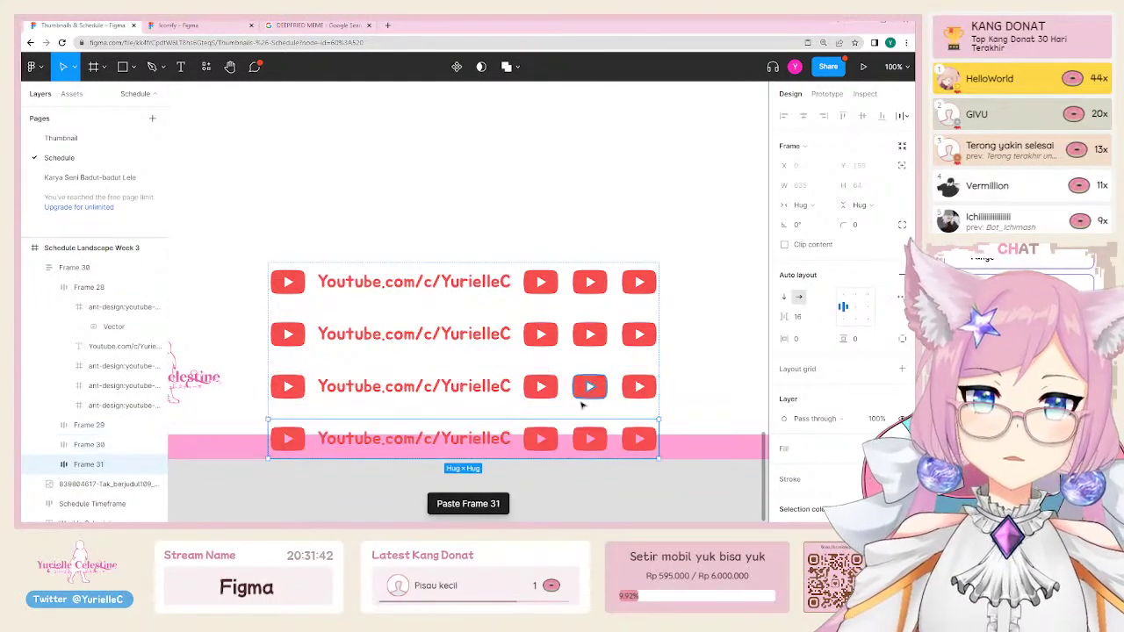
pyautogui.press('Escape')
pyautogui.moveTo(604, 448); pyautogui.dragTo(612, 358)
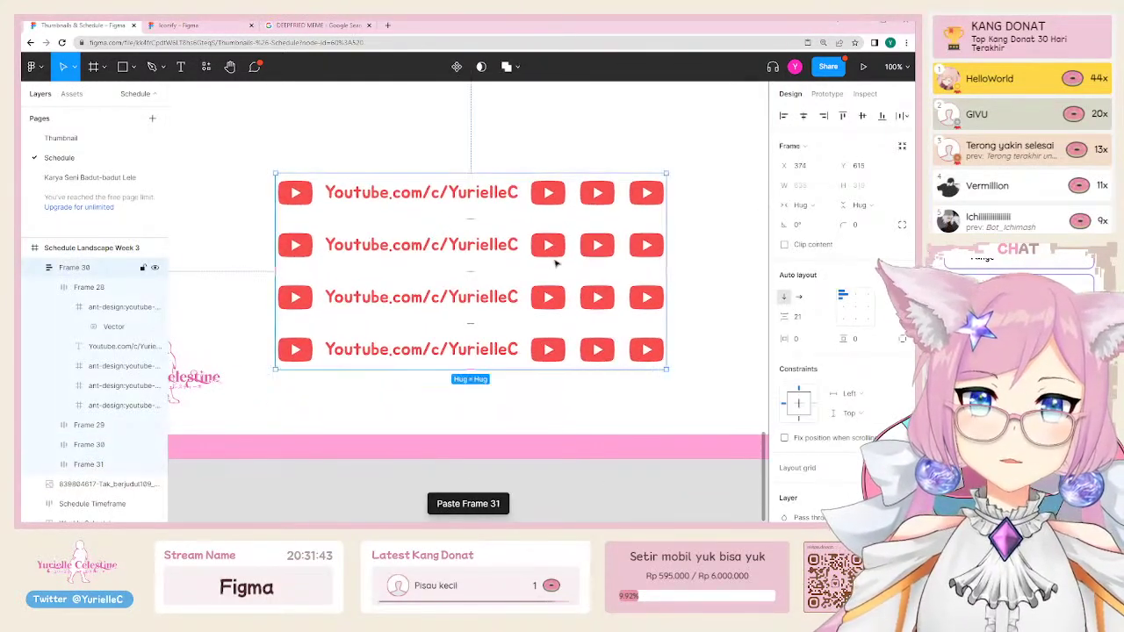
# Step: Set the spacing between the four stacked rows to 21
pyautogui.click(818, 318)
pyautogui.hotkey('shift', 'Down')
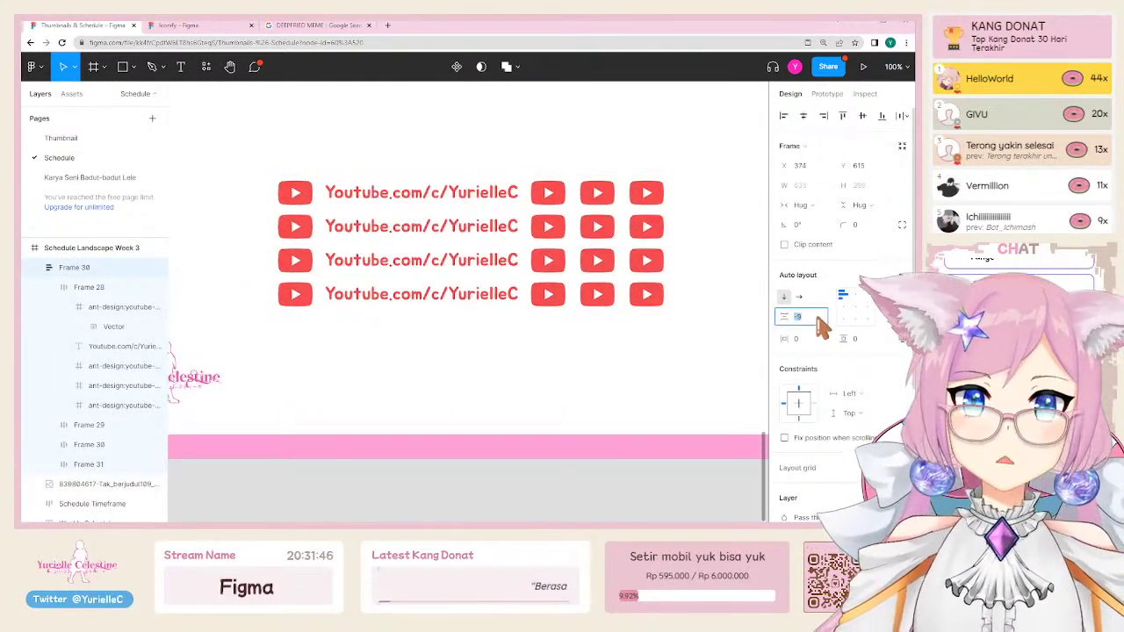
pyautogui.hotkey('shift', 'Down')
pyautogui.hotkey('shift', 'Up')
pyautogui.hotkey('shift', 'Up')
pyautogui.hotkey('shift', 'Down')
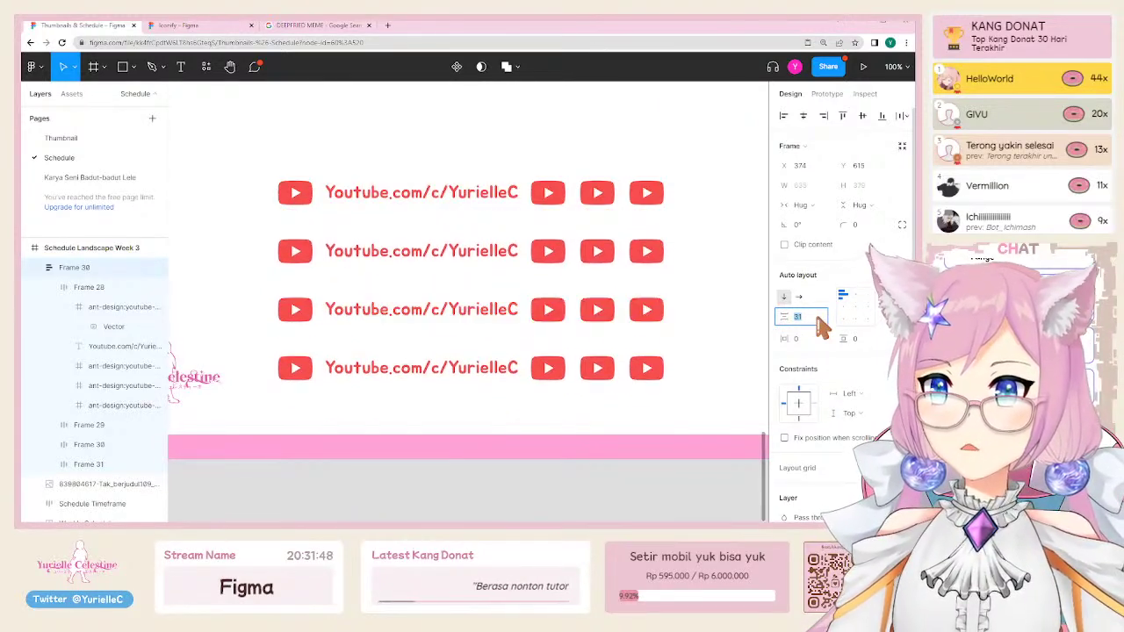
pyautogui.hotkey('shift', 'Down')
pyautogui.hotkey('shift', 'Down')
pyautogui.hotkey('shift', 'Up')
pyautogui.hotkey('shift', 'Up')
pyautogui.hotkey('shift', 'Up')
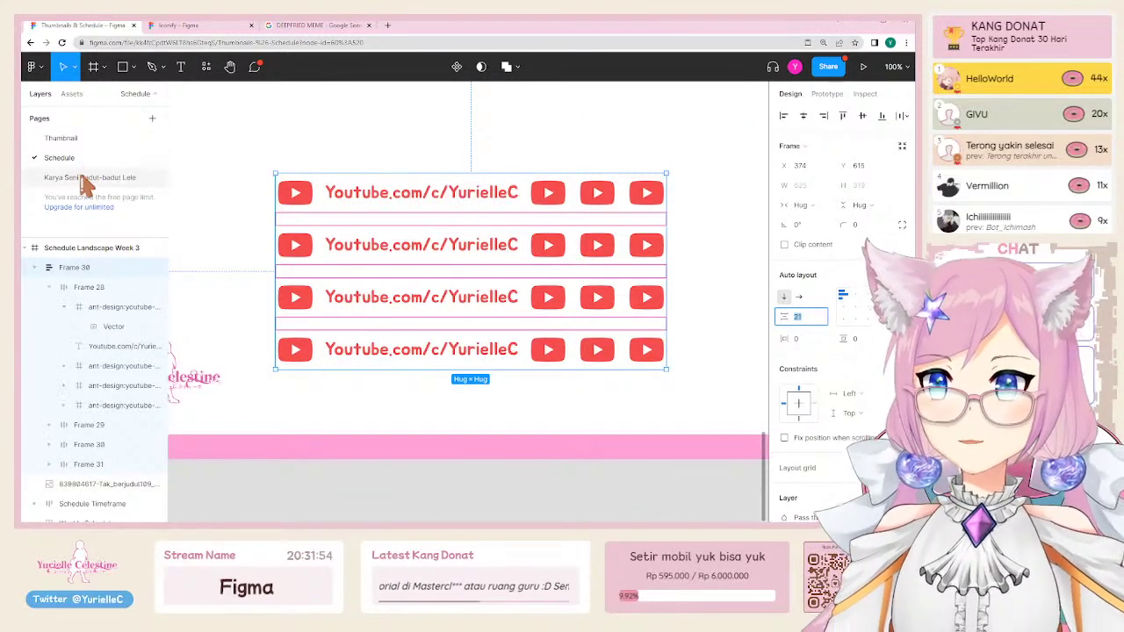
# Step: Switch to the Karya Seni Badut-badut Lele page and look over its portrait and red beret images
pyautogui.click(83, 178)
pyautogui.scroll(-3, 439, 307)
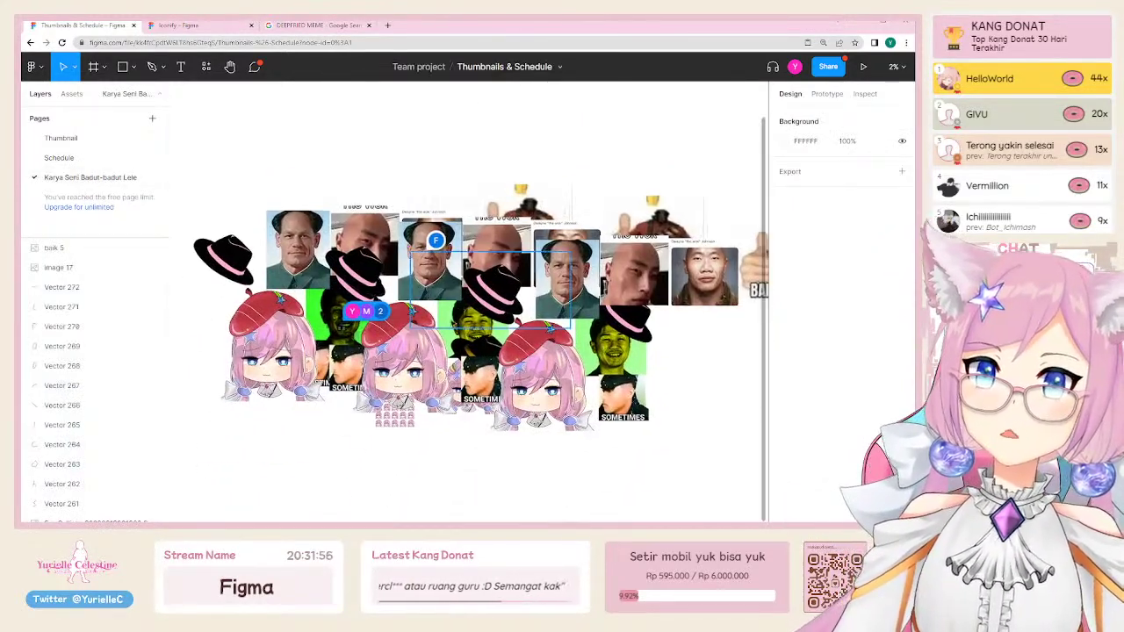
pyautogui.scroll(2, 238, 298)
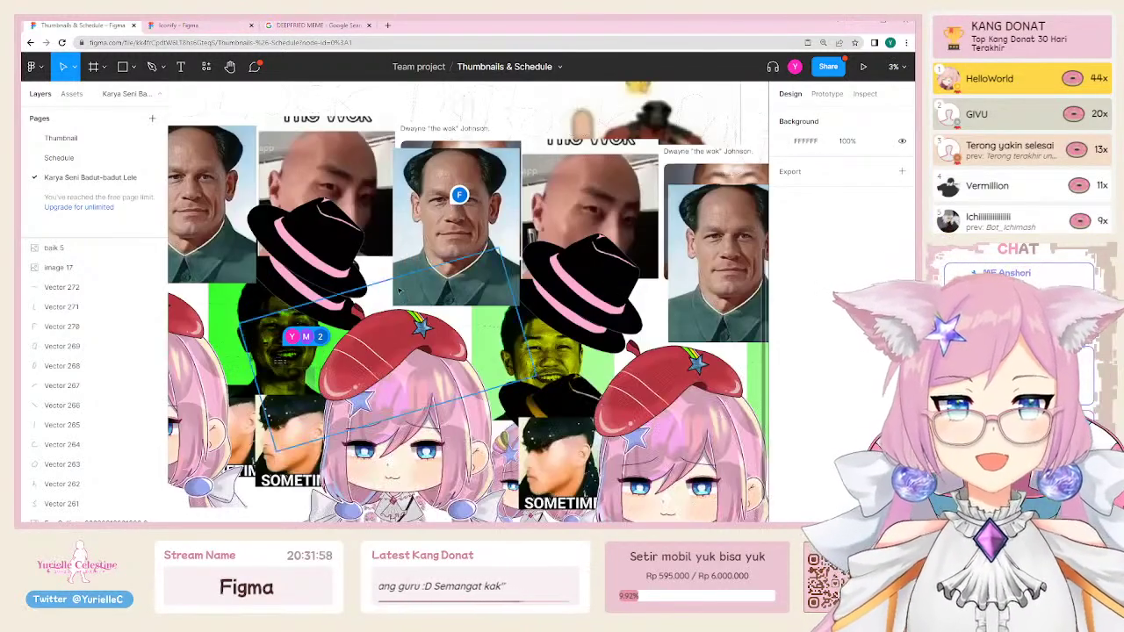
pyautogui.click(320, 167)
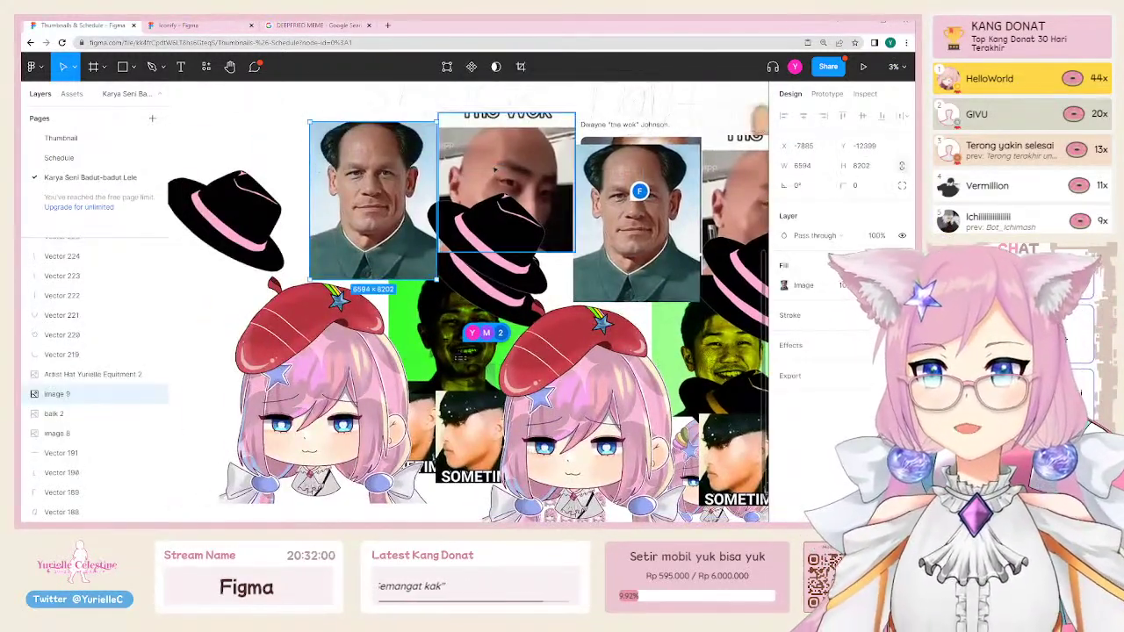
pyautogui.hscroll(4, 321, 202)
pyautogui.hscroll(2, 498, 341)
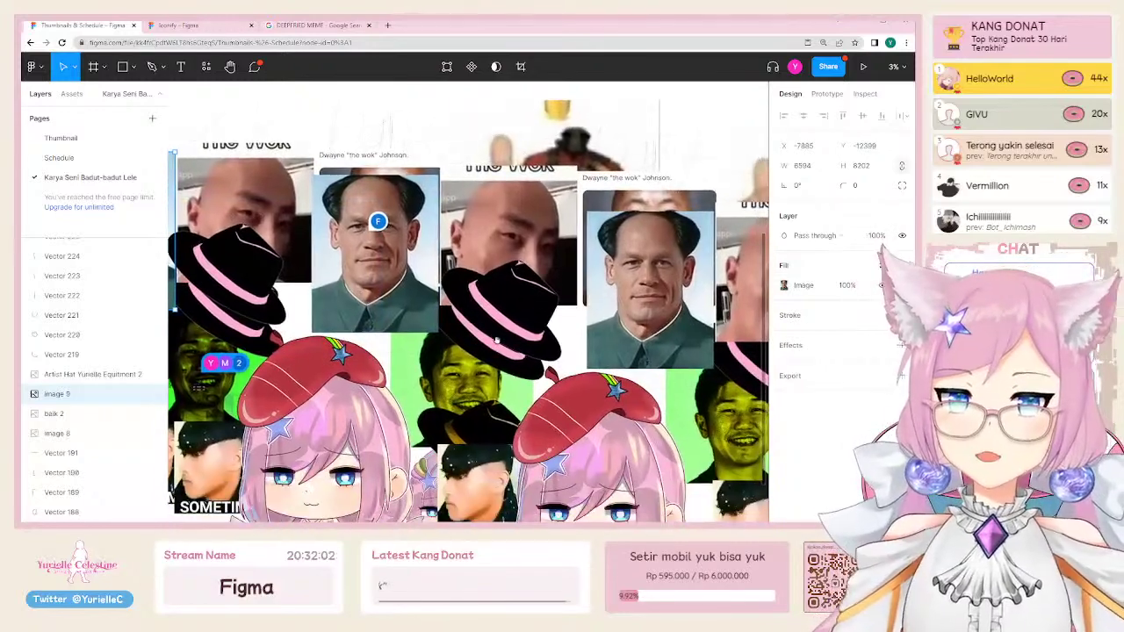
pyautogui.scroll(-2, 494, 346)
pyautogui.hscroll(-3, 493, 346)
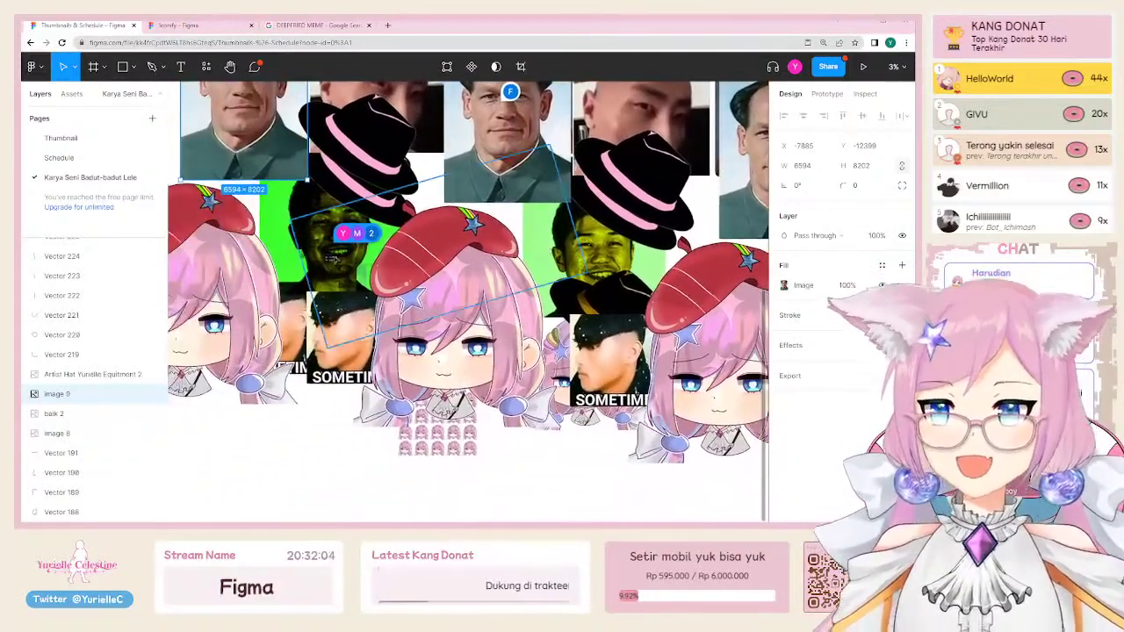
pyautogui.click(309, 241)
pyautogui.click(312, 215)
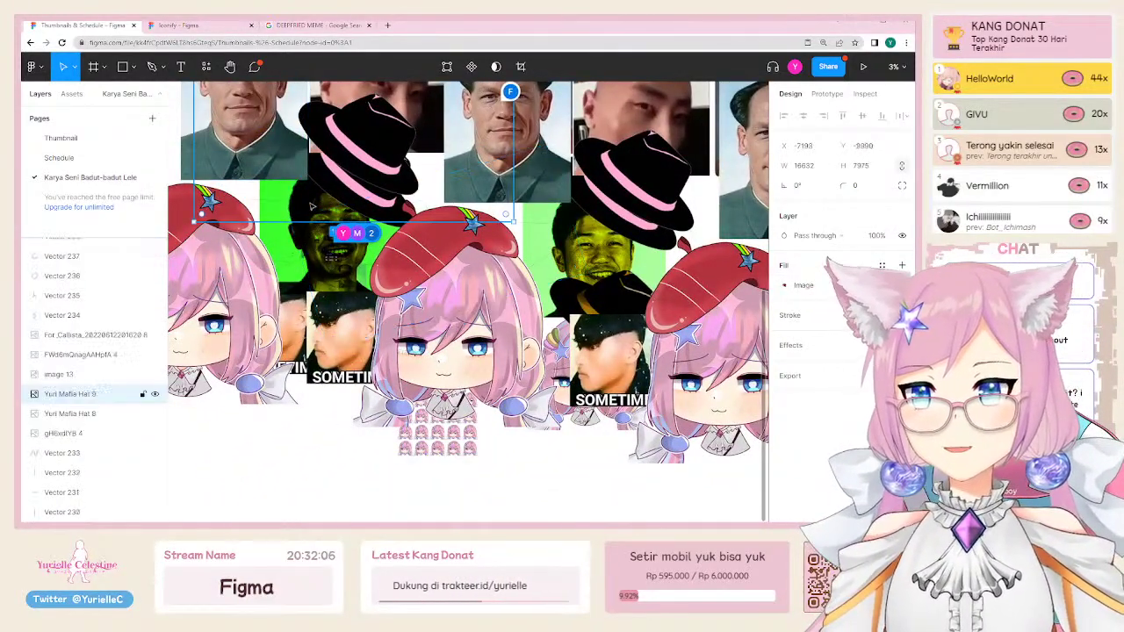
pyautogui.click(313, 288)
pyautogui.hscroll(3, 560, 258)
pyautogui.scroll(1, 560, 258)
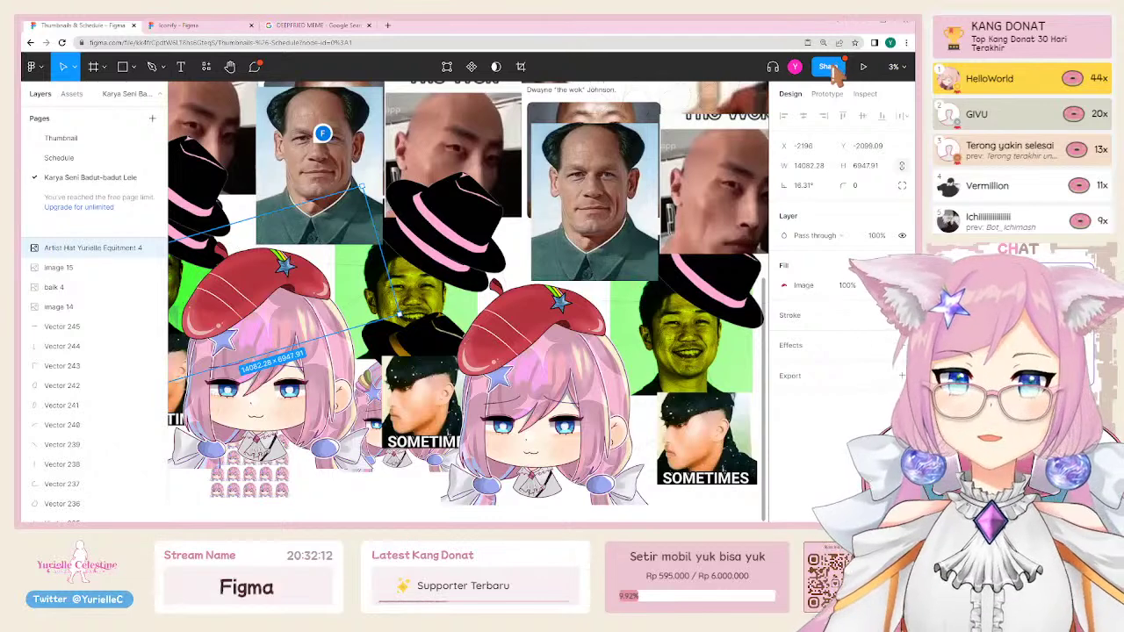
# Step: Approve the pending edit access request in the share settings and copy the file's share link
pyautogui.click(829, 67)
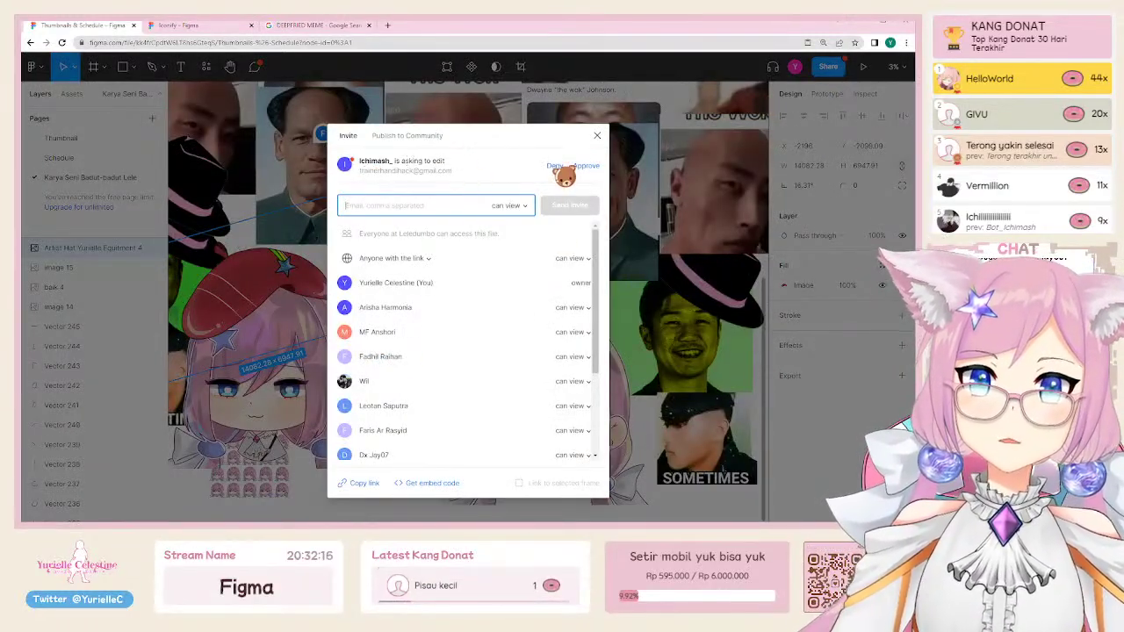
pyautogui.click(586, 166)
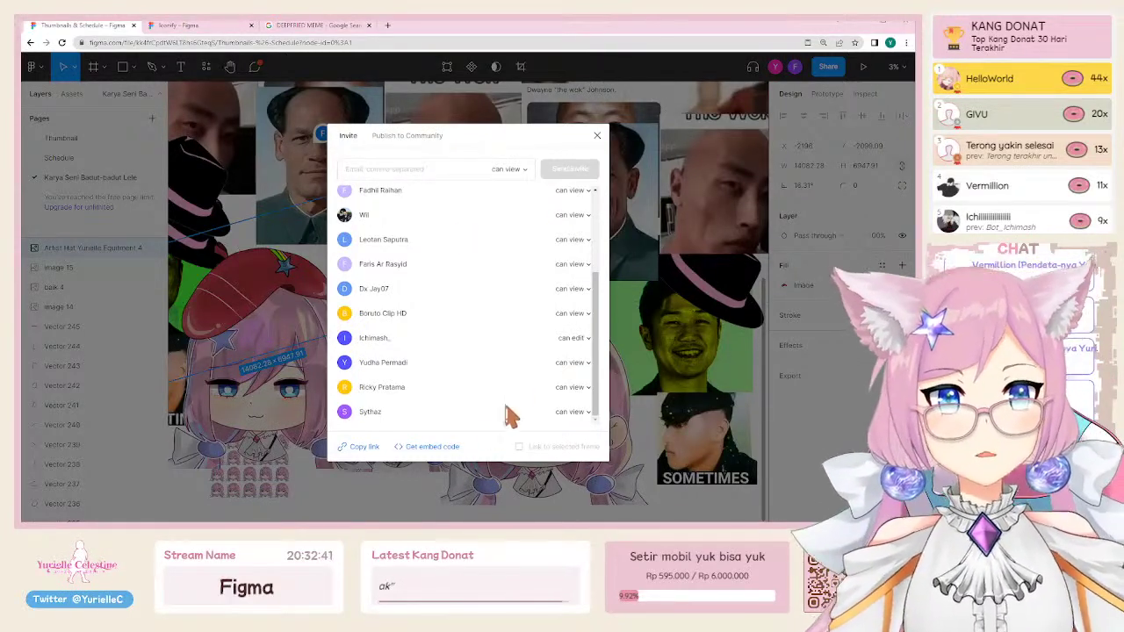
pyautogui.scroll(3, 415, 359)
pyautogui.scroll(2, 416, 358)
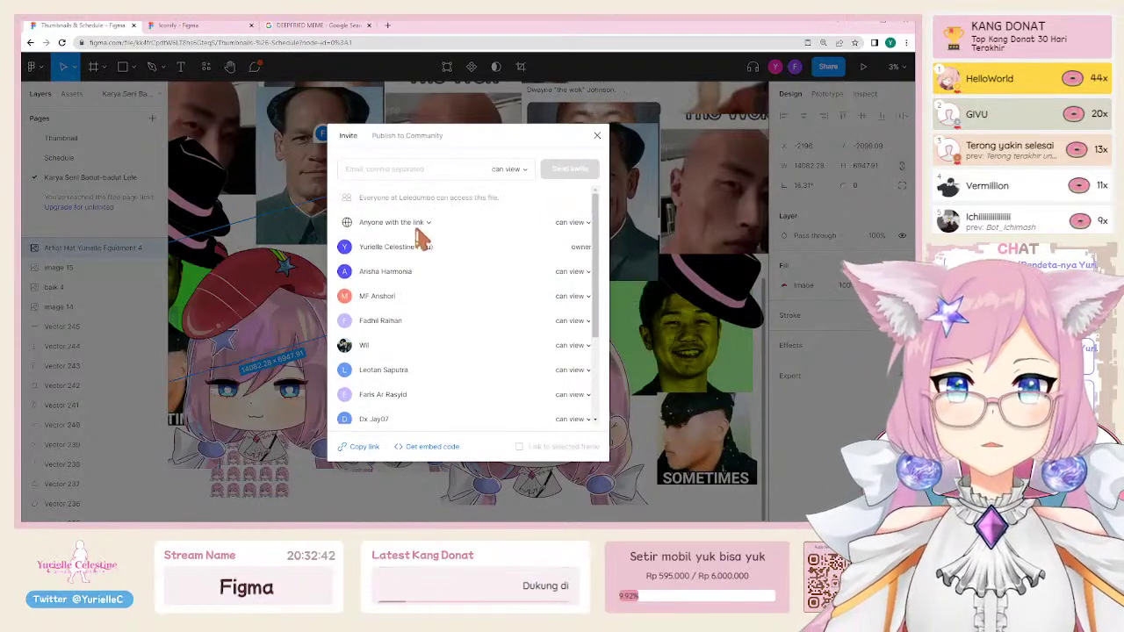
pyautogui.click(369, 448)
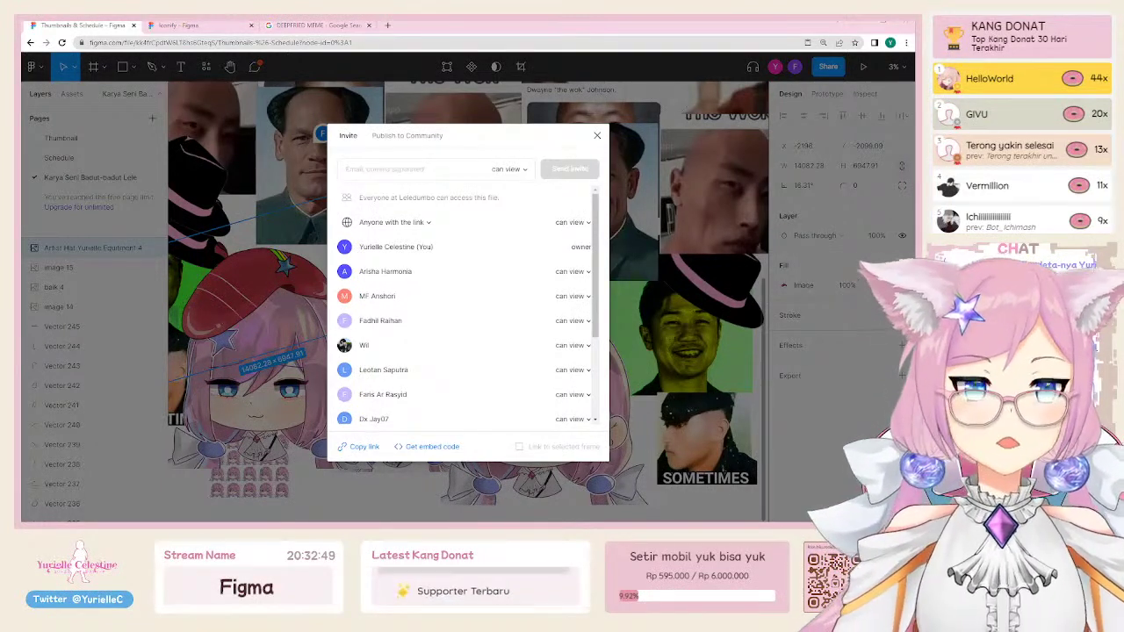
pyautogui.scroll(-3, 466, 308)
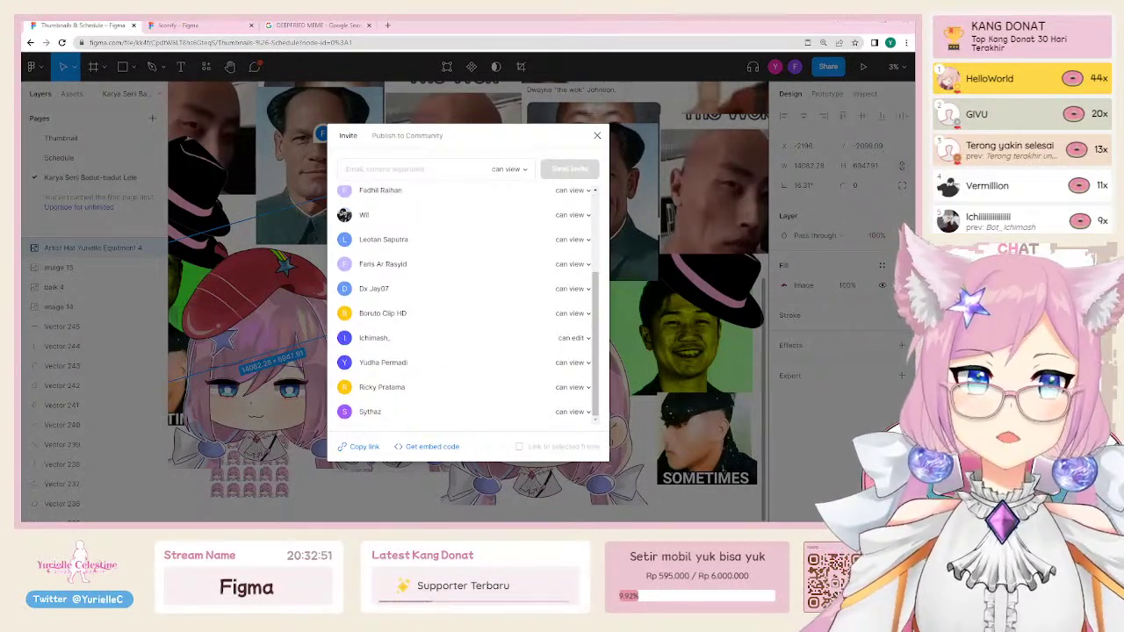
pyautogui.scroll(3, 466, 307)
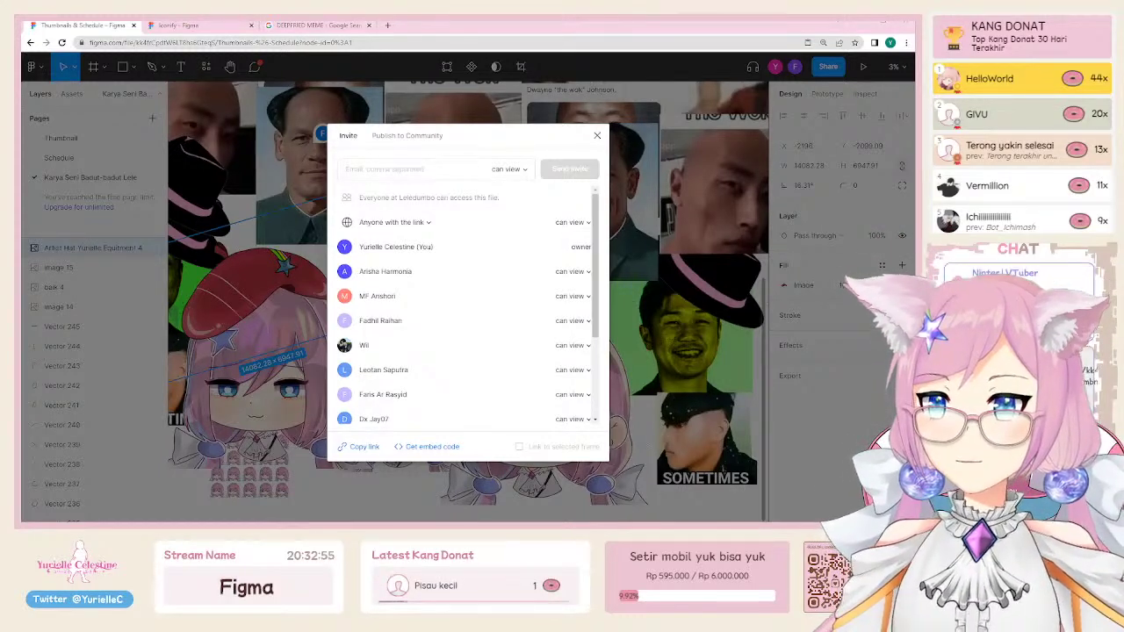
pyautogui.click(458, 248)
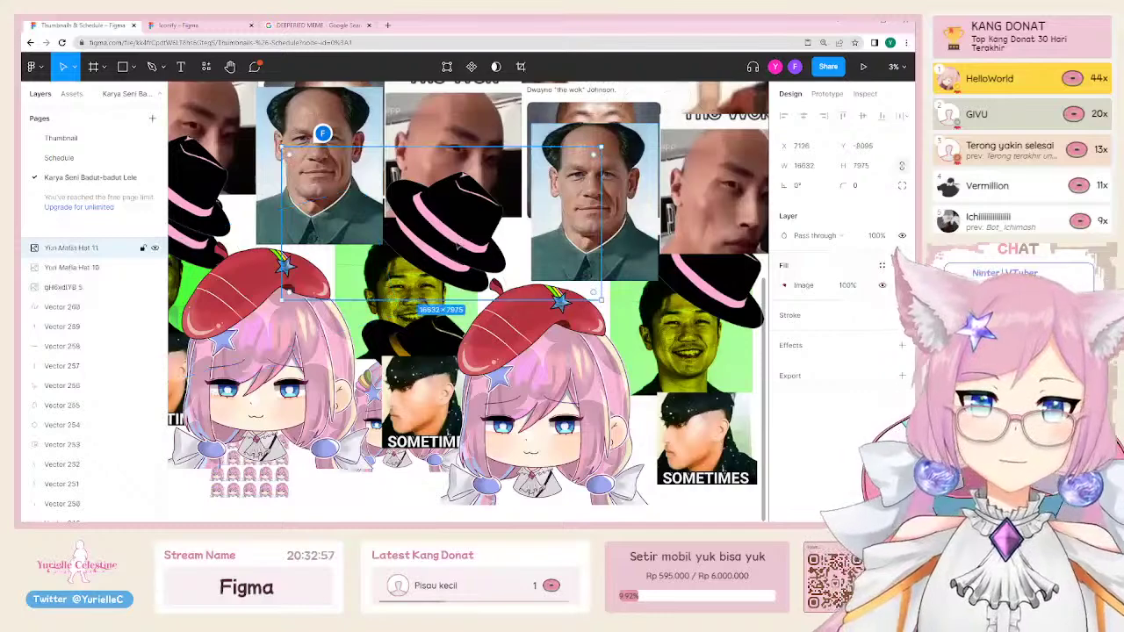
# Step: Return to the Schedule page and delete YouTube rows 2–4
pyautogui.press('-')
pyautogui.scroll(2, 468, 275)
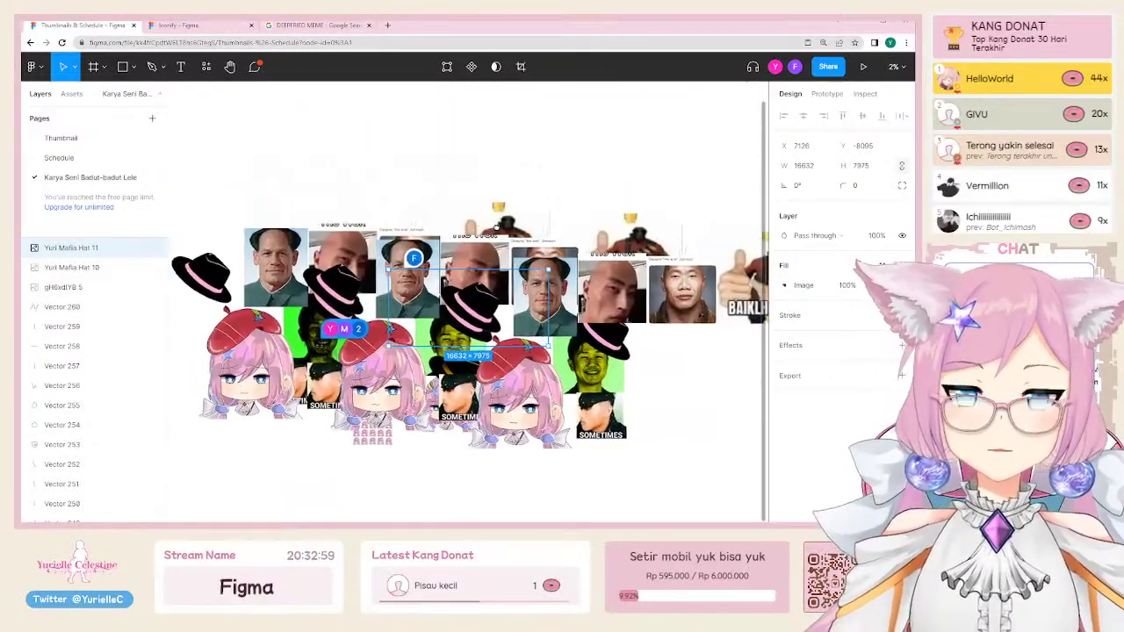
pyautogui.click(88, 157)
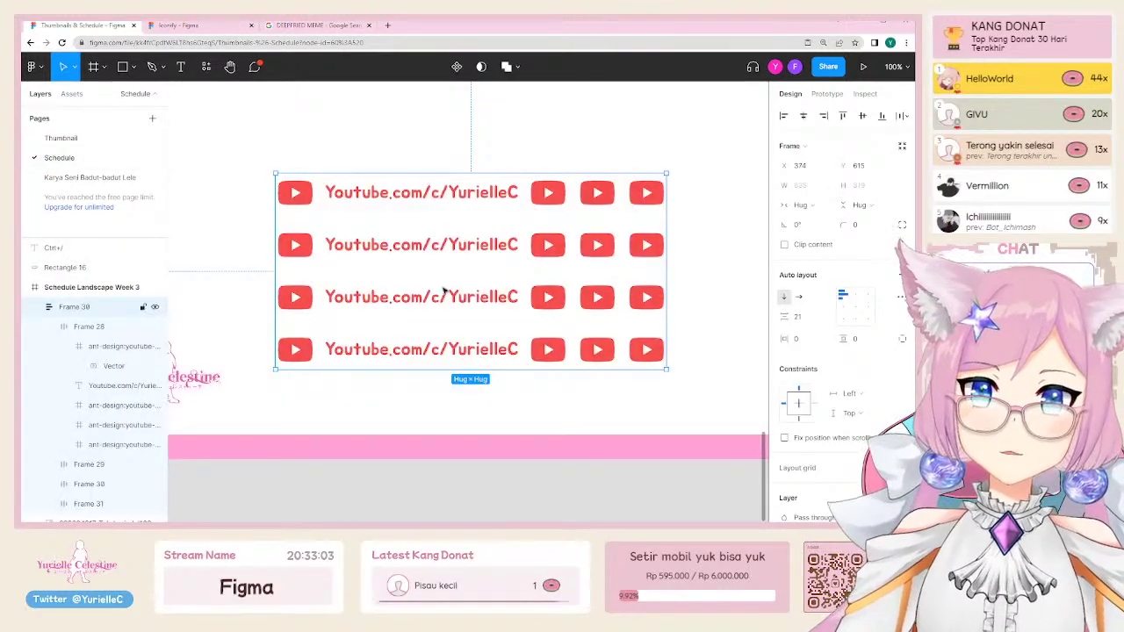
pyautogui.click(427, 241)
pyautogui.keyDown('shift'); pyautogui.click(424, 297); pyautogui.keyUp('shift')
pyautogui.keyDown('shift'); pyautogui.click(421, 350); pyautogui.keyUp('shift')
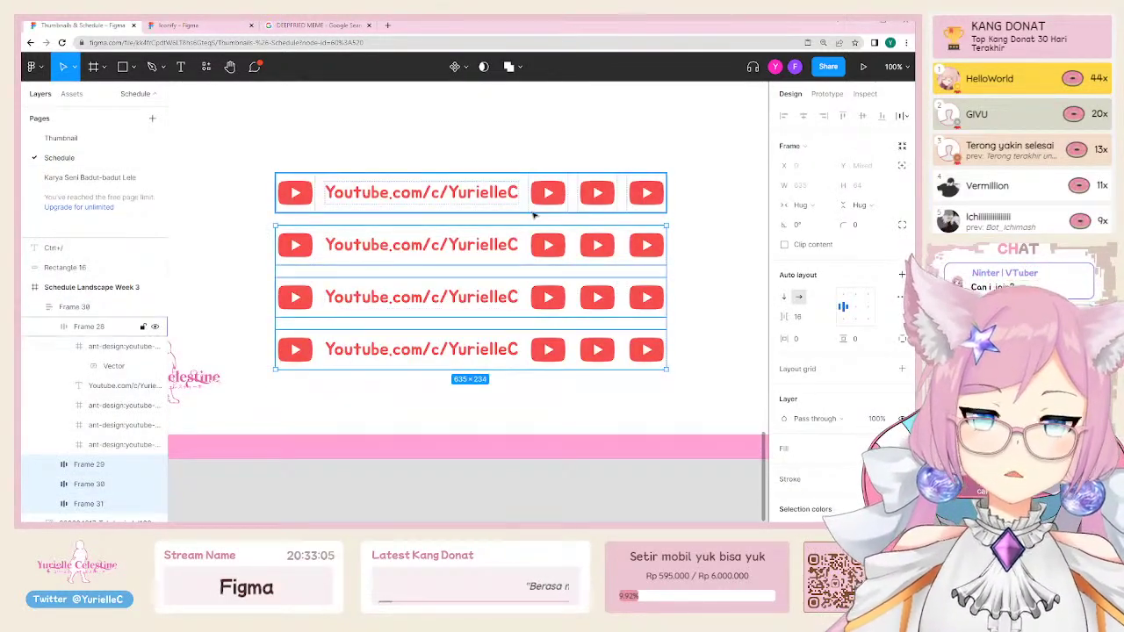
pyautogui.press('Delete')
# Step: Ungroup the remaining row, delete its three trailing YouTube icons, and auto-layout the icon with its handle
pyautogui.hotkey('ctrl', 'shift', 'g')
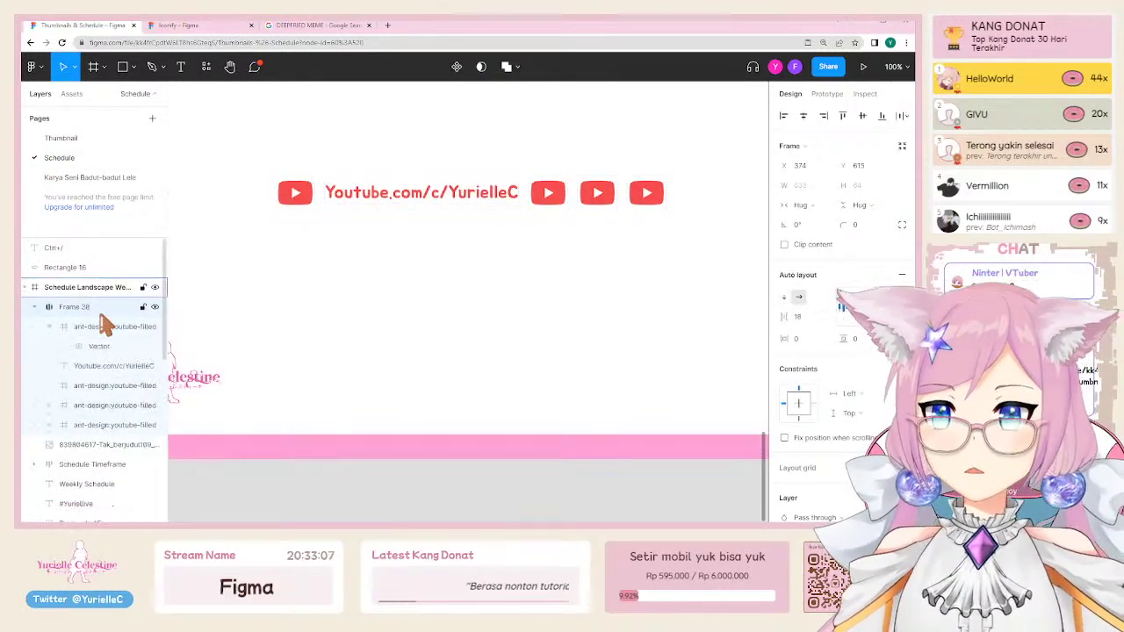
pyautogui.click(548, 192)
pyautogui.keyDown('shift'); pyautogui.click(598, 192); pyautogui.keyUp('shift')
pyautogui.keyDown('shift'); pyautogui.click(639, 192); pyautogui.keyUp('shift')
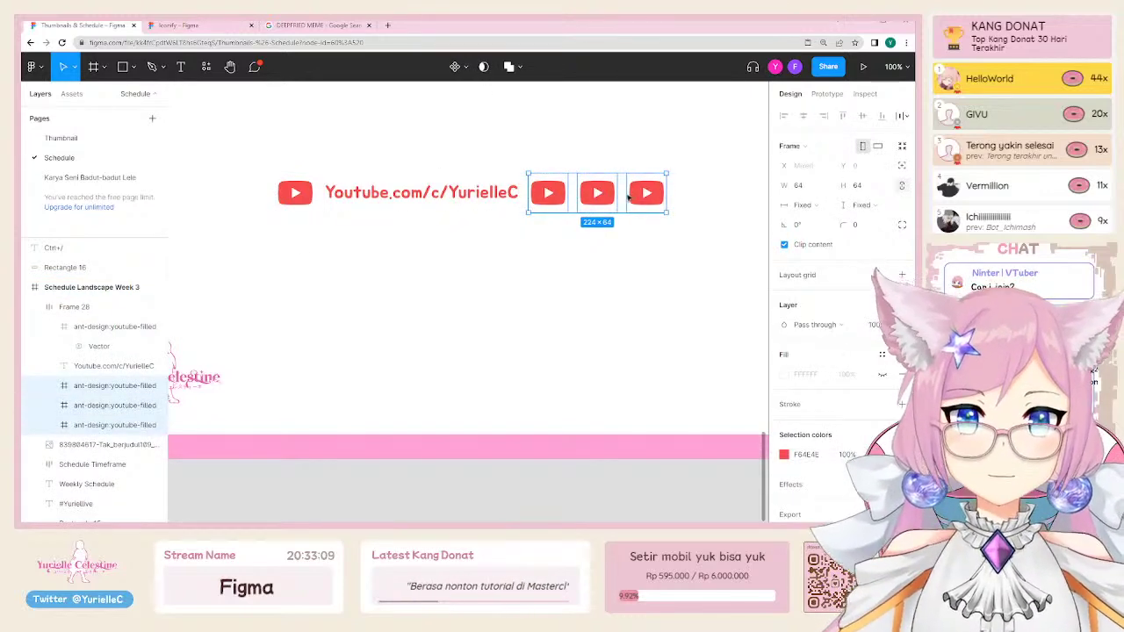
pyautogui.press('Delete')
pyautogui.hotkey('shift', 'a')
# Step: Alt-drag a duplicate of the icon-and-handle pair beside the original, creating Frame 29
pyautogui.moveTo(512, 211); pyautogui.dragTo(631, 369)
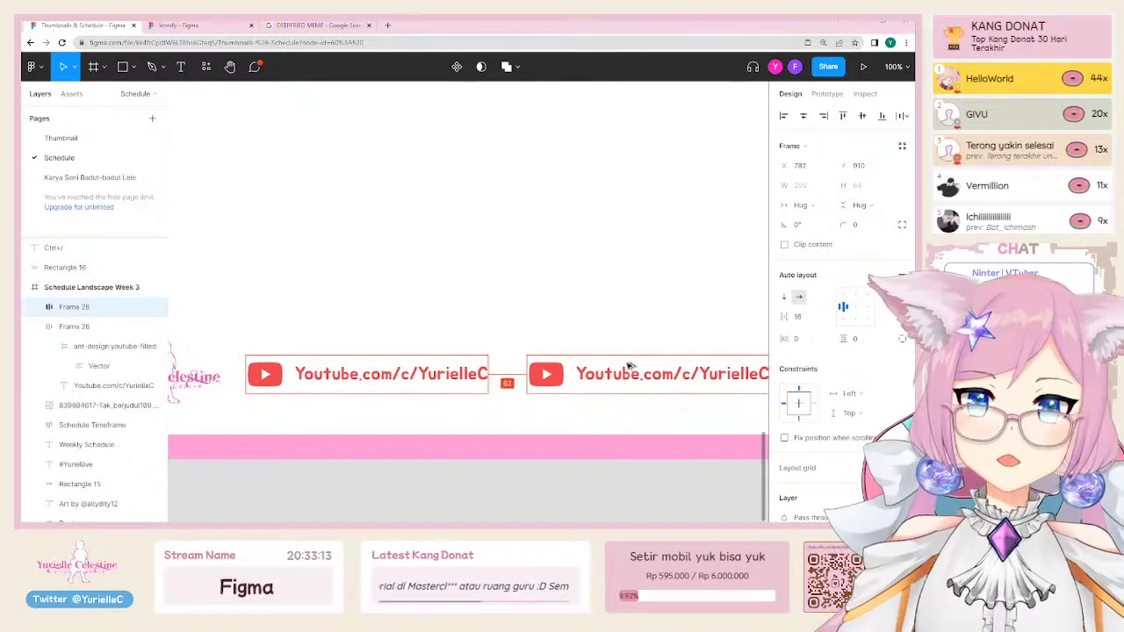
pyautogui.hscroll(3, 479, 339)
pyautogui.doubleClick(493, 379)
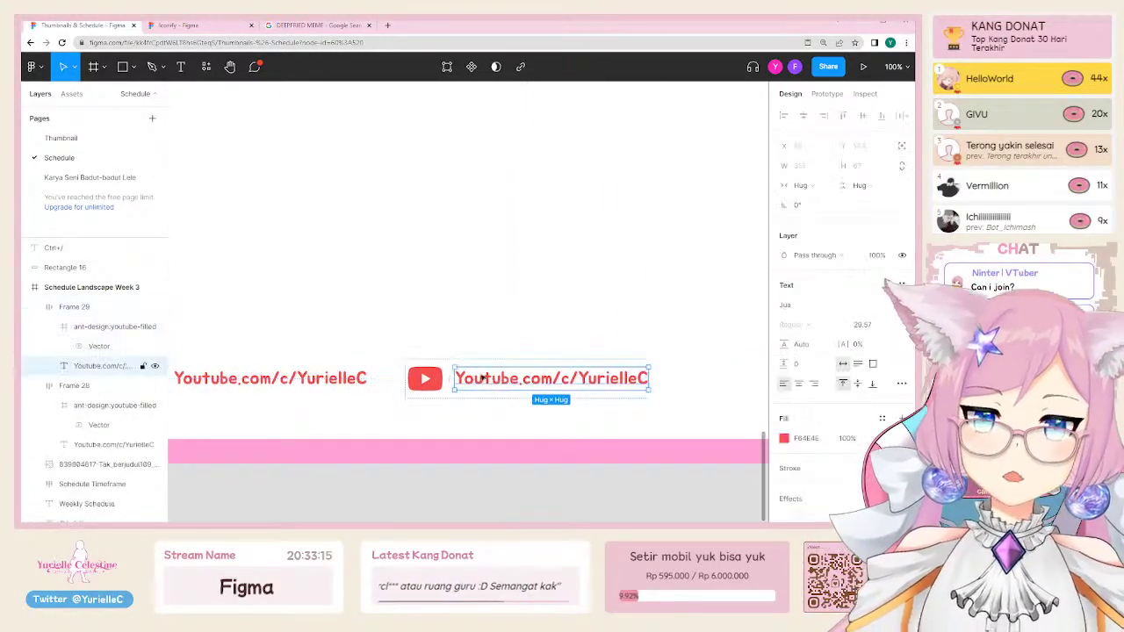
pyautogui.click(440, 381)
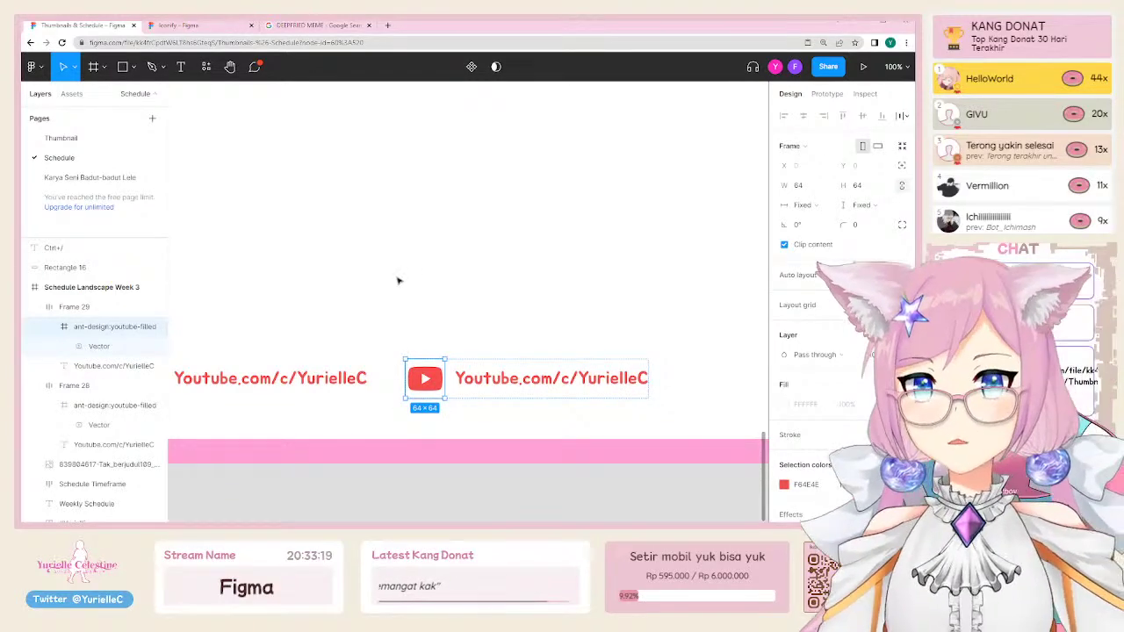
pyautogui.hotkey('ctrl', '/')
# Step: Launch Iconify via 'ico', search 'twitter', and import the filled bi:twitter bird icon
pyautogui.write('icon')
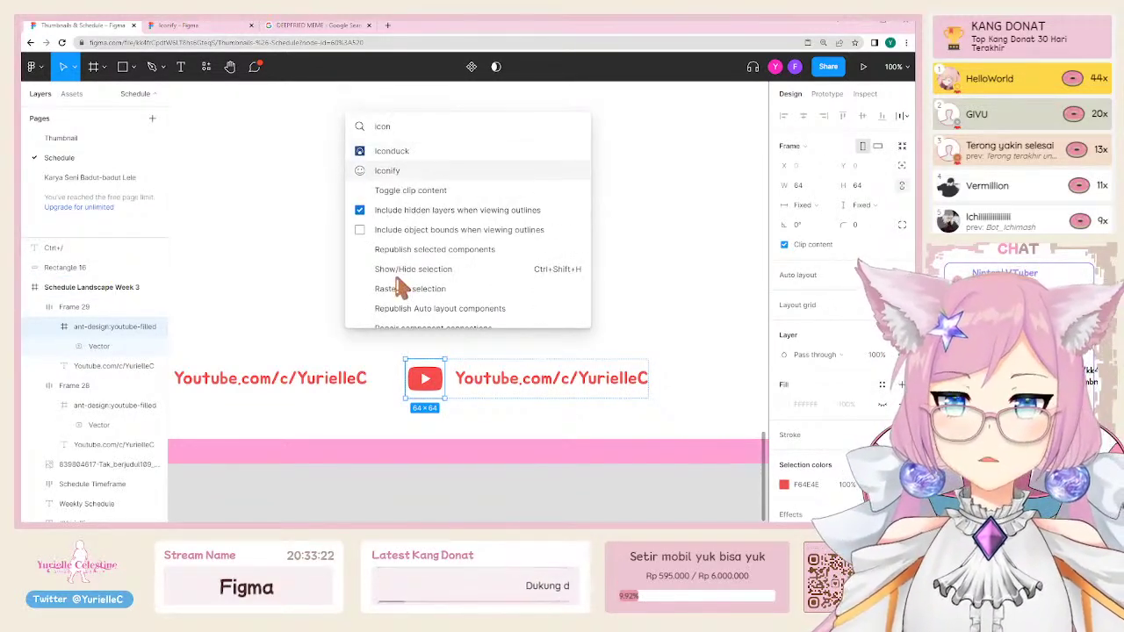
pyautogui.press('Return')
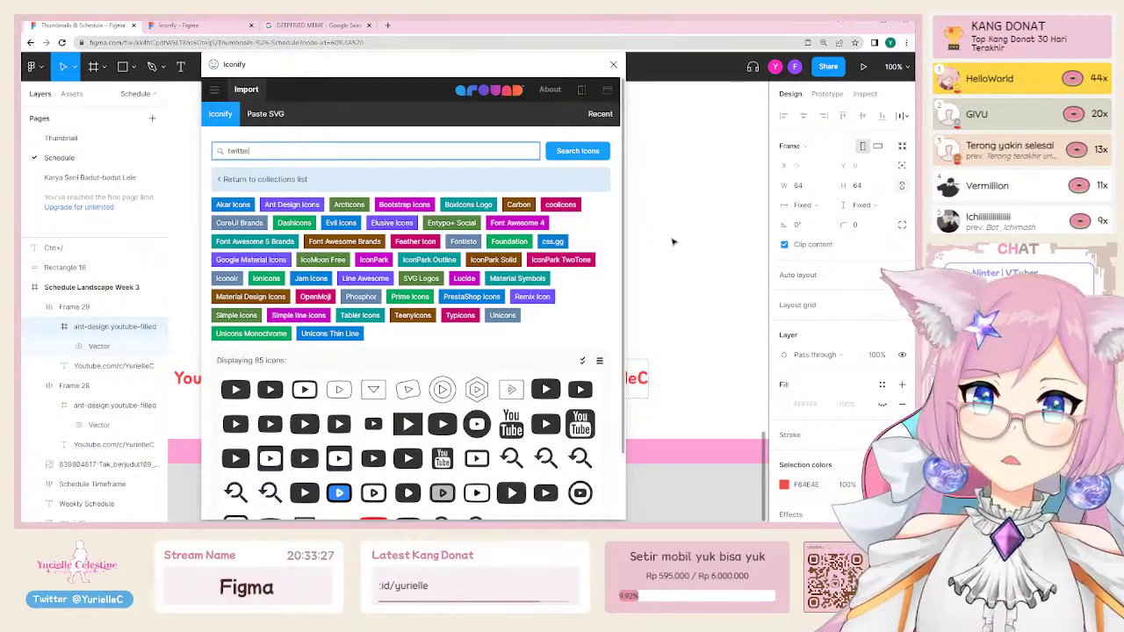
pyautogui.press('Return')
pyautogui.scroll(-2, 312, 327)
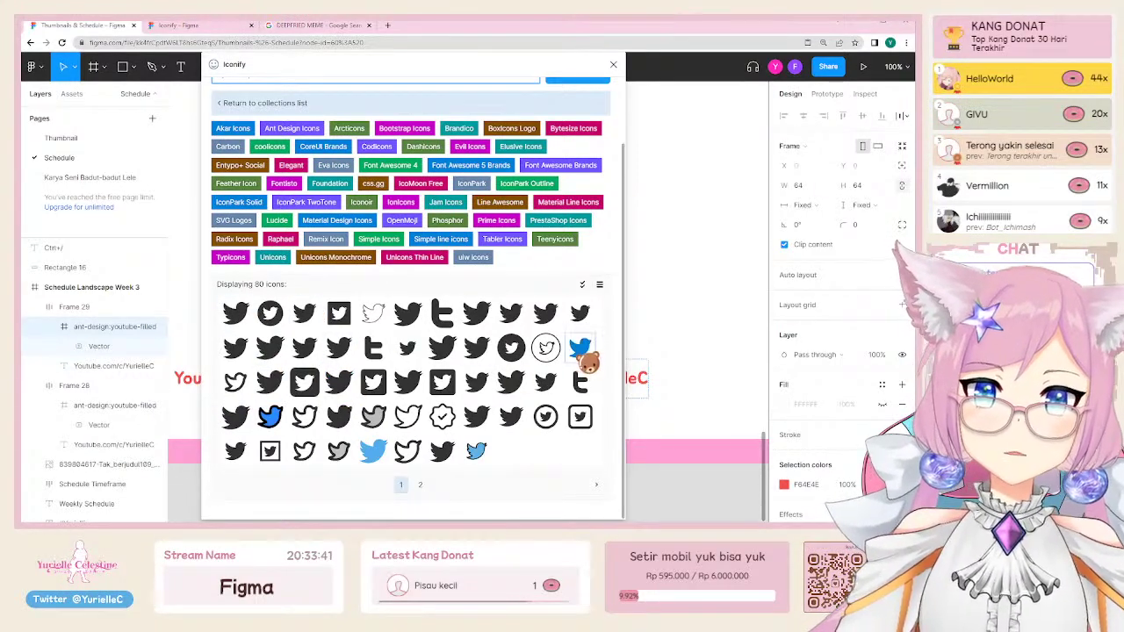
pyautogui.click(407, 315)
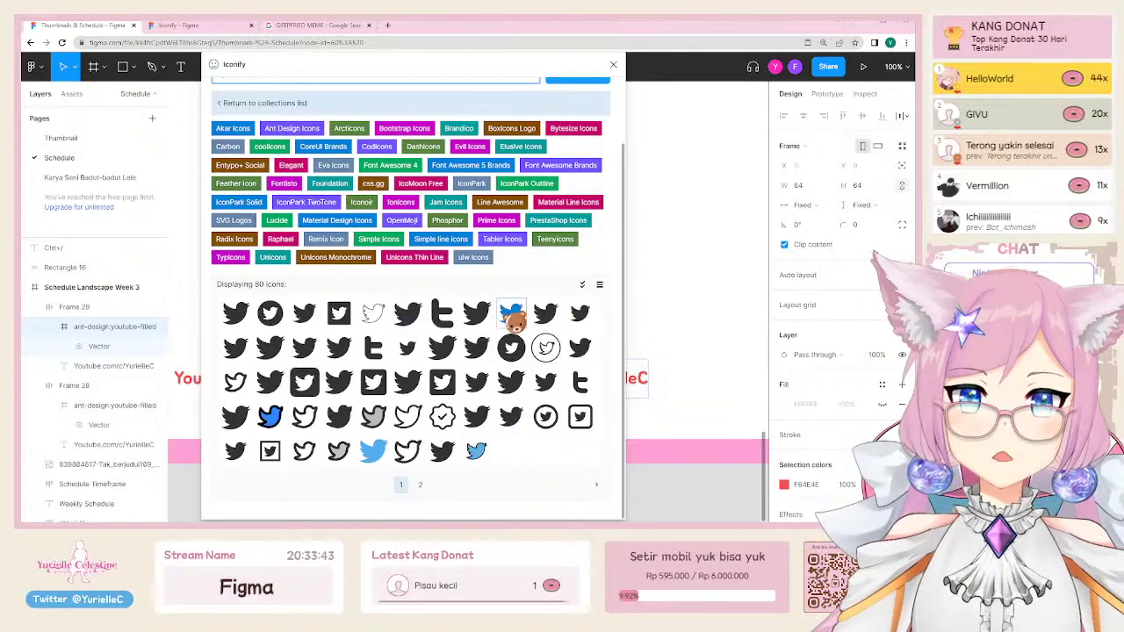
pyautogui.click(613, 64)
# Step: Move the bi:twitter icon down to the footer area and resize it to 64×64
pyautogui.scroll(-5, 625, 264)
pyautogui.scroll(5, 580, 211)
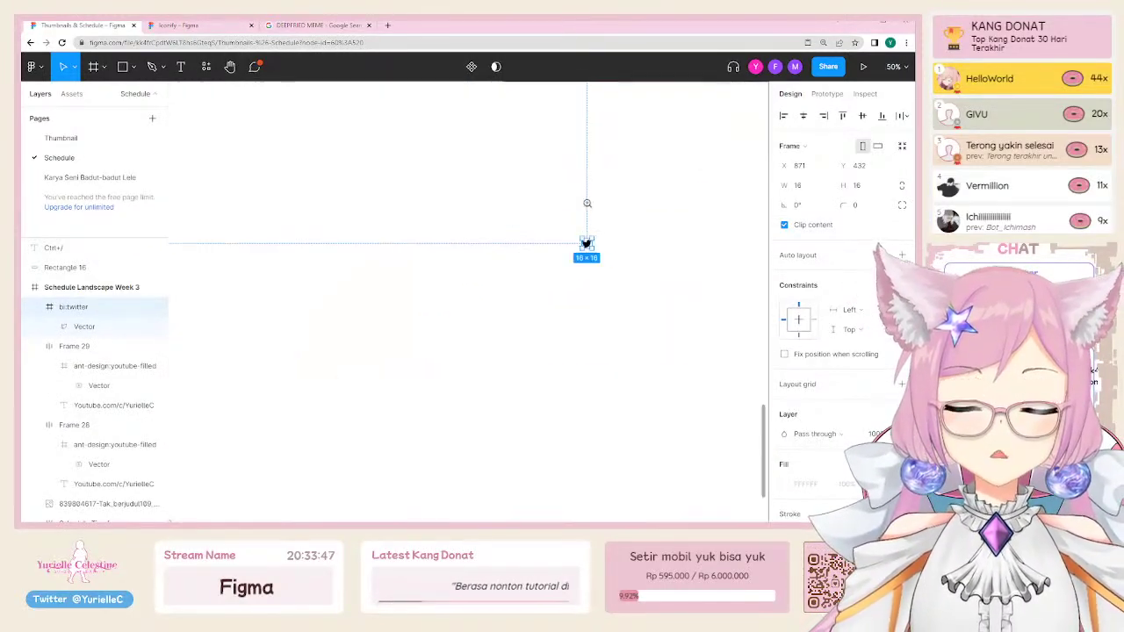
pyautogui.moveTo(535, 118); pyautogui.dragTo(475, 339)
pyautogui.click(901, 185)
pyautogui.click(812, 187)
pyautogui.write('64')
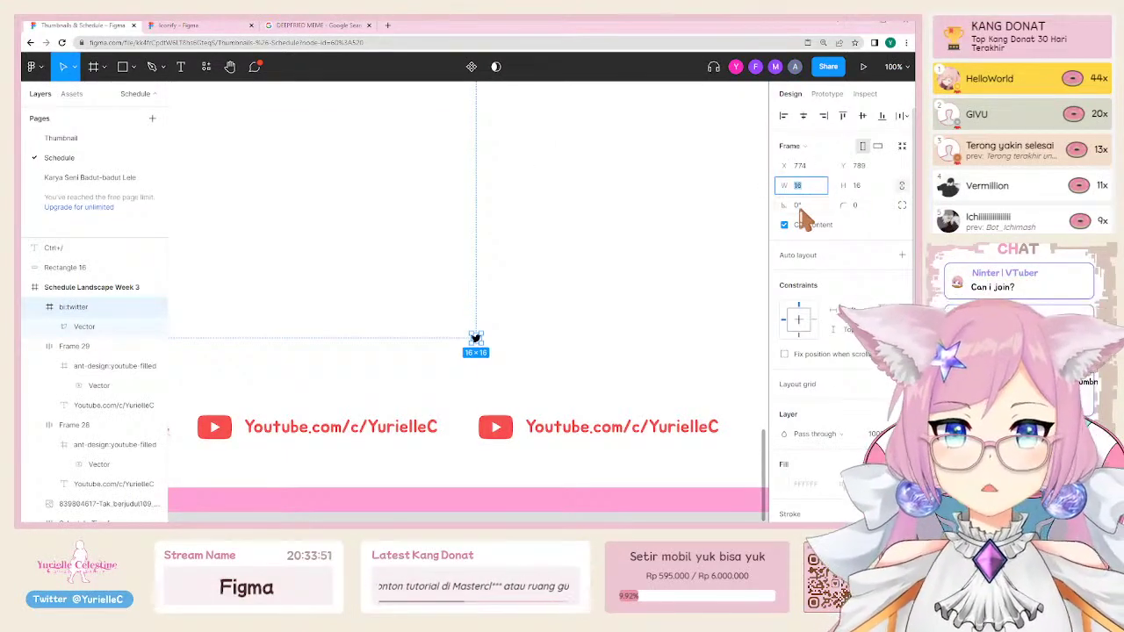
pyautogui.press('Return')
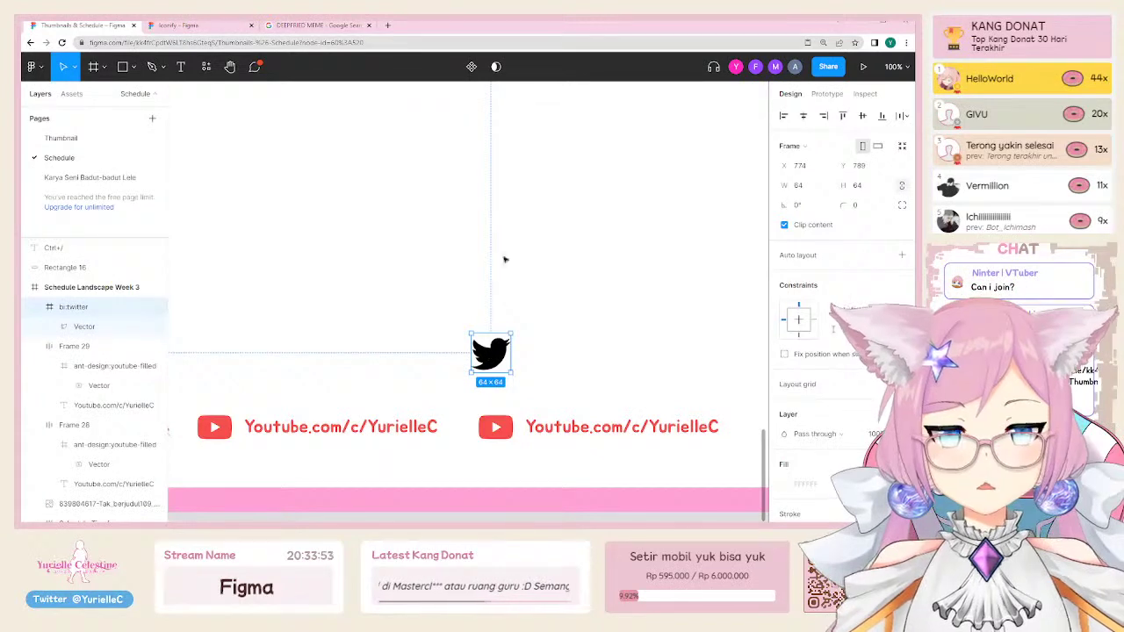
pyautogui.scroll(-5, 505, 259)
pyautogui.scroll(5, 505, 259)
pyautogui.press('i')
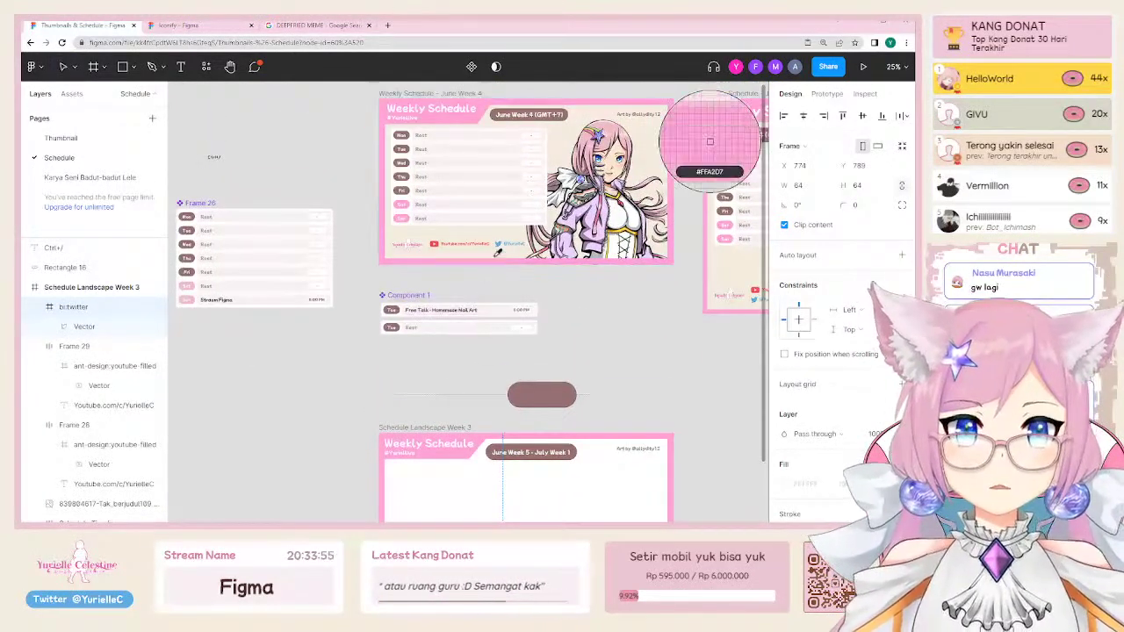
pyautogui.press('Escape')
pyautogui.scroll(-5, 483, 204)
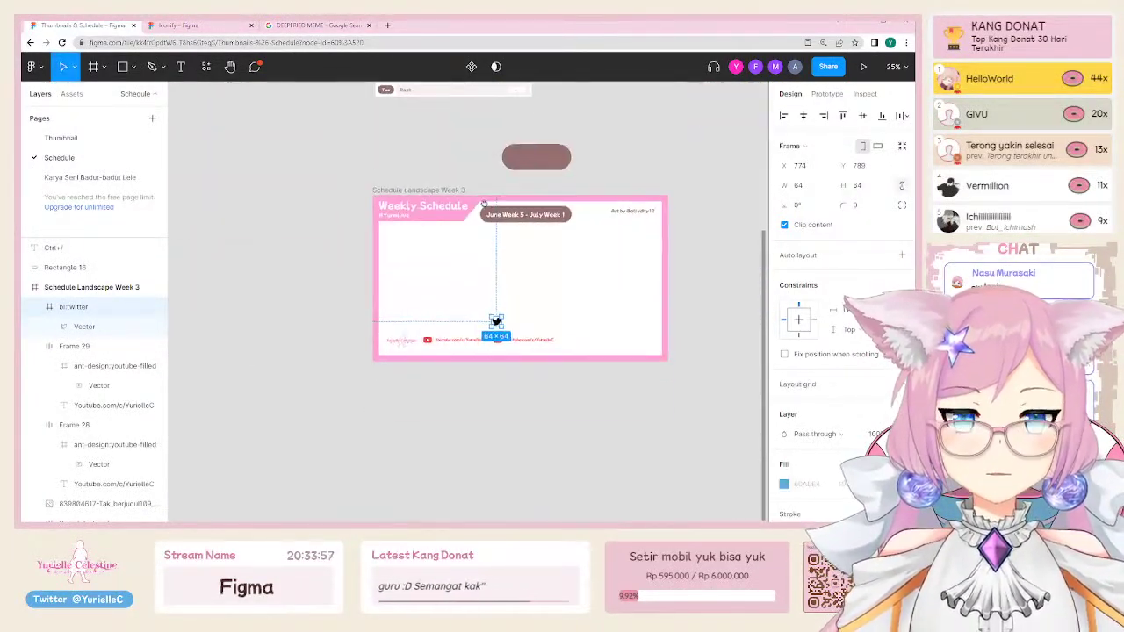
pyautogui.scroll(2, 483, 203)
pyautogui.click(503, 92)
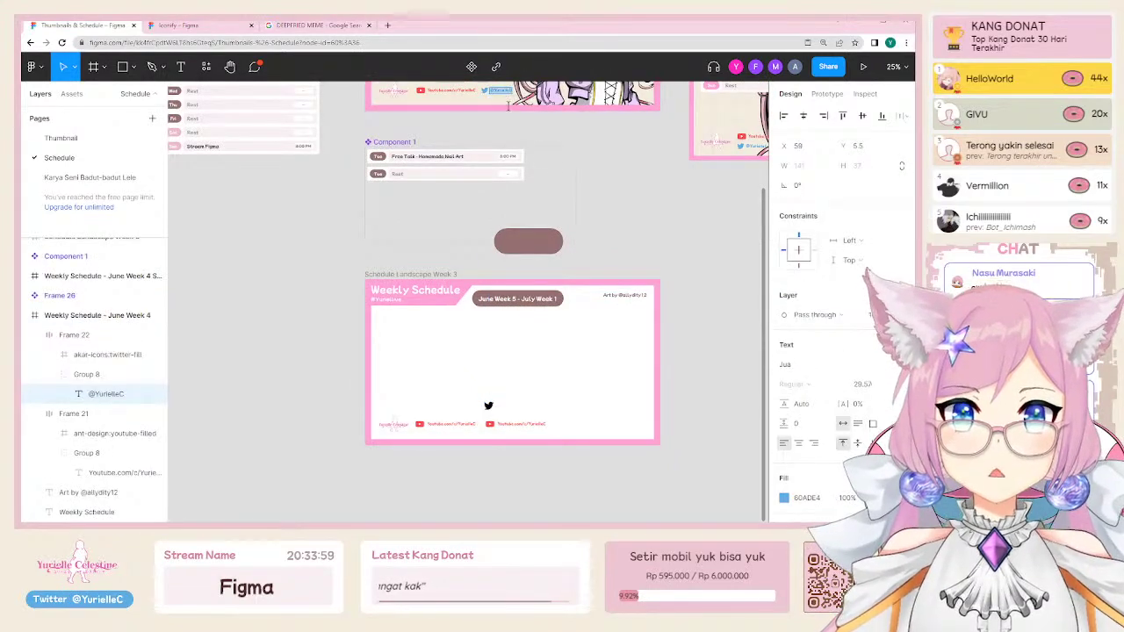
pyautogui.scroll(5, 505, 421)
pyautogui.click(476, 419)
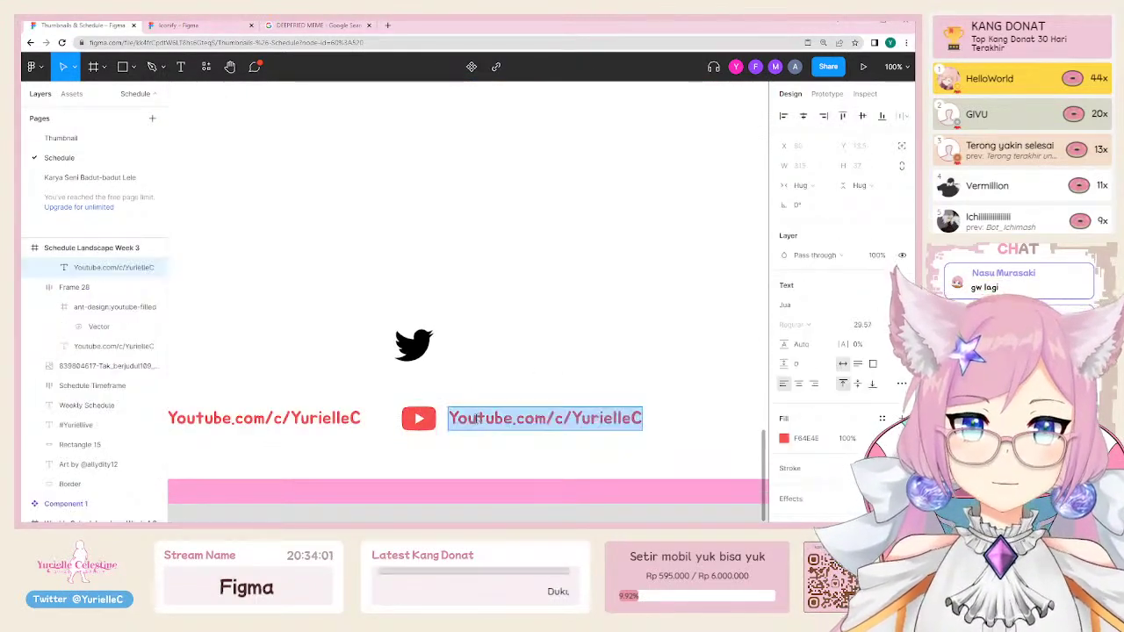
pyautogui.hotkey('ctrl', 'shift', 'r')
# Step: Place the bi:twitter icon in the second footer row beside the YouTube icon
pyautogui.click(424, 338)
pyautogui.scroll(-2, 542, 230)
pyautogui.scroll(10, 527, 230)
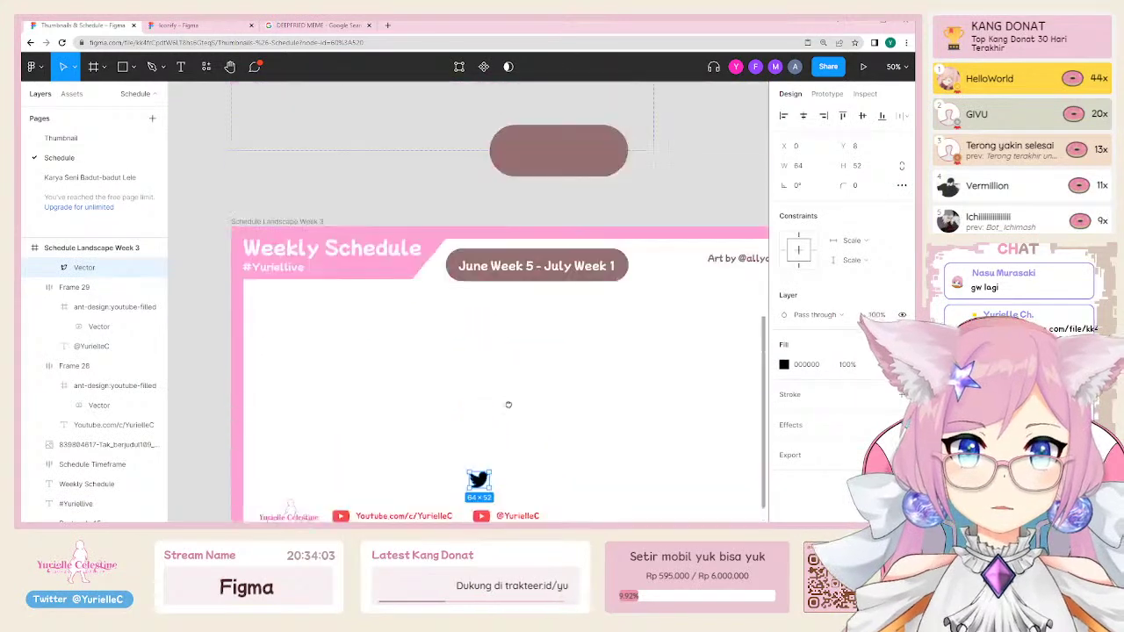
pyautogui.scroll(-8, 514, 230)
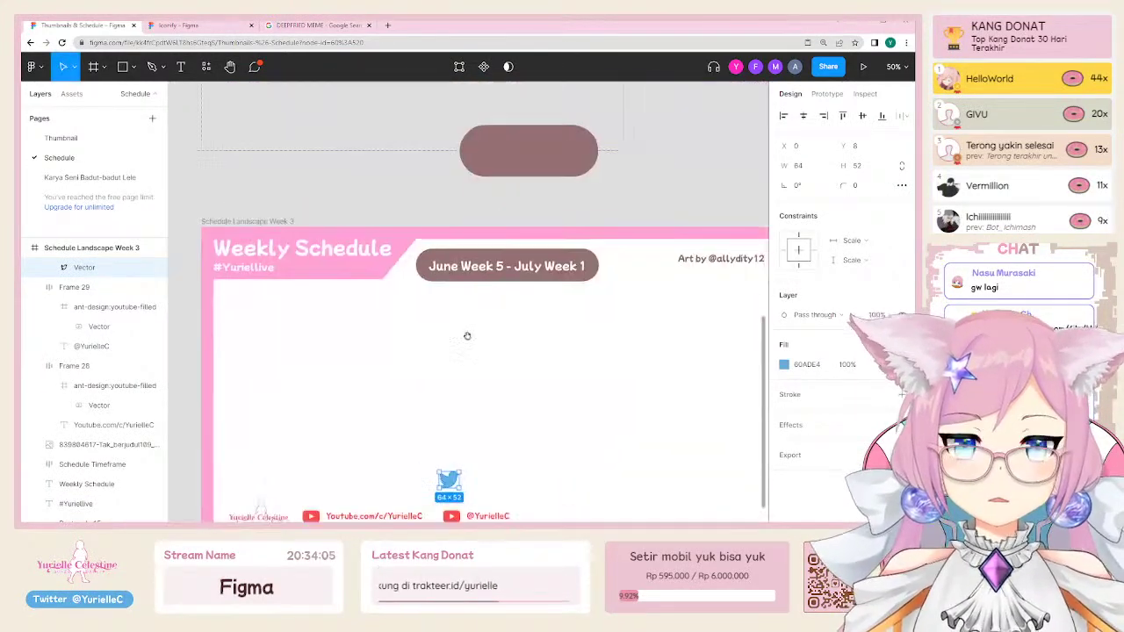
pyautogui.scroll(3, 473, 246)
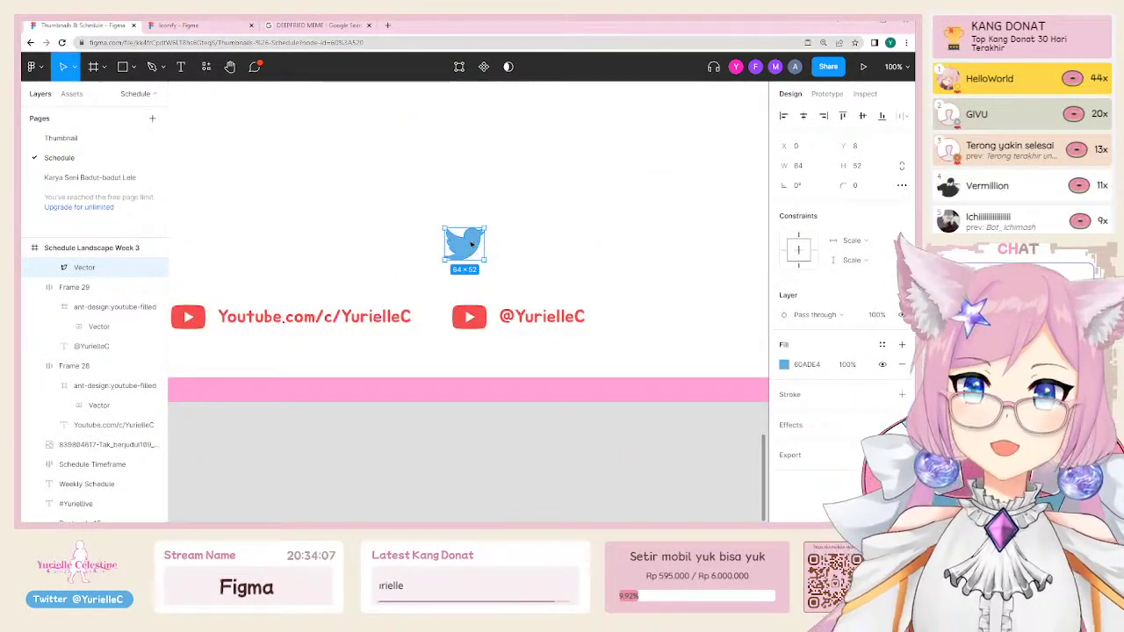
pyautogui.click(501, 218)
pyautogui.click(481, 231)
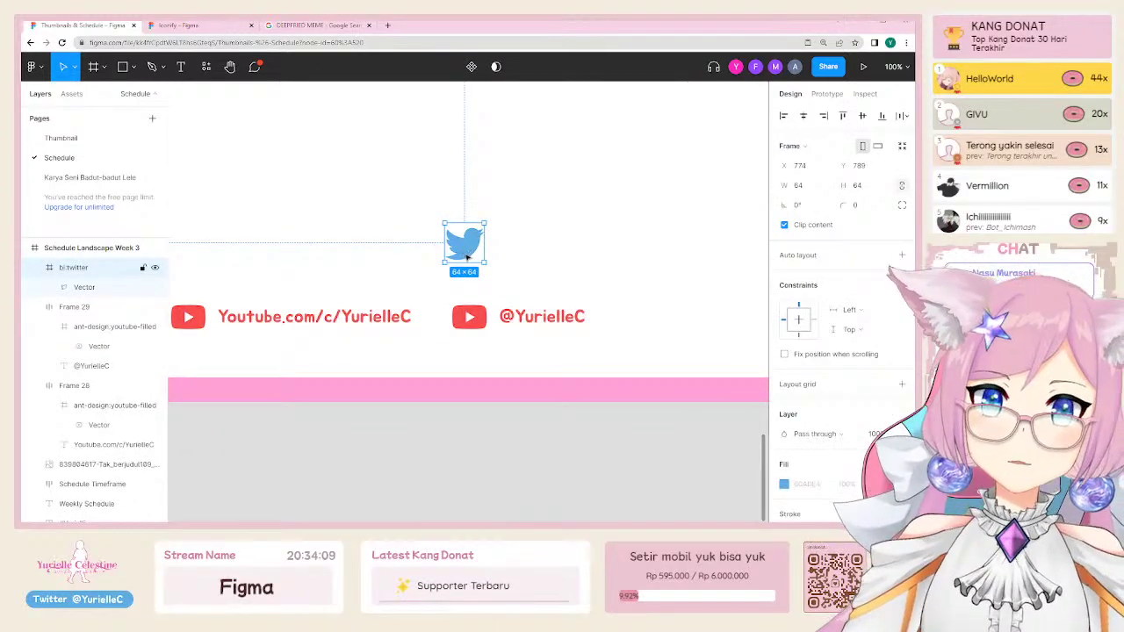
pyautogui.moveTo(466, 255); pyautogui.dragTo(495, 323)
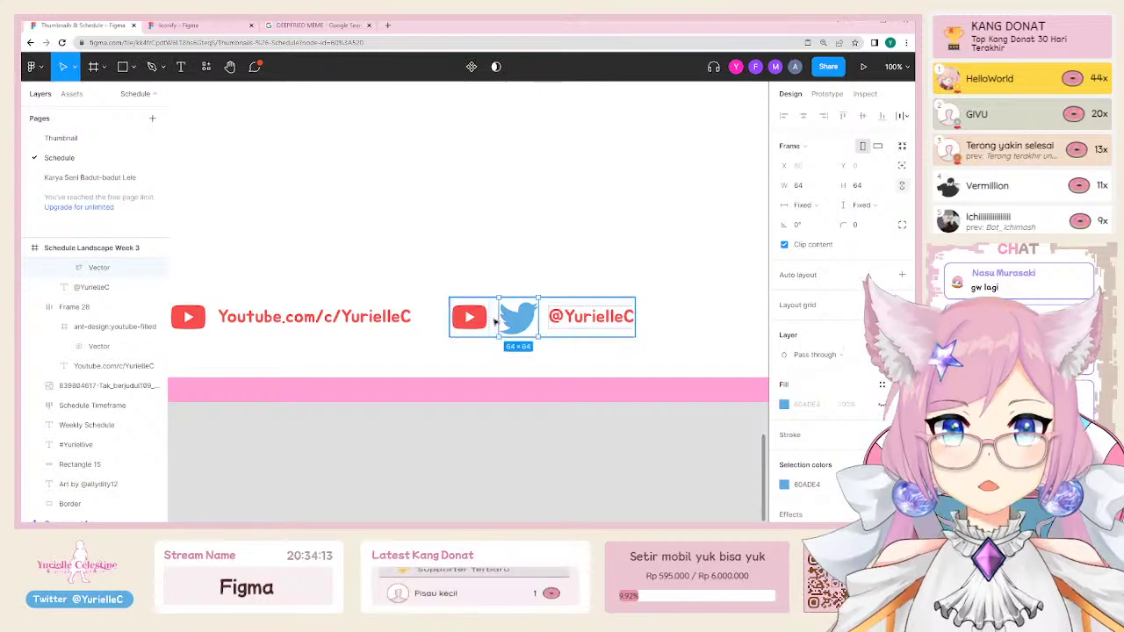
# Step: Shrink the bird vector inside the bi:twitter frame and centre it vertically
pyautogui.scroll(4, 492, 316)
pyautogui.click(532, 303)
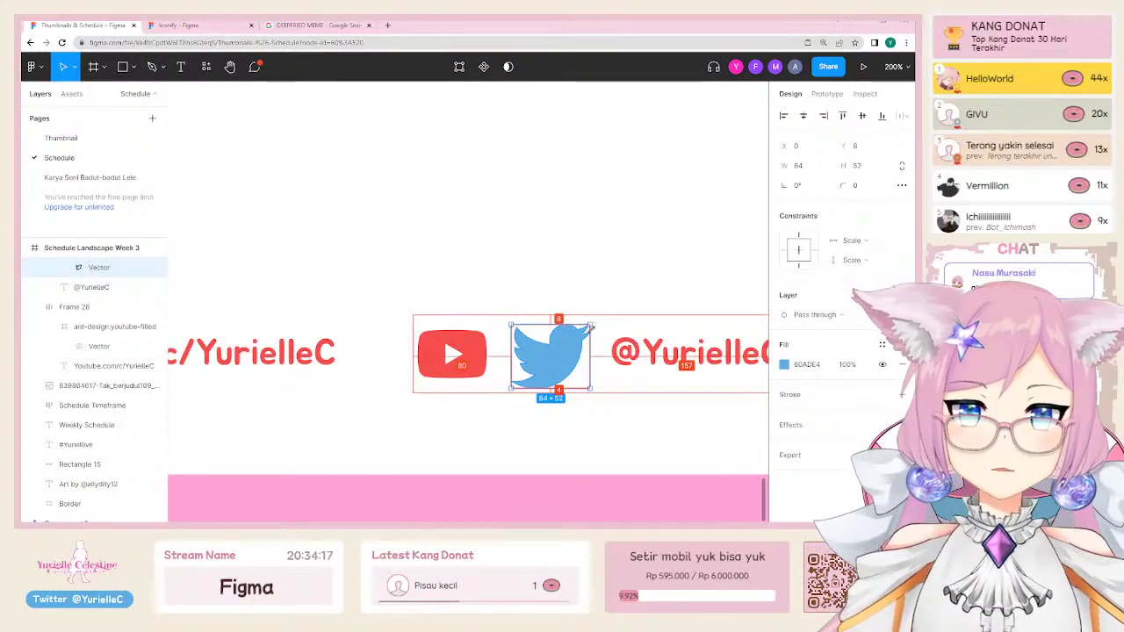
pyautogui.moveTo(592, 325); pyautogui.dragTo(582, 333)
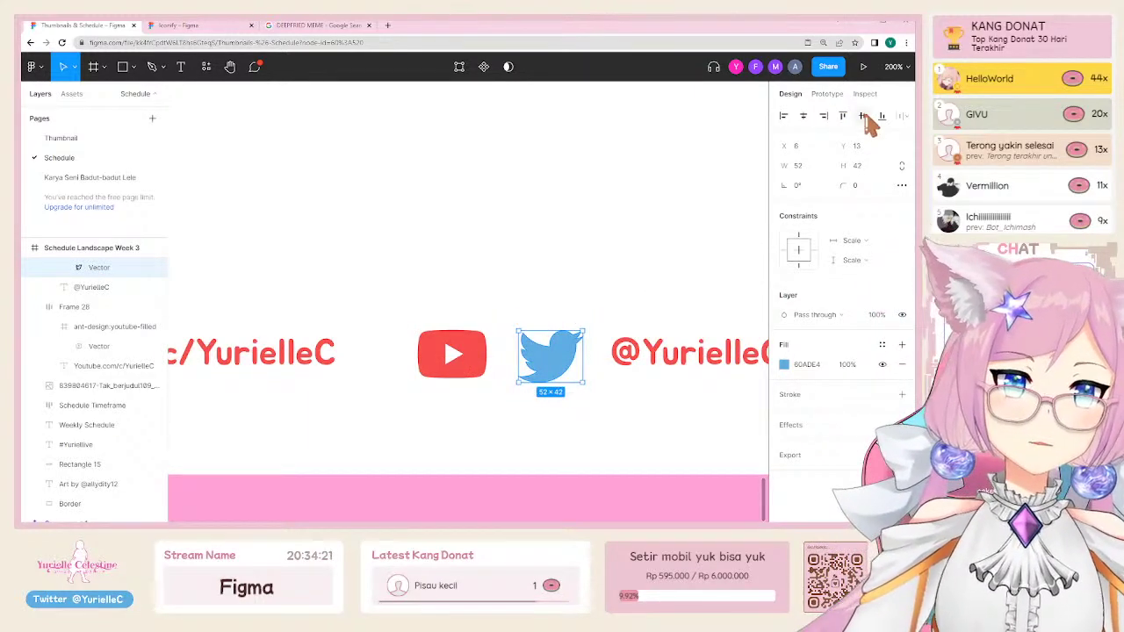
pyautogui.click(863, 115)
pyautogui.press('Escape')
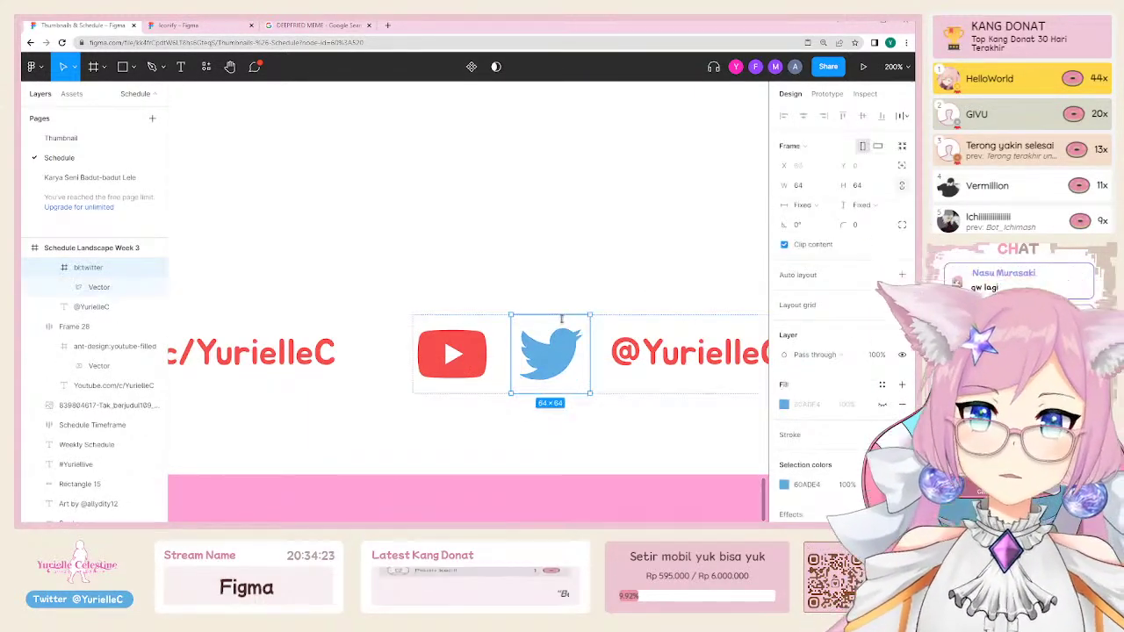
pyautogui.hotkey('ctrl', '+')
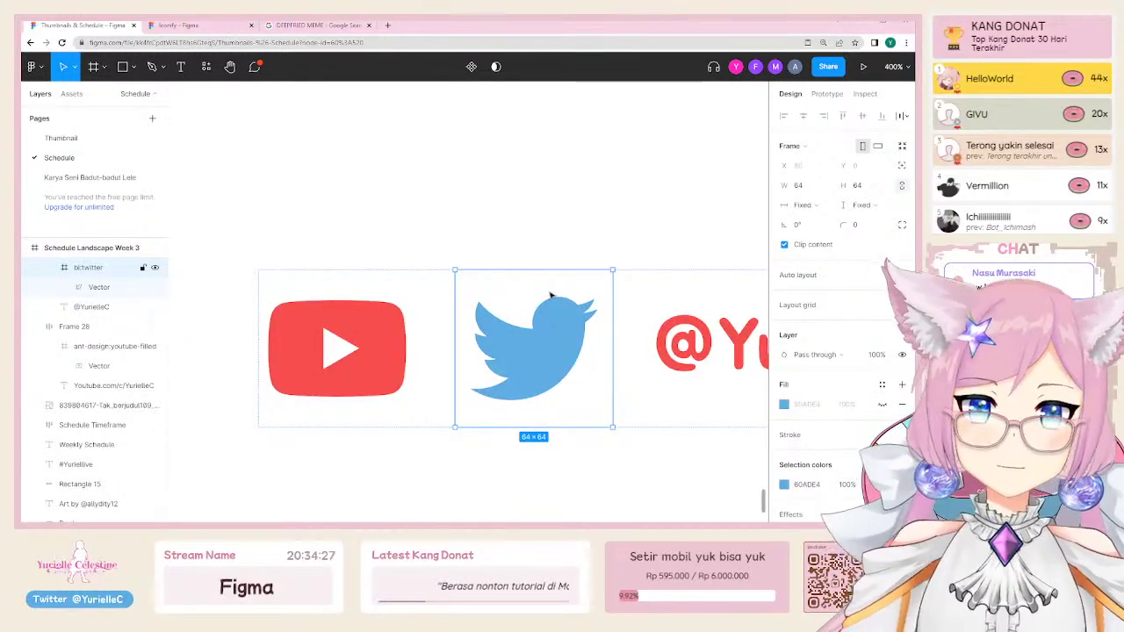
# Step: Check that the bird vector measures 52×42 within the 64×64 bi:twitter frame
pyautogui.click(101, 286)
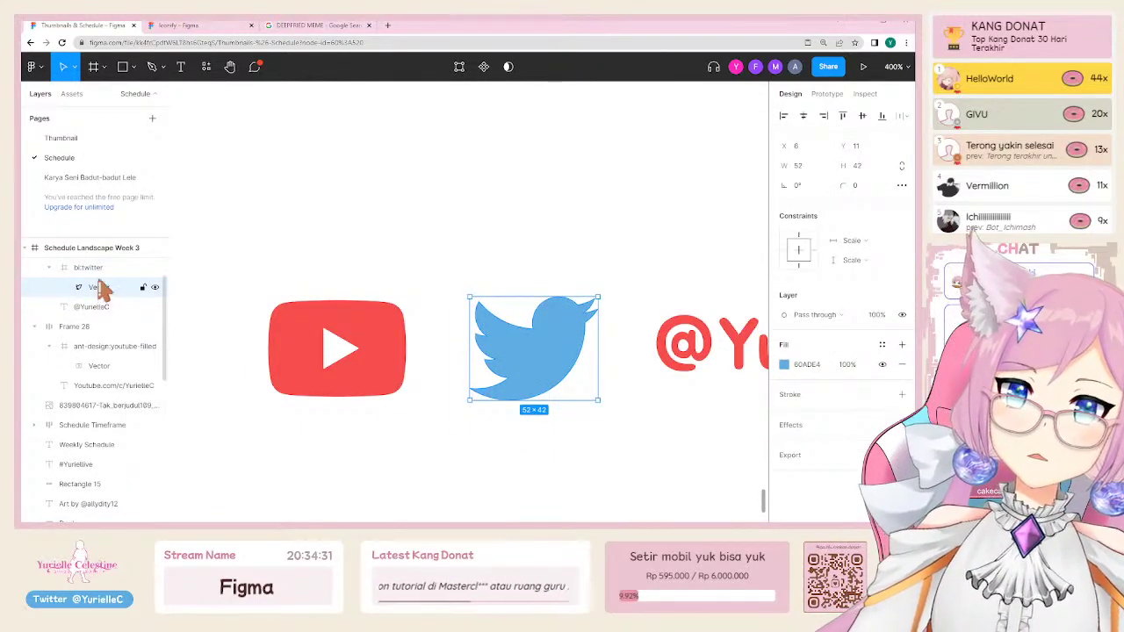
pyautogui.press('Escape')
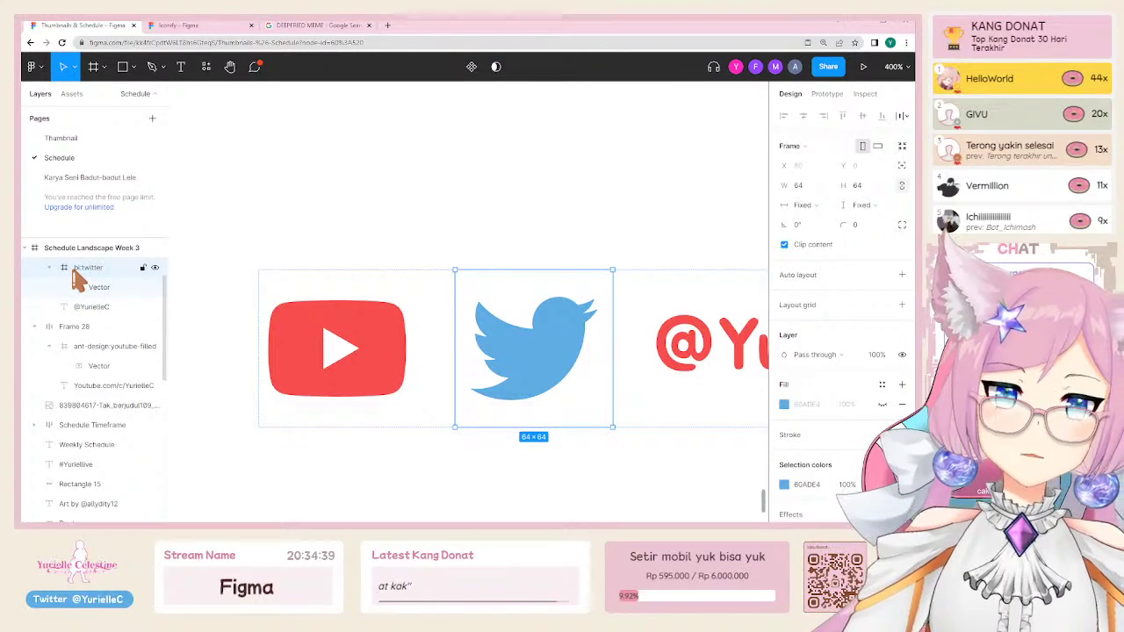
pyautogui.click(85, 286)
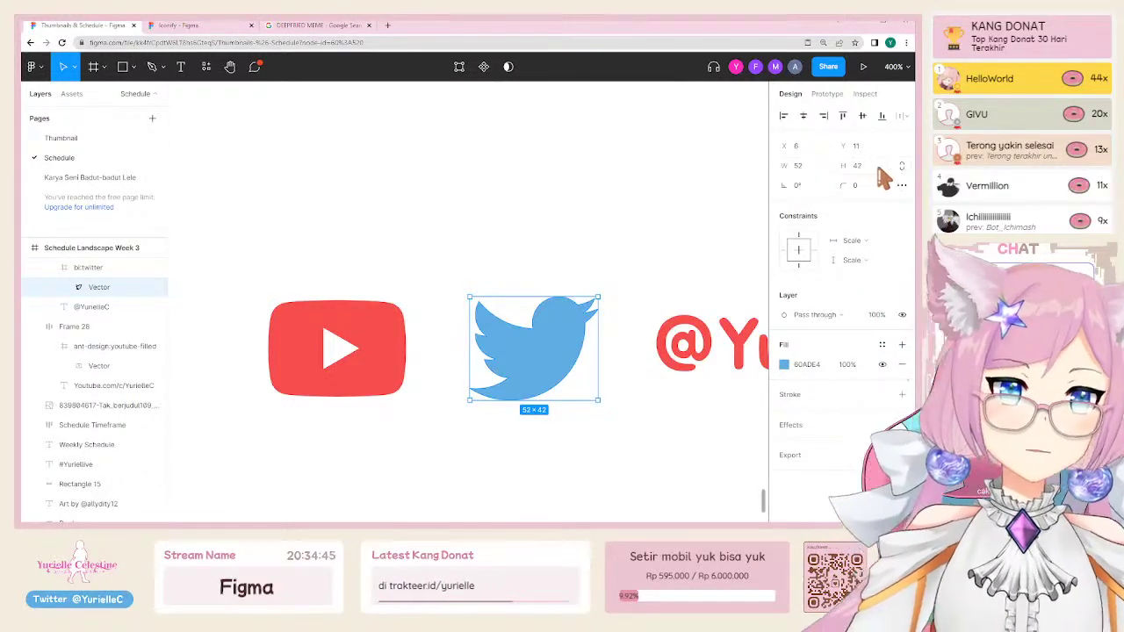
pyautogui.click(88, 267)
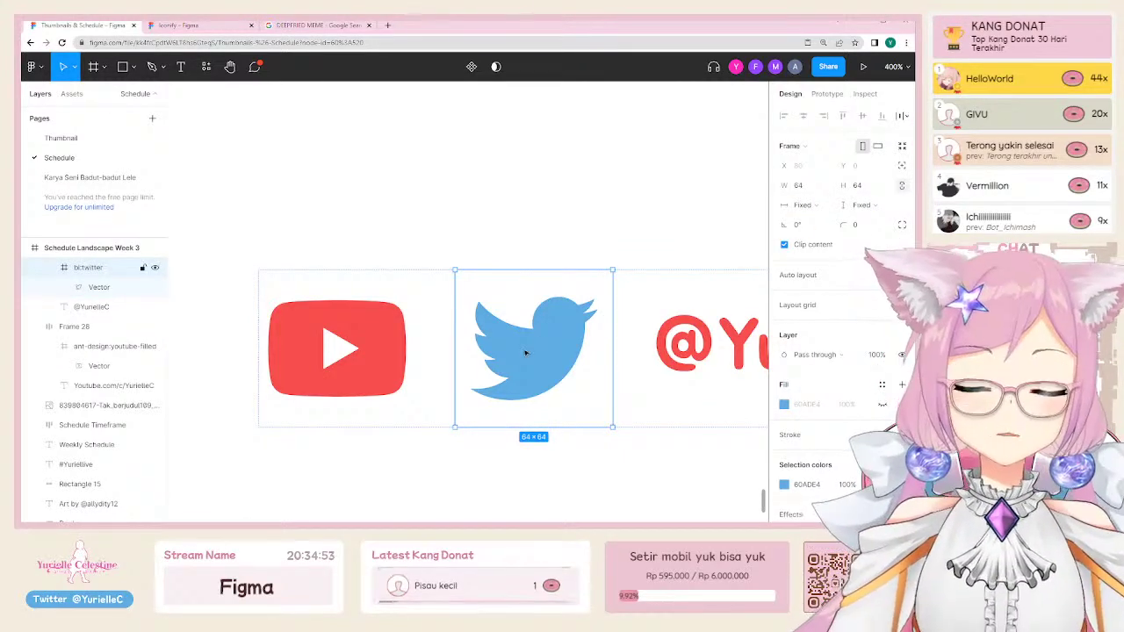
pyautogui.click(799, 186)
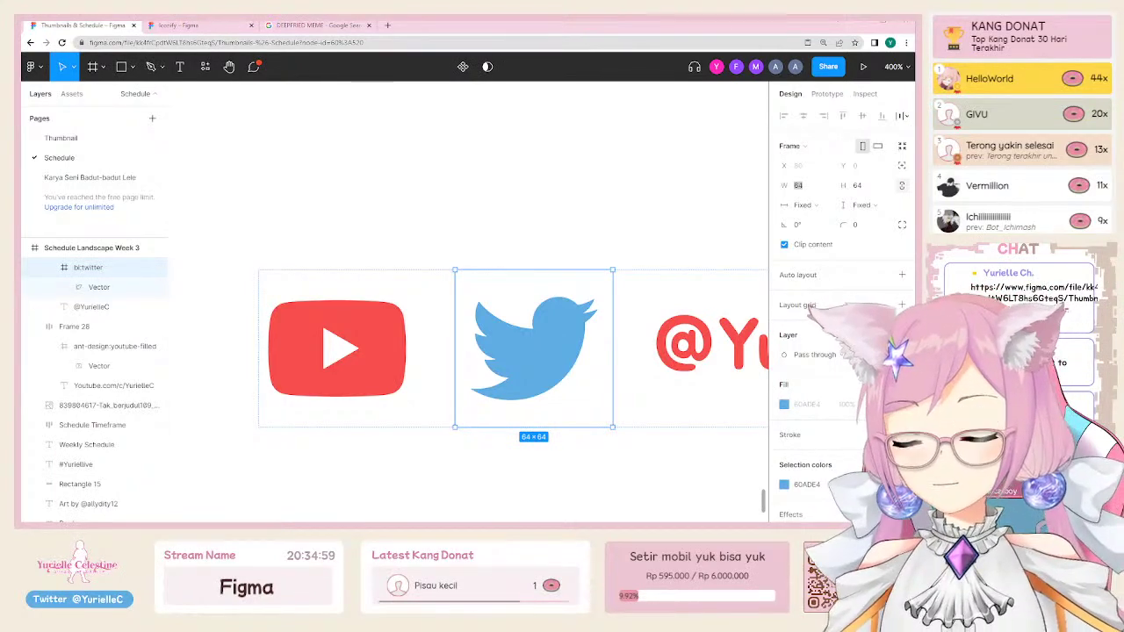
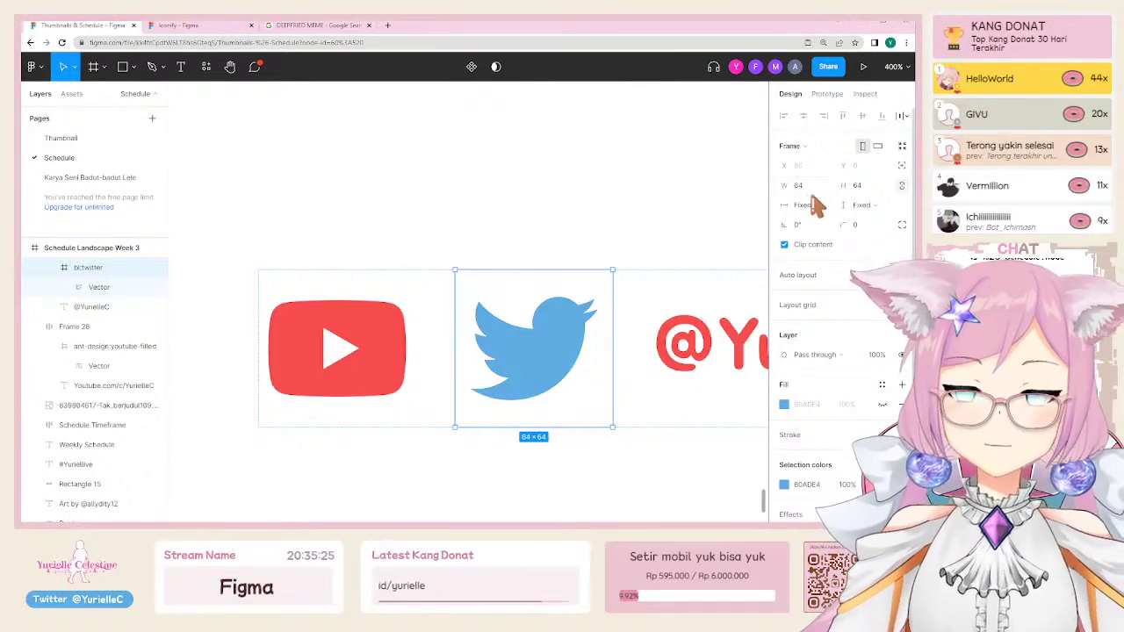
# Step: Add a temporary 'Bounding' text label and move it above the icons
pyautogui.click(442, 203)
pyautogui.press('t')
pyautogui.click(442, 209)
pyautogui.write('Bounding box')
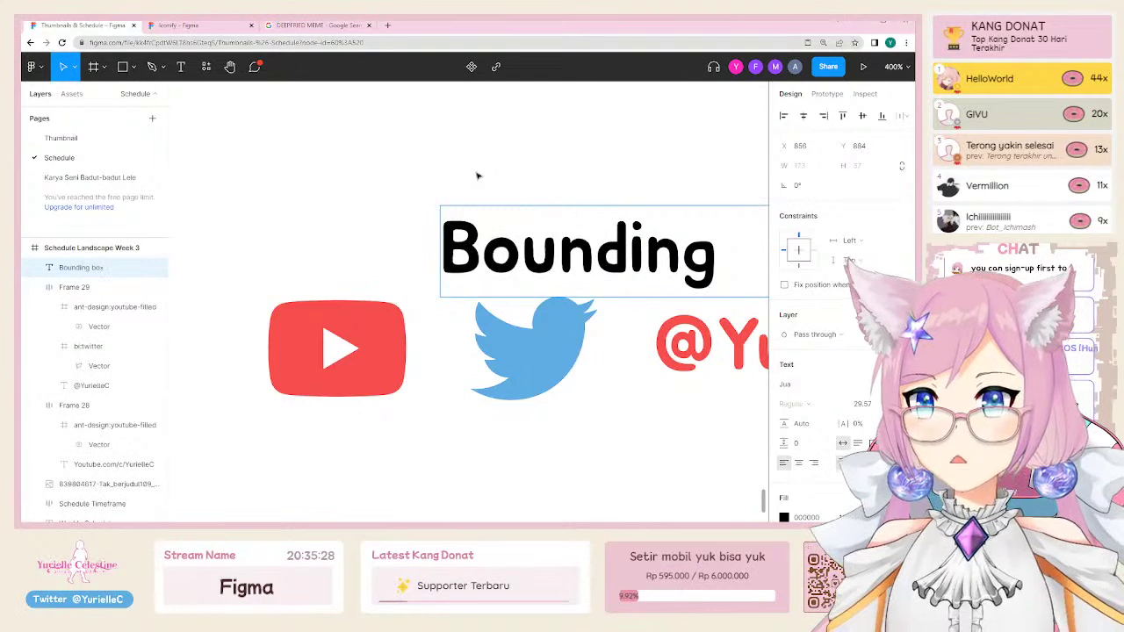
pyautogui.press('Escape')
pyautogui.moveTo(590, 230); pyautogui.dragTo(309, 132)
# Step: Inspect the Twitter and YouTube icon frames and vectors, then delete the Bounding label
pyautogui.click(512, 316)
pyautogui.scroll(-3, 518, 325)
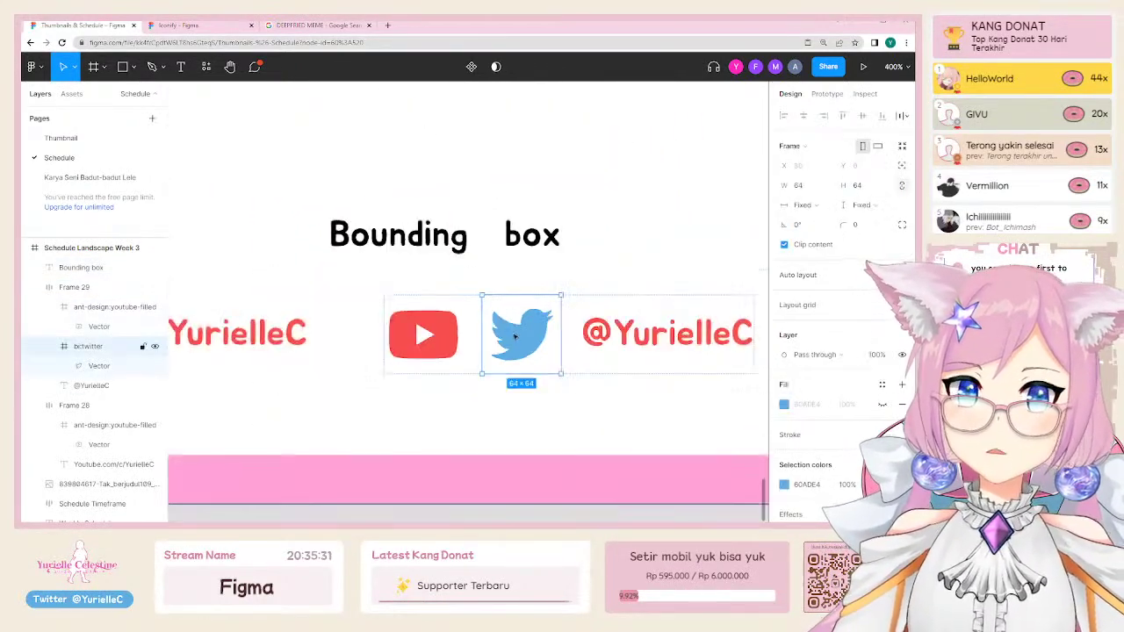
pyautogui.click(529, 338)
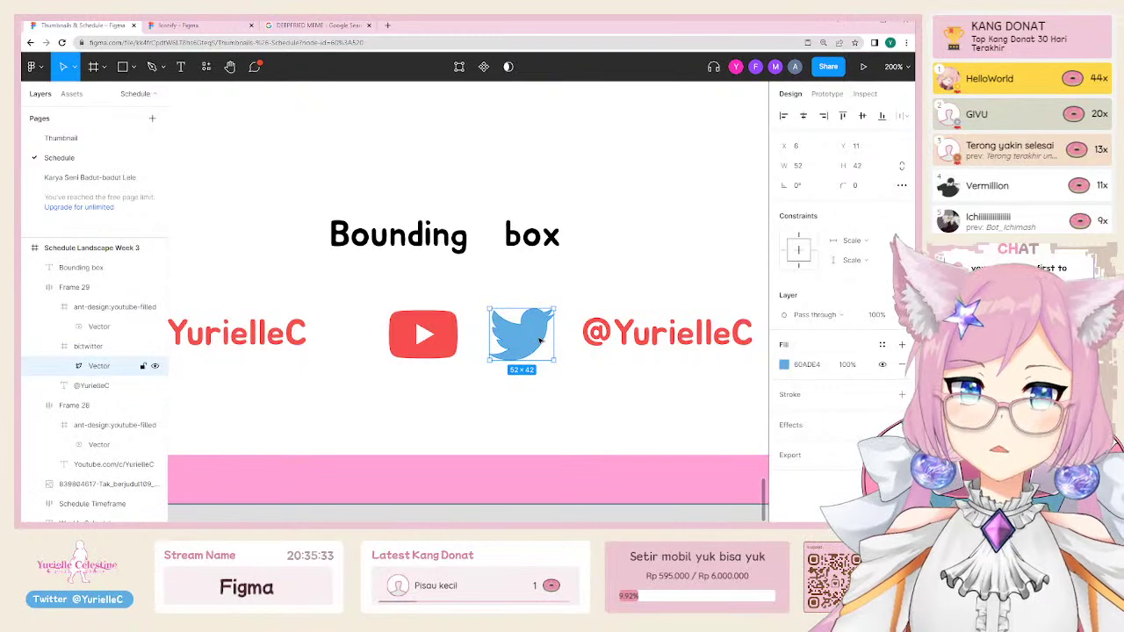
pyautogui.click(437, 341)
pyautogui.click(439, 345)
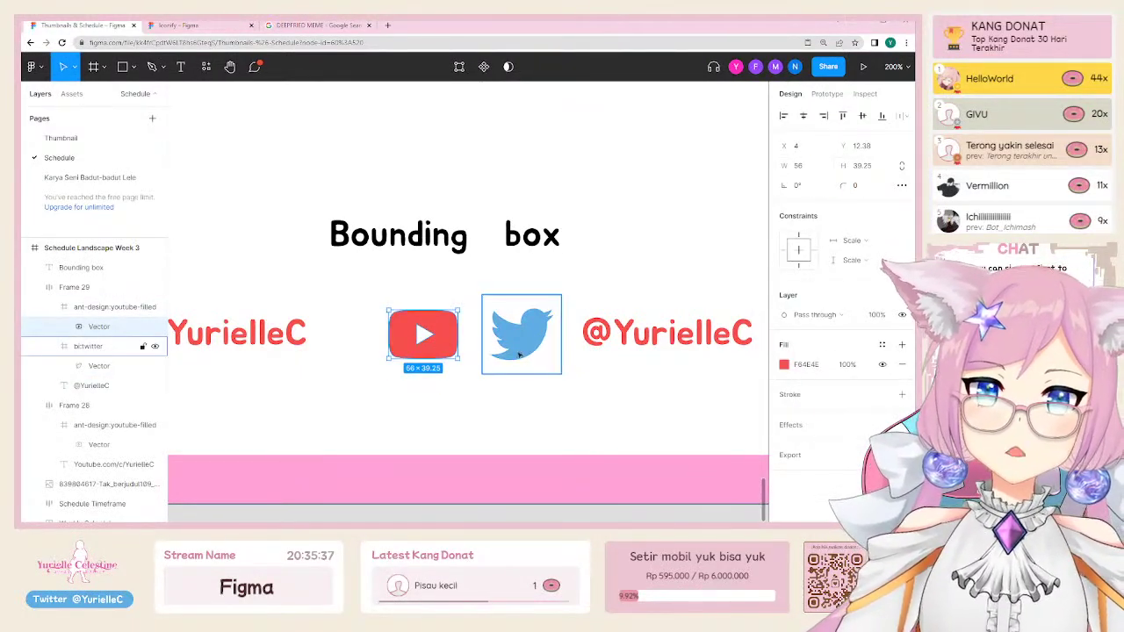
pyautogui.click(522, 333)
pyautogui.click(525, 339)
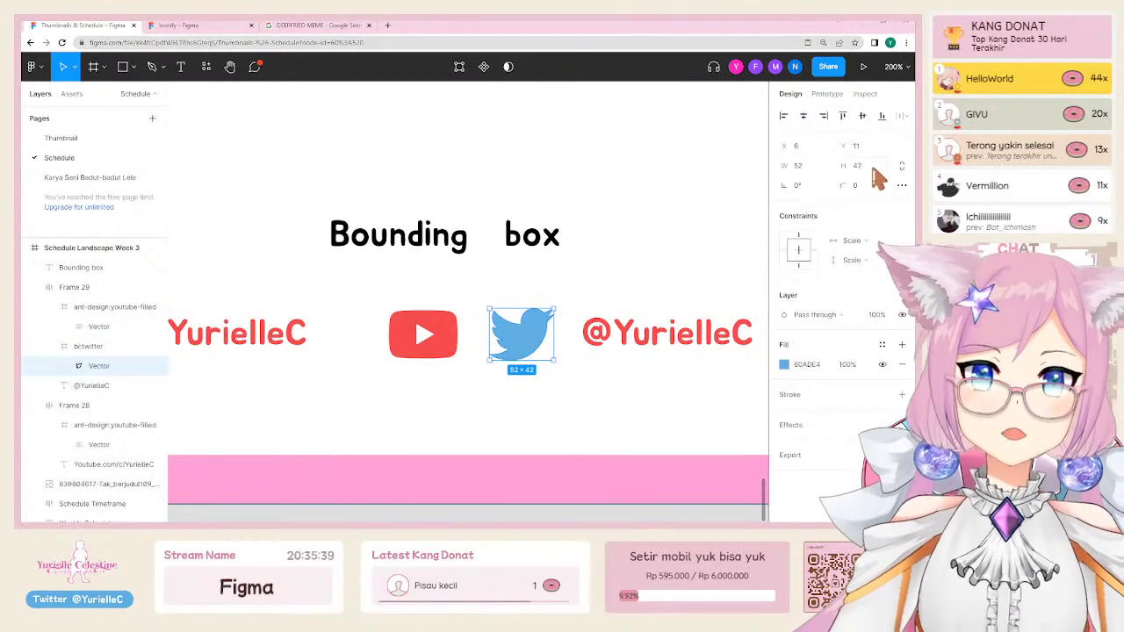
pyautogui.click(457, 303)
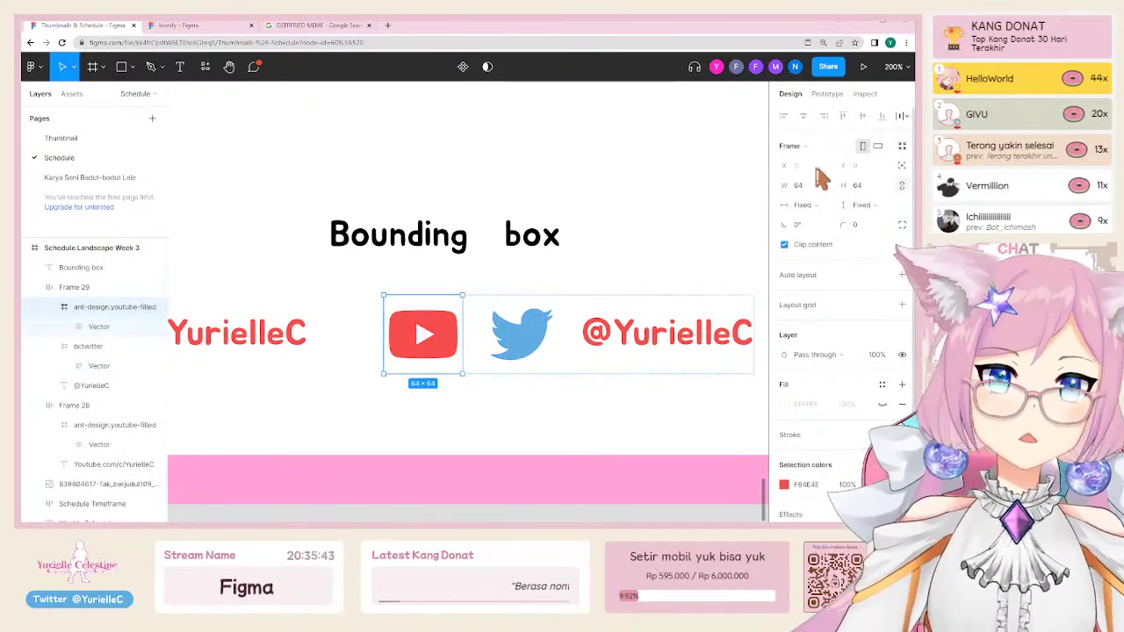
pyautogui.click(516, 374)
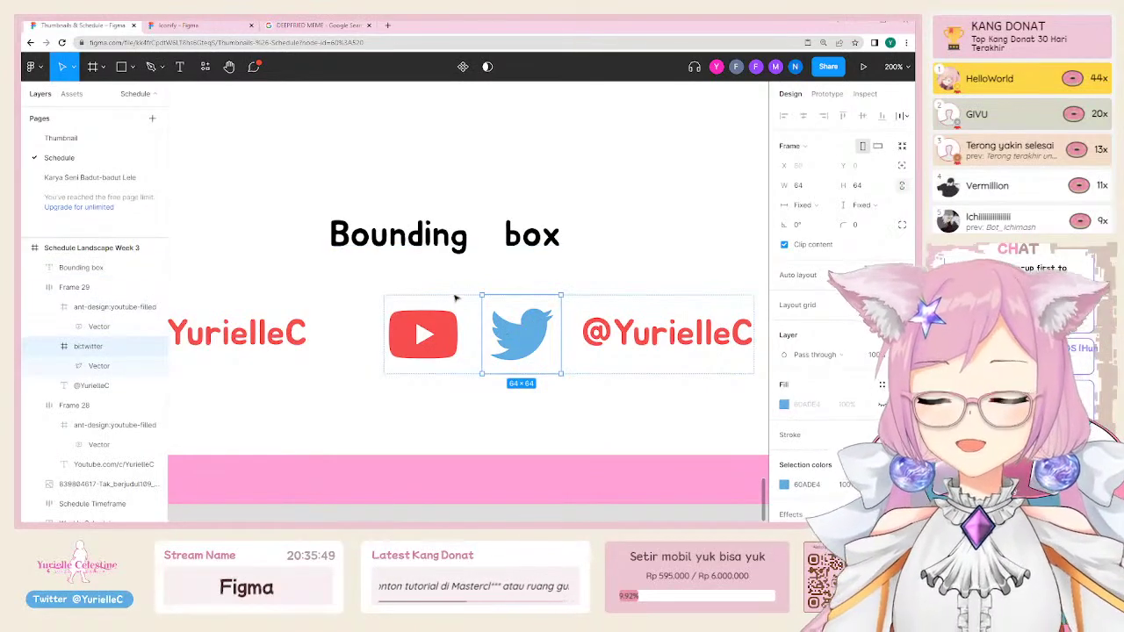
pyautogui.click(514, 250)
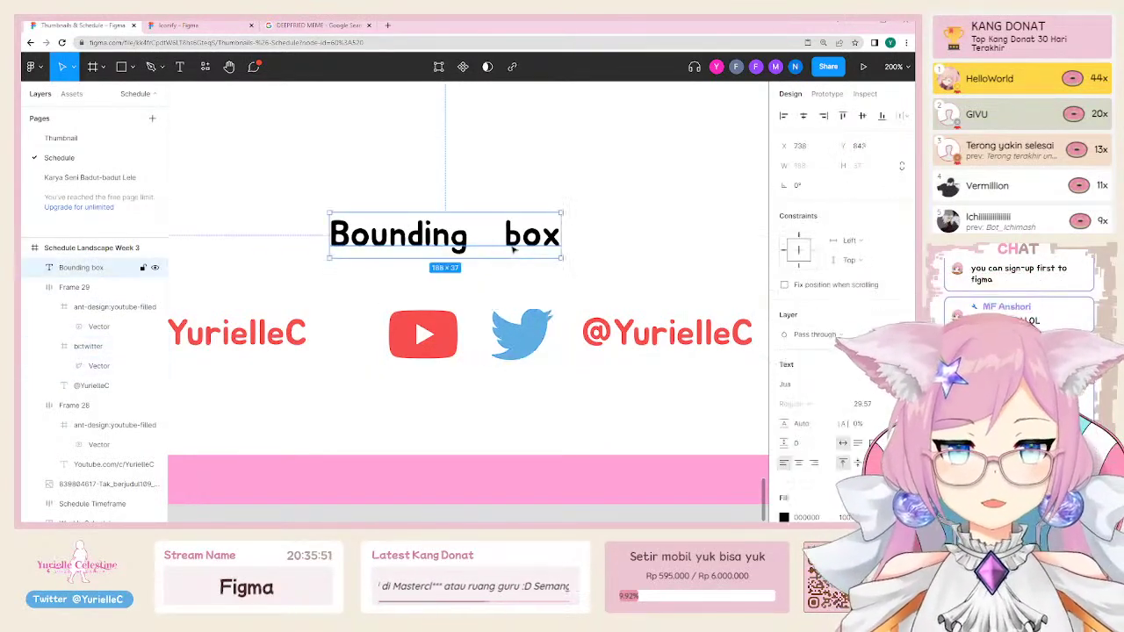
pyautogui.press('Delete')
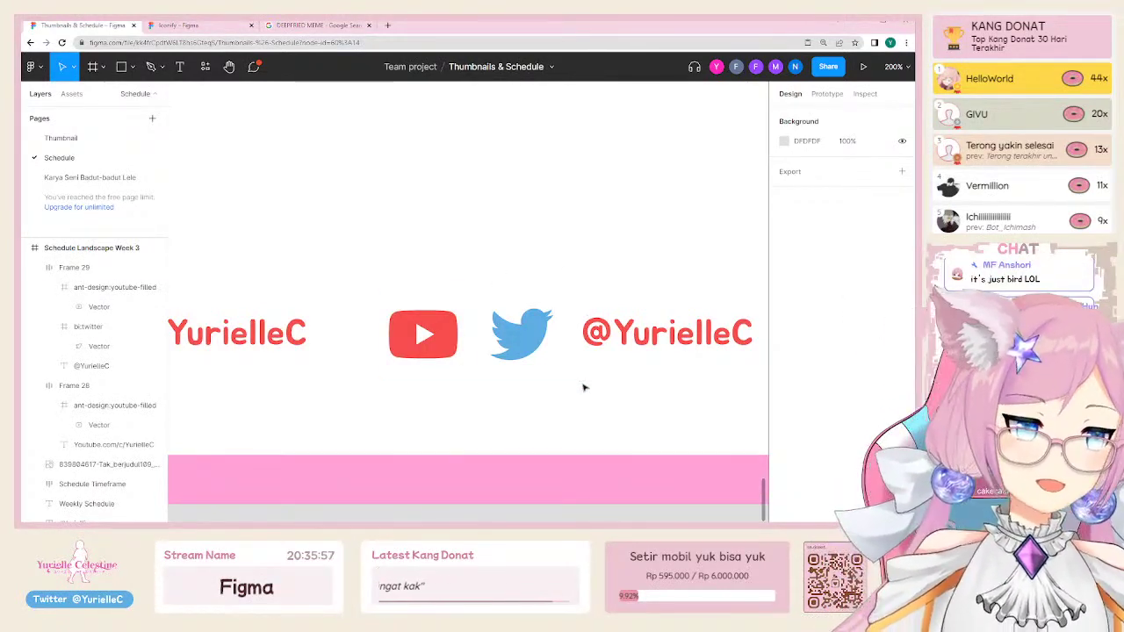
# Step: Delete the stray YouTube icon from the Twitter row
pyautogui.click(578, 222)
pyautogui.doubleClick(667, 332)
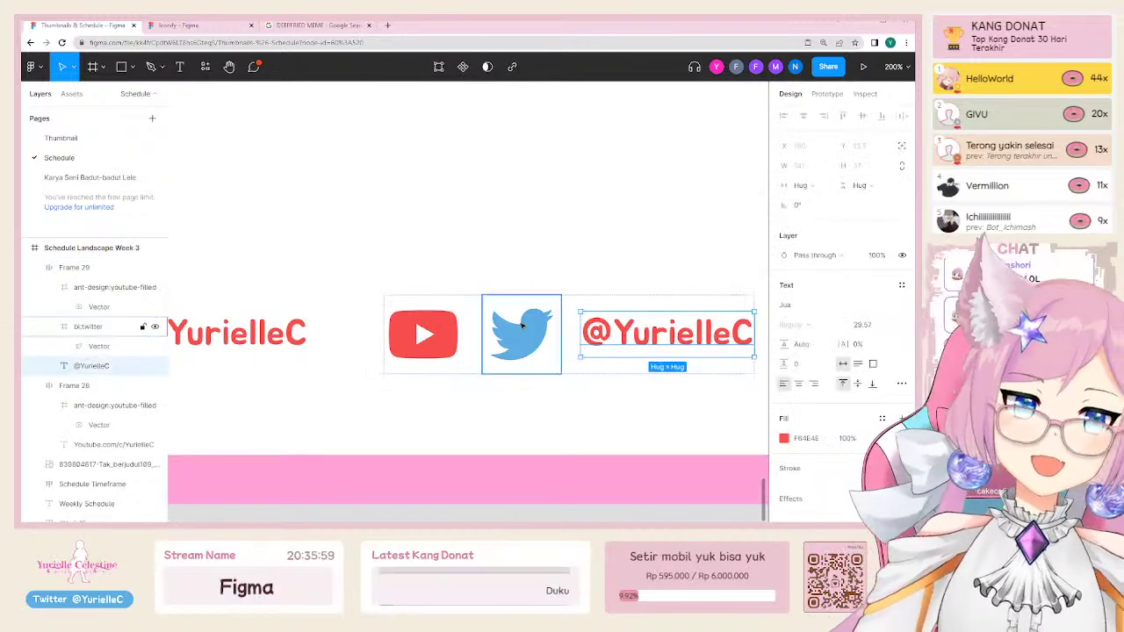
pyautogui.click(536, 325)
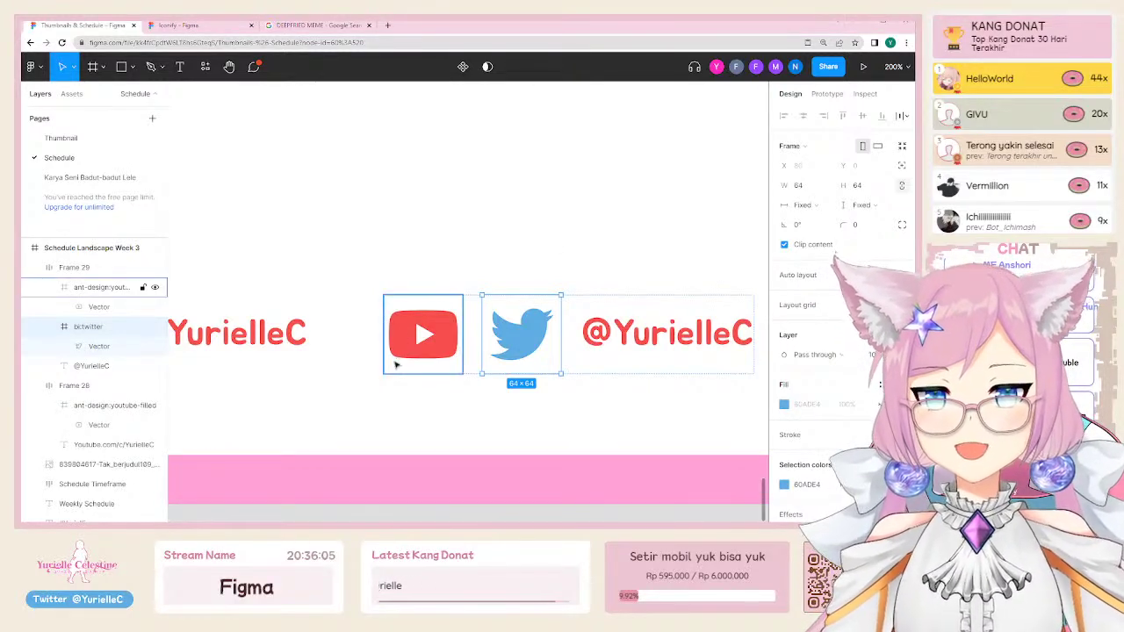
pyautogui.click(455, 337)
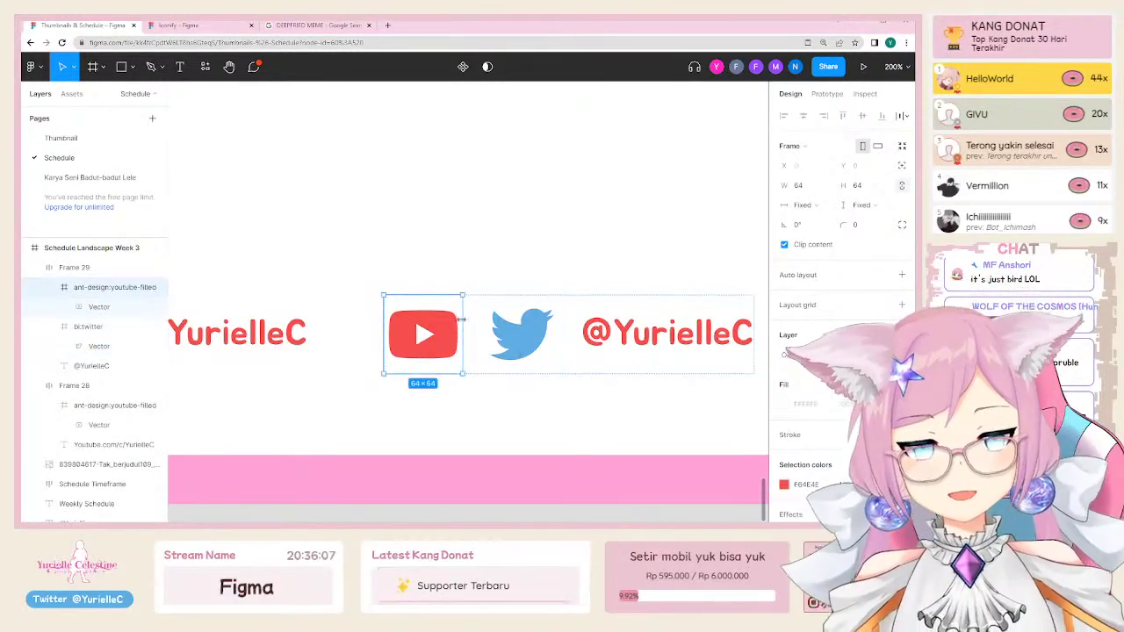
pyautogui.press('Delete')
# Step: Recolour the Twitter handle text with the bird's blue using the eyedropper
pyautogui.doubleClick(590, 335)
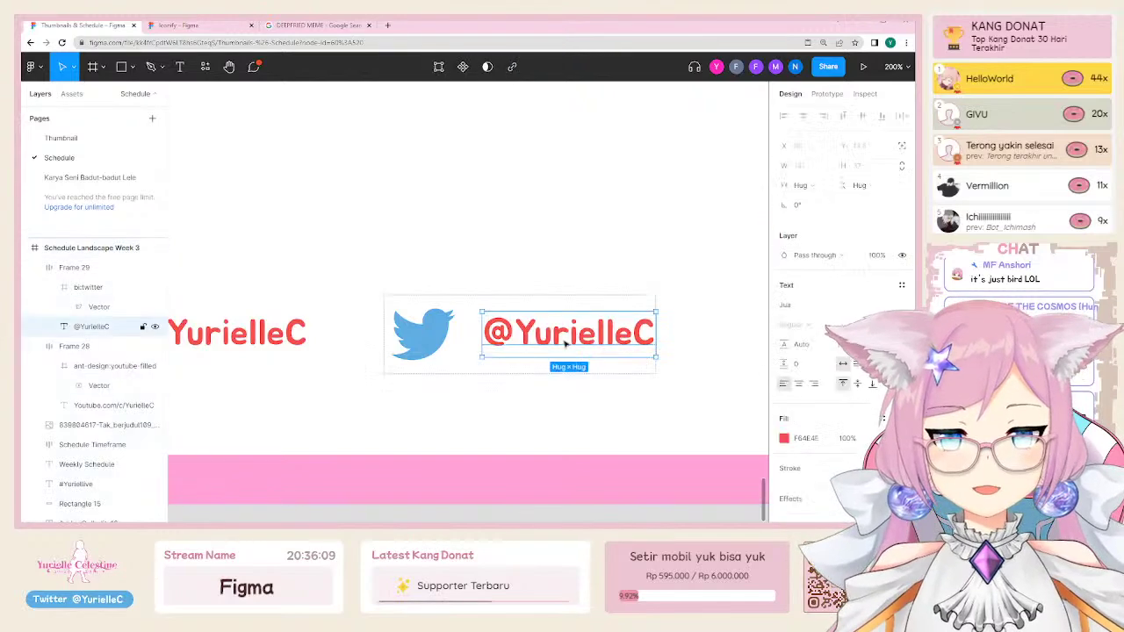
pyautogui.press('i')
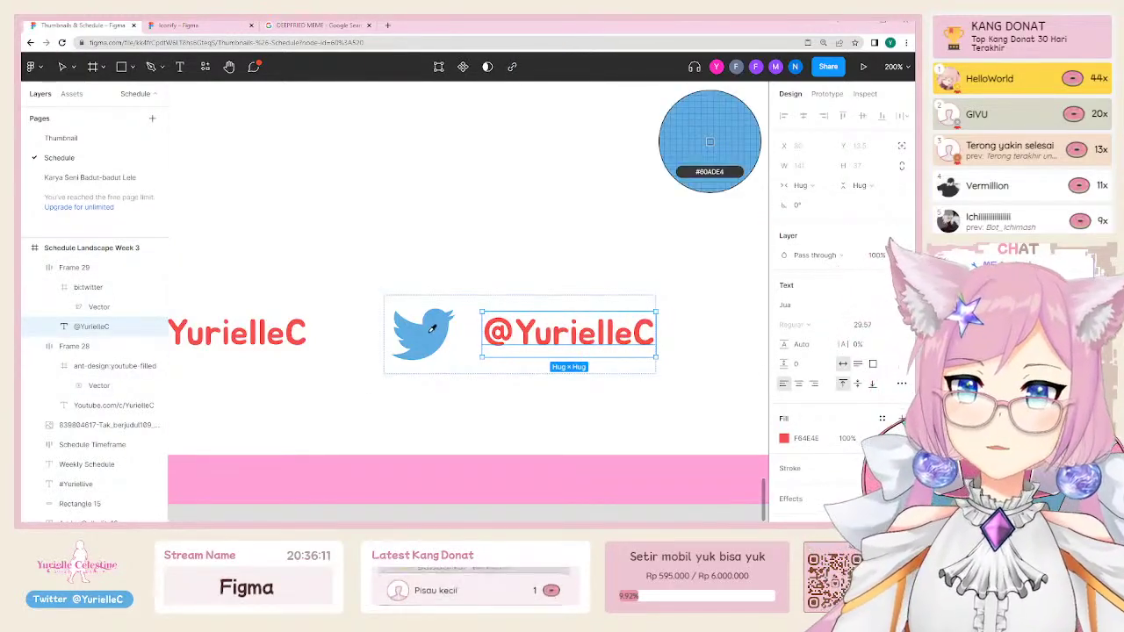
pyautogui.click(423, 334)
pyautogui.hotkey('shift', '0')
pyautogui.scroll(3, 423, 269)
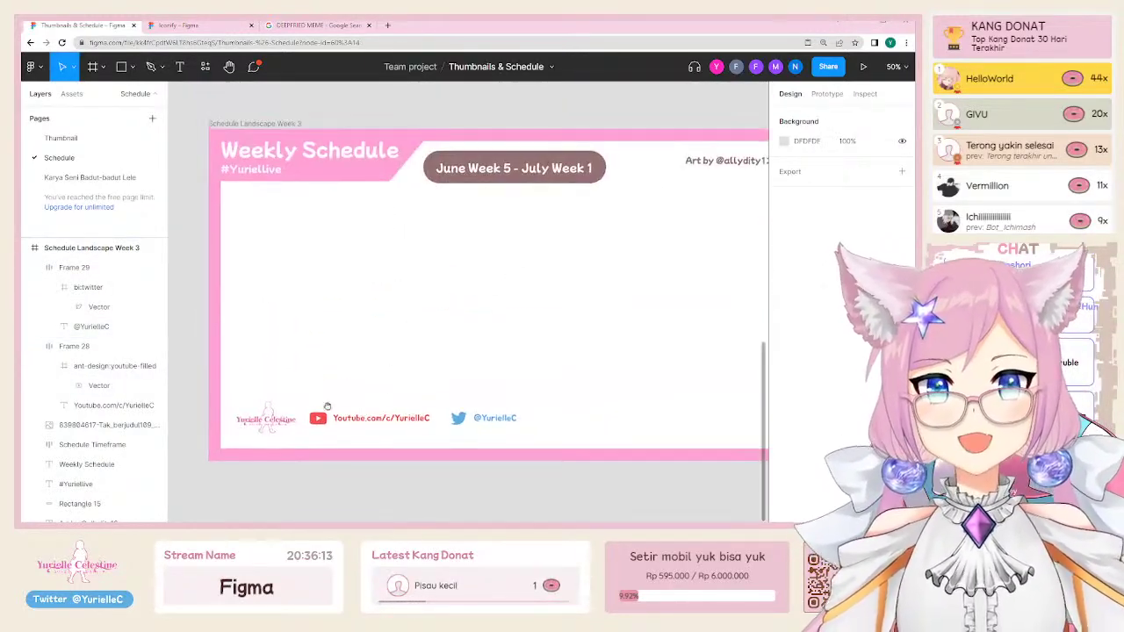
pyautogui.keyDown('ctrl'); pyautogui.scroll(-2, 366, 343); pyautogui.keyUp('ctrl')
pyautogui.scroll(5, 491, 386)
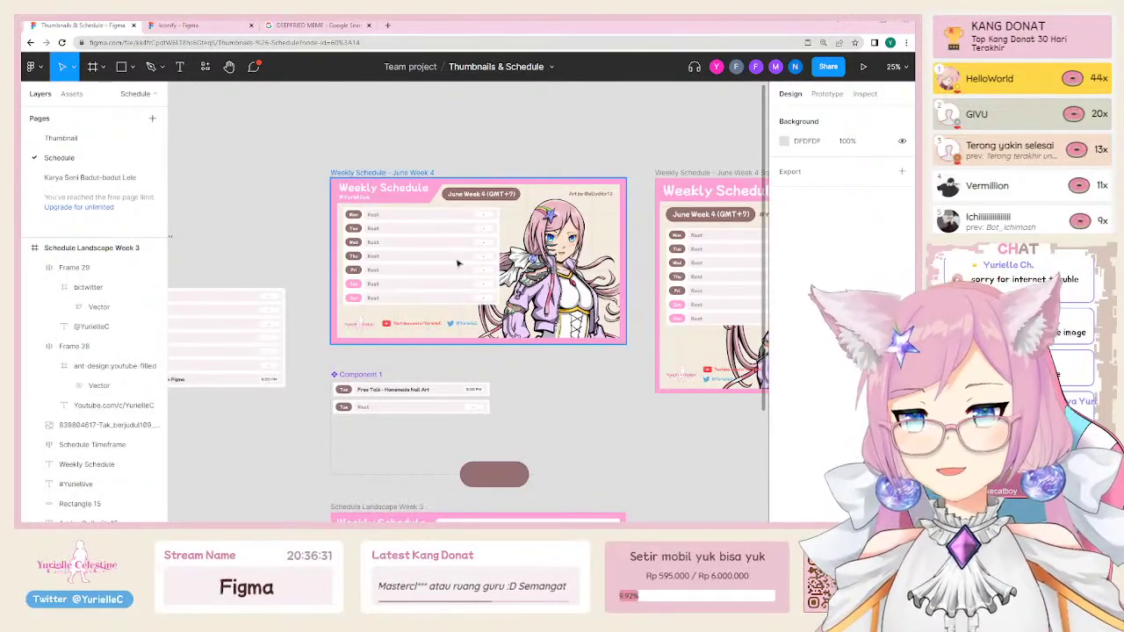
pyautogui.click(348, 220)
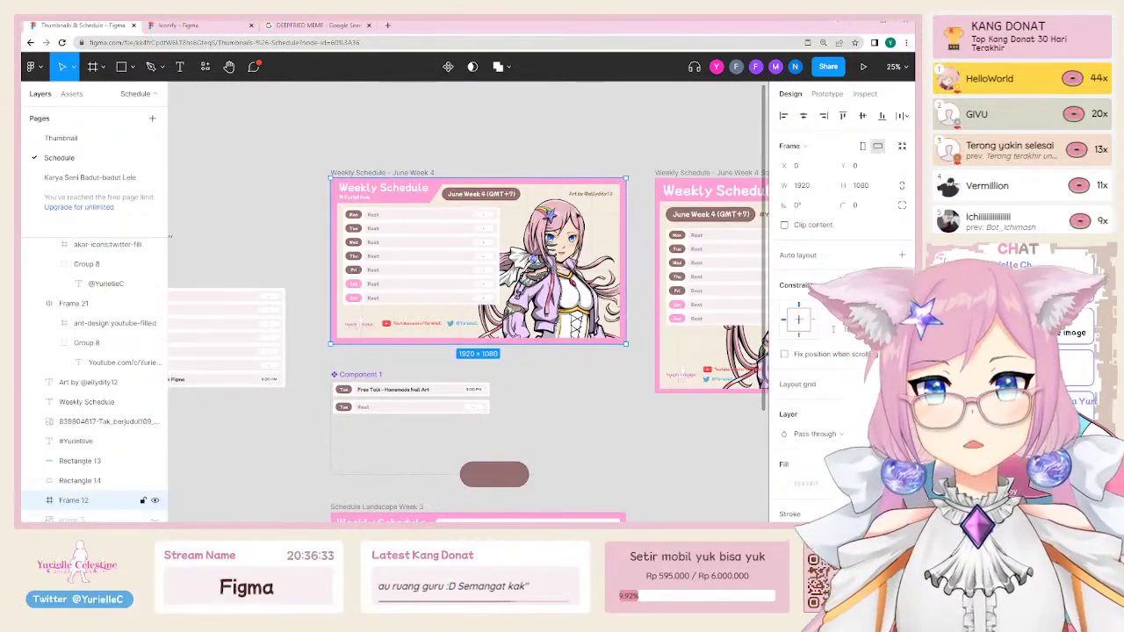
pyautogui.click(546, 195)
pyautogui.scroll(5, 541, 194)
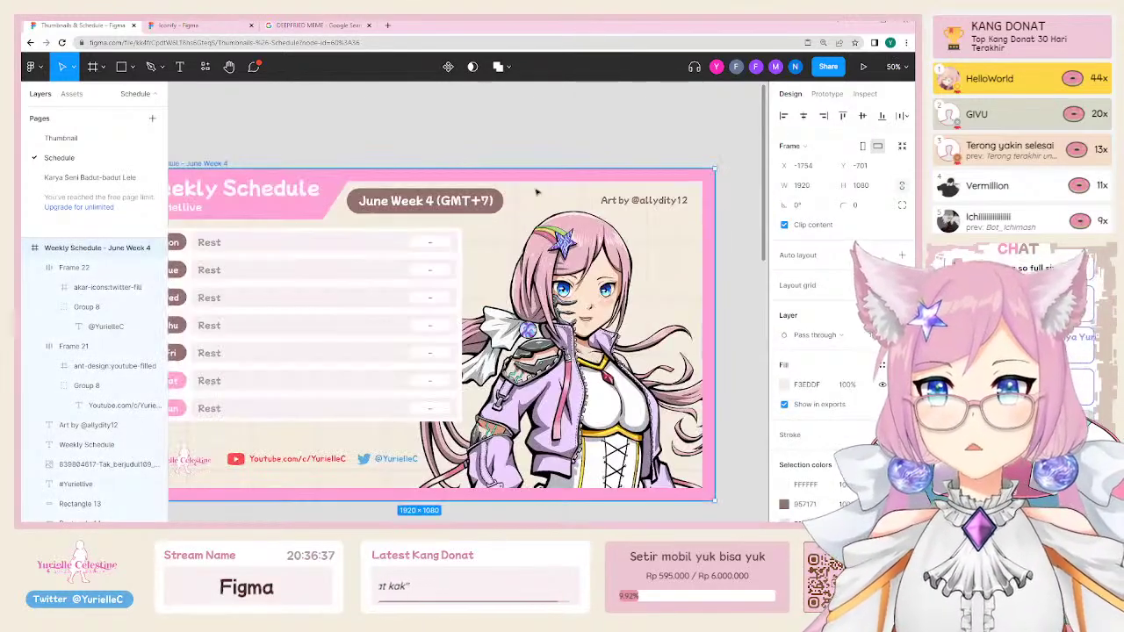
pyautogui.scroll(-5, 527, 272)
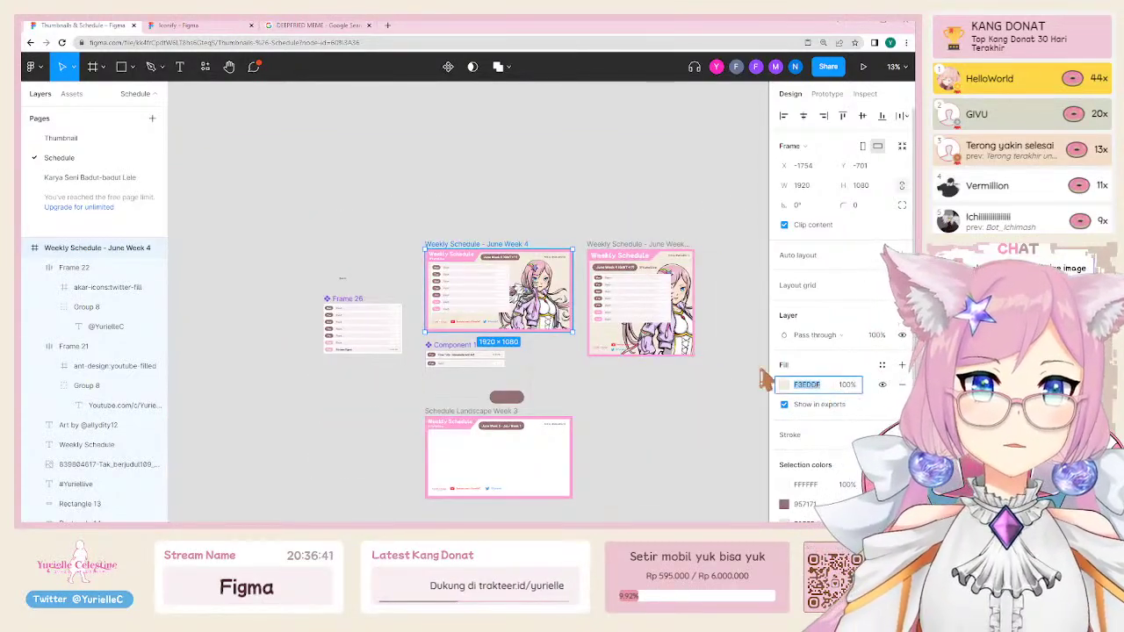
pyautogui.click(630, 453)
pyautogui.scroll(-3, 630, 454)
pyautogui.click(527, 158)
pyautogui.scroll(5, 527, 158)
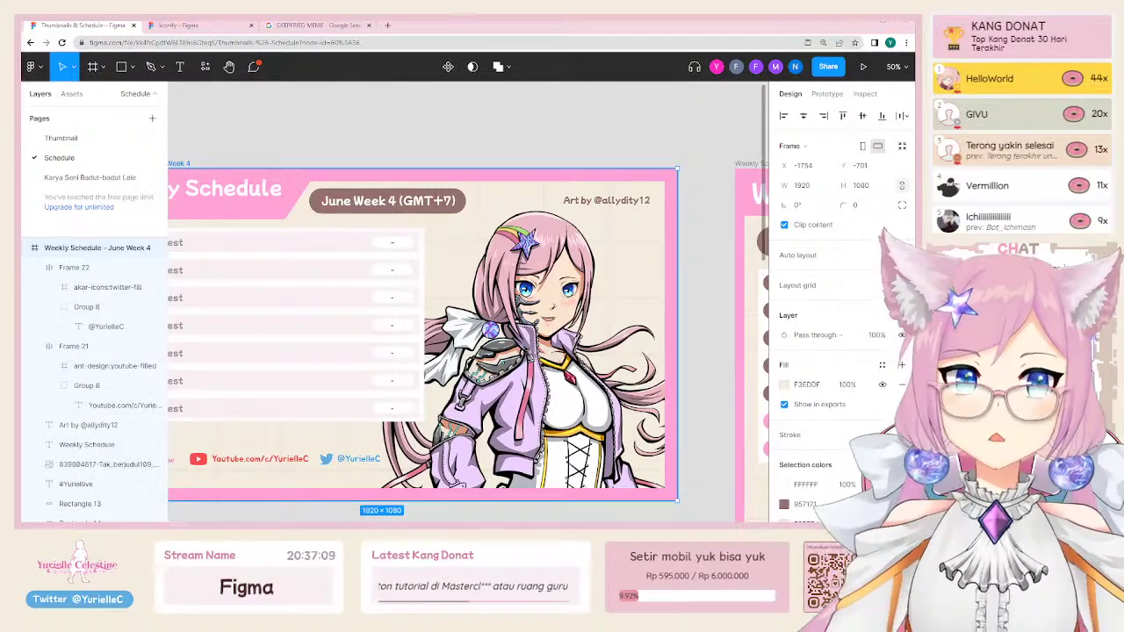
pyautogui.click(466, 118)
pyautogui.hscroll(-2, 527, 158)
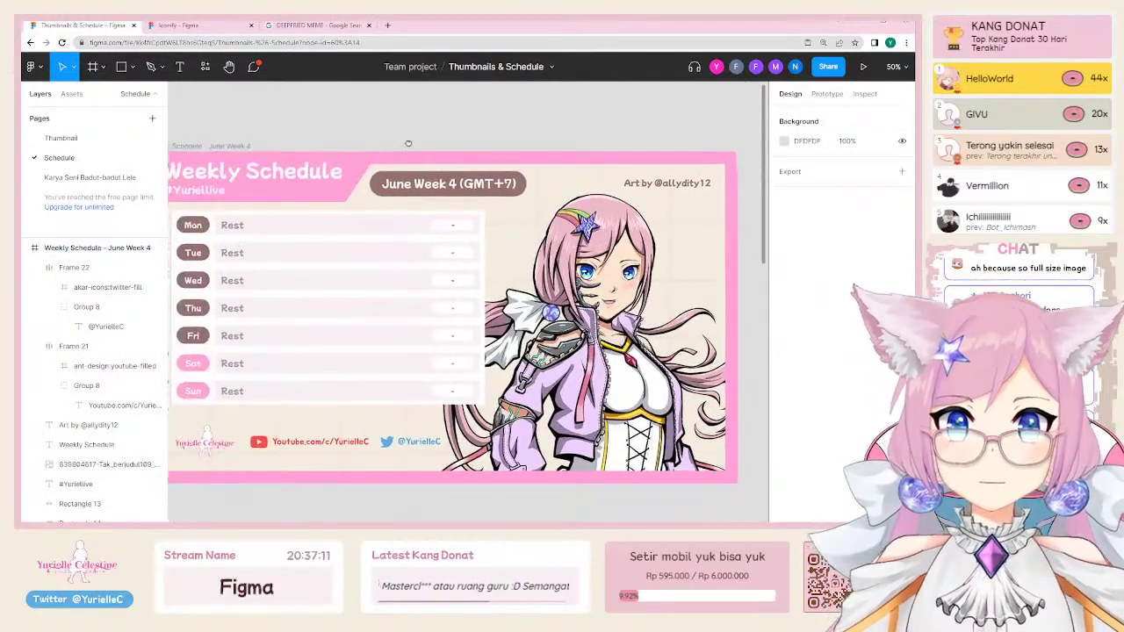
pyautogui.click(579, 184)
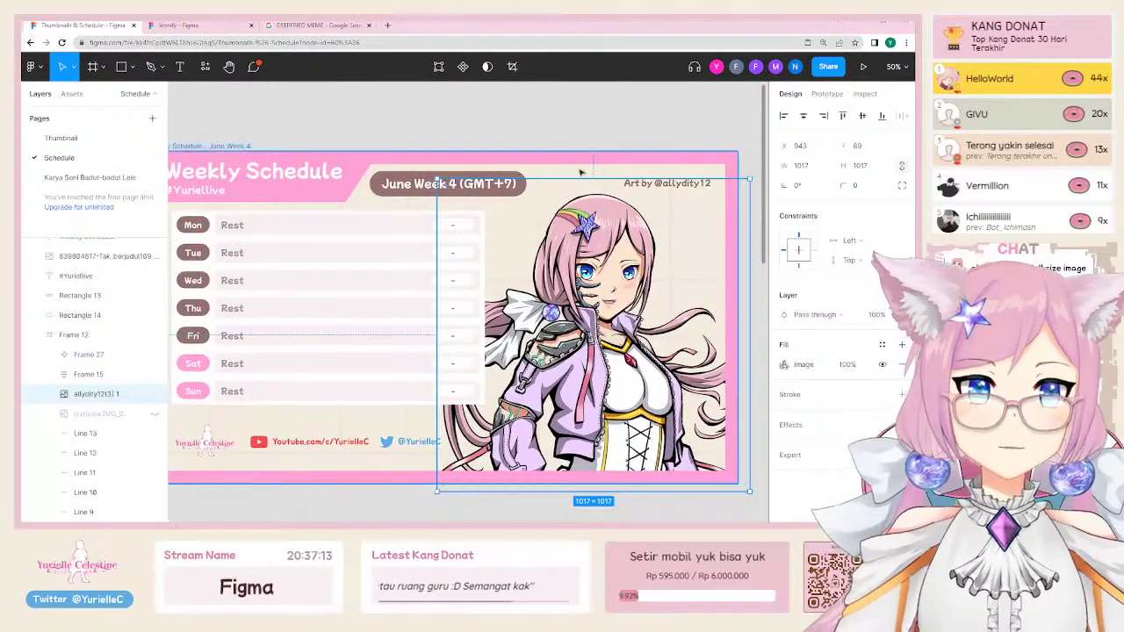
pyautogui.click(580, 172)
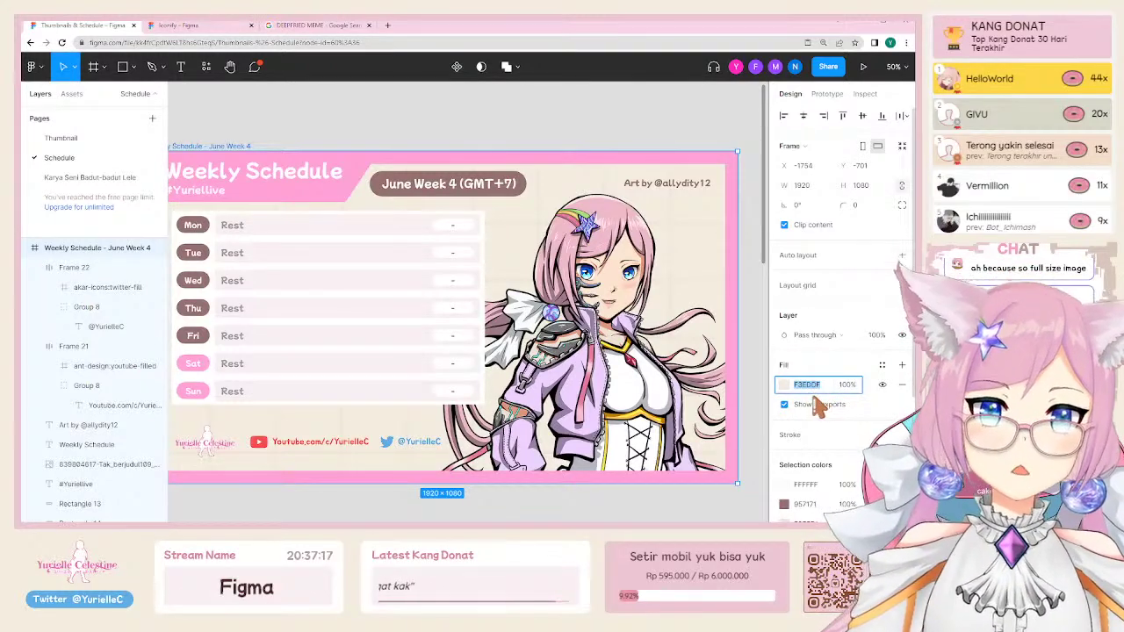
pyautogui.scroll(-8, 676, 330)
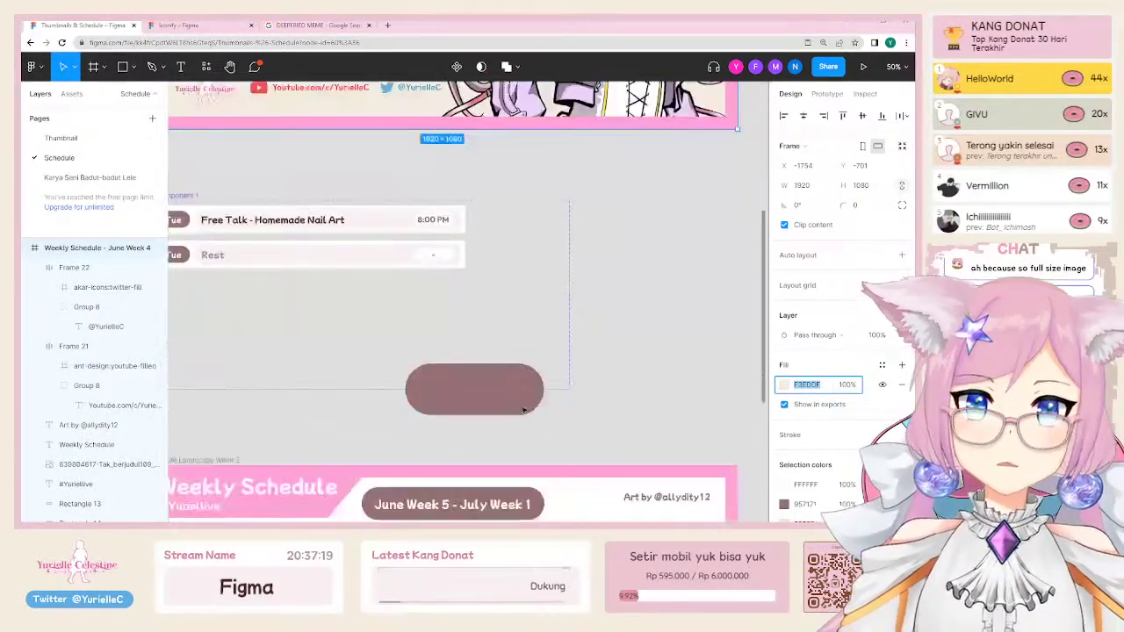
pyautogui.click(676, 330)
pyautogui.hscroll(-3, 489, 371)
pyautogui.scroll(-1, 489, 372)
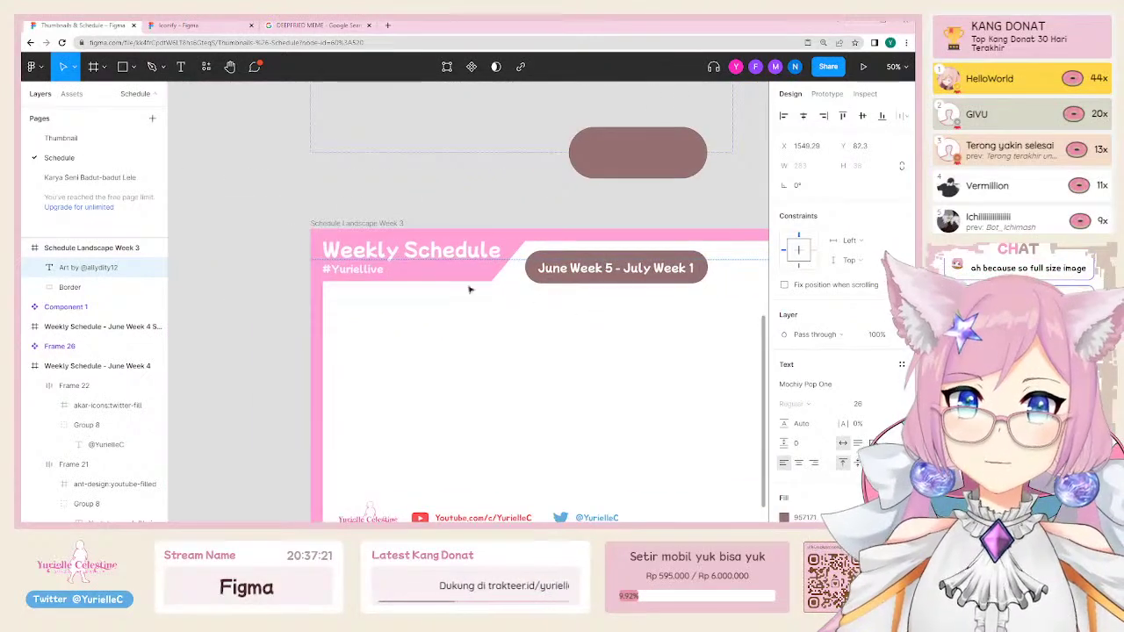
pyautogui.click(405, 187)
pyautogui.click(347, 225)
pyautogui.scroll(-3, 427, 289)
pyautogui.hscroll(3, 426, 288)
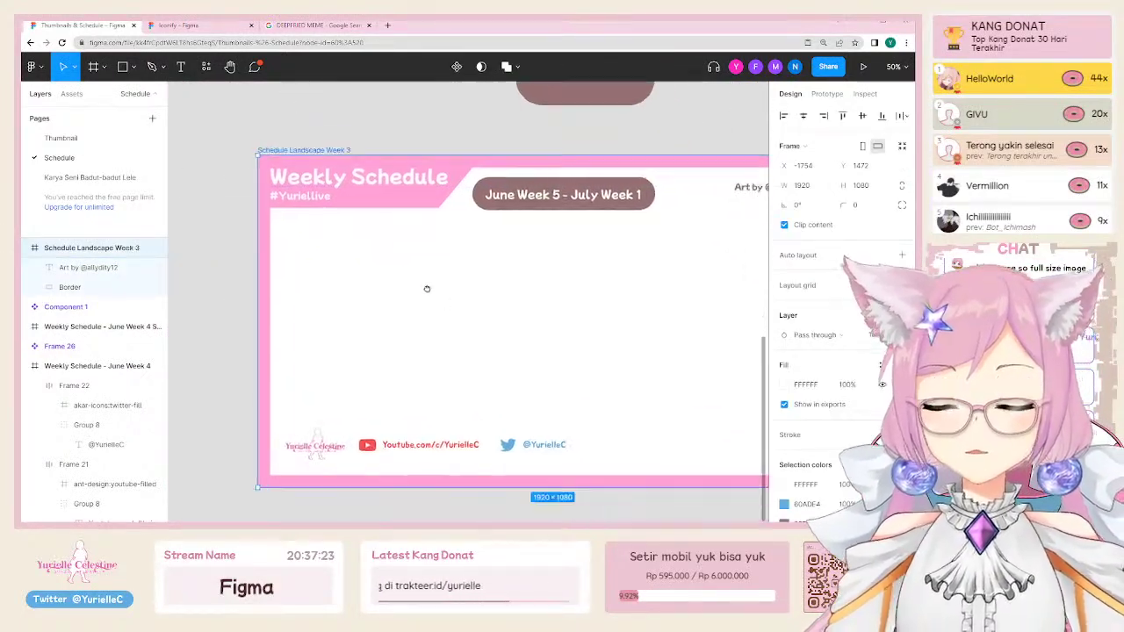
pyautogui.scroll(2, 352, 243)
pyautogui.hscroll(-2, 352, 244)
pyautogui.click(269, 150)
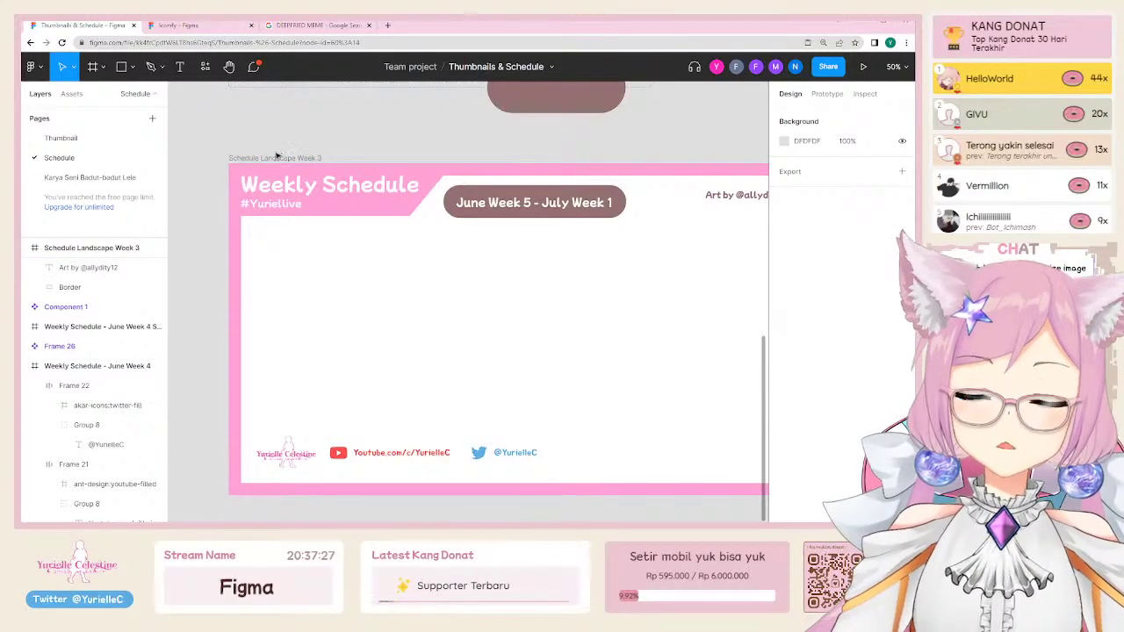
pyautogui.click(273, 159)
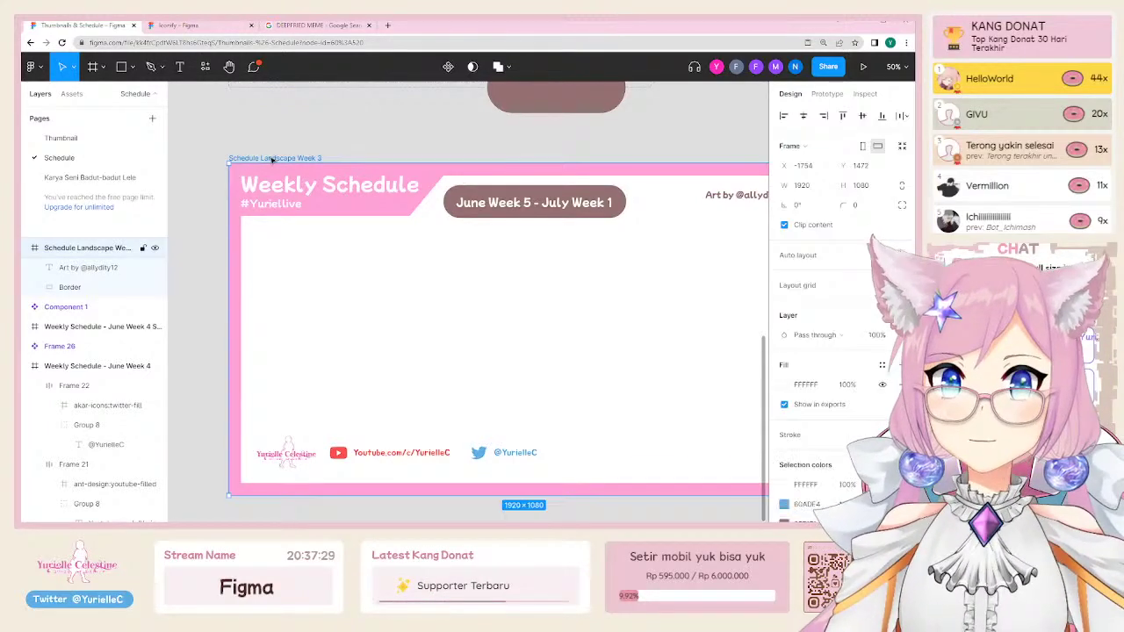
pyautogui.moveTo(273, 159); pyautogui.dragTo(279, 252)
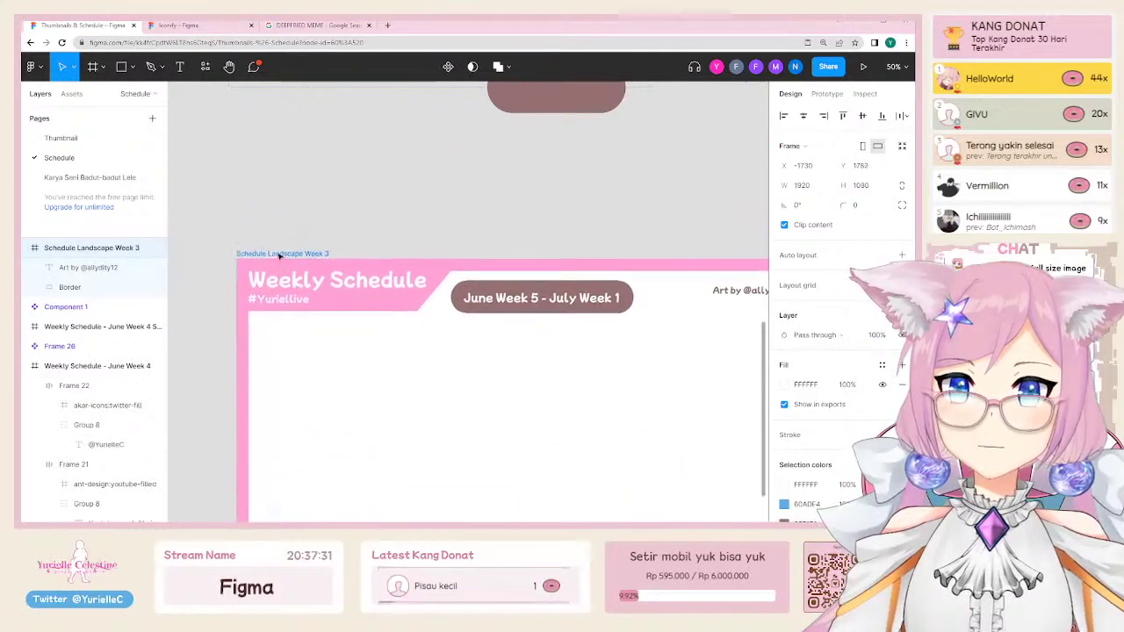
pyautogui.hotkey('ctrl', 'z')
pyautogui.scroll(2, 40, 296)
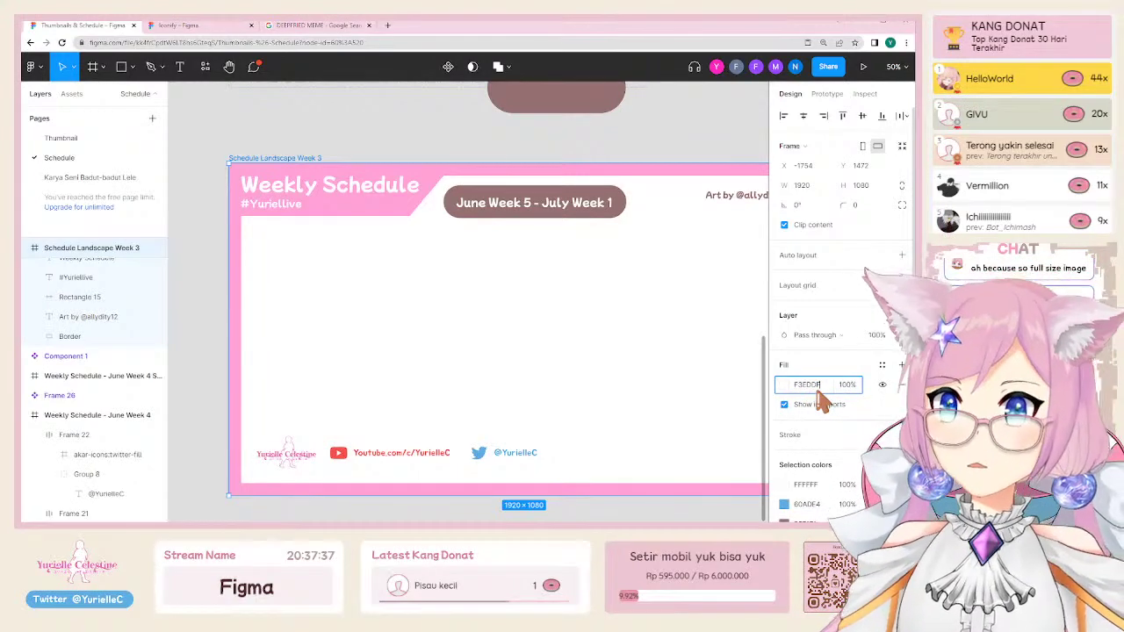
pyautogui.press('Return')
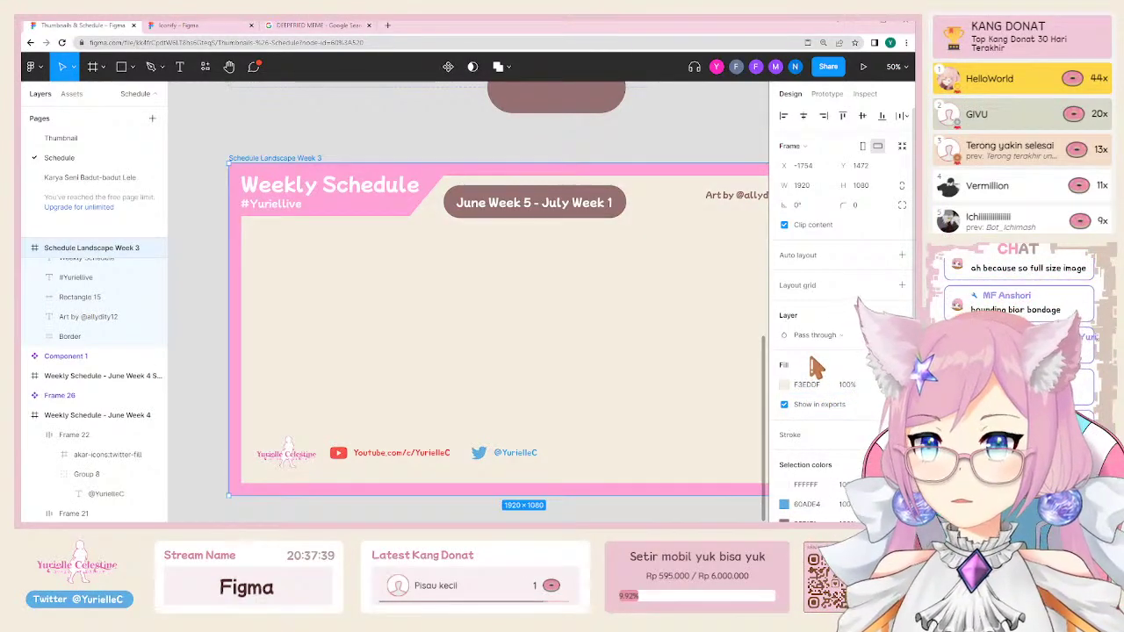
pyautogui.click(361, 123)
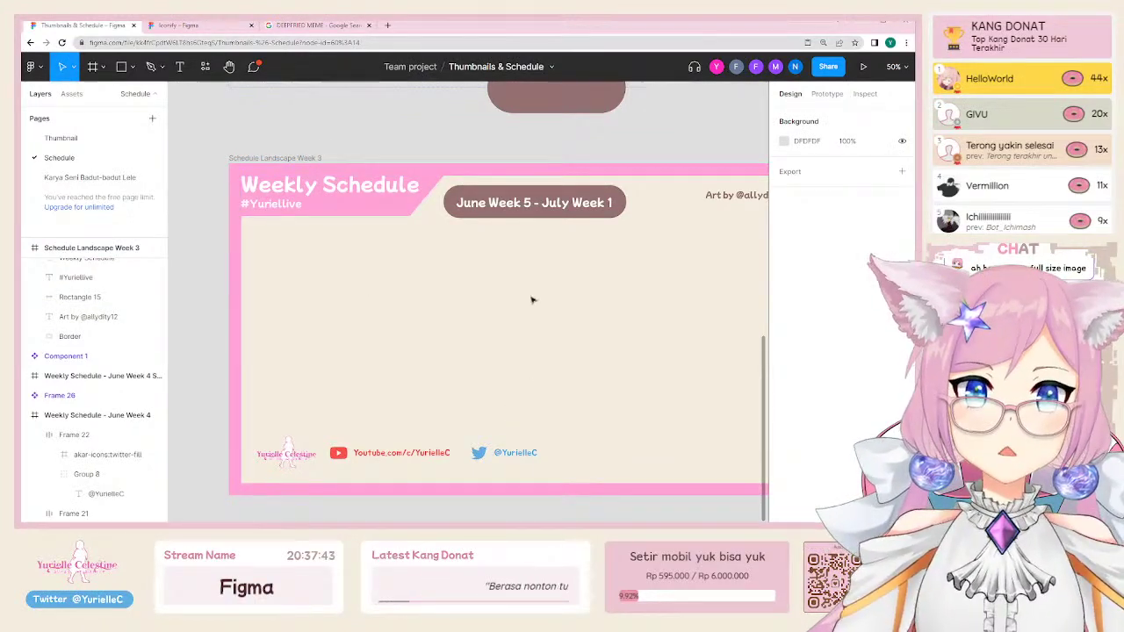
pyautogui.hotkey('ctrl', '-')
# Step: Drag the character artwork from the June Week 4 design into the Week 3 schedule
pyautogui.scroll(5, 647, 188)
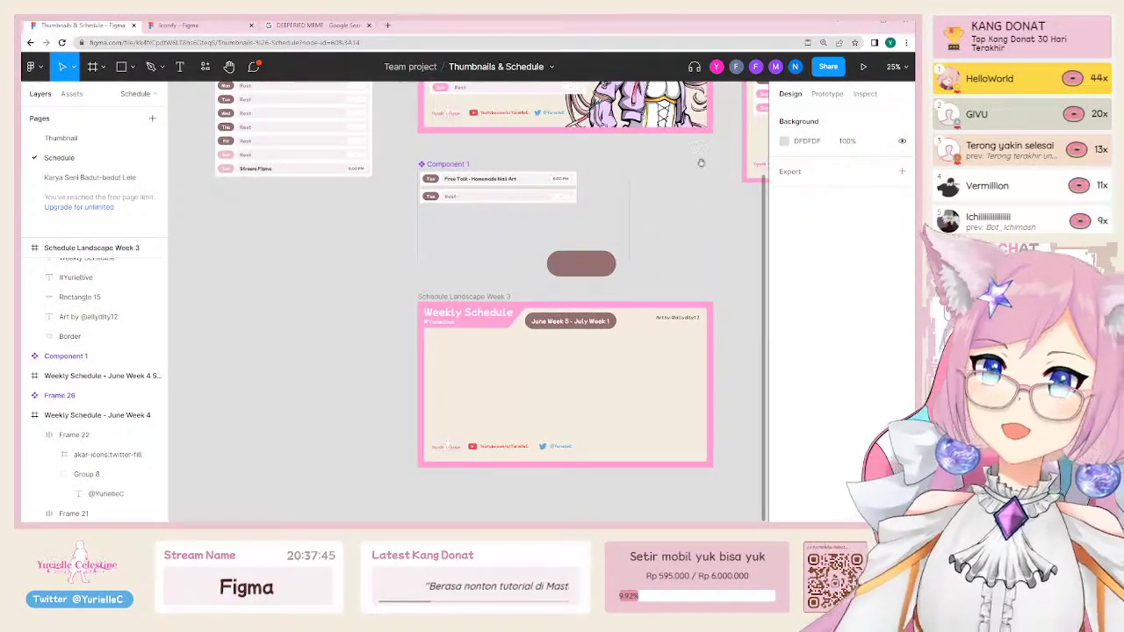
pyautogui.hscroll(-2, 647, 187)
pyautogui.click(547, 263)
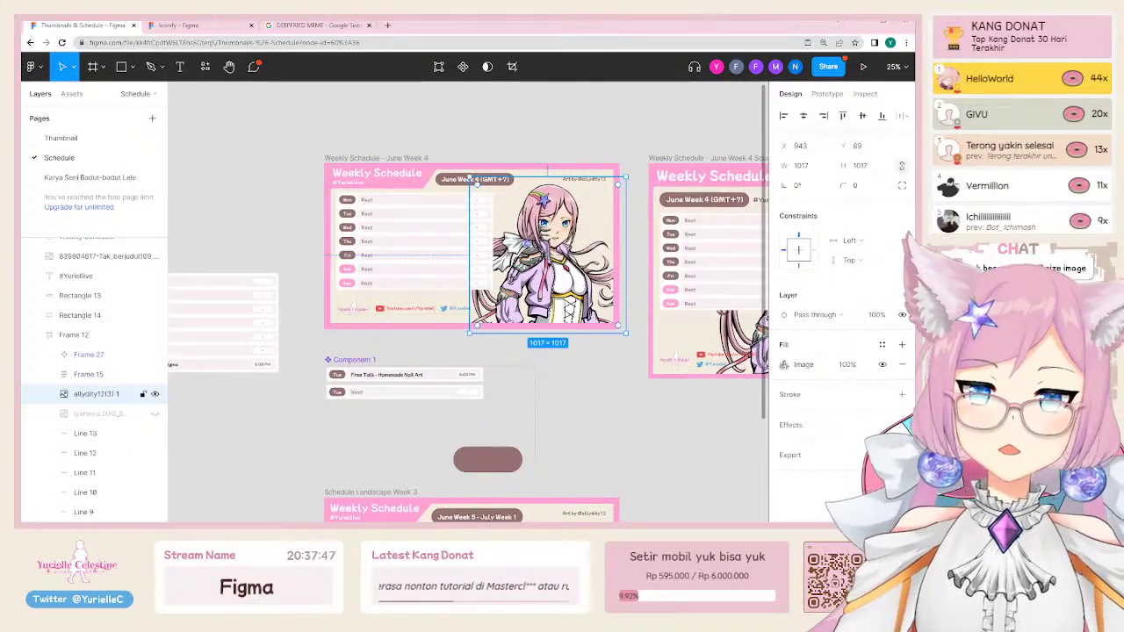
pyautogui.scroll(-3, 546, 264)
pyautogui.moveTo(553, 149); pyautogui.dragTo(533, 296)
pyautogui.scroll(-5, 560, 416)
pyautogui.scroll(-1, 477, 439)
pyautogui.scroll(-3, 478, 439)
pyautogui.scroll(4, 478, 439)
# Step: Send the character artwork to the back, behind the schedule's other elements
pyautogui.scroll(3, 518, 237)
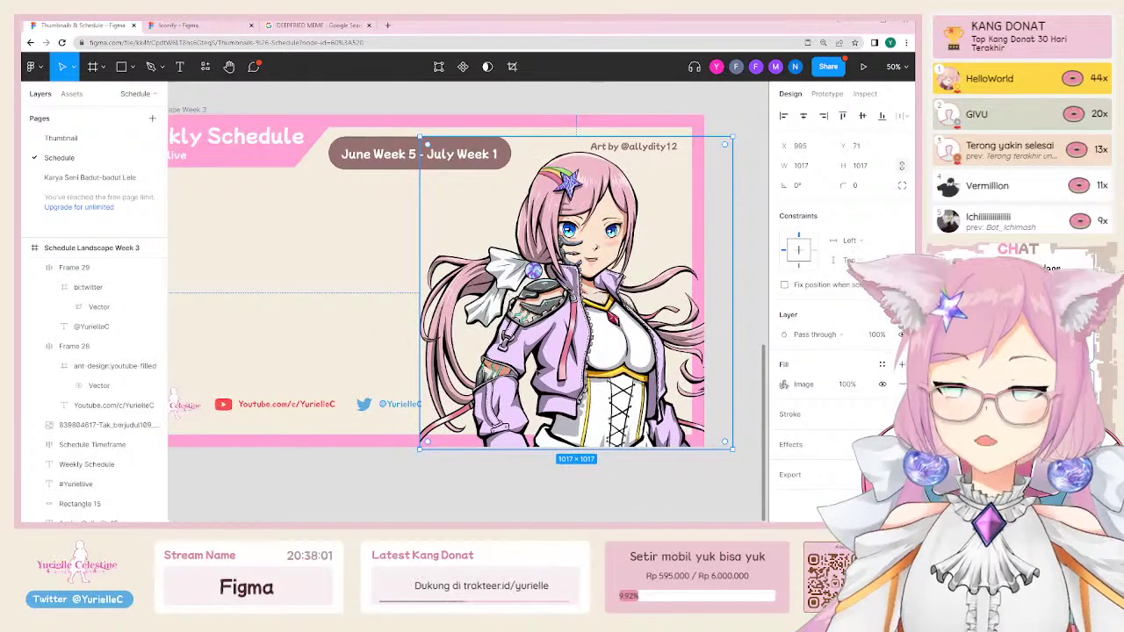
pyautogui.scroll(1, 451, 303)
pyautogui.hscroll(1, 451, 303)
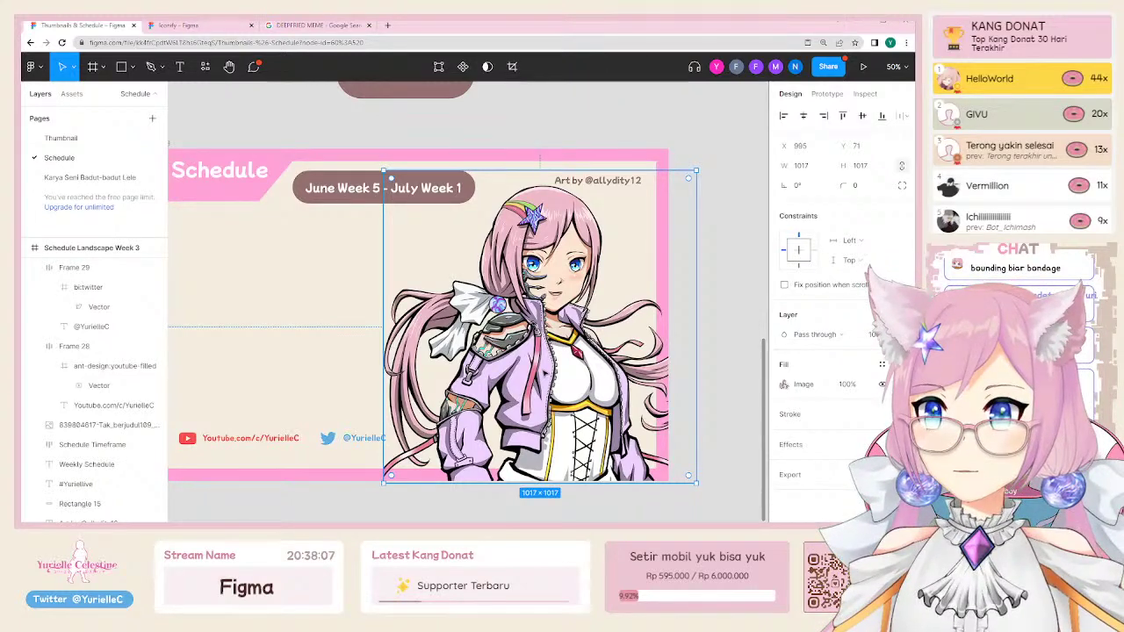
pyautogui.rightClick(539, 154)
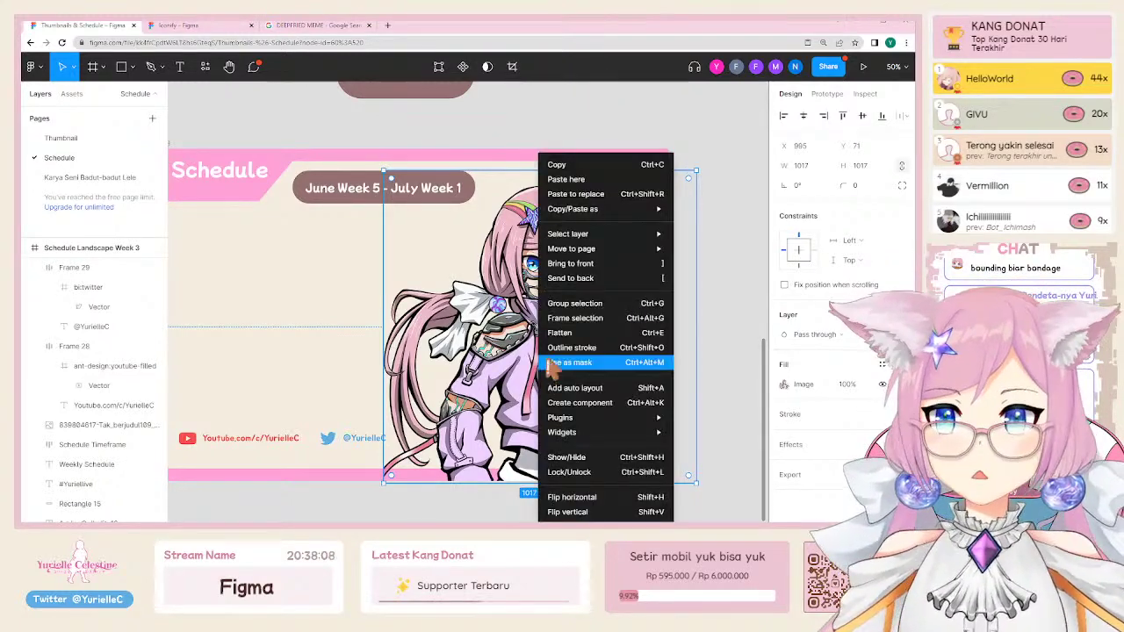
pyautogui.click(582, 278)
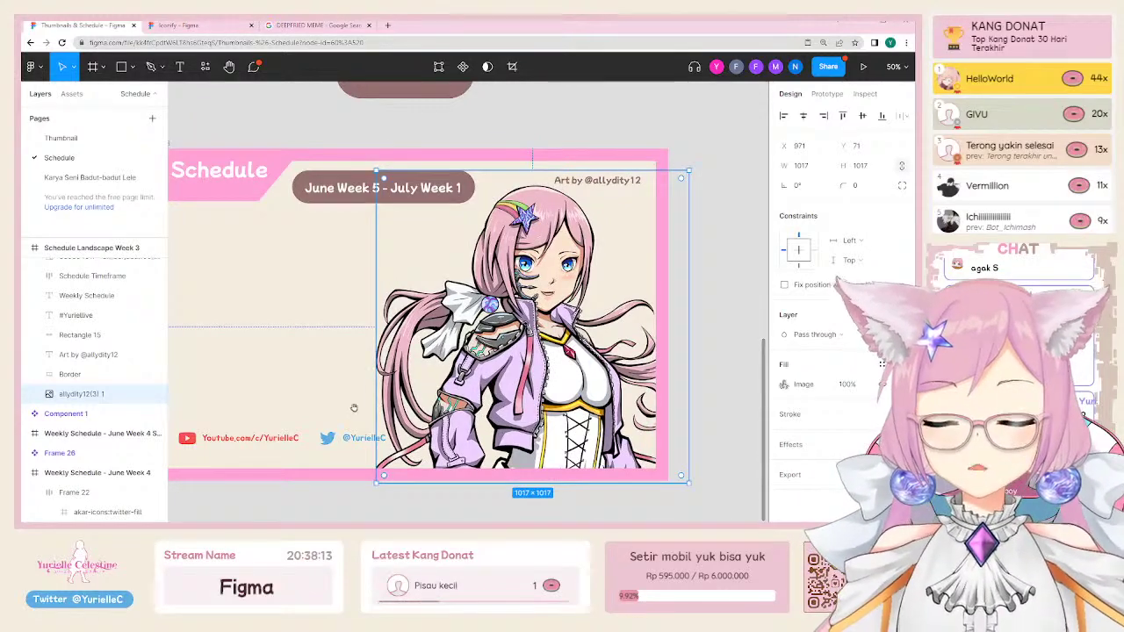
pyautogui.hscroll(-3, 465, 316)
# Step: Select the footer logo, YouTube link and Twitter handle together
pyautogui.click(478, 446)
pyautogui.keyDown('shift'); pyautogui.click(399, 448); pyautogui.keyUp('shift')
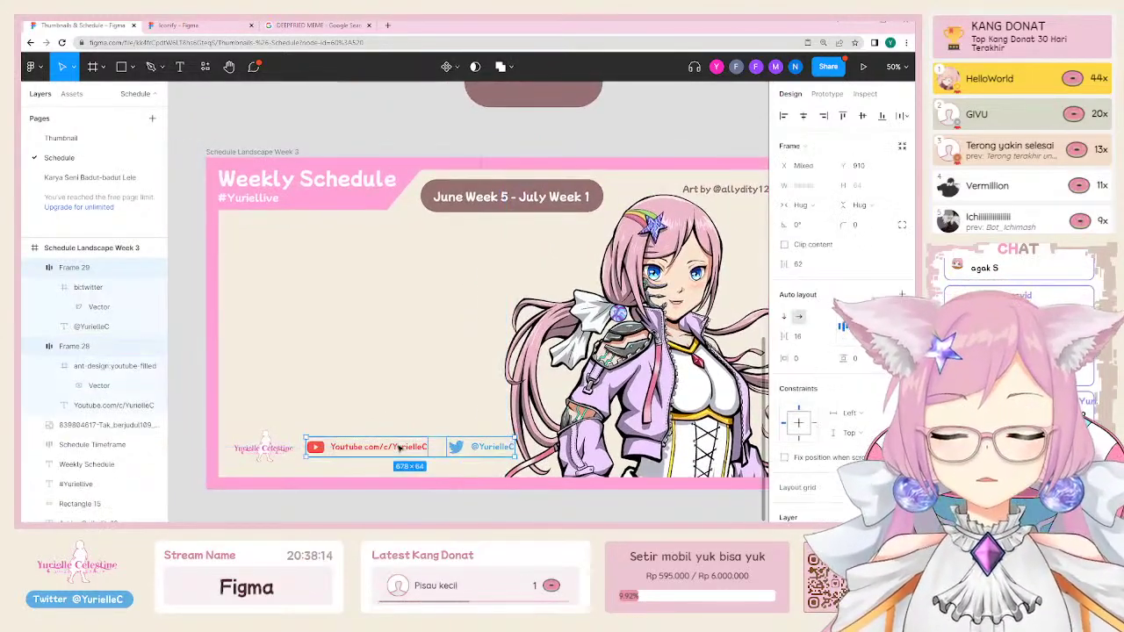
pyautogui.click(477, 453)
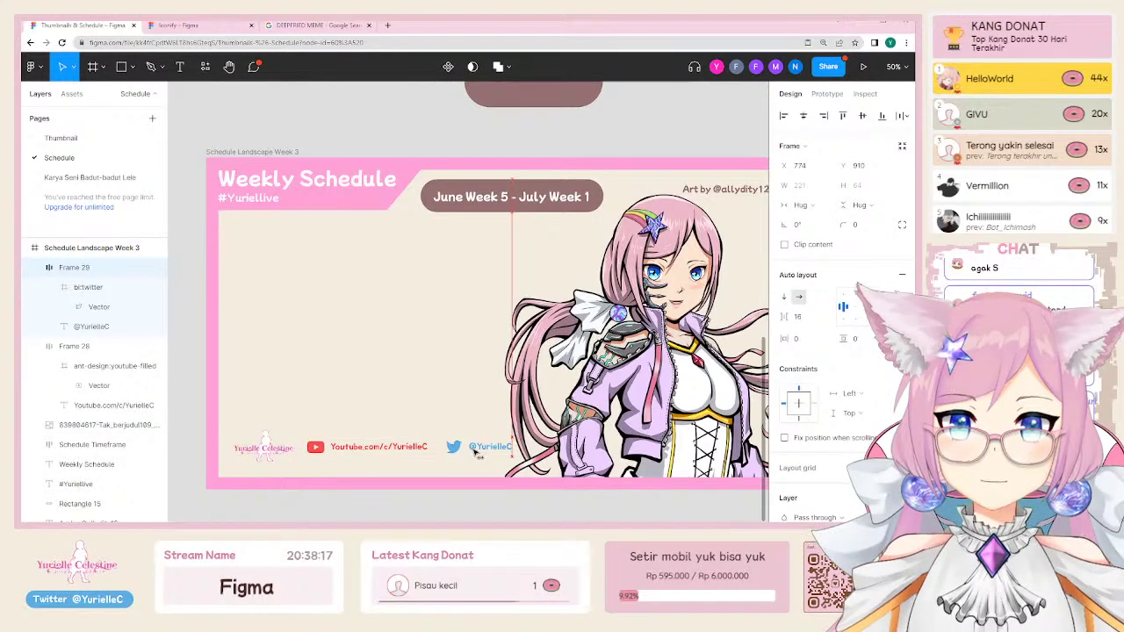
pyautogui.keyDown('shift'); pyautogui.click(371, 448); pyautogui.keyUp('shift')
pyautogui.keyDown('shift'); pyautogui.click(255, 450); pyautogui.keyUp('shift')
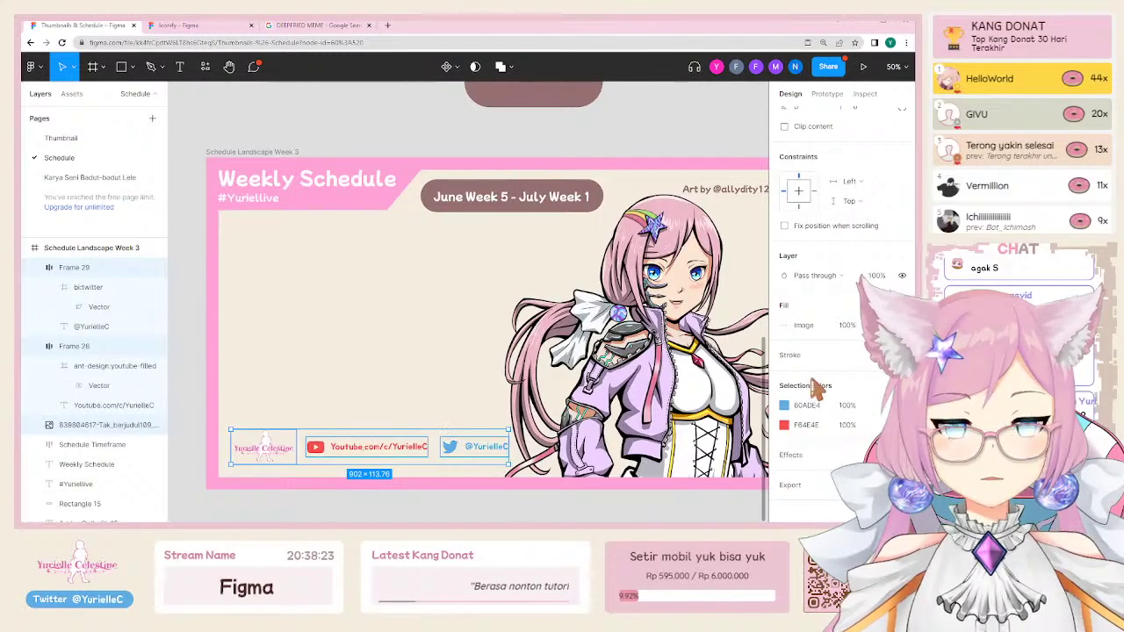
pyautogui.click(283, 439)
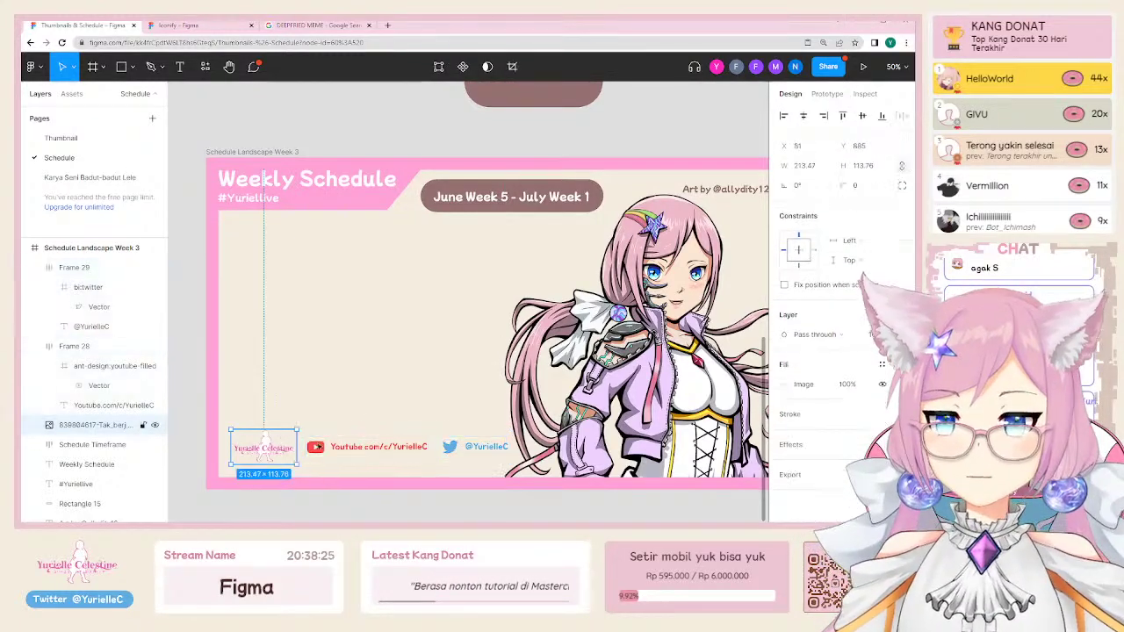
pyautogui.keyDown('shift'); pyautogui.click(368, 448); pyautogui.keyUp('shift')
pyautogui.keyDown('shift'); pyautogui.click(482, 452); pyautogui.keyUp('shift')
# Step: Wrap them in an auto-layout row with 24 spacing and nudge it slightly left
pyautogui.hotkey('shift', 'a')
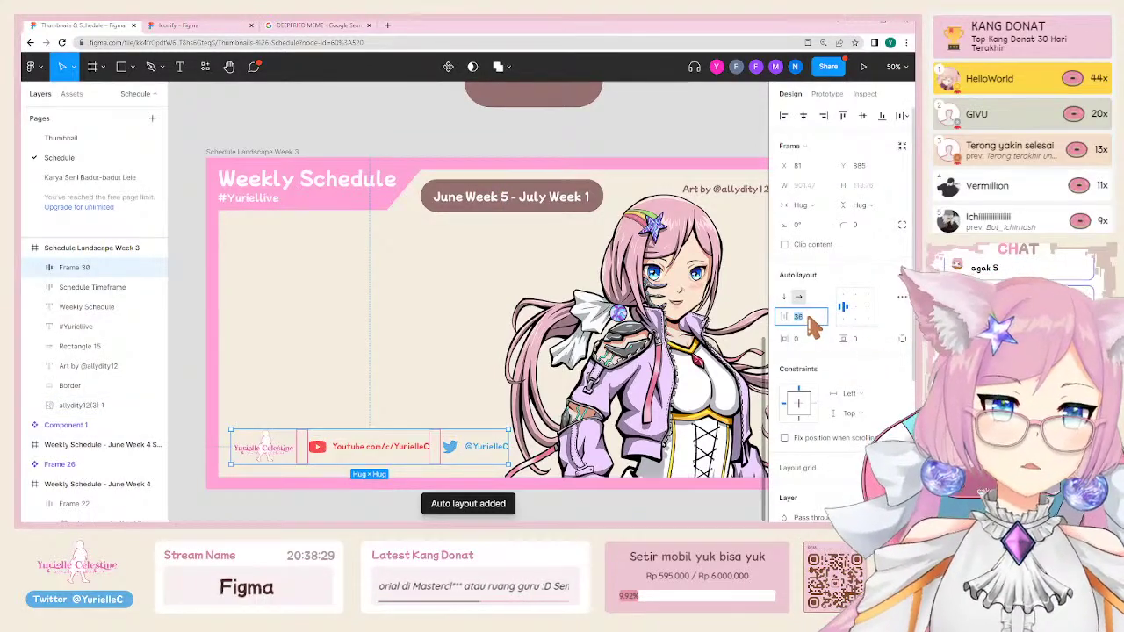
pyautogui.hotkey('shift', 'Down')
pyautogui.hotkey('shift', 'Down')
pyautogui.hotkey('shift', 'Down')
pyautogui.hotkey('shift', 'Down')
pyautogui.hotkey('shift', 'Down')
pyautogui.hotkey('shift', 'Down')
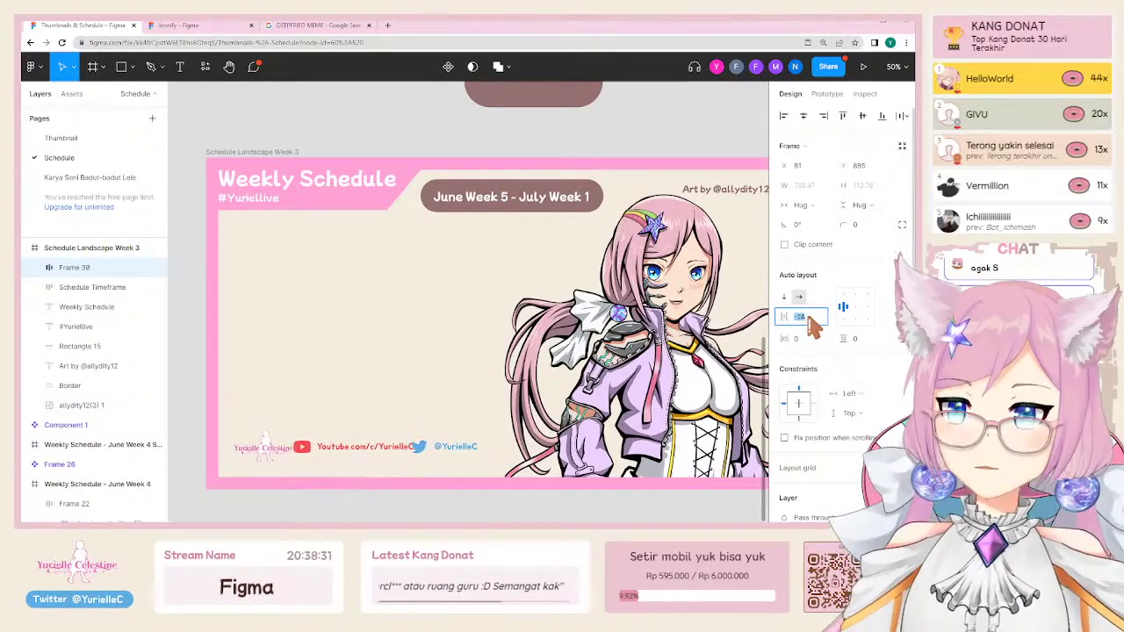
pyautogui.hotkey('shift', 'Up')
pyautogui.hotkey('shift', 'Up')
pyautogui.hotkey('shift', 'Up')
pyautogui.hotkey('shift', 'Up')
pyautogui.hotkey('shift', 'Up')
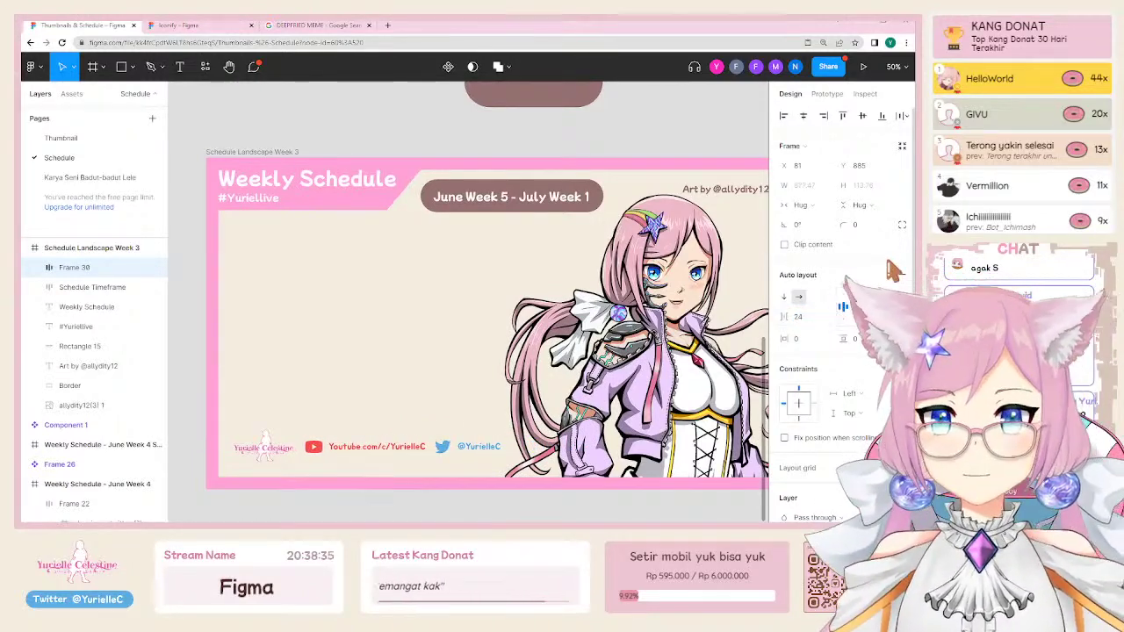
pyautogui.moveTo(420, 445); pyautogui.dragTo(406, 449)
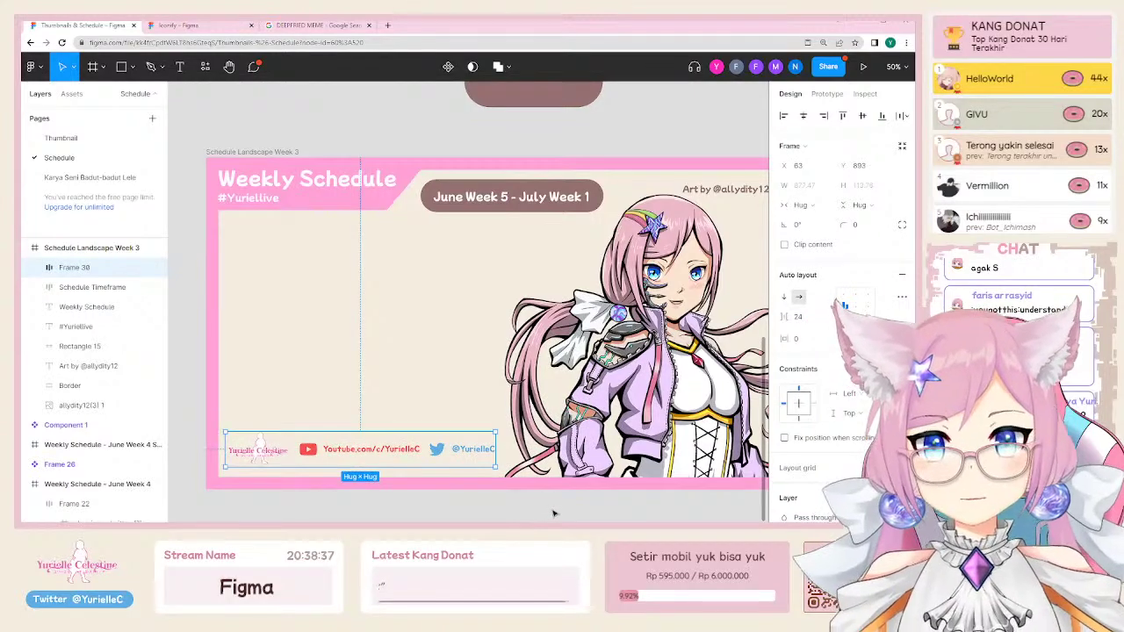
# Step: Resize the character artwork to 950×950 from its top-left corner
pyautogui.hscroll(3, 527, 264)
pyautogui.doubleClick(468, 200)
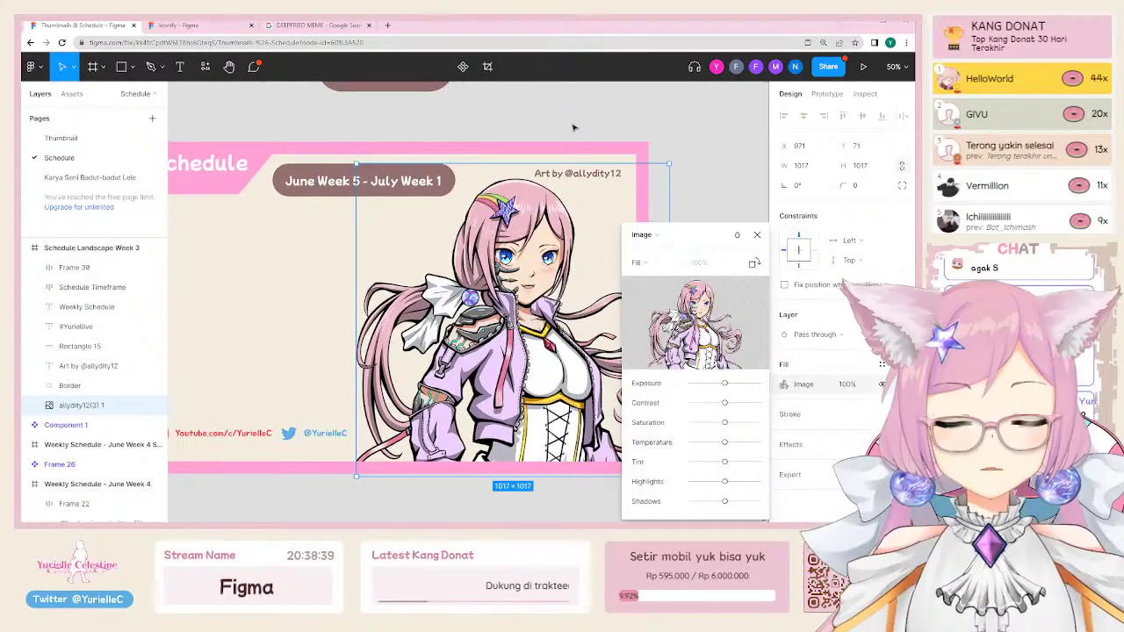
pyautogui.press('Escape')
pyautogui.moveTo(355, 163); pyautogui.dragTo(377, 201)
pyautogui.scroll(3, 593, 251)
pyautogui.hscroll(-3, 594, 251)
pyautogui.click(594, 251)
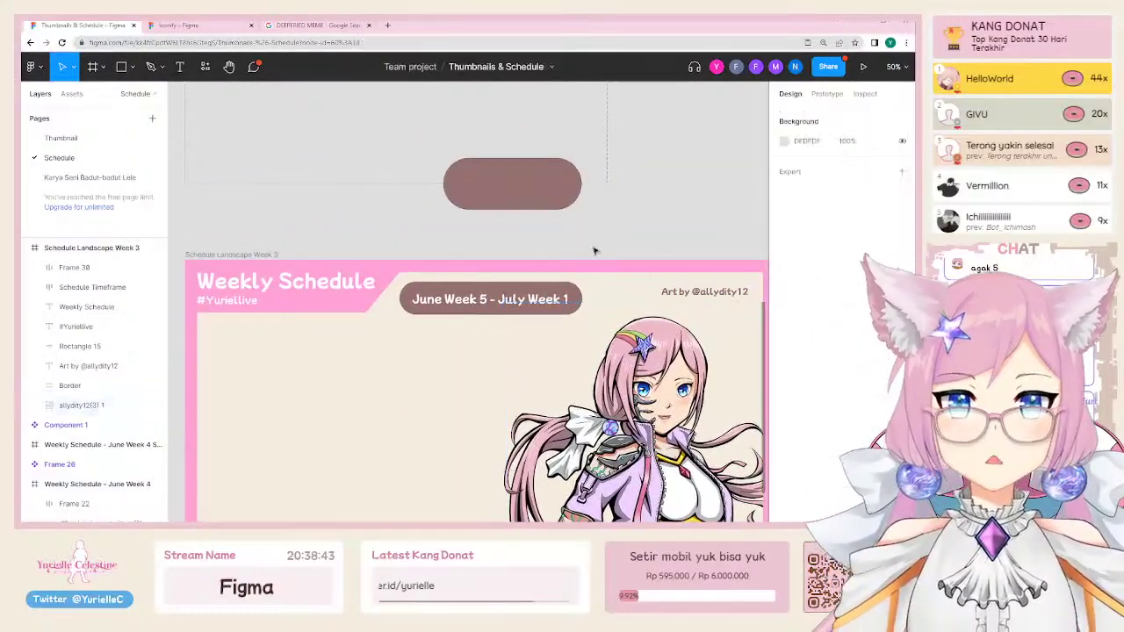
pyautogui.scroll(-3, 594, 252)
pyautogui.scroll(5, 515, 364)
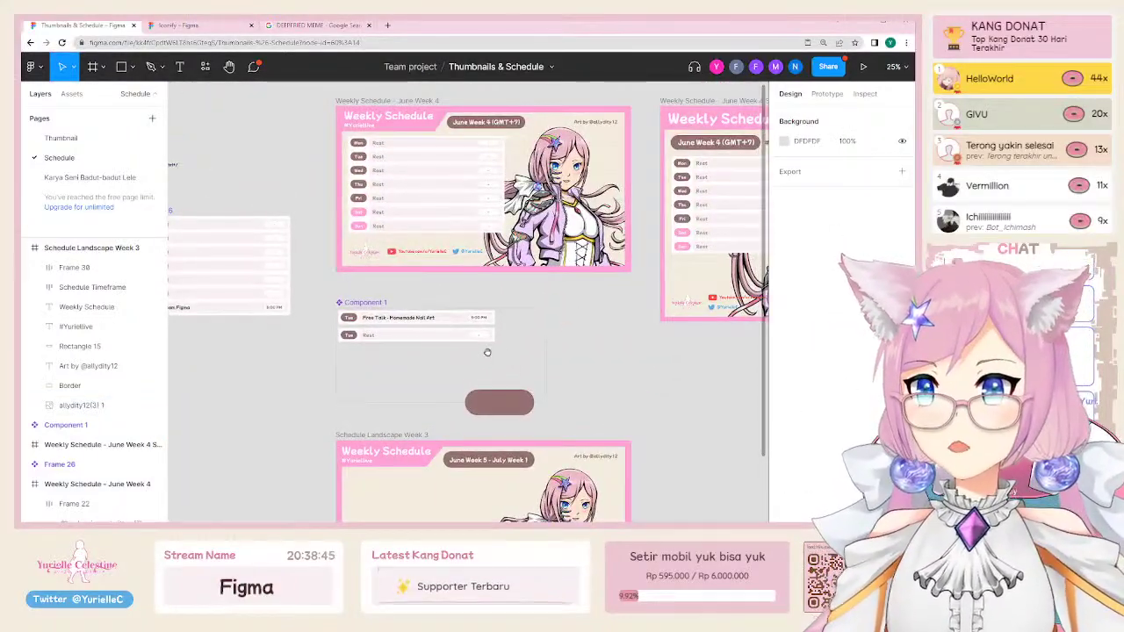
pyautogui.scroll(-4, 487, 352)
# Step: Try mirroring the character artwork horizontally with Flip horizontal
pyautogui.click(506, 369)
pyautogui.scroll(2, 505, 369)
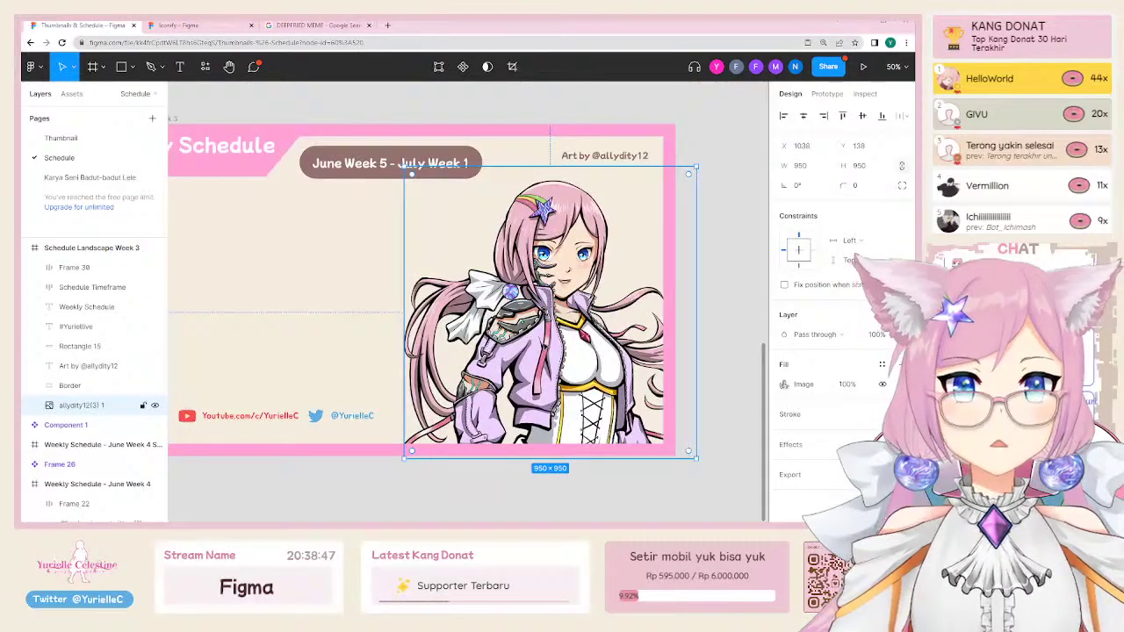
pyautogui.rightClick(577, 330)
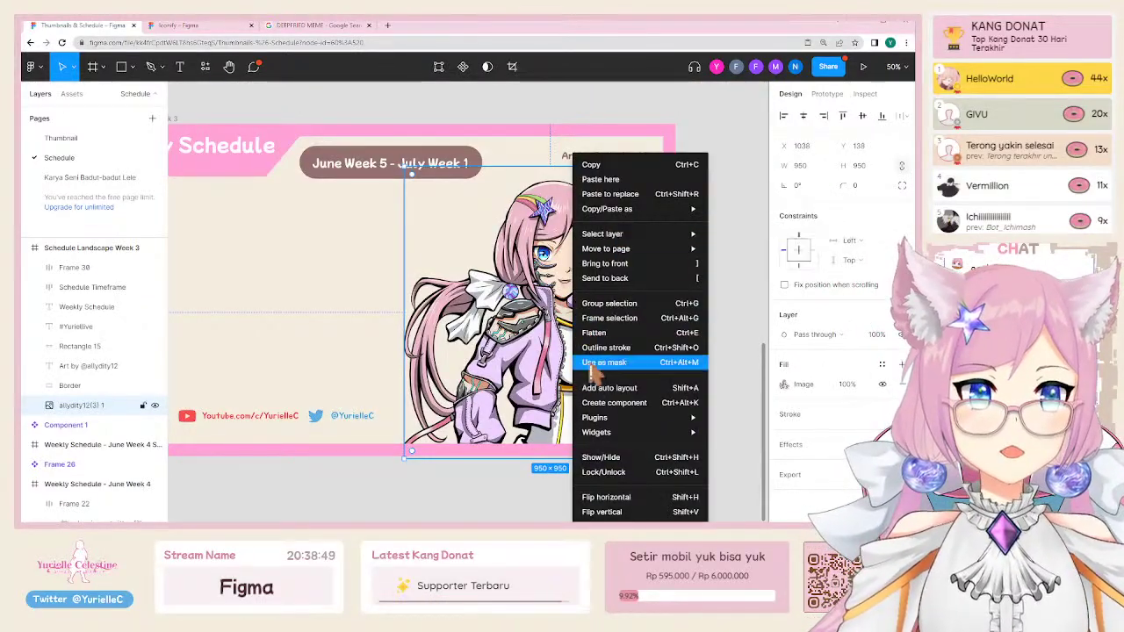
pyautogui.moveTo(677, 432)
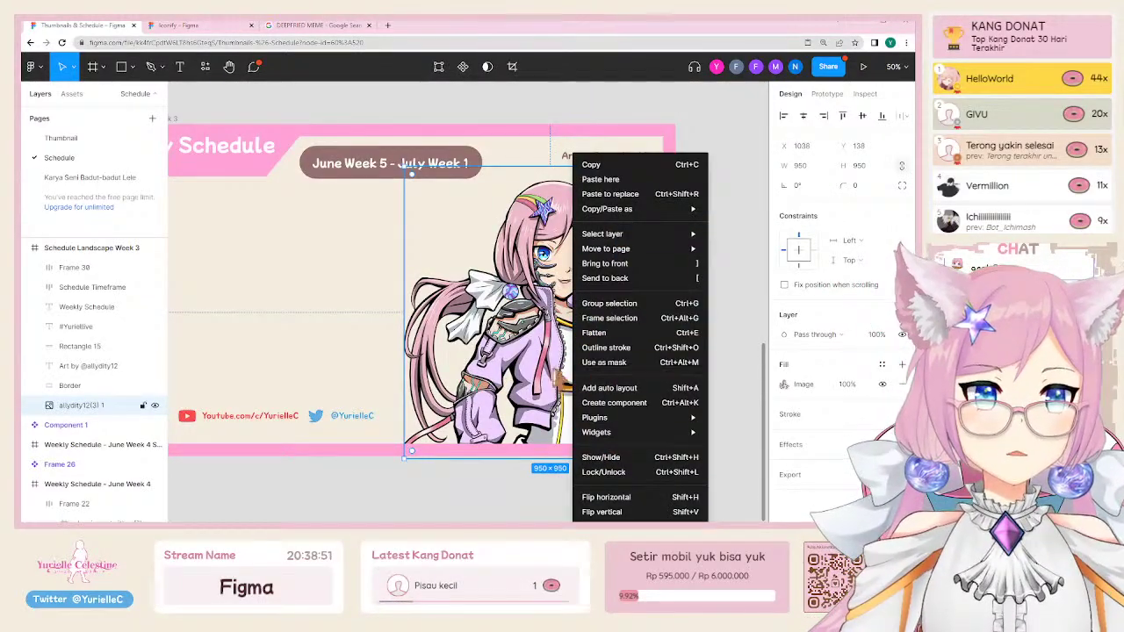
pyautogui.click(606, 497)
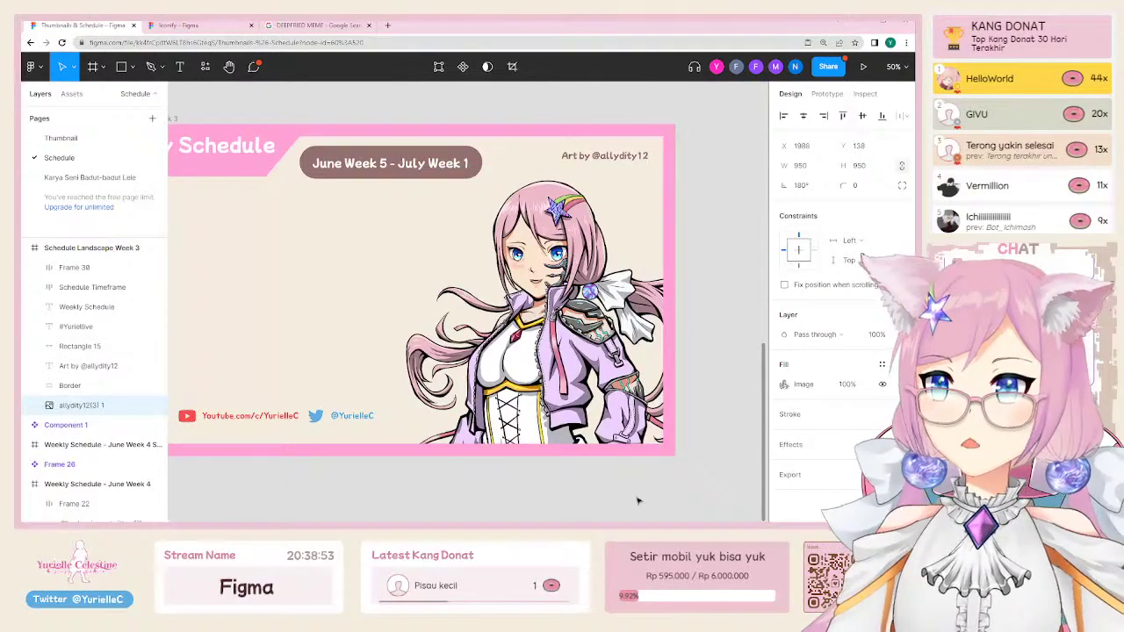
pyautogui.hotkey('shift', 'h')
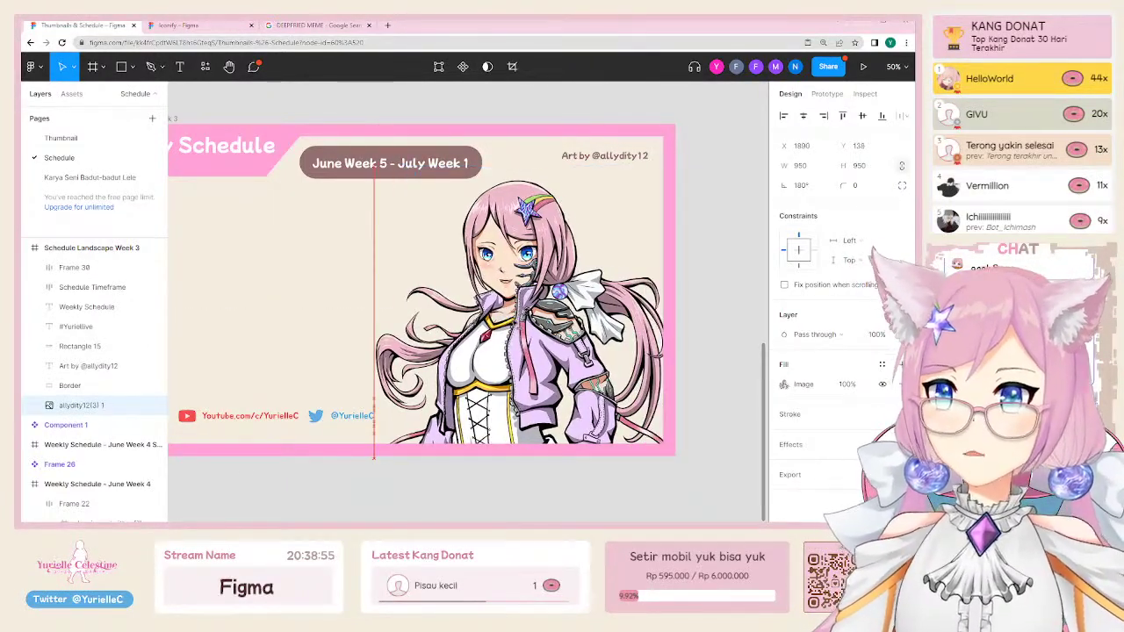
pyautogui.hotkey('shift', 'h')
pyautogui.hotkey('shift', 'h')
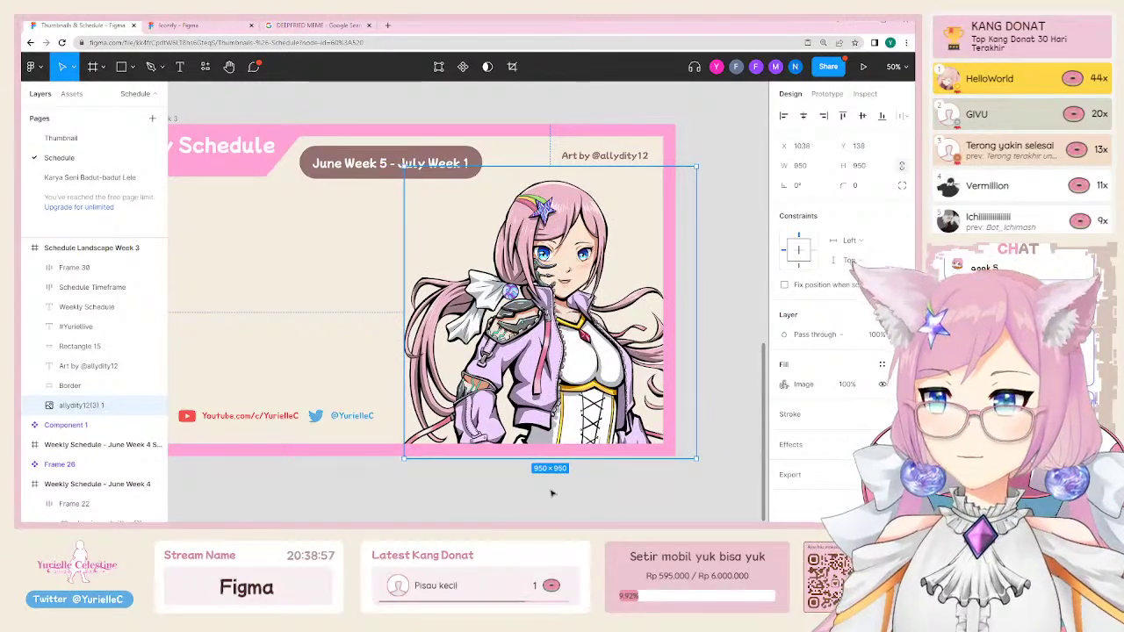
# Step: Try a vertical flip, then undo it so the artwork stays in its original orientation
pyautogui.rightClick(547, 154)
pyautogui.click(575, 512)
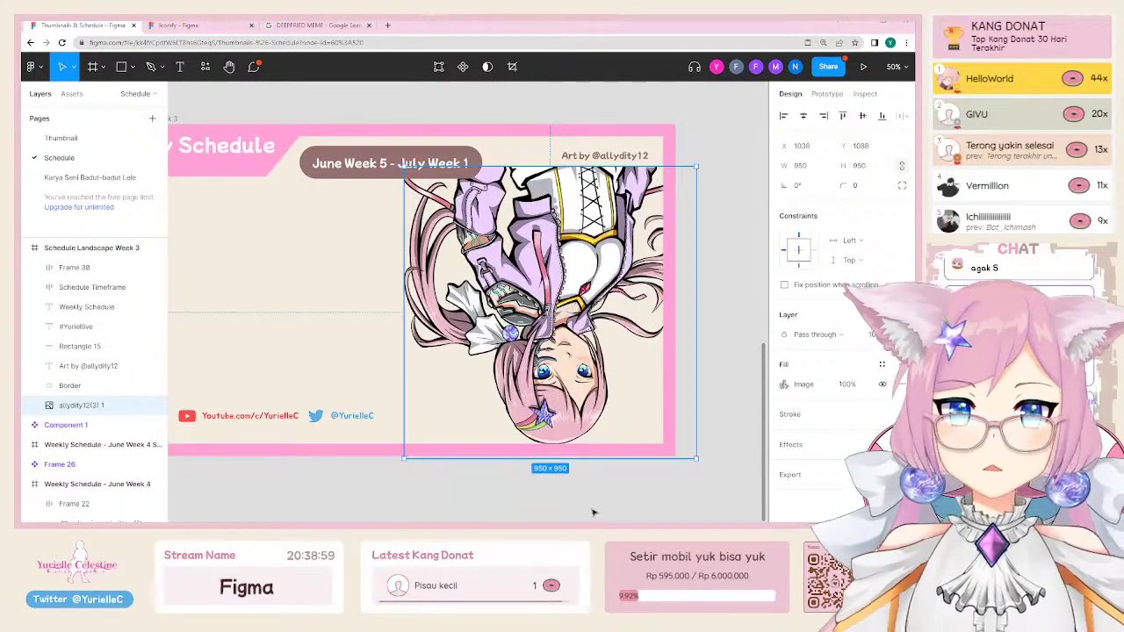
pyautogui.hotkey('shift', 'v')
pyautogui.press('Escape')
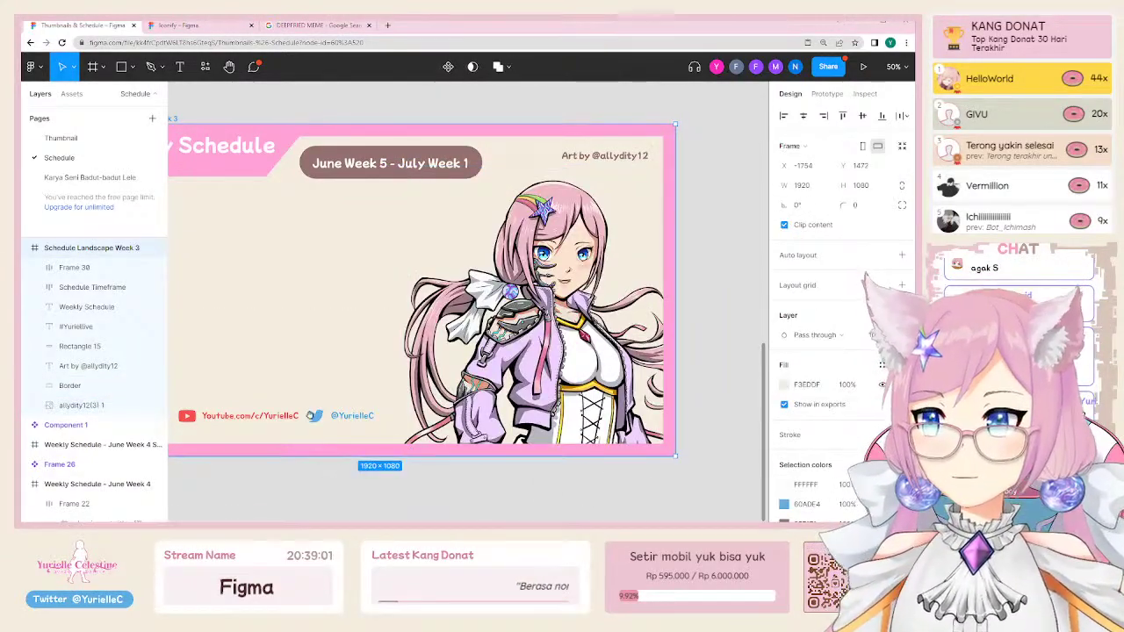
pyautogui.hotkey('shift', '2')
pyautogui.click(486, 140)
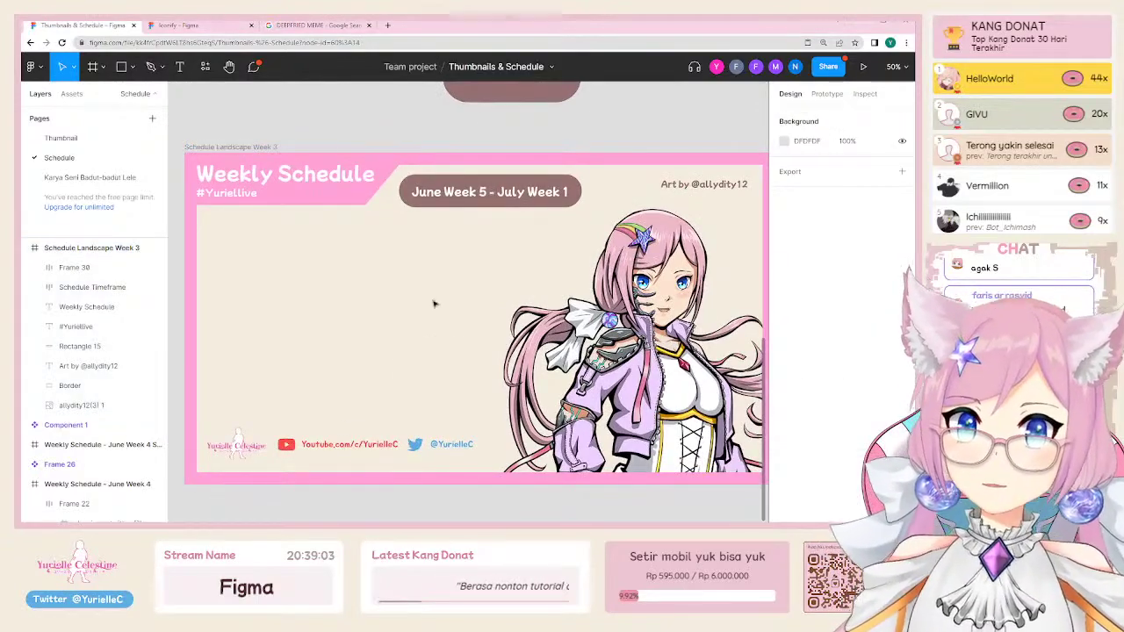
pyautogui.scroll(-5, 368, 333)
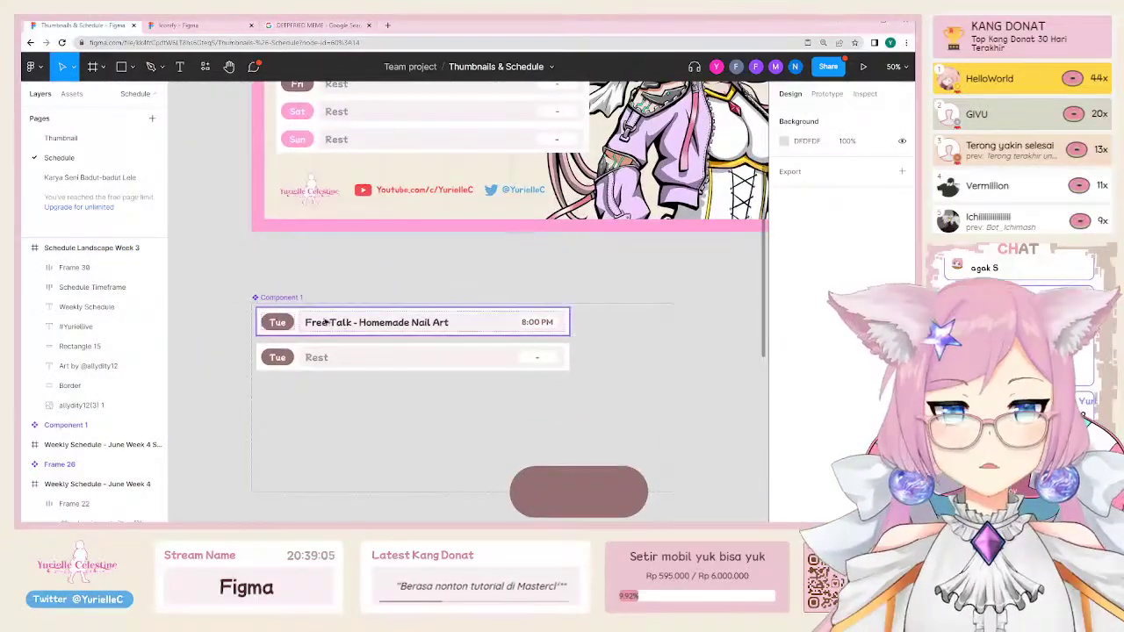
# Step: Pull the Free Talk schedule row out on its own and move it down-left
pyautogui.click(295, 330)
pyautogui.scroll(-3, 407, 432)
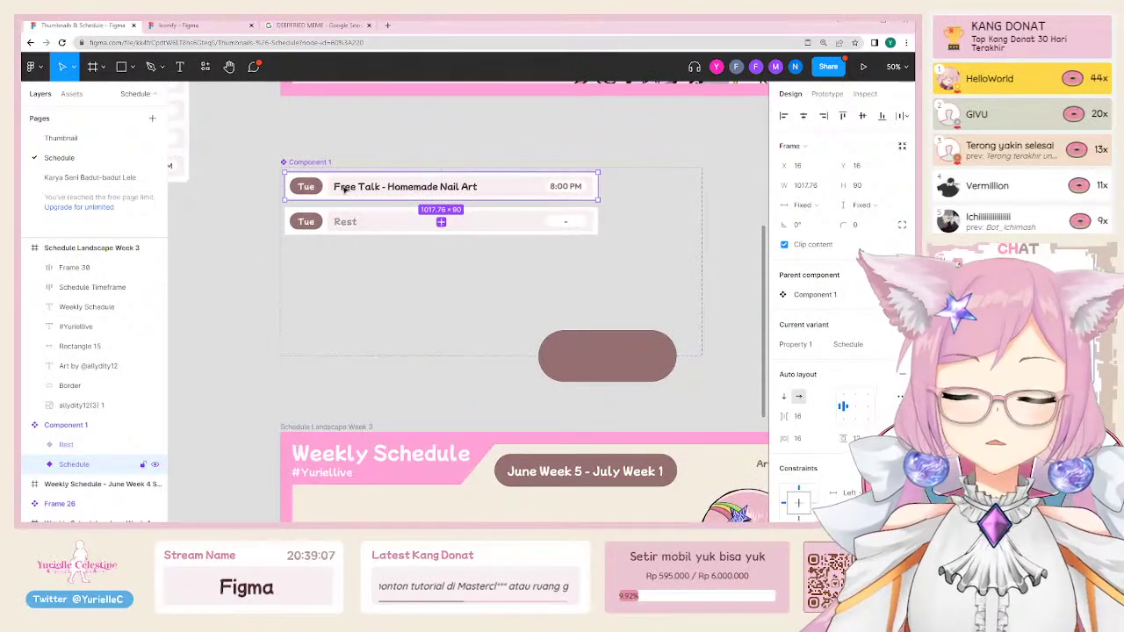
pyautogui.moveTo(345, 189); pyautogui.dragTo(255, 407)
pyautogui.scroll(-5, 516, 127)
pyautogui.hscroll(-4, 515, 127)
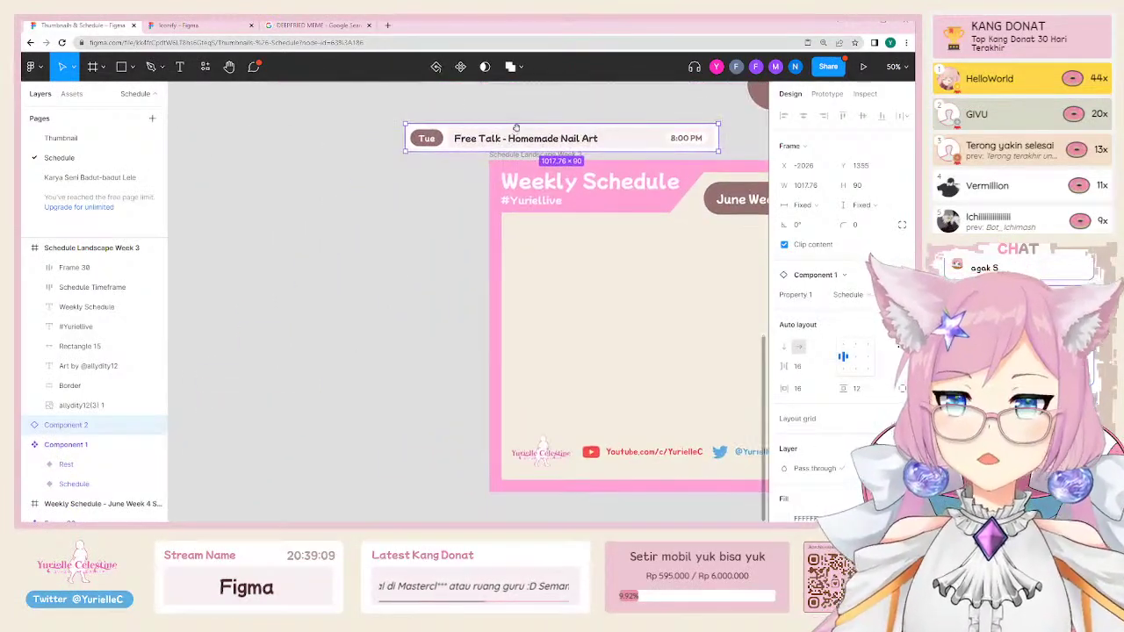
pyautogui.moveTo(498, 149); pyautogui.dragTo(266, 261)
pyautogui.hscroll(-3, 371, 386)
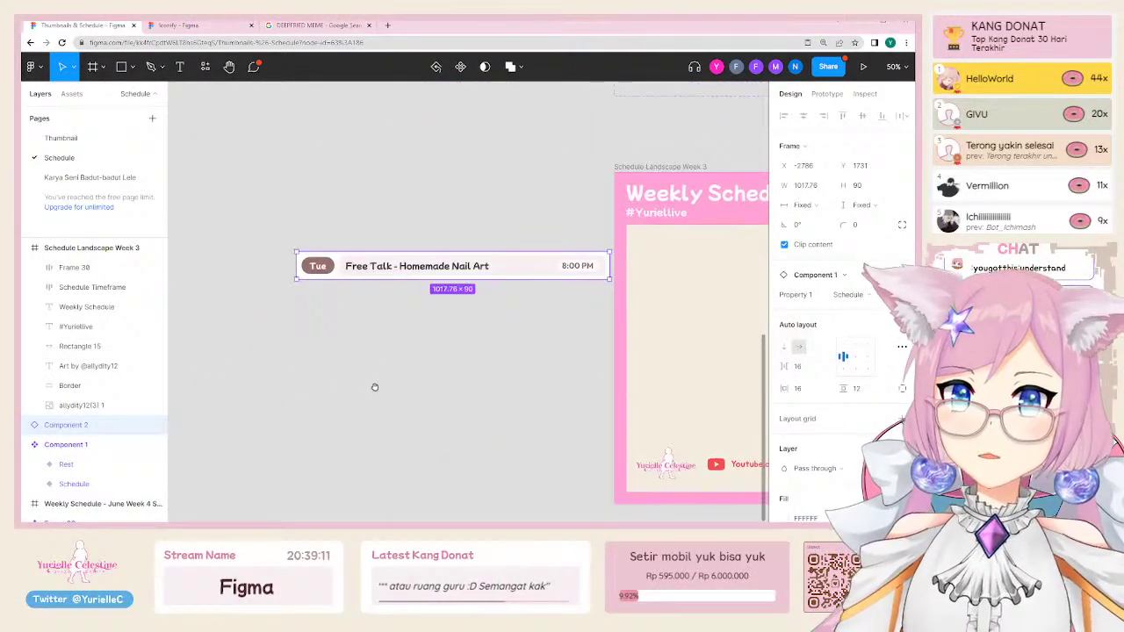
pyautogui.click(372, 387)
# Step: Draw a 116×62 frame below the Tue pill and fill it with the pill's brown
pyautogui.scroll(5, 330, 263)
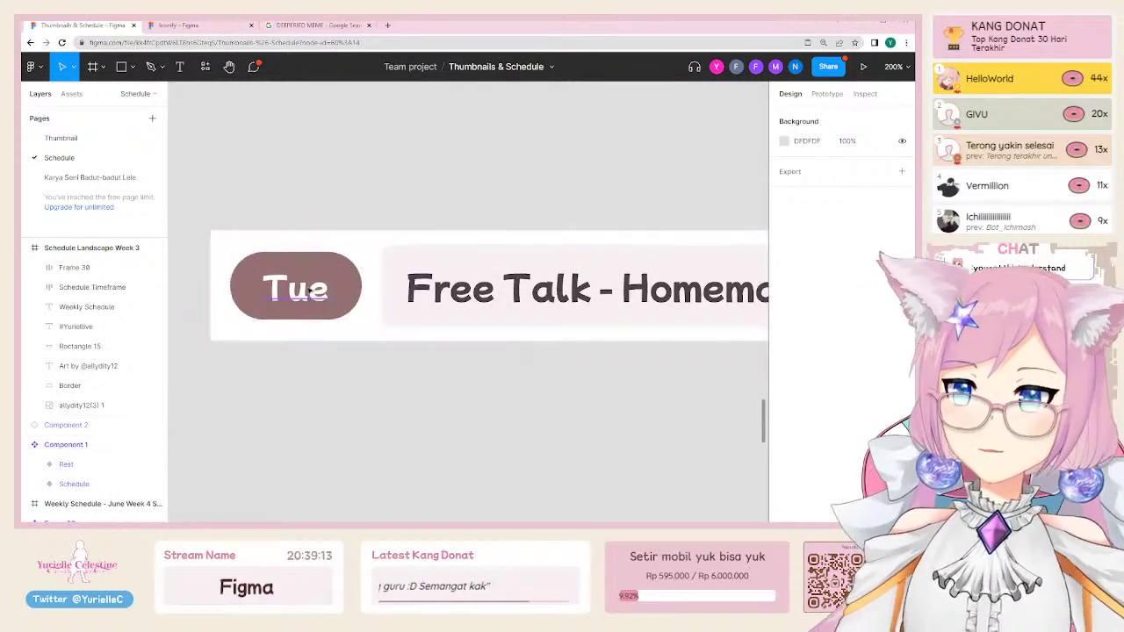
pyautogui.doubleClick(309, 292)
pyautogui.press('Escape')
pyautogui.press('Escape')
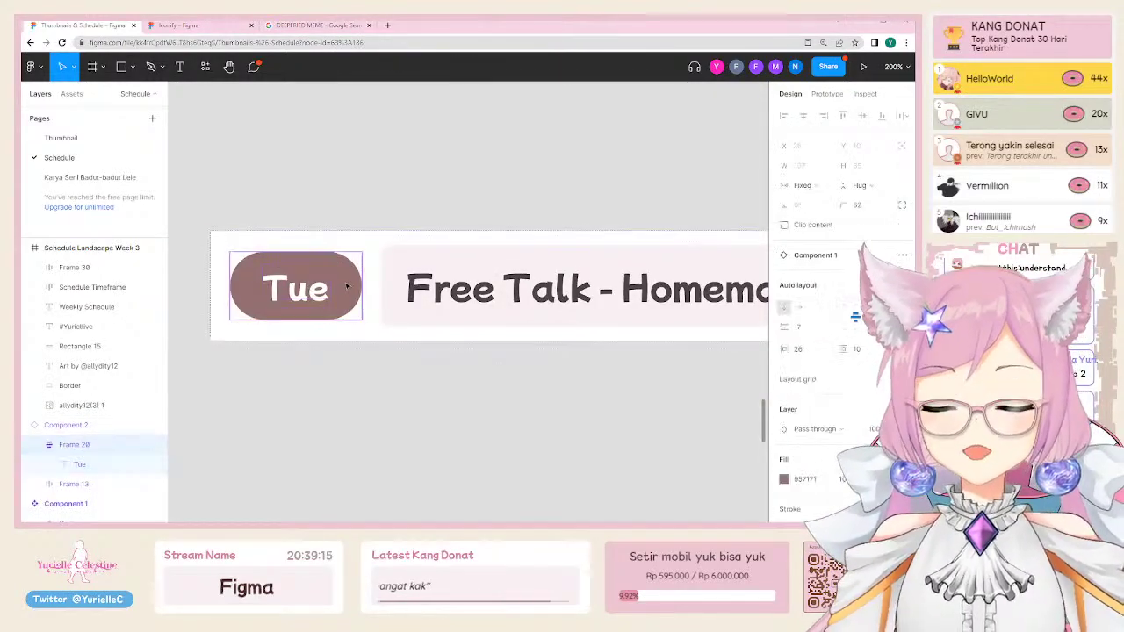
pyautogui.moveTo(353, 398); pyautogui.dragTo(381, 308)
pyautogui.press('f')
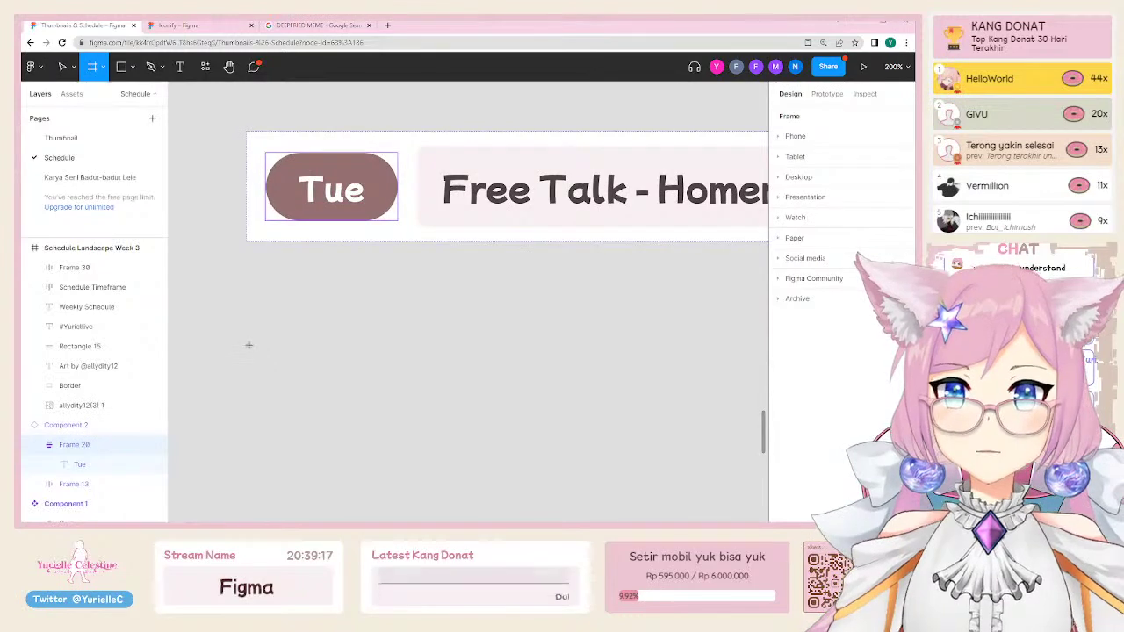
pyautogui.moveTo(246, 341); pyautogui.dragTo(389, 418)
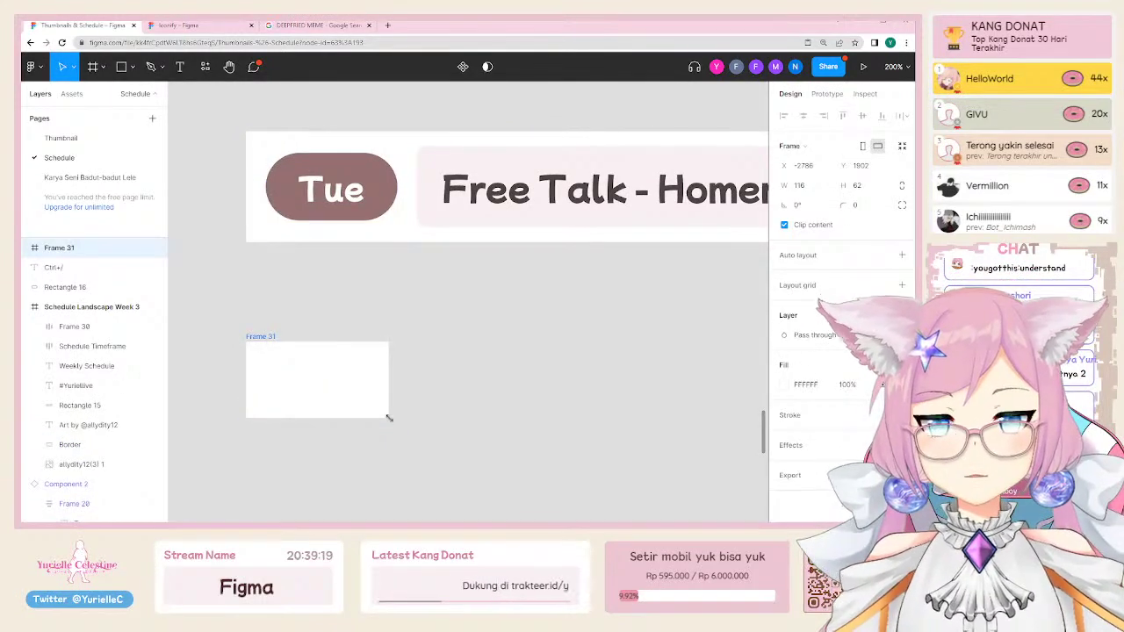
pyautogui.press('i')
pyautogui.click(378, 186)
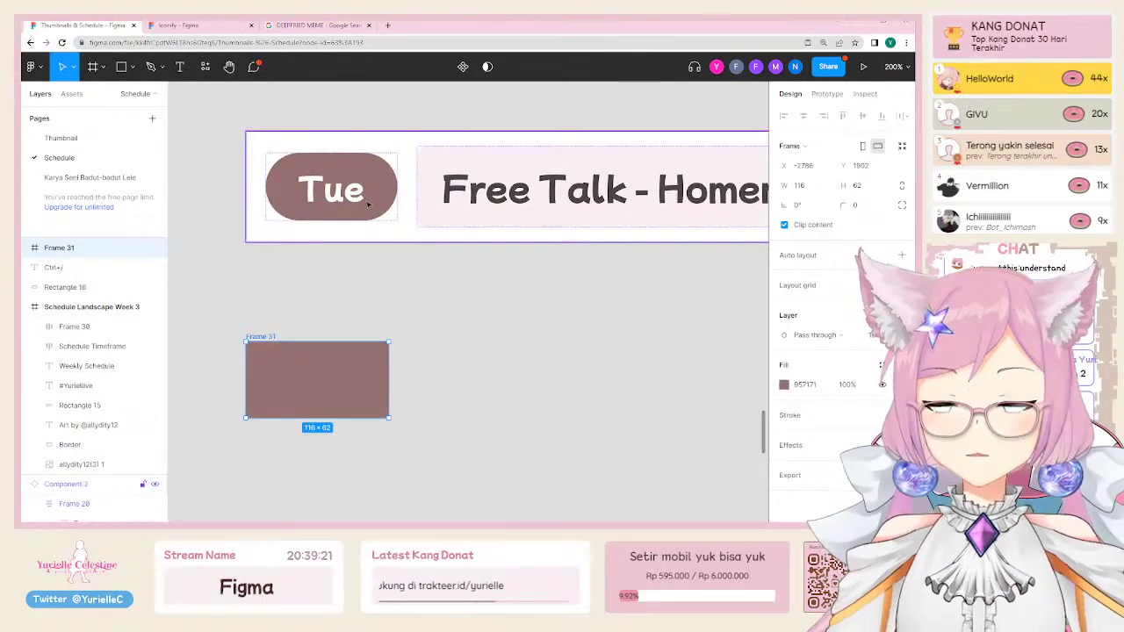
pyautogui.moveTo(309, 394); pyautogui.dragTo(310, 396)
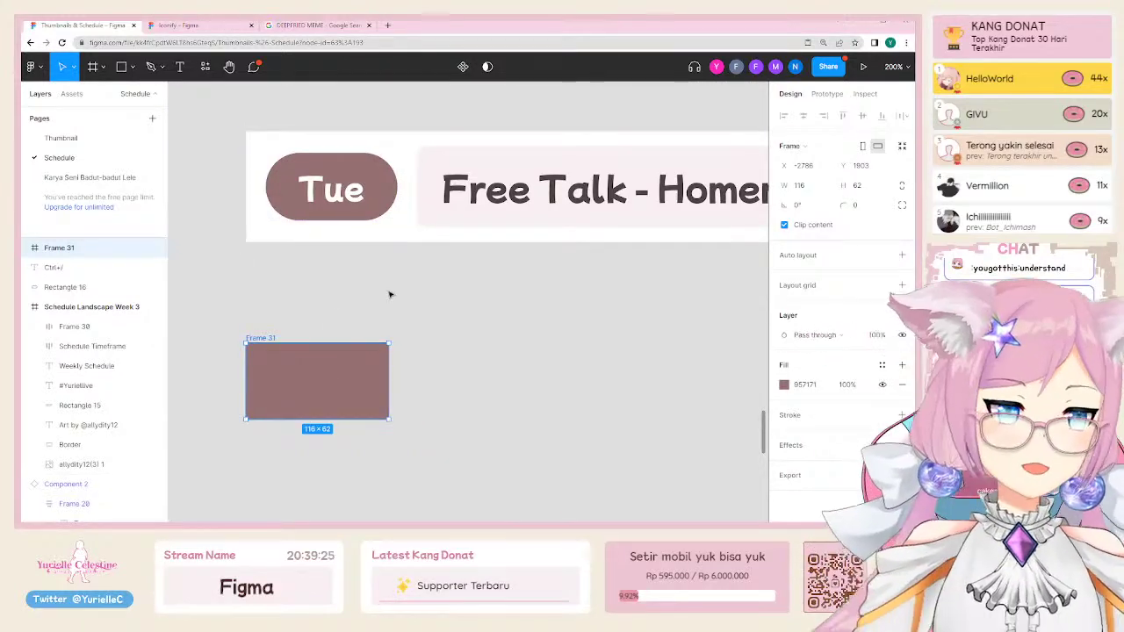
# Step: Drag the character artwork out and resize it, then undo both changes
pyautogui.scroll(-5, 627, 316)
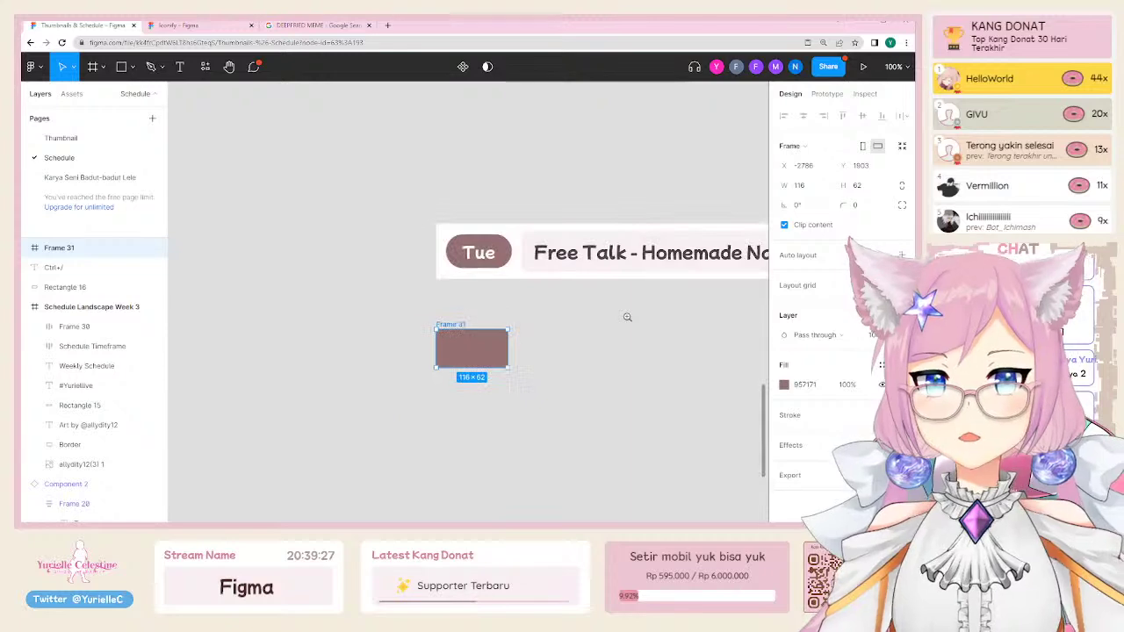
pyautogui.hscroll(10, 627, 316)
pyautogui.click(546, 167)
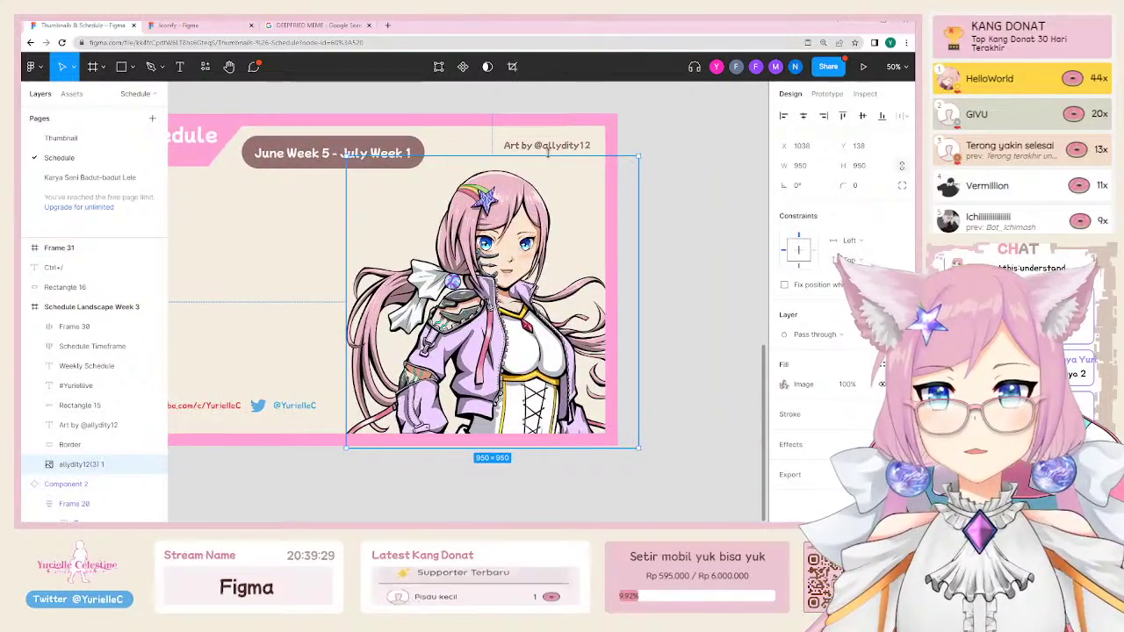
pyautogui.scroll(-5, 563, 317)
pyautogui.scroll(-3, 565, 331)
pyautogui.moveTo(517, 240); pyautogui.dragTo(447, 432)
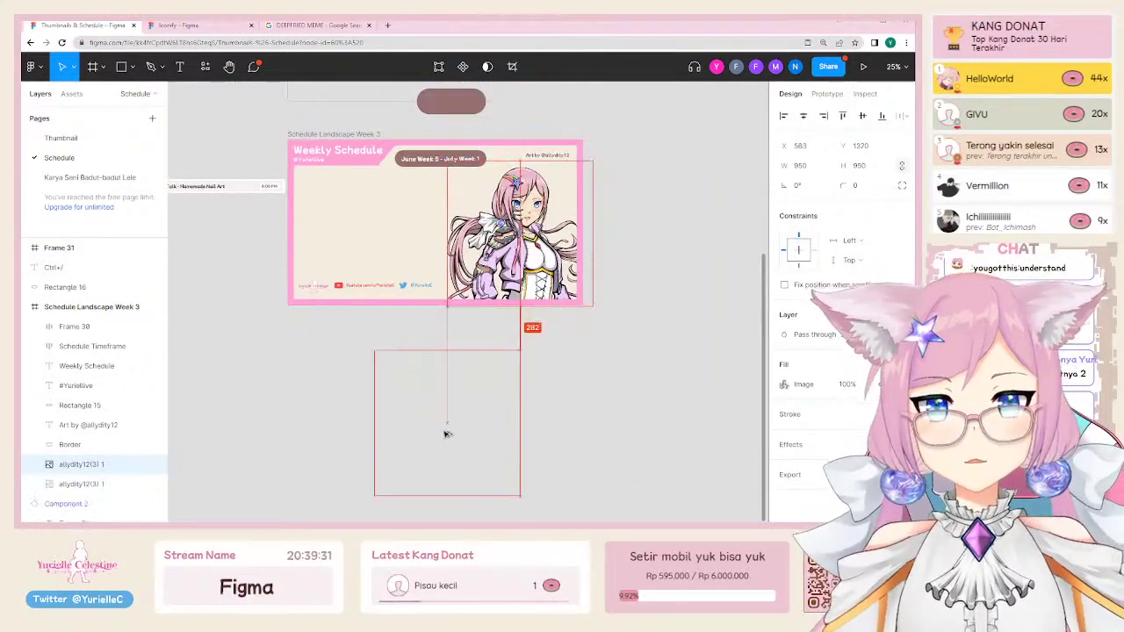
pyautogui.scroll(-3, 446, 432)
pyautogui.moveTo(546, 244); pyautogui.dragTo(517, 497)
pyautogui.hotkey('ctrl', 'z')
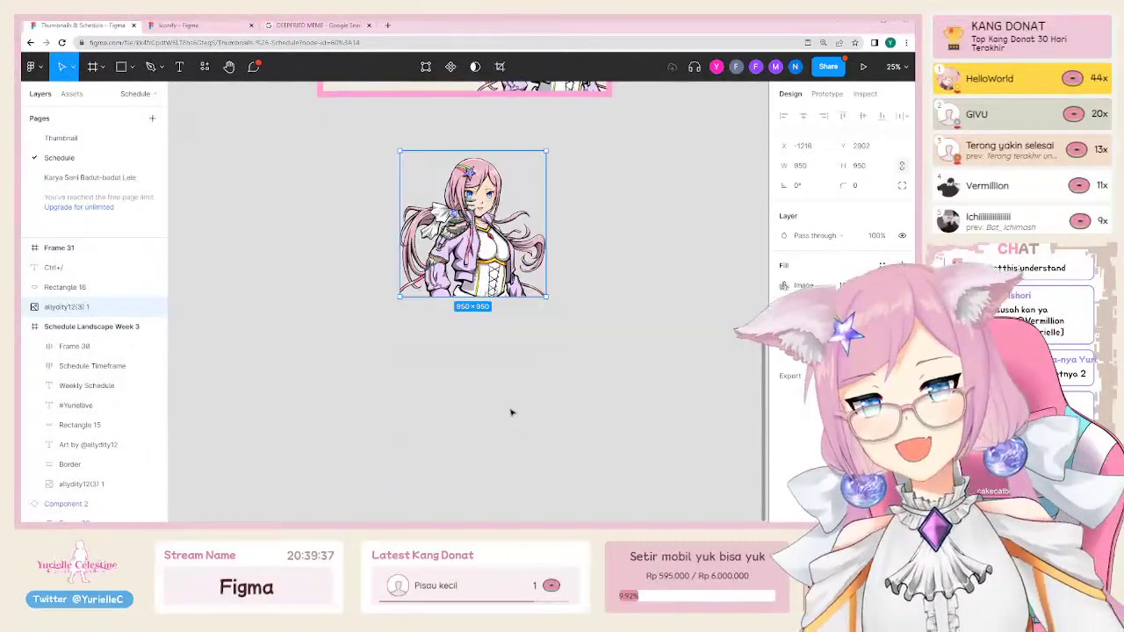
pyautogui.hotkey('ctrl', 'z')
pyautogui.hscroll(-2, 254, 343)
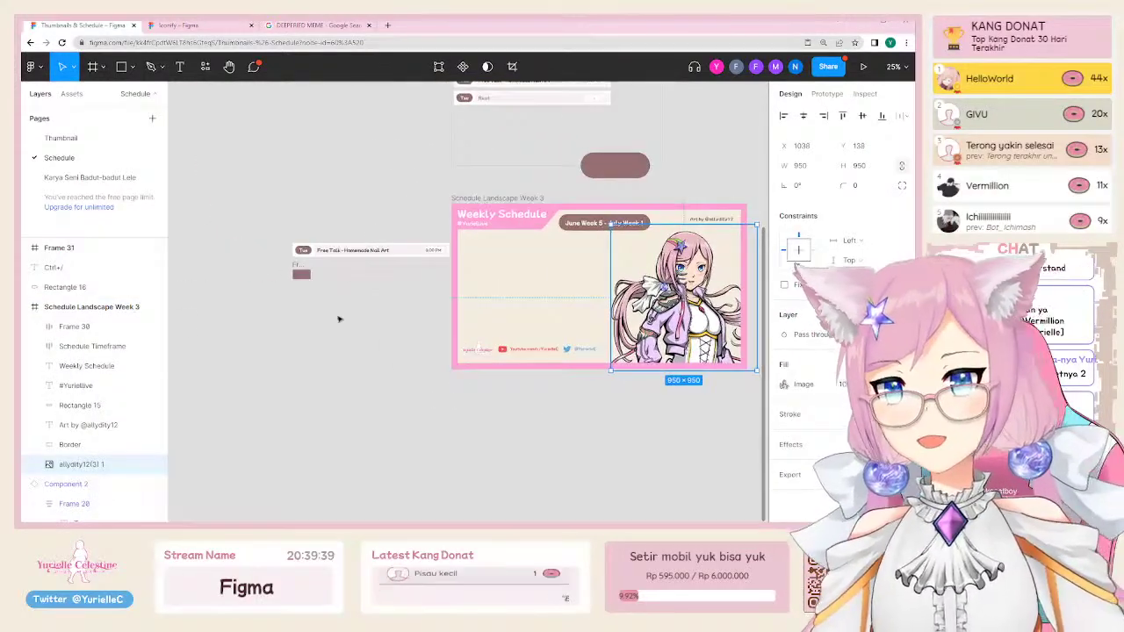
pyautogui.click(339, 318)
# Step: Give the new brown Frame 31 a corner radius of 50 to make it a pill
pyautogui.scroll(3, 313, 268)
pyautogui.scroll(3, 313, 268)
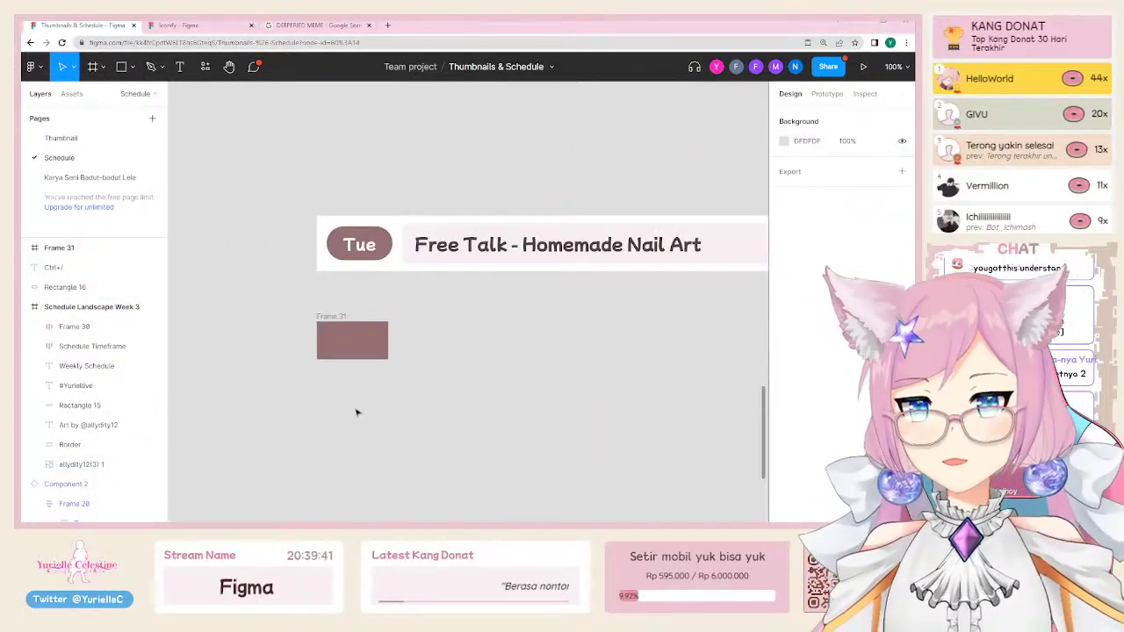
pyautogui.click(281, 343)
pyautogui.scroll(3, 321, 312)
pyautogui.scroll(2, 329, 369)
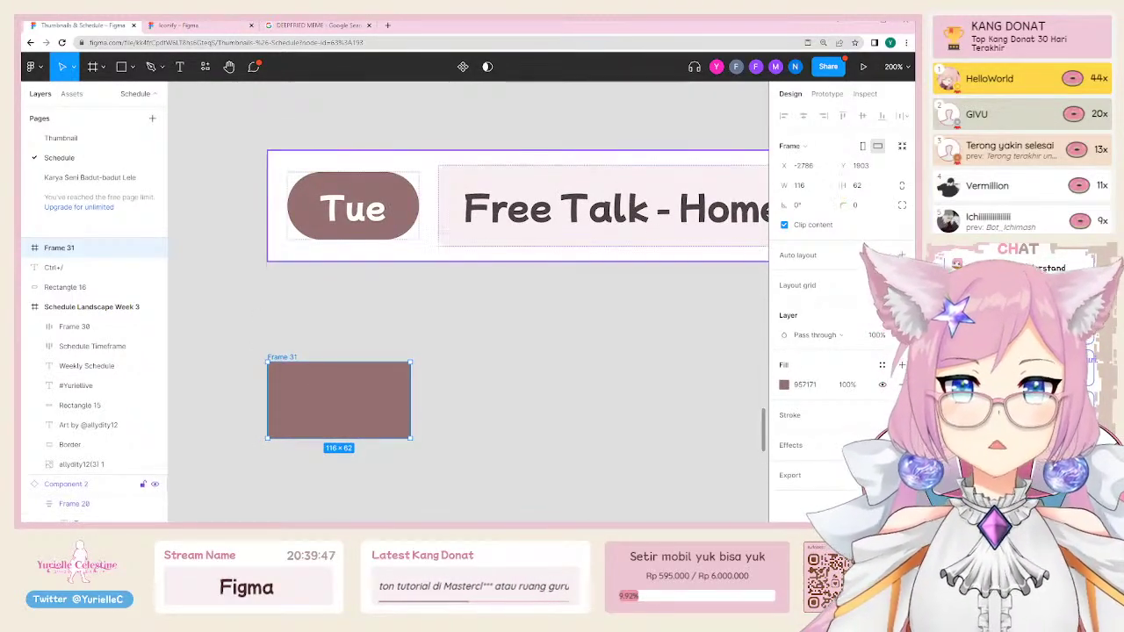
pyautogui.click(881, 207)
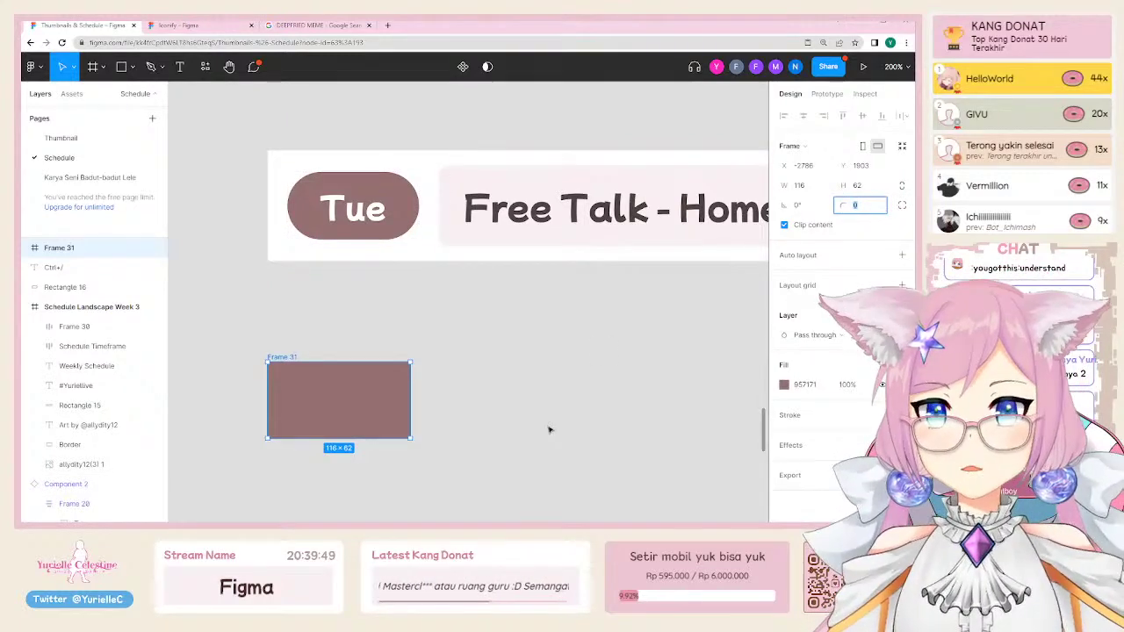
pyautogui.write('50')
pyautogui.press('Return')
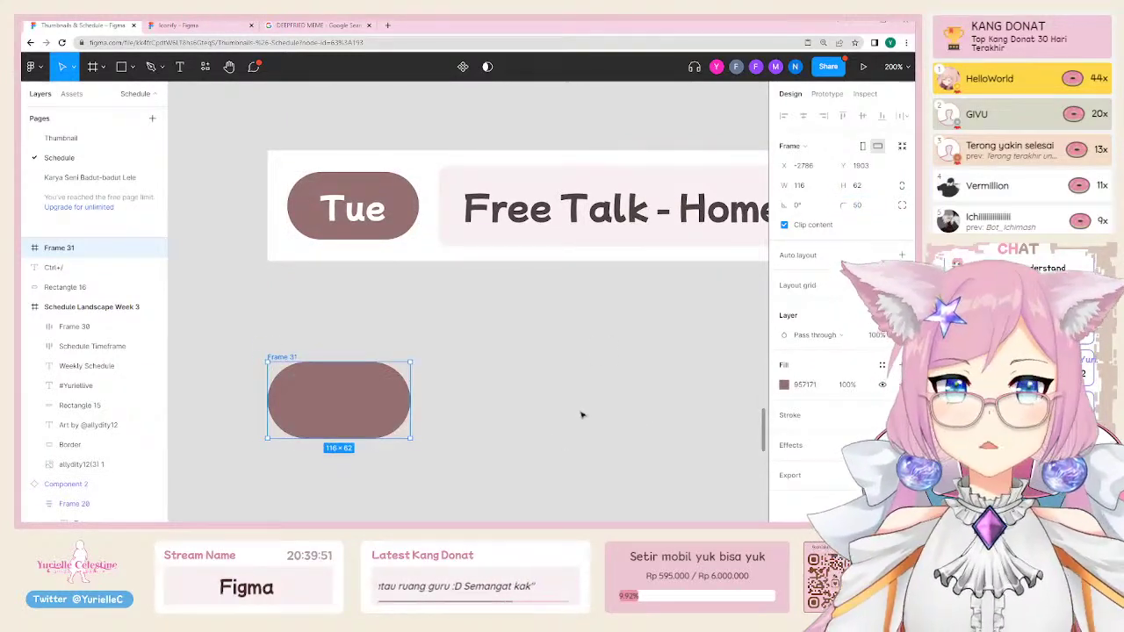
pyautogui.write('1')
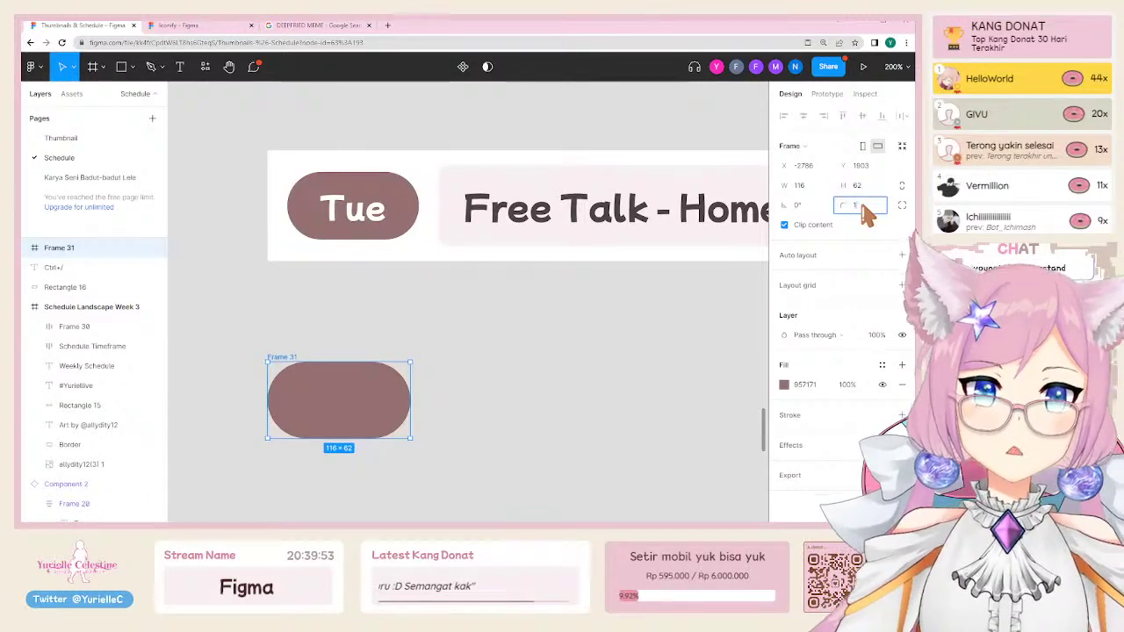
pyautogui.write('00')
pyautogui.click(594, 349)
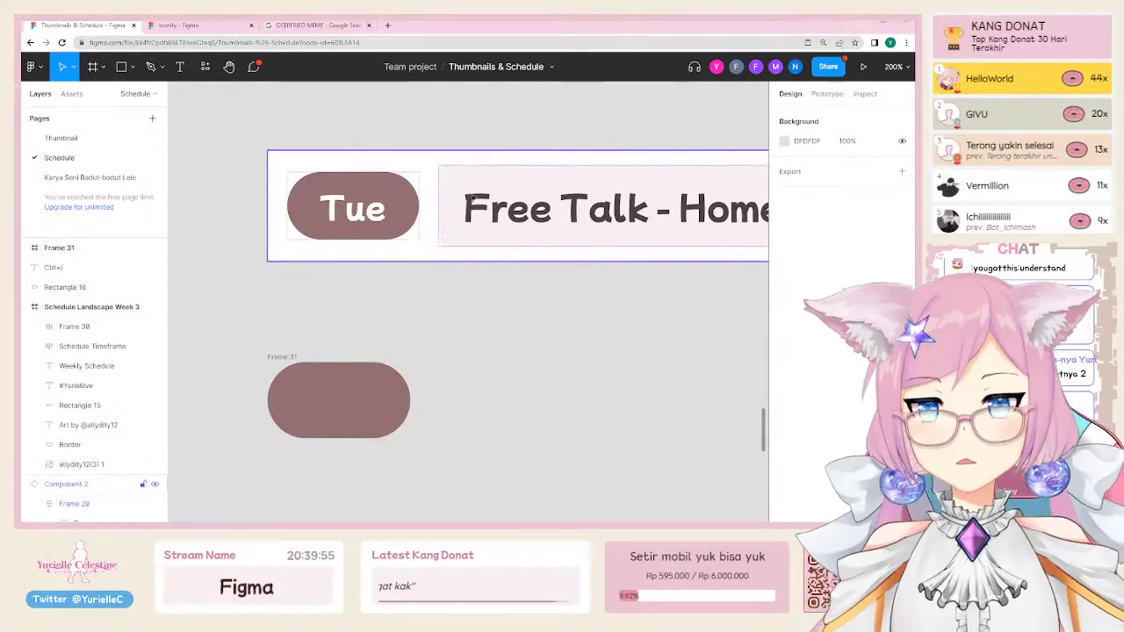
pyautogui.hscroll(2, 462, 159)
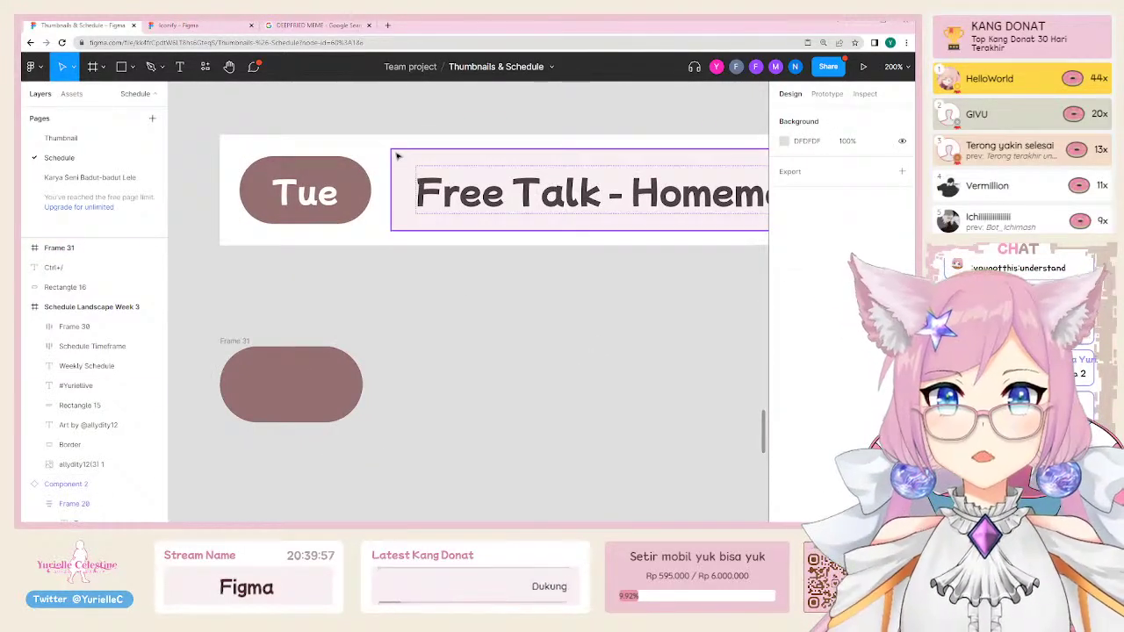
pyautogui.click(461, 159)
# Step: Draw Frame 32 beside the brown pill and give it the Free Talk box's light pink fill
pyautogui.press('f')
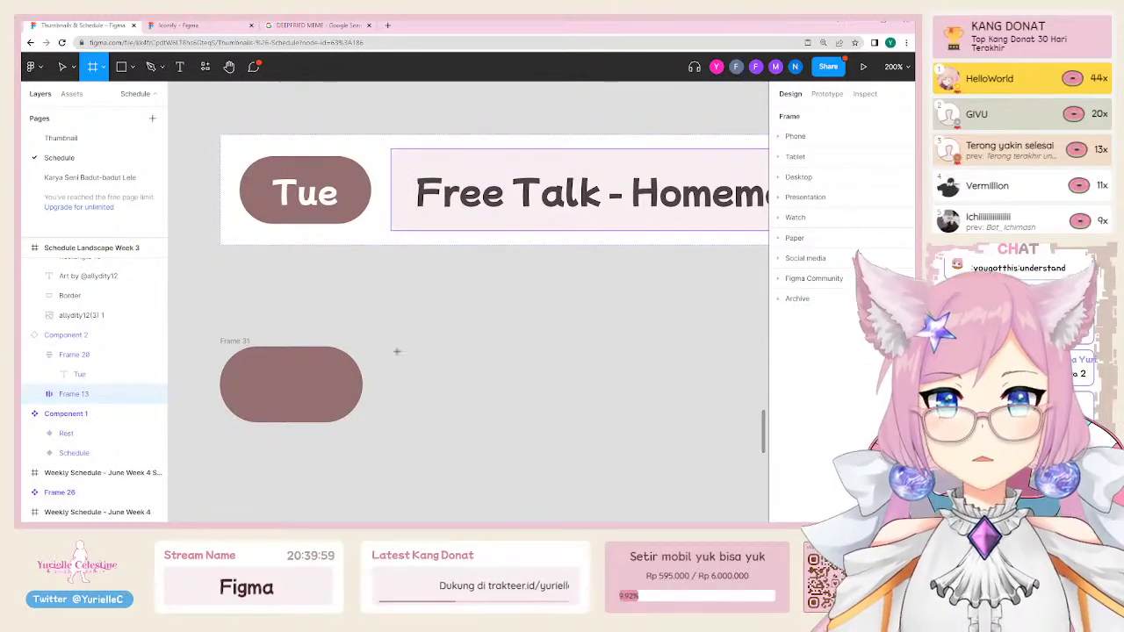
pyautogui.moveTo(397, 345); pyautogui.dragTo(749, 435)
pyautogui.scroll(-5, 527, 307)
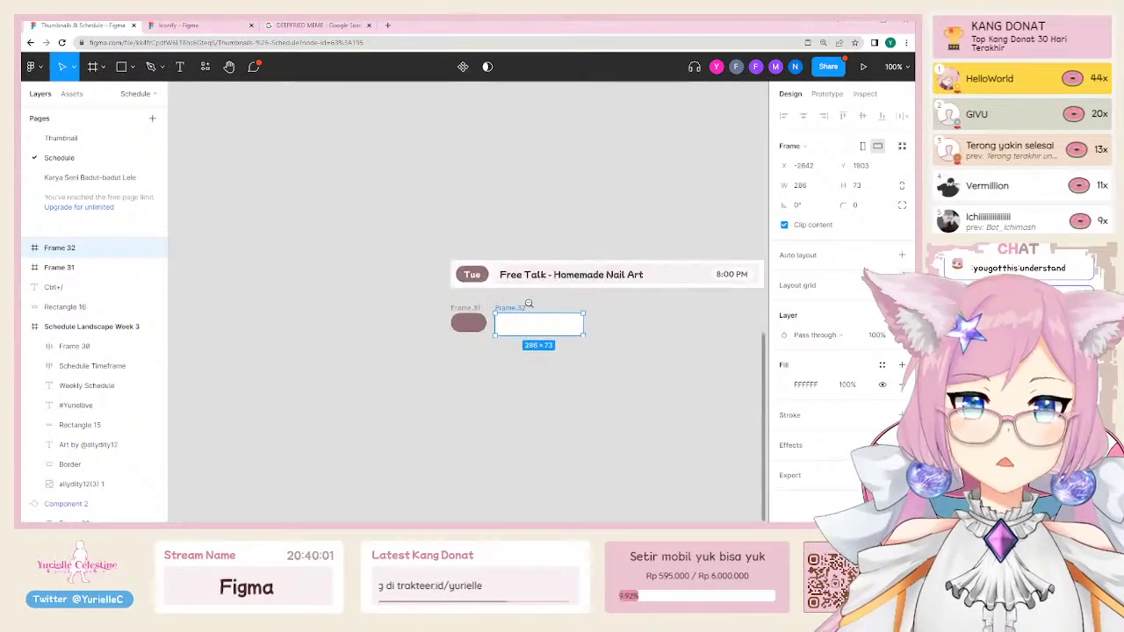
pyautogui.scroll(3, 283, 389)
pyautogui.scroll(1, 285, 424)
pyautogui.scroll(4, 285, 424)
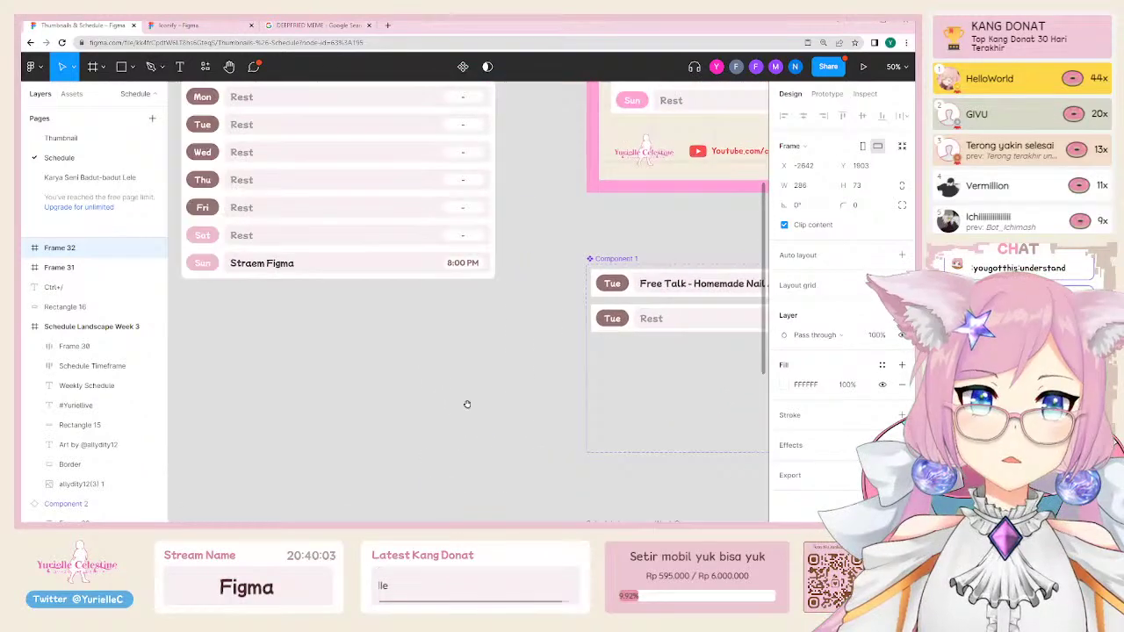
pyautogui.scroll(2, 420, 370)
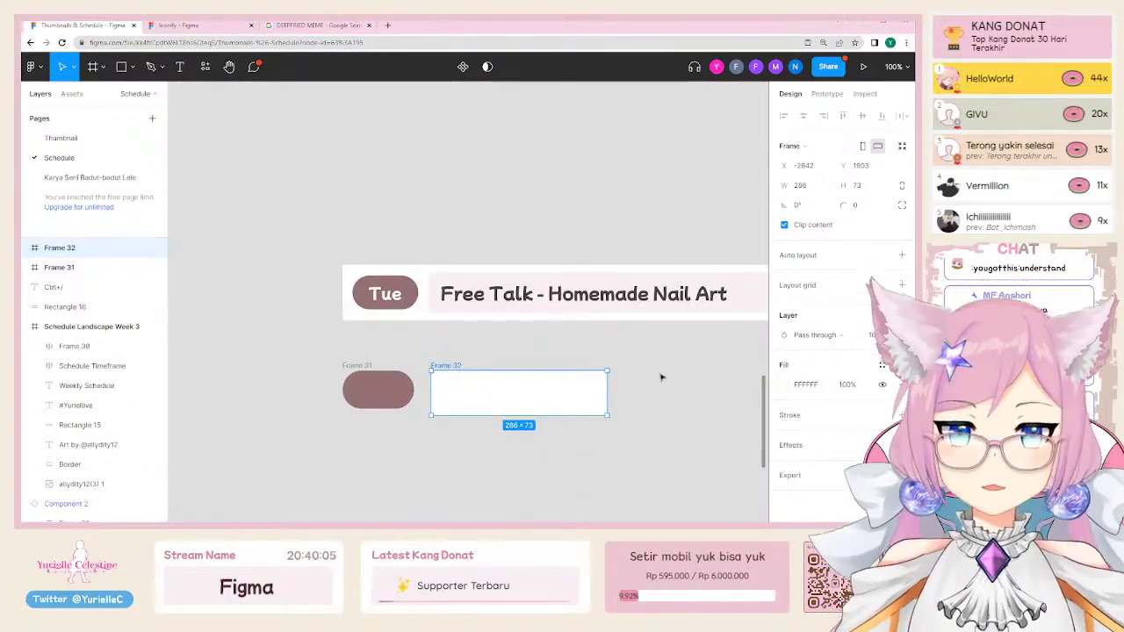
pyautogui.press('i')
pyautogui.click(757, 306)
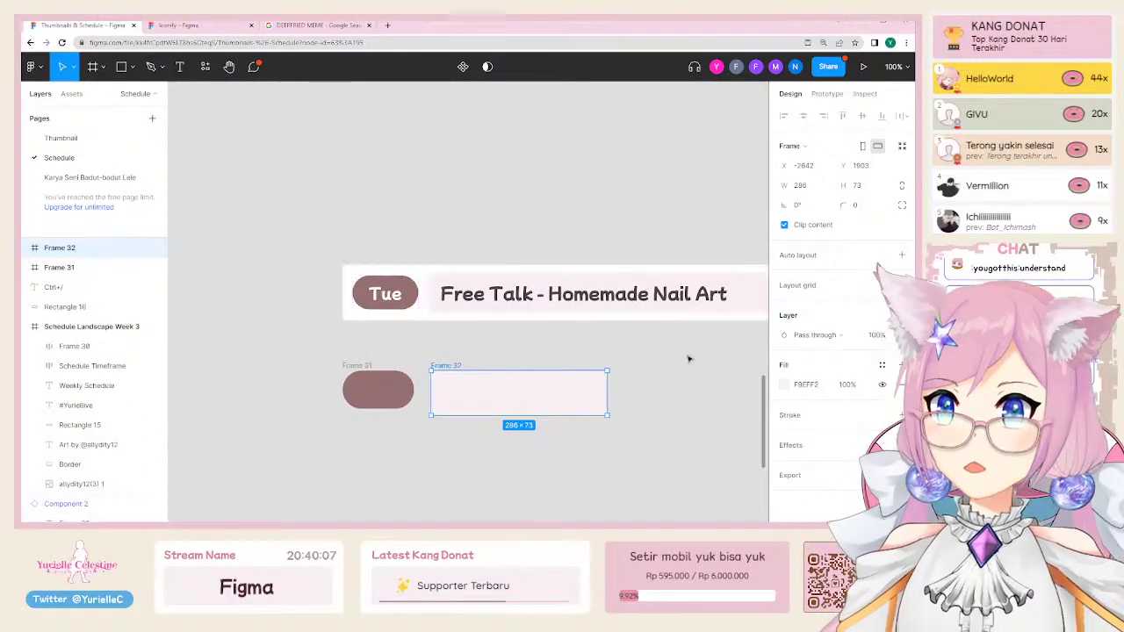
# Step: Resize Frame 32 to a height of 62 and zoom in on it
pyautogui.scroll(2, 450, 419)
pyautogui.hscroll(2, 461, 369)
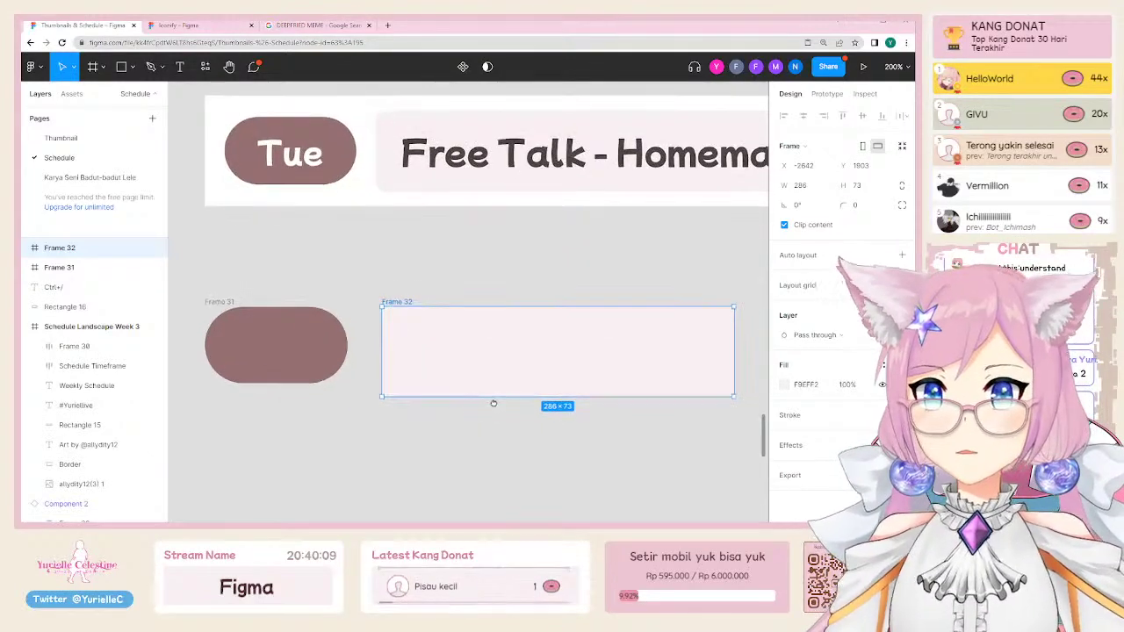
pyautogui.moveTo(465, 395); pyautogui.dragTo(465, 384)
pyautogui.hotkey('shift', '0')
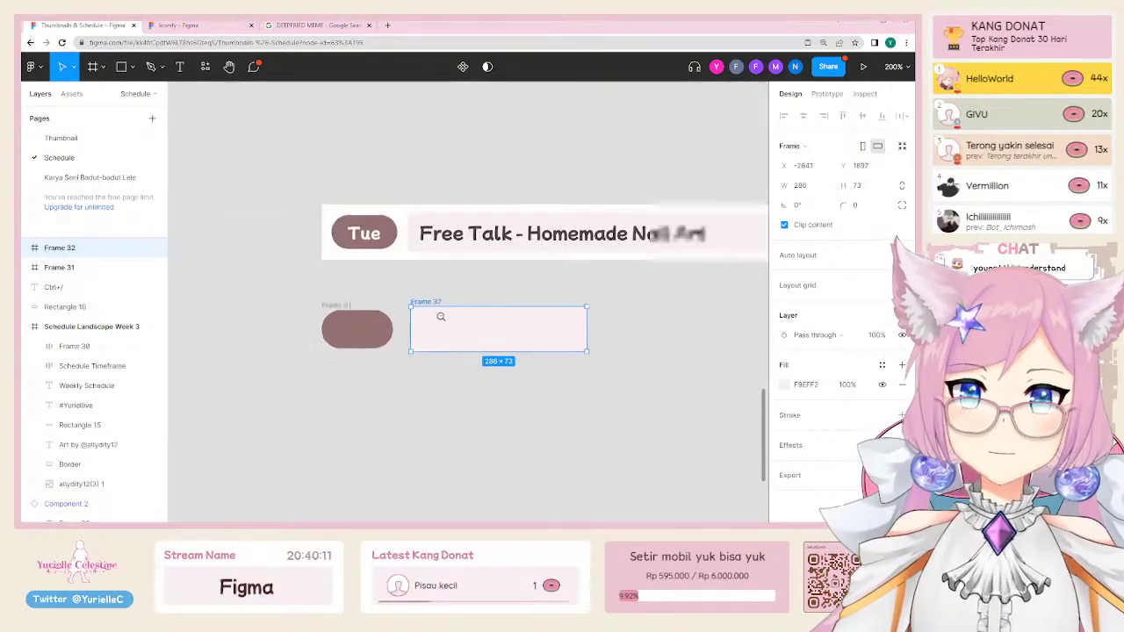
pyautogui.moveTo(437, 307); pyautogui.dragTo(439, 310)
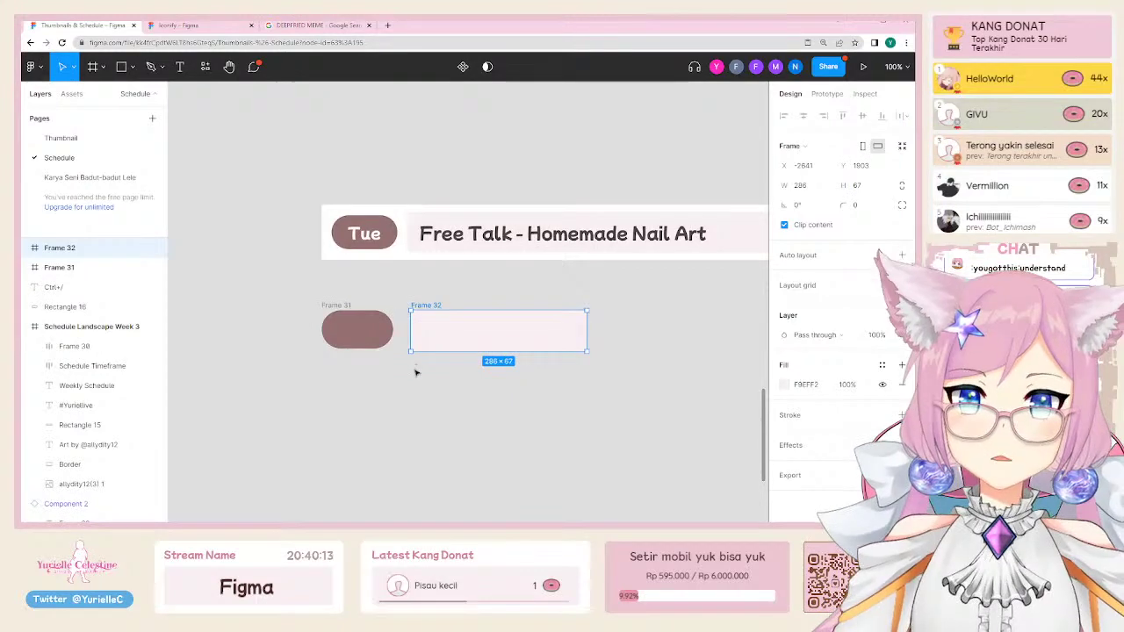
pyautogui.moveTo(422, 351); pyautogui.dragTo(423, 348)
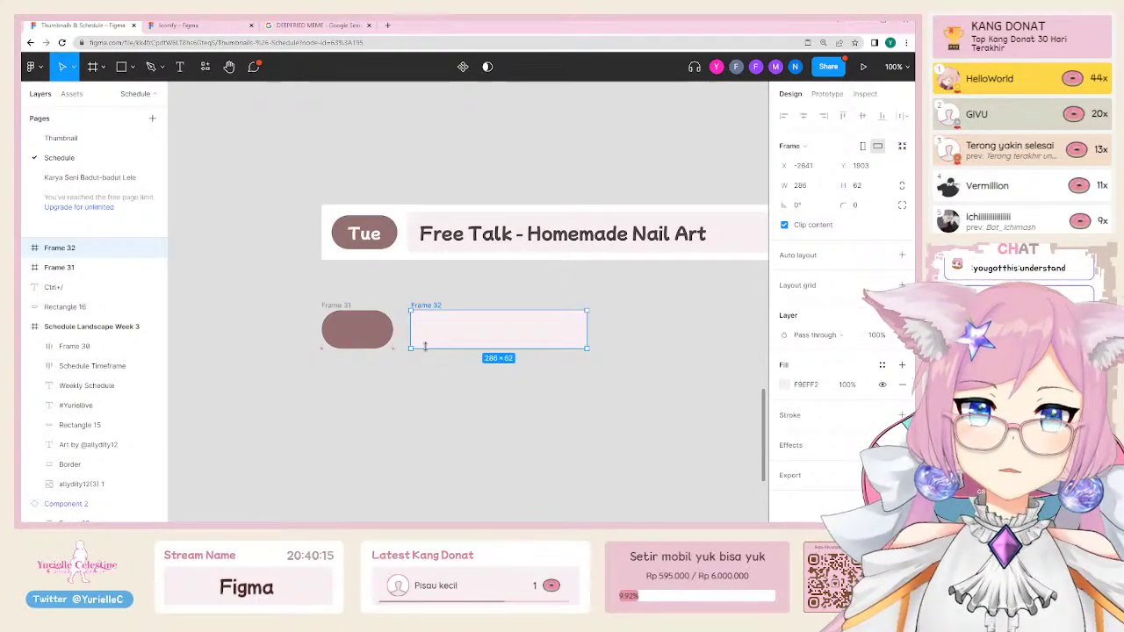
pyautogui.press('+')
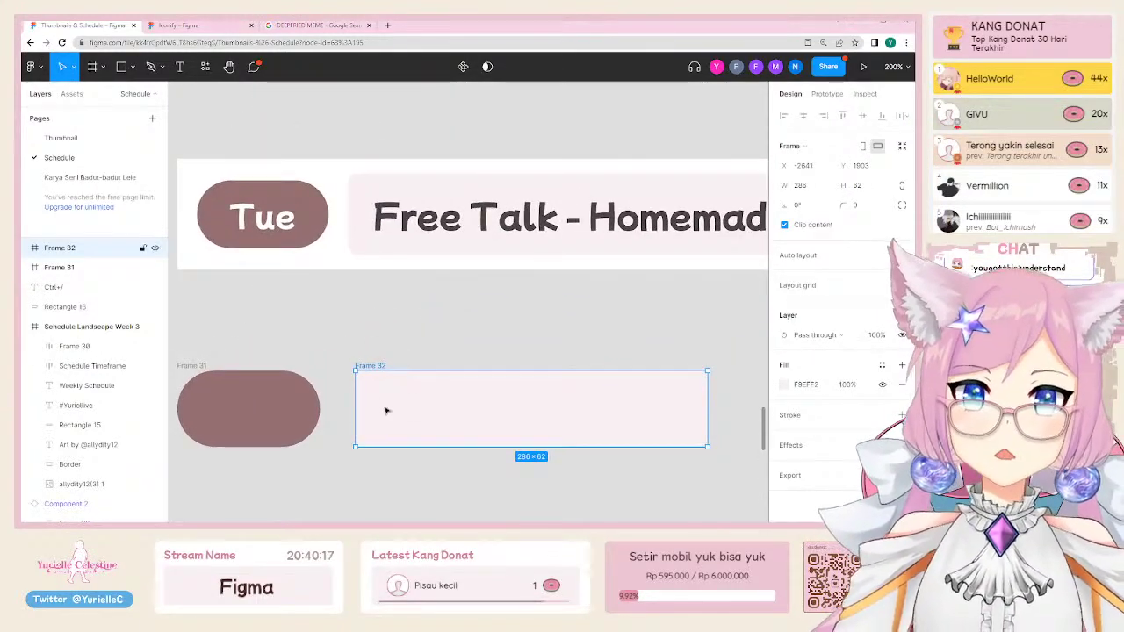
# Step: Add a text layer inside Frame 32 and paste the 'Stream name' placeholder into it
pyautogui.press('t')
pyautogui.click(378, 419)
pyautogui.write('Free Ta')
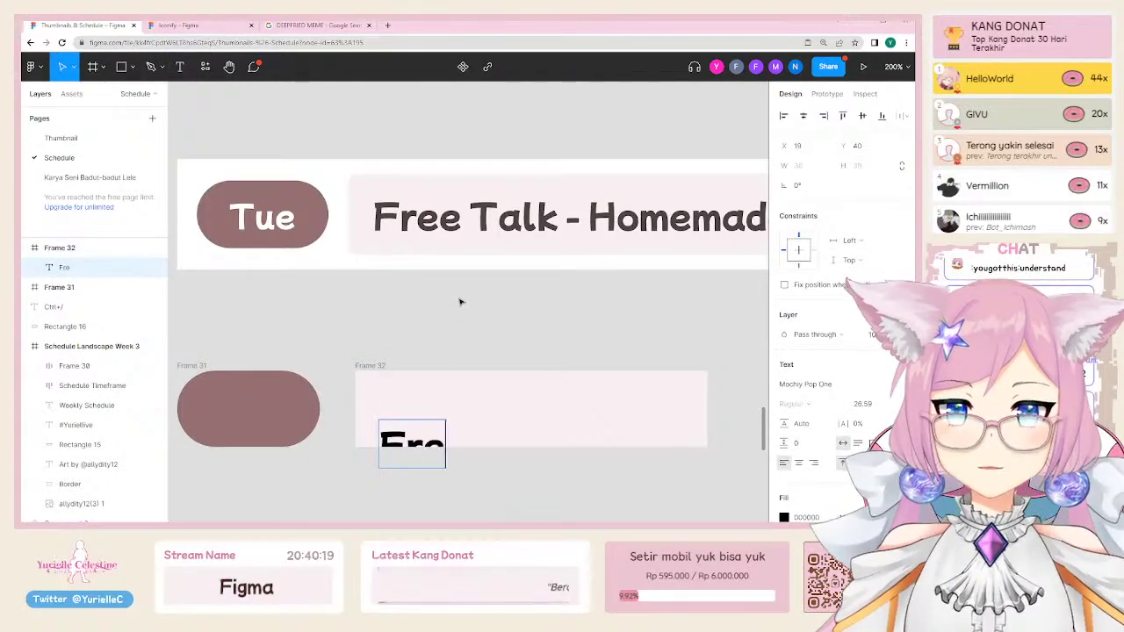
pyautogui.press('BackSpace')
pyautogui.press('BackSpace')
pyautogui.write('talk')
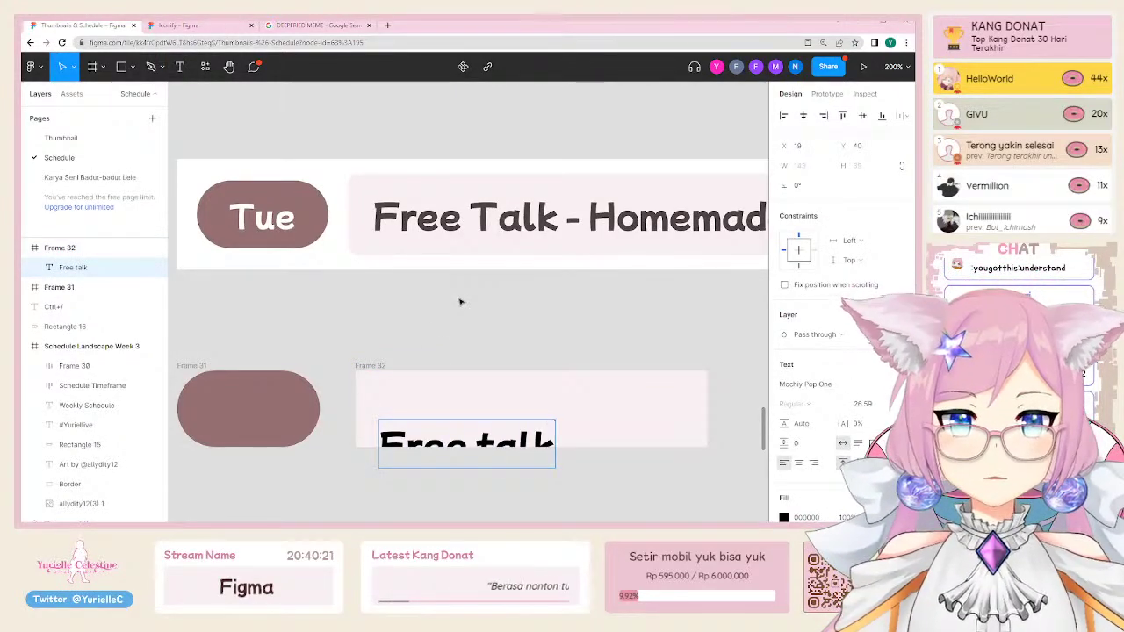
pyautogui.hotkey('ctrl', 'a')
pyautogui.press('BackSpace')
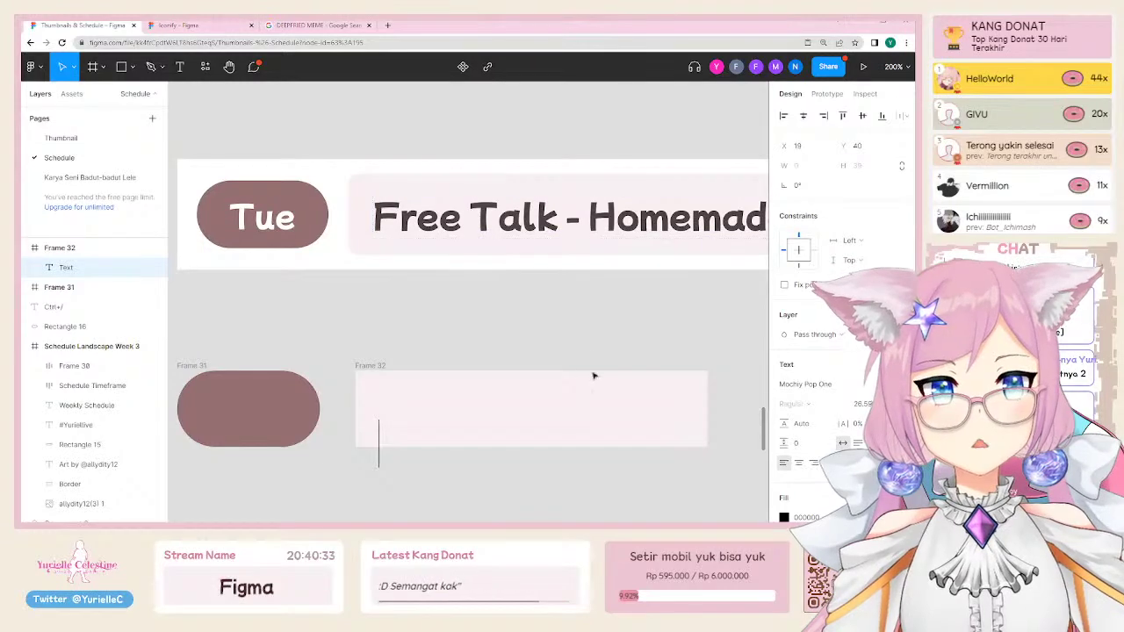
pyautogui.write('Stream name')
pyautogui.press('Escape')
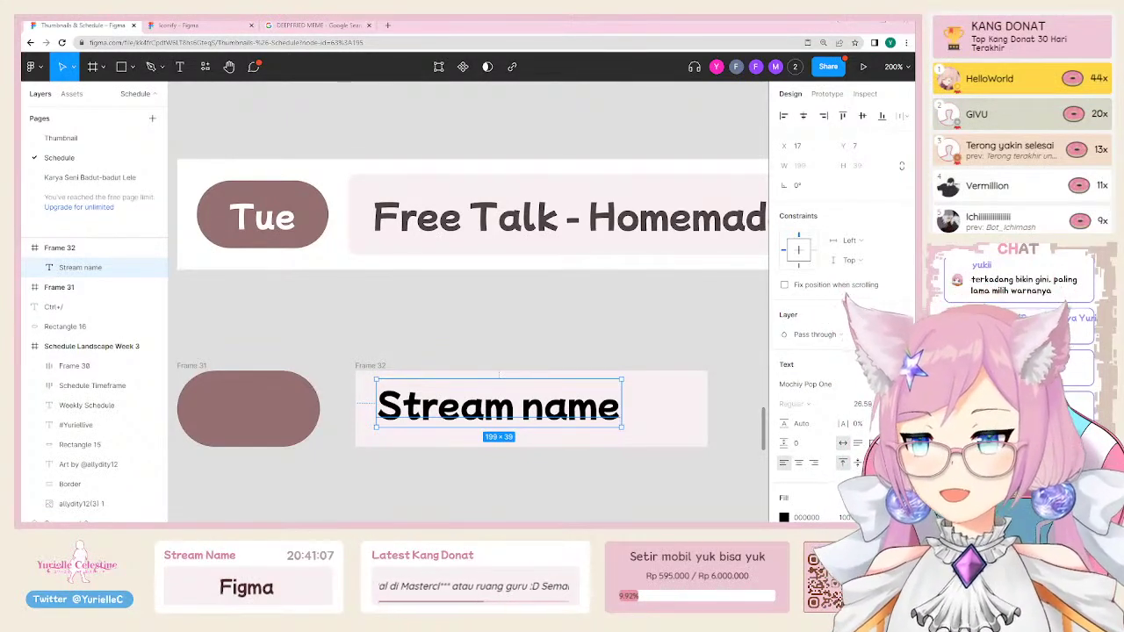
pyautogui.click(476, 316)
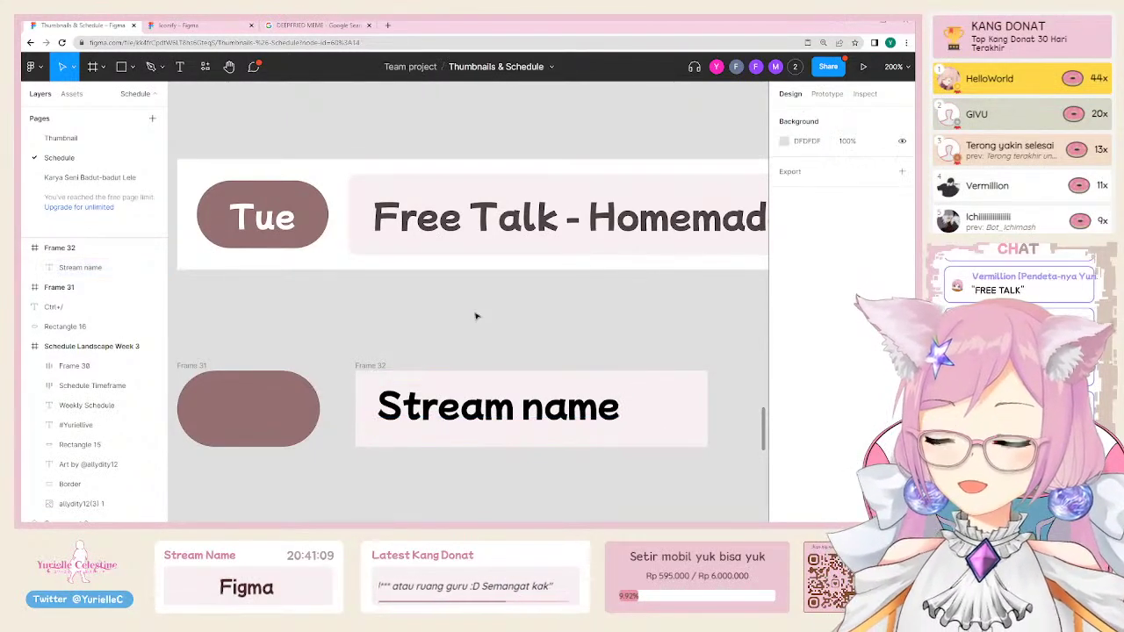
# Step: Select the stream name box and sample the schedule's pink as its fill
pyautogui.click(286, 402)
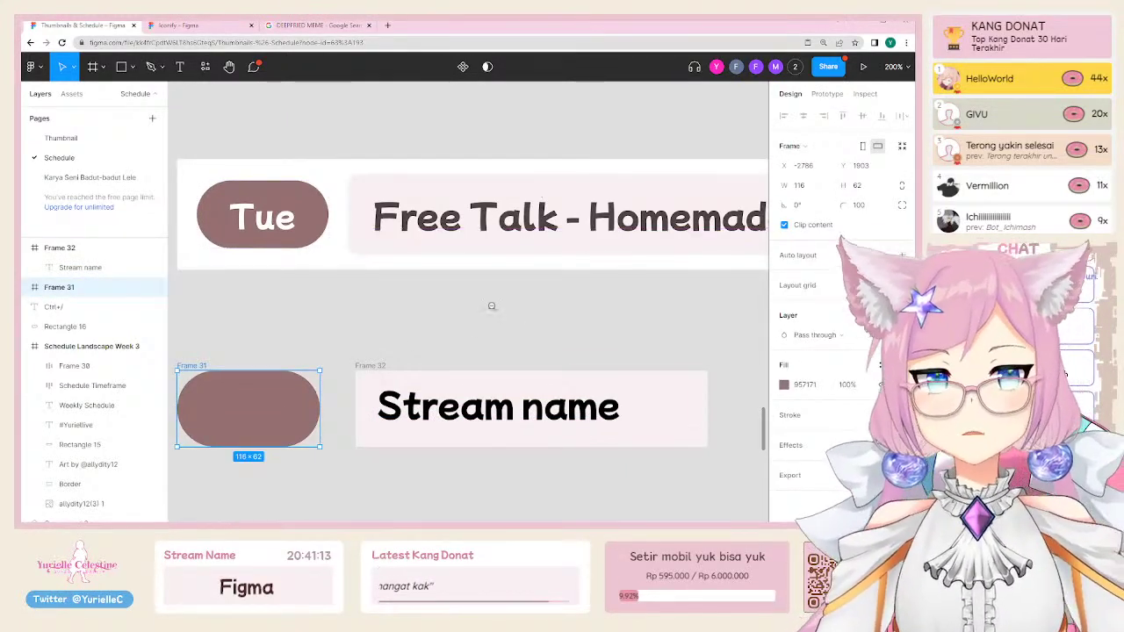
pyautogui.click(364, 366)
pyautogui.scroll(-5, 498, 254)
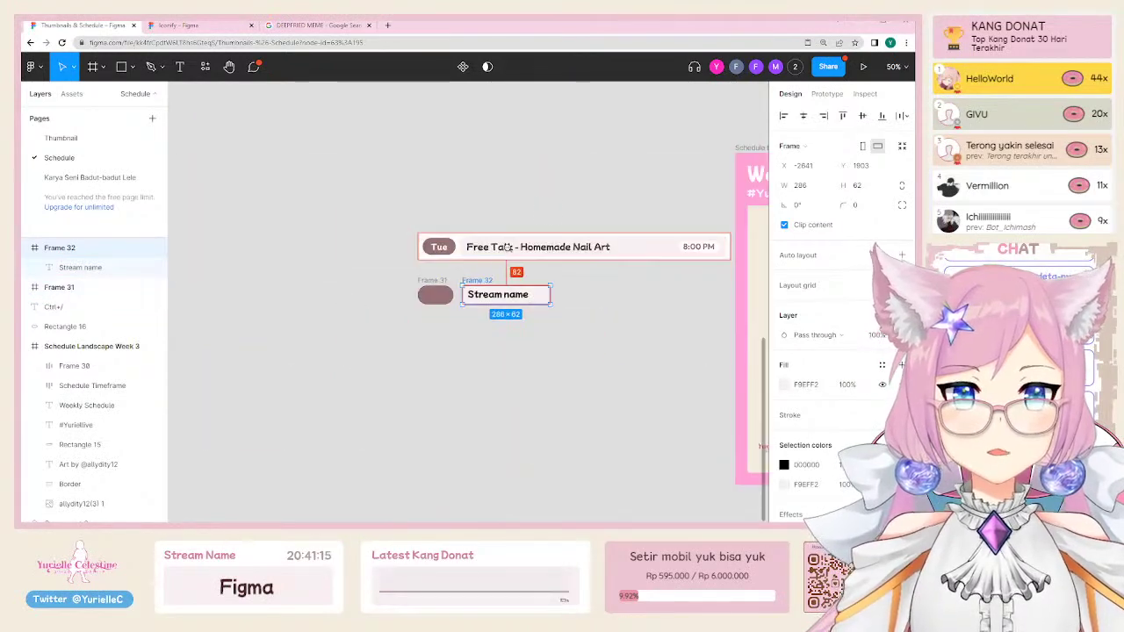
pyautogui.hscroll(-3, 527, 246)
pyautogui.scroll(5, 524, 220)
pyautogui.scroll(3, 525, 220)
pyautogui.hscroll(2, 524, 221)
pyautogui.press('i')
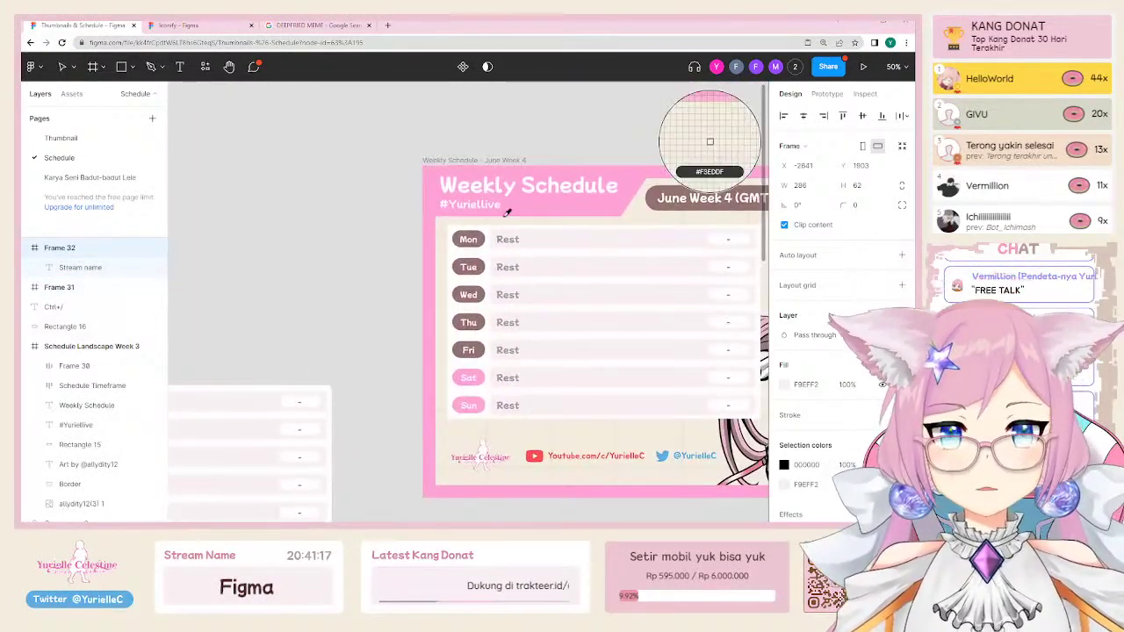
pyautogui.click(705, 176)
# Step: Try a paler pink fill in the colour picker, then undo back to the original pale fill
pyautogui.click(784, 384)
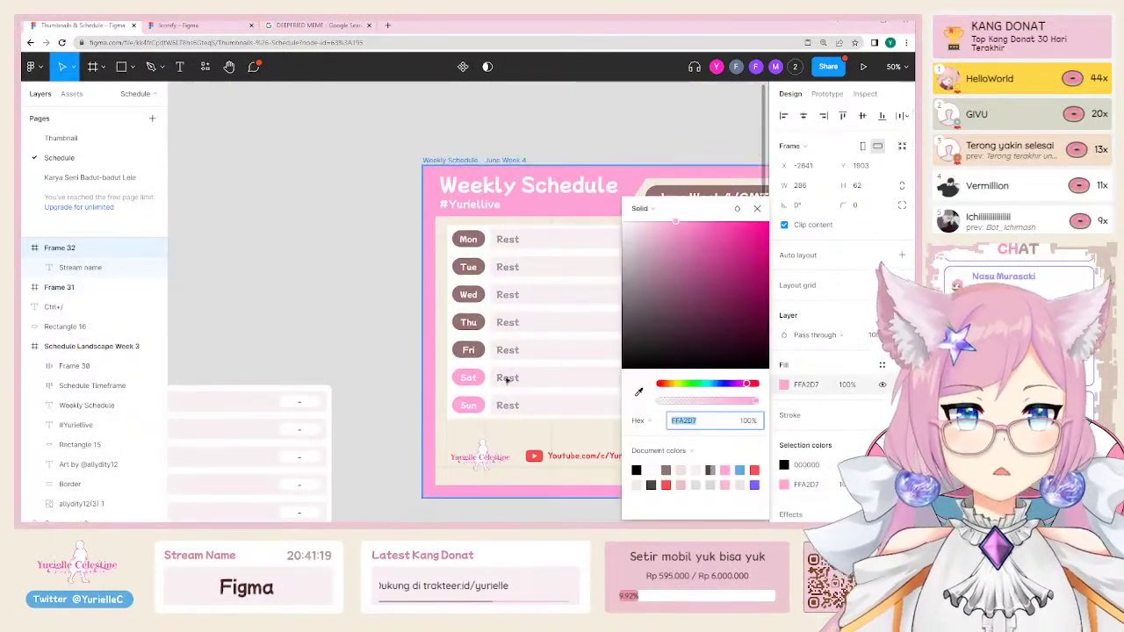
pyautogui.scroll(5, 503, 381)
pyautogui.hscroll(-5, 503, 381)
pyautogui.click(640, 208)
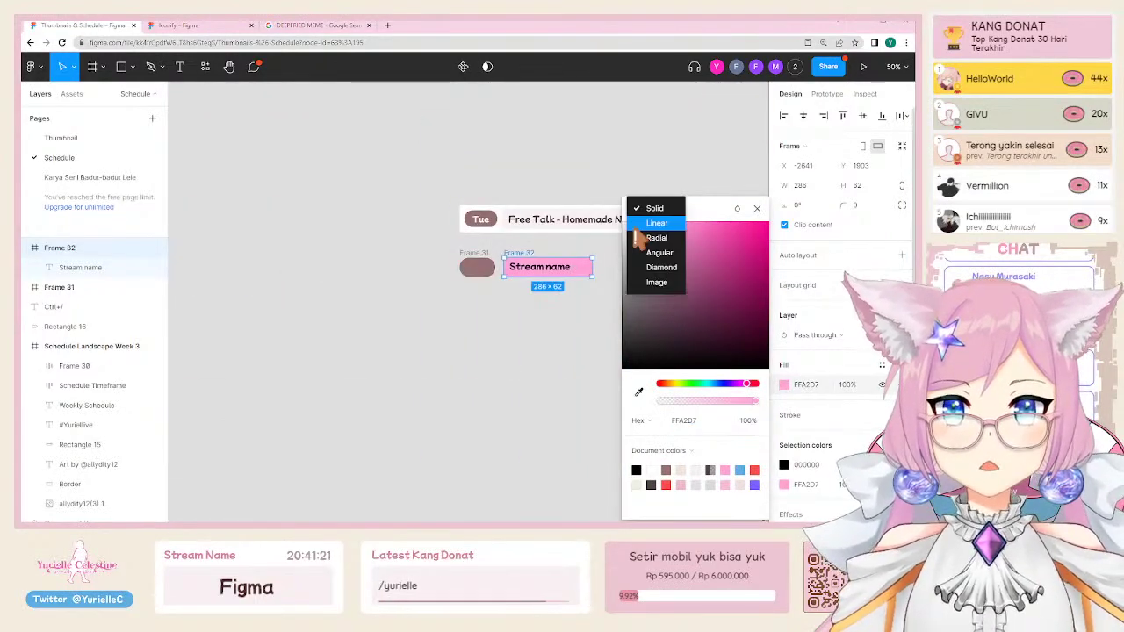
pyautogui.press('Escape')
pyautogui.click(649, 239)
pyautogui.click(628, 237)
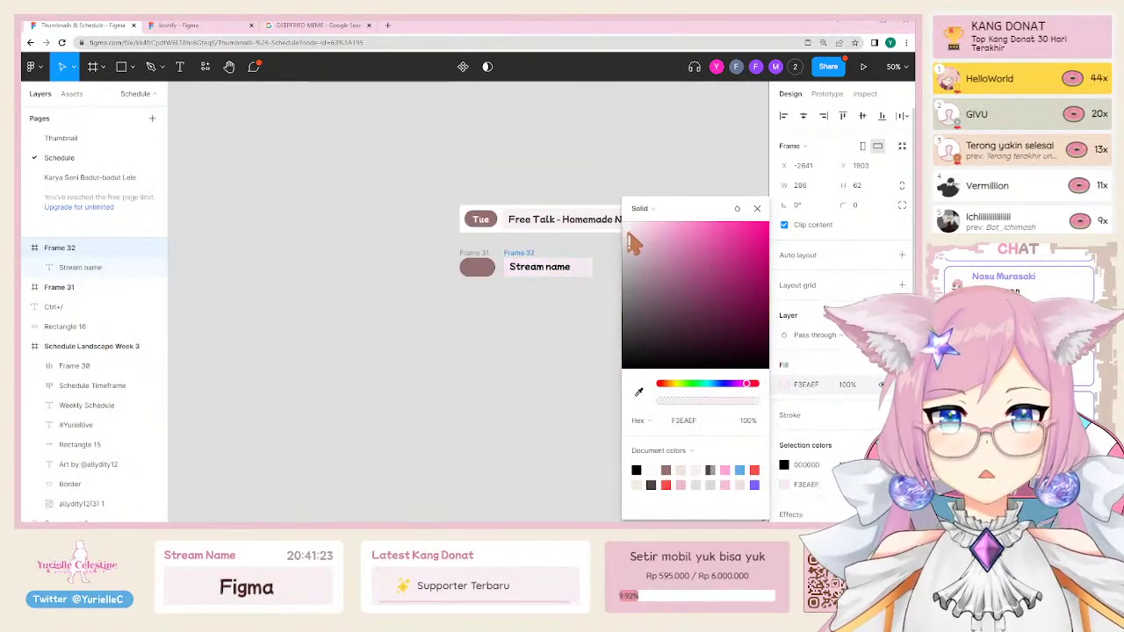
pyautogui.click(634, 236)
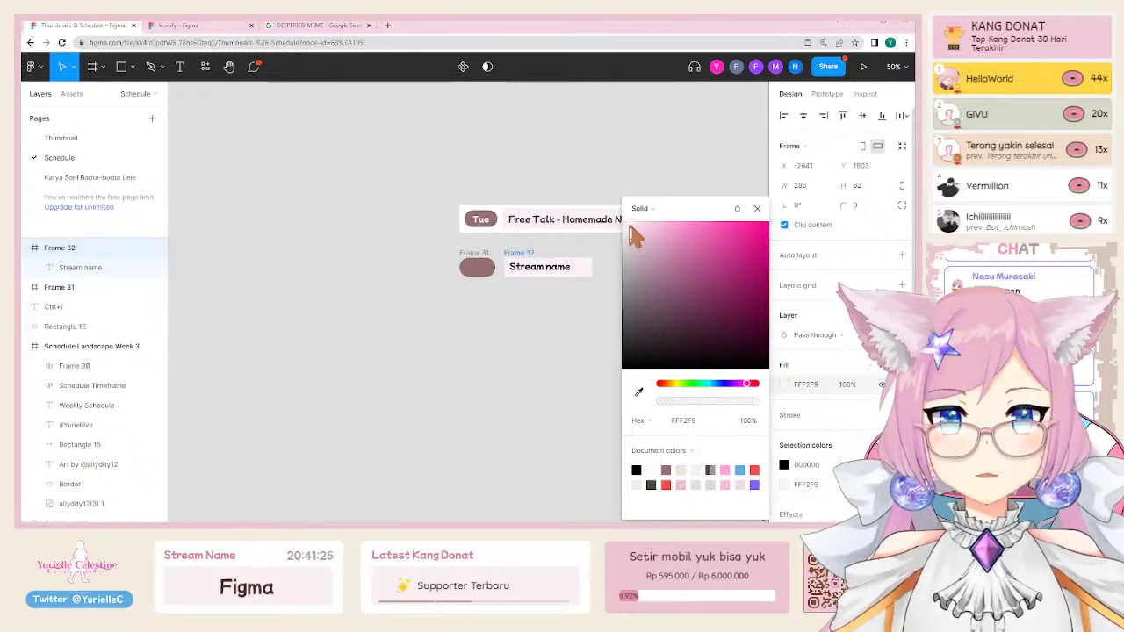
pyautogui.click(555, 346)
pyautogui.scroll(5, 574, 254)
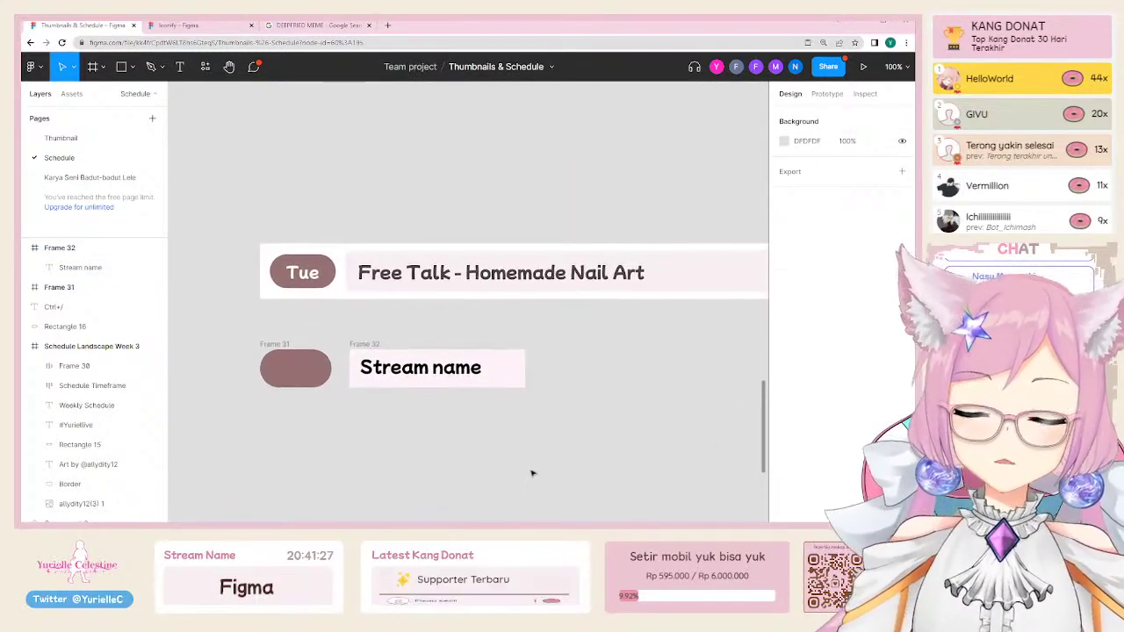
pyautogui.hotkey('ctrl', 'z')
pyautogui.hotkey('ctrl', 'z')
pyautogui.hotkey('ctrl', 'z')
# Step: Recolour the Stream name text to the Free Talk text's dark brown-grey #4F4444
pyautogui.click(516, 377)
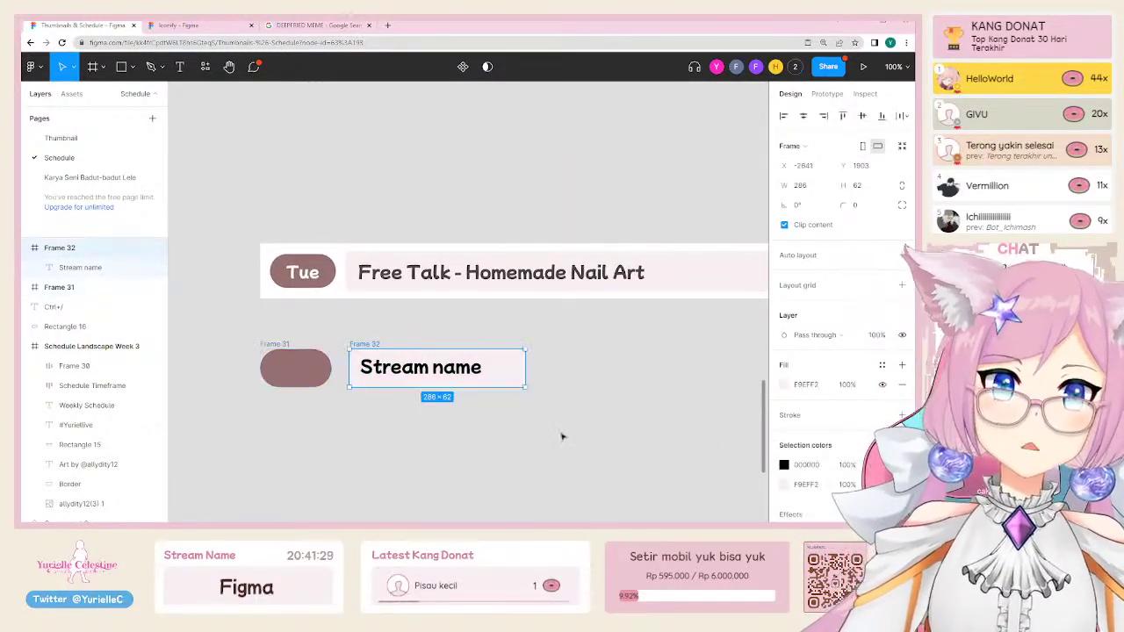
pyautogui.click(477, 434)
pyautogui.click(378, 367)
pyautogui.scroll(3, 362, 309)
pyautogui.press('i')
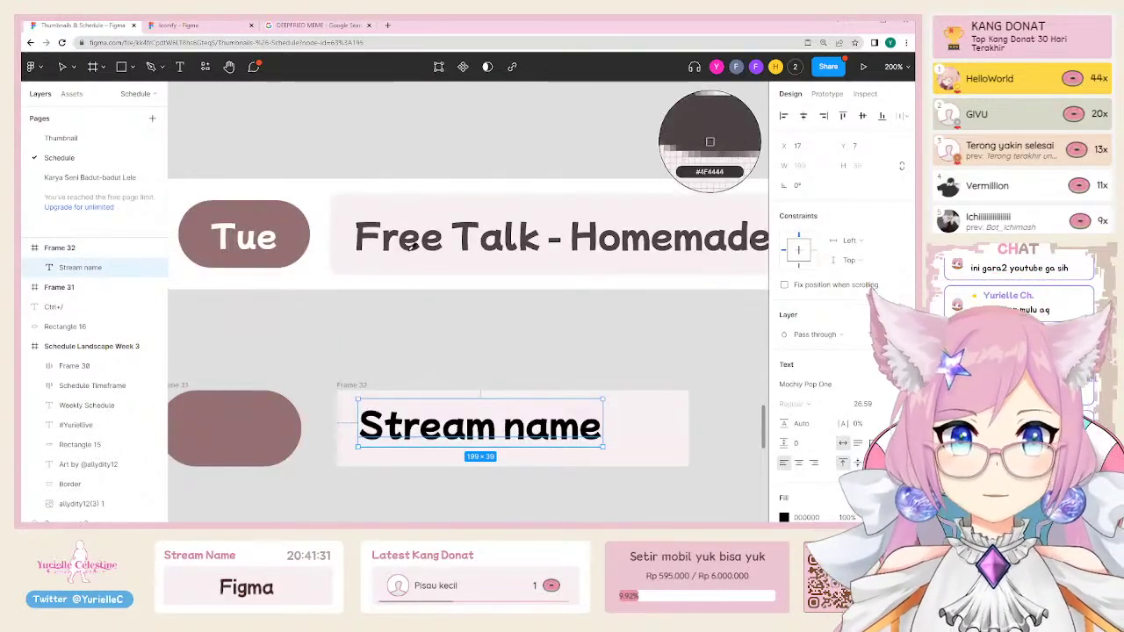
pyautogui.click(710, 141)
pyautogui.click(413, 326)
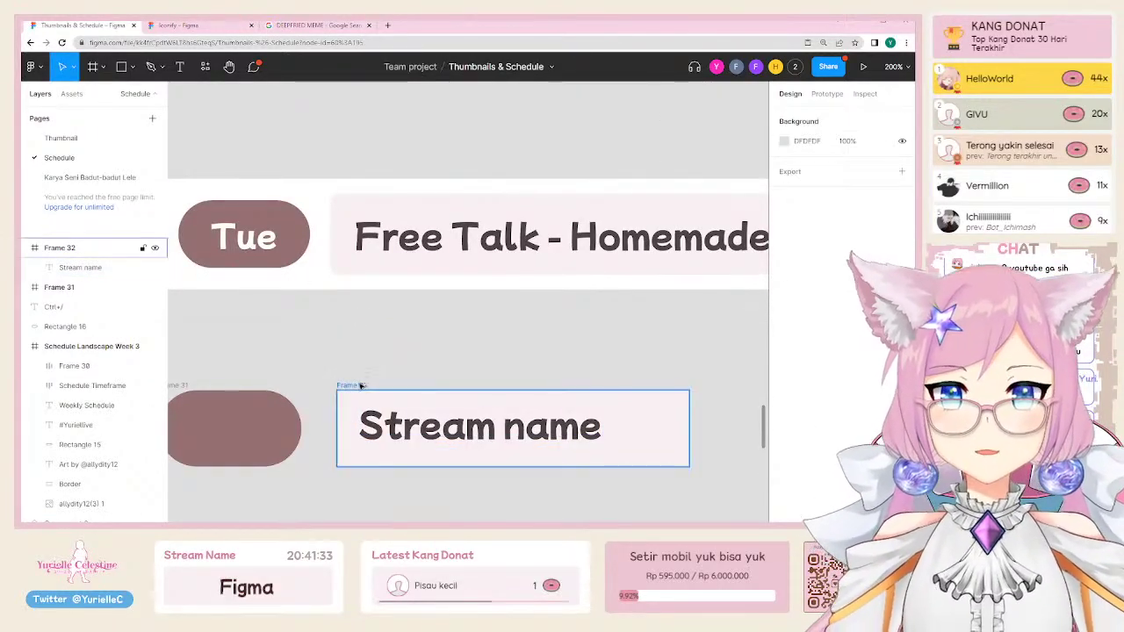
# Step: Check the existing row's name box settings, then set Frame 32's corner radius to 8
pyautogui.click(359, 384)
pyautogui.scroll(10, 339, 273)
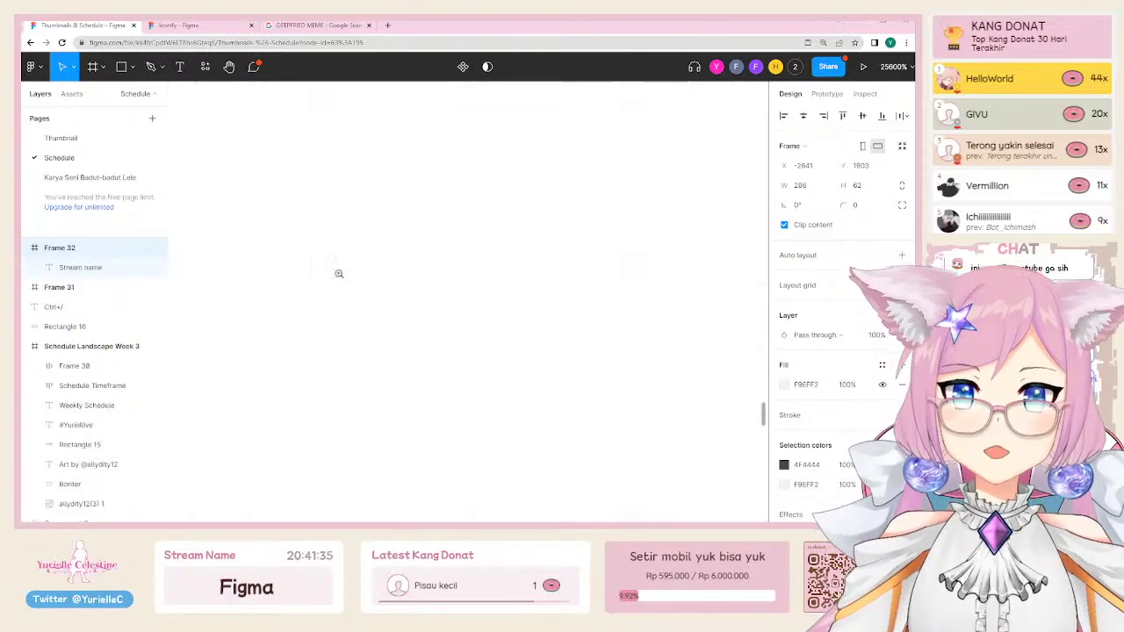
pyautogui.scroll(-10, 445, 301)
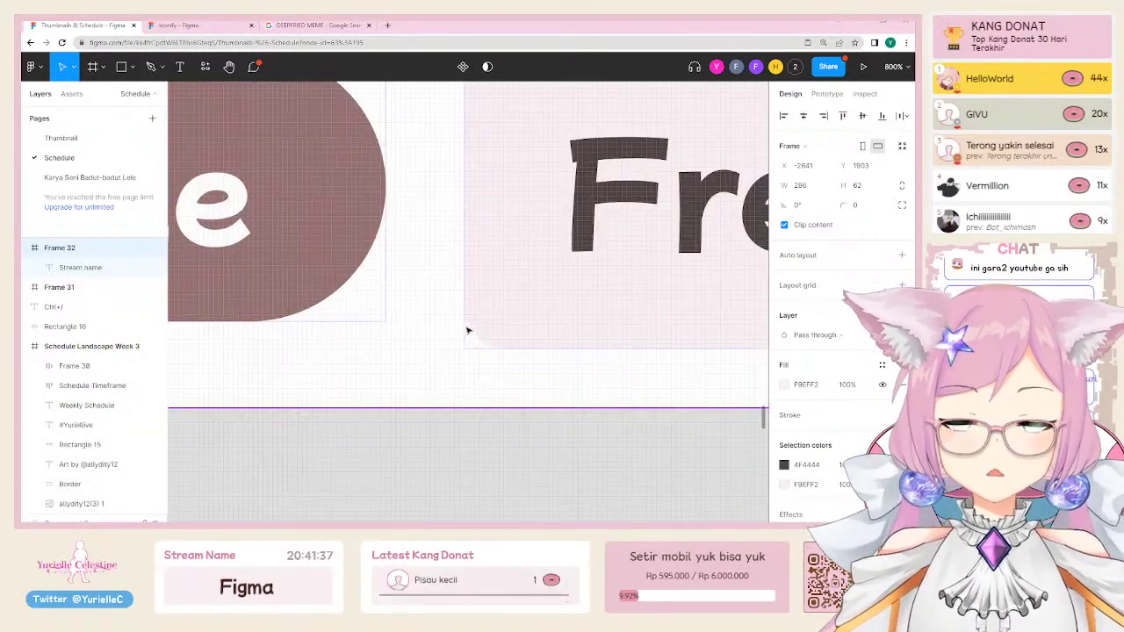
pyautogui.click(482, 345)
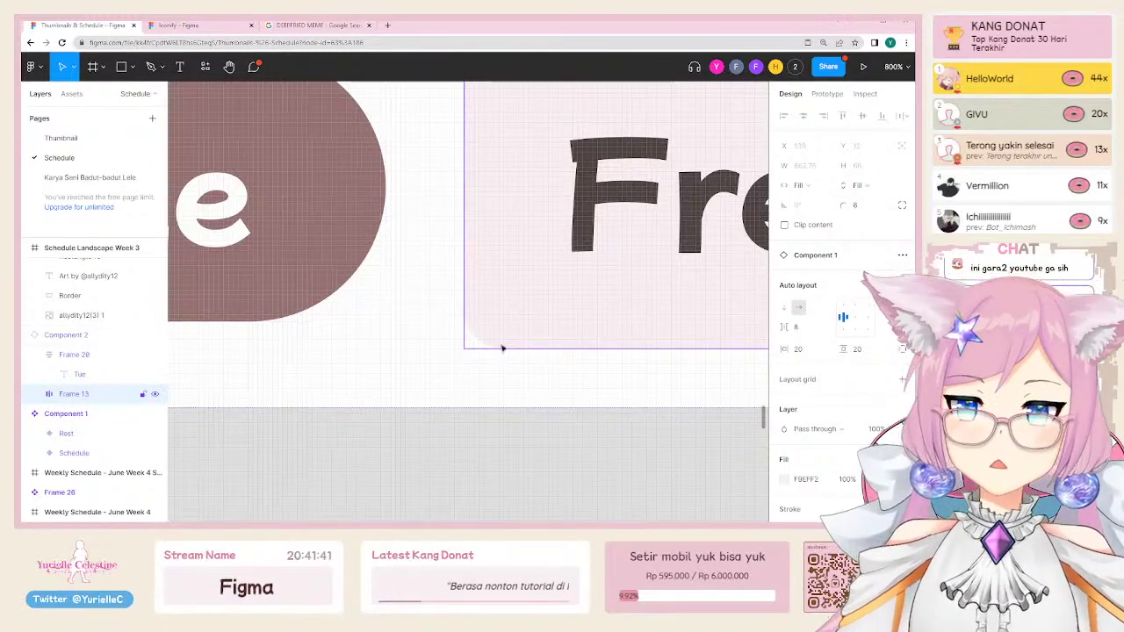
pyautogui.click(517, 443)
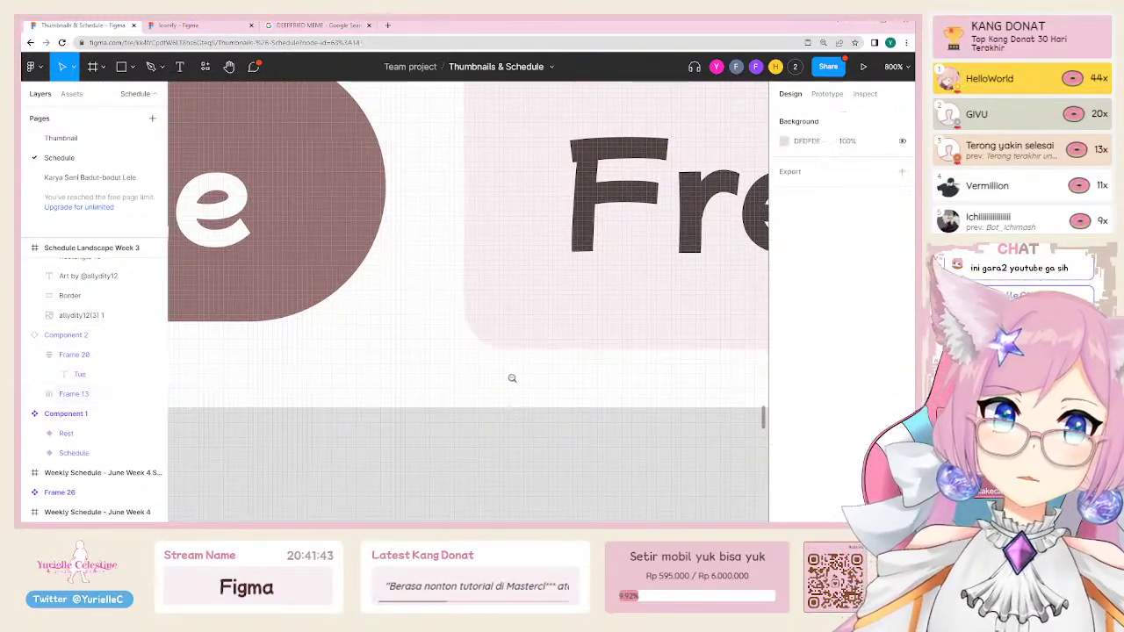
pyautogui.scroll(-6, 512, 376)
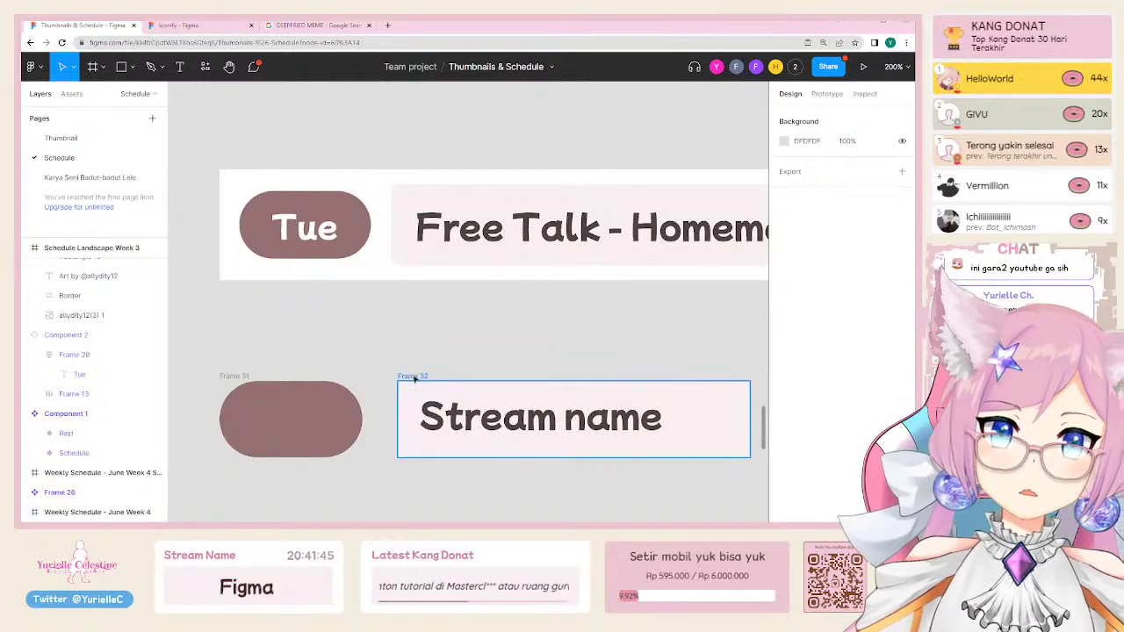
pyautogui.click(412, 376)
pyautogui.click(860, 205)
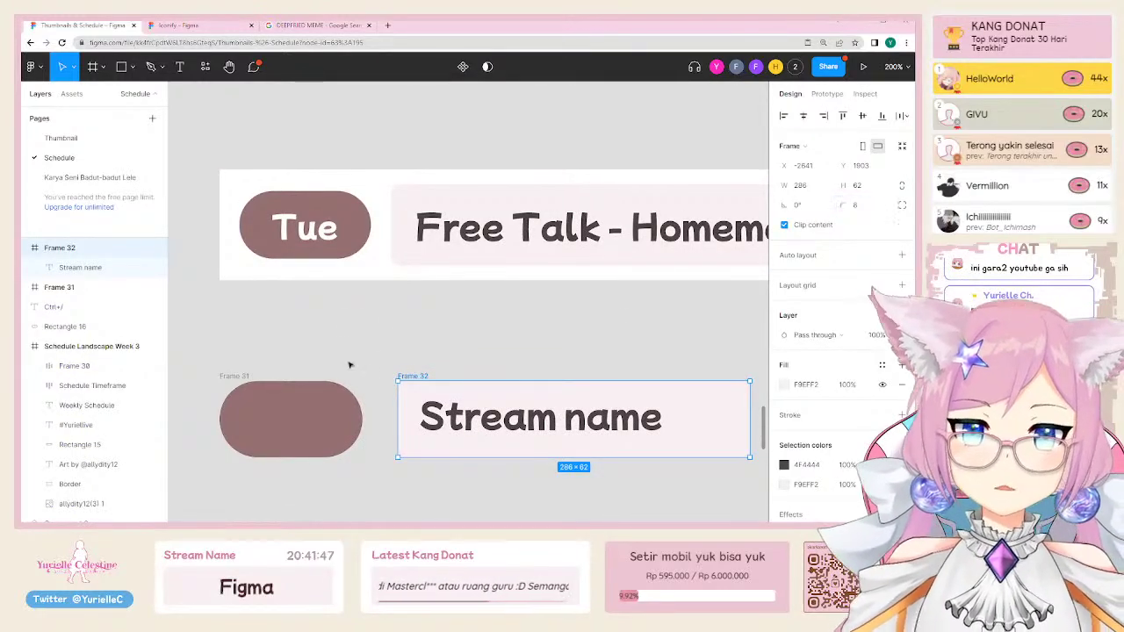
# Step: Copy the Stream name text onto the brown pill, retype it as 'Day' and centre it
pyautogui.click(378, 351)
pyautogui.moveTo(378, 351); pyautogui.dragTo(378, 316)
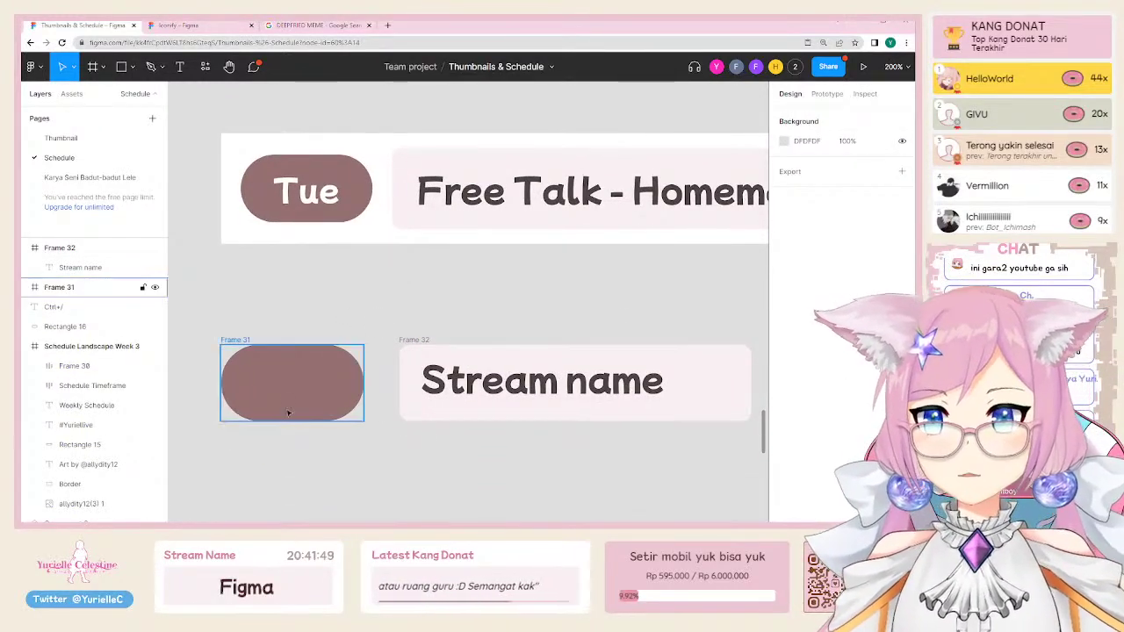
pyautogui.click(527, 382)
pyautogui.moveTo(527, 381); pyautogui.dragTo(342, 385)
pyautogui.doubleClick(342, 384)
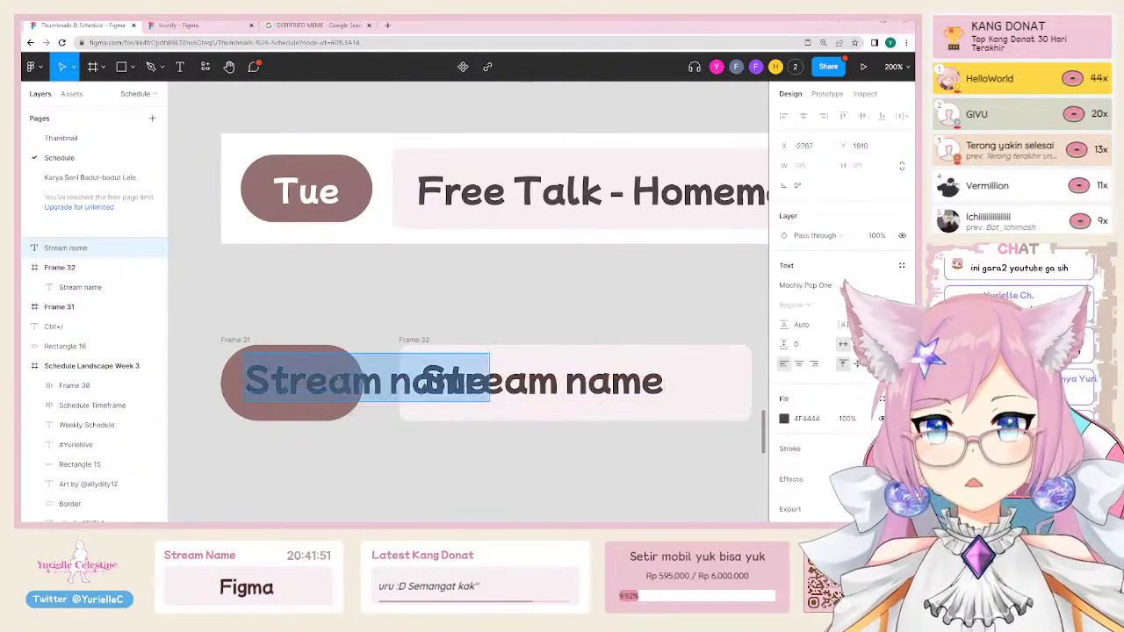
pyautogui.write('Day')
pyautogui.press('Escape')
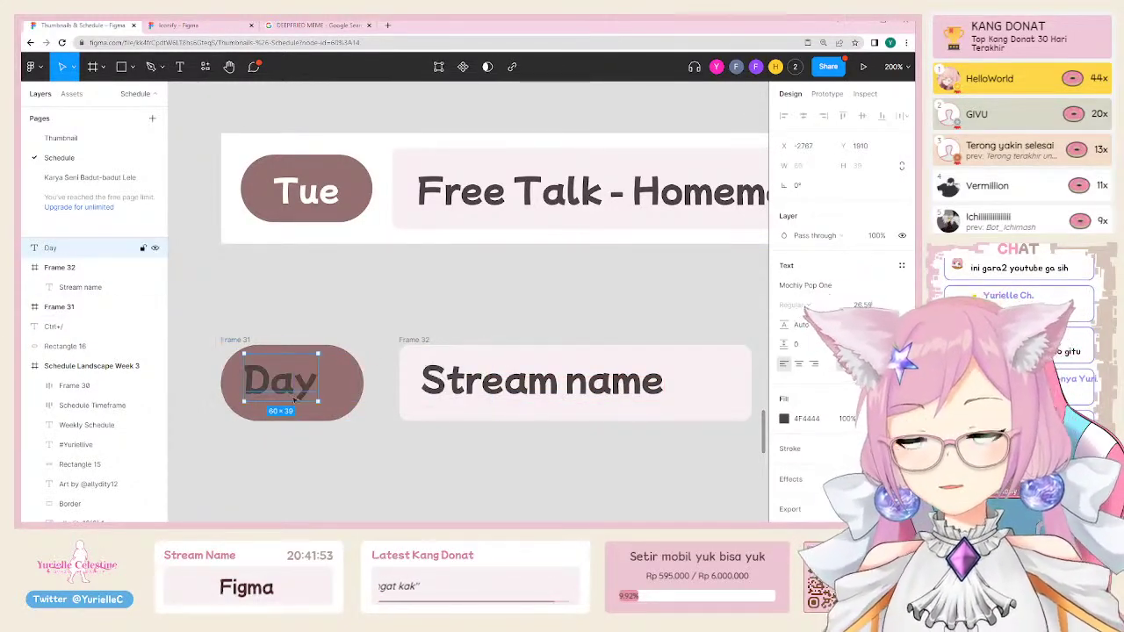
pyautogui.moveTo(290, 379); pyautogui.dragTo(302, 379)
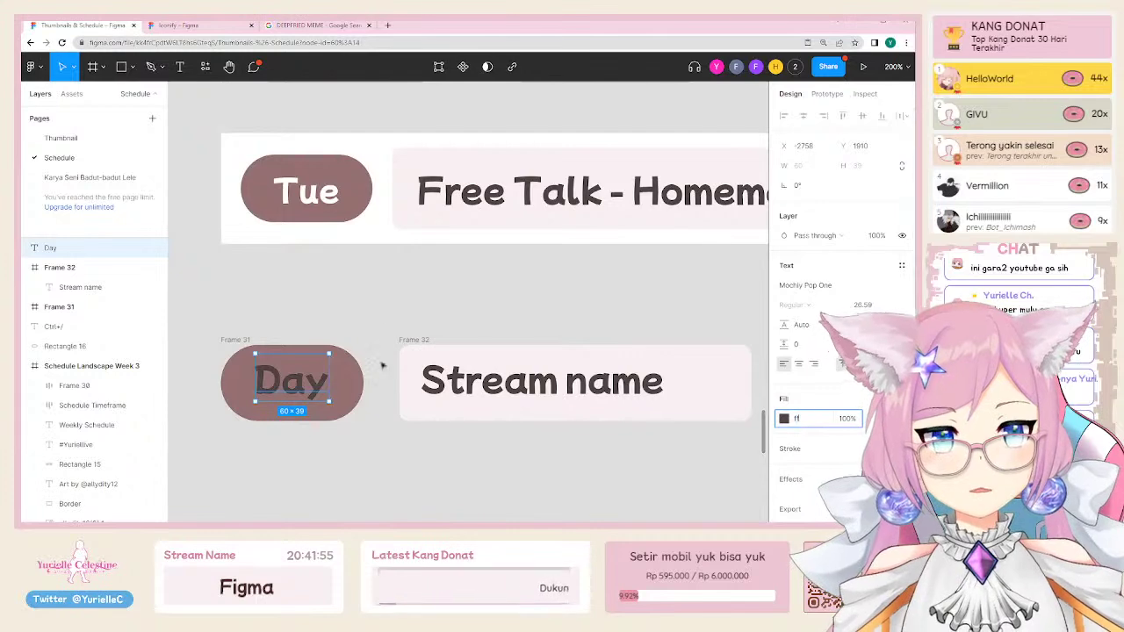
# Step: Select the Day pill and the stream name box together
pyautogui.click(307, 326)
pyautogui.scroll(-5, 373, 313)
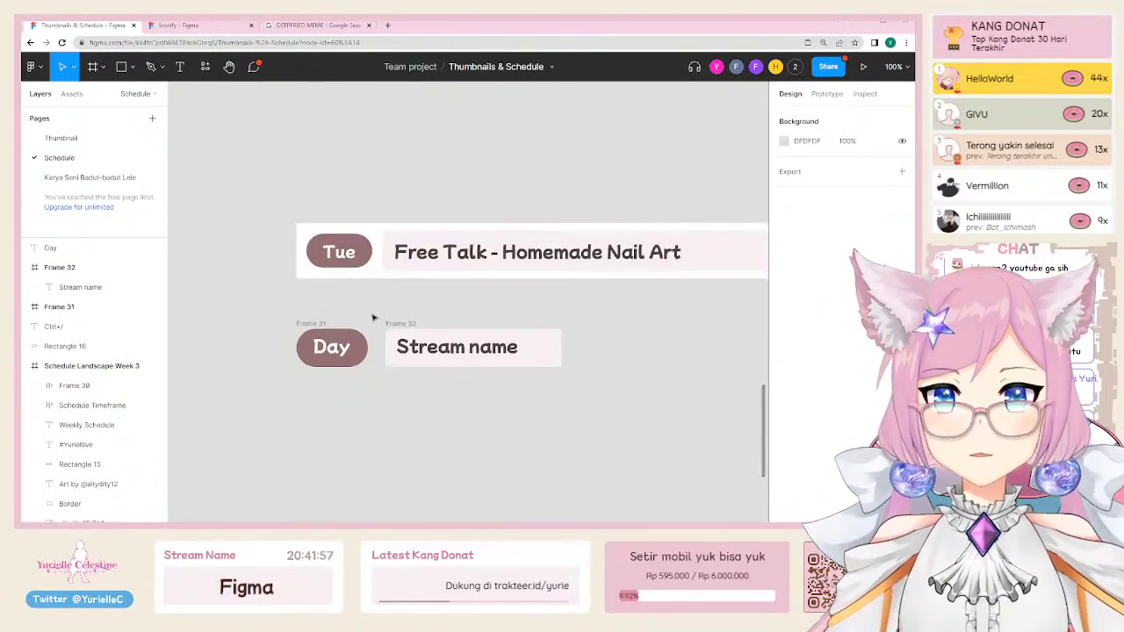
pyautogui.click(279, 322)
pyautogui.keyDown('shift'); pyautogui.click(377, 324); pyautogui.keyUp('shift')
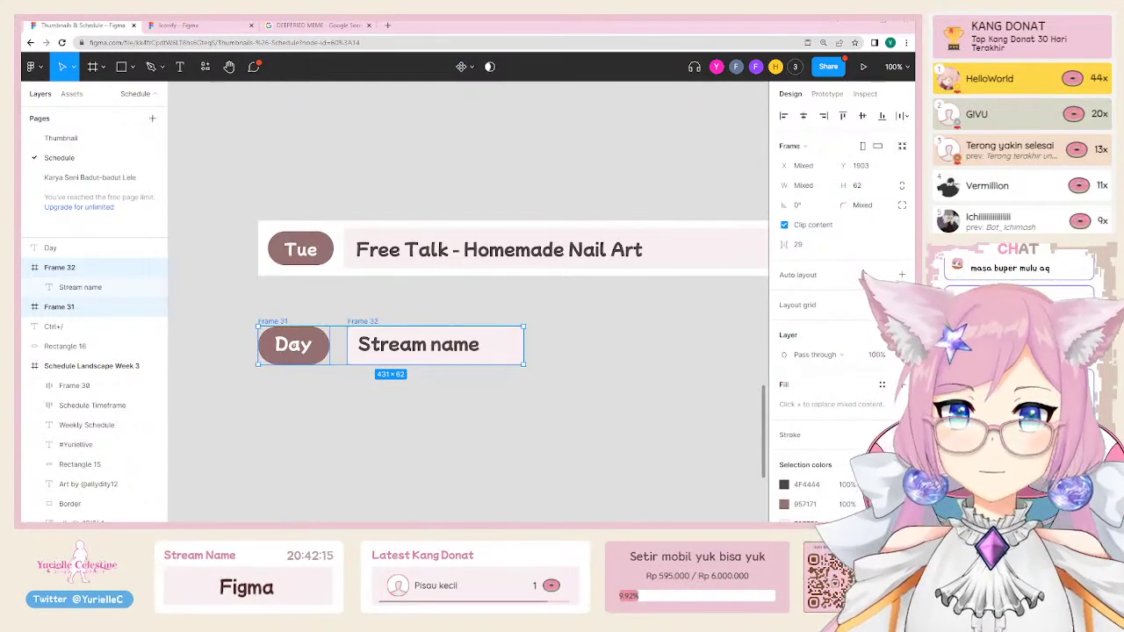
# Step: Select the pill and box, try moving the stream name box, then undo the move
pyautogui.click(391, 413)
pyautogui.moveTo(220, 305); pyautogui.dragTo(603, 409)
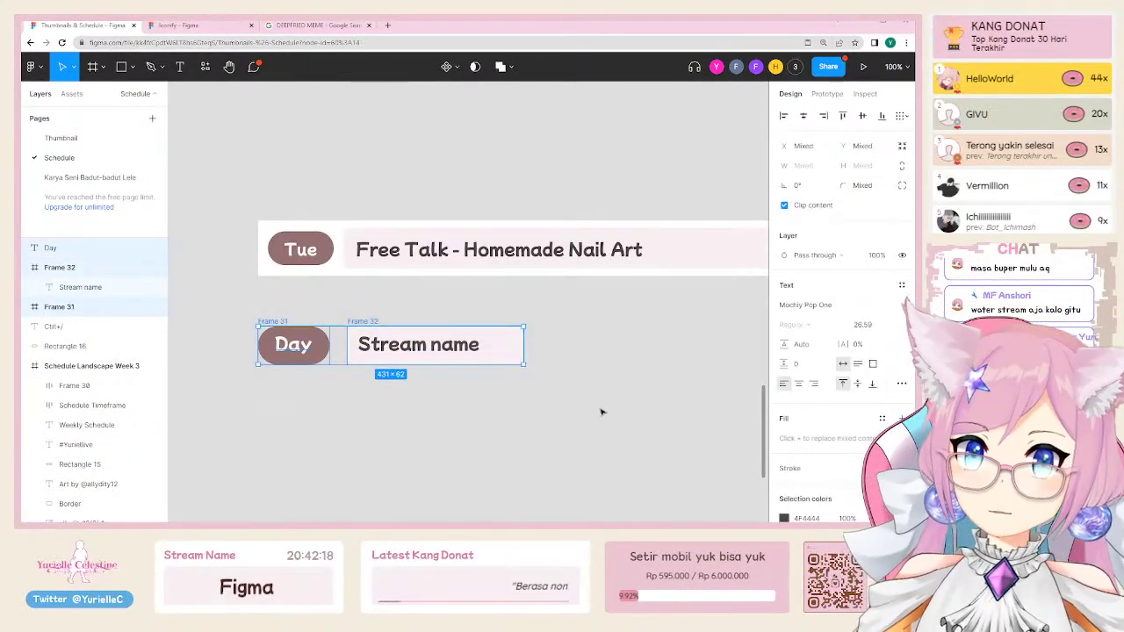
pyautogui.click(392, 344)
pyautogui.scroll(3, 392, 344)
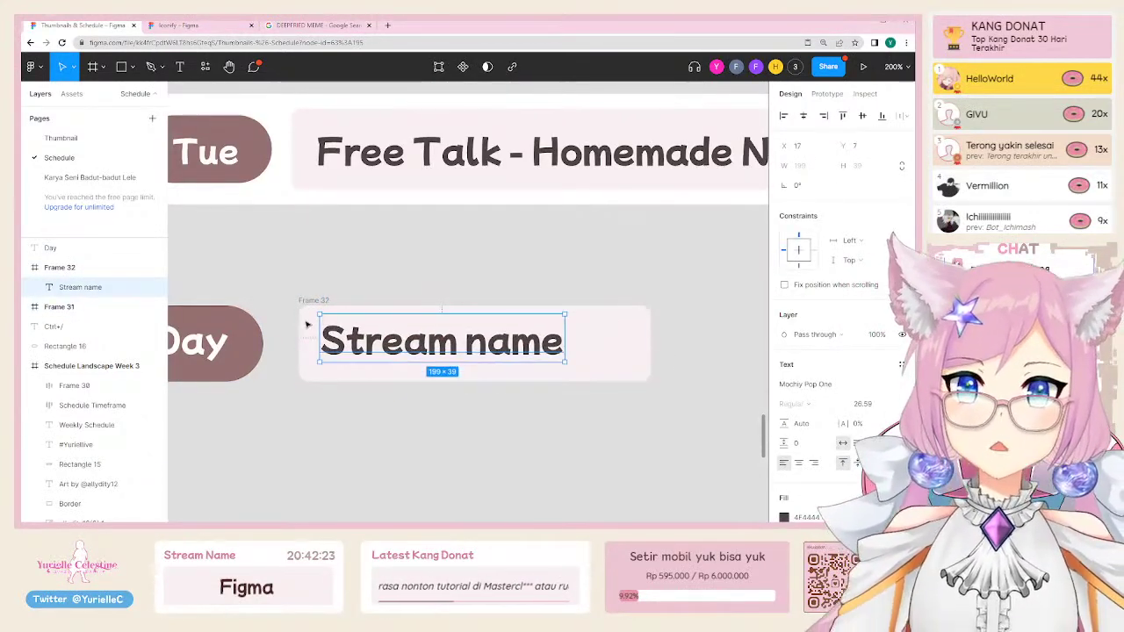
pyautogui.moveTo(307, 325); pyautogui.dragTo(359, 314)
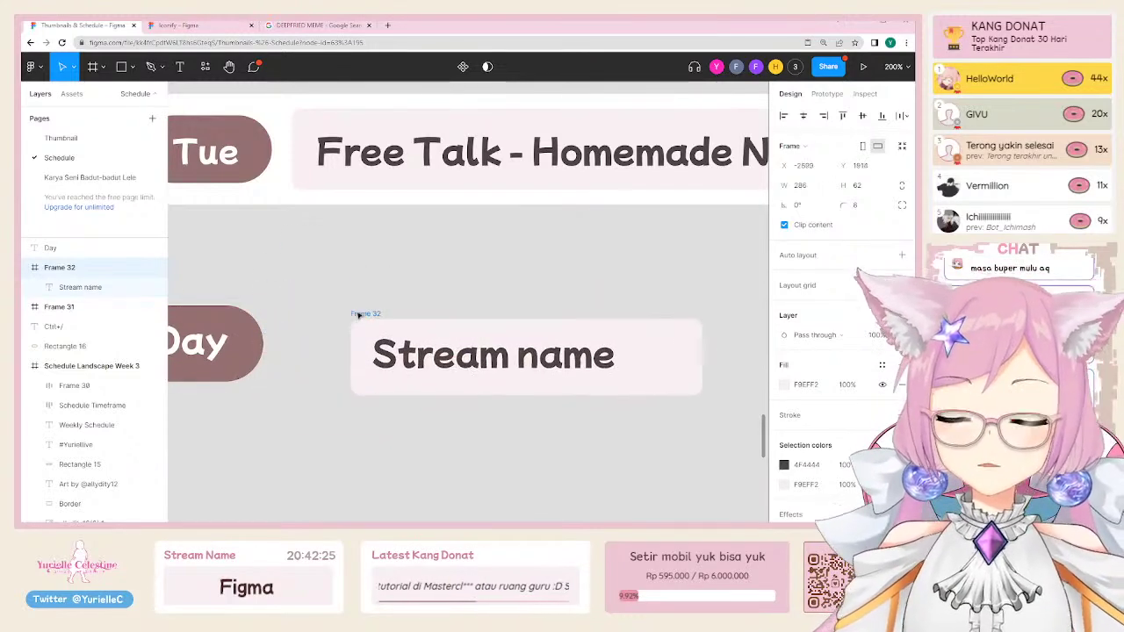
pyautogui.hotkey('ctrl', 'z')
# Step: Append test characters 'klasjdasjdla' to the Stream name text
pyautogui.doubleClick(507, 350)
pyautogui.click(506, 350)
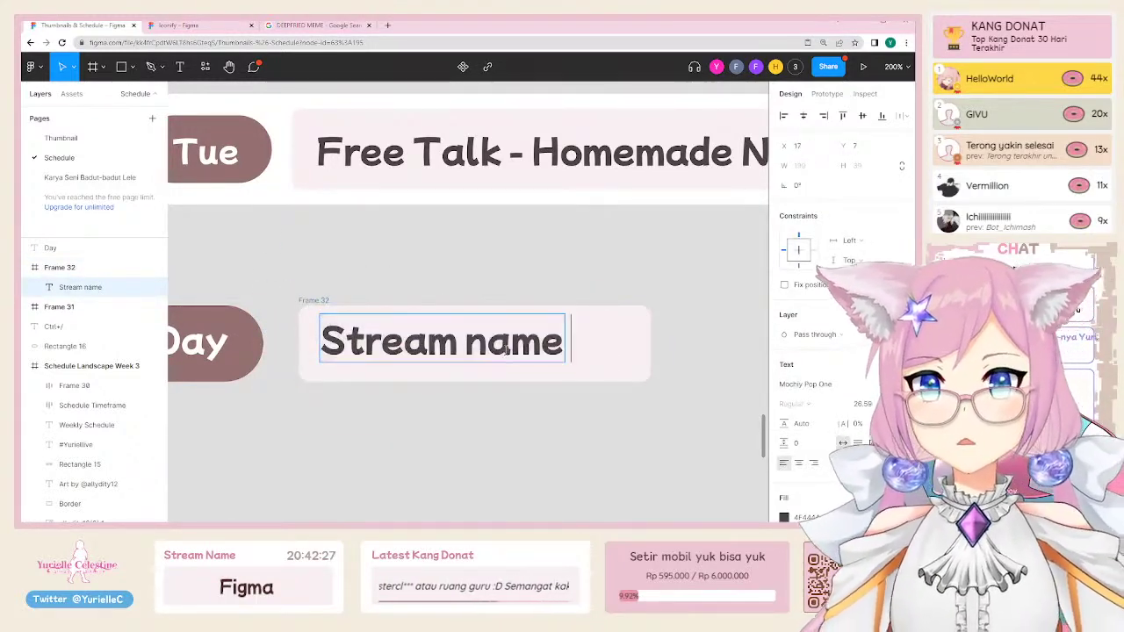
pyautogui.write('klasjdasjdlaksjd')
pyautogui.press('Escape')
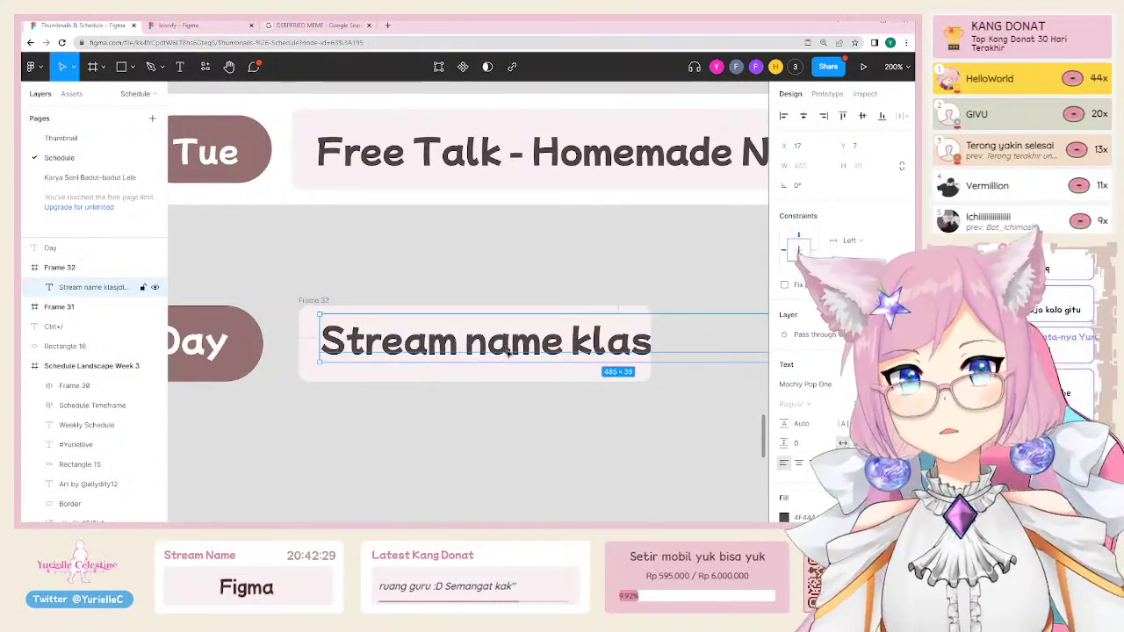
# Step: Add auto layout to Frame 32 so it hugs the longer text, and zoom out
pyautogui.hscroll(3, 541, 257)
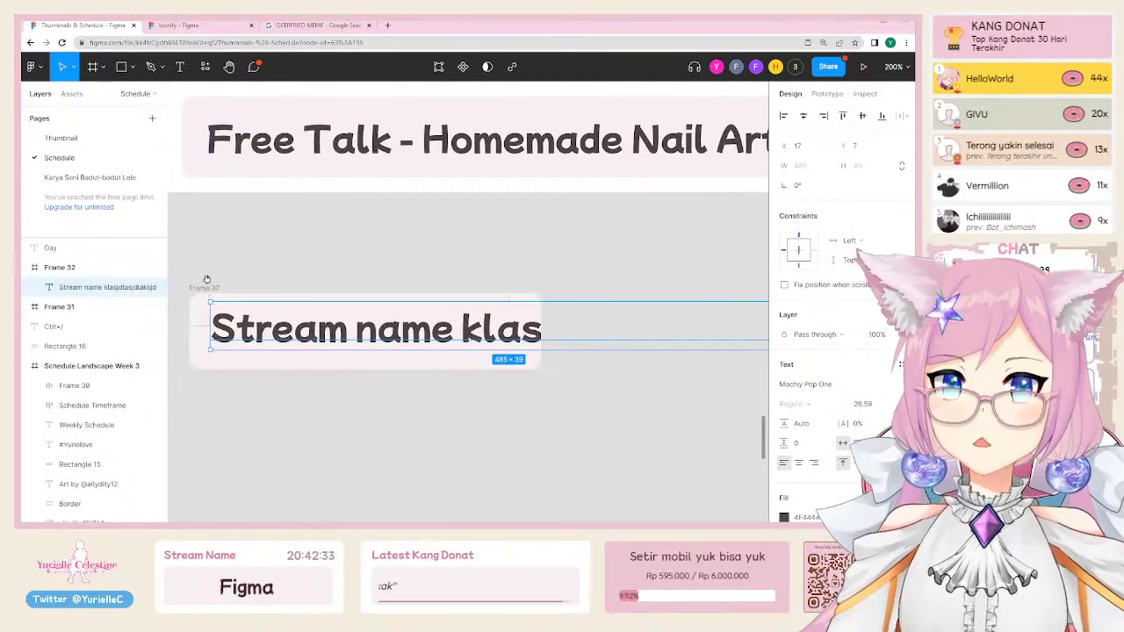
pyautogui.hscroll(-2, 211, 288)
pyautogui.click(250, 273)
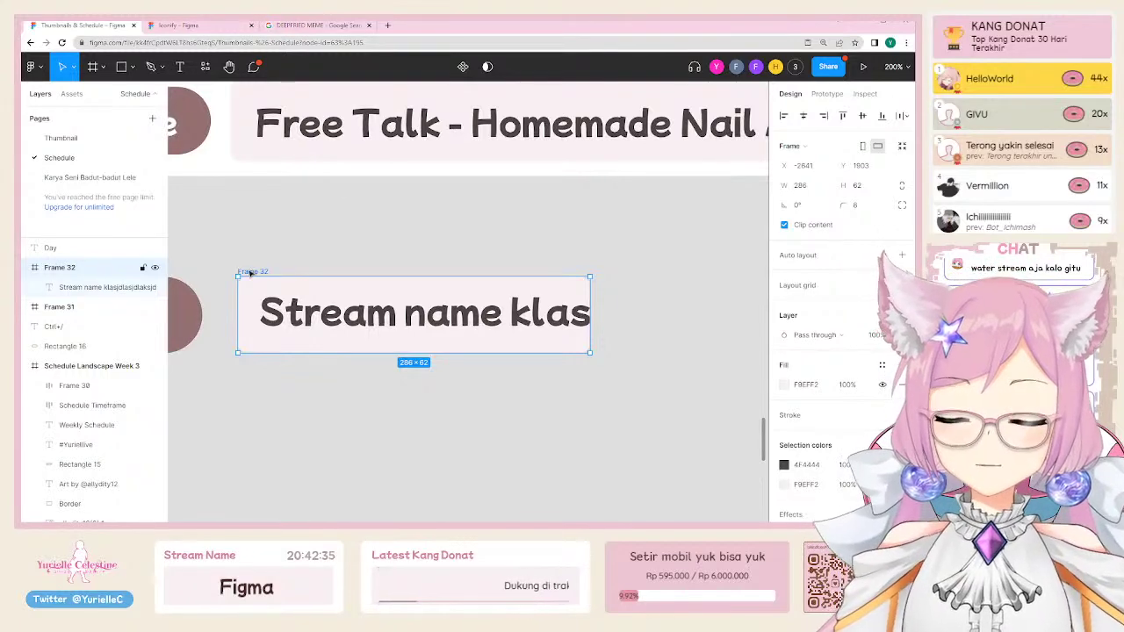
pyautogui.hotkey('shift', 'a')
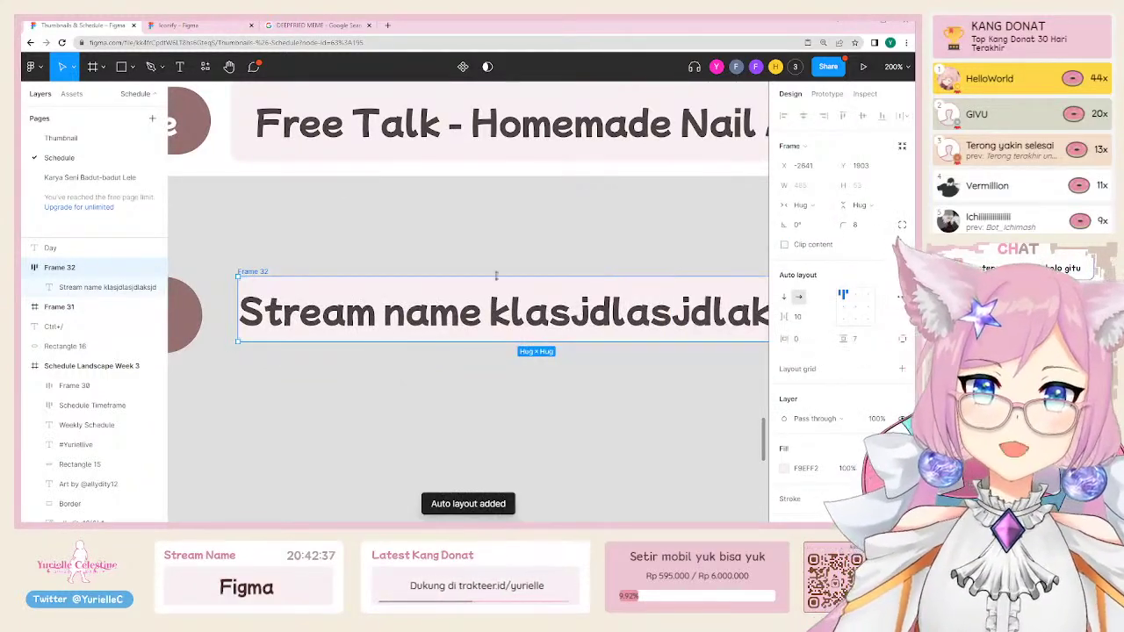
pyautogui.keyDown('alt'); pyautogui.click(474, 258); pyautogui.keyUp('alt')
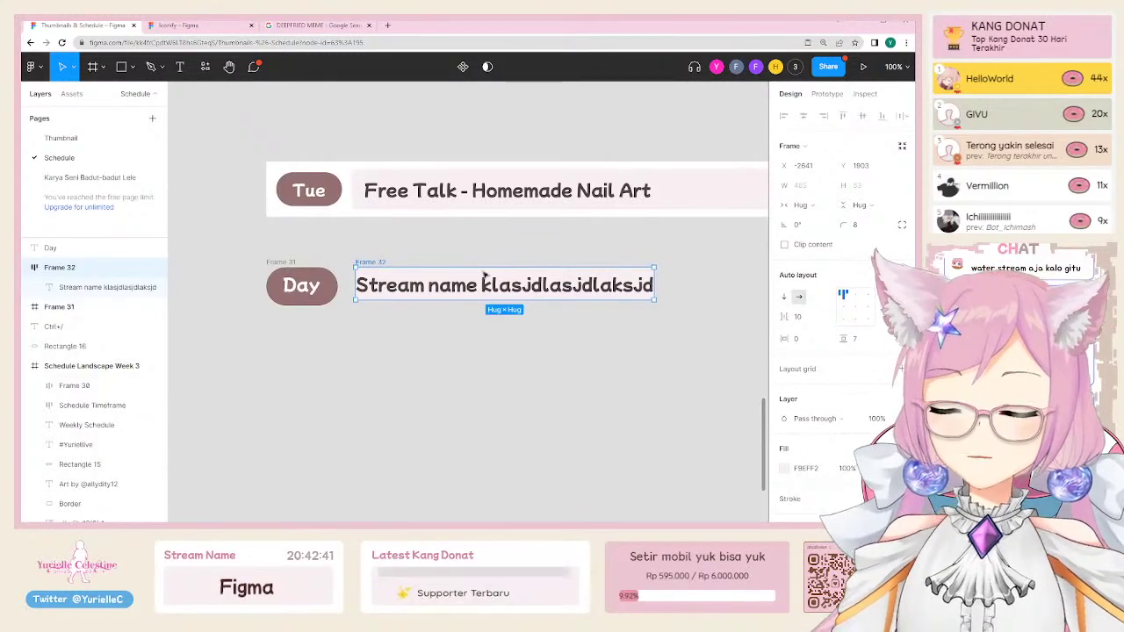
pyautogui.click(802, 341)
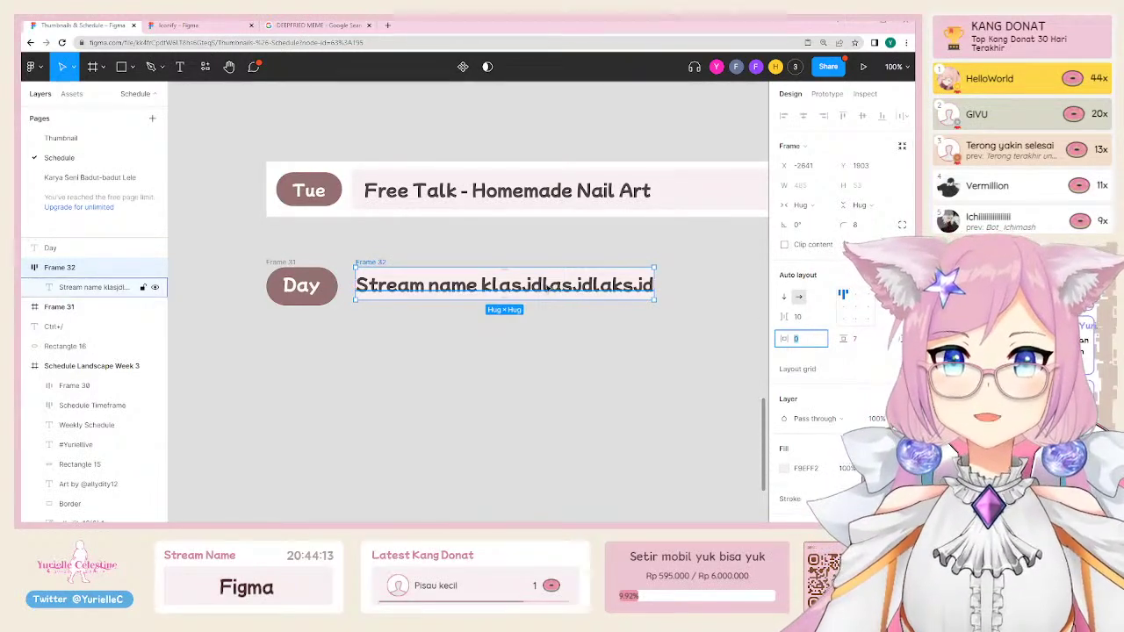
# Step: Set the stream name box's padding to 24 horizontal and 16 vertical
pyautogui.click(396, 250)
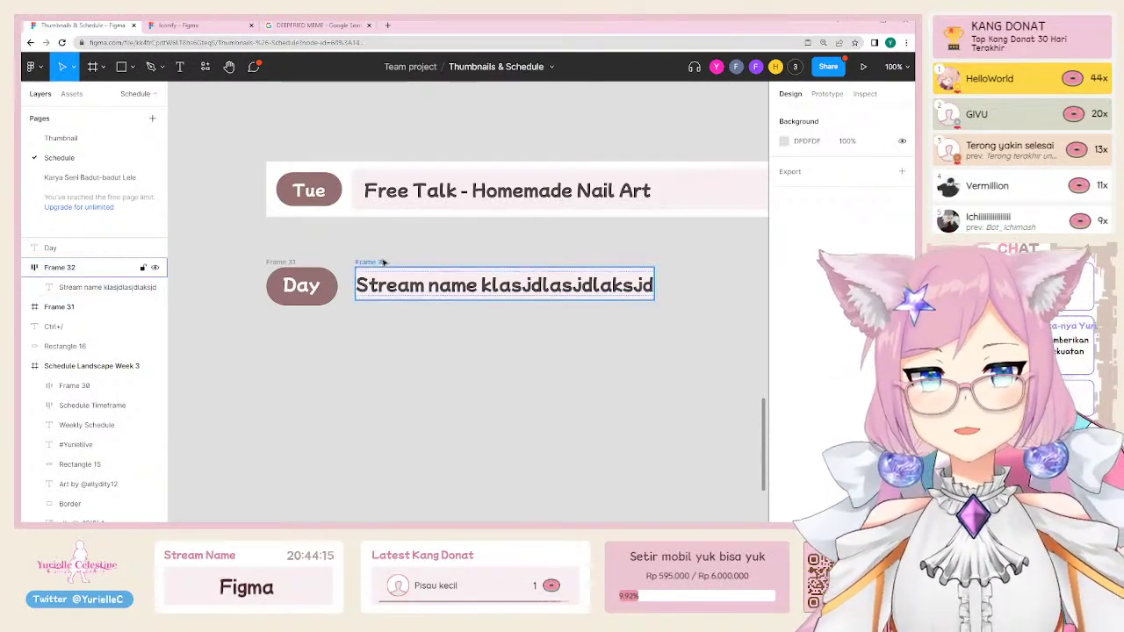
pyautogui.click(380, 264)
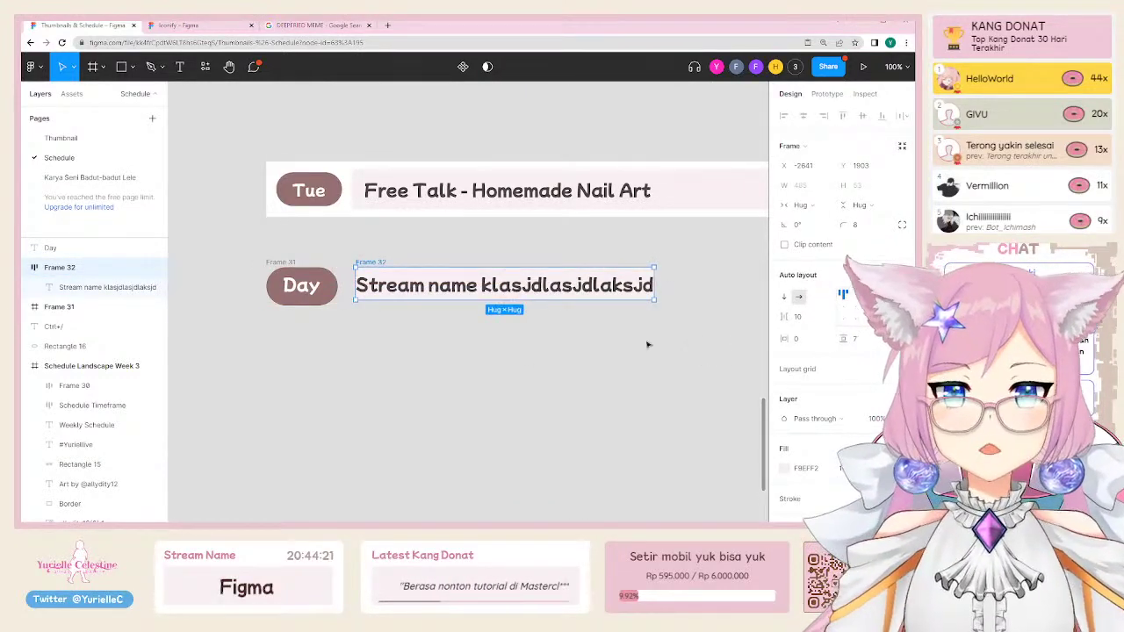
pyautogui.click(805, 318)
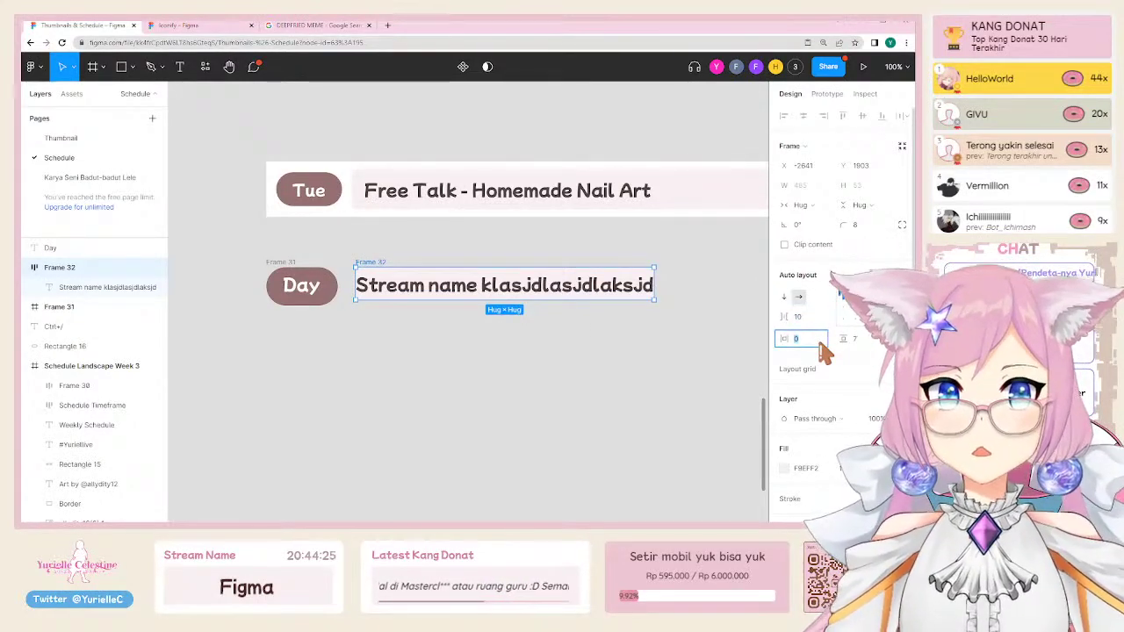
pyautogui.hotkey('shift', 'Up')
pyautogui.hotkey('shift', 'Up')
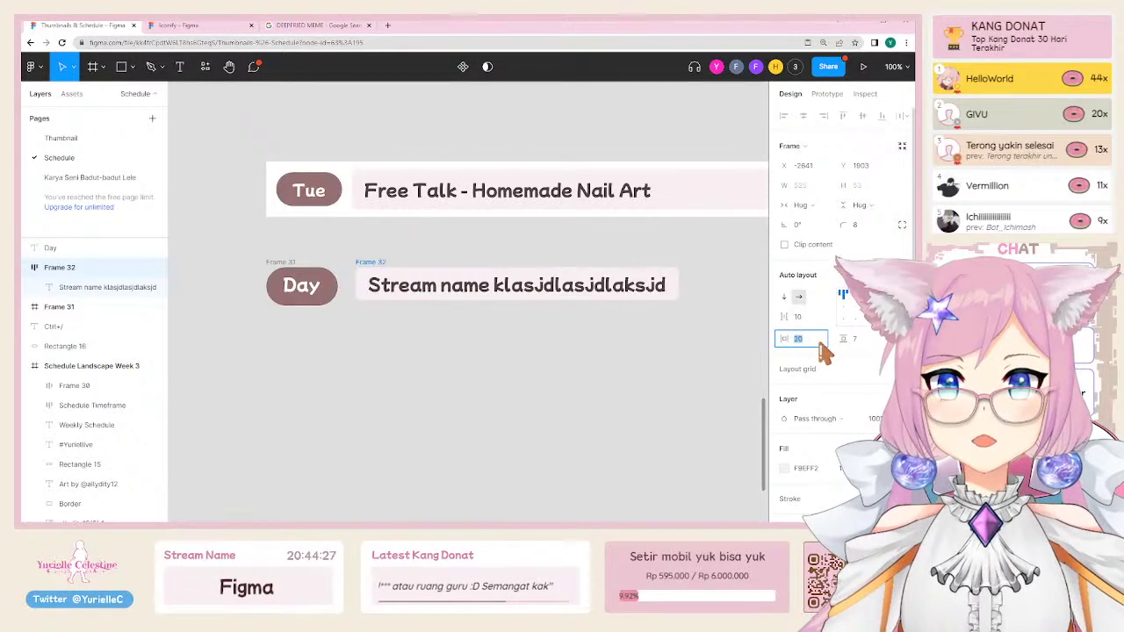
pyautogui.write('4')
pyautogui.press('Return')
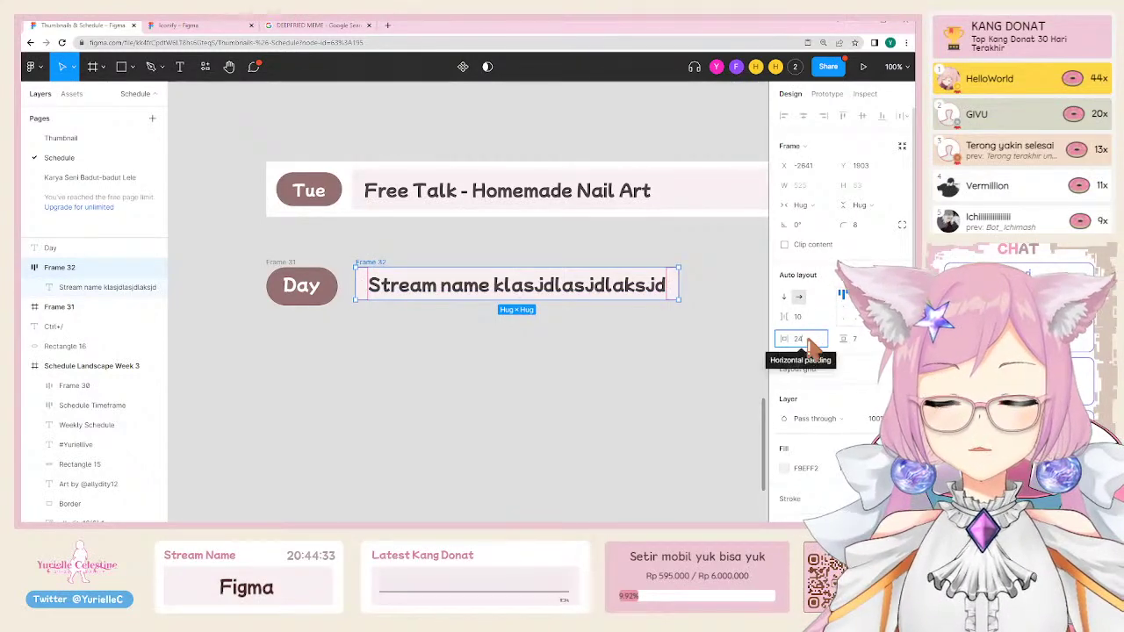
pyautogui.click(852, 339)
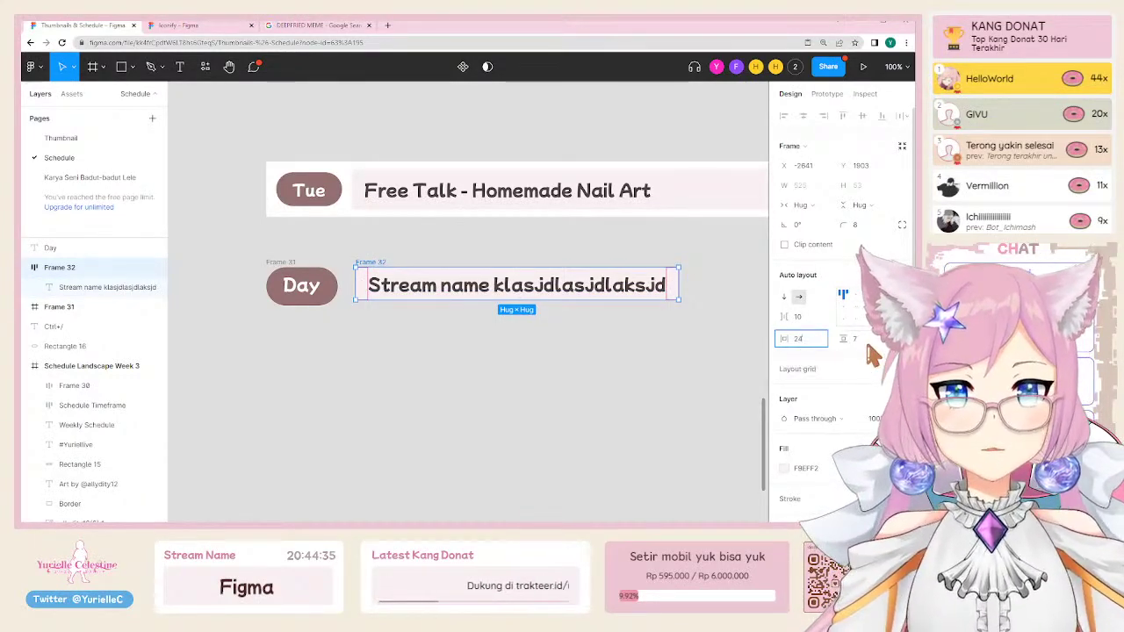
pyautogui.write('16')
pyautogui.press('Return')
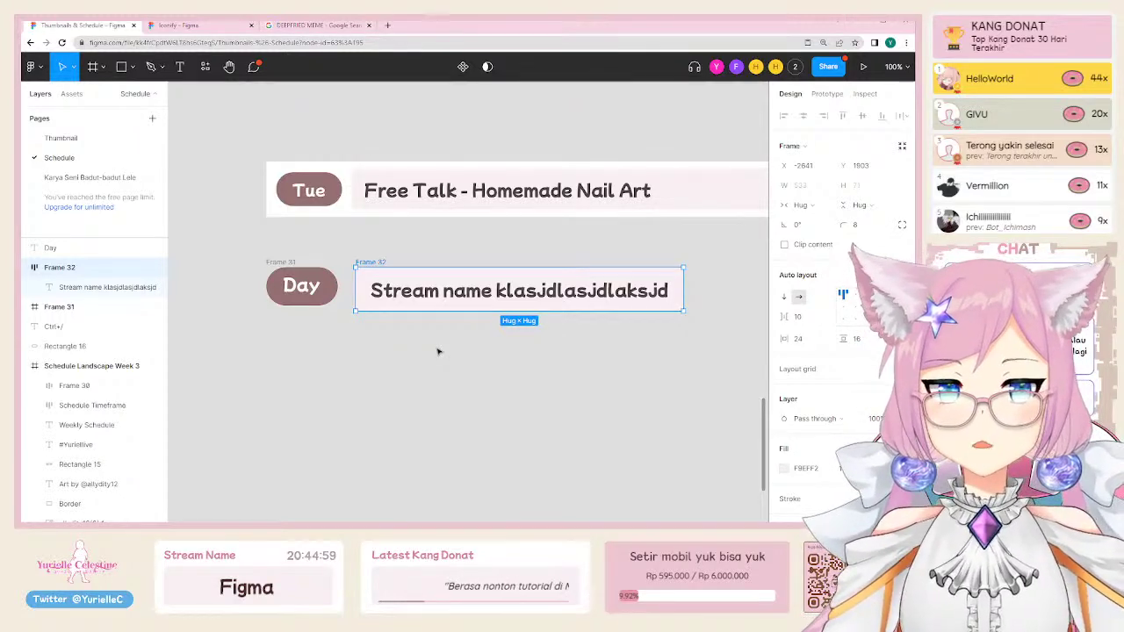
# Step: Select the Day pill with its text, try wrapping them in auto layout, then undo it
pyautogui.click(331, 339)
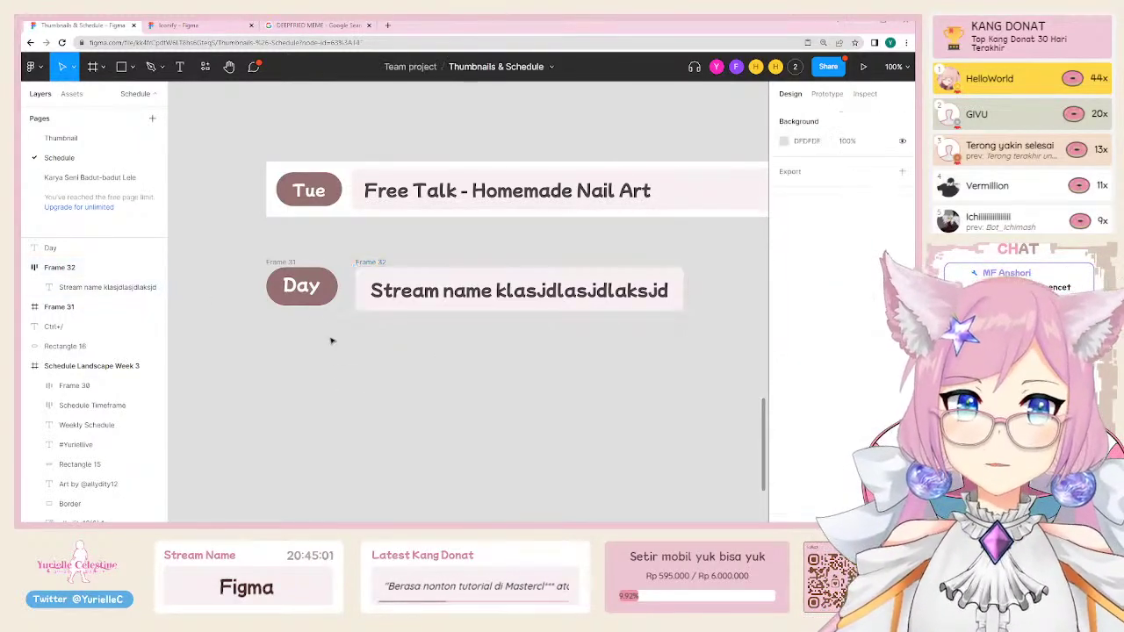
pyautogui.click(299, 288)
pyautogui.click(299, 292)
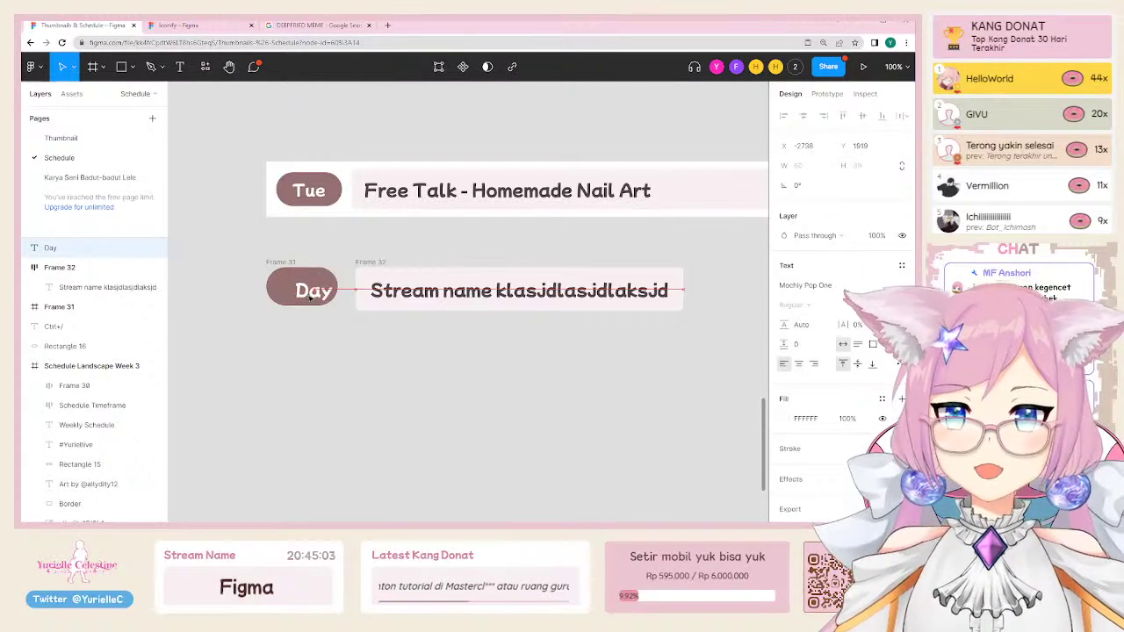
pyautogui.keyDown('shift'); pyautogui.click(291, 262); pyautogui.keyUp('shift')
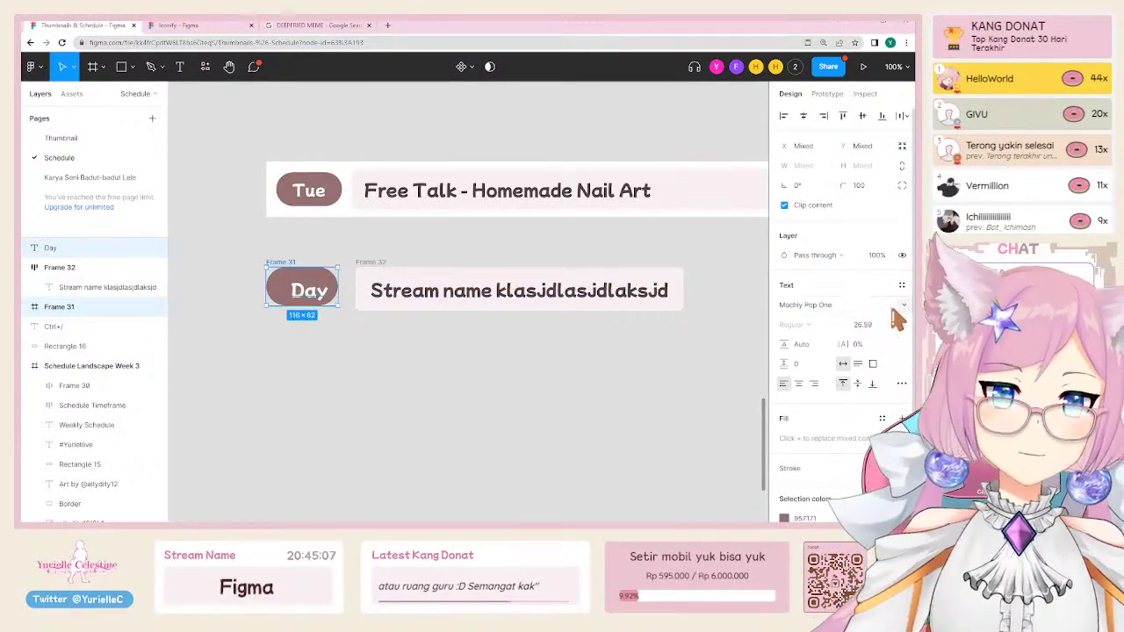
pyautogui.scroll(-2, 894, 352)
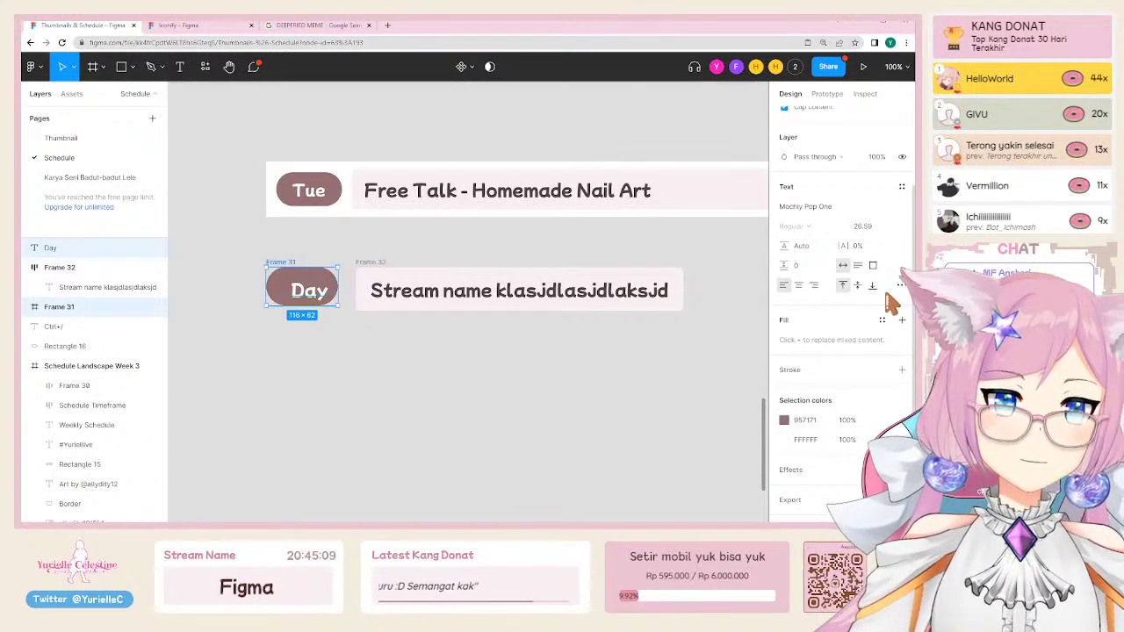
pyautogui.scroll(-1, 889, 303)
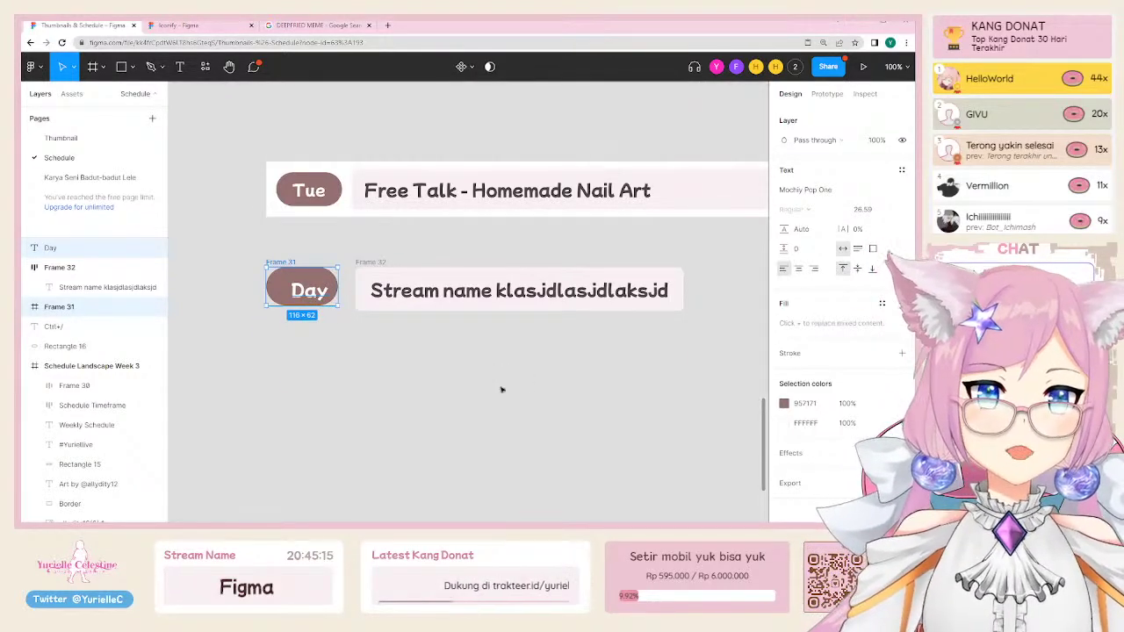
pyautogui.scroll(1, 502, 389)
pyautogui.scroll(3, 865, 350)
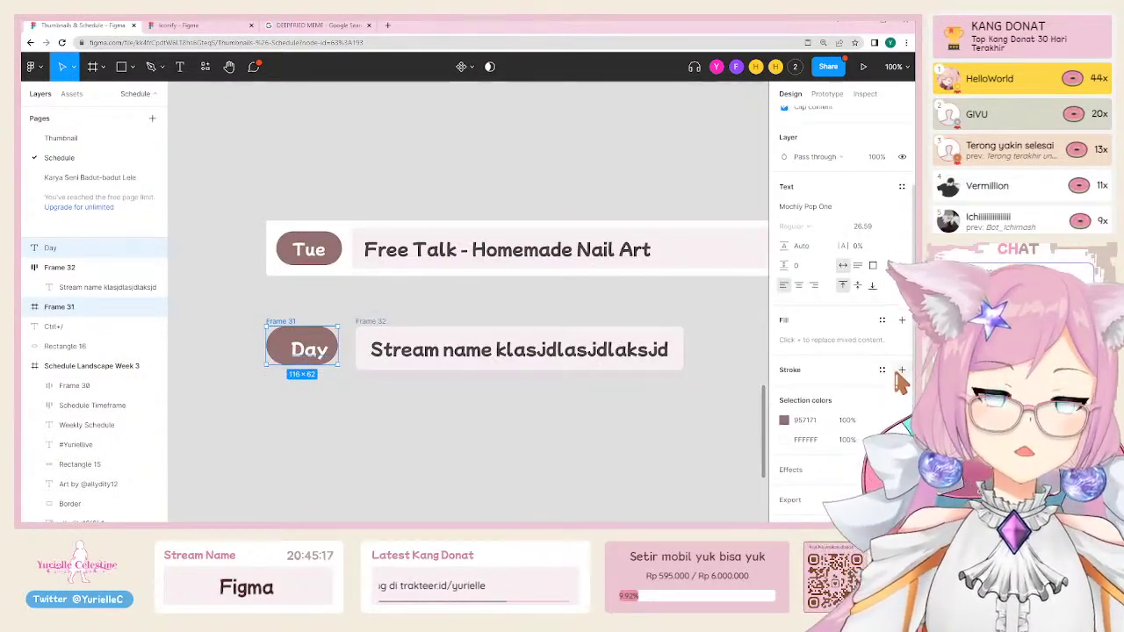
pyautogui.hotkey('shift', 'a')
pyautogui.hotkey('ctrl', 'z')
pyautogui.hotkey('ctrl', 'z')
pyautogui.hotkey('ctrl', 'z')
pyautogui.hotkey('ctrl', 'z')
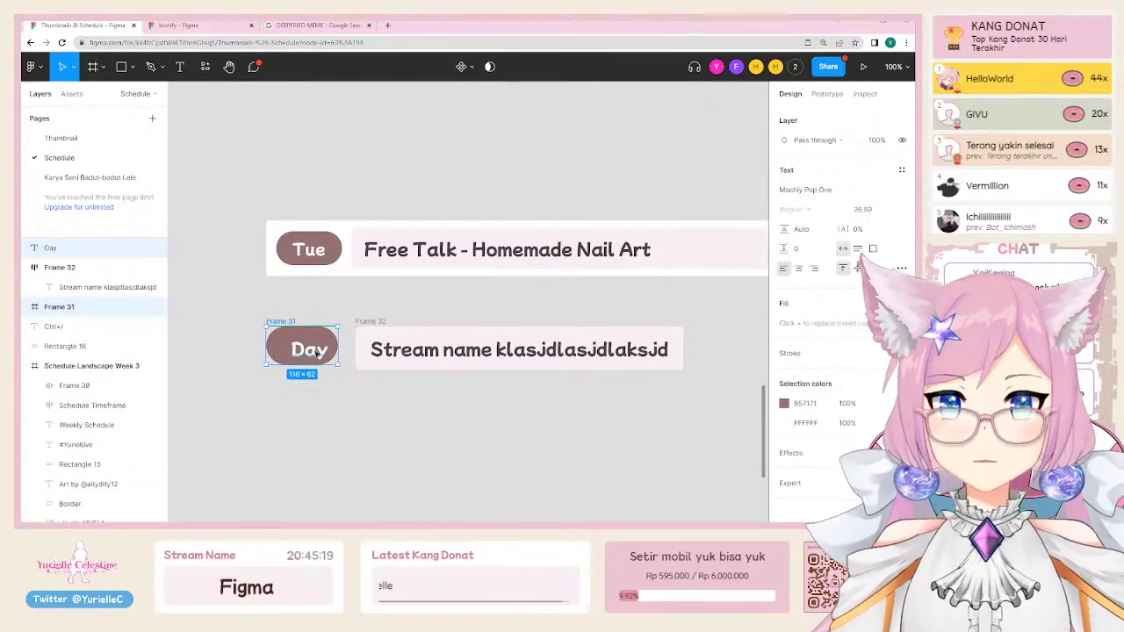
pyautogui.hotkey('ctrl', 'z')
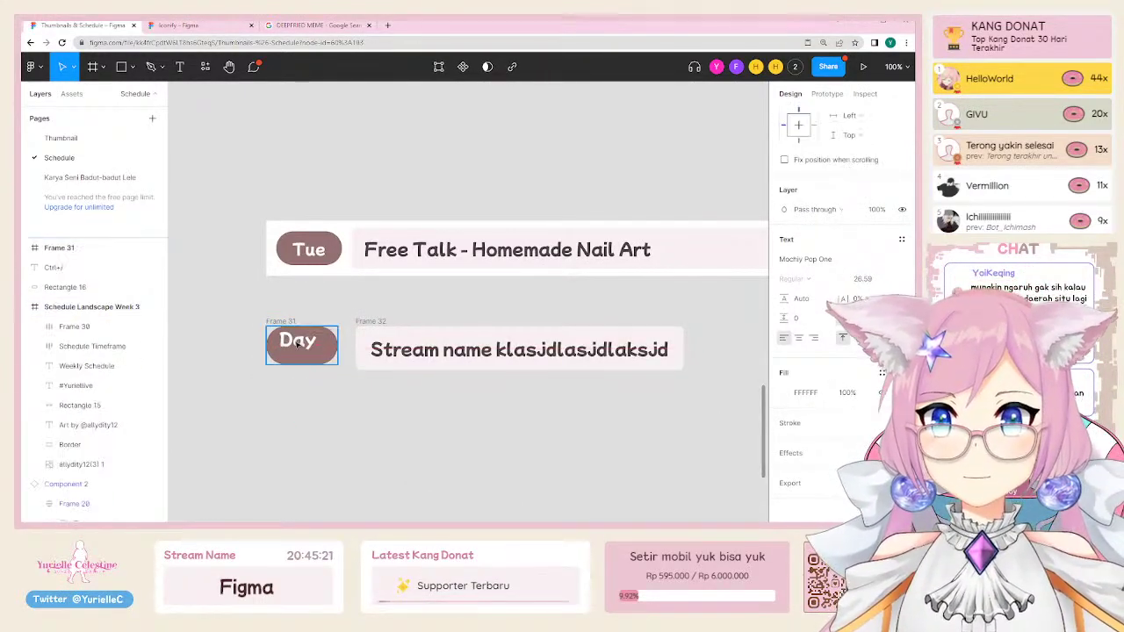
# Step: Give the Day pill auto layout with 24 horizontal and 16 vertical padding
pyautogui.click(285, 321)
pyautogui.hotkey('shift', 'a')
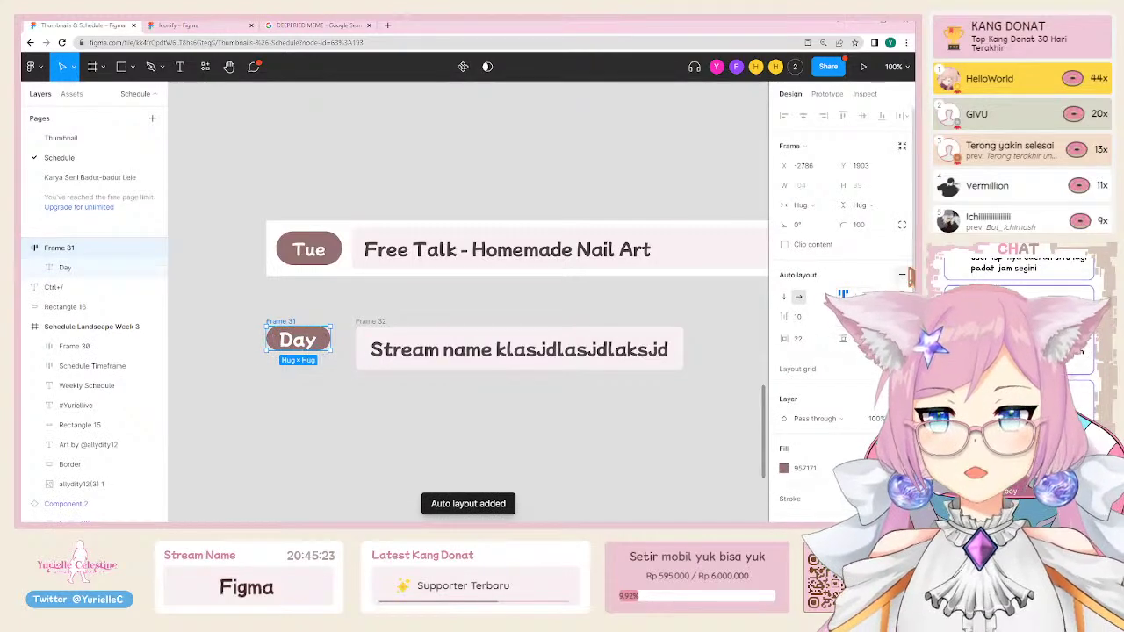
pyautogui.click(800, 340)
pyautogui.write('24')
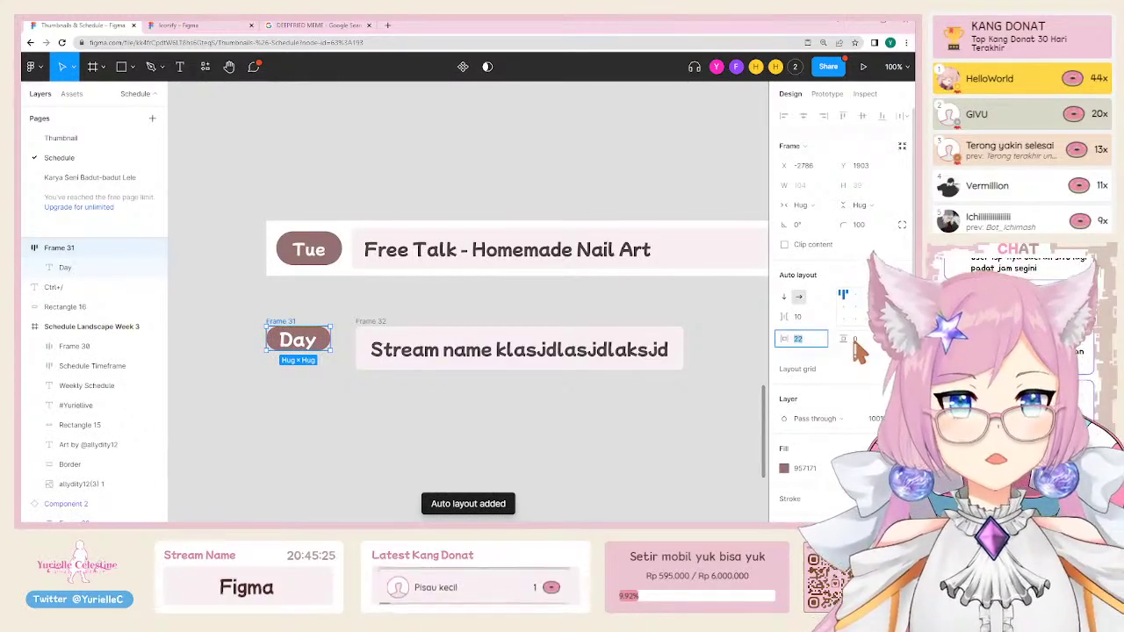
pyautogui.click(856, 339)
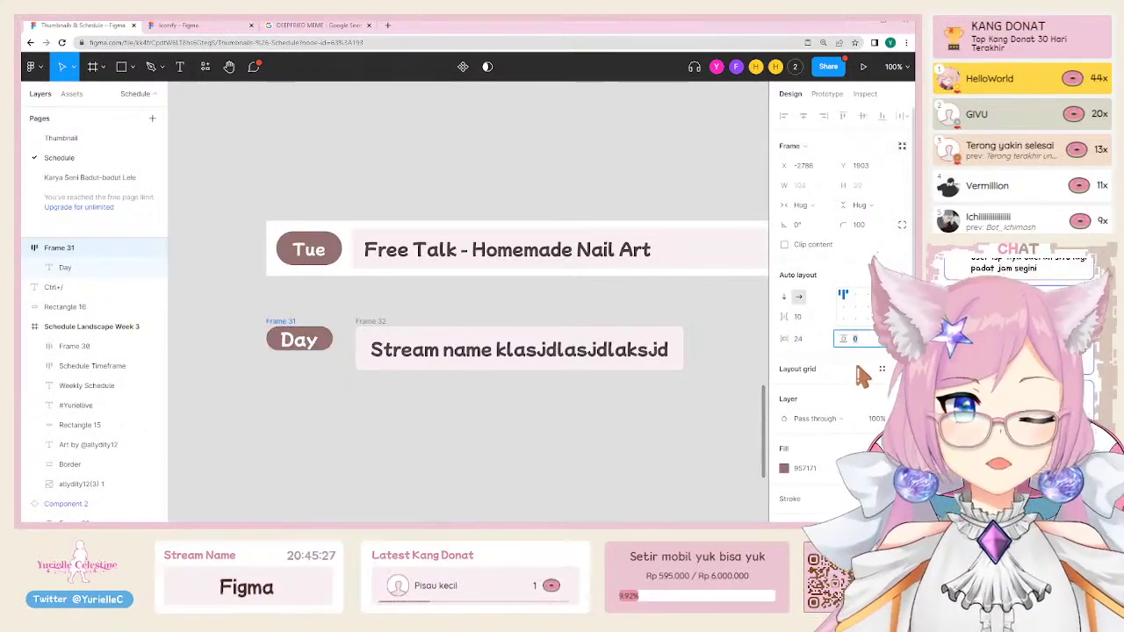
pyautogui.write('16')
pyautogui.press('Return')
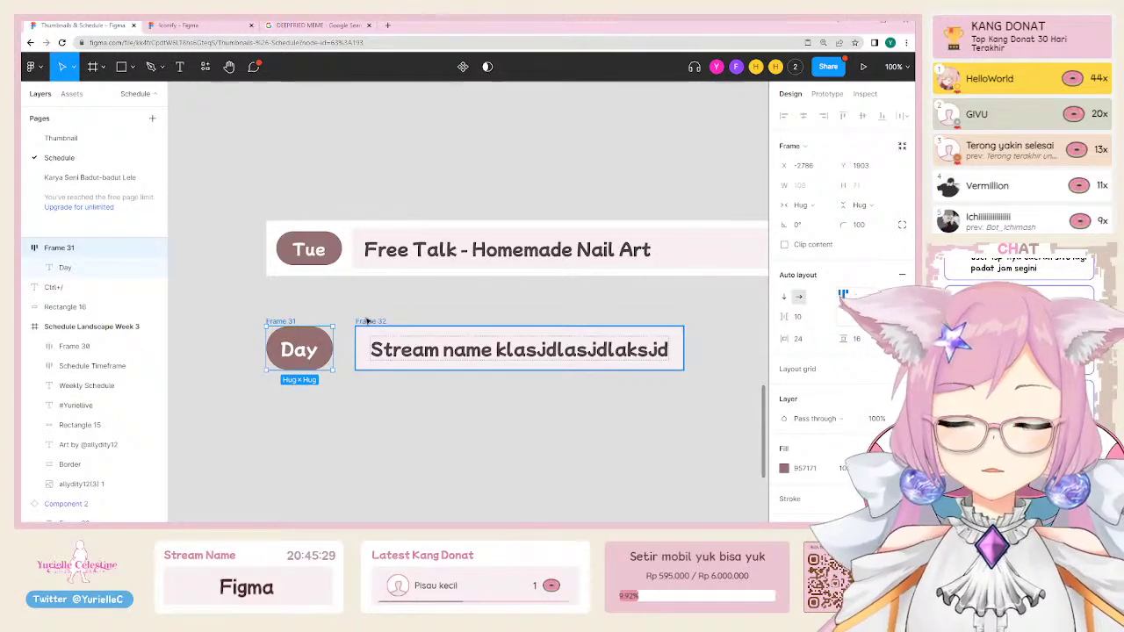
# Step: Duplicate the Day pill just below itself as Frame 33
pyautogui.click(367, 322)
pyautogui.click(287, 322)
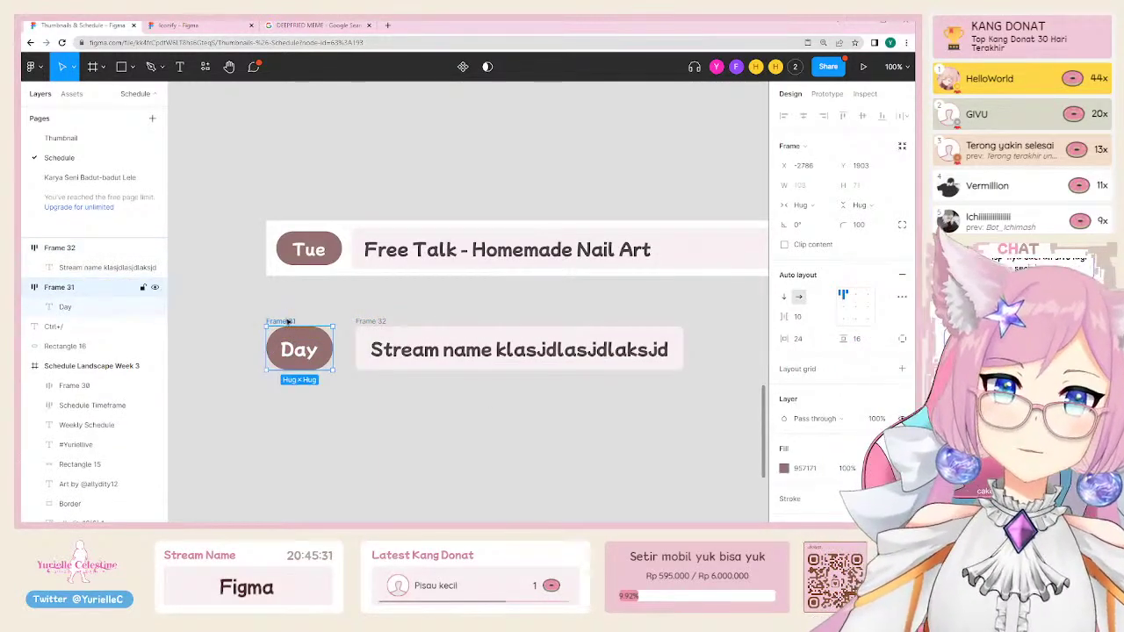
pyautogui.moveTo(286, 321); pyautogui.dragTo(286, 390)
# Step: Label the new pill Wed, then relabel it WWW and nudge it up slightly
pyautogui.press('Return')
pyautogui.press('Return')
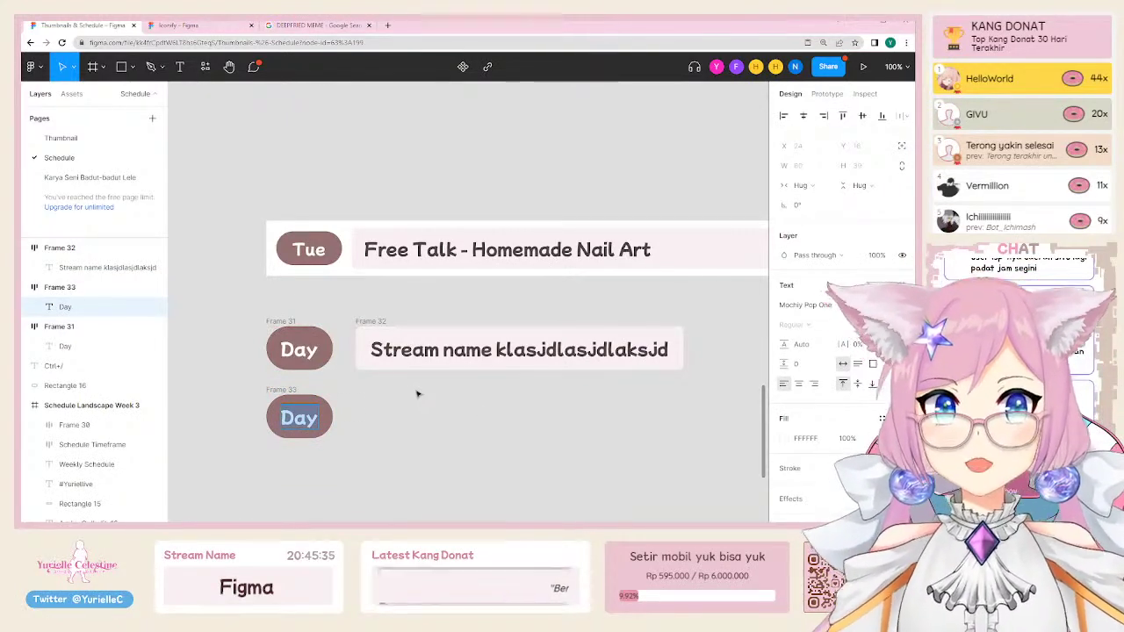
pyautogui.write('Wed')
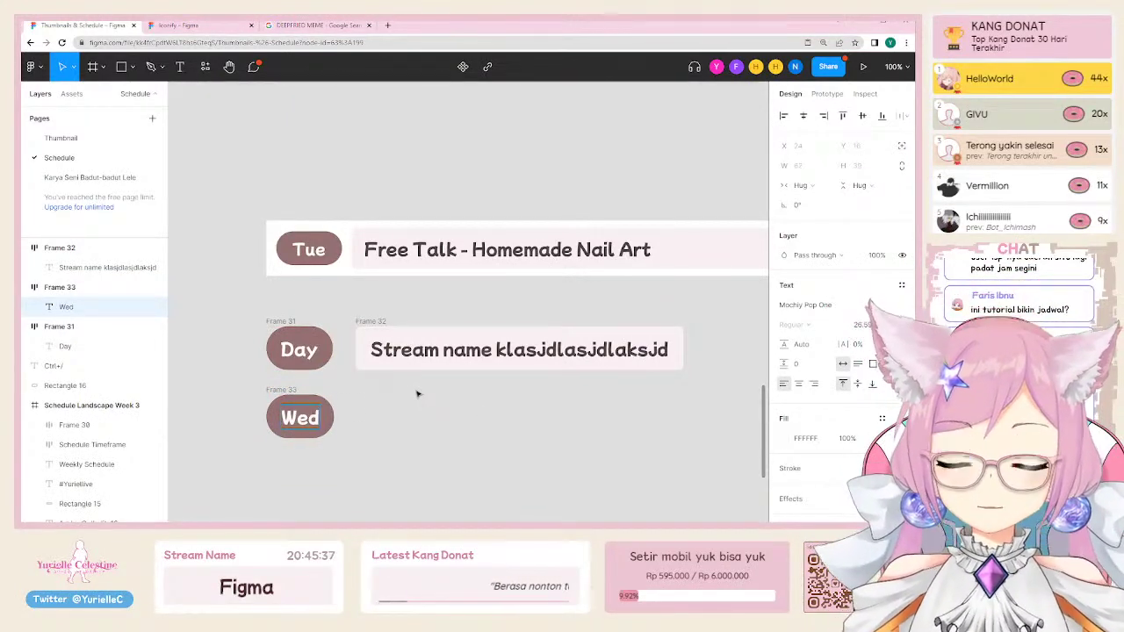
pyautogui.press('Escape')
pyautogui.click(276, 322)
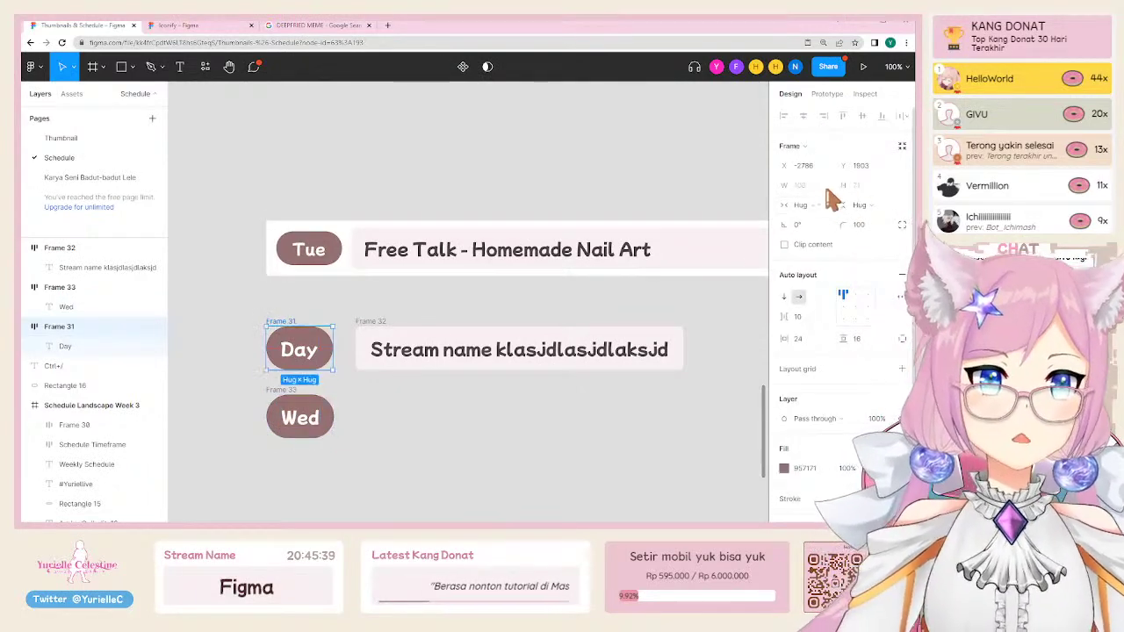
pyautogui.click(271, 389)
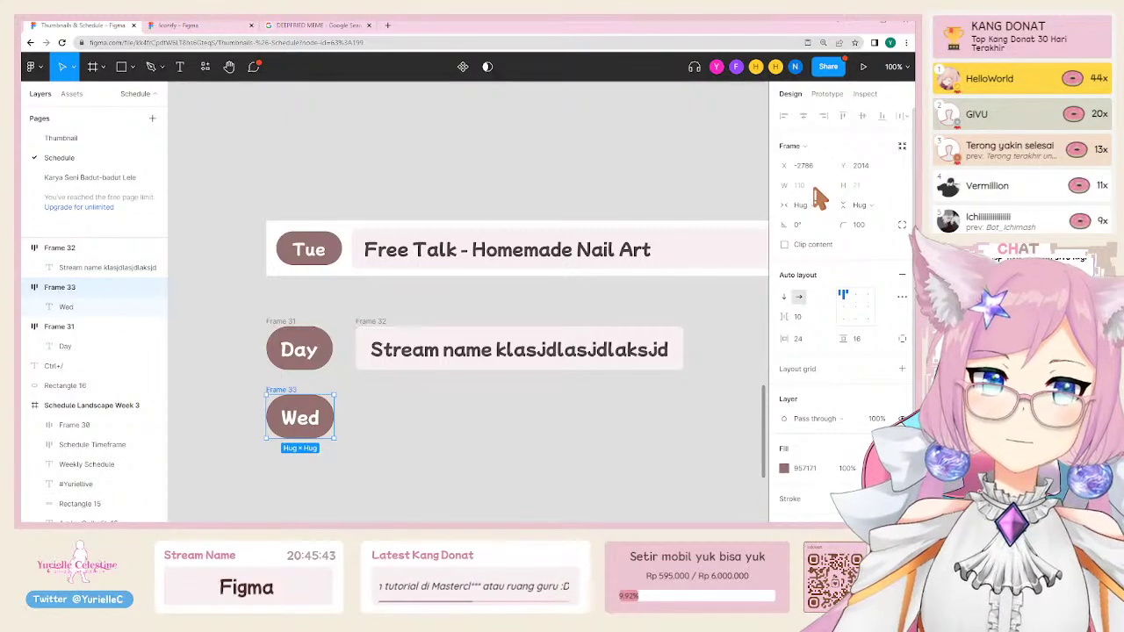
pyautogui.scroll(3, 259, 431)
pyautogui.doubleClick(343, 406)
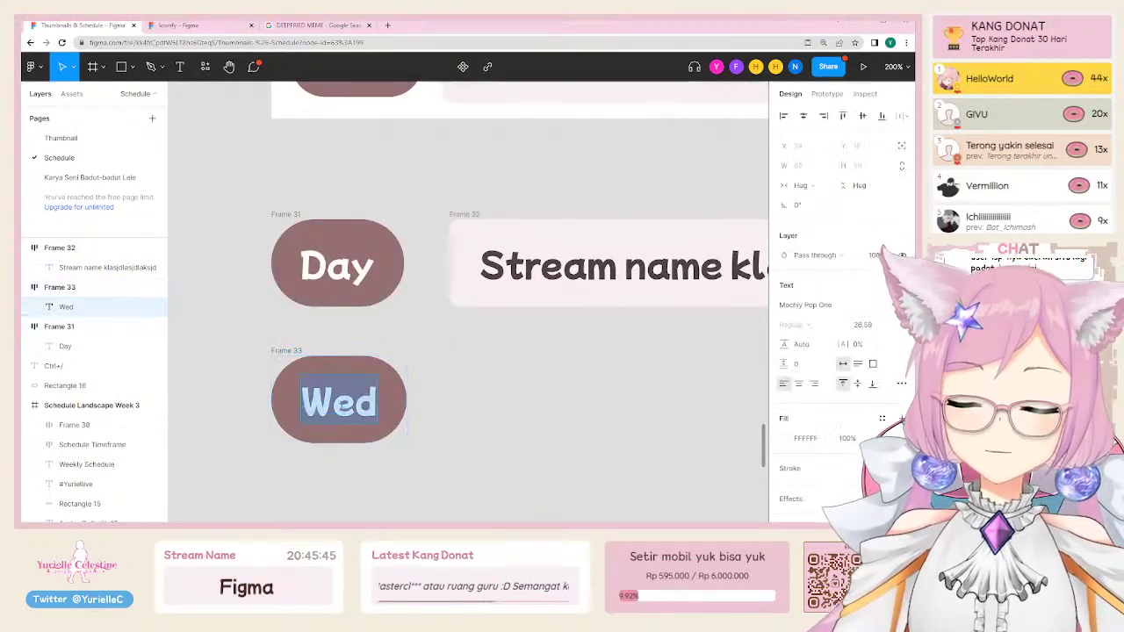
pyautogui.write('WWW')
pyautogui.press('Escape')
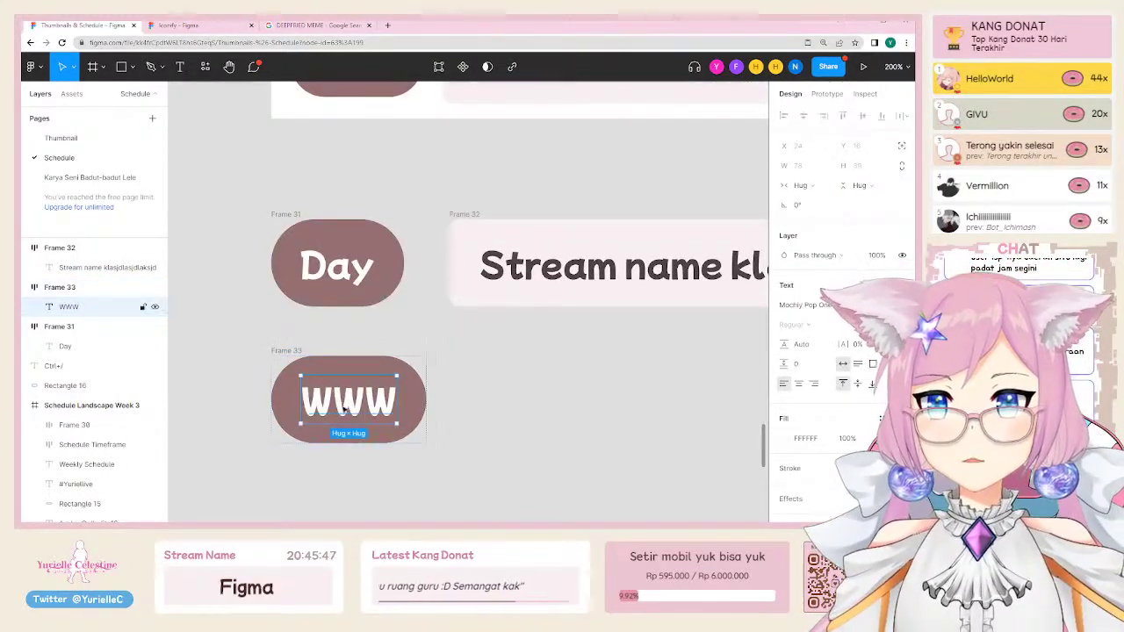
pyautogui.moveTo(268, 348); pyautogui.dragTo(289, 329)
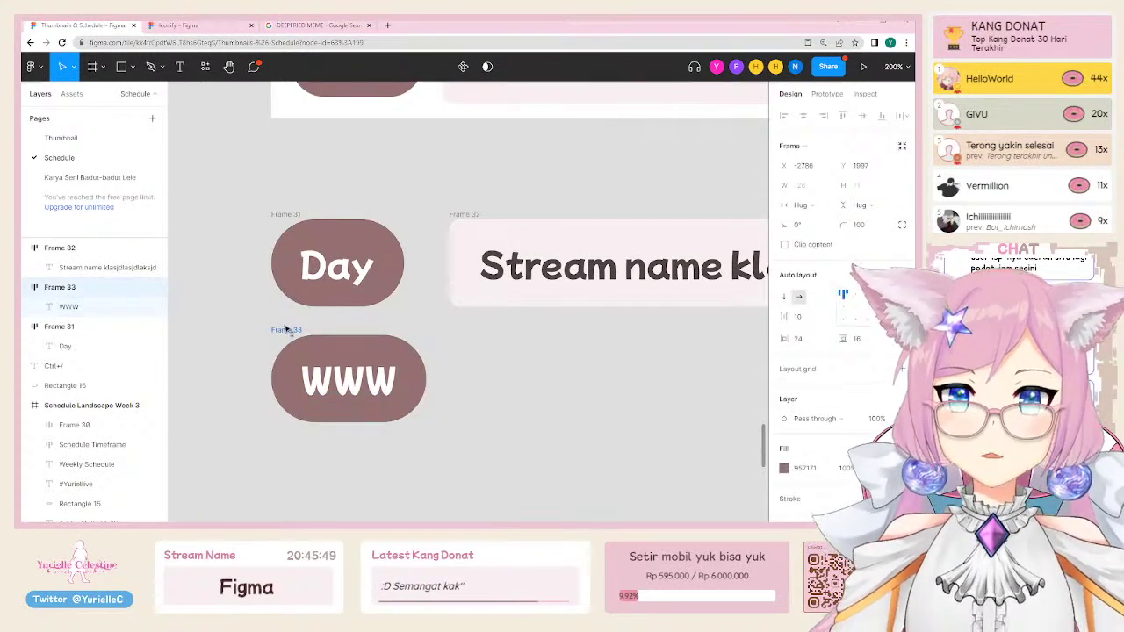
# Step: Wrap the Day pill and stream name box into auto-layout row Frame 34
pyautogui.click(463, 222)
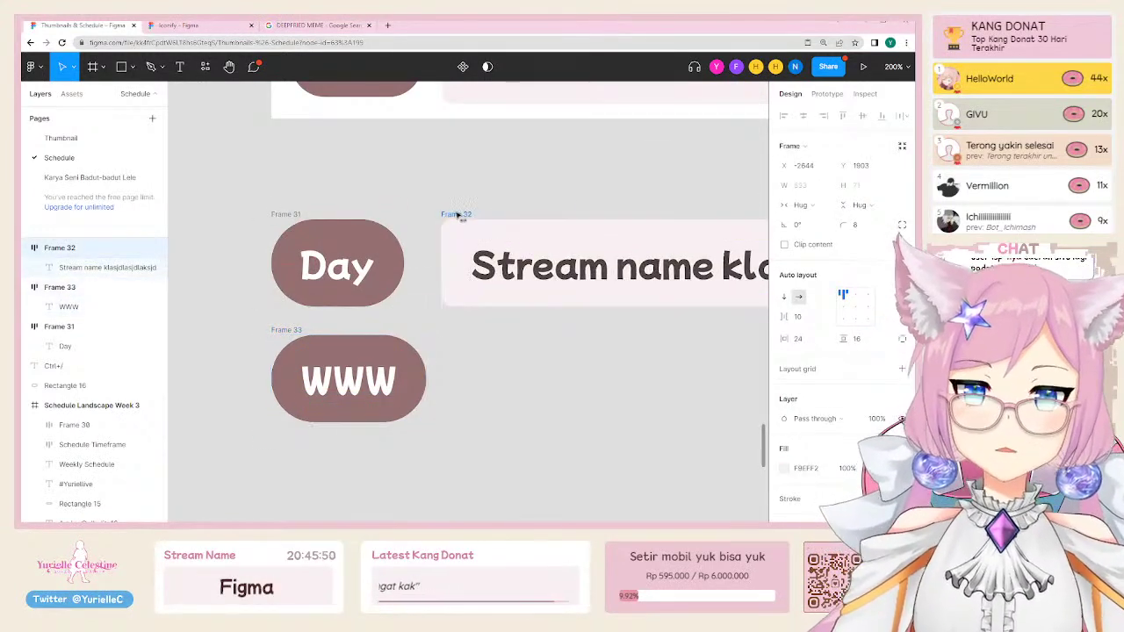
pyautogui.keyDown('shift'); pyautogui.click(298, 214); pyautogui.keyUp('shift')
pyautogui.hotkey('shift', 'a')
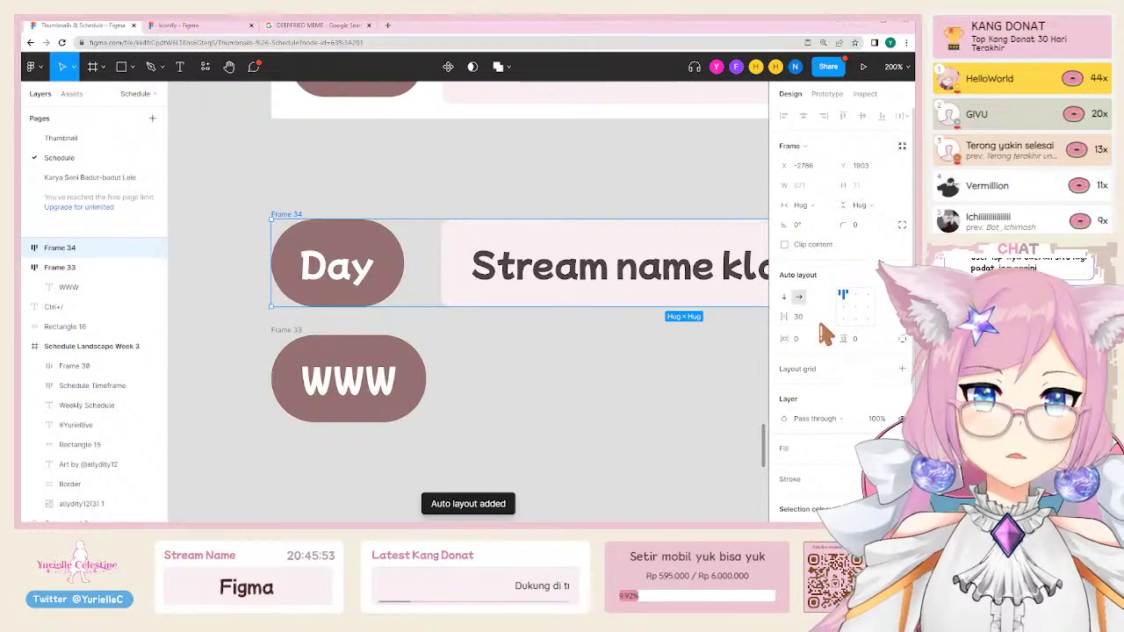
pyautogui.click(605, 379)
# Step: Copy the stream name box beside the WWW pill and wrap both into auto-layout row Frame 35
pyautogui.click(479, 255)
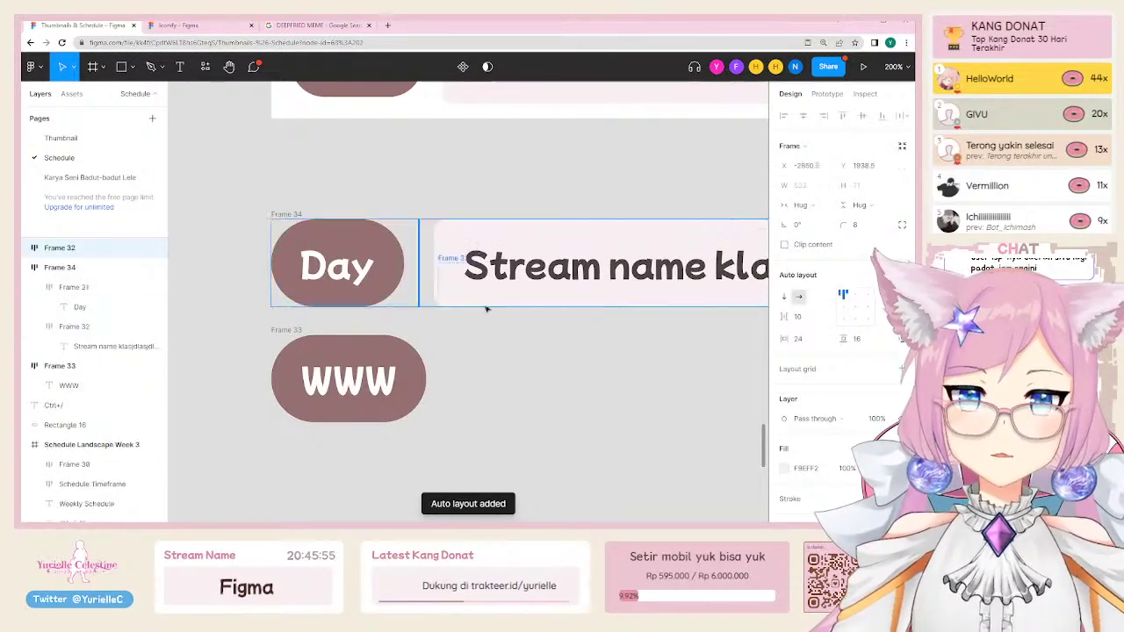
pyautogui.moveTo(479, 254); pyautogui.dragTo(508, 356)
pyautogui.keyDown('shift'); pyautogui.click(59, 366); pyautogui.keyUp('shift')
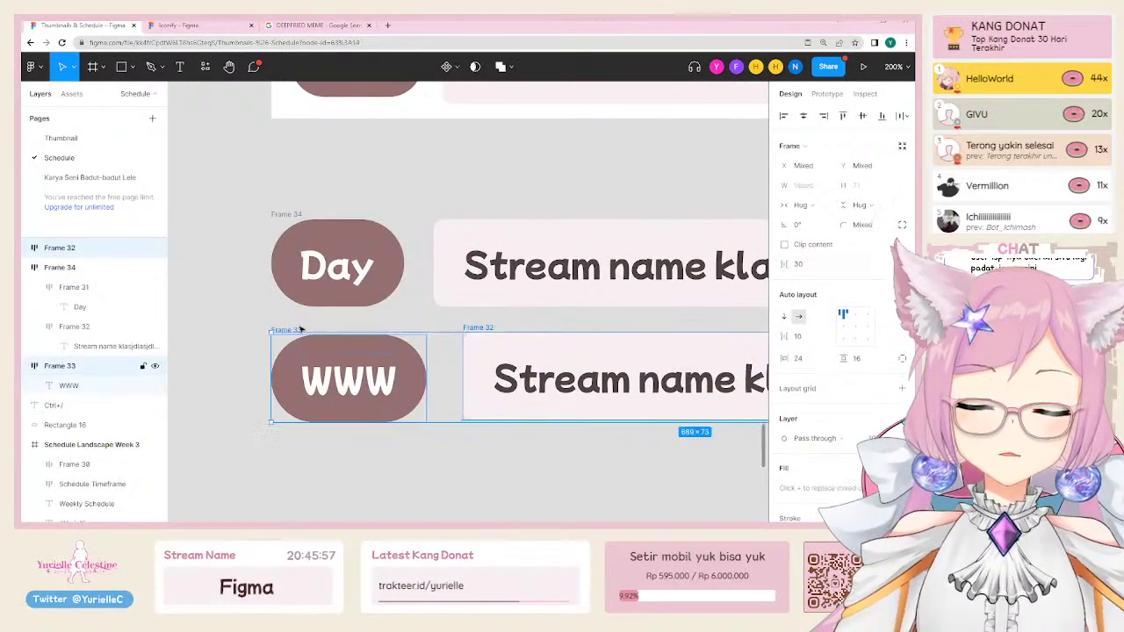
pyautogui.hotkey('shift', 'a')
pyautogui.click(795, 316)
pyautogui.click(690, 474)
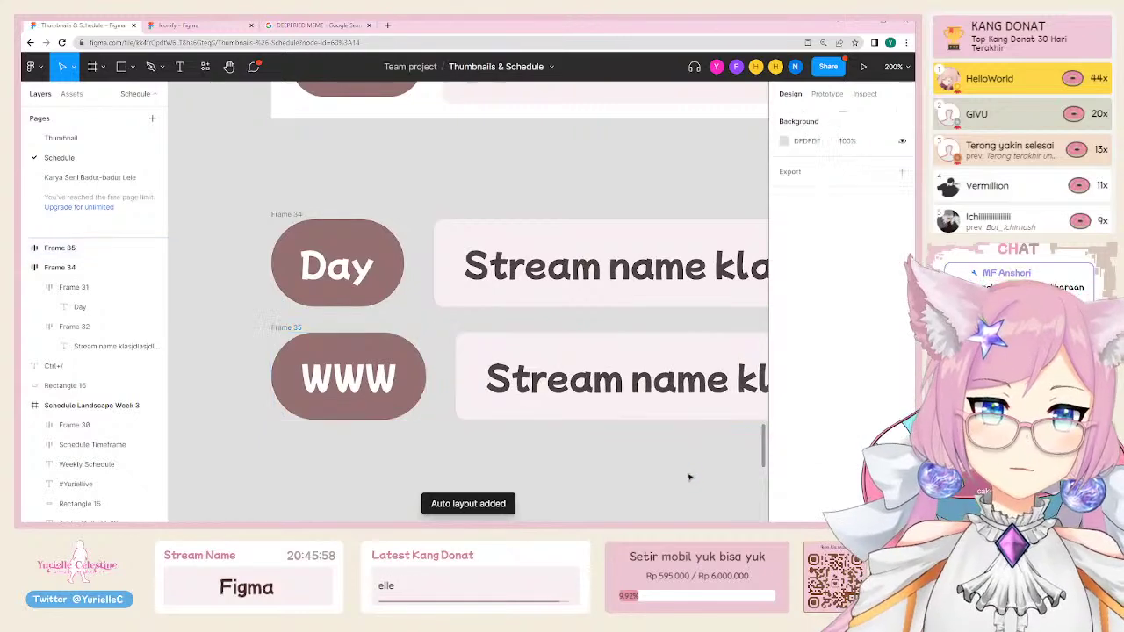
pyautogui.scroll(-5, 456, 395)
pyautogui.click(435, 390)
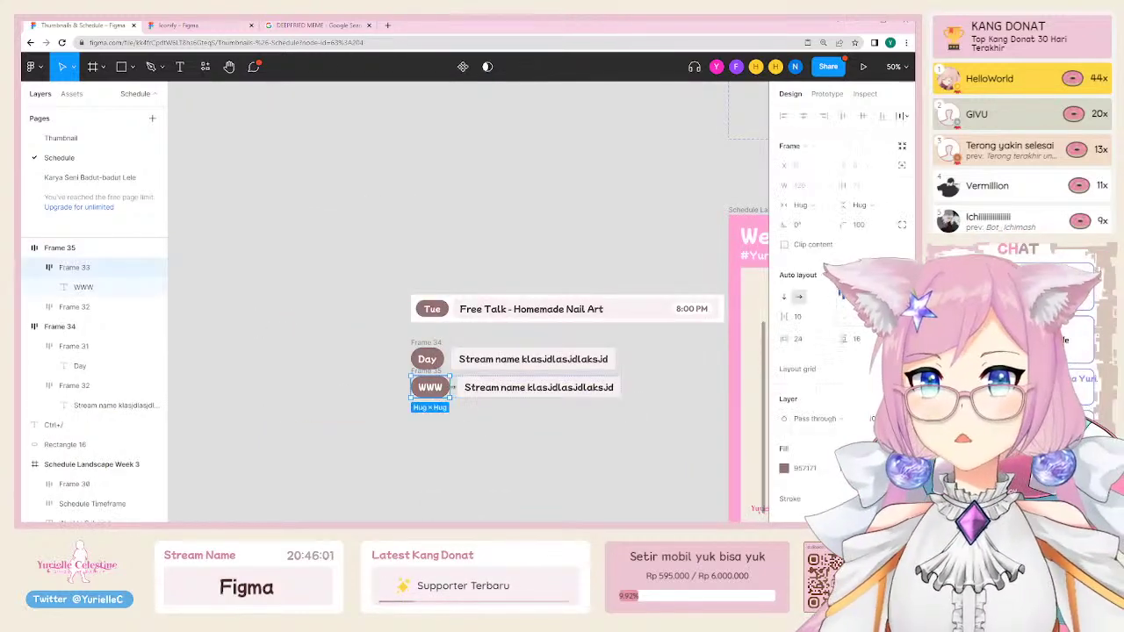
pyautogui.scroll(3, 482, 377)
pyautogui.click(373, 354)
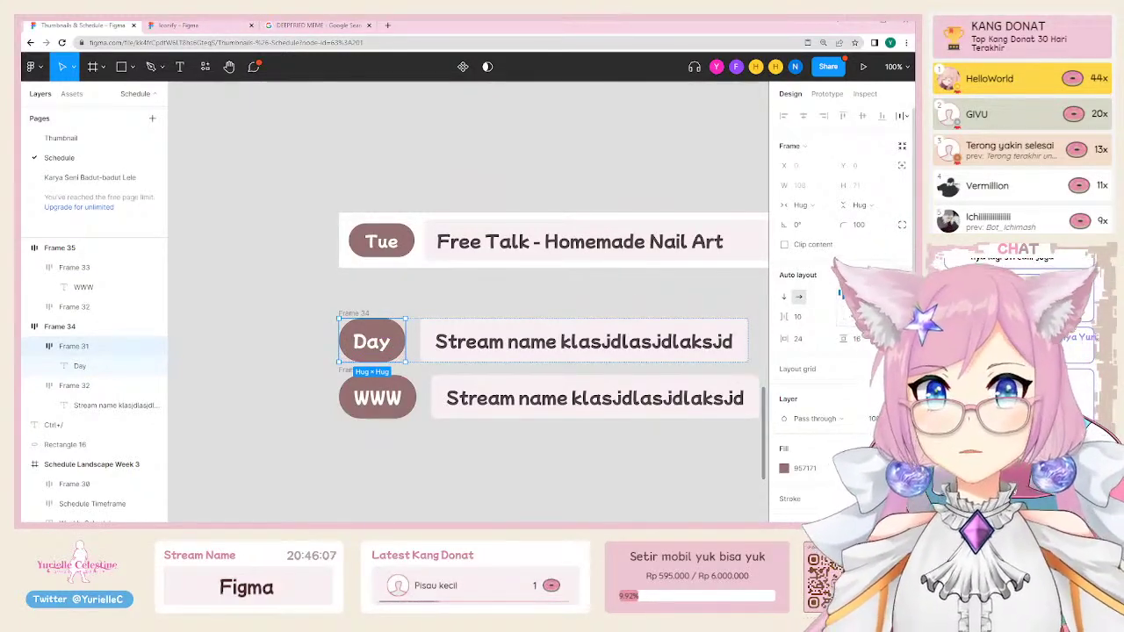
# Step: Widen the Day pill from 108 to 128 and centre-align its Day text
pyautogui.scroll(3, 413, 325)
pyautogui.moveTo(413, 325); pyautogui.dragTo(435, 325)
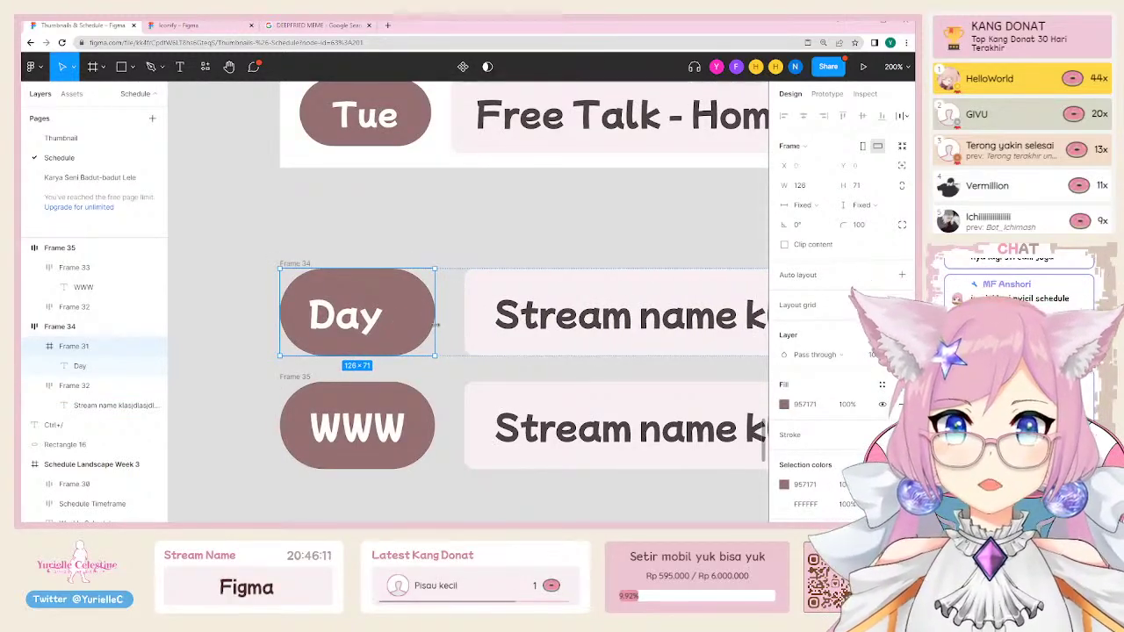
pyautogui.scroll(-2, 799, 450)
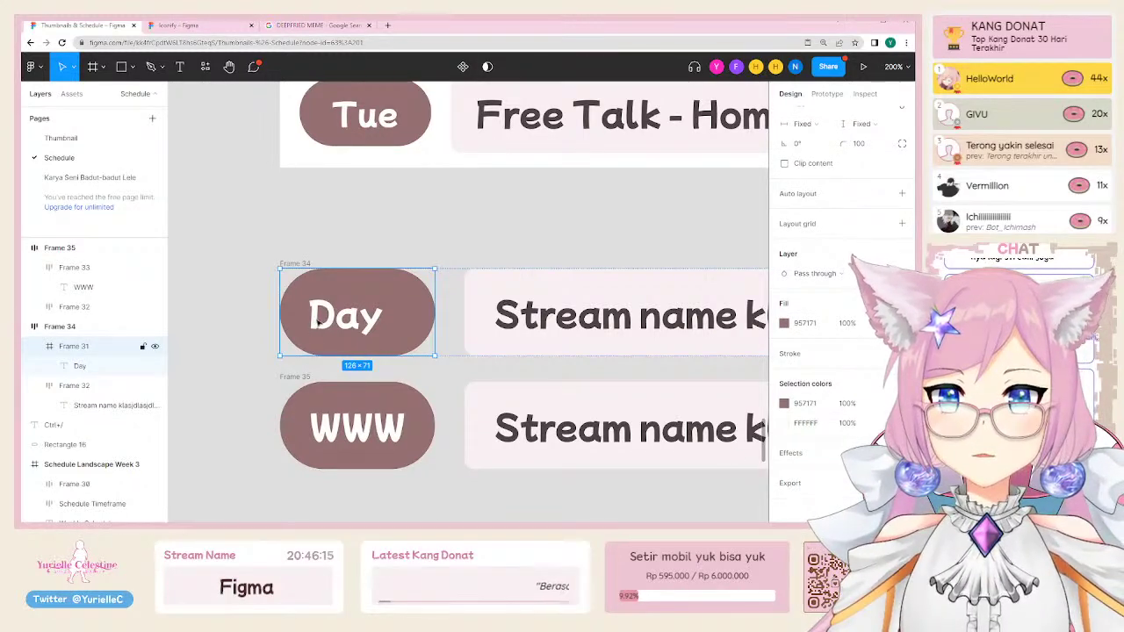
pyautogui.click(83, 366)
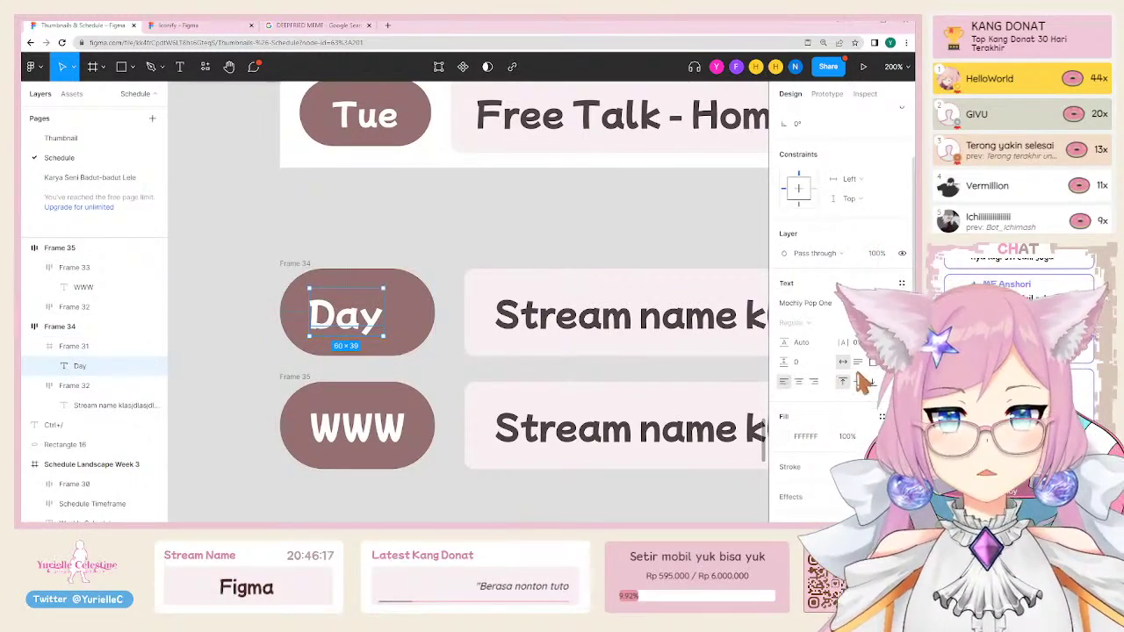
pyautogui.click(798, 381)
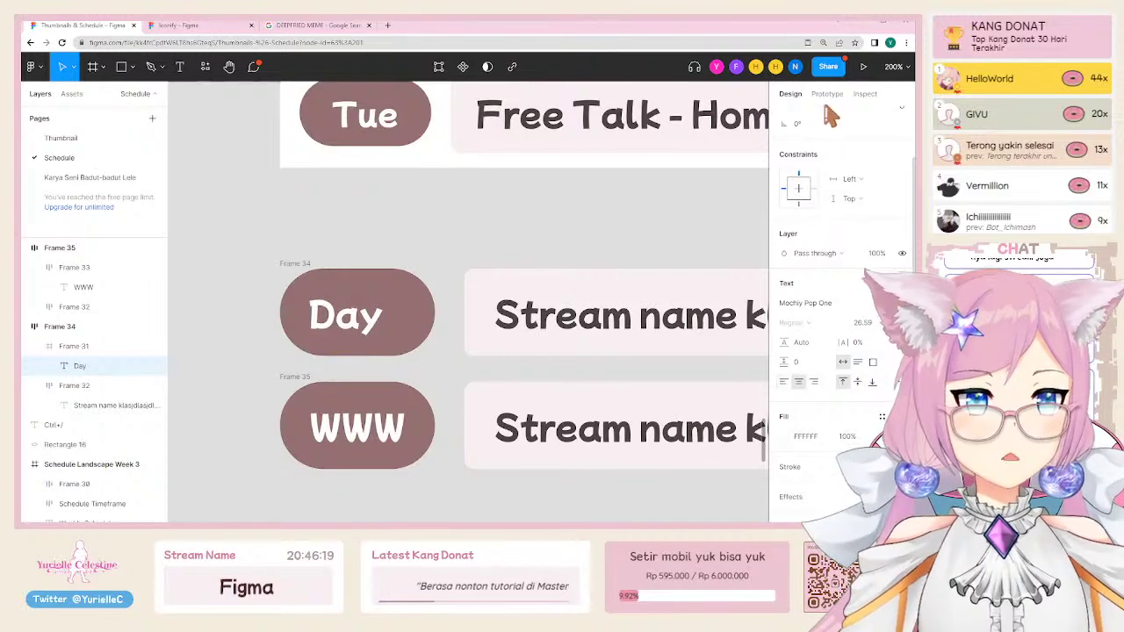
# Step: Give the WWW pill (Frame 33) auto layout so it hugs its label with 24 by 16 padding
pyautogui.scroll(1, 815, 180)
pyautogui.scroll(3, 801, 176)
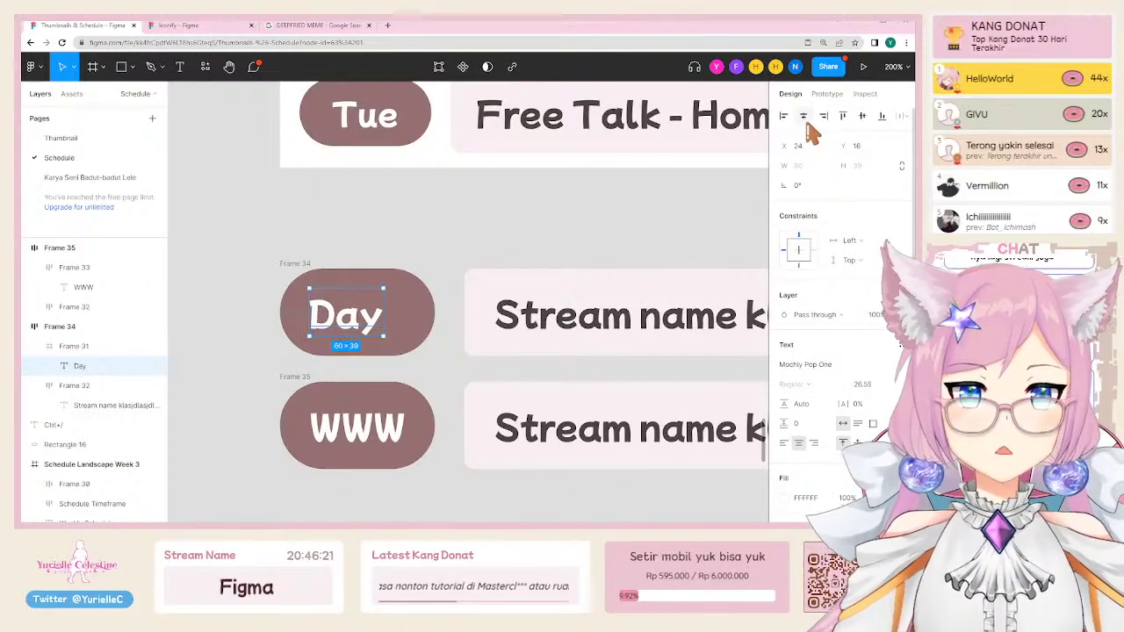
pyautogui.click(480, 218)
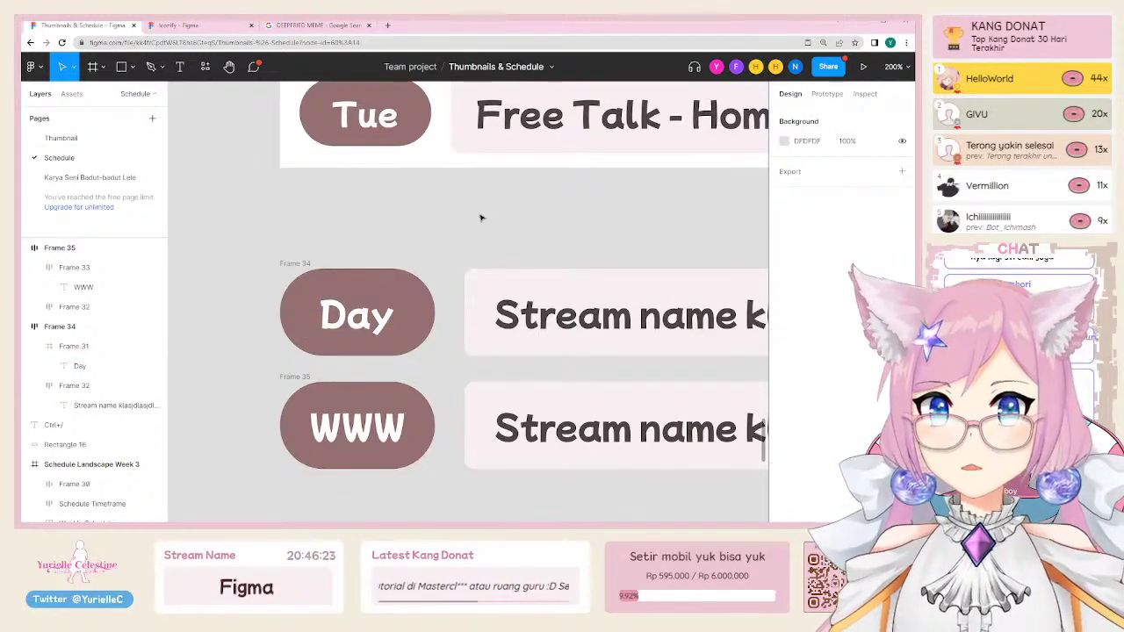
pyautogui.keyDown('ctrl'); pyautogui.scroll(-3, 507, 218); pyautogui.keyUp('ctrl')
pyautogui.moveTo(507, 191); pyautogui.dragTo(336, 246)
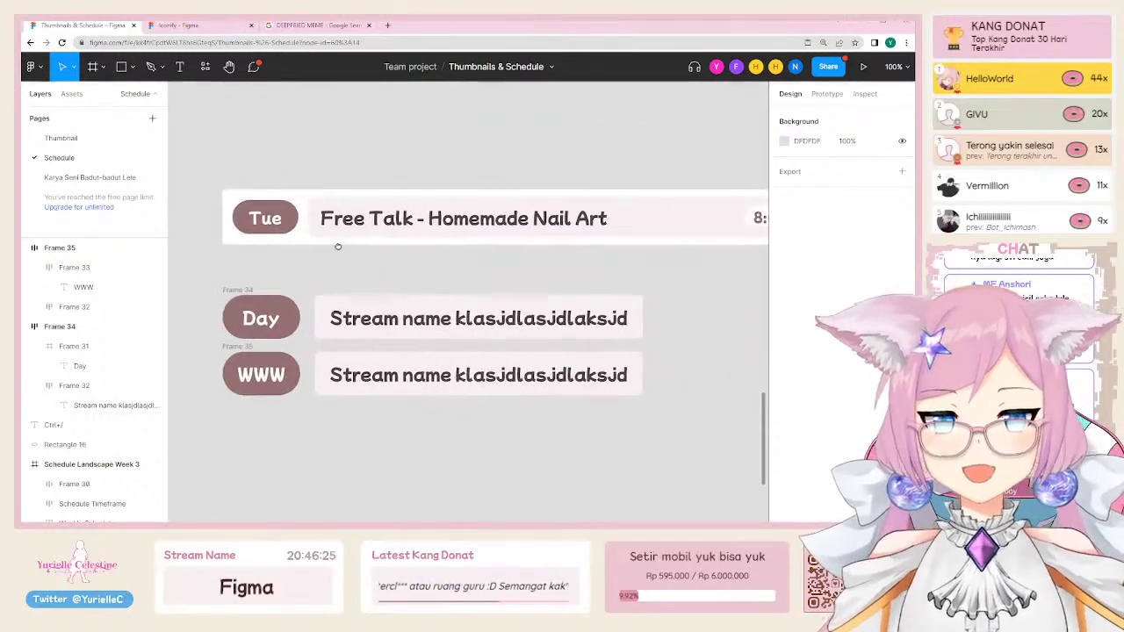
pyautogui.click(255, 379)
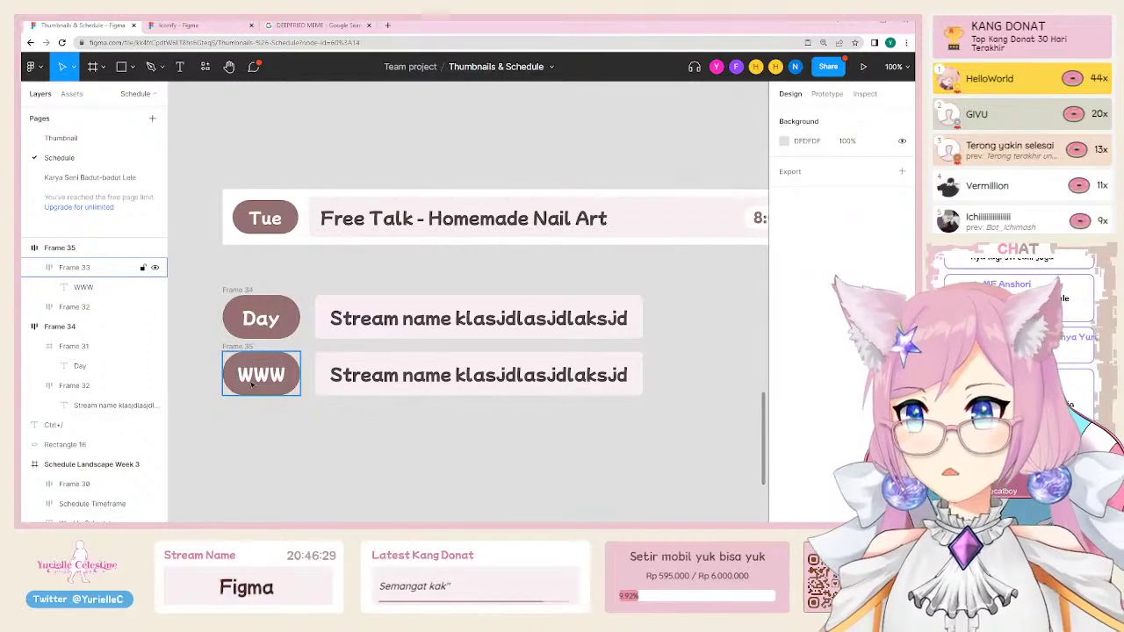
pyautogui.click(261, 320)
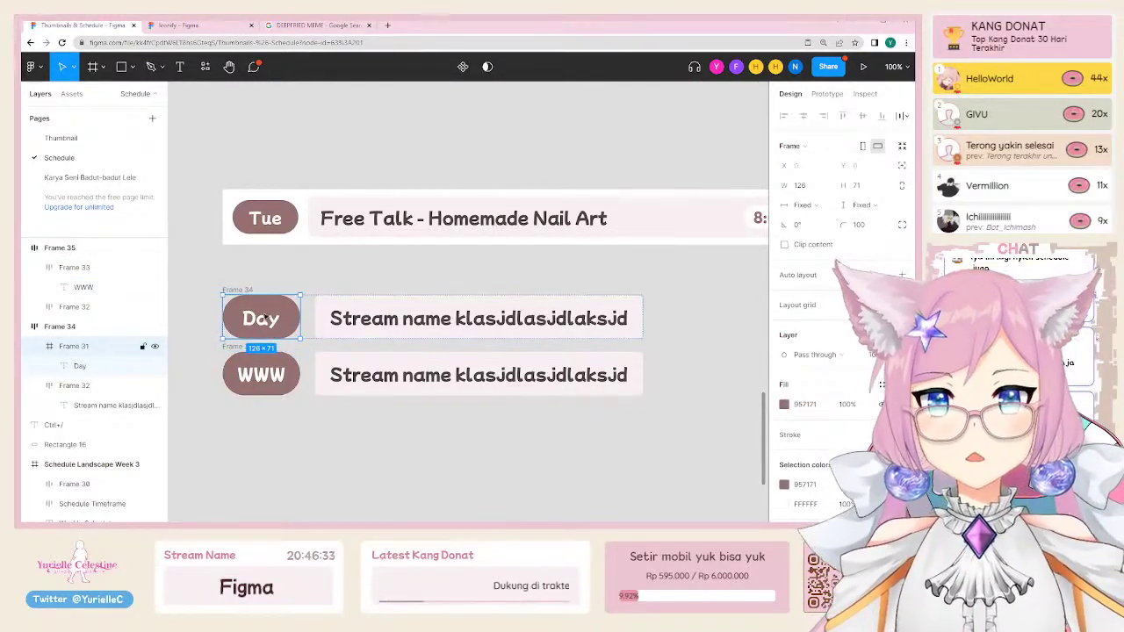
pyautogui.click(264, 387)
pyautogui.hotkey('shift', 'a')
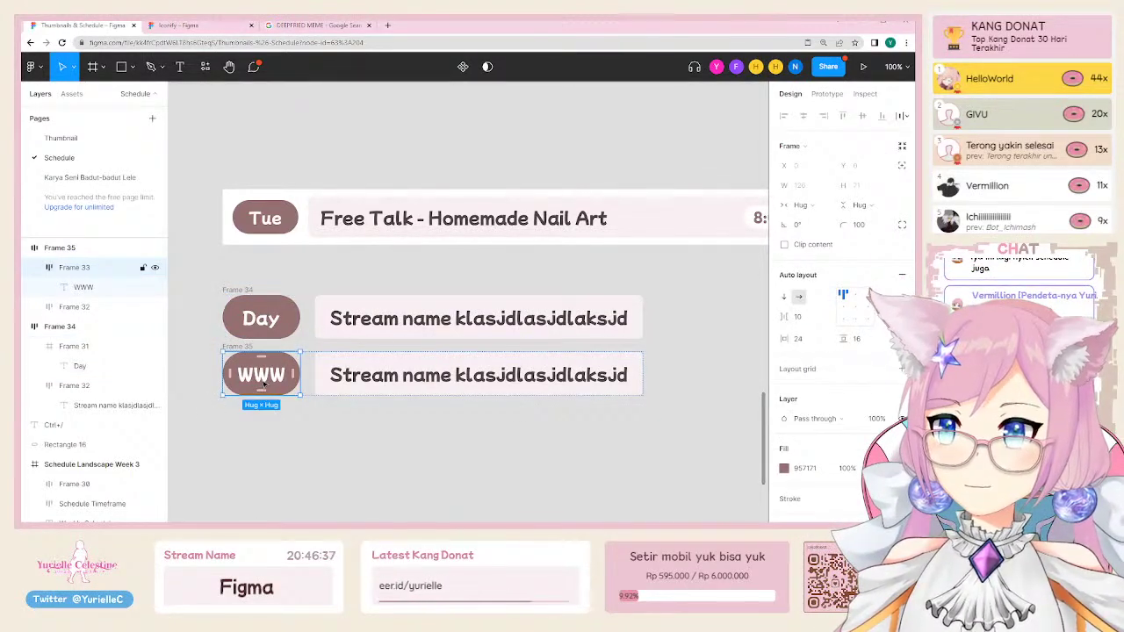
pyautogui.scroll(-5, 407, 256)
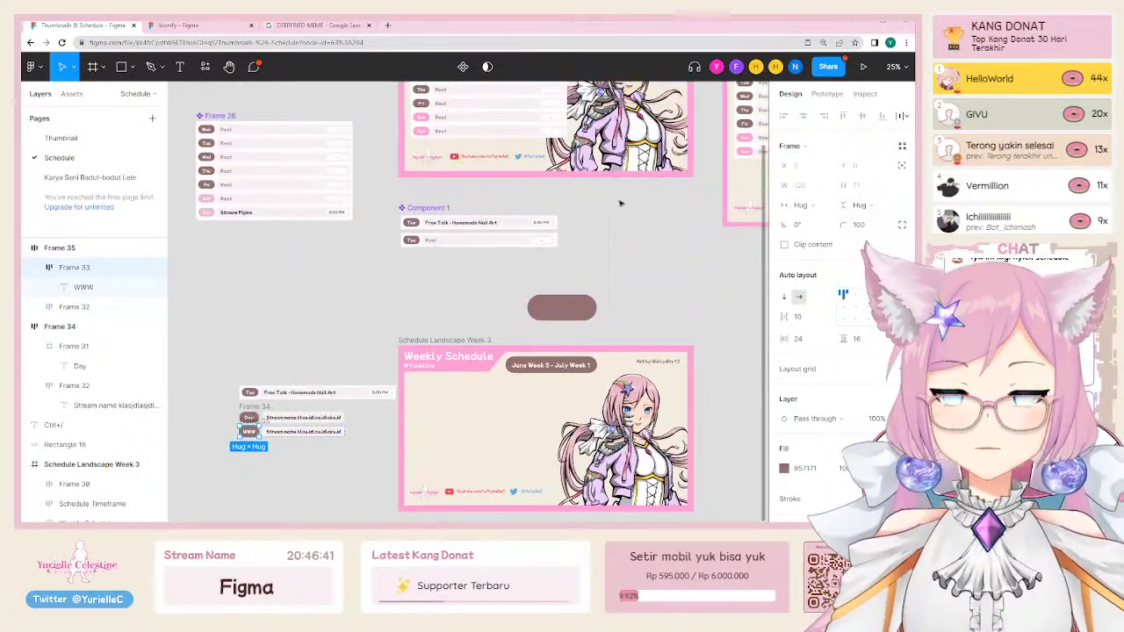
pyautogui.scroll(2, 312, 343)
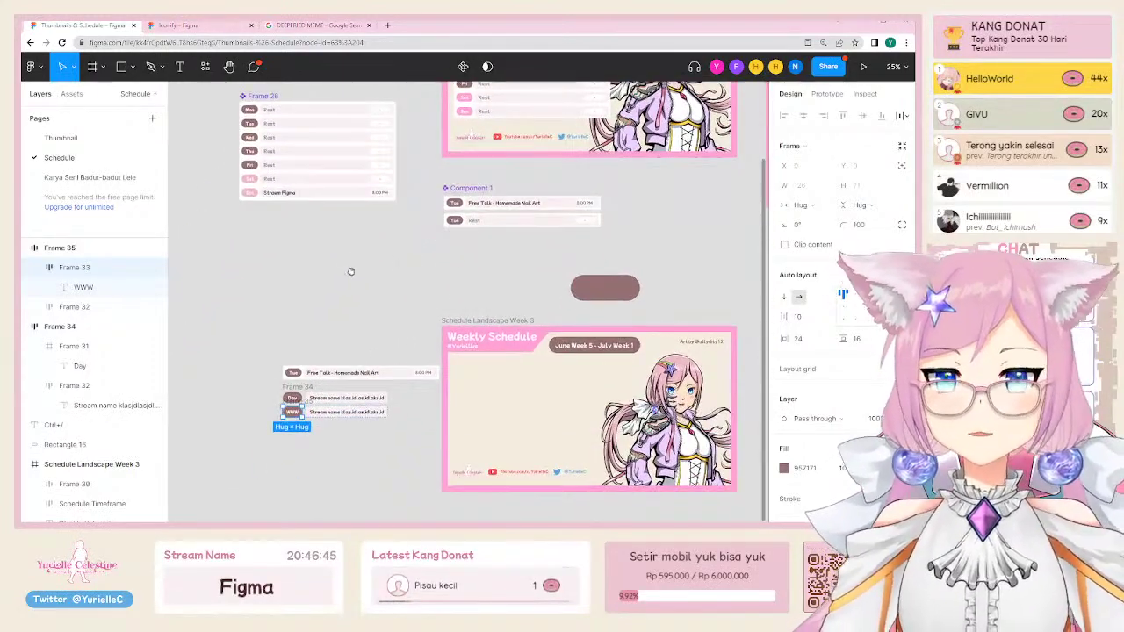
pyautogui.scroll(-1, 368, 344)
pyautogui.click(300, 387)
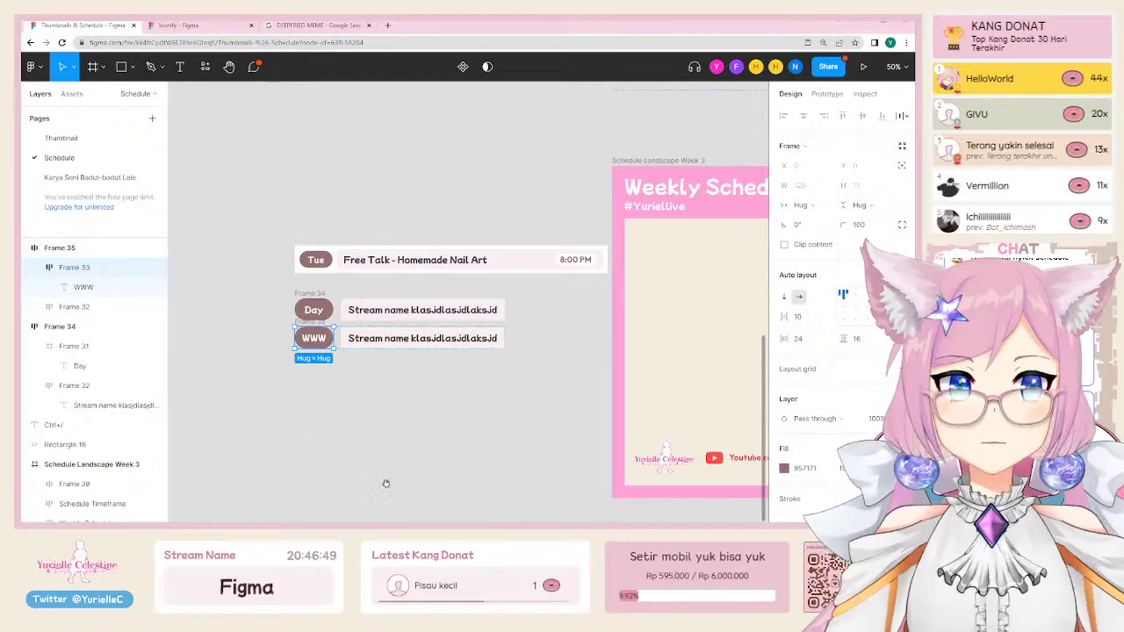
pyautogui.scroll(-3, 384, 484)
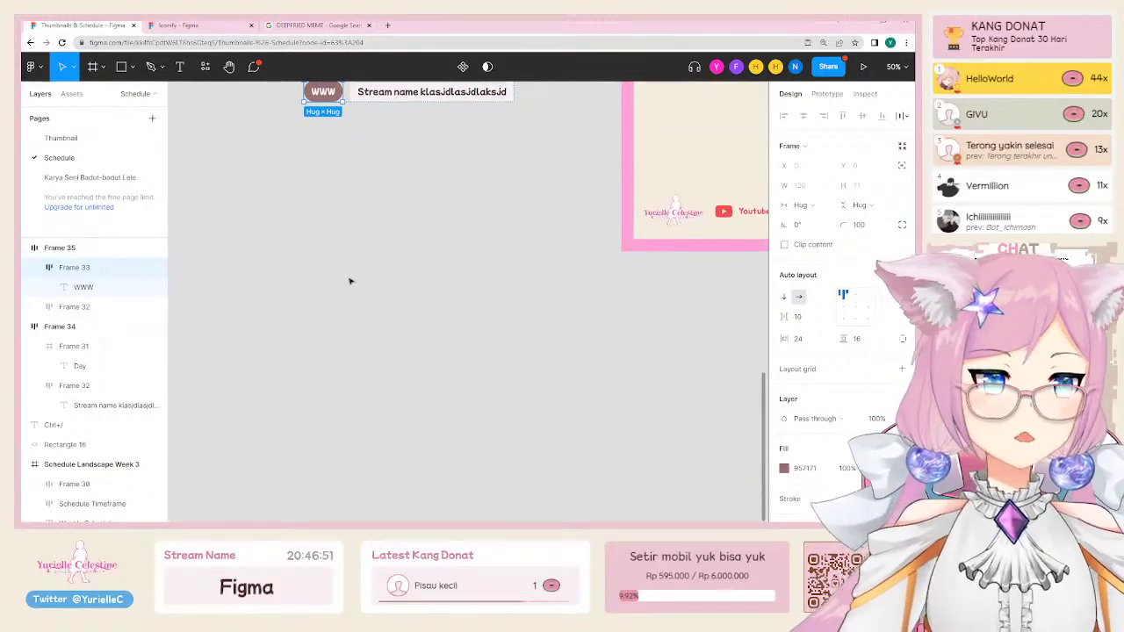
pyautogui.scroll(3, 347, 325)
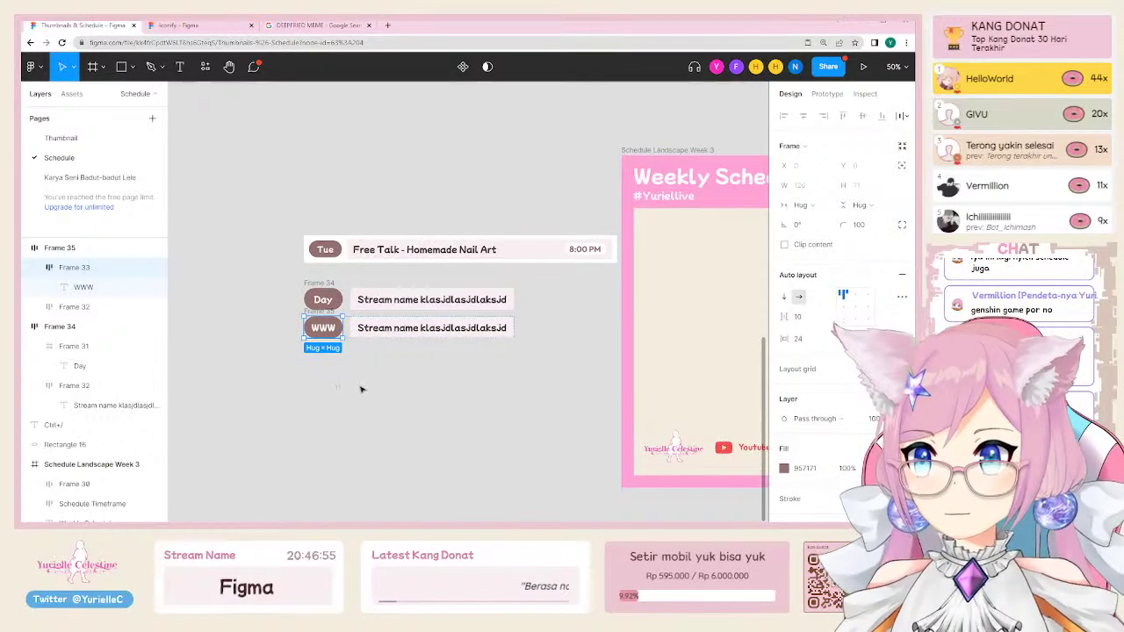
pyautogui.scroll(4, 308, 329)
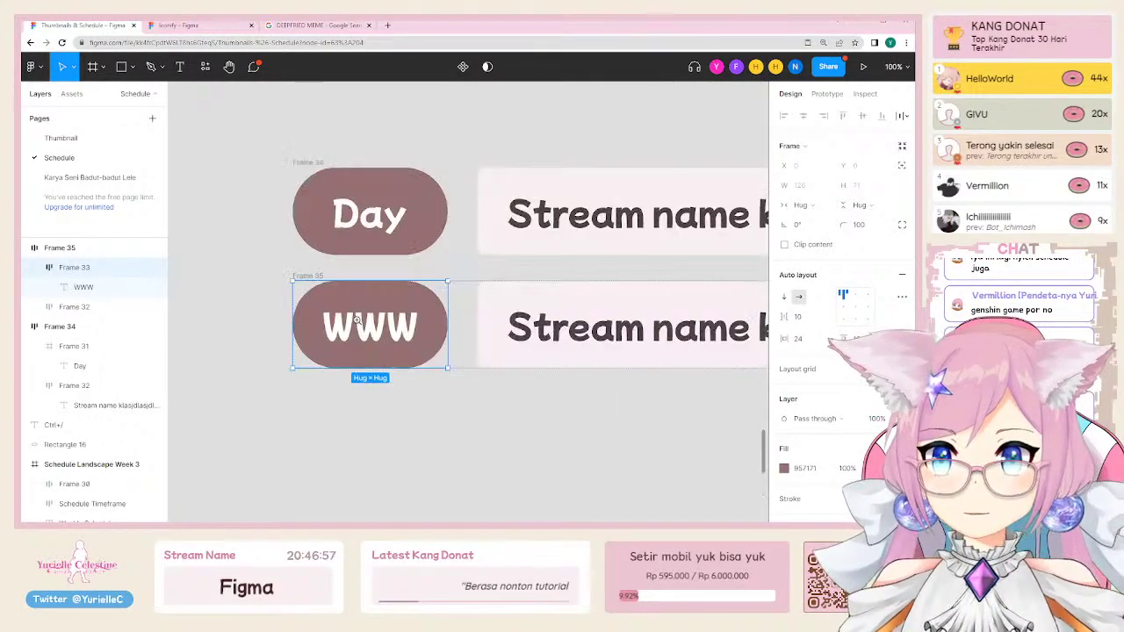
pyautogui.moveTo(496, 299); pyautogui.dragTo(426, 365)
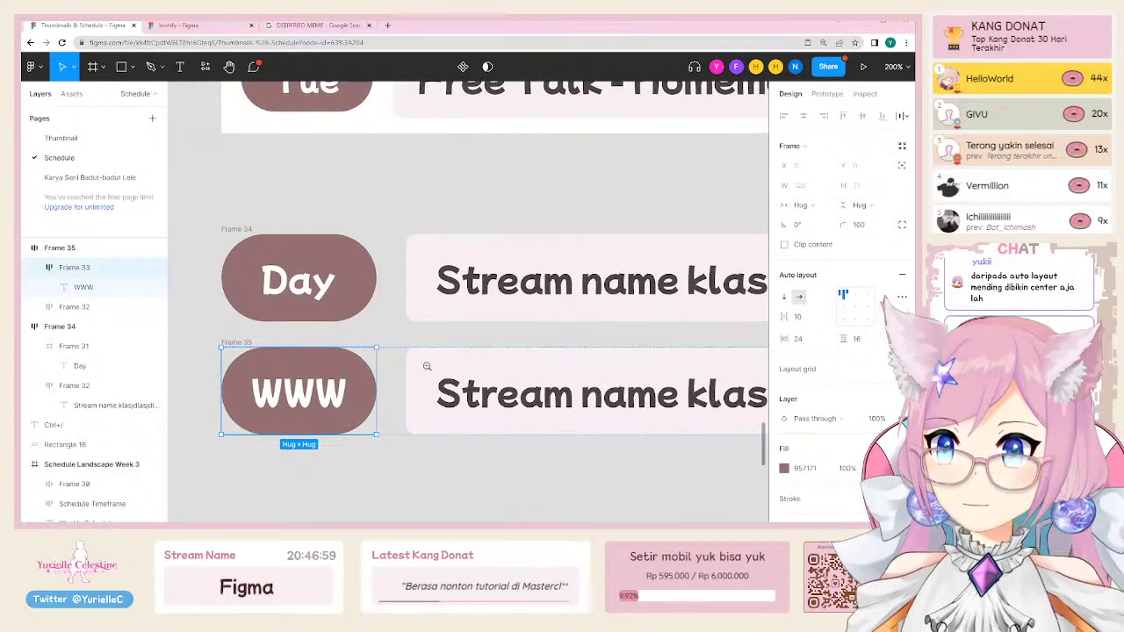
pyautogui.scroll(-2, 426, 365)
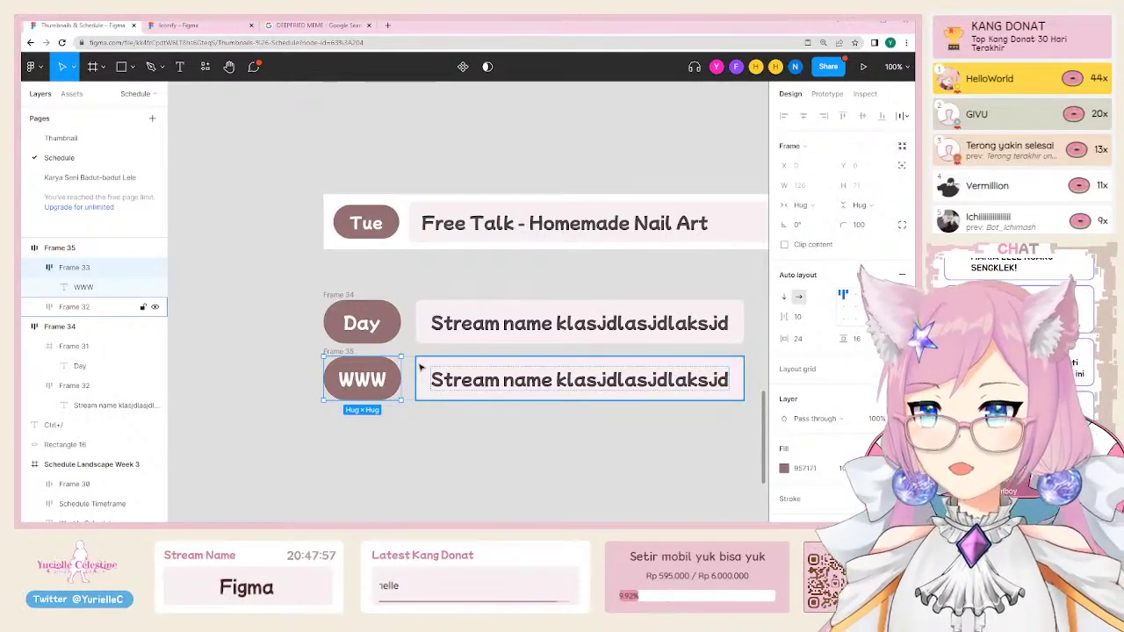
# Step: Drag the WWW row (Frame 35) down to about Y 2038, widening the gap below the Day row
pyautogui.click(364, 325)
pyautogui.moveTo(296, 267); pyautogui.dragTo(790, 459)
pyautogui.click(518, 463)
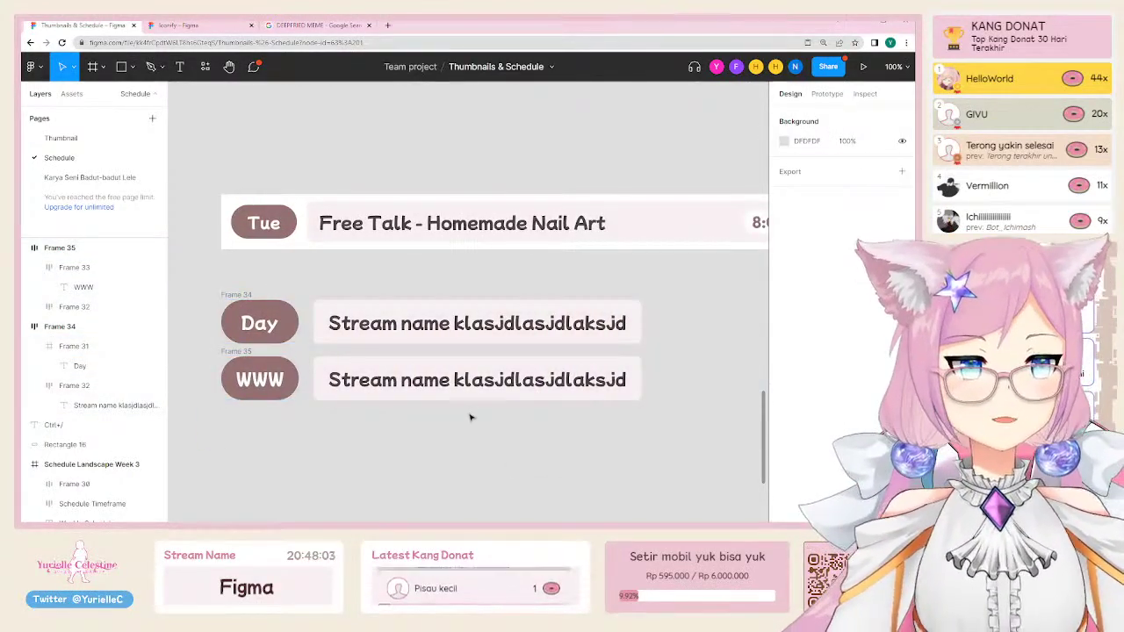
pyautogui.hscroll(-2, 476, 406)
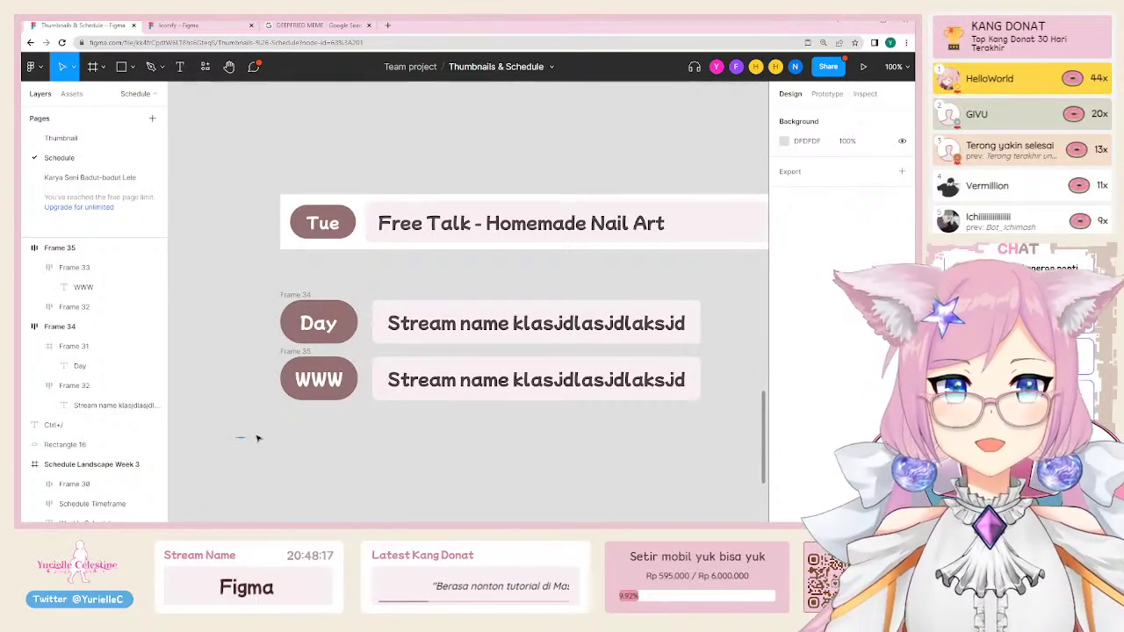
pyautogui.moveTo(236, 437); pyautogui.dragTo(759, 355)
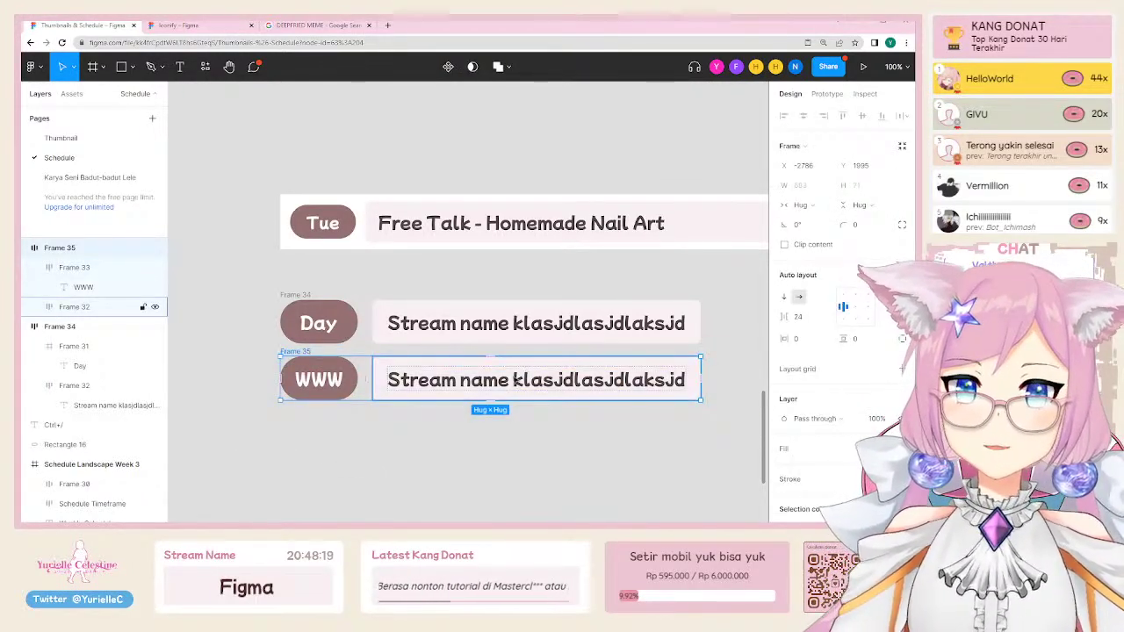
pyautogui.moveTo(518, 385); pyautogui.dragTo(519, 413)
# Step: Draw a stray large frame below the rows and delete it again
pyautogui.click(502, 359)
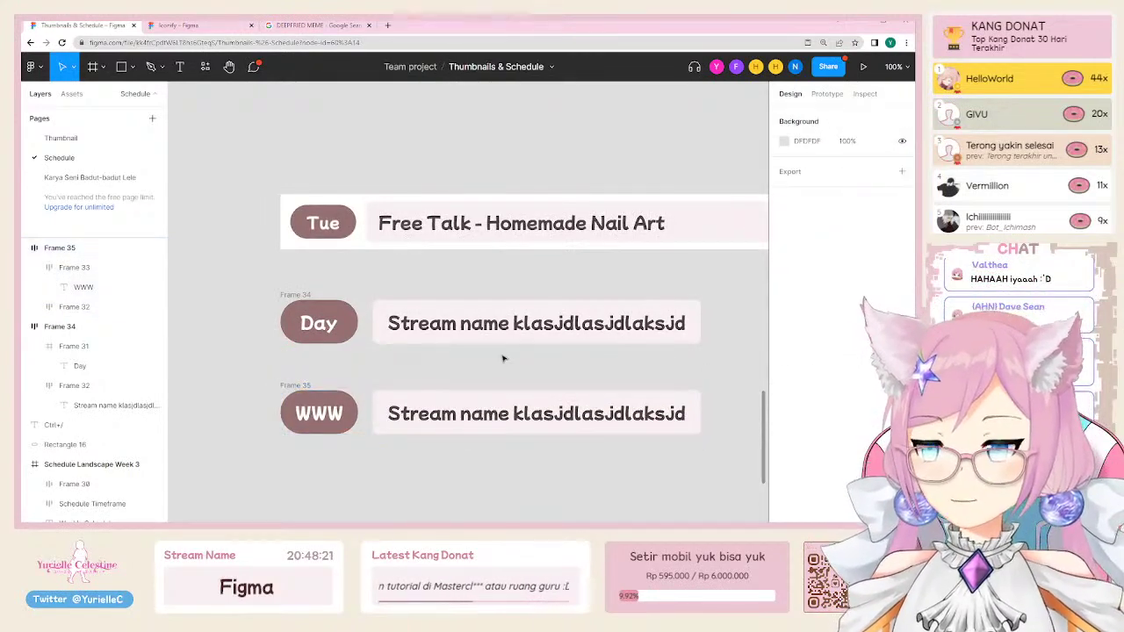
pyautogui.scroll(-4, 455, 364)
pyautogui.scroll(-1, 455, 365)
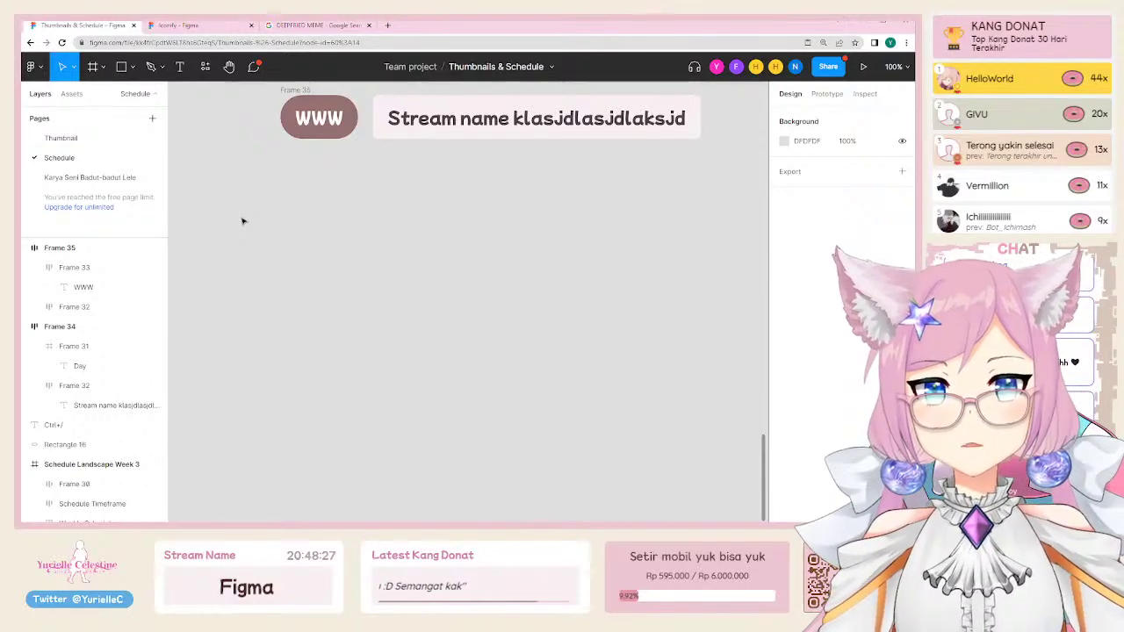
pyautogui.press('f')
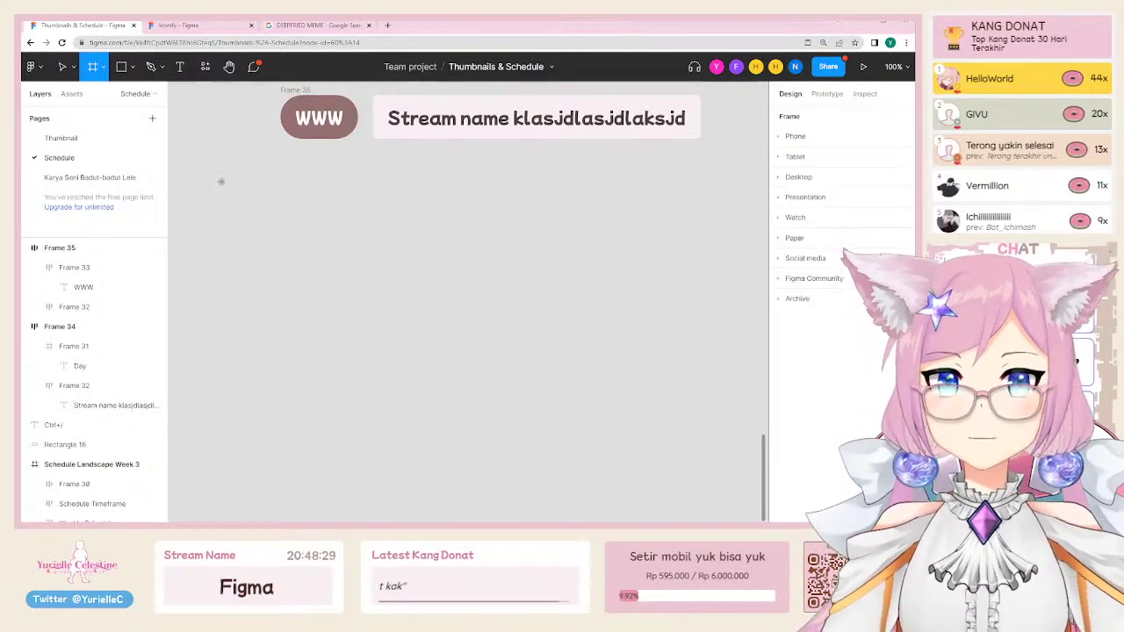
pyautogui.moveTo(220, 181); pyautogui.dragTo(725, 425)
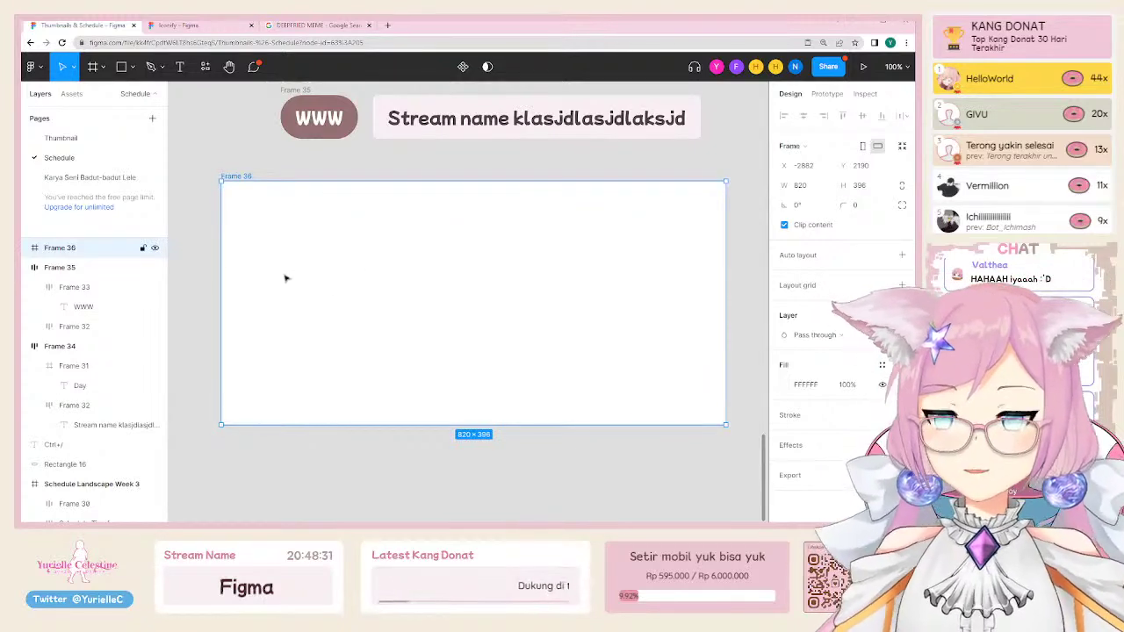
pyautogui.press('Delete')
# Step: Box-select the whole WWW row (Frame 35) and delete it
pyautogui.scroll(5, 457, 213)
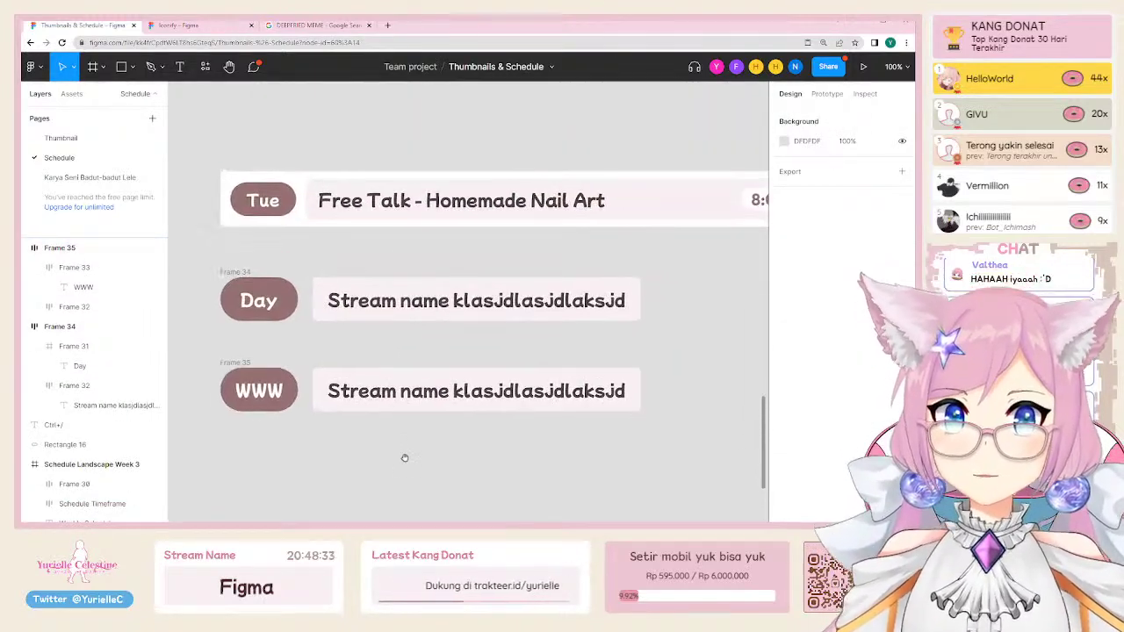
pyautogui.click(280, 397)
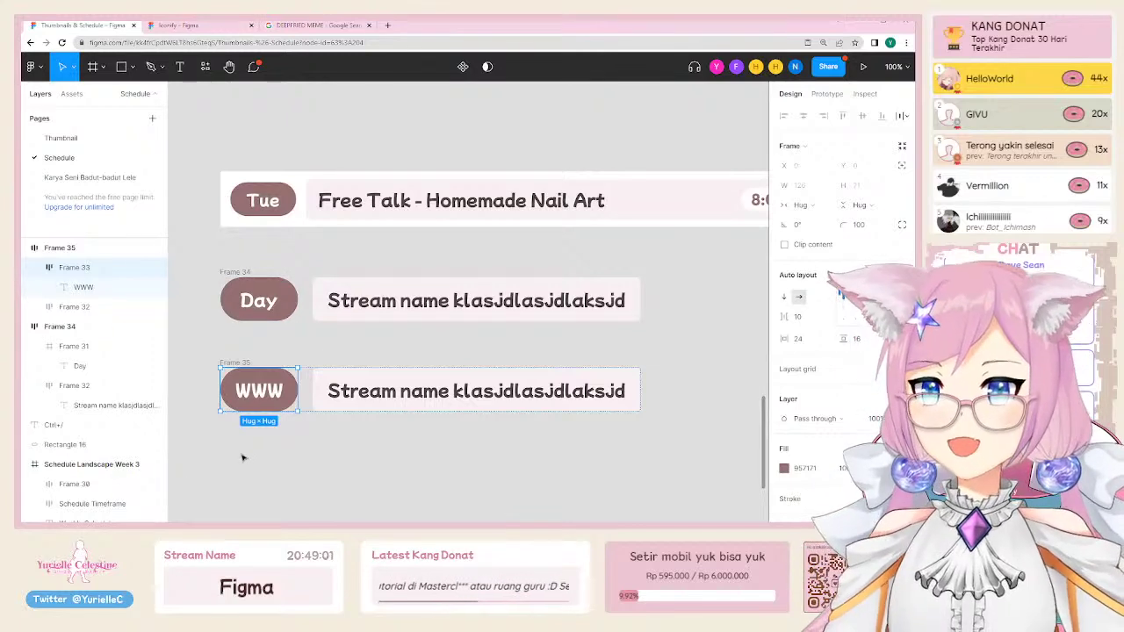
pyautogui.click(289, 466)
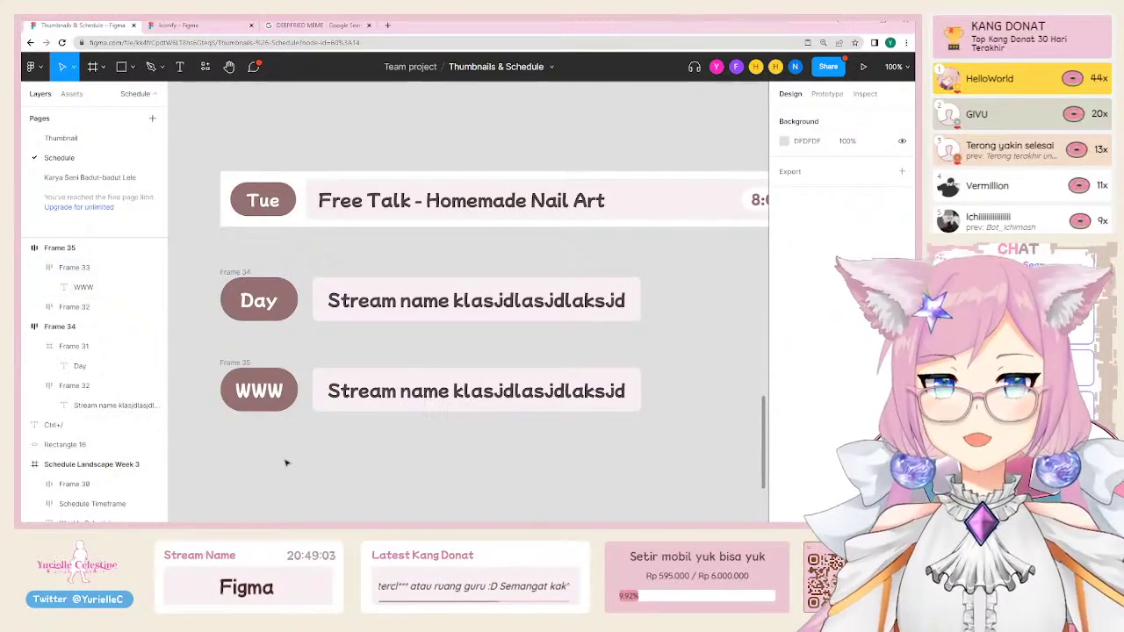
pyautogui.click(283, 399)
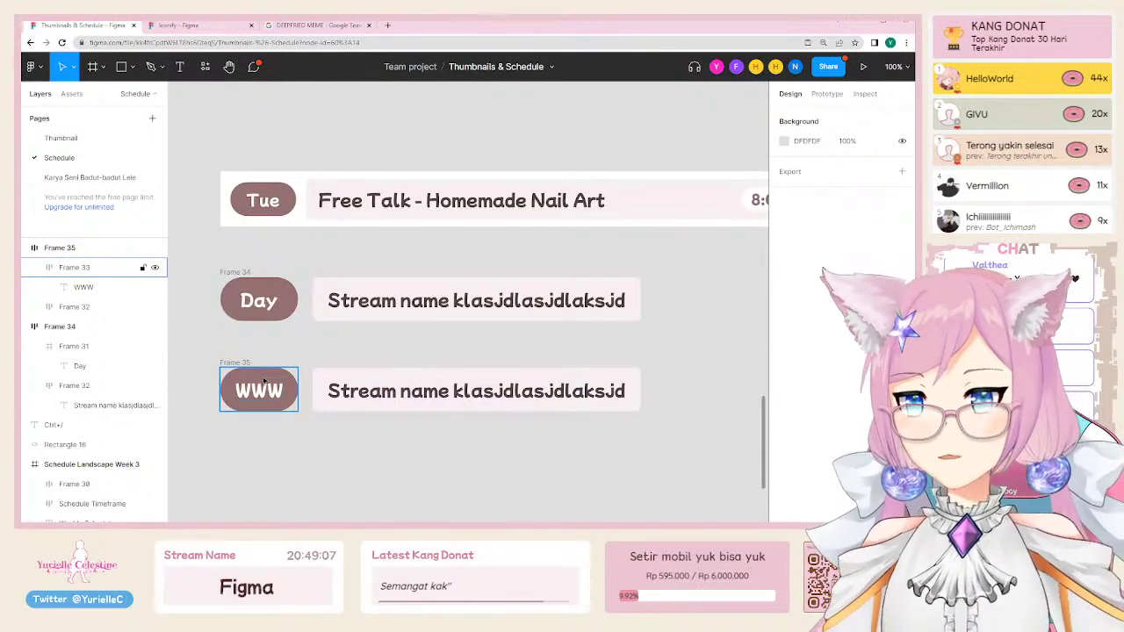
pyautogui.click(313, 472)
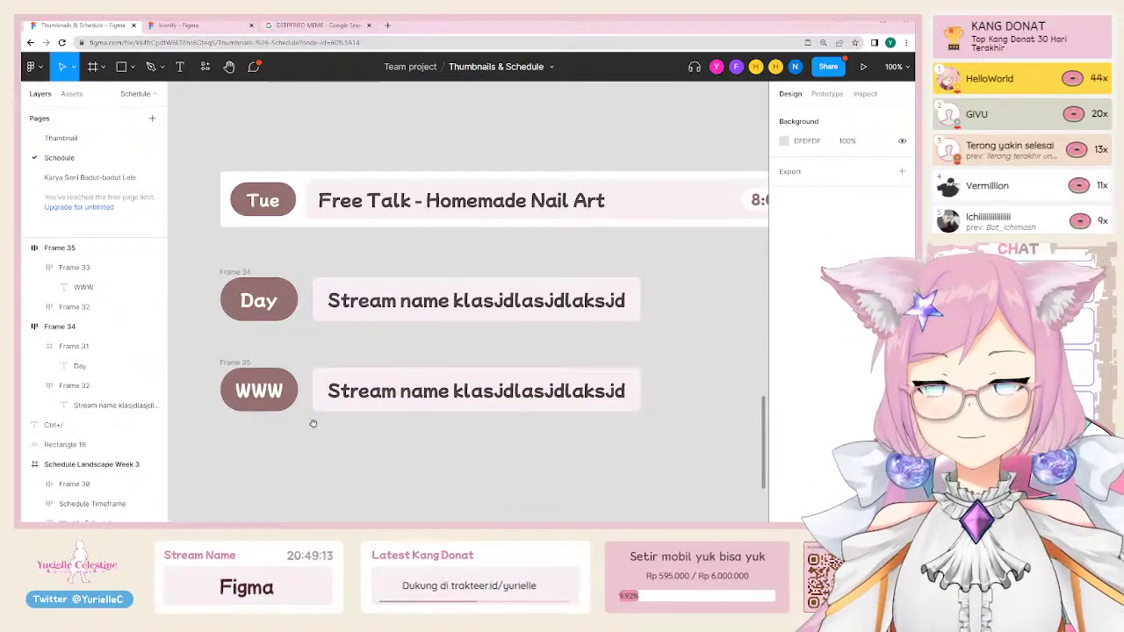
pyautogui.scroll(2, 313, 424)
pyautogui.scroll(-3, 325, 409)
pyautogui.click(270, 392)
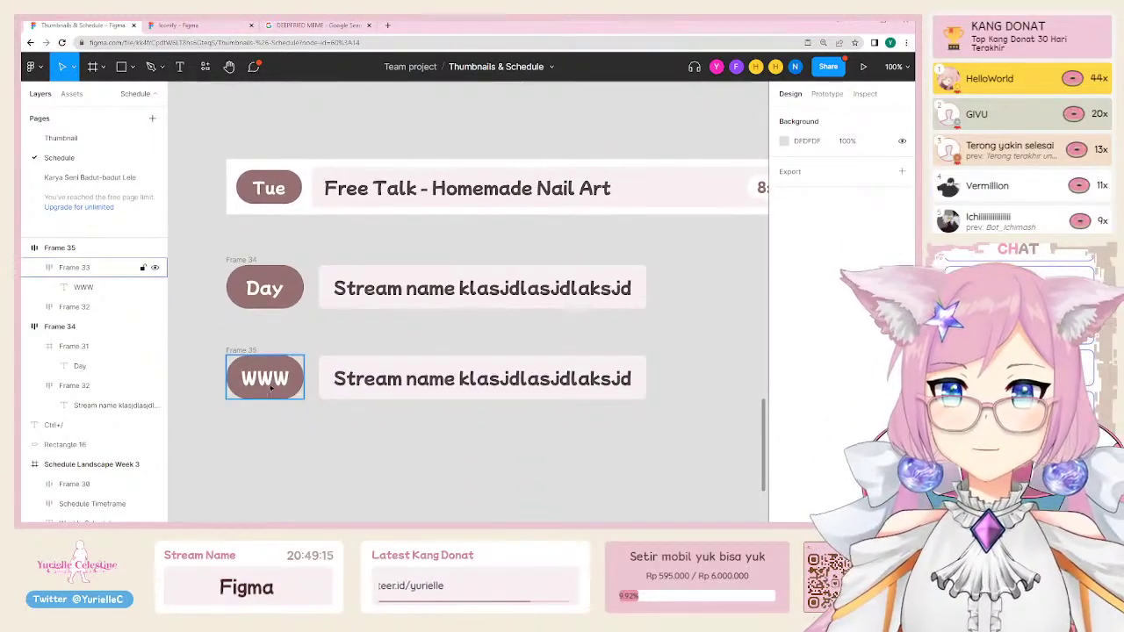
pyautogui.click(336, 459)
pyautogui.moveTo(208, 342); pyautogui.dragTo(673, 439)
pyautogui.press('Delete')
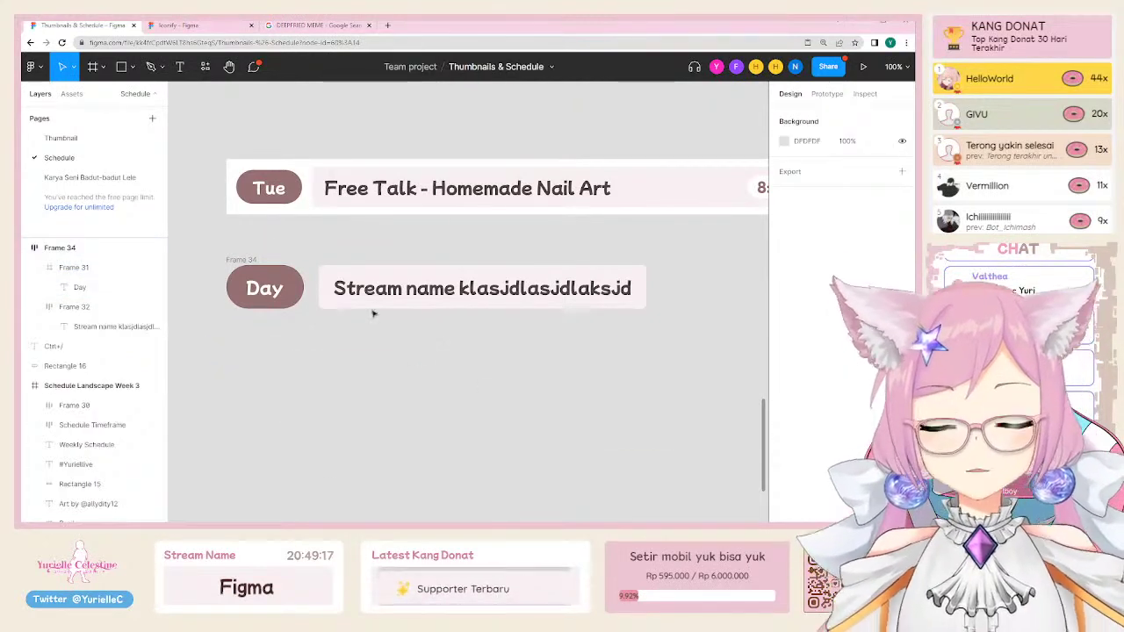
# Step: Nudge the Day / Stream name row slightly down and to the right
pyautogui.click(337, 285)
pyautogui.moveTo(336, 285); pyautogui.dragTo(392, 331)
pyautogui.hscroll(3, 527, 290)
pyautogui.scroll(1, 527, 290)
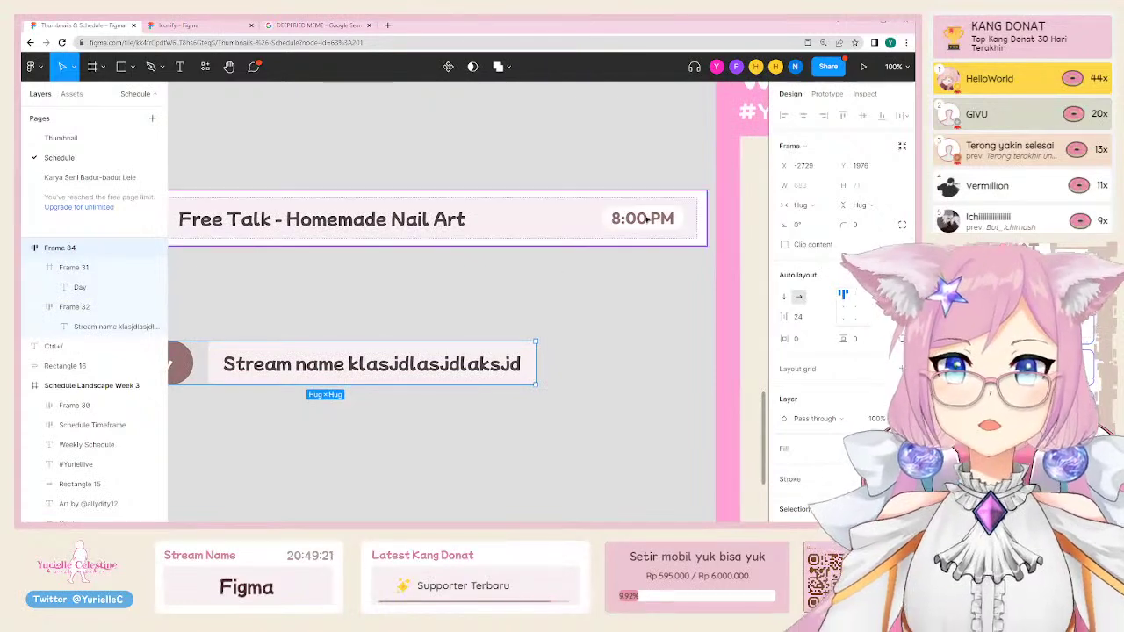
pyautogui.click(645, 221)
pyautogui.scroll(-1, 582, 296)
pyautogui.hscroll(-1, 583, 296)
# Step: Draw a small frame below the Stream name box with width 136 and corner radius 50
pyautogui.press('f')
pyautogui.moveTo(390, 404)
pyautogui.mouseDown()
pyautogui.moveTo(418, 425)
pyautogui.moveTo(507, 445)
pyautogui.moveTo(462, 440)
pyautogui.moveTo(480, 435)
pyautogui.moveTo(489, 452)
pyautogui.moveTo(484, 436)
pyautogui.mouseUp()
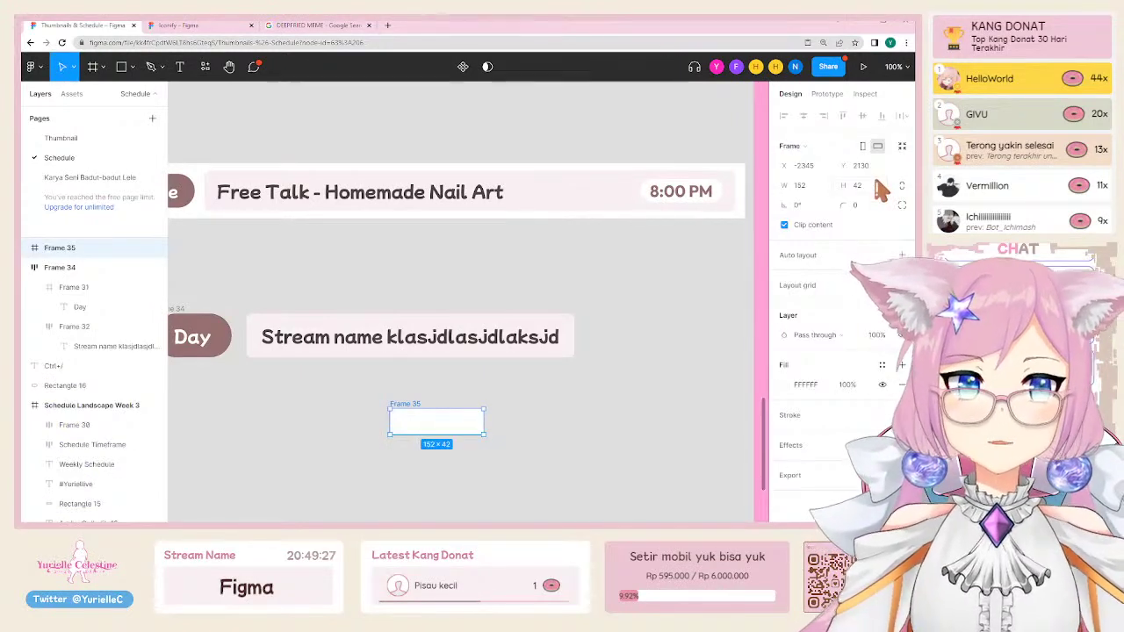
pyautogui.click(815, 187)
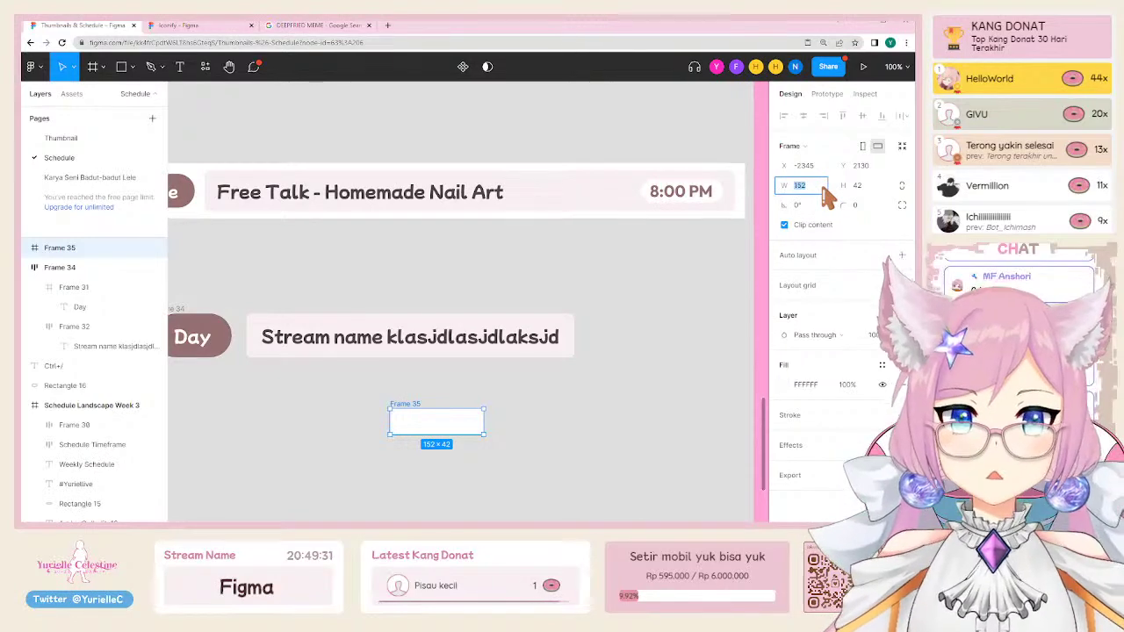
pyautogui.click(865, 205)
pyautogui.write('50')
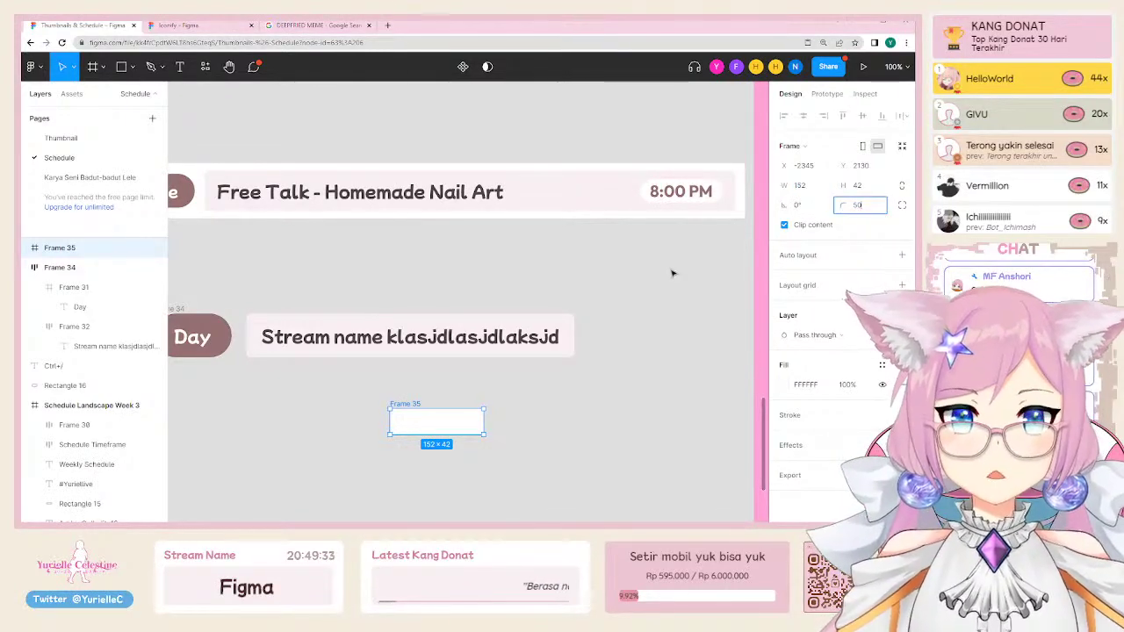
pyautogui.press('Return')
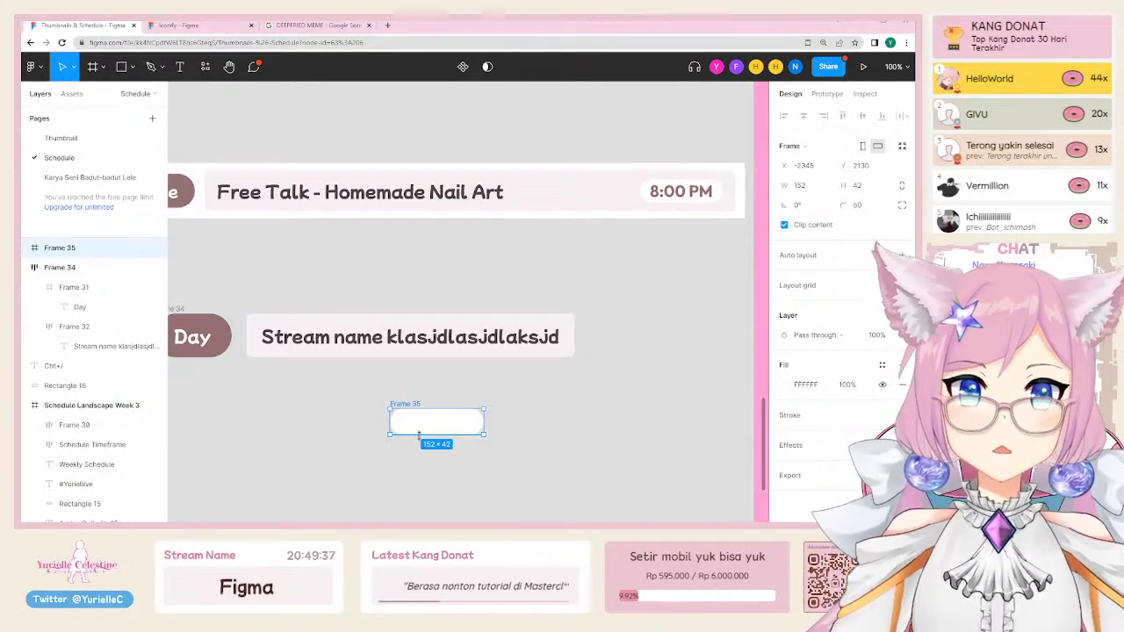
pyautogui.keyDown('ctrl'); pyautogui.click(647, 196); pyautogui.keyUp('ctrl')
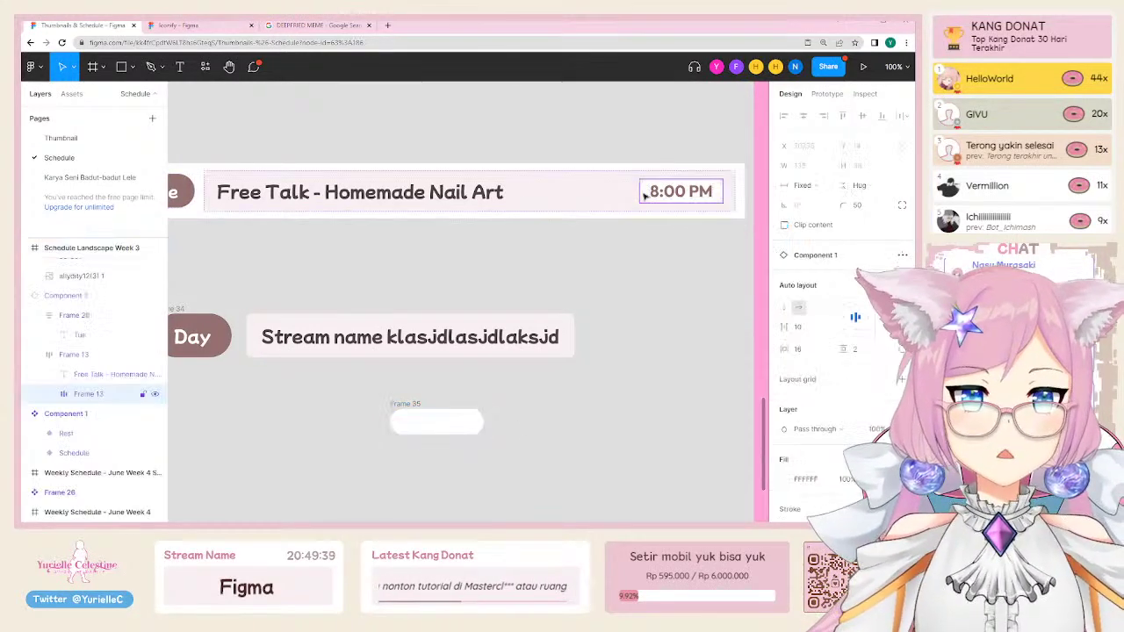
pyautogui.click(437, 422)
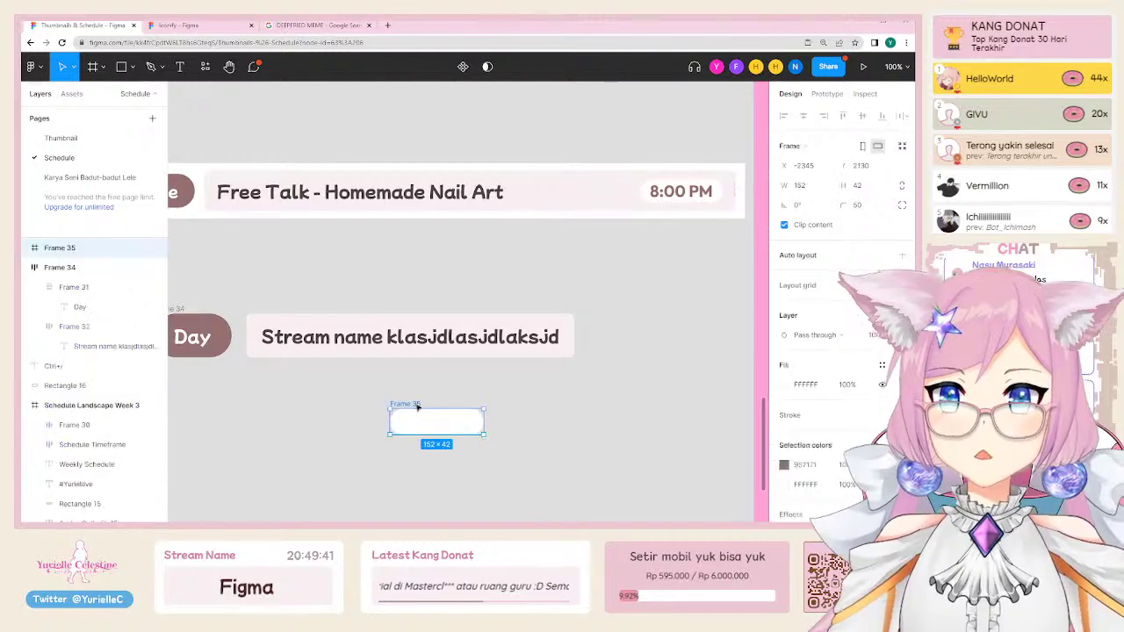
pyautogui.click(819, 189)
pyautogui.write('1136')
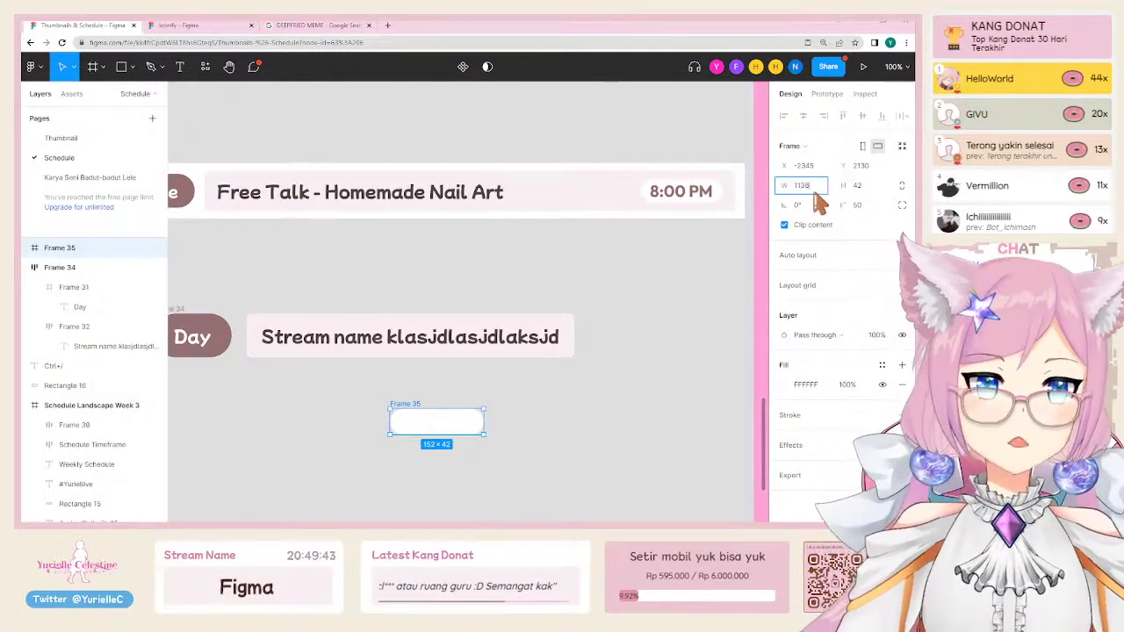
pyautogui.hotkey('ctrl', 'a')
pyautogui.write('13')
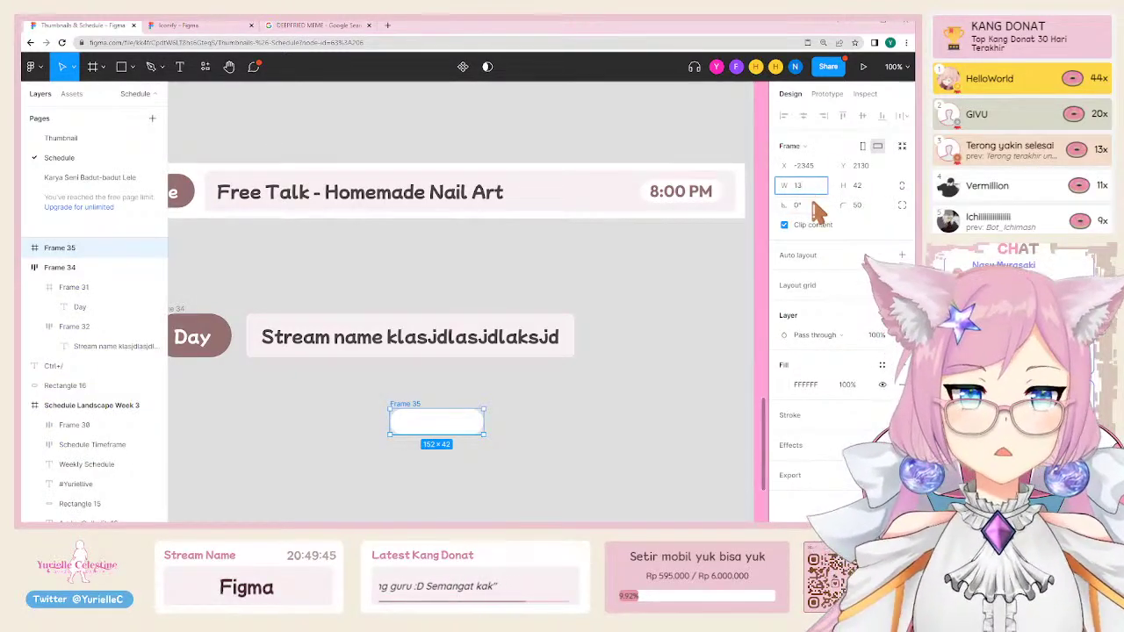
pyautogui.write('6')
pyautogui.press('Return')
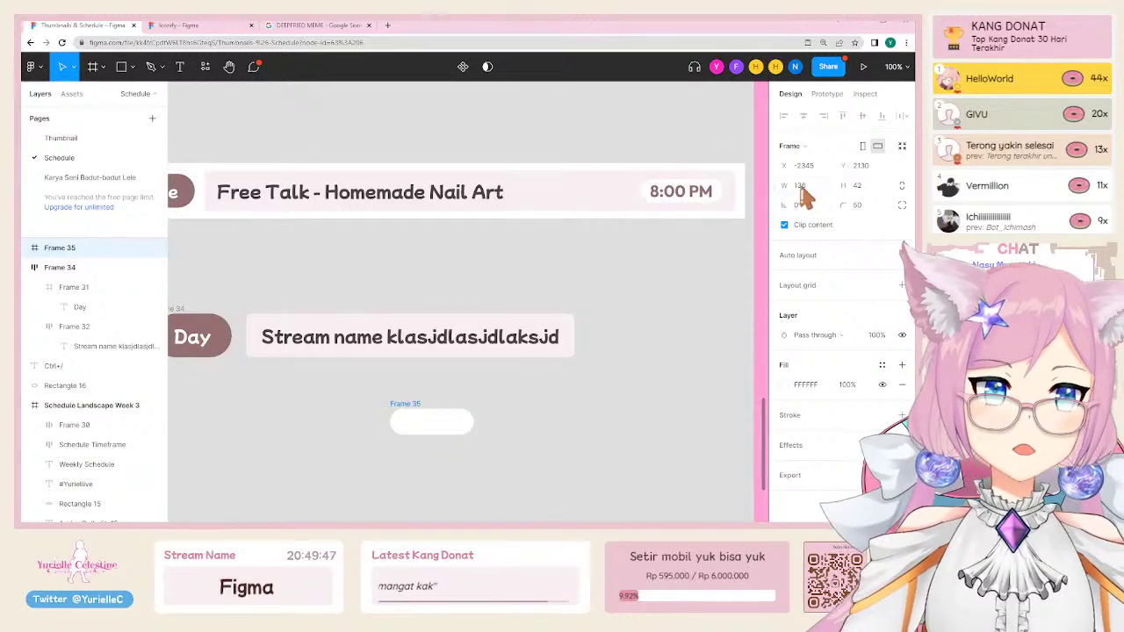
pyautogui.press('Escape')
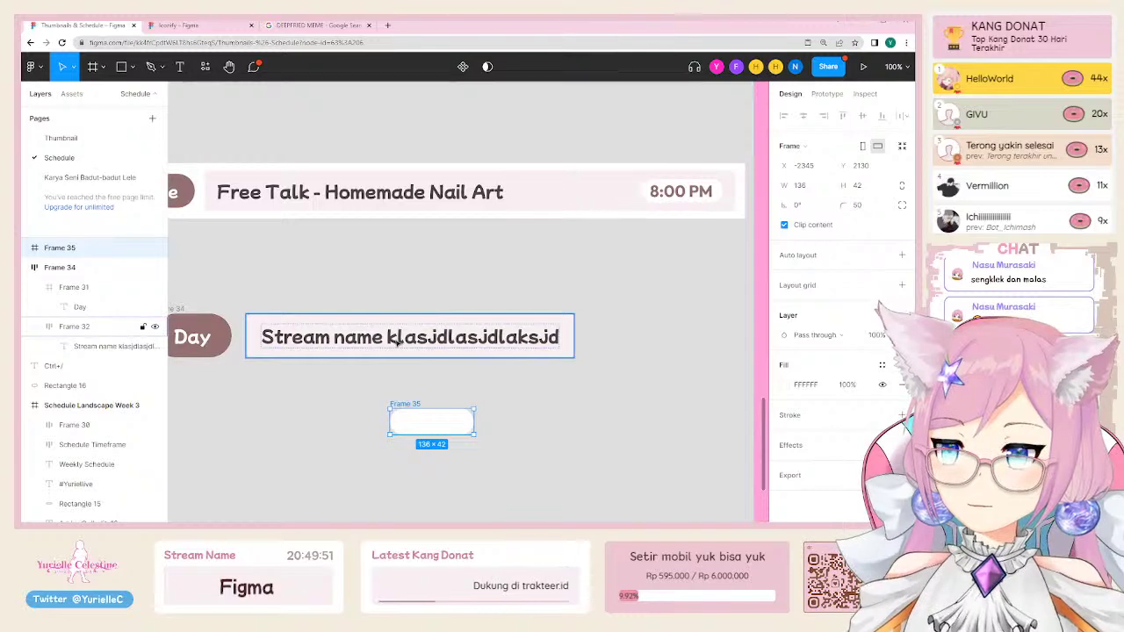
# Step: Move the pill beside the Stream name box and copy the 8:00 PM text into it
pyautogui.moveTo(467, 433); pyautogui.dragTo(669, 347)
pyautogui.click(689, 195)
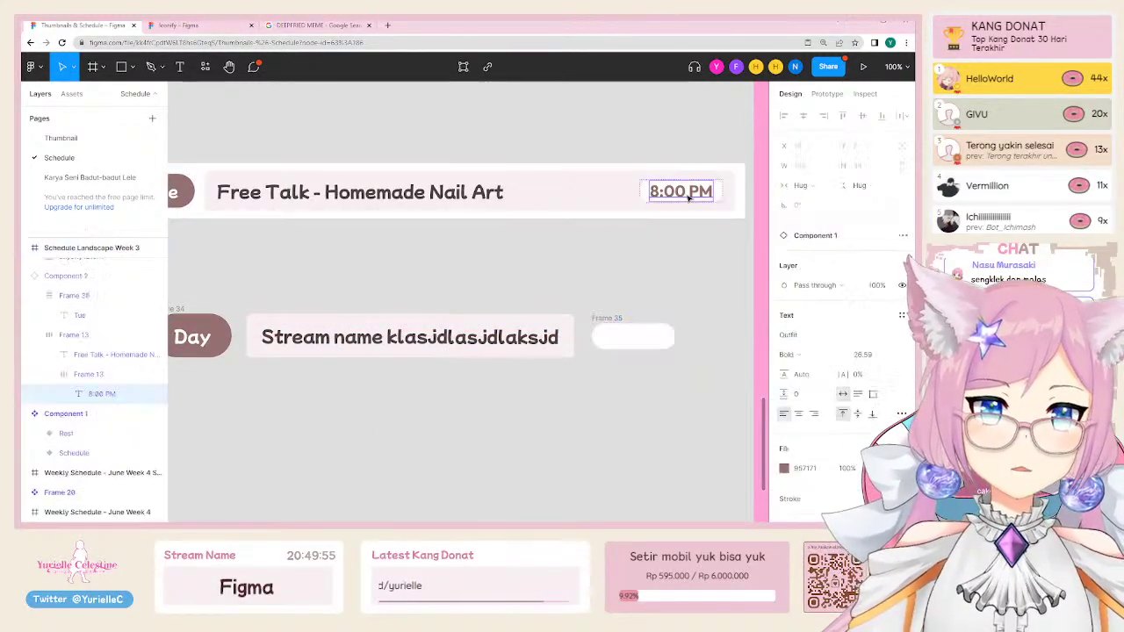
pyautogui.moveTo(667, 195); pyautogui.dragTo(621, 341)
pyautogui.scroll(3, 712, 307)
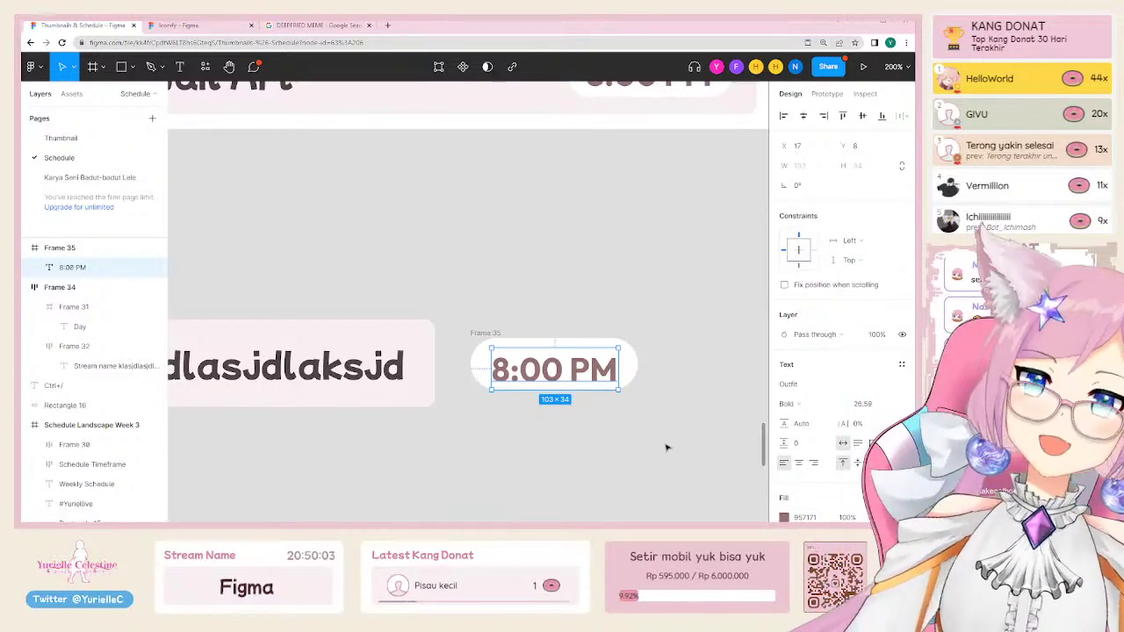
pyautogui.click(457, 311)
pyautogui.click(514, 375)
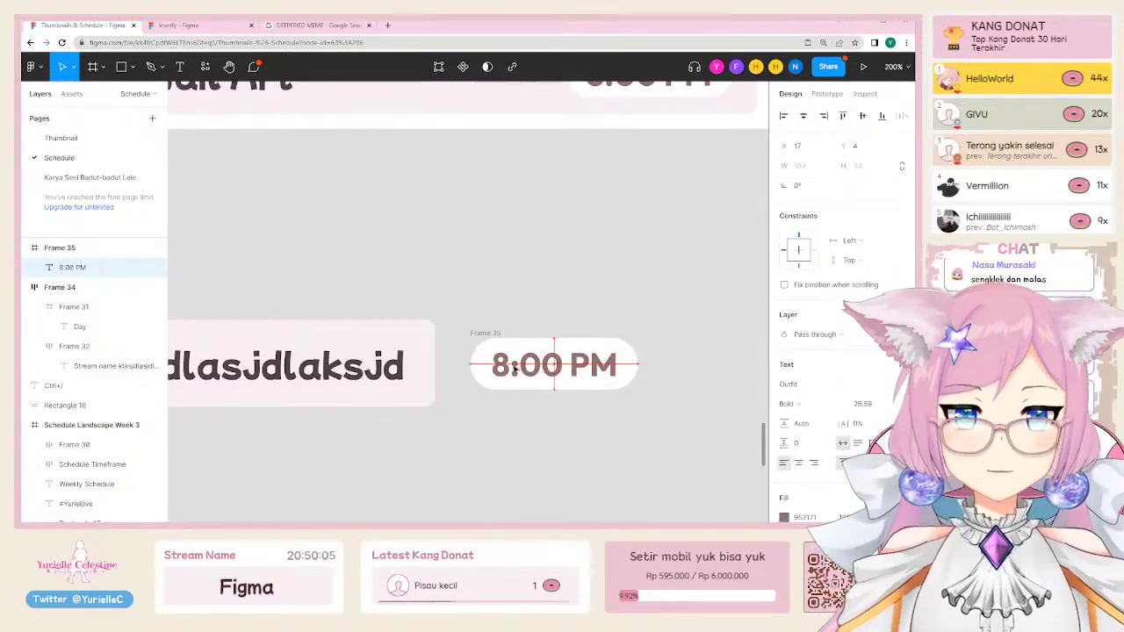
# Step: Rename the pill frame to Time, change its text to 12:00 PM, and widen it to fit
pyautogui.click(485, 333)
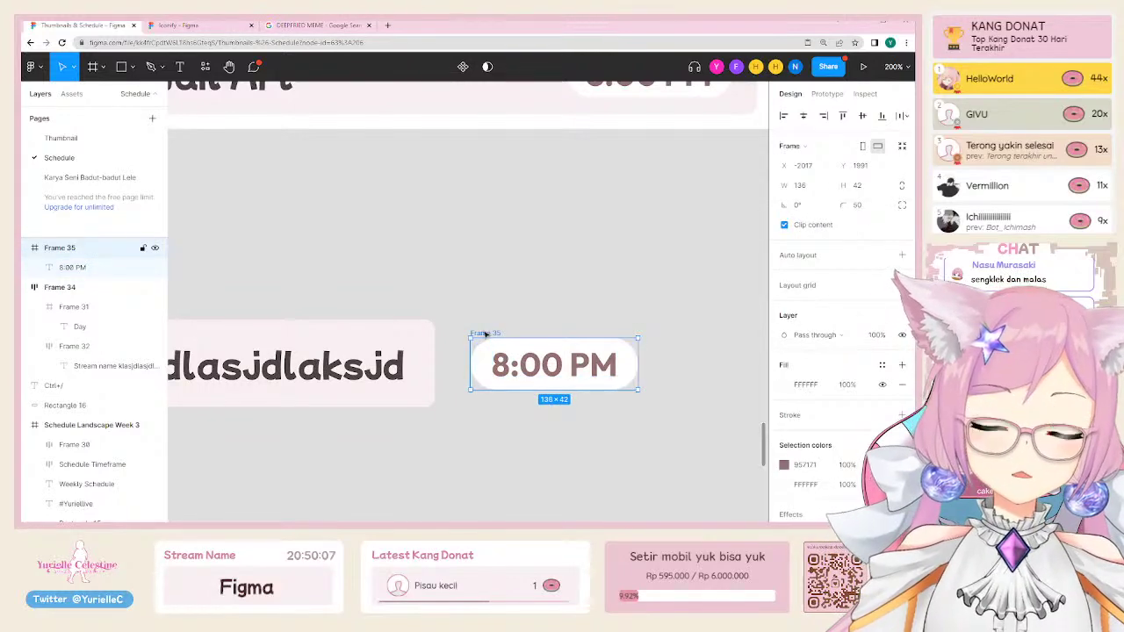
pyautogui.hotkey('ctrl', 'r')
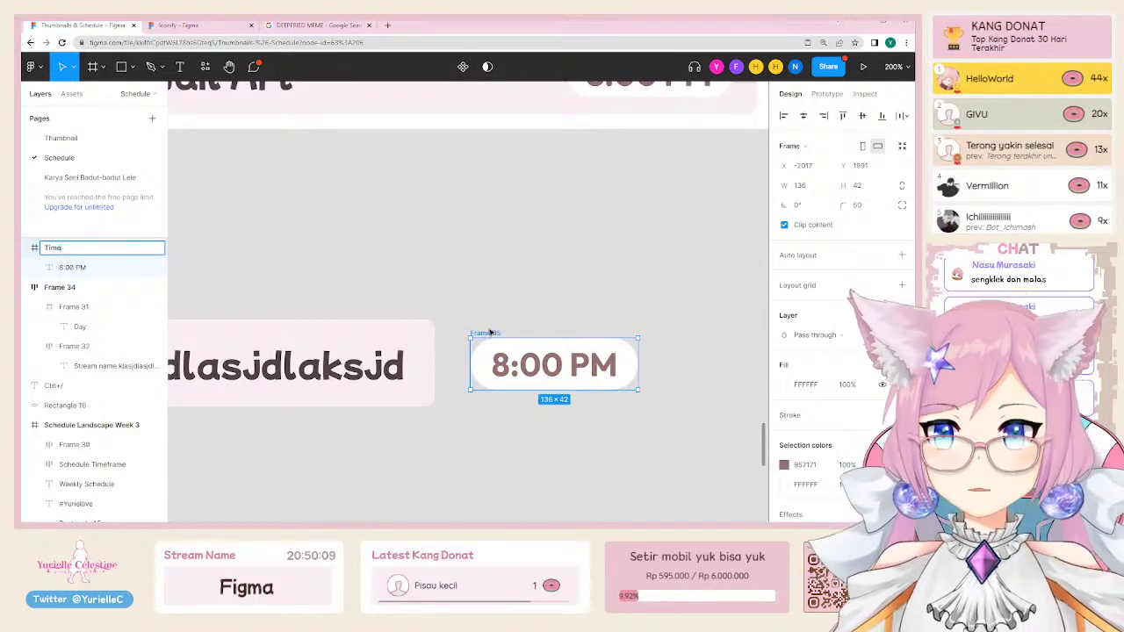
pyautogui.press('Return')
pyautogui.click(498, 372)
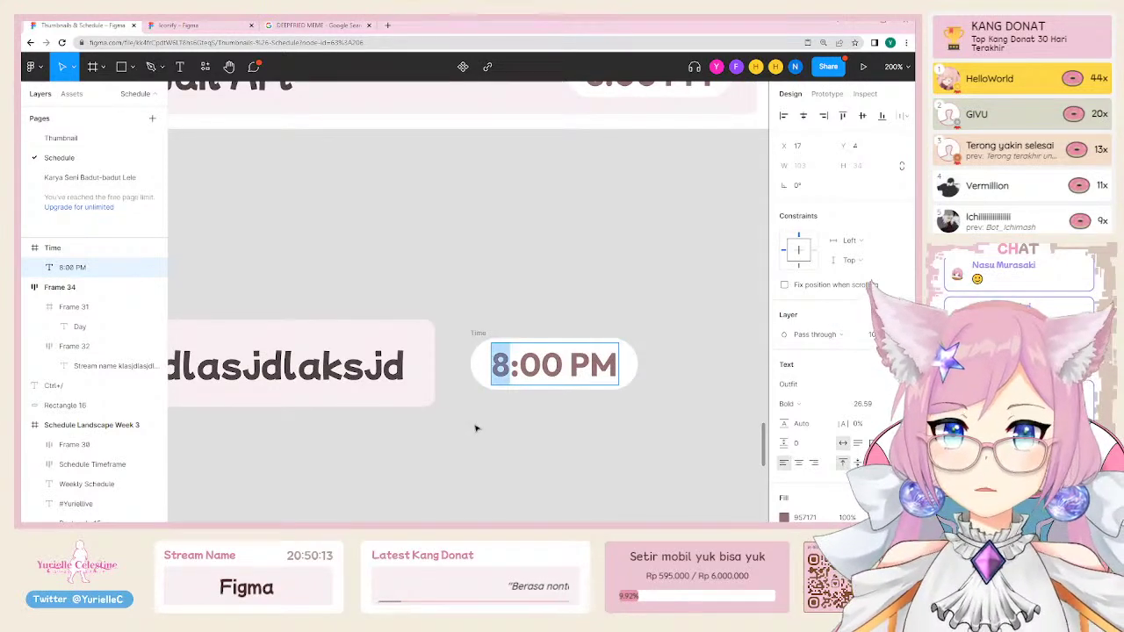
pyautogui.write('12')
pyautogui.press('Escape')
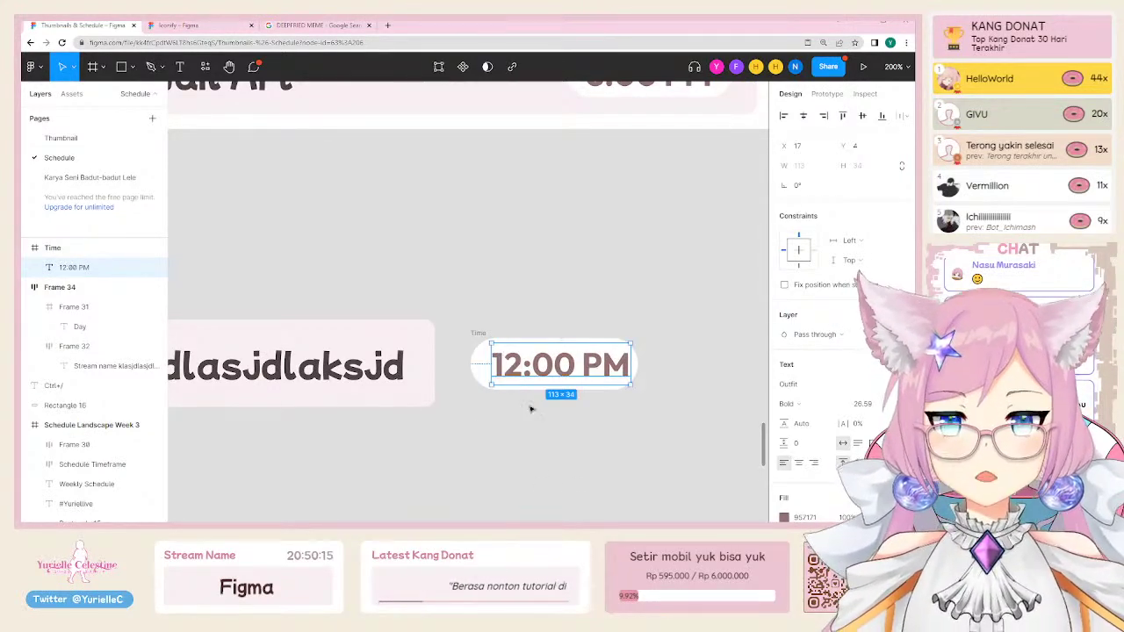
pyautogui.click(477, 334)
pyautogui.moveTo(638, 352); pyautogui.dragTo(642, 349)
# Step: Select the hour digits in the 12:00 PM time text
pyautogui.click(549, 433)
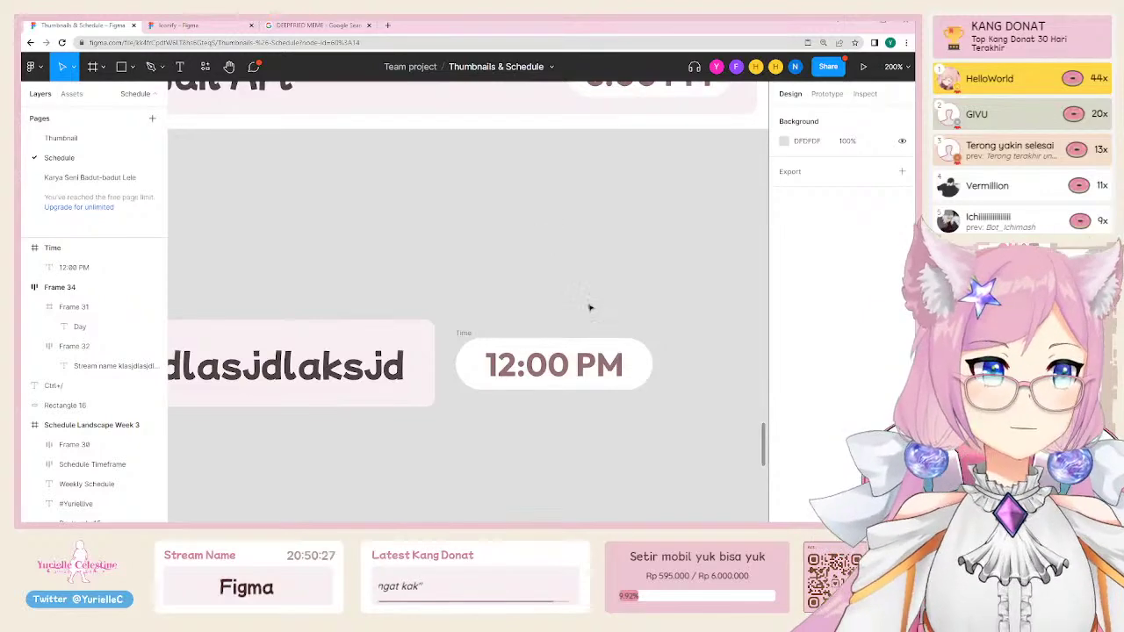
pyautogui.click(555, 365)
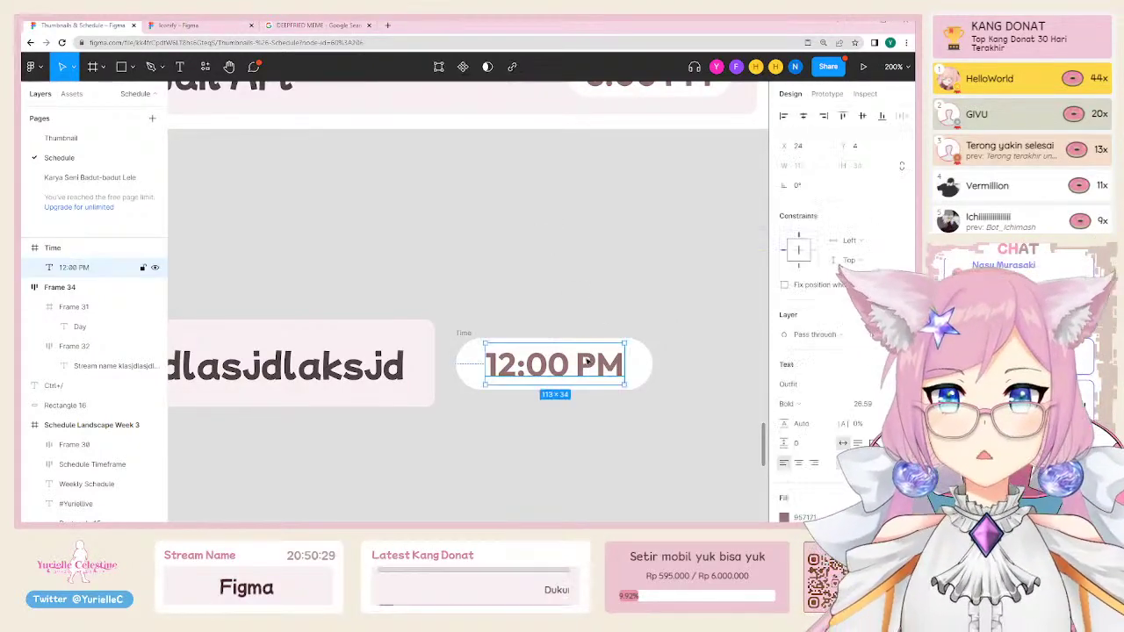
pyautogui.doubleClick(555, 364)
pyautogui.click(558, 365)
pyautogui.doubleClick(501, 364)
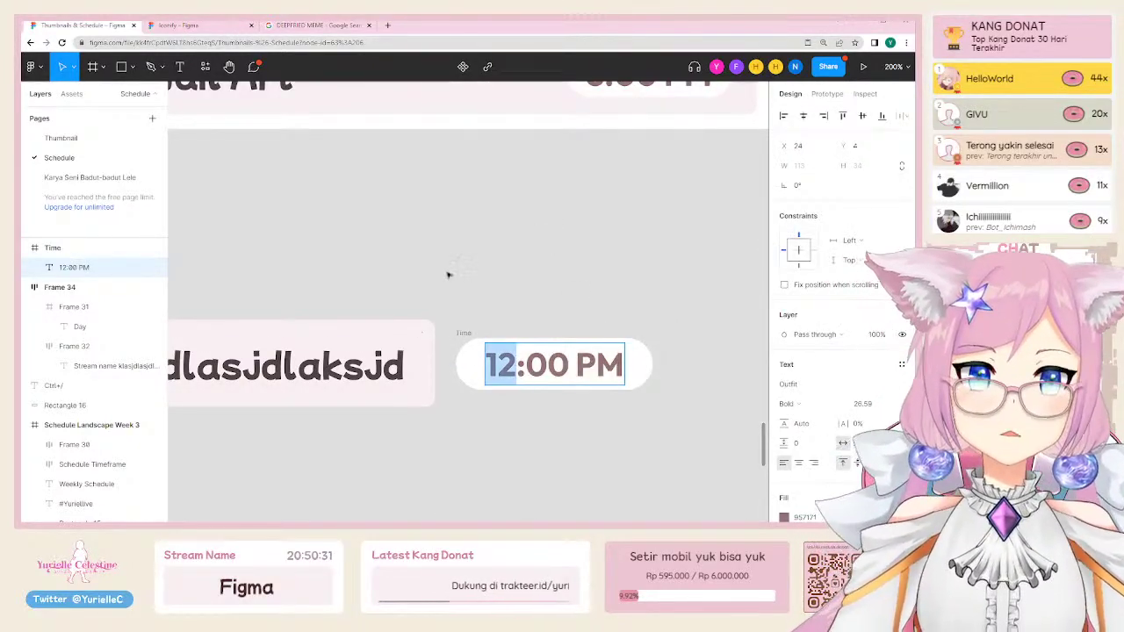
pyautogui.hotkey('shift', '0')
# Step: Append test text 'kajsdlkajsdajlsdk' to the Stream name text to check how the box grows
pyautogui.click(511, 301)
pyautogui.doubleClick(510, 301)
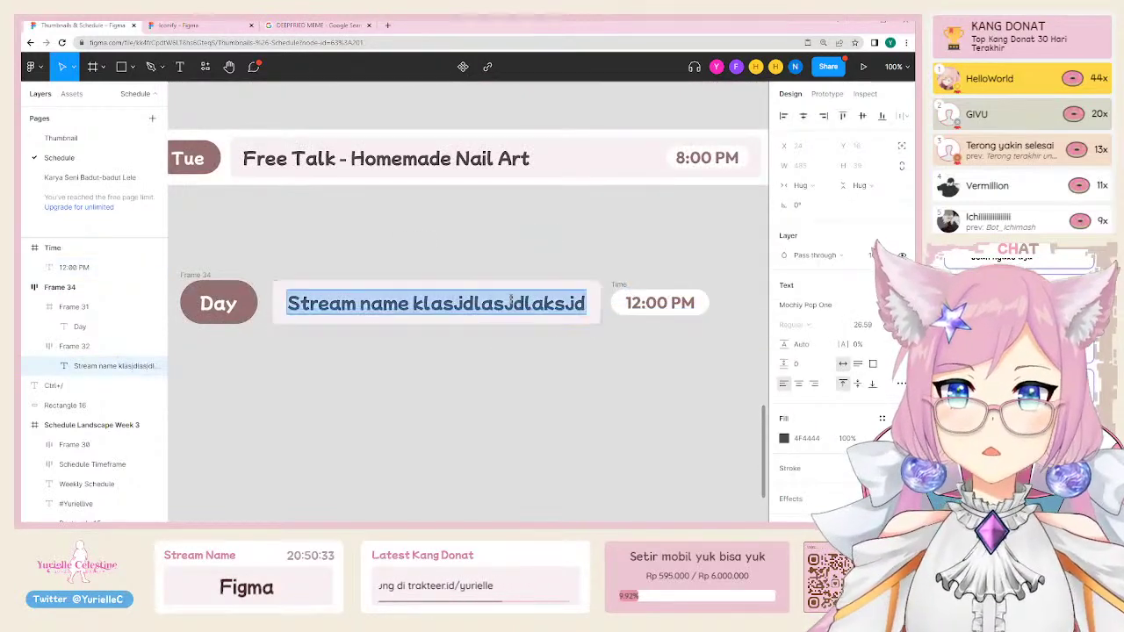
pyautogui.press('Right')
pyautogui.write('kajsdlkajsdajl')
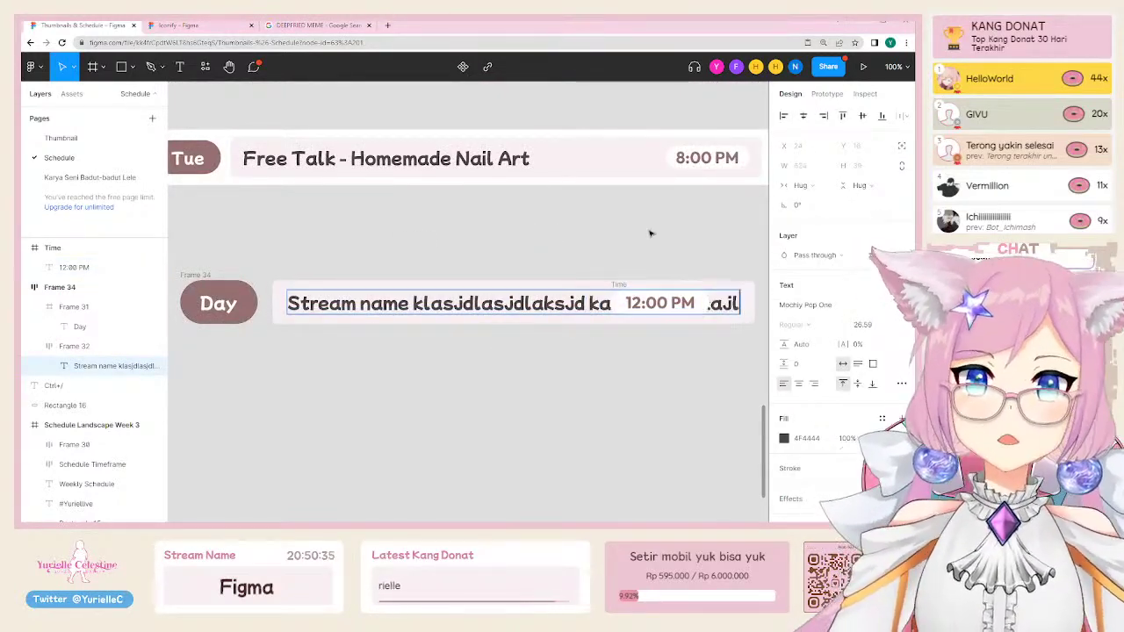
pyautogui.write('sdk')
pyautogui.click(650, 232)
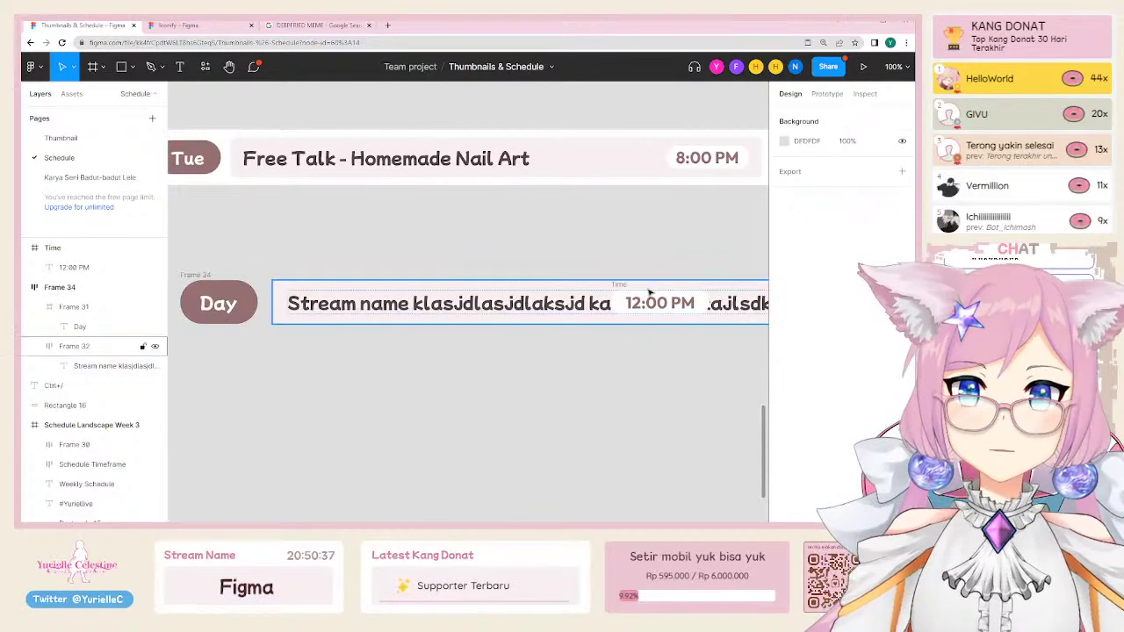
# Step: Pull the 12:00 PM time pill down out of the row
pyautogui.scroll(-3, 500, 258)
pyautogui.click(497, 296)
pyautogui.moveTo(497, 296); pyautogui.dragTo(497, 370)
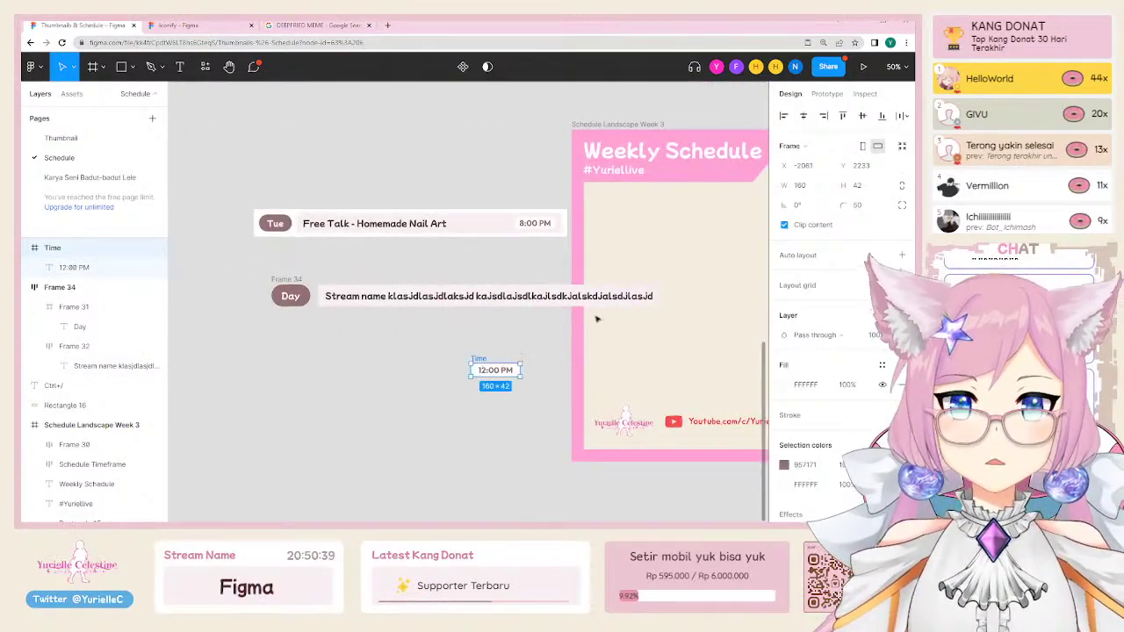
pyautogui.click(606, 305)
pyautogui.hscroll(10, 595, 309)
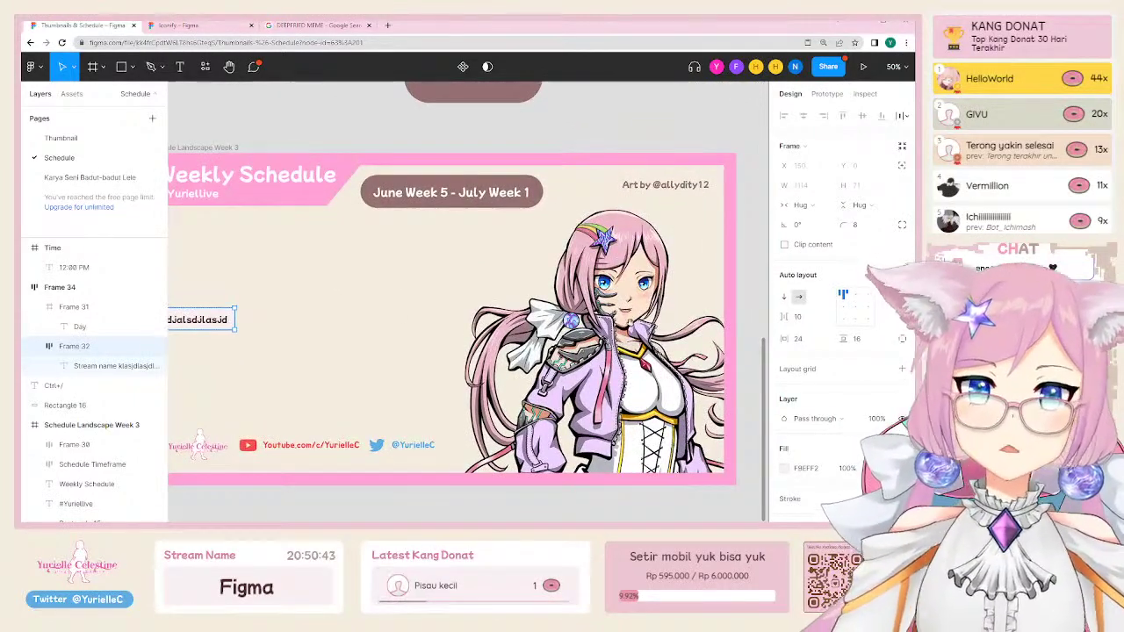
pyautogui.hscroll(-10, 389, 348)
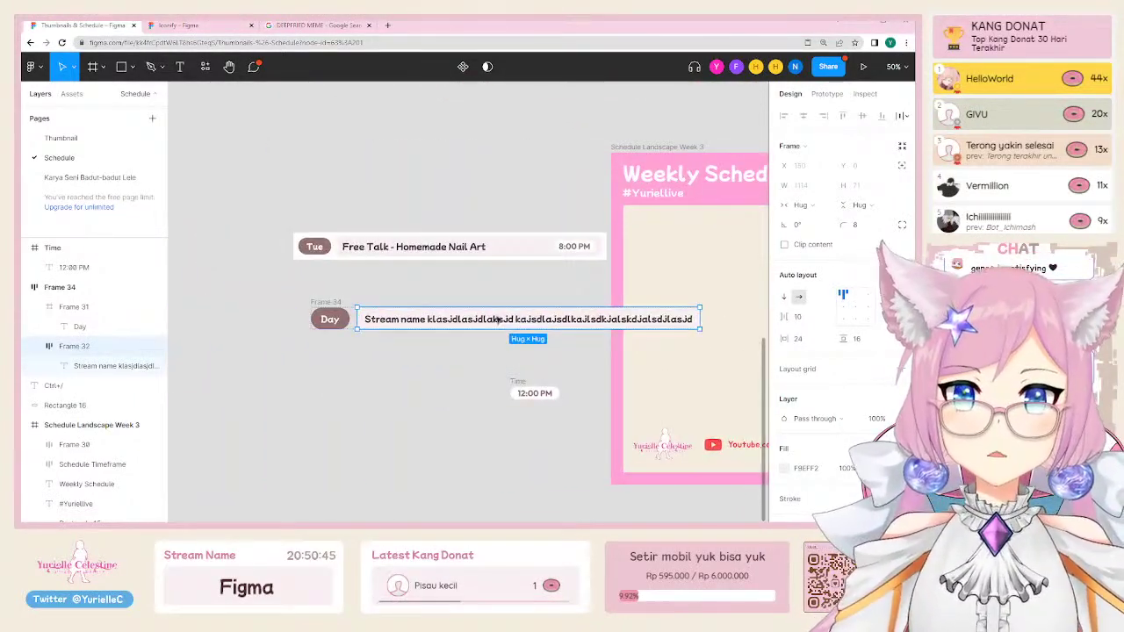
# Step: Delete the test text, leaving 'Stream name', and move the 12:00 PM pill beside it
pyautogui.doubleClick(498, 320)
pyautogui.click(428, 319)
pyautogui.hotkey('shift', 'End')
pyautogui.hscroll(2, 378, 329)
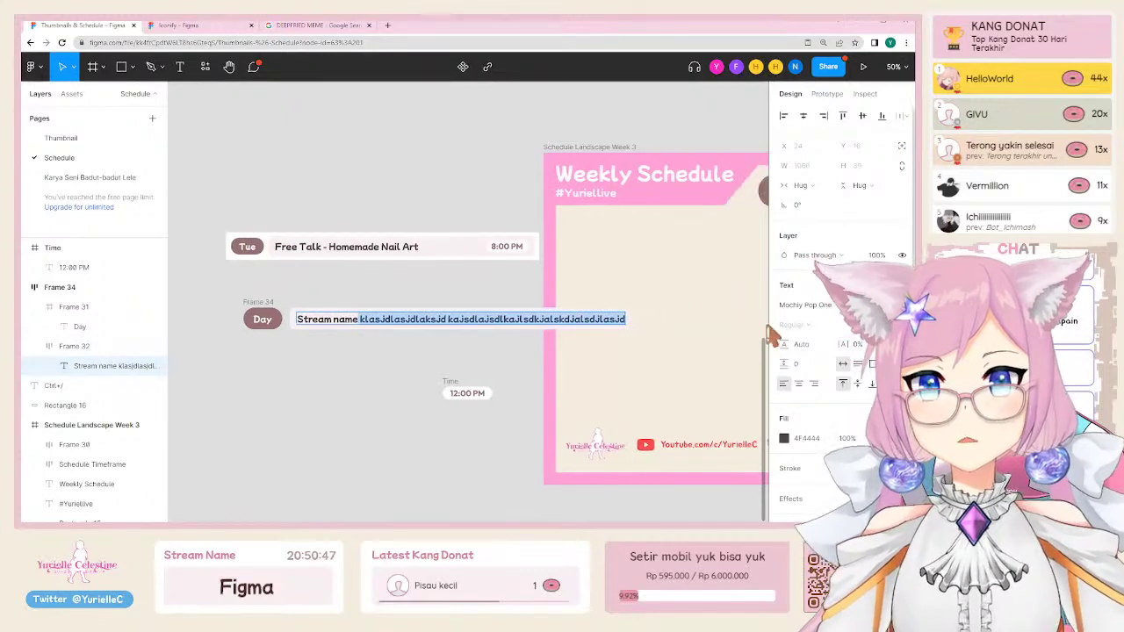
pyautogui.press('BackSpace')
pyautogui.moveTo(469, 389); pyautogui.dragTo(391, 310)
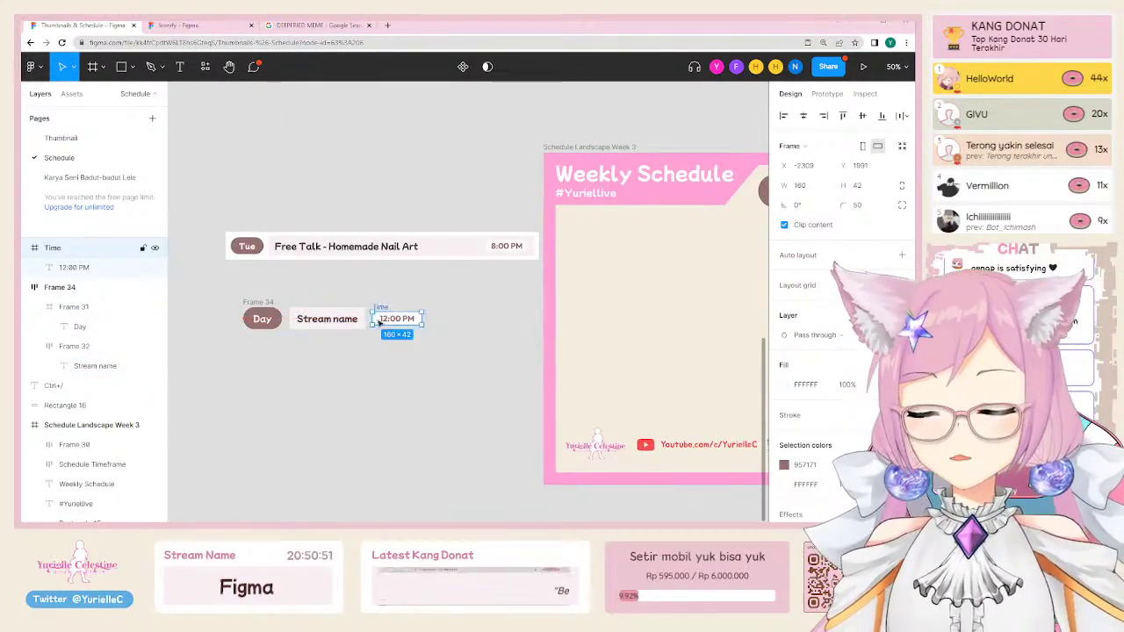
pyautogui.click(238, 332)
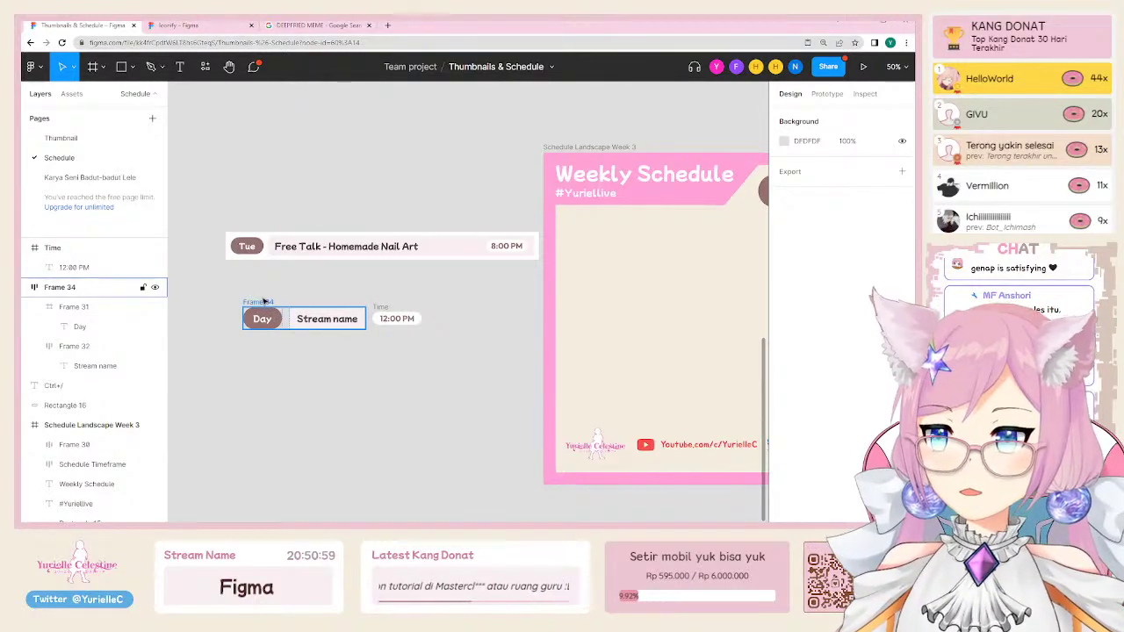
# Step: Inspect the Day pill, Stream name box and 12:00 PM pill at 100% zoom
pyautogui.hotkey('shift', '0')
pyautogui.click(312, 332)
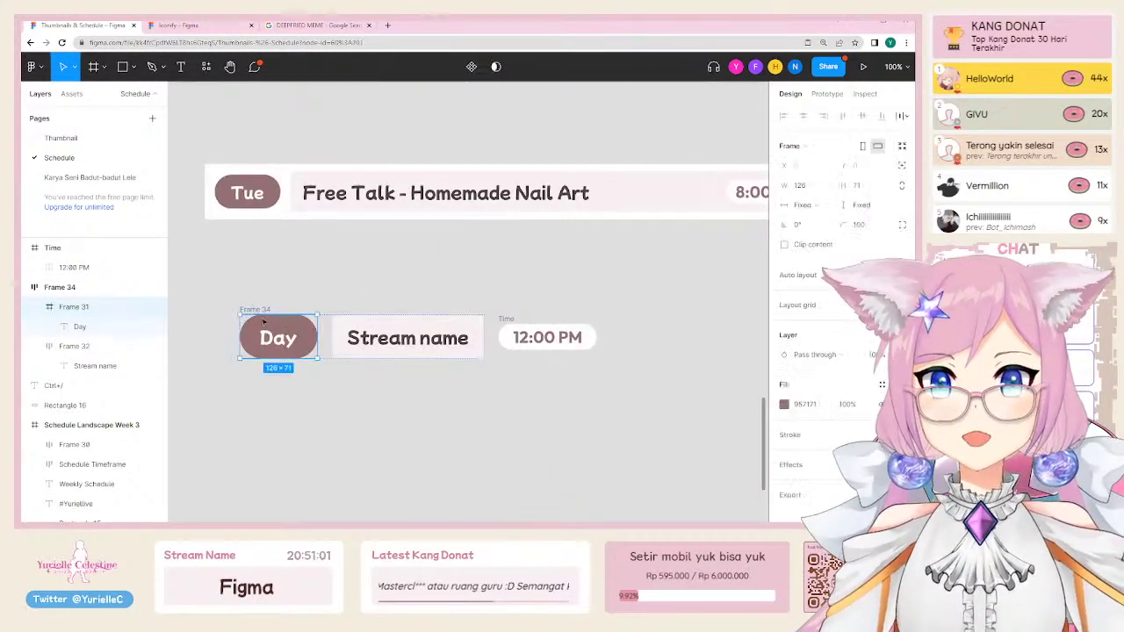
pyautogui.click(389, 319)
pyautogui.click(281, 338)
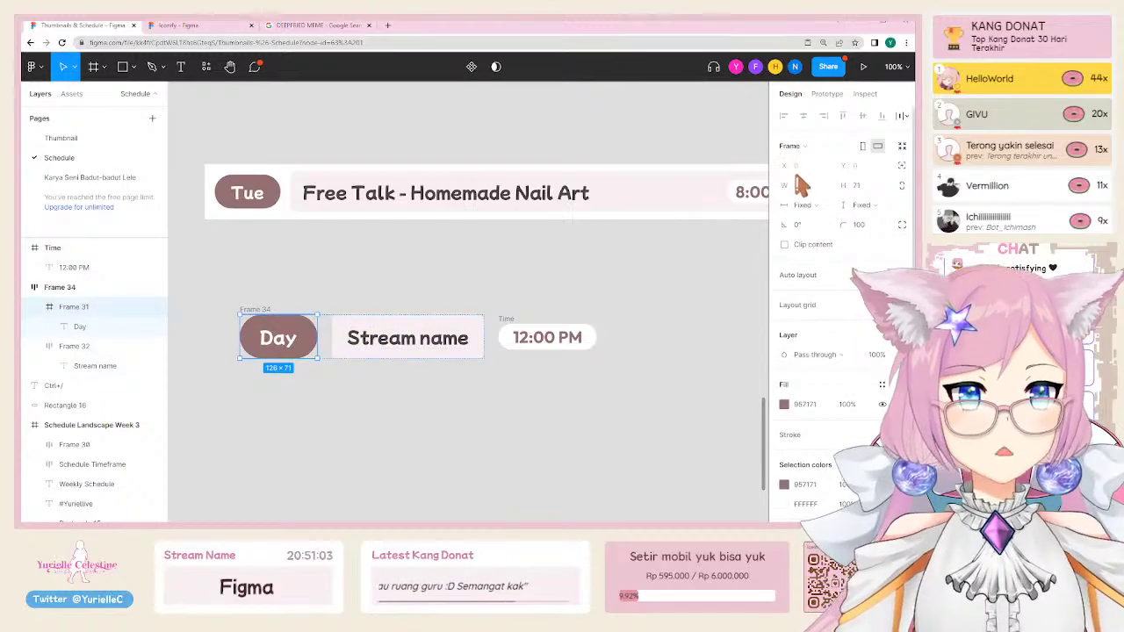
pyautogui.click(420, 330)
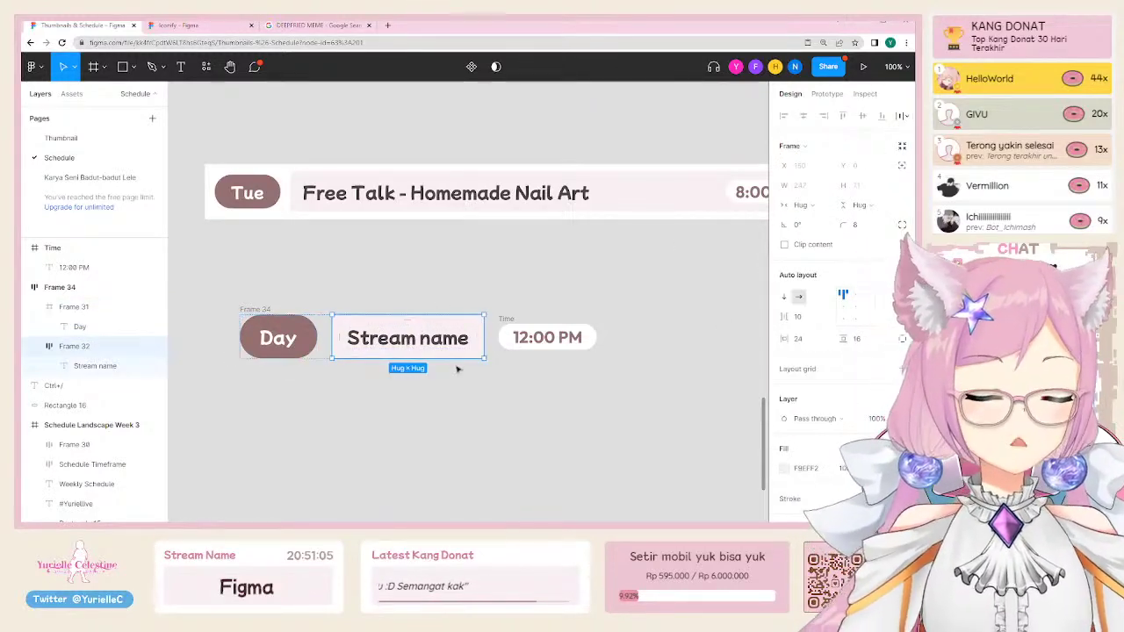
pyautogui.click(508, 327)
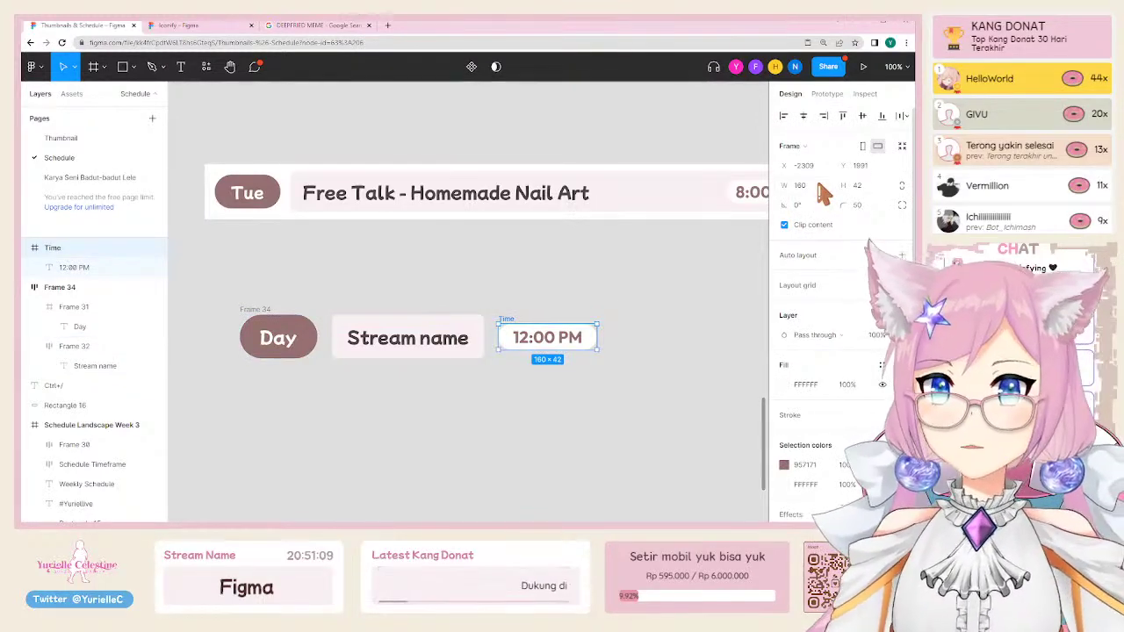
# Step: Wrap the Day, Stream name and time row in a new auto-layout frame, comparing with the Tue row
pyautogui.click(581, 280)
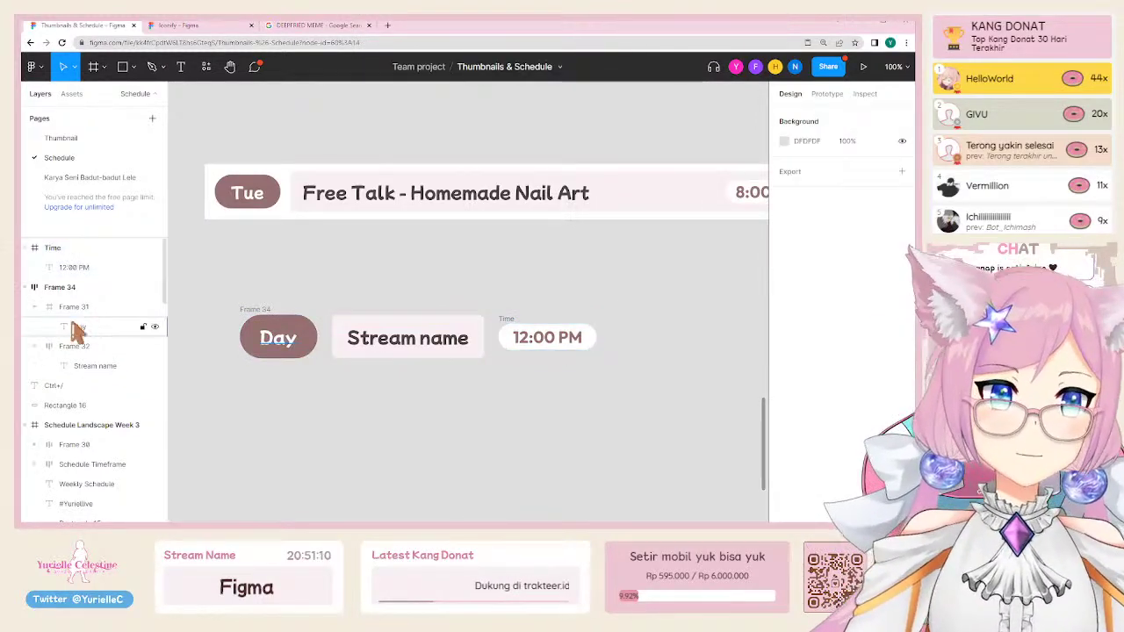
pyautogui.click(383, 326)
pyautogui.moveTo(221, 284); pyautogui.dragTo(673, 425)
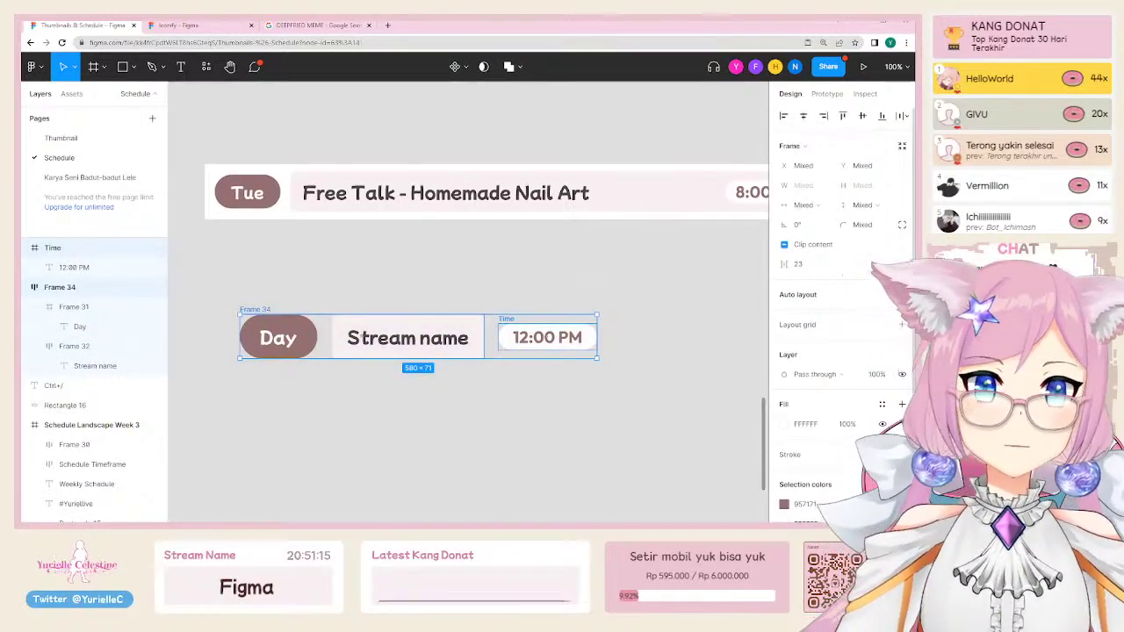
pyautogui.hotkey('shift', 'a')
pyautogui.click(264, 198)
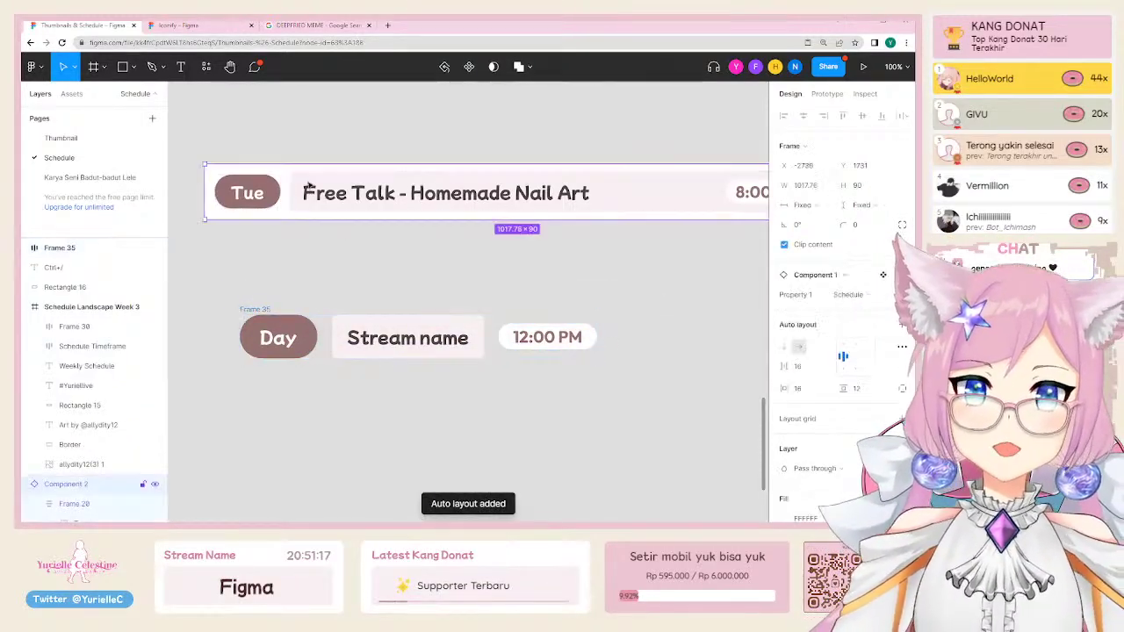
pyautogui.click(260, 199)
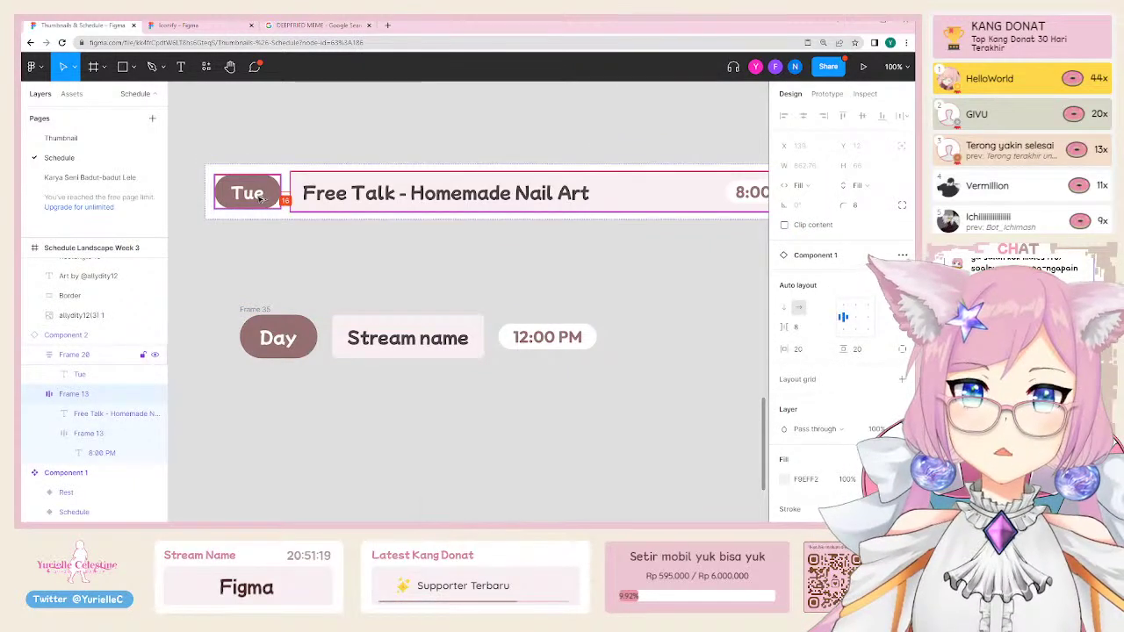
pyautogui.hscroll(3, 551, 226)
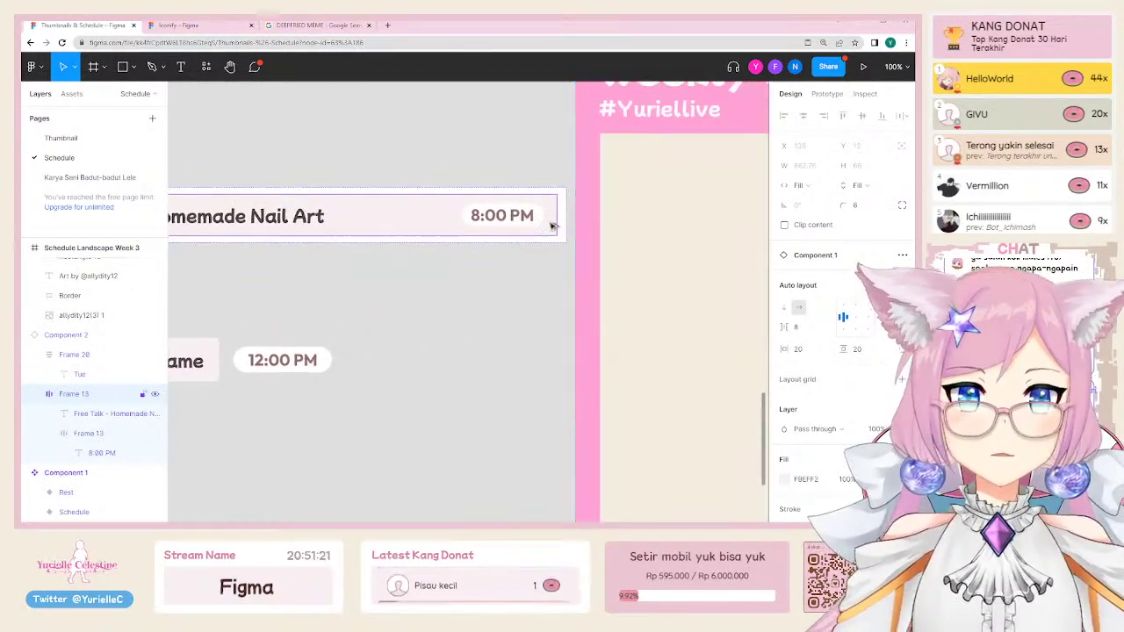
pyautogui.hscroll(-3, 430, 333)
# Step: Move the 12:00 PM pill into the row frame, then pull it back out
pyautogui.click(422, 341)
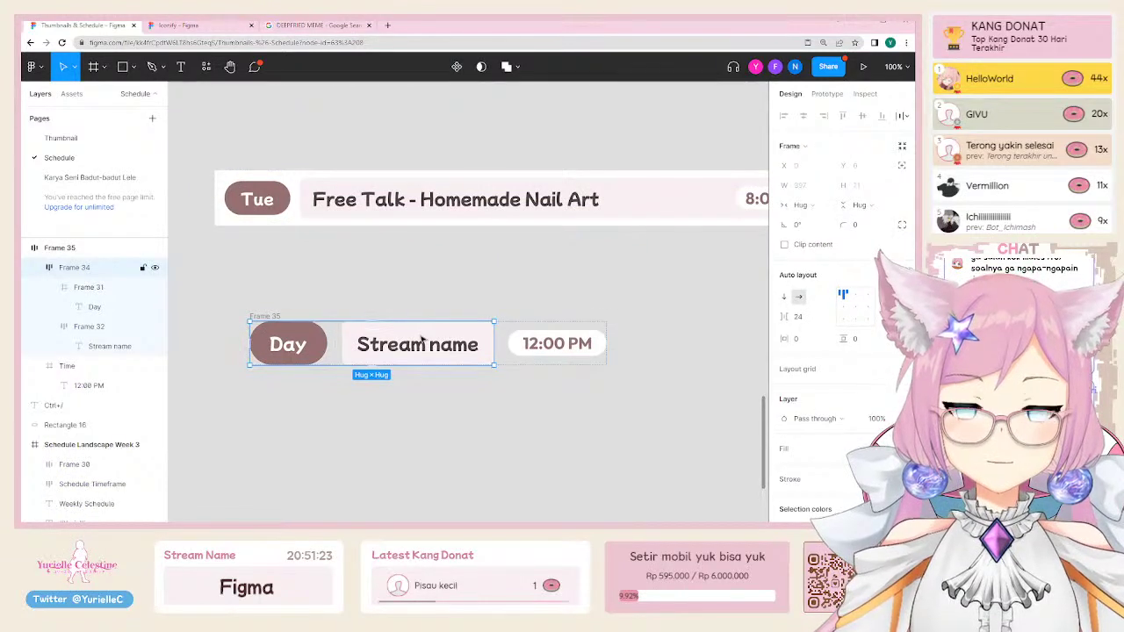
pyautogui.moveTo(557, 343); pyautogui.dragTo(504, 339)
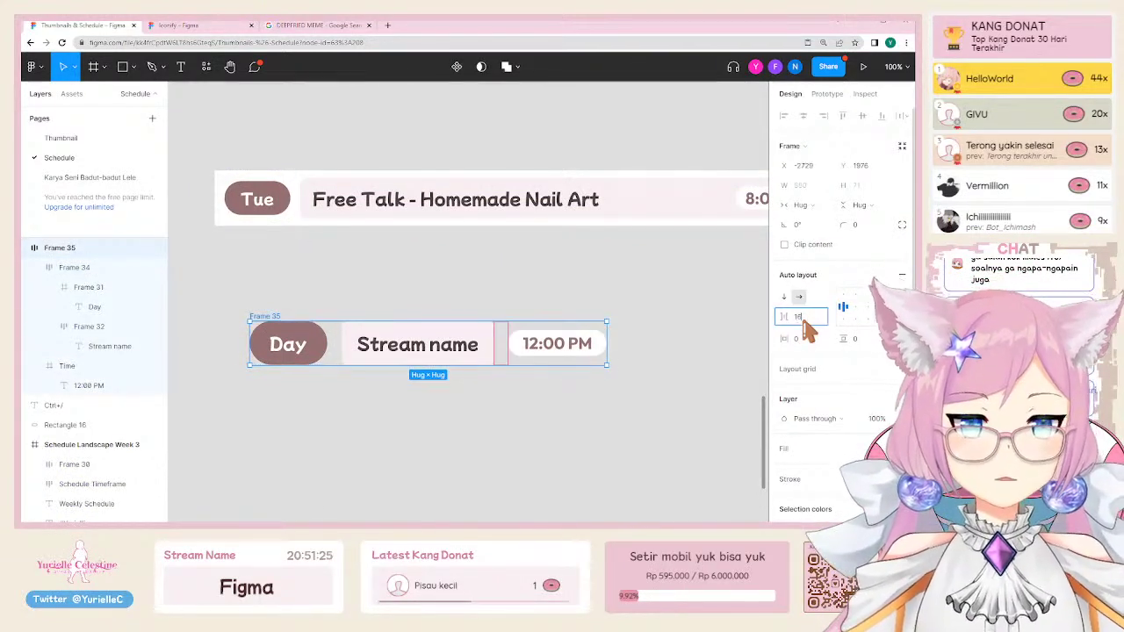
pyautogui.click(589, 307)
pyautogui.hscroll(2, 472, 344)
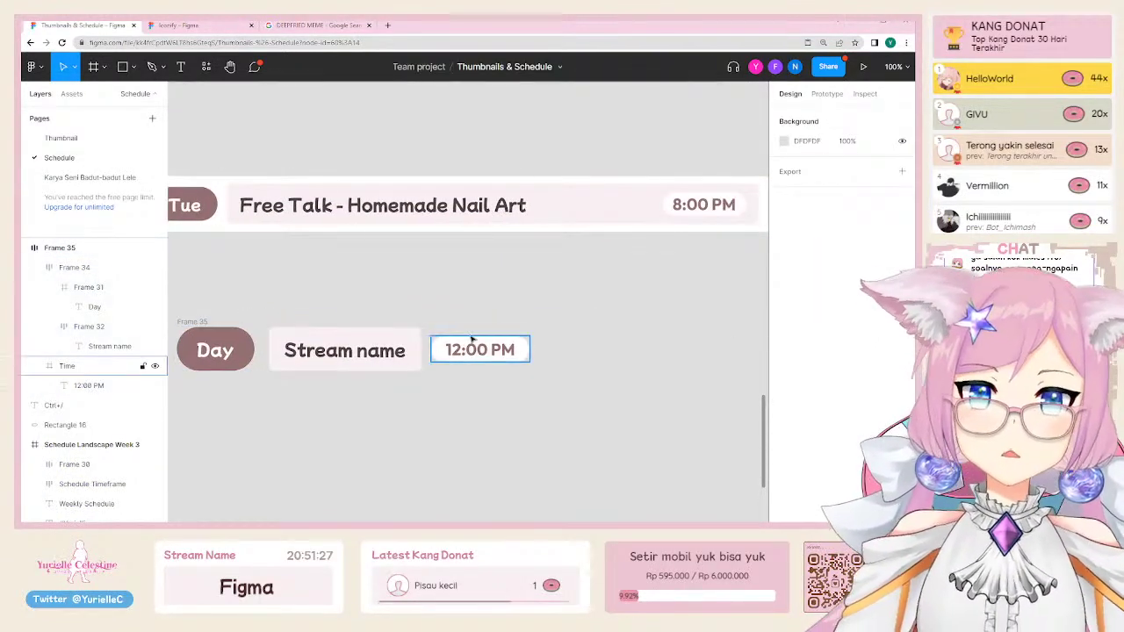
pyautogui.click(485, 349)
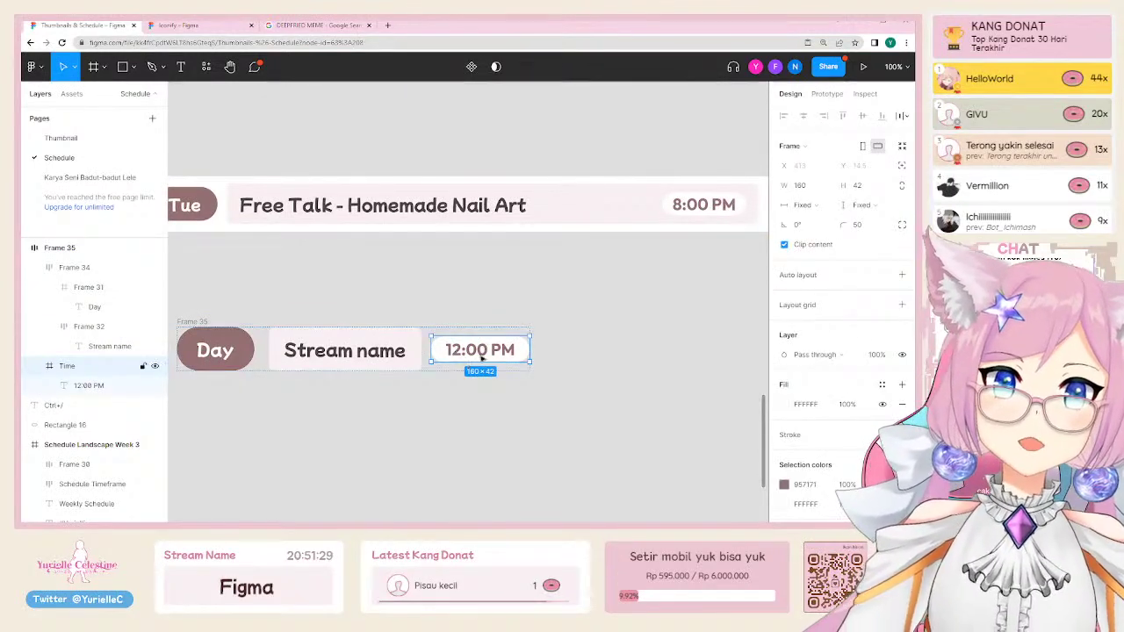
pyautogui.click(702, 214)
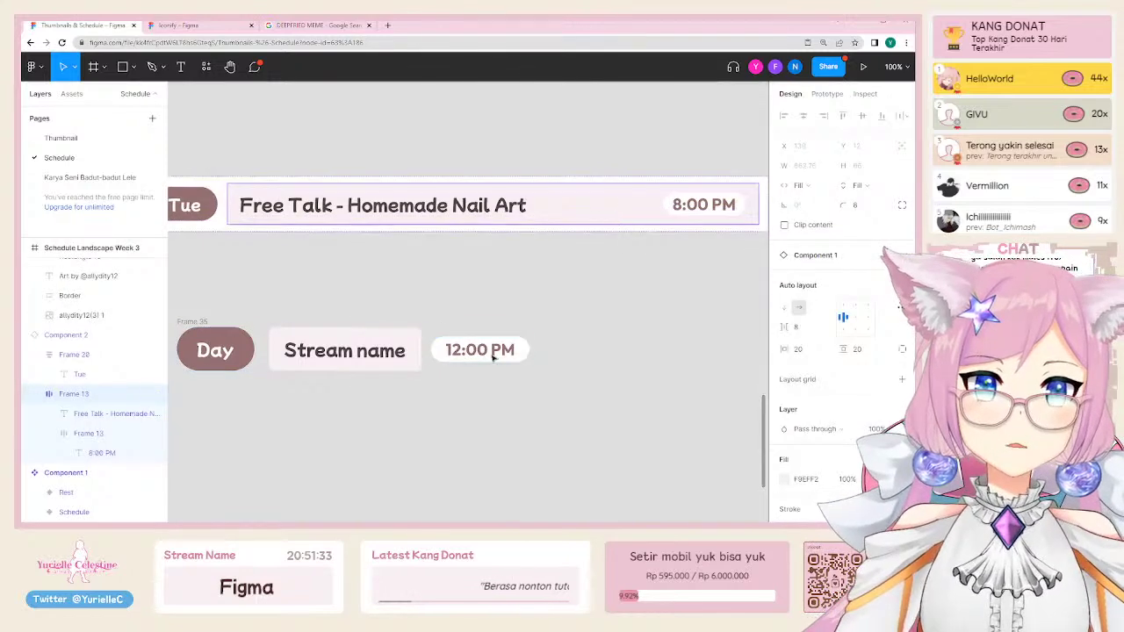
pyautogui.moveTo(481, 369); pyautogui.dragTo(438, 442)
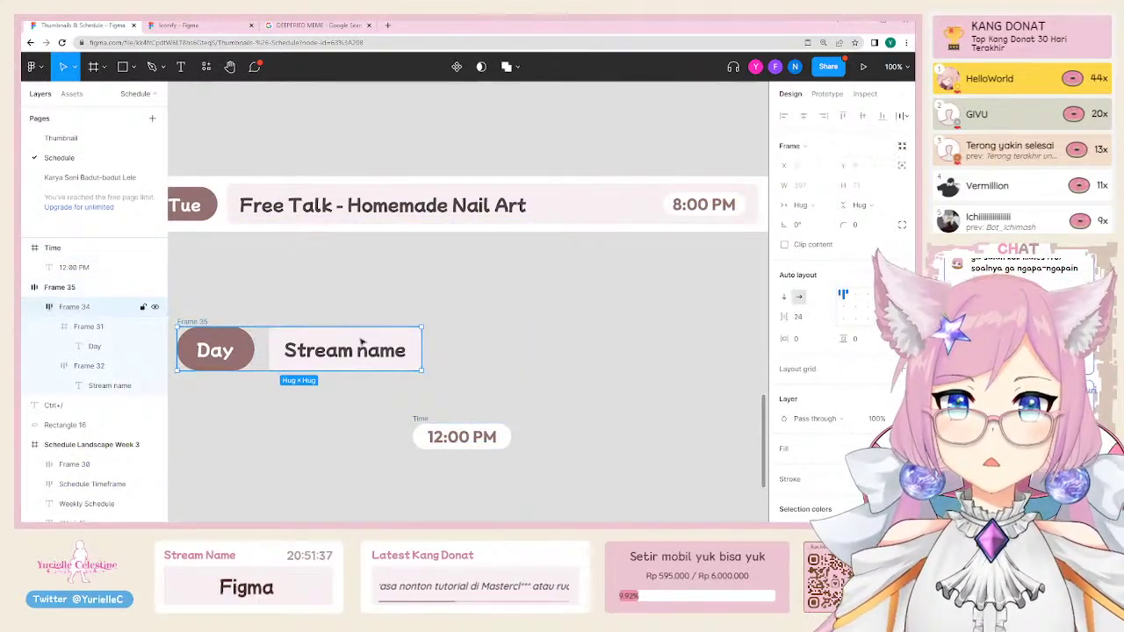
pyautogui.press('Return')
# Step: Place the 12:00 PM pill beside Stream name and wrap both in an auto-layout box
pyautogui.doubleClick(401, 351)
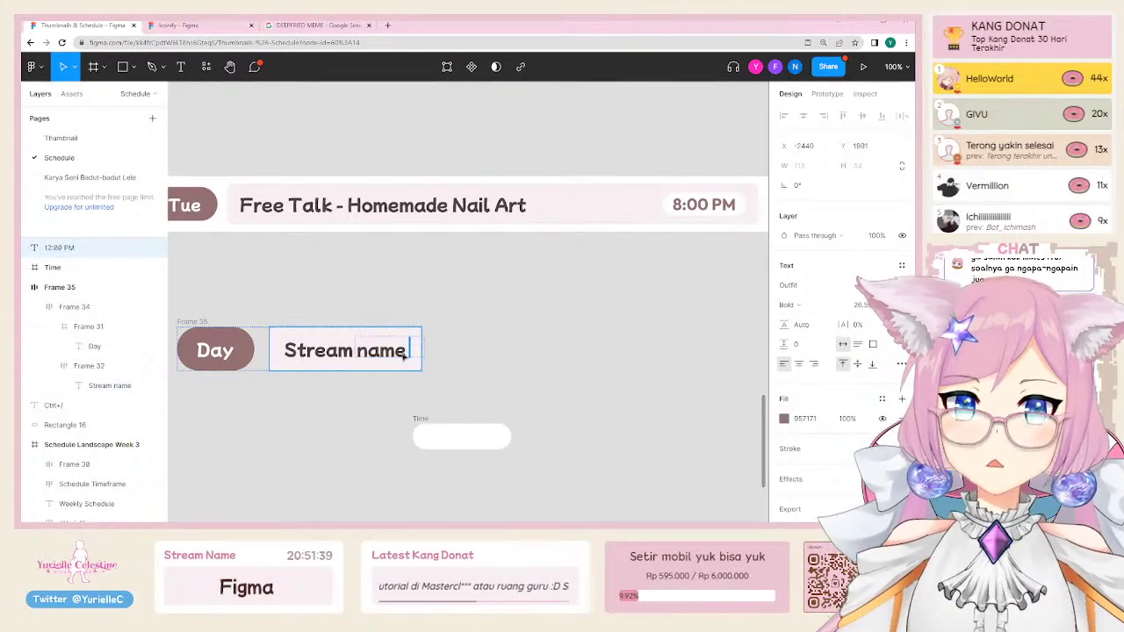
pyautogui.hotkey('ctrl', 'z')
pyautogui.hotkey('ctrl', 'z')
pyautogui.click(421, 420)
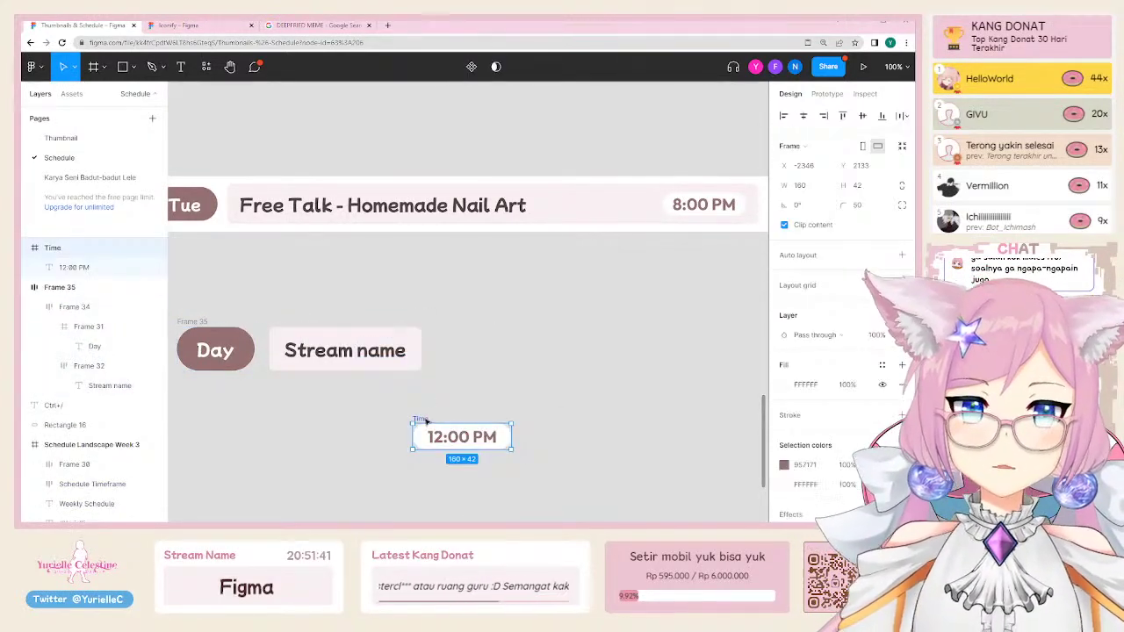
pyautogui.moveTo(425, 422); pyautogui.dragTo(409, 345)
pyautogui.keyDown('shift'); pyautogui.click(395, 343); pyautogui.keyUp('shift')
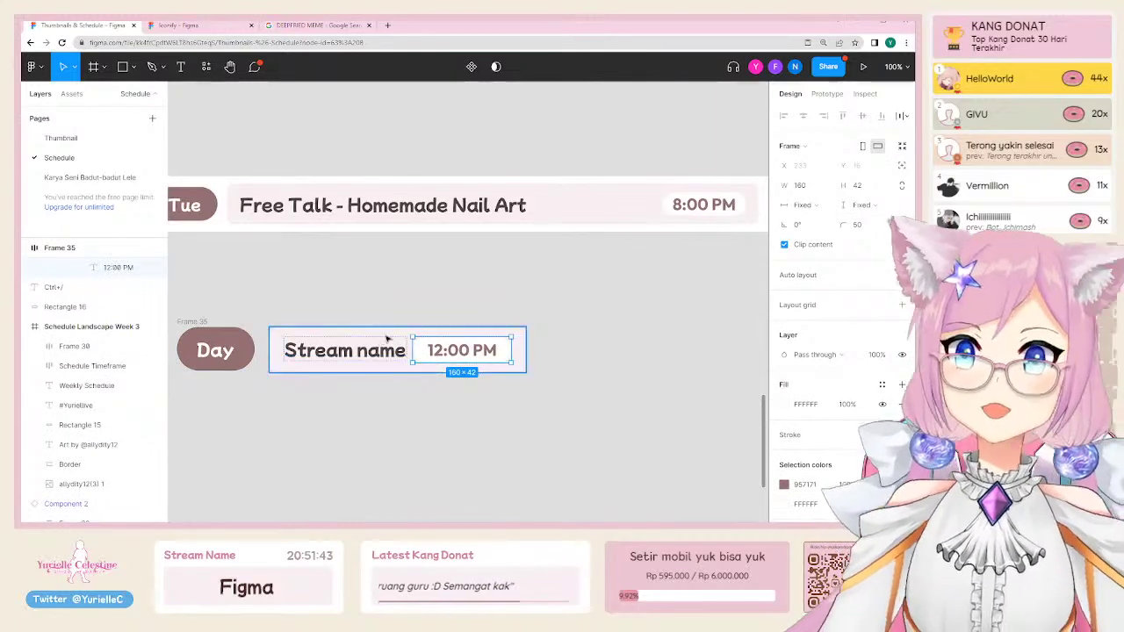
pyautogui.hotkey('shift', 'a')
# Step: Select the row and its inner stream name box to confirm the nesting
pyautogui.click(560, 344)
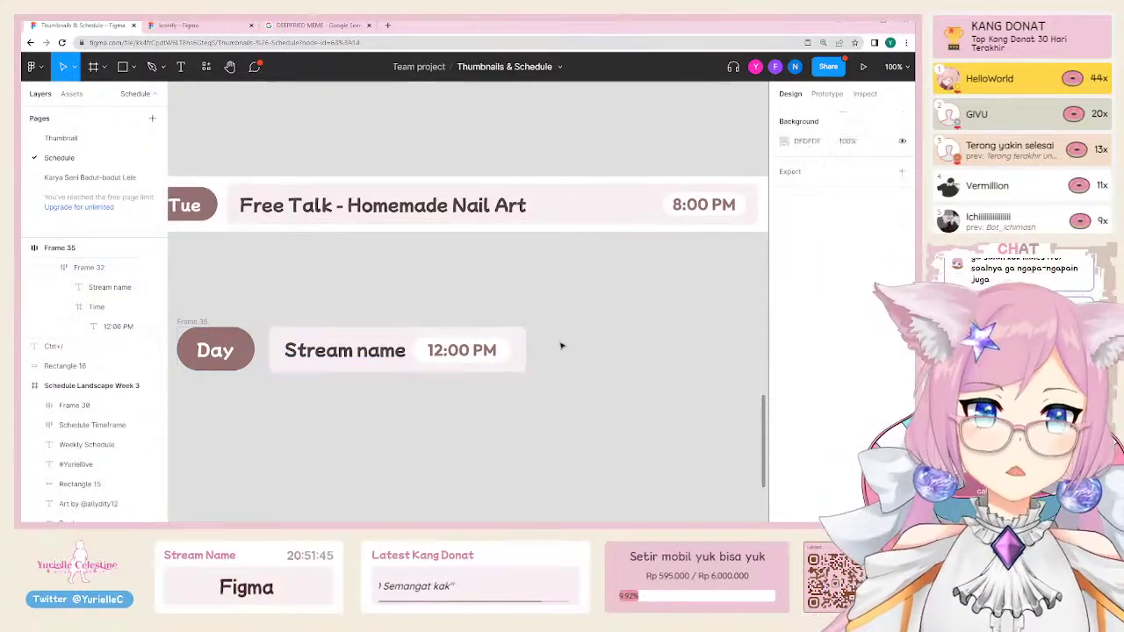
pyautogui.click(442, 349)
pyautogui.doubleClick(483, 354)
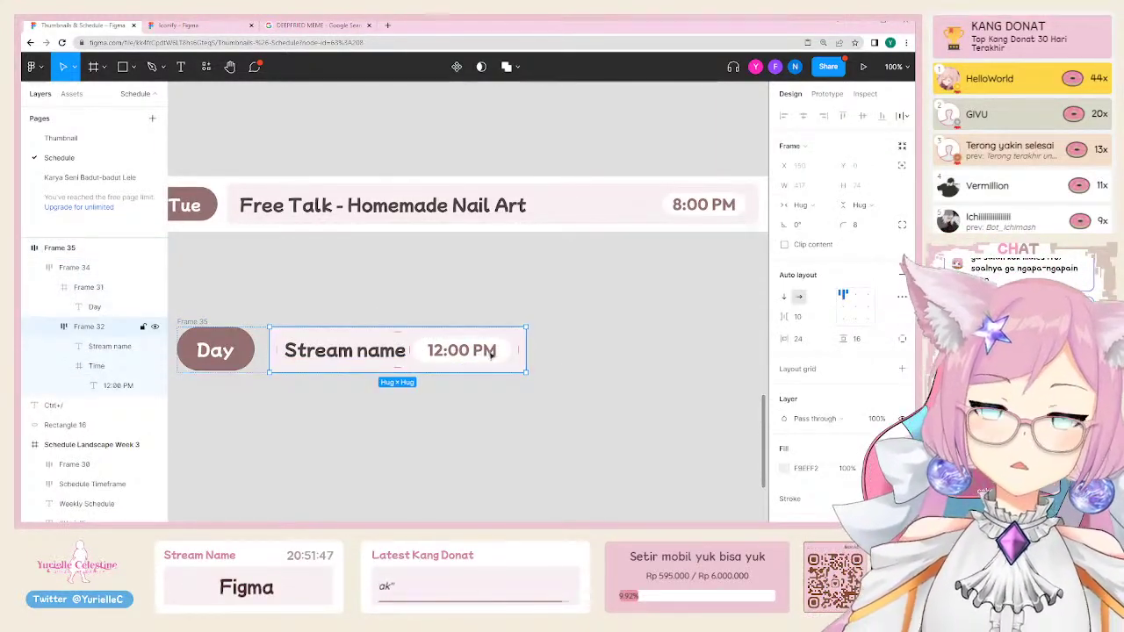
pyautogui.scroll(-6, 492, 350)
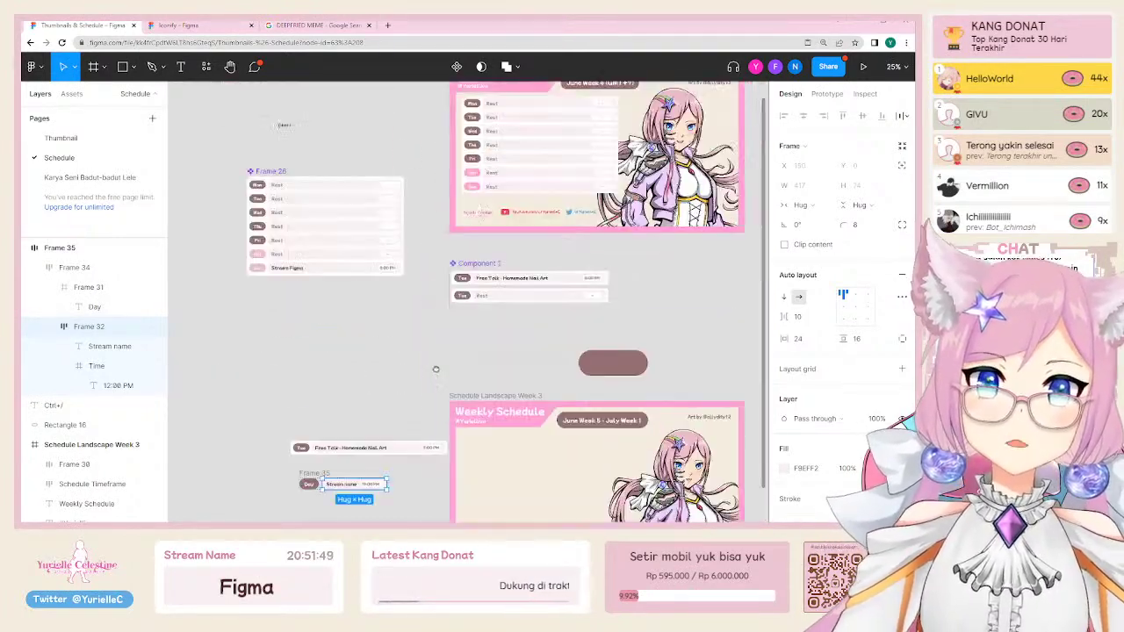
# Step: Set the width of the day rows block to 1020
pyautogui.scroll(4, 436, 369)
pyautogui.click(506, 186)
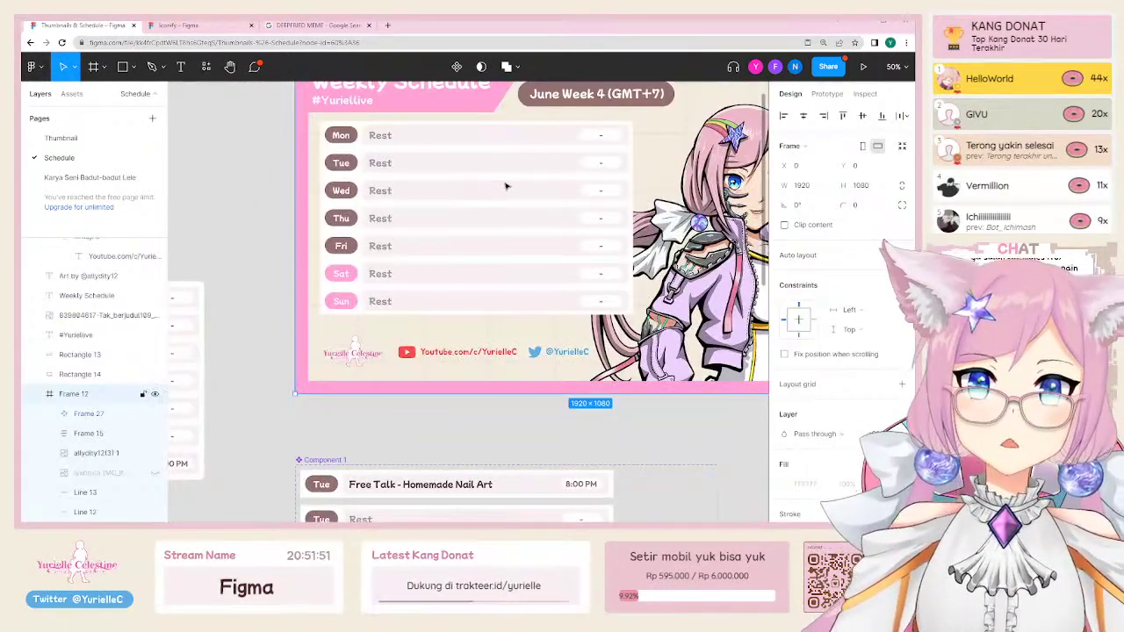
pyautogui.click(509, 186)
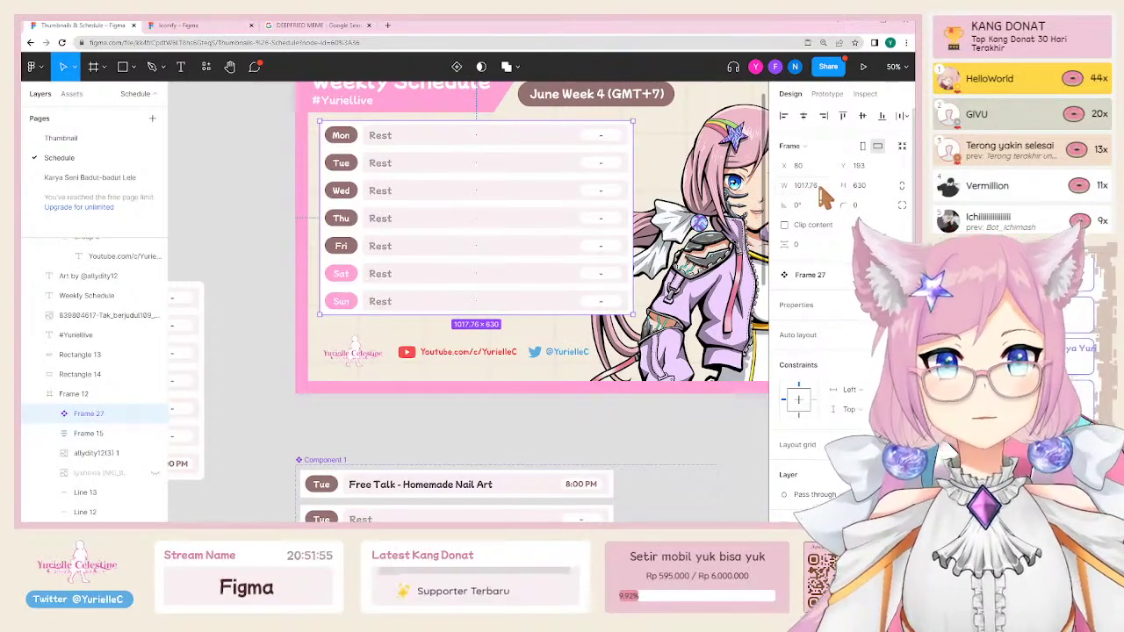
pyautogui.click(806, 187)
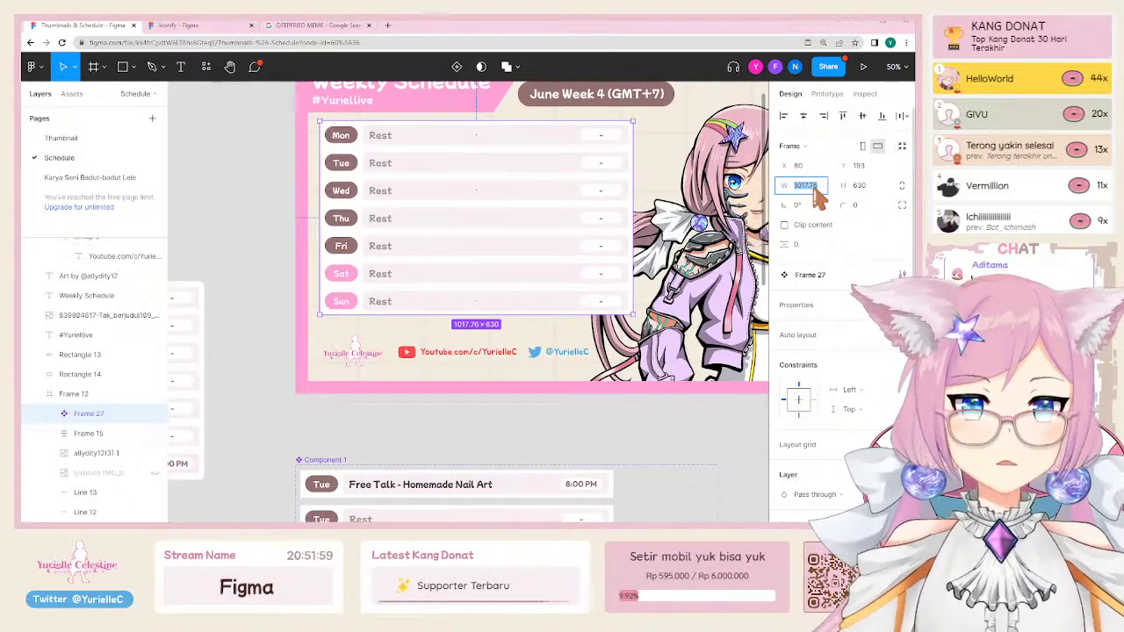
pyautogui.write('1020')
pyautogui.press('Return')
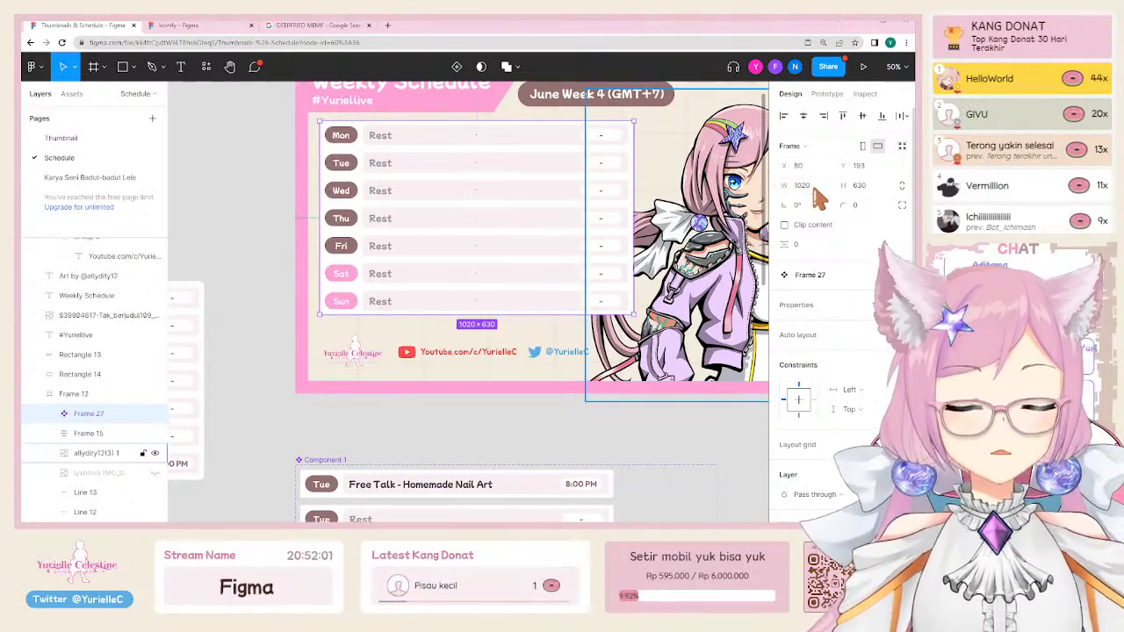
# Step: Position the Day / Stream name row just below the Free Talk row
pyautogui.click(260, 238)
pyautogui.scroll(-5, 342, 133)
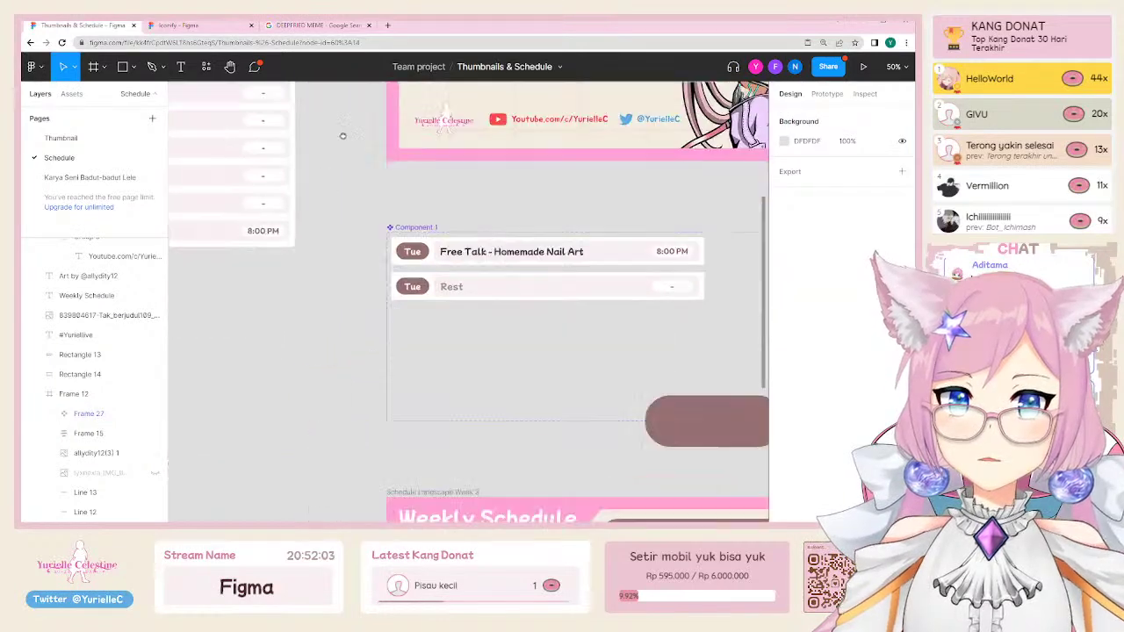
pyautogui.scroll(-4, 483, 202)
pyautogui.scroll(3, 421, 304)
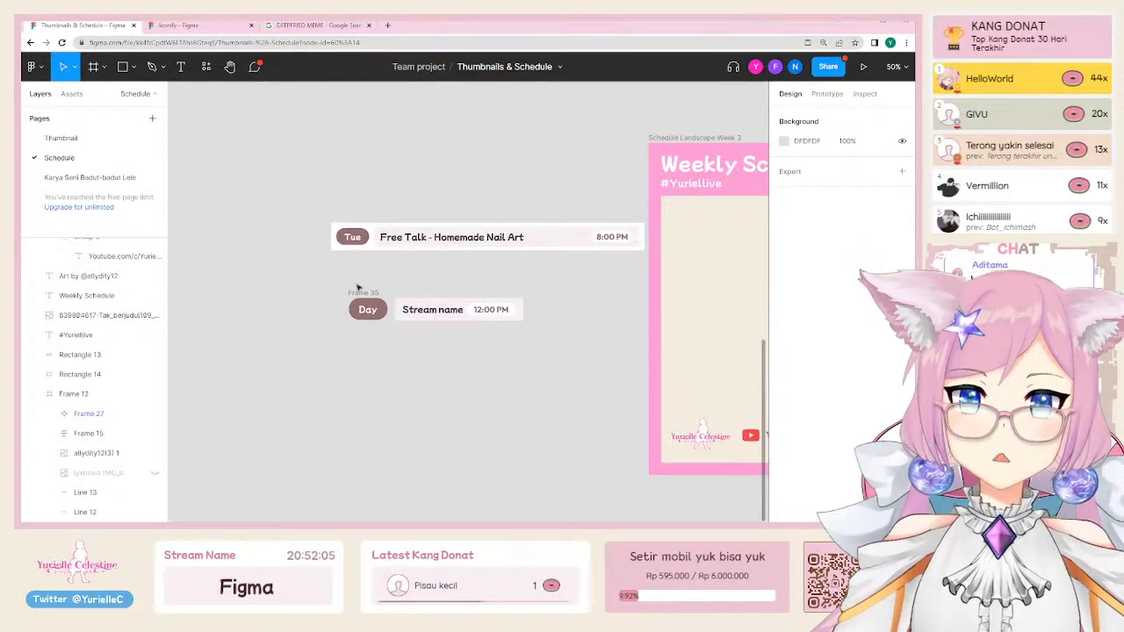
pyautogui.moveTo(358, 288); pyautogui.dragTo(380, 283)
pyautogui.hotkey('shift', '0')
pyautogui.hscroll(3, 454, 307)
pyautogui.scroll(1, 453, 308)
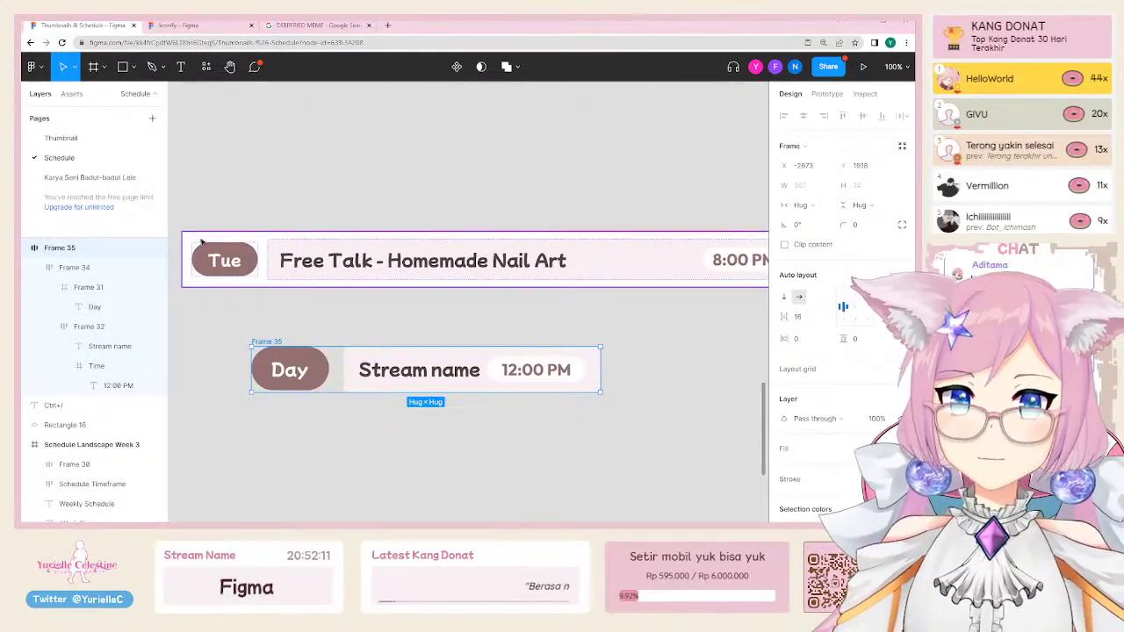
pyautogui.click(205, 239)
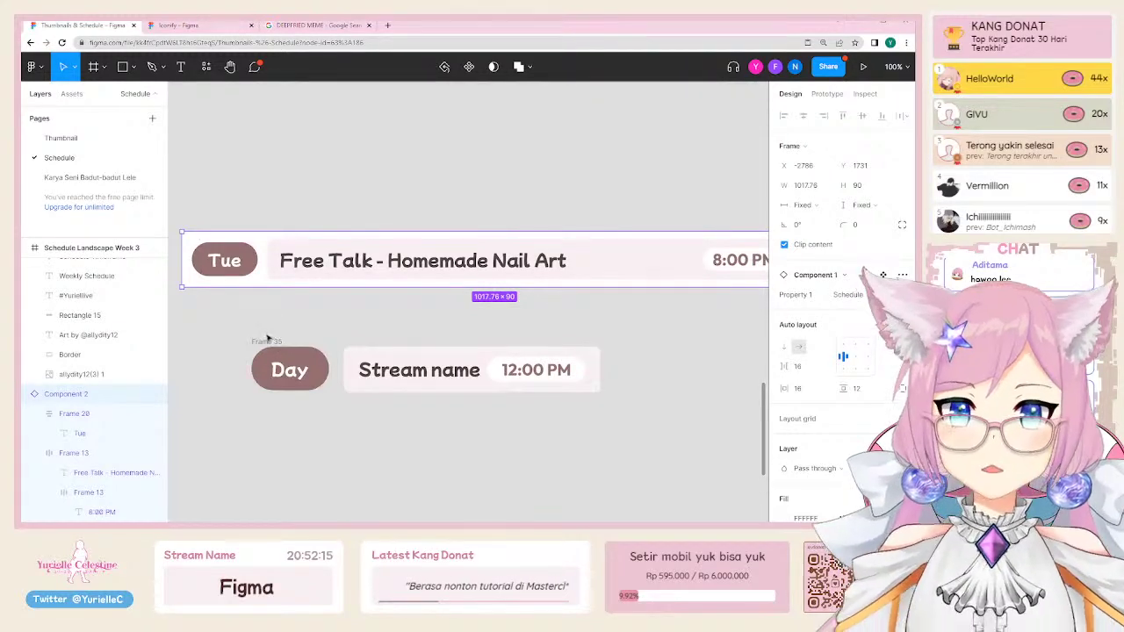
pyautogui.moveTo(269, 344); pyautogui.dragTo(256, 355)
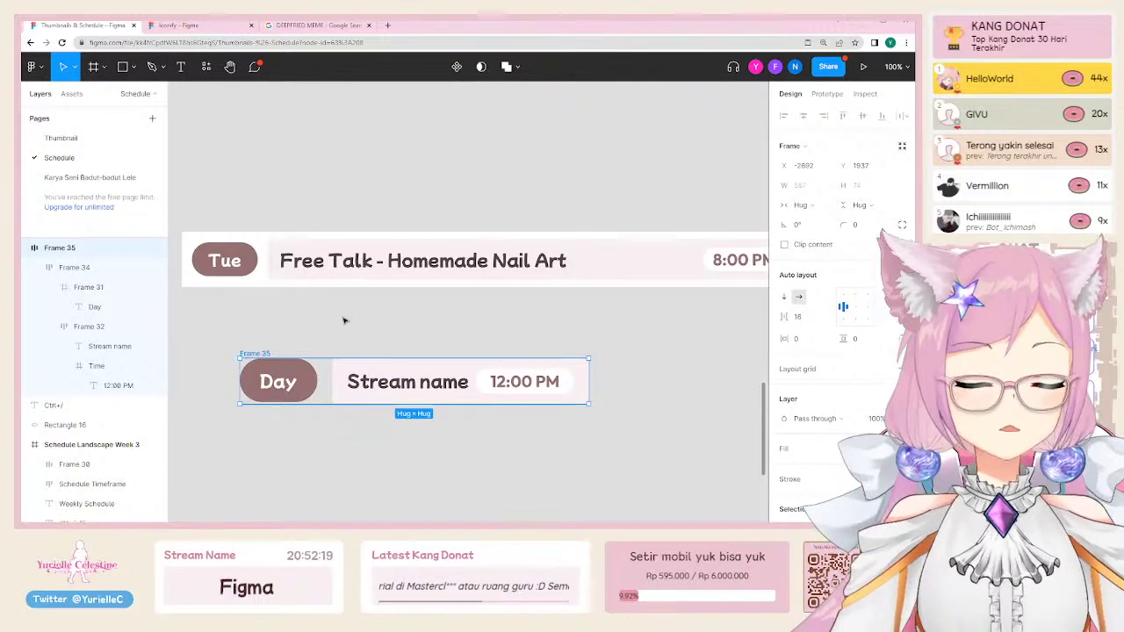
pyautogui.click(358, 177)
# Step: Add a 'UI - User Interface' text layer above the Tue row, scaled to 572×170
pyautogui.press('t')
pyautogui.click(325, 164)
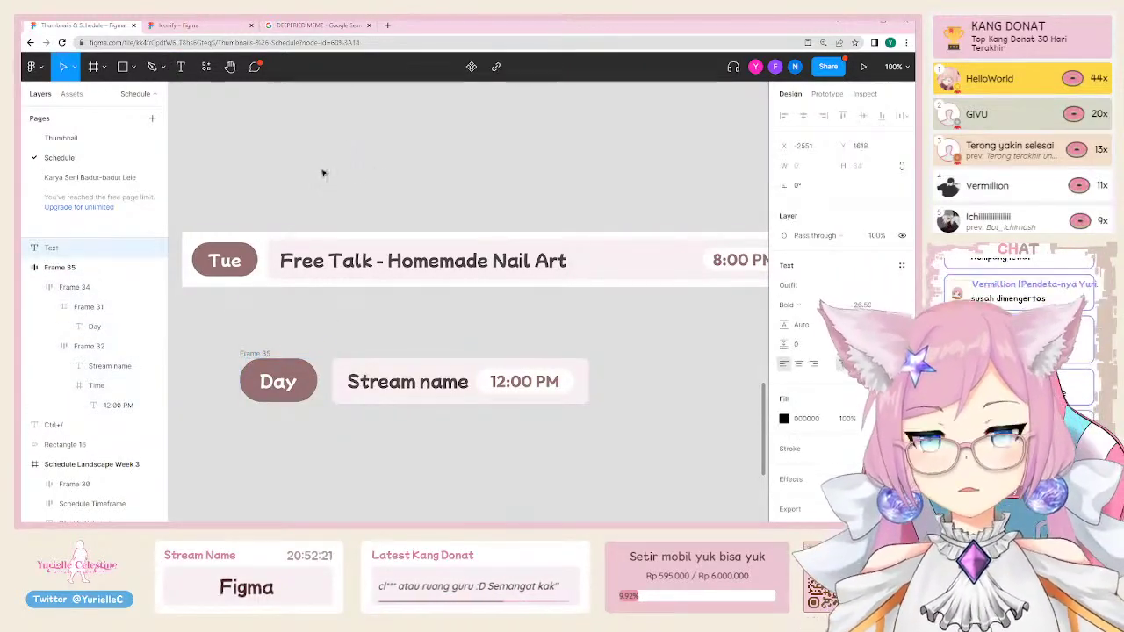
pyautogui.write('UI - User')
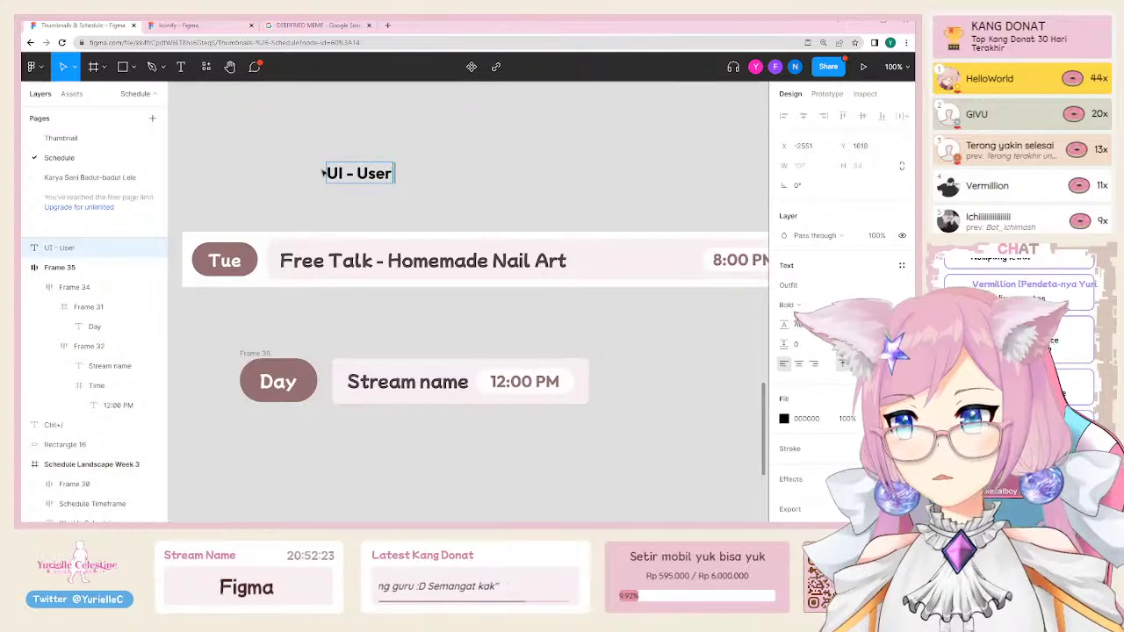
pyautogui.write(' Interface')
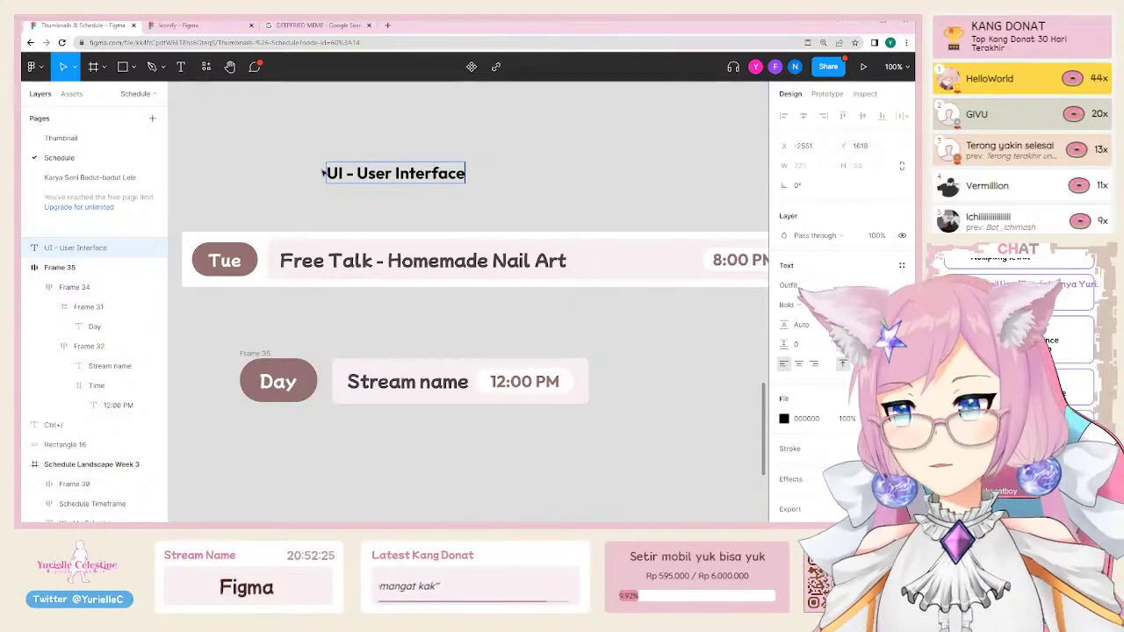
pyautogui.press('Escape')
pyautogui.scroll(3, 328, 276)
pyautogui.moveTo(328, 276); pyautogui.dragTo(347, 167)
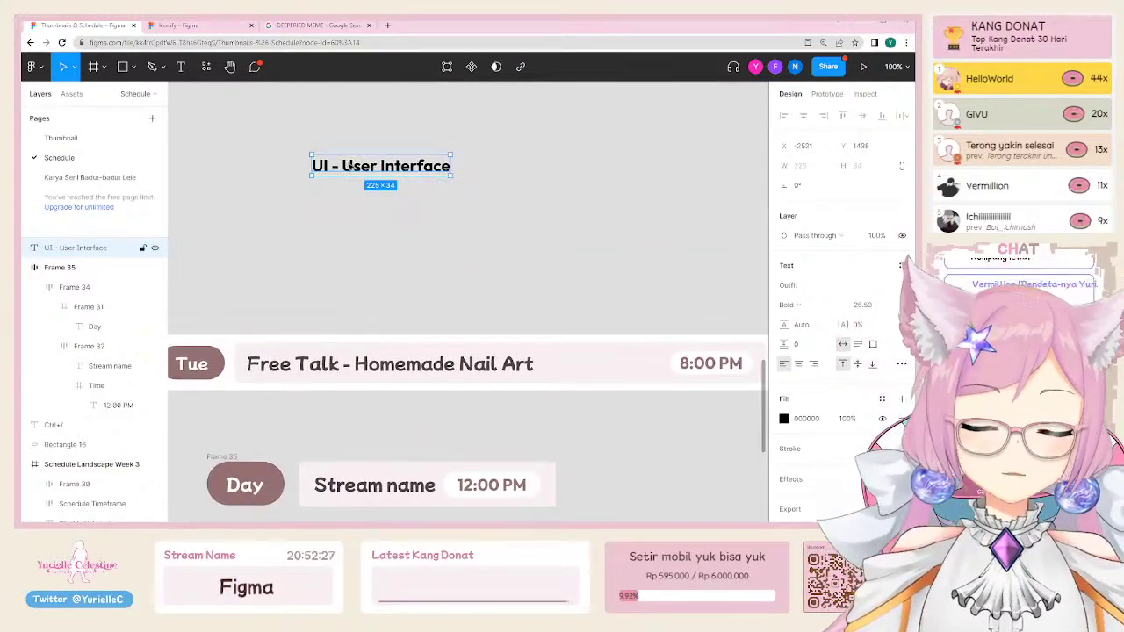
pyautogui.doubleClick(348, 165)
pyautogui.press('Escape')
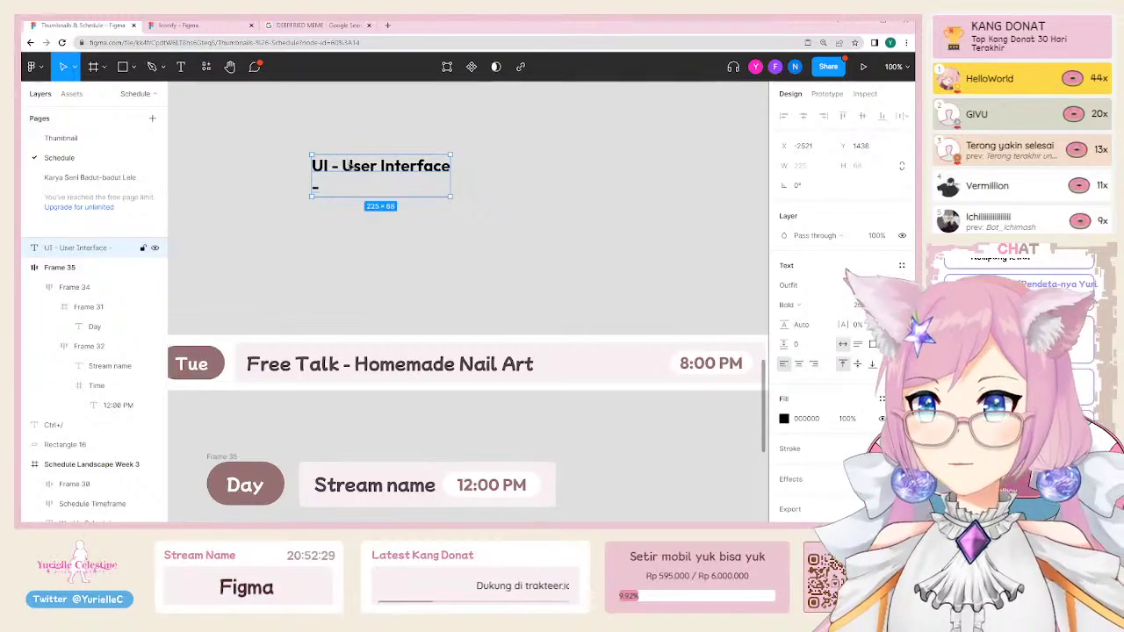
pyautogui.moveTo(451, 195); pyautogui.dragTo(565, 261)
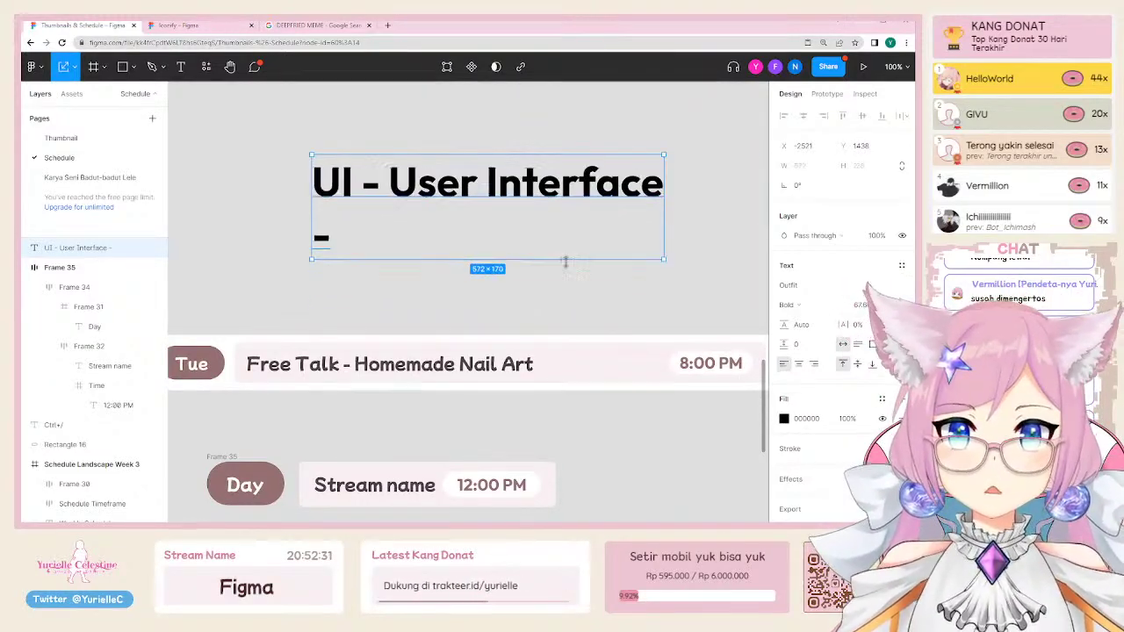
pyautogui.moveTo(527, 196); pyautogui.dragTo(440, 204)
# Step: Add the bullet items Button, Sidebar, Menu, Text and Links under the heading
pyautogui.doubleClick(381, 205)
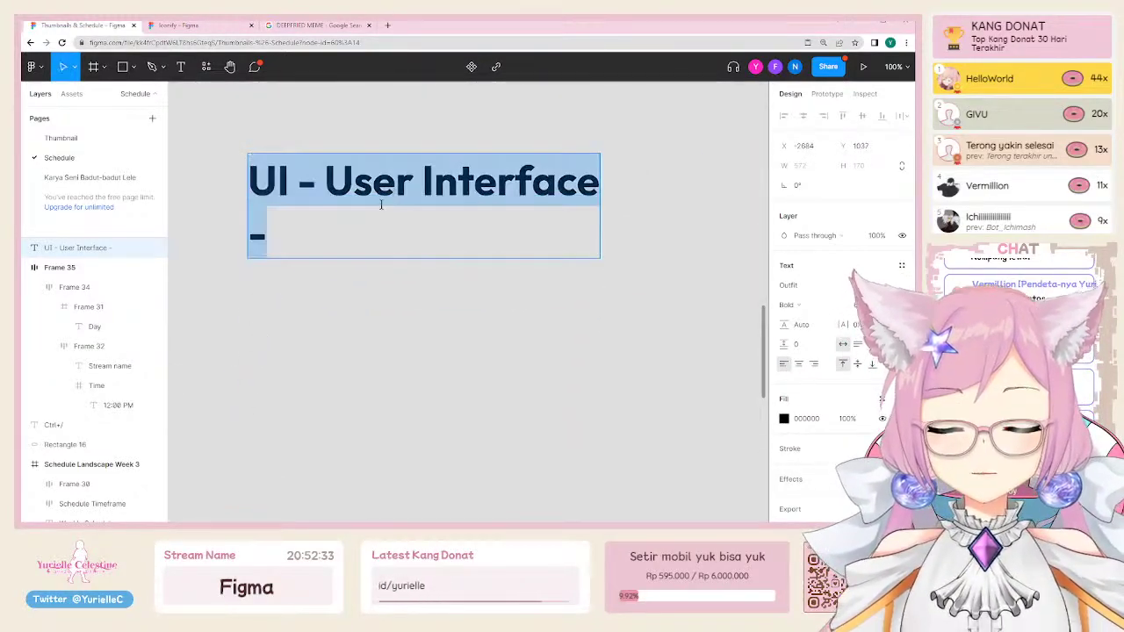
pyautogui.click(353, 240)
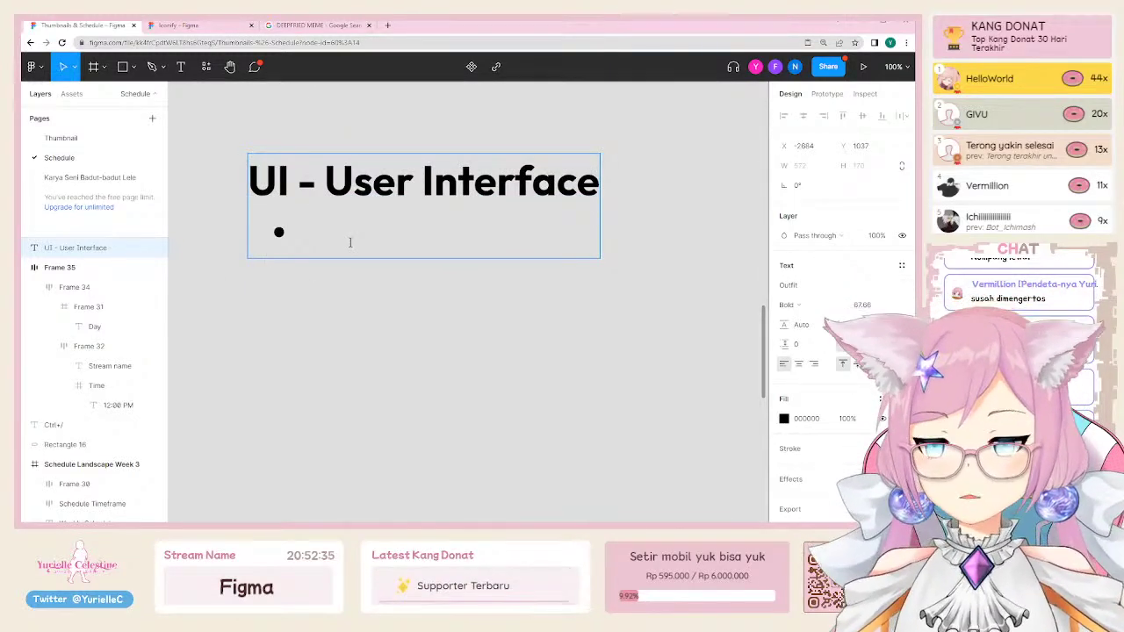
pyautogui.write('Button')
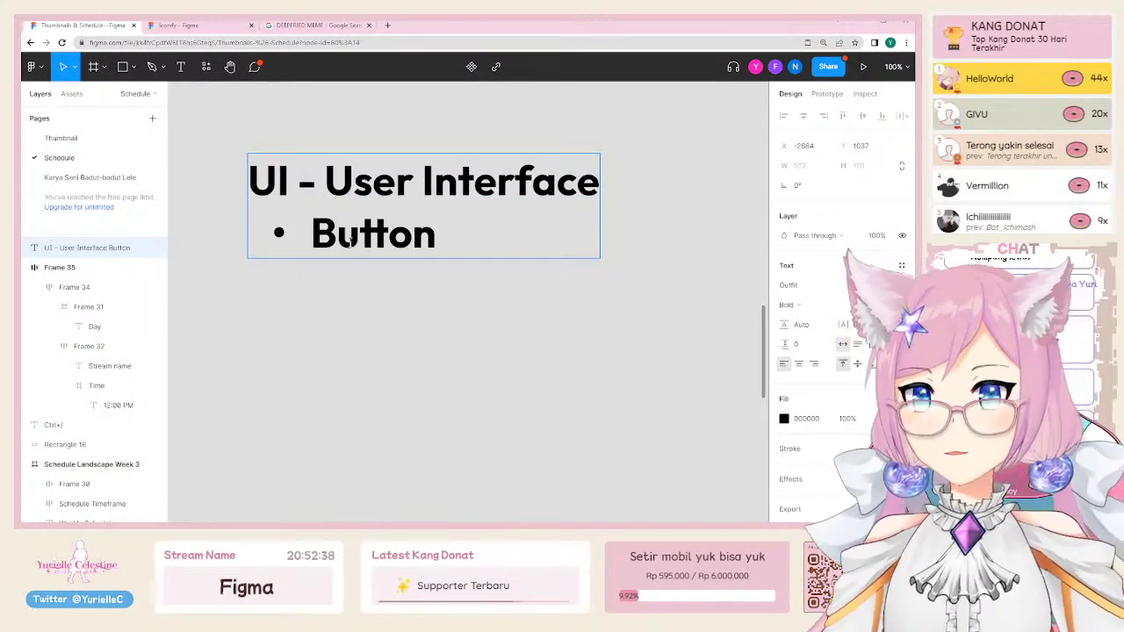
pyautogui.press('Return')
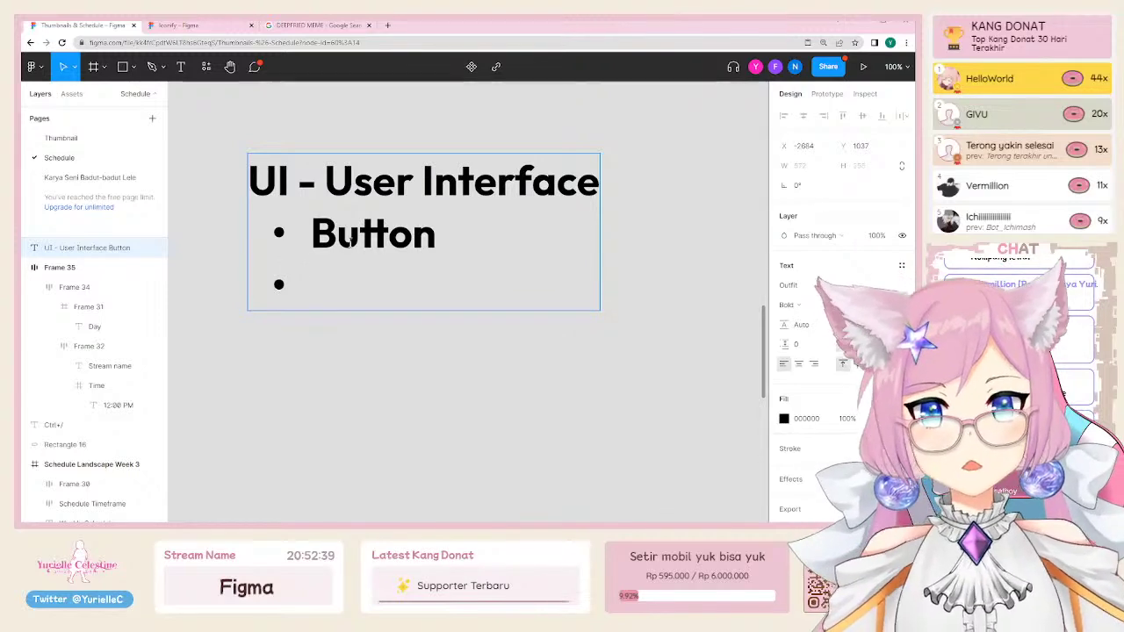
pyautogui.write('Sidebar')
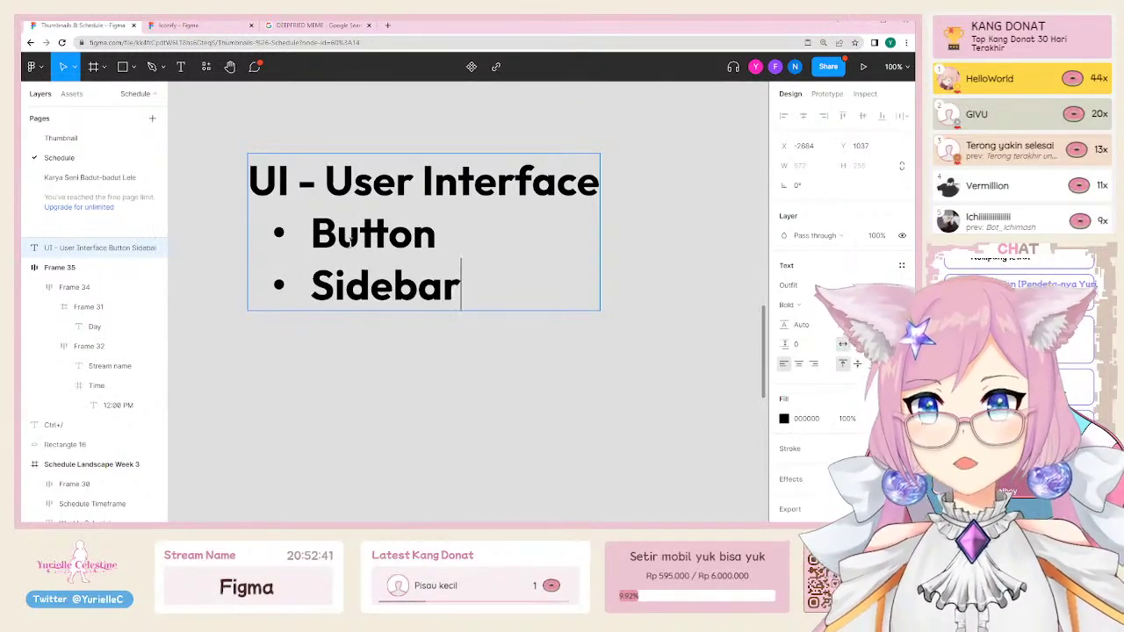
pyautogui.press('Return')
pyautogui.write('Menu')
pyautogui.press('Return')
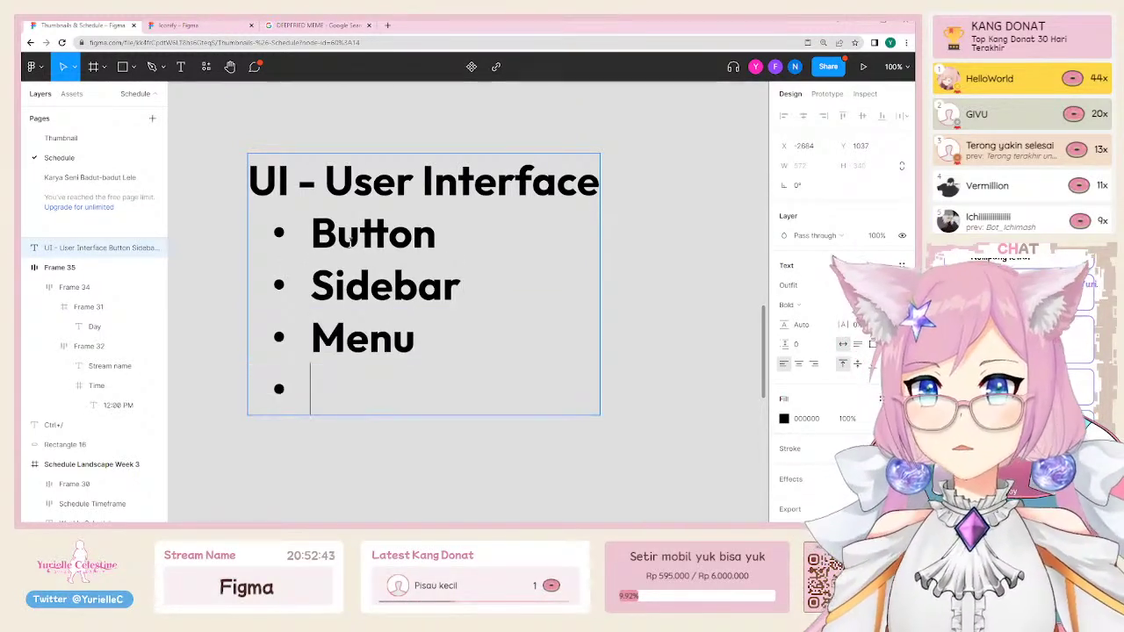
pyautogui.write('Text')
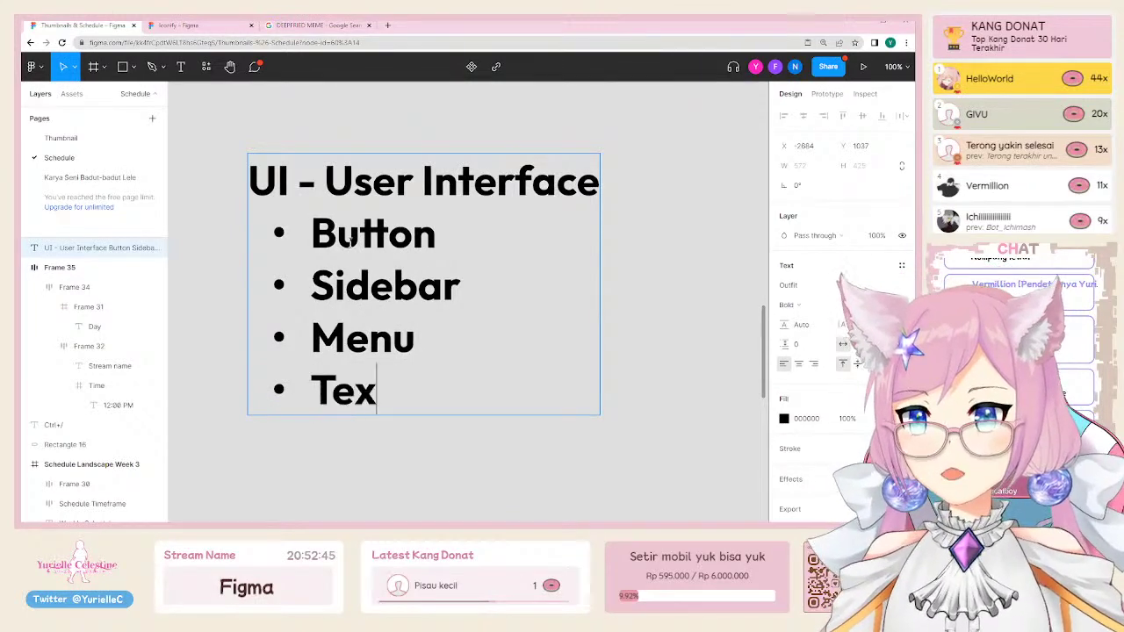
pyautogui.press('Return')
pyautogui.write('Links')
pyautogui.press('Escape')
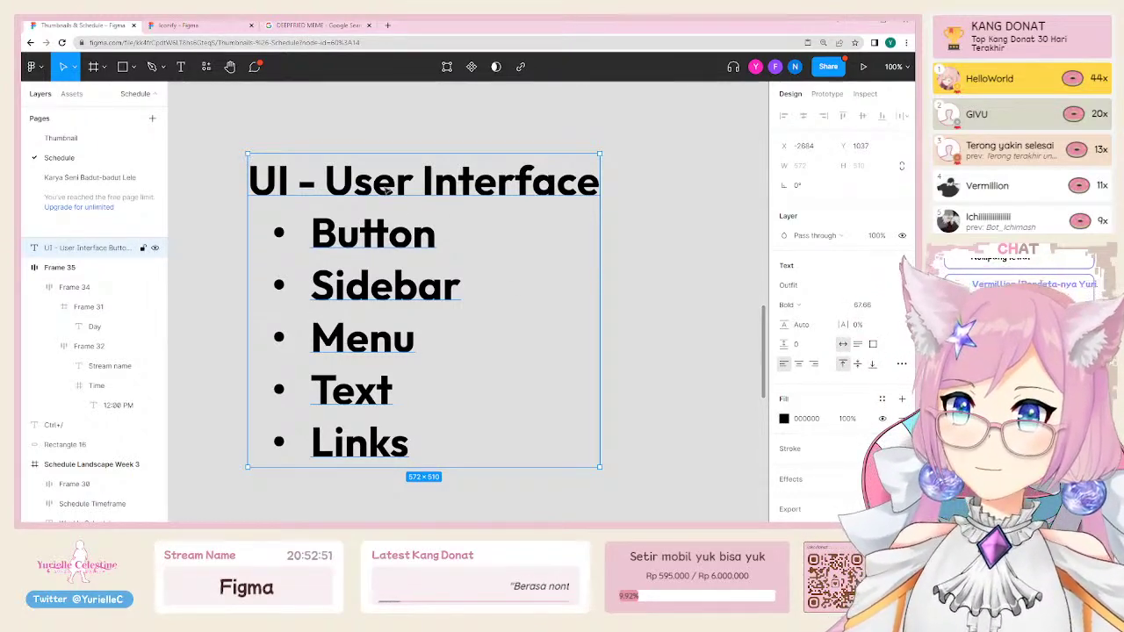
pyautogui.doubleClick(378, 199)
# Step: Replace the note text with the heading 'User Experience' and deselect it
pyautogui.write('User Experience')
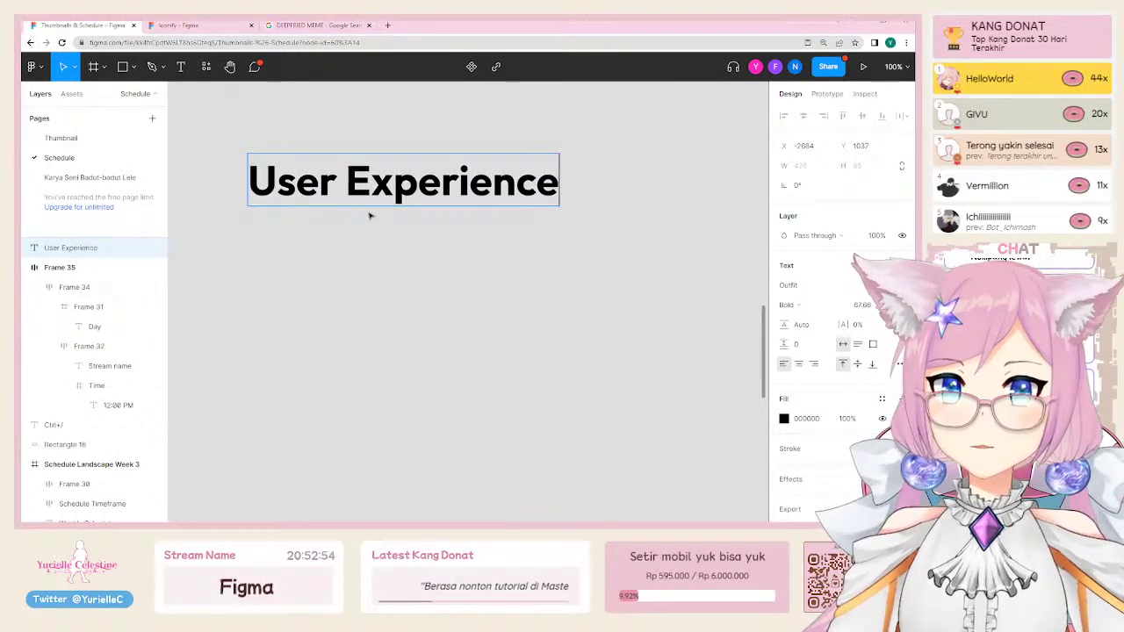
pyautogui.press('Escape')
pyautogui.click(350, 320)
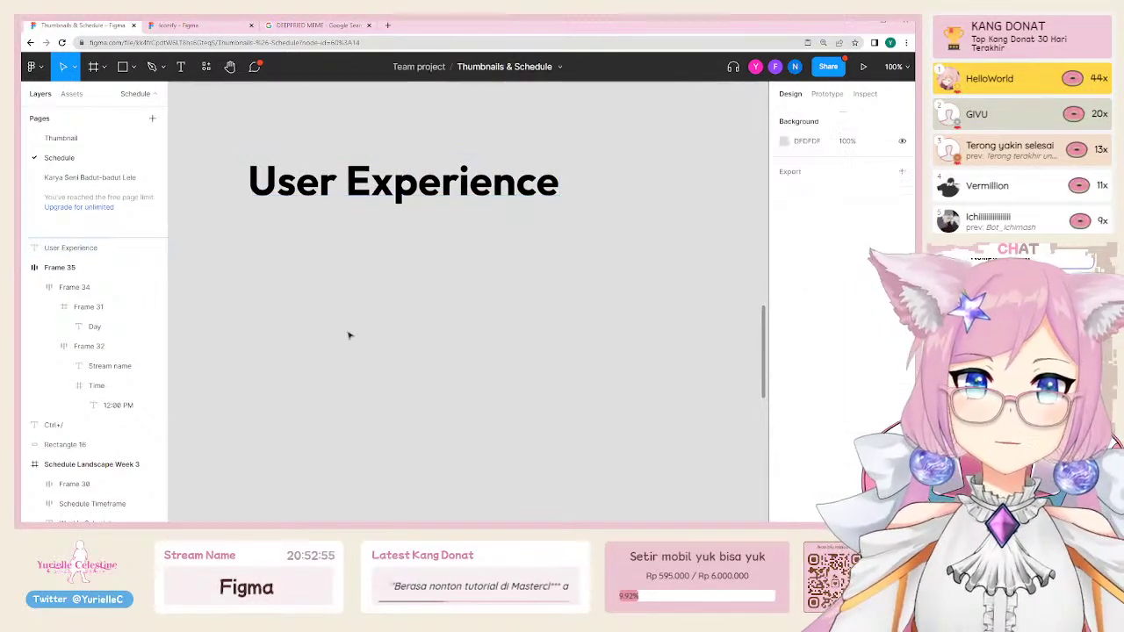
pyautogui.scroll(-2, 364, 230)
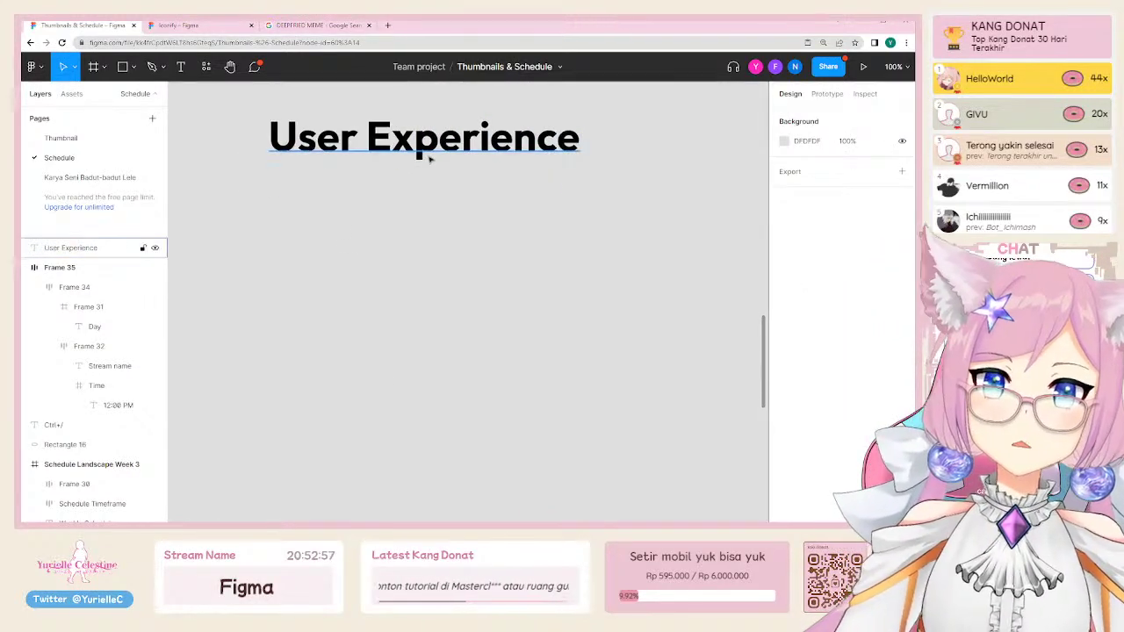
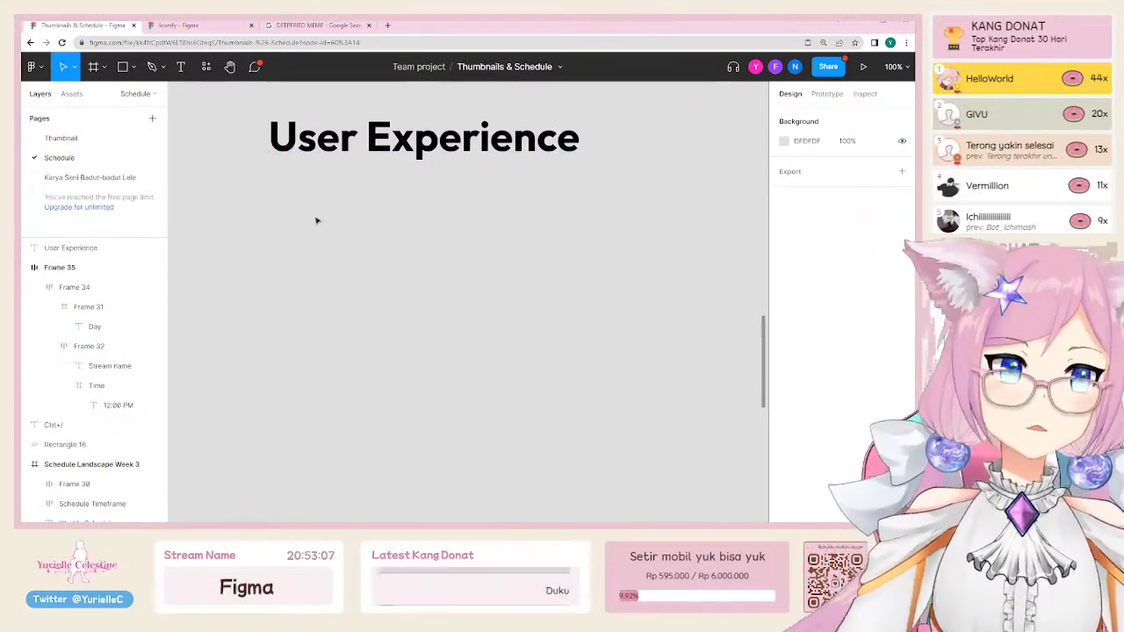
# Step: Draw a blank frame below User Experience holding a grey box labelled 'Netflix'
pyautogui.press('f')
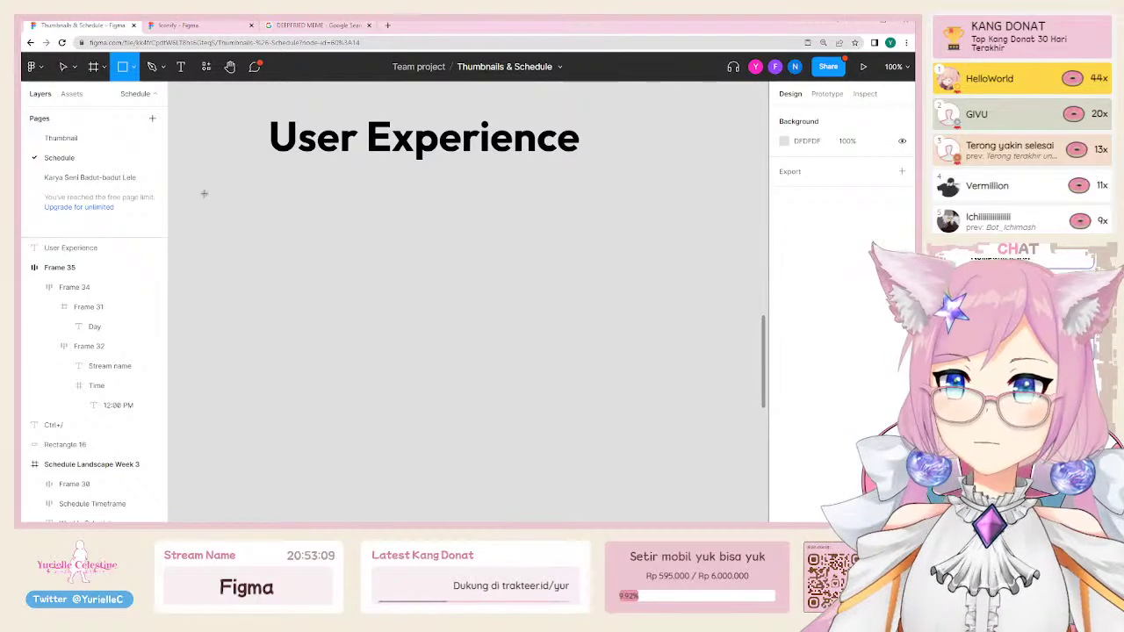
pyautogui.moveTo(200, 197); pyautogui.dragTo(646, 416)
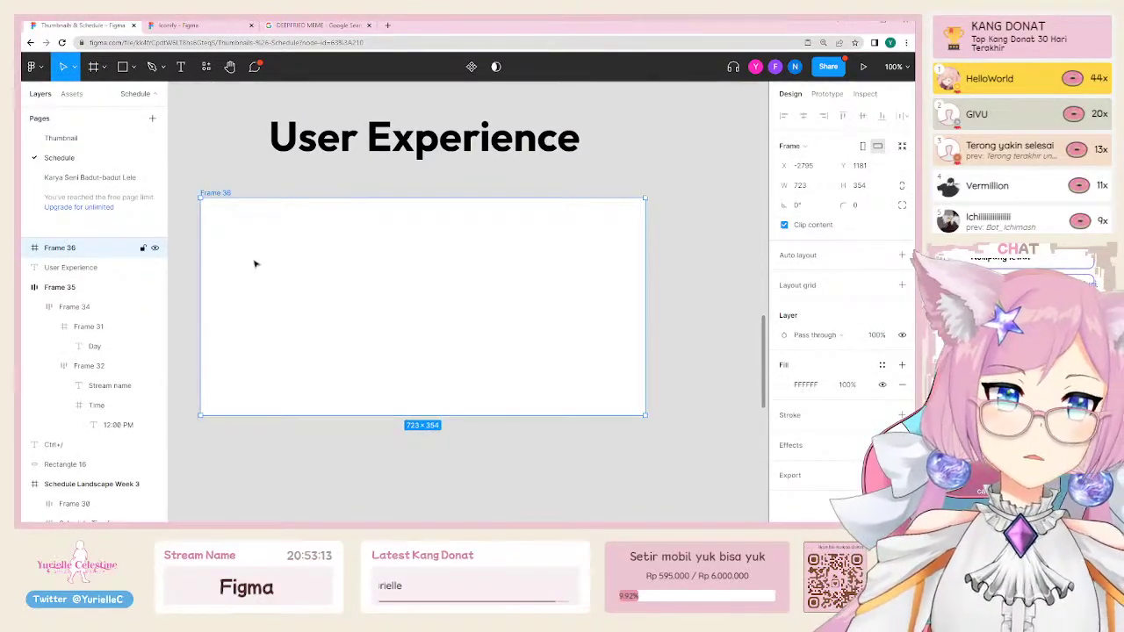
pyautogui.press('r')
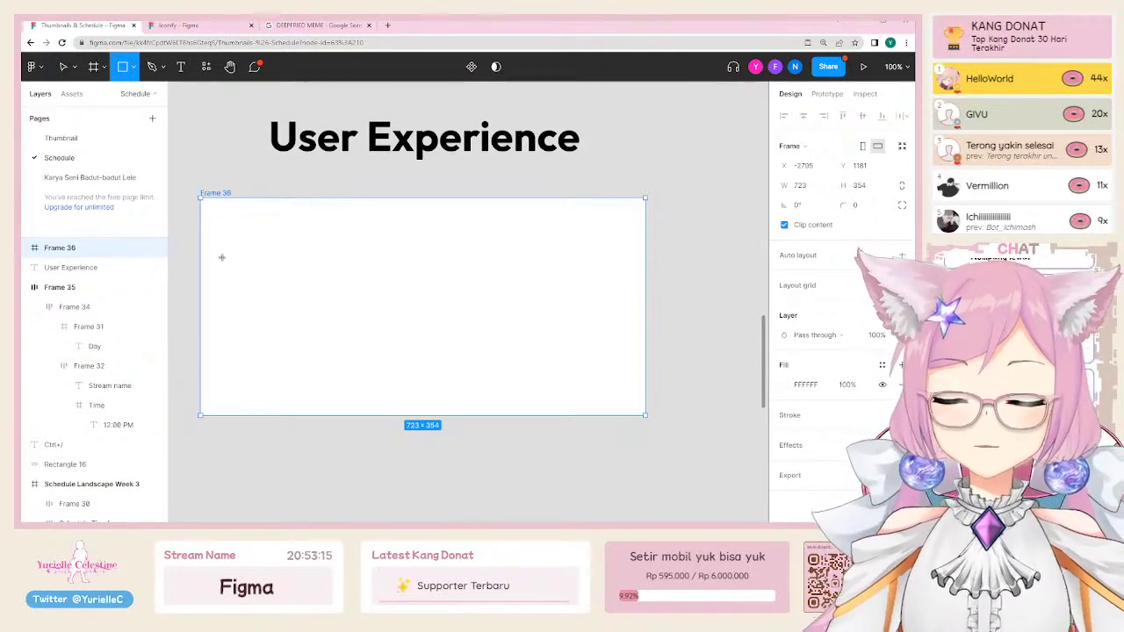
pyautogui.moveTo(222, 254); pyautogui.dragTo(311, 295)
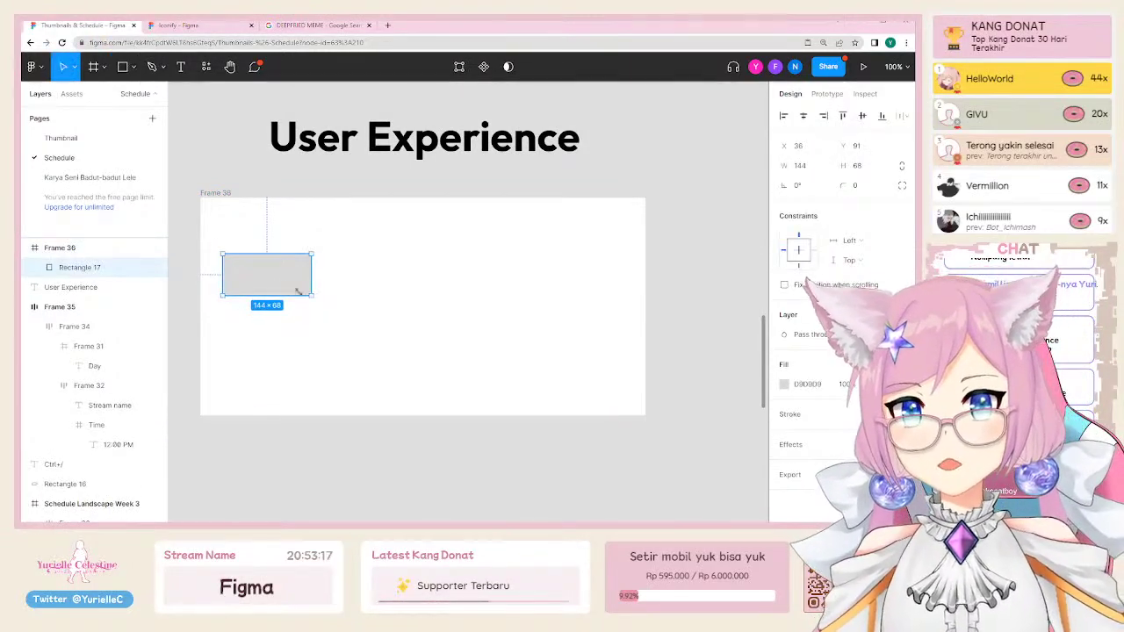
pyautogui.press('t')
pyautogui.click(243, 275)
pyautogui.write('Netflix')
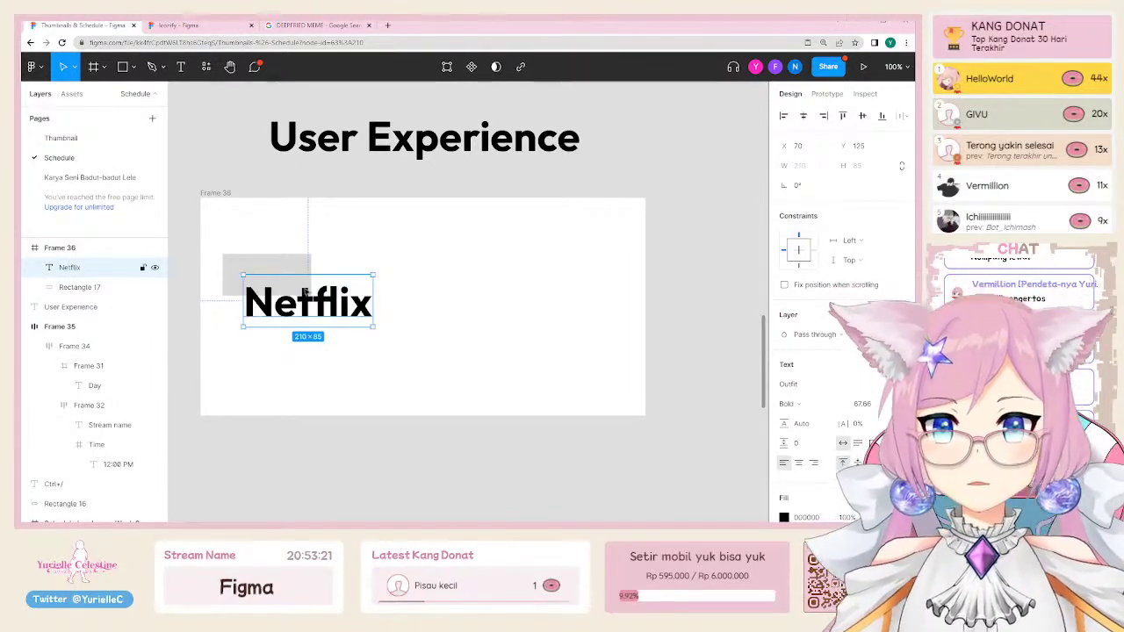
pyautogui.moveTo(373, 326); pyautogui.dragTo(281, 266)
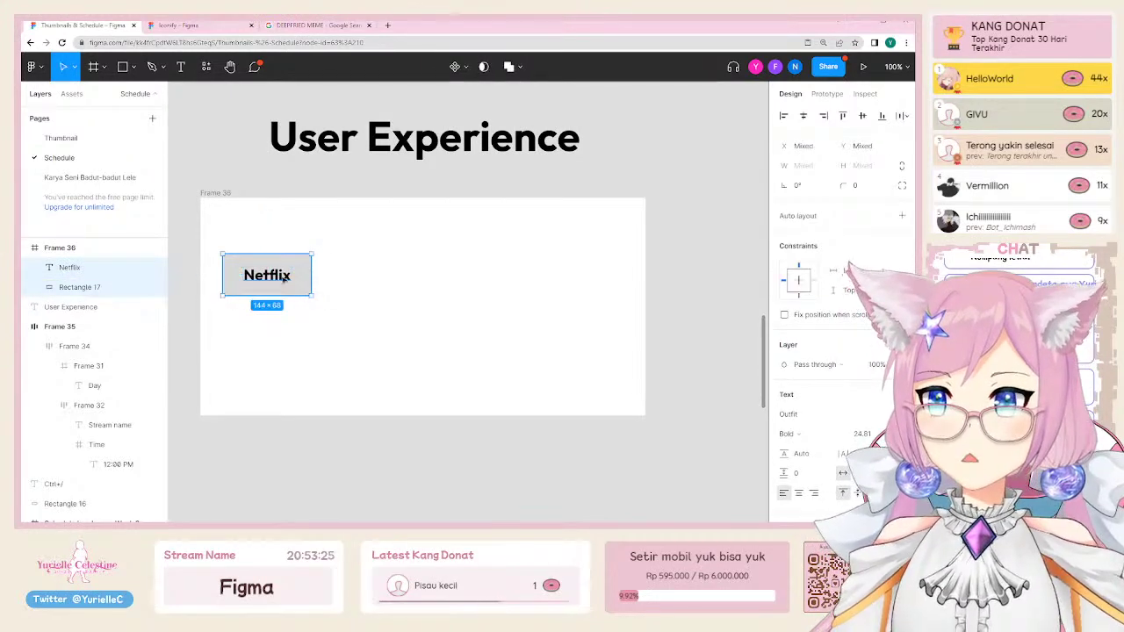
# Step: Duplicate the Netflix box to its right and relabel the copy 'HBO Go'
pyautogui.moveTo(303, 273); pyautogui.dragTo(401, 276)
pyautogui.doubleClick(360, 275)
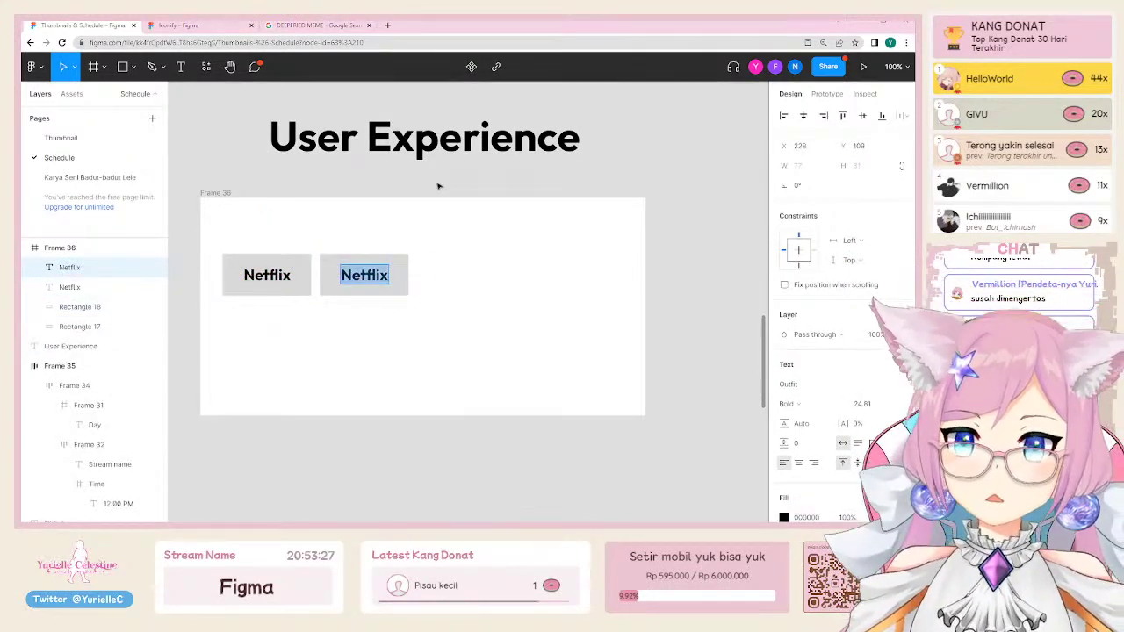
pyautogui.write('HBO Go')
pyautogui.press('Escape')
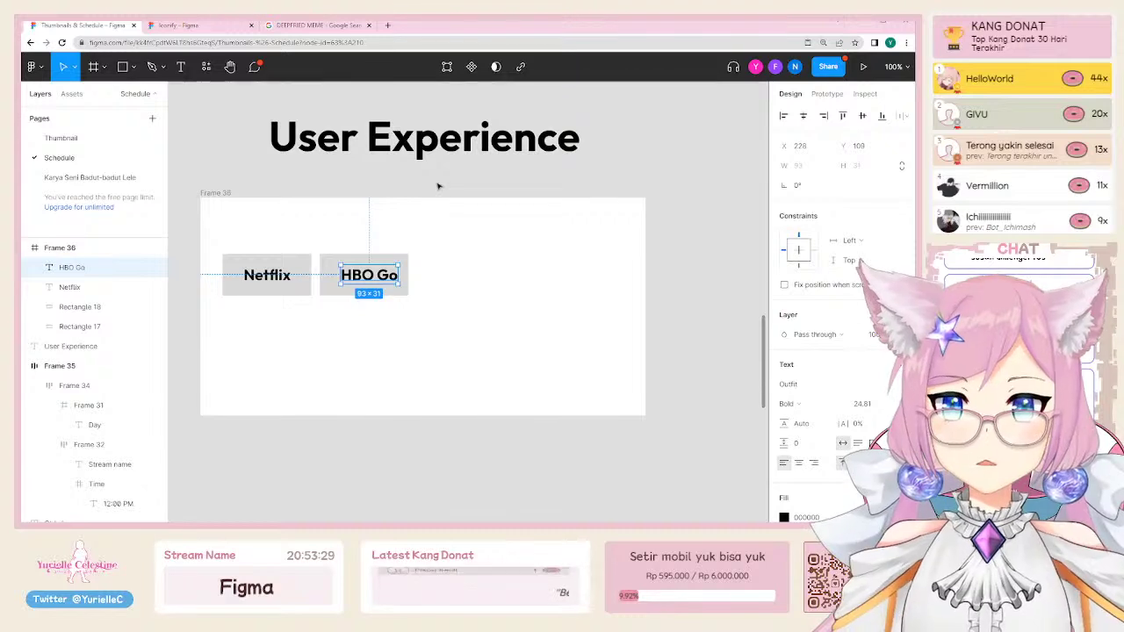
pyautogui.hotkey('shift', 'Left')
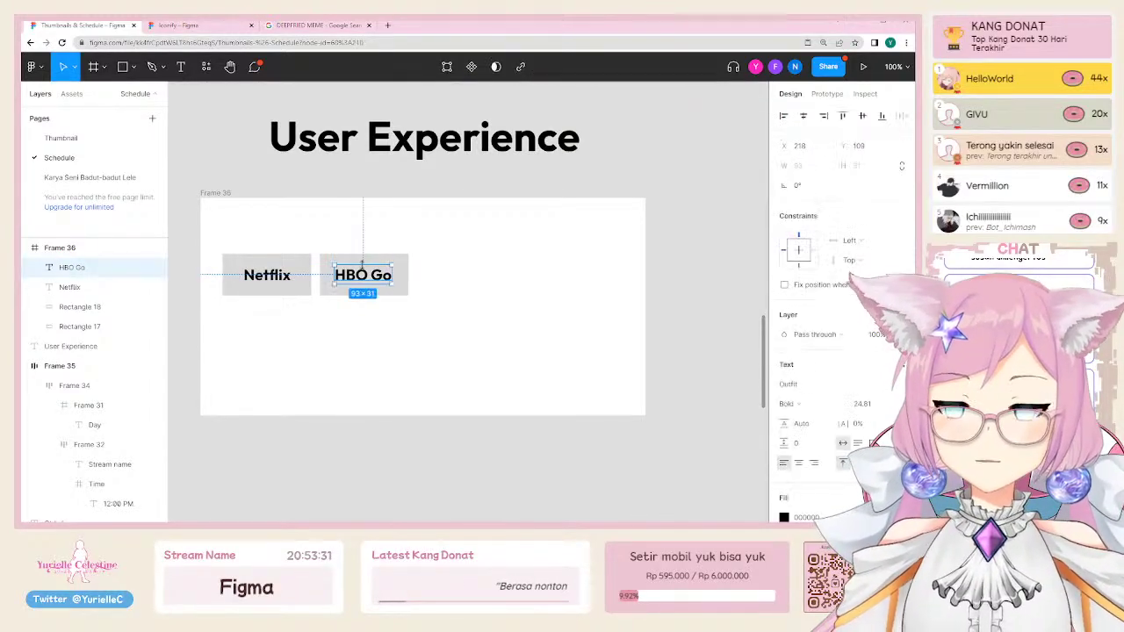
# Step: Group the HBO Go box with its label, and the Netflix box with its label
pyautogui.keyDown('shift'); pyautogui.click(370, 257); pyautogui.keyUp('shift')
pyautogui.hotkey('ctrl', 'alt', 'g')
pyautogui.click(286, 268)
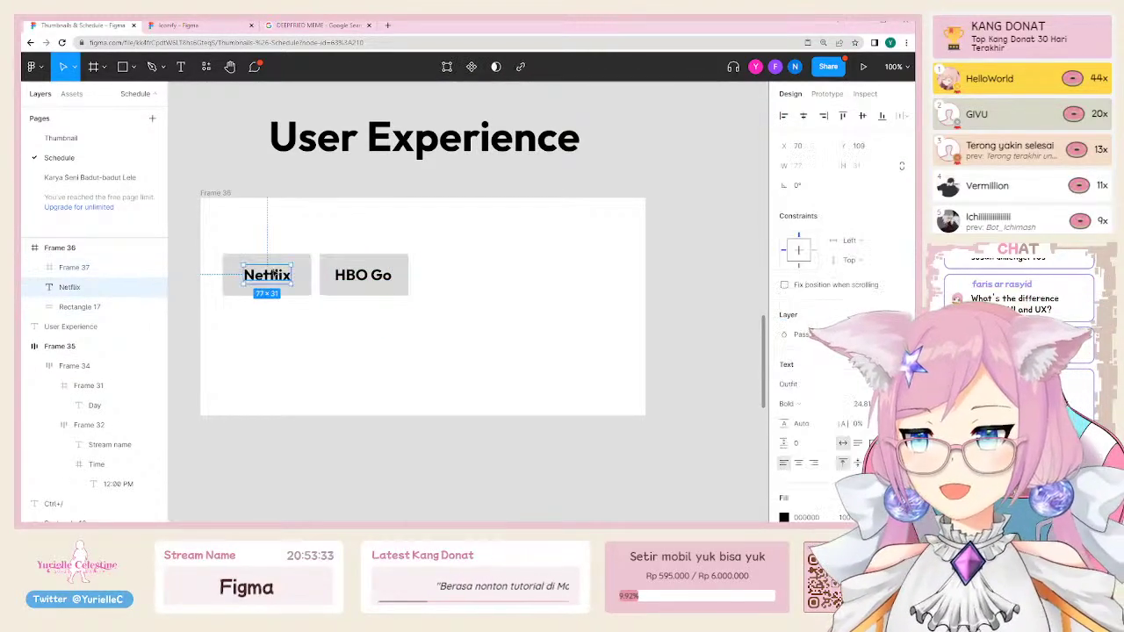
pyautogui.keyDown('shift'); pyautogui.click(300, 256); pyautogui.keyUp('shift')
pyautogui.hotkey('ctrl', 'alt', 'g')
pyautogui.click(417, 262)
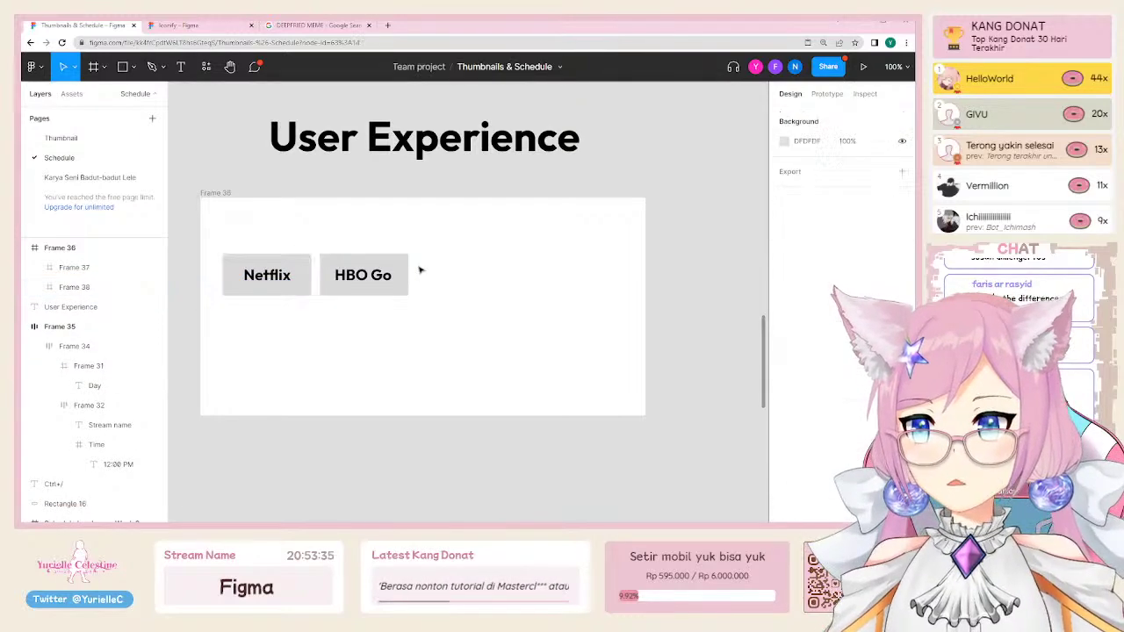
# Step: Draw a small grey box at the frame's top-left and label it 'Home'
pyautogui.press('r')
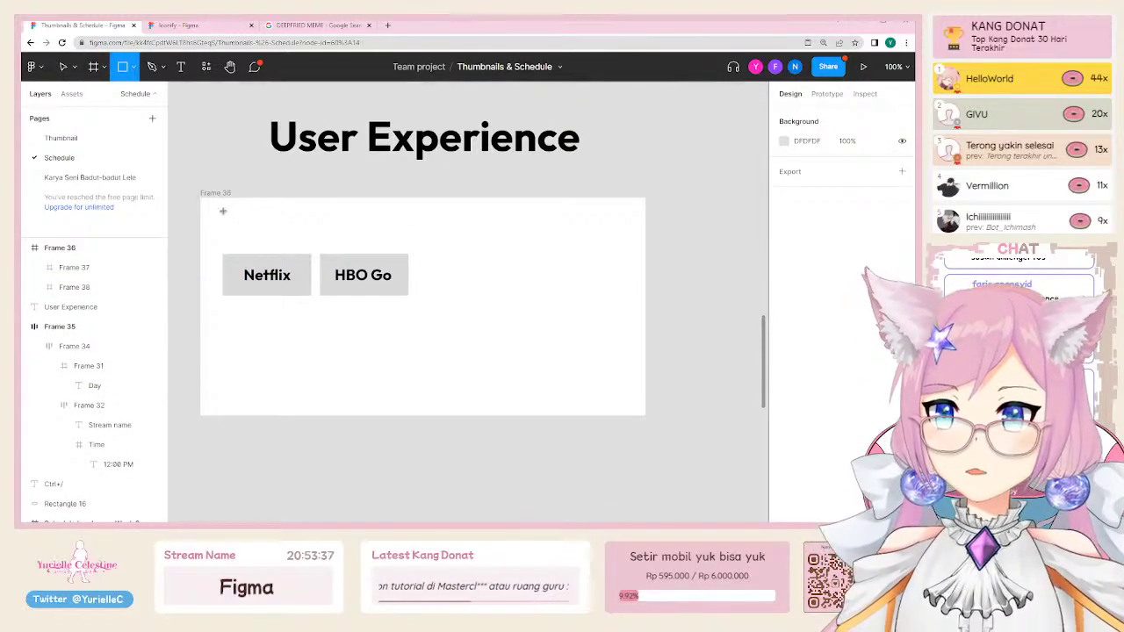
pyautogui.moveTo(223, 212); pyautogui.dragTo(254, 243)
pyautogui.press('t')
pyautogui.click(232, 226)
pyautogui.write('Home')
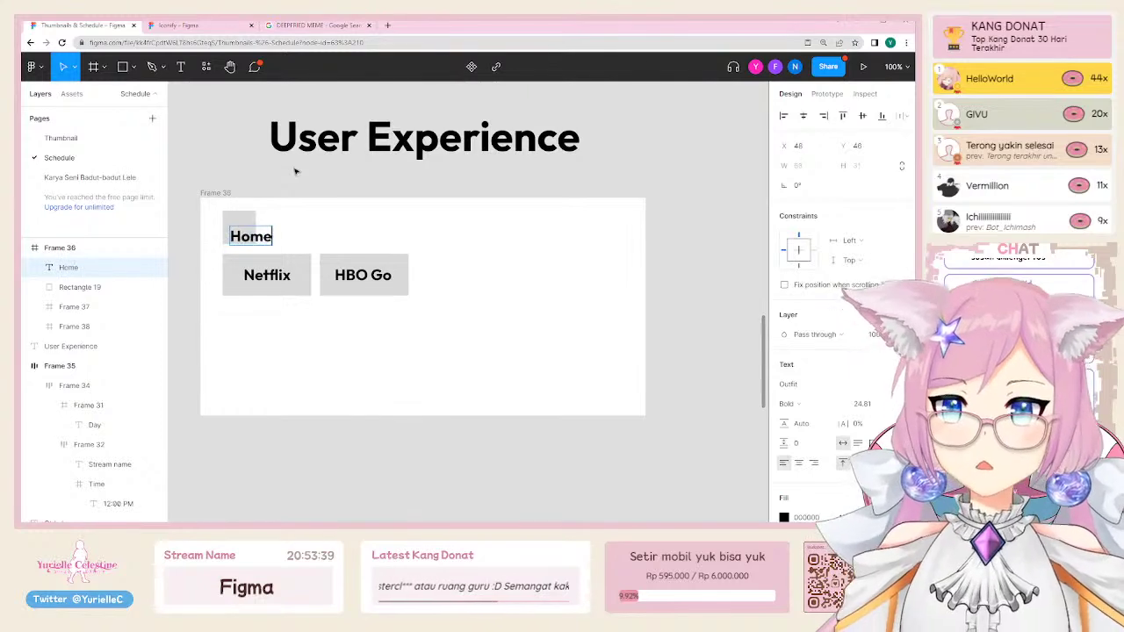
pyautogui.press('Escape')
# Step: Copy the small box to the top-right and add a 'Settings' label beside it
pyautogui.moveTo(243, 224); pyautogui.dragTo(618, 223)
pyautogui.press('t')
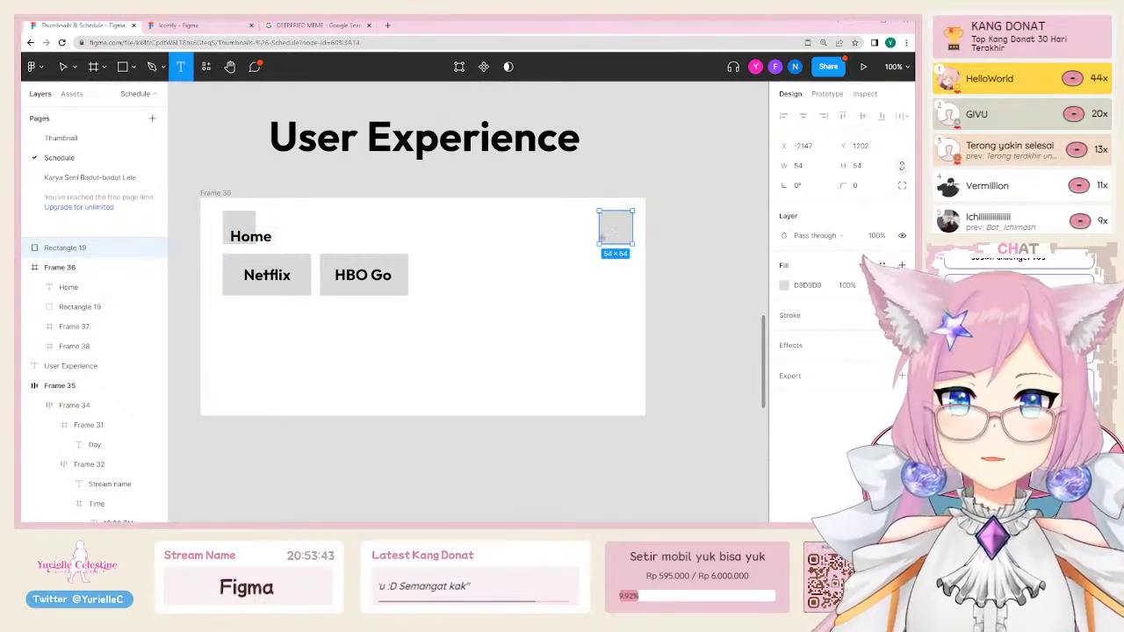
pyautogui.click(604, 235)
pyautogui.write('Settings')
pyautogui.press('Escape')
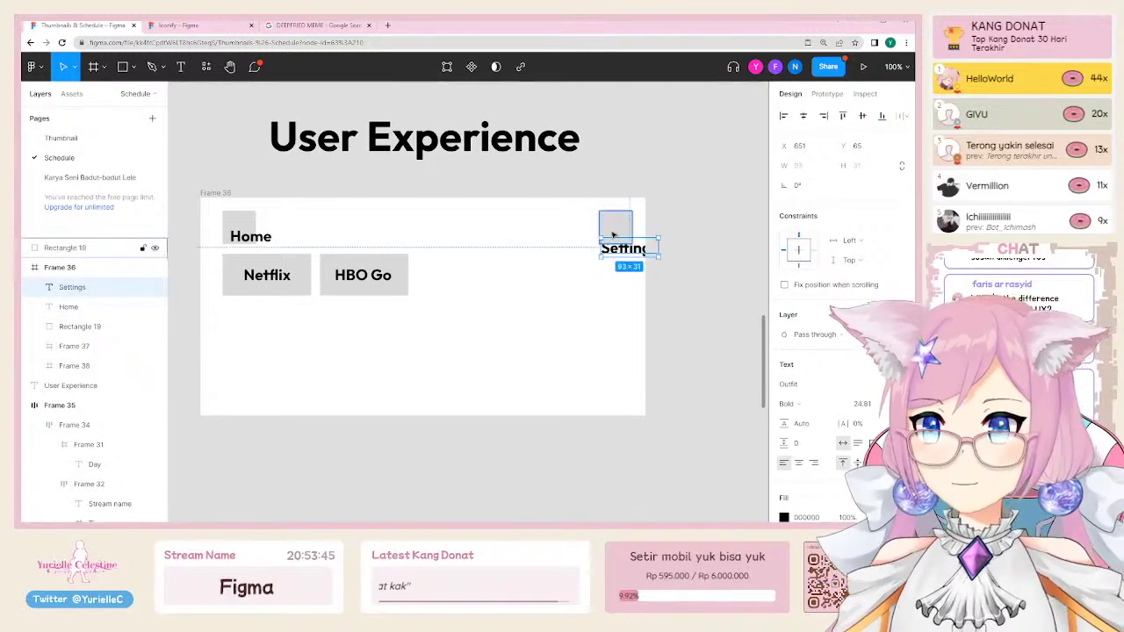
pyautogui.click(710, 324)
# Step: Re-place the Settings label beside its grey box and nudge the Home label up
pyautogui.click(633, 251)
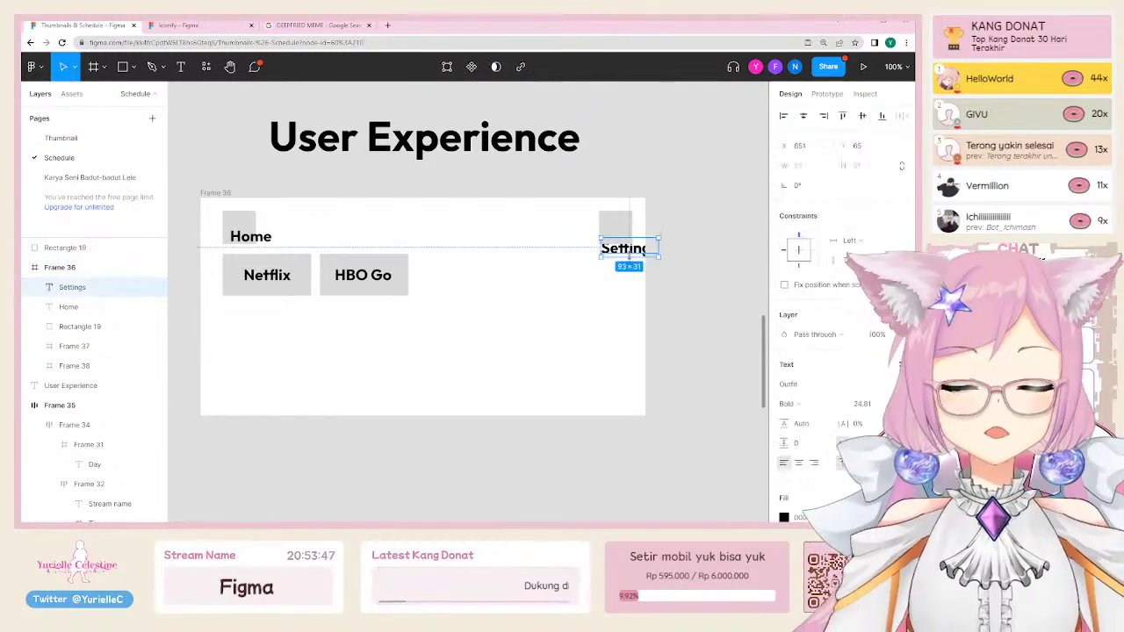
pyautogui.press('Delete')
pyautogui.click(623, 233)
pyautogui.write('Settings')
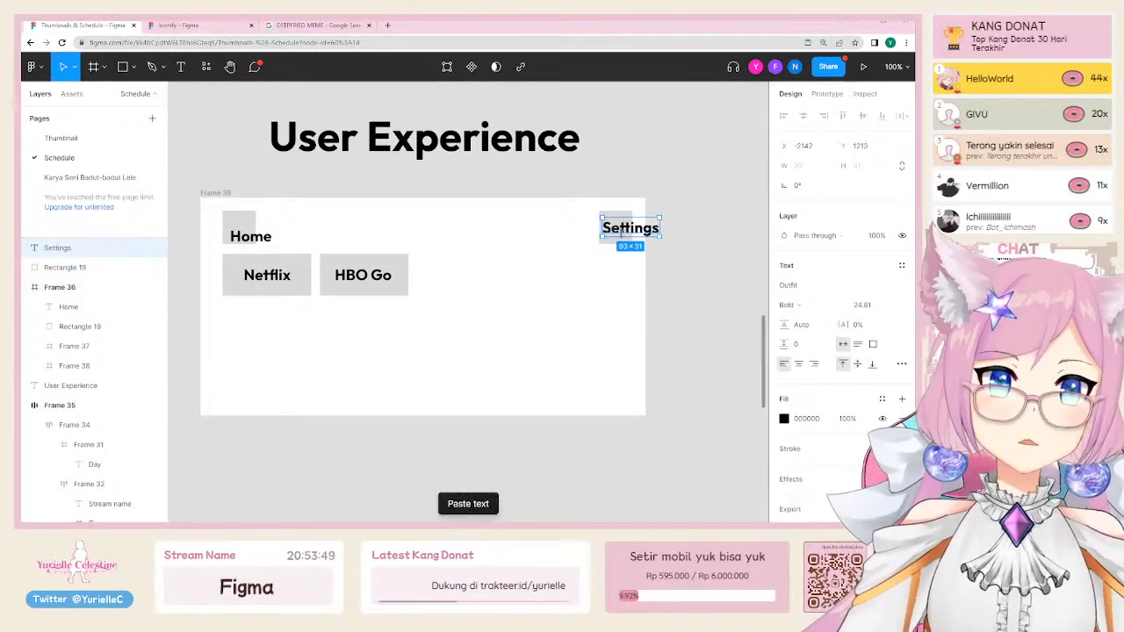
pyautogui.click(697, 301)
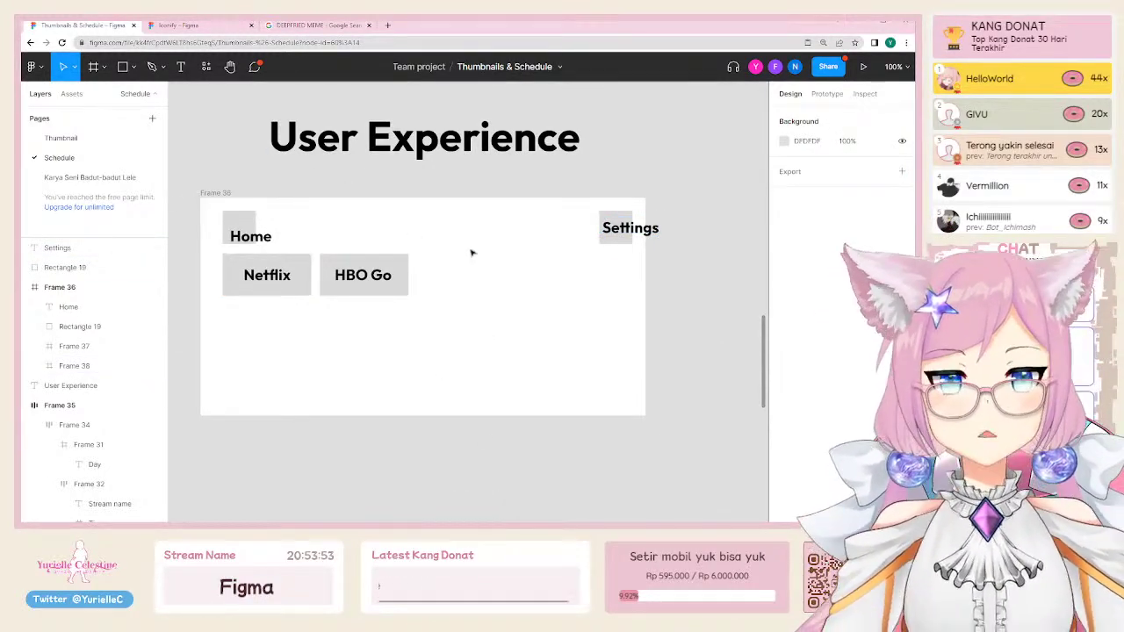
pyautogui.click(626, 230)
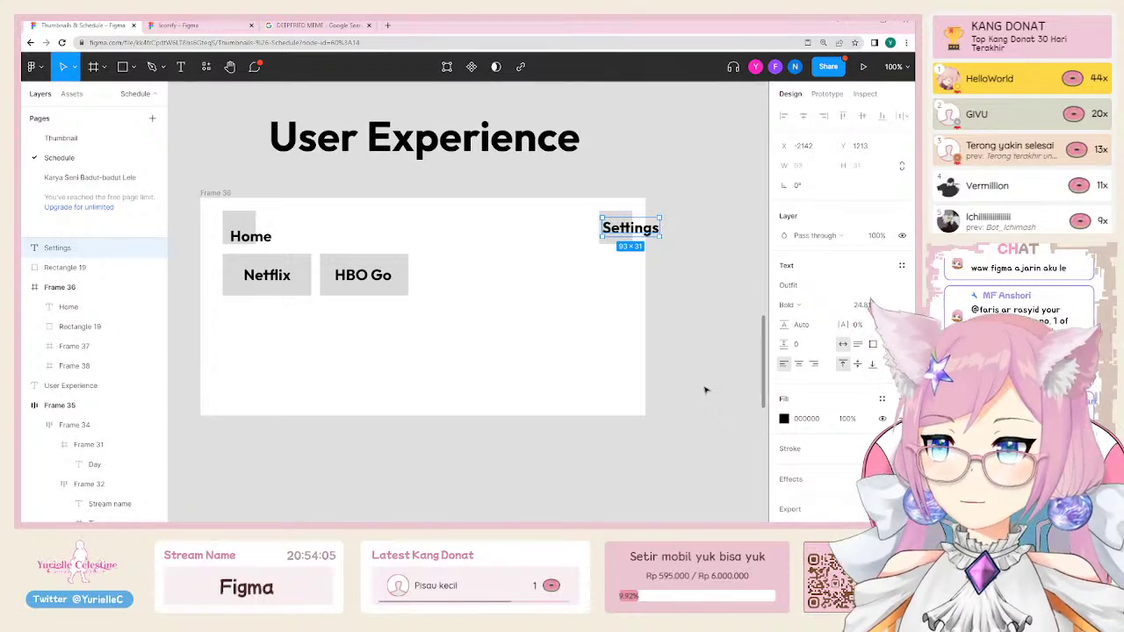
pyautogui.moveTo(260, 239); pyautogui.dragTo(265, 226)
pyautogui.press('Escape')
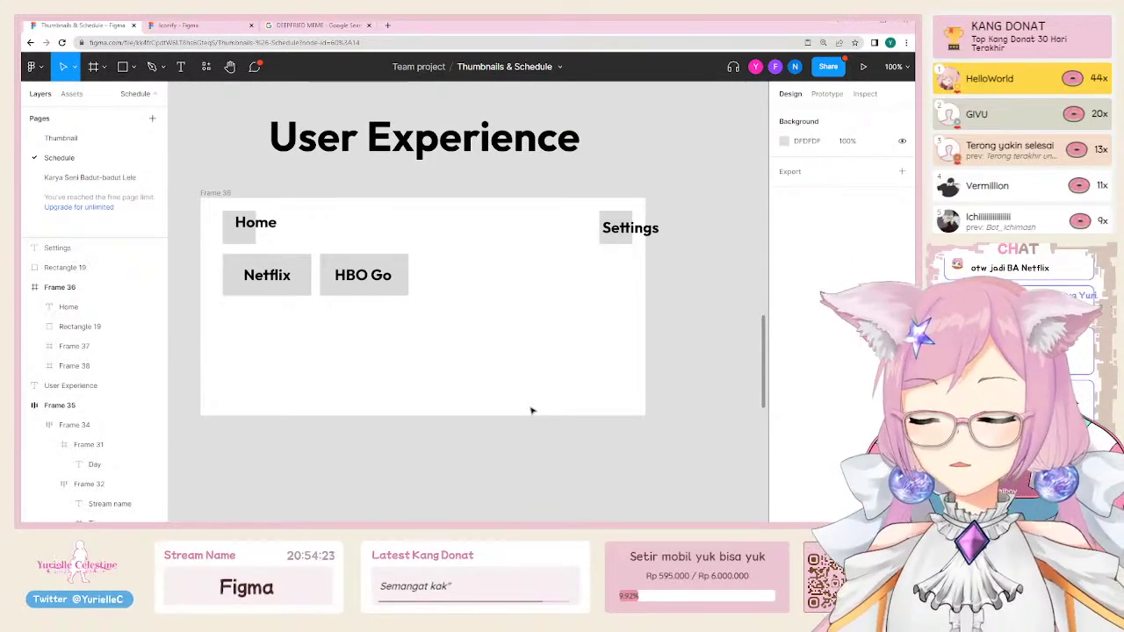
# Step: Import the filled 'setting' gear icon through the Iconify plugin
pyautogui.hotkey('ctrl', '/')
pyautogui.write('icon')
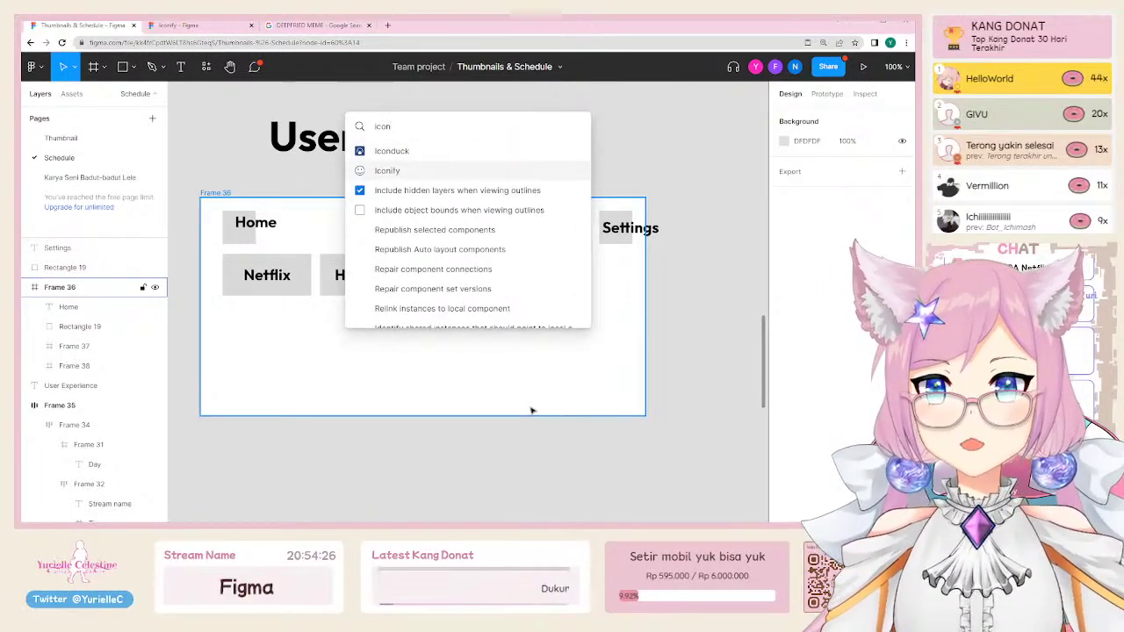
pyautogui.press('Return')
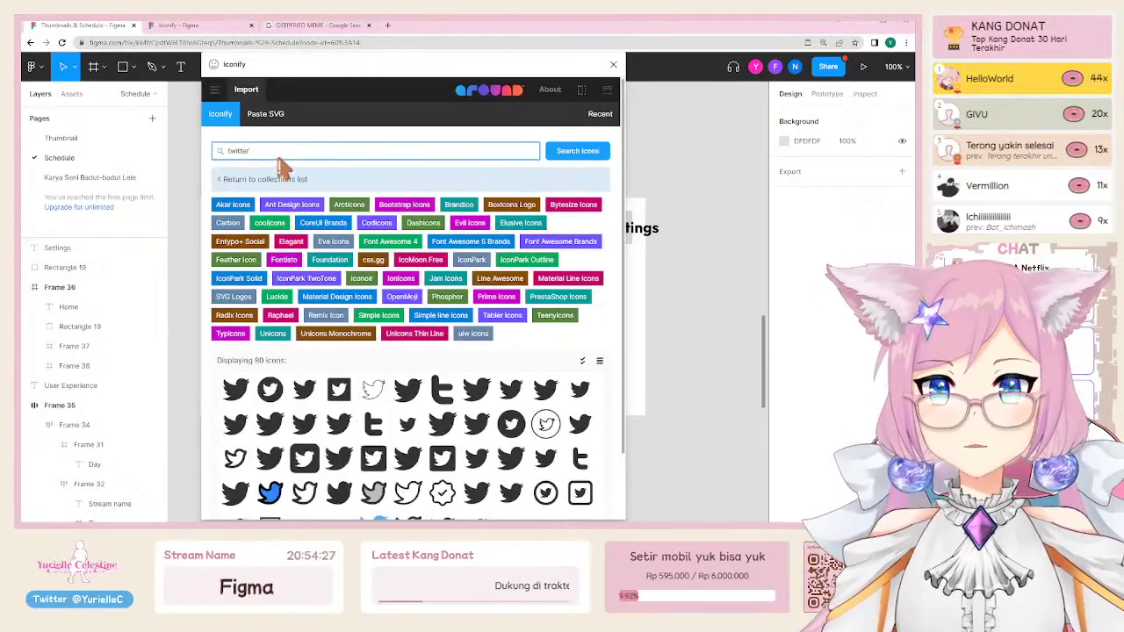
pyautogui.click(289, 147)
pyautogui.write('setting')
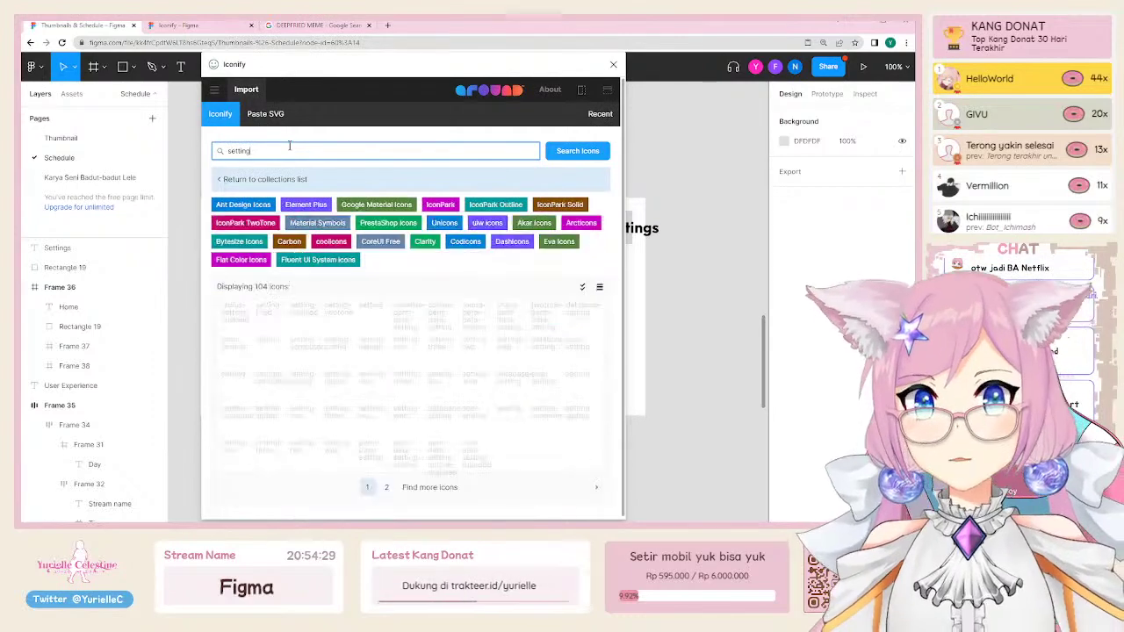
pyautogui.click(270, 316)
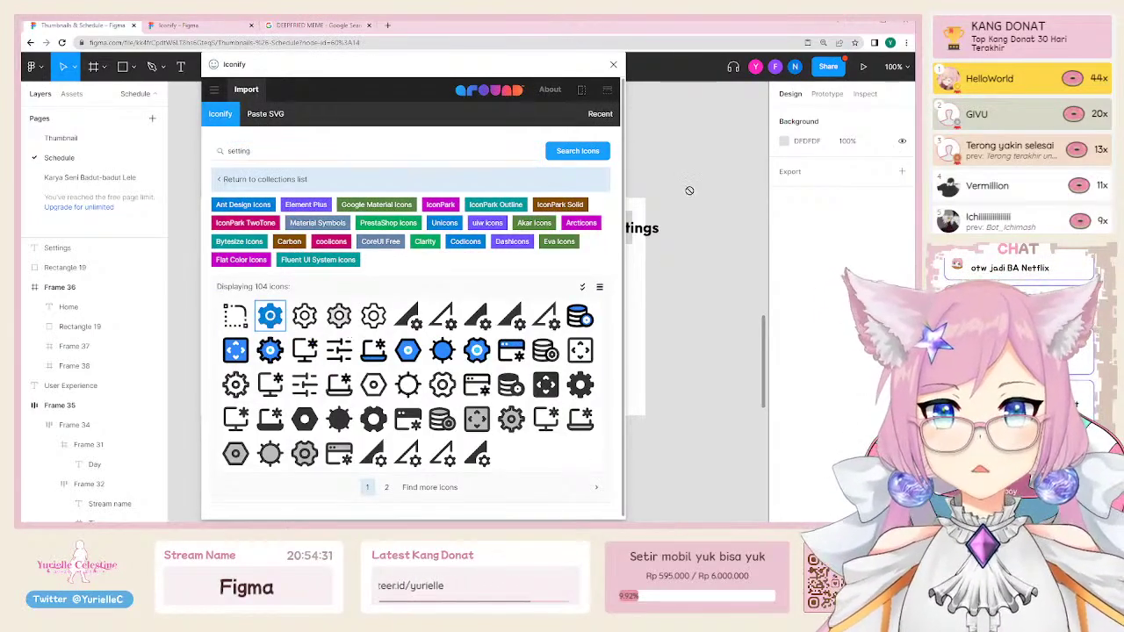
pyautogui.click(612, 65)
# Step: Resize the gear icon to 16×16, enter height 214, and move it toward the wireframe
pyautogui.scroll(5, 606, 219)
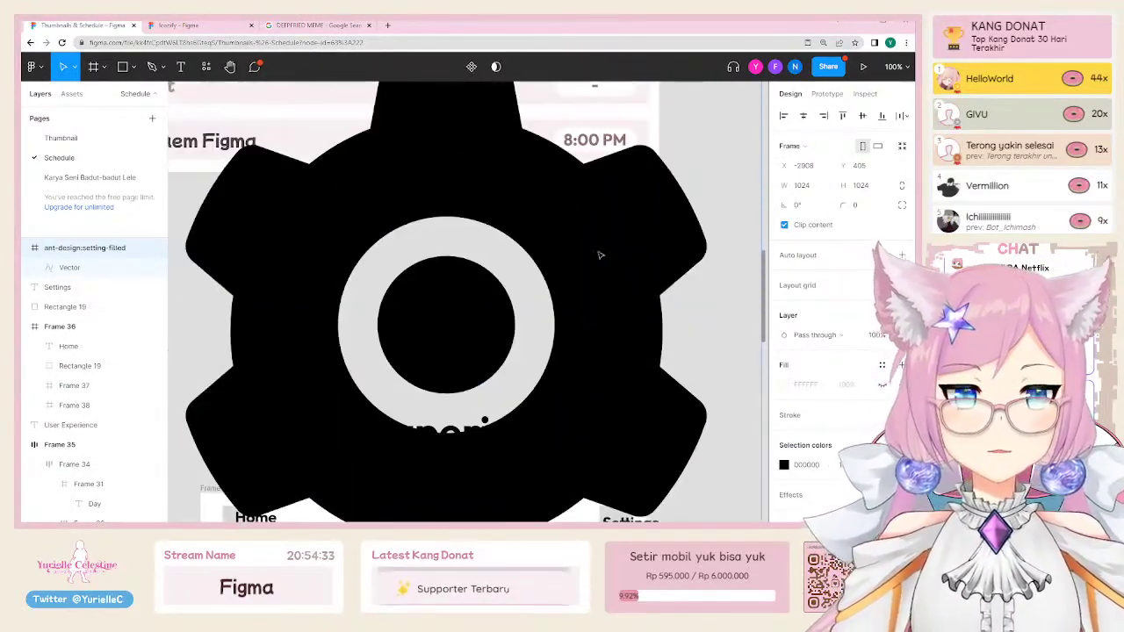
pyautogui.scroll(-2, 600, 251)
pyautogui.click(825, 185)
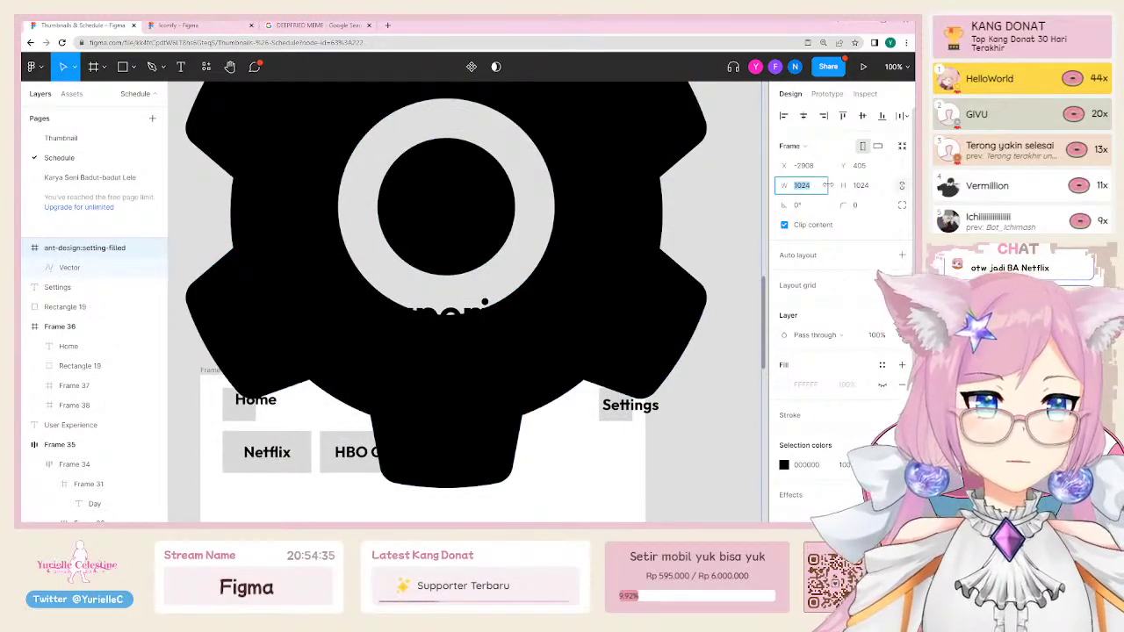
pyautogui.press('Return')
pyautogui.scroll(-5, 254, 171)
pyautogui.hscroll(-2, 321, 146)
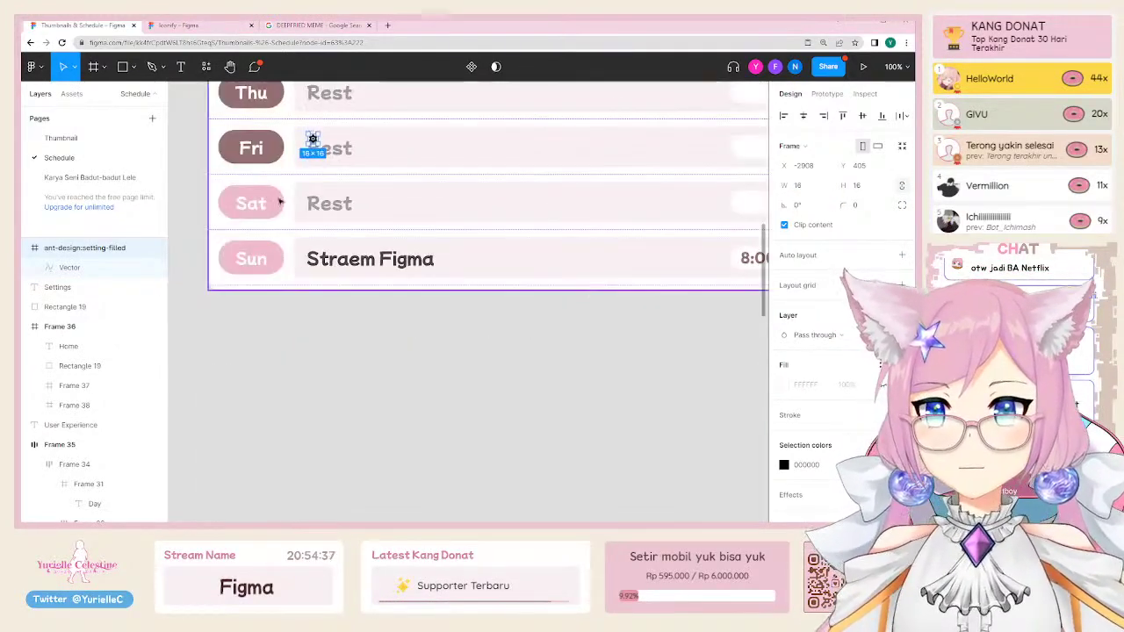
pyautogui.moveTo(314, 140); pyautogui.dragTo(695, 482)
pyautogui.scroll(-5, 537, 196)
pyautogui.hscroll(5, 537, 196)
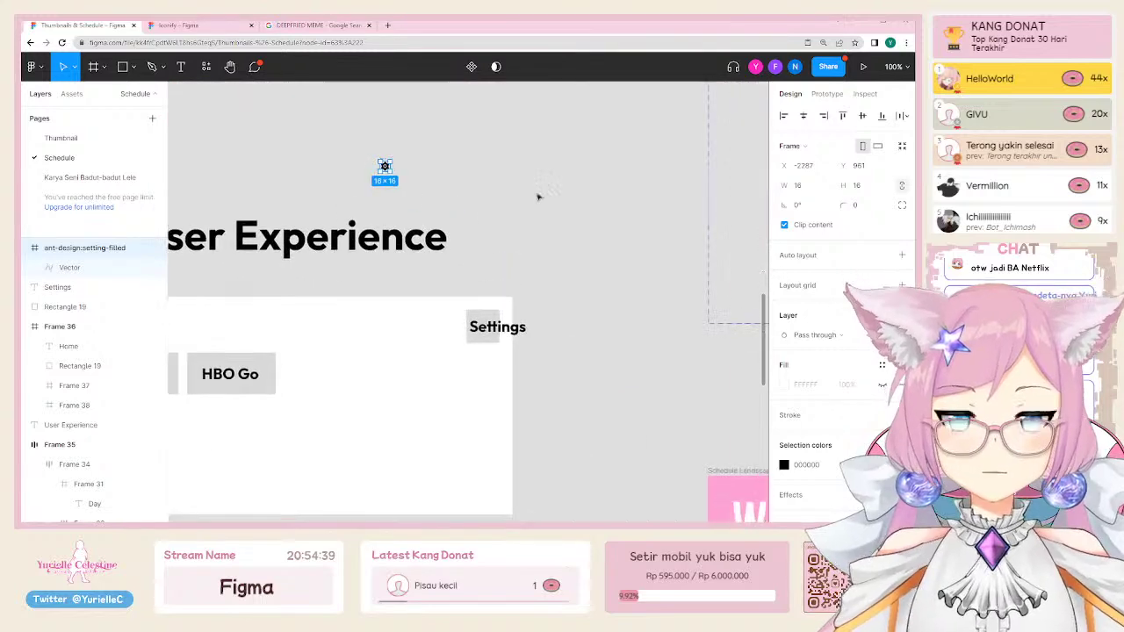
pyautogui.click(852, 185)
pyautogui.write('21')
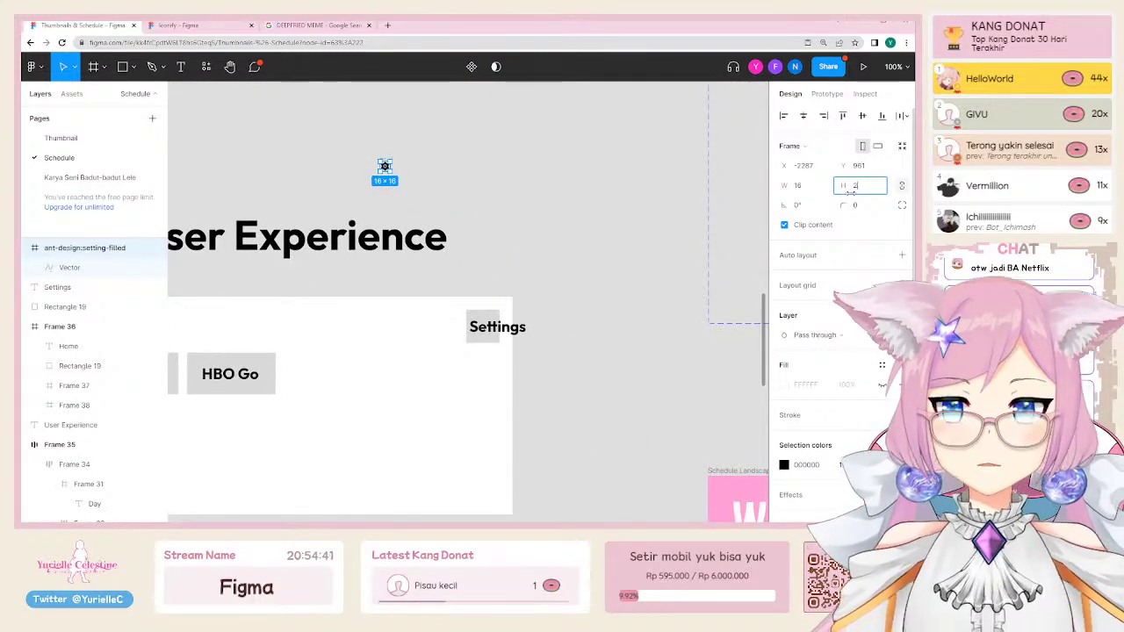
pyautogui.write('4')
pyautogui.press('Return')
pyautogui.click(522, 205)
# Step: Delete the Settings label and paste the gear icon onto the top-right grey square
pyautogui.click(497, 327)
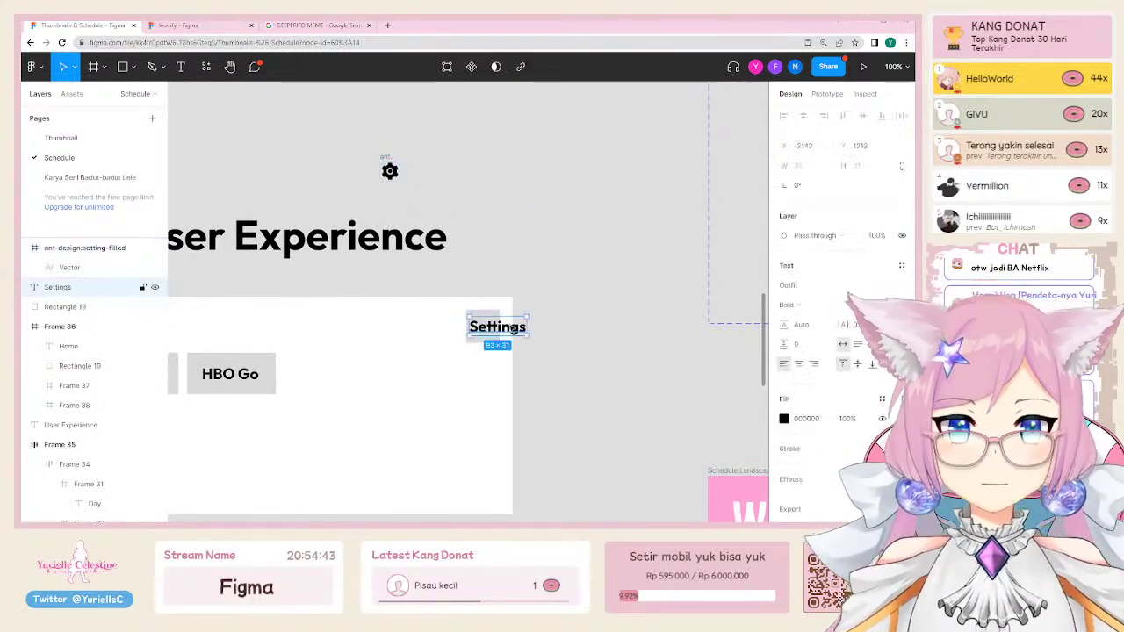
pyautogui.press('Delete')
pyautogui.click(389, 172)
pyautogui.moveTo(390, 172); pyautogui.dragTo(484, 318)
pyautogui.hotkey('ctrl', 'v')
pyautogui.hscroll(-3, 527, 351)
pyautogui.click(614, 269)
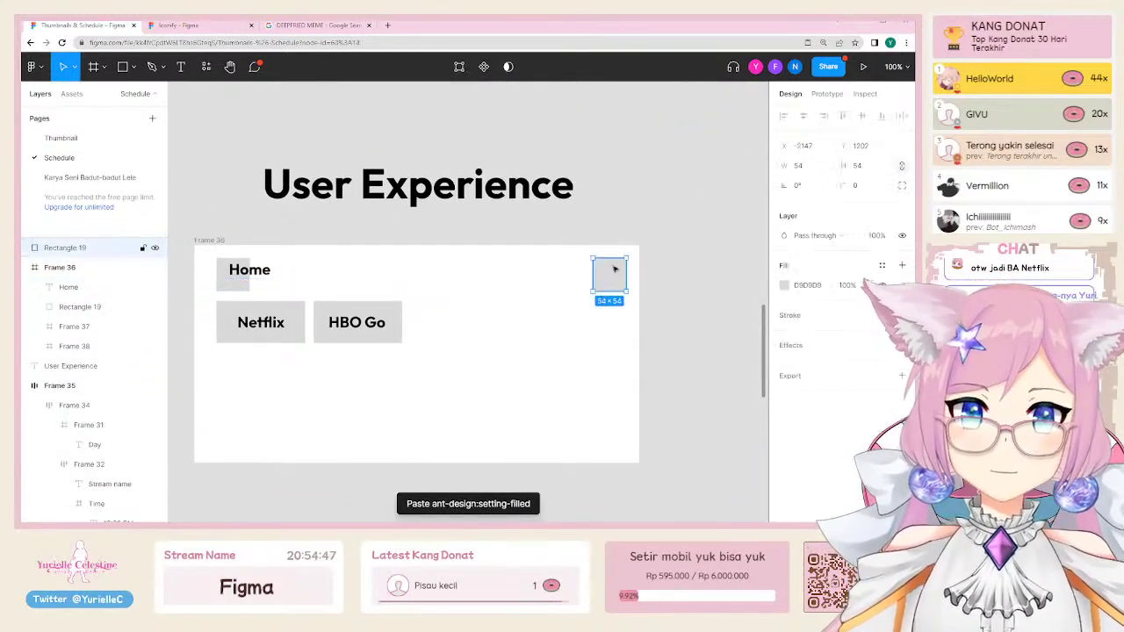
pyautogui.hotkey('ctrl', 'v')
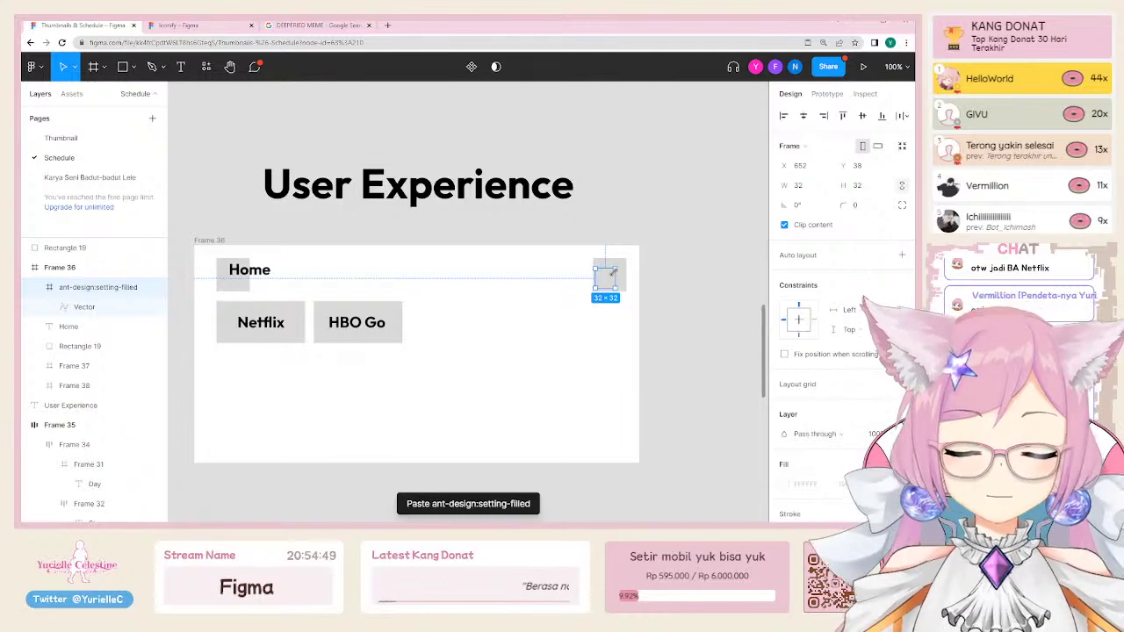
# Step: Send the grey square behind the gear icon and select both together
pyautogui.moveTo(45, 247); pyautogui.dragTo(72, 301)
pyautogui.click(605, 280)
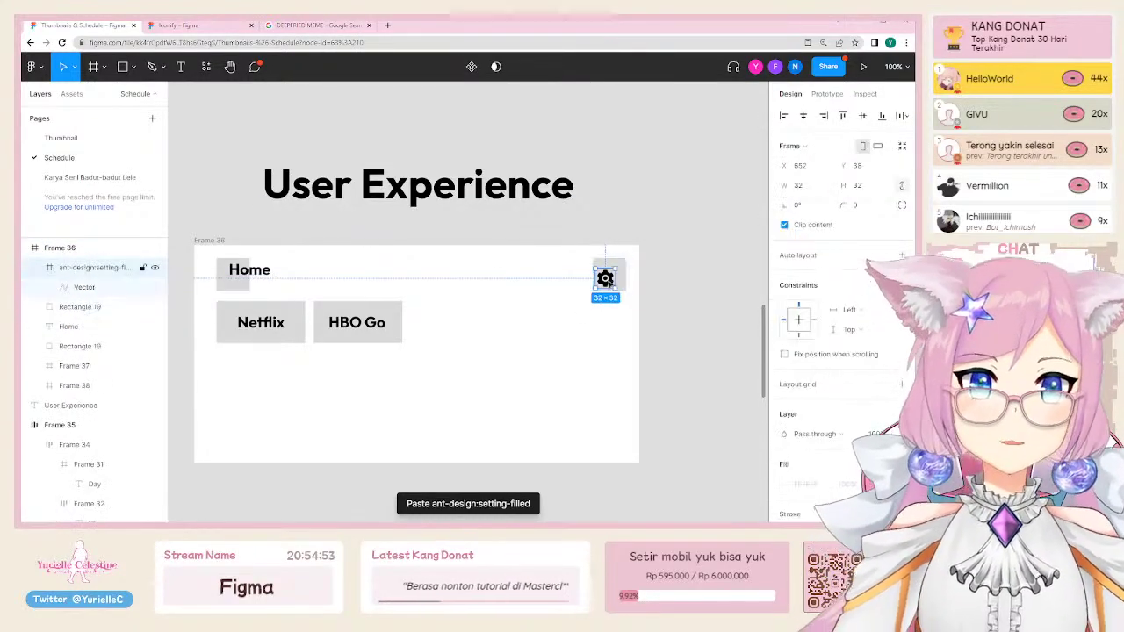
pyautogui.moveTo(597, 318); pyautogui.dragTo(631, 276)
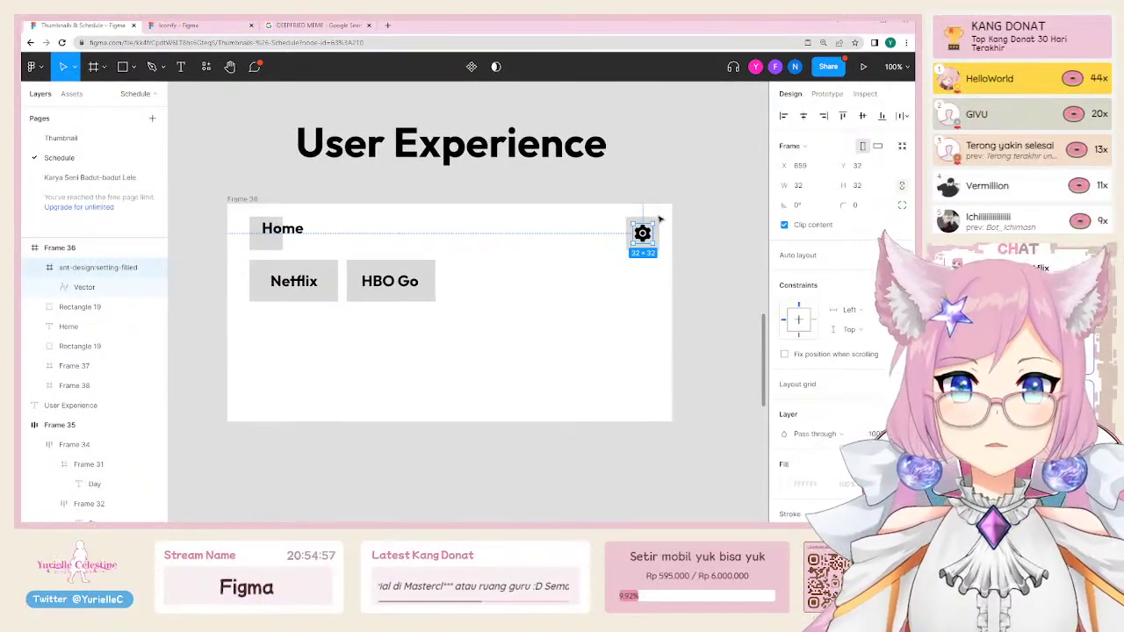
pyautogui.keyDown('ctrl'); pyautogui.scroll(3, 656, 219); pyautogui.keyUp('ctrl')
pyautogui.keyDown('shift'); pyautogui.click(651, 224); pyautogui.keyUp('shift')
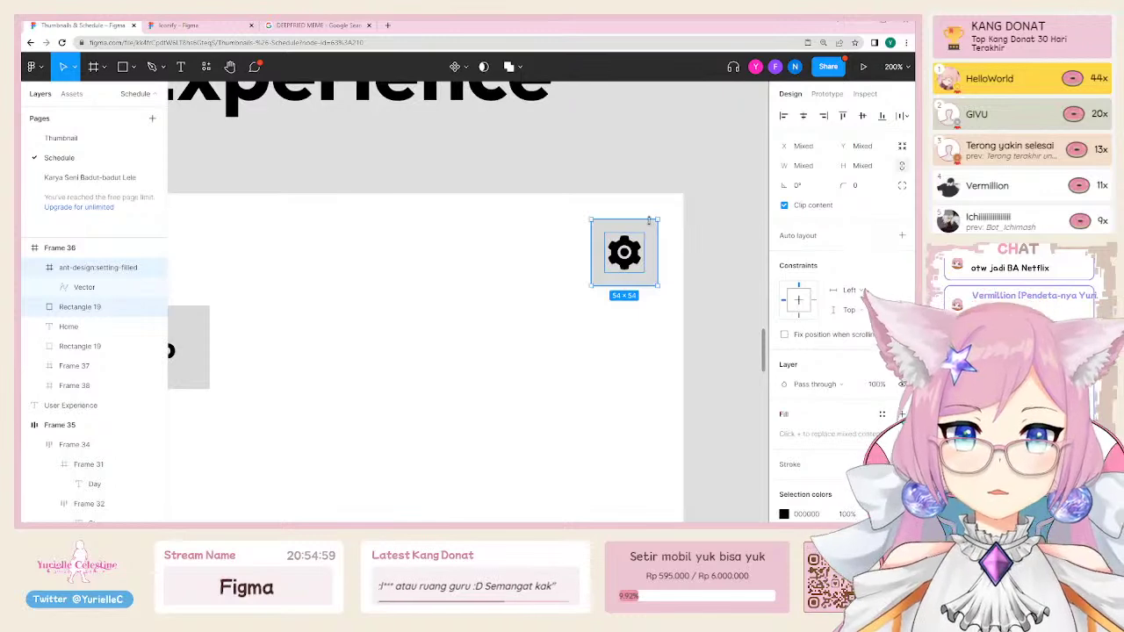
# Step: Wrap the gear and grey square in Frame 39 and drop it at Frame 36's top-right corner
pyautogui.hotkey('ctrl', 'alt', 'g')
pyautogui.keyDown('ctrl'); pyautogui.scroll(-5, 651, 223); pyautogui.keyUp('ctrl')
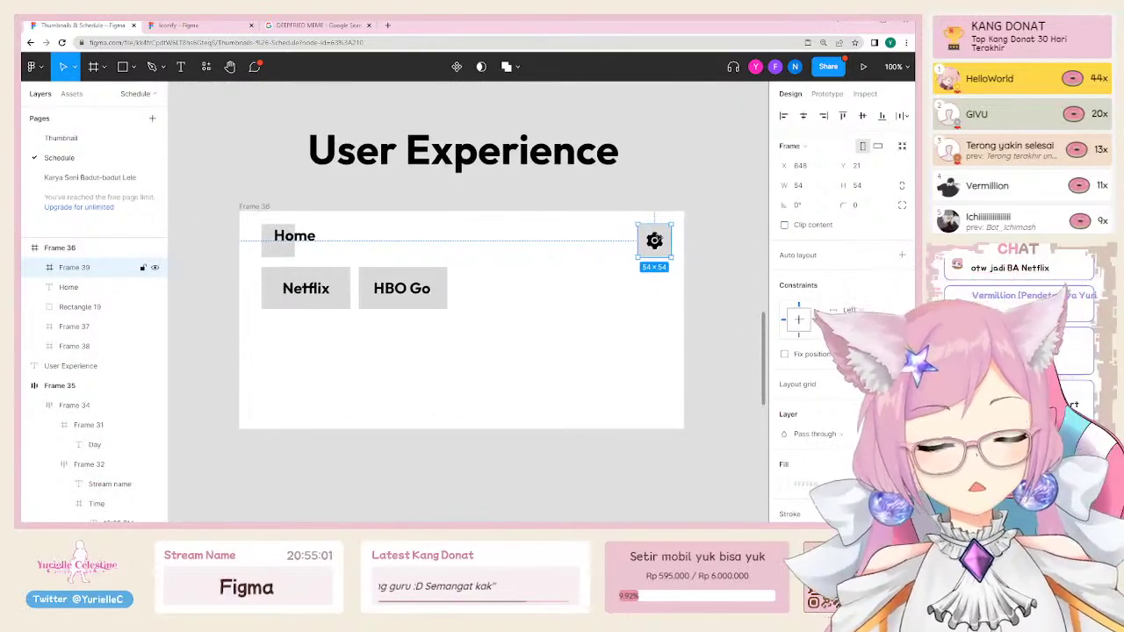
pyautogui.moveTo(653, 250); pyautogui.dragTo(462, 337)
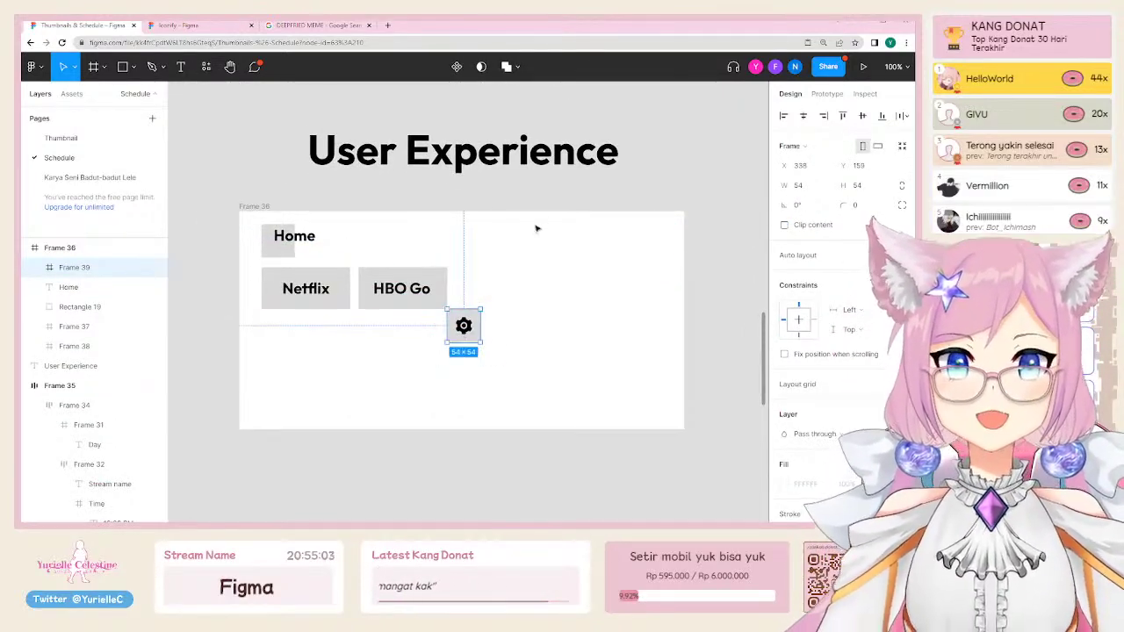
pyautogui.click(559, 195)
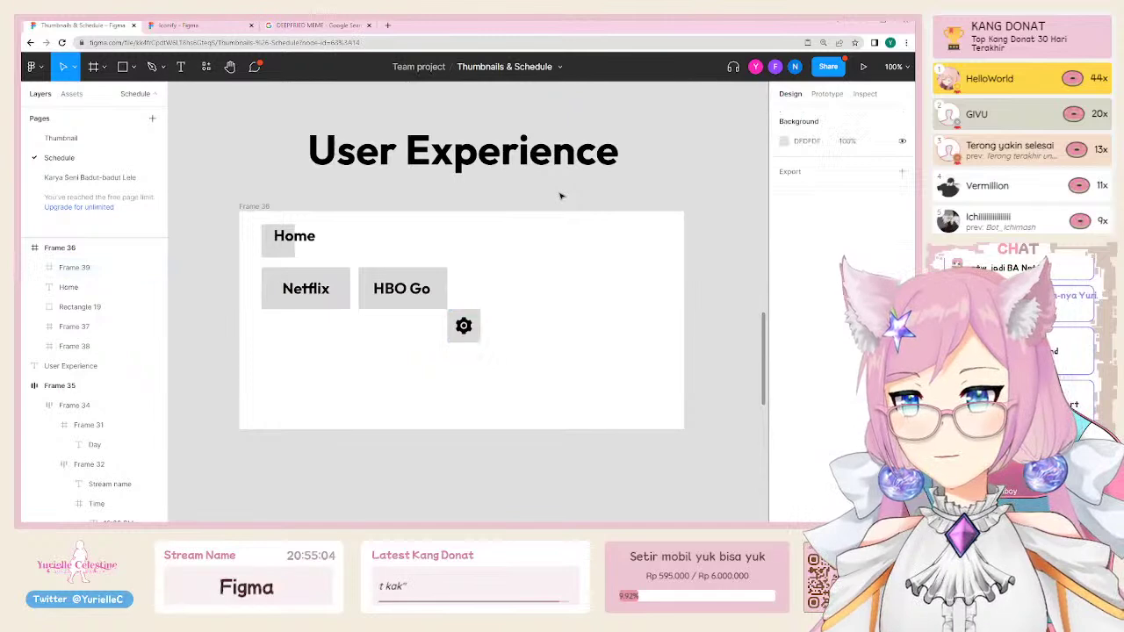
pyautogui.click(466, 341)
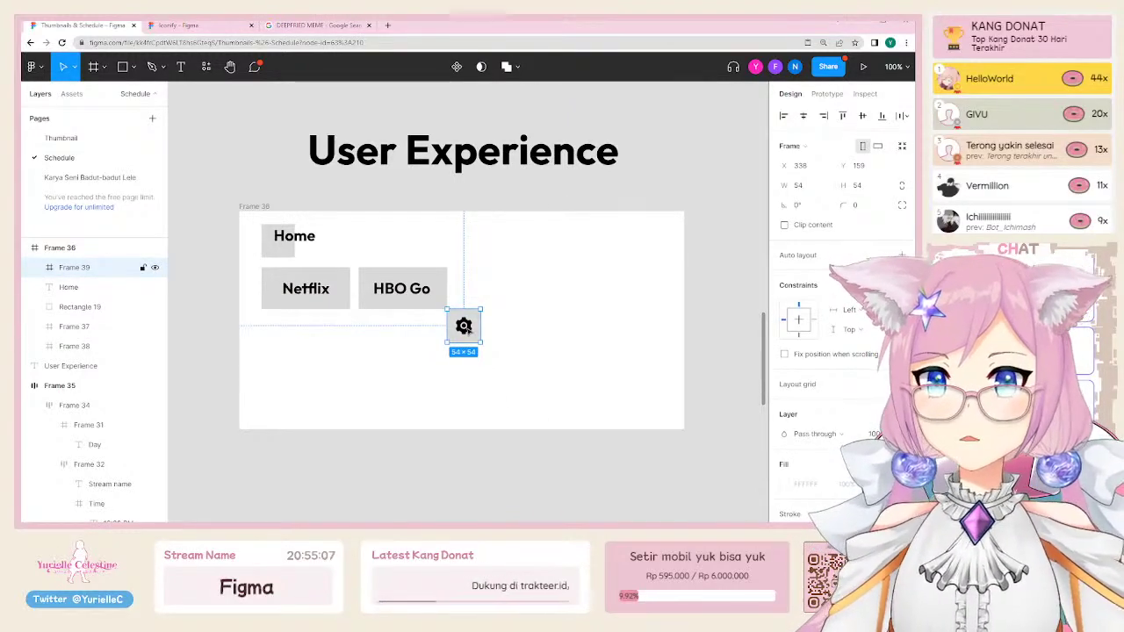
pyautogui.moveTo(463, 326); pyautogui.dragTo(660, 500)
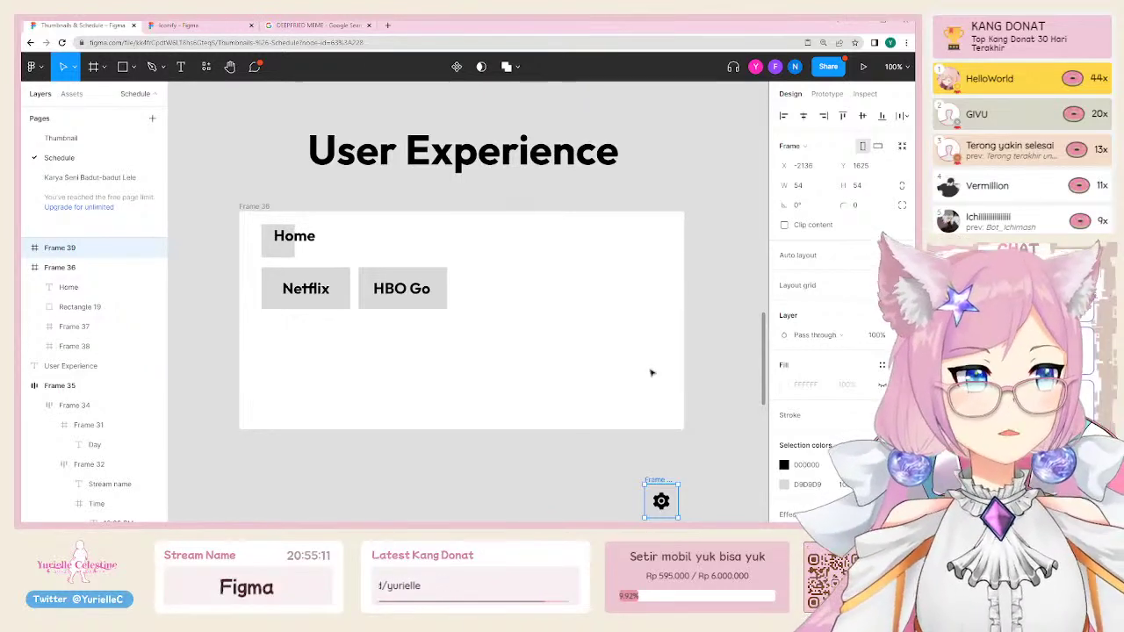
pyautogui.scroll(-2, 651, 373)
pyautogui.scroll(2, 645, 387)
pyautogui.scroll(-1, 647, 389)
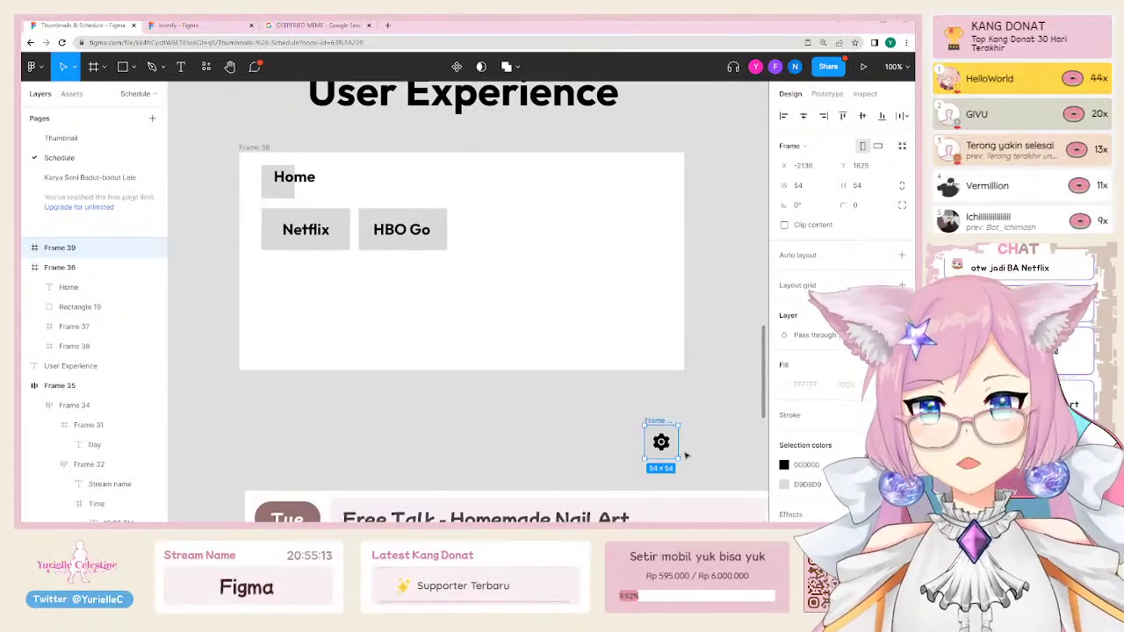
pyautogui.moveTo(660, 423); pyautogui.dragTo(657, 162)
pyautogui.scroll(1, 221, 211)
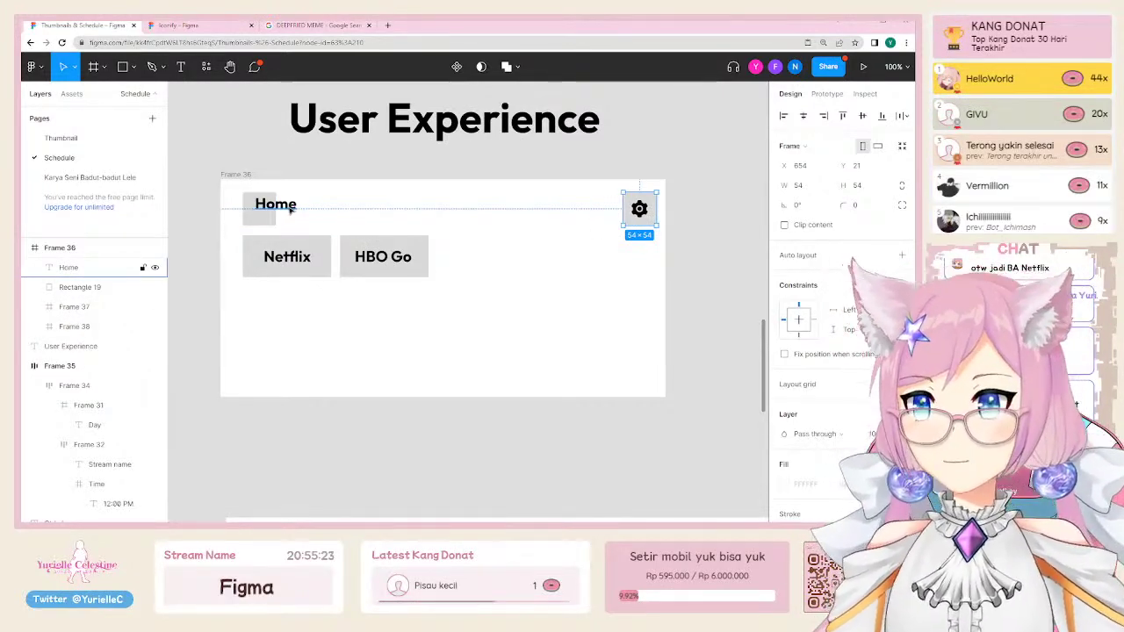
# Step: Shrink the Netflix button's grey rectangle and text into a tiny label under Home
pyautogui.click(384, 264)
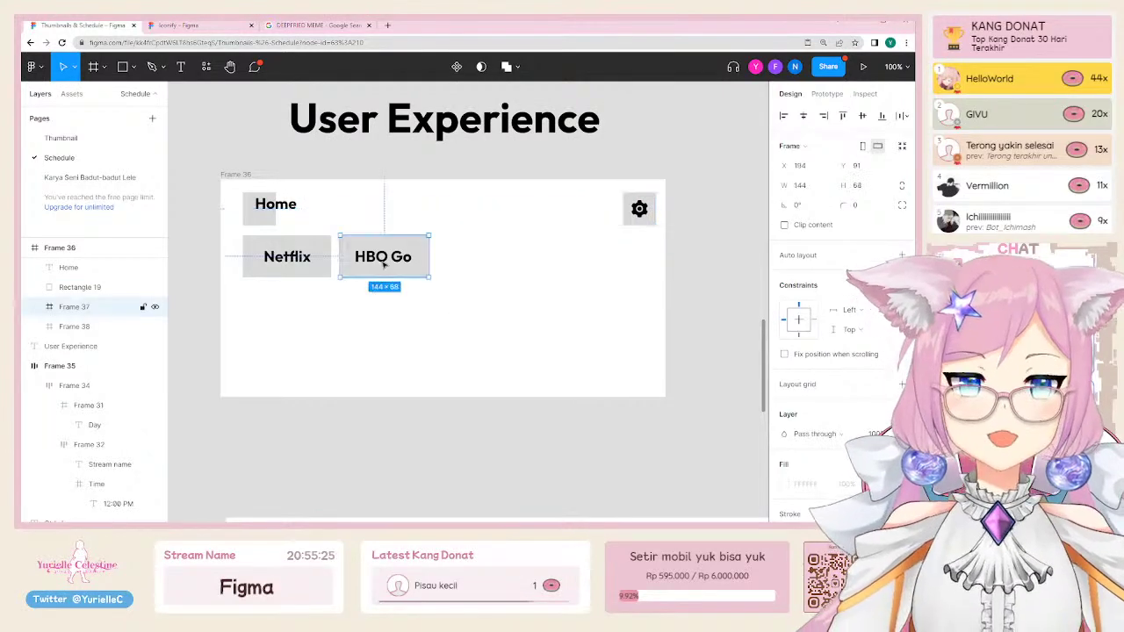
pyautogui.click(309, 260)
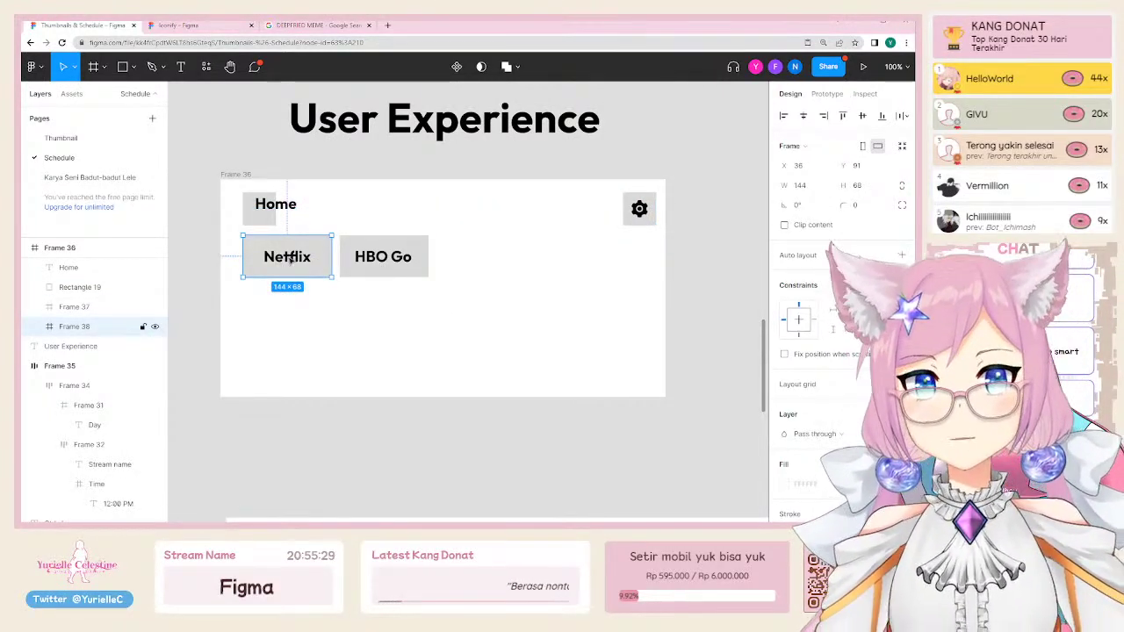
pyautogui.moveTo(332, 276); pyautogui.dragTo(266, 248)
pyautogui.hotkey('ctrl', 'z')
pyautogui.click(327, 277)
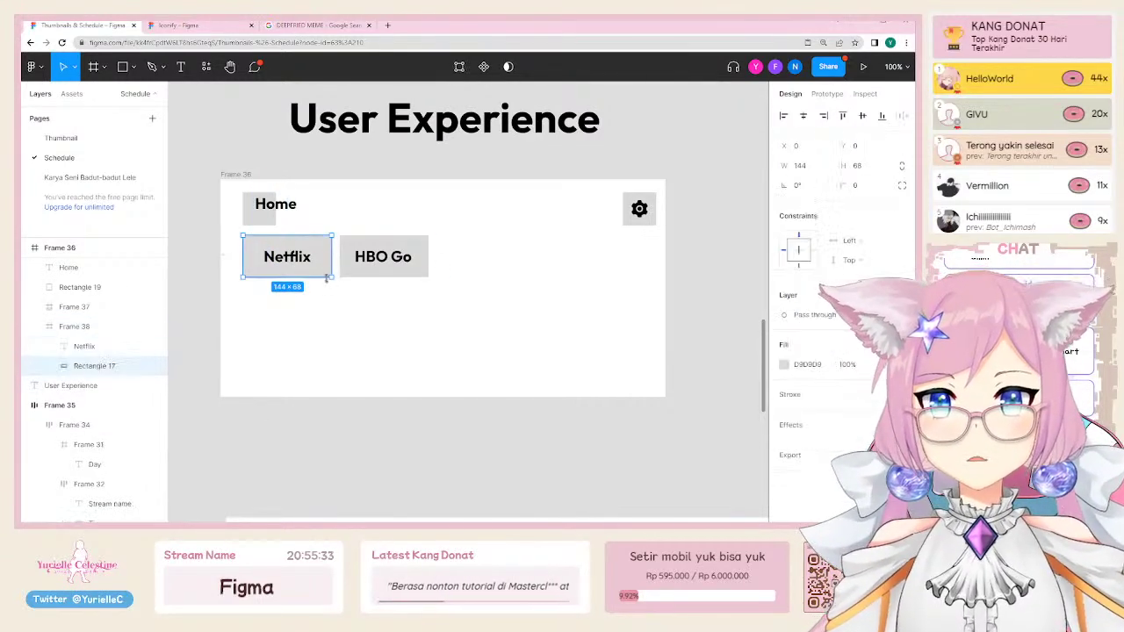
pyautogui.moveTo(332, 276); pyautogui.dragTo(266, 243)
pyautogui.click(290, 259)
pyautogui.click(369, 165)
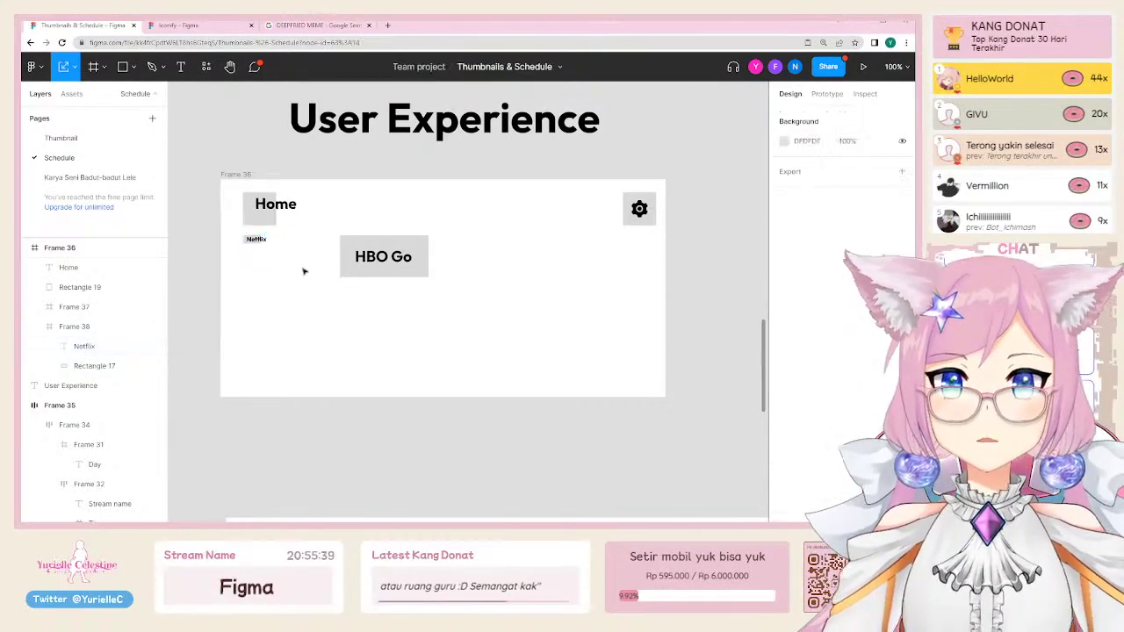
# Step: Try moving the User Experience title over the frame, undo it, and select the gear button
pyautogui.click(417, 119)
pyautogui.moveTo(417, 118); pyautogui.dragTo(328, 144)
pyautogui.hotkey('ctrl', 'z')
pyautogui.click(646, 206)
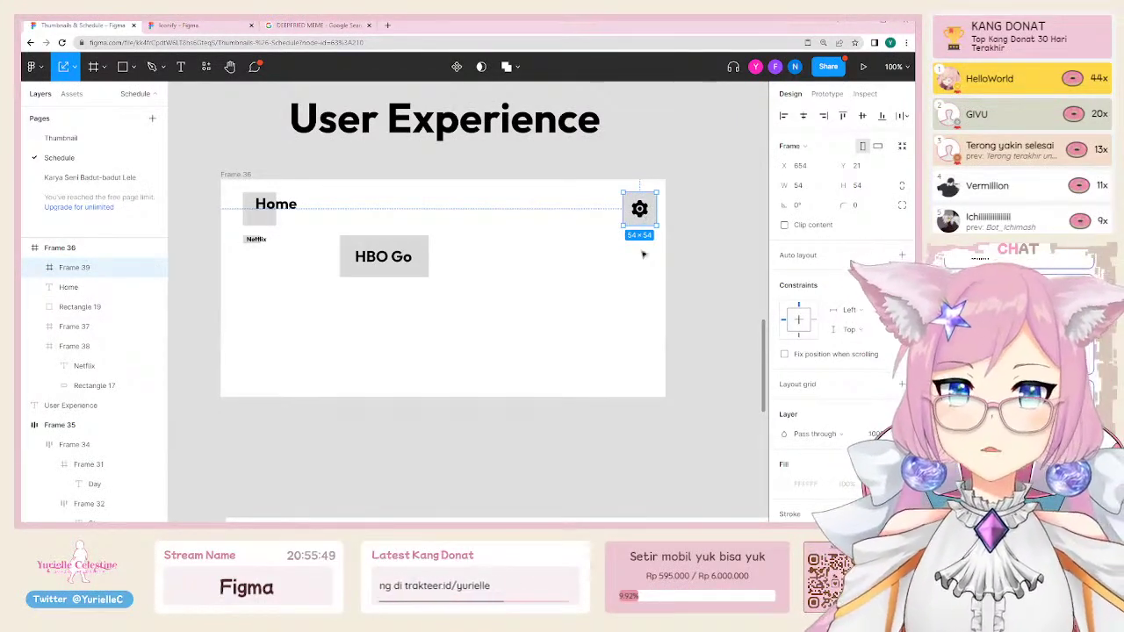
pyautogui.click(648, 257)
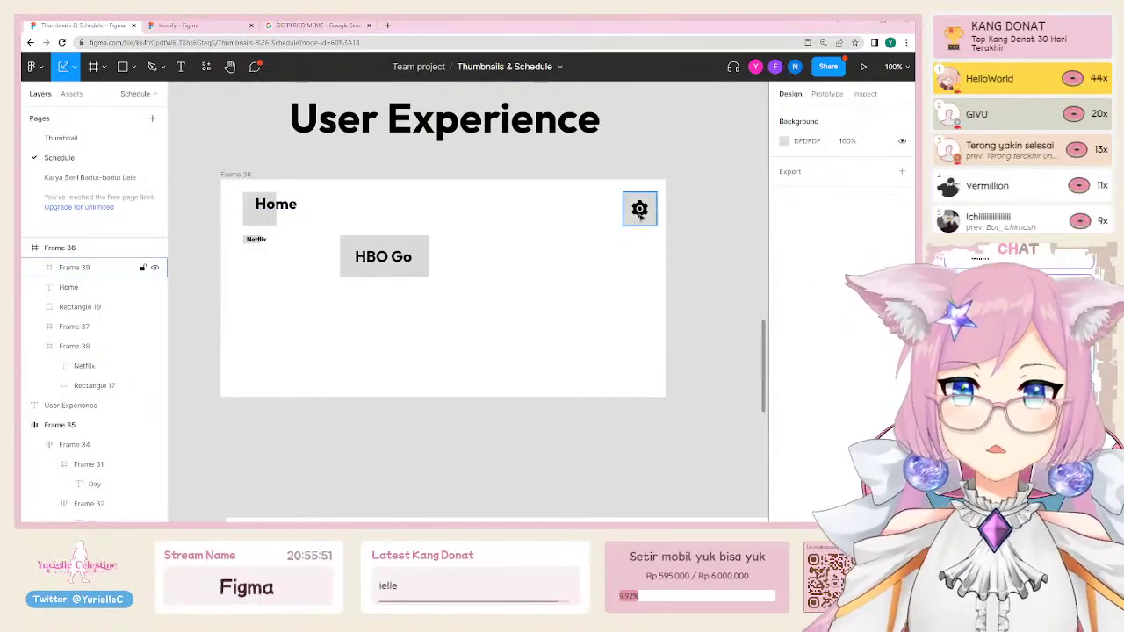
pyautogui.click(646, 195)
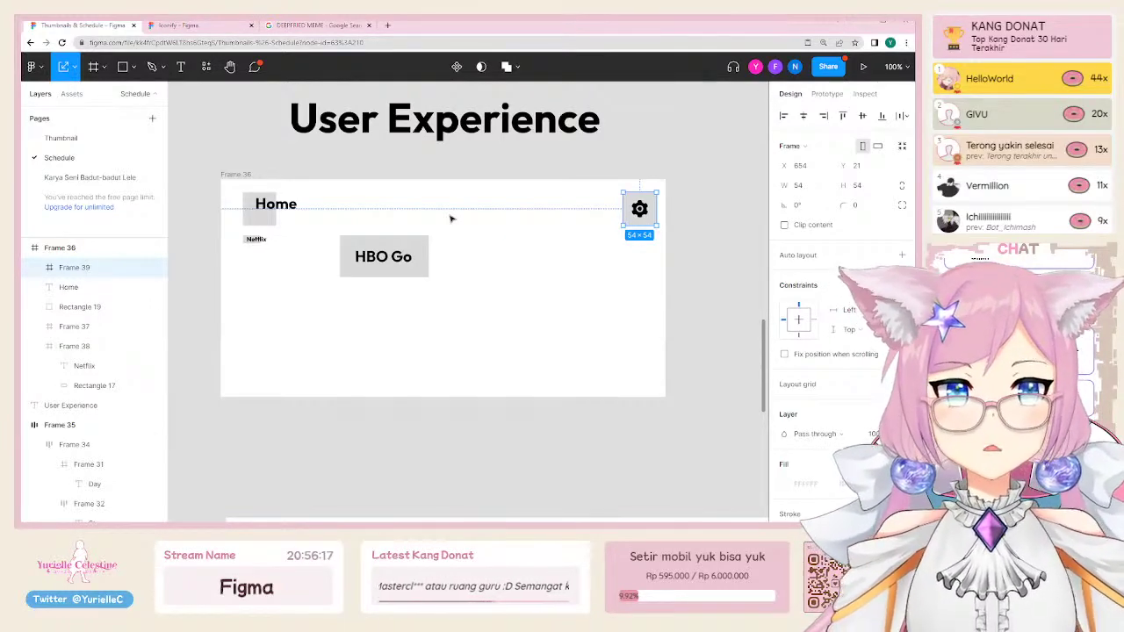
pyautogui.scroll(4, 450, 219)
pyautogui.click(343, 279)
pyautogui.scroll(-4, 364, 258)
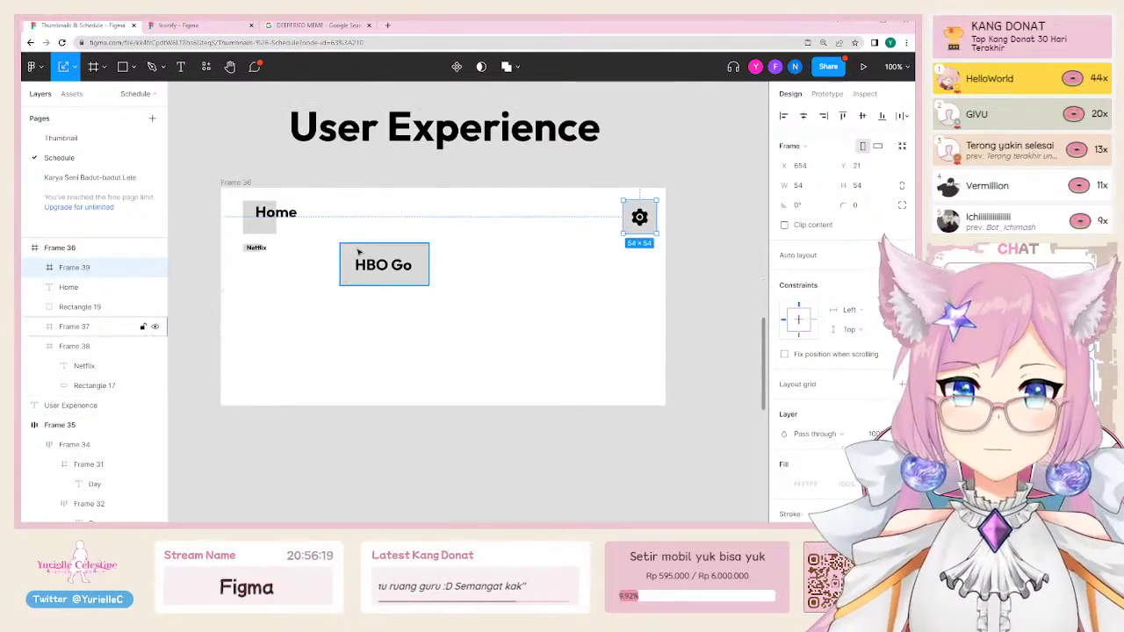
pyautogui.scroll(3, 369, 259)
pyautogui.scroll(-1, 387, 258)
pyautogui.click(482, 249)
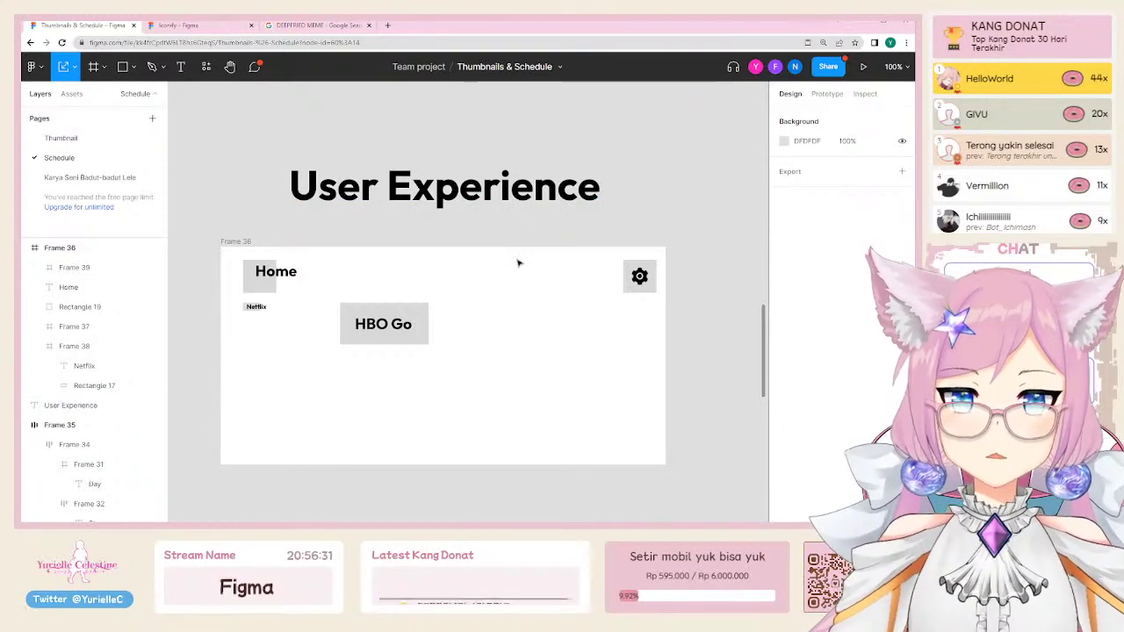
pyautogui.click(493, 187)
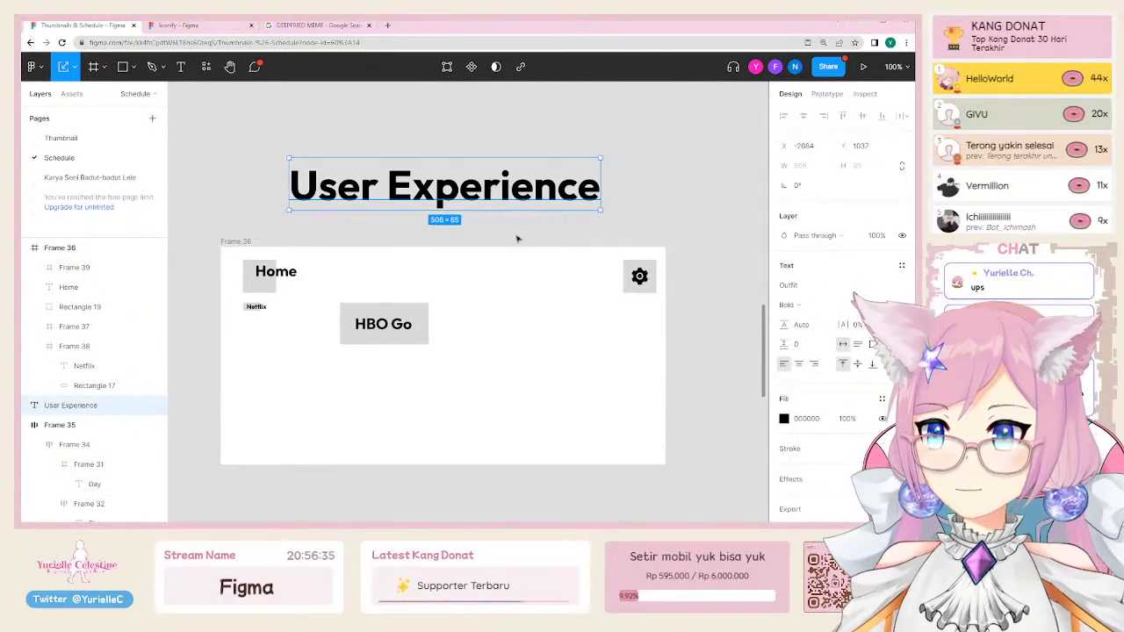
pyautogui.click(516, 238)
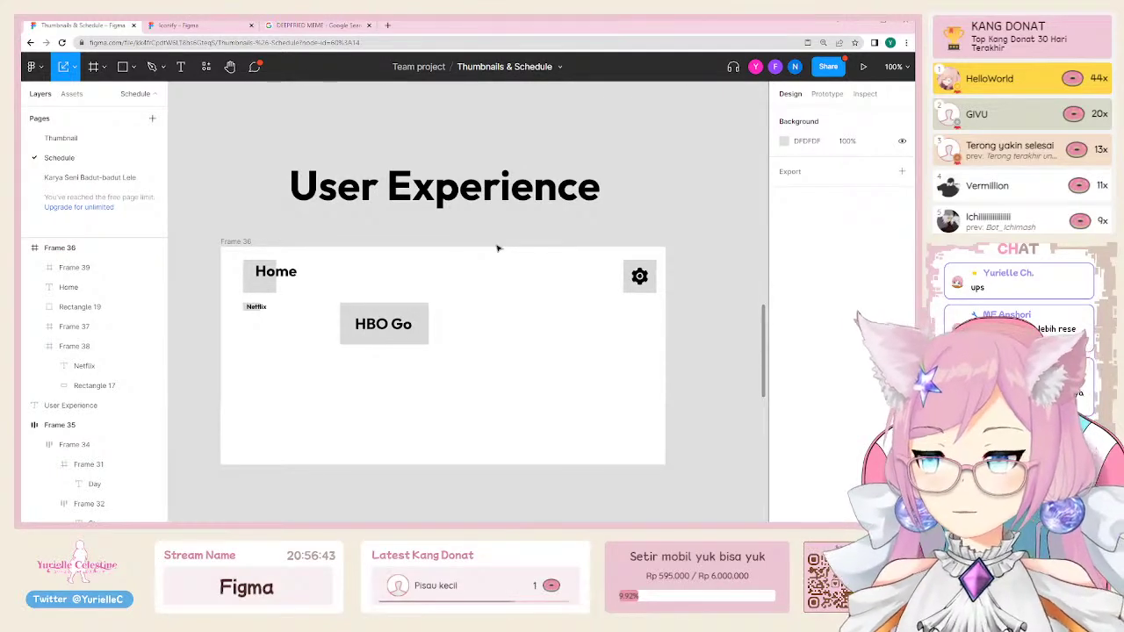
pyautogui.click(473, 202)
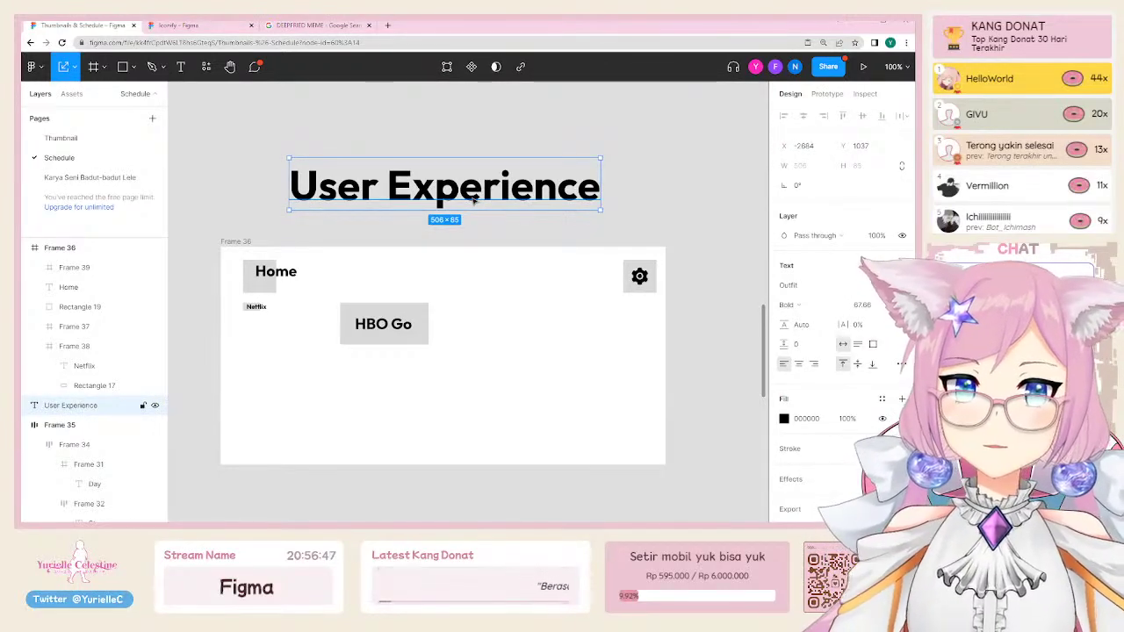
pyautogui.click(253, 175)
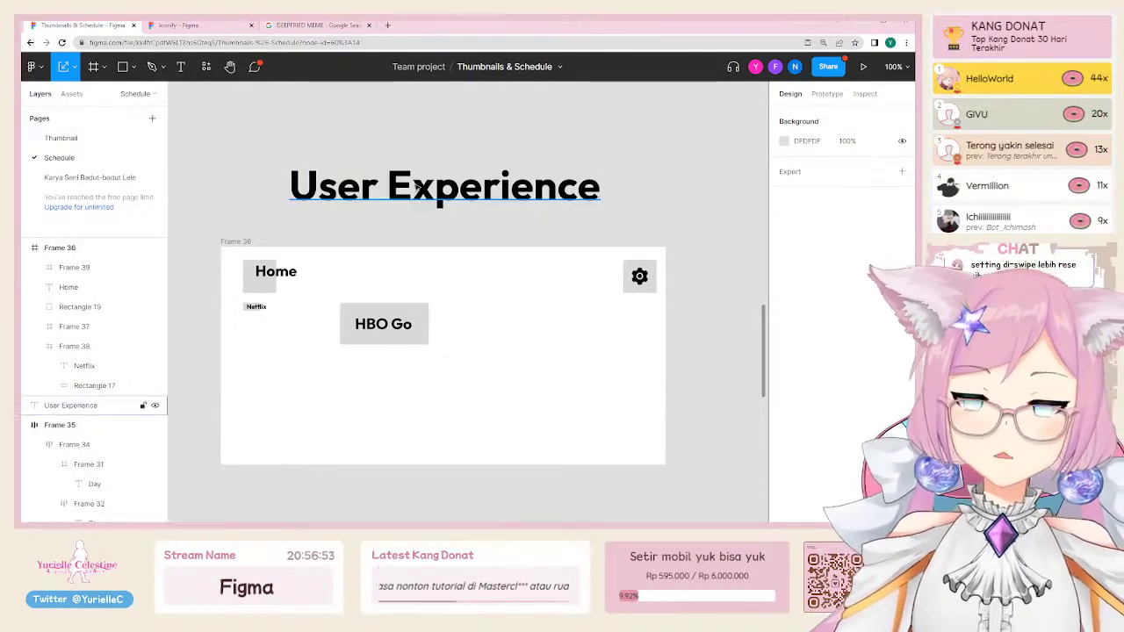
pyautogui.click(391, 200)
pyautogui.hscroll(-5, 646, 210)
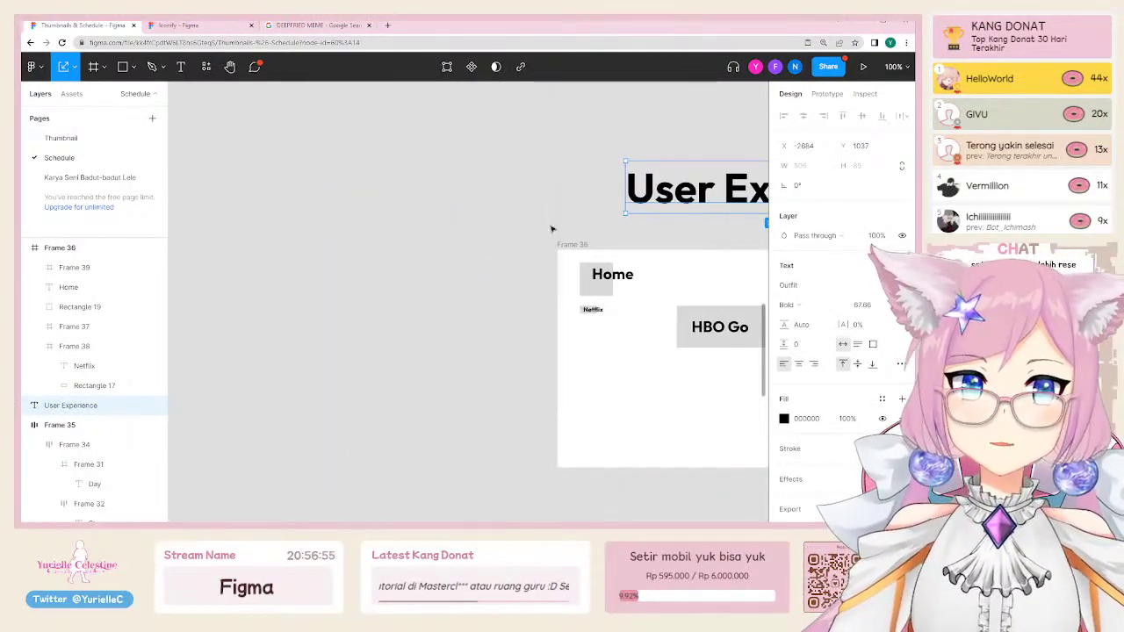
pyautogui.hscroll(1, 554, 227)
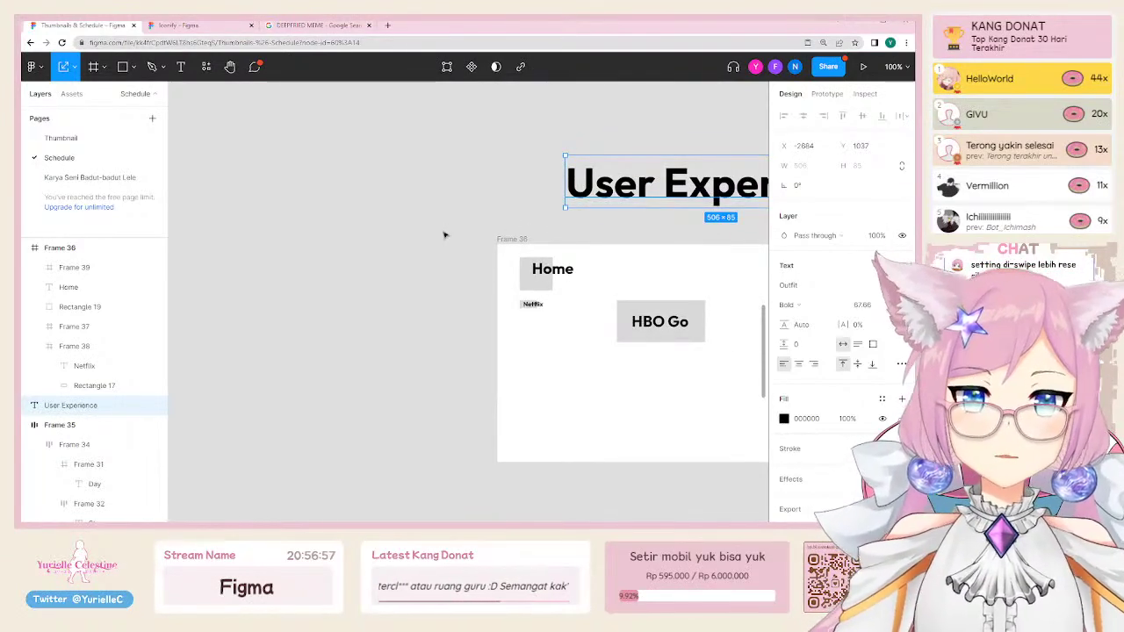
# Step: Replace the Google query with 'mbca' and run the search
pyautogui.click(312, 25)
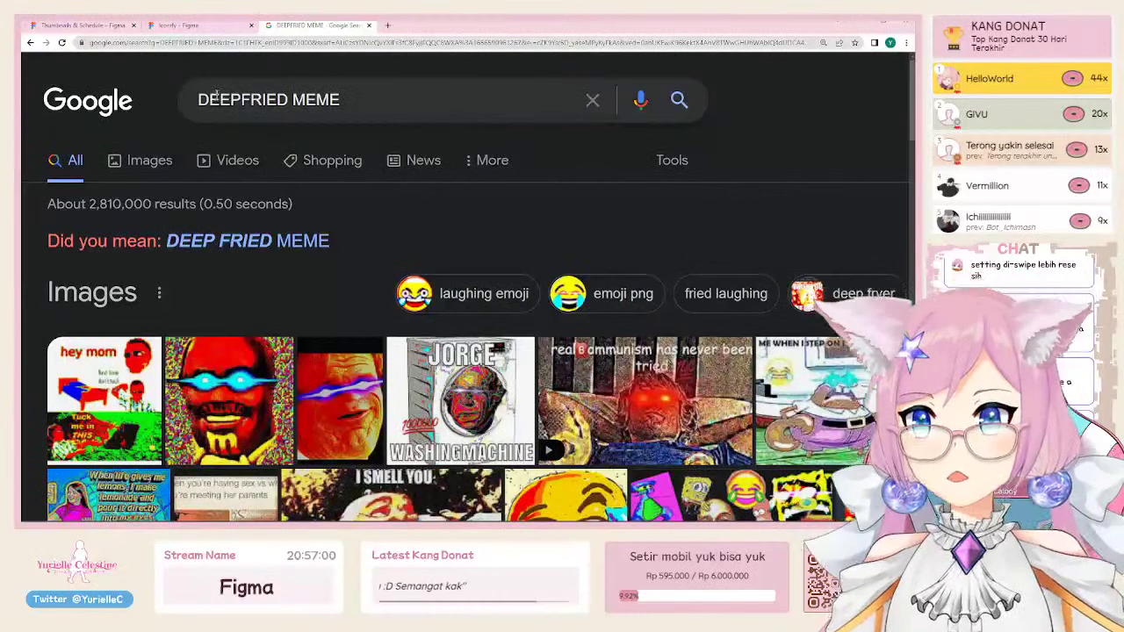
pyautogui.click(215, 97)
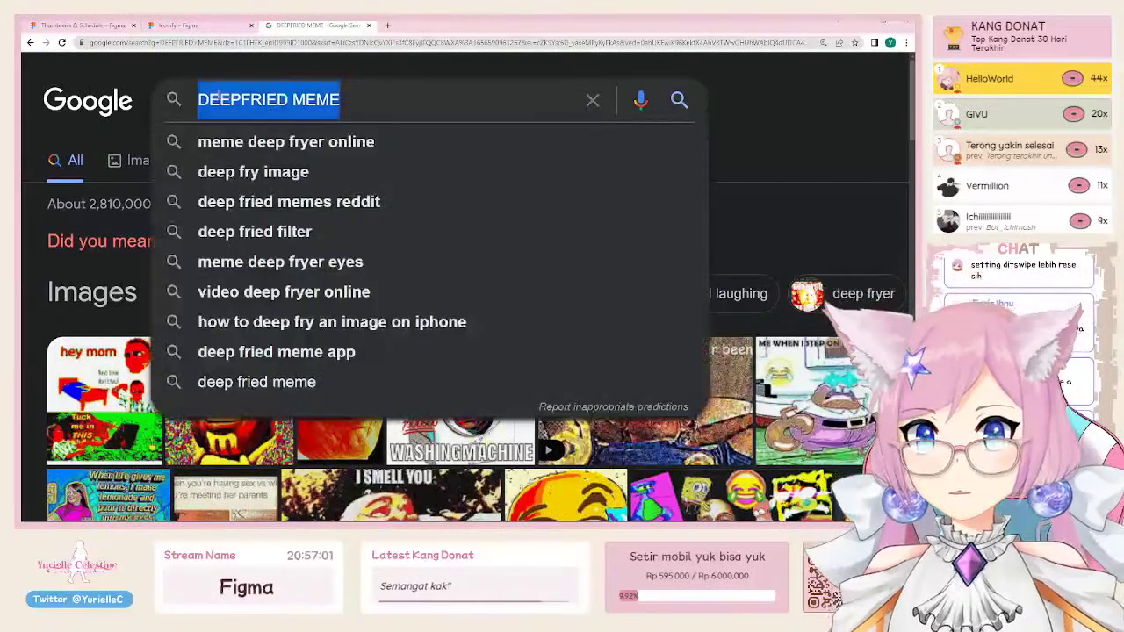
pyautogui.write('mobile ')
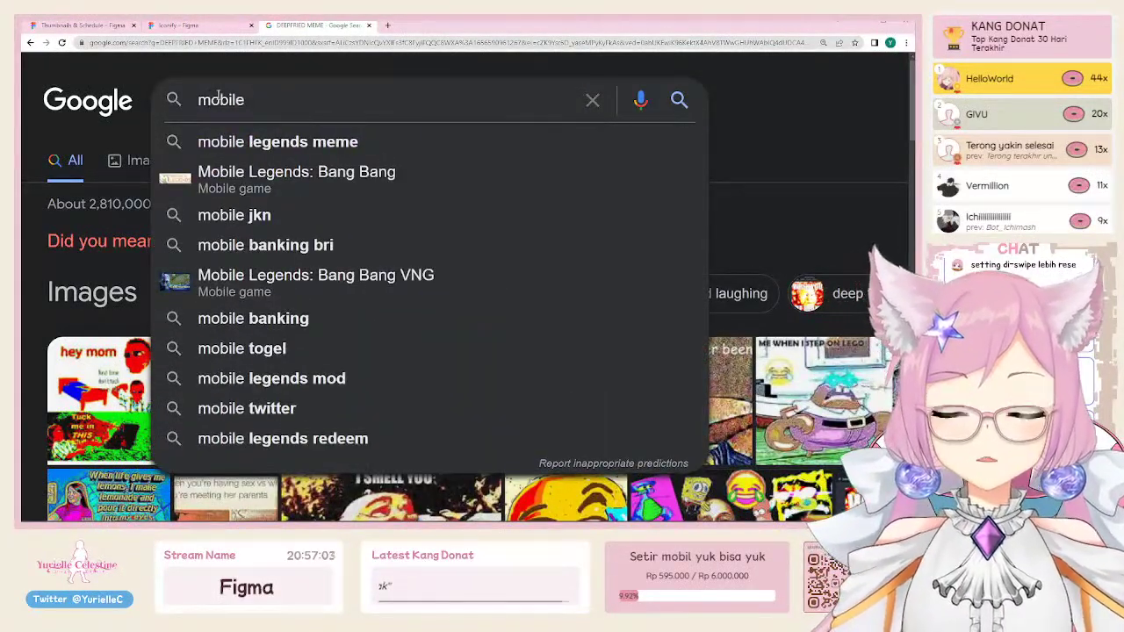
pyautogui.write('b')
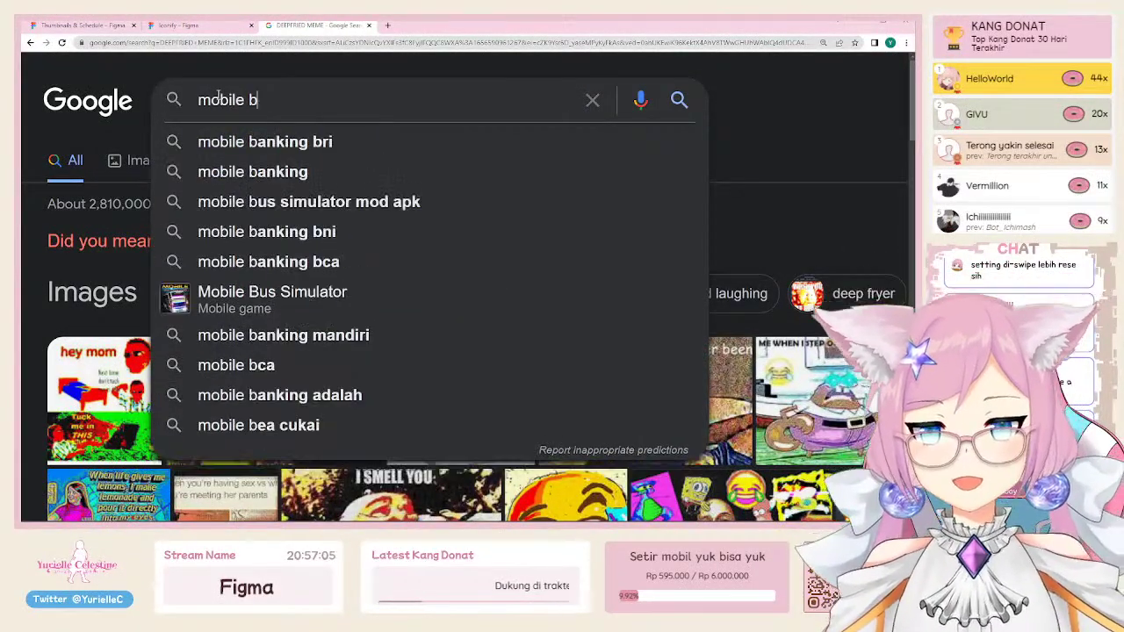
pyautogui.press('BackSpace')
pyautogui.hotkey('ctrl', 'a')
pyautogui.write('mbca')
pyautogui.press('Return')
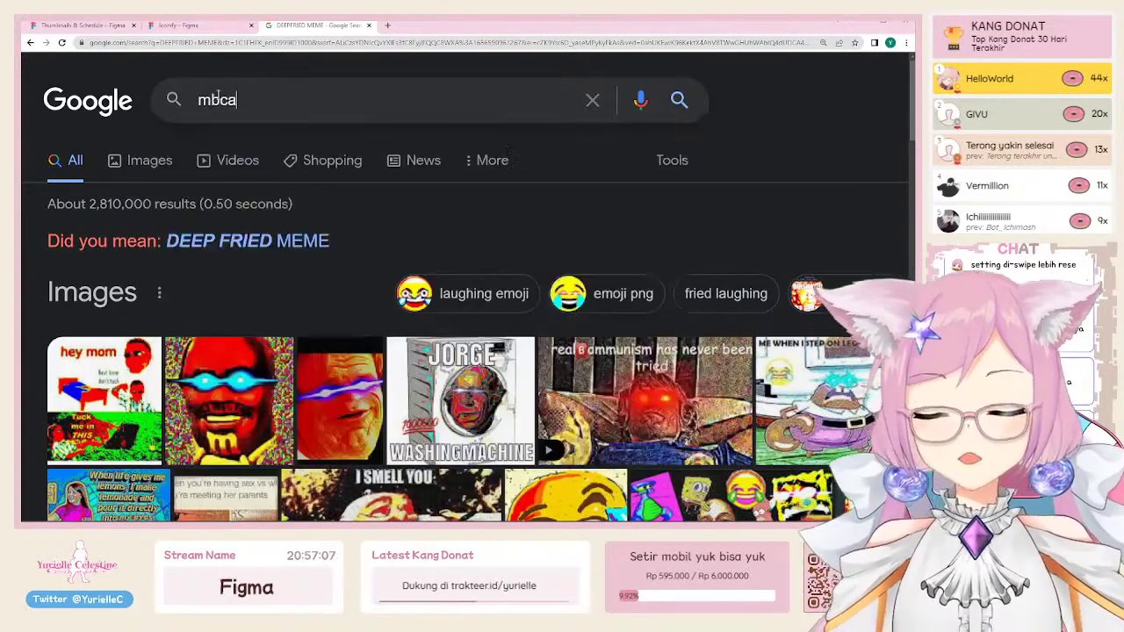
# Step: Show mbca image results and preview the Tribun Wow BCA mobile screenshot
pyautogui.click(168, 173)
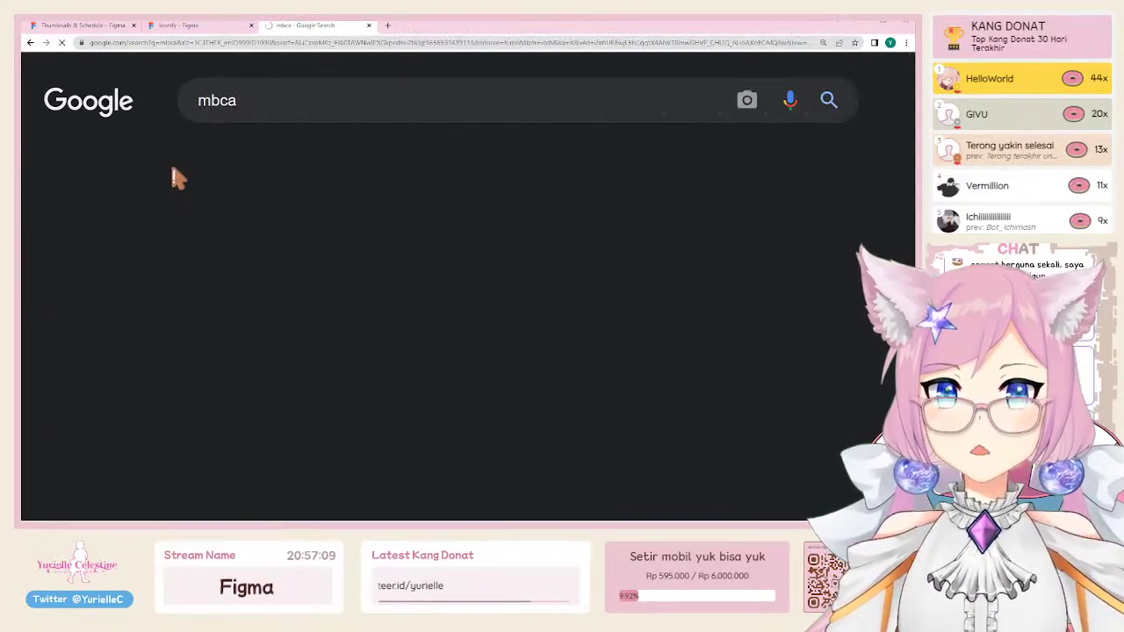
pyautogui.scroll(-2, 745, 246)
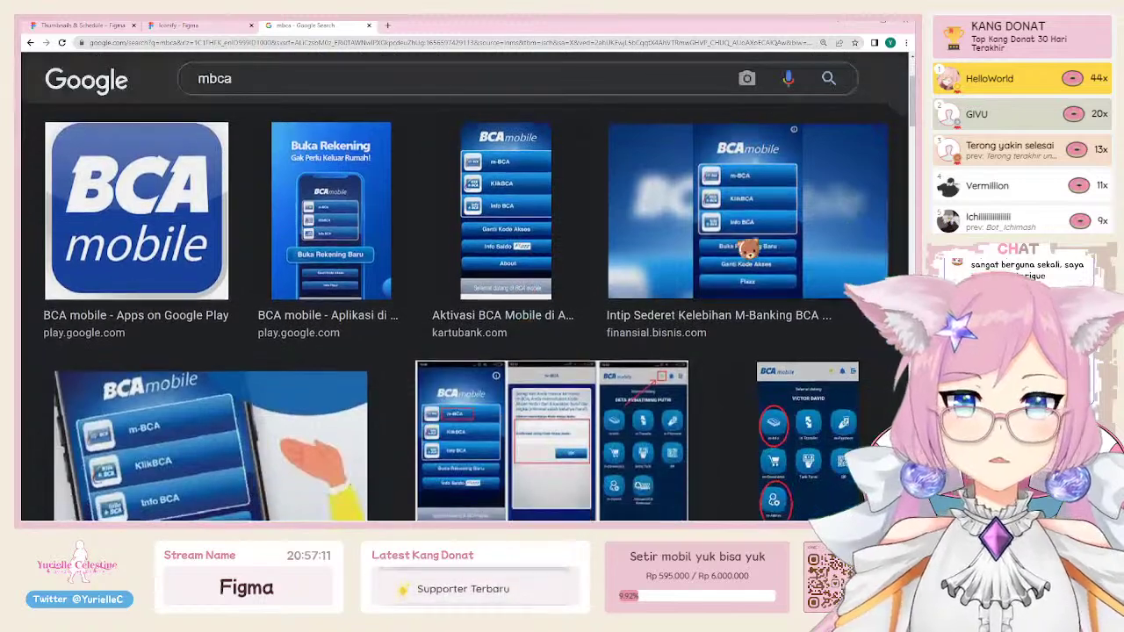
pyautogui.click(746, 247)
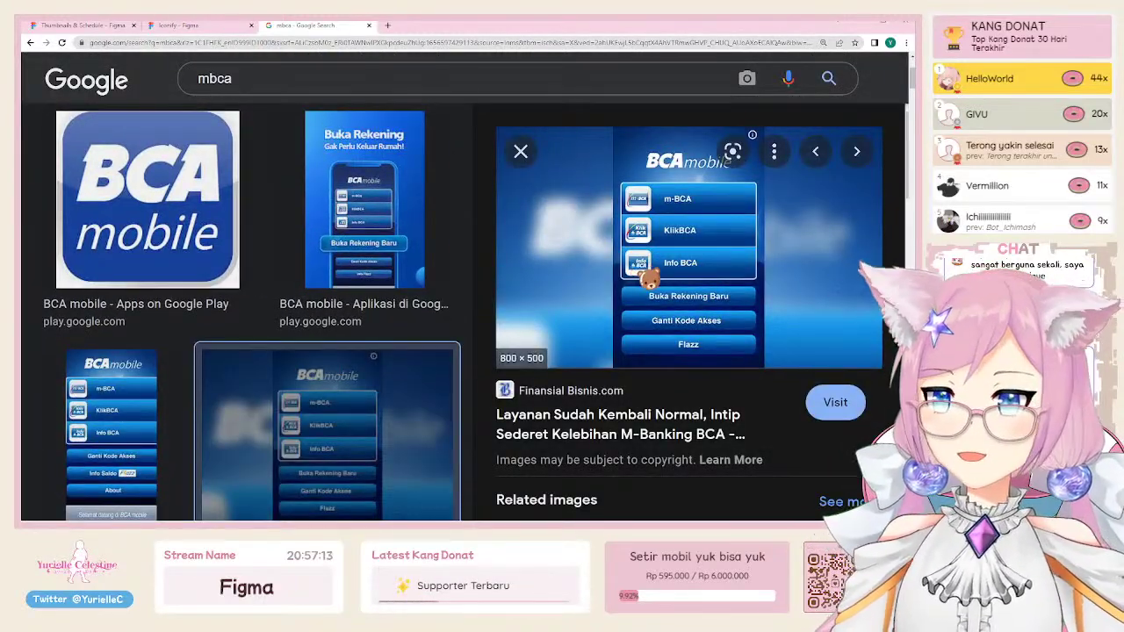
pyautogui.scroll(-3, 644, 283)
pyautogui.click(643, 283)
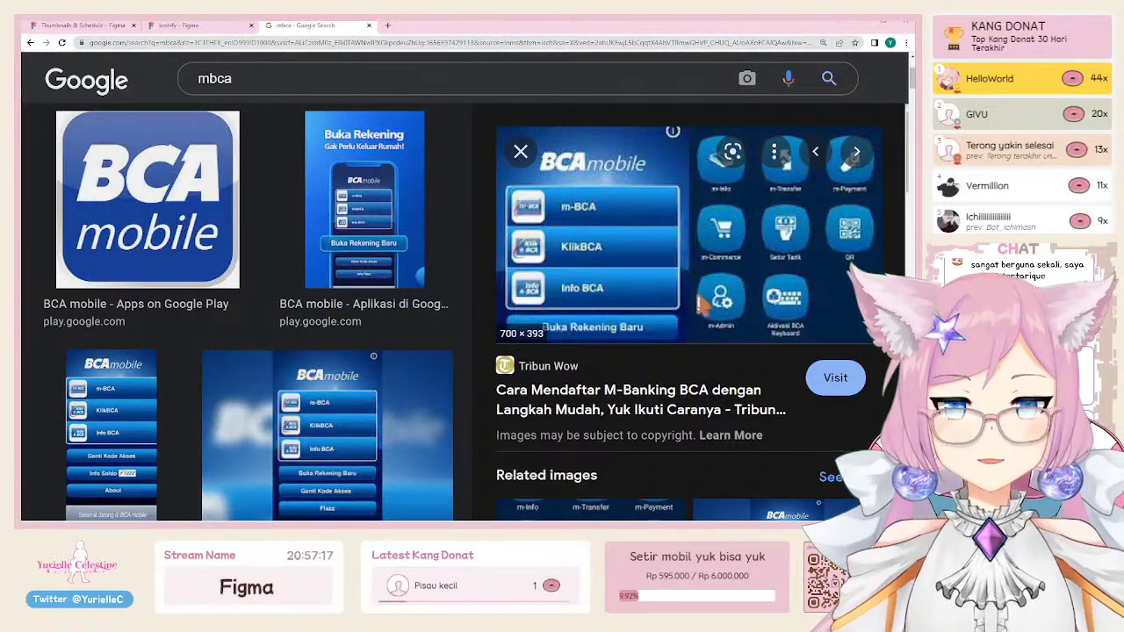
# Step: Paste the BCA mobile screenshot left of the wireframe and enlarge it to about 699×391
pyautogui.click(80, 26)
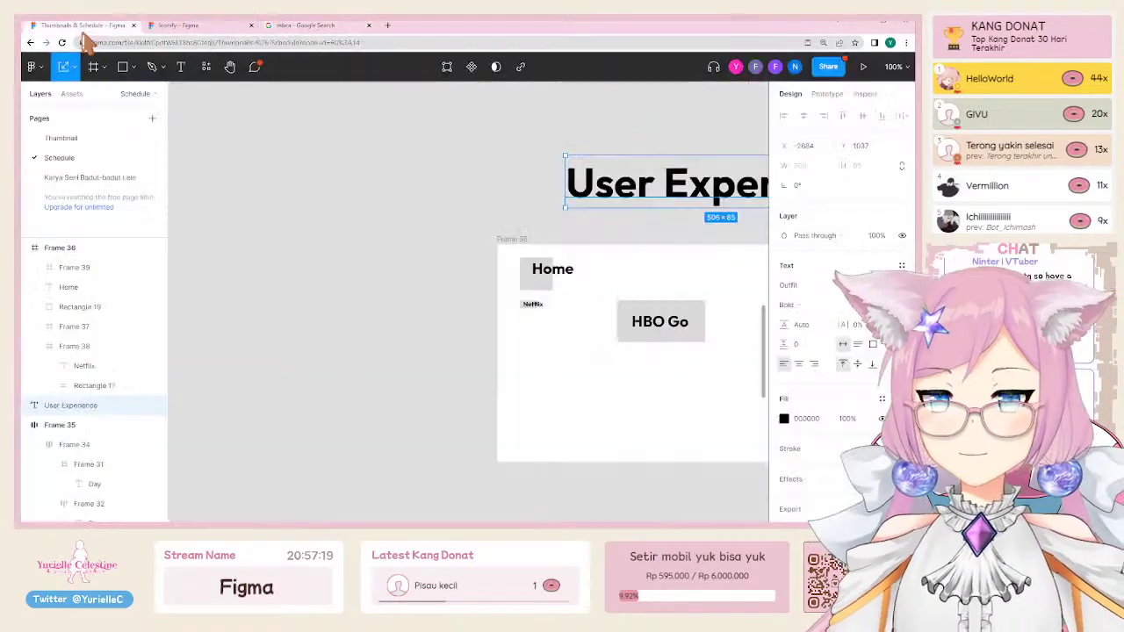
pyautogui.click(389, 245)
pyautogui.hotkey('ctrl', 'v')
pyautogui.moveTo(492, 352); pyautogui.dragTo(317, 308)
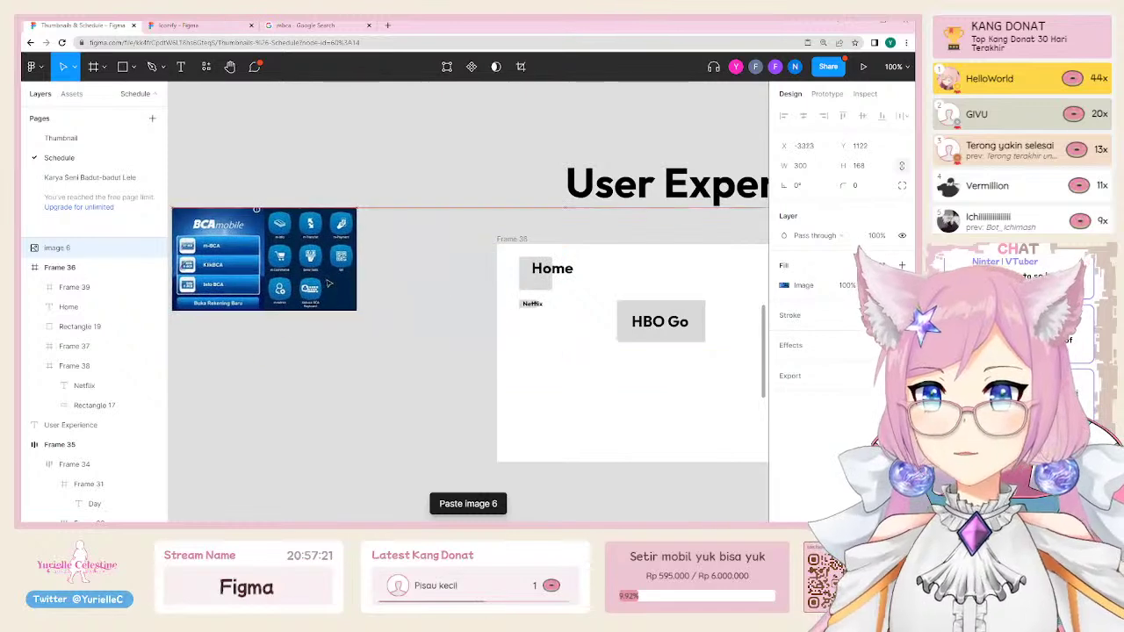
pyautogui.scroll(-1, 327, 309)
pyautogui.hscroll(-2, 326, 309)
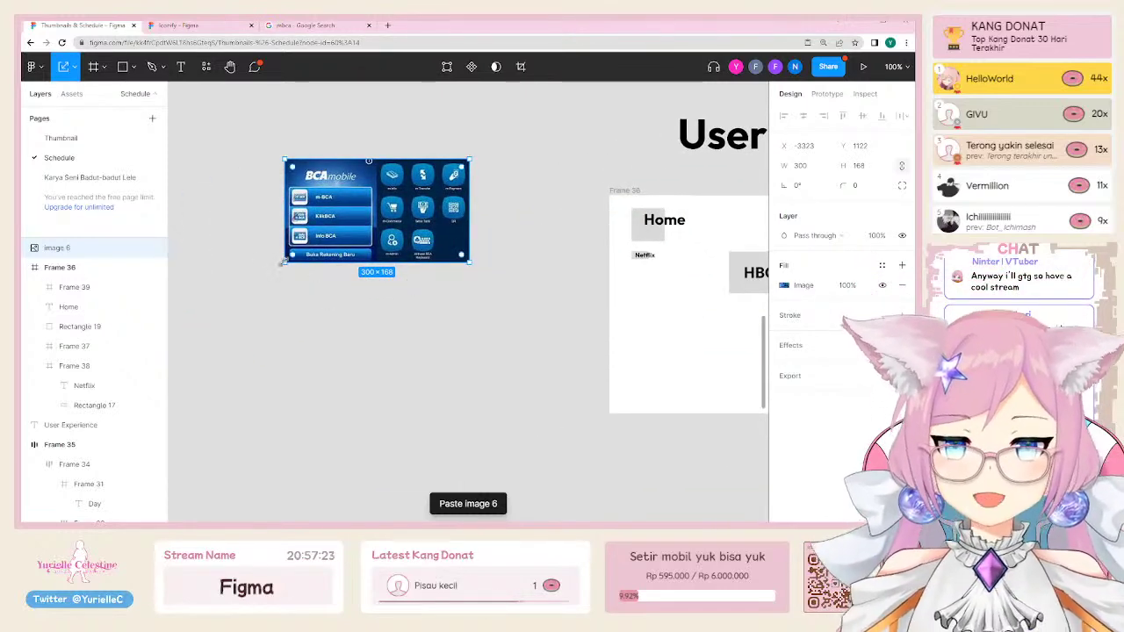
pyautogui.moveTo(283, 262); pyautogui.dragTo(185, 399)
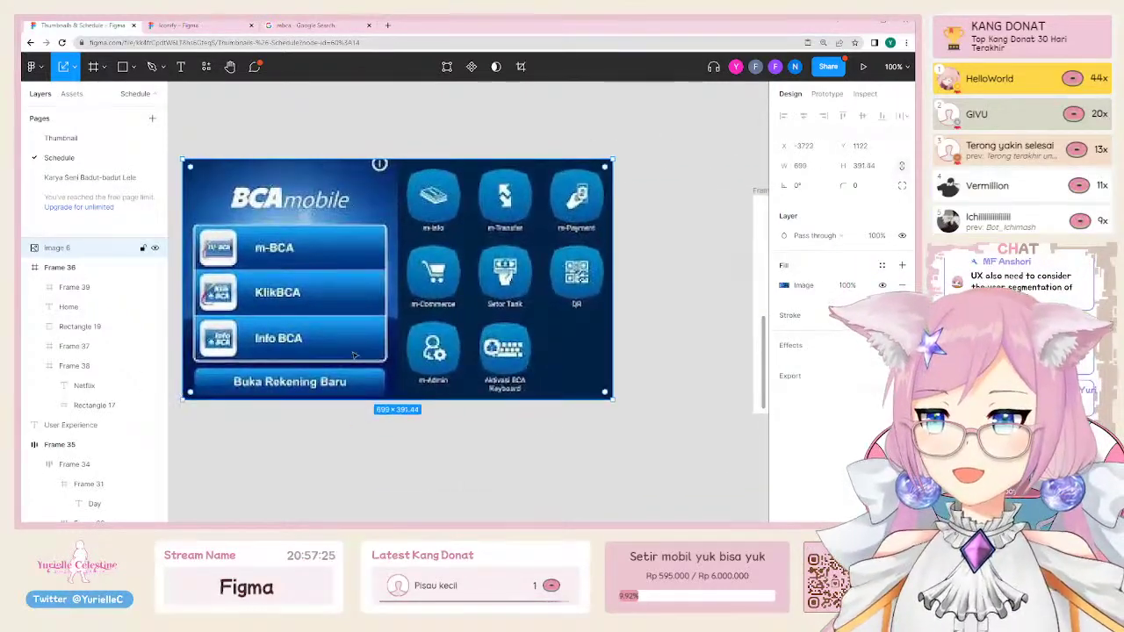
pyautogui.click(501, 110)
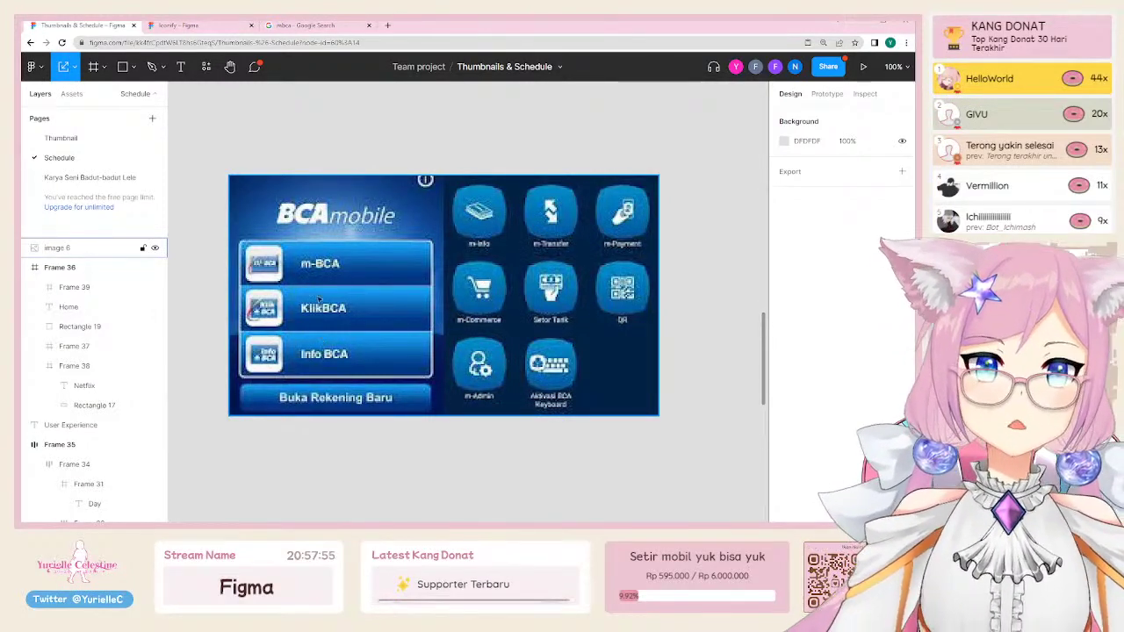
pyautogui.scroll(1, 338, 170)
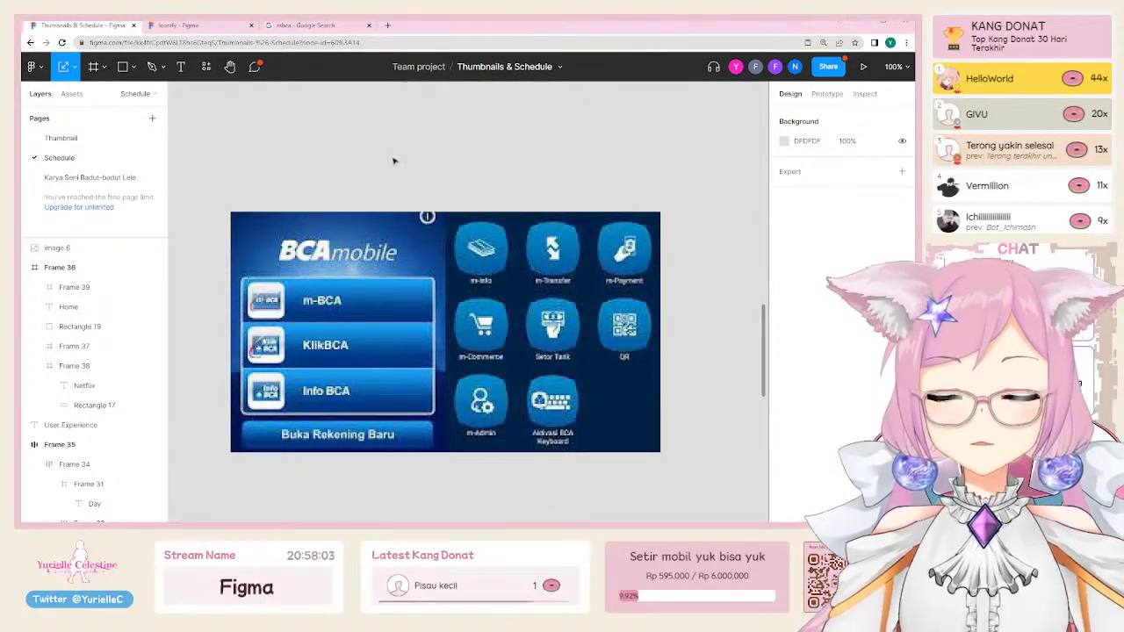
# Step: Search Google images for 'bca mbanking'
pyautogui.click(307, 27)
pyautogui.click(282, 88)
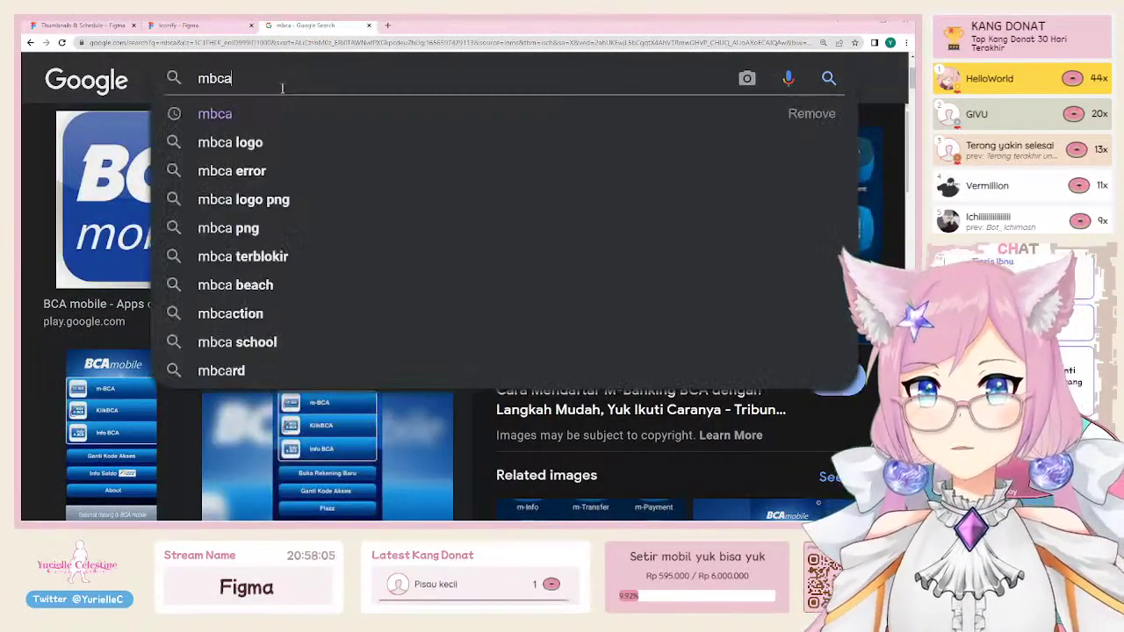
pyautogui.hotkey('ctrl', 'a')
pyautogui.write('bca ')
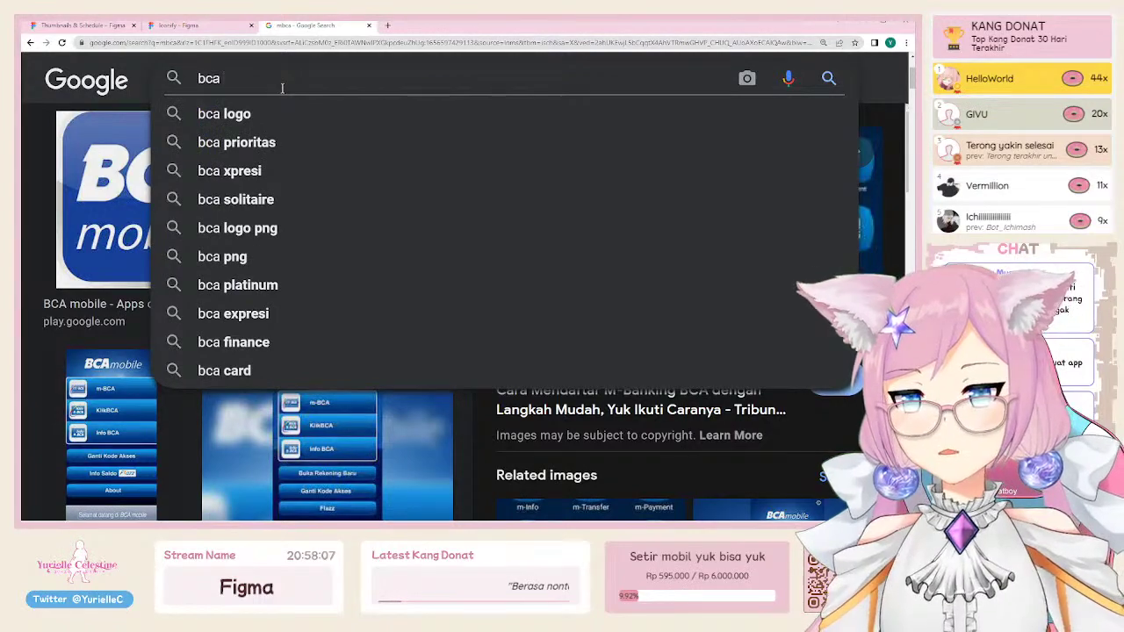
pyautogui.write('mbanking')
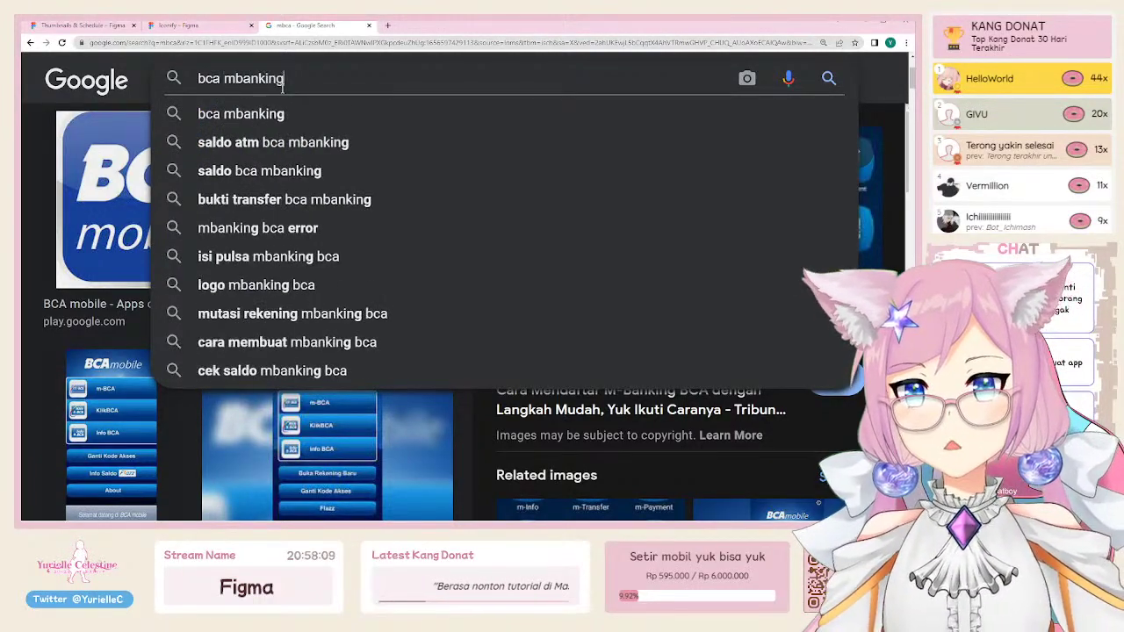
pyautogui.press('Return')
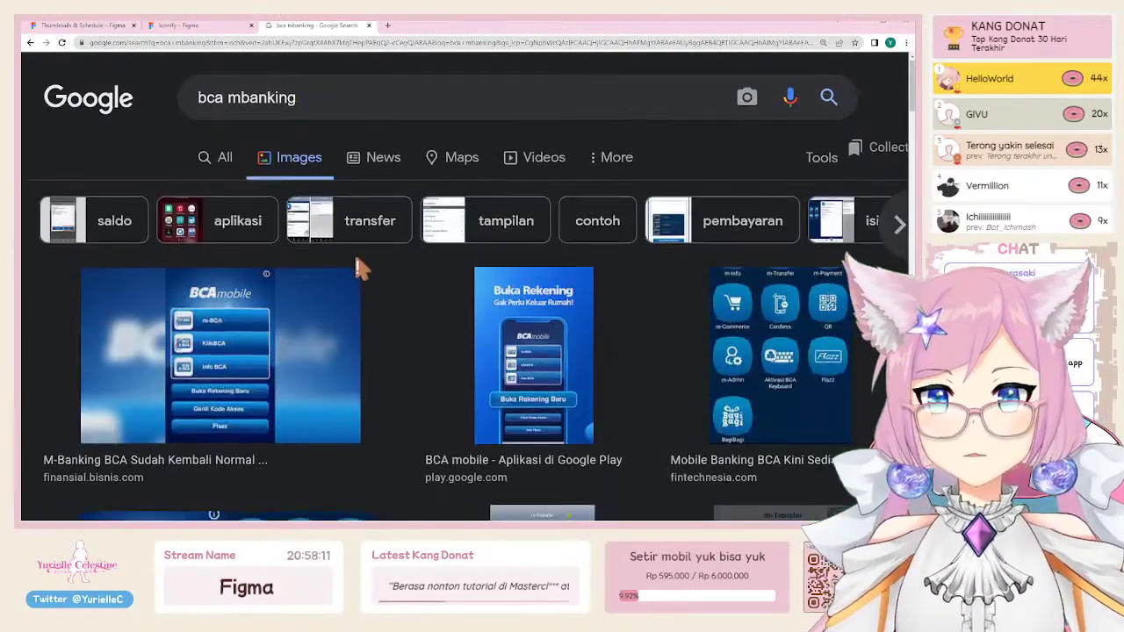
pyautogui.scroll(-4, 360, 259)
pyautogui.scroll(-15, 367, 266)
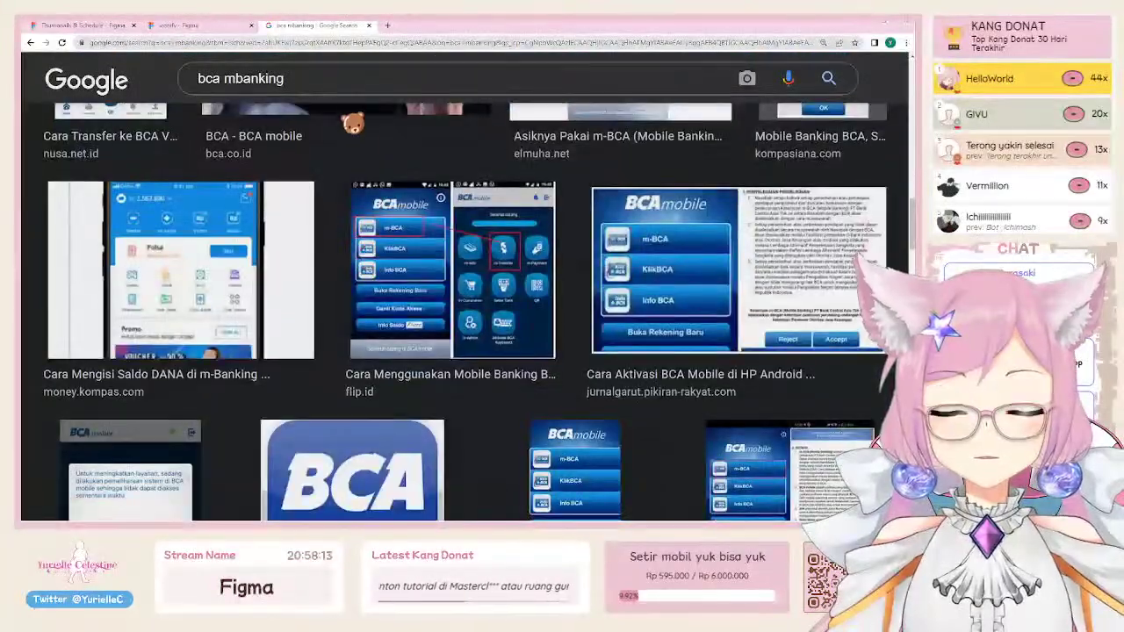
# Step: Refine the search to 'bca mbanking new' and browse the results
pyautogui.click(346, 83)
pyautogui.write('new')
pyautogui.press('Return')
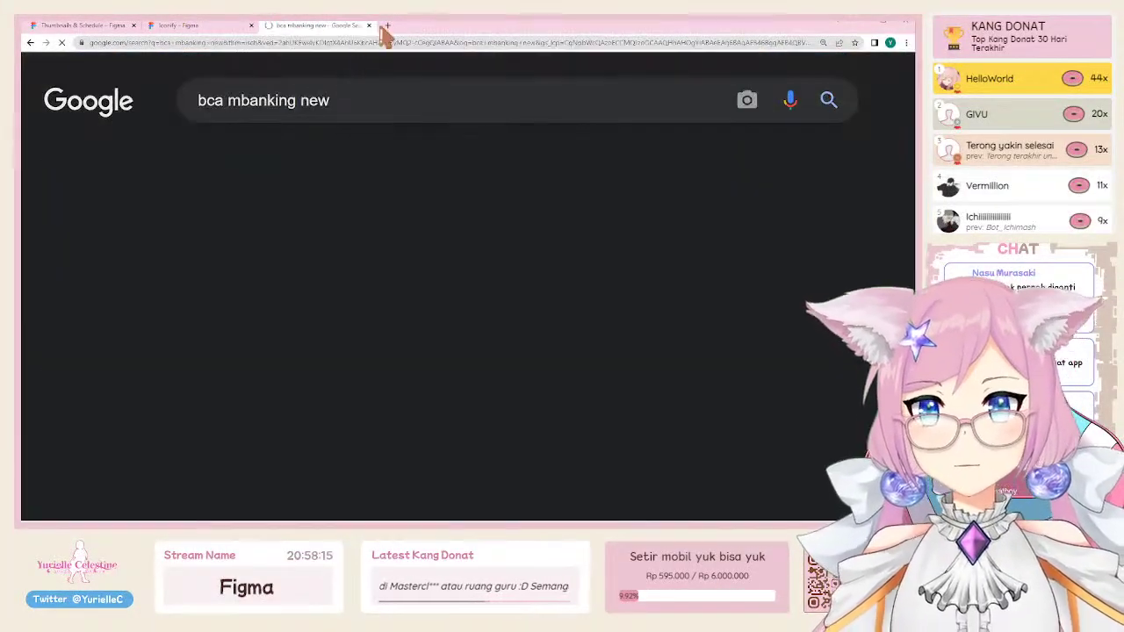
pyautogui.scroll(-10, 239, 217)
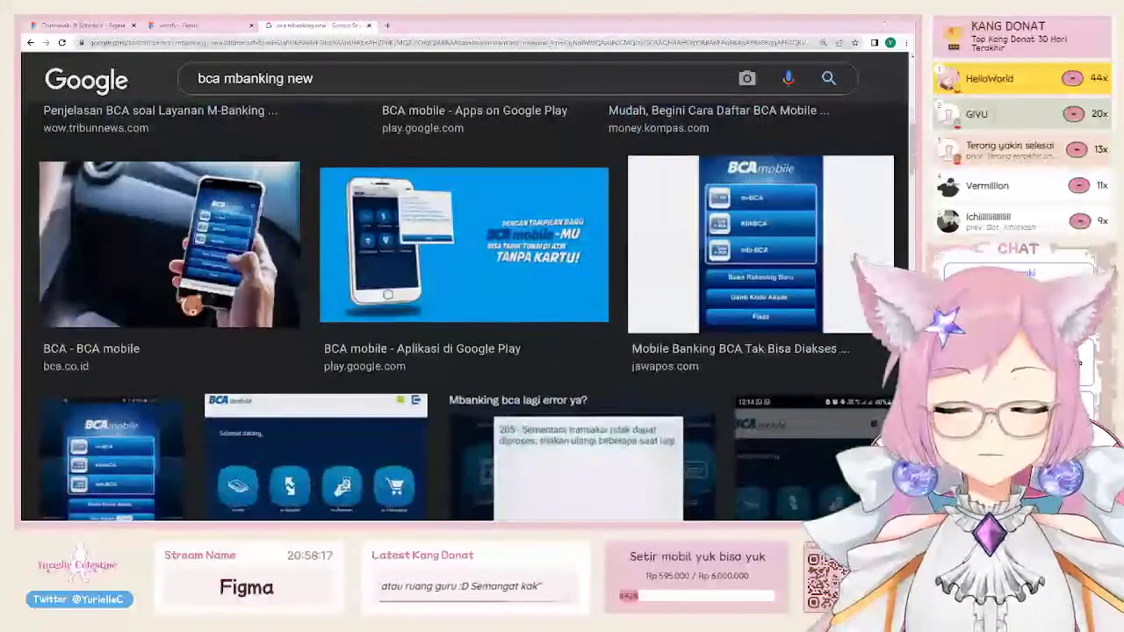
pyautogui.scroll(-5, 190, 306)
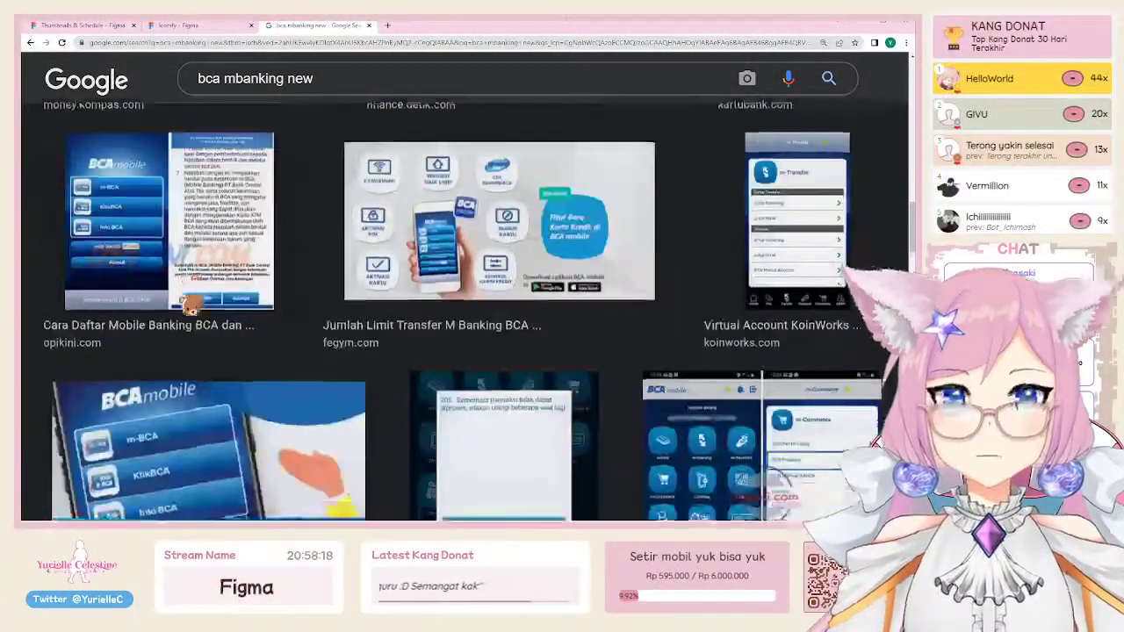
pyautogui.scroll(-8, 191, 306)
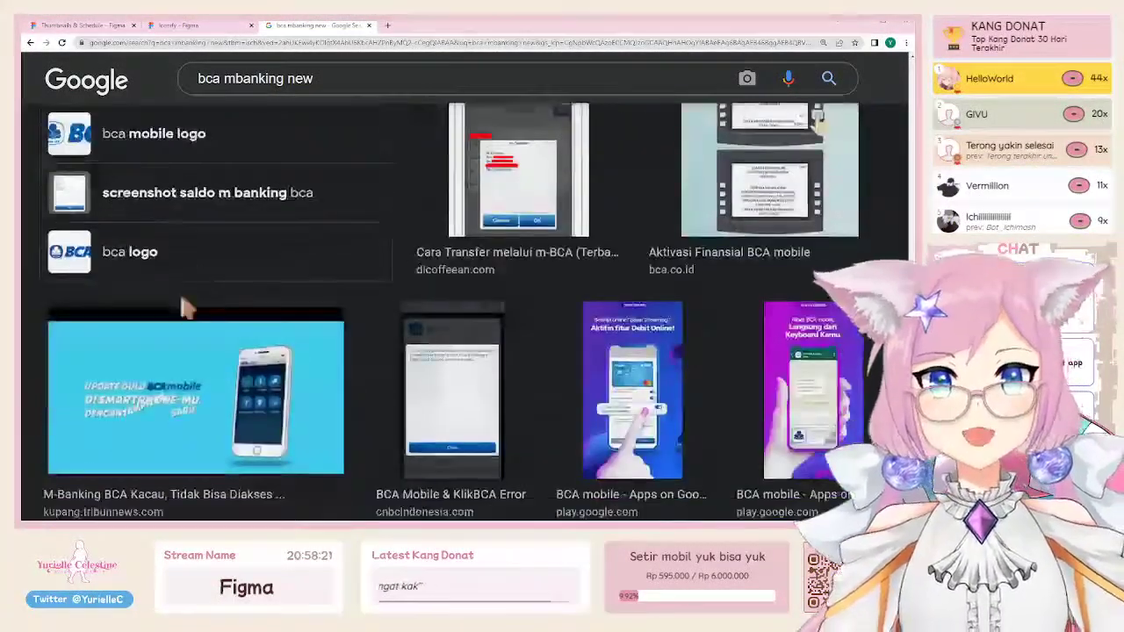
pyautogui.scroll(-10, 191, 306)
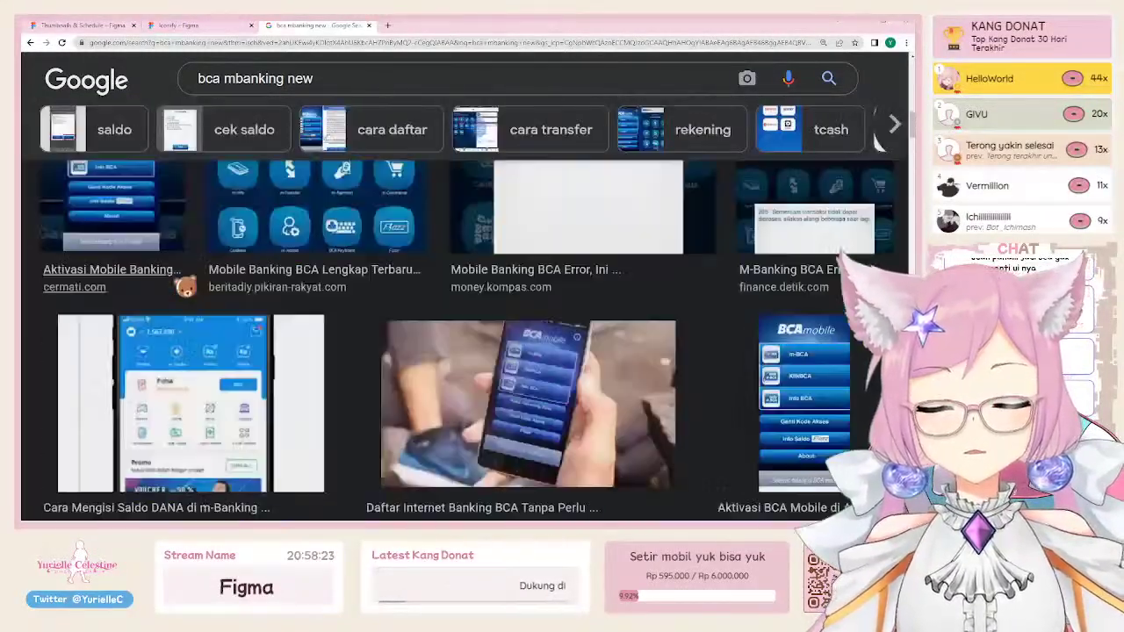
pyautogui.press('Home')
# Step: Change the query to 'bca mobile new' and preview the Buka Deposito Online myBCA image
pyautogui.click(230, 100)
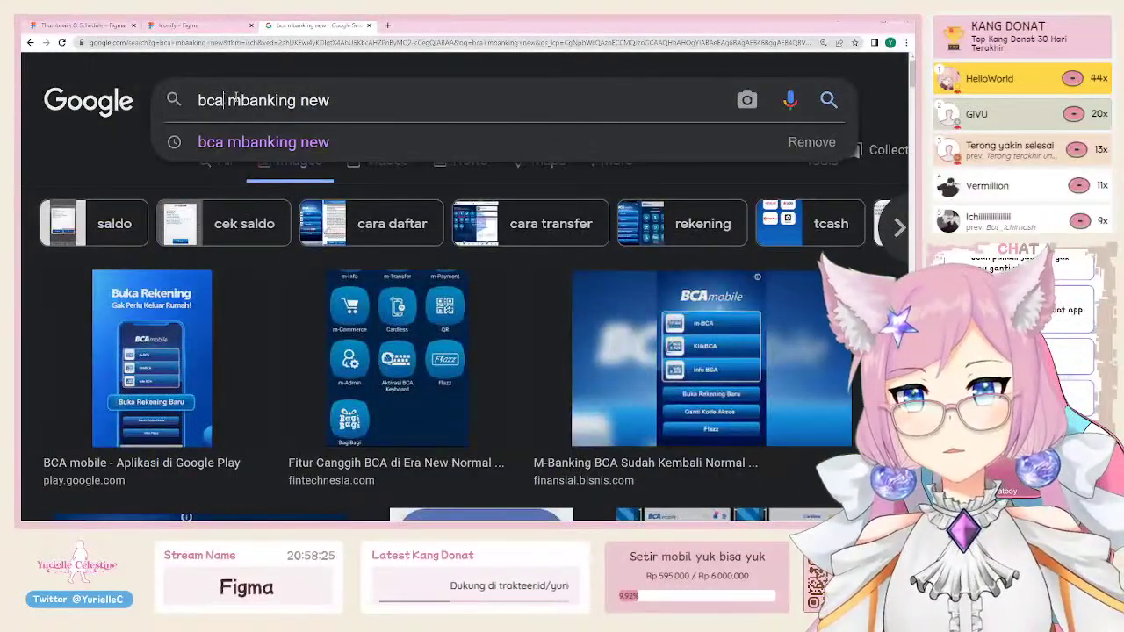
pyautogui.moveTo(230, 100); pyautogui.dragTo(299, 99)
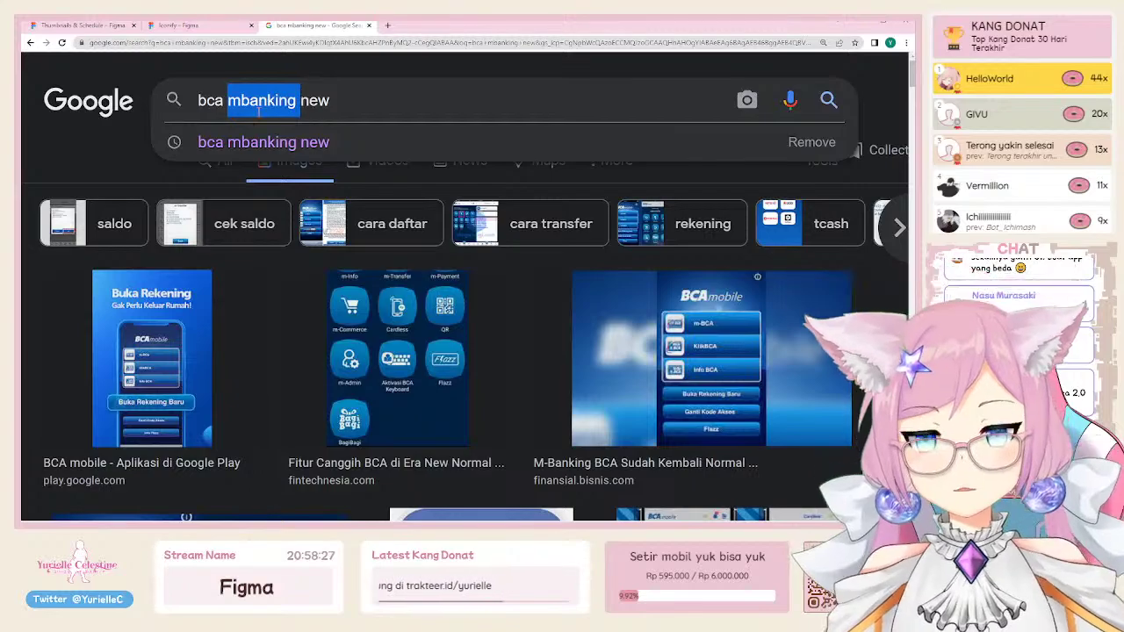
pyautogui.write('mobile')
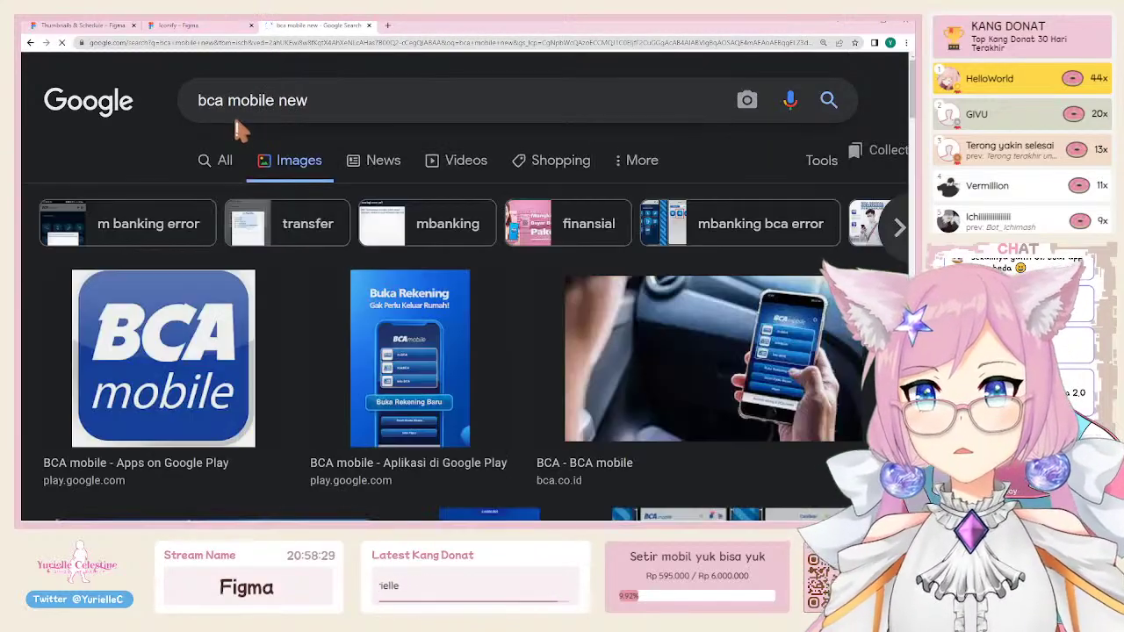
pyautogui.scroll(-5, 296, 308)
pyautogui.scroll(-10, 302, 308)
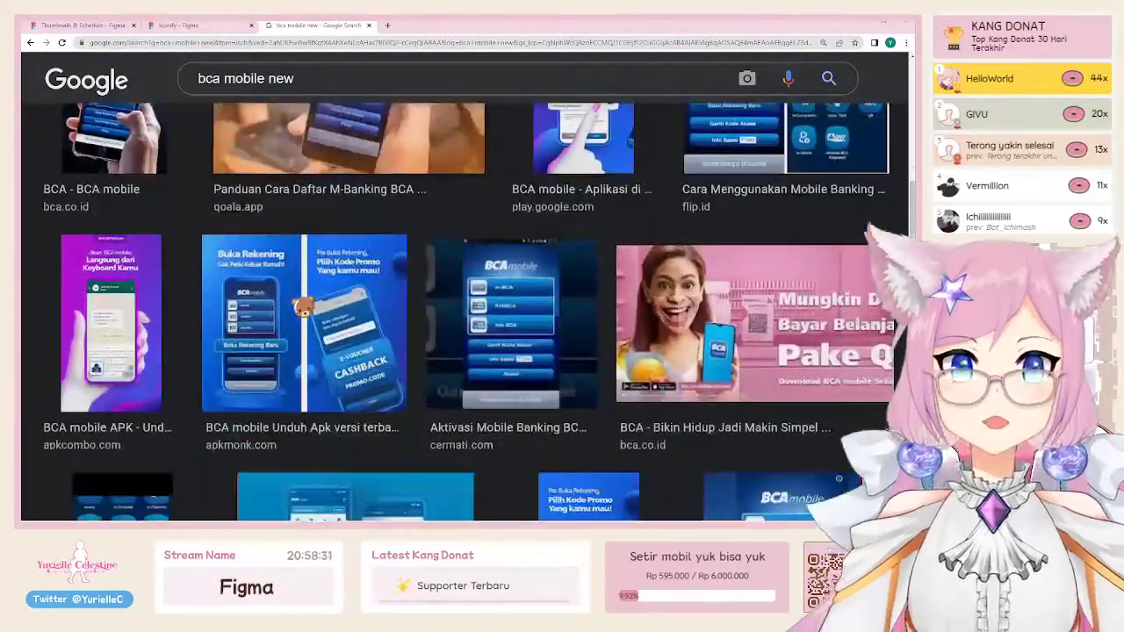
pyautogui.scroll(-10, 303, 312)
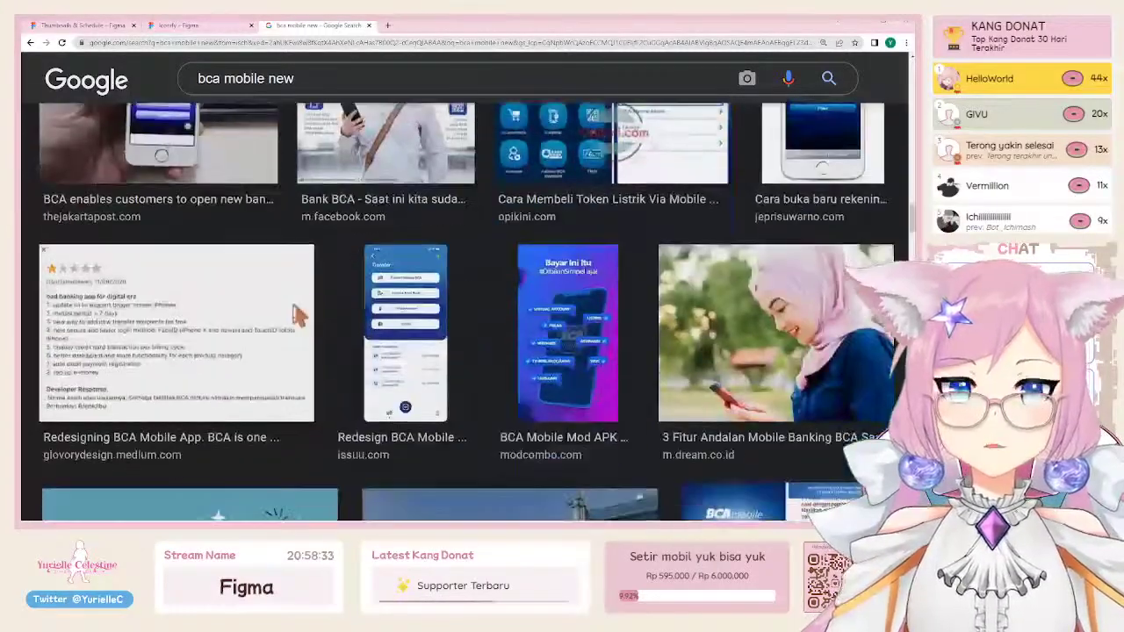
pyautogui.scroll(-10, 300, 324)
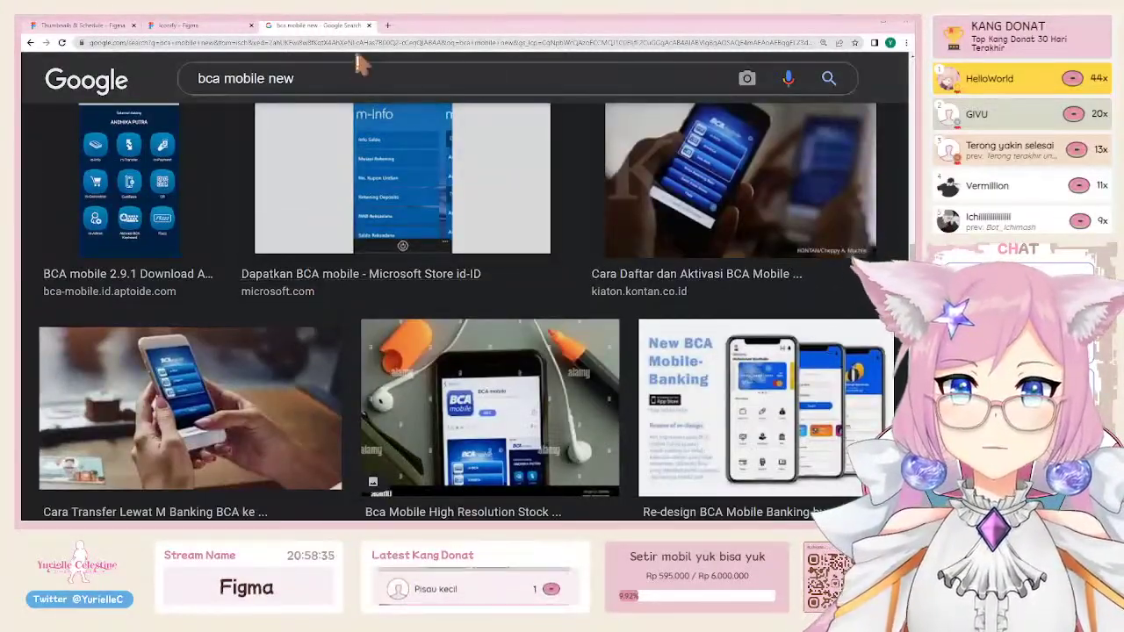
pyautogui.scroll(-5, 385, 251)
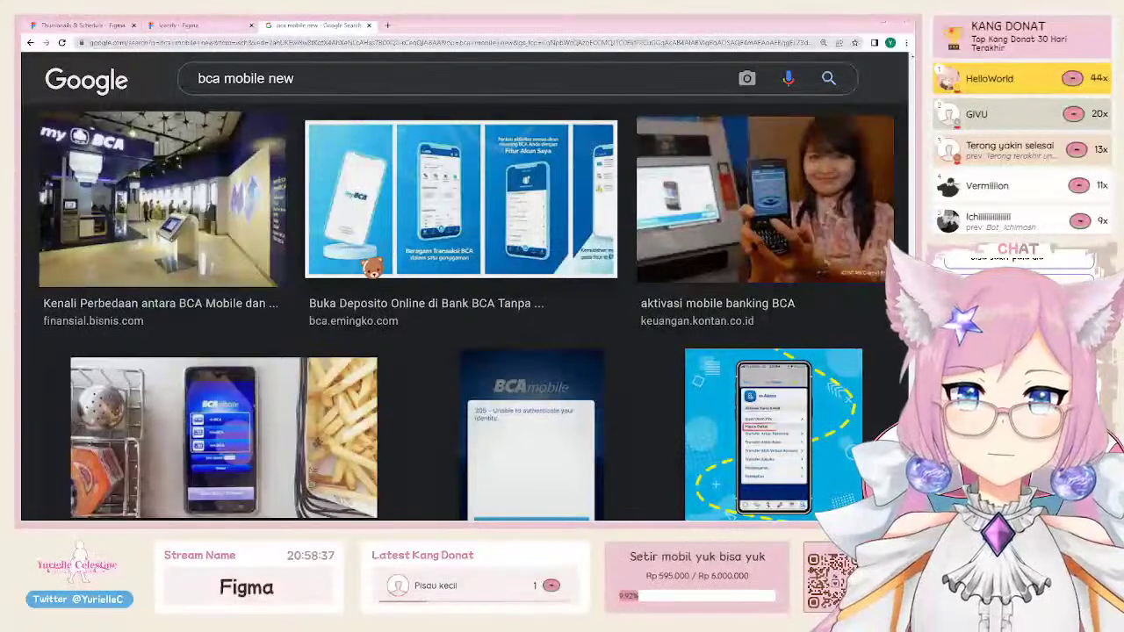
pyautogui.click(453, 220)
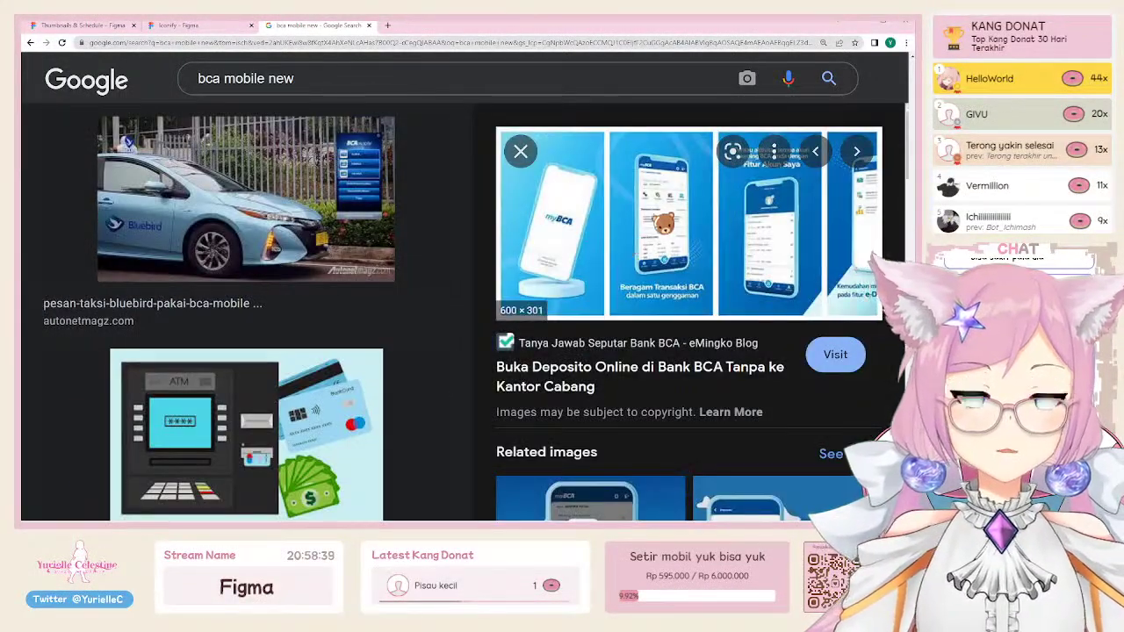
# Step: Search Google Images for 'mybca' and browse the results
pyautogui.tripleClick(346, 79)
pyautogui.write('mybca')
pyautogui.press('Return')
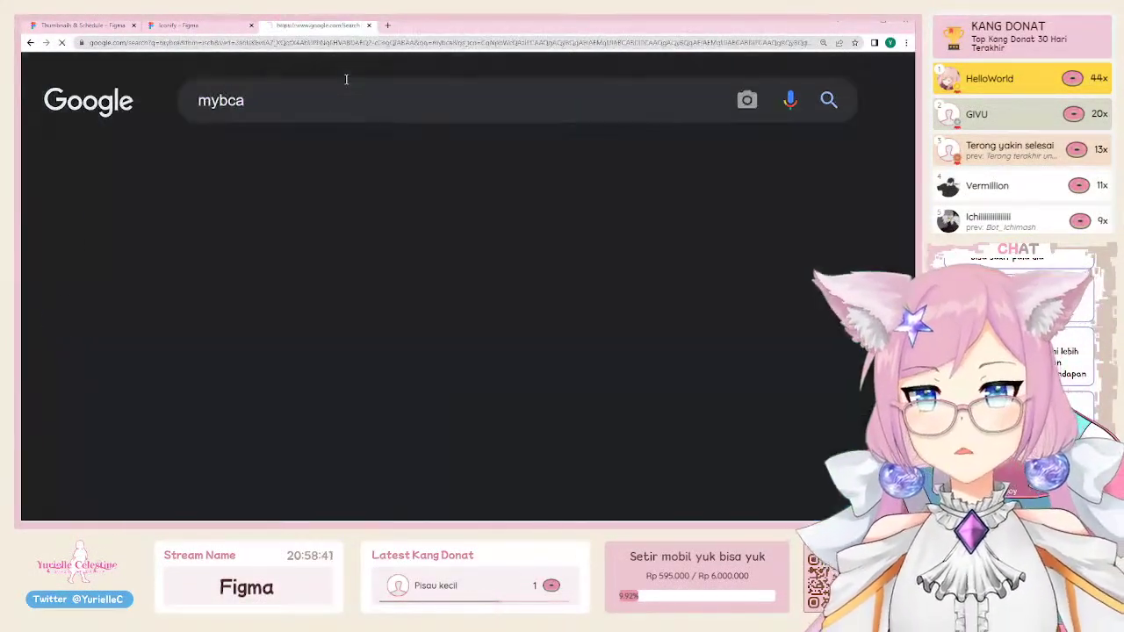
pyautogui.scroll(-10, 238, 318)
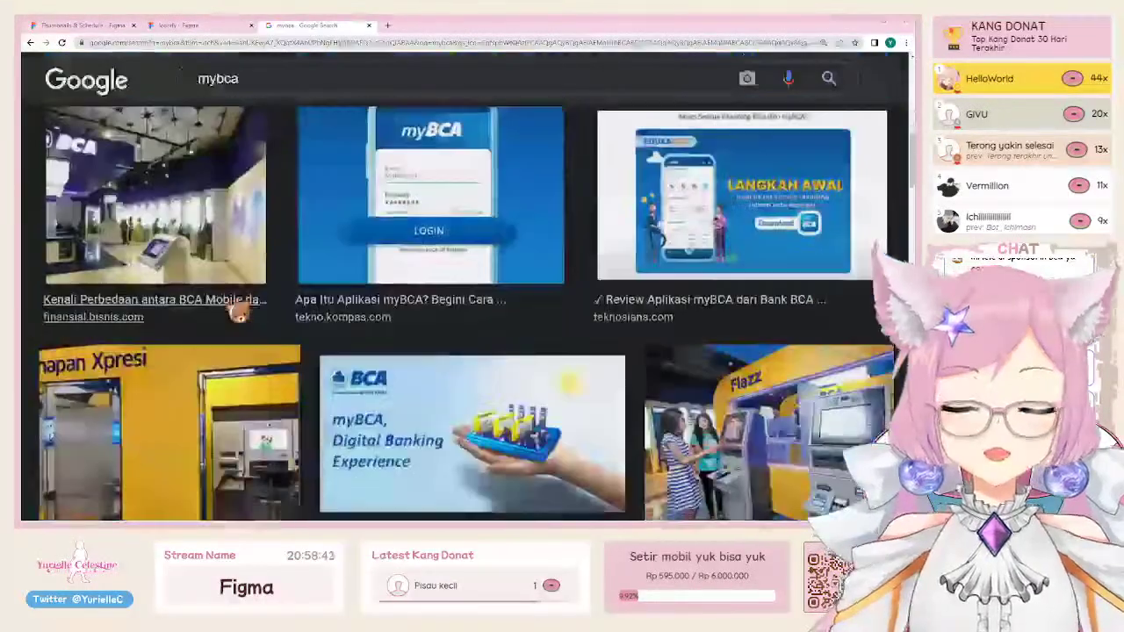
pyautogui.scroll(3, 238, 311)
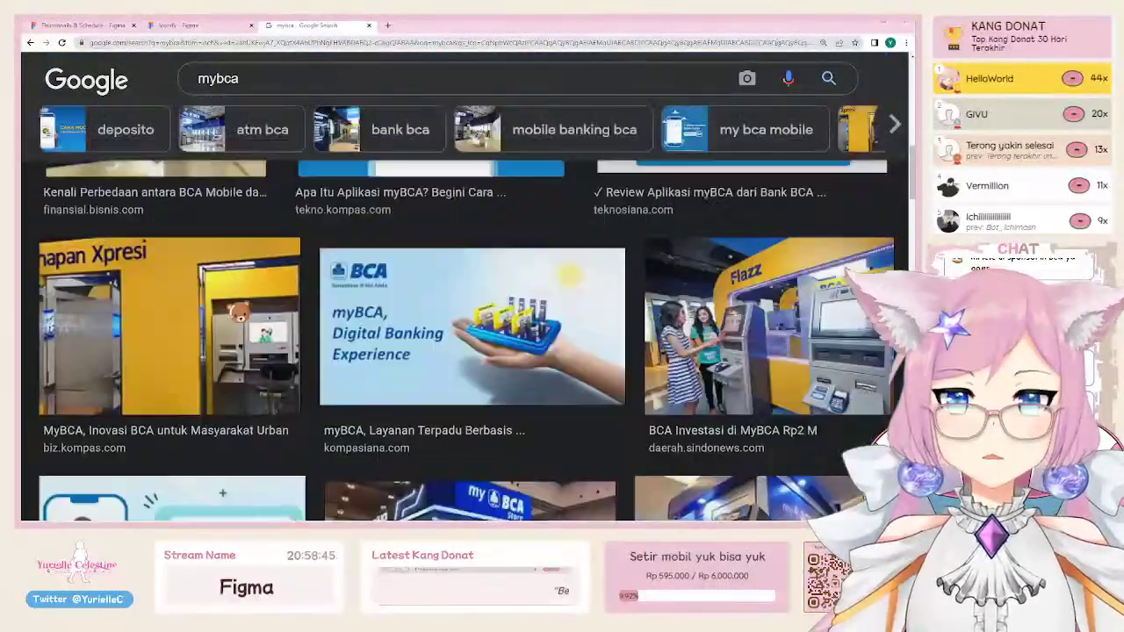
pyautogui.scroll(-8, 655, 298)
pyautogui.scroll(5, 655, 298)
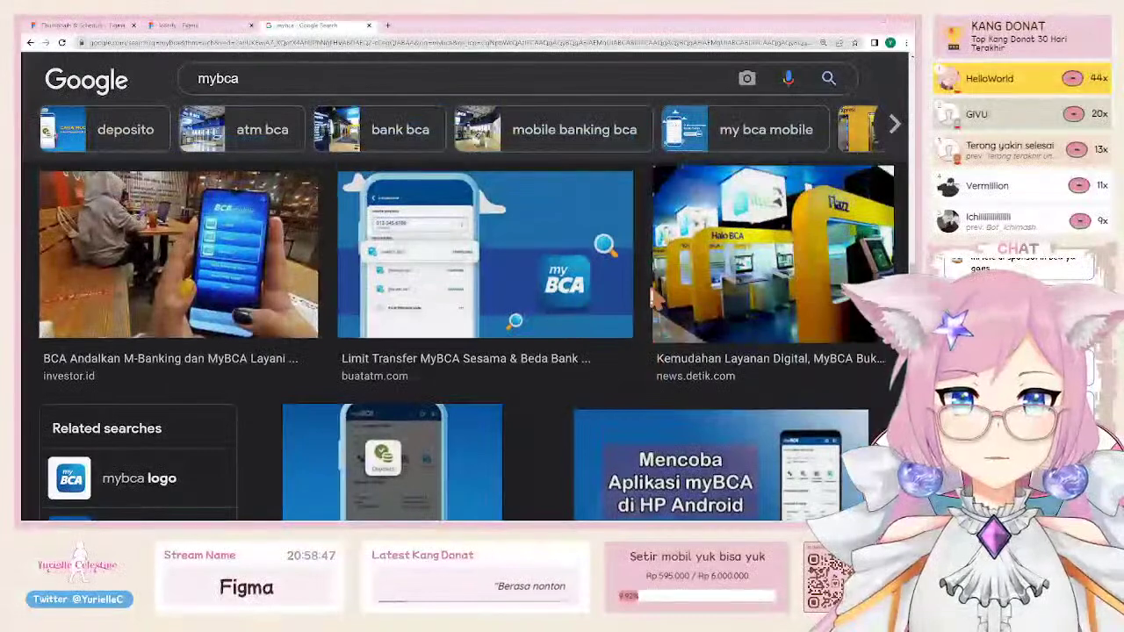
# Step: Open the Bank BCA Facebook image's source post in a new tab and go to it
pyautogui.click(746, 310)
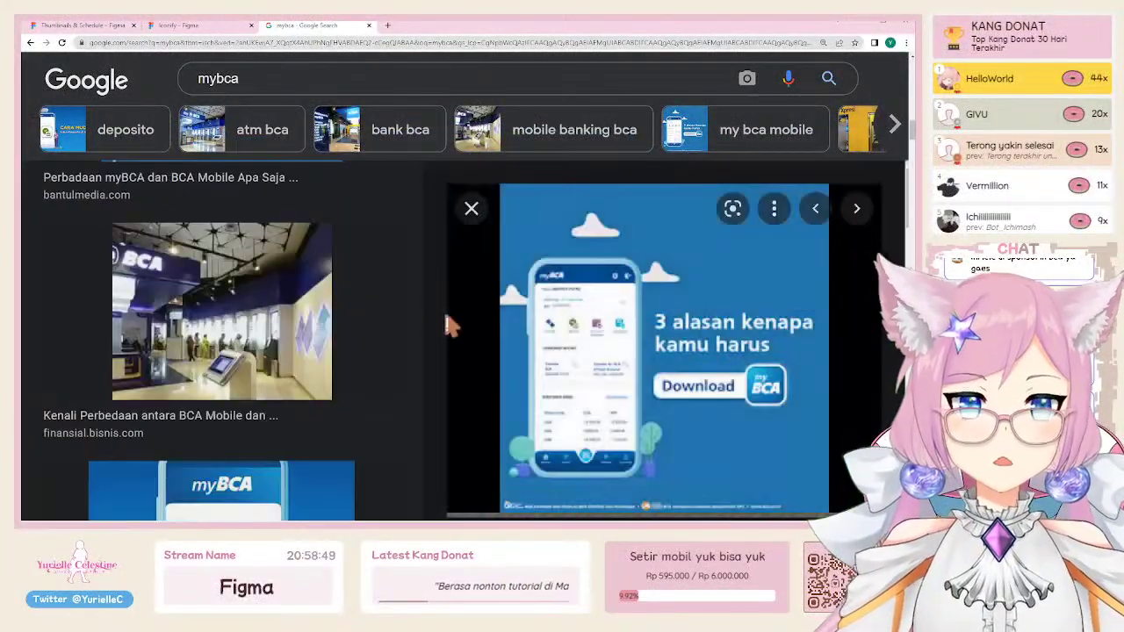
pyautogui.scroll(-1, 610, 386)
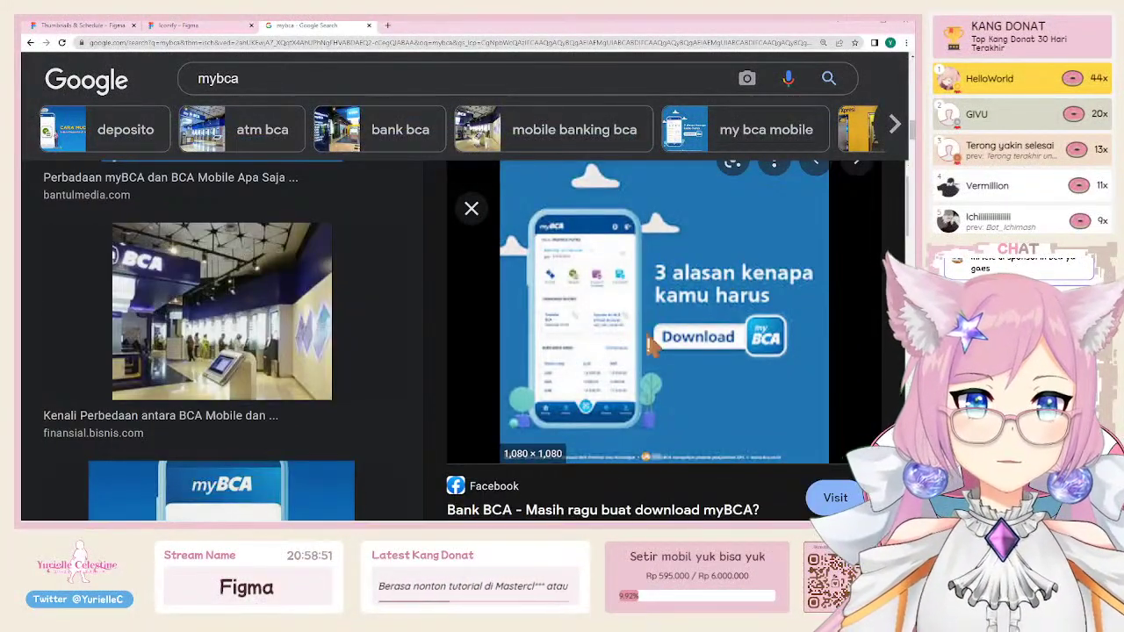
pyautogui.click(736, 332)
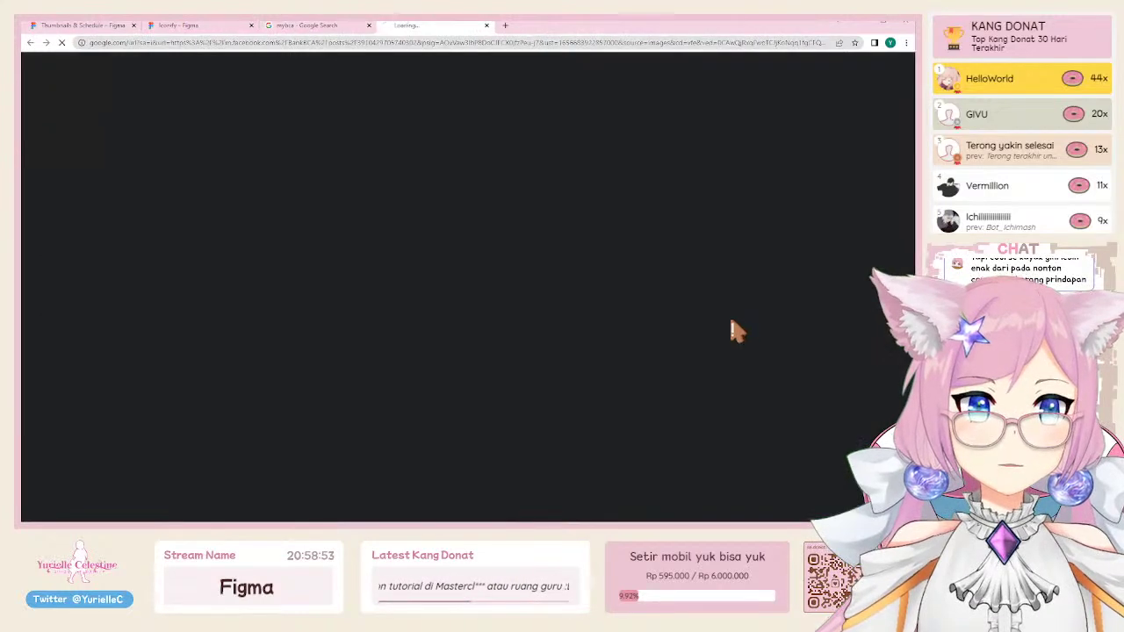
pyautogui.click(325, 26)
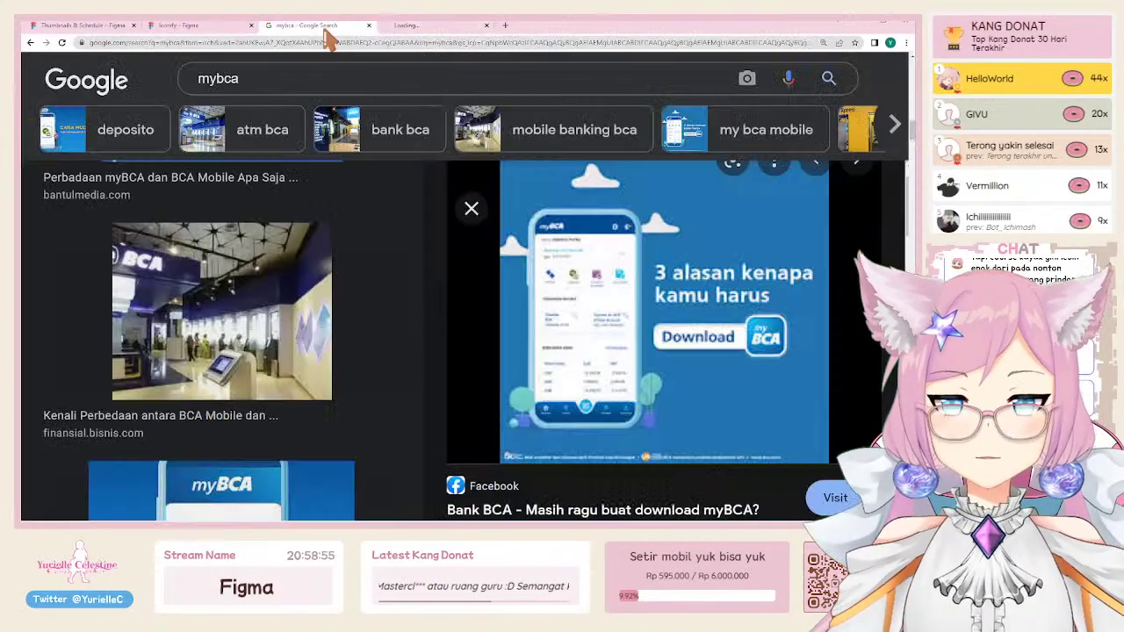
pyautogui.click(435, 27)
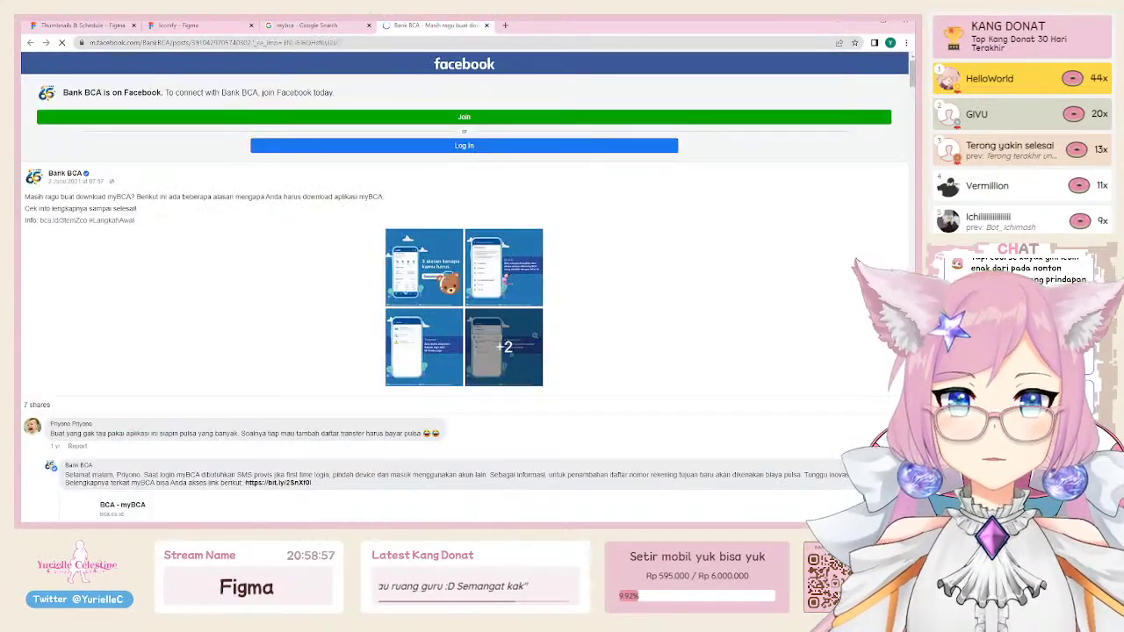
# Step: Copy the myBCA promo photo from Facebook and paste it into Figma as image 7 (546×552)
pyautogui.click(448, 294)
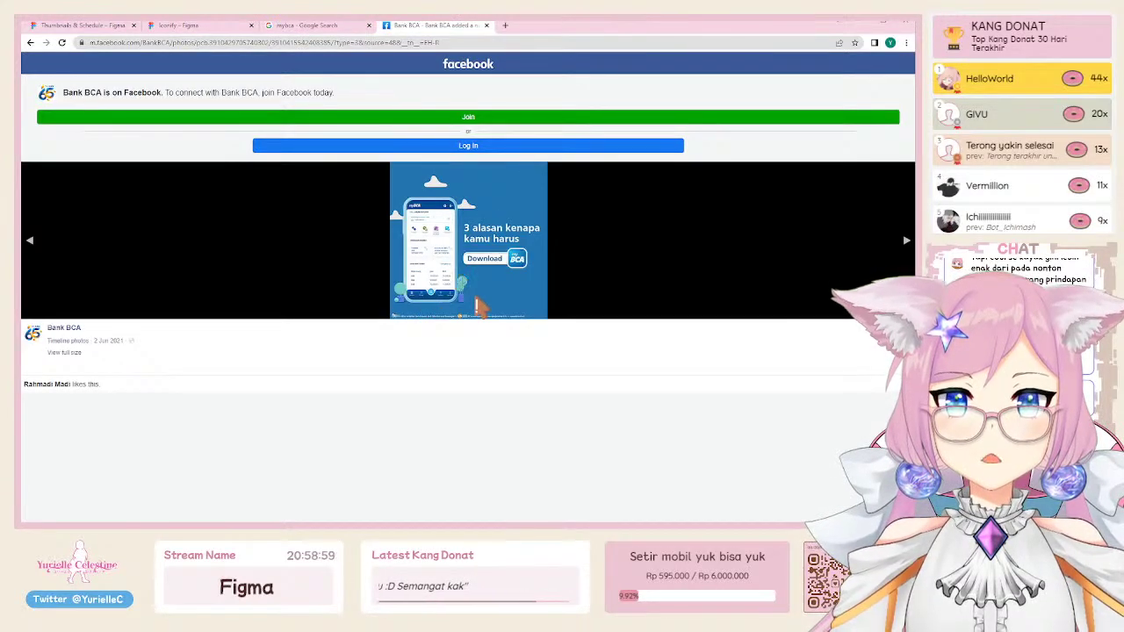
pyautogui.click(95, 25)
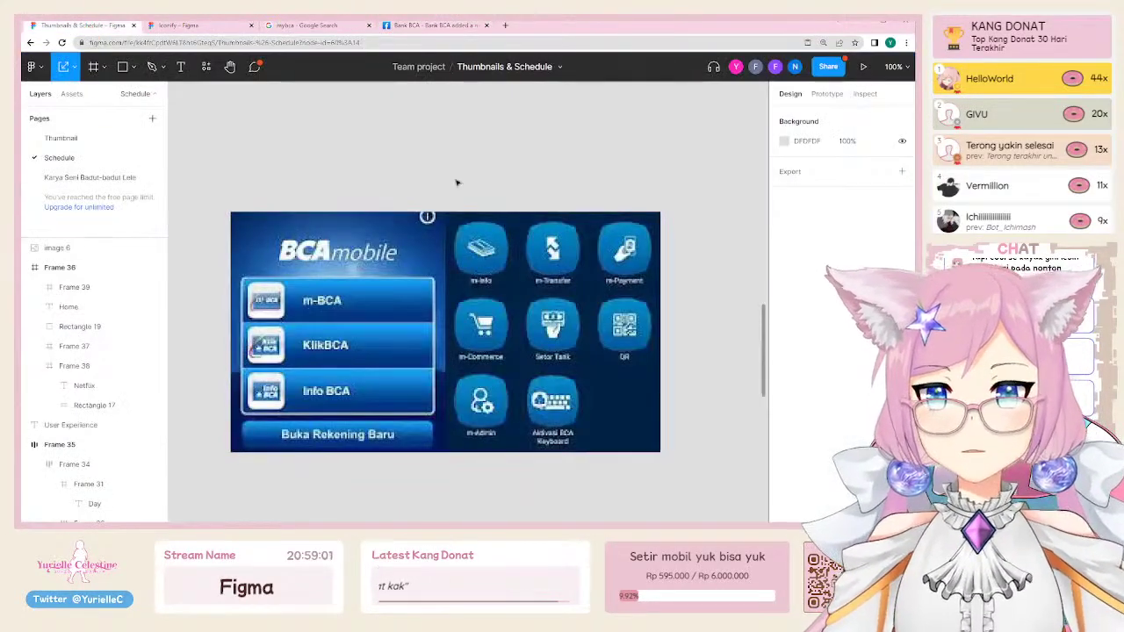
pyautogui.hotkey('ctrl', 'v')
pyautogui.click(421, 24)
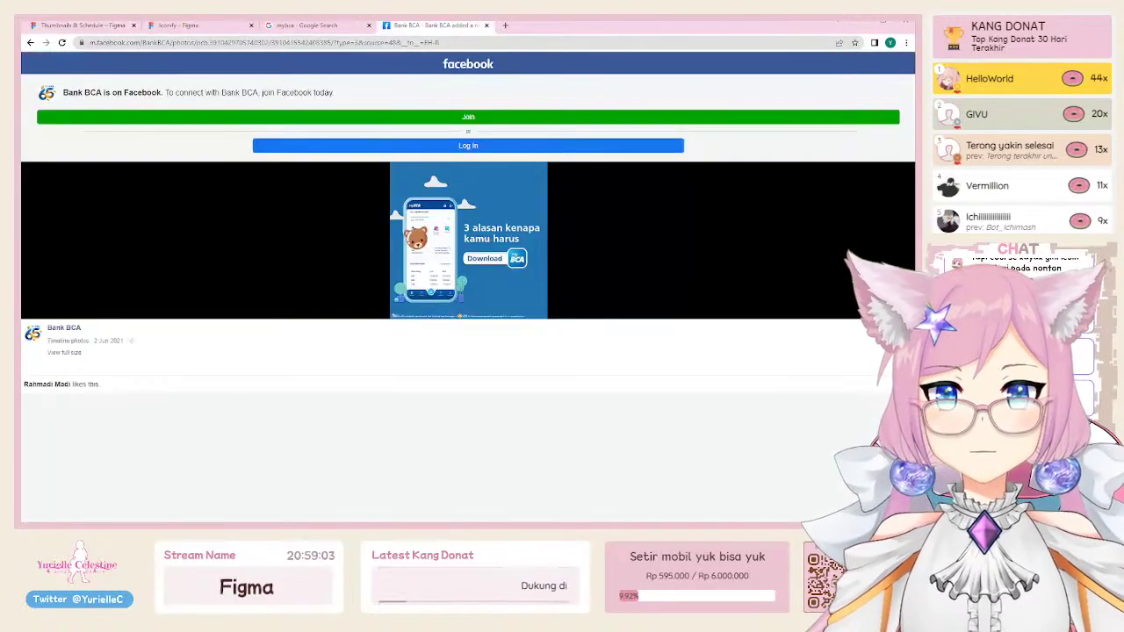
pyautogui.click(95, 24)
pyautogui.hotkey('ctrl', 'v')
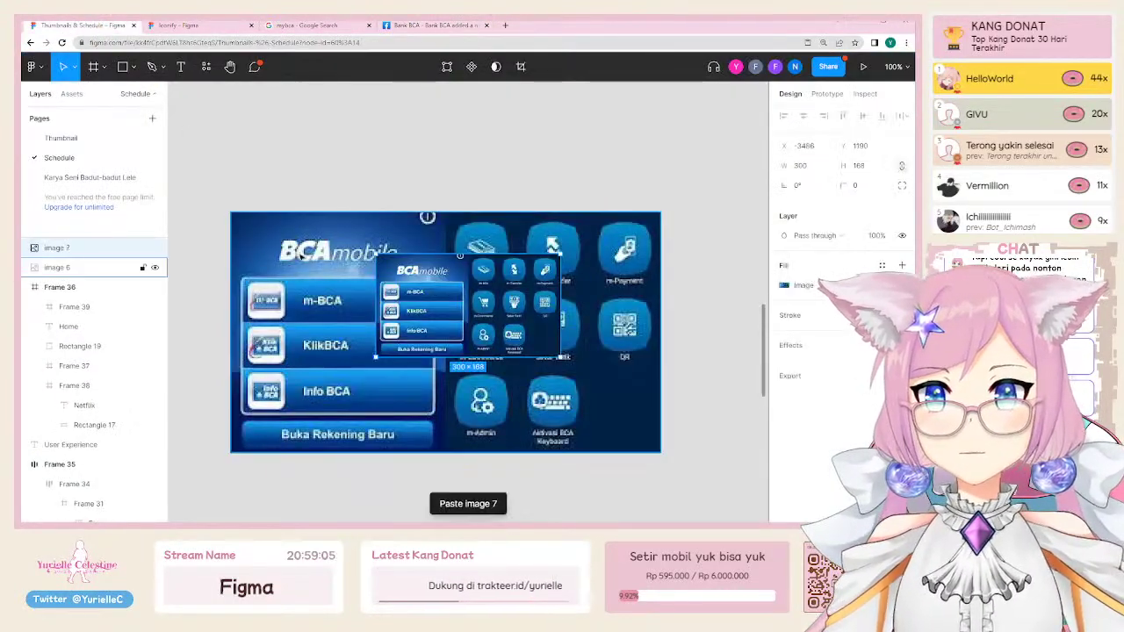
pyautogui.hotkey('ctrl', 'z')
pyautogui.click(422, 24)
pyautogui.hotkey('ctrl', '+')
pyautogui.hotkey('ctrl', '+')
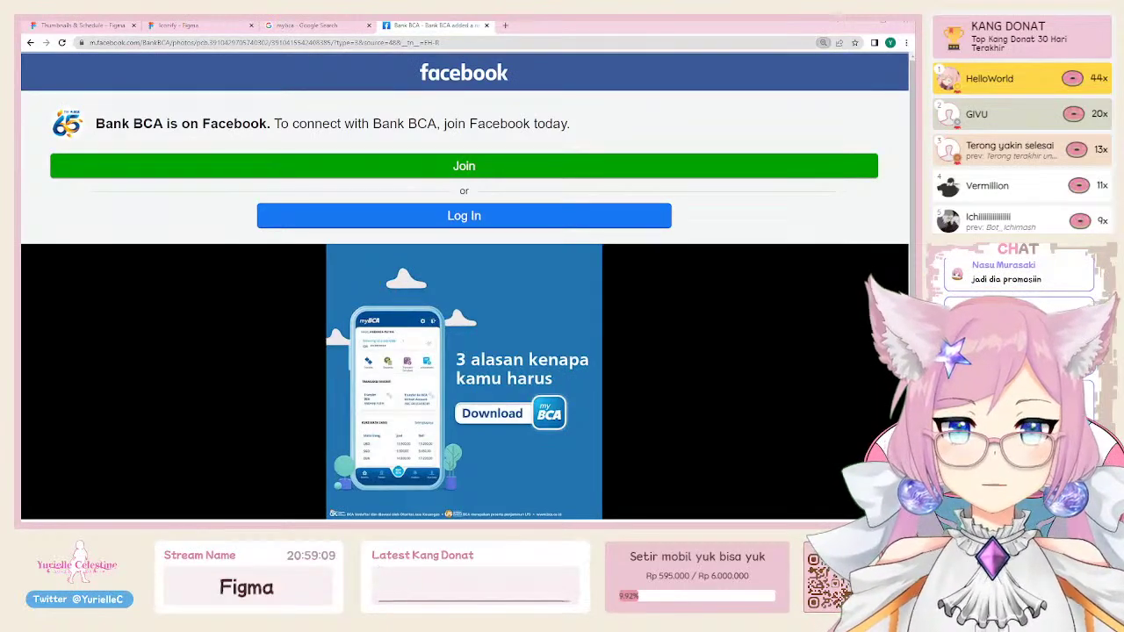
pyautogui.click(81, 27)
pyautogui.hotkey('ctrl', 'v')
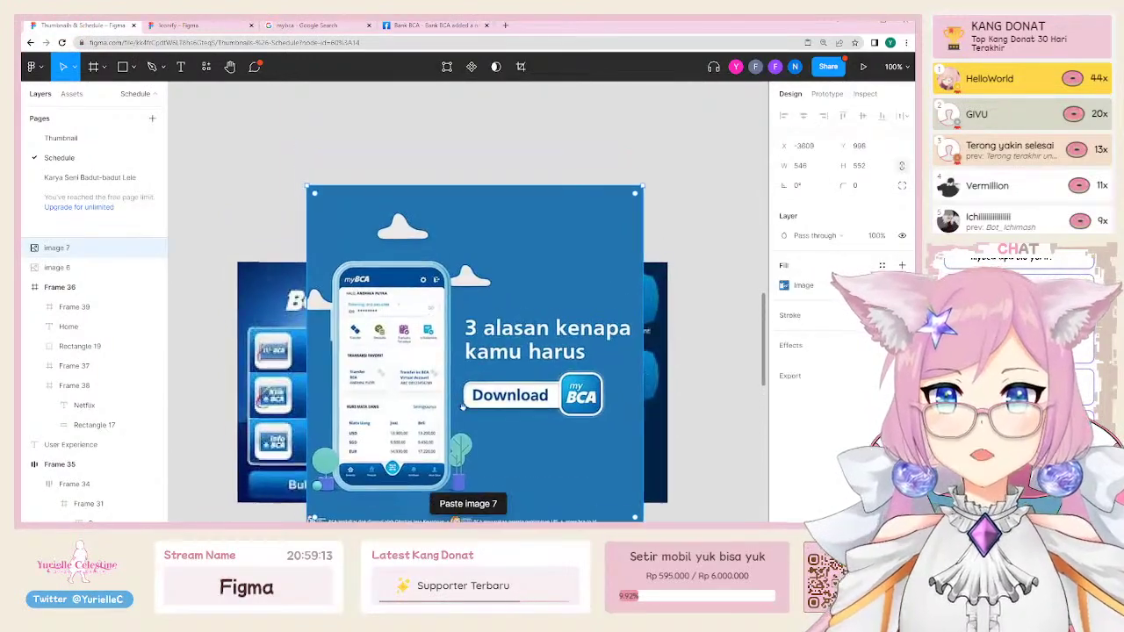
# Step: Drag image 7 just above the BCA mobile screenshot and zoom in to inspect it
pyautogui.moveTo(474, 424); pyautogui.dragTo(425, 306)
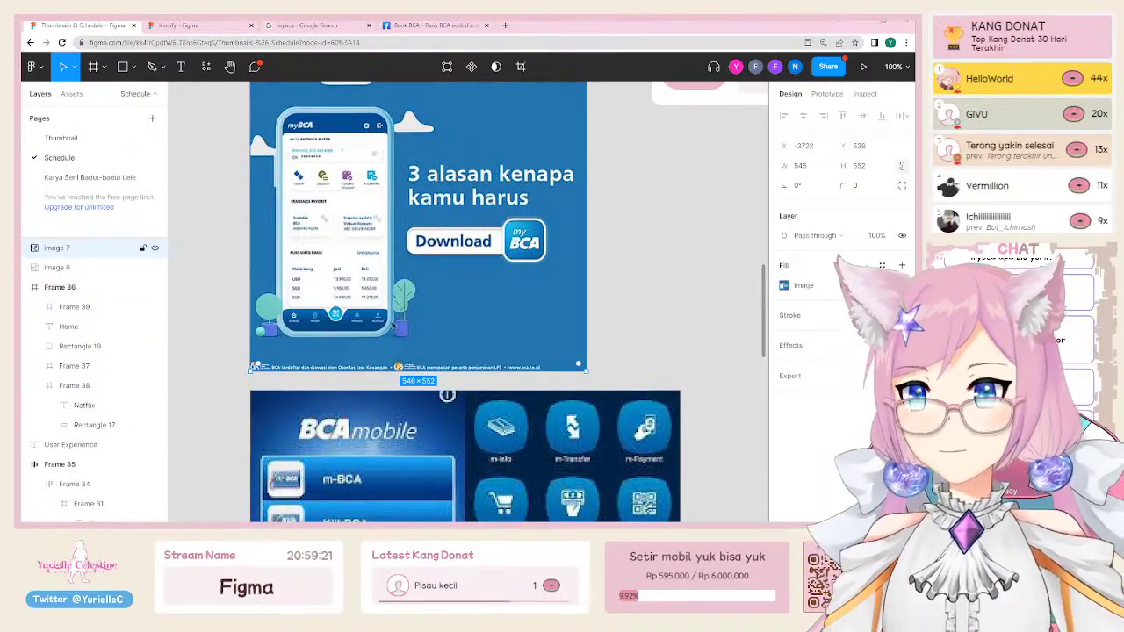
pyautogui.scroll(-1, 392, 325)
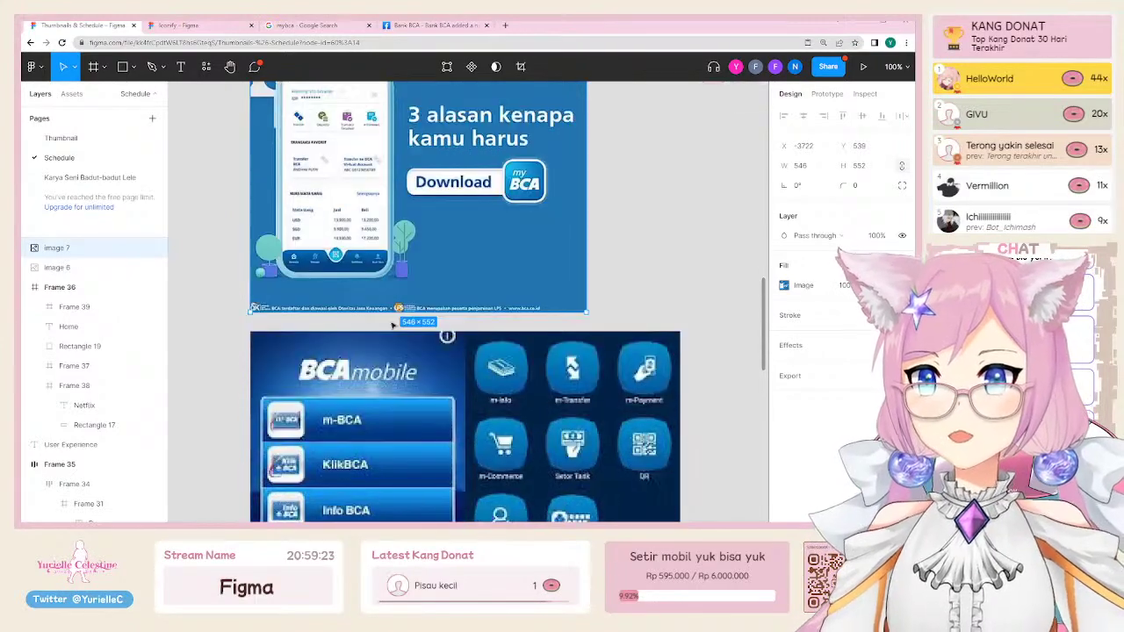
pyautogui.scroll(3, 393, 325)
pyautogui.scroll(-2, 330, 278)
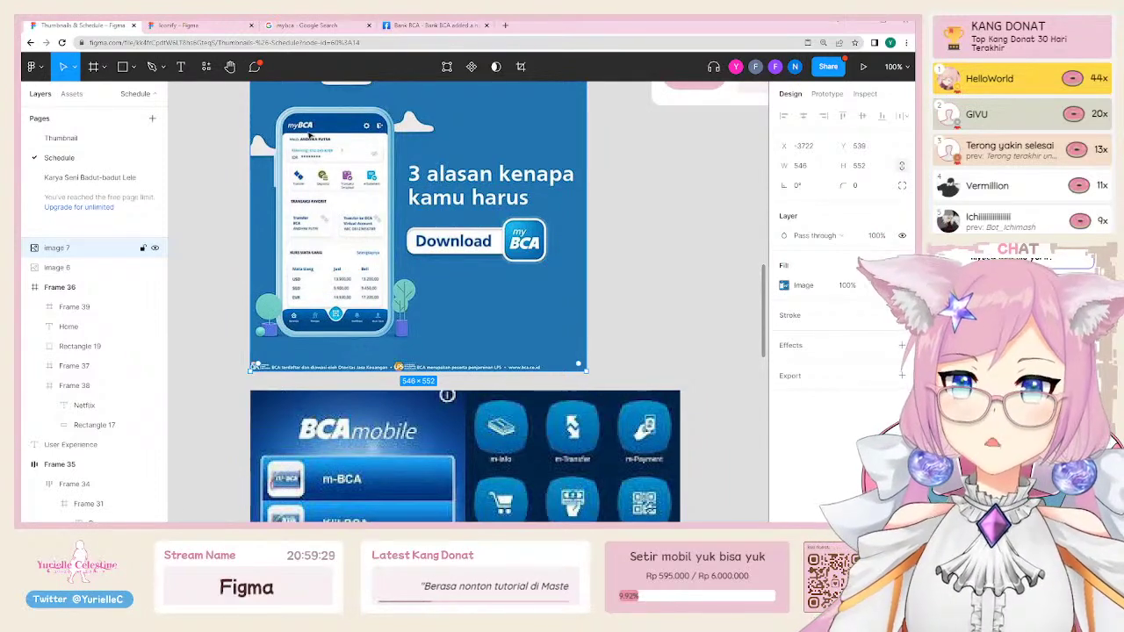
pyautogui.keyDown('ctrl'); pyautogui.scroll(5, 297, 173); pyautogui.keyUp('ctrl')
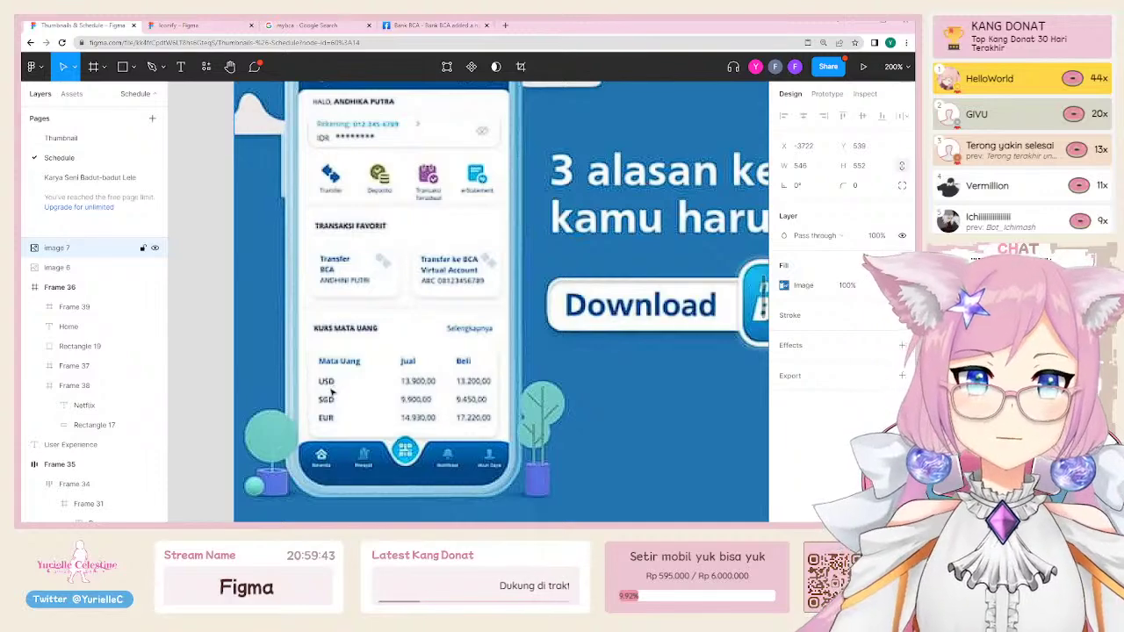
# Step: Look over the canvas, selecting the BCA mobile screenshot and the myBCA promo image in turn
pyautogui.scroll(-2, 544, 359)
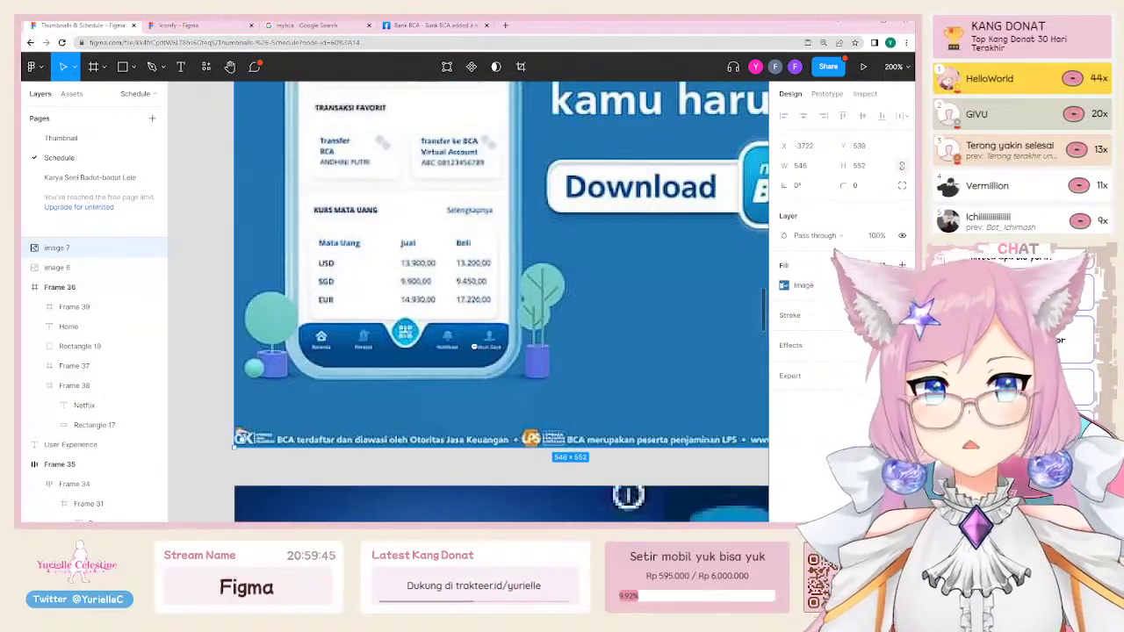
pyautogui.scroll(-3, 545, 359)
pyautogui.scroll(-3, 545, 359)
pyautogui.hscroll(3, 545, 359)
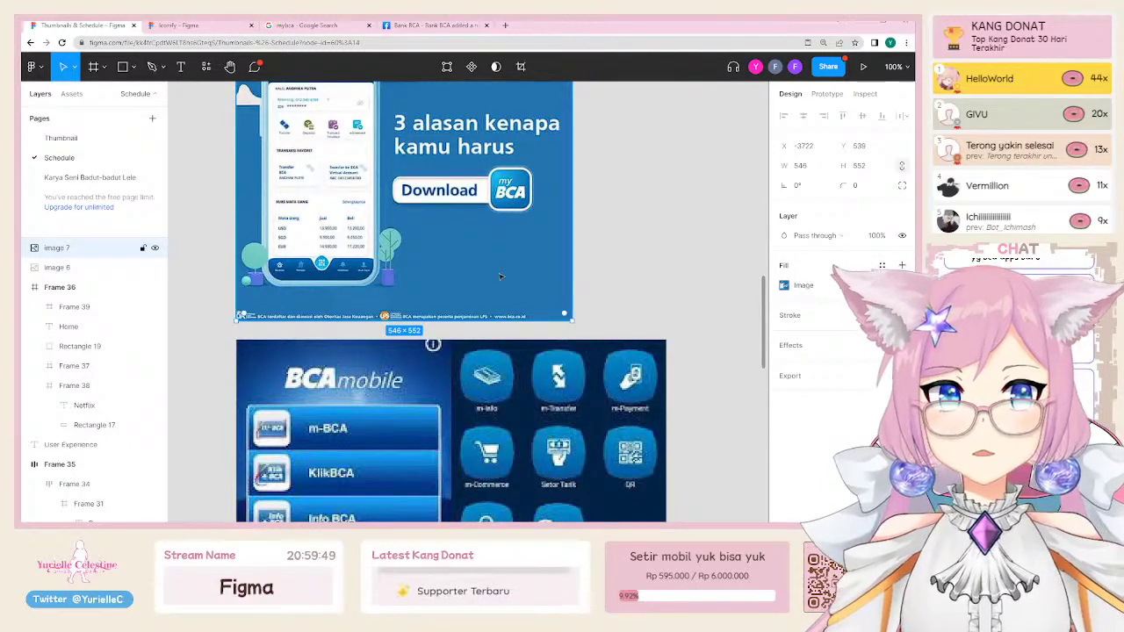
pyautogui.scroll(1, 489, 294)
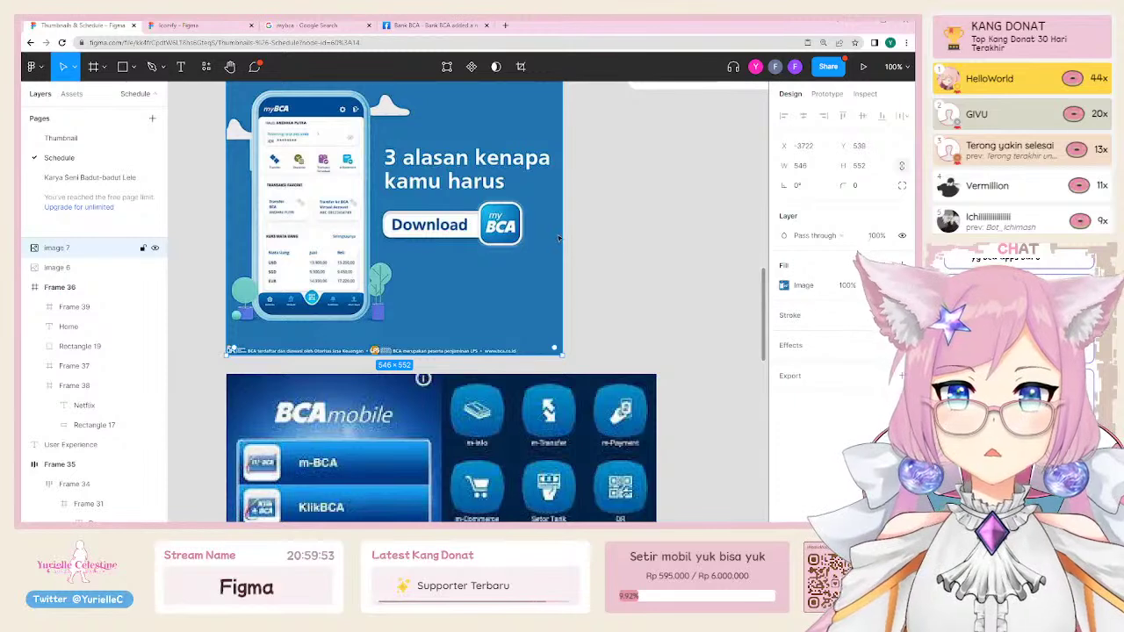
pyautogui.click(623, 336)
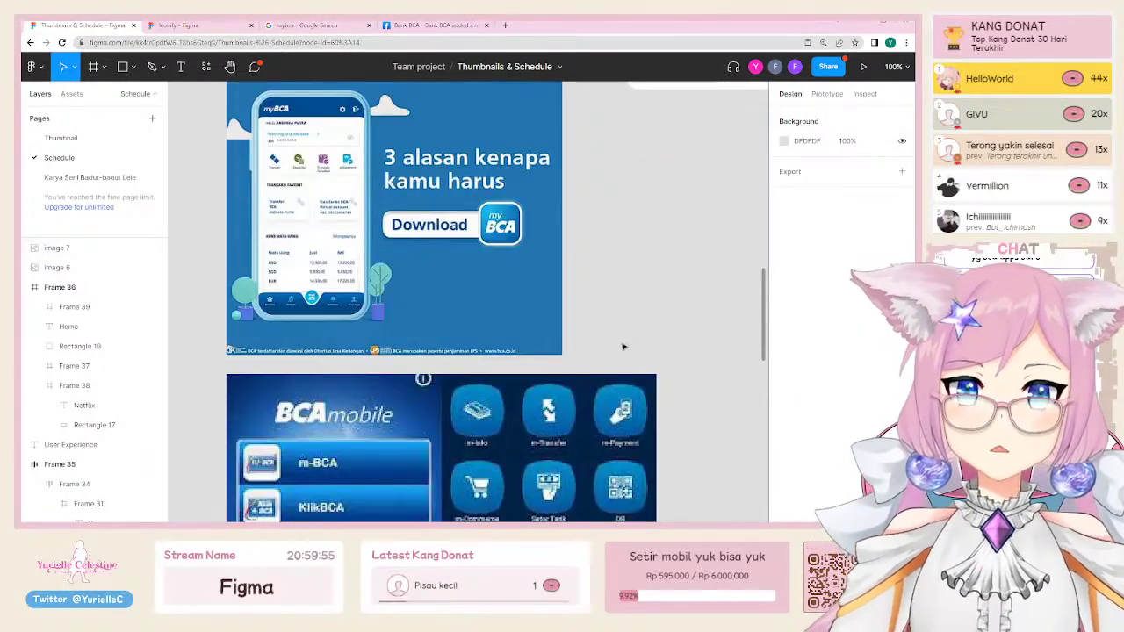
pyautogui.scroll(-2, 622, 346)
pyautogui.click(334, 404)
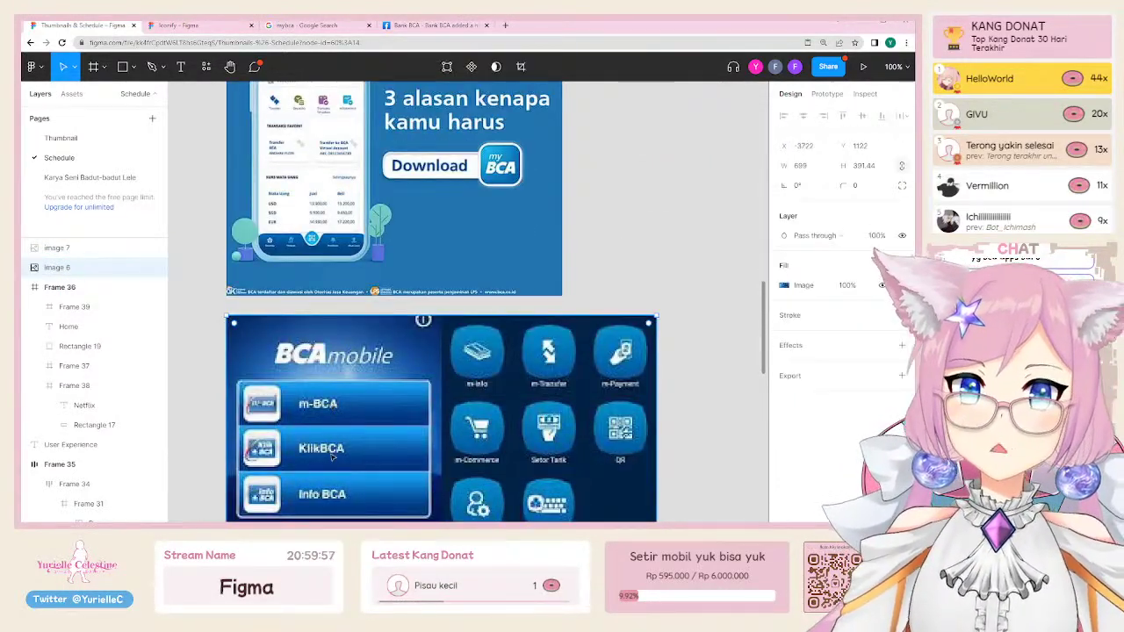
pyautogui.scroll(-2, 333, 457)
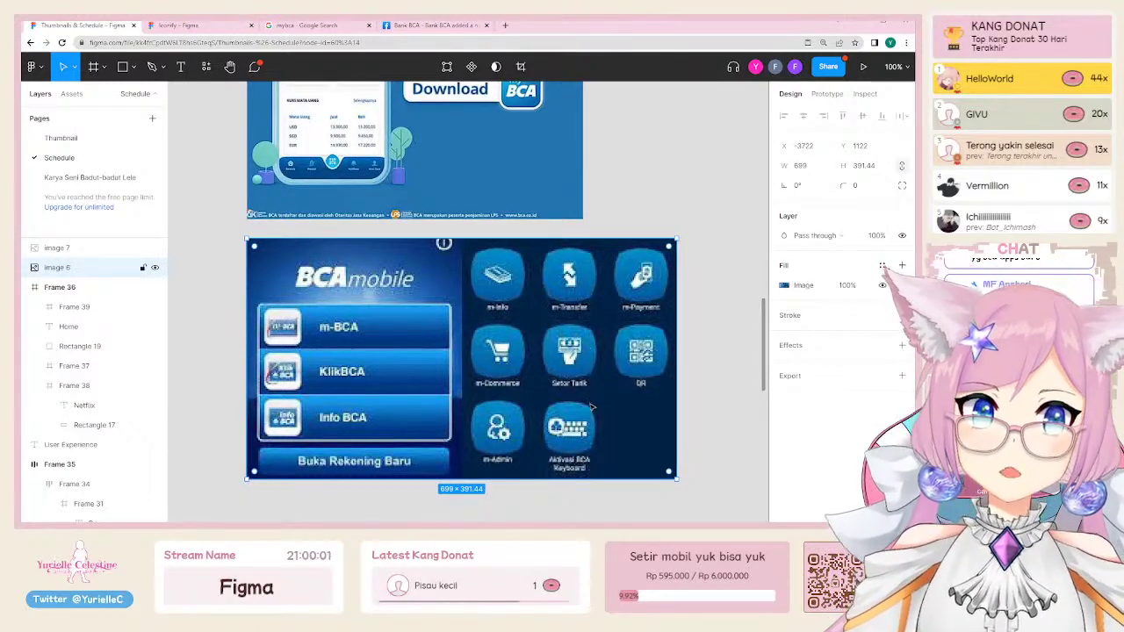
pyautogui.scroll(4, 546, 323)
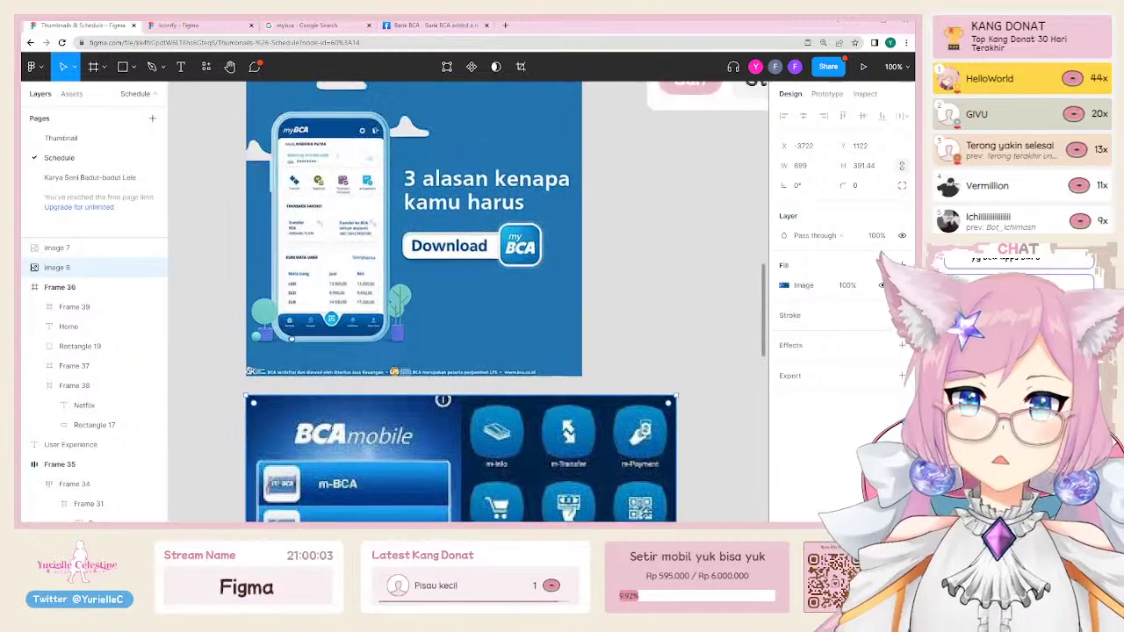
pyautogui.click(333, 279)
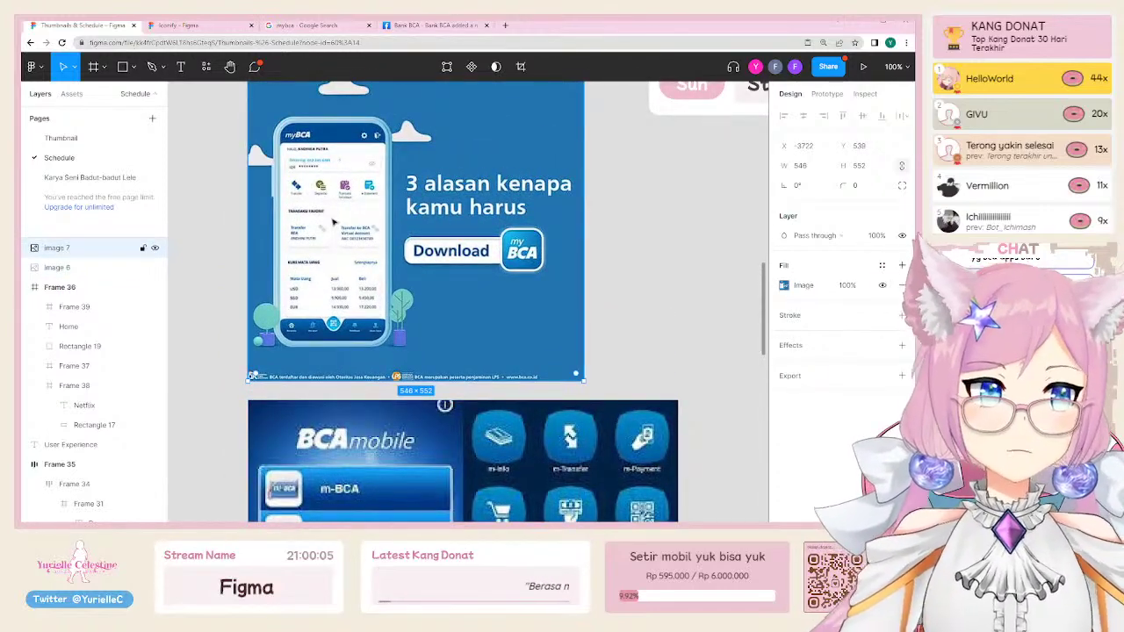
# Step: Pan the canvas to the empty area below the BCA screenshot
pyautogui.scroll(1, 551, 137)
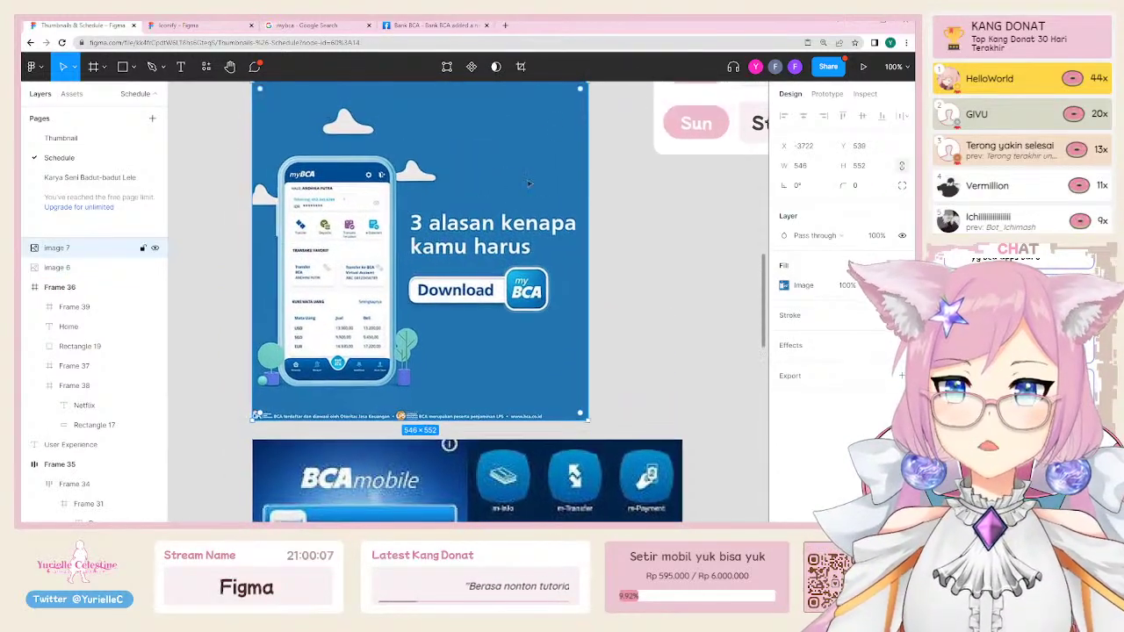
pyautogui.scroll(1, 554, 150)
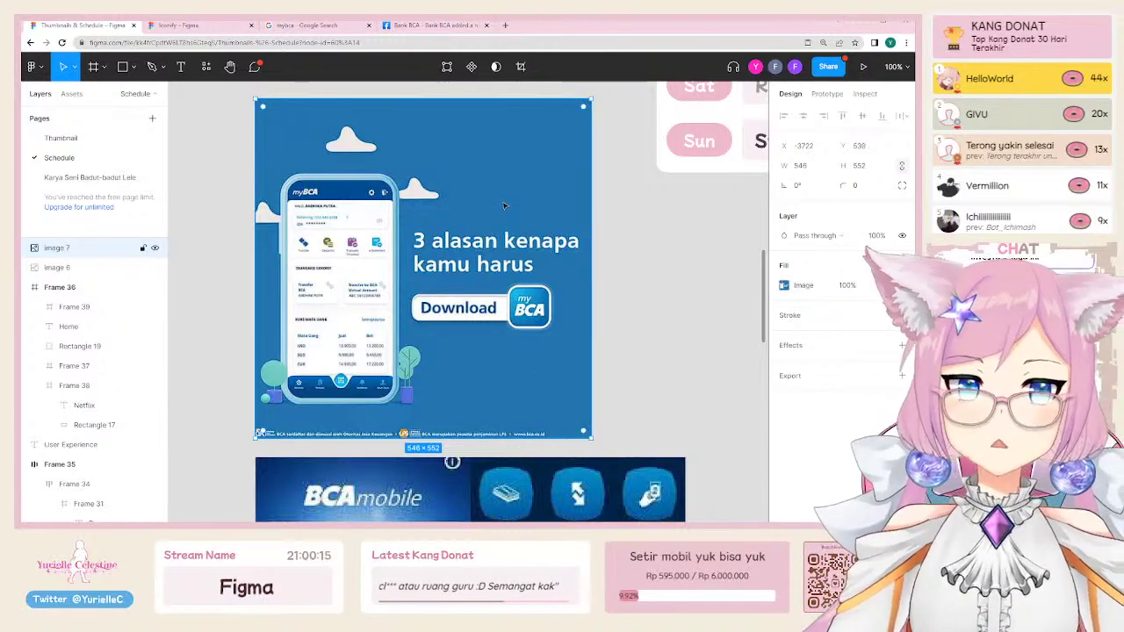
pyautogui.hscroll(-5, 473, 209)
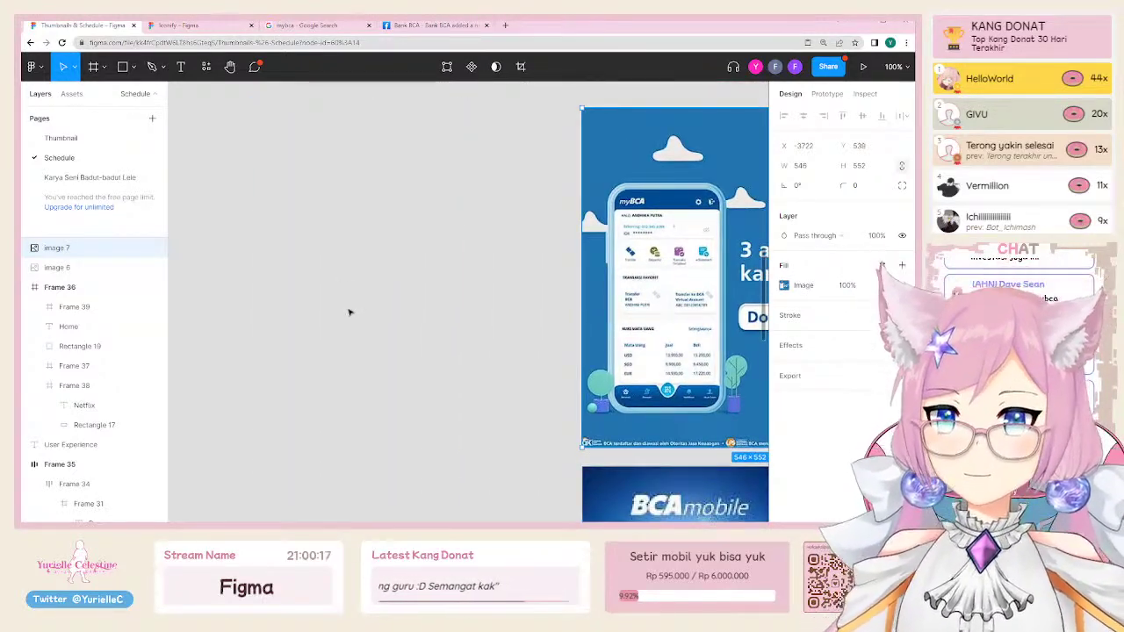
pyautogui.hscroll(5, 349, 312)
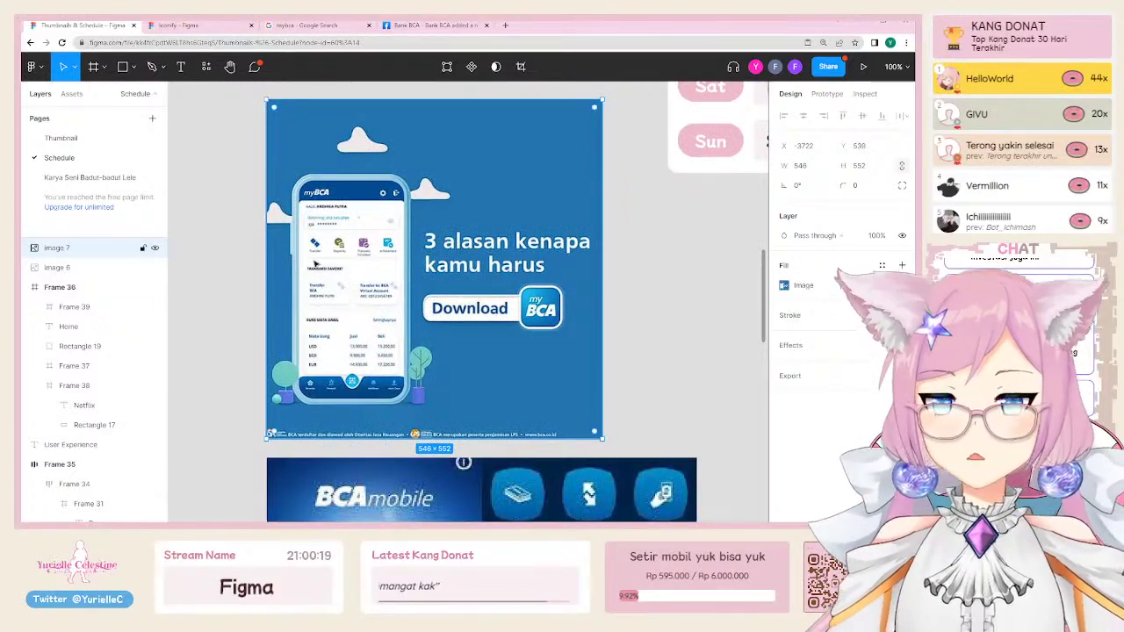
pyautogui.hscroll(-2, 316, 260)
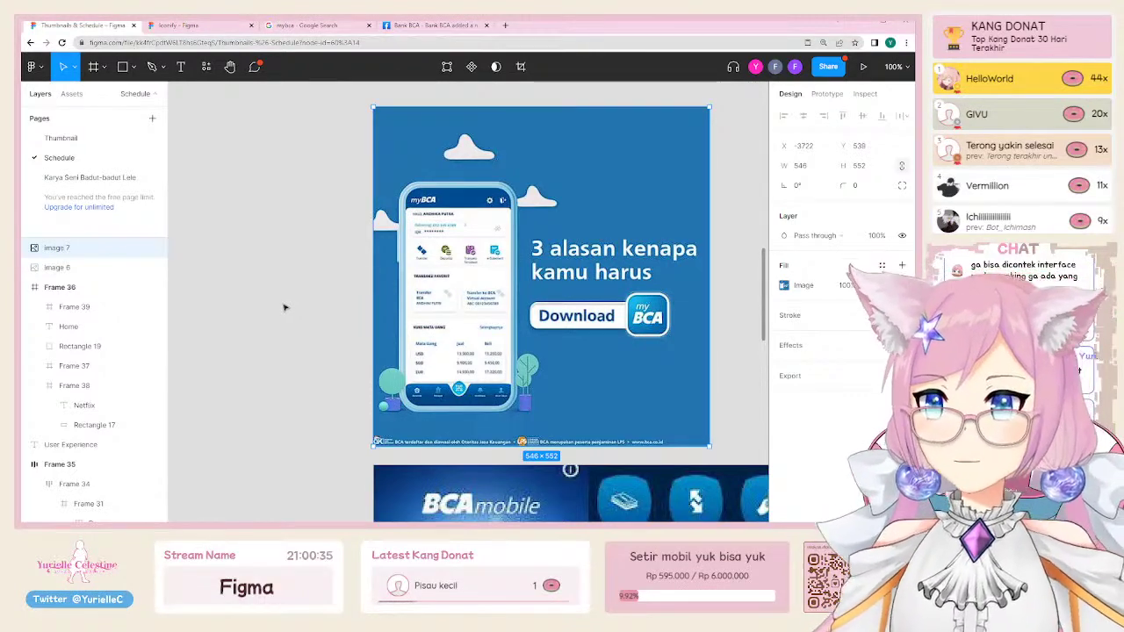
pyautogui.scroll(-5, 494, 330)
pyautogui.hscroll(3, 494, 330)
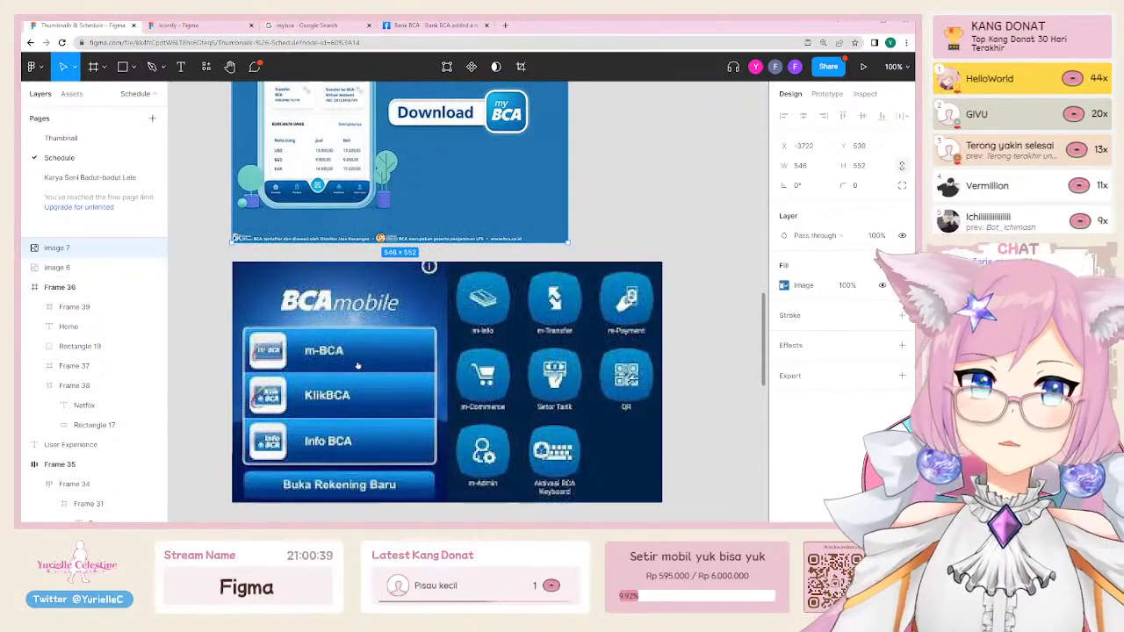
pyautogui.scroll(3, 318, 186)
pyautogui.hscroll(1, 318, 186)
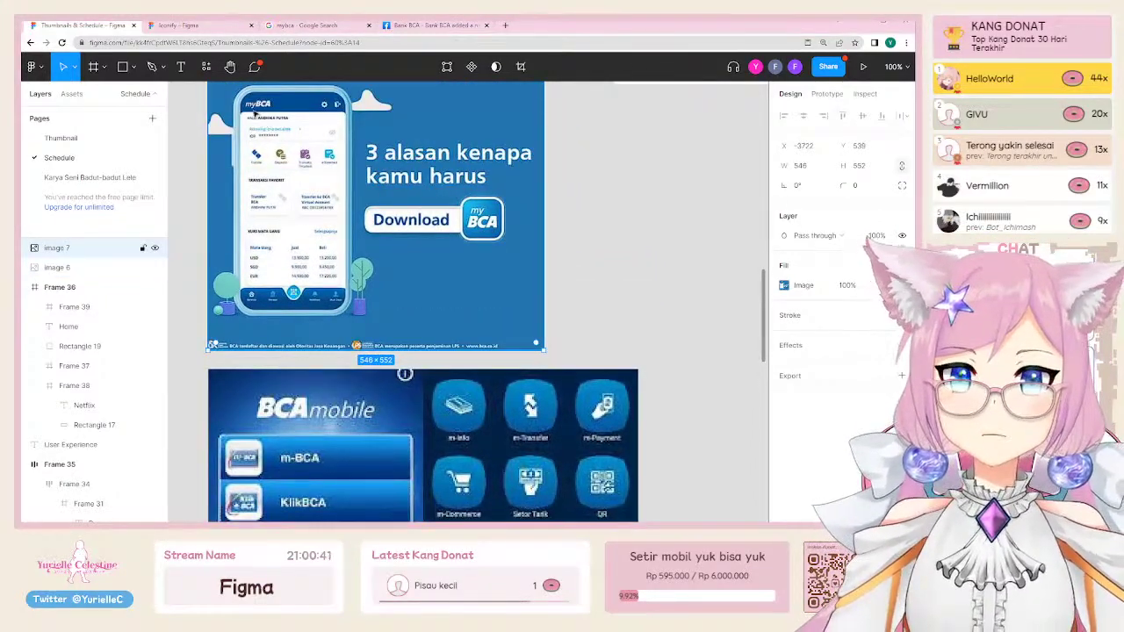
pyautogui.scroll(-8, 291, 318)
pyautogui.hscroll(3, 290, 318)
pyautogui.hscroll(-5, 291, 318)
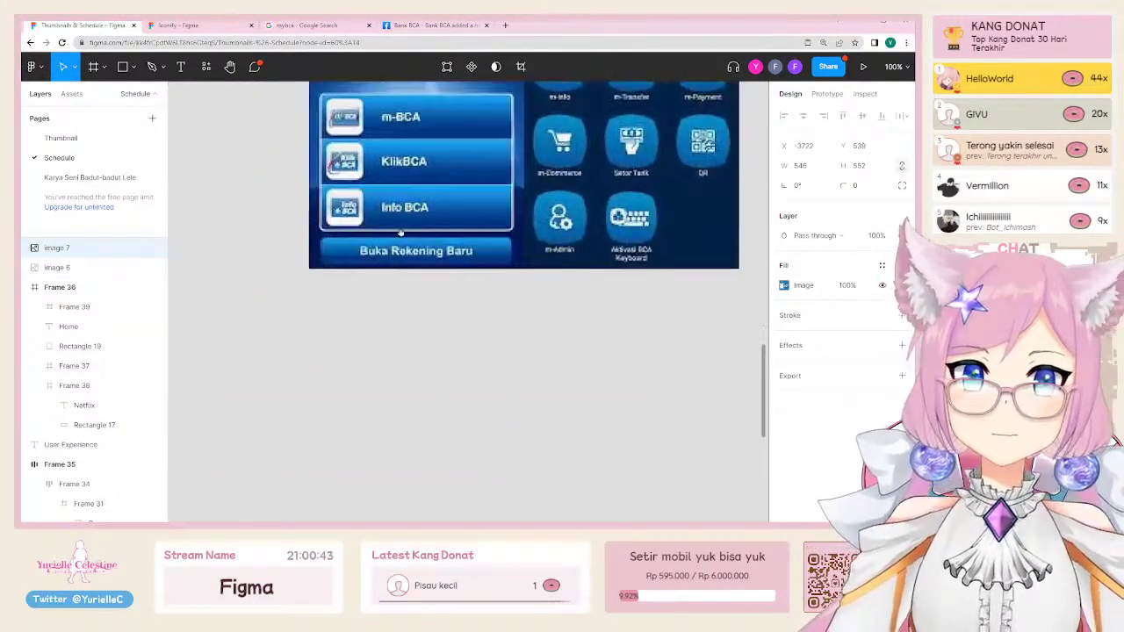
# Step: Draw a test rectangle below the screenshot, then delete it
pyautogui.press('r')
pyautogui.moveTo(291, 317); pyautogui.dragTo(429, 376)
pyautogui.press('Delete')
pyautogui.press('f')
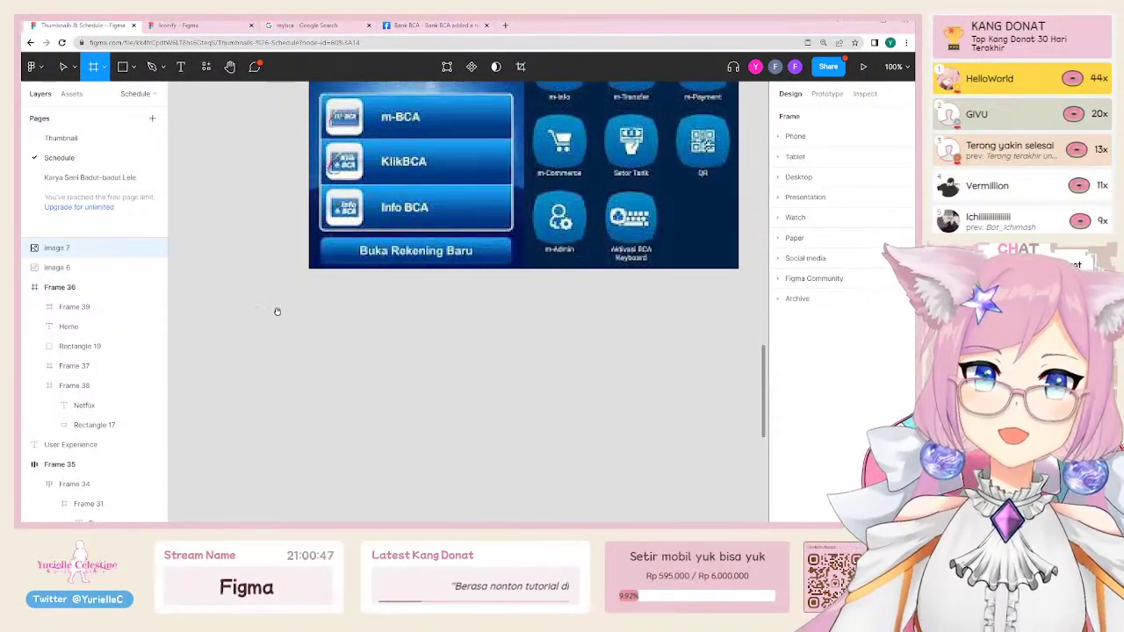
# Step: Create a size-16 text label reading 'Transfer' below the screenshot
pyautogui.press('t')
pyautogui.click(245, 357)
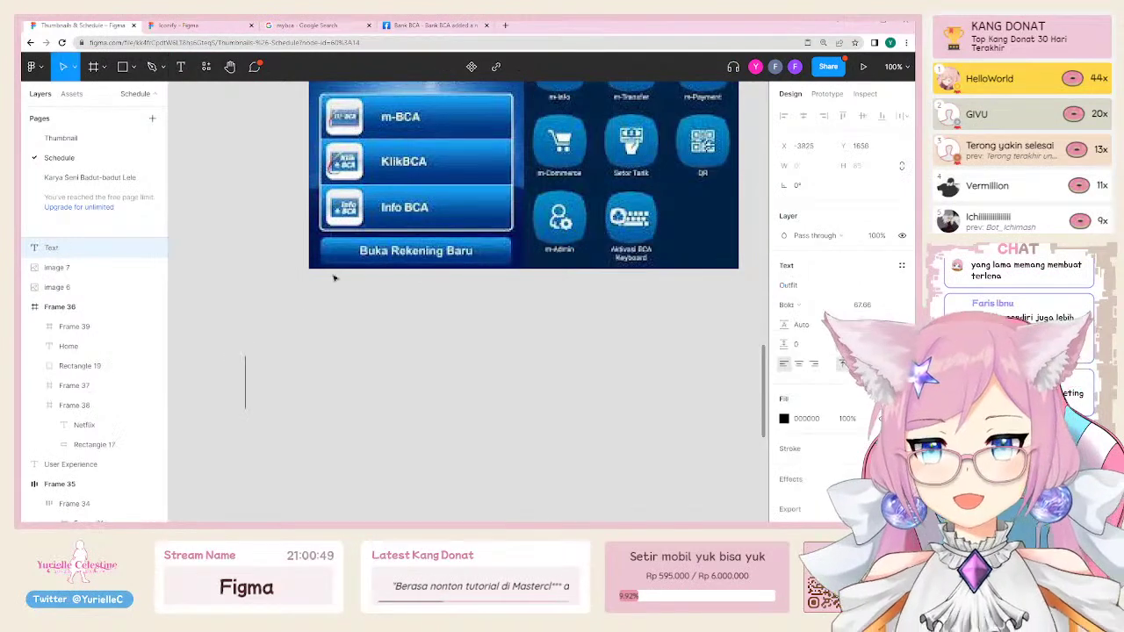
pyautogui.click(865, 307)
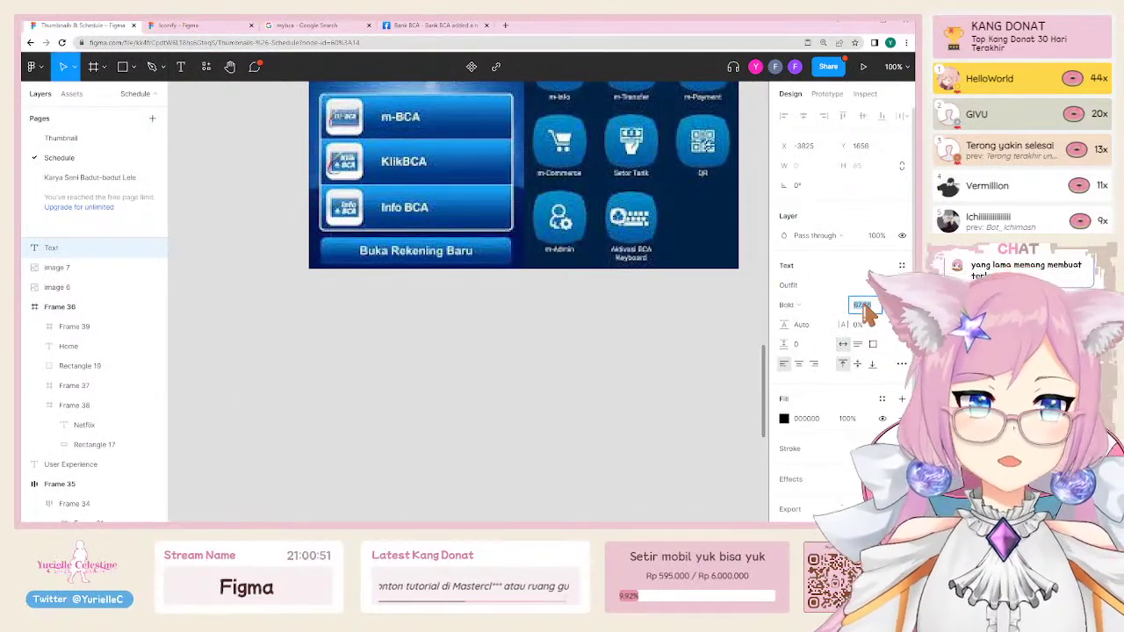
pyautogui.write('16')
pyautogui.press('Return')
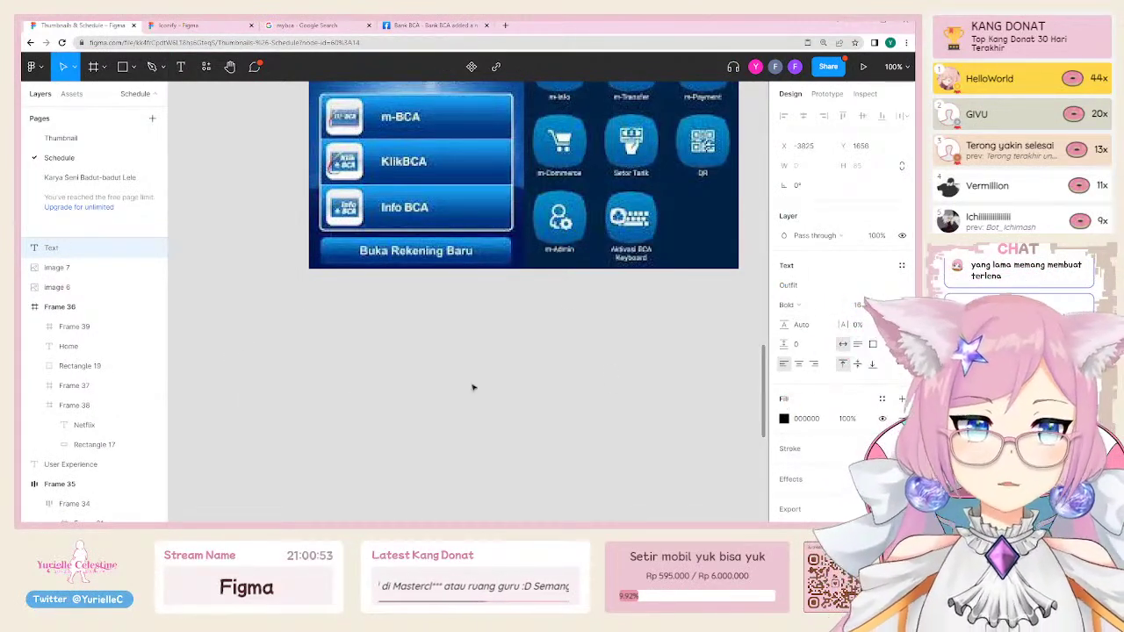
pyautogui.click(310, 346)
pyautogui.press('t')
pyautogui.click(236, 363)
pyautogui.write('asdasd')
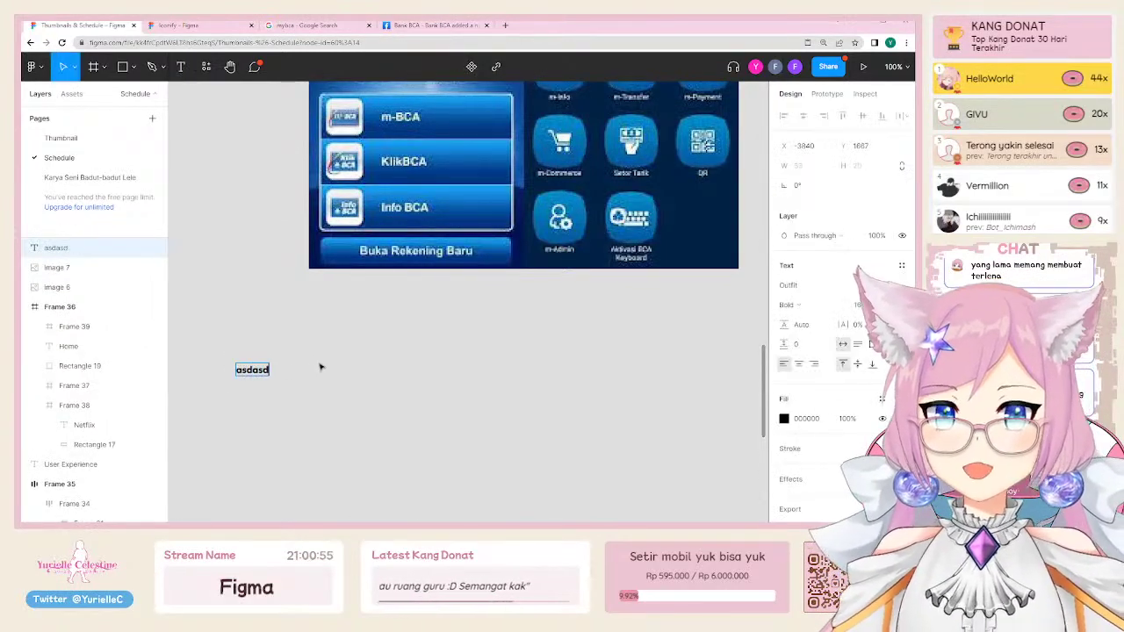
pyautogui.hotkey('ctrl', 'a')
pyautogui.press('BackSpace')
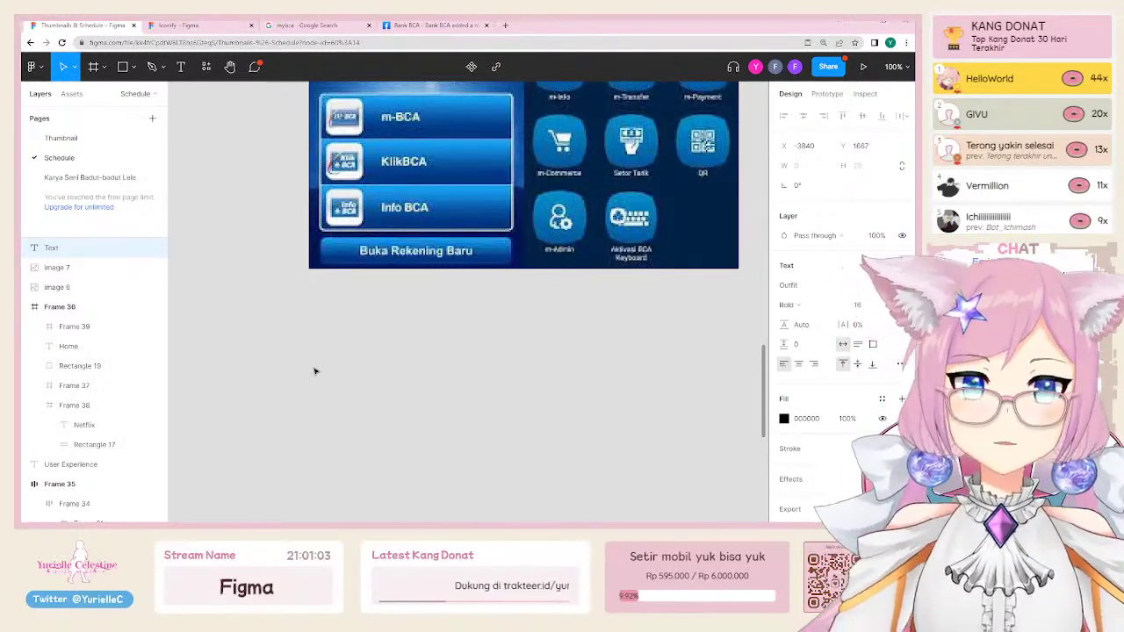
pyautogui.write('Transferf')
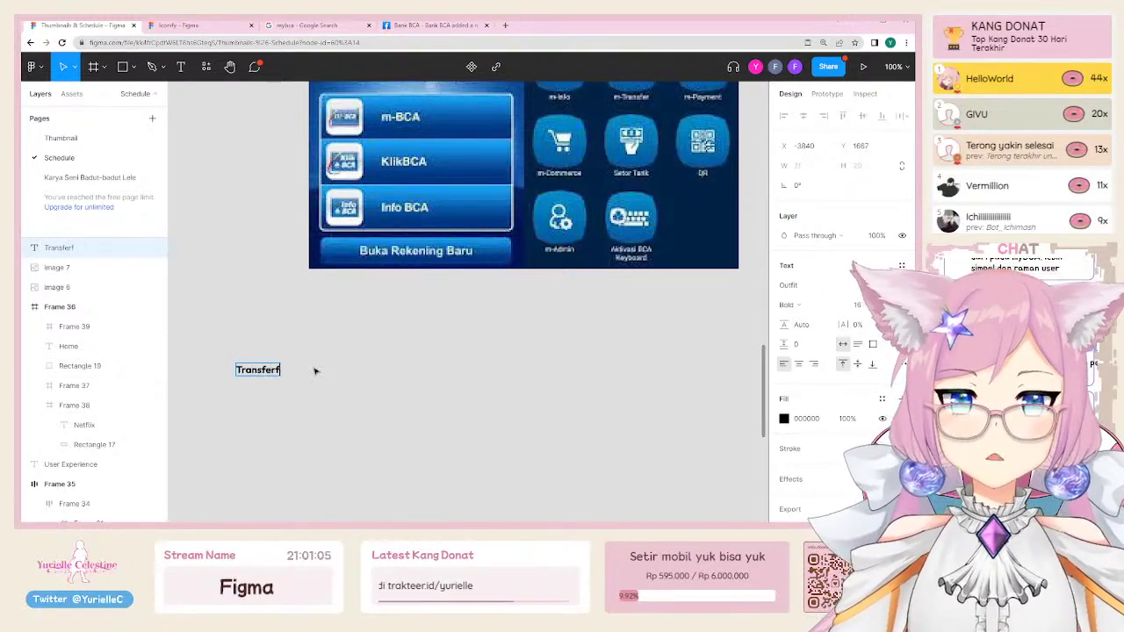
pyautogui.press('Escape')
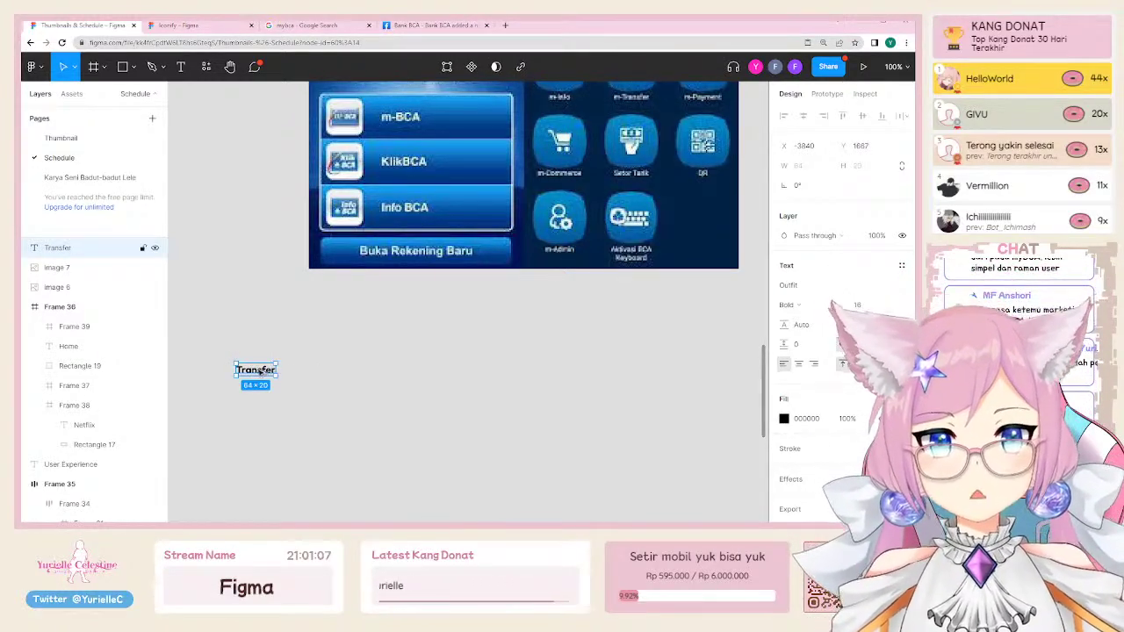
# Step: Duplicate the label to the right and retype the copy as 'Daftar rekening transfer'
pyautogui.moveTo(258, 370); pyautogui.dragTo(373, 370)
pyautogui.doubleClick(373, 372)
pyautogui.write('Daf')
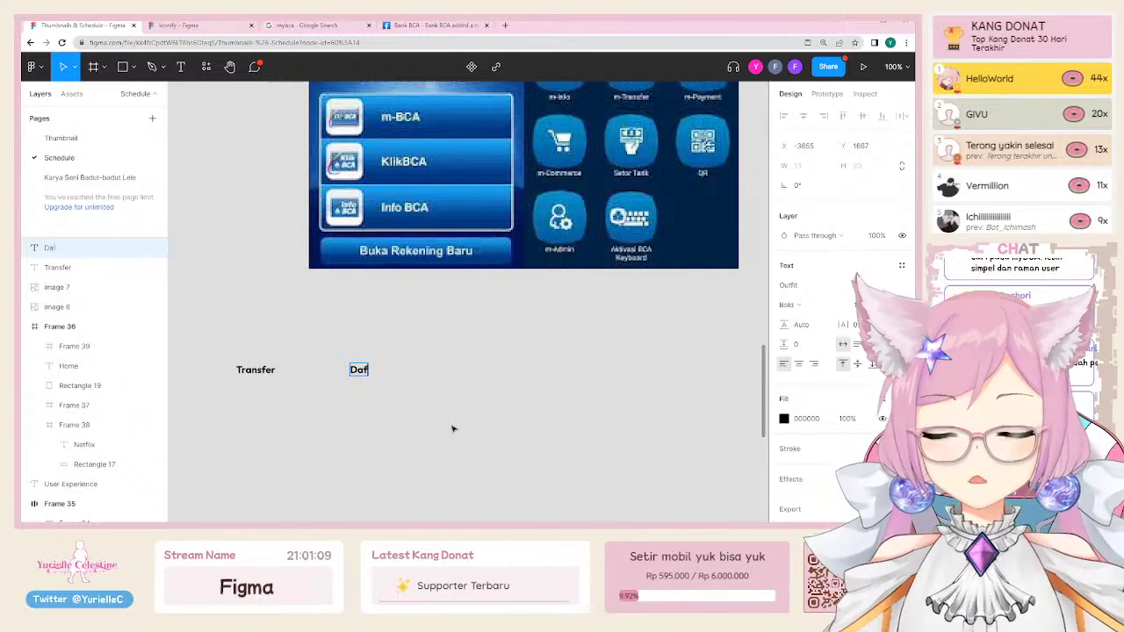
pyautogui.write('tar rekening')
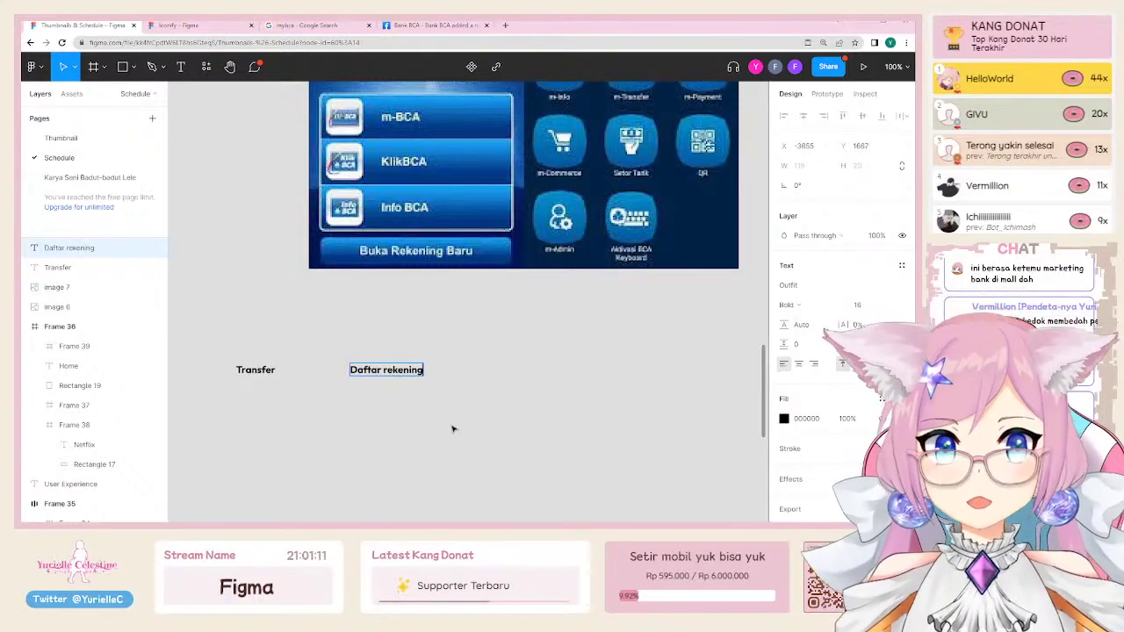
pyautogui.write(' transfer')
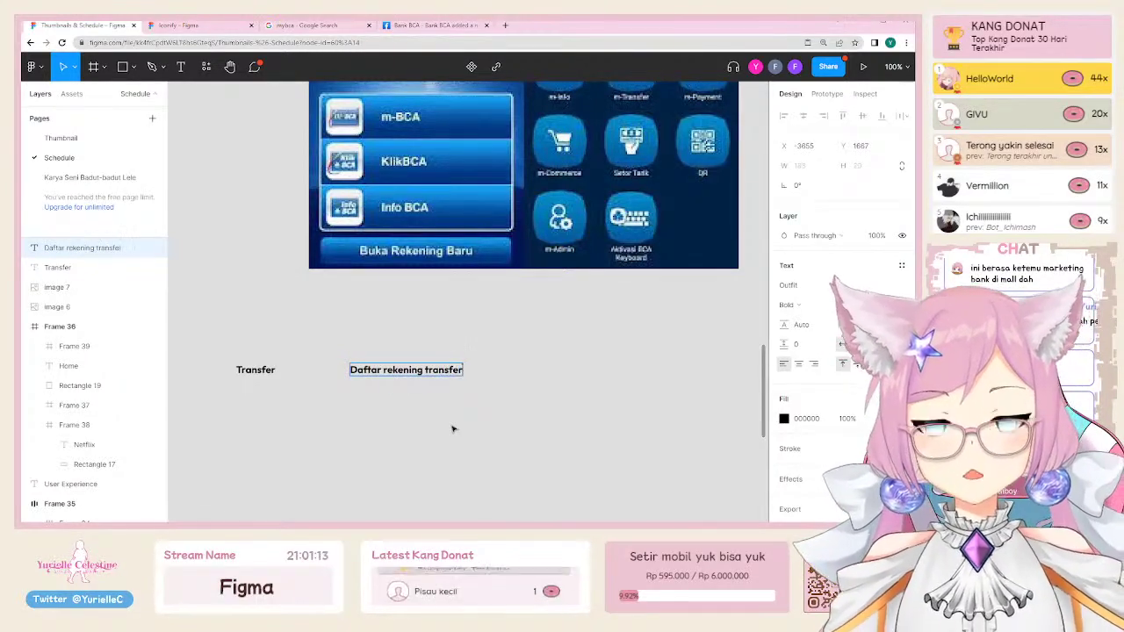
pyautogui.press('Escape')
pyautogui.click(478, 371)
# Step: Draw a short line right of 'Daftar rekening transfer' with a Line arrow end cap
pyautogui.press('p')
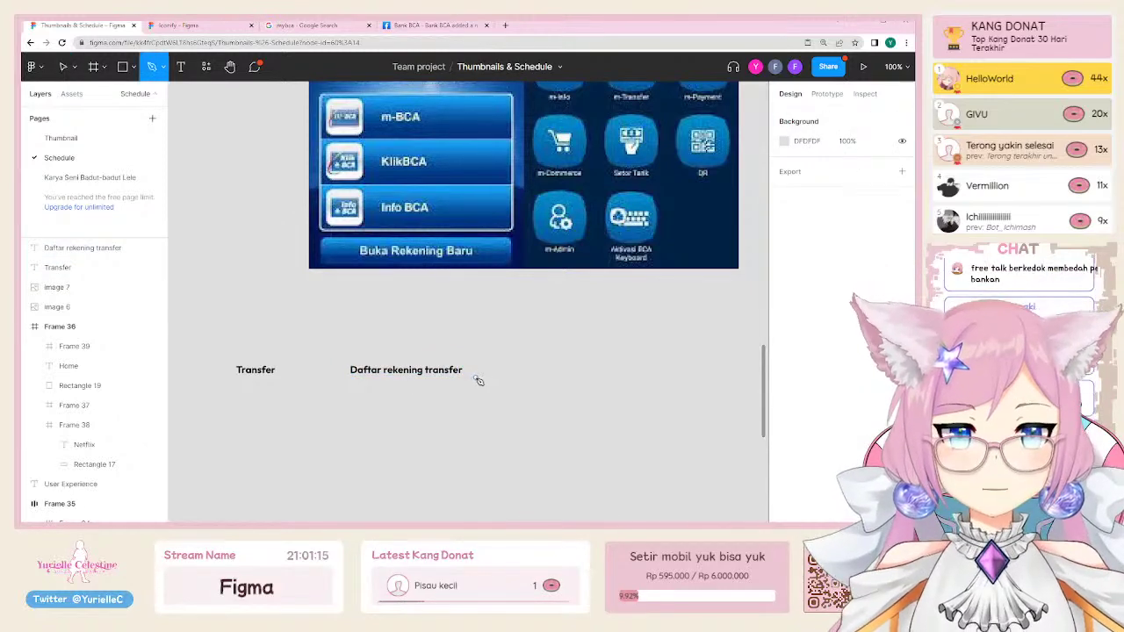
pyautogui.click(471, 370)
pyautogui.click(502, 370)
pyautogui.press('Escape')
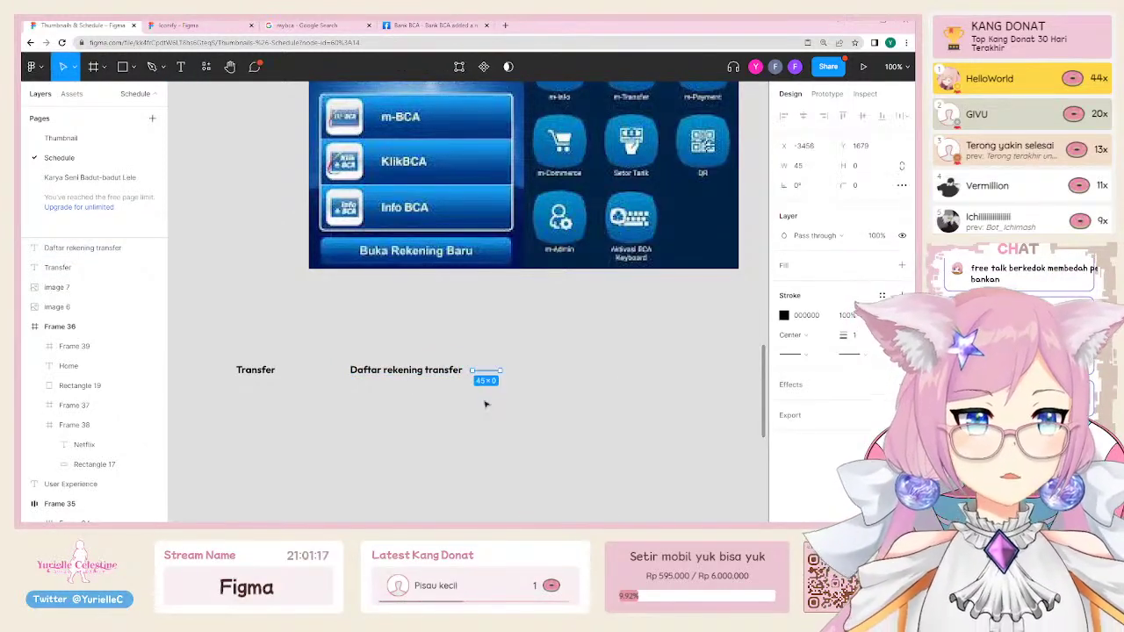
pyautogui.click(867, 360)
pyautogui.click(795, 369)
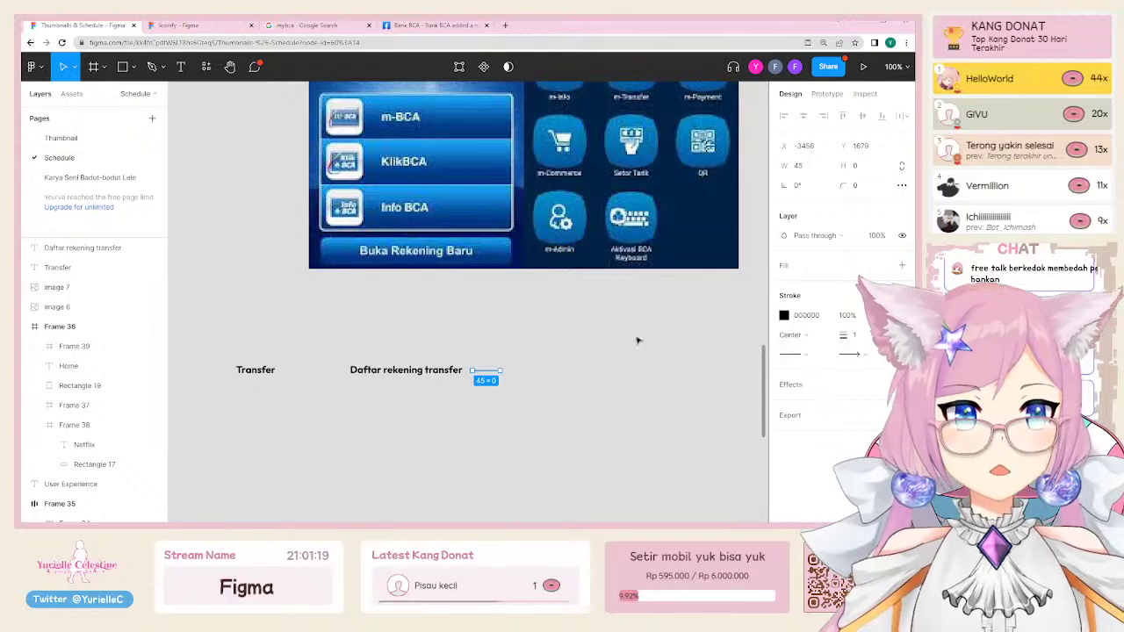
pyautogui.click(637, 340)
# Step: Duplicate the label past the arrow and retype the copy as 'Transfer'
pyautogui.moveTo(391, 371); pyautogui.dragTo(543, 372)
pyautogui.moveTo(307, 334); pyautogui.dragTo(644, 418)
pyautogui.scroll(2, 644, 418)
pyautogui.click(535, 451)
pyautogui.moveTo(544, 327); pyautogui.dragTo(562, 328)
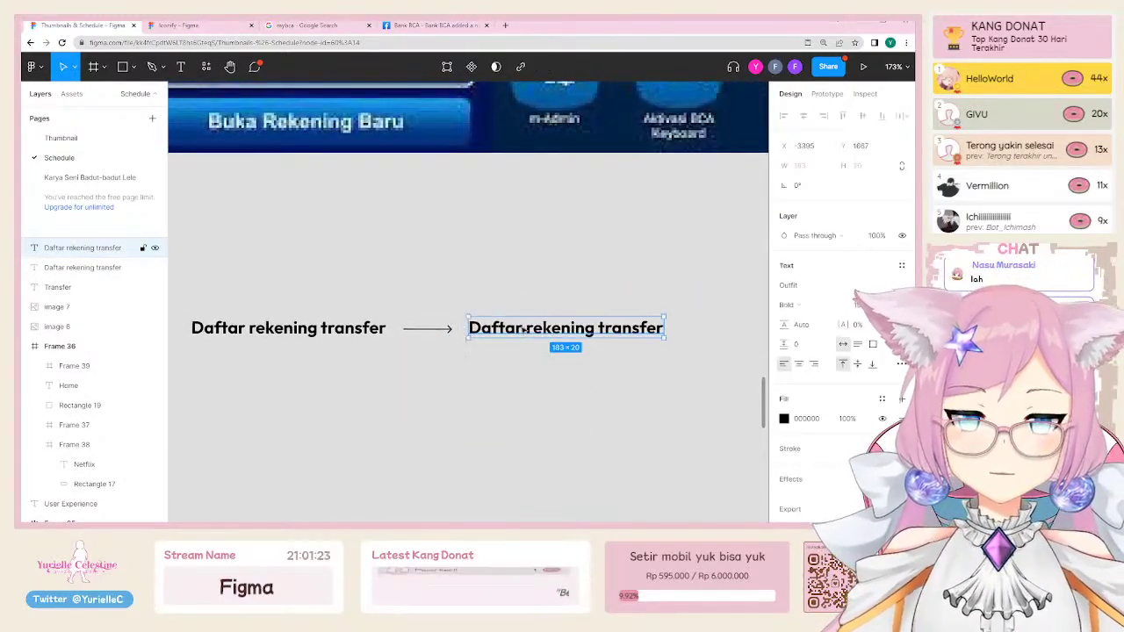
pyautogui.press('Return')
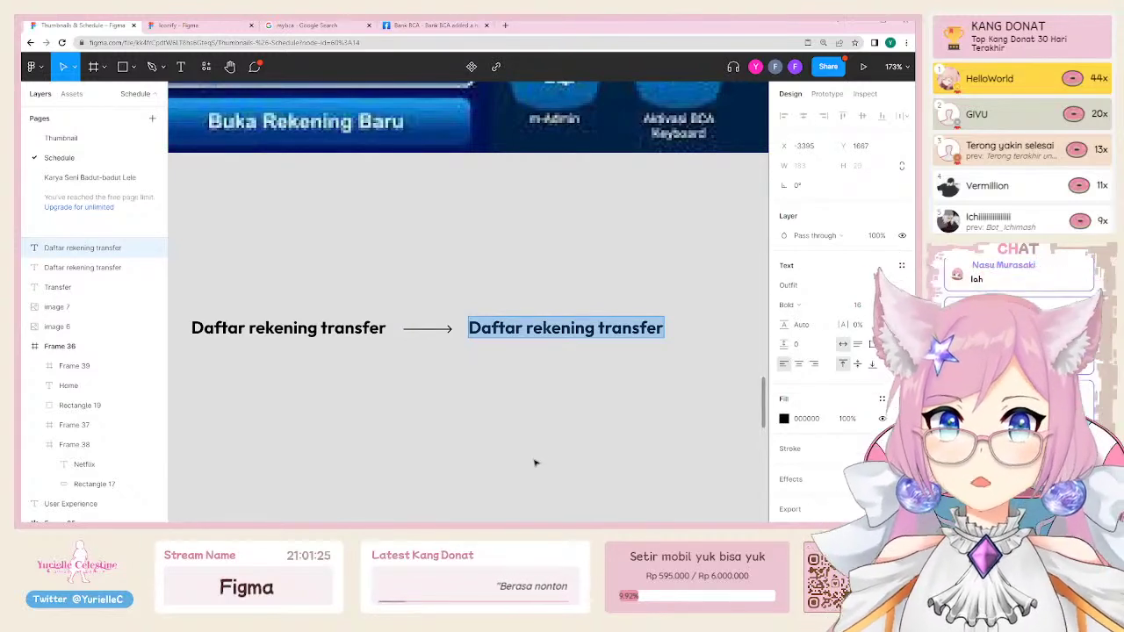
pyautogui.write('Transfer')
pyautogui.press('Escape')
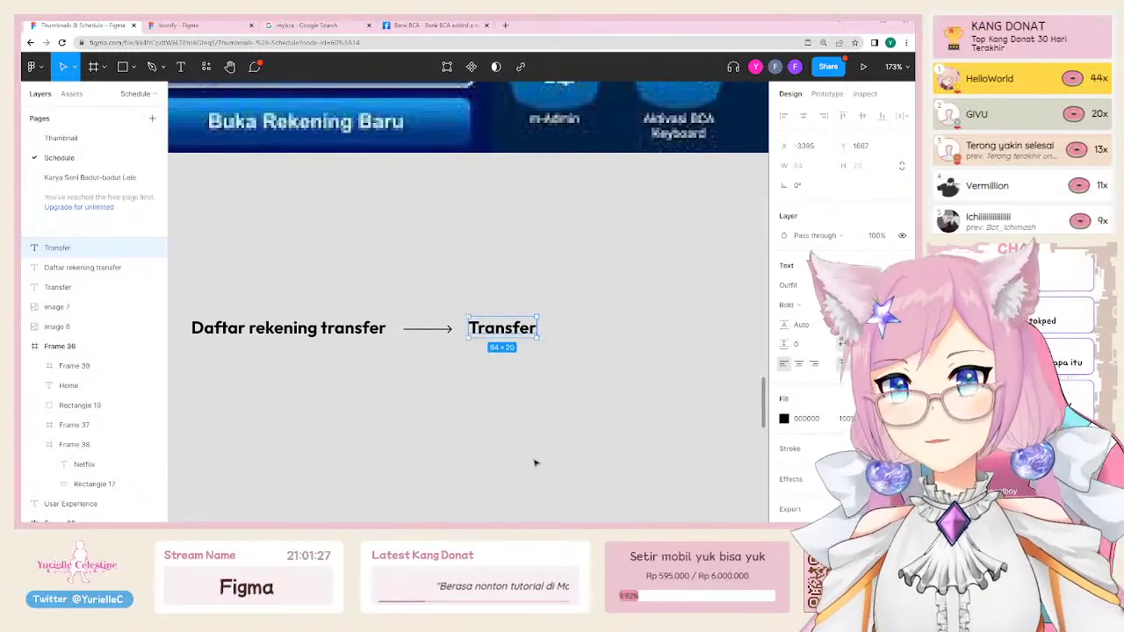
pyautogui.click(566, 479)
# Step: Delete the stray Transfer duplicate accidentally created below the labels
pyautogui.scroll(-1, 527, 298)
pyautogui.hscroll(-2, 527, 299)
pyautogui.click(97, 248)
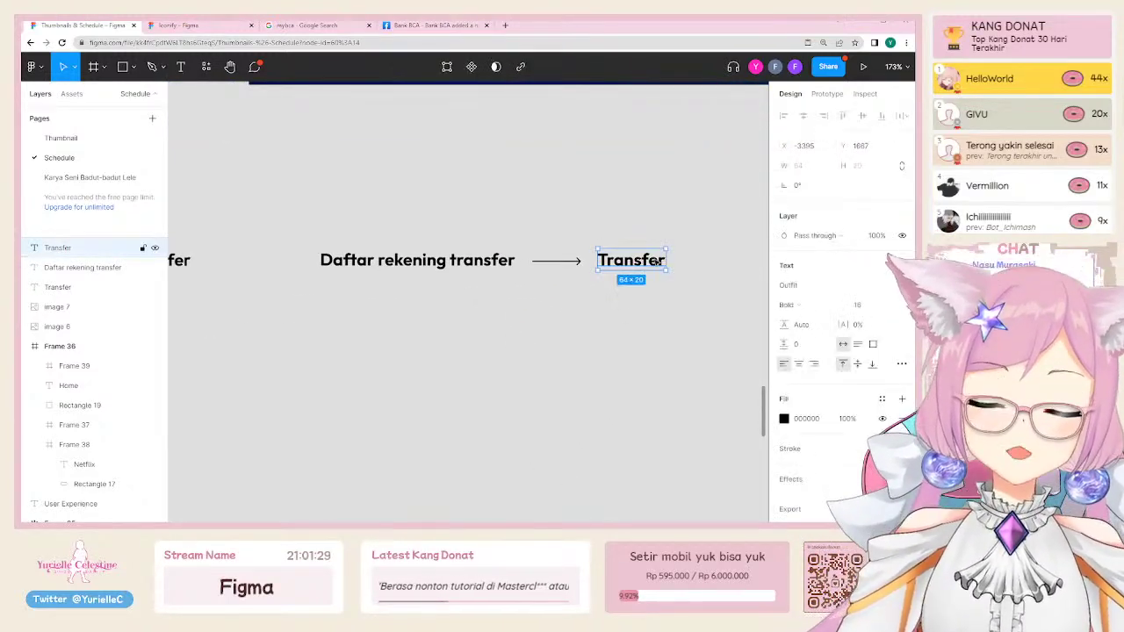
pyautogui.click(425, 262)
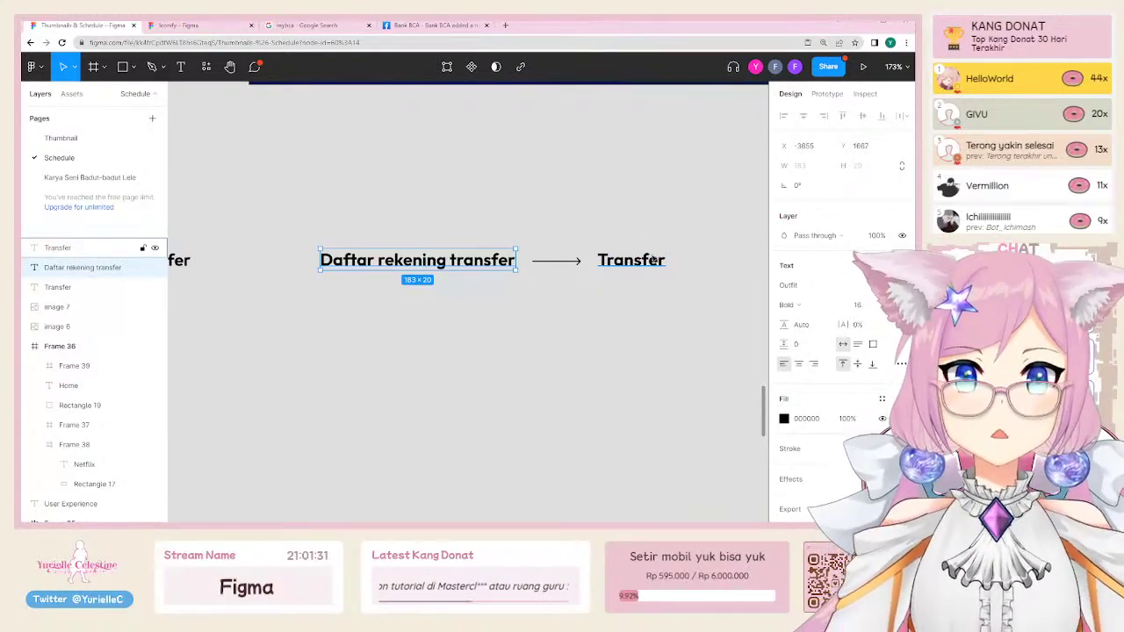
pyautogui.moveTo(653, 260); pyautogui.dragTo(653, 330)
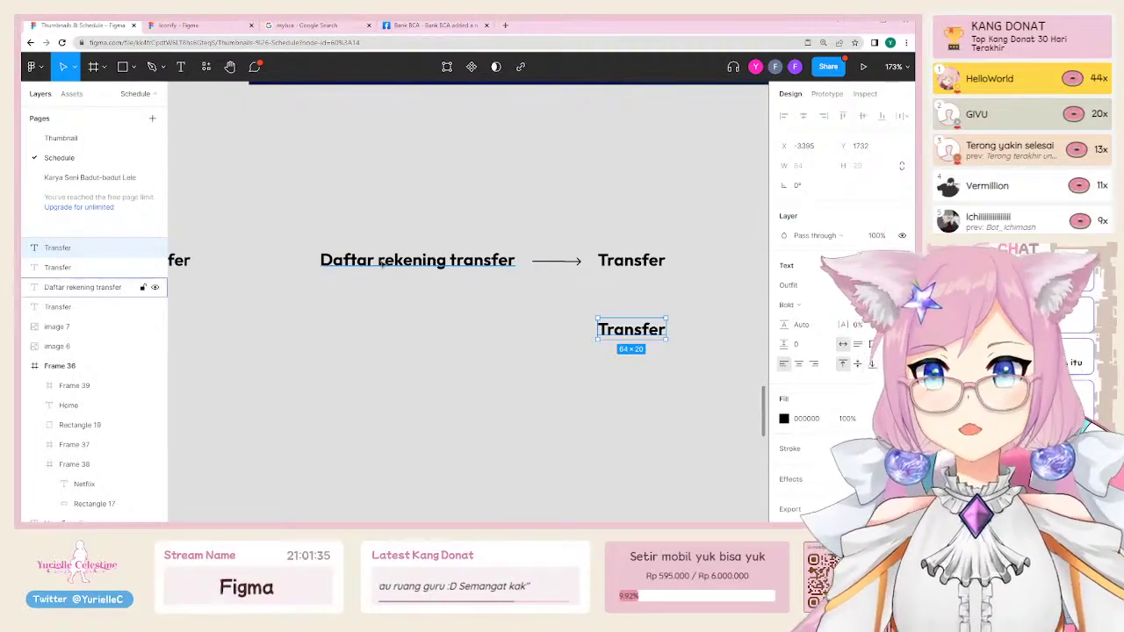
pyautogui.click(378, 268)
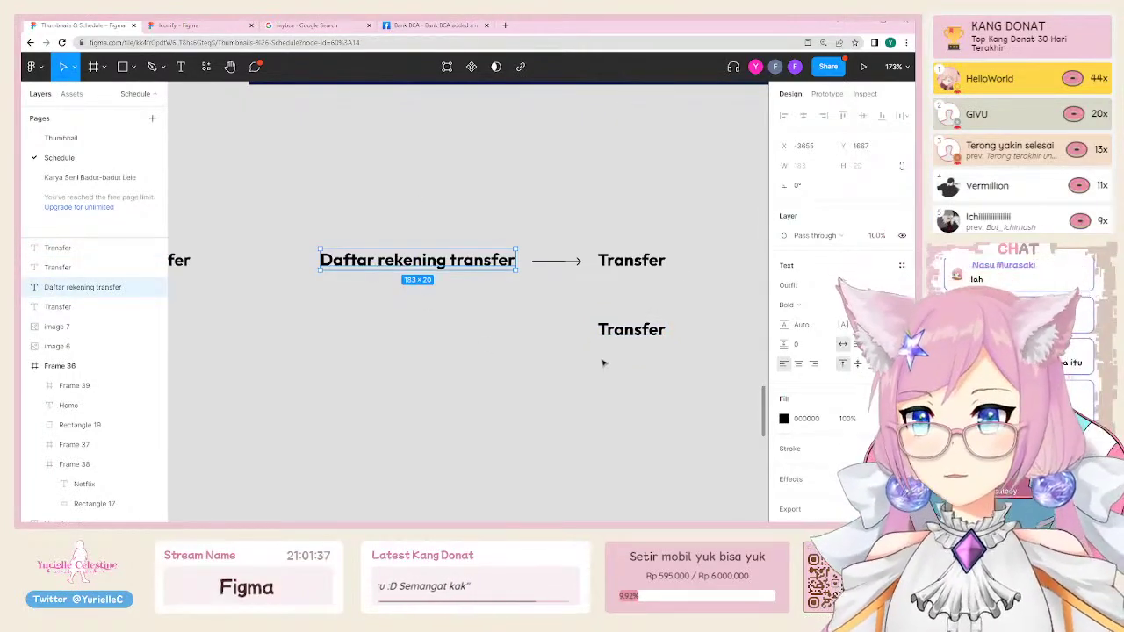
pyautogui.click(604, 362)
pyautogui.click(604, 332)
pyautogui.press('Delete')
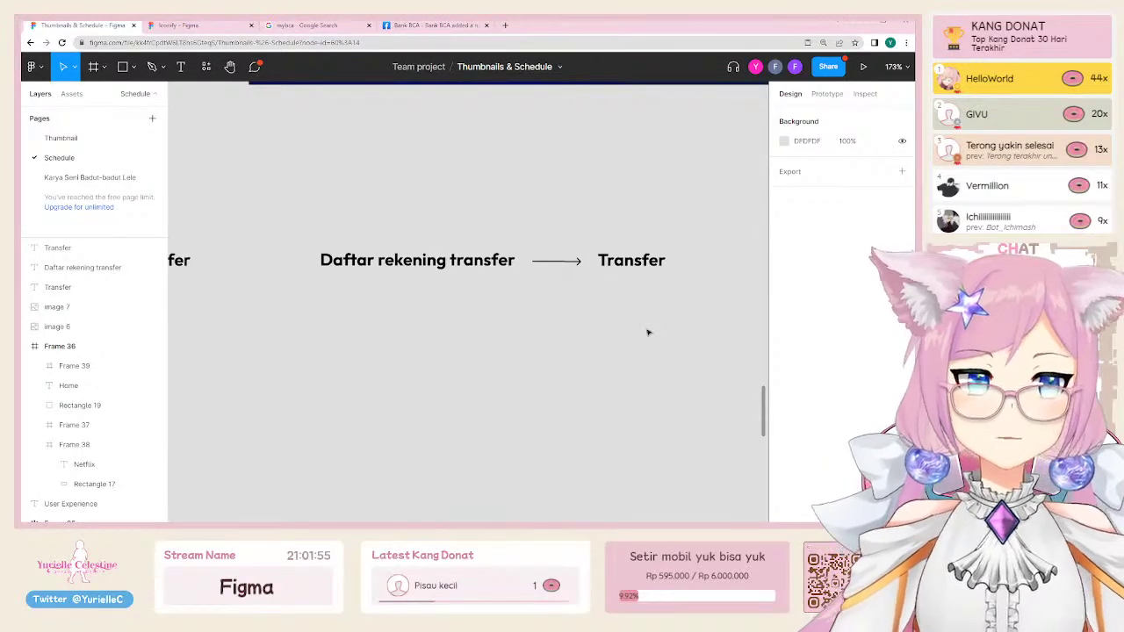
# Step: Add a 'Flazz bukan emoney' text label below the flow, then delete it
pyautogui.press('t')
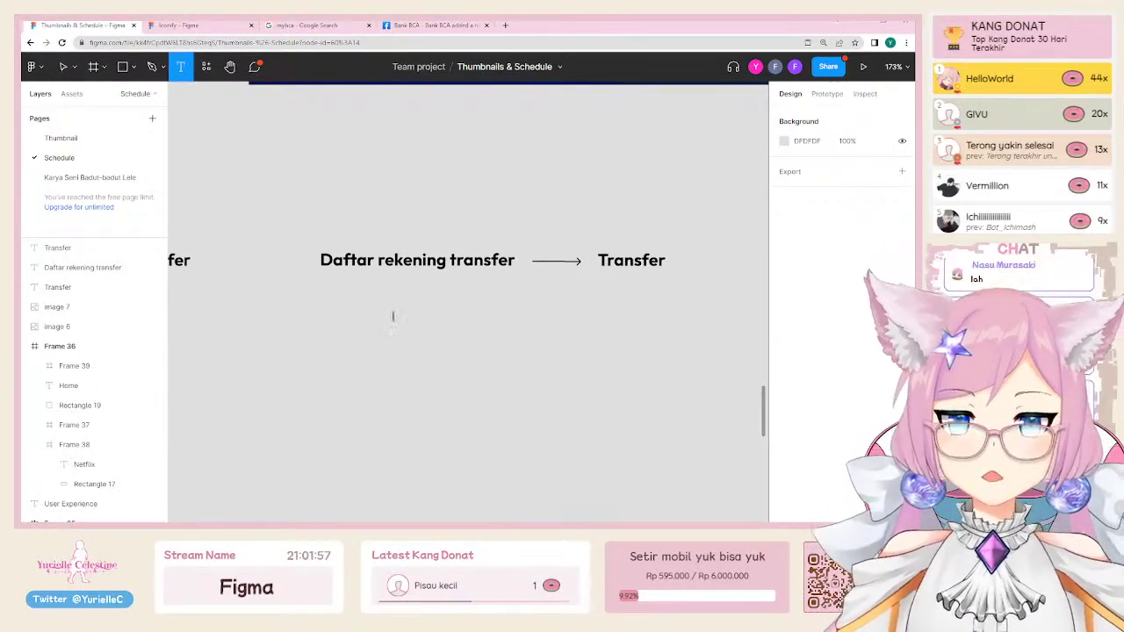
pyautogui.click(394, 320)
pyautogui.write('Flazz')
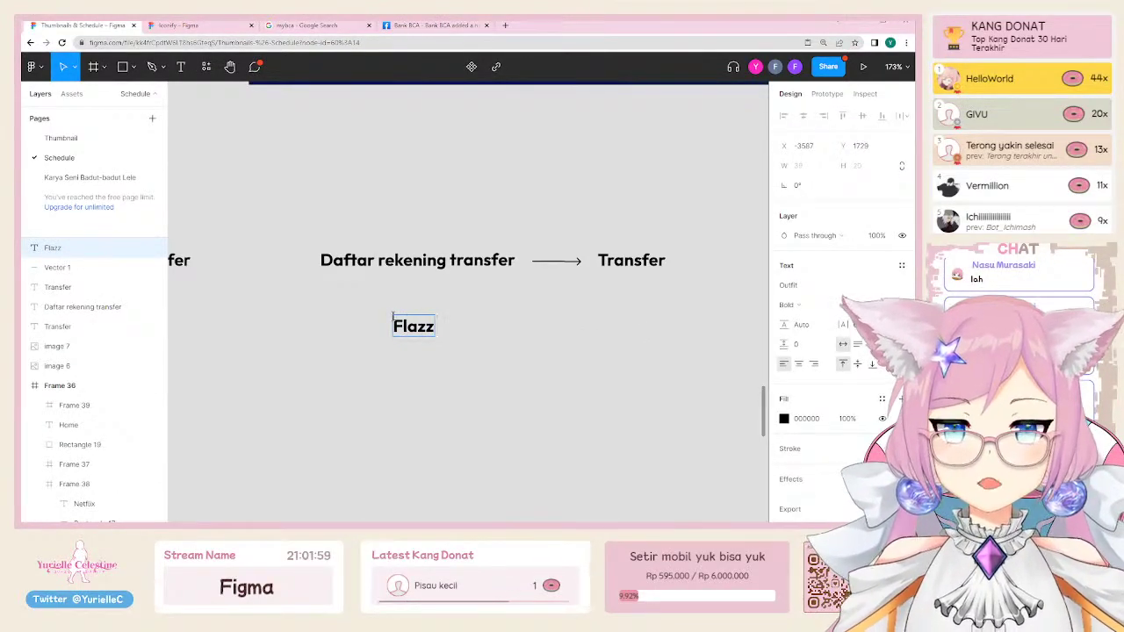
pyautogui.hotkey('ctrl', '/')
pyautogui.press('Escape')
pyautogui.write('buka')
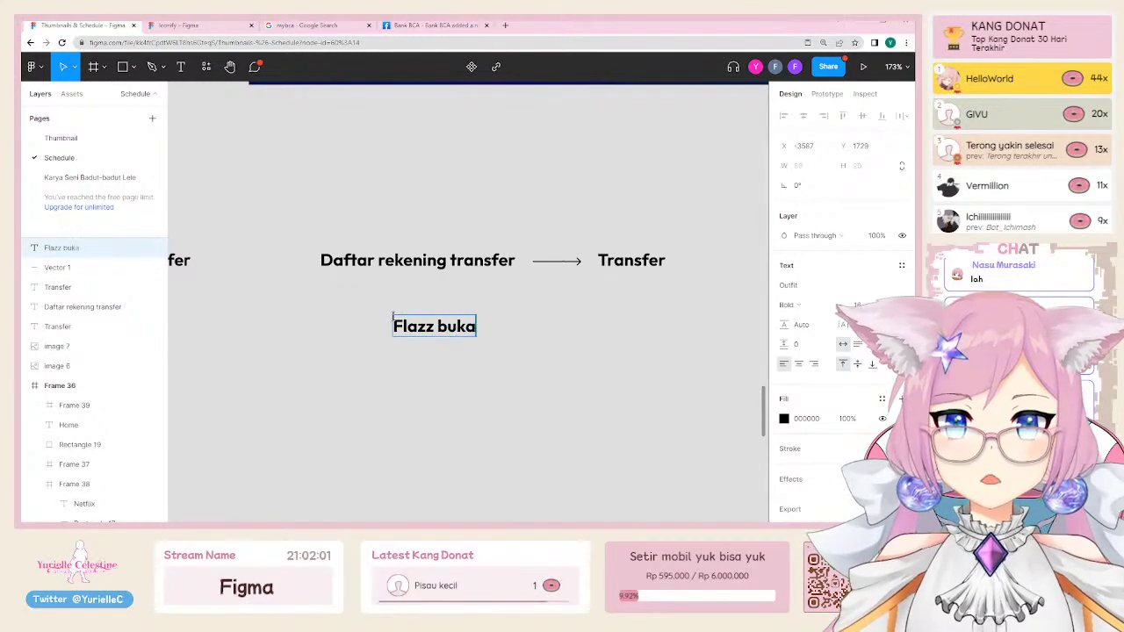
pyautogui.write('n emoney')
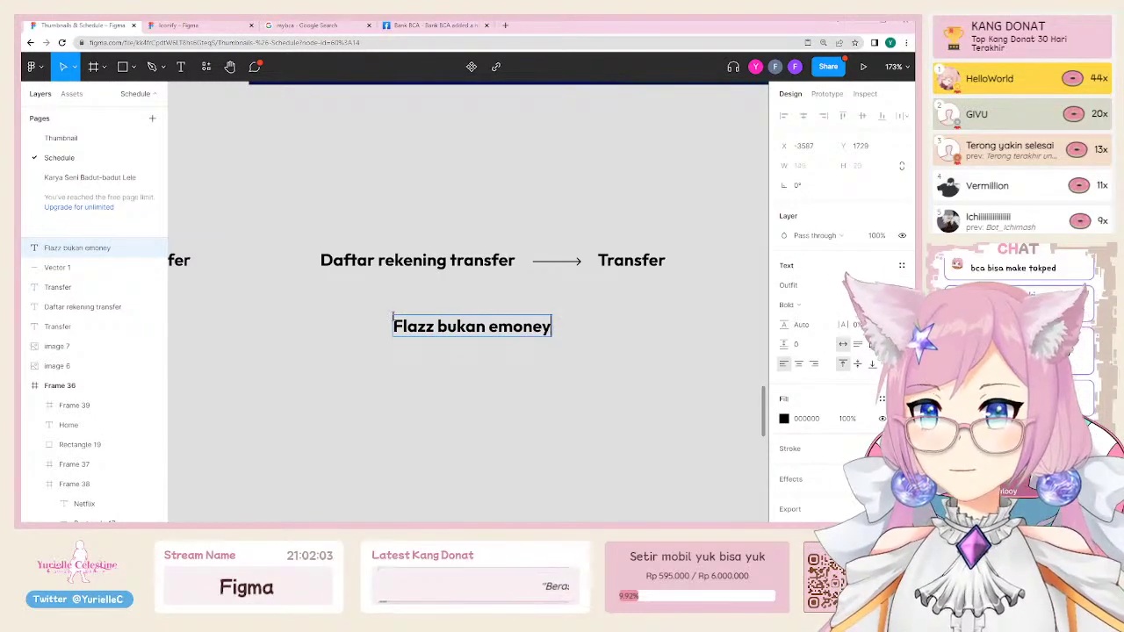
pyautogui.press('Escape')
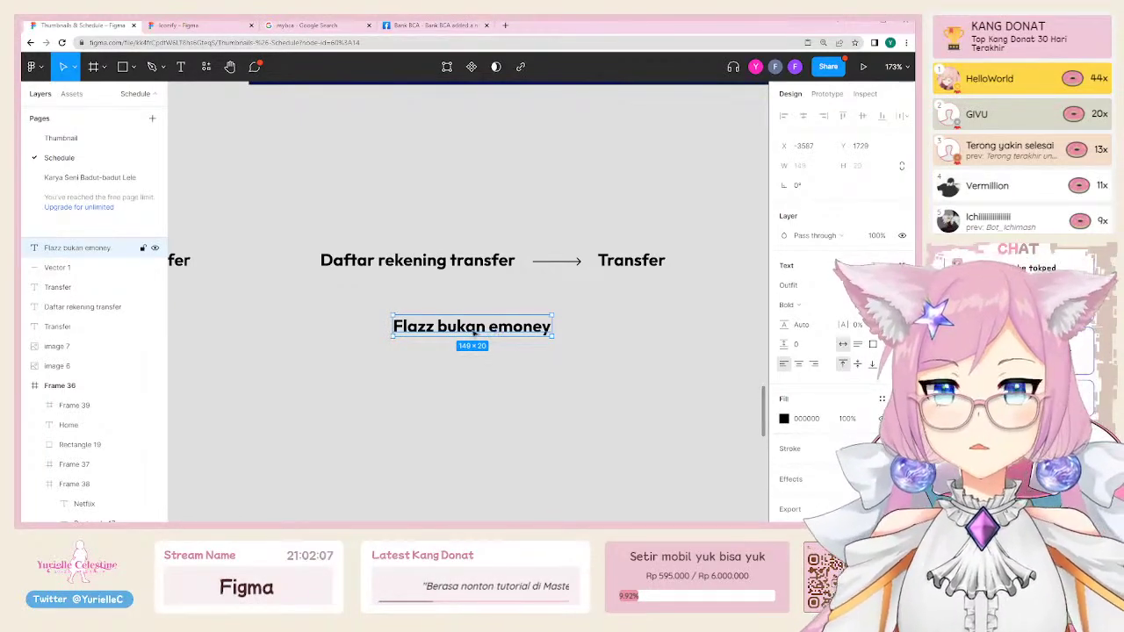
pyautogui.doubleClick(407, 327)
pyautogui.press('Escape')
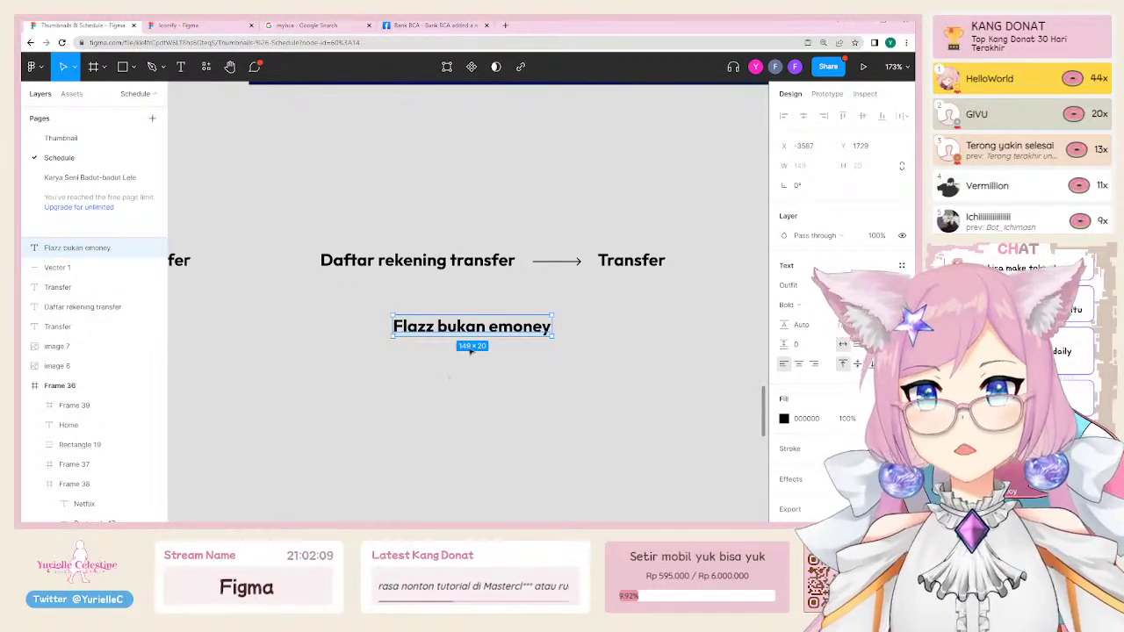
pyautogui.press('Delete')
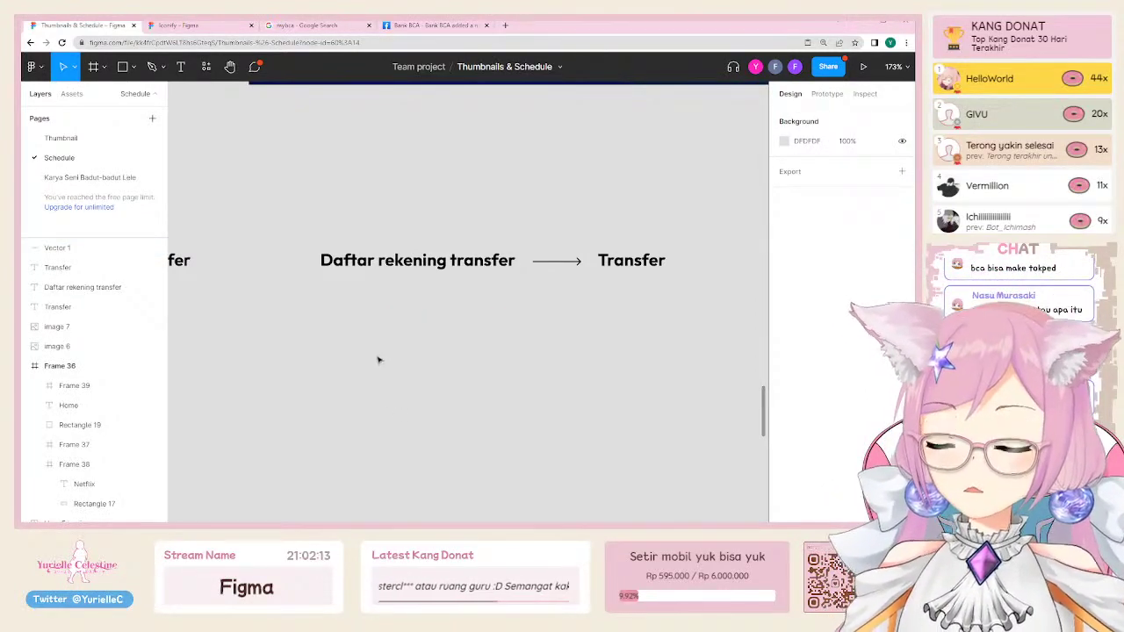
# Step: Move the first Transfer label right so it leads into 'Daftar rekening transfer'
pyautogui.click(417, 261)
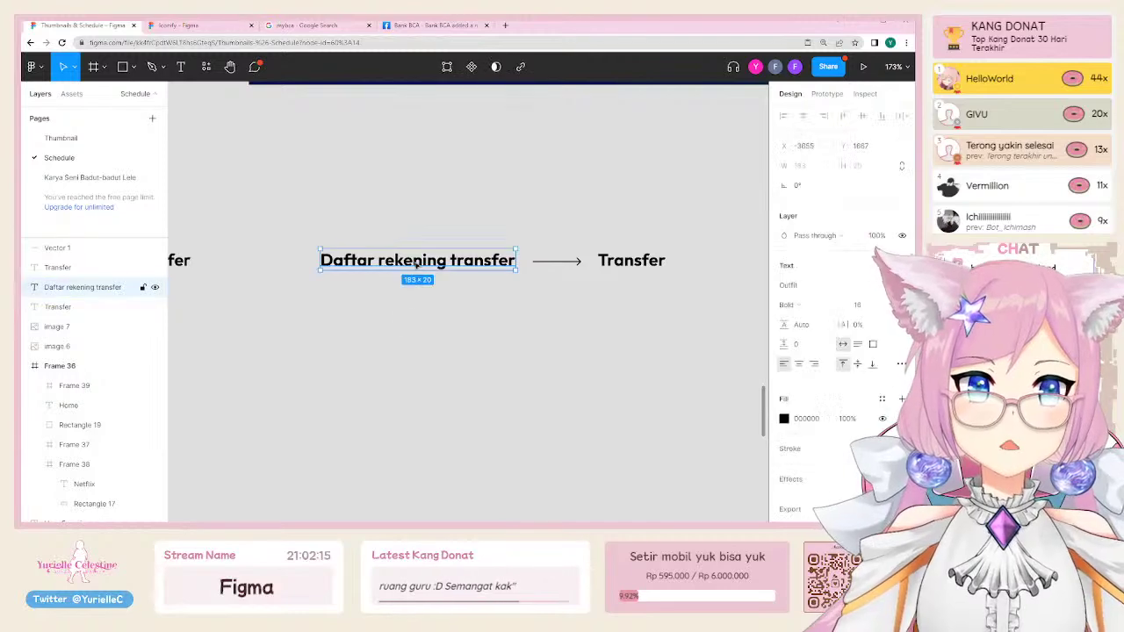
pyautogui.click(334, 378)
pyautogui.hscroll(-2, 262, 269)
pyautogui.moveTo(262, 246); pyautogui.dragTo(332, 245)
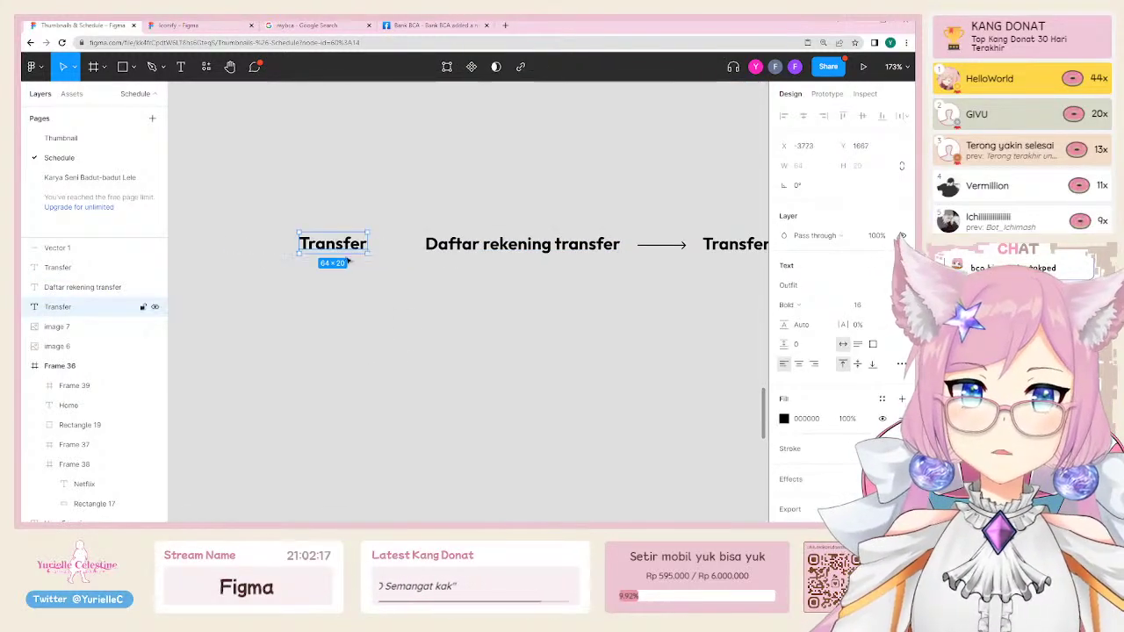
pyautogui.hscroll(3, 356, 359)
pyautogui.click(303, 379)
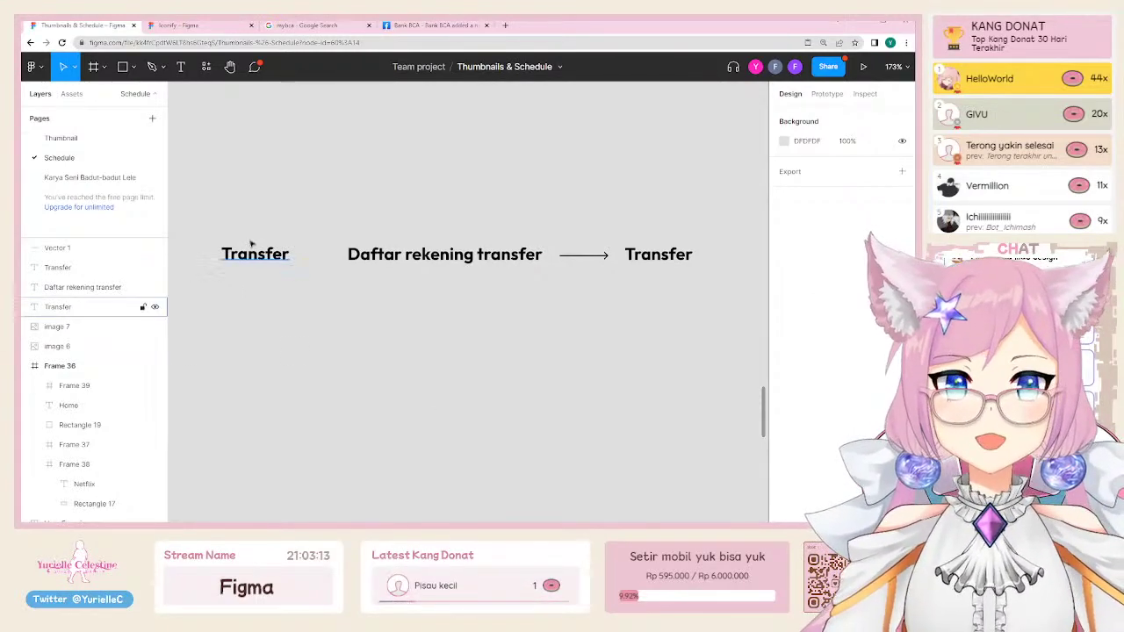
# Step: Add 'mBCA' and 'myBCA' row labels by duplicating the Transfer text and retyping it
pyautogui.click(270, 254)
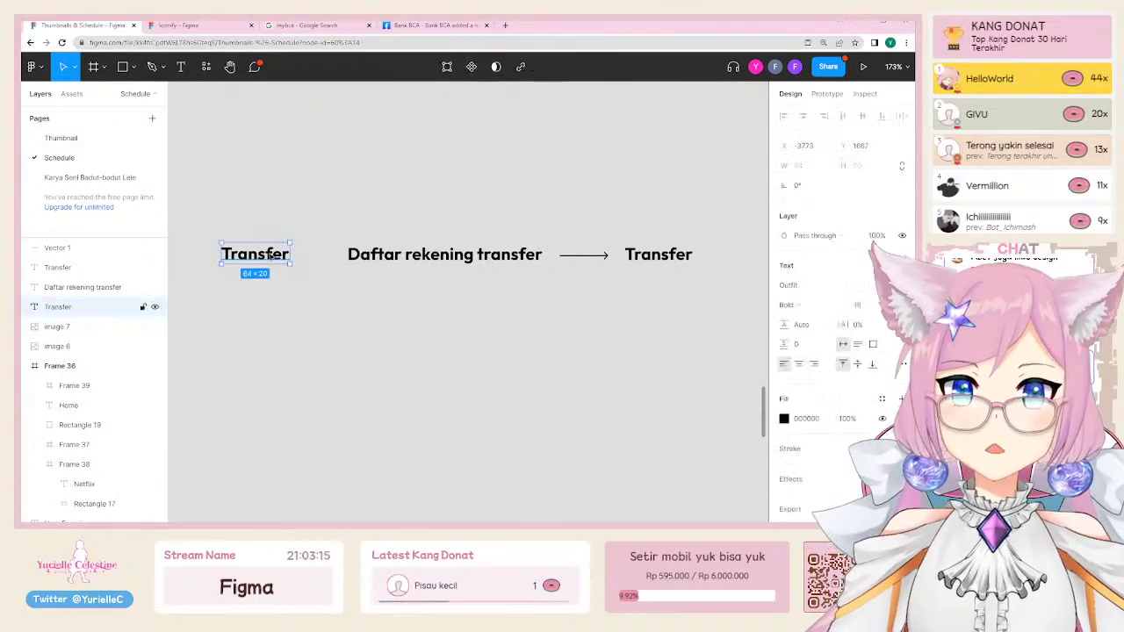
pyautogui.hscroll(-3, 346, 304)
pyautogui.moveTo(353, 268); pyautogui.dragTo(238, 253)
pyautogui.doubleClick(237, 252)
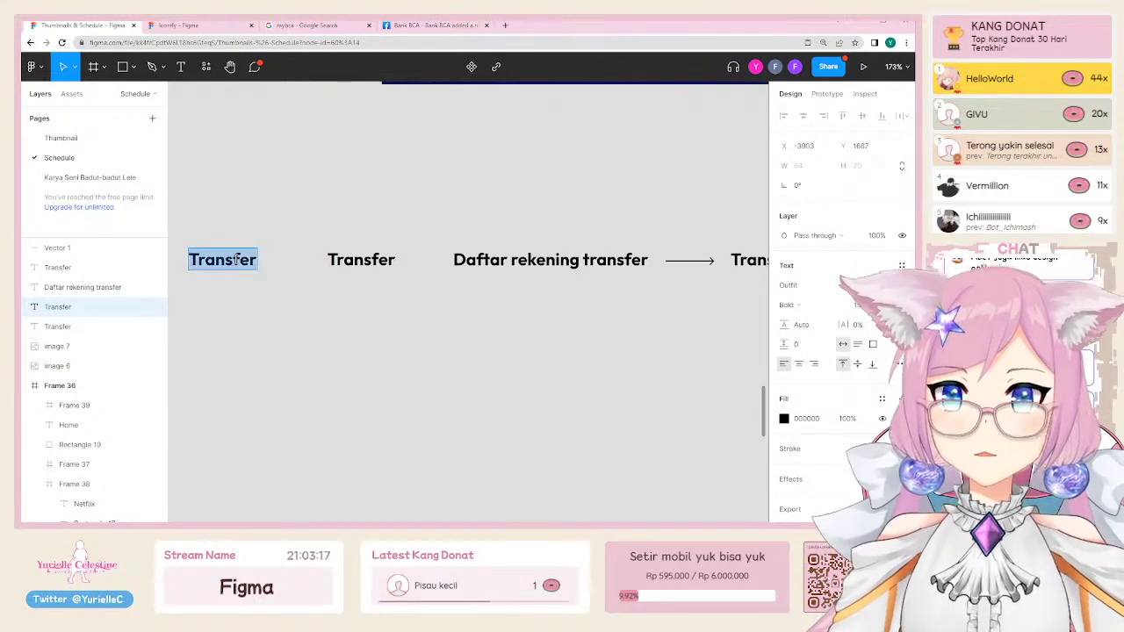
pyautogui.write('mBCA')
pyautogui.press('Escape')
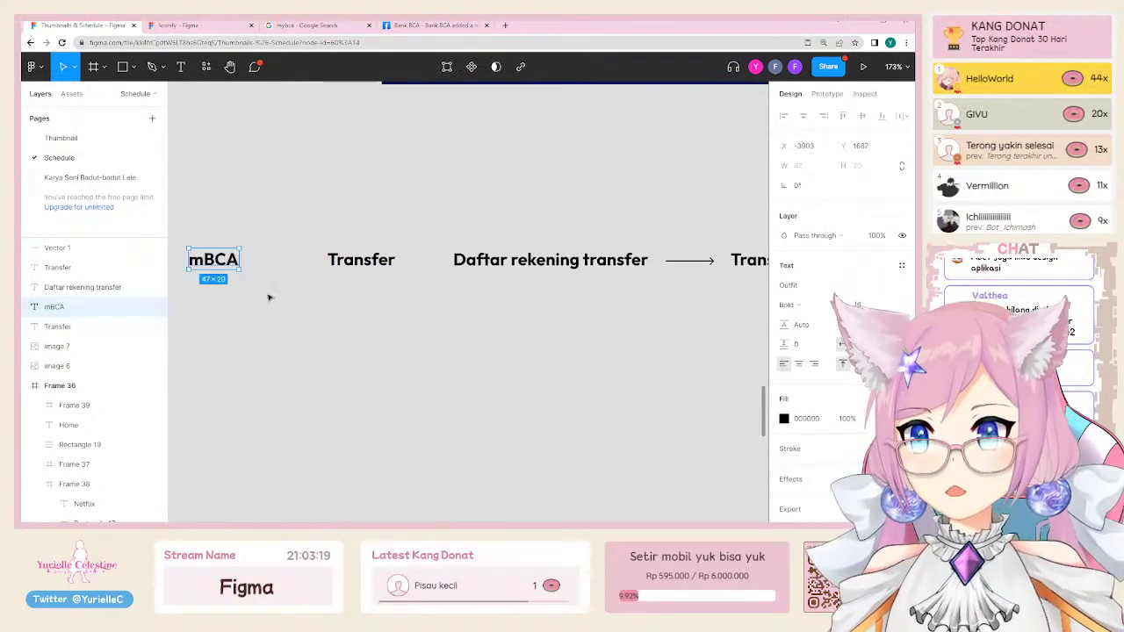
pyautogui.moveTo(230, 261); pyautogui.dragTo(230, 367)
pyautogui.doubleClick(218, 366)
pyautogui.write('myBCA')
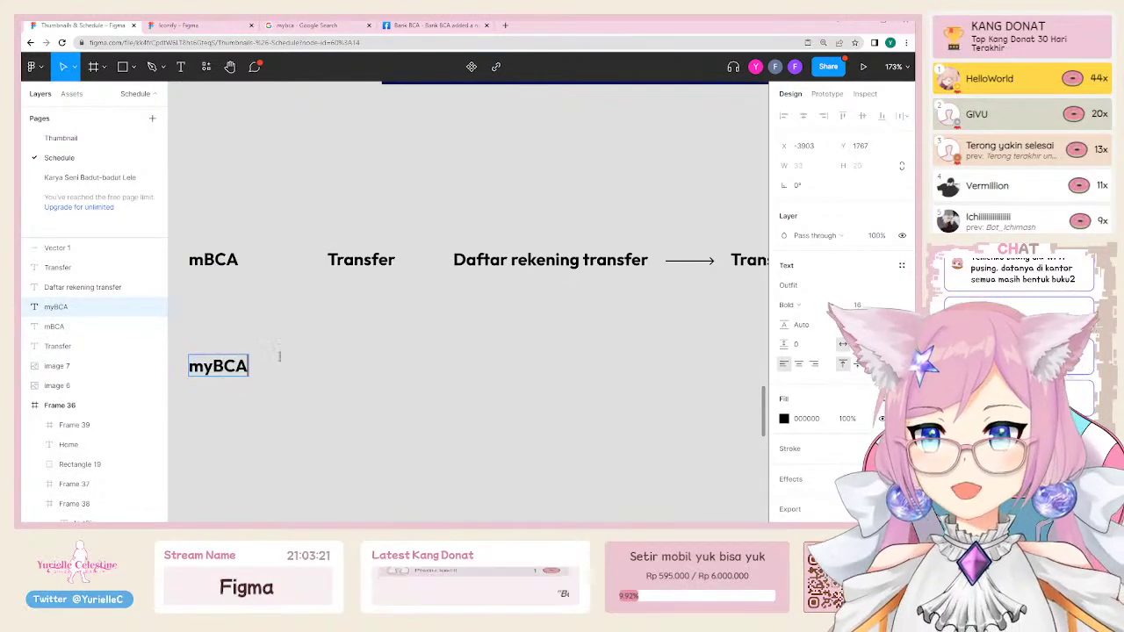
pyautogui.click(395, 326)
# Step: Copy Transfer, Transfer, Daftar rekening transfer and the arrow into the myBCA row
pyautogui.hscroll(2, 394, 326)
pyautogui.keyDown('alt'); pyautogui.moveTo(337, 246); pyautogui.dragTo(327, 355); pyautogui.keyUp('alt')
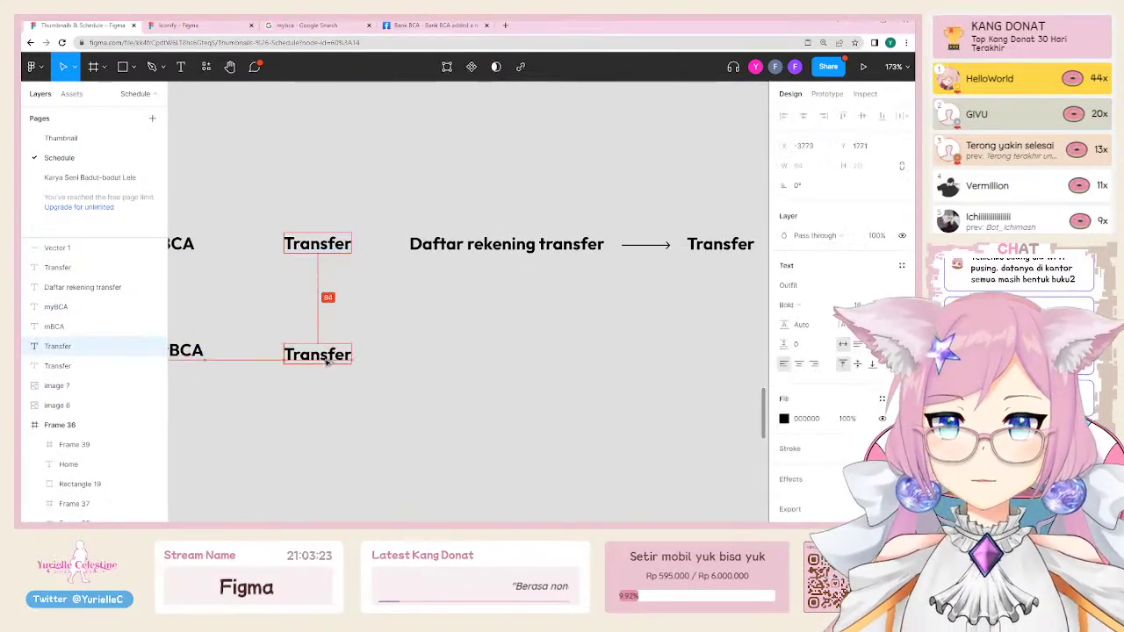
pyautogui.hscroll(2, 404, 334)
pyautogui.keyDown('alt'); pyautogui.moveTo(219, 353); pyautogui.dragTo(345, 355); pyautogui.keyUp('alt')
pyautogui.moveTo(430, 254); pyautogui.dragTo(591, 354)
pyautogui.click(568, 250)
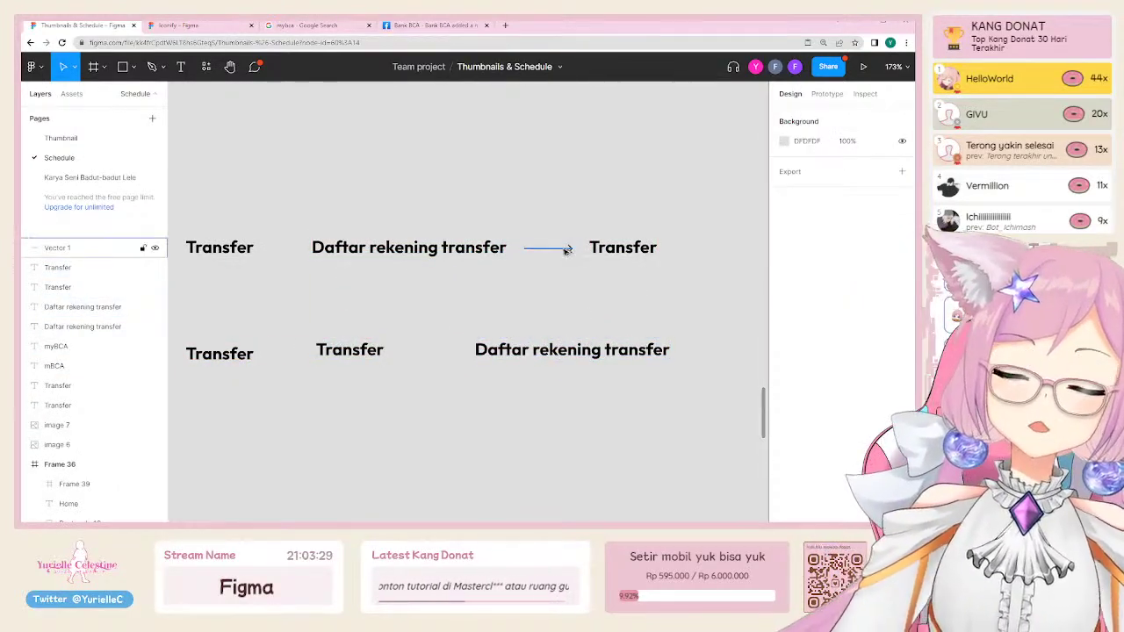
pyautogui.moveTo(568, 250); pyautogui.dragTo(447, 351)
pyautogui.click(431, 403)
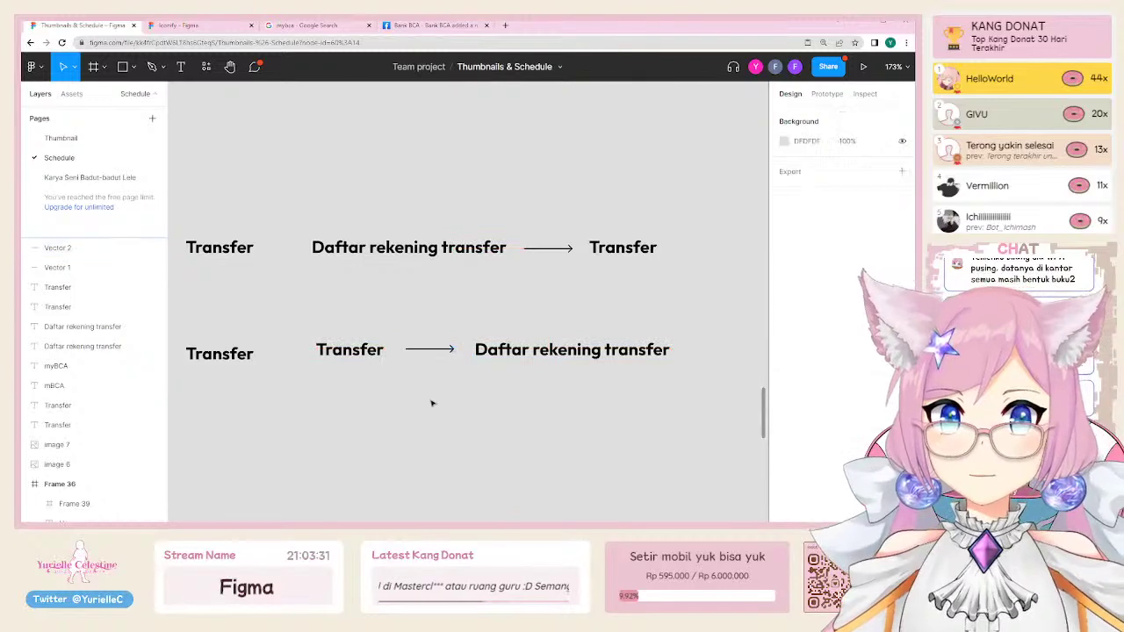
# Step: Check the mBCA and myBCA flows by selecting their labels and arrows
pyautogui.click(369, 355)
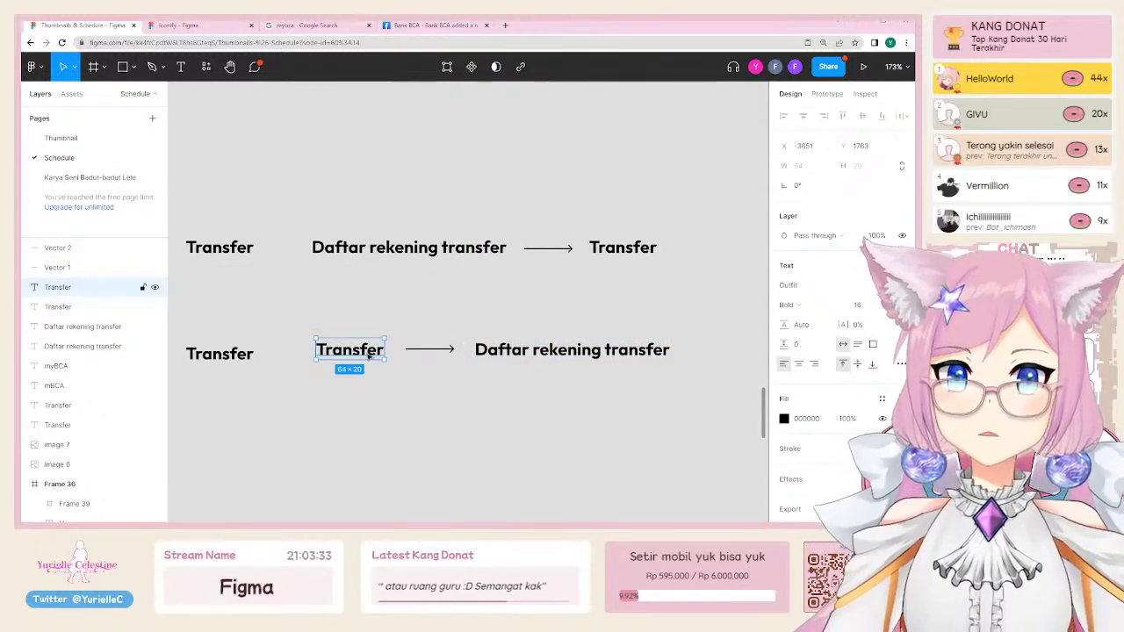
pyautogui.click(387, 448)
pyautogui.scroll(-5, 524, 447)
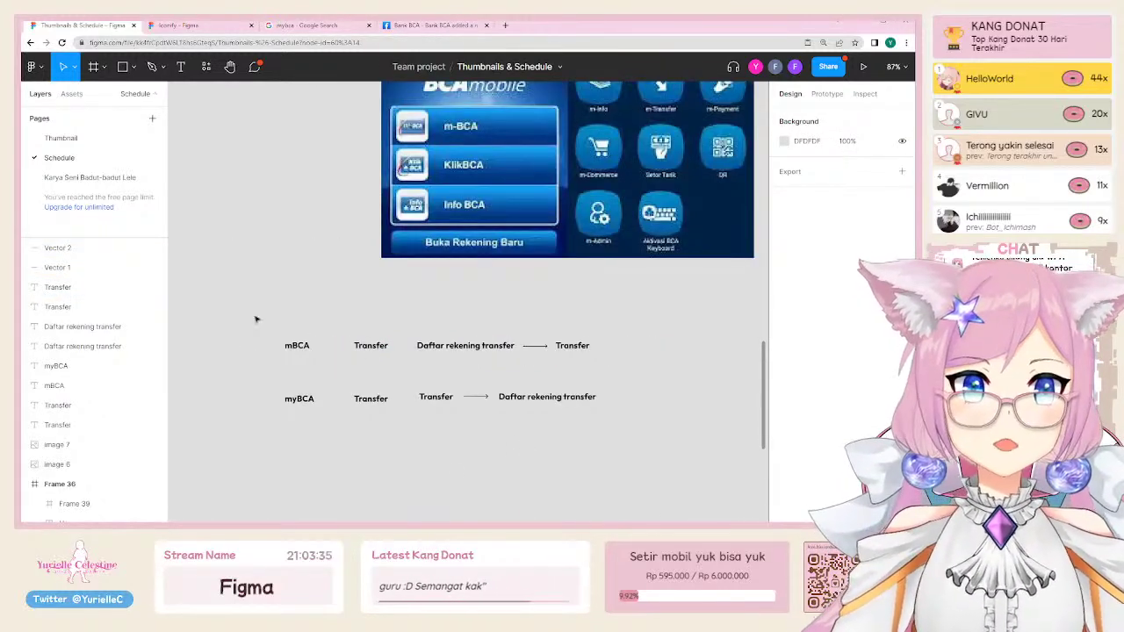
pyautogui.moveTo(258, 321); pyautogui.dragTo(692, 463)
pyautogui.click(692, 463)
pyautogui.scroll(5, 692, 463)
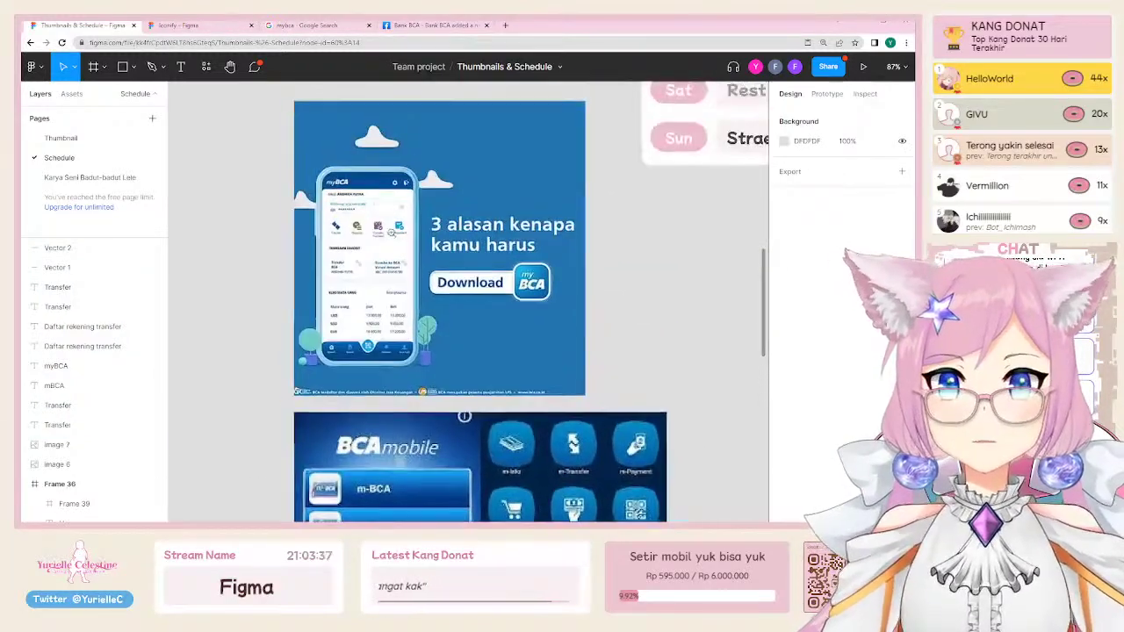
pyautogui.scroll(5, 692, 463)
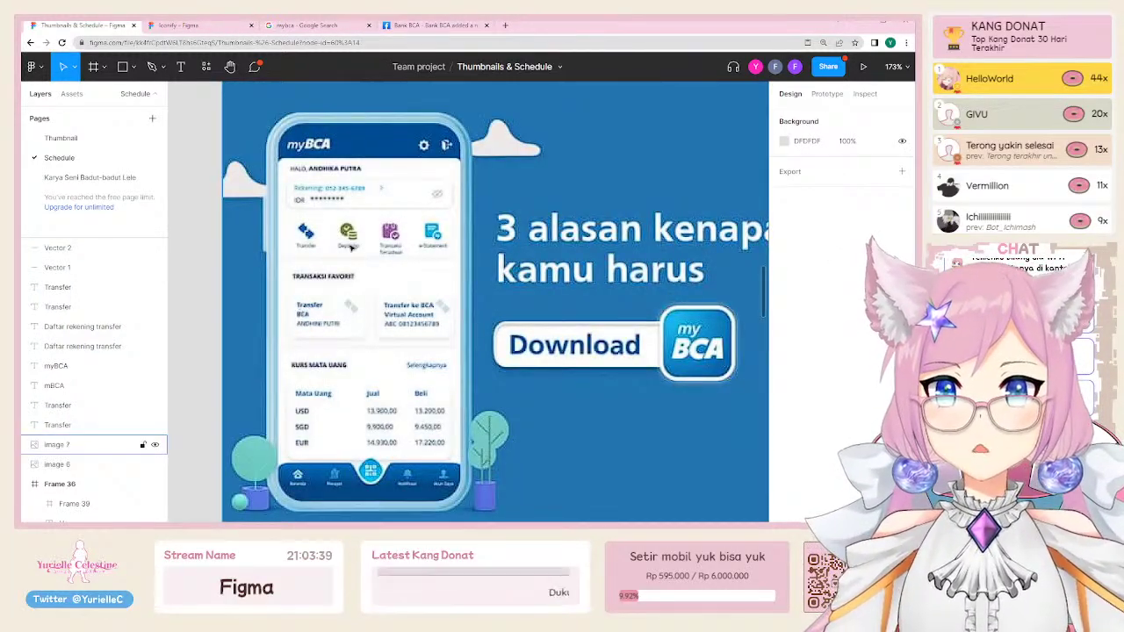
pyautogui.scroll(5, 342, 245)
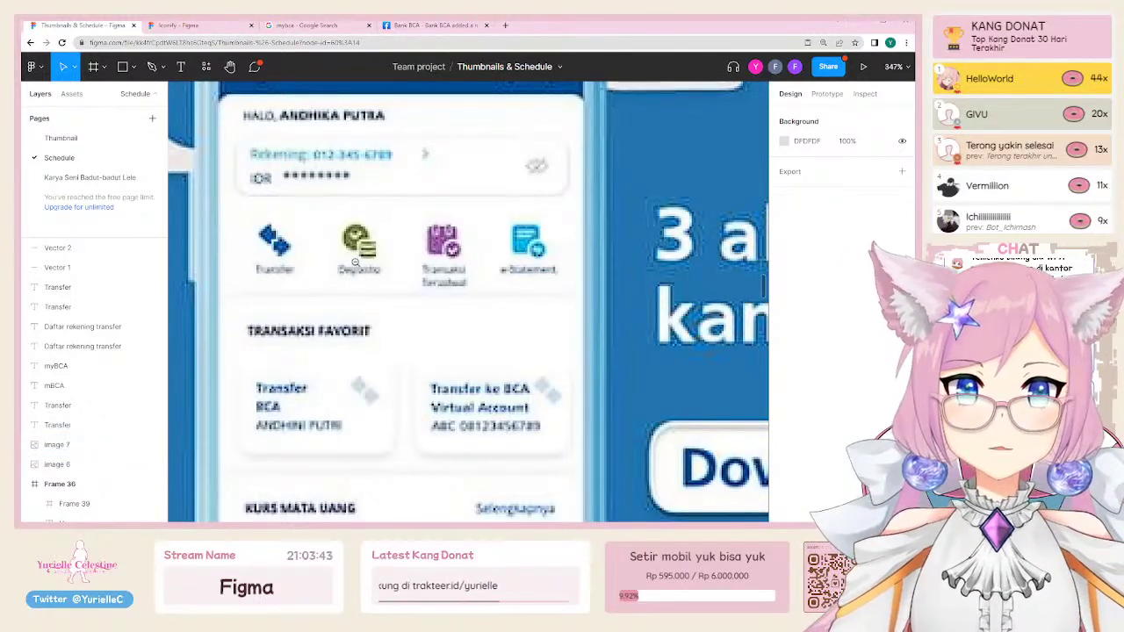
pyautogui.scroll(-5, 377, 268)
pyautogui.scroll(-2, 327, 261)
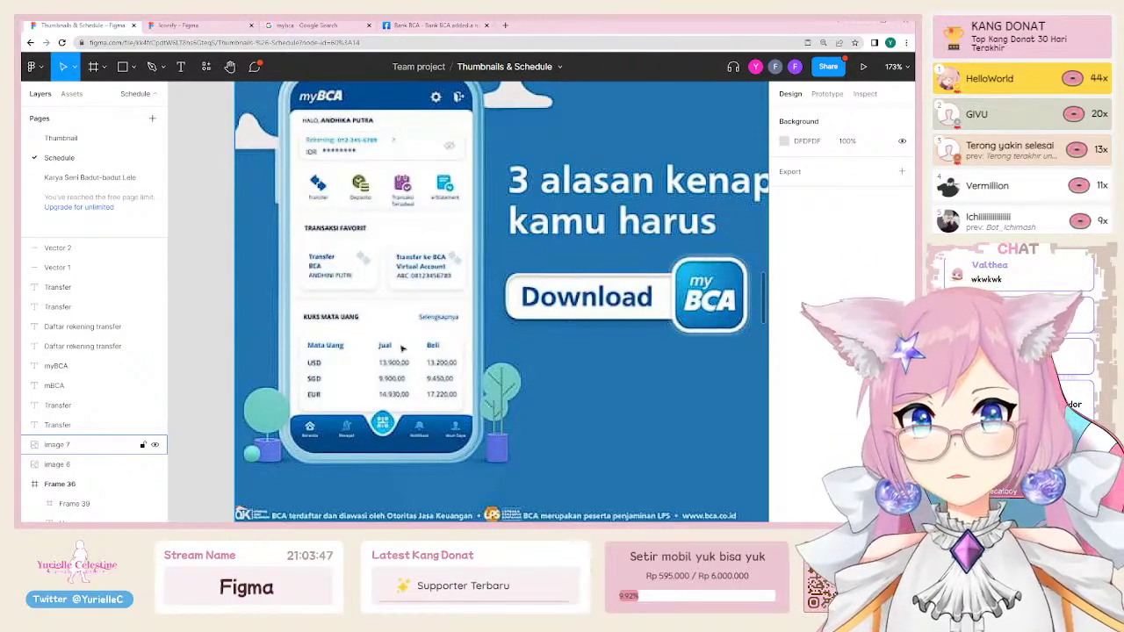
pyautogui.scroll(-6, 402, 349)
pyautogui.hscroll(4, 369, 264)
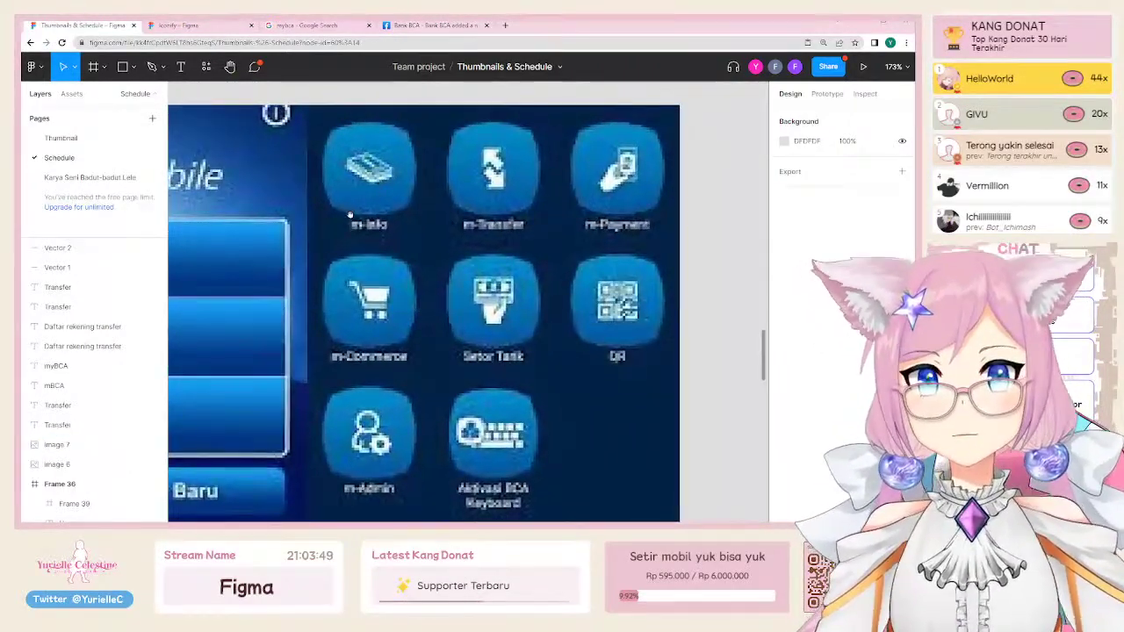
pyautogui.scroll(-5, 351, 234)
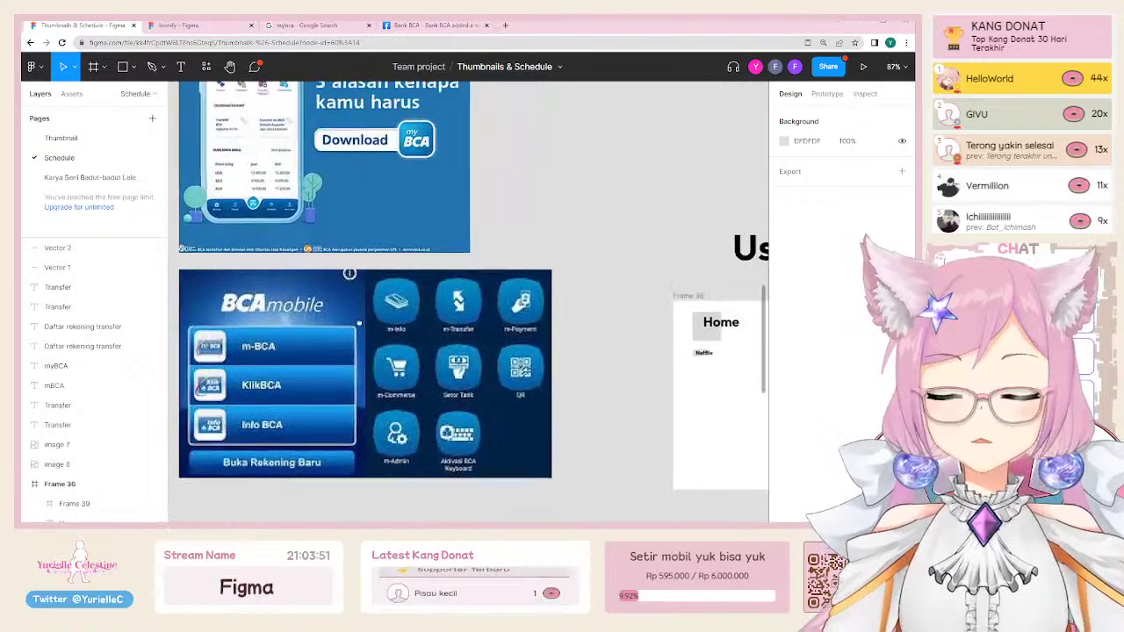
pyautogui.click(249, 141)
pyautogui.scroll(2, 256, 130)
pyautogui.hscroll(-1, 264, 130)
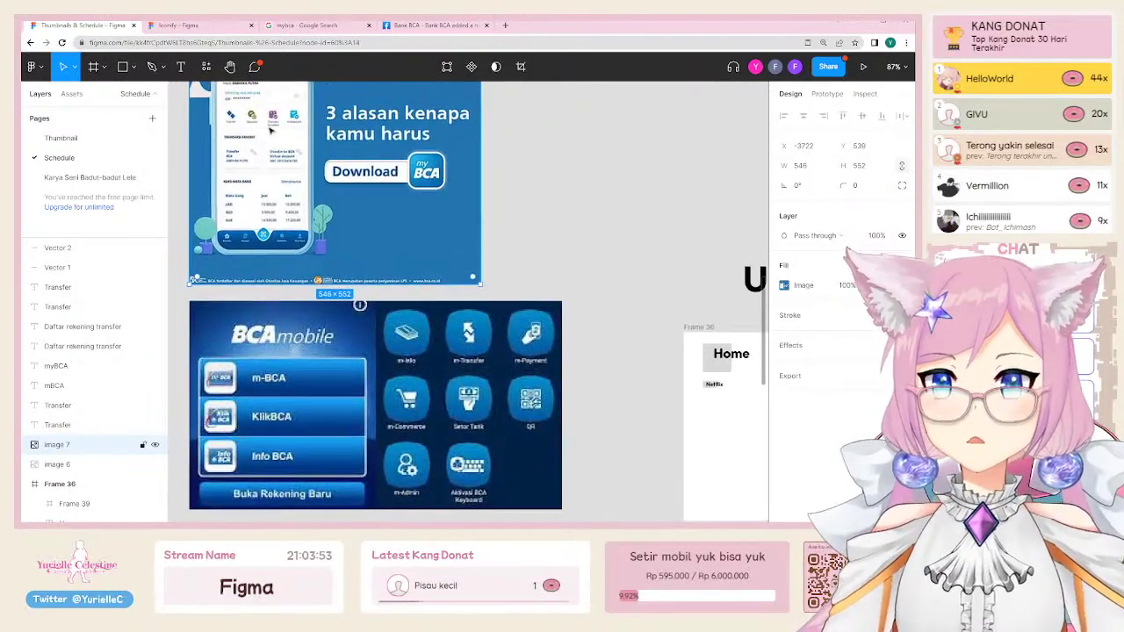
pyautogui.click(447, 367)
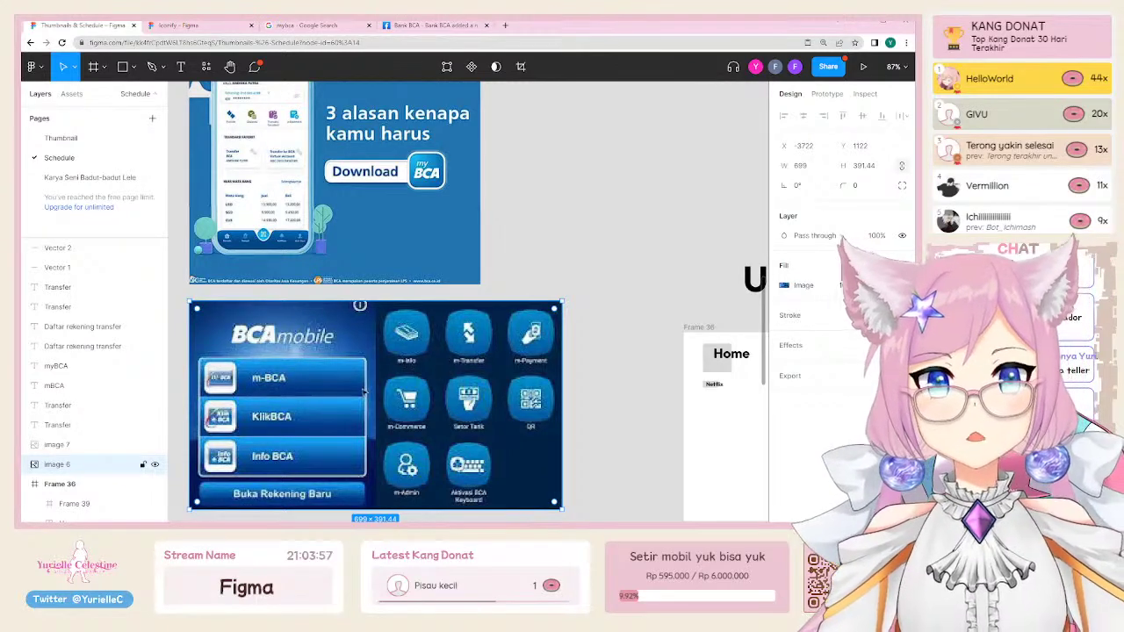
pyautogui.click(585, 245)
# Step: Add a 'User behavior' text label to the right of the myBCA promo image
pyautogui.press('t')
pyautogui.click(516, 243)
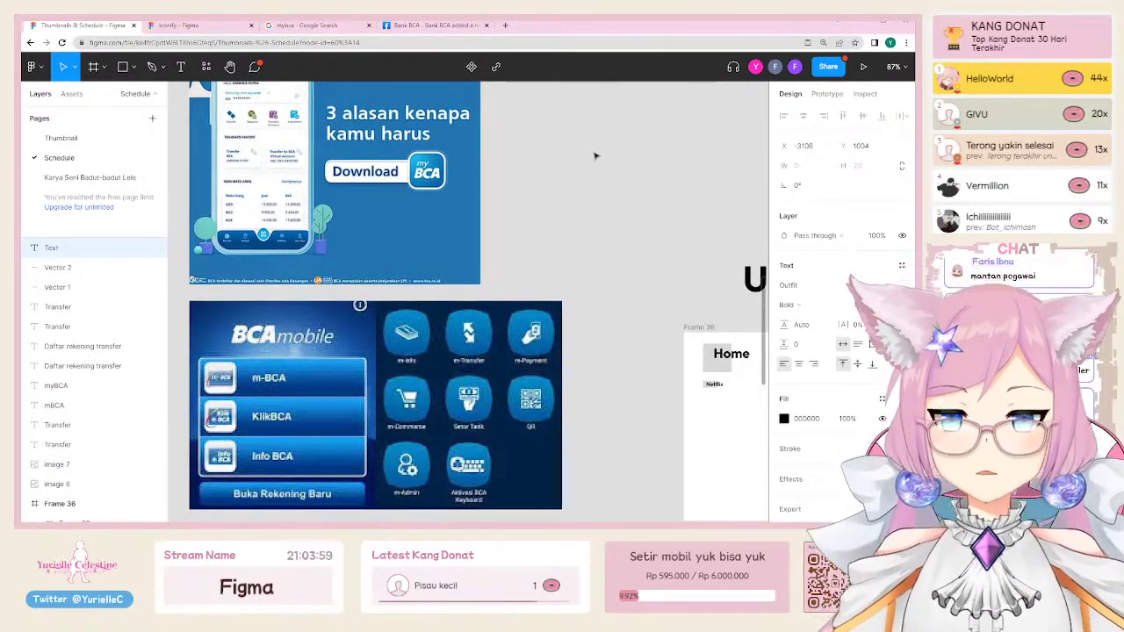
pyautogui.write('Behavior')
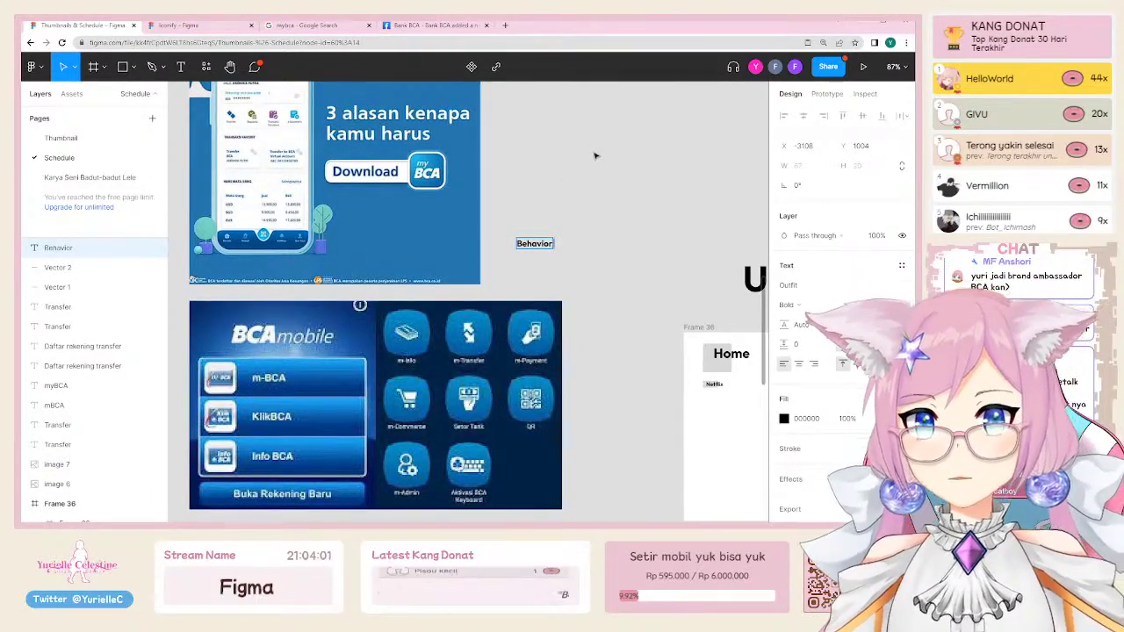
pyautogui.write(' pattern')
pyautogui.hotkey('ctrl', 'a')
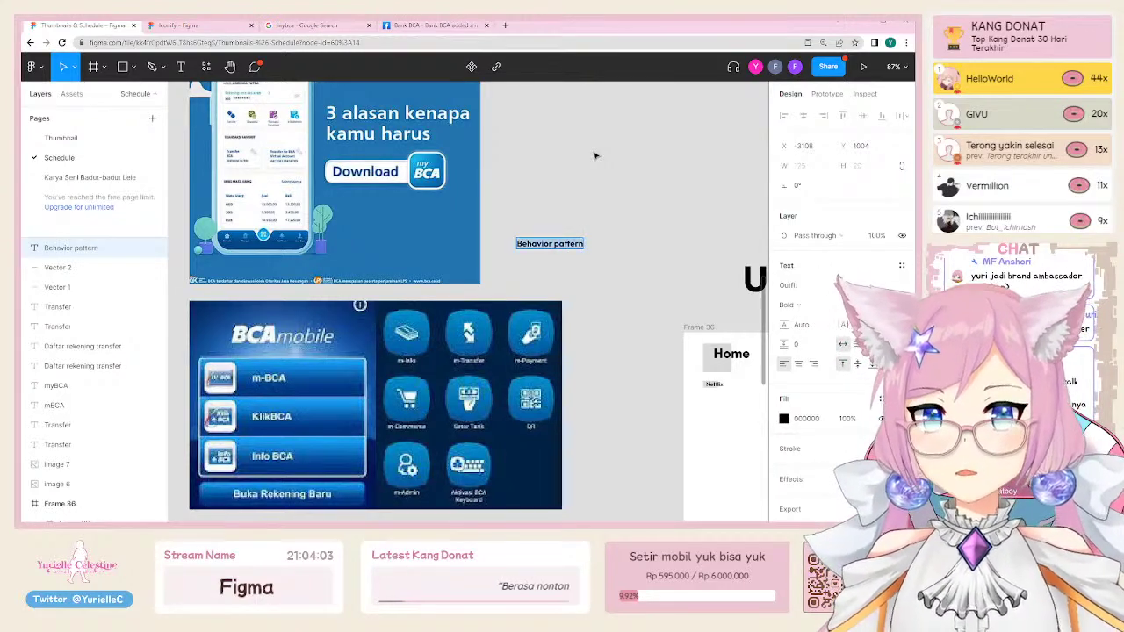
pyautogui.write('User behavior')
pyautogui.press('Escape')
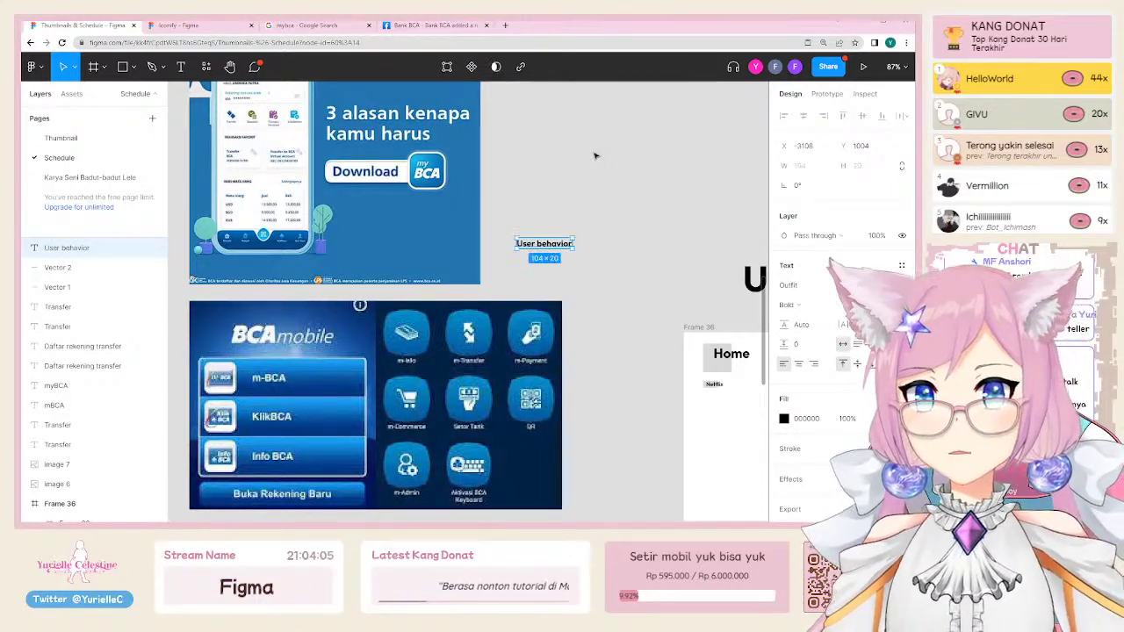
pyautogui.click(589, 188)
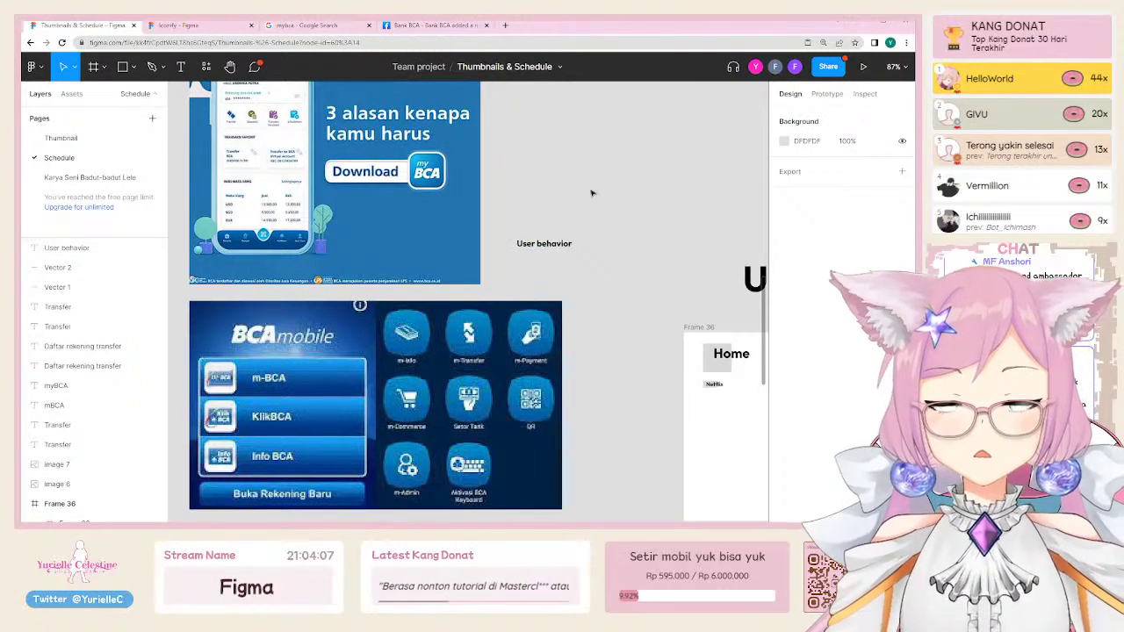
pyautogui.click(570, 246)
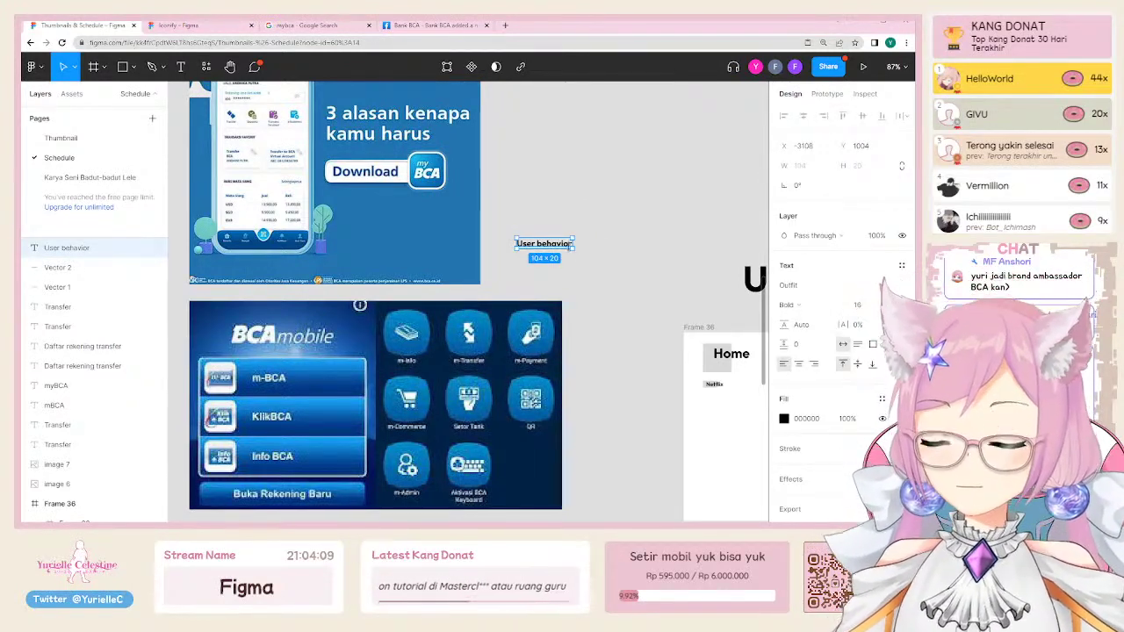
pyautogui.click(608, 223)
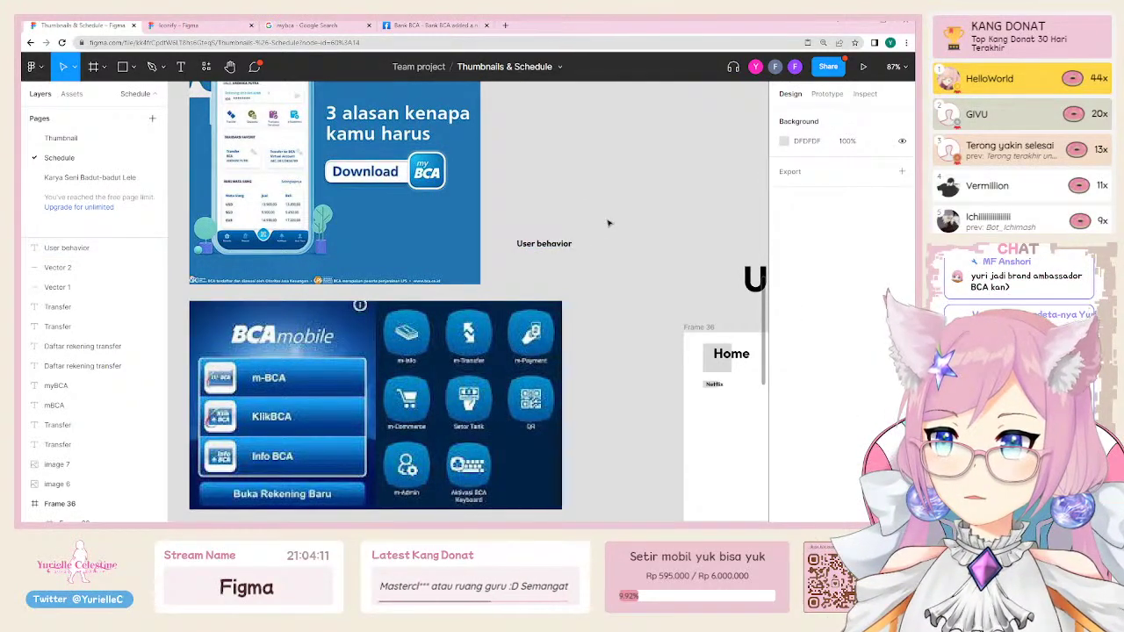
# Step: Delete the 'User behavior' text label
pyautogui.hscroll(-2, 608, 223)
pyautogui.scroll(1, 608, 223)
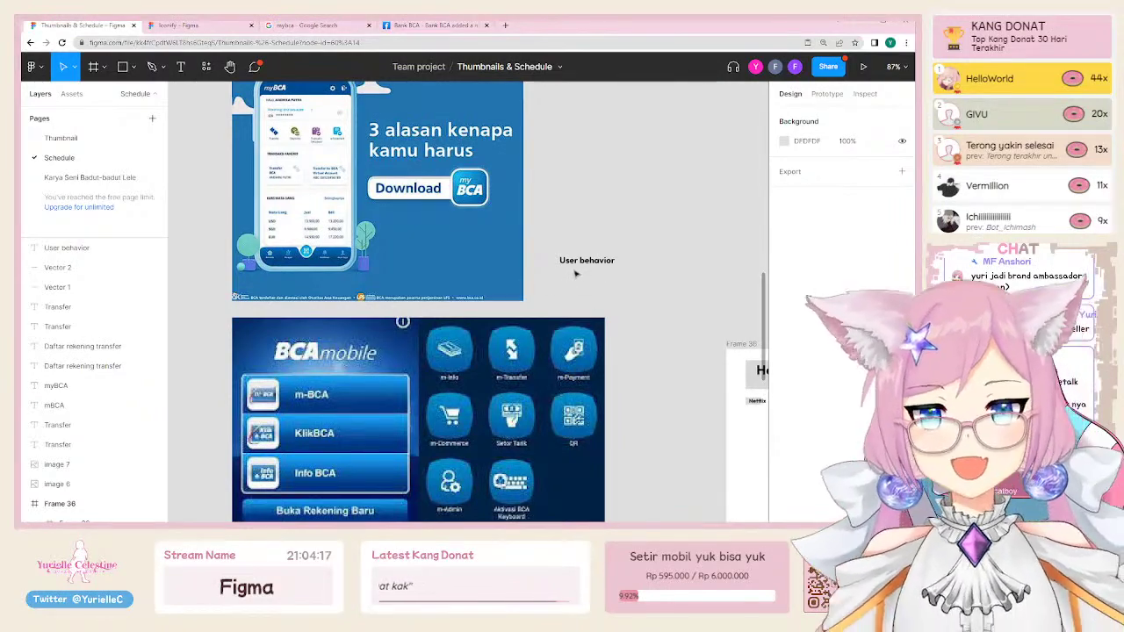
pyautogui.click(576, 262)
pyautogui.press('Delete')
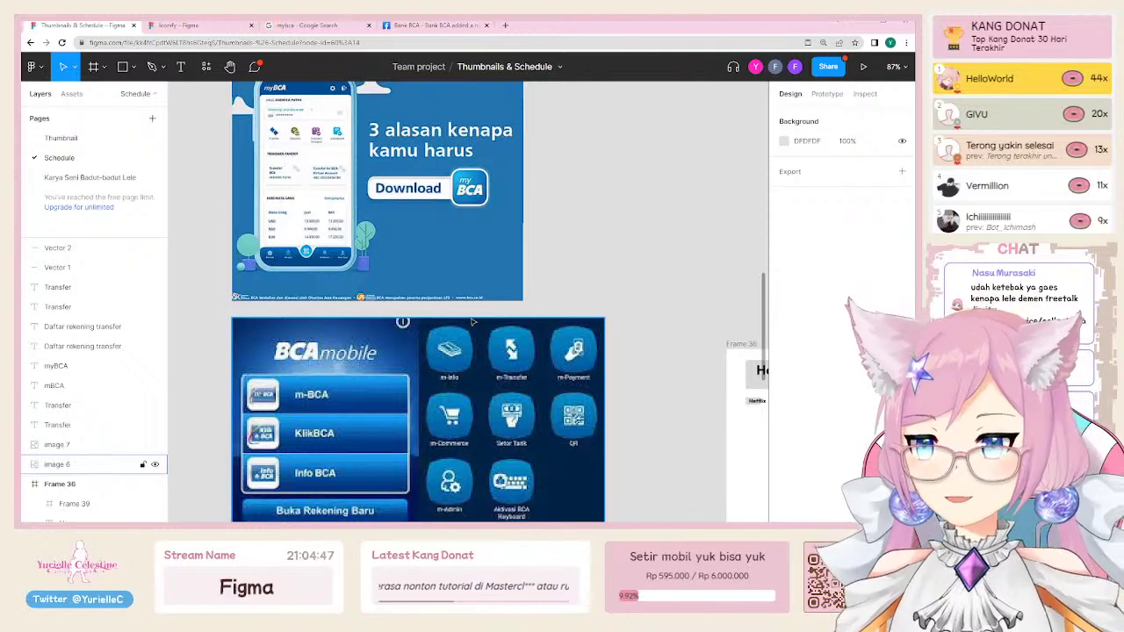
# Step: Nudge the BCA mobile screenshot slightly lower, Y 1122 to 1130, beneath the myBCA banner
pyautogui.click(382, 205)
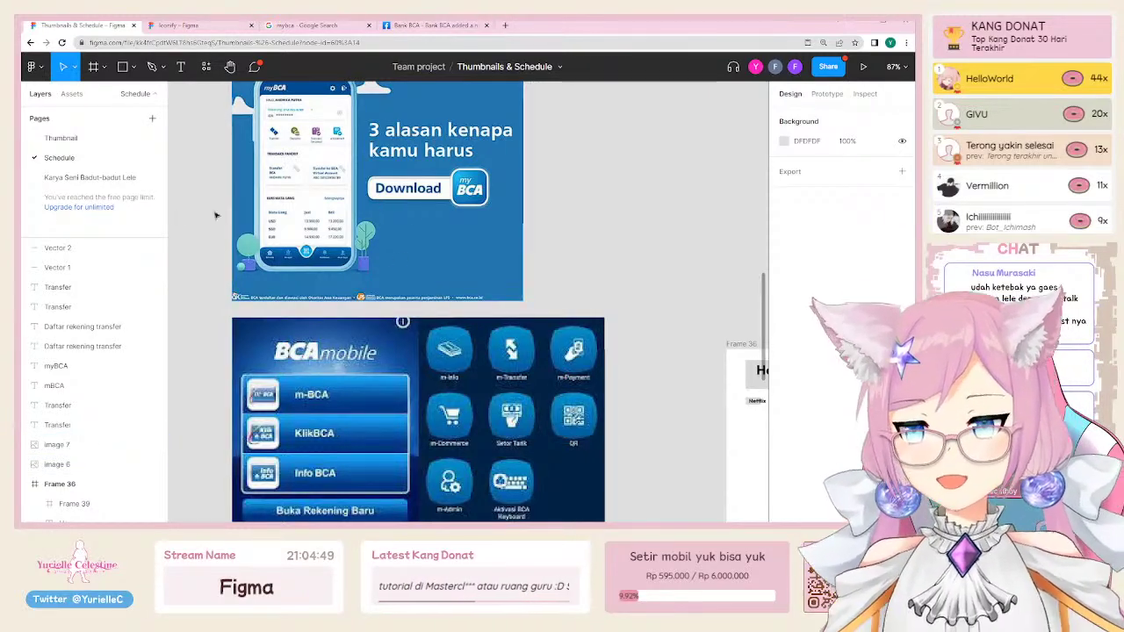
pyautogui.scroll(-2, 426, 293)
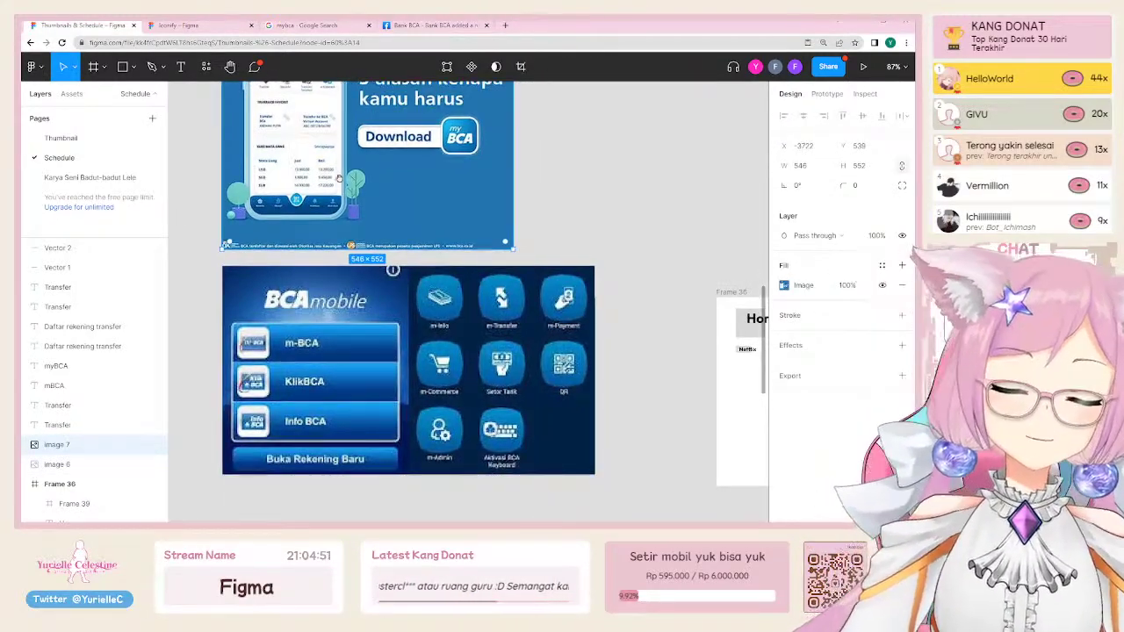
pyautogui.scroll(2, 339, 180)
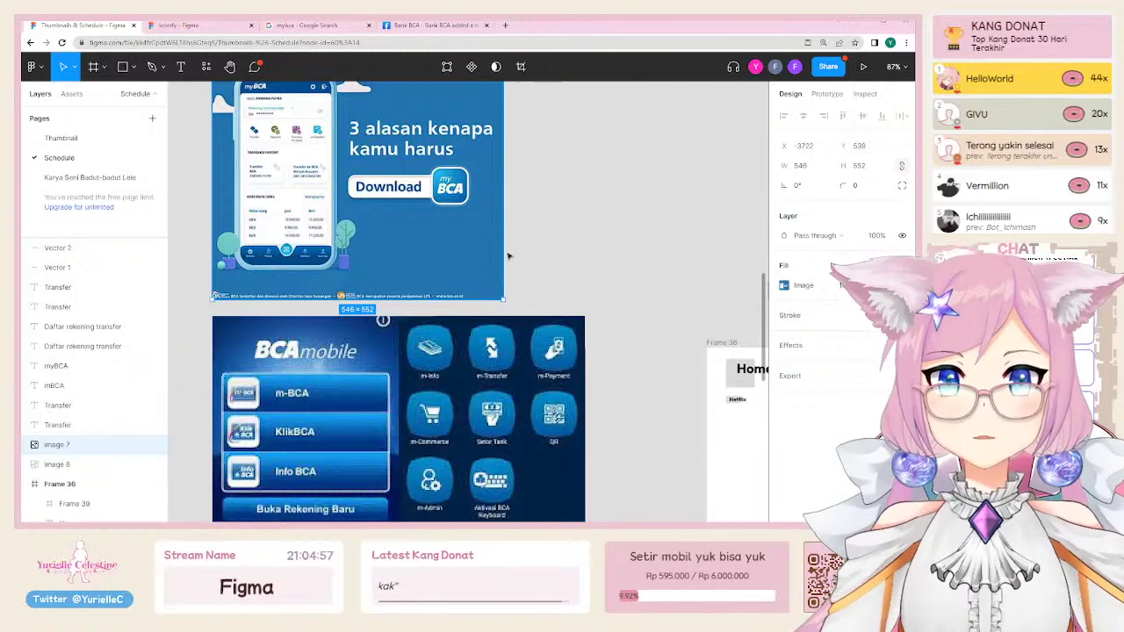
pyautogui.scroll(1, 522, 251)
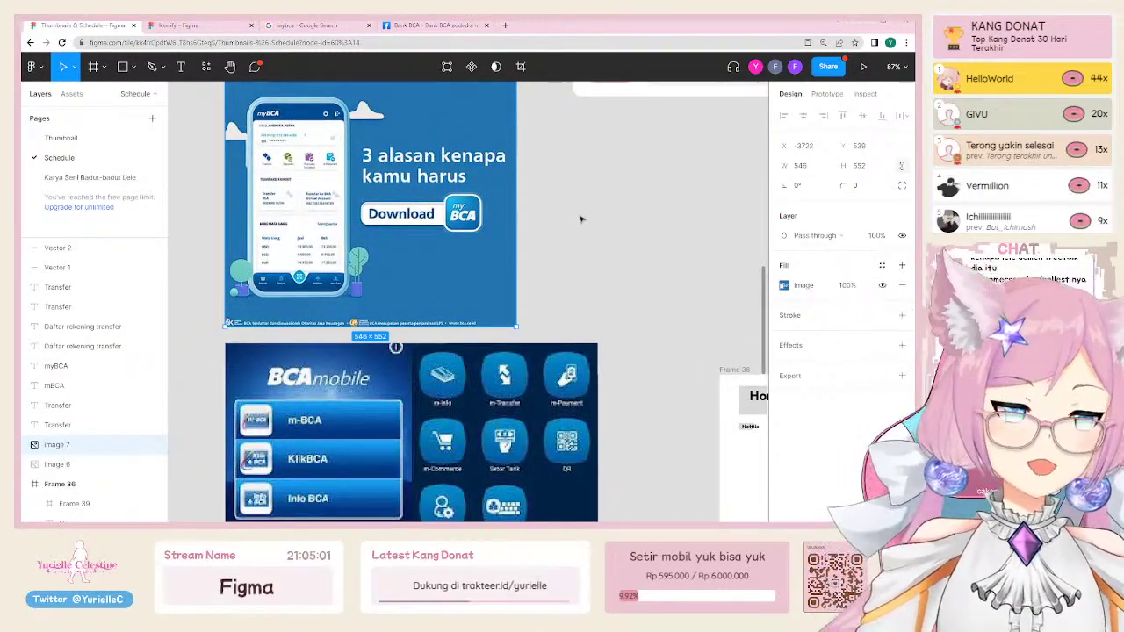
pyautogui.scroll(-4, 580, 220)
pyautogui.click(443, 313)
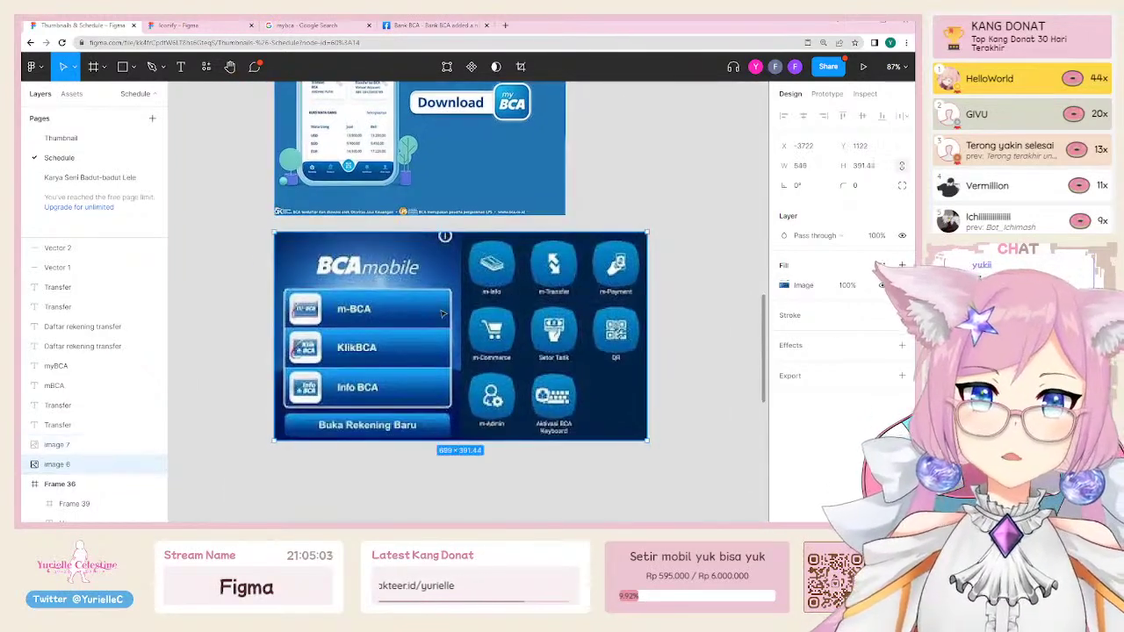
pyautogui.scroll(1, 395, 278)
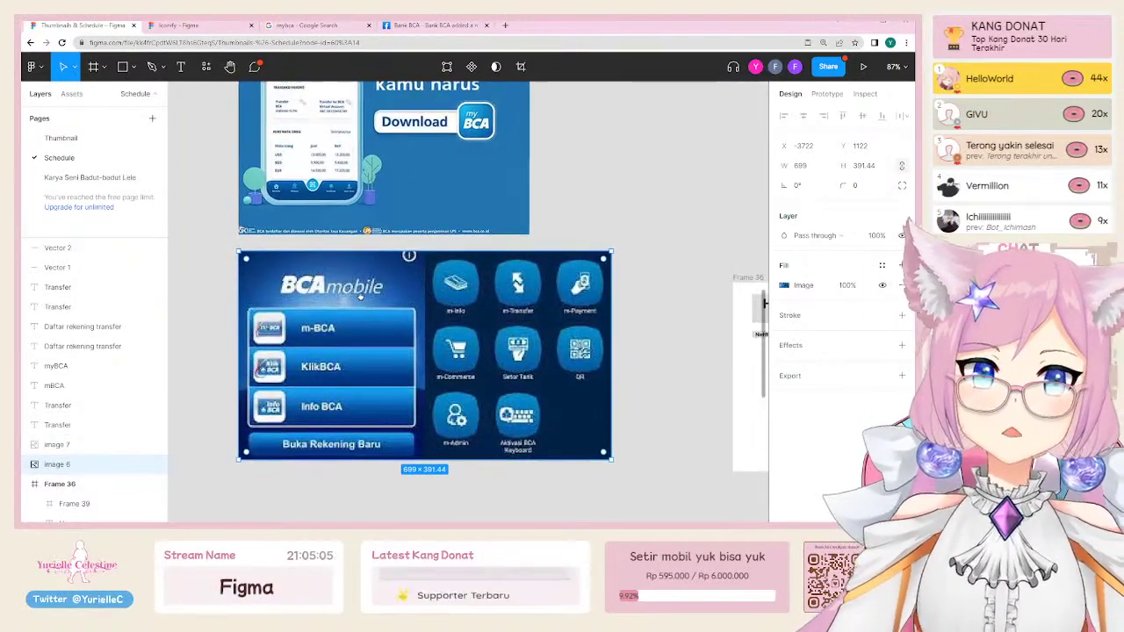
pyautogui.scroll(3, 362, 301)
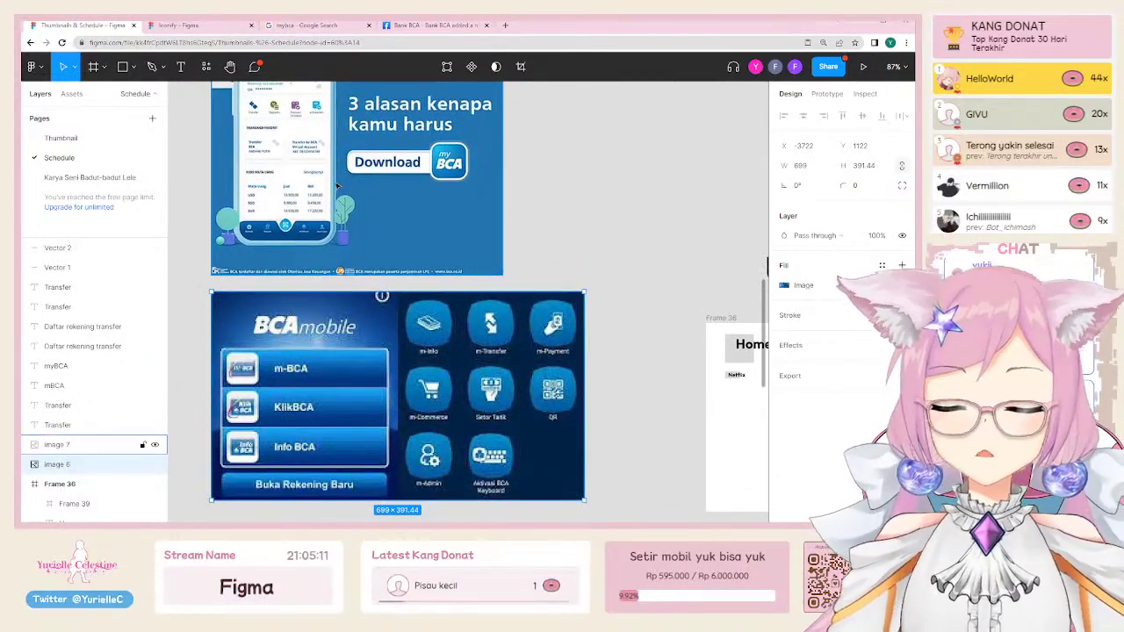
pyautogui.moveTo(310, 375); pyautogui.dragTo(315, 379)
# Step: Marquee-select both BCA images together
pyautogui.click(349, 256)
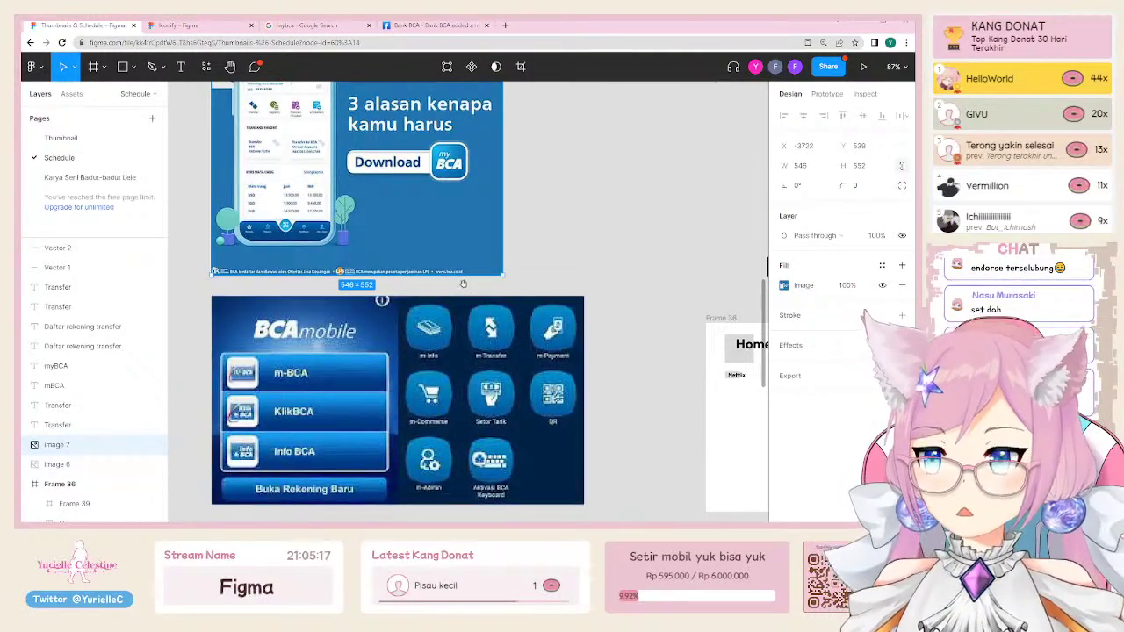
pyautogui.scroll(-2, 389, 340)
pyautogui.scroll(1, 470, 262)
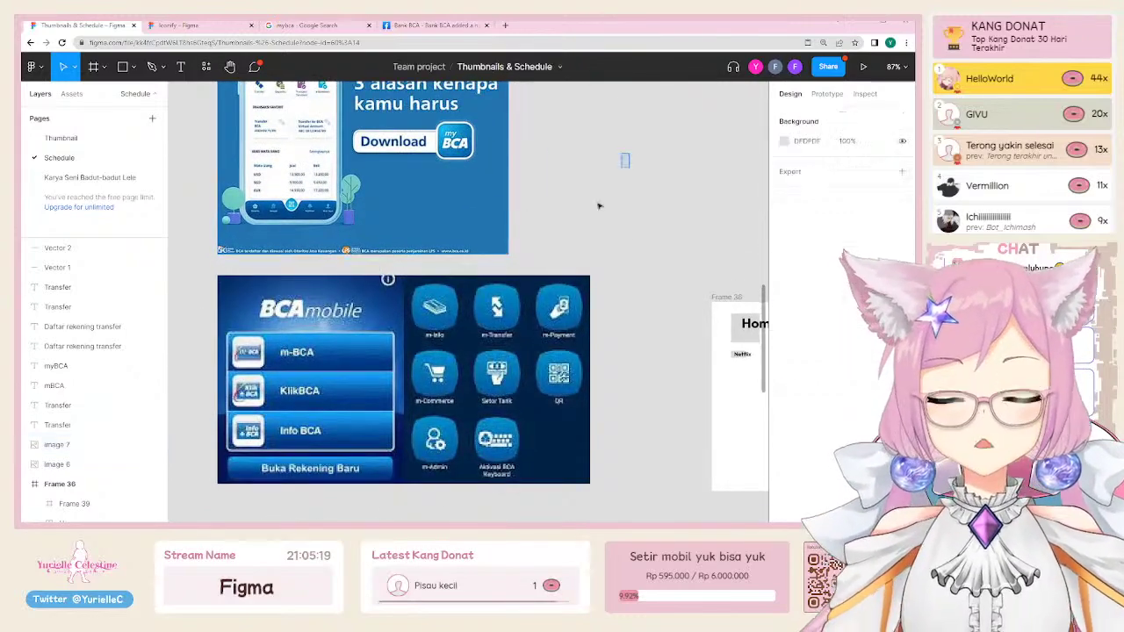
pyautogui.moveTo(597, 206); pyautogui.dragTo(376, 356)
pyautogui.scroll(-5, 376, 361)
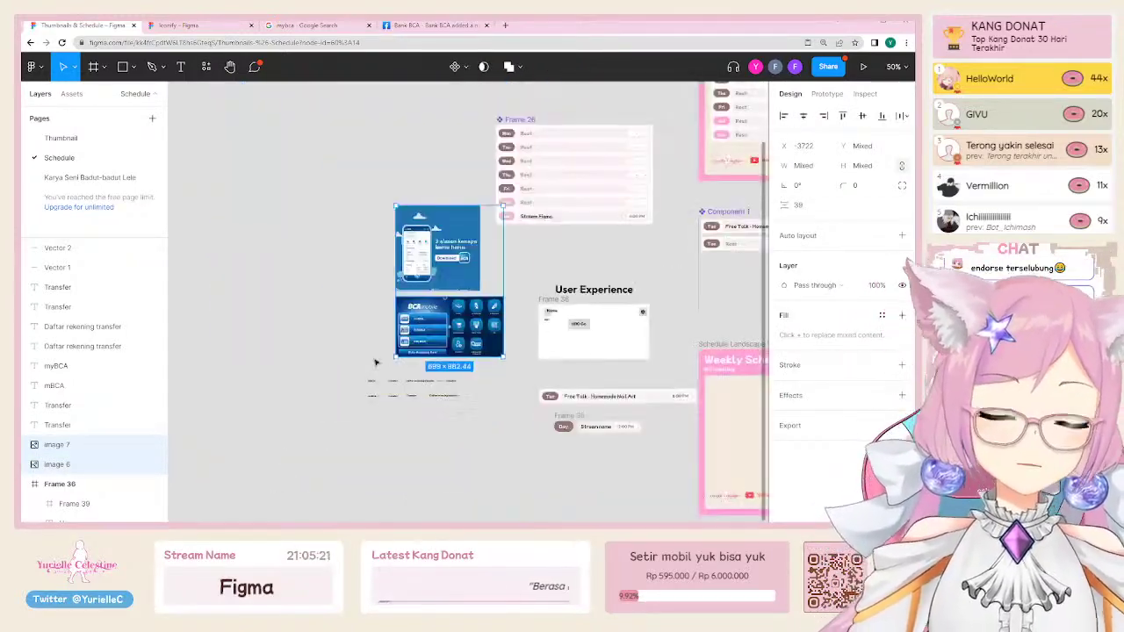
pyautogui.scroll(3, 364, 390)
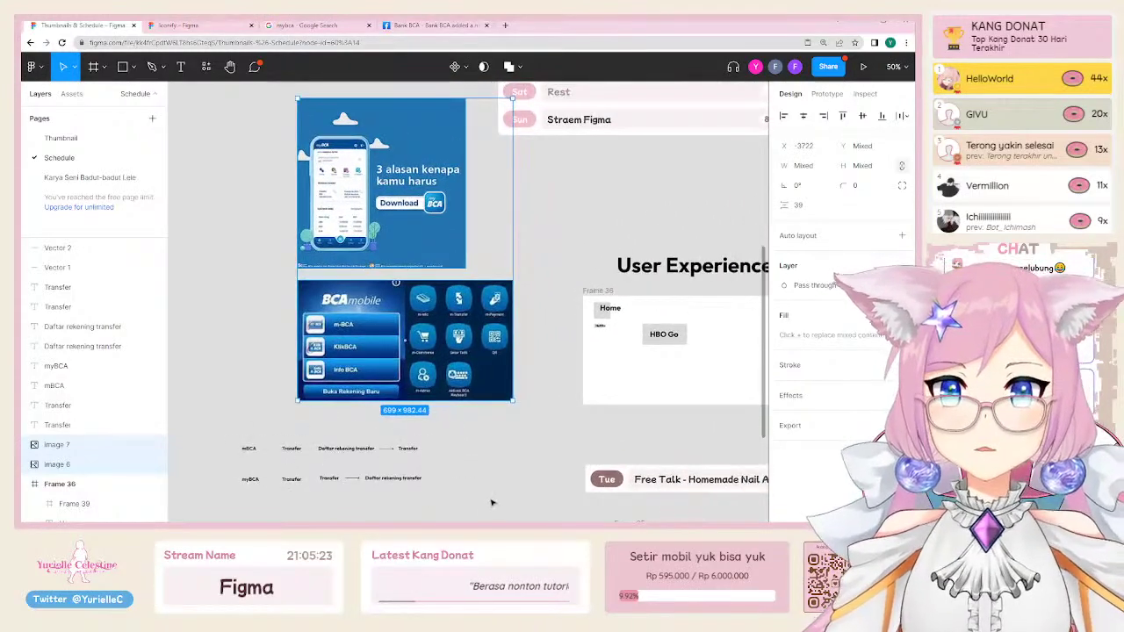
pyautogui.moveTo(492, 502); pyautogui.dragTo(184, 183)
pyautogui.press('Delete')
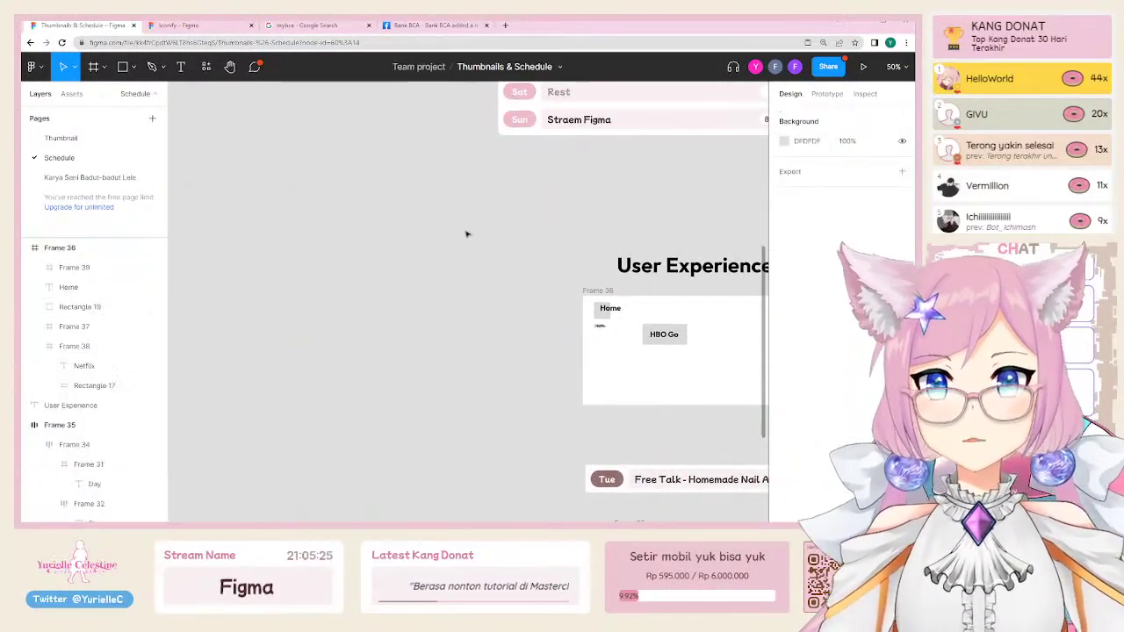
pyautogui.moveTo(469, 346); pyautogui.dragTo(188, 201)
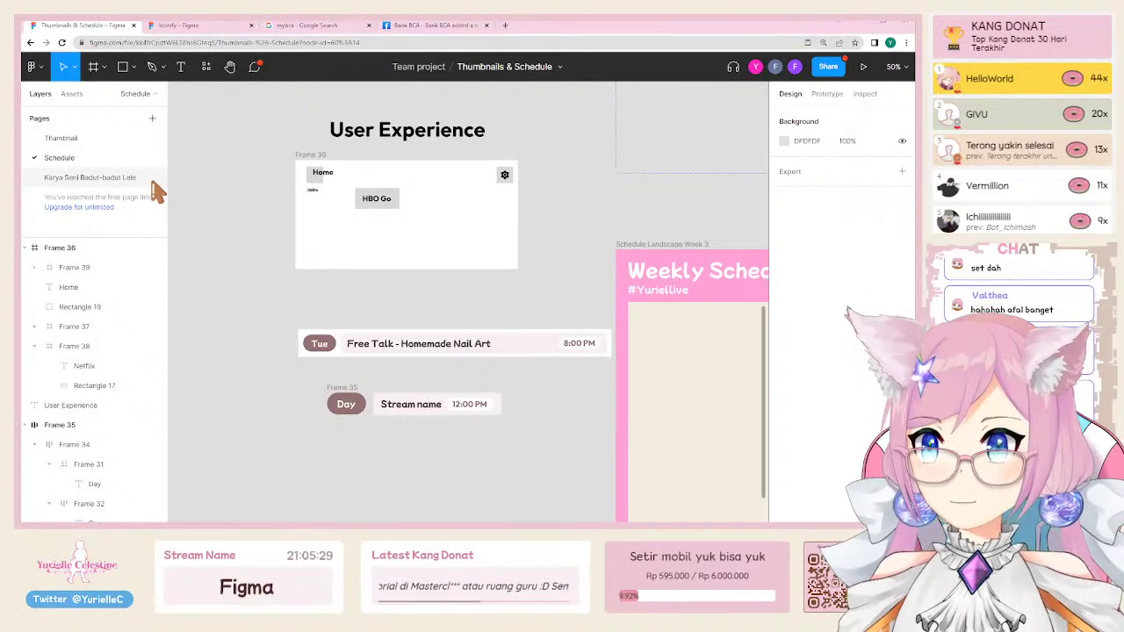
pyautogui.hotkey('ctrl', 'z')
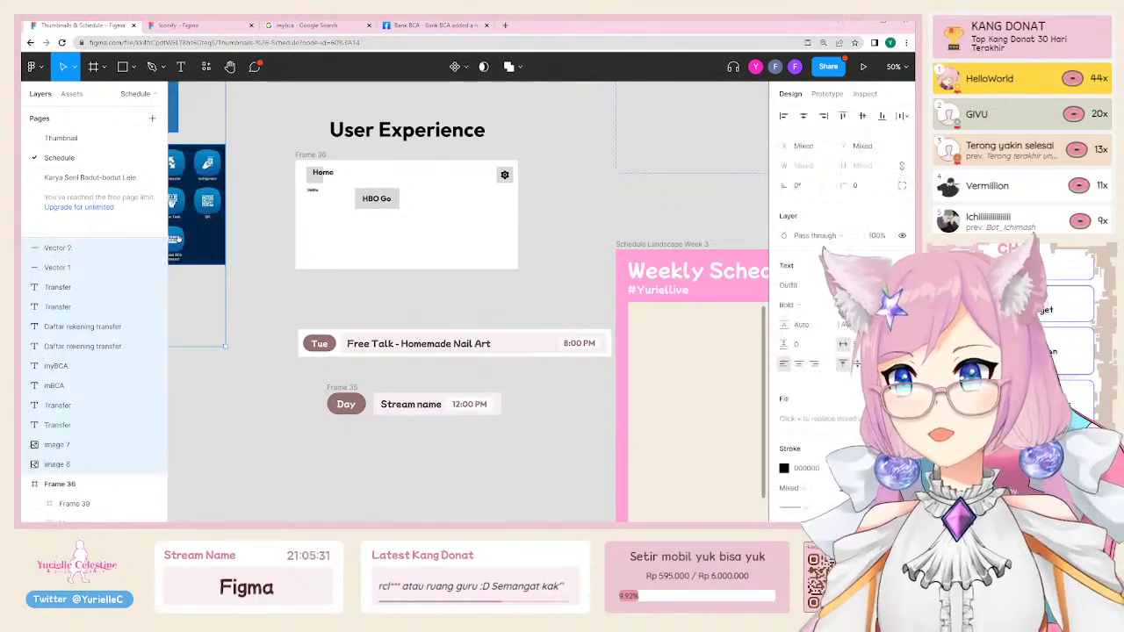
pyautogui.click(377, 339)
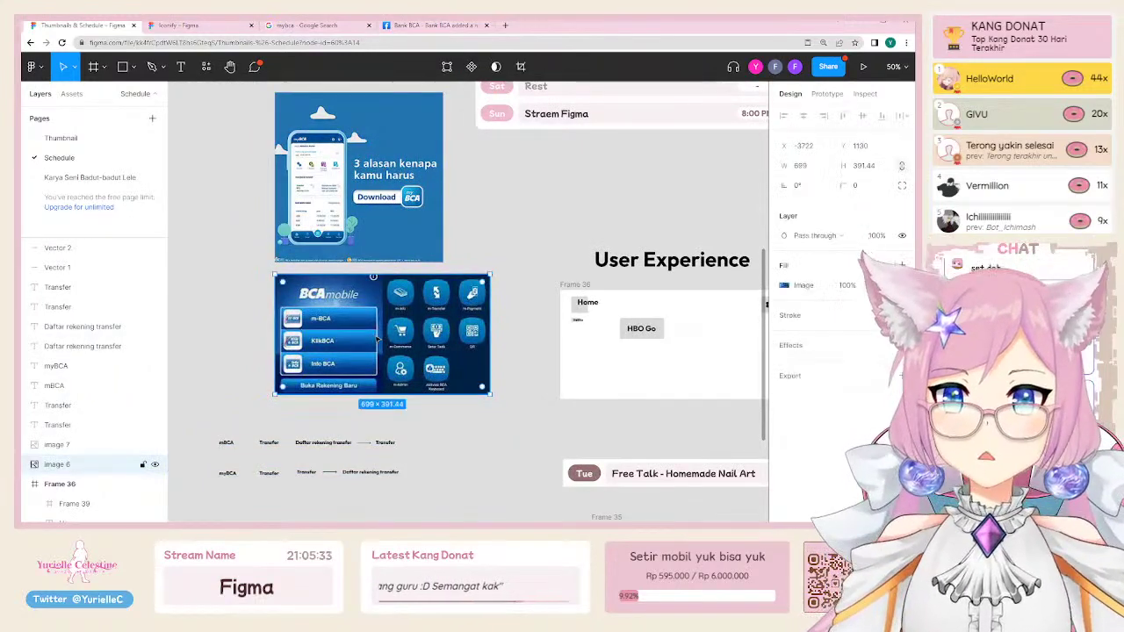
pyautogui.scroll(3, 319, 144)
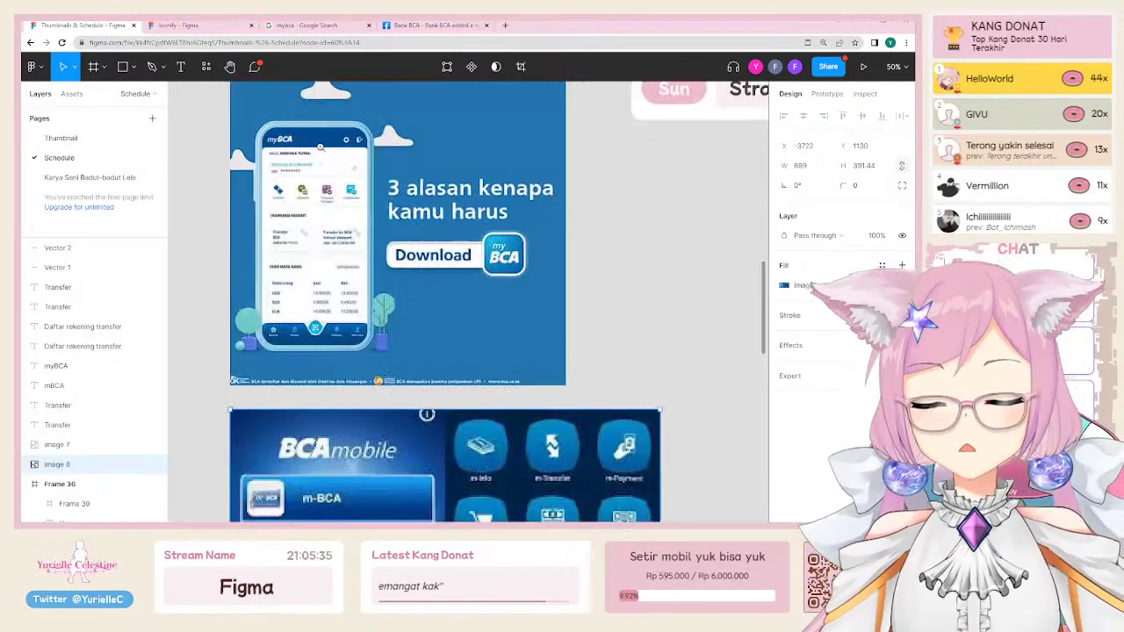
pyautogui.press('f')
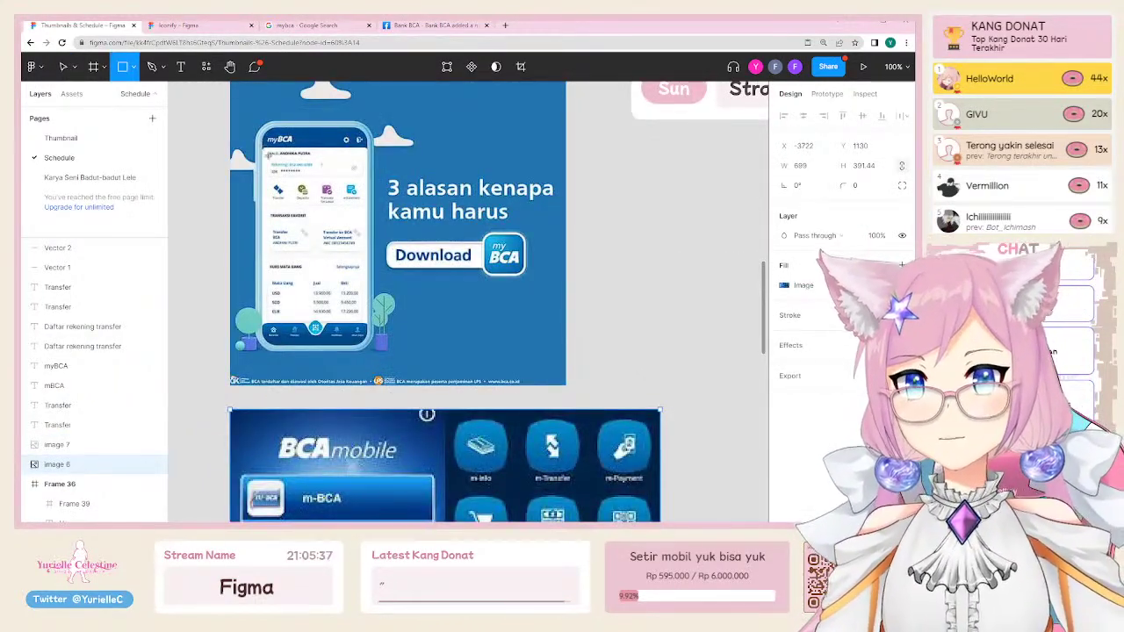
pyautogui.moveTo(262, 143); pyautogui.dragTo(346, 301)
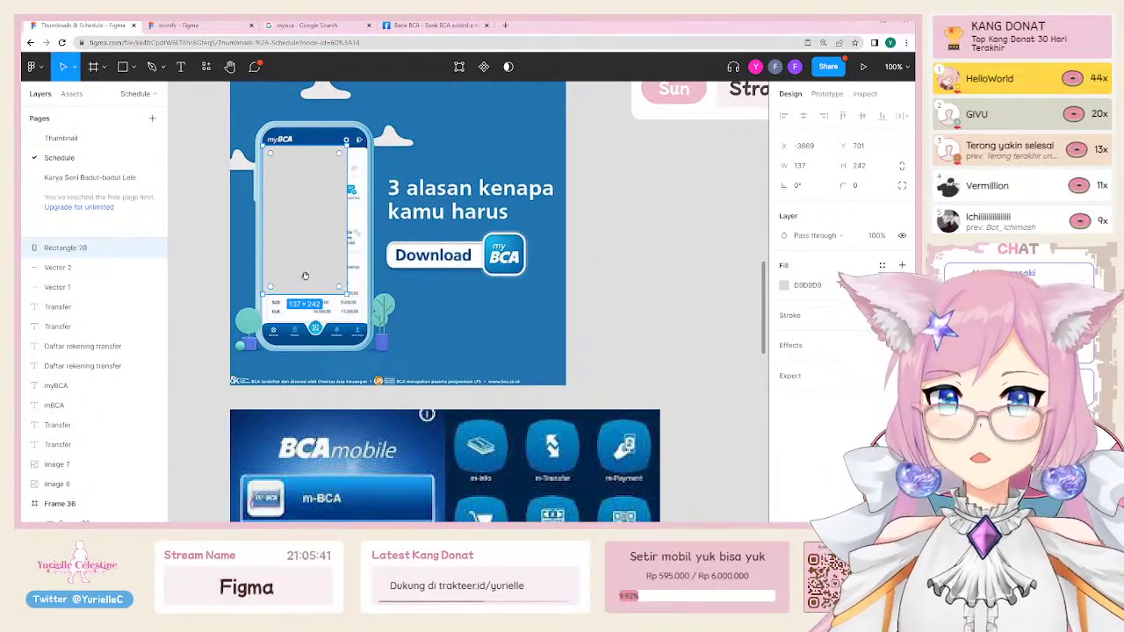
pyautogui.scroll(-2, 305, 275)
pyautogui.hscroll(-1, 305, 276)
pyautogui.moveTo(329, 176); pyautogui.dragTo(496, 167)
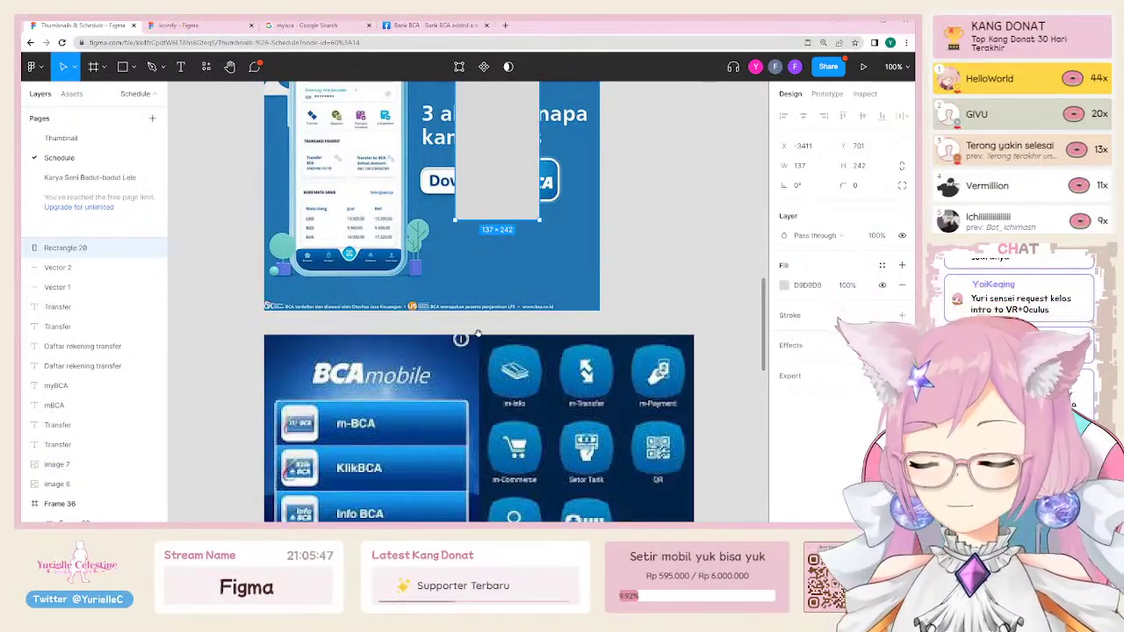
pyautogui.moveTo(480, 333); pyautogui.dragTo(482, 257)
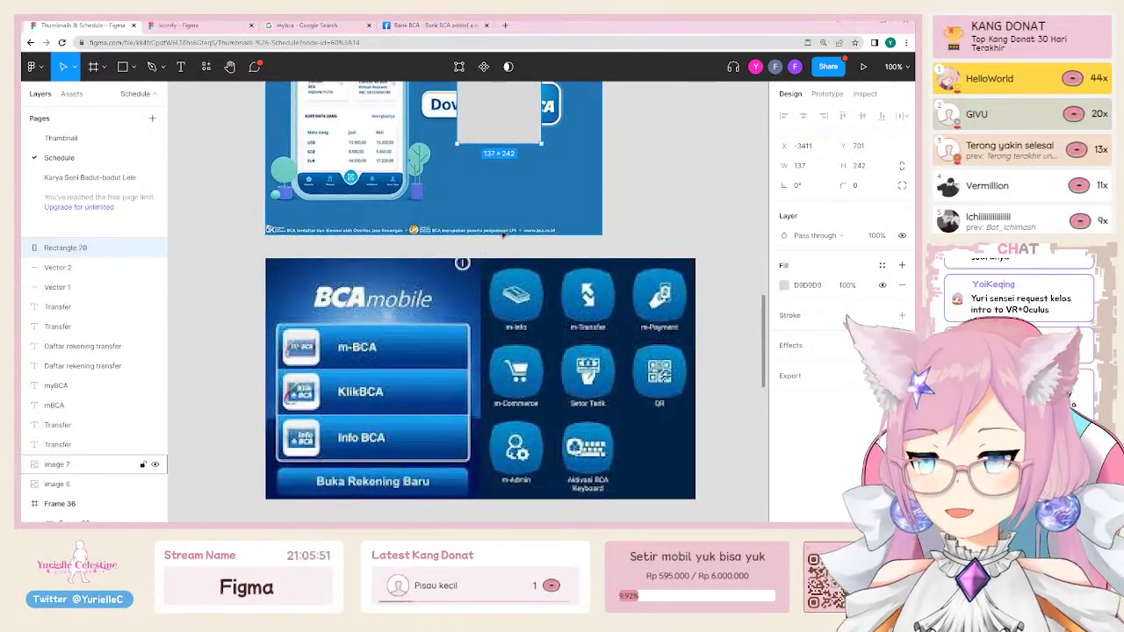
pyautogui.moveTo(510, 116); pyautogui.dragTo(627, 227)
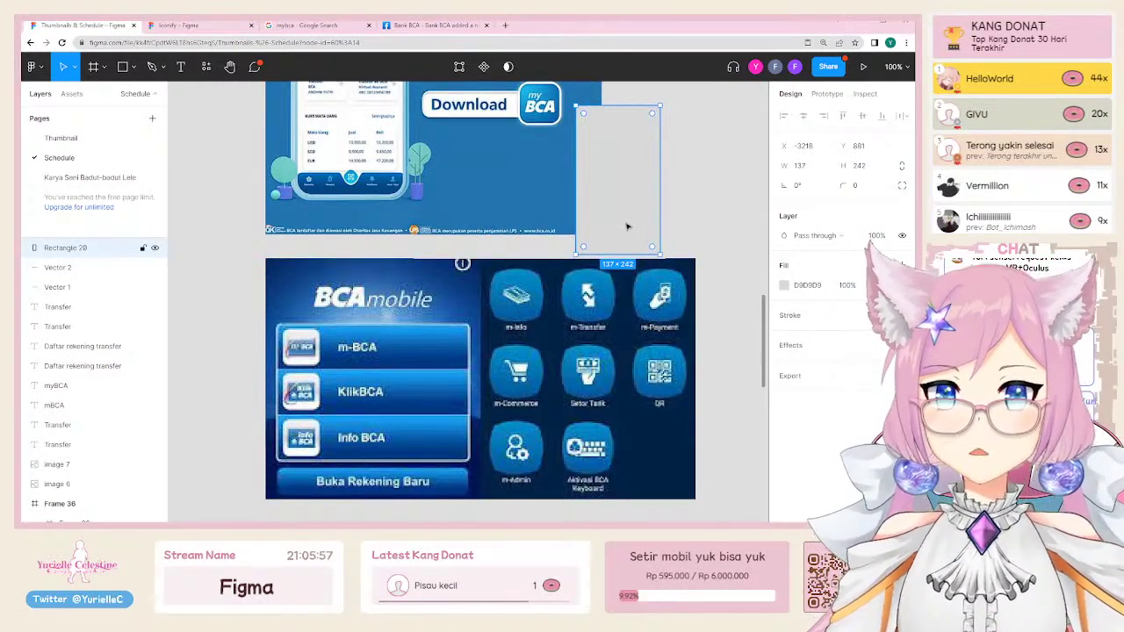
pyautogui.moveTo(632, 232); pyautogui.dragTo(658, 196)
pyautogui.hscroll(2, 615, 201)
pyautogui.scroll(2, 615, 200)
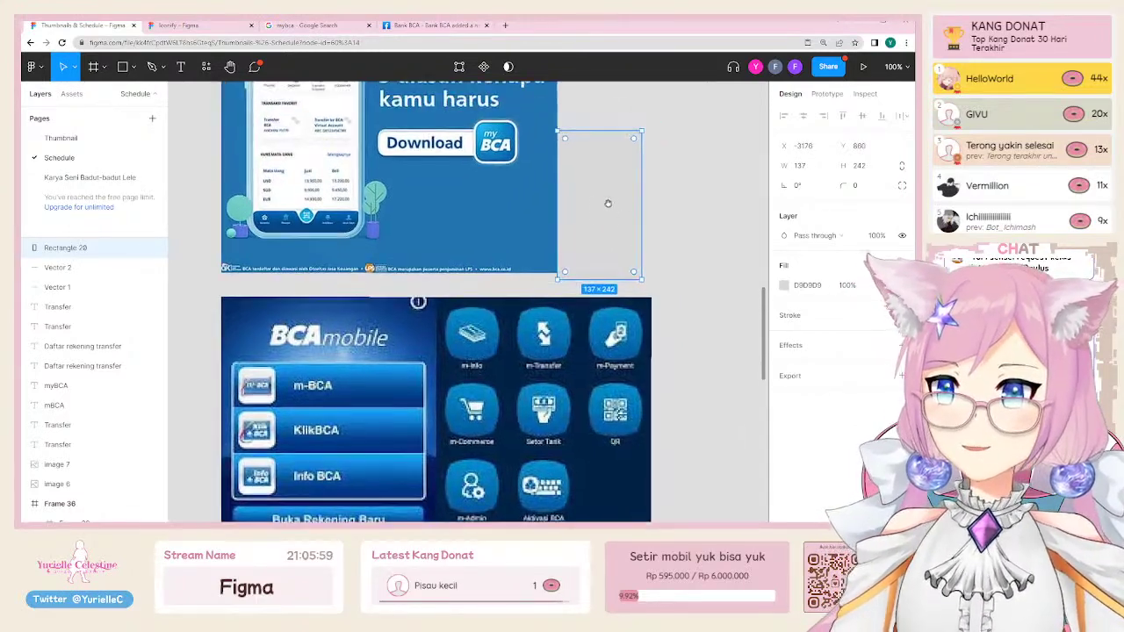
pyautogui.hotkey('ctrl', '-')
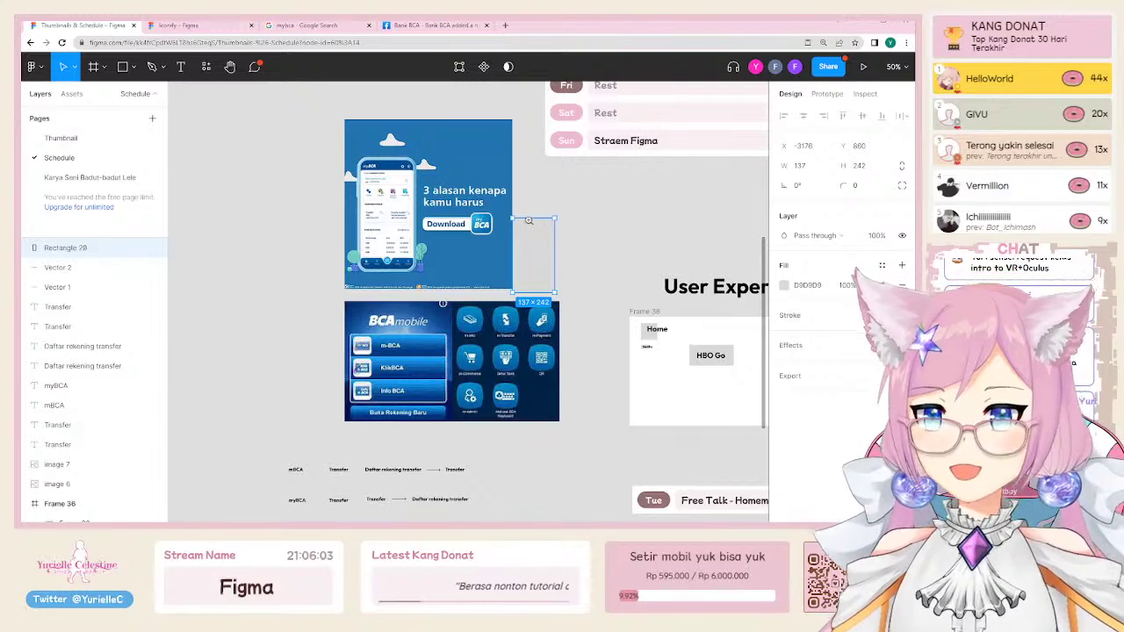
pyautogui.click(538, 248)
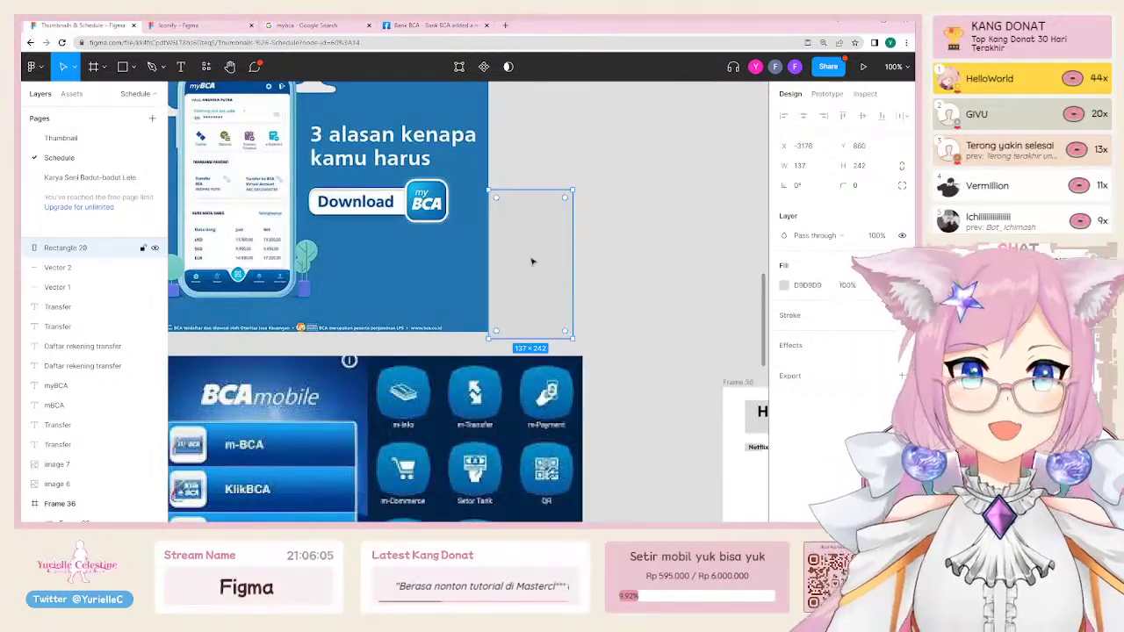
pyautogui.moveTo(531, 261); pyautogui.dragTo(564, 258)
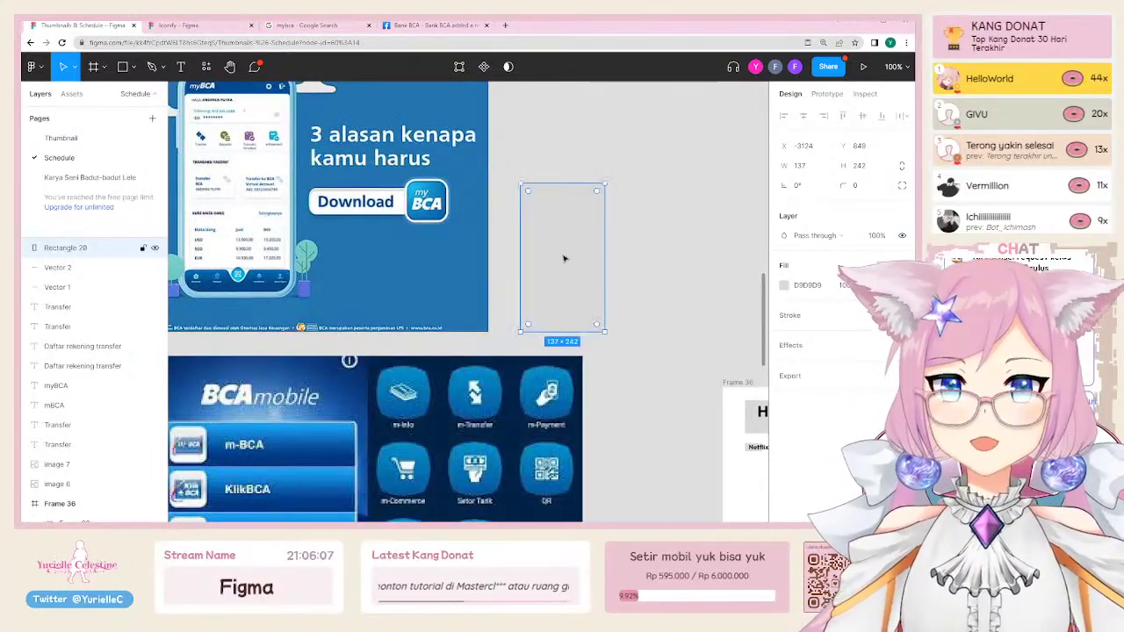
pyautogui.press('Delete')
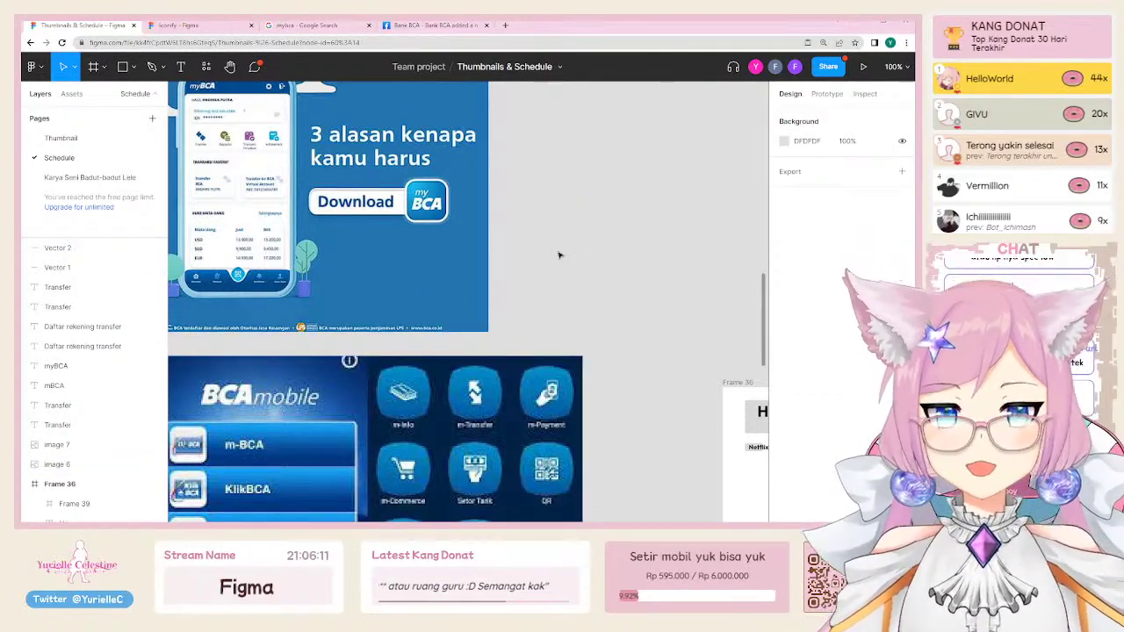
pyautogui.press('-')
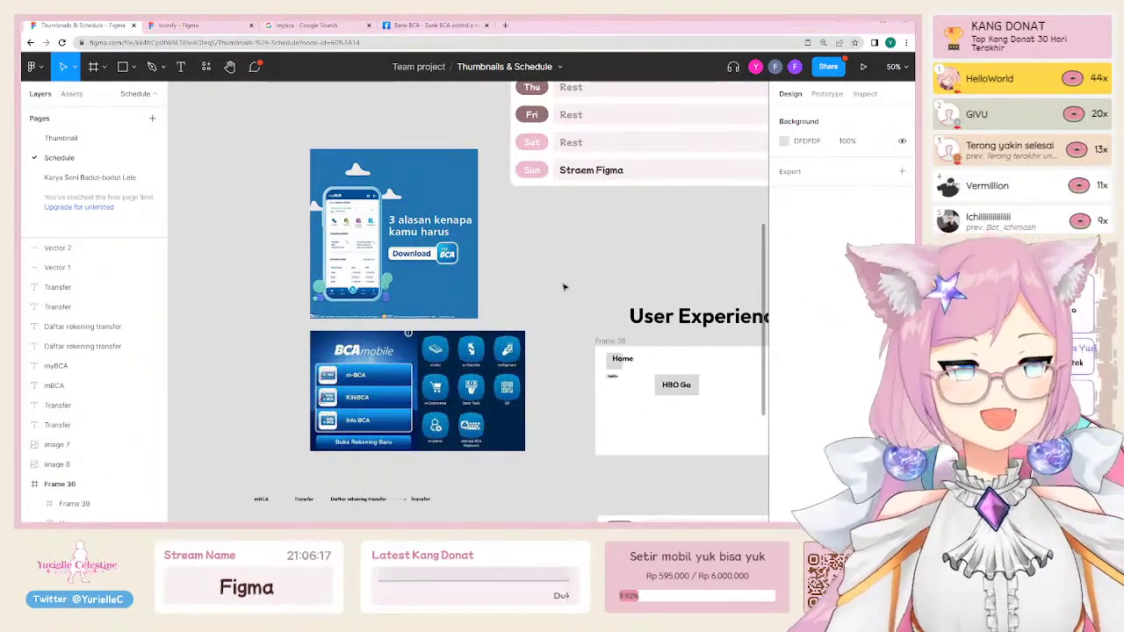
# Step: Move the BCA mobile screenshot around and delete the myBCA banner image
pyautogui.moveTo(444, 360); pyautogui.dragTo(273, 242)
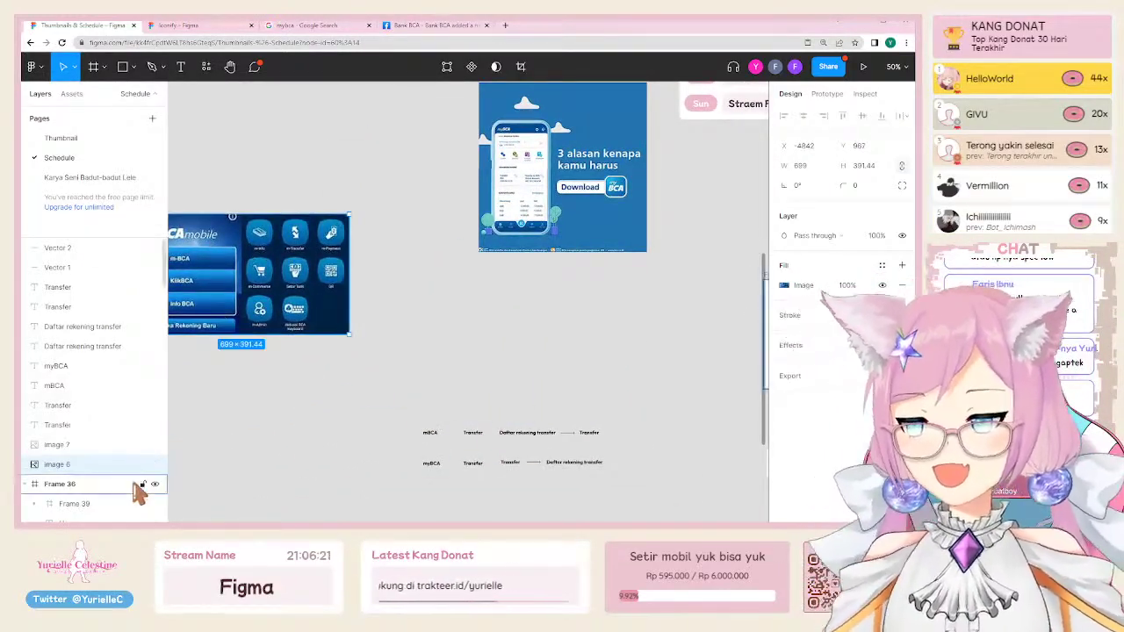
pyautogui.click(545, 233)
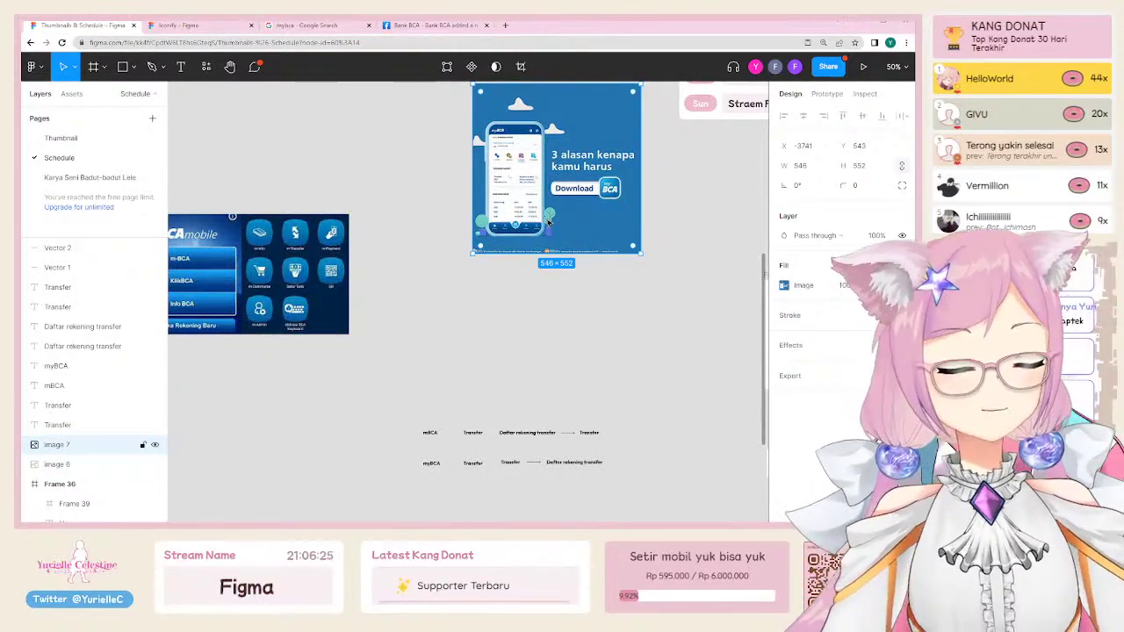
pyautogui.press('Delete')
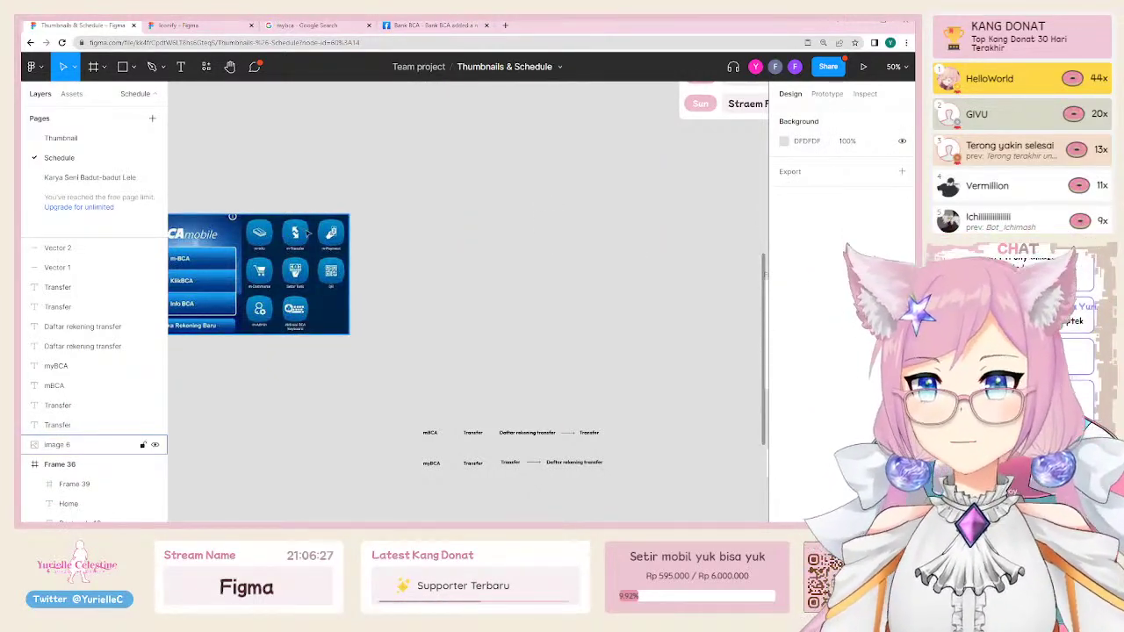
pyautogui.moveTo(307, 232); pyautogui.dragTo(628, 257)
pyautogui.hscroll(2, 547, 413)
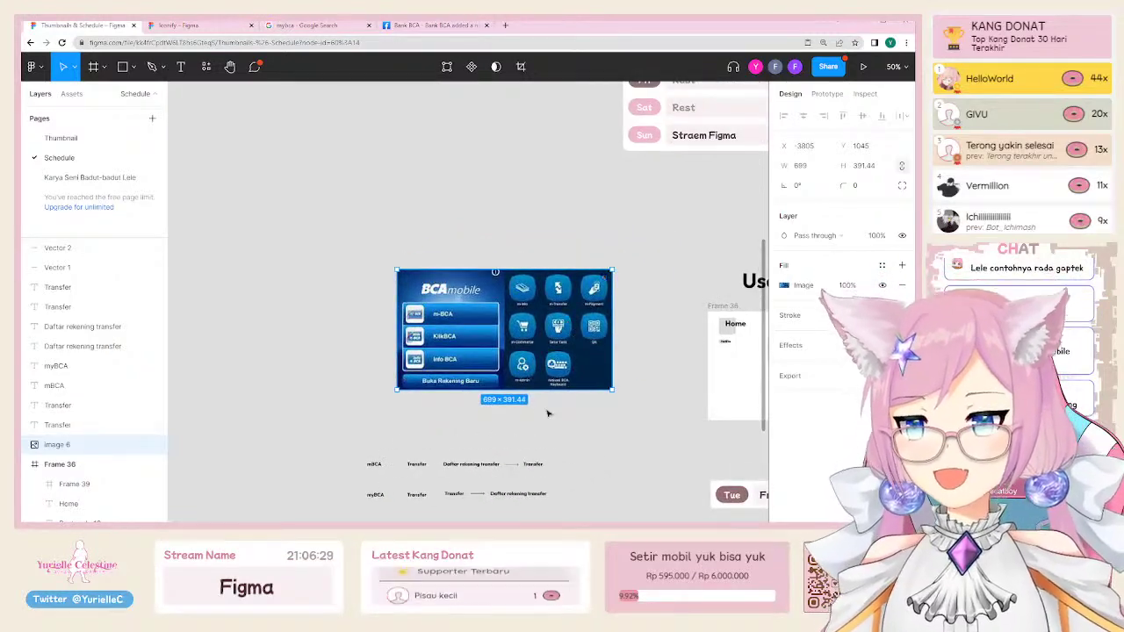
pyautogui.moveTo(620, 442); pyautogui.dragTo(582, 389)
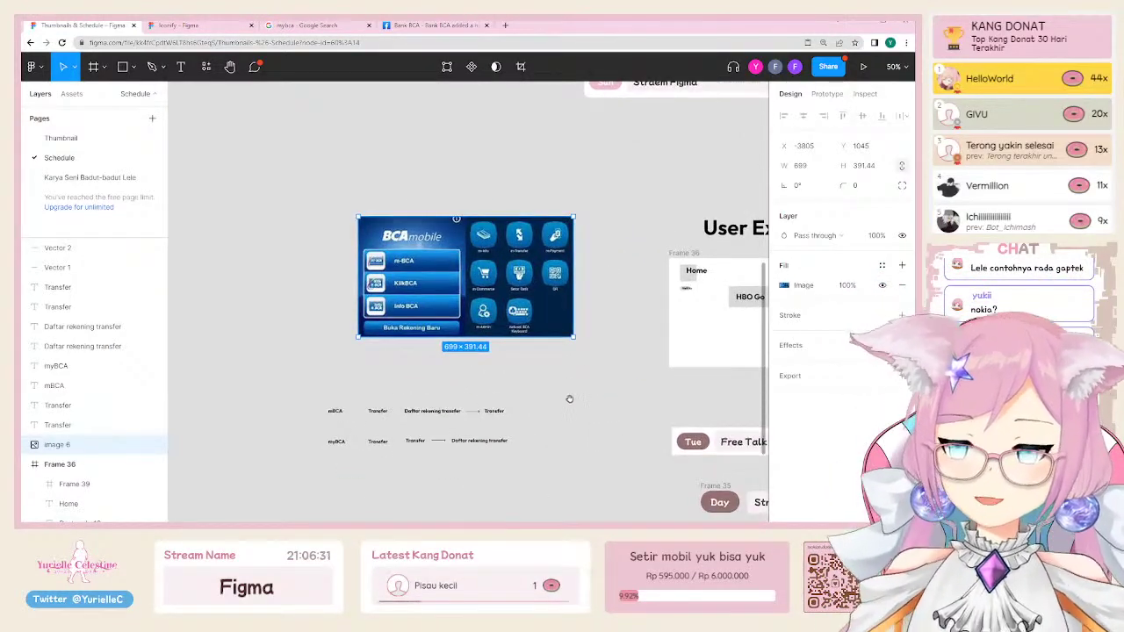
pyautogui.moveTo(407, 262); pyautogui.dragTo(375, 299)
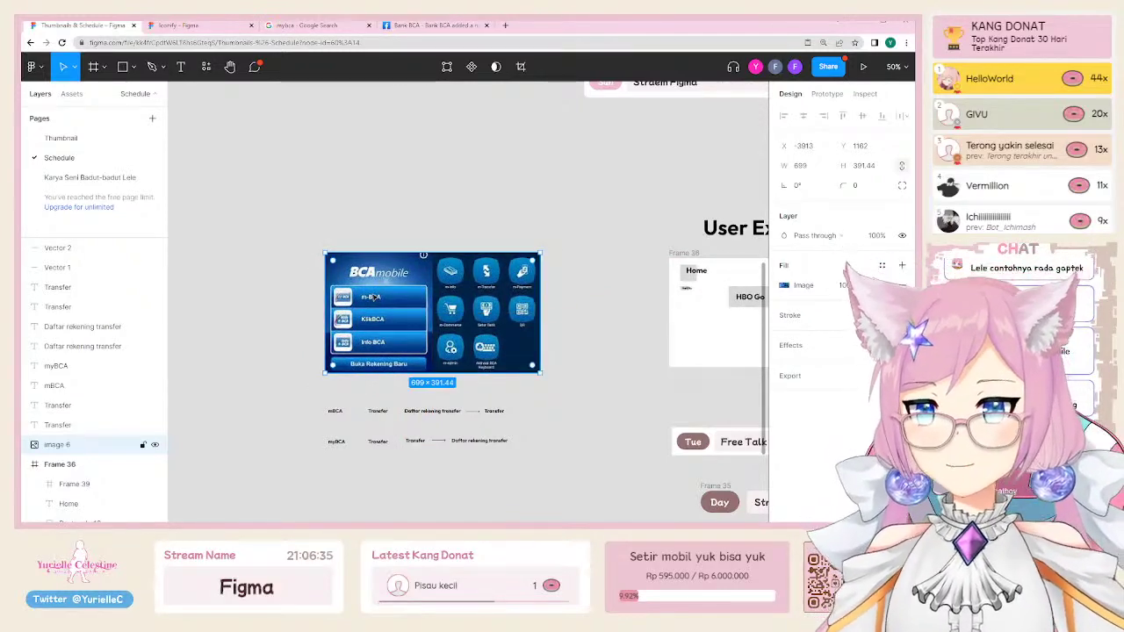
pyautogui.moveTo(286, 188); pyautogui.dragTo(599, 521)
# Step: Undo the recent edits to restore both BCA images to their earlier state
pyautogui.hotkey('ctrl', 'z')
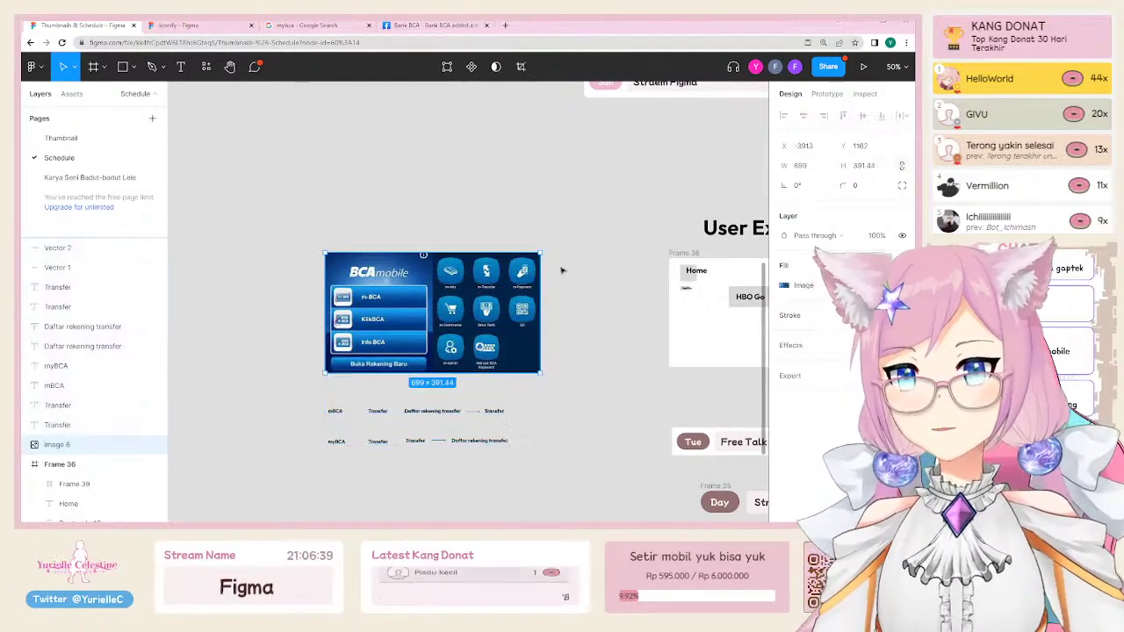
pyautogui.hotkey('ctrl', 'z')
pyautogui.hotkey('ctrl', 'z')
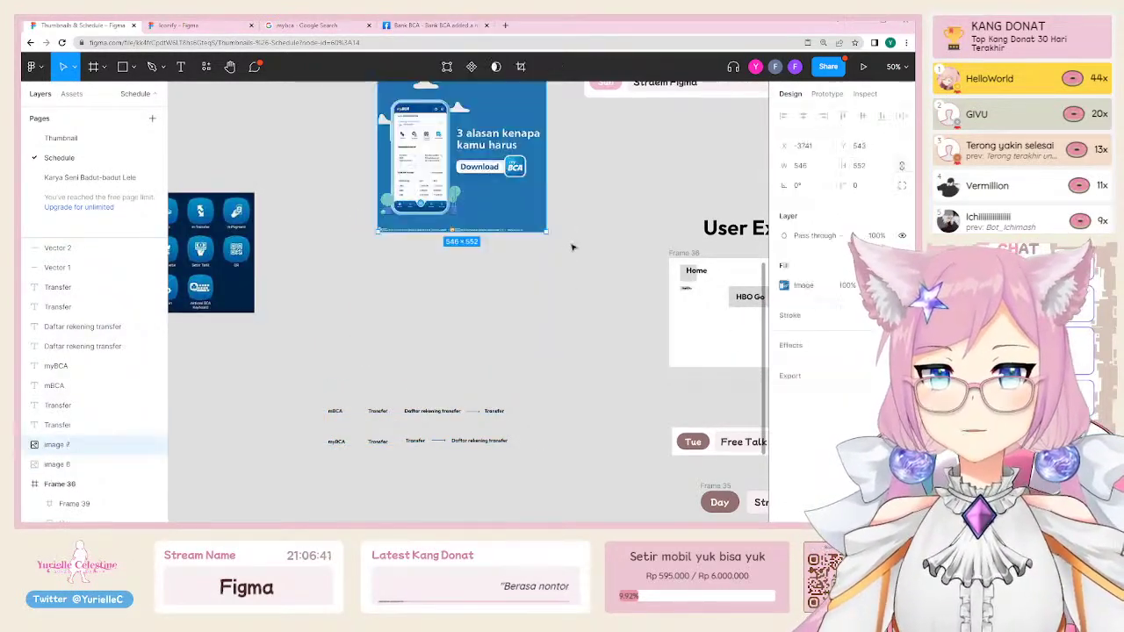
pyautogui.hotkey('ctrl', 'z')
pyautogui.hotkey('ctrl', 'z')
pyautogui.hotkey('ctrl', 'z')
pyautogui.hotkey('ctrl', 'z')
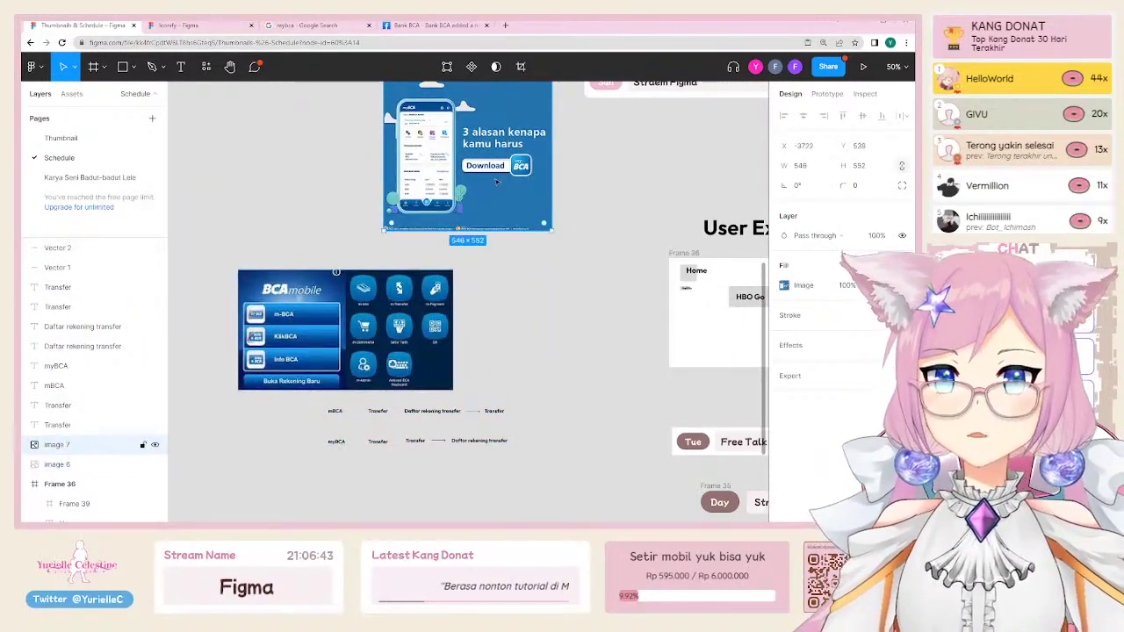
pyautogui.hotkey('shift', '2')
# Step: Shift the myBCA banner (image 7) slightly lower, from Y 539 to 554
pyautogui.hscroll(1, 477, 264)
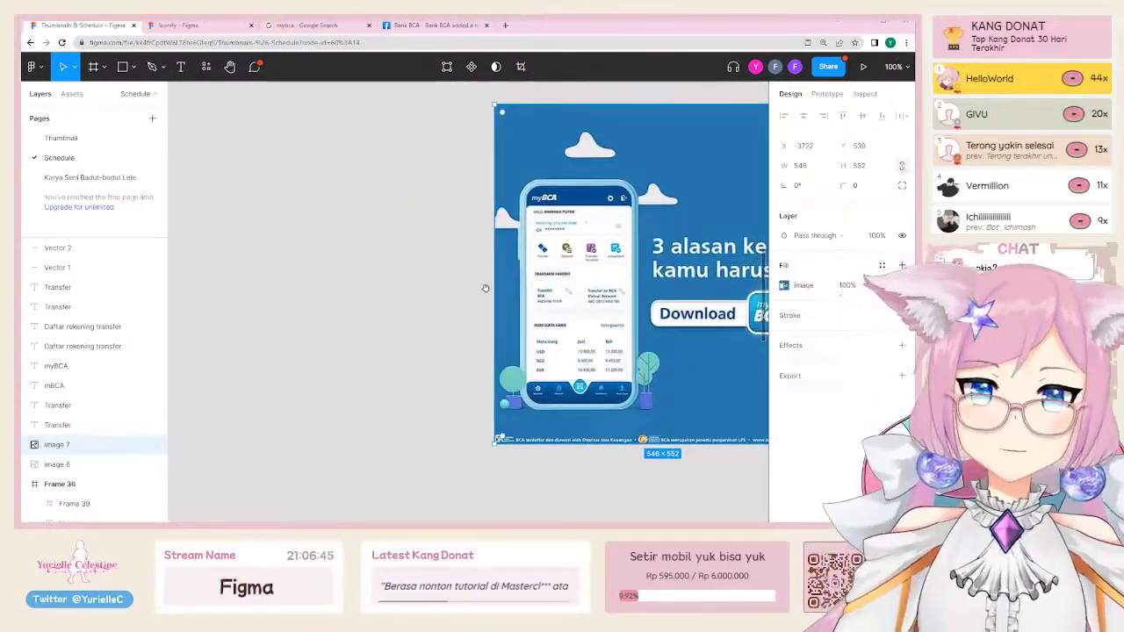
pyautogui.hscroll(4, 477, 264)
pyautogui.scroll(-1, 477, 265)
pyautogui.moveTo(475, 164); pyautogui.dragTo(471, 173)
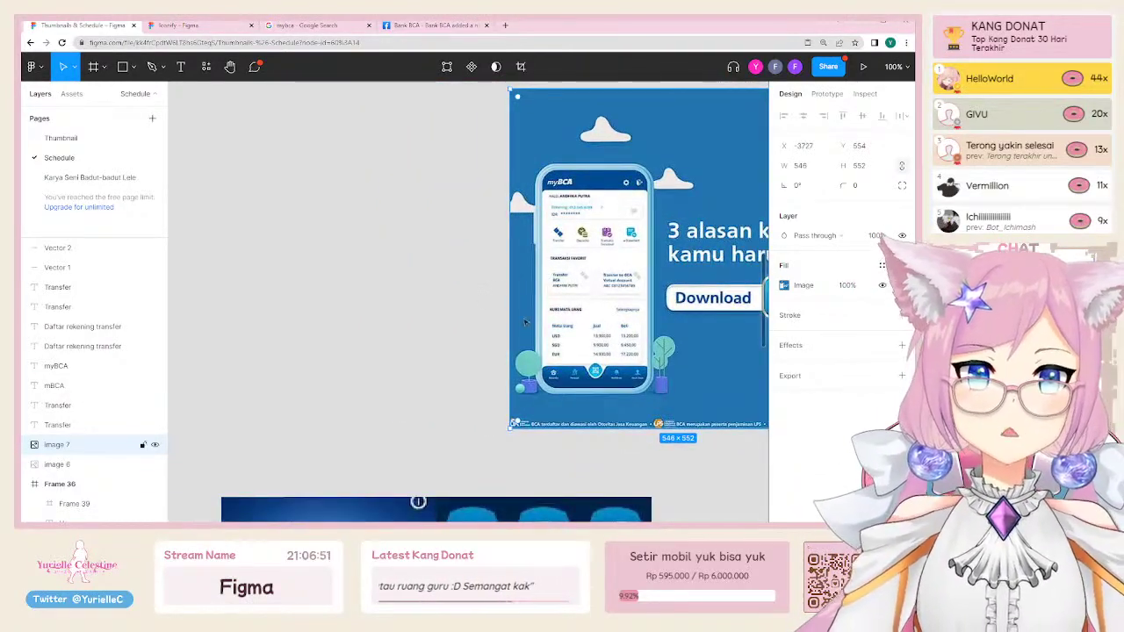
pyautogui.scroll(1, 505, 314)
pyautogui.hscroll(1, 505, 313)
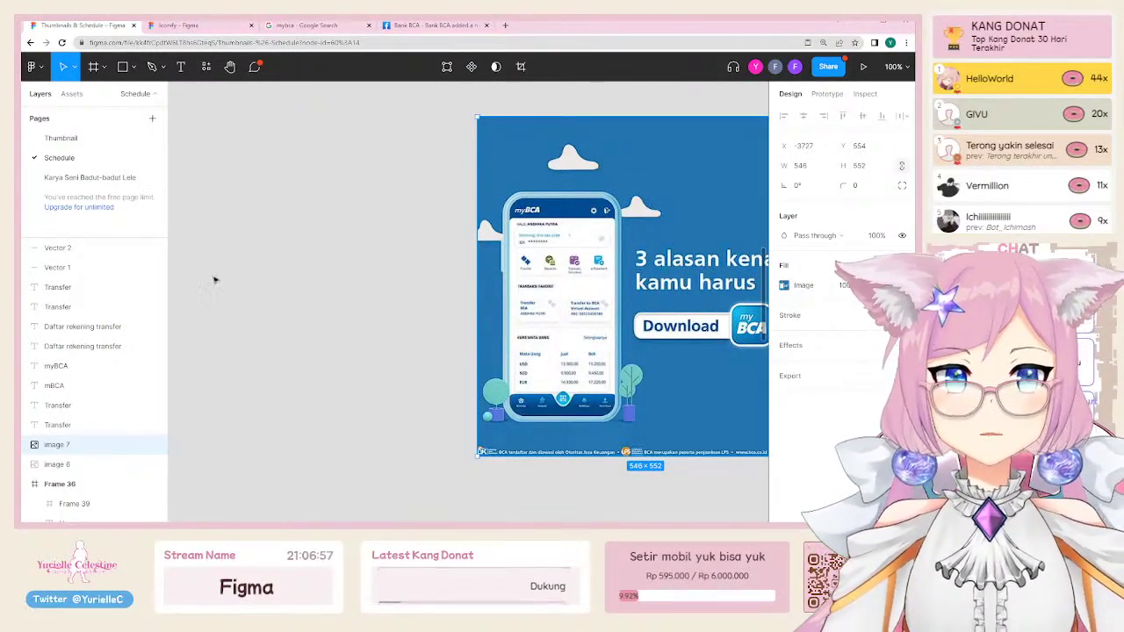
# Step: Add a 'Biometric' text label left of the myBCA banner, scaled up to 72
pyautogui.click(393, 292)
pyautogui.press('t')
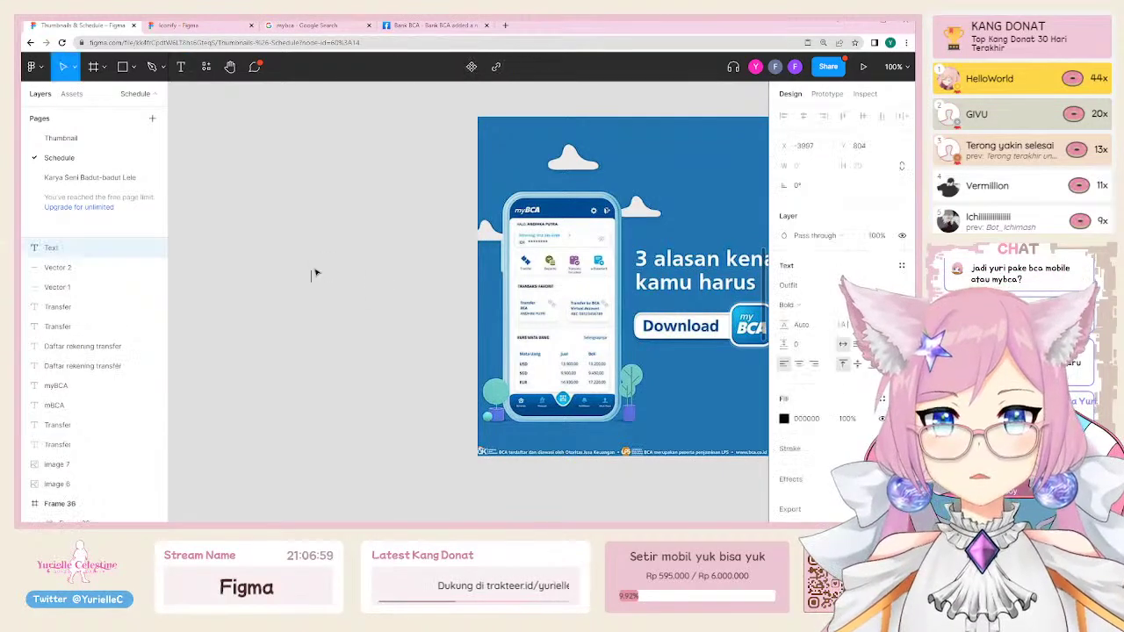
pyautogui.click(313, 272)
pyautogui.write('Biometric')
pyautogui.press('Escape')
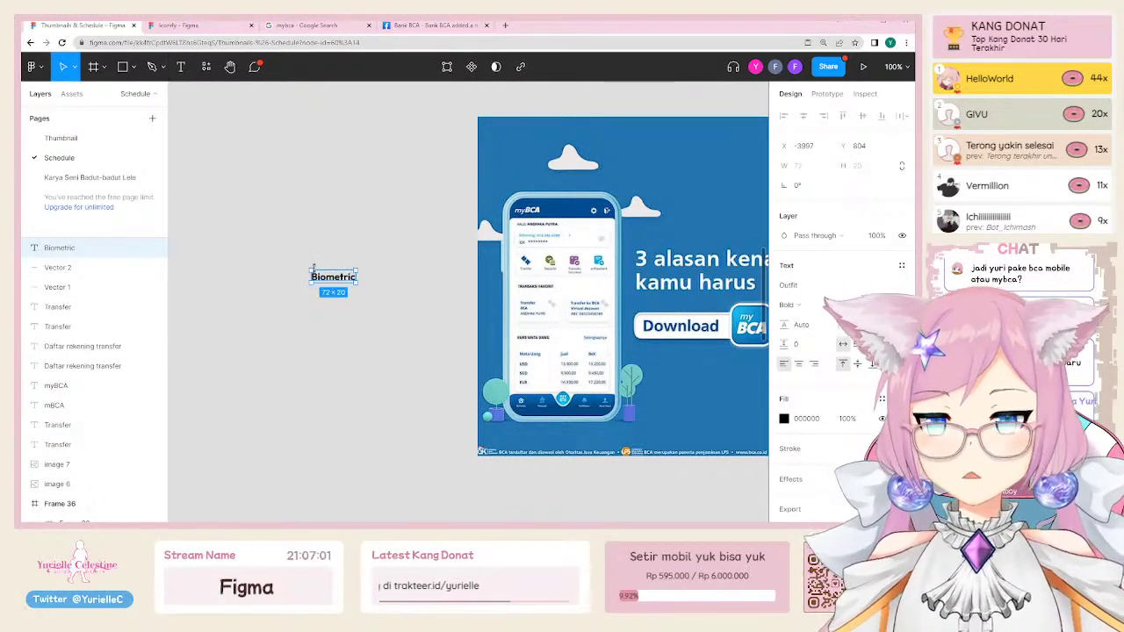
pyautogui.moveTo(359, 281); pyautogui.dragTo(384, 329)
pyautogui.click(384, 330)
# Step: Add a 'Symbol' text box below Biometric, then delete it
pyautogui.hscroll(-2, 401, 333)
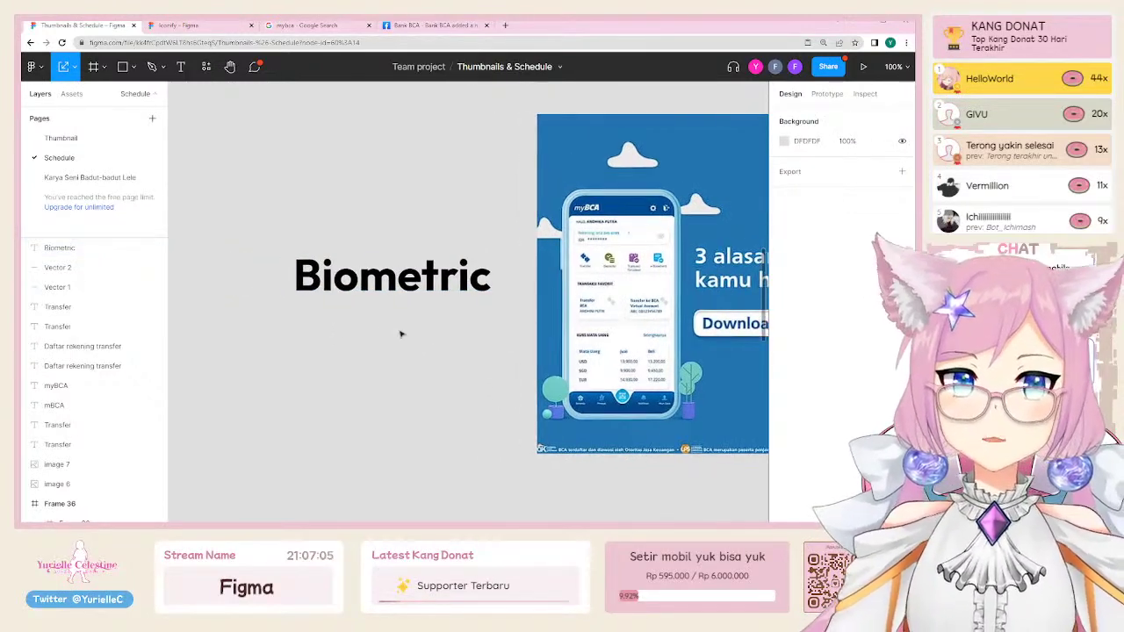
pyautogui.scroll(-3, 422, 292)
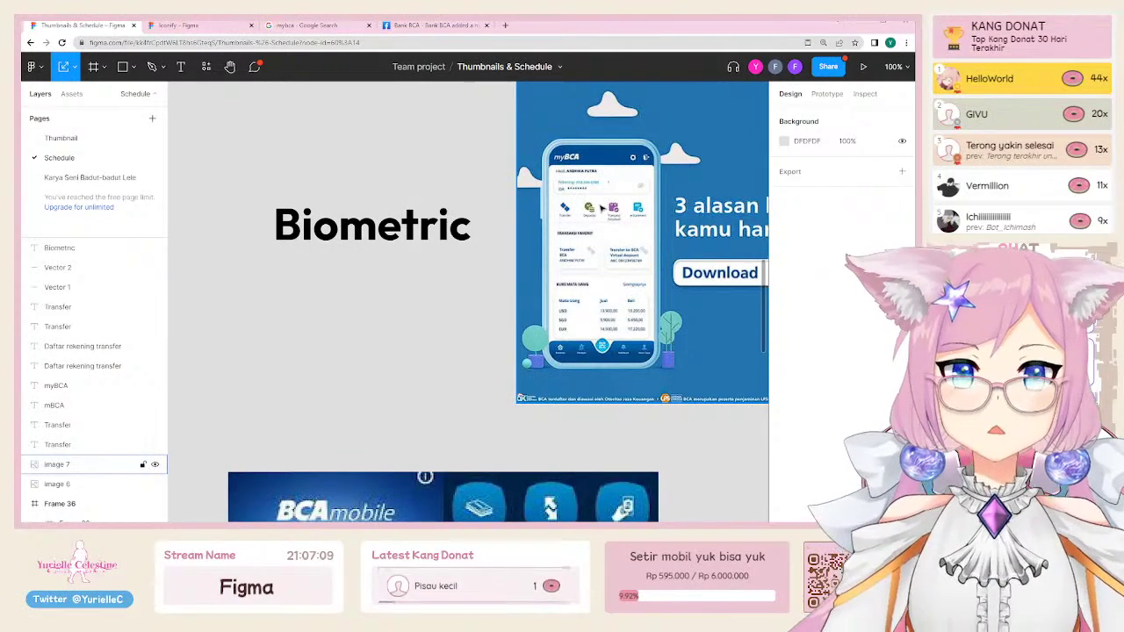
pyautogui.press('t')
pyautogui.click(274, 308)
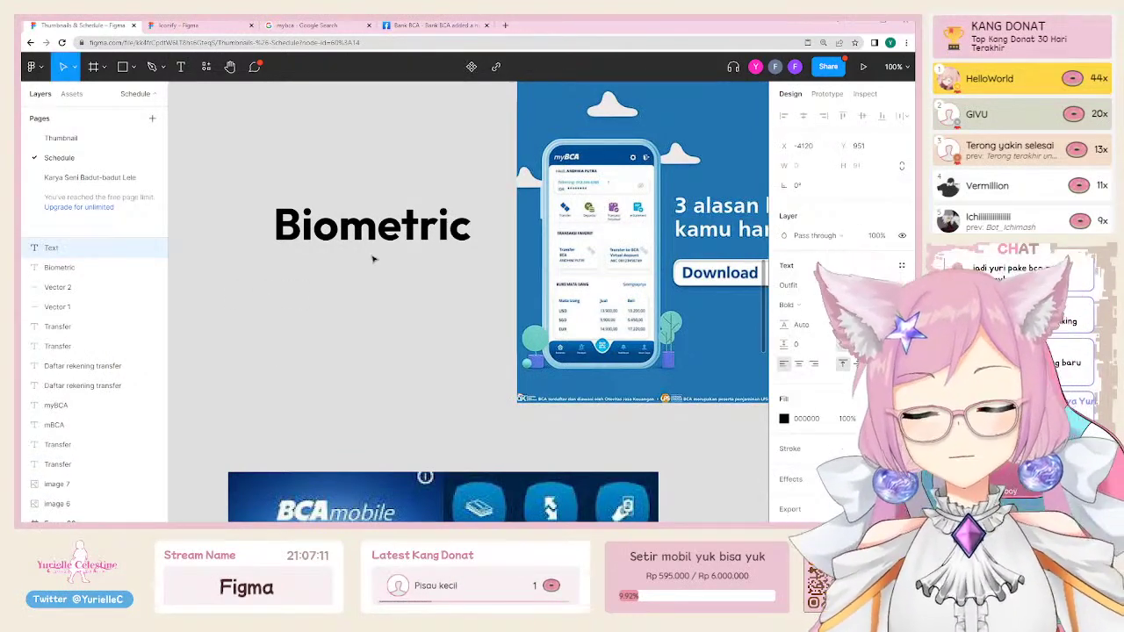
pyautogui.write('Symbol')
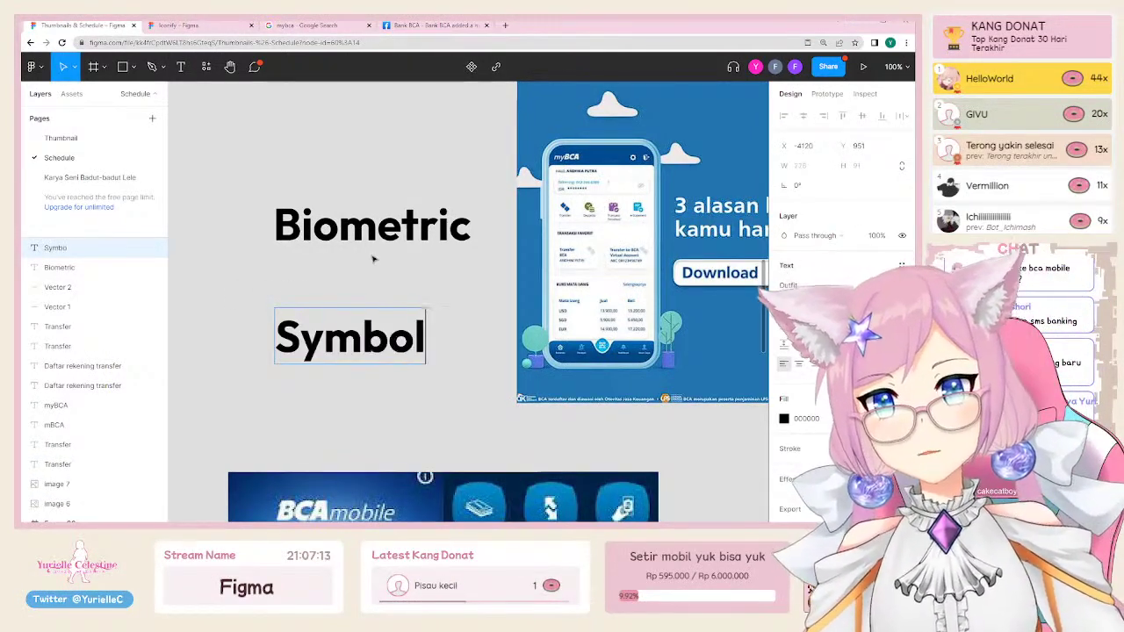
pyautogui.hotkey('ctrl', 'a')
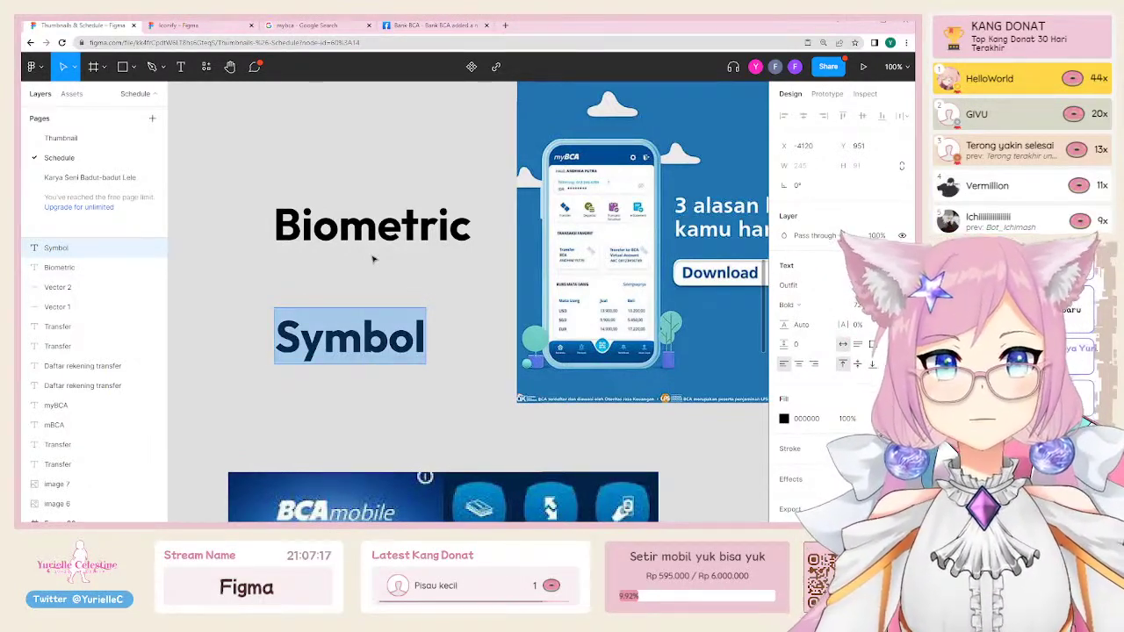
pyautogui.press('Escape')
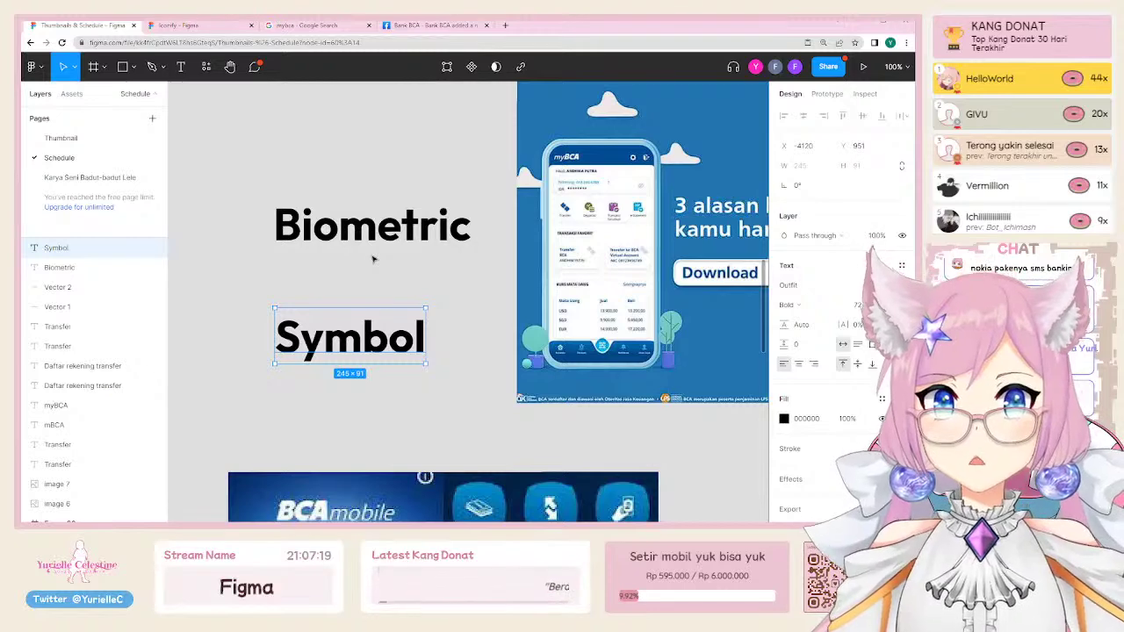
pyautogui.press('Delete')
# Step: Check the BCA mobile screenshot and myBCA banner, then zoom out to see both
pyautogui.scroll(-6, 387, 307)
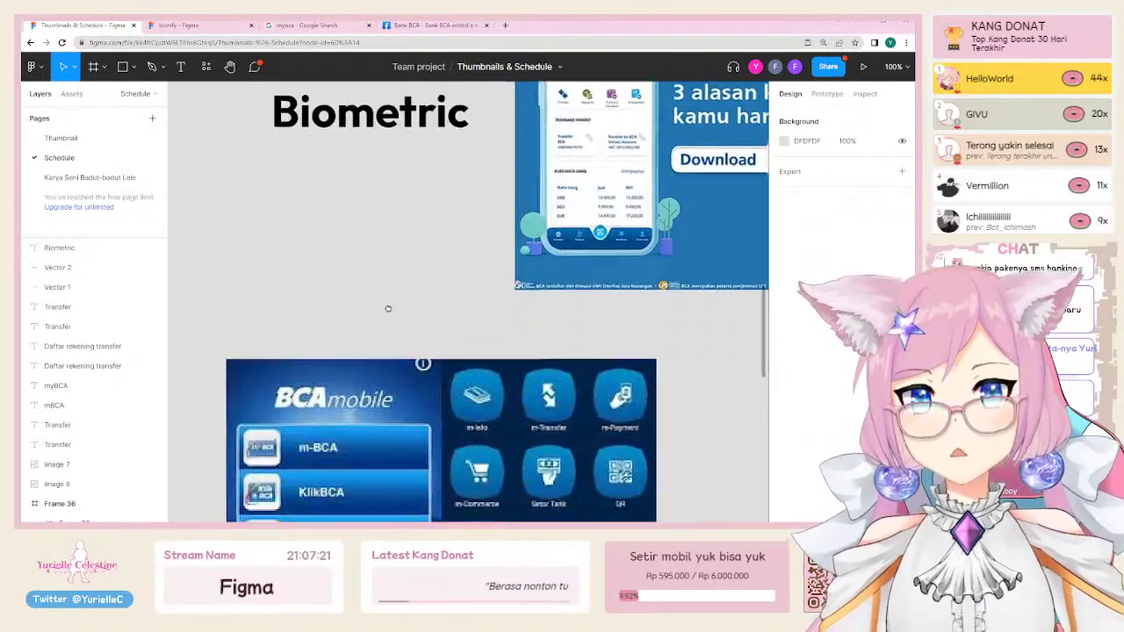
pyautogui.click(406, 311)
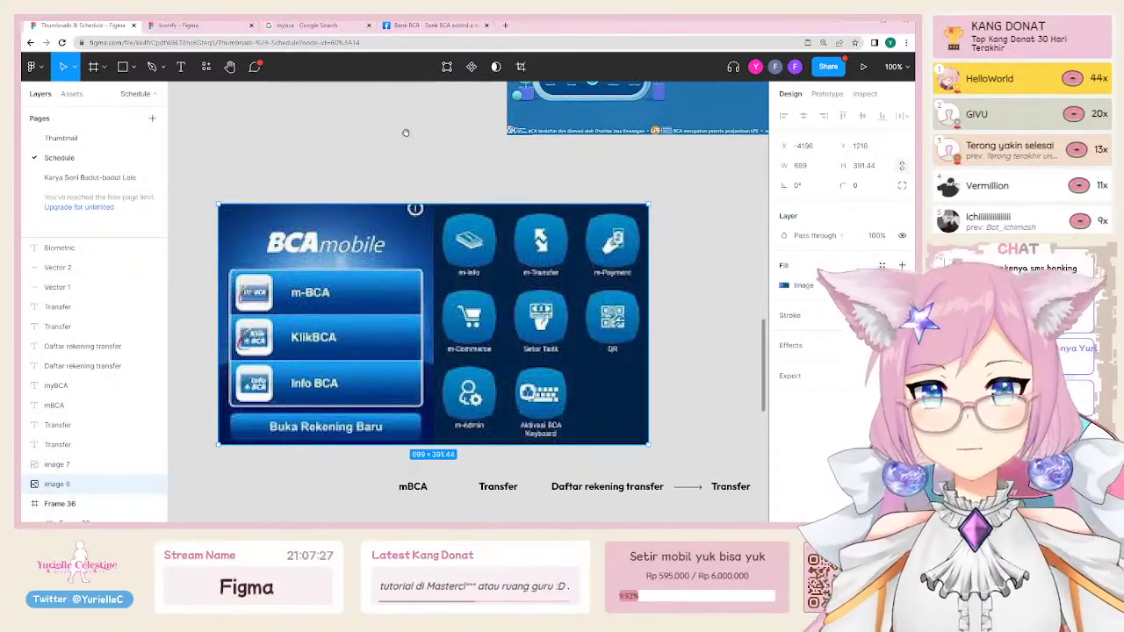
pyautogui.scroll(5, 406, 133)
pyautogui.click(575, 293)
pyautogui.scroll(2, 575, 292)
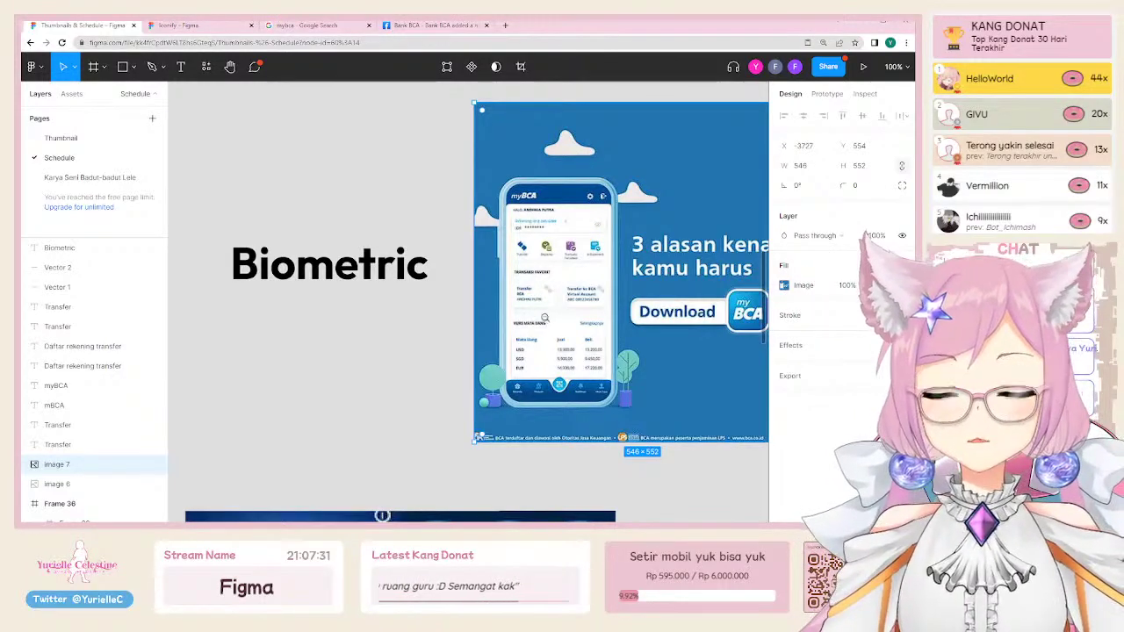
pyautogui.hotkey('ctrl', '-')
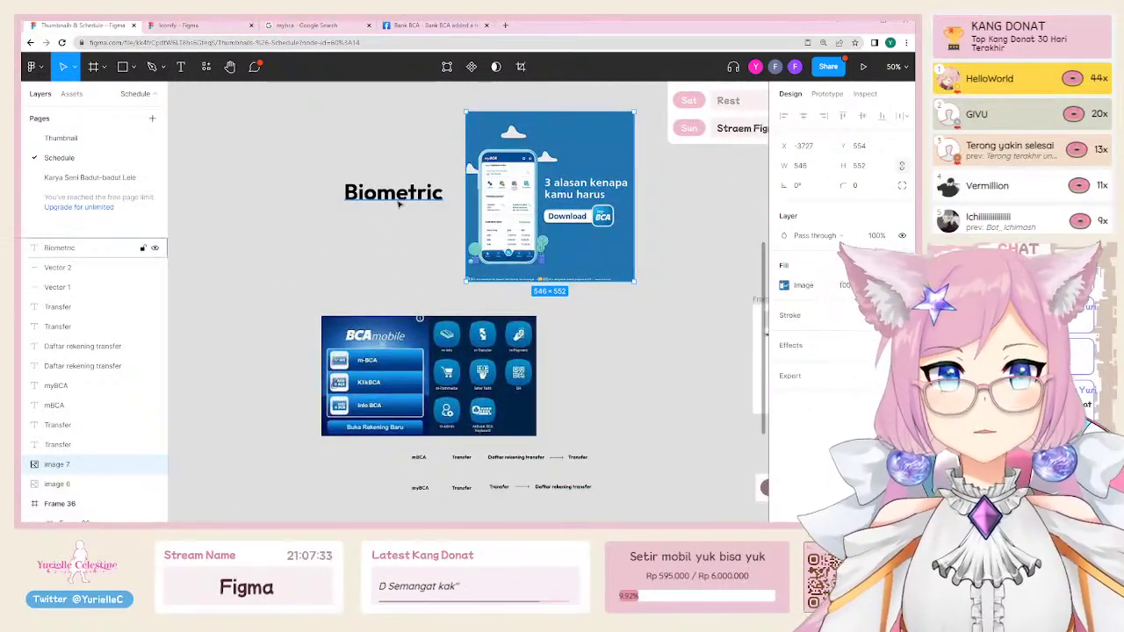
# Step: Move the Biometric label right so it sits close beside the myBCA banner
pyautogui.click(393, 193)
pyautogui.moveTo(266, 174); pyautogui.dragTo(519, 262)
pyautogui.scroll(2, 519, 262)
pyautogui.scroll(6, 501, 259)
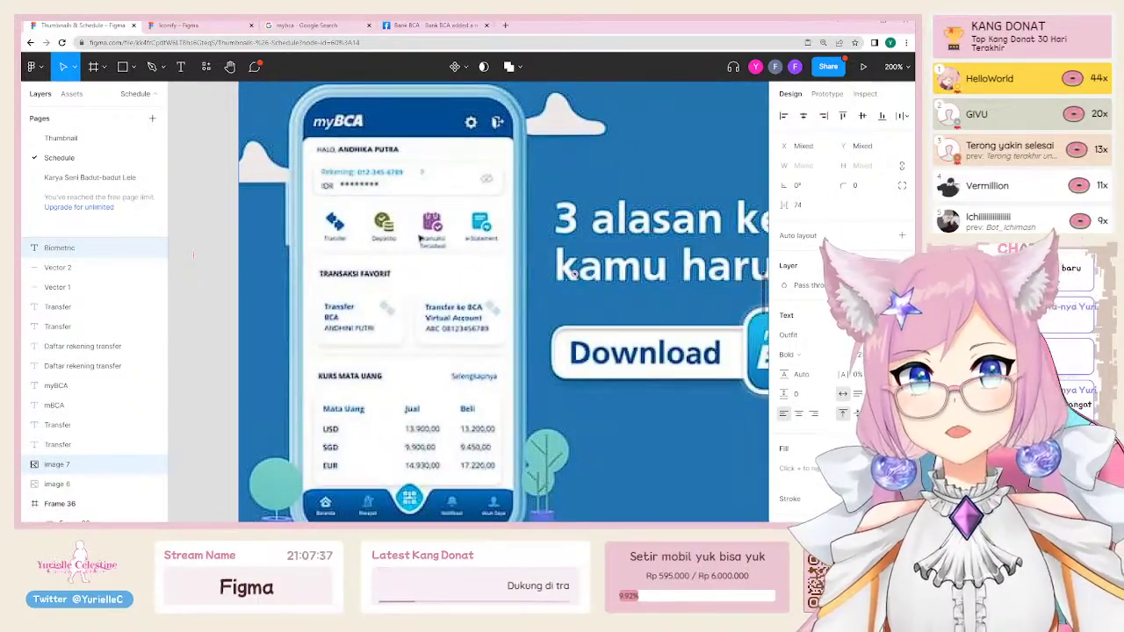
pyautogui.hscroll(-5, 571, 273)
pyautogui.click(413, 286)
pyautogui.moveTo(423, 283); pyautogui.dragTo(540, 283)
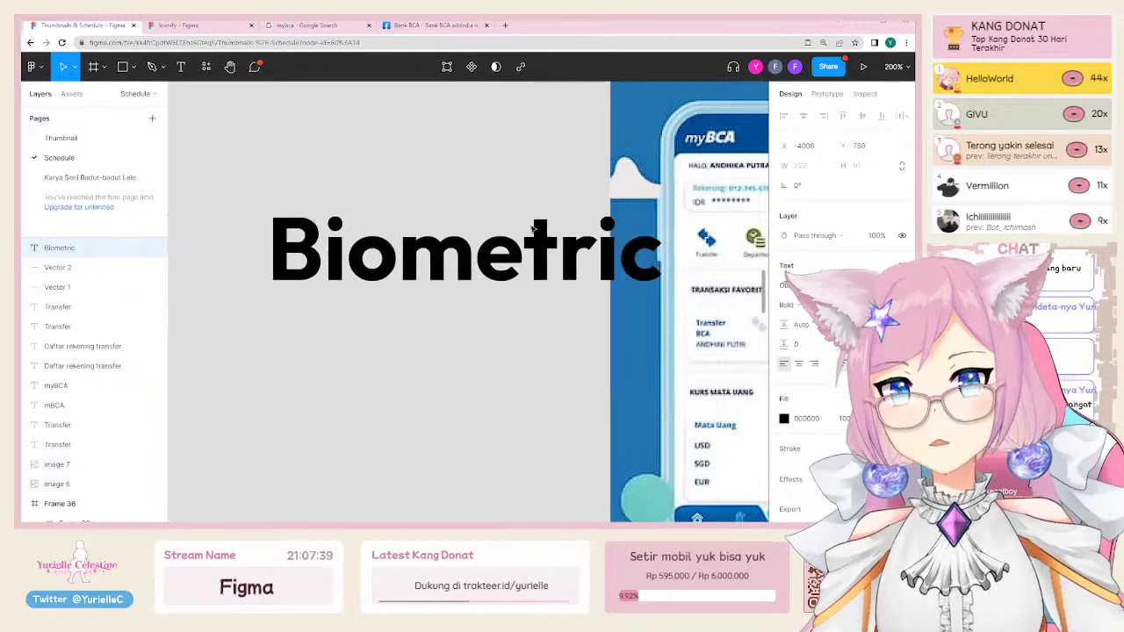
pyautogui.scroll(-5, 518, 334)
pyautogui.hscroll(3, 421, 352)
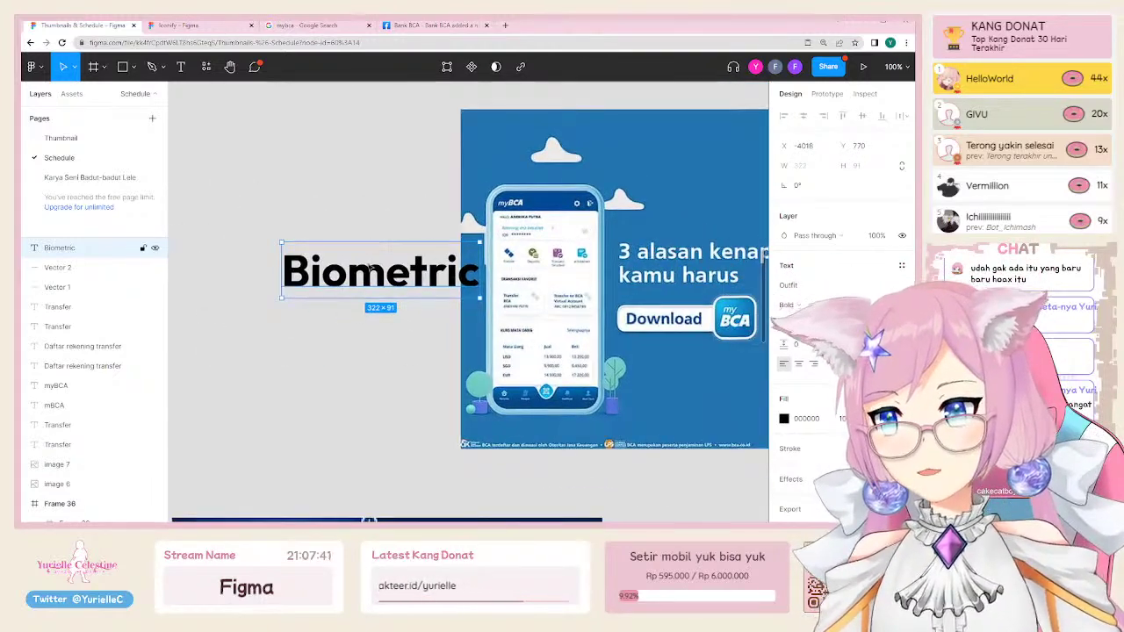
pyautogui.moveTo(403, 263); pyautogui.dragTo(343, 179)
pyautogui.moveTo(347, 250); pyautogui.dragTo(436, 251)
pyautogui.click(448, 372)
# Step: Marquee-select the Biometric label together with all the BCA content
pyautogui.scroll(-1, 427, 339)
pyautogui.hscroll(1, 427, 339)
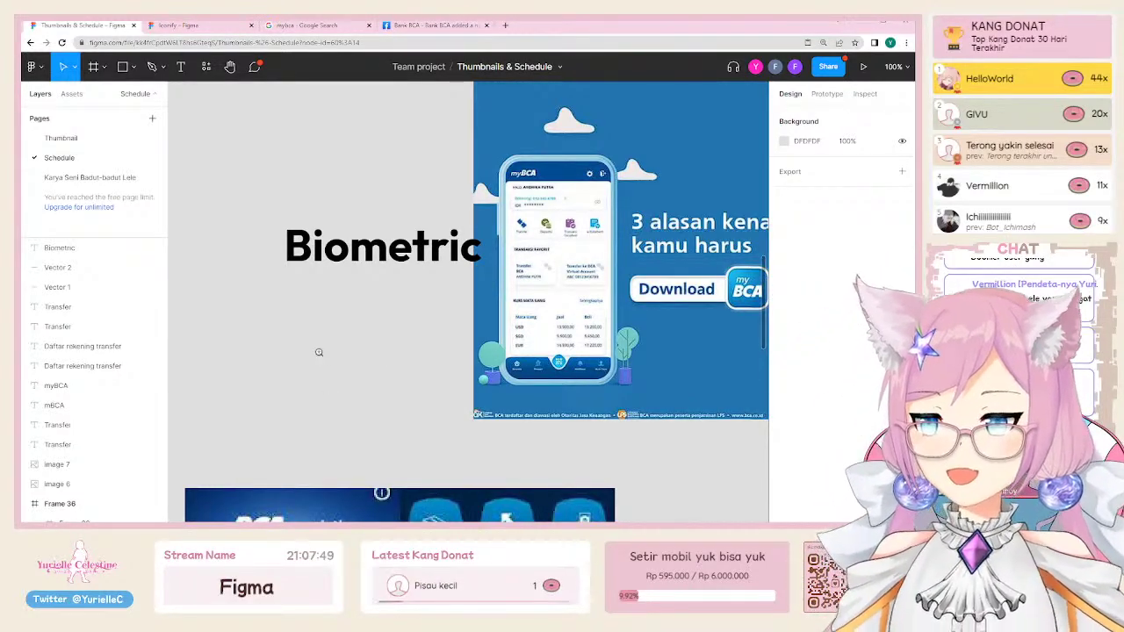
pyautogui.scroll(-3, 318, 349)
pyautogui.moveTo(195, 186); pyautogui.dragTo(515, 493)
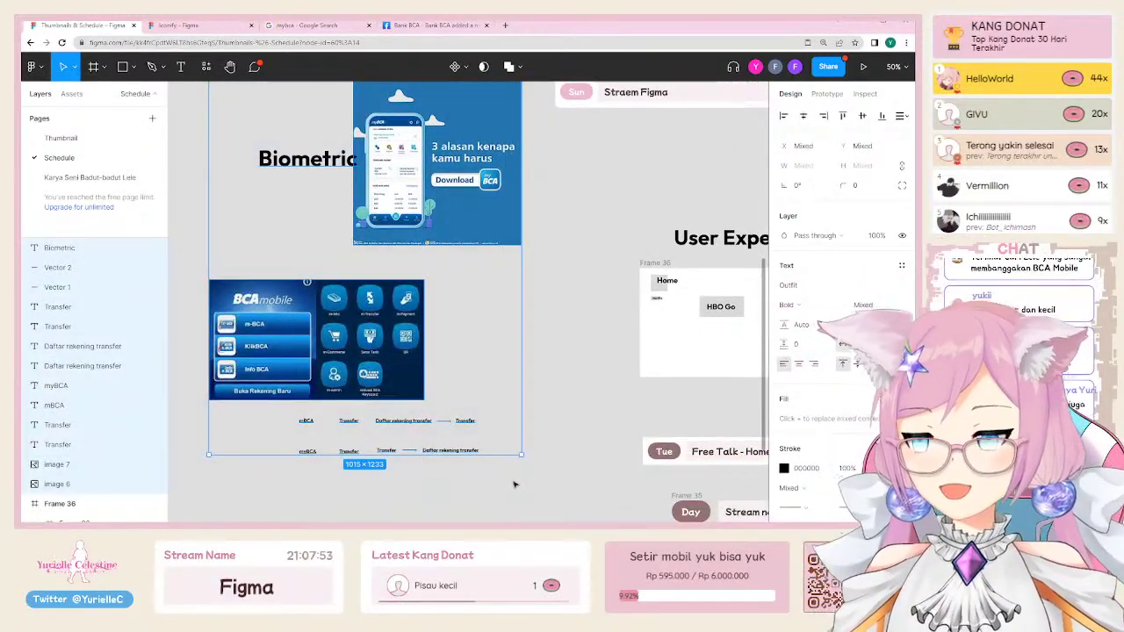
# Step: Delete the selected Biometric and BCA content
pyautogui.press('Delete')
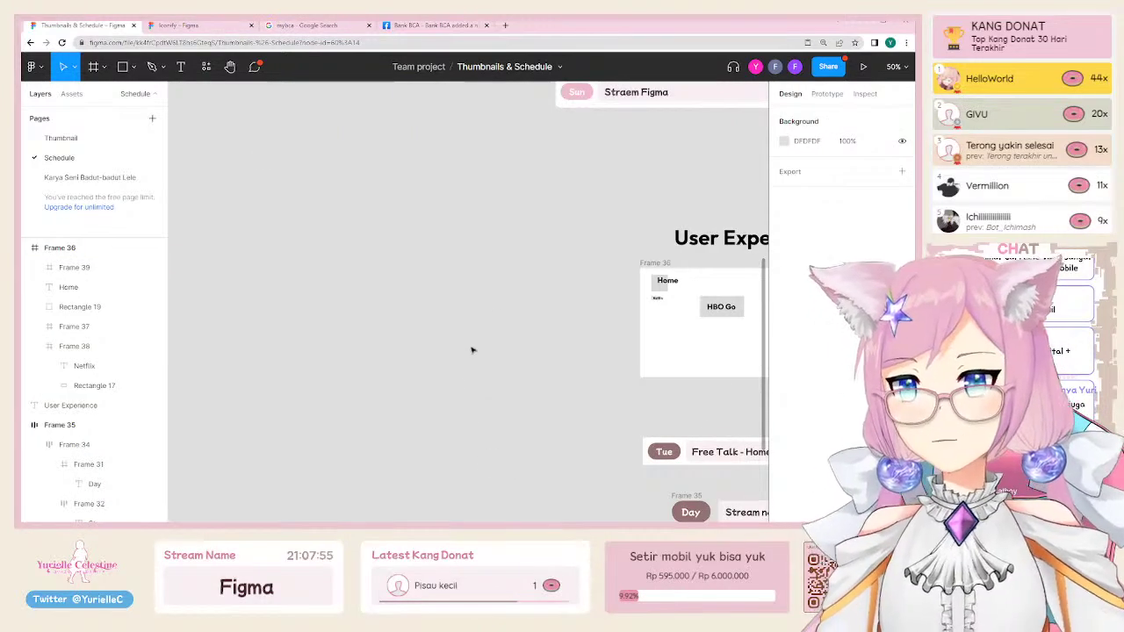
pyautogui.scroll(5, 472, 350)
pyautogui.hscroll(5, 472, 351)
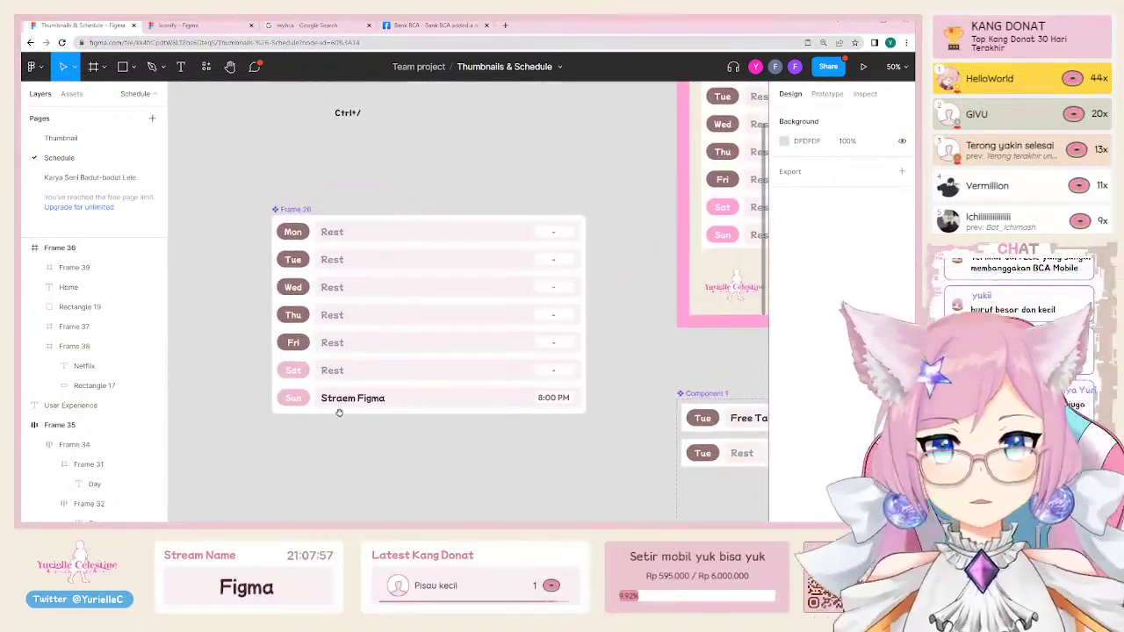
pyautogui.scroll(-5, 366, 381)
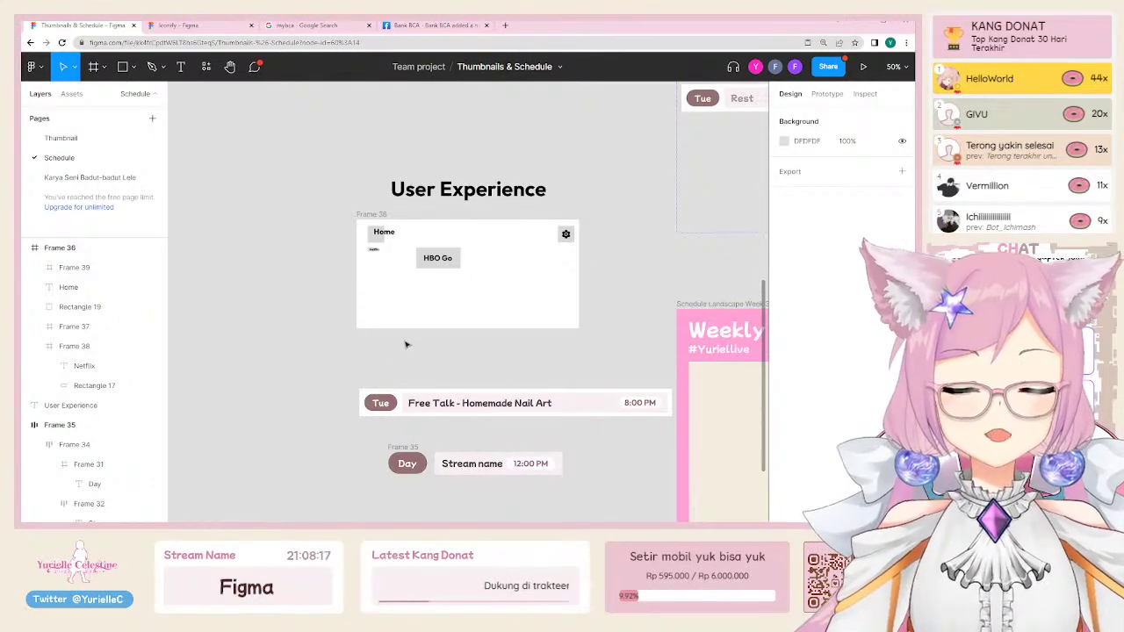
# Step: Navigate to Frame 35, the 'Day / Stream name / 12:00 PM' row, and select it
pyautogui.hscroll(3, 524, 377)
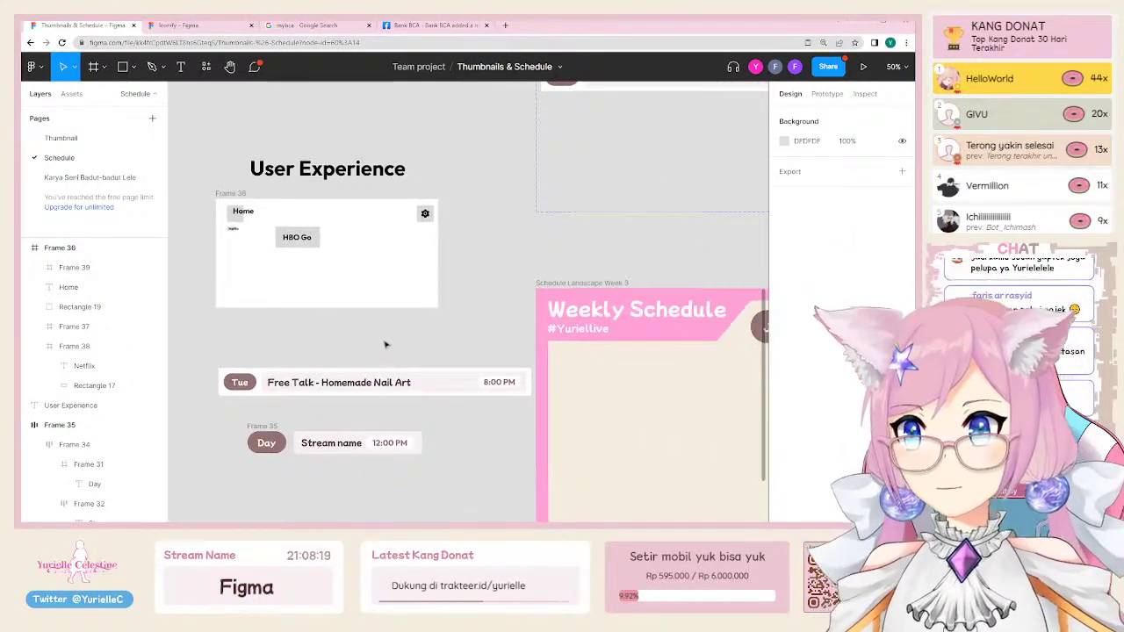
pyautogui.moveTo(481, 361); pyautogui.dragTo(519, 357)
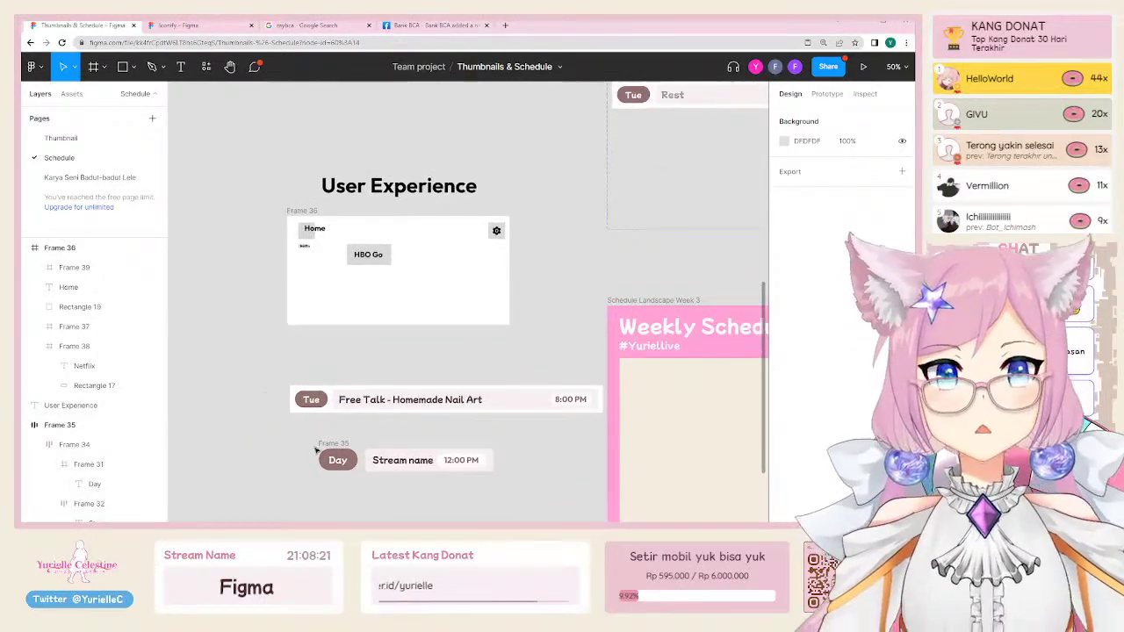
pyautogui.scroll(3, 344, 499)
pyautogui.scroll(-2, 344, 457)
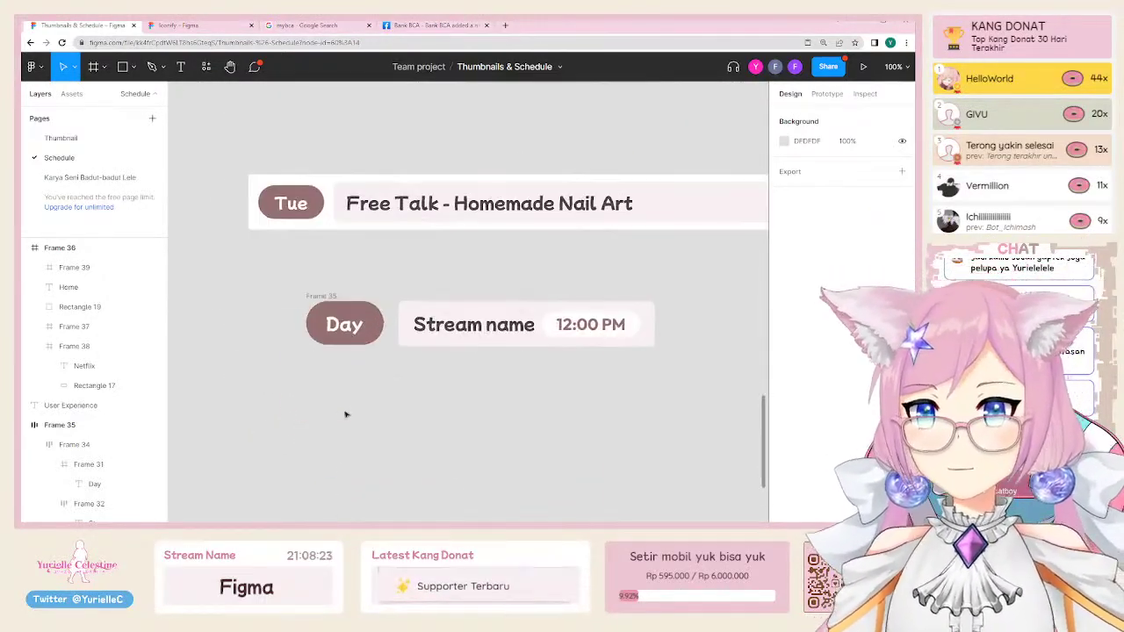
pyautogui.moveTo(251, 296); pyautogui.dragTo(673, 391)
pyautogui.scroll(1, 527, 386)
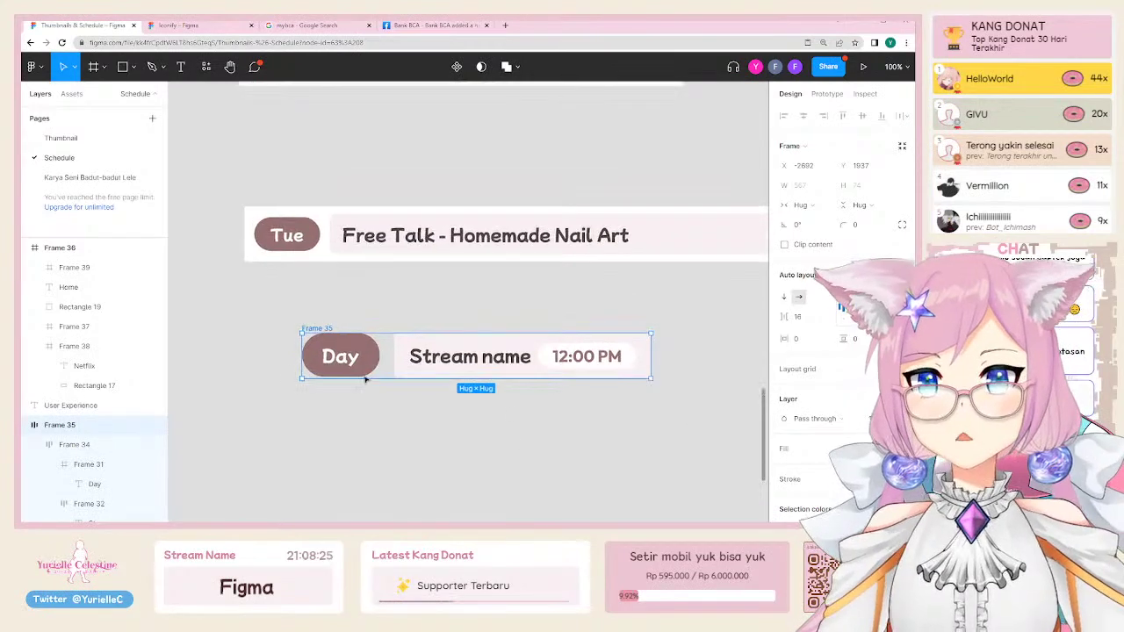
pyautogui.click(326, 321)
pyautogui.click(318, 329)
pyautogui.press('Escape')
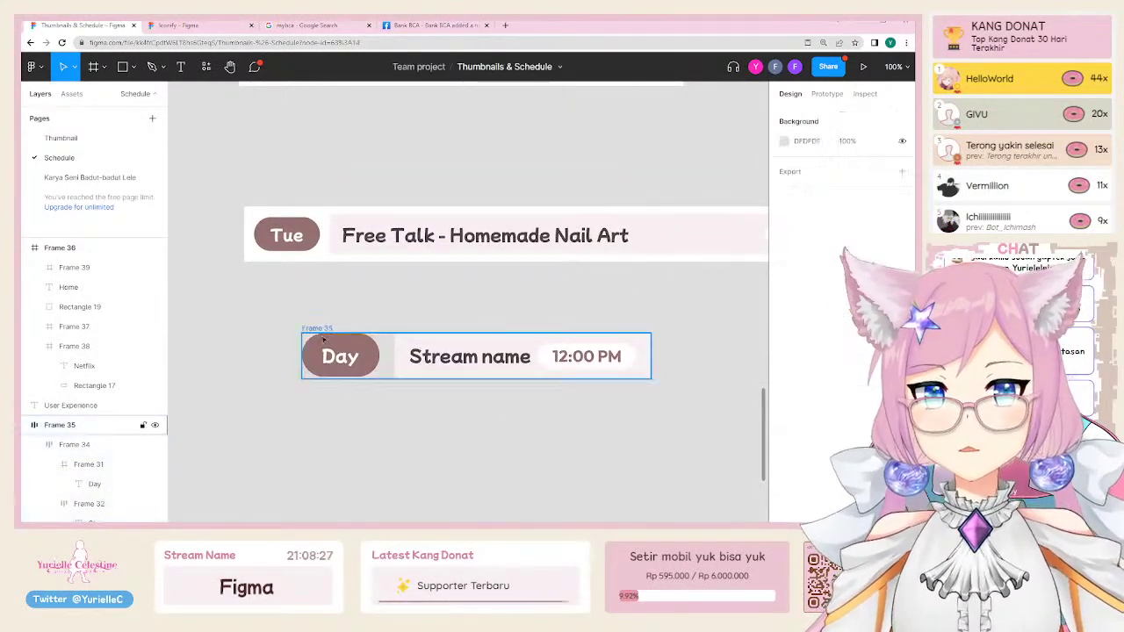
pyautogui.click(368, 359)
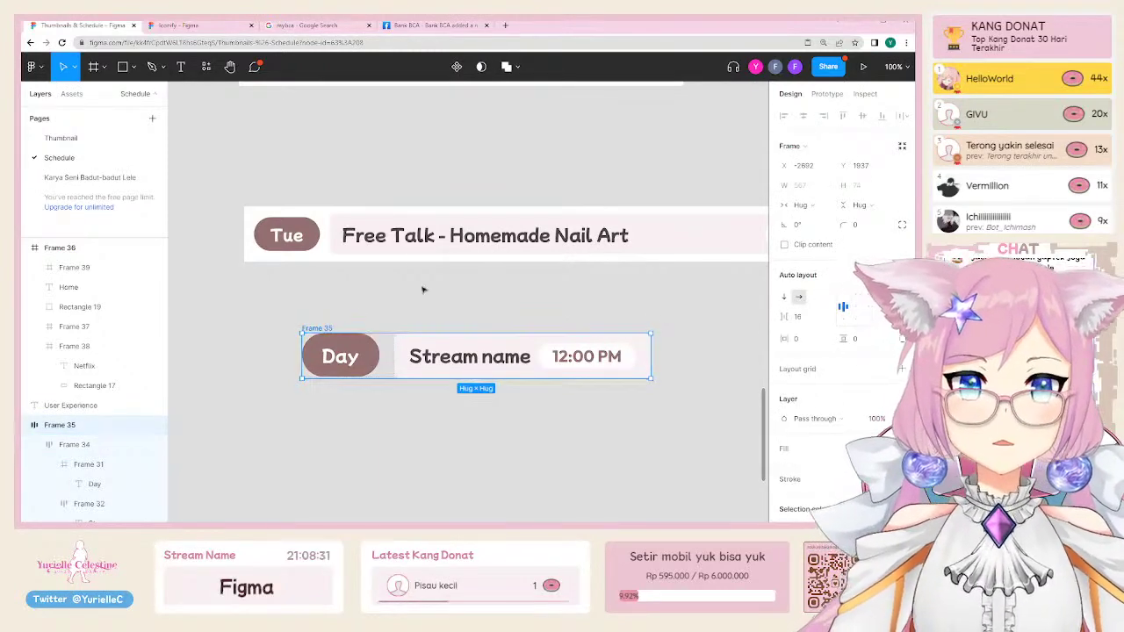
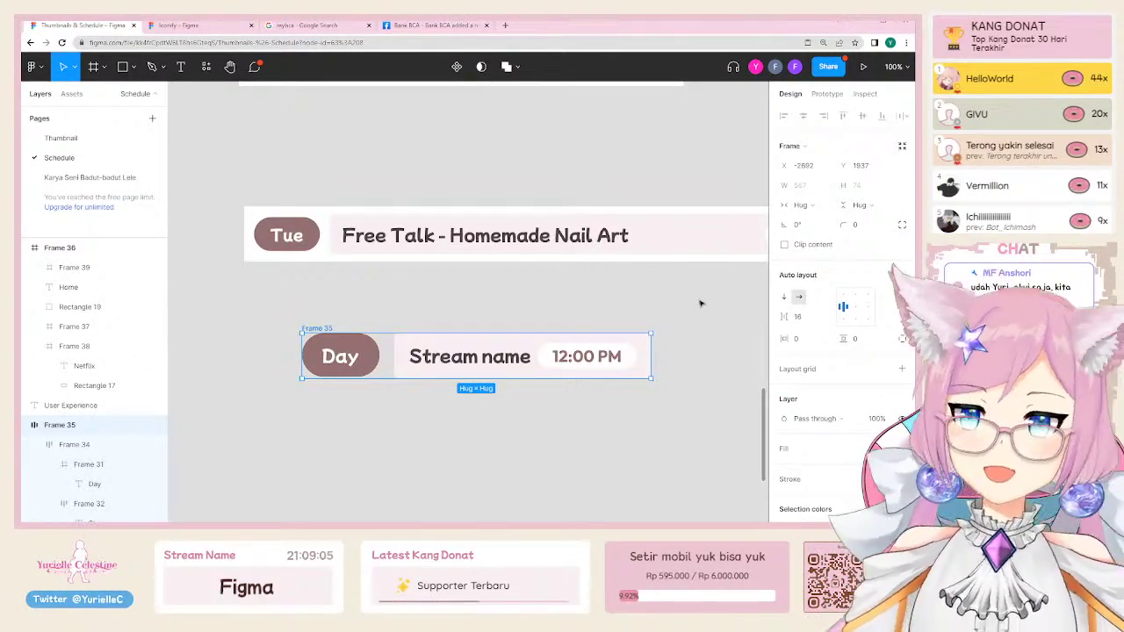
# Step: Switch the Mon, Tue and Wed schedule rows to the Schedule variant
pyautogui.click(441, 307)
pyautogui.hotkey('ctrl', '-')
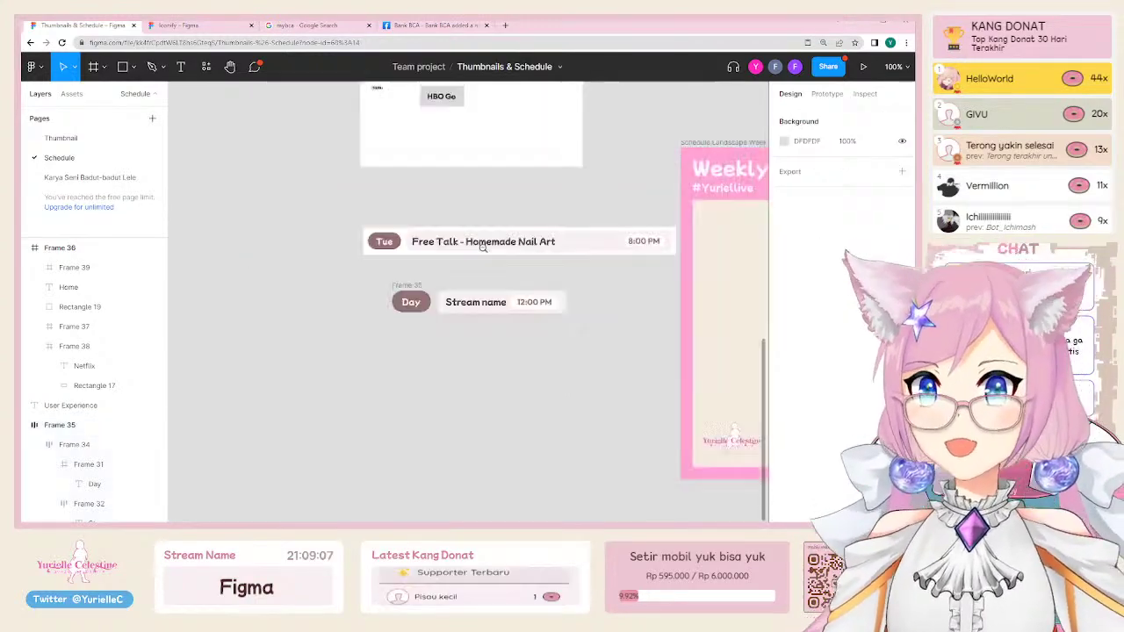
pyautogui.moveTo(515, 181); pyautogui.dragTo(339, 212)
pyautogui.scroll(5, 531, 192)
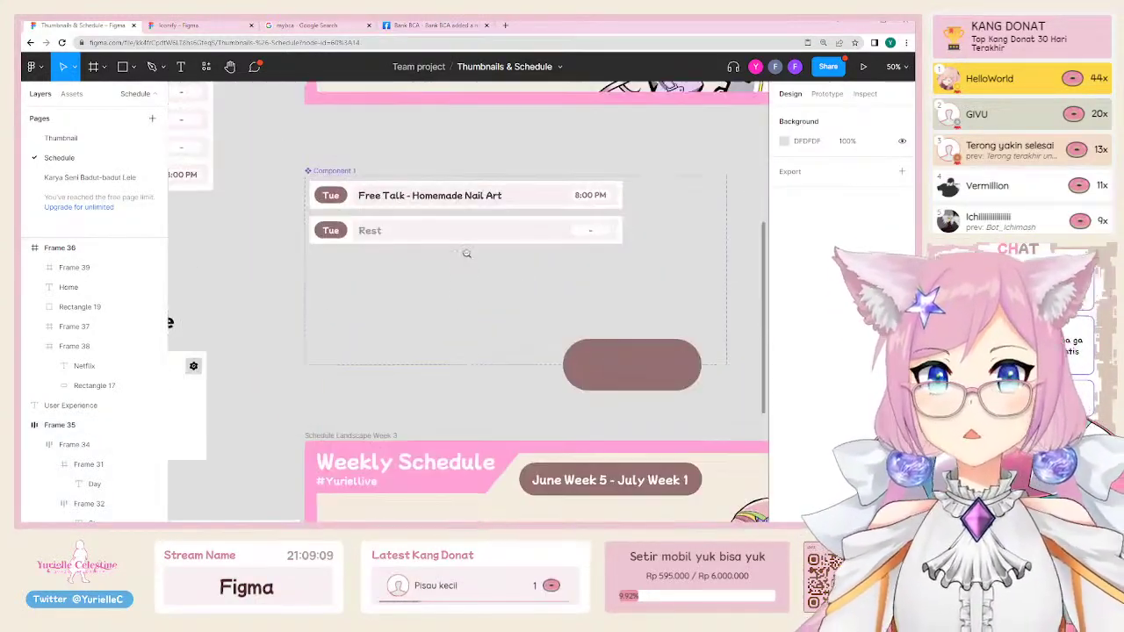
pyautogui.scroll(-3, 463, 254)
pyautogui.scroll(5, 463, 254)
pyautogui.hscroll(1, 469, 366)
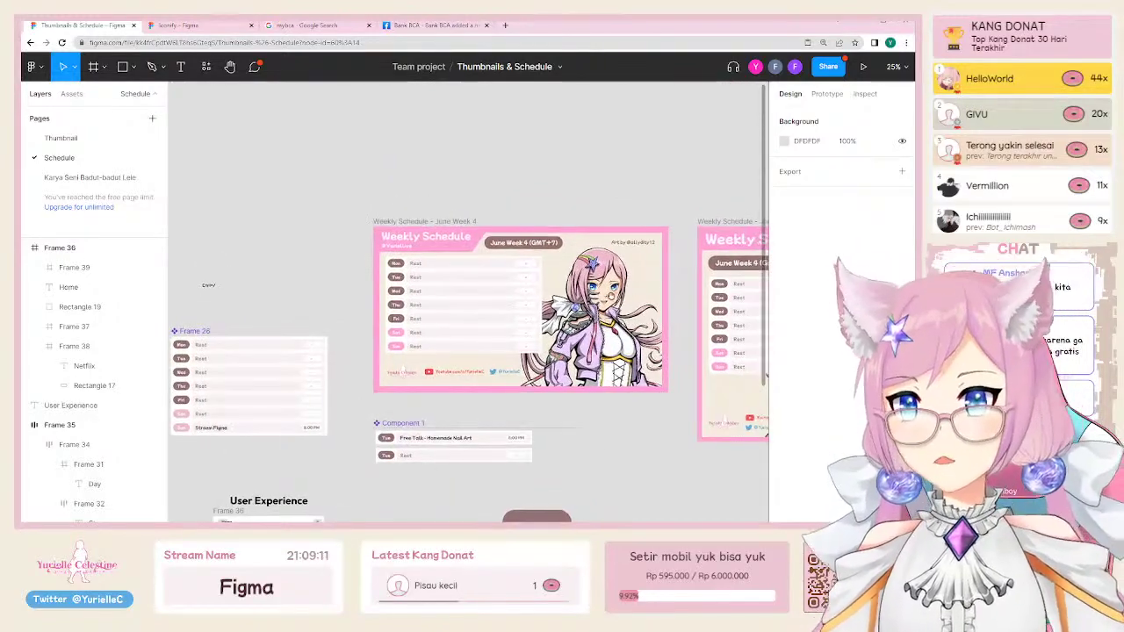
pyautogui.scroll(5, 446, 296)
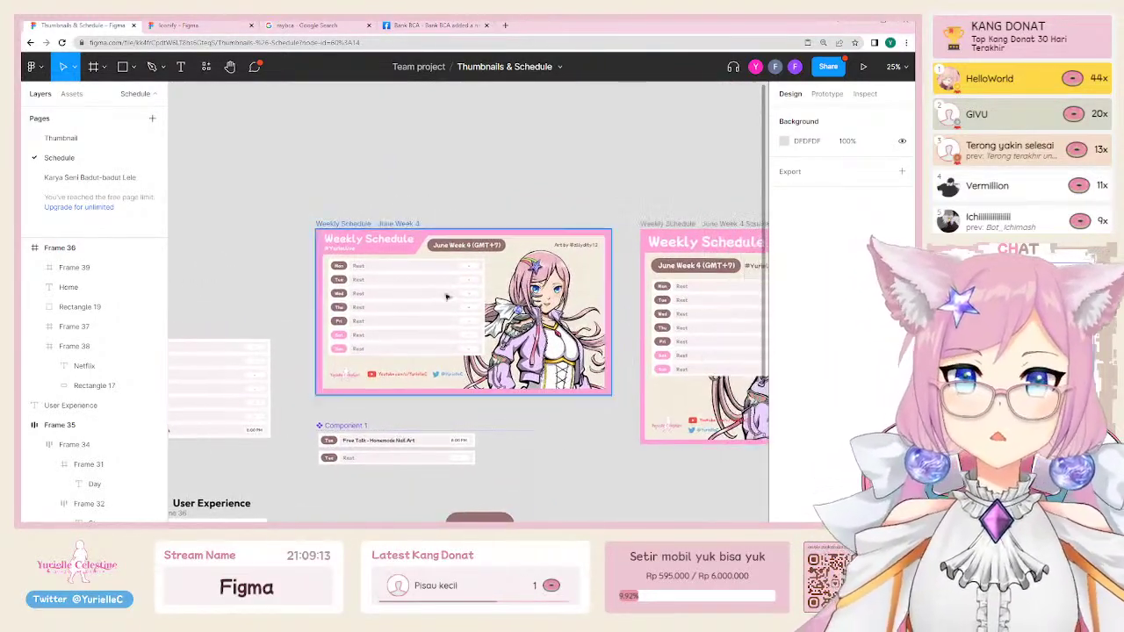
pyautogui.click(321, 255)
pyautogui.doubleClick(321, 263)
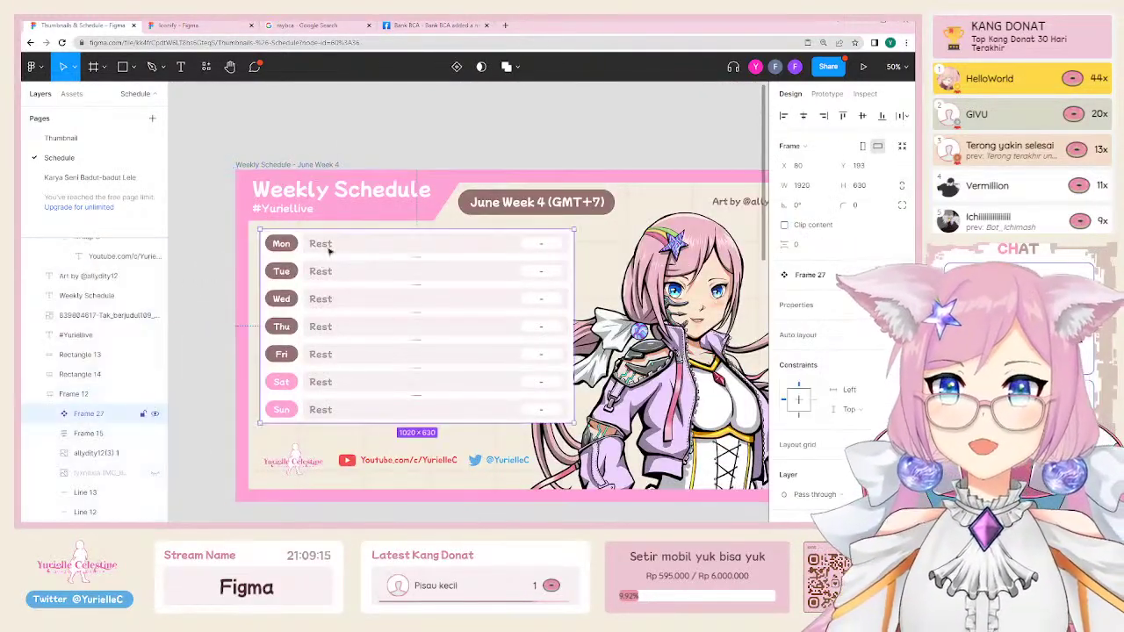
pyautogui.click(332, 250)
pyautogui.keyDown('shift'); pyautogui.click(332, 272); pyautogui.keyUp('shift')
pyautogui.keyDown('shift'); pyautogui.click(332, 299); pyautogui.keyUp('shift')
pyautogui.click(845, 364)
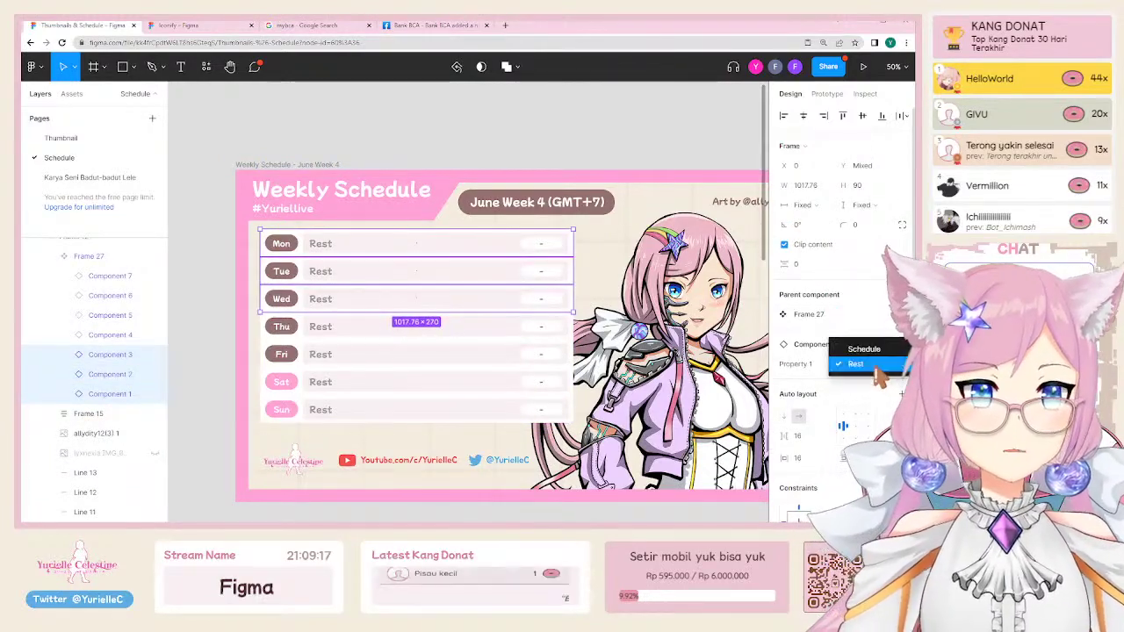
pyautogui.click(864, 349)
# Step: Make the three Free Talk title texts white (FFFFFF), then hide the interface
pyautogui.doubleClick(422, 243)
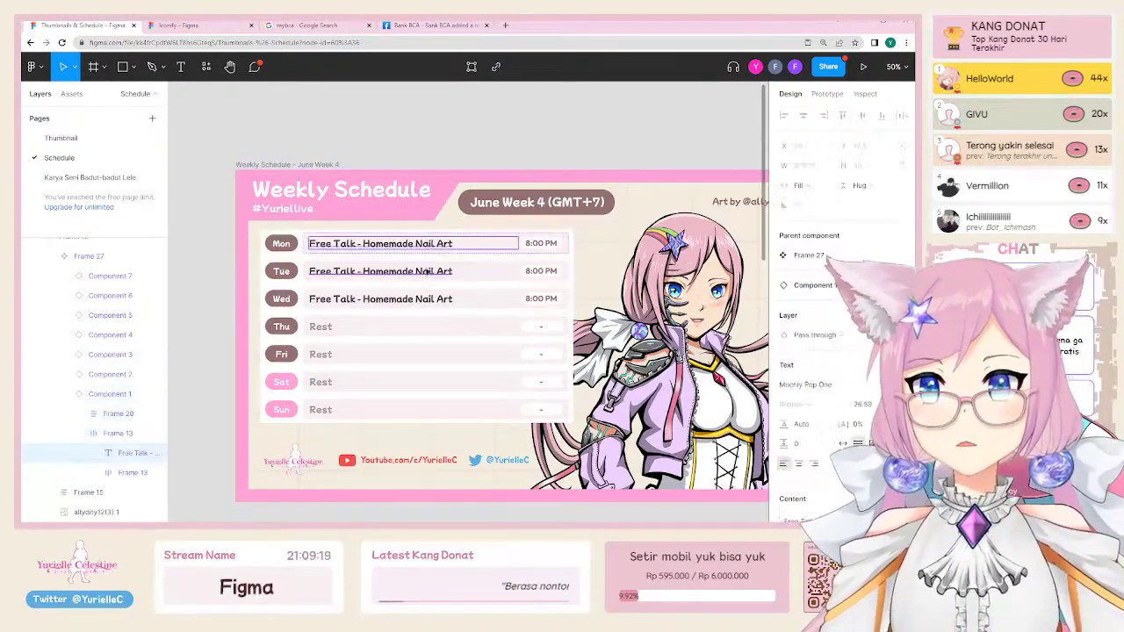
pyautogui.doubleClick(422, 243)
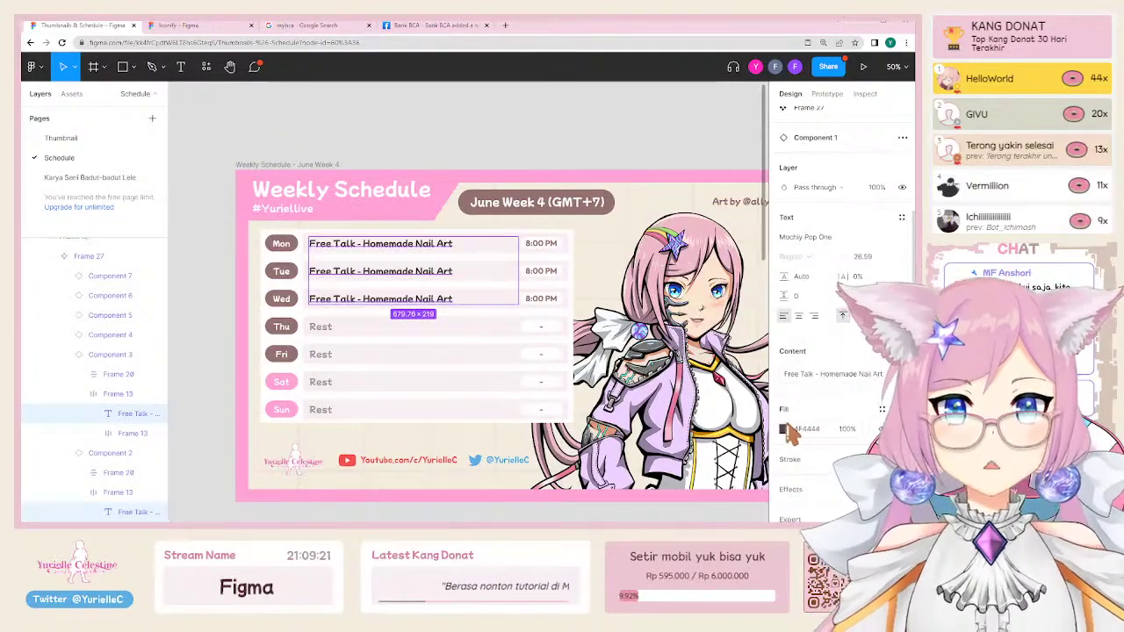
pyautogui.click(784, 429)
pyautogui.moveTo(668, 281); pyautogui.dragTo(592, 163)
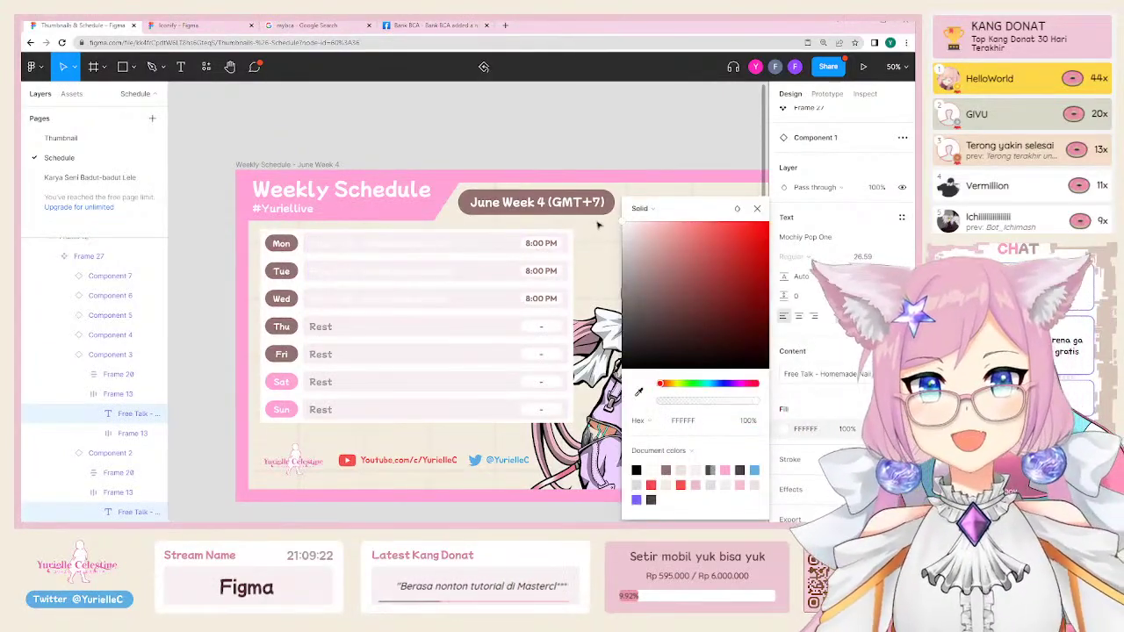
pyautogui.click(592, 164)
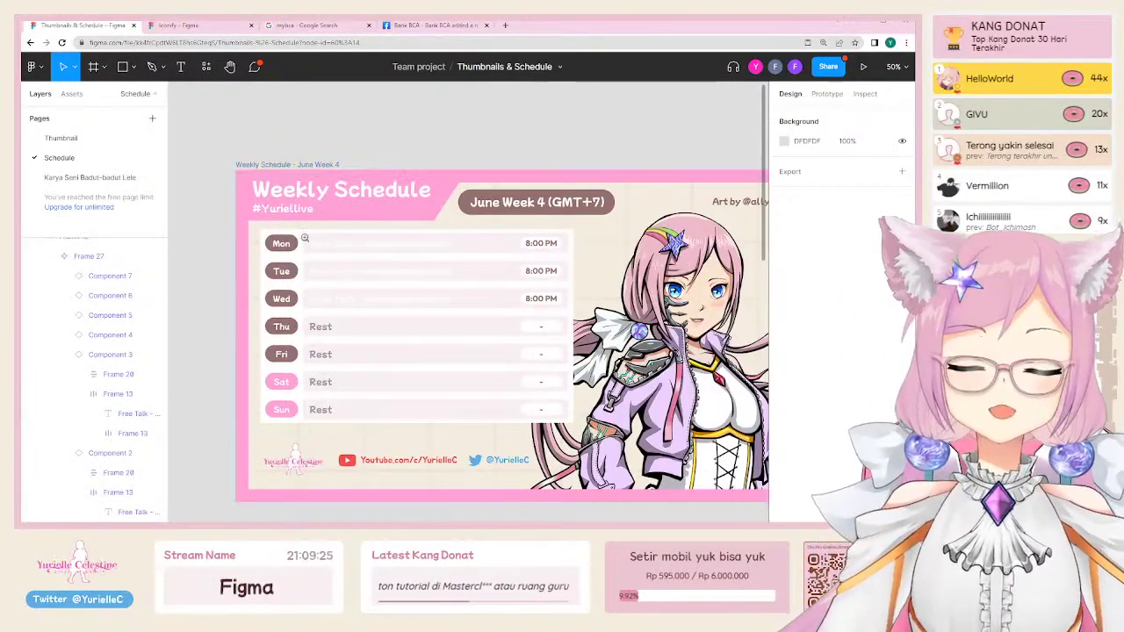
pyautogui.scroll(5, 477, 316)
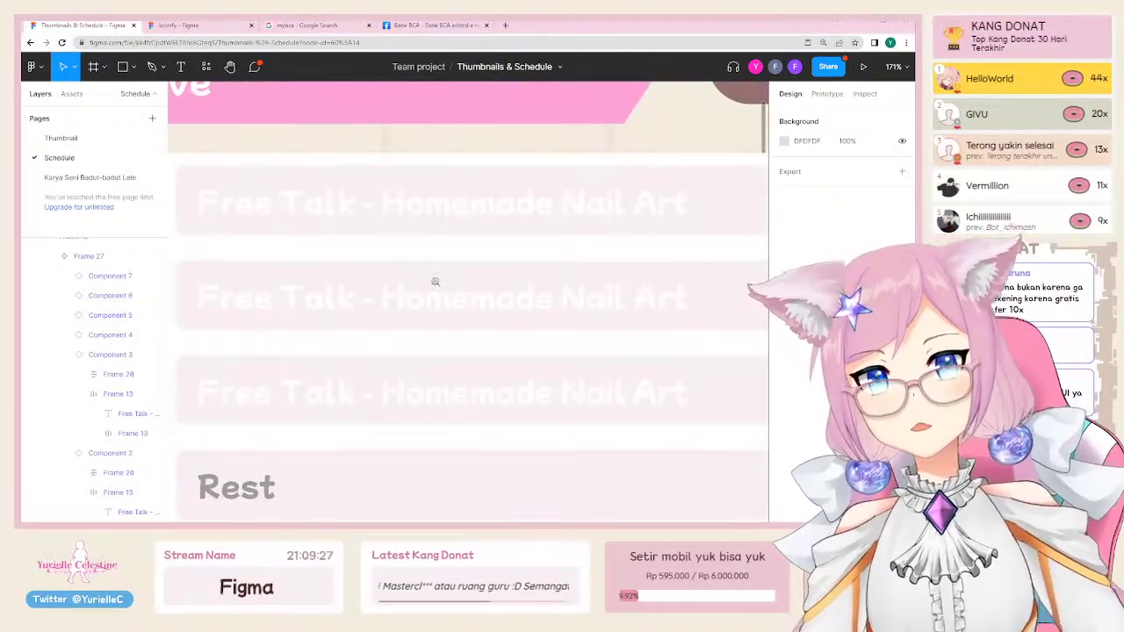
pyautogui.scroll(-5, 457, 255)
pyautogui.scroll(-5, 458, 257)
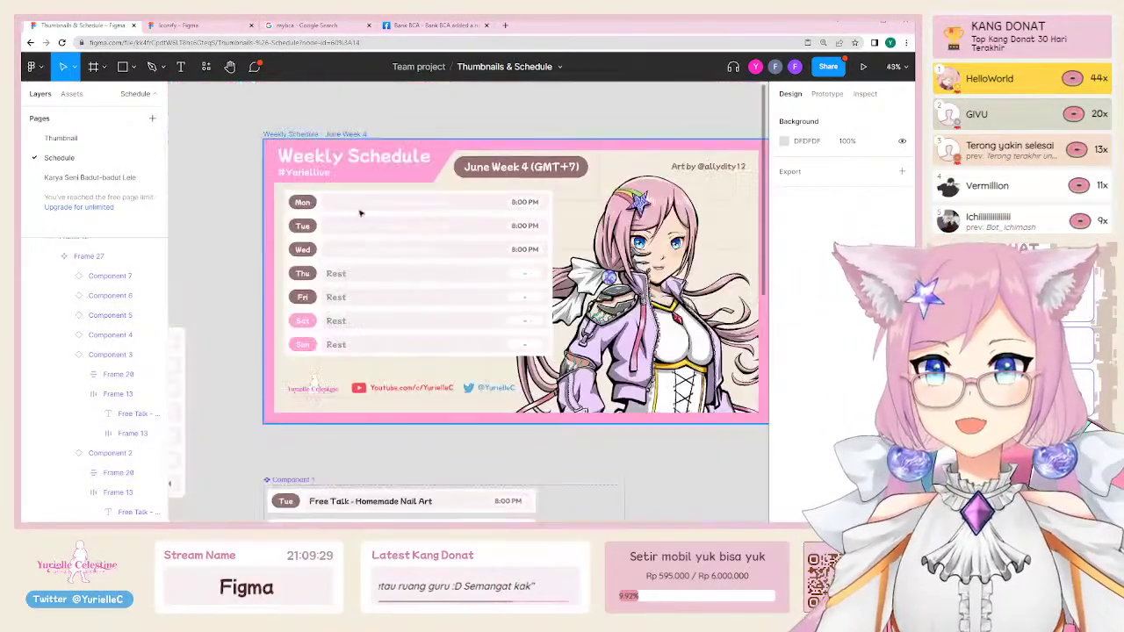
pyautogui.hscroll(2, 283, 265)
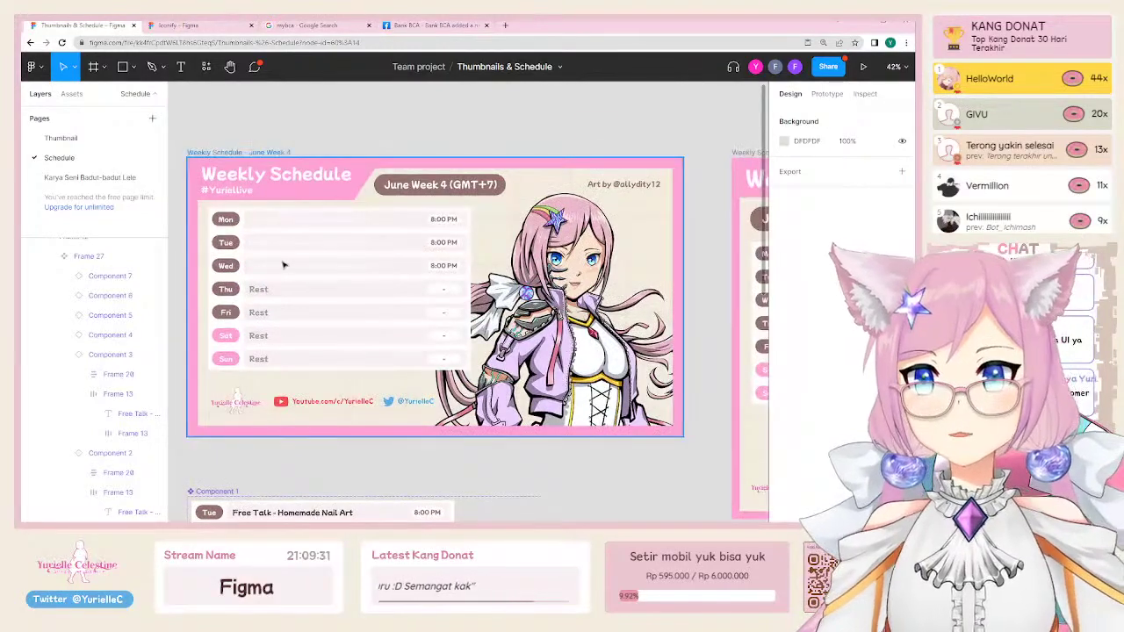
pyautogui.hotkey('ctrl', '\\')
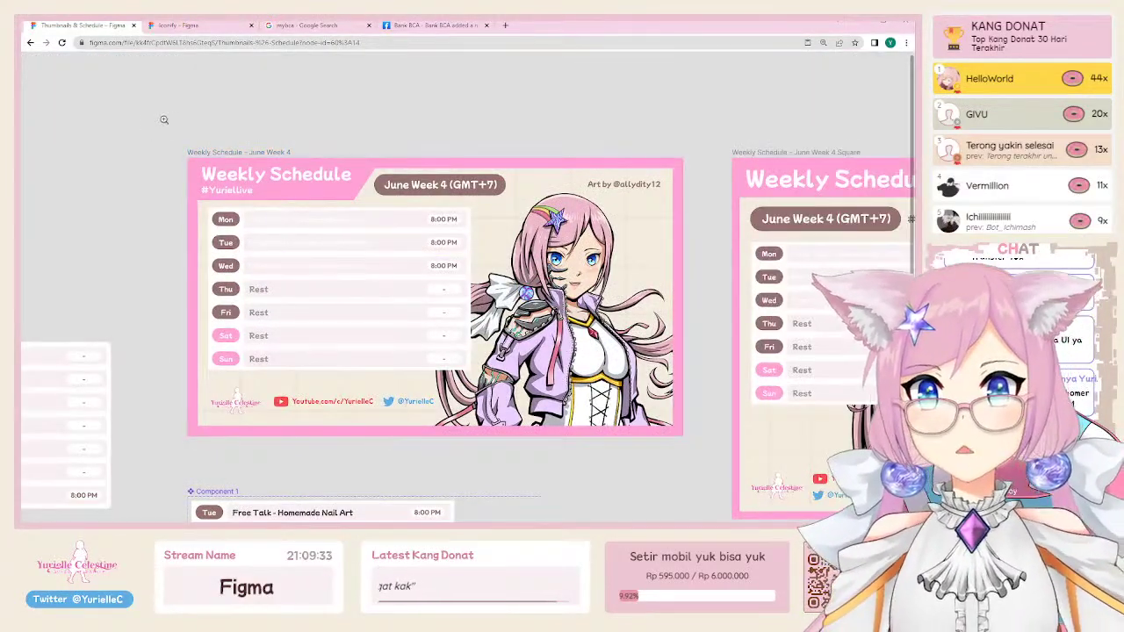
# Step: Finish the 'Accessibility' text, scale it up about eightfold and move it above the frame
pyautogui.moveTo(163, 119); pyautogui.dragTo(703, 479)
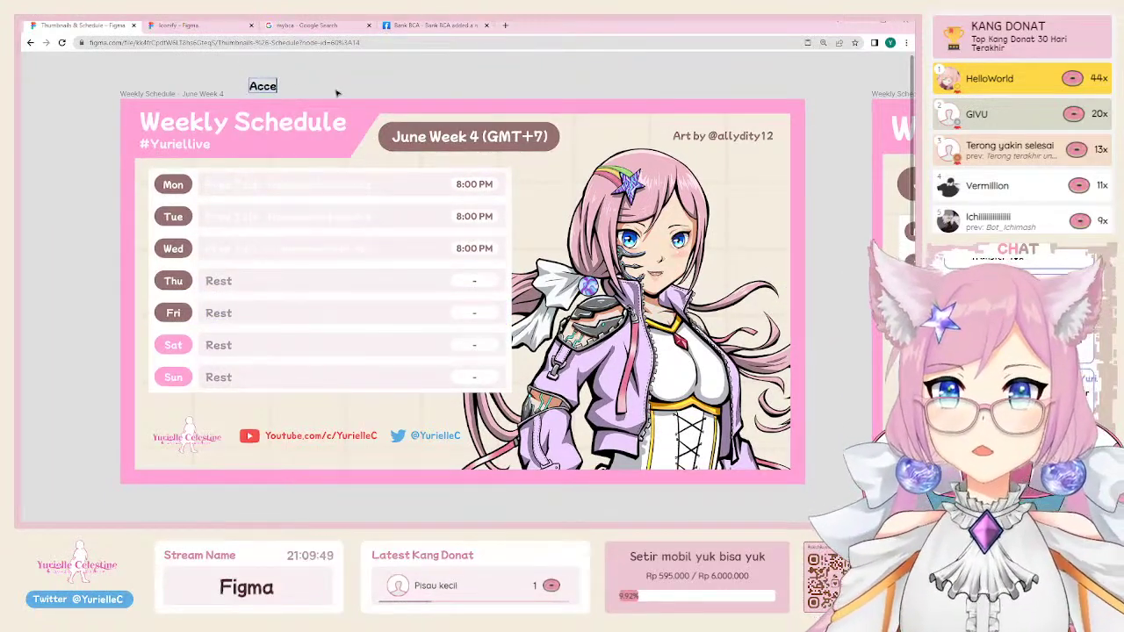
pyautogui.write('y')
pyautogui.press('Escape')
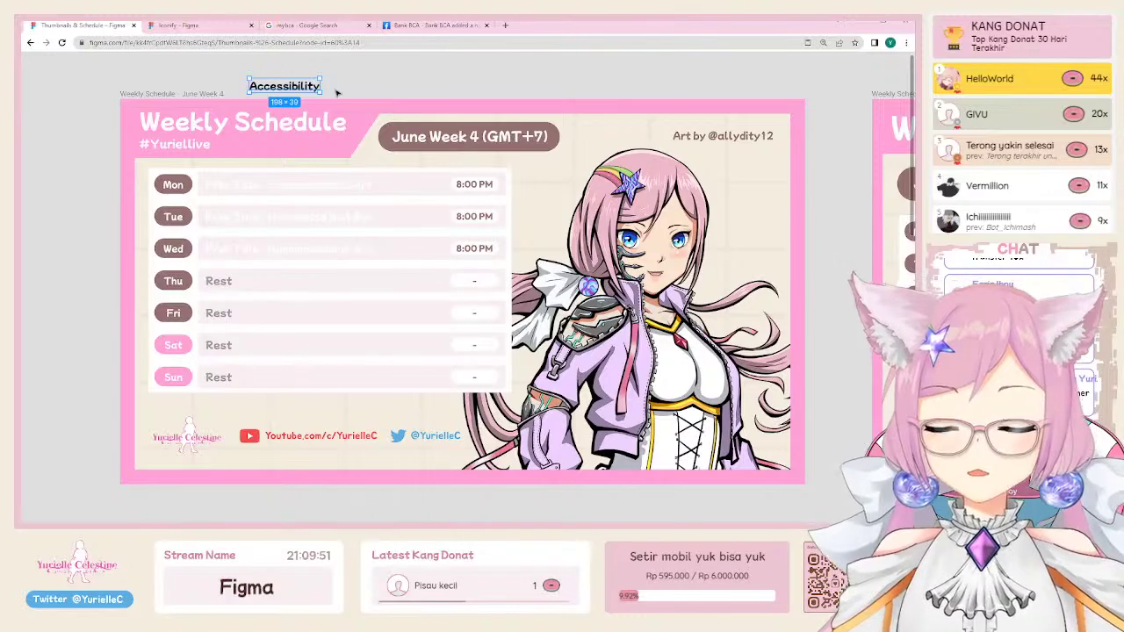
pyautogui.moveTo(321, 95); pyautogui.dragTo(755, 175)
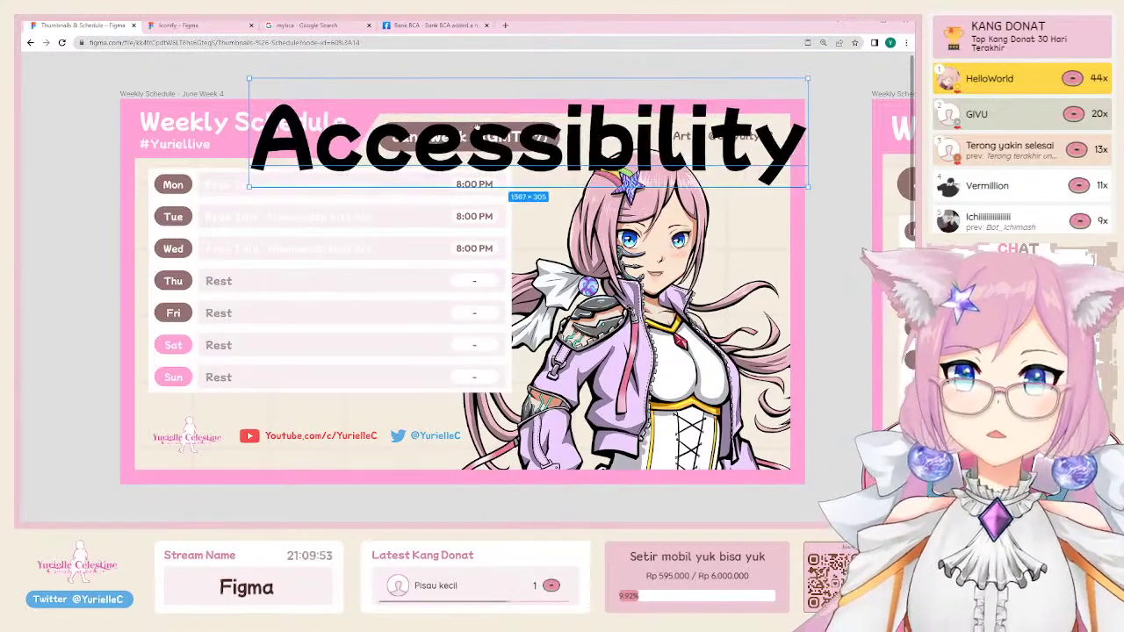
pyautogui.scroll(3, 527, 264)
pyautogui.moveTo(413, 281); pyautogui.dragTo(376, 142)
pyautogui.scroll(3, 351, 127)
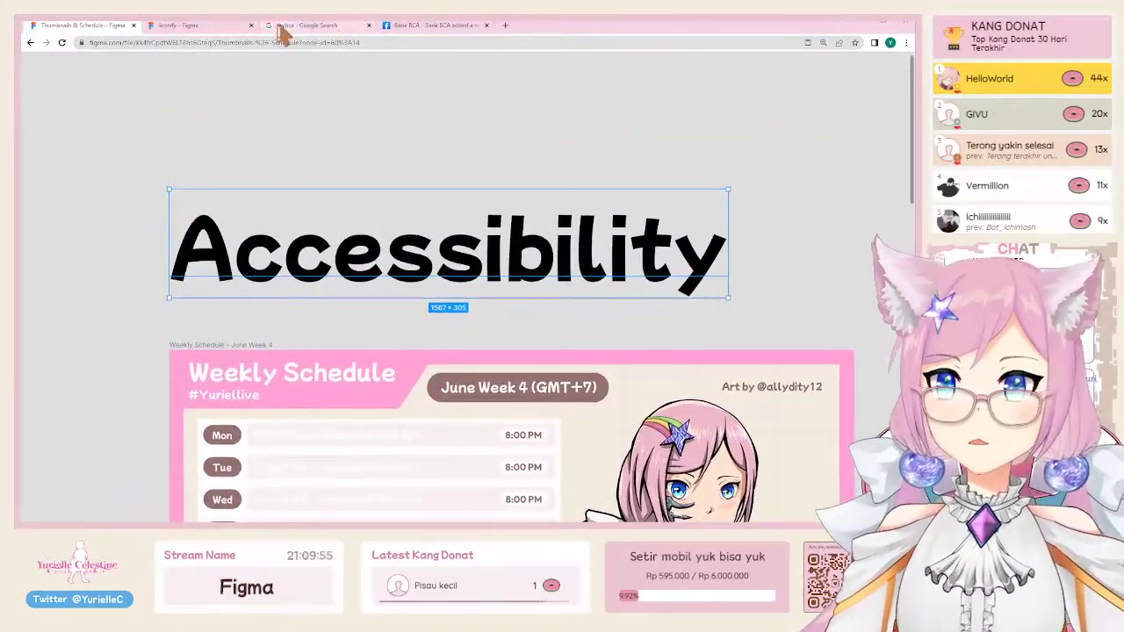
pyautogui.moveTo(336, 263); pyautogui.dragTo(337, 133)
# Step: Add a 'Buta warna' text placed directly under the Accessibility heading
pyautogui.press('Return')
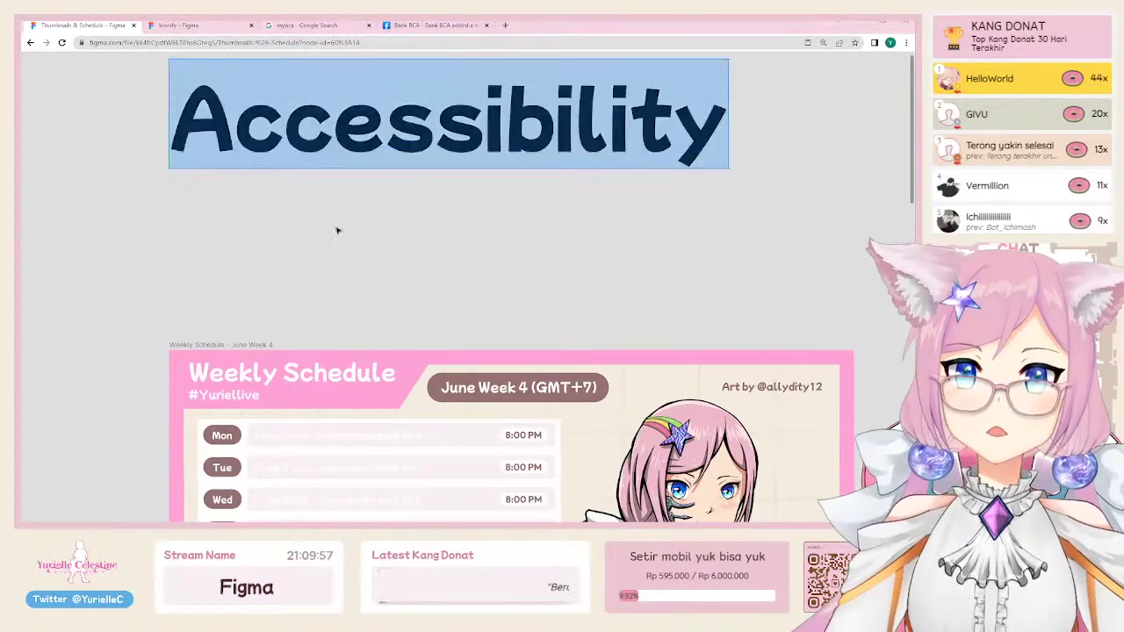
pyautogui.press('Escape')
pyautogui.press('t')
pyautogui.click(205, 209)
pyautogui.write('Buta wa')
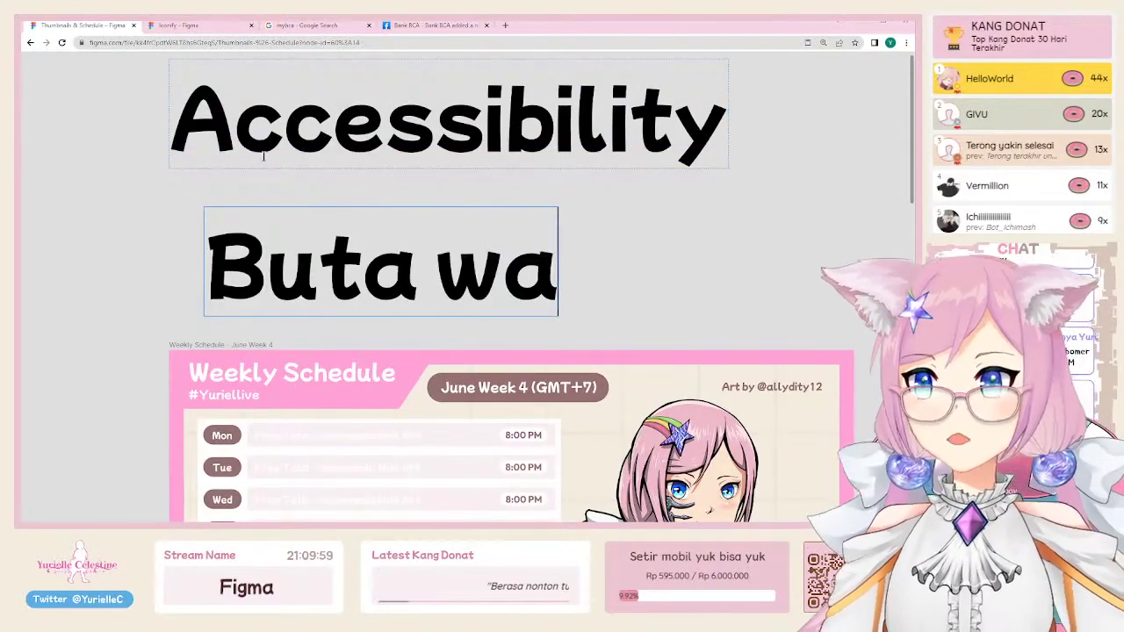
pyautogui.write('rna')
pyautogui.press('Escape')
pyautogui.press('Escape')
pyautogui.moveTo(281, 250); pyautogui.dragTo(247, 209)
pyautogui.click(128, 205)
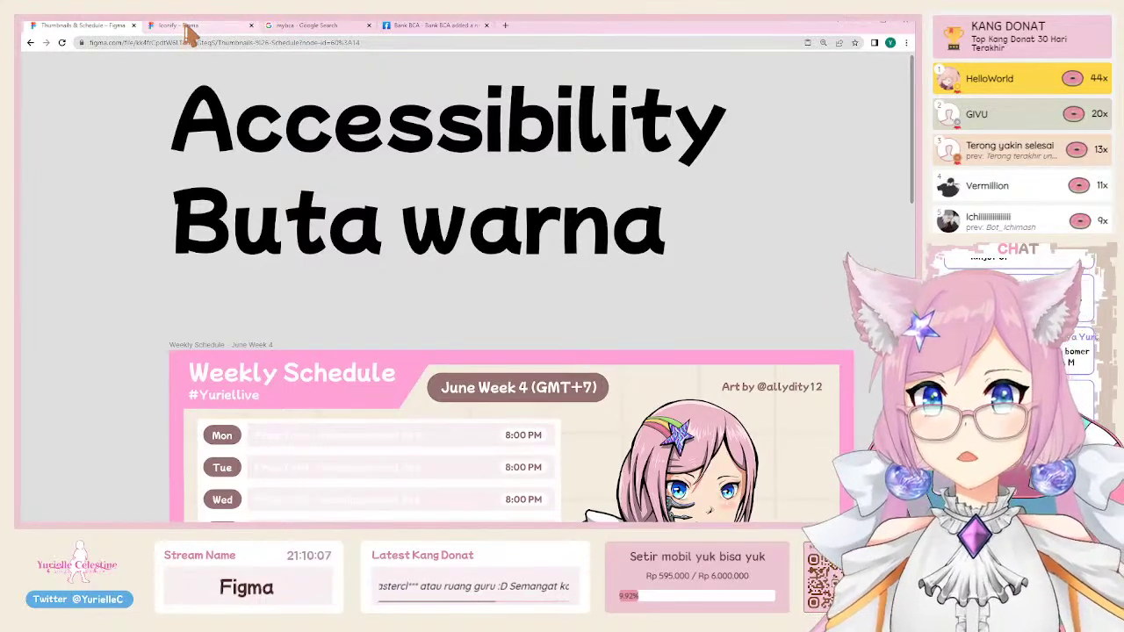
# Step: Replace the Google query with 'color blindness' and run the search
pyautogui.click(188, 26)
pyautogui.click(314, 26)
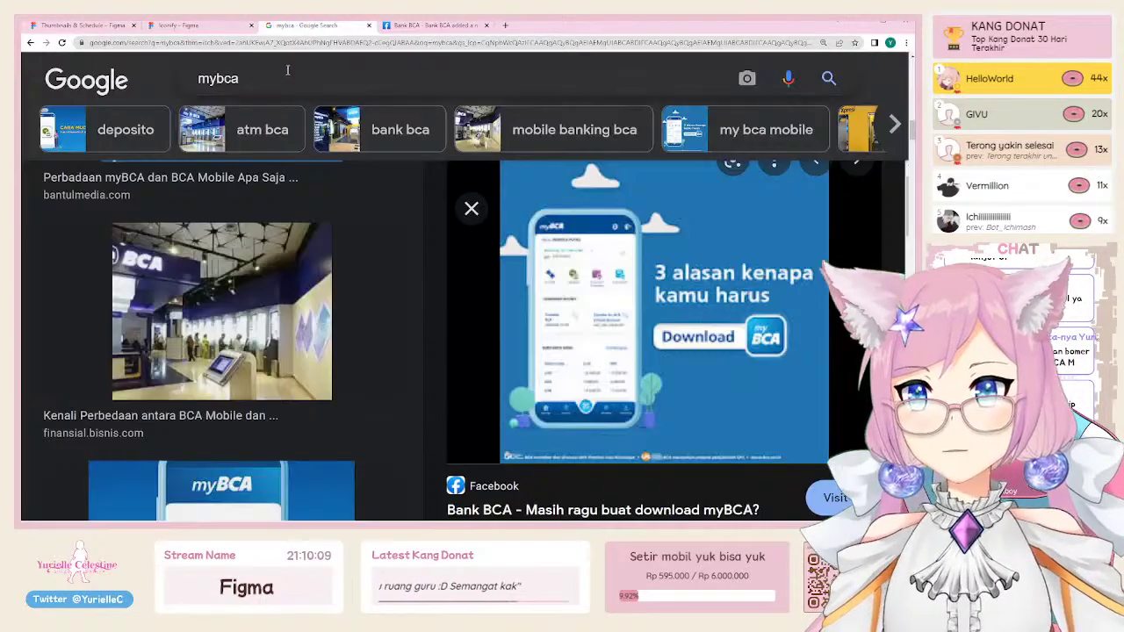
pyautogui.click(283, 79)
pyautogui.hotkey('ctrl', 'a')
pyautogui.write('color bri')
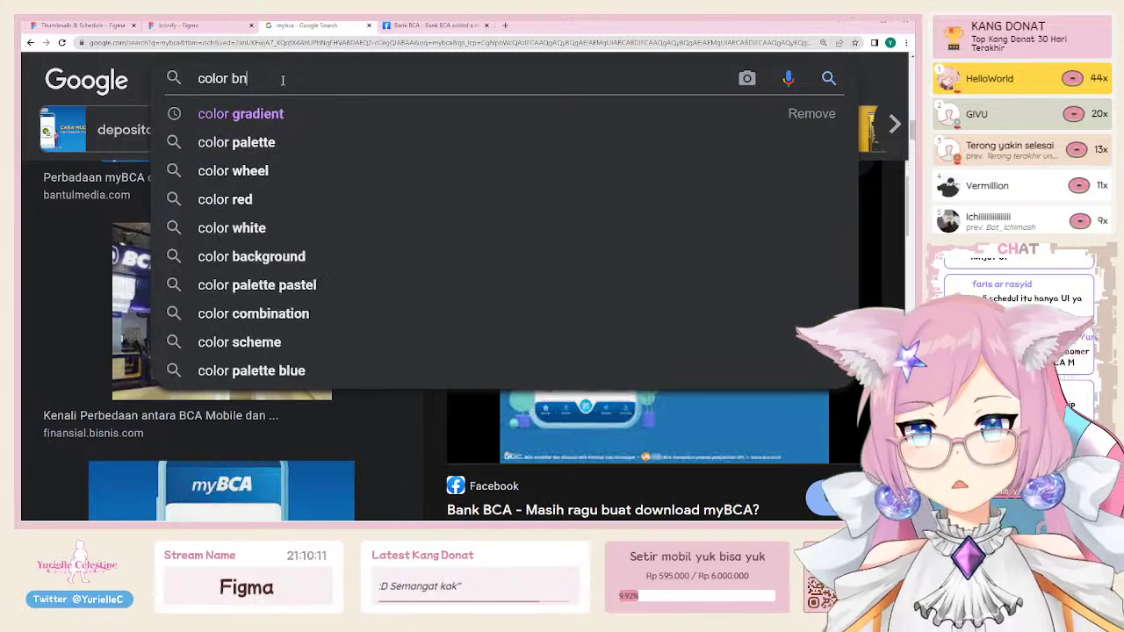
pyautogui.hotkey('ctrl', 'a')
pyautogui.write('ui')
pyautogui.hotkey('ctrl', 'a')
pyautogui.write('co')
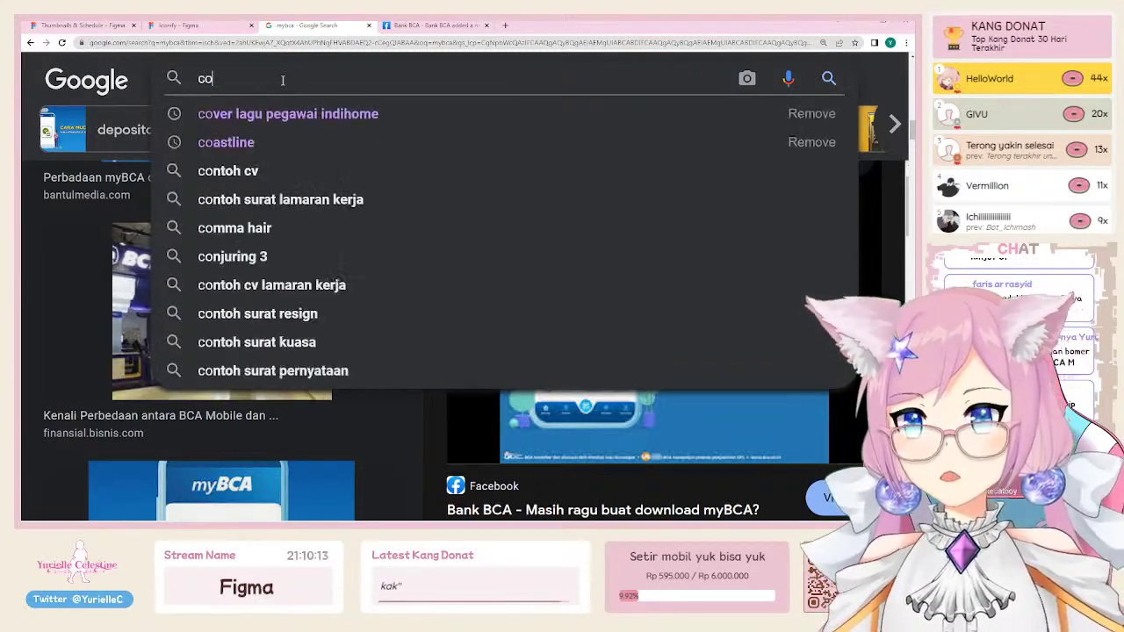
pyautogui.write('lor blindness')
pyautogui.press('Return')
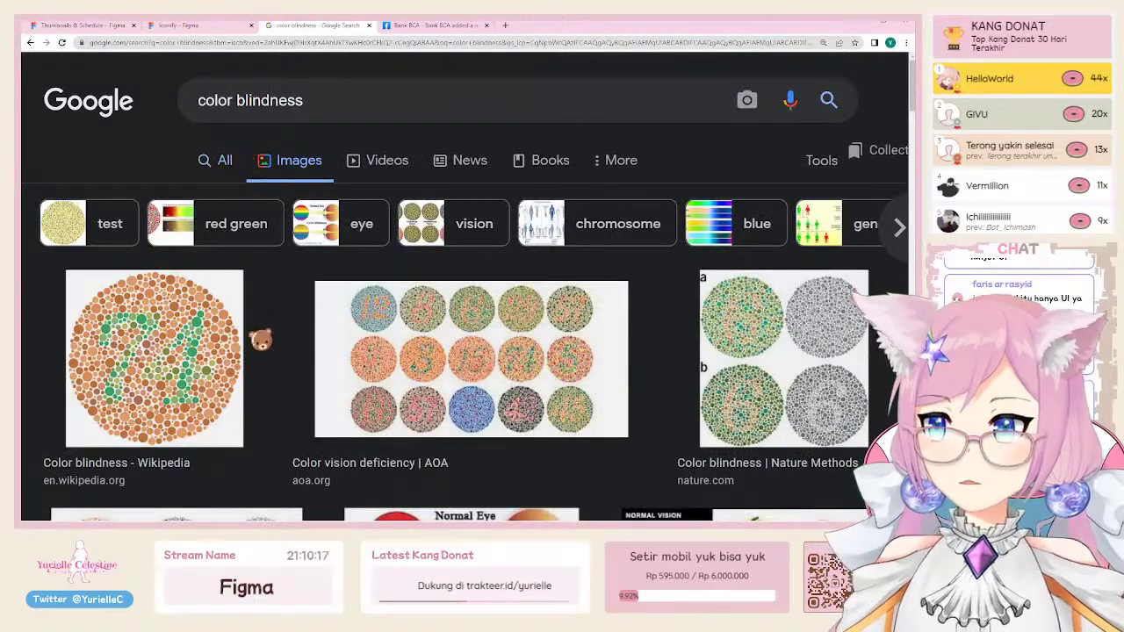
# Step: Preview the medindia Normal Eye versus Color Blindness diagram in the image results
pyautogui.scroll(-3, 303, 329)
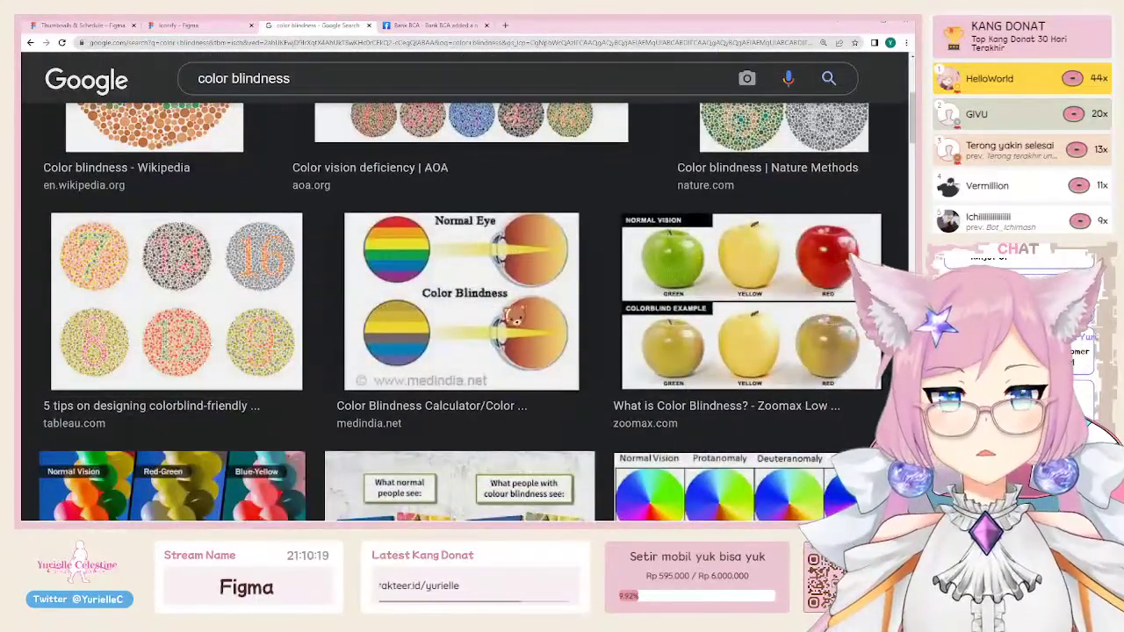
pyautogui.click(509, 313)
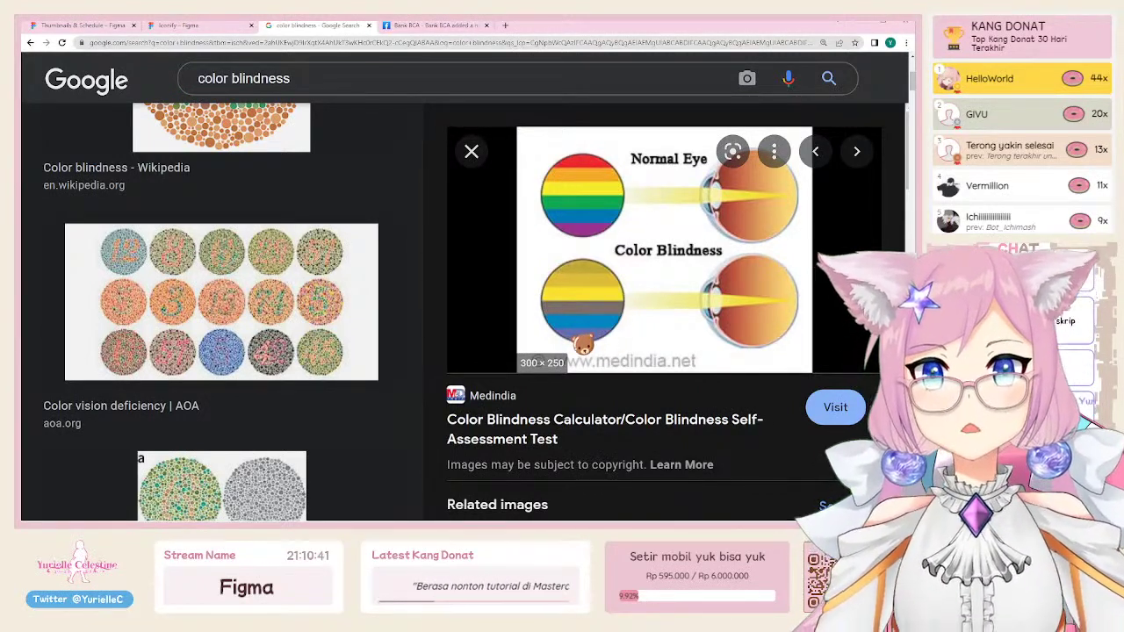
pyautogui.scroll(1, 585, 347)
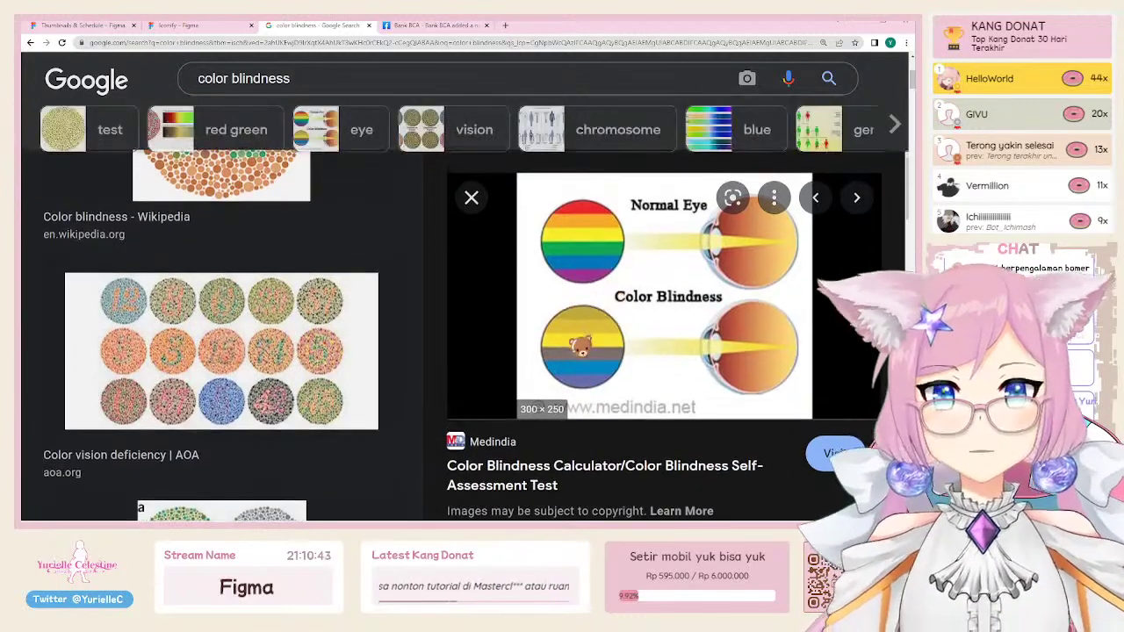
pyautogui.scroll(3, 339, 226)
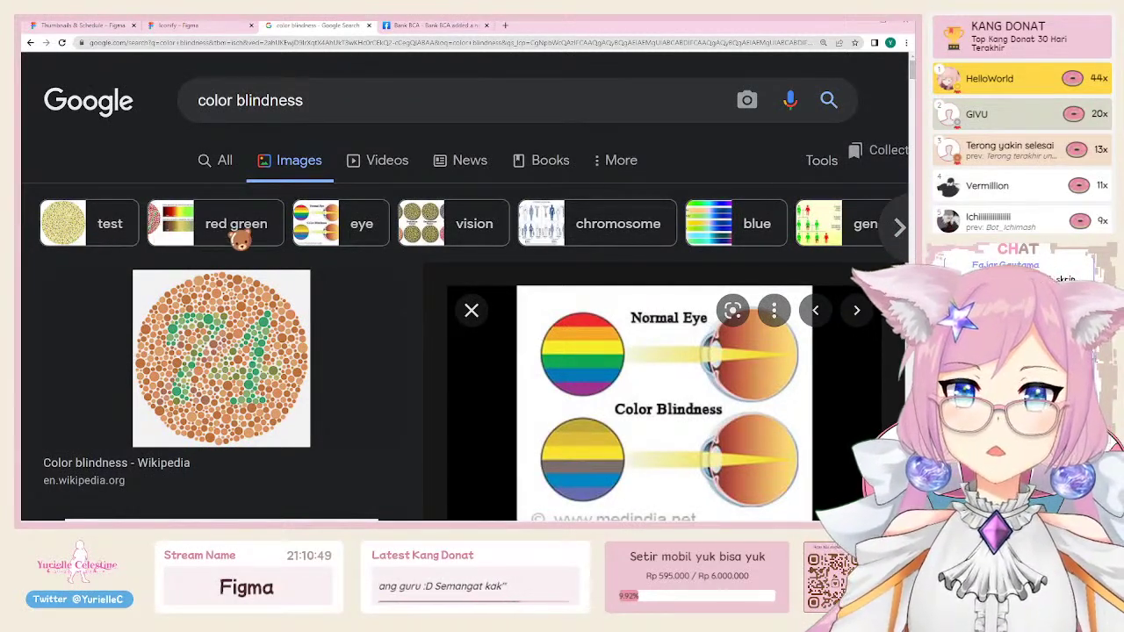
# Step: Search for 'graph for colorblind' and preview the Color Blind Friendly Palettes chart
pyautogui.click(290, 100)
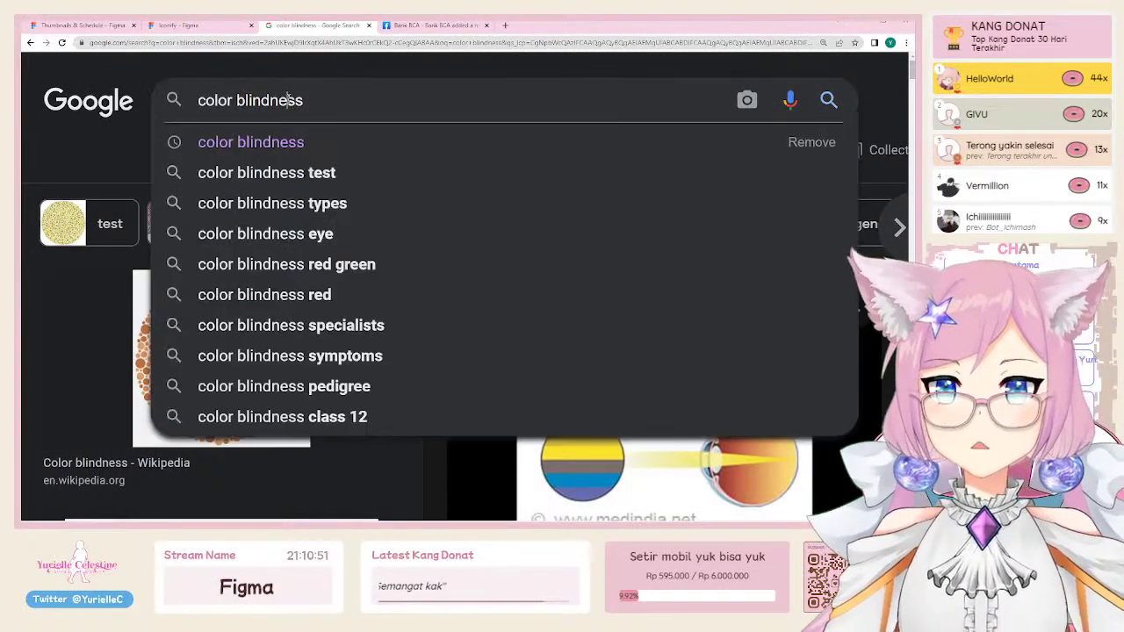
pyautogui.click(310, 65)
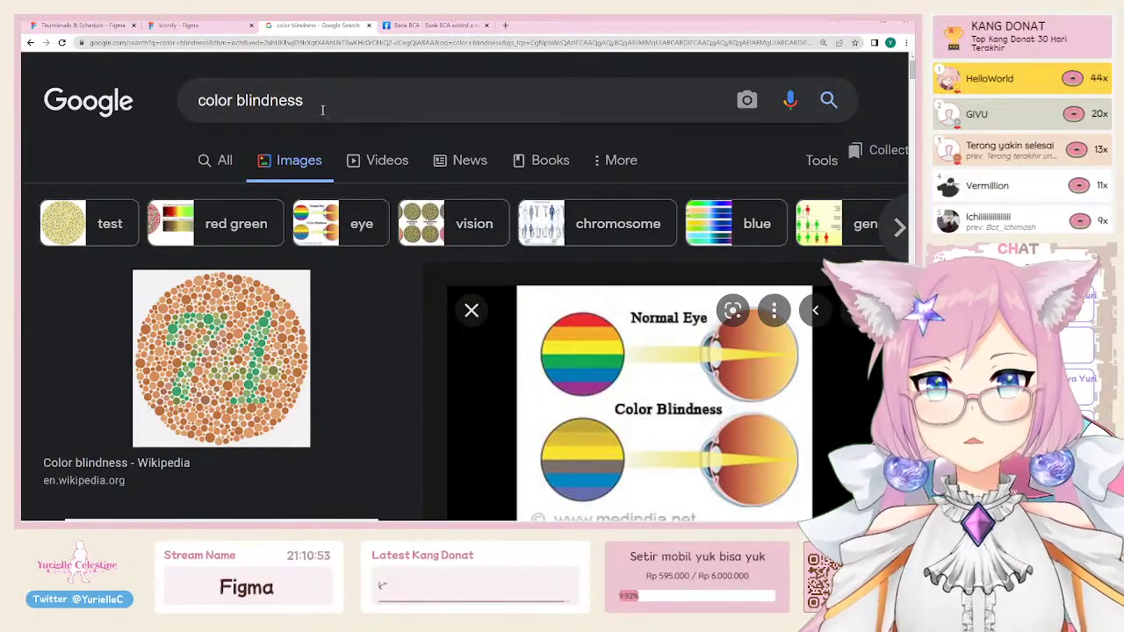
pyautogui.click(330, 101)
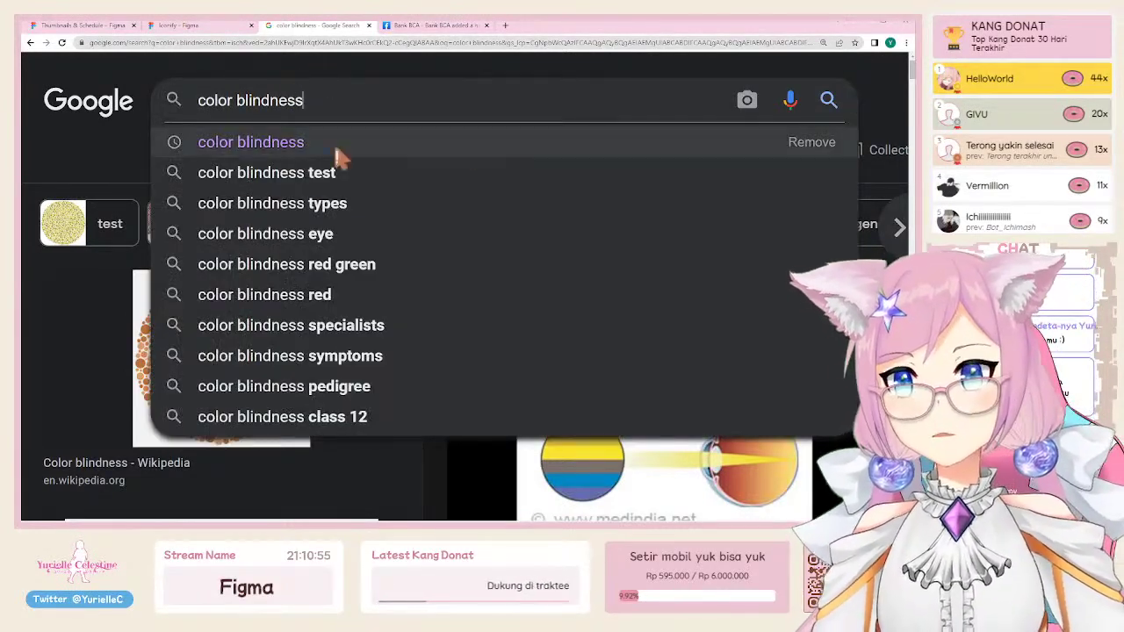
pyautogui.tripleClick(535, 105)
pyautogui.press('BackSpace')
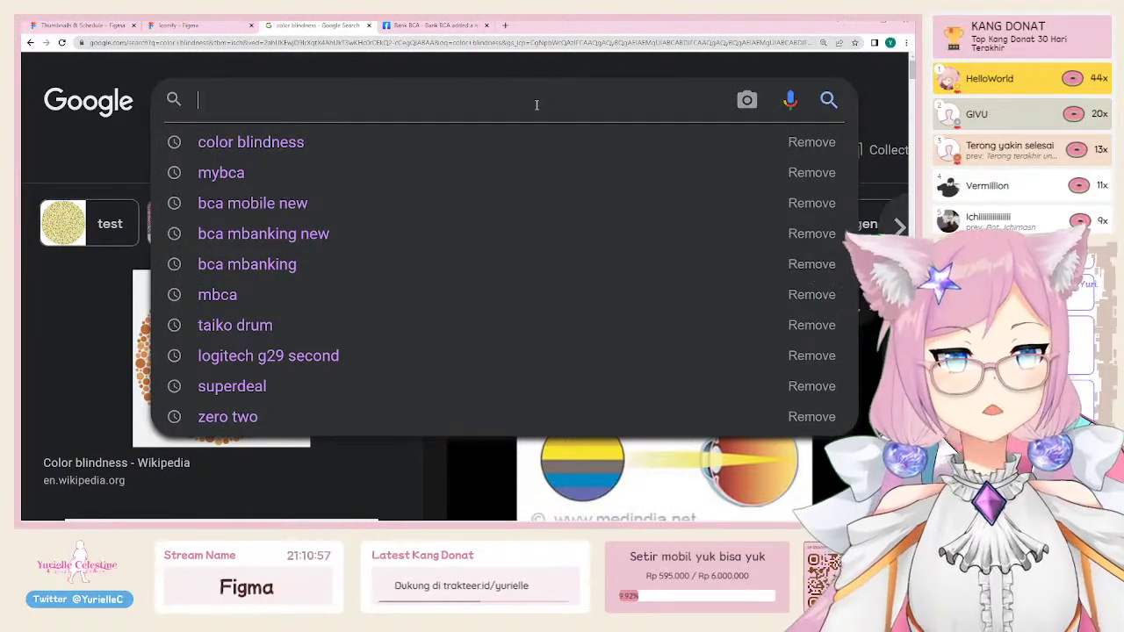
pyautogui.write('graph for c')
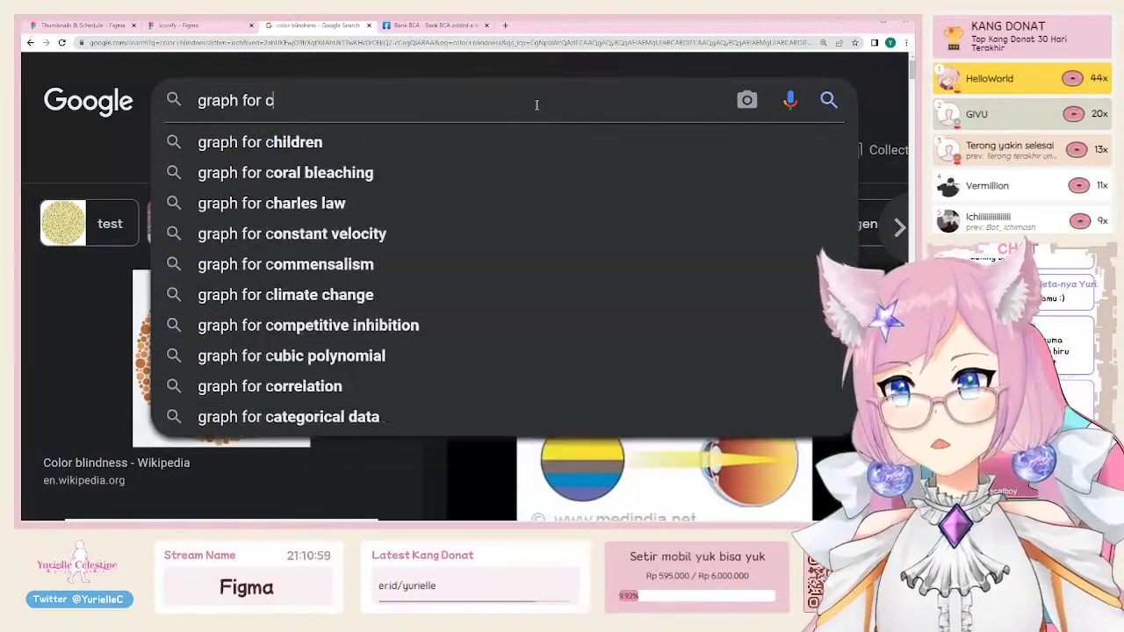
pyautogui.write('olorblind')
pyautogui.press('Return')
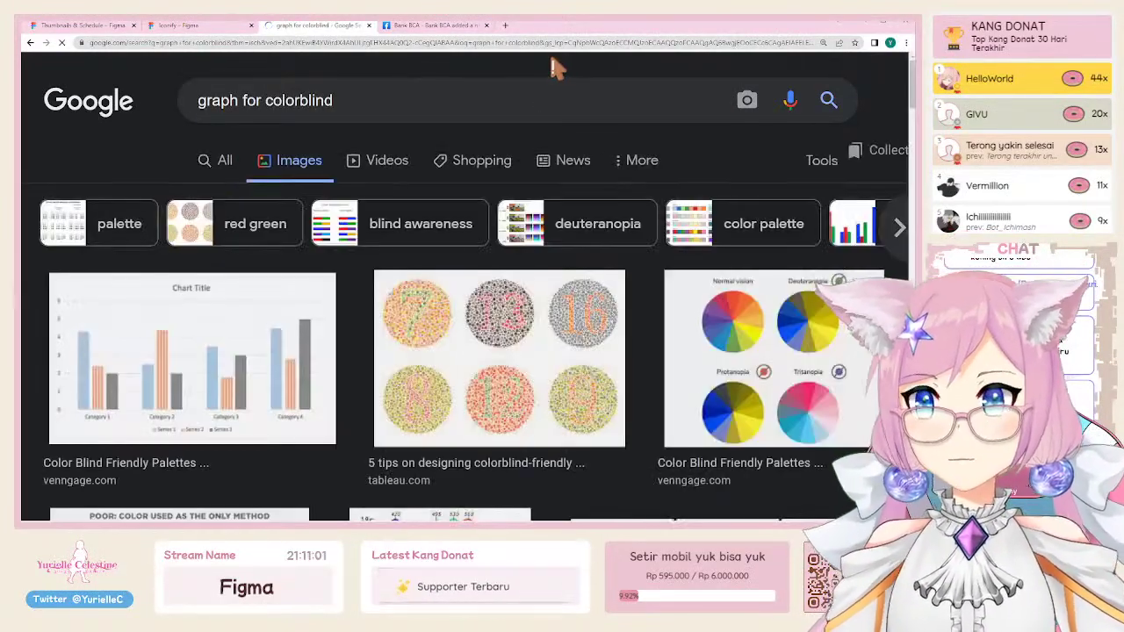
pyautogui.scroll(-2, 264, 201)
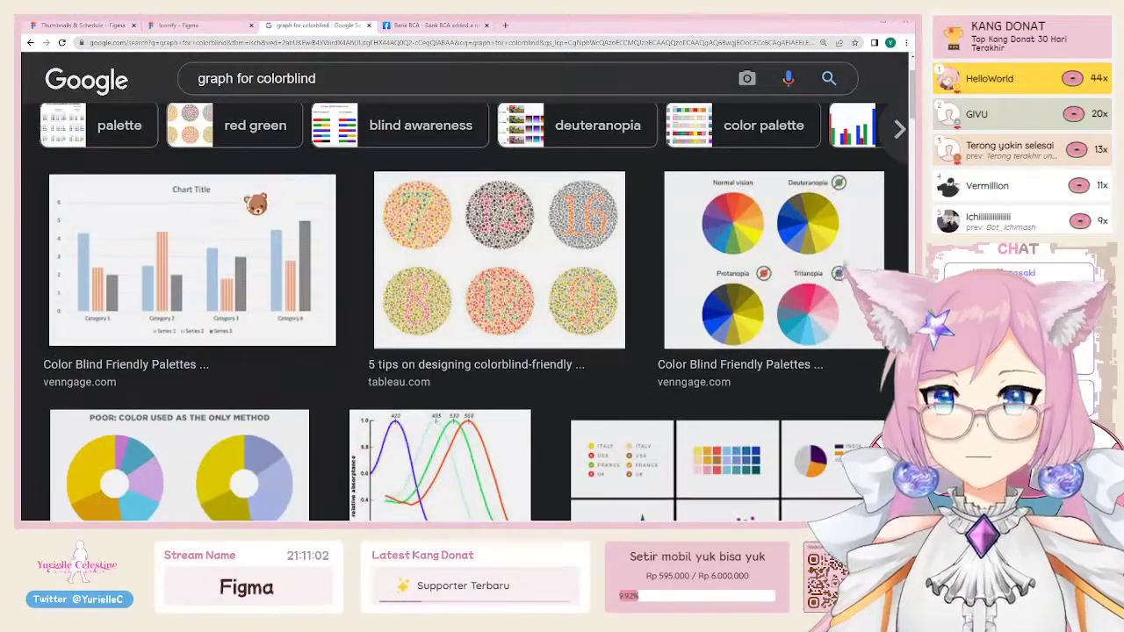
pyautogui.click(161, 296)
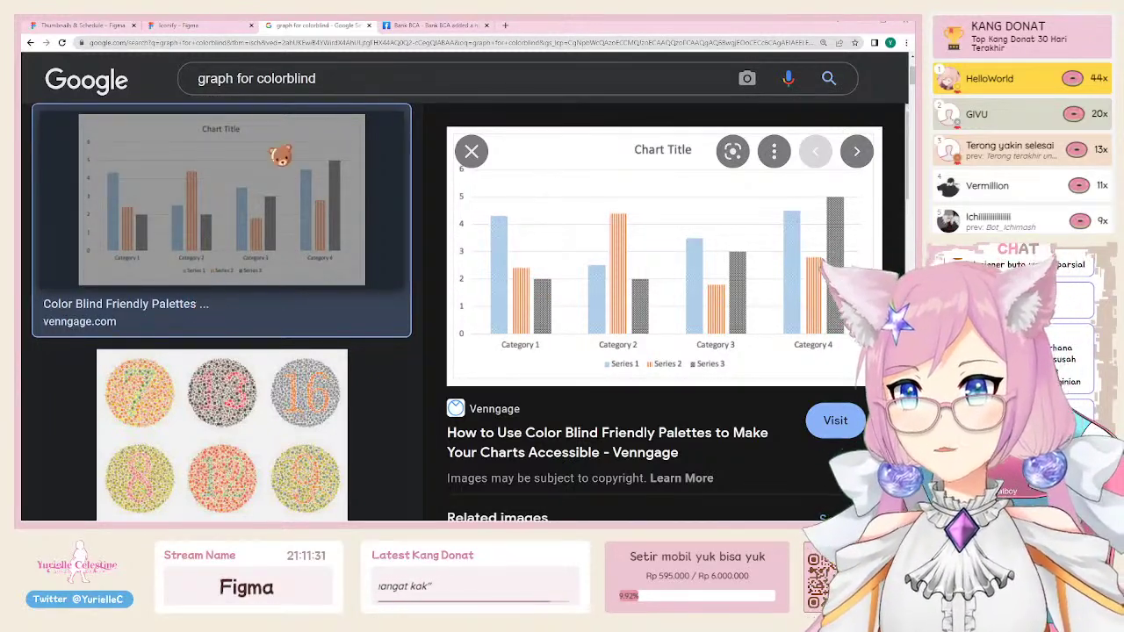
# Step: Replace the query with 'usability' and run the search
pyautogui.click(243, 78)
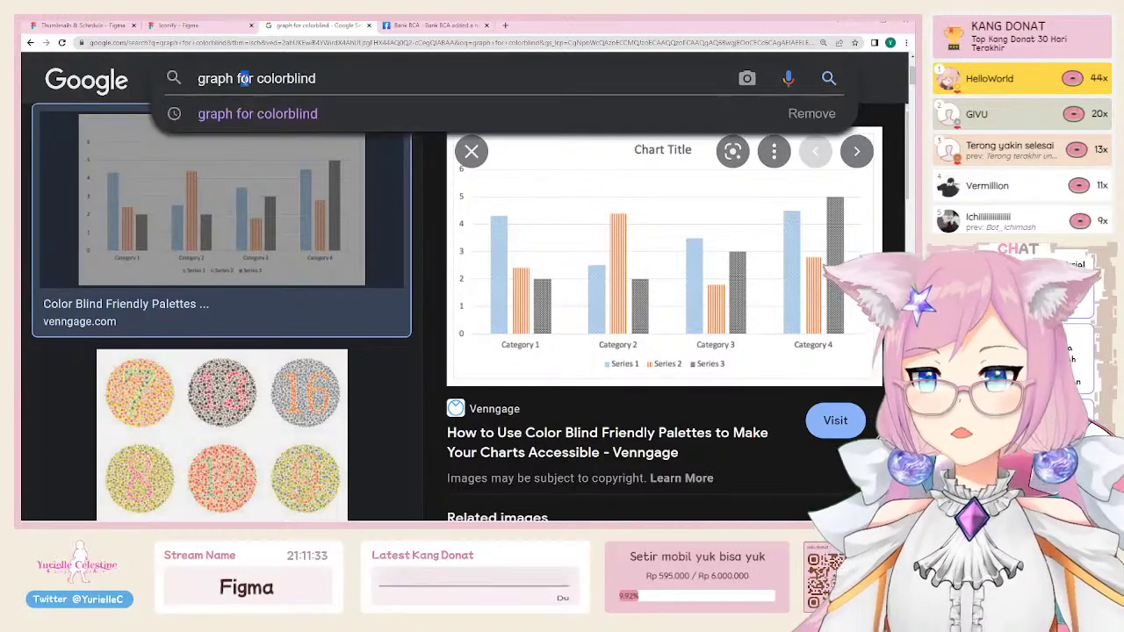
pyautogui.tripleClick(243, 78)
pyautogui.write('usability')
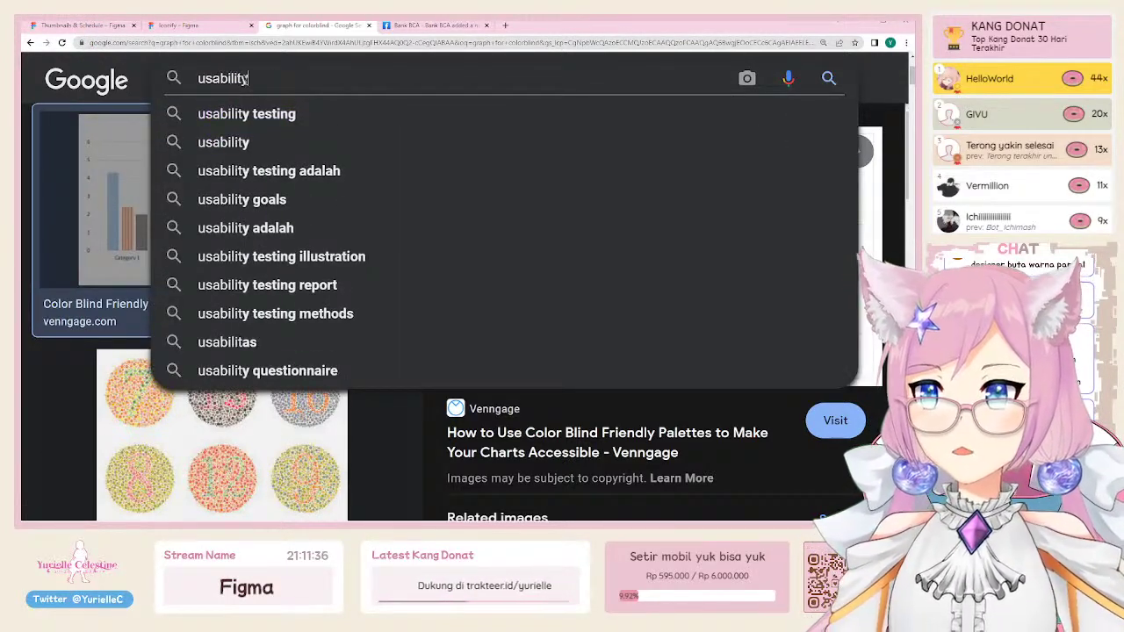
pyautogui.press('Return')
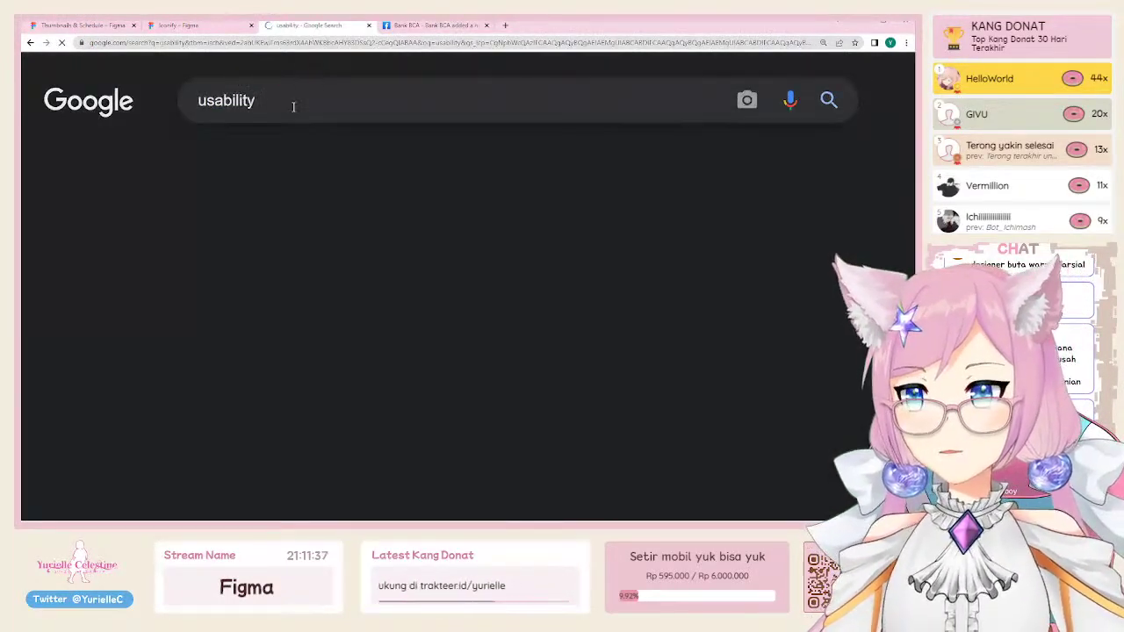
# Step: Browse the usability results, resetting and then enlarging the page zoom twice
pyautogui.scroll(-1, 338, 342)
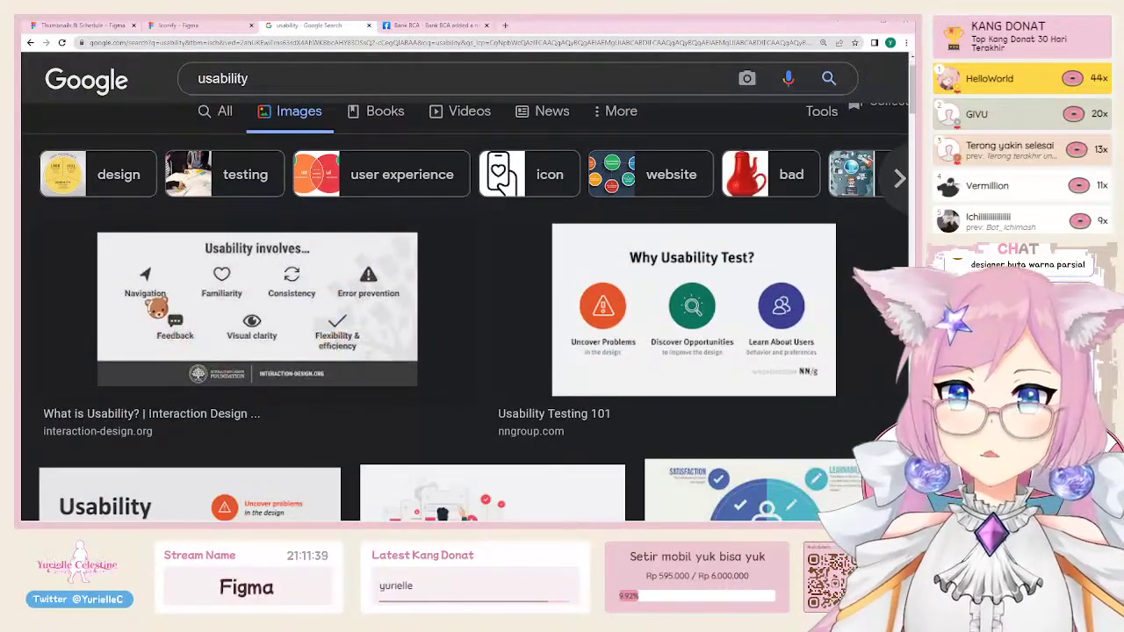
pyautogui.scroll(2, 162, 282)
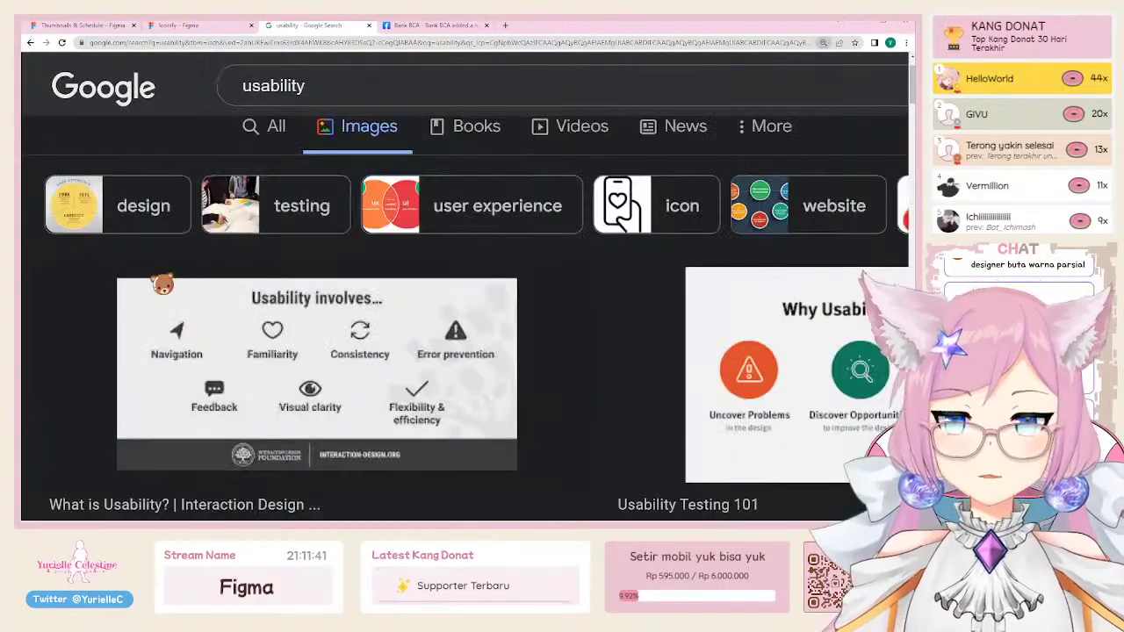
pyautogui.scroll(-1, 167, 288)
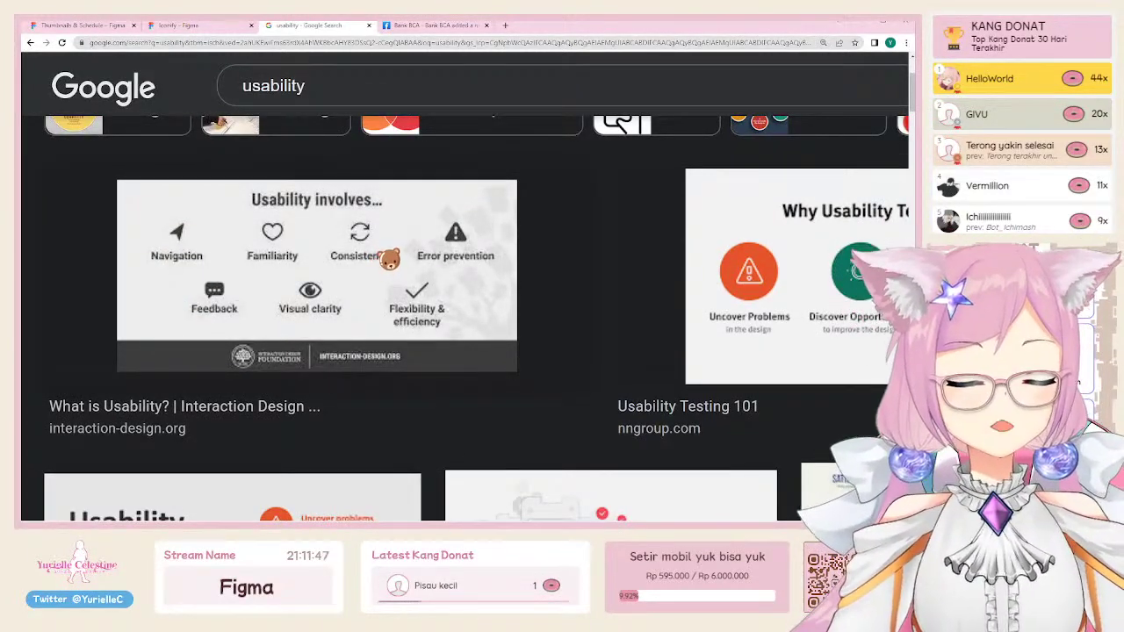
pyautogui.scroll(1, 389, 257)
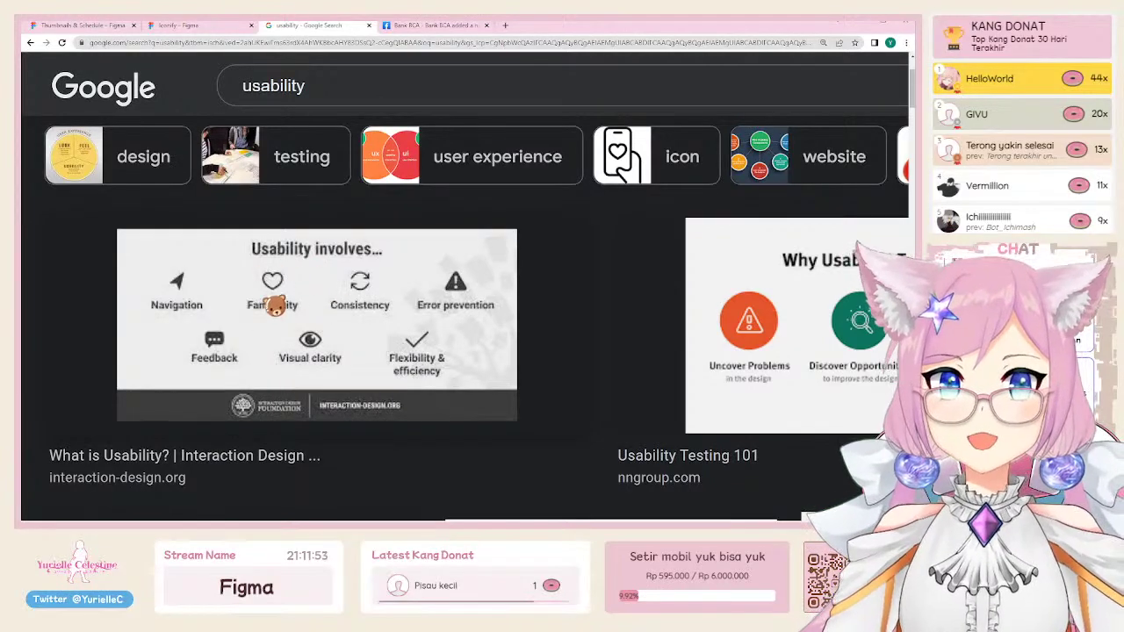
pyautogui.hscroll(3, 251, 301)
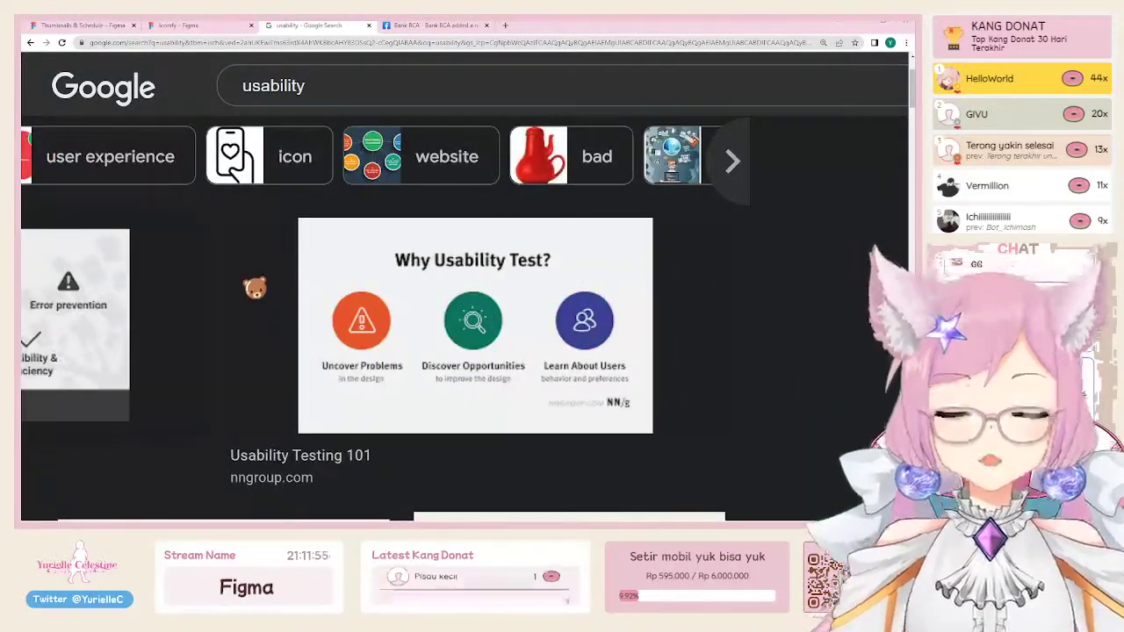
pyautogui.hotkey('ctrl', '0')
pyautogui.scroll(2, 773, 90)
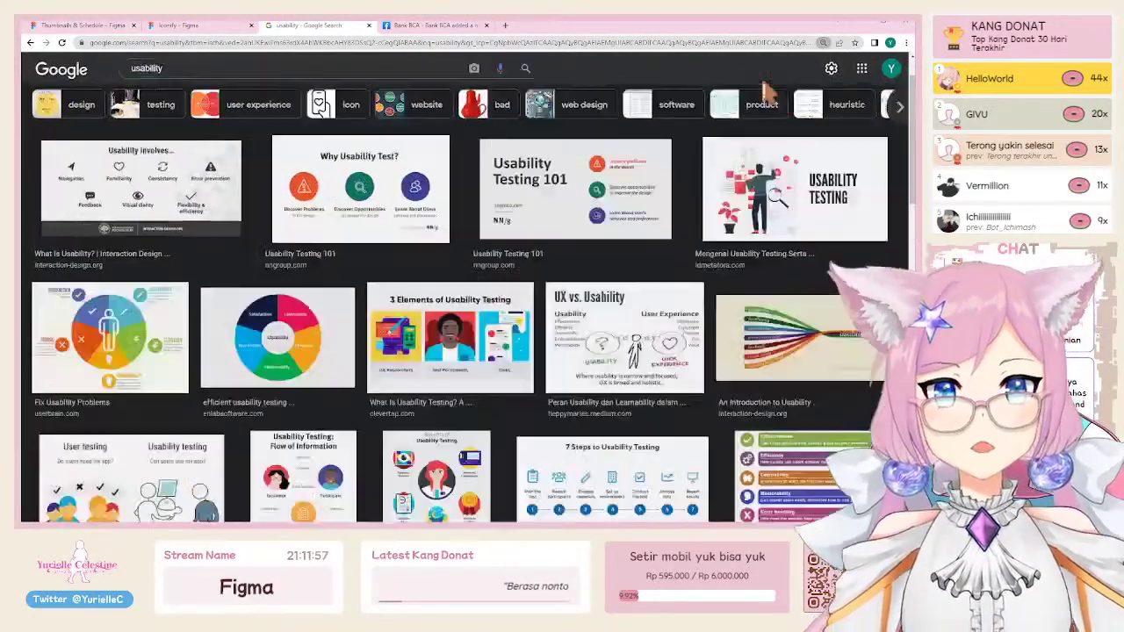
pyautogui.scroll(1, 764, 90)
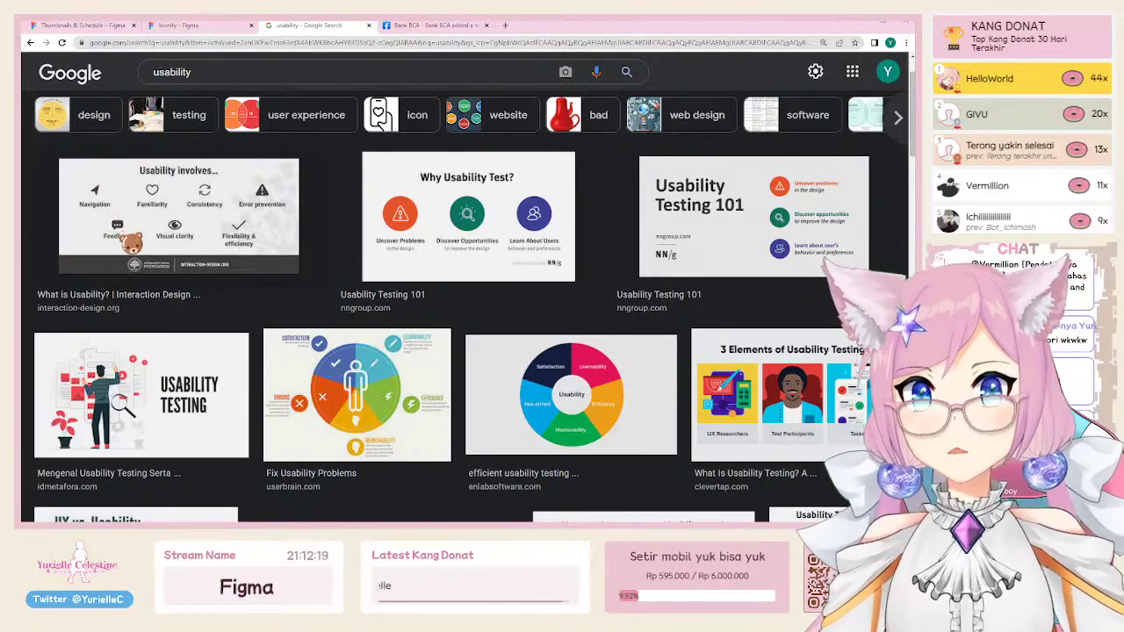
pyautogui.hotkey('ctrl', '+')
pyautogui.hotkey('ctrl', '+')
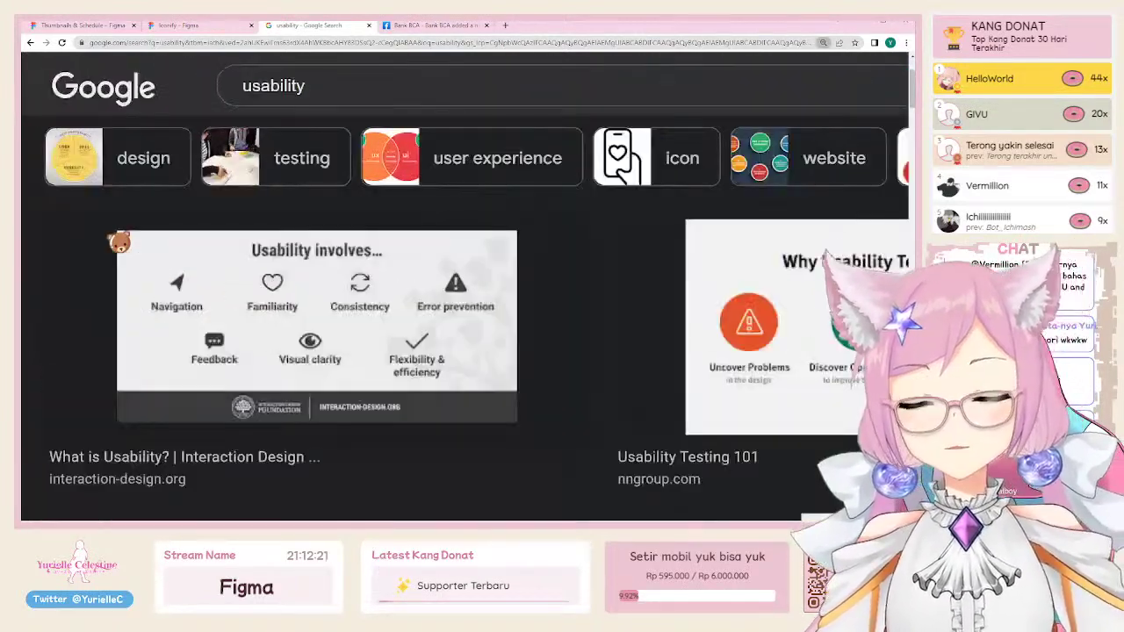
pyautogui.hotkey('ctrl', '+')
pyautogui.hotkey('ctrl', '+')
pyautogui.hotkey('ctrl', '+')
pyautogui.scroll(-1, 259, 234)
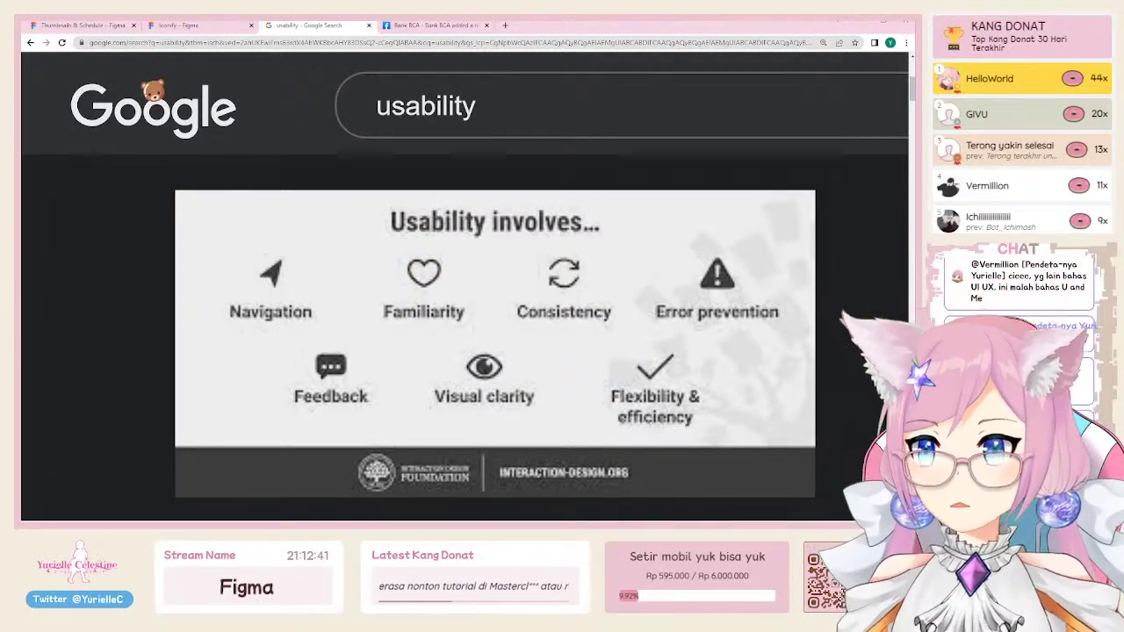
# Step: Delete the 'Accessibility Buta warna' heading frame in the Figma schedule file
pyautogui.click(96, 26)
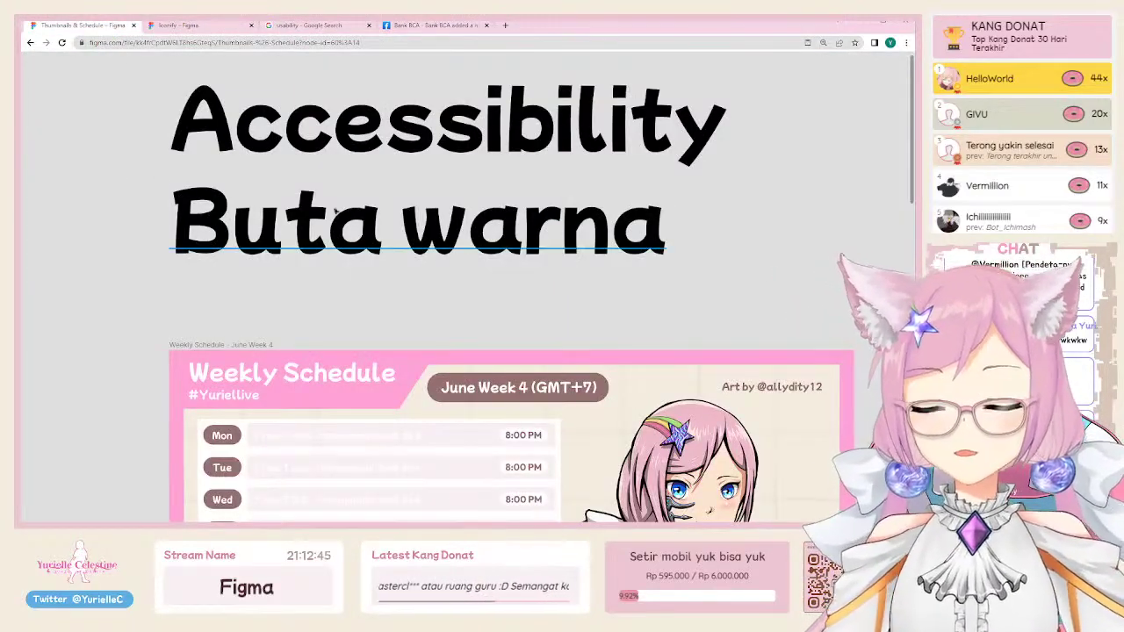
pyautogui.moveTo(147, 98); pyautogui.dragTo(456, 243)
pyautogui.press('Delete')
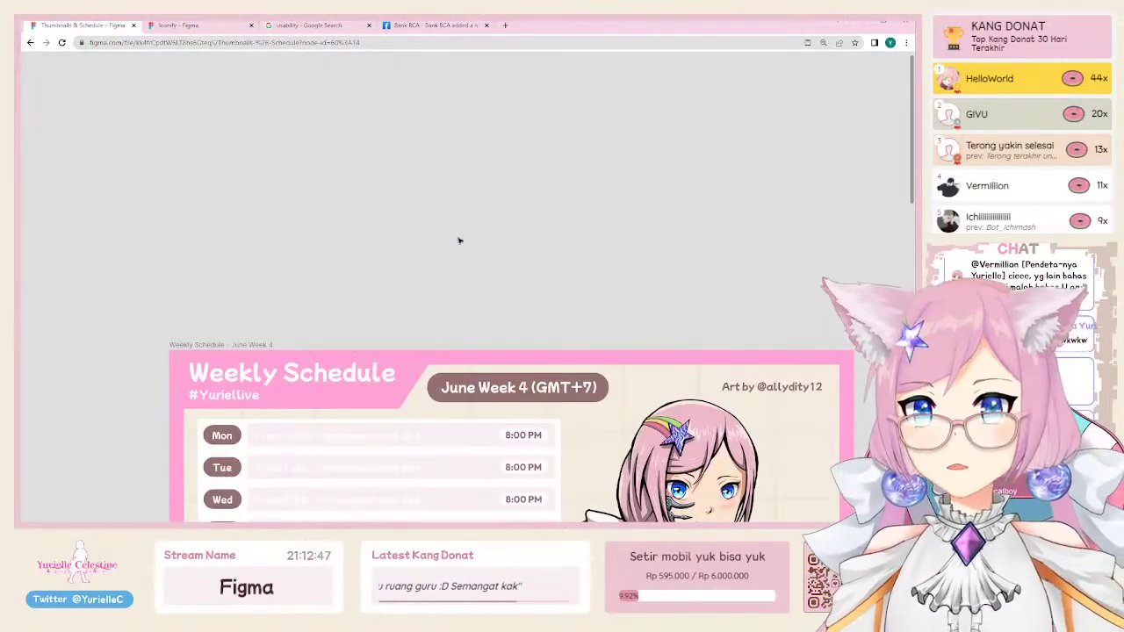
# Step: Zoom in on the schedule frames and select the Day / Stream name row
pyautogui.scroll(-5, 459, 241)
pyautogui.scroll(-3, 231, 264)
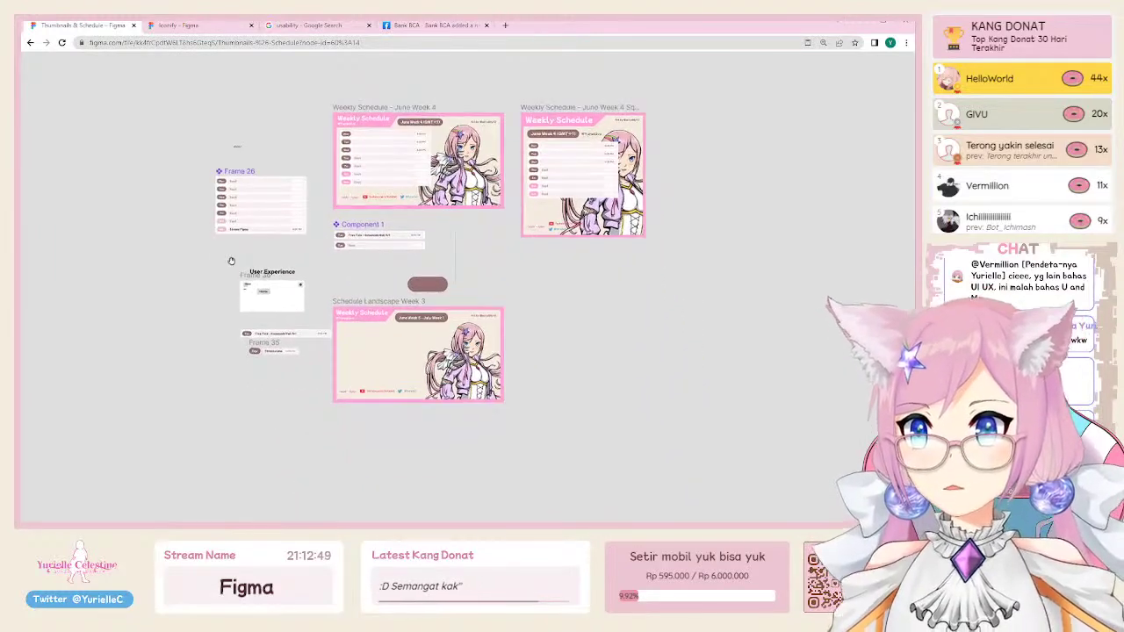
pyautogui.click(275, 353)
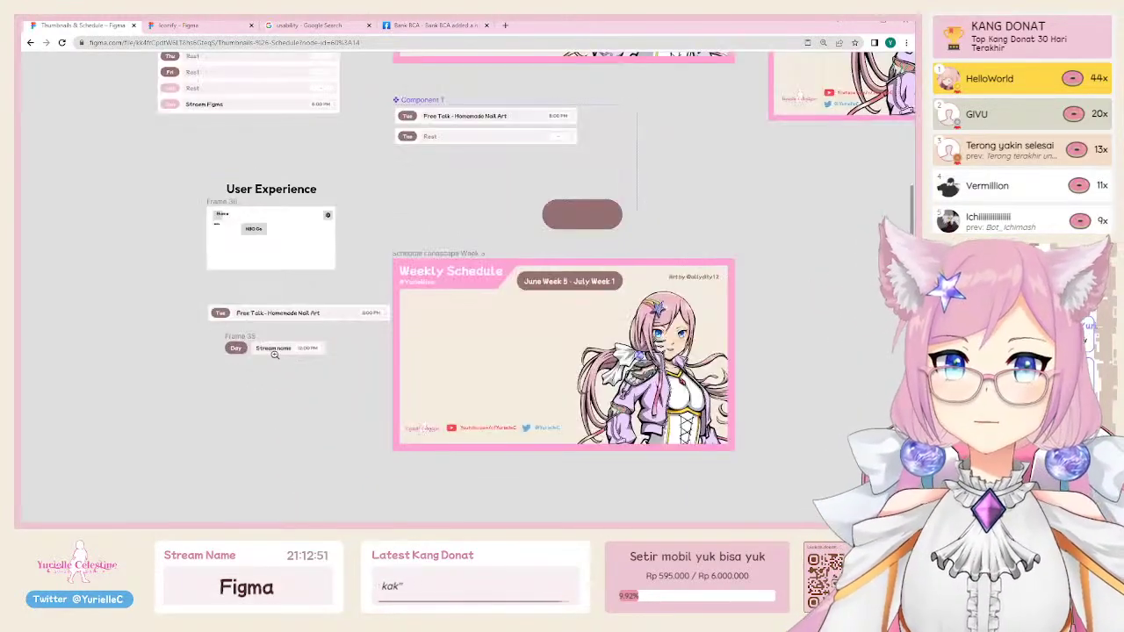
pyautogui.hscroll(-2, 281, 347)
pyautogui.click(333, 364)
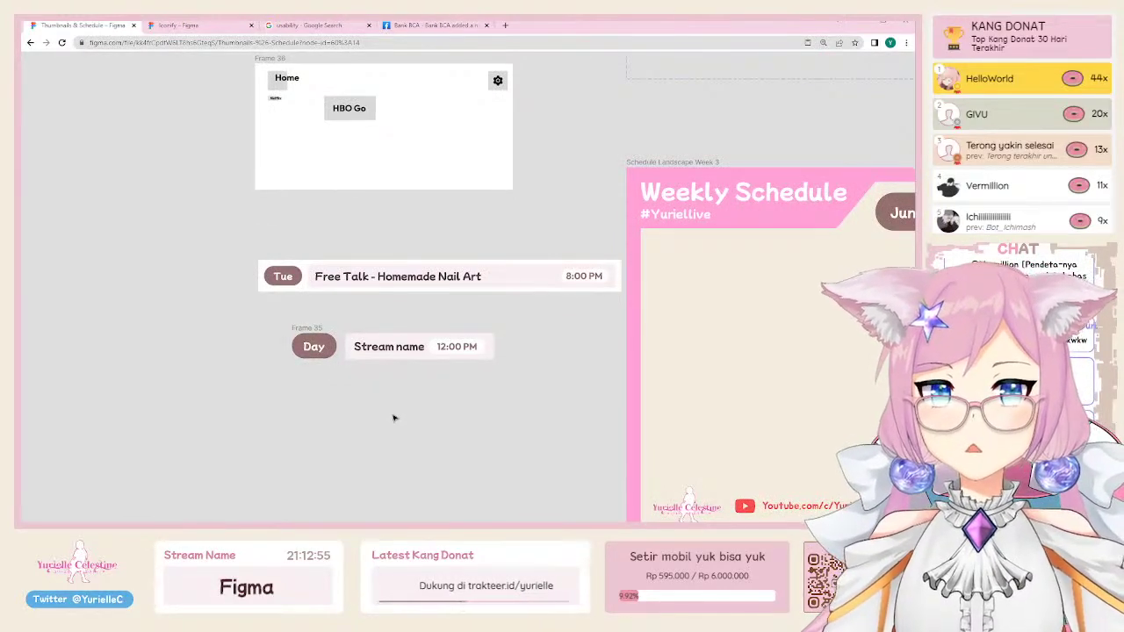
pyautogui.moveTo(243, 321); pyautogui.dragTo(509, 379)
# Step: Show the panels again and set the row's horizontal padding to 16, keeping vertical 20
pyautogui.hotkey('ctrl', '\\')
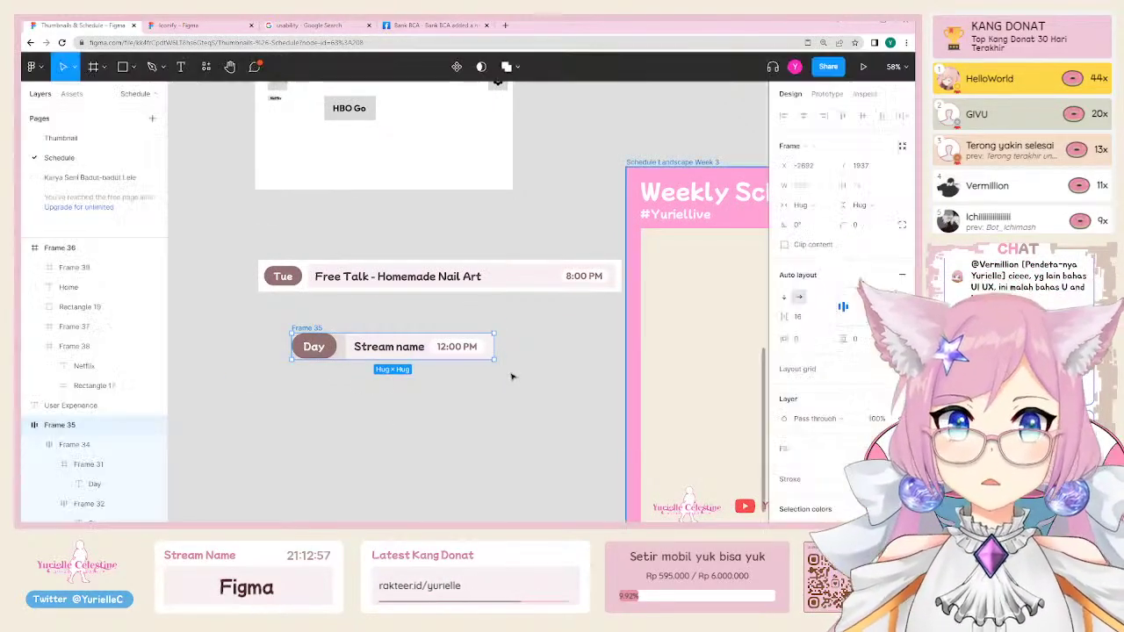
pyautogui.scroll(2, 519, 387)
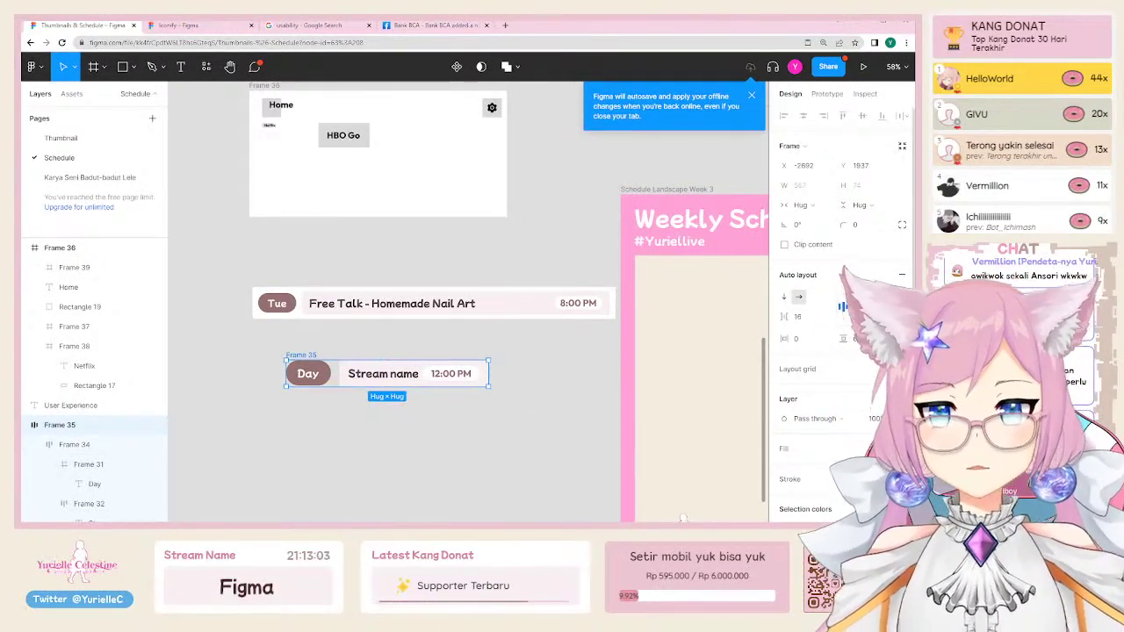
pyautogui.click(815, 343)
pyautogui.write('16')
pyautogui.press('Return')
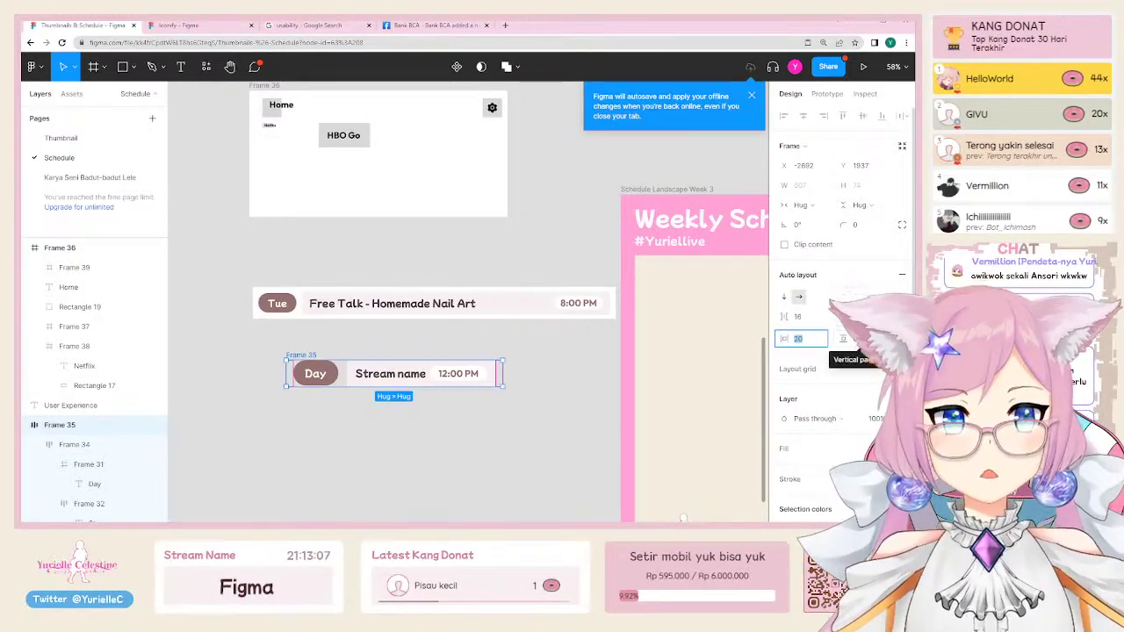
pyautogui.press('Return')
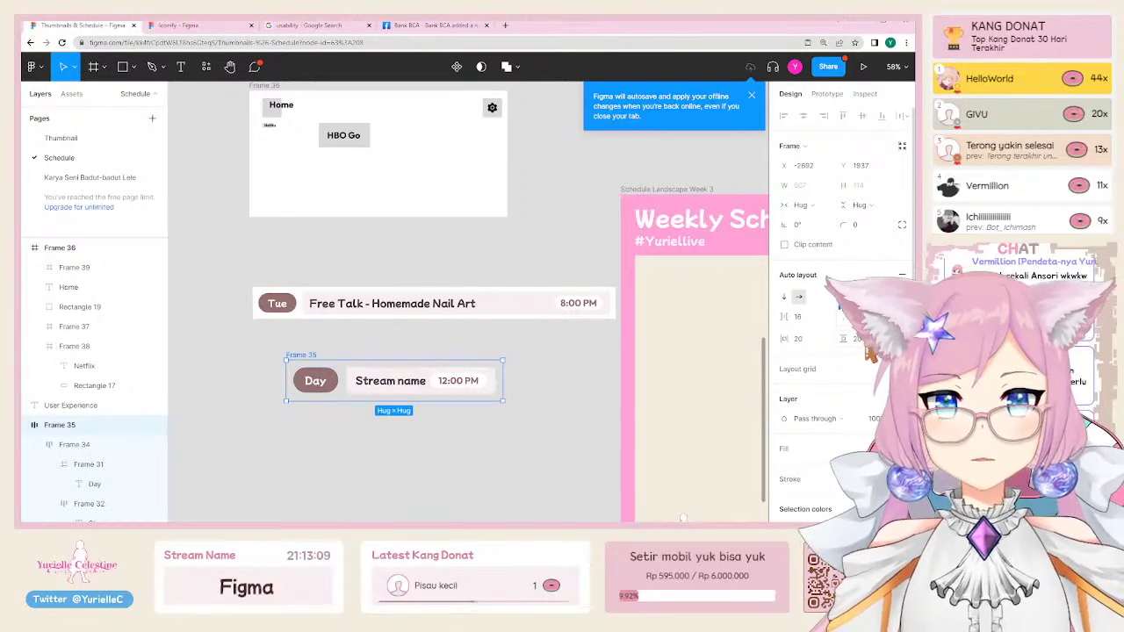
# Step: Reselect the Day / Stream name row and reduce its vertical padding to 10
pyautogui.scroll(-3, 843, 308)
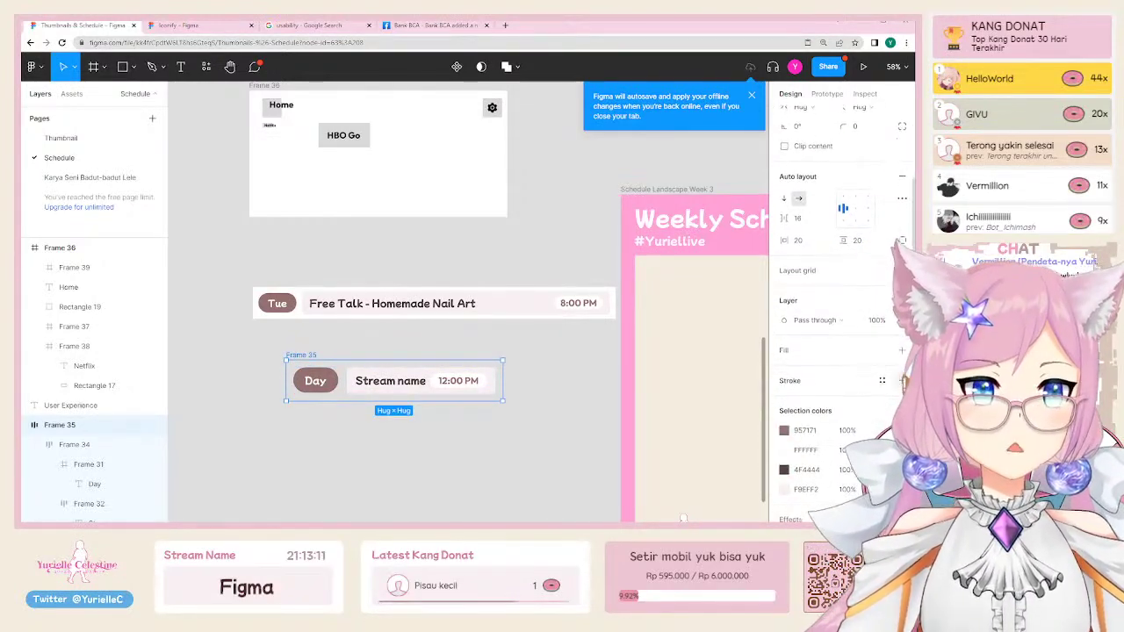
pyautogui.click(484, 261)
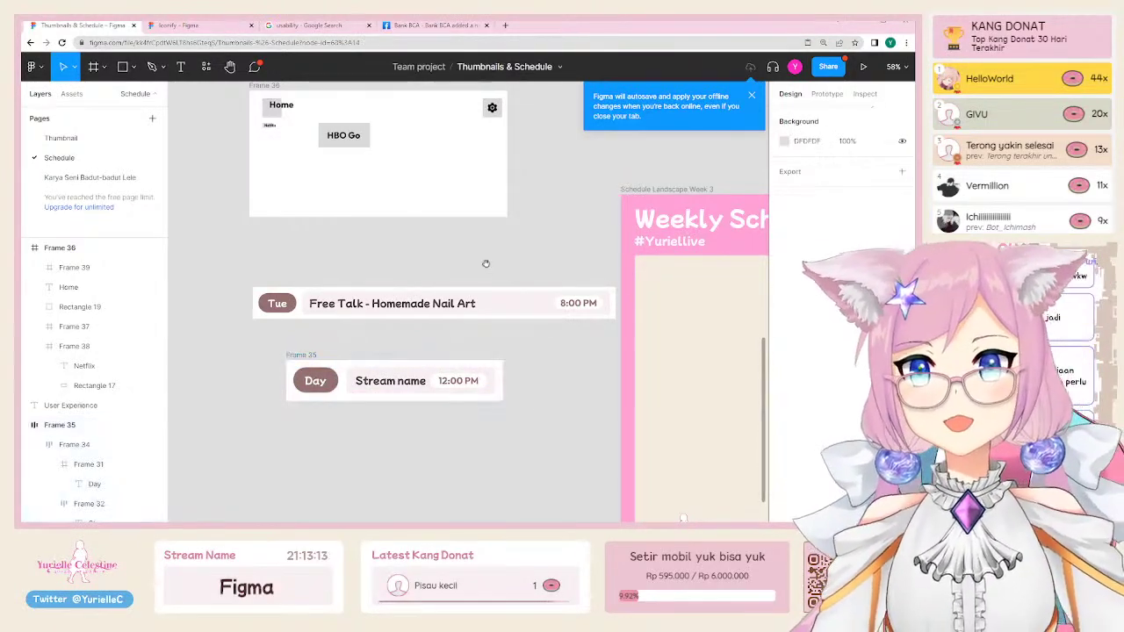
pyautogui.hscroll(-1, 484, 263)
pyautogui.click(331, 283)
pyautogui.click(351, 338)
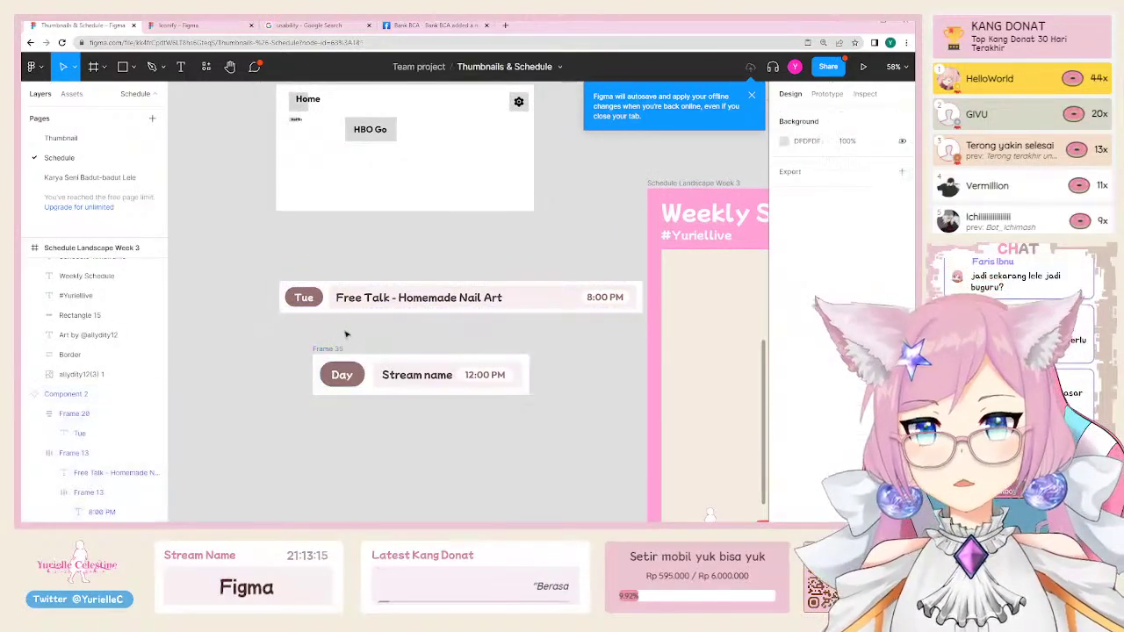
pyautogui.scroll(1, 358, 349)
pyautogui.click(358, 348)
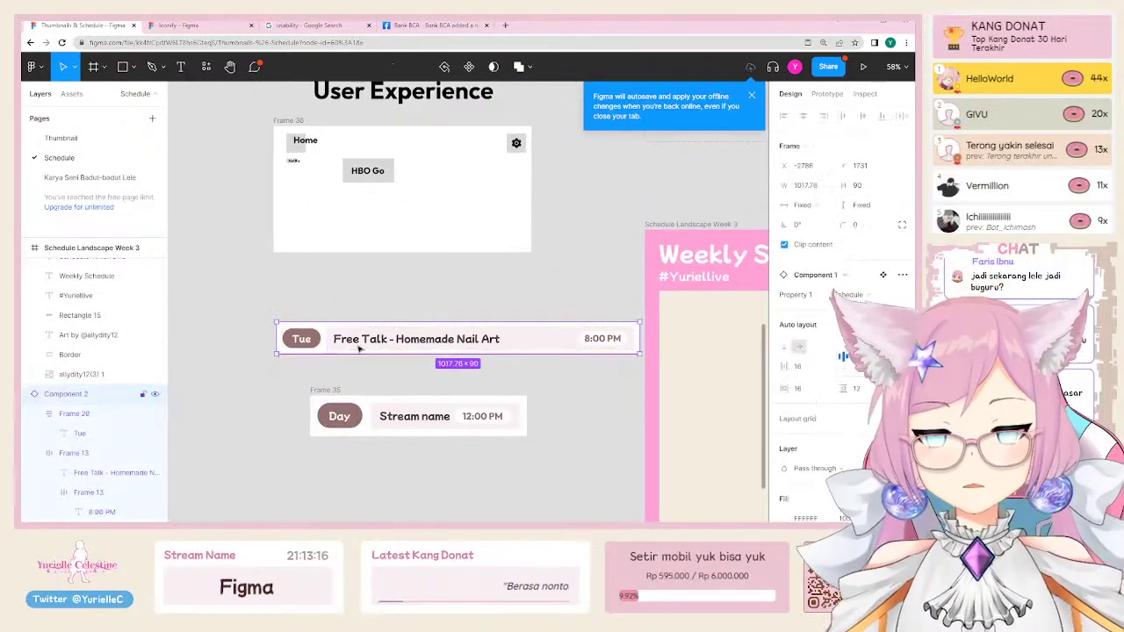
pyautogui.click(325, 390)
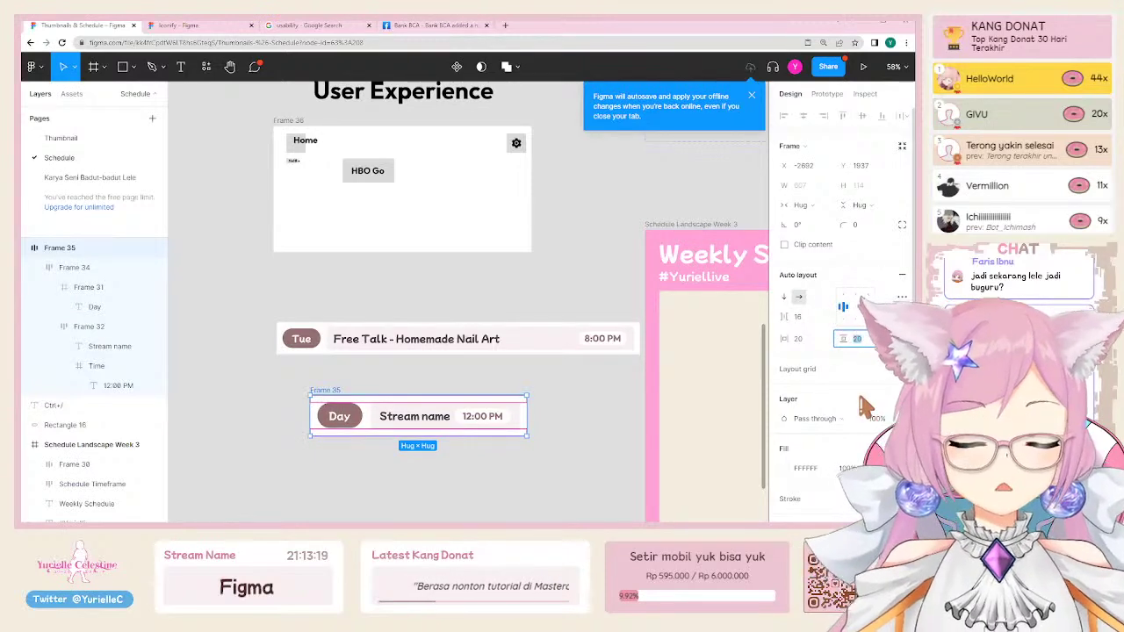
pyautogui.press('Return')
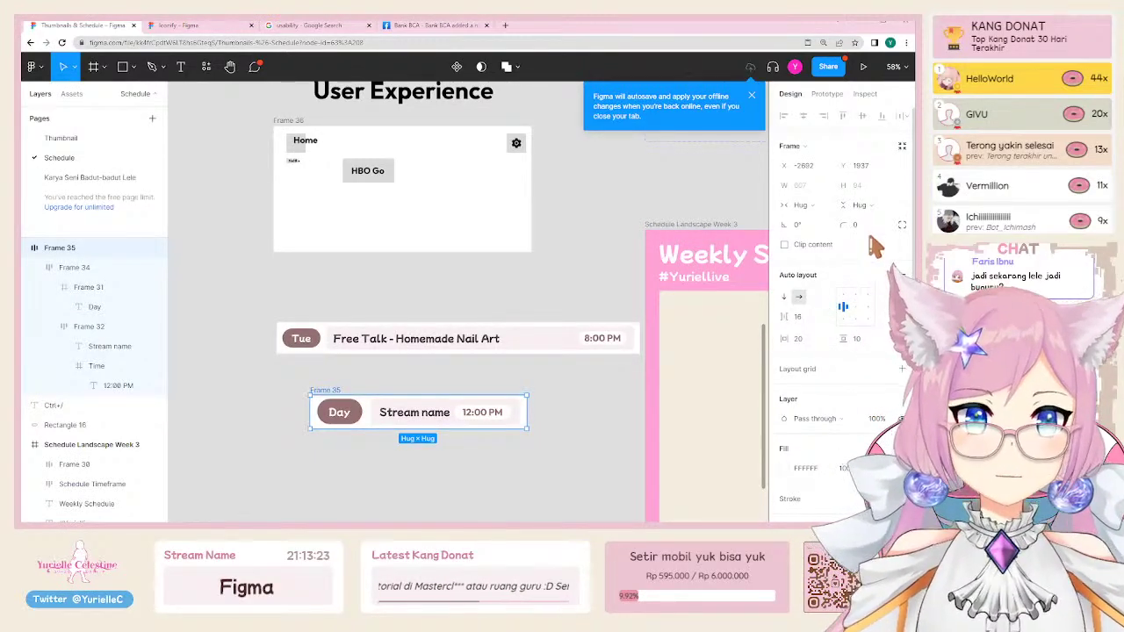
pyautogui.click(589, 434)
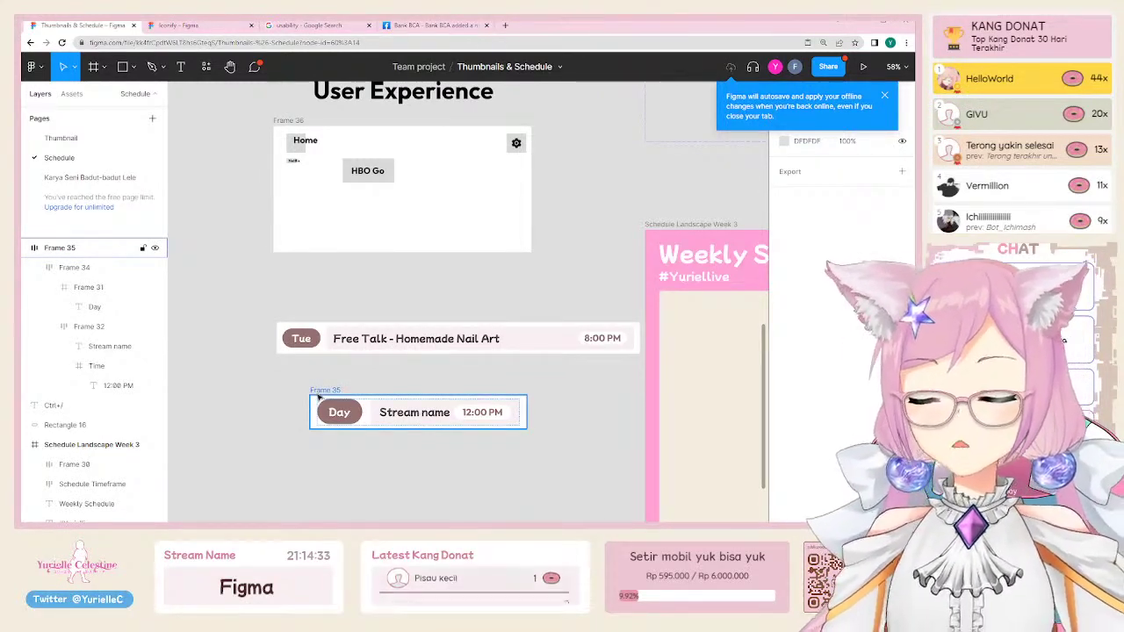
# Step: Remove an accidental duplicate of the row and inspect the Stream name group's padding
pyautogui.moveTo(330, 397); pyautogui.dragTo(349, 445)
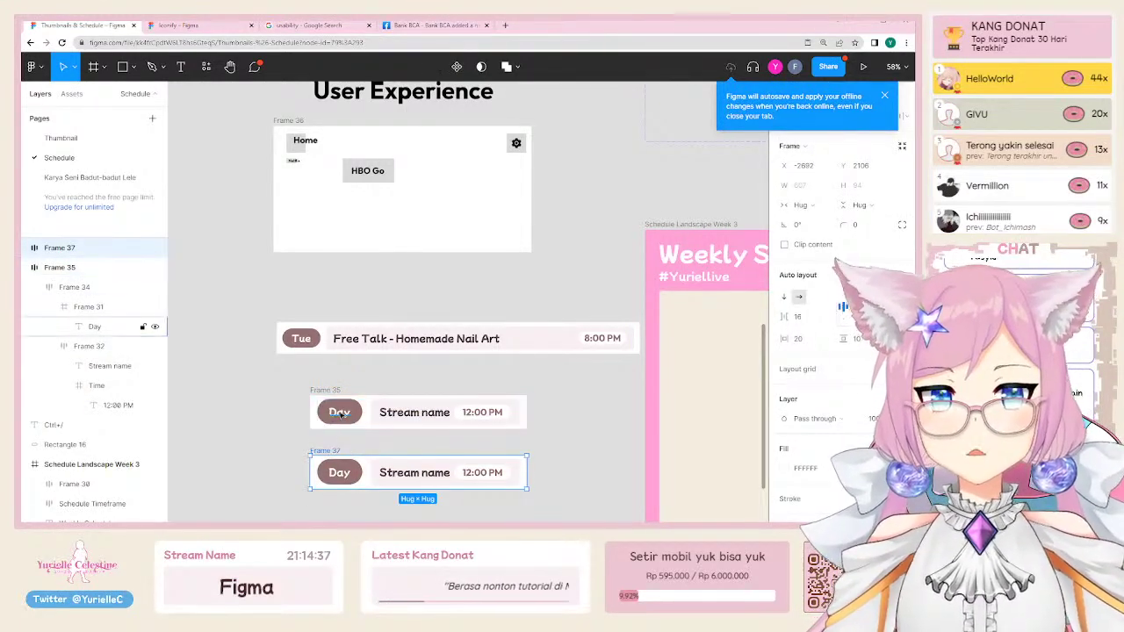
pyautogui.press('Delete')
pyautogui.doubleClick(342, 413)
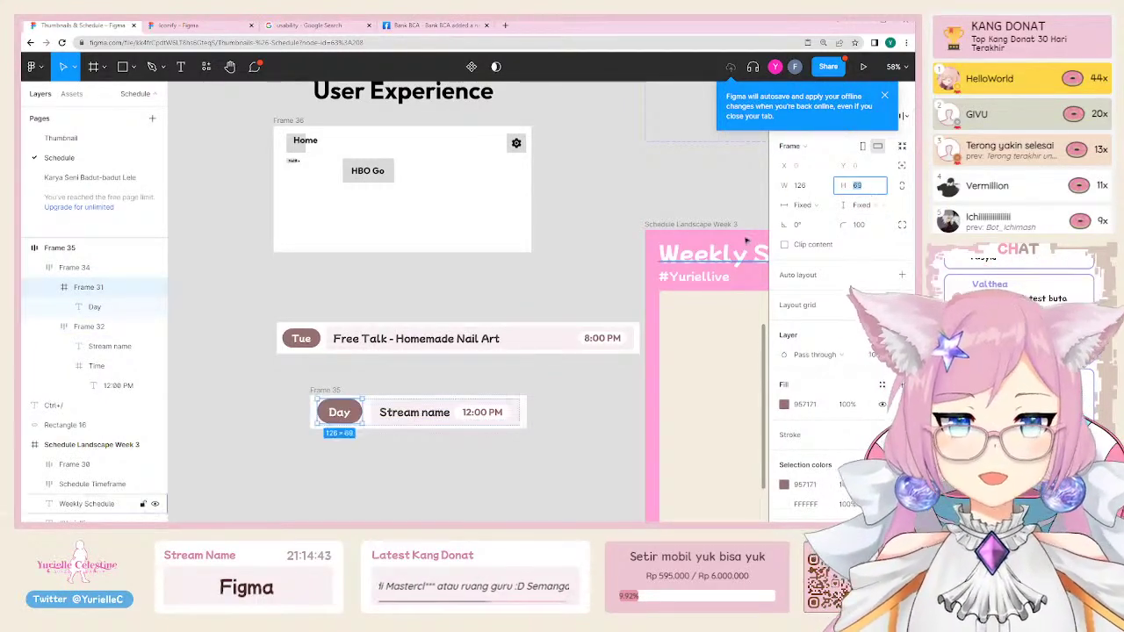
pyautogui.click(489, 412)
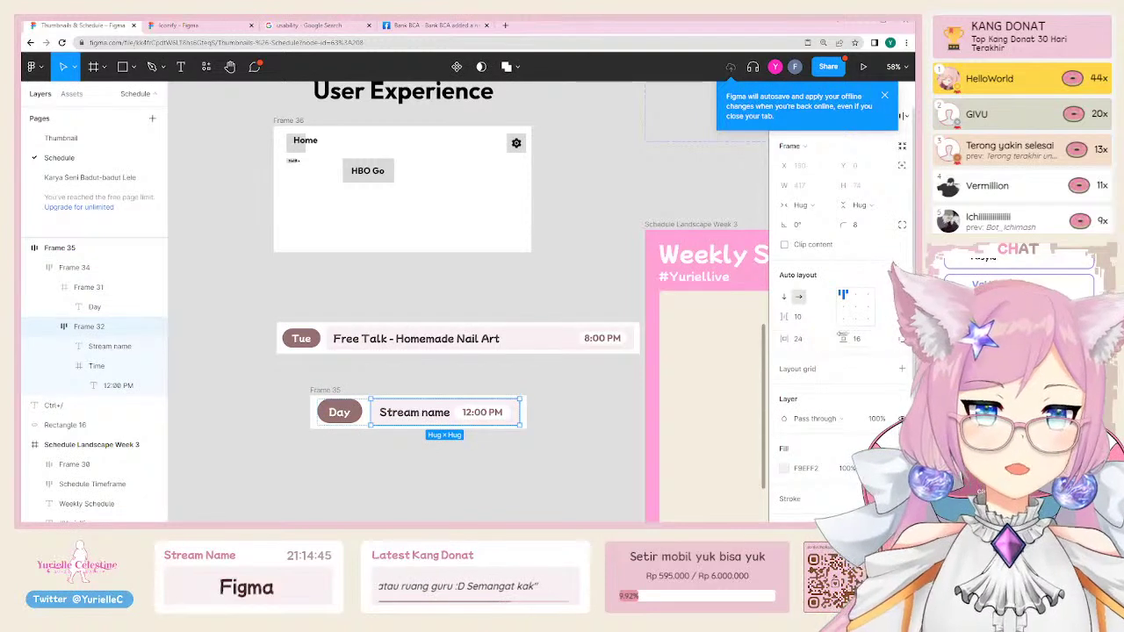
pyautogui.click(867, 346)
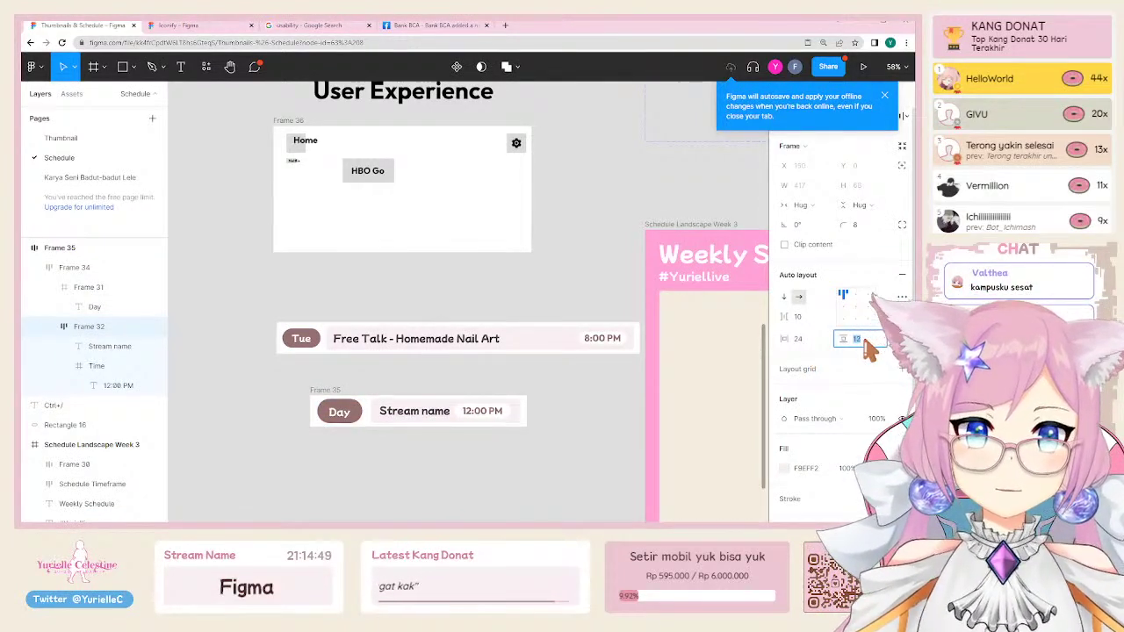
pyautogui.click(386, 454)
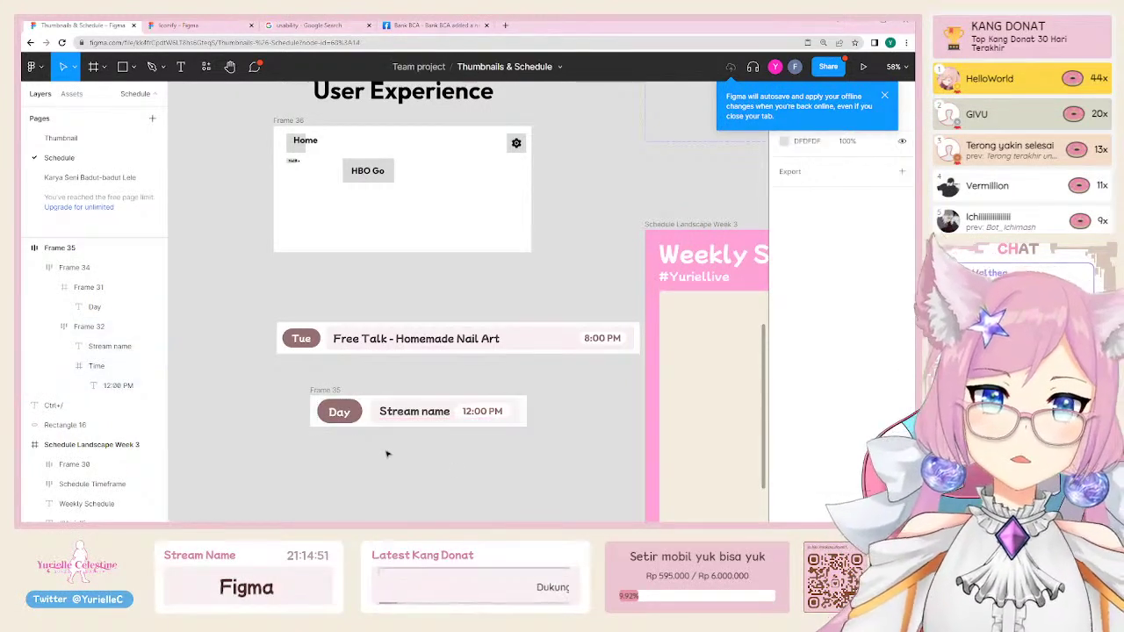
# Step: Move the Day / Stream name row left to align with the Free Talk row (X −2785)
pyautogui.click(330, 388)
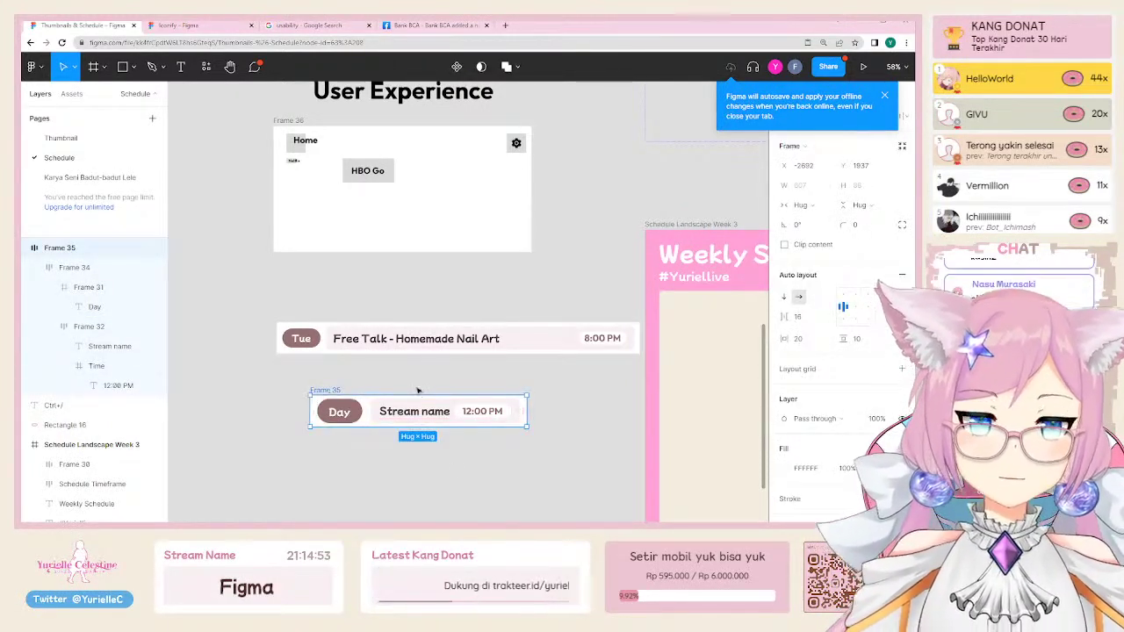
pyautogui.click(379, 415)
pyautogui.click(339, 412)
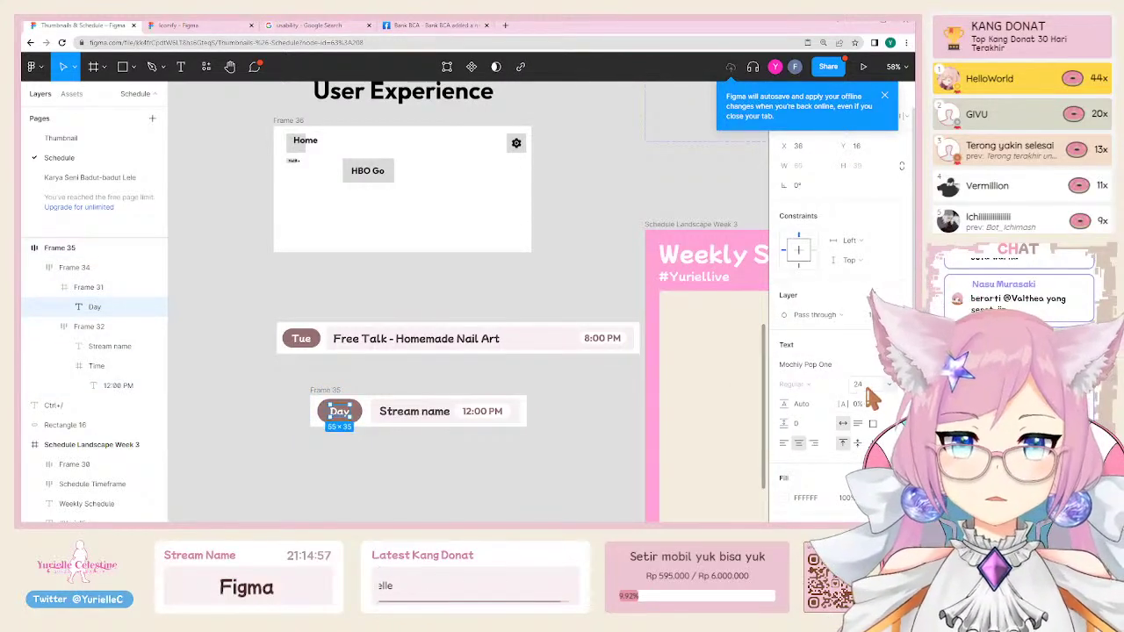
pyautogui.click(422, 465)
pyautogui.click(316, 400)
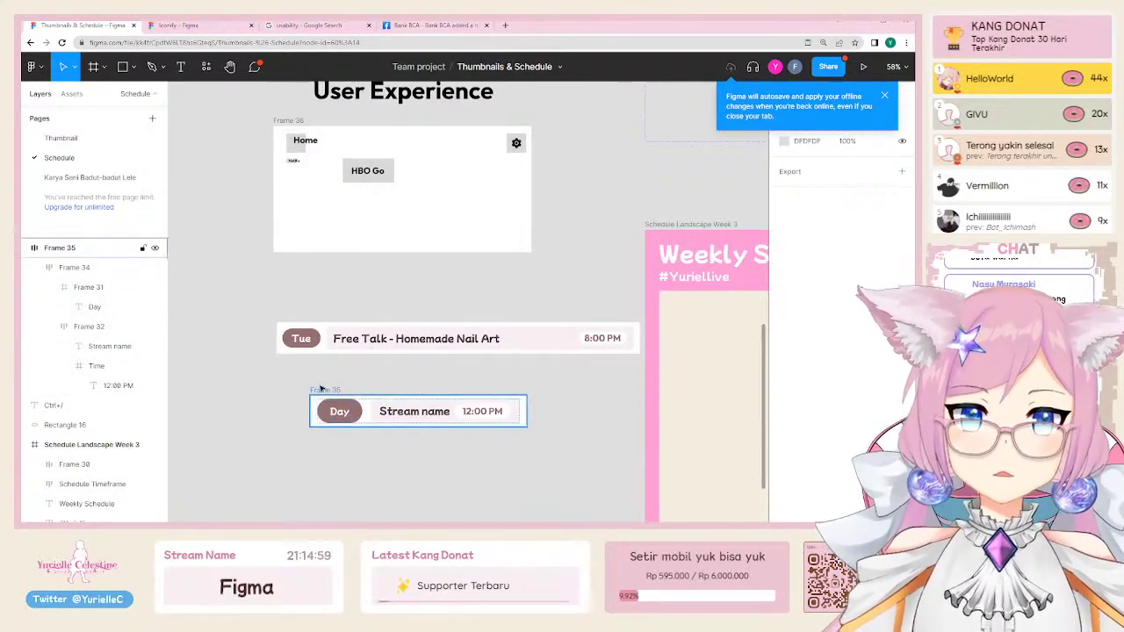
pyautogui.moveTo(316, 400); pyautogui.dragTo(283, 395)
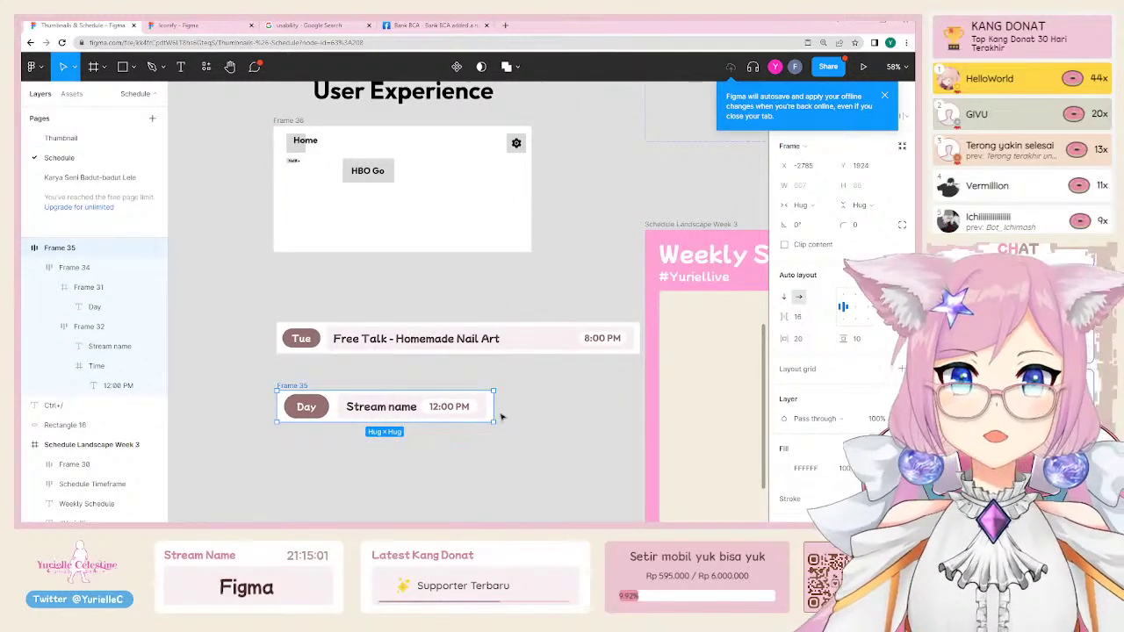
pyautogui.scroll(-6, 503, 415)
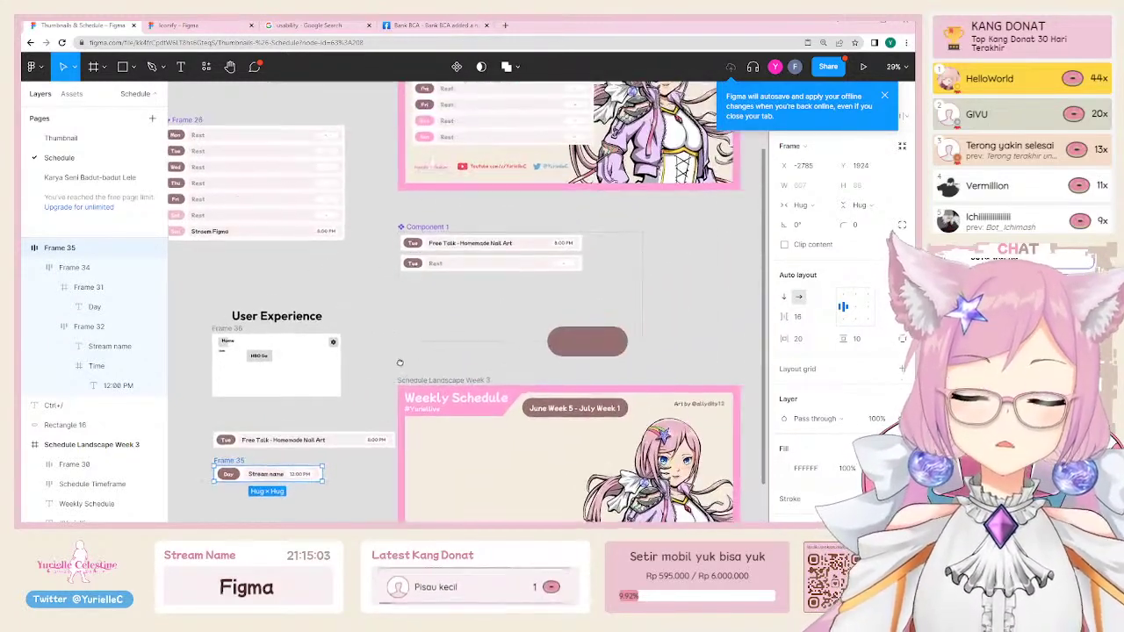
pyautogui.scroll(6, 272, 420)
pyautogui.click(369, 355)
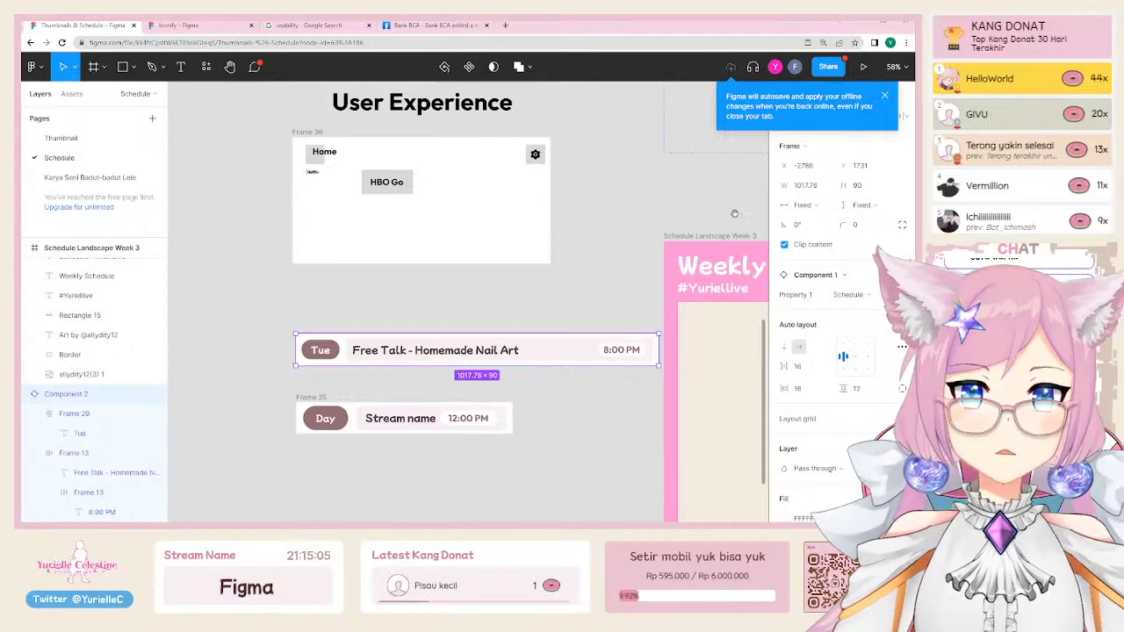
pyautogui.click(299, 404)
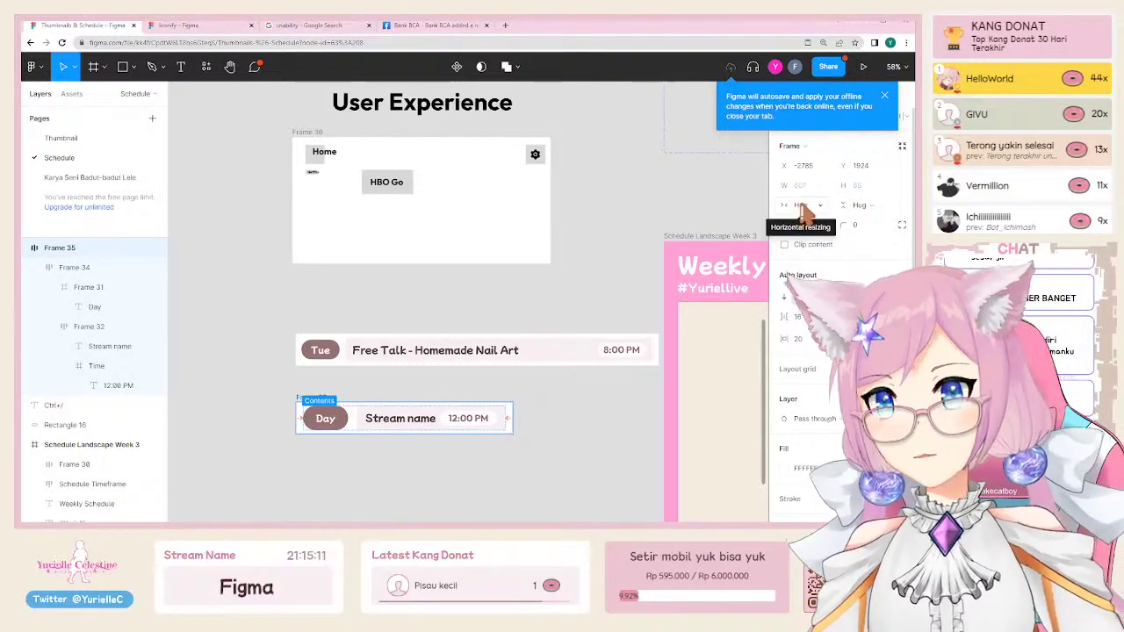
pyautogui.click(806, 205)
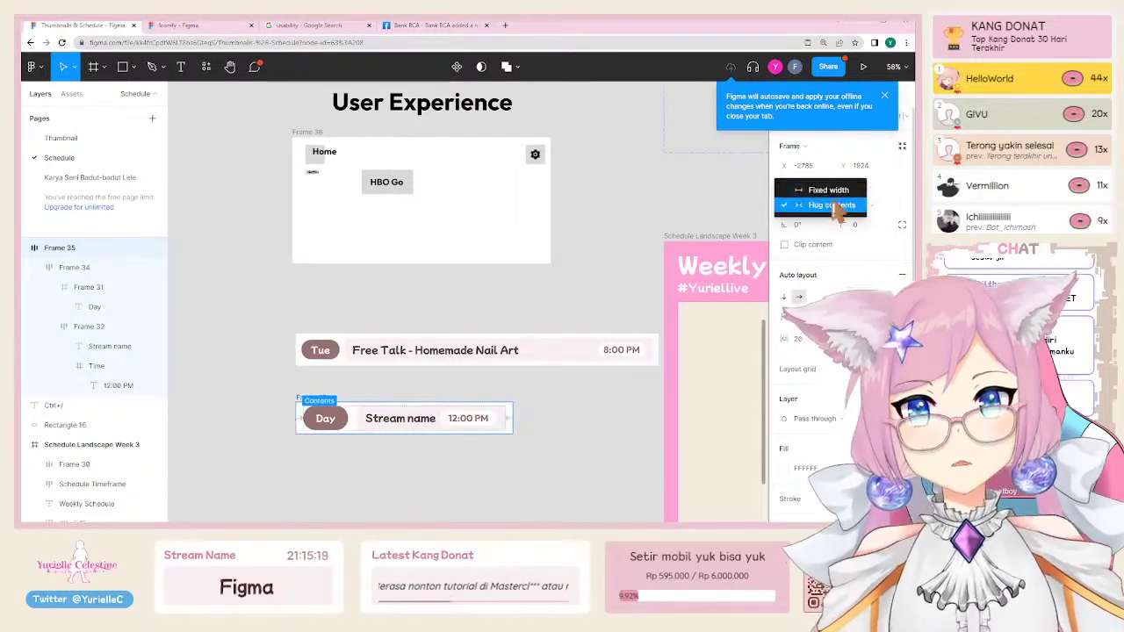
pyautogui.click(828, 207)
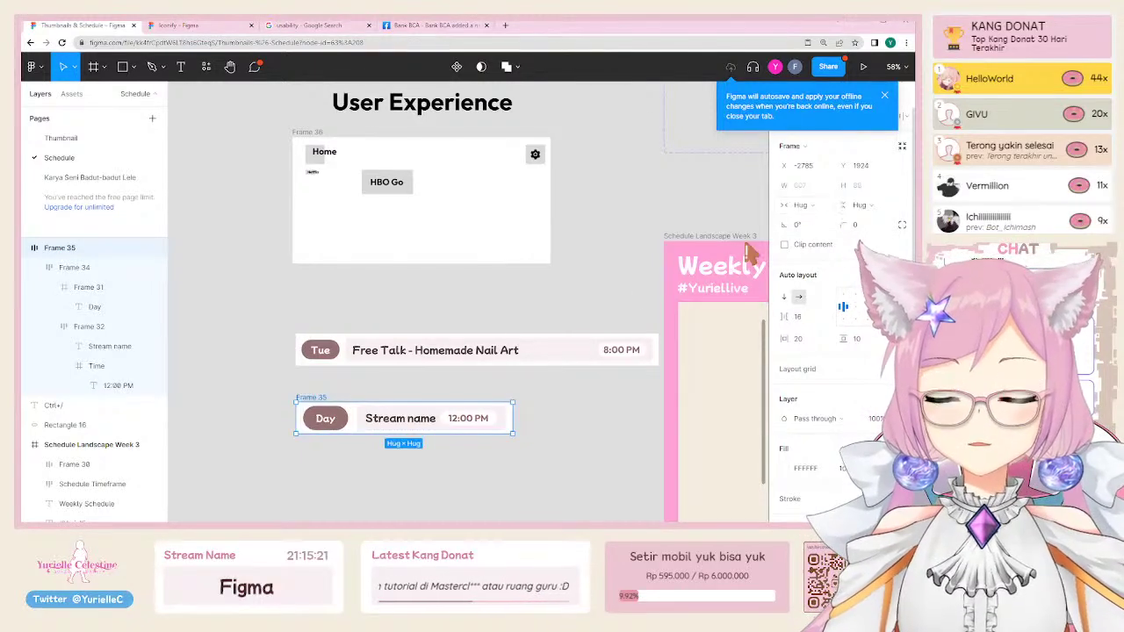
pyautogui.click(431, 437)
pyautogui.click(392, 421)
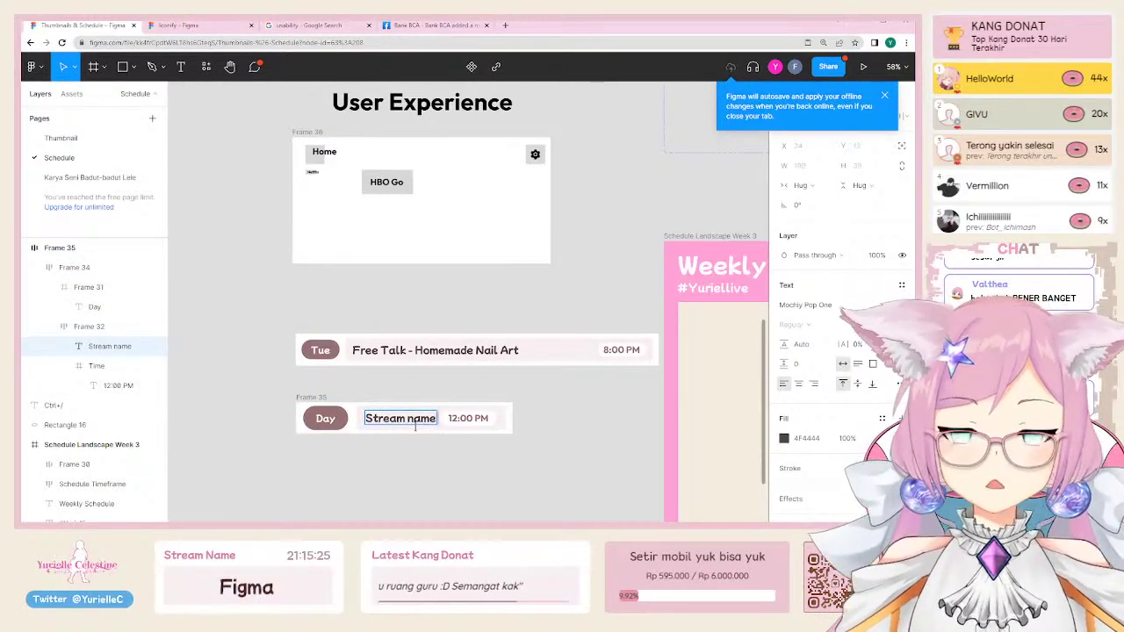
pyautogui.write('klasdlaklsdjklaskdlkasdklaskdlaklsd')
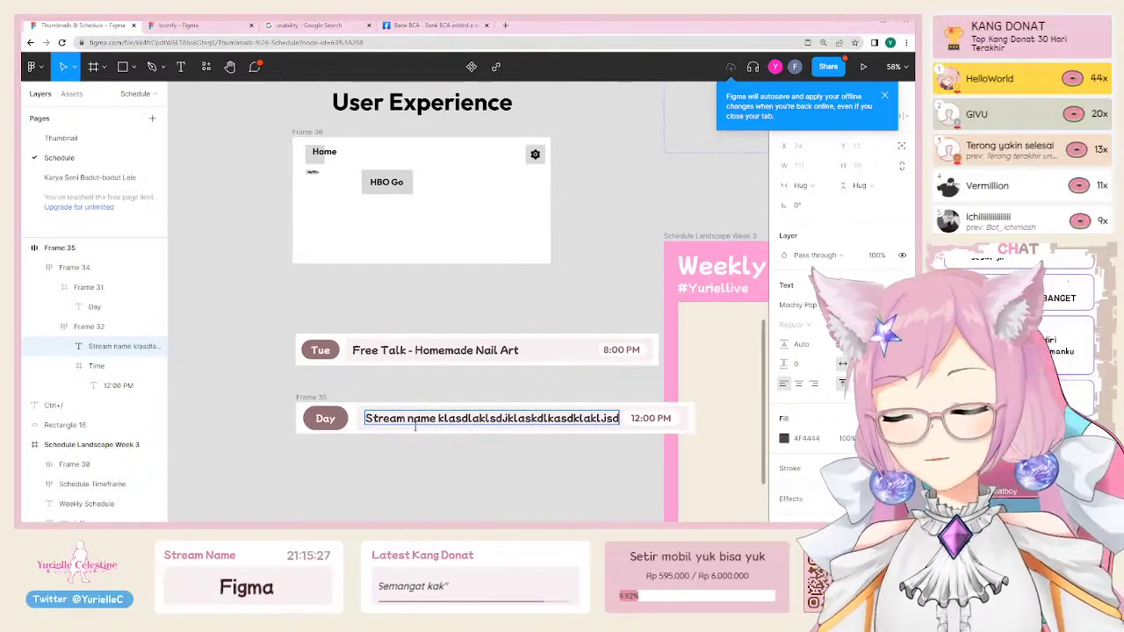
pyautogui.press('Escape')
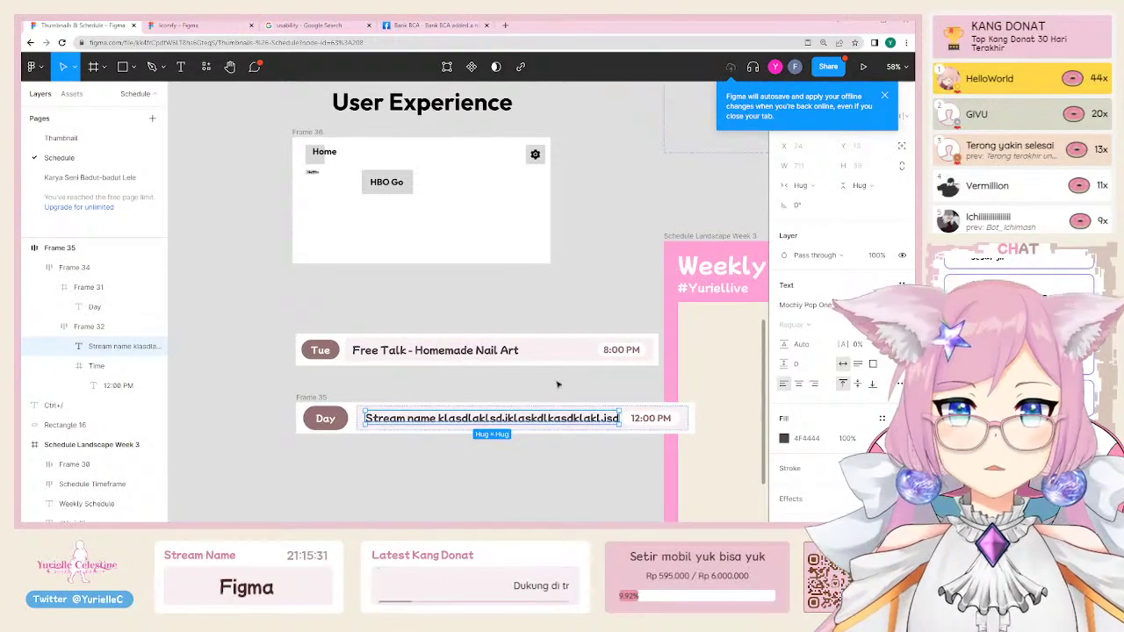
pyautogui.click(395, 387)
pyautogui.click(324, 397)
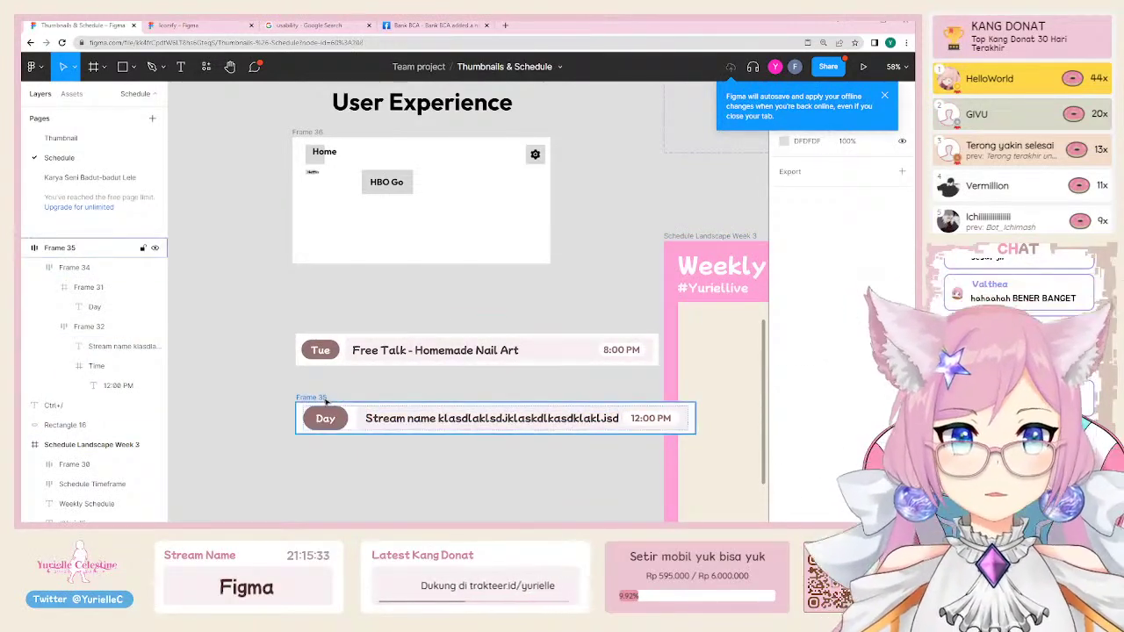
pyautogui.click(803, 205)
pyautogui.click(812, 187)
pyautogui.hscroll(3, 578, 370)
pyautogui.scroll(-2, 578, 371)
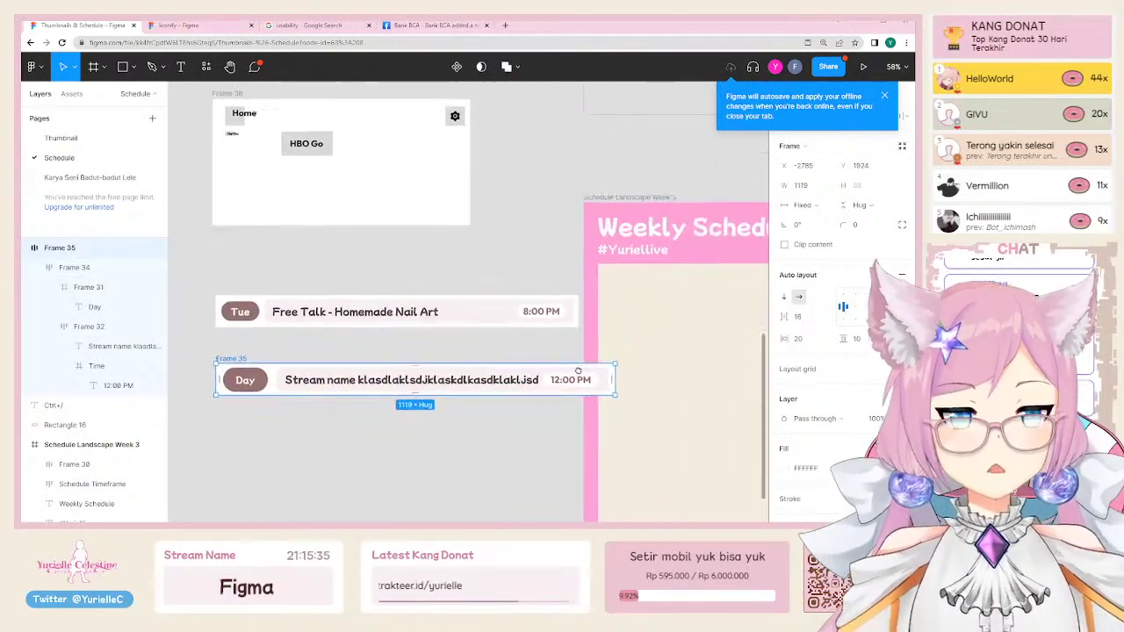
pyautogui.moveTo(615, 380); pyautogui.dragTo(720, 382)
pyautogui.hscroll(-3, 539, 413)
pyautogui.hotkey('ctrl', 'z')
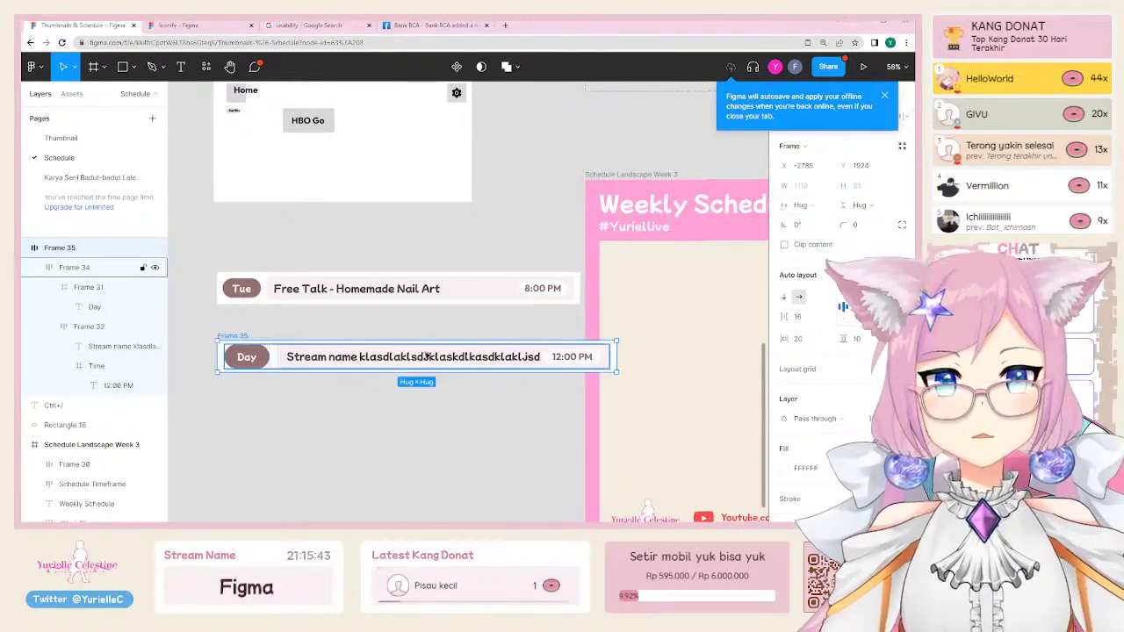
pyautogui.scroll(-5, 428, 357)
pyautogui.hscroll(3, 202, 342)
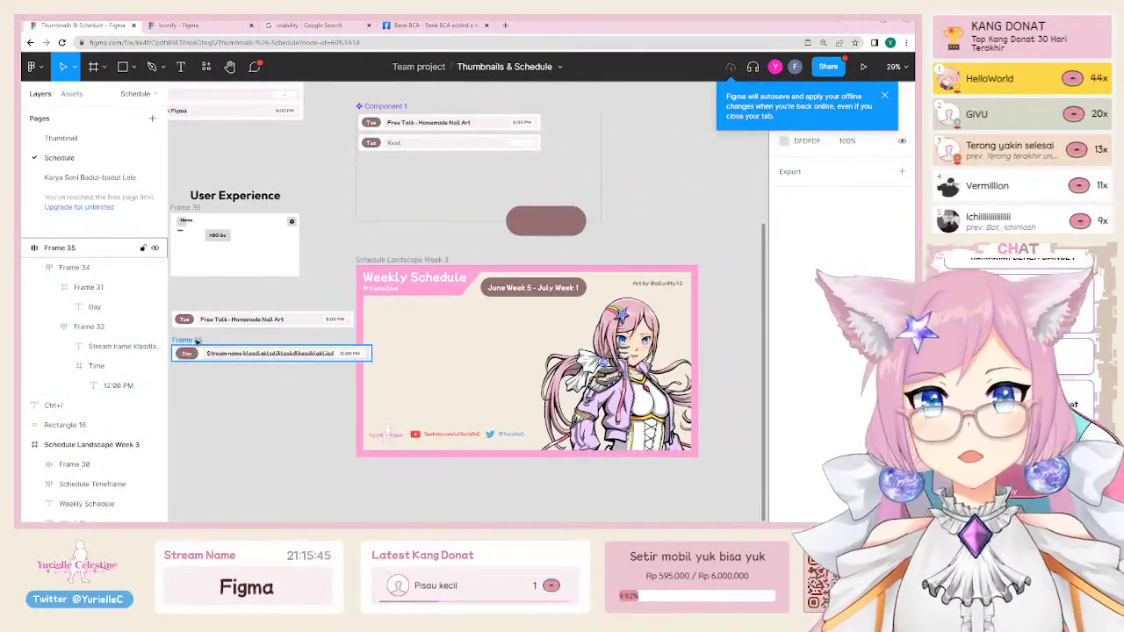
pyautogui.moveTo(197, 341); pyautogui.dragTo(398, 303)
pyautogui.scroll(5, 546, 295)
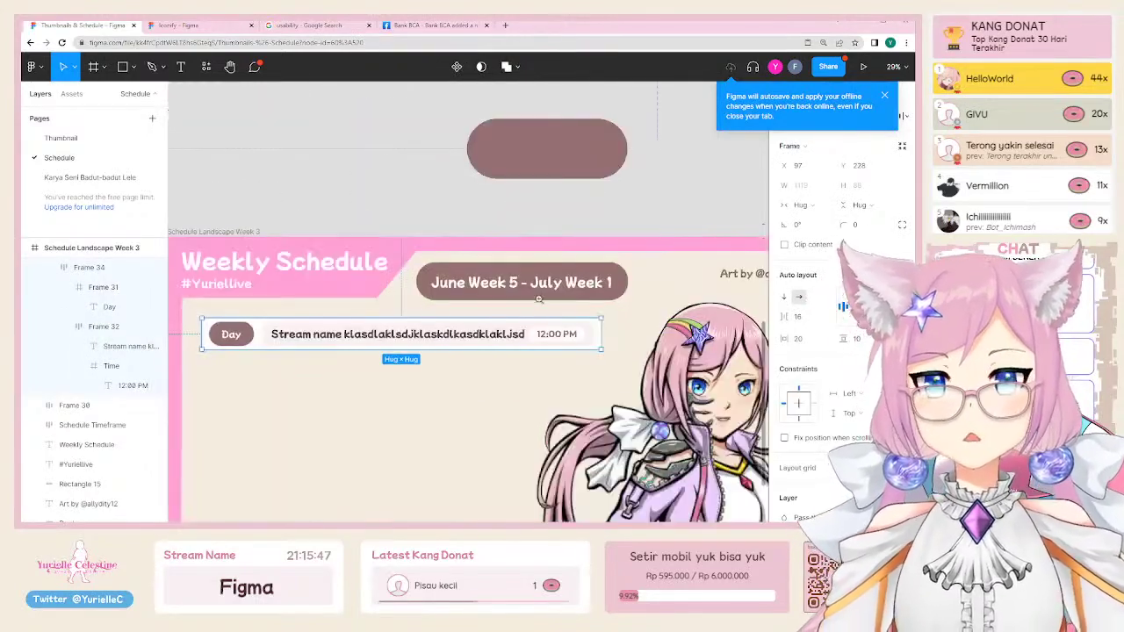
pyautogui.scroll(-1, 439, 346)
pyautogui.doubleClick(461, 316)
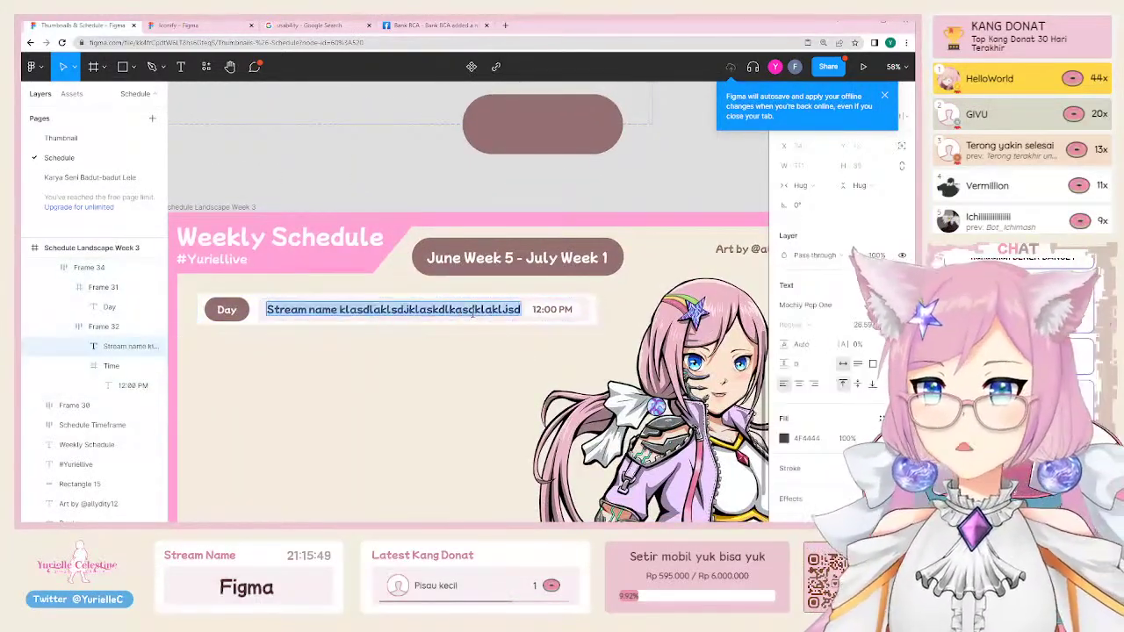
pyautogui.press('End')
pyautogui.write('aslkdjalksdjalksdjalksjdlakjsldkajsldj')
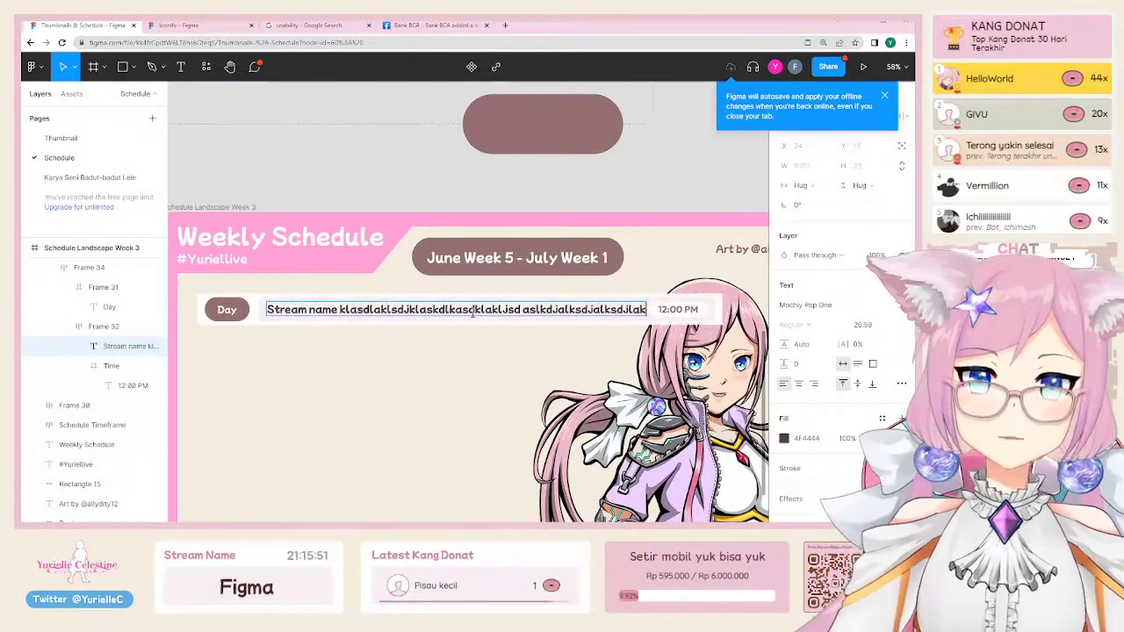
pyautogui.hscroll(5, 396, 387)
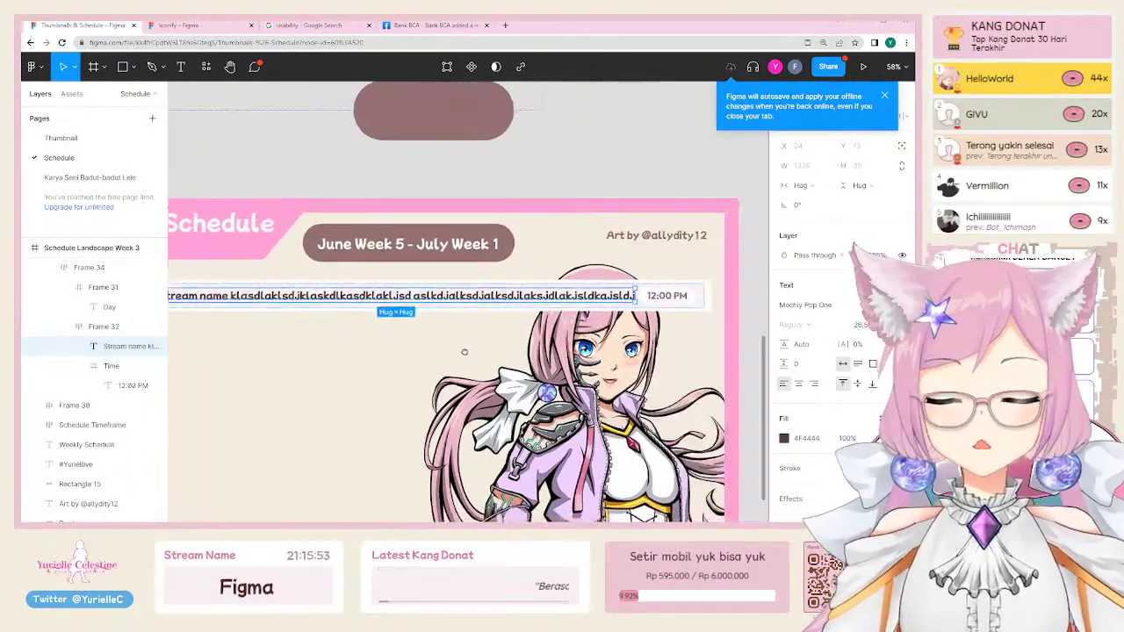
pyautogui.hscroll(-5, 625, 305)
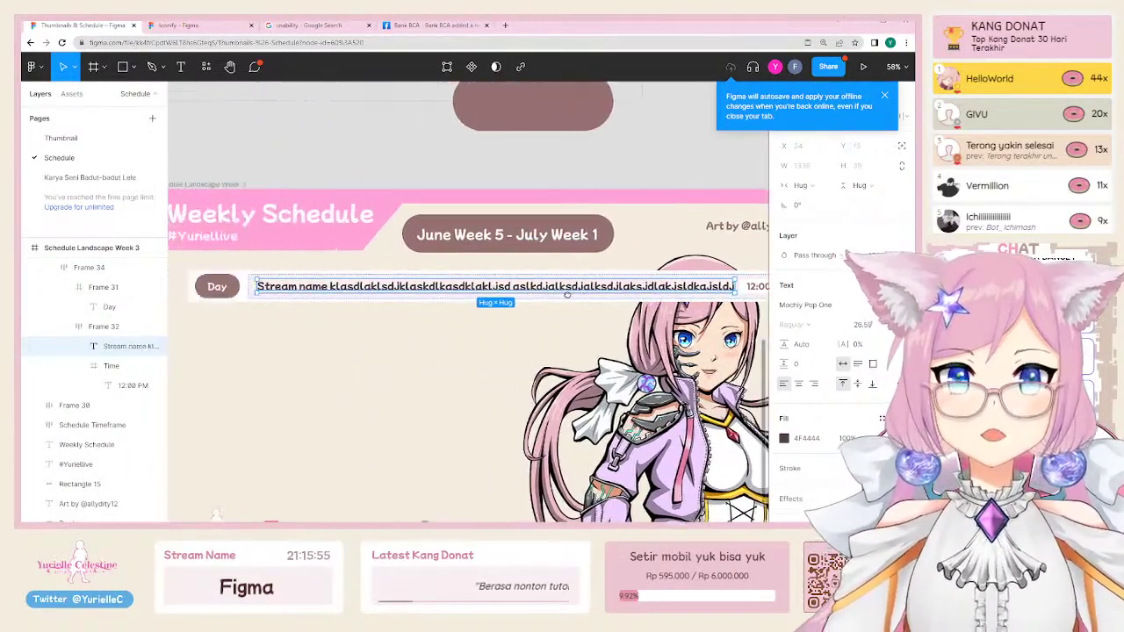
pyautogui.scroll(-5, 539, 446)
pyautogui.scroll(6, 539, 446)
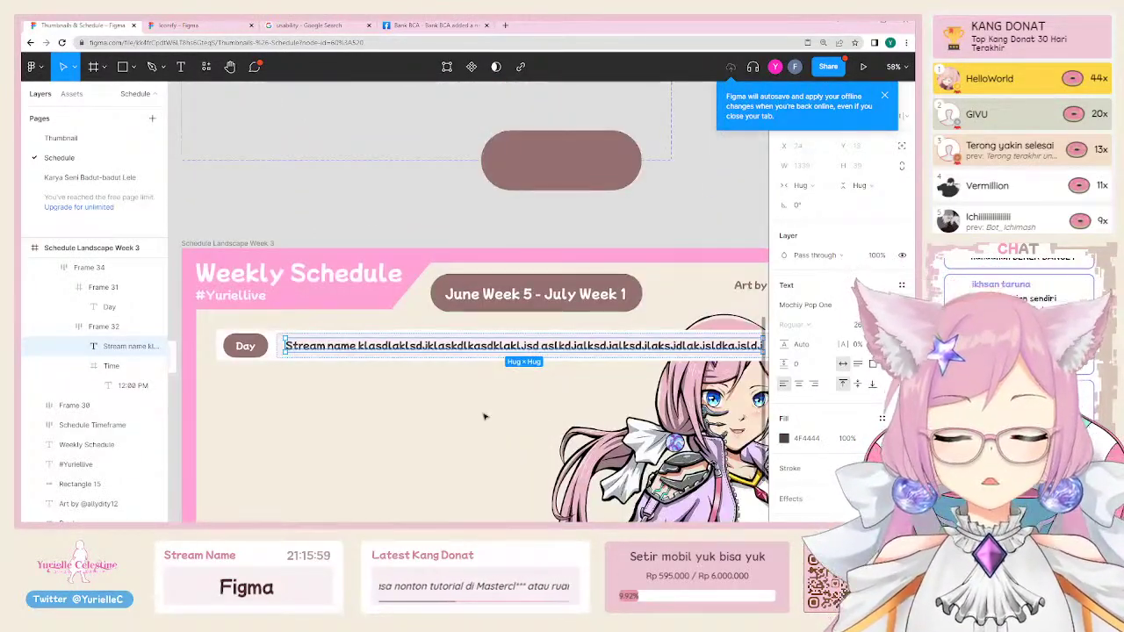
pyautogui.hscroll(4, 484, 416)
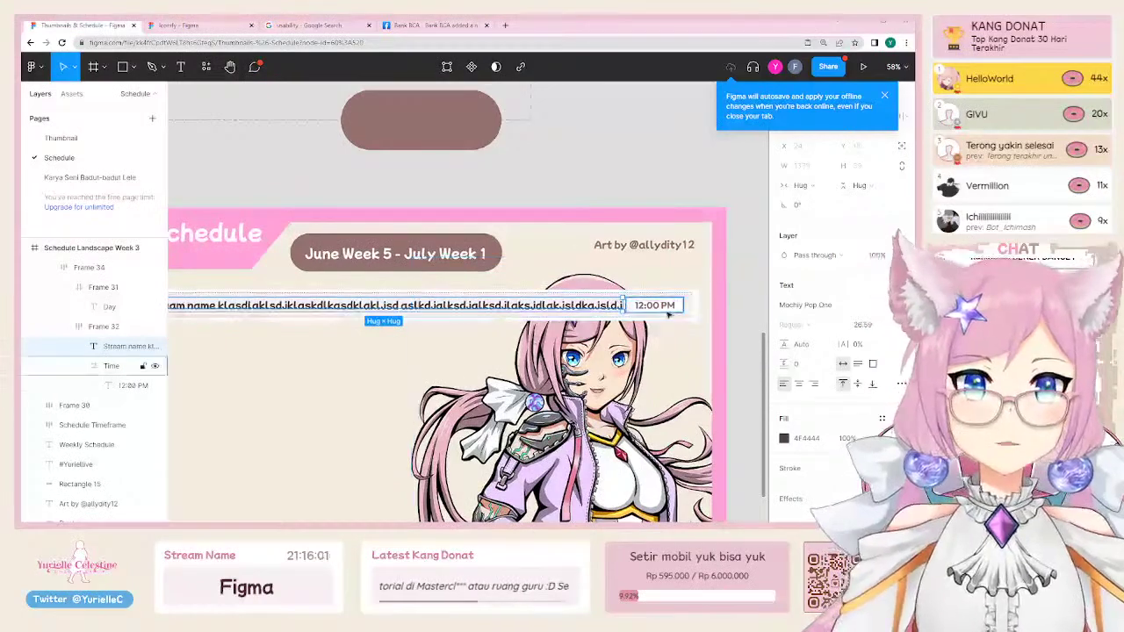
pyautogui.hotkey('shift', 'Return')
pyautogui.hscroll(-2, 732, 295)
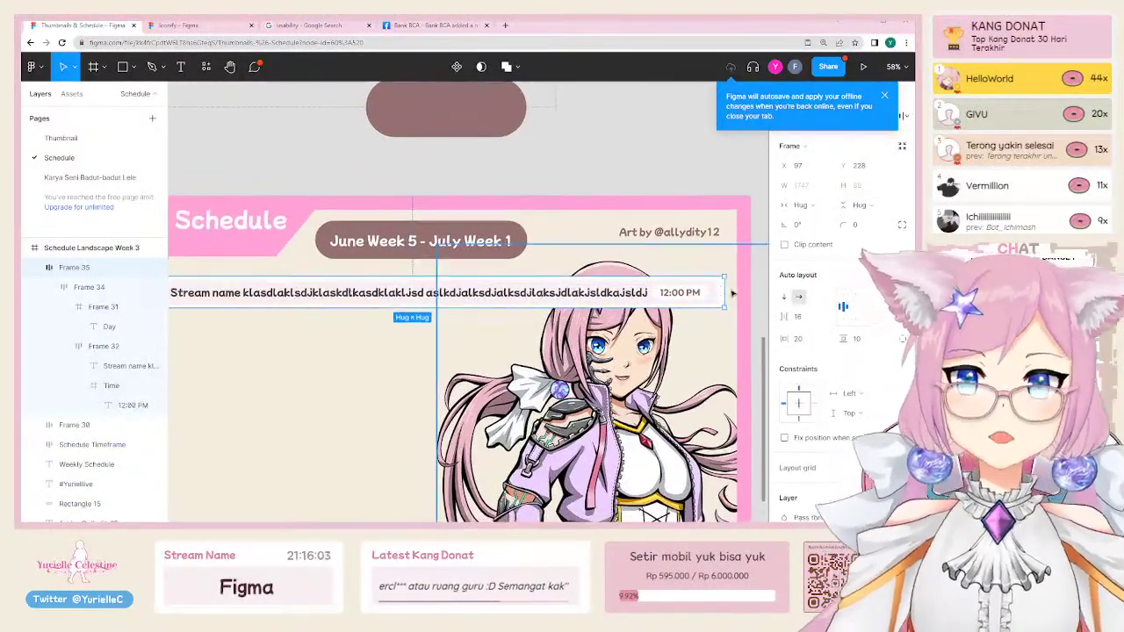
# Step: Switch the row's width from Hug to Fixed and set W to 1020
pyautogui.click(821, 205)
pyautogui.click(826, 190)
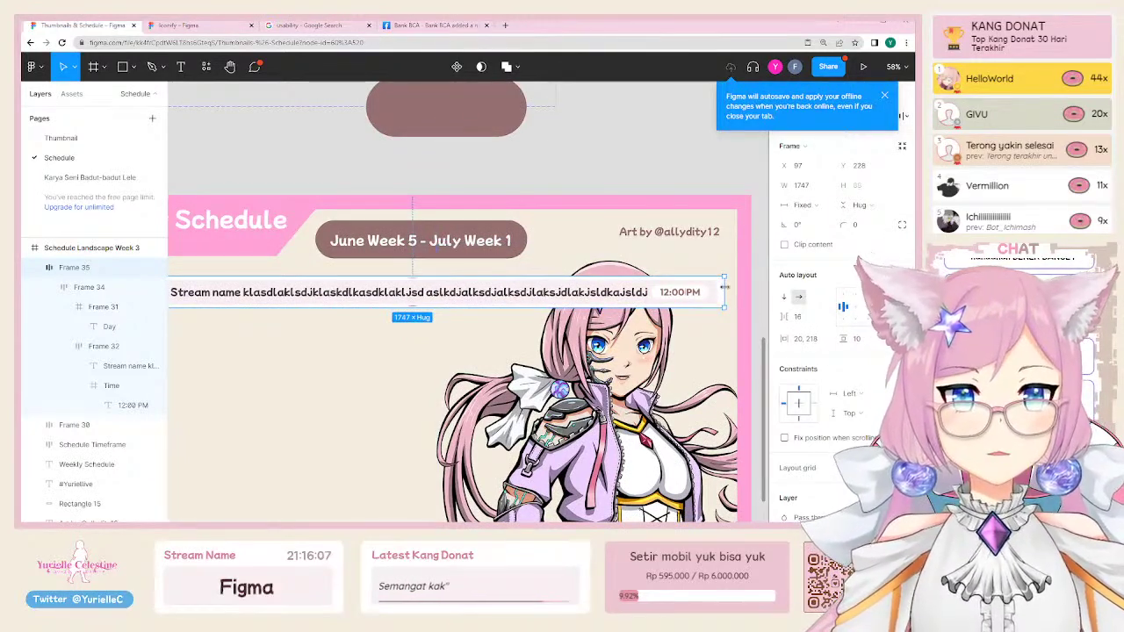
pyautogui.moveTo(725, 299); pyautogui.dragTo(501, 305)
pyautogui.click(799, 186)
pyautogui.write('1020')
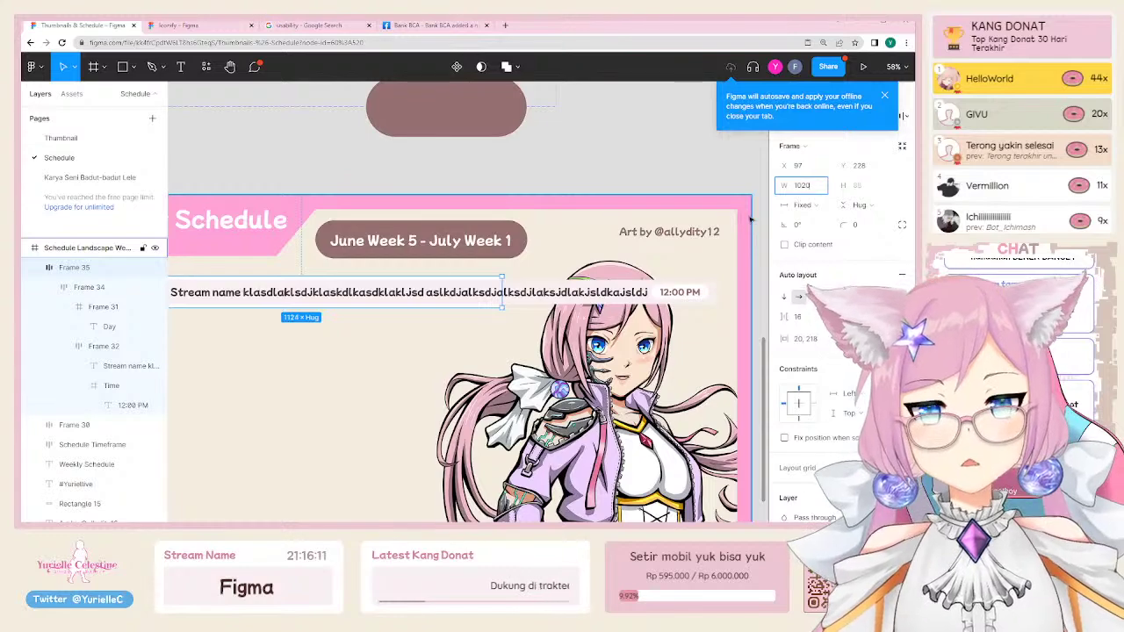
pyautogui.press('Return')
# Step: Inspect the row's inner frame and its long stream name text layer
pyautogui.scroll(-3, 222, 380)
pyautogui.hscroll(-3, 221, 379)
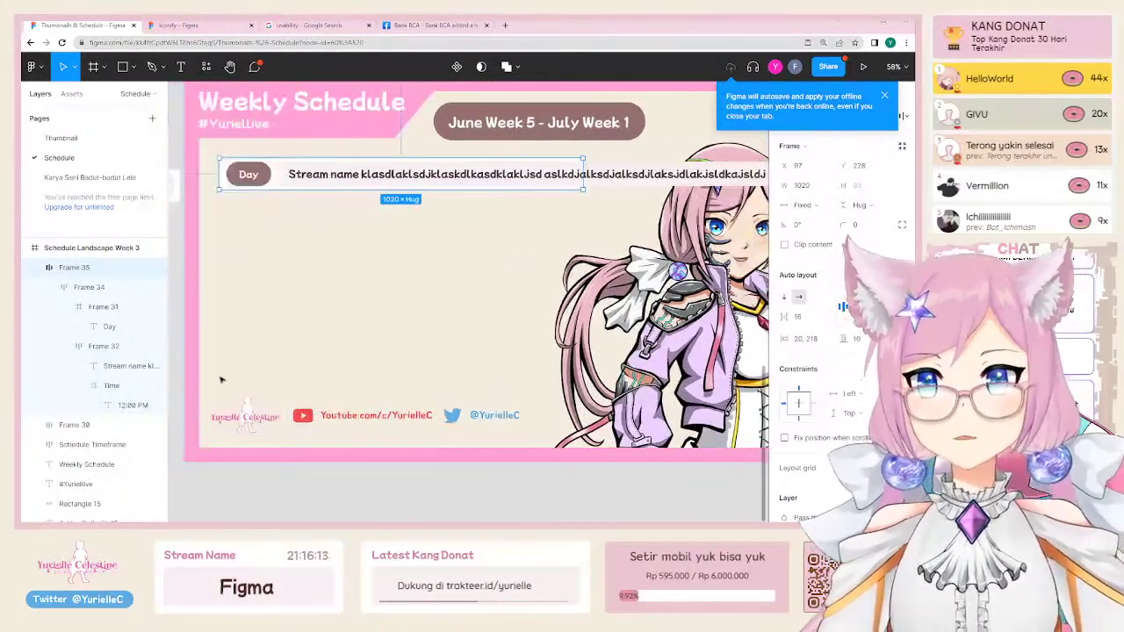
pyautogui.scroll(2, 221, 379)
pyautogui.hscroll(2, 221, 380)
pyautogui.click(632, 242)
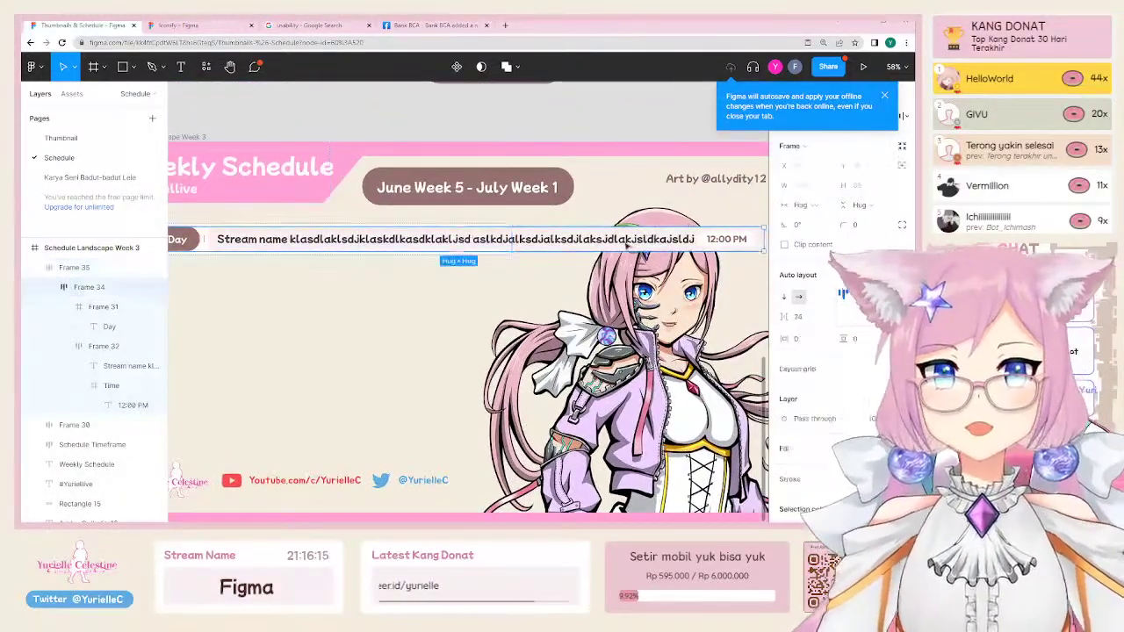
pyautogui.click(563, 244)
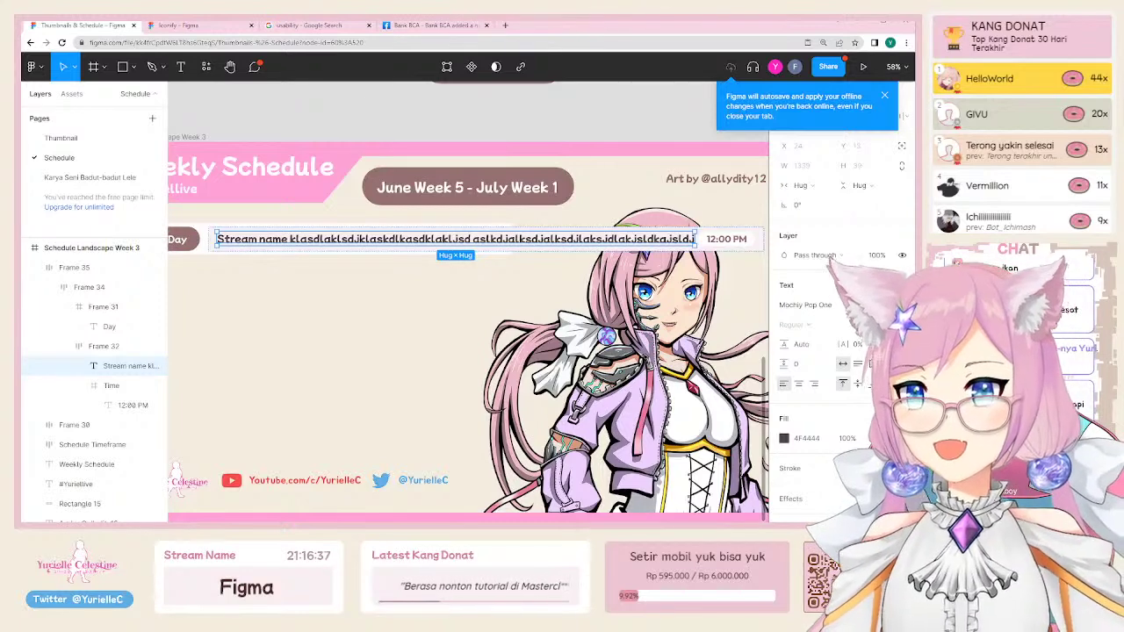
pyautogui.click(242, 109)
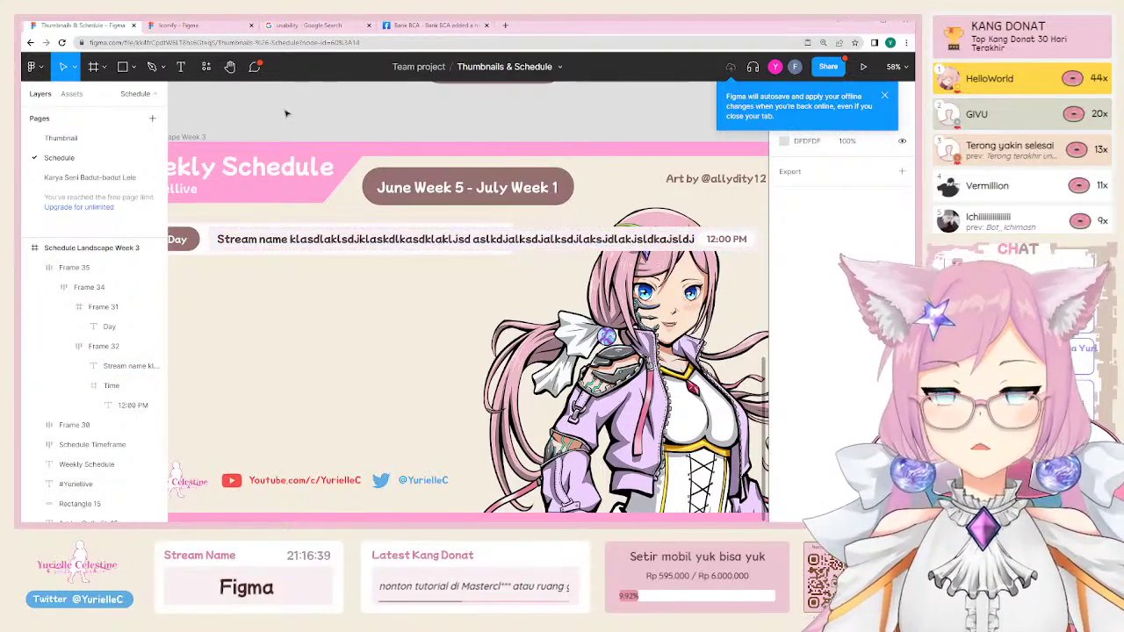
# Step: Draw a new frame on empty canvas and size it to 1440×900
pyautogui.scroll(-2, 250, 130)
pyautogui.click(360, 185)
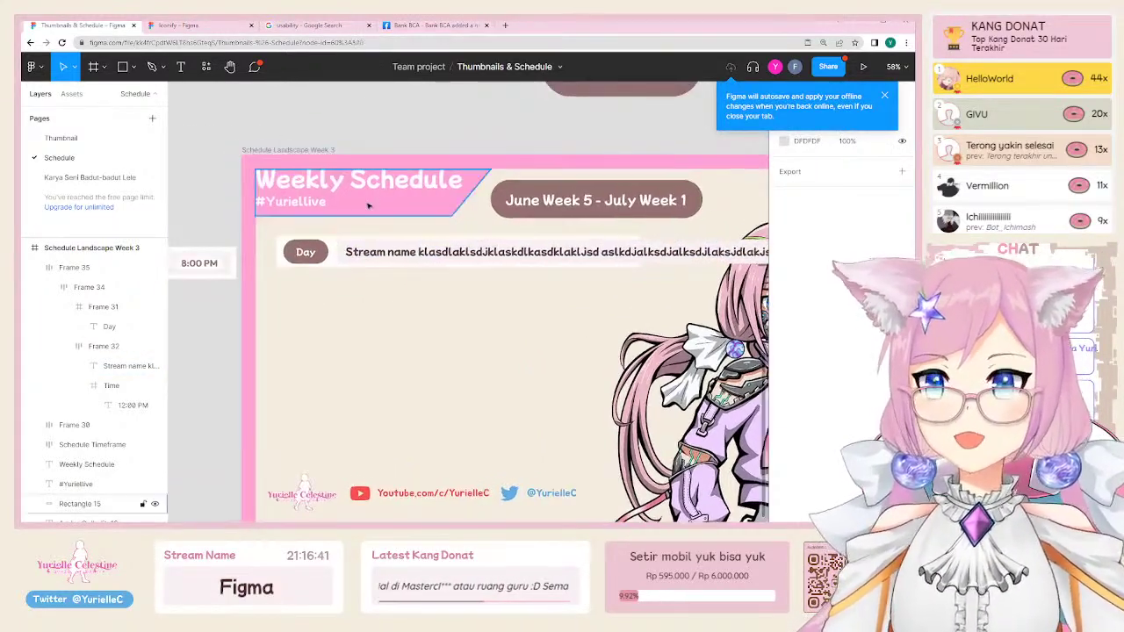
pyautogui.scroll(-3, 368, 189)
pyautogui.click(353, 169)
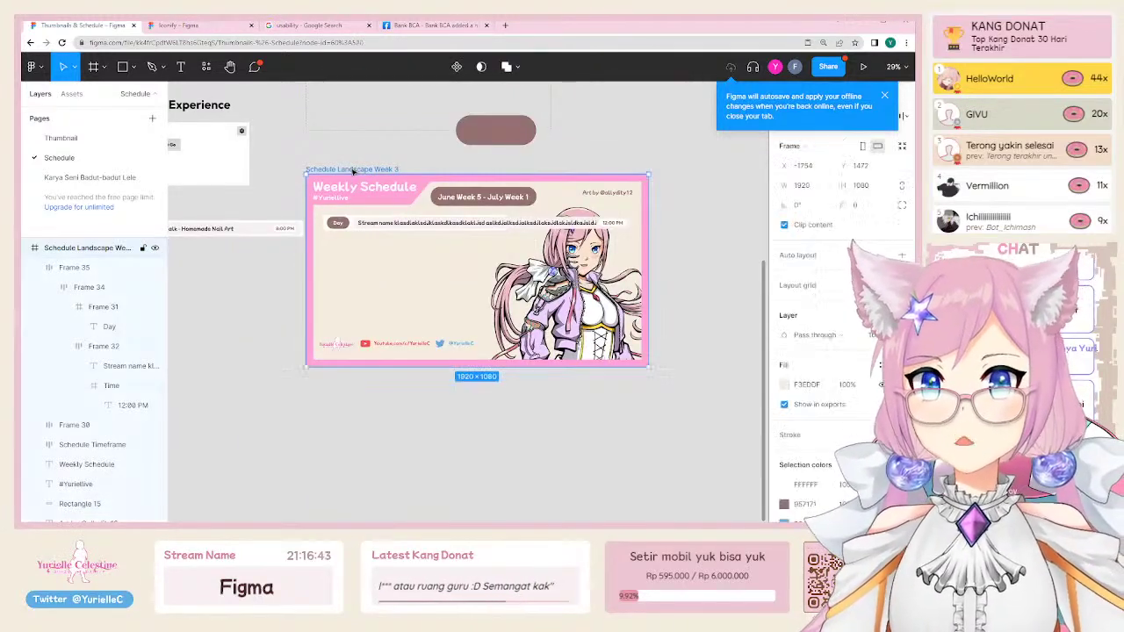
pyautogui.hscroll(-5, 337, 187)
pyautogui.scroll(-3, 338, 187)
pyautogui.press('f')
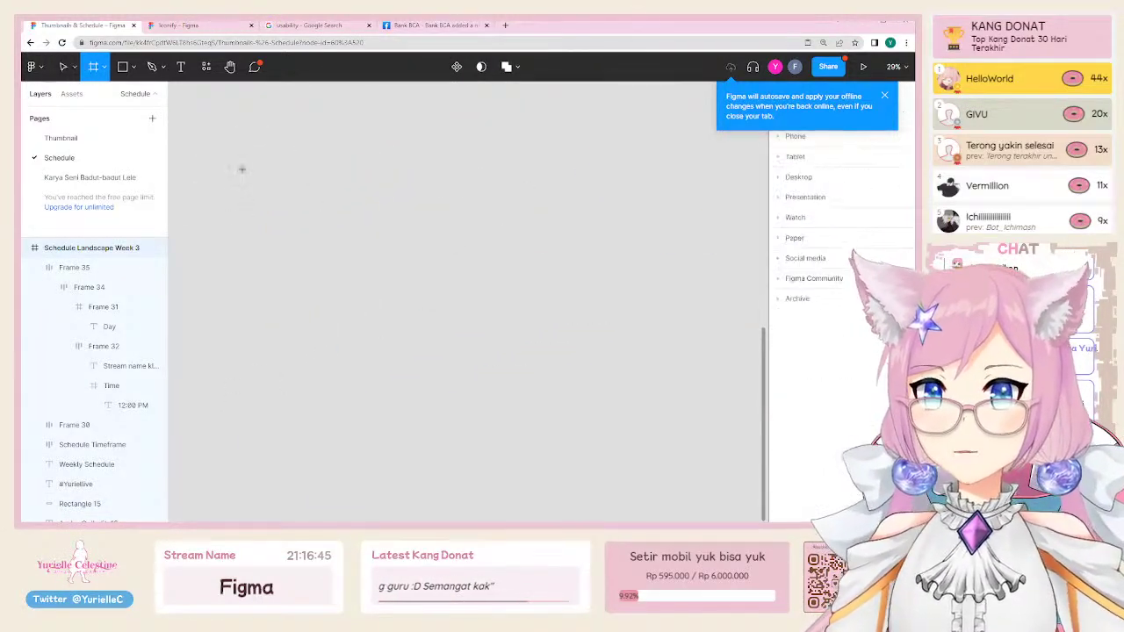
pyautogui.moveTo(222, 174); pyautogui.dragTo(232, 178)
pyautogui.moveTo(377, 252); pyautogui.dragTo(657, 402)
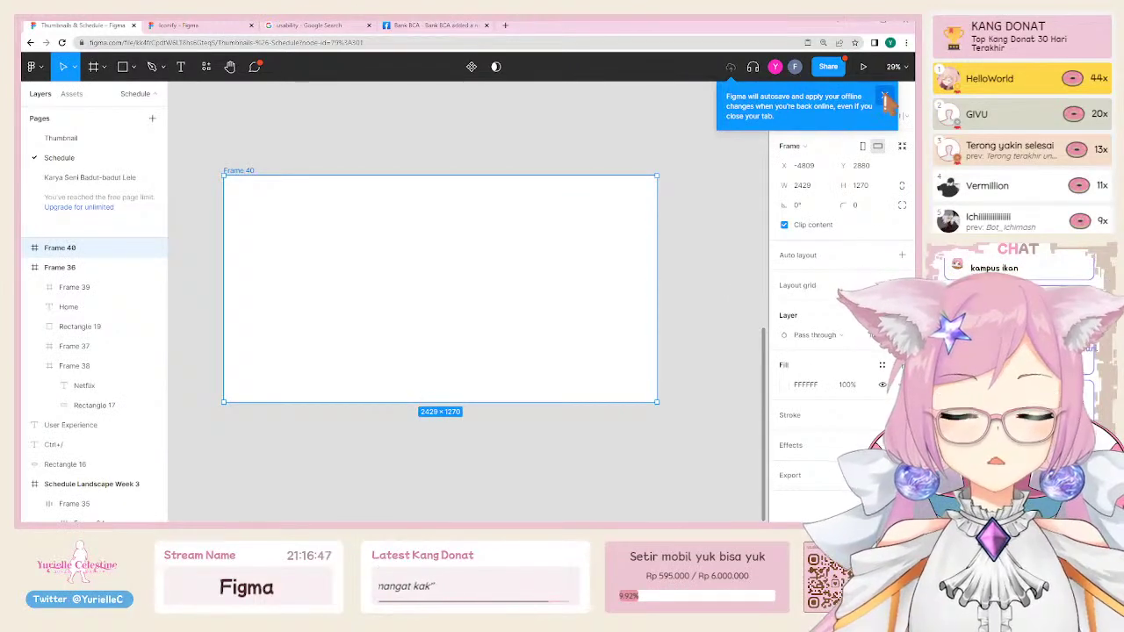
pyautogui.click(885, 95)
pyautogui.write('440')
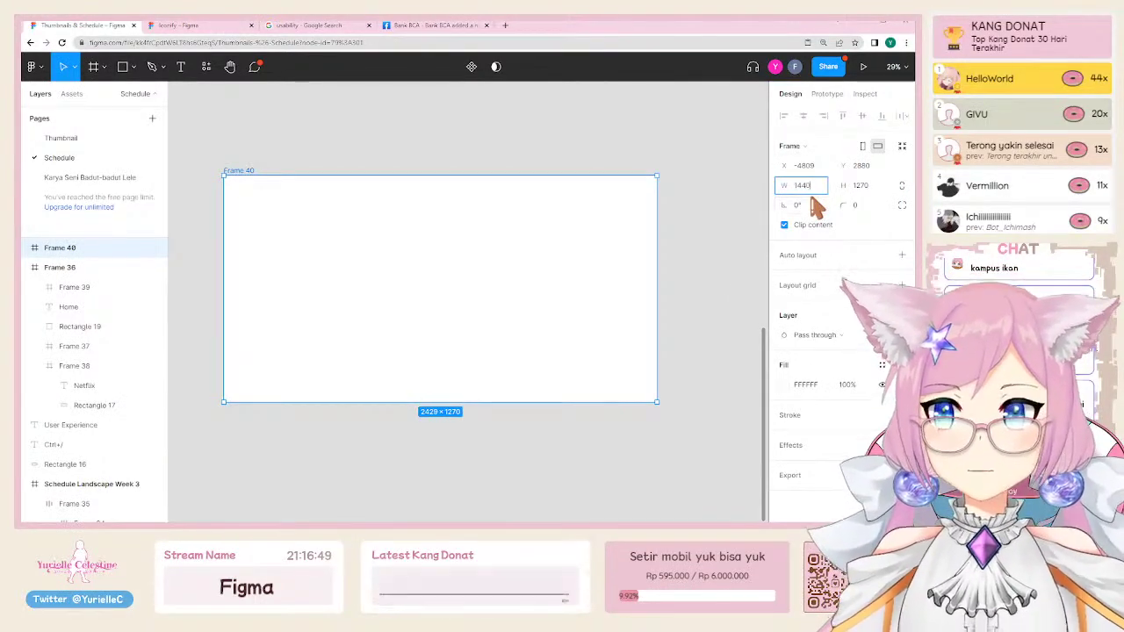
pyautogui.press('Tab')
pyautogui.write('900')
pyautogui.press('Return')
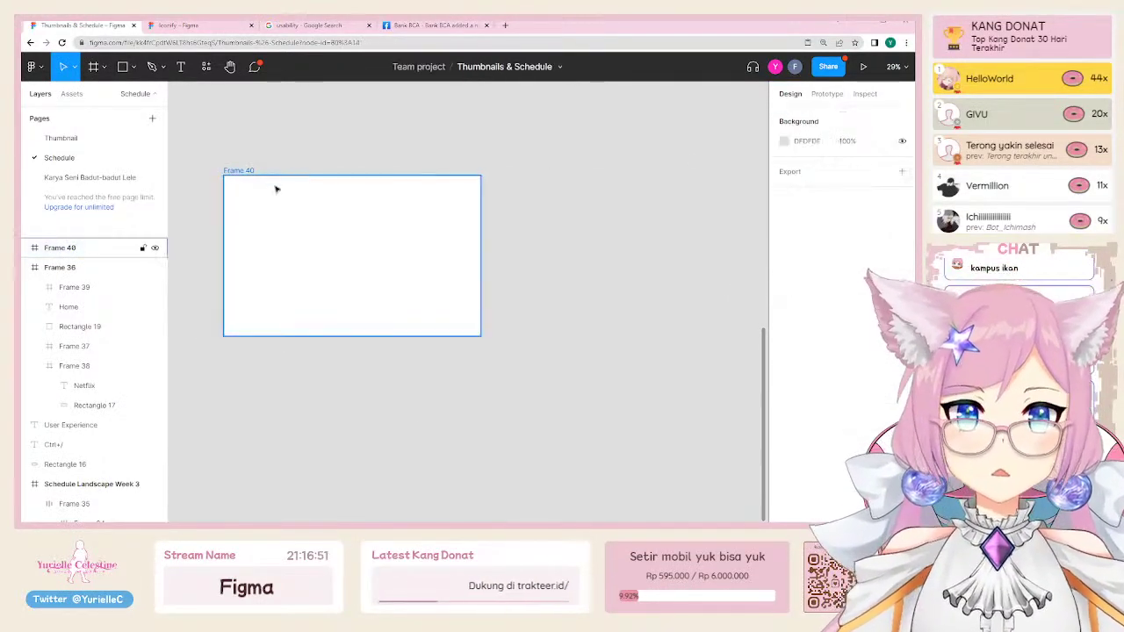
# Step: Add a layout grid to the frame as a 12-column grid
pyautogui.scroll(3, 239, 168)
pyautogui.scroll(-1, 612, 281)
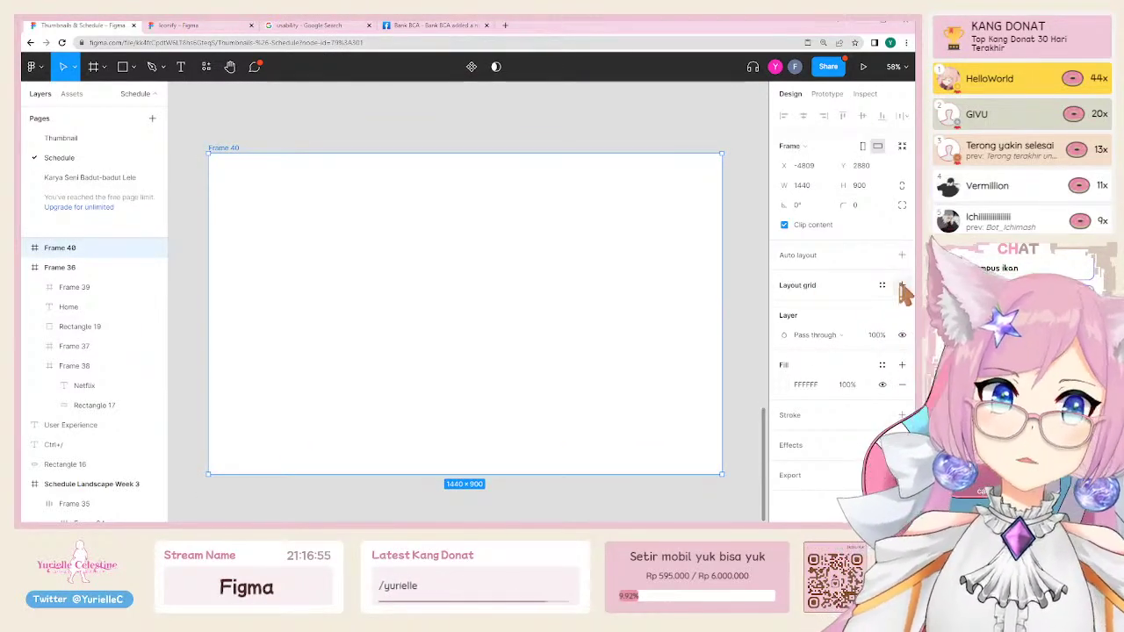
pyautogui.click(901, 285)
pyautogui.click(784, 305)
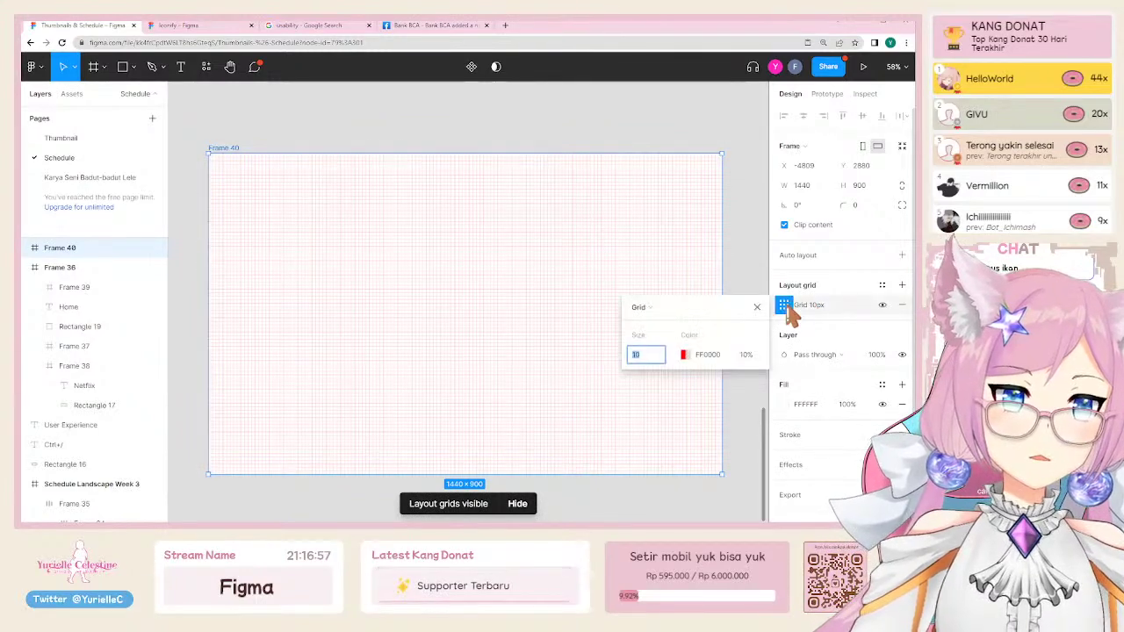
pyautogui.click(648, 308)
pyautogui.click(659, 329)
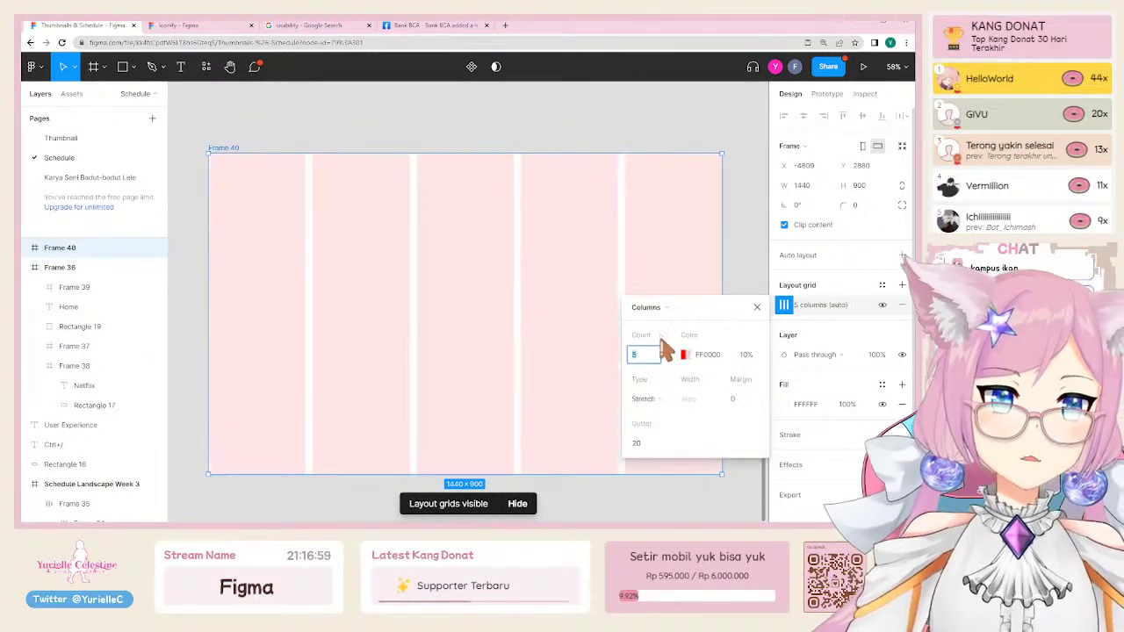
pyautogui.write('12')
pyautogui.press('Return')
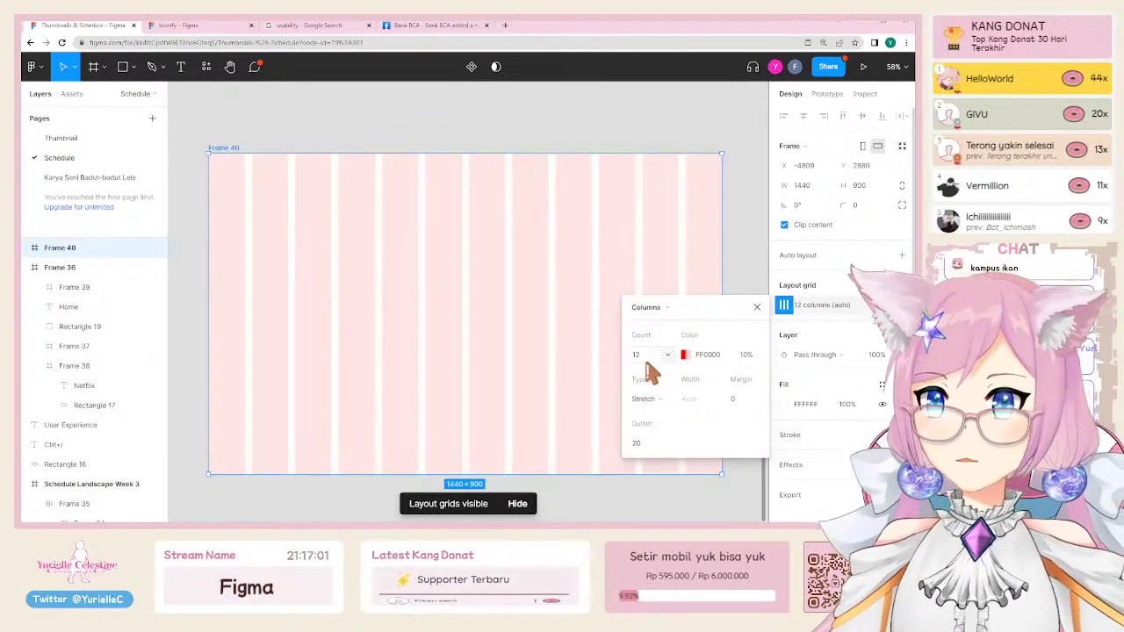
# Step: Centre the grid columns and set the column width to 90 px
pyautogui.click(657, 404)
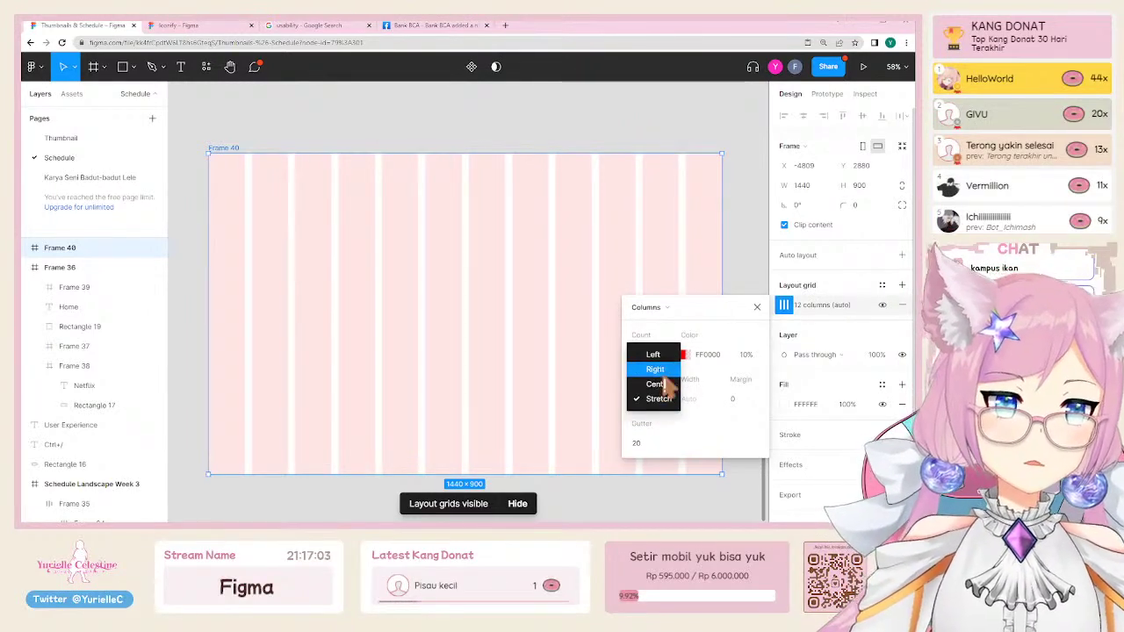
pyautogui.click(657, 384)
pyautogui.click(639, 443)
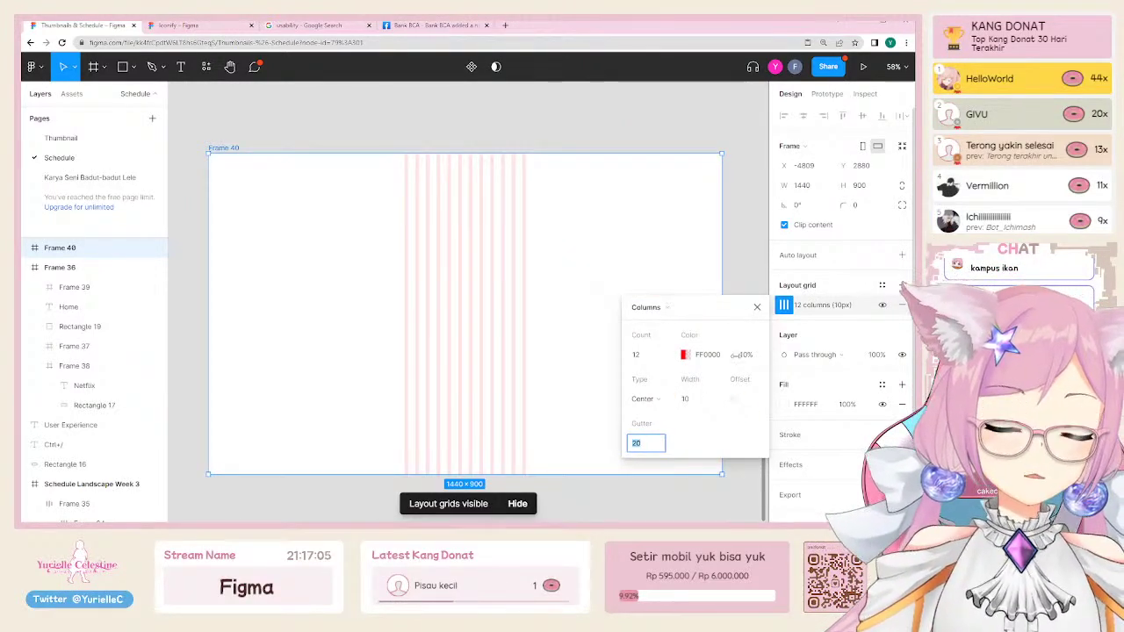
pyautogui.click(695, 403)
pyautogui.write('30')
pyautogui.press('Return')
pyautogui.hotkey('shift', 'Up')
pyautogui.hotkey('shift', 'Up')
pyautogui.hotkey('shift', 'Up')
pyautogui.hotkey('shift', 'Up')
pyautogui.hotkey('shift', 'Up')
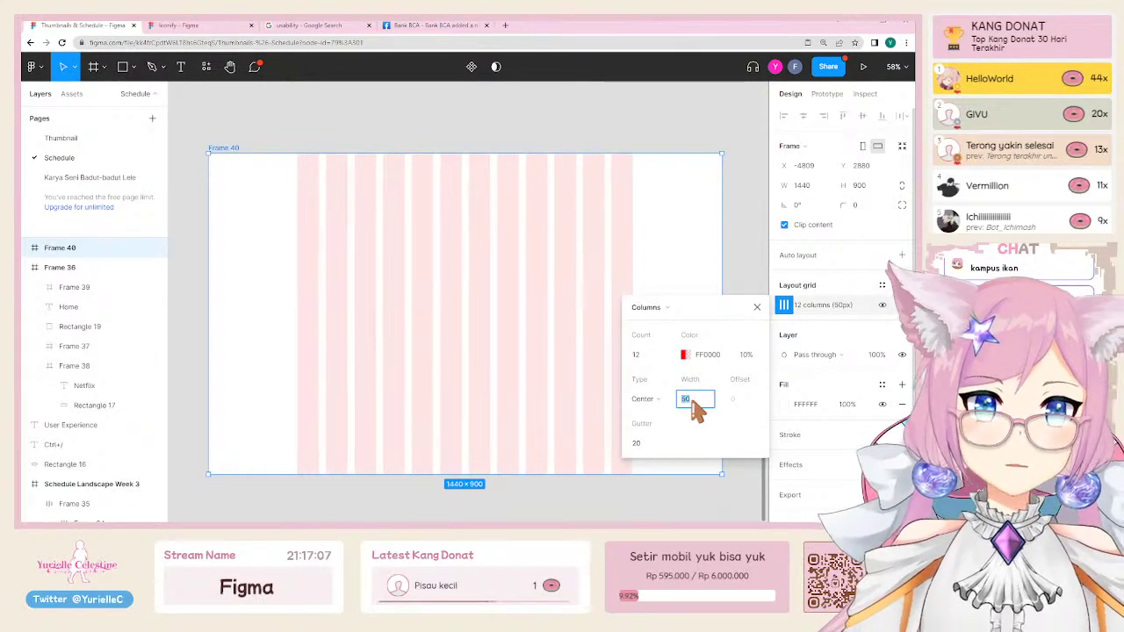
pyautogui.hotkey('shift', 'Up')
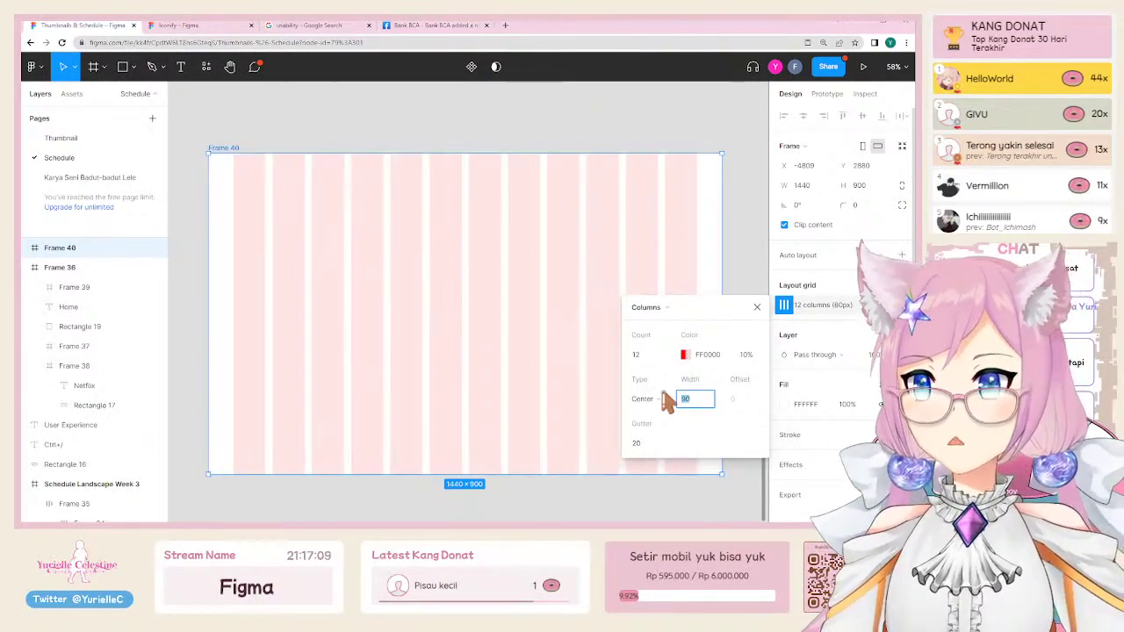
pyautogui.click(332, 123)
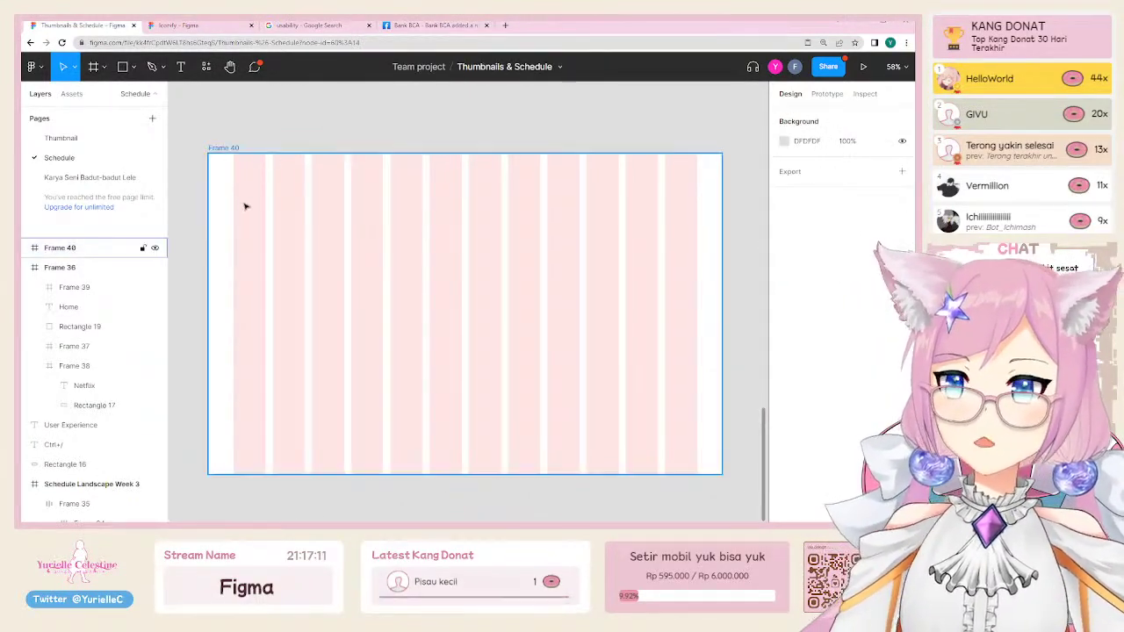
# Step: Fill the grid frame's top with a row of four grey 310×152 rectangles
pyautogui.press('r')
pyautogui.moveTo(234, 200)
pyautogui.mouseDown()
pyautogui.moveTo(346, 261)
pyautogui.moveTo(357, 244)
pyautogui.moveTo(521, 244)
pyautogui.moveTo(643, 221)
pyautogui.mouseUp()
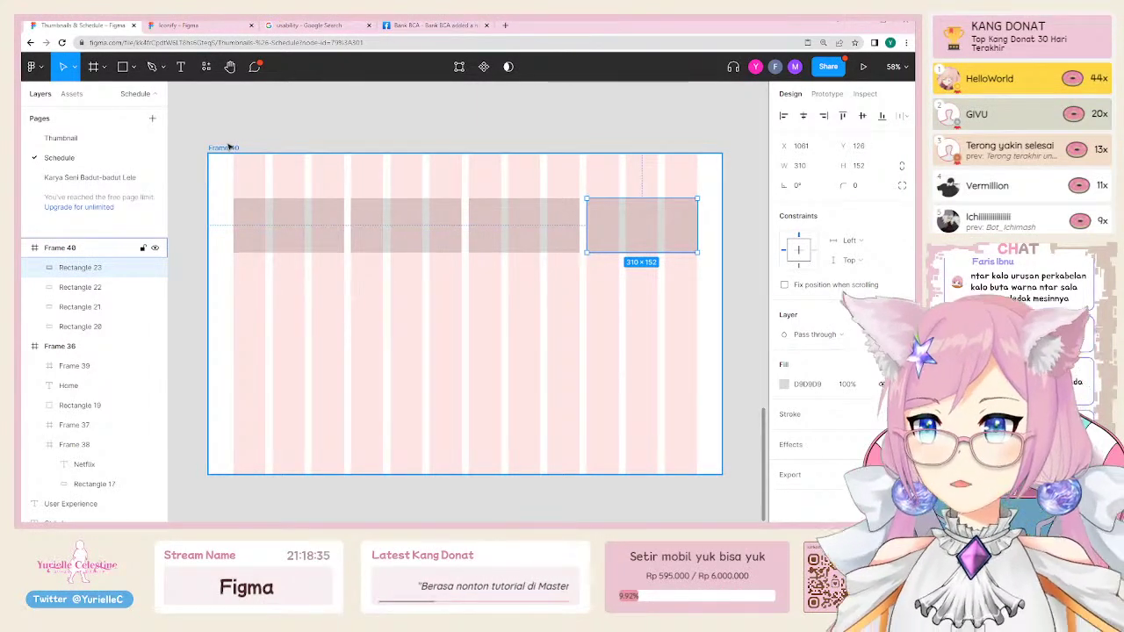
pyautogui.click(237, 133)
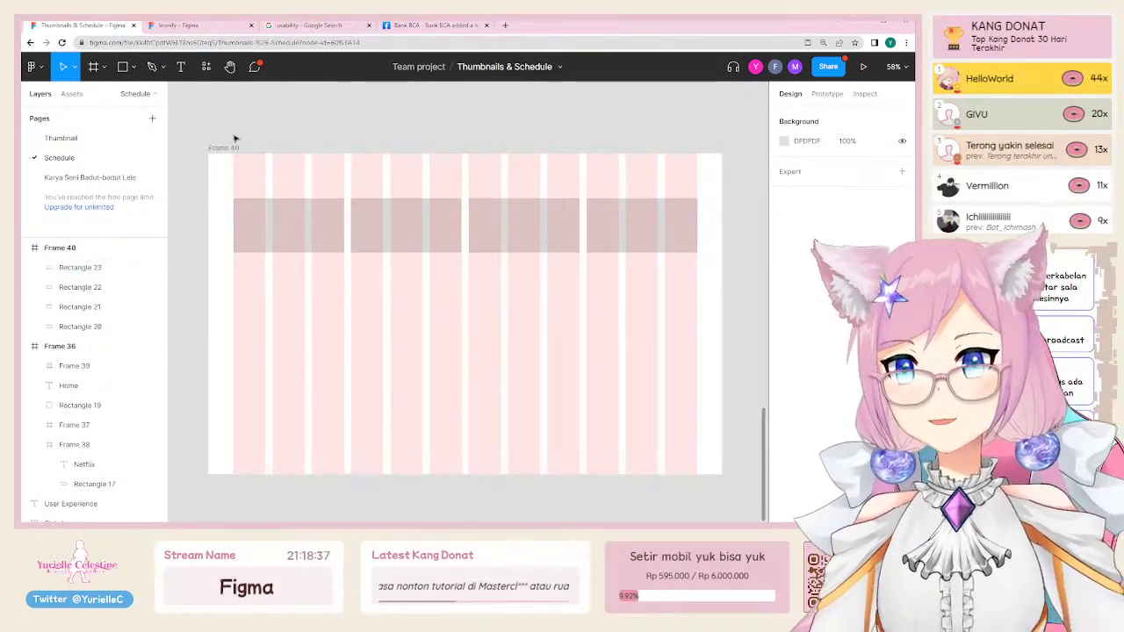
# Step: Drag the Day / Stream name row (Frame 35) out of Weekly Schedule onto the canvas
pyautogui.scroll(-5, 234, 138)
pyautogui.scroll(3, 233, 158)
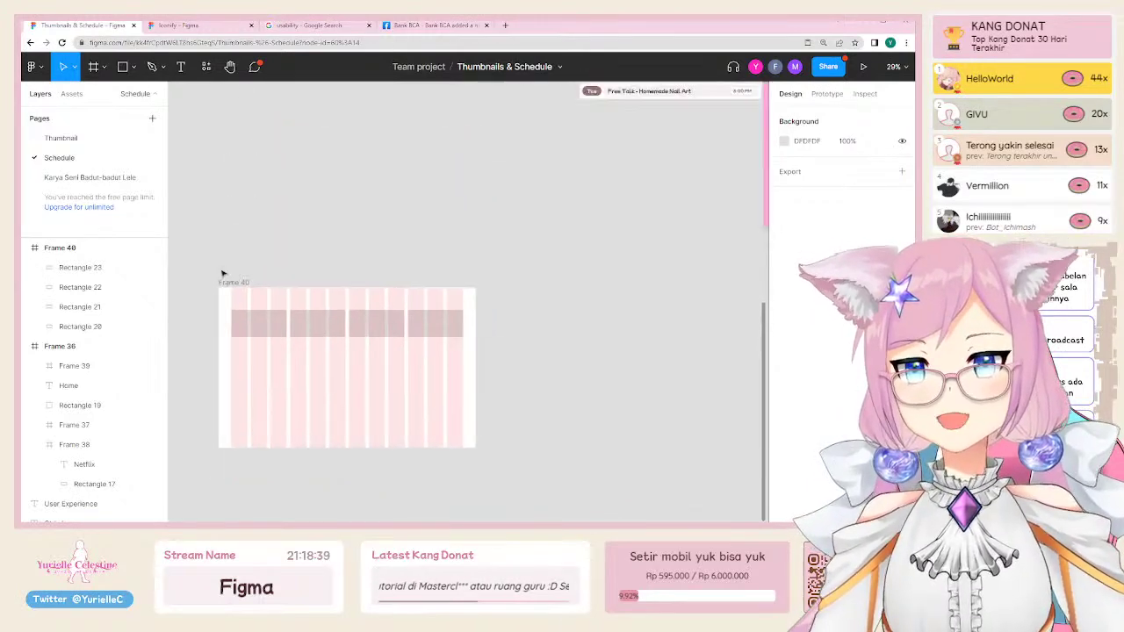
pyautogui.moveTo(213, 249); pyautogui.dragTo(513, 453)
pyautogui.moveTo(494, 369); pyautogui.dragTo(391, 393)
pyautogui.click(459, 352)
pyautogui.hscroll(-2, 416, 369)
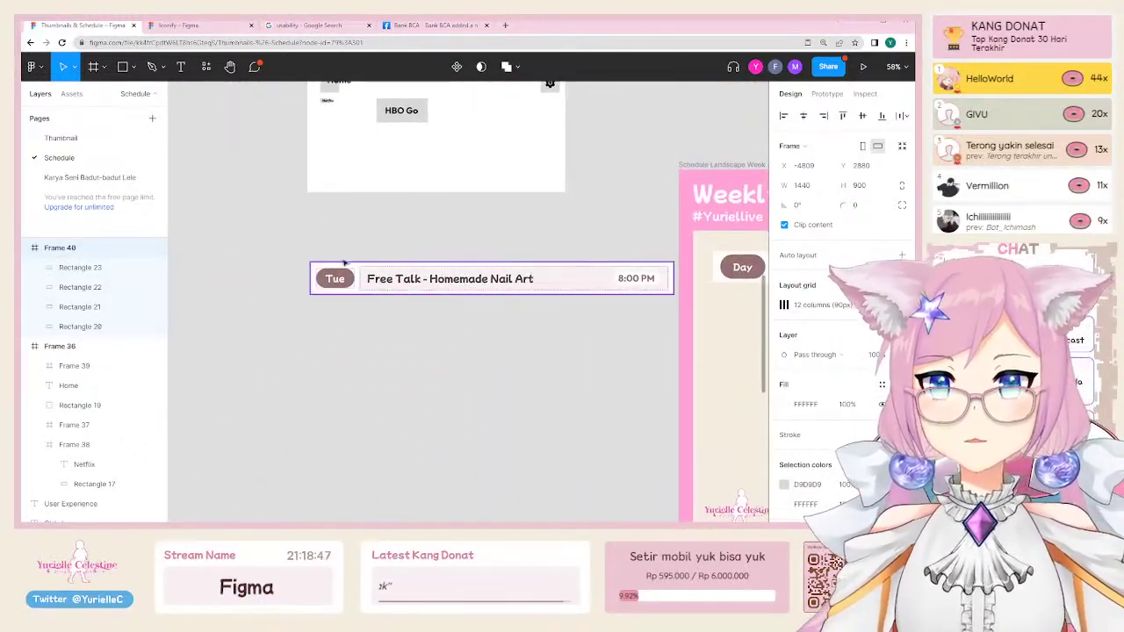
pyautogui.scroll(-3, 332, 270)
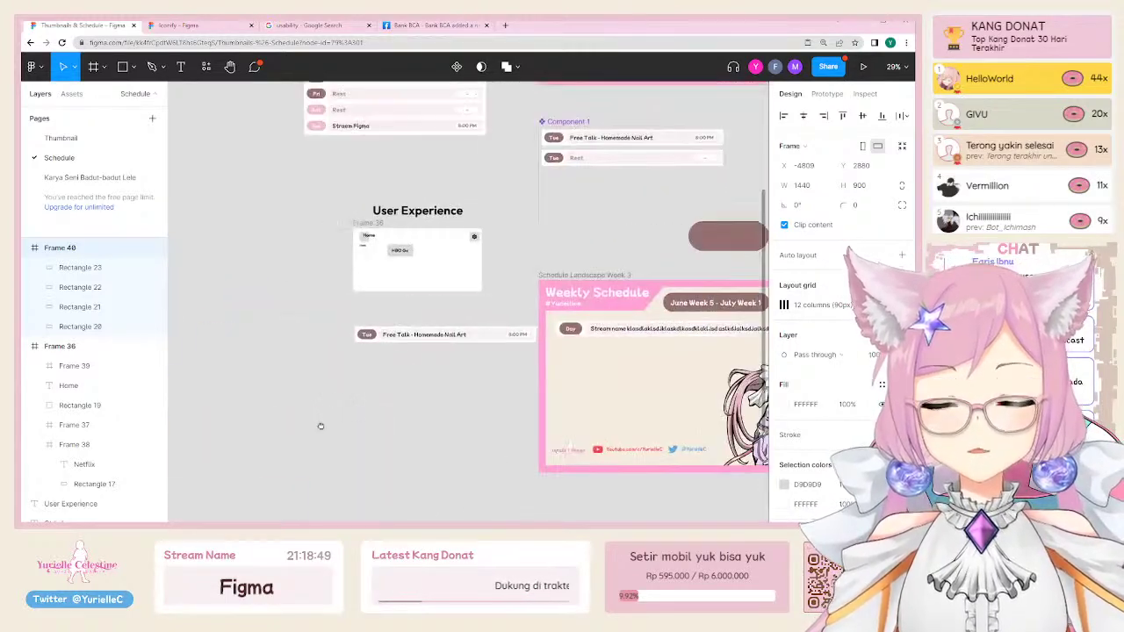
pyautogui.moveTo(619, 328); pyautogui.dragTo(292, 379)
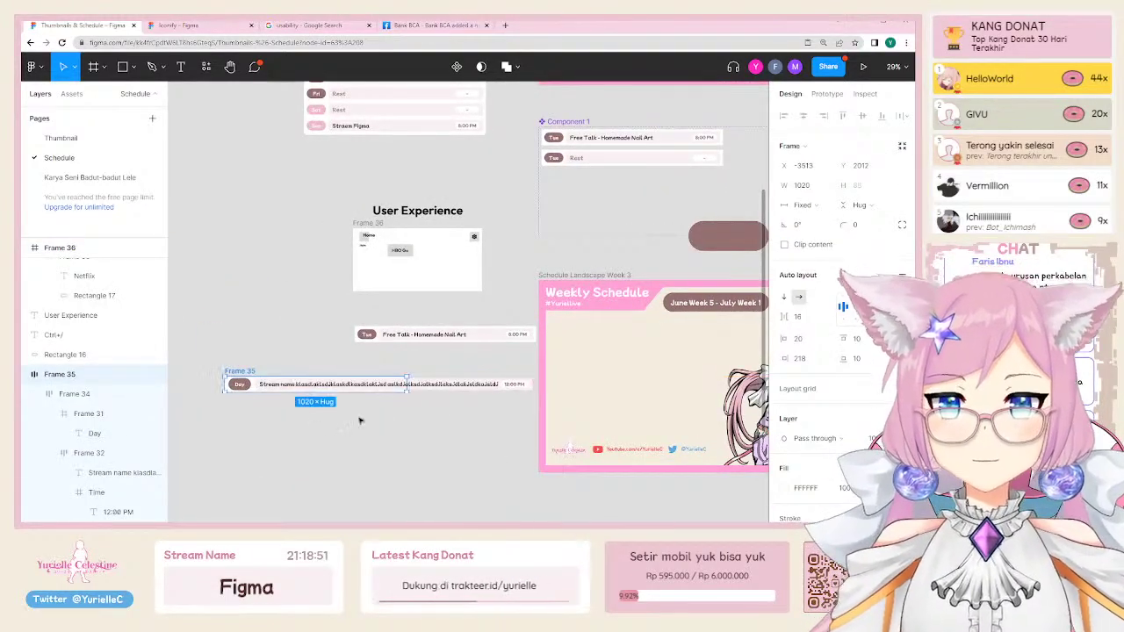
pyautogui.moveTo(453, 429); pyautogui.dragTo(548, 394)
pyautogui.hscroll(5, 548, 394)
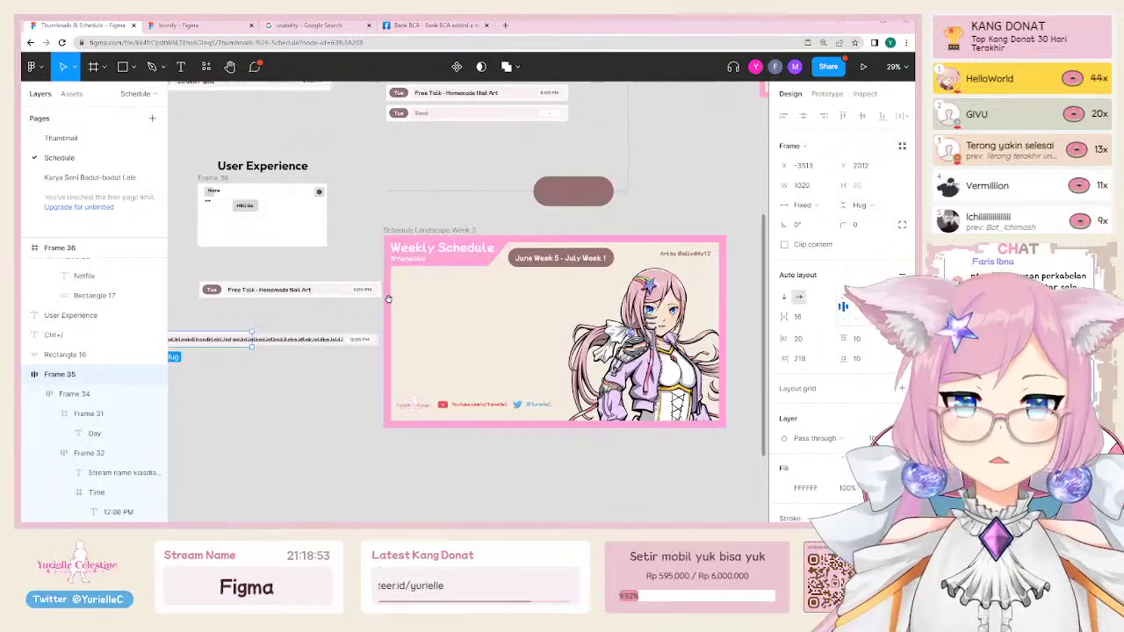
pyautogui.scroll(1, 417, 313)
pyautogui.scroll(2, 418, 314)
pyautogui.hscroll(-5, 419, 334)
pyautogui.scroll(-2, 421, 360)
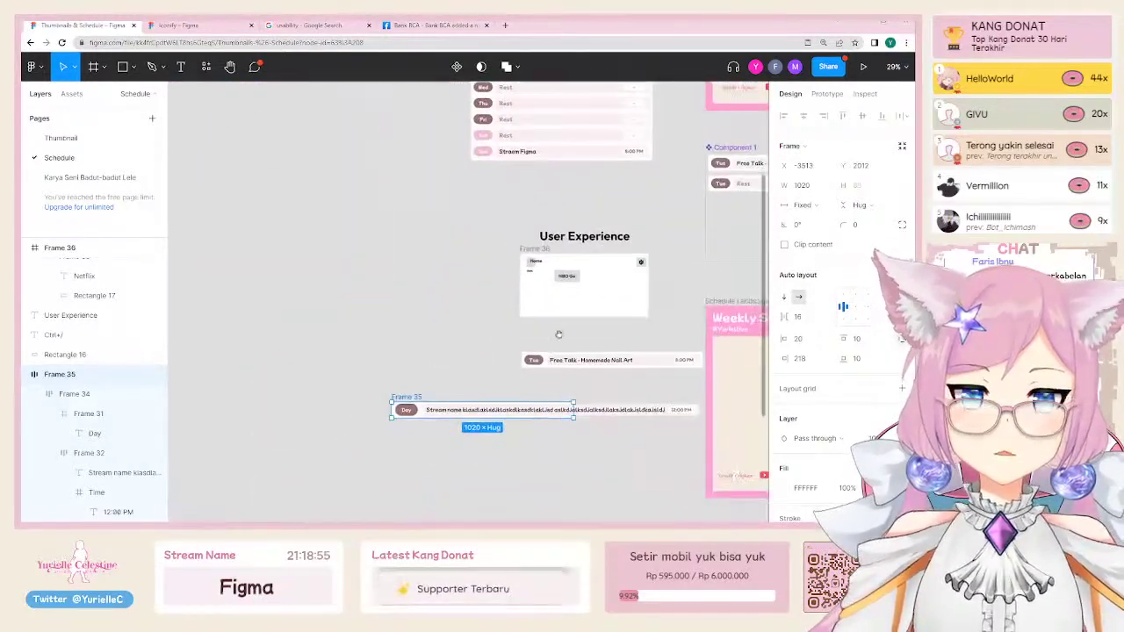
pyautogui.scroll(3, 328, 404)
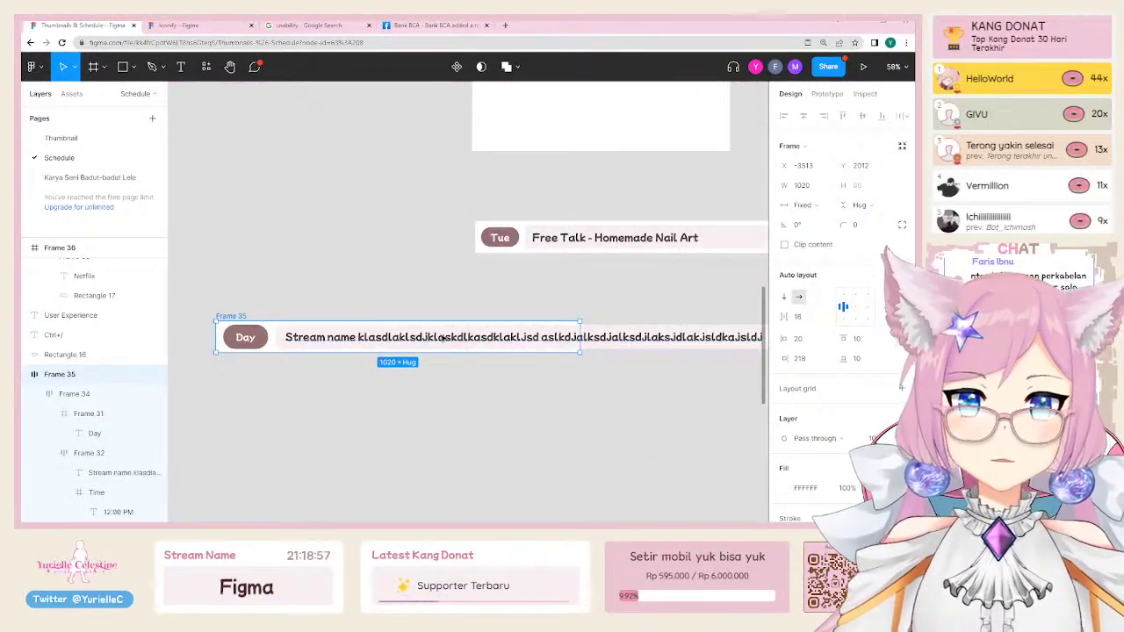
# Step: Inspect the row's stream name text, Day pill frame and stream-name frame
pyautogui.doubleClick(504, 337)
pyautogui.scroll(-1, 551, 346)
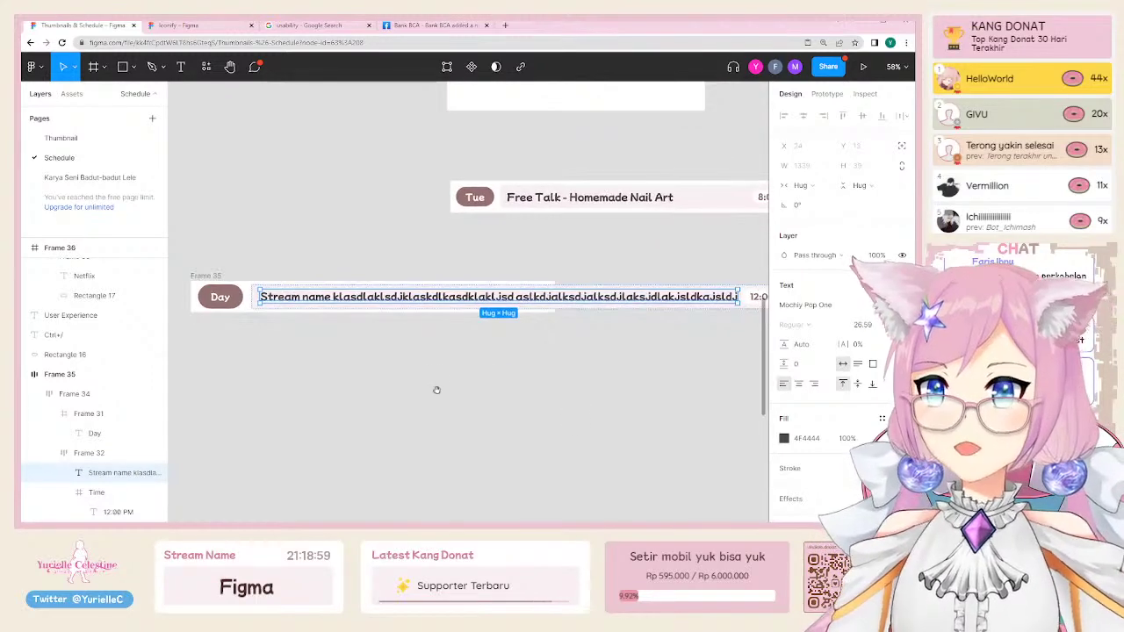
pyautogui.click(411, 276)
pyautogui.scroll(1, 392, 293)
pyautogui.hscroll(1, 391, 293)
pyautogui.click(183, 329)
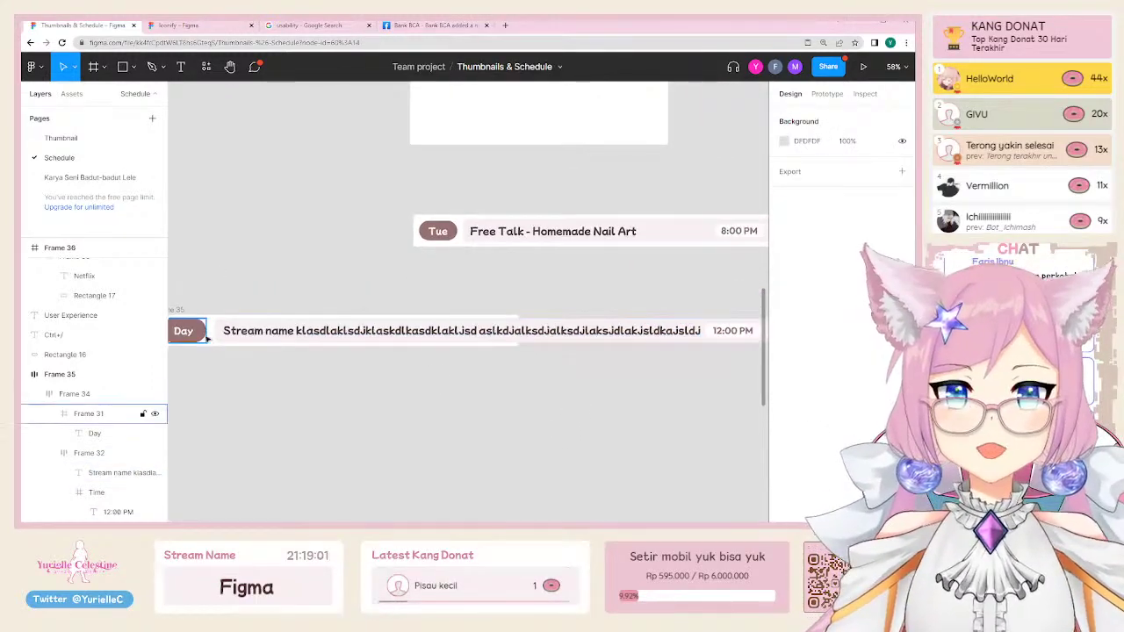
pyautogui.click(226, 331)
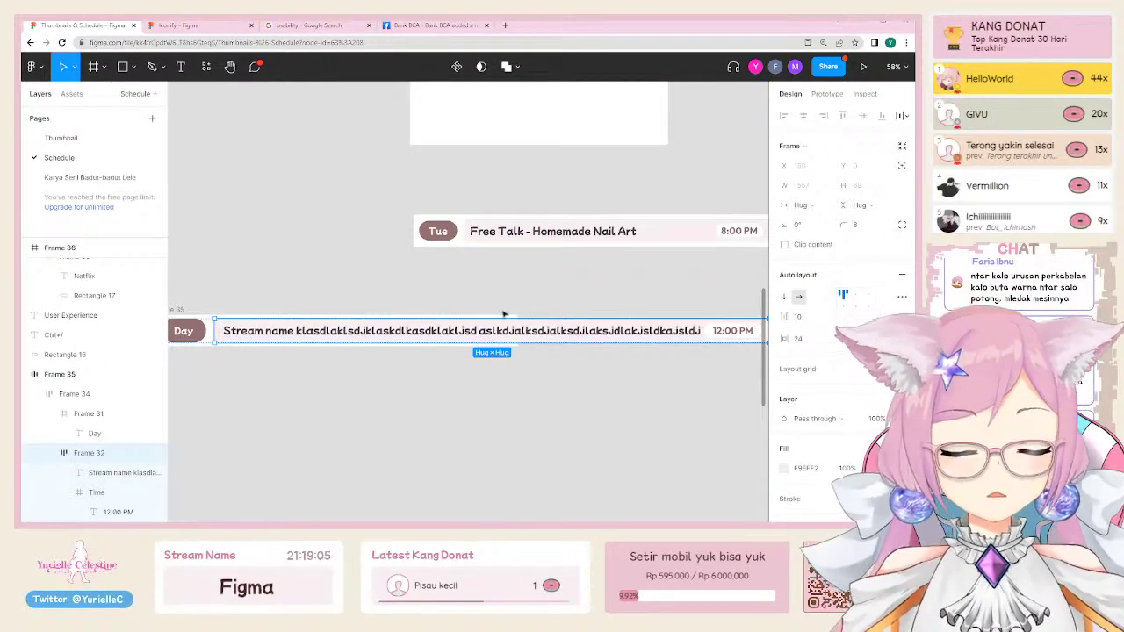
pyautogui.scroll(5, 507, 314)
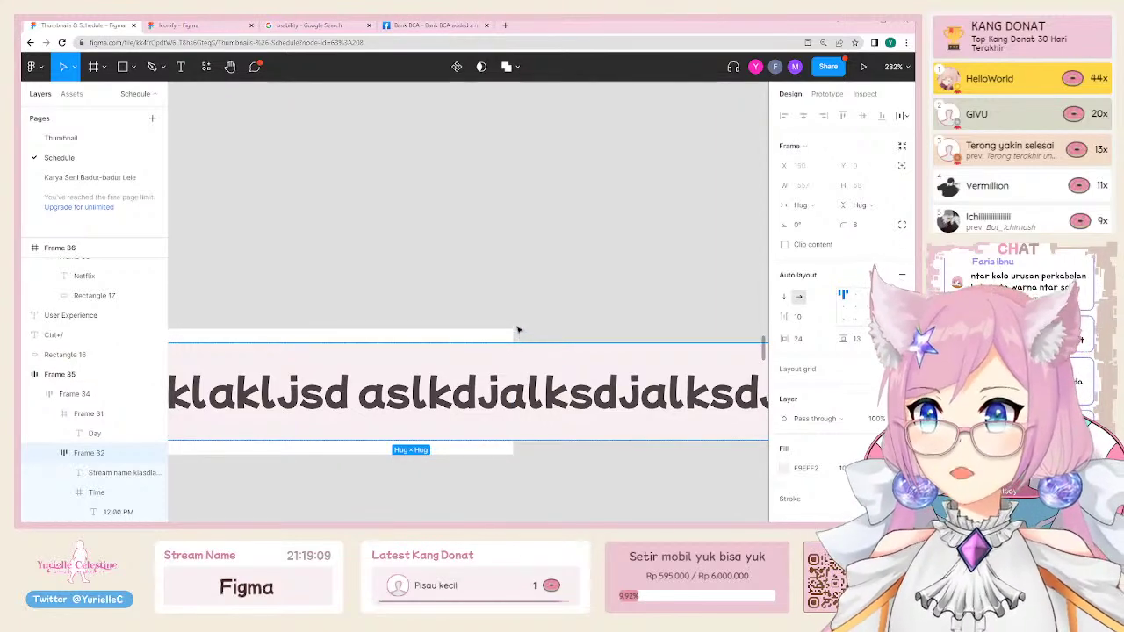
pyautogui.press('-')
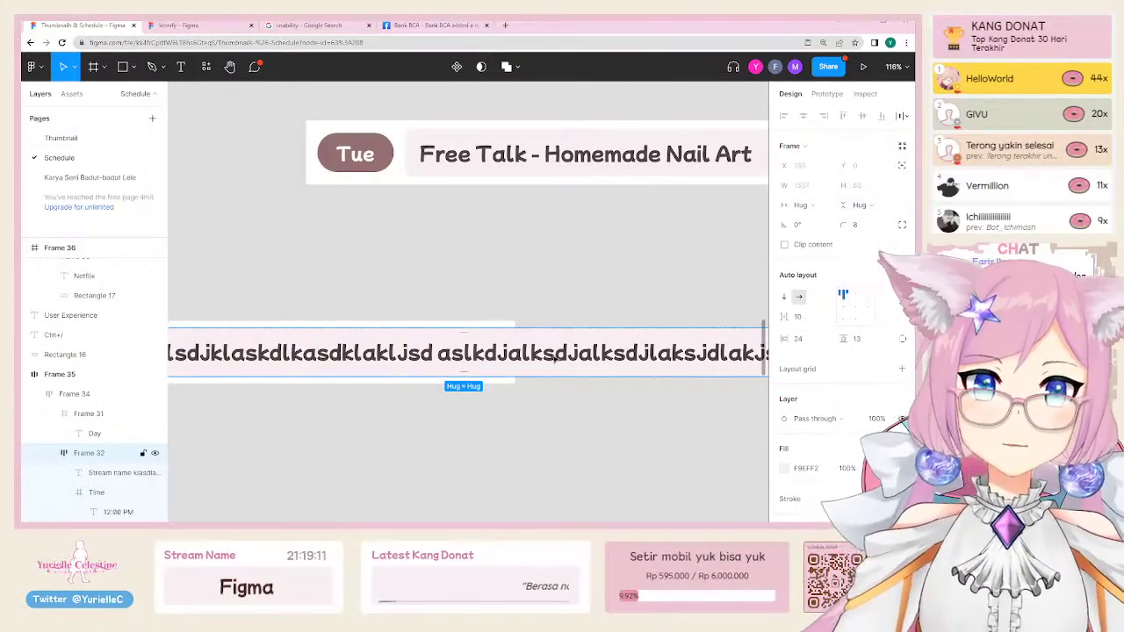
pyautogui.hscroll(5, 555, 354)
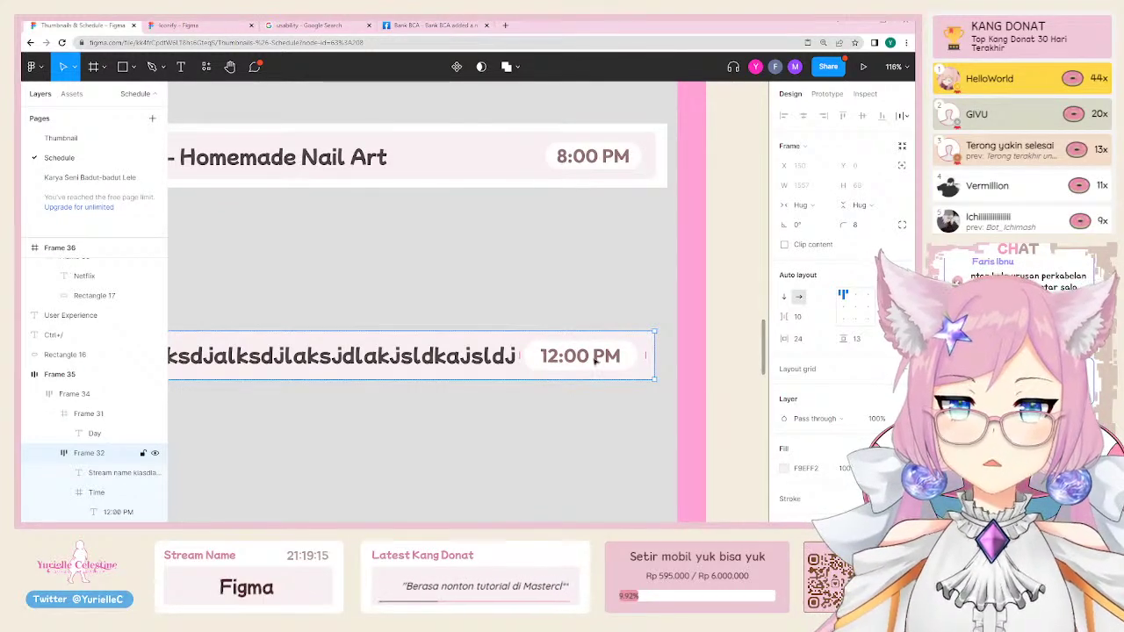
# Step: Rename Frame 32 to 'Stream Name' and set its width to Fill container
pyautogui.doubleClick(88, 455)
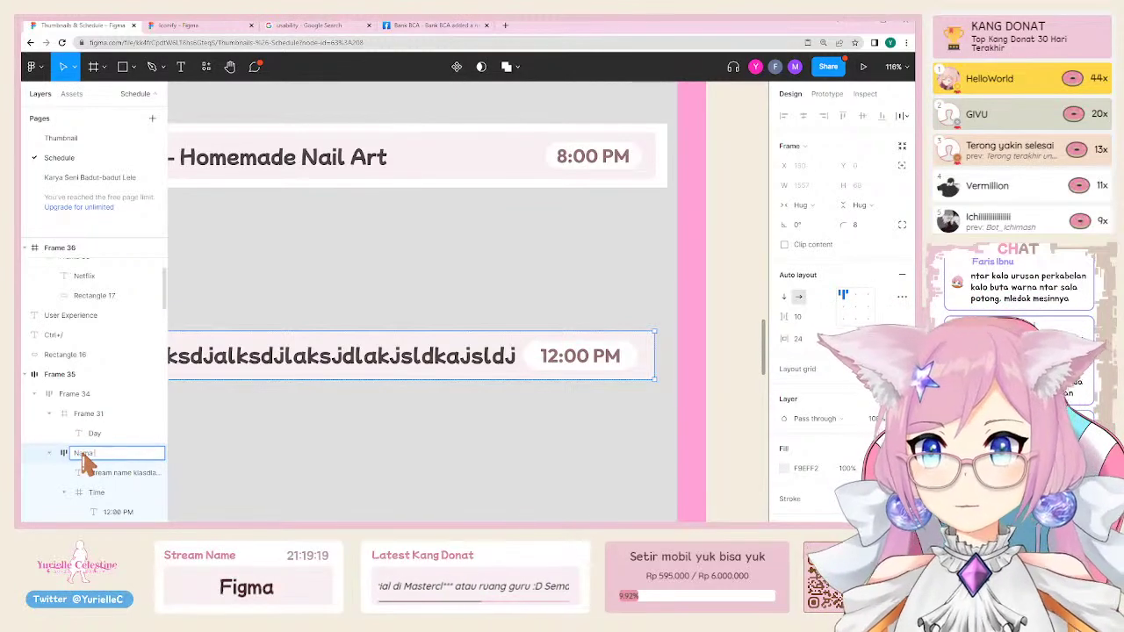
pyautogui.write('Stream')
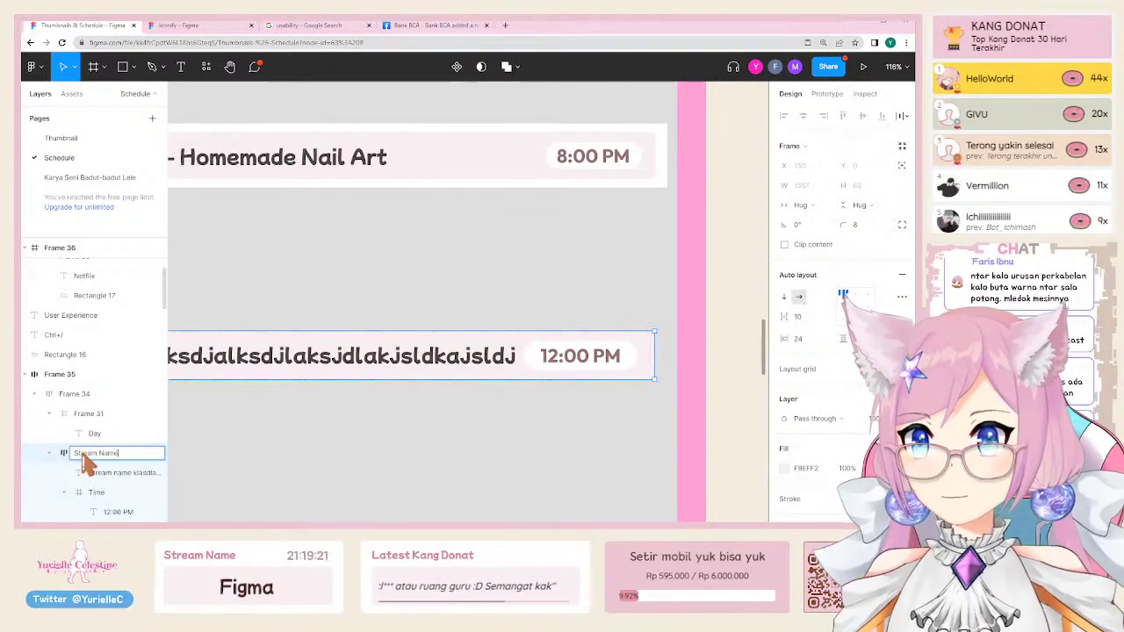
pyautogui.write(' Name')
pyautogui.press('Return')
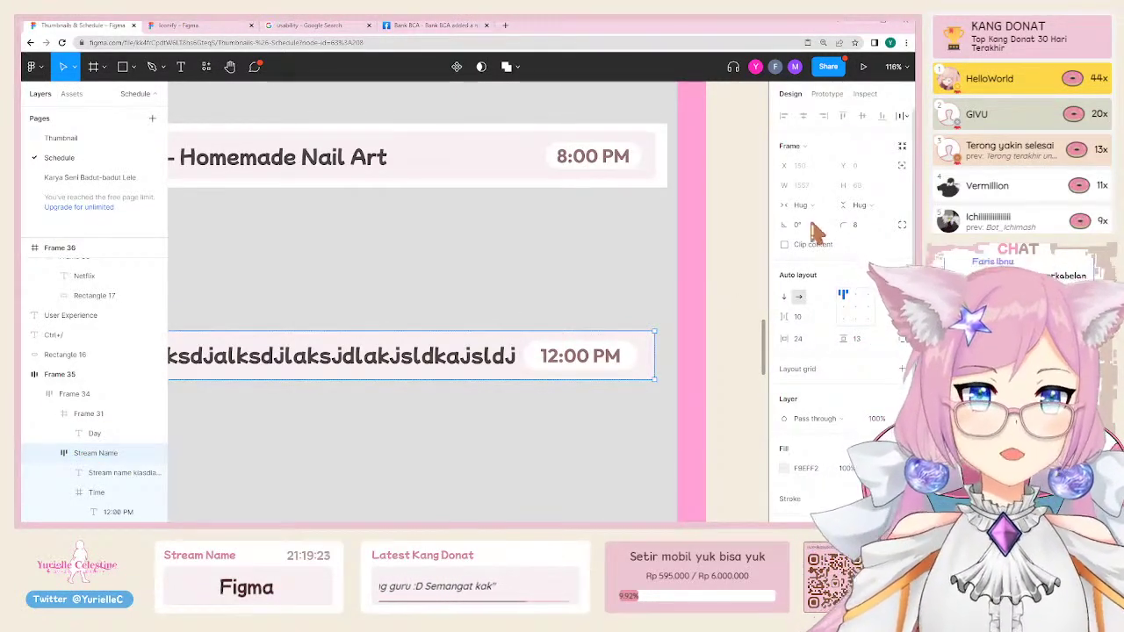
pyautogui.click(810, 208)
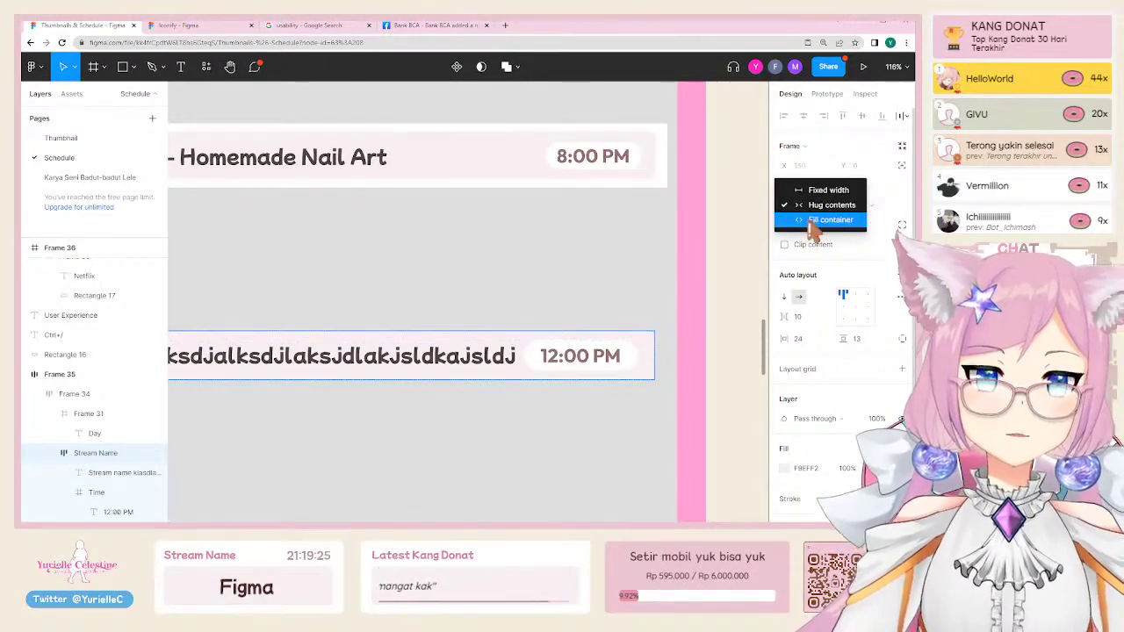
pyautogui.click(814, 221)
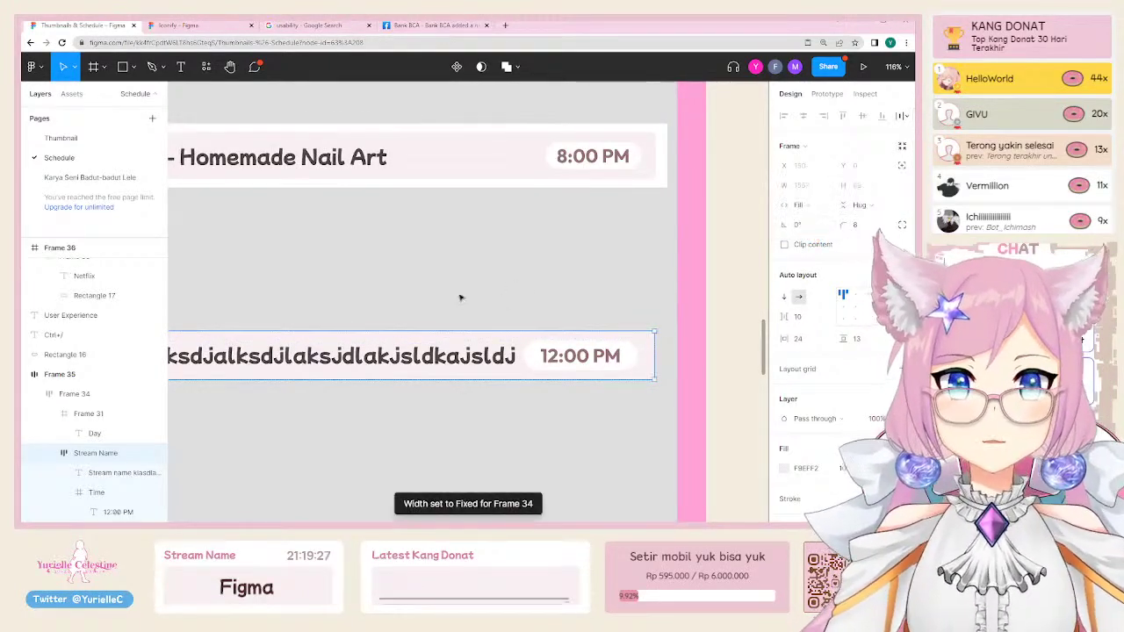
pyautogui.hscroll(-5, 377, 287)
pyautogui.scroll(-5, 574, 254)
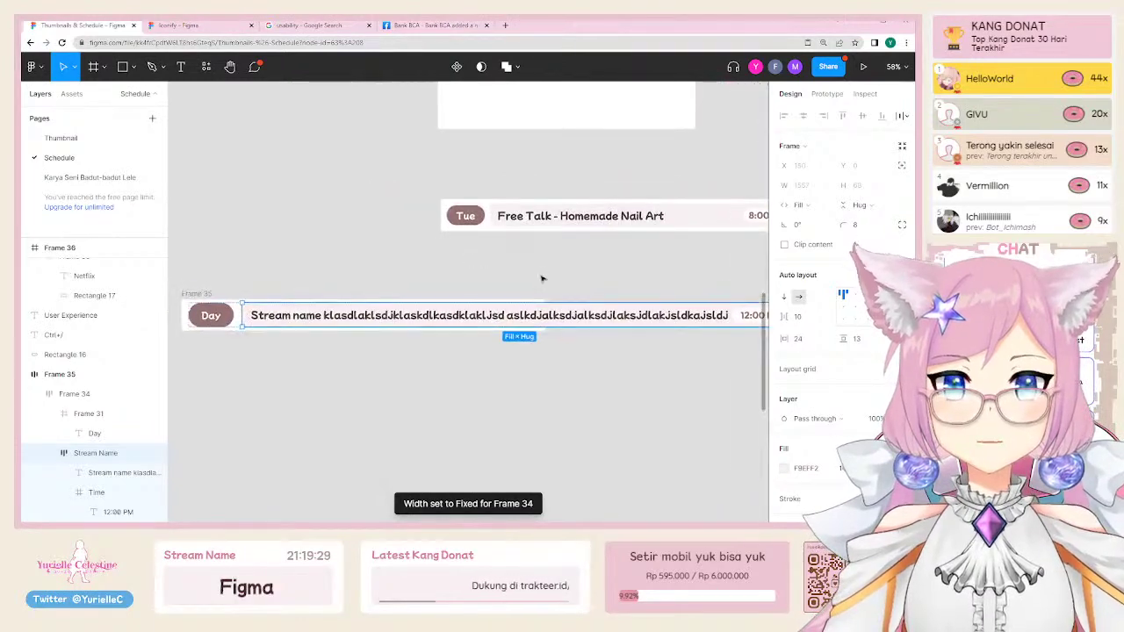
pyautogui.hscroll(-3, 290, 338)
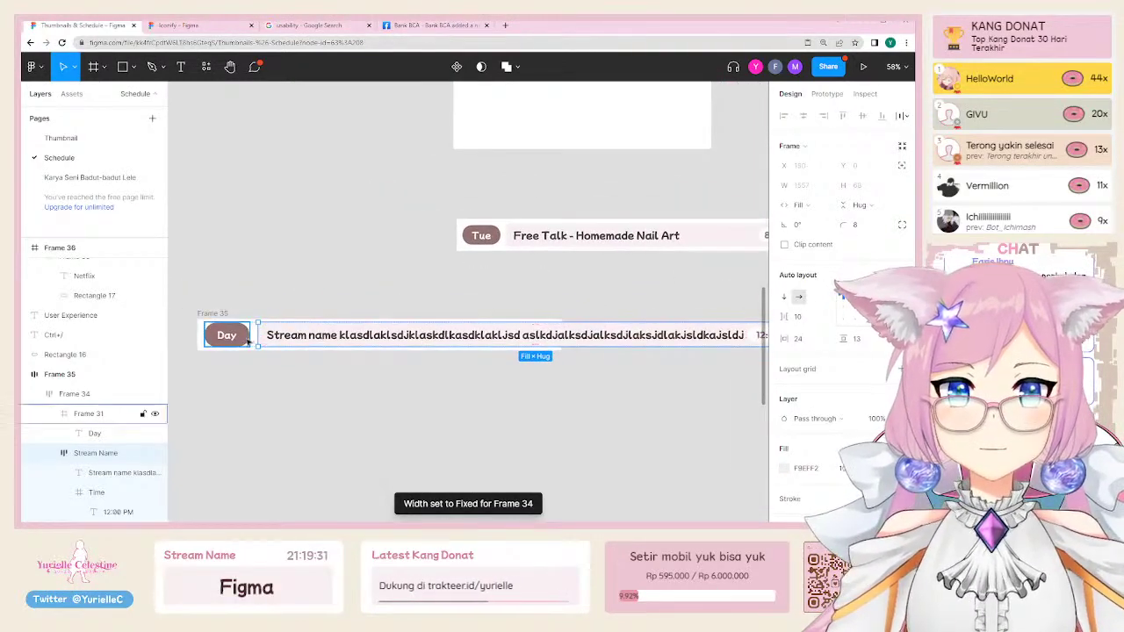
pyautogui.hscroll(3, 457, 396)
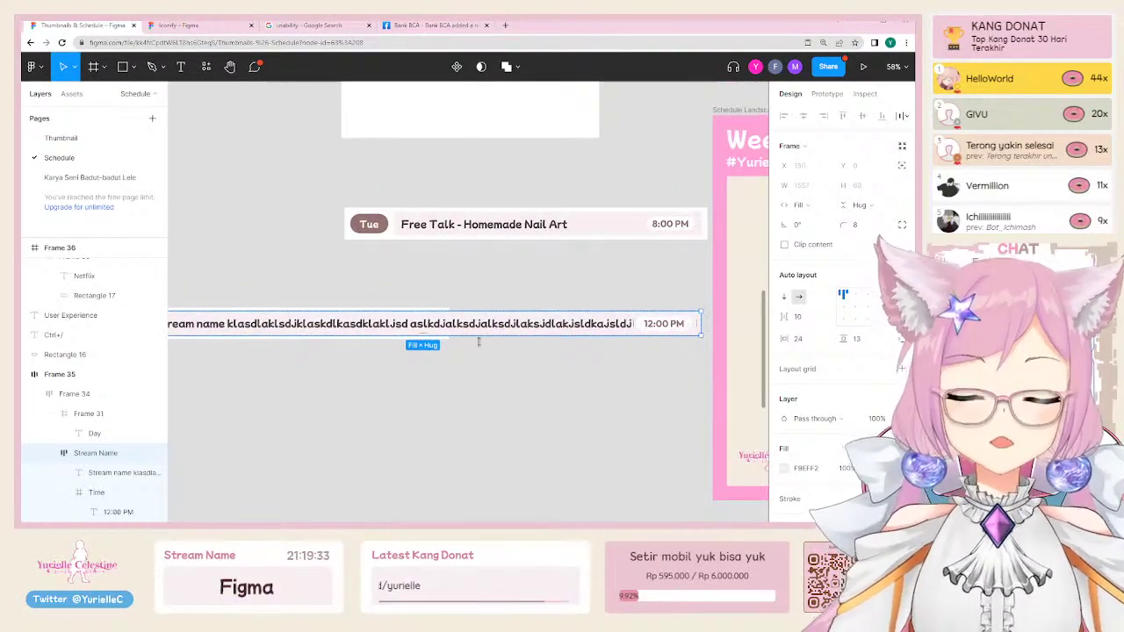
pyautogui.hscroll(-4, 388, 359)
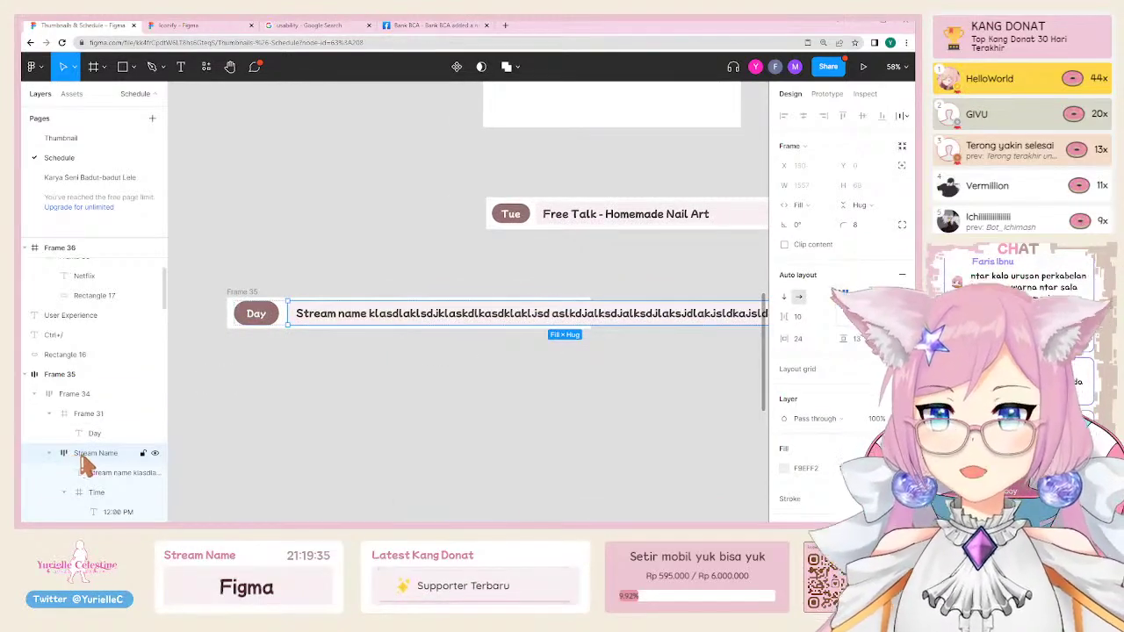
# Step: Change Frame 34's width from Fixed to Fill container
pyautogui.click(132, 457)
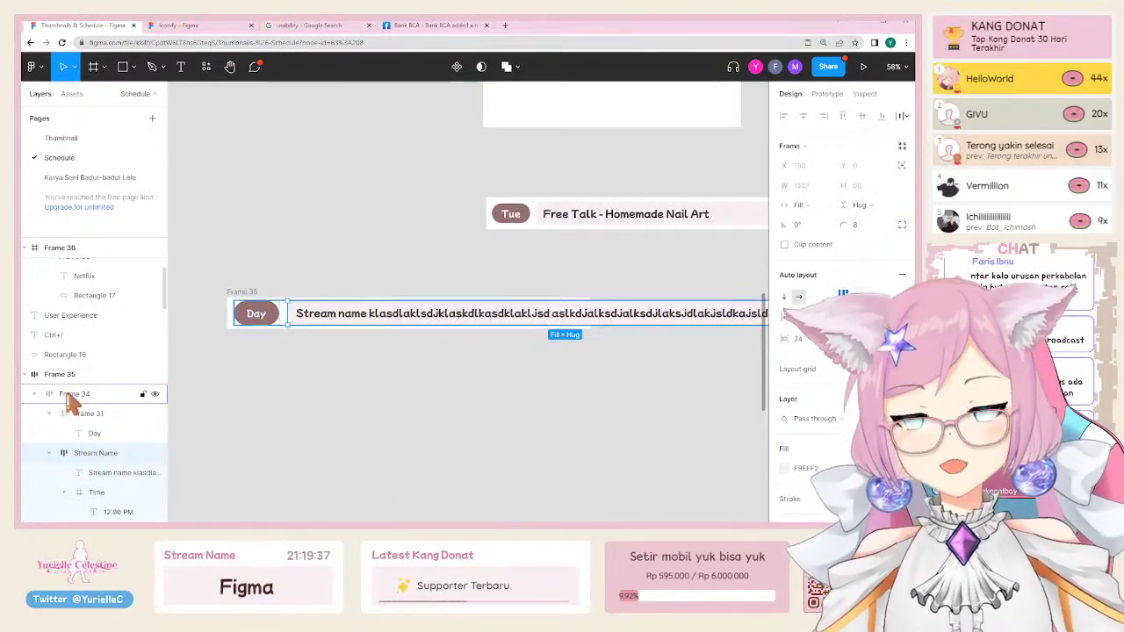
pyautogui.click(72, 397)
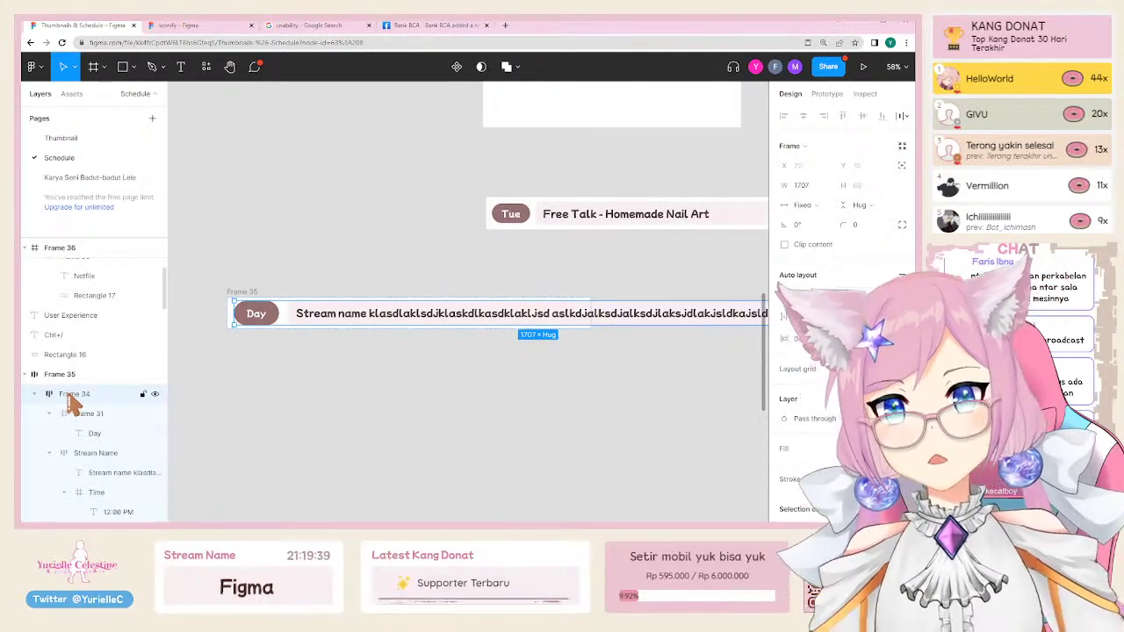
pyautogui.hscroll(3, 477, 421)
pyautogui.click(803, 205)
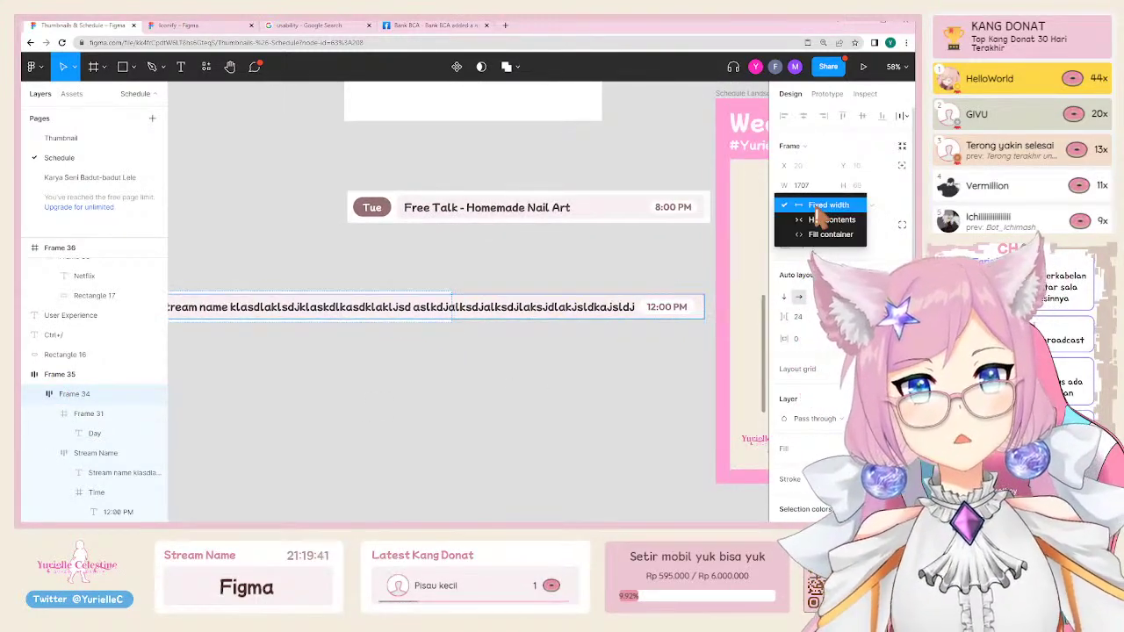
pyautogui.click(815, 237)
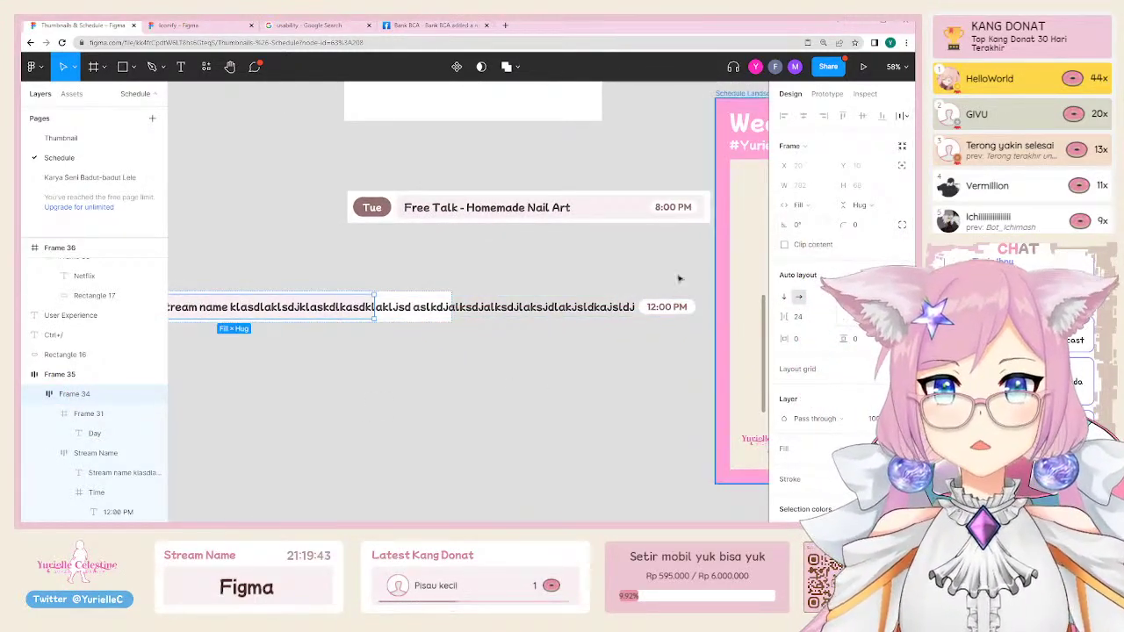
pyautogui.hscroll(-5, 539, 334)
pyautogui.hscroll(1, 465, 361)
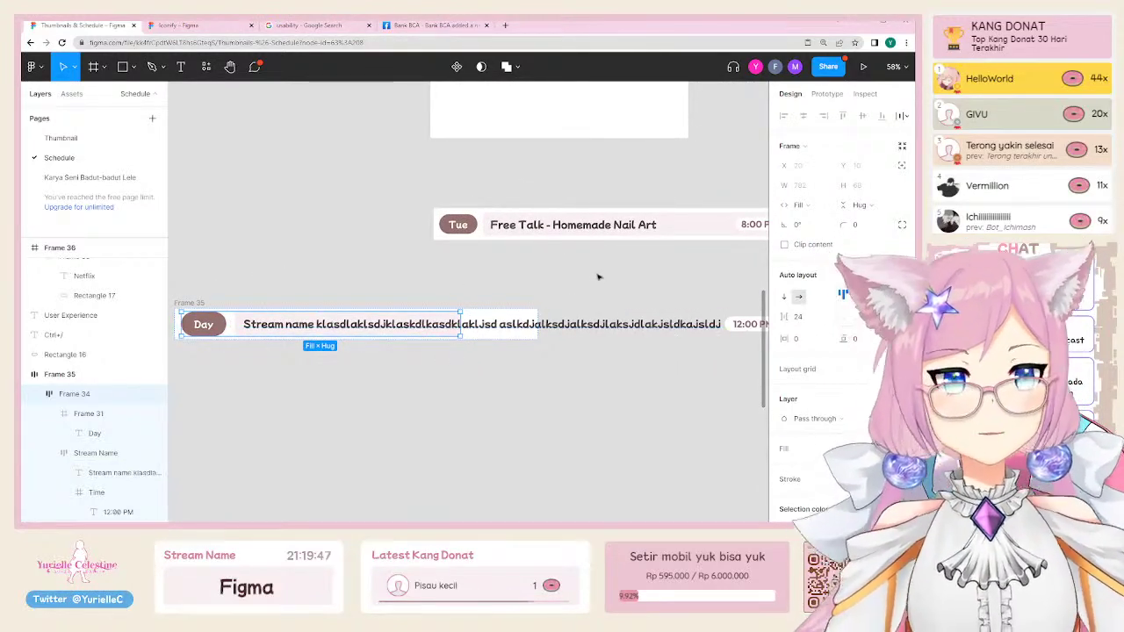
# Step: Set the stream name text layer's width to Fill container
pyautogui.doubleClick(415, 330)
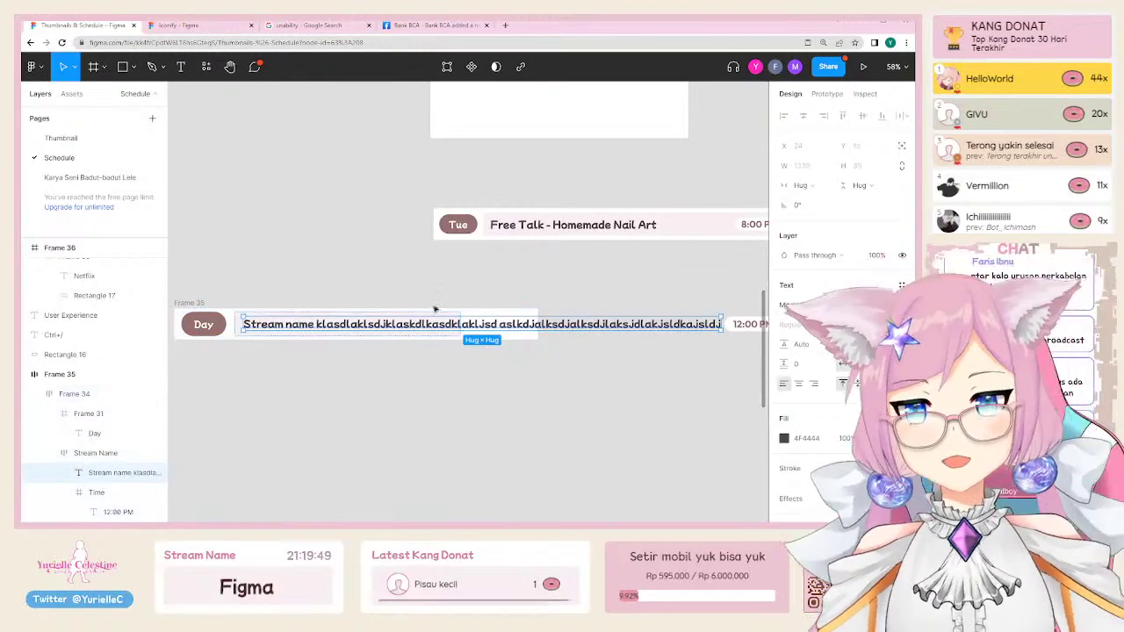
pyautogui.click(813, 187)
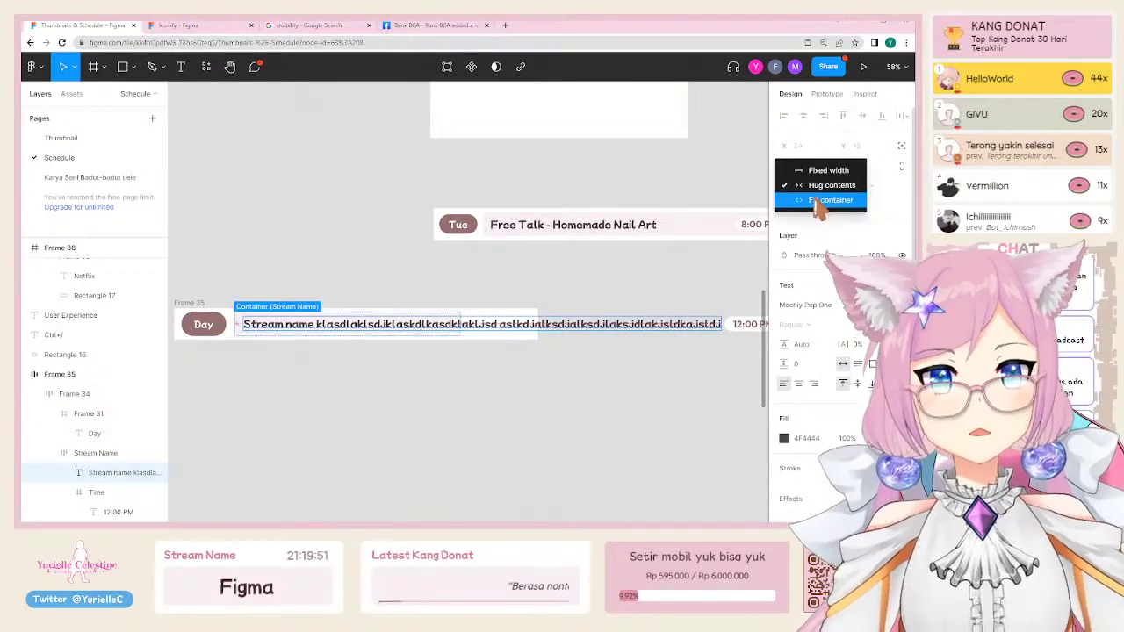
pyautogui.click(816, 202)
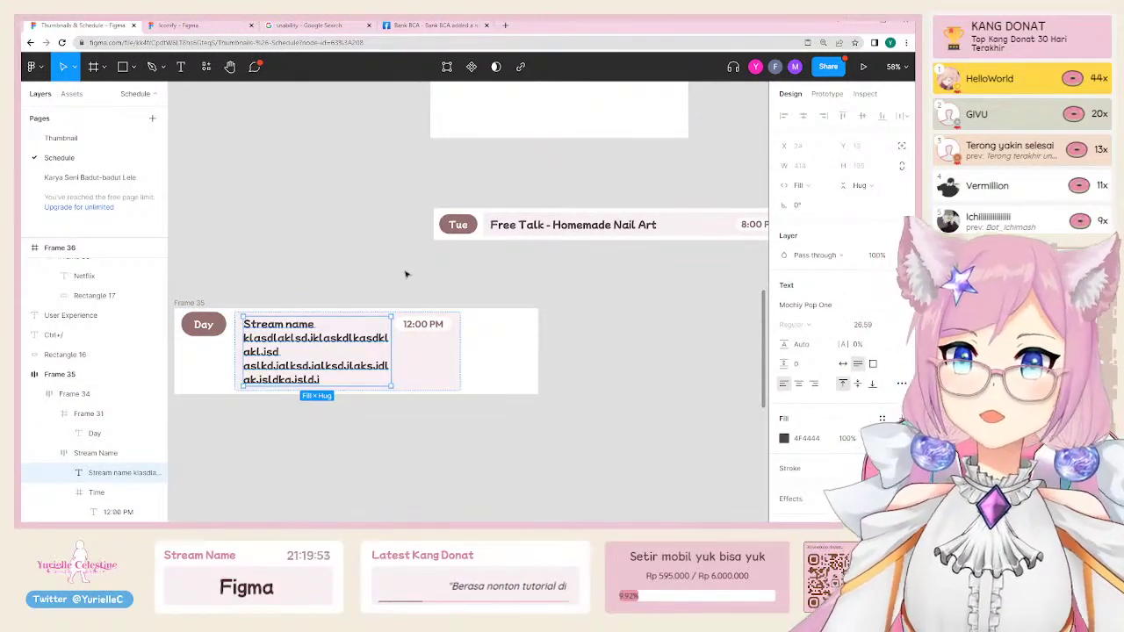
pyautogui.press('Escape')
pyautogui.press('Escape')
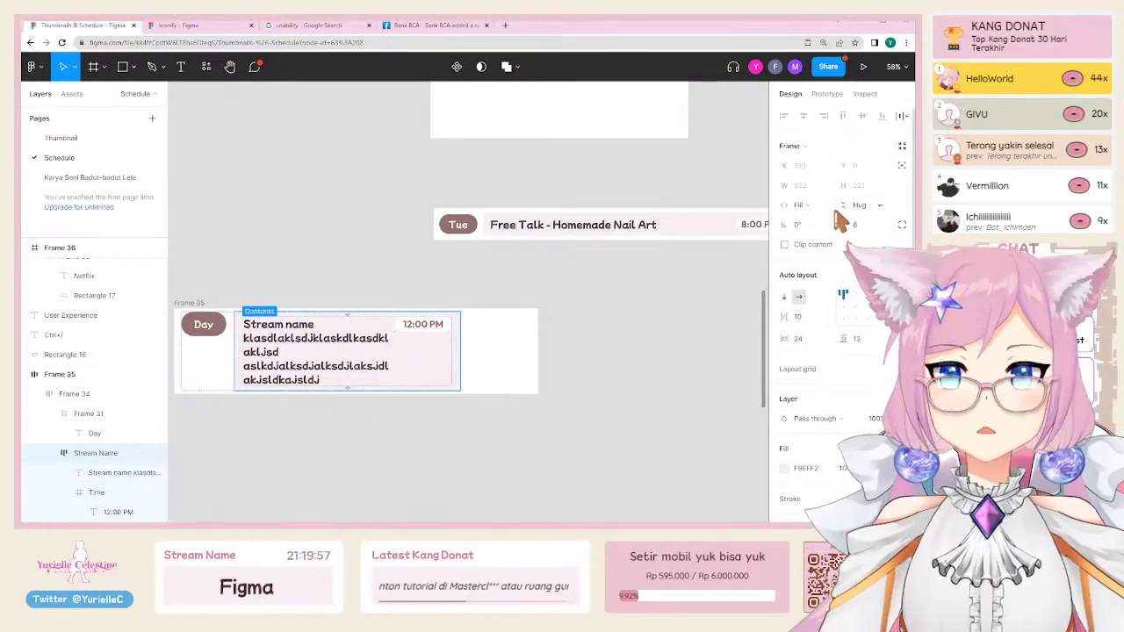
# Step: Give the Frame 35 row a bottom padding of 20
pyautogui.click(475, 326)
pyautogui.hscroll(-3, 421, 323)
pyautogui.scroll(-1, 421, 322)
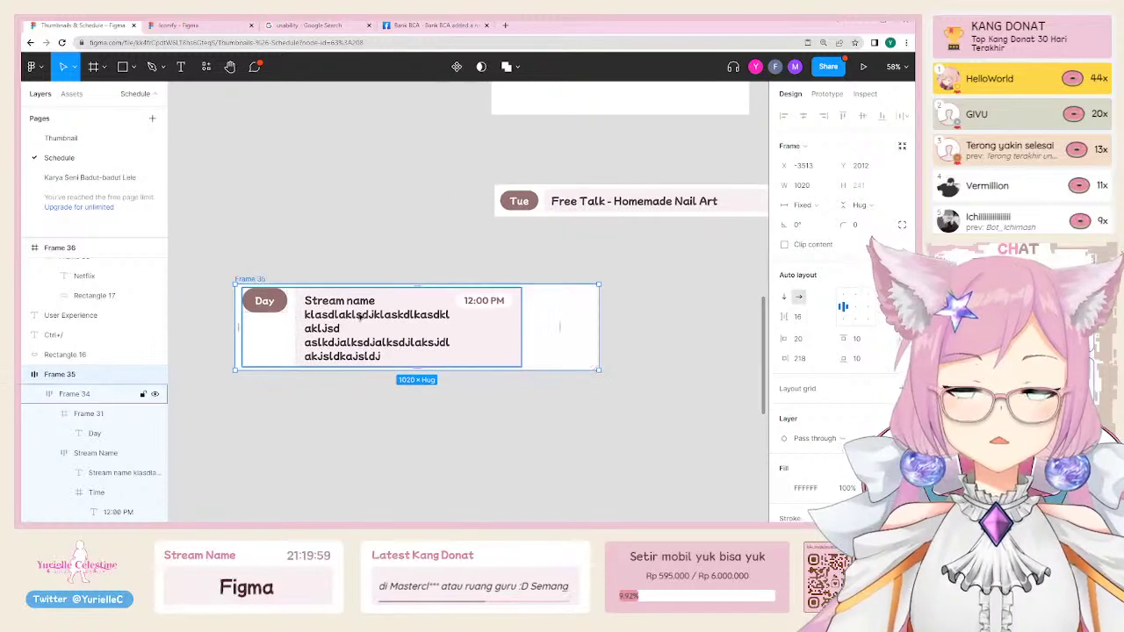
pyautogui.click(803, 358)
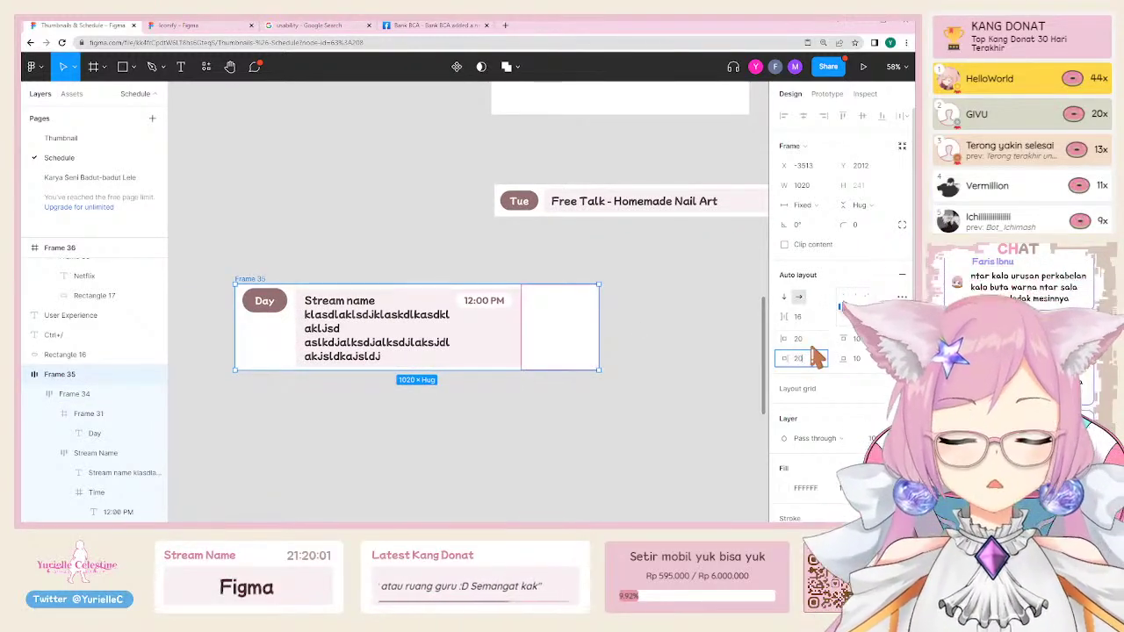
pyautogui.write('20')
pyautogui.press('Return')
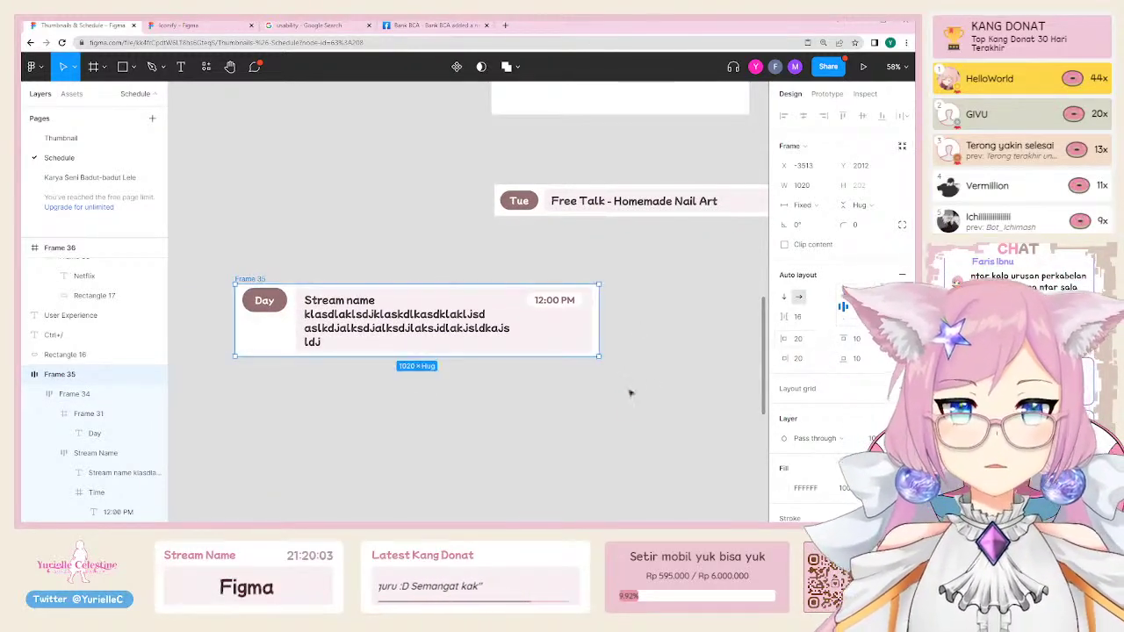
pyautogui.click(284, 364)
# Step: Replace the stream name with a long 'Stream Name …' filler string that wraps onto three lines
pyautogui.click(351, 346)
pyautogui.doubleClick(351, 345)
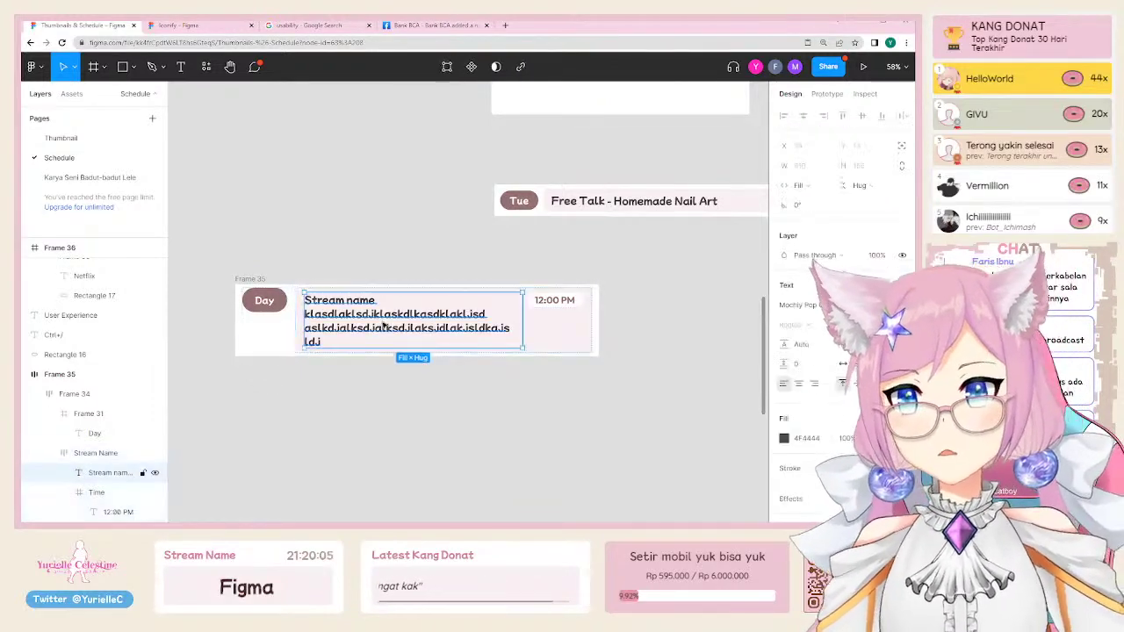
pyautogui.doubleClick(359, 341)
pyautogui.write('asdlapskdla;sdka;slkd;alskd;lask;dlaks;ldka;sldk;laksdka;l')
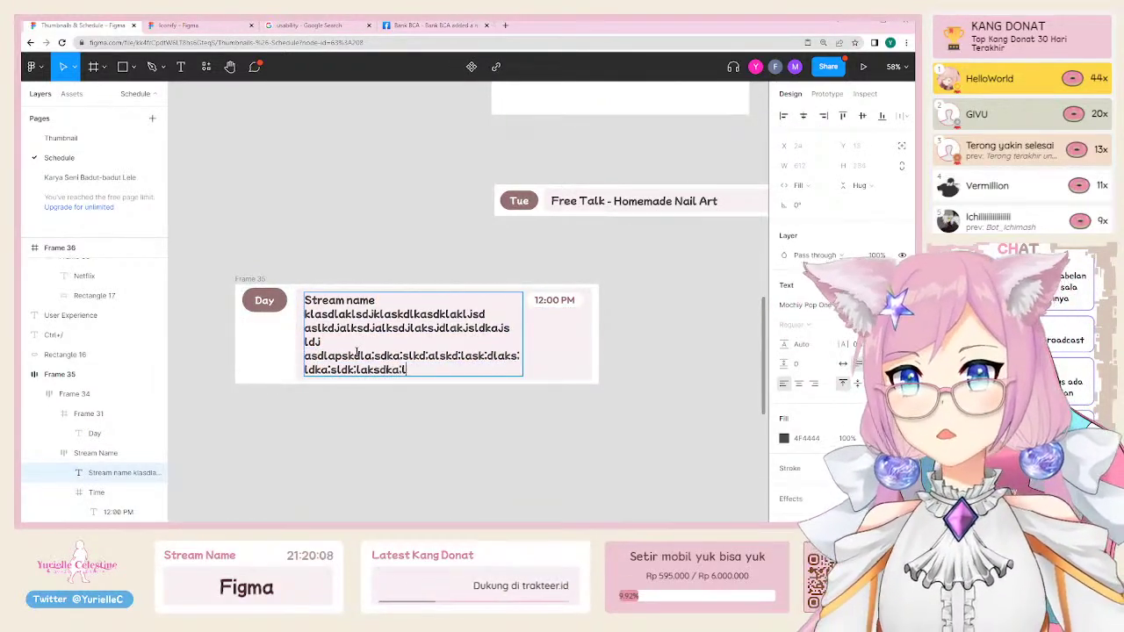
pyautogui.hotkey('ctrl', 'a')
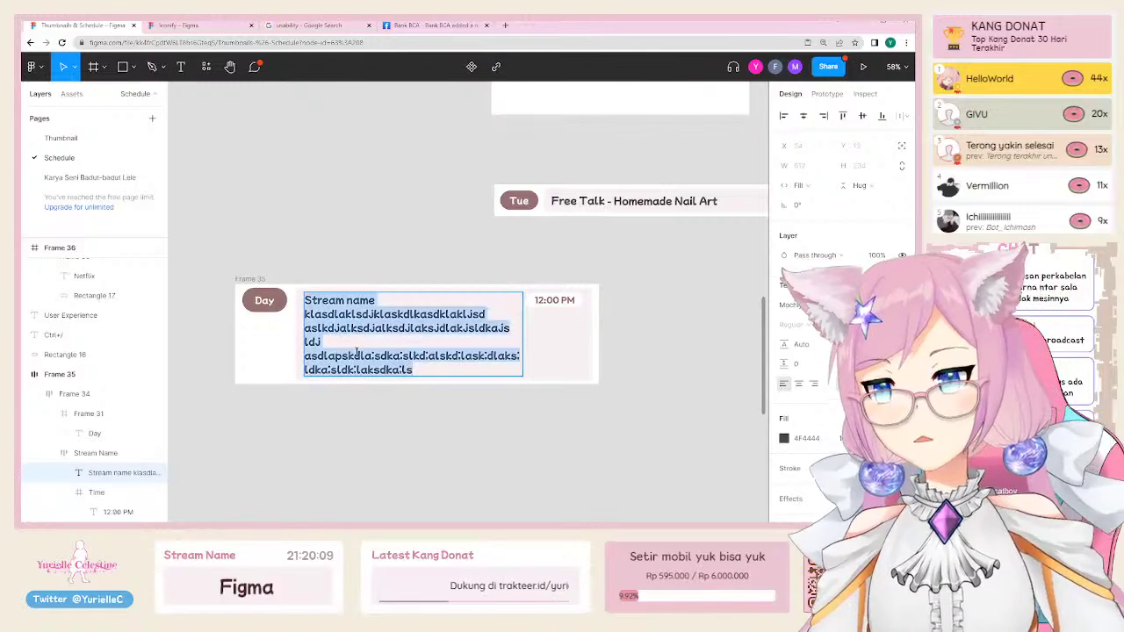
pyautogui.write('Stream Name aslkdjalskdjaklsjdklasjdlalsdjalksdjlka')
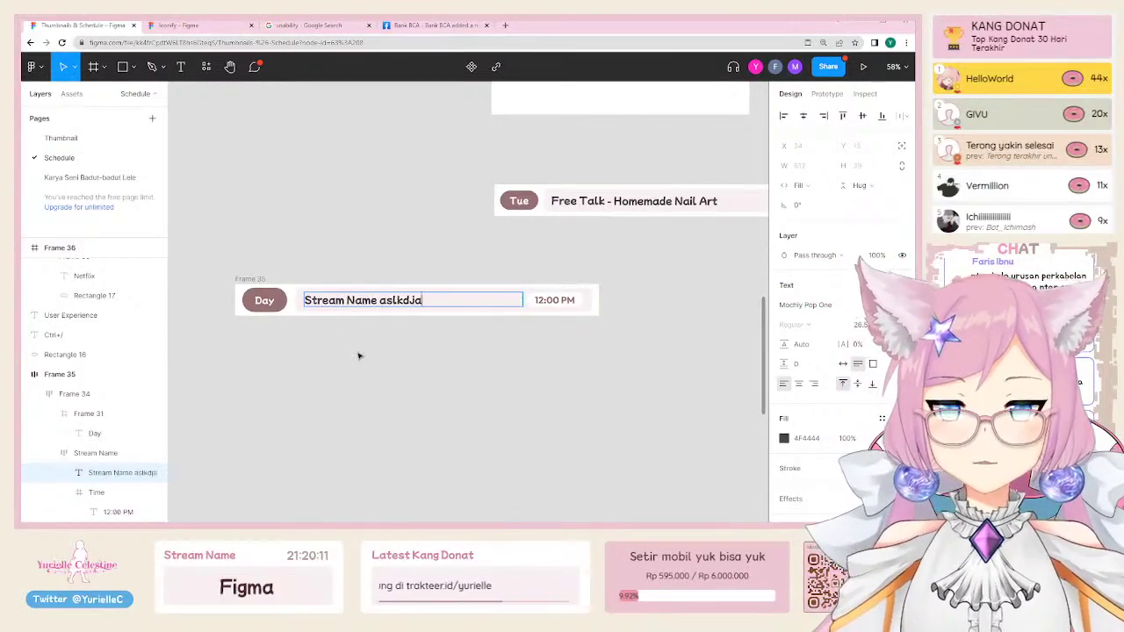
pyautogui.write(' alskdjlaskjdklasldsad')
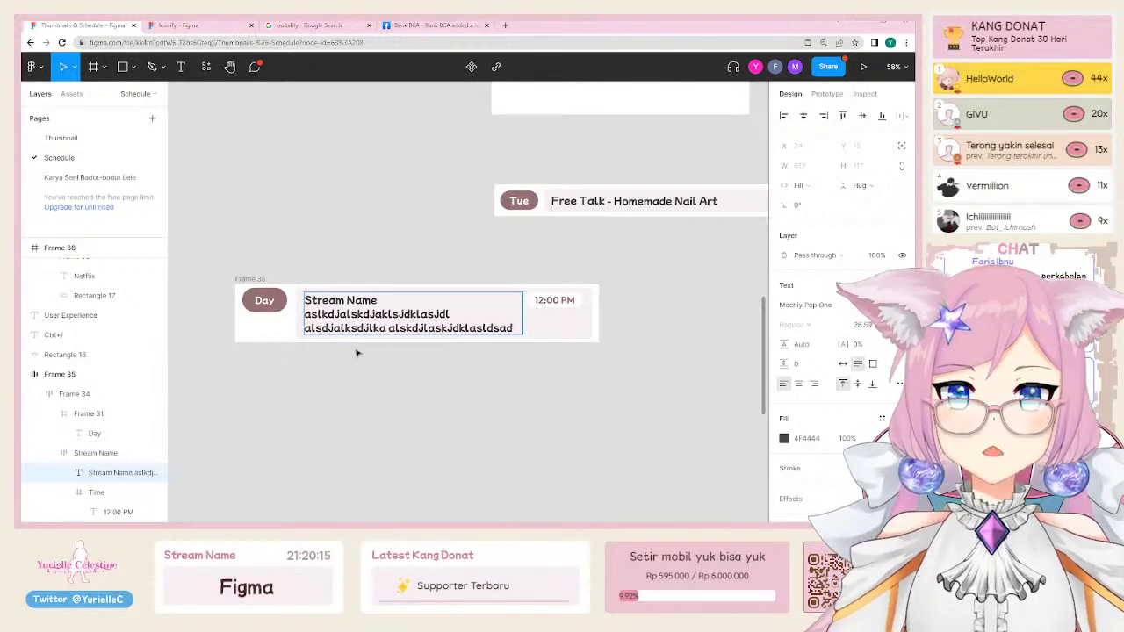
pyautogui.press('Escape')
pyautogui.click(596, 309)
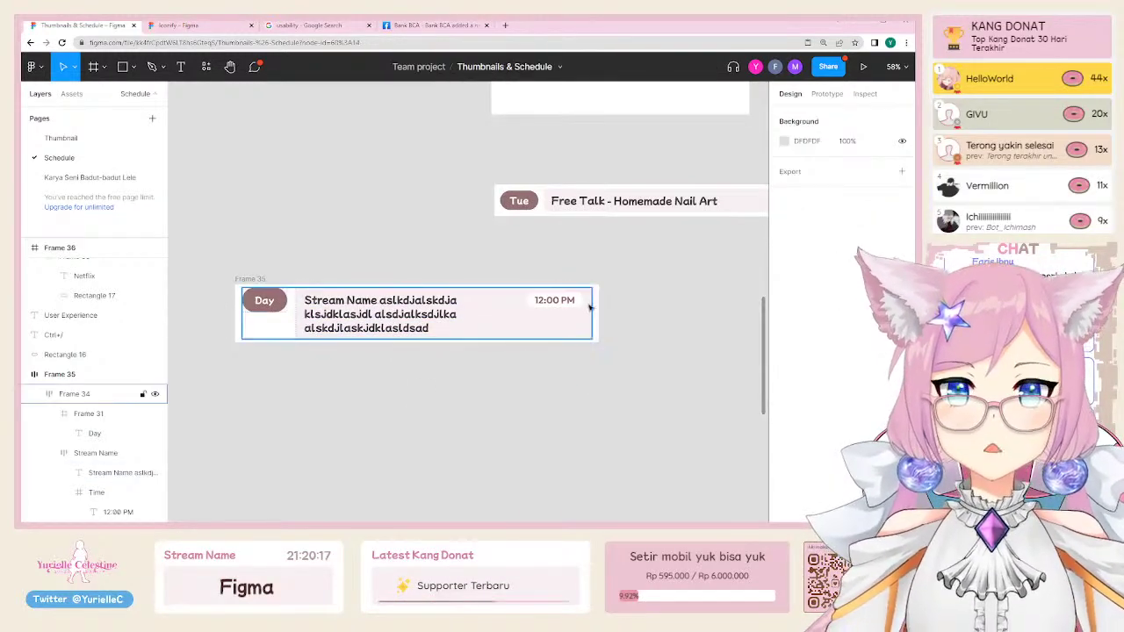
pyautogui.click(427, 318)
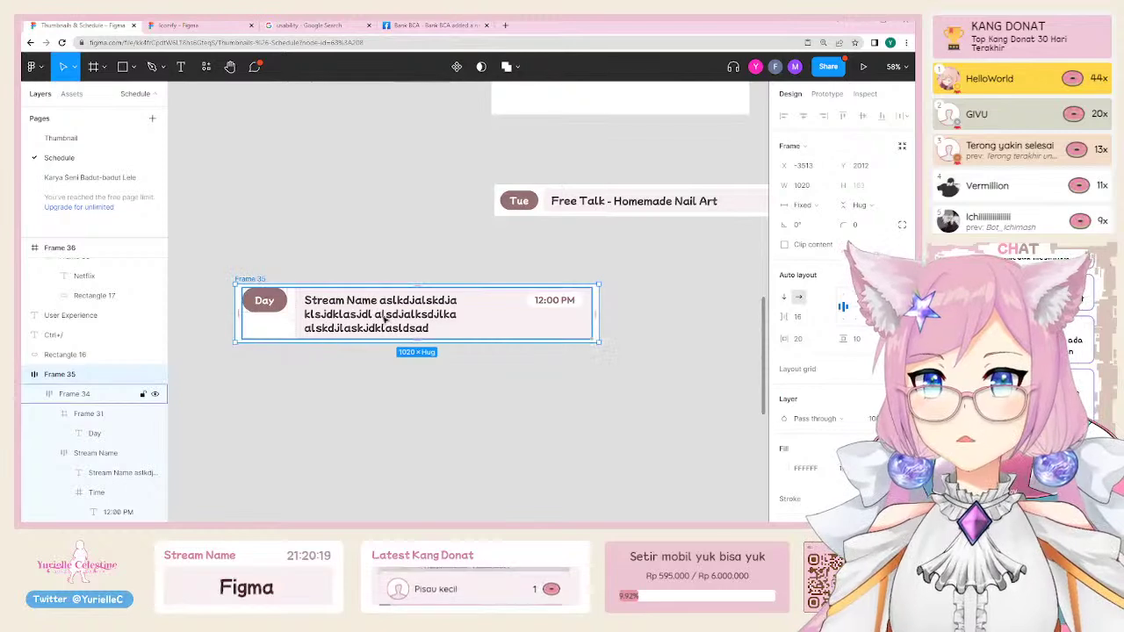
pyautogui.press('Escape')
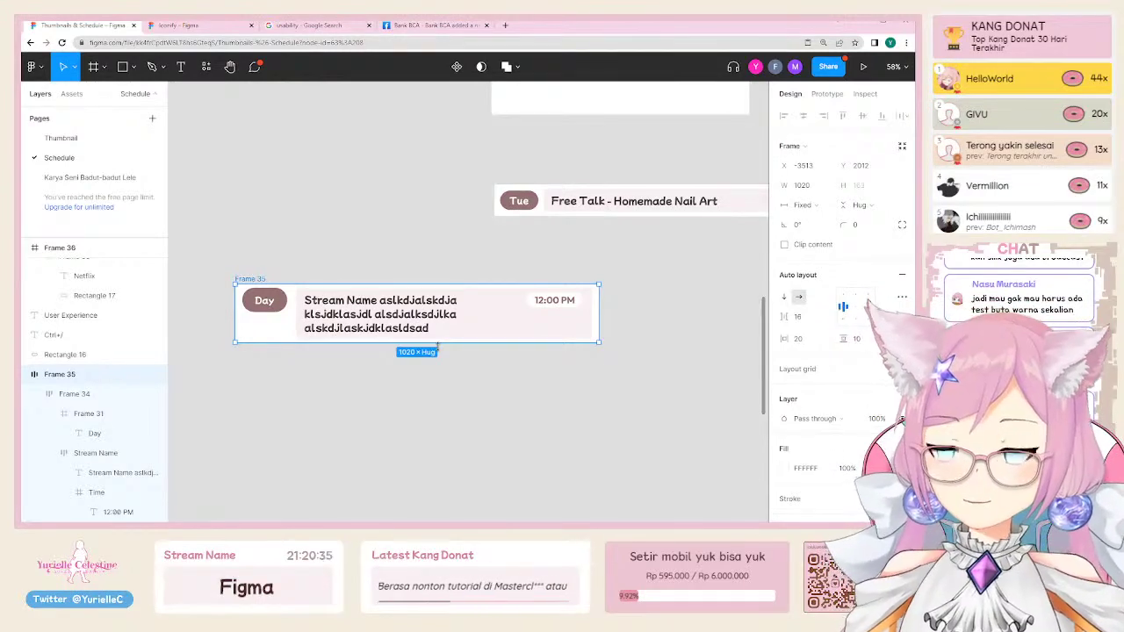
pyautogui.click(367, 271)
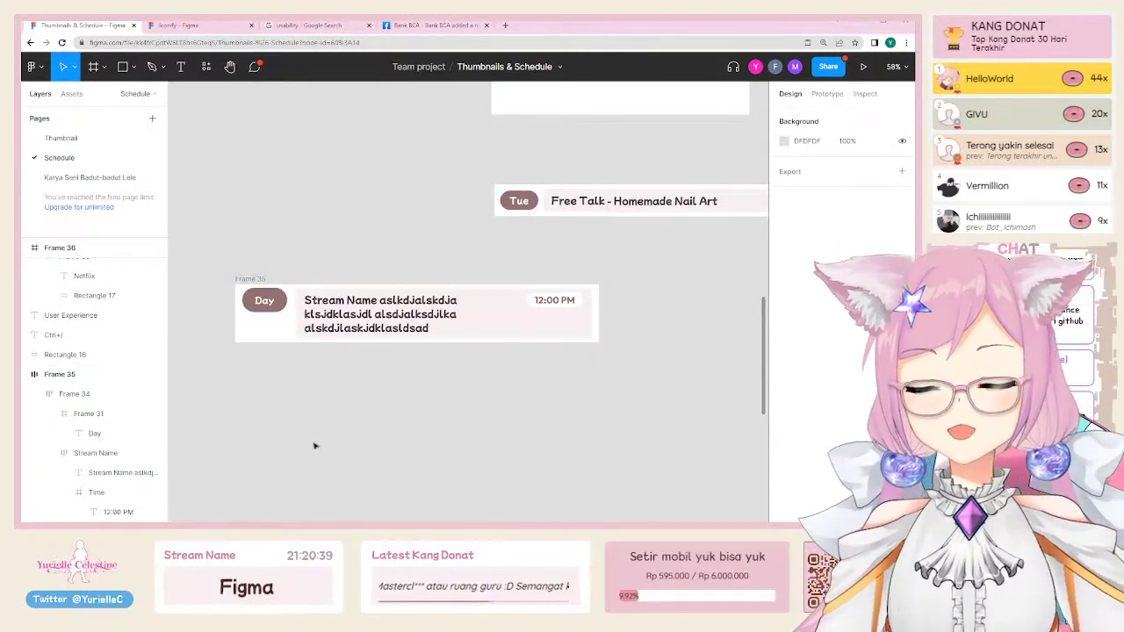
# Step: Select the top Mon, Tue and Wed row instances in the June Week 4 schedule
pyautogui.keyDown('alt'); pyautogui.click(309, 414); pyautogui.keyUp('alt')
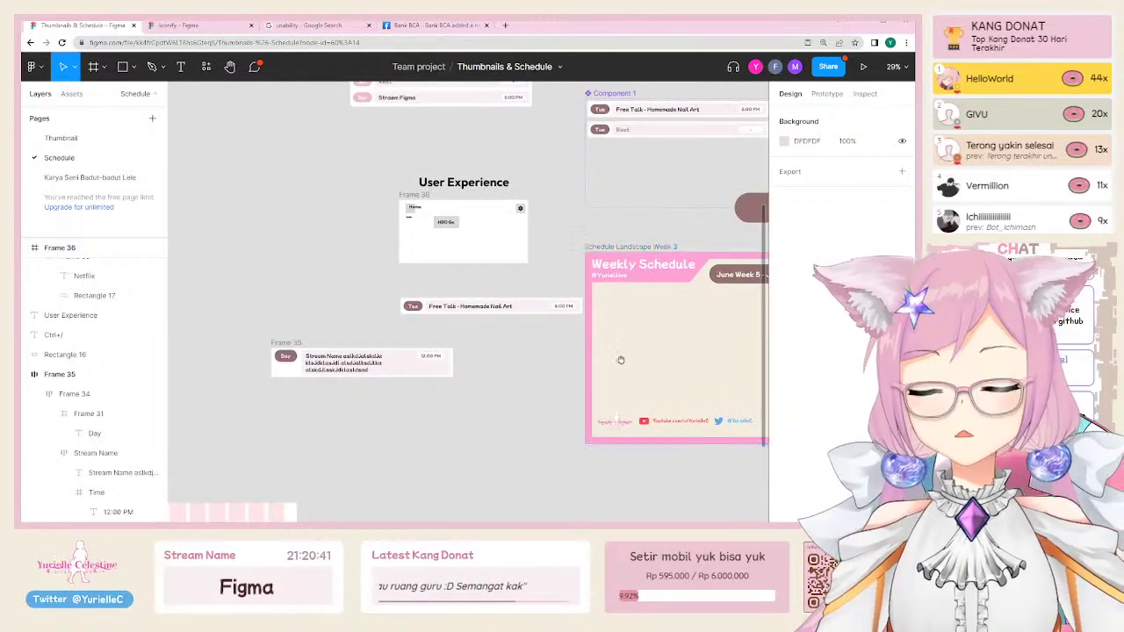
pyautogui.moveTo(620, 360); pyautogui.dragTo(379, 426)
pyautogui.hscroll(-5, 379, 426)
pyautogui.scroll(-2, 377, 413)
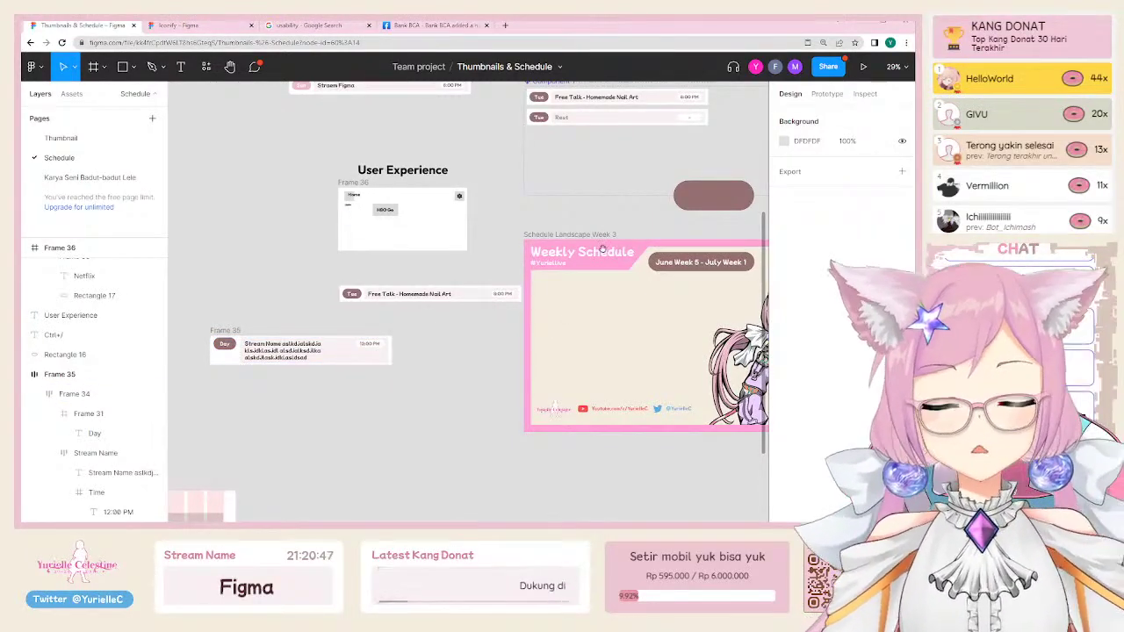
pyautogui.hscroll(5, 570, 316)
pyautogui.scroll(1, 570, 316)
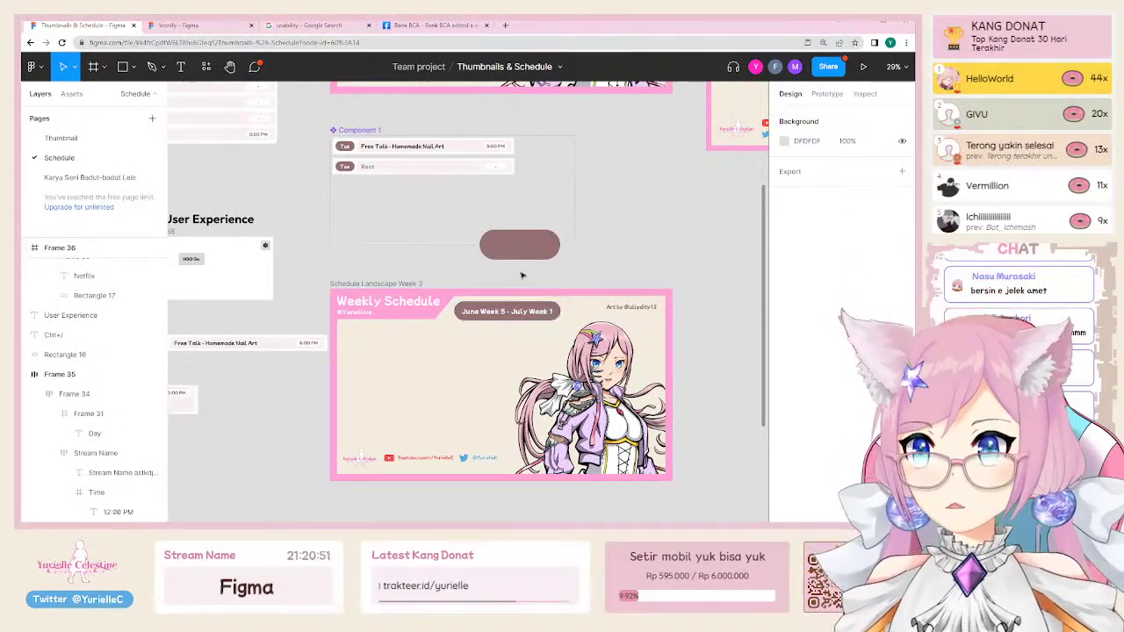
pyautogui.scroll(5, 382, 205)
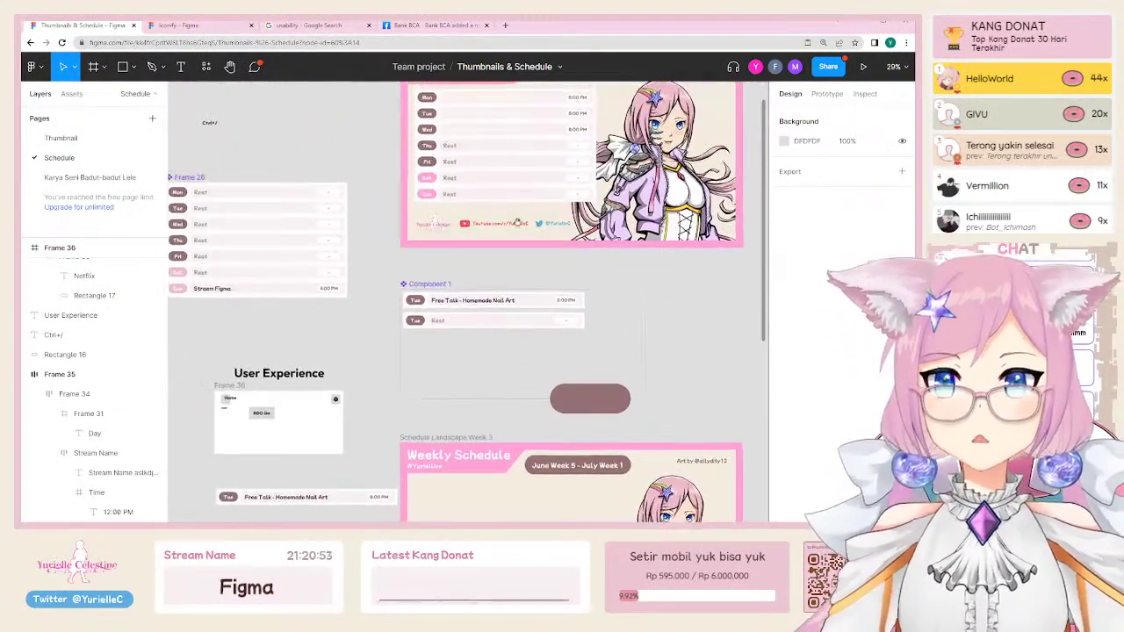
pyautogui.hscroll(2, 351, 246)
pyautogui.click(362, 222)
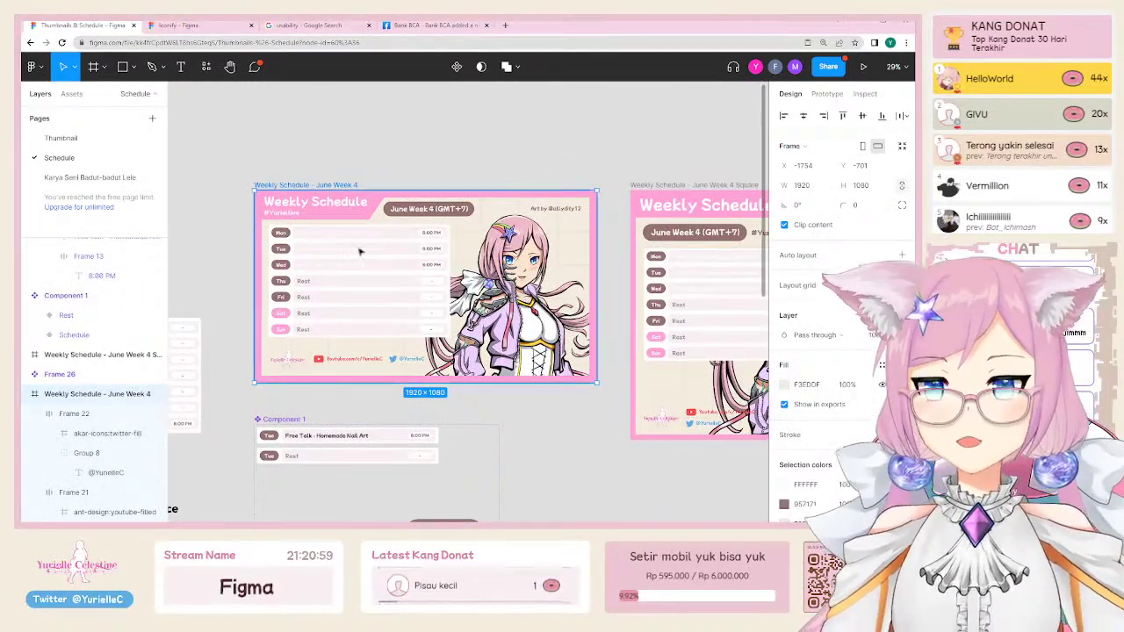
pyautogui.scroll(5, 303, 261)
pyautogui.keyDown('ctrl'); pyautogui.click(320, 266); pyautogui.keyUp('ctrl')
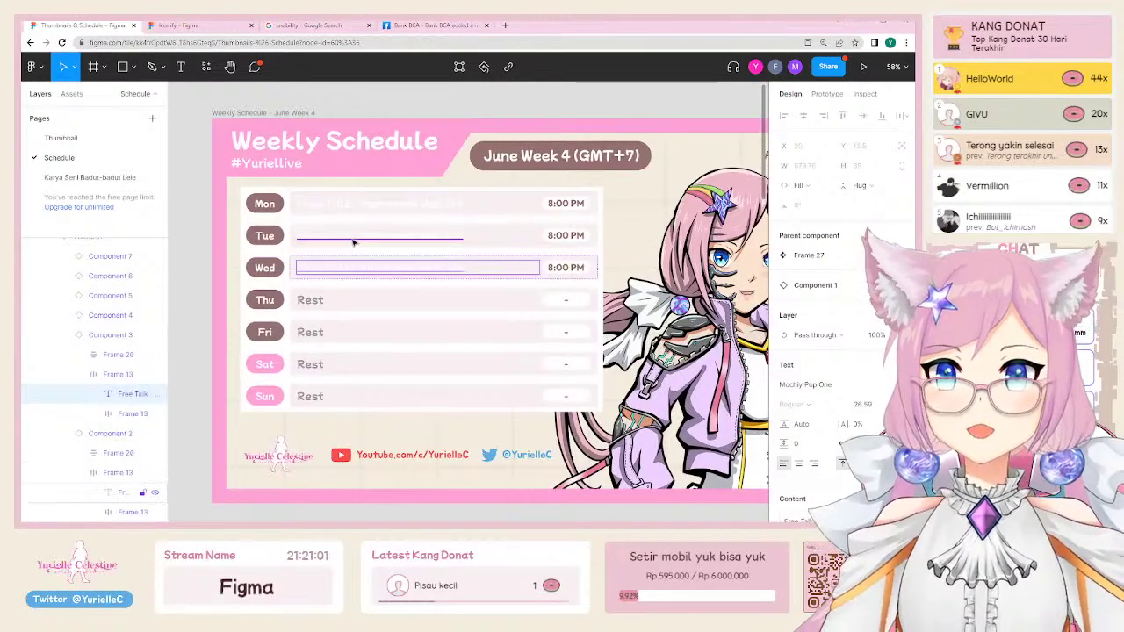
pyautogui.keyDown('shift'); pyautogui.click(358, 234); pyautogui.keyUp('shift')
pyautogui.keyDown('shift'); pyautogui.click(366, 192); pyautogui.keyUp('shift')
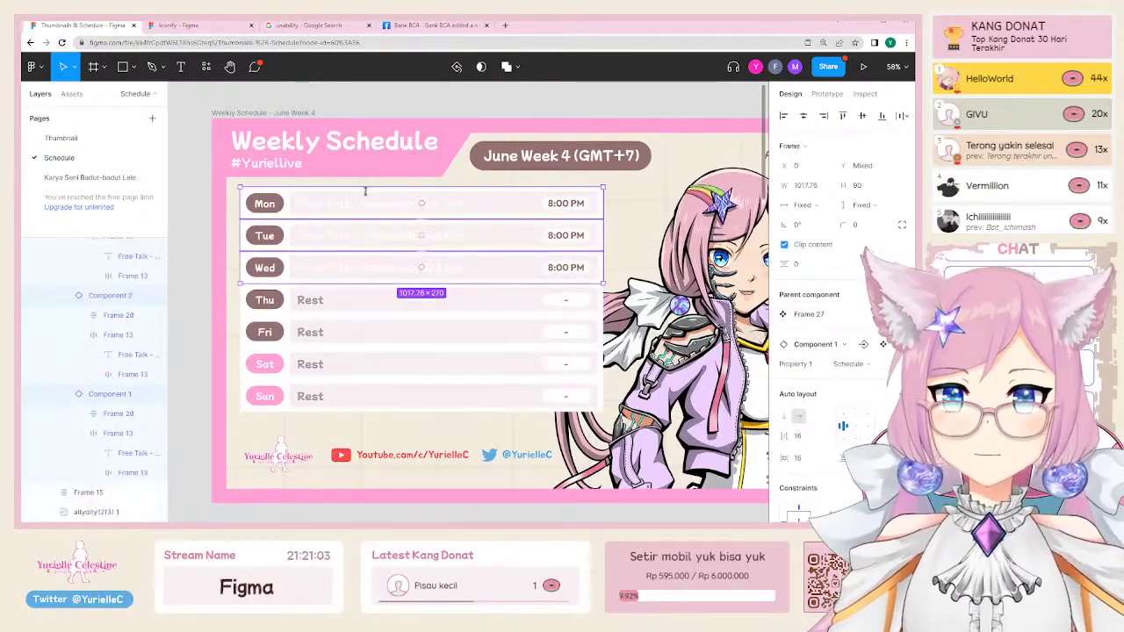
pyautogui.hotkey('ctrl', '/')
# Step: Run Reset all changes on the rows, undo it, then run Show on their text layers
pyautogui.write('reset')
pyautogui.press('Return')
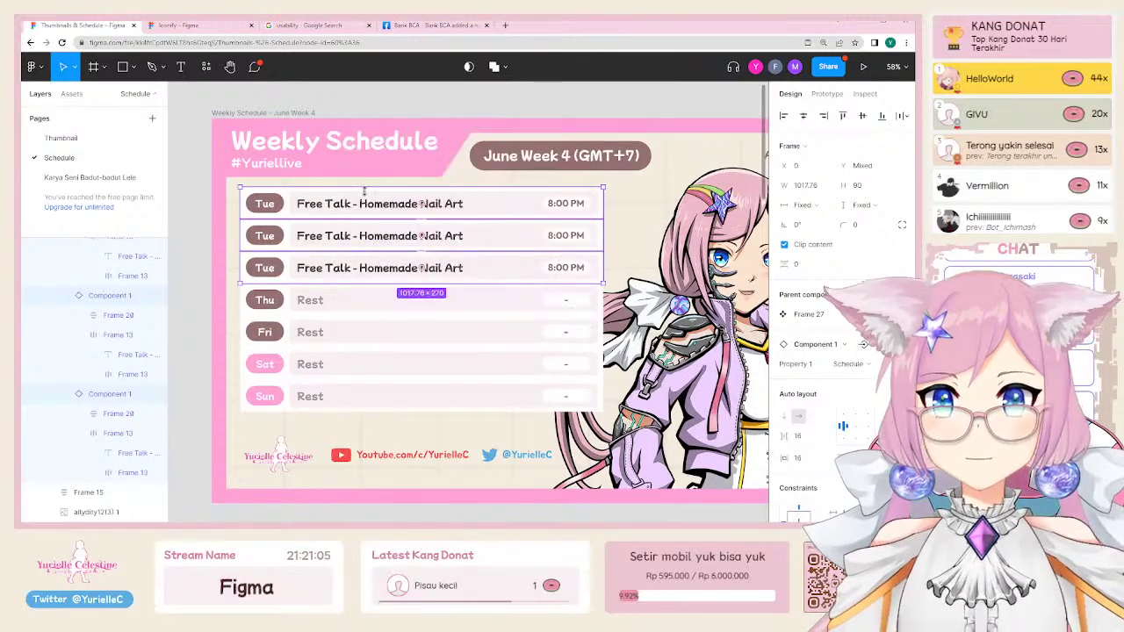
pyautogui.hotkey('ctrl', 'z')
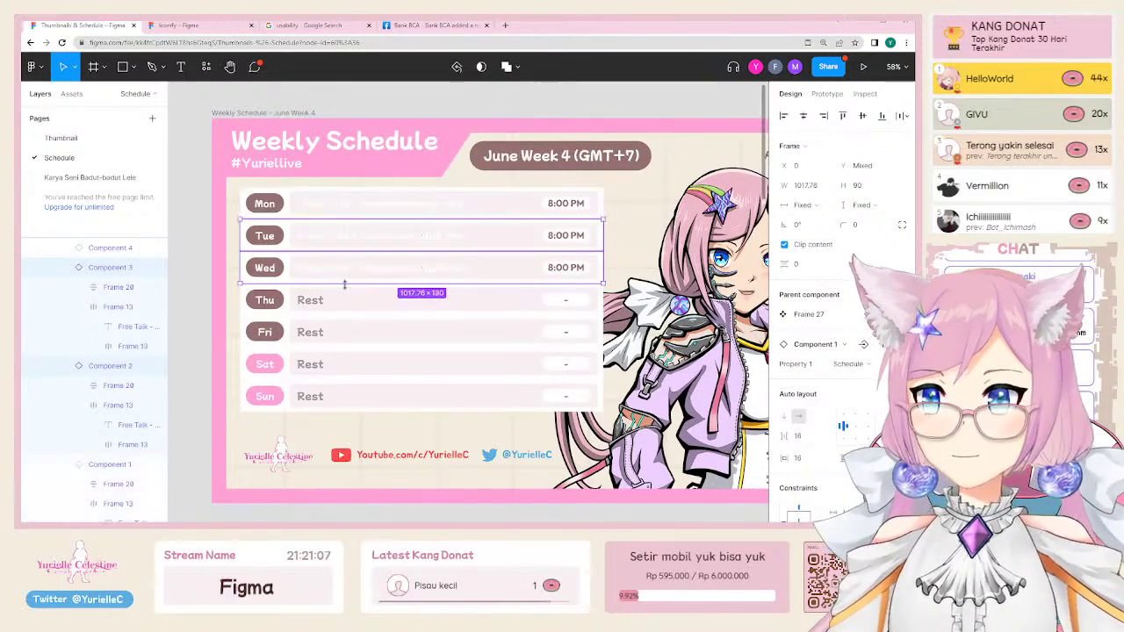
pyautogui.keyDown('shift'); pyautogui.click(351, 207); pyautogui.keyUp('shift')
pyautogui.press('Return')
pyautogui.hotkey('ctrl', '/')
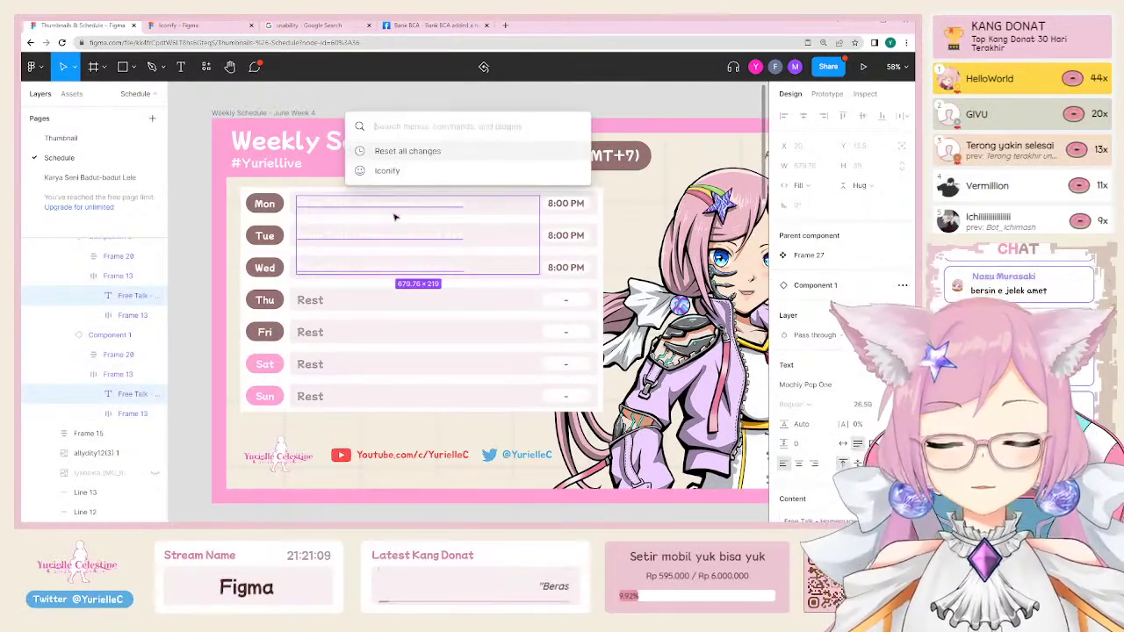
pyautogui.write('show')
pyautogui.press('Return')
# Step: Replace the June Week 4 Tue row title with placeholder text 'asdasdasdasdasdasd'
pyautogui.click(549, 149)
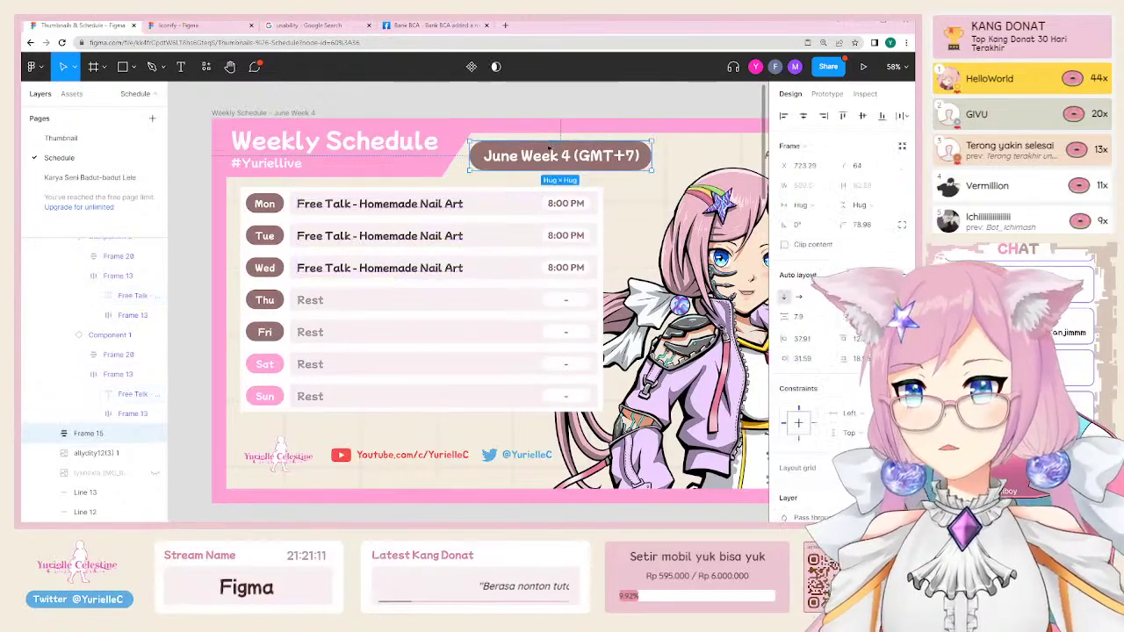
pyautogui.scroll(-5, 527, 219)
pyautogui.hscroll(3, 331, 310)
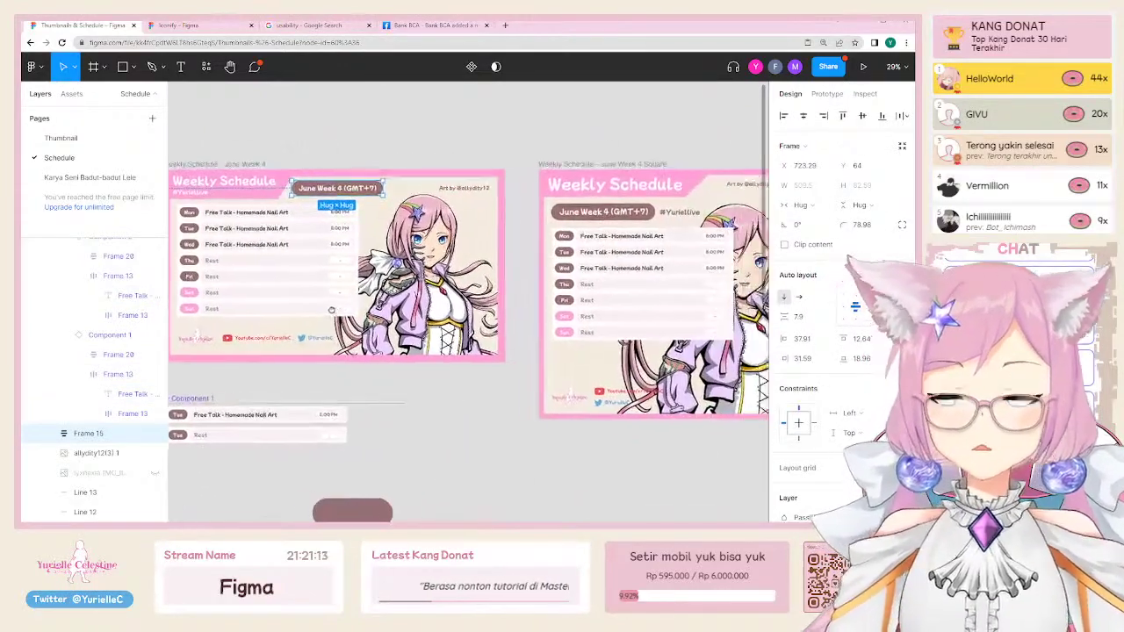
pyautogui.click(245, 227)
pyautogui.doubleClick(245, 226)
pyautogui.write('as')
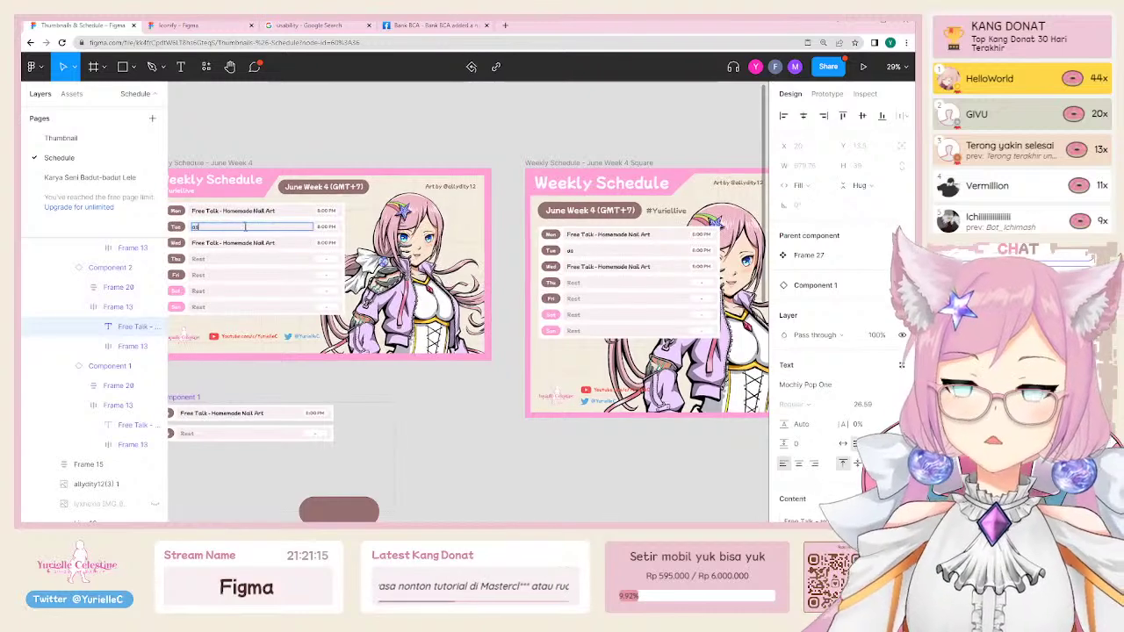
pyautogui.write('dasdasdas')
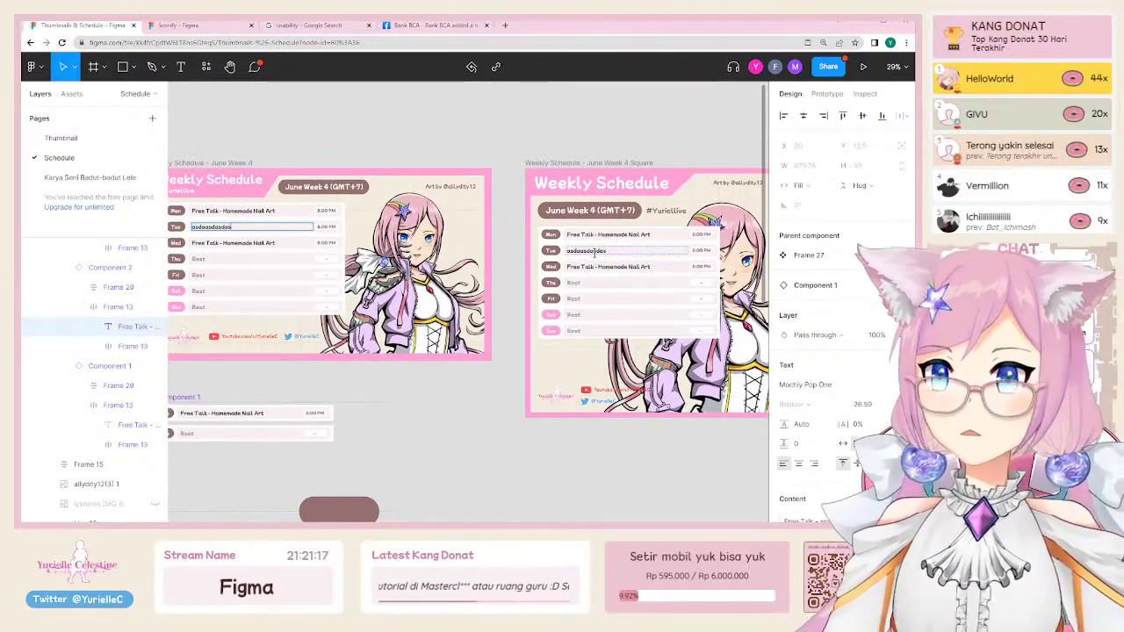
pyautogui.write('dasdasd')
pyautogui.press('Escape')
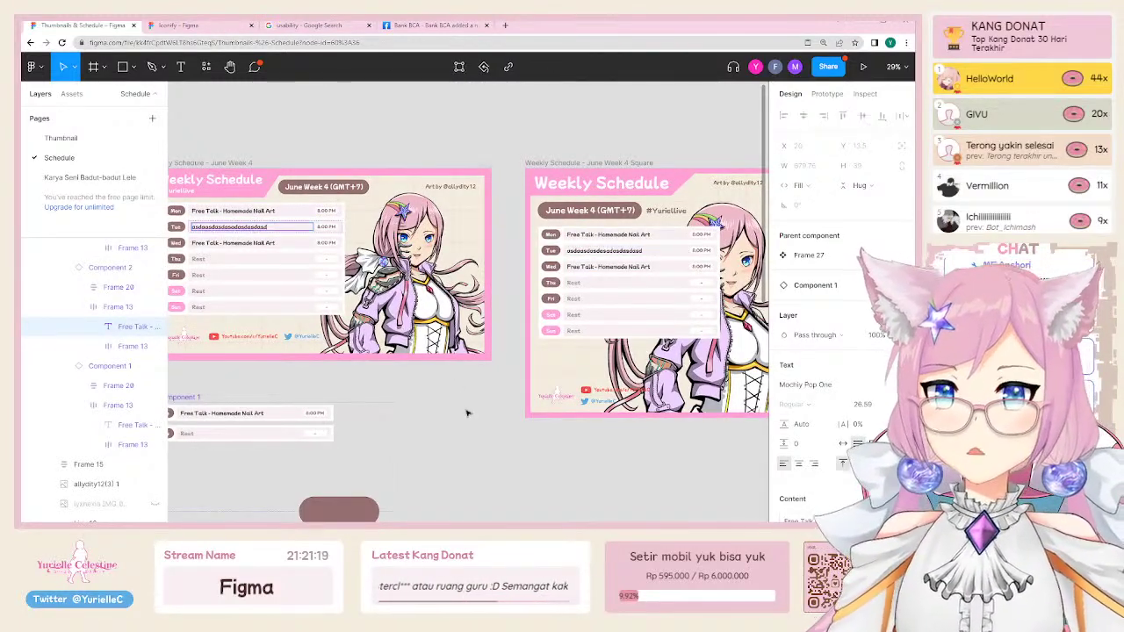
pyautogui.press('Escape')
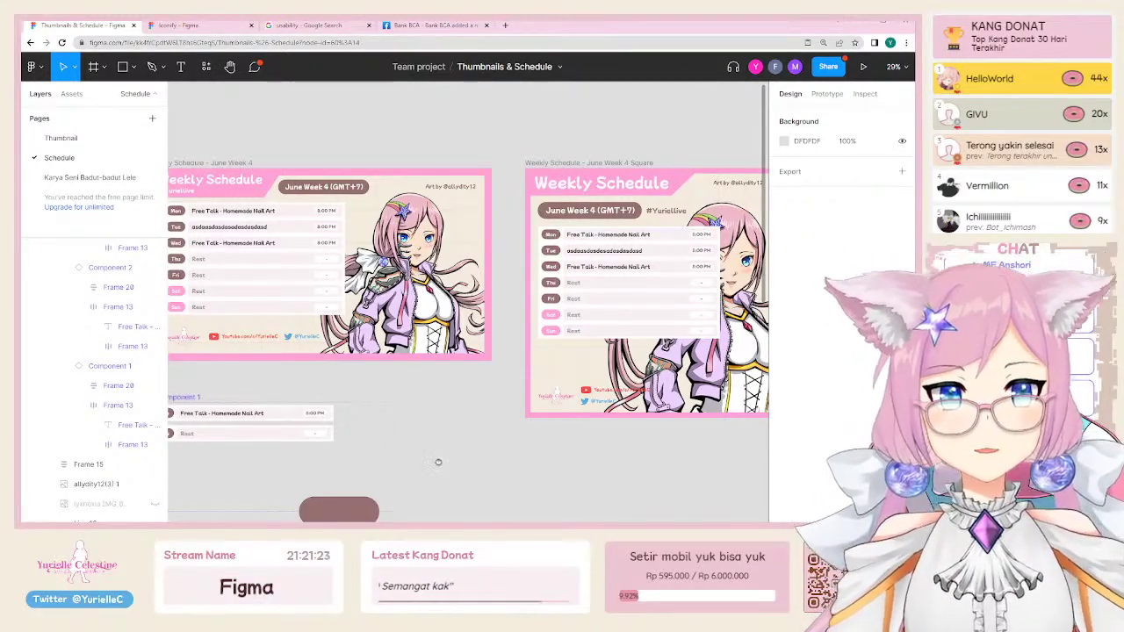
# Step: Delete the filler after 'Stream Name' in Frame 35's label, then select Frame 35
pyautogui.scroll(-6, 436, 439)
pyautogui.hscroll(-4, 437, 440)
pyautogui.scroll(-3, 432, 313)
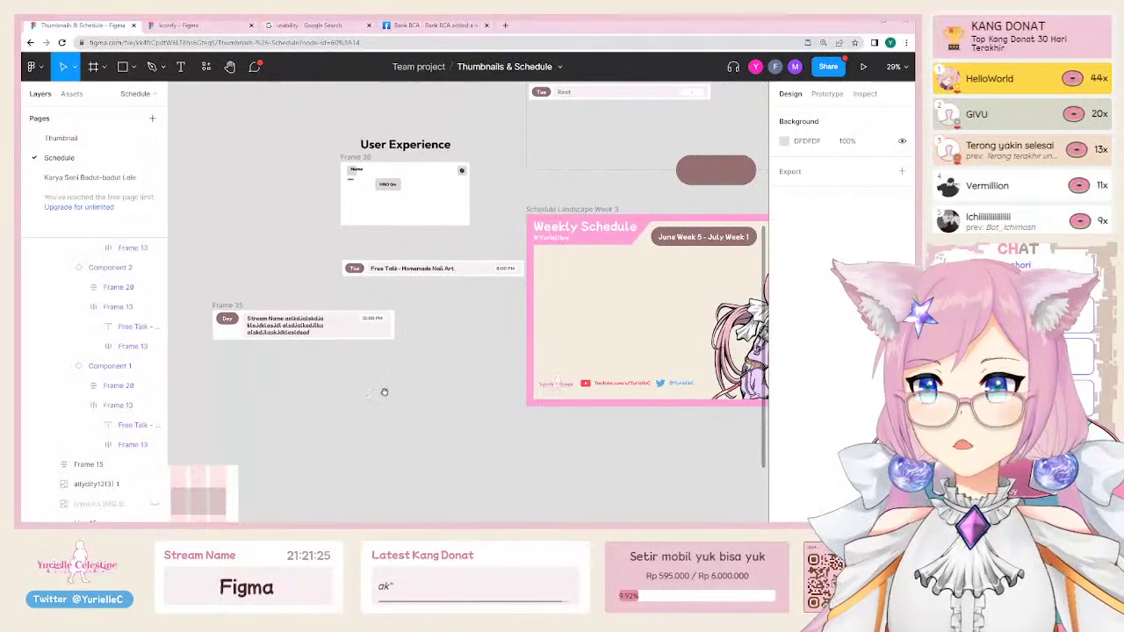
pyautogui.scroll(4, 384, 392)
pyautogui.doubleClick(343, 255)
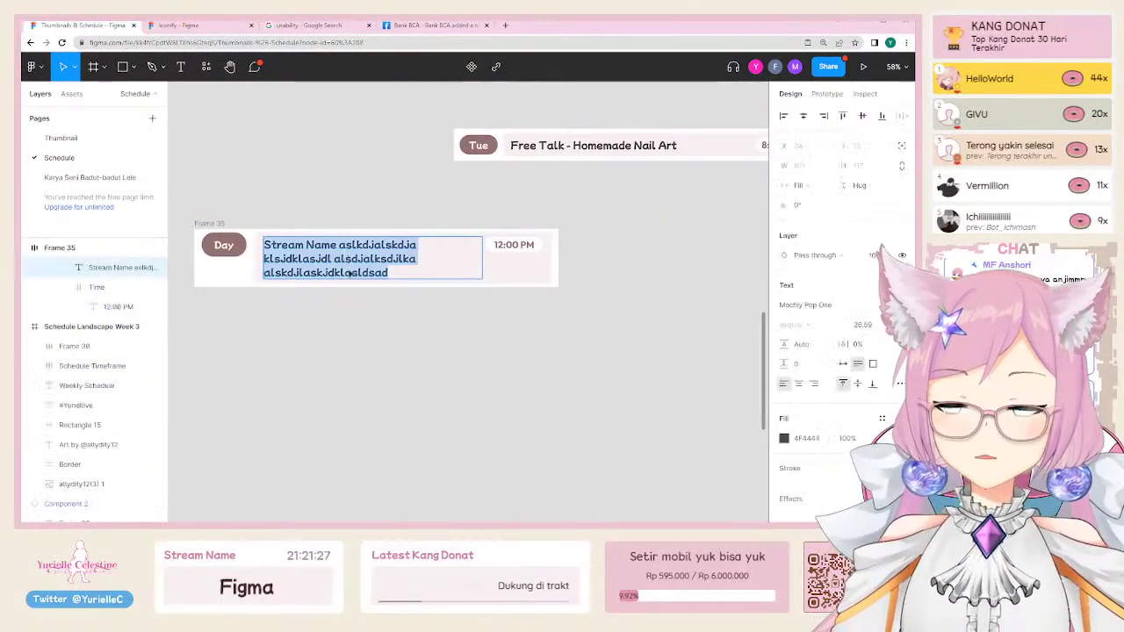
pyautogui.click(344, 249)
pyautogui.moveTo(339, 249); pyautogui.dragTo(449, 293)
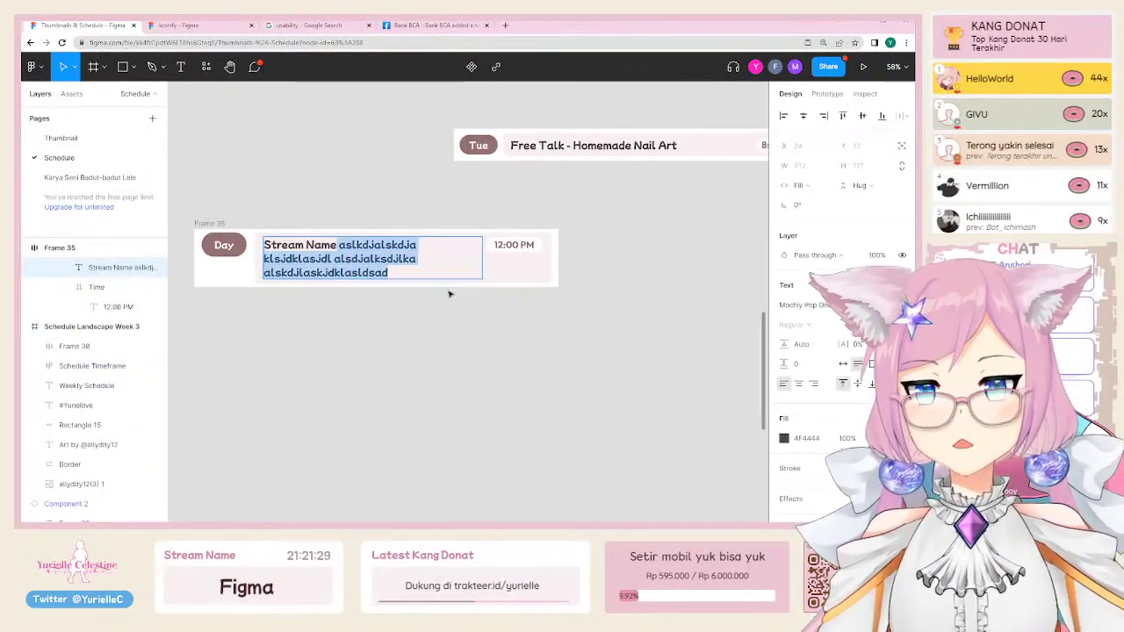
pyautogui.press('BackSpace')
pyautogui.click(263, 201)
pyautogui.hscroll(-1, 263, 201)
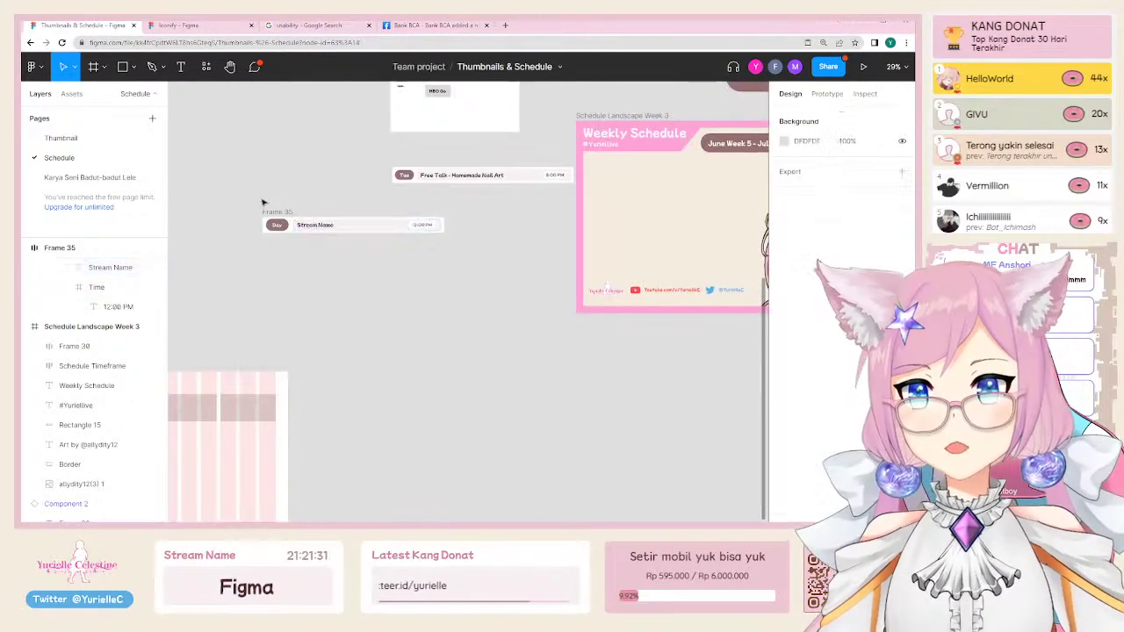
pyautogui.click(286, 225)
# Step: Convert the row frame into a component and name it Stream
pyautogui.rightClick(274, 237)
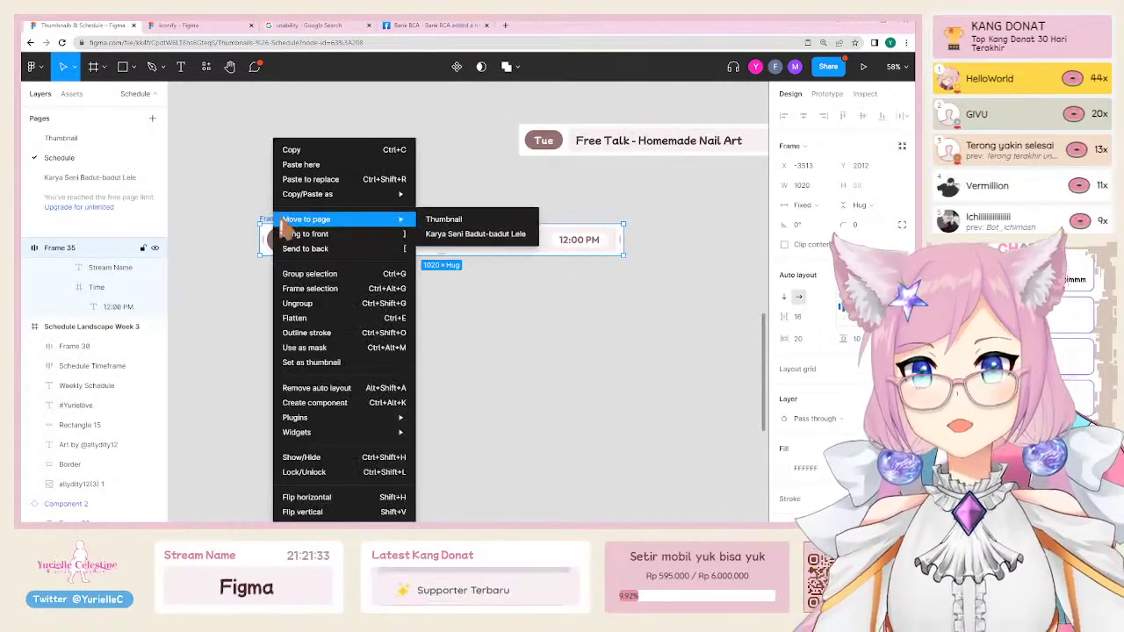
pyautogui.click(351, 404)
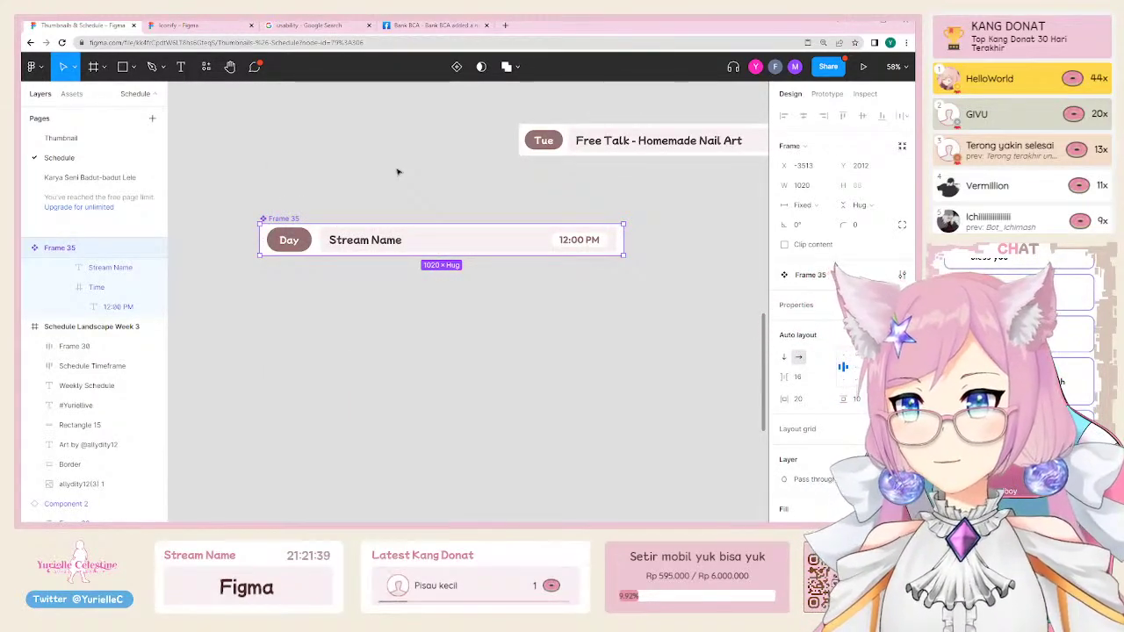
pyautogui.hotkey('ctrl', 'r')
pyautogui.write('Stre')
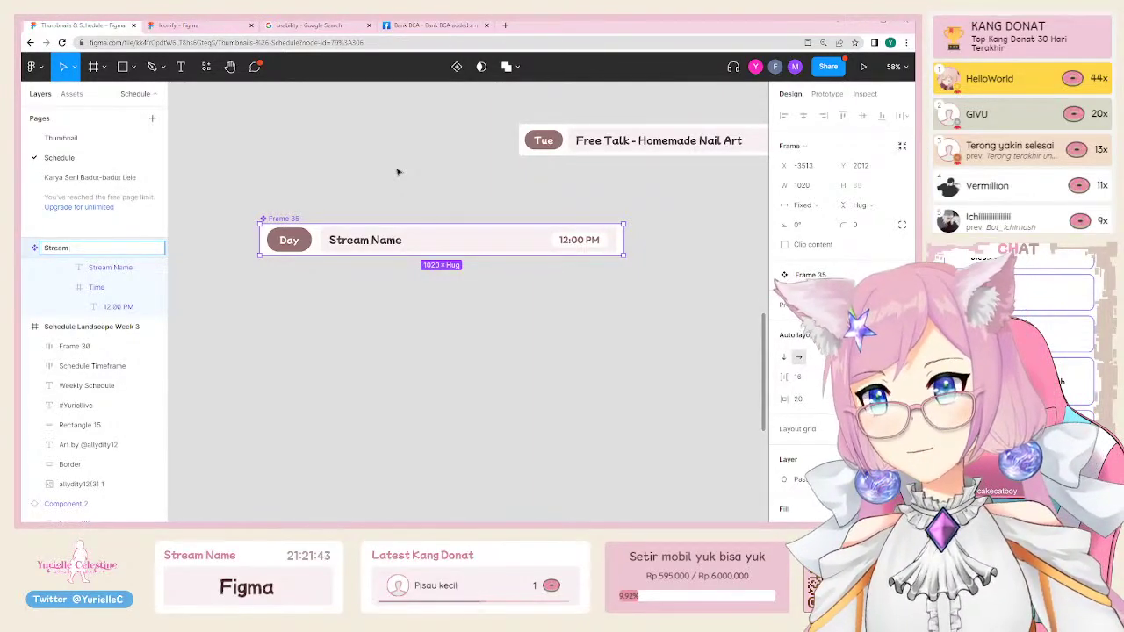
pyautogui.press('Return')
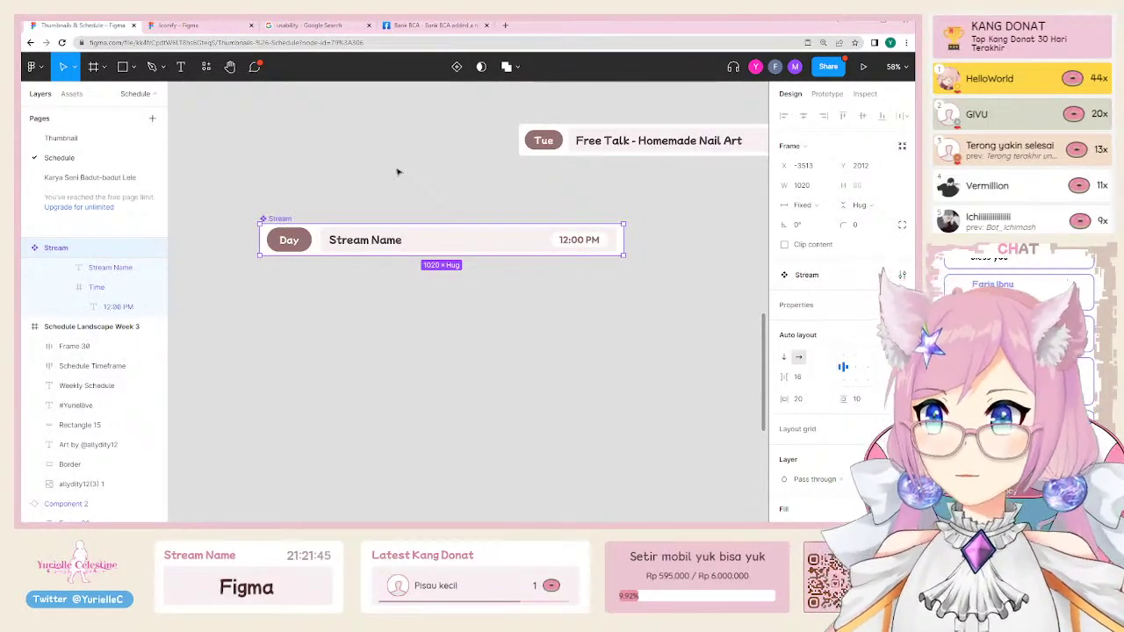
# Step: Move the Stream component into the Weekly Schedule frame
pyautogui.scroll(-3, 397, 172)
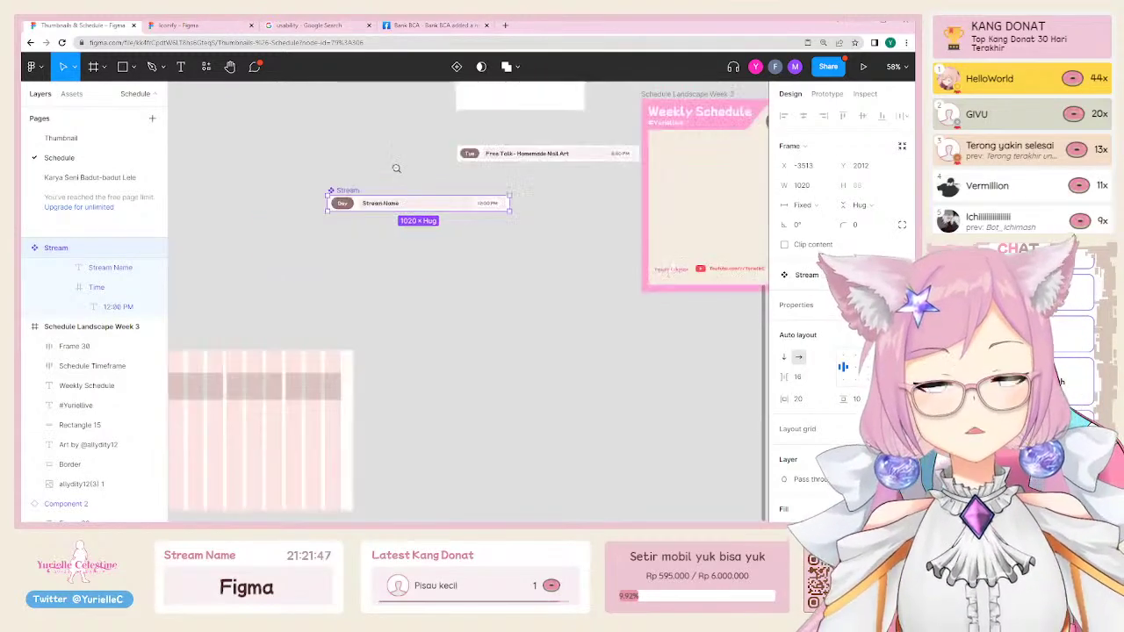
pyautogui.scroll(3, 255, 263)
pyautogui.hscroll(4, 255, 263)
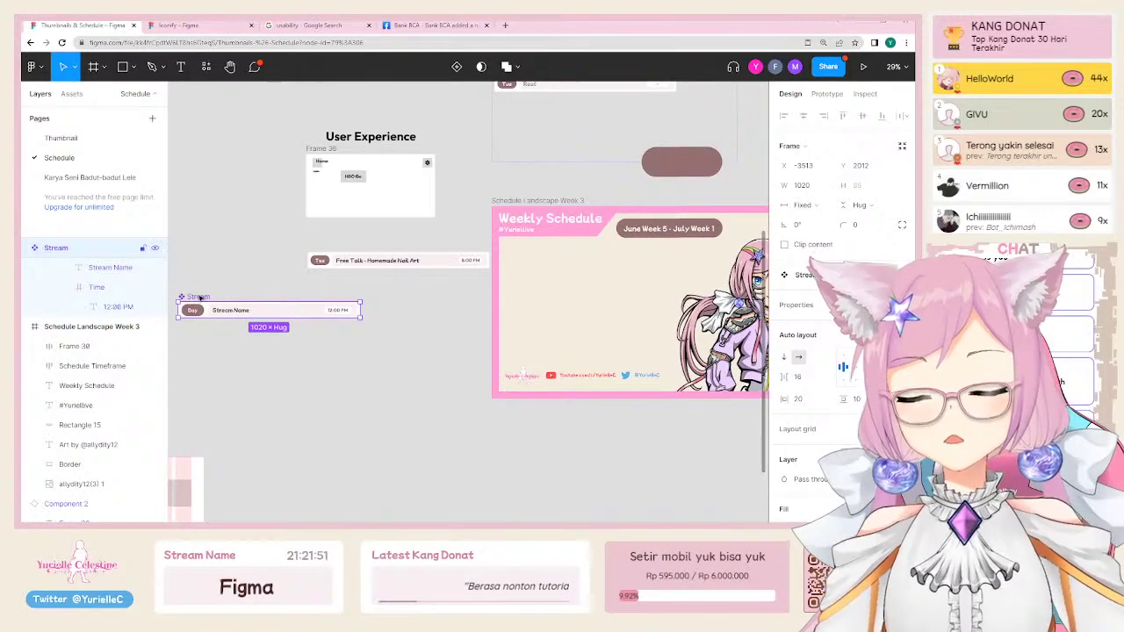
pyautogui.moveTo(202, 298); pyautogui.dragTo(282, 292)
pyautogui.scroll(3, 248, 318)
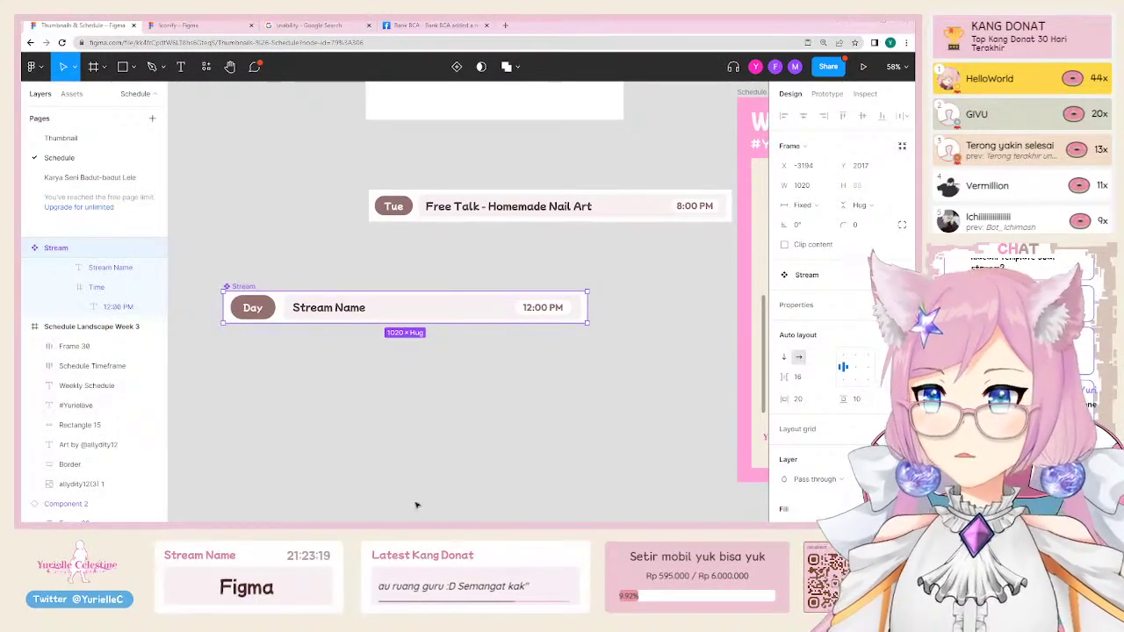
pyautogui.click(388, 416)
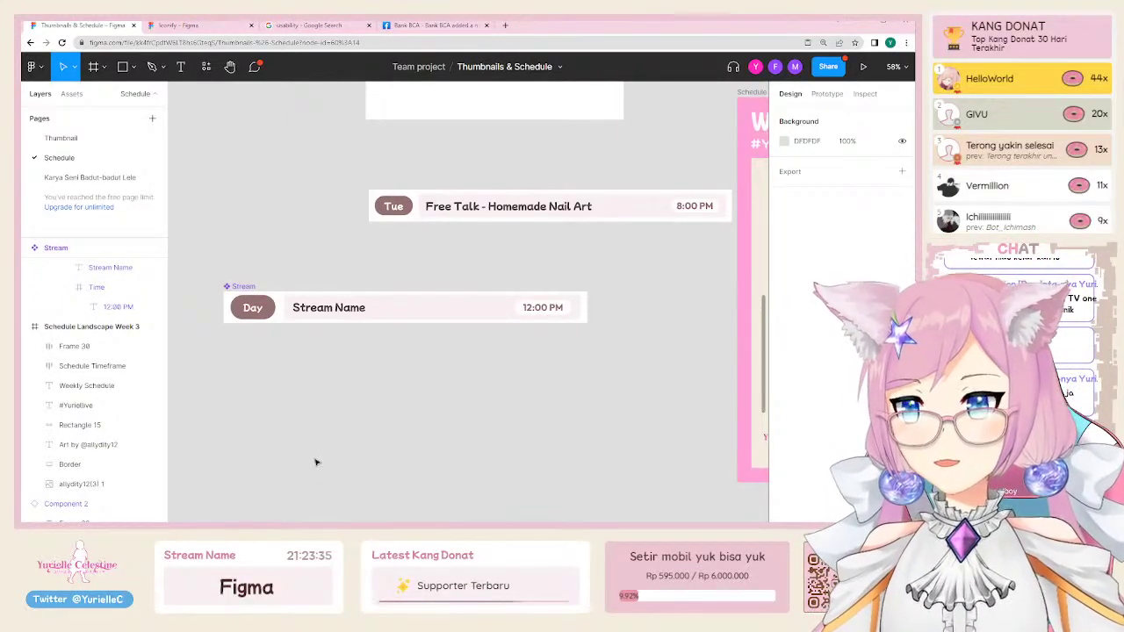
# Step: Duplicate the Stream row directly beneath the original, undoing a stray move
pyautogui.scroll(3, 316, 463)
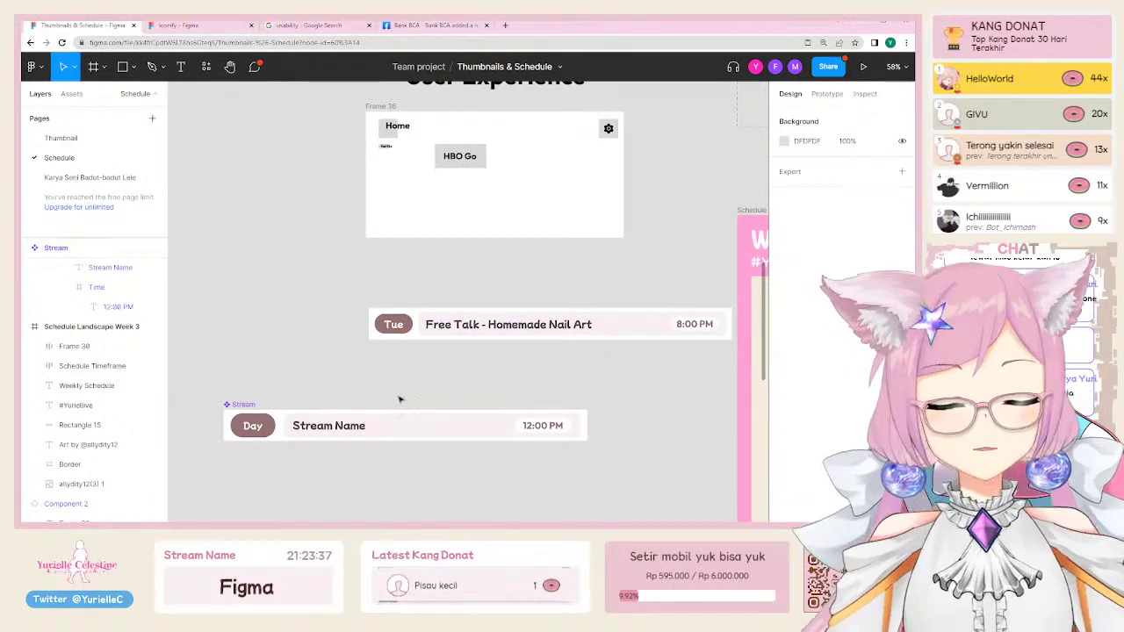
pyautogui.scroll(-2, 264, 369)
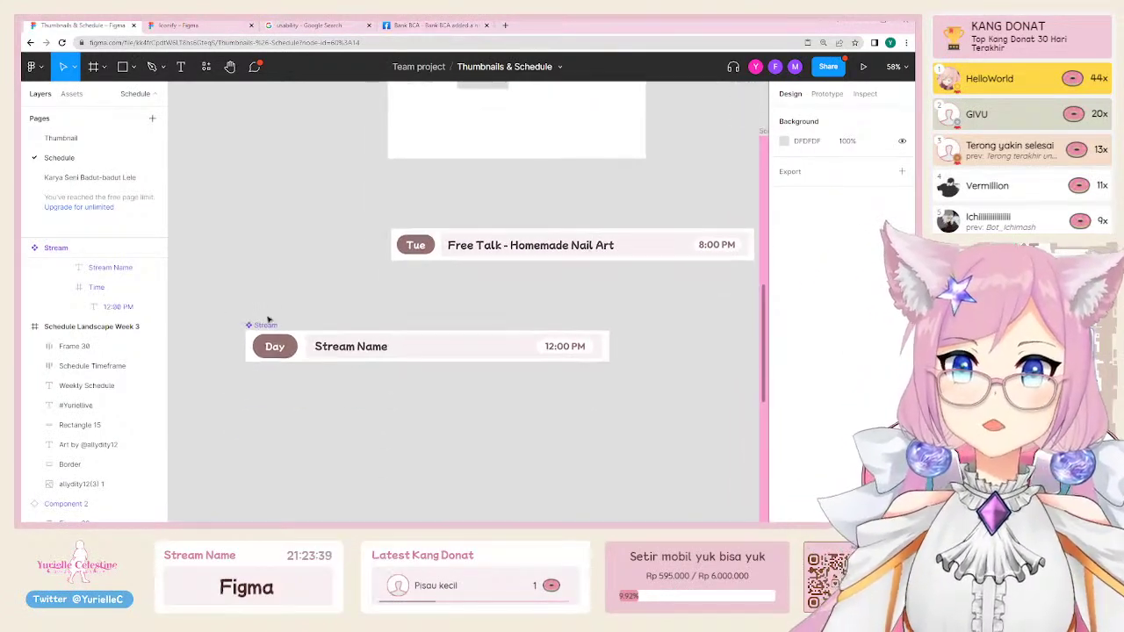
pyautogui.click(264, 327)
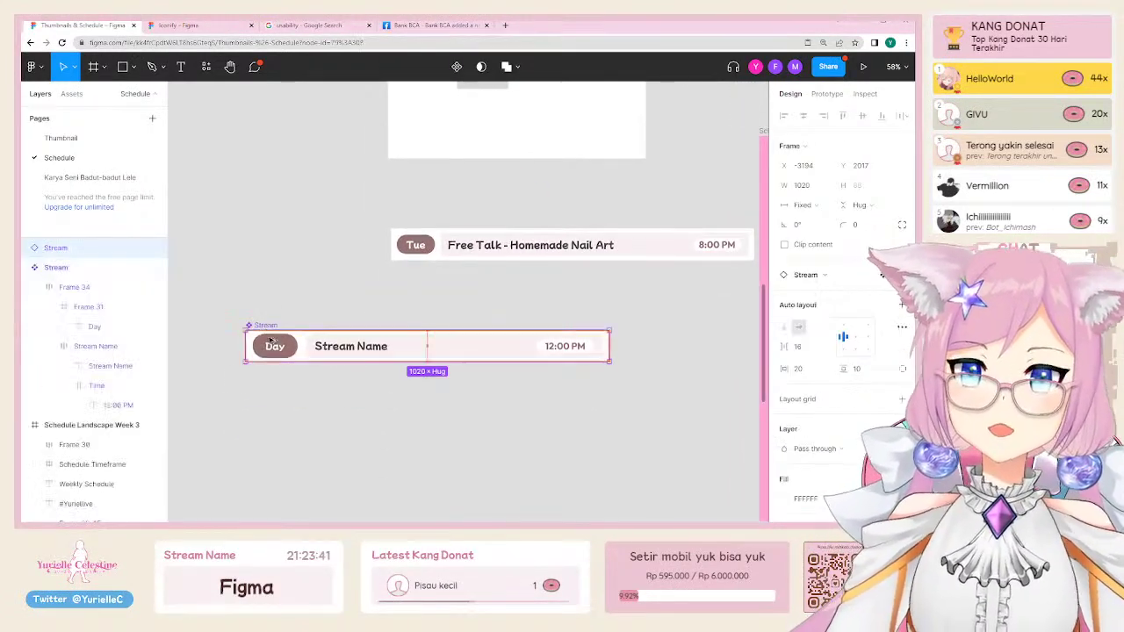
pyautogui.moveTo(264, 327); pyautogui.dragTo(280, 373)
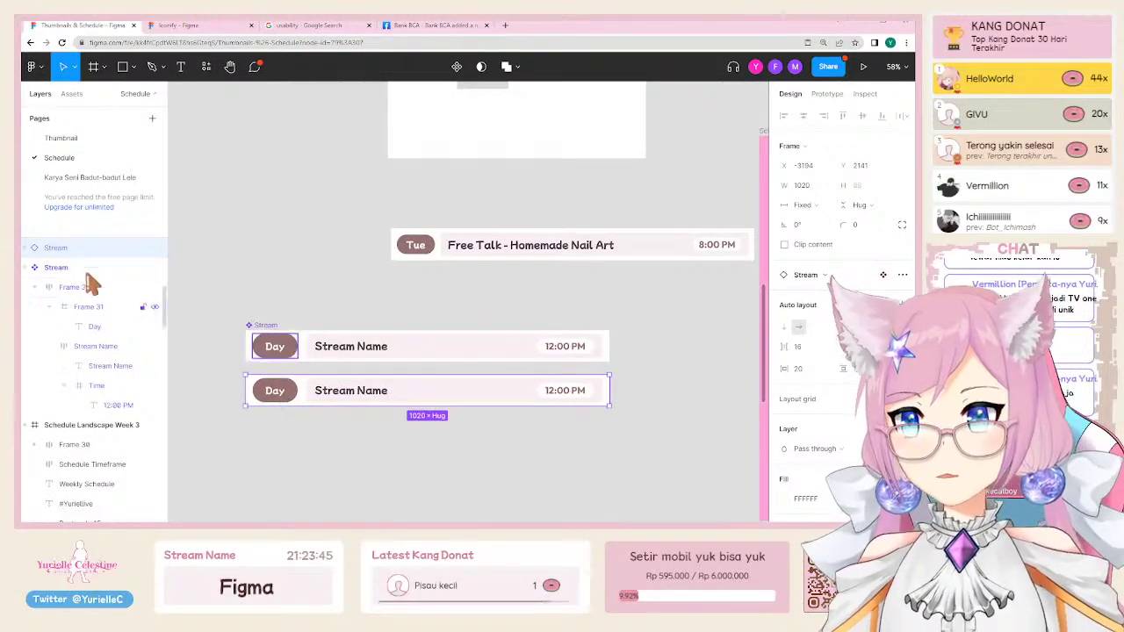
pyautogui.scroll(-3, 343, 255)
pyautogui.scroll(3, 343, 255)
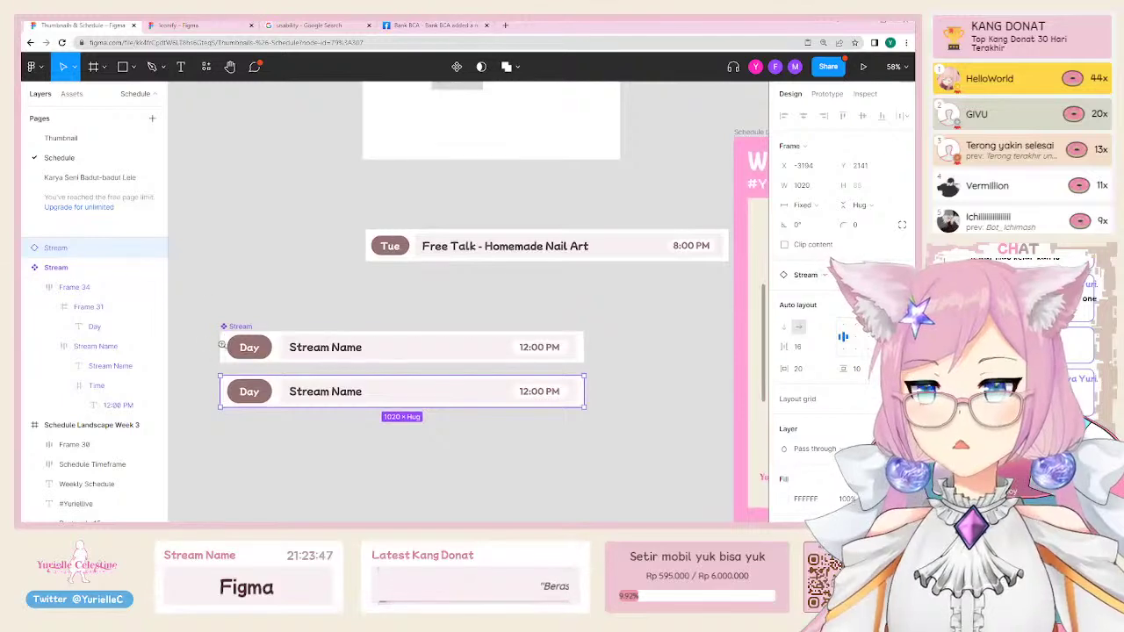
pyautogui.keyDown('ctrl'); pyautogui.scroll(5, 343, 255); pyautogui.keyUp('ctrl')
pyautogui.moveTo(266, 321); pyautogui.dragTo(296, 376)
pyautogui.hotkey('ctrl', 'z')
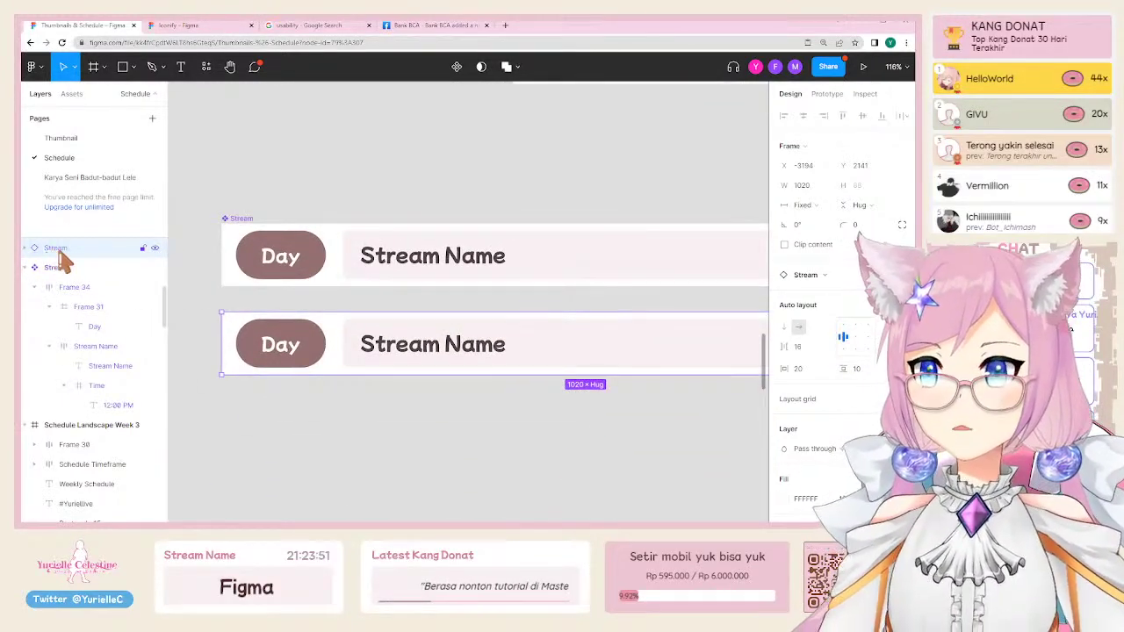
# Step: Test-edit the first row's Stream Name text, undo it, and select the copy
pyautogui.doubleClick(452, 257)
pyautogui.doubleClick(455, 256)
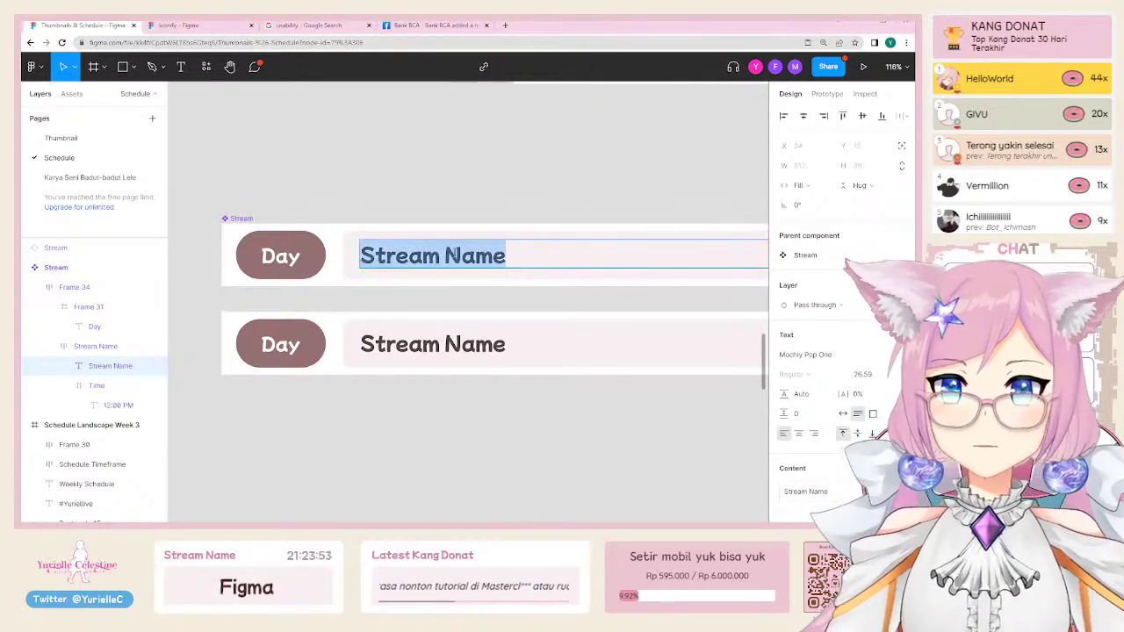
pyautogui.write('123123')
pyautogui.hotkey('ctrl', 'z')
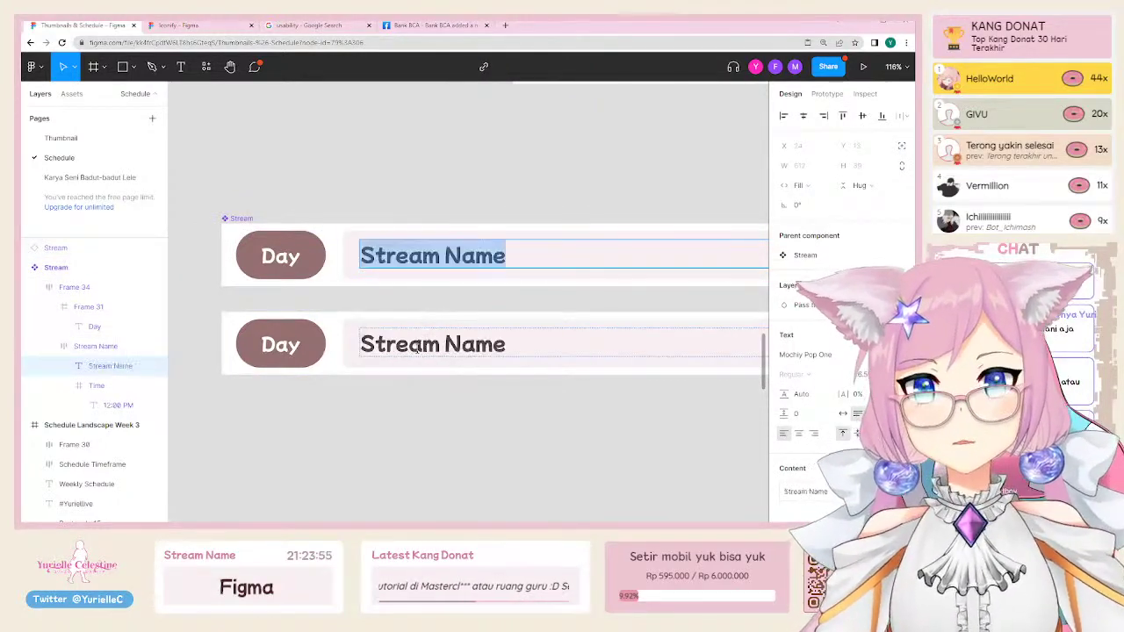
pyautogui.press('Escape')
pyautogui.click(262, 326)
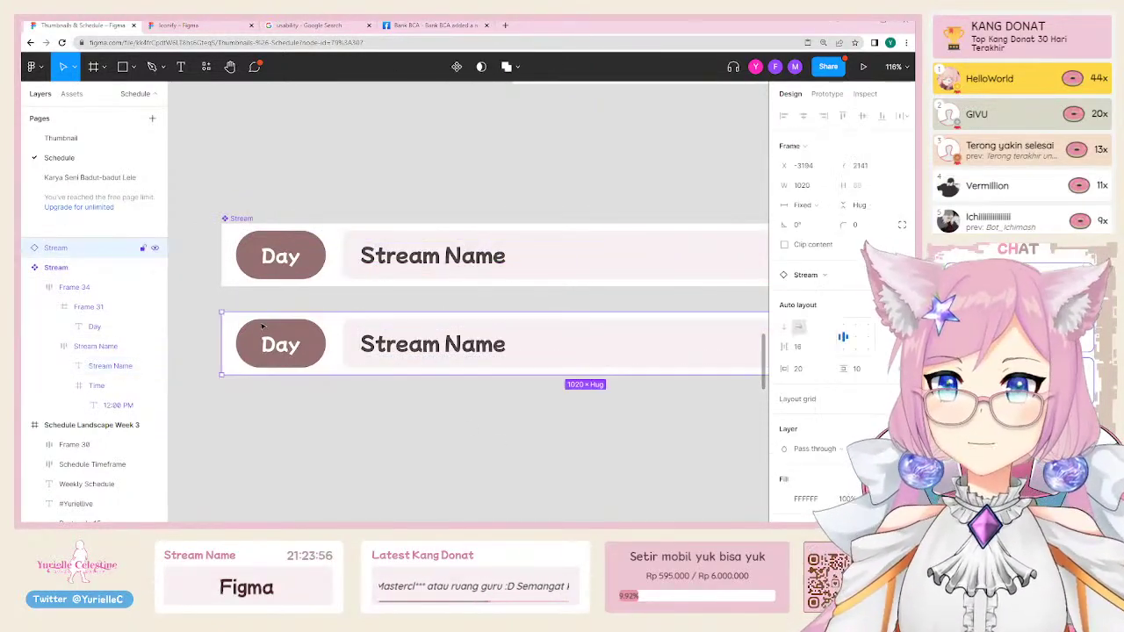
# Step: Detach the copied row from the Stream component and test-edit the text
pyautogui.rightClick(318, 336)
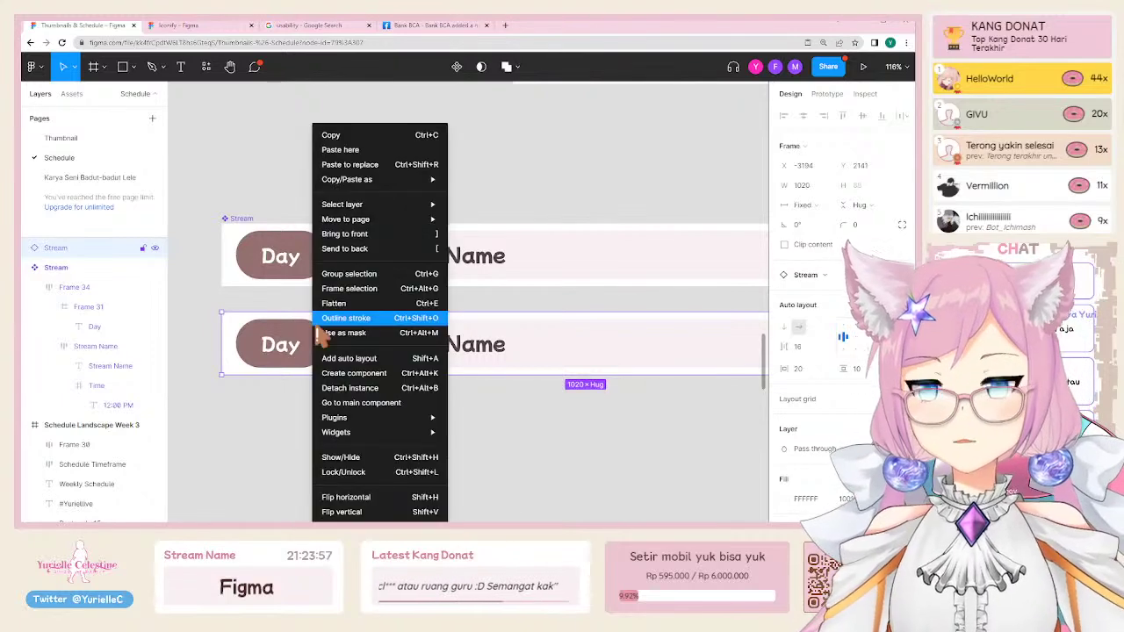
pyautogui.click(356, 391)
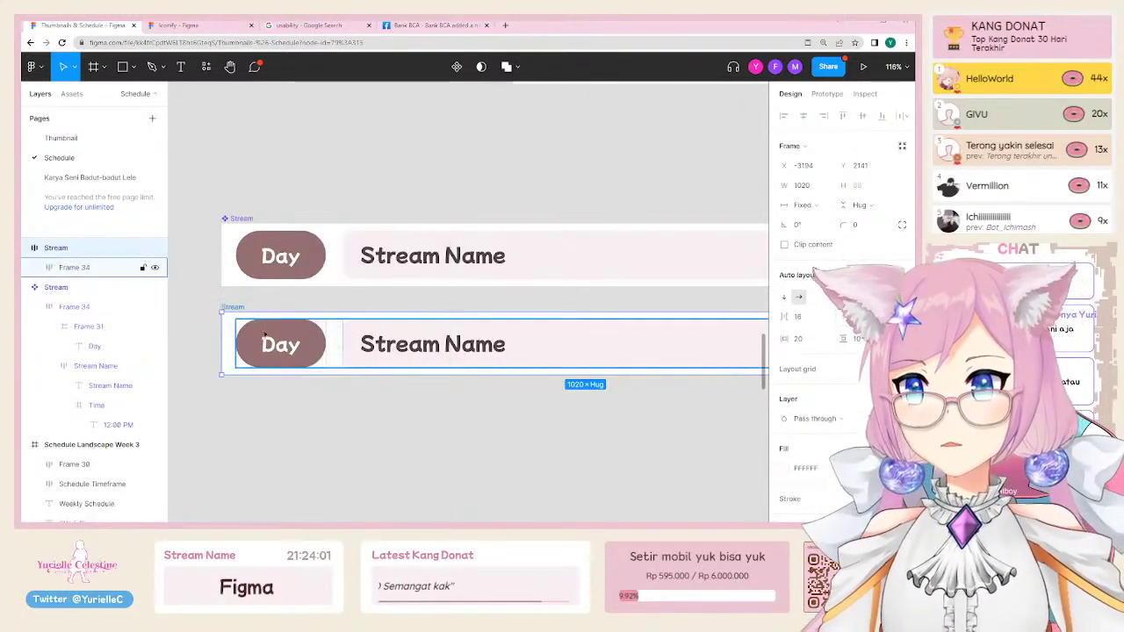
pyautogui.doubleClick(399, 257)
pyautogui.write('asdasd')
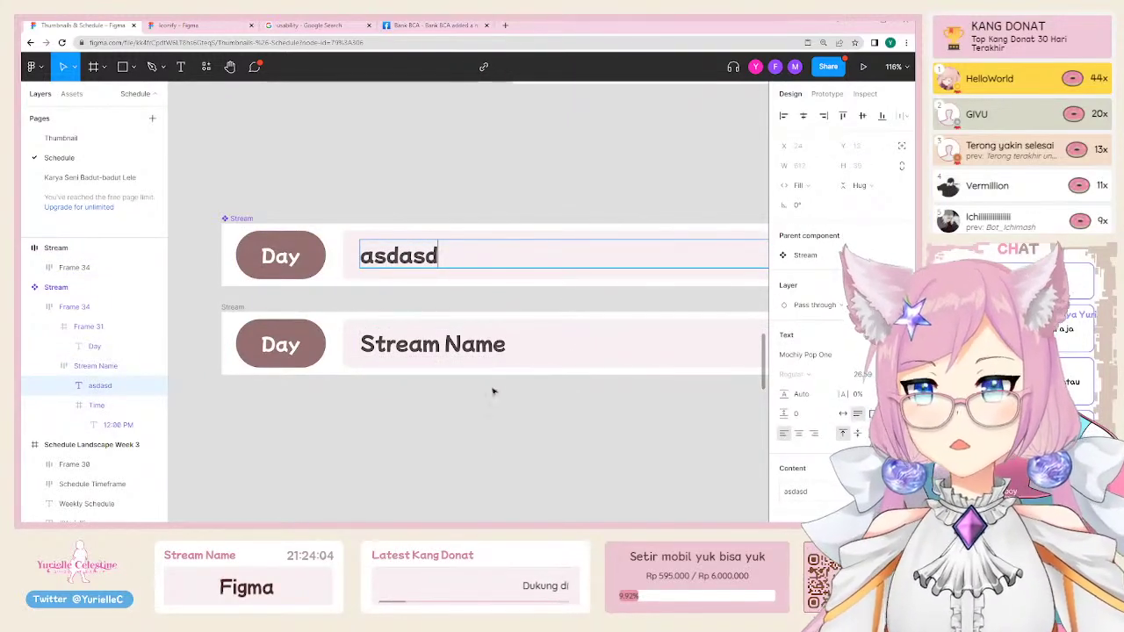
pyautogui.hotkey('ctrl', 'z')
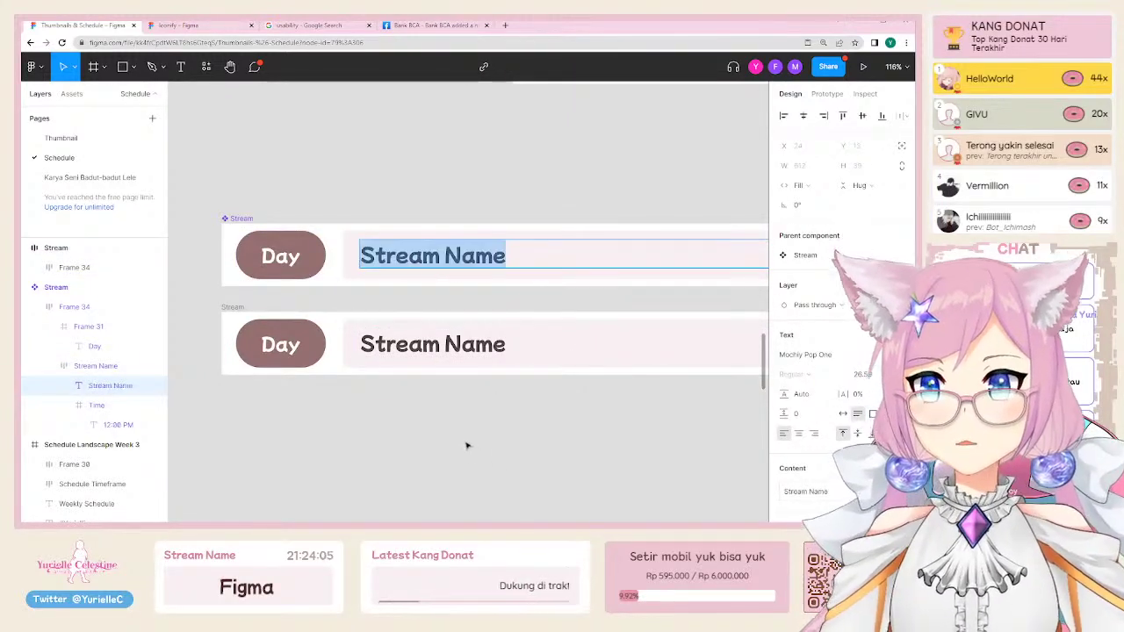
pyautogui.press('Escape')
# Step: Dim the second row's Stream Name text to 50% opacity
pyautogui.click(316, 343)
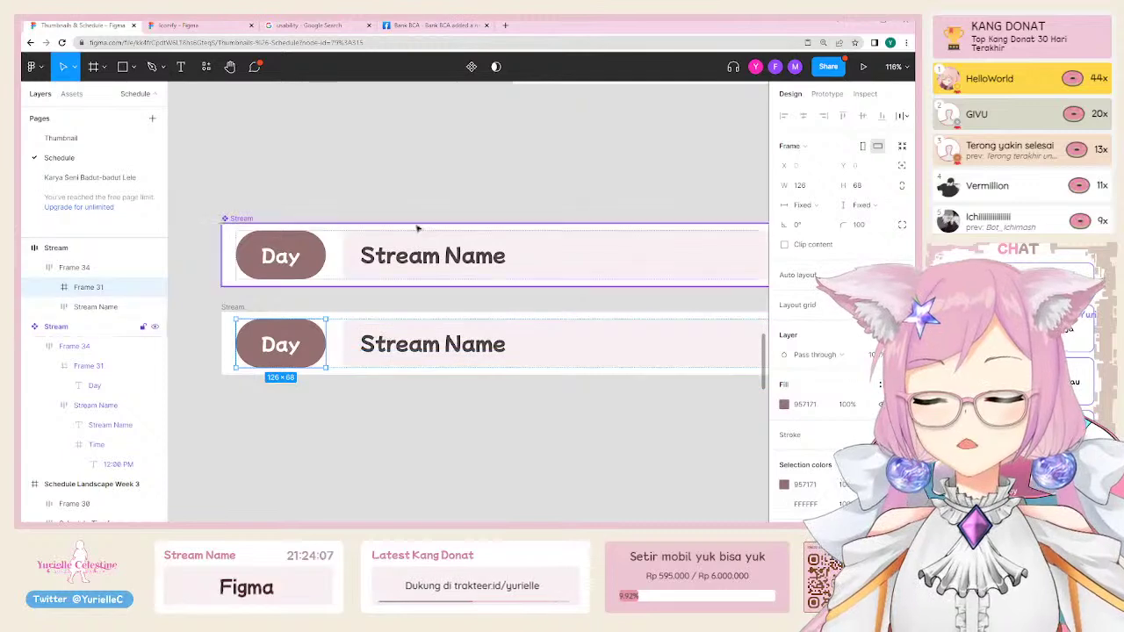
pyautogui.scroll(-5, 417, 226)
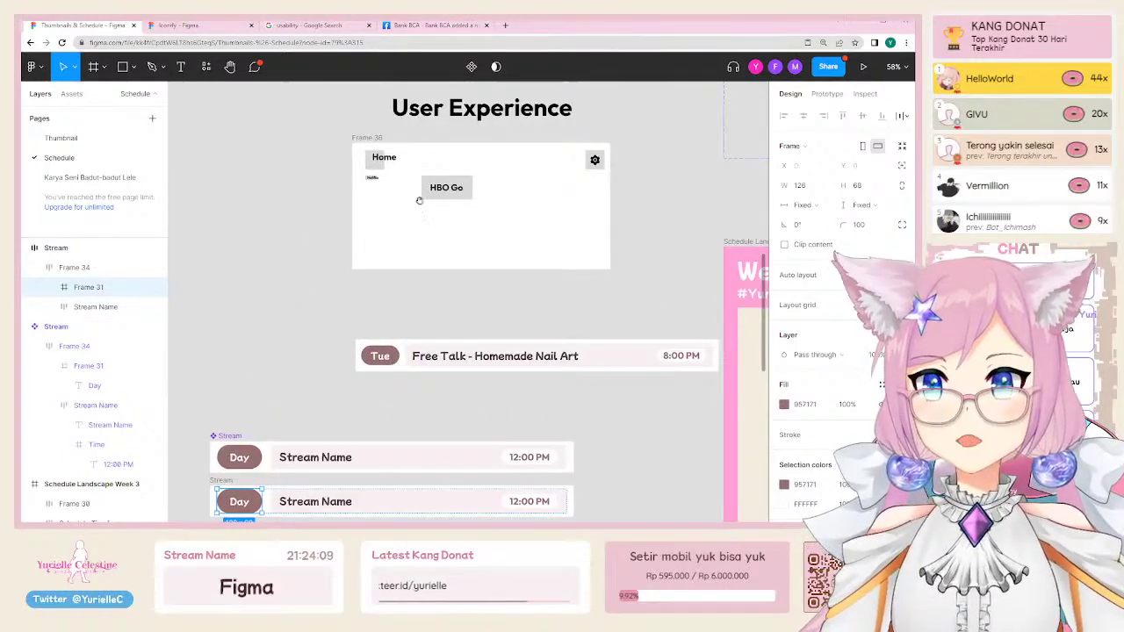
pyautogui.scroll(5, 395, 264)
pyautogui.click(361, 297)
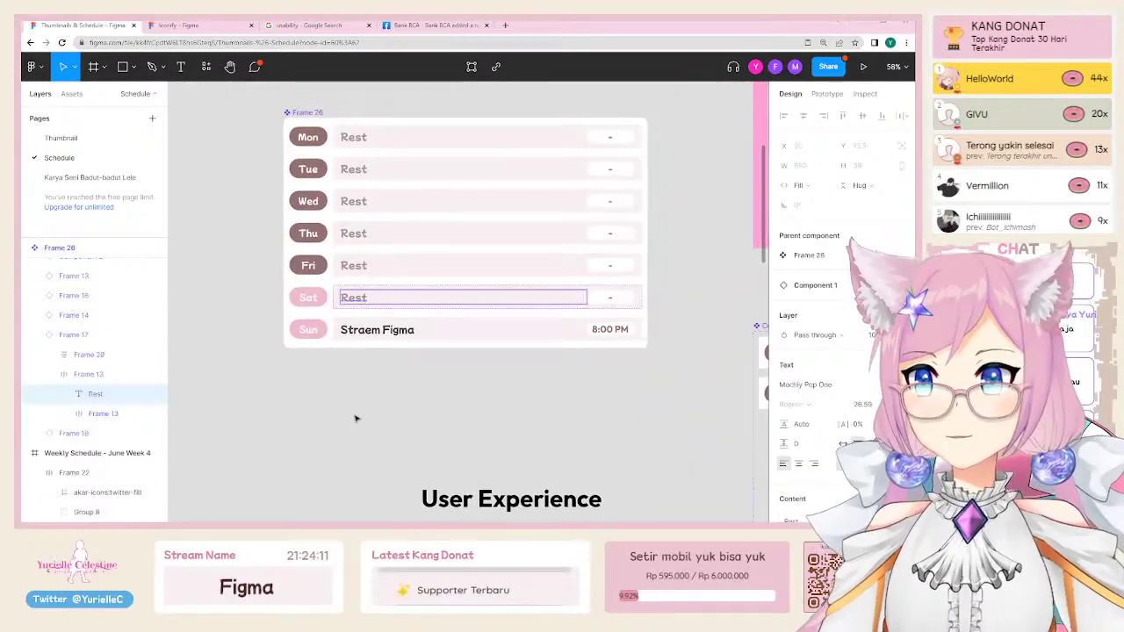
pyautogui.scroll(-6, 356, 297)
pyautogui.click(430, 446)
pyautogui.press('5')
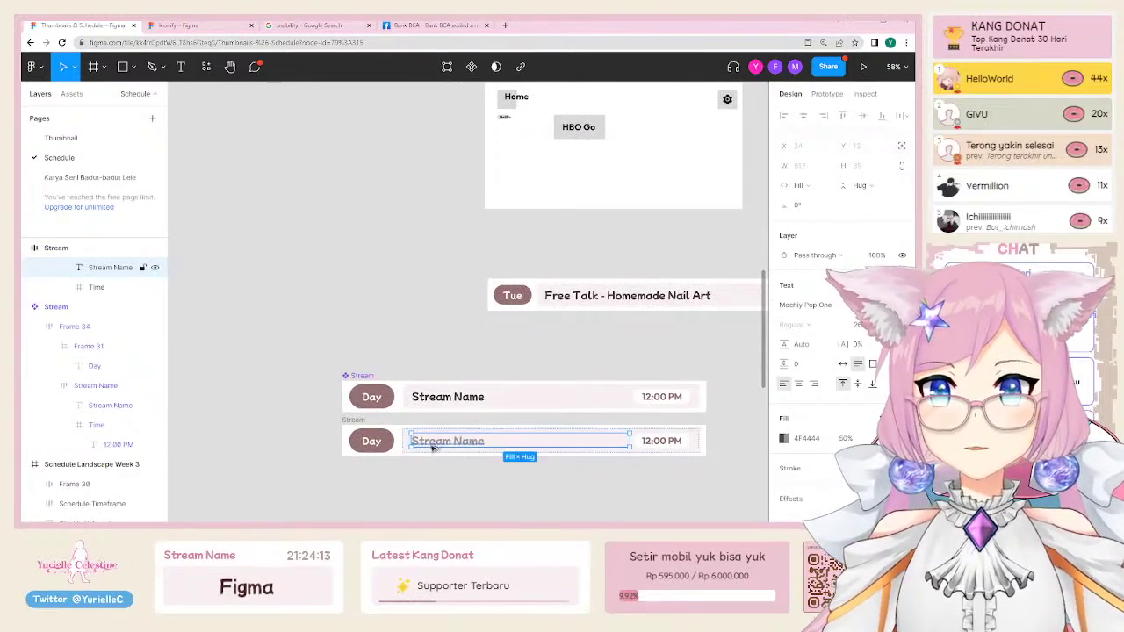
# Step: Center-align the second row's 12:00 PM time text
pyautogui.scroll(-2, 395, 247)
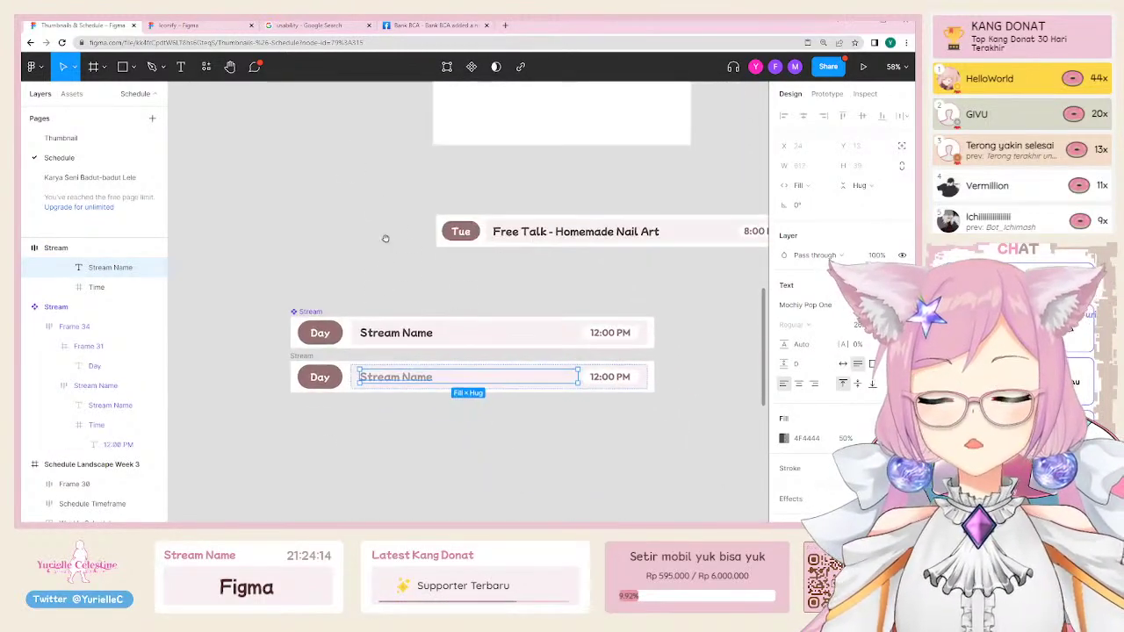
pyautogui.doubleClick(626, 377)
pyautogui.press('BackSpace')
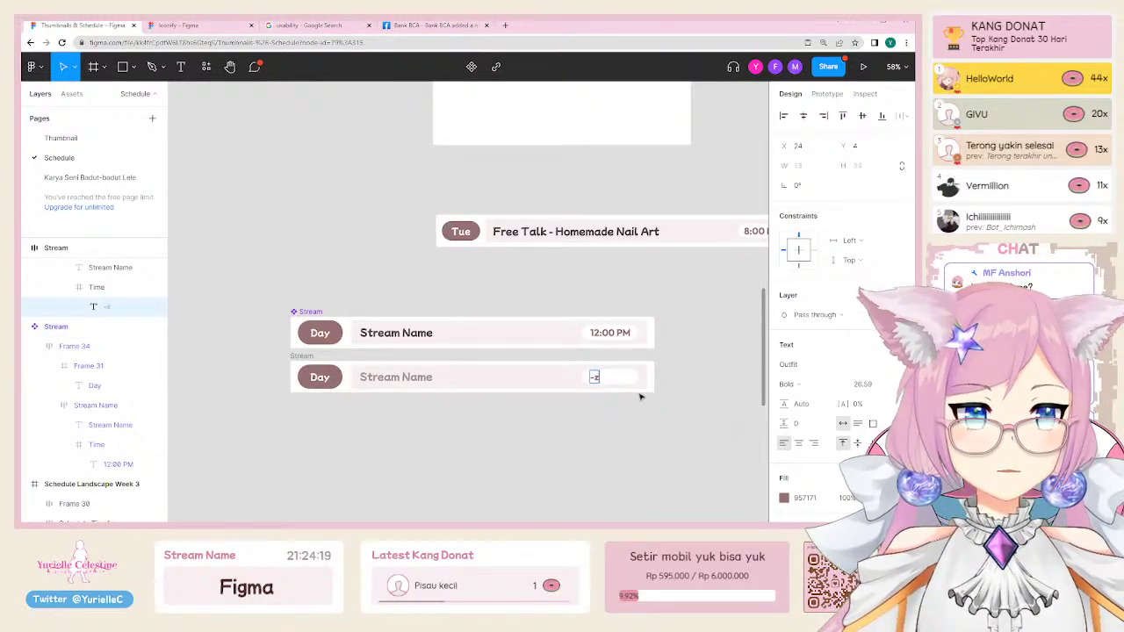
pyautogui.hotkey('ctrl', 'z')
pyautogui.click(799, 444)
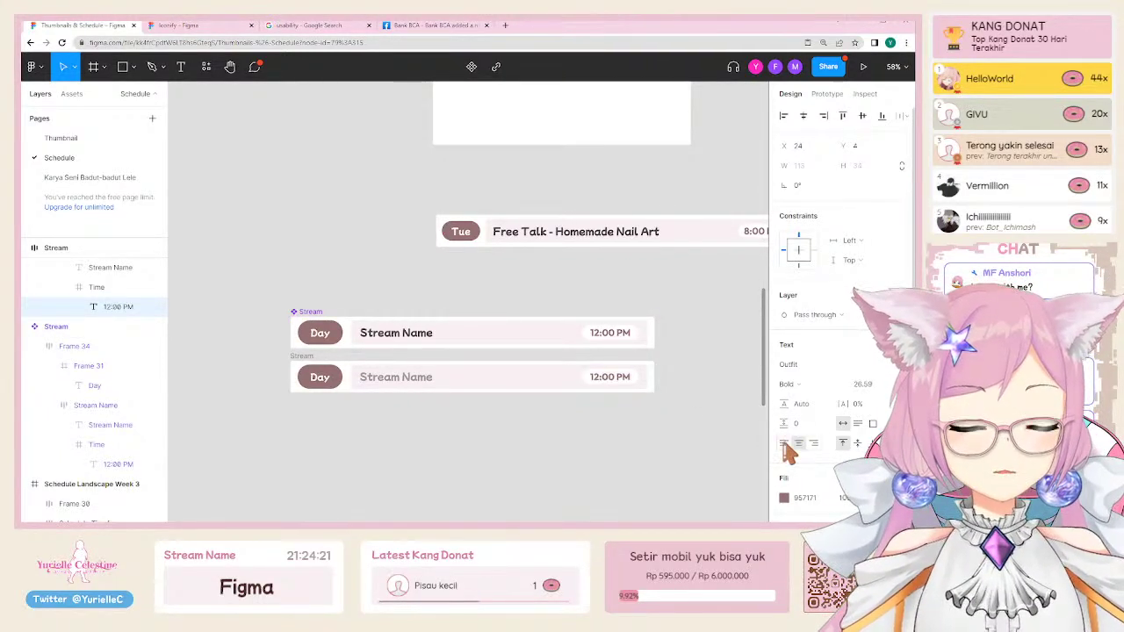
pyautogui.press('BackSpace')
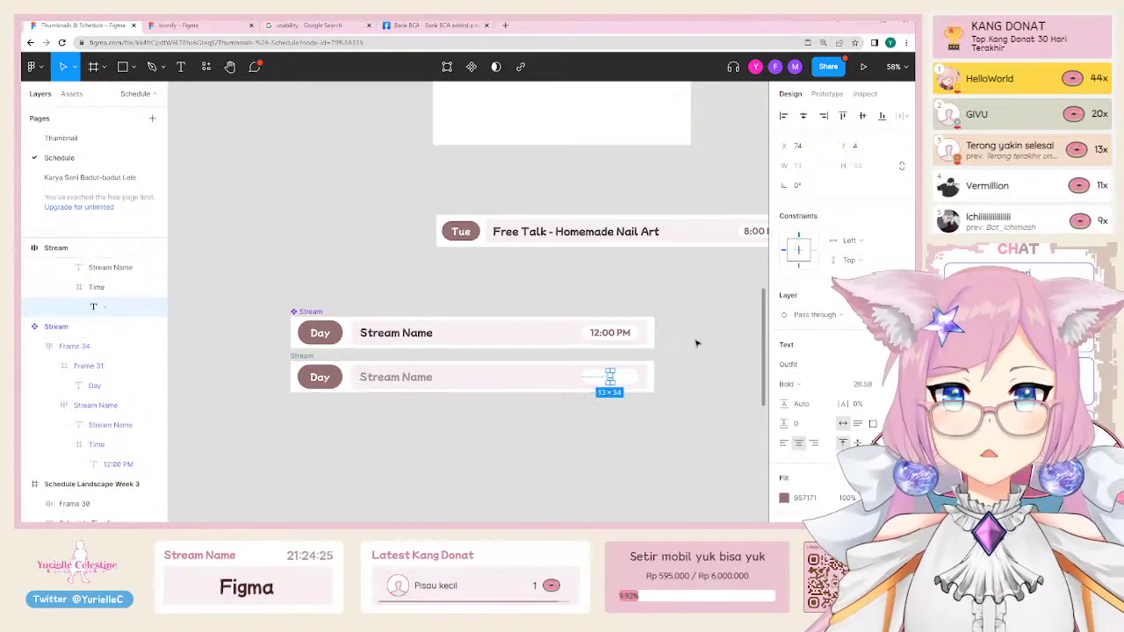
pyautogui.hotkey('ctrl', 'z')
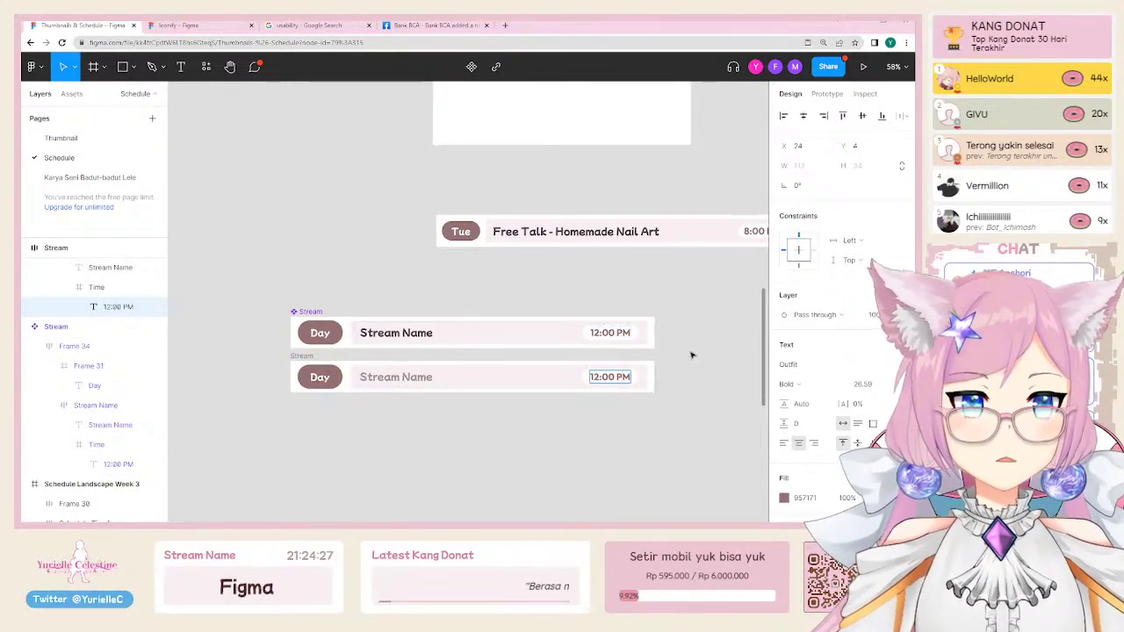
# Step: Center both rows' time texts and set their width to 128
pyautogui.click(609, 334)
pyautogui.keyDown('shift'); pyautogui.click(611, 384); pyautogui.keyUp('shift')
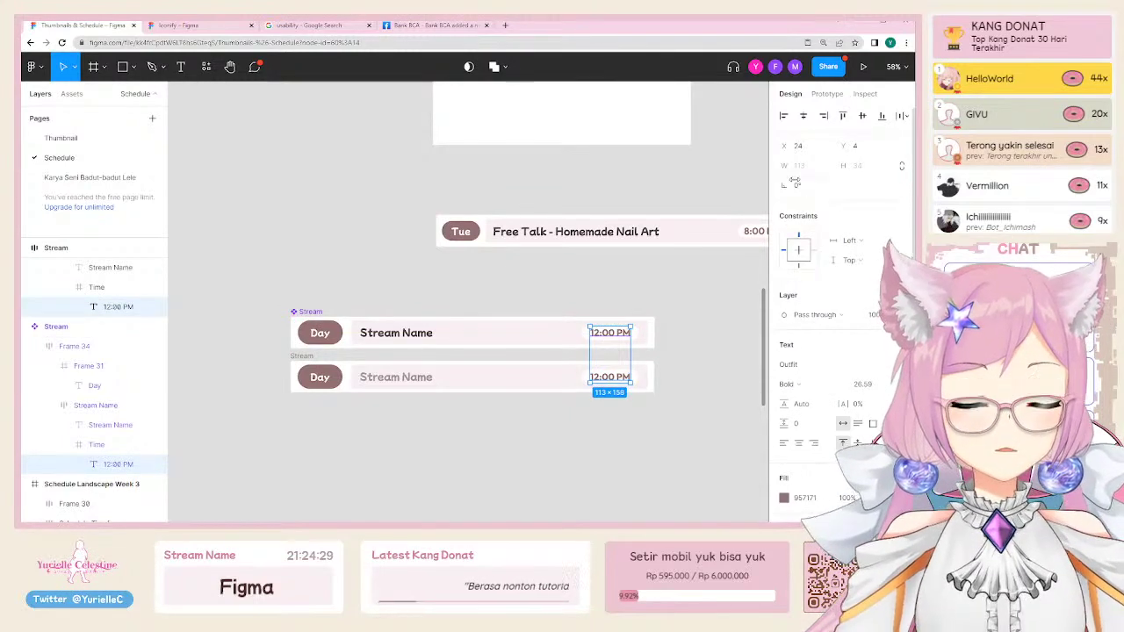
pyautogui.click(629, 346)
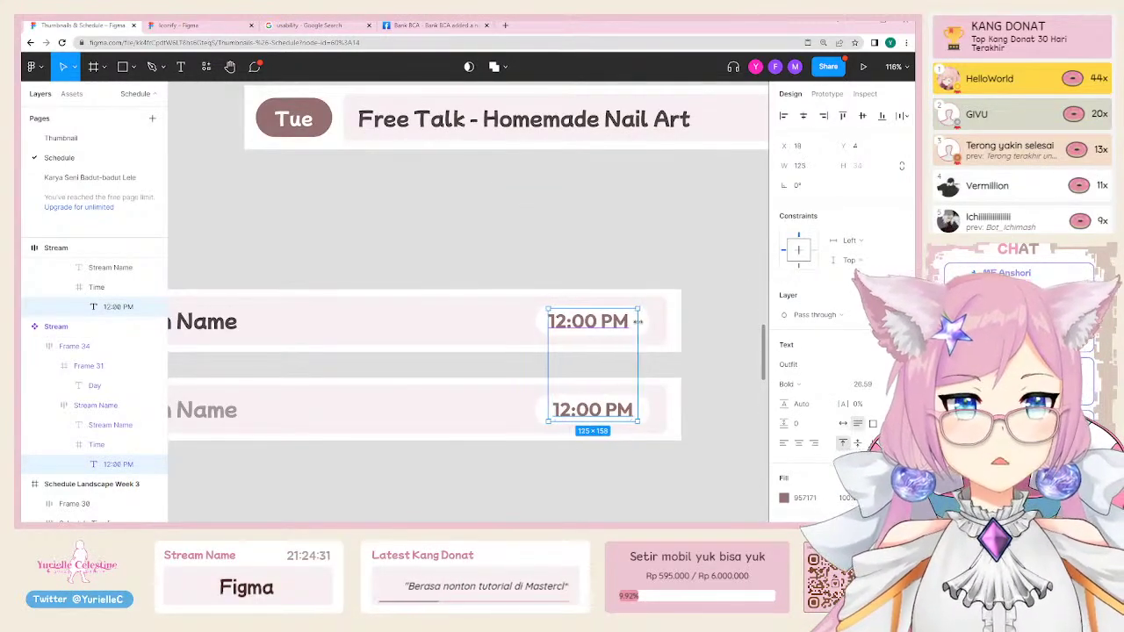
pyautogui.click(801, 443)
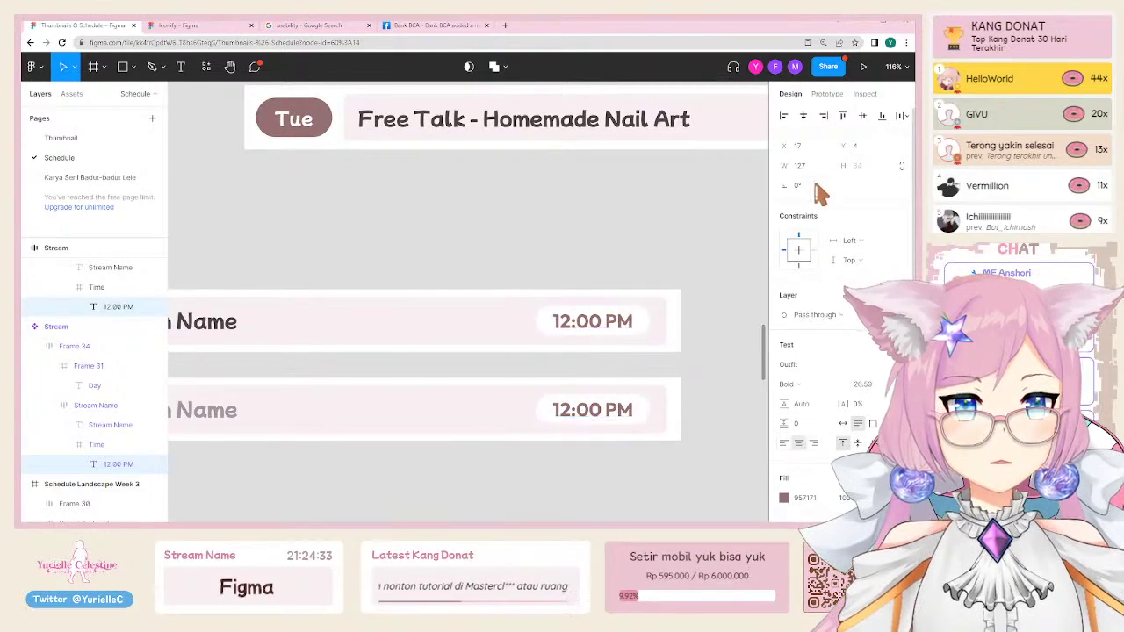
pyautogui.write('1')
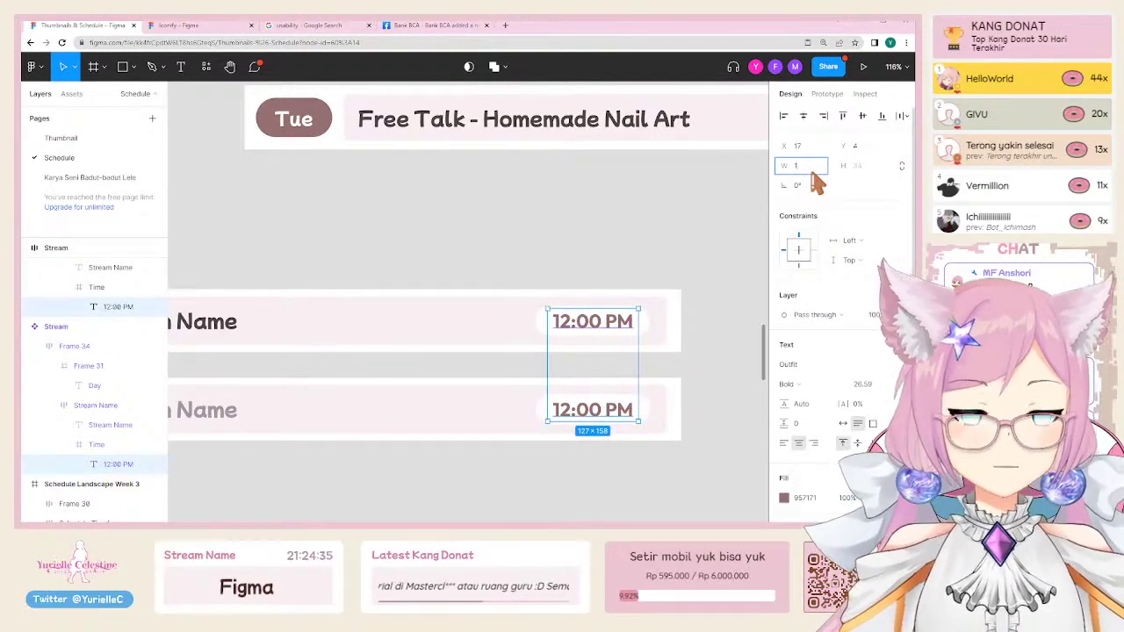
pyautogui.write('28')
pyautogui.press('Return')
# Step: Replace the lower row's time with a dash '-'
pyautogui.click(695, 381)
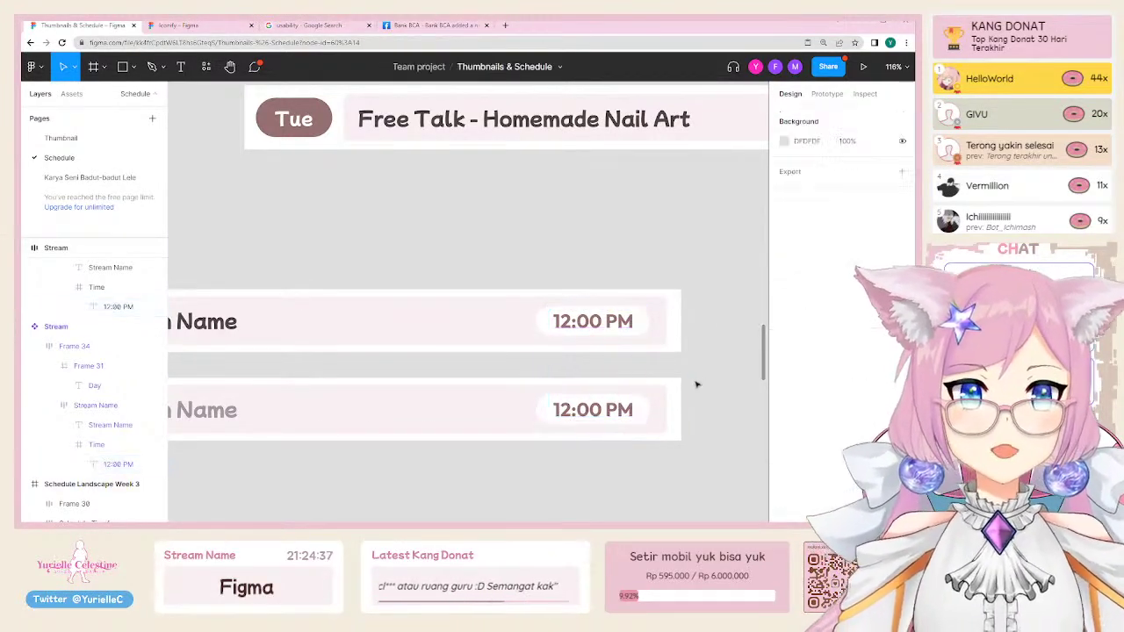
pyautogui.click(593, 410)
pyautogui.press('Return')
pyautogui.press('BackSpace')
pyautogui.write('-')
pyautogui.click(599, 476)
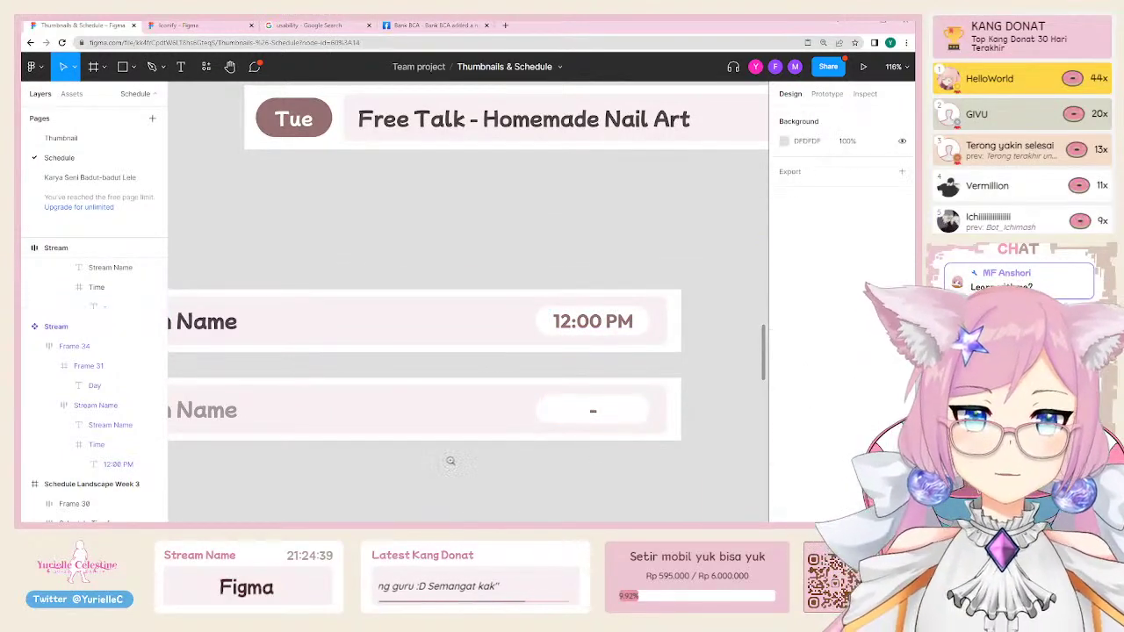
pyautogui.press('-')
pyautogui.scroll(-1, 289, 384)
# Step: Change the lower row's text to 'Rest' and rename its frame Rest
pyautogui.doubleClick(330, 391)
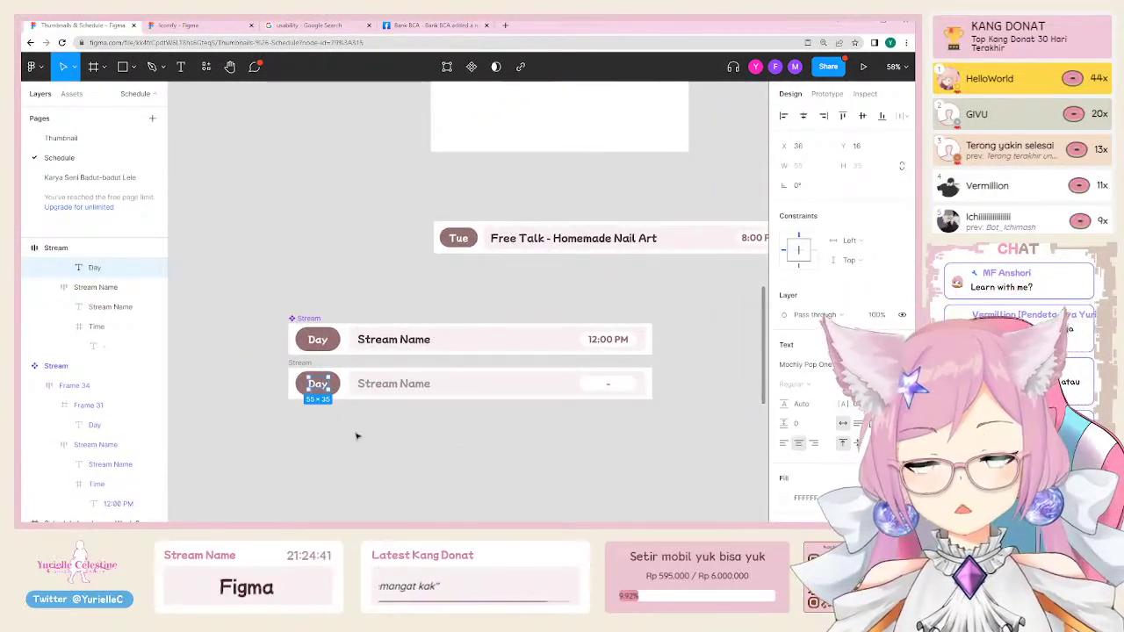
pyautogui.click(395, 391)
pyautogui.doubleClick(401, 384)
pyautogui.write('Rest')
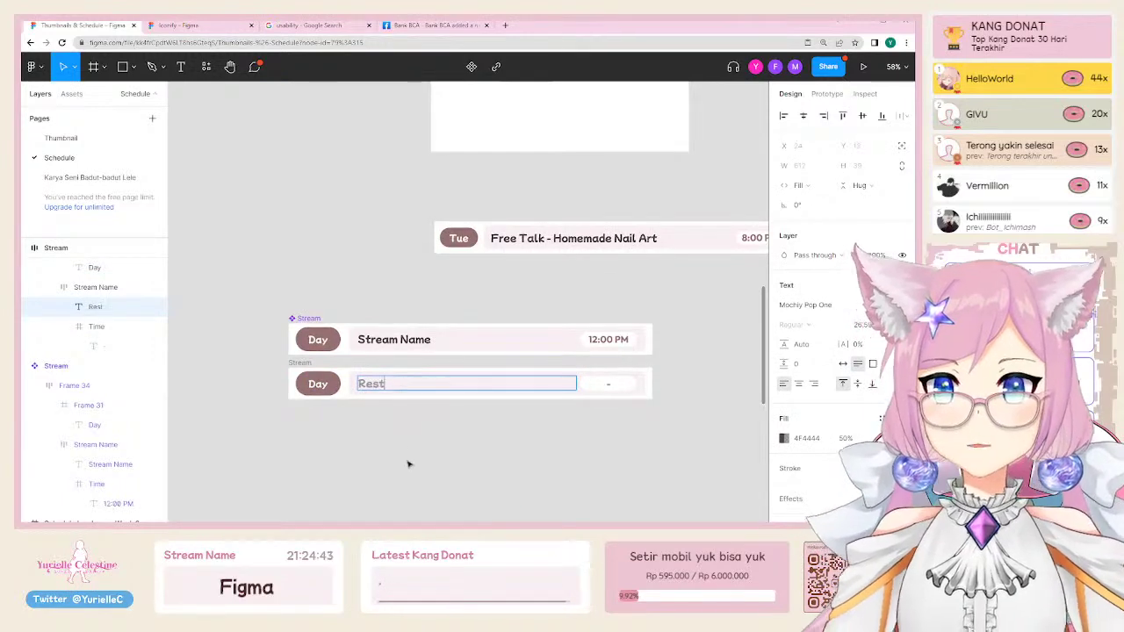
pyautogui.press('Escape')
pyautogui.click(303, 363)
pyautogui.doubleClick(303, 362)
pyautogui.write('Re')
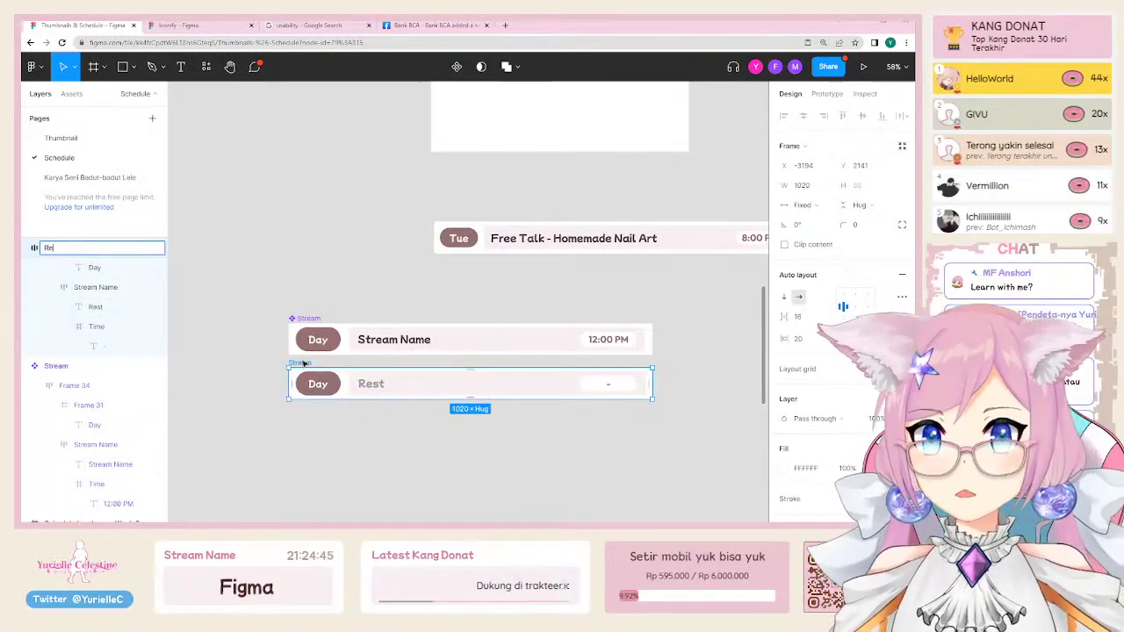
pyautogui.write('st')
pyautogui.click(347, 453)
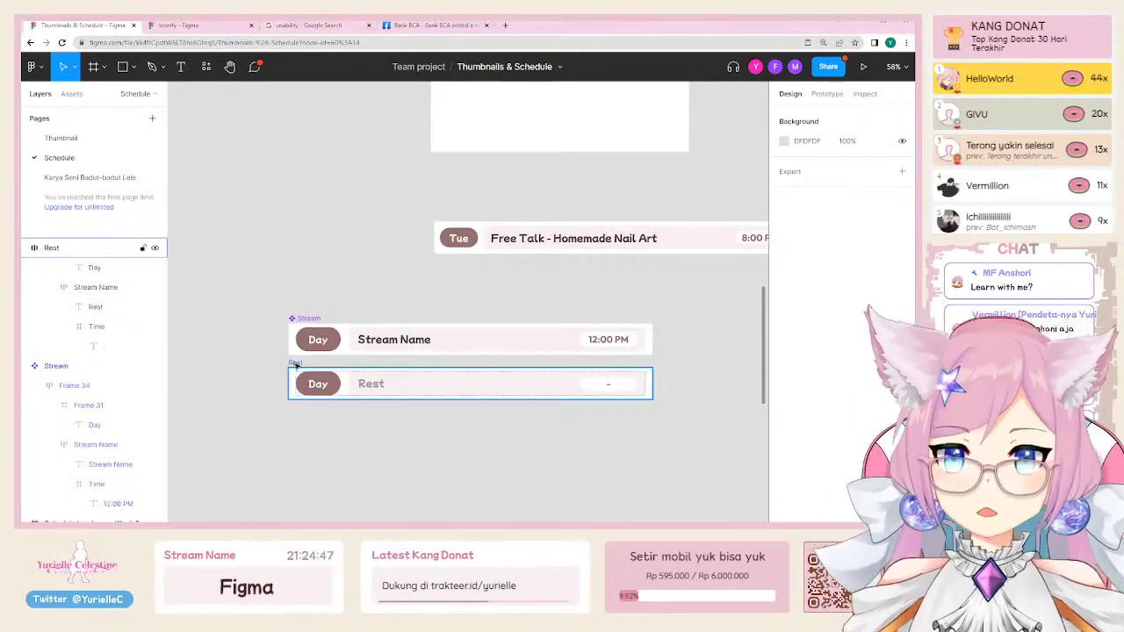
# Step: Copy the Rest row below it and retype its text as 'Stream Name'
pyautogui.click(297, 368)
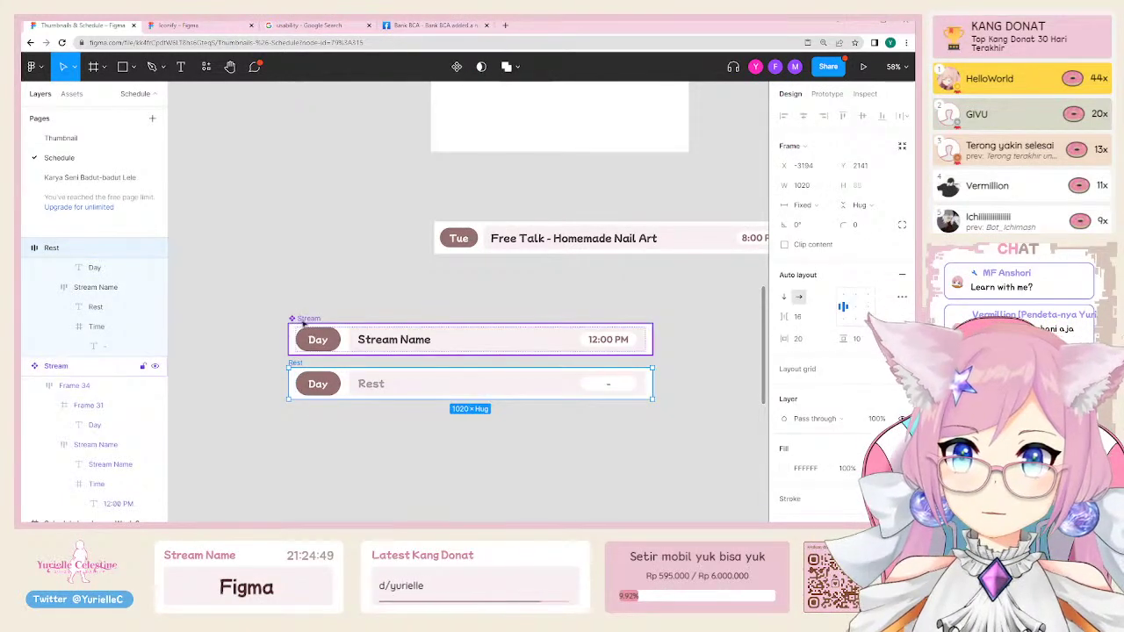
pyautogui.moveTo(295, 369); pyautogui.dragTo(308, 408)
pyautogui.doubleClick(397, 340)
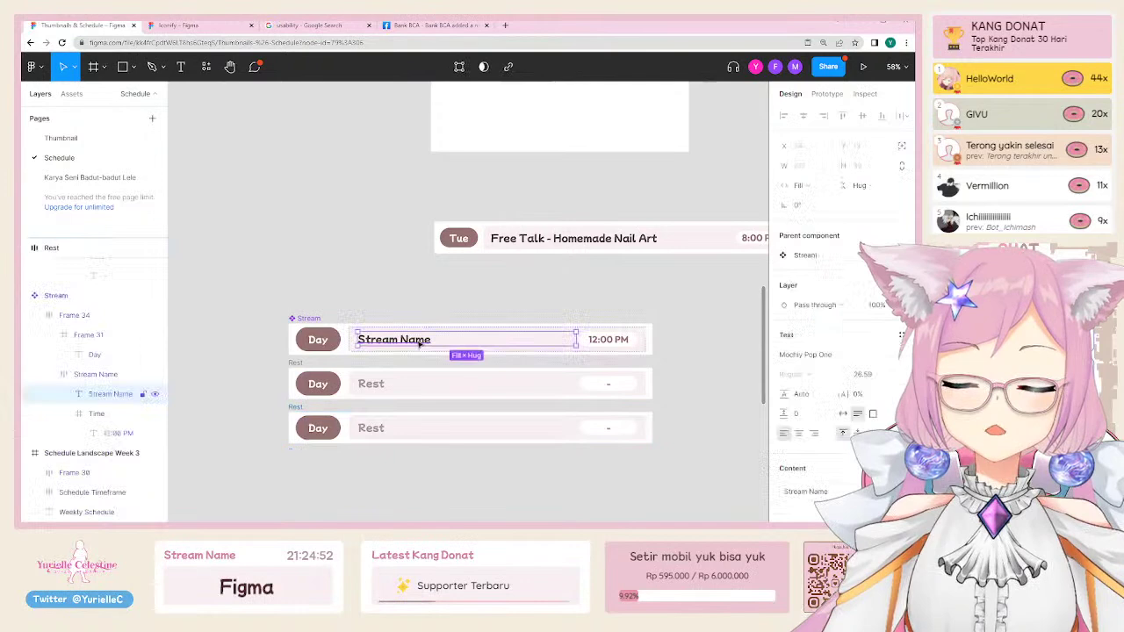
pyautogui.doubleClick(372, 429)
pyautogui.doubleClick(372, 430)
pyautogui.write('St')
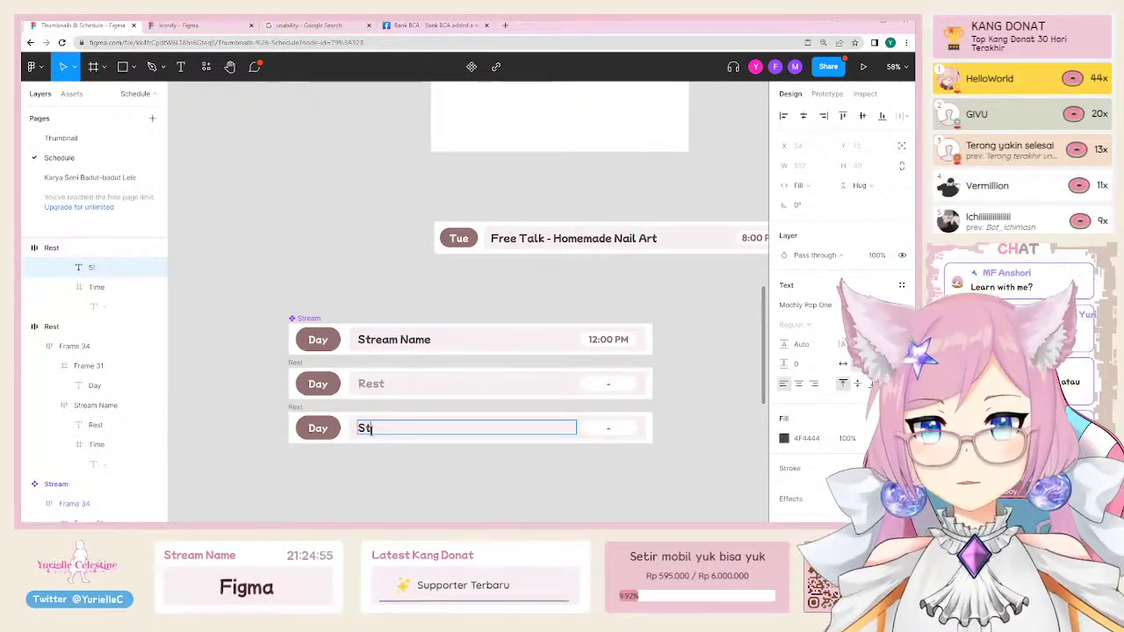
pyautogui.write('ream Name')
pyautogui.press('Escape')
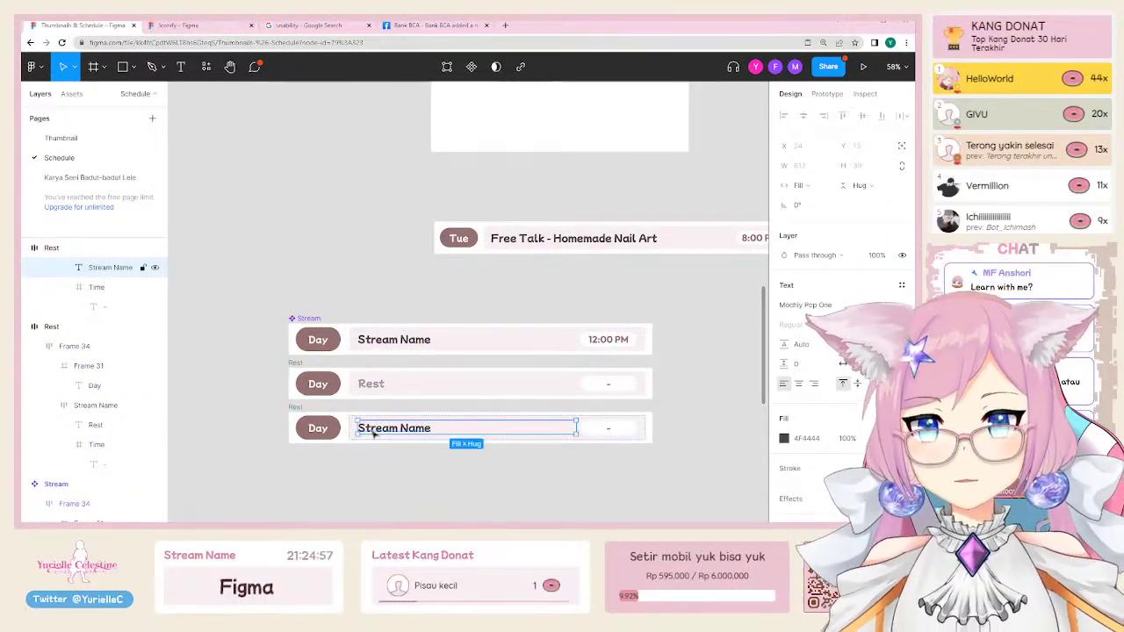
pyautogui.click(368, 275)
pyautogui.scroll(-5, 404, 299)
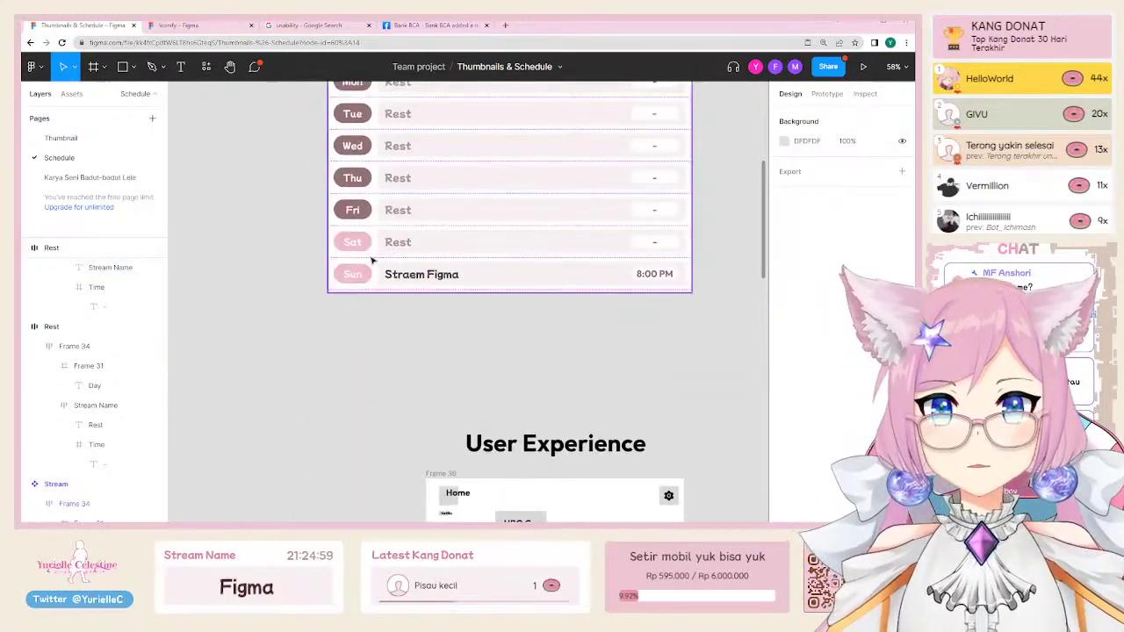
# Step: Recolour the bottom row's Day pill a brighter pink
pyautogui.click(368, 242)
pyautogui.scroll(-10, 356, 408)
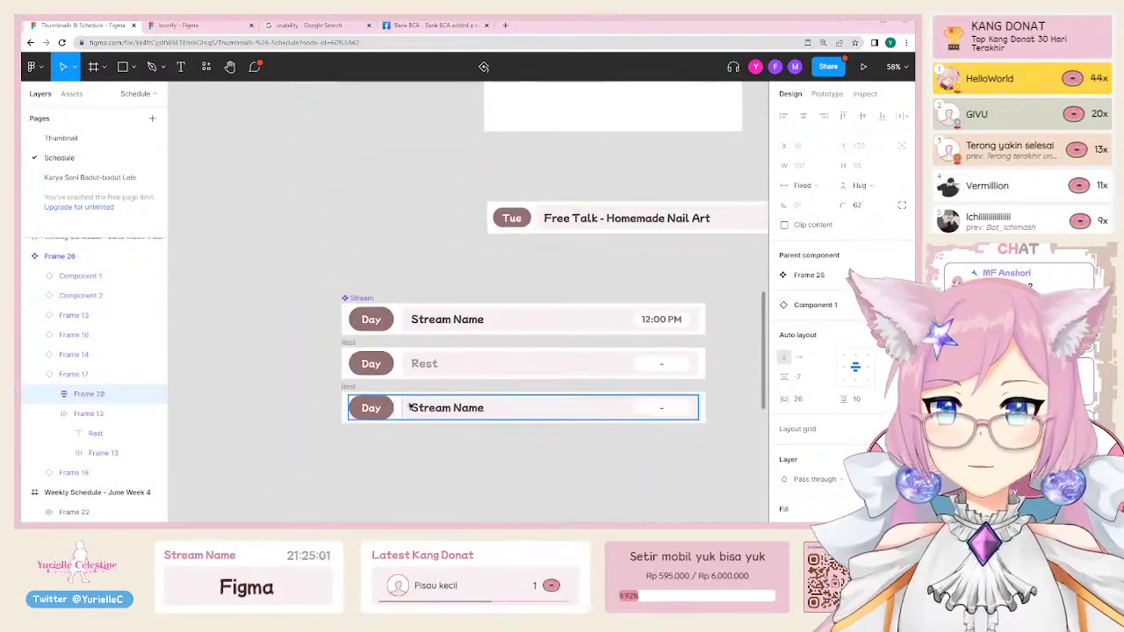
pyautogui.doubleClick(393, 409)
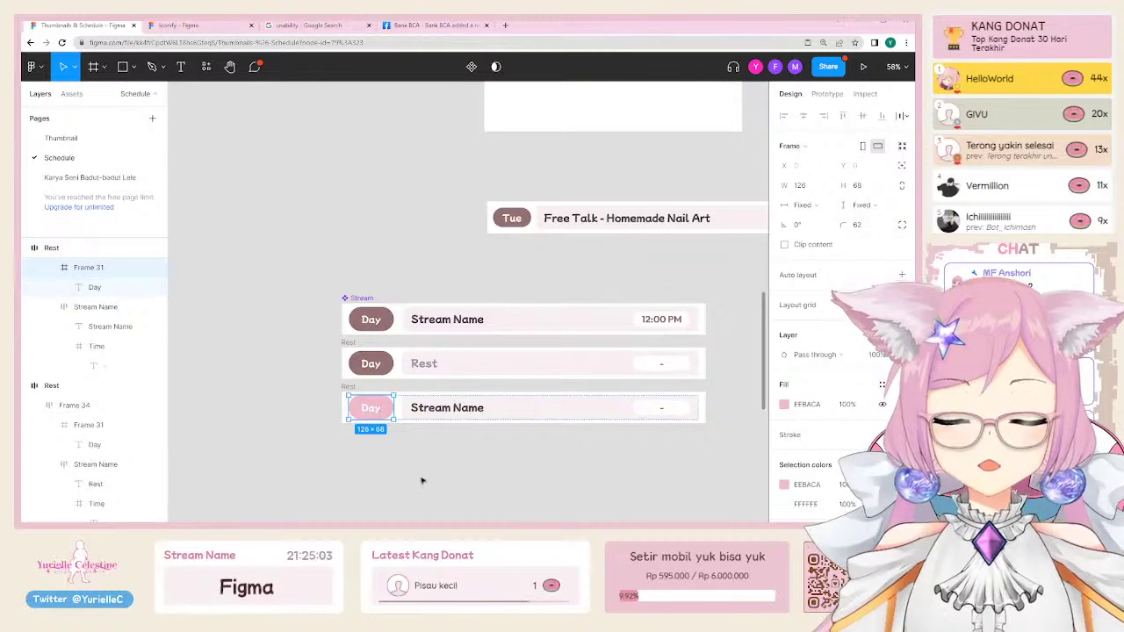
pyautogui.scroll(1, 757, 475)
pyautogui.click(785, 405)
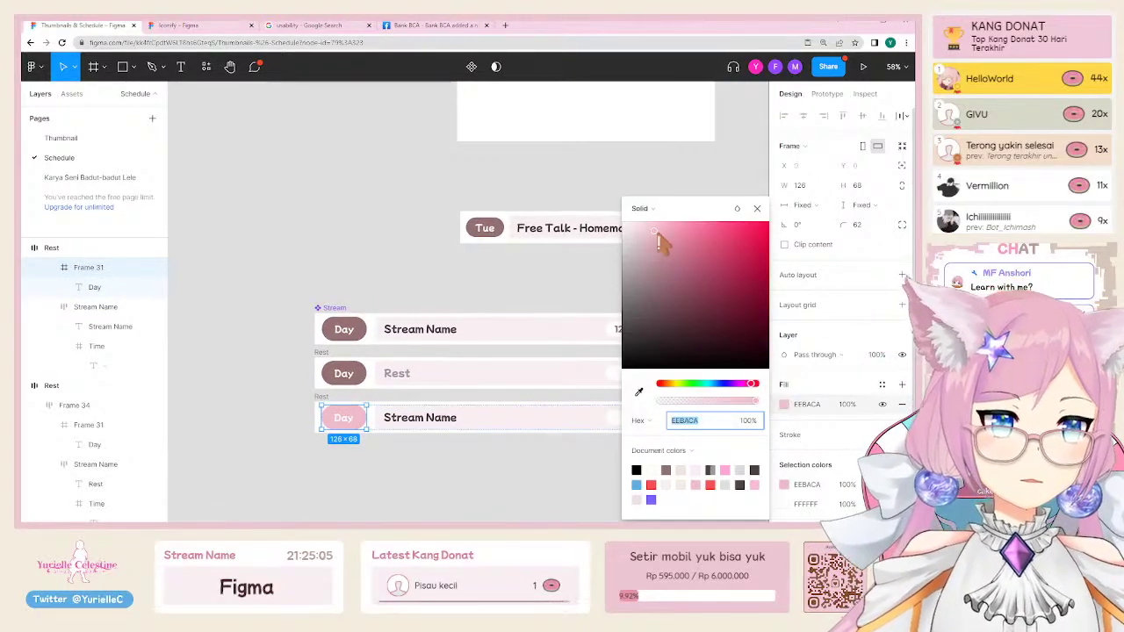
pyautogui.moveTo(676, 234); pyautogui.dragTo(689, 232)
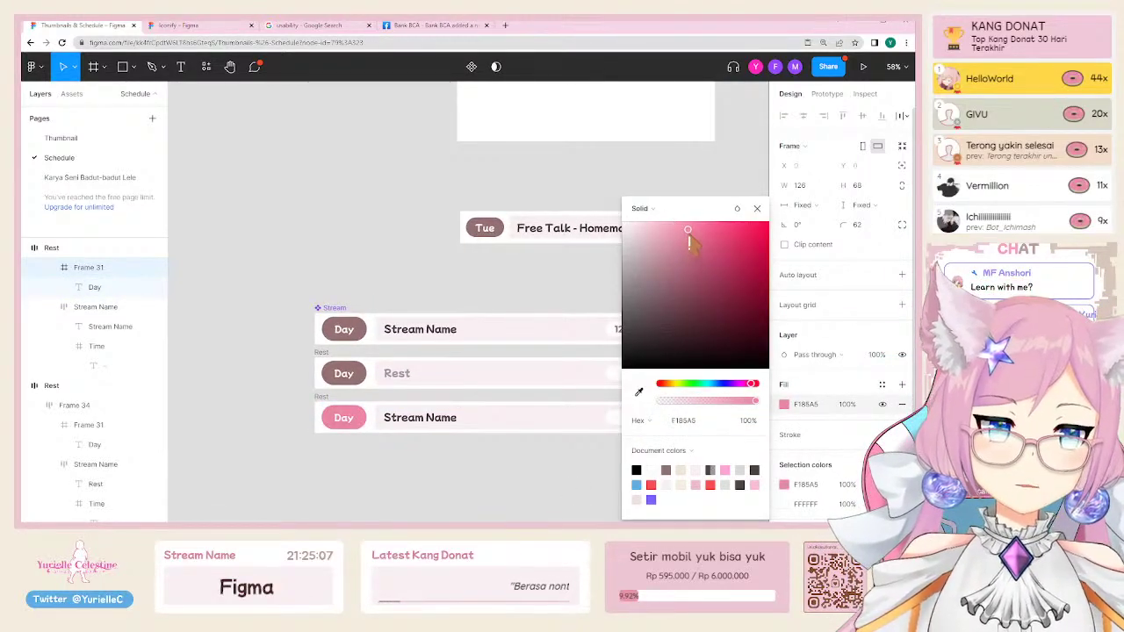
pyautogui.click(343, 228)
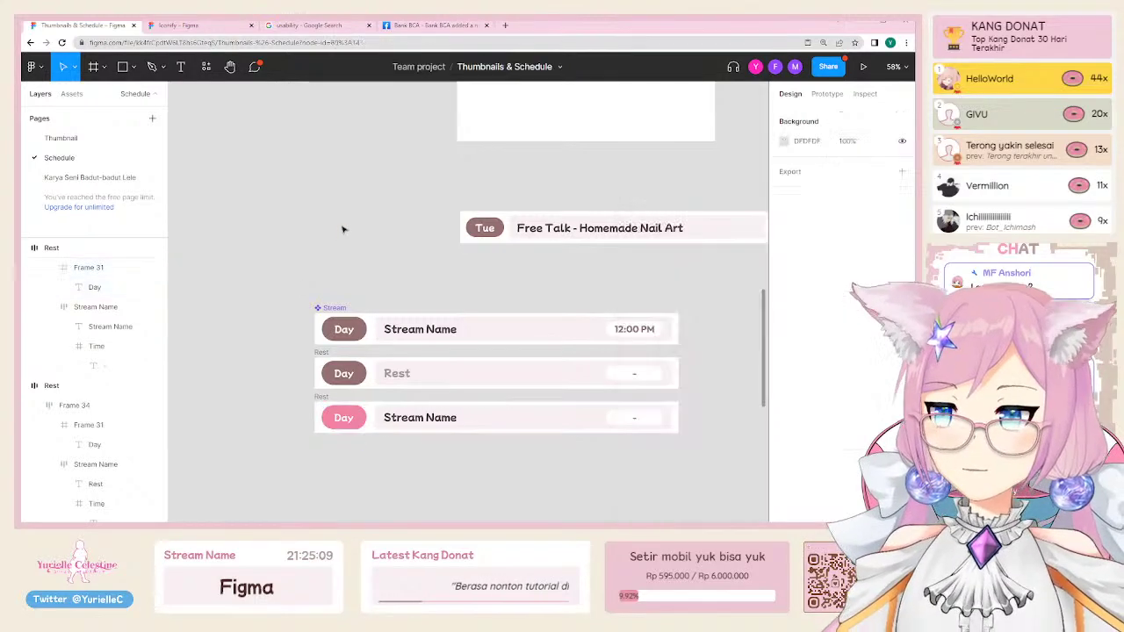
# Step: Duplicate the third row as a fourth row and change its text to 'Rest'
pyautogui.hscroll(2, 315, 271)
pyautogui.scroll(-1, 315, 272)
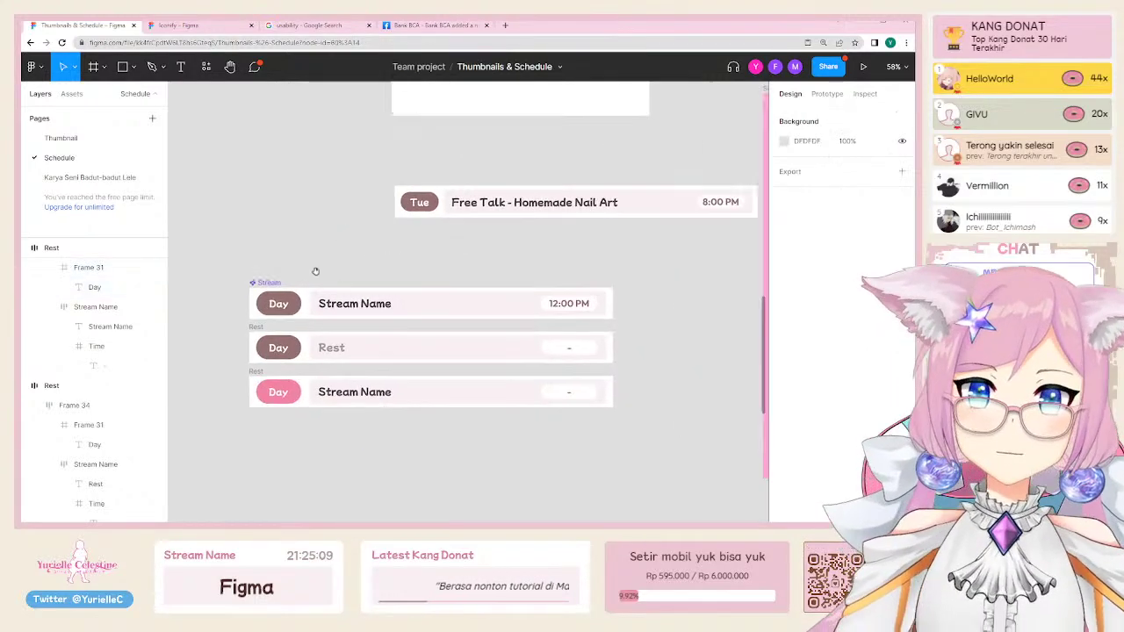
pyautogui.click(257, 372)
pyautogui.hotkey('ctrl', 'd')
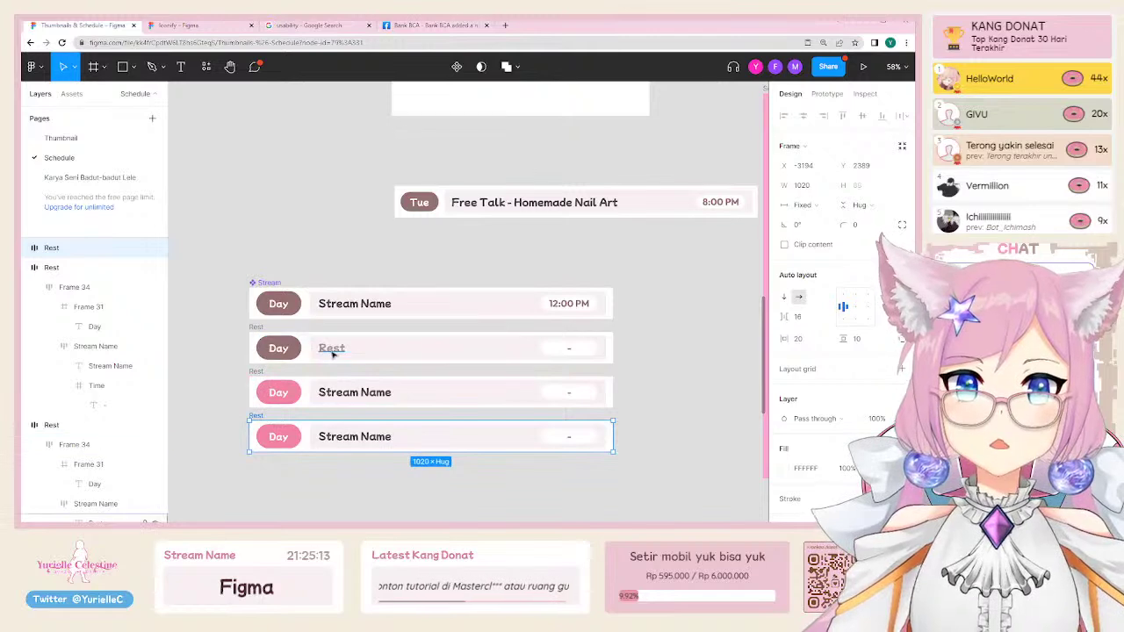
pyautogui.doubleClick(331, 348)
pyautogui.click(362, 436)
pyautogui.press('Return')
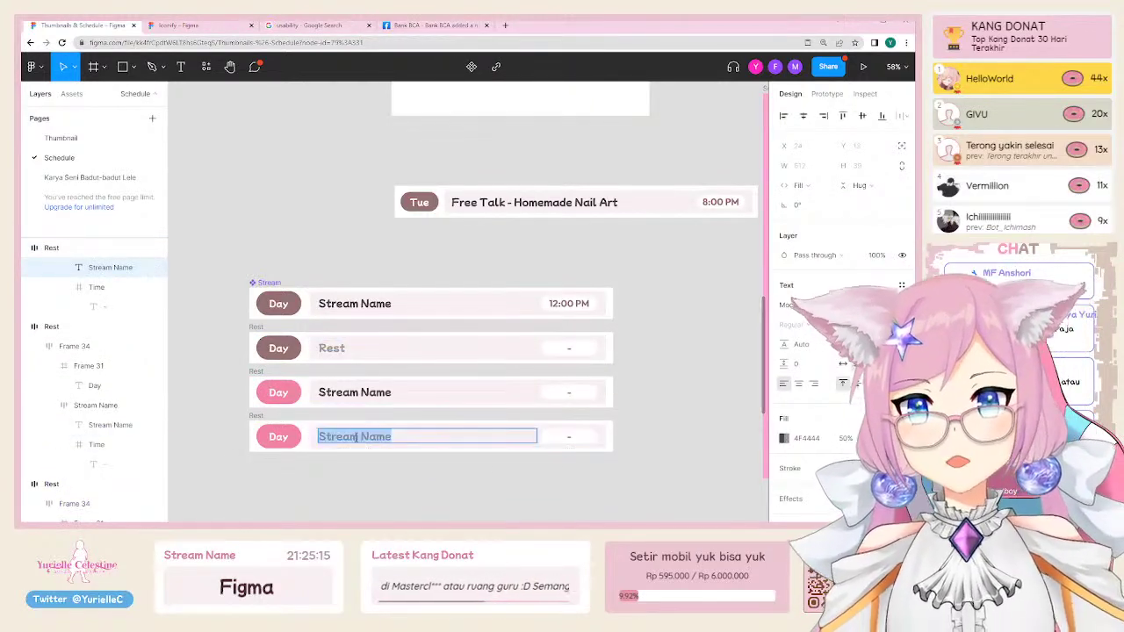
pyautogui.write('Rest')
pyautogui.press('Escape')
# Step: Check each row's selection and rename the top Stream row
pyautogui.doubleClick(569, 303)
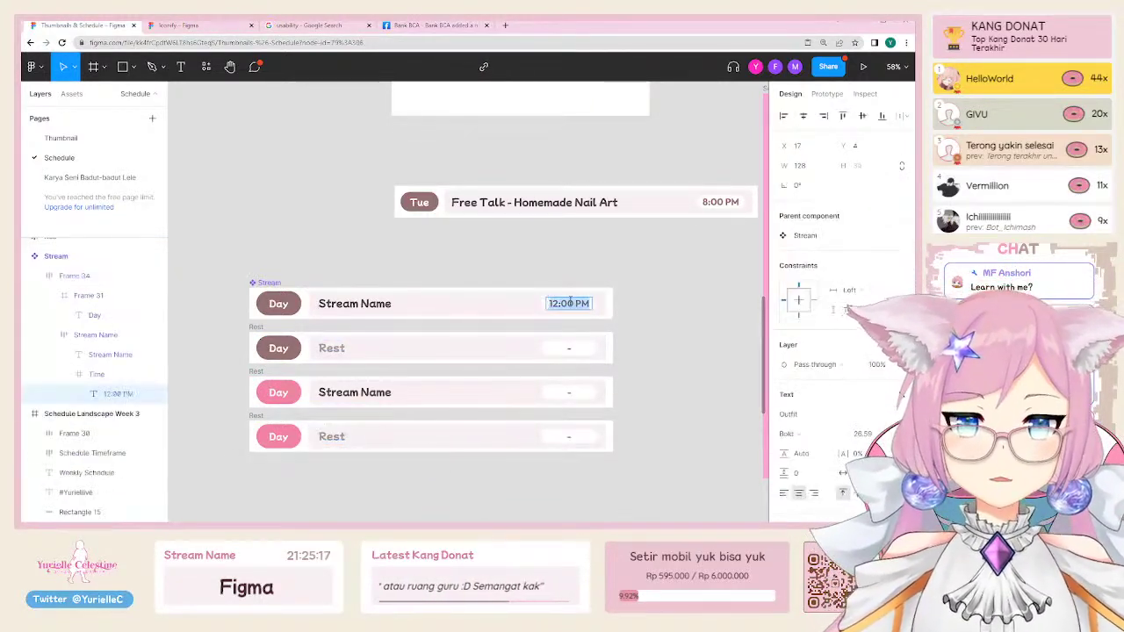
pyautogui.doubleClick(566, 391)
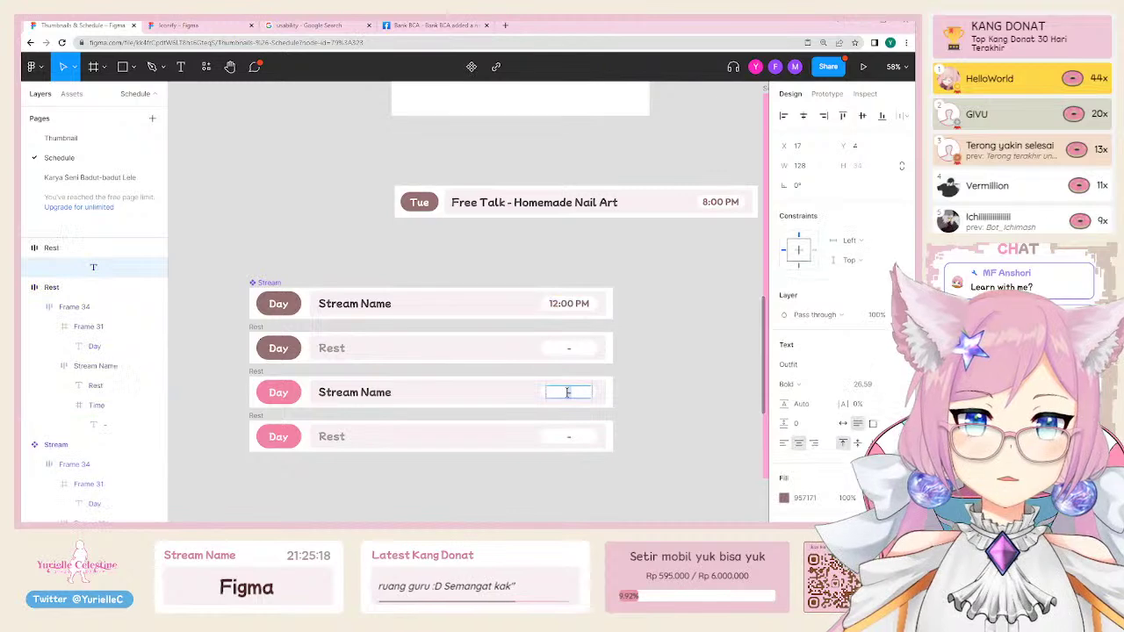
pyautogui.click(669, 416)
pyautogui.click(255, 328)
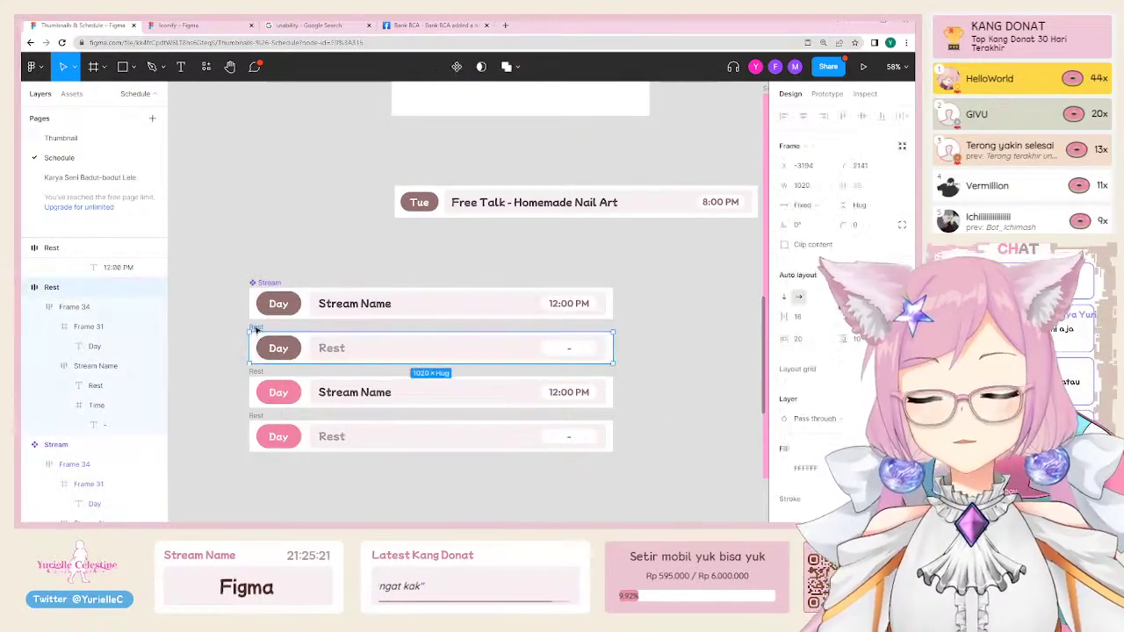
pyautogui.click(225, 261)
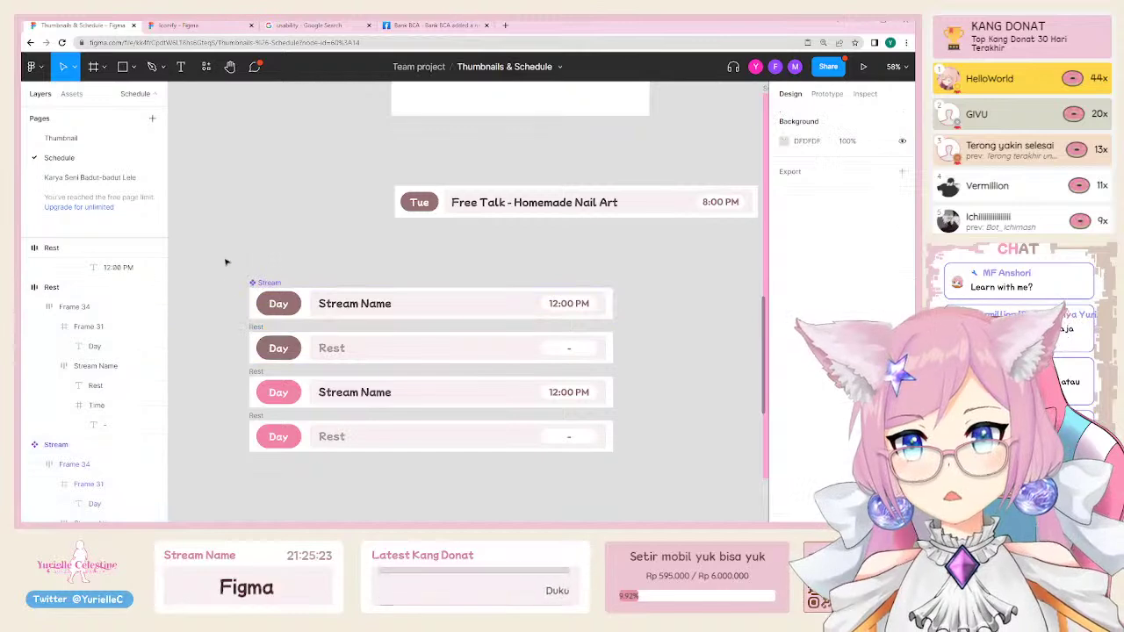
pyautogui.click(256, 371)
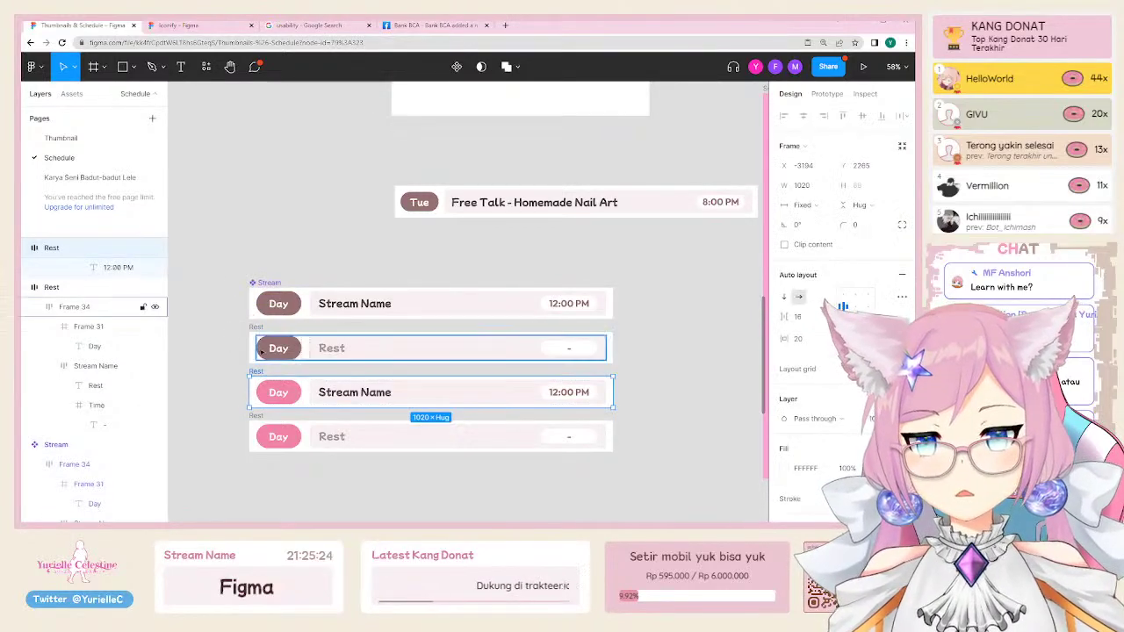
pyautogui.click(268, 284)
pyautogui.hotkey('ctrl', 'r')
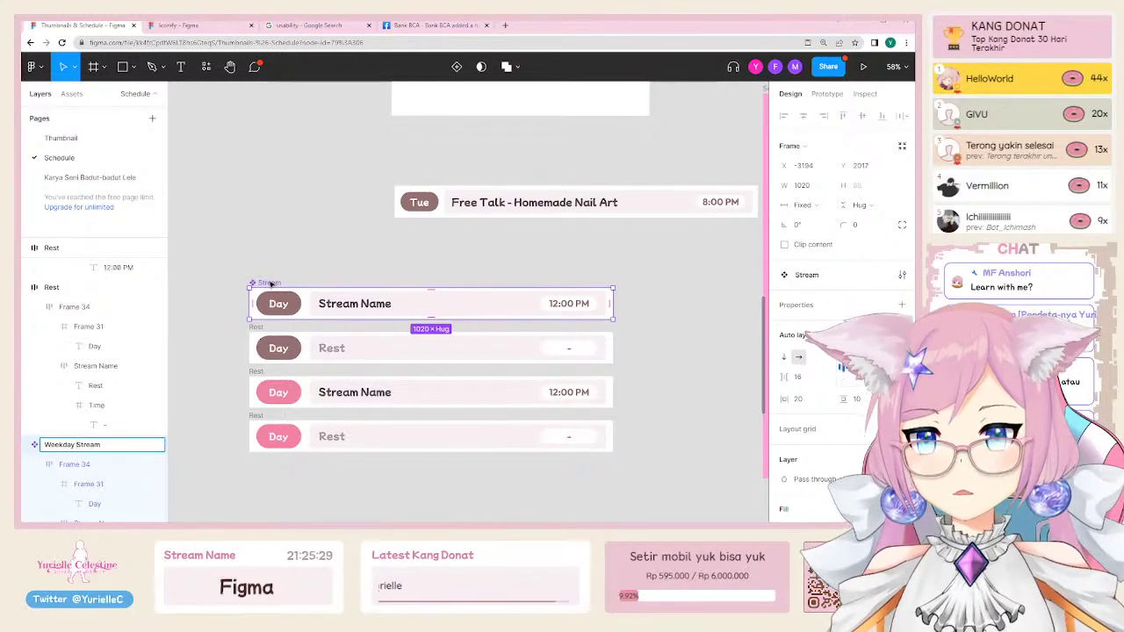
pyautogui.click(255, 328)
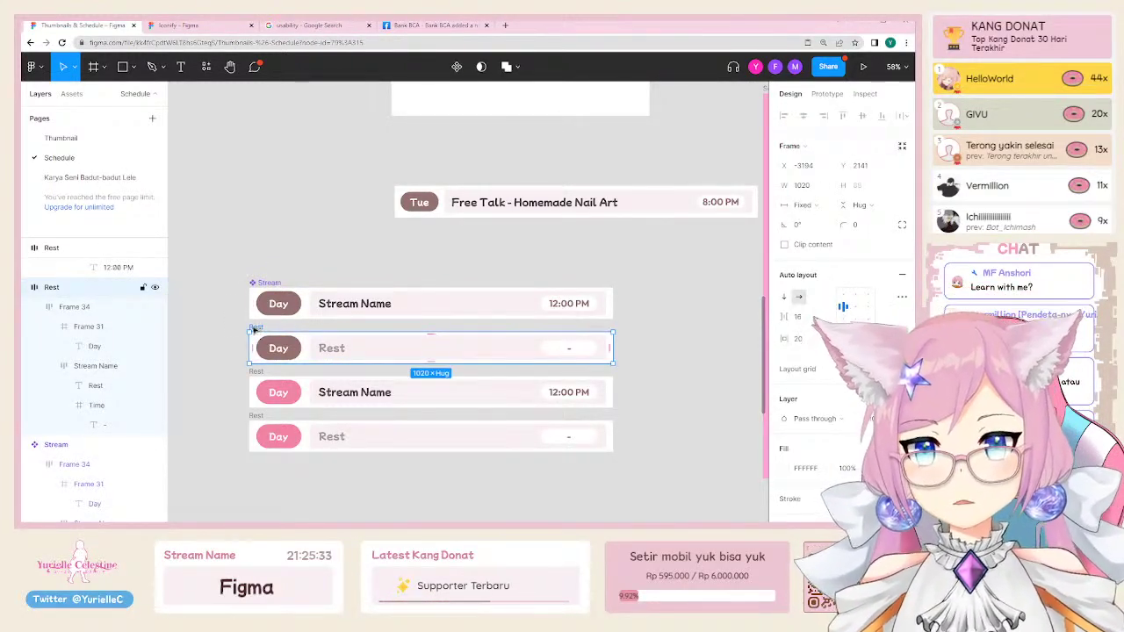
# Step: Select the three lower rows, make them components via Quick Actions, then undo
pyautogui.moveTo(235, 326); pyautogui.dragTo(632, 477)
pyautogui.rightClick(261, 350)
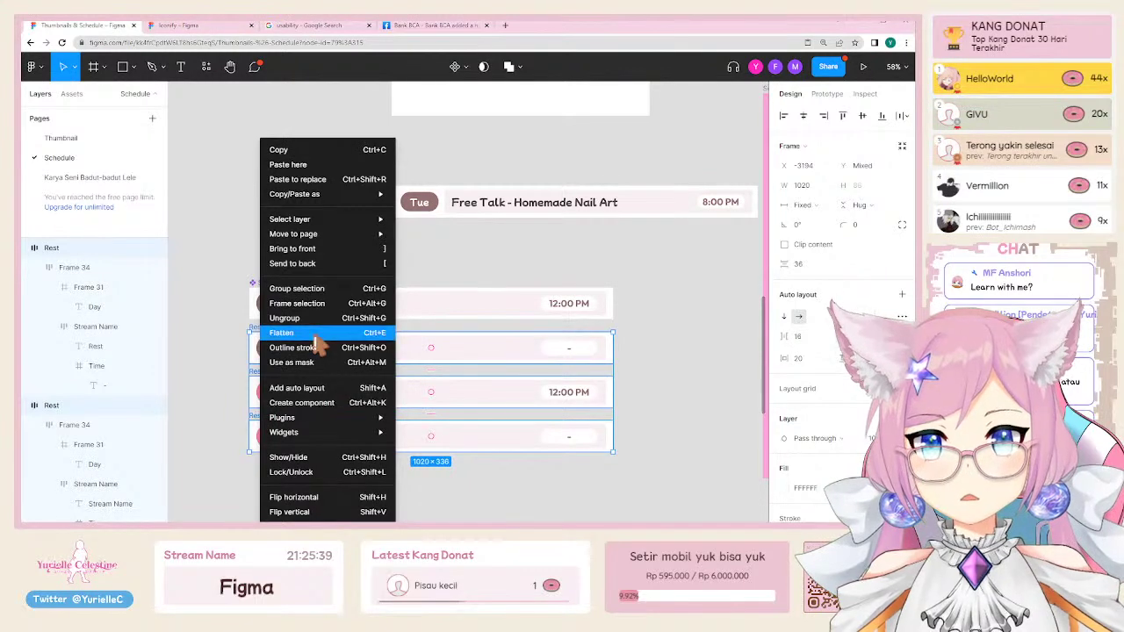
pyautogui.click(231, 365)
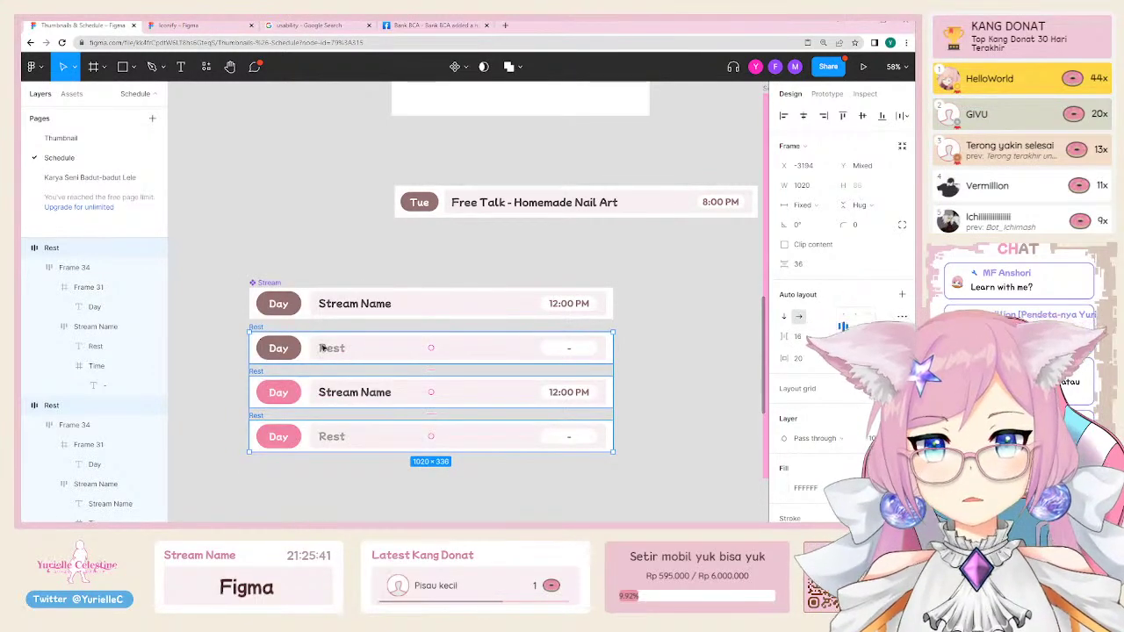
pyautogui.hotkey('ctrl', '/')
pyautogui.write('component')
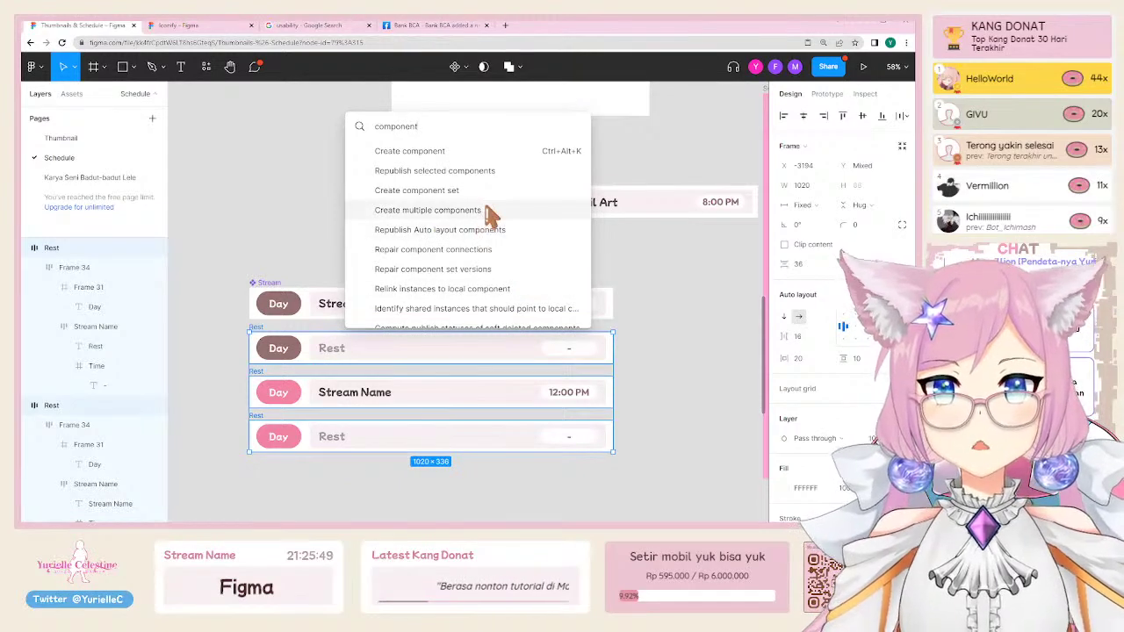
pyautogui.click(488, 210)
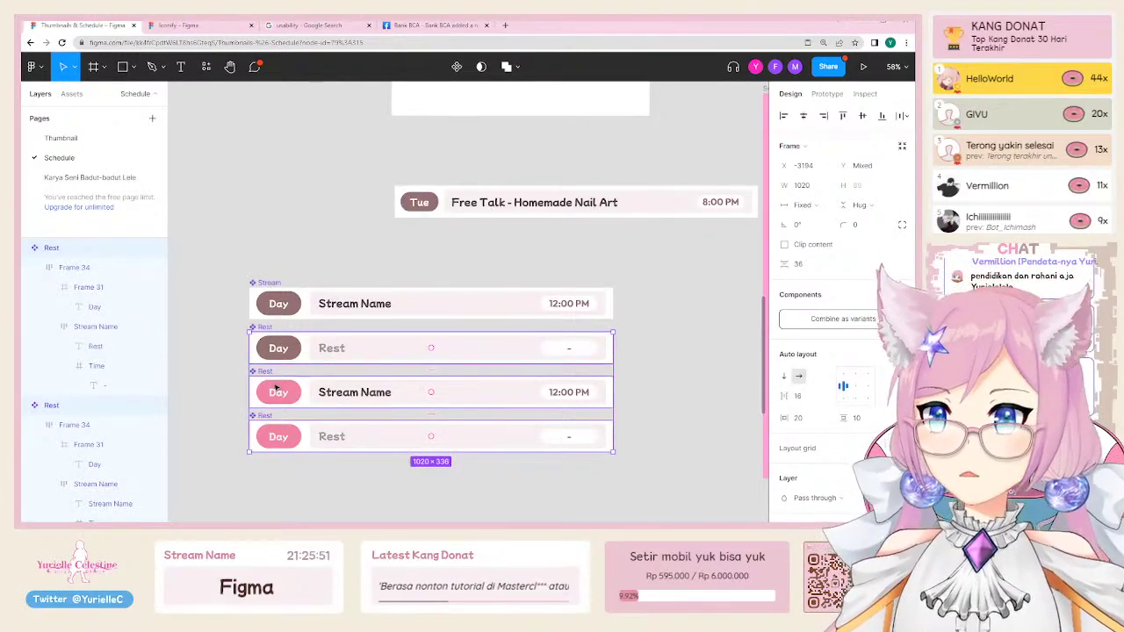
pyautogui.scroll(-2, 221, 465)
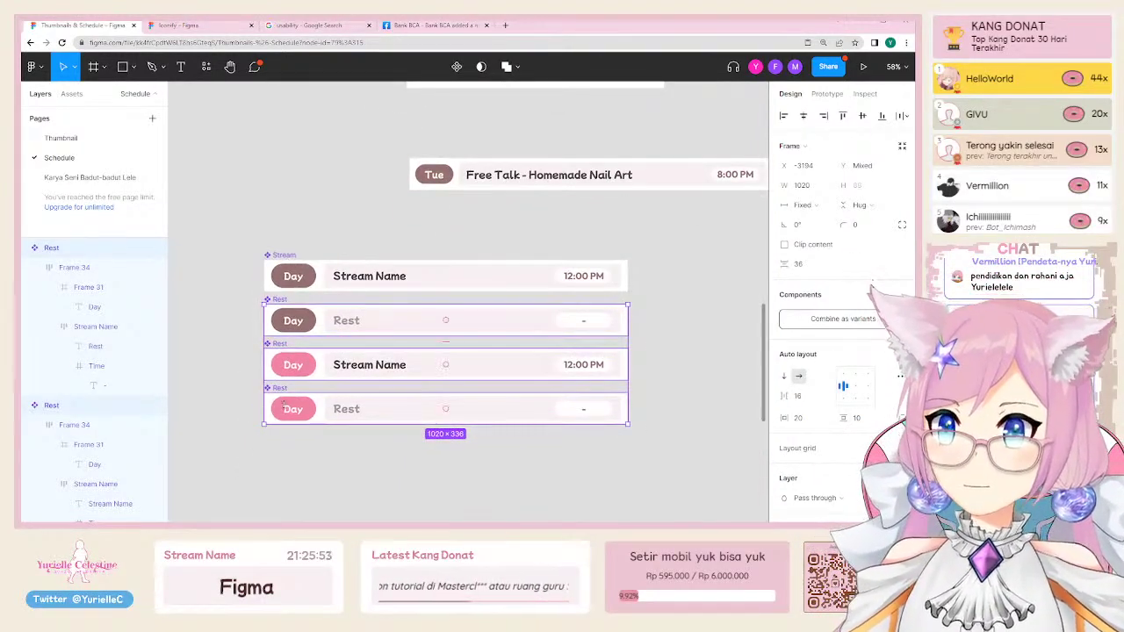
pyautogui.hotkey('ctrl', 'z')
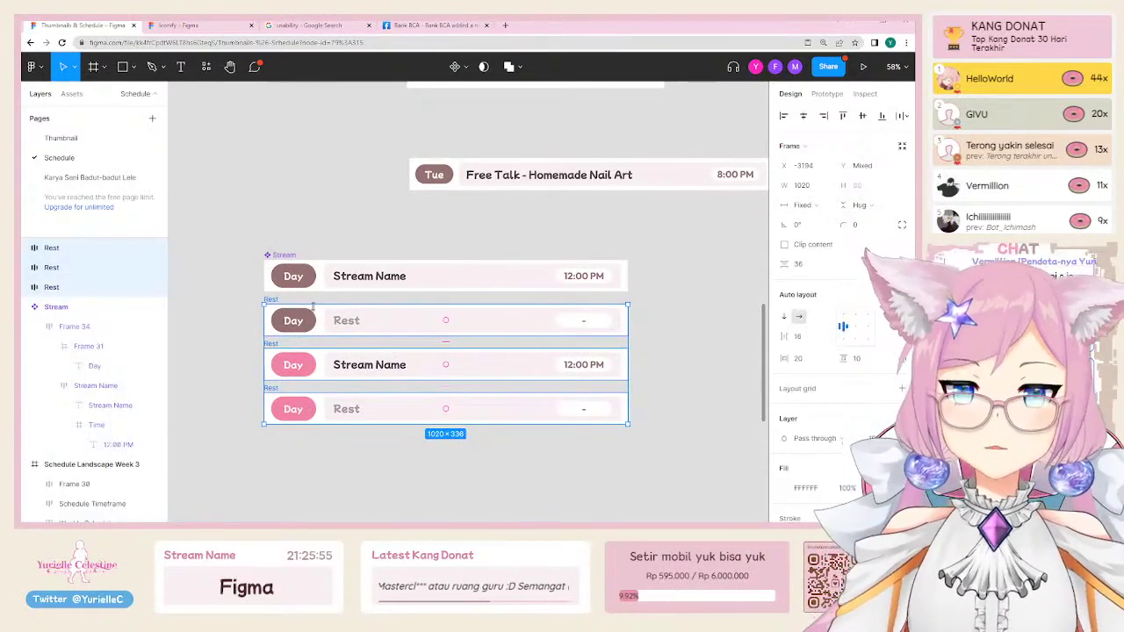
# Step: Try wrapping the three rows in a single component, then revert it
pyautogui.rightClick(313, 316)
pyautogui.moveTo(356, 422)
pyautogui.click(348, 402)
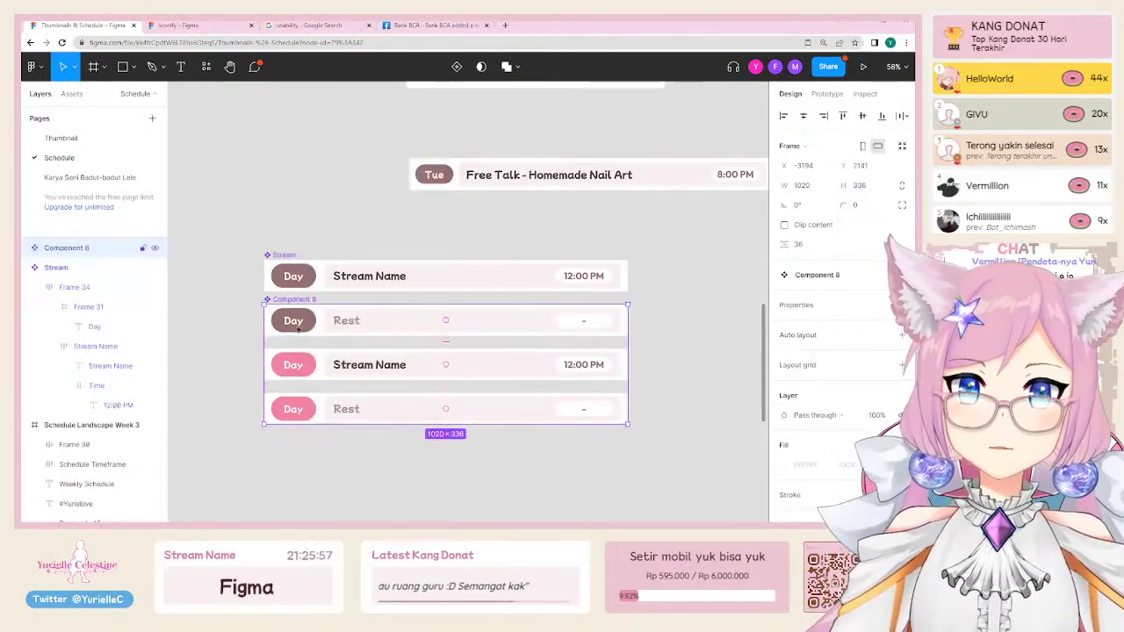
pyautogui.moveTo(283, 325); pyautogui.dragTo(284, 385)
pyautogui.hotkey('ctrl', 'z')
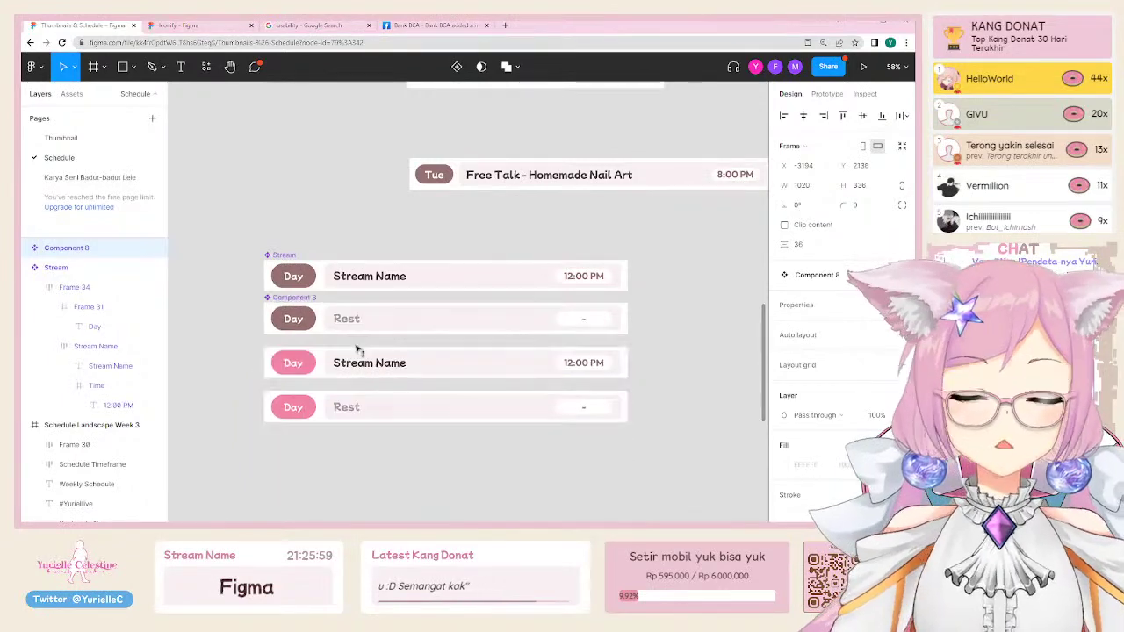
pyautogui.moveTo(357, 353); pyautogui.dragTo(351, 404)
pyautogui.hotkey('ctrl', 'z')
pyautogui.hotkey('ctrl', 'z')
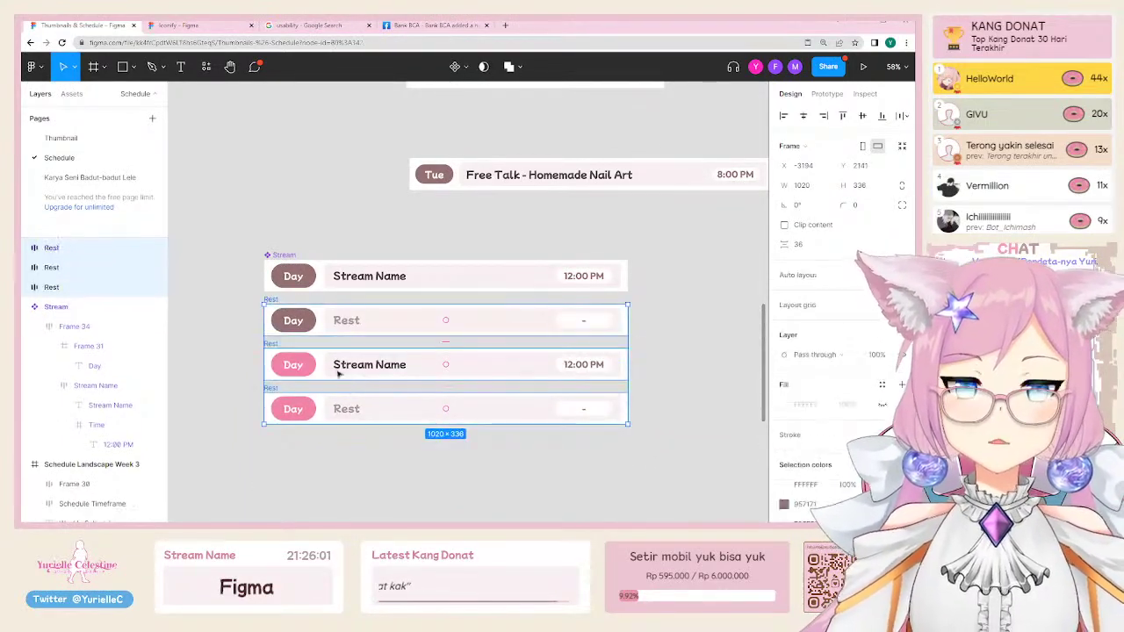
pyautogui.rightClick(287, 318)
pyautogui.press('Escape')
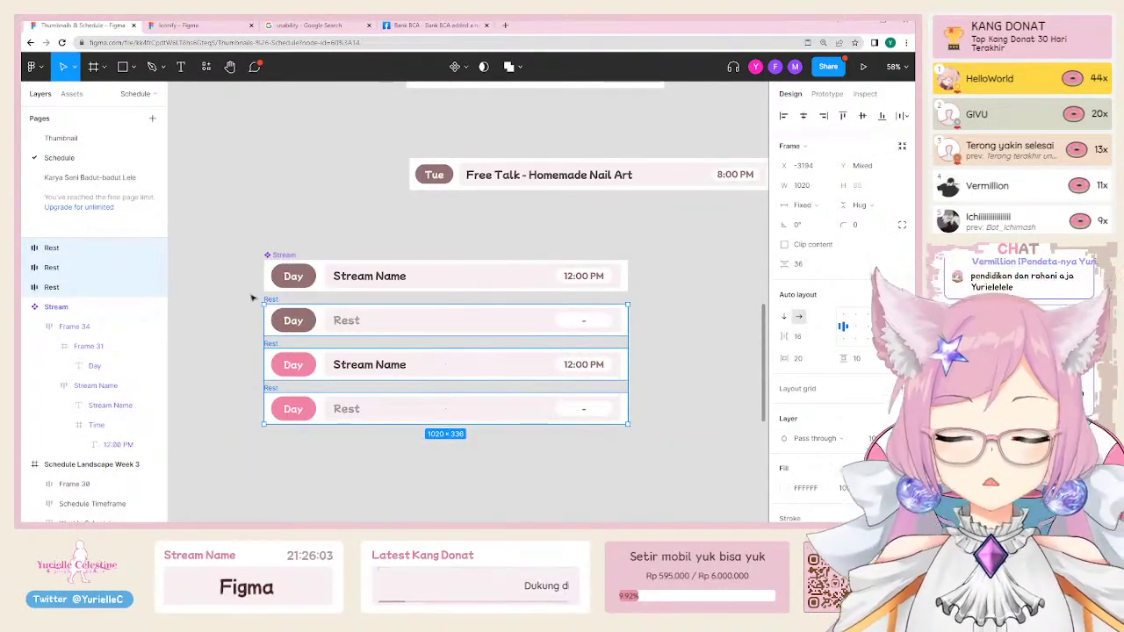
# Step: Run Create multiple components on the three selected rows
pyautogui.hotkey('ctrl', '/')
pyautogui.write('create multi')
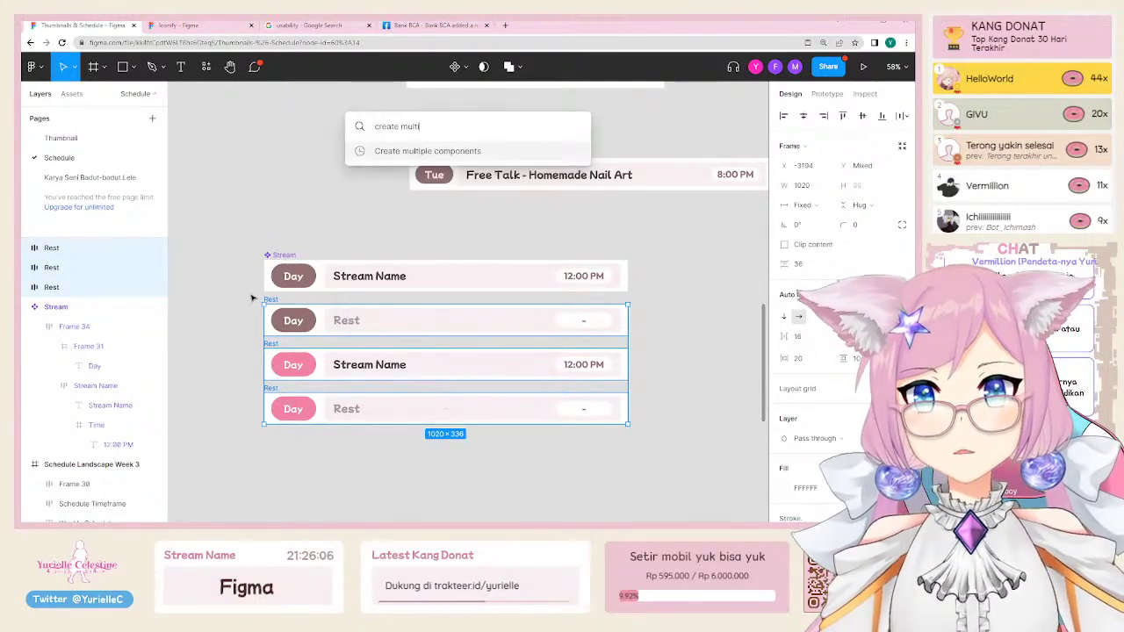
pyautogui.press('Return')
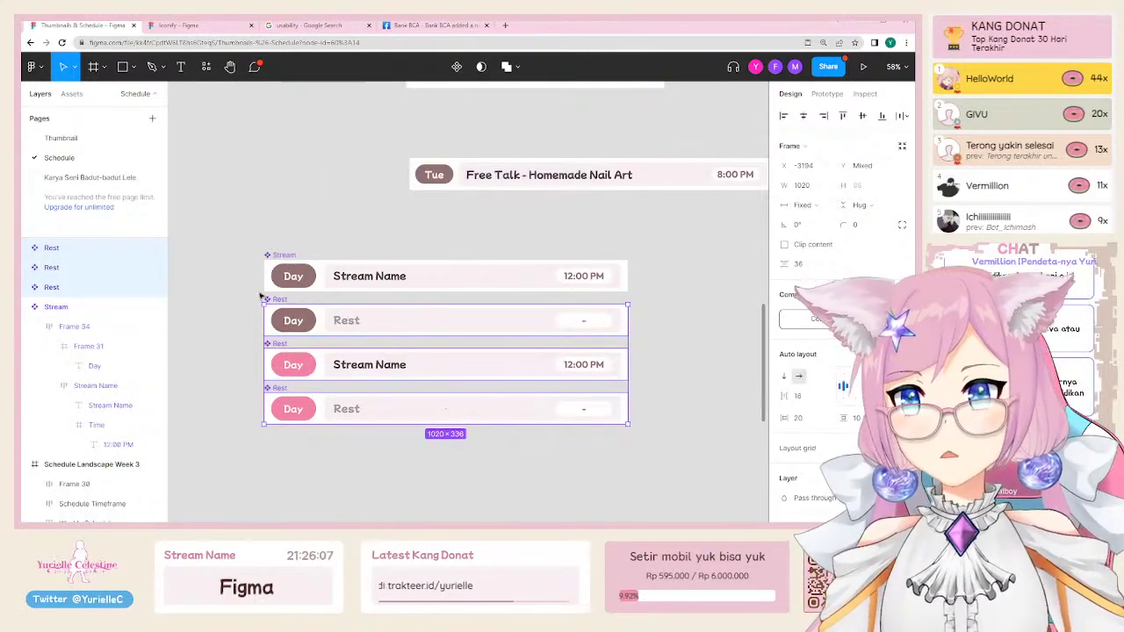
# Step: Combine all four rows as variants and name the set 'Stream List'
pyautogui.click(224, 342)
pyautogui.moveTo(238, 204); pyautogui.dragTo(678, 482)
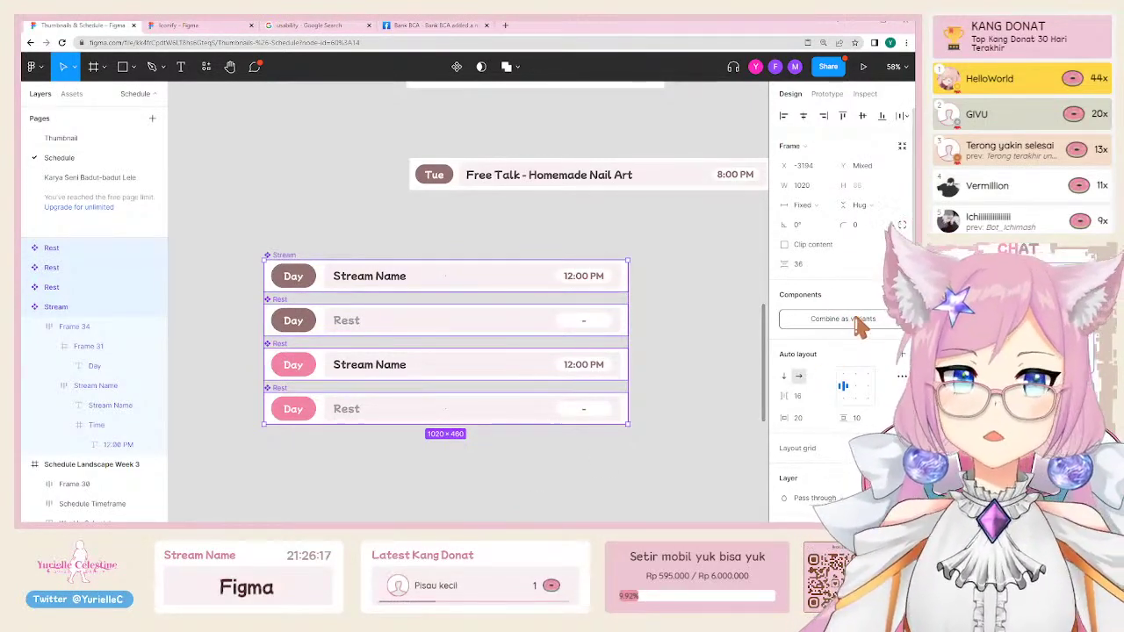
pyautogui.click(859, 319)
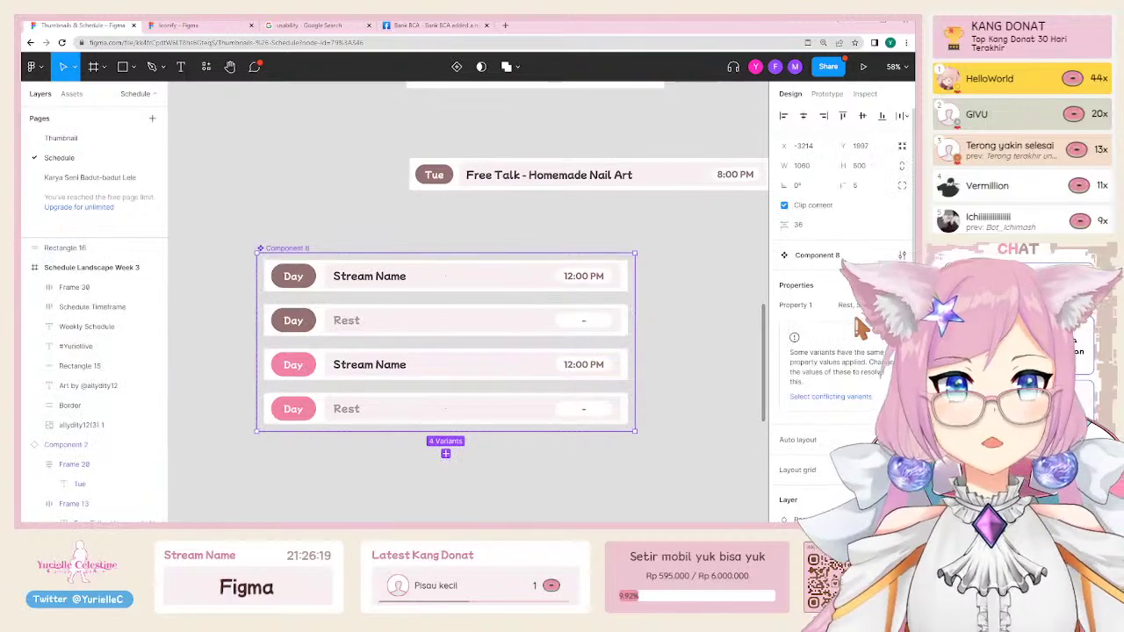
pyautogui.click(300, 249)
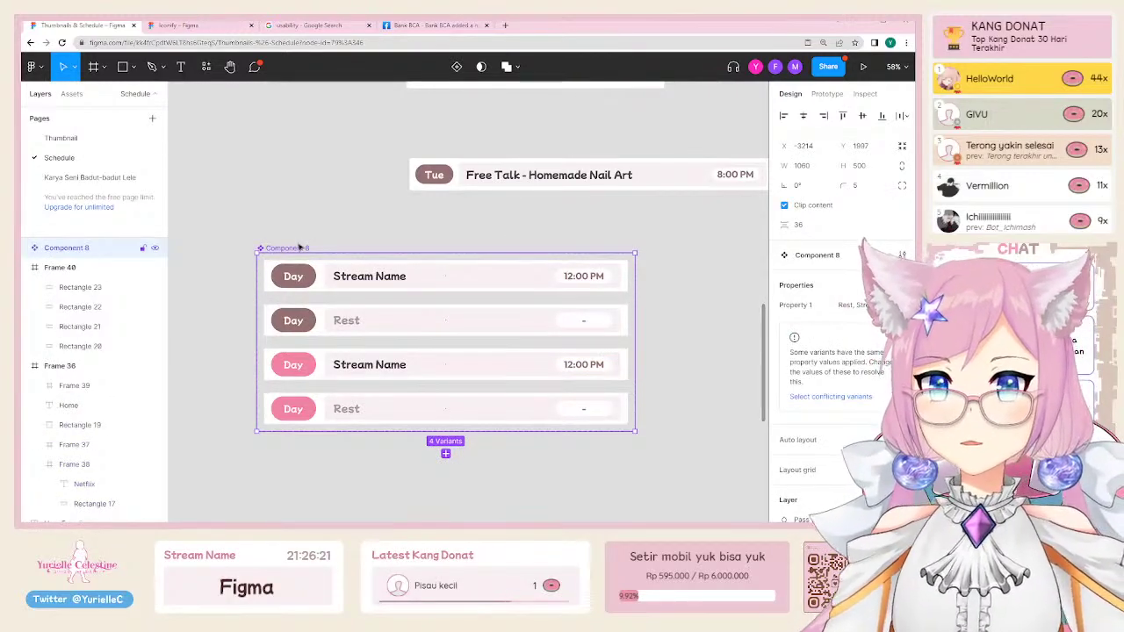
pyautogui.doubleClick(79, 249)
pyautogui.write('Strea')
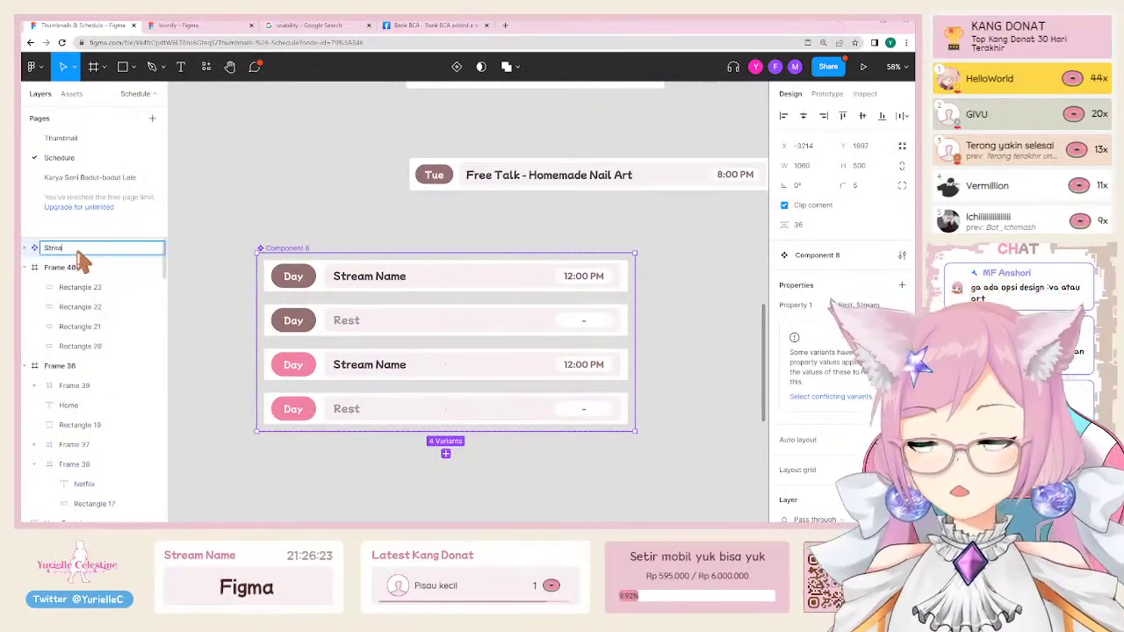
pyautogui.write('m List')
pyautogui.press('Return')
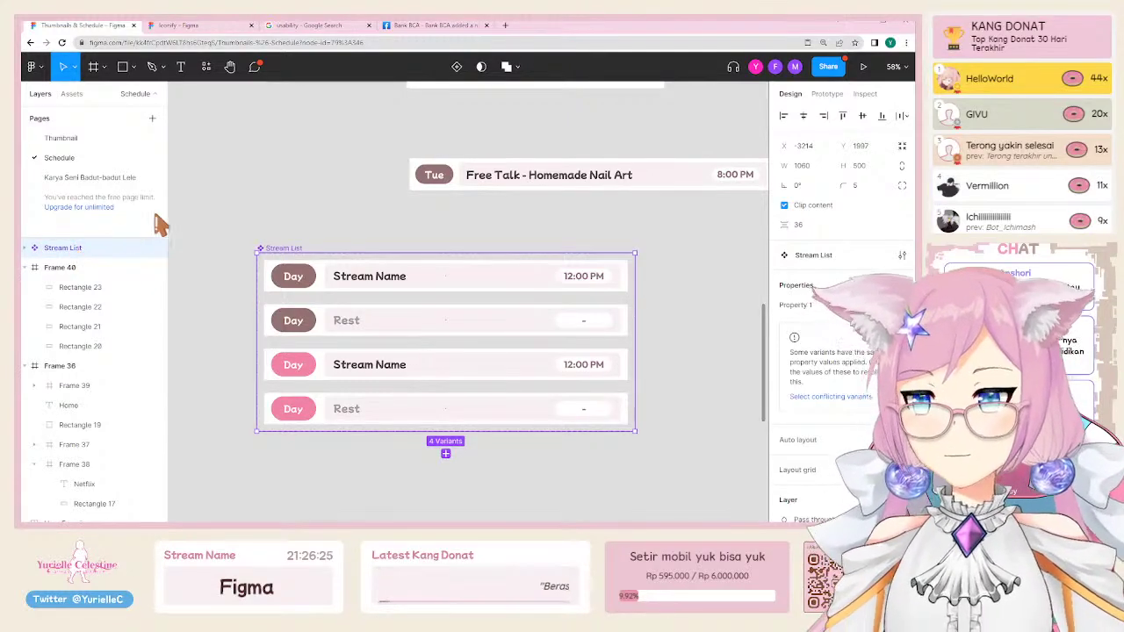
# Step: Inspect each of the four variant rows and zoom in on the Stream List set
pyautogui.press('Escape')
pyautogui.click(327, 281)
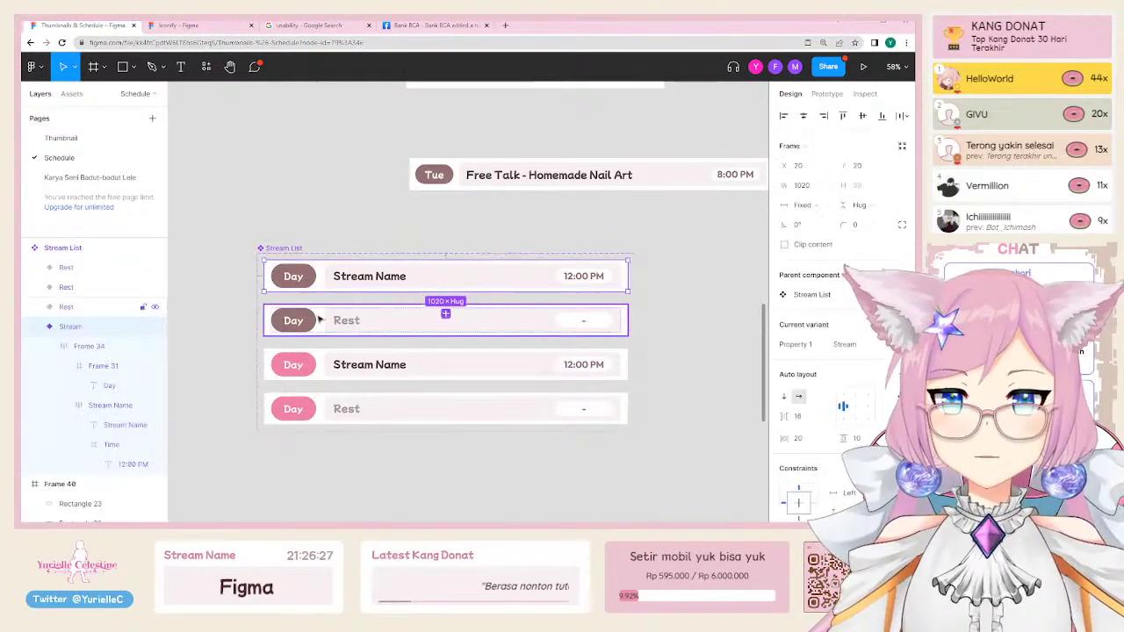
pyautogui.click(421, 320)
pyautogui.click(396, 365)
pyautogui.click(345, 409)
pyautogui.click(274, 248)
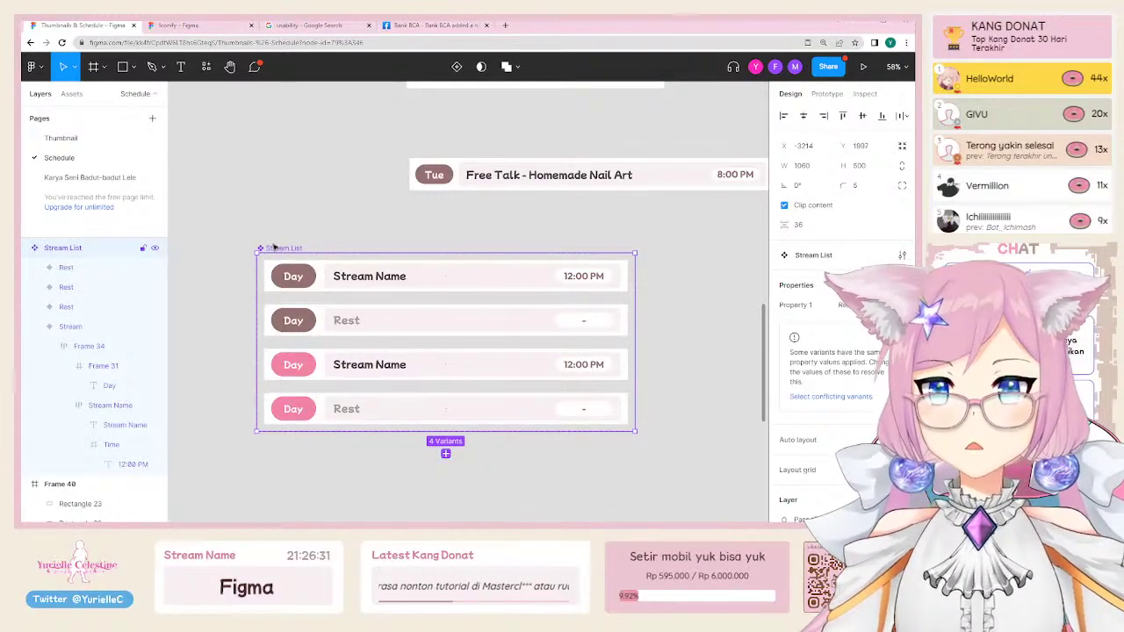
pyautogui.click(296, 211)
pyautogui.click(289, 252)
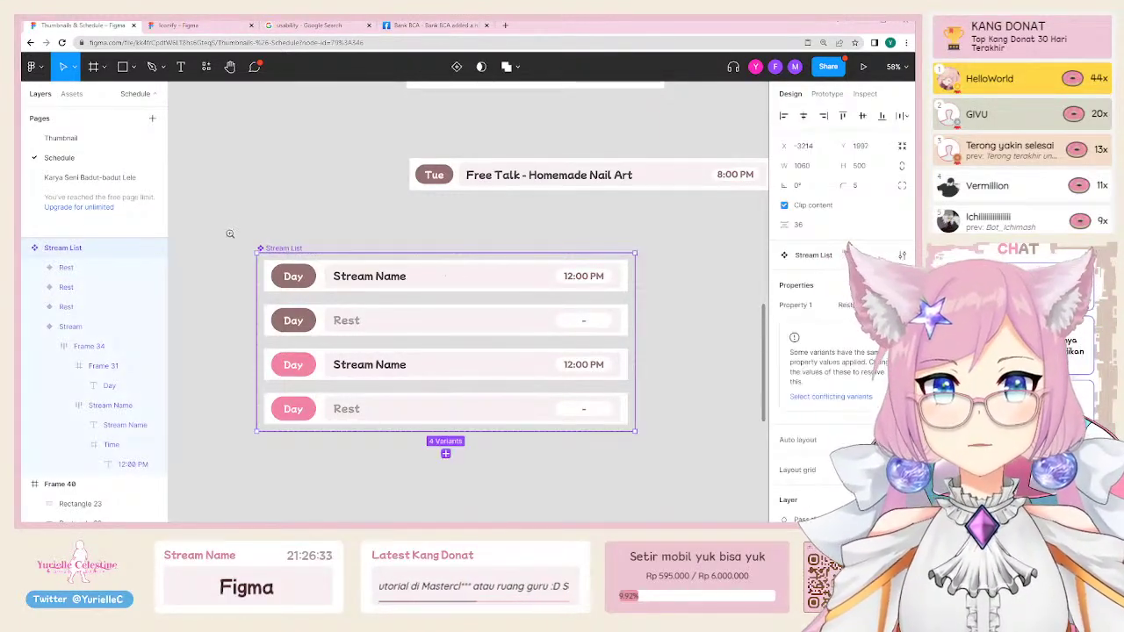
pyautogui.moveTo(229, 233); pyautogui.dragTo(647, 446)
pyautogui.scroll(1, 647, 446)
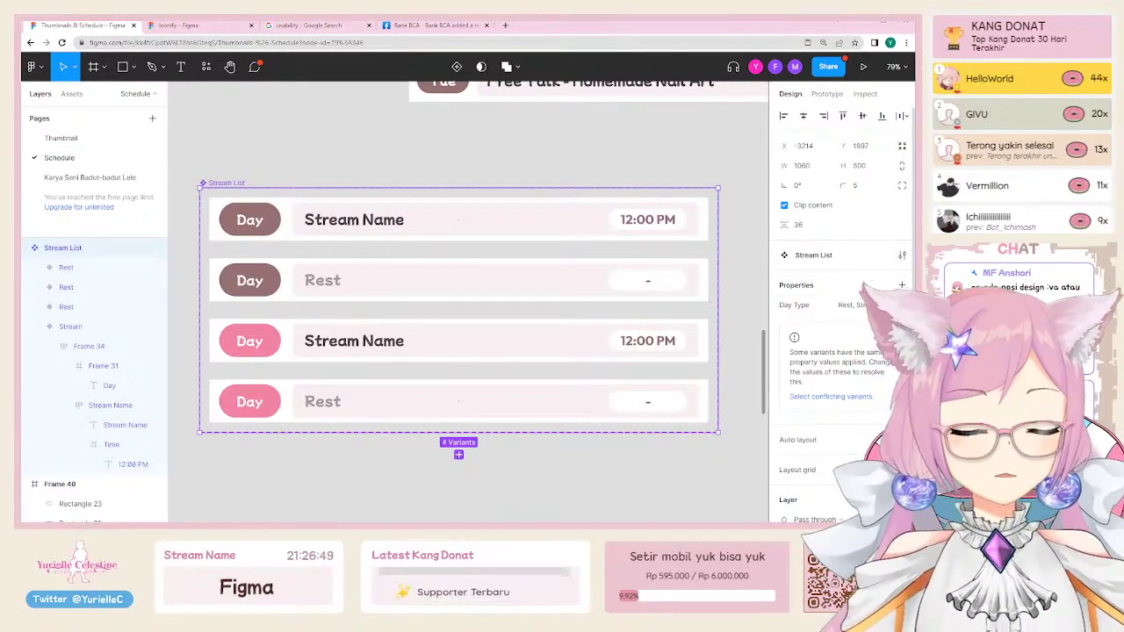
# Step: Confirm the Day Type property name and set the two dark rows' Day Type to Weekday
pyautogui.doubleClick(795, 307)
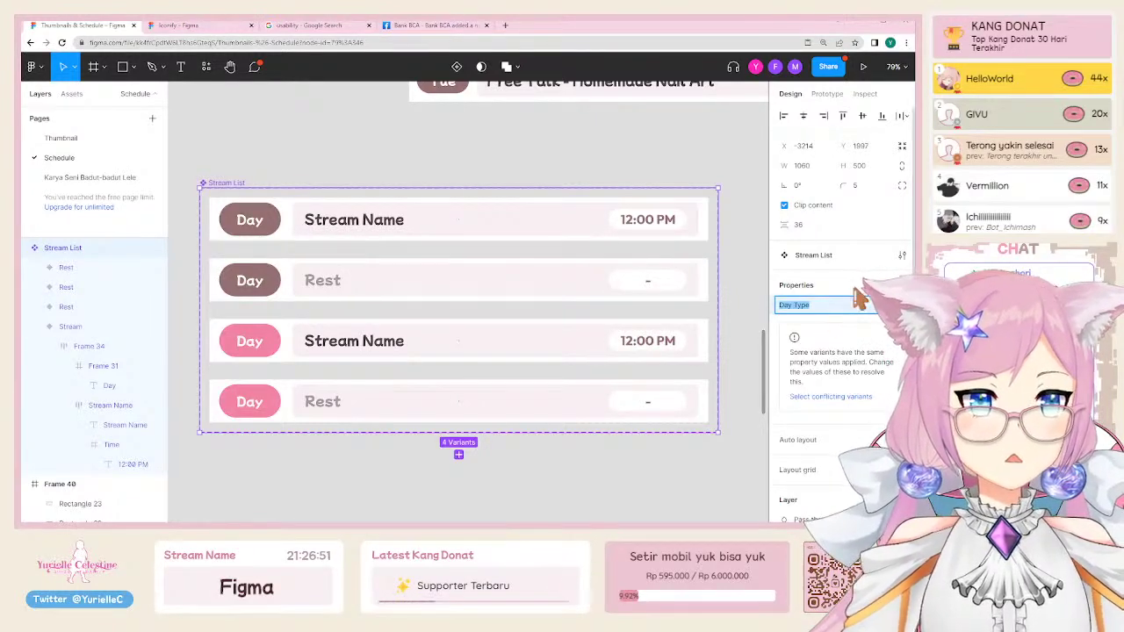
pyautogui.press('Return')
pyautogui.press('Escape')
pyautogui.click(332, 222)
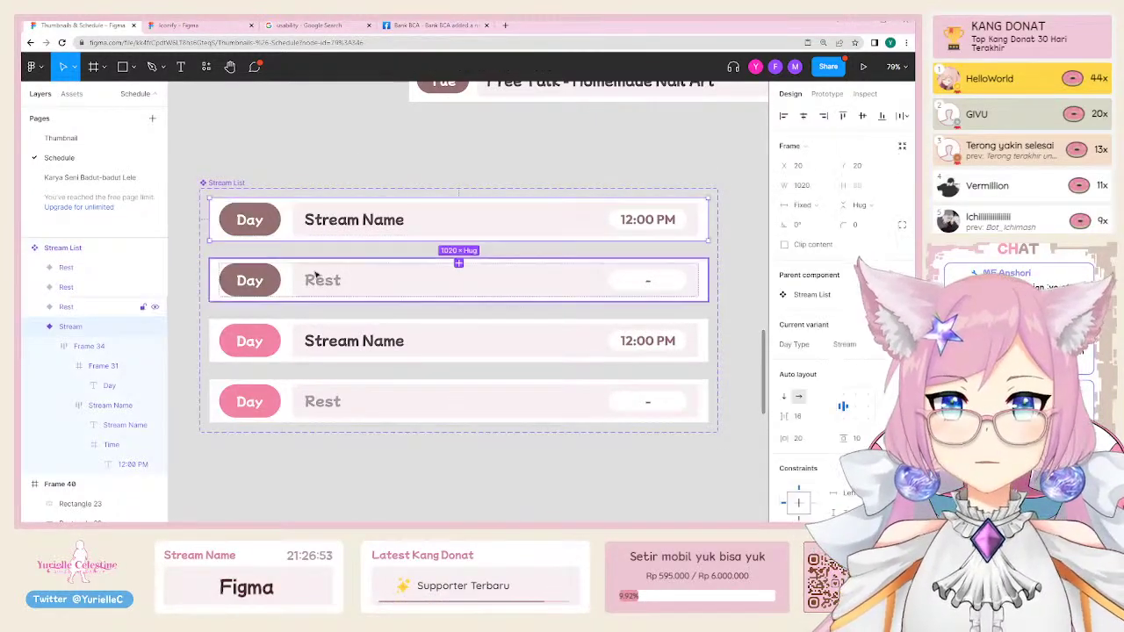
pyautogui.keyDown('shift'); pyautogui.click(313, 278); pyautogui.keyUp('shift')
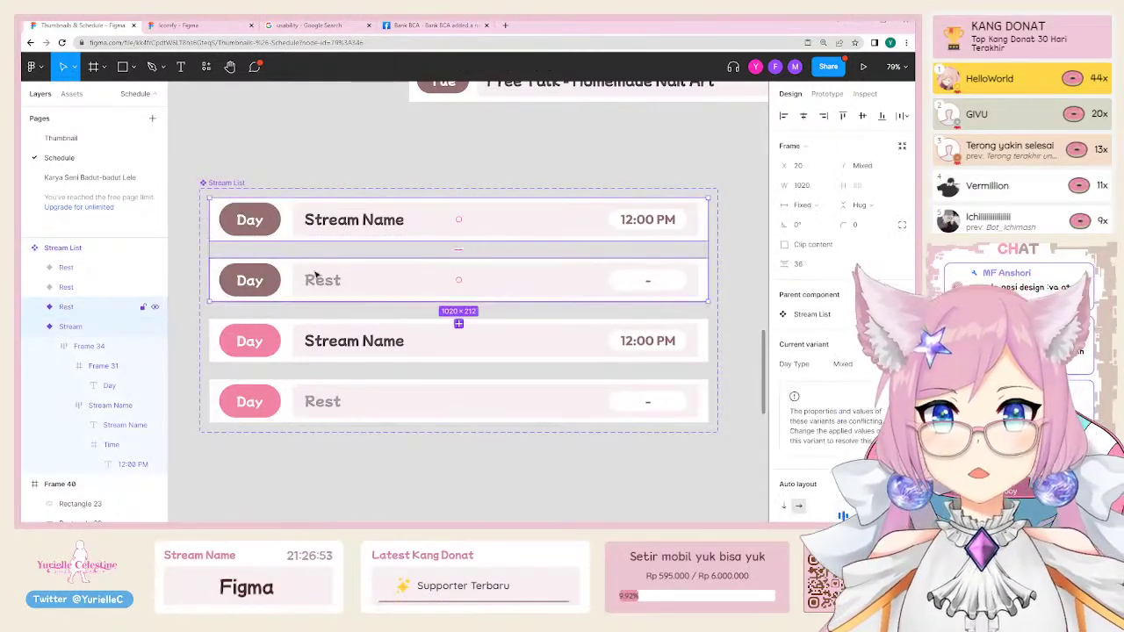
pyautogui.click(864, 369)
pyautogui.write('Weekday')
pyautogui.press('Return')
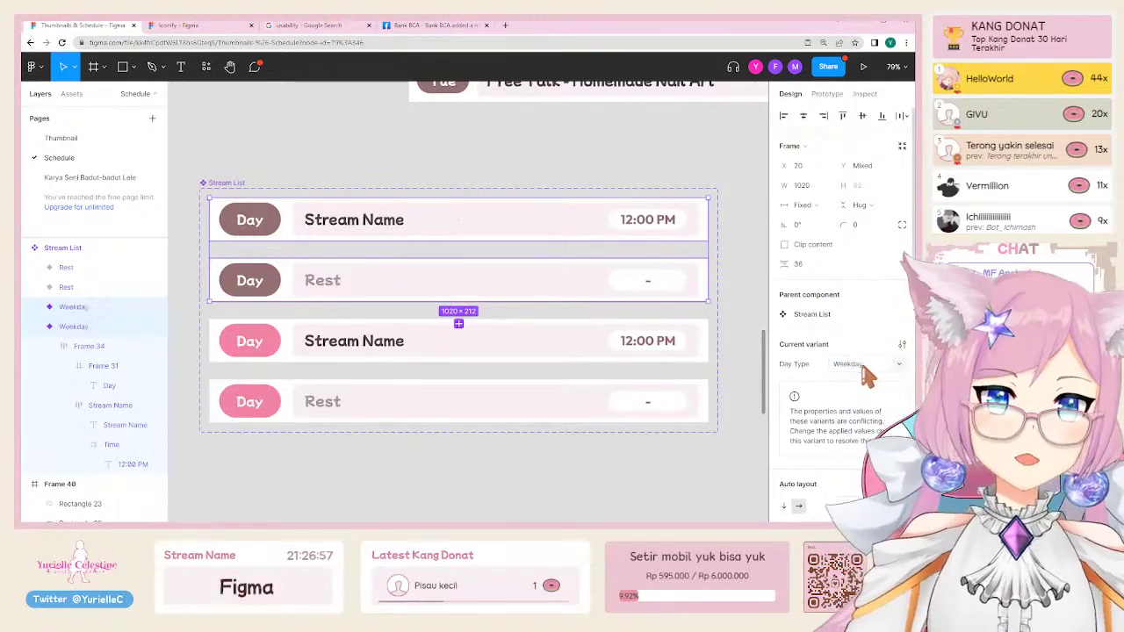
# Step: Set Day Type to Weekend for the two pink rows, then reselect the Stream List set
pyautogui.click(360, 342)
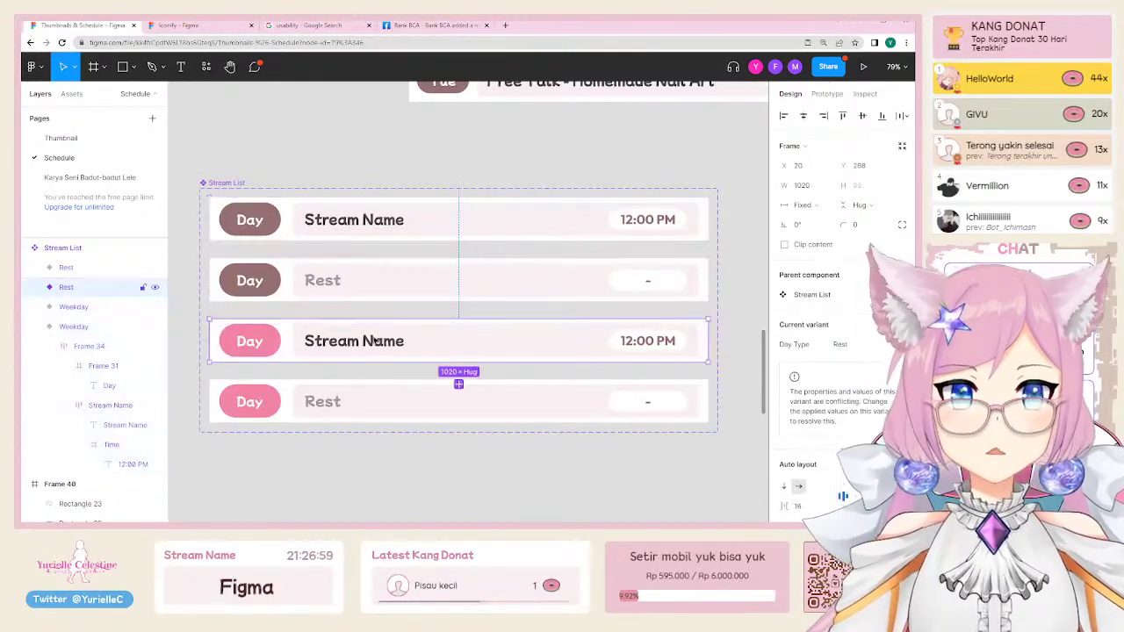
pyautogui.keyDown('shift'); pyautogui.click(359, 401); pyautogui.keyUp('shift')
pyautogui.click(845, 365)
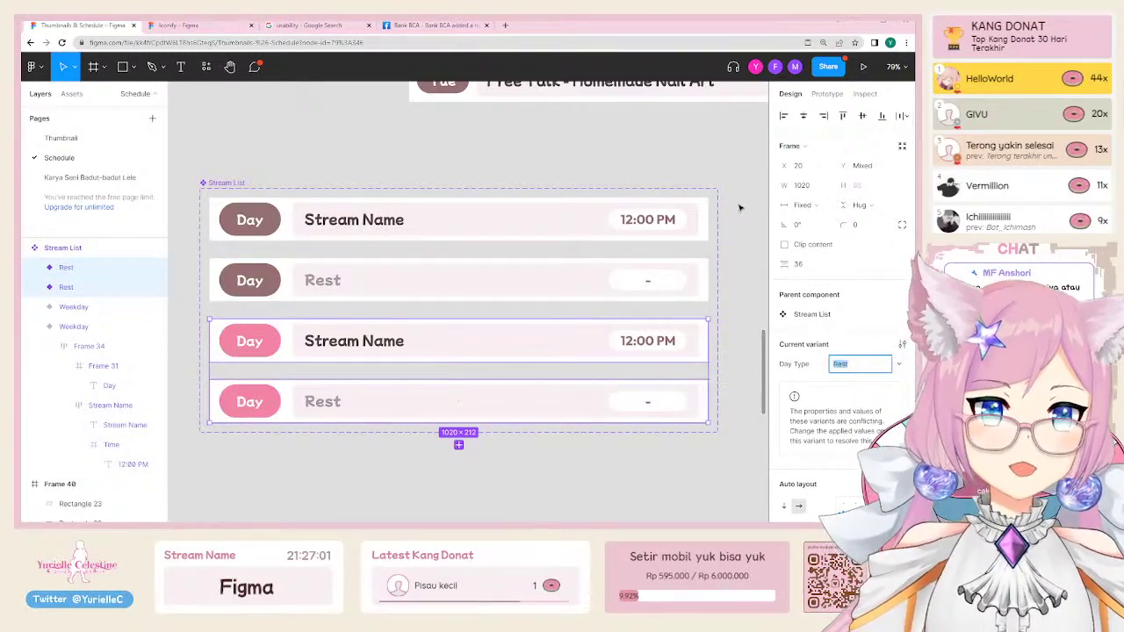
pyautogui.write('Weekend')
pyautogui.press('Return')
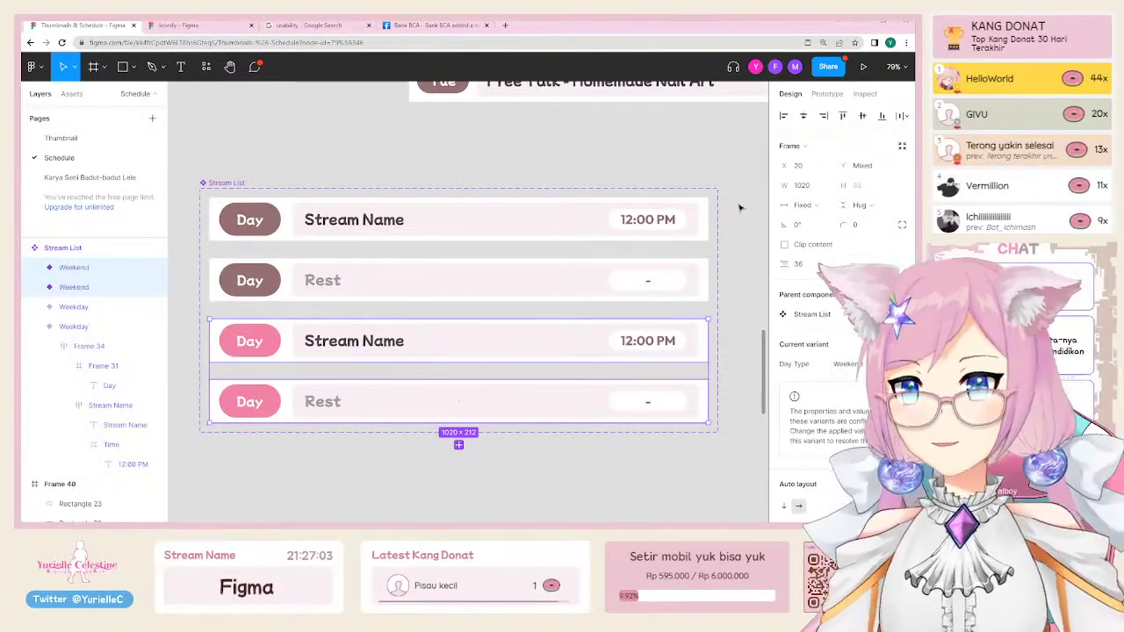
pyautogui.click(272, 190)
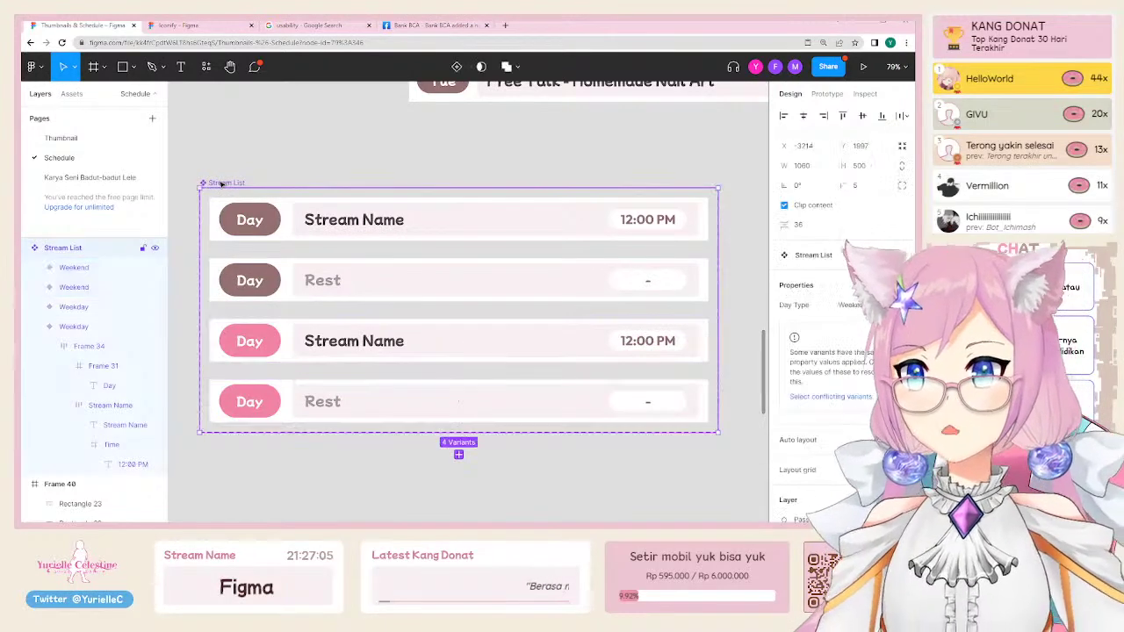
pyautogui.click(902, 287)
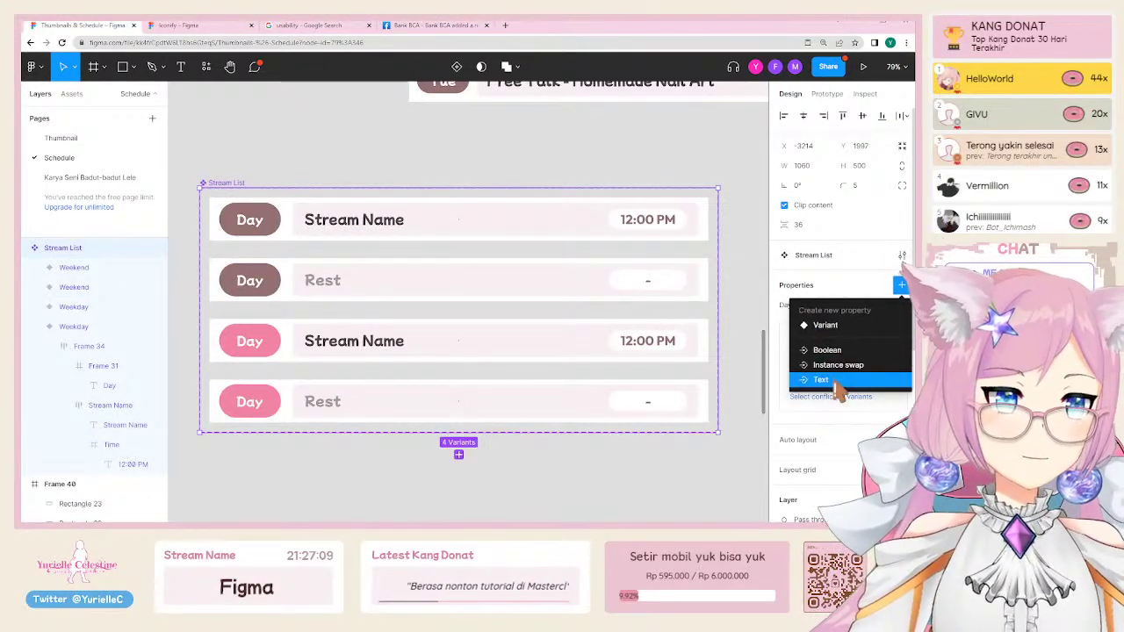
# Step: Create the Stream Type variant property and set both Stream Name rows to Streaming
pyautogui.click(835, 326)
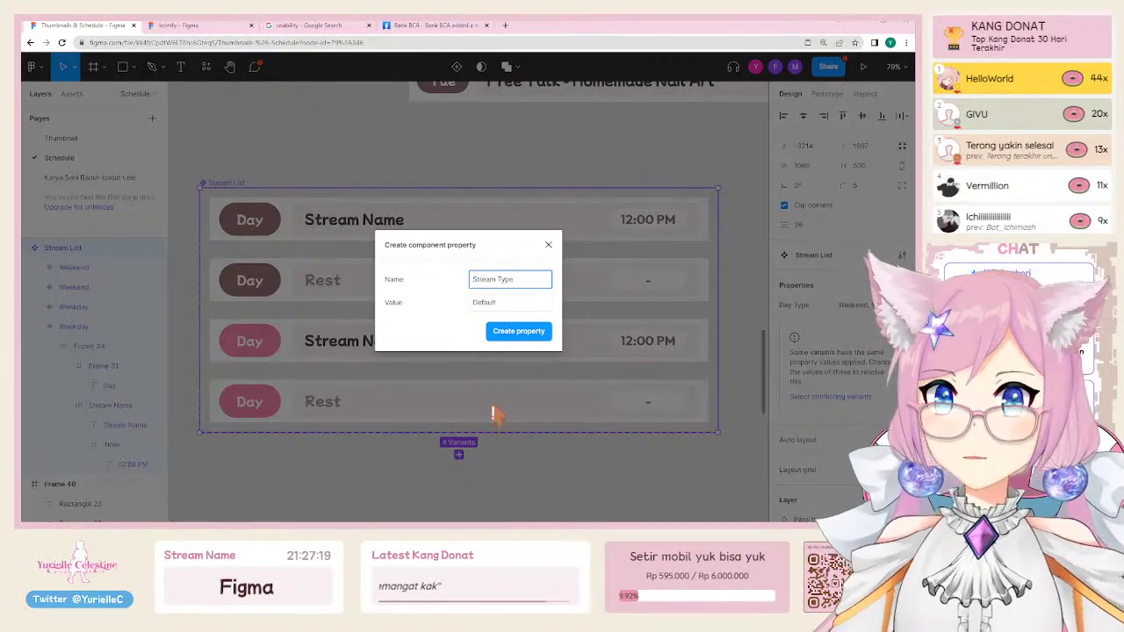
pyautogui.click(507, 303)
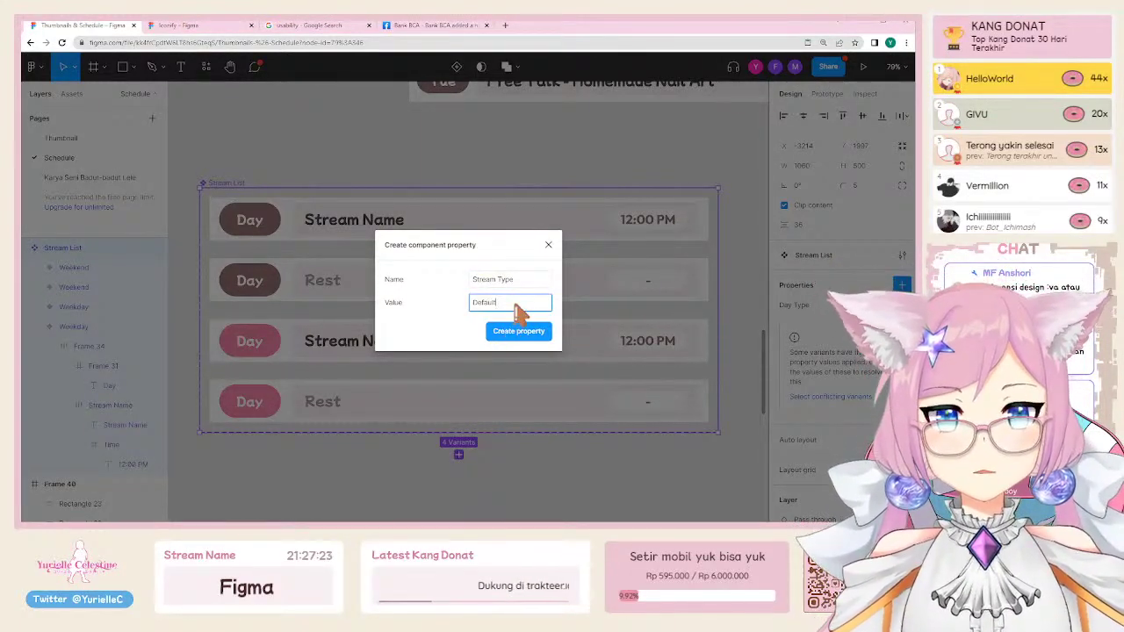
pyautogui.click(532, 335)
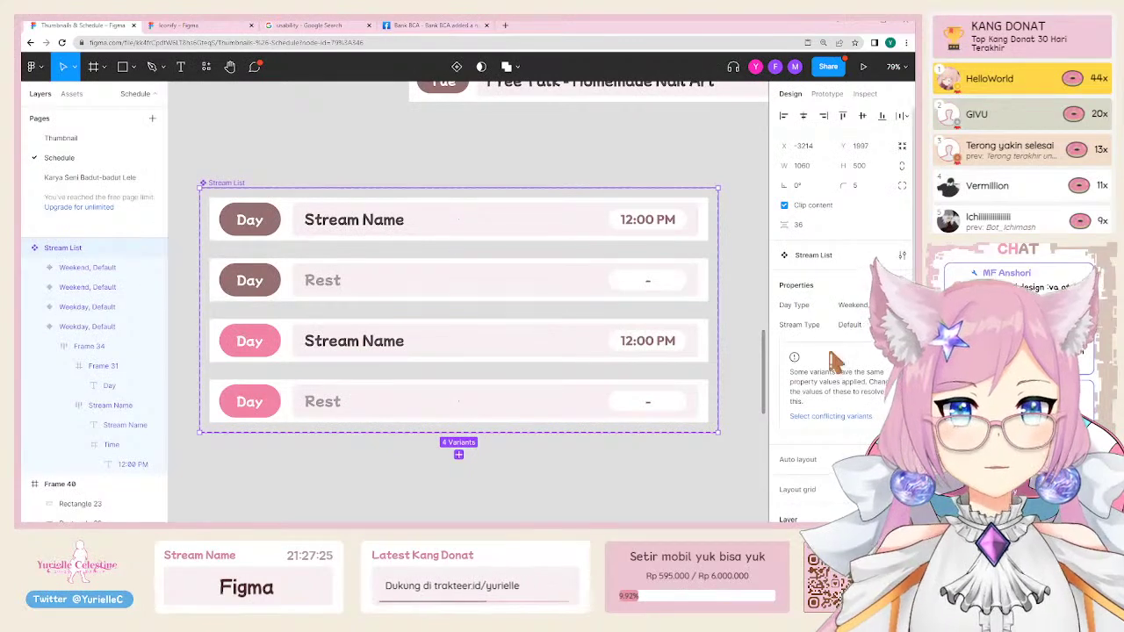
pyautogui.click(340, 221)
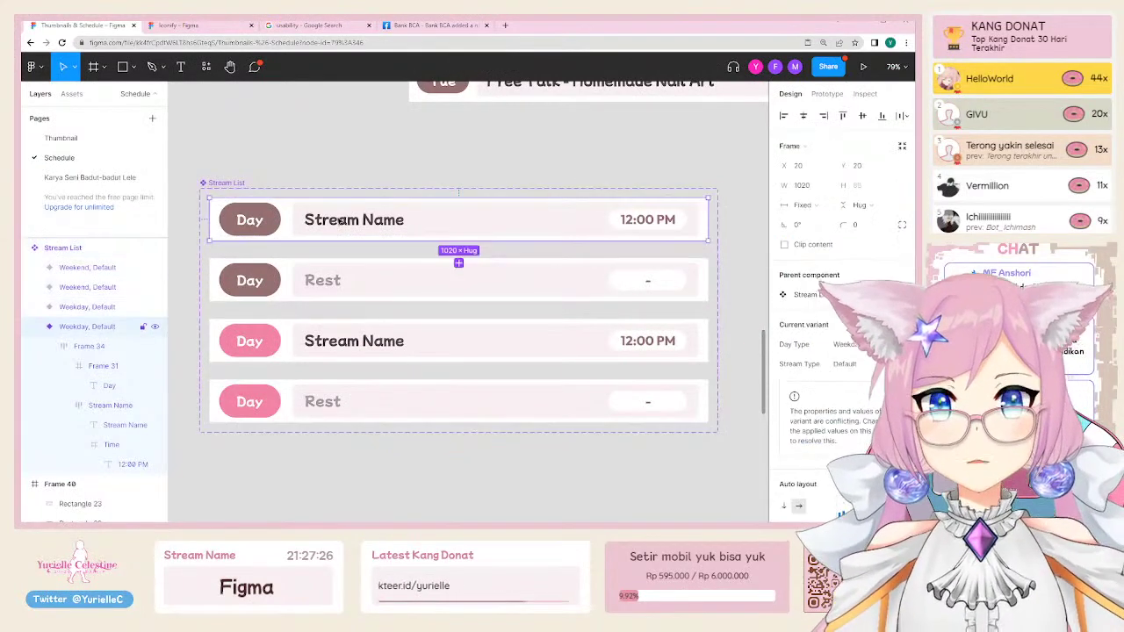
pyautogui.keyDown('shift'); pyautogui.click(325, 282); pyautogui.keyUp('shift')
pyautogui.keyDown('shift'); pyautogui.click(319, 290); pyautogui.keyUp('shift')
pyautogui.keyDown('shift'); pyautogui.click(349, 347); pyautogui.keyUp('shift')
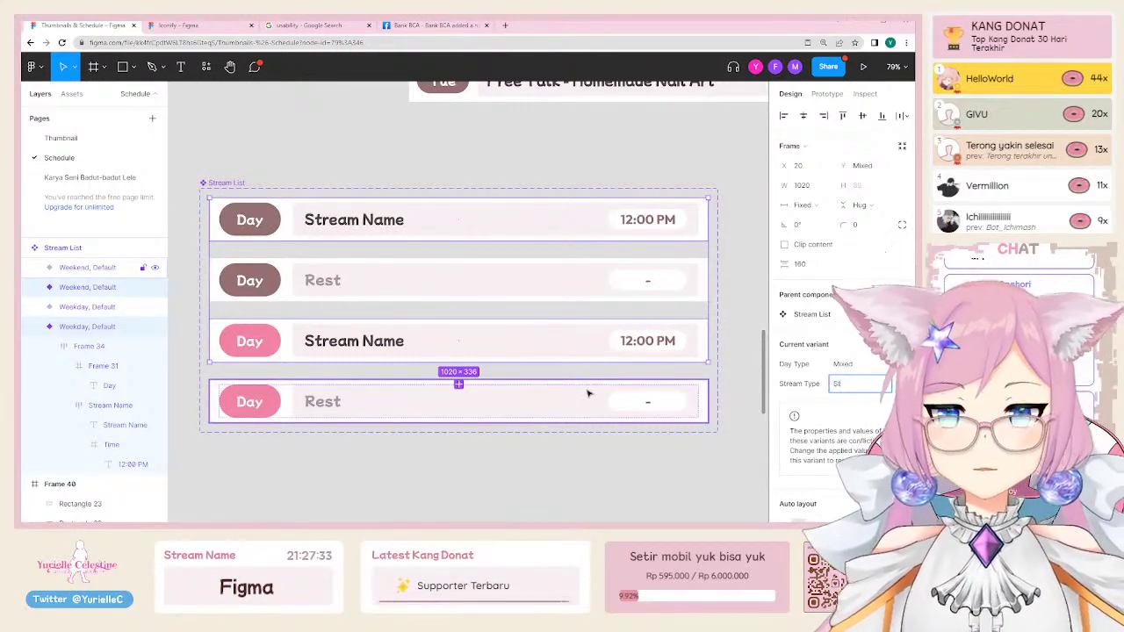
pyautogui.write('reaming')
pyautogui.press('Return')
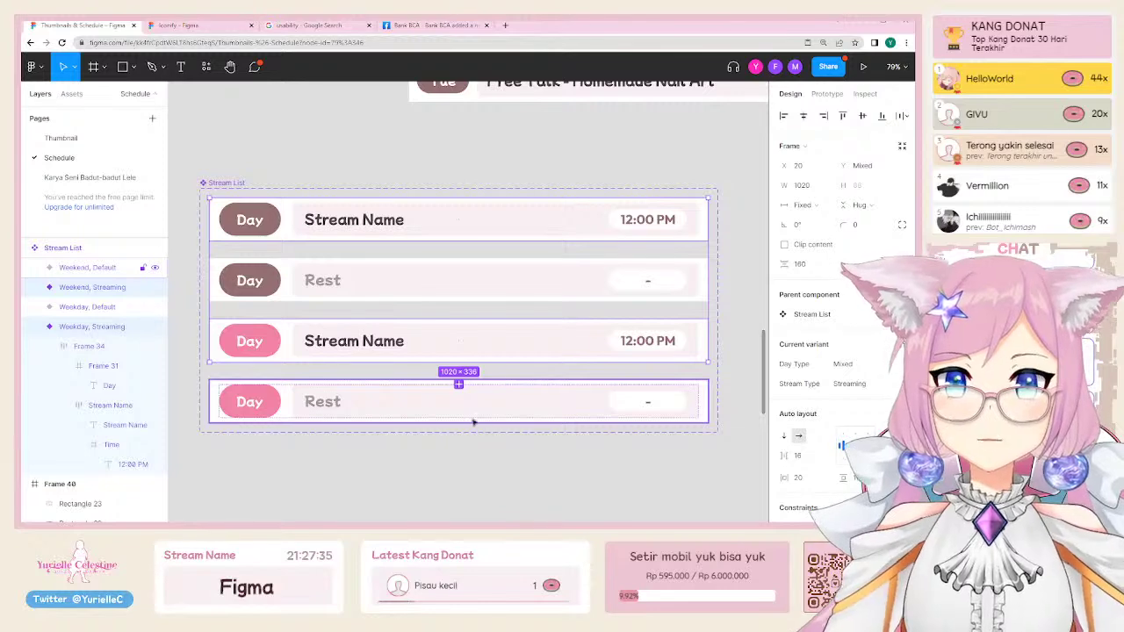
# Step: Set Stream Type to Rest for both Rest rows
pyautogui.click(472, 420)
pyautogui.keyDown('shift'); pyautogui.click(444, 300); pyautogui.keyUp('shift')
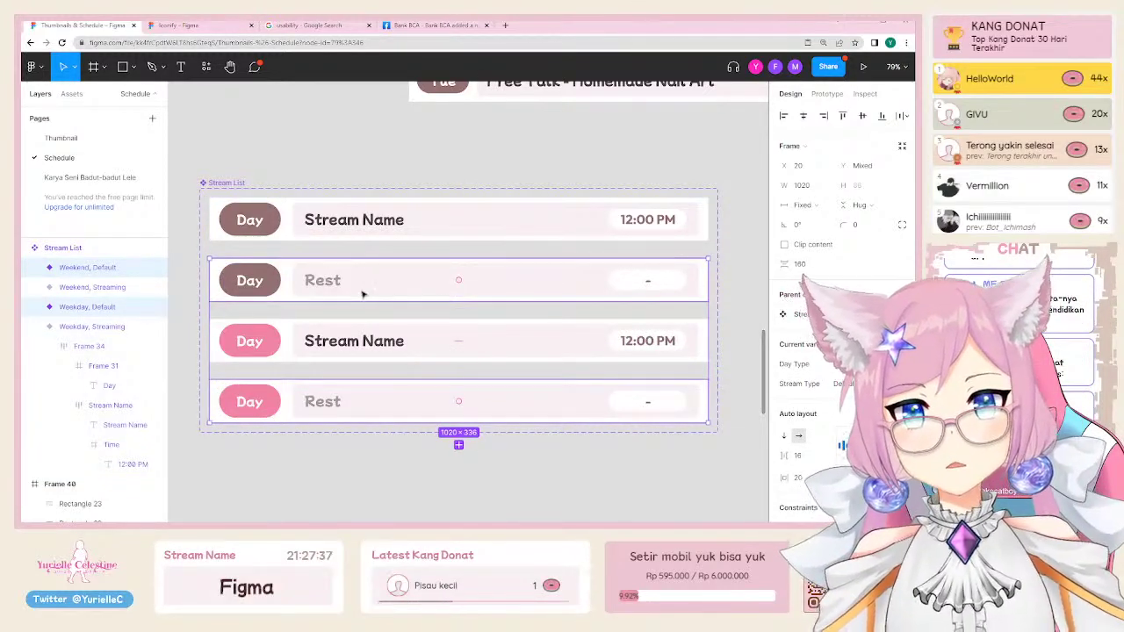
pyautogui.write('Rest')
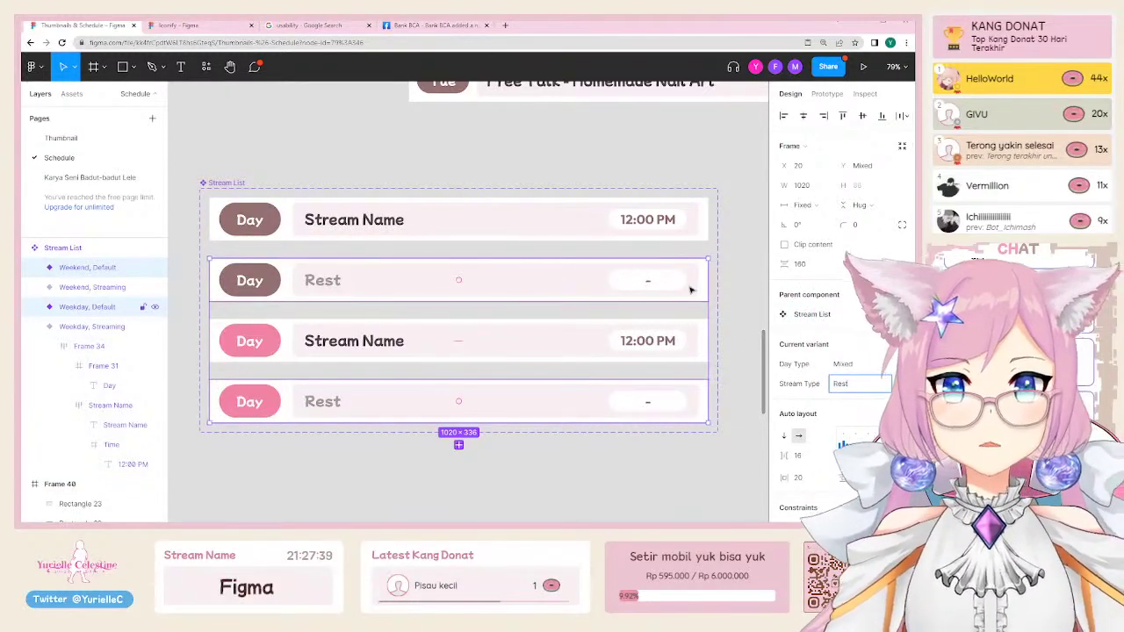
pyautogui.press('Return')
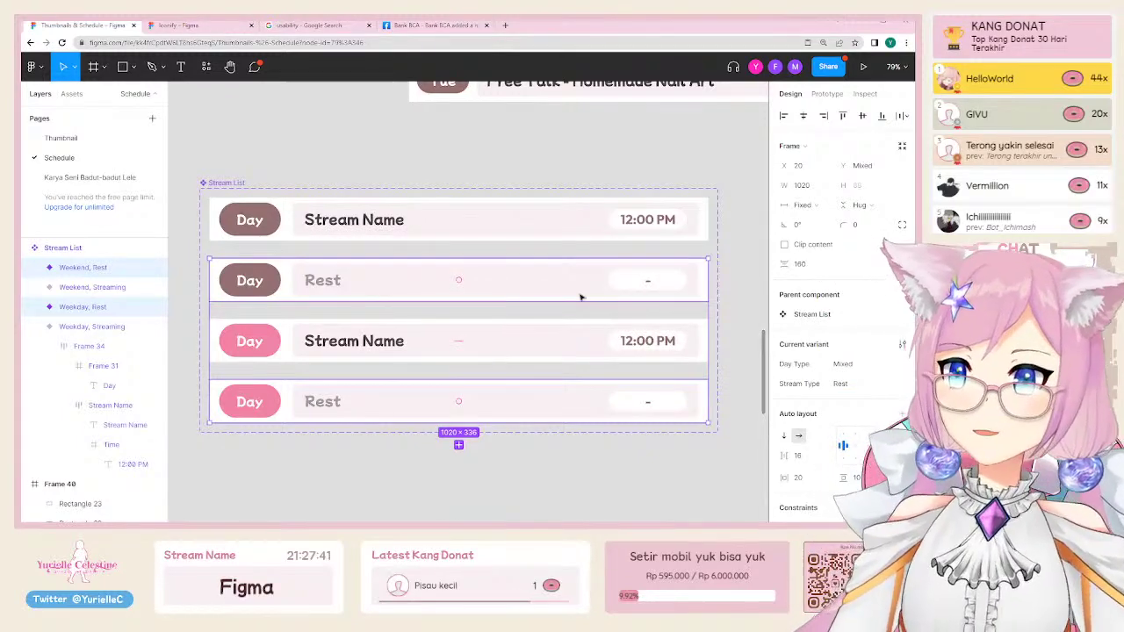
pyautogui.click(431, 477)
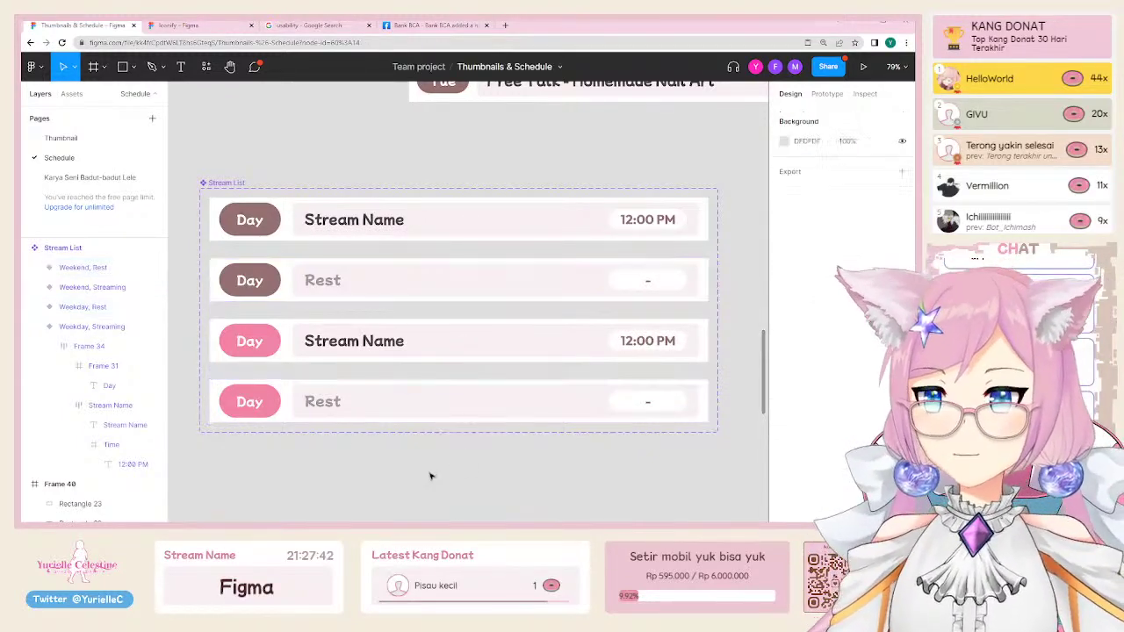
# Step: Add 'Stream type' and 'Day type' header labels side by side below Stream List
pyautogui.scroll(-3, 326, 402)
pyautogui.hscroll(-2, 325, 401)
pyautogui.press('t')
pyautogui.click(356, 383)
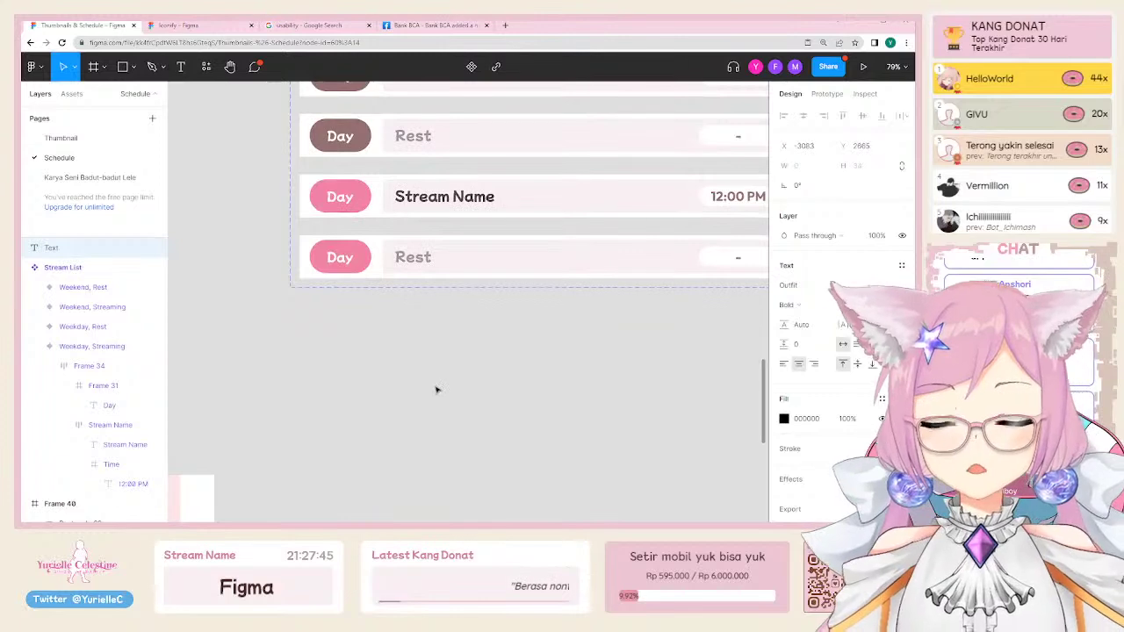
pyautogui.write('Stream type')
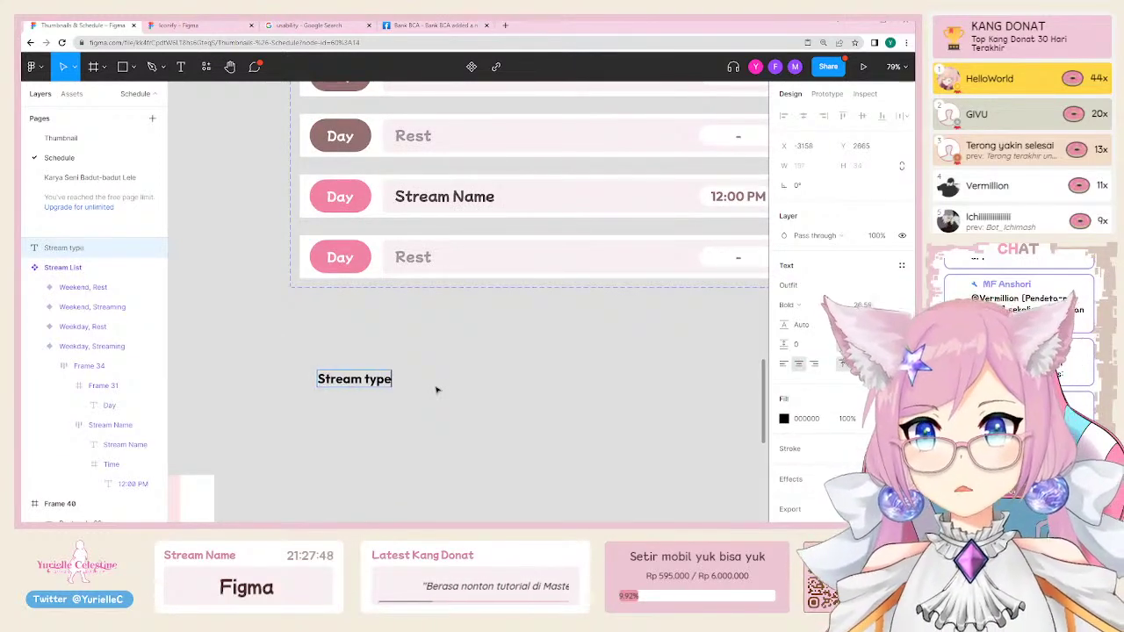
pyautogui.press('Escape')
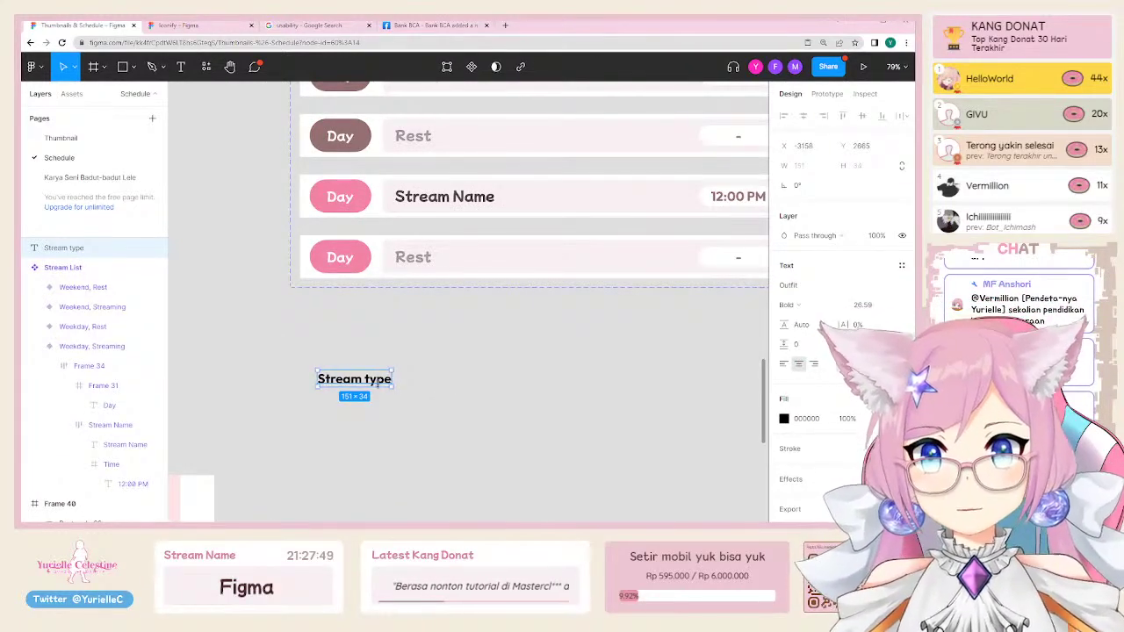
pyautogui.keyDown('alt'); pyautogui.moveTo(355, 379); pyautogui.dragTo(539, 379); pyautogui.keyUp('alt')
pyautogui.doubleClick(538, 378)
pyautogui.write('Day type')
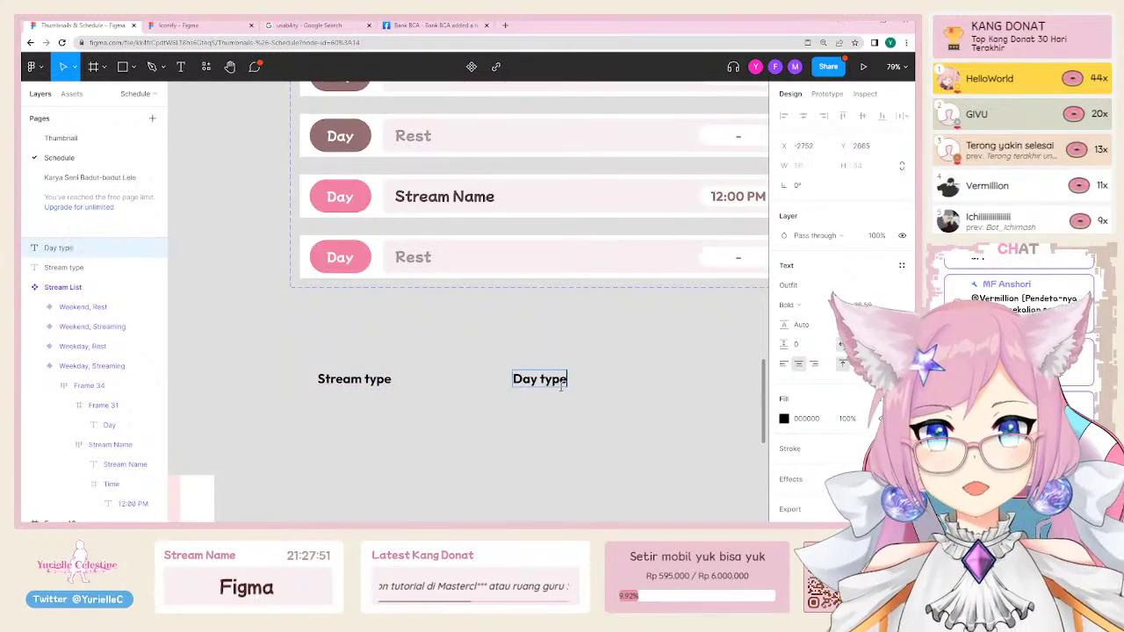
pyautogui.press('Escape')
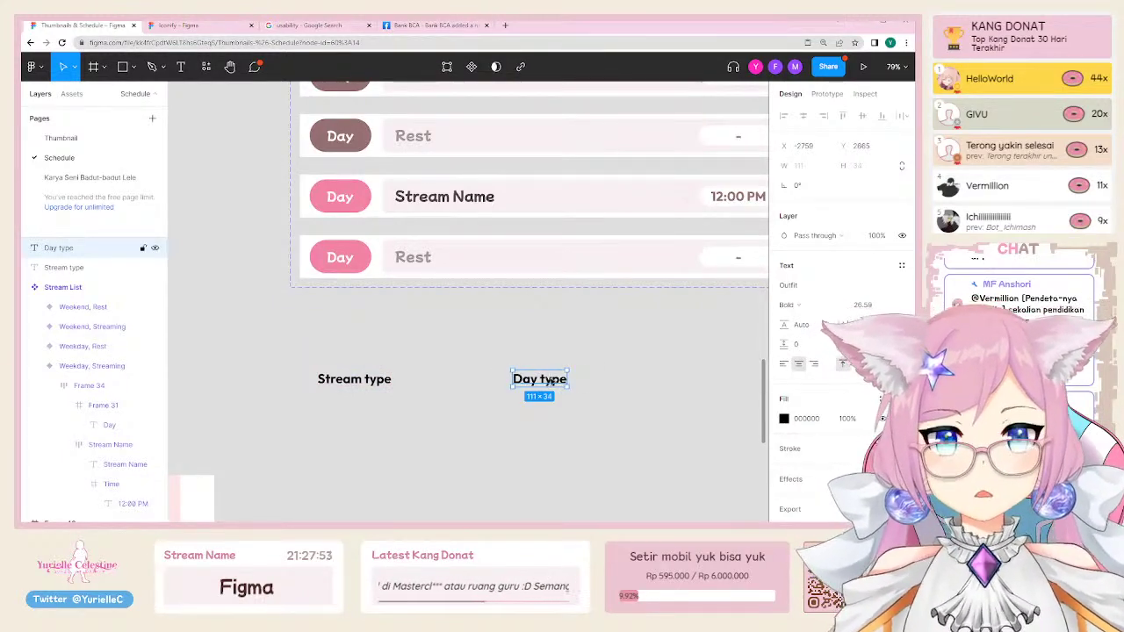
pyautogui.moveTo(551, 380); pyautogui.dragTo(504, 381)
pyautogui.click(311, 422)
# Step: Draw a horizontal divider under the headers and a vertical divider beside the Stream type column
pyautogui.press('l')
pyautogui.moveTo(254, 393); pyautogui.dragTo(580, 394)
pyautogui.scroll(-2, 422, 391)
pyautogui.hscroll(-2, 422, 391)
pyautogui.click(384, 352)
pyautogui.press('l')
pyautogui.moveTo(369, 311); pyautogui.dragTo(369, 446)
# Step: Add 'Streaming' and 'Resting' value labels under the Stream type header
pyautogui.moveTo(444, 311); pyautogui.dragTo(434, 361)
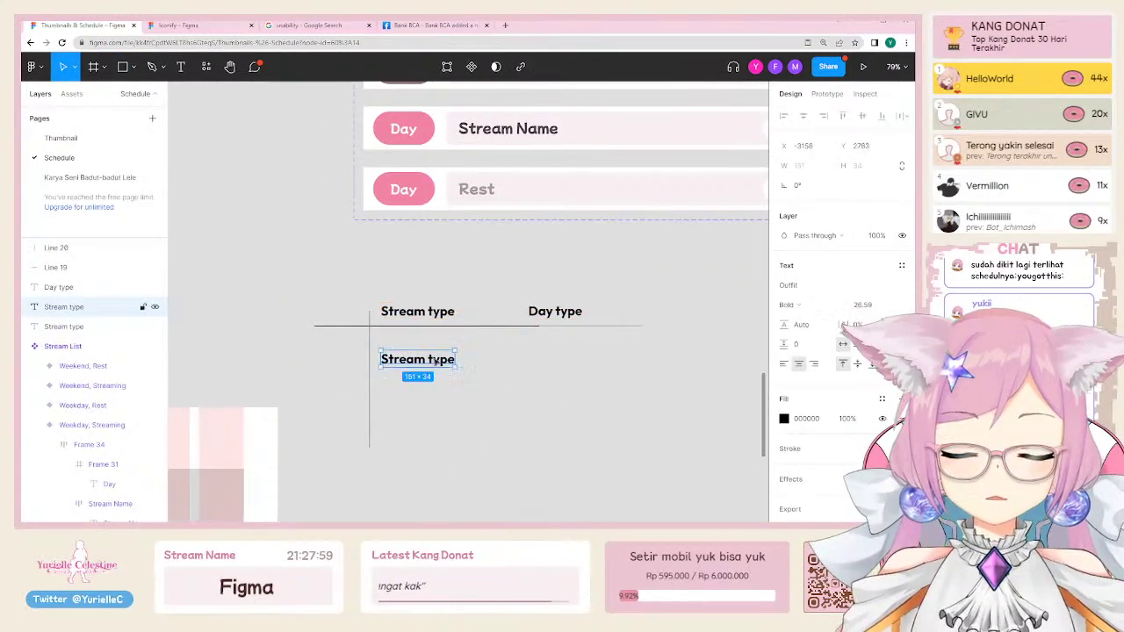
pyautogui.doubleClick(433, 360)
pyautogui.write('W')
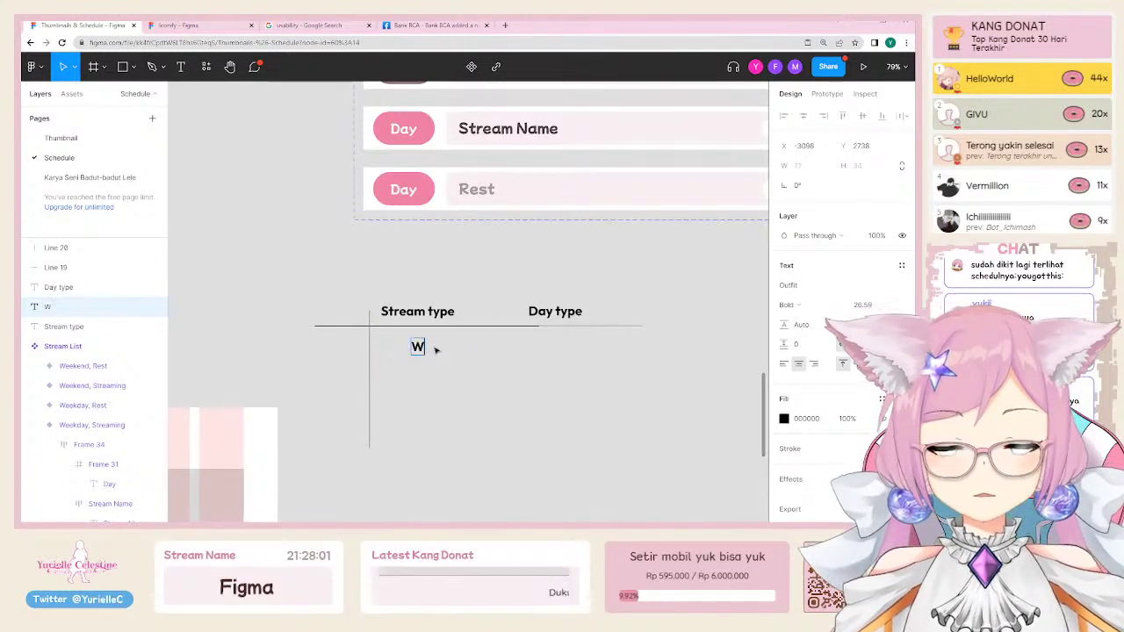
pyautogui.press('BackSpace')
pyautogui.write('Streaming')
pyautogui.press('Escape')
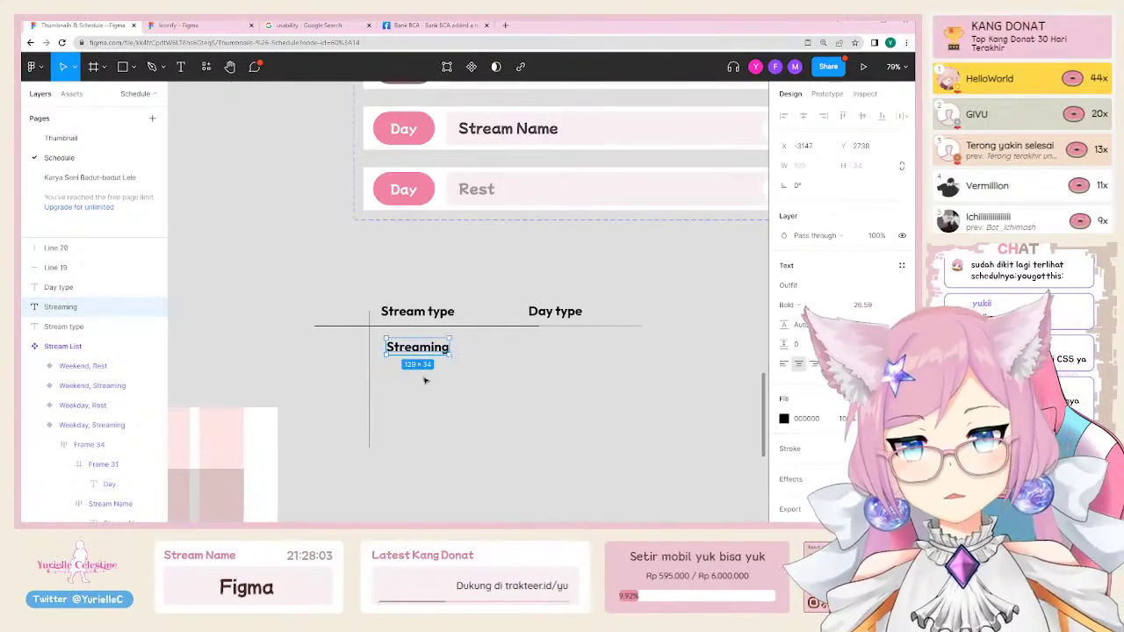
pyautogui.moveTo(422, 349); pyautogui.dragTo(419, 401)
pyautogui.doubleClick(417, 399)
pyautogui.write('Rest')
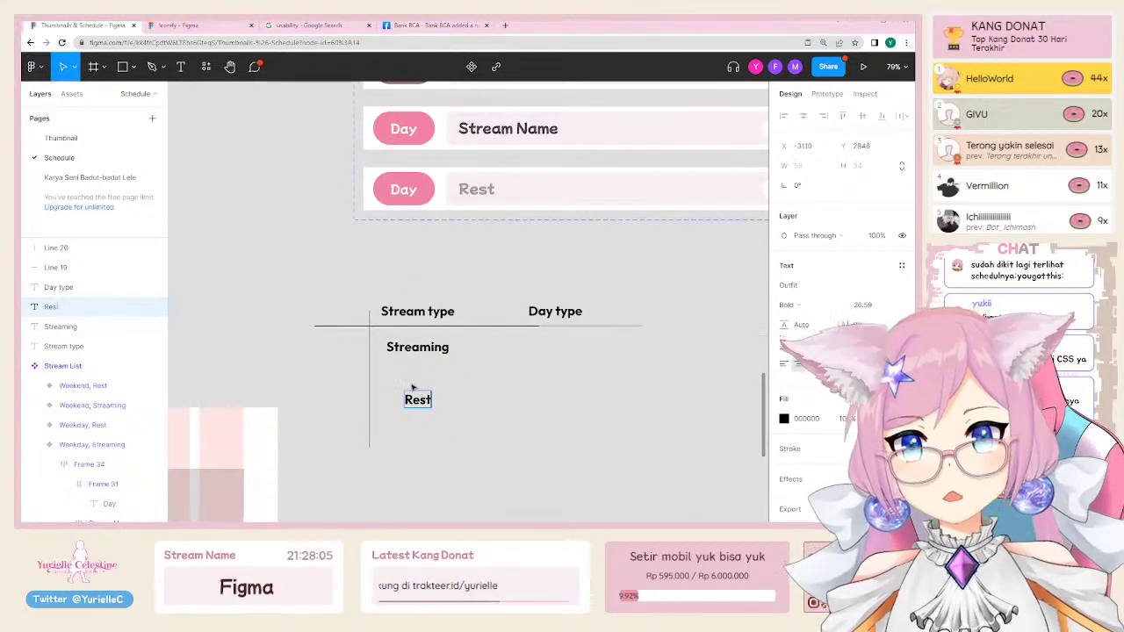
pyautogui.write('ing')
pyautogui.click(524, 374)
# Step: Add 'Weekend' and 'Weekday' value labels under the Day type header
pyautogui.moveTo(421, 349); pyautogui.dragTo(550, 403)
pyautogui.doubleClick(557, 349)
pyautogui.write('Weekend')
pyautogui.click(606, 375)
pyautogui.write('Weekday')
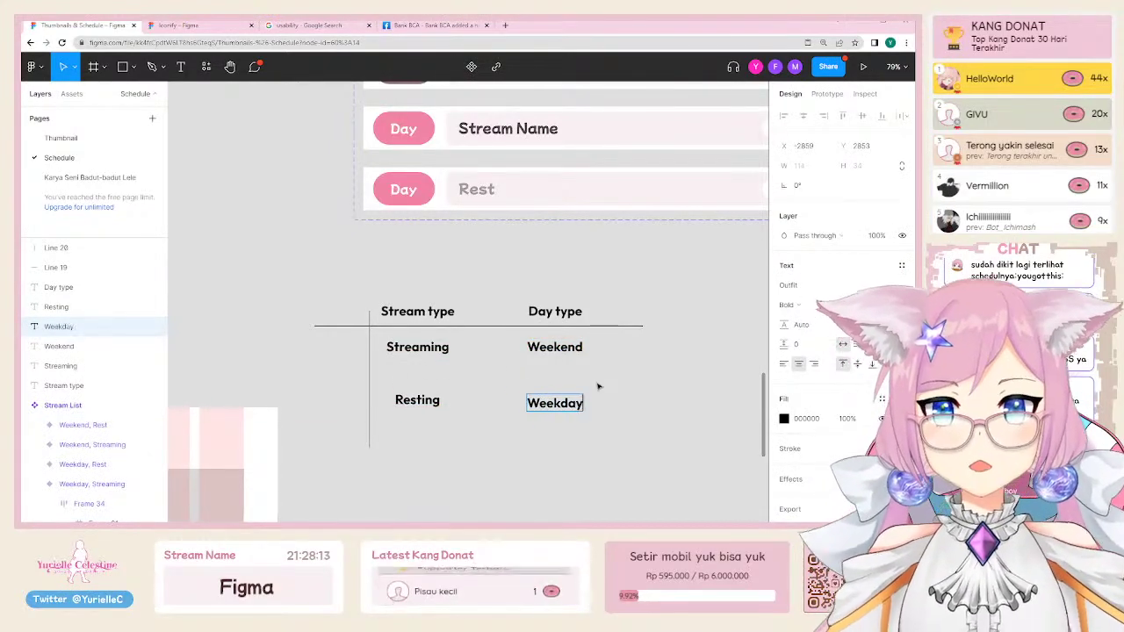
pyautogui.press('Escape')
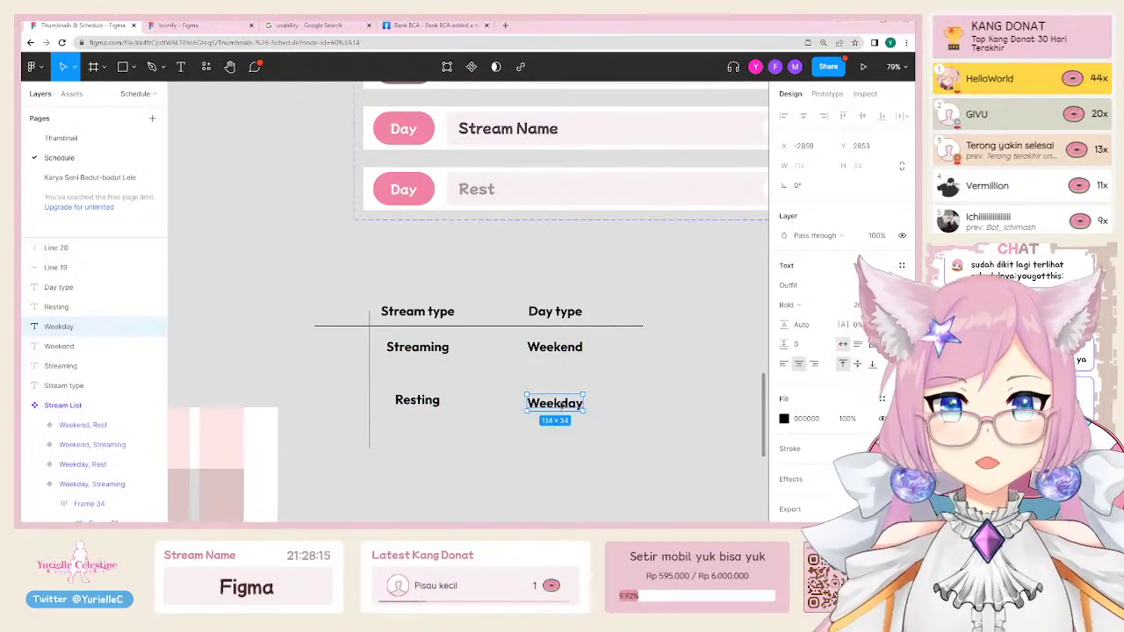
pyautogui.click(670, 421)
pyautogui.scroll(2, 646, 416)
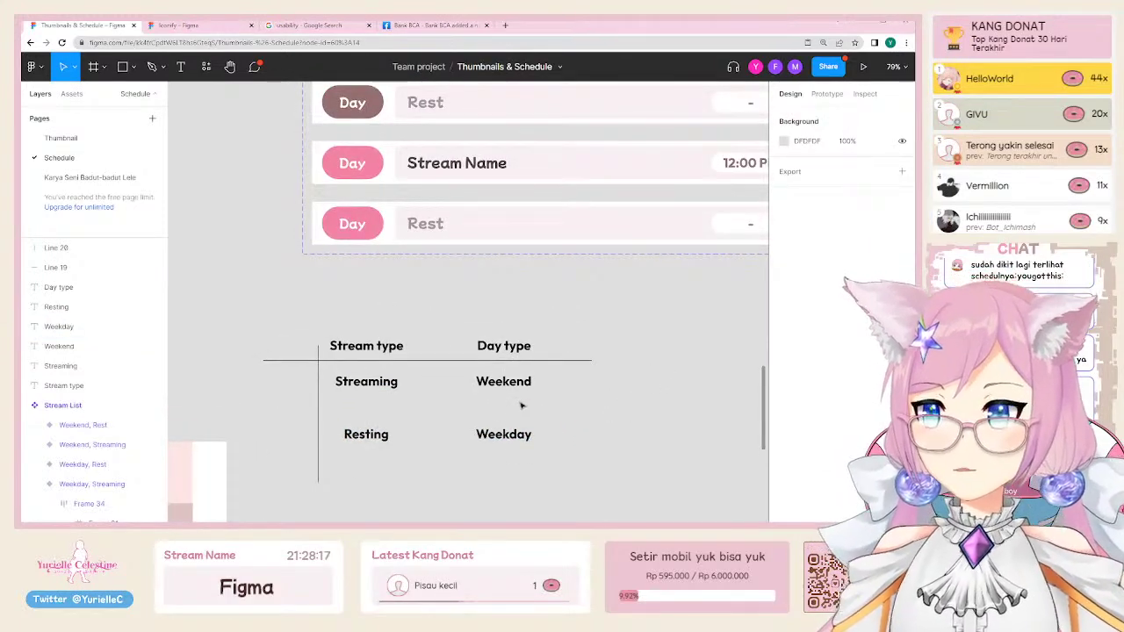
pyautogui.scroll(-1, 522, 405)
pyautogui.hscroll(-1, 521, 405)
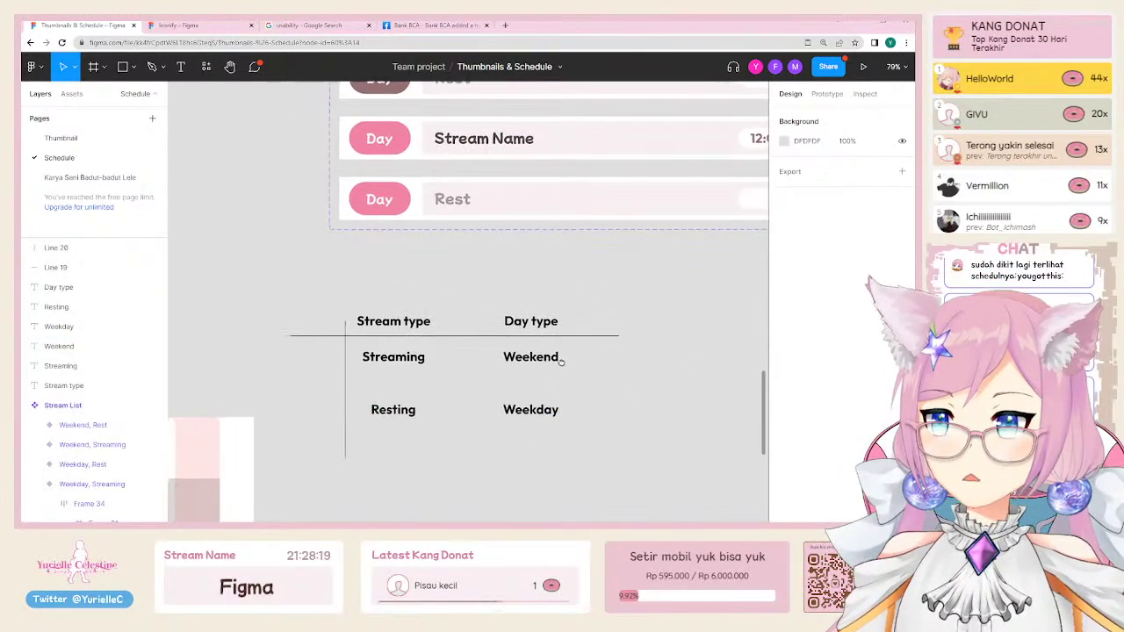
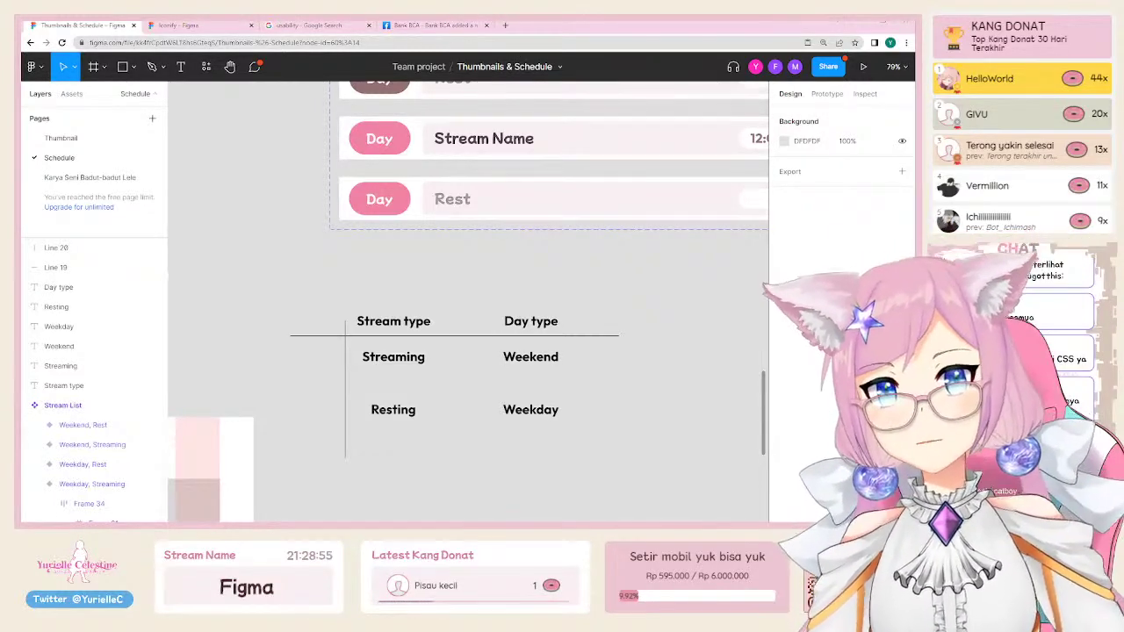
# Step: Add a two-line text note under the table: 'class = dipake berulang' and 'id = dipakenya cuma sekali'
pyautogui.scroll(-3, 468, 301)
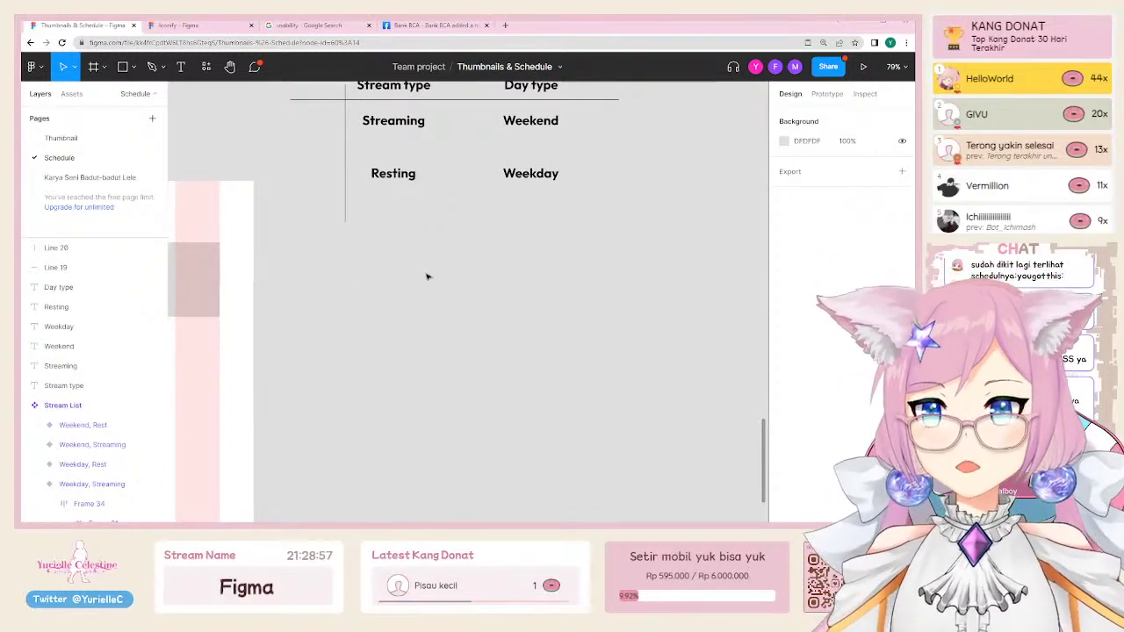
pyautogui.press('t')
pyautogui.click(420, 290)
pyautogui.write('class')
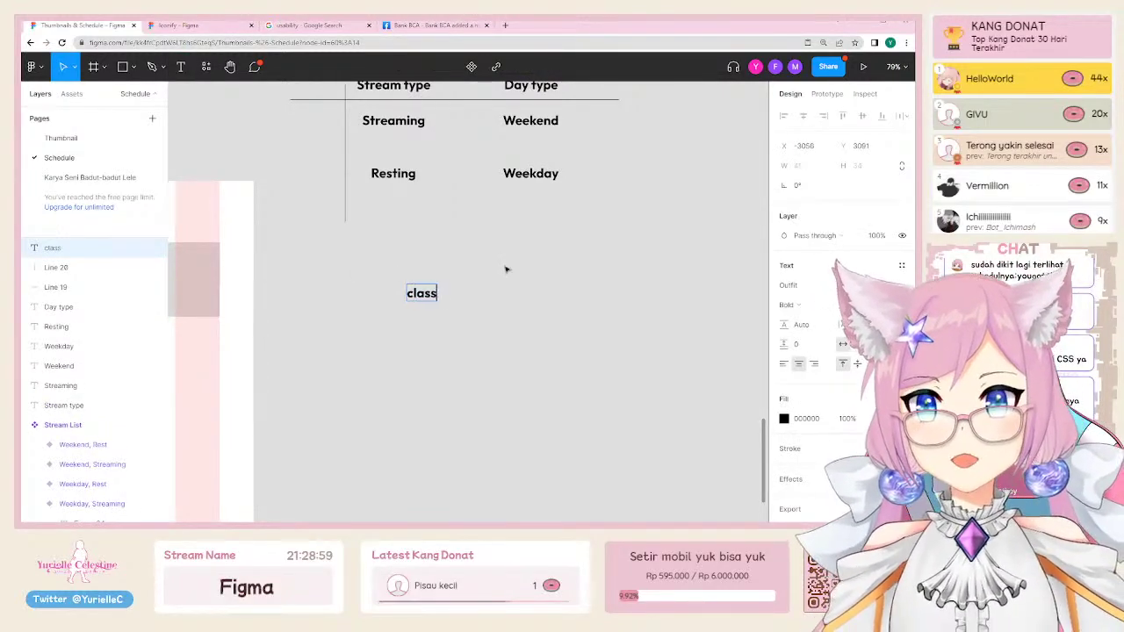
pyautogui.write(' = di')
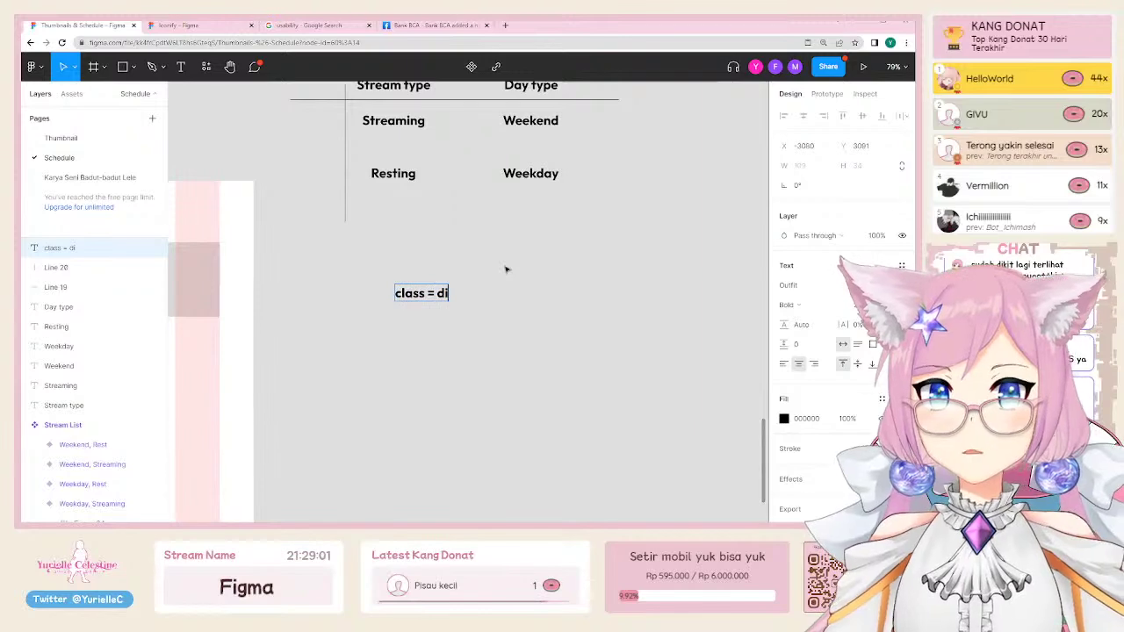
pyautogui.write('pake berulang')
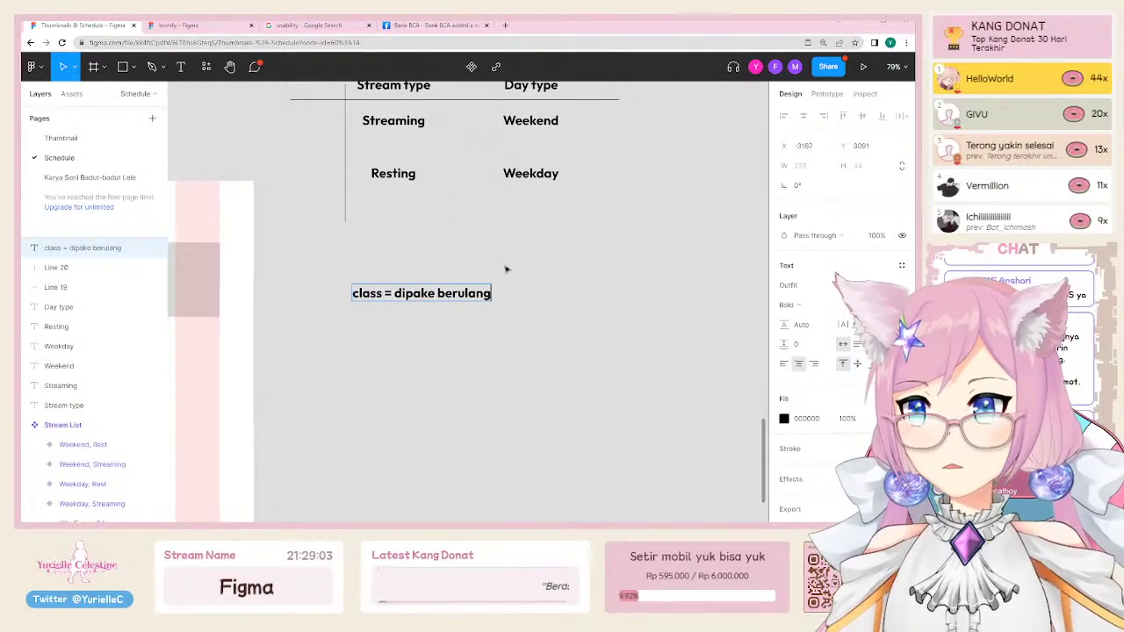
pyautogui.press('Return')
pyautogui.write('id =')
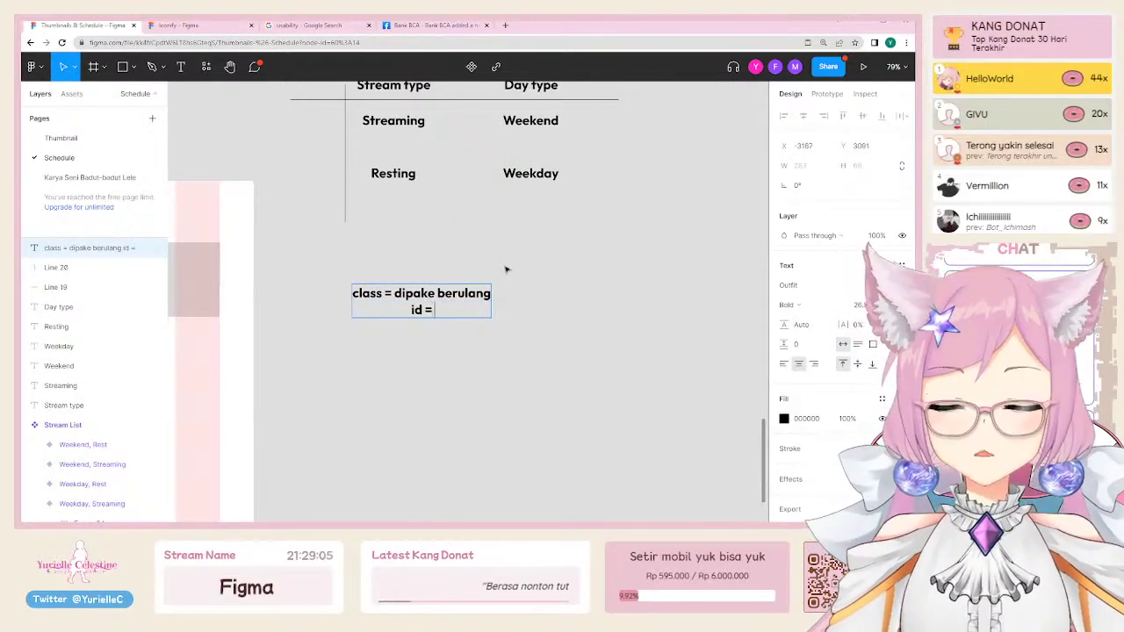
pyautogui.write(' dipakenya cuma sekali')
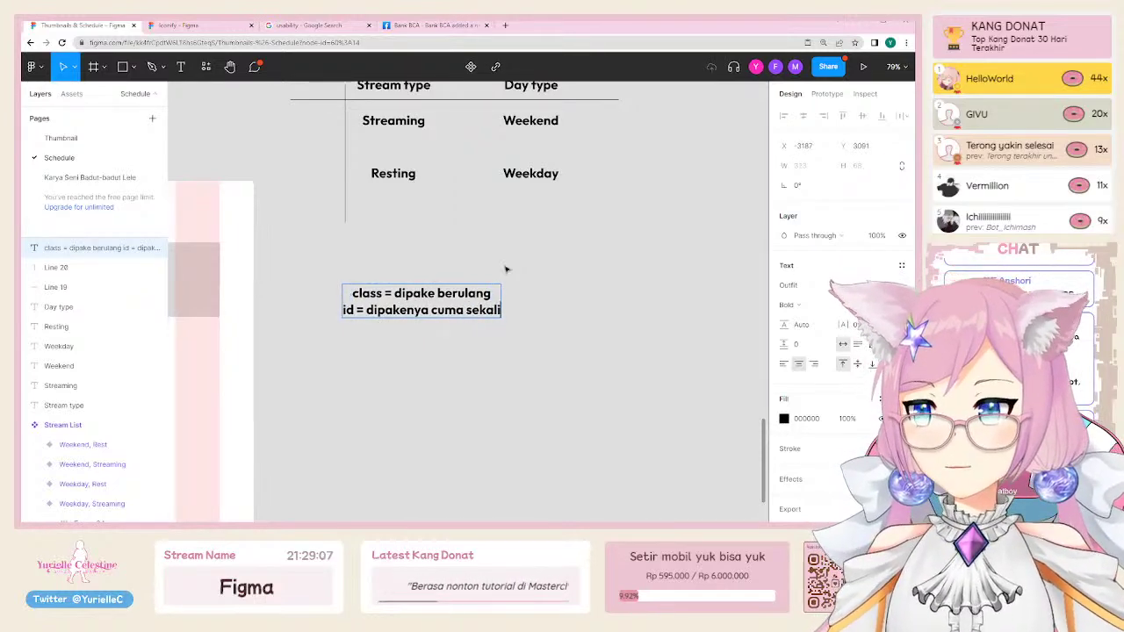
pyautogui.press('Escape')
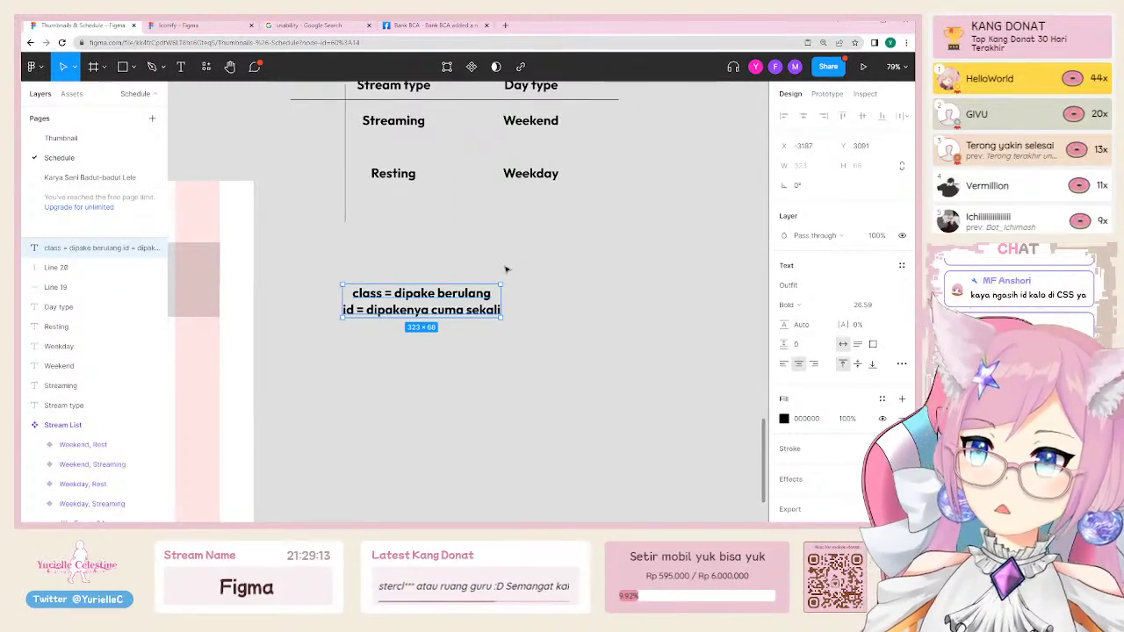
pyautogui.click(508, 274)
pyautogui.scroll(2, 347, 386)
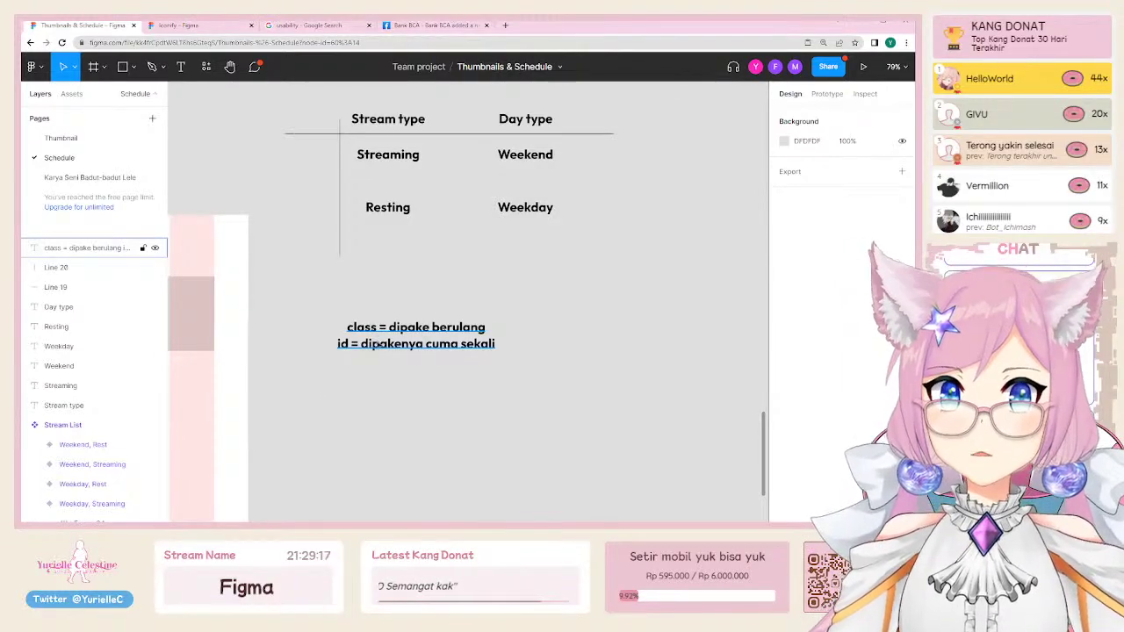
# Step: Create a '#header #footer' text line and move it up under the class/id note
pyautogui.press('t')
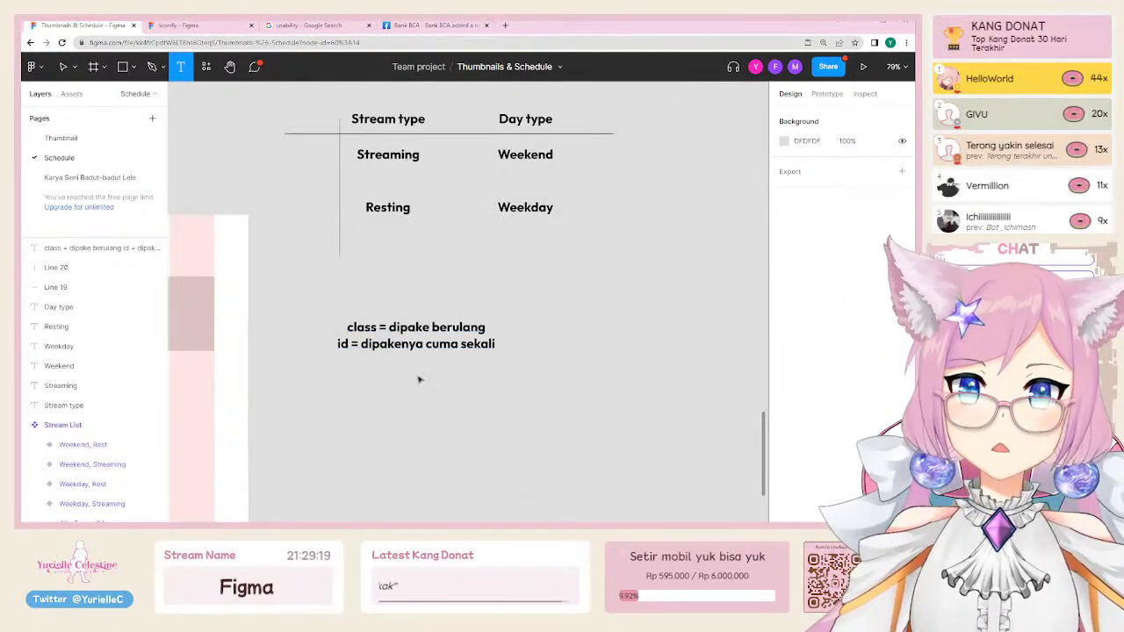
pyautogui.click(371, 385)
pyautogui.write('#')
pyautogui.hotkey('ctrl', '=')
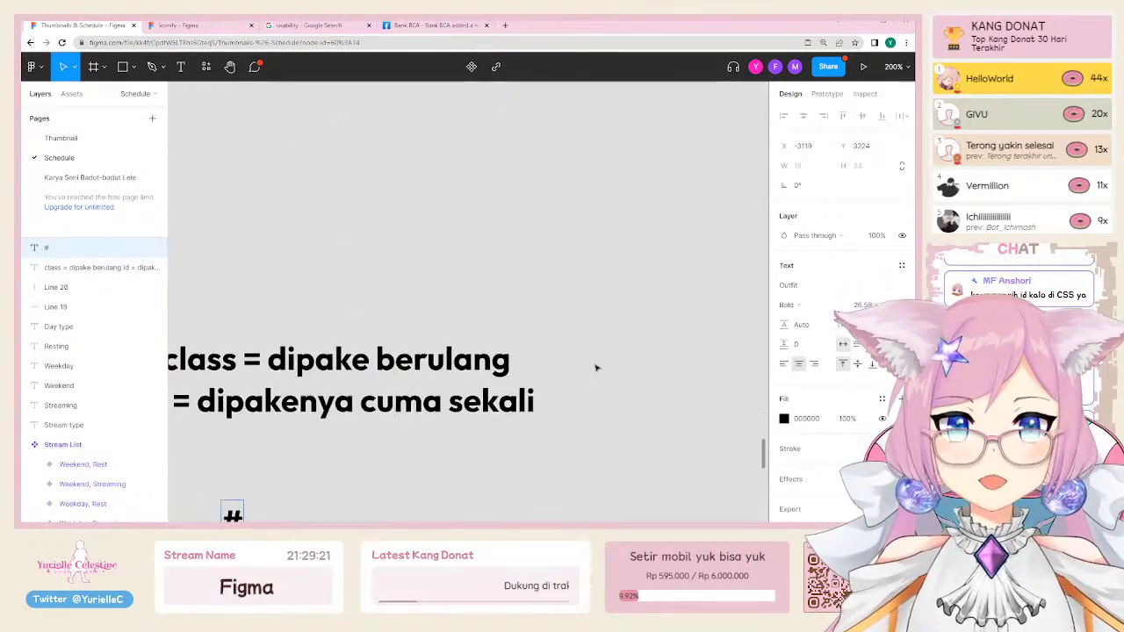
pyautogui.scroll(-3, 589, 363)
pyautogui.hscroll(-5, 590, 364)
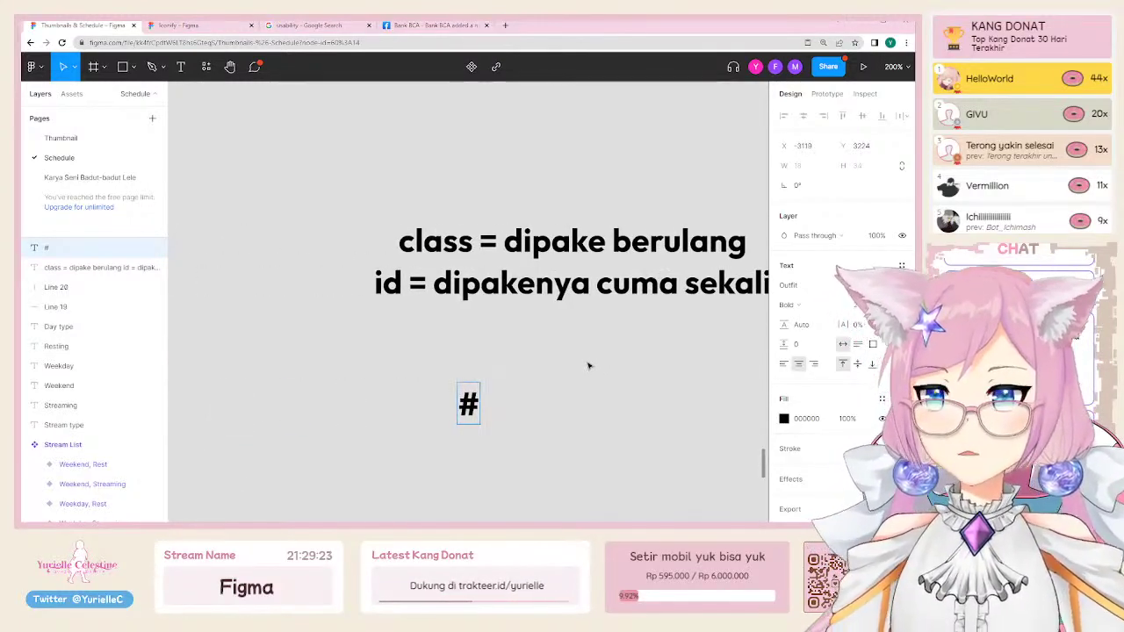
pyautogui.hscroll(2, 589, 367)
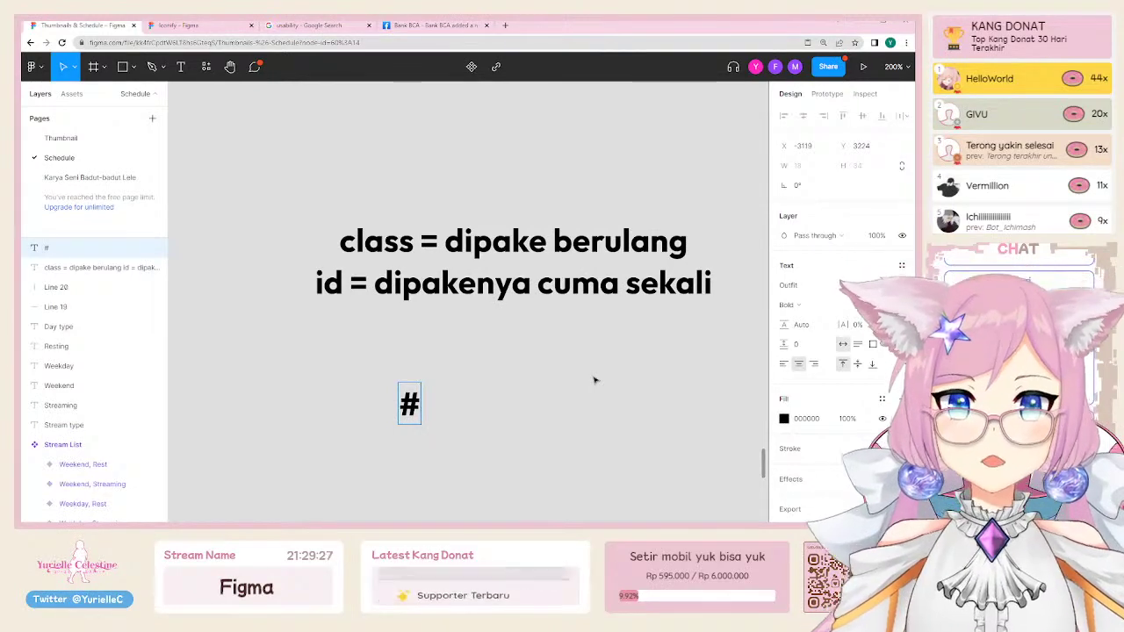
pyautogui.write('header #footer')
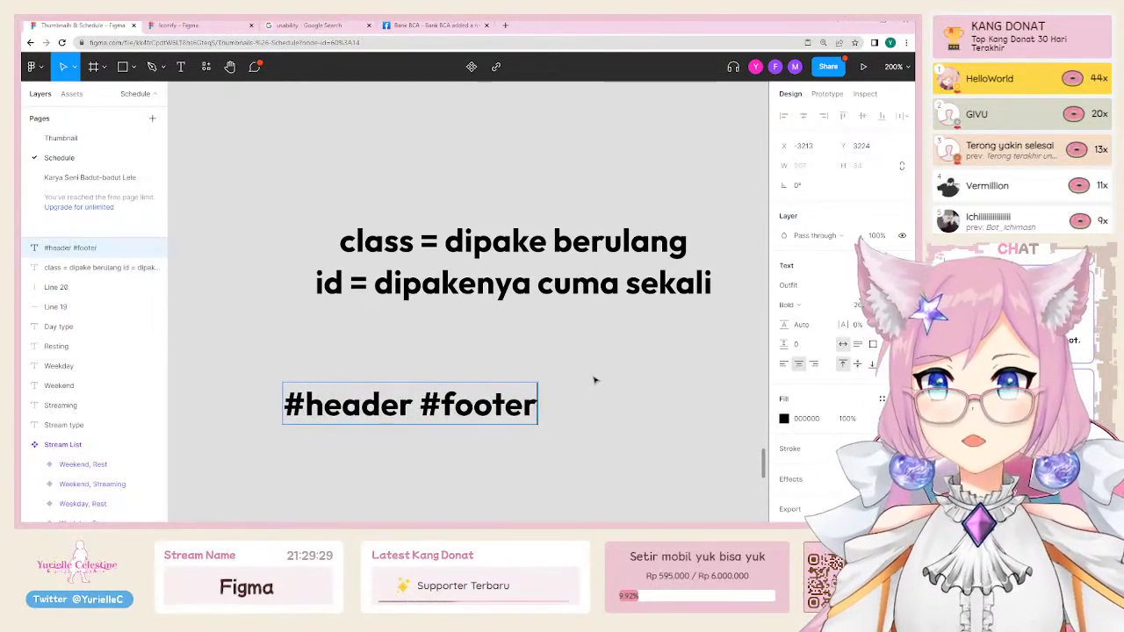
pyautogui.press('Escape')
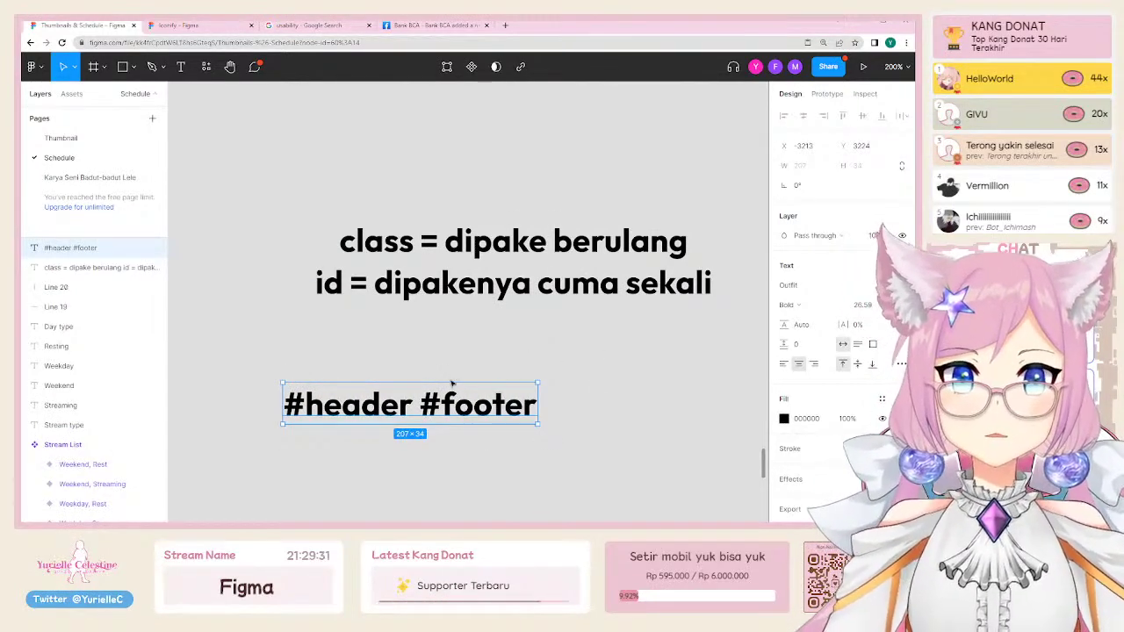
pyautogui.moveTo(460, 402); pyautogui.dragTo(493, 348)
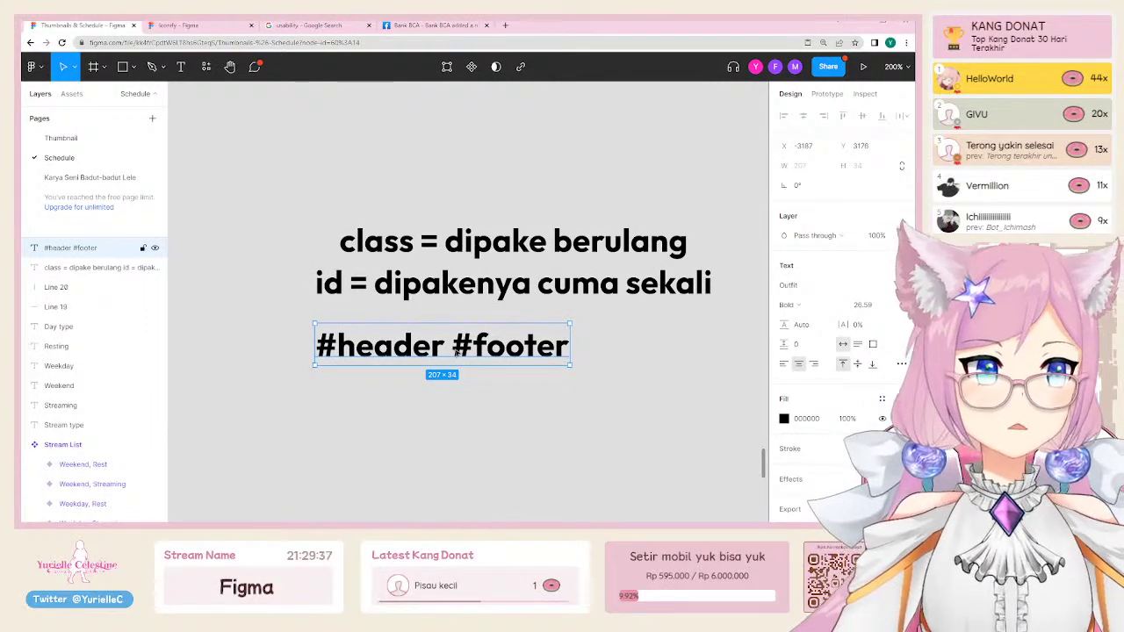
# Step: Replace both # characters with dots so the line reads '.header .footer'
pyautogui.doubleClick(456, 351)
pyautogui.click(453, 349)
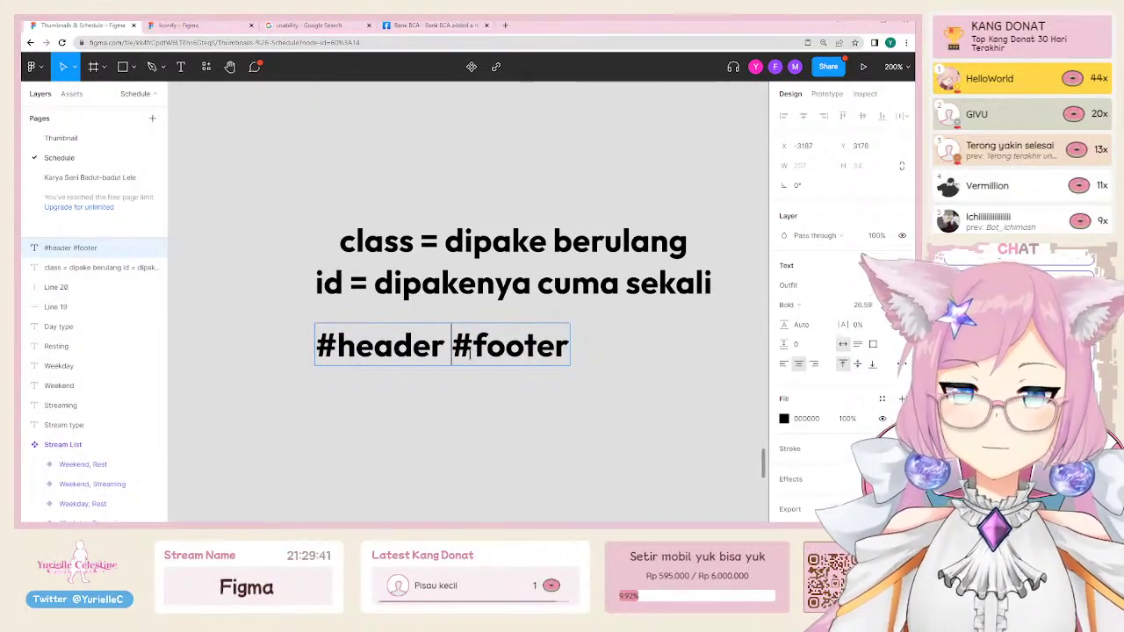
pyautogui.moveTo(474, 350); pyautogui.dragTo(452, 349)
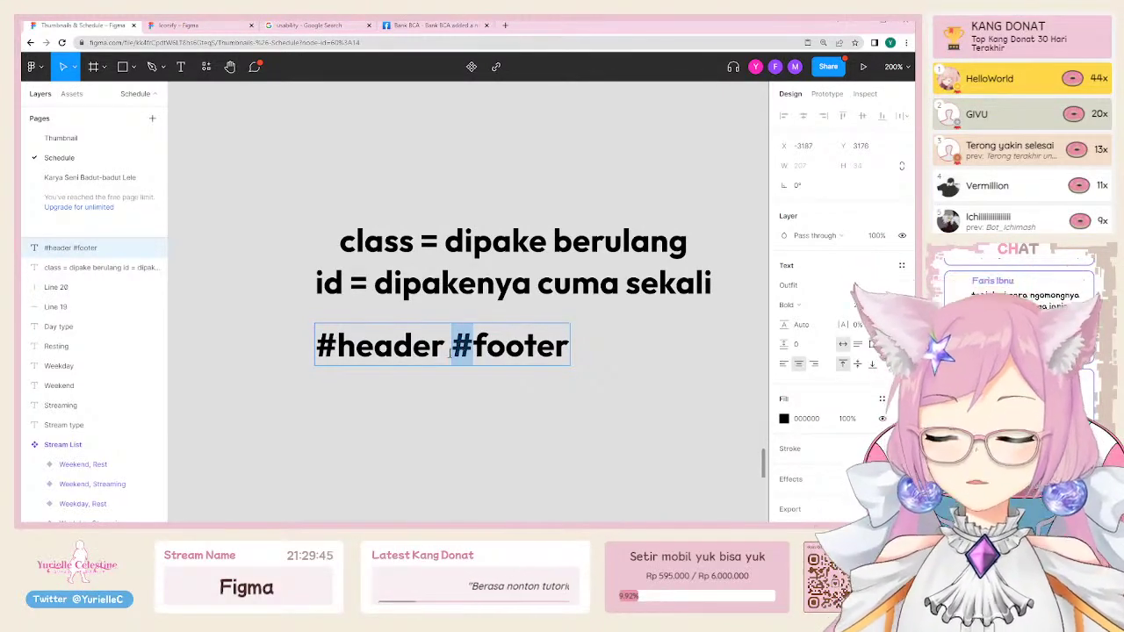
pyautogui.write('.')
pyautogui.moveTo(336, 346); pyautogui.dragTo(323, 346)
pyautogui.write('.')
pyautogui.press('Escape')
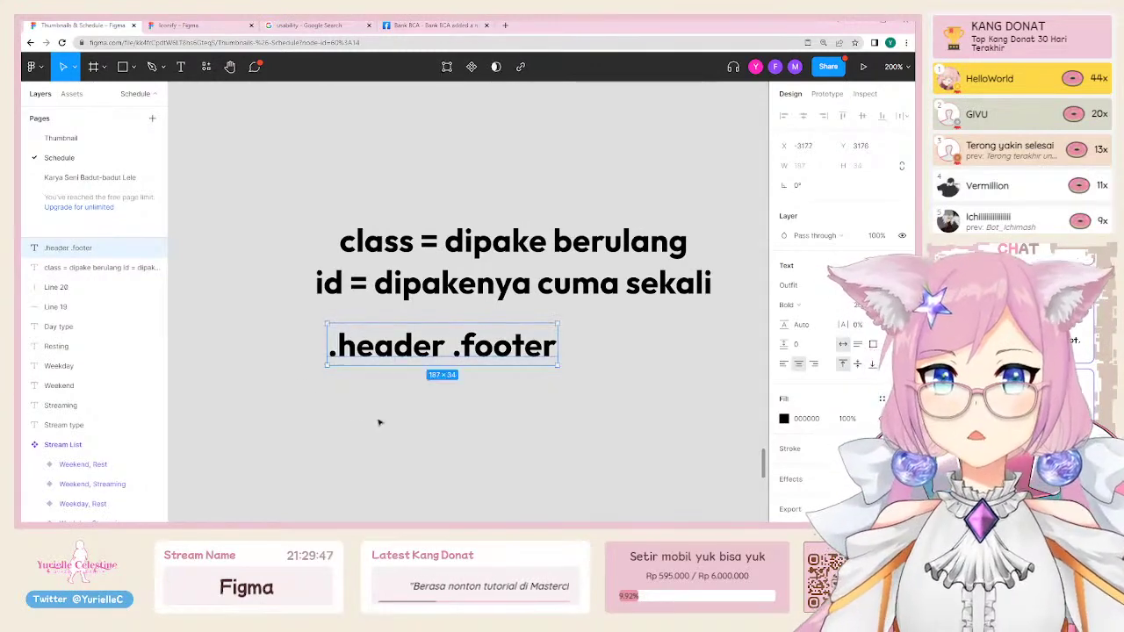
pyautogui.click(378, 421)
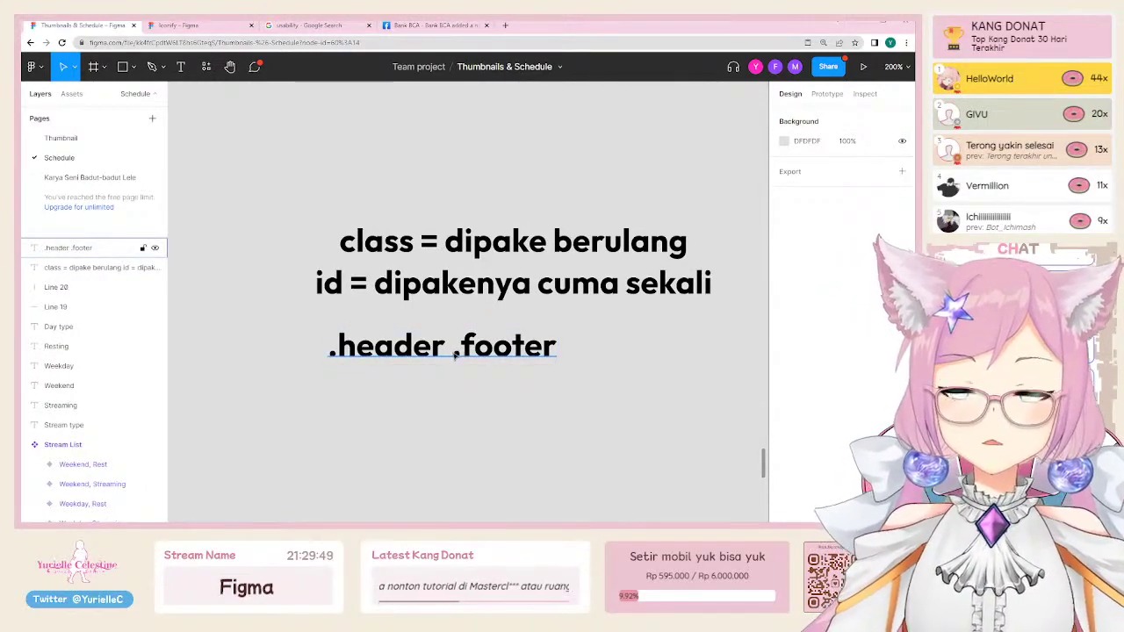
pyautogui.click(455, 353)
pyautogui.press('Return')
pyautogui.press('Escape')
# Step: Create a single '#' text element and line it up just below '.header .footer' on the left
pyautogui.press('t')
pyautogui.click(306, 421)
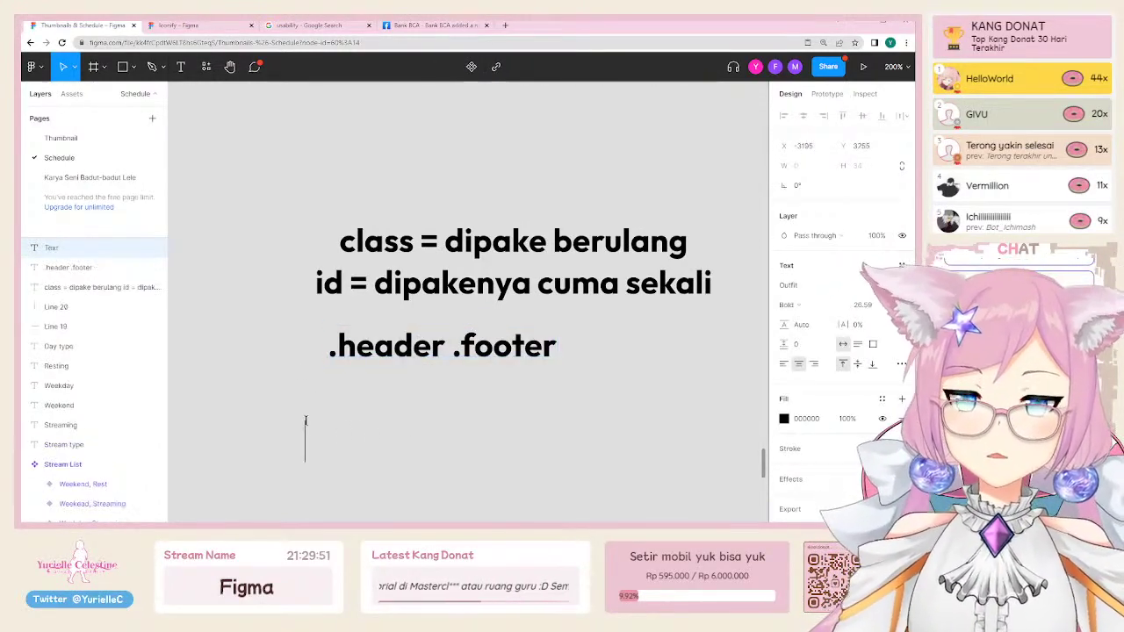
pyautogui.write('#')
pyautogui.press('Escape')
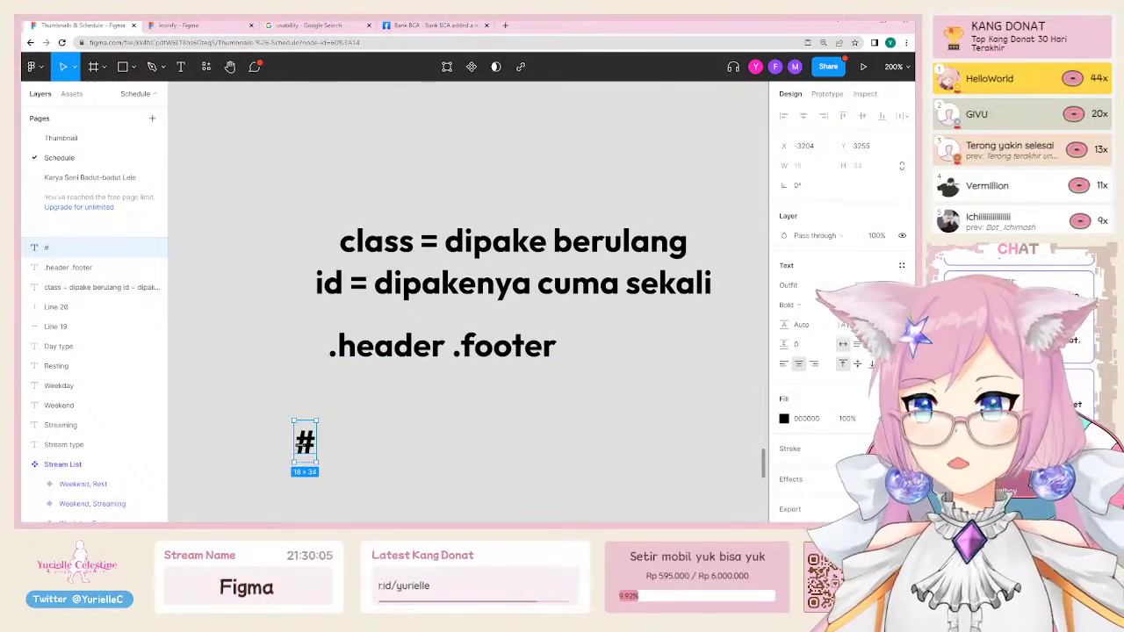
pyautogui.moveTo(305, 443); pyautogui.dragTo(326, 401)
pyautogui.scroll(-1, 307, 397)
pyautogui.hscroll(1, 308, 397)
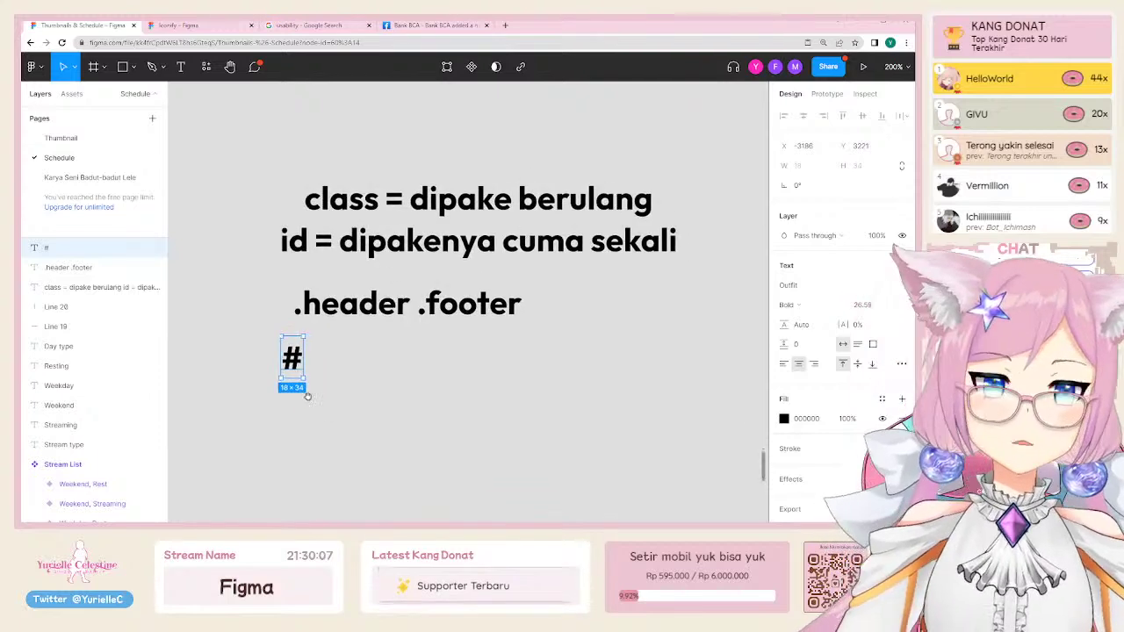
pyautogui.moveTo(344, 393); pyautogui.dragTo(310, 397)
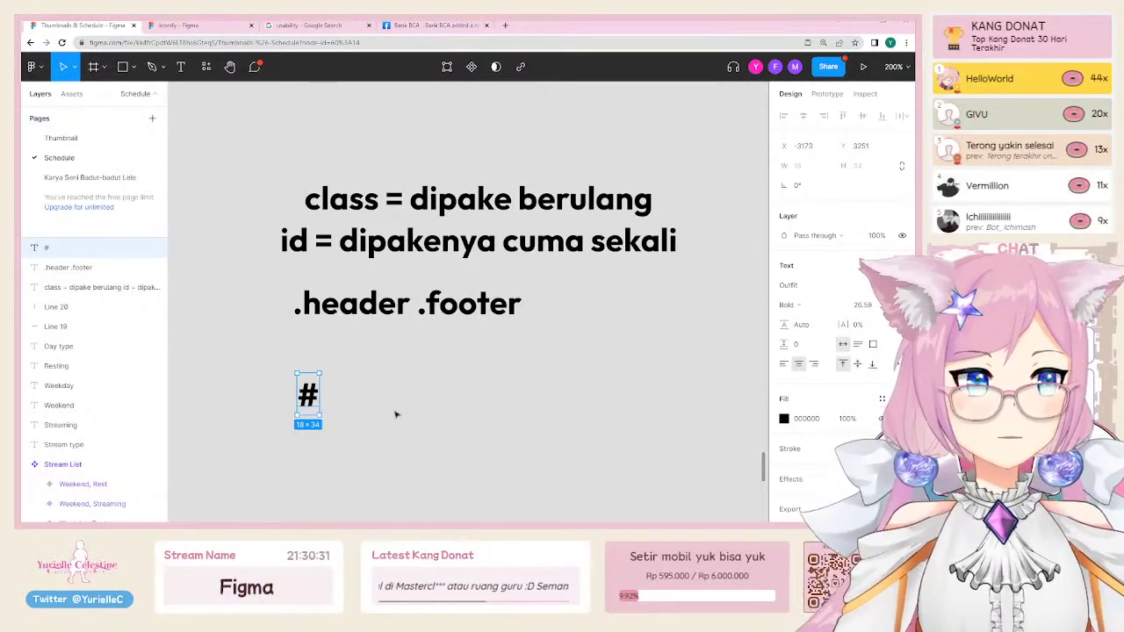
pyautogui.click(396, 393)
pyautogui.scroll(-15, 391, 382)
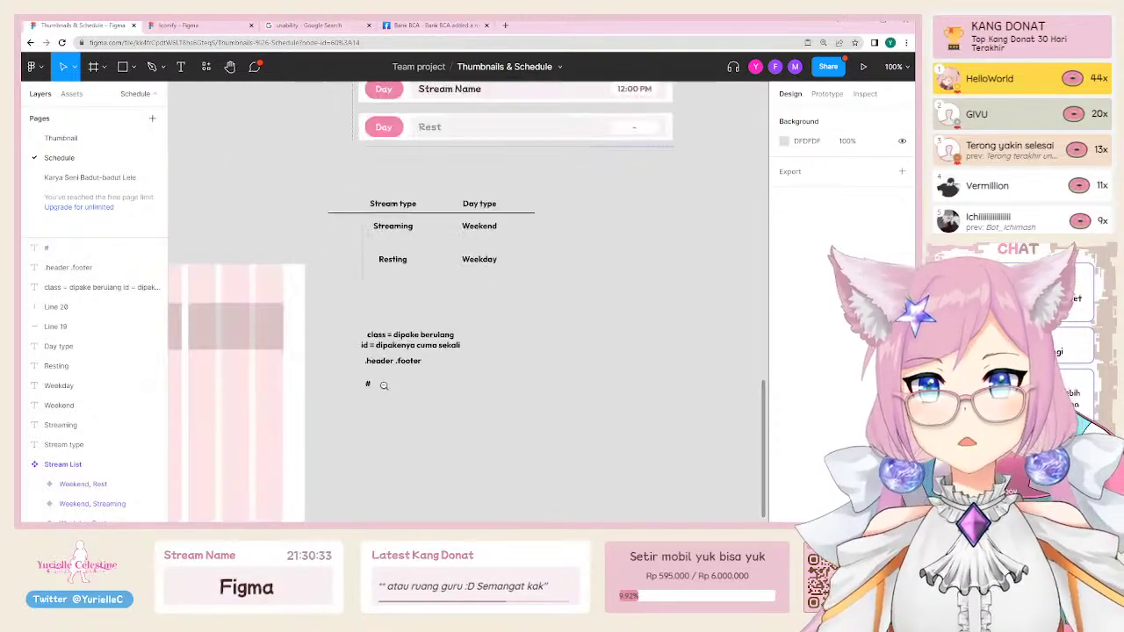
pyautogui.keyDown('ctrl'); pyautogui.click(604, 293); pyautogui.keyUp('ctrl')
pyautogui.scroll(10, 667, 291)
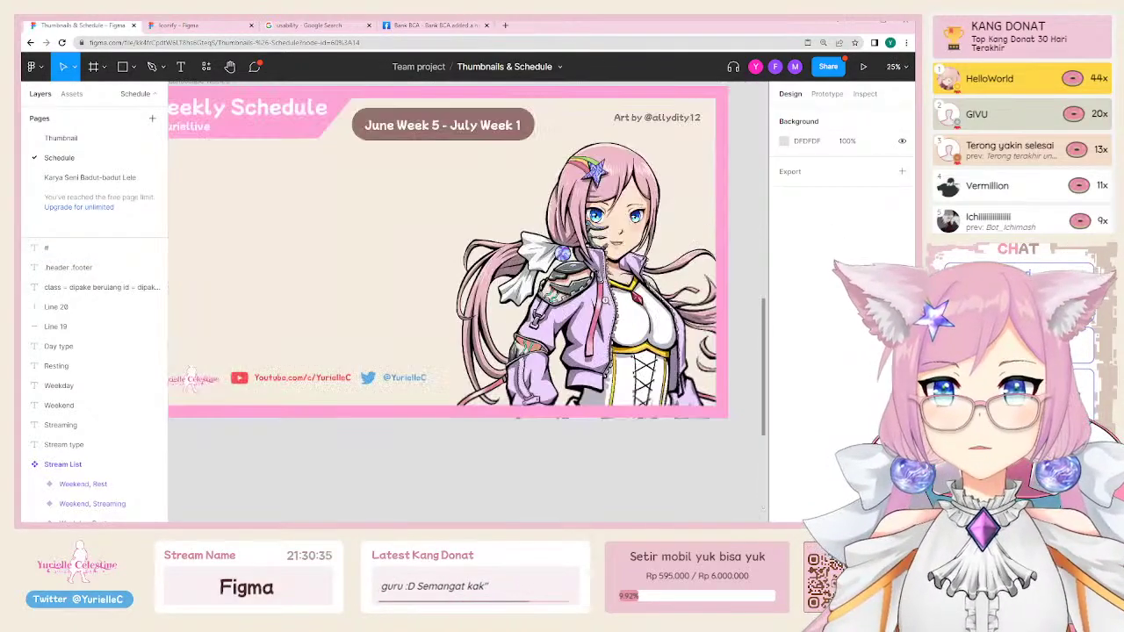
pyautogui.scroll(-4, 667, 291)
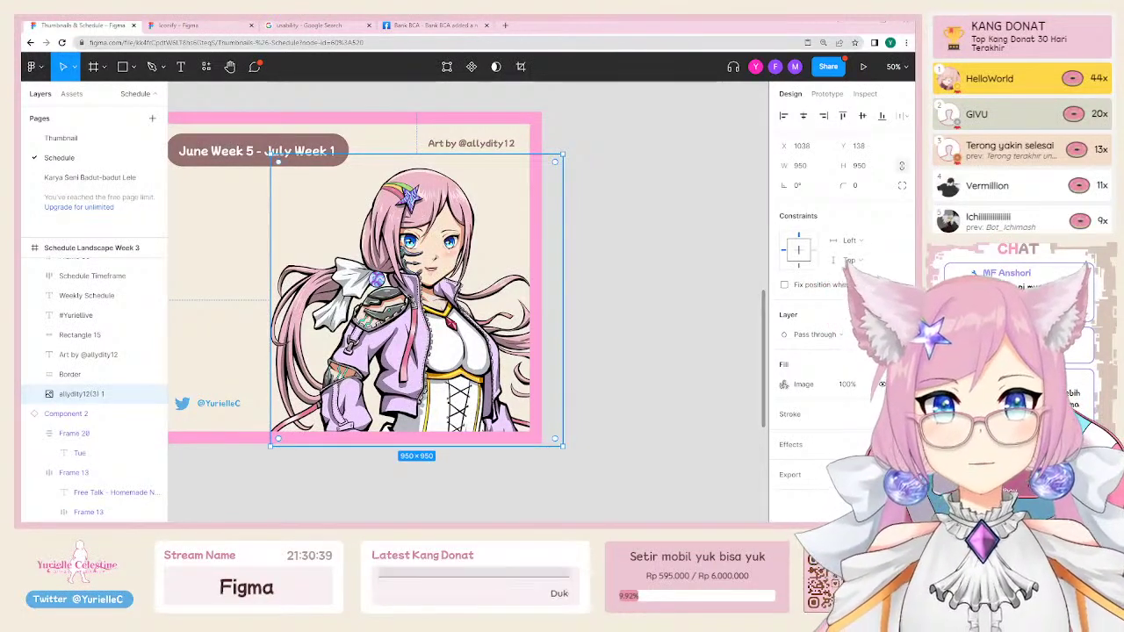
pyautogui.scroll(-5, 439, 264)
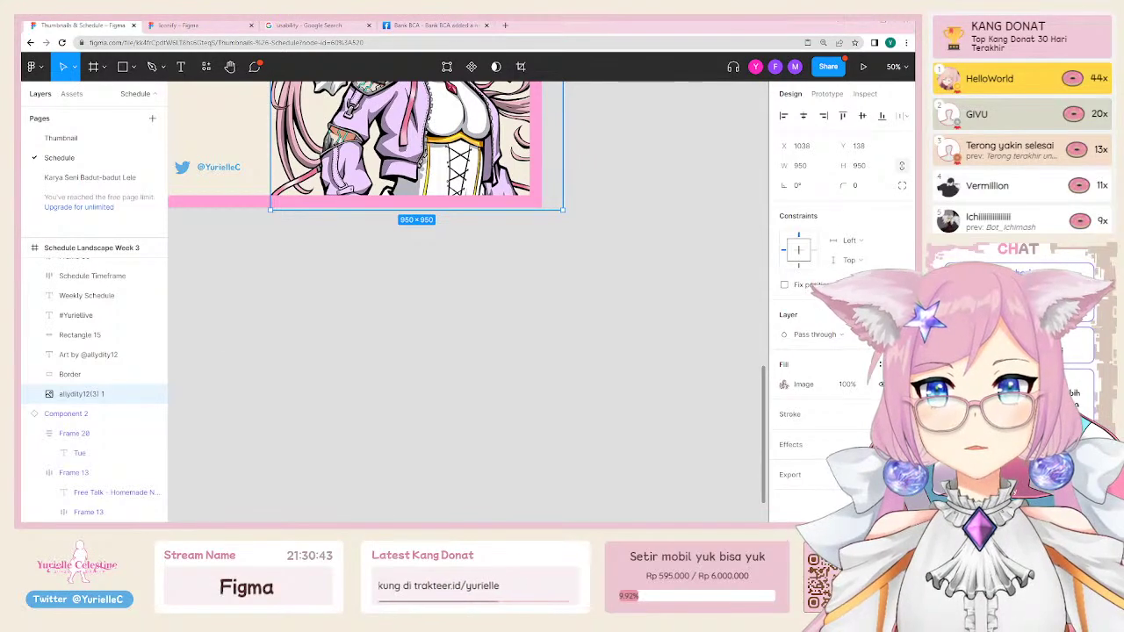
pyautogui.hotkey('ctrl', 'v')
pyautogui.hotkey('shift', '2')
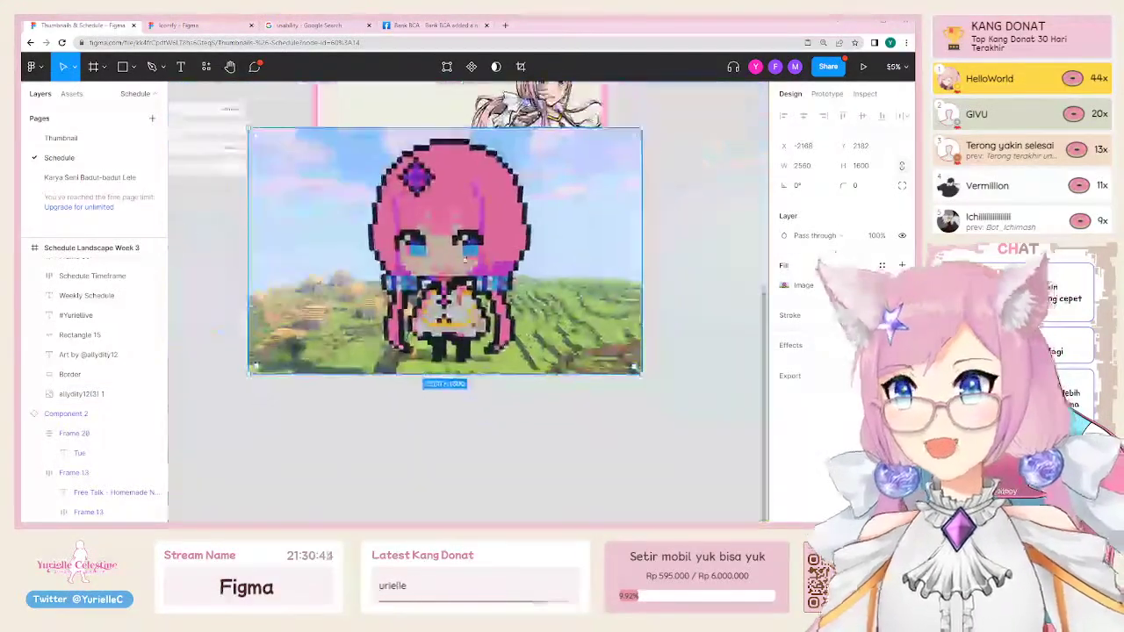
pyautogui.scroll(3, 470, 383)
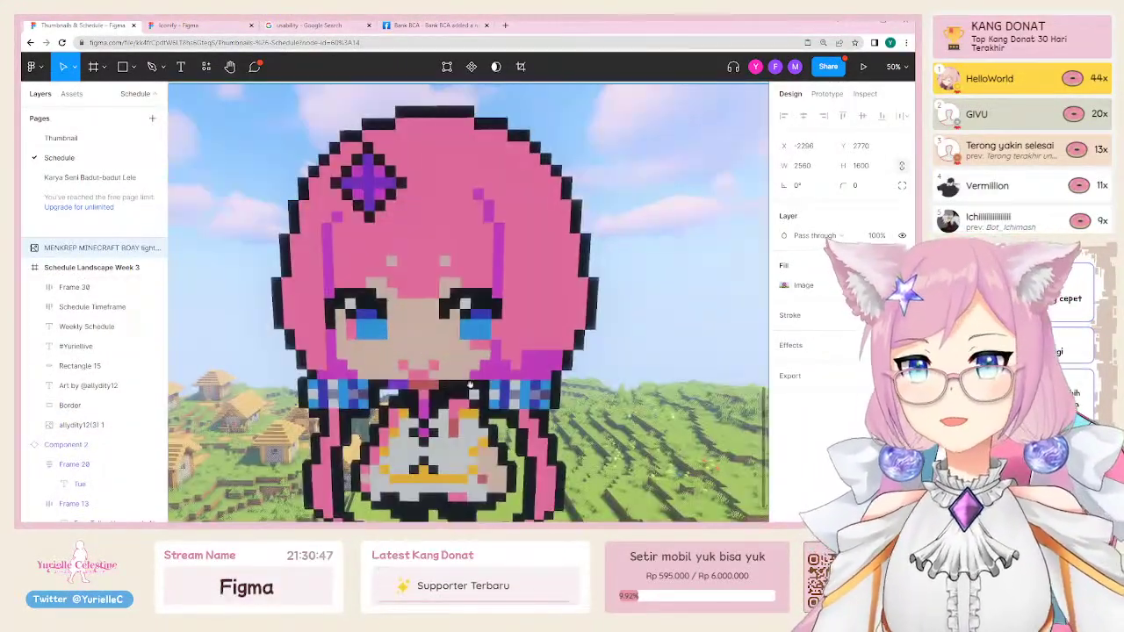
pyautogui.scroll(-4, 470, 384)
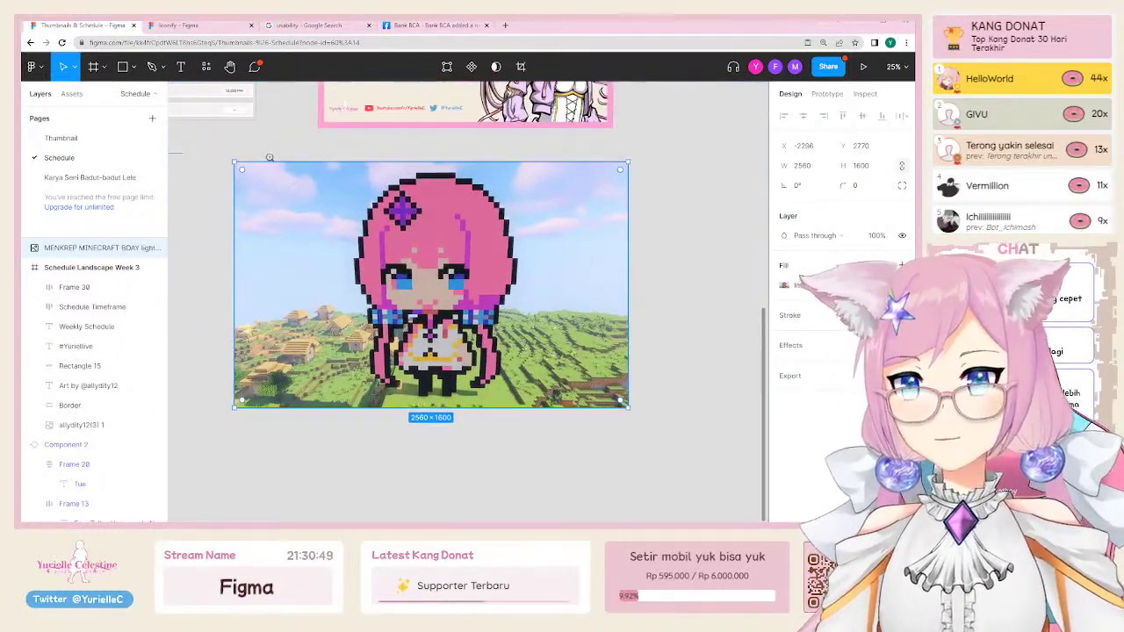
pyautogui.scroll(3, 490, 398)
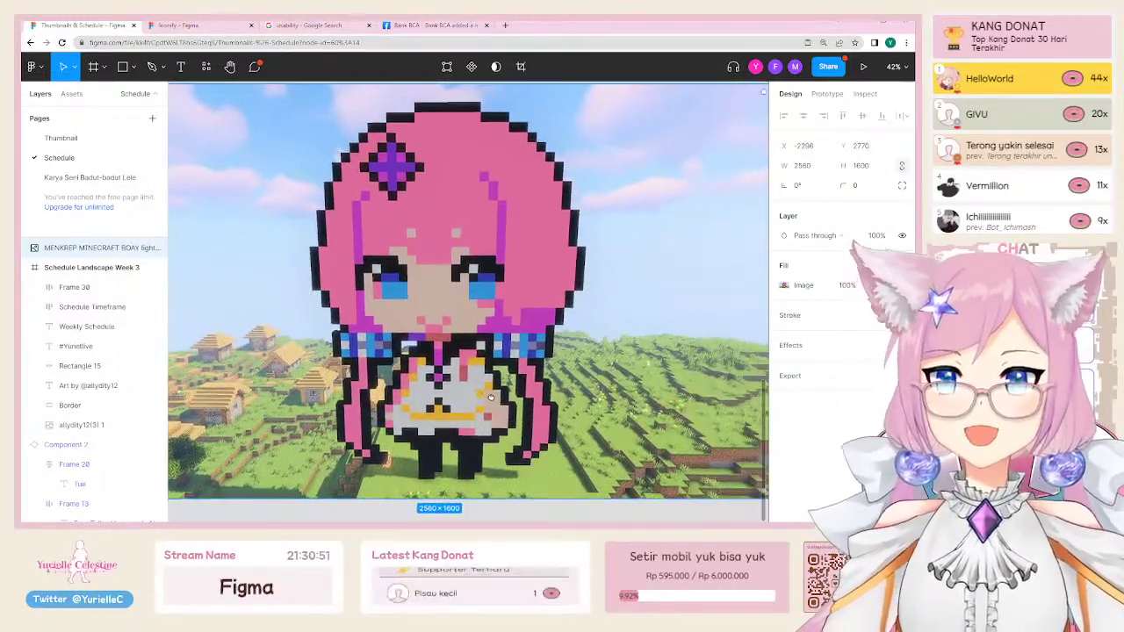
pyautogui.click(534, 88)
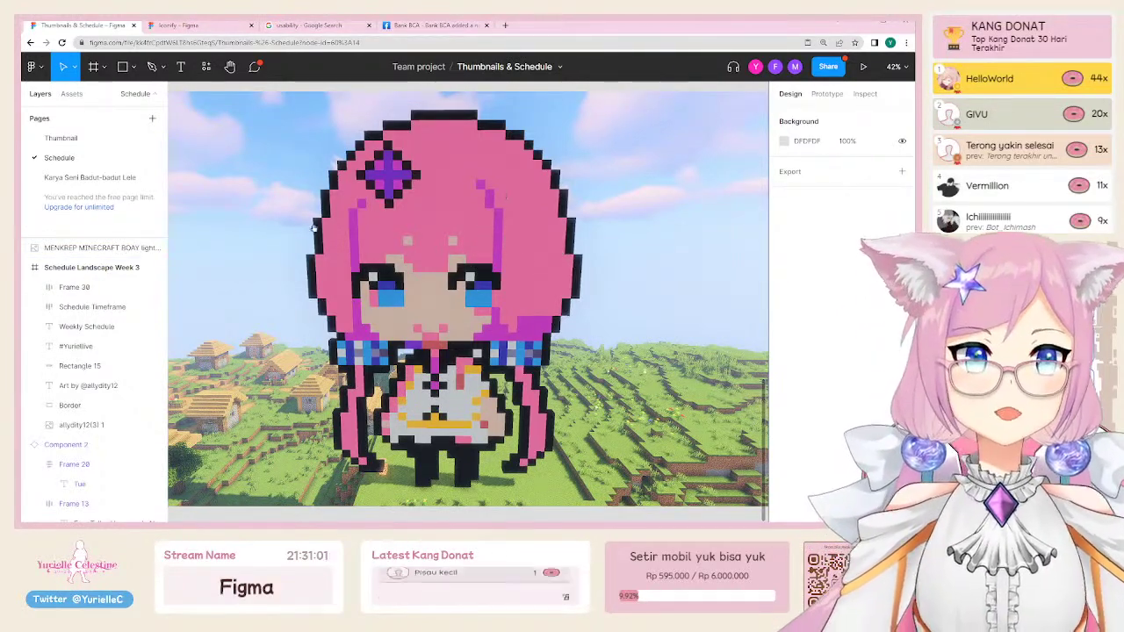
pyautogui.scroll(3, 496, 209)
pyautogui.hscroll(3, 538, 310)
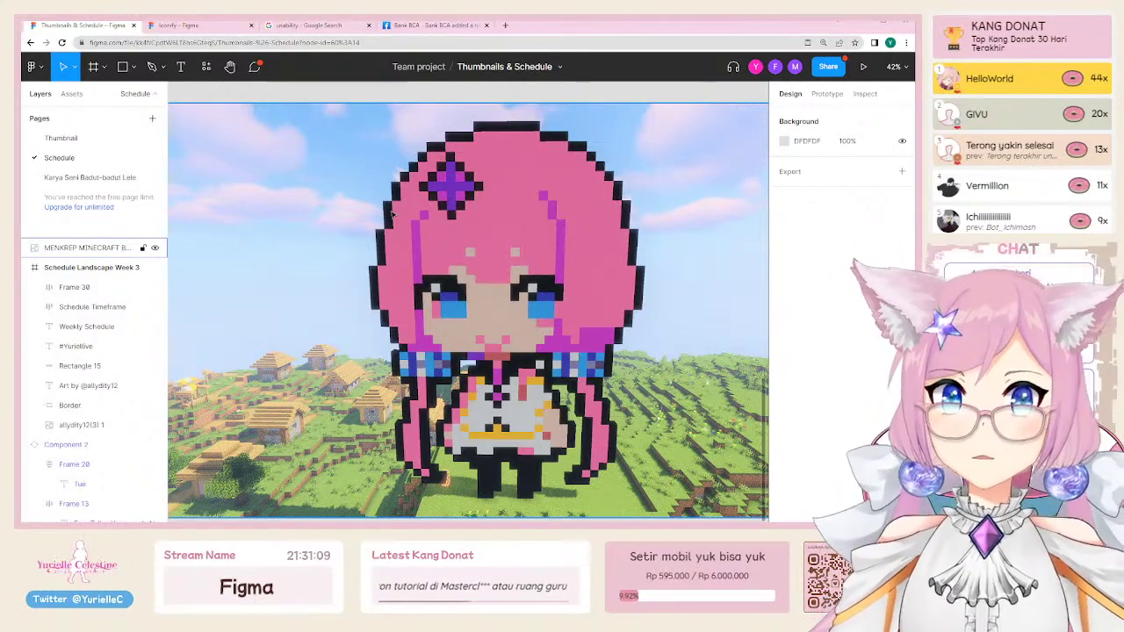
# Step: Trace a freehand Pencil outline around the pixel-art character in the Minecraft screenshot
pyautogui.press('o')
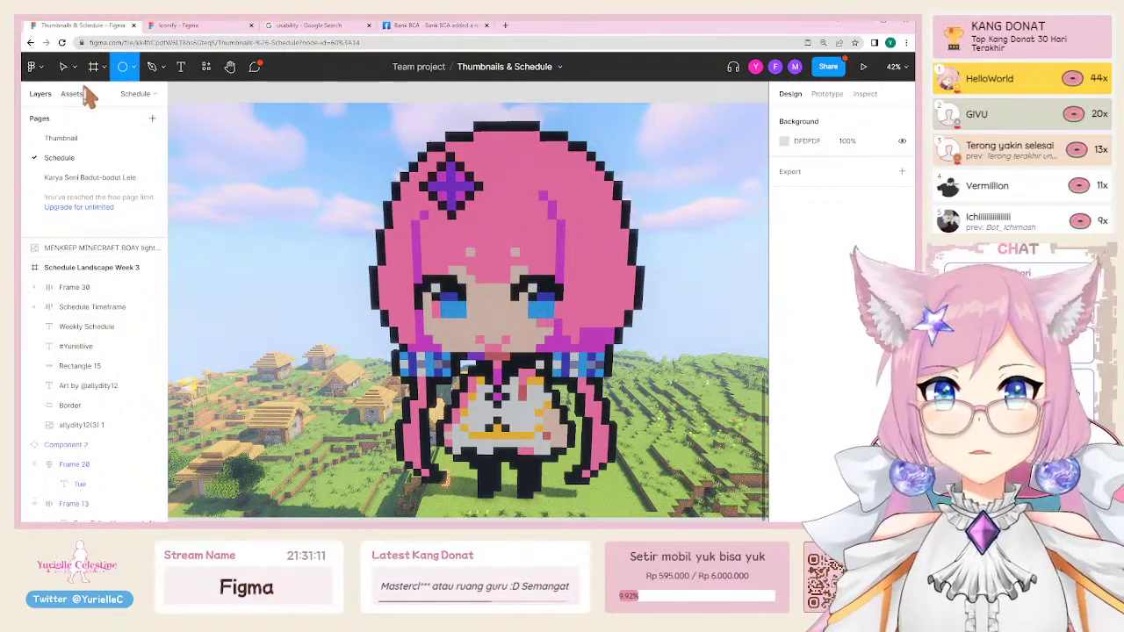
pyautogui.click(162, 70)
pyautogui.click(153, 112)
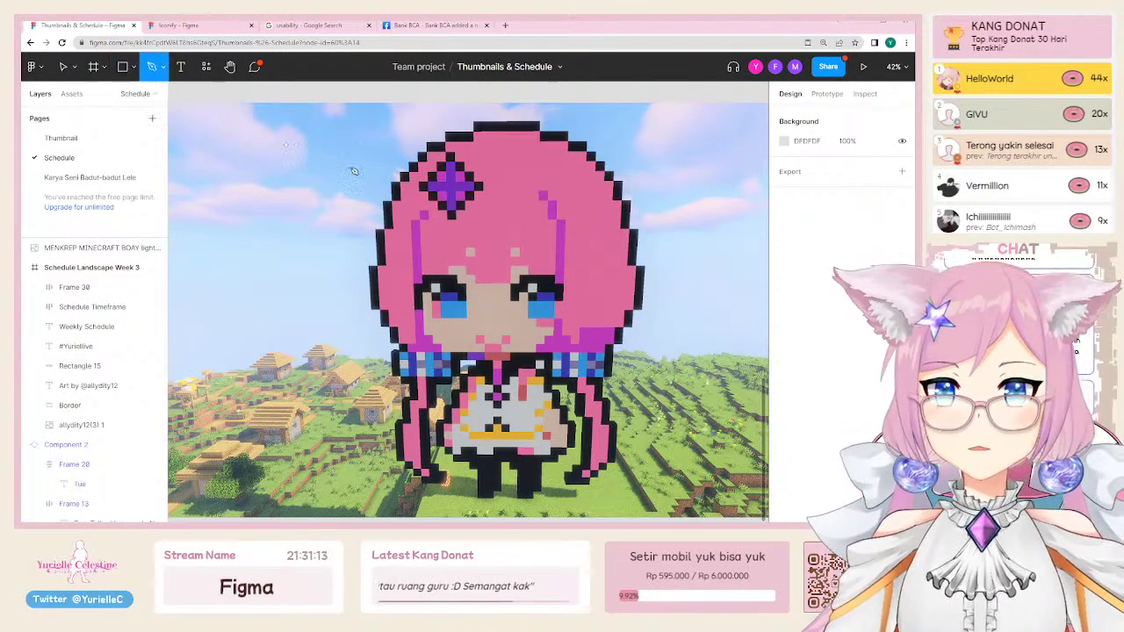
pyautogui.moveTo(414, 146)
pyautogui.mouseDown()
pyautogui.moveTo(363, 267)
pyautogui.moveTo(375, 238)
pyautogui.moveTo(369, 311)
pyautogui.moveTo(366, 293)
pyautogui.moveTo(382, 337)
pyautogui.moveTo(408, 360)
pyautogui.moveTo(385, 344)
pyautogui.mouseUp()
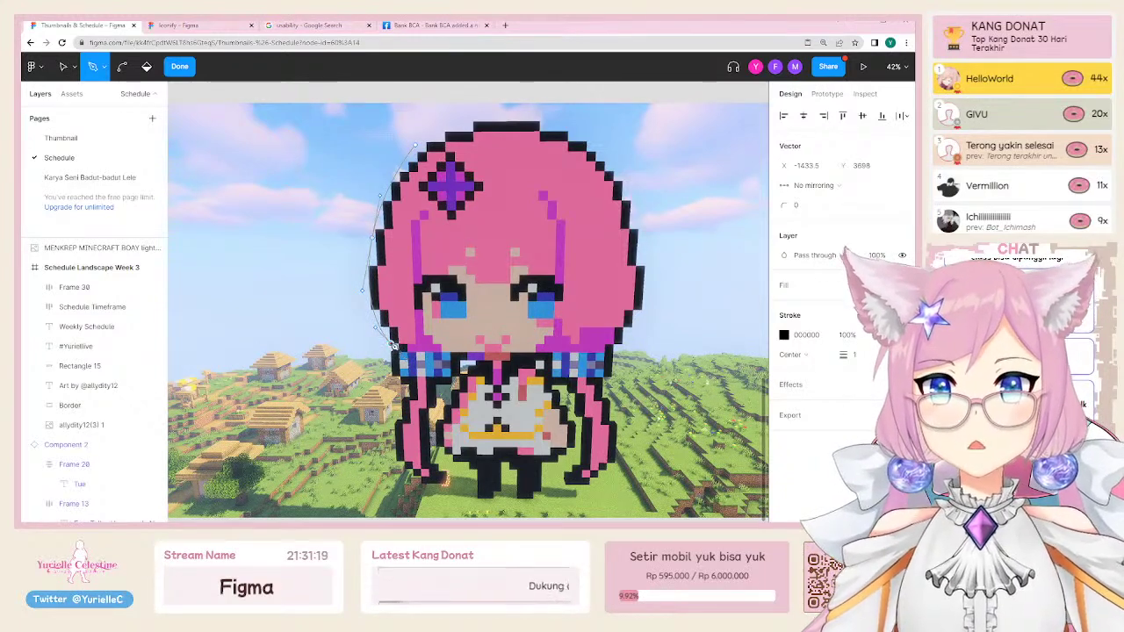
pyautogui.moveTo(391, 385)
pyautogui.mouseDown()
pyautogui.moveTo(399, 475)
pyautogui.moveTo(443, 496)
pyautogui.moveTo(461, 478)
pyautogui.moveTo(457, 460)
pyautogui.moveTo(626, 449)
pyautogui.moveTo(655, 392)
pyautogui.moveTo(665, 228)
pyautogui.moveTo(623, 164)
pyautogui.moveTo(562, 122)
pyautogui.moveTo(503, 107)
pyautogui.moveTo(420, 149)
pyautogui.mouseUp()
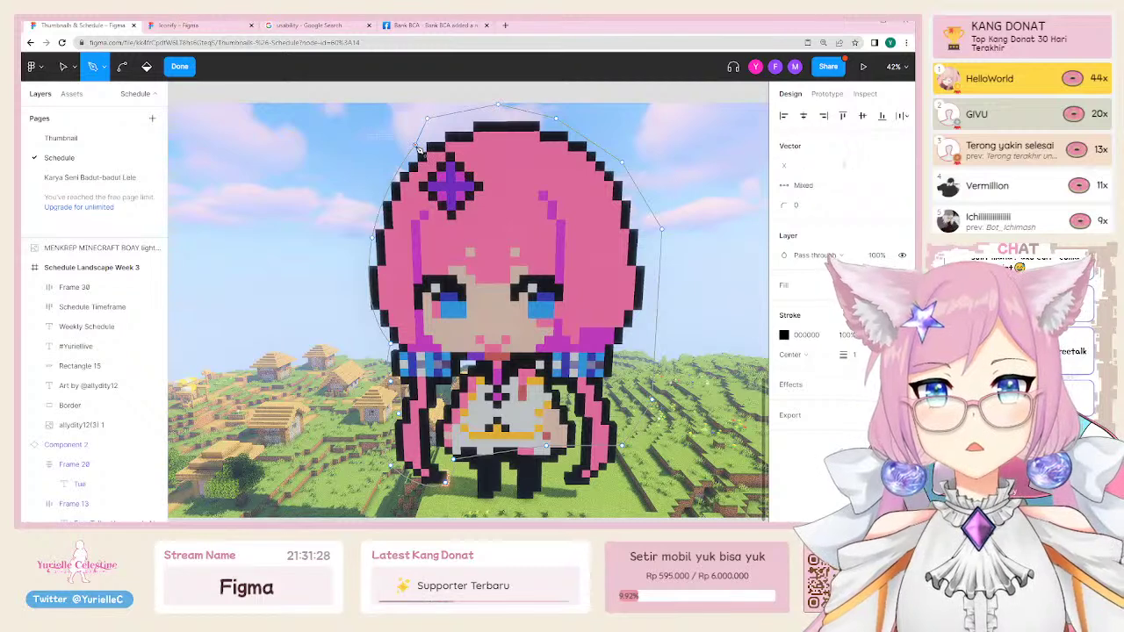
pyautogui.click(179, 67)
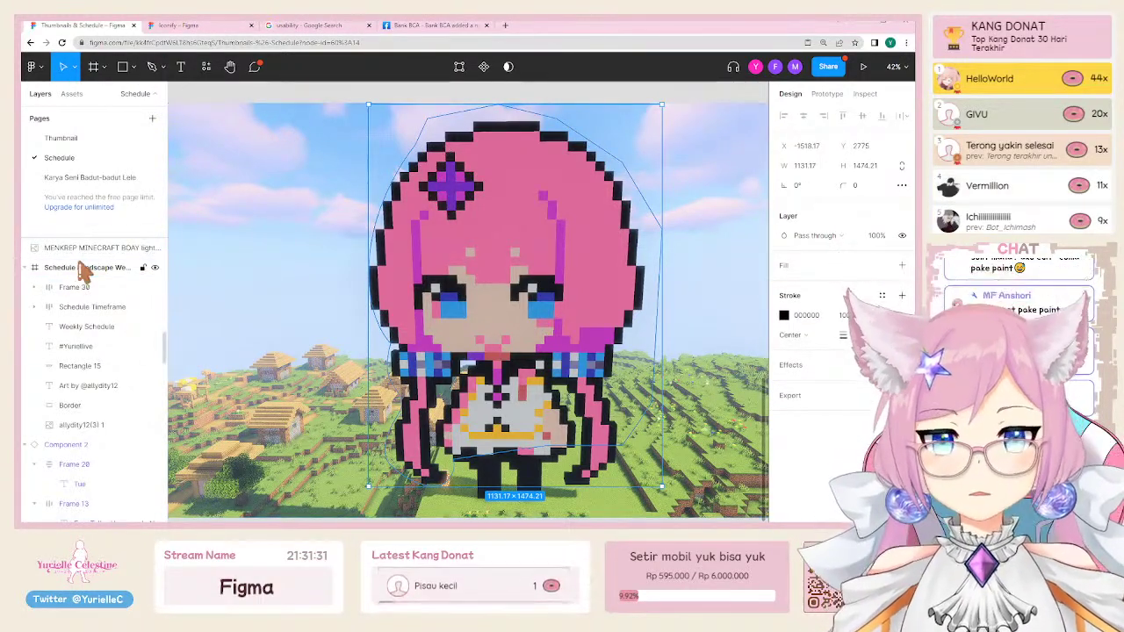
# Step: Give the outline a solid black fill, move it beneath the Minecraft image, and select both
pyautogui.keyDown('shift'); pyautogui.click(284, 155); pyautogui.keyUp('shift')
pyautogui.click(494, 68)
pyautogui.hotkey('ctrl', 'z')
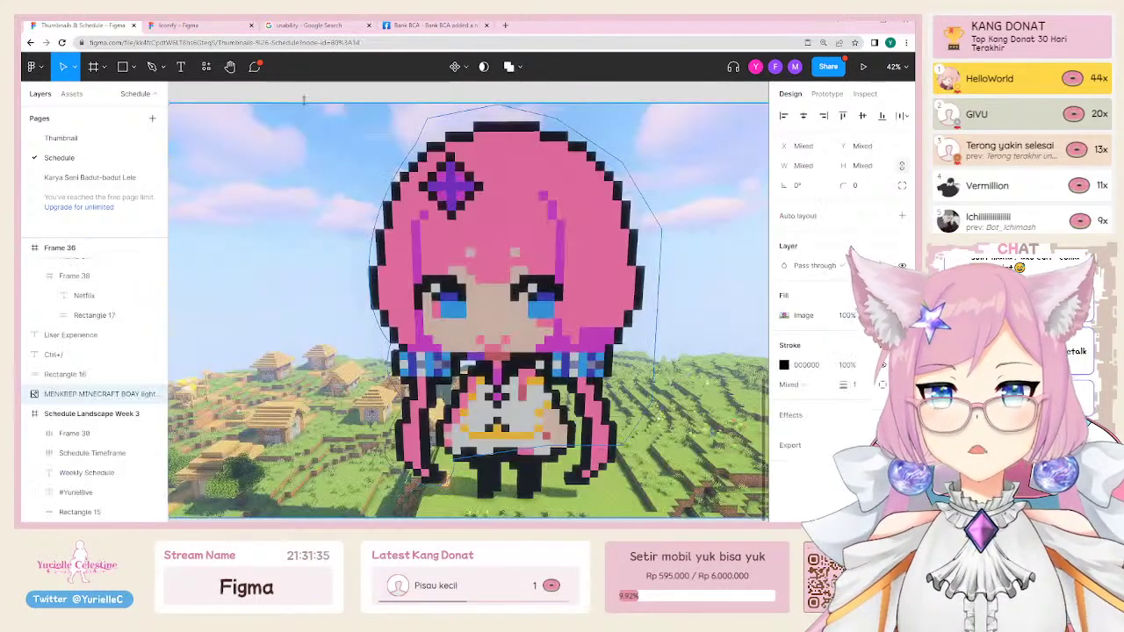
pyautogui.scroll(-3, 359, 160)
pyautogui.scroll(2, 346, 110)
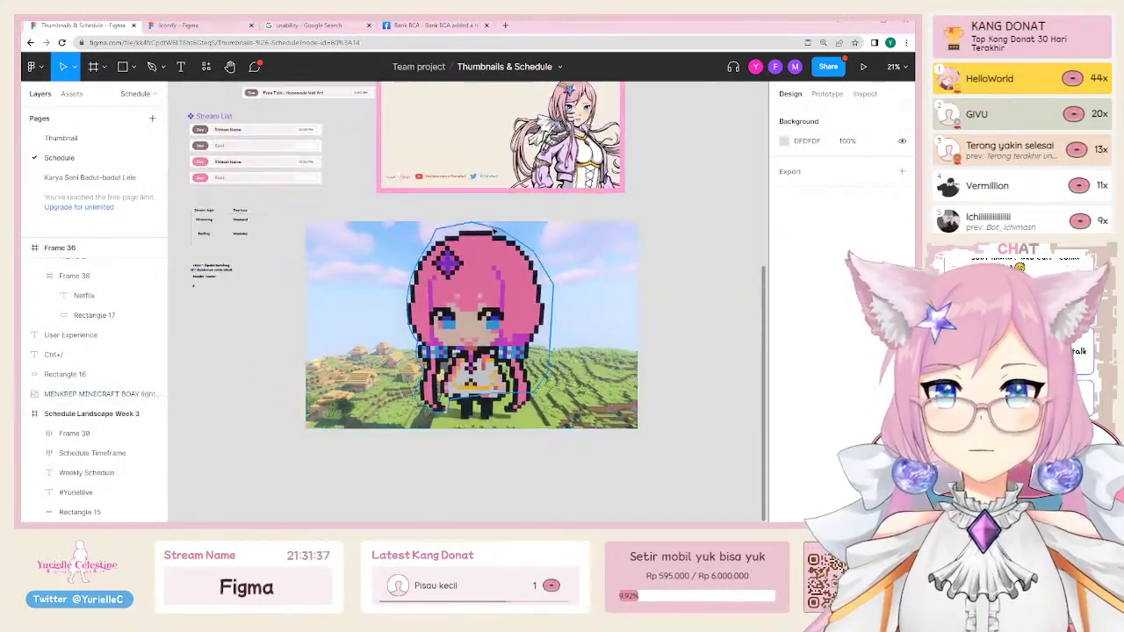
pyautogui.keyDown('shift'); pyautogui.click(351, 264); pyautogui.keyUp('shift')
pyautogui.hotkey('shift', 'x')
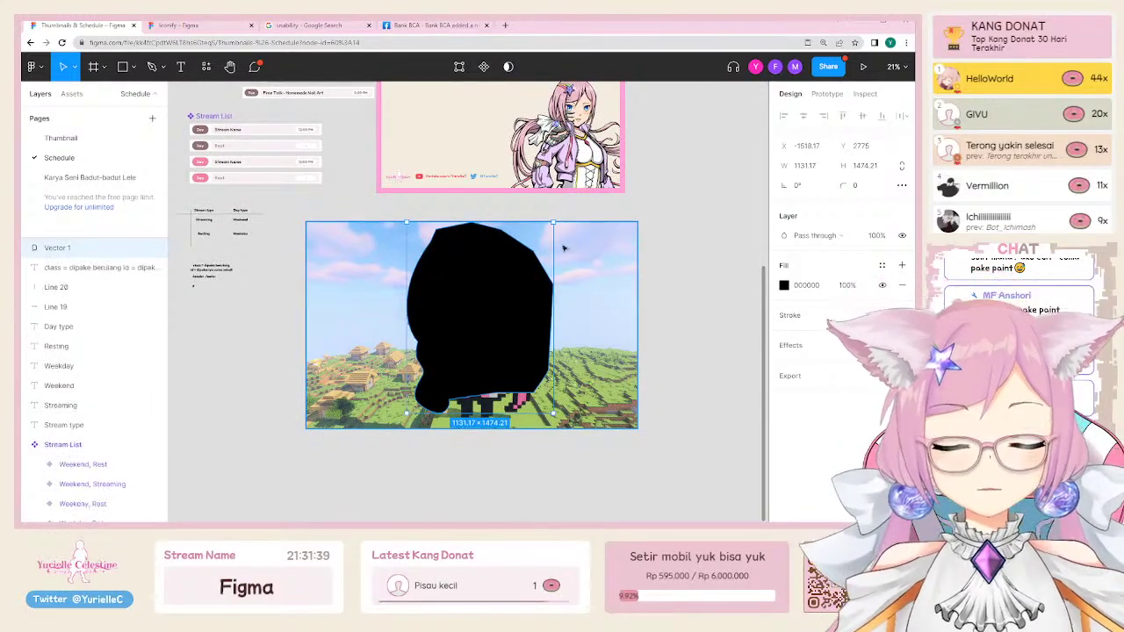
pyautogui.hotkey('ctrl', 'x')
pyautogui.hotkey('ctrl', 'v')
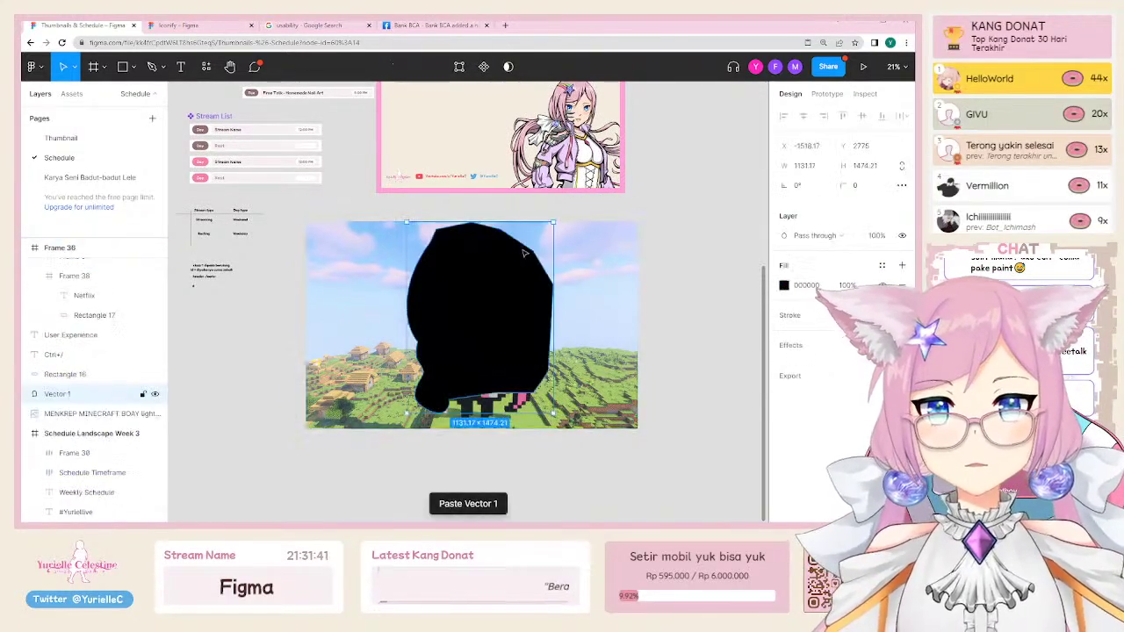
pyautogui.hotkey('ctrl', '[')
pyautogui.keyDown('shift'); pyautogui.click(598, 263); pyautogui.keyUp('shift')
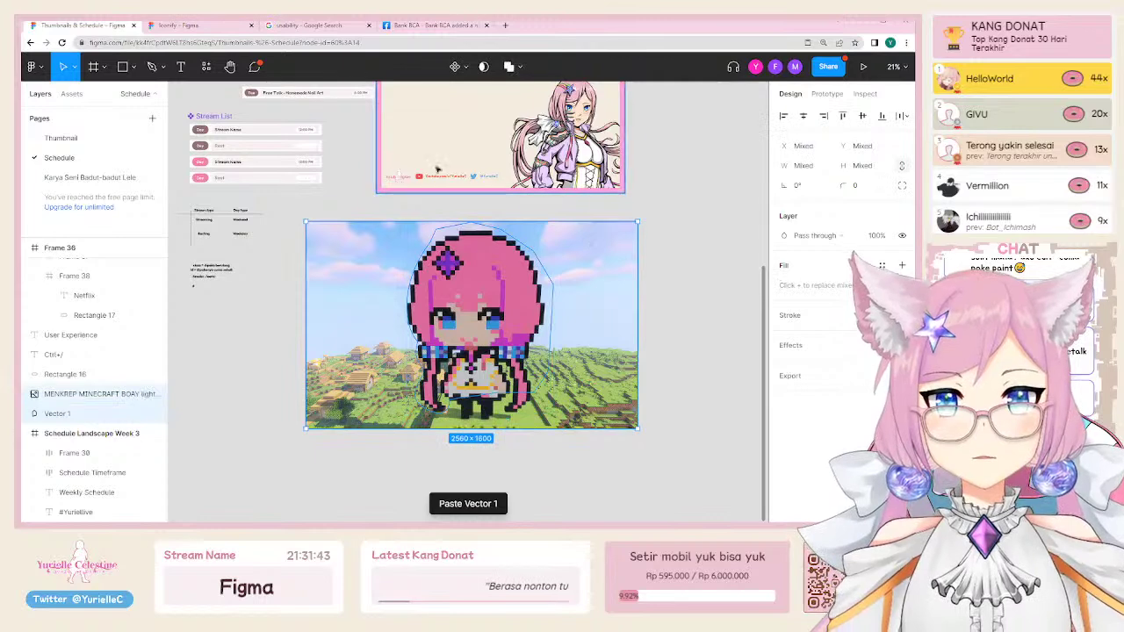
# Step: Mask the Minecraft image with the traced outline and move the Mask group lower right
pyautogui.click(483, 66)
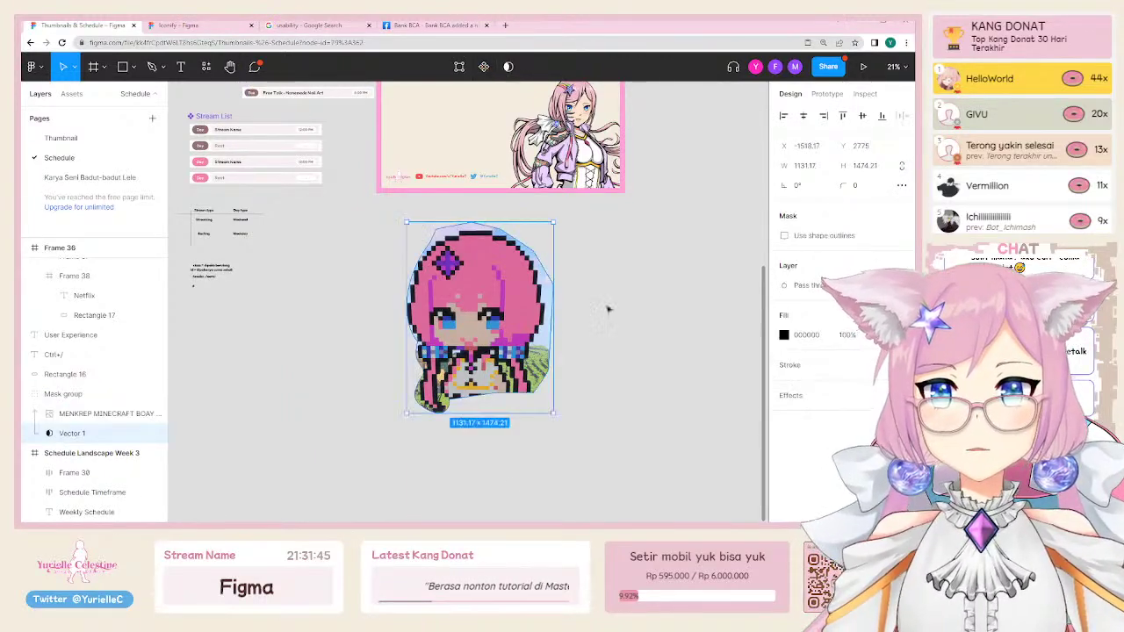
pyautogui.scroll(3, 529, 348)
pyautogui.click(528, 348)
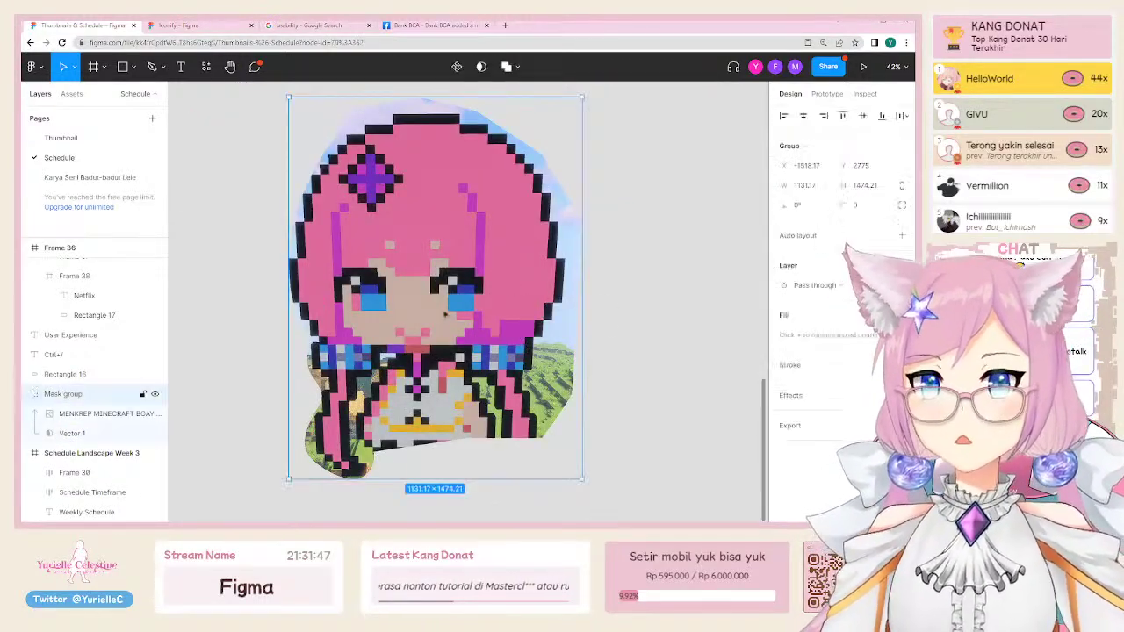
pyautogui.moveTo(425, 288); pyautogui.dragTo(483, 320)
pyautogui.click(256, 229)
# Step: Inspect the YouTube icon in the footer
pyautogui.scroll(-3, 253, 223)
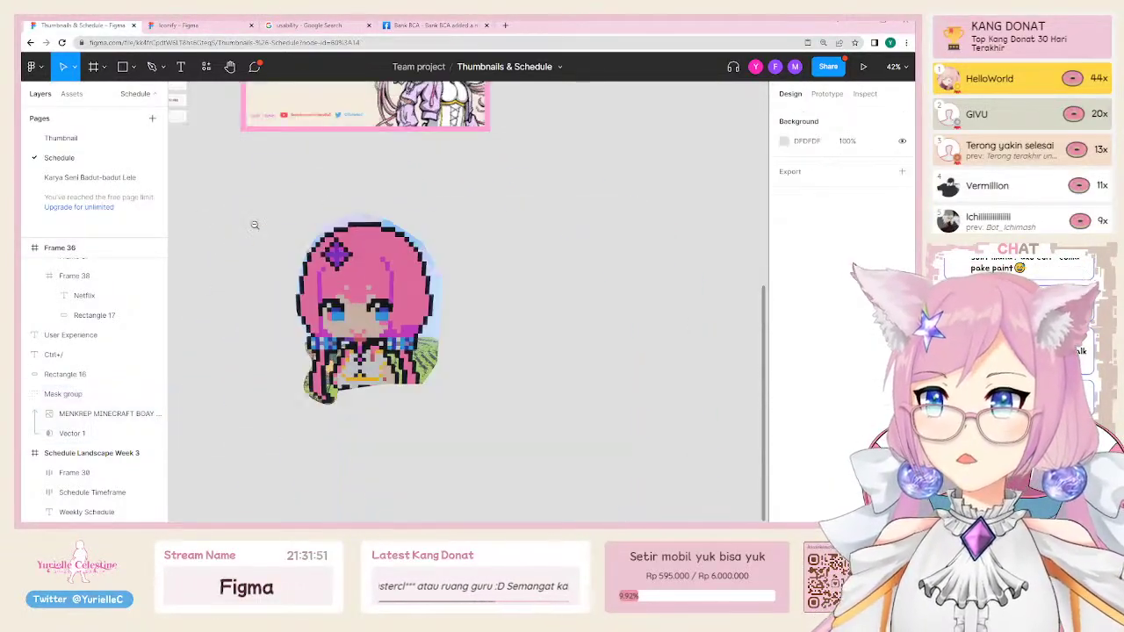
pyautogui.scroll(5, 276, 153)
pyautogui.scroll(5, 498, 329)
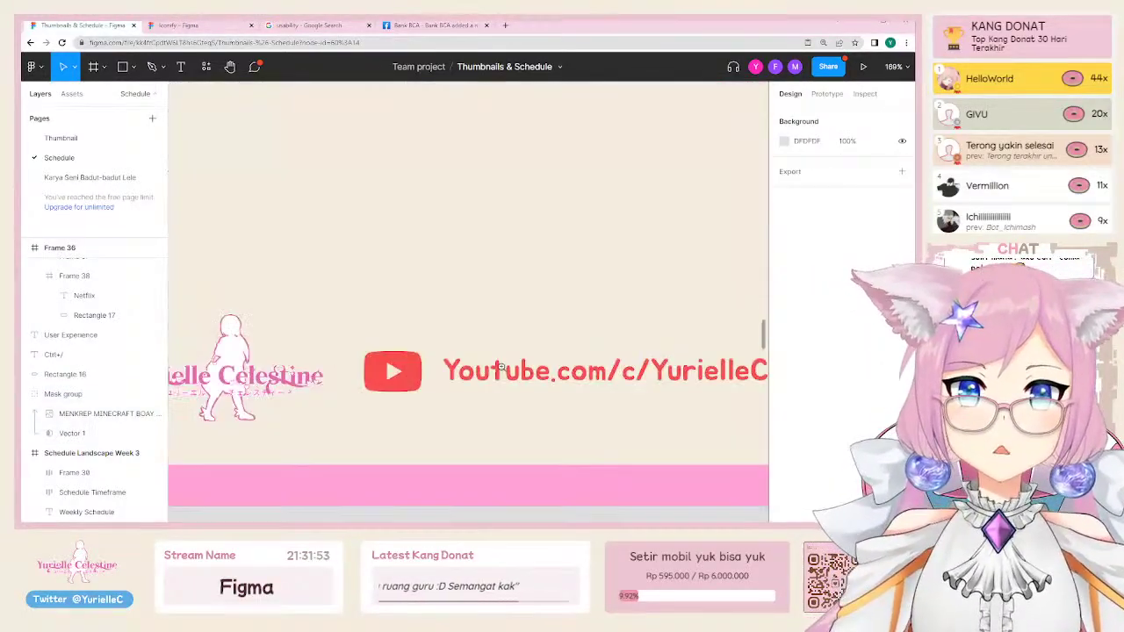
pyautogui.keyDown('ctrl'); pyautogui.click(392, 371); pyautogui.keyUp('ctrl')
pyautogui.scroll(-2, 856, 430)
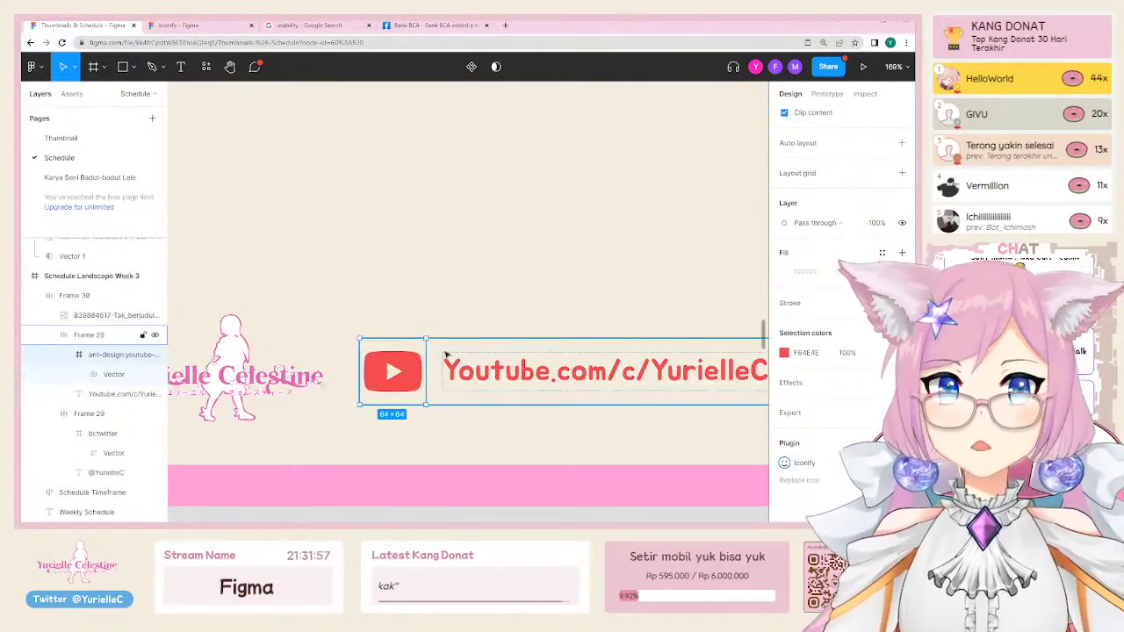
pyautogui.click(437, 272)
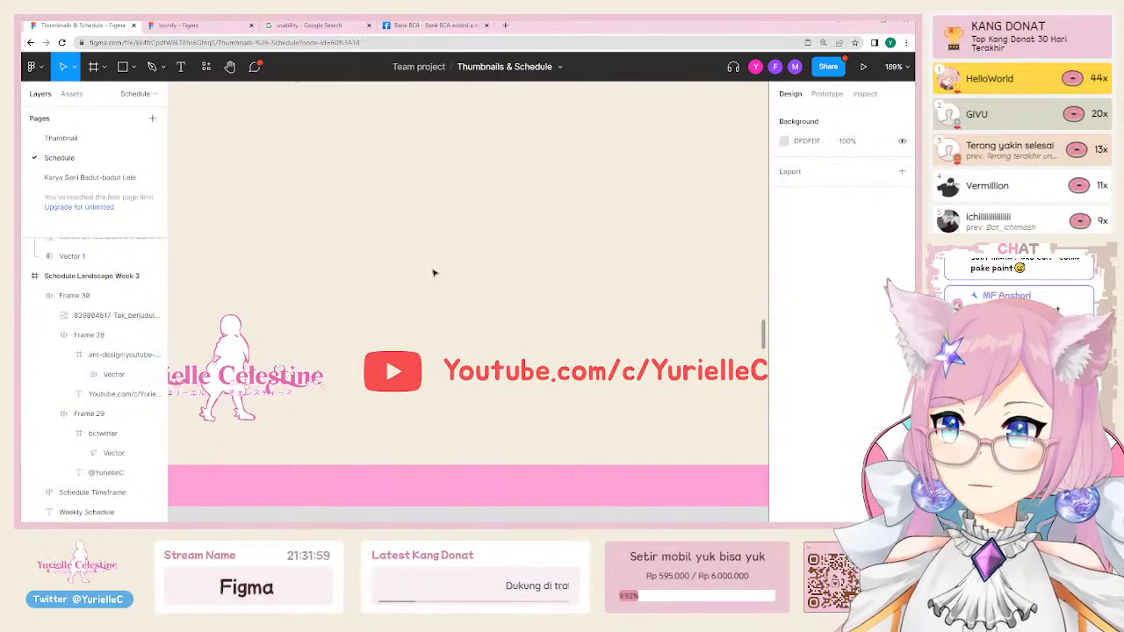
# Step: Select the Mask group cut-out and delete it
pyautogui.scroll(-5, 384, 259)
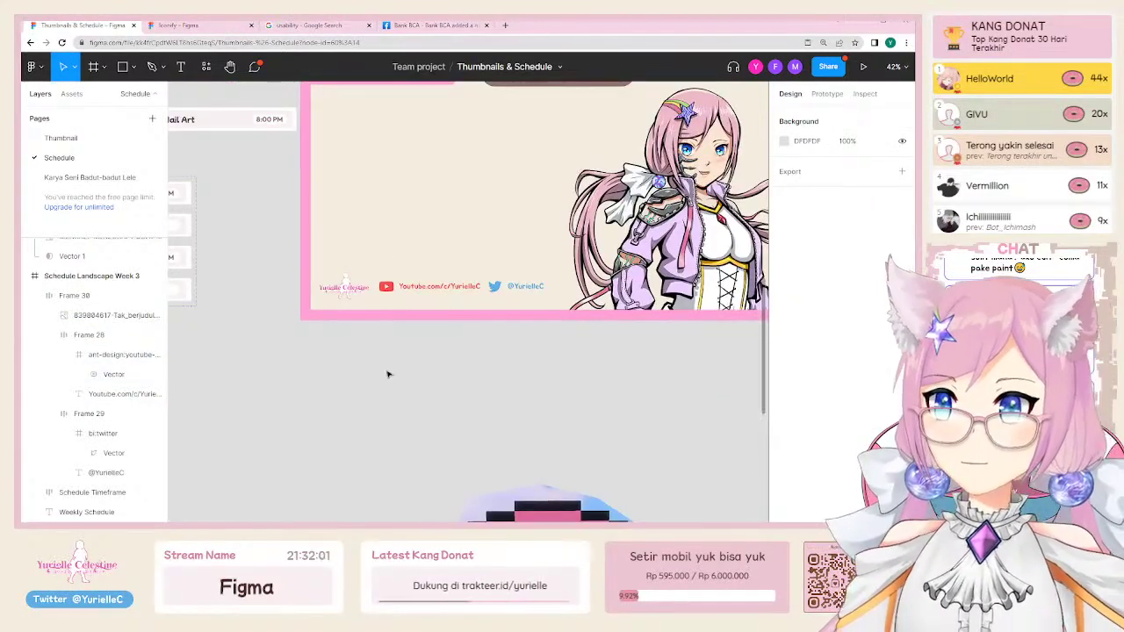
pyautogui.scroll(3, 389, 371)
pyautogui.hscroll(2, 389, 372)
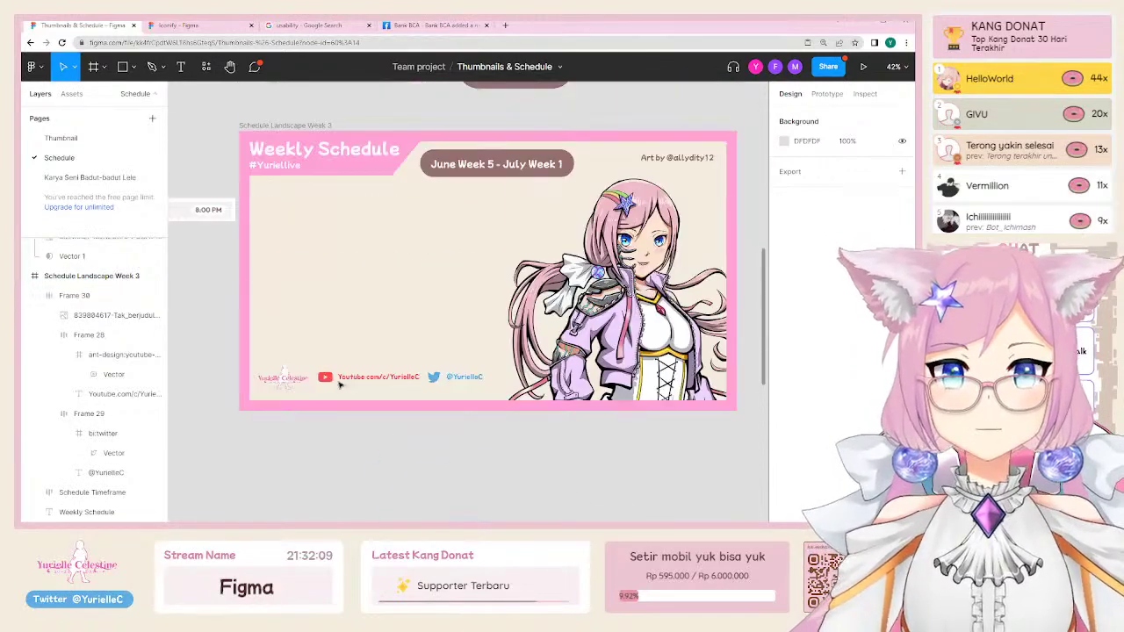
pyautogui.scroll(-3, 347, 361)
pyautogui.scroll(-5, 390, 422)
pyautogui.click(474, 413)
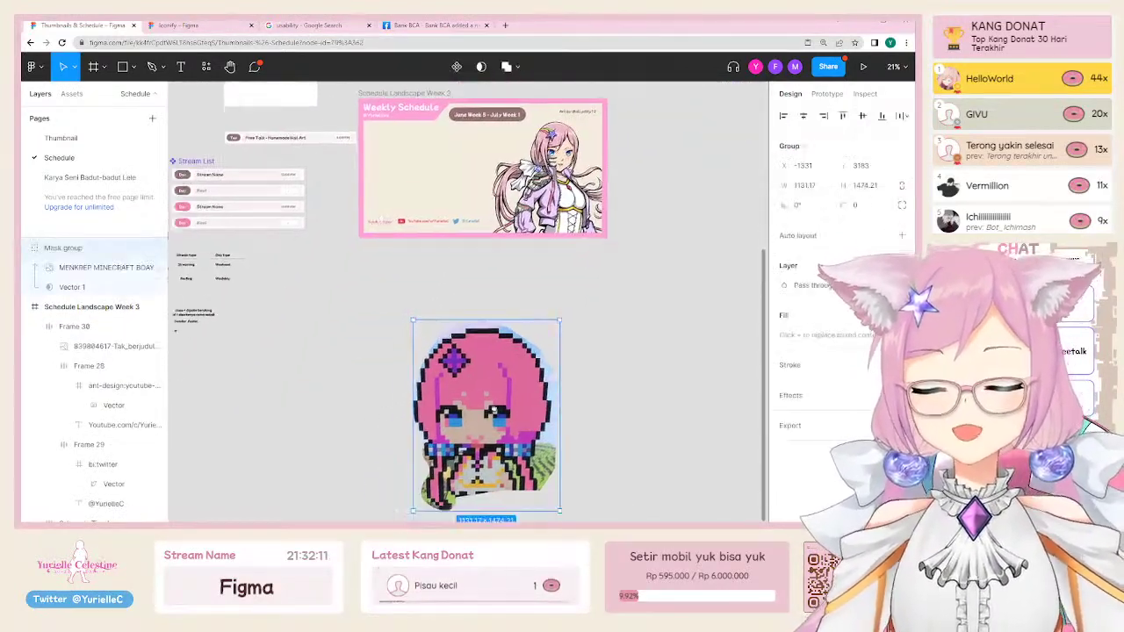
pyautogui.scroll(-2, 474, 413)
pyautogui.hscroll(-3, 290, 328)
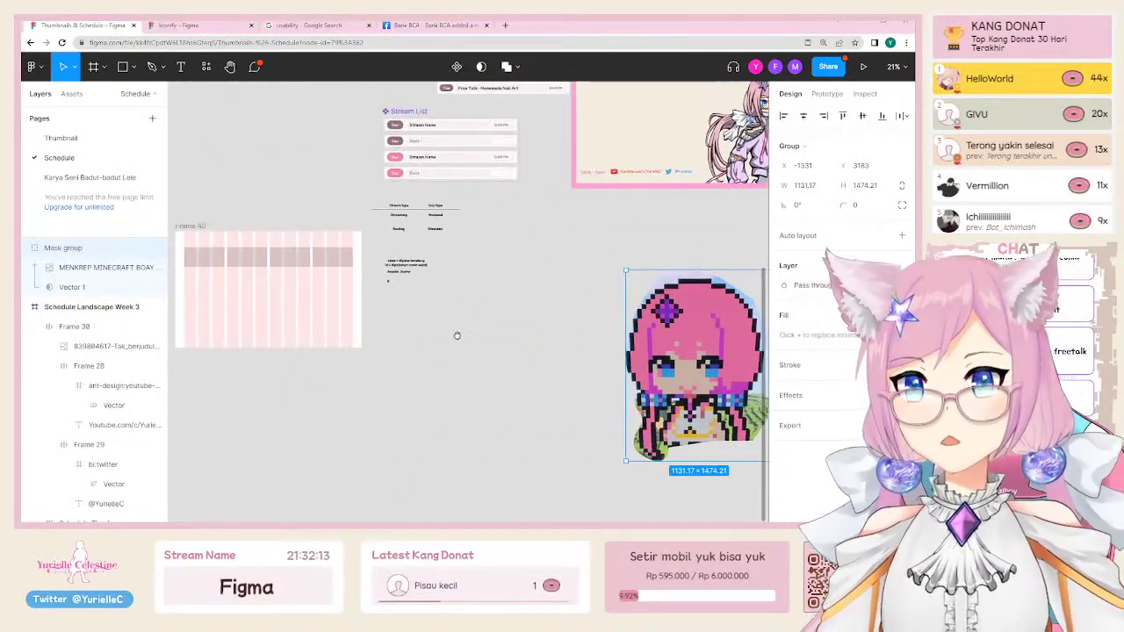
pyautogui.scroll(2, 457, 334)
pyautogui.press('Delete')
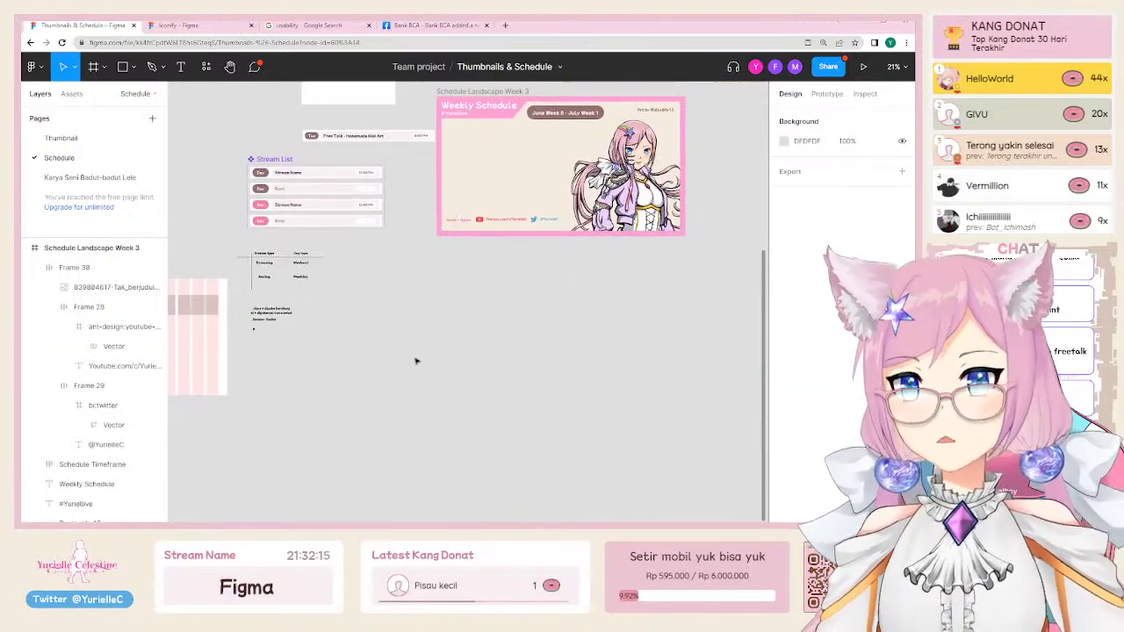
pyautogui.scroll(6, 351, 362)
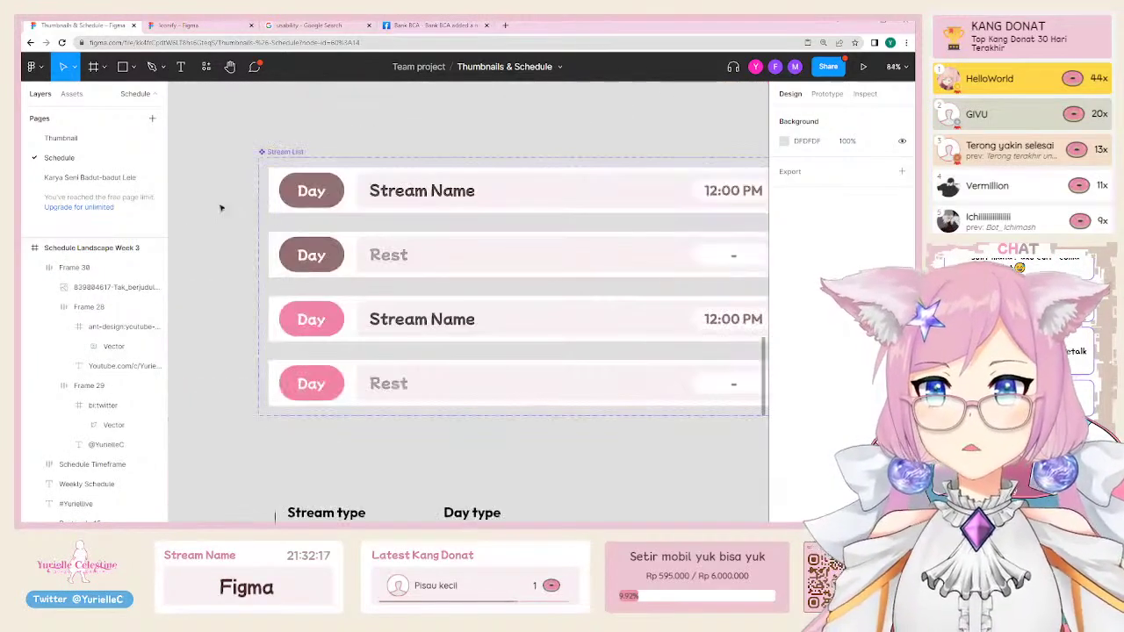
pyautogui.scroll(-2, 221, 208)
pyautogui.click(265, 172)
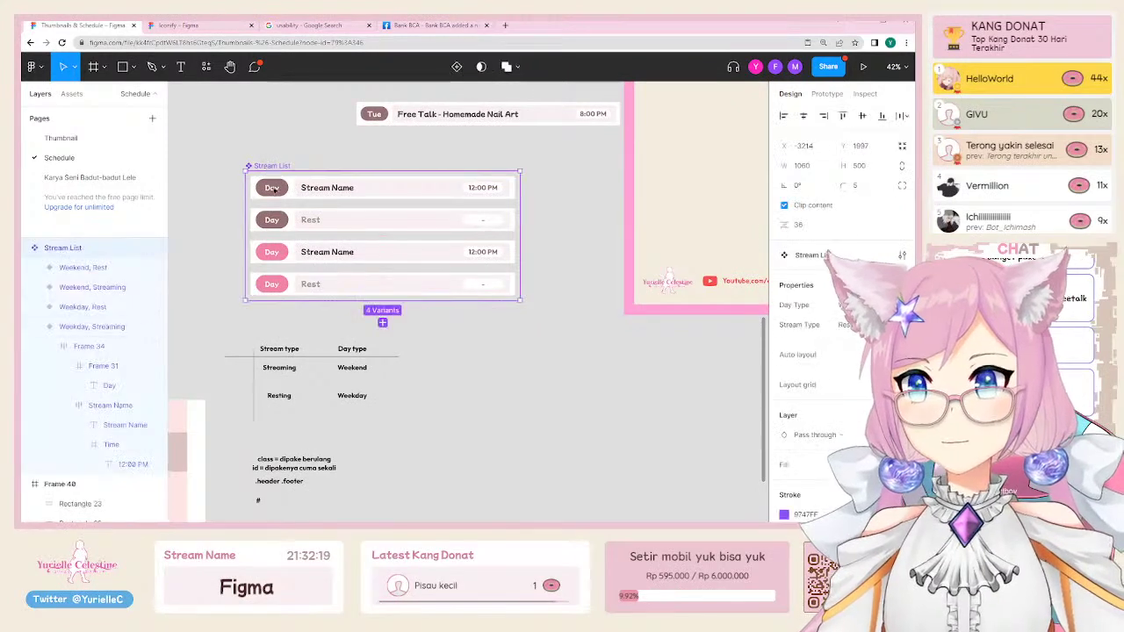
pyautogui.click(273, 188)
pyautogui.scroll(2, 308, 263)
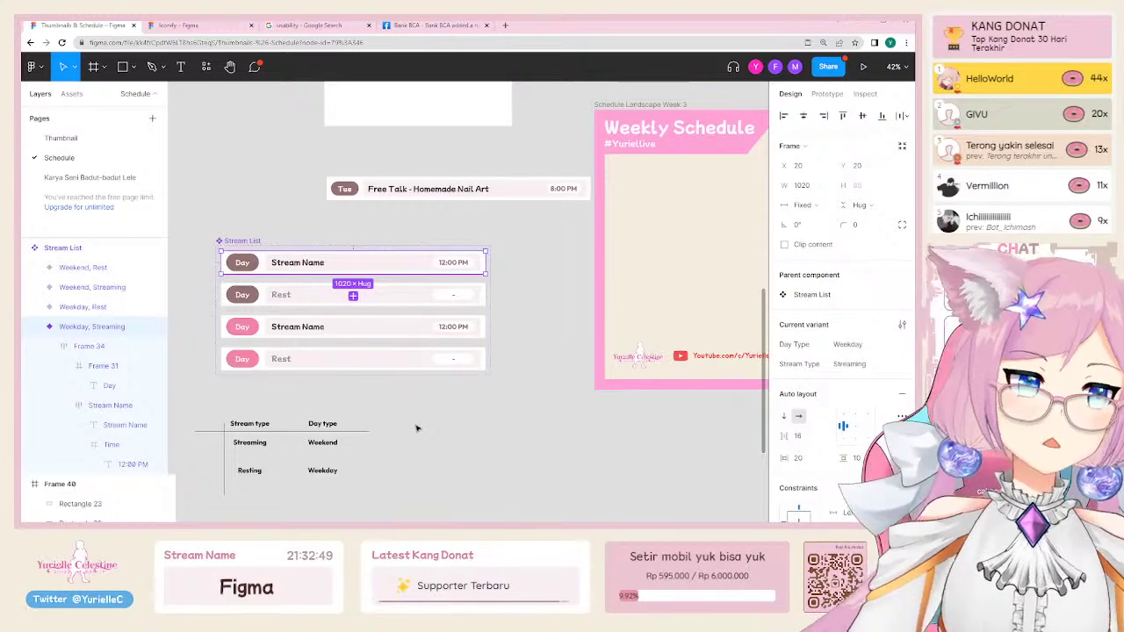
pyautogui.scroll(-1, 376, 407)
pyautogui.hscroll(2, 377, 407)
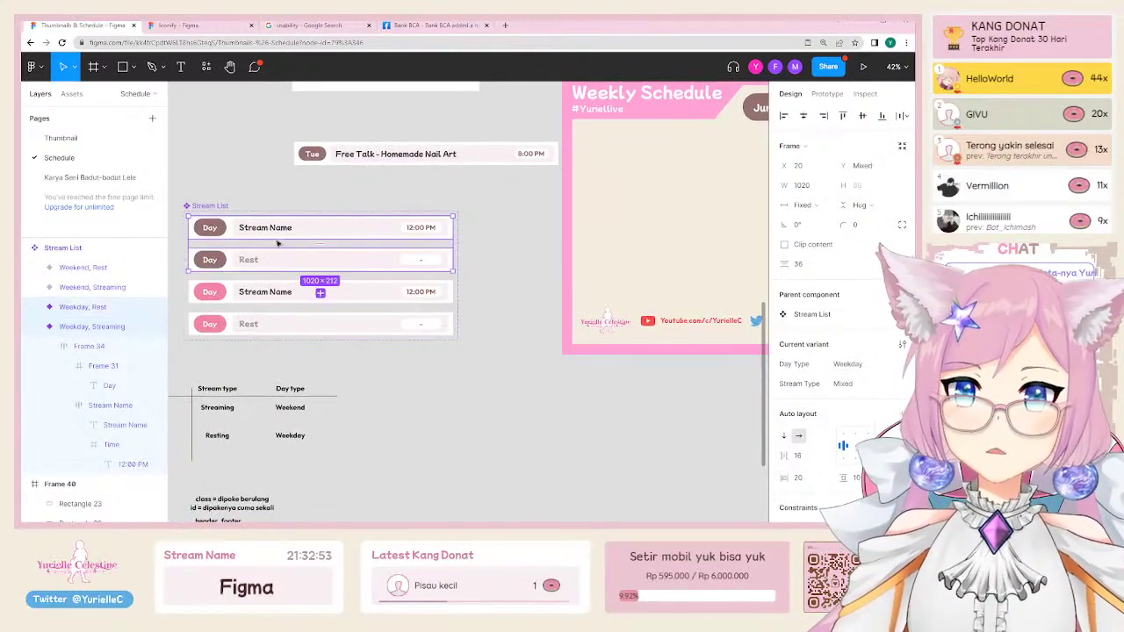
pyautogui.scroll(3, 264, 263)
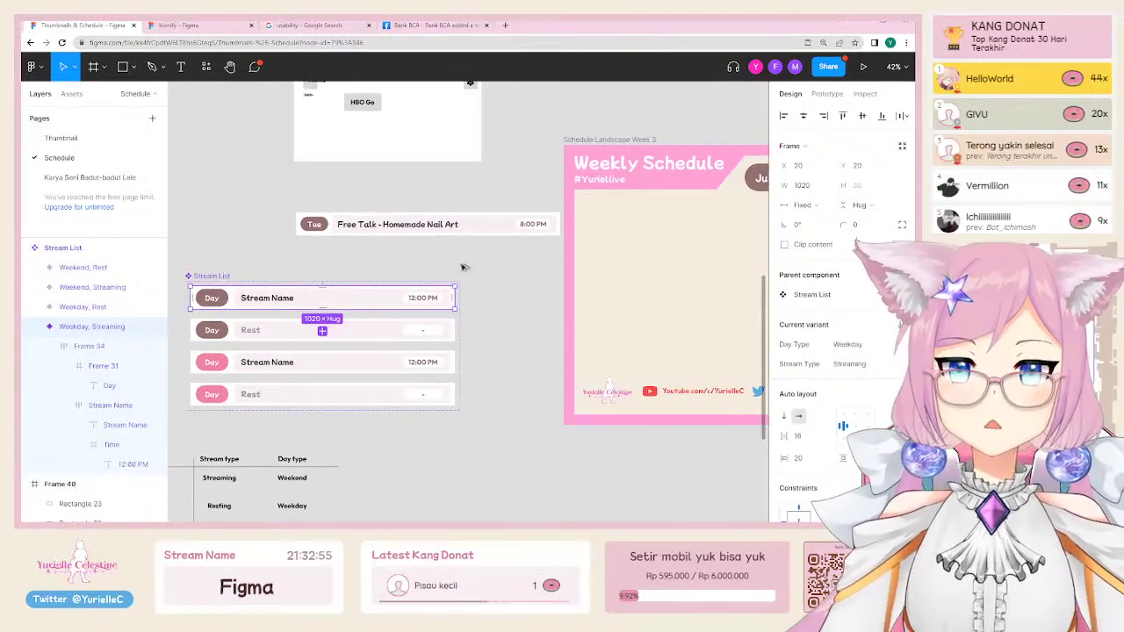
# Step: Copy the Weekday Streaming row from the Stream List and paste it into the Week 3 frame
pyautogui.moveTo(244, 299); pyautogui.dragTo(646, 227)
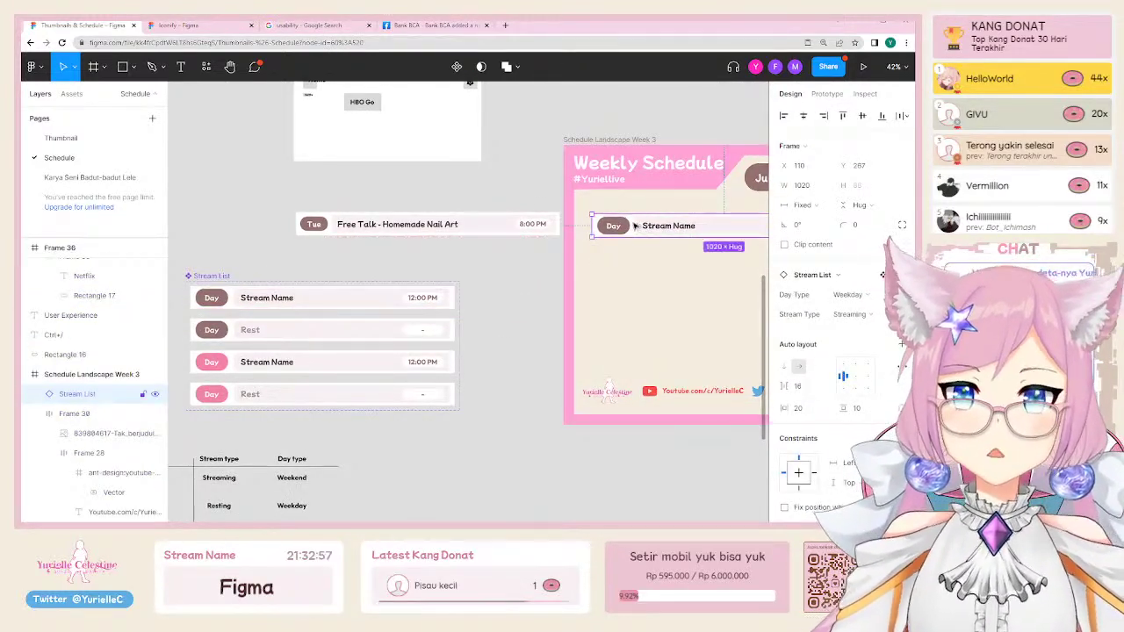
pyautogui.click(227, 300)
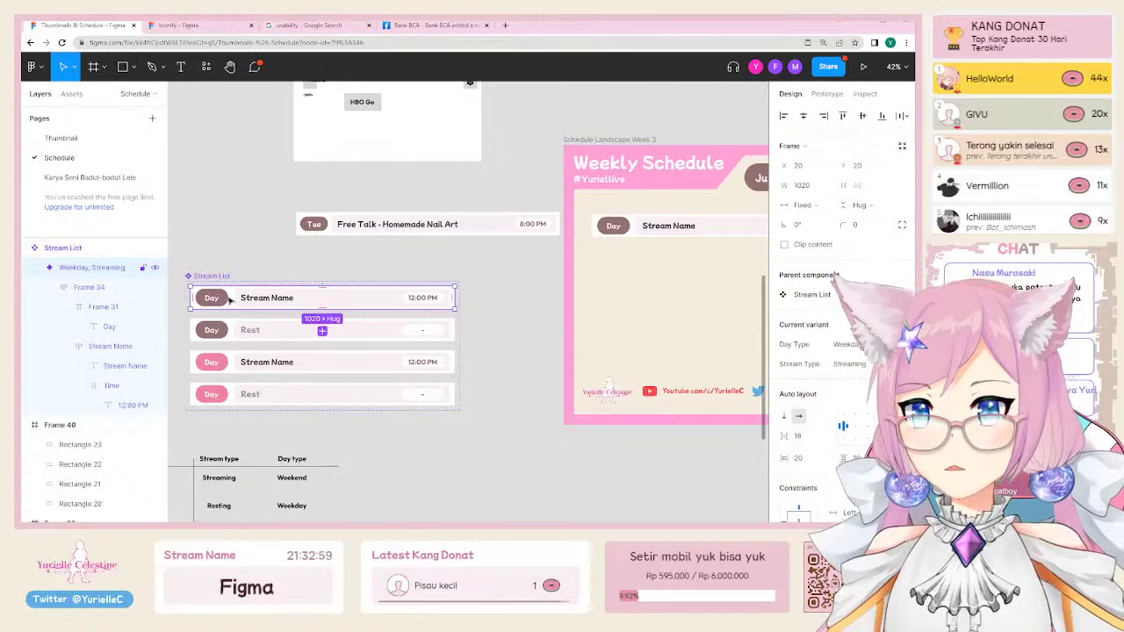
pyautogui.moveTo(228, 301); pyautogui.dragTo(256, 188)
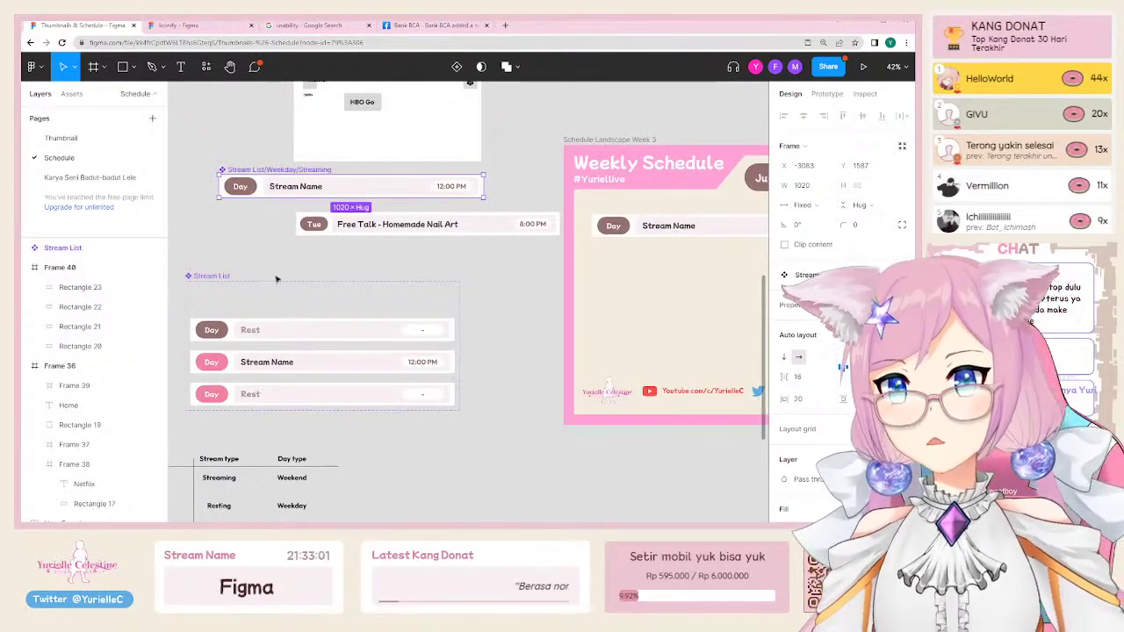
pyautogui.hotkey('ctrl', 'z')
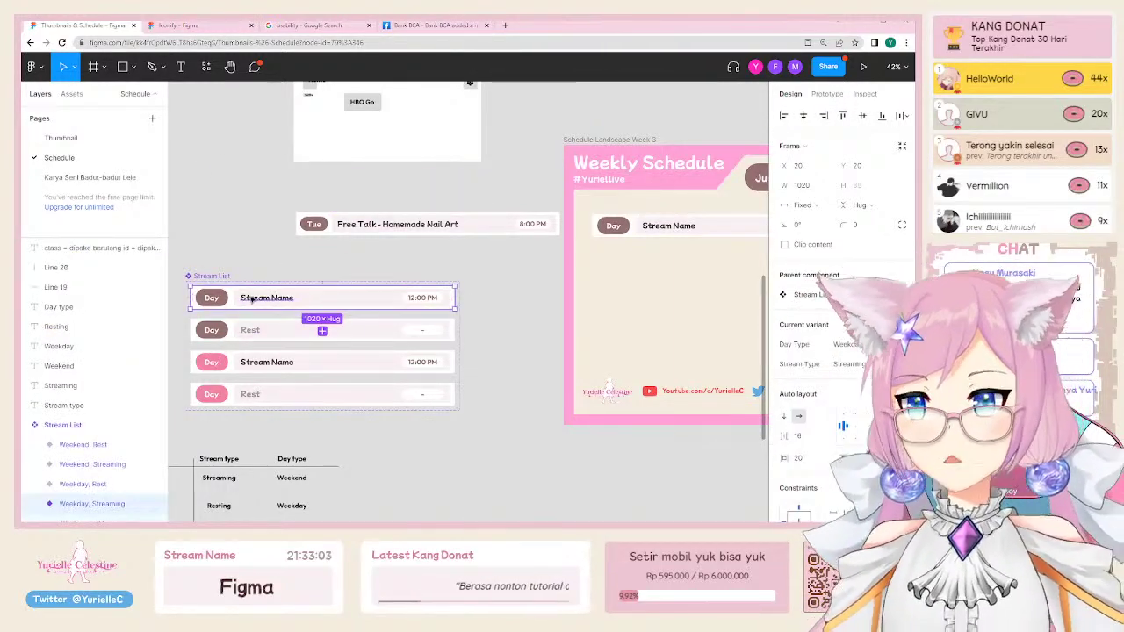
pyautogui.hotkey('ctrl', 'c')
pyautogui.click(639, 249)
pyautogui.hotkey('ctrl', 'v')
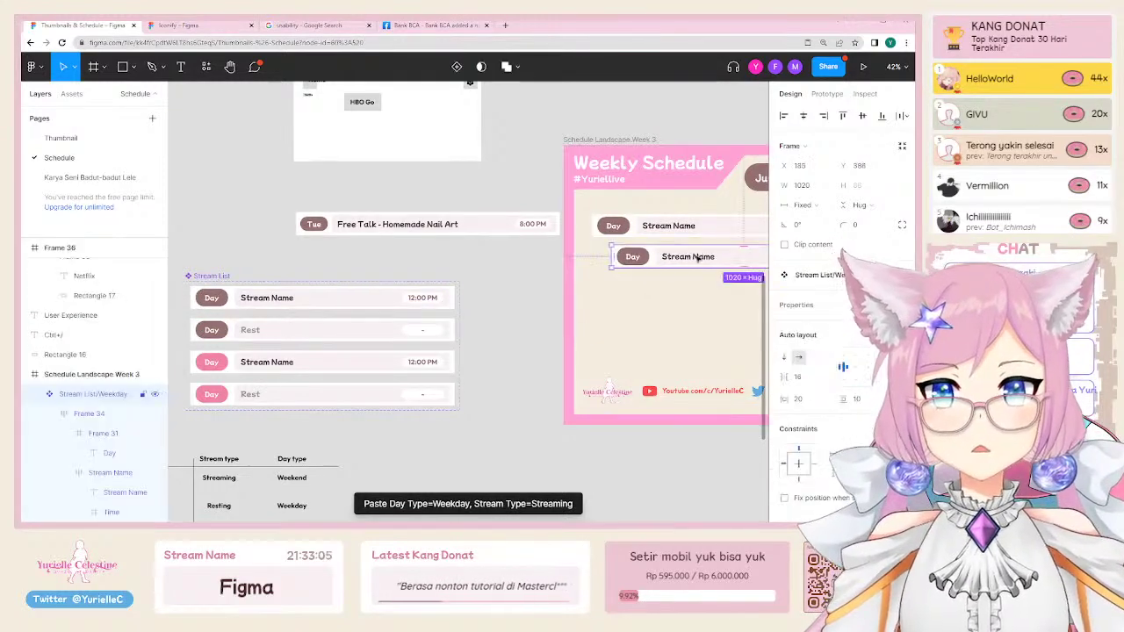
# Step: Duplicate the pasted row with Ctrl+D until seven Day / Stream Name / 12:00 PM rows stack up
pyautogui.hscroll(5, 697, 256)
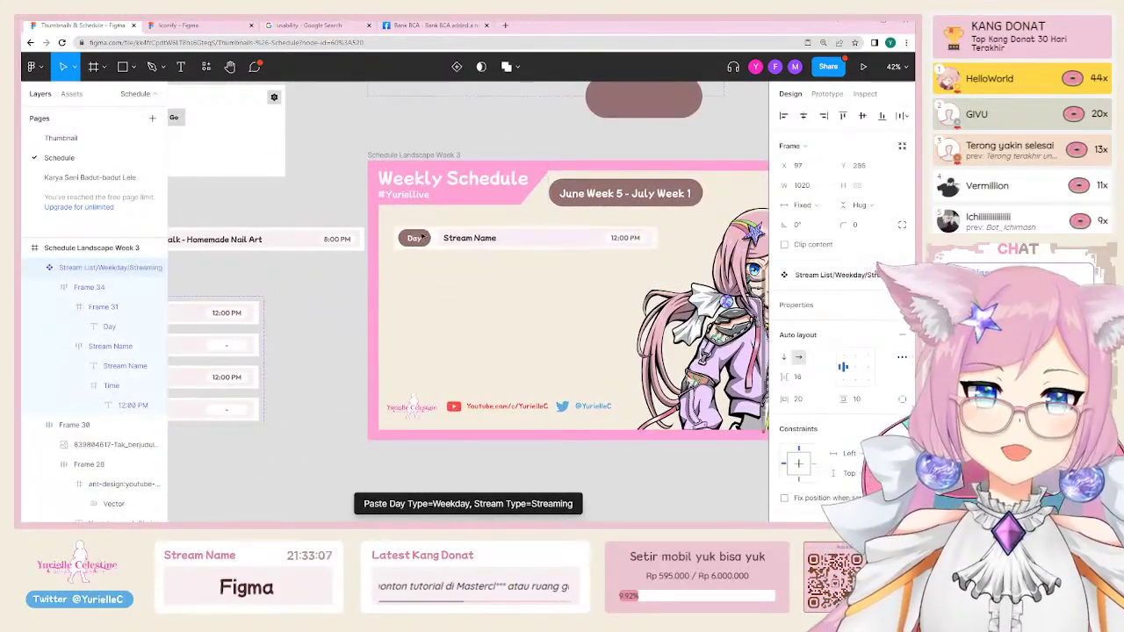
pyautogui.scroll(5, 420, 237)
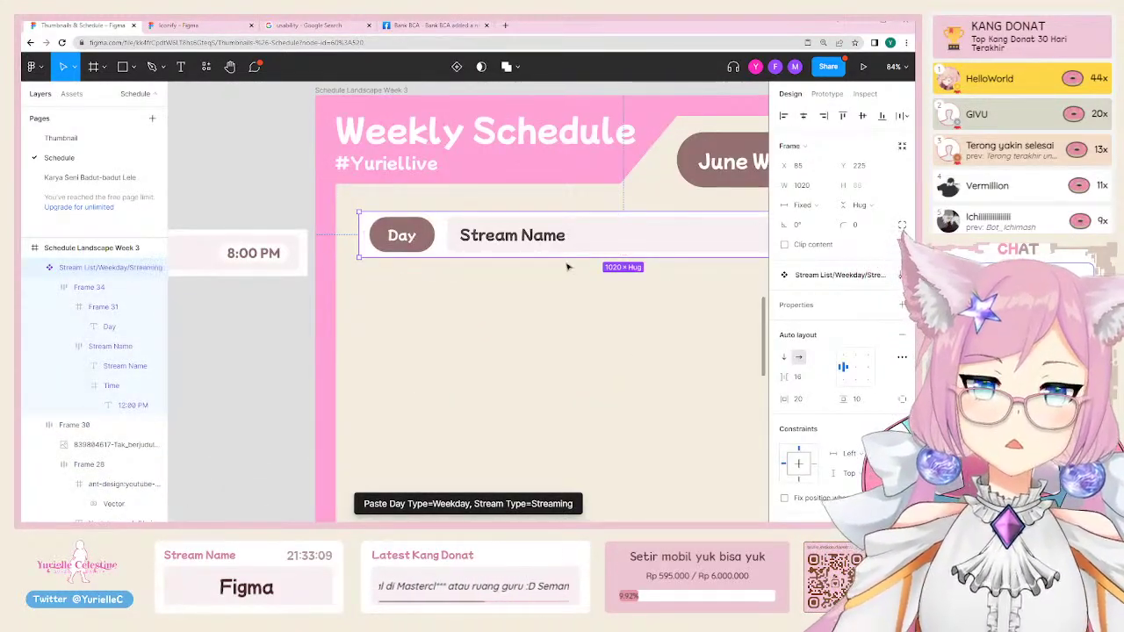
pyautogui.hscroll(3, 567, 267)
pyautogui.hotkey('ctrl', 'd')
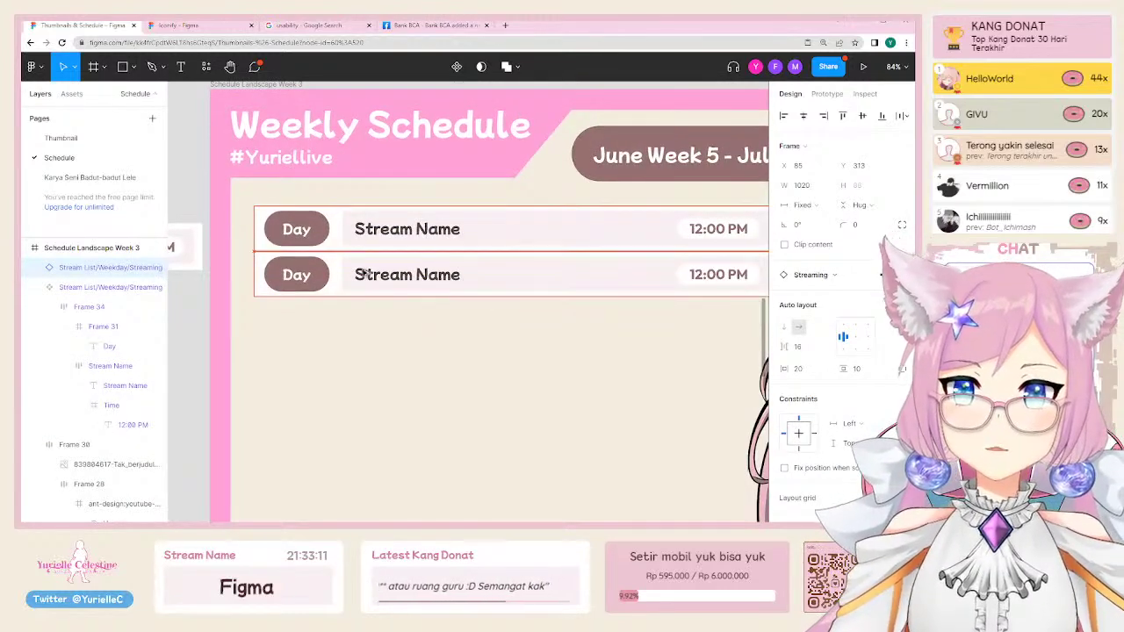
pyautogui.click(360, 274)
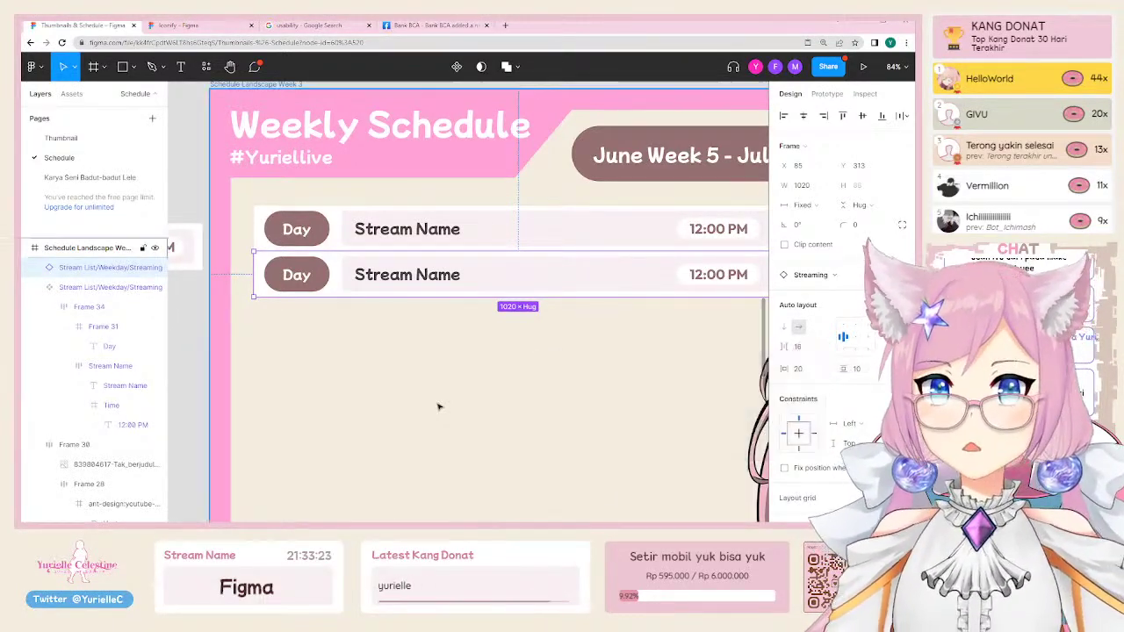
pyautogui.scroll(-2, 433, 427)
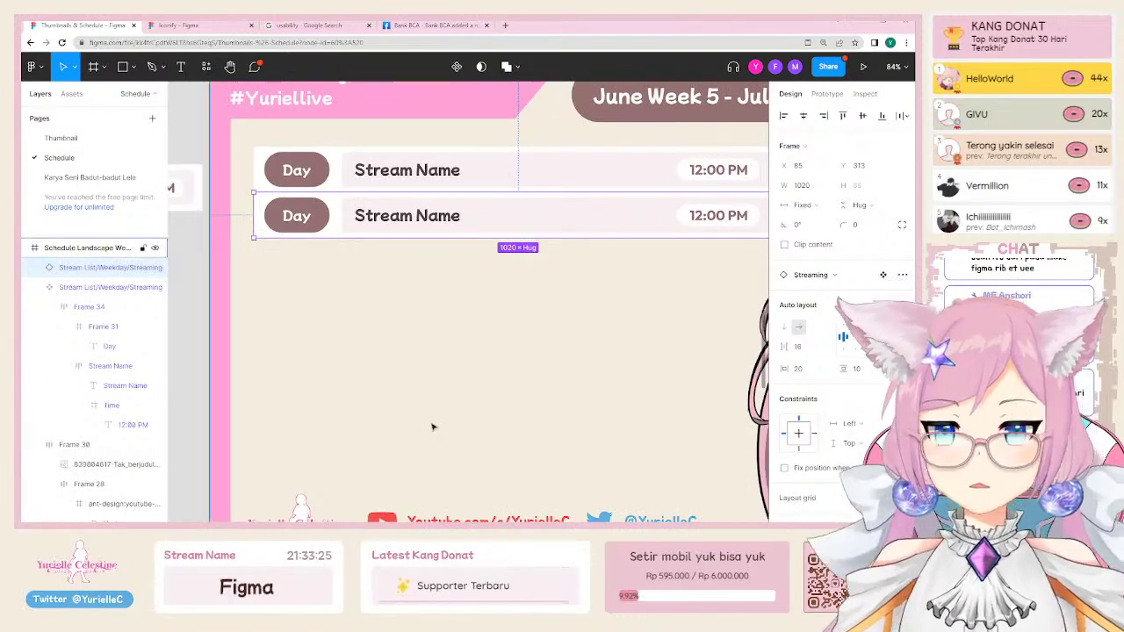
pyautogui.keyDown('ctrl'); pyautogui.scroll(-3, 431, 422); pyautogui.keyUp('ctrl')
pyautogui.hscroll(3, 372, 381)
pyautogui.scroll(1, 372, 382)
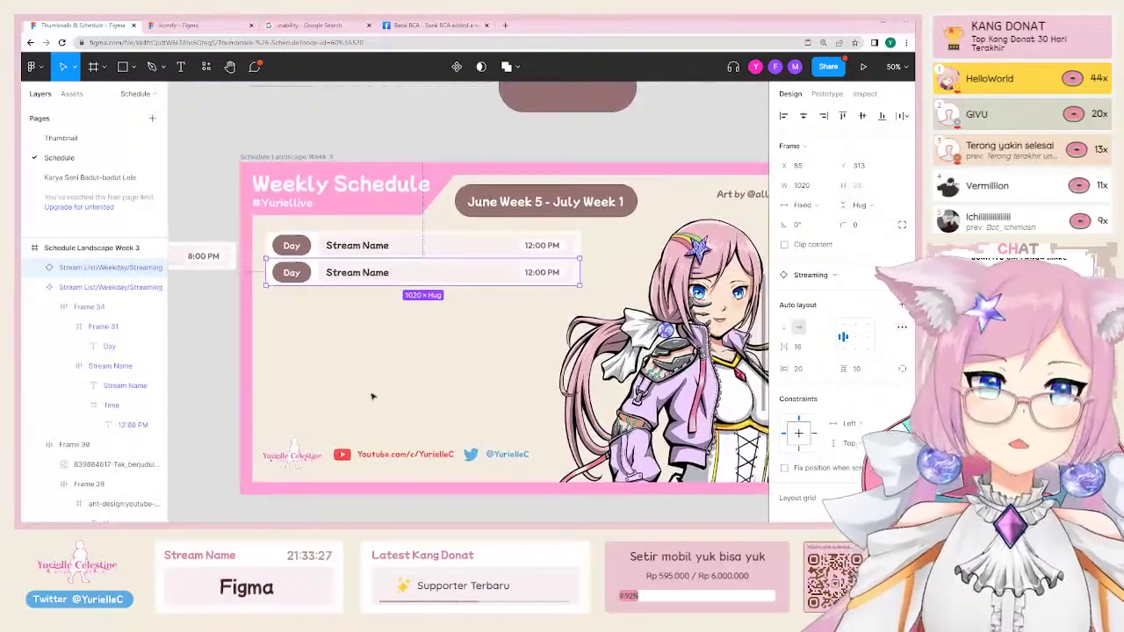
pyautogui.hotkey('ctrl', 'd')
pyautogui.hotkey('ctrl', 'd')
pyautogui.hotkey('ctrl', 'd')
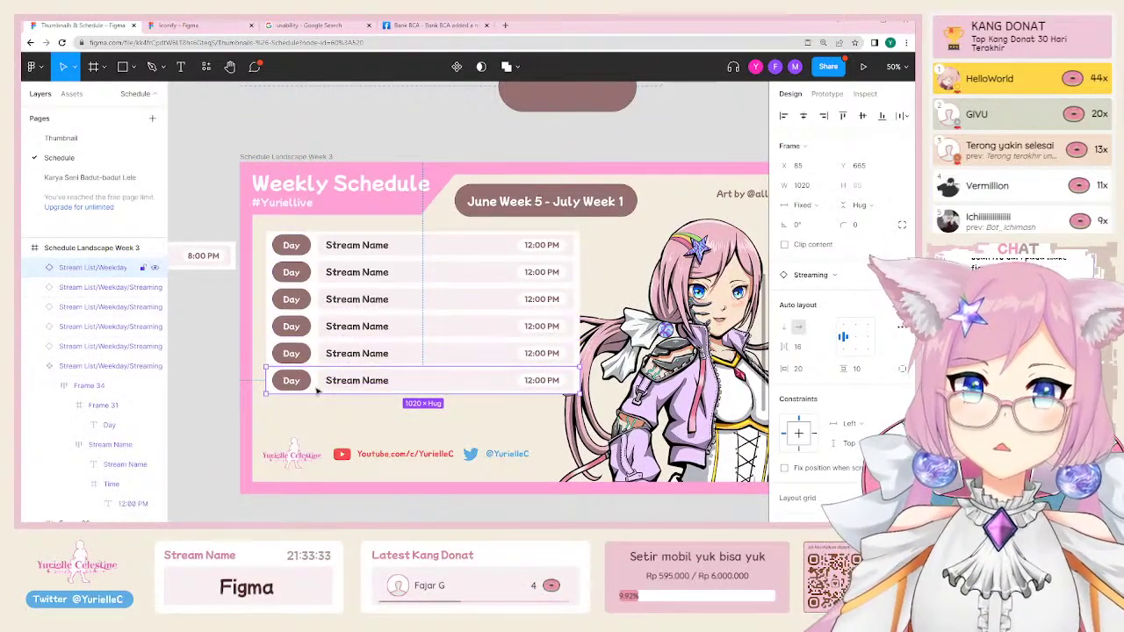
pyautogui.hotkey('ctrl', 'd')
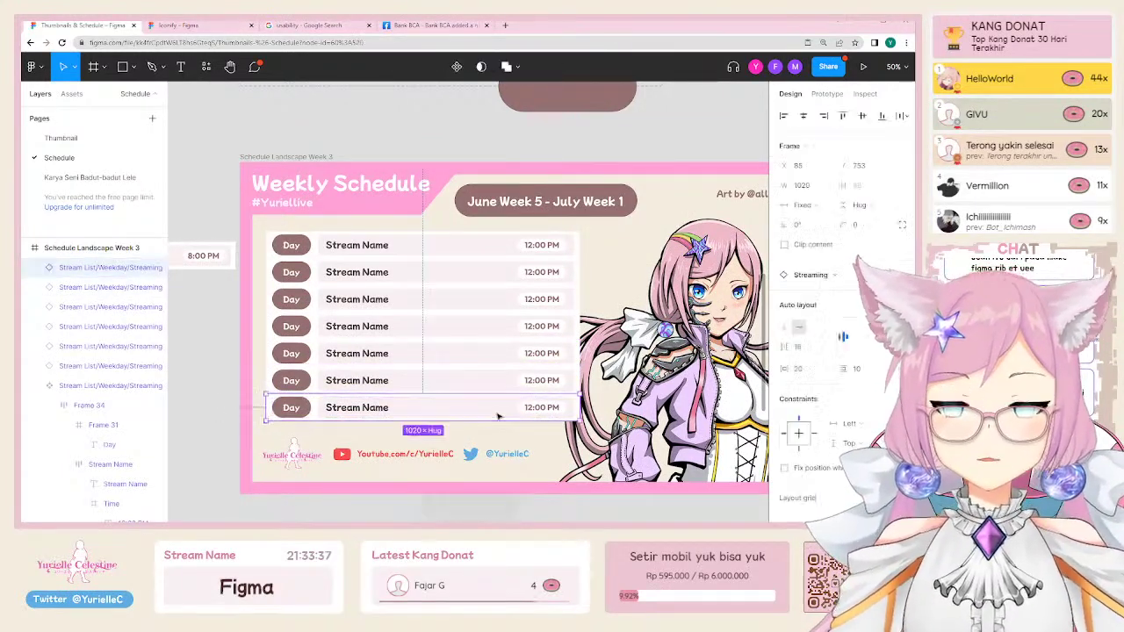
# Step: Shift-select all seven schedule rows
pyautogui.keyDown('shift'); pyautogui.click(497, 380); pyautogui.keyUp('shift')
pyautogui.keyDown('shift'); pyautogui.click(497, 353); pyautogui.keyUp('shift')
pyautogui.keyDown('shift'); pyautogui.click(497, 326); pyautogui.keyUp('shift')
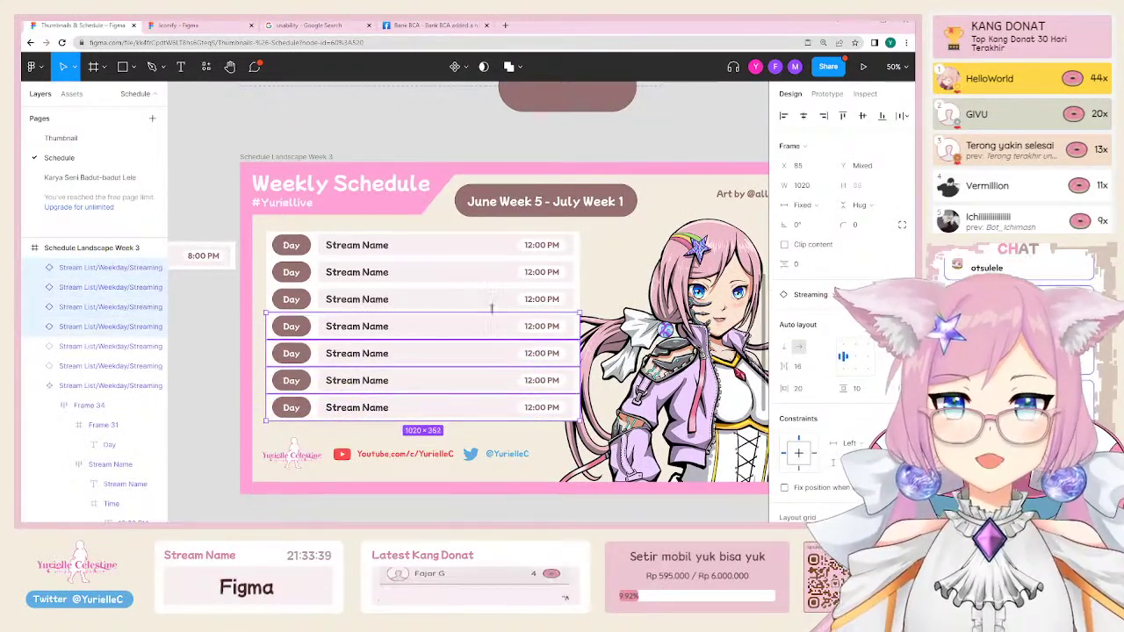
pyautogui.keyDown('shift'); pyautogui.click(497, 300); pyautogui.keyUp('shift')
pyautogui.keyDown('shift'); pyautogui.click(497, 245); pyautogui.keyUp('shift')
pyautogui.keyDown('shift'); pyautogui.click(498, 272); pyautogui.keyUp('shift')
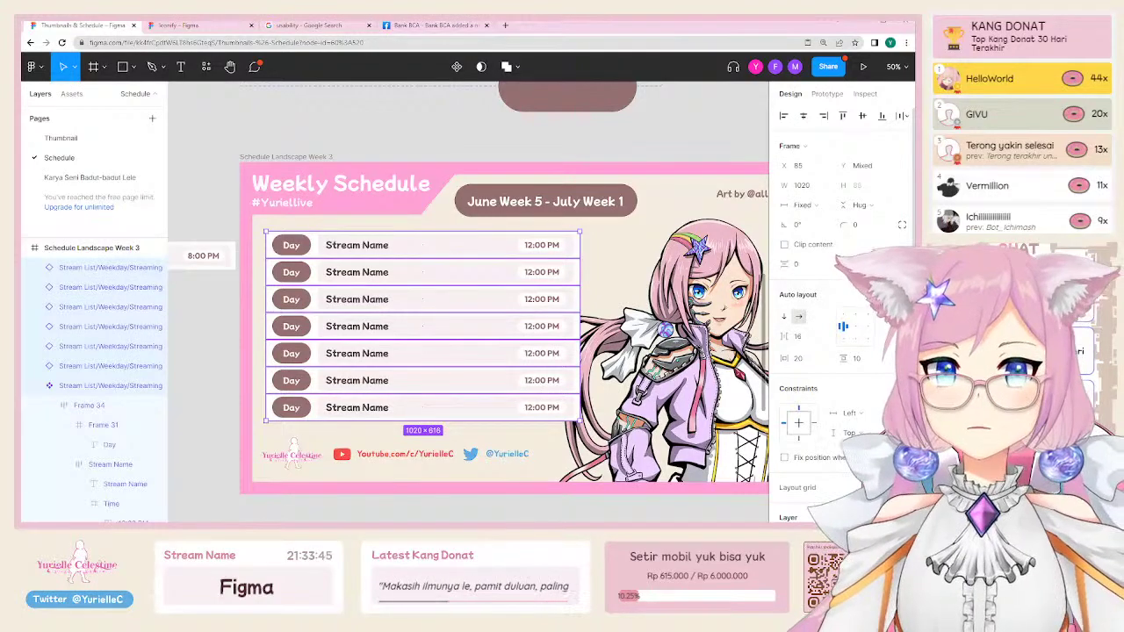
# Step: Wrap the seven rows in an auto-layout frame with corner radius 12
pyautogui.hotkey('shift', 'a')
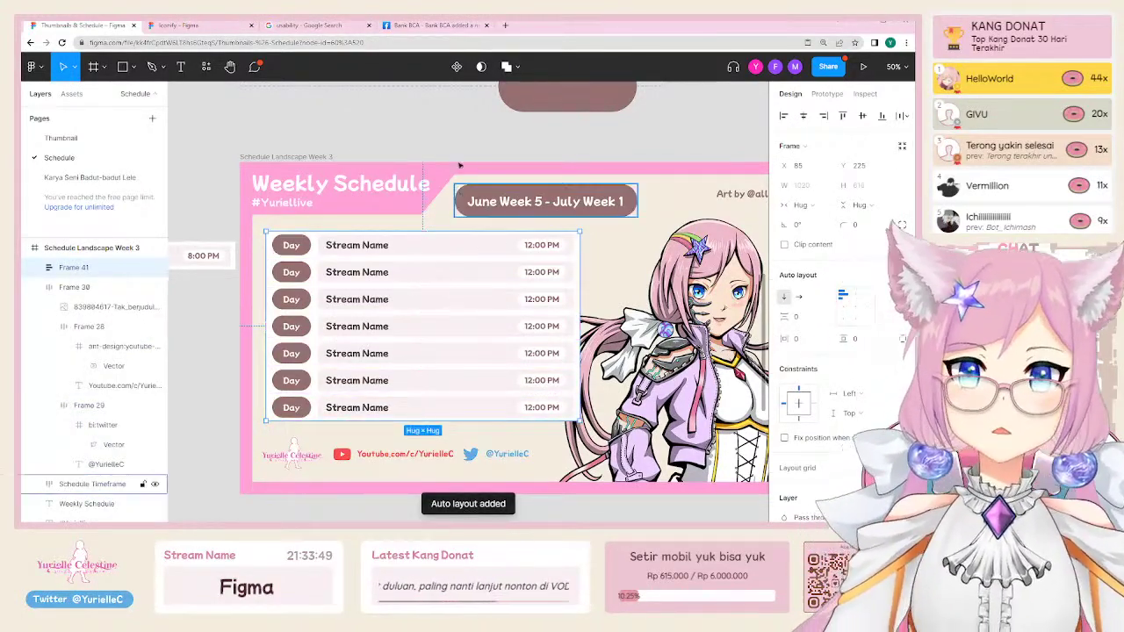
pyautogui.click(515, 155)
pyautogui.click(269, 238)
pyautogui.click(269, 238)
pyautogui.click(269, 238)
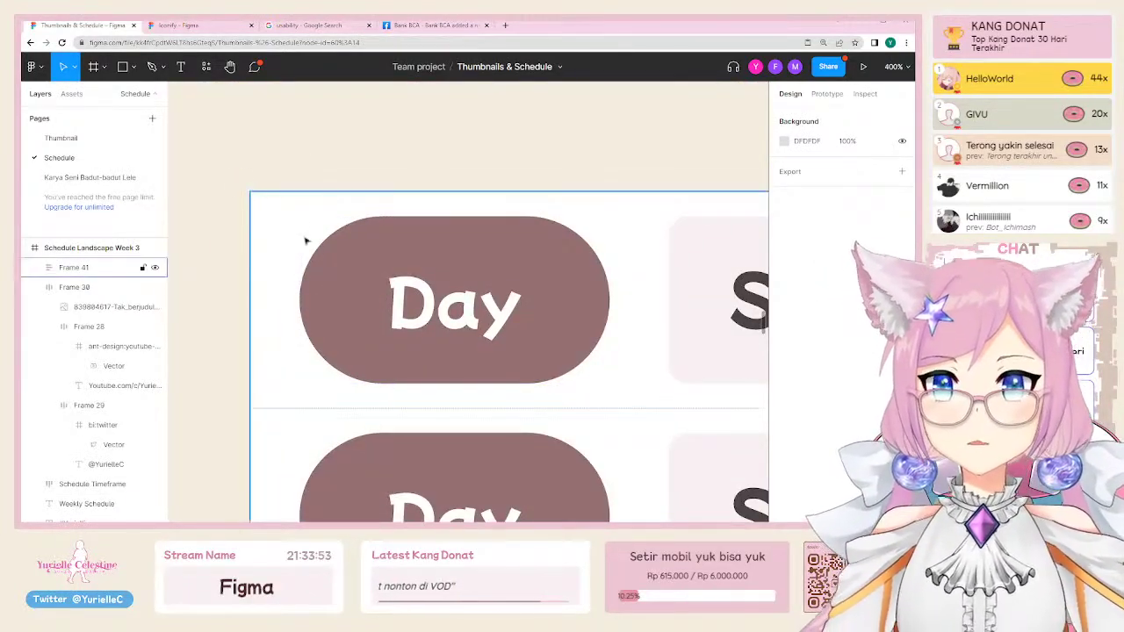
pyautogui.click(363, 284)
pyautogui.keyDown('alt'); pyautogui.click(367, 285); pyautogui.keyUp('alt')
pyautogui.keyDown('alt'); pyautogui.click(386, 288); pyautogui.keyUp('alt')
pyautogui.keyDown('alt'); pyautogui.click(386, 288); pyautogui.keyUp('alt')
pyautogui.scroll(-1, 527, 307)
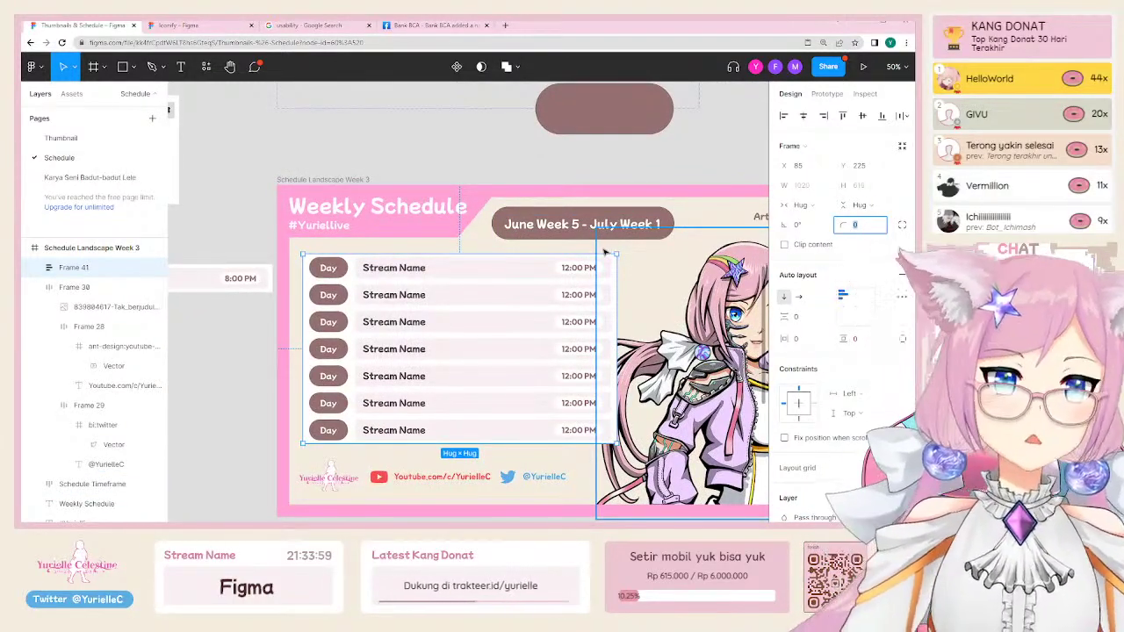
pyautogui.write('12')
pyautogui.press('Return')
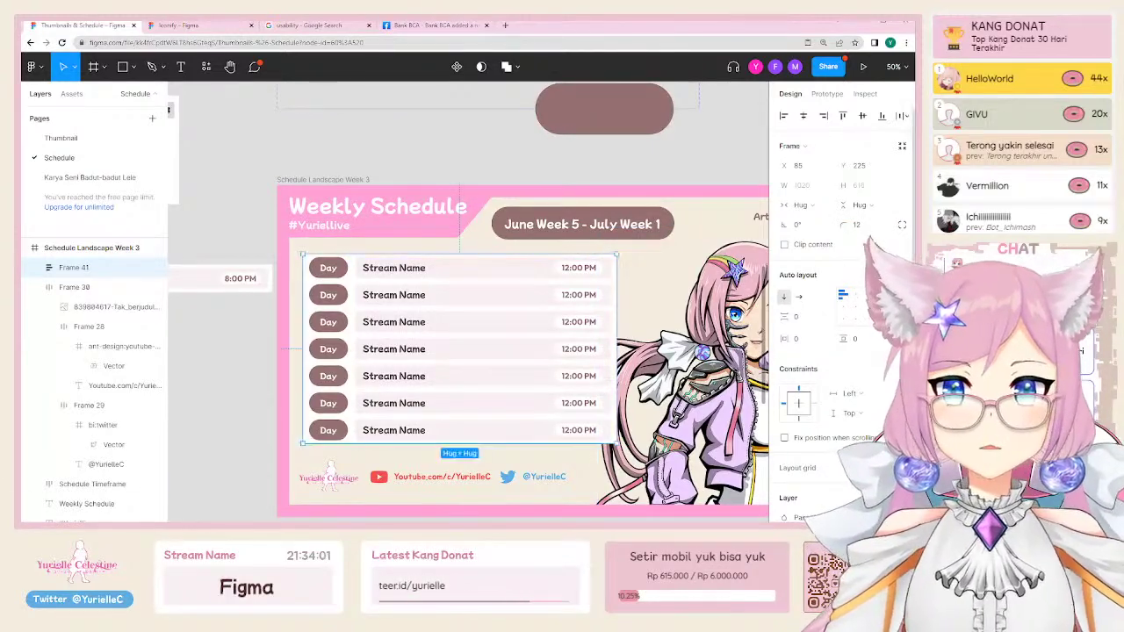
# Step: Reselect the auto-layout rows frame and review its properties
pyautogui.scroll(6, 303, 255)
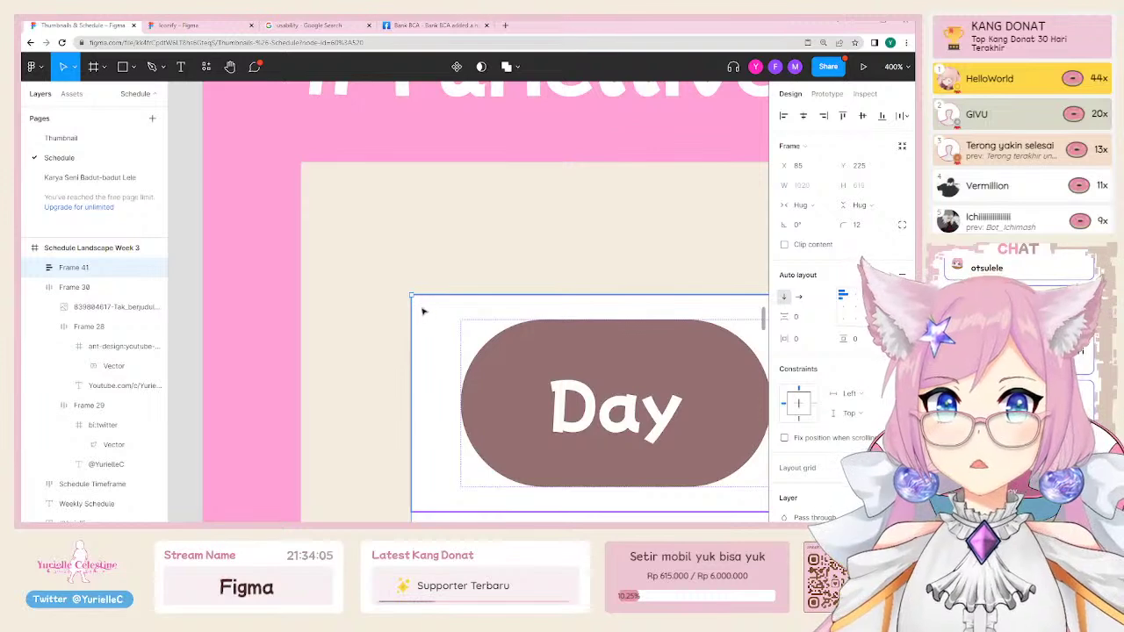
pyautogui.click(427, 229)
pyautogui.click(450, 329)
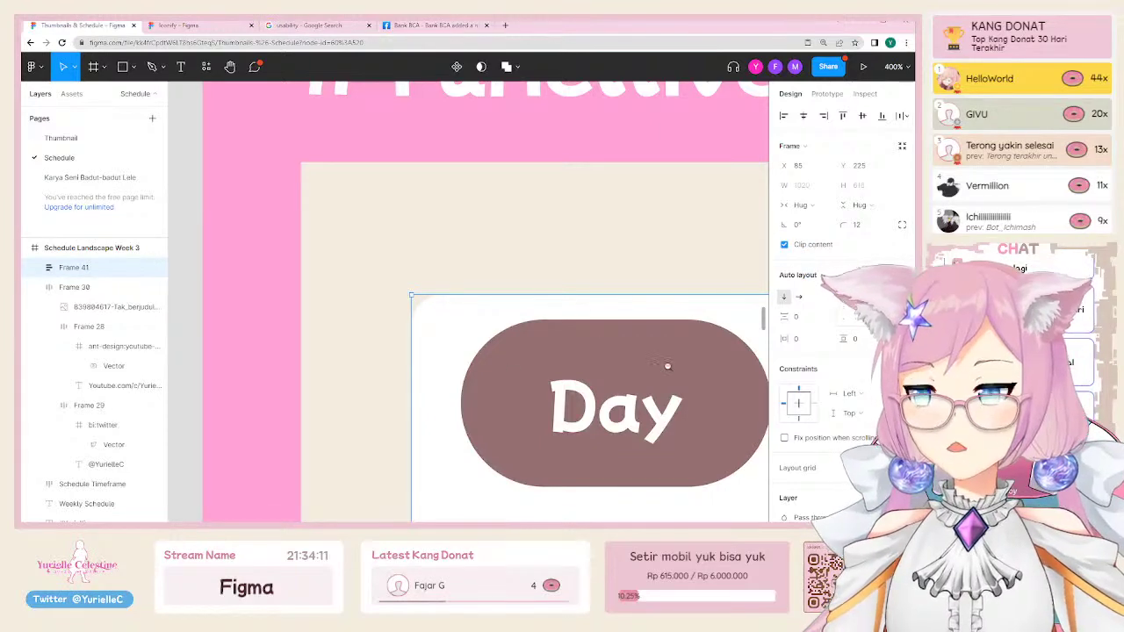
pyautogui.scroll(-10, 668, 366)
pyautogui.scroll(2, 515, 387)
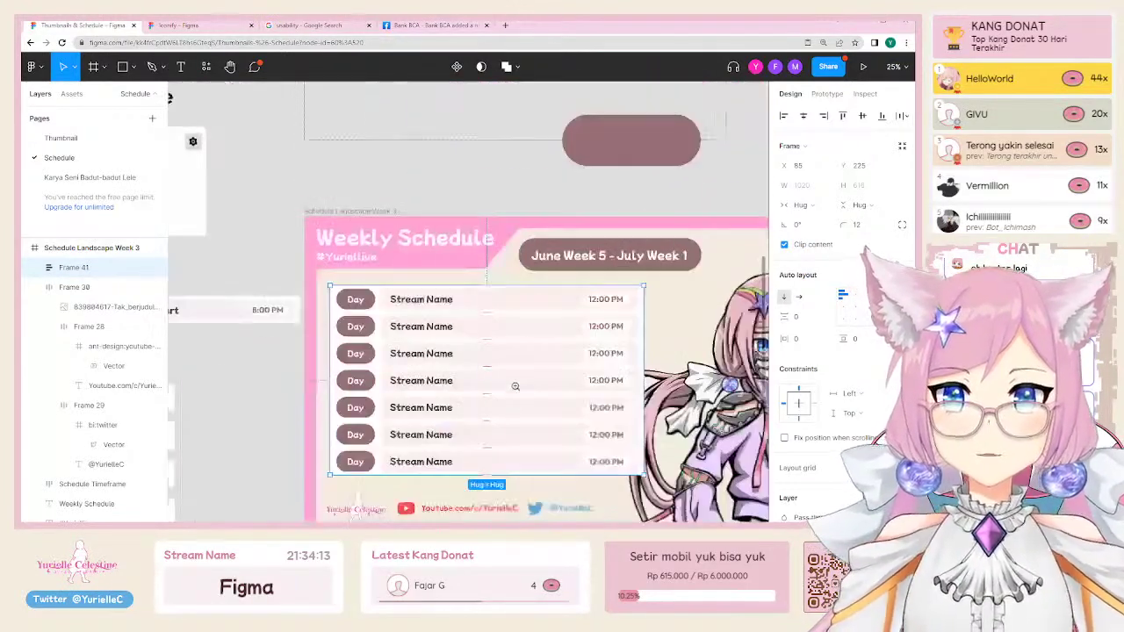
pyautogui.scroll(-1, 516, 387)
pyautogui.click(569, 226)
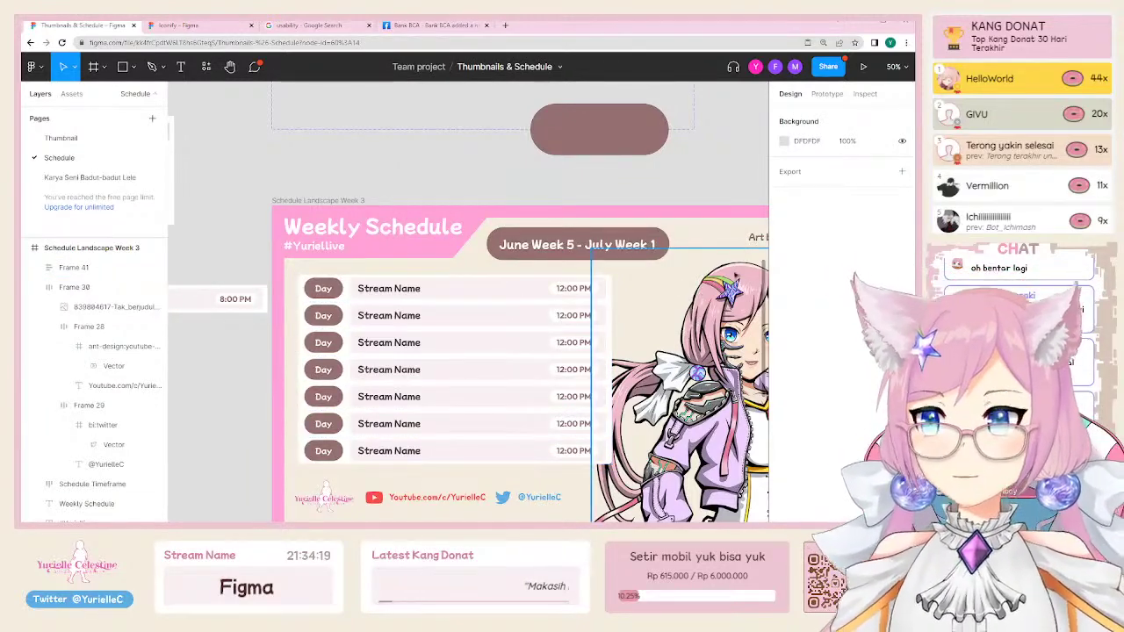
# Step: Draw a small black rectangle right of the first schedule row and make it taller
pyautogui.click(629, 278)
pyautogui.click(607, 274)
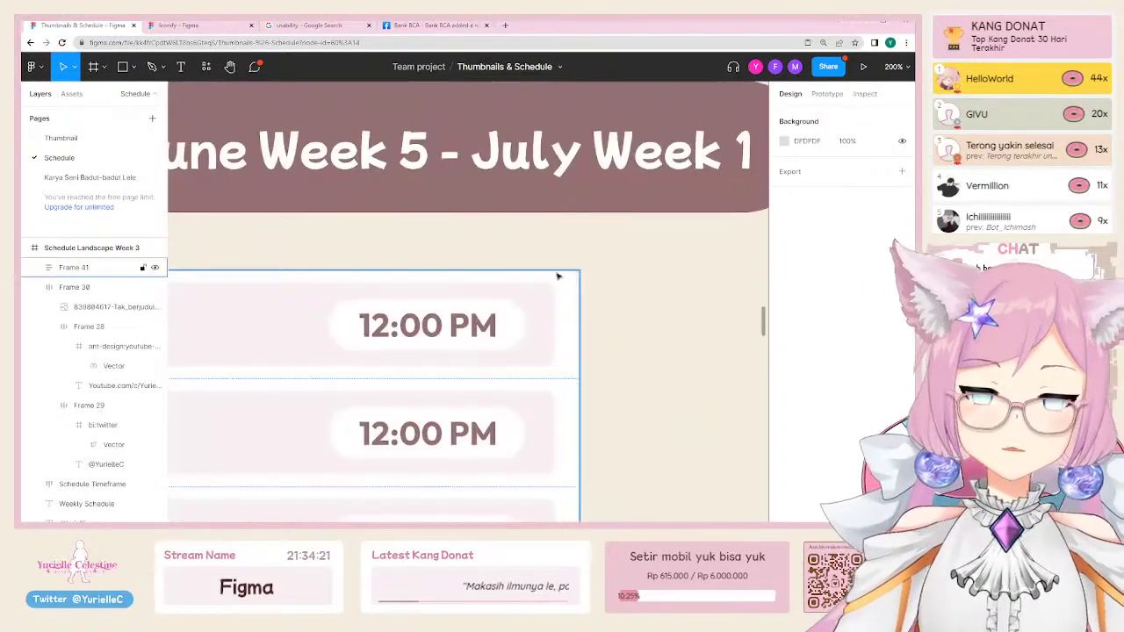
pyautogui.click(489, 280)
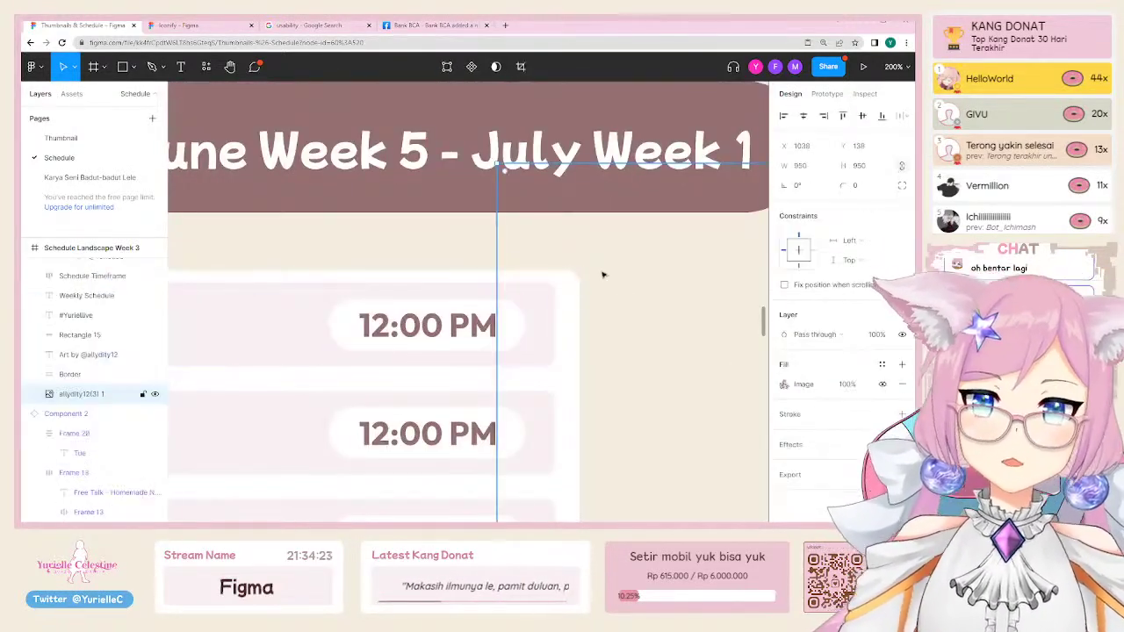
pyautogui.press('r')
pyautogui.moveTo(589, 273); pyautogui.dragTo(612, 285)
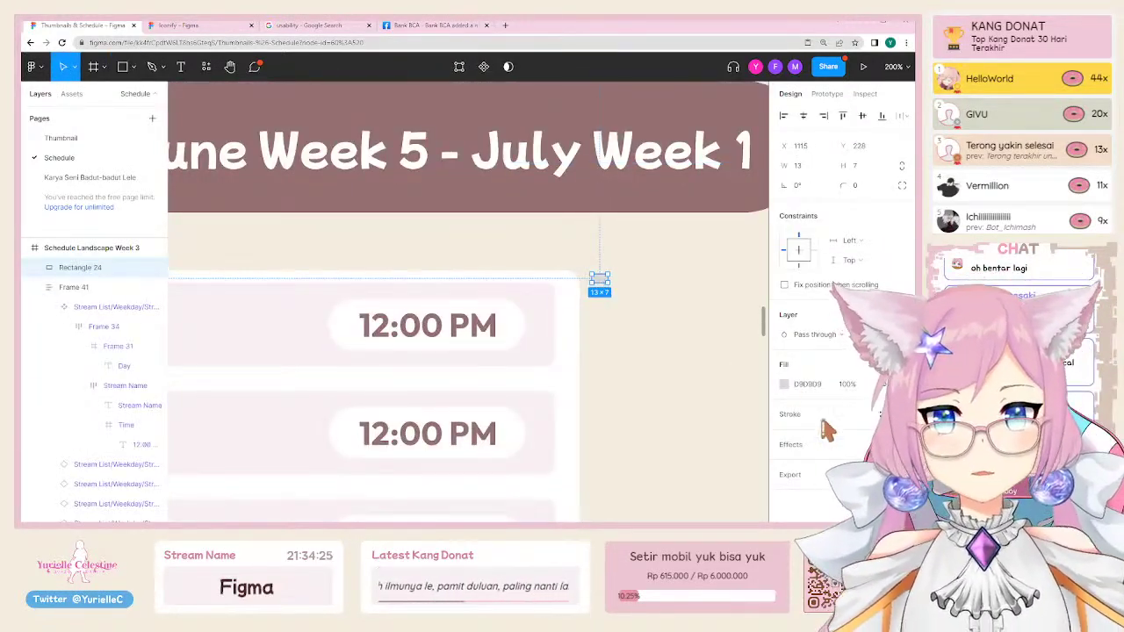
pyautogui.click(808, 384)
pyautogui.hotkey('ctrl', 'v')
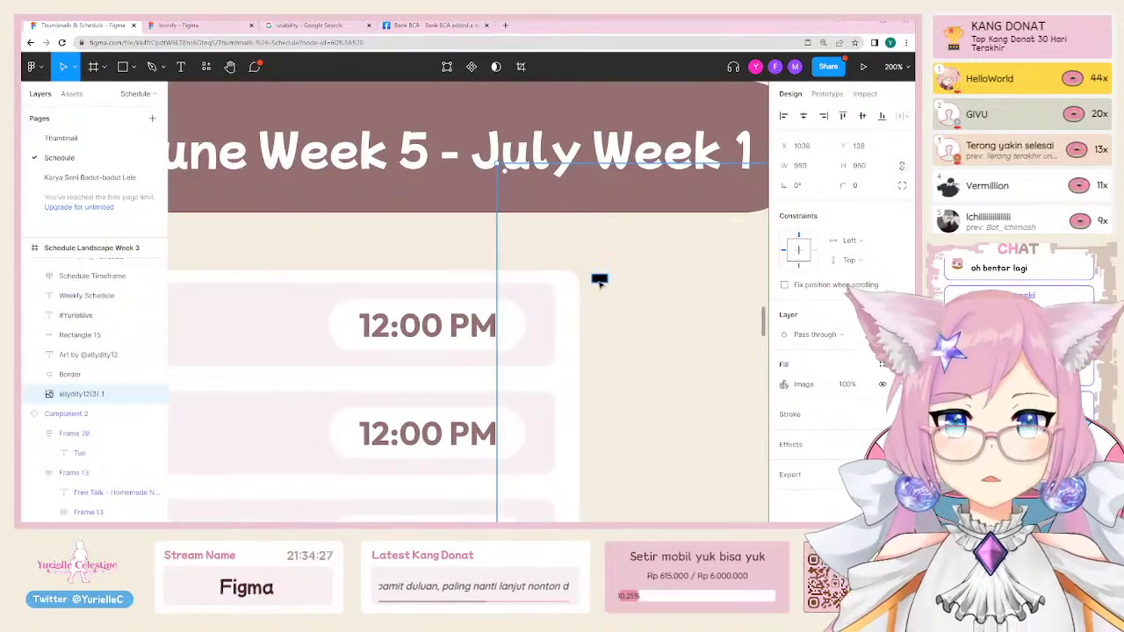
pyautogui.hotkey('ctrl', 'z')
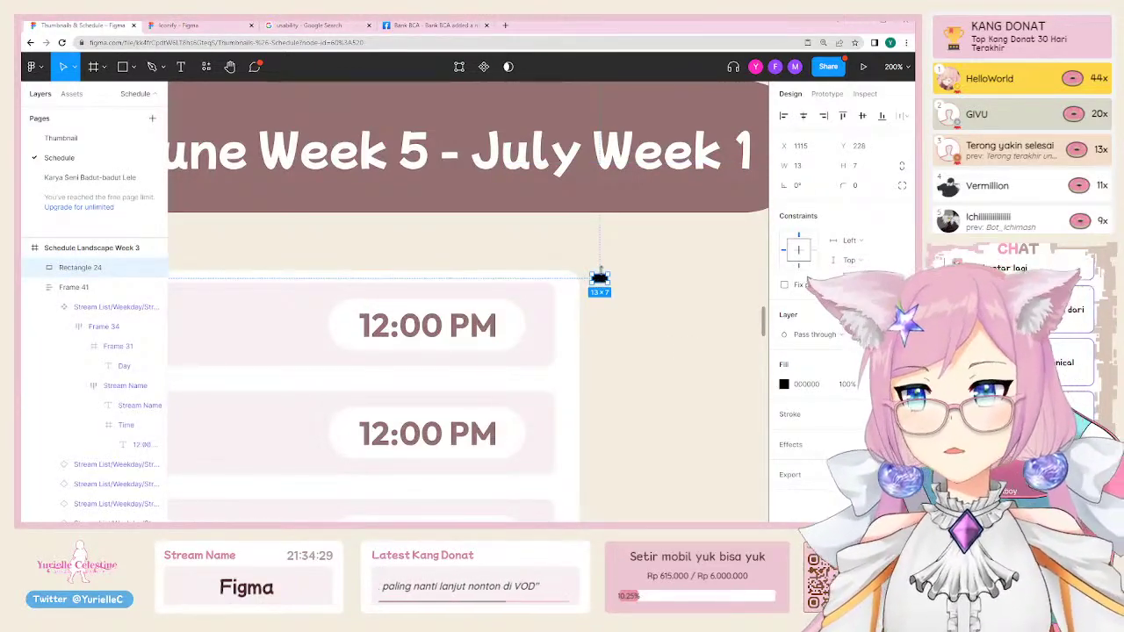
pyautogui.moveTo(601, 272); pyautogui.dragTo(599, 378)
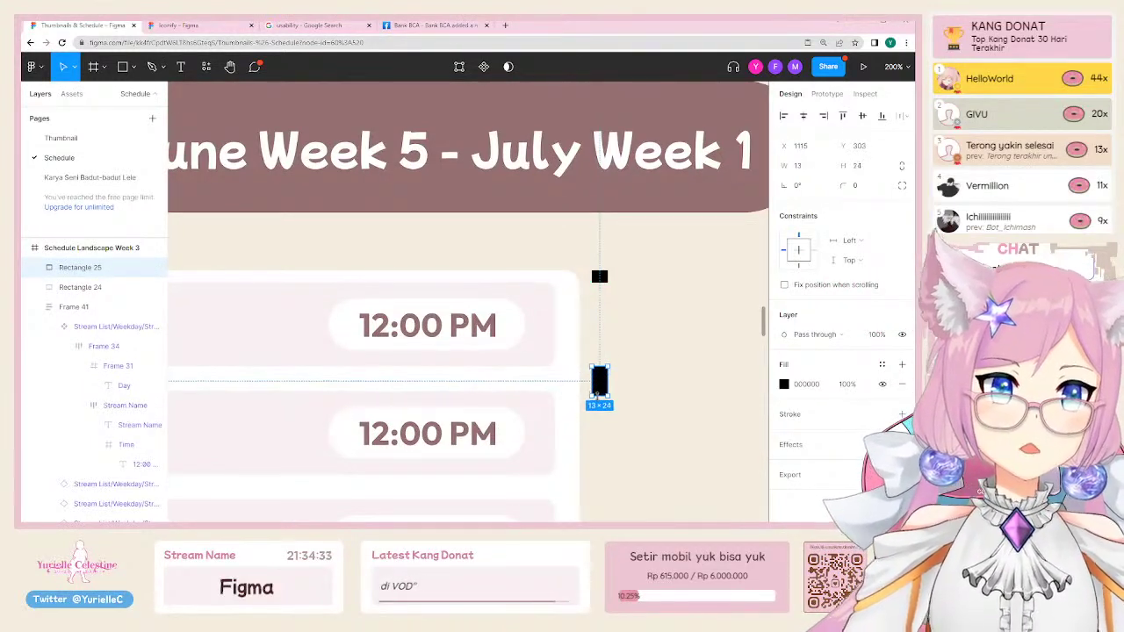
pyautogui.click(531, 377)
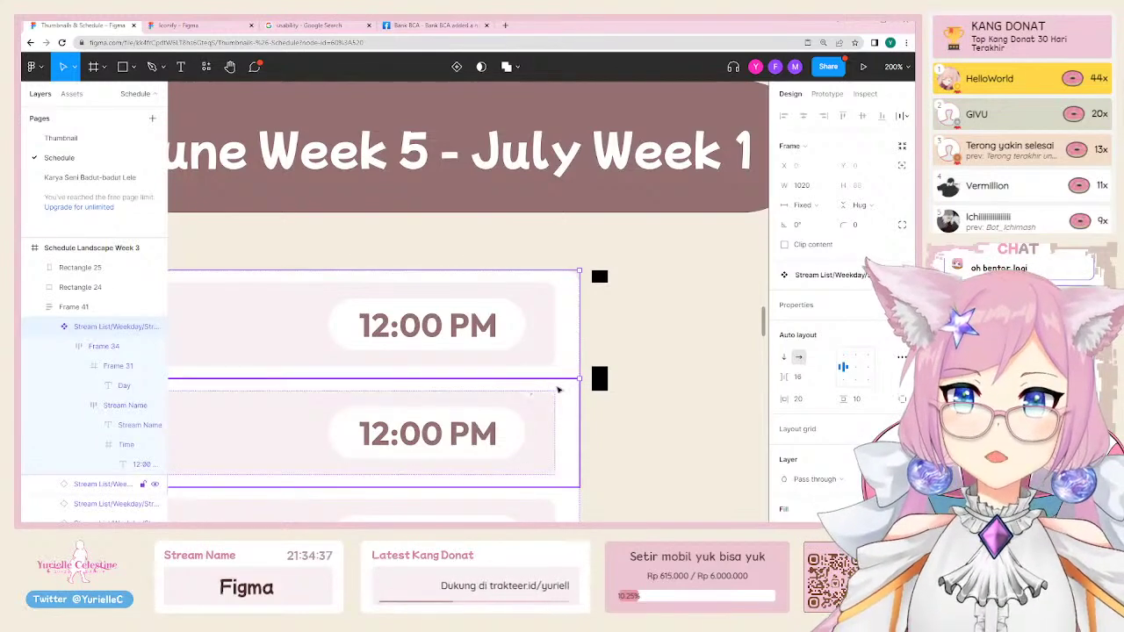
pyautogui.click(606, 313)
pyautogui.click(567, 314)
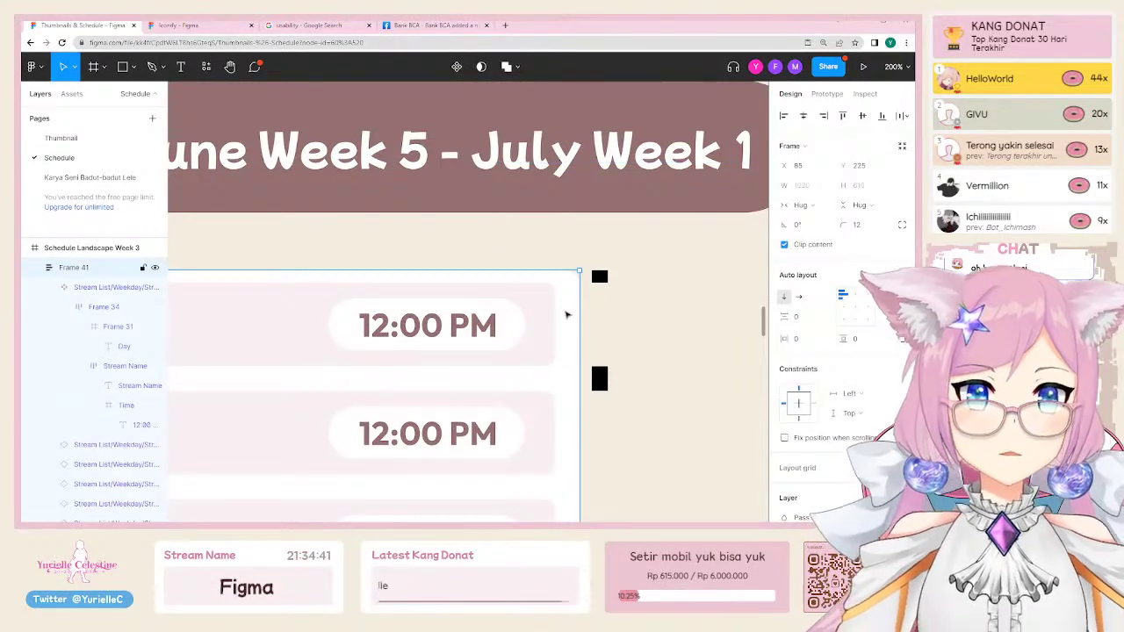
pyautogui.click(859, 339)
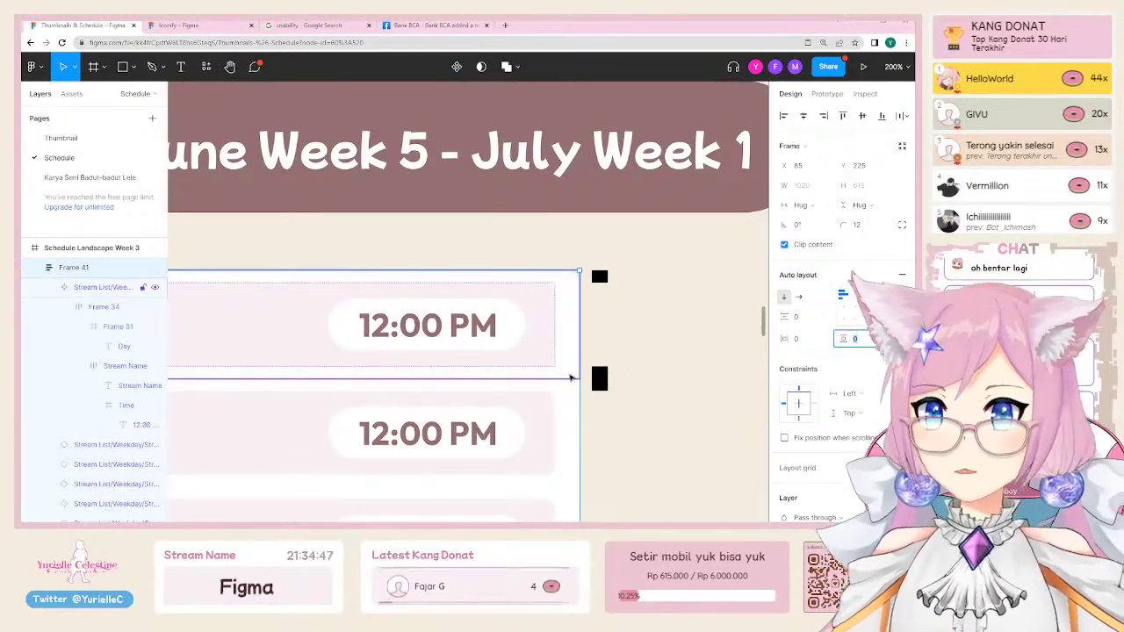
pyautogui.click(539, 367)
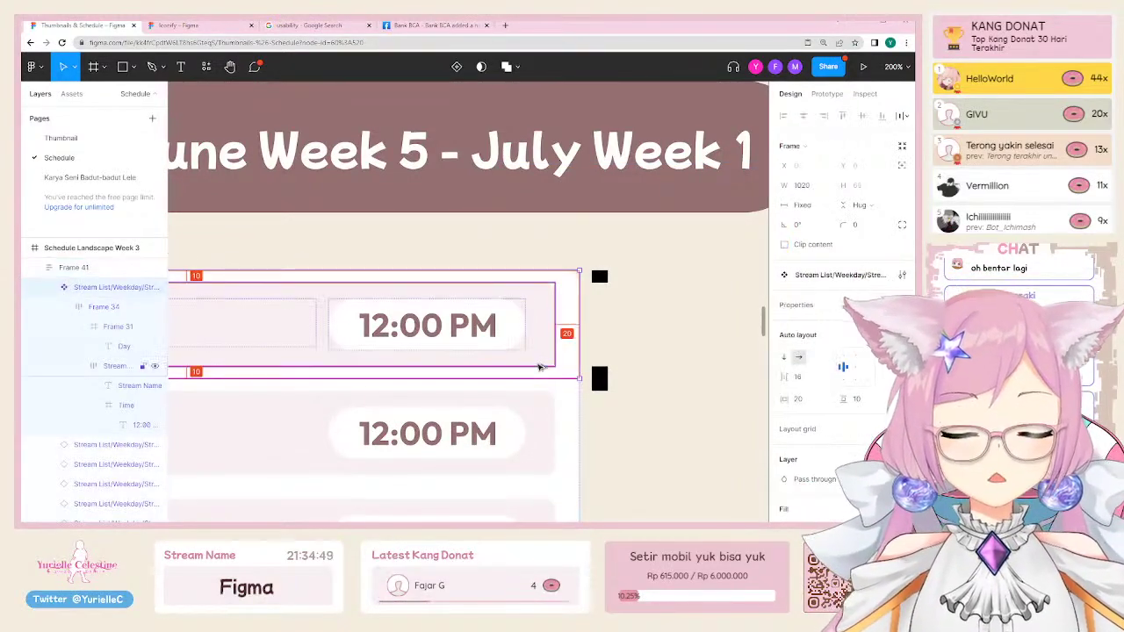
pyautogui.hscroll(-5, 539, 368)
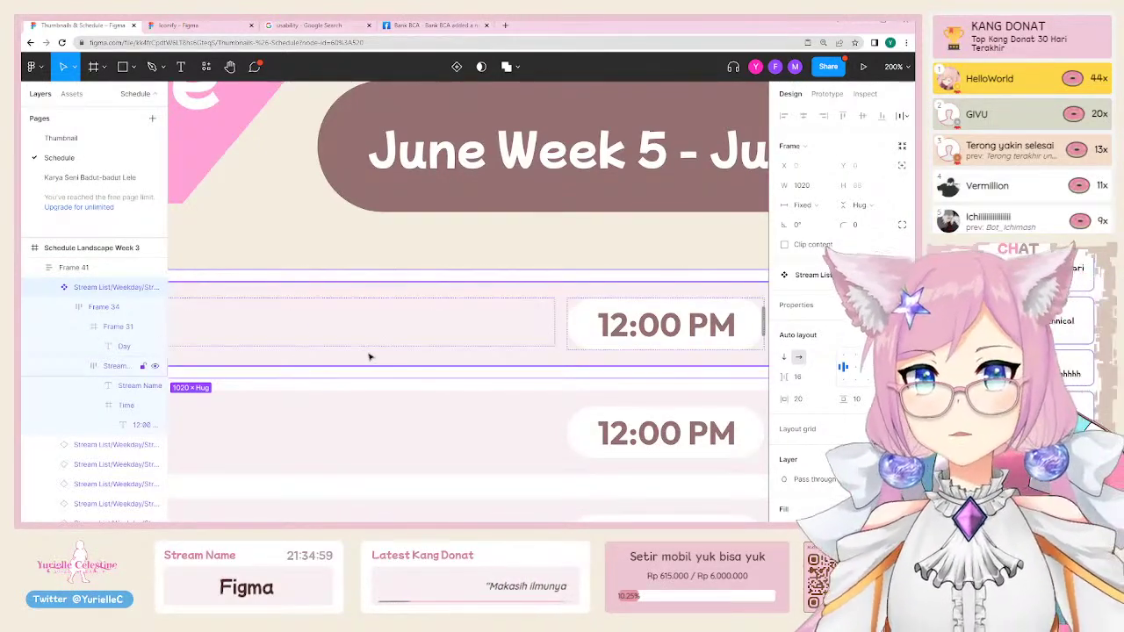
pyautogui.click(356, 379)
pyautogui.hscroll(5, 456, 369)
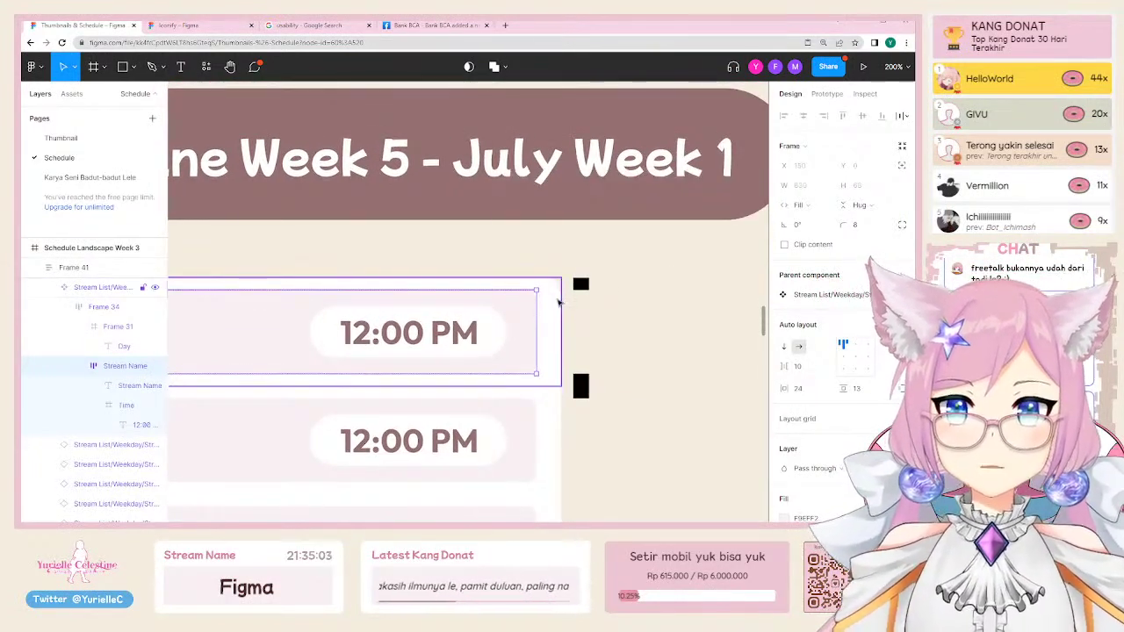
pyautogui.press('Escape')
pyautogui.press('Escape')
pyautogui.press('Escape')
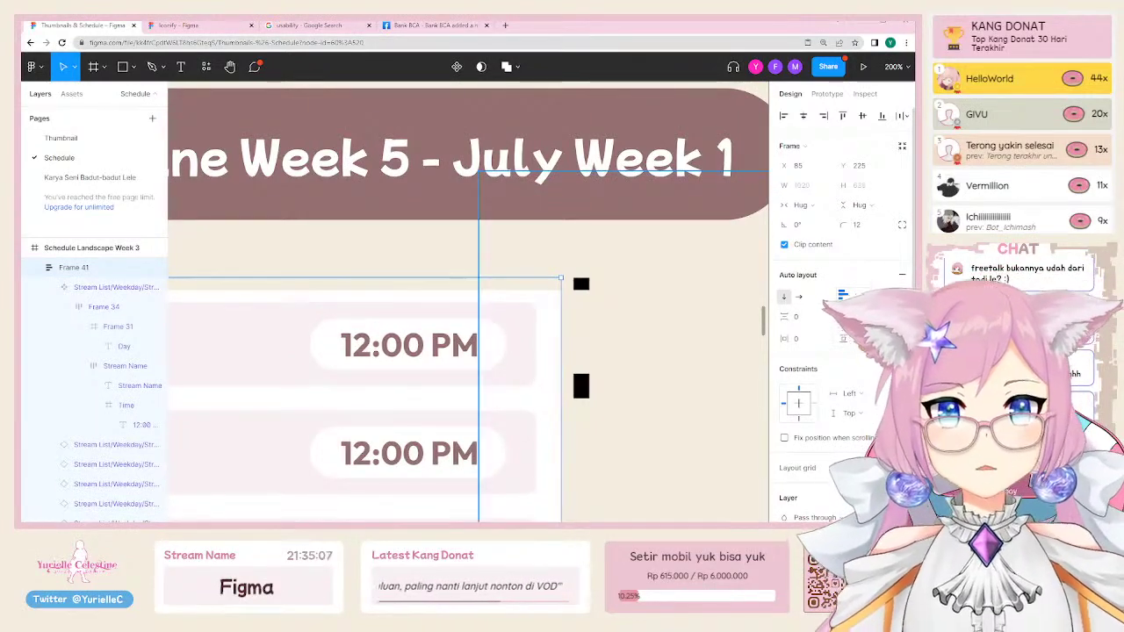
pyautogui.scroll(5, 544, 286)
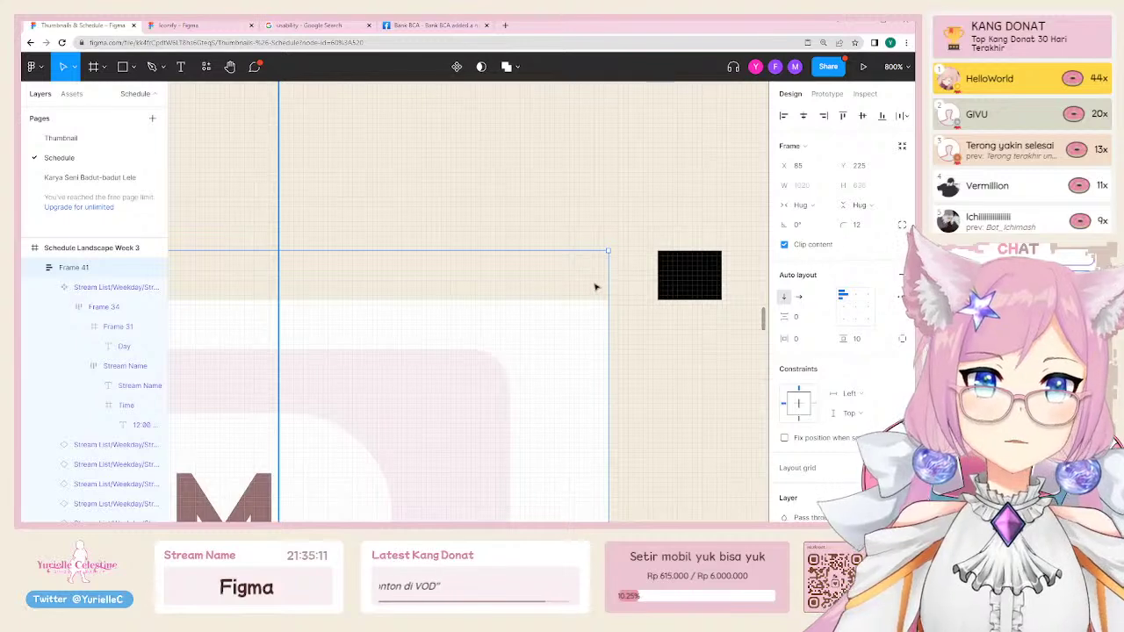
# Step: Add a white fill to Frame 41 and delete black Rectangles 24 and 25 beside it
pyautogui.scroll(-2, 843, 351)
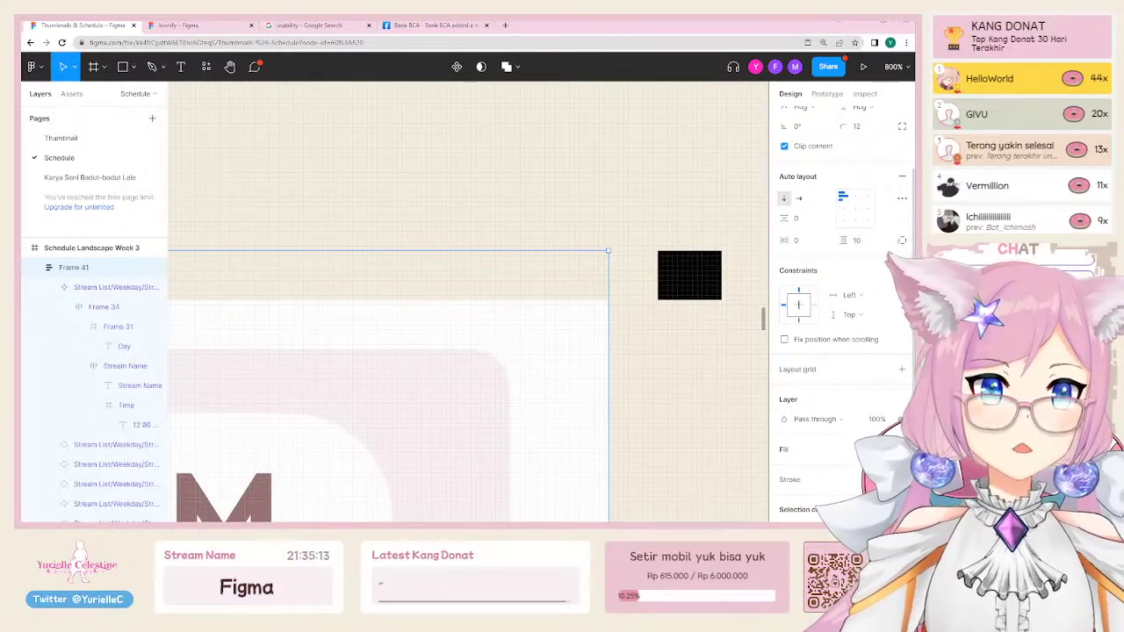
pyautogui.click(902, 448)
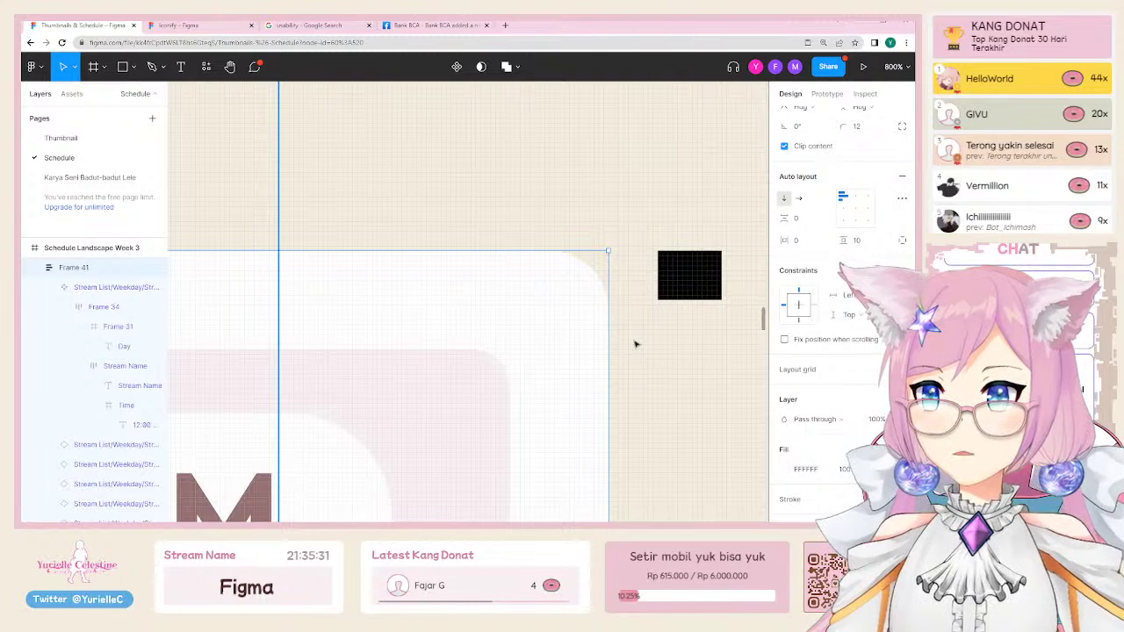
pyautogui.click(662, 295)
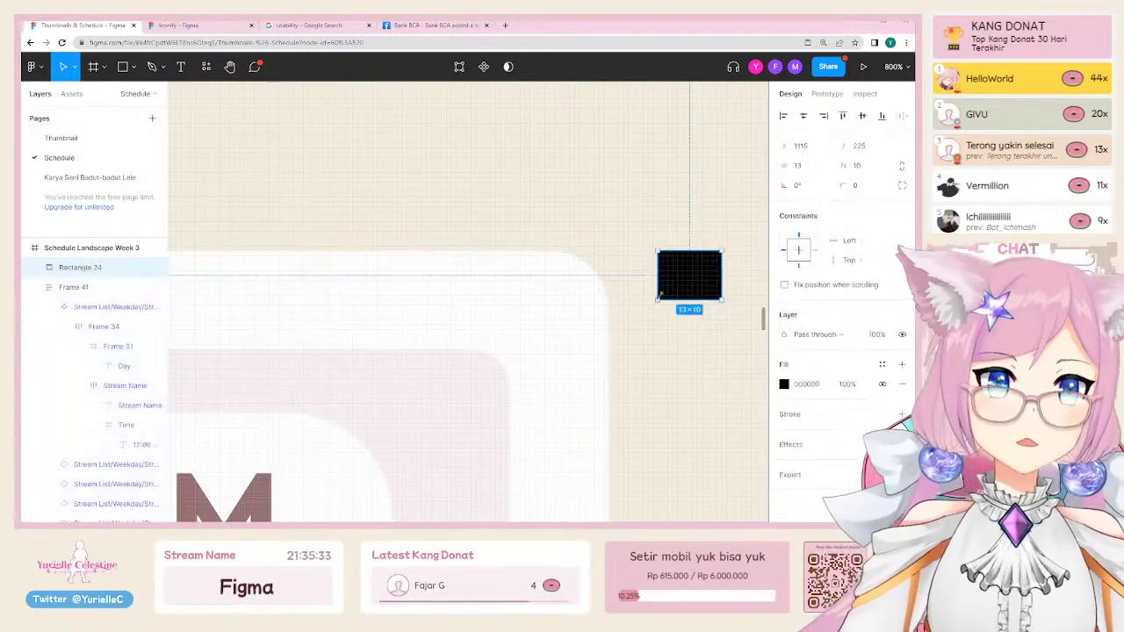
pyautogui.press('-')
pyautogui.press('-')
pyautogui.moveTo(622, 275); pyautogui.dragTo(632, 246)
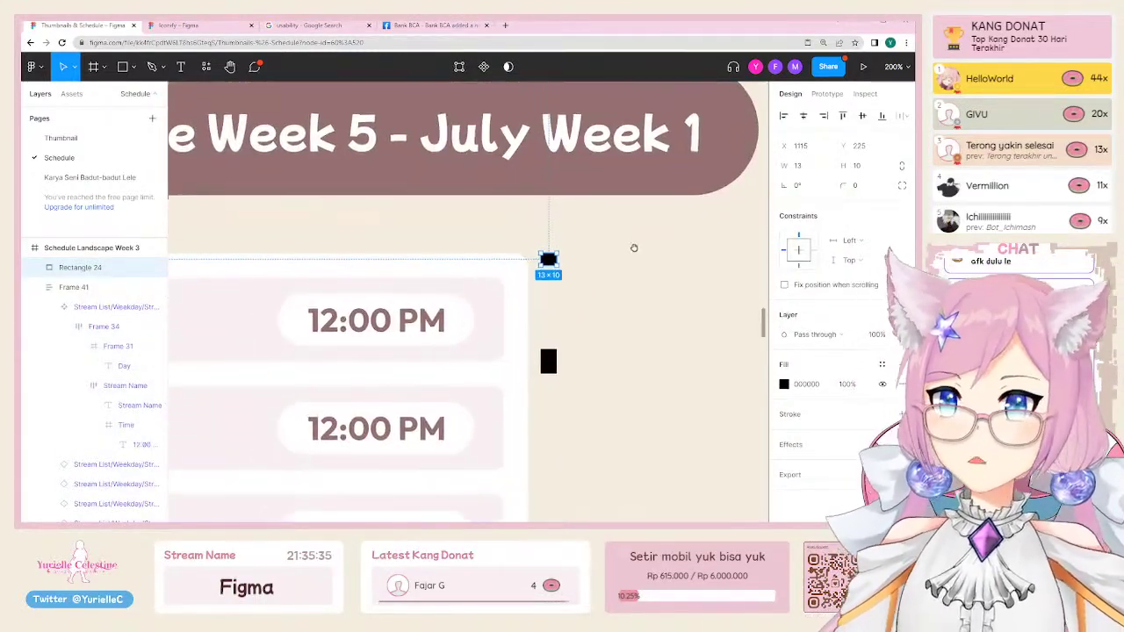
pyautogui.keyDown('shift'); pyautogui.click(548, 361); pyautogui.keyUp('shift')
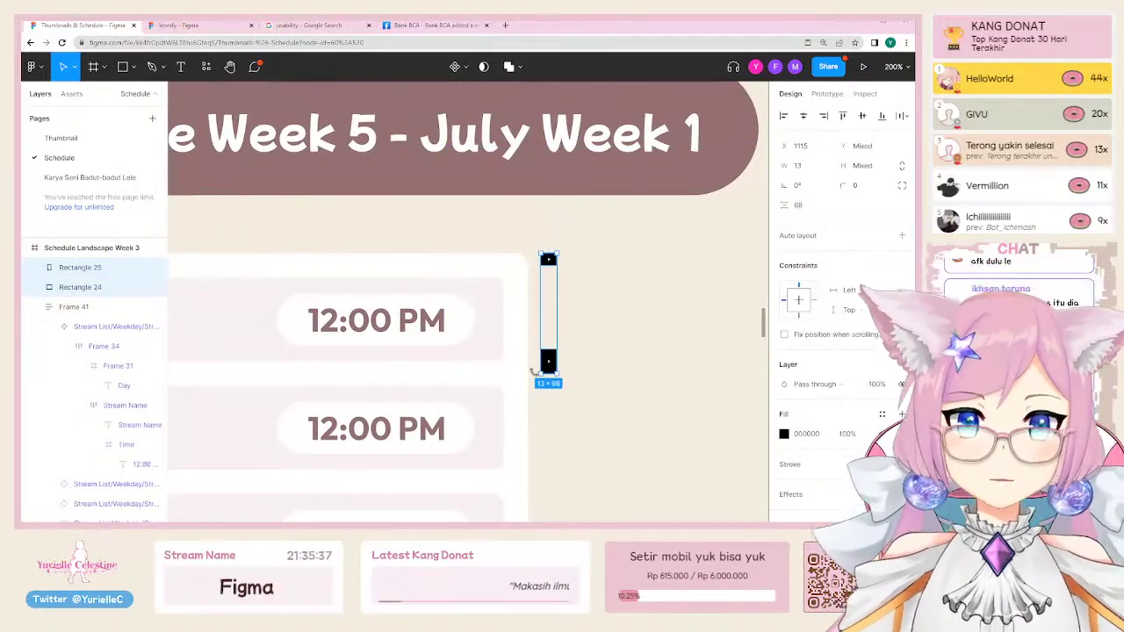
pyautogui.press('Delete')
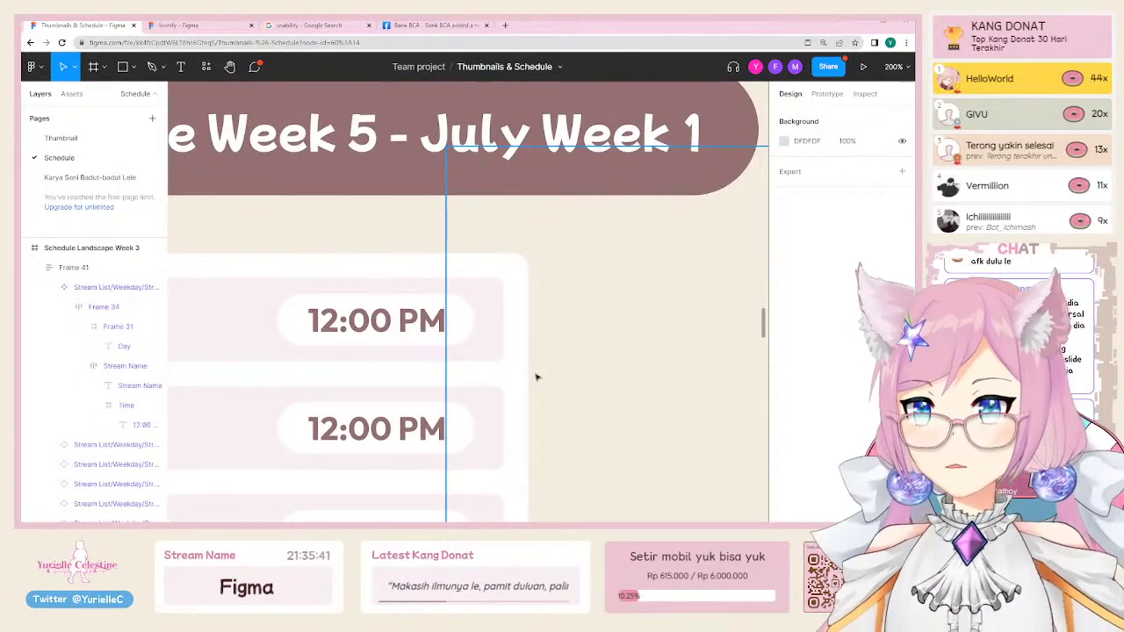
pyautogui.press('-')
pyautogui.press('-')
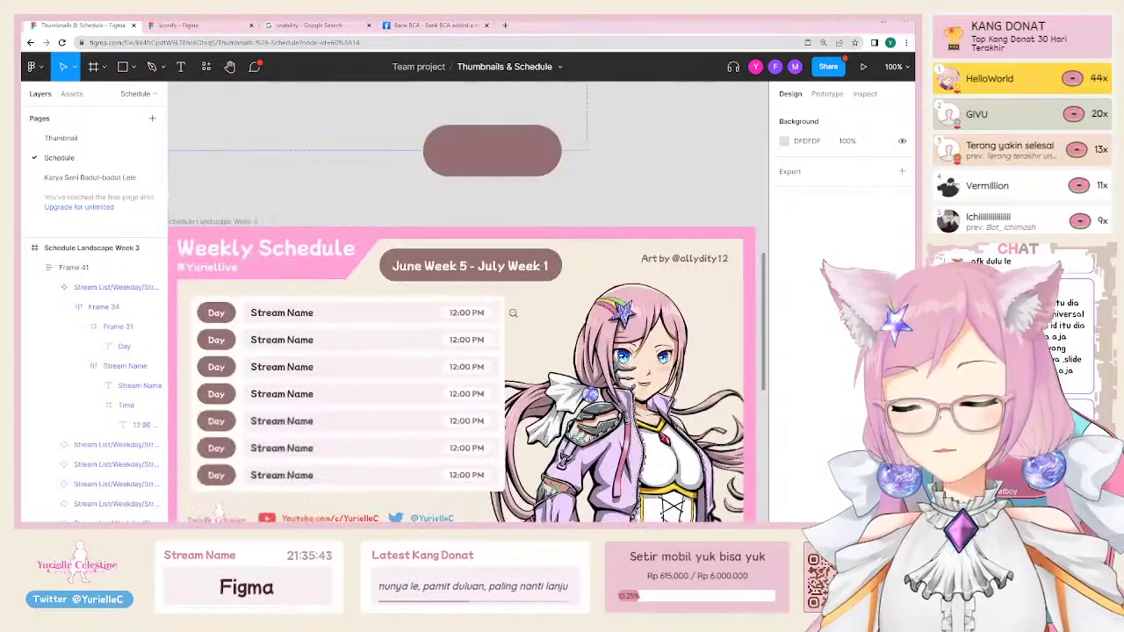
pyautogui.moveTo(433, 400); pyautogui.dragTo(493, 332)
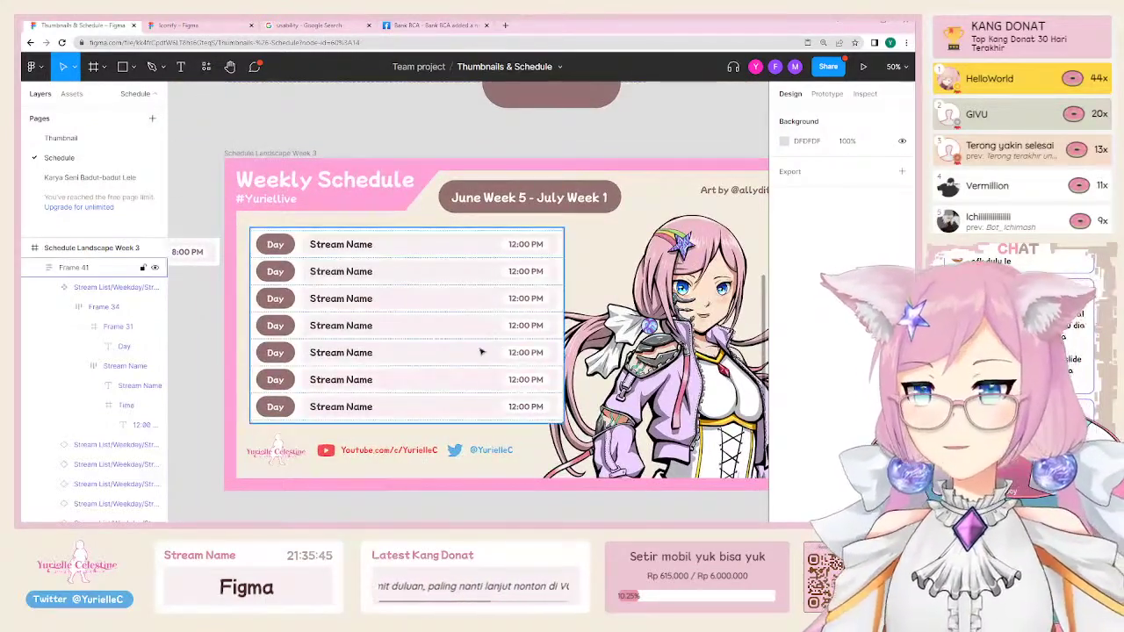
pyautogui.click(450, 352)
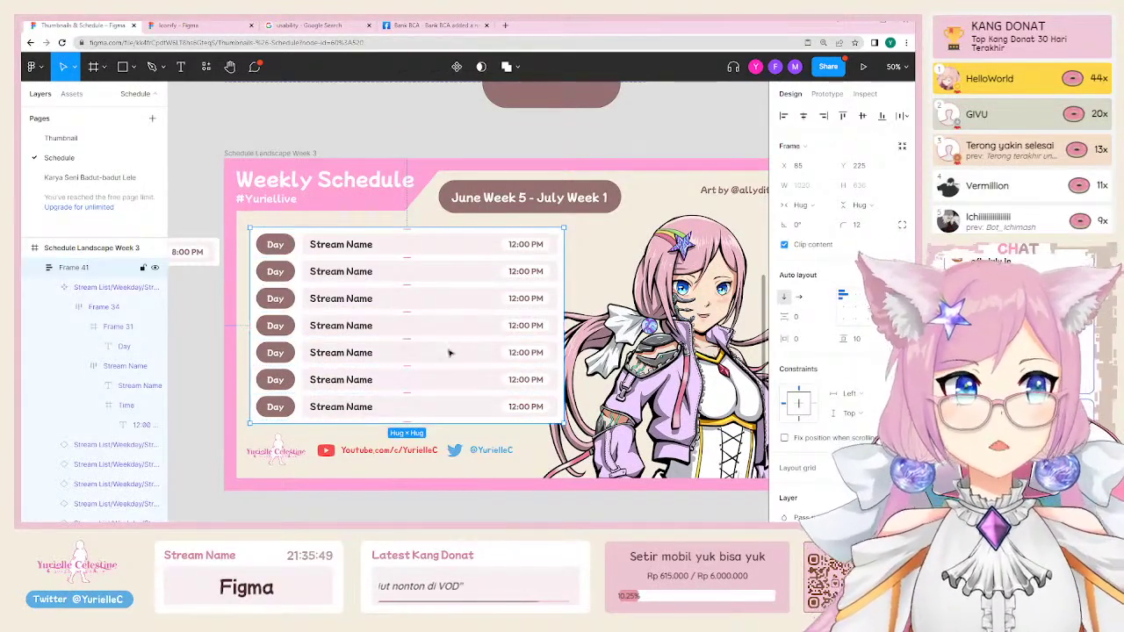
pyautogui.click(447, 146)
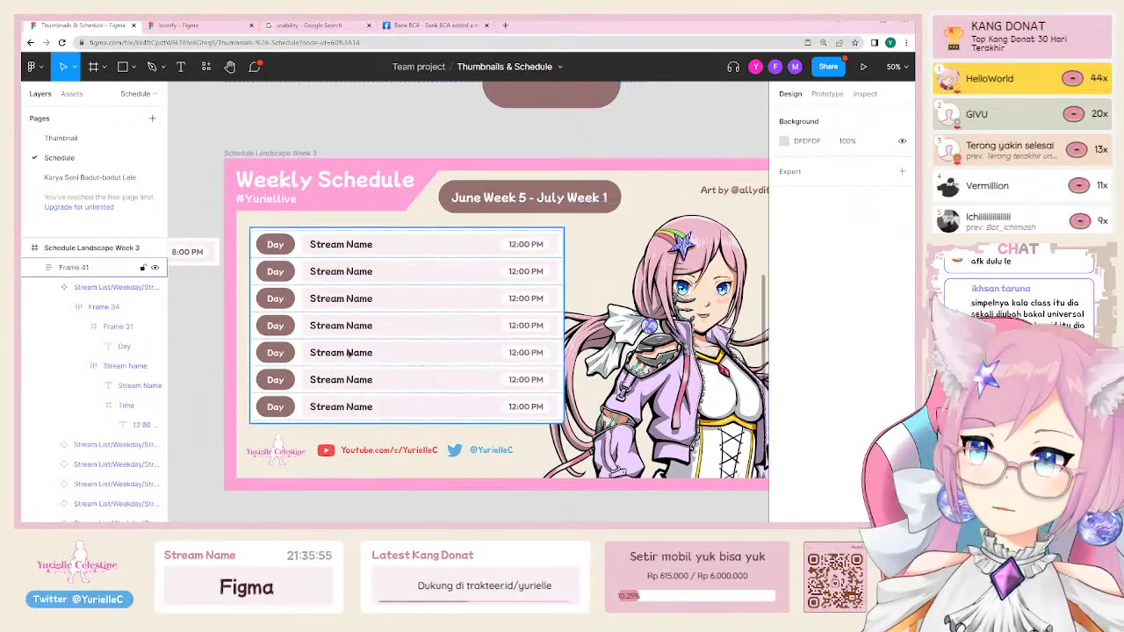
pyautogui.click(430, 419)
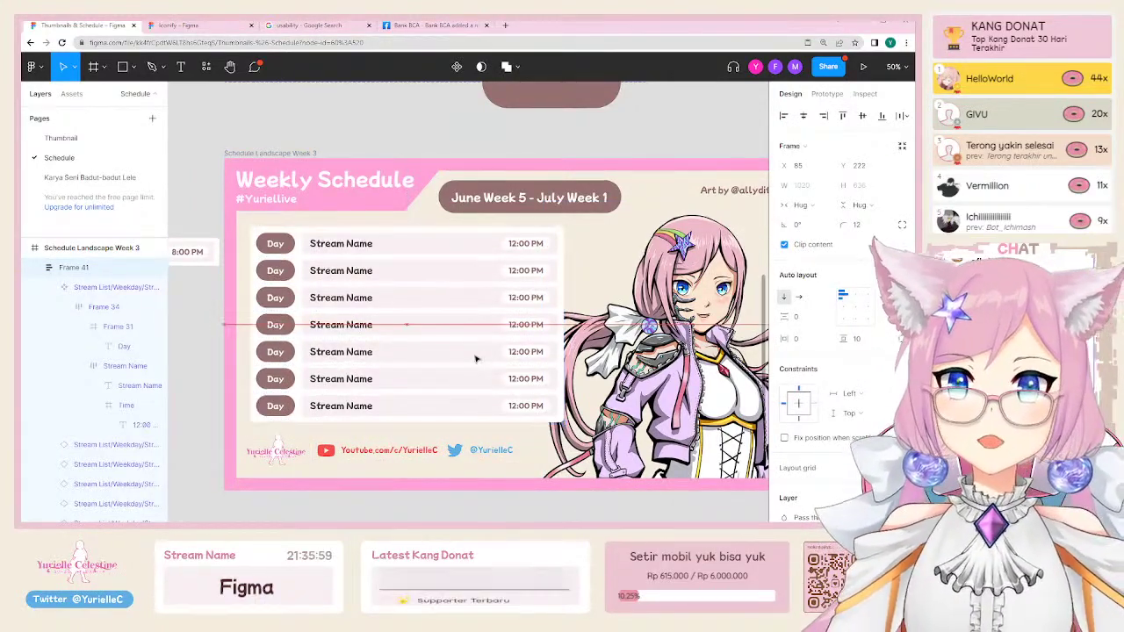
pyautogui.scroll(-3, 490, 394)
pyautogui.hscroll(1, 309, 327)
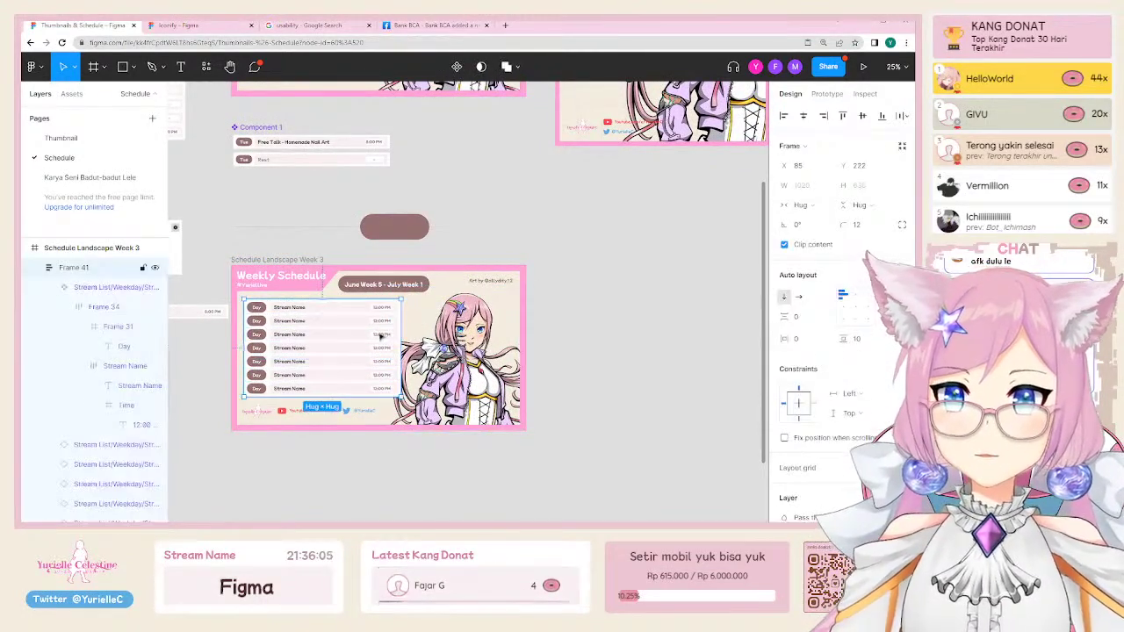
pyautogui.scroll(3, 287, 332)
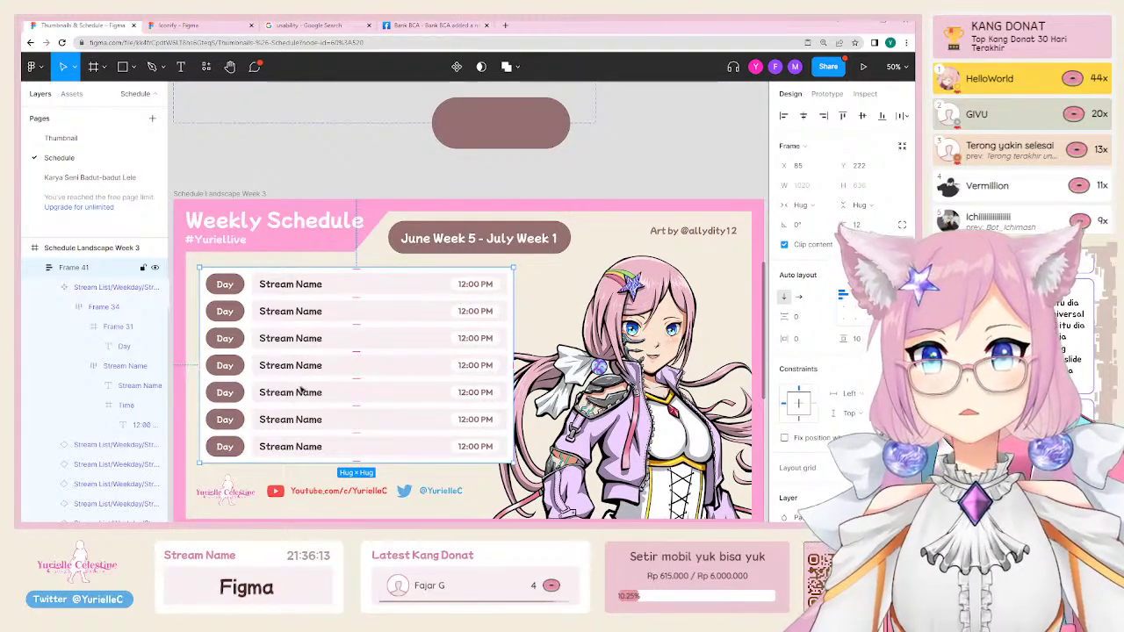
# Step: Make Frame 41 a component, then drag a row out of it and undo that
pyautogui.rightClick(299, 387)
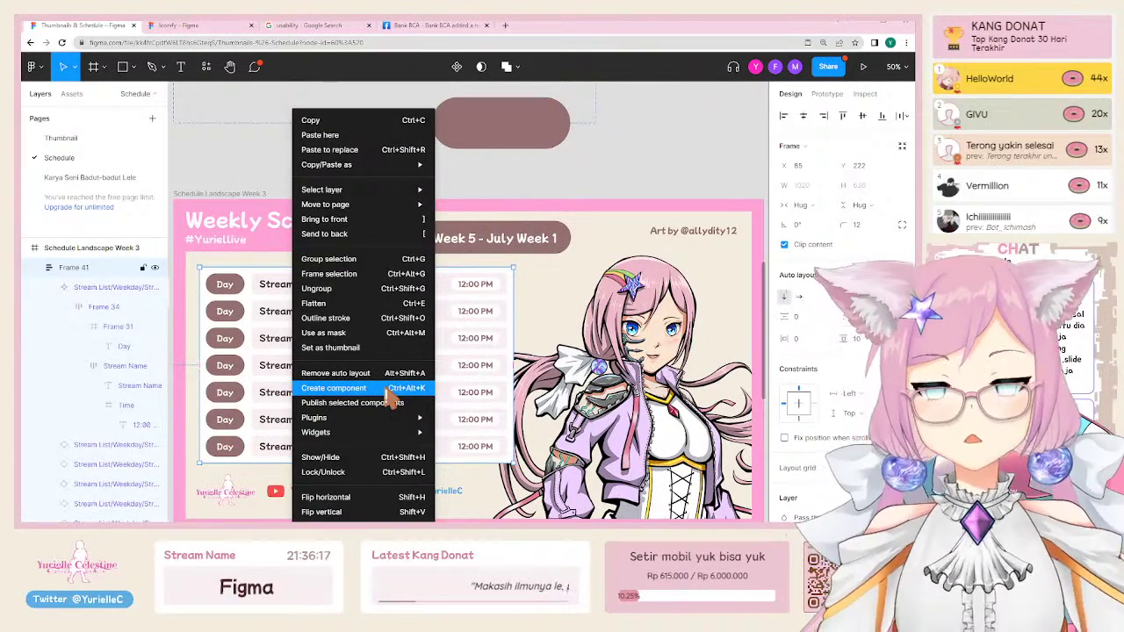
pyautogui.click(386, 391)
pyautogui.scroll(-3, 557, 295)
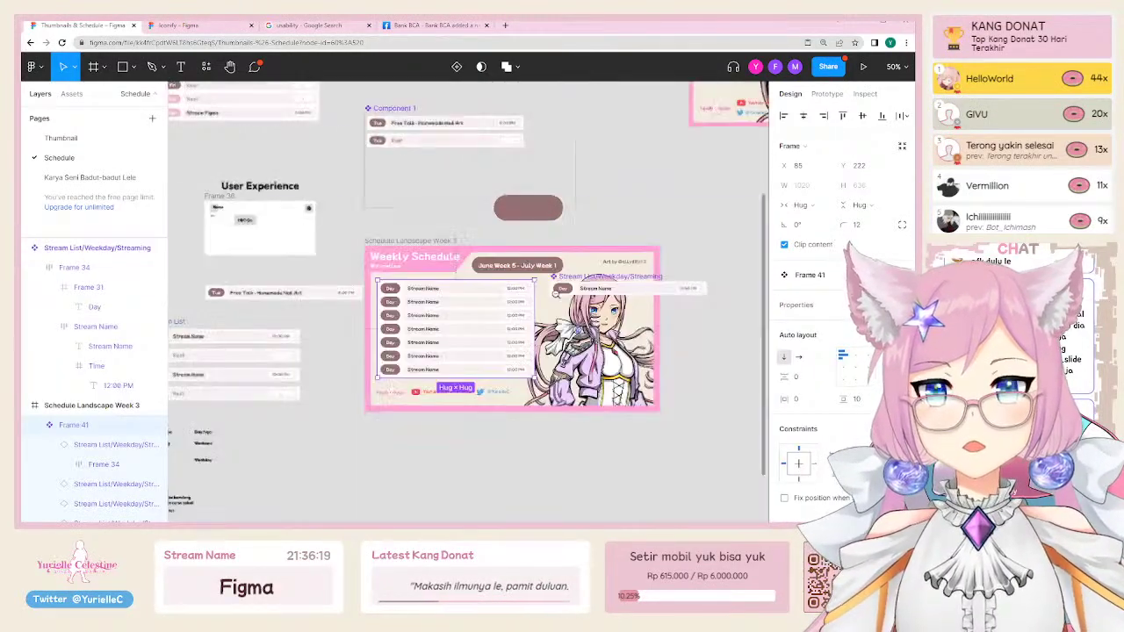
pyautogui.moveTo(580, 279); pyautogui.dragTo(237, 443)
pyautogui.hscroll(-2, 369, 387)
pyautogui.doubleClick(503, 322)
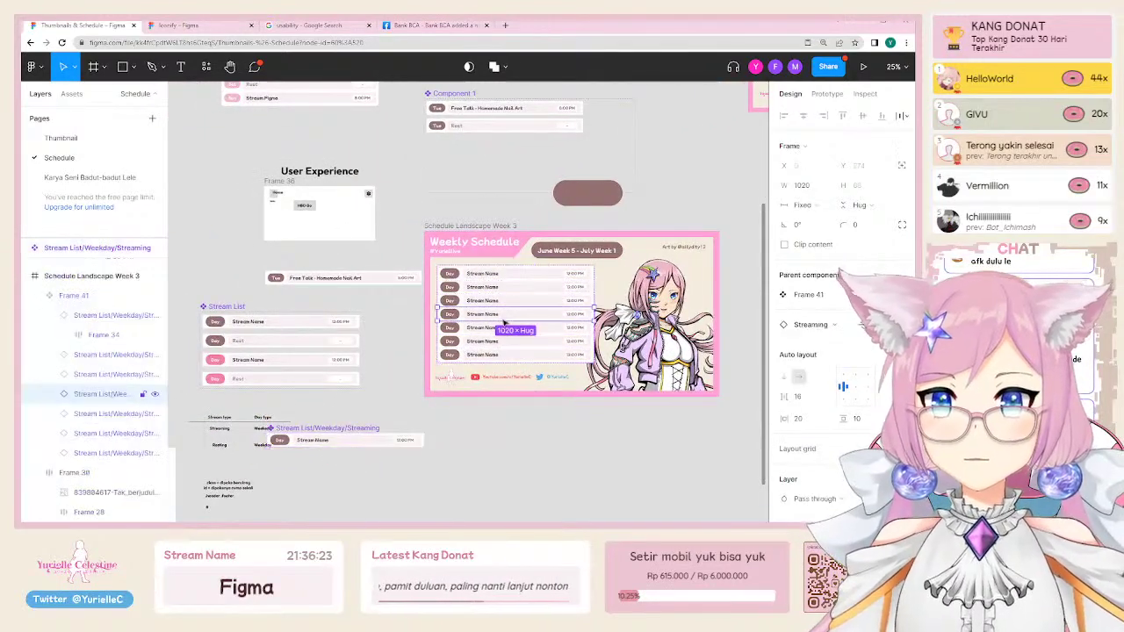
pyautogui.hotkey('ctrl', 'z')
pyautogui.hotkey('ctrl', 'z')
pyautogui.hotkey('ctrl', 'z')
pyautogui.hotkey('ctrl', 'z')
pyautogui.hotkey('ctrl', 'z')
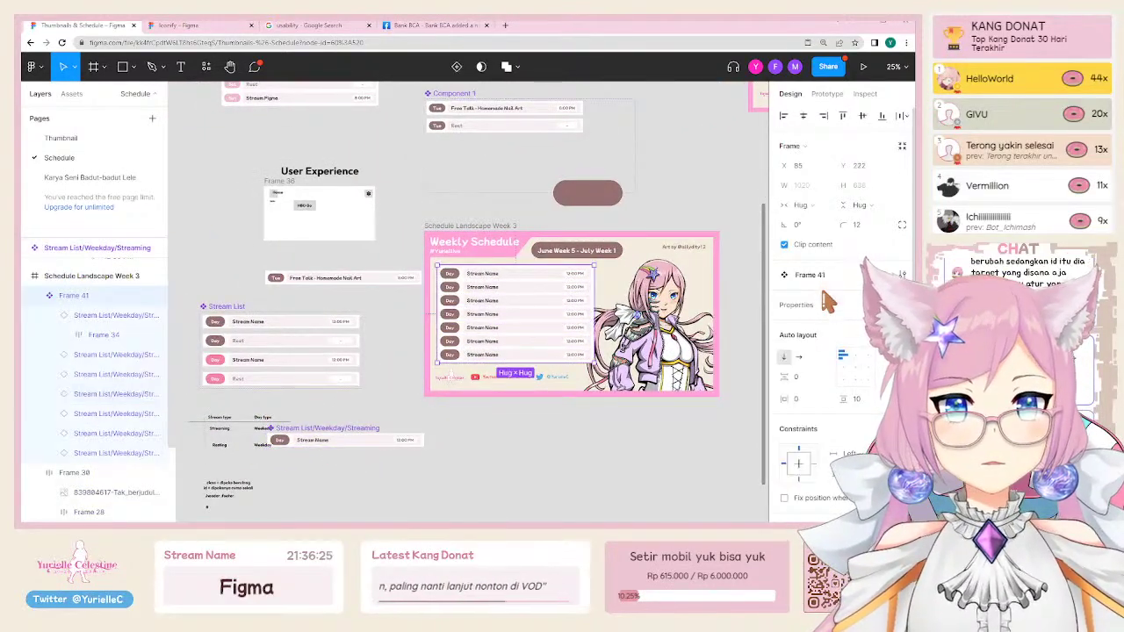
pyautogui.hotkey('ctrl', 'z')
pyautogui.hotkey('ctrl', 'z')
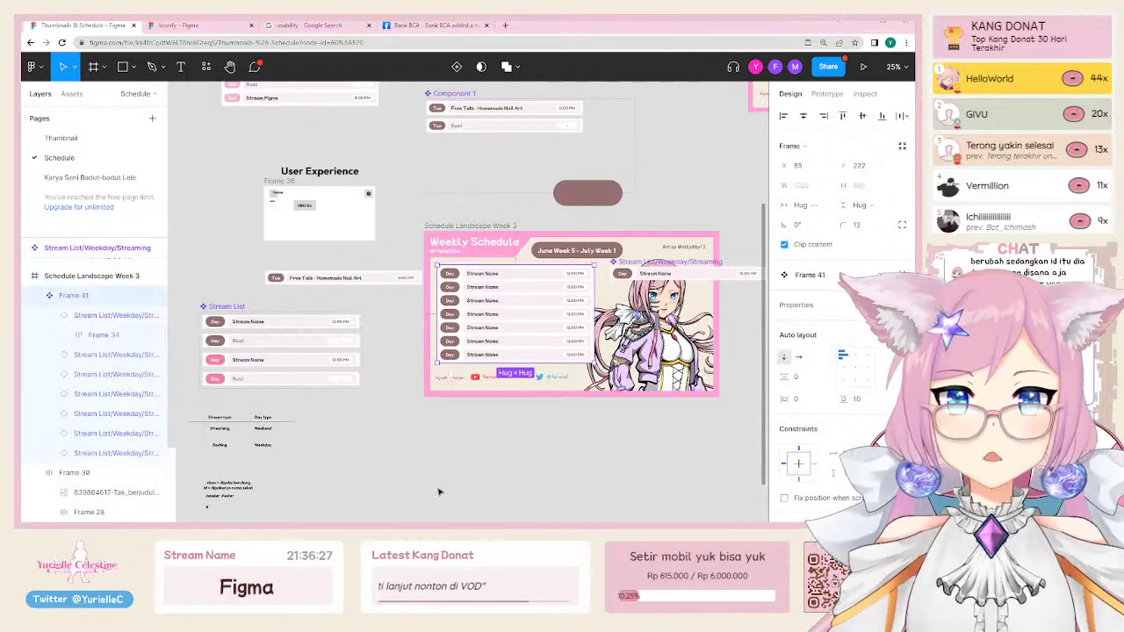
# Step: Browse a Stream List row's swap options for 'stream list', then pick the Weekend, Rest variant
pyautogui.click(523, 335)
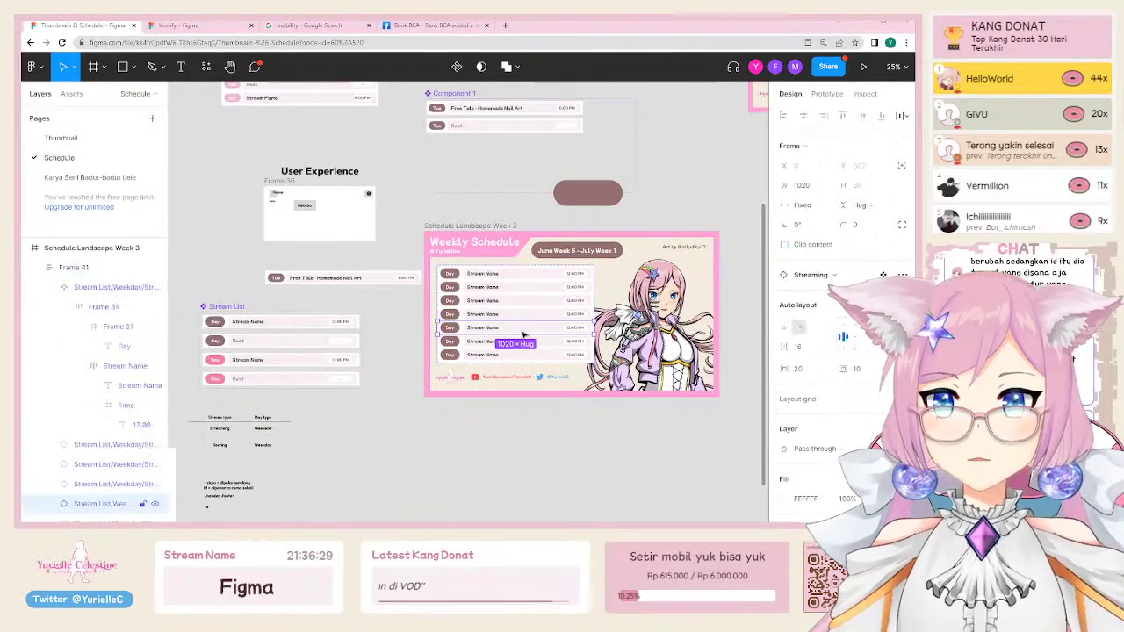
pyautogui.click(808, 274)
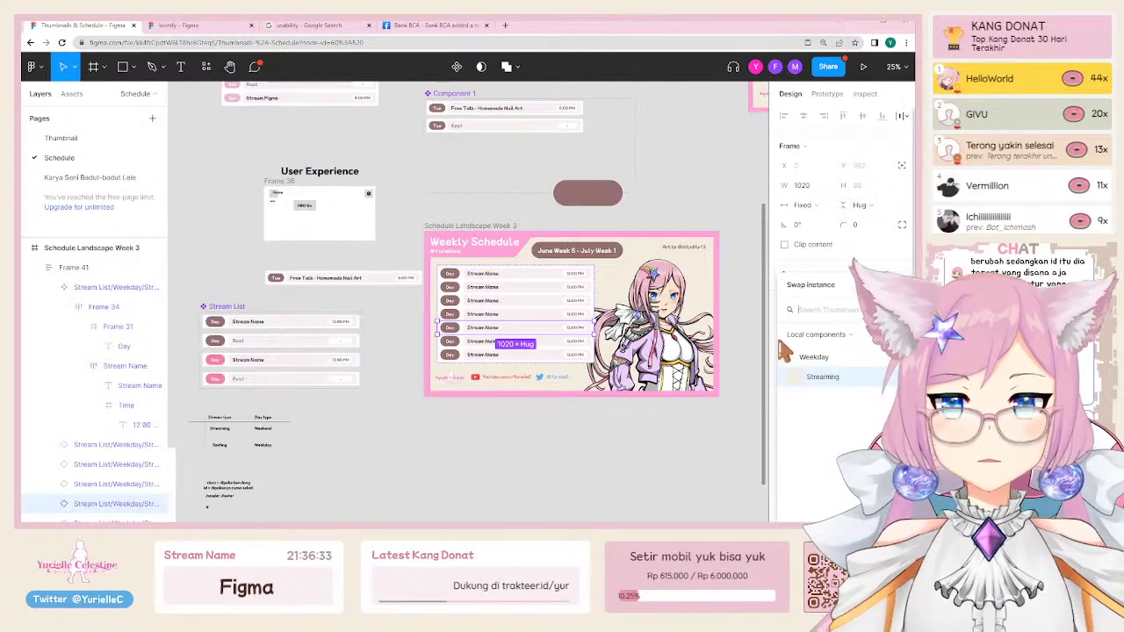
pyautogui.write('stream list')
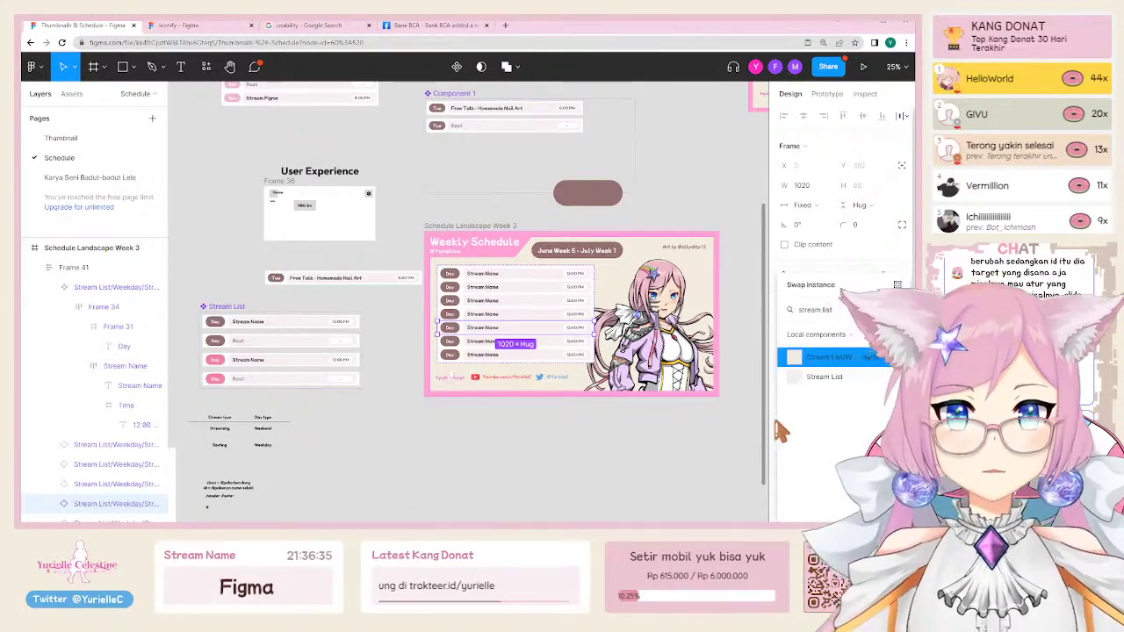
pyautogui.click(824, 360)
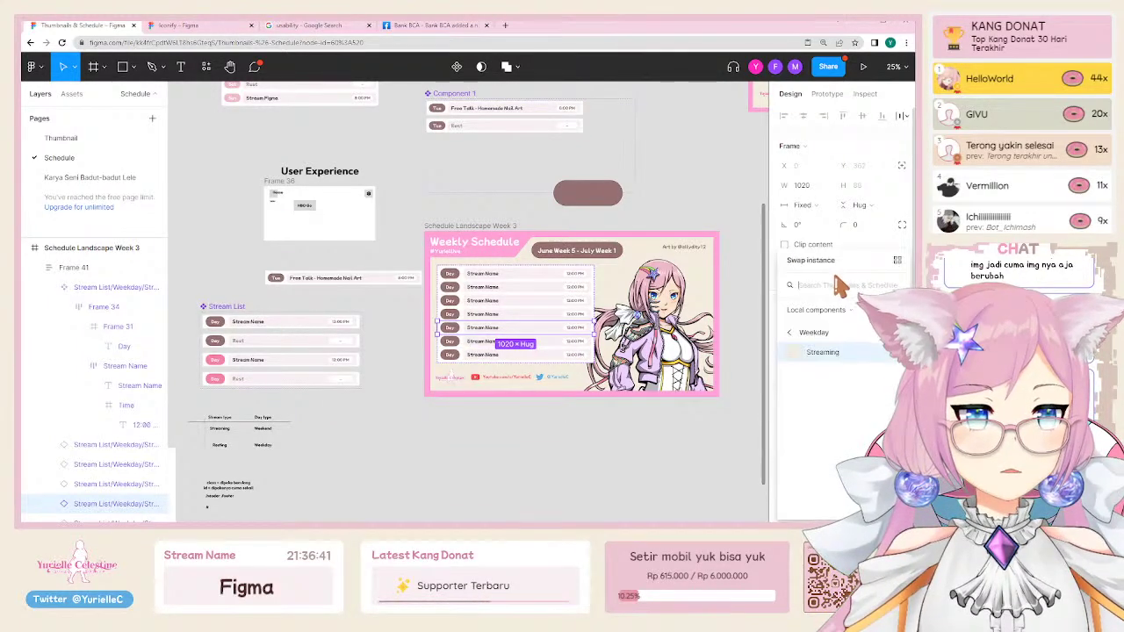
pyautogui.click(421, 444)
pyautogui.click(264, 378)
# Step: Place a Weekday, Streaming Stream List variant copy below the schedule list
pyautogui.click(259, 360)
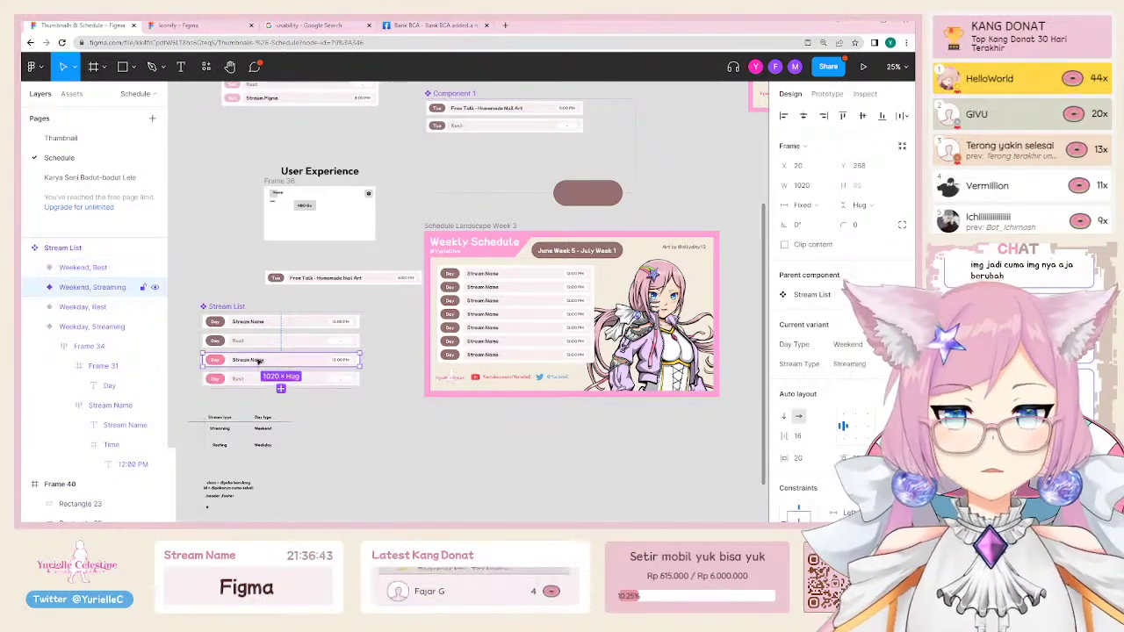
pyautogui.click(262, 323)
pyautogui.moveTo(262, 323); pyautogui.dragTo(448, 440)
# Step: Select the five extra rows in the Week 3 schedule list and delete them
pyautogui.click(490, 303)
pyautogui.click(488, 313)
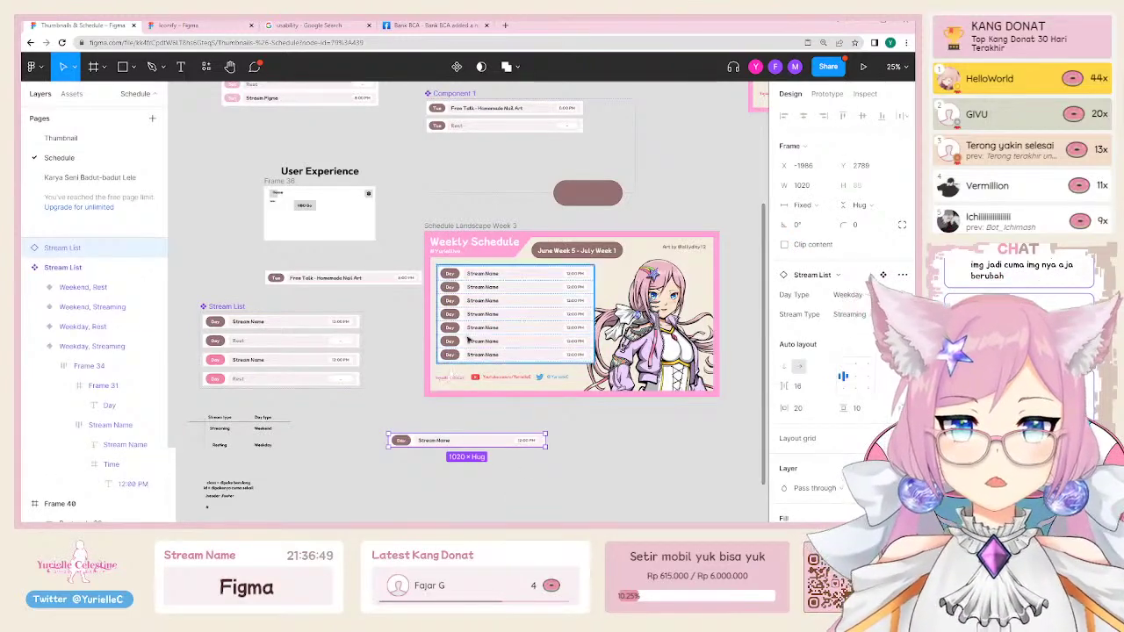
pyautogui.click(492, 341)
pyautogui.scroll(3, 509, 351)
pyautogui.keyDown('shift'); pyautogui.click(497, 318); pyautogui.keyUp('shift')
pyautogui.keyDown('shift'); pyautogui.click(501, 304); pyautogui.keyUp('shift')
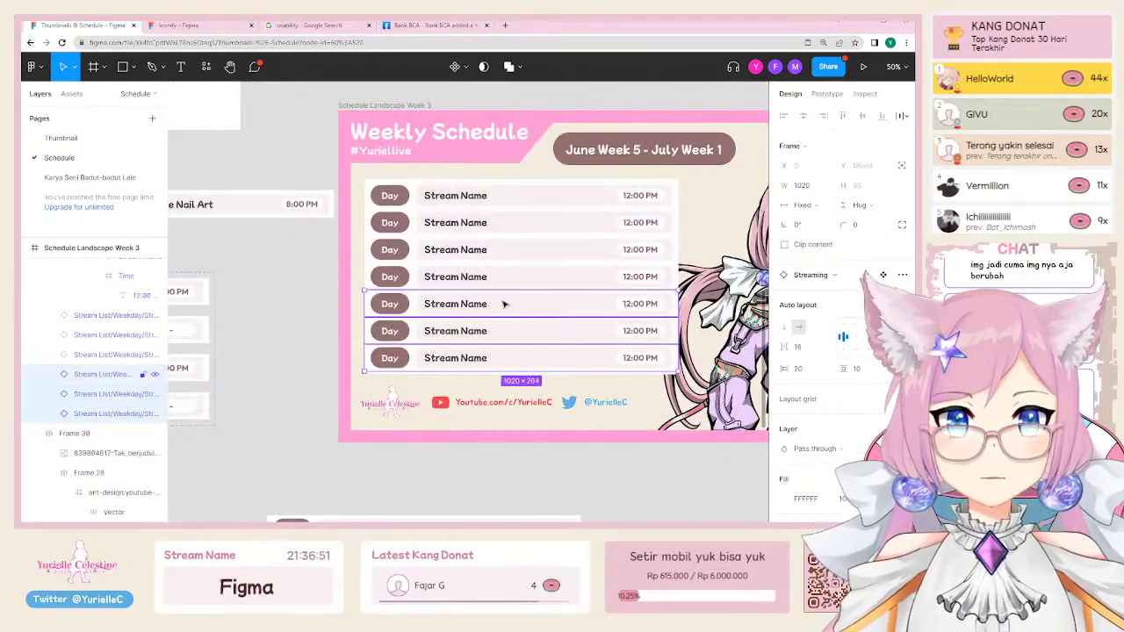
pyautogui.keyDown('shift'); pyautogui.click(507, 277); pyautogui.keyUp('shift')
pyautogui.keyDown('shift'); pyautogui.click(513, 249); pyautogui.keyUp('shift')
pyautogui.press('Delete')
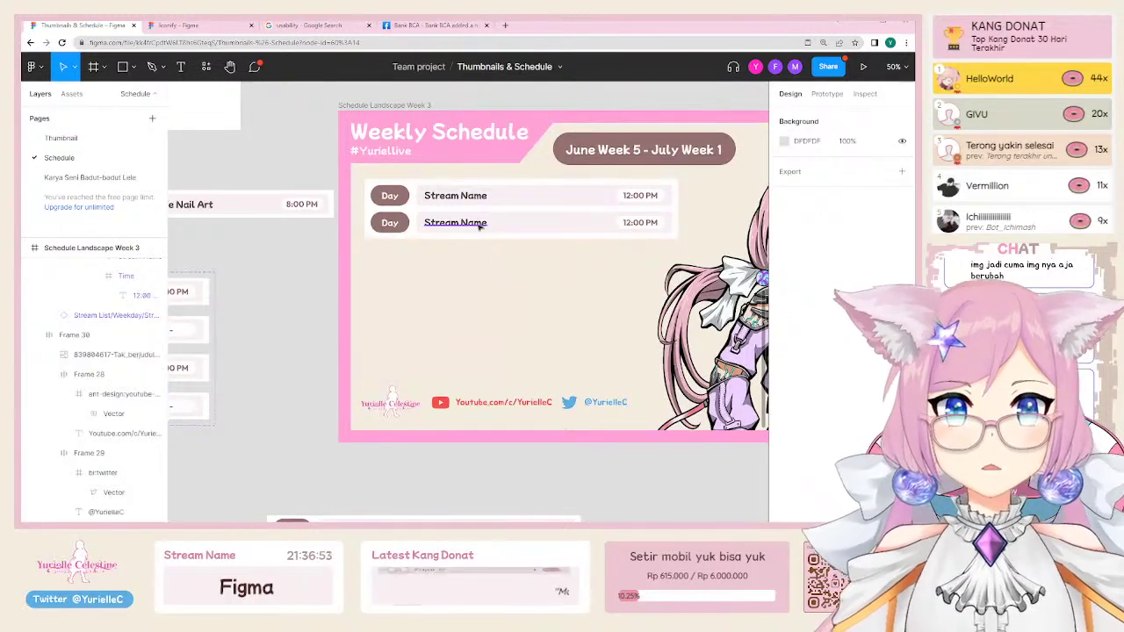
# Step: Duplicate and paste Stream List row copies to refill the schedule frame
pyautogui.click(466, 222)
pyautogui.click(465, 222)
pyautogui.hotkey('ctrl', 'd')
pyautogui.hotkey('ctrl', 'v')
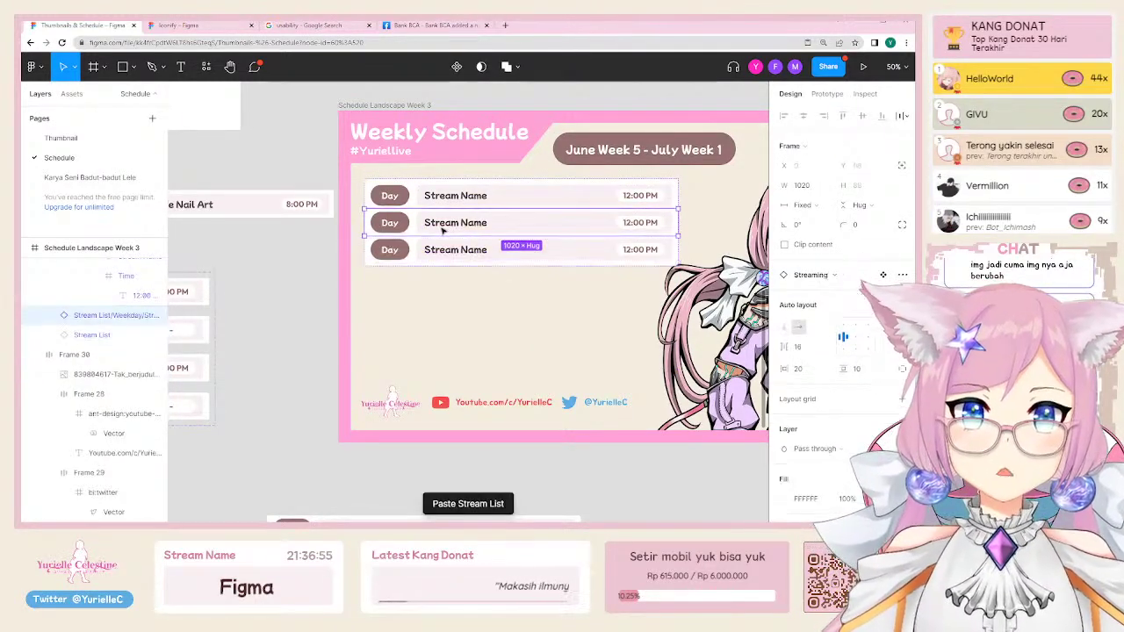
pyautogui.hotkey('ctrl', 'z')
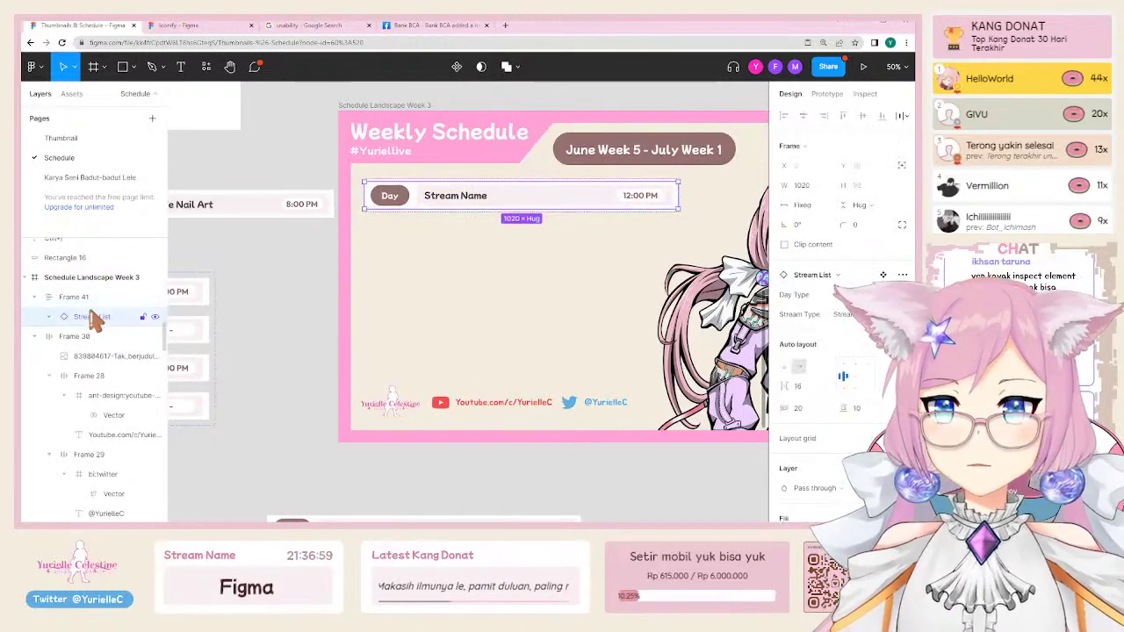
pyautogui.hotkey('ctrl', 'v')
pyautogui.hotkey('ctrl', 'v')
pyautogui.hotkey('ctrl', 'v')
pyautogui.hotkey('ctrl', 'v')
pyautogui.hotkey('ctrl', 'v')
pyautogui.hotkey('ctrl', 'v')
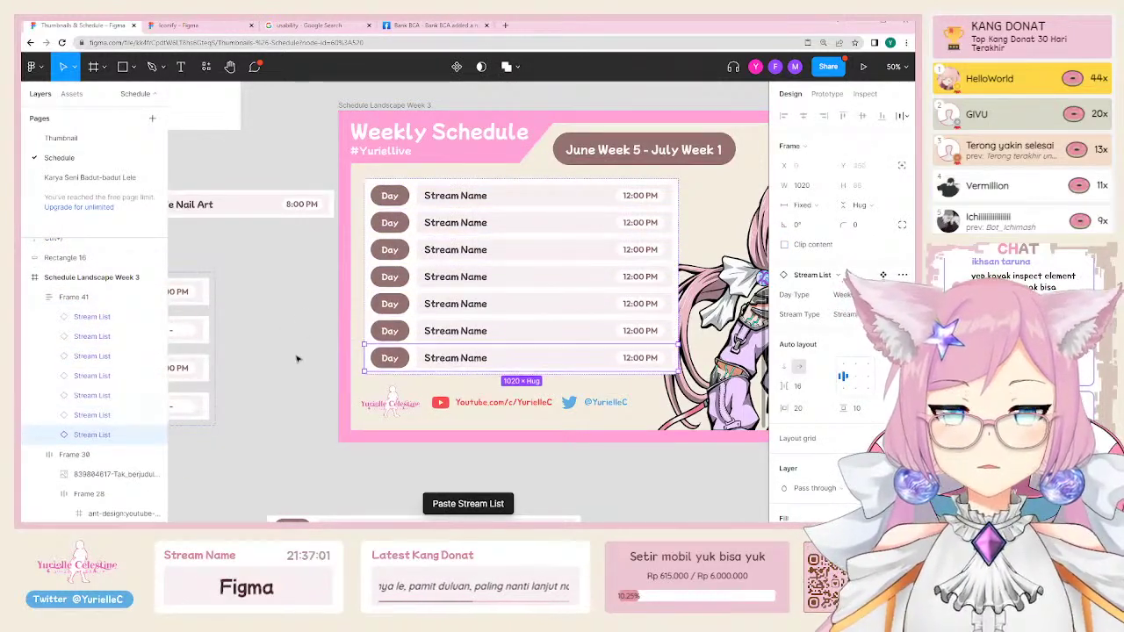
# Step: Select the second and then the first Stream List row in the rebuilt list
pyautogui.click(284, 365)
pyautogui.doubleClick(481, 215)
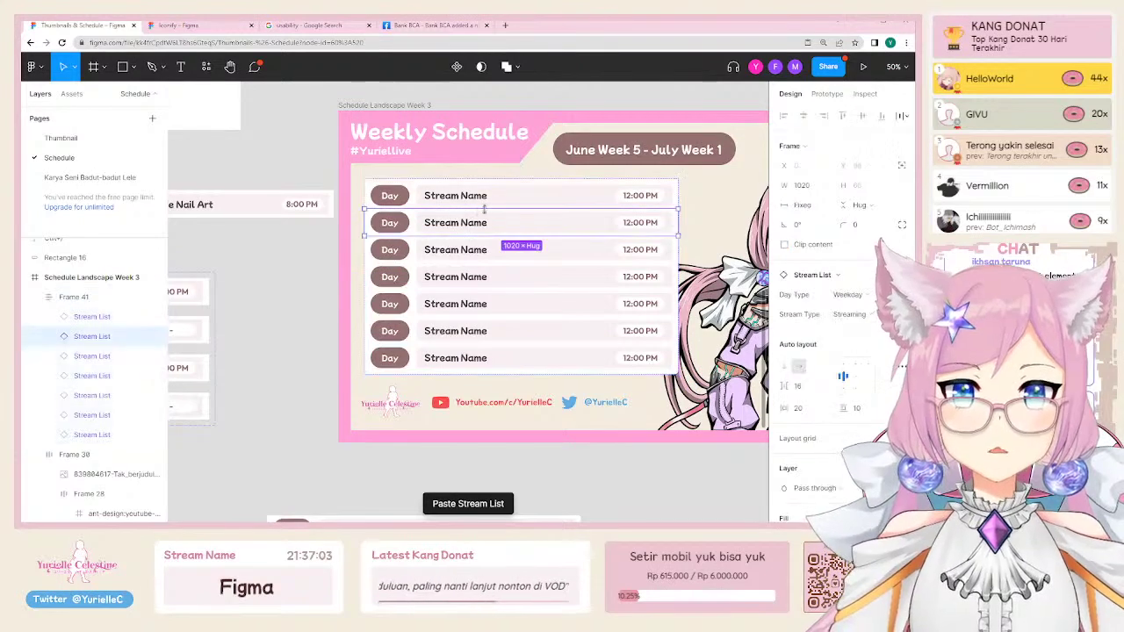
pyautogui.moveTo(481, 216); pyautogui.dragTo(413, 261)
pyautogui.click(413, 258)
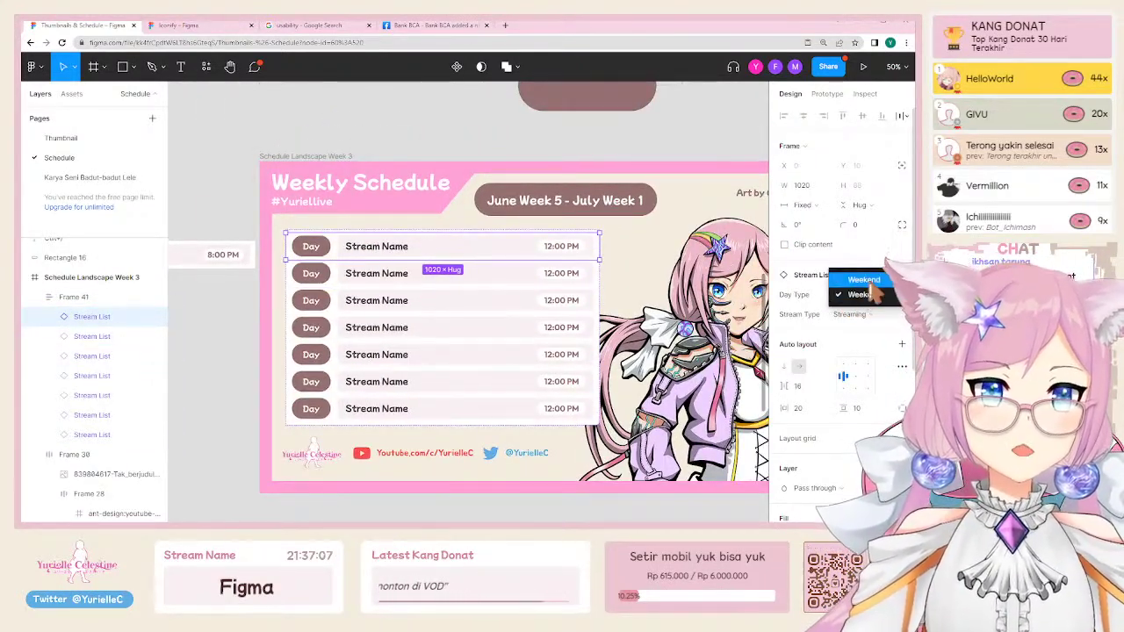
# Step: Switch the first row's Day Type to Weekend and back to Weekday
pyautogui.click(870, 281)
pyautogui.click(862, 311)
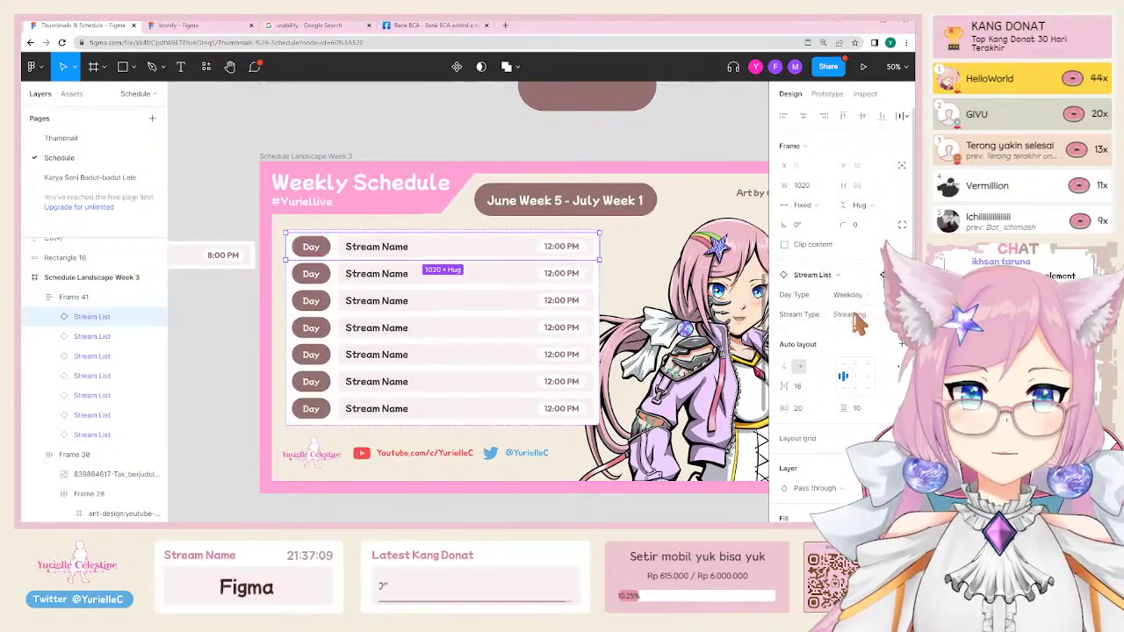
pyautogui.click(391, 137)
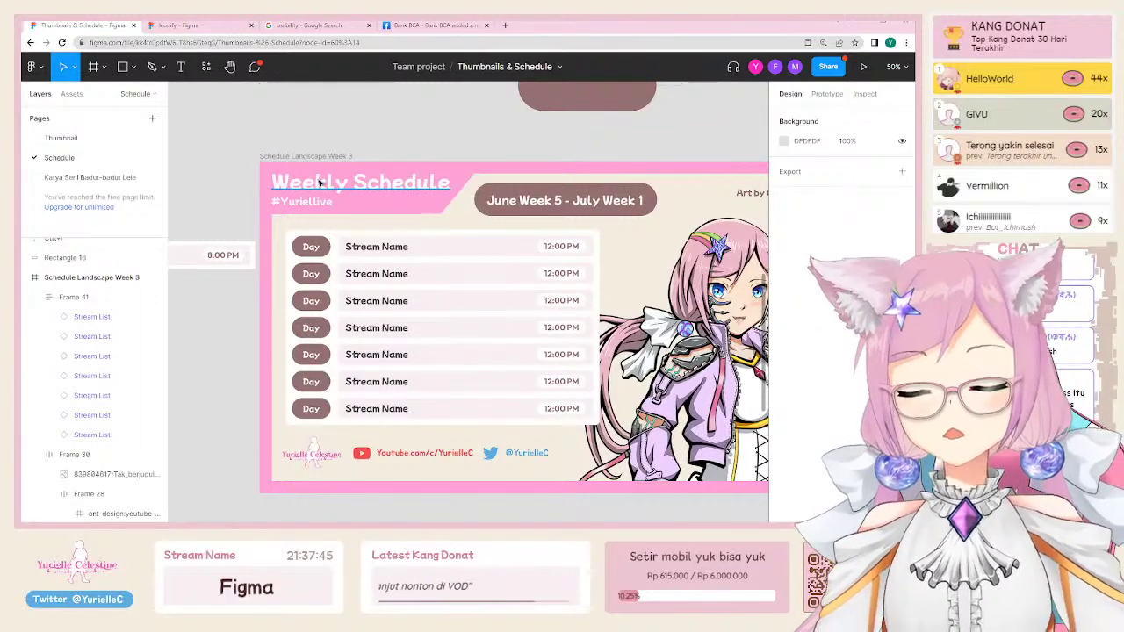
# Step: Add a text box below the schedule reading '<div id="namanama-id"><div.'
pyautogui.scroll(-5, 454, 208)
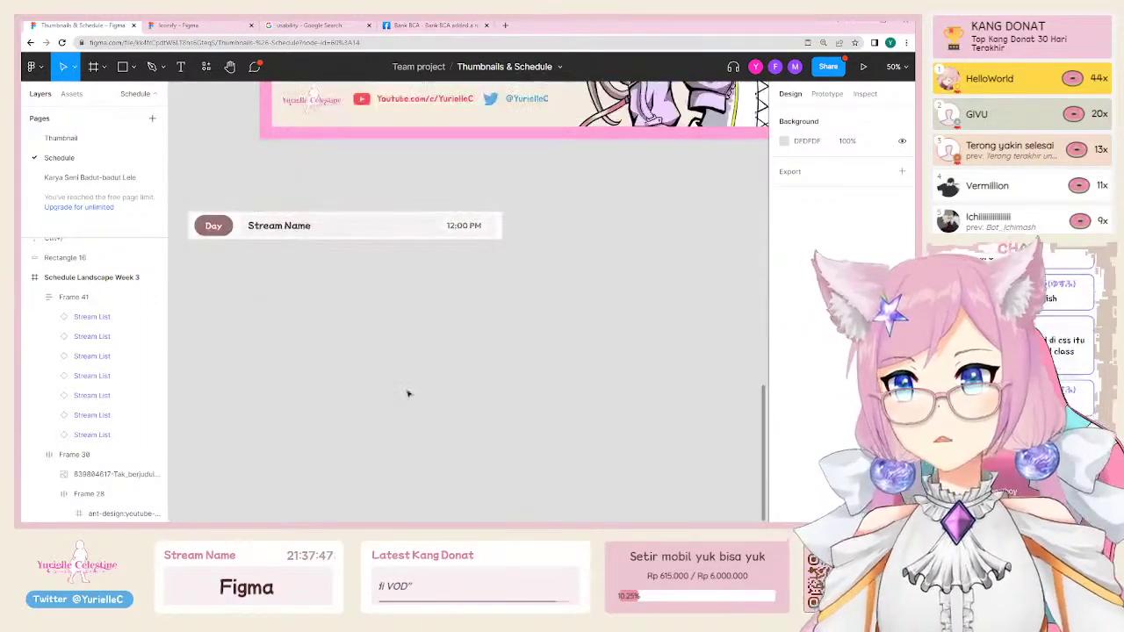
pyautogui.press('t')
pyautogui.click(358, 351)
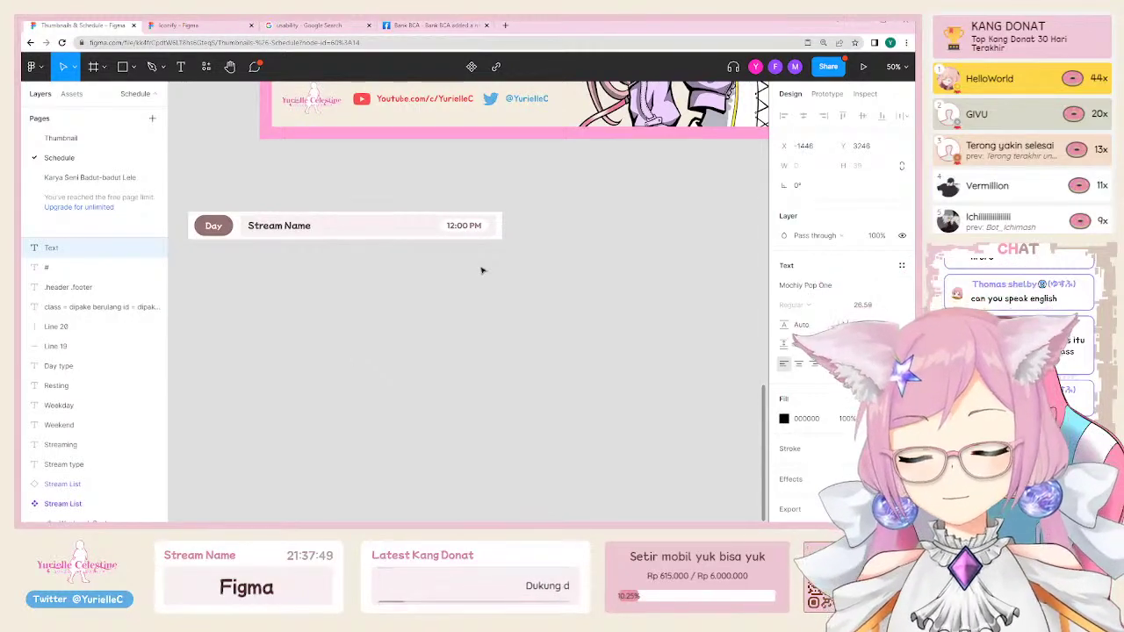
pyautogui.write('<div')
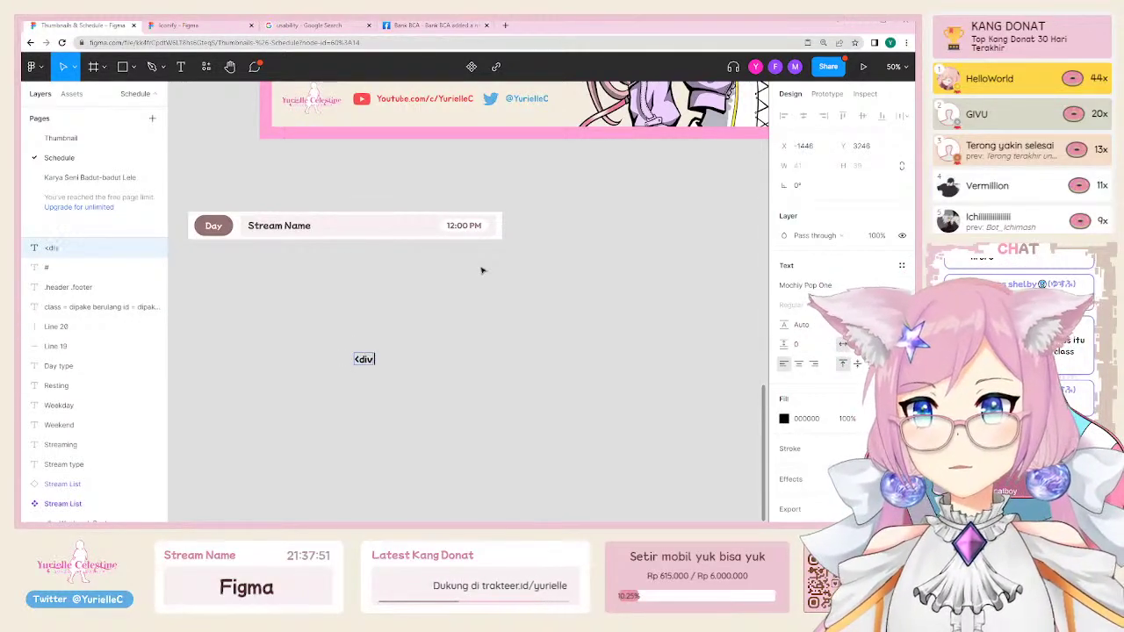
pyautogui.write(' id="')
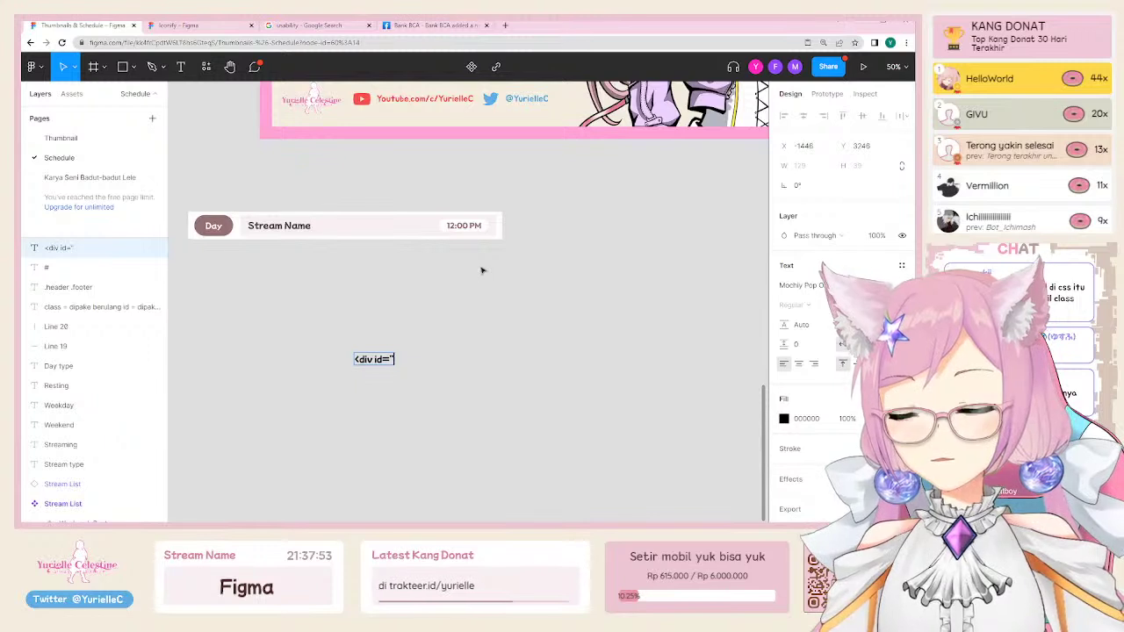
pyautogui.write('nama')
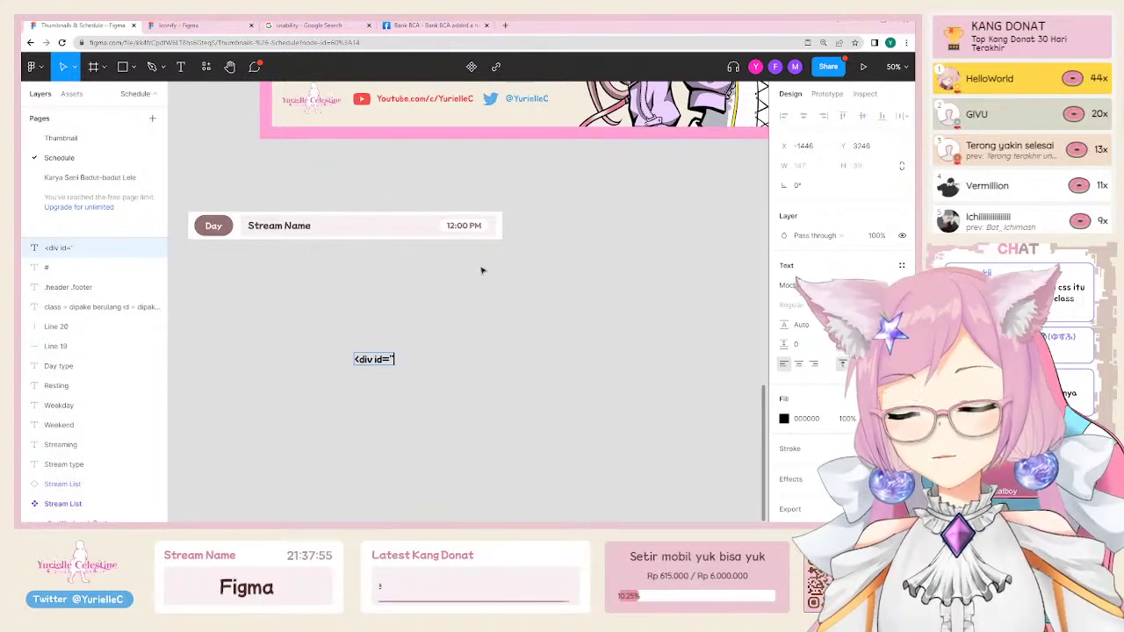
pyautogui.write('nama')
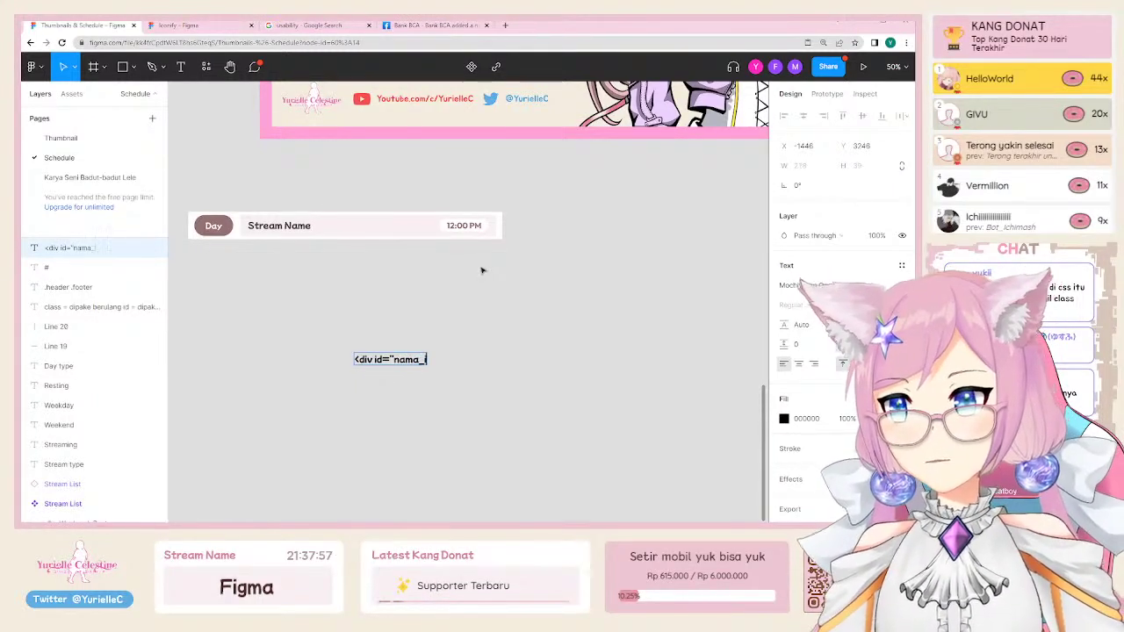
pyautogui.write('-id">')
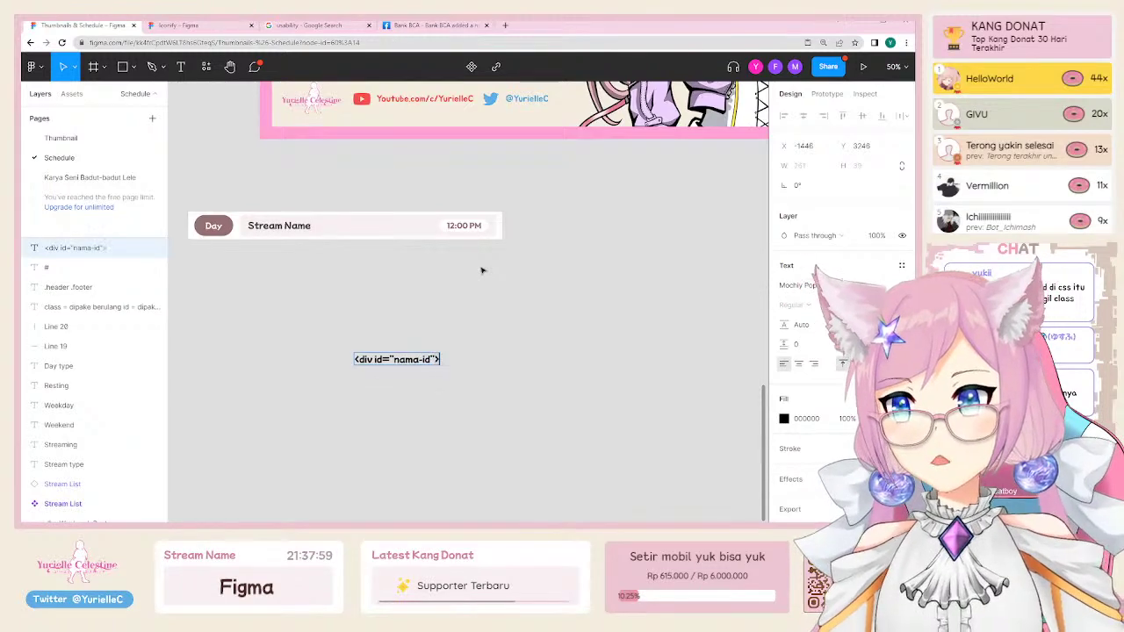
pyautogui.write('<div.')
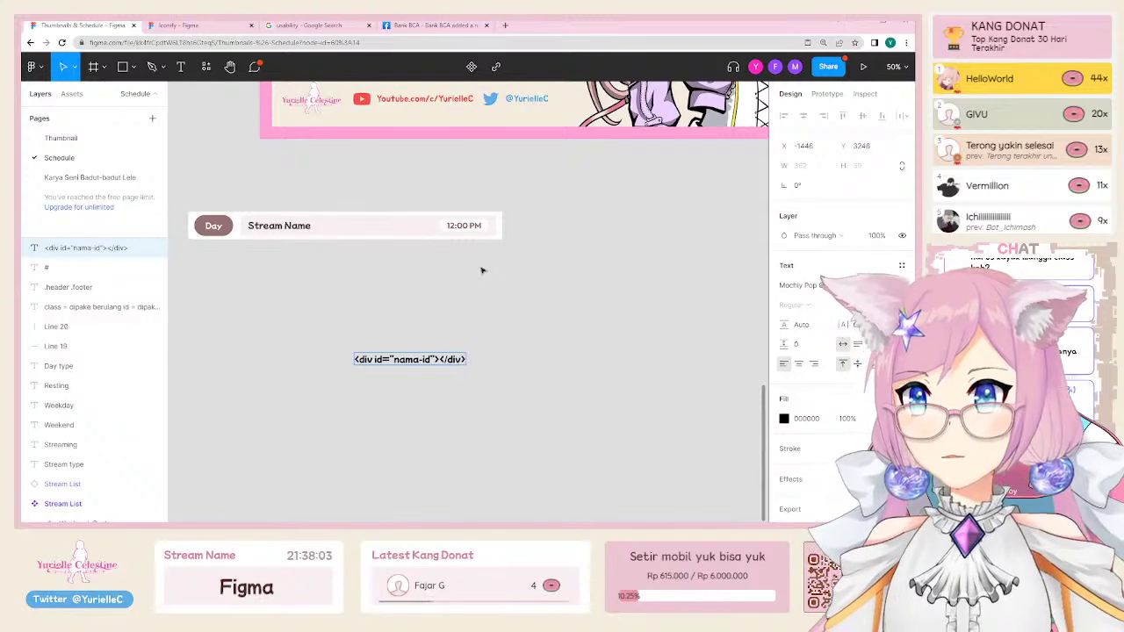
# Step: Add a second line with a div class example ending in '"></div>' to the note
pyautogui.press('Return')
pyautogui.write('<div cl')
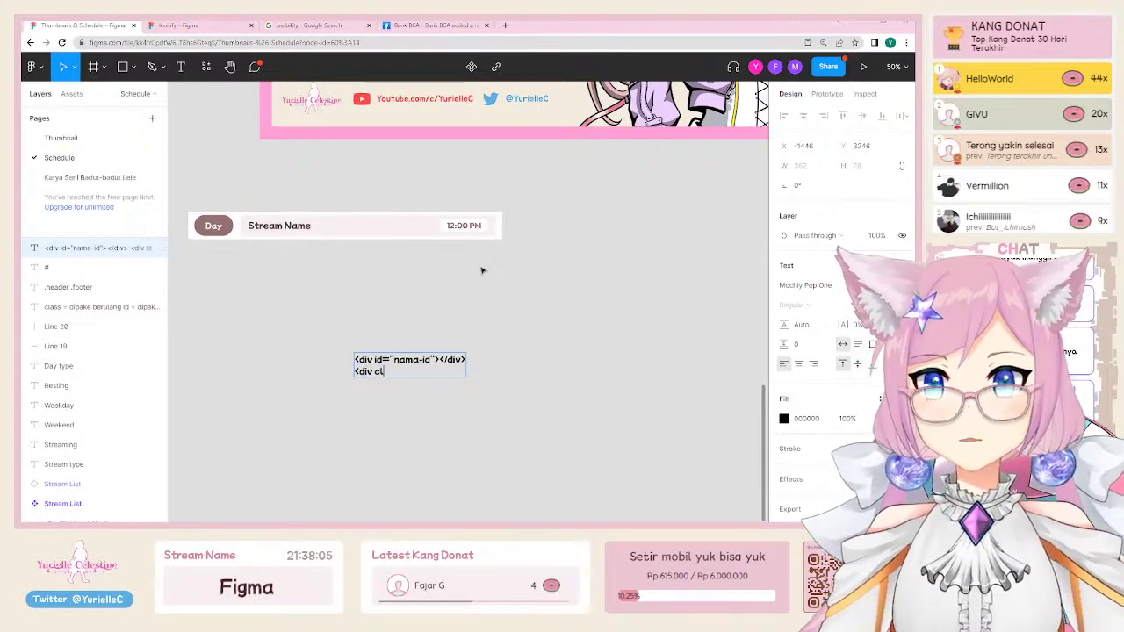
pyautogui.write('ass="namac')
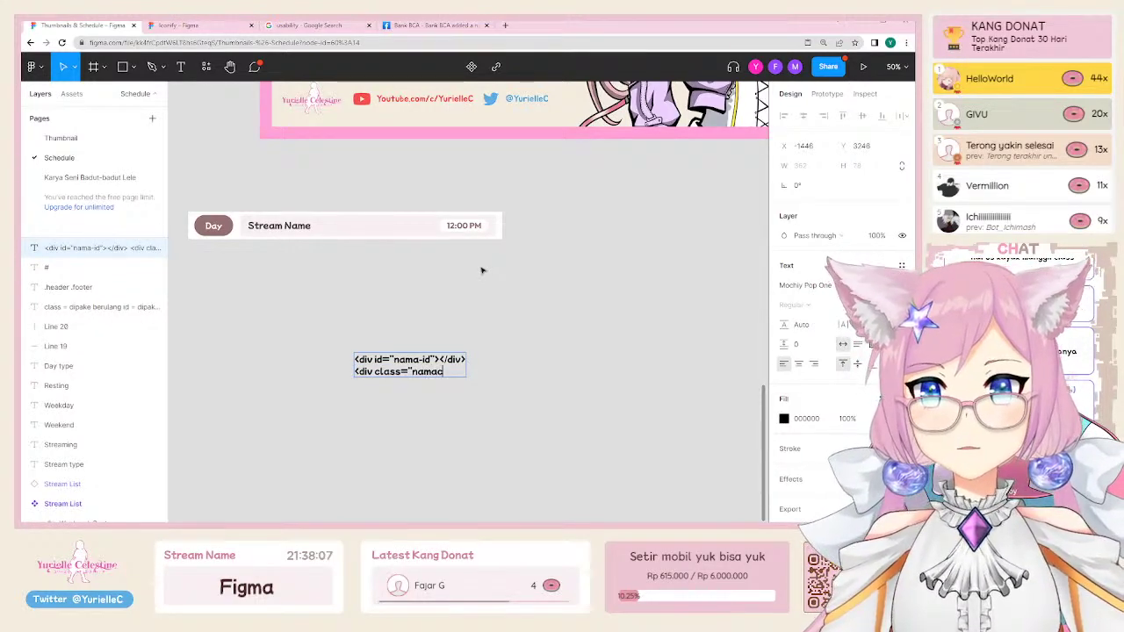
pyautogui.write('las')
pyautogui.press('BackSpace')
pyautogui.press('BackSpace')
pyautogui.press('BackSpace')
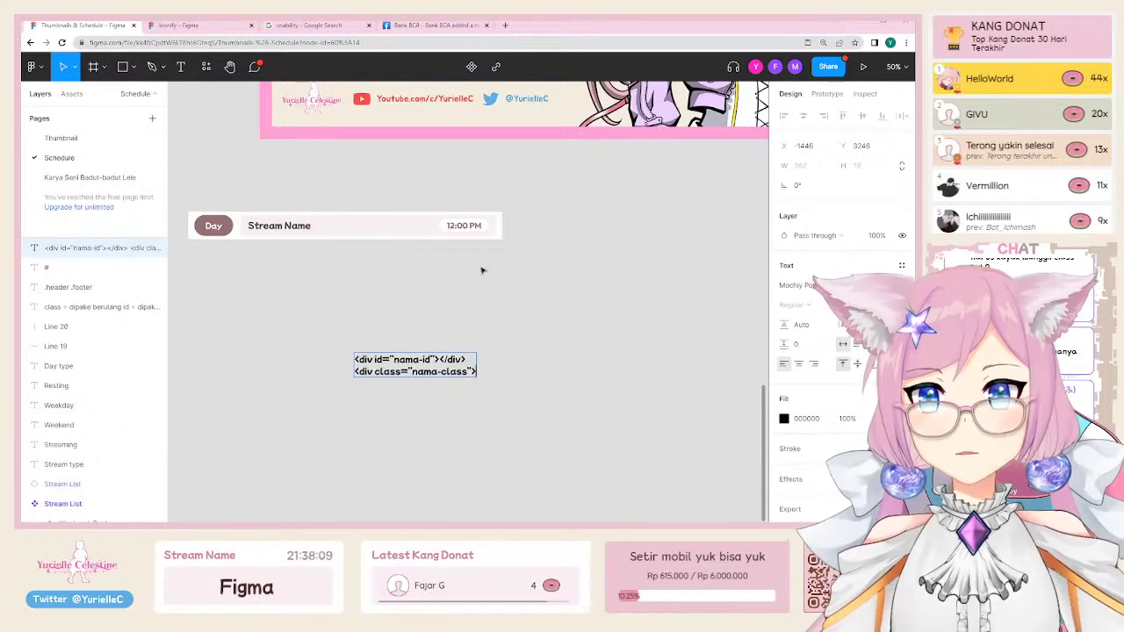
pyautogui.write('lass"></div>')
pyautogui.press('Escape')
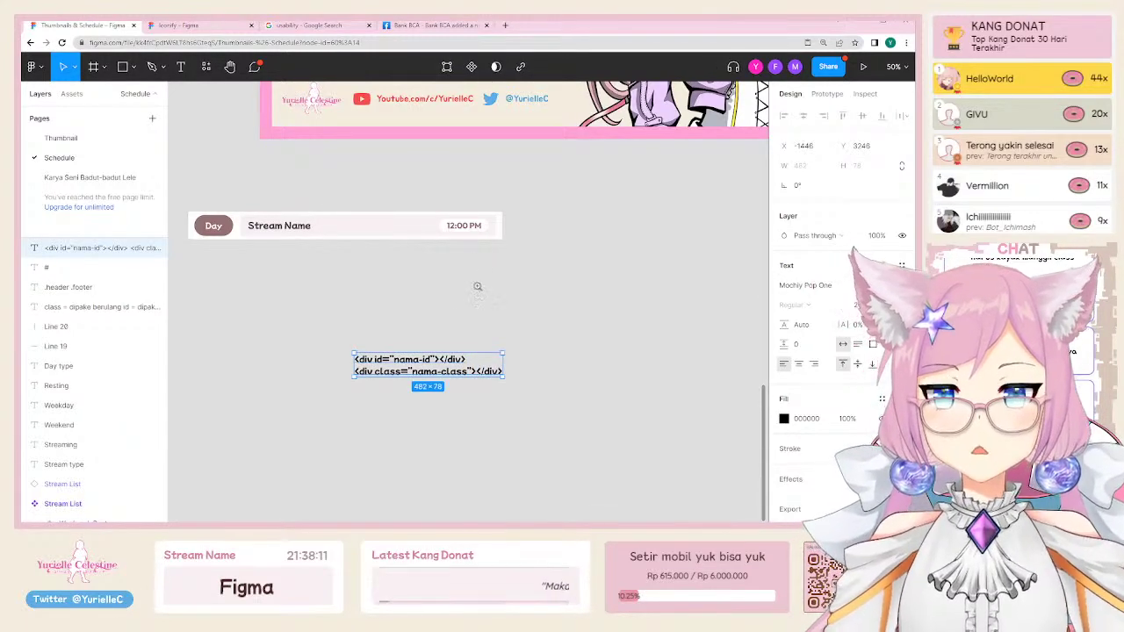
# Step: Copy the class line and paste it three more times as new lines
pyautogui.hotkey('shift', '0')
pyautogui.scroll(-2, 451, 399)
pyautogui.press('Return')
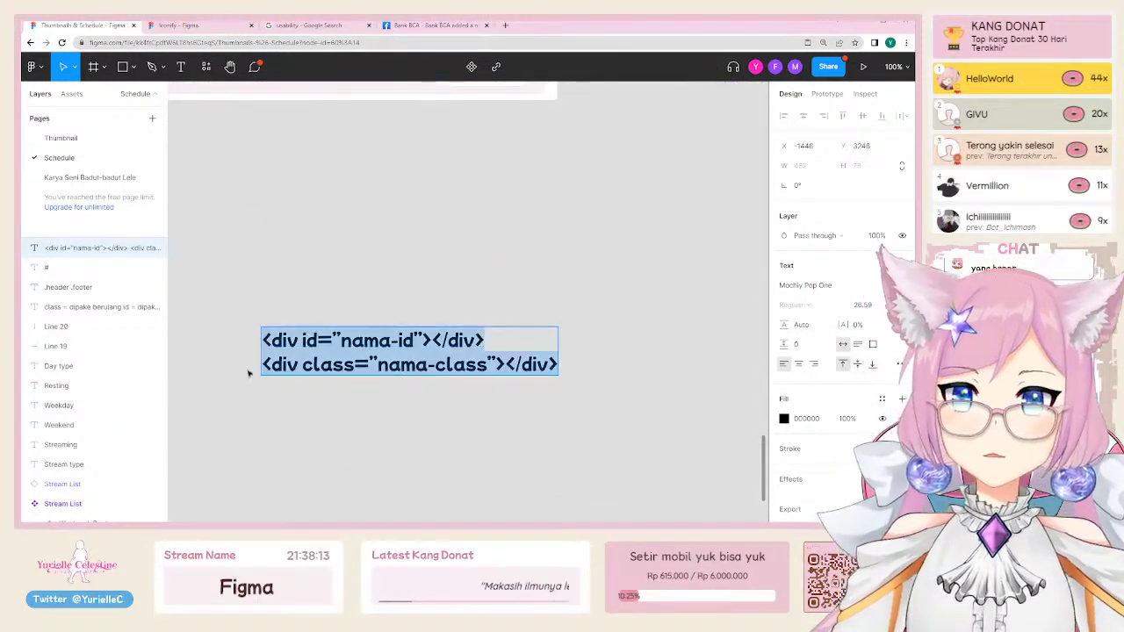
pyautogui.moveTo(262, 362); pyautogui.dragTo(630, 371)
pyautogui.hotkey('ctrl', 'c')
pyautogui.press('End')
pyautogui.press('Return')
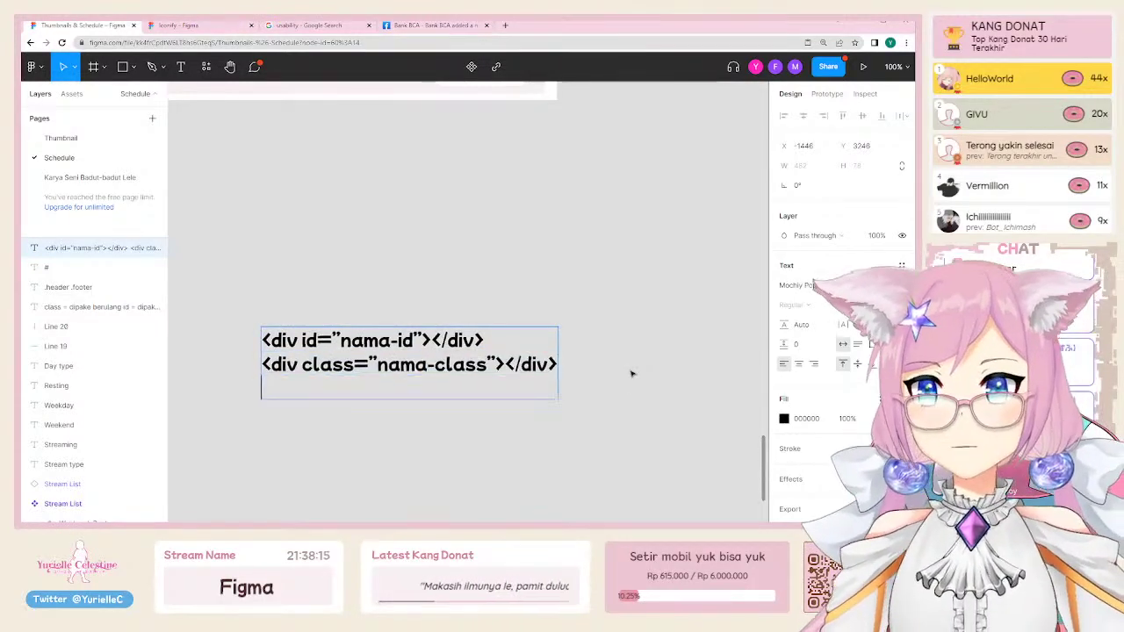
pyautogui.hotkey('ctrl', 'v')
pyautogui.press('Return')
pyautogui.hotkey('ctrl', 'v')
pyautogui.press('Return')
pyautogui.hotkey('ctrl', 'v')
pyautogui.press('Return')
pyautogui.hotkey('ctrl', 'v')
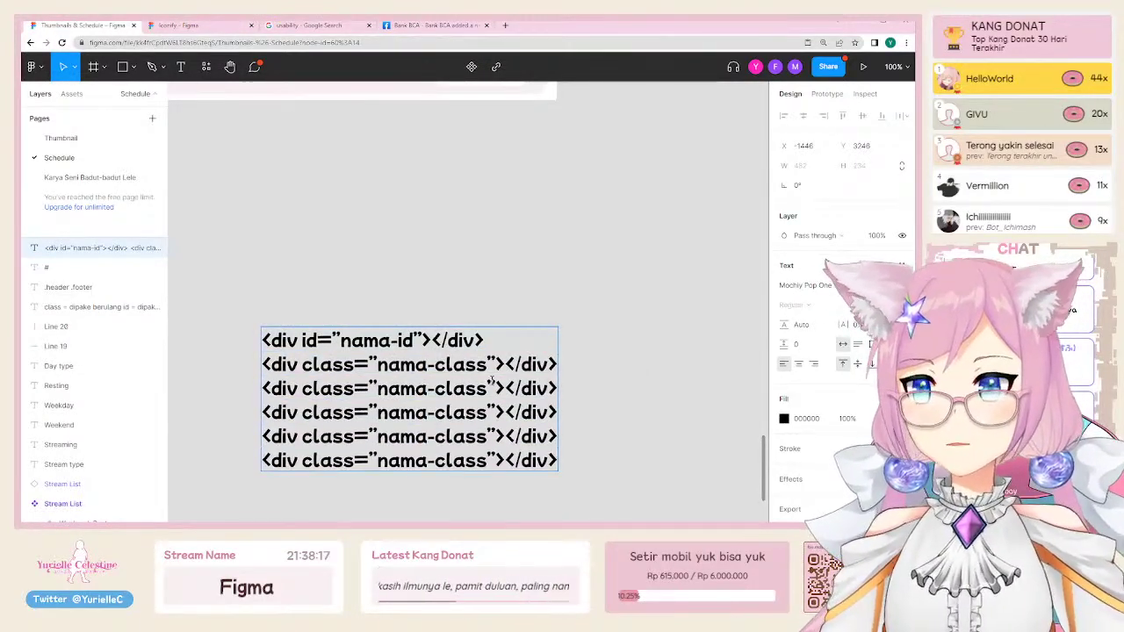
# Step: Finish editing, reselect the div text layer and delete it
pyautogui.moveTo(510, 350); pyautogui.dragTo(193, 322)
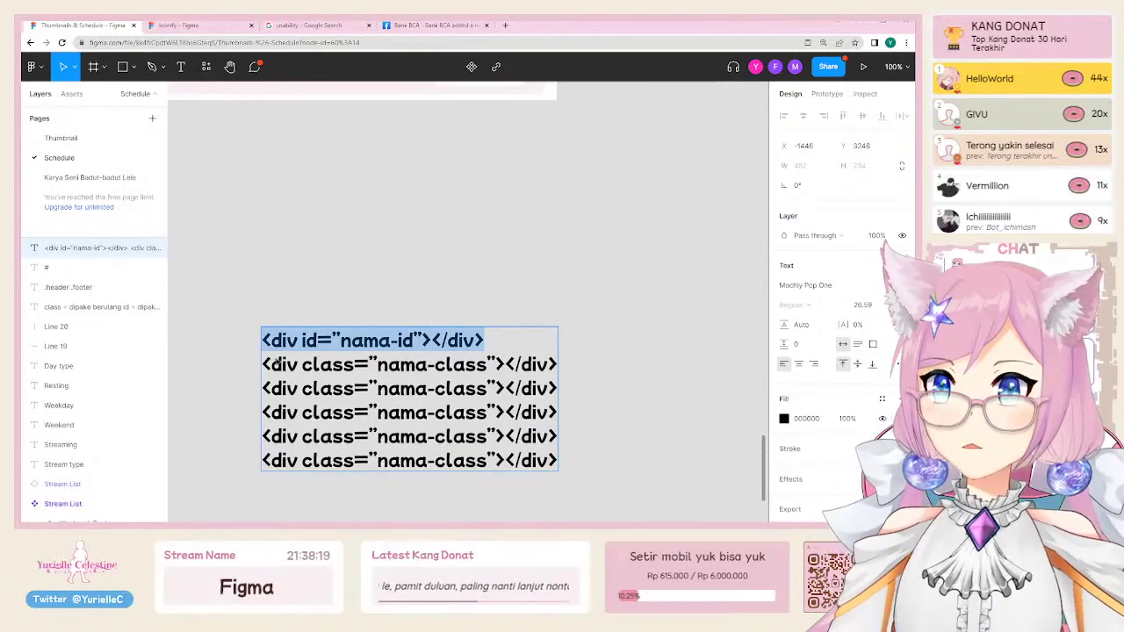
pyautogui.press('Escape')
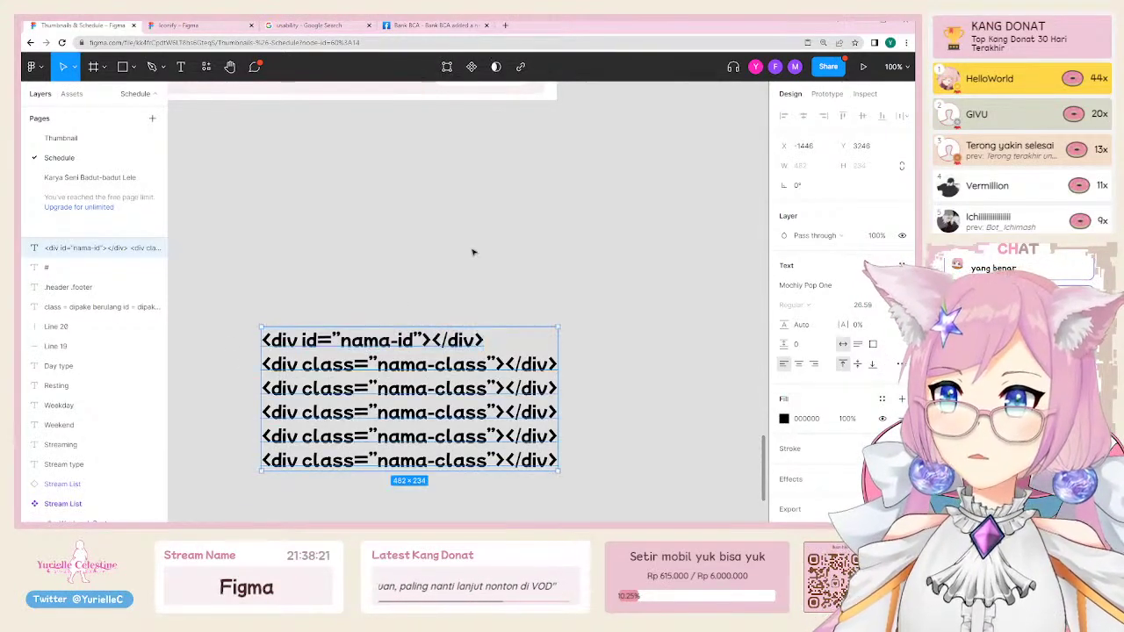
pyautogui.click(430, 263)
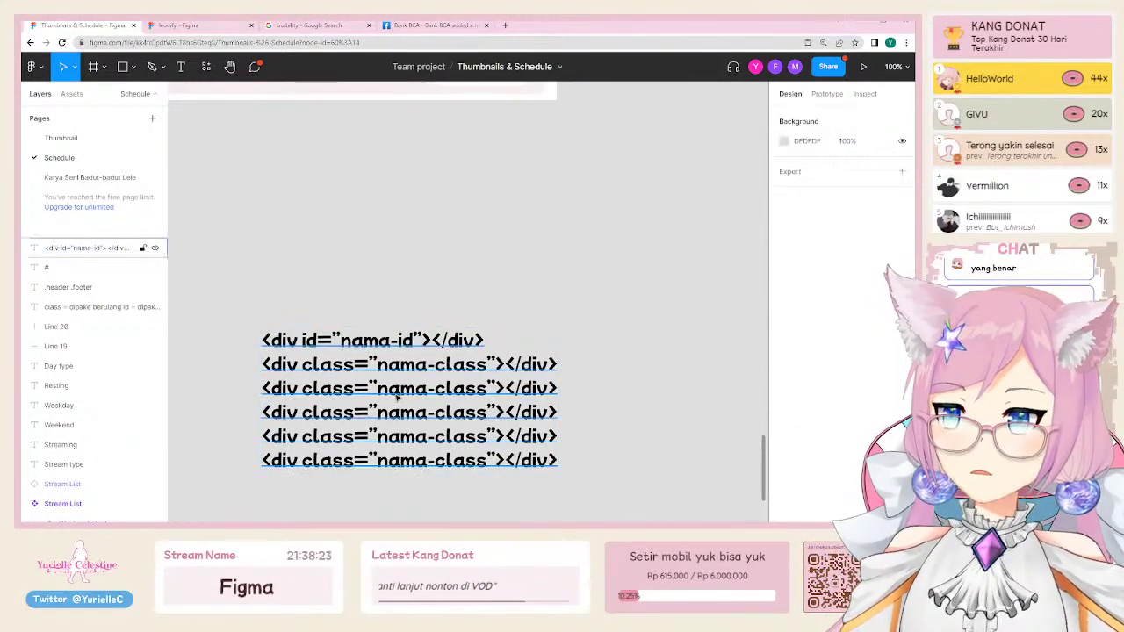
pyautogui.click(397, 396)
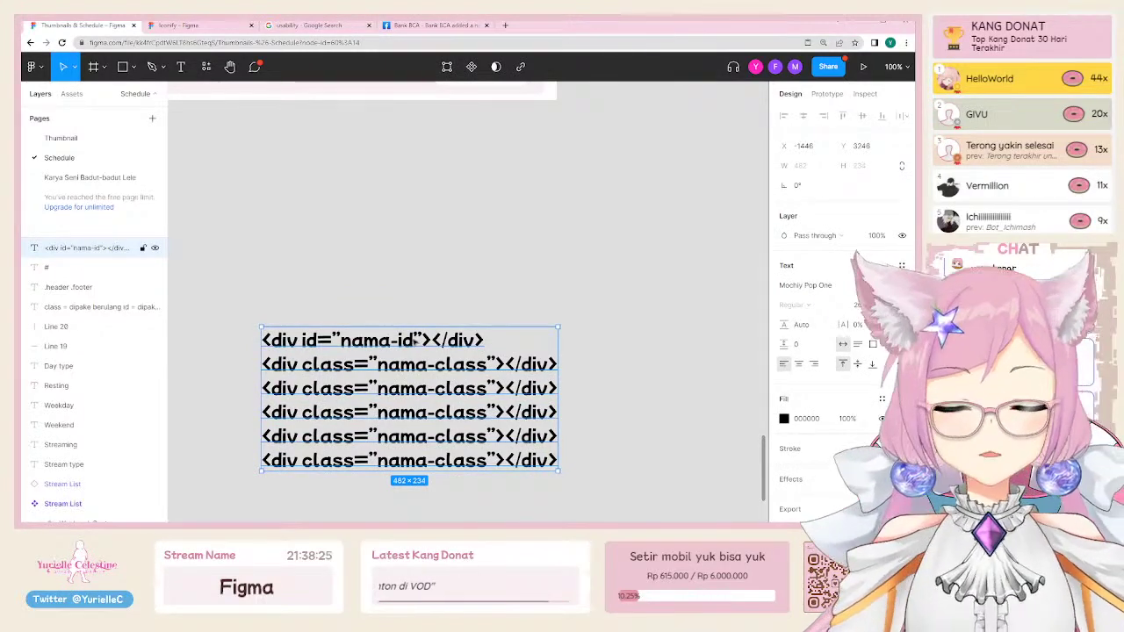
pyautogui.press('Delete')
pyautogui.scroll(-2, 395, 360)
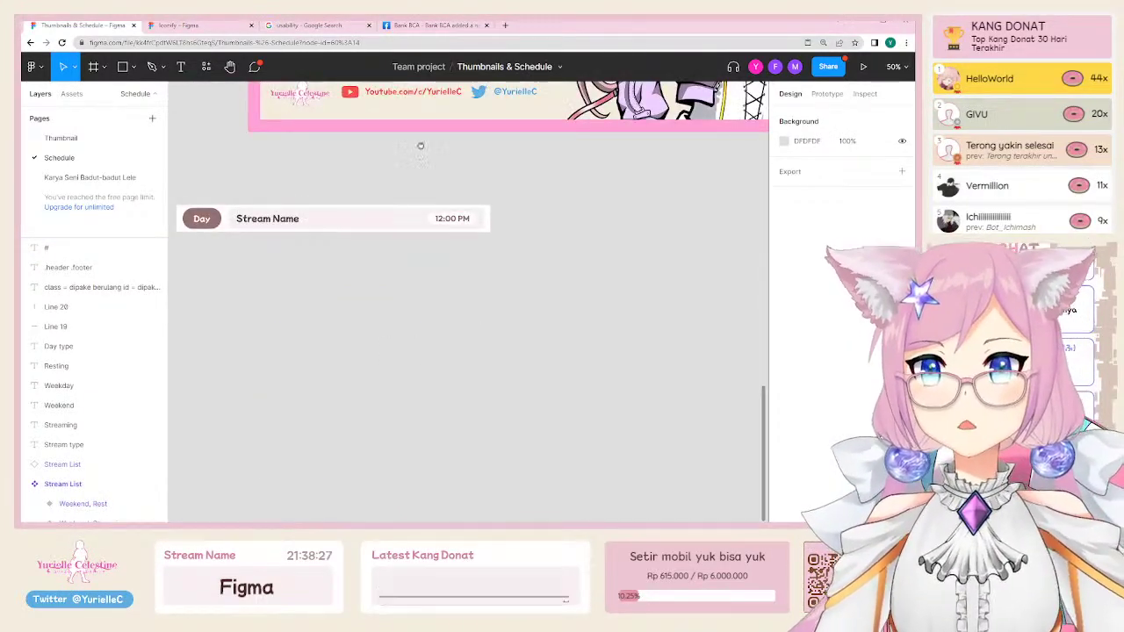
# Step: Create a 'Vroid' text label on the canvas just above the loose Stream Name row
pyautogui.moveTo(420, 146); pyautogui.dragTo(455, 309)
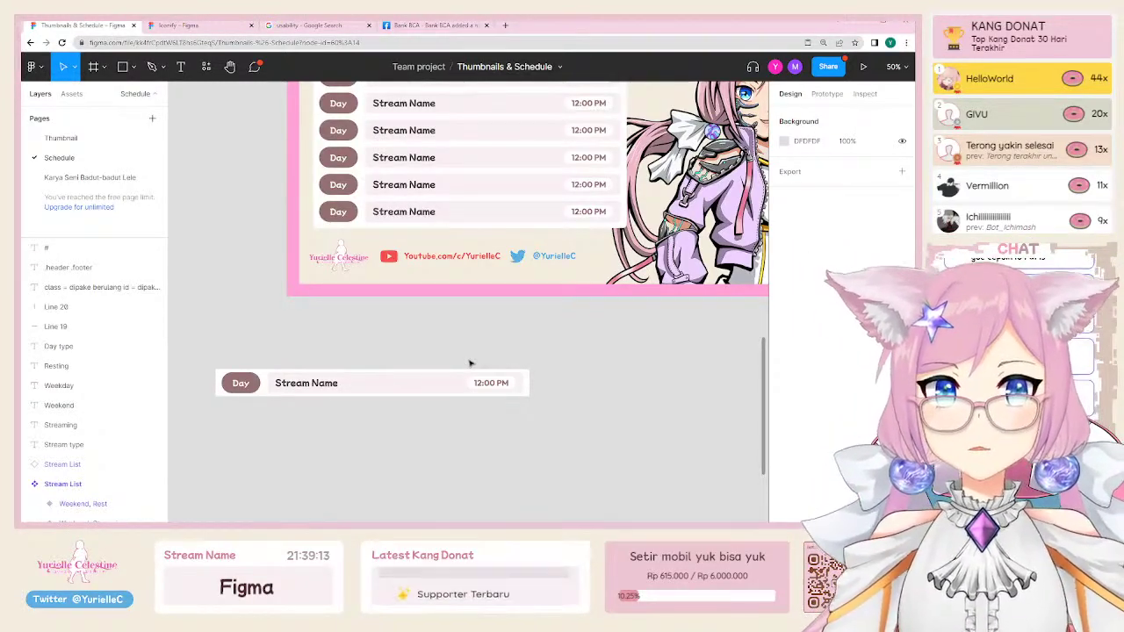
pyautogui.scroll(4, 470, 362)
pyautogui.scroll(-5, 470, 363)
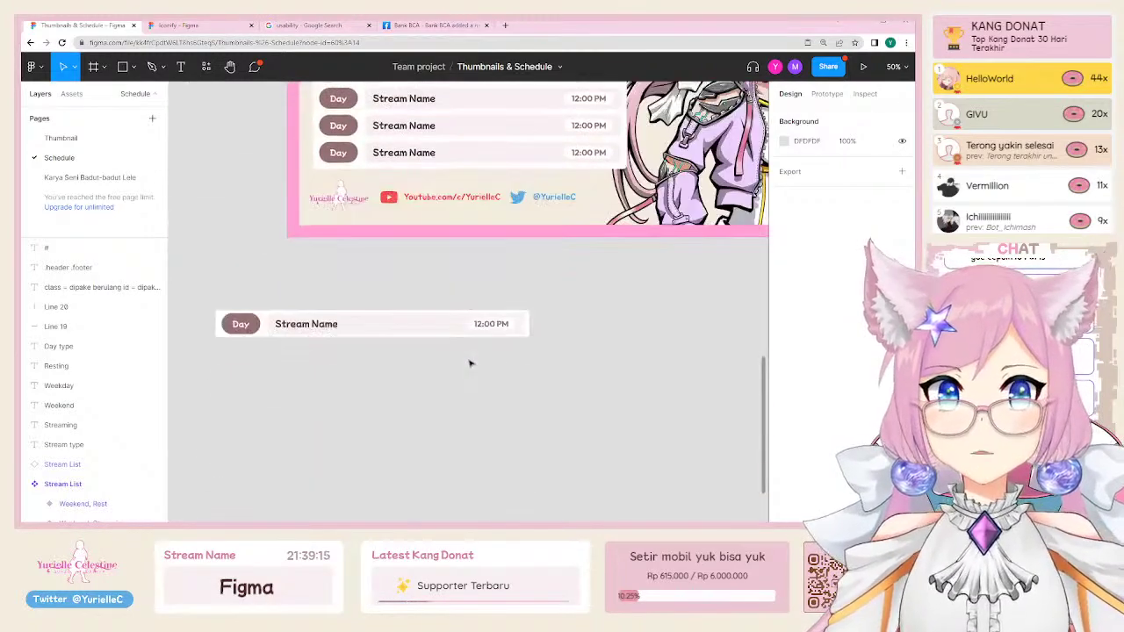
pyautogui.scroll(4, 470, 363)
pyautogui.scroll(-3, 470, 363)
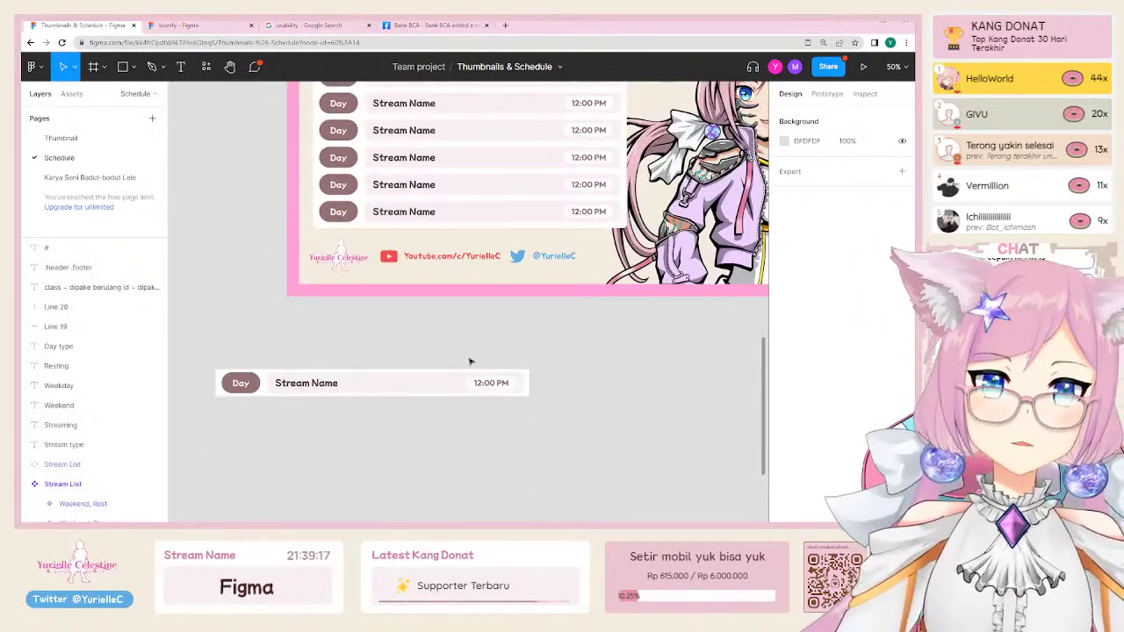
pyautogui.scroll(1, 469, 362)
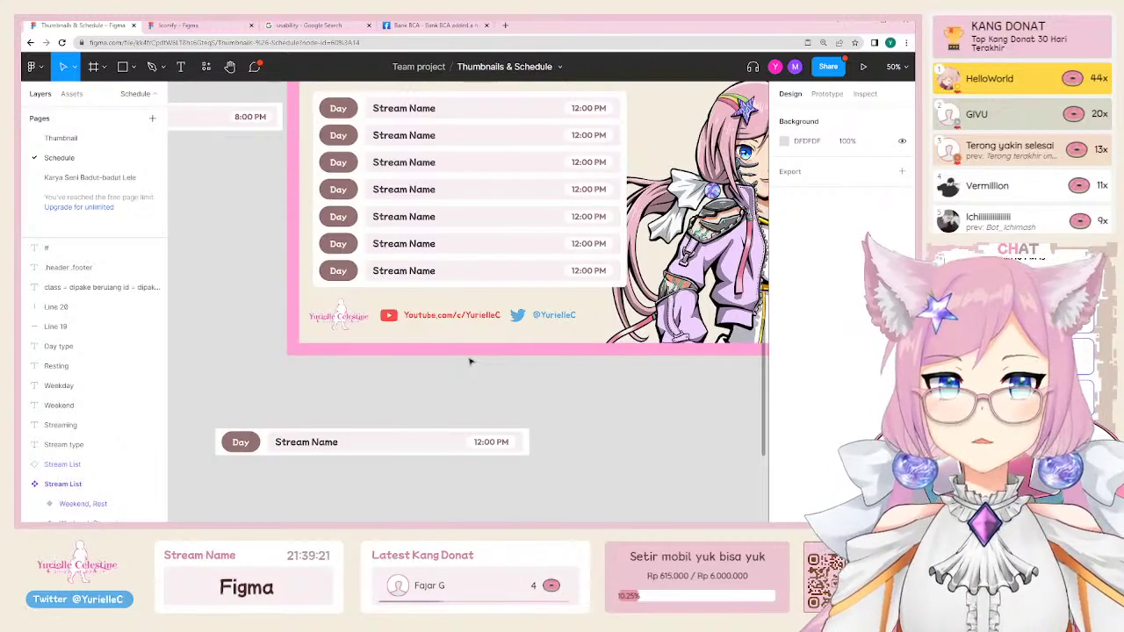
pyautogui.press('t')
pyautogui.click(331, 397)
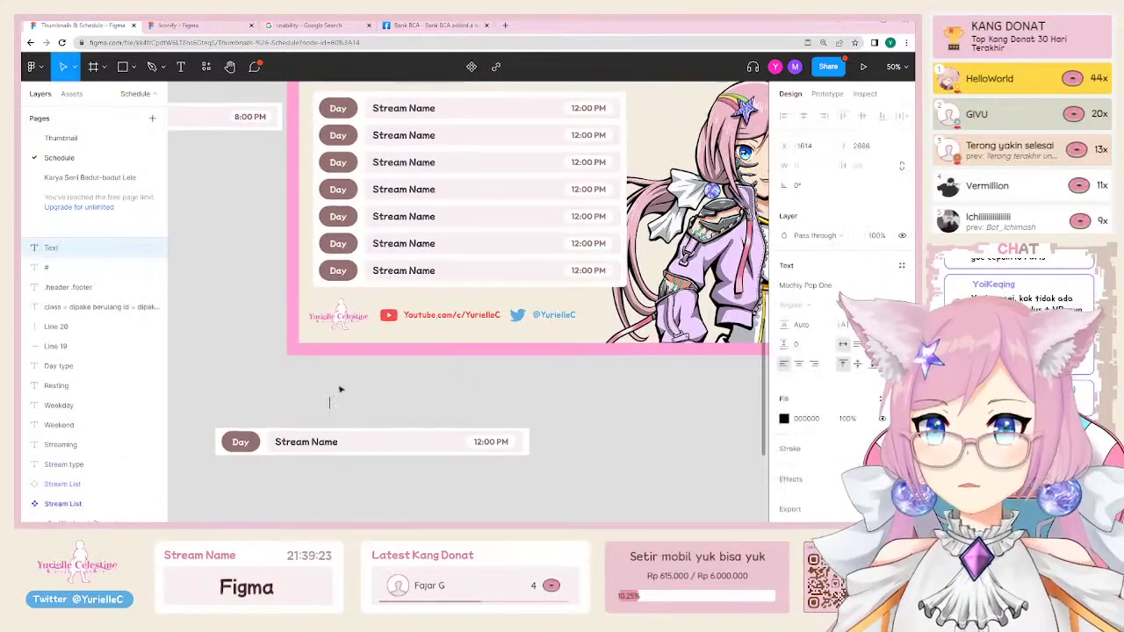
pyautogui.write('Vroid')
pyautogui.press('Escape')
pyautogui.scroll(3, 350, 387)
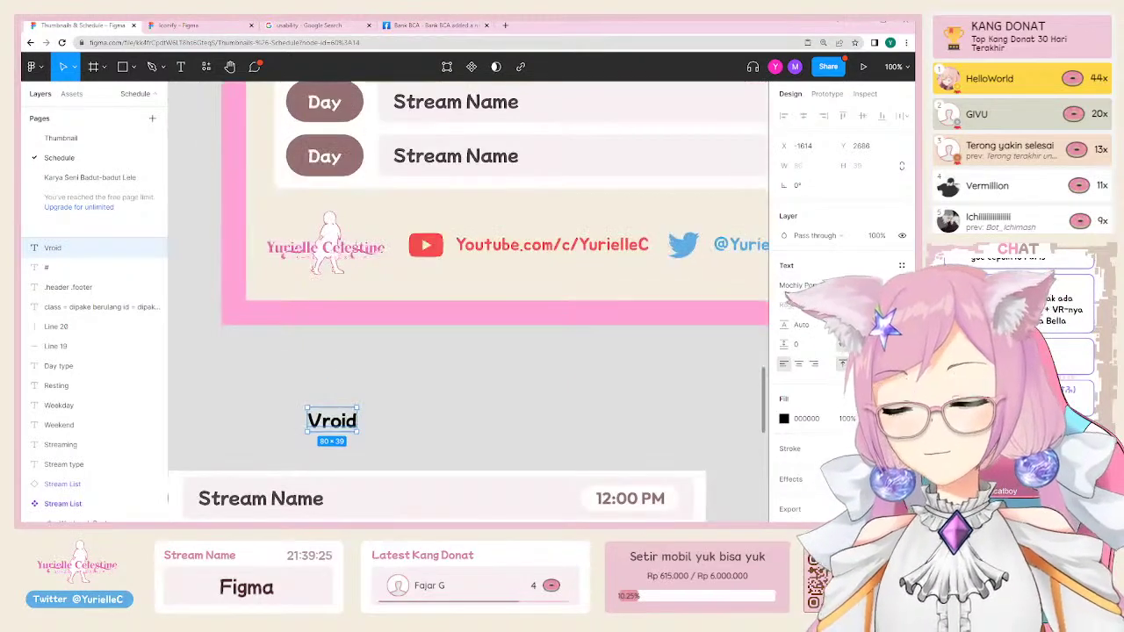
# Step: Search Google for the VTuber's YouTube channel and open it from the results
pyautogui.click(307, 25)
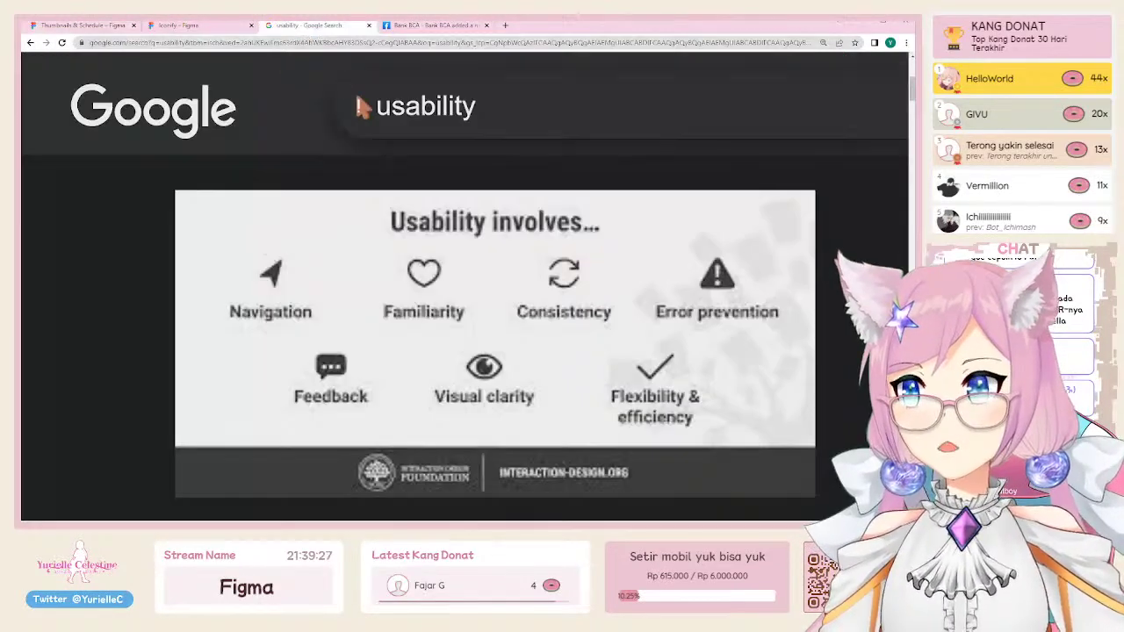
pyautogui.click(372, 42)
pyautogui.write('youtube')
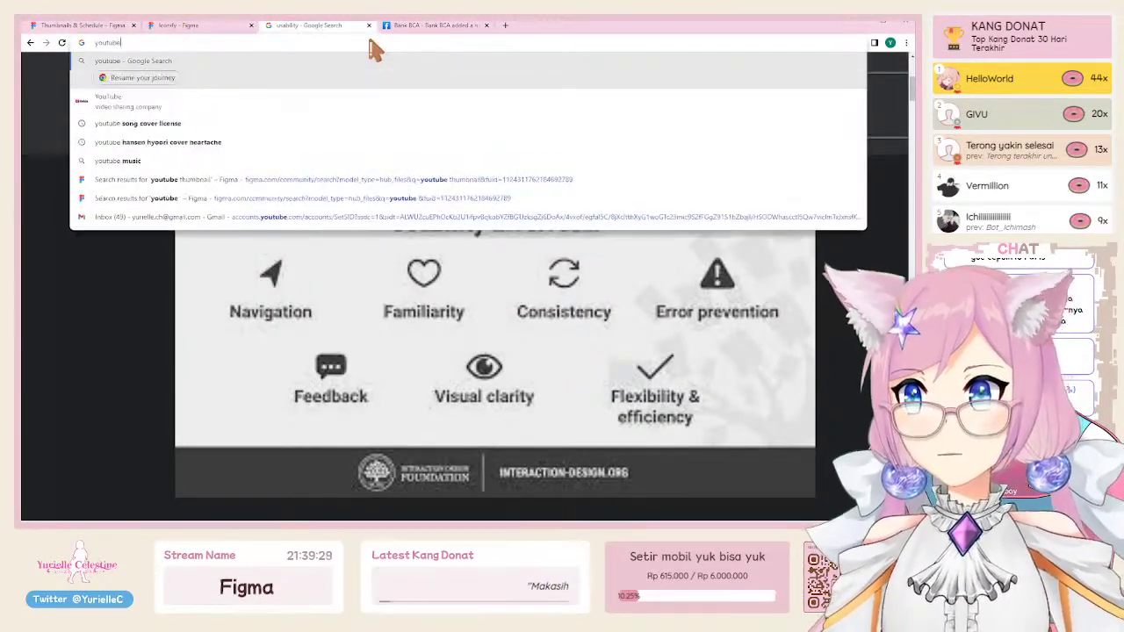
pyautogui.write(' callista bella')
pyautogui.press('Return')
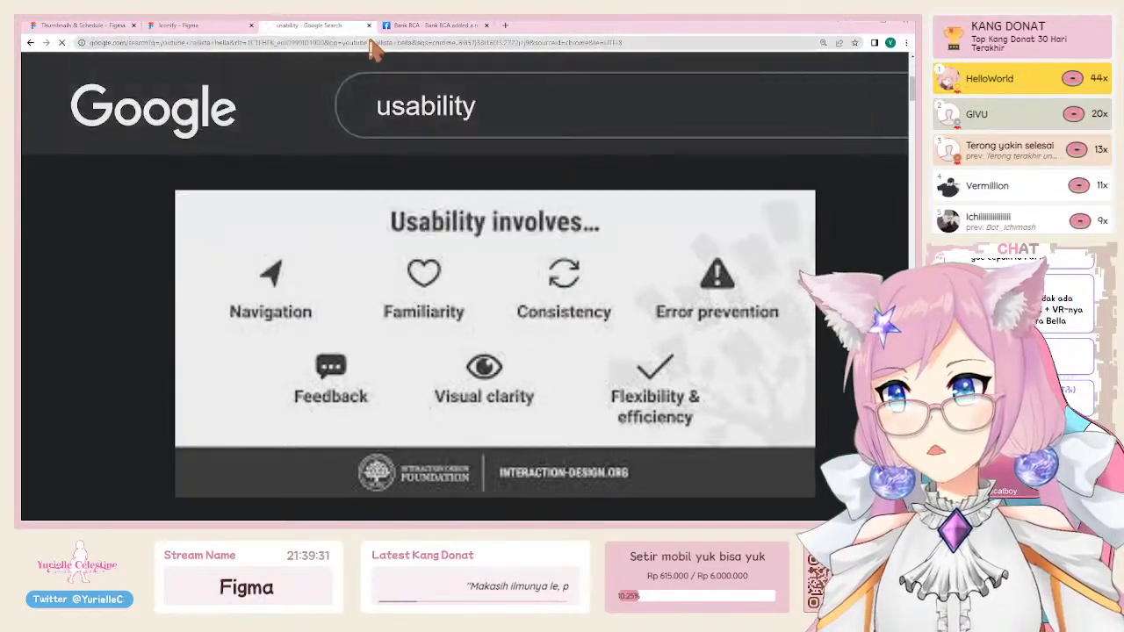
pyautogui.scroll(-3, 333, 276)
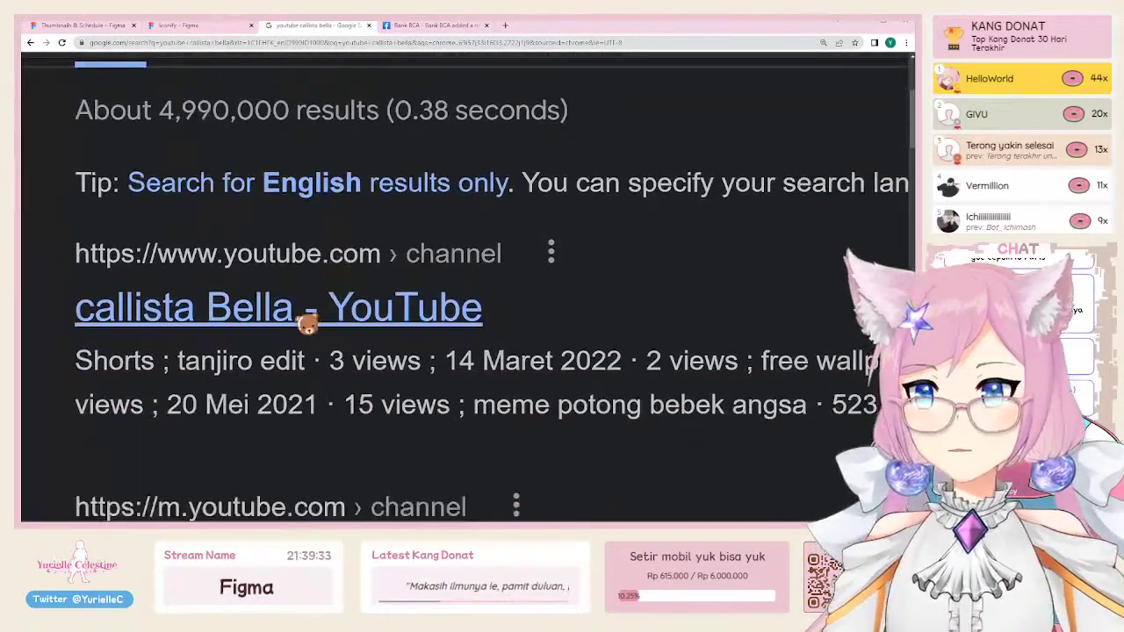
pyautogui.click(309, 307)
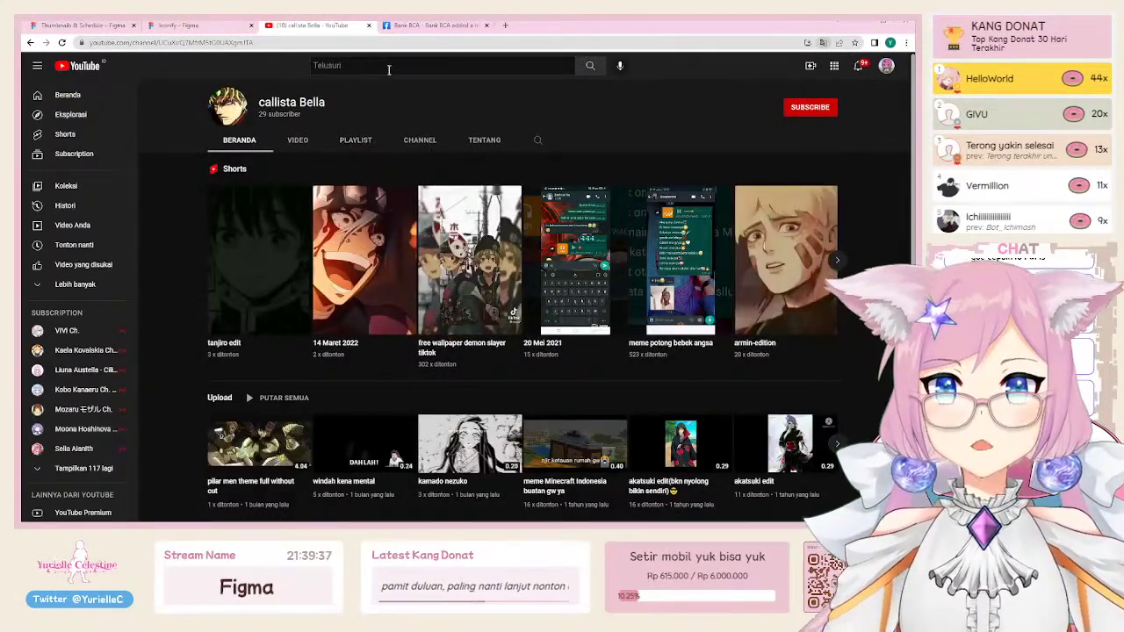
# Step: Search YouTube for the channel, open the official channel and its Videos tab
pyautogui.click(389, 67)
pyautogui.write('callista bella')
pyautogui.press('Return')
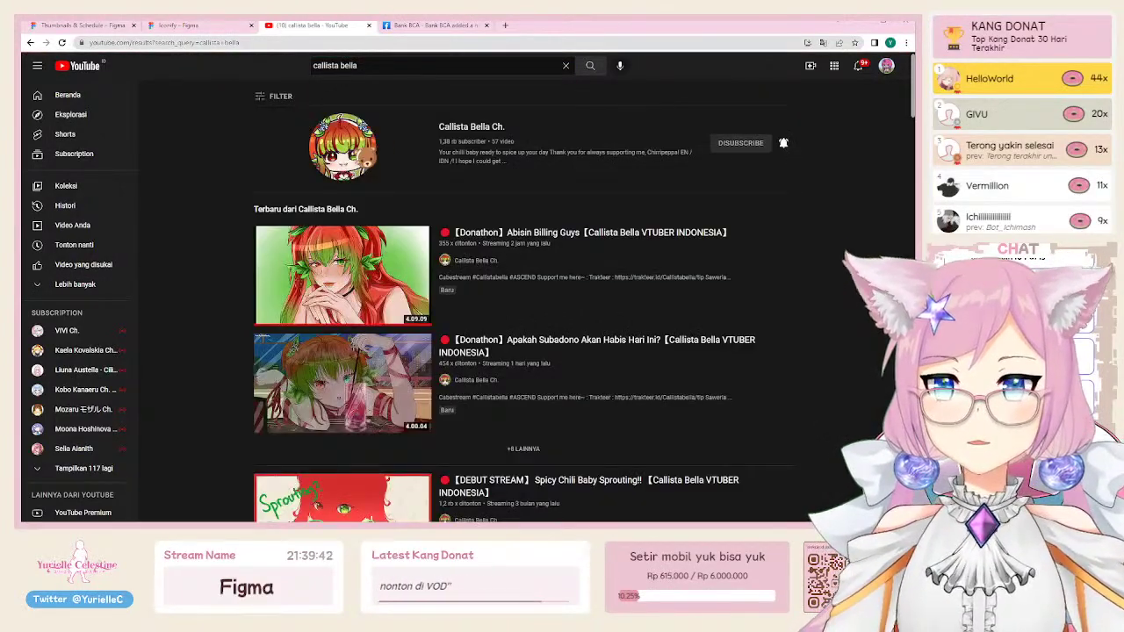
pyautogui.click(353, 156)
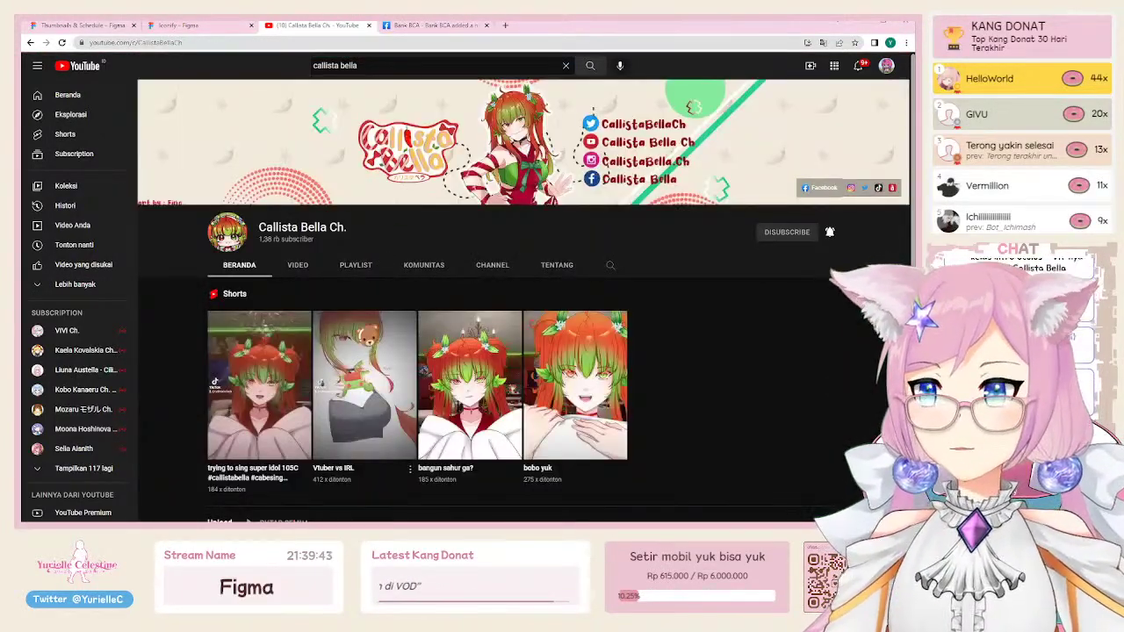
pyautogui.click(297, 270)
# Step: Find 'vroid' on the Videos page and reset the zoom to read the matches
pyautogui.scroll(-5, 569, 361)
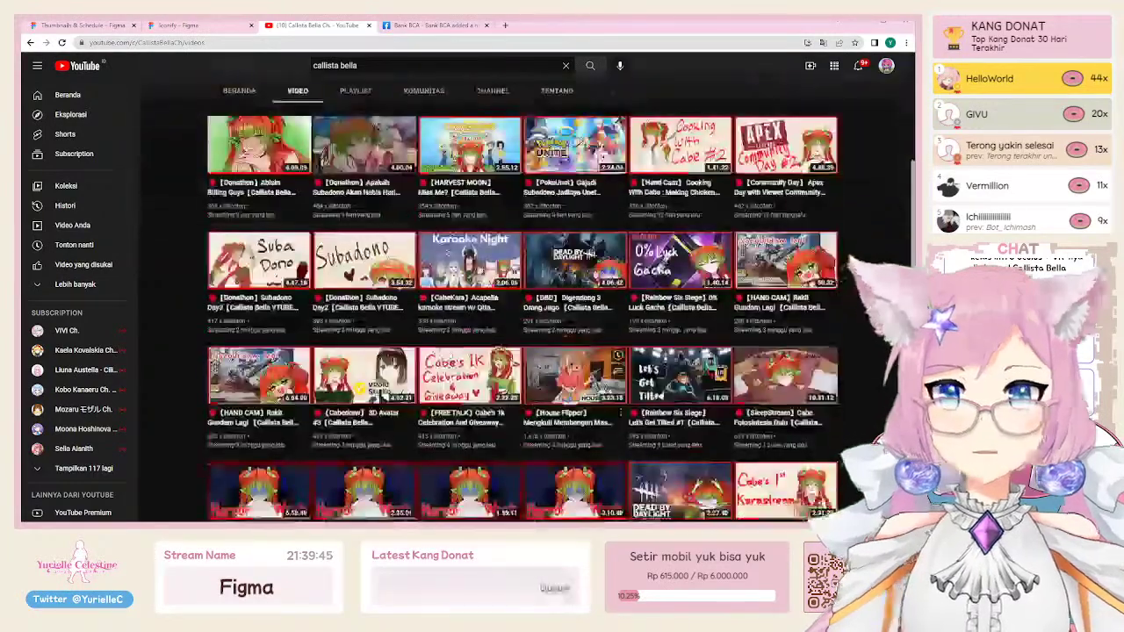
pyautogui.hotkey('ctrl', 'f')
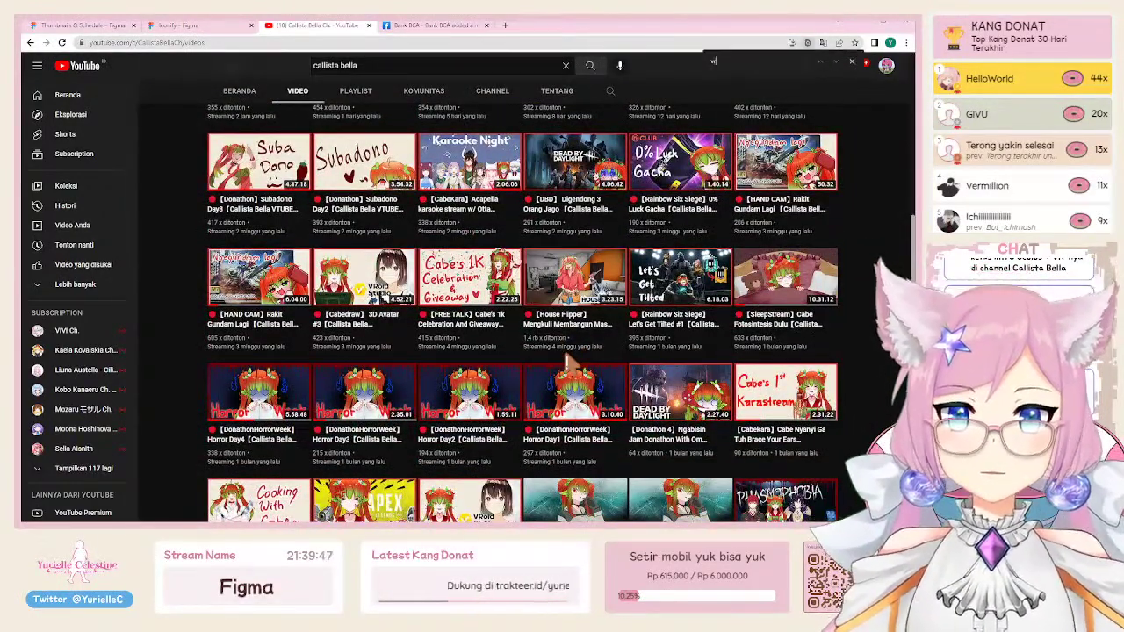
pyautogui.write('vroid')
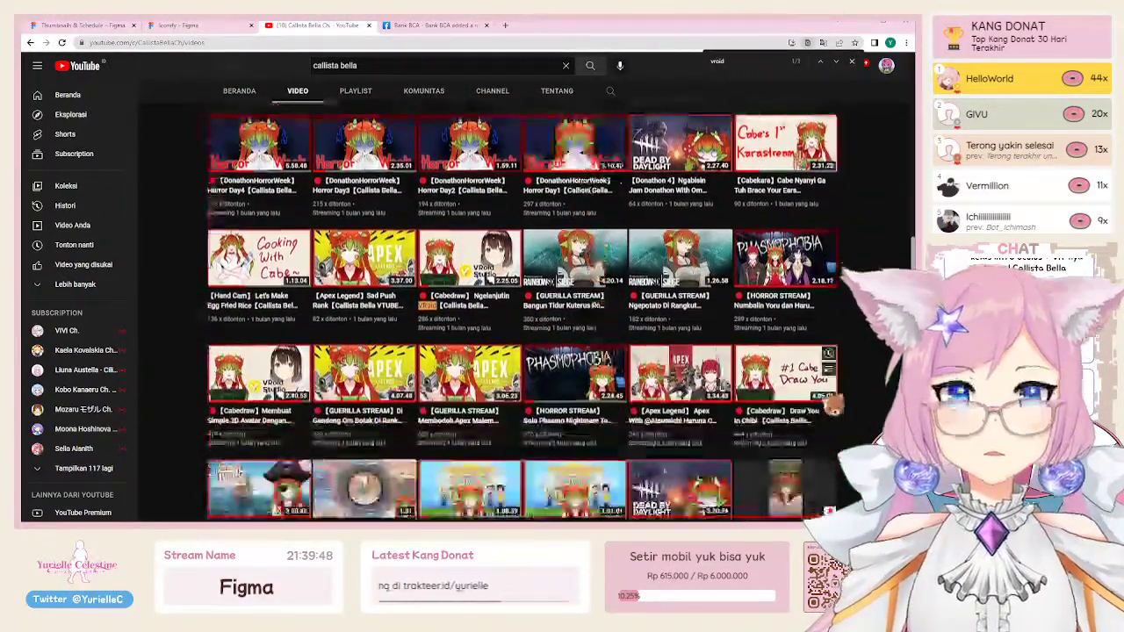
pyautogui.hotkey('ctrl', '0')
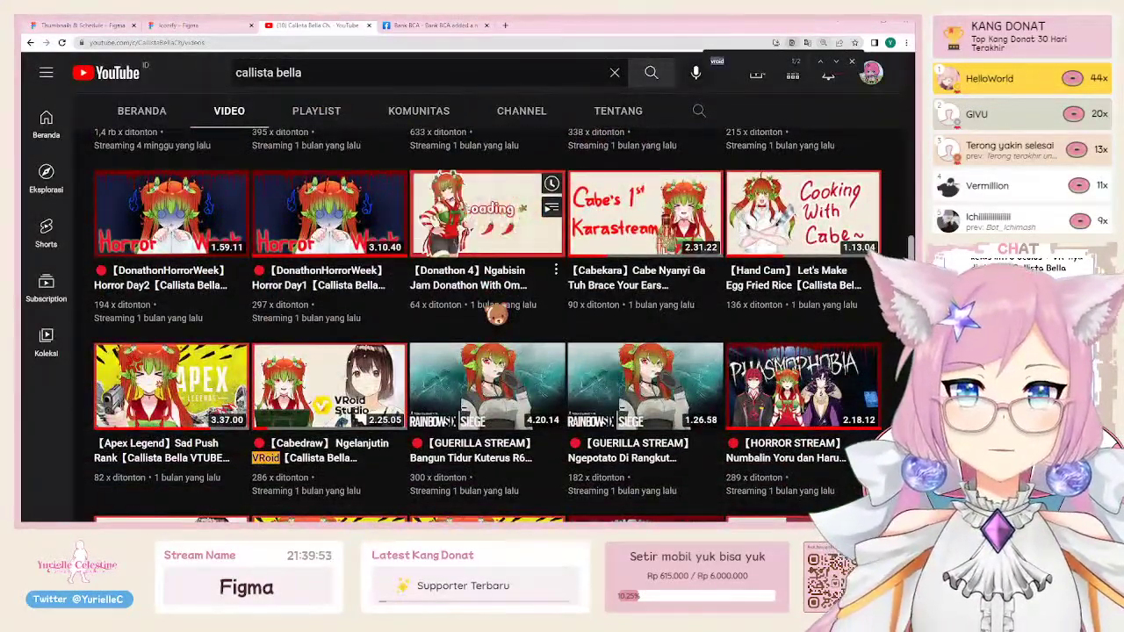
pyautogui.scroll(-4, 496, 317)
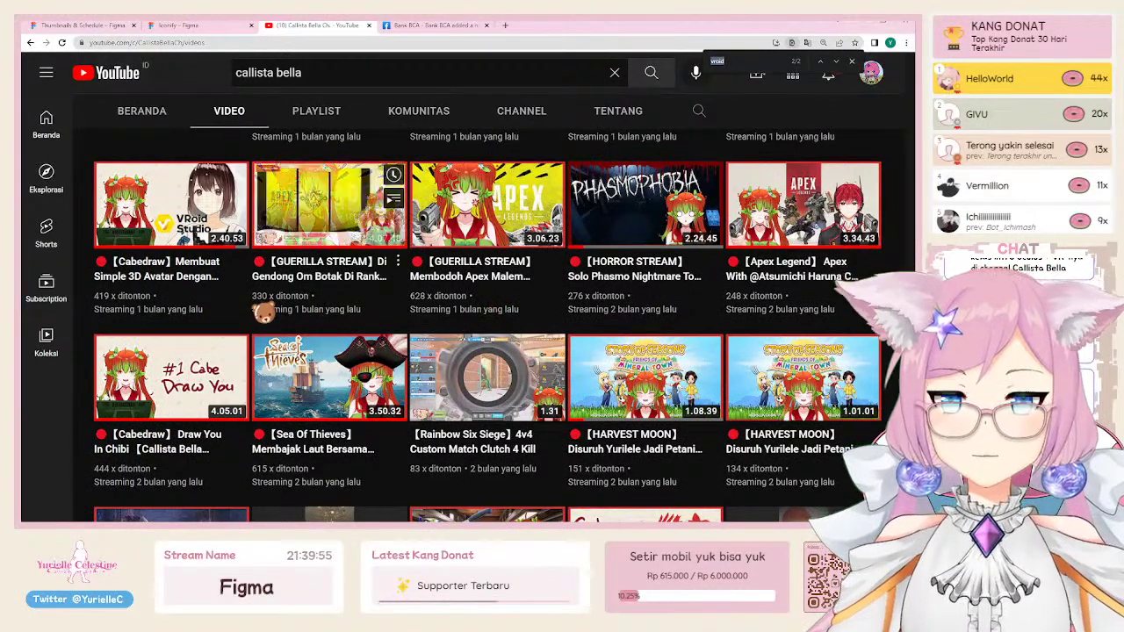
pyautogui.scroll(-1, 266, 309)
pyautogui.scroll(1, 330, 333)
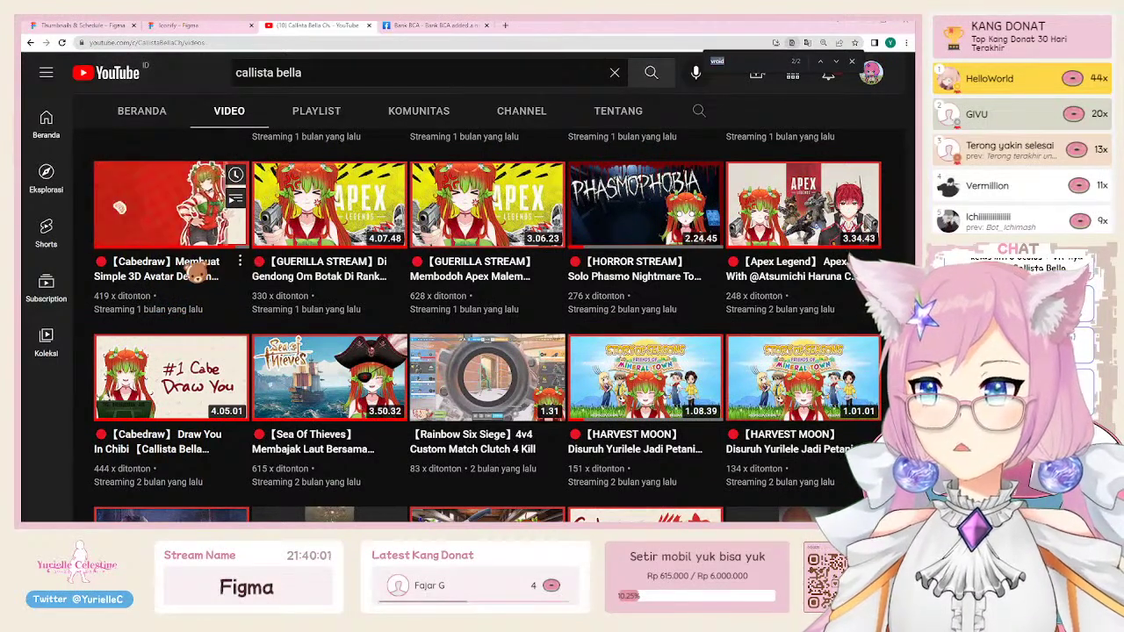
# Step: Watch part of the Cabedraw VRoid 3D avatar stream, scrolling through the chat
pyautogui.click(187, 274)
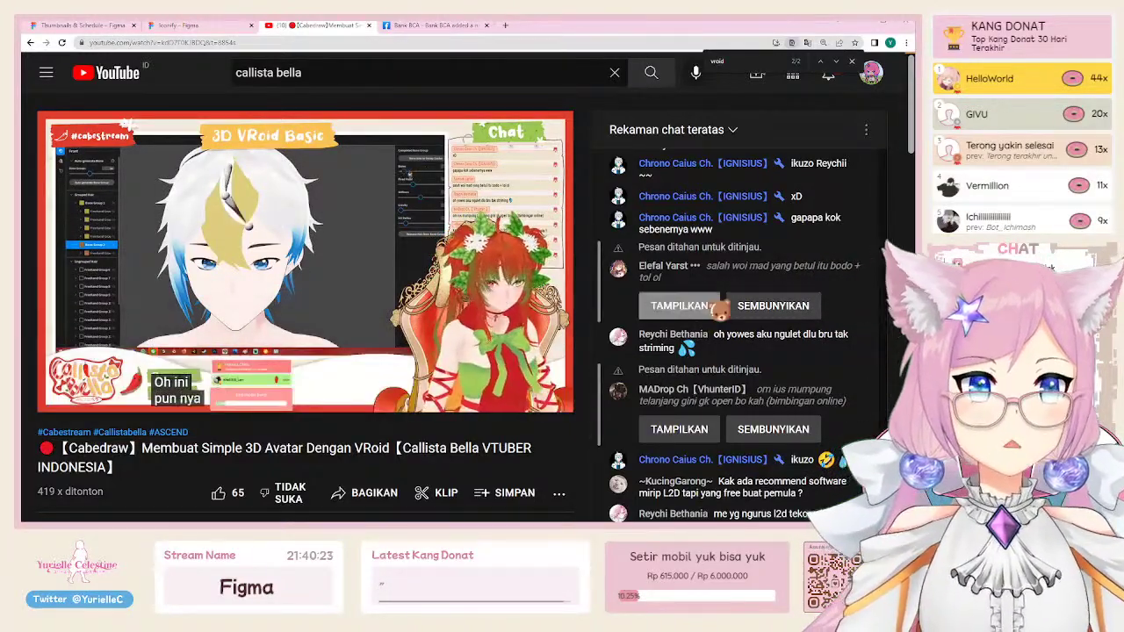
pyautogui.scroll(-1, 778, 356)
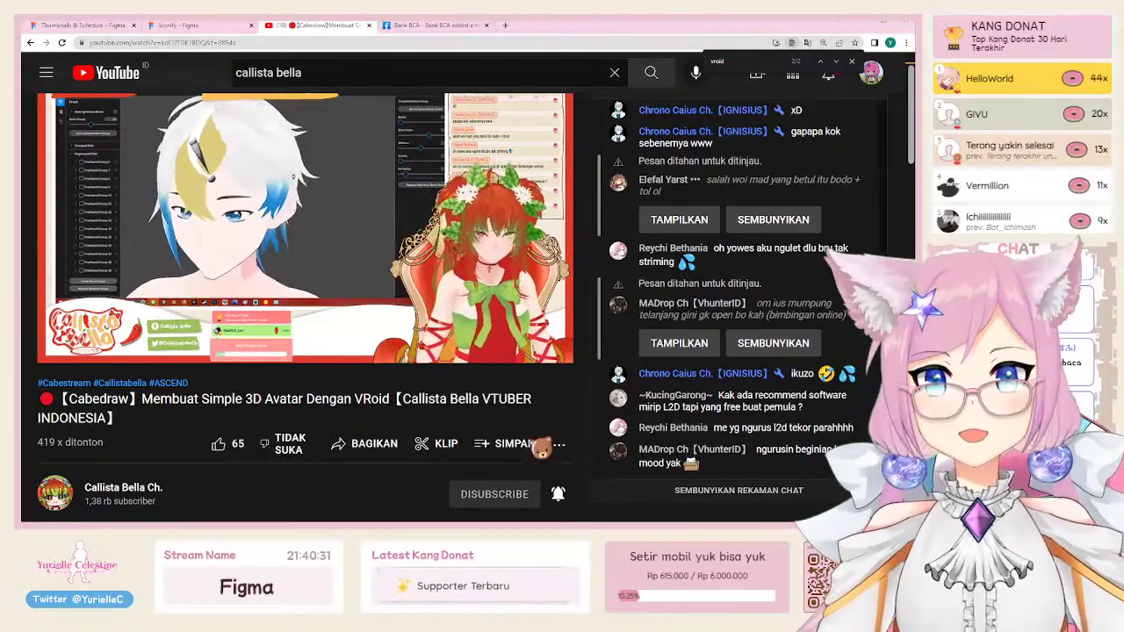
pyautogui.scroll(3, 746, 417)
pyautogui.scroll(3, 773, 412)
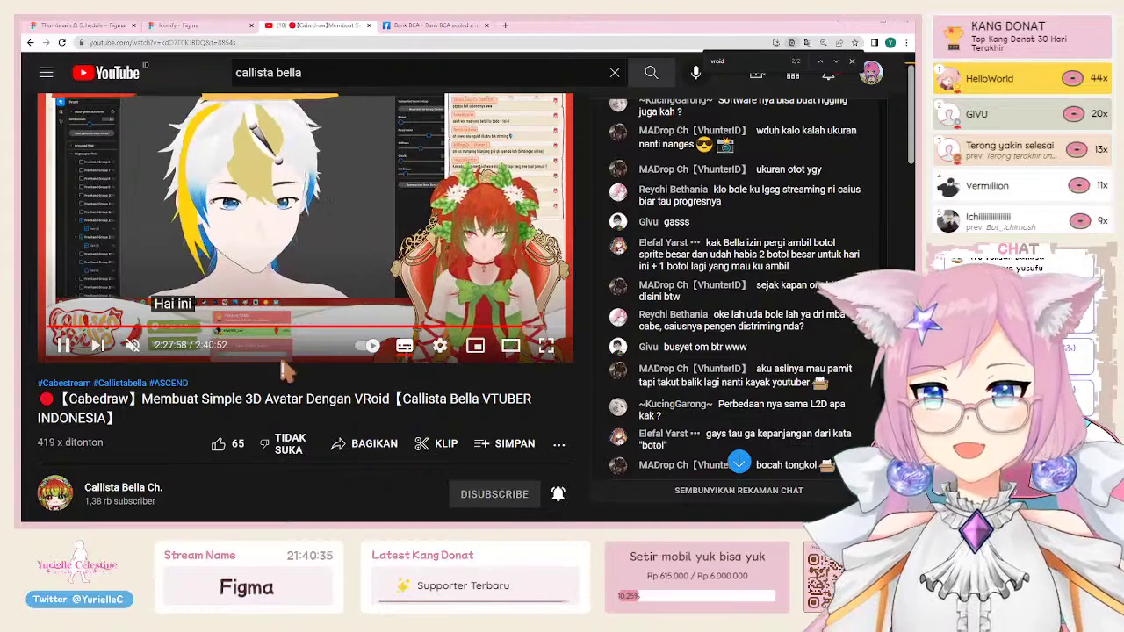
pyautogui.scroll(1, 306, 255)
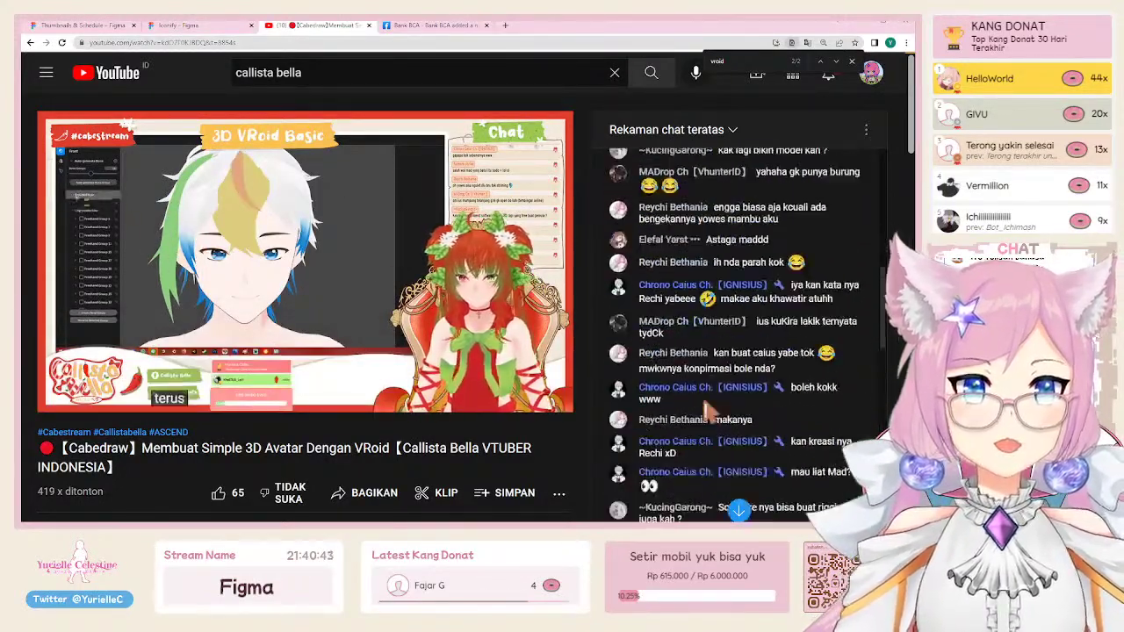
# Step: Close the video tab, return to Figma and zoom out over the Weekly Schedule banner
pyautogui.click(369, 26)
pyautogui.click(103, 28)
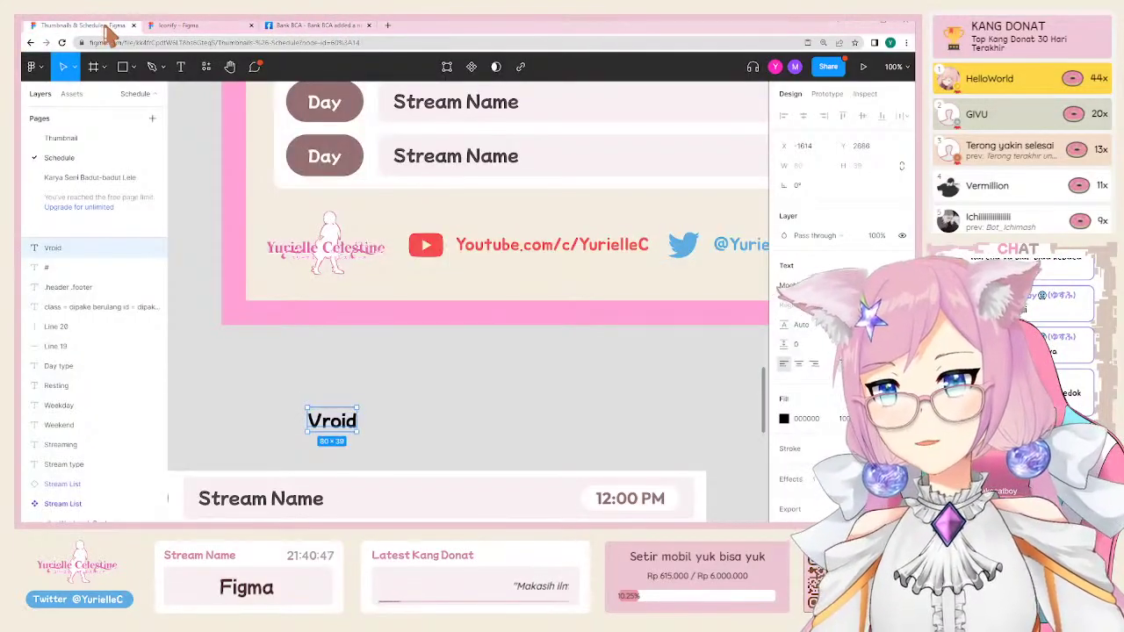
pyautogui.click(367, 354)
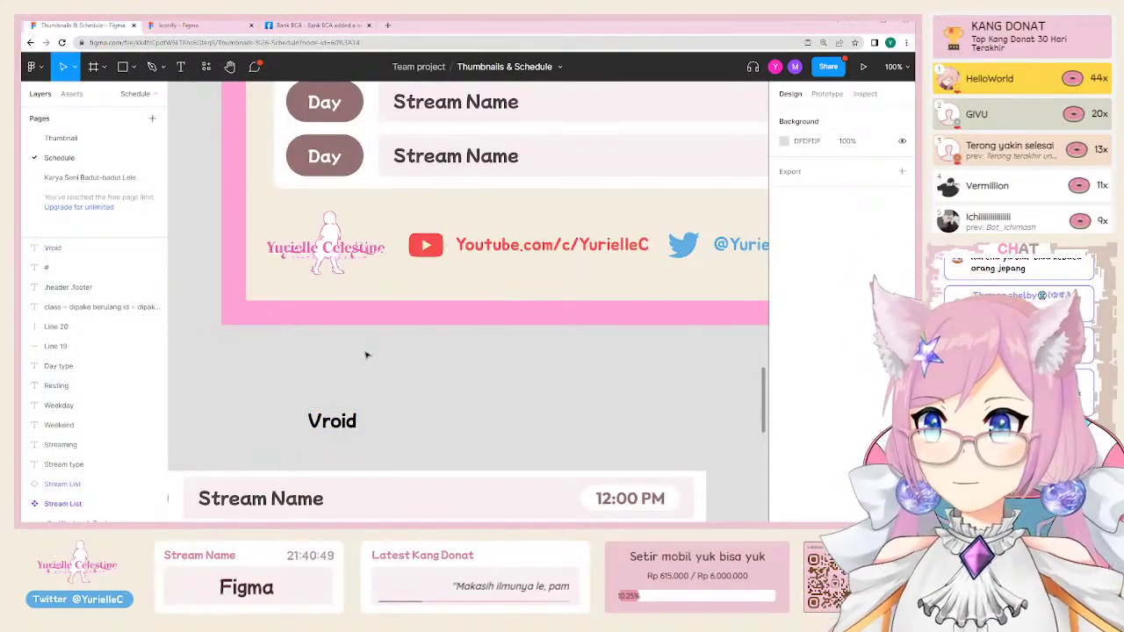
pyautogui.scroll(4, 368, 355)
pyautogui.scroll(-1, 369, 352)
pyautogui.press('-')
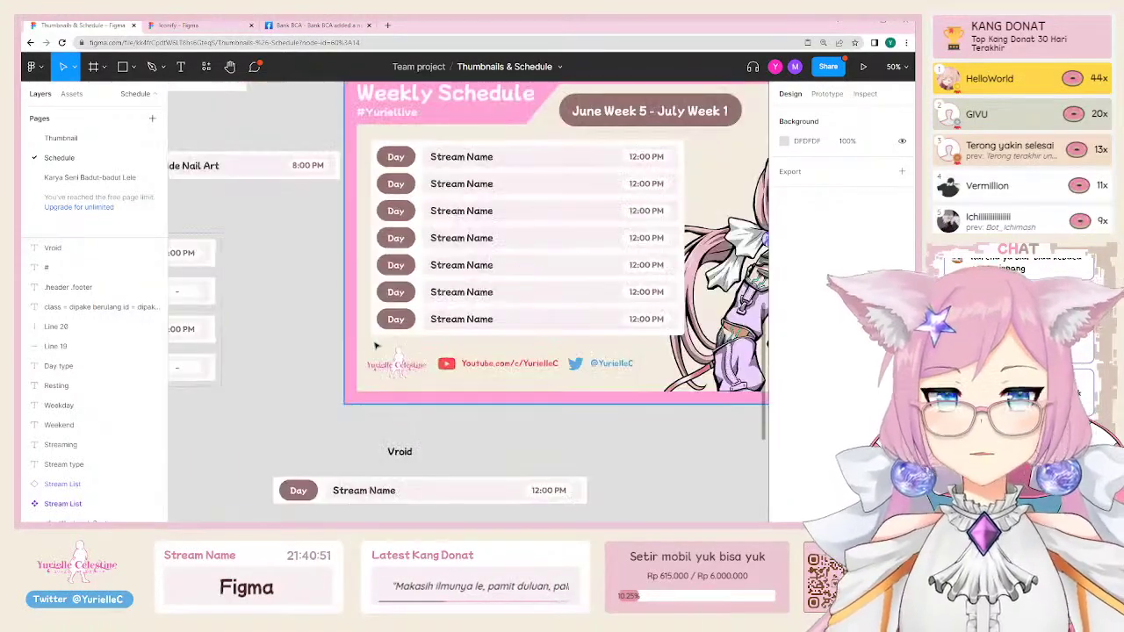
pyautogui.hscroll(3, 376, 344)
pyautogui.scroll(2, 376, 345)
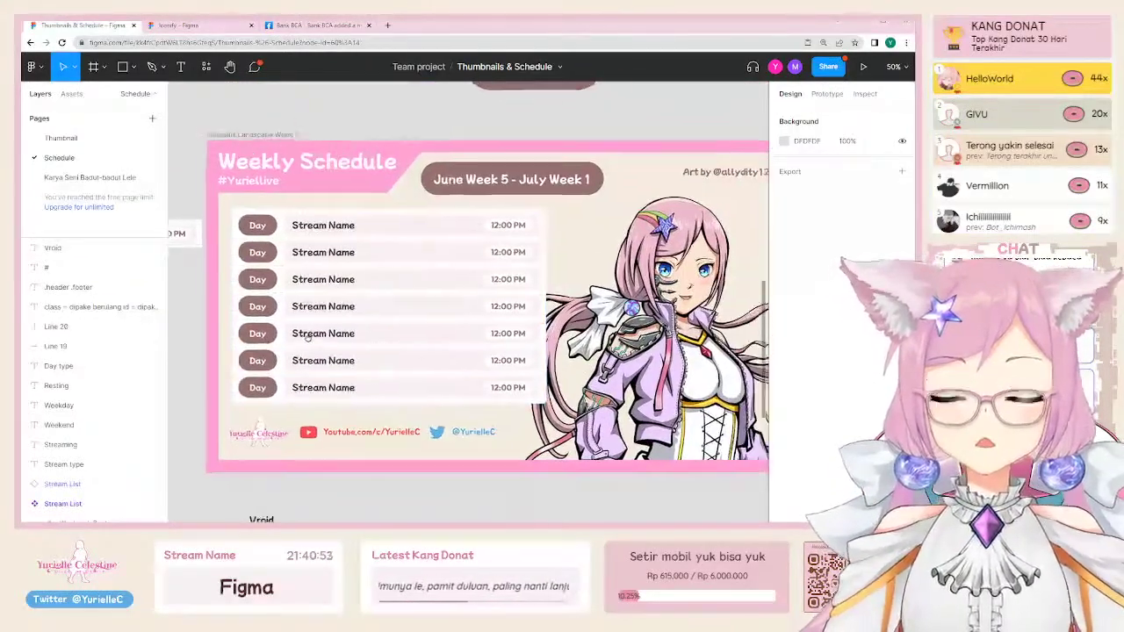
# Step: Make the schedule list Frame 41 a component
pyautogui.hscroll(1, 307, 338)
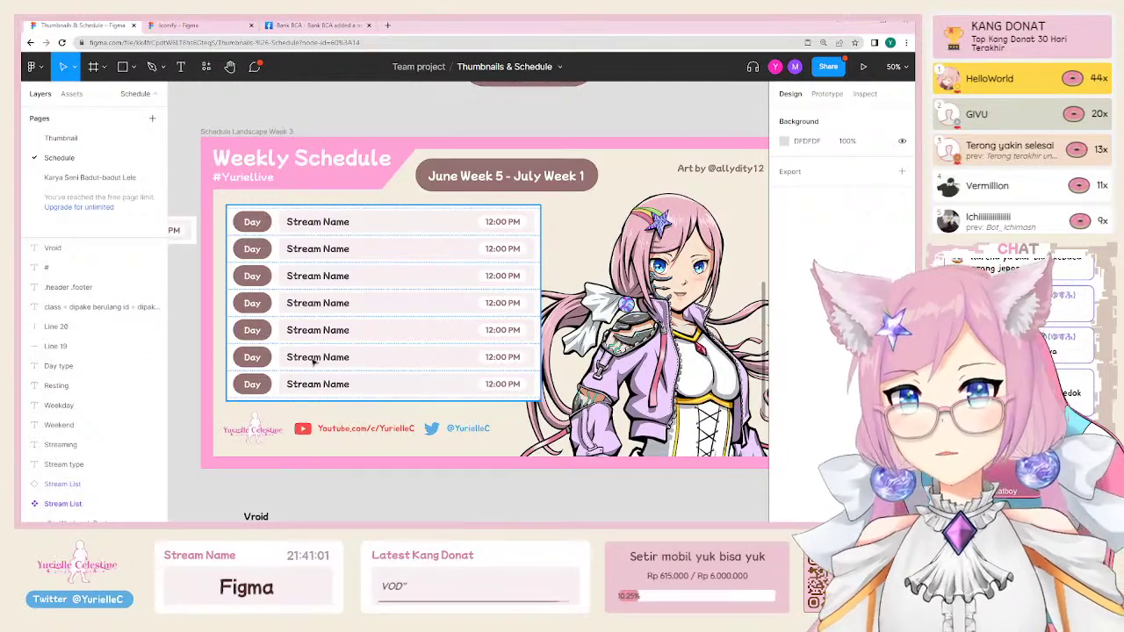
pyautogui.doubleClick(298, 222)
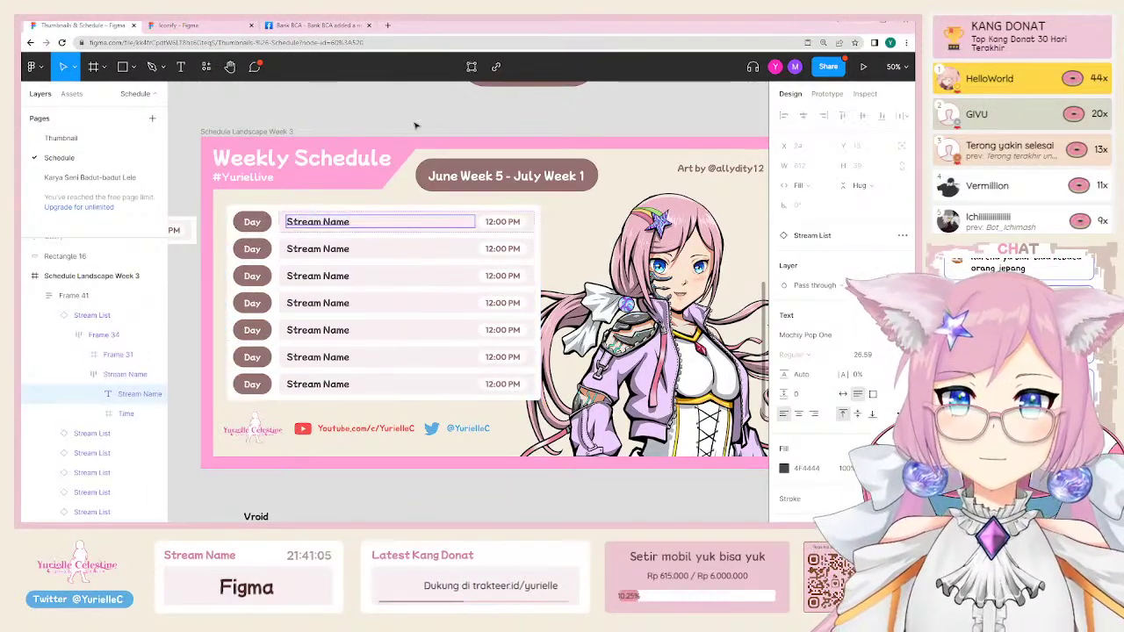
pyautogui.click(454, 243)
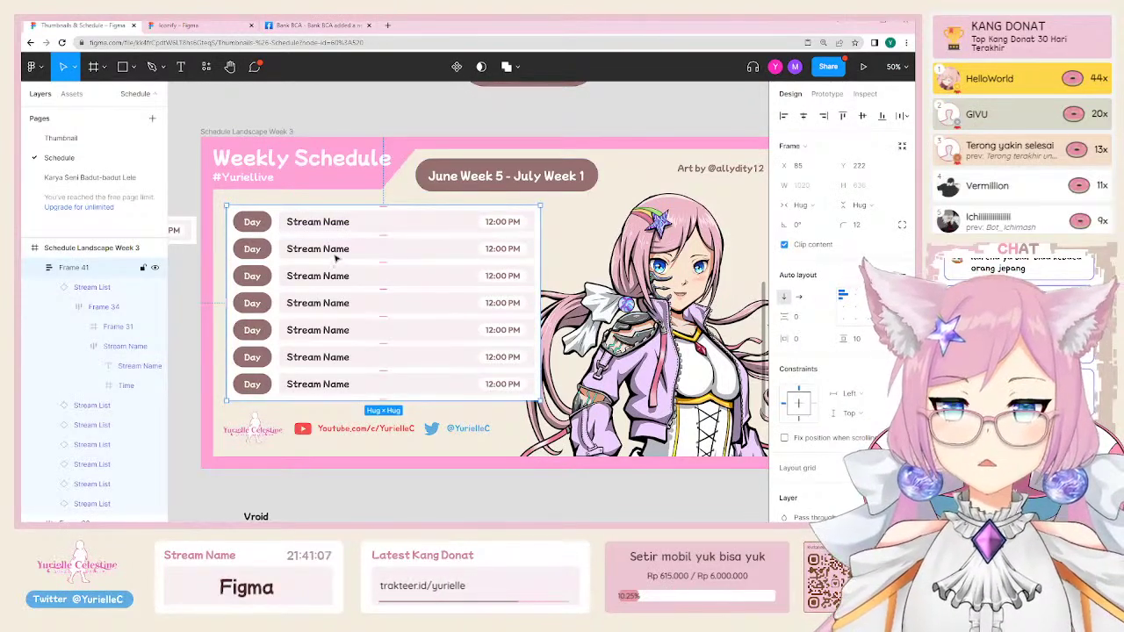
pyautogui.rightClick(358, 285)
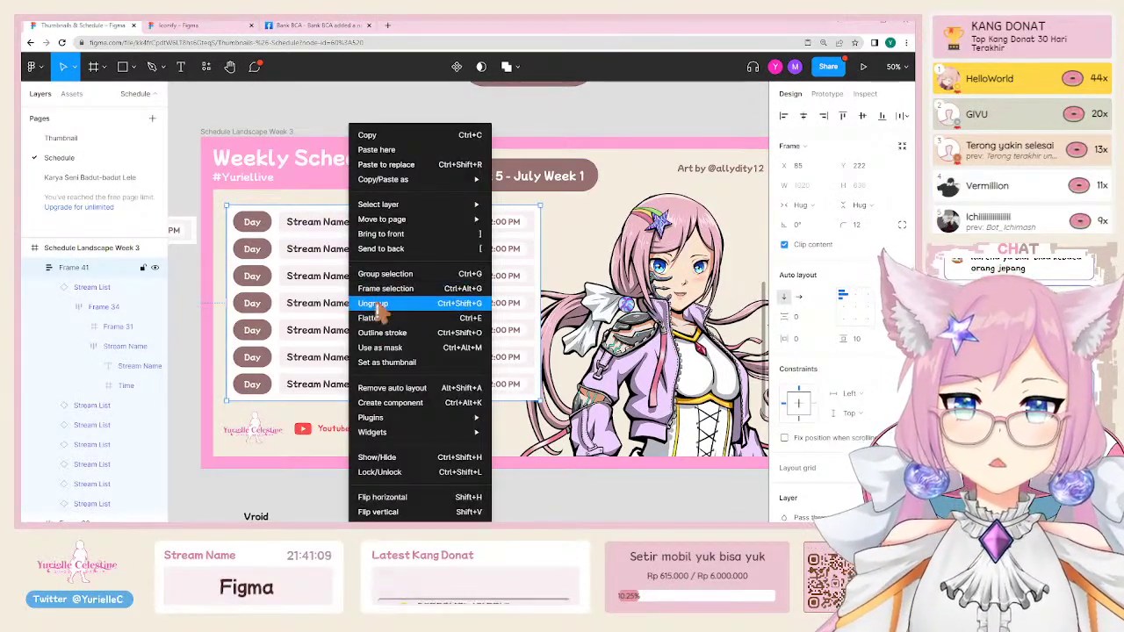
pyautogui.click(375, 403)
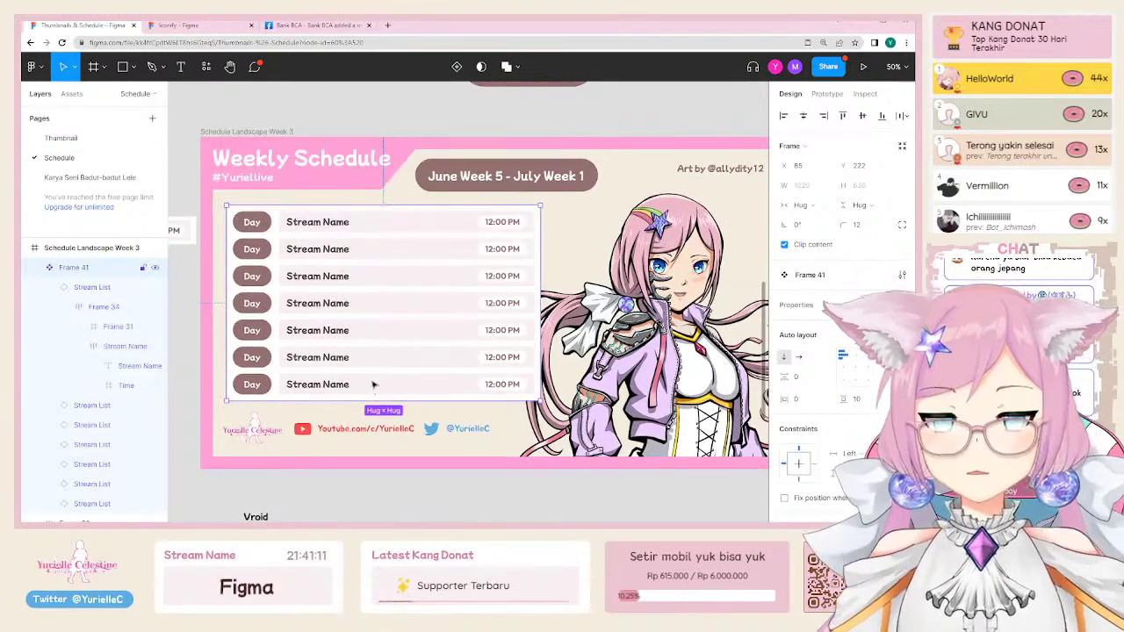
# Step: Nudge the June Week 5 - July Week 1 date pill slightly lower and make it a component
pyautogui.scroll(-3, 360, 316)
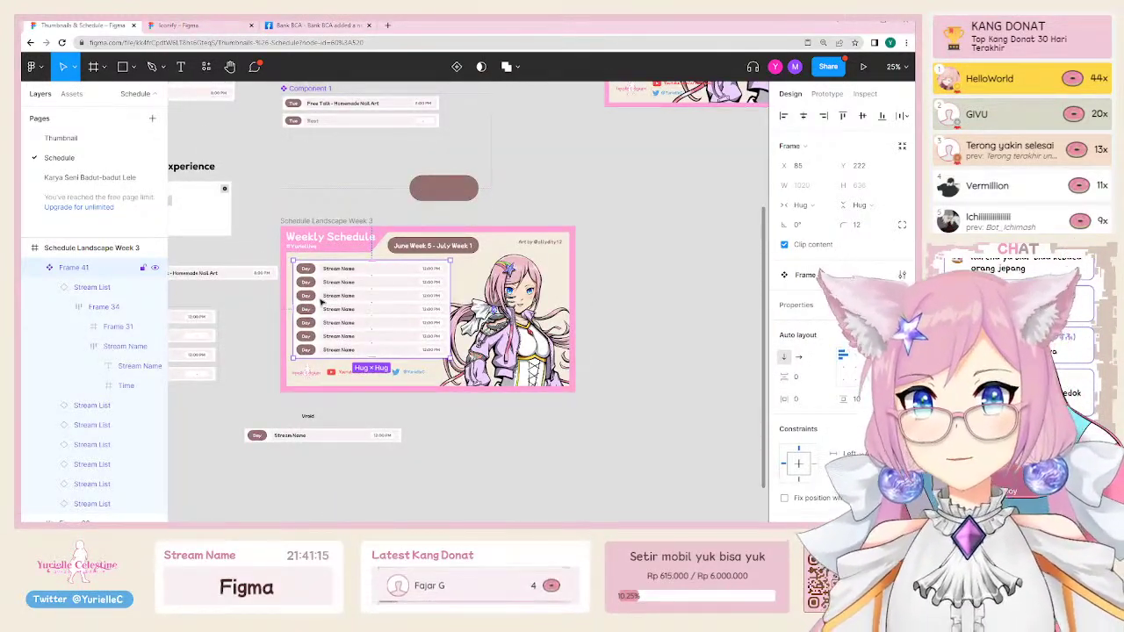
pyautogui.click(294, 225)
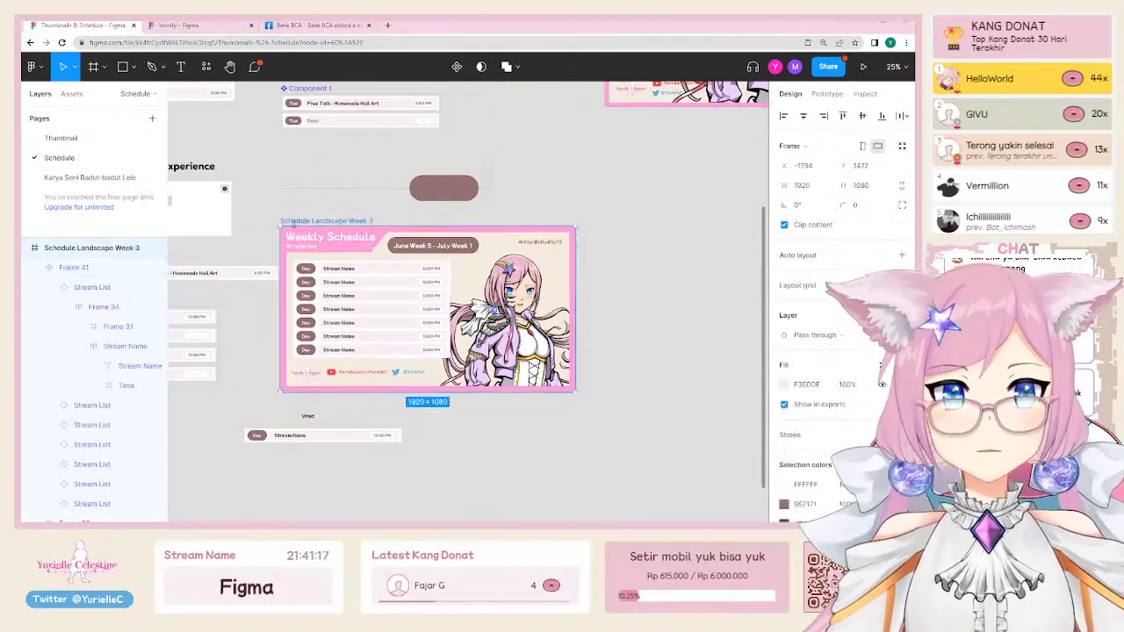
pyautogui.scroll(3, 343, 251)
pyautogui.click(482, 233)
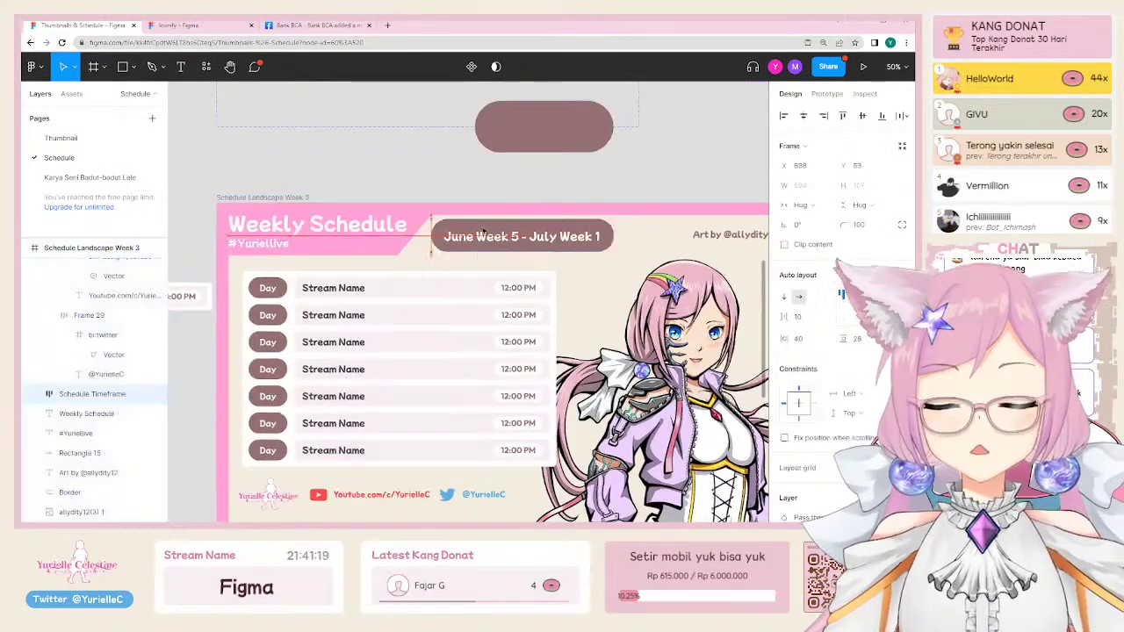
pyautogui.moveTo(483, 233); pyautogui.dragTo(479, 238)
pyautogui.rightClick(474, 239)
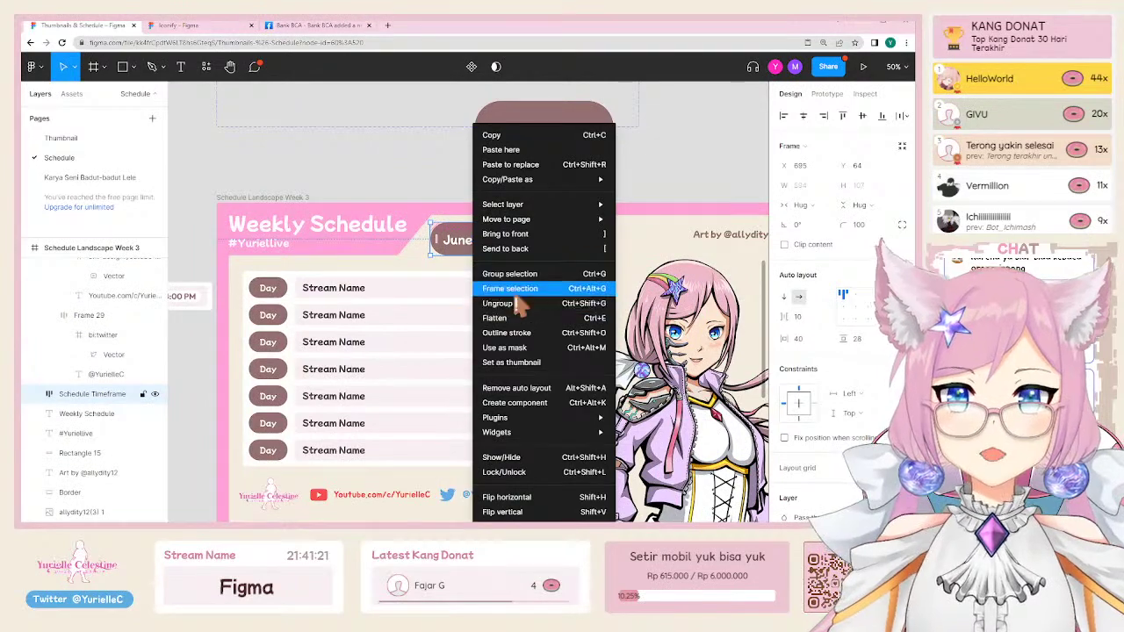
pyautogui.click(521, 403)
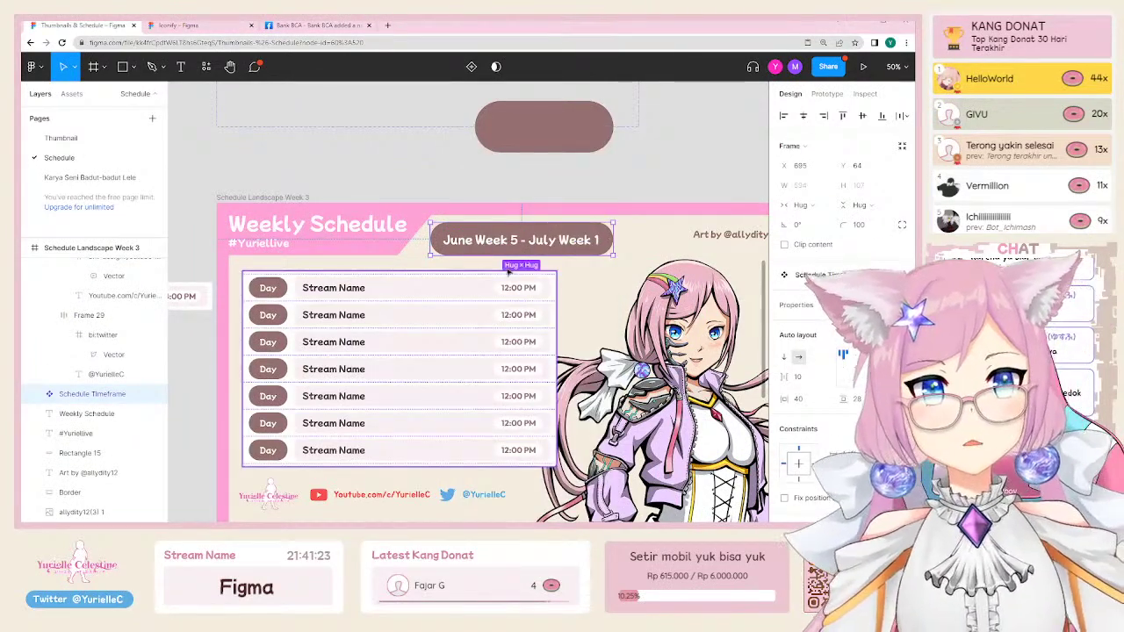
pyautogui.doubleClick(499, 242)
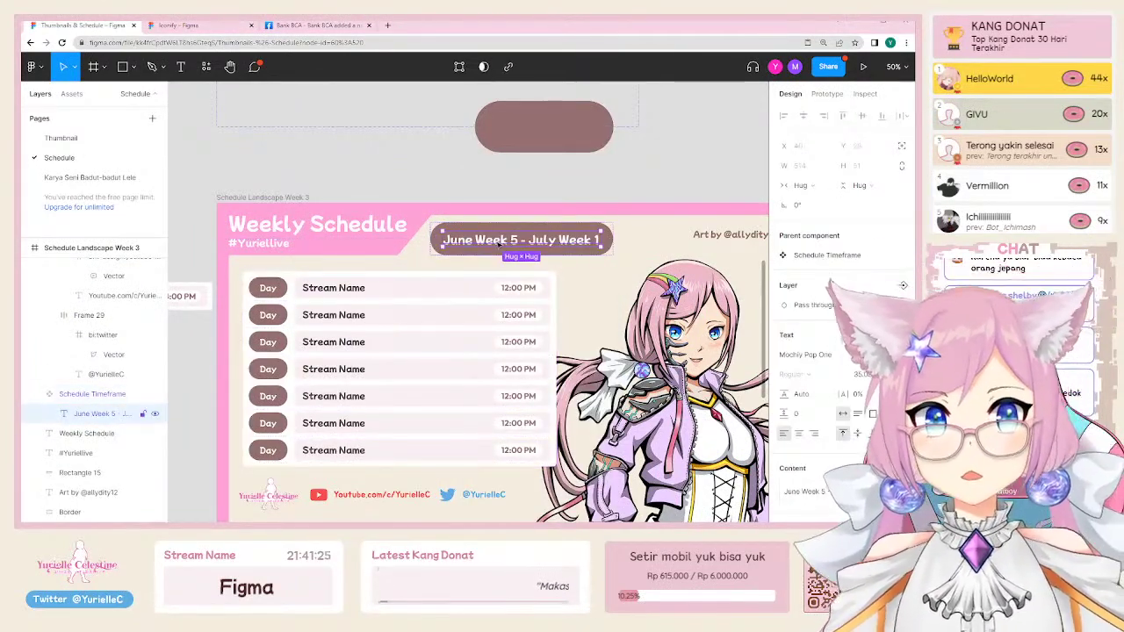
# Step: Turn the 'Art by' credit text into a component
pyautogui.hscroll(2, 668, 246)
pyautogui.scroll(-1, 668, 246)
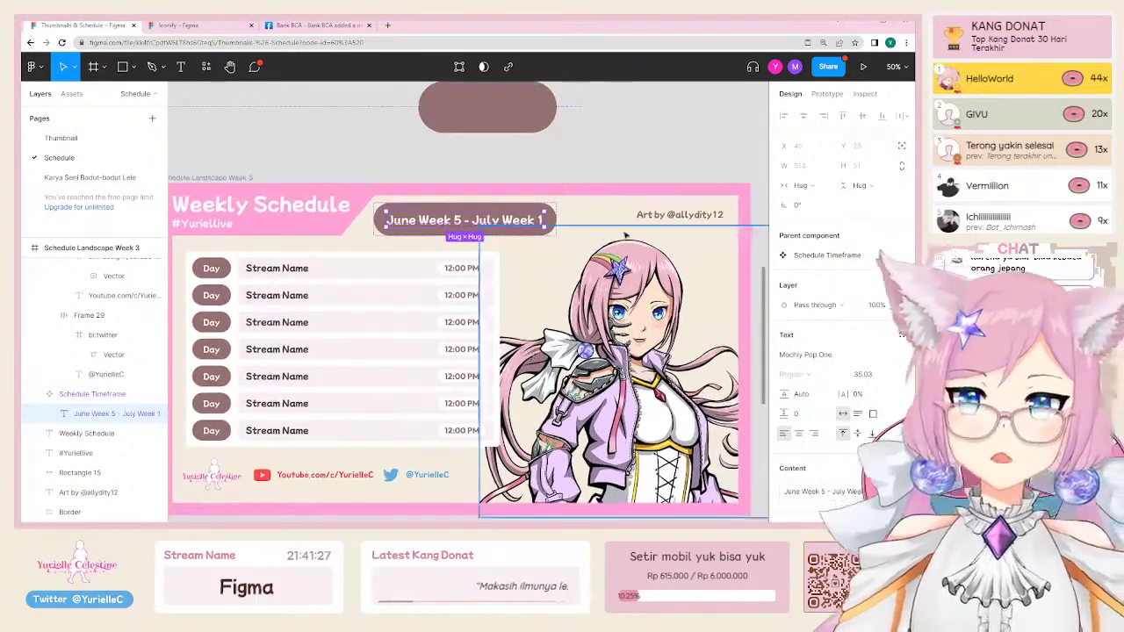
pyautogui.click(683, 218)
pyautogui.scroll(-3, 682, 224)
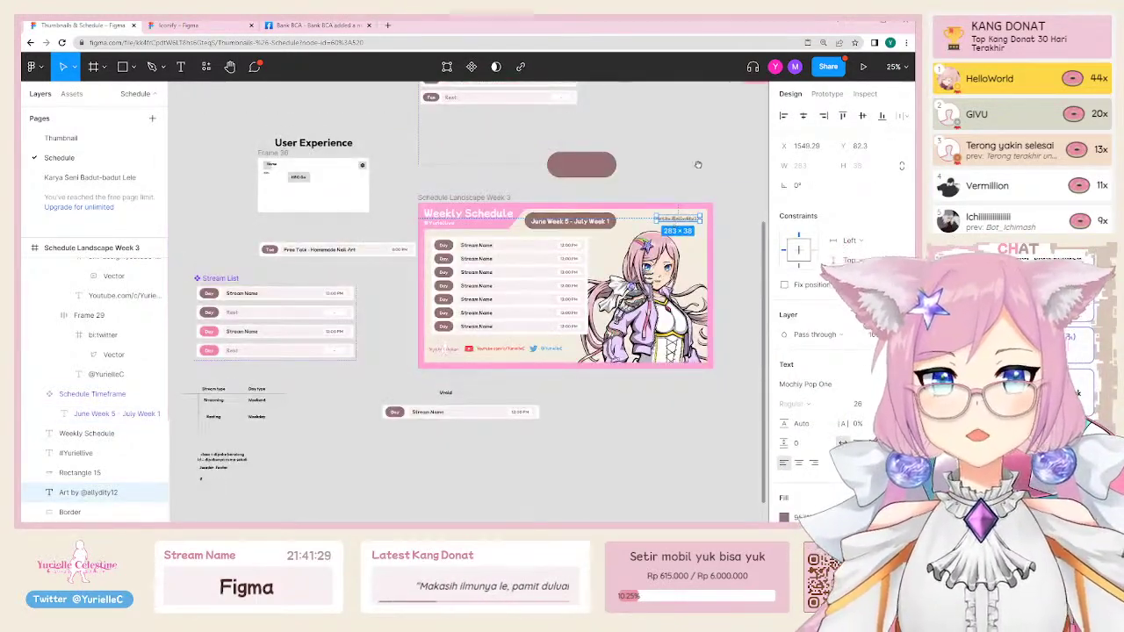
pyautogui.scroll(5, 699, 164)
pyautogui.hscroll(5, 698, 164)
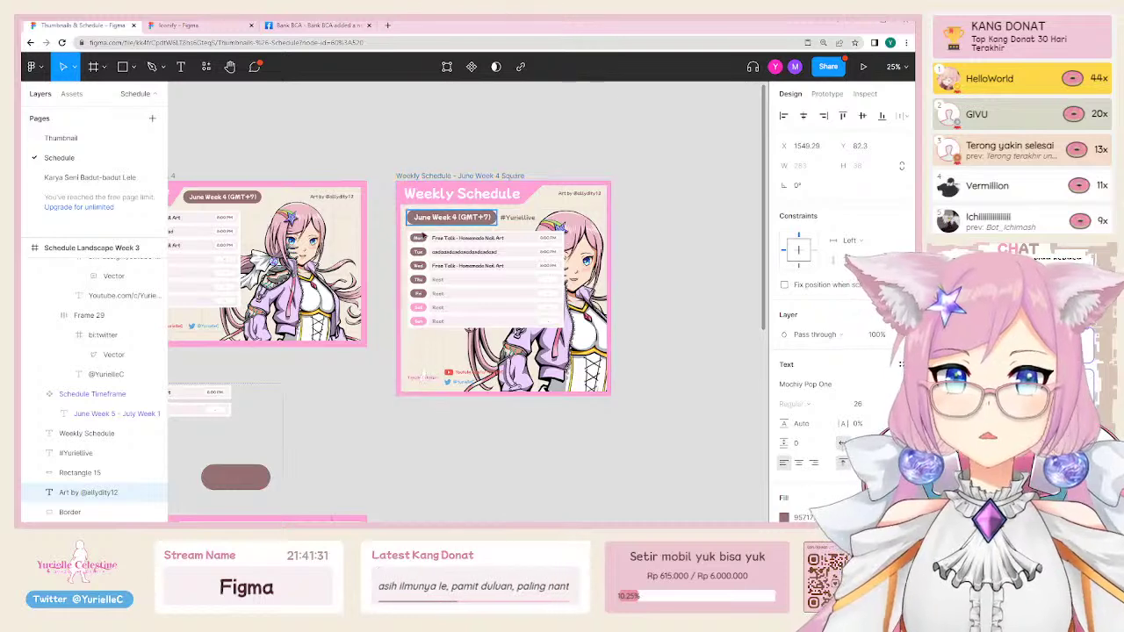
pyautogui.moveTo(283, 414); pyautogui.dragTo(369, 304)
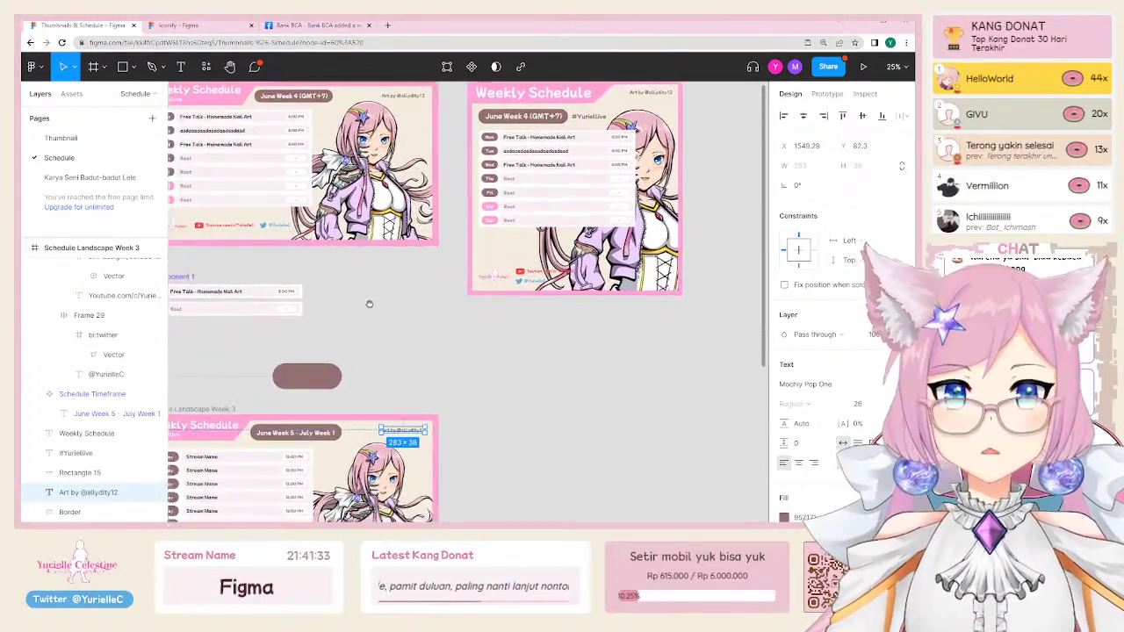
pyautogui.scroll(-3, 435, 325)
pyautogui.hscroll(-2, 436, 325)
pyautogui.scroll(3, 481, 298)
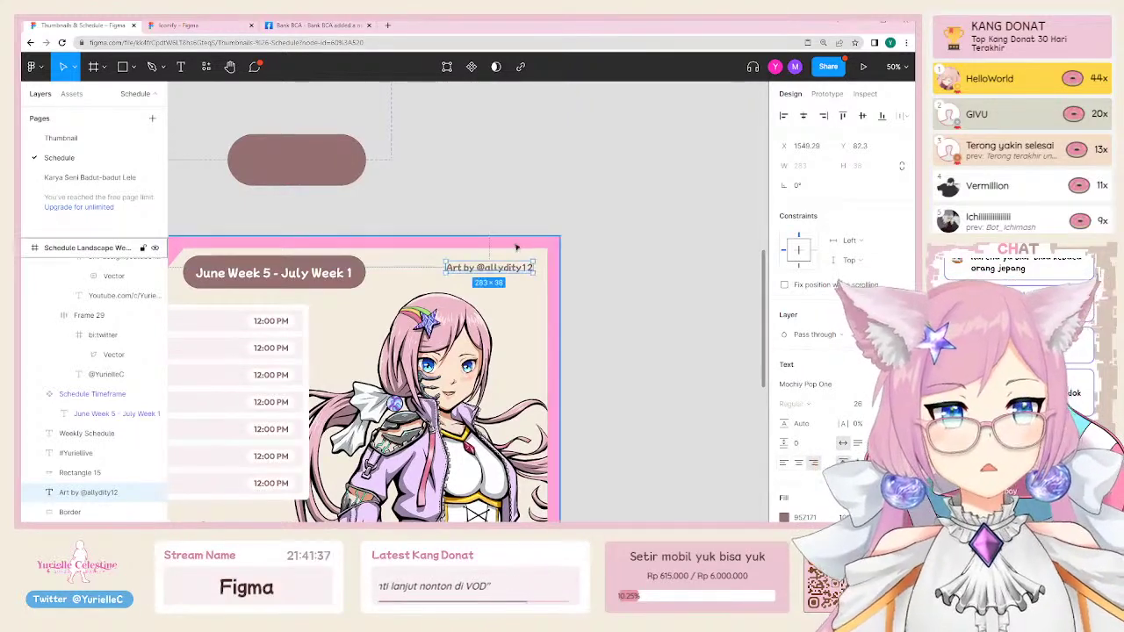
pyautogui.rightClick(478, 270)
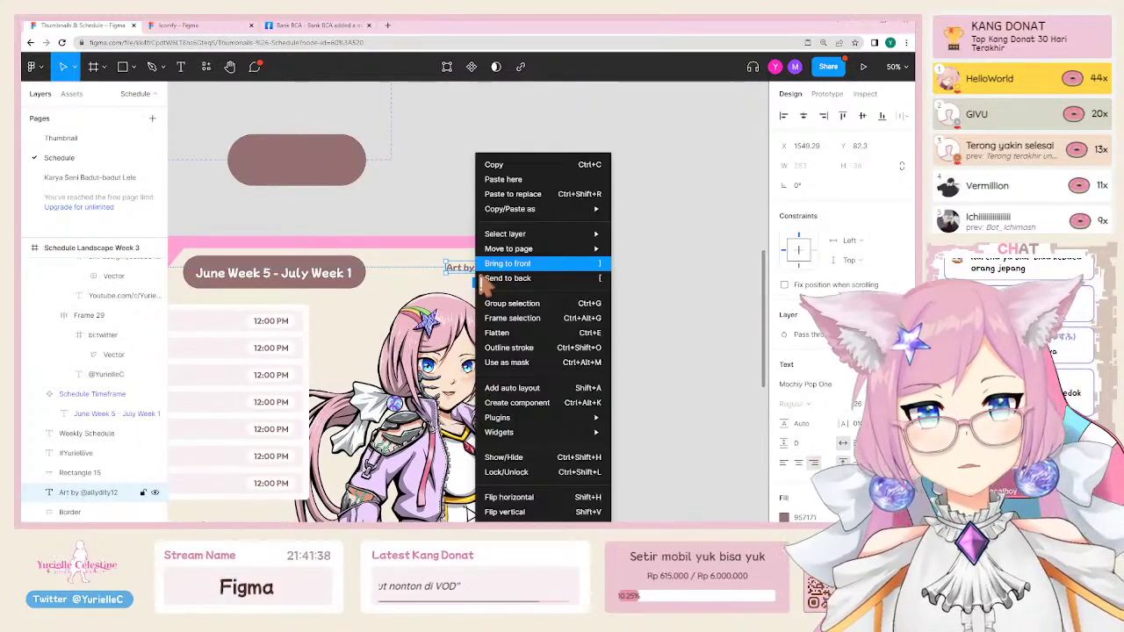
pyautogui.click(518, 403)
# Step: Make the footer row Frame 30 with the logo, YouTube and Twitter links a component
pyautogui.hscroll(-4, 452, 329)
pyautogui.scroll(-2, 453, 330)
pyautogui.scroll(-2, 452, 329)
pyautogui.hscroll(-2, 452, 329)
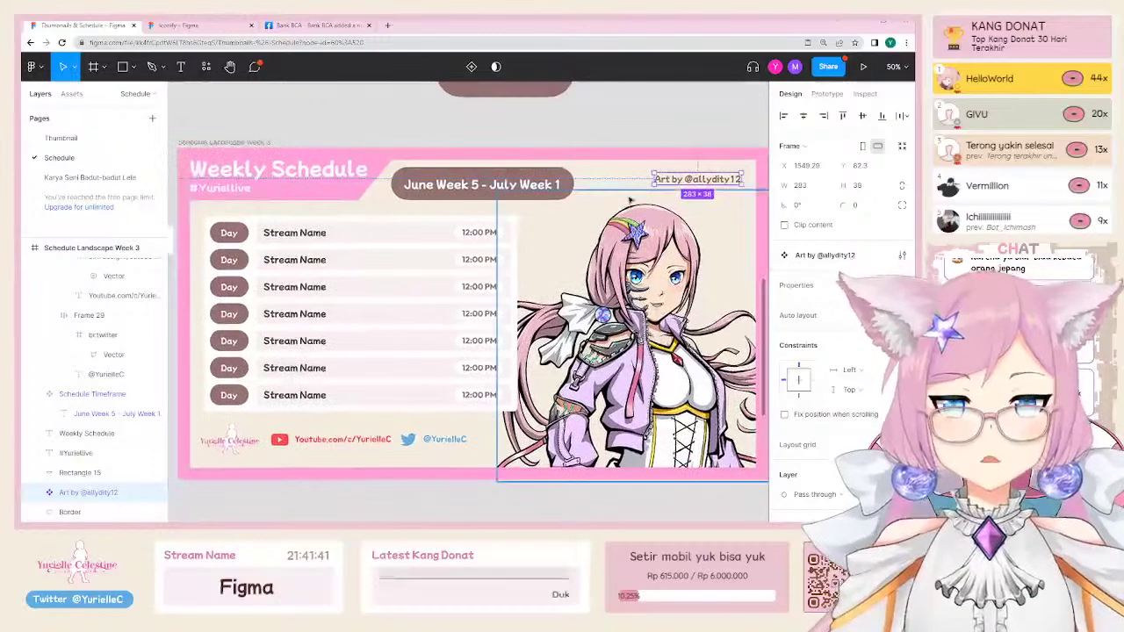
pyautogui.click(301, 444)
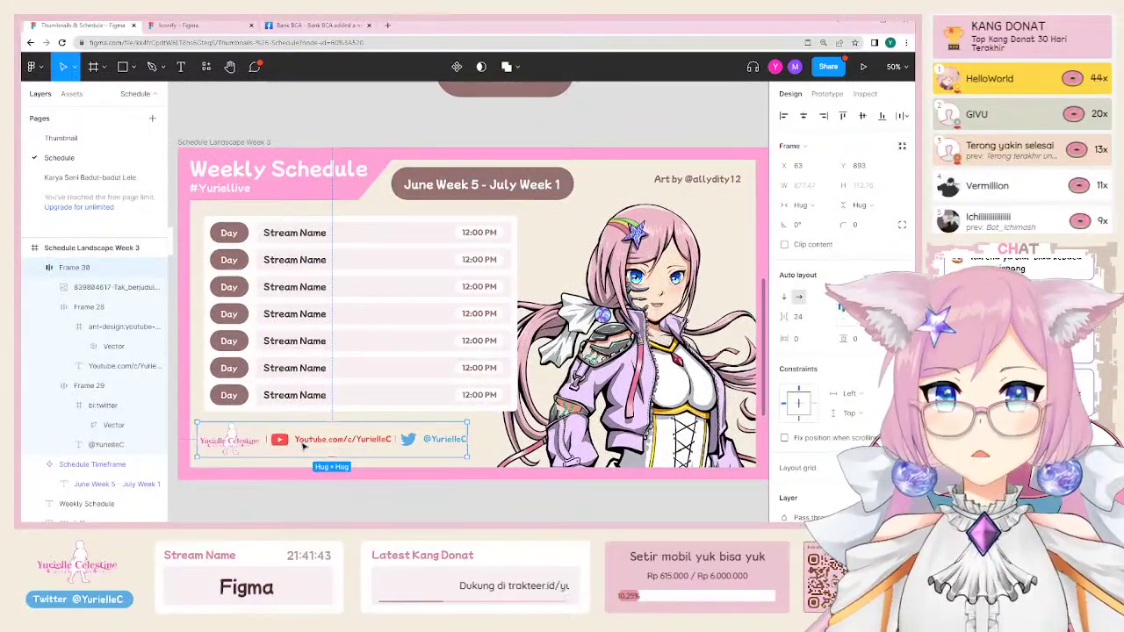
pyautogui.rightClick(257, 443)
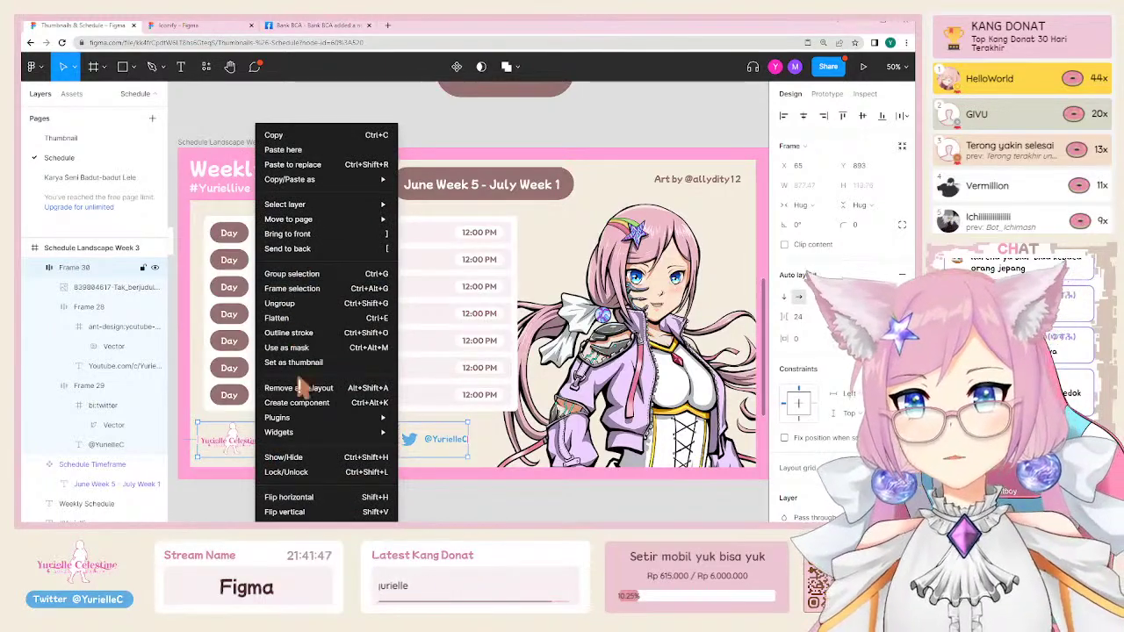
pyautogui.click(297, 402)
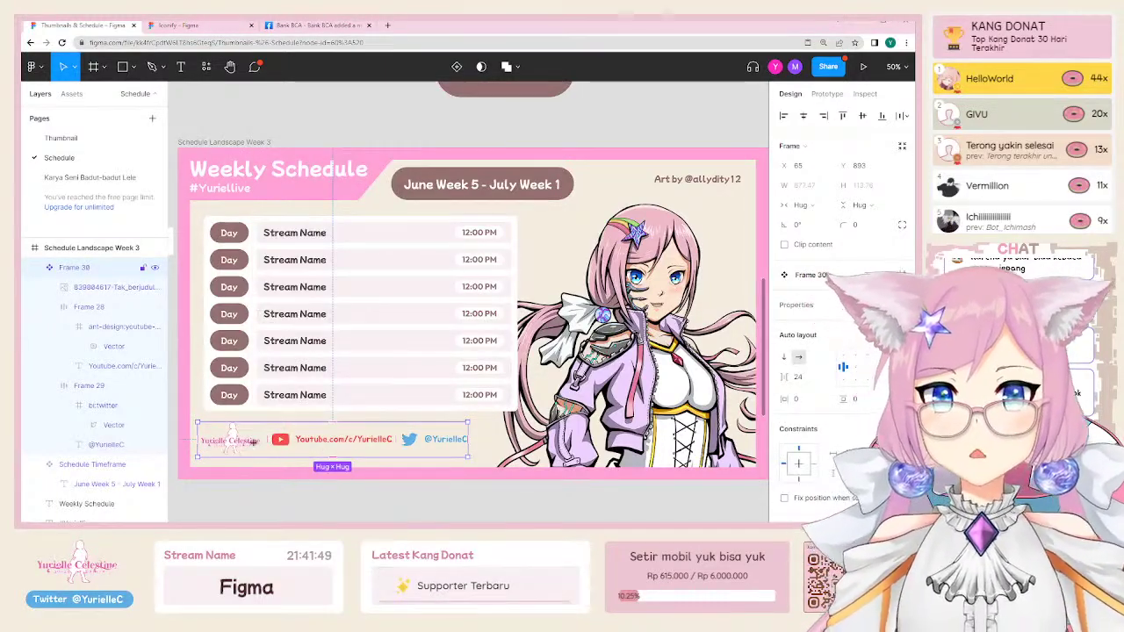
pyautogui.doubleClick(372, 446)
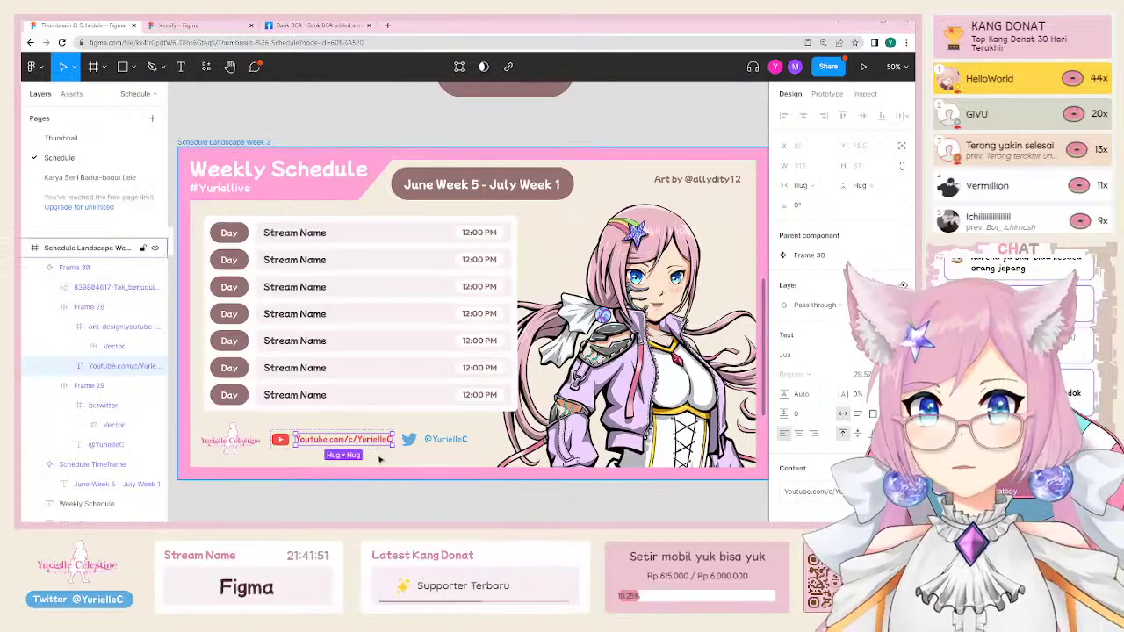
pyautogui.click(458, 505)
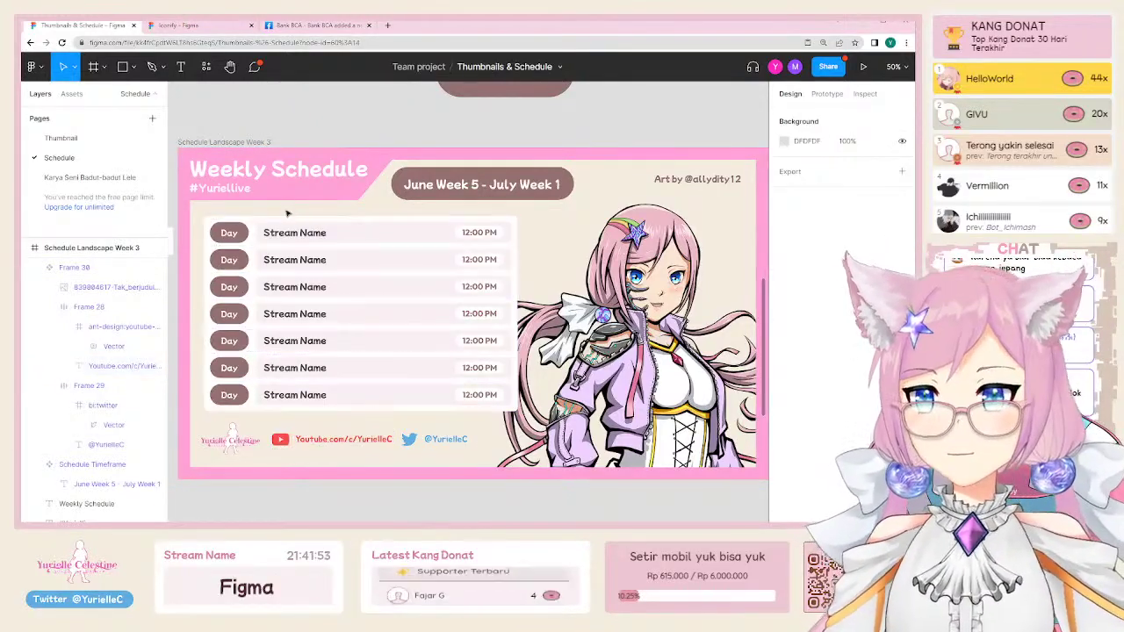
# Step: Make the Weekly Schedule title a component, then the #Yuriellive hashtag
pyautogui.click(263, 178)
pyautogui.rightClick(266, 173)
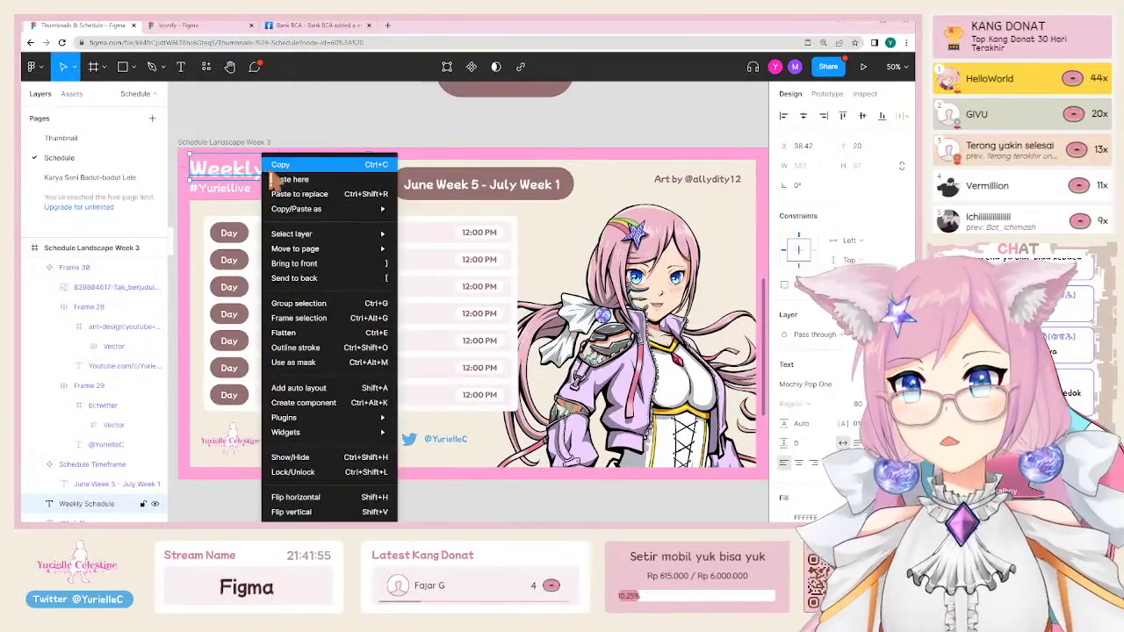
pyautogui.click(230, 188)
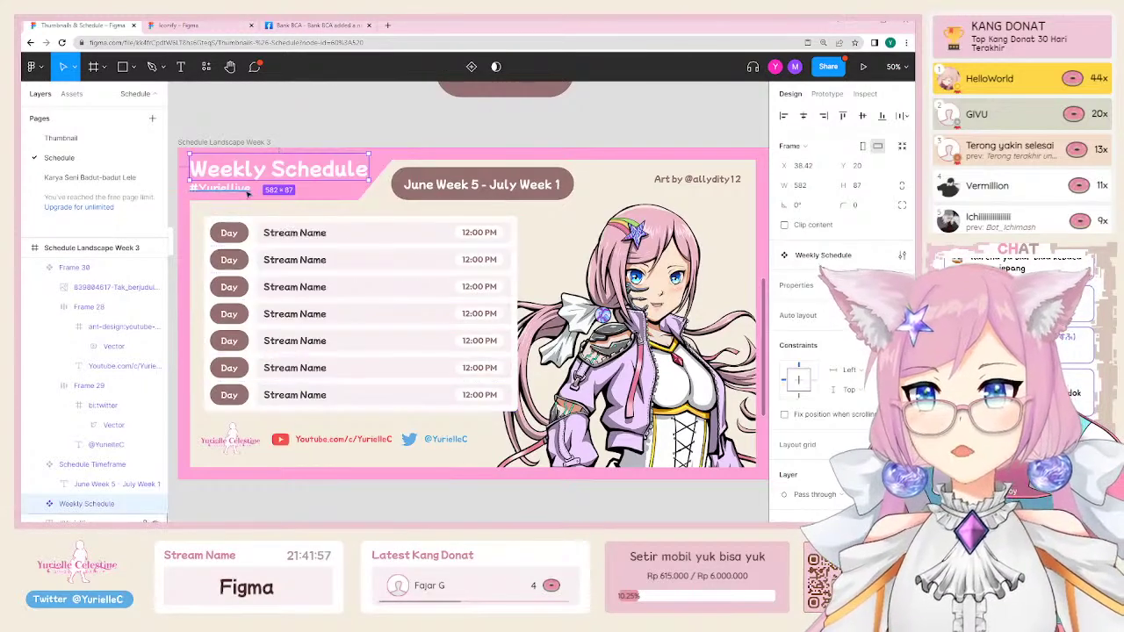
pyautogui.rightClick(235, 191)
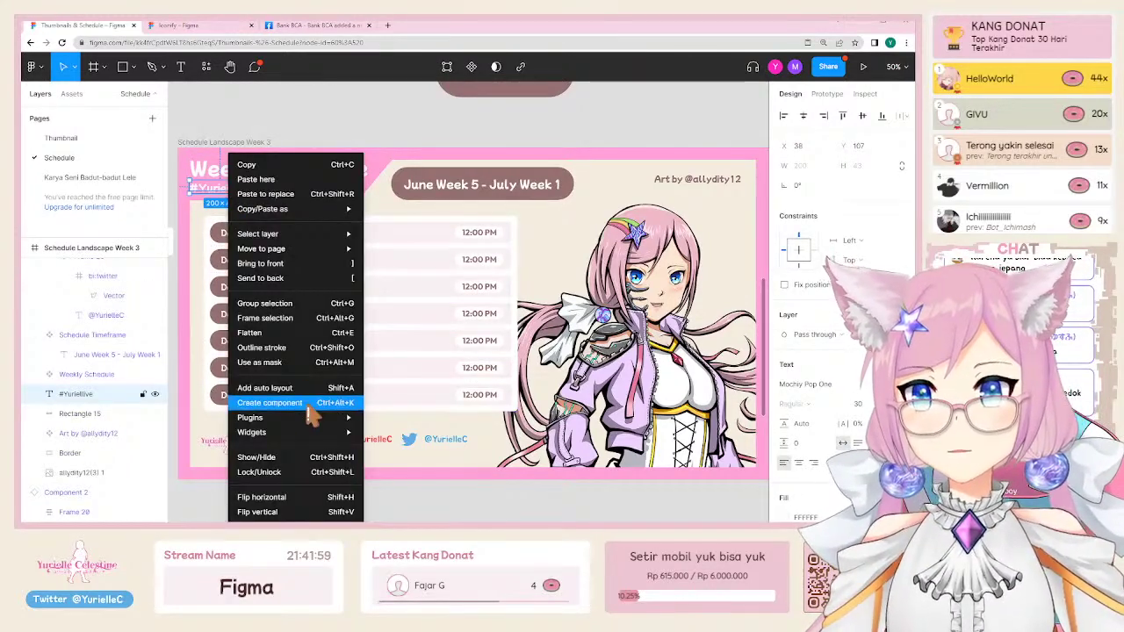
pyautogui.click(314, 409)
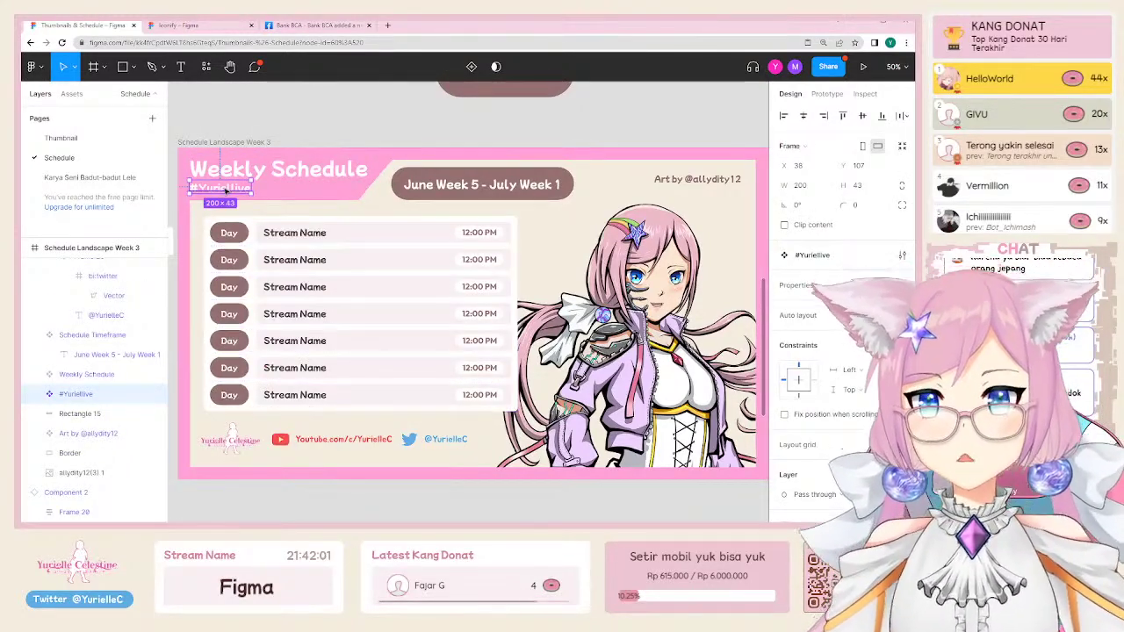
# Step: Test-edit the title with 'FPS', then undo so it reads Weekly Schedule again
pyautogui.doubleClick(264, 170)
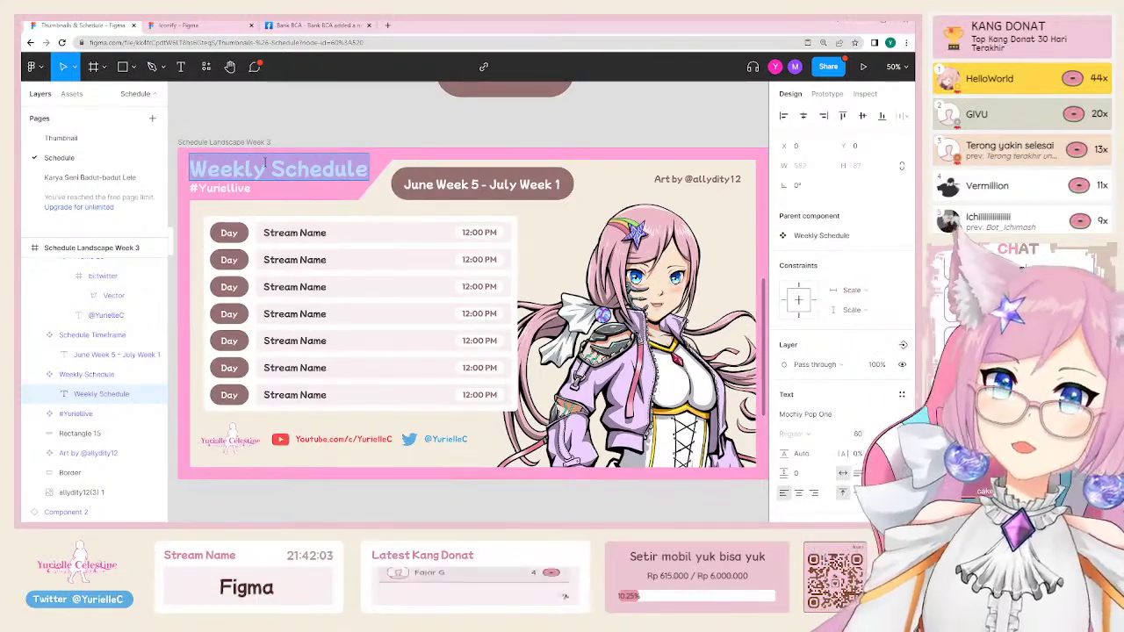
pyautogui.write('FPS Week')
pyautogui.press('Escape')
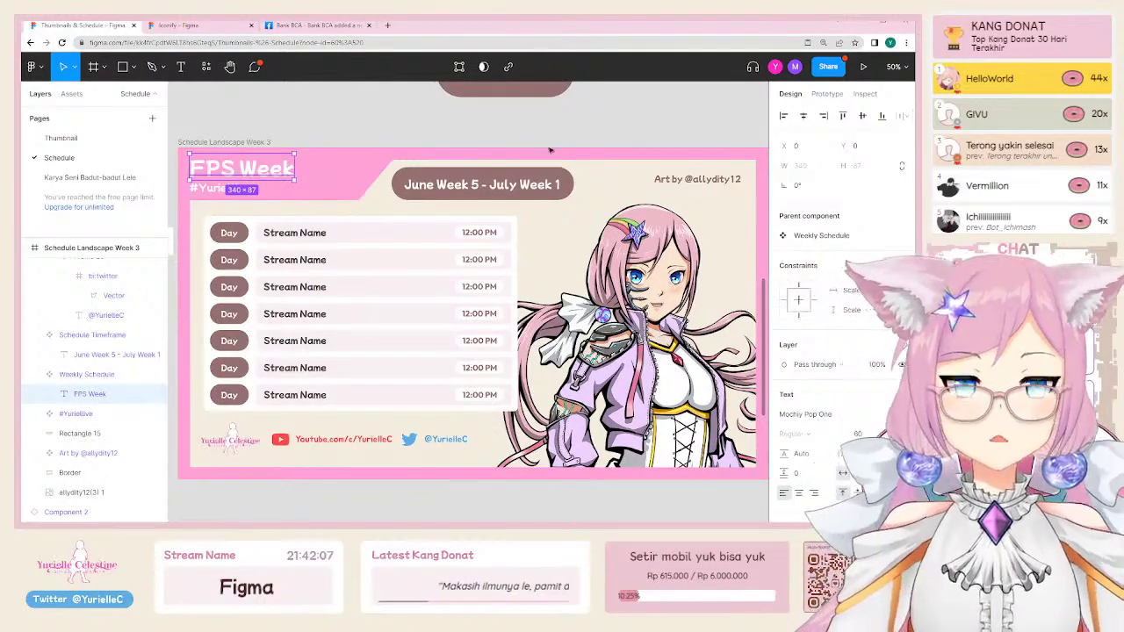
pyautogui.hotkey('ctrl', 'z')
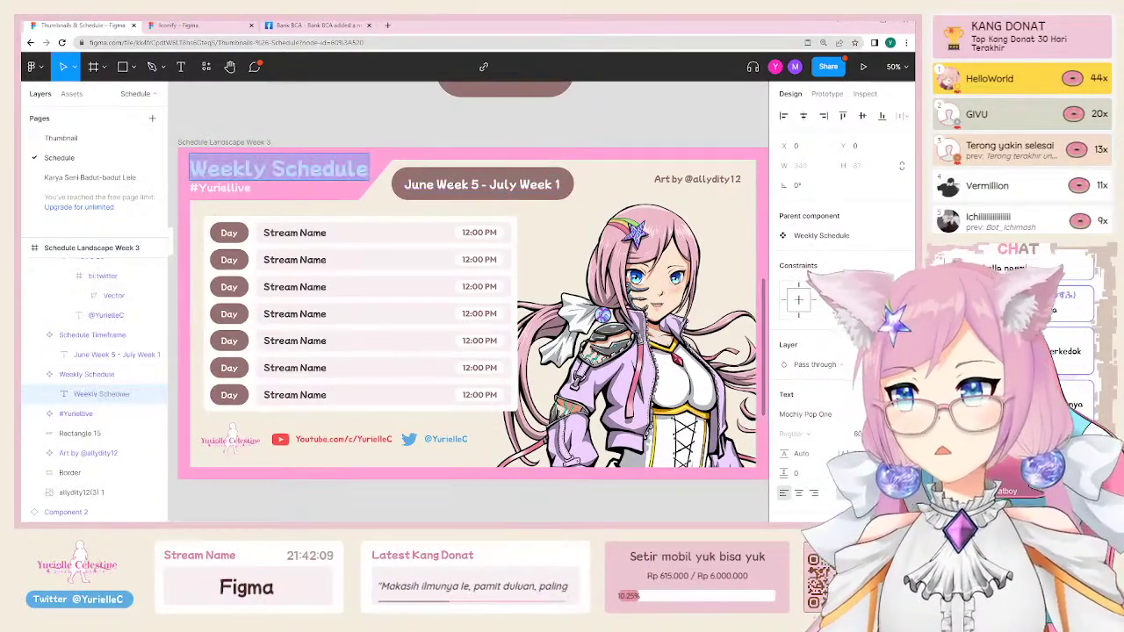
pyautogui.press('Escape')
pyautogui.click(351, 130)
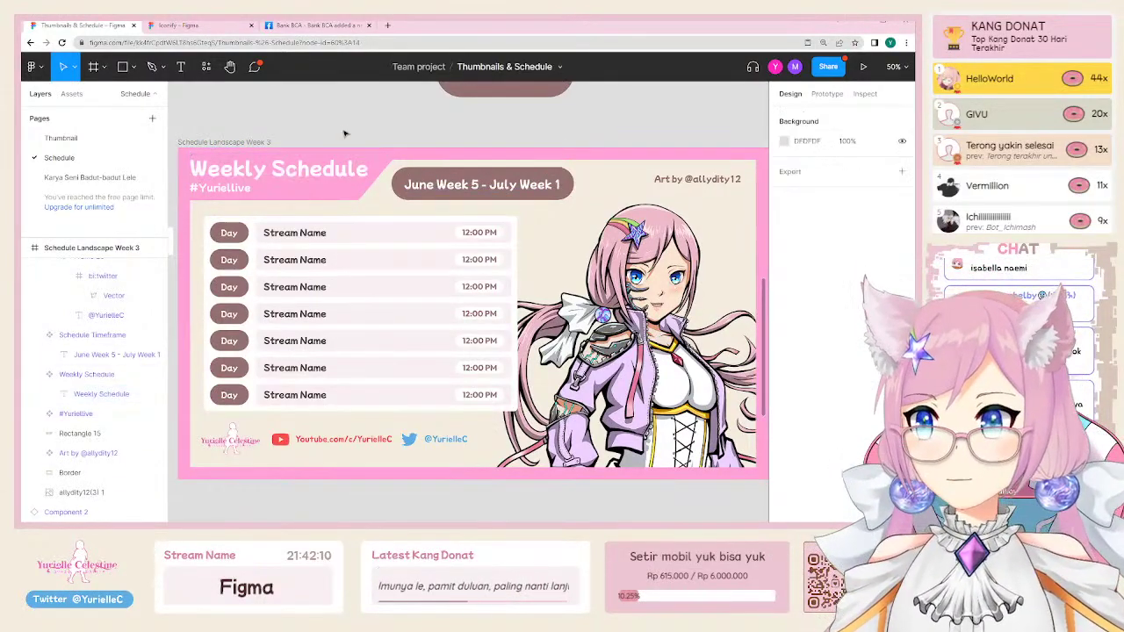
pyautogui.click(292, 172)
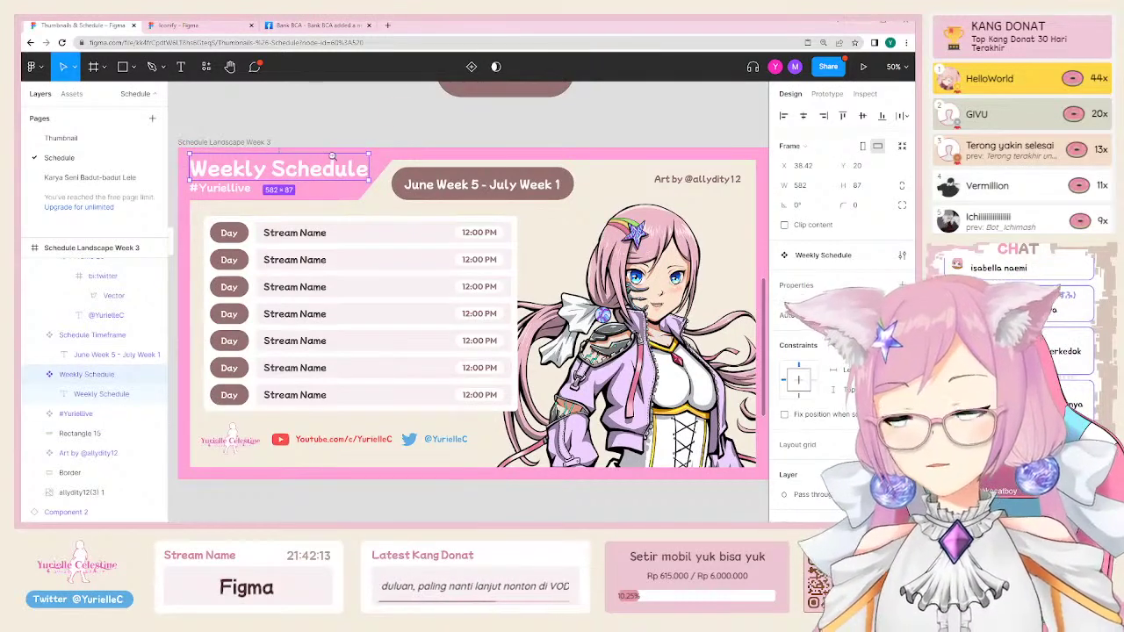
pyautogui.click(289, 138)
pyautogui.scroll(-3, 289, 138)
pyautogui.scroll(2, 289, 138)
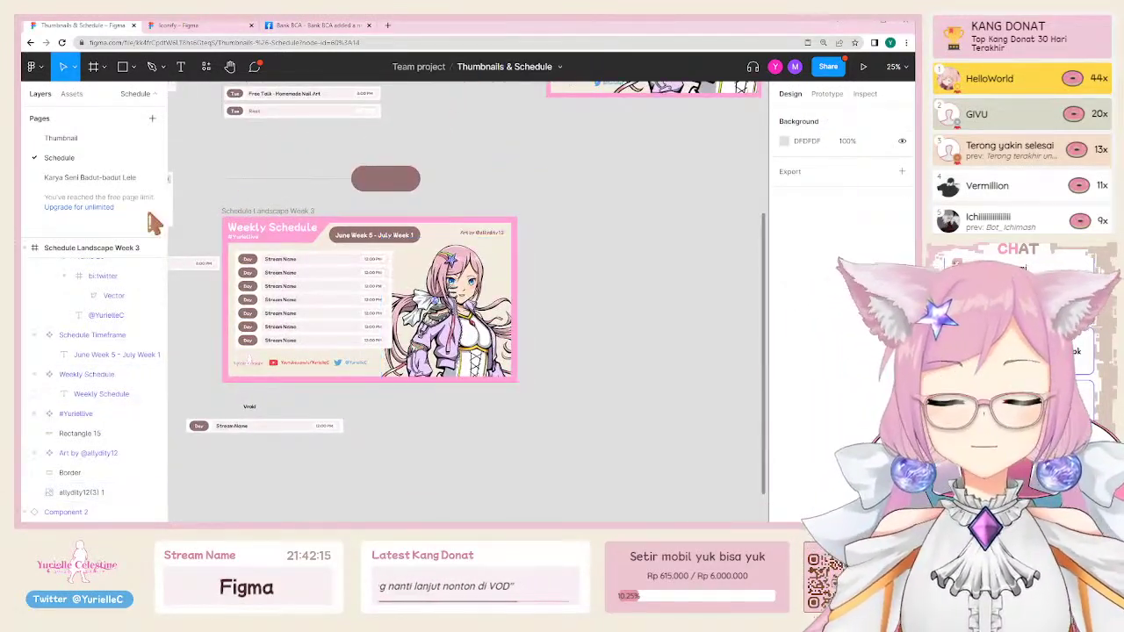
# Step: Duplicate the Week 3 frame alongside as Week 4 and set its width to 1080
pyautogui.click(228, 211)
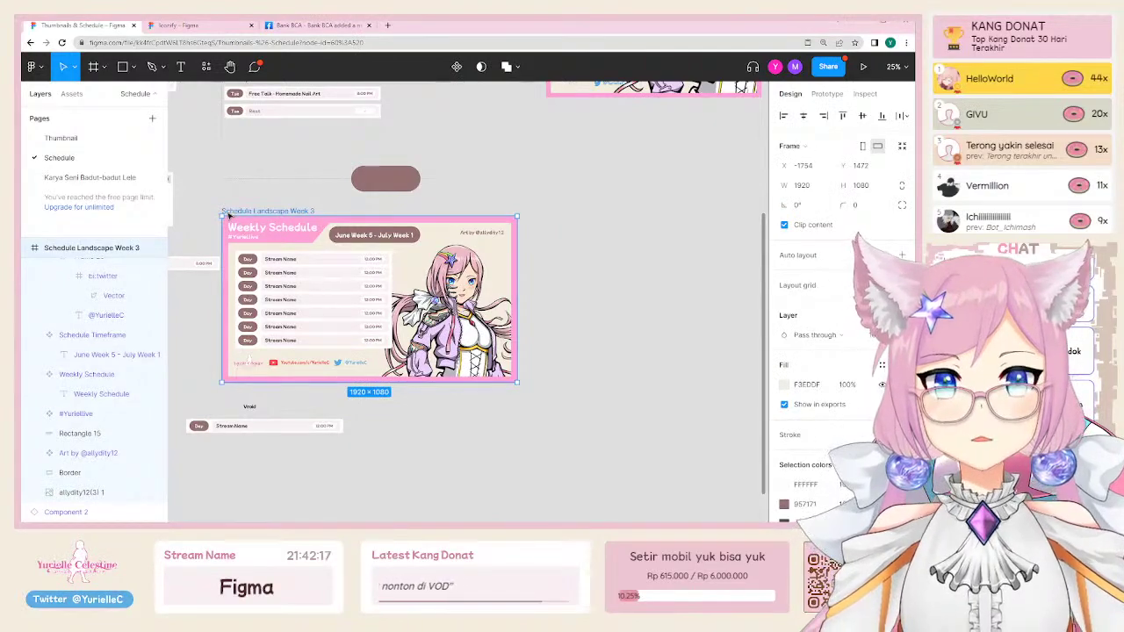
pyautogui.moveTo(228, 215); pyautogui.dragTo(570, 193)
pyautogui.hscroll(1, 605, 183)
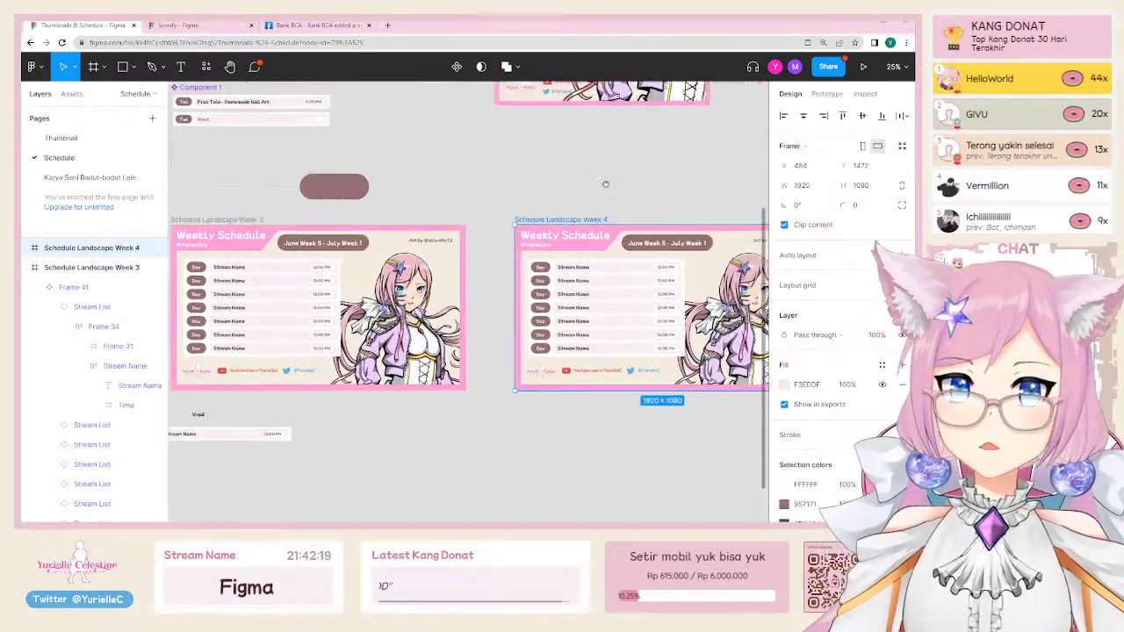
pyautogui.hscroll(3, 605, 184)
pyautogui.moveTo(670, 333); pyautogui.dragTo(675, 307)
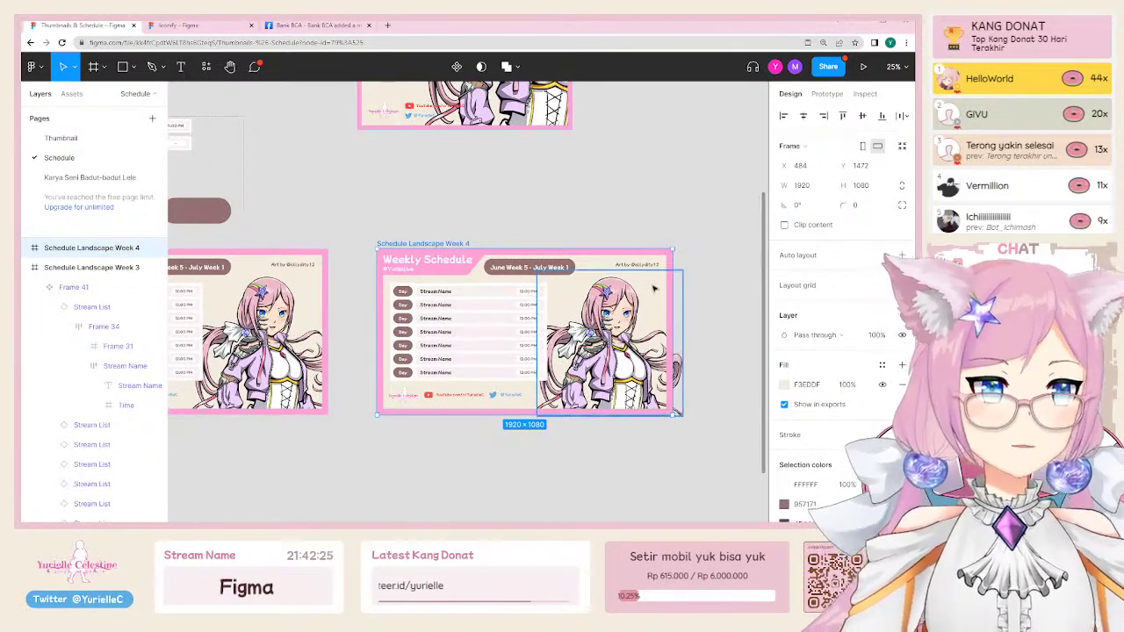
pyautogui.moveTo(672, 273); pyautogui.dragTo(572, 288)
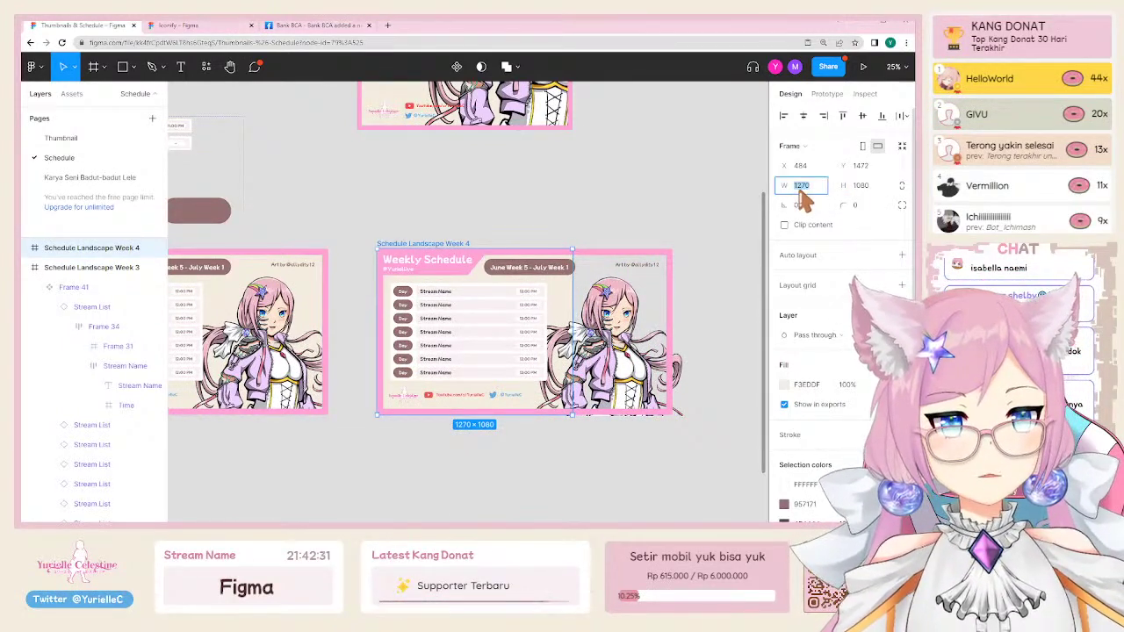
pyautogui.write('0')
pyautogui.press('Return')
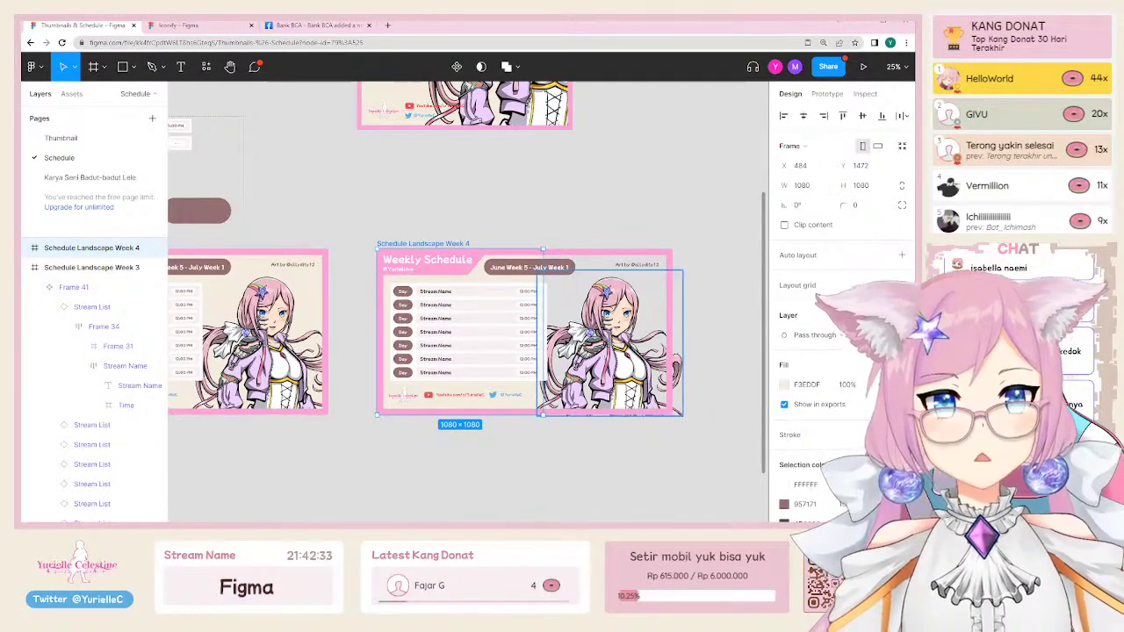
# Step: Narrow the Frame 41 list and Border to the square, shrinking the character art to 833×833
pyautogui.scroll(3, 613, 320)
pyautogui.scroll(-1, 479, 272)
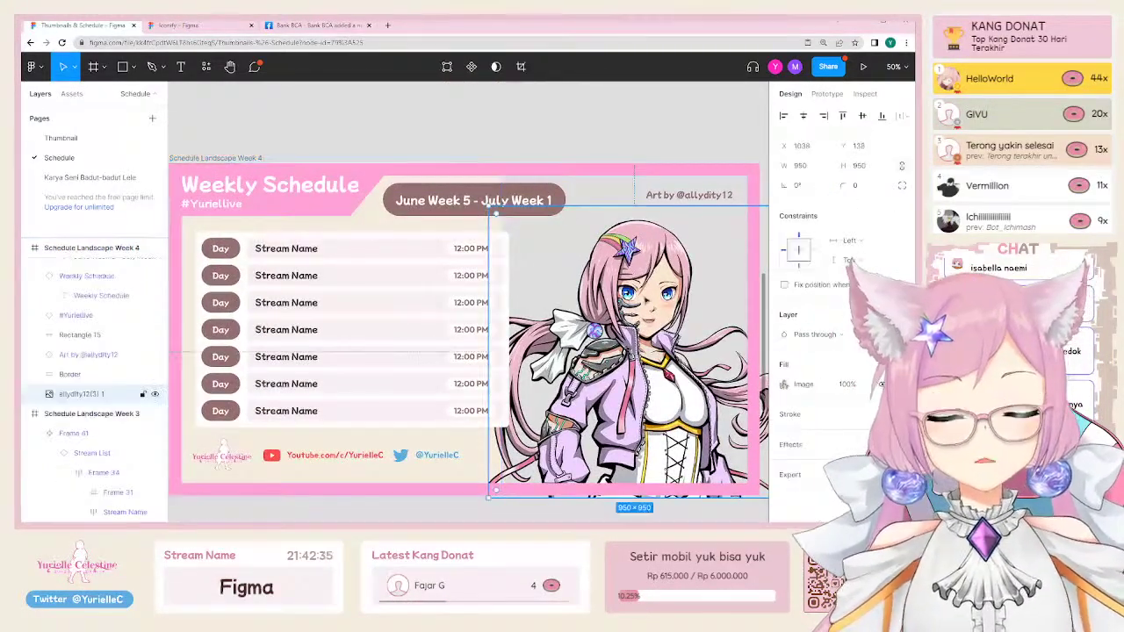
pyautogui.click(479, 272)
pyautogui.moveTo(509, 272); pyautogui.dragTo(367, 275)
pyautogui.moveTo(650, 395); pyautogui.dragTo(441, 395)
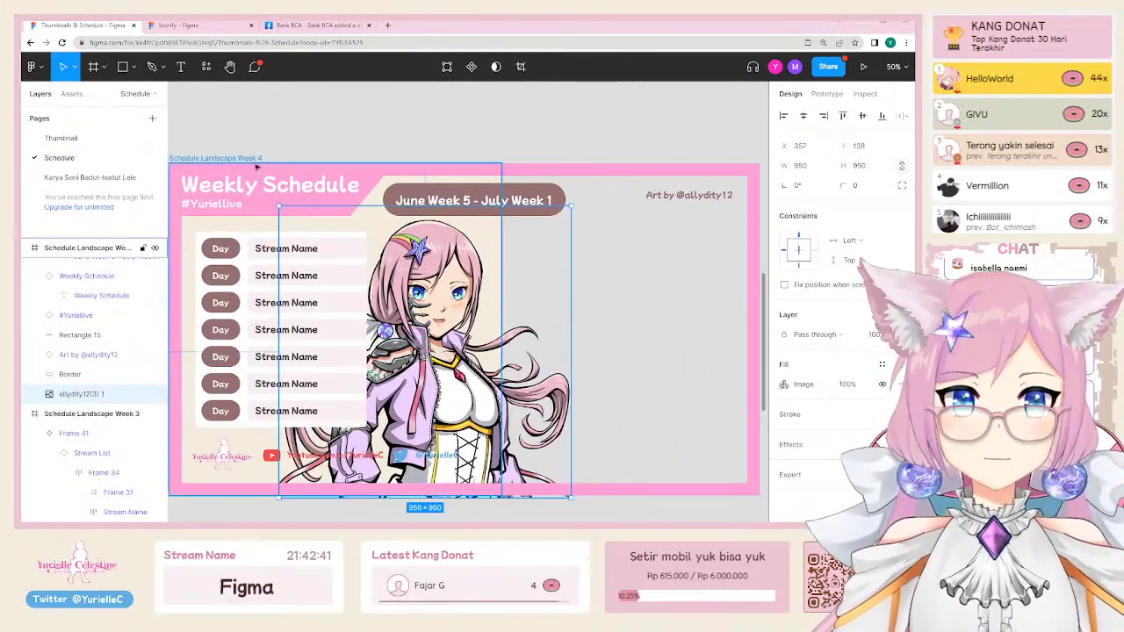
pyautogui.click(742, 303)
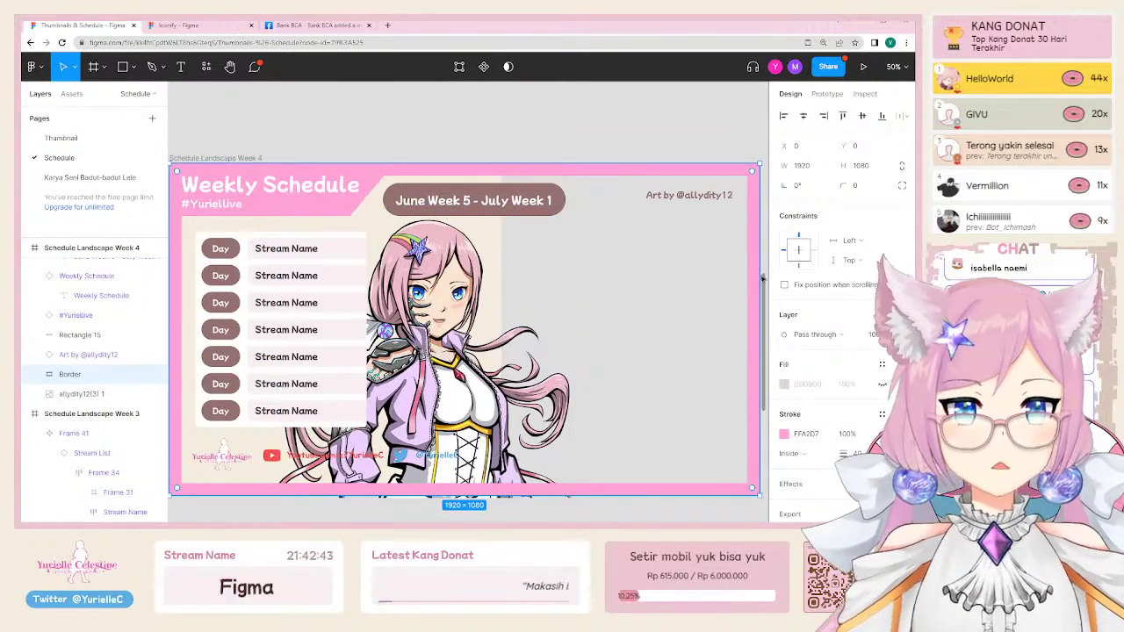
pyautogui.moveTo(755, 256); pyautogui.dragTo(500, 267)
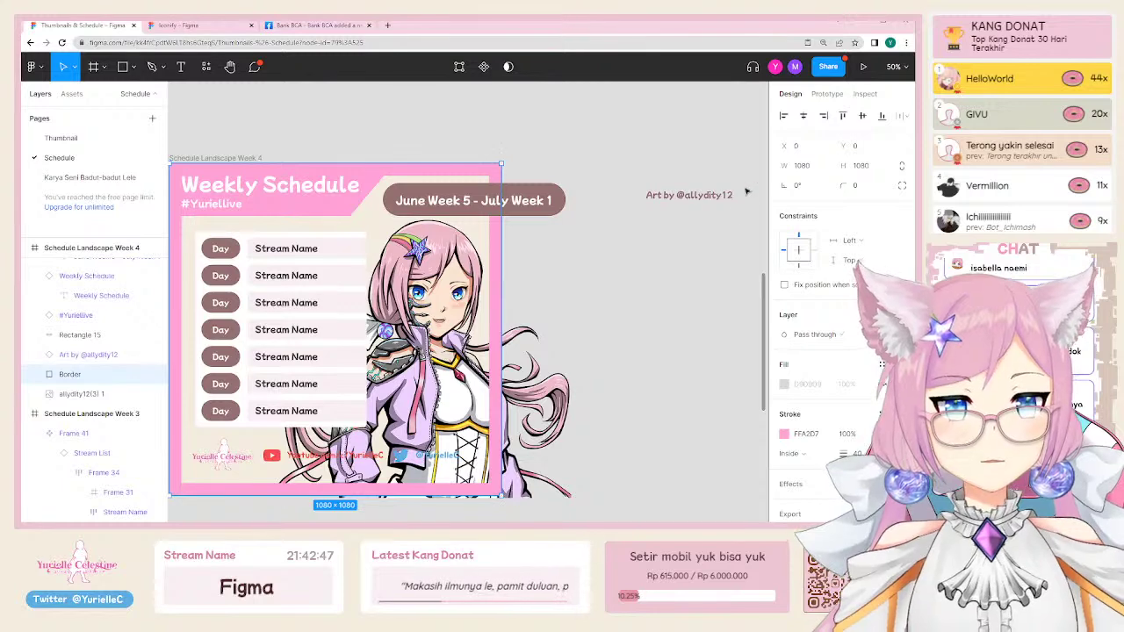
pyautogui.scroll(-2, 716, 196)
pyautogui.click(572, 449)
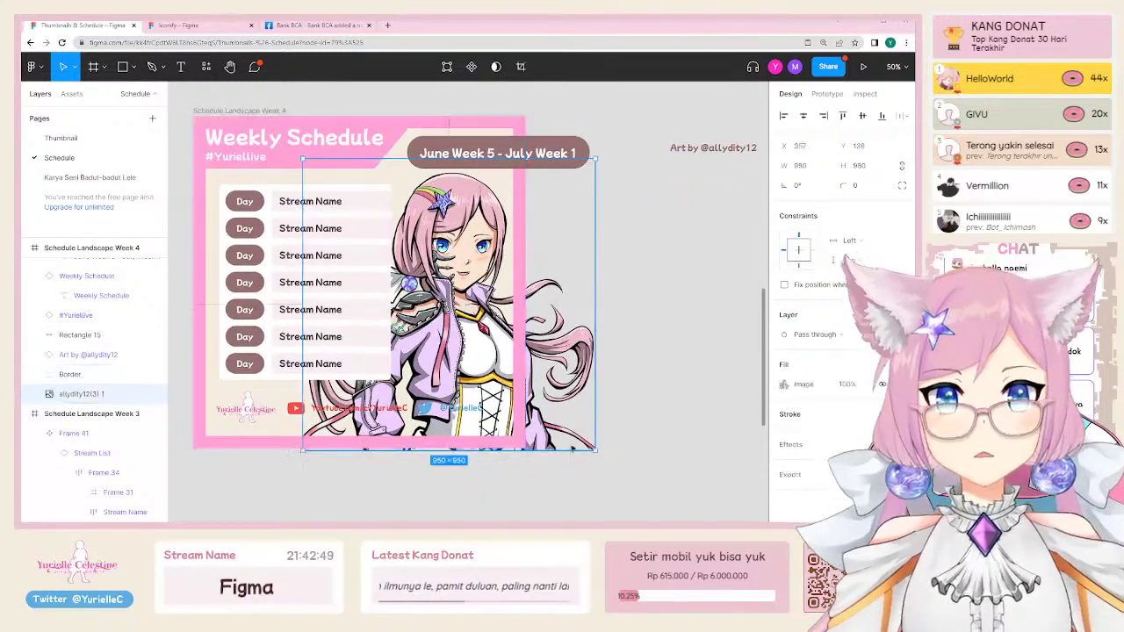
pyautogui.moveTo(594, 449); pyautogui.dragTo(550, 407)
# Step: Scale the footer row down proportionally, keeping its spacing, using the scale tool
pyautogui.hscroll(-3, 368, 440)
pyautogui.scroll(1, 369, 439)
pyautogui.click(367, 442)
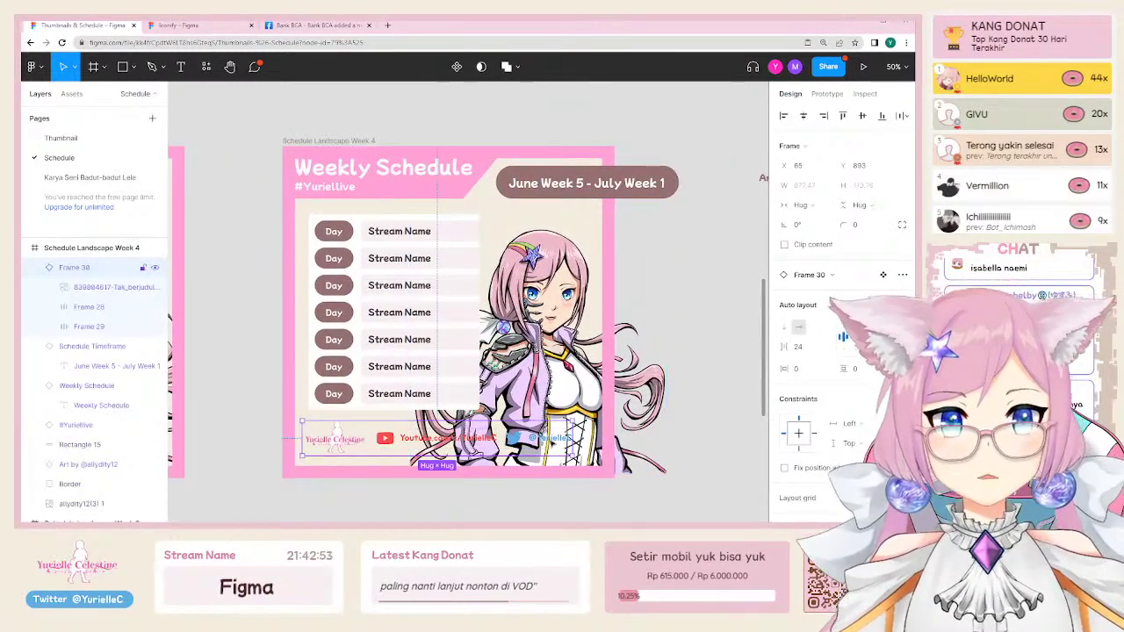
pyautogui.moveTo(573, 455); pyautogui.dragTo(481, 444)
pyautogui.hotkey('ctrl', 'z')
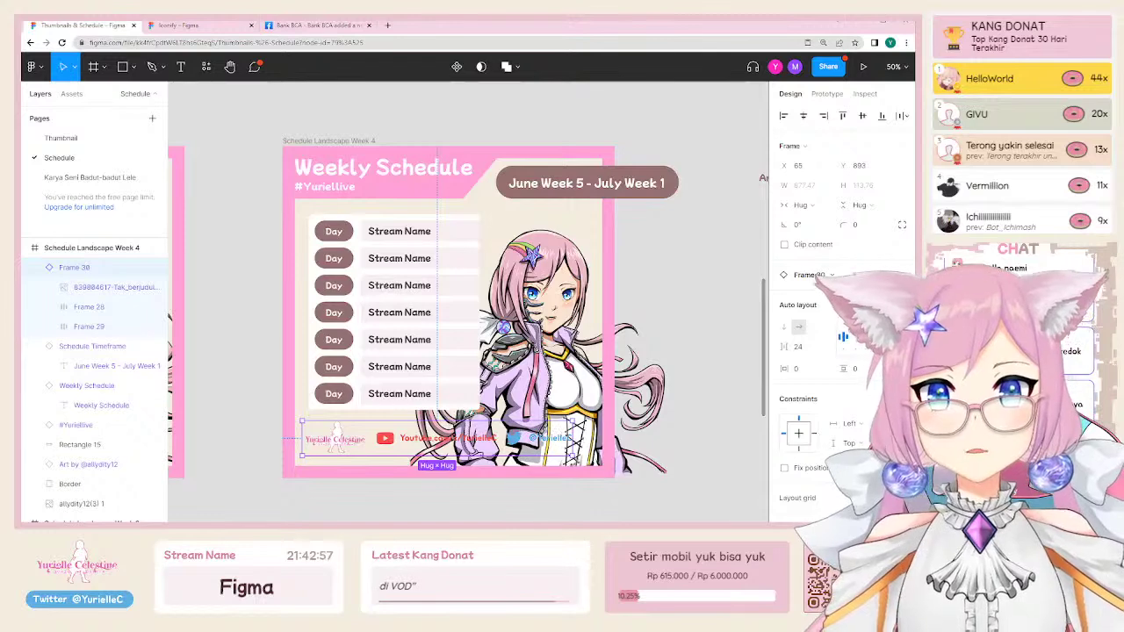
pyautogui.moveTo(302, 455); pyautogui.dragTo(363, 430)
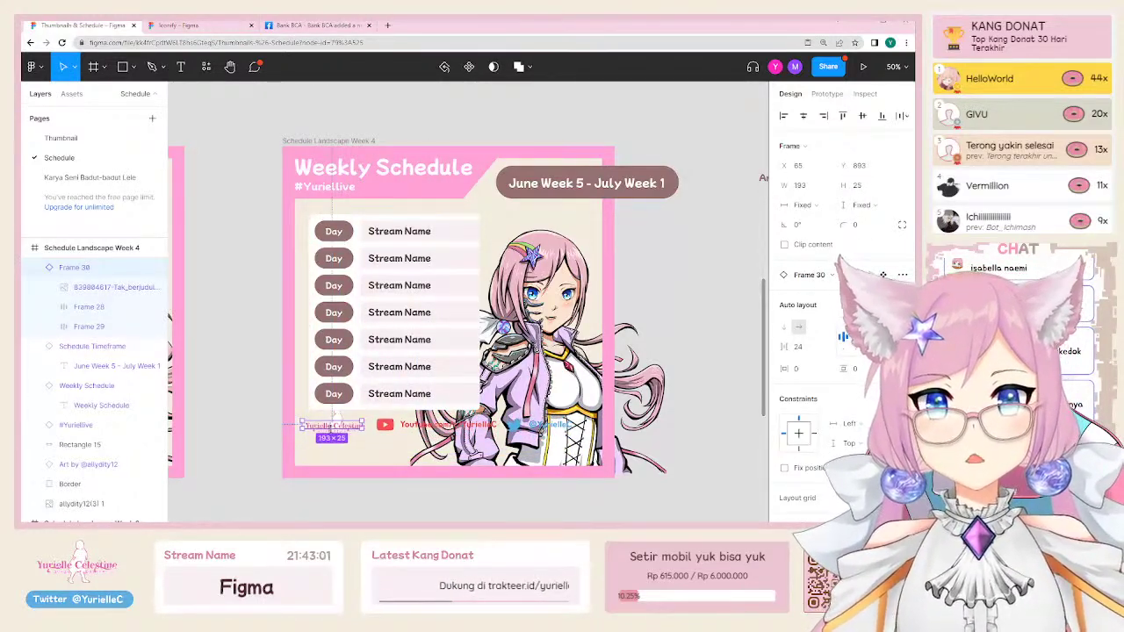
pyautogui.hotkey('ctrl', 'z')
pyautogui.click(73, 67)
pyautogui.click(71, 111)
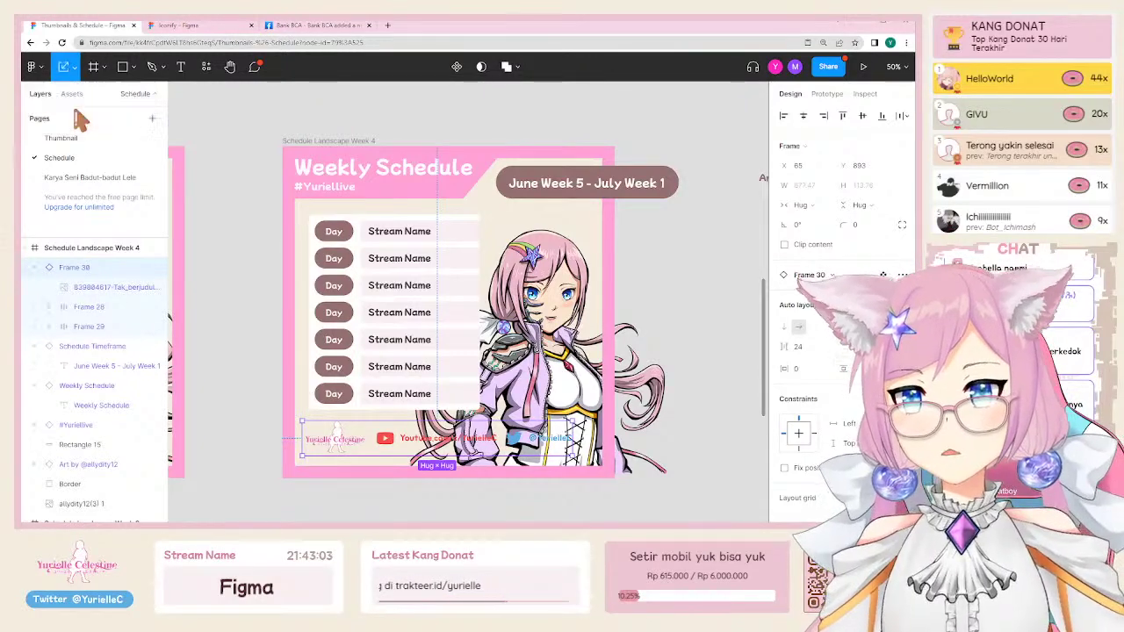
pyautogui.moveTo(575, 456); pyautogui.dragTo(465, 442)
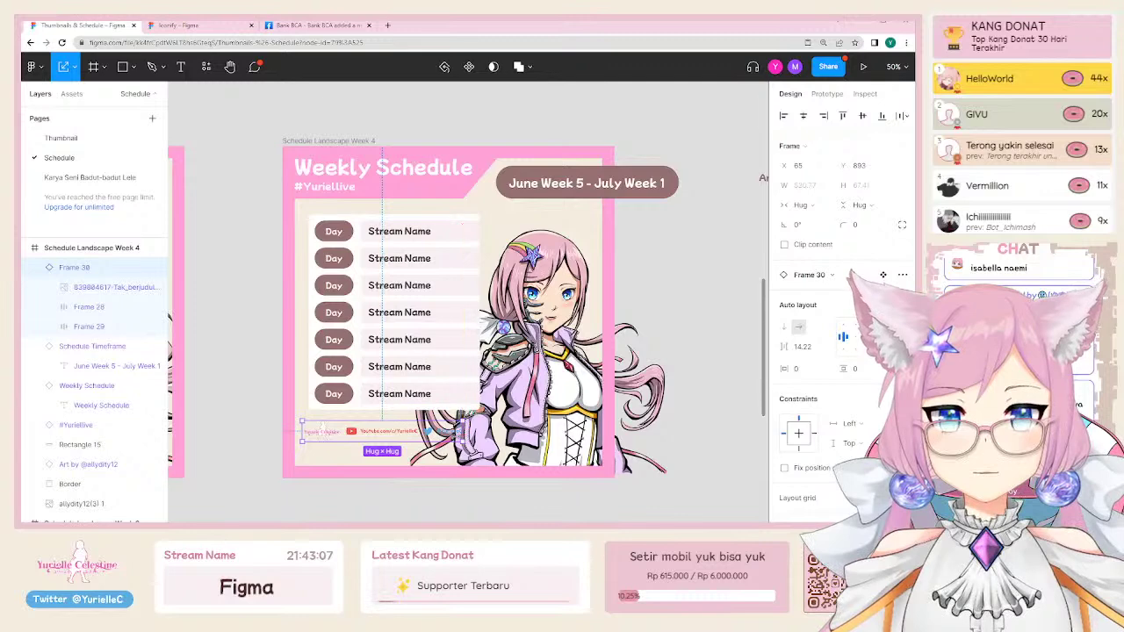
# Step: Move the footer Frame 30 lower in the Week 4 frame
pyautogui.click(89, 326)
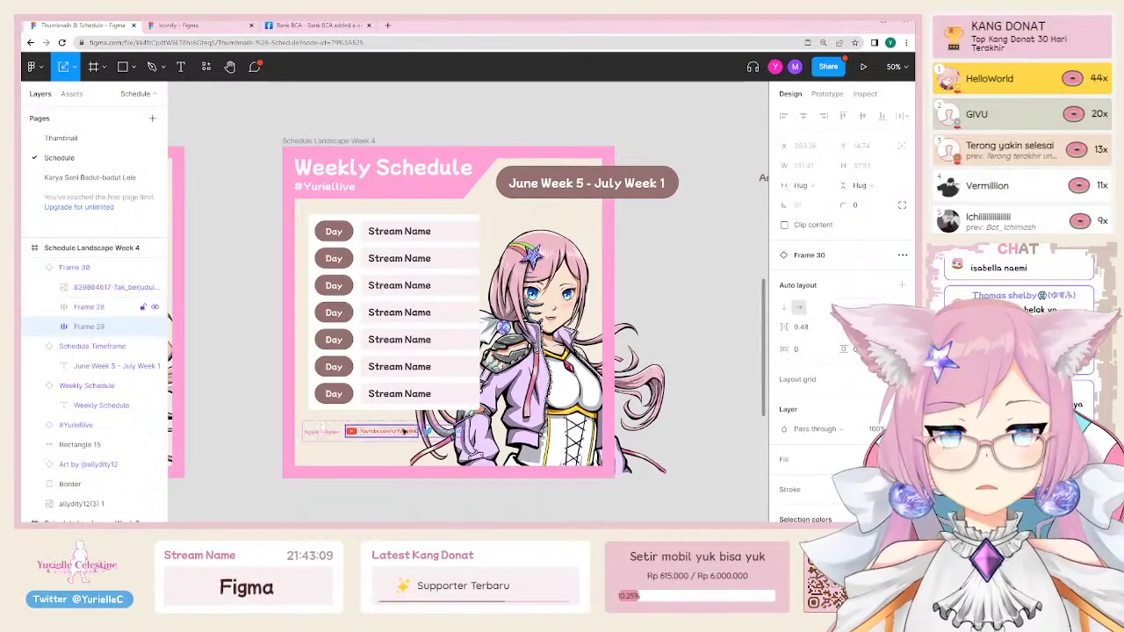
pyautogui.press('Escape')
pyautogui.click(349, 439)
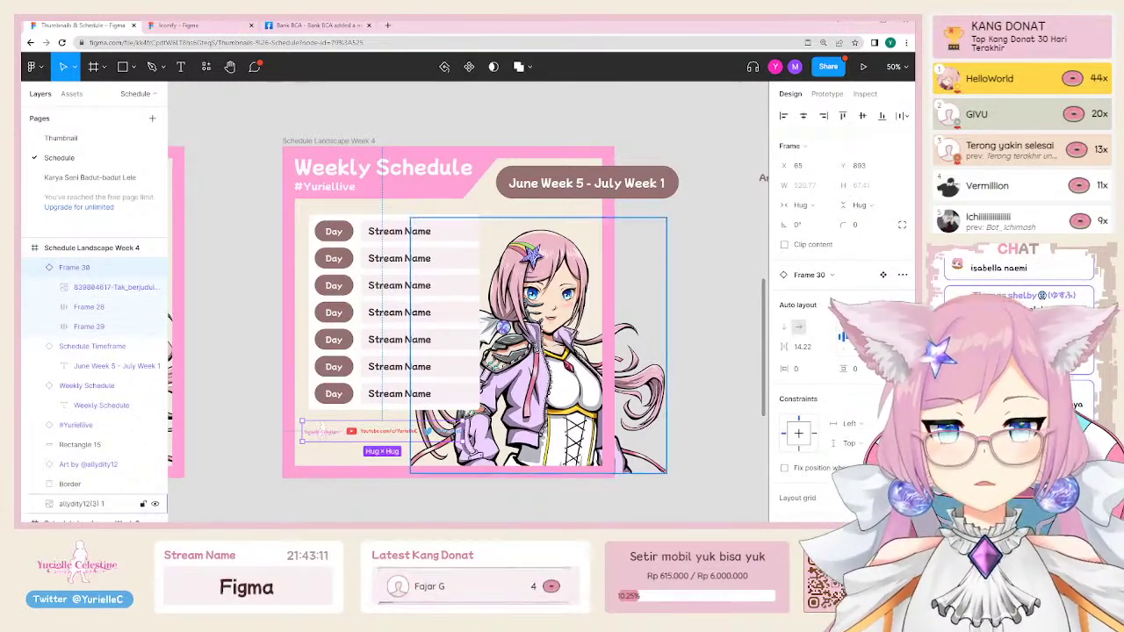
pyautogui.hscroll(-3, 395, 421)
pyautogui.hscroll(3, 430, 409)
pyautogui.moveTo(384, 444); pyautogui.dragTo(384, 460)
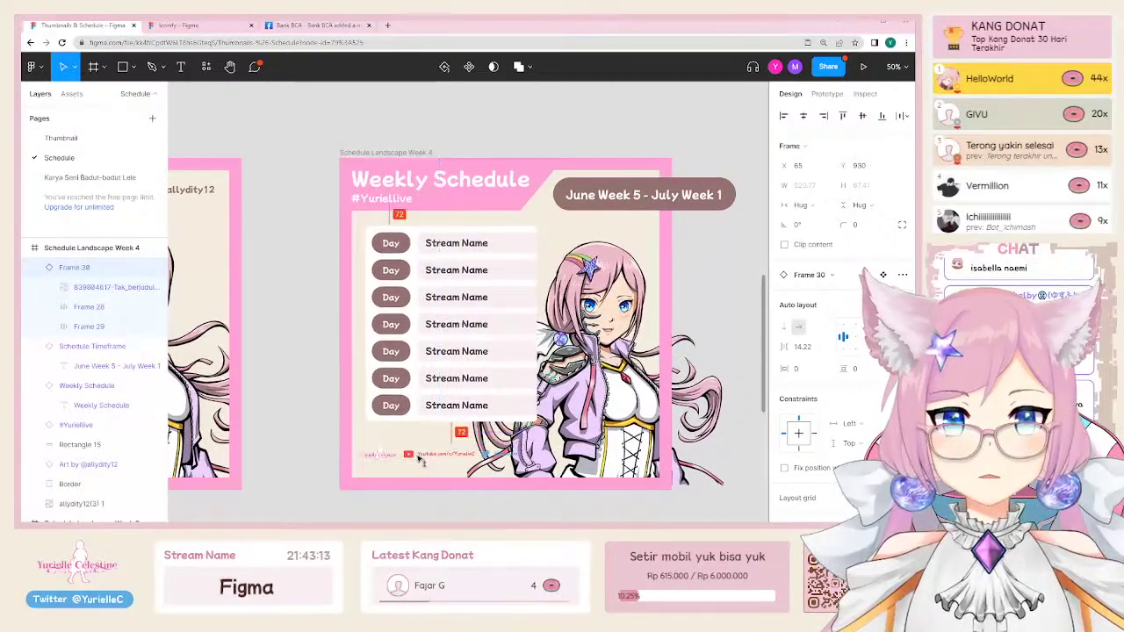
pyautogui.hscroll(3, 385, 460)
pyautogui.click(562, 369)
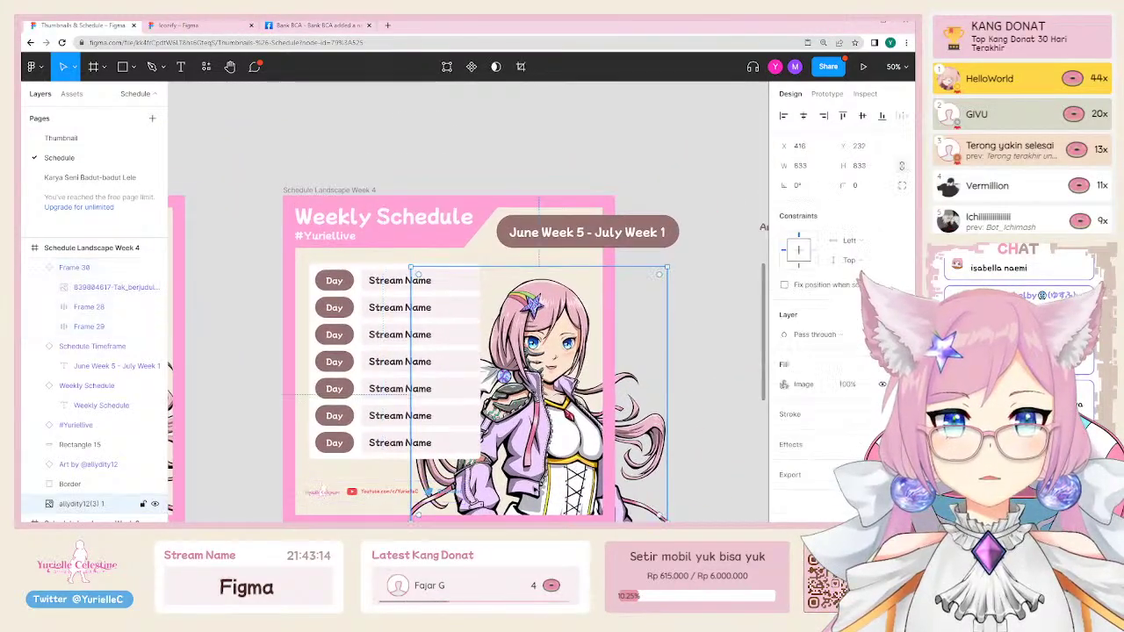
pyautogui.hscroll(5, 464, 355)
# Step: Pull the Week 3 footer row out below the frame, then place it back inside
pyautogui.hscroll(-3, 464, 354)
pyautogui.click(383, 432)
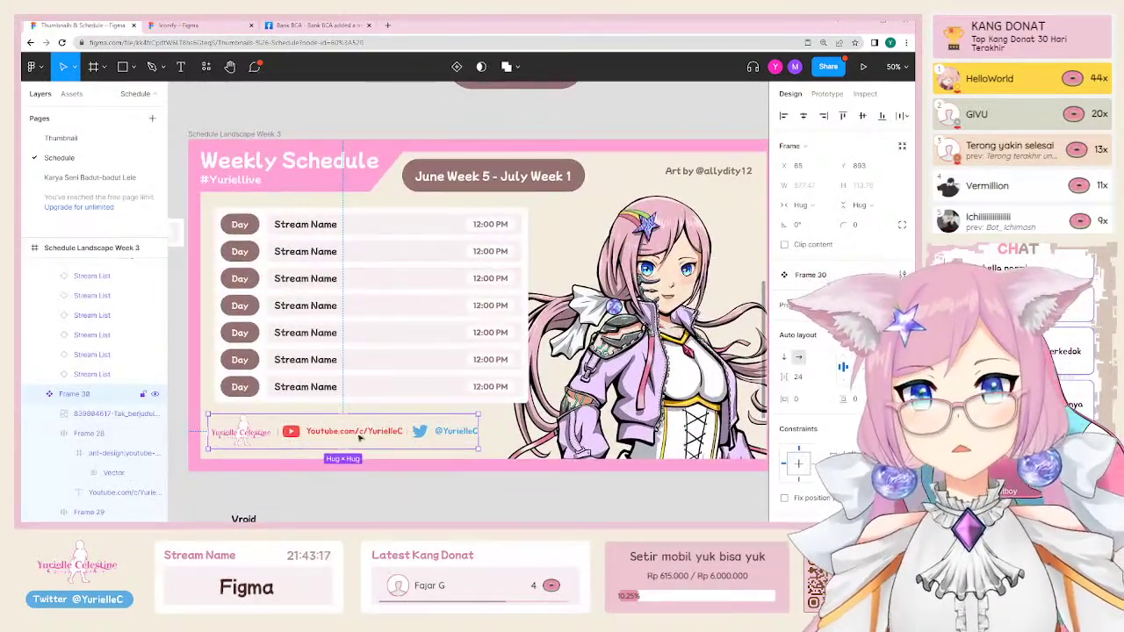
pyautogui.hscroll(10, 375, 433)
pyautogui.click(507, 422)
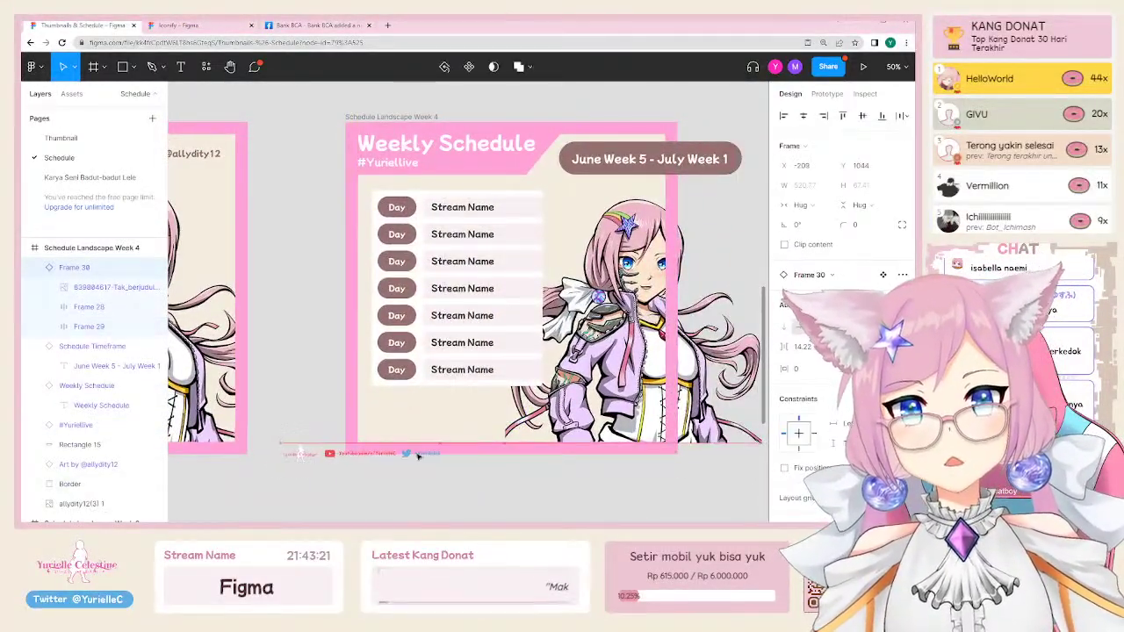
pyautogui.hscroll(-10, 326, 454)
pyautogui.hscroll(-3, 378, 422)
pyautogui.click(378, 422)
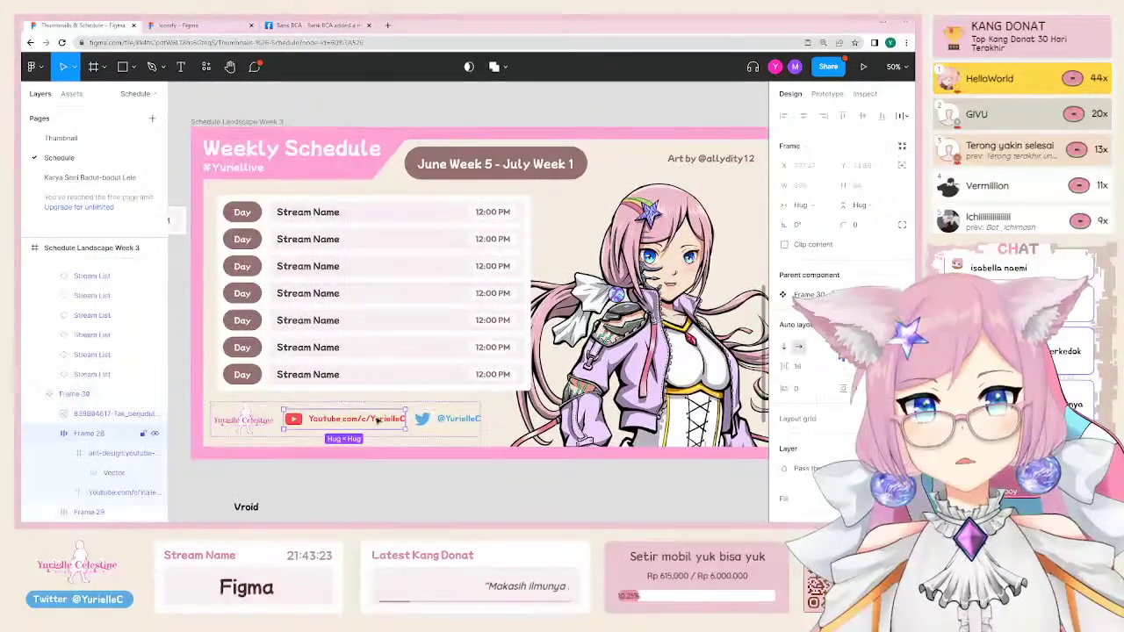
pyautogui.rightClick(357, 422)
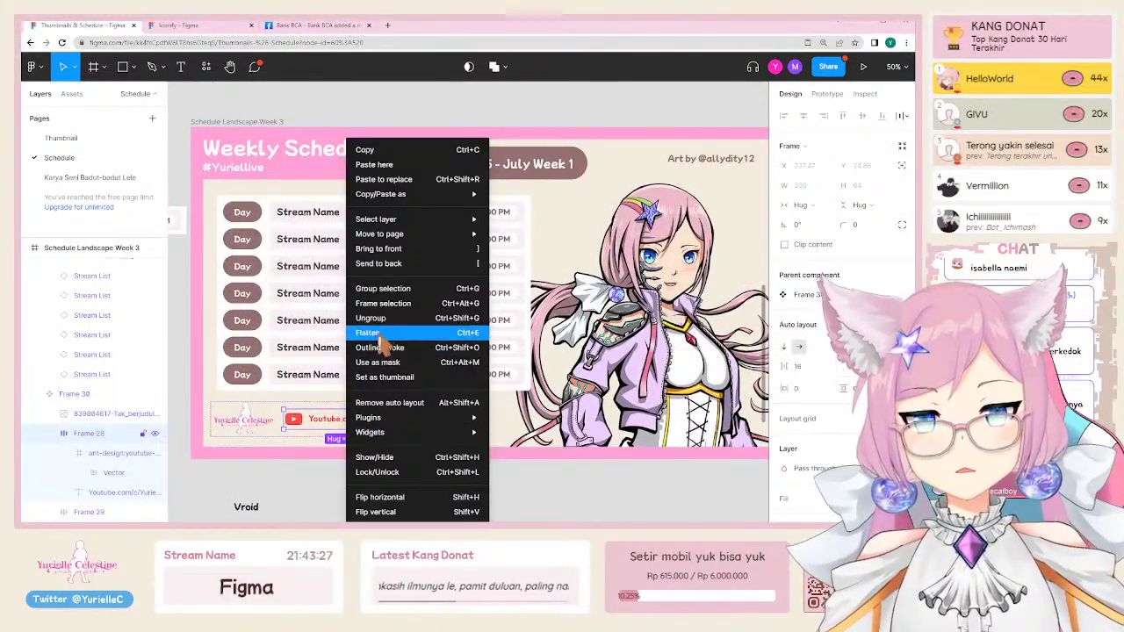
pyautogui.click(269, 413)
pyautogui.click(295, 406)
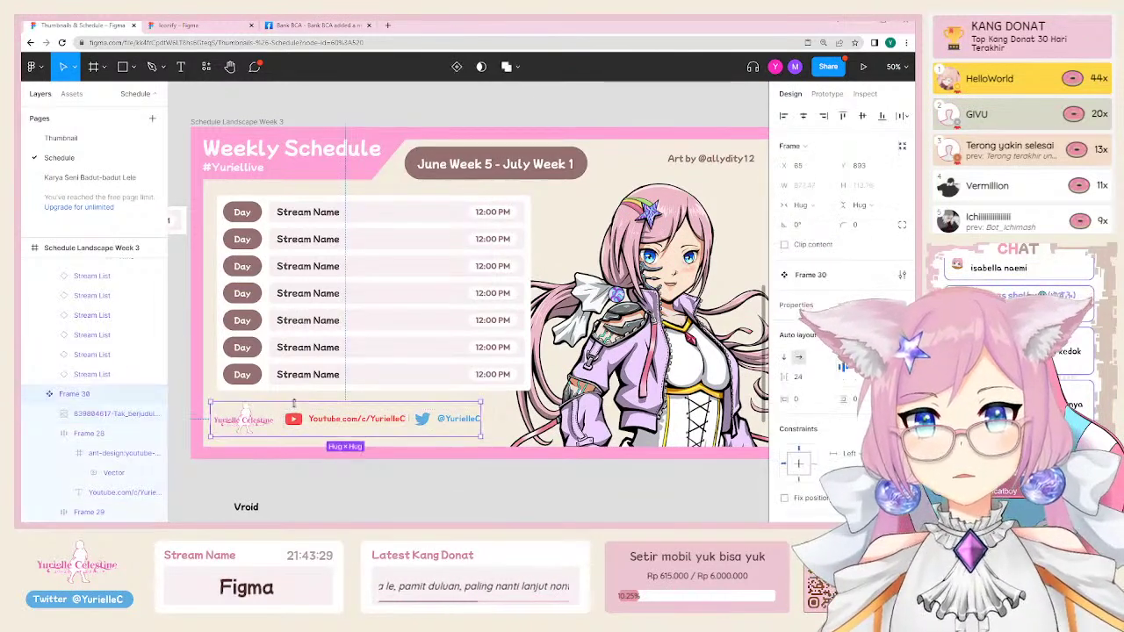
pyautogui.moveTo(327, 419); pyautogui.dragTo(324, 483)
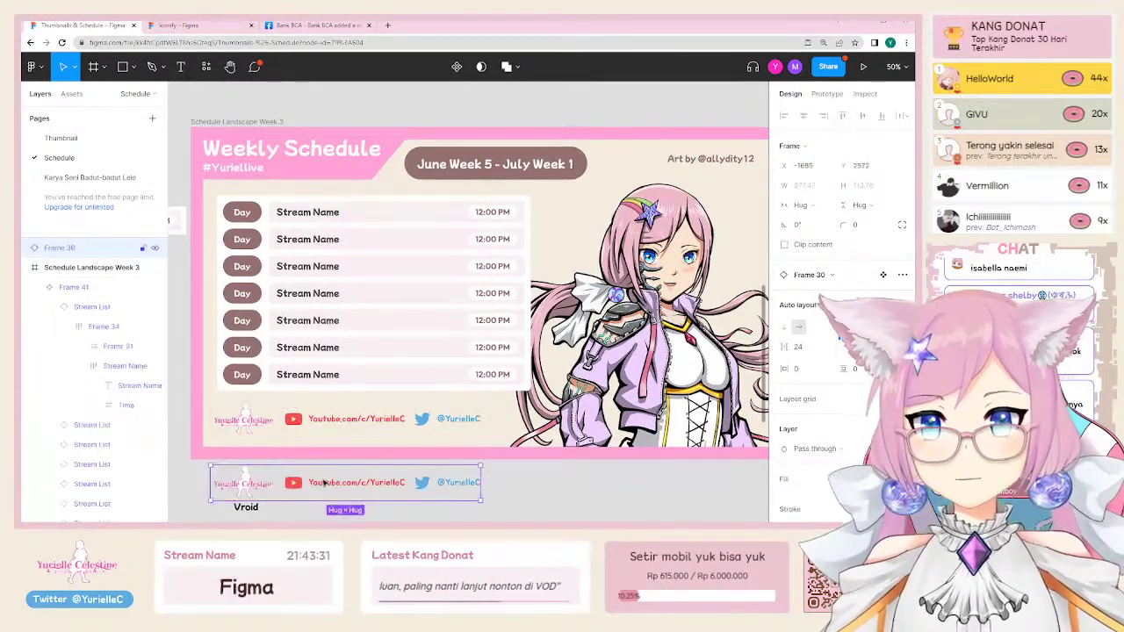
pyautogui.click(334, 483)
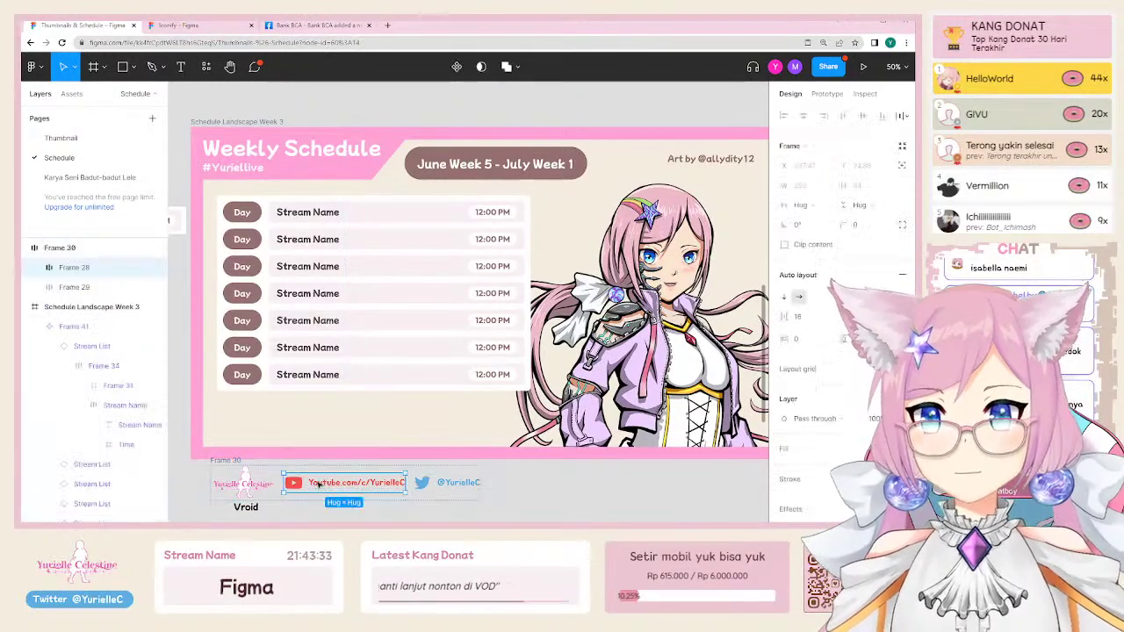
pyautogui.moveTo(235, 468); pyautogui.dragTo(247, 404)
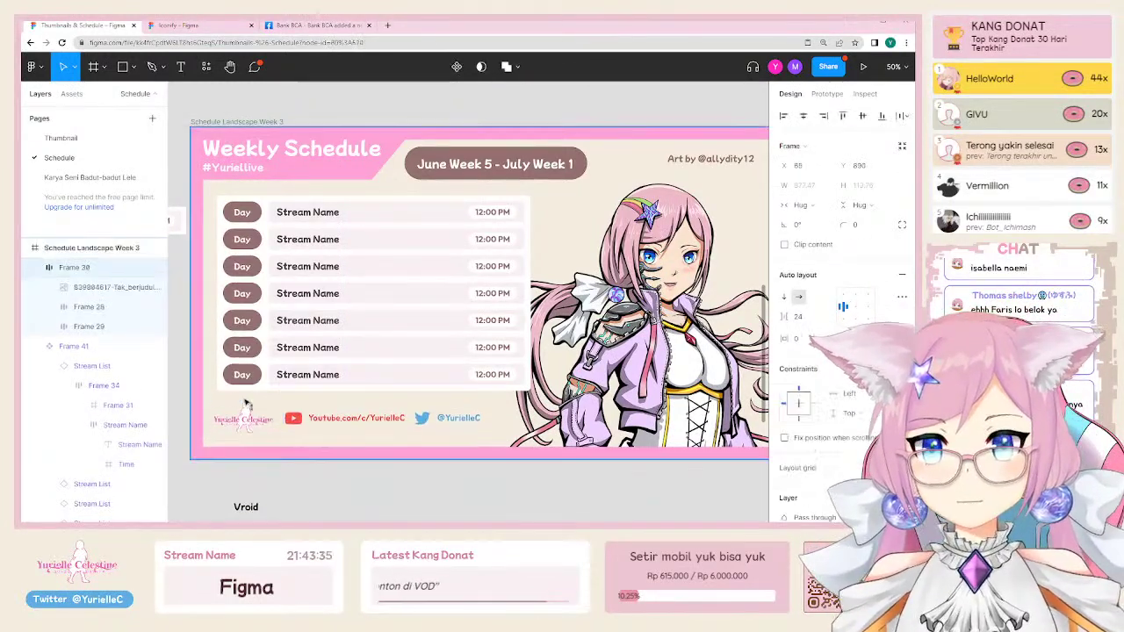
# Step: Make the Yurielle logo in the footer a component
pyautogui.click(325, 413)
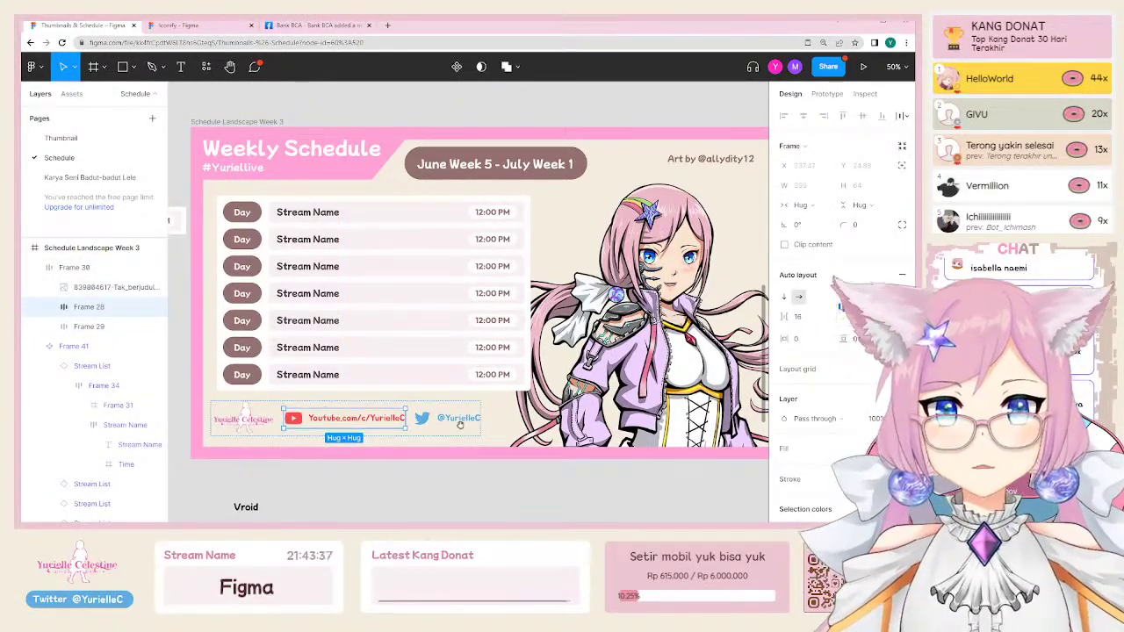
pyautogui.rightClick(369, 420)
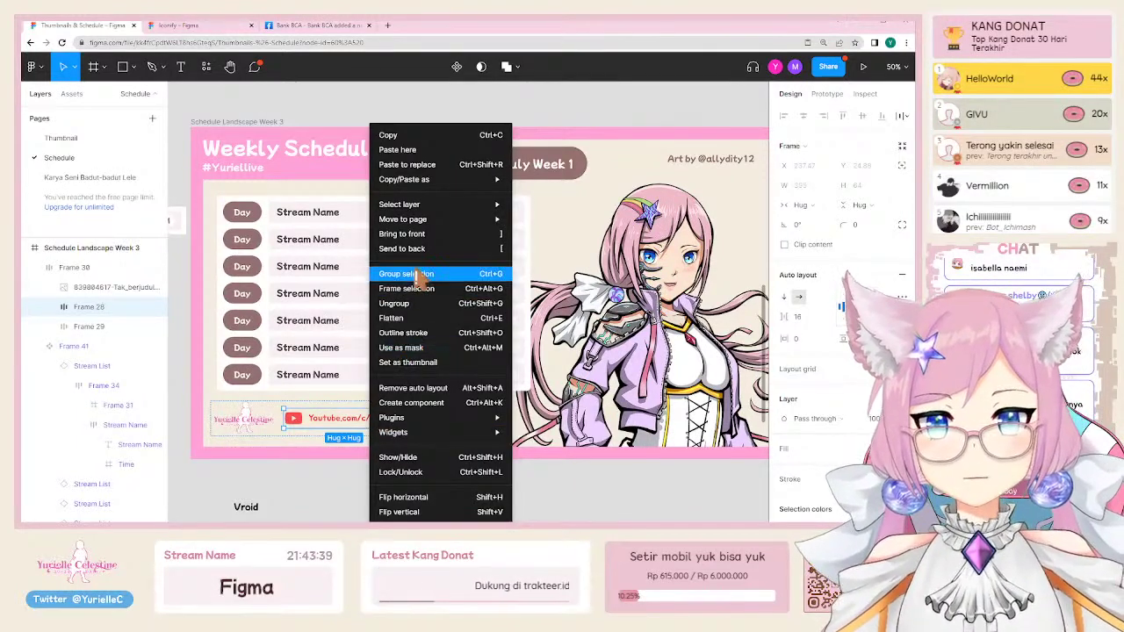
pyautogui.click(430, 419)
pyautogui.rightClick(430, 419)
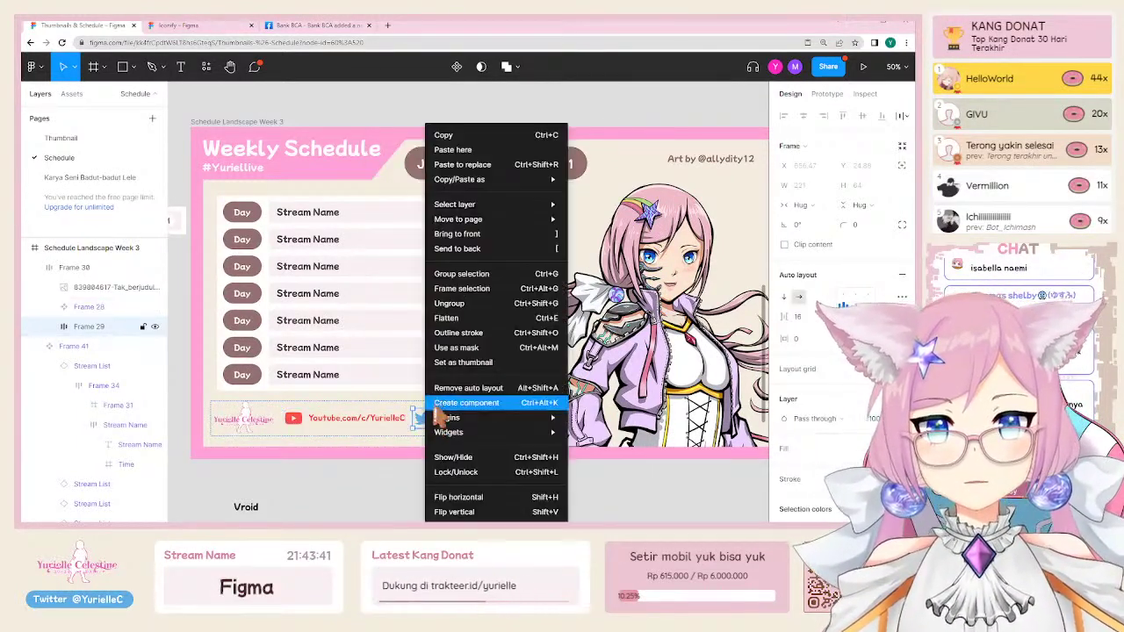
pyautogui.press('Escape')
pyautogui.rightClick(226, 420)
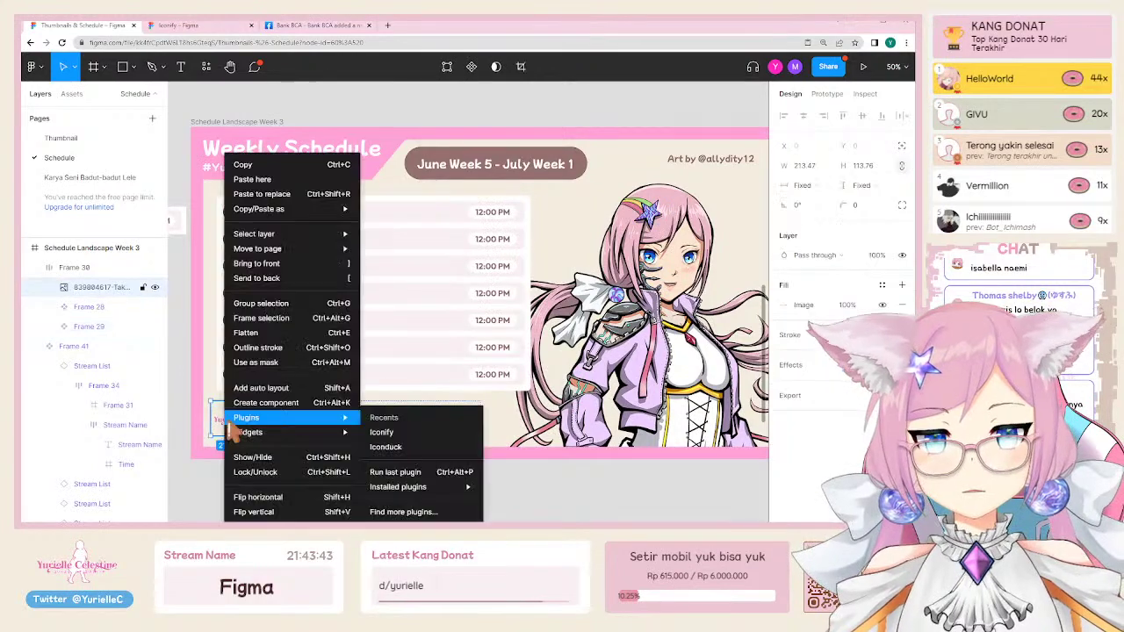
pyautogui.click(235, 403)
# Step: Move Week 3's footer Frame 30 into the Week 4 frame and zoom in on it
pyautogui.hscroll(3, 615, 396)
pyautogui.scroll(-3, 615, 396)
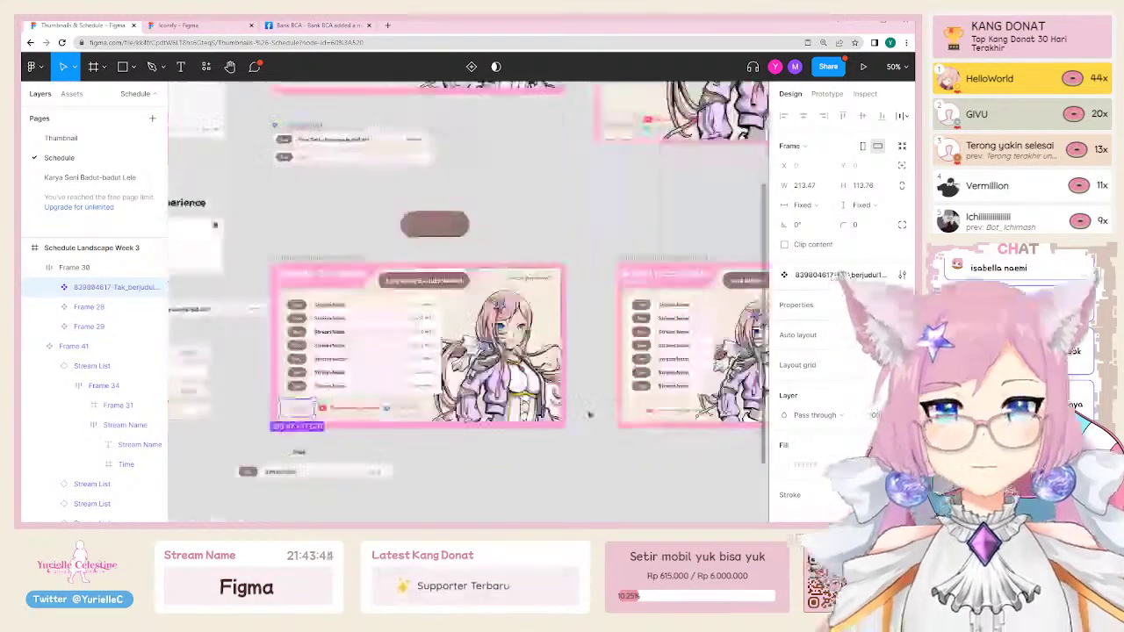
pyautogui.click(666, 410)
pyautogui.click(338, 411)
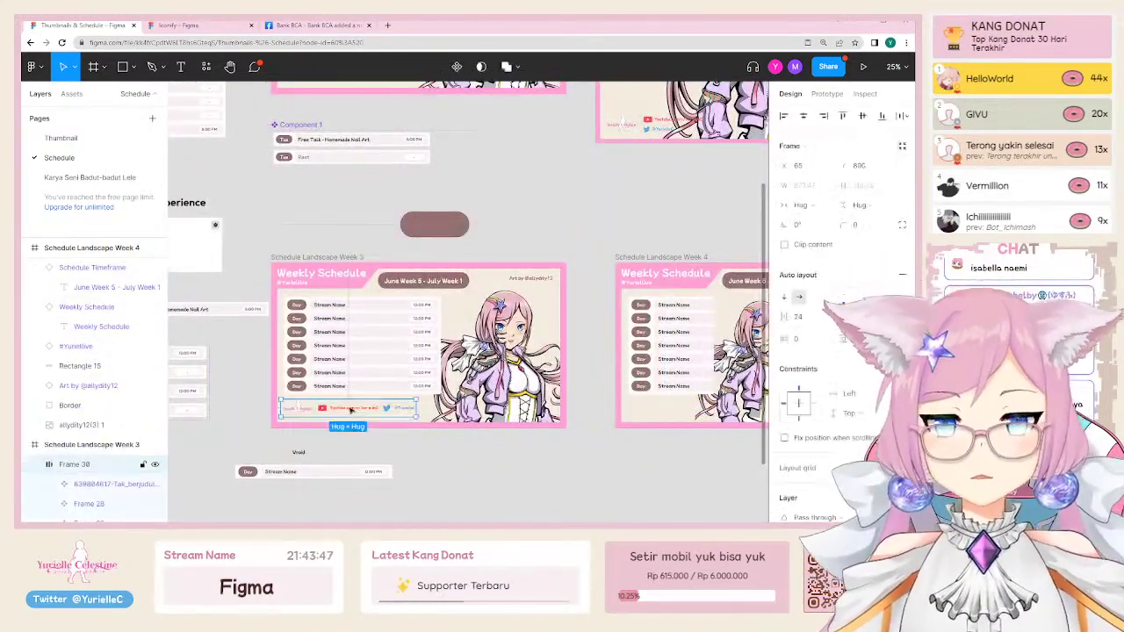
pyautogui.click(336, 413)
pyautogui.click(303, 416)
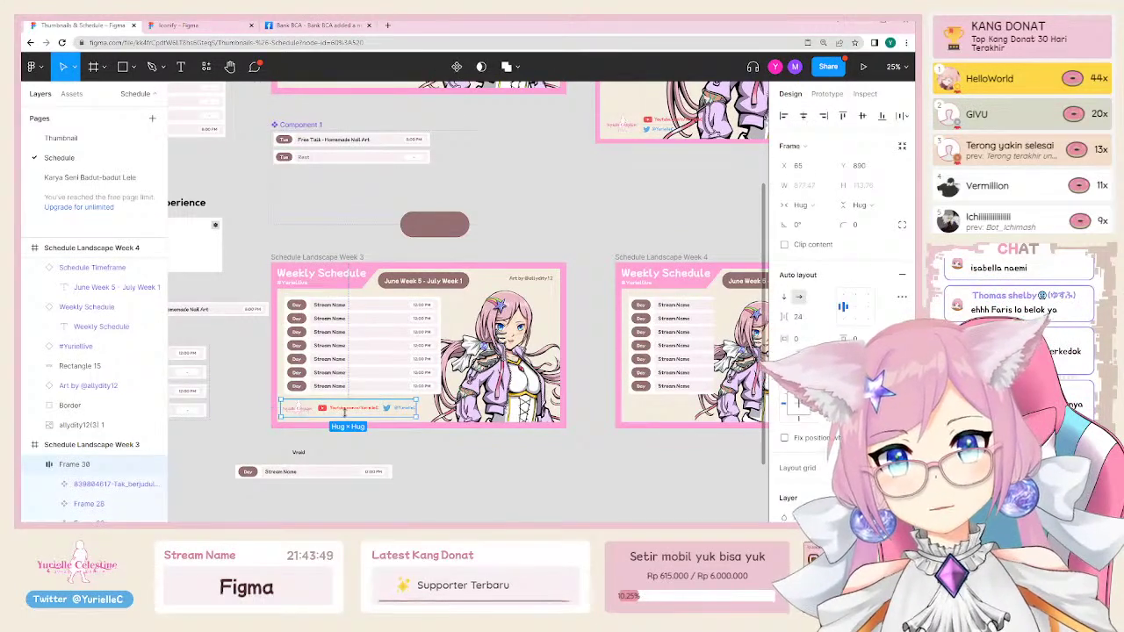
pyautogui.moveTo(344, 414); pyautogui.dragTo(696, 409)
pyautogui.hotkey('shift', '2')
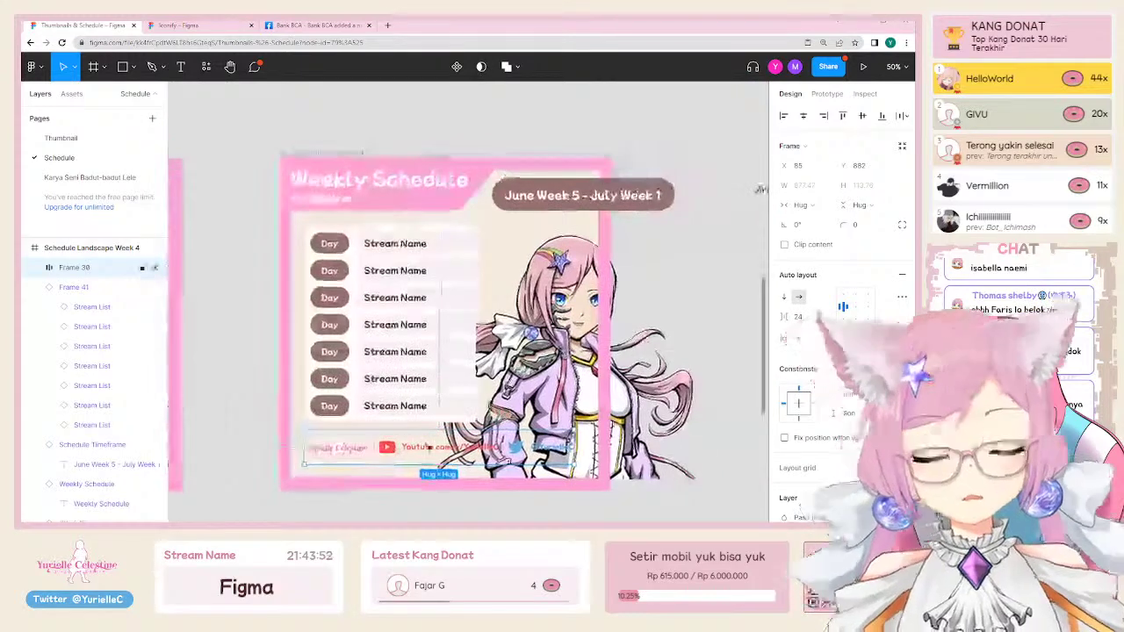
# Step: Stack the YouTube row under the logo row and scale the footer links to about 355 wide
pyautogui.click(444, 448)
pyautogui.moveTo(418, 455); pyautogui.dragTo(339, 470)
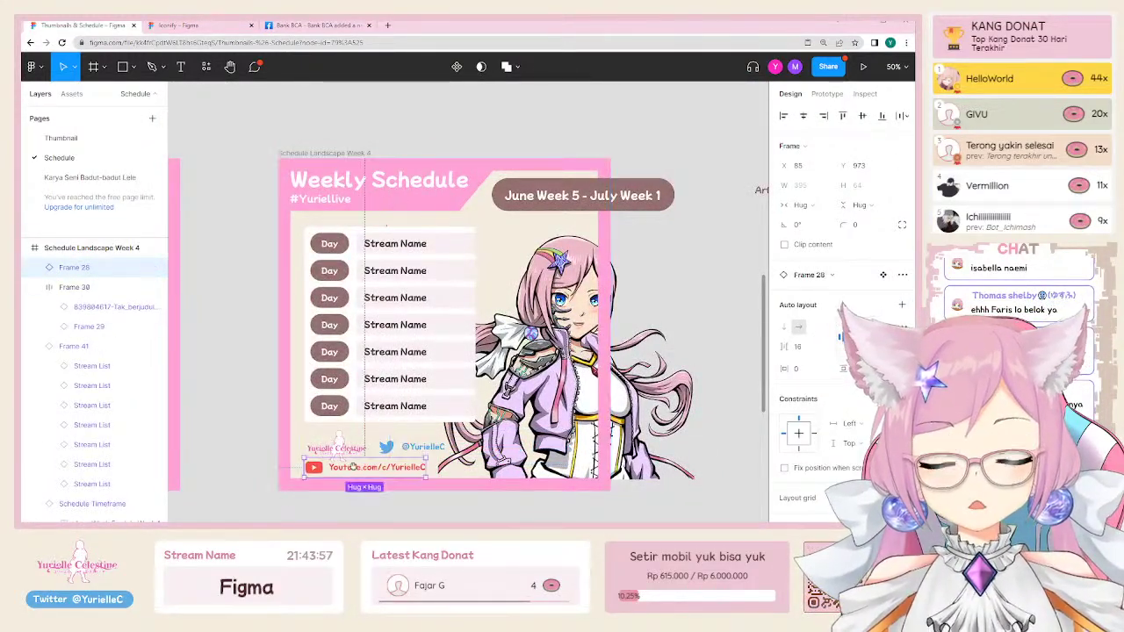
pyautogui.scroll(-1, 351, 440)
pyautogui.click(372, 404)
pyautogui.keyDown('shift'); pyautogui.click(399, 430); pyautogui.keyUp('shift')
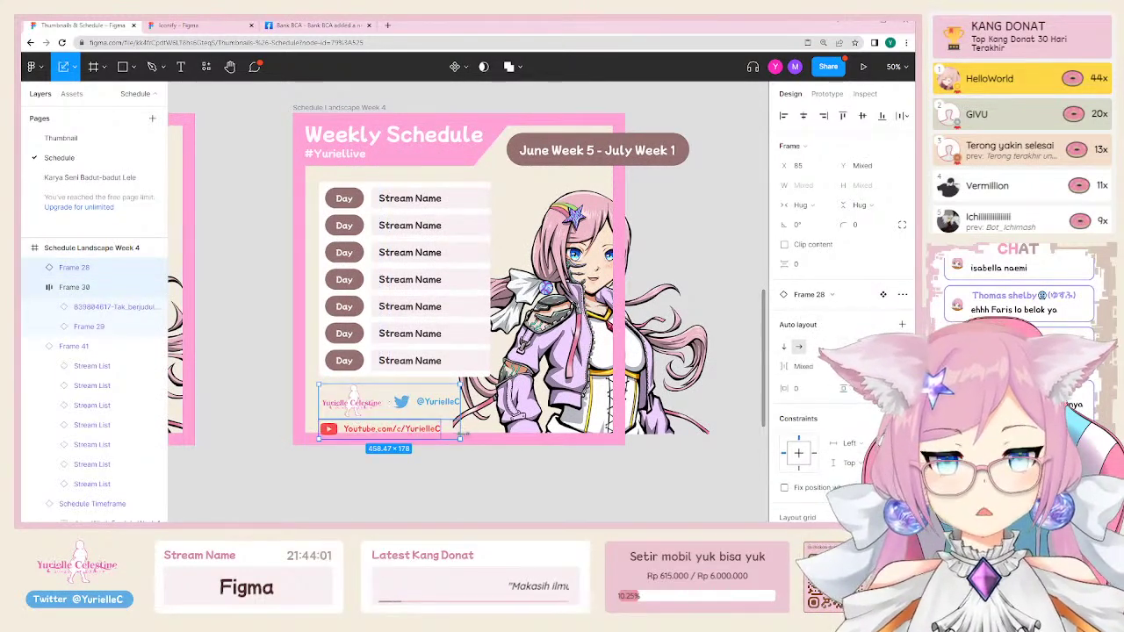
pyautogui.moveTo(463, 439); pyautogui.dragTo(429, 429)
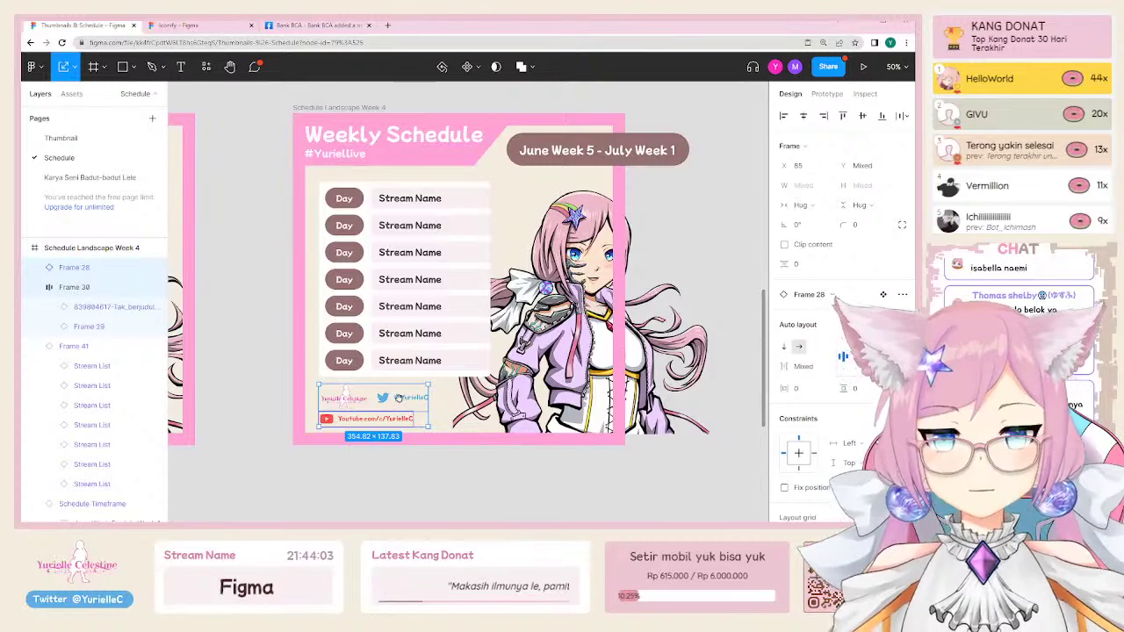
# Step: Scale down the June Week 5 - July Week 1 date pill
pyautogui.scroll(2, 659, 229)
pyautogui.click(617, 250)
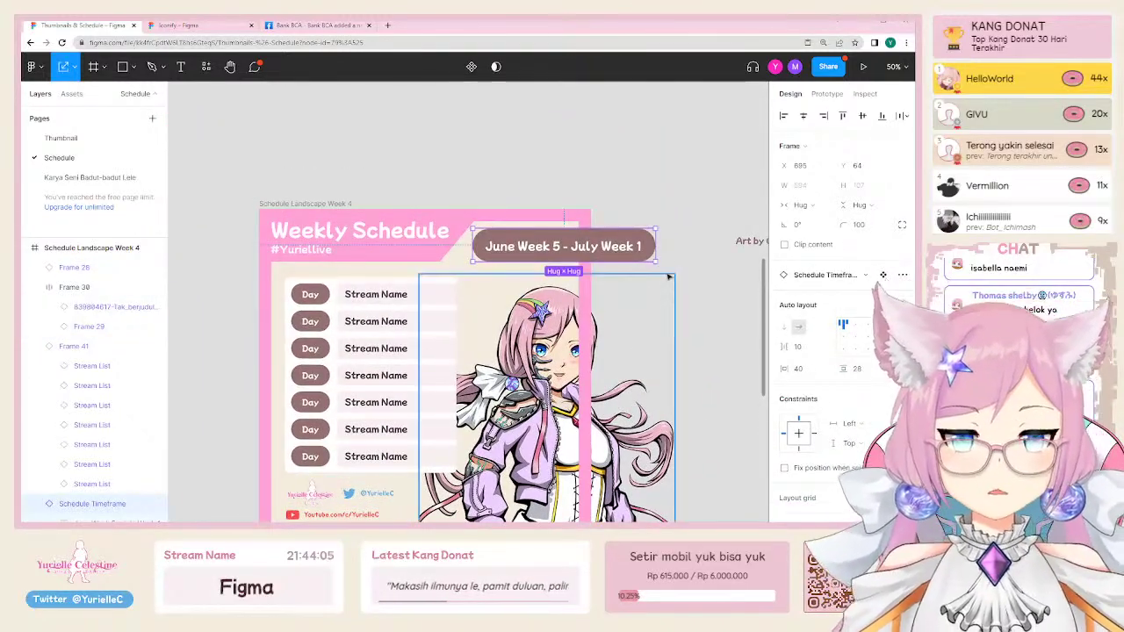
pyautogui.moveTo(658, 261); pyautogui.dragTo(562, 239)
pyautogui.press('v')
# Step: Nudge the Day list Frame 41 up slightly and view Weeks 3 and 4 together
pyautogui.scroll(-1, 527, 263)
pyautogui.click(420, 301)
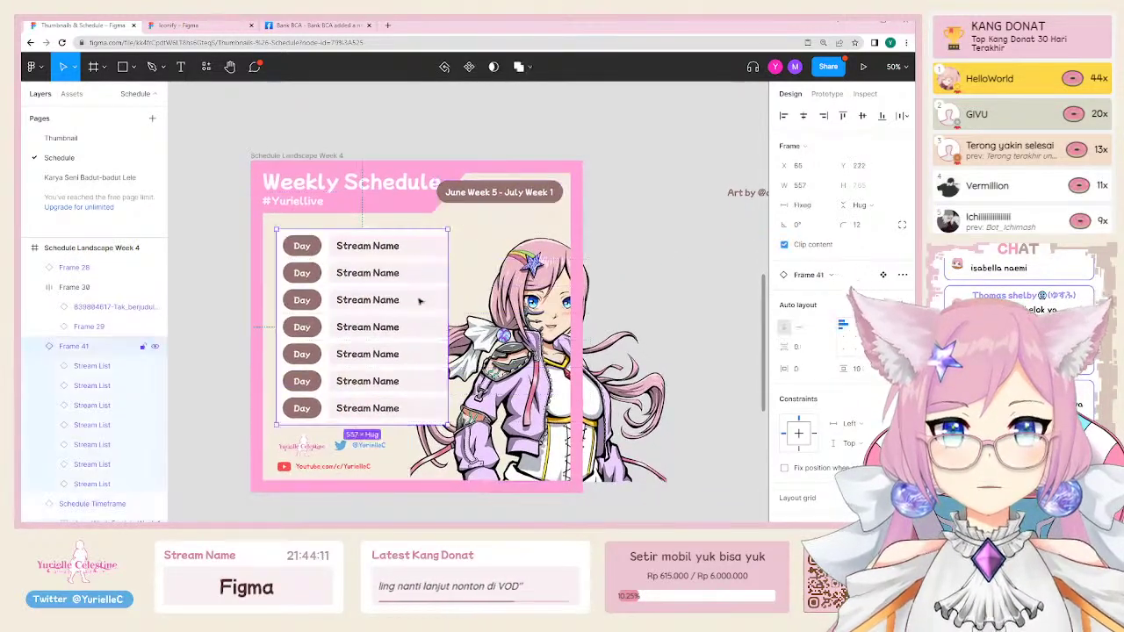
pyautogui.hotkey('shift', 'Up')
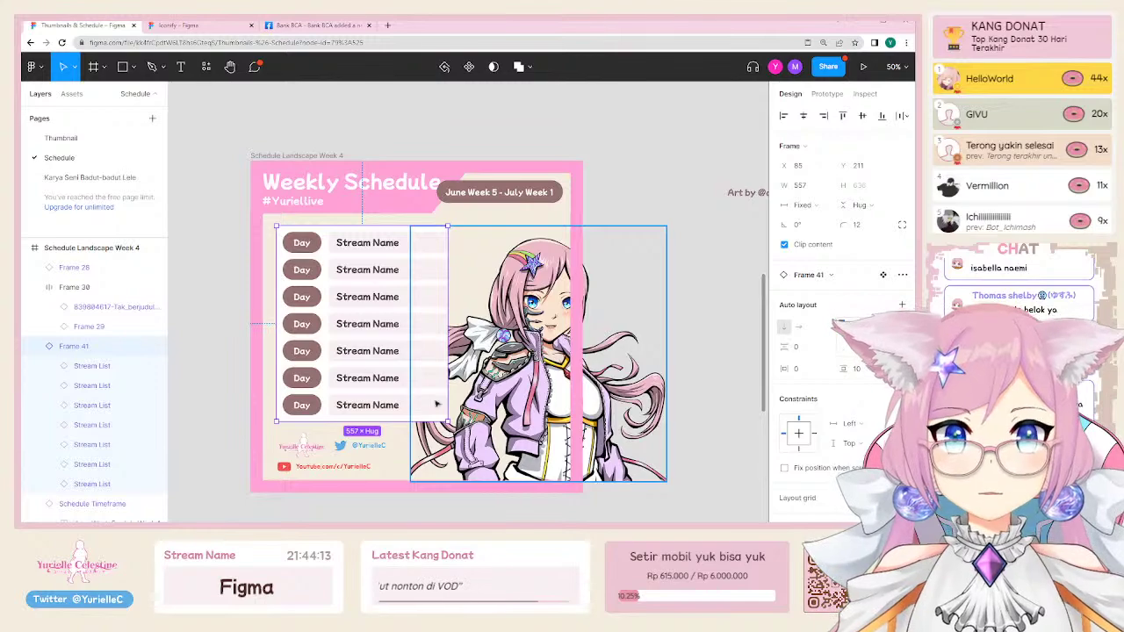
pyautogui.click(357, 204)
pyautogui.click(407, 263)
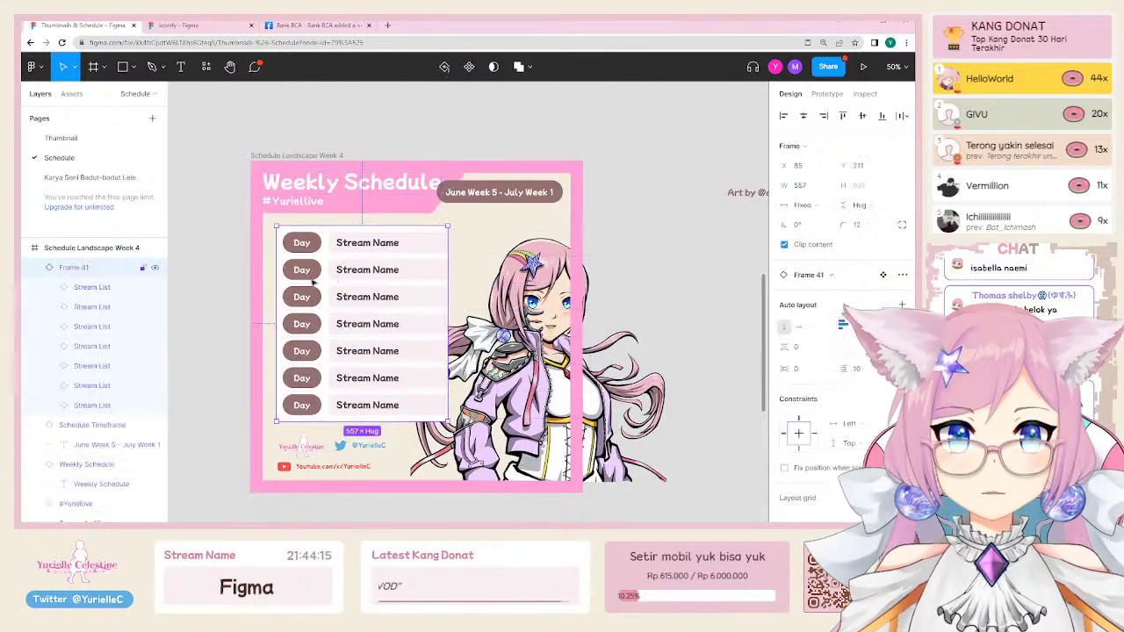
pyautogui.moveTo(202, 263); pyautogui.dragTo(490, 269)
pyautogui.scroll(-3, 490, 269)
pyautogui.moveTo(490, 308); pyautogui.dragTo(559, 325)
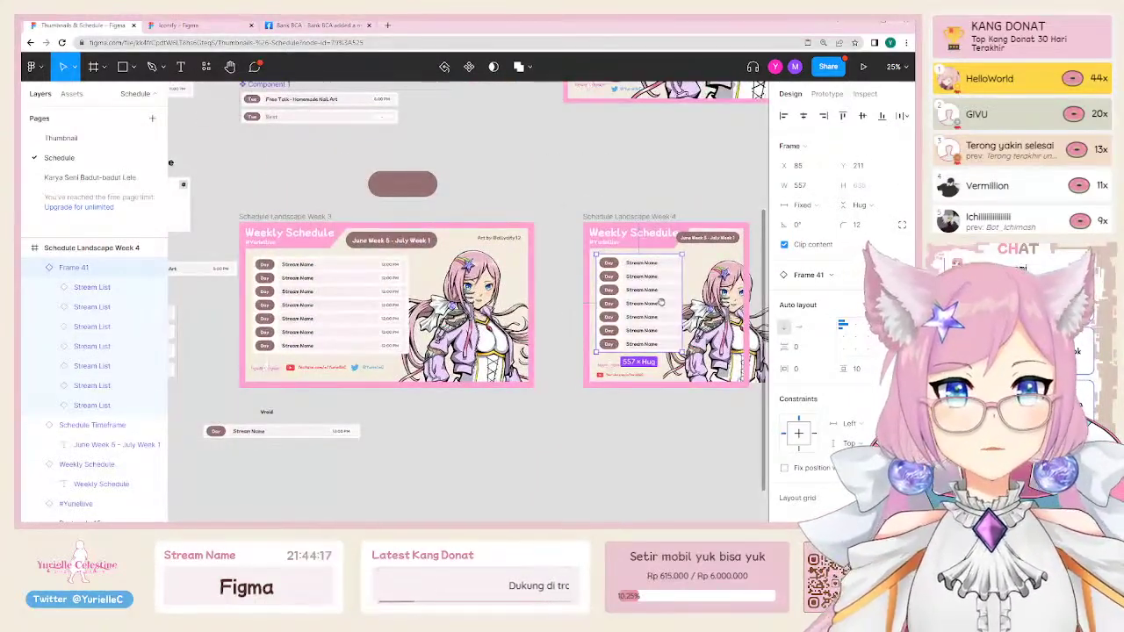
# Step: Bring the June Week 4 schedules into view on the canvas
pyautogui.scroll(3, 662, 302)
pyautogui.hscroll(2, 518, 239)
pyautogui.click(519, 238)
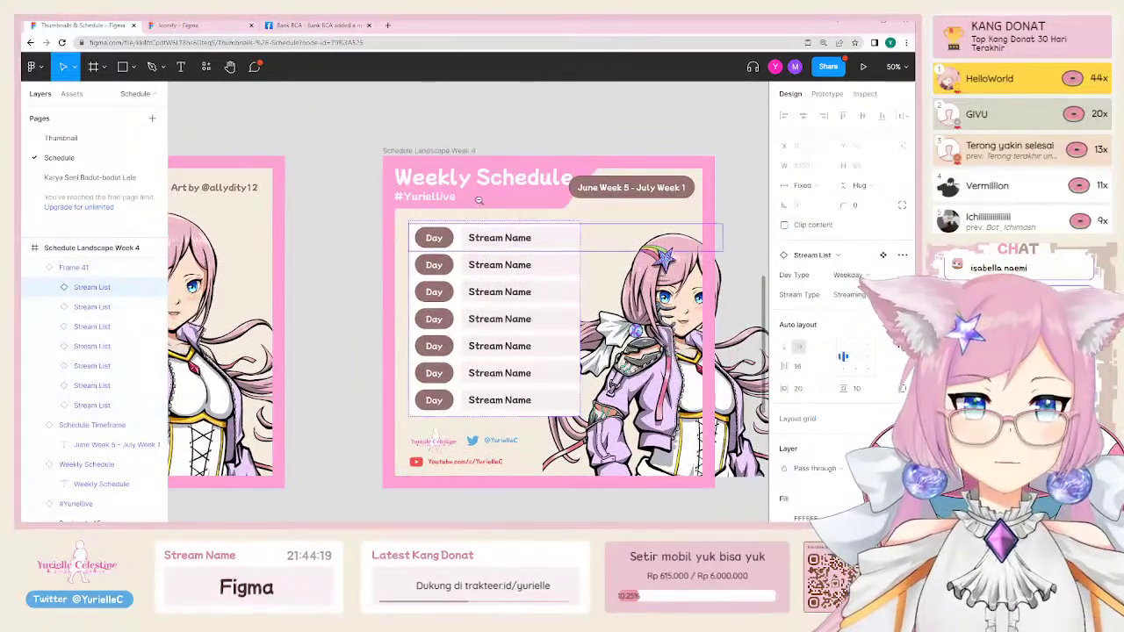
pyautogui.scroll(-3, 492, 334)
pyautogui.scroll(2, 490, 419)
pyautogui.moveTo(349, 351); pyautogui.dragTo(436, 325)
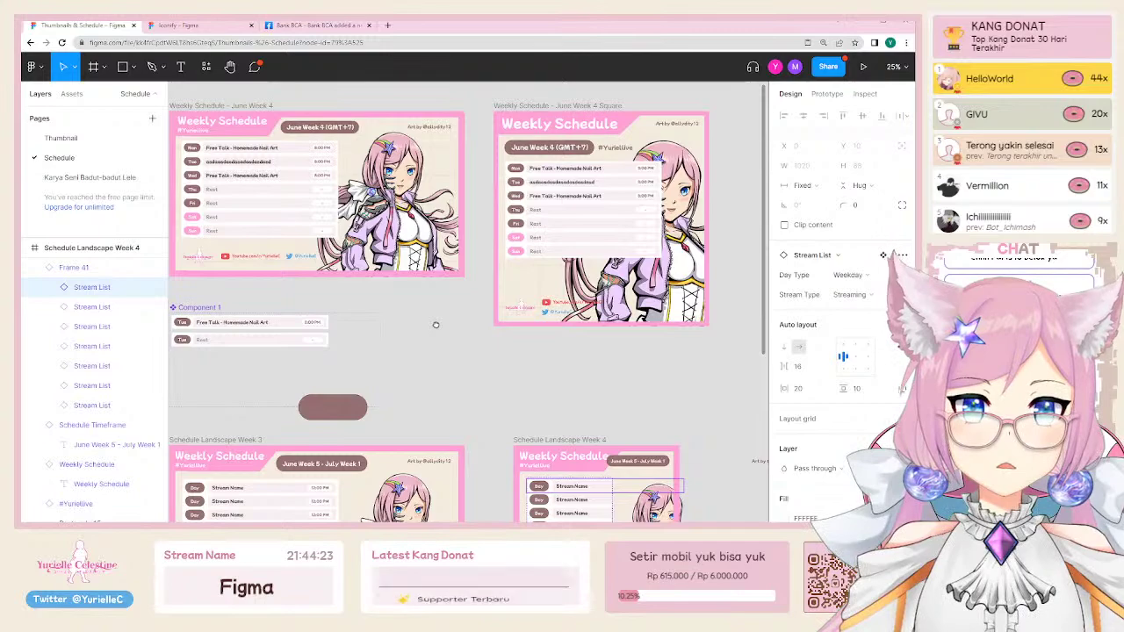
# Step: Check the Square frame's 1400×1400 size, then select the Schedule Landscape Week 4 frame
pyautogui.scroll(5, 558, 373)
pyautogui.scroll(-3, 501, 276)
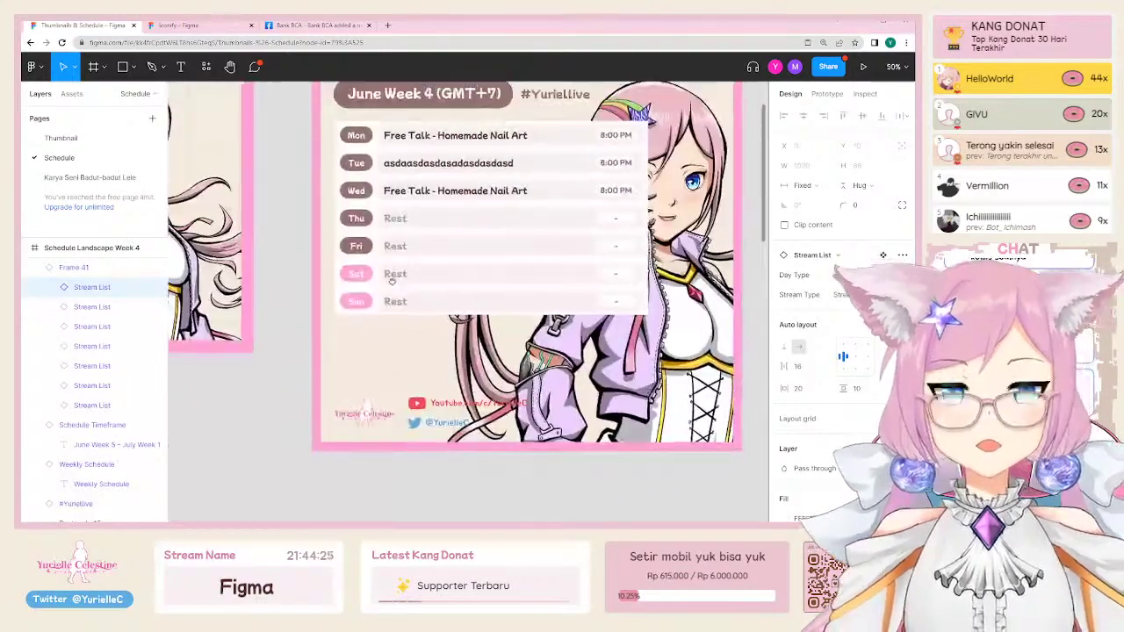
pyautogui.click(242, 105)
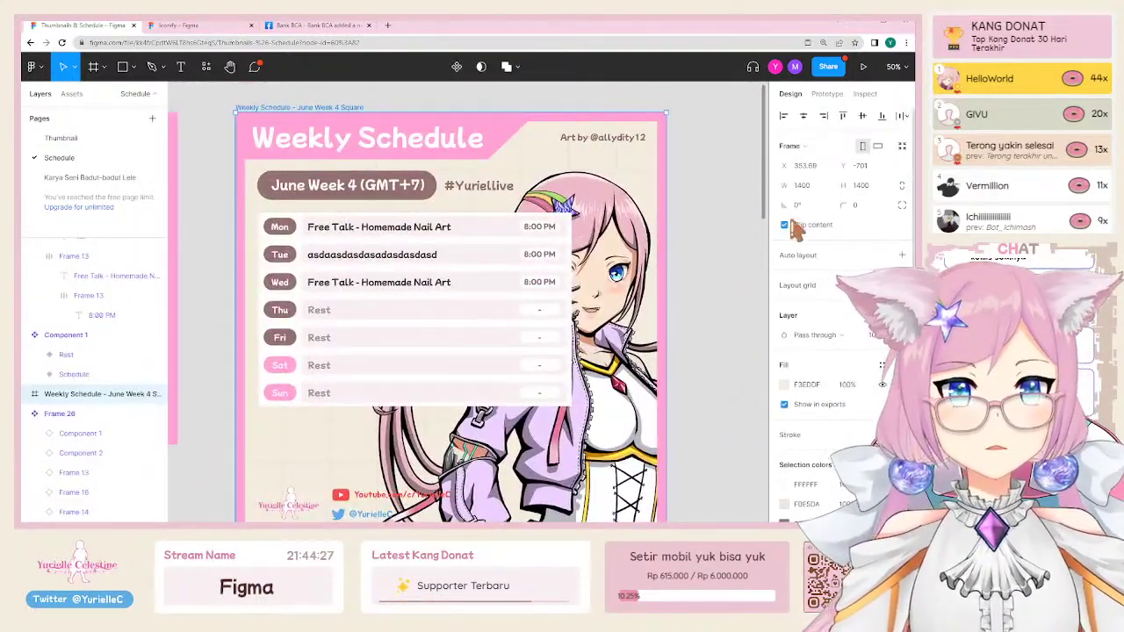
pyautogui.scroll(-5, 404, 263)
pyautogui.click(408, 369)
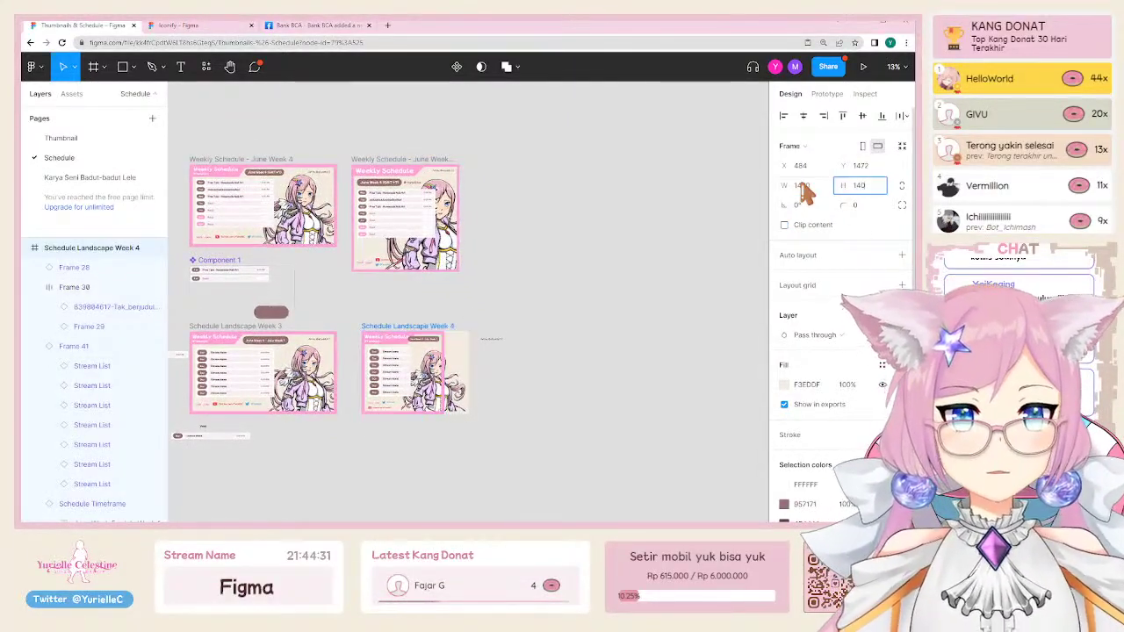
# Step: Apply the 1400×1400 frame size and stretch the pink Border layer to 1400×1400
pyautogui.press('Return')
pyautogui.click(515, 409)
pyautogui.scroll(3, 450, 404)
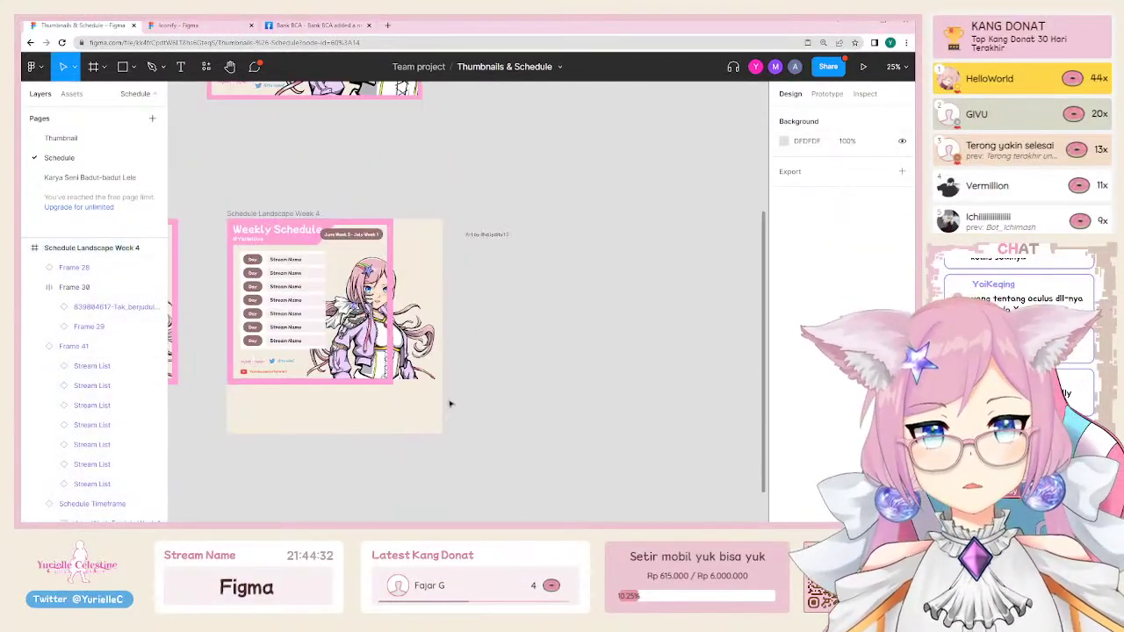
pyautogui.click(394, 383)
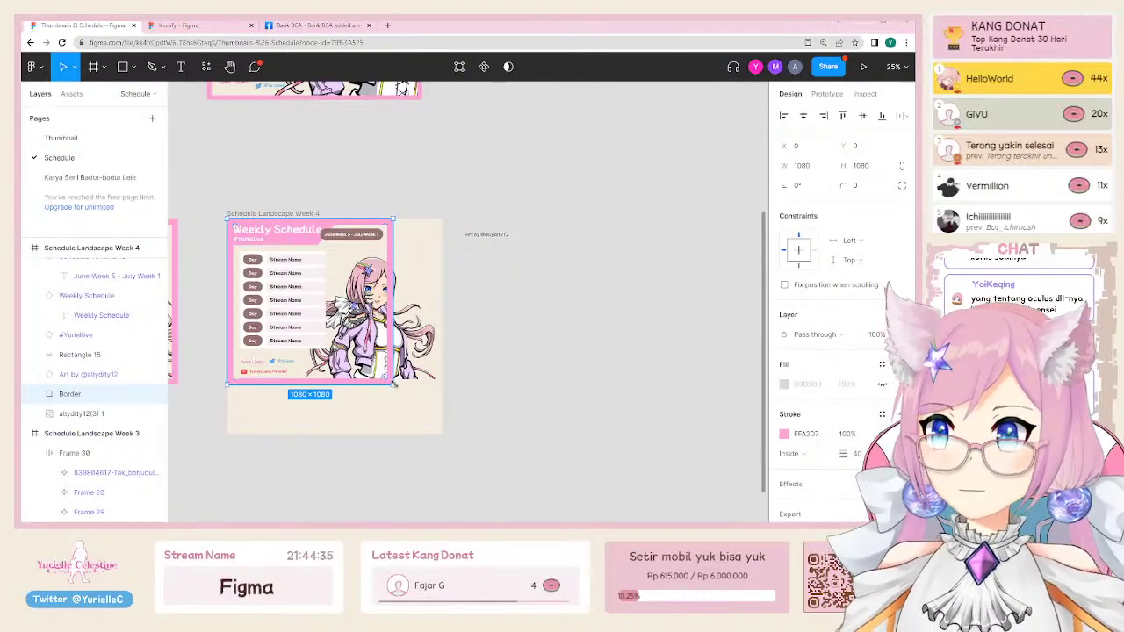
pyautogui.moveTo(394, 385); pyautogui.dragTo(441, 433)
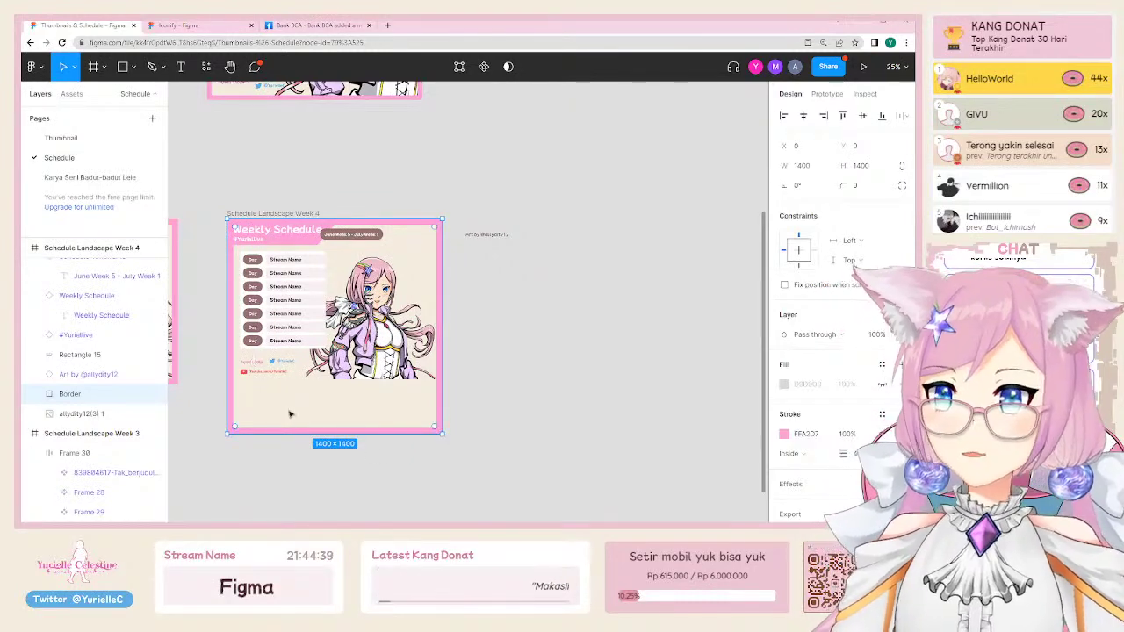
pyautogui.click(274, 373)
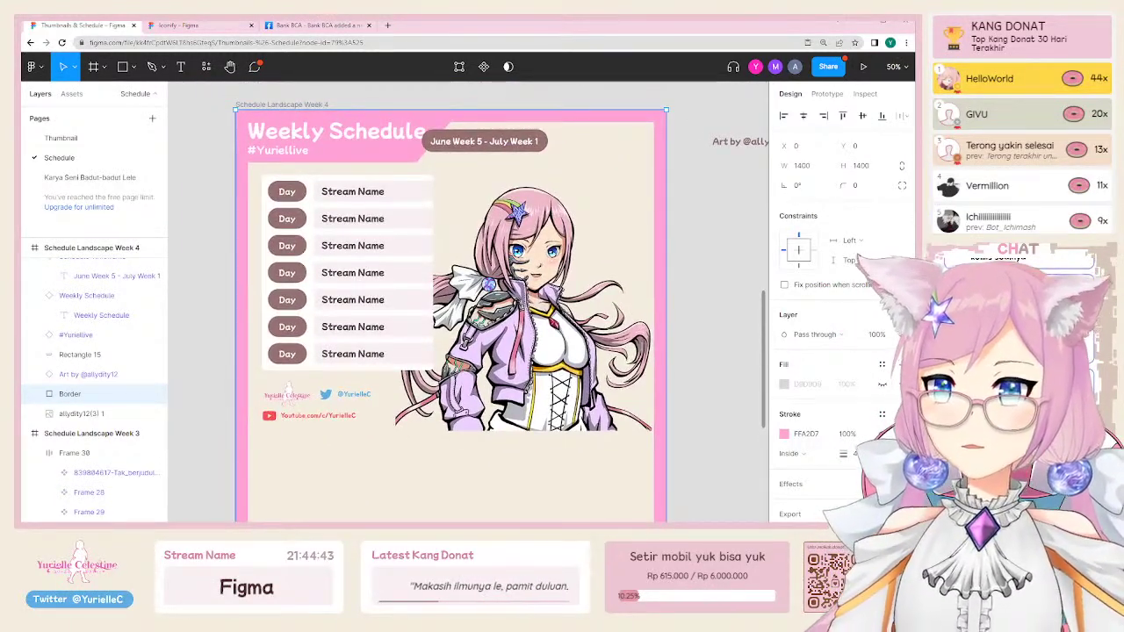
pyautogui.click(732, 334)
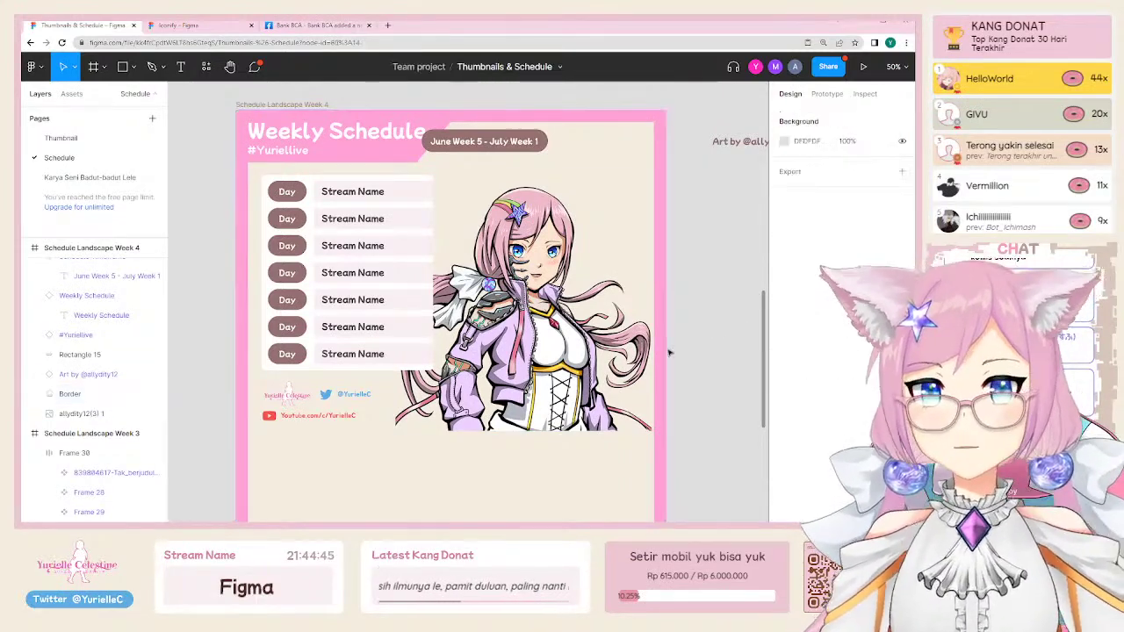
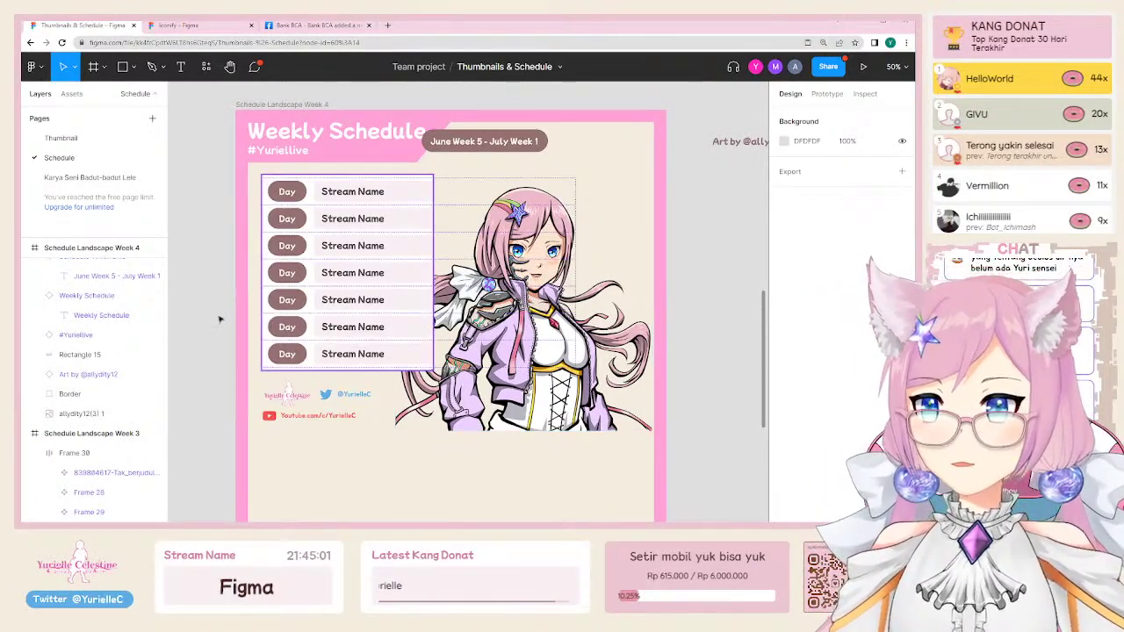
# Step: Move the character illustration and the social links group lower in the Week 4 banner
pyautogui.scroll(-3, 219, 320)
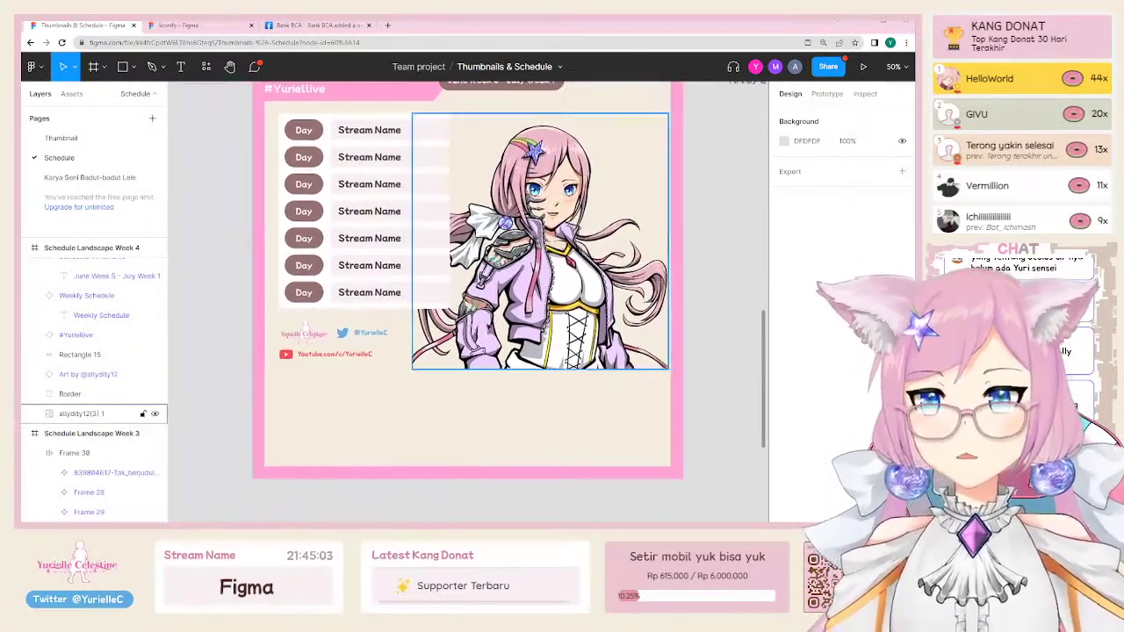
pyautogui.click(533, 313)
pyautogui.moveTo(533, 313); pyautogui.dragTo(606, 434)
pyautogui.moveTo(379, 362); pyautogui.dragTo(466, 406)
# Step: Pull the day list (Frame 41) out of Week 4 and place it below the Stream List component
pyautogui.click(382, 282)
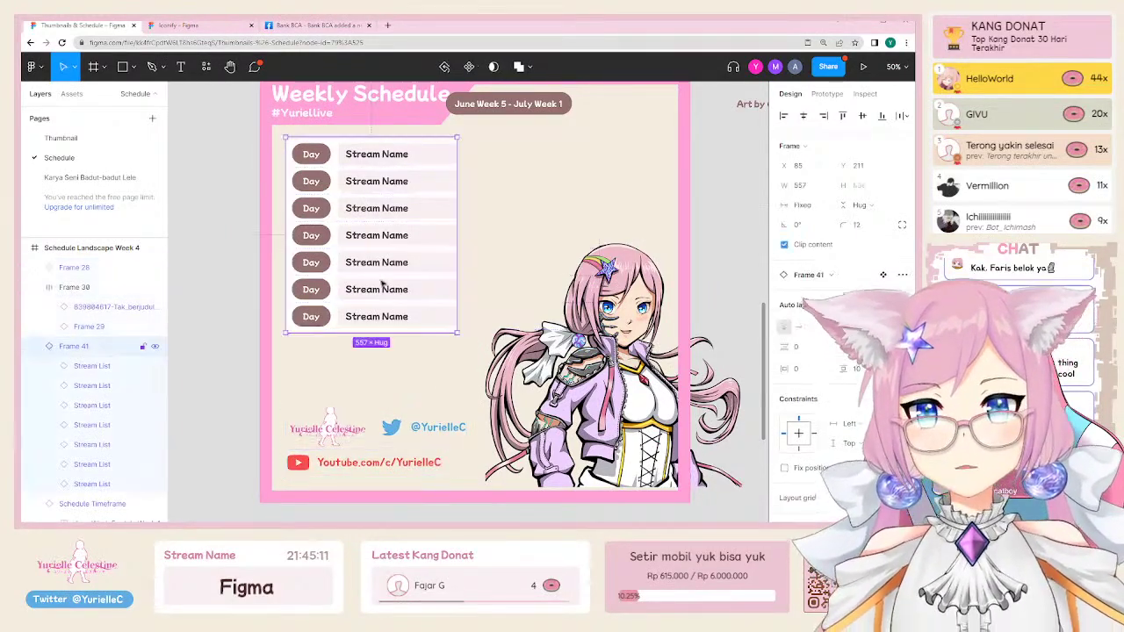
pyautogui.hscroll(-3, 416, 325)
pyautogui.scroll(-3, 413, 325)
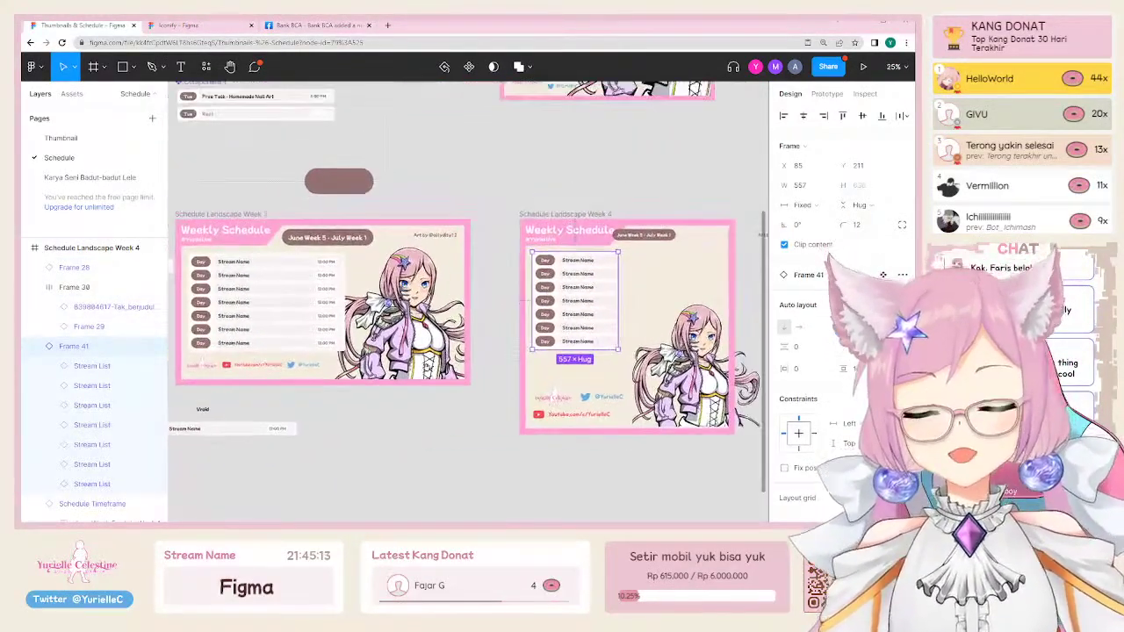
pyautogui.moveTo(273, 318); pyautogui.dragTo(403, 280)
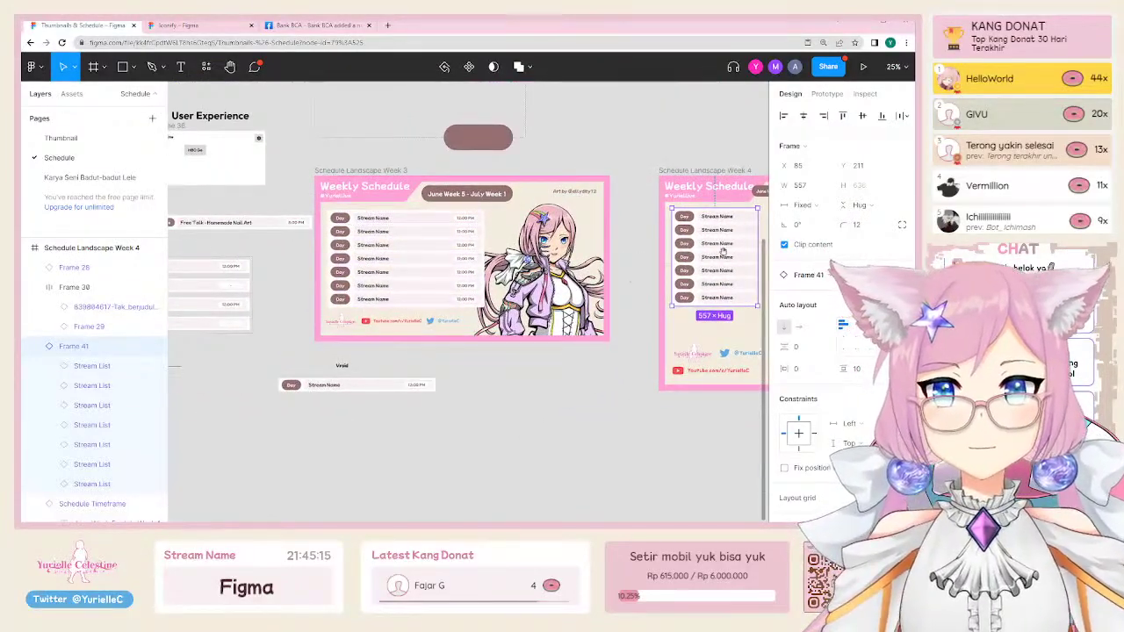
pyautogui.moveTo(723, 251); pyautogui.dragTo(258, 391)
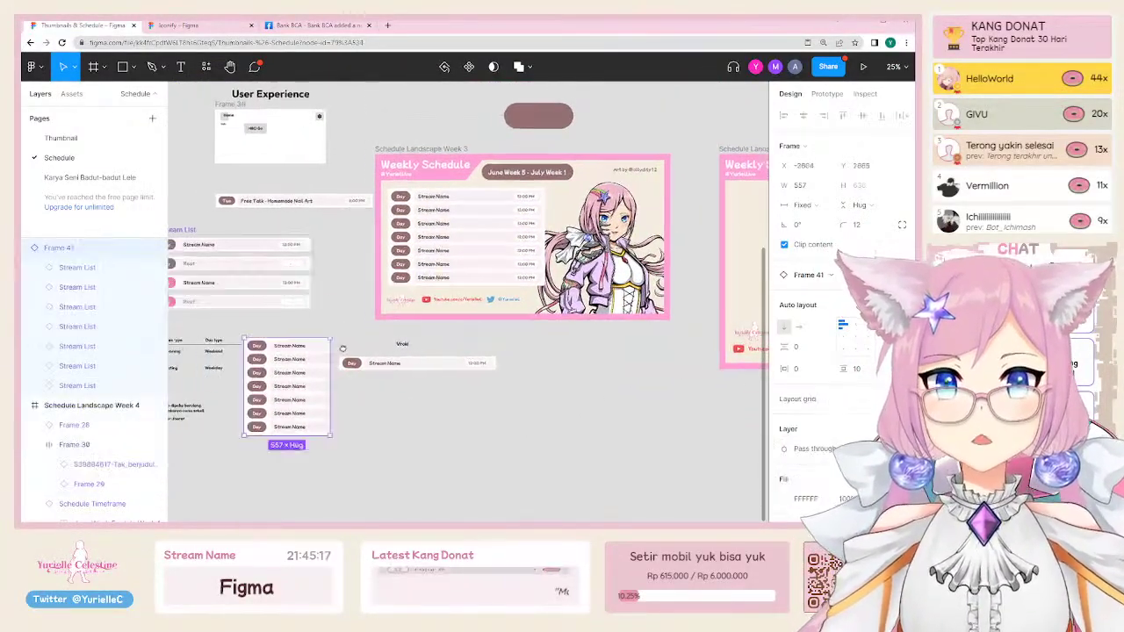
pyautogui.hscroll(-3, 258, 391)
pyautogui.moveTo(323, 299); pyautogui.dragTo(422, 409)
pyautogui.hscroll(-5, 442, 442)
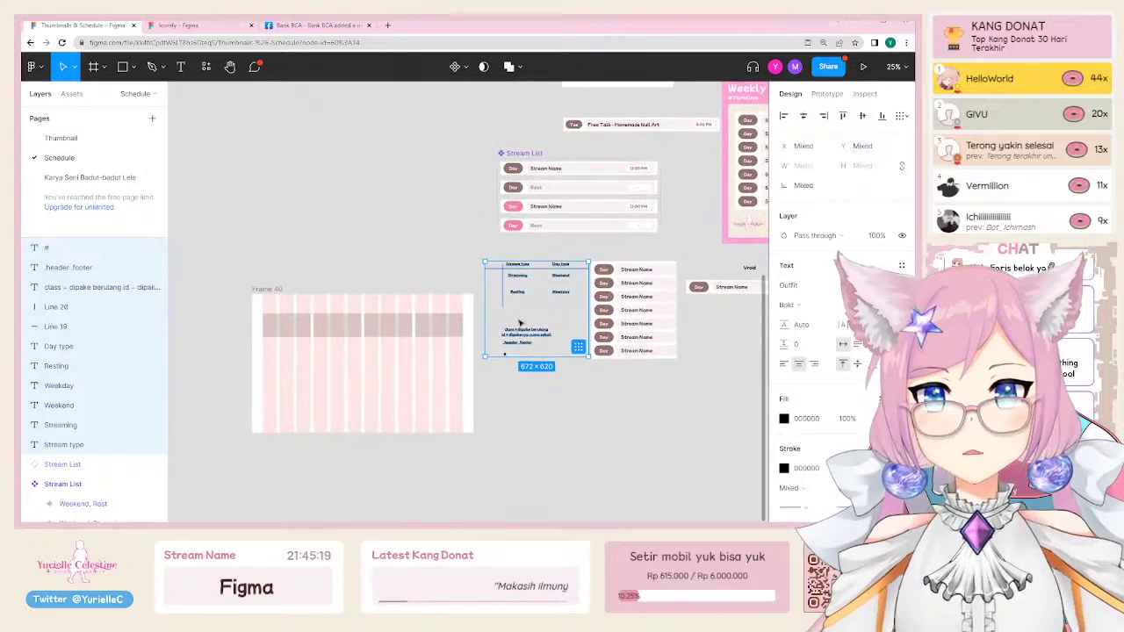
pyautogui.moveTo(509, 324); pyautogui.dragTo(225, 222)
pyautogui.hscroll(3, 486, 284)
pyautogui.moveTo(511, 338); pyautogui.dragTo(421, 322)
pyautogui.scroll(5, 486, 303)
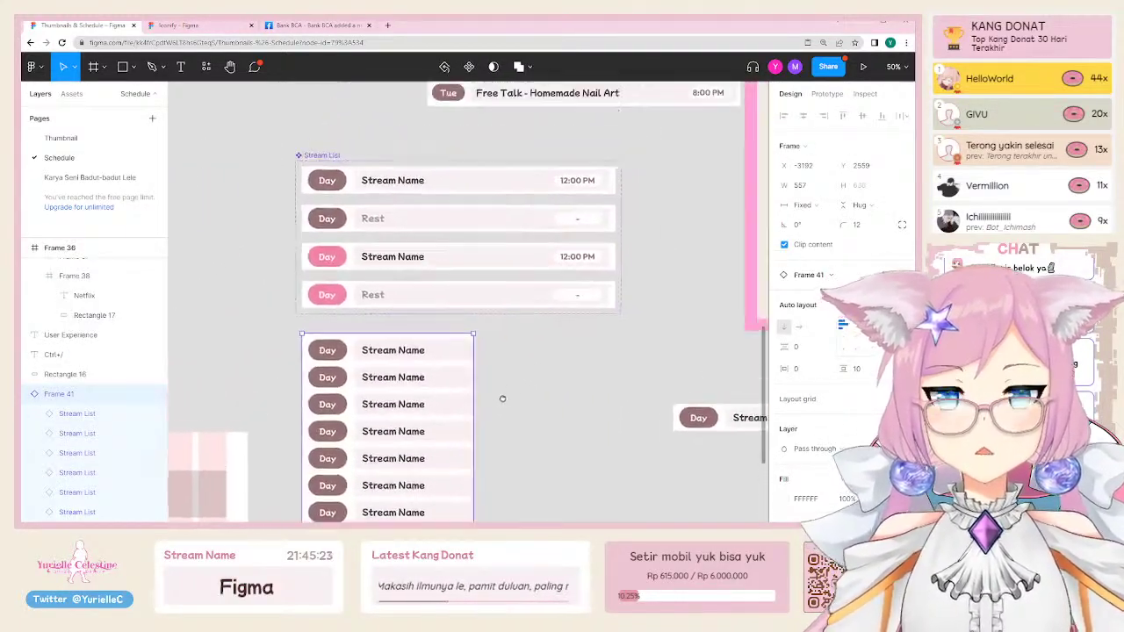
# Step: Inspect the Stream Name and time box layers inside the first schedule row
pyautogui.click(369, 130)
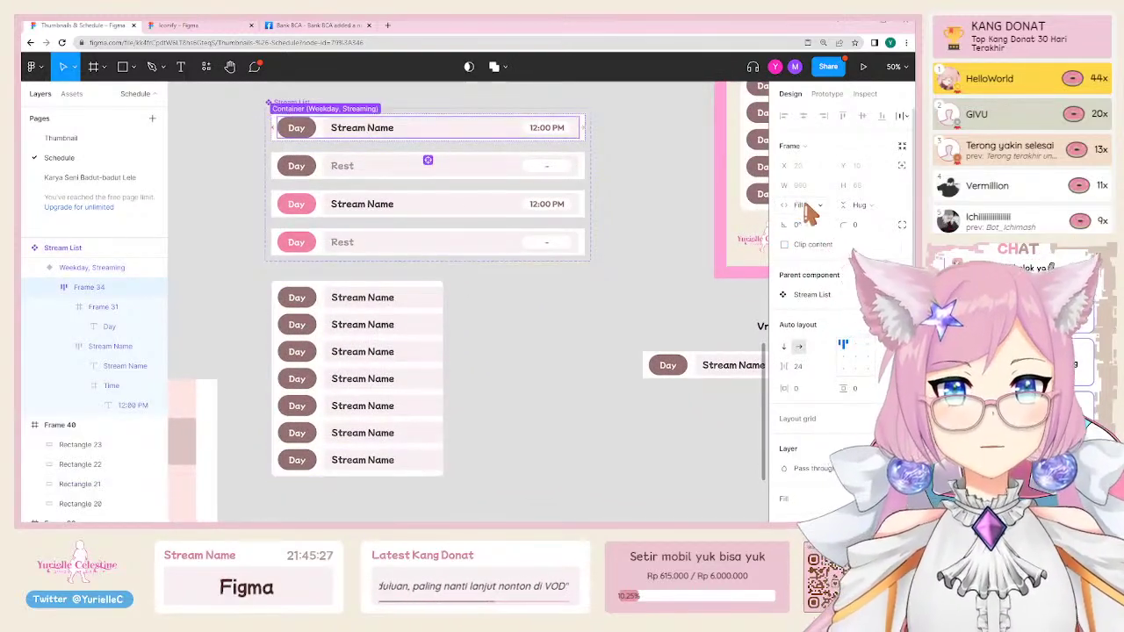
pyautogui.doubleClick(556, 134)
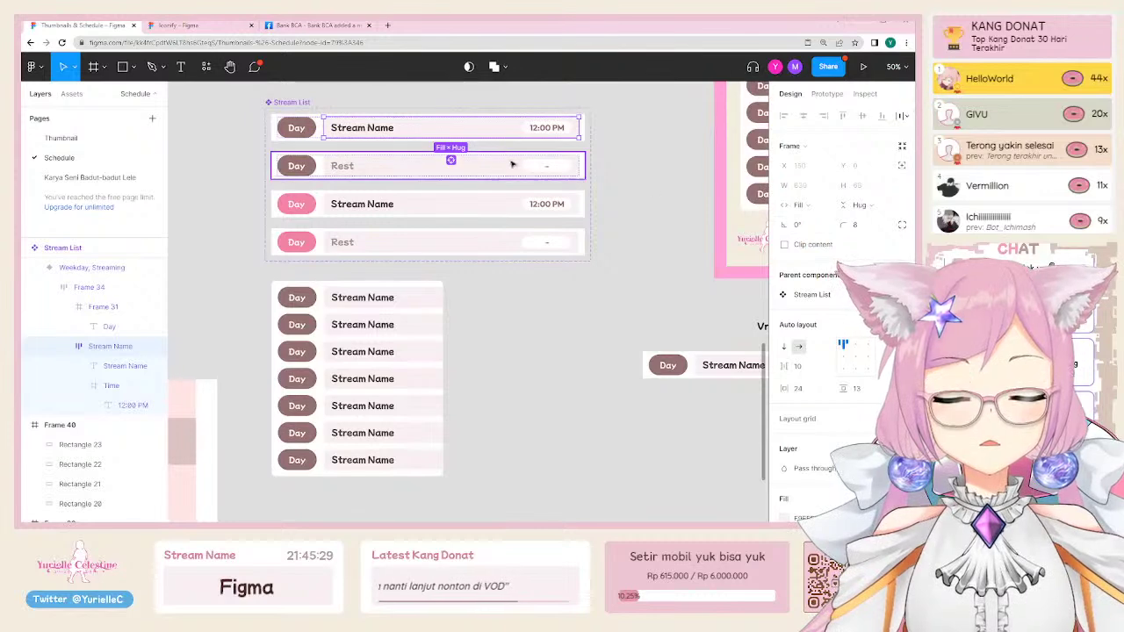
pyautogui.doubleClick(533, 128)
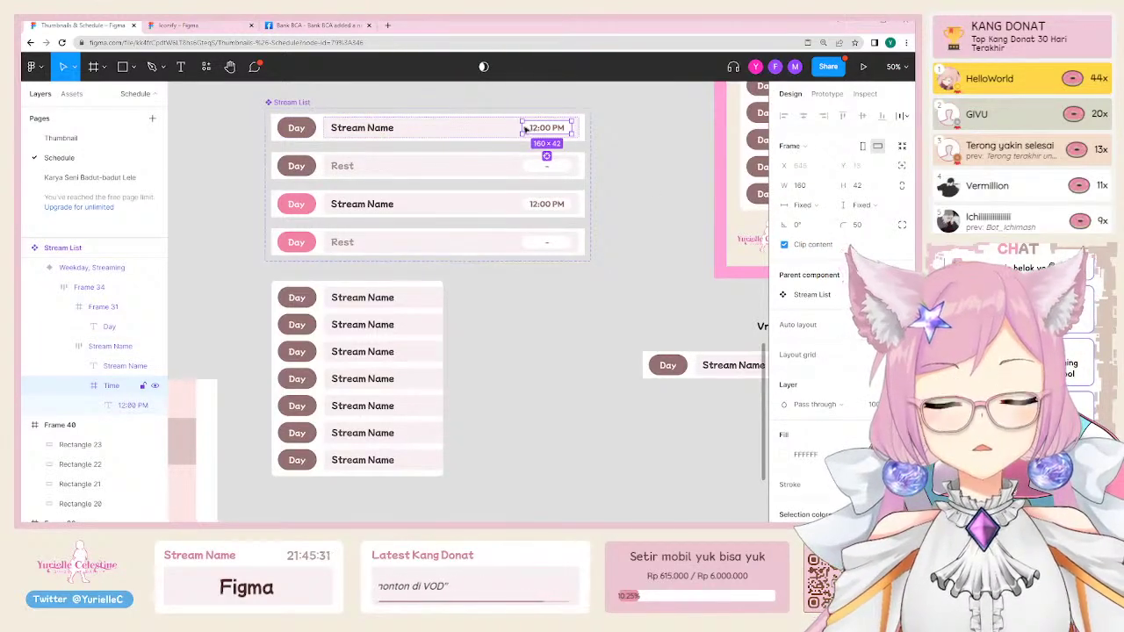
pyautogui.click(579, 131)
pyautogui.click(600, 136)
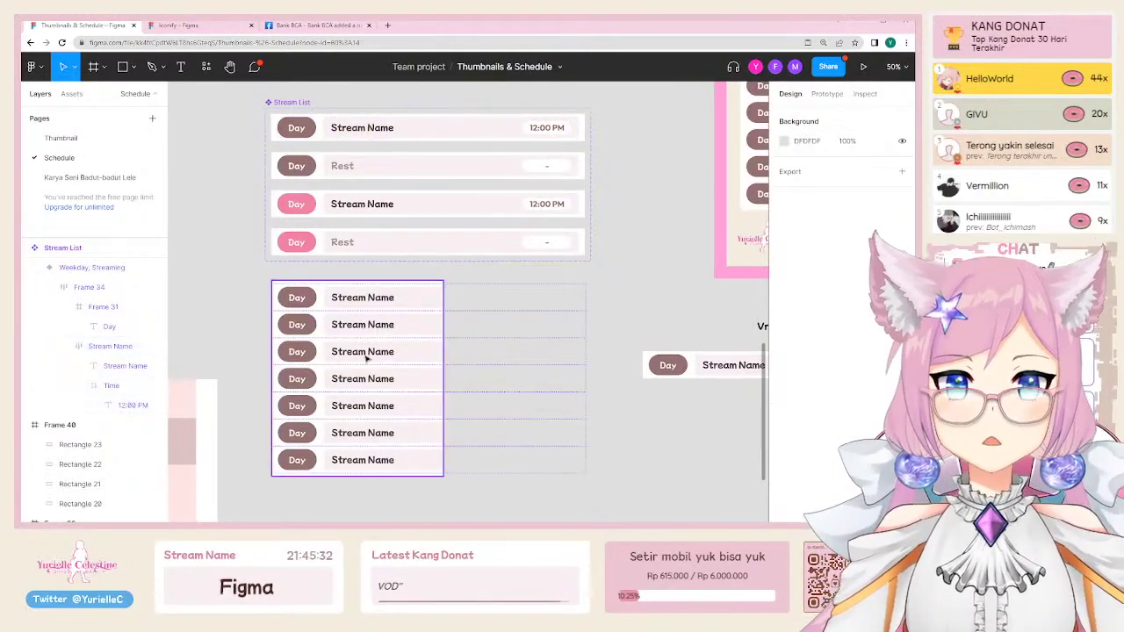
# Step: Move the standalone day list below the Week 3 banner, keeping its width
pyautogui.click(363, 309)
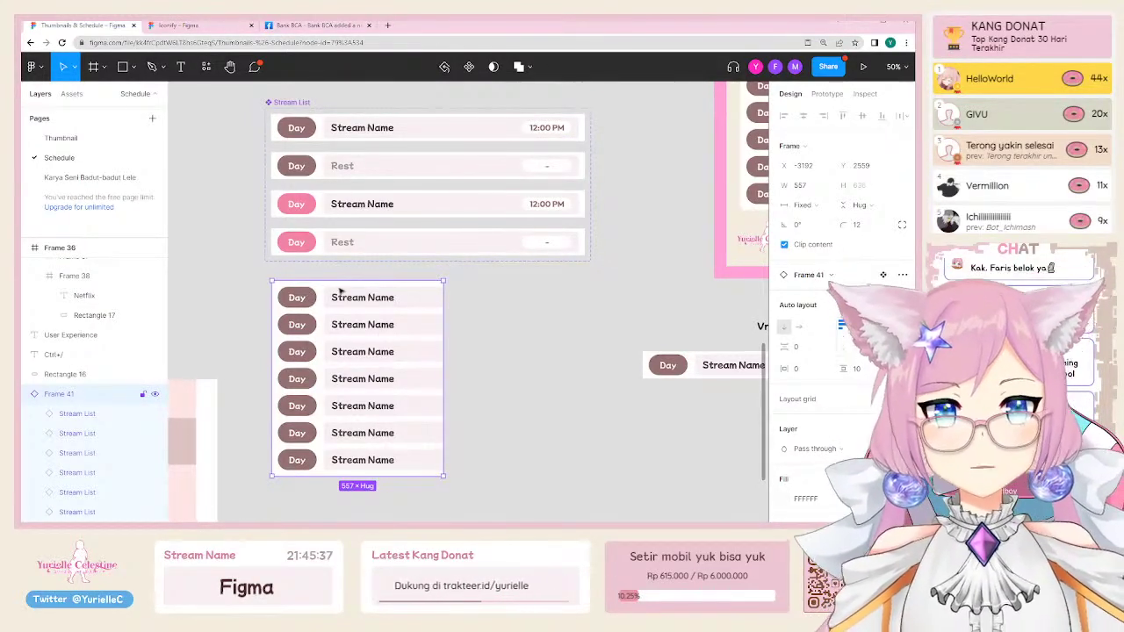
pyautogui.scroll(-6, 589, 261)
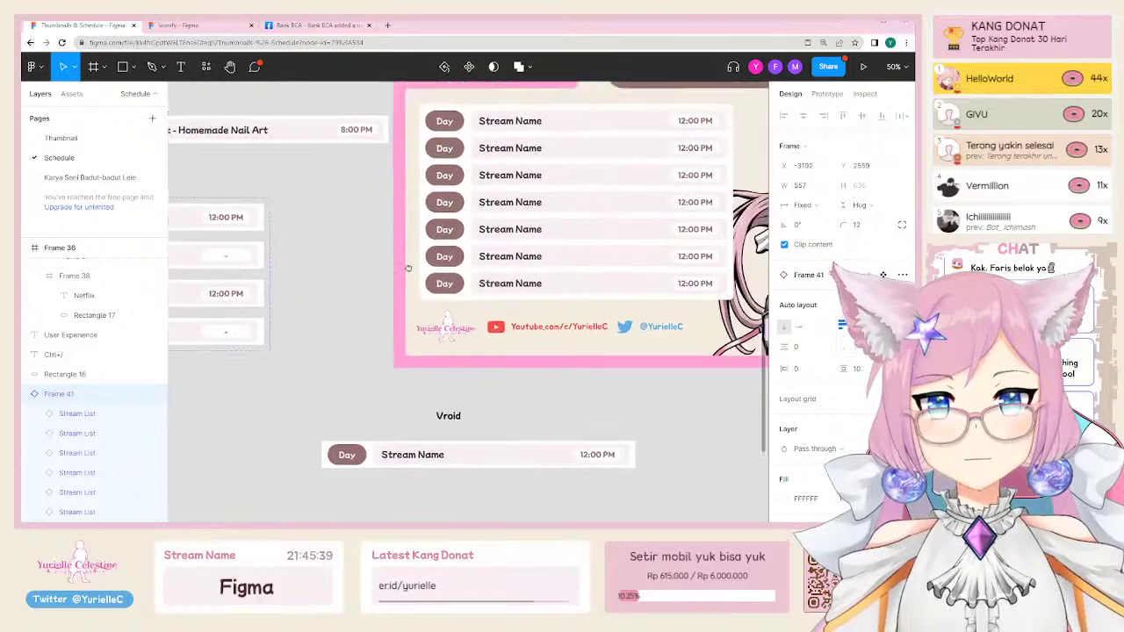
pyautogui.moveTo(203, 375); pyautogui.dragTo(572, 387)
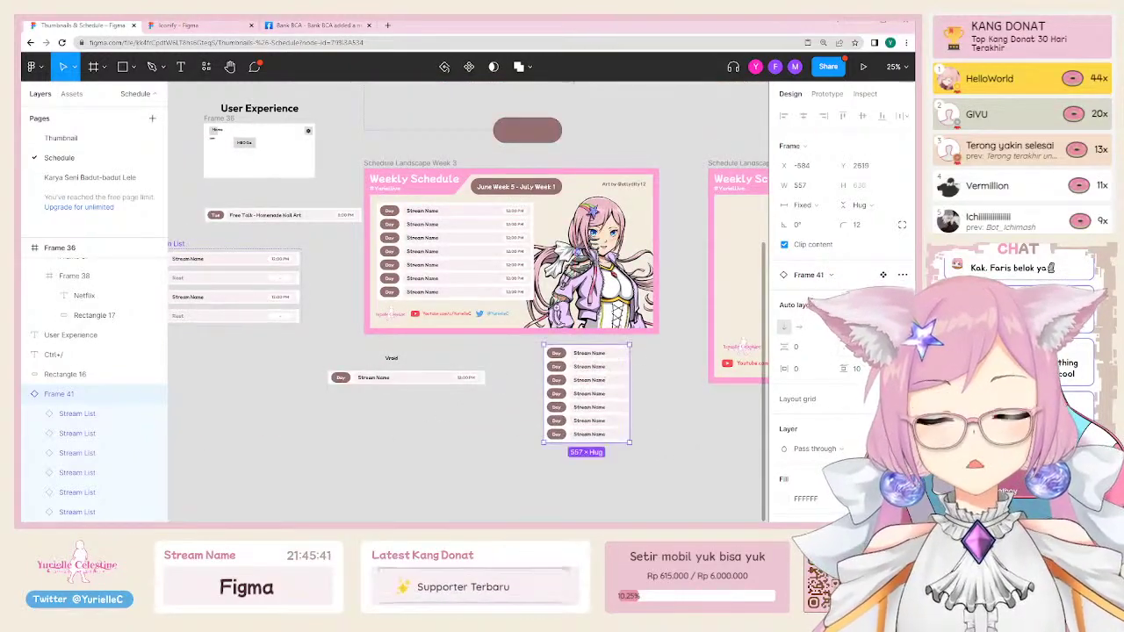
pyautogui.scroll(3, 518, 249)
pyautogui.click(480, 239)
pyautogui.scroll(-2, 470, 202)
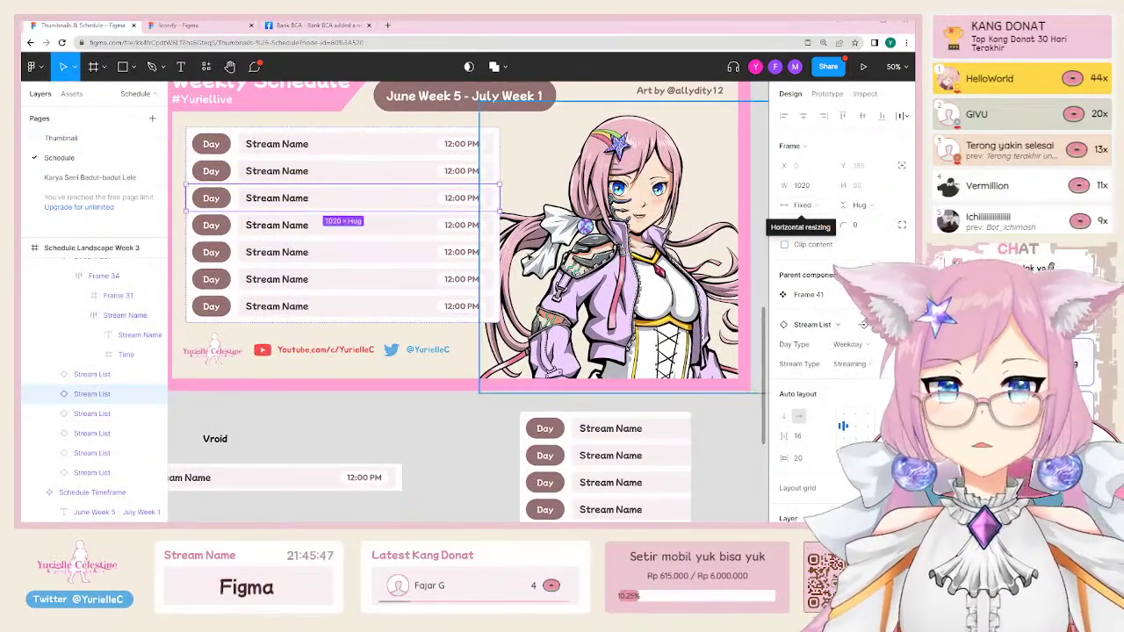
pyautogui.scroll(-2, 676, 395)
pyautogui.click(694, 384)
pyautogui.moveTo(694, 374); pyautogui.dragTo(694, 375)
pyautogui.scroll(1, 660, 358)
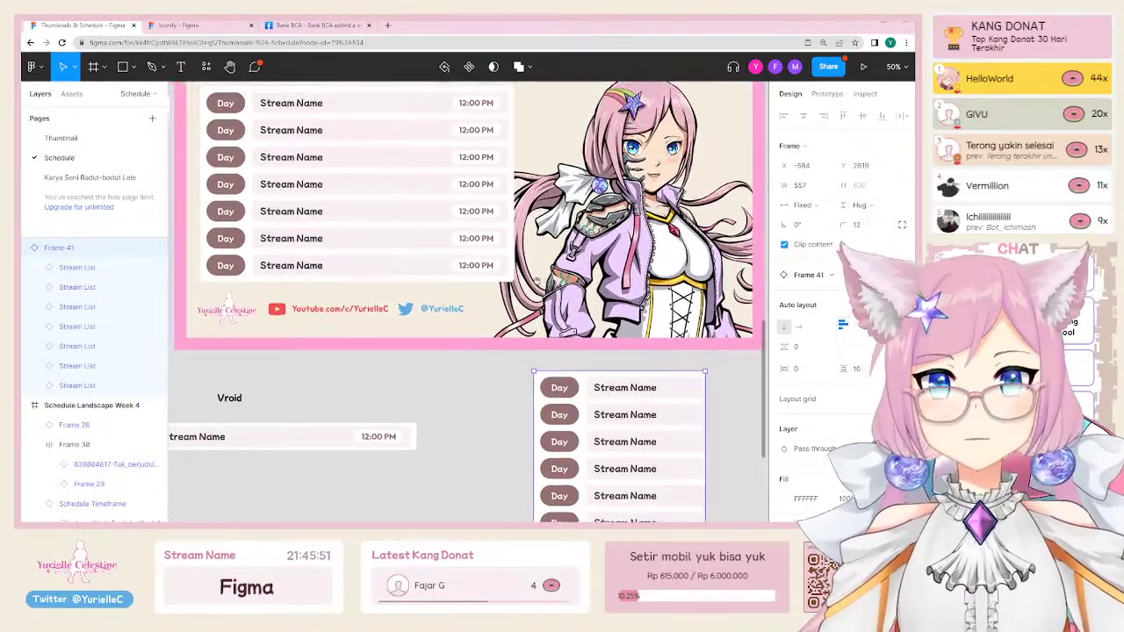
# Step: Select all seven schedule rows and set their width sizing to Fill container
pyautogui.click(444, 160)
pyautogui.keyDown('shift'); pyautogui.click(445, 118); pyautogui.keyUp('shift')
pyautogui.keyDown('shift'); pyautogui.click(444, 110); pyautogui.keyUp('shift')
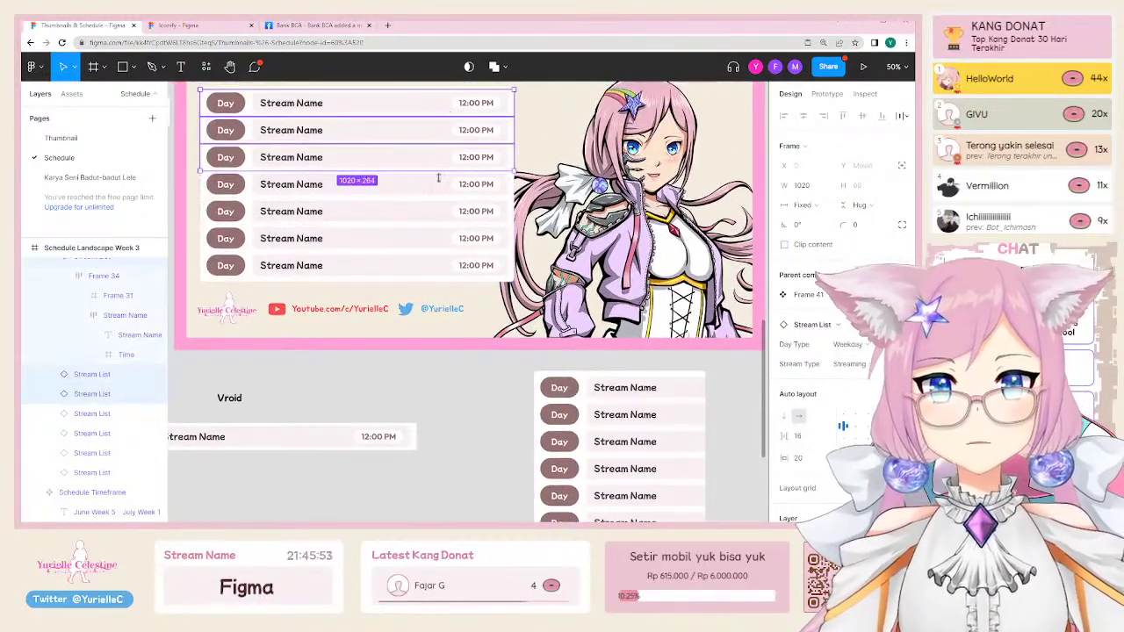
pyautogui.keyDown('shift'); pyautogui.click(445, 183); pyautogui.keyUp('shift')
pyautogui.keyDown('shift'); pyautogui.click(452, 211); pyautogui.keyUp('shift')
pyautogui.keyDown('shift'); pyautogui.click(455, 238); pyautogui.keyUp('shift')
pyautogui.keyDown('shift'); pyautogui.click(457, 264); pyautogui.keyUp('shift')
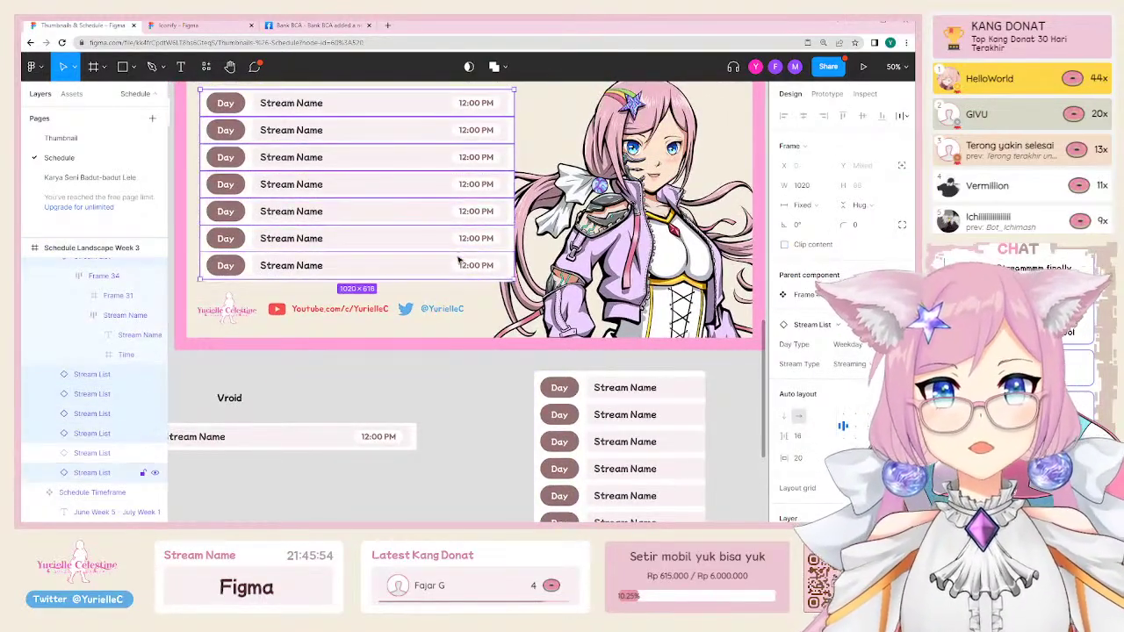
pyautogui.click(802, 205)
pyautogui.click(810, 233)
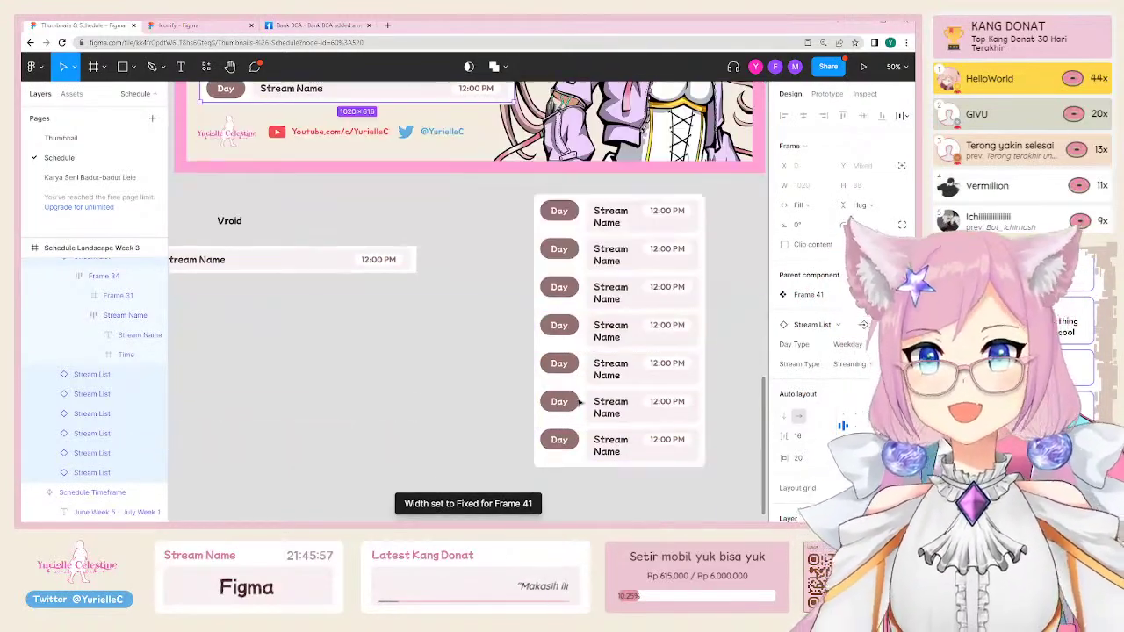
pyautogui.scroll(-3, 562, 386)
pyautogui.click(419, 349)
pyautogui.scroll(-1, 264, 334)
pyautogui.hscroll(-2, 264, 334)
# Step: Draw a new frame below the Vroid row with a grey rectangle inside it
pyautogui.press('r')
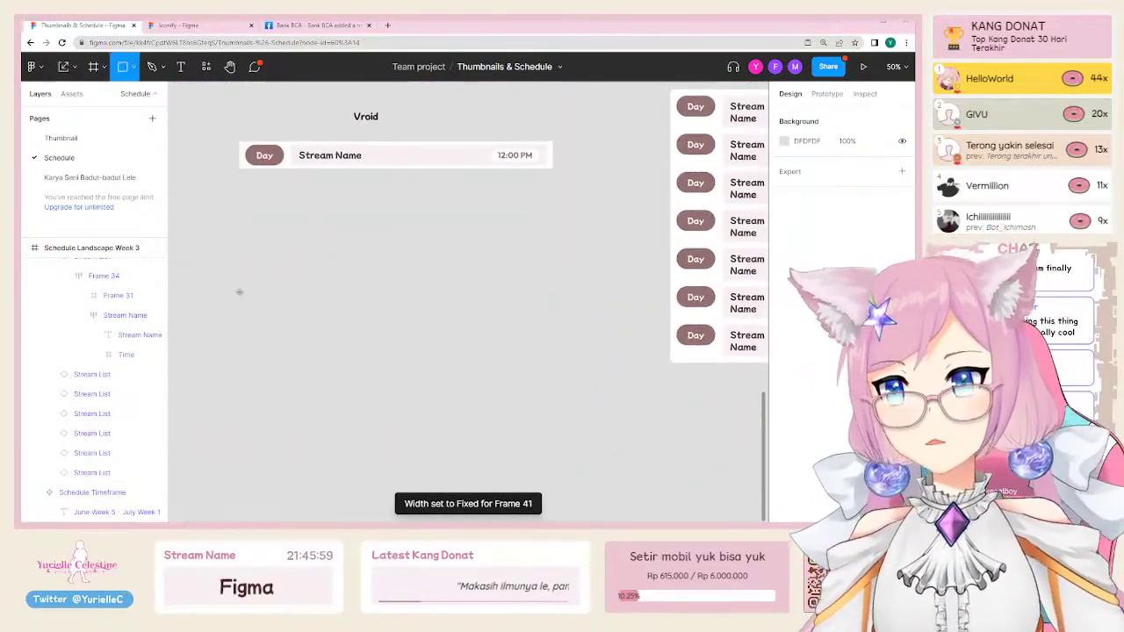
pyautogui.press('f')
pyautogui.moveTo(239, 226); pyautogui.dragTo(501, 352)
pyautogui.press('r')
pyautogui.moveTo(246, 237); pyautogui.dragTo(348, 293)
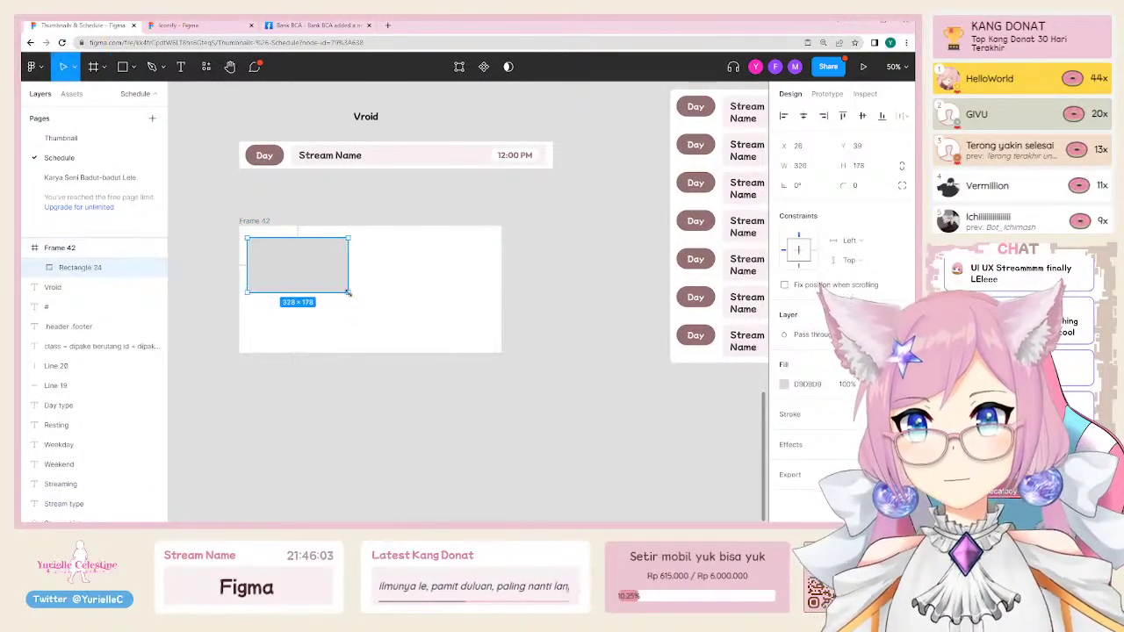
# Step: Give the new frame auto layout and widen the rectangle to 526 × 178
pyautogui.press('Escape')
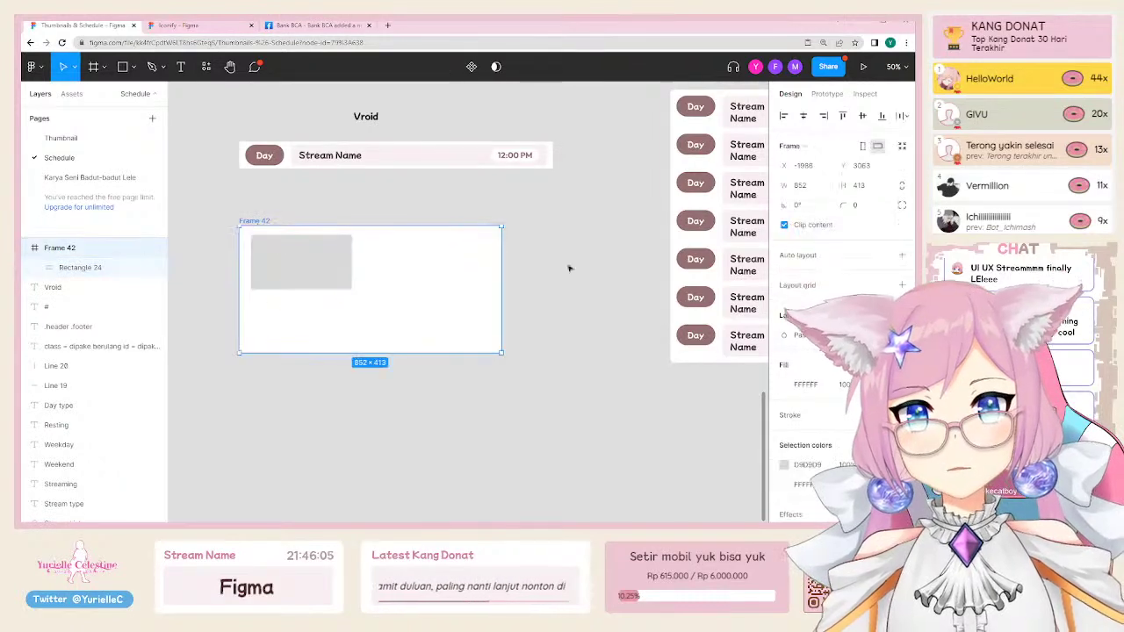
pyautogui.click(902, 256)
pyautogui.hscroll(-2, 417, 259)
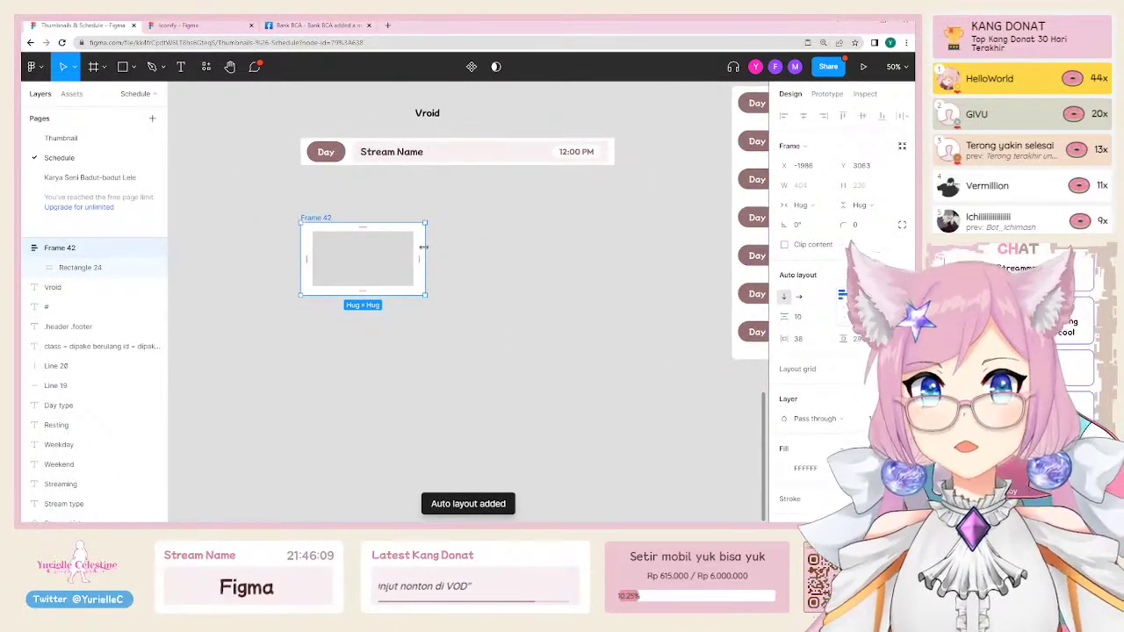
pyautogui.click(406, 253)
pyautogui.moveTo(413, 251); pyautogui.dragTo(474, 260)
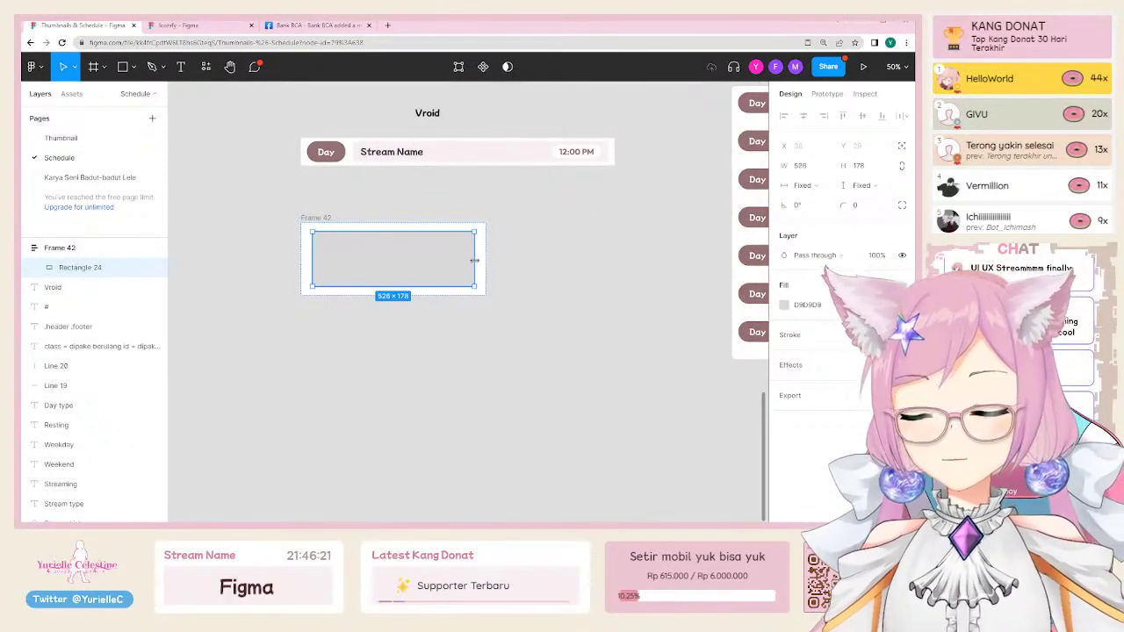
pyautogui.click(459, 330)
pyautogui.moveTo(459, 329); pyautogui.dragTo(399, 405)
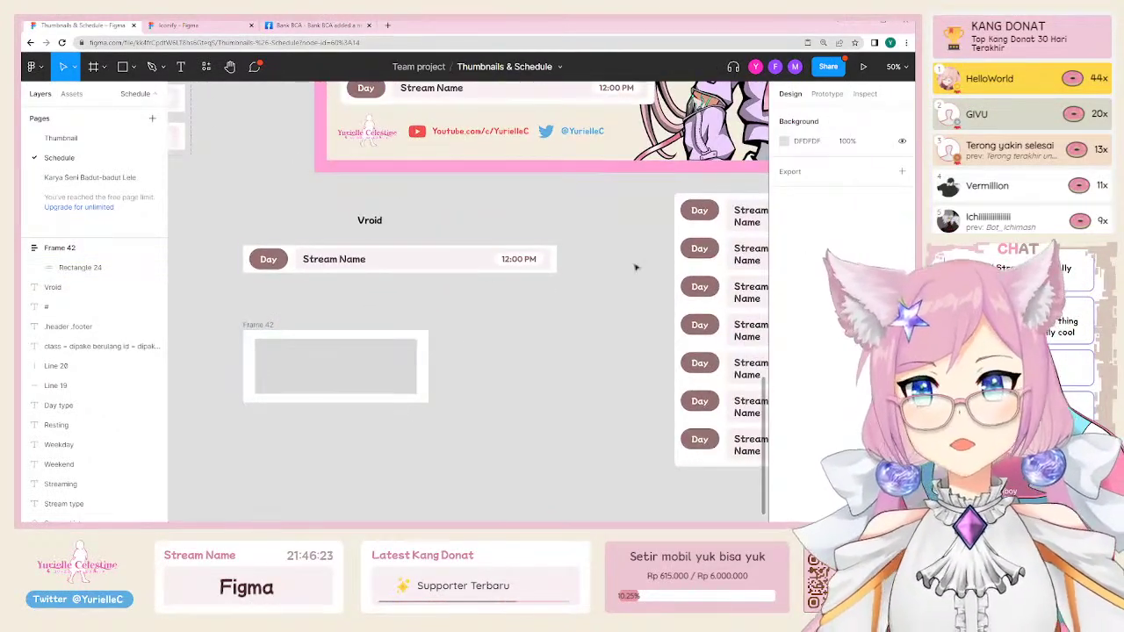
pyautogui.click(335, 264)
pyautogui.press('Escape')
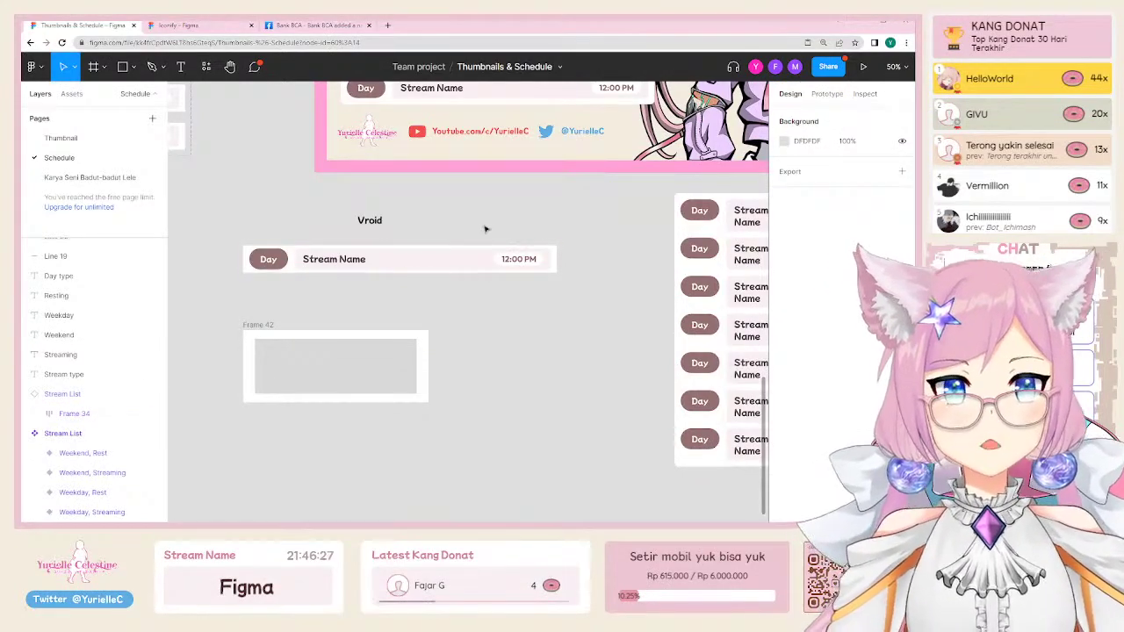
pyautogui.scroll(-5, 485, 229)
pyautogui.hscroll(5, 417, 242)
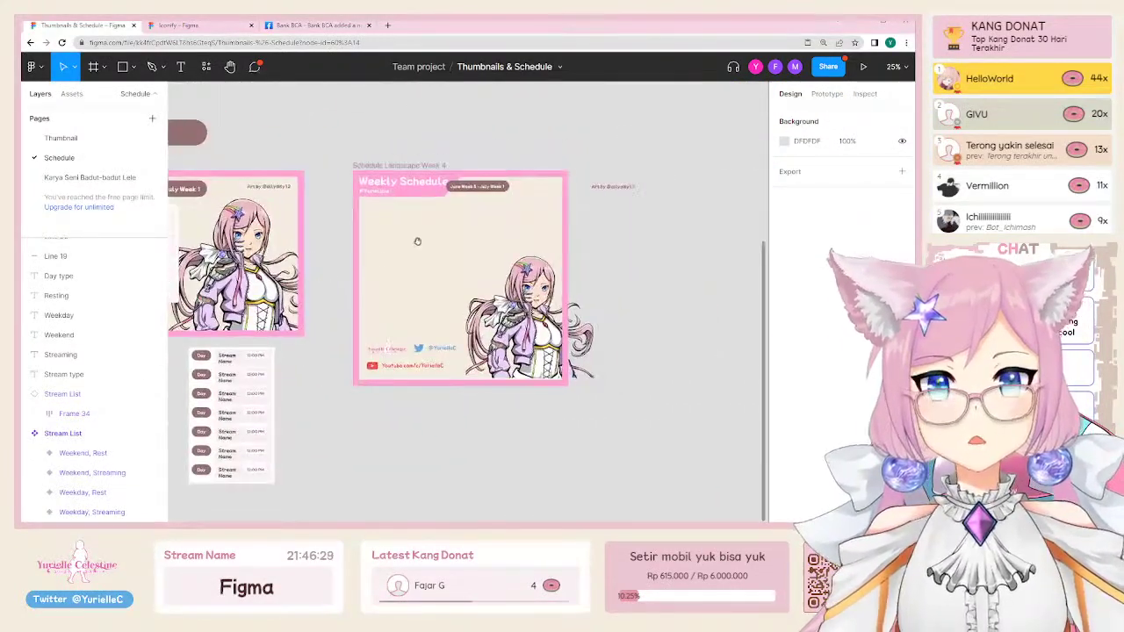
pyautogui.scroll(15, 417, 242)
pyautogui.hotkey('shift', '0')
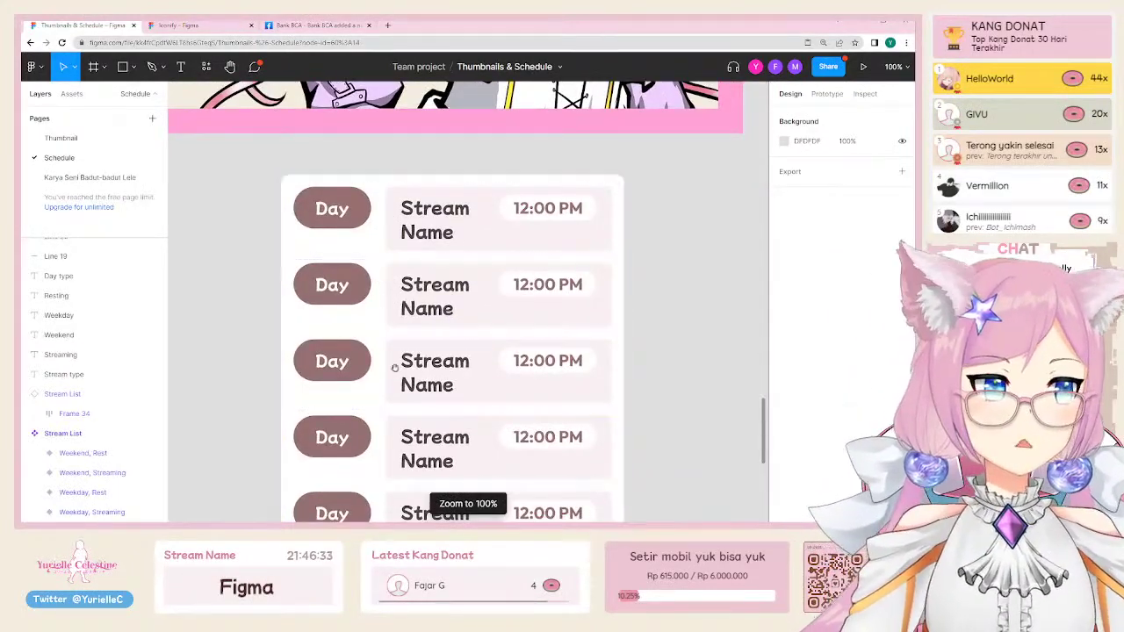
pyautogui.scroll(-1, 395, 367)
pyautogui.keyDown('ctrl'); pyautogui.click(434, 220); pyautogui.keyUp('ctrl')
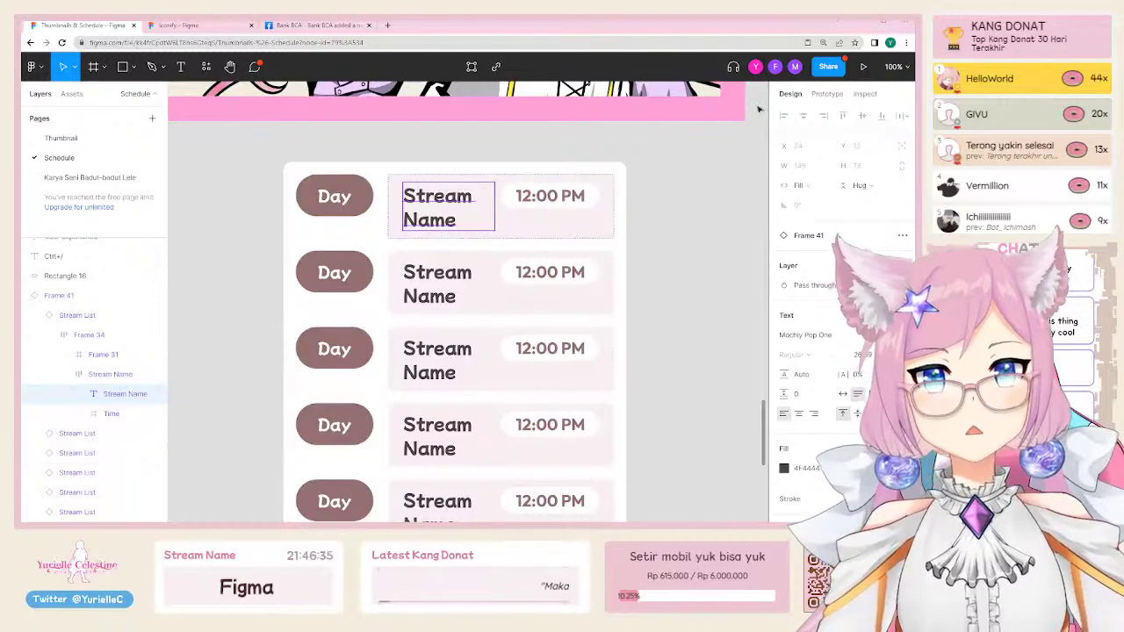
pyautogui.scroll(-2, 828, 226)
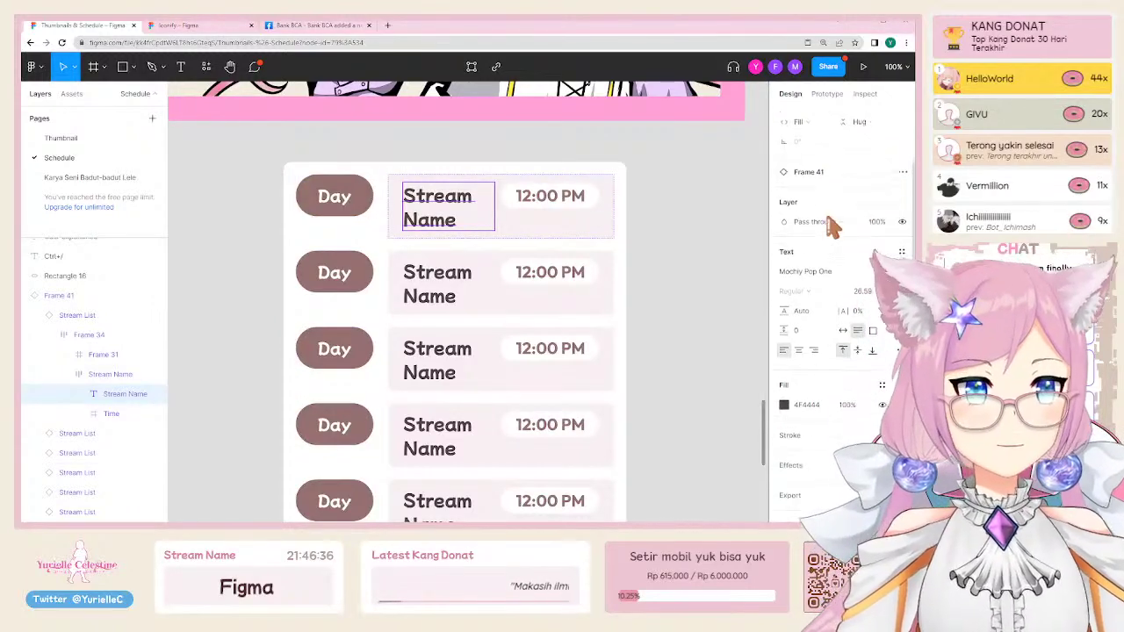
pyautogui.click(865, 94)
pyautogui.scroll(-6, 848, 329)
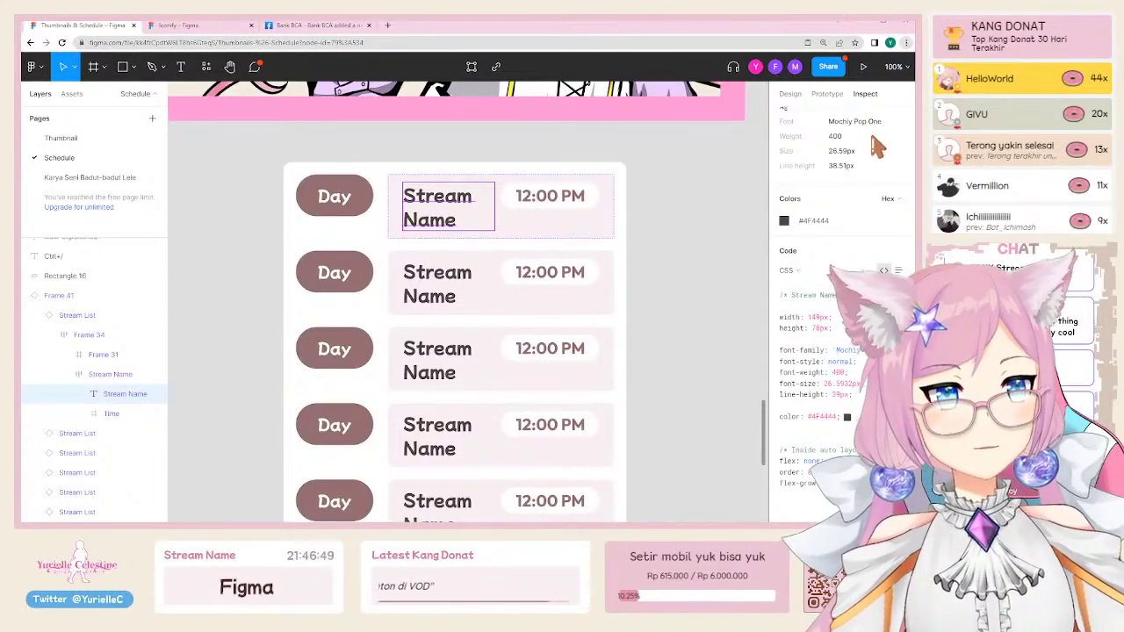
pyautogui.hotkey('ctrl', '+')
pyautogui.hotkey('ctrl', '+')
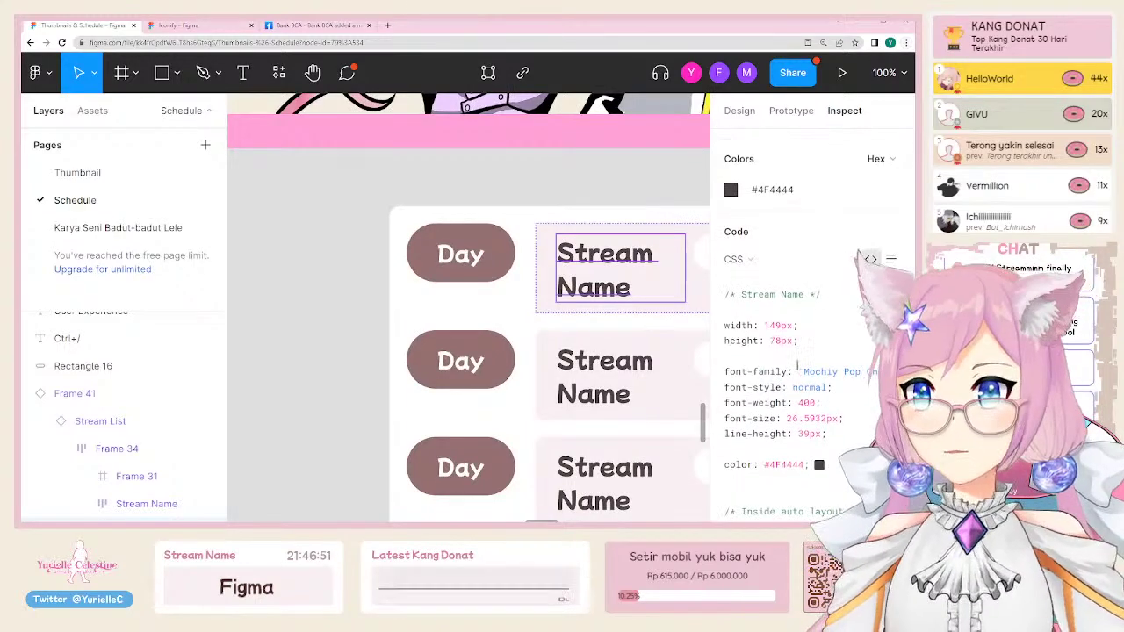
pyautogui.scroll(-2, 824, 376)
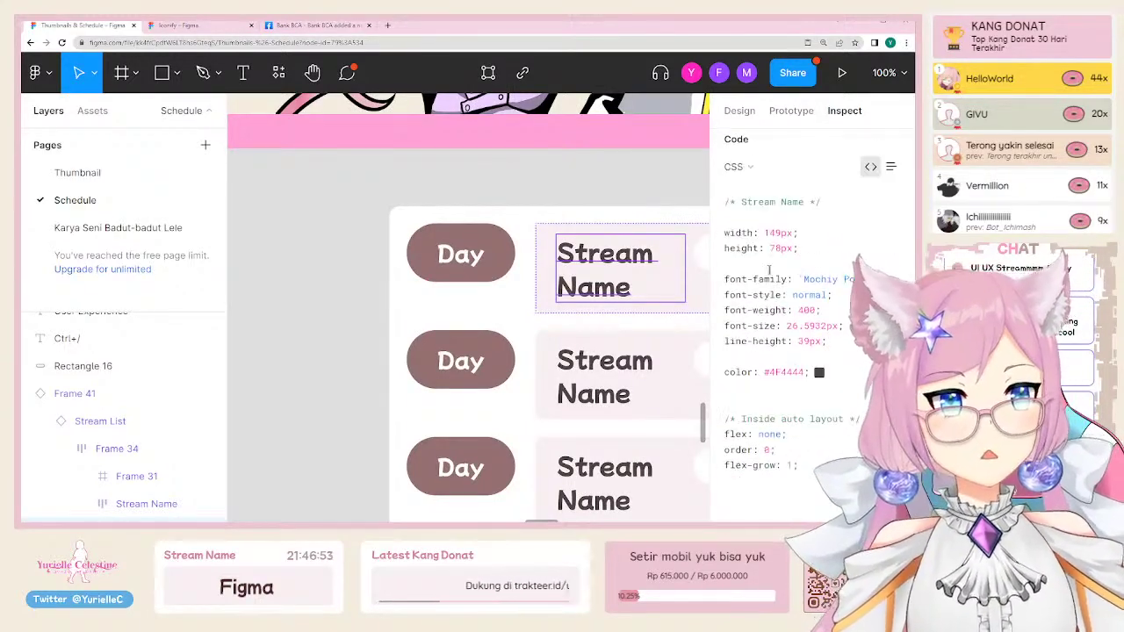
pyautogui.click(761, 174)
pyautogui.click(762, 186)
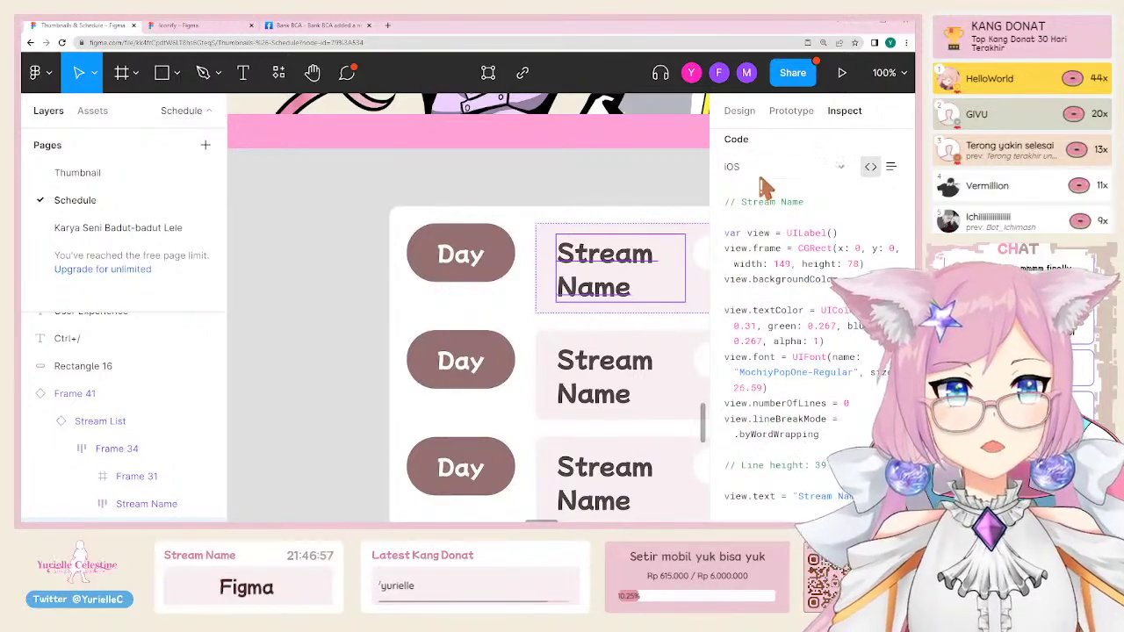
pyautogui.scroll(-3, 779, 250)
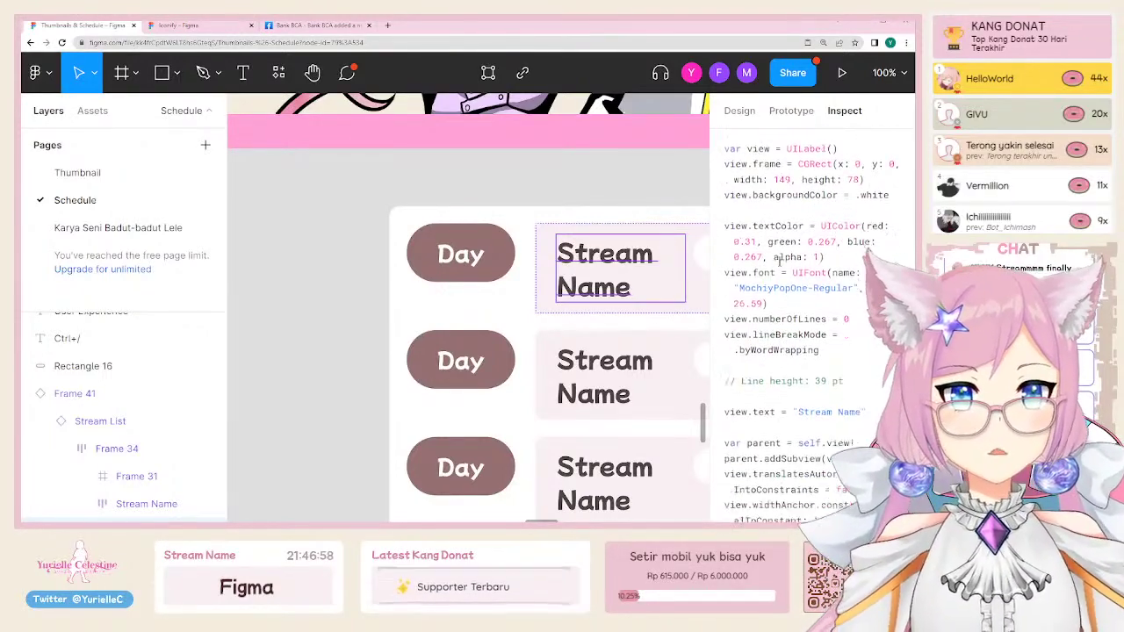
pyautogui.scroll(5, 760, 195)
pyautogui.click(746, 217)
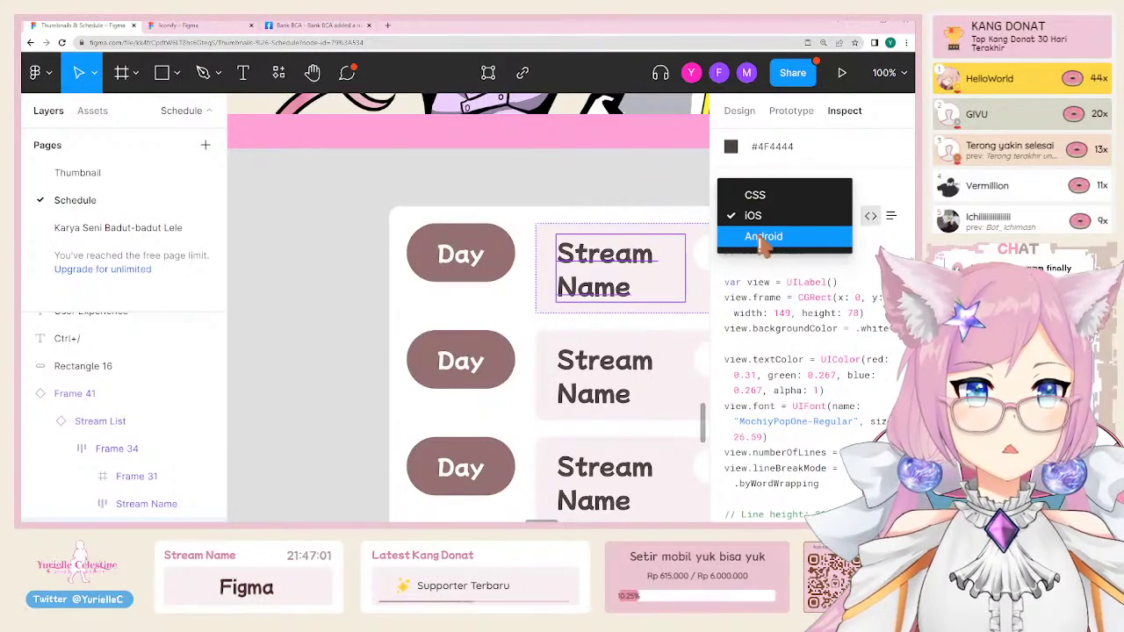
pyautogui.click(760, 237)
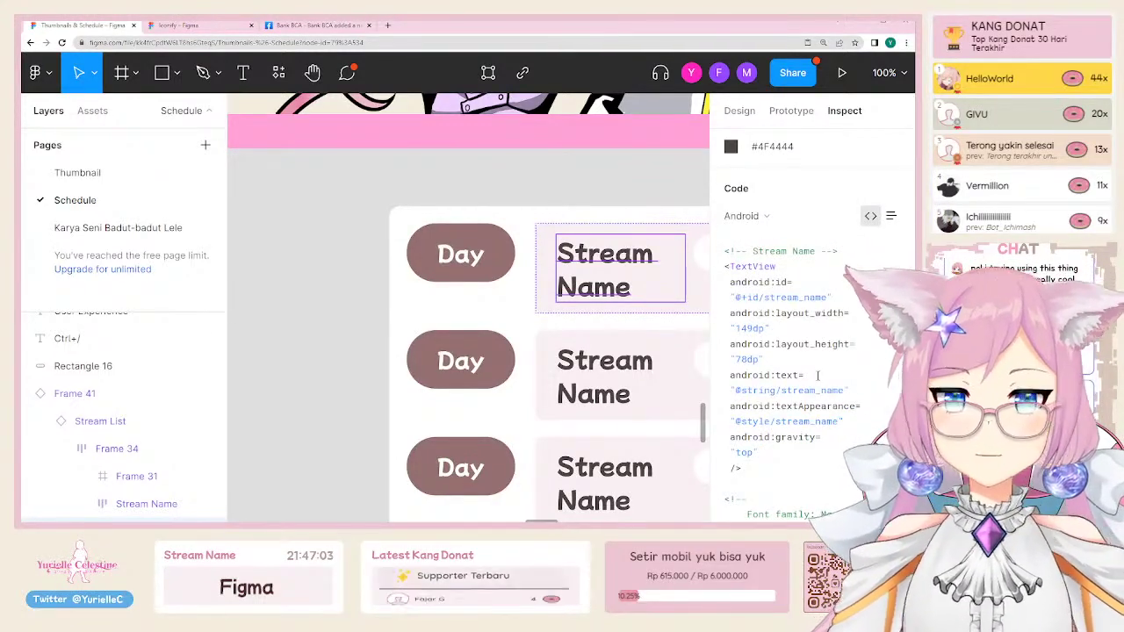
pyautogui.scroll(-3, 818, 375)
pyautogui.scroll(-3, 818, 376)
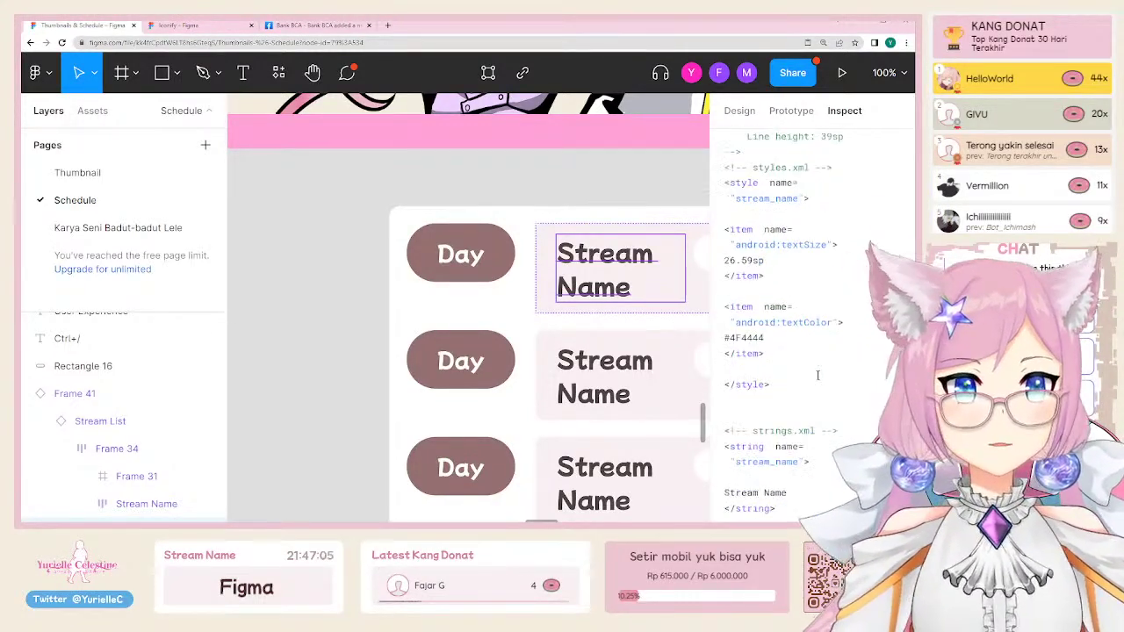
pyautogui.scroll(-2, 818, 375)
pyautogui.scroll(10, 750, 406)
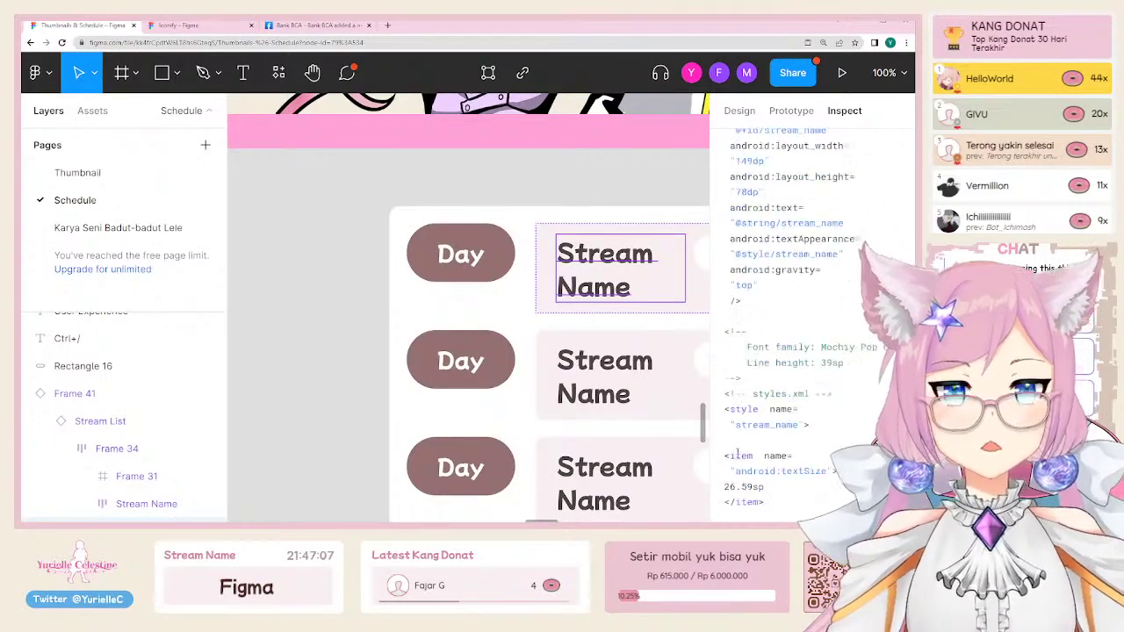
pyautogui.click(891, 248)
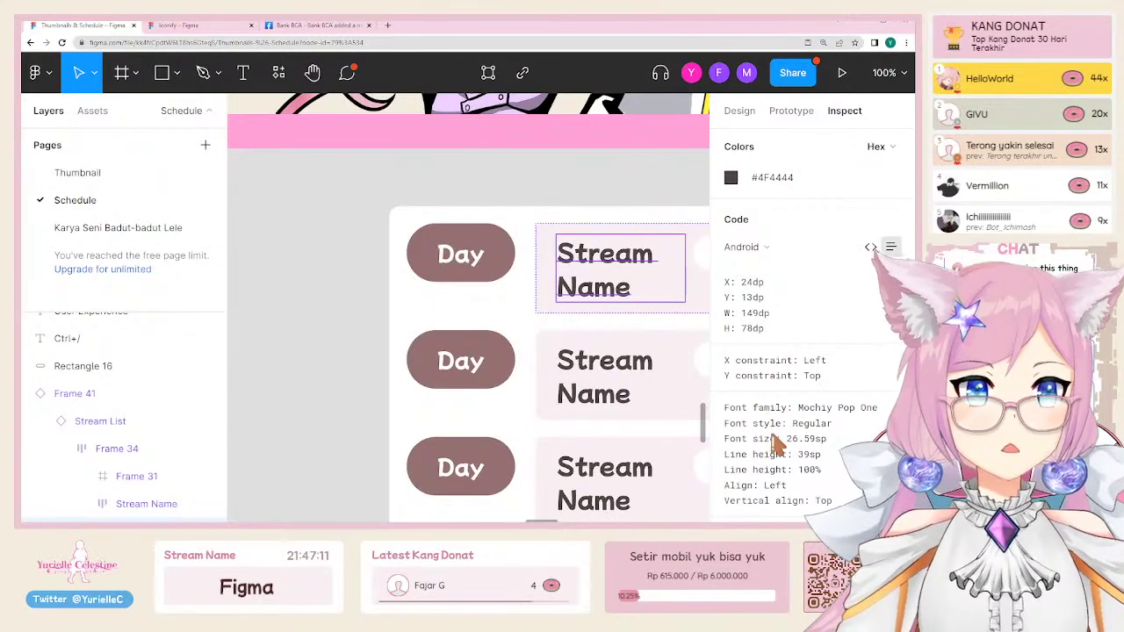
pyautogui.scroll(-2, 865, 262)
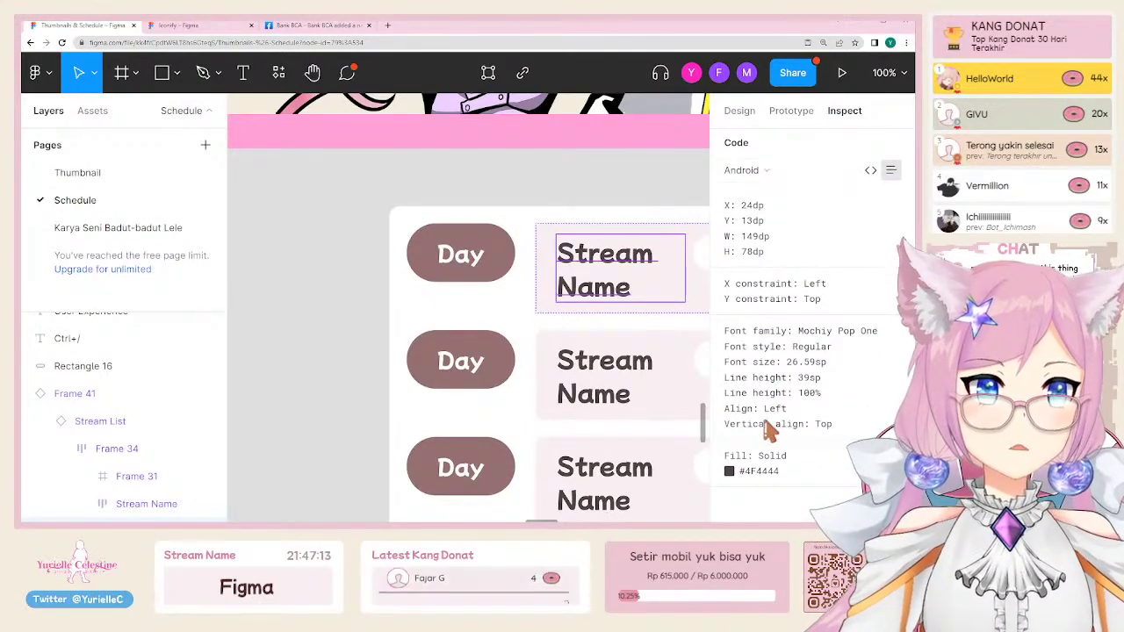
pyautogui.click(869, 171)
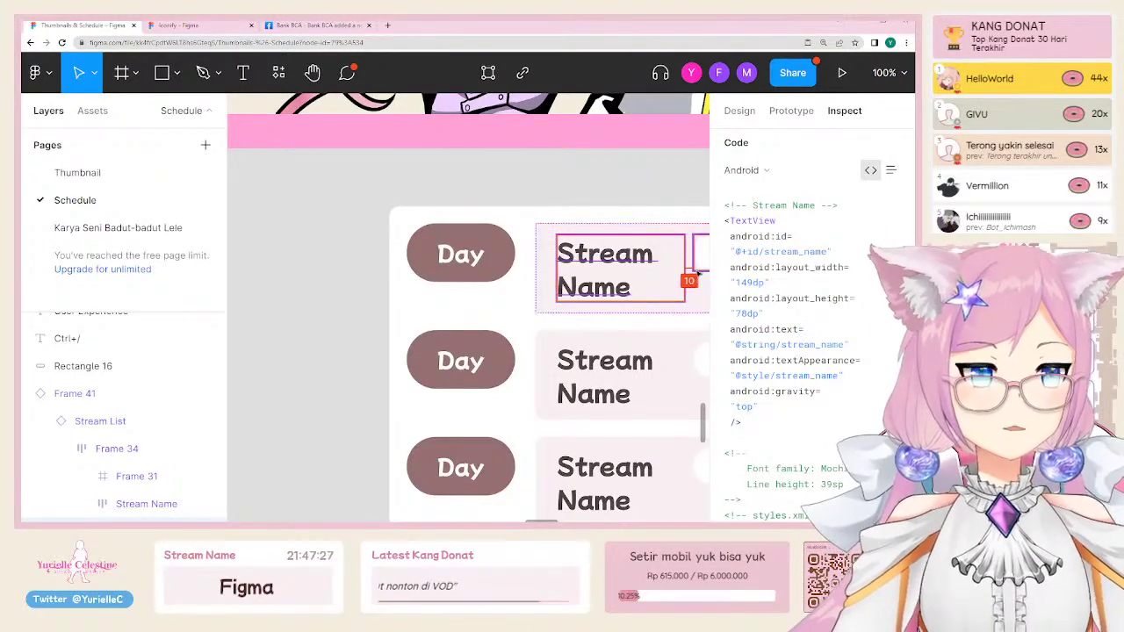
pyautogui.click(891, 174)
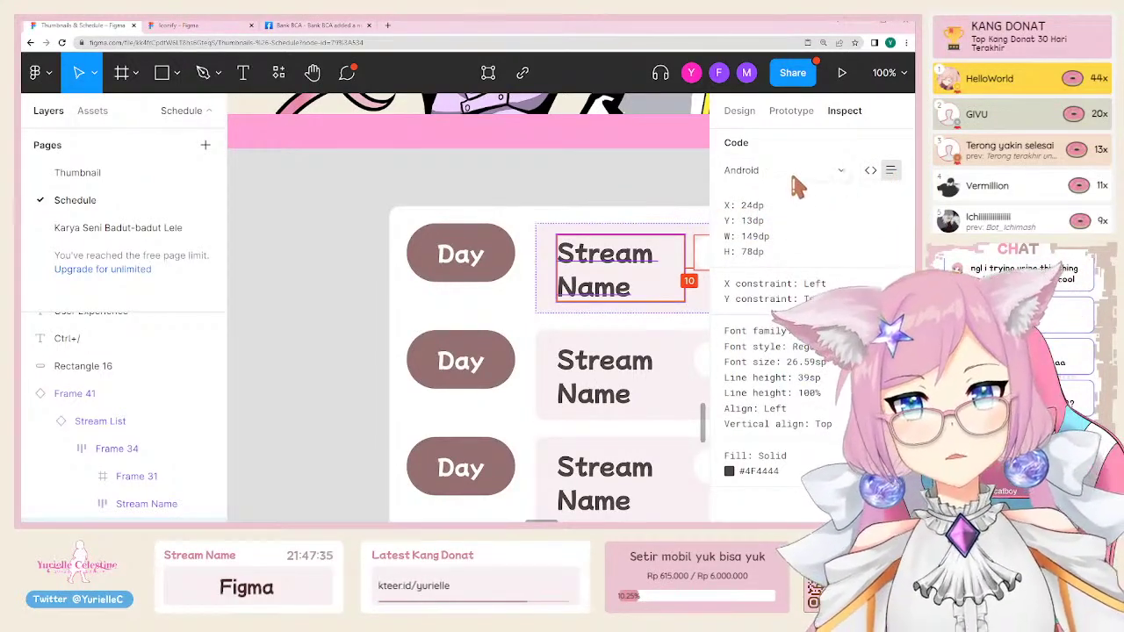
pyautogui.click(743, 169)
pyautogui.click(794, 125)
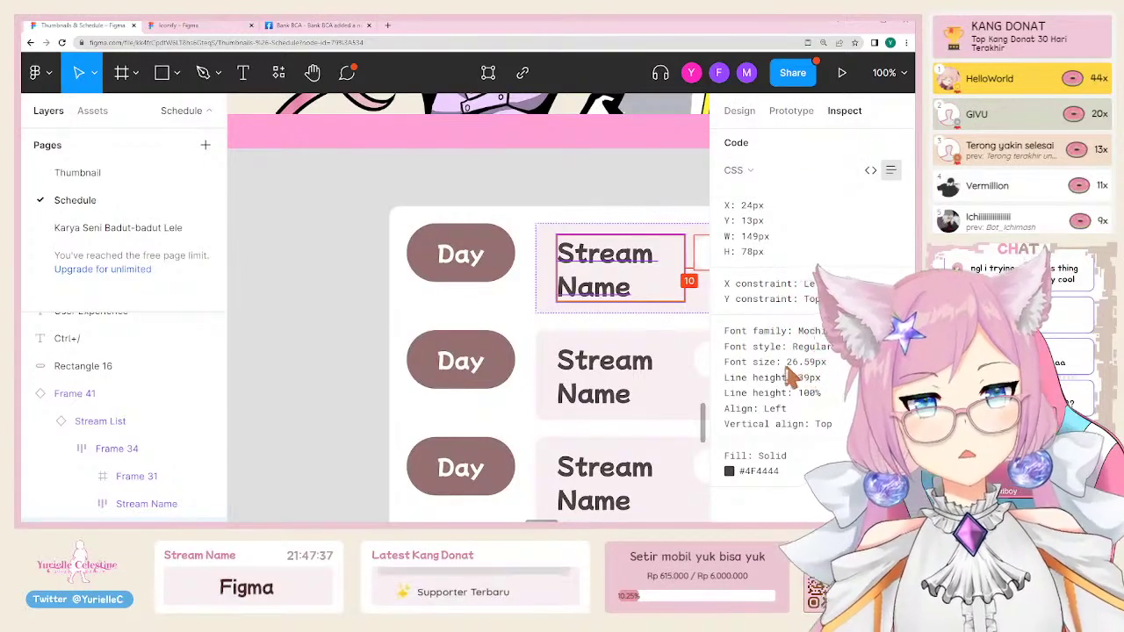
pyautogui.click(737, 169)
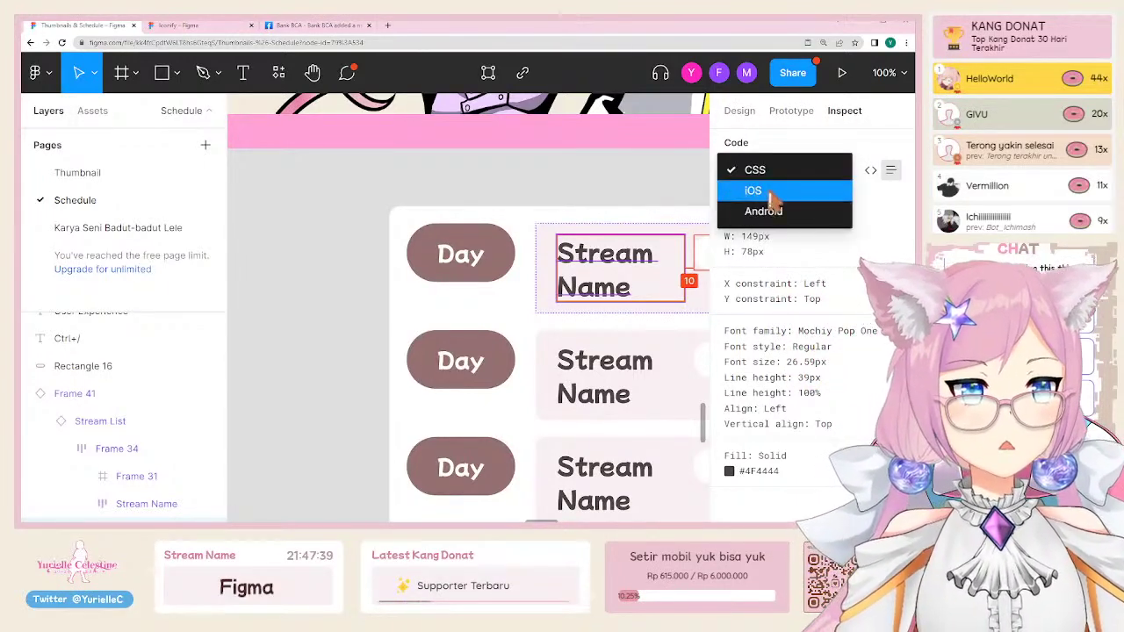
pyautogui.click(766, 190)
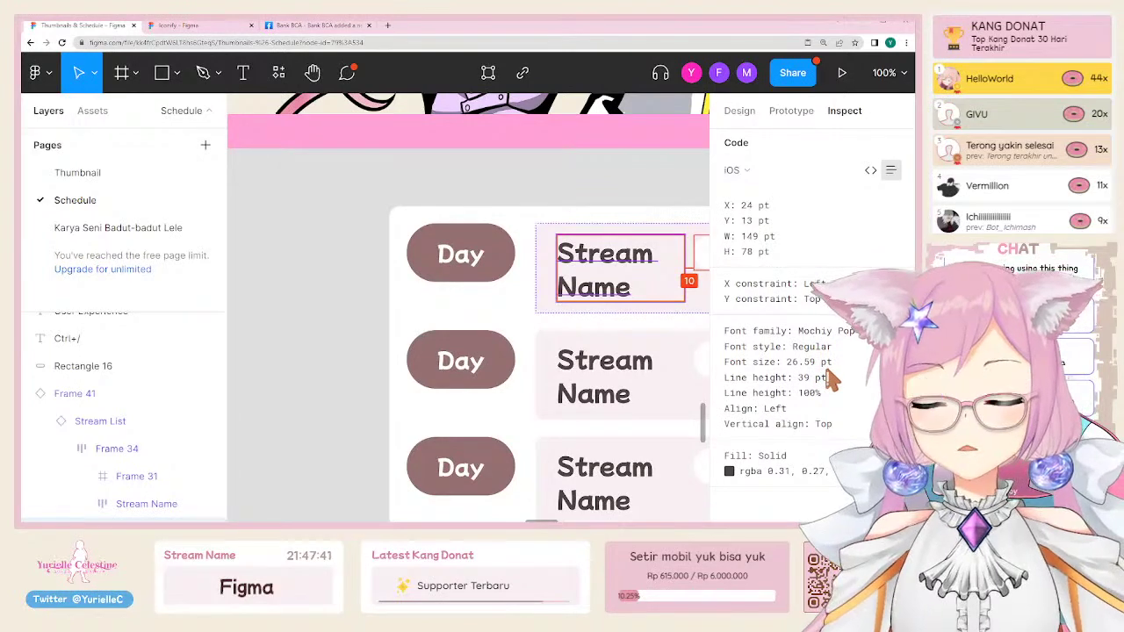
pyautogui.click(738, 169)
pyautogui.click(765, 190)
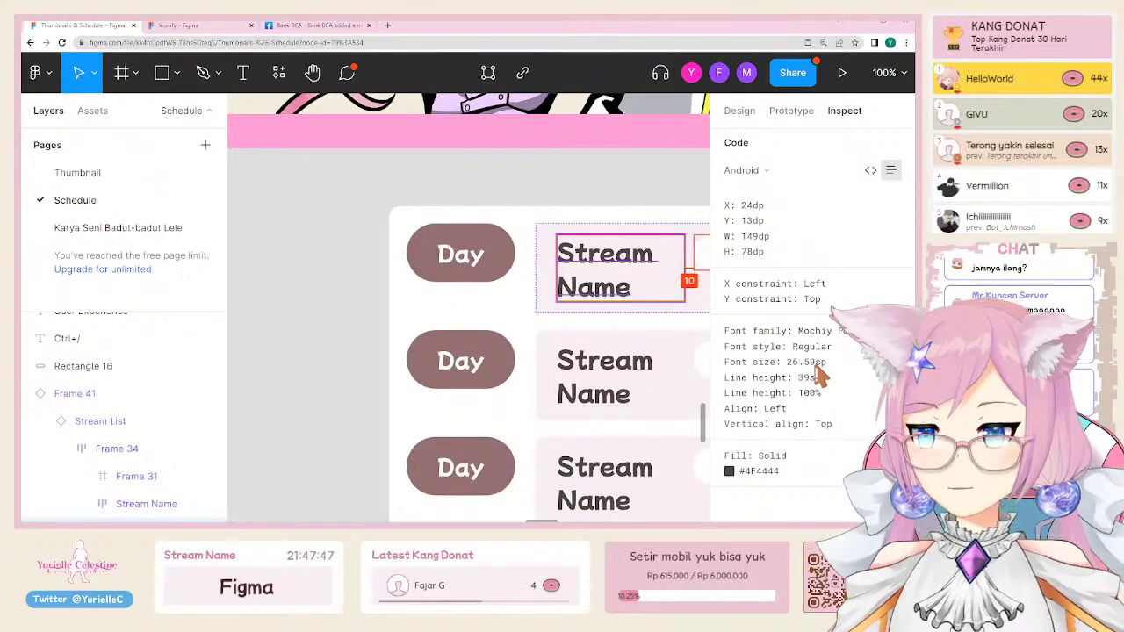
pyautogui.click(870, 169)
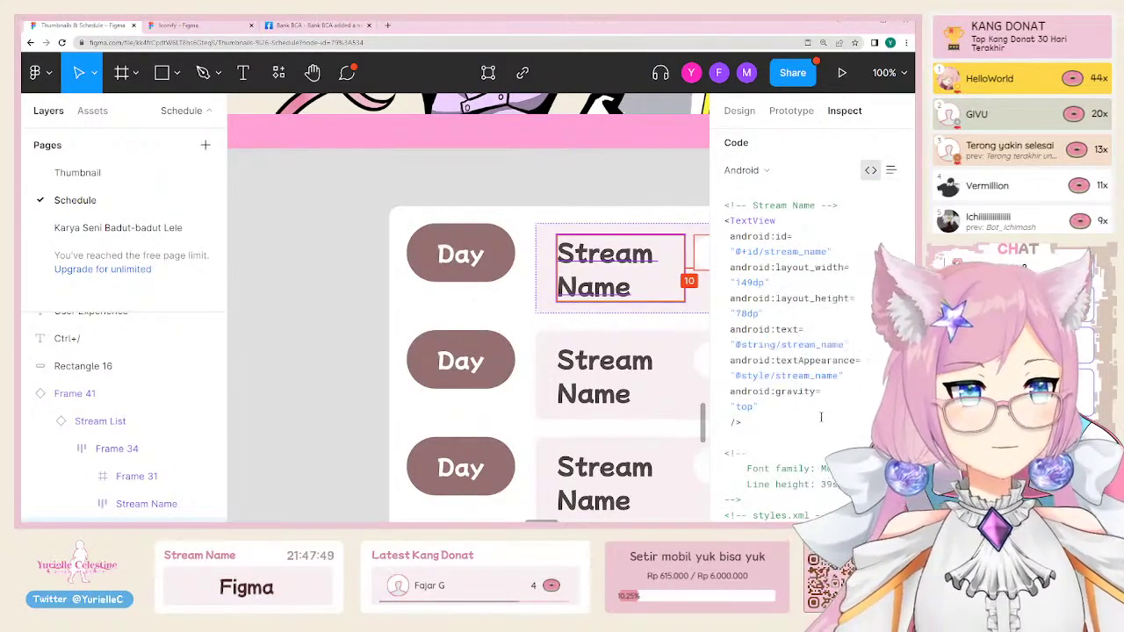
pyautogui.click(748, 171)
pyautogui.click(746, 126)
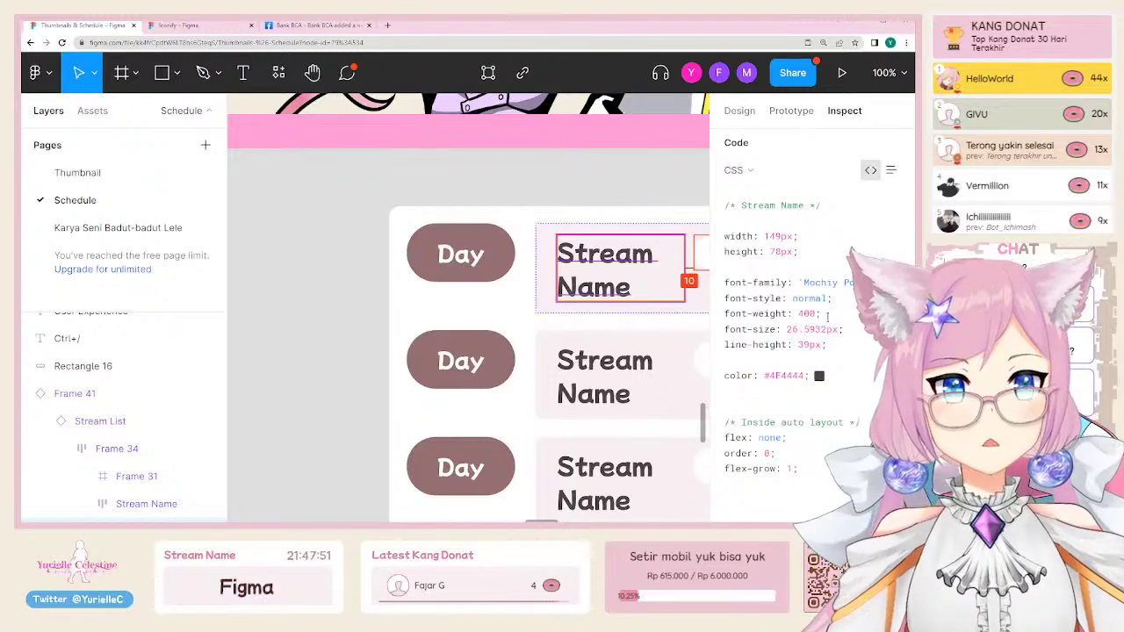
pyautogui.scroll(2, 777, 400)
pyautogui.scroll(-2, 779, 393)
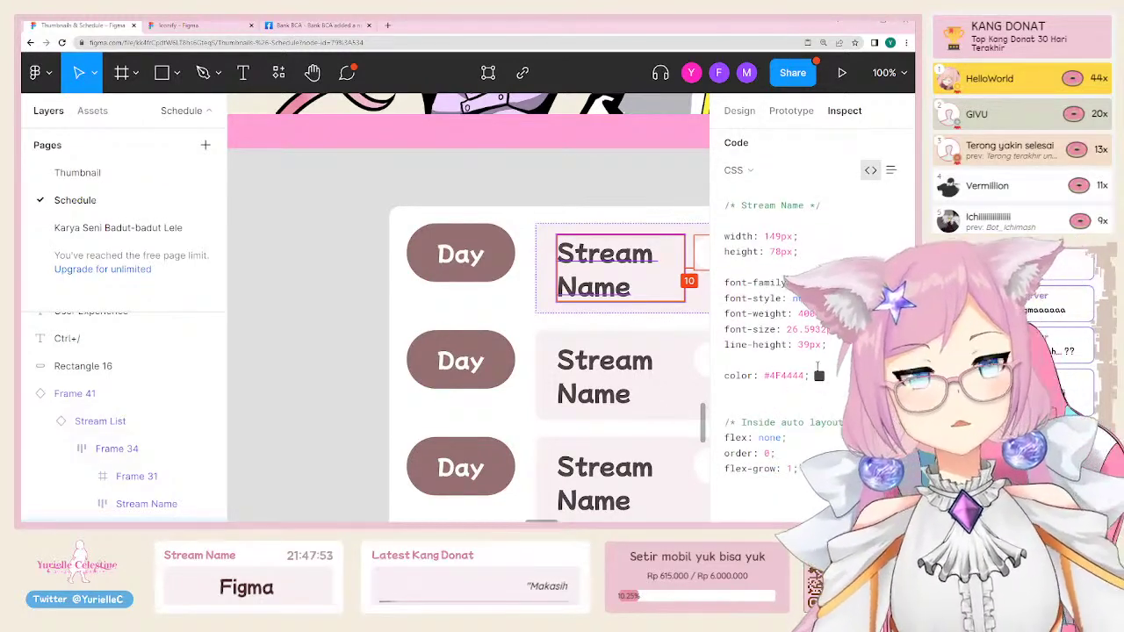
pyautogui.moveTo(847, 345); pyautogui.dragTo(841, 300)
pyautogui.click(725, 276)
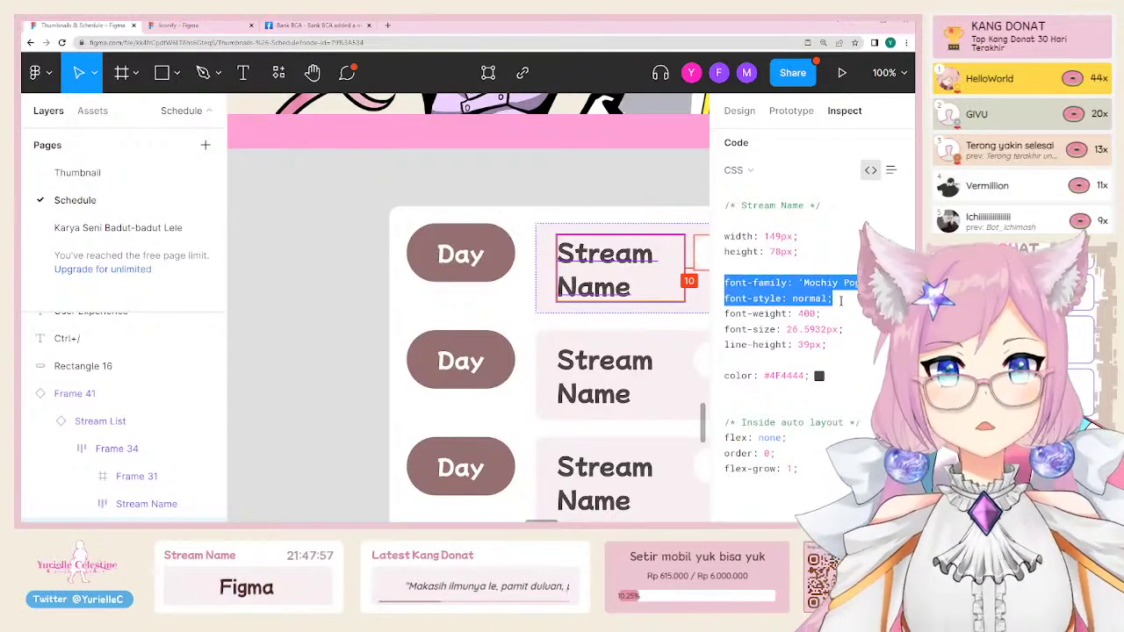
pyautogui.click(845, 341)
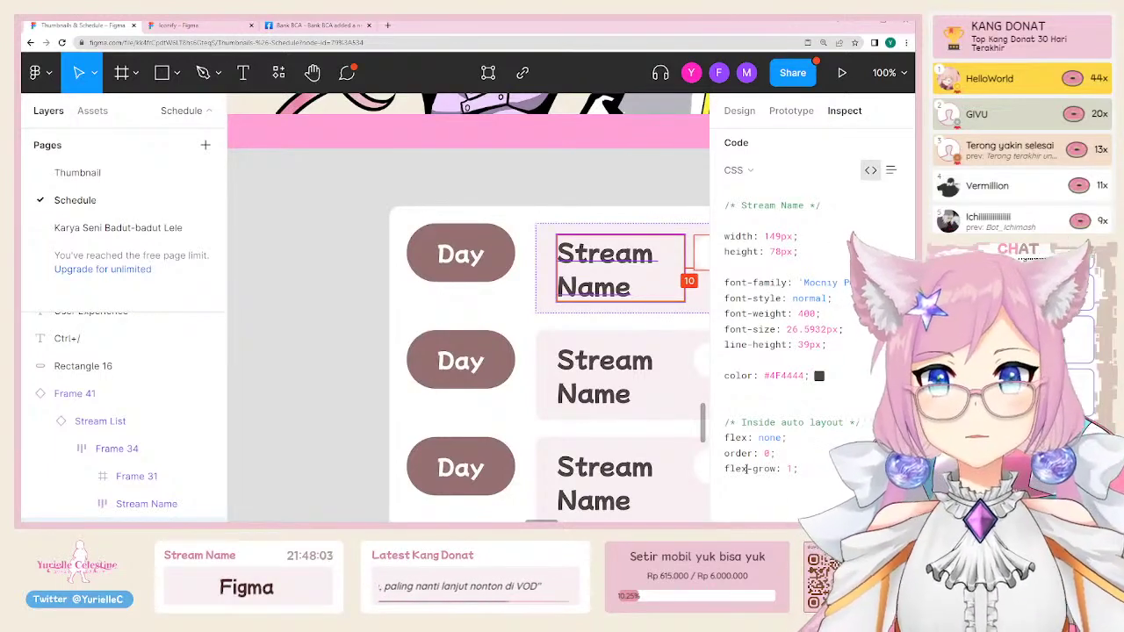
pyautogui.moveTo(793, 469); pyautogui.dragTo(725, 436)
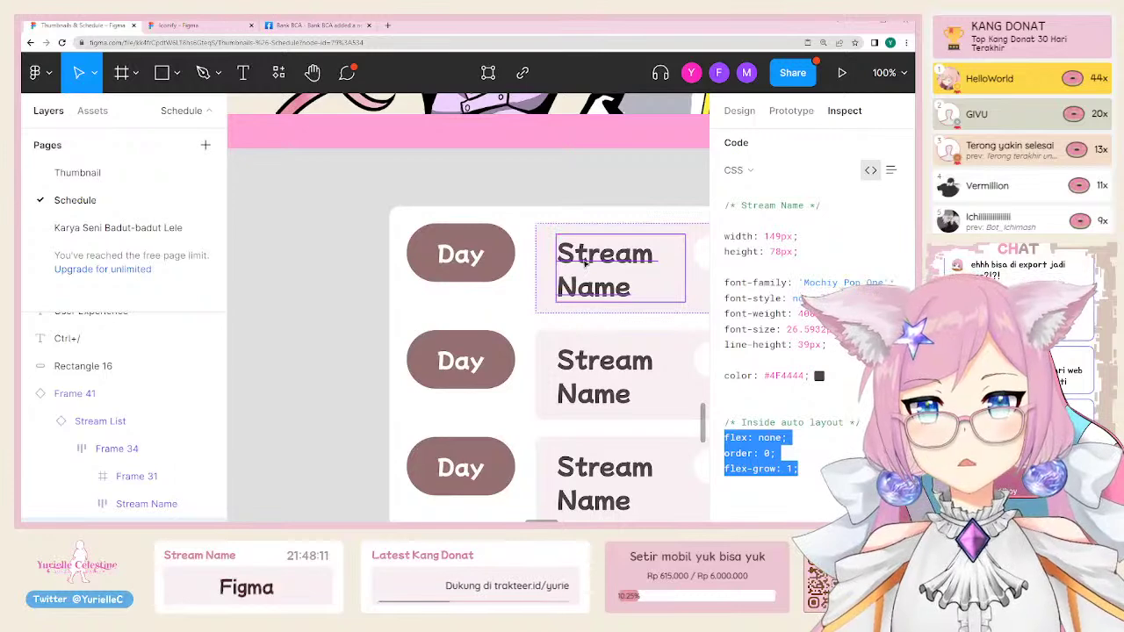
pyautogui.hscroll(3, 504, 401)
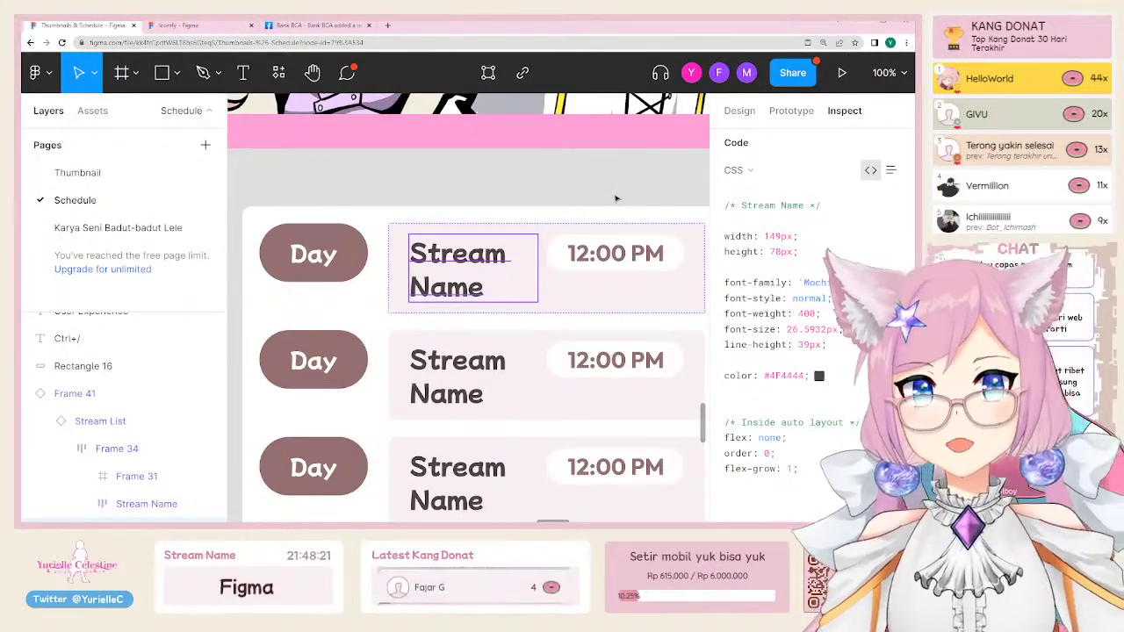
pyautogui.press('alt')
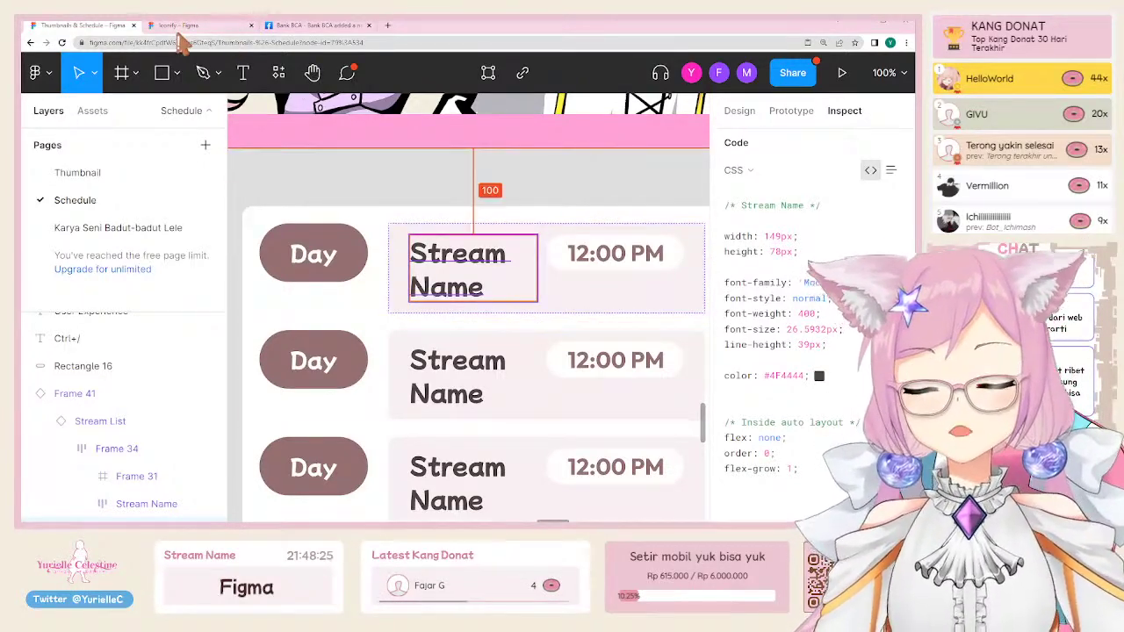
# Step: Go from the Iconify plugin tab to the Figma Community page via the main menu
pyautogui.click(182, 27)
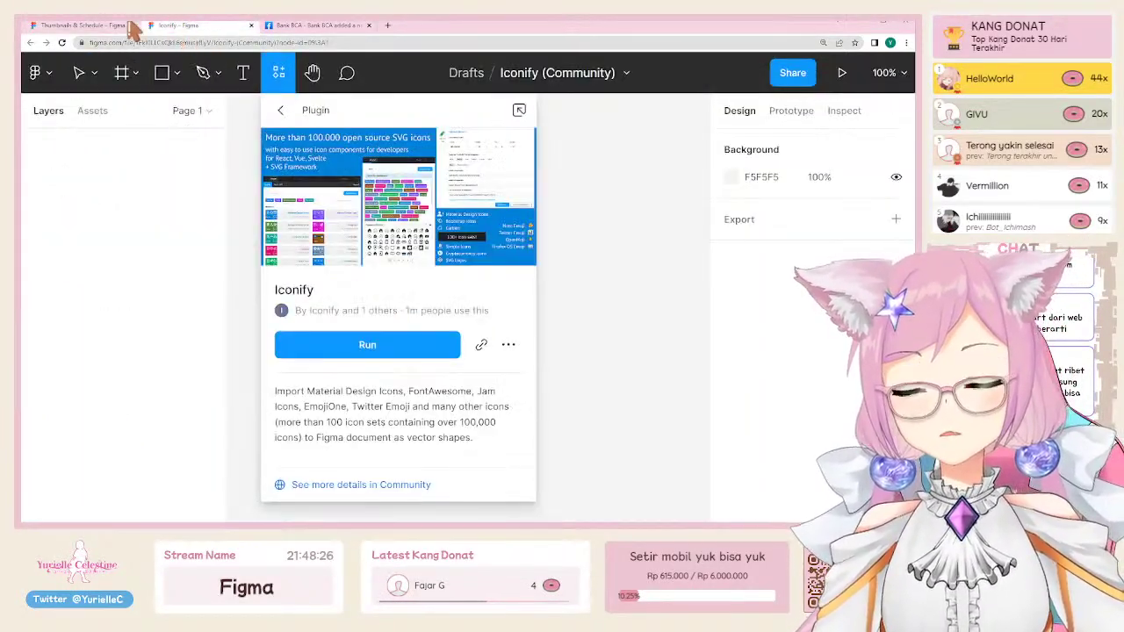
pyautogui.click(35, 74)
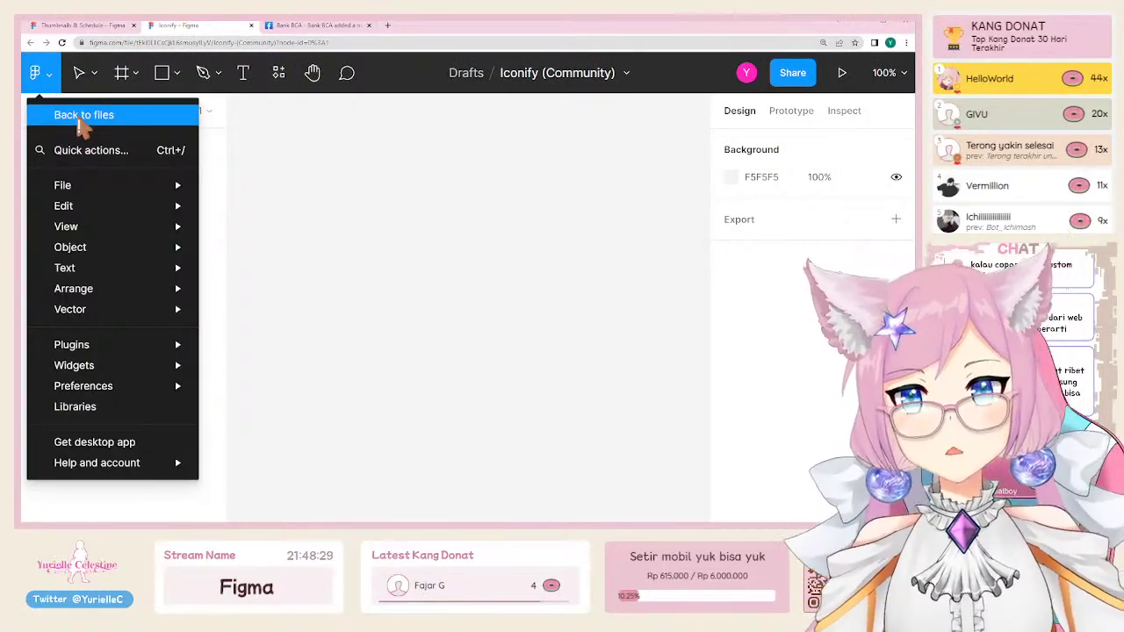
pyautogui.click(81, 123)
pyautogui.click(81, 169)
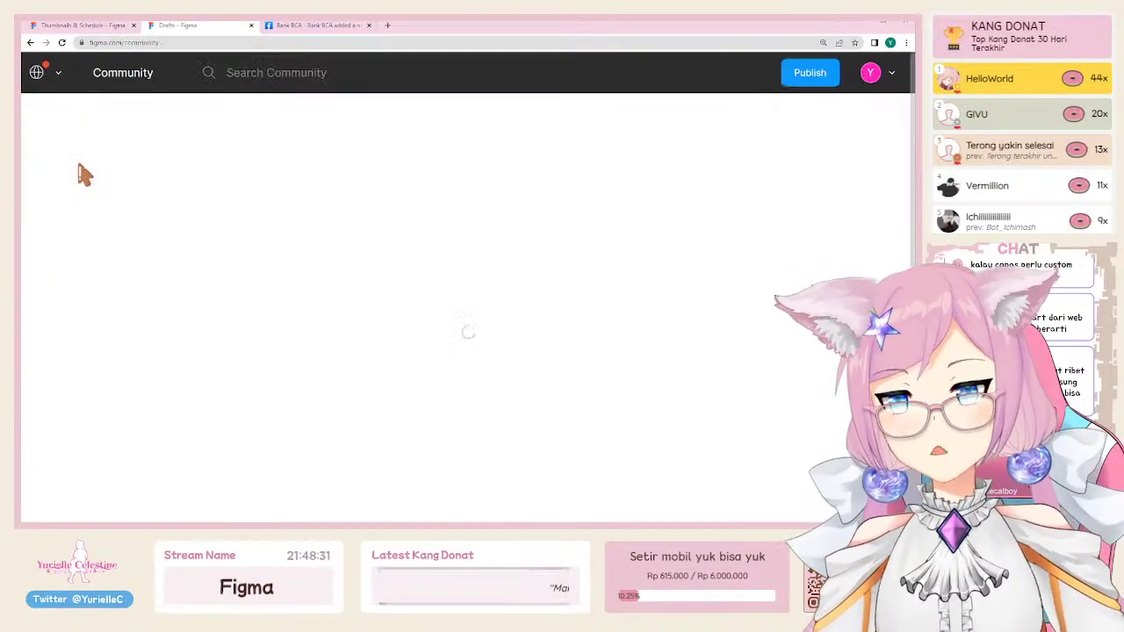
# Step: Search Community for 'export to htm' filtered to plugins, then start a new address in the third tab
pyautogui.click(286, 74)
pyautogui.write('expo')
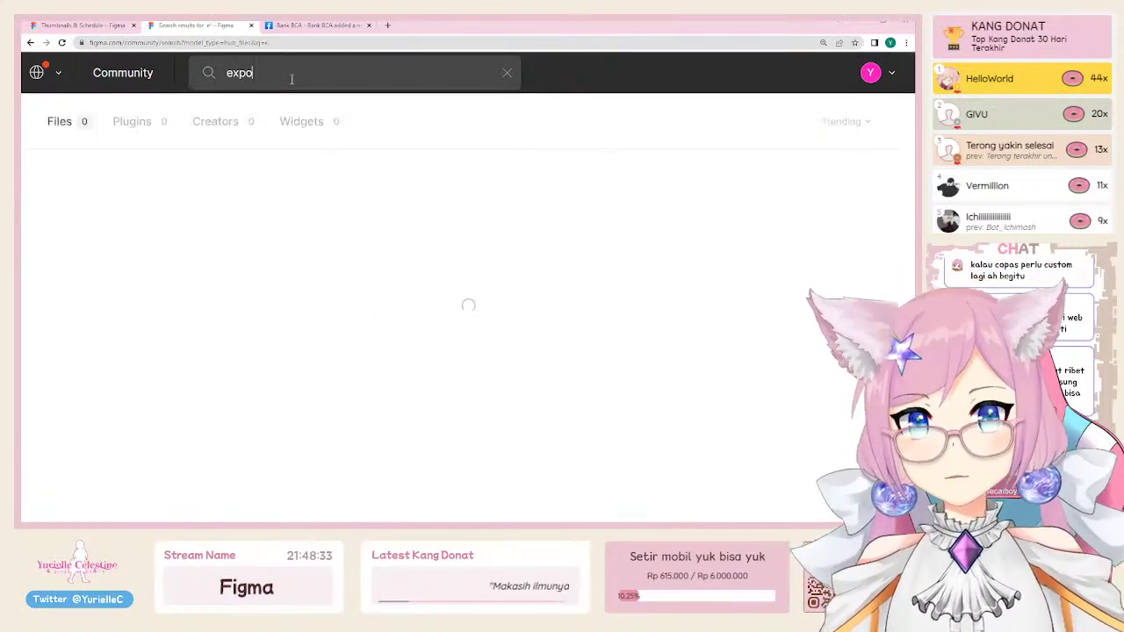
pyautogui.write('rt to html')
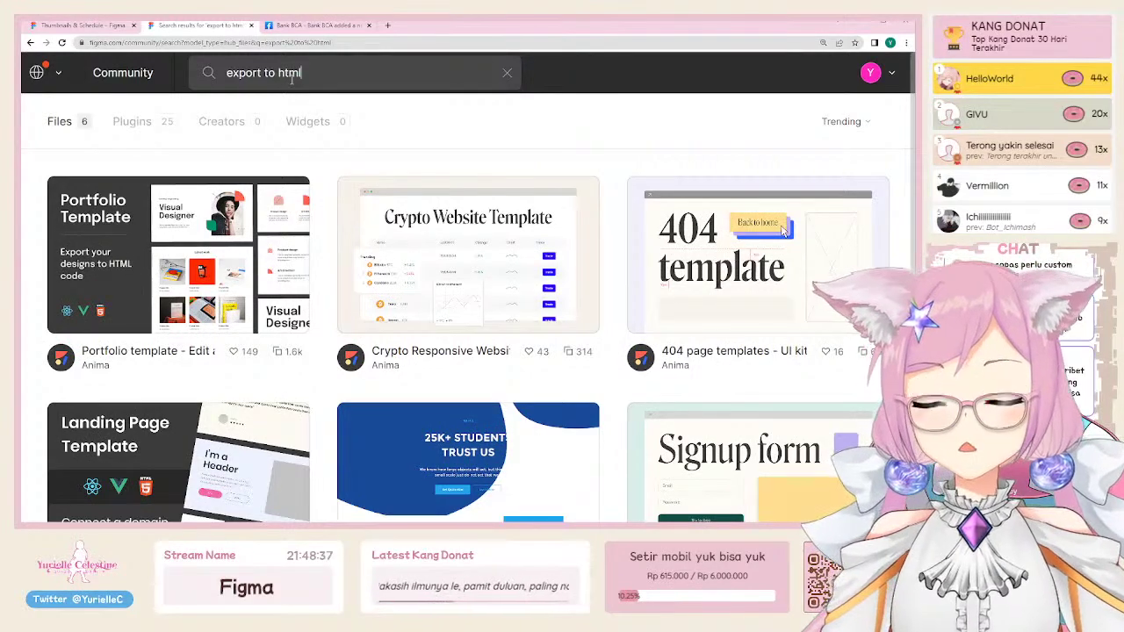
pyautogui.click(131, 121)
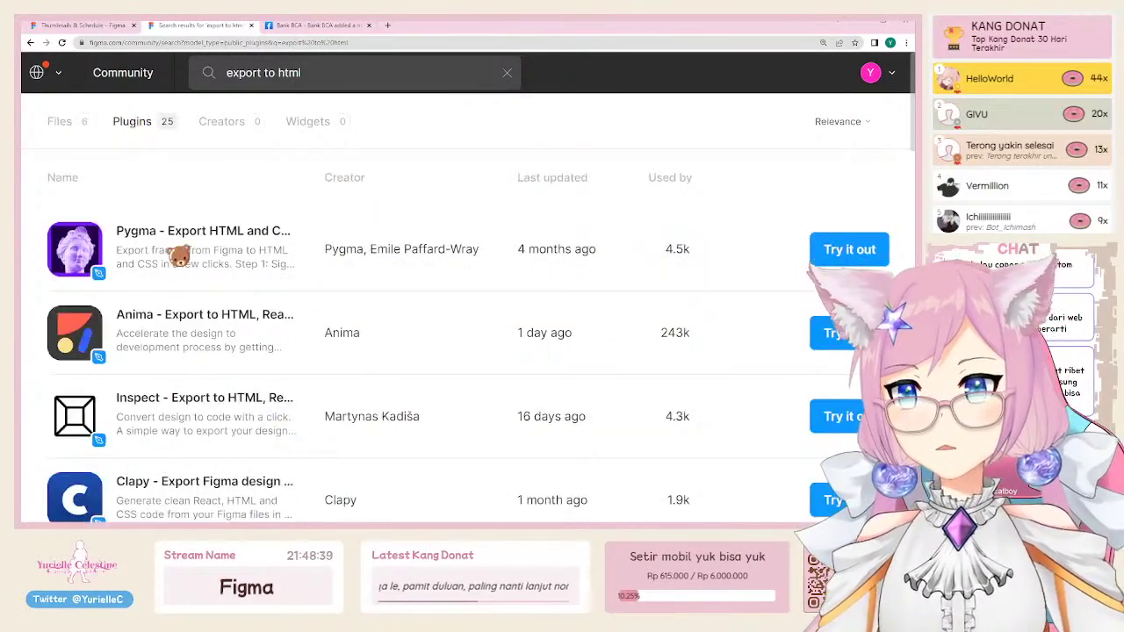
pyautogui.scroll(-1, 163, 316)
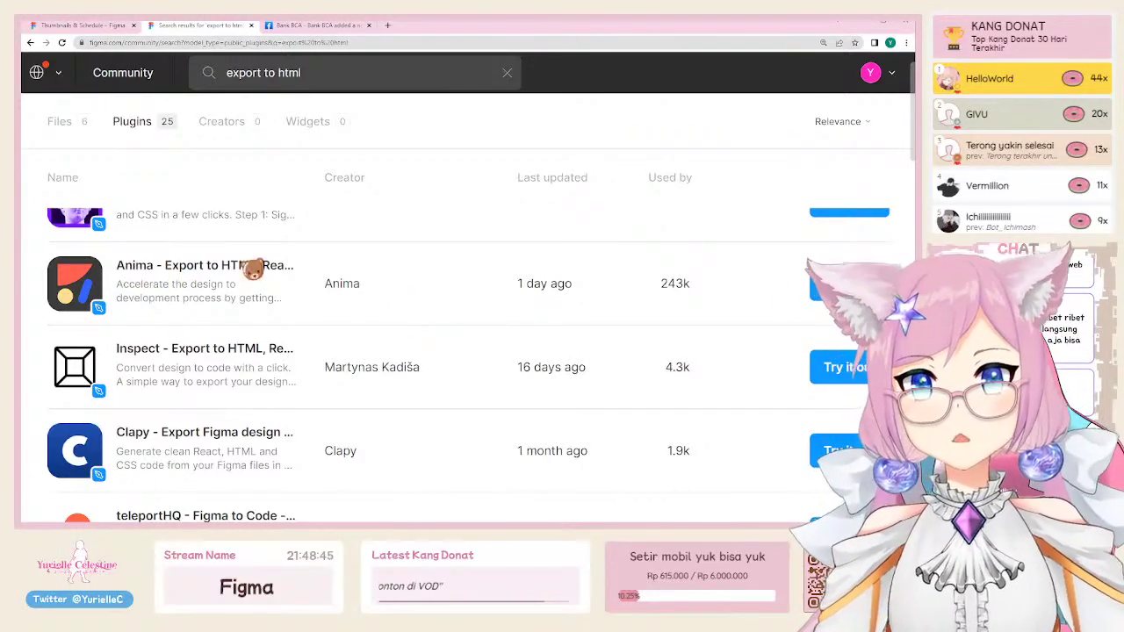
pyautogui.click(314, 27)
pyautogui.click(295, 41)
# Step: Search 'yo' from the address bar and open the YouTube channel result
pyautogui.write('youtube')
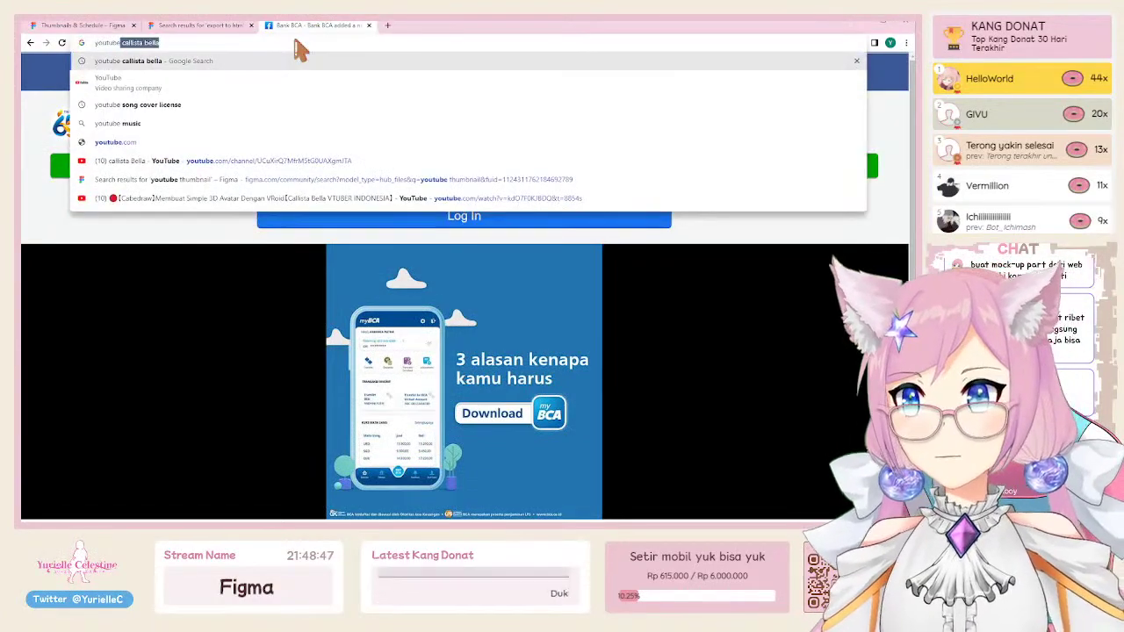
pyautogui.press('Return')
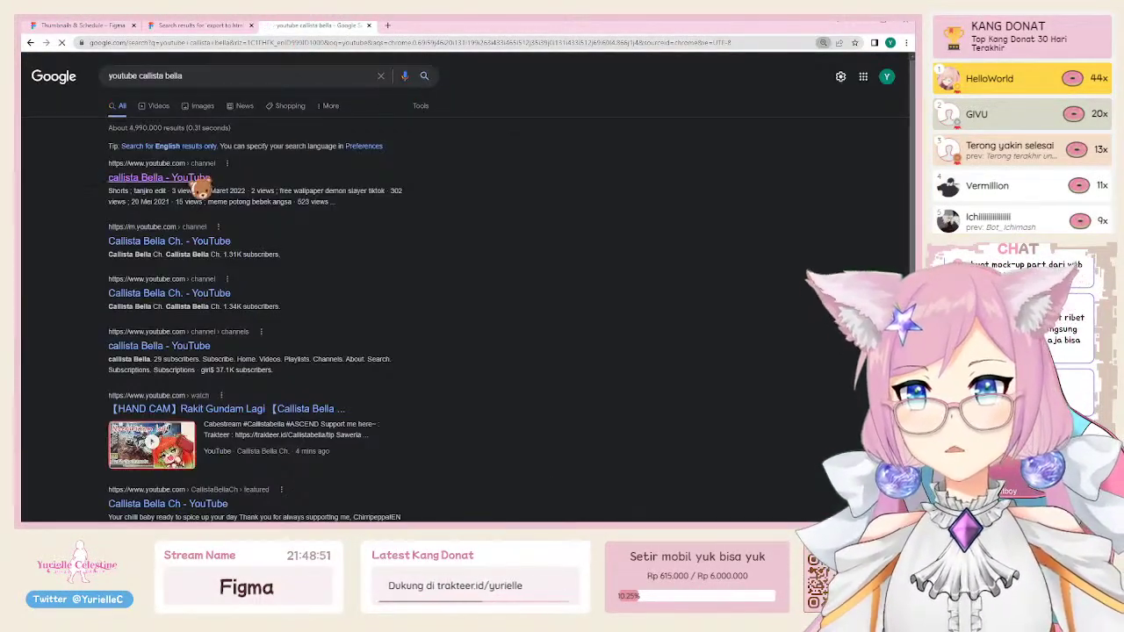
pyautogui.click(186, 179)
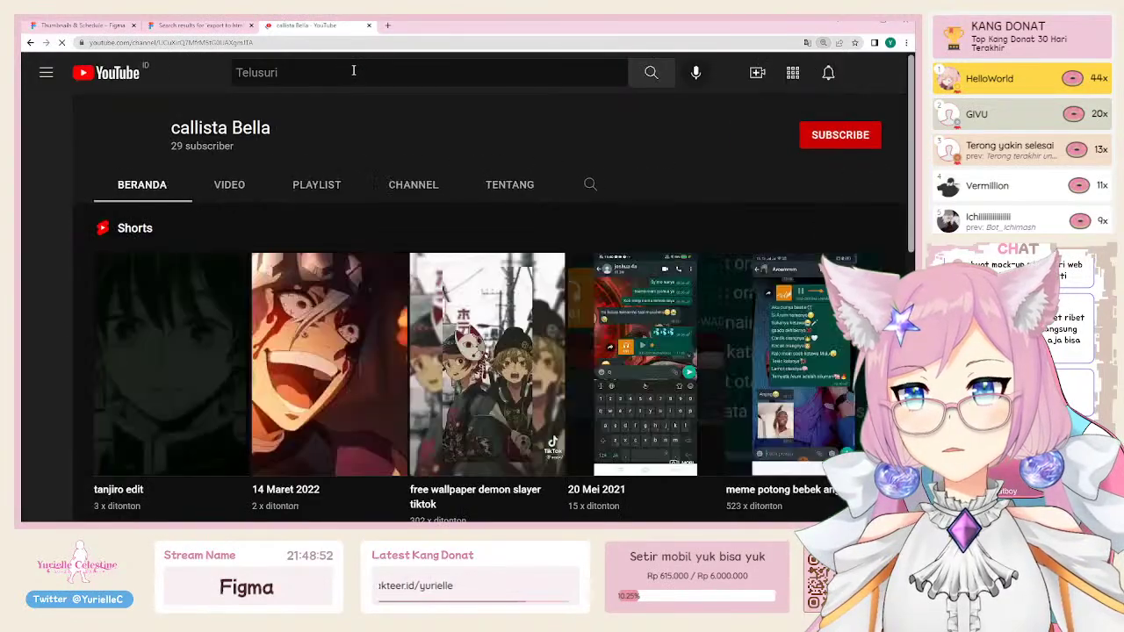
# Step: Search YouTube for 'anima plugin' and scroll through the Anima App results
pyautogui.click(354, 72)
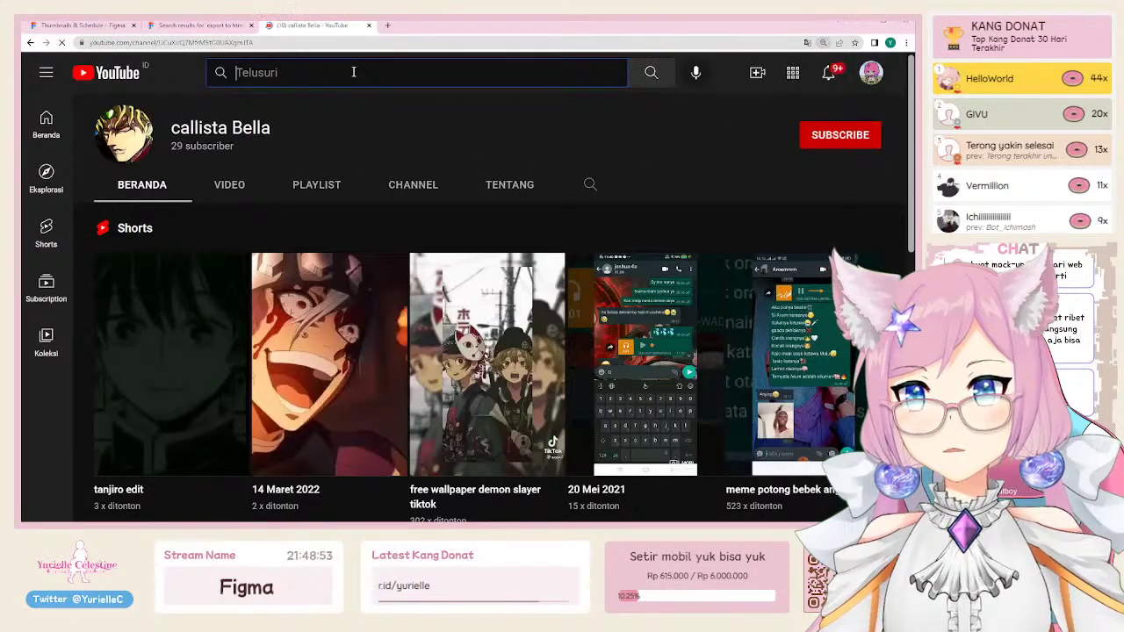
pyautogui.write('anima plugin')
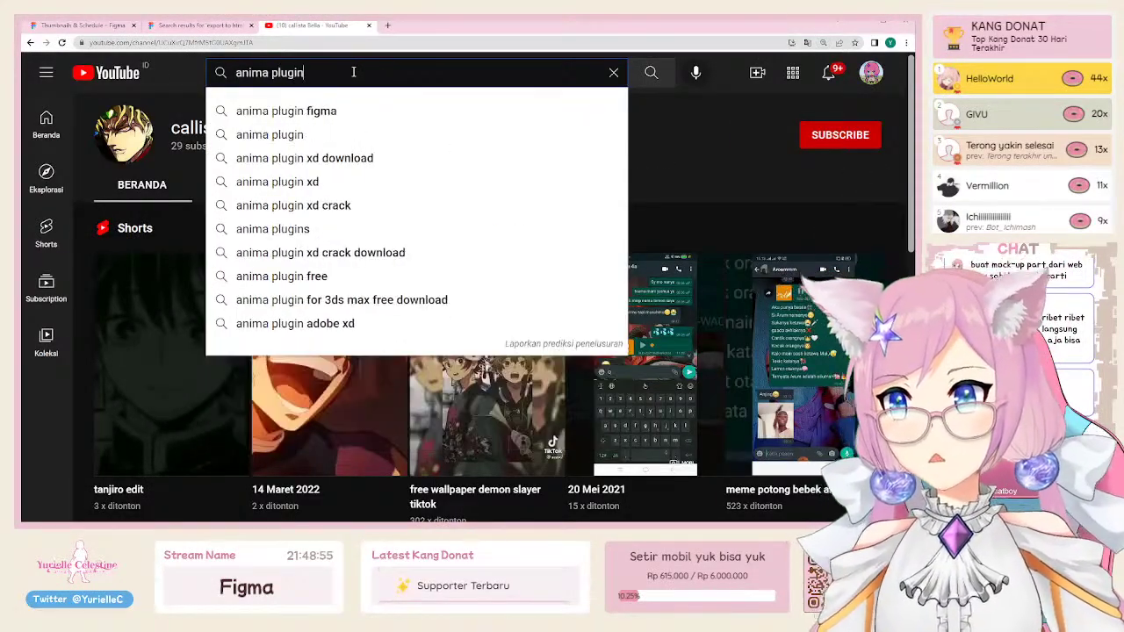
pyautogui.press('Return')
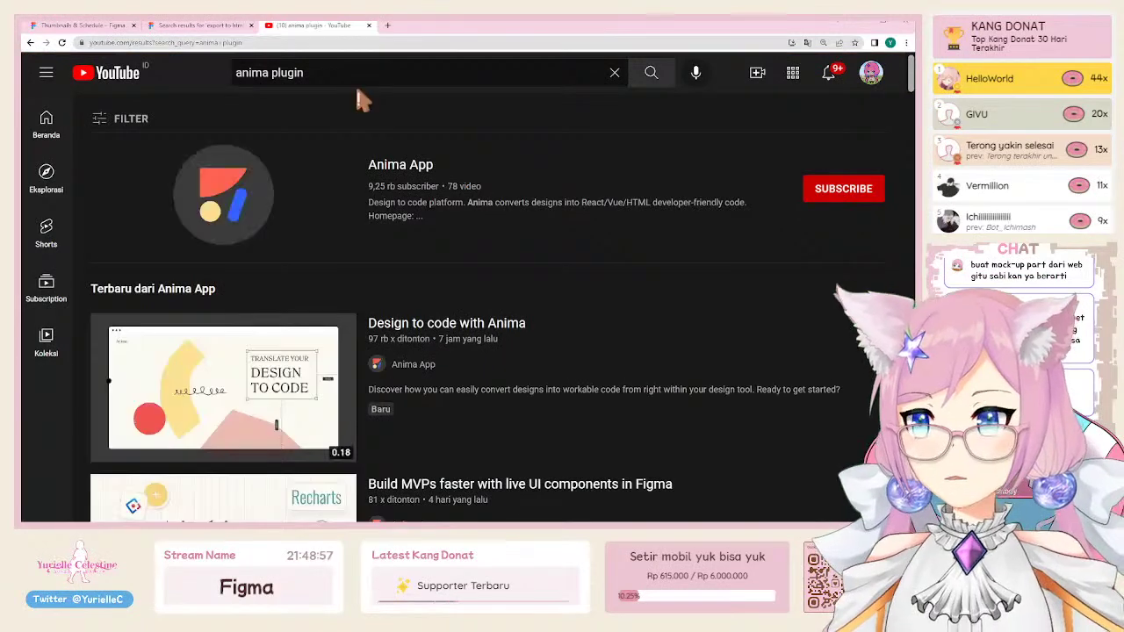
pyautogui.scroll(-2, 237, 244)
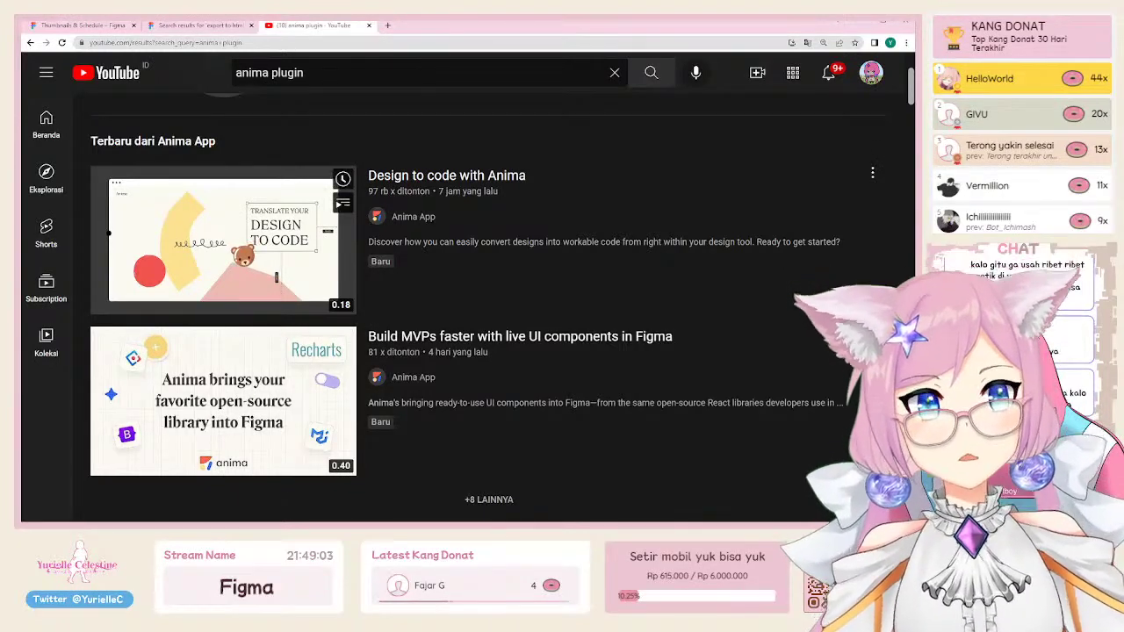
pyautogui.scroll(1, 249, 257)
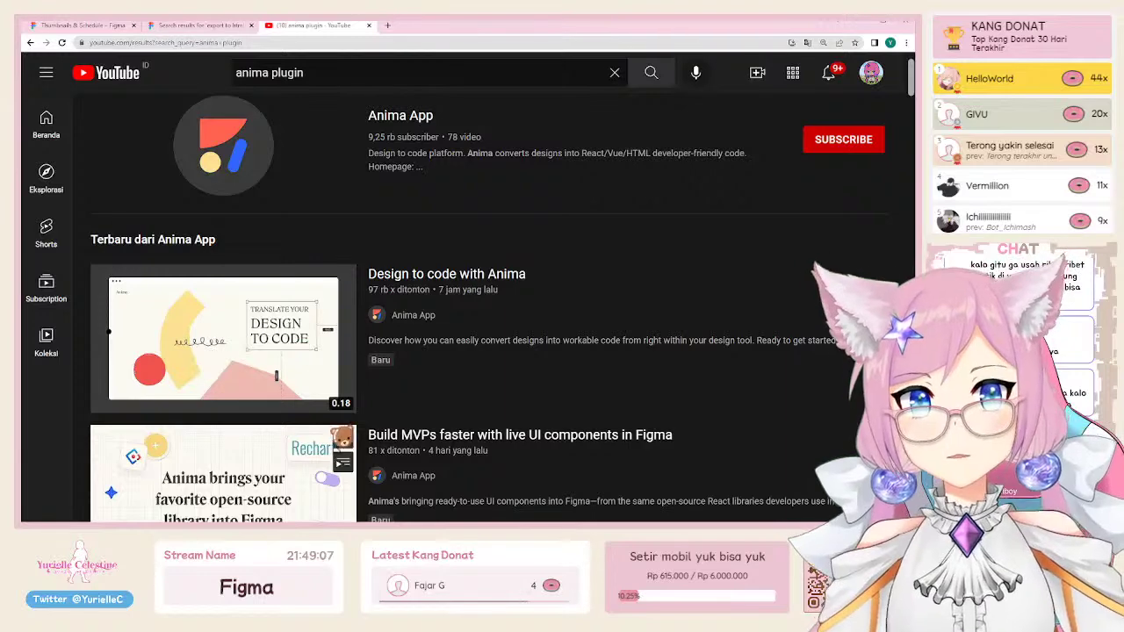
# Step: Return to the 'export to html' results and scroll through the 25 listed plugins, including Anima
pyautogui.click(87, 27)
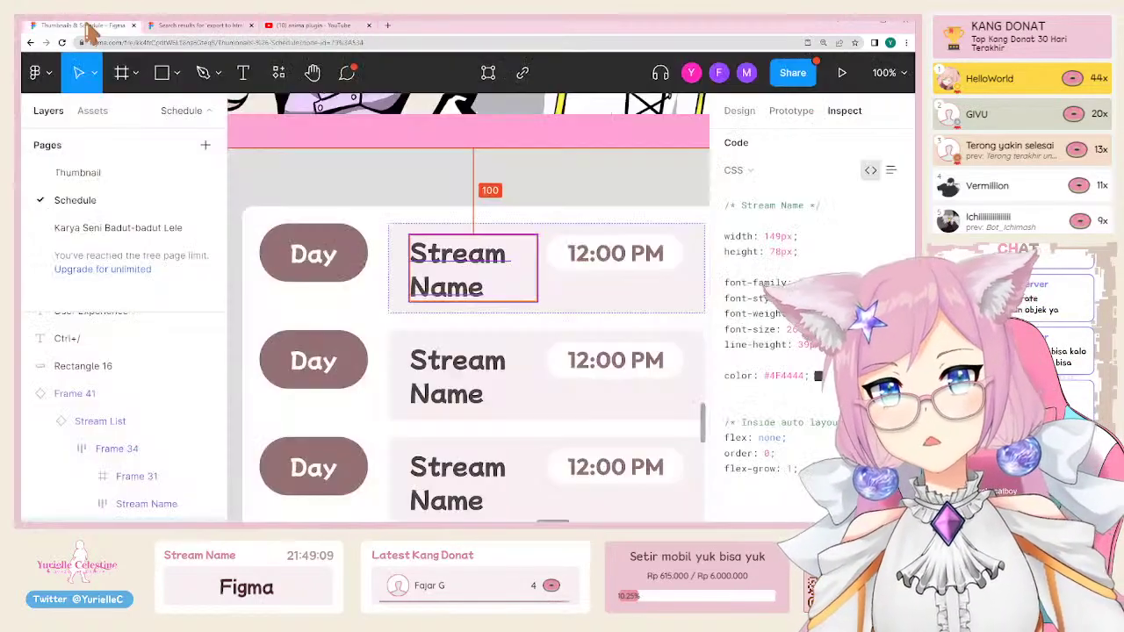
pyautogui.click(195, 26)
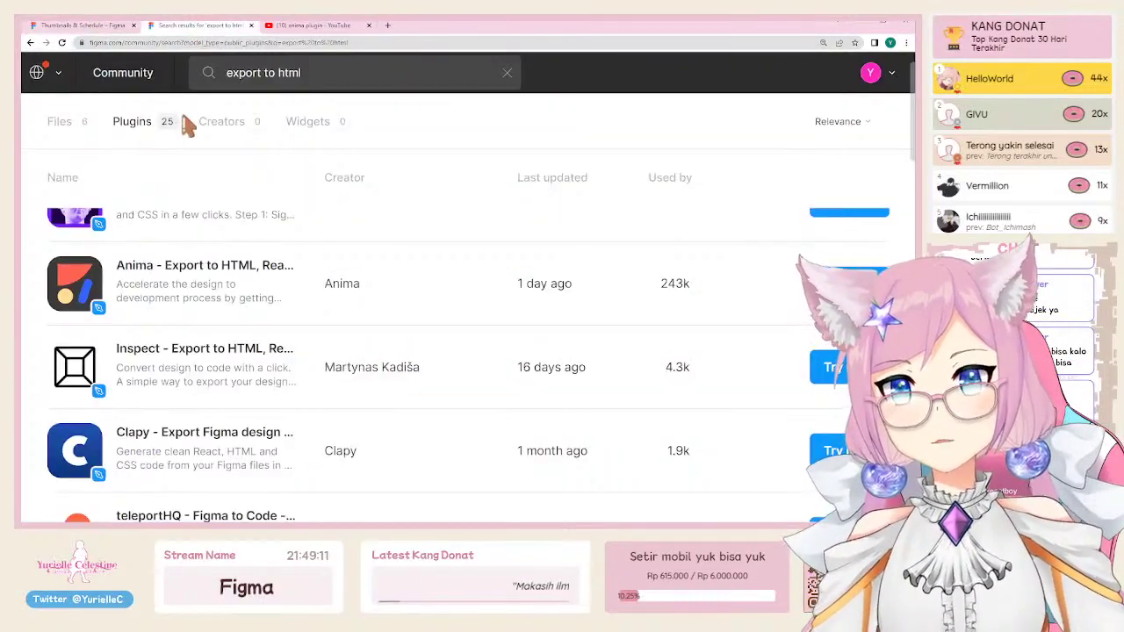
pyautogui.tripleClick(326, 81)
pyautogui.scroll(1, 293, 394)
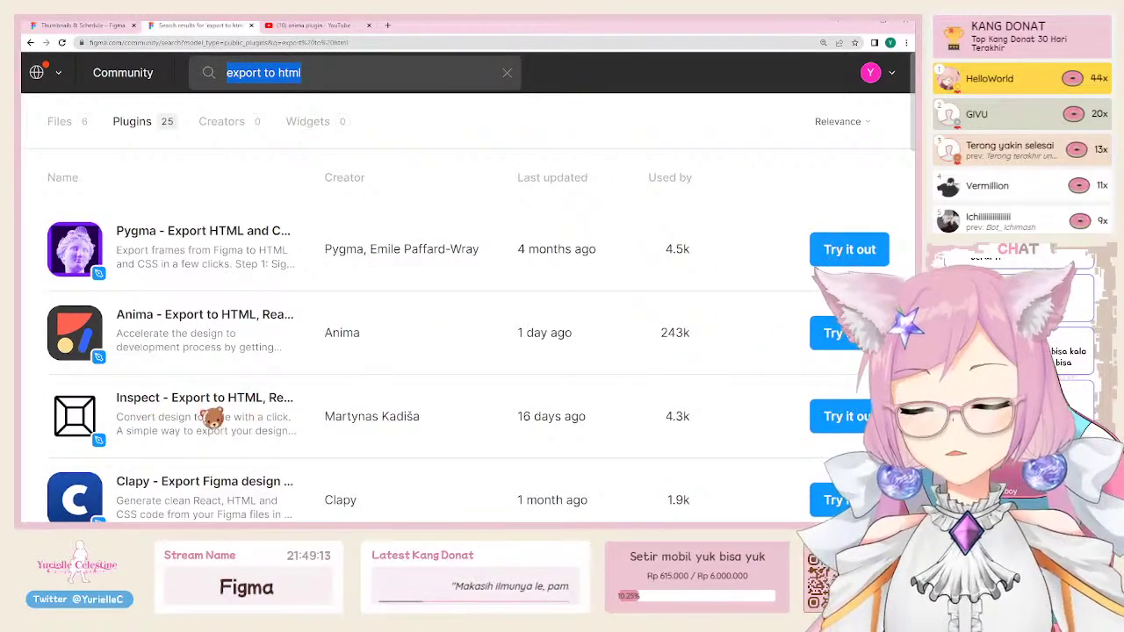
pyautogui.scroll(-3, 264, 406)
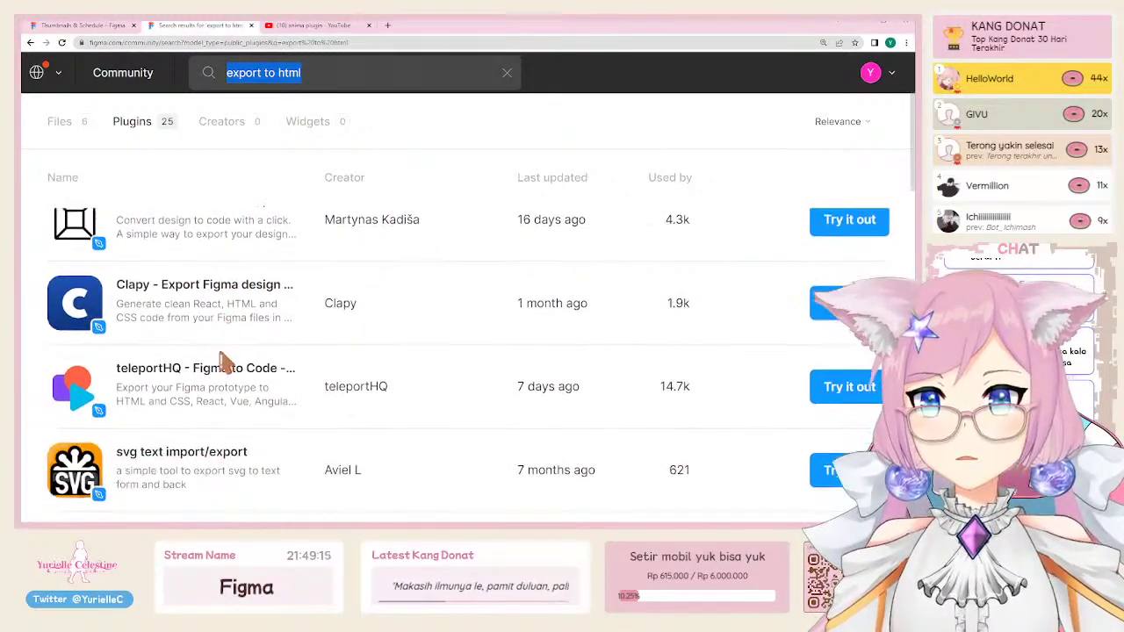
pyautogui.scroll(-2, 228, 315)
pyautogui.scroll(2, 215, 316)
pyautogui.scroll(1, 218, 323)
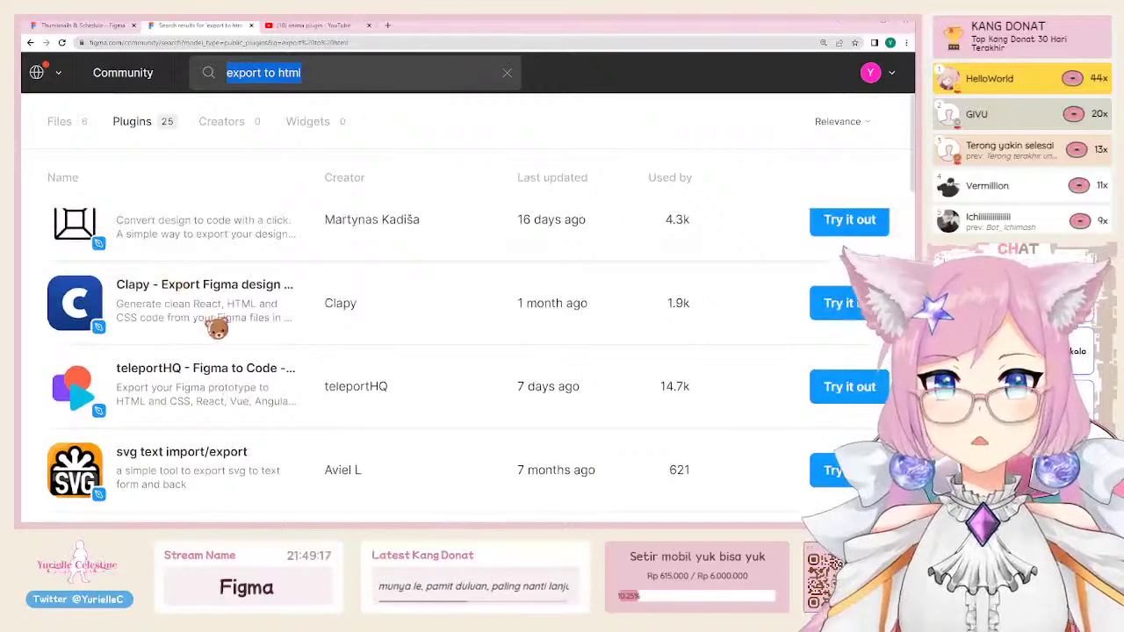
pyautogui.scroll(-3, 218, 325)
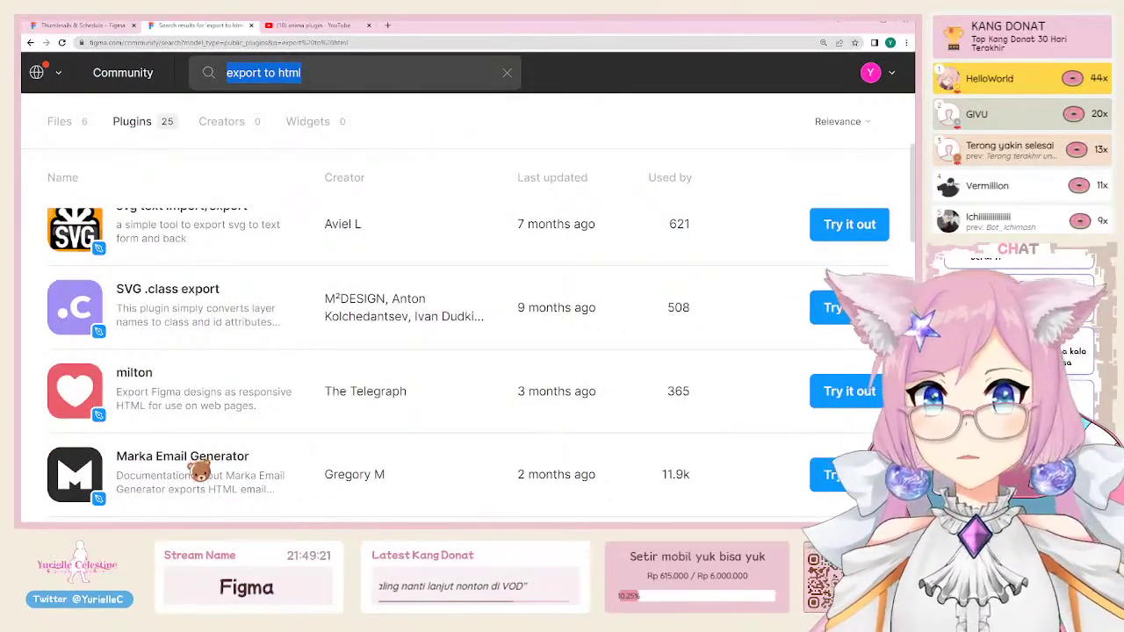
pyautogui.scroll(-3, 199, 466)
pyautogui.scroll(-1, 178, 391)
pyautogui.scroll(-3, 177, 391)
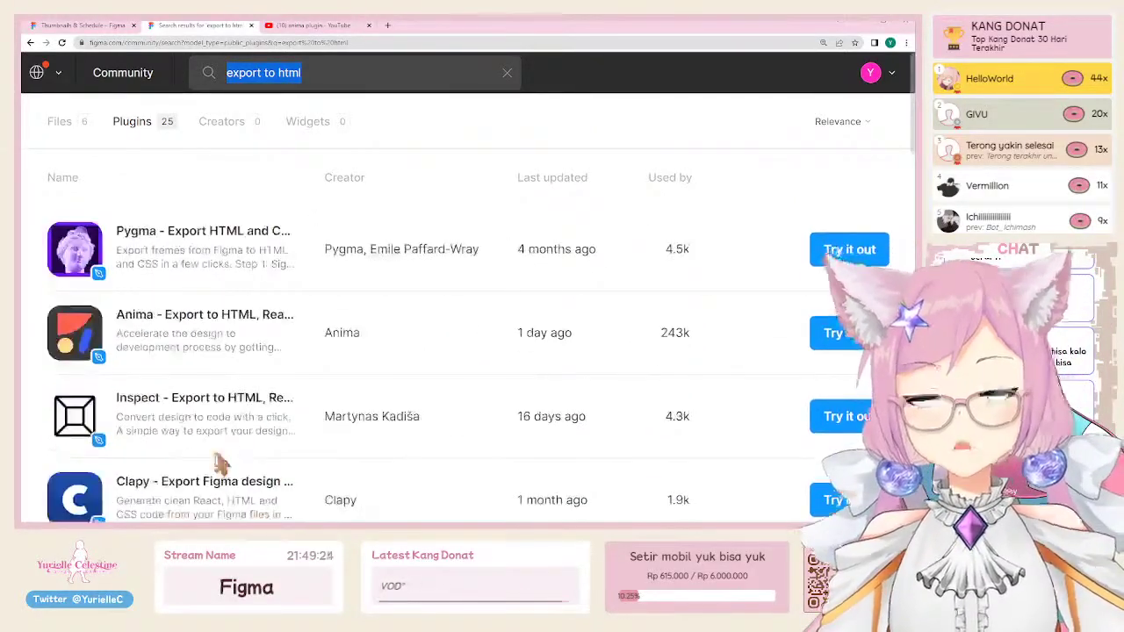
# Step: Review the Pygma plugin's details page, then go back to the search results
pyautogui.click(235, 259)
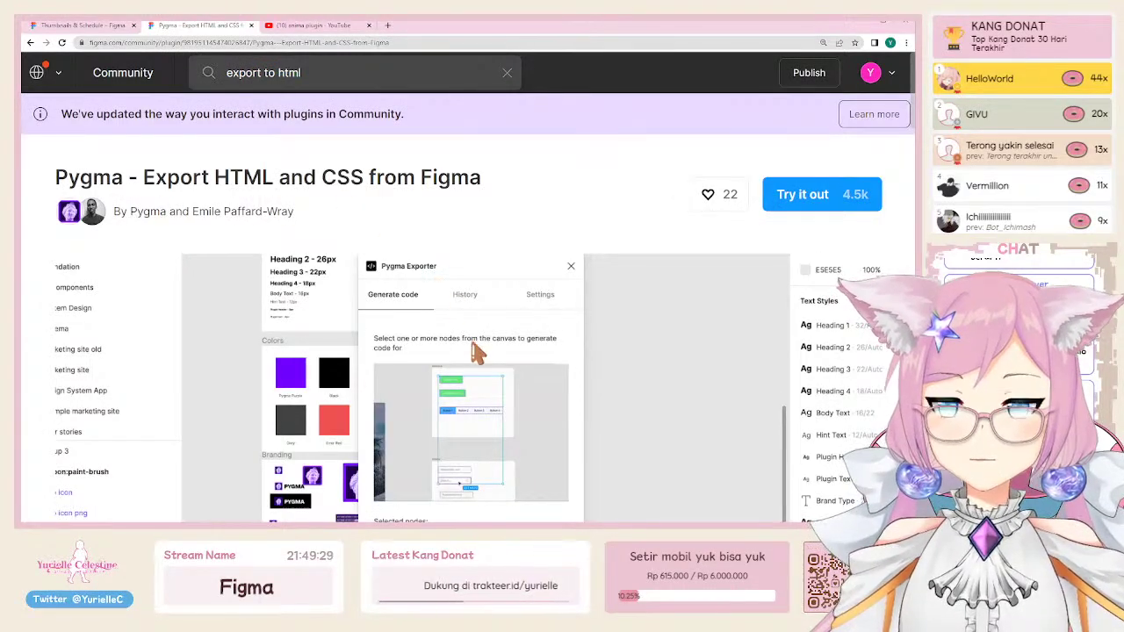
pyautogui.scroll(-3, 501, 389)
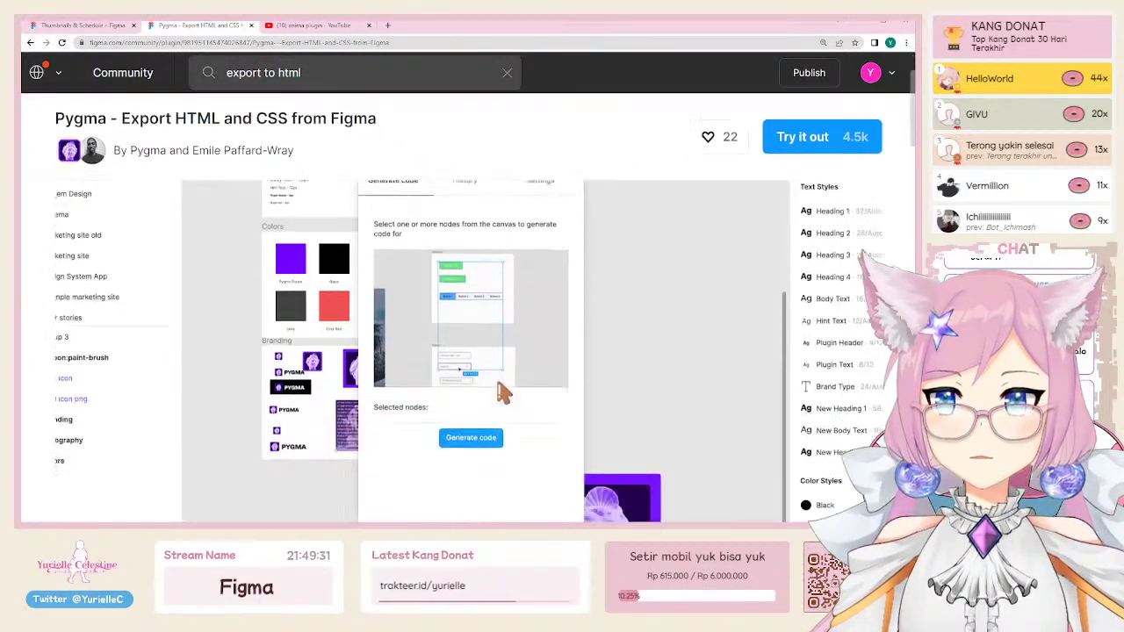
pyautogui.scroll(-5, 502, 392)
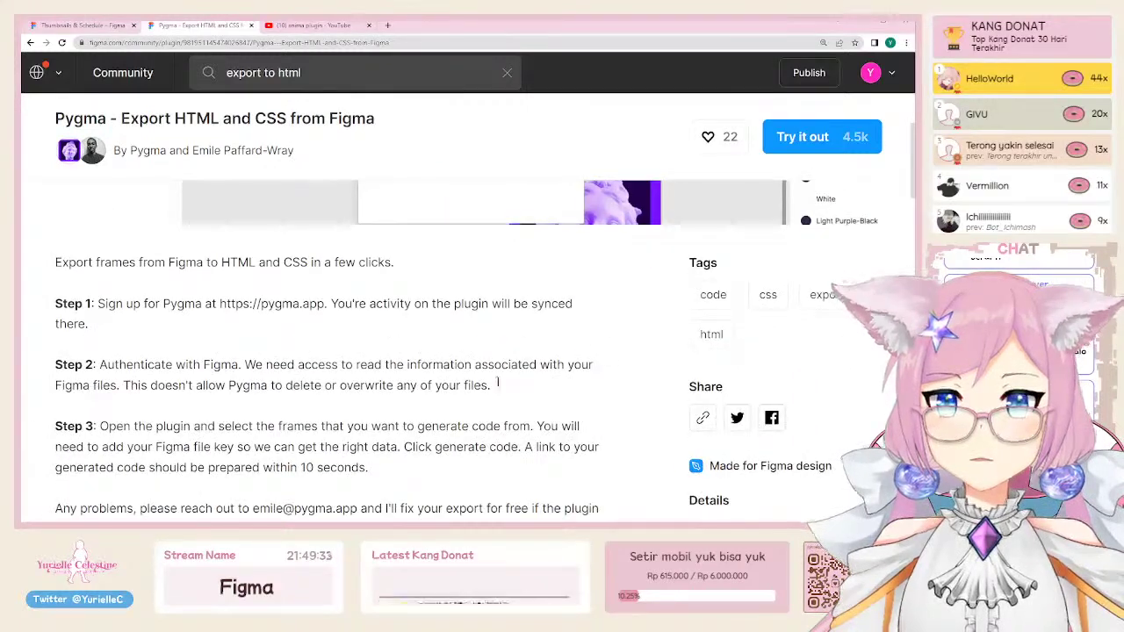
pyautogui.scroll(-2, 498, 381)
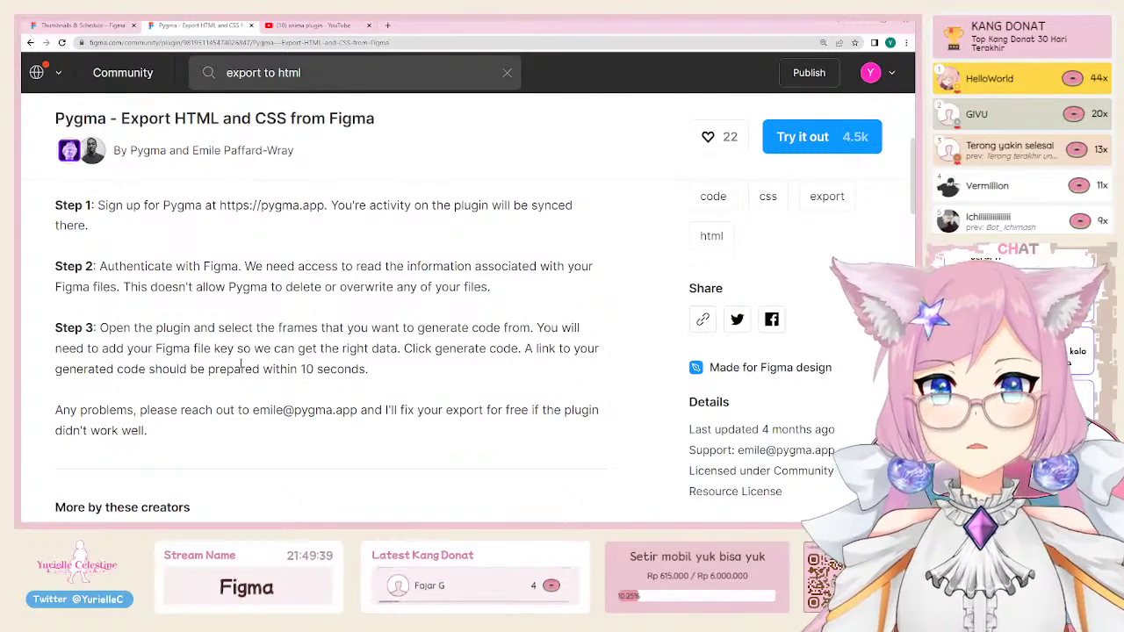
pyautogui.click(30, 42)
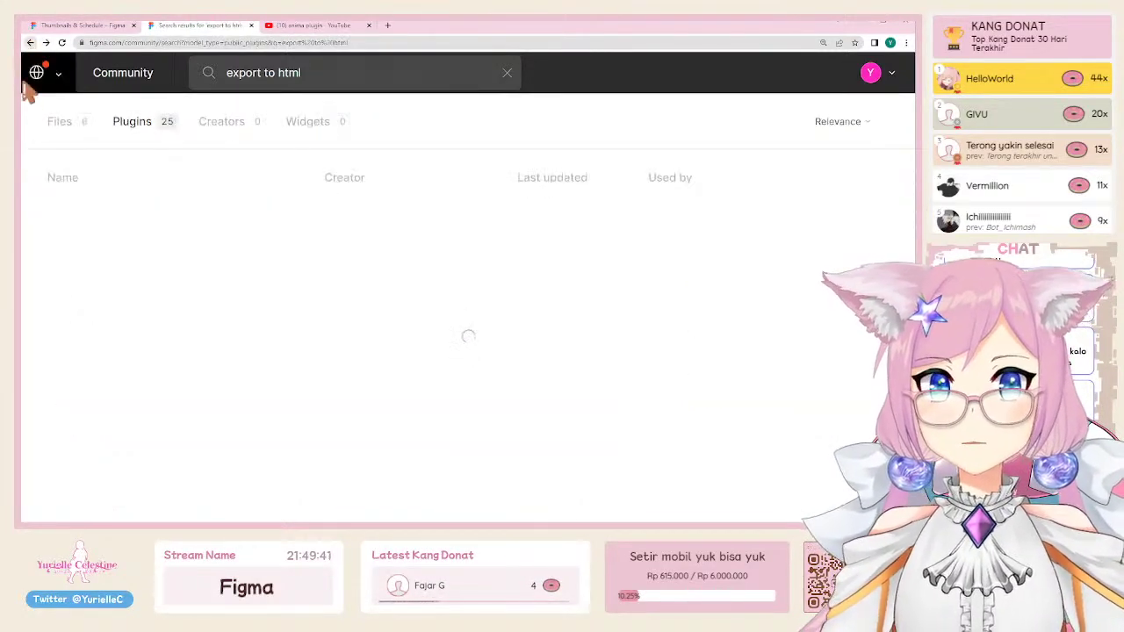
# Step: Open the Inspect - Export to HTML, React, TailwindCSS page and select 'React, TailwindCSS' in its title
pyautogui.scroll(-1, 200, 341)
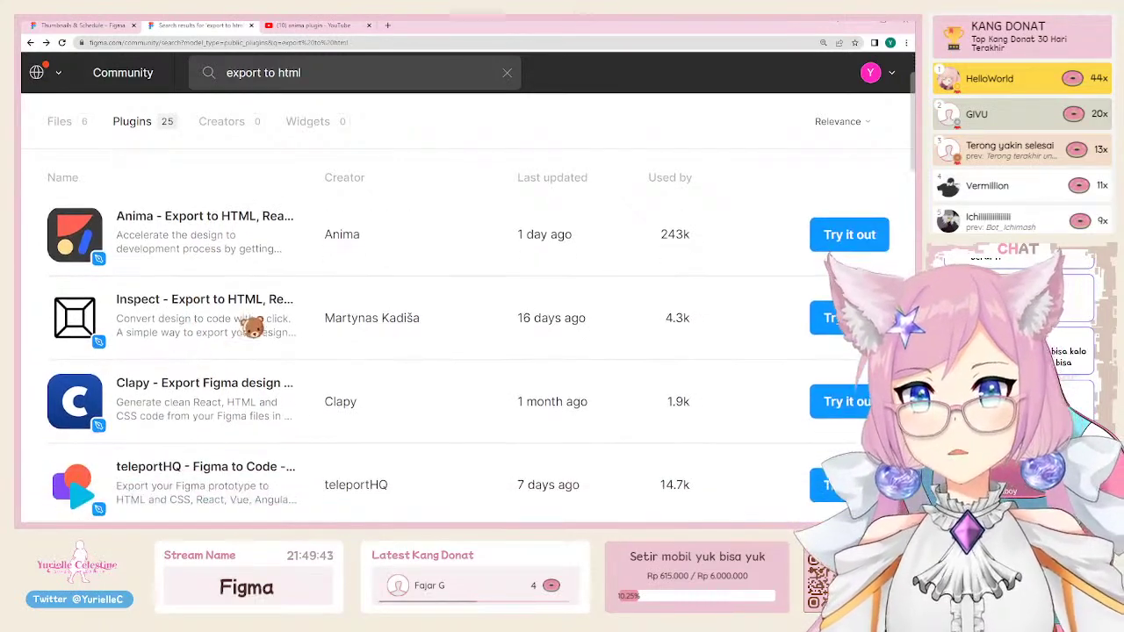
pyautogui.click(252, 313)
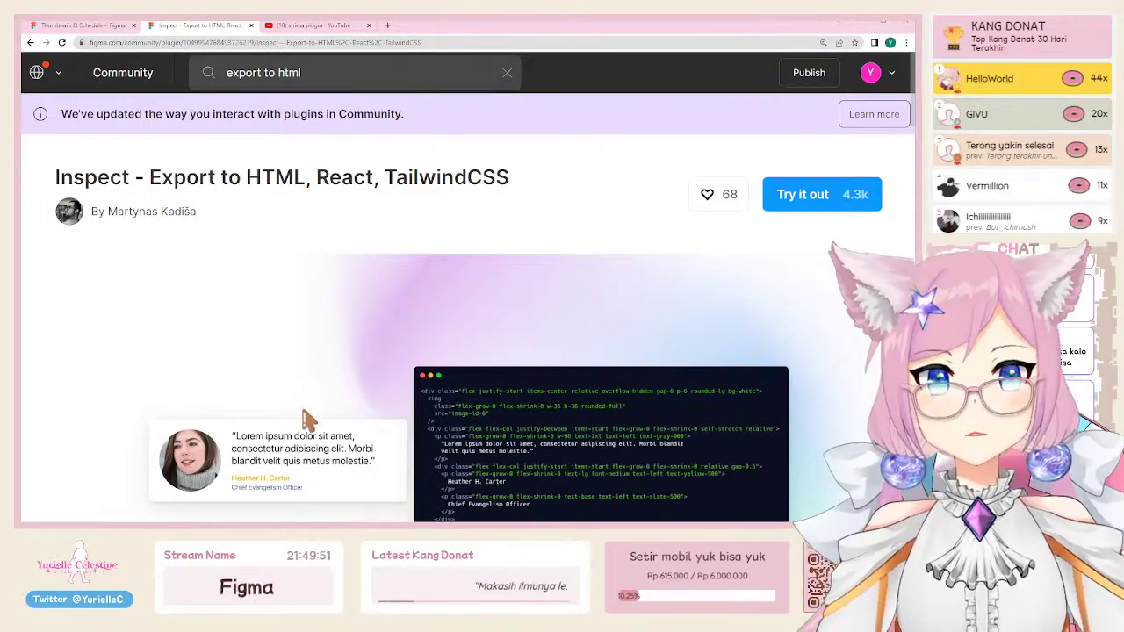
pyautogui.scroll(-1, 303, 421)
pyautogui.scroll(-1, 303, 422)
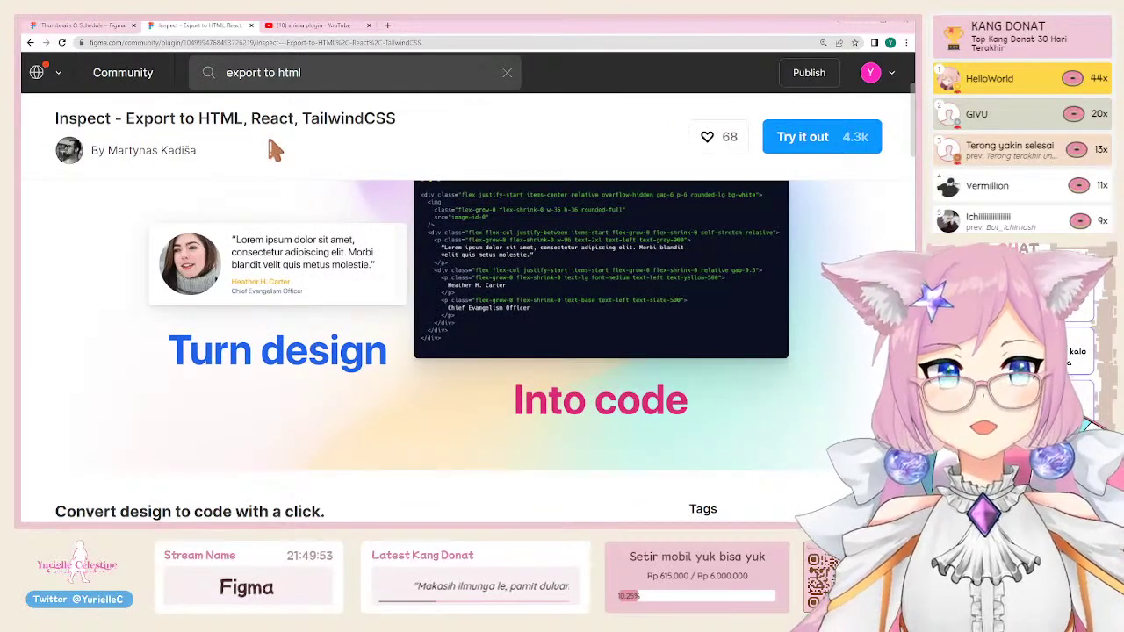
pyautogui.scroll(2, 279, 158)
pyautogui.moveTo(295, 176); pyautogui.dragTo(487, 178)
pyautogui.click(487, 178)
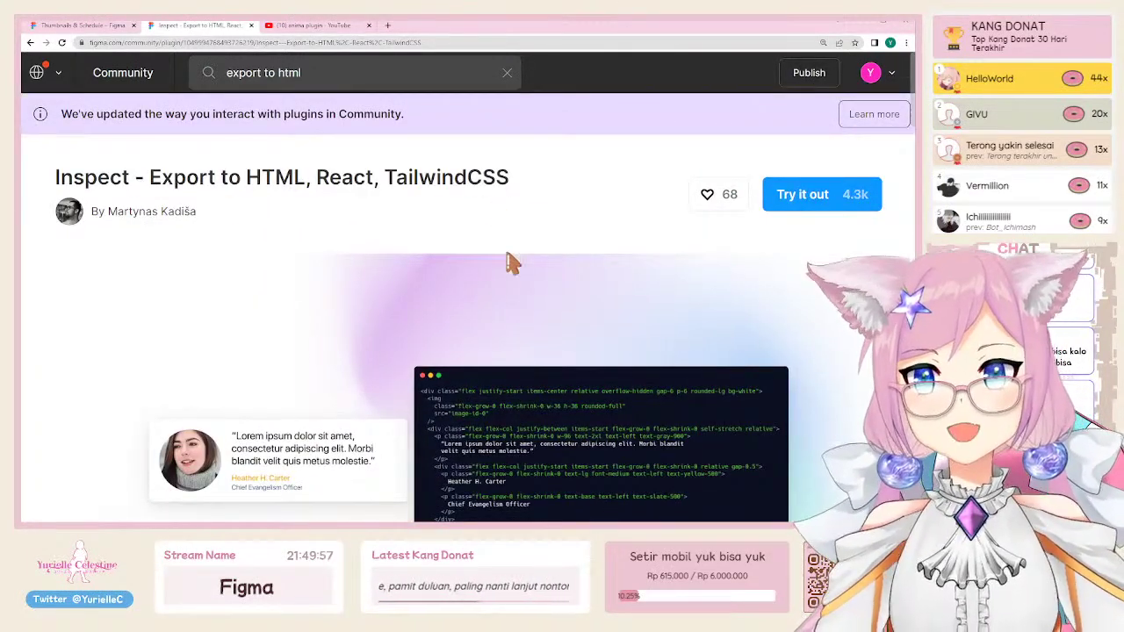
pyautogui.scroll(-1, 641, 323)
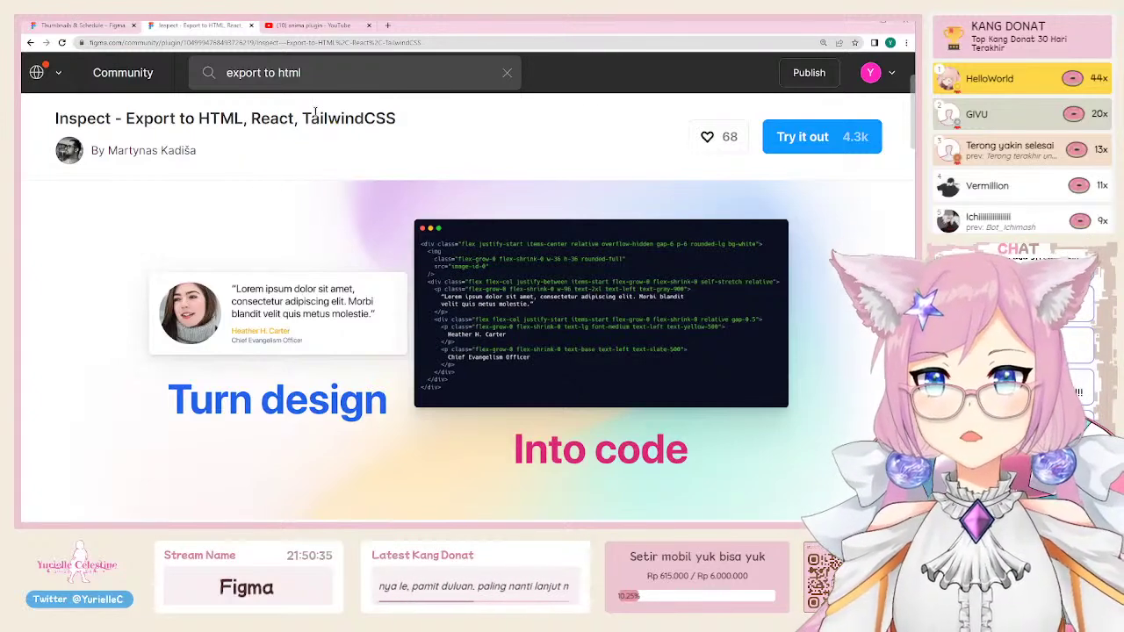
pyautogui.moveTo(304, 118); pyautogui.dragTo(406, 119)
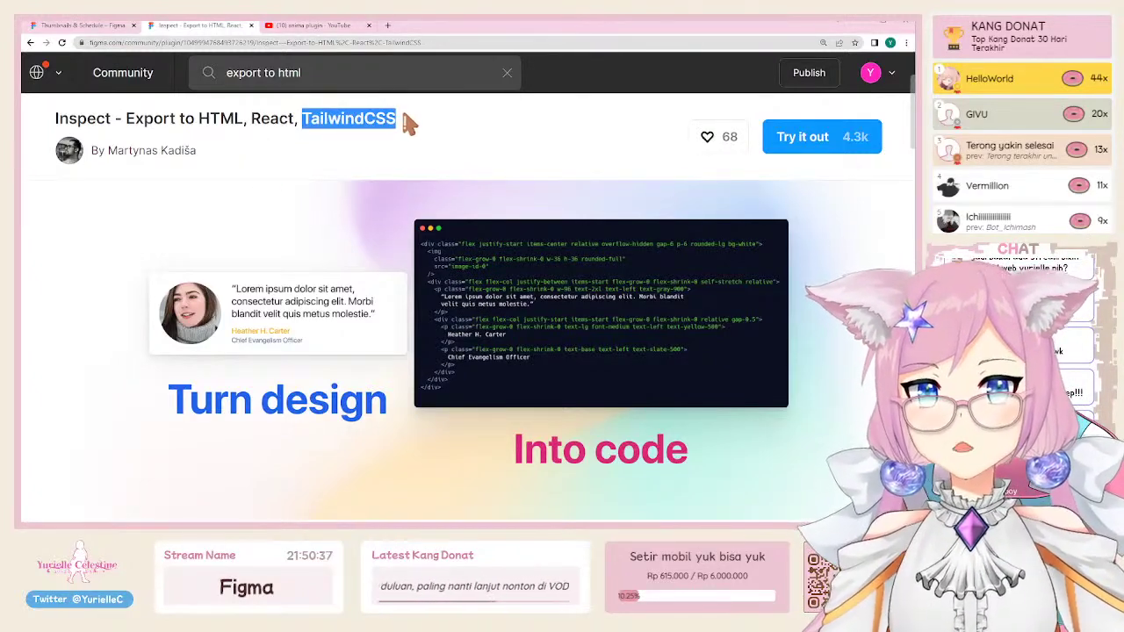
pyautogui.click(439, 158)
pyautogui.moveTo(249, 120); pyautogui.dragTo(400, 123)
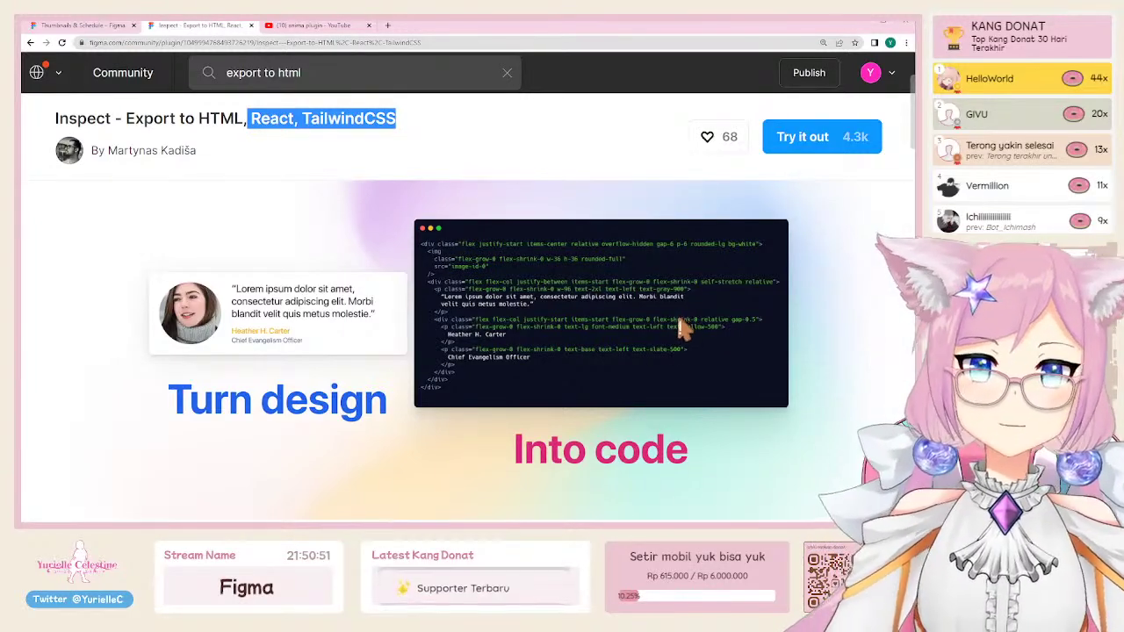
pyautogui.click(355, 42)
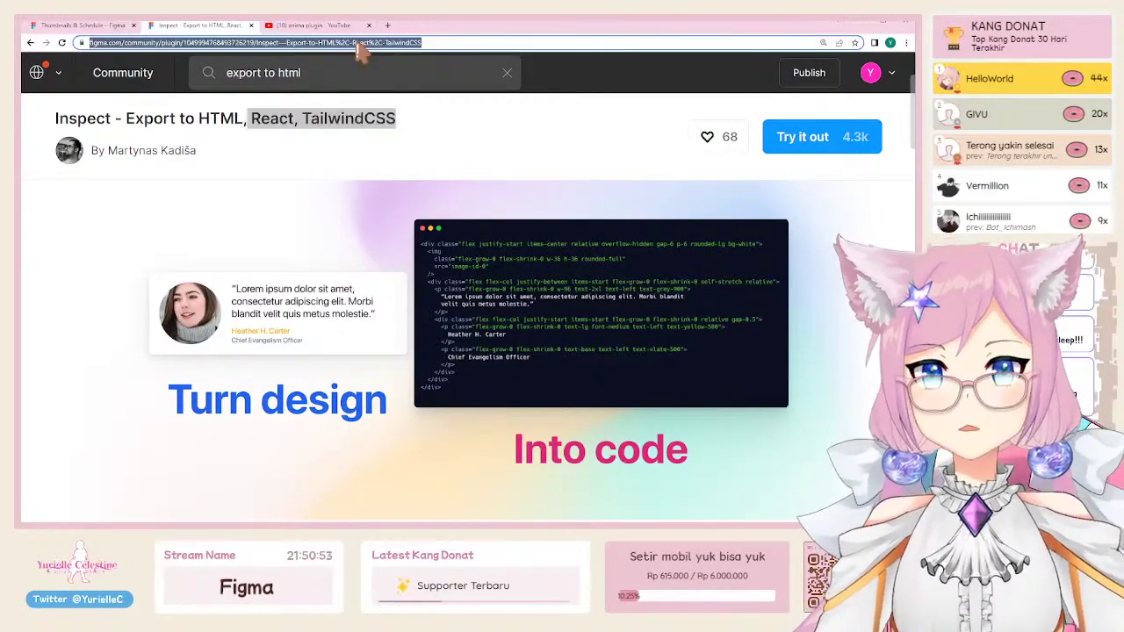
# Step: Search Google for 'elementor', switch to image results and preview two Elementor images
pyautogui.write('elementor')
pyautogui.press('Return')
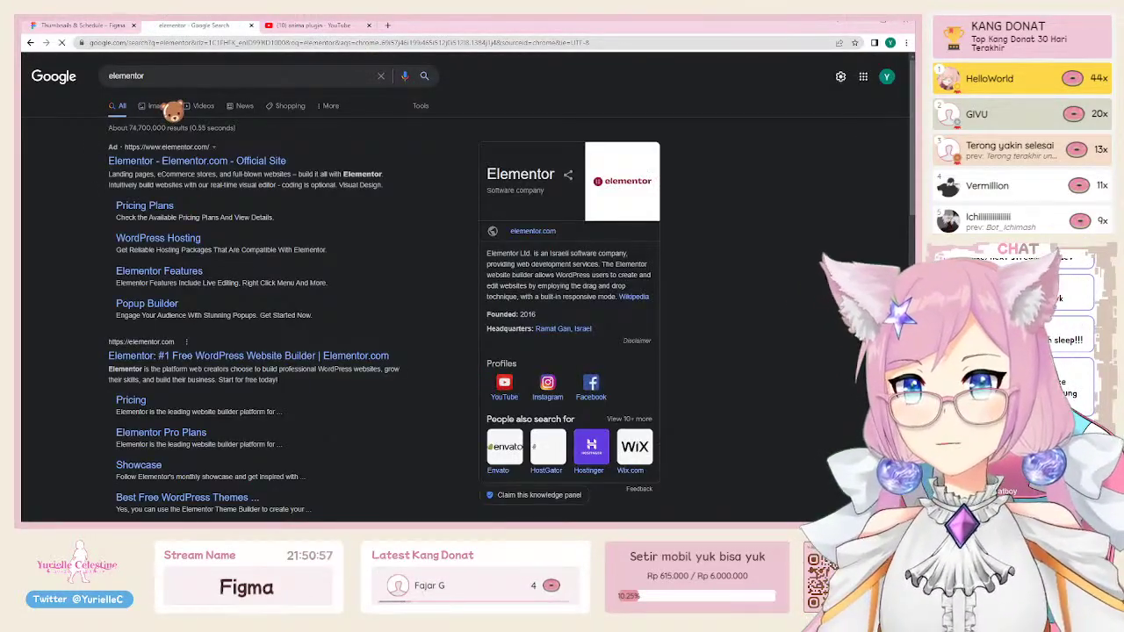
pyautogui.click(158, 106)
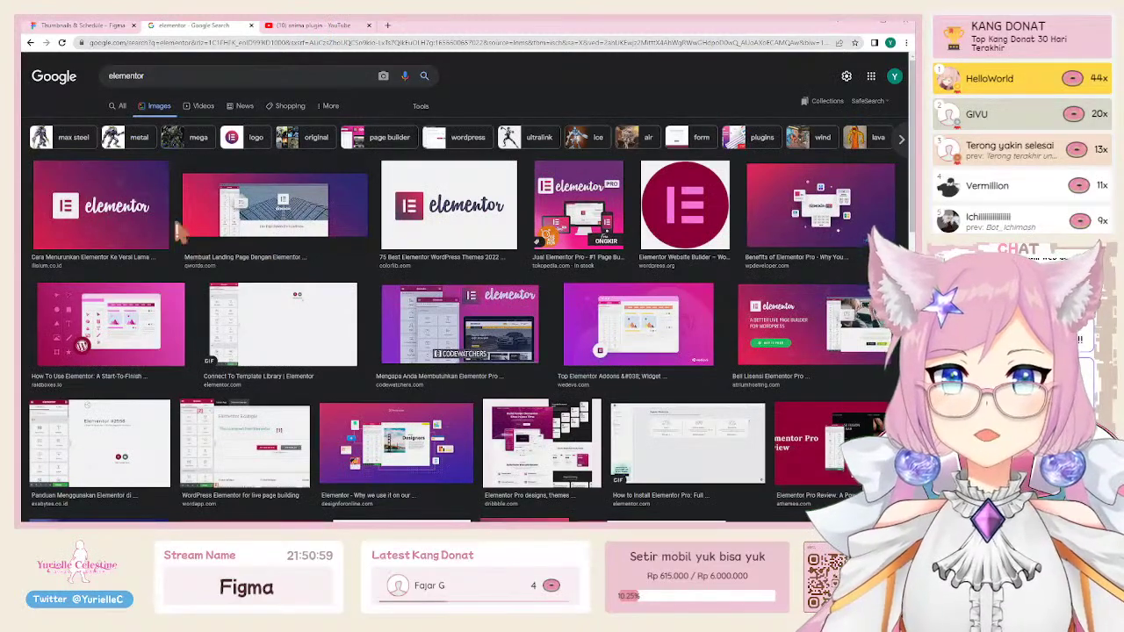
pyautogui.click(141, 323)
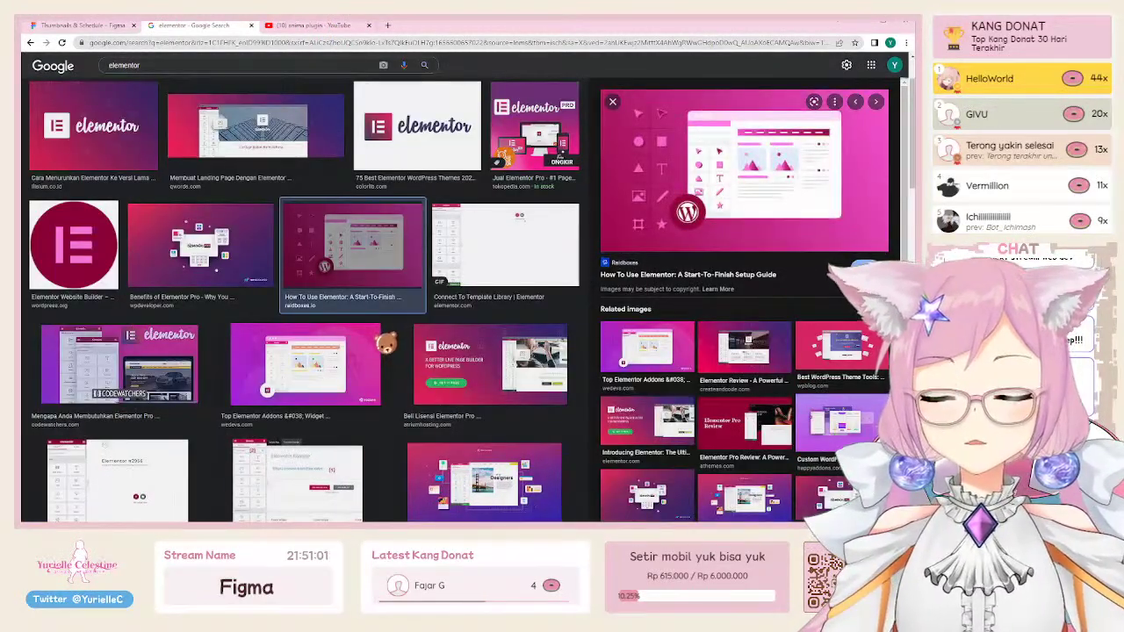
pyautogui.click(160, 367)
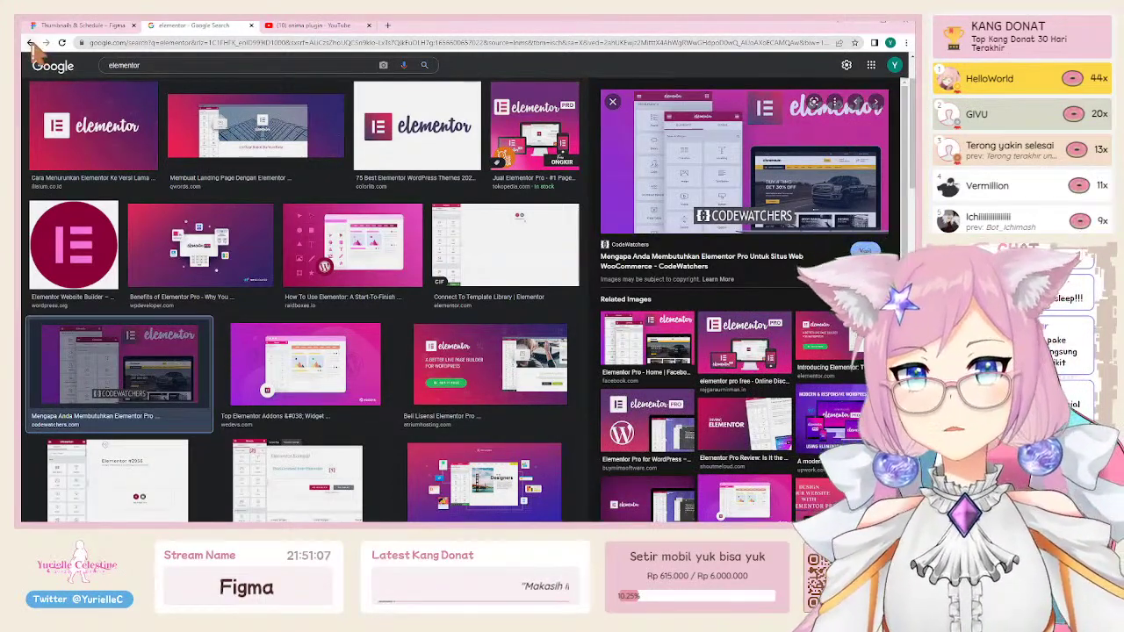
# Step: Close the image previews and return to the Thumbnails & Schedule Figma tab
pyautogui.scroll(1, 772, 198)
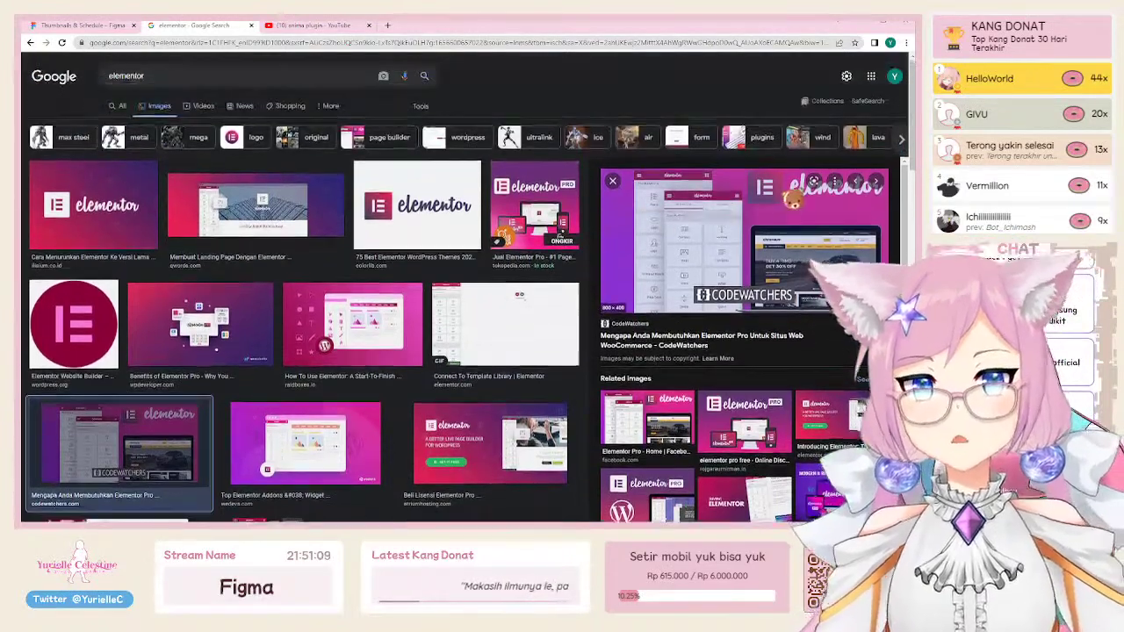
pyautogui.click(34, 48)
pyautogui.click(34, 48)
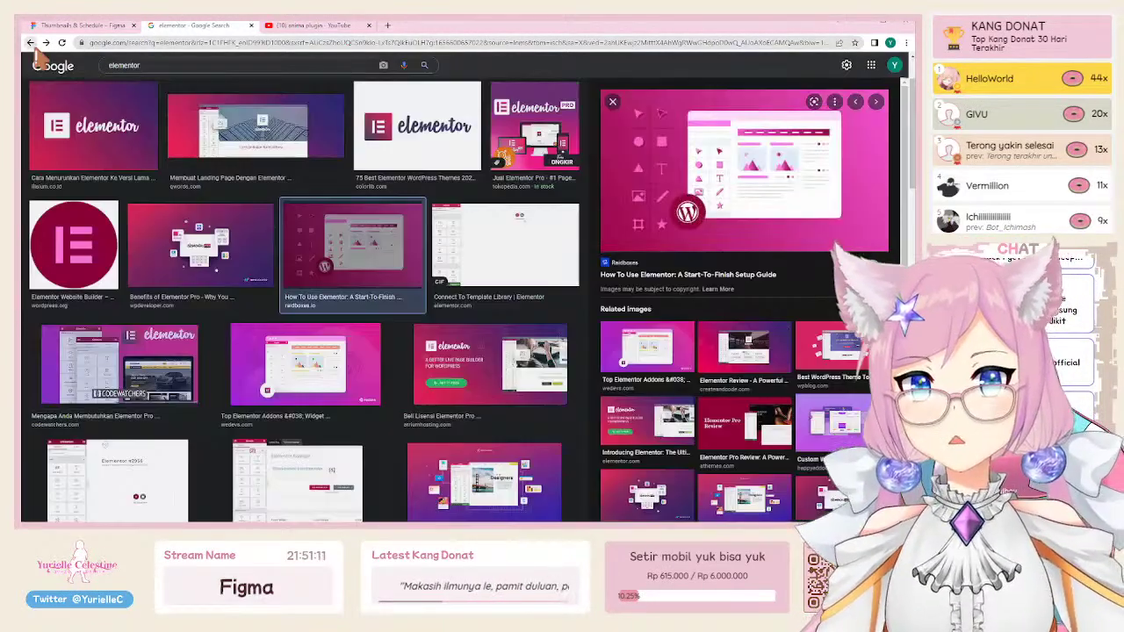
pyautogui.click(33, 49)
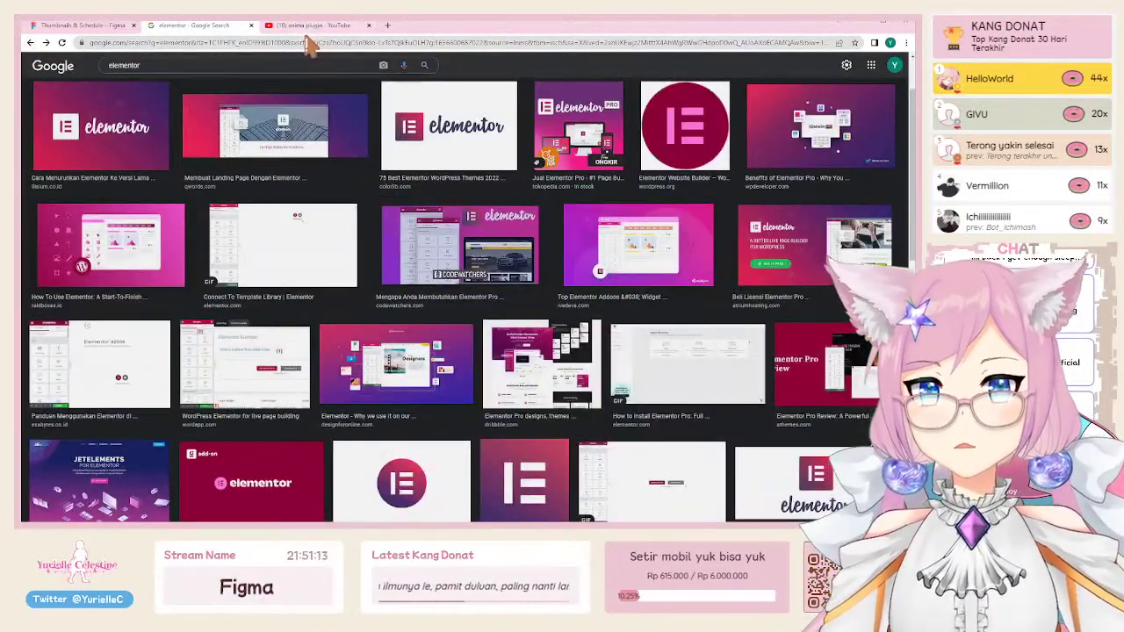
pyautogui.scroll(-3, 448, 347)
pyautogui.scroll(5, 435, 360)
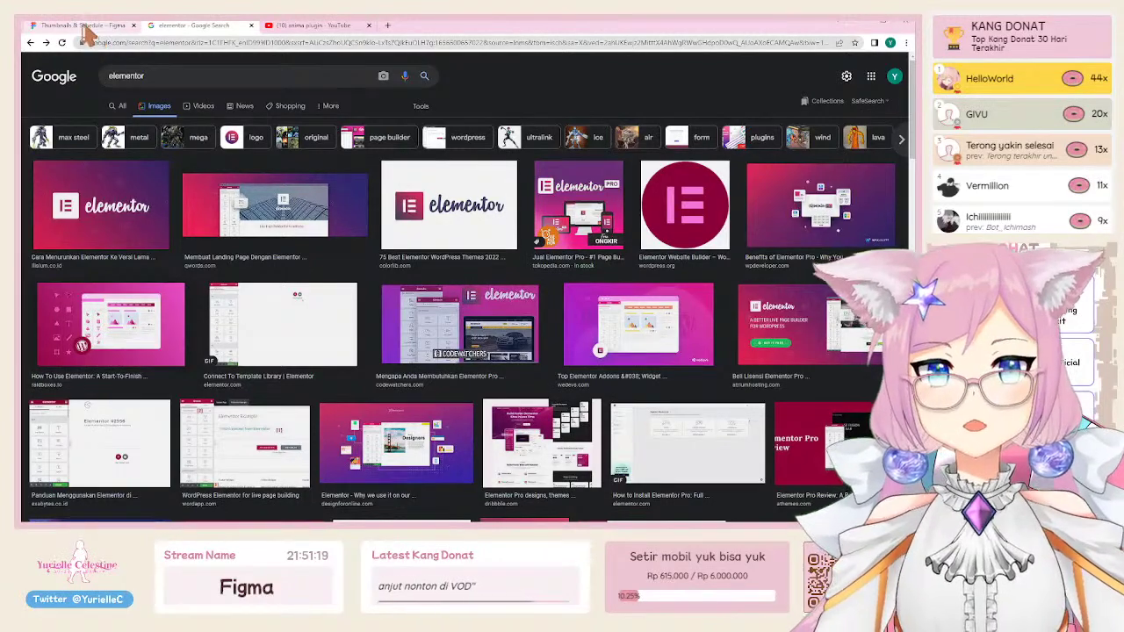
pyautogui.click(85, 28)
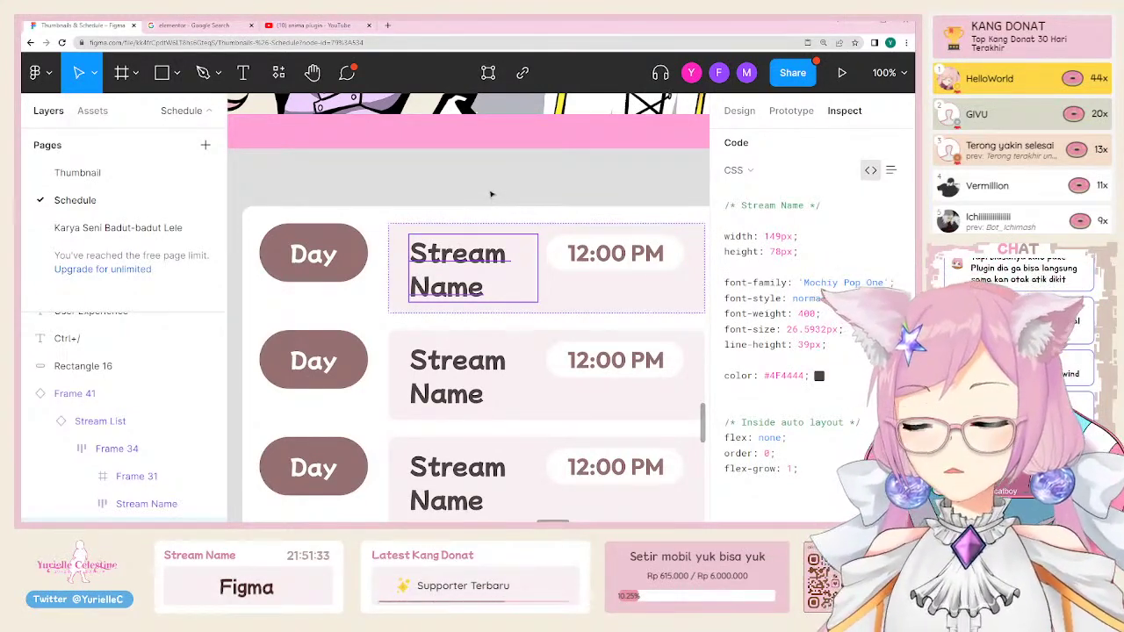
pyautogui.click(491, 194)
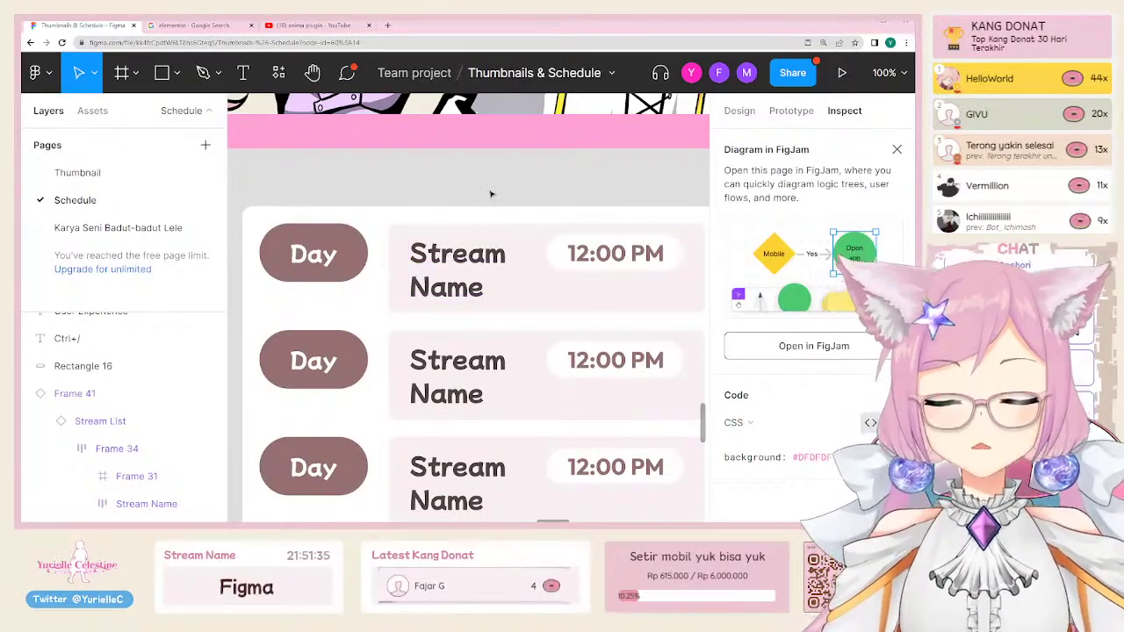
pyautogui.hotkey('ctrl', '-')
pyautogui.hotkey('ctrl', '-')
pyautogui.hotkey('ctrl', '-')
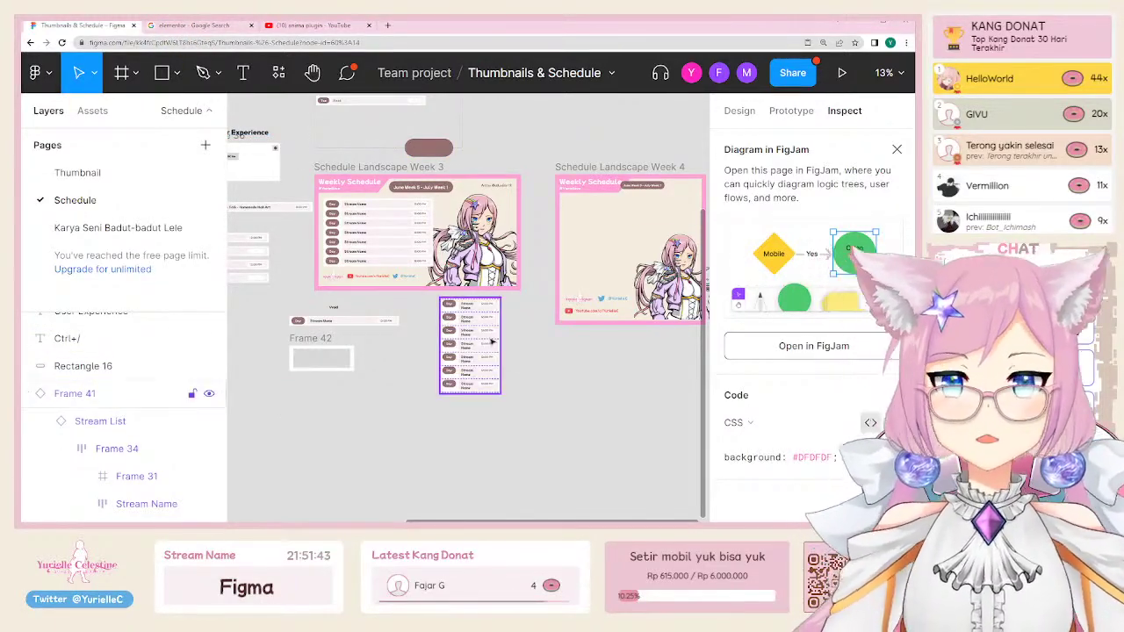
pyautogui.scroll(3, 408, 387)
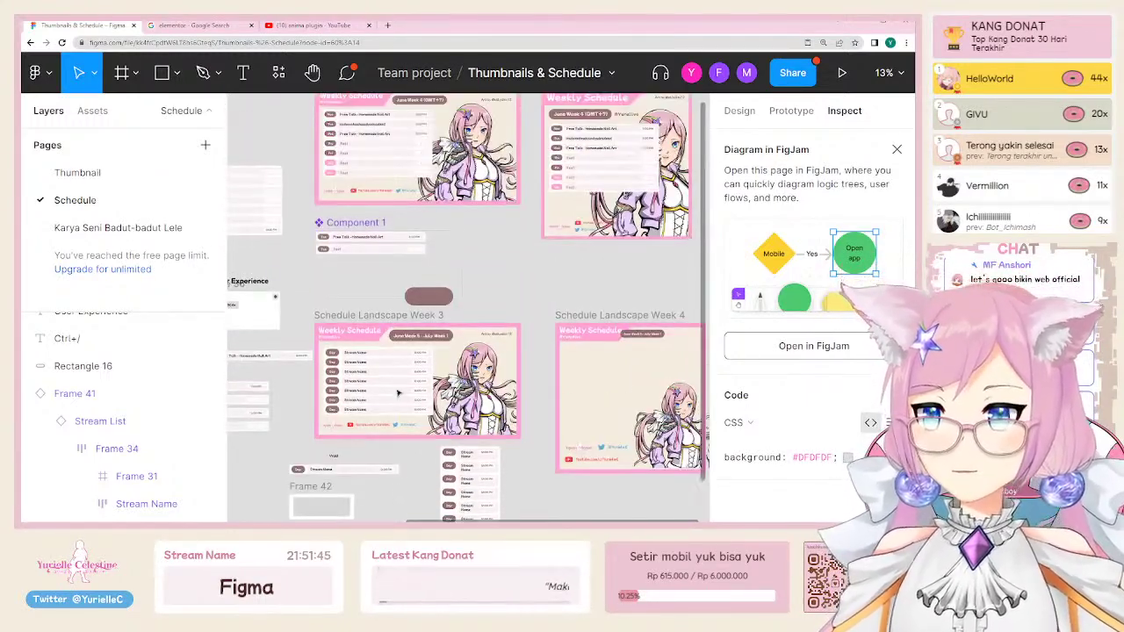
pyautogui.scroll(-2, 399, 395)
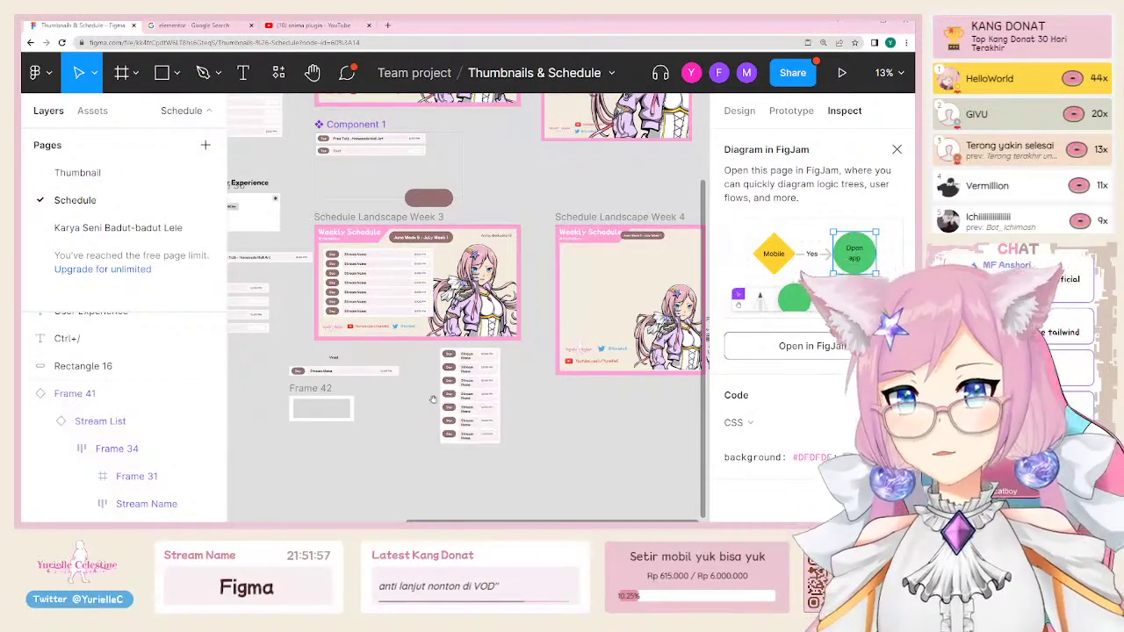
pyautogui.scroll(-2, 436, 330)
pyautogui.hscroll(-3, 436, 331)
pyautogui.scroll(3, 436, 330)
pyautogui.scroll(-1, 578, 355)
pyautogui.hscroll(2, 578, 354)
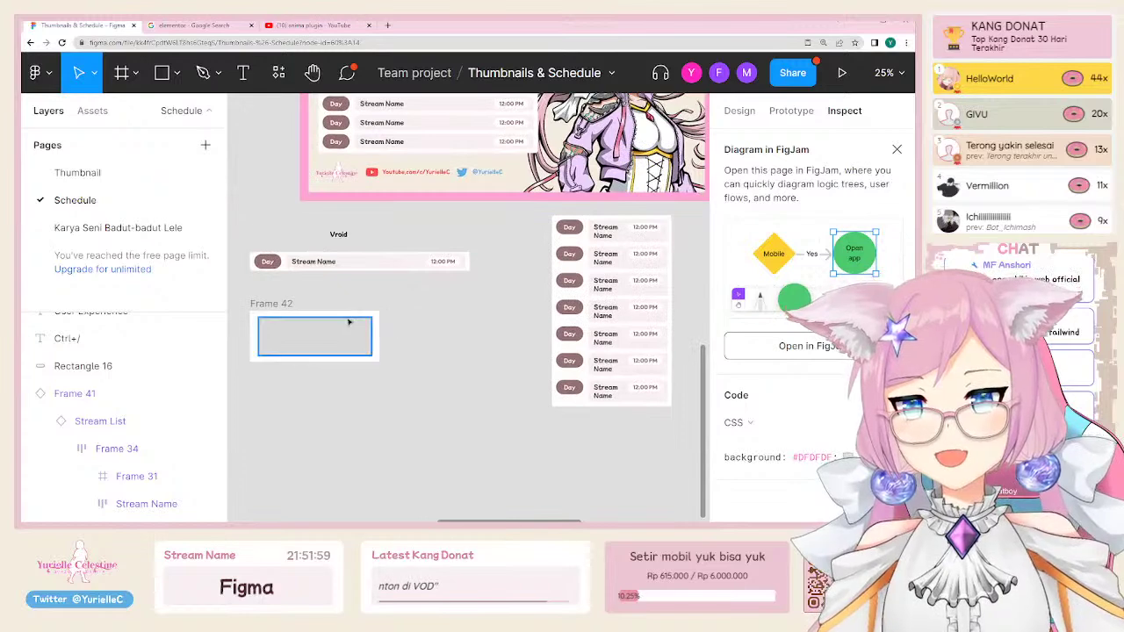
pyautogui.click(350, 323)
pyautogui.scroll(3, 389, 344)
pyautogui.scroll(-1, 512, 287)
pyautogui.hscroll(-1, 512, 287)
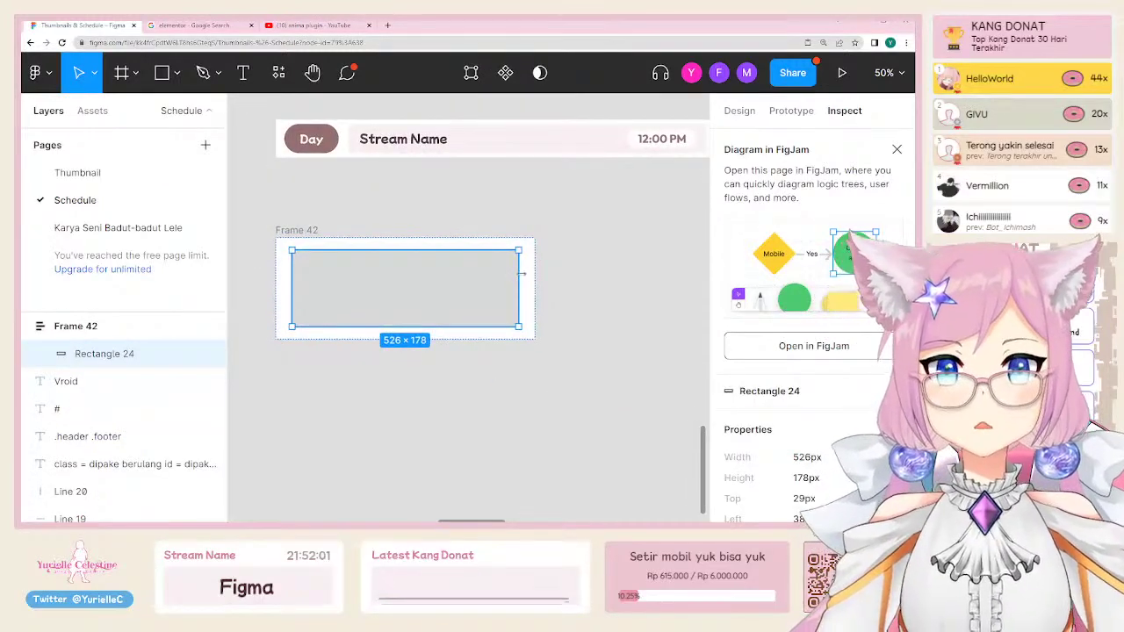
# Step: Resize the grey placeholder Rectangle 24 to 610 px wide
pyautogui.moveTo(521, 274); pyautogui.dragTo(555, 279)
pyautogui.scroll(-5, 764, 436)
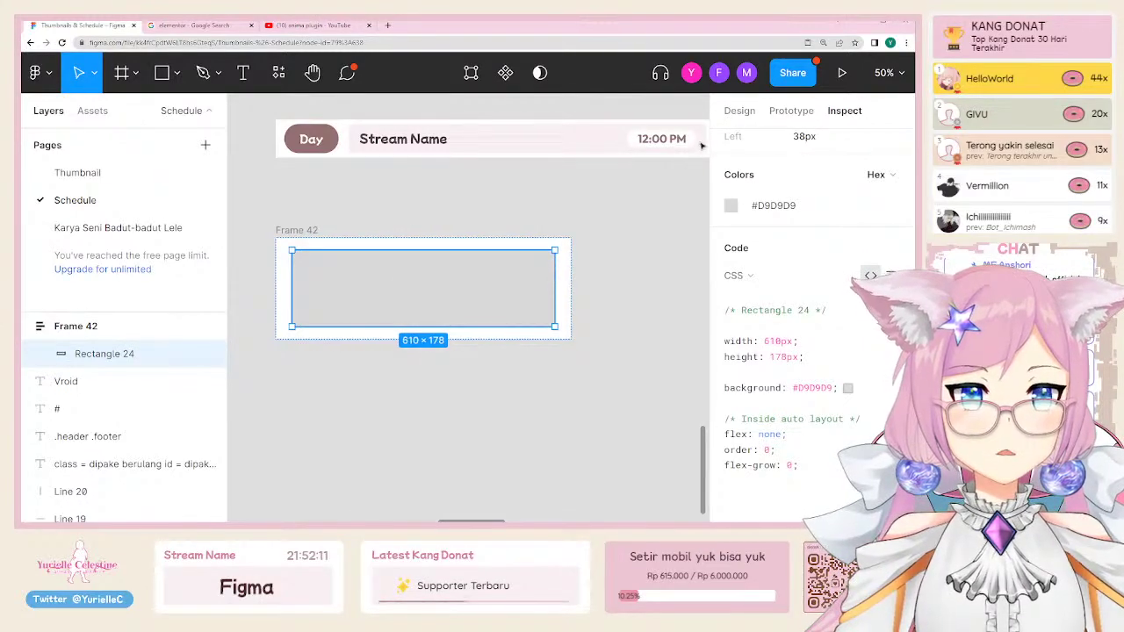
pyautogui.click(736, 112)
# Step: Duplicate Frame 42 as fixed-width auto-layout Frame 43 with a 164-wide square rectangle
pyautogui.click(312, 227)
pyautogui.hotkey('ctrl', 'd')
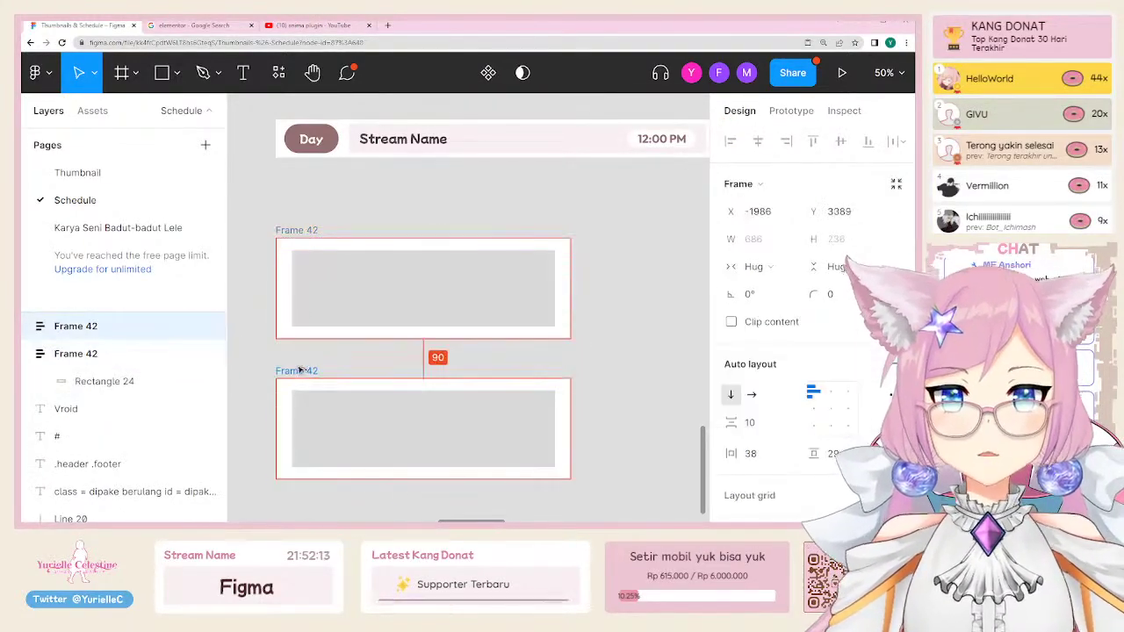
pyautogui.hotkey('shift', 'a')
pyautogui.click(761, 267)
pyautogui.click(763, 246)
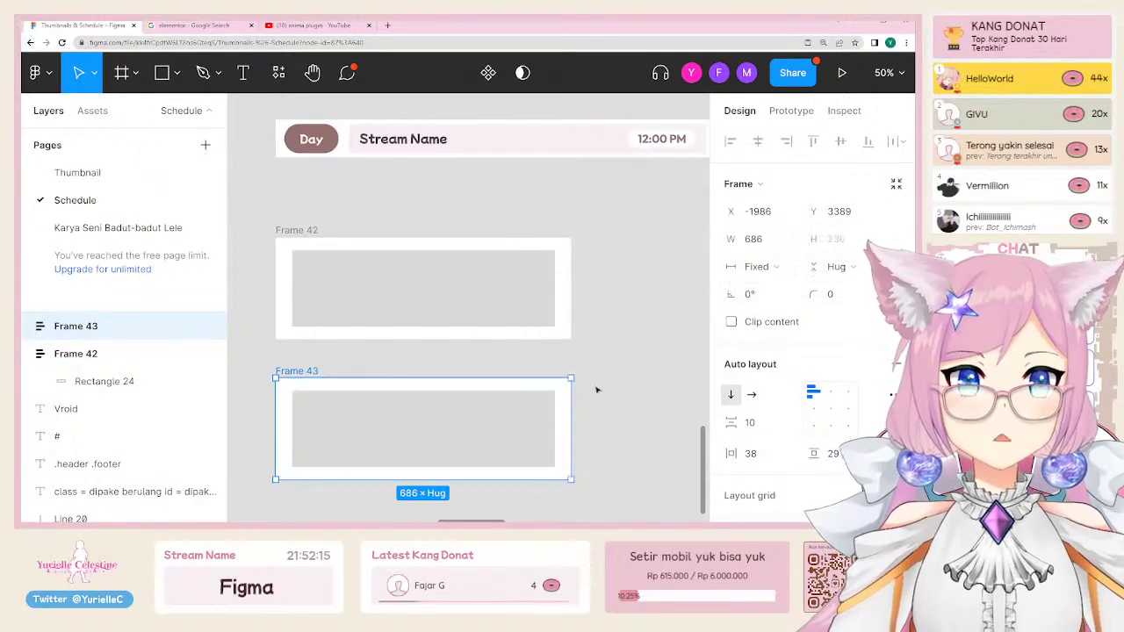
pyautogui.scroll(-2, 599, 369)
pyautogui.doubleClick(526, 355)
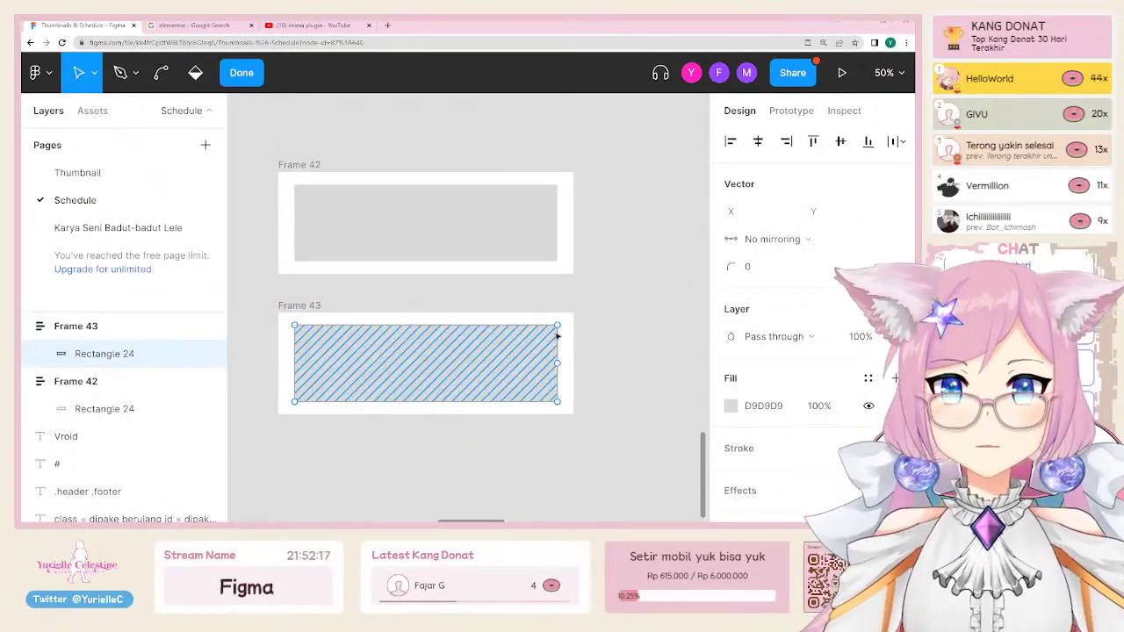
pyautogui.press('Escape')
pyautogui.moveTo(558, 361); pyautogui.dragTo(366, 360)
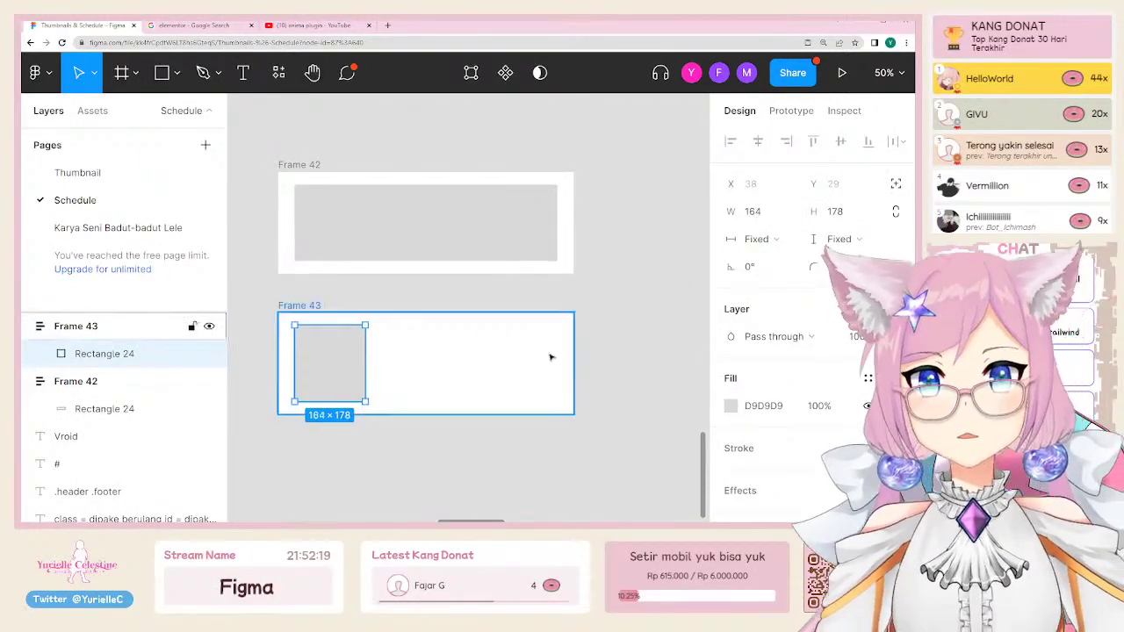
pyautogui.click(262, 157)
# Step: Wrap Frames 42 and 43 in auto-layout Frame 44 and paste a third fill-width row
pyautogui.scroll(-3, 255, 145)
pyautogui.moveTo(249, 125); pyautogui.dragTo(455, 329)
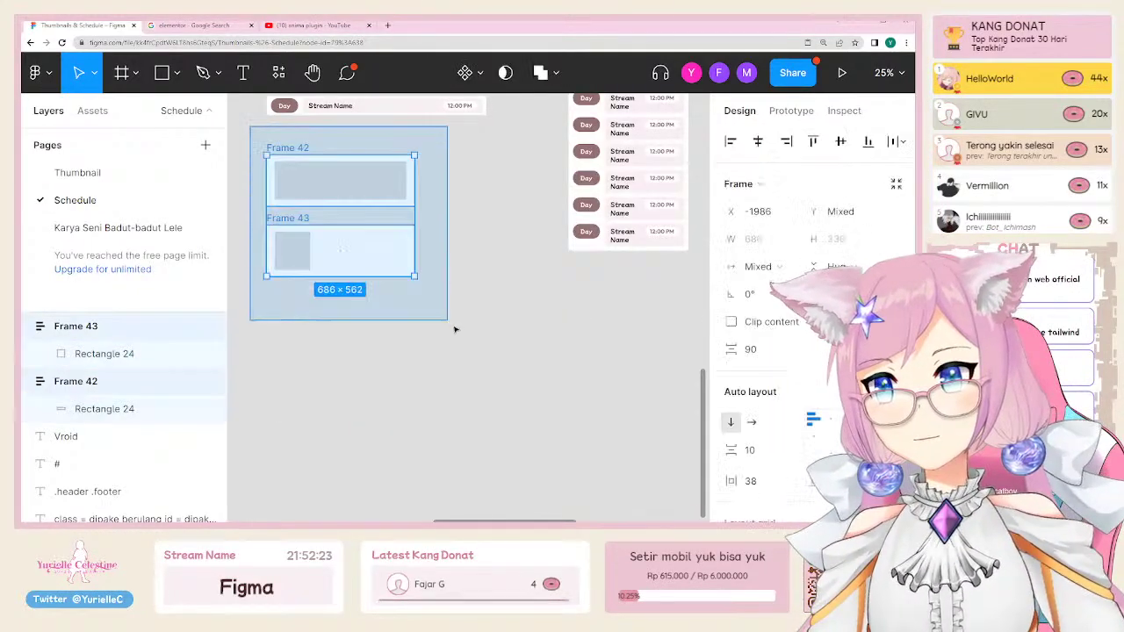
pyautogui.hotkey('shift', 'a')
pyautogui.hscroll(-2, 377, 261)
pyautogui.click(377, 279)
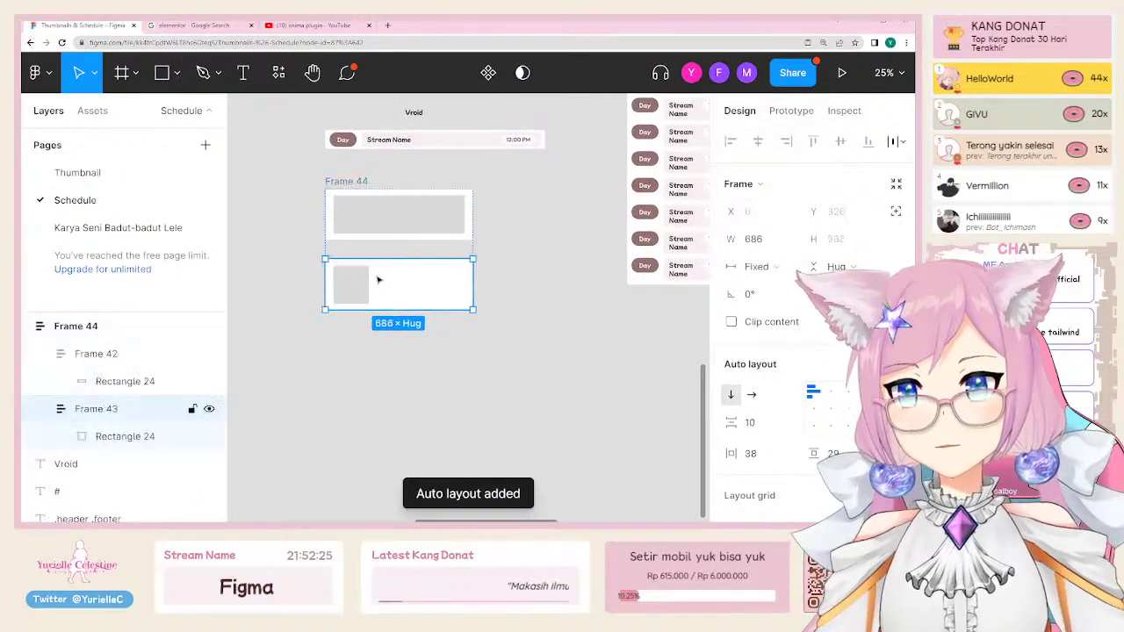
pyautogui.hotkey('ctrl', 'v')
pyautogui.scroll(3, 372, 321)
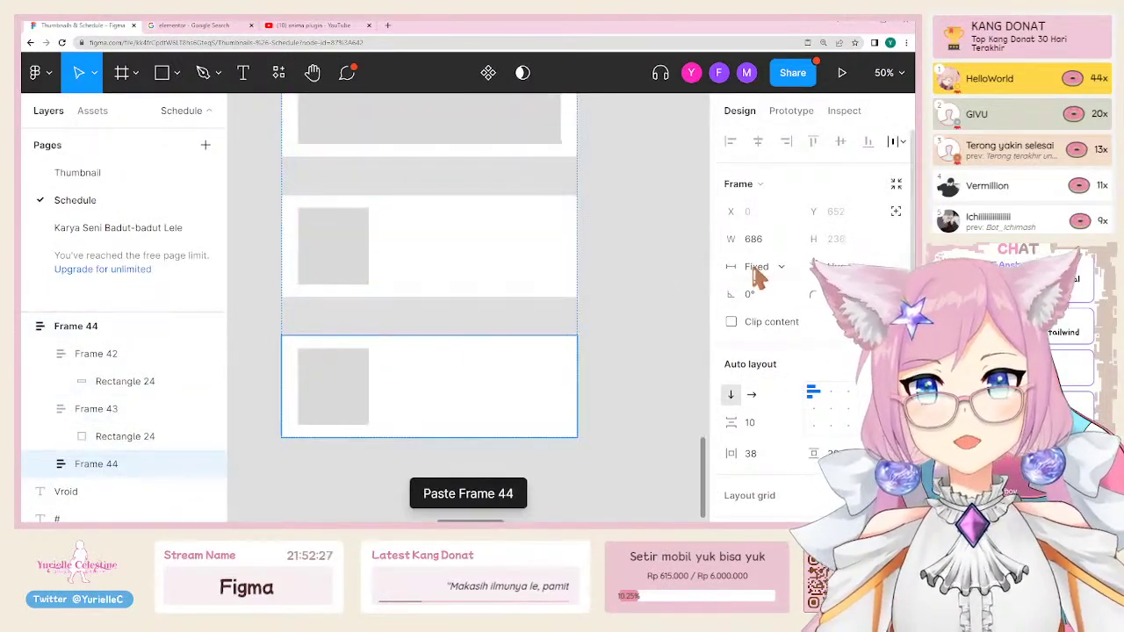
pyautogui.click(755, 268)
pyautogui.click(786, 308)
# Step: Widen Frame 44 to 1210 px, keeping Frame 42's wide rectangle unchanged
pyautogui.click(653, 272)
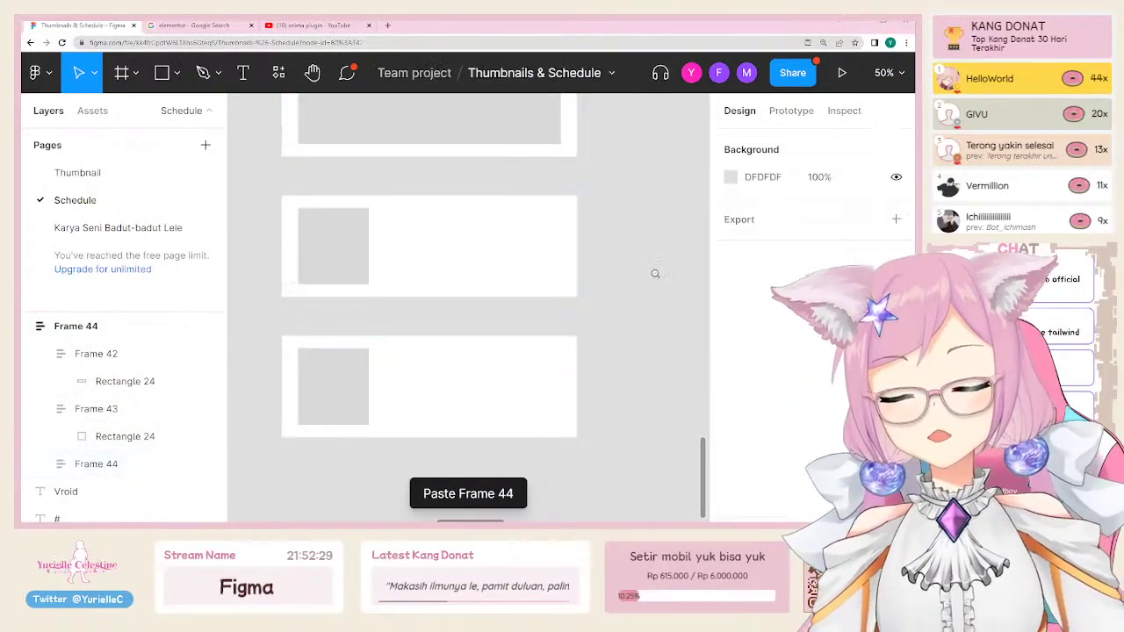
pyautogui.scroll(-3, 636, 253)
pyautogui.hscroll(-3, 637, 253)
pyautogui.scroll(1, 637, 253)
pyautogui.click(472, 279)
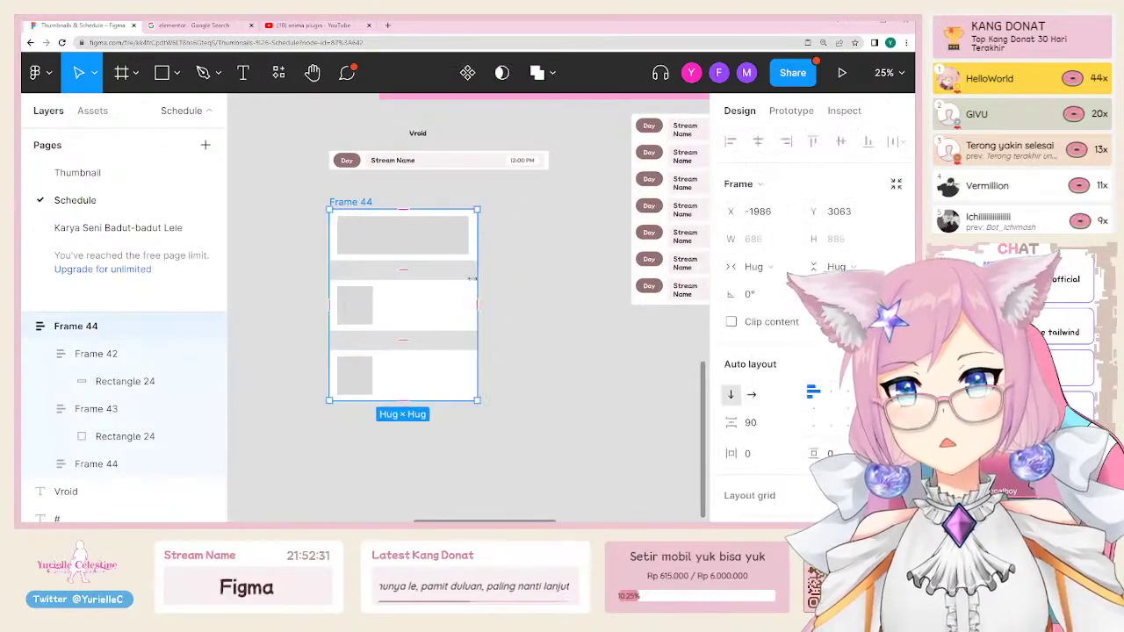
pyautogui.moveTo(501, 272); pyautogui.dragTo(590, 274)
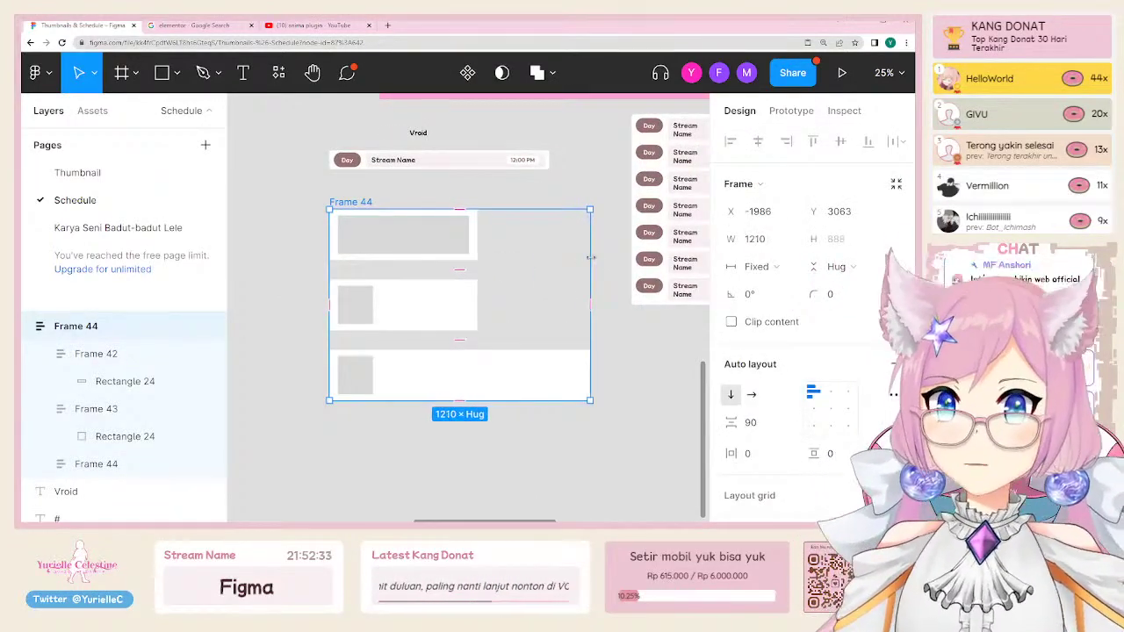
pyautogui.click(399, 306)
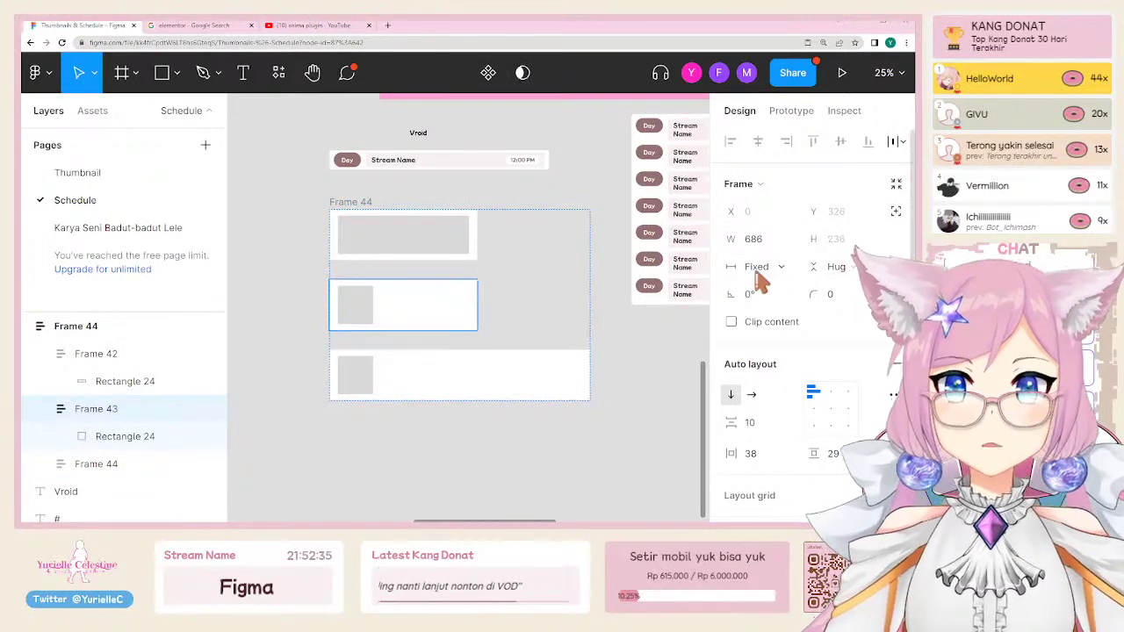
pyautogui.click(409, 249)
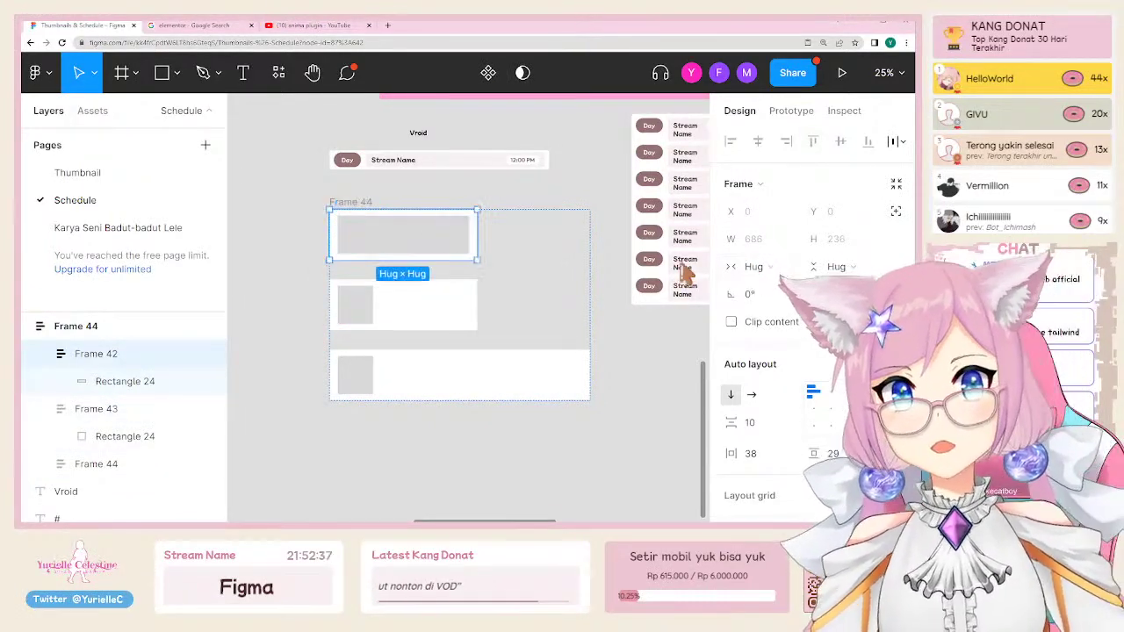
pyautogui.click(454, 236)
pyautogui.moveTo(470, 236); pyautogui.dragTo(435, 232)
pyautogui.hotkey('ctrl', 'z')
# Step: Narrow Frame 44 and move it slightly up and right
pyautogui.click(442, 367)
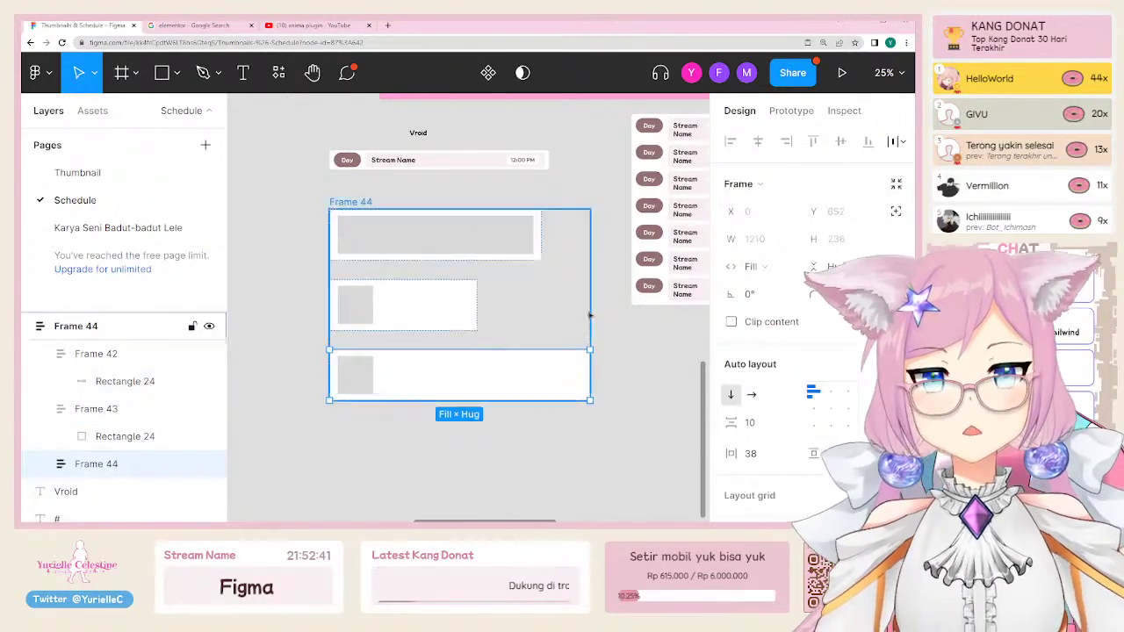
pyautogui.click(571, 251)
pyautogui.moveTo(589, 253); pyautogui.dragTo(554, 273)
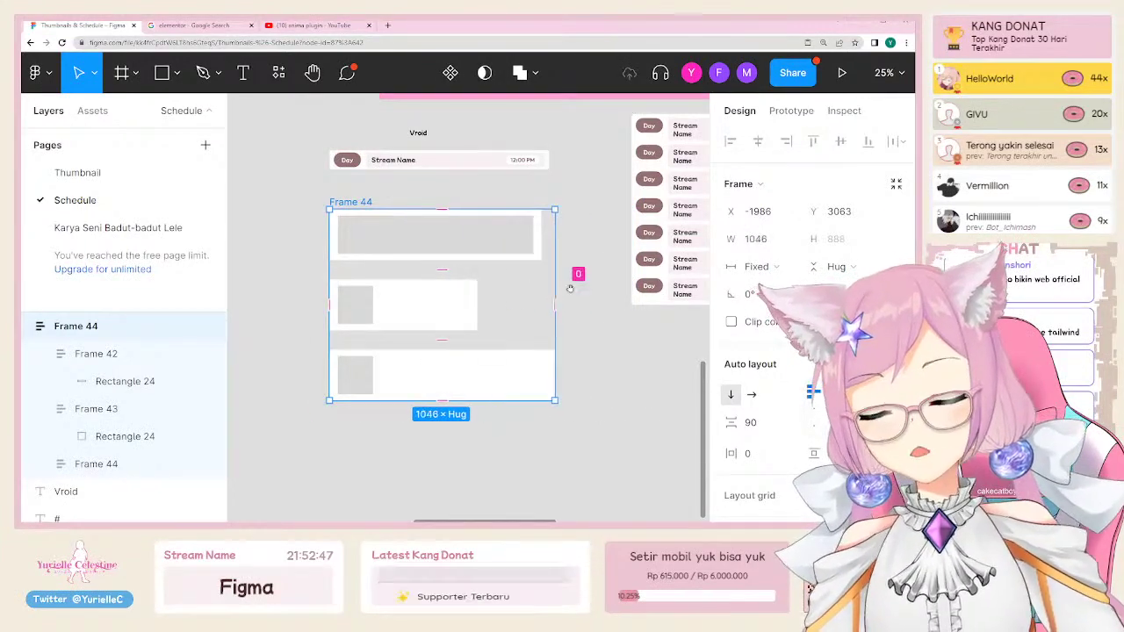
pyautogui.hscroll(2, 365, 324)
pyautogui.moveTo(391, 377); pyautogui.dragTo(441, 322)
# Step: Select a Stream List row in the Weekly Schedule banner
pyautogui.click(416, 320)
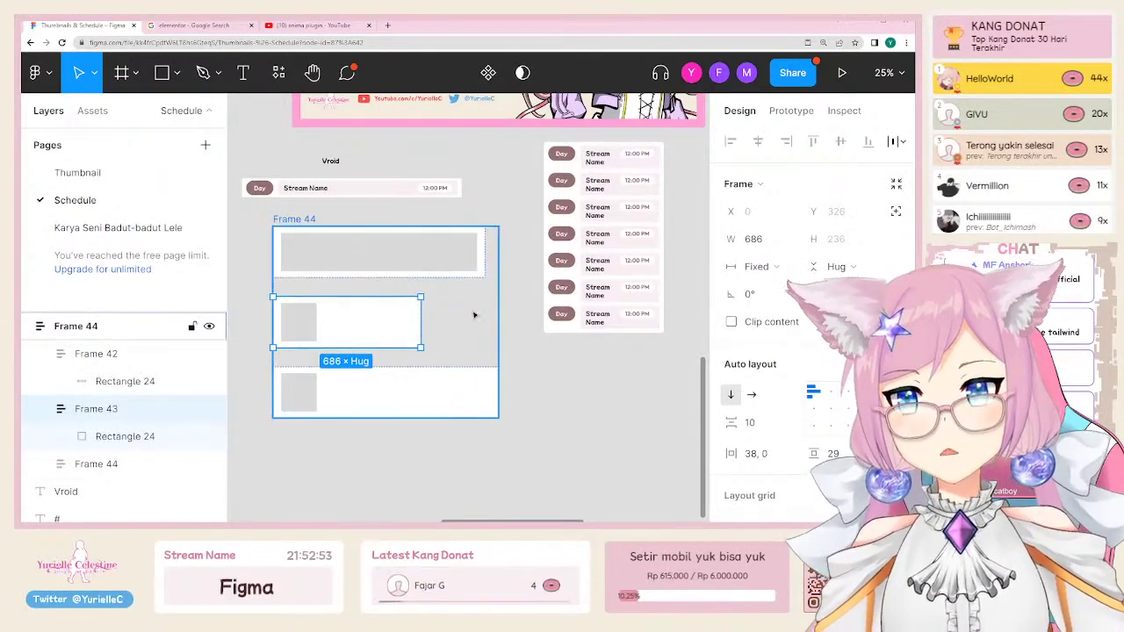
pyautogui.click(553, 306)
pyautogui.scroll(3, 552, 307)
pyautogui.hscroll(3, 553, 307)
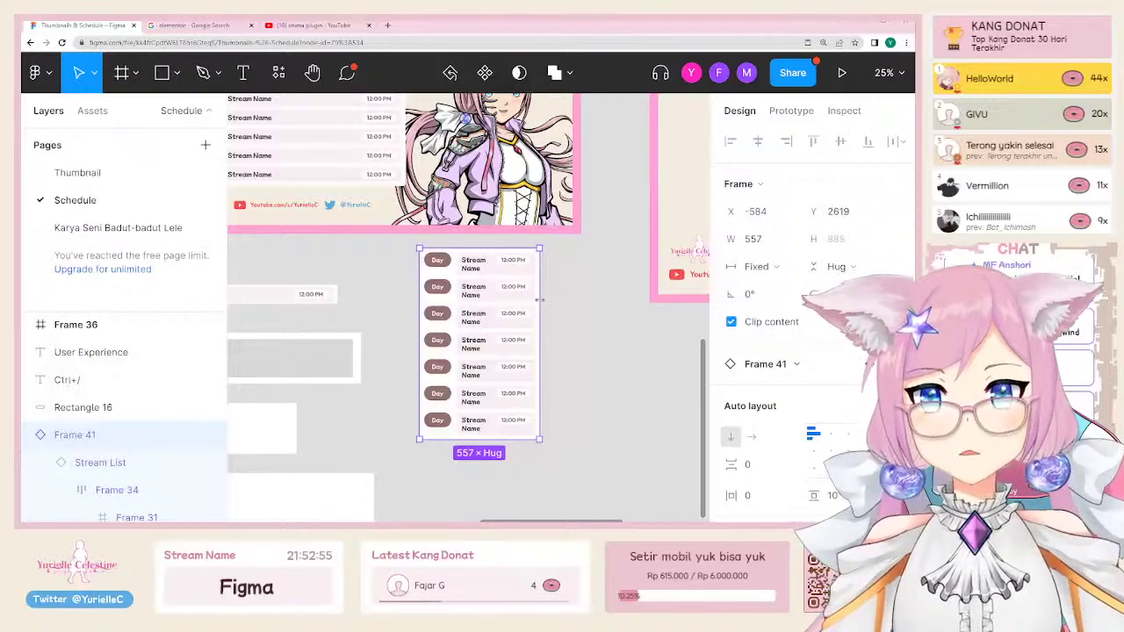
pyautogui.scroll(2, 483, 176)
pyautogui.hscroll(-2, 483, 176)
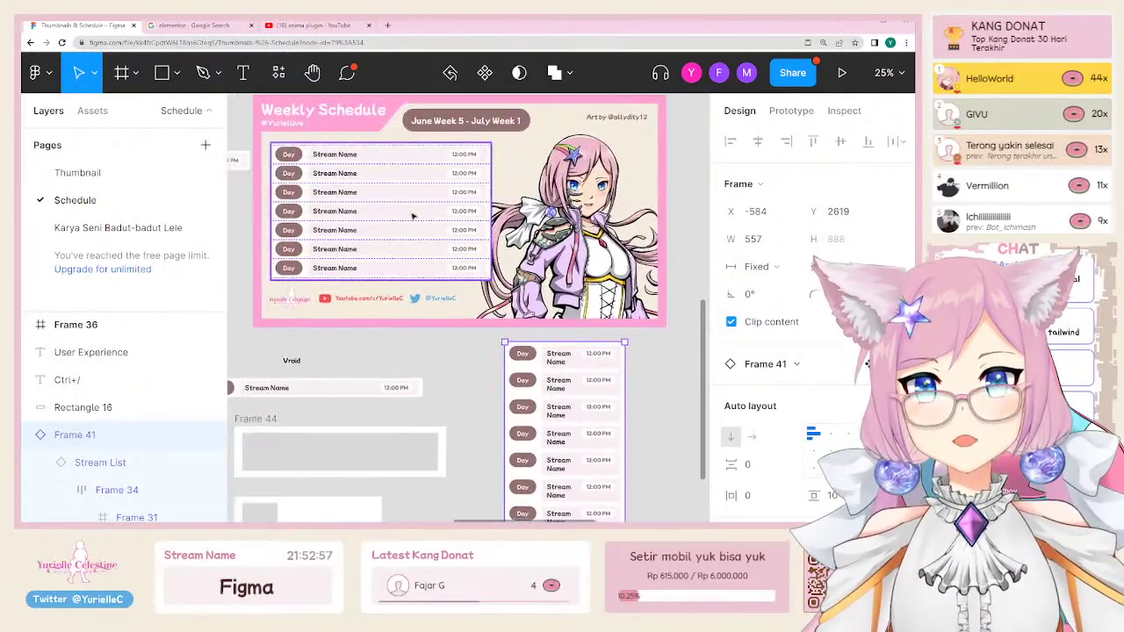
pyautogui.click(377, 211)
# Step: Set the Frame 41 stream list's width to Fill container and adjust its width
pyautogui.click(769, 268)
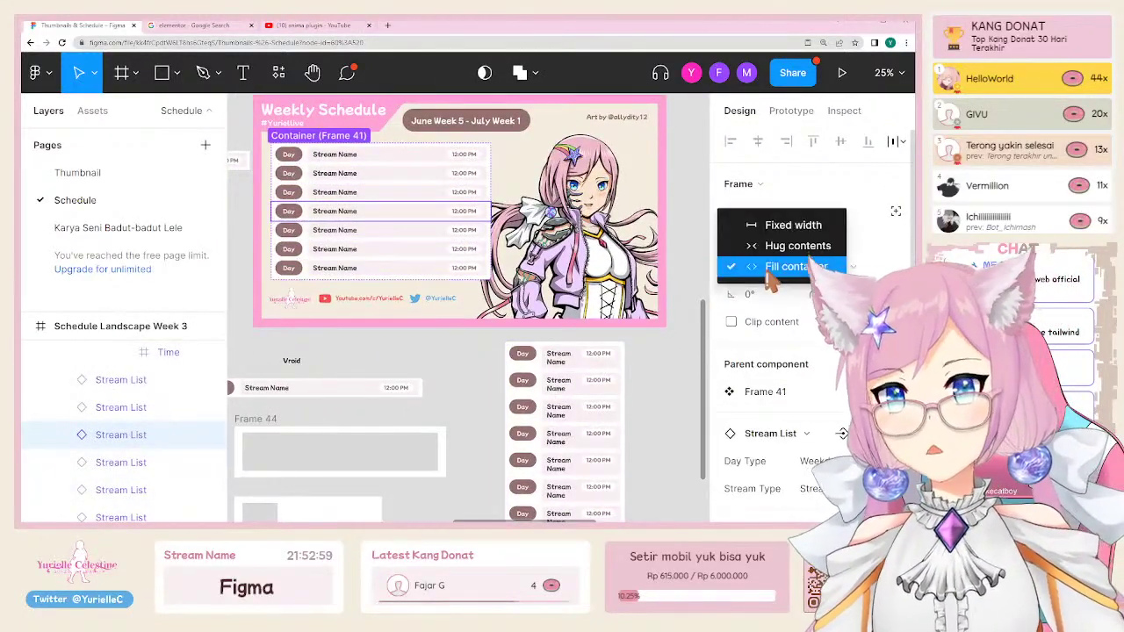
pyautogui.click(772, 265)
pyautogui.scroll(-2, 471, 325)
pyautogui.hscroll(2, 472, 325)
pyautogui.click(472, 325)
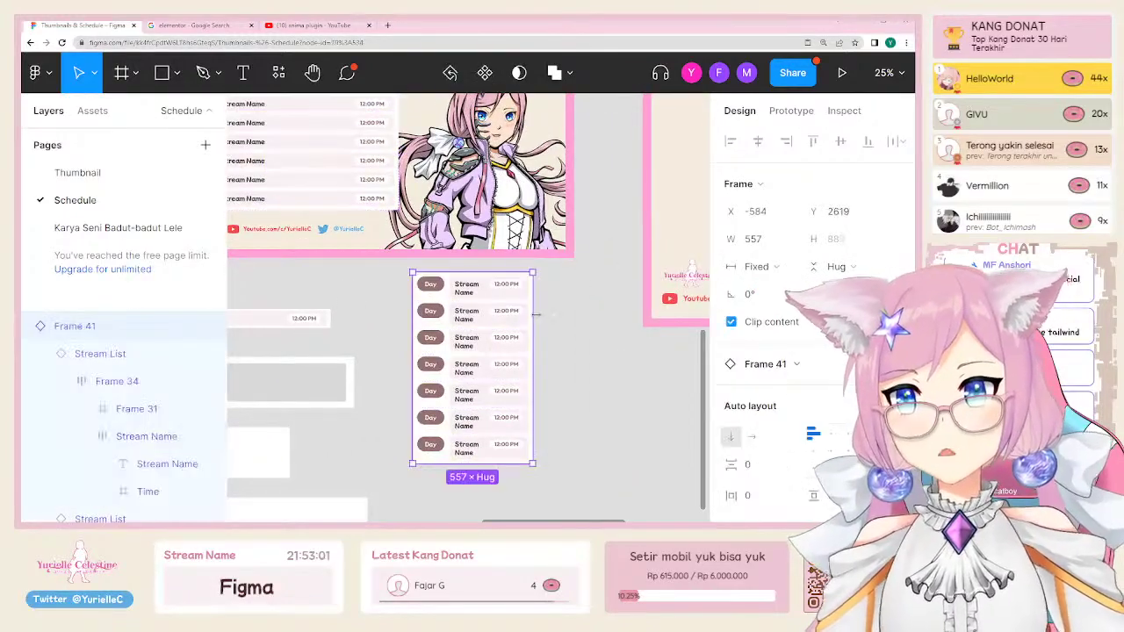
pyautogui.moveTo(533, 351); pyautogui.dragTo(648, 352)
pyautogui.hscroll(2, 515, 311)
pyautogui.moveTo(515, 312); pyautogui.dragTo(341, 322)
# Step: Move the stream list into Schedule Landscape Week 4 and widen it to about 791
pyautogui.scroll(3, 402, 438)
pyautogui.hscroll(-1, 402, 437)
pyautogui.moveTo(327, 444); pyautogui.dragTo(573, 246)
pyautogui.hscroll(4, 448, 350)
pyautogui.scroll(1, 448, 349)
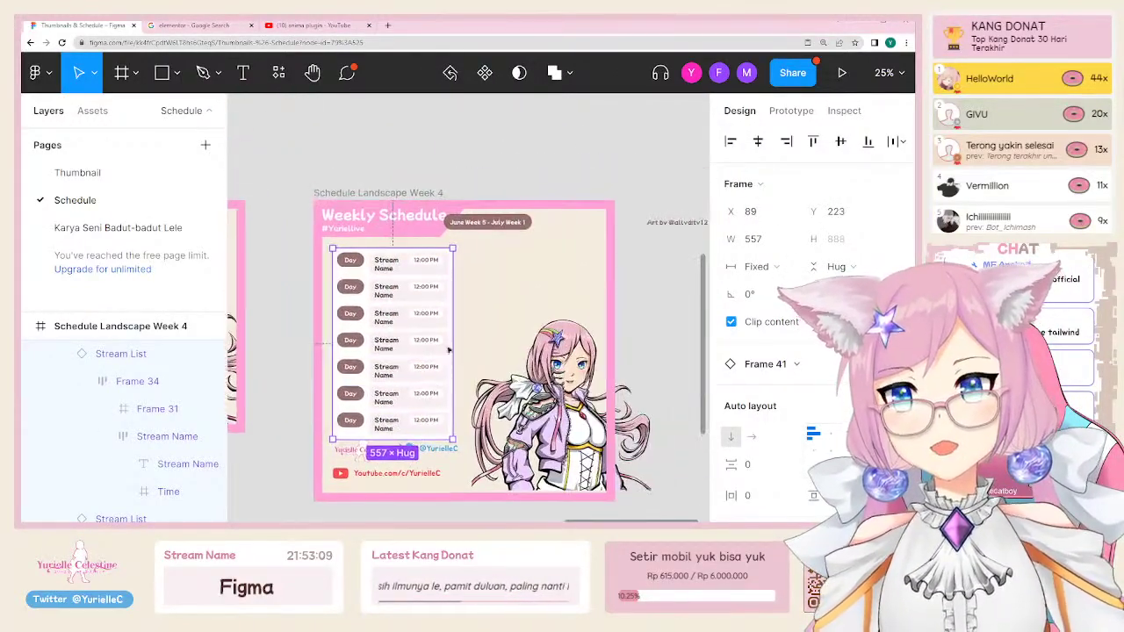
pyautogui.moveTo(453, 330); pyautogui.dragTo(504, 316)
# Step: Inspect the first Stream Name text in the Week 3 banner
pyautogui.hscroll(-3, 396, 372)
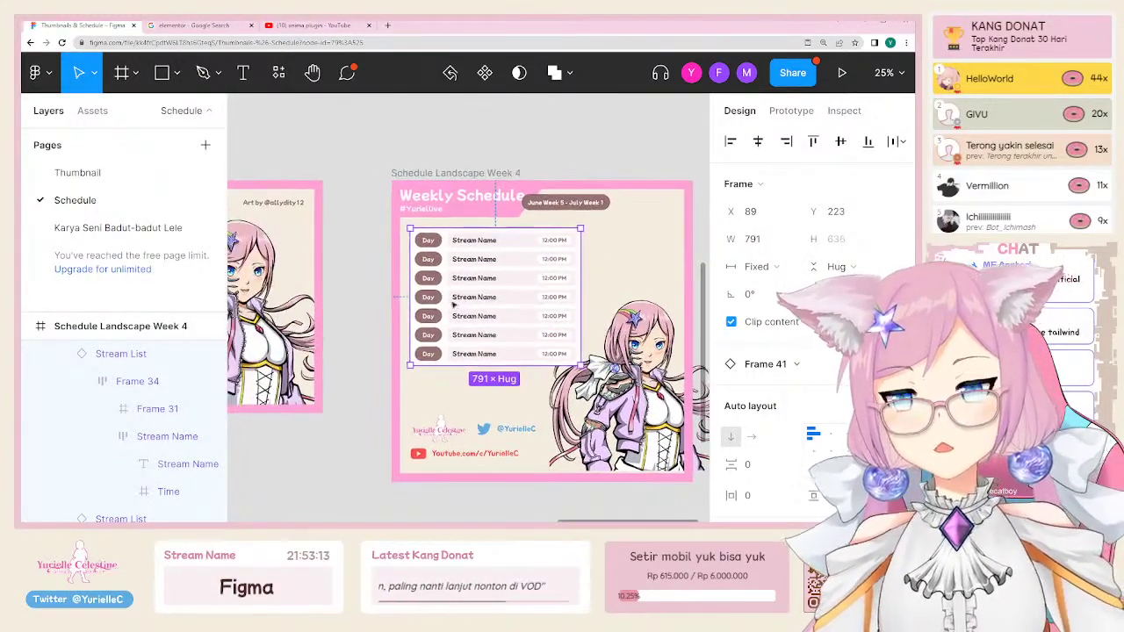
pyautogui.scroll(2, 422, 334)
pyautogui.scroll(-4, 455, 283)
pyautogui.scroll(-2, 444, 296)
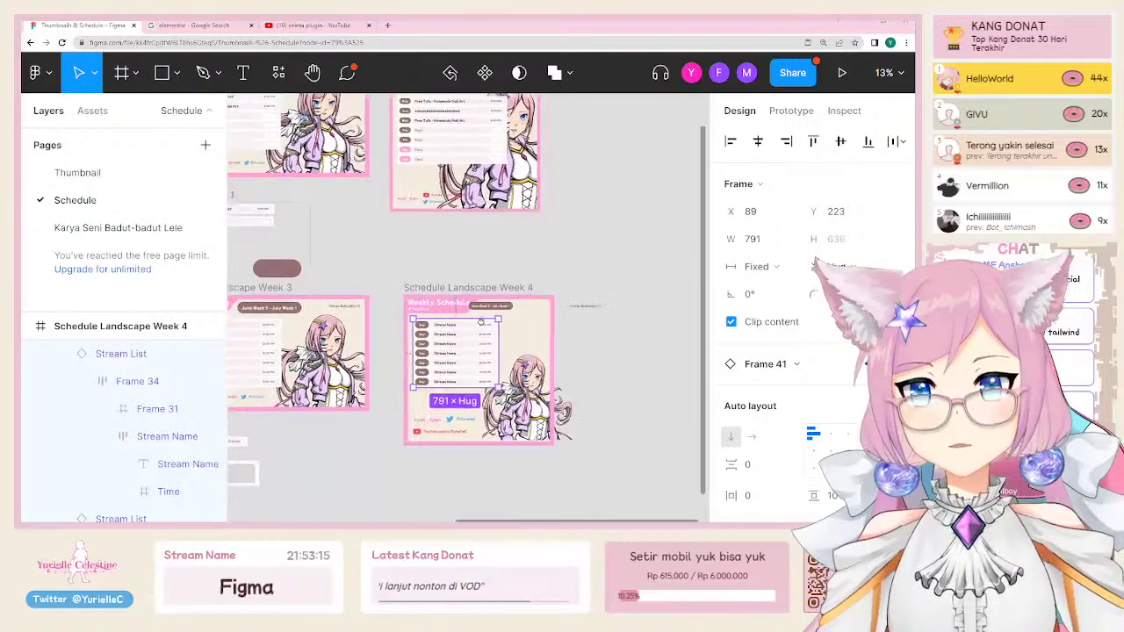
pyautogui.scroll(3, 422, 289)
pyautogui.hscroll(-4, 396, 281)
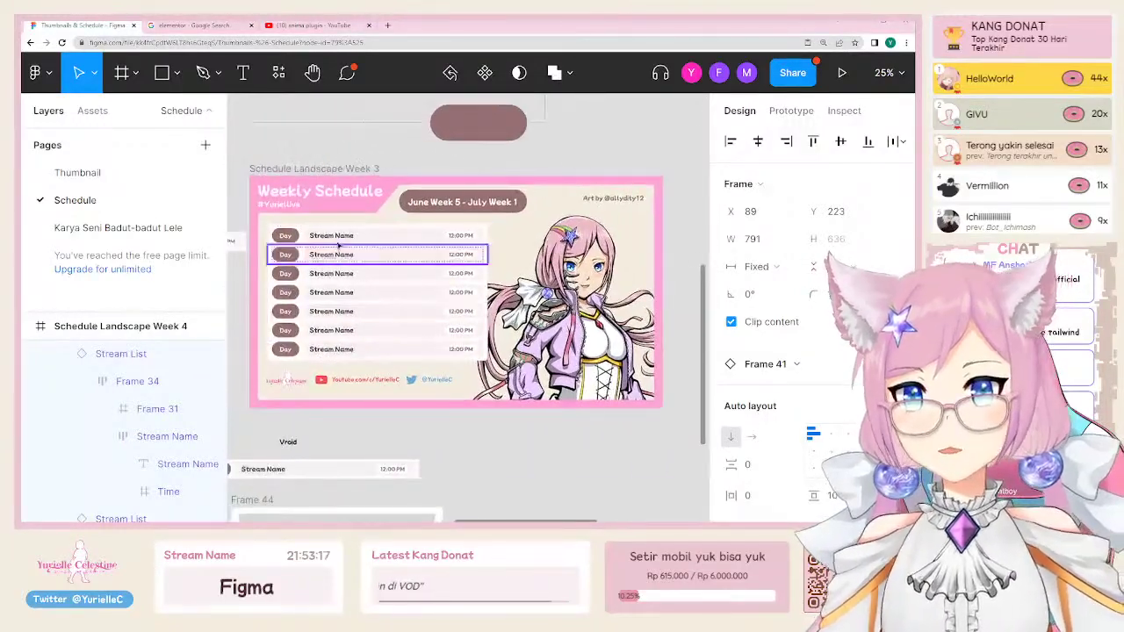
pyautogui.keyDown('ctrl'); pyautogui.click(336, 235); pyautogui.keyUp('ctrl')
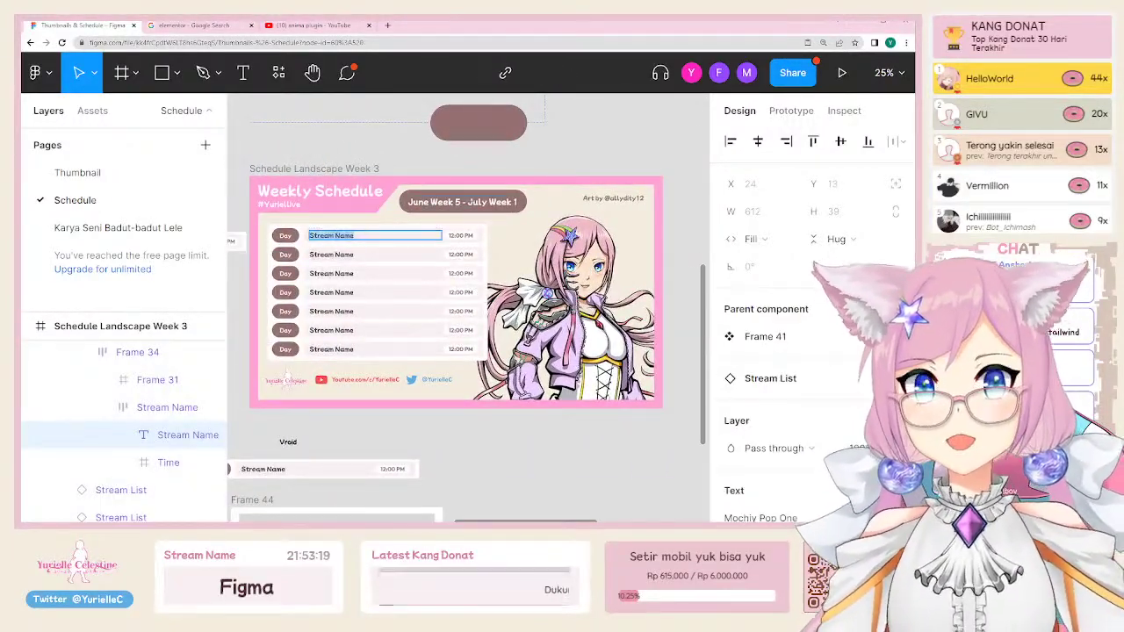
pyautogui.scroll(-4, 395, 175)
pyautogui.scroll(7, 483, 351)
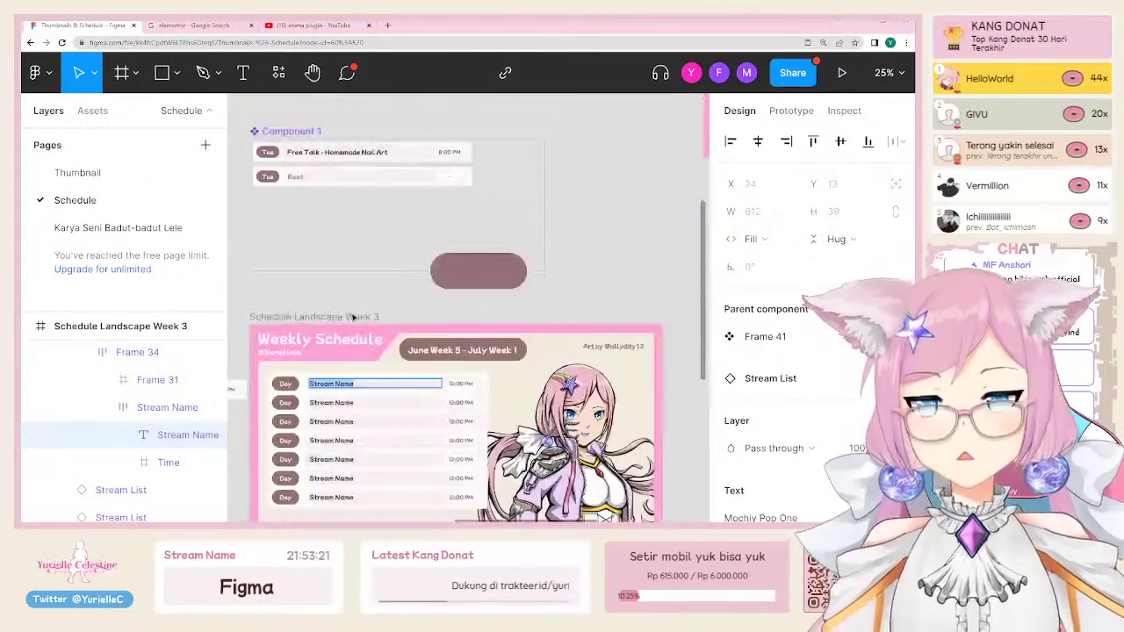
pyautogui.scroll(-2, 566, 507)
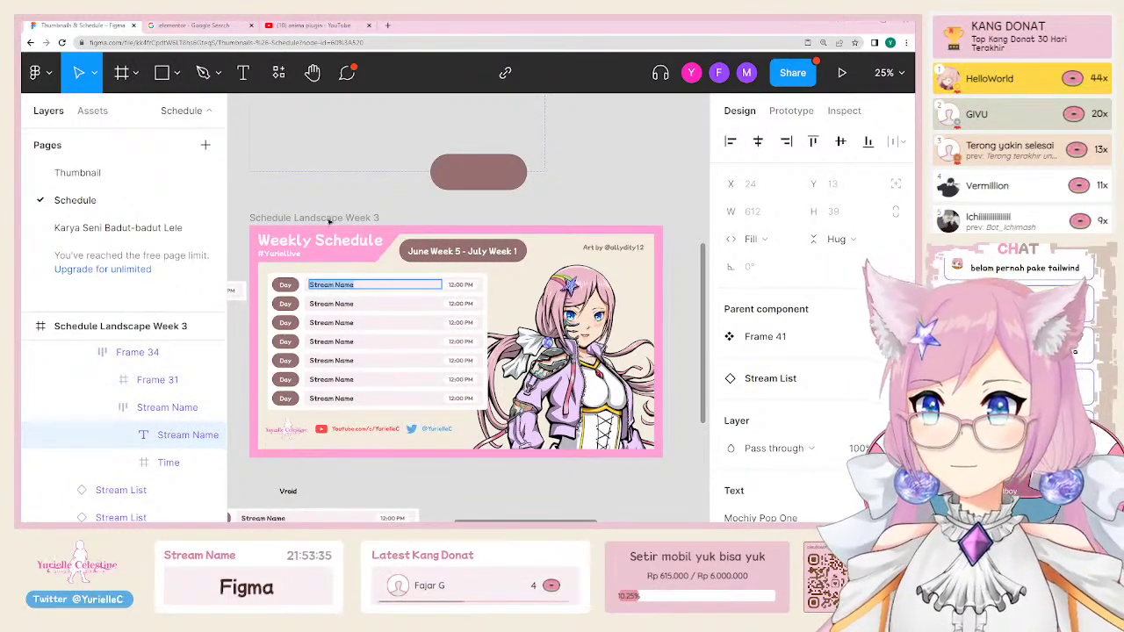
pyautogui.click(375, 184)
# Step: Move the Frame 44 wireframe to the left
pyautogui.scroll(-5, 372, 322)
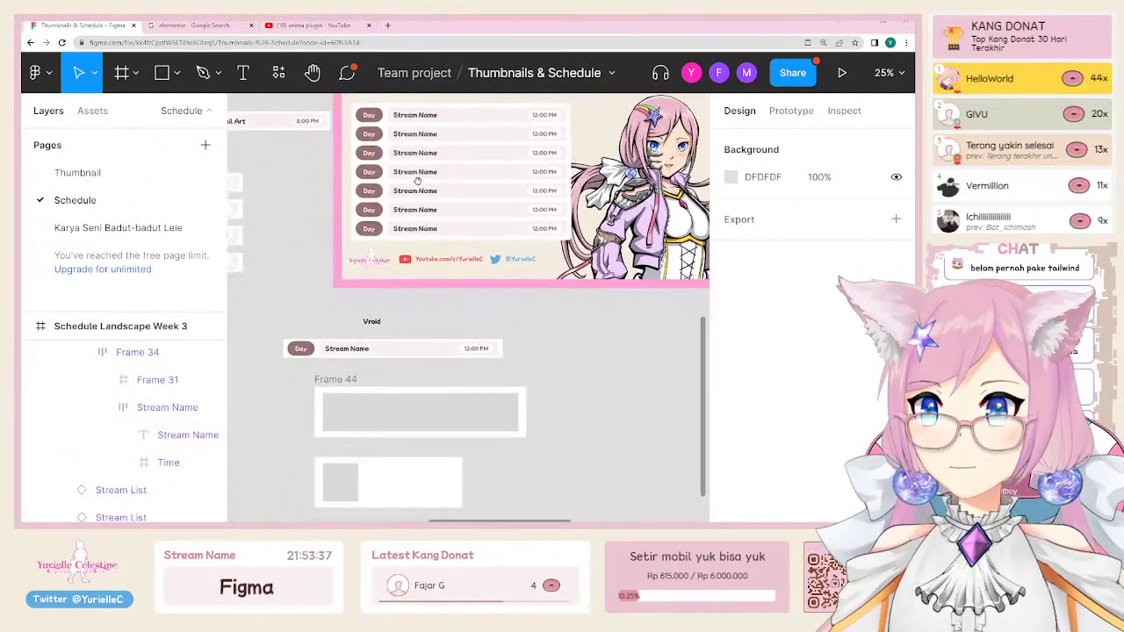
pyautogui.scroll(-3, 393, 293)
pyautogui.scroll(-2, 395, 299)
pyautogui.hscroll(-3, 394, 311)
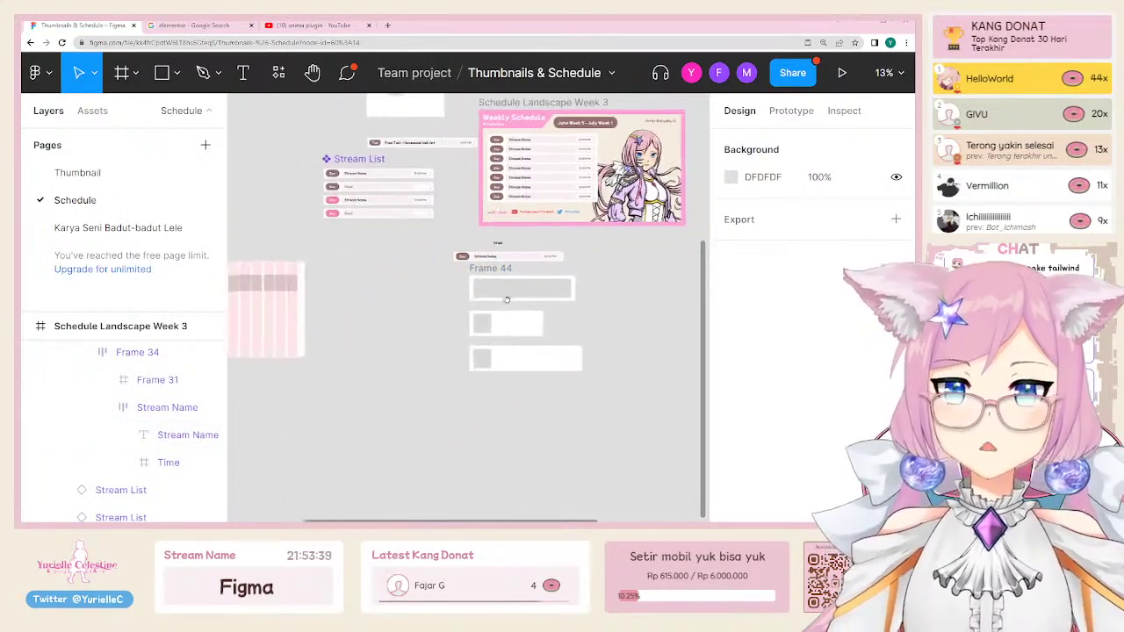
pyautogui.click(506, 278)
pyautogui.moveTo(481, 293); pyautogui.dragTo(335, 309)
pyautogui.press('Escape')
# Step: Try narrowing the Week 4 stream list to 703, then revert it to 791
pyautogui.hscroll(6, 264, 343)
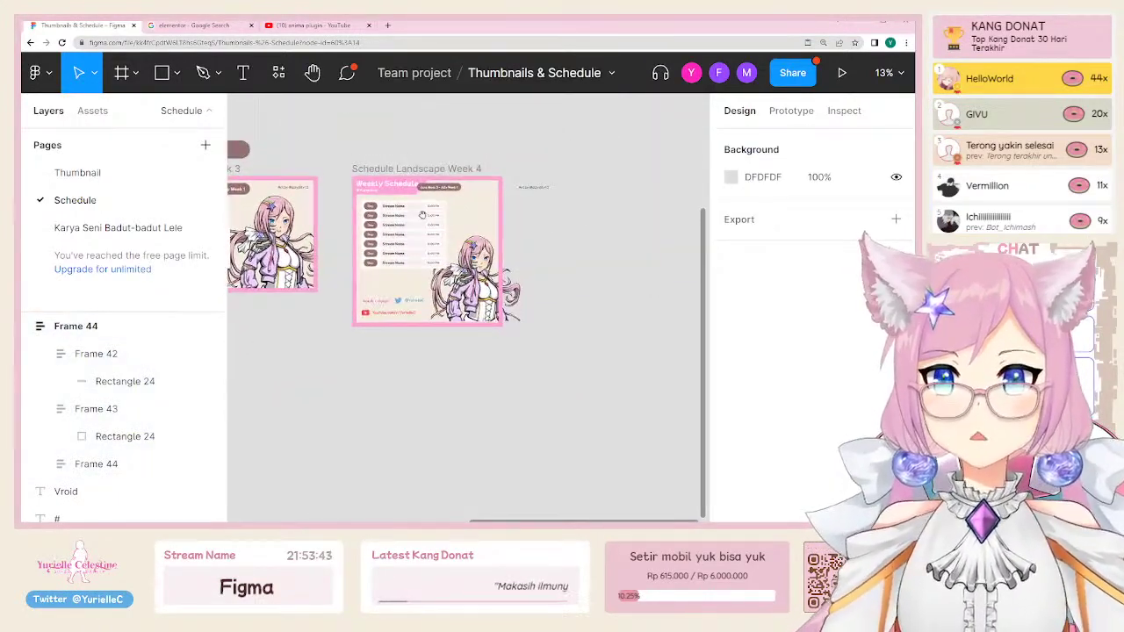
pyautogui.scroll(3, 423, 214)
pyautogui.click(466, 222)
pyautogui.moveTo(549, 223); pyautogui.dragTo(454, 214)
pyautogui.hotkey('ctrl', 'z')
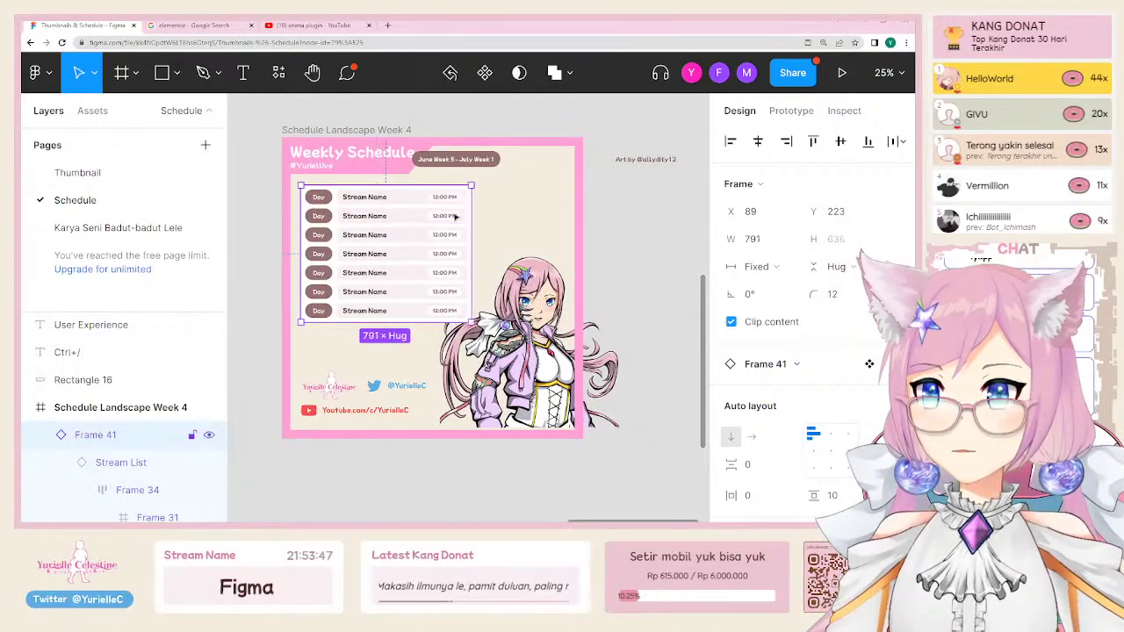
pyautogui.hscroll(-5, 531, 320)
pyautogui.scroll(-2, 530, 319)
pyautogui.click(427, 408)
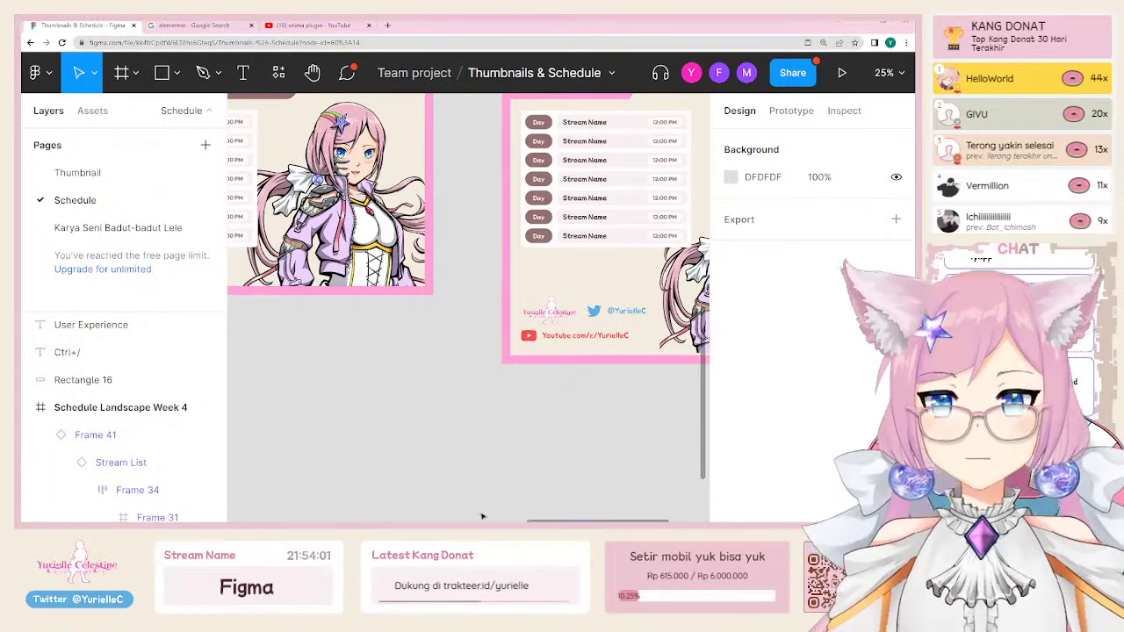
# Step: Shift the character art up and left, then go to the Karya Seni Badut-badut Lele page
pyautogui.hscroll(5, 513, 311)
pyautogui.moveTo(526, 404); pyautogui.dragTo(527, 343)
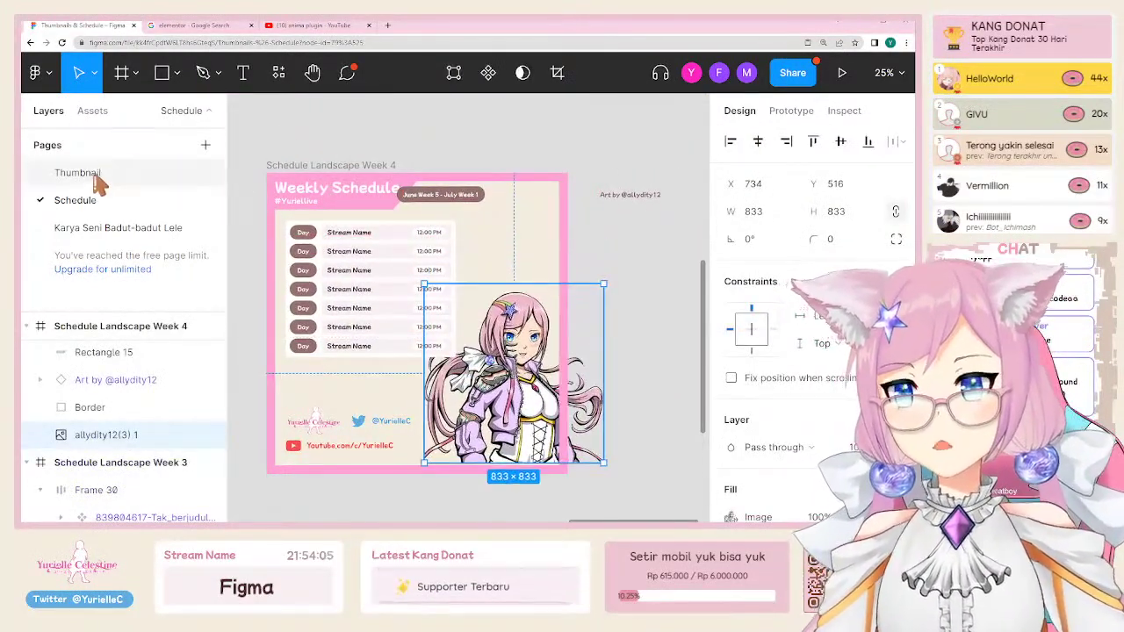
pyautogui.click(109, 228)
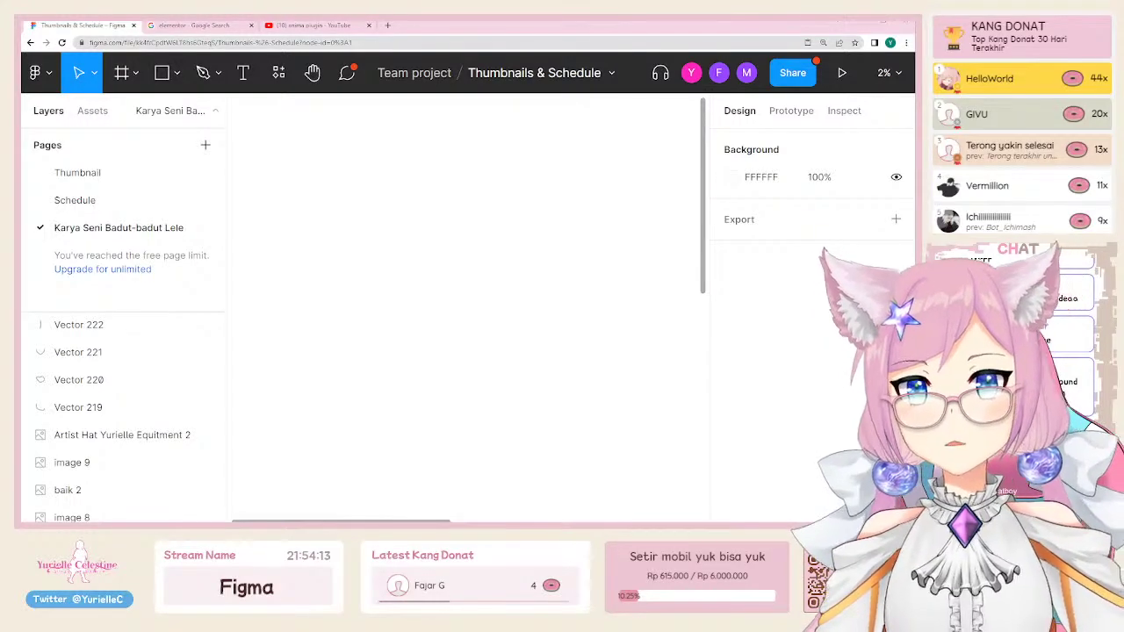
# Step: Paste the pink-haired girl portrait and bear-and-girl image and place them beside the chibi image
pyautogui.click(325, 214)
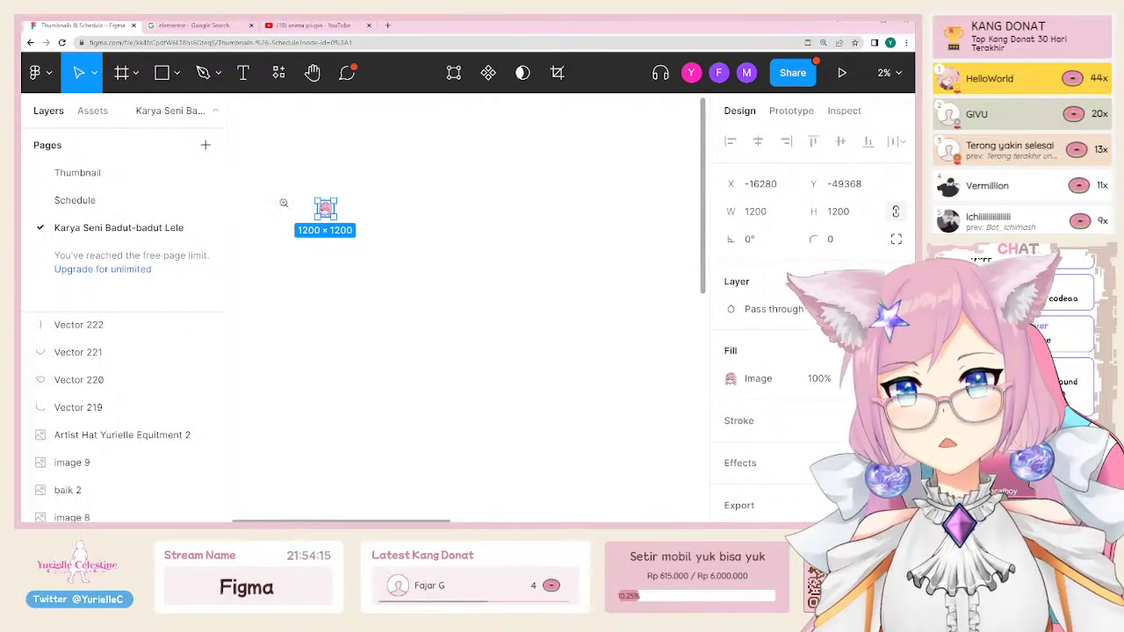
pyautogui.scroll(5, 284, 203)
pyautogui.scroll(3, 417, 234)
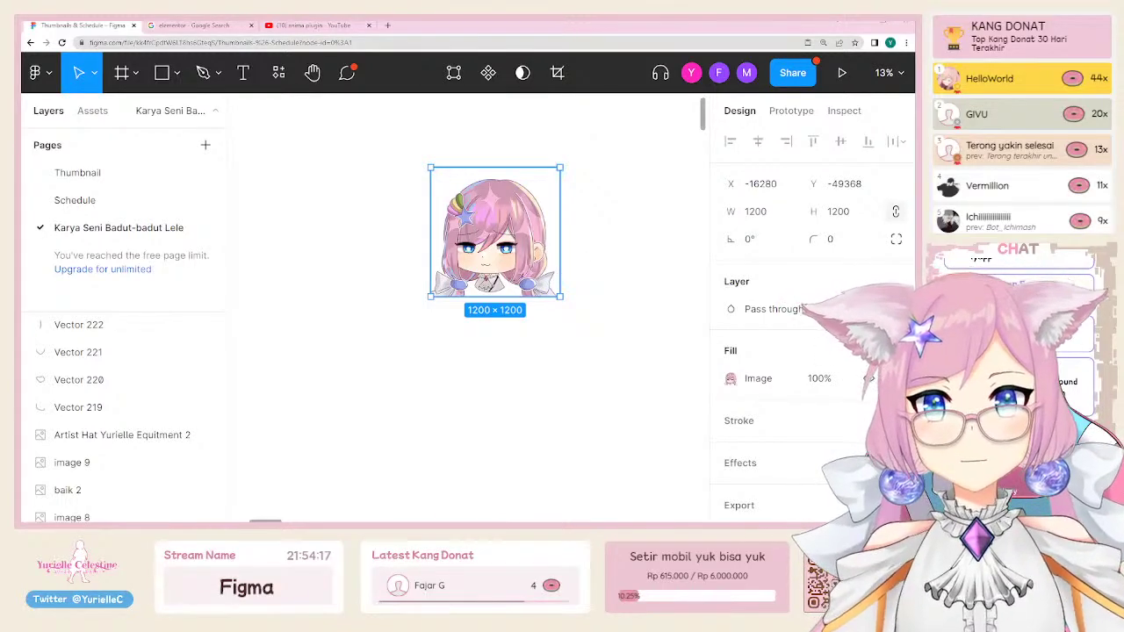
pyautogui.hotkey('ctrl', 'v')
pyautogui.moveTo(387, 279); pyautogui.dragTo(358, 261)
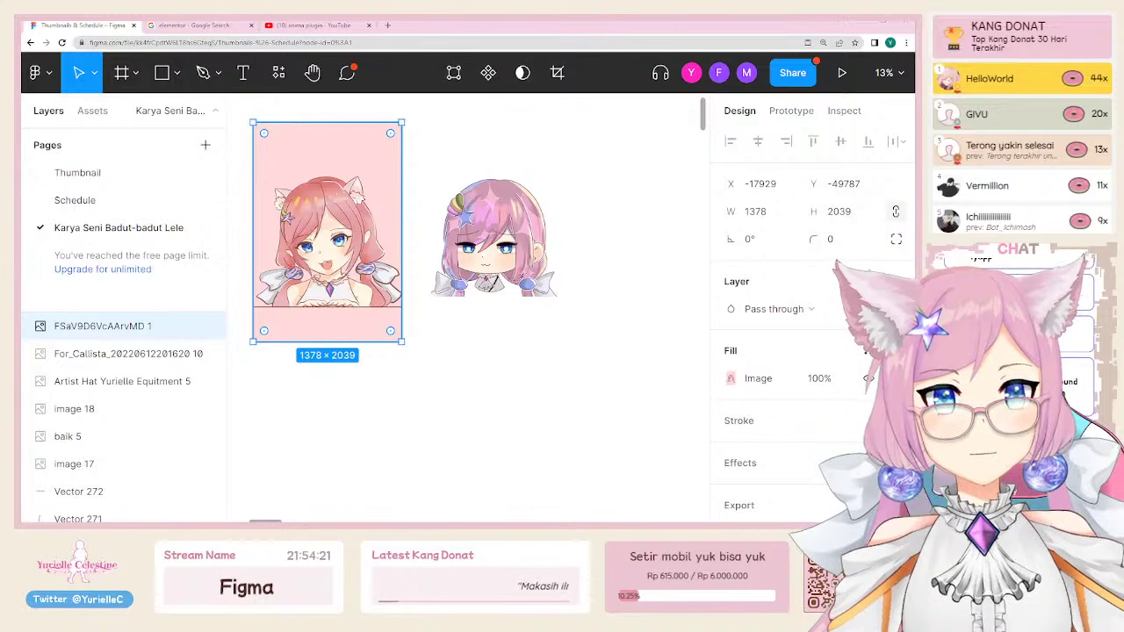
pyautogui.hotkey('ctrl', 'v')
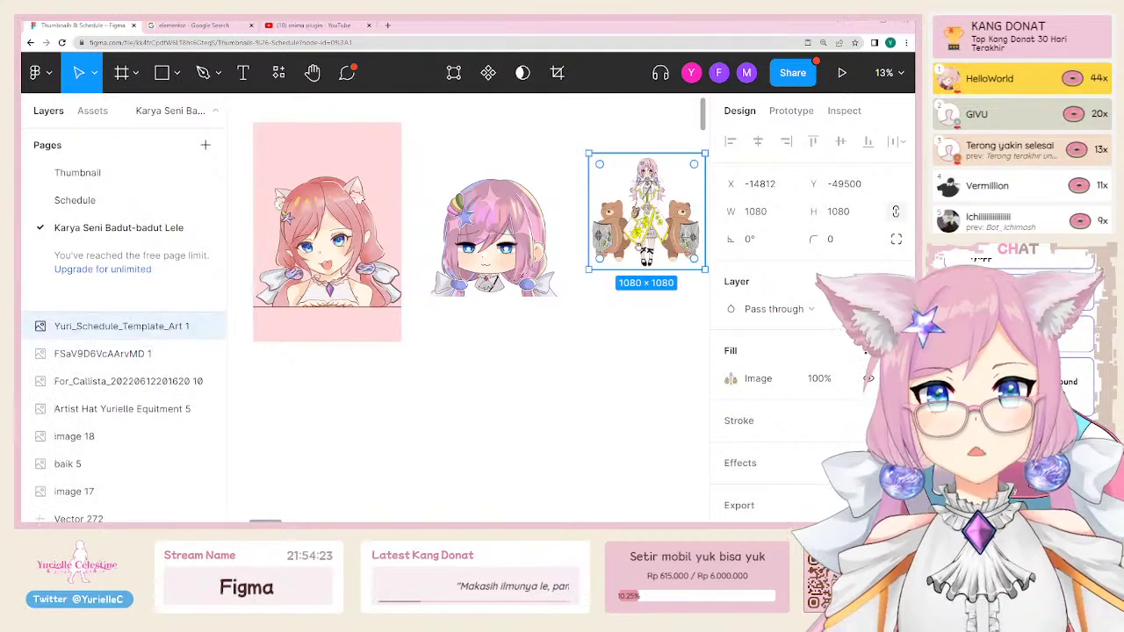
pyautogui.hscroll(3, 650, 217)
pyautogui.moveTo(650, 411); pyautogui.dragTo(670, 353)
pyautogui.hscroll(-3, 670, 353)
# Step: Sketch a curved closed loop with the pen tool, then delete it
pyautogui.click(103, 353)
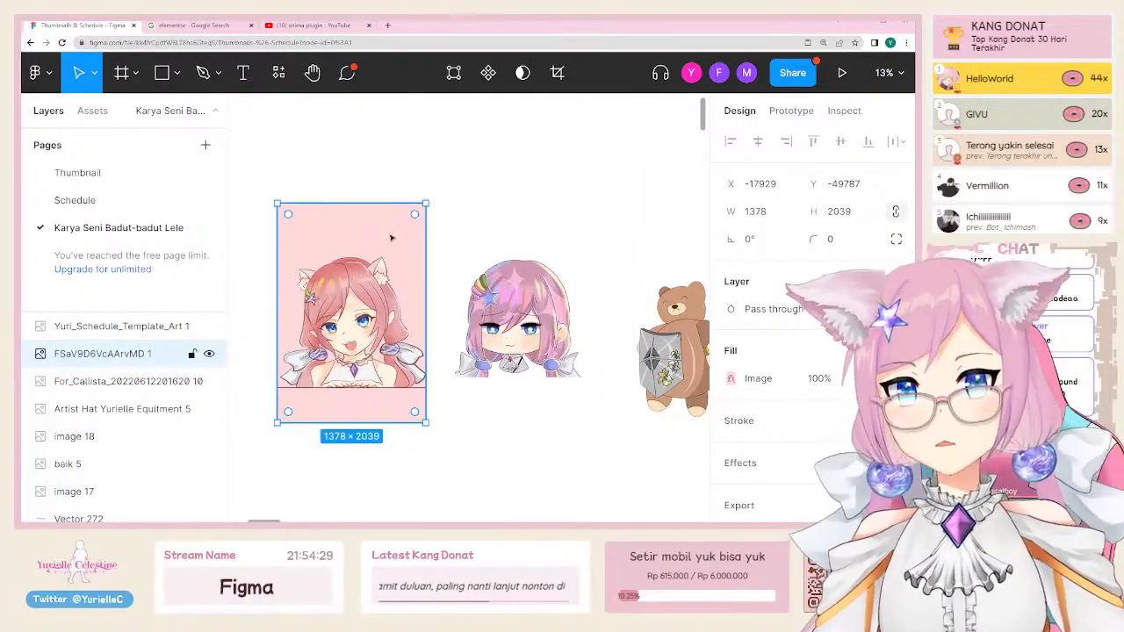
pyautogui.scroll(3, 336, 351)
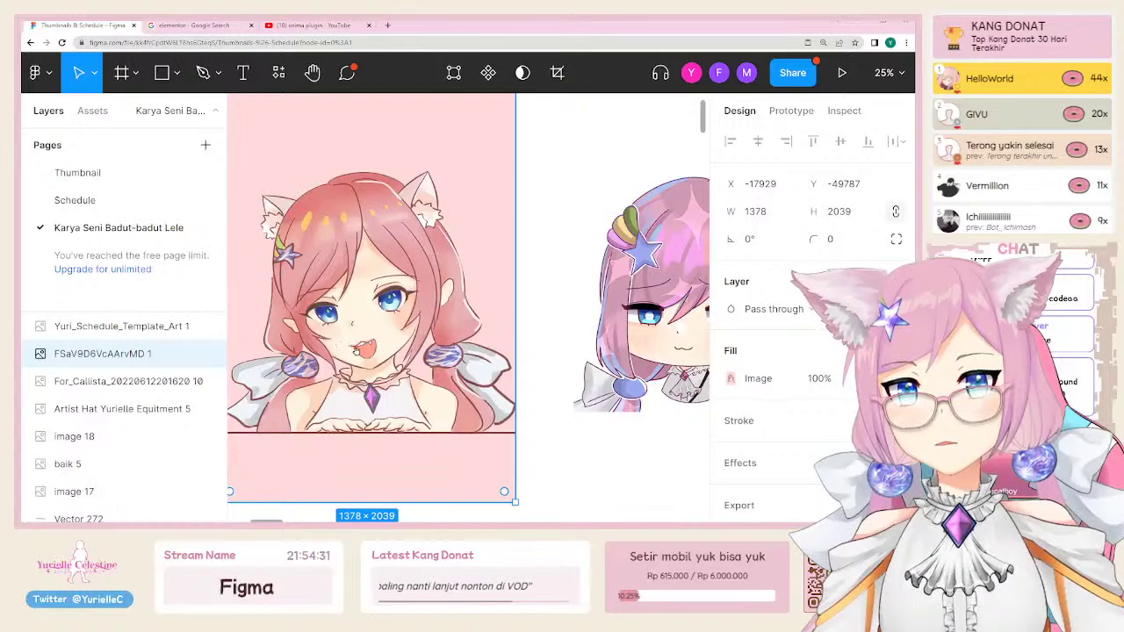
pyautogui.scroll(-2, 336, 351)
pyautogui.click(203, 72)
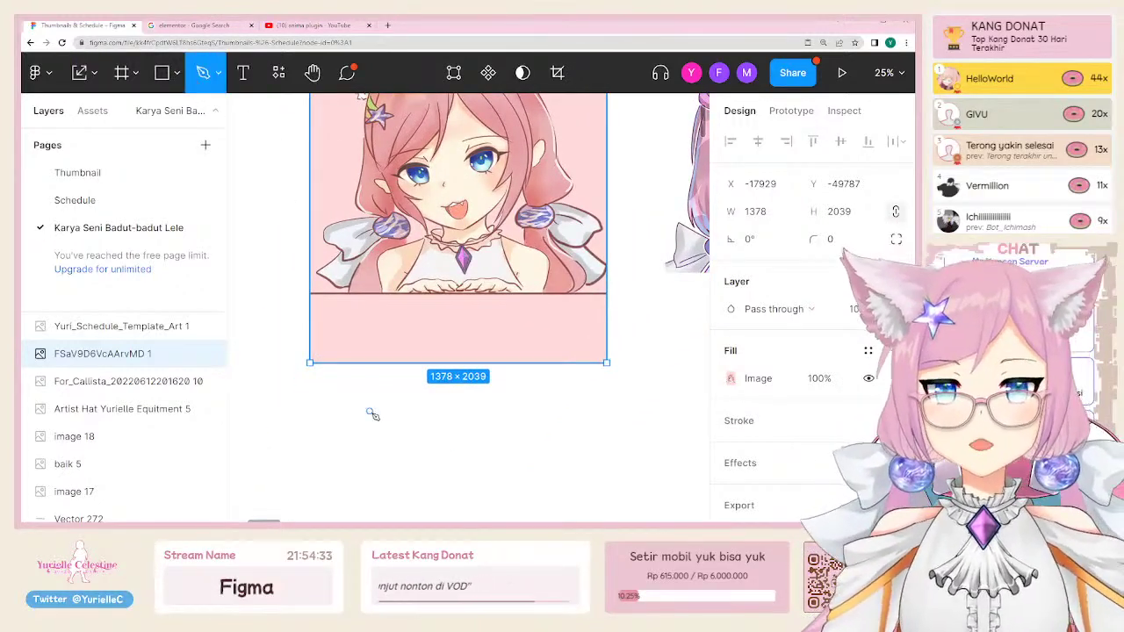
pyautogui.scroll(-2, 409, 238)
pyautogui.click(409, 345)
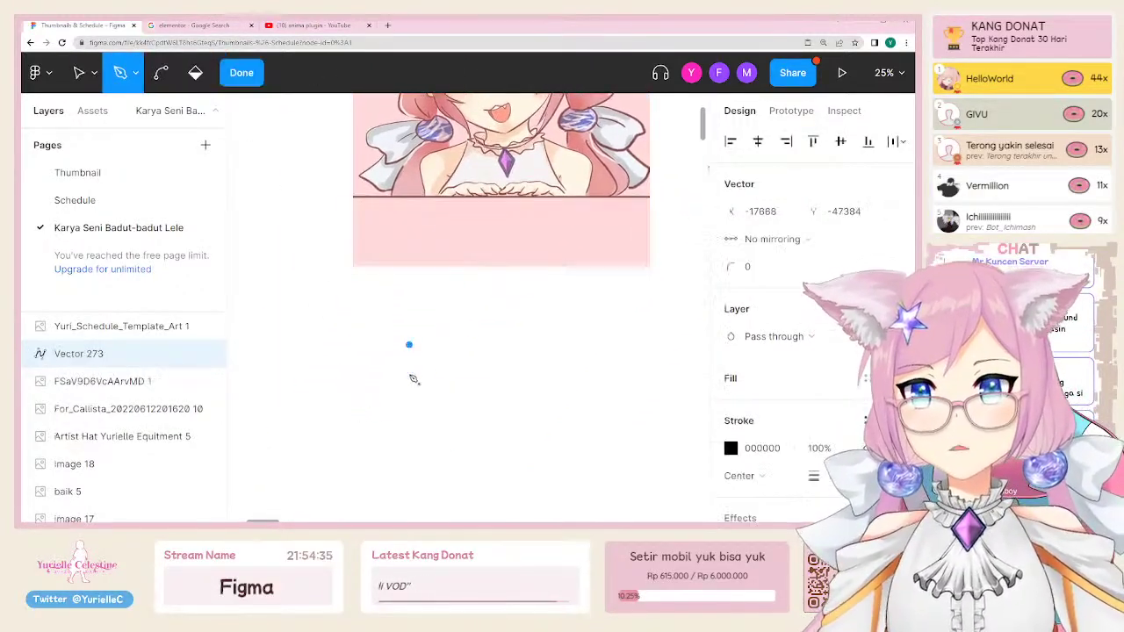
pyautogui.moveTo(458, 393); pyautogui.dragTo(478, 336)
pyautogui.moveTo(409, 345); pyautogui.dragTo(413, 355)
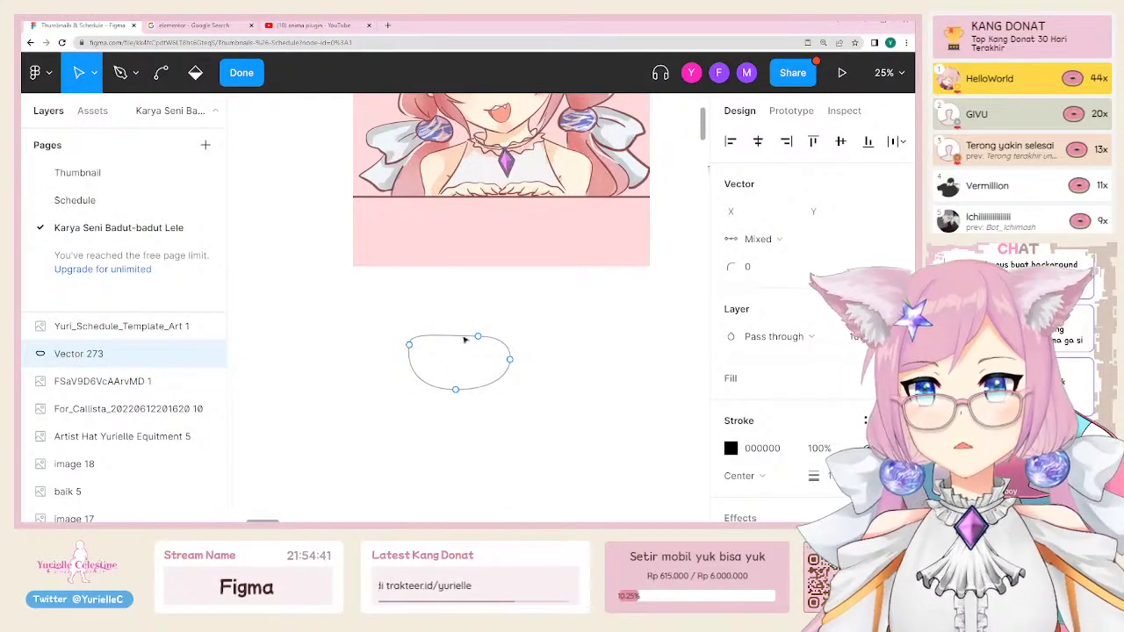
pyautogui.press('Escape')
pyautogui.hscroll(3, 492, 334)
pyautogui.scroll(2, 492, 334)
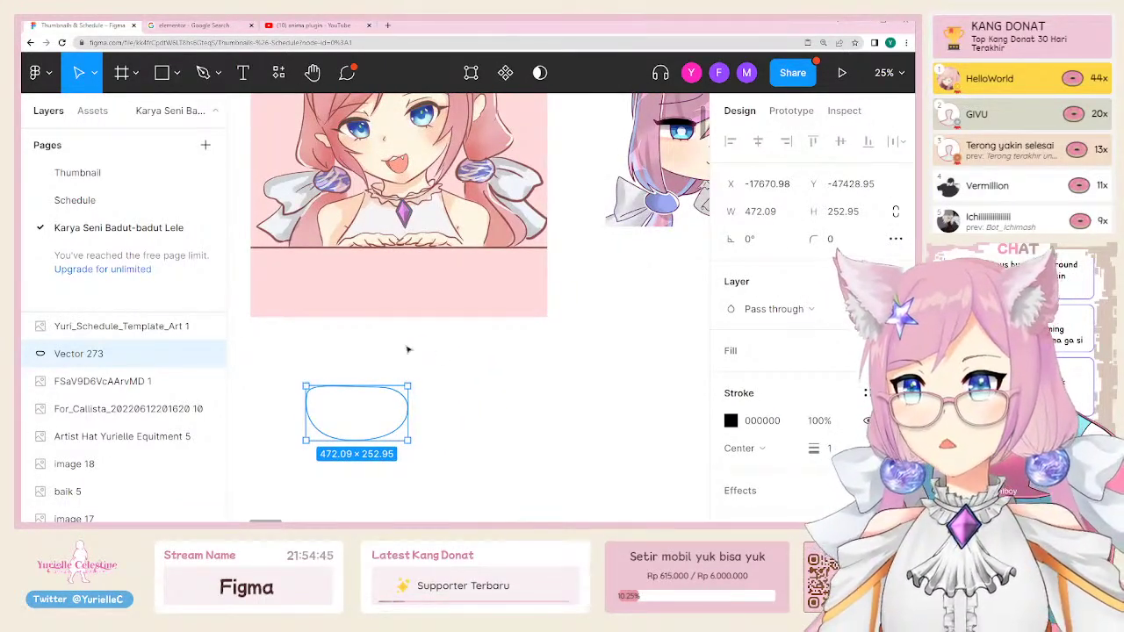
pyautogui.press('Delete')
# Step: Zoom out the canvas to reveal space below the artwork row
pyautogui.scroll(-5, 449, 390)
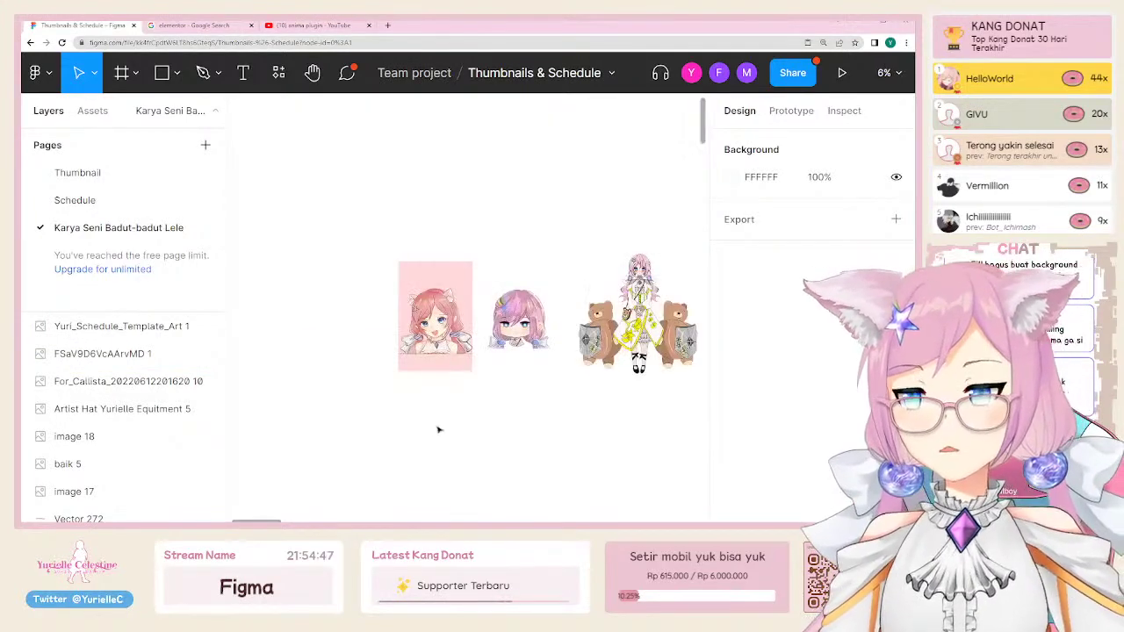
pyautogui.scroll(-1, 422, 351)
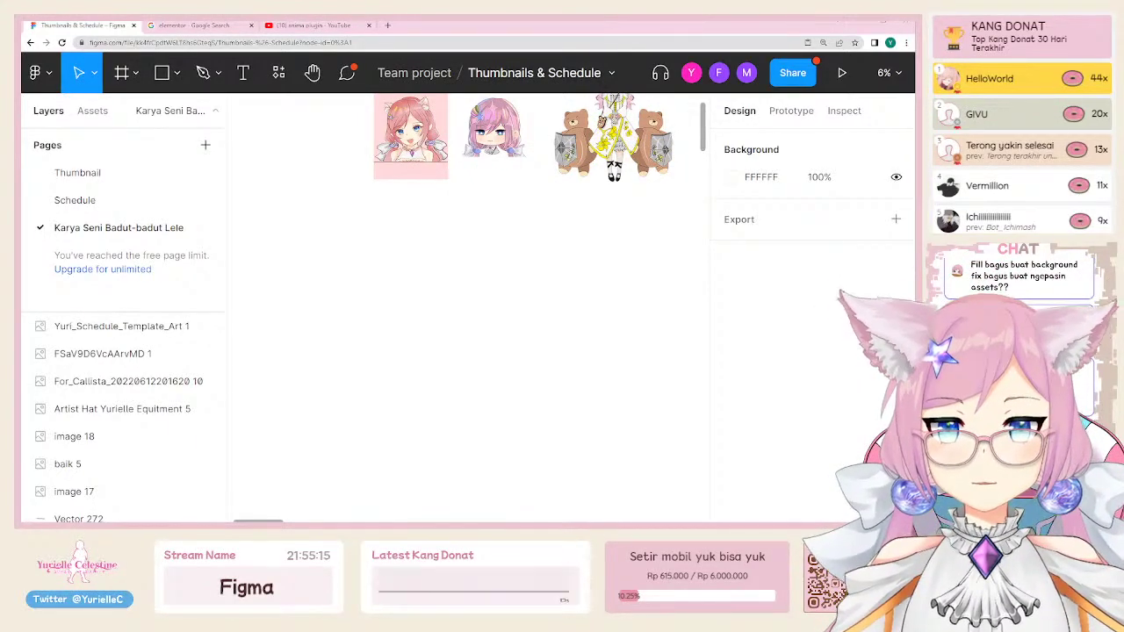
pyautogui.scroll(-2, 392, 304)
# Step: Paste a copy of the 1920×1080 Frame 7 below the artwork, redoing the first paste
pyautogui.hotkey('ctrl', 'v')
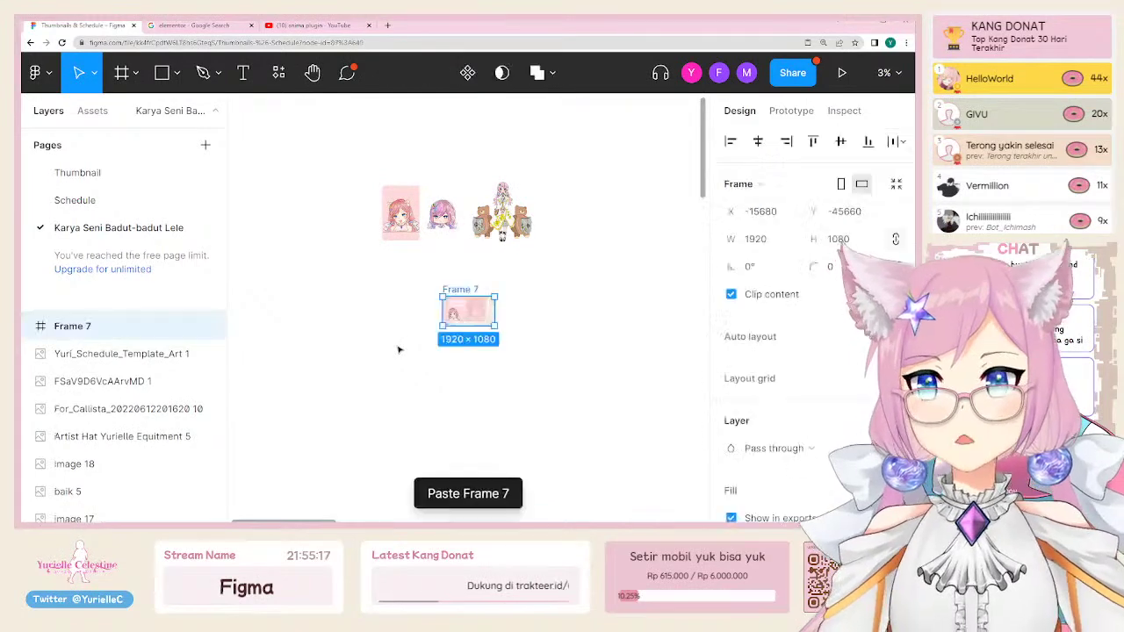
pyautogui.hotkey('shift', '2')
pyautogui.scroll(3, 421, 311)
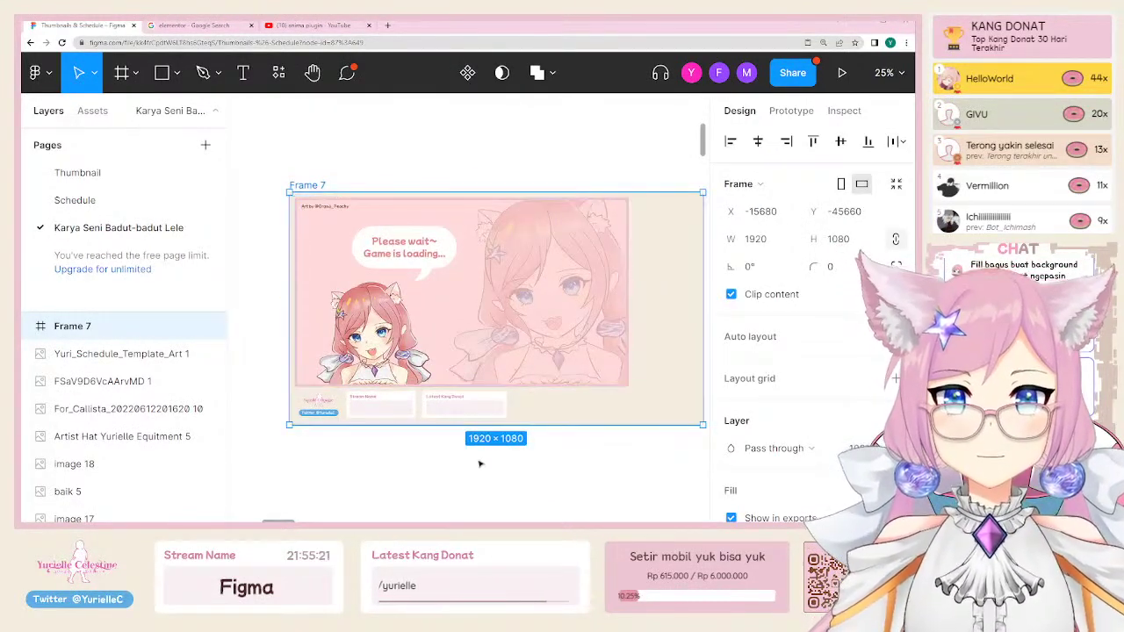
pyautogui.press('Delete')
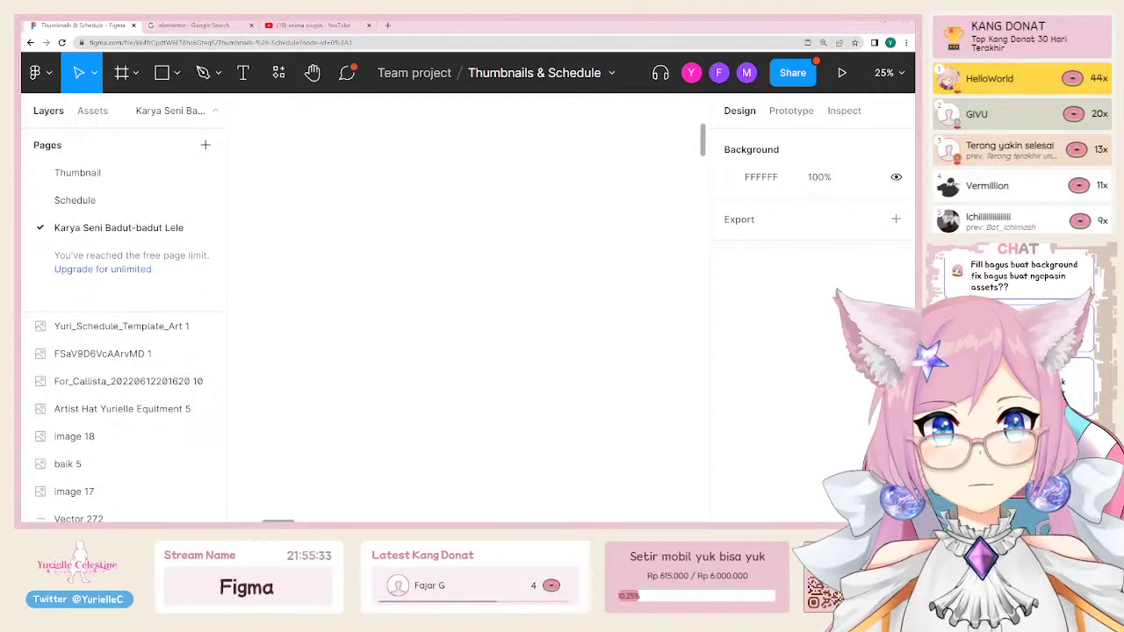
pyautogui.hotkey('ctrl', 'v')
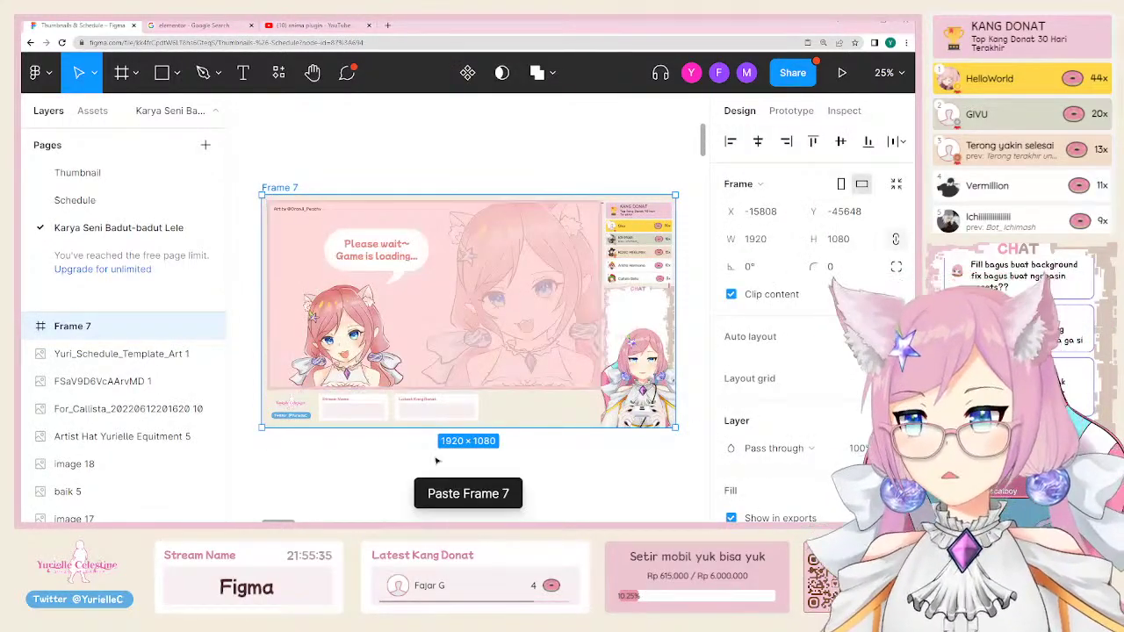
pyautogui.click(389, 465)
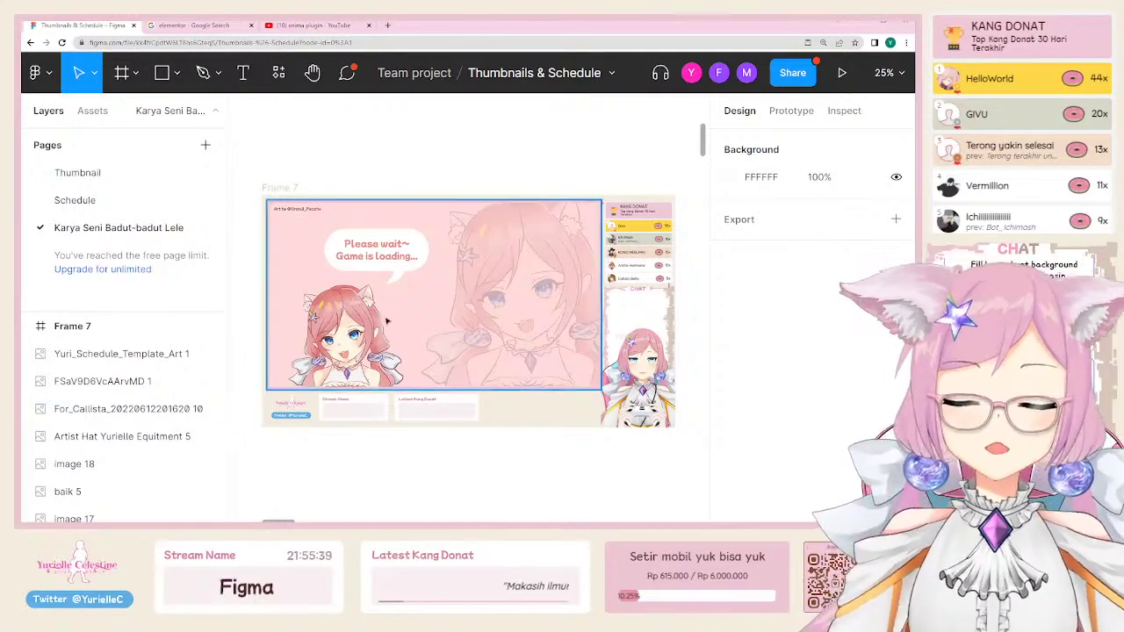
# Step: Select the Stream Name box's rectangle and the chat panel's image inside Frame 7
pyautogui.scroll(3, 398, 458)
pyautogui.click(397, 458)
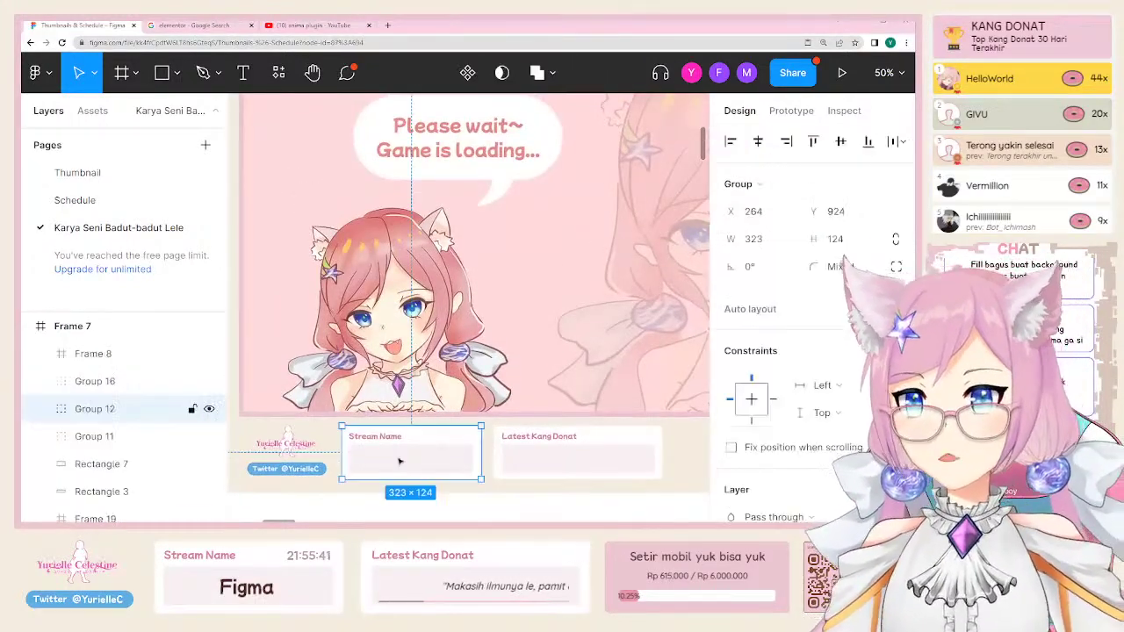
pyautogui.doubleClick(442, 456)
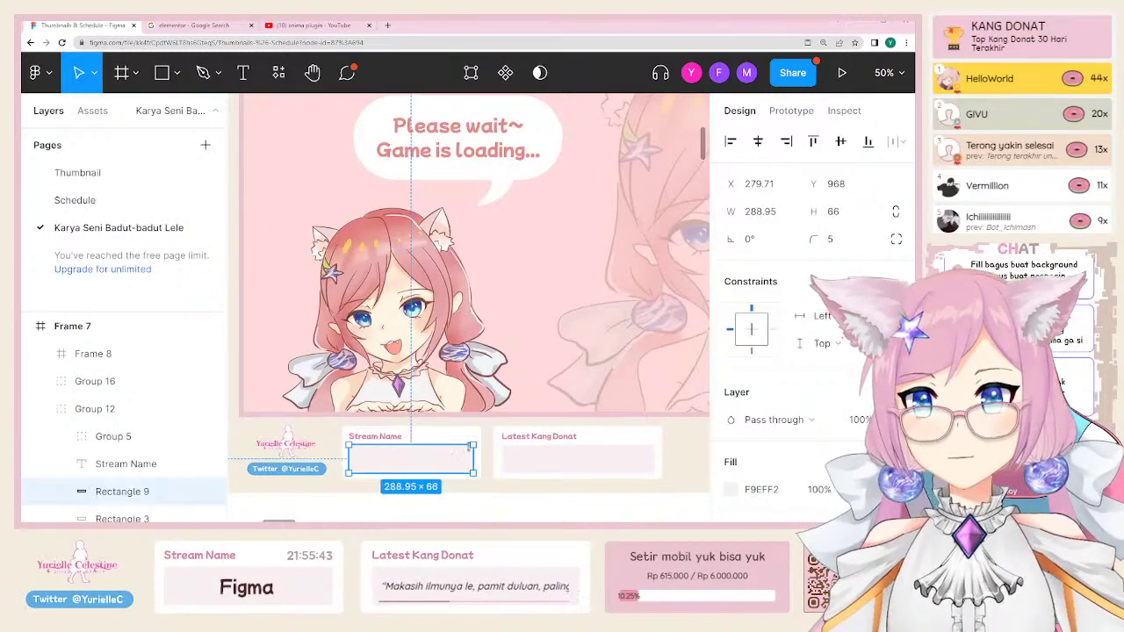
pyautogui.hscroll(5, 467, 446)
pyautogui.click(580, 351)
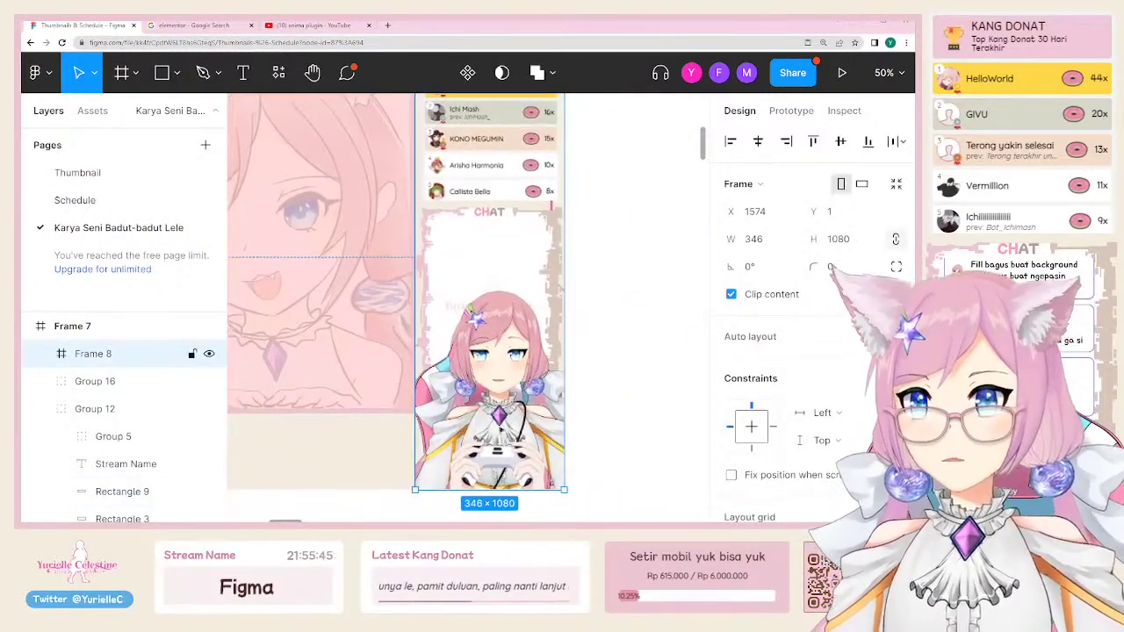
pyautogui.doubleClick(504, 431)
pyautogui.hscroll(2, 504, 431)
pyautogui.scroll(-1, 504, 430)
pyautogui.scroll(3, 504, 430)
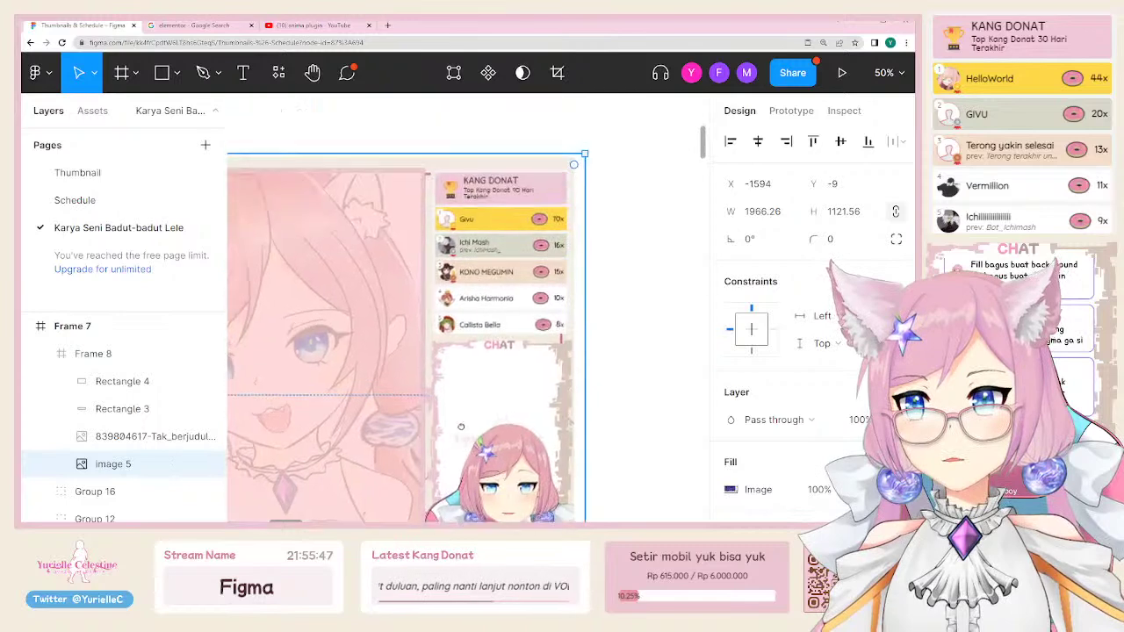
pyautogui.scroll(-3, 496, 394)
pyautogui.scroll(-2, 494, 394)
pyautogui.hscroll(-3, 494, 394)
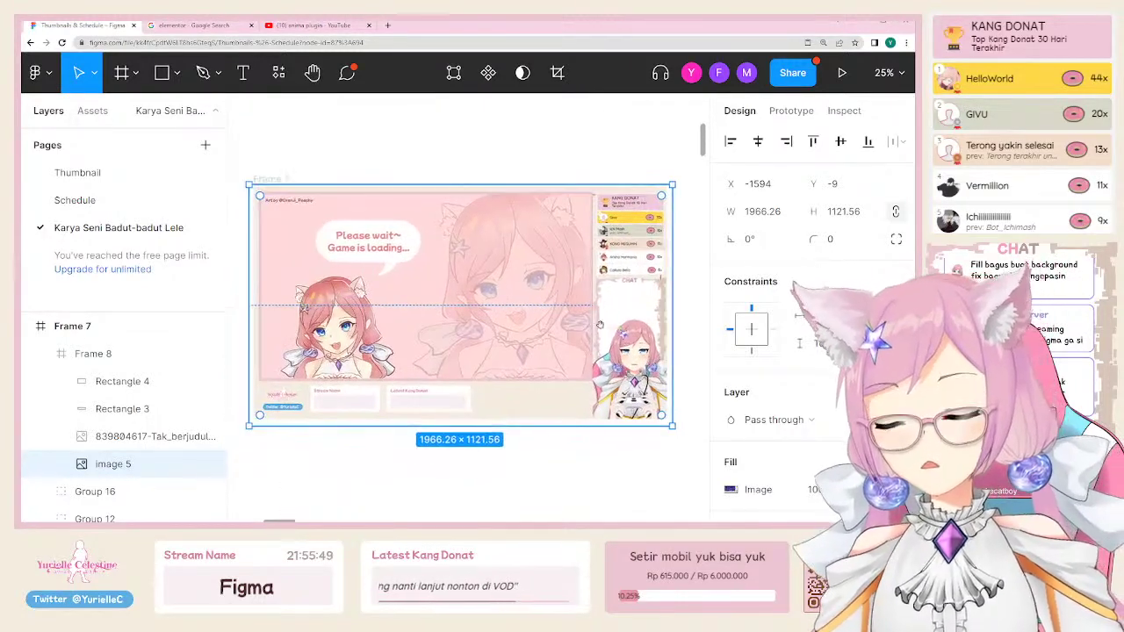
pyautogui.hscroll(2, 557, 303)
pyautogui.hscroll(2, 549, 313)
pyautogui.scroll(1, 549, 313)
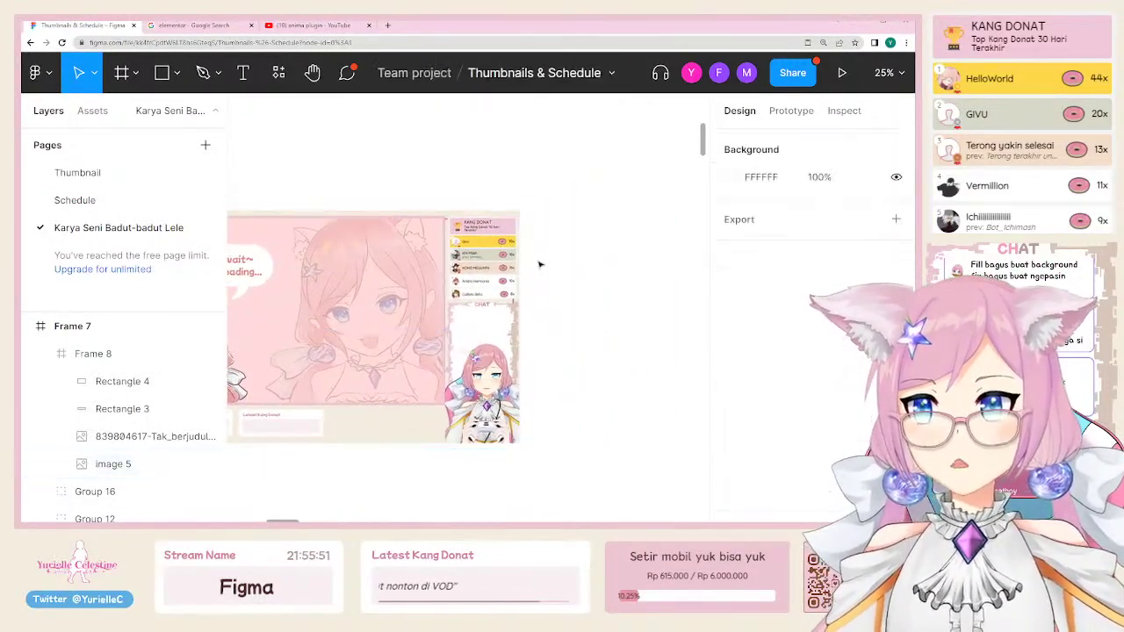
# Step: Drag the 346 × 1080 chat-and-avatar Frame 8 out of Frame 7 onto the canvas
pyautogui.doubleClick(481, 304)
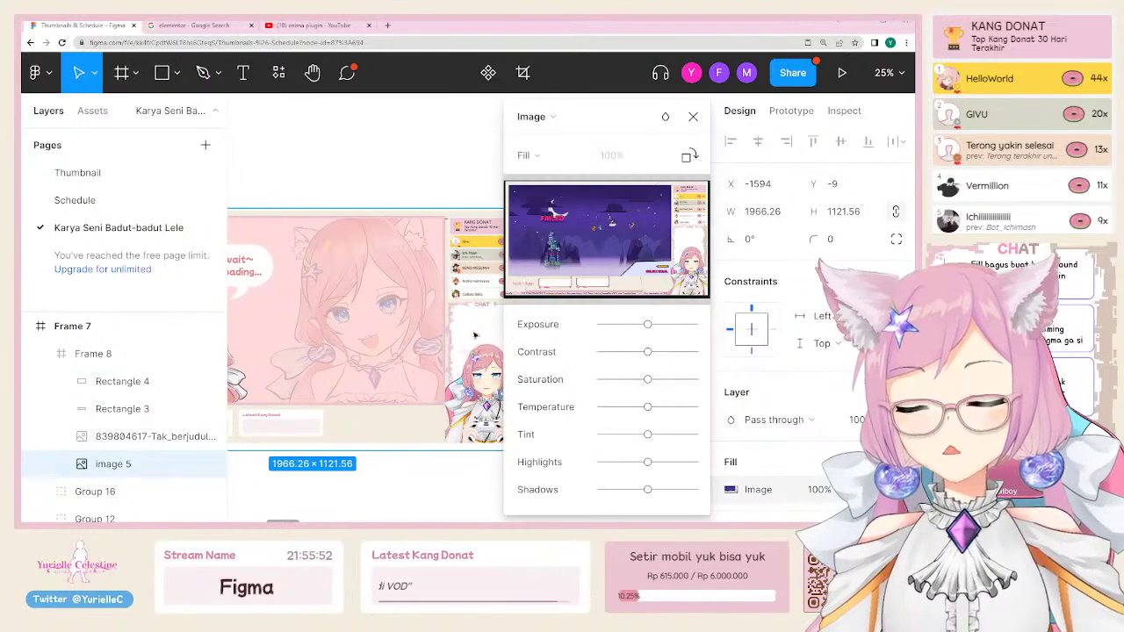
pyautogui.click(693, 115)
pyautogui.click(635, 158)
pyautogui.moveTo(503, 260); pyautogui.dragTo(667, 261)
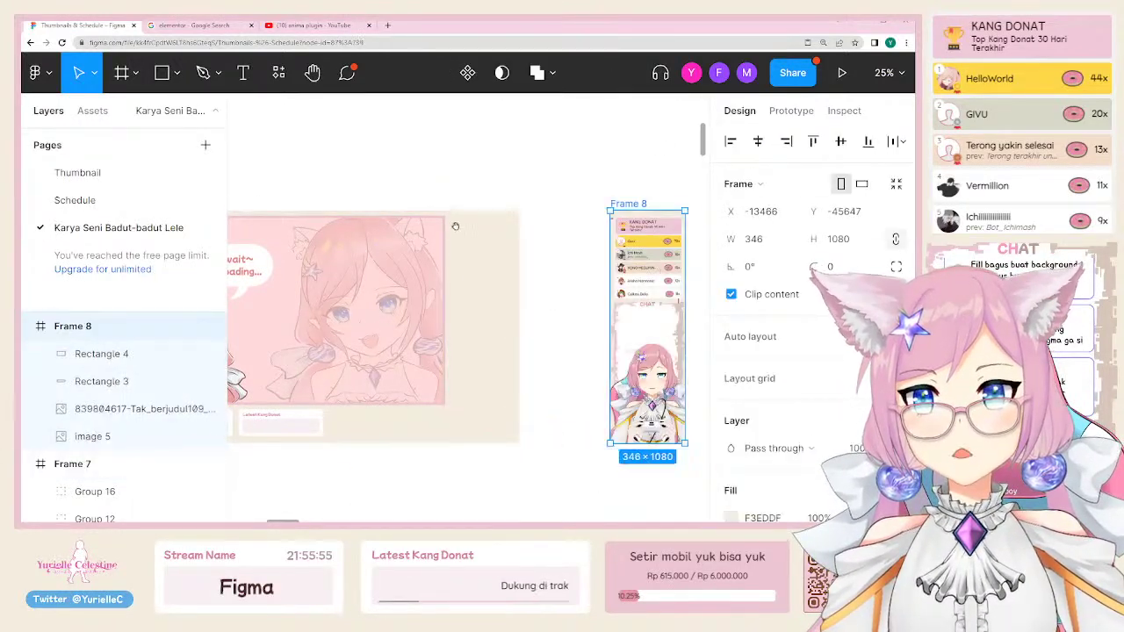
pyautogui.hscroll(-3, 351, 219)
pyautogui.click(319, 243)
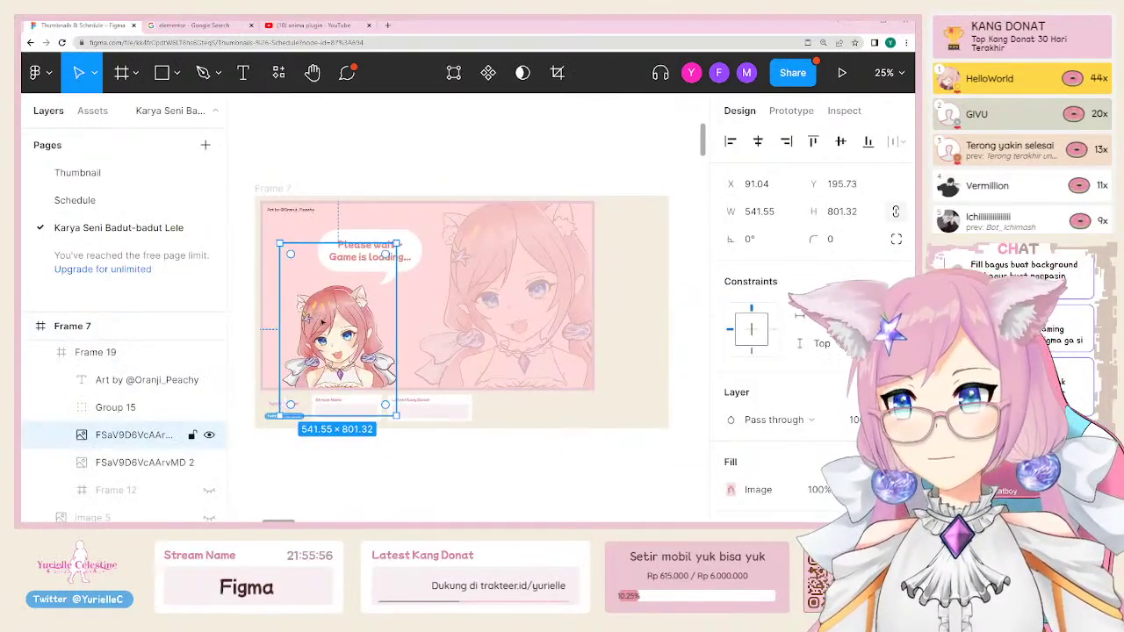
# Step: Leave the Thumbnail page and switch to the Schedule page
pyautogui.click(442, 255)
pyautogui.click(441, 181)
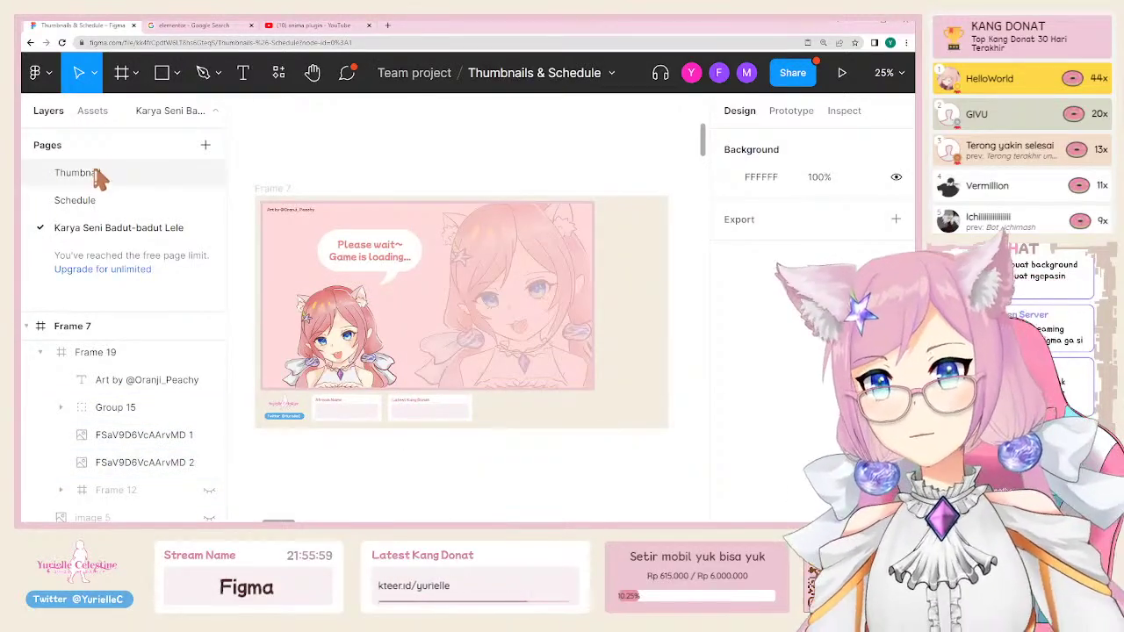
pyautogui.click(101, 176)
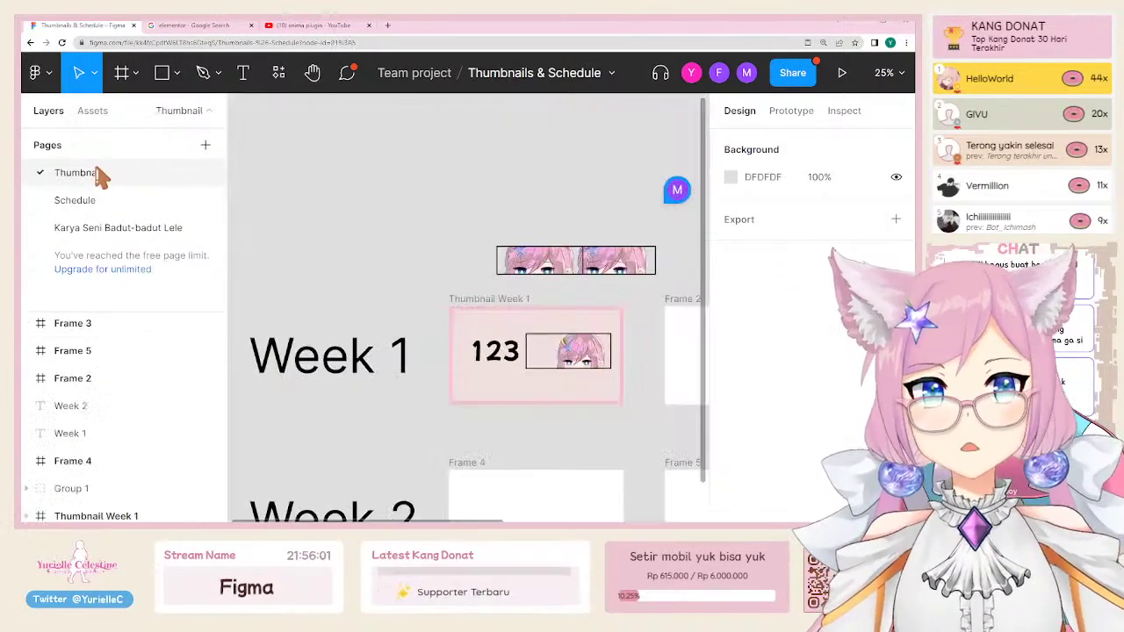
pyautogui.click(72, 205)
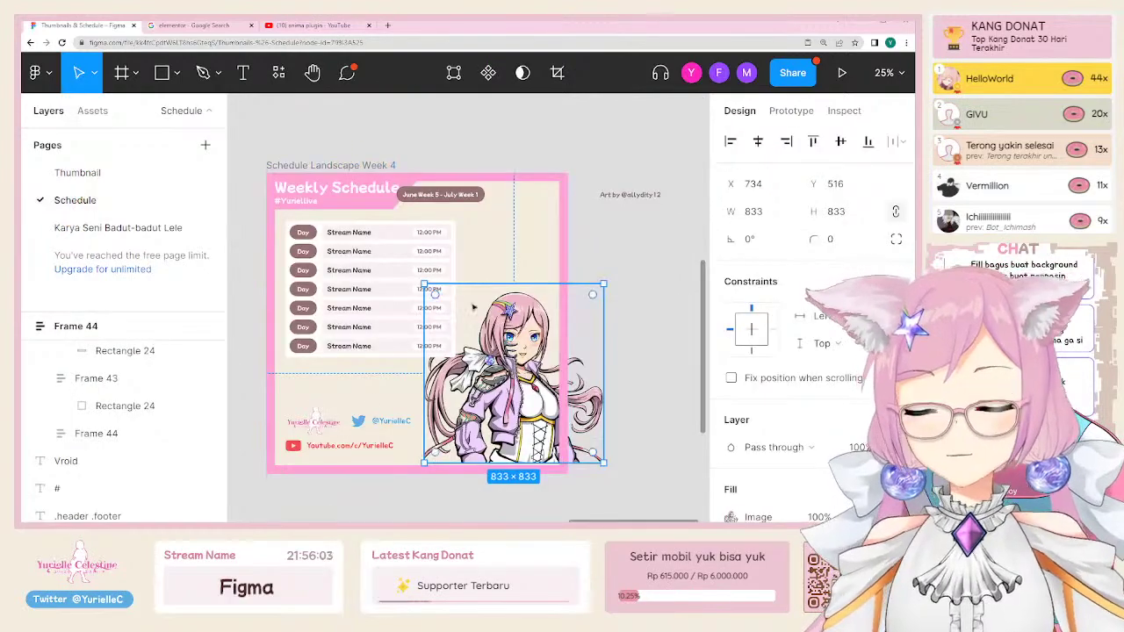
# Step: Select the Week 4 stream list and stretch its bottom edge downward
pyautogui.click(338, 279)
pyautogui.hscroll(-5, 532, 329)
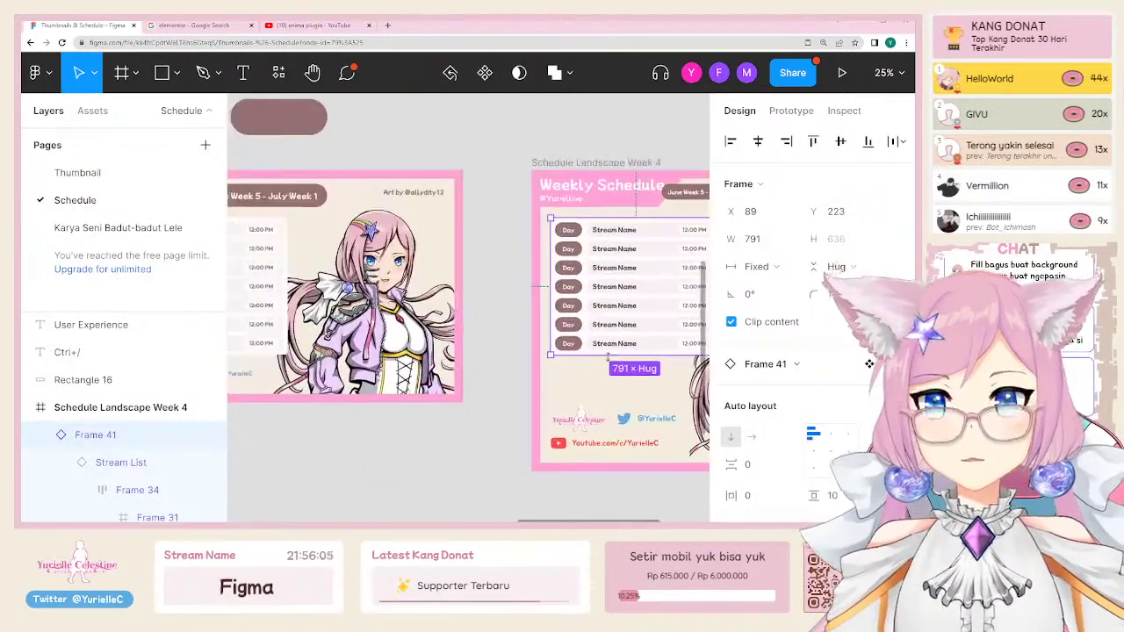
pyautogui.moveTo(609, 355); pyautogui.dragTo(610, 389)
pyautogui.hscroll(3, 467, 375)
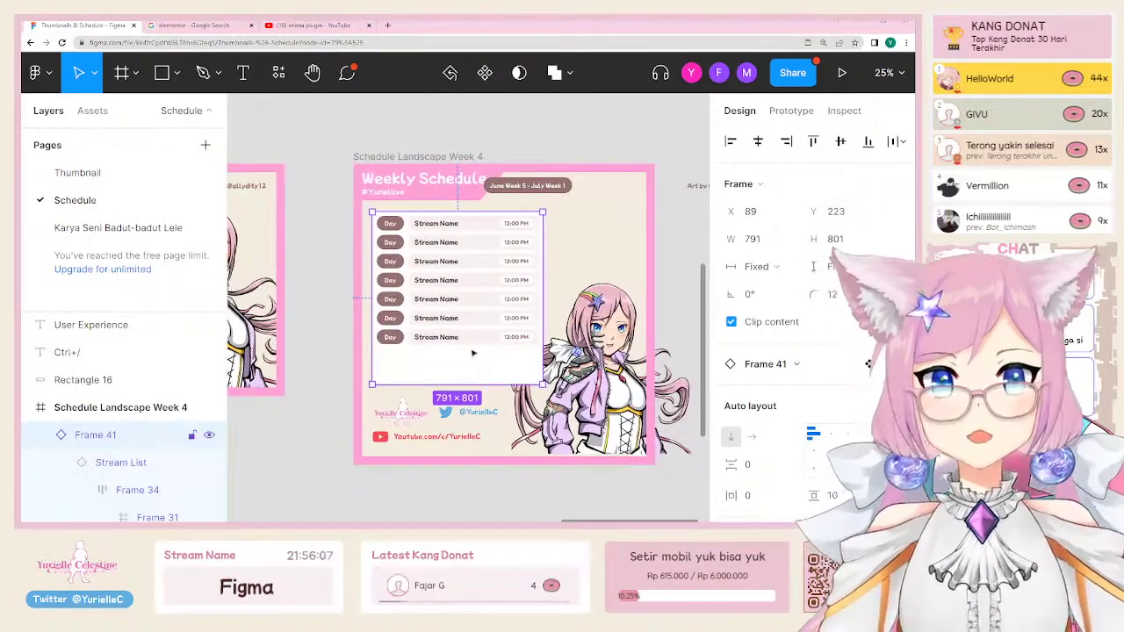
# Step: Select the Stream List rows and change the height sizing to Fixed height
pyautogui.click(471, 340)
pyautogui.hscroll(-8, 422, 281)
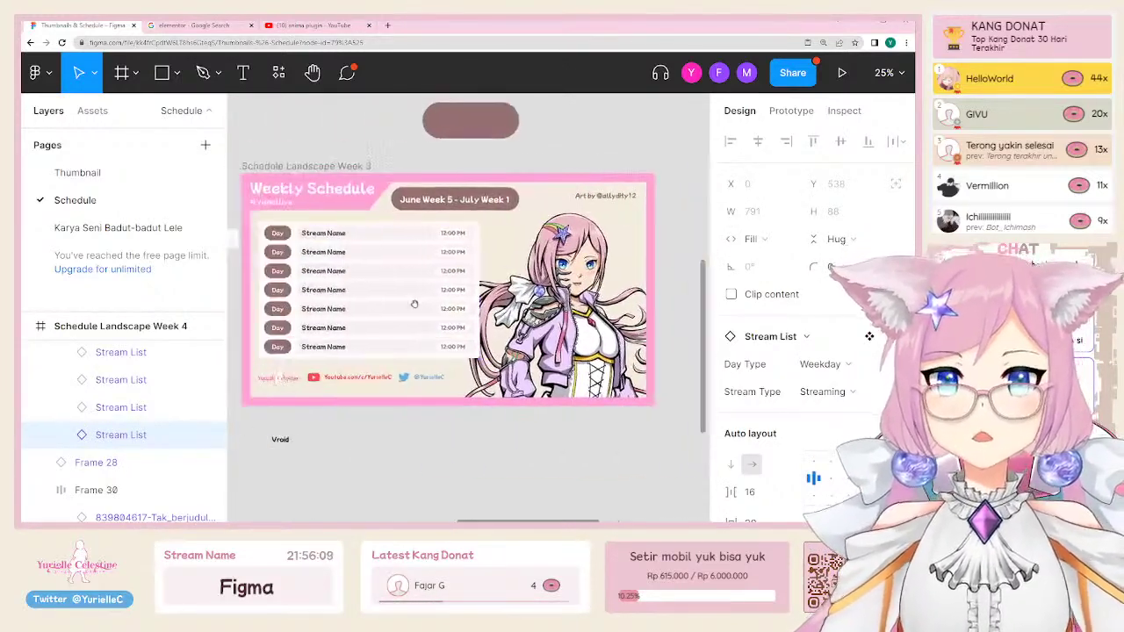
pyautogui.click(380, 236)
pyautogui.keyDown('shift'); pyautogui.click(378, 253); pyautogui.keyUp('shift')
pyautogui.keyDown('shift'); pyautogui.click(373, 272); pyautogui.keyUp('shift')
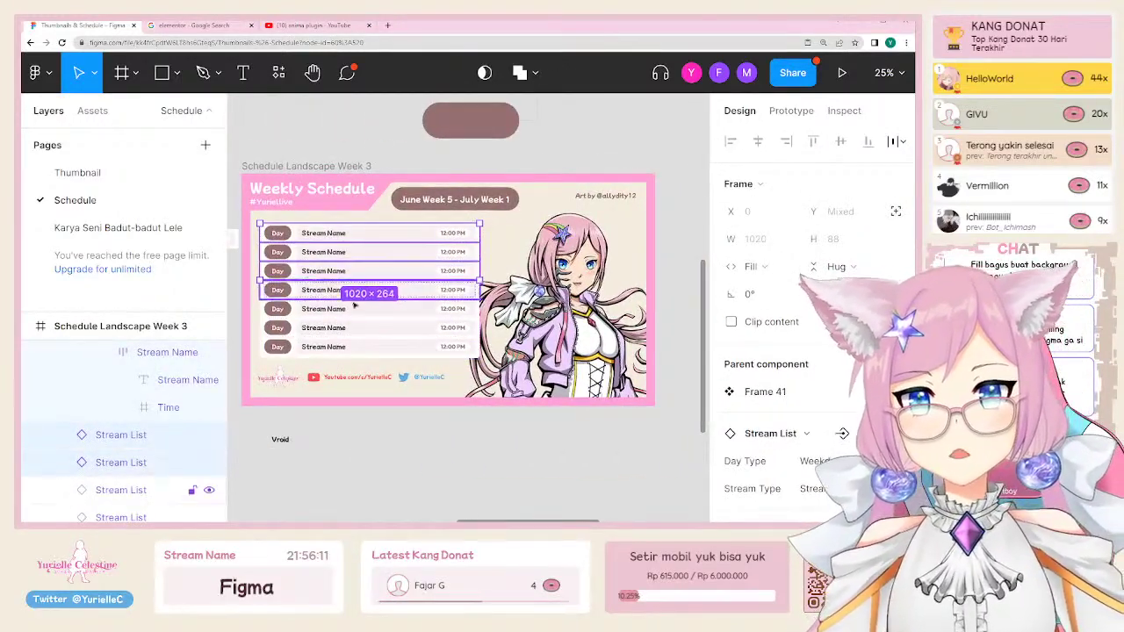
pyautogui.keyDown('shift'); pyautogui.click(367, 309); pyautogui.keyUp('shift')
pyautogui.keyDown('shift'); pyautogui.click(367, 292); pyautogui.keyUp('shift')
pyautogui.keyDown('shift'); pyautogui.click(352, 346); pyautogui.keyUp('shift')
pyautogui.keyDown('shift'); pyautogui.click(351, 347); pyautogui.keyUp('shift')
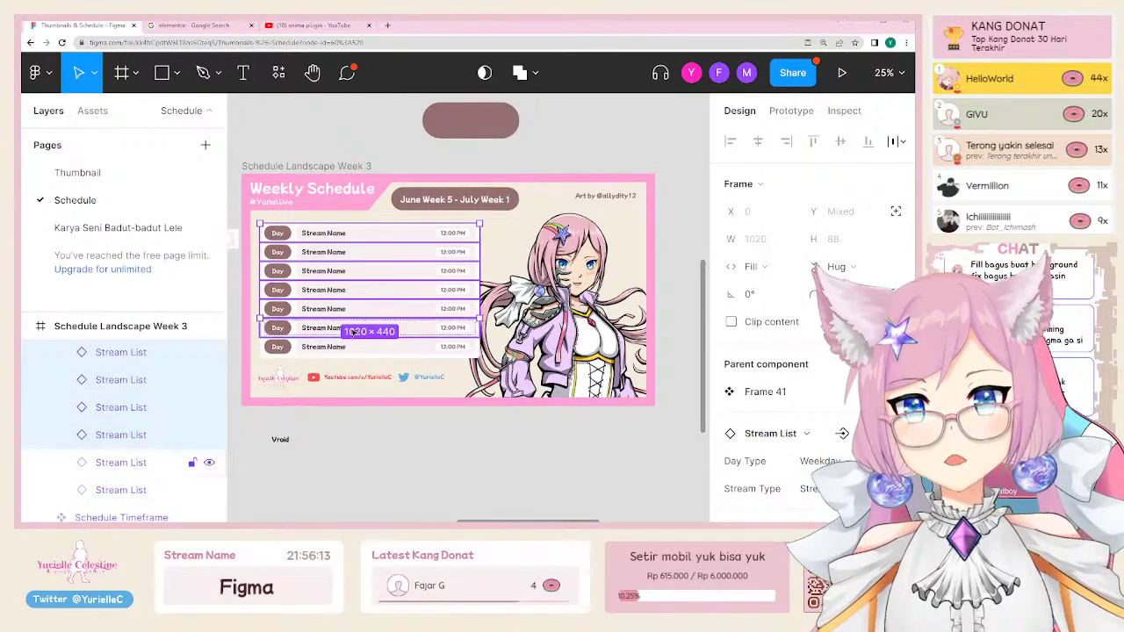
pyautogui.keyDown('shift'); pyautogui.click(352, 328); pyautogui.keyUp('shift')
pyautogui.keyDown('shift'); pyautogui.click(349, 347); pyautogui.keyUp('shift')
pyautogui.click(850, 267)
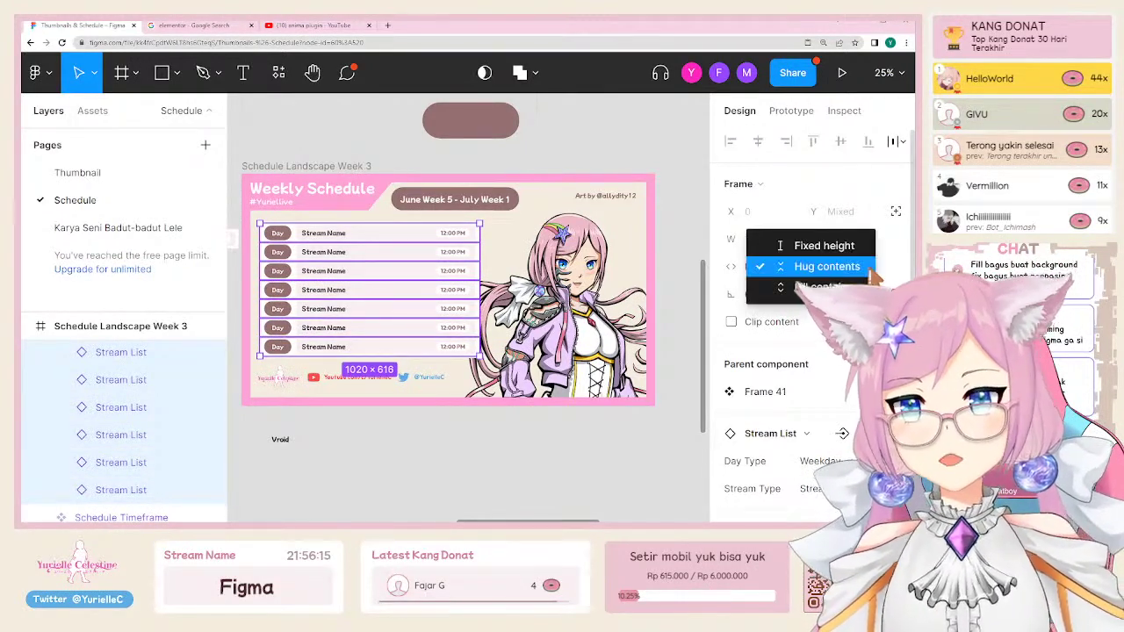
pyautogui.click(824, 246)
# Step: Reselect the Week 4 stream list frame and nudge it slightly into place
pyautogui.press('Escape')
pyautogui.hscroll(5, 393, 329)
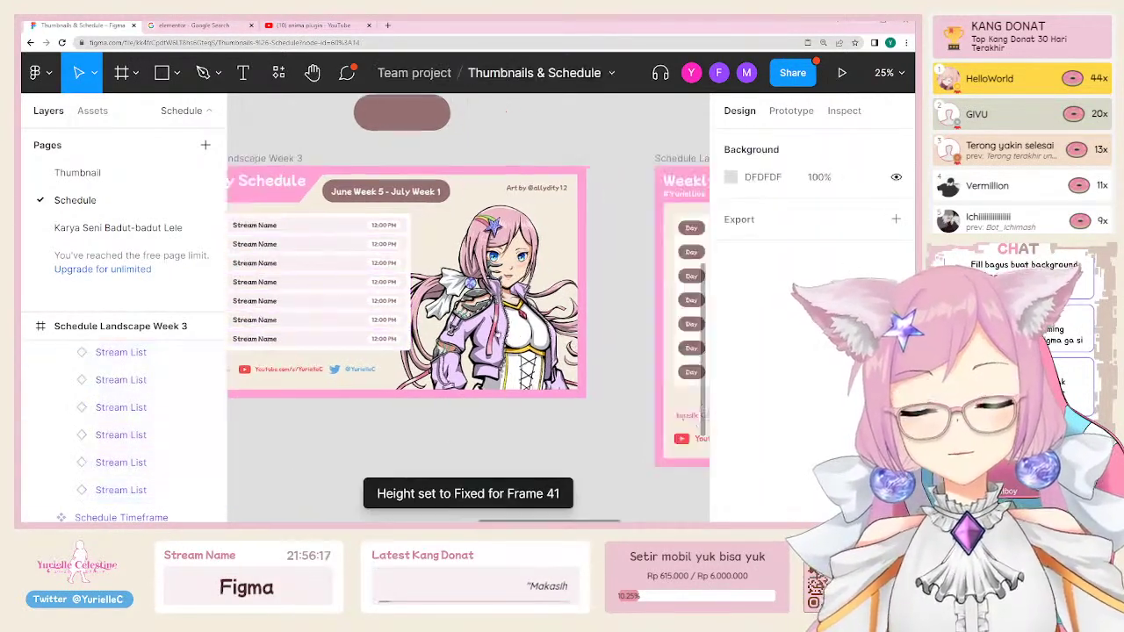
pyautogui.scroll(2, 392, 329)
pyautogui.hscroll(-1, 392, 329)
pyautogui.click(438, 318)
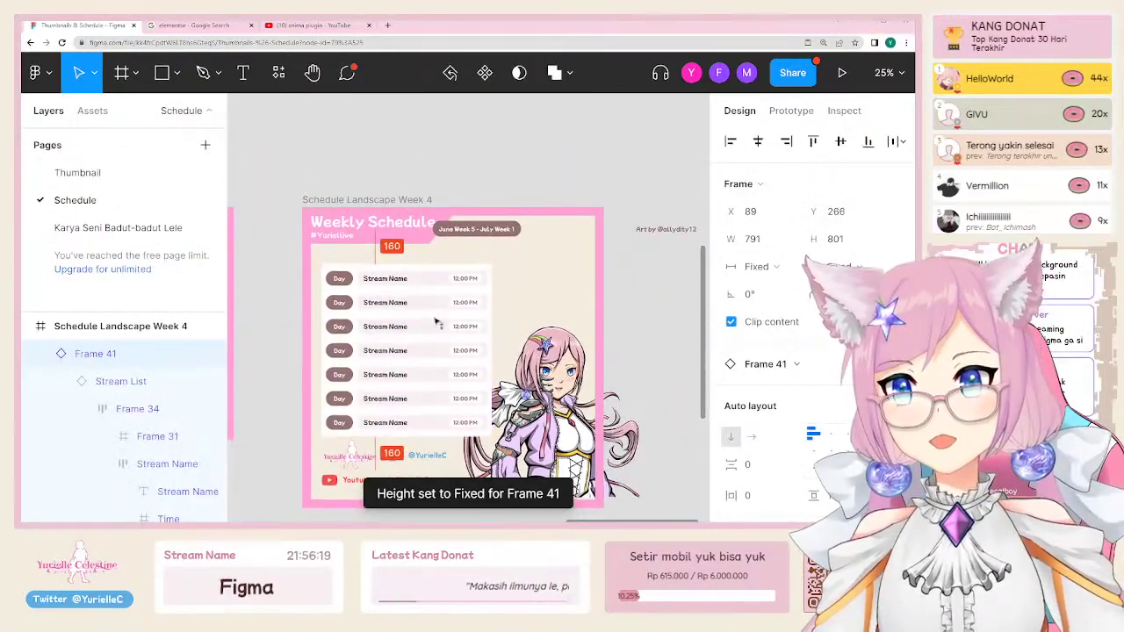
pyautogui.moveTo(438, 318); pyautogui.dragTo(439, 319)
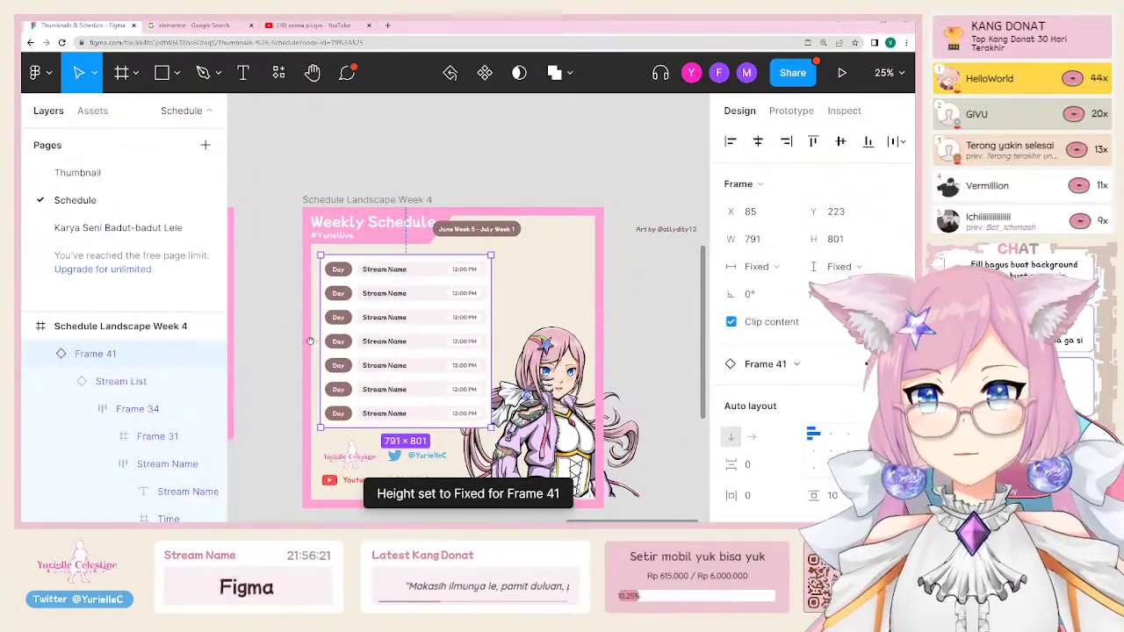
pyautogui.hscroll(-8, 389, 273)
pyautogui.hscroll(-10, 395, 299)
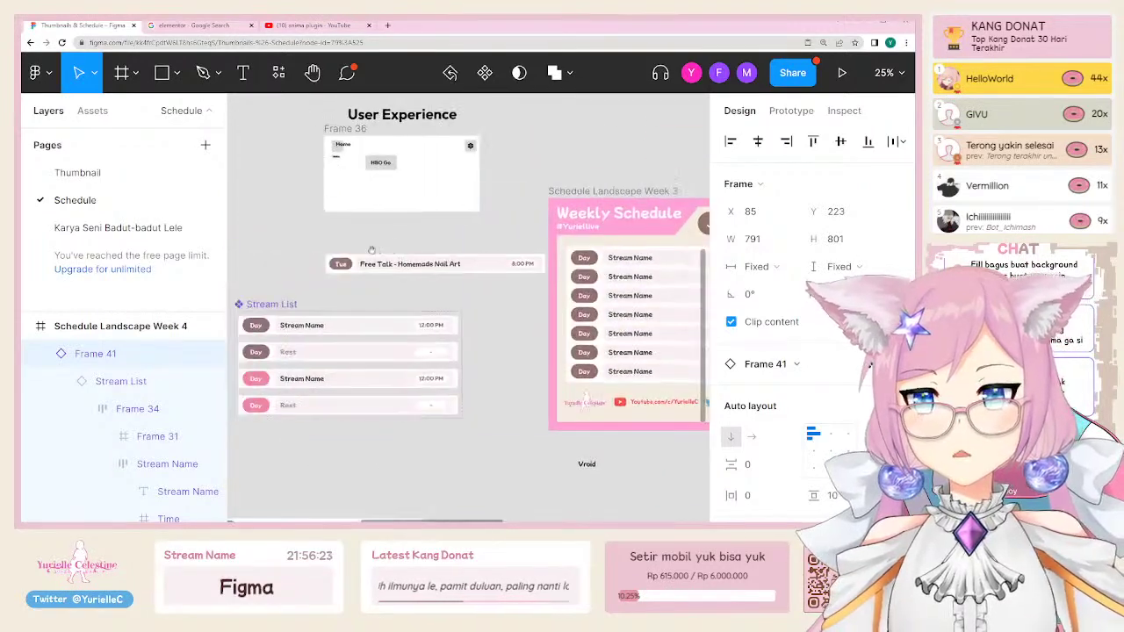
# Step: Retitle the first Week 4 row's stream name 'R6 Together with' plus the collab partner and POV note
pyautogui.click(404, 325)
pyautogui.doubleClick(369, 328)
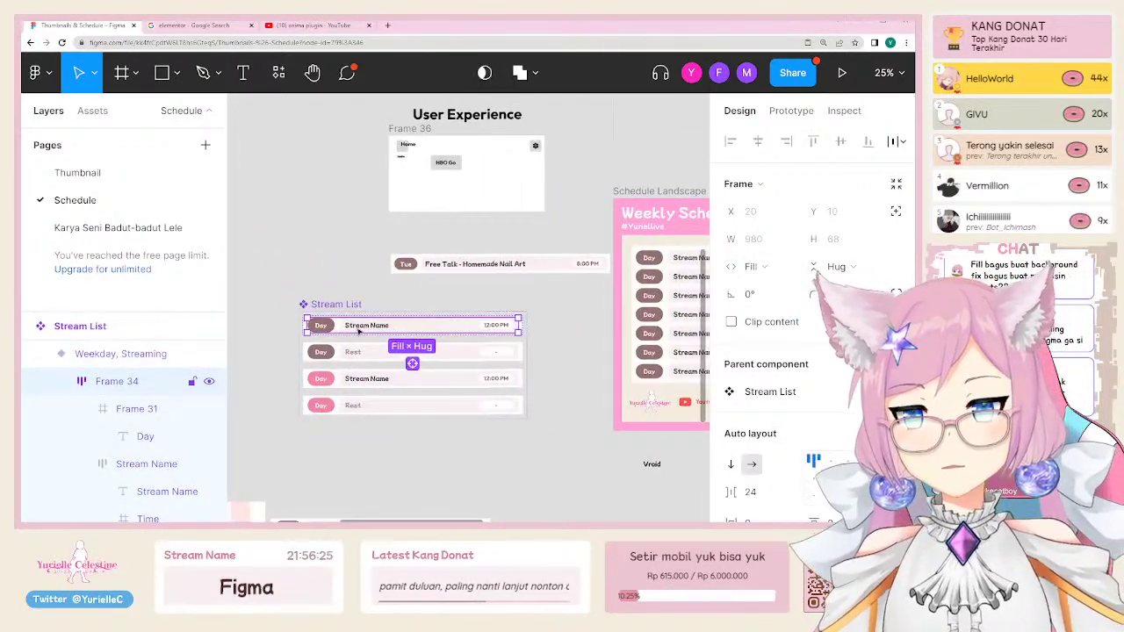
pyautogui.hscroll(10, 377, 327)
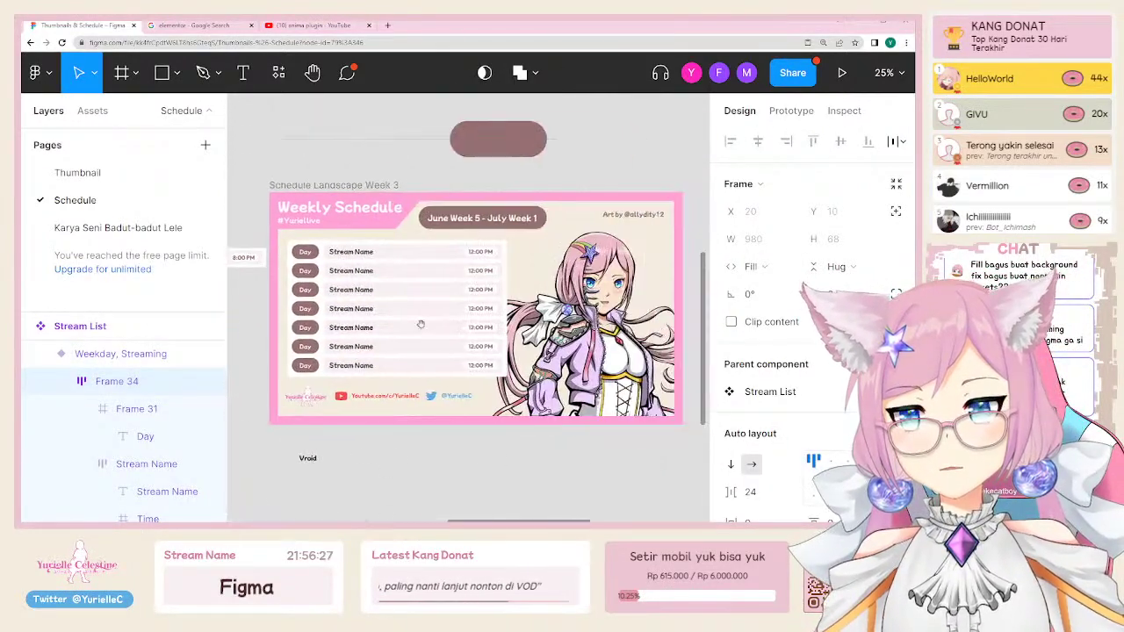
pyautogui.doubleClick(313, 254)
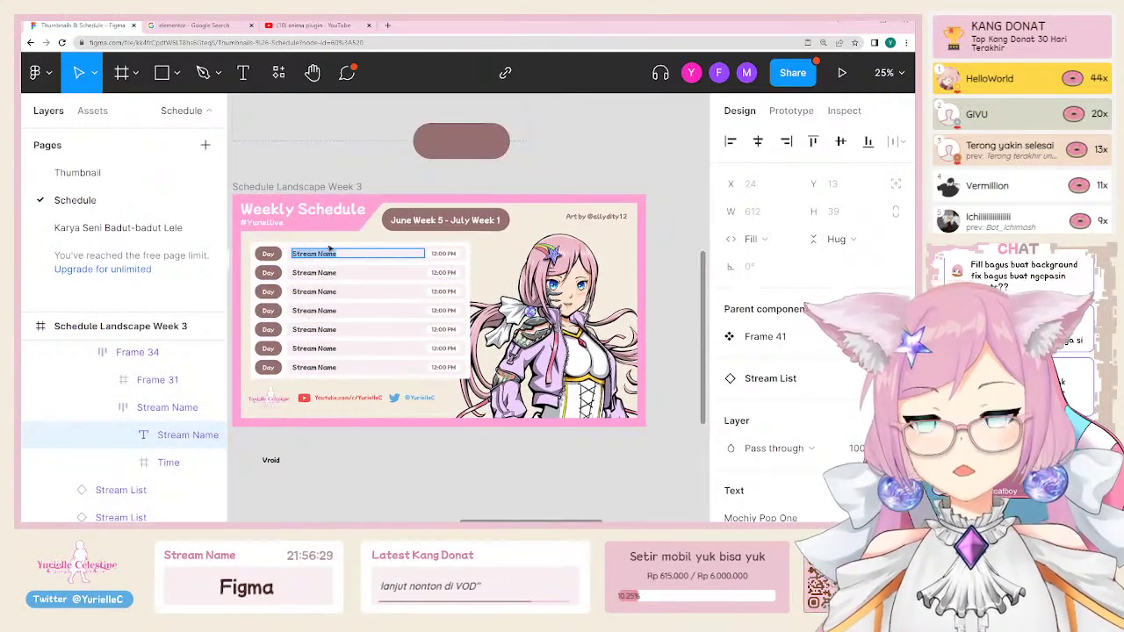
pyautogui.write('S')
pyautogui.write('ogether')
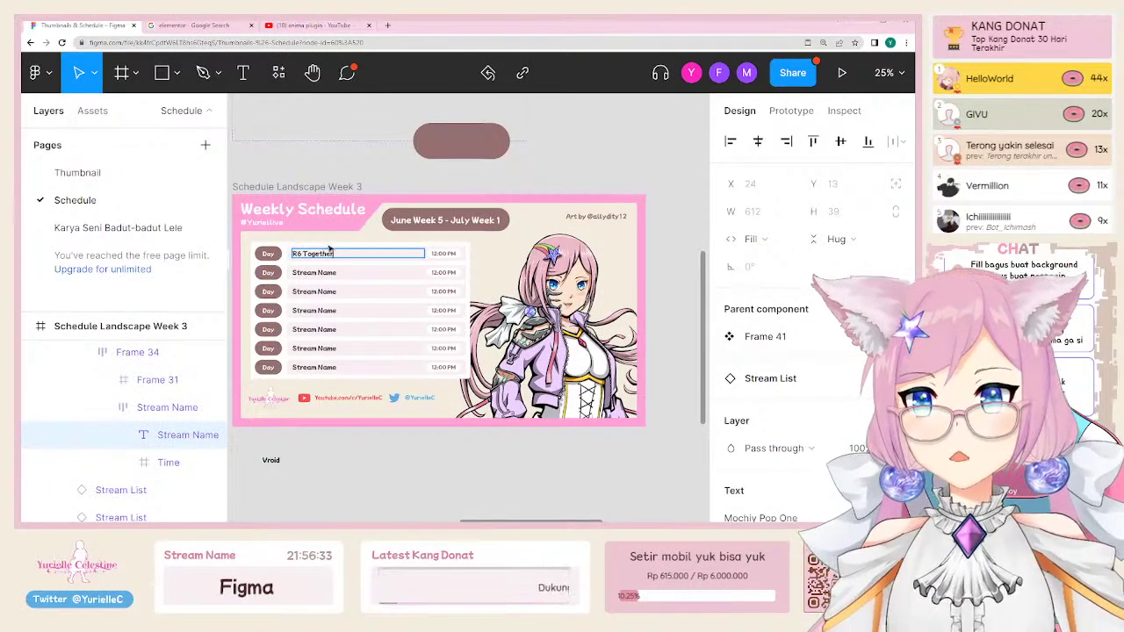
pyautogui.write(' Together with Cirotachi')
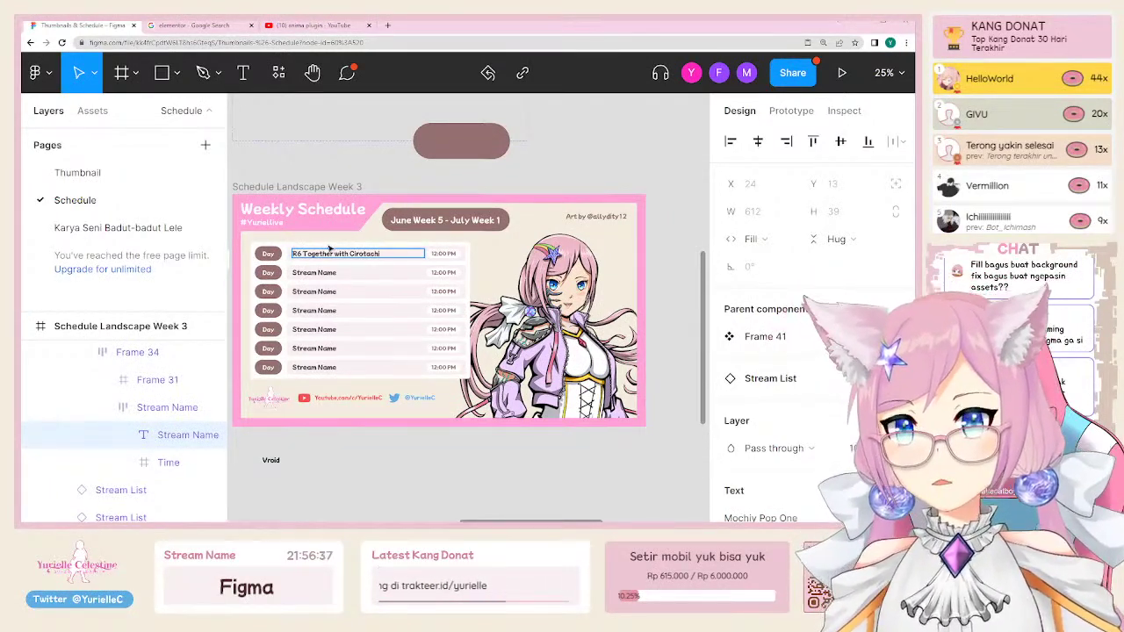
pyautogui.write(' (POV')
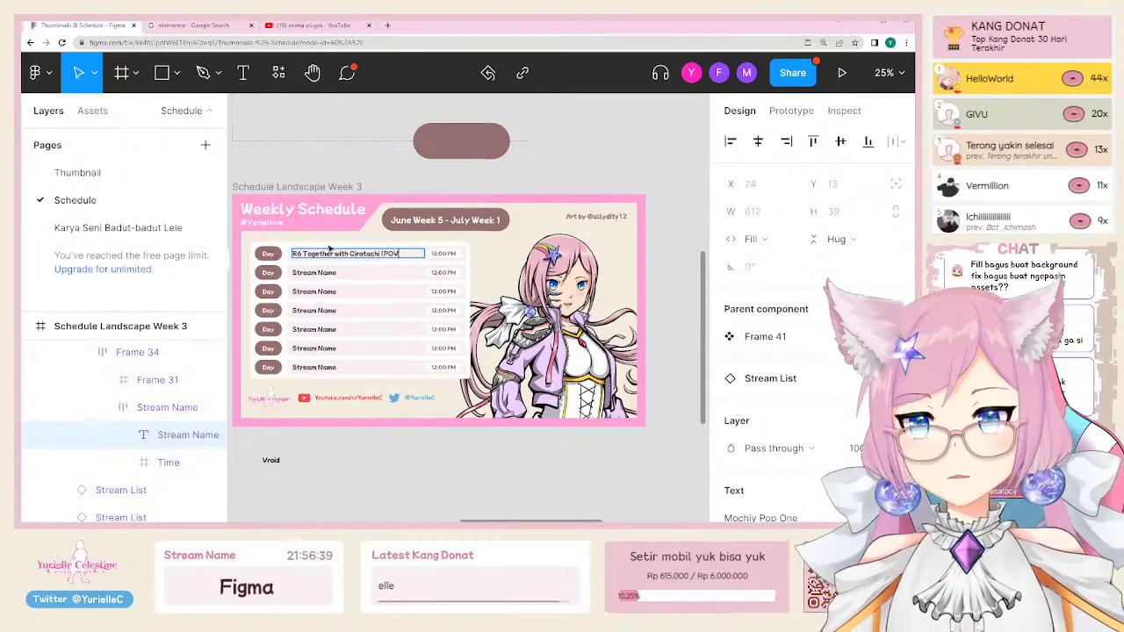
pyautogui.write(' Arisha)')
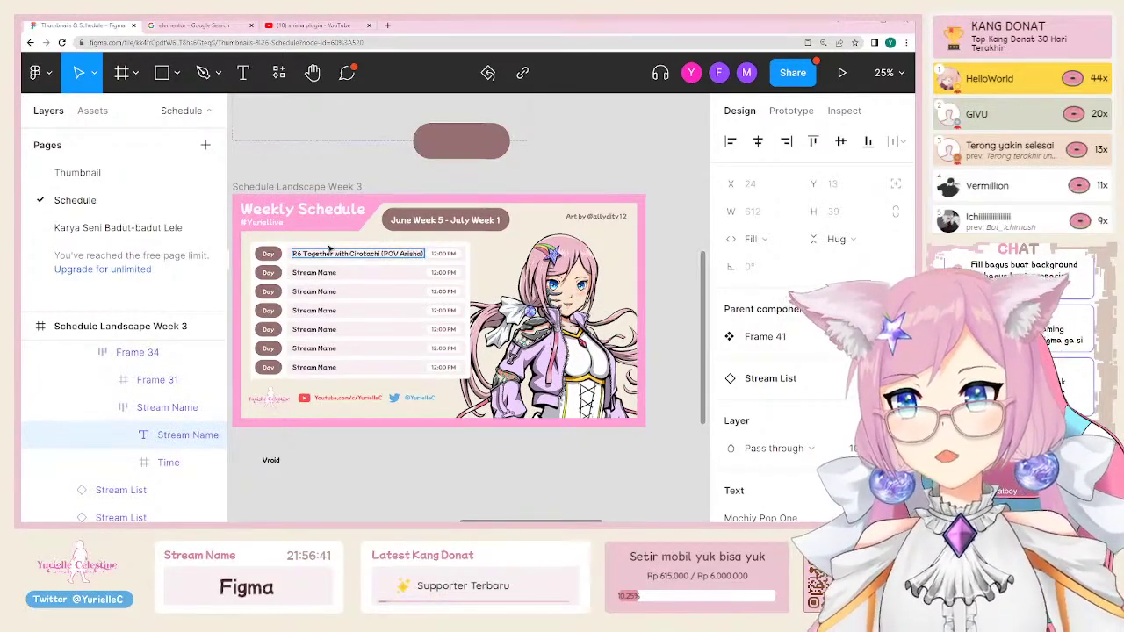
pyautogui.press('Escape')
pyautogui.press('Escape')
pyautogui.press('Escape')
pyautogui.press('Escape')
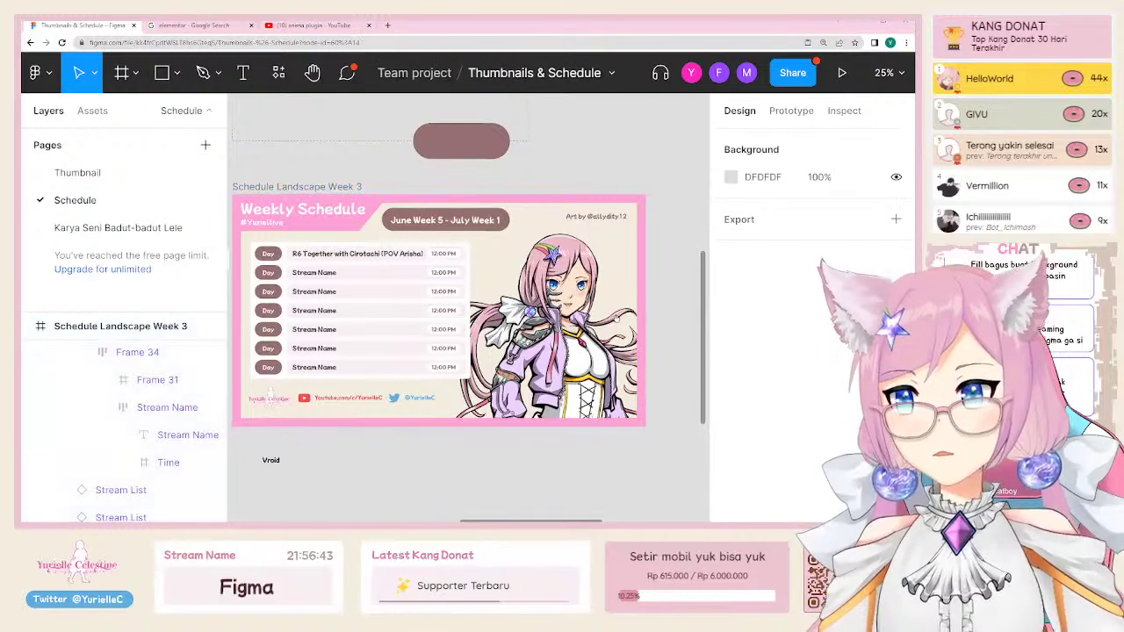
pyautogui.hscroll(6, 362, 248)
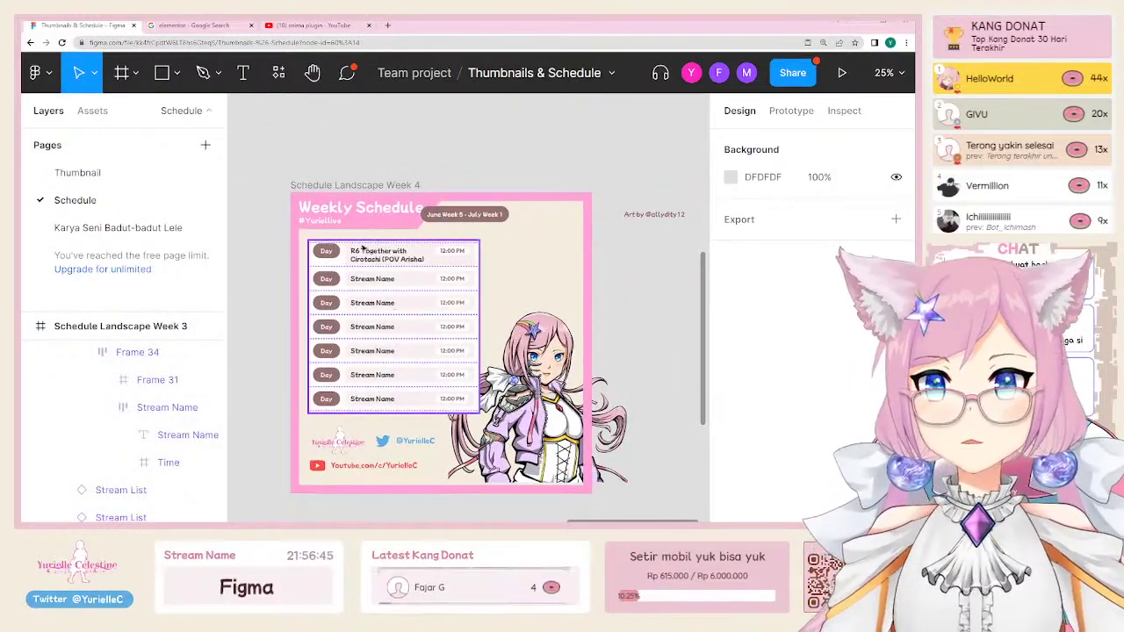
# Step: Enlarge the character artwork to 1261×1261 and shift it left in the banner
pyautogui.click(369, 255)
pyautogui.press('Escape')
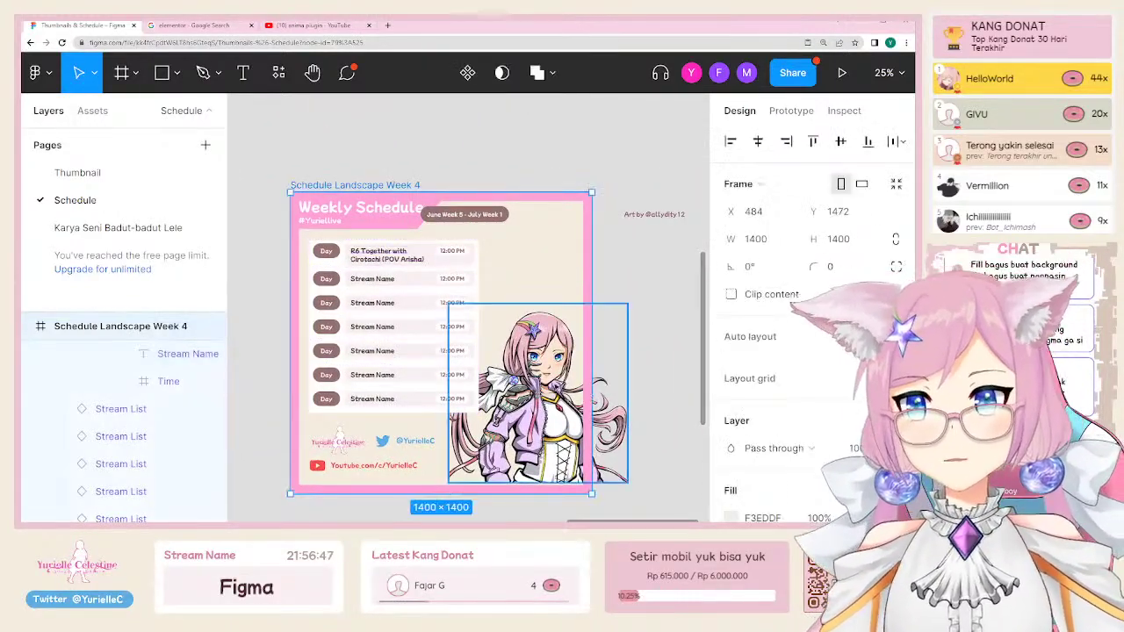
pyautogui.click(626, 324)
pyautogui.moveTo(626, 324); pyautogui.dragTo(612, 334)
pyautogui.moveTo(612, 311); pyautogui.dragTo(702, 209)
pyautogui.moveTo(540, 344); pyautogui.dragTo(502, 344)
# Step: Try clipping the artwork to the Week 4 banner, then undo the clipping
pyautogui.click(309, 173)
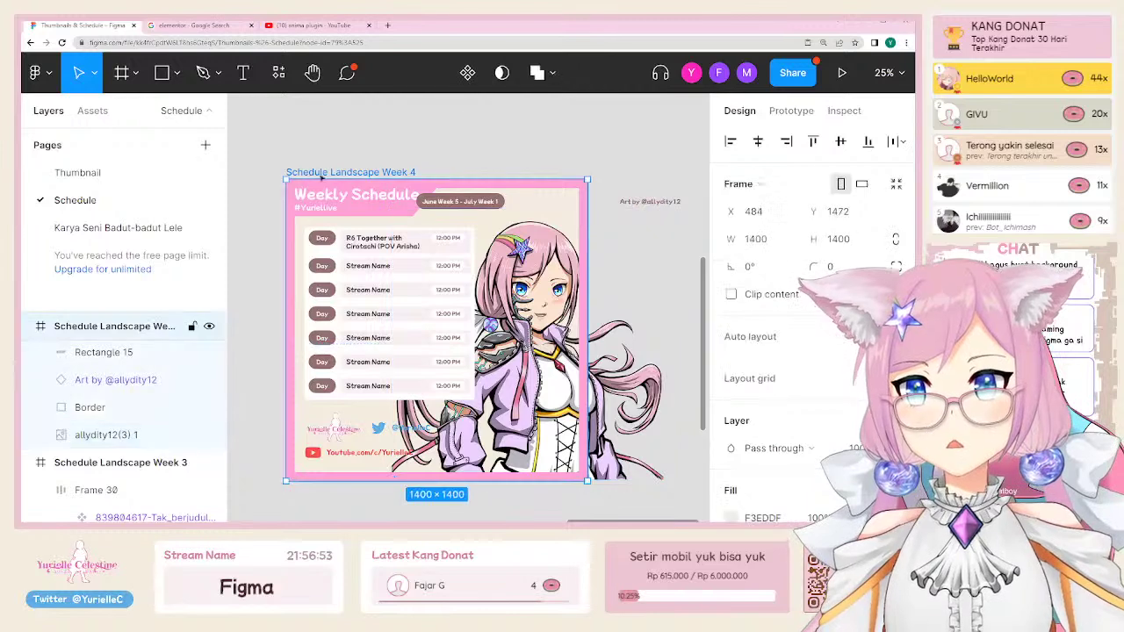
pyautogui.click(764, 296)
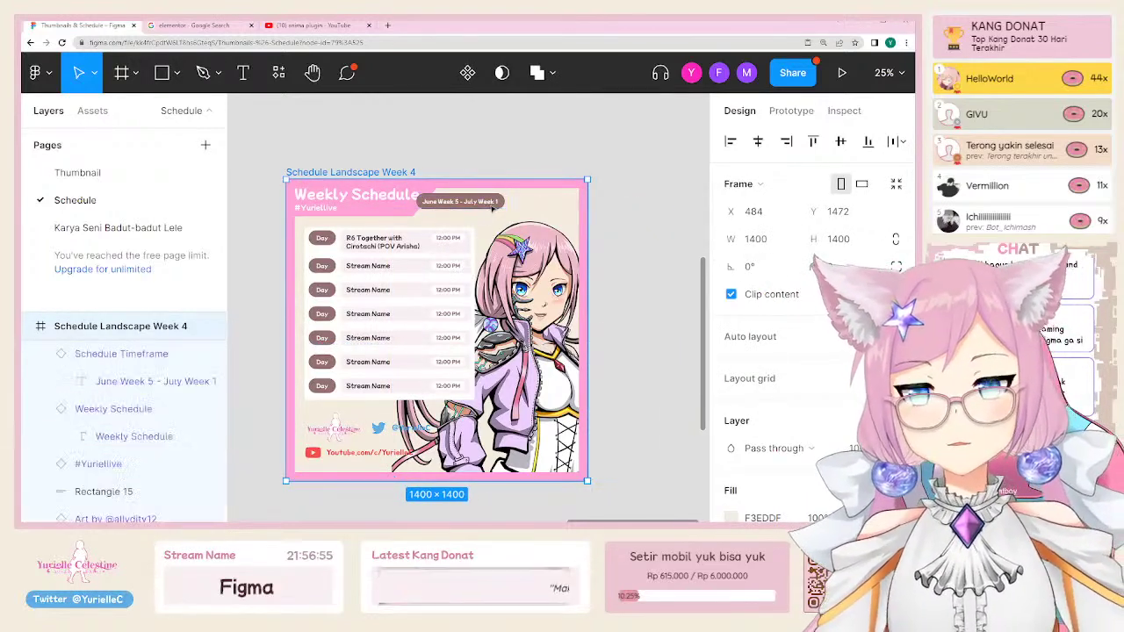
pyautogui.click(460, 201)
pyautogui.press('Escape')
pyautogui.hotkey('ctrl', 'z')
# Step: Move the artist credit to the top right and the date pill below the title
pyautogui.click(626, 202)
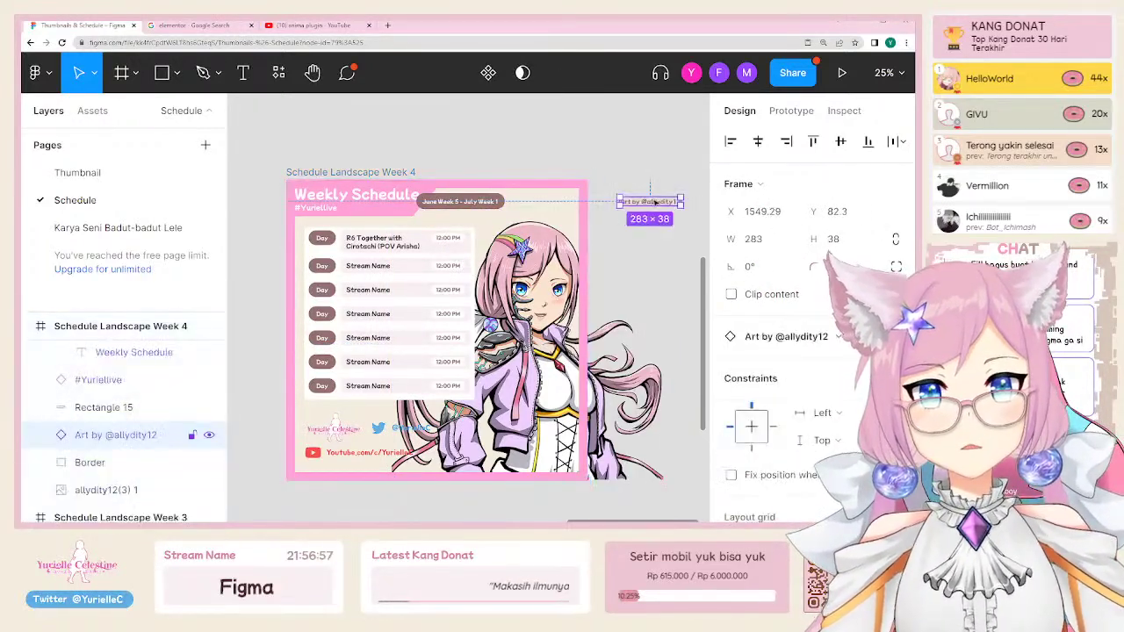
pyautogui.moveTo(625, 202); pyautogui.dragTo(550, 215)
pyautogui.click(461, 201)
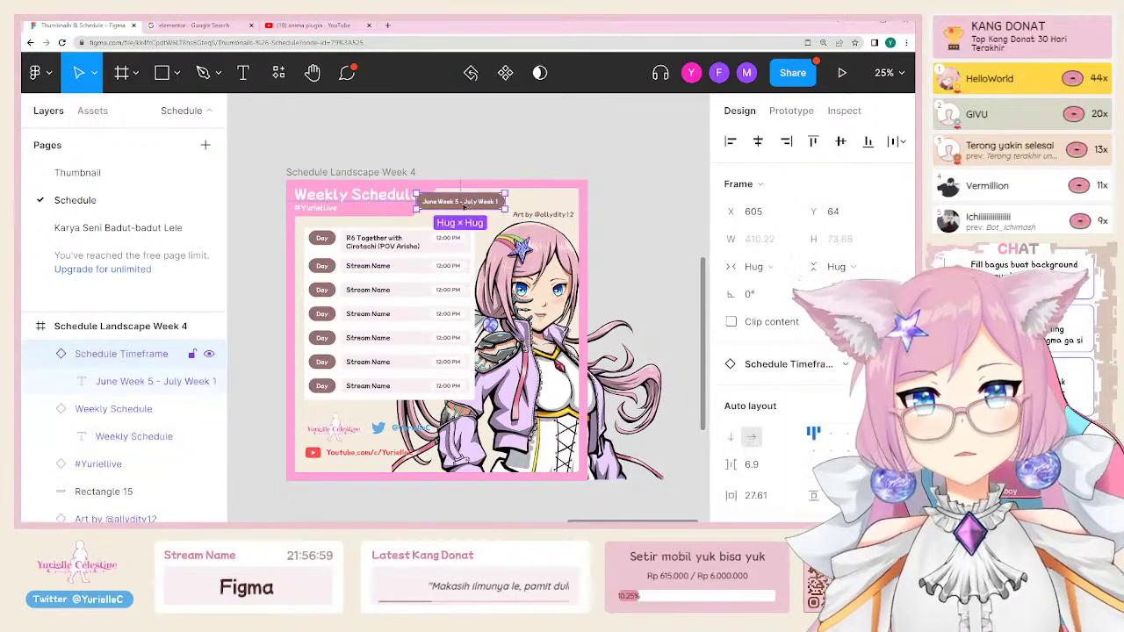
pyautogui.moveTo(460, 201); pyautogui.dragTo(518, 201)
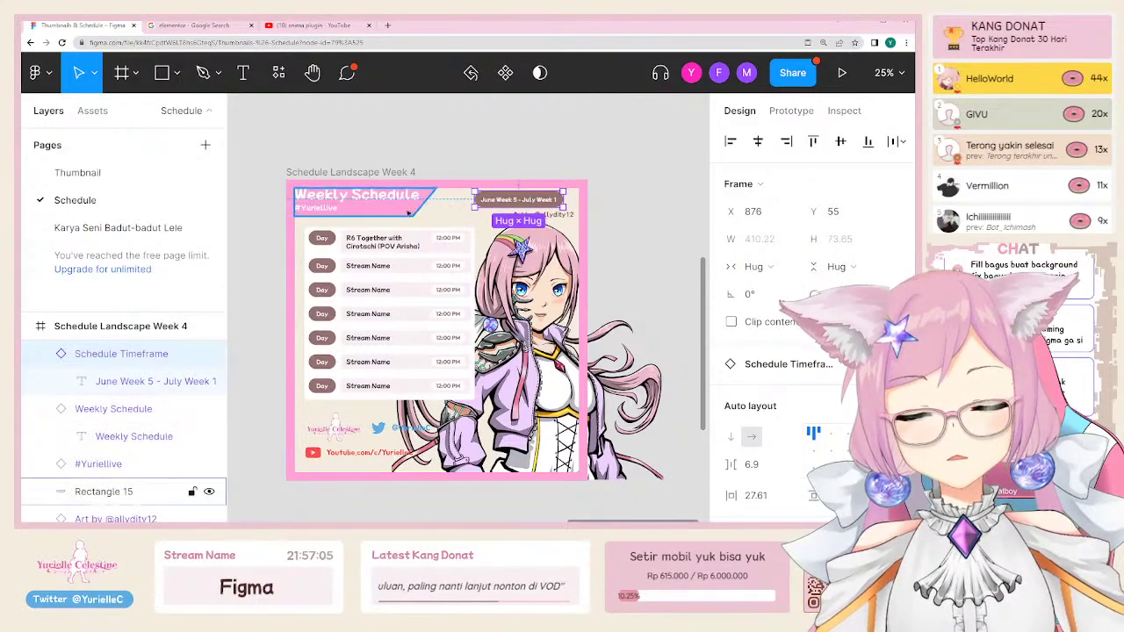
# Step: Nudge the schedule list group slightly down
pyautogui.scroll(1, 423, 210)
pyautogui.scroll(-3, 443, 186)
pyautogui.scroll(2, 449, 378)
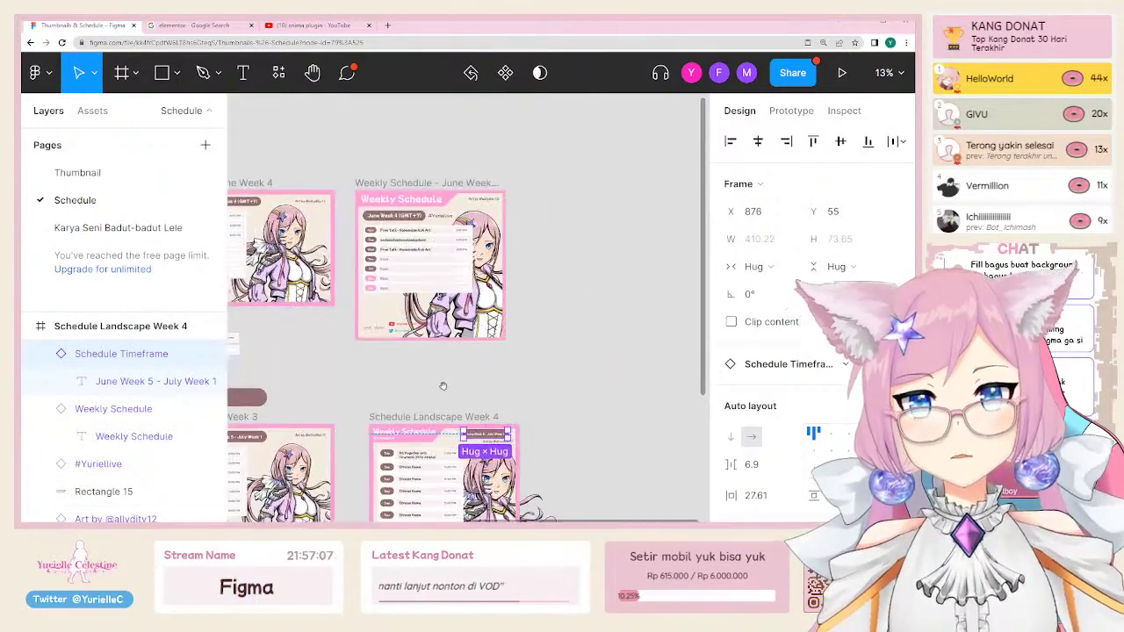
pyautogui.scroll(-2, 450, 373)
pyautogui.click(448, 370)
pyautogui.moveTo(448, 371); pyautogui.dragTo(433, 354)
# Step: Settle the artist credit at the top right and place #Yuriellive beside the date pill
pyautogui.scroll(1, 451, 363)
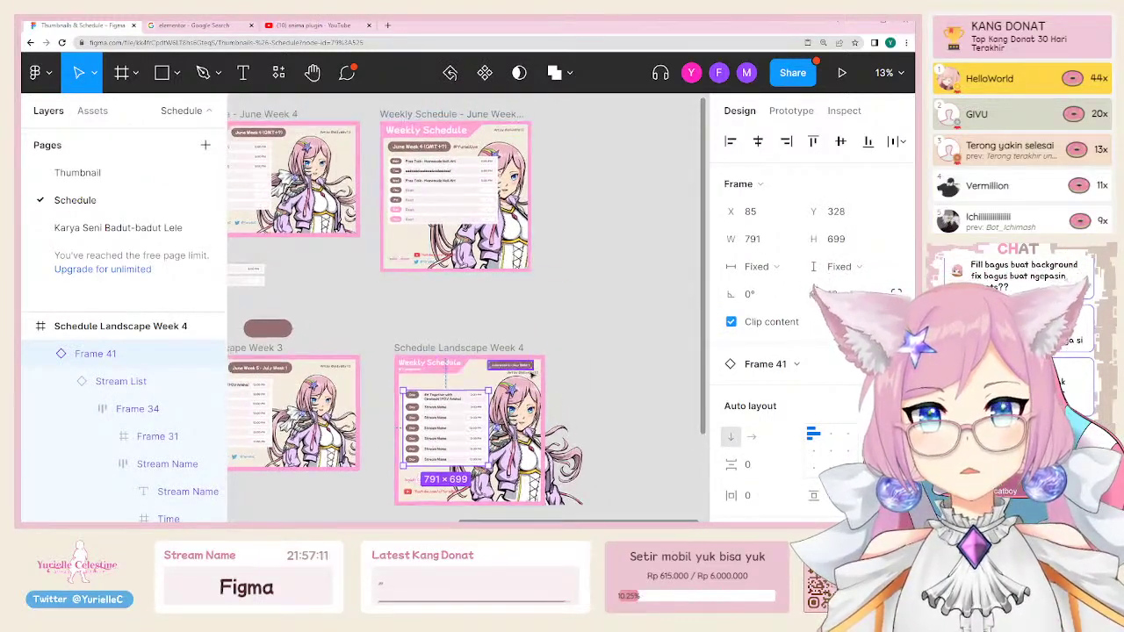
pyautogui.click(428, 383)
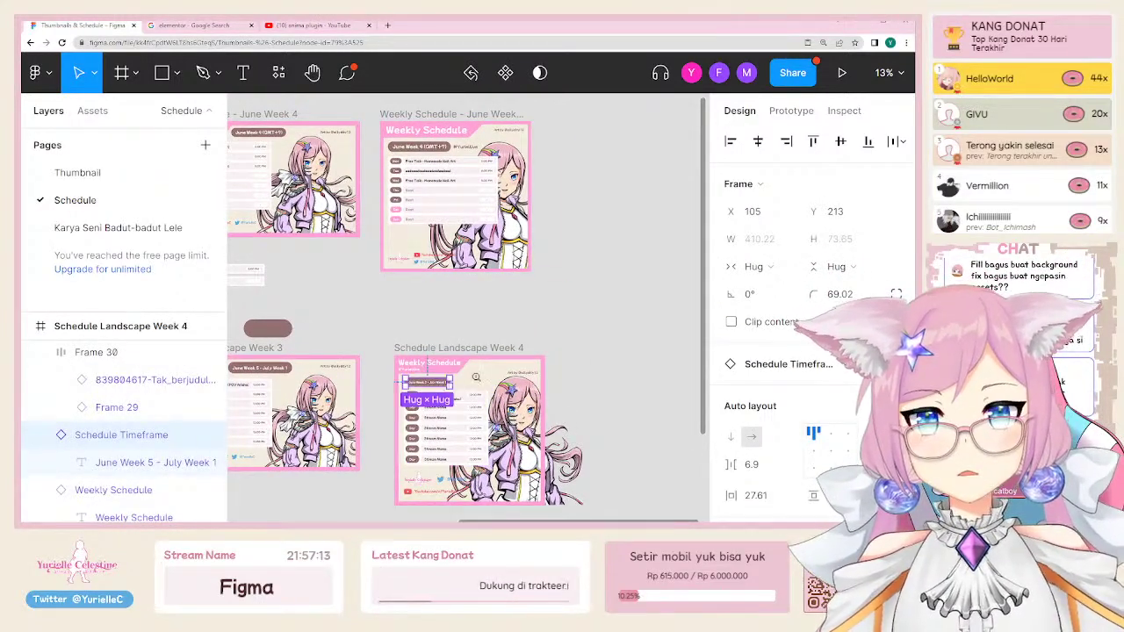
pyautogui.scroll(3, 475, 378)
pyautogui.click(560, 351)
pyautogui.moveTo(560, 351); pyautogui.dragTo(556, 345)
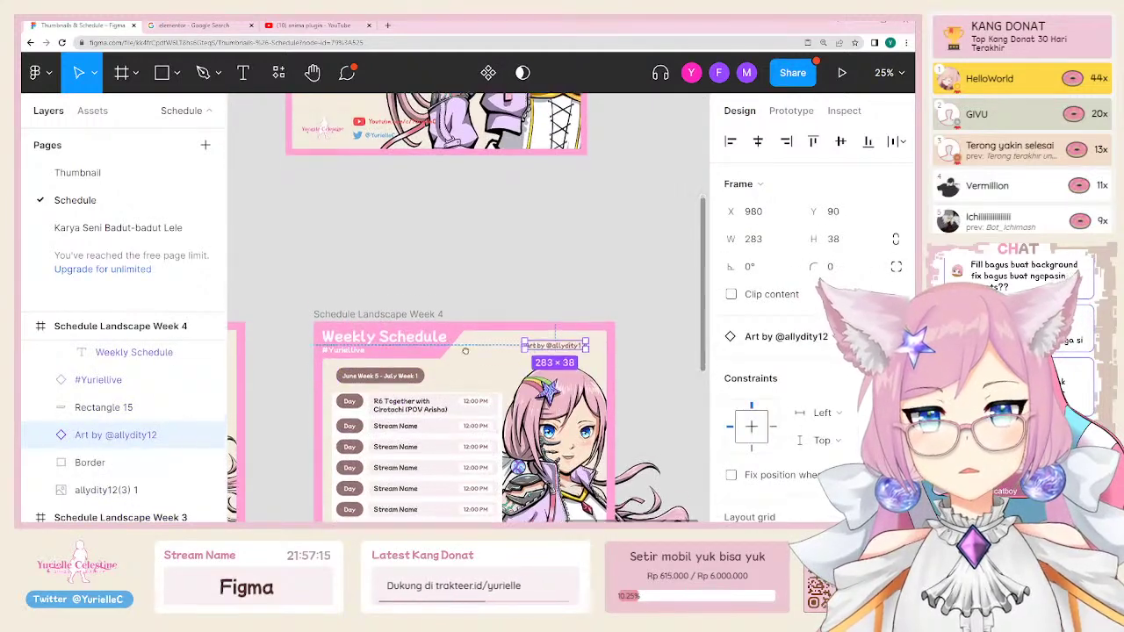
pyautogui.scroll(-1, 465, 351)
pyautogui.click(347, 340)
pyautogui.moveTo(347, 340); pyautogui.dragTo(458, 362)
# Step: Replace the selection's white with the header's pink via the eyedropper, without saving a colour style
pyautogui.scroll(-4, 795, 408)
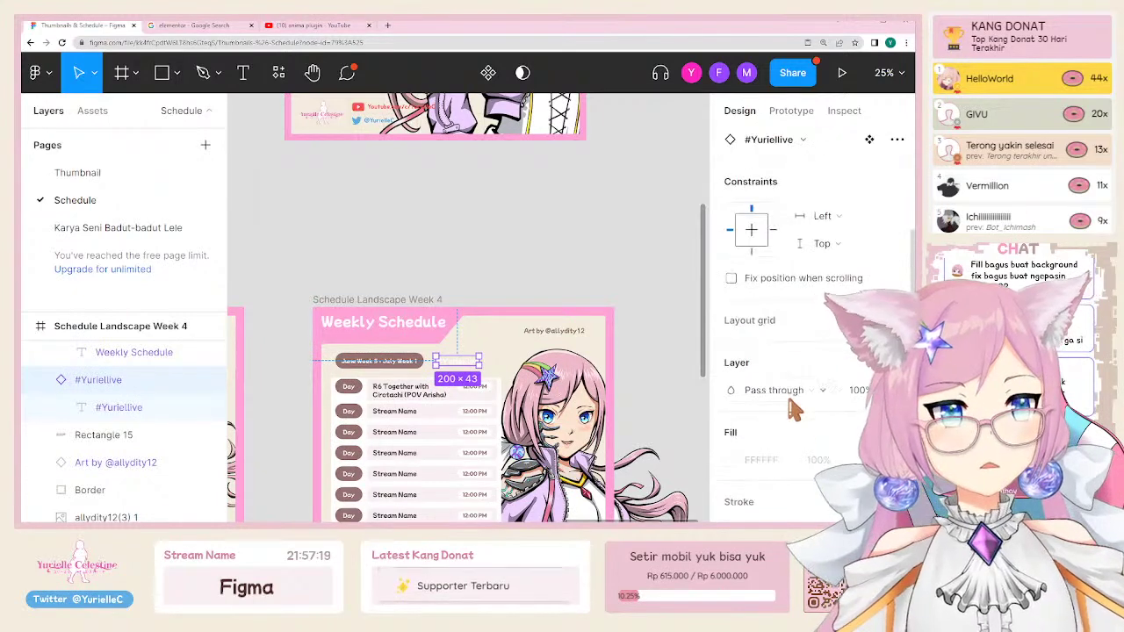
pyautogui.scroll(-2, 838, 436)
pyautogui.click(889, 474)
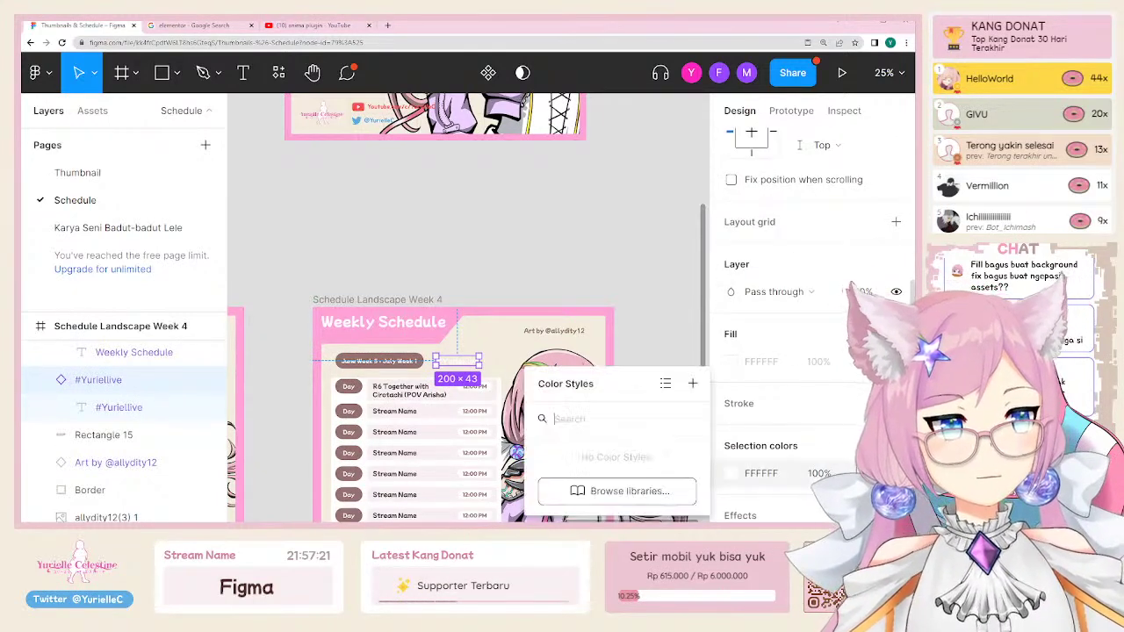
pyautogui.click(692, 384)
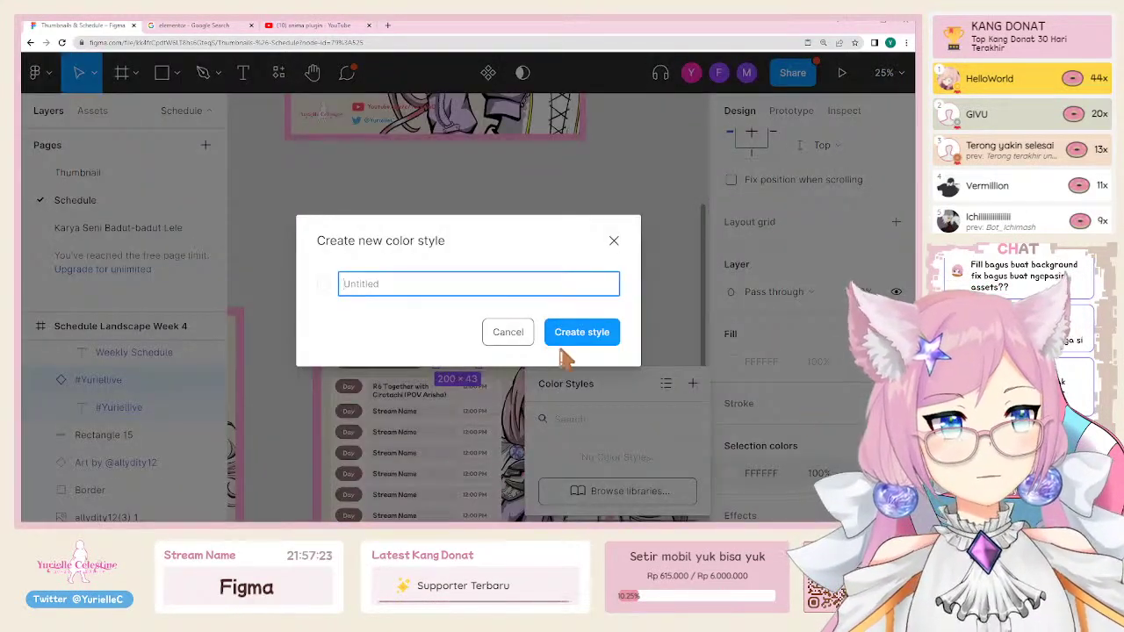
pyautogui.press('Escape')
pyautogui.click(839, 444)
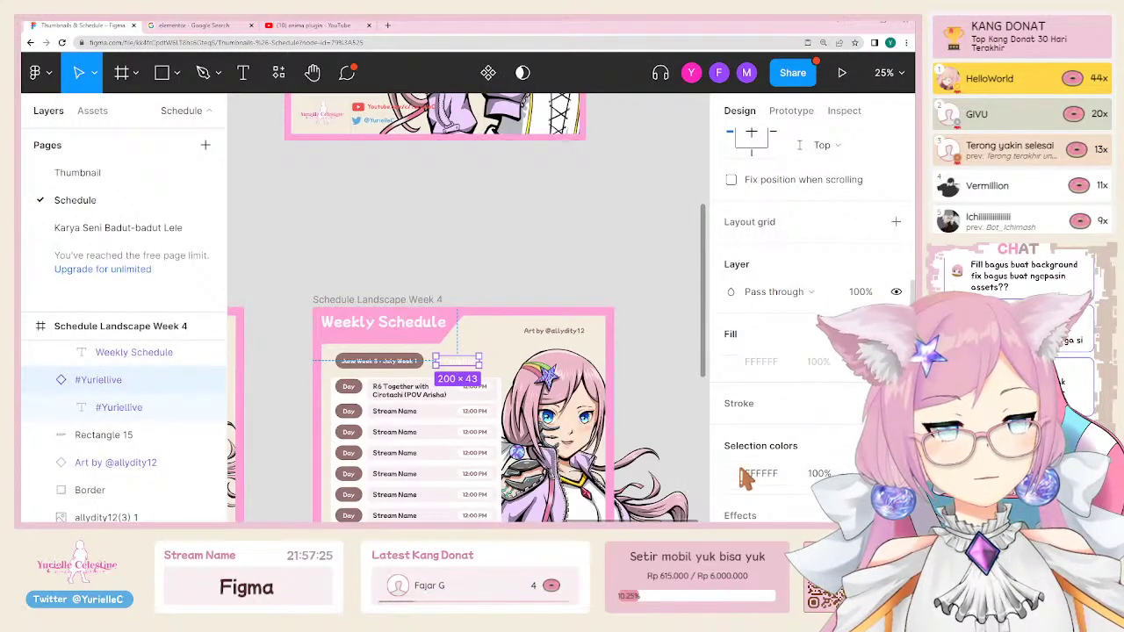
pyautogui.click(732, 474)
pyautogui.click(528, 336)
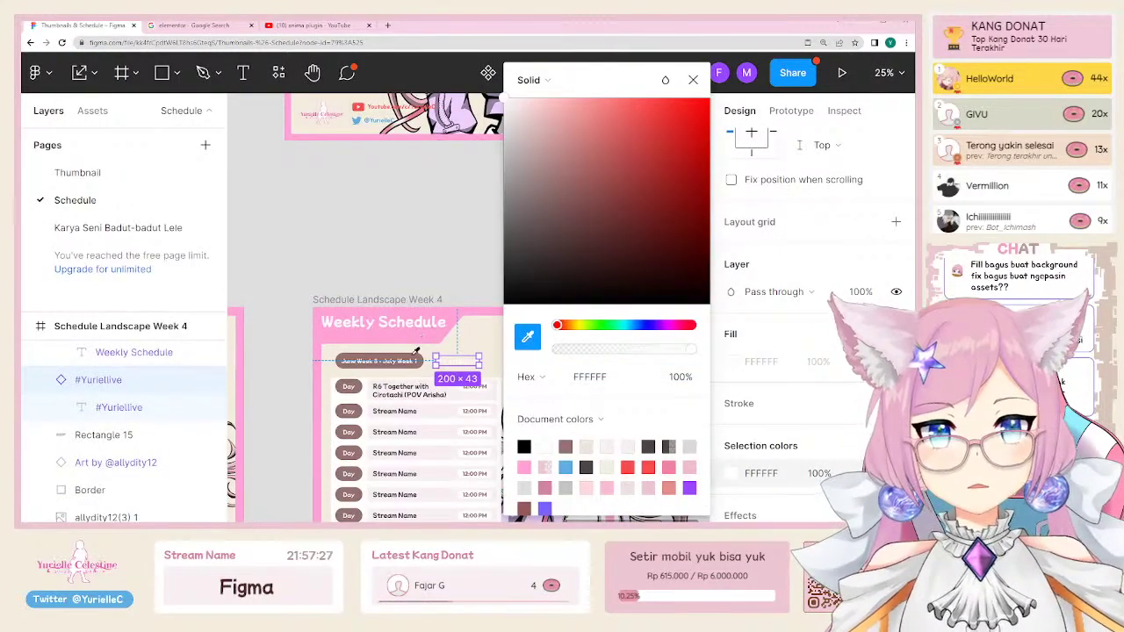
pyautogui.click(418, 350)
pyautogui.click(435, 275)
# Step: Move the header band's bottom and right vertices to make it slimmer with a slanted end
pyautogui.click(397, 341)
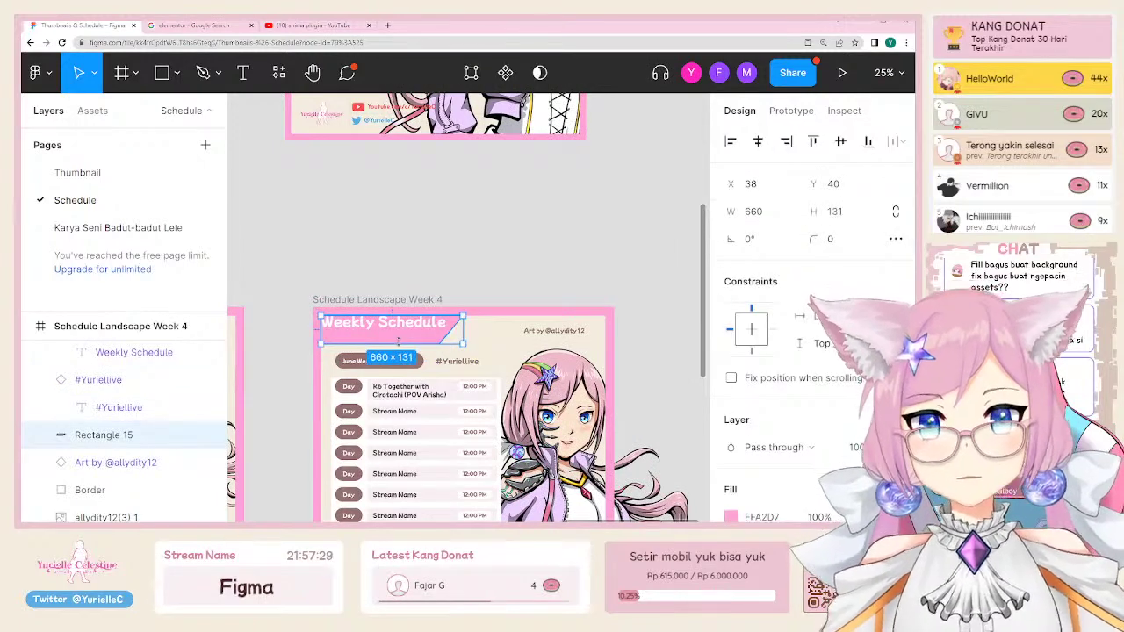
pyautogui.press('Return')
pyautogui.moveTo(305, 355); pyautogui.dragTo(443, 345)
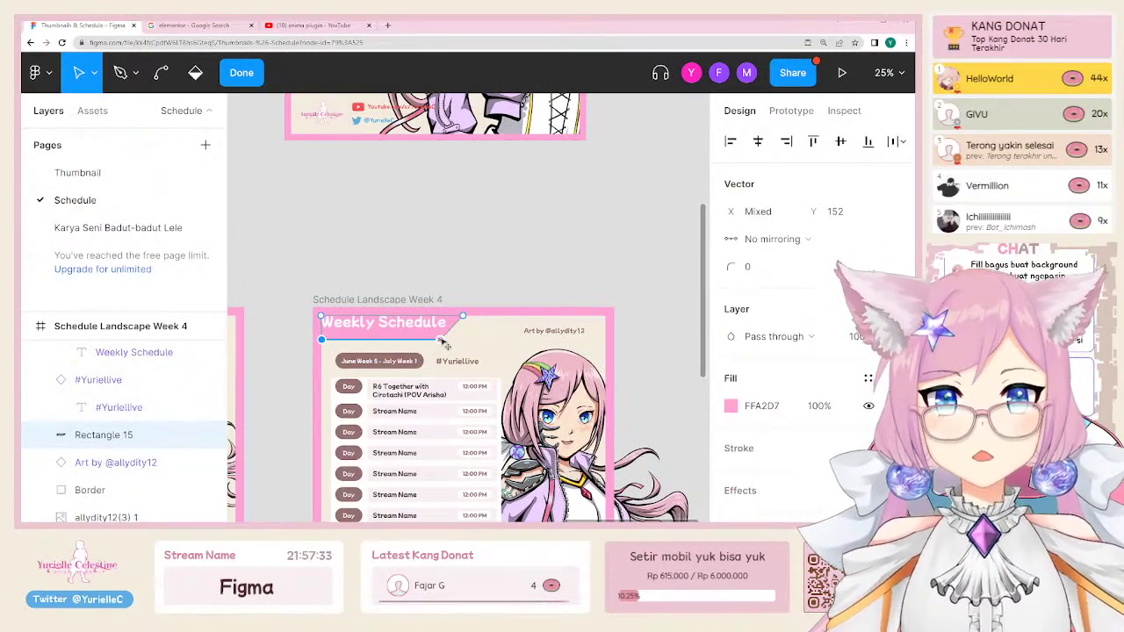
pyautogui.press('ctrl')
pyautogui.moveTo(436, 358); pyautogui.dragTo(506, 319)
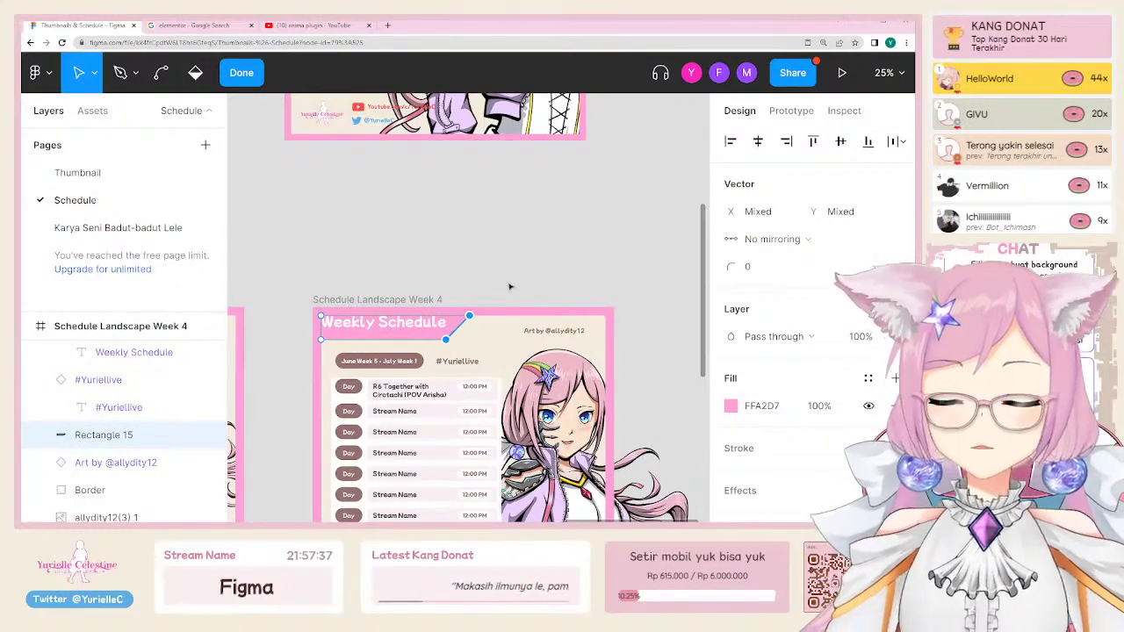
pyautogui.click(522, 259)
pyautogui.scroll(-5, 465, 477)
# Step: Scale the Schedule Timeframe date pill up proportionally
pyautogui.scroll(5, 465, 477)
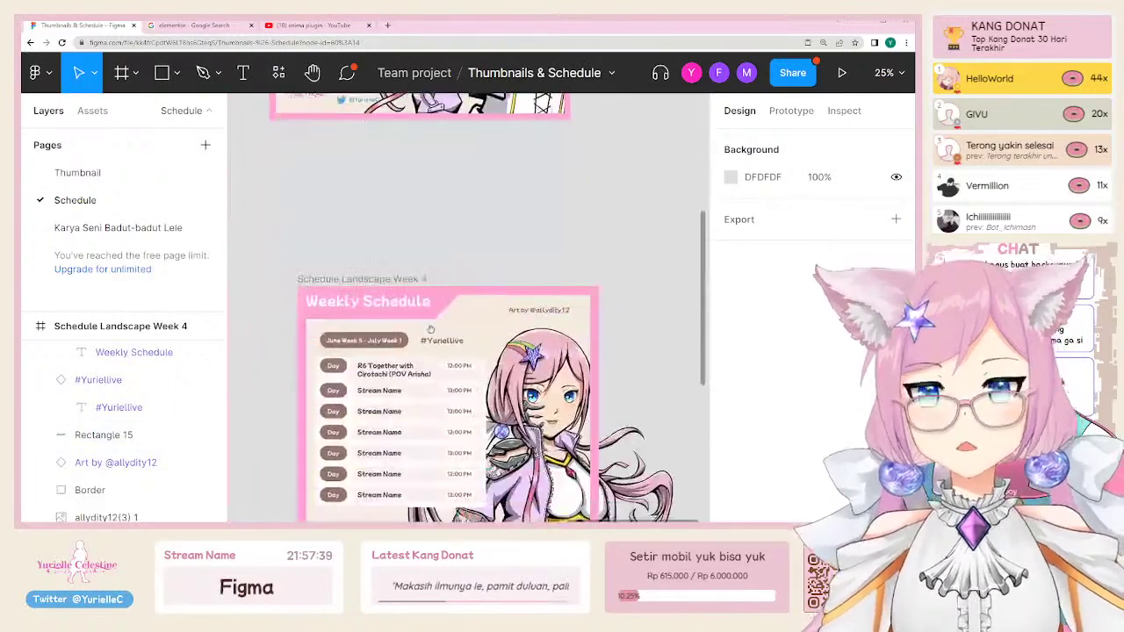
pyautogui.scroll(-1, 383, 353)
pyautogui.click(383, 354)
pyautogui.keyDown('shift'); pyautogui.click(442, 340); pyautogui.keyUp('shift')
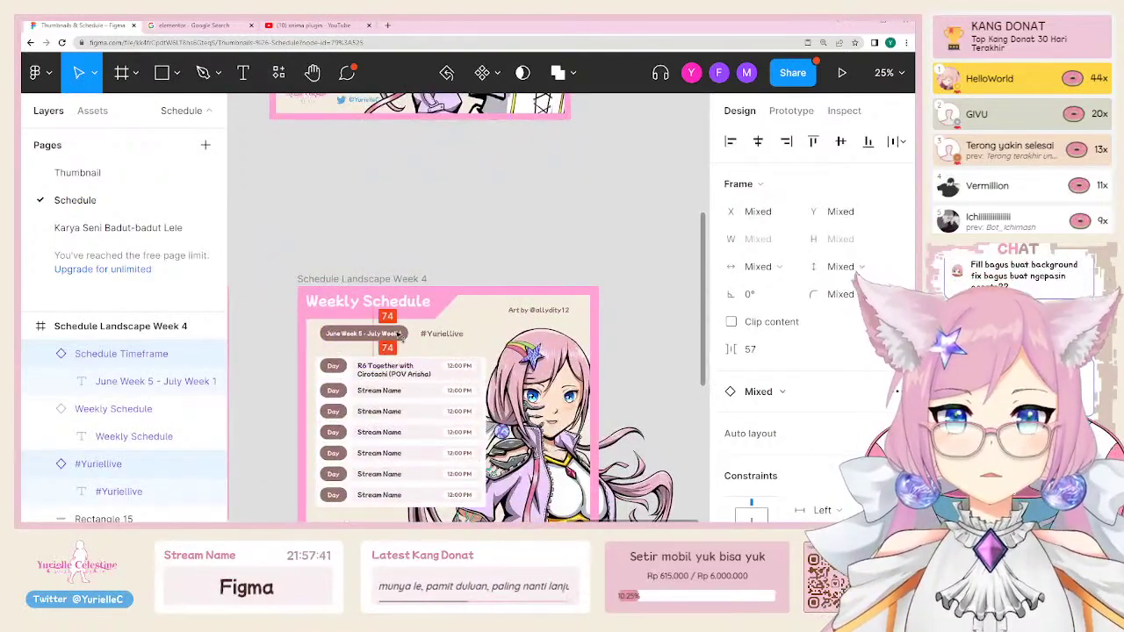
pyautogui.click(393, 339)
pyautogui.scroll(5, 339, 332)
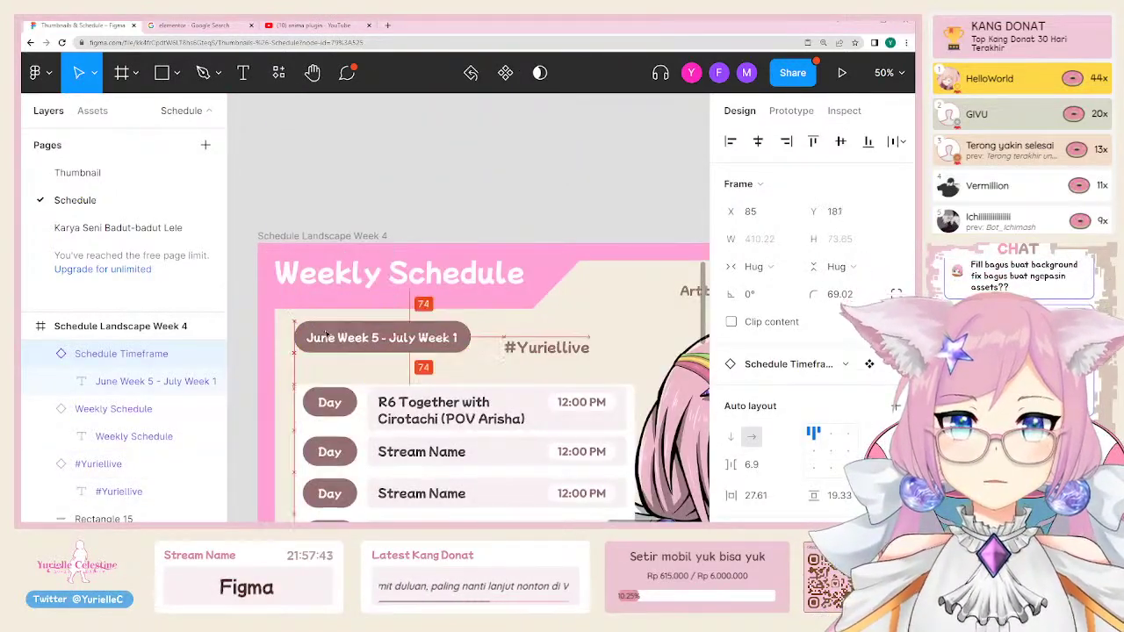
pyautogui.moveTo(471, 355); pyautogui.dragTo(624, 350)
pyautogui.press('v')
# Step: Turn on Clip content for the Week 4 banner so the artwork is trimmed to its edges
pyautogui.scroll(-5, 298, 310)
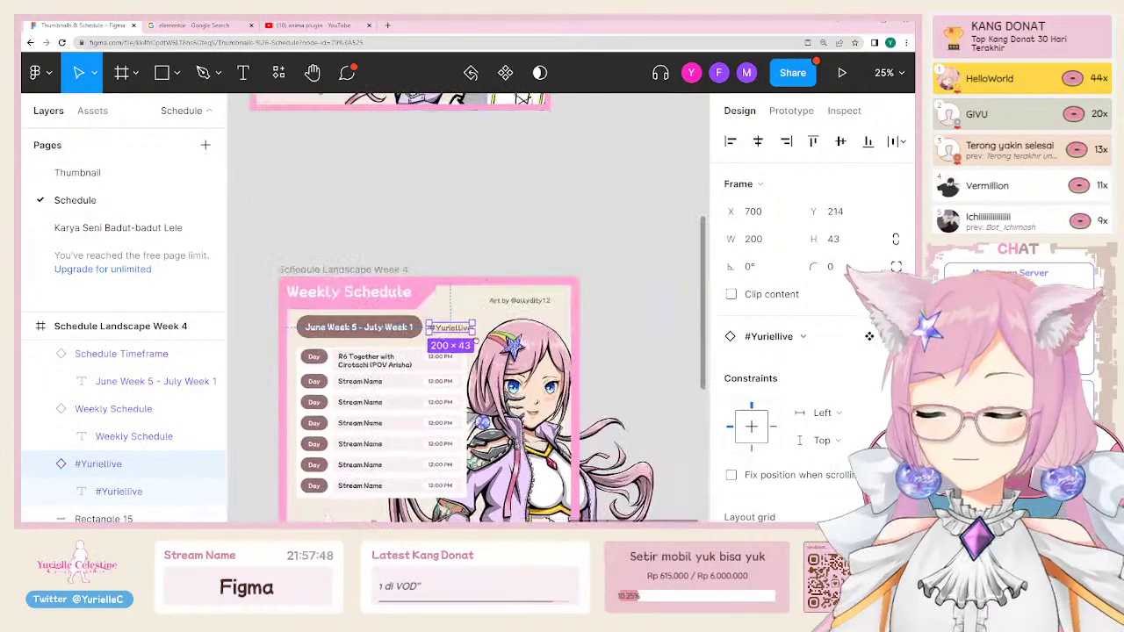
pyautogui.click(525, 301)
pyautogui.click(529, 274)
pyautogui.scroll(3, 534, 371)
pyautogui.scroll(-4, 471, 201)
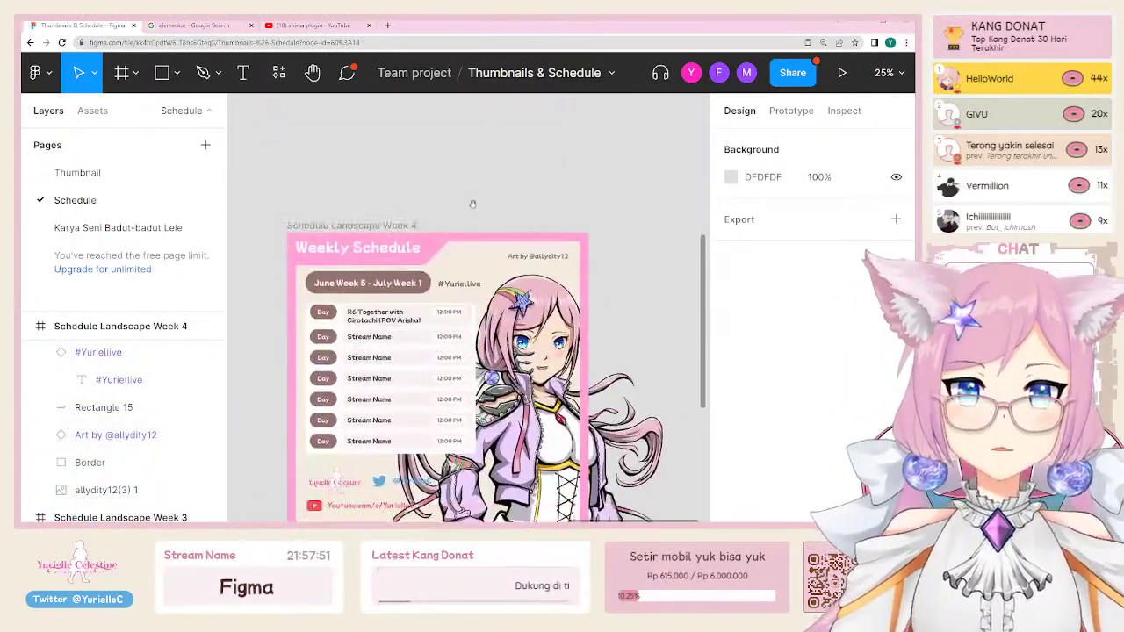
pyautogui.click(334, 226)
pyautogui.click(764, 303)
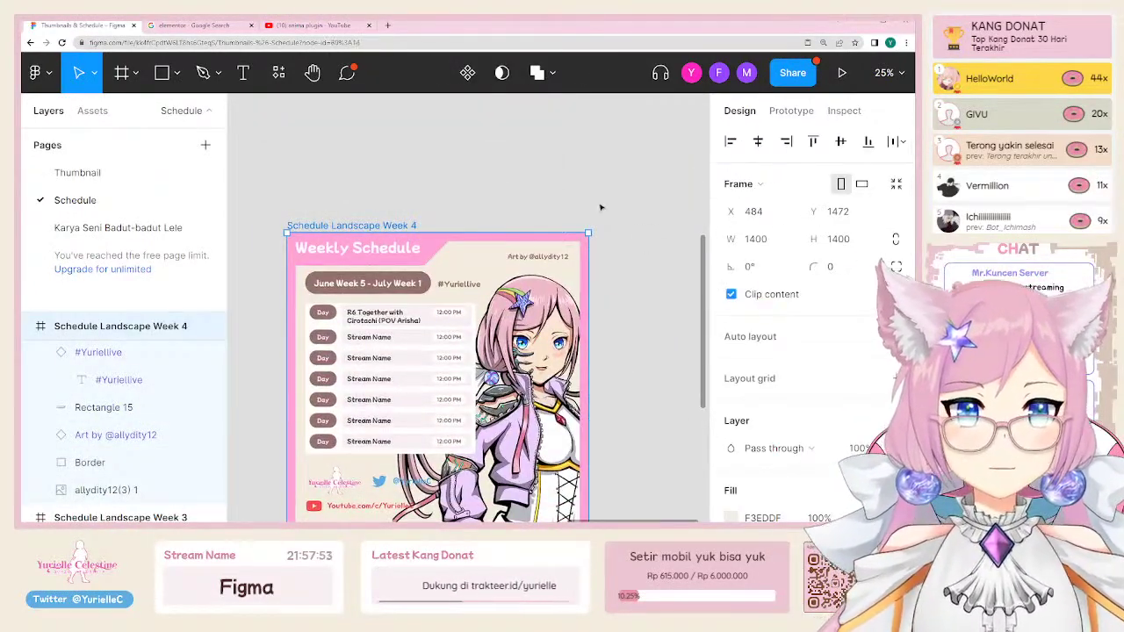
pyautogui.click(602, 208)
pyautogui.scroll(-2, 602, 208)
pyautogui.scroll(6, 478, 264)
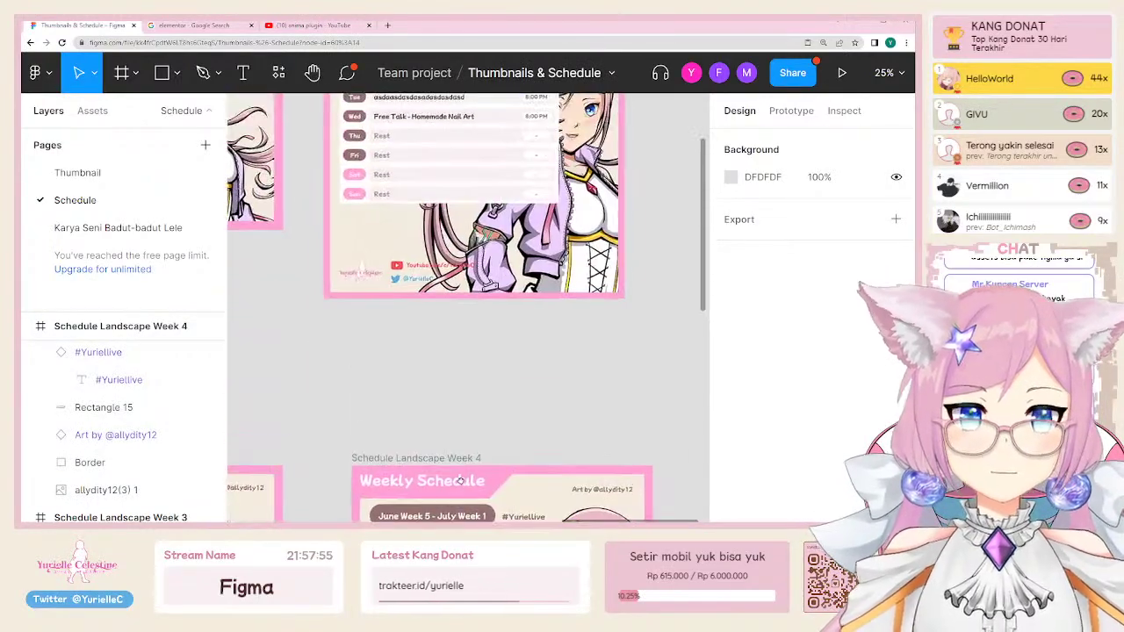
pyautogui.scroll(-3, 498, 399)
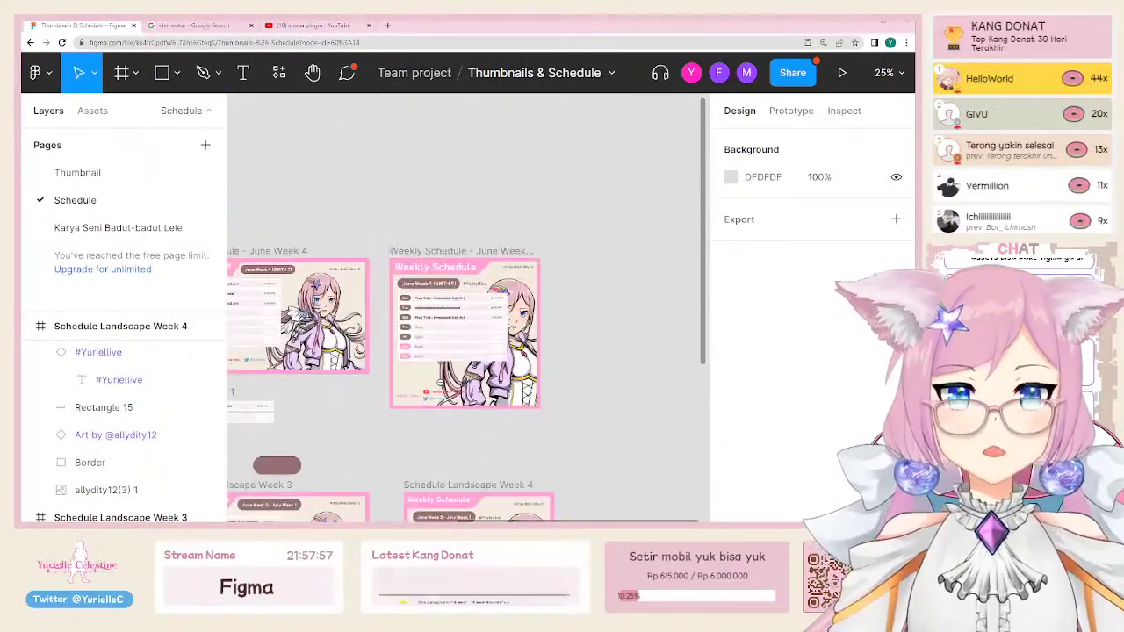
pyautogui.scroll(3, 498, 399)
pyautogui.scroll(-4, 498, 400)
pyautogui.scroll(-3, 498, 400)
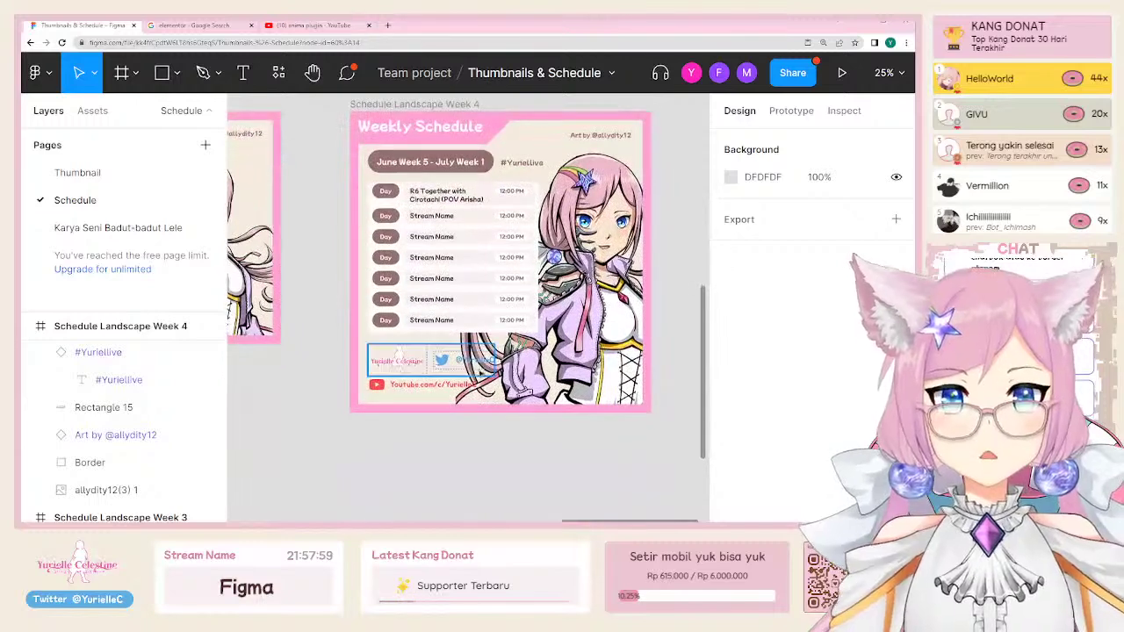
# Step: Rearrange the footer group so the Twitter and YouTube rows sit below the logo
pyautogui.doubleClick(457, 360)
pyautogui.hotkey('ctrl', 'z')
pyautogui.hotkey('ctrl', 'z')
pyautogui.hotkey('ctrl', 'z')
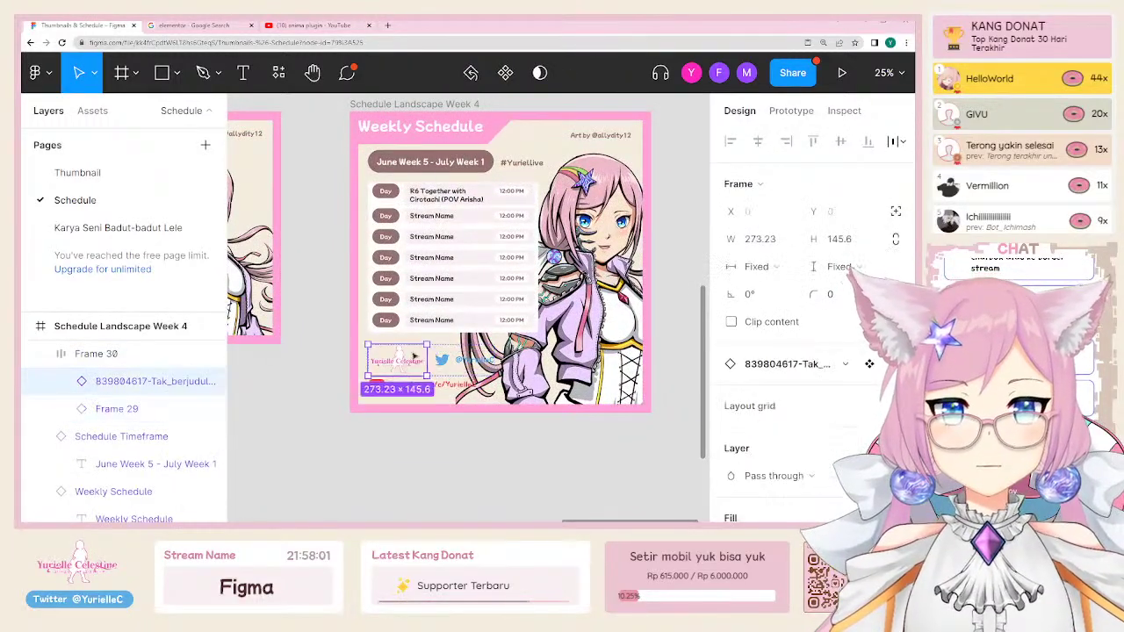
pyautogui.scroll(3, 401, 383)
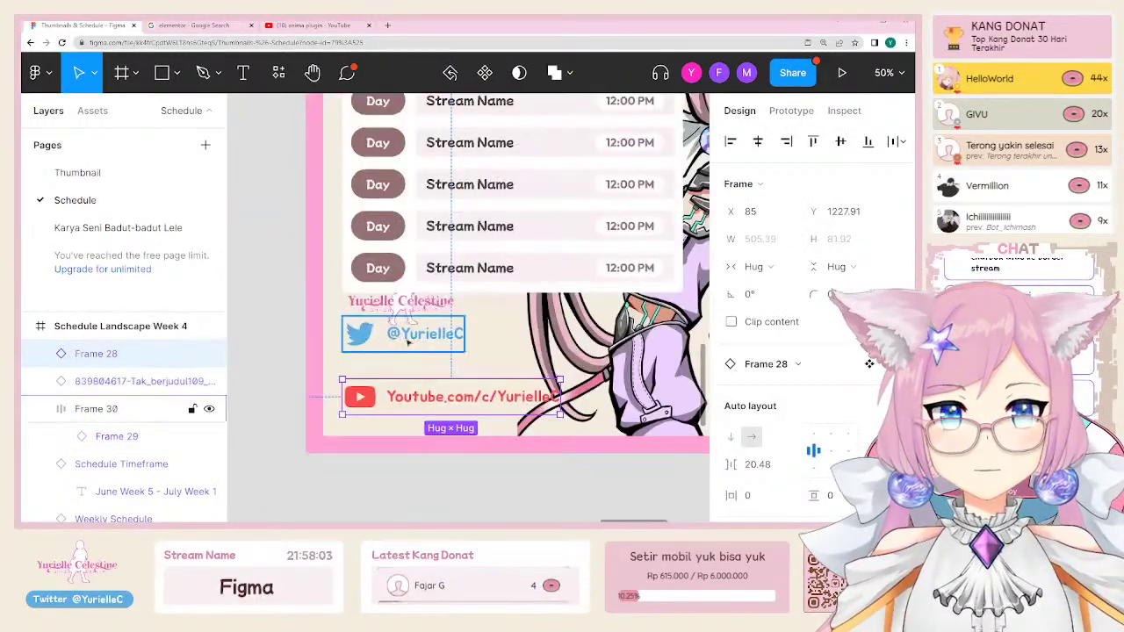
pyautogui.click(416, 367)
pyautogui.hotkey('ctrl', 'z')
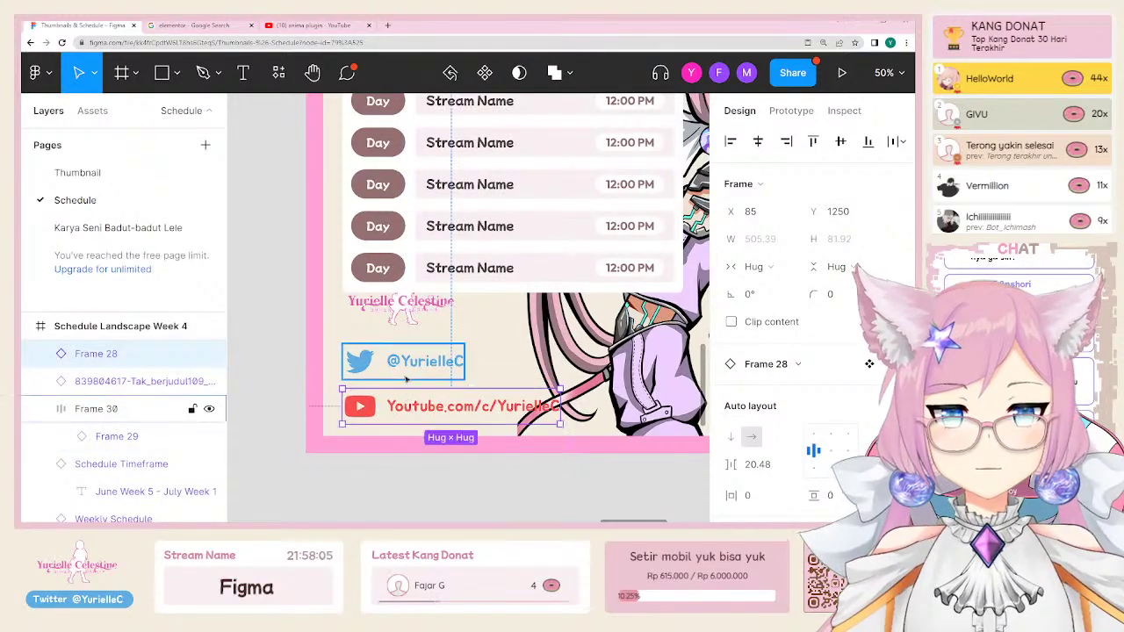
pyautogui.hotkey('ctrl', 'shift', 'z')
# Step: Scale the logo, Twitter and YouTube rows together down to about 406×235
pyautogui.click(405, 309)
pyautogui.keyDown('shift'); pyautogui.click(421, 371); pyautogui.keyUp('shift')
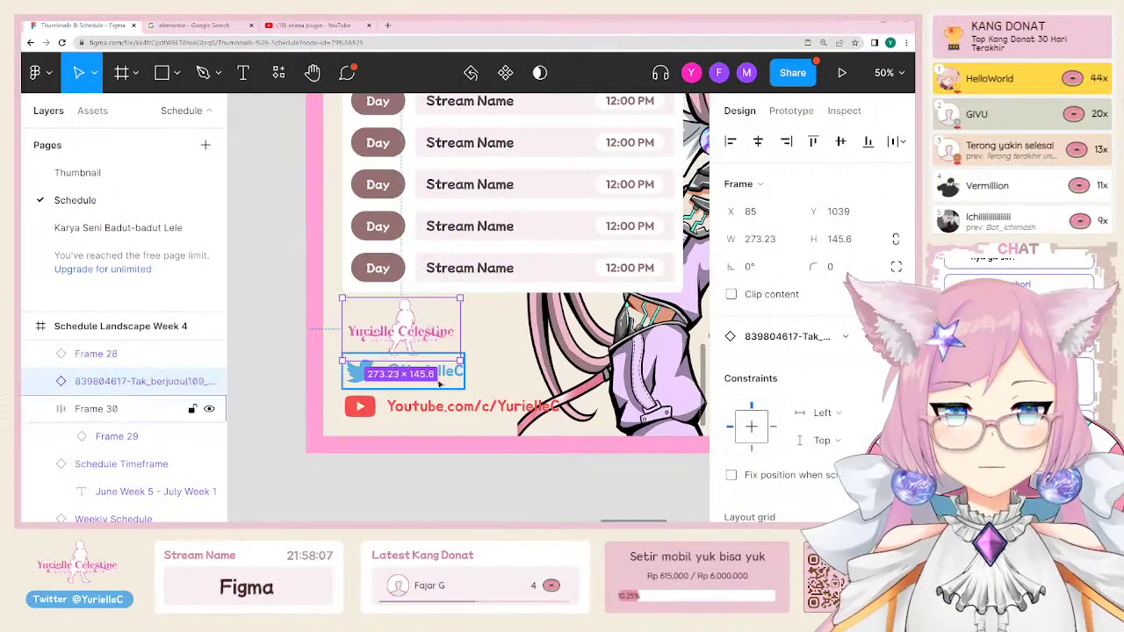
pyautogui.keyDown('shift'); pyautogui.click(456, 406); pyautogui.keyUp('shift')
pyautogui.moveTo(563, 298); pyautogui.dragTo(518, 322)
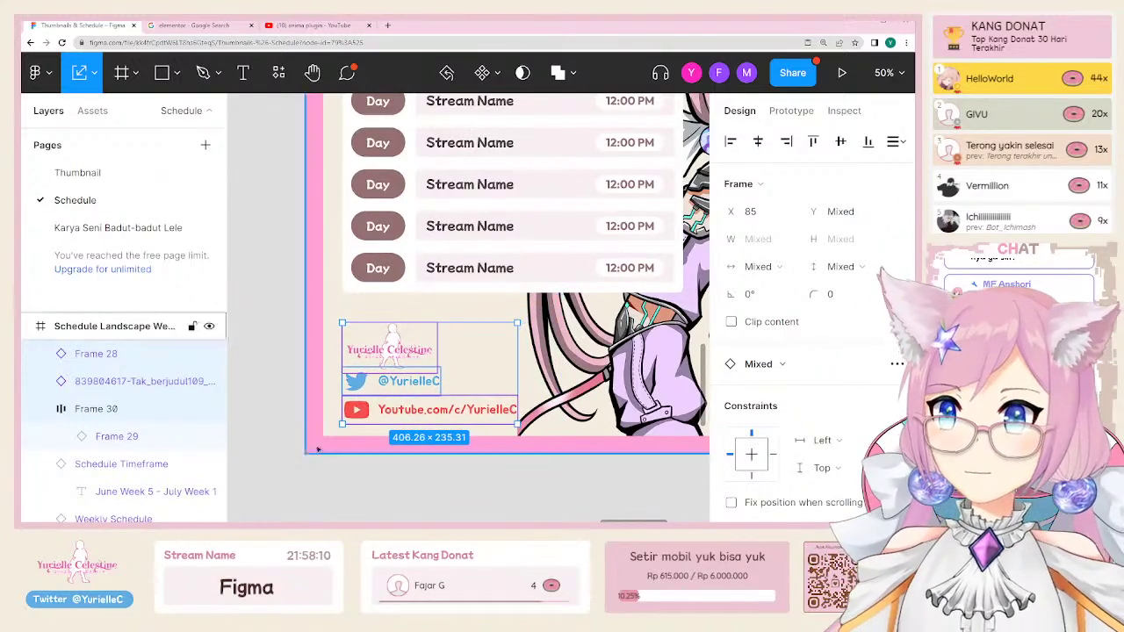
pyautogui.click(291, 501)
pyautogui.scroll(-6, 291, 500)
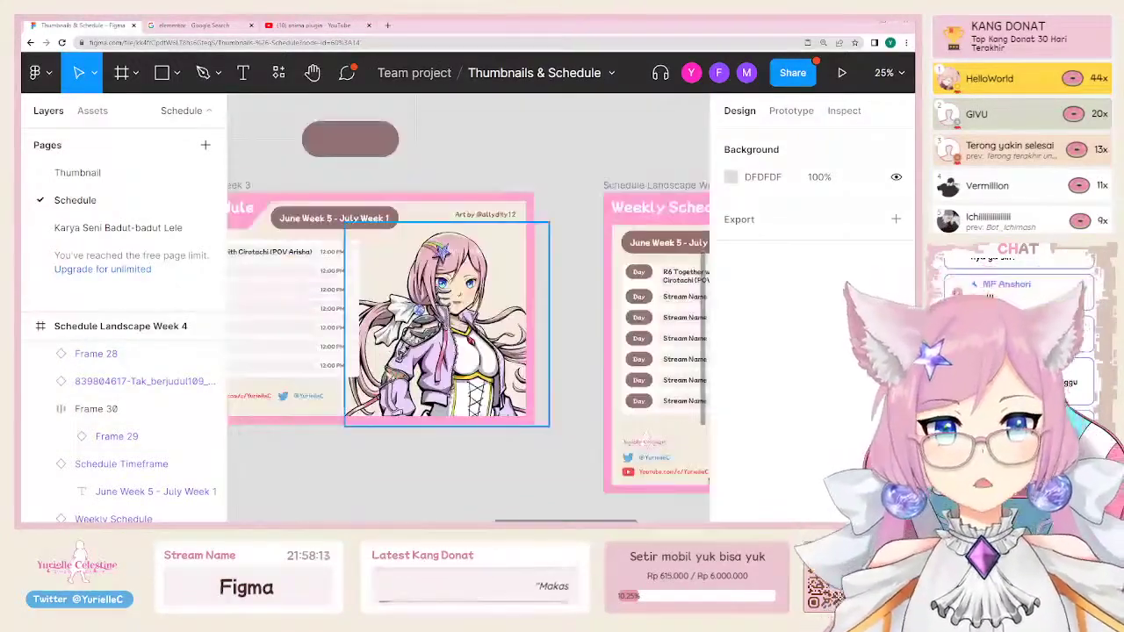
# Step: Hide the UI, nudge the Stream List component set right, and zoom onto both banners
pyautogui.hotkey('ctrl', '\\')
pyautogui.scroll(2, 188, 261)
pyautogui.hscroll(-5, 188, 261)
pyautogui.click(155, 271)
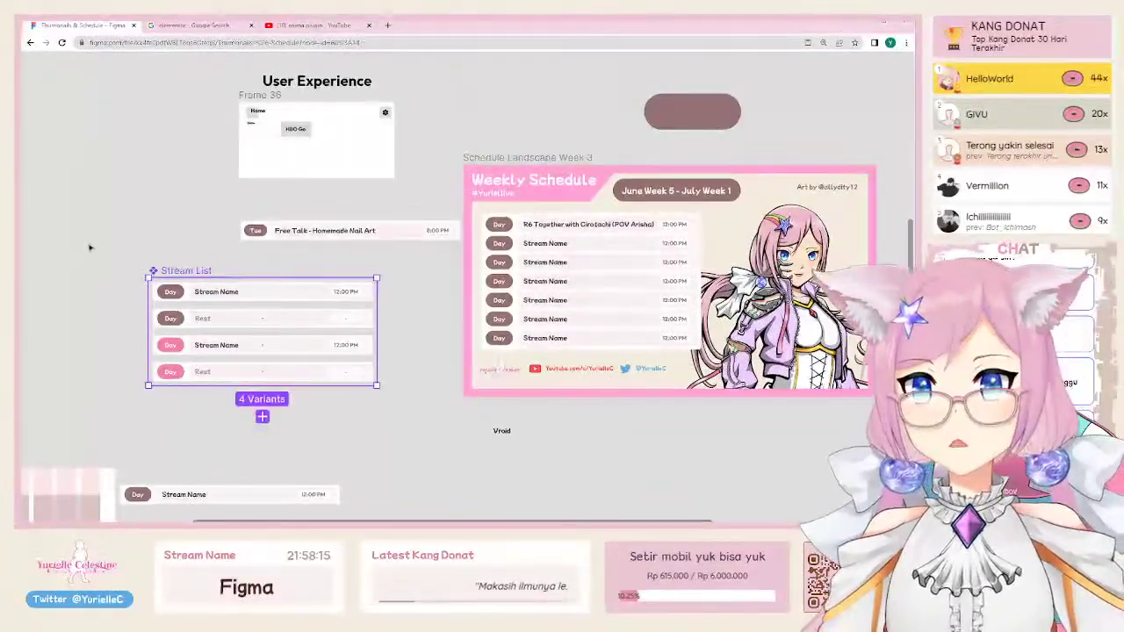
pyautogui.moveTo(155, 271); pyautogui.dragTo(165, 284)
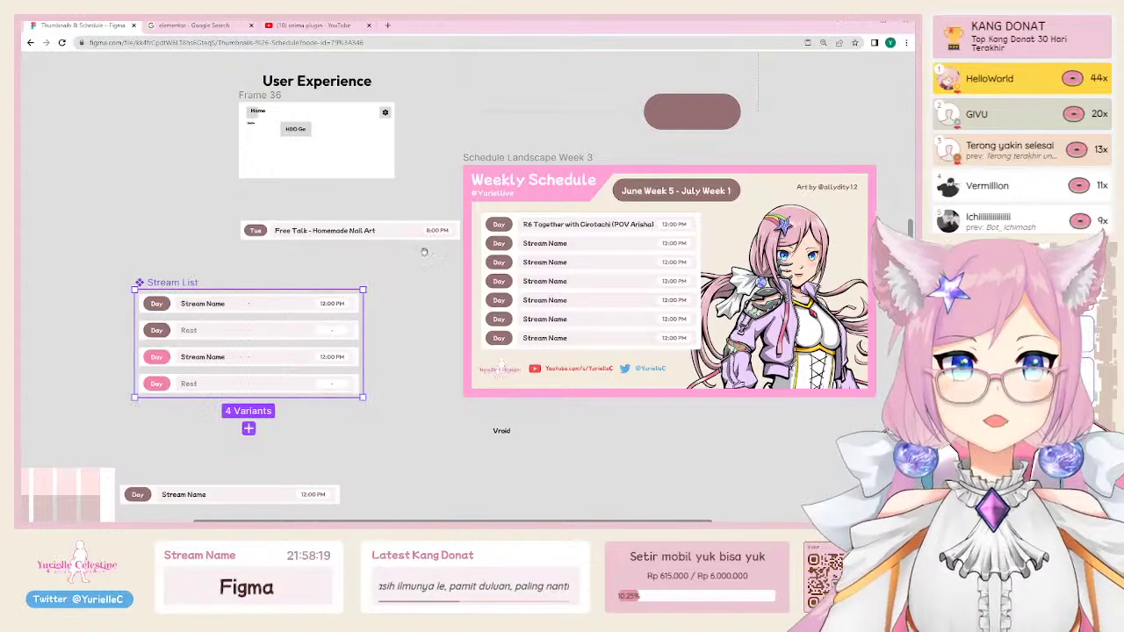
pyautogui.hscroll(8, 165, 284)
pyautogui.moveTo(56, 117); pyautogui.dragTo(787, 467)
# Step: Set the second row's stream name to Elden Ring
pyautogui.doubleClick(133, 217)
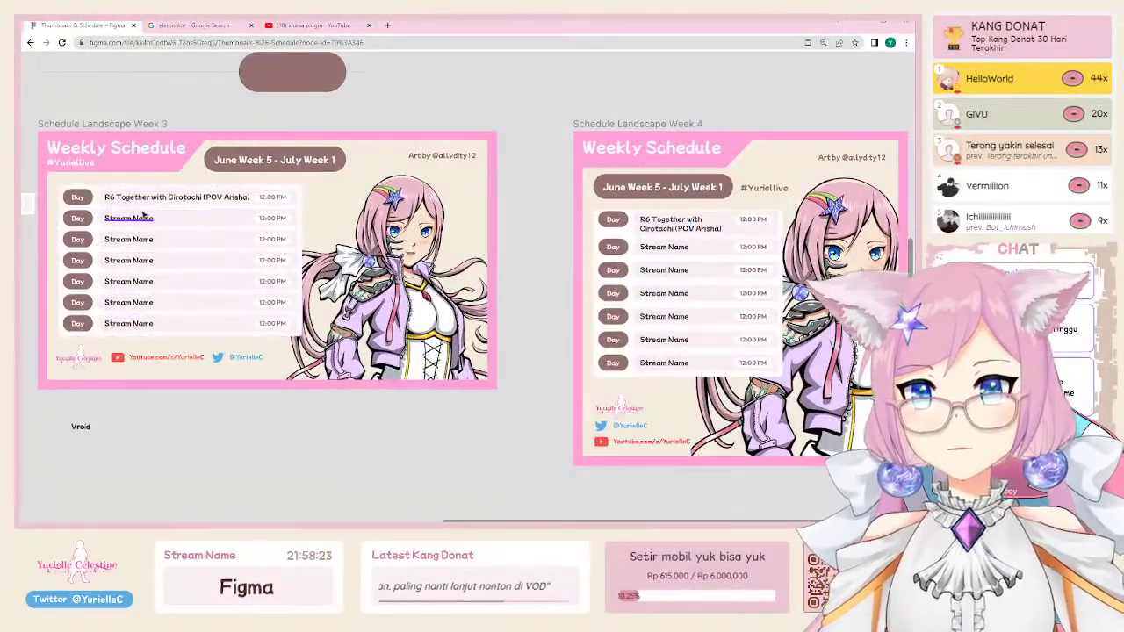
pyautogui.doubleClick(134, 218)
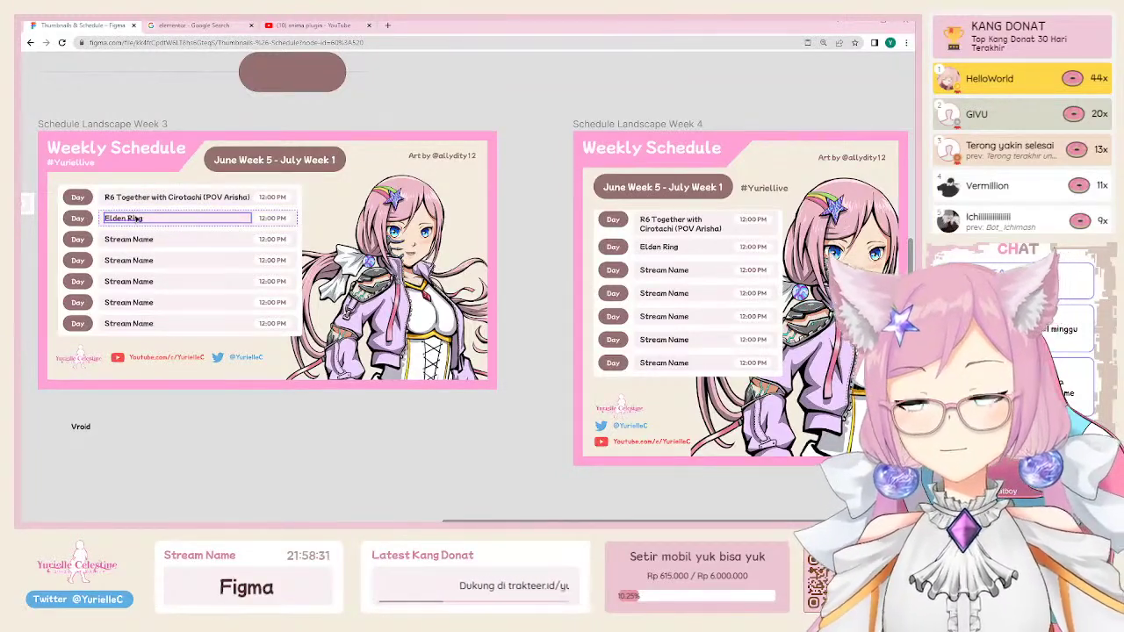
pyautogui.click(77, 197)
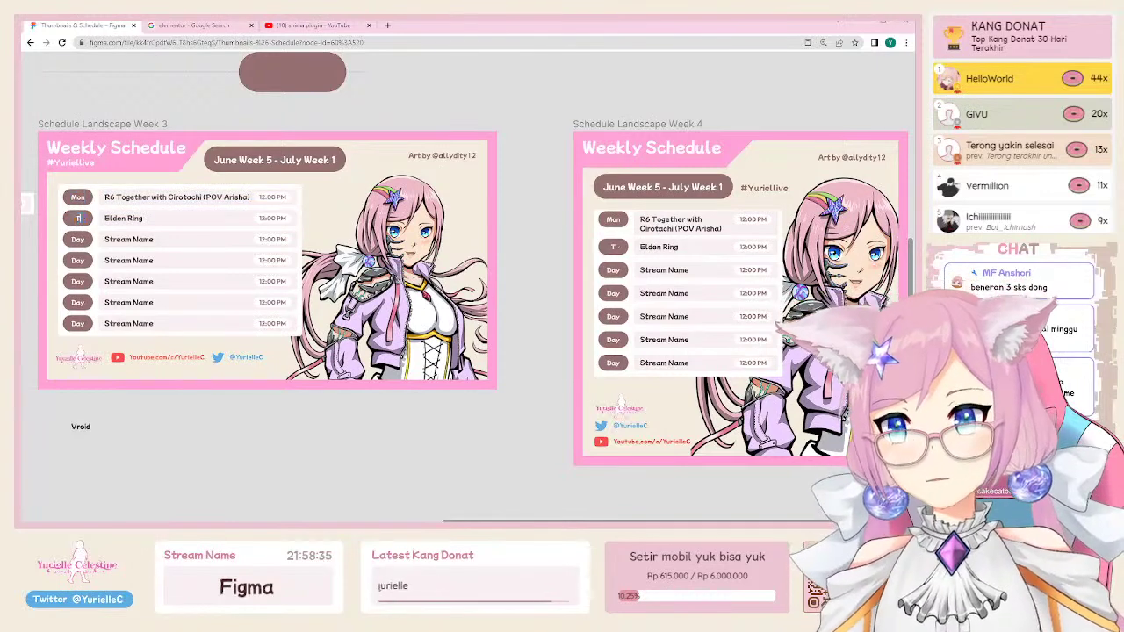
# Step: Relabel the first five Day labels Mon through Fri, leaving the last two rows as Day
pyautogui.click(78, 239)
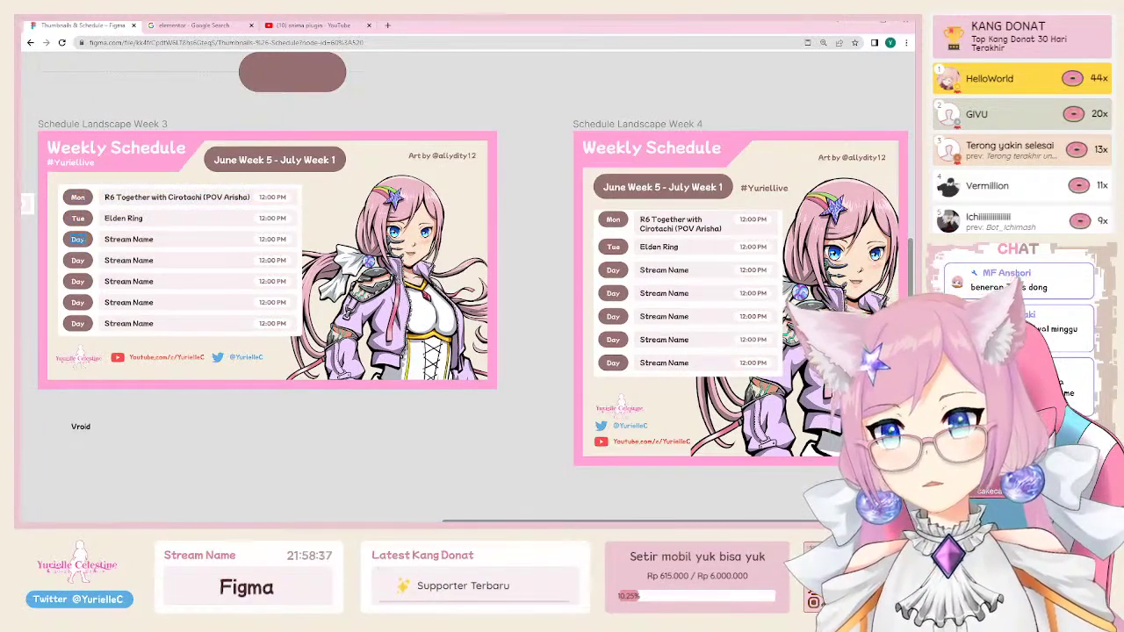
pyautogui.write('We')
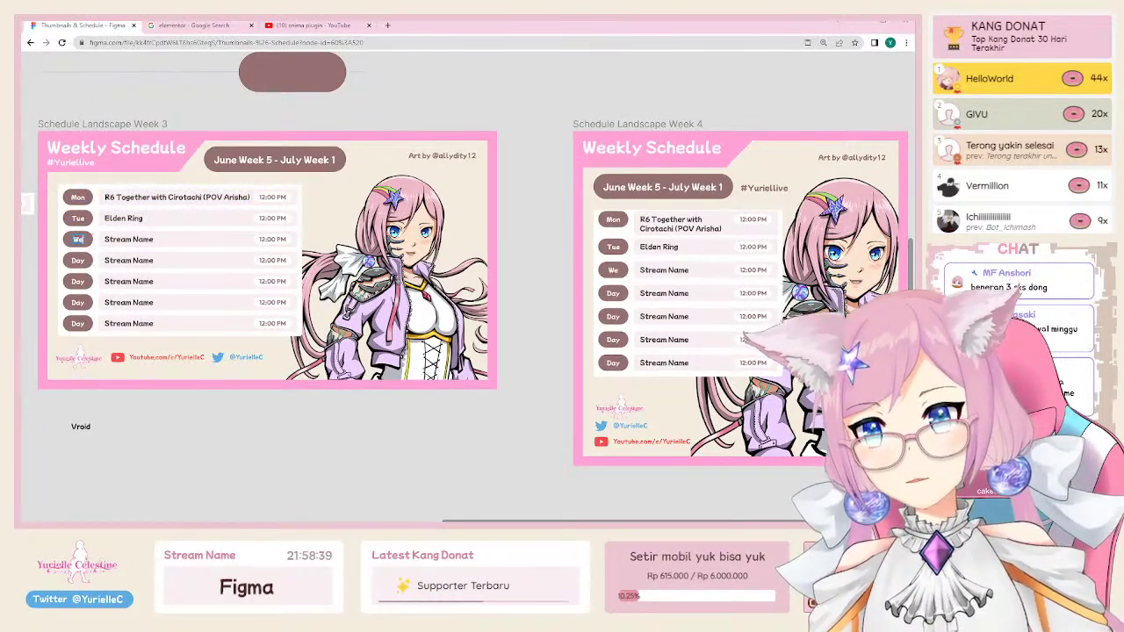
pyautogui.write('d')
pyautogui.click(77, 260)
pyautogui.write('Thu')
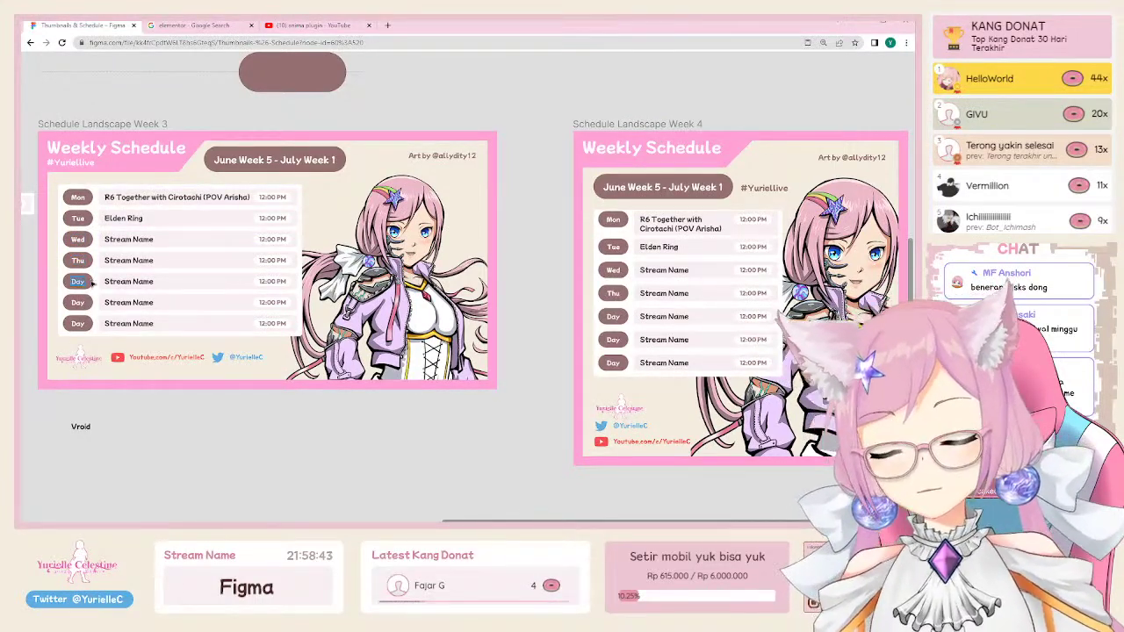
pyautogui.click(131, 323)
pyautogui.keyDown('shift'); pyautogui.click(99, 302); pyautogui.keyUp('shift')
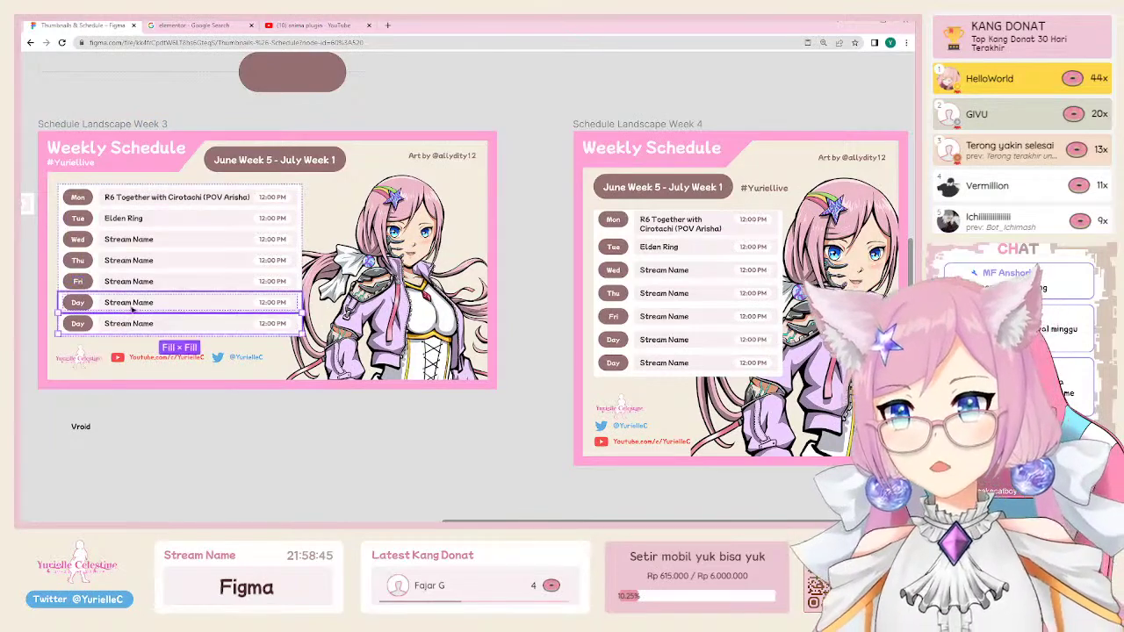
pyautogui.hotkey('ctrl', '\\')
# Step: Set the last two Stream List rows to Day Type Weekend and Stream Type Rest
pyautogui.hscroll(-5, 466, 290)
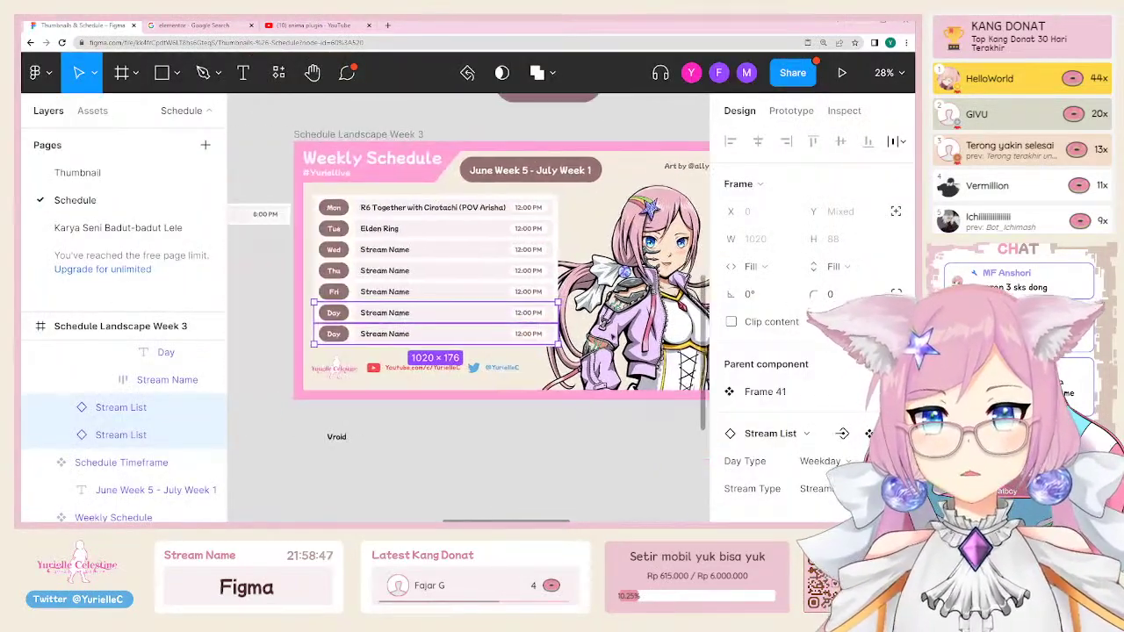
pyautogui.scroll(-2, 773, 413)
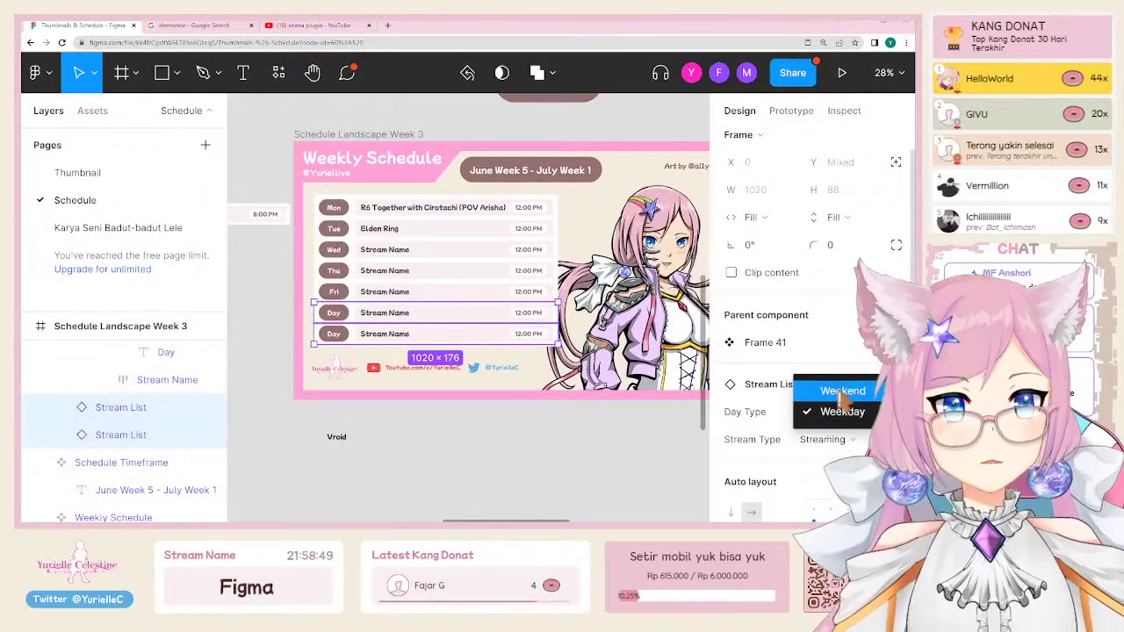
pyautogui.click(841, 390)
pyautogui.hscroll(4, 466, 263)
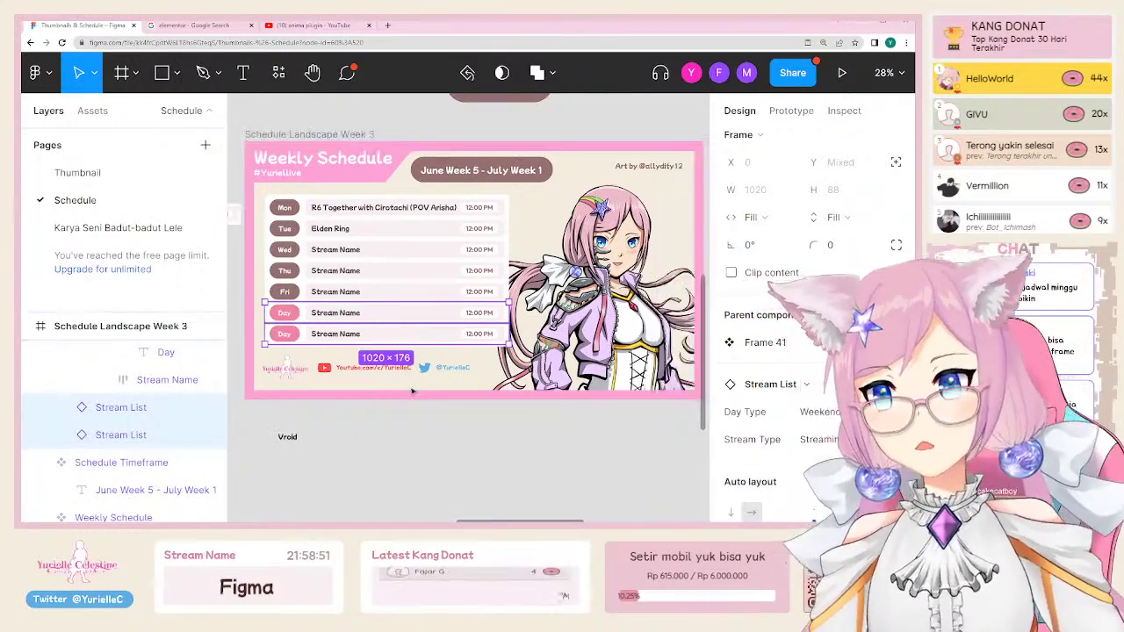
pyautogui.hscroll(-2, 466, 263)
pyautogui.click(826, 440)
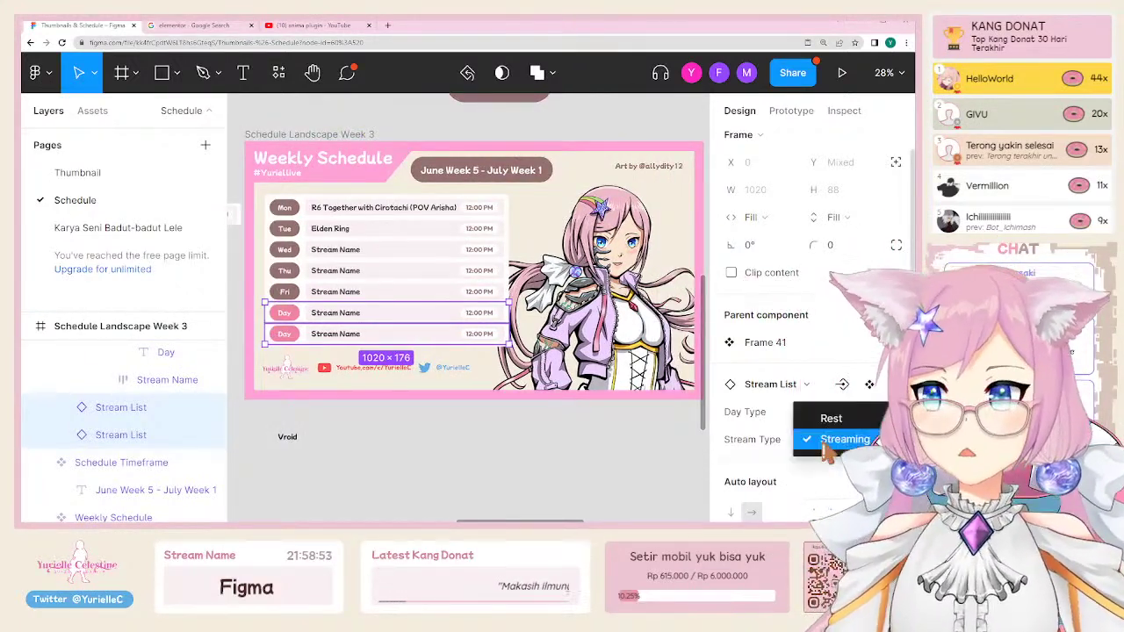
pyautogui.click(841, 420)
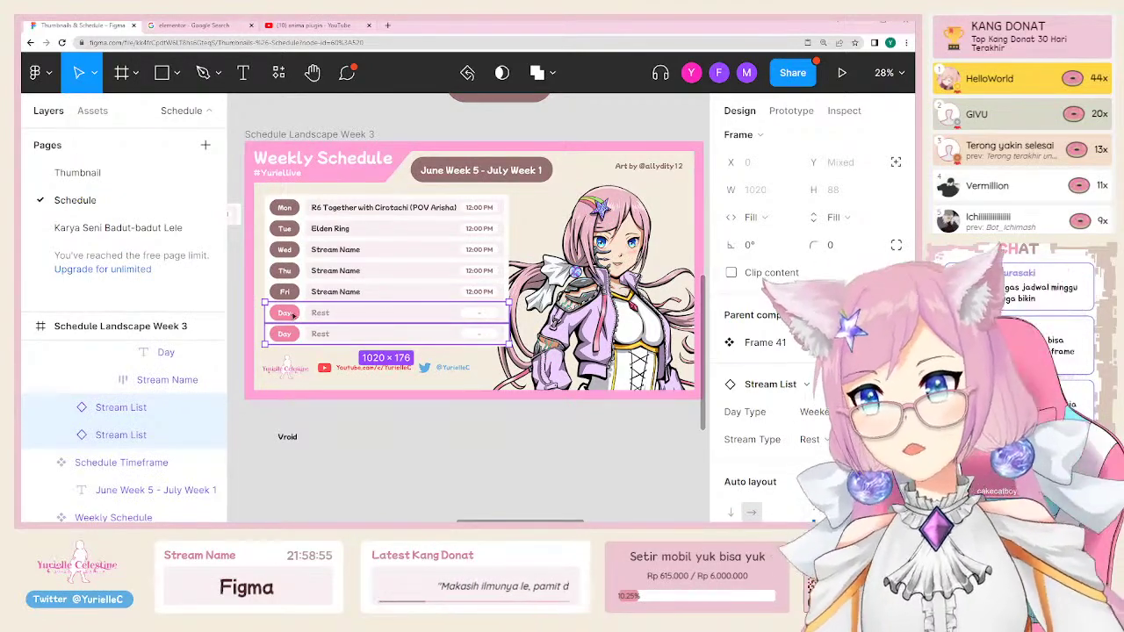
pyautogui.hscroll(5, 527, 430)
pyautogui.hscroll(3, 496, 423)
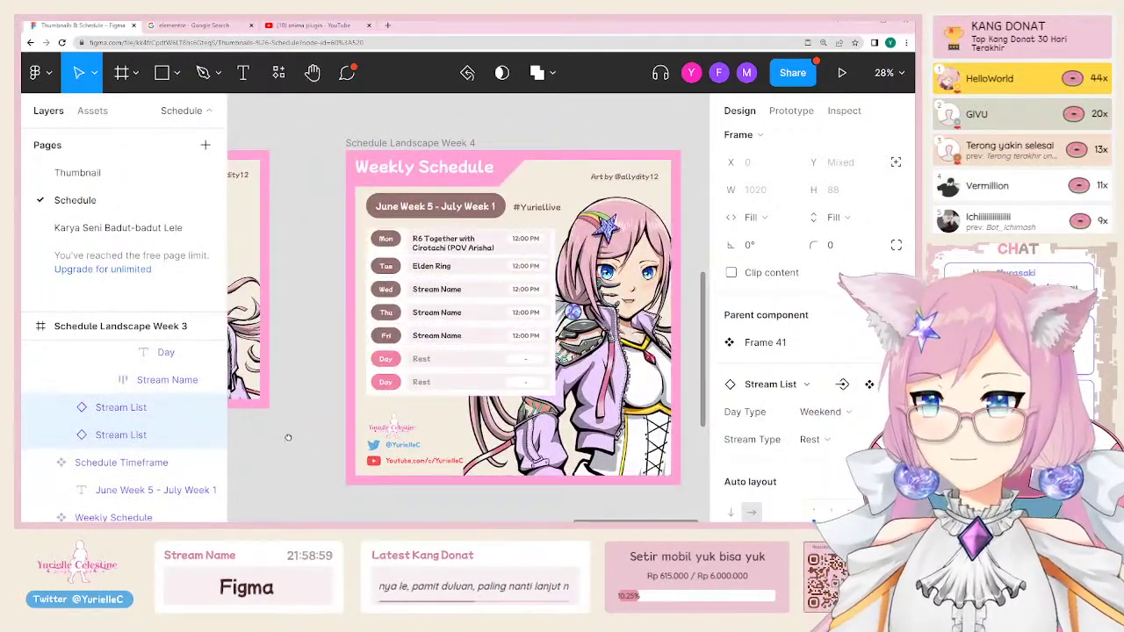
pyautogui.hscroll(-2, 290, 434)
# Step: Change Wednesday's stream name to Cuphead
pyautogui.click(332, 444)
pyautogui.hotkey('ctrl', '\\')
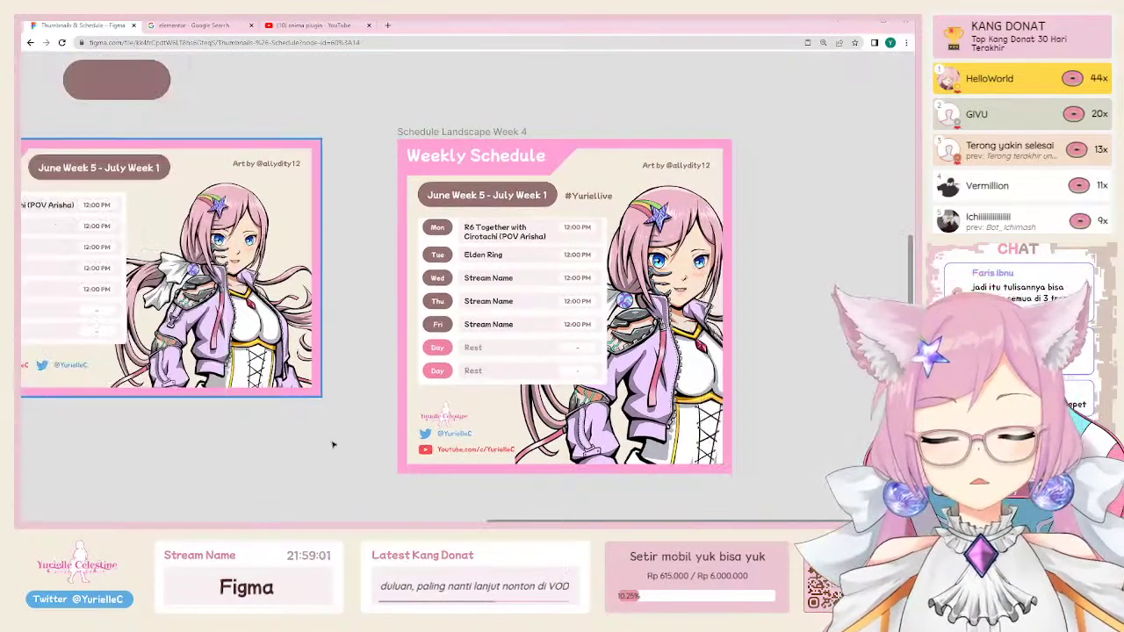
pyautogui.hscroll(-3, 317, 431)
pyautogui.doubleClick(120, 288)
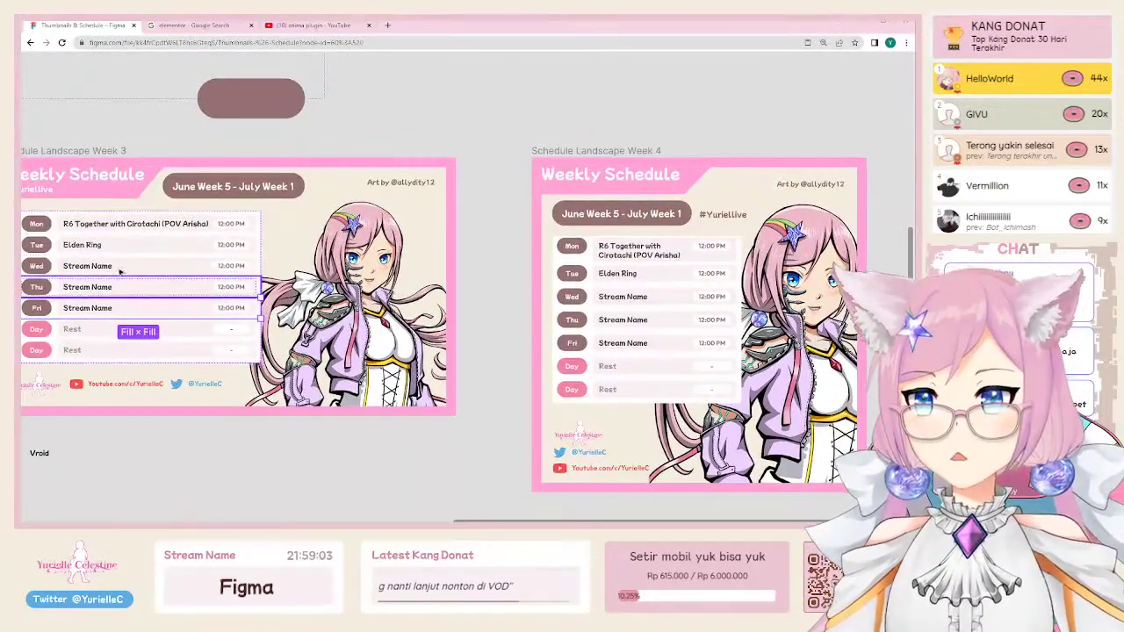
pyautogui.click(120, 265)
pyautogui.hscroll(-2, 120, 266)
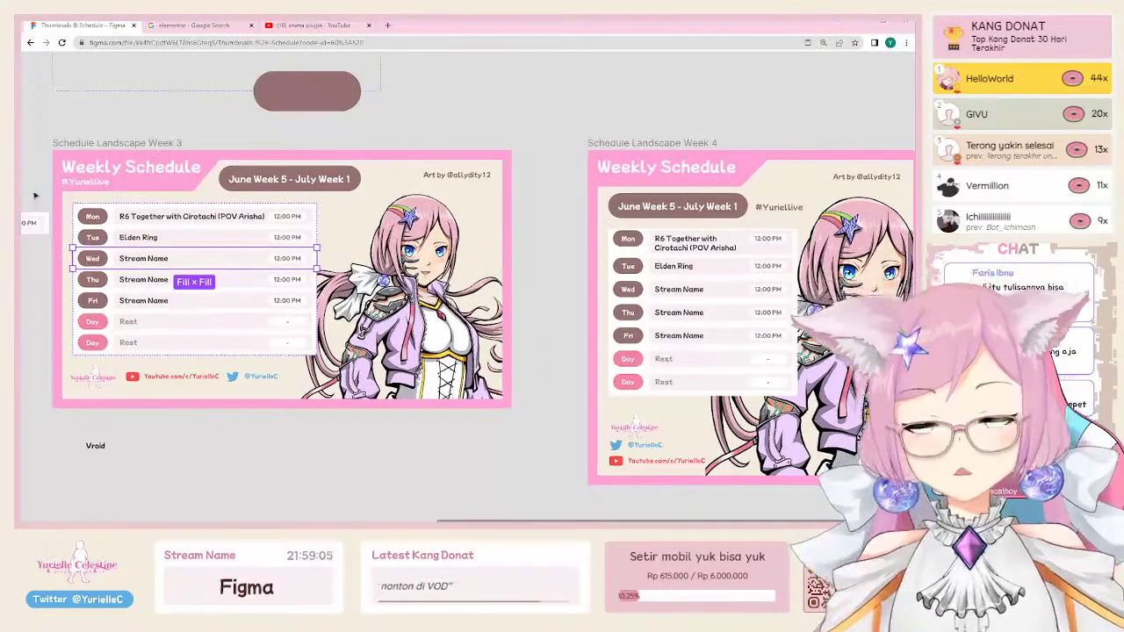
pyautogui.hotkey('ctrl', '\\')
pyautogui.hscroll(-3, 332, 252)
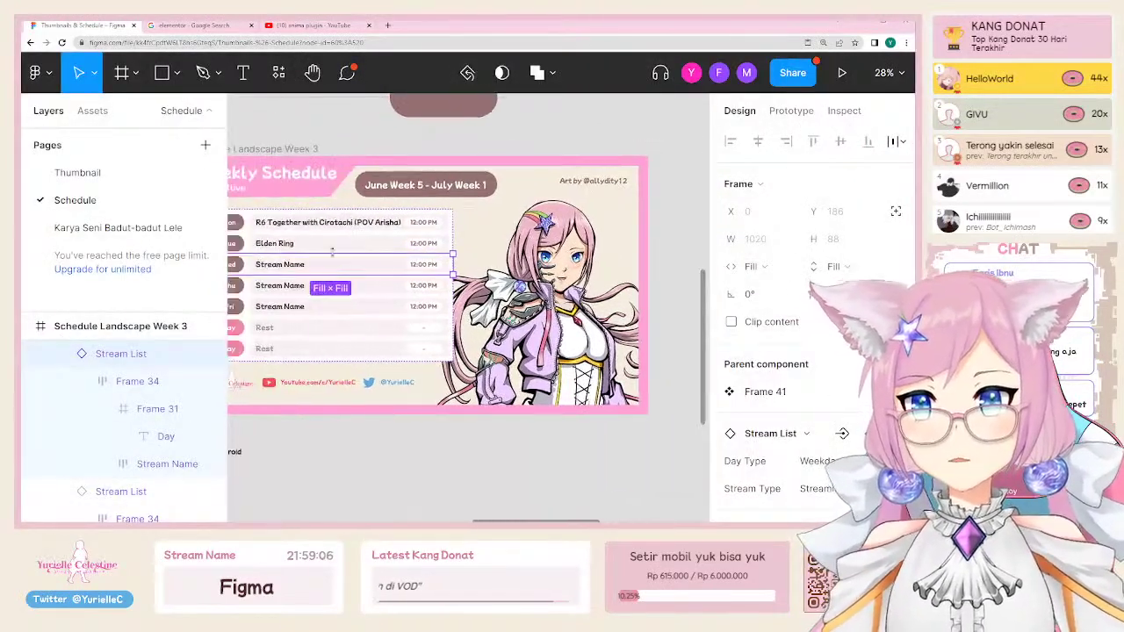
pyautogui.doubleClick(279, 261)
pyautogui.write('Ca')
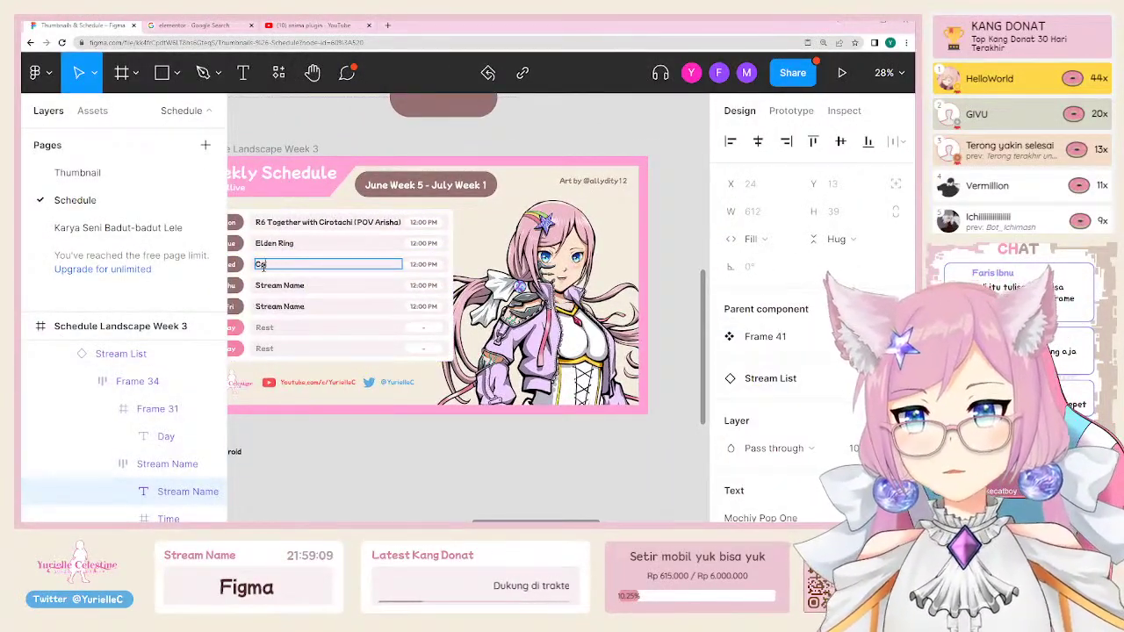
pyautogui.write('phead')
# Step: Switch the Thursday and Friday rows to Stream Type Rest
pyautogui.click(290, 285)
pyautogui.keyDown('shift'); pyautogui.click(302, 307); pyautogui.keyUp('shift')
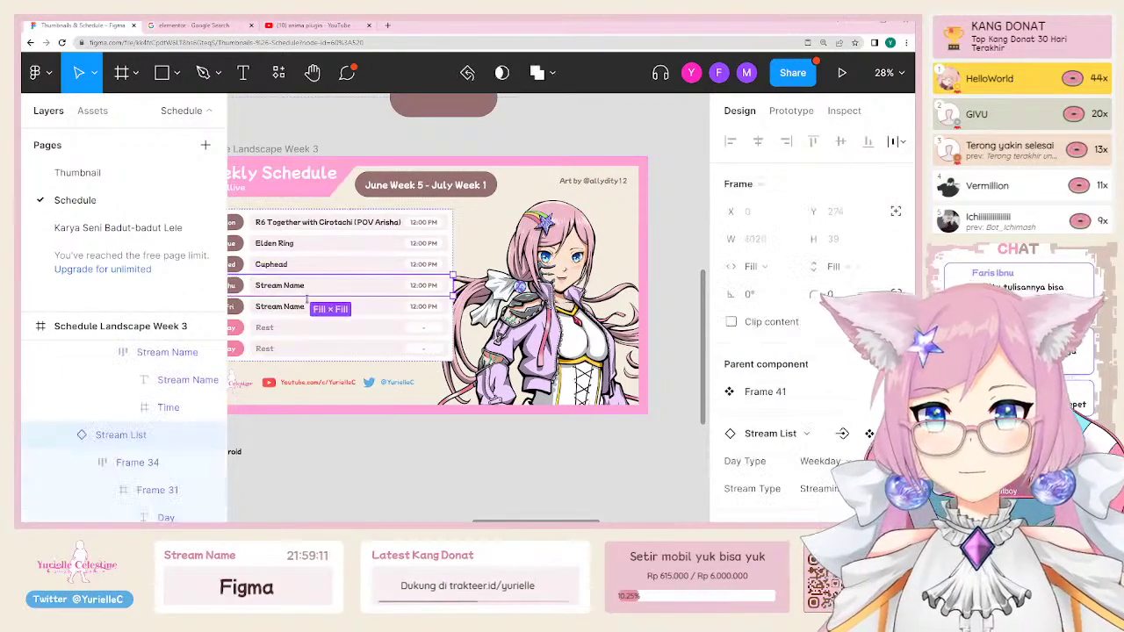
pyautogui.hscroll(-2, 433, 363)
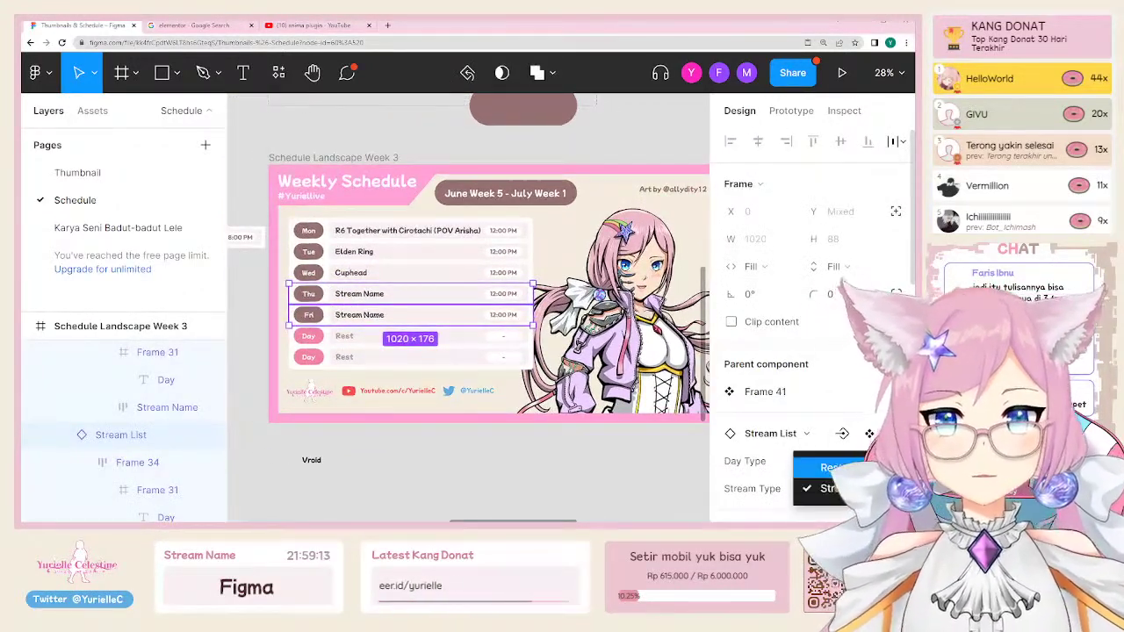
pyautogui.click(829, 467)
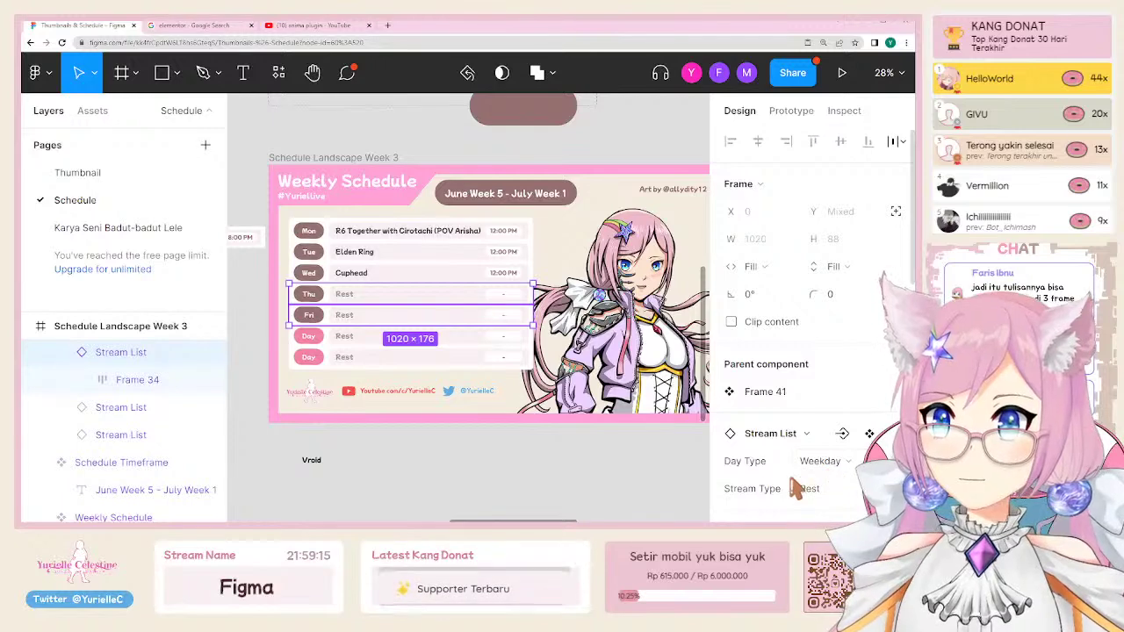
pyautogui.click(539, 484)
pyautogui.hscroll(10, 492, 421)
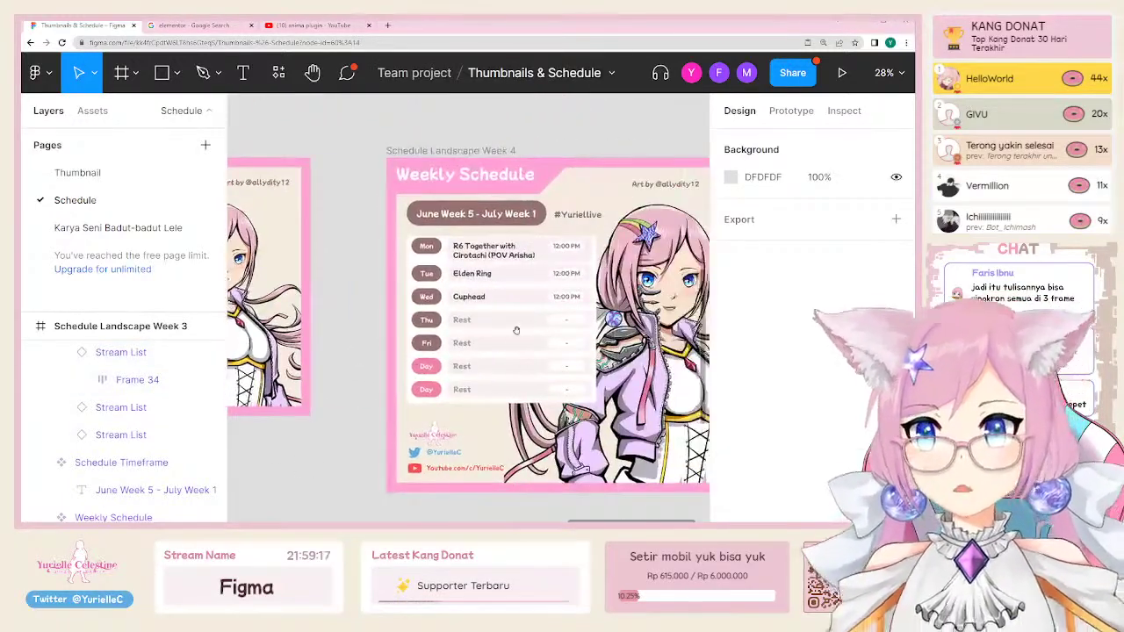
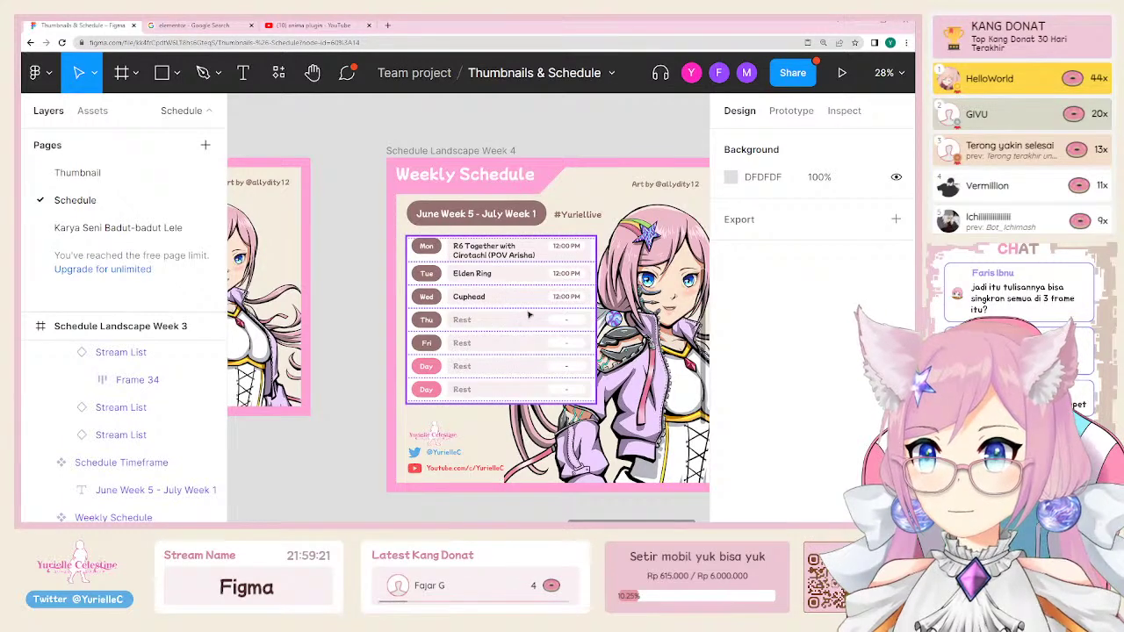
# Step: Change the date pill text to 'July Week 2'
pyautogui.hotkey('ctrl', '\\')
pyautogui.hscroll(-4, 351, 263)
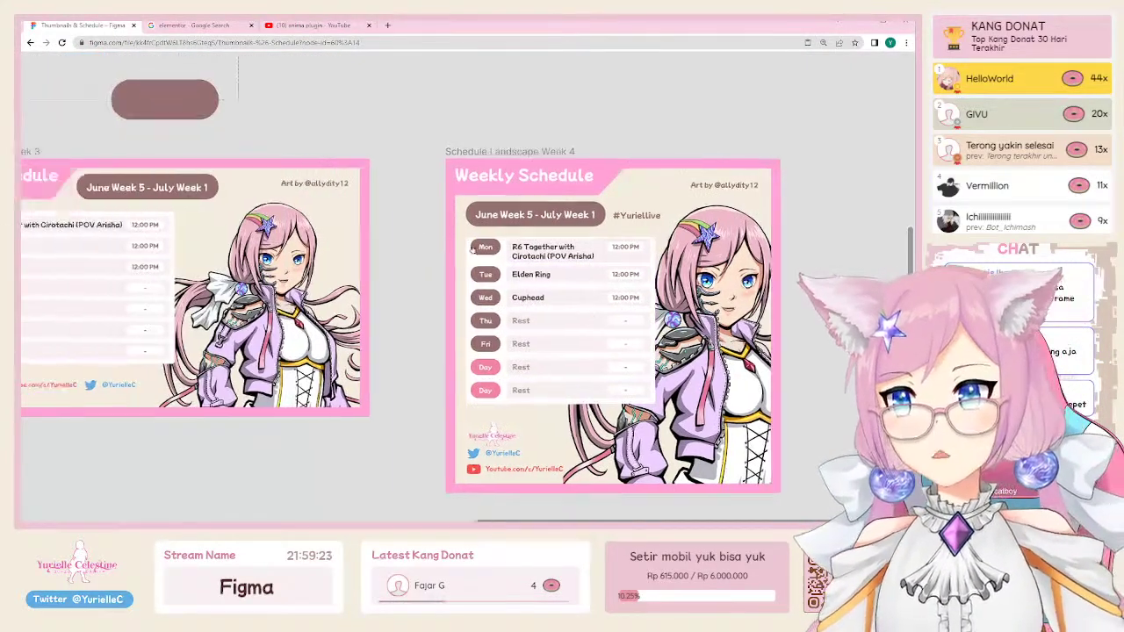
pyautogui.doubleClick(236, 186)
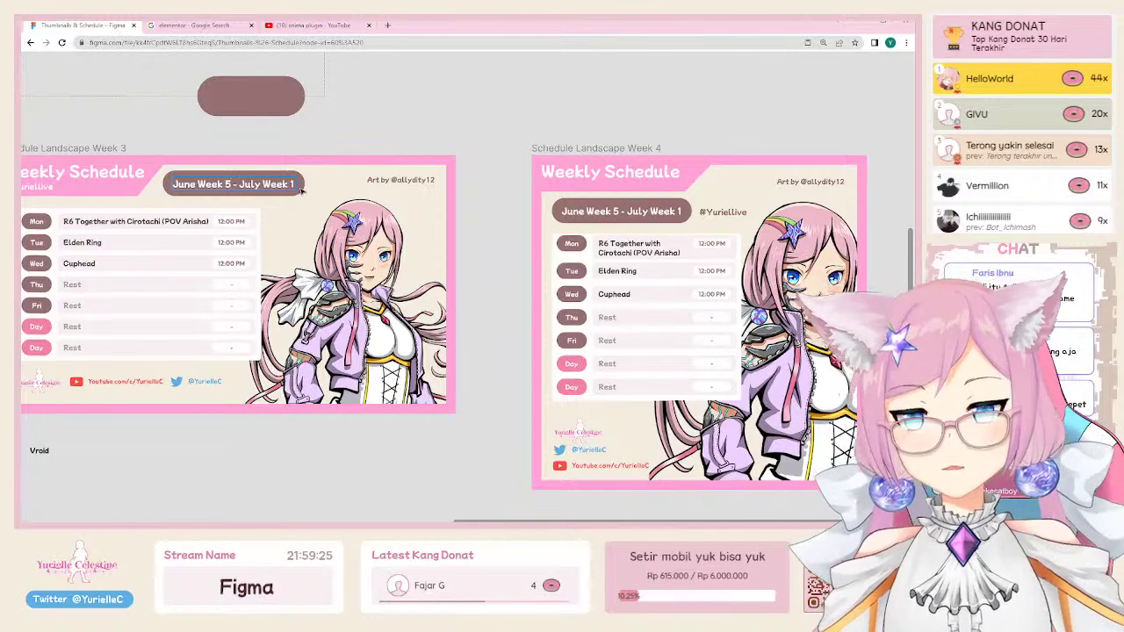
pyautogui.write('Ju')
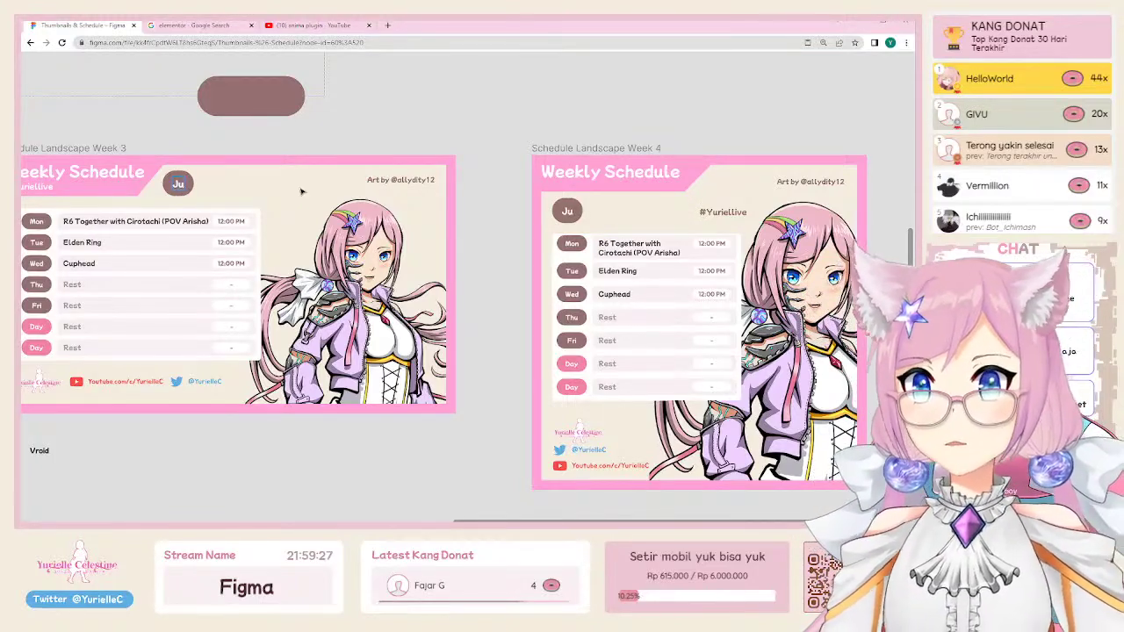
pyautogui.write('ly Week')
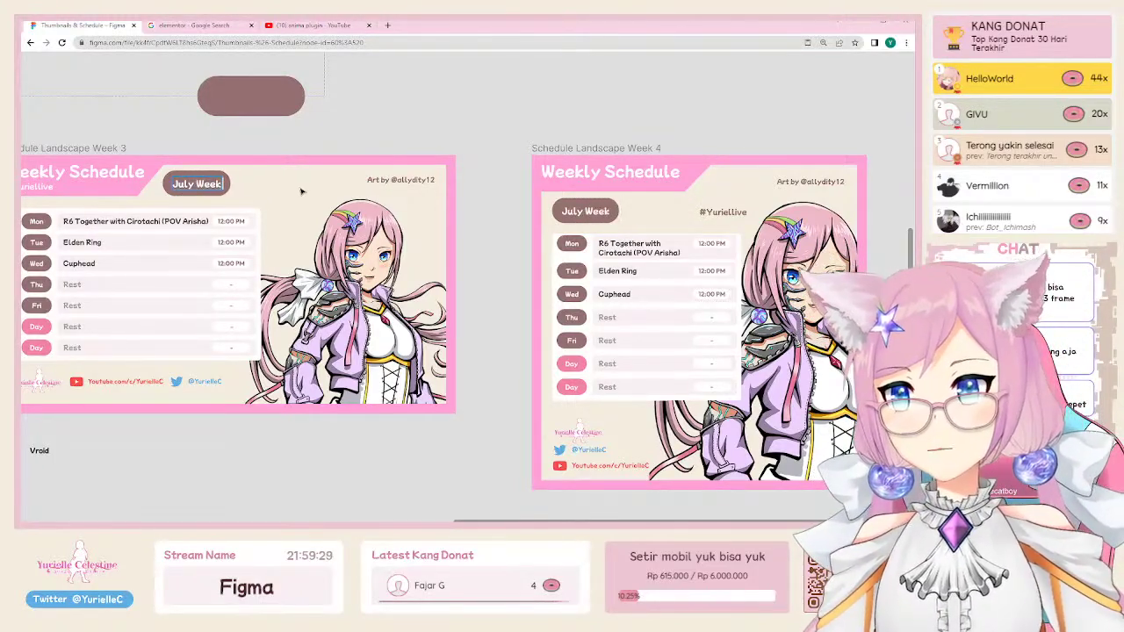
pyautogui.write(' 2')
pyautogui.press('Escape')
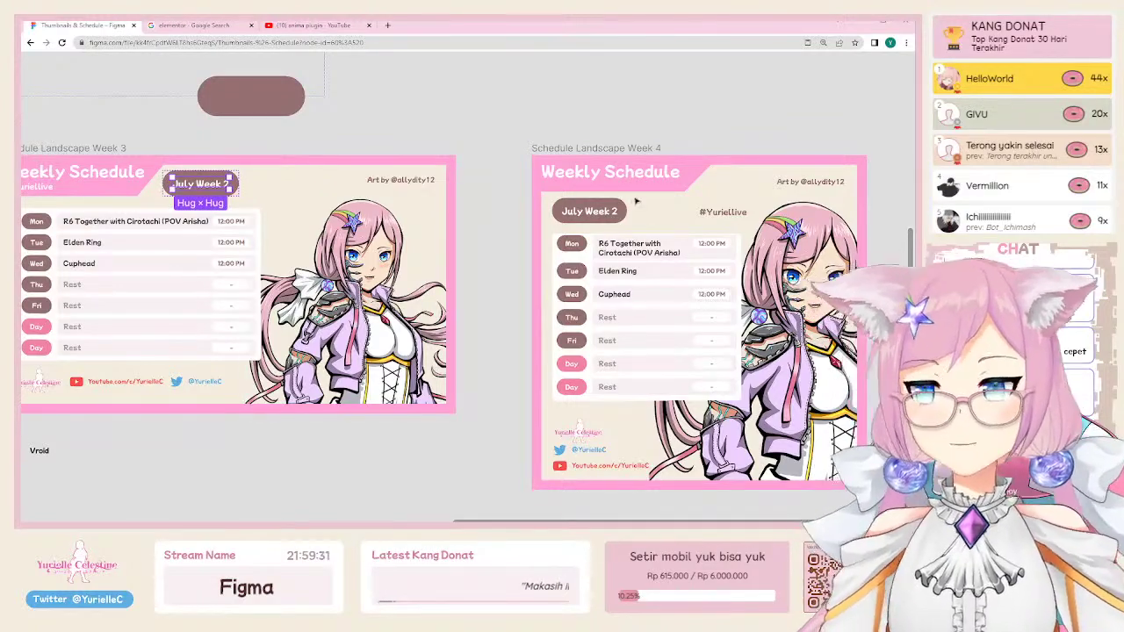
# Step: Wrap the July Week 2 pill and #Yuriellive tag in a horizontal auto layout with 24 spacing
pyautogui.click(722, 212)
pyautogui.keyDown('shift'); pyautogui.click(615, 215); pyautogui.keyUp('shift')
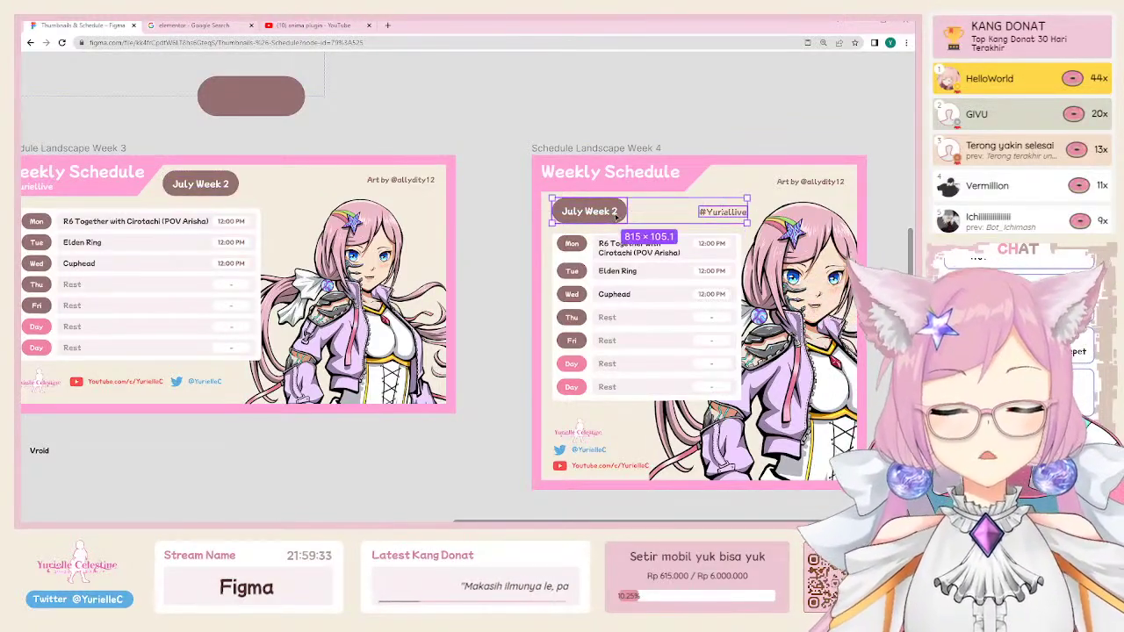
pyautogui.hotkey('ctrl', '\\')
pyautogui.hscroll(4, 615, 215)
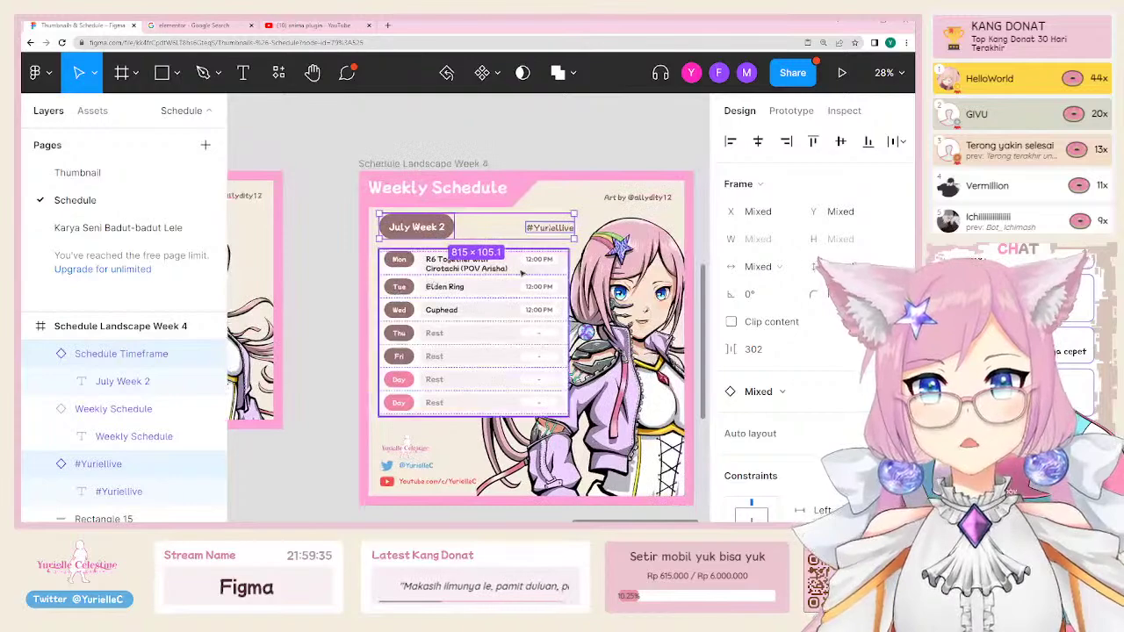
pyautogui.hotkey('shift', 'a')
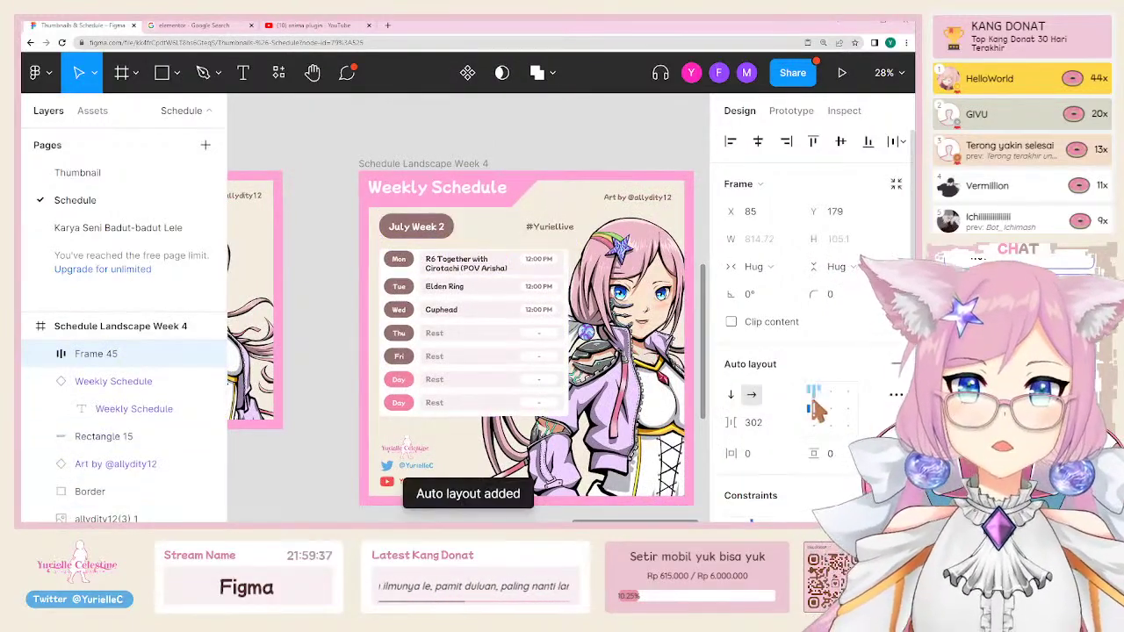
pyautogui.click(768, 425)
pyautogui.write('30')
pyautogui.press('Return')
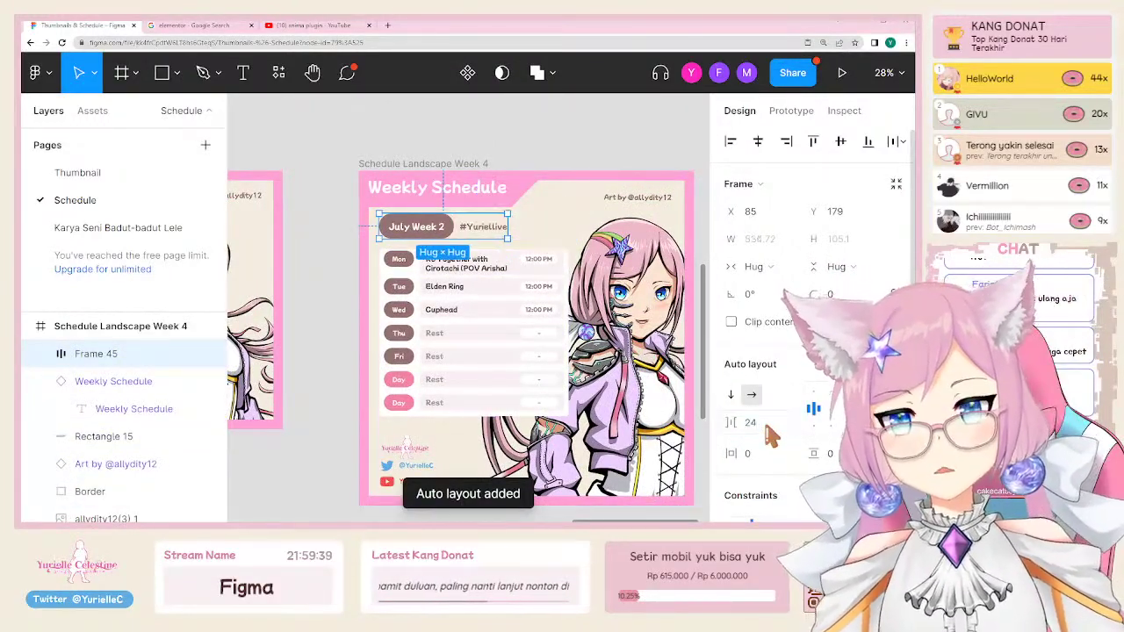
pyautogui.click(492, 163)
pyautogui.hotkey('ctrl', '\\')
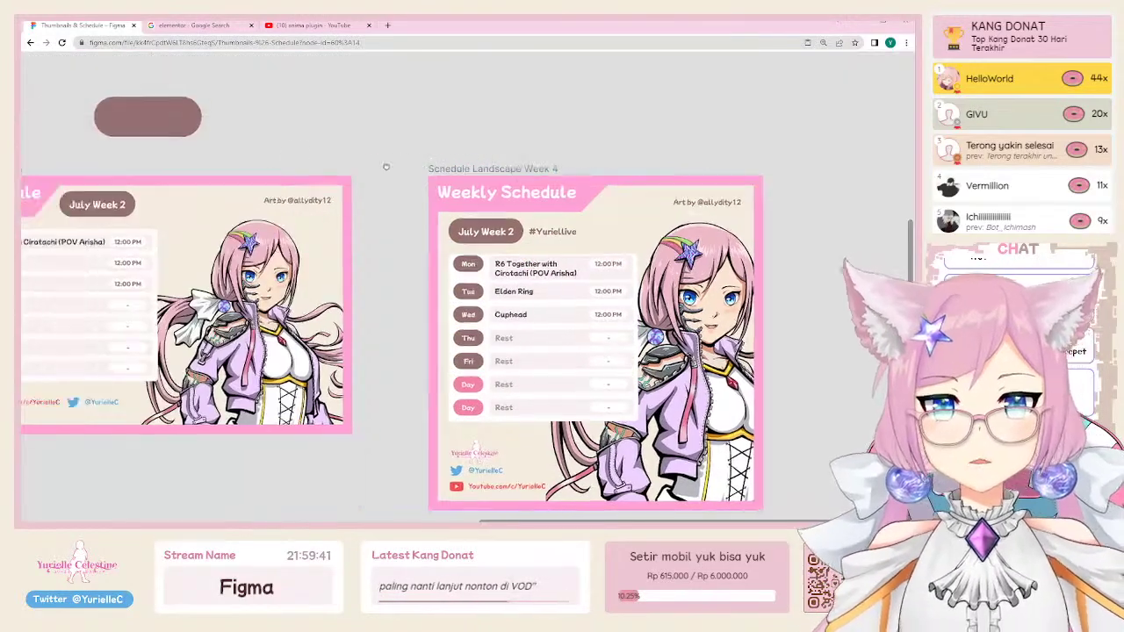
# Step: Retype the week label as 'July Week 5 - August Week 1'
pyautogui.write('July Week 5')
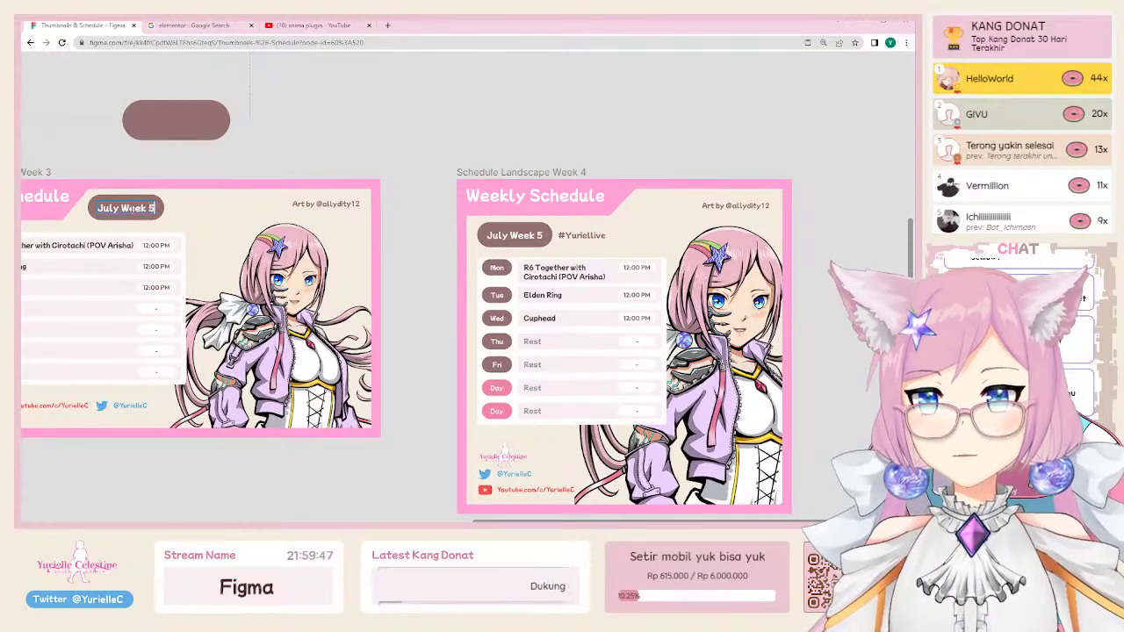
pyautogui.write(' - Jul')
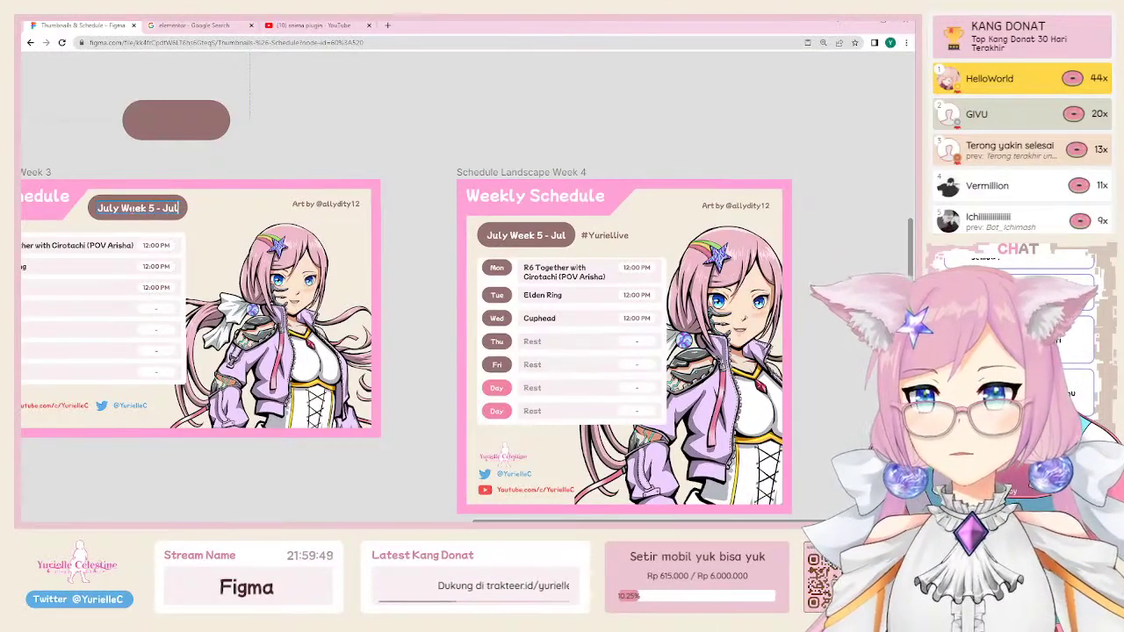
pyautogui.press('BackSpace')
pyautogui.press('BackSpace')
pyautogui.press('BackSpace')
pyautogui.write('August Week 1')
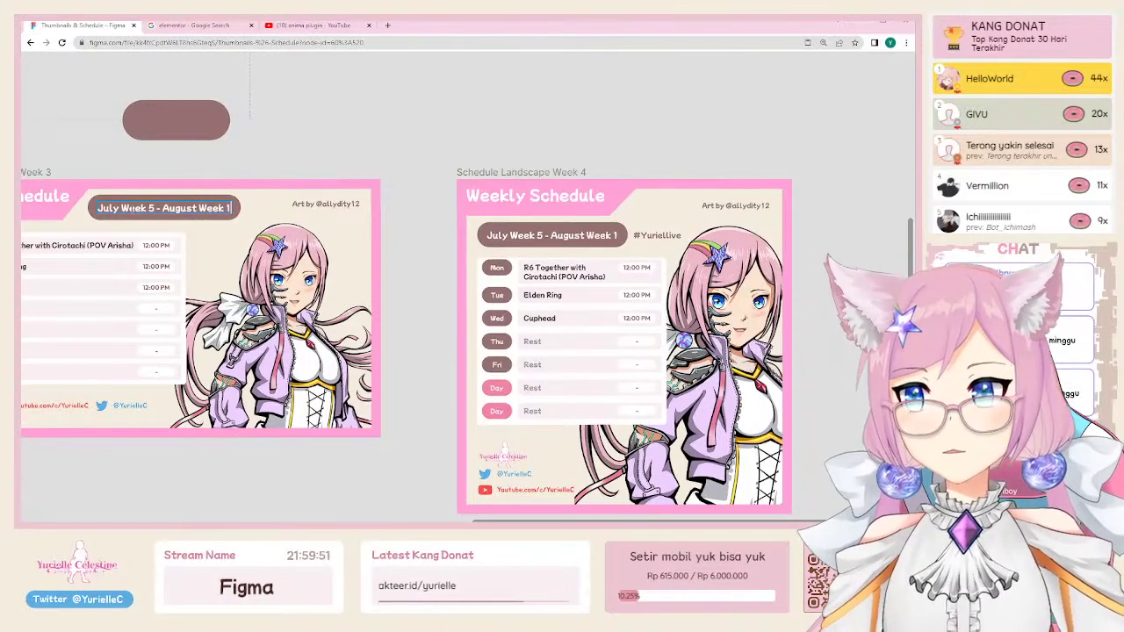
pyautogui.press('Escape')
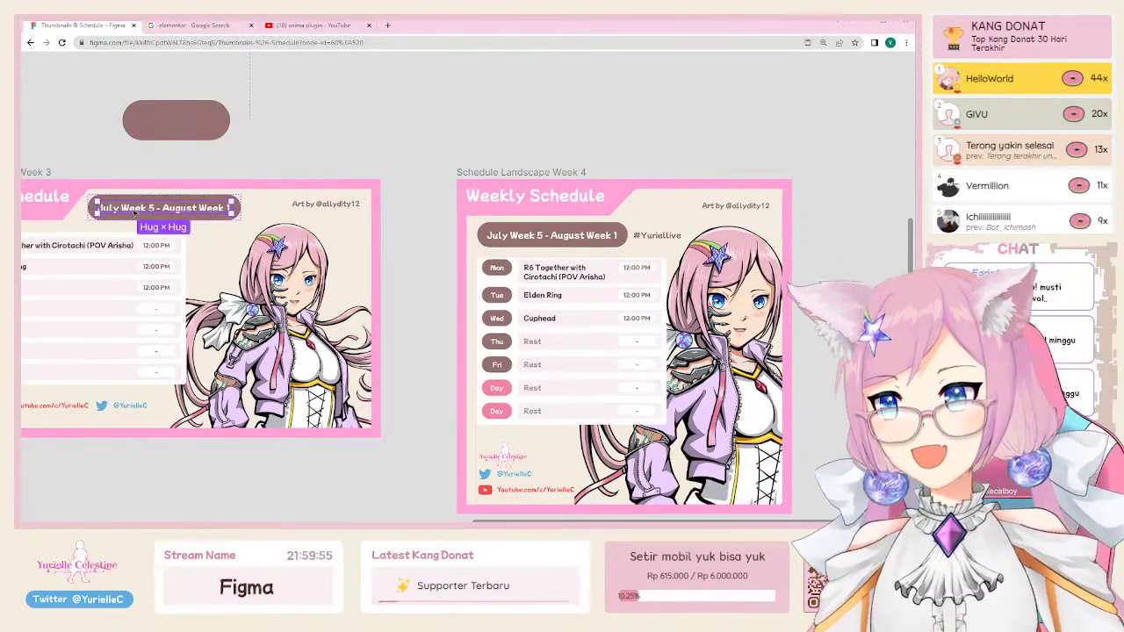
# Step: Select the Week 3 schedule table and check that it matches
pyautogui.hscroll(-5, 254, 179)
pyautogui.click(237, 298)
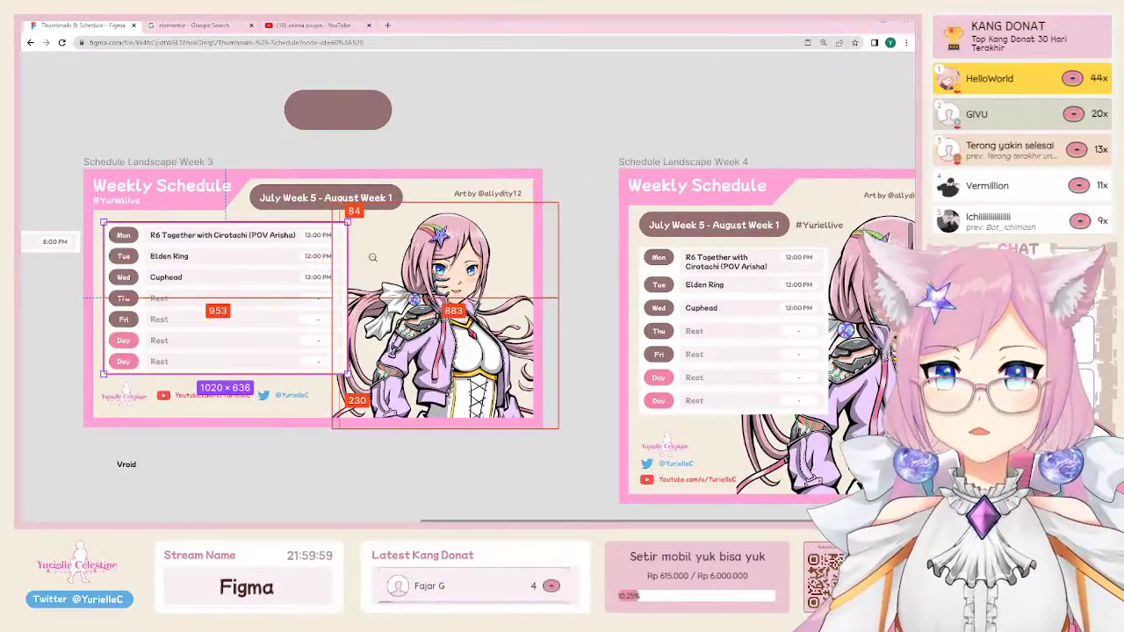
pyautogui.scroll(-3, 371, 255)
pyautogui.scroll(3, 428, 268)
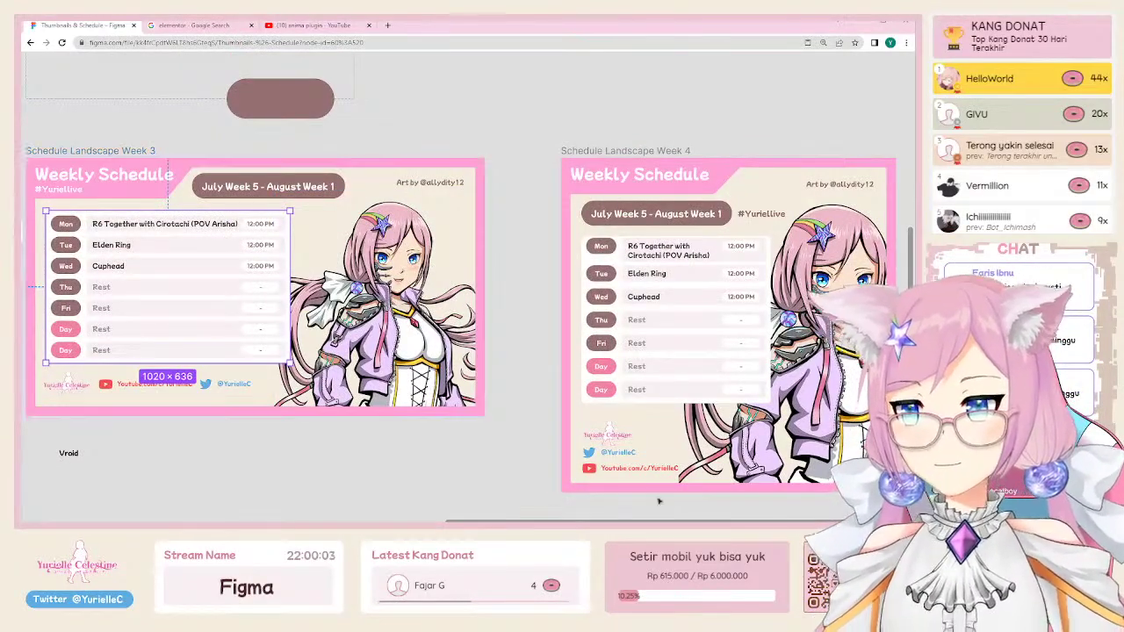
pyautogui.click(557, 385)
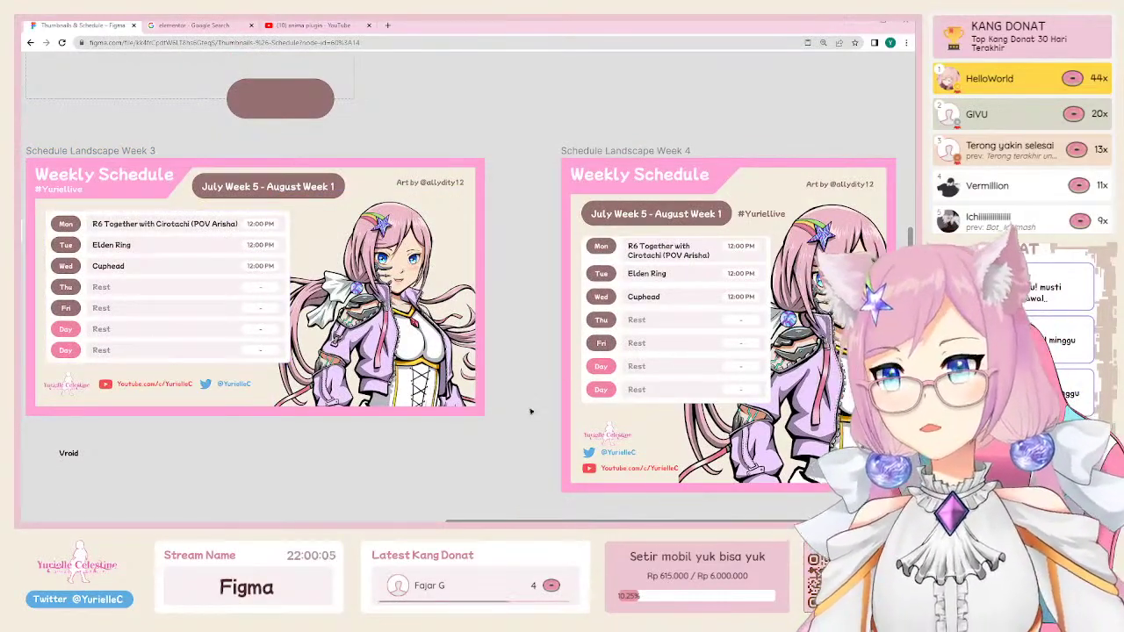
pyautogui.scroll(-3, 531, 411)
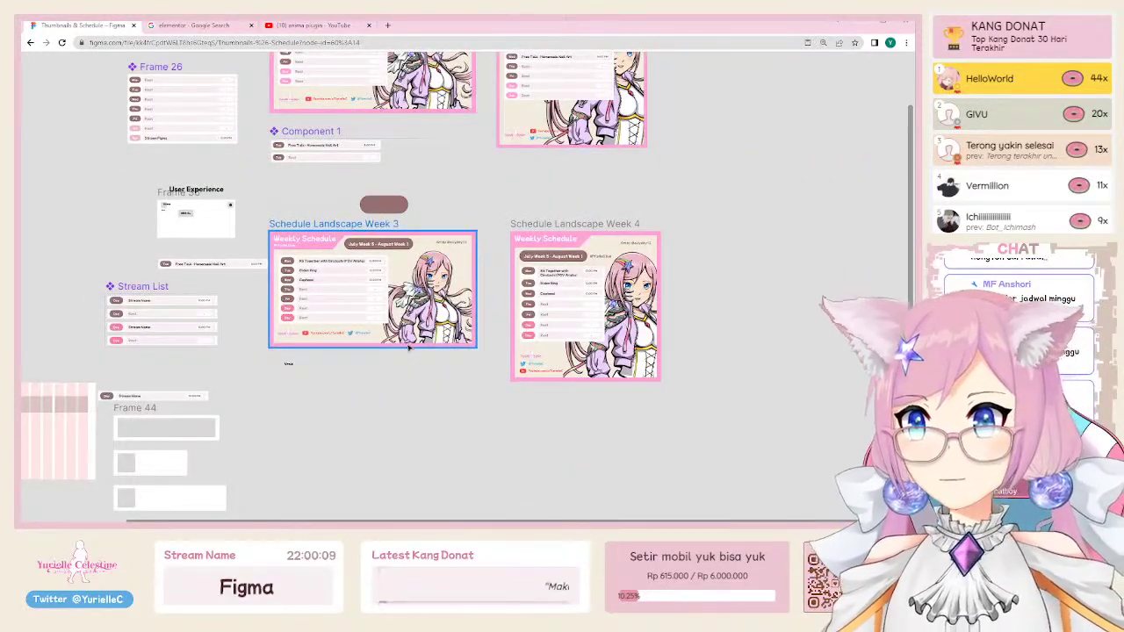
# Step: In the Layers panel, replace 'Landscape' with 'Square' in the Week 4 frame's name
pyautogui.scroll(3, 281, 303)
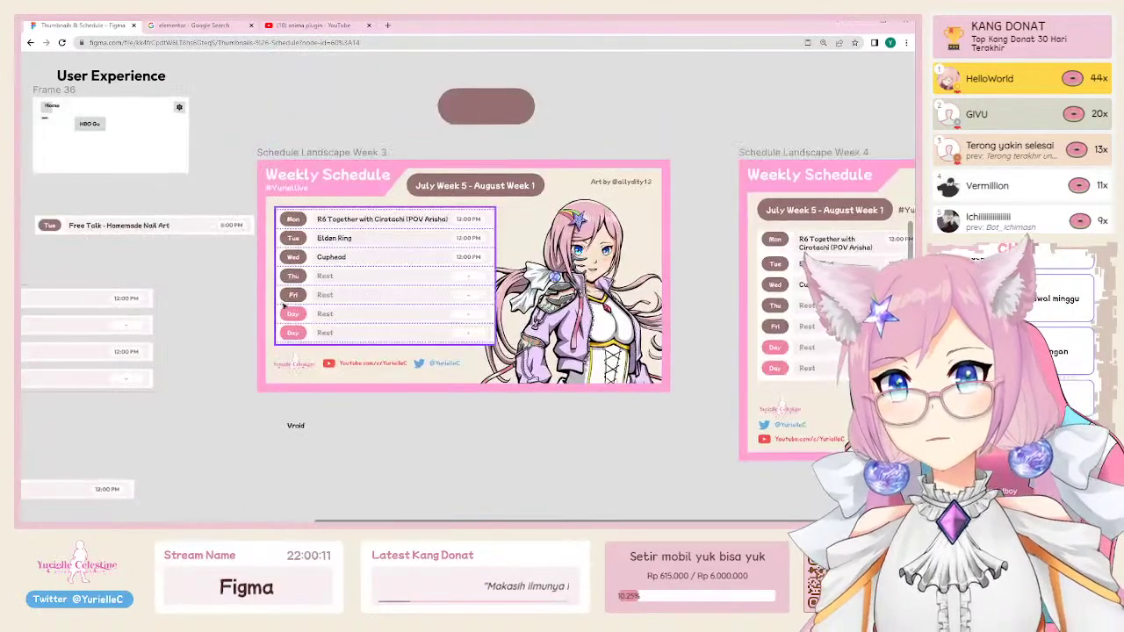
pyautogui.click(342, 155)
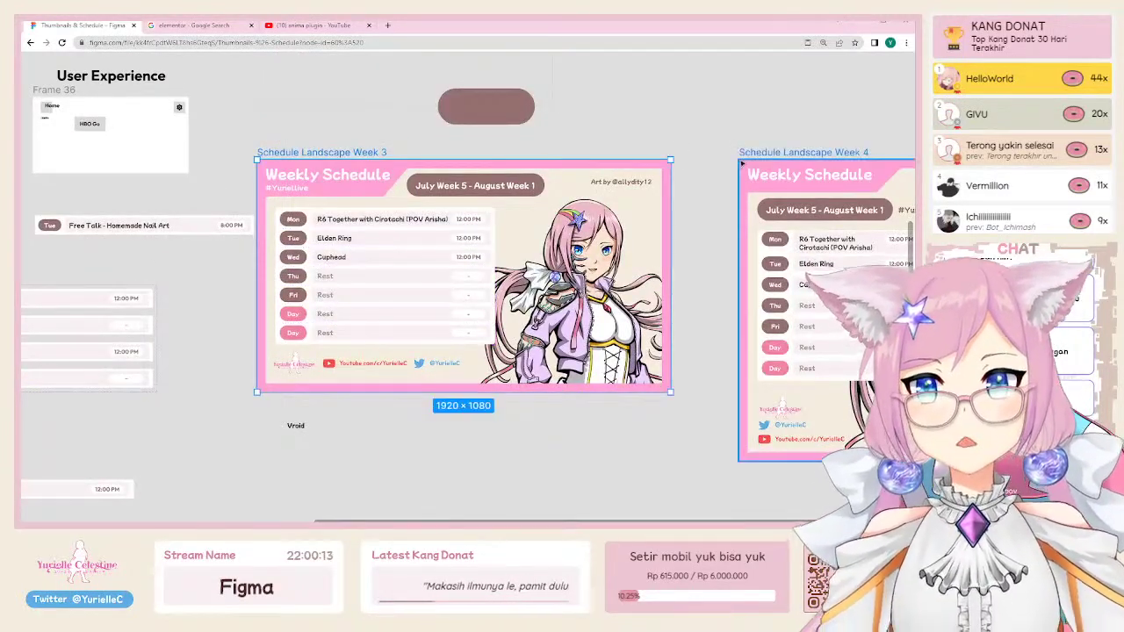
pyautogui.hotkey('ctrl', '\\')
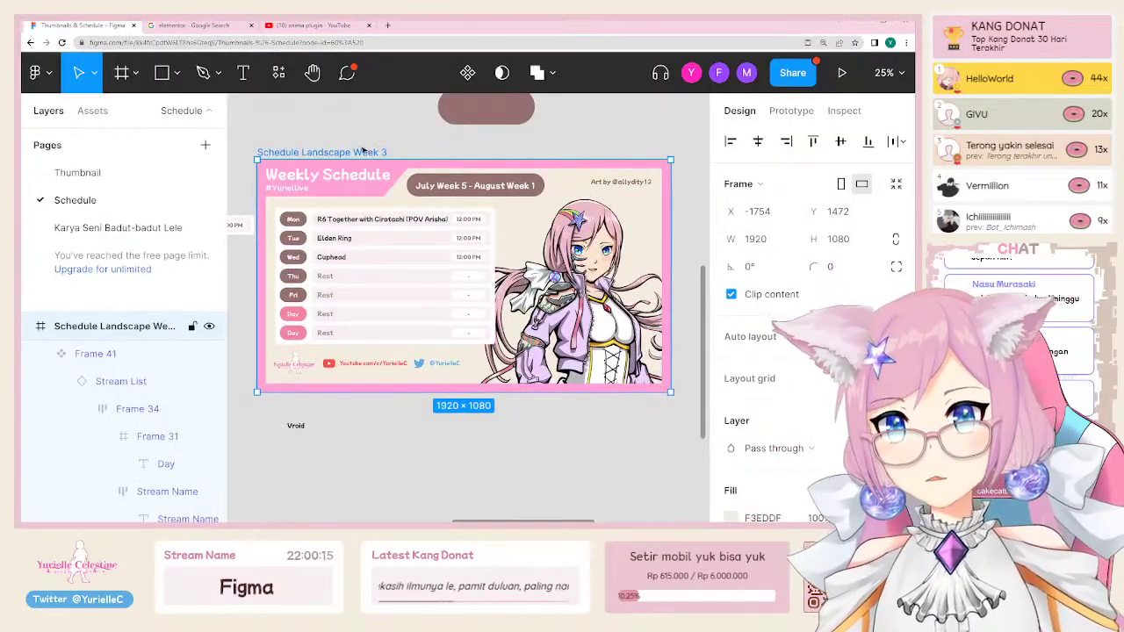
pyautogui.scroll(-5, 790, 456)
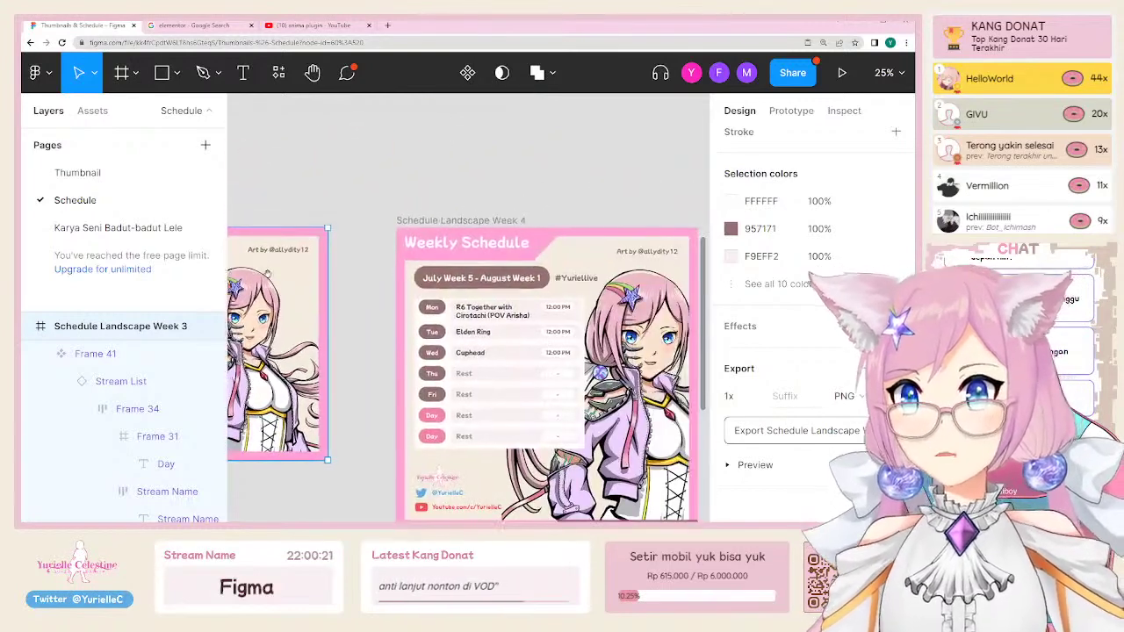
pyautogui.hscroll(5, 427, 251)
pyautogui.click(482, 229)
pyautogui.doubleClick(120, 325)
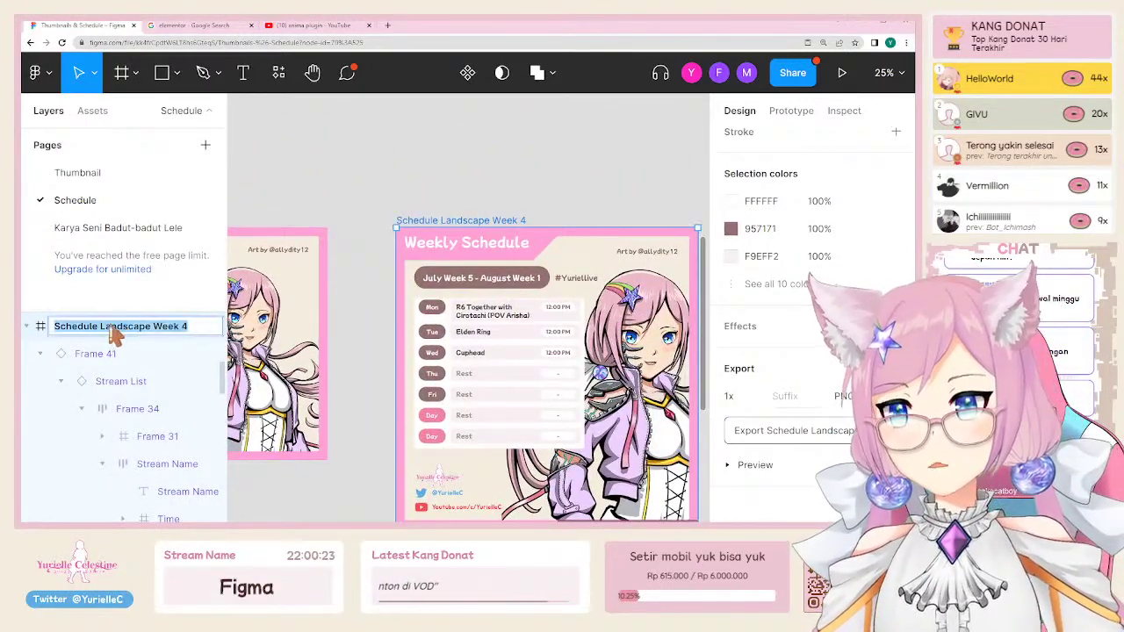
pyautogui.doubleClick(103, 325)
pyautogui.write('Squar')
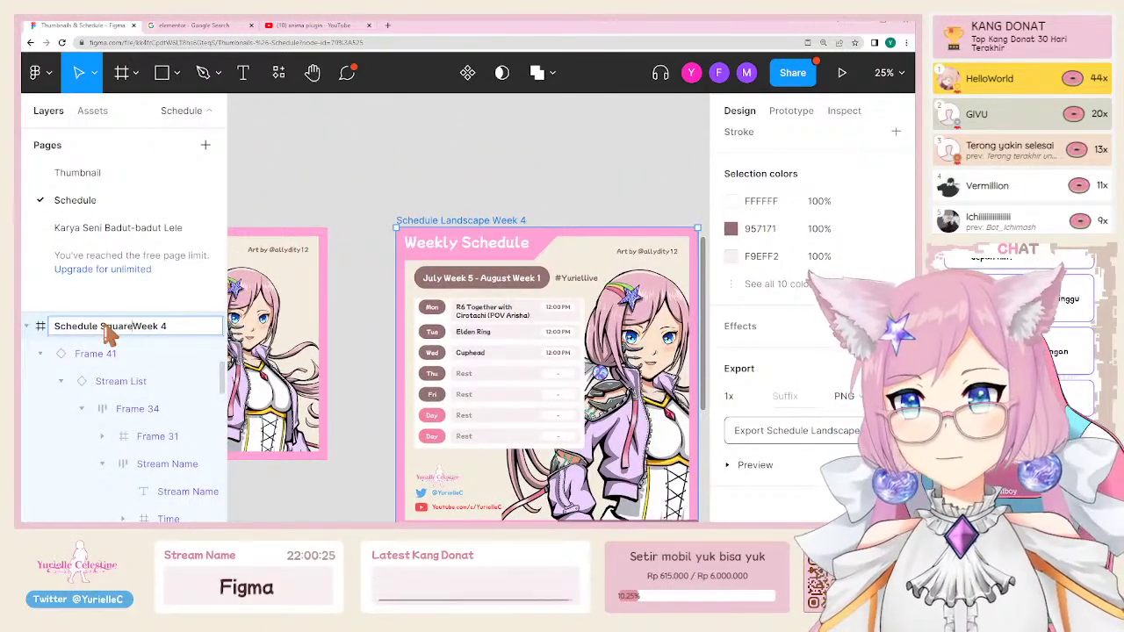
pyautogui.write('e')
pyautogui.press('Return')
pyautogui.click(409, 175)
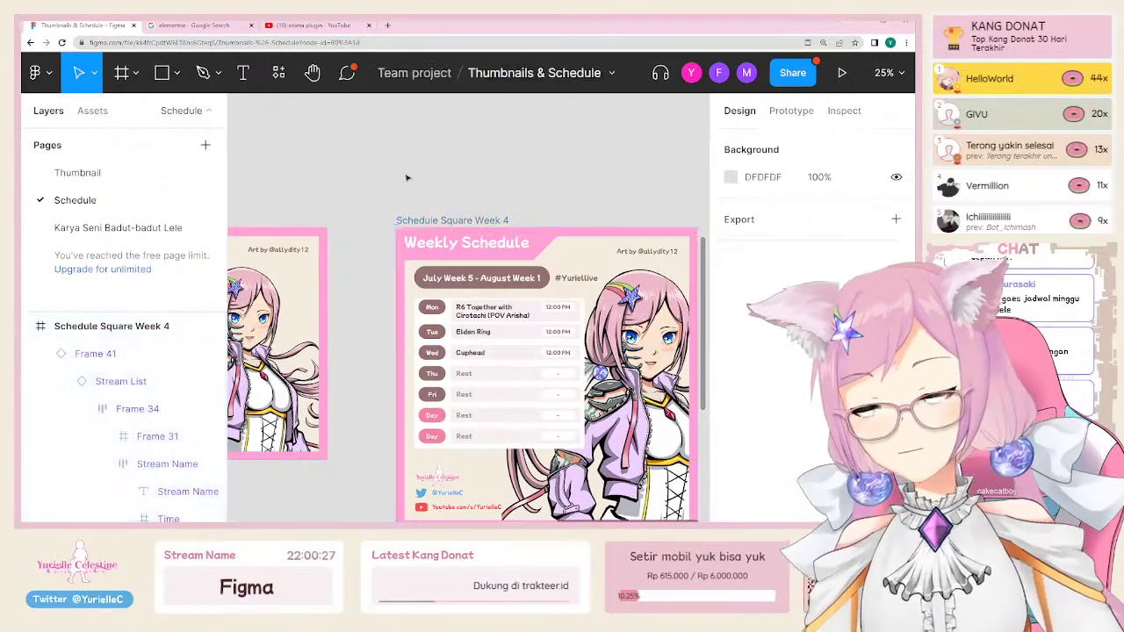
pyautogui.scroll(-3, 496, 158)
# Step: Export Schedule Landscape Week 3 and Schedule Square Week 4 as JPG, then open the downloaded zip
pyautogui.click(554, 255)
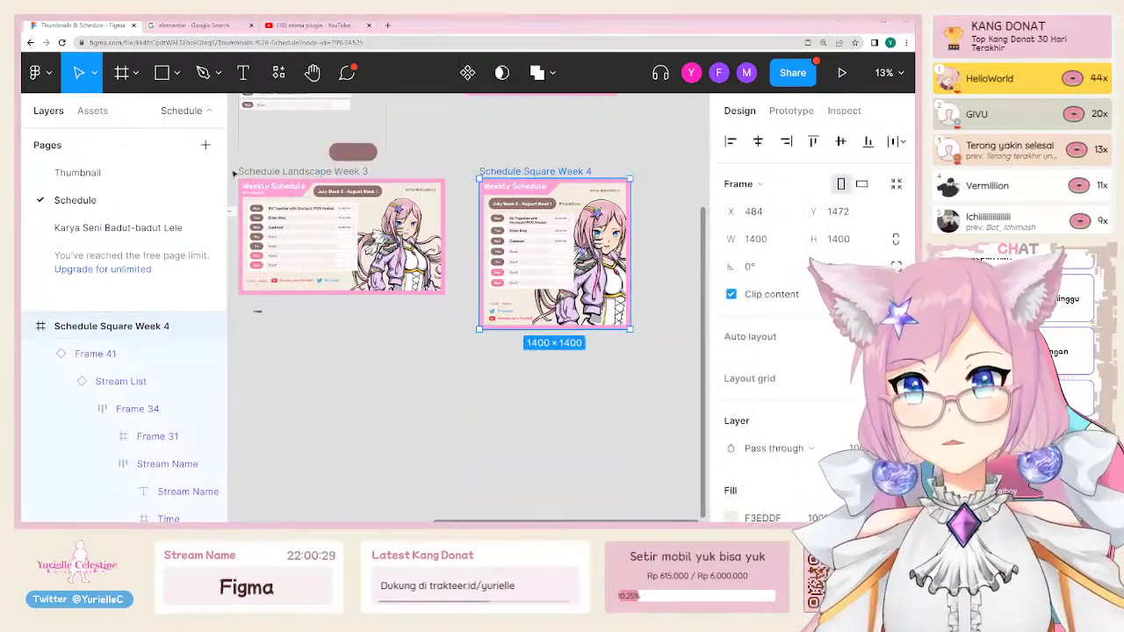
pyautogui.keyDown('shift'); pyautogui.click(351, 237); pyautogui.keyUp('shift')
pyautogui.scroll(-8, 826, 404)
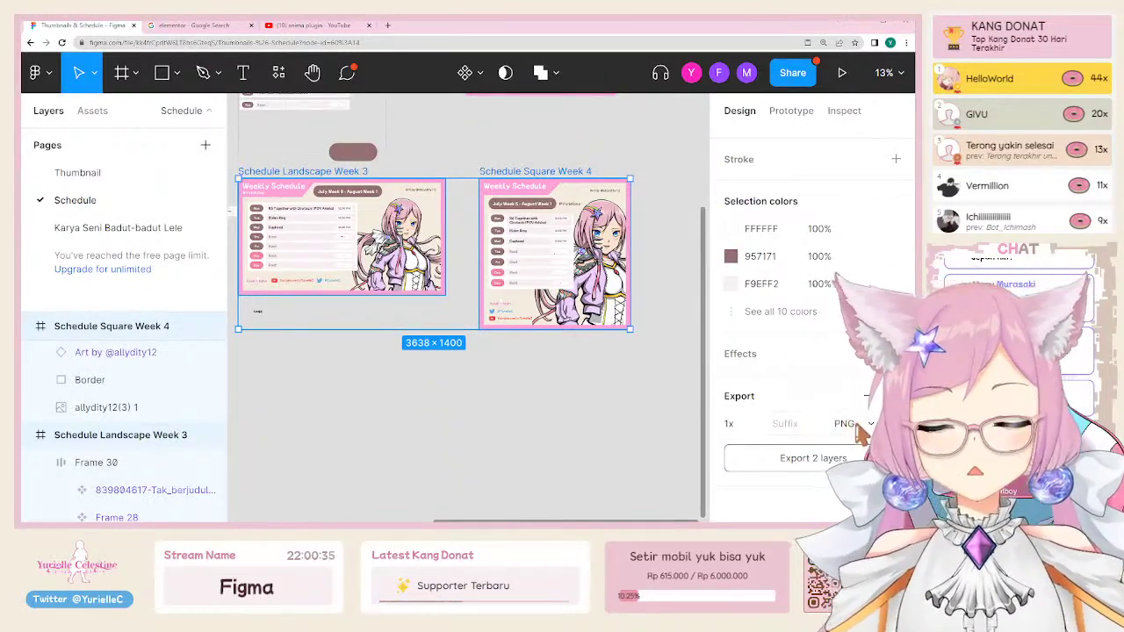
pyautogui.click(860, 444)
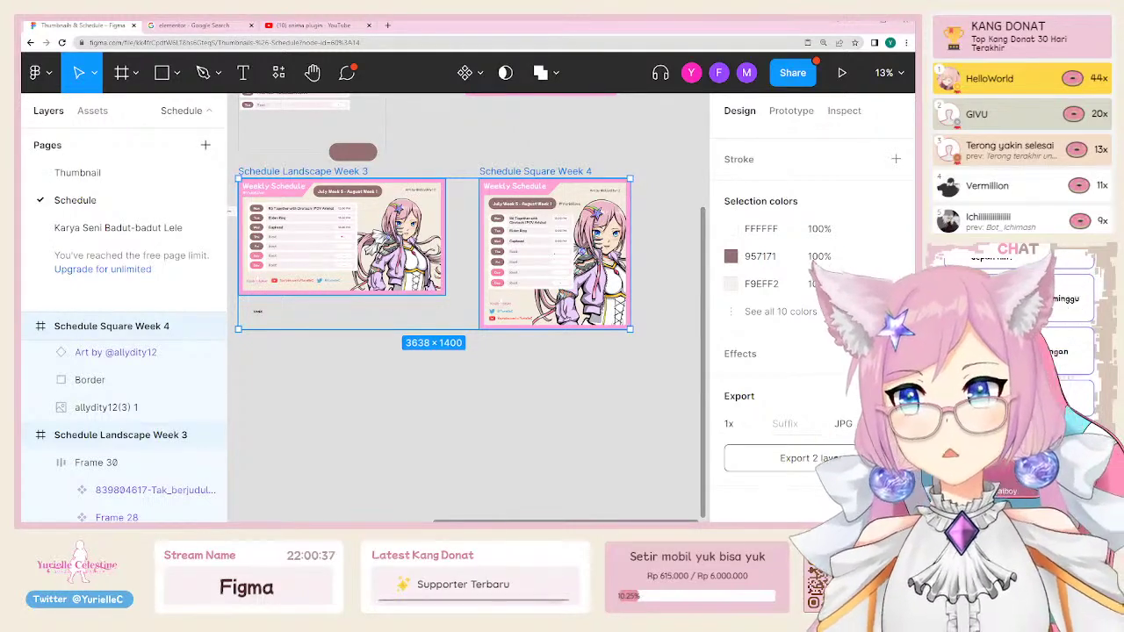
pyautogui.click(782, 457)
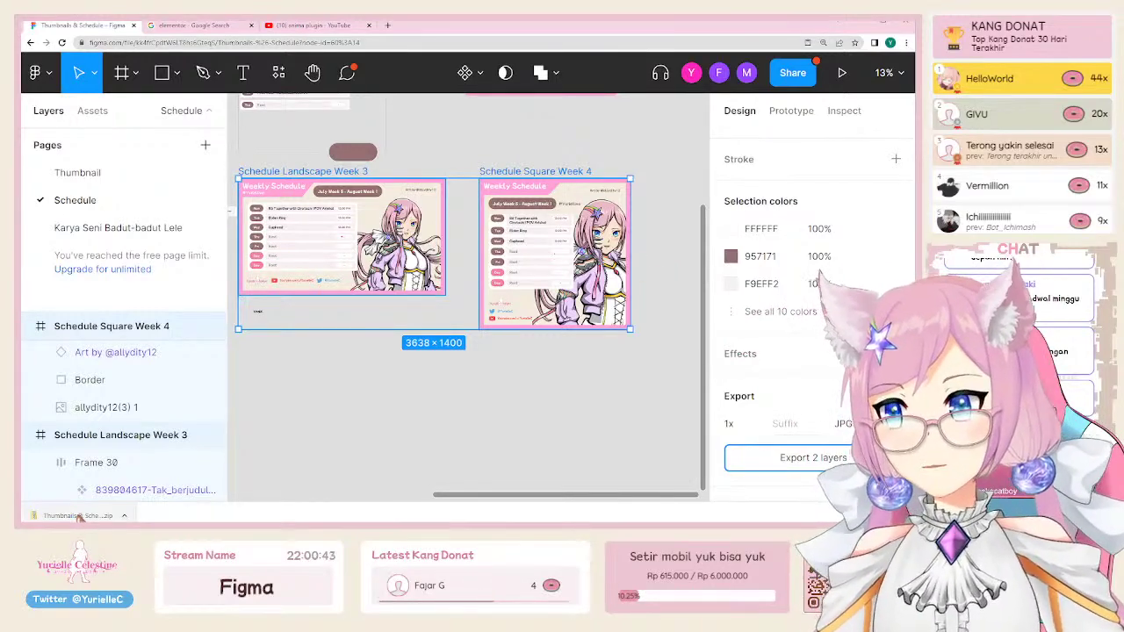
pyautogui.click(80, 516)
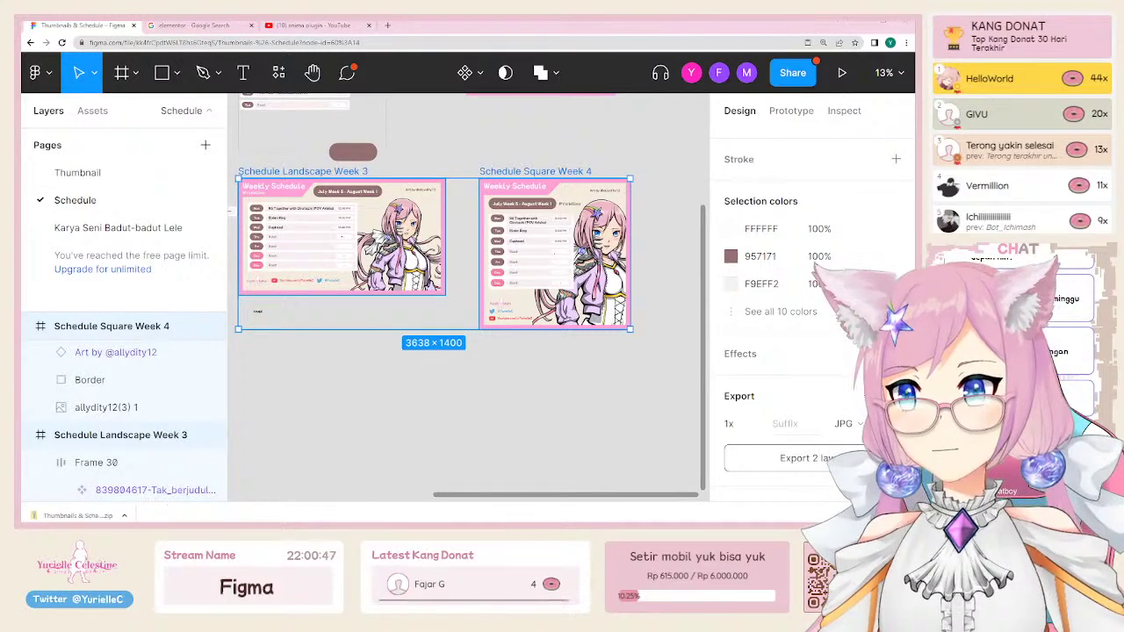
# Step: Bring the schedule frames into view and select the Landscape Week 3 and Square Week 4 frames
pyautogui.scroll(-5, 366, 439)
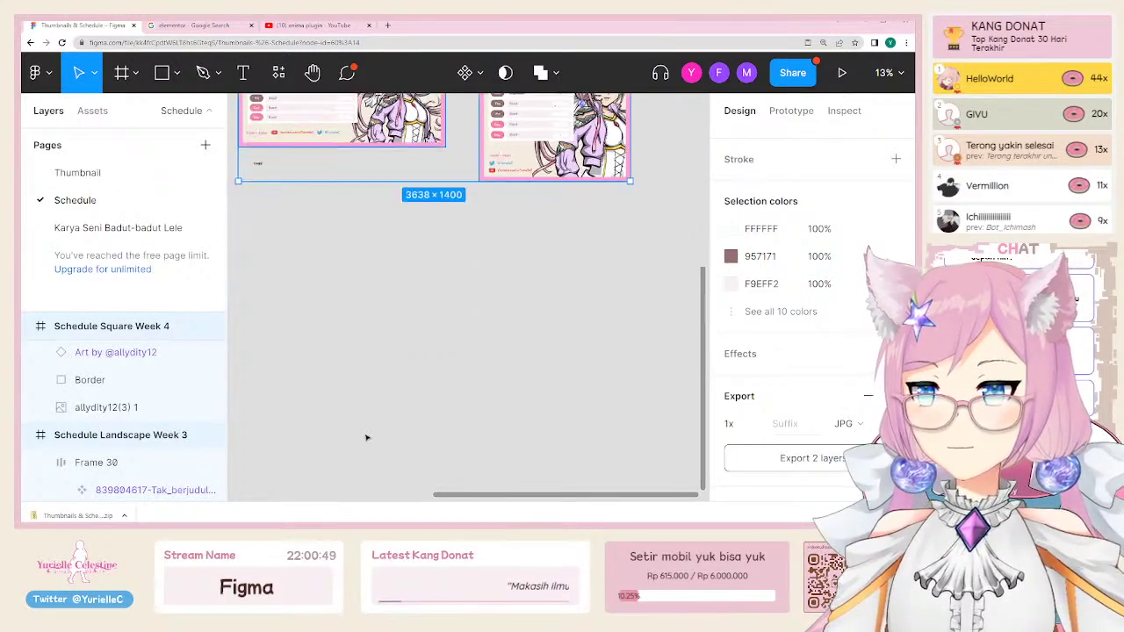
pyautogui.keyDown('ctrl'); pyautogui.scroll(-5, 374, 333); pyautogui.keyUp('ctrl')
pyautogui.click(377, 379)
pyautogui.scroll(-2, 438, 374)
pyautogui.hscroll(-2, 438, 373)
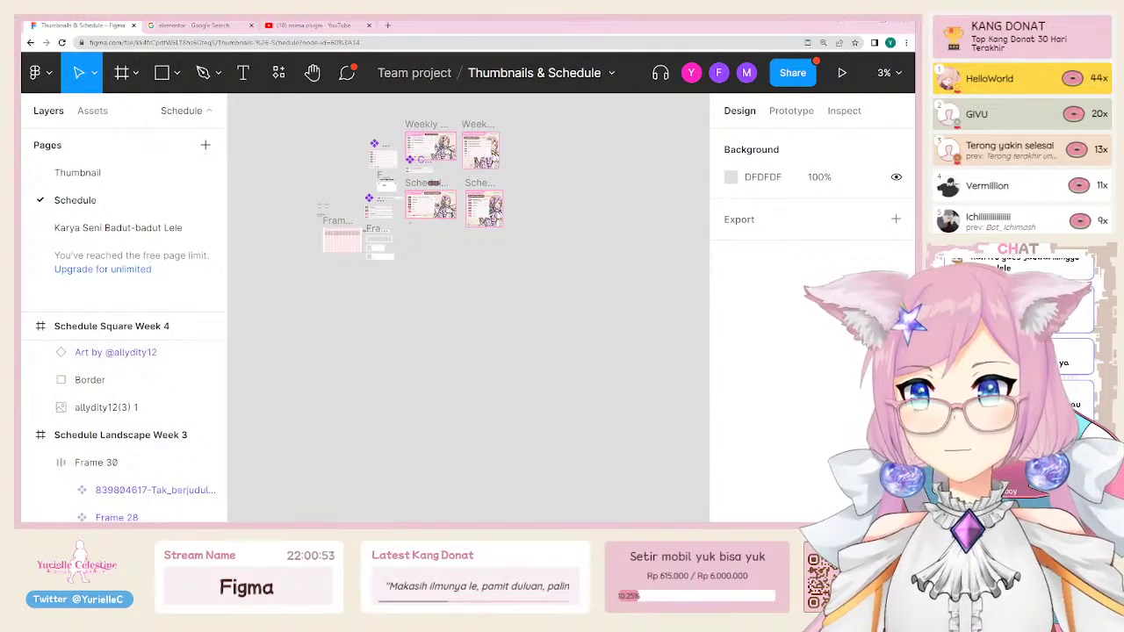
pyautogui.scroll(-3, 439, 386)
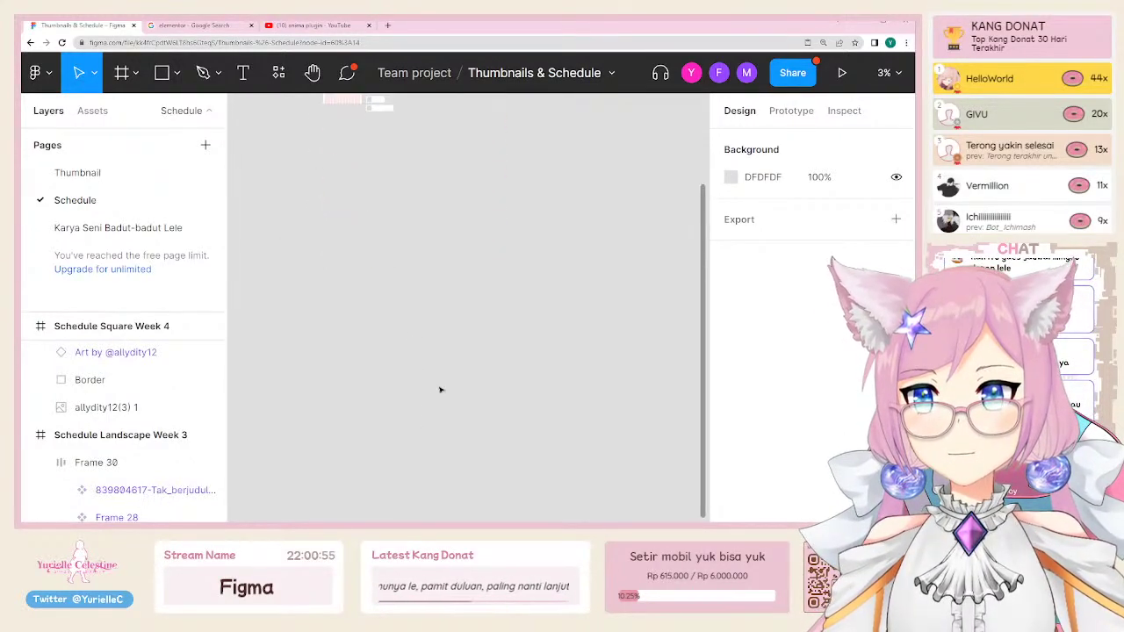
pyautogui.scroll(3, 441, 389)
pyautogui.scroll(5, 446, 373)
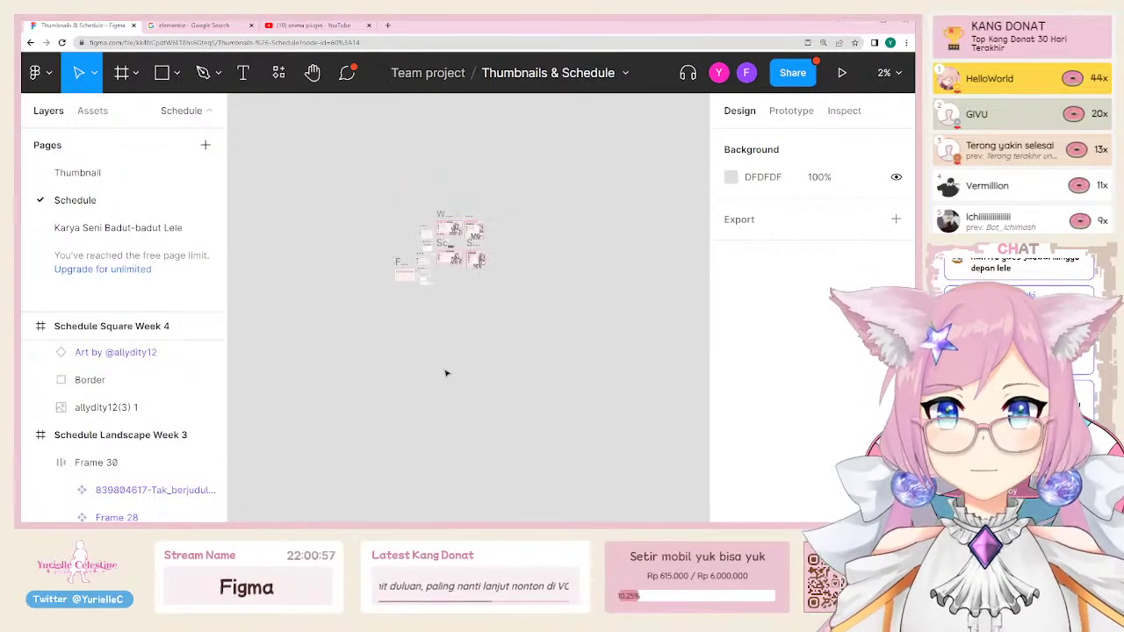
pyautogui.moveTo(357, 229); pyautogui.dragTo(448, 395)
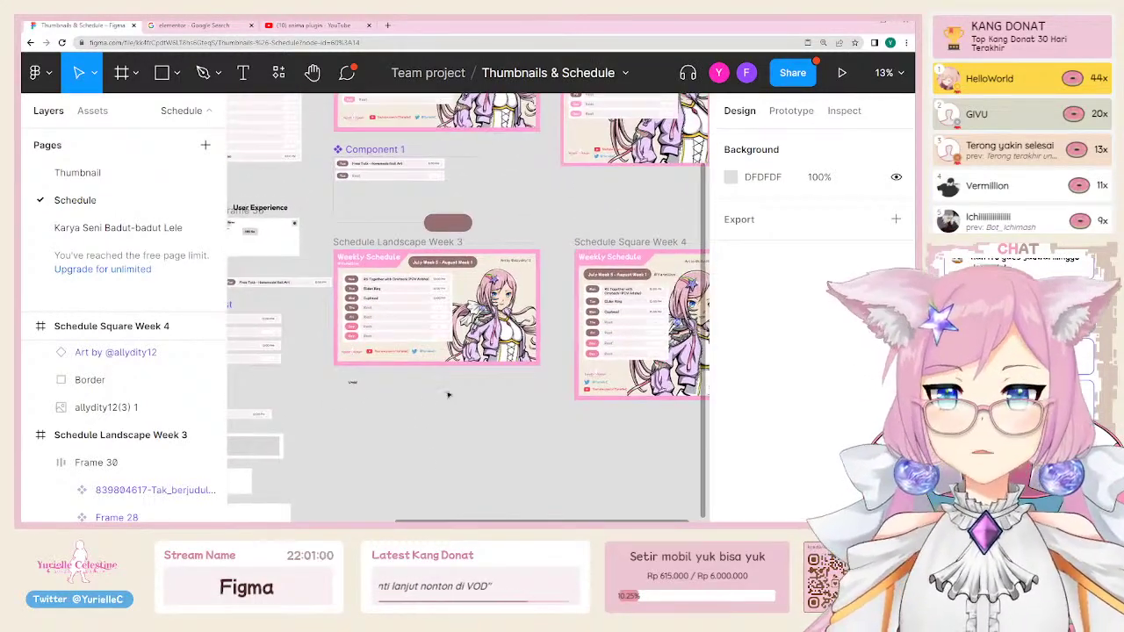
pyautogui.click(384, 244)
pyautogui.hscroll(3, 615, 349)
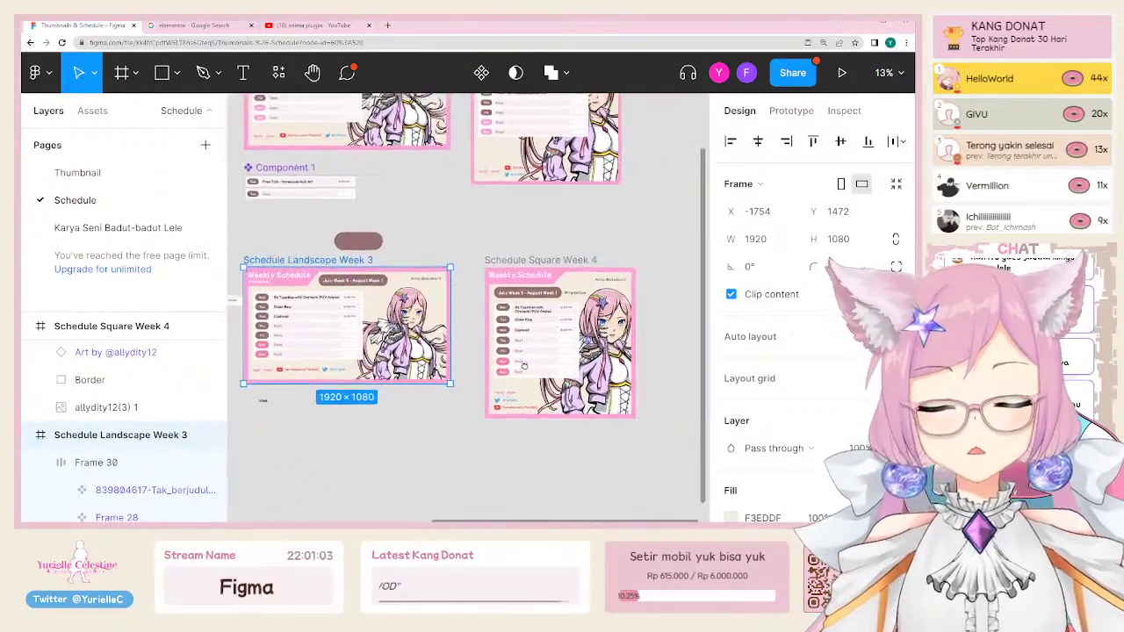
pyautogui.click(540, 261)
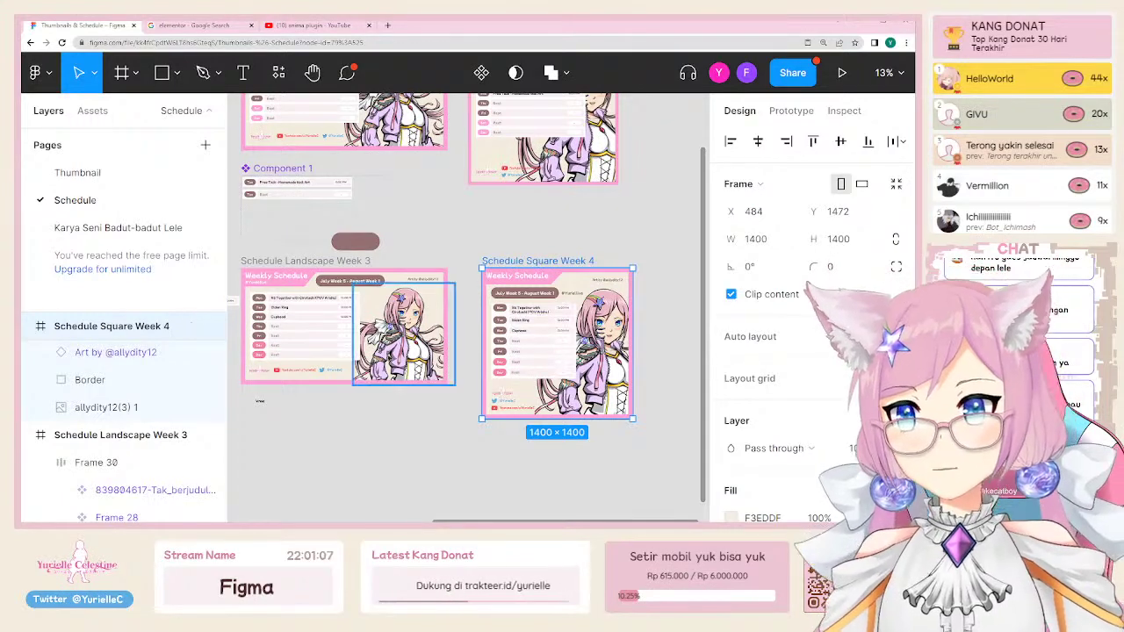
pyautogui.hscroll(-5, 492, 290)
pyautogui.scroll(-3, 492, 290)
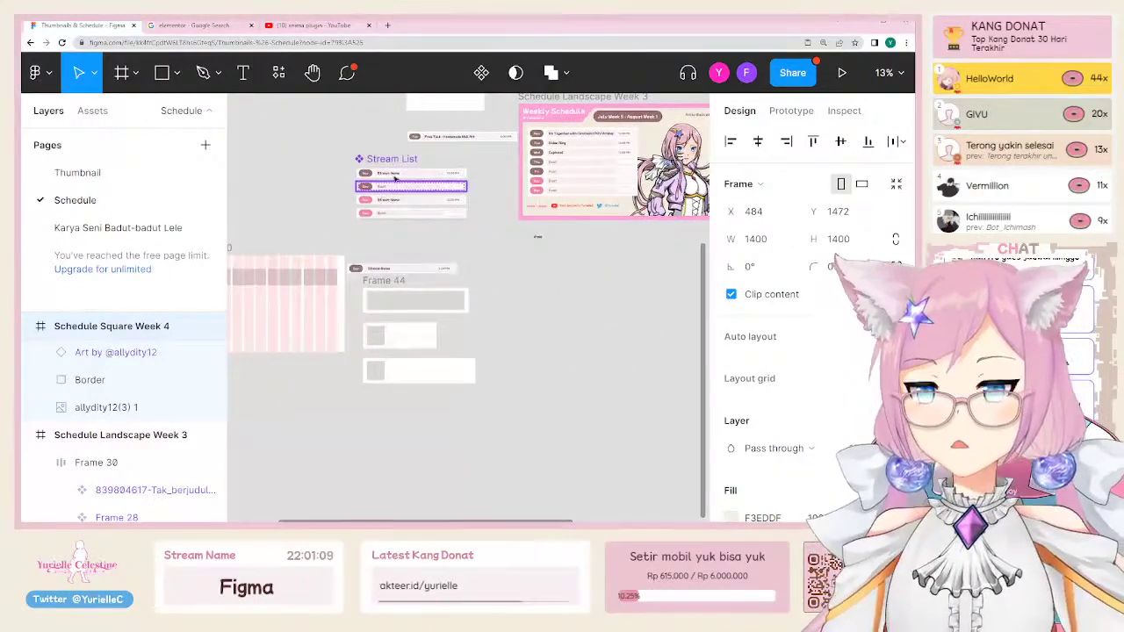
# Step: Draw a trial 1440-wide frame near the Stream List component, then delete it
pyautogui.click(393, 173)
pyautogui.scroll(-2, 431, 338)
pyautogui.hscroll(-1, 431, 338)
pyautogui.scroll(-3, 432, 338)
pyautogui.hscroll(-2, 431, 338)
pyautogui.press('f')
pyautogui.moveTo(294, 265); pyautogui.dragTo(607, 450)
pyautogui.click(783, 244)
pyautogui.write('14')
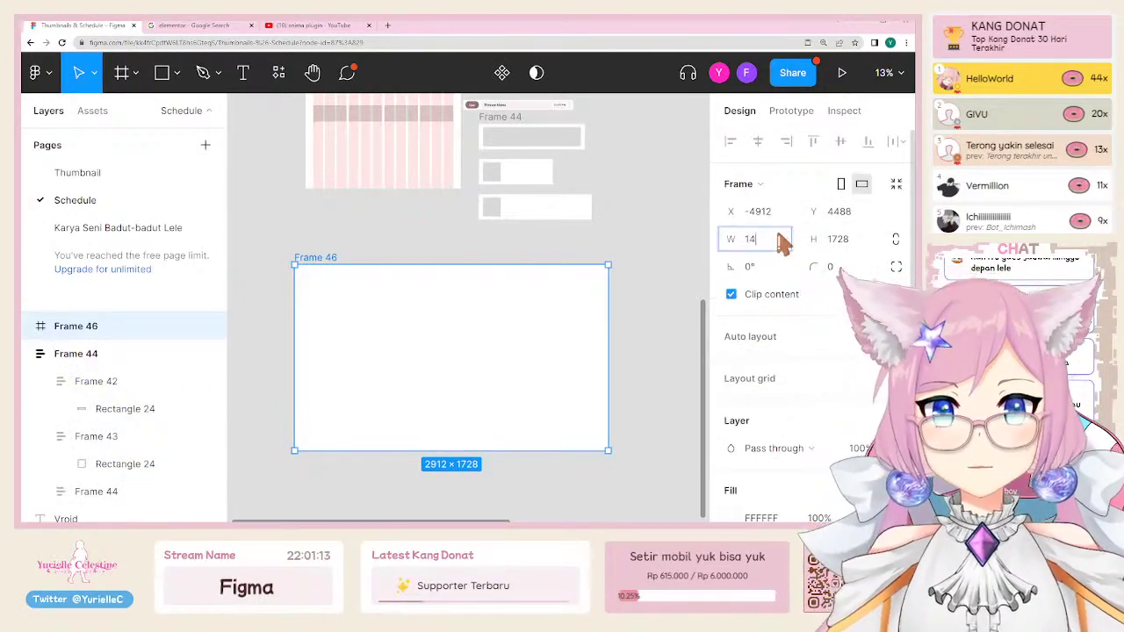
pyautogui.click(396, 238)
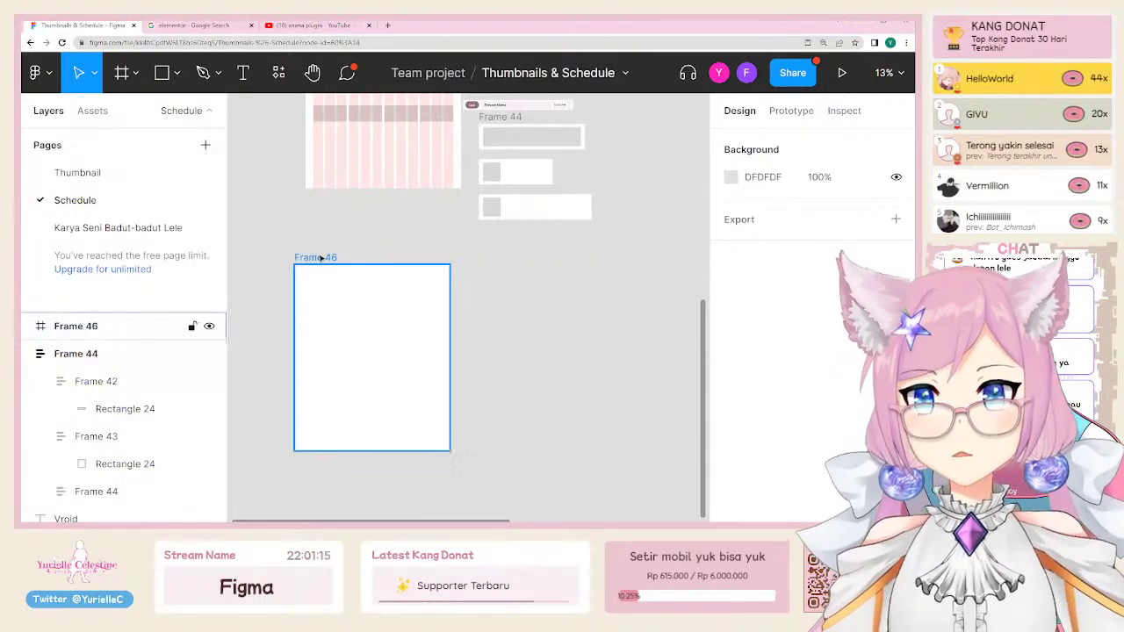
pyautogui.press('Delete')
# Step: Delete Frame 40's grid rectangles, hide its layout grid, then select both schedule frames
pyautogui.scroll(2, 402, 149)
pyautogui.hscroll(-1, 402, 149)
pyautogui.moveTo(403, 189); pyautogui.dragTo(403, 378)
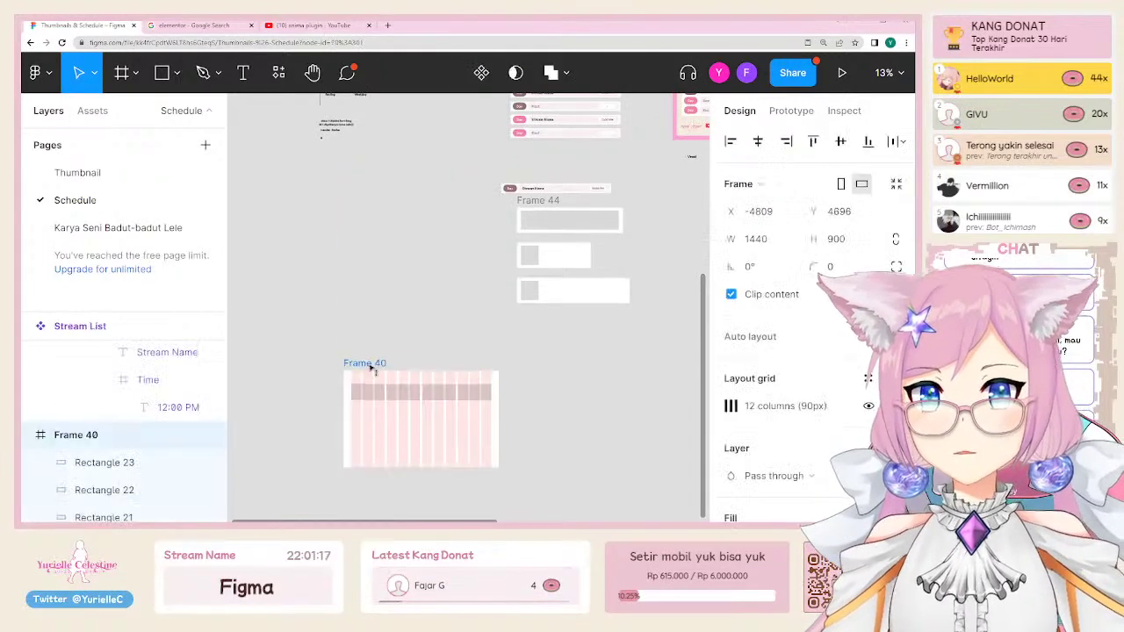
pyautogui.hotkey('shift', '2')
pyautogui.moveTo(377, 254); pyautogui.dragTo(492, 263)
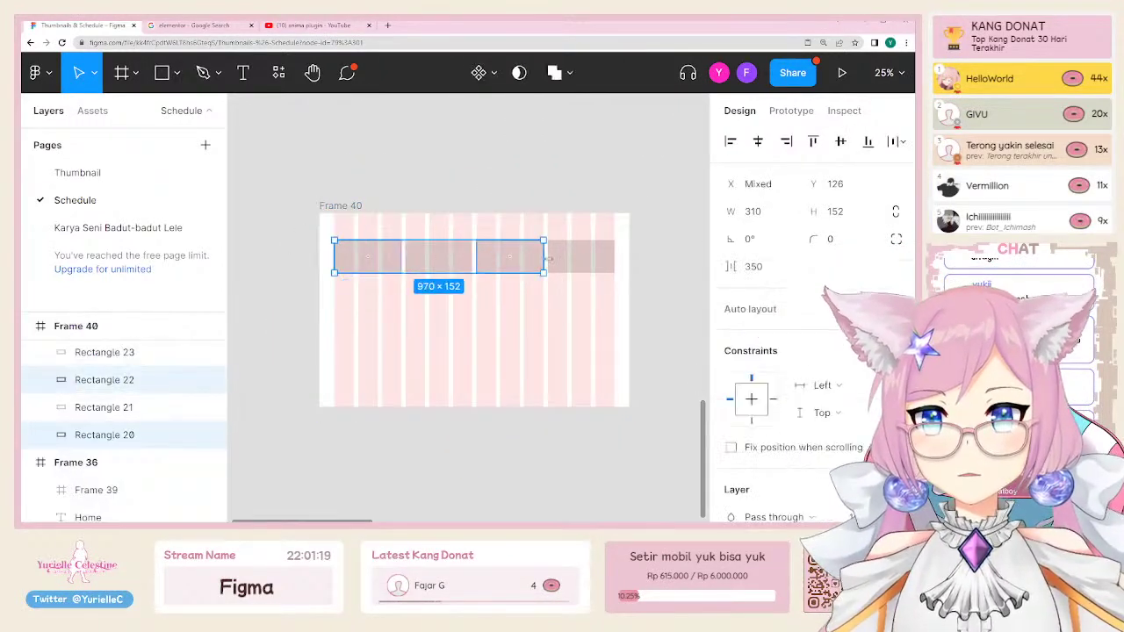
pyautogui.keyDown('shift'); pyautogui.click(575, 263); pyautogui.keyUp('shift')
pyautogui.press('Delete')
pyautogui.click(341, 206)
pyautogui.hotkey('shift', 'g')
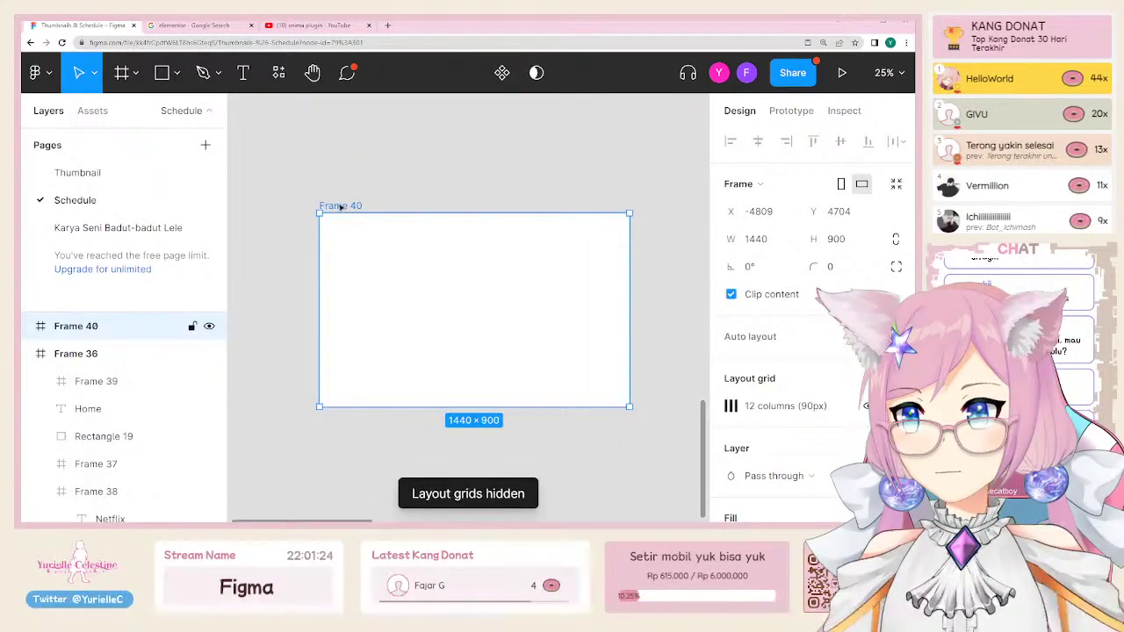
pyautogui.click(566, 159)
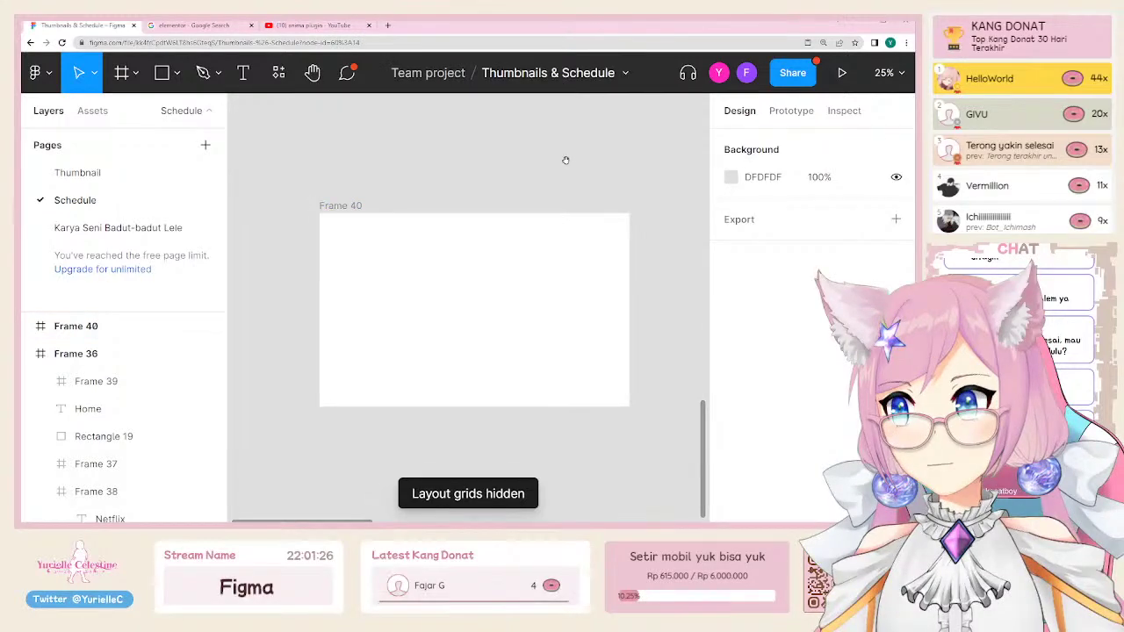
pyautogui.moveTo(565, 160); pyautogui.dragTo(363, 379)
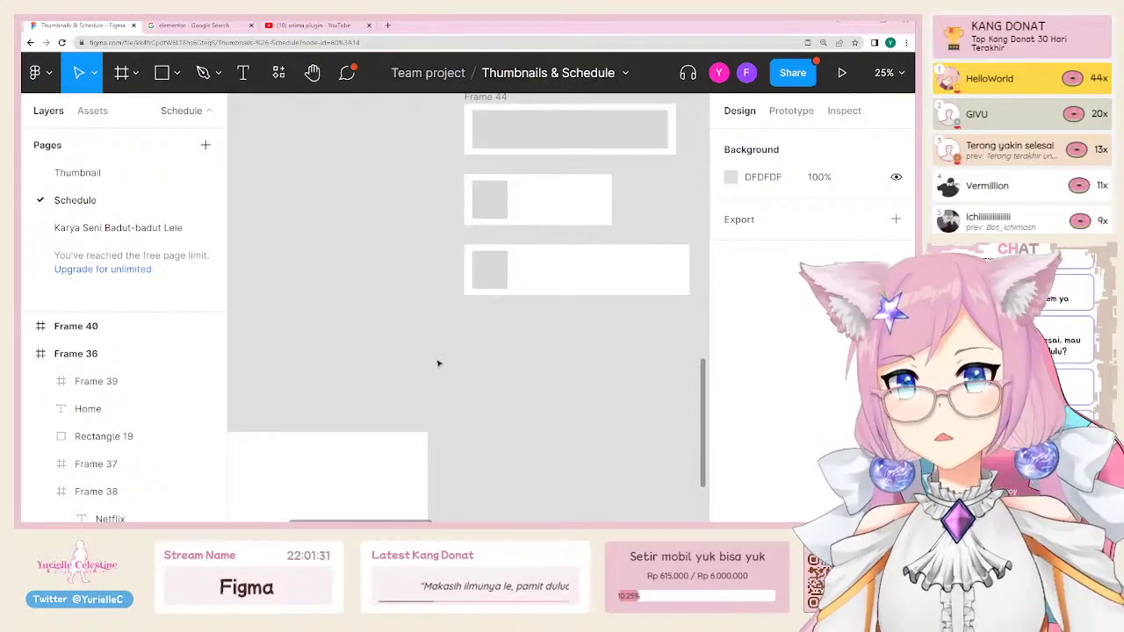
pyautogui.scroll(-5, 446, 283)
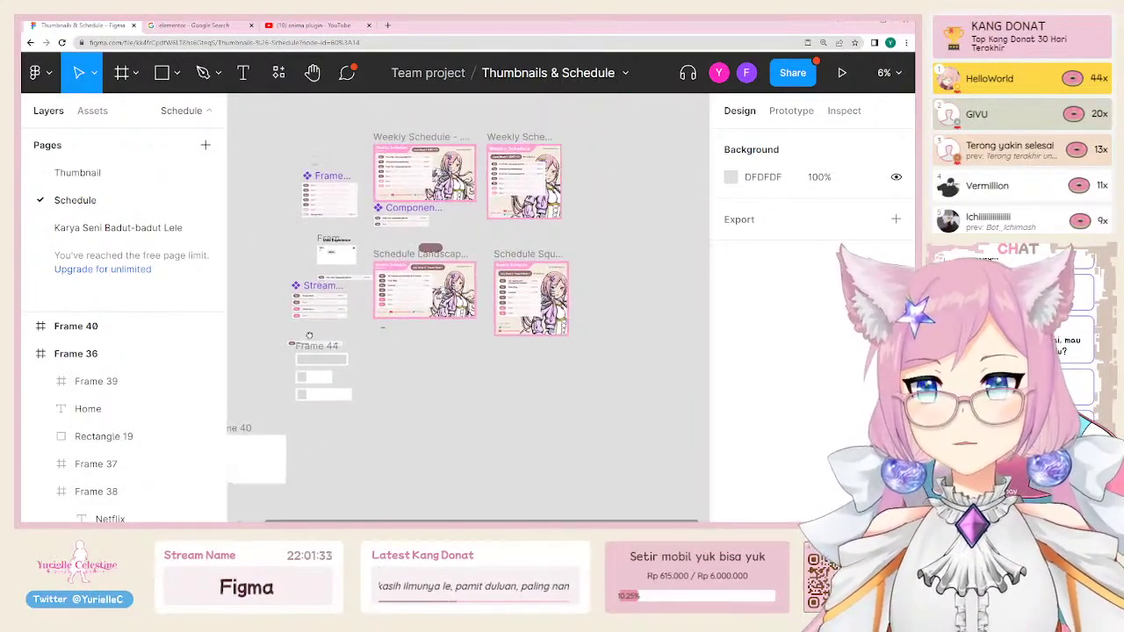
pyautogui.moveTo(381, 377); pyautogui.dragTo(585, 166)
# Step: Copy the Landscape/Square schedule pair into rows below, repeating the copy, and select all eight frames
pyautogui.hscroll(5, 491, 193)
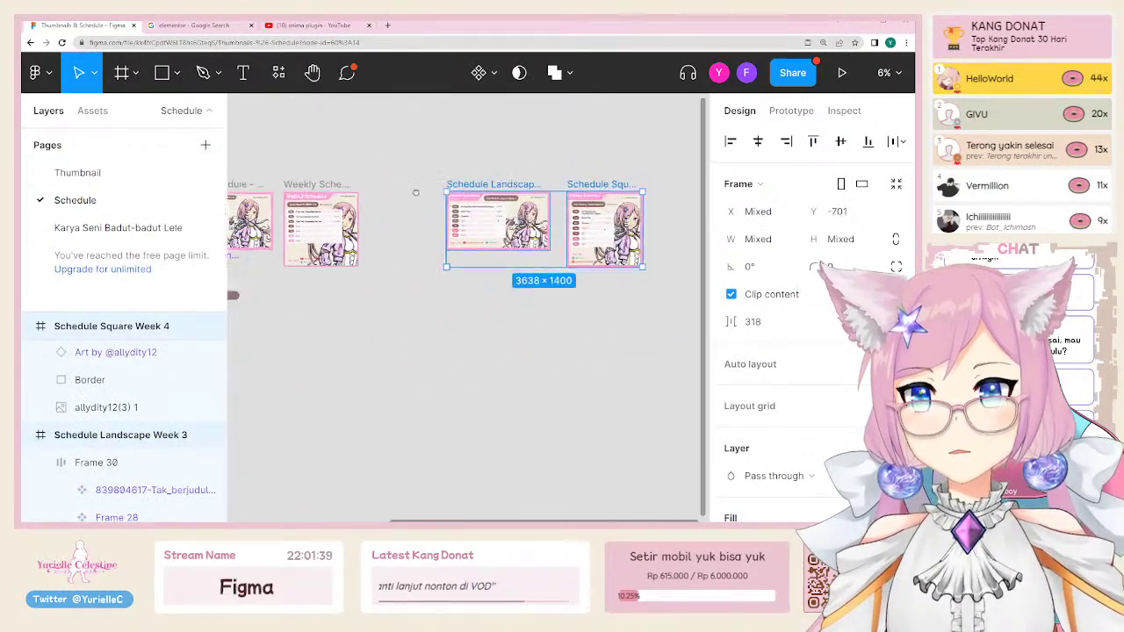
pyautogui.moveTo(408, 207); pyautogui.dragTo(400, 400)
pyautogui.hotkey('ctrl', 'd')
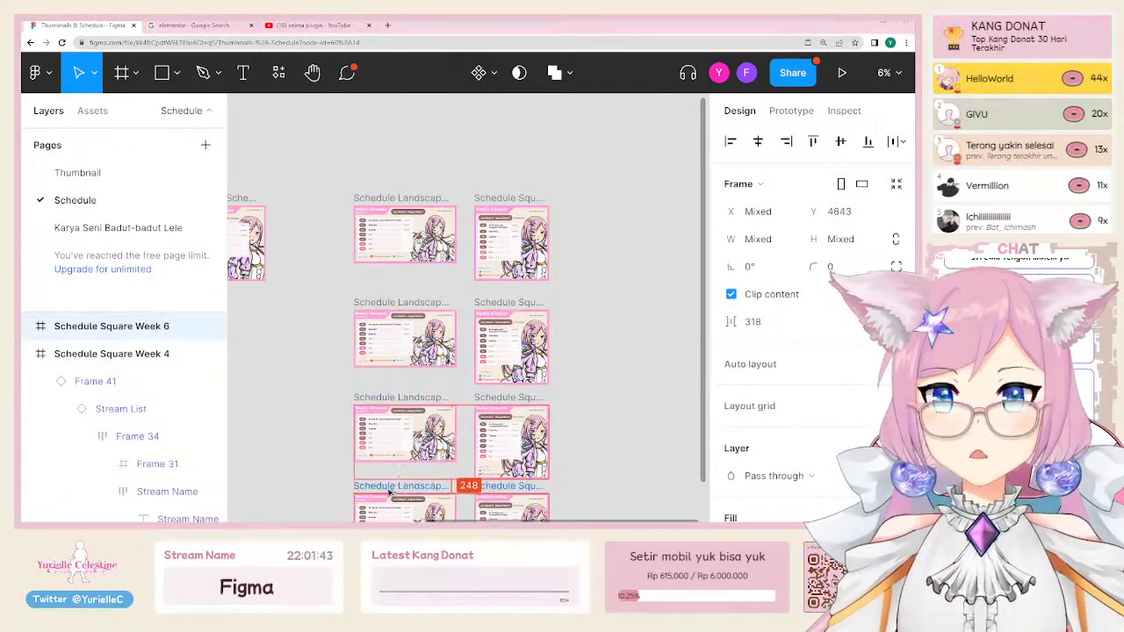
pyautogui.scroll(-1, 399, 401)
pyautogui.scroll(-3, 580, 140)
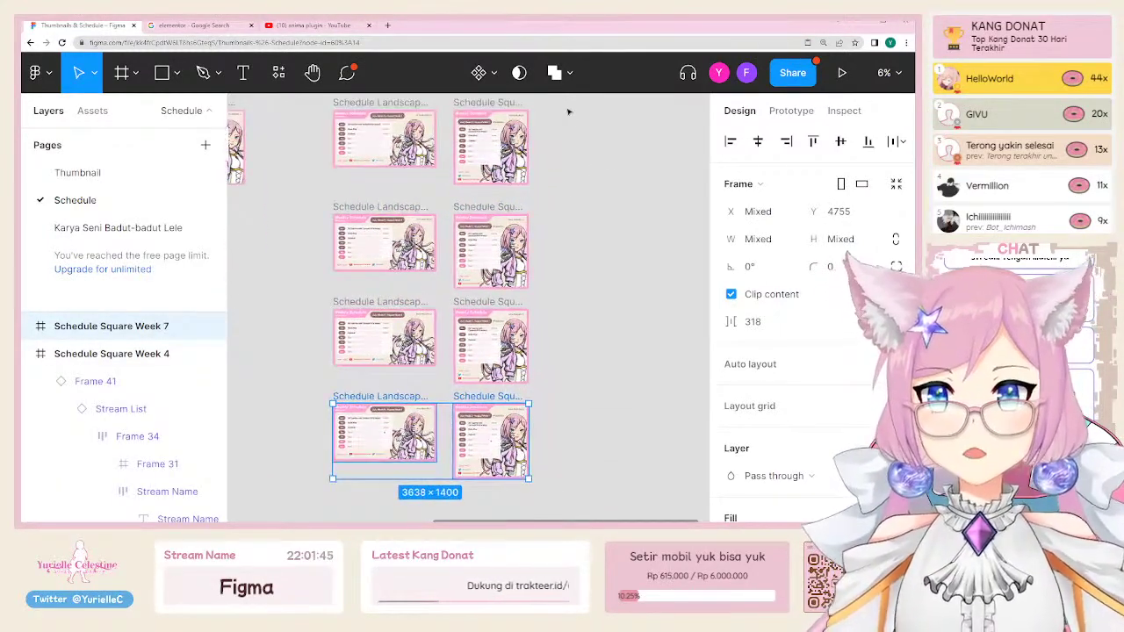
pyautogui.moveTo(566, 106); pyautogui.dragTo(274, 503)
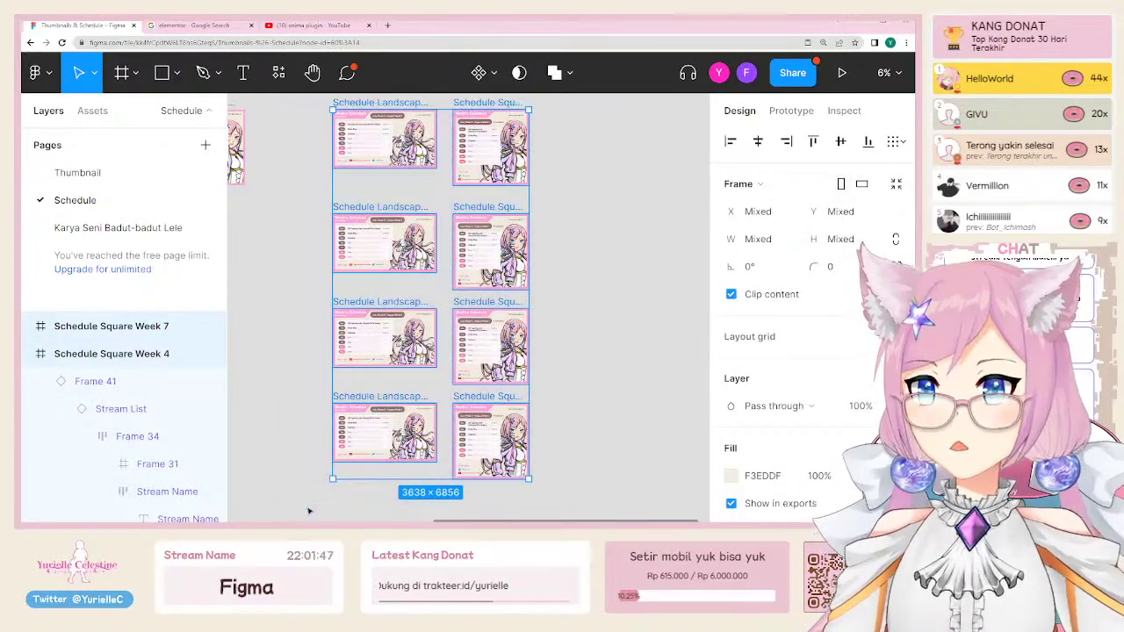
pyautogui.scroll(-5, 872, 437)
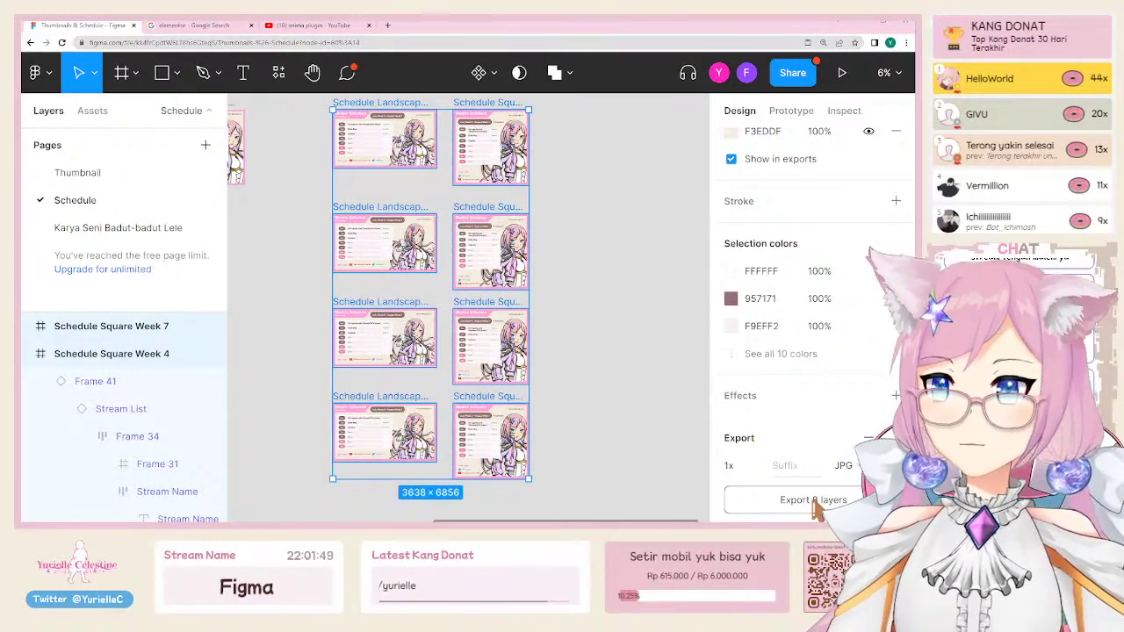
# Step: Select the left group of frames and distribute them with even vertical spacing
pyautogui.click(589, 337)
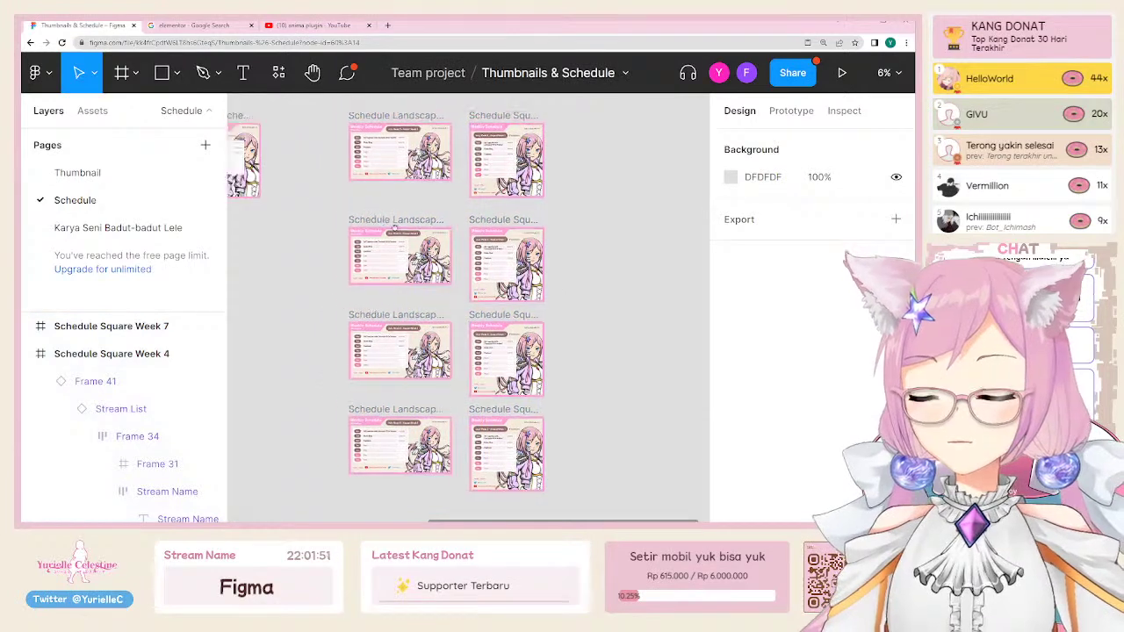
pyautogui.hscroll(-3, 321, 265)
pyautogui.scroll(2, 321, 266)
pyautogui.scroll(-5, 395, 428)
pyautogui.hscroll(2, 394, 427)
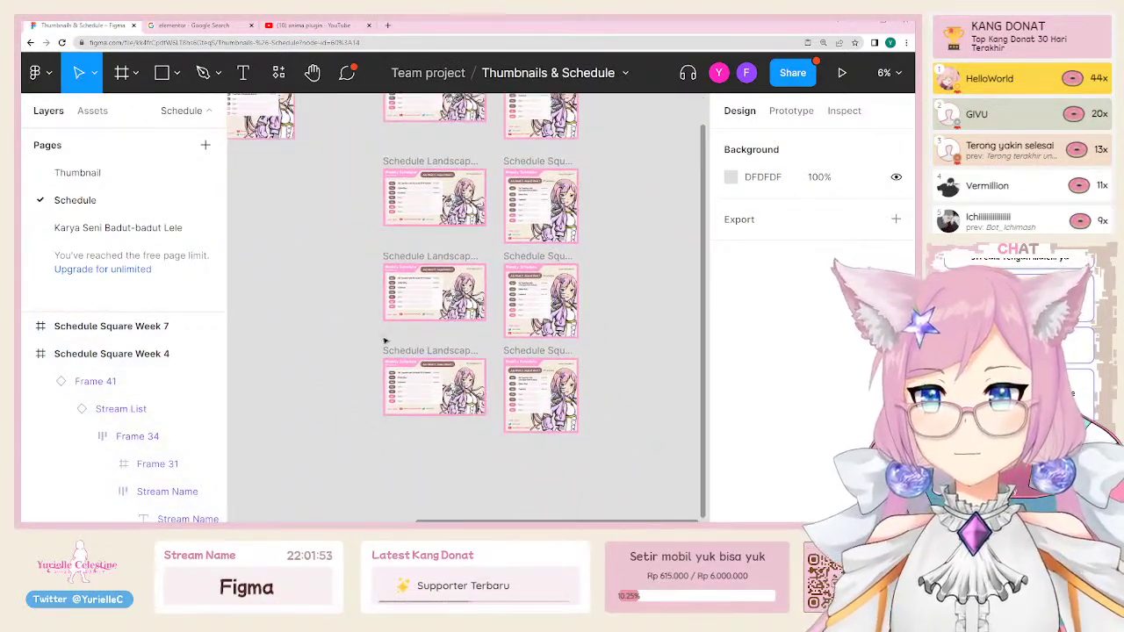
pyautogui.moveTo(384, 334); pyautogui.dragTo(589, 439)
pyautogui.scroll(-2, 588, 440)
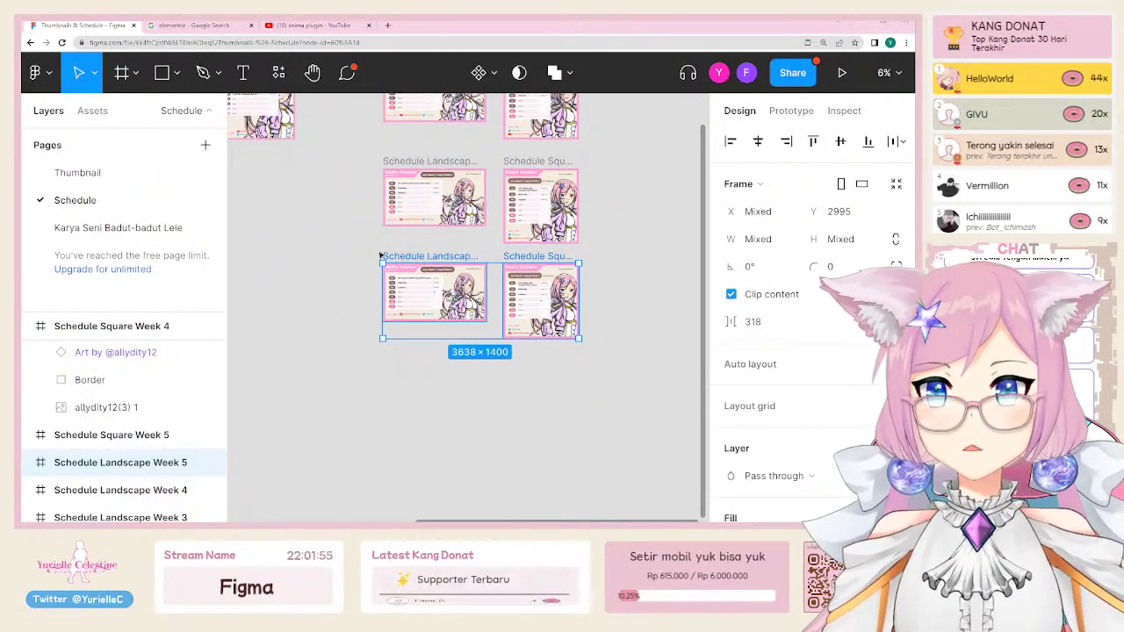
pyautogui.scroll(-2, 340, 264)
pyautogui.click(339, 263)
pyautogui.scroll(-3, 339, 263)
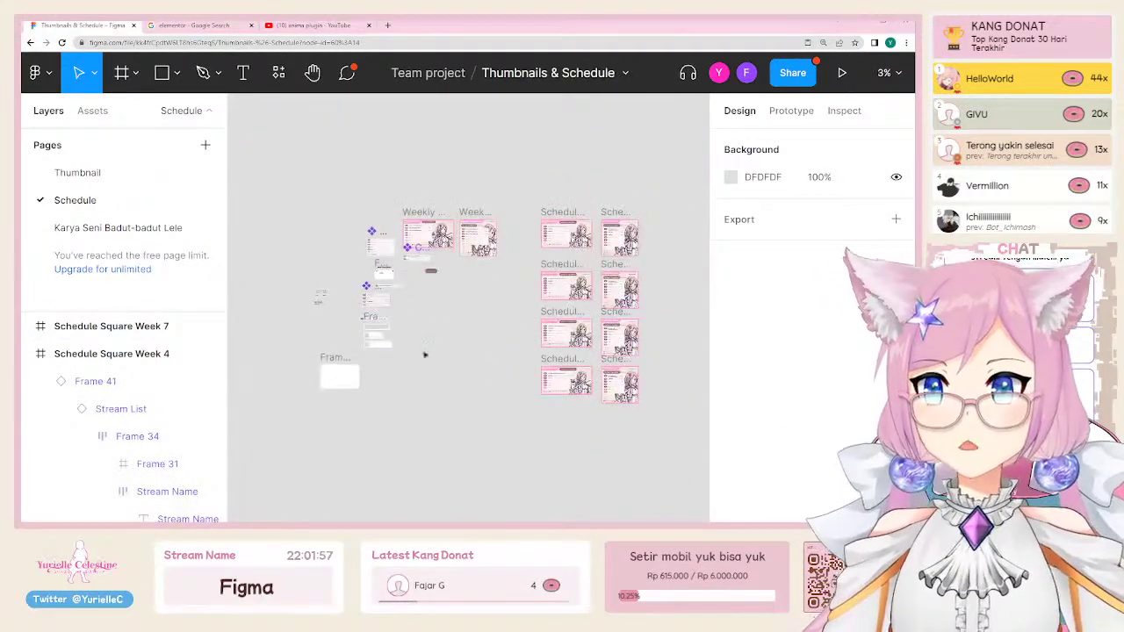
pyautogui.scroll(3, 368, 250)
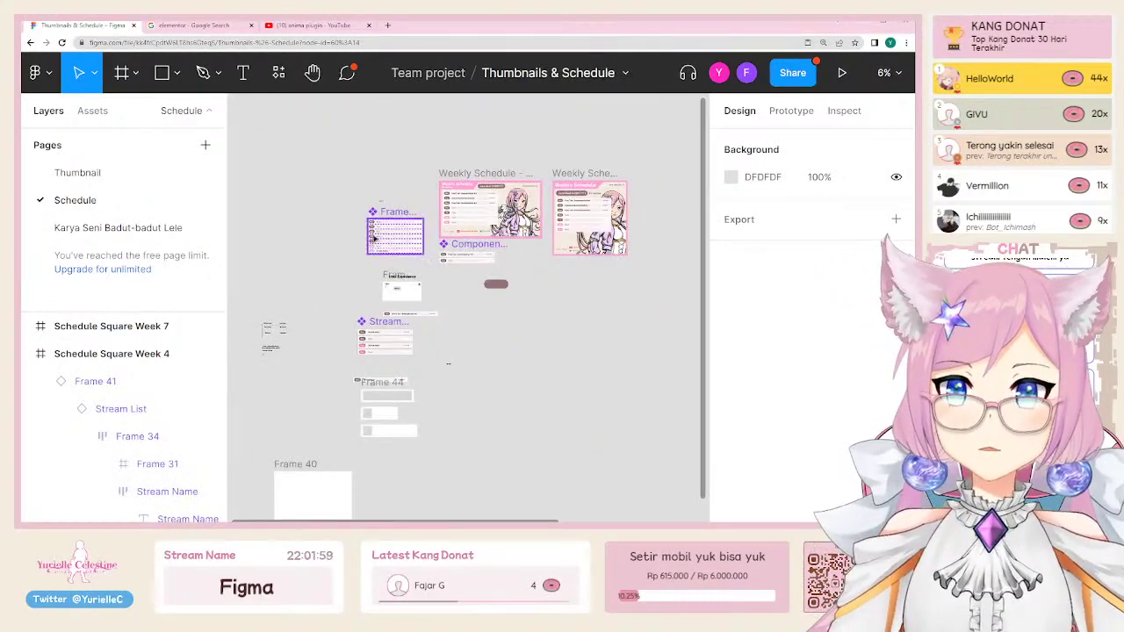
pyautogui.moveTo(368, 144); pyautogui.dragTo(679, 456)
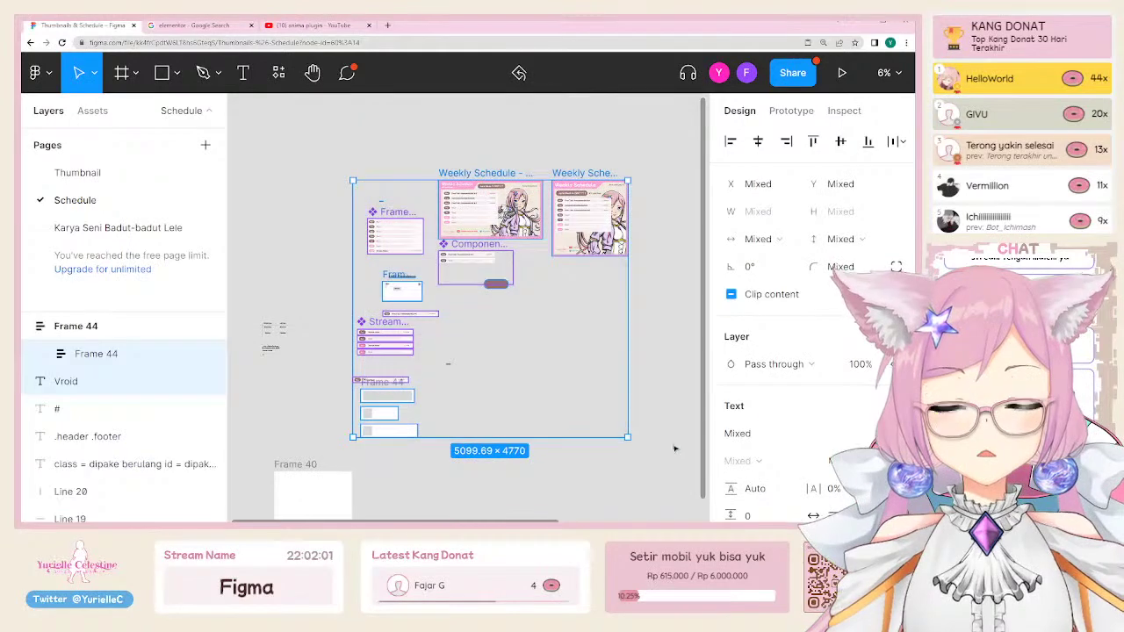
pyautogui.click(894, 142)
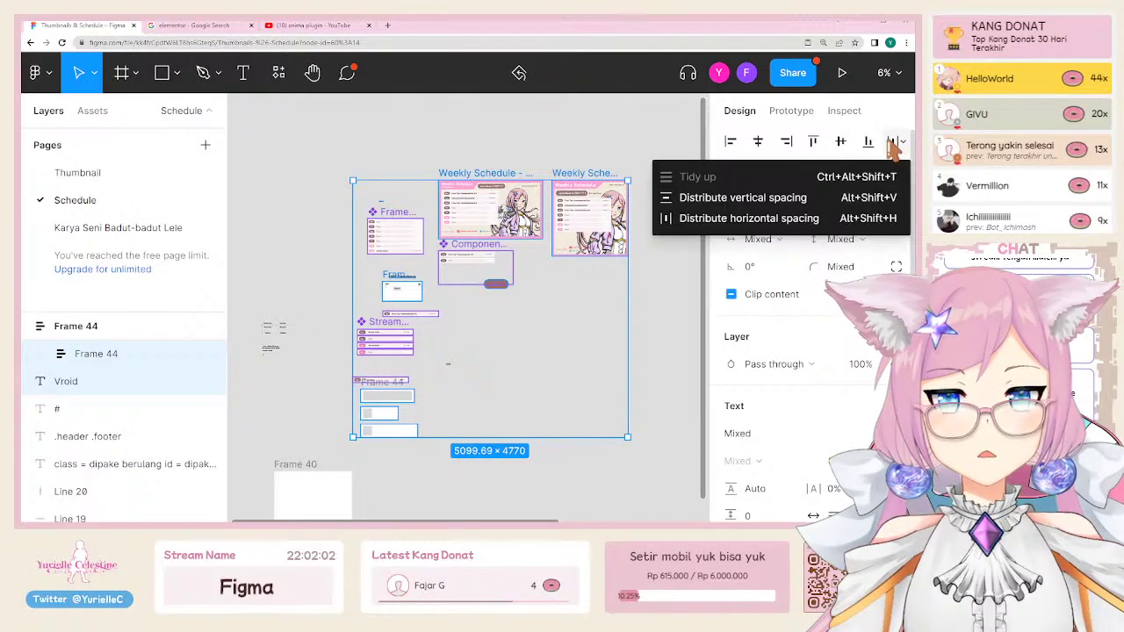
pyautogui.click(815, 208)
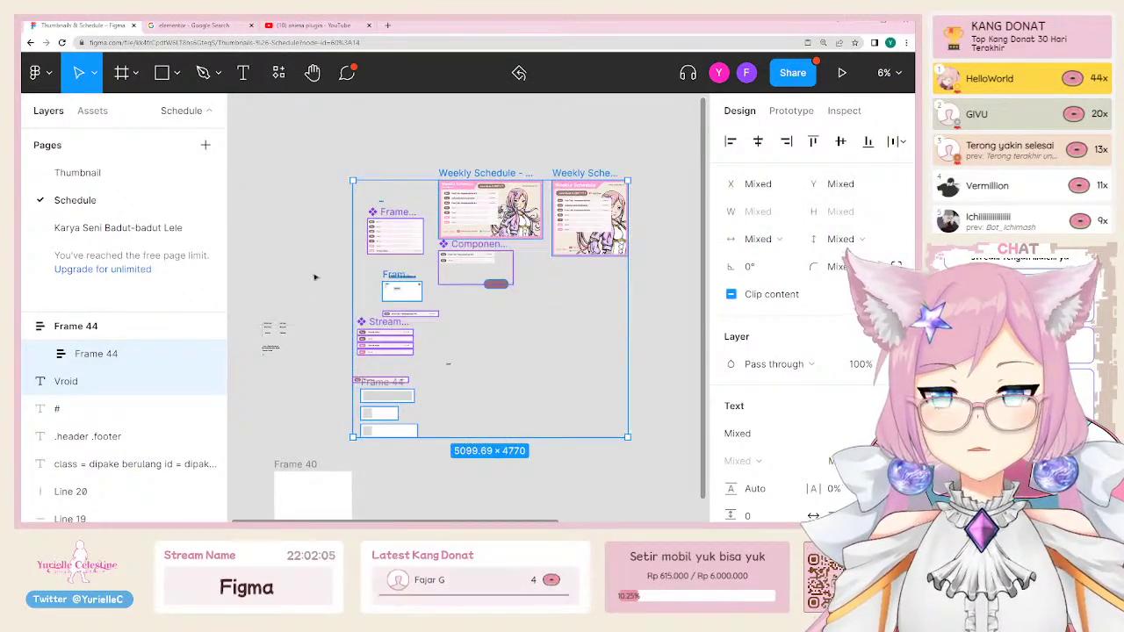
pyautogui.click(302, 180)
# Step: Draw a large frame around the layouts and move the small text-and-line layout inside it
pyautogui.press('f')
pyautogui.moveTo(338, 146); pyautogui.dragTo(657, 437)
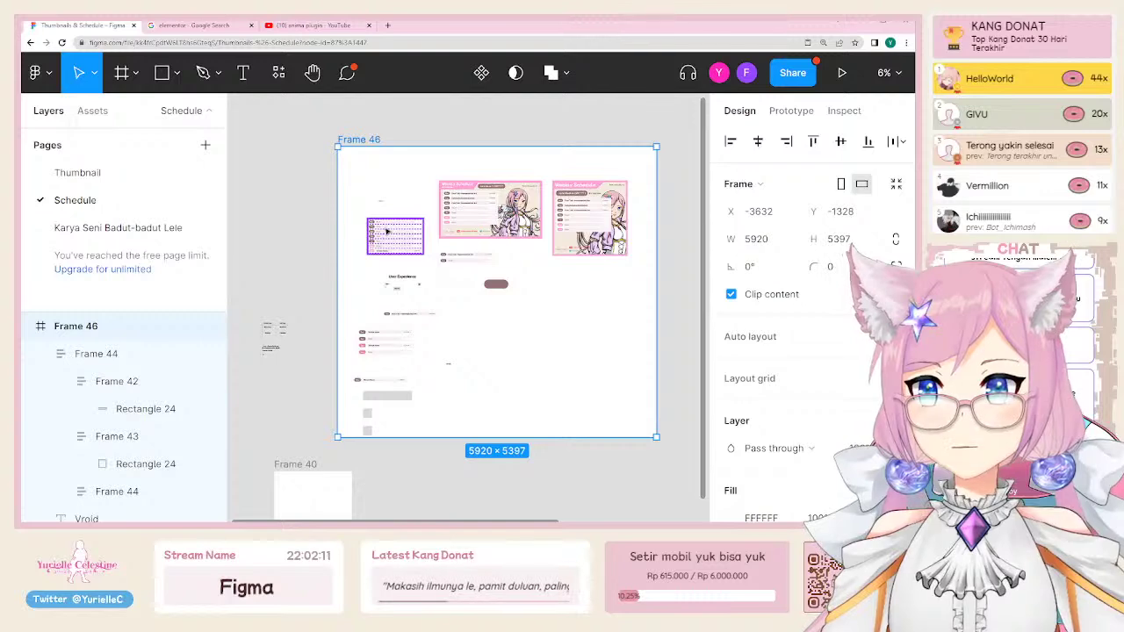
pyautogui.moveTo(247, 310); pyautogui.dragTo(325, 374)
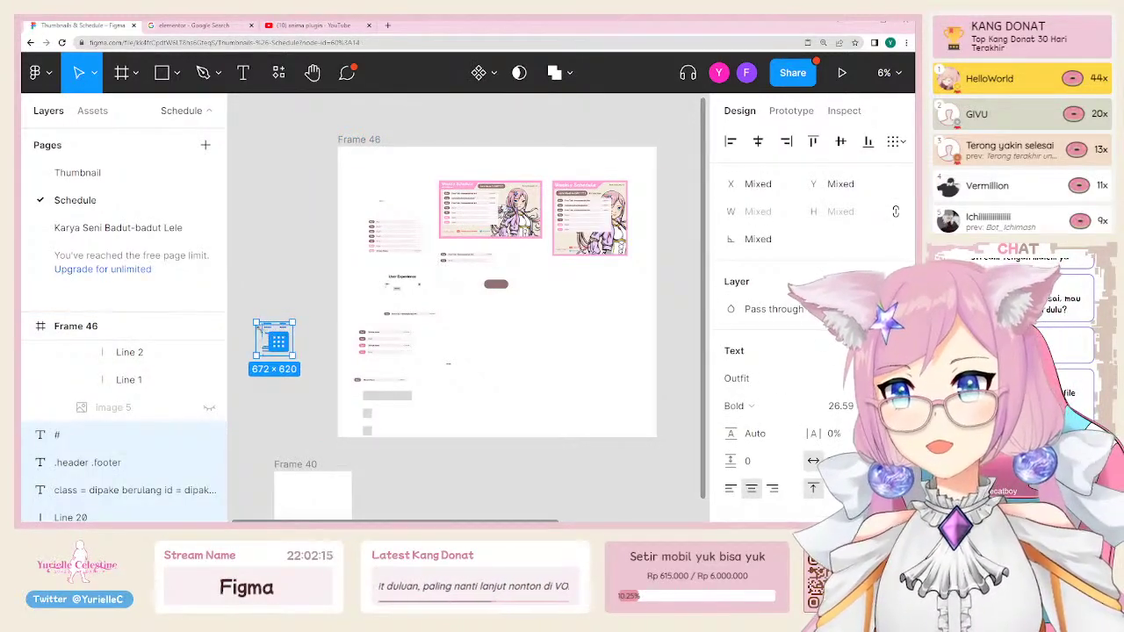
pyautogui.moveTo(266, 337); pyautogui.dragTo(524, 305)
# Step: Rename Frame 46 to 'Sketsa'
pyautogui.click(365, 142)
pyautogui.hotkey('ctrl', 't')
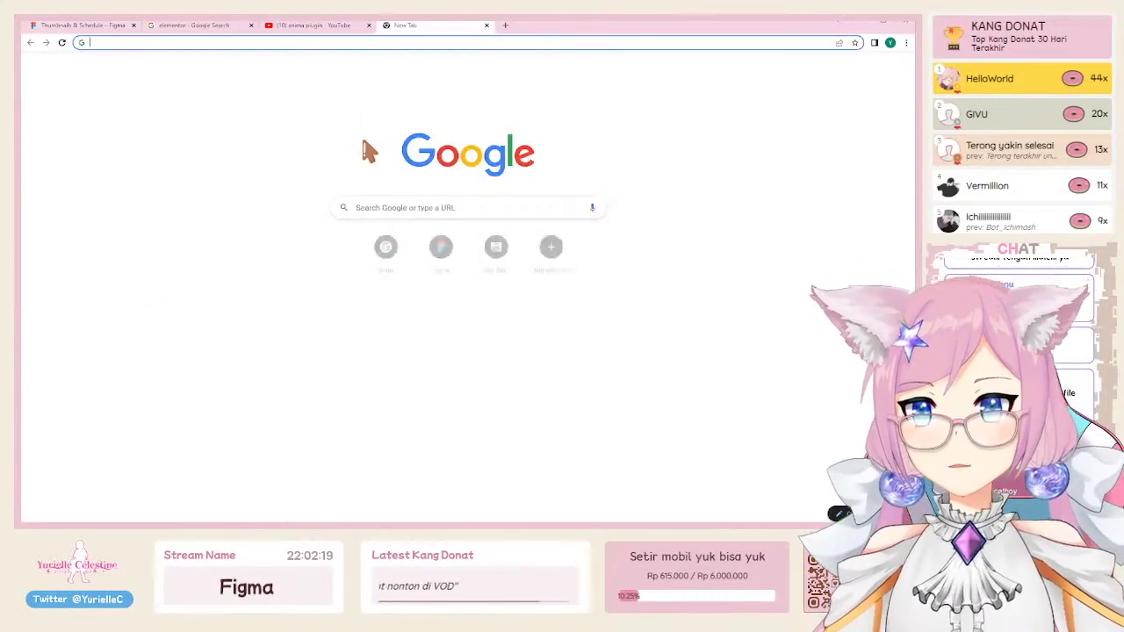
pyautogui.hotkey('ctrl', 'w')
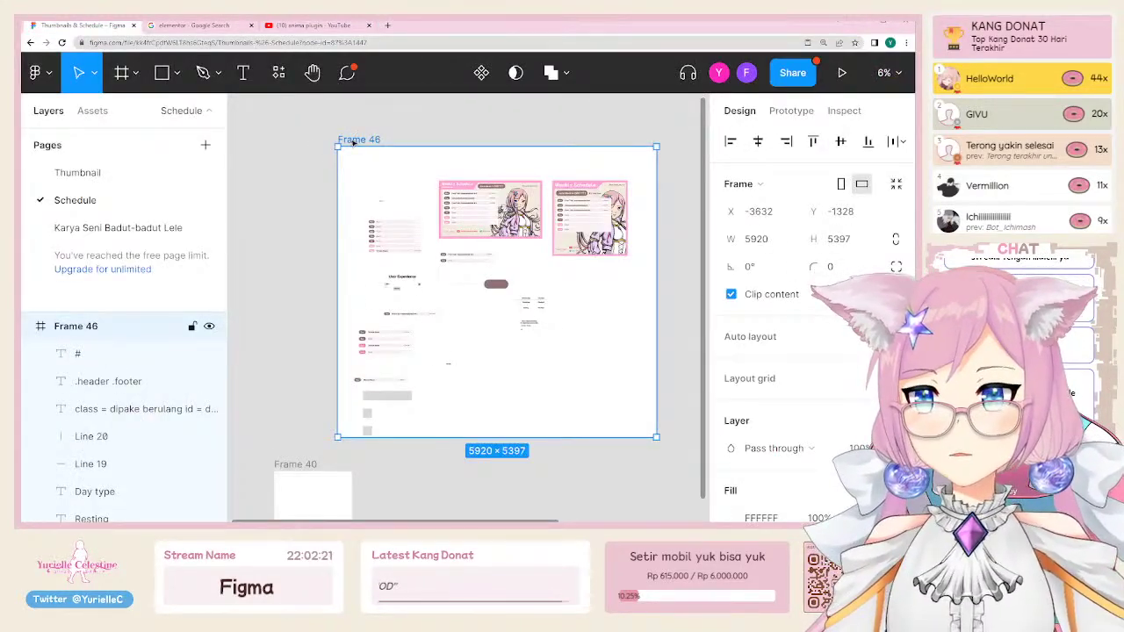
pyautogui.doubleClick(95, 328)
pyautogui.write('Sketsa')
pyautogui.press('Return')
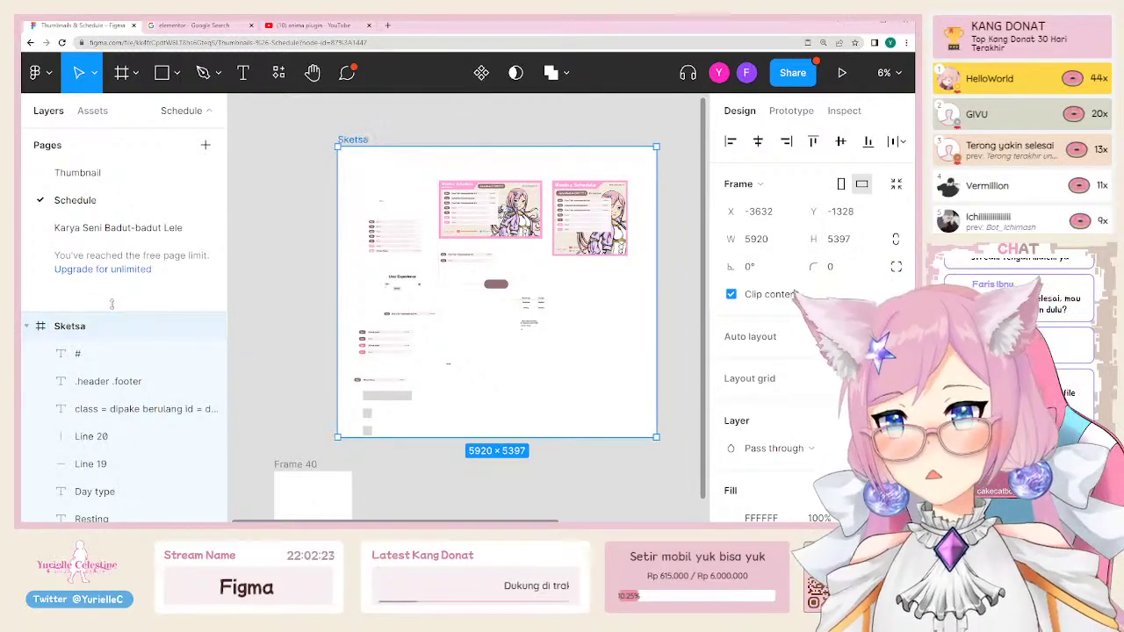
pyautogui.click(309, 339)
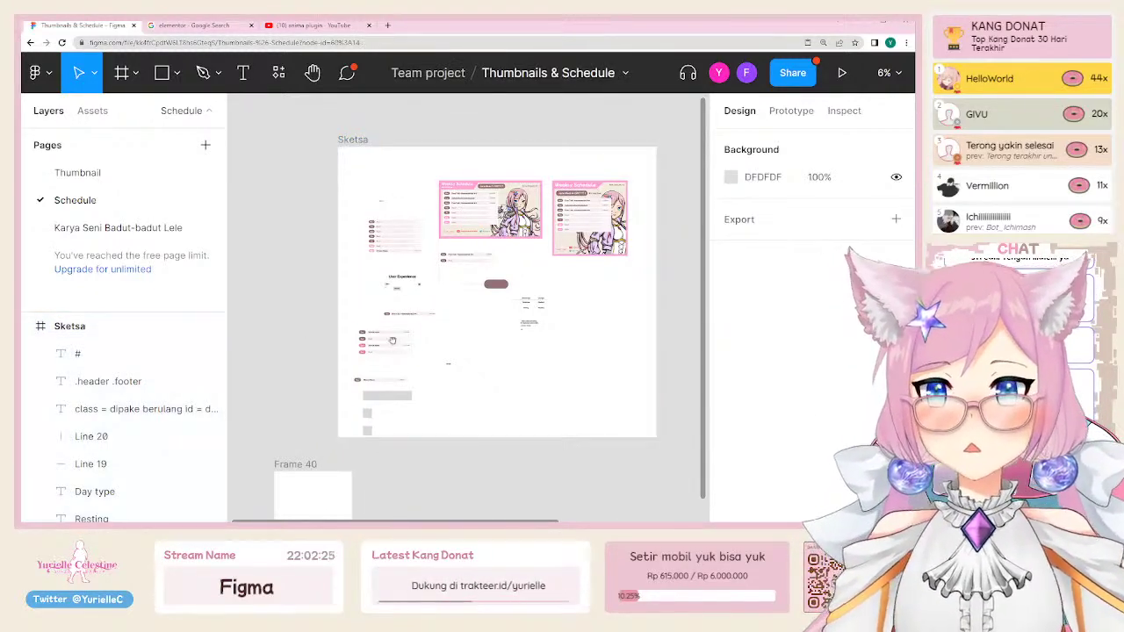
# Step: Place the Stream List component and, beneath it, the 1440×900 Frame 40 under Sketsa, then zoom into Frame 40
pyautogui.moveTo(387, 348); pyautogui.dragTo(485, 397)
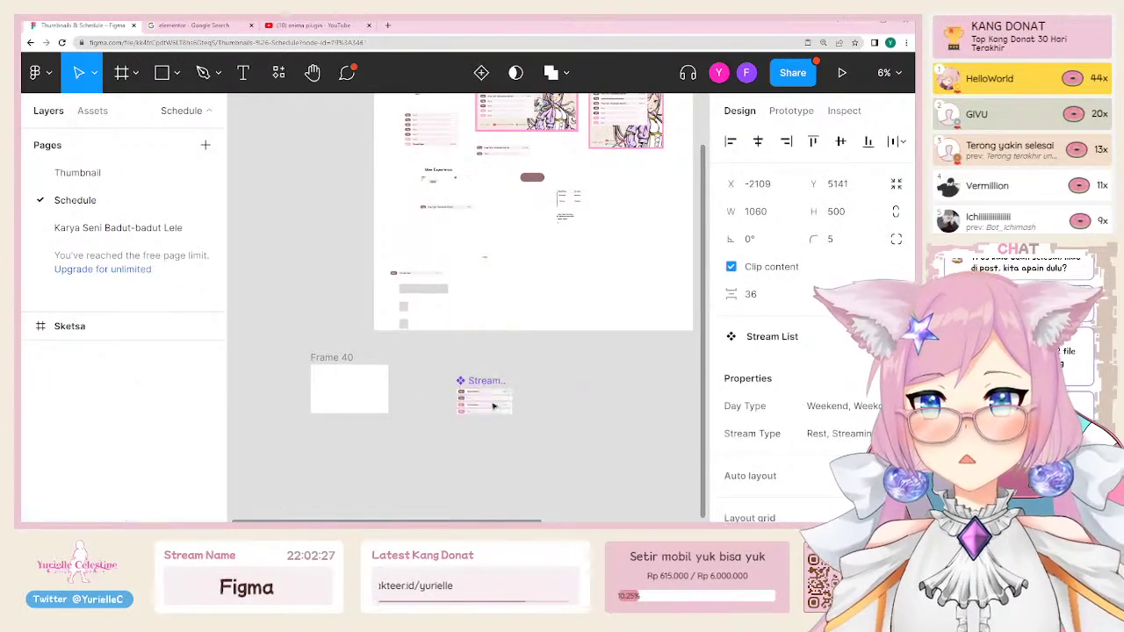
pyautogui.hscroll(3, 558, 353)
pyautogui.scroll(2, 558, 353)
pyautogui.scroll(-4, 483, 351)
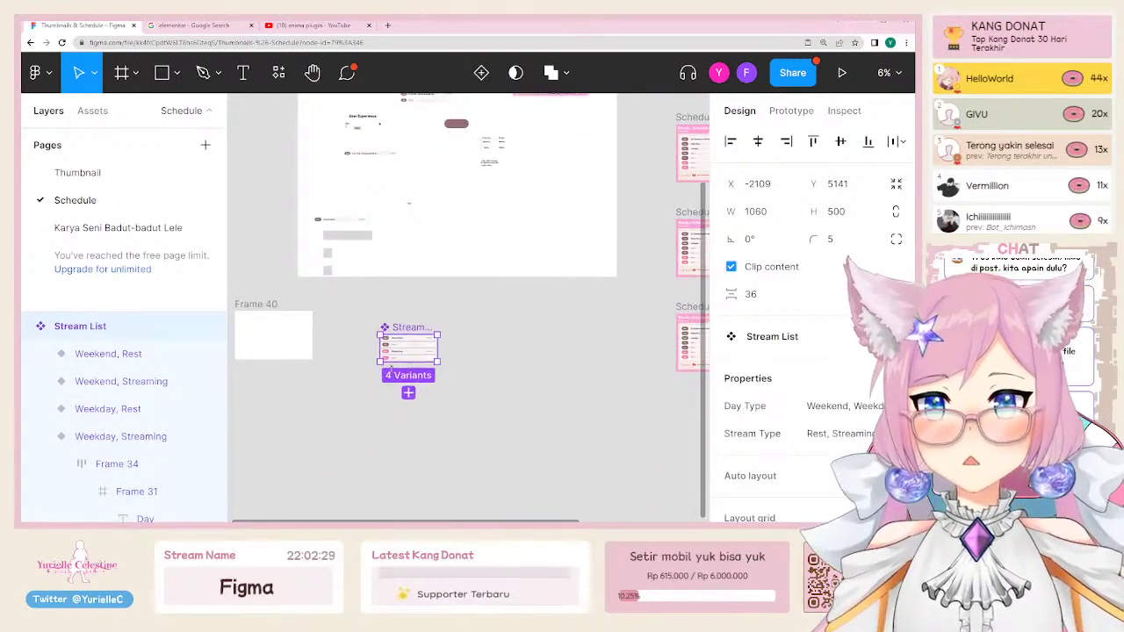
pyautogui.hscroll(-3, 290, 316)
pyautogui.moveTo(309, 302); pyautogui.dragTo(405, 467)
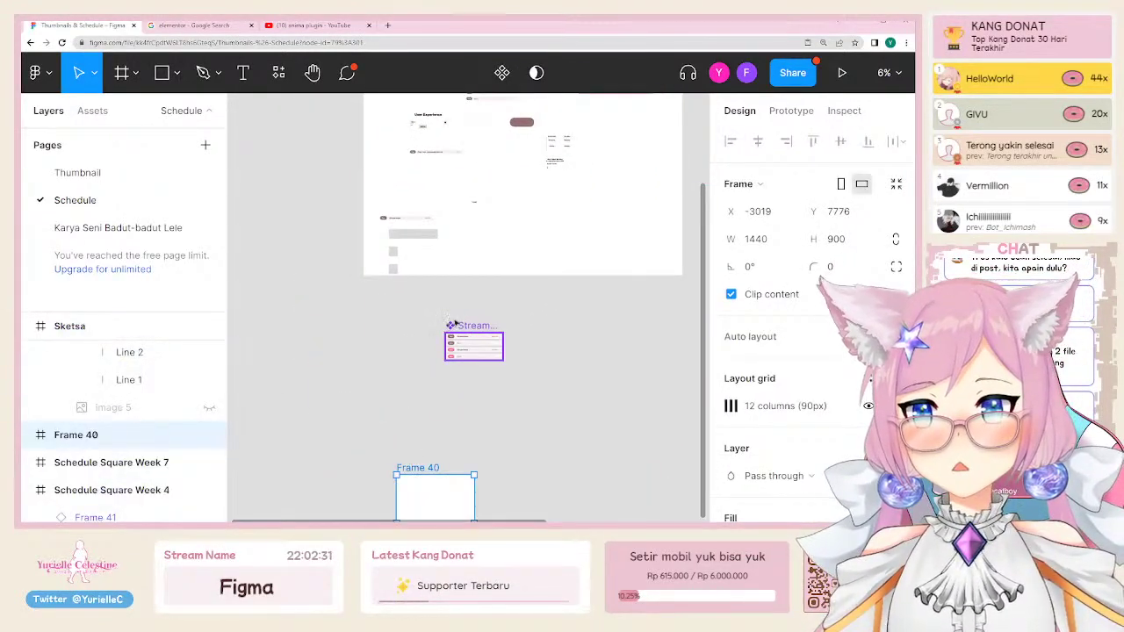
pyautogui.moveTo(474, 351); pyautogui.dragTo(392, 314)
pyautogui.scroll(-2, 437, 439)
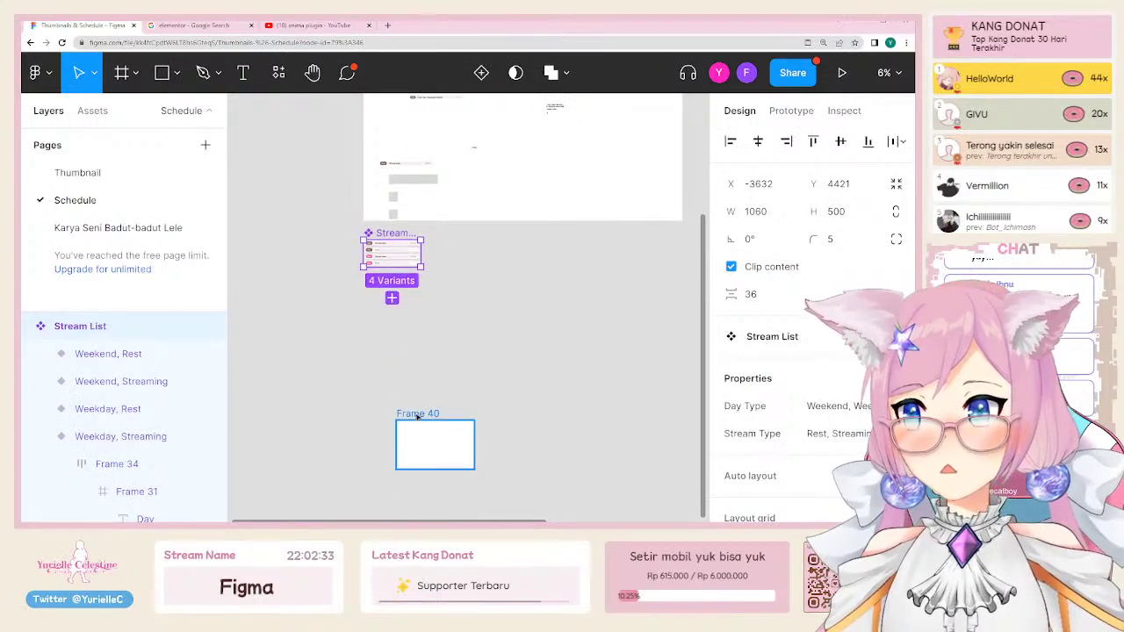
pyautogui.moveTo(419, 418); pyautogui.dragTo(378, 336)
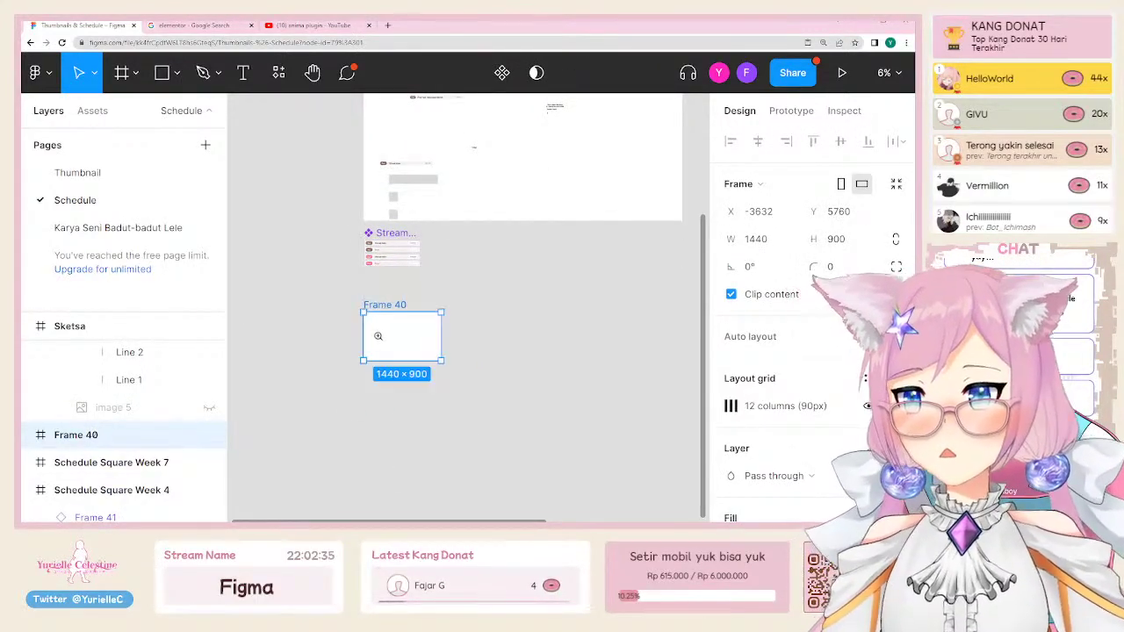
pyautogui.click(378, 336)
pyautogui.click(379, 337)
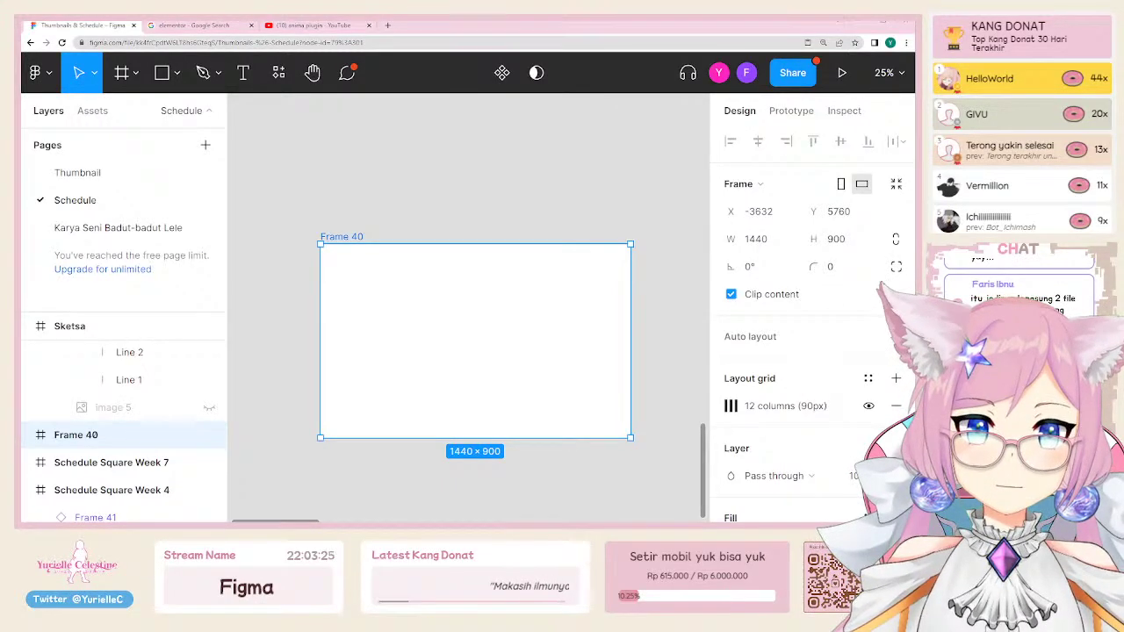
# Step: Paste the 519×322 Games folder screenshot as Image 6, zoom to it and select it
pyautogui.click(449, 472)
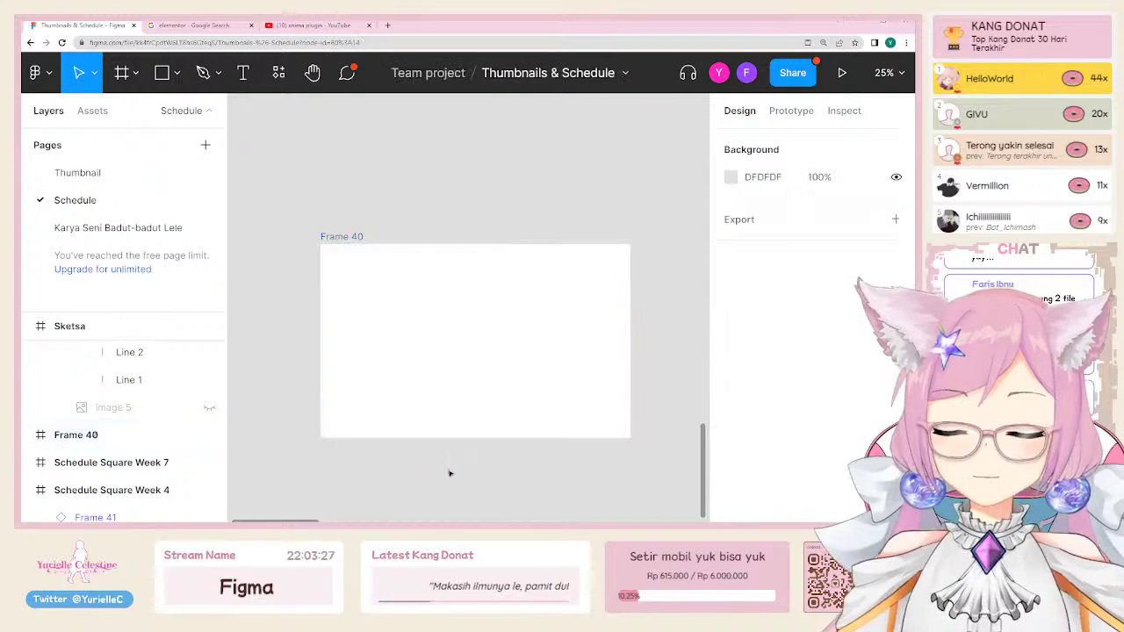
pyautogui.scroll(-3, 396, 304)
pyautogui.hotkey('ctrl', 'v')
pyautogui.scroll(2, 450, 322)
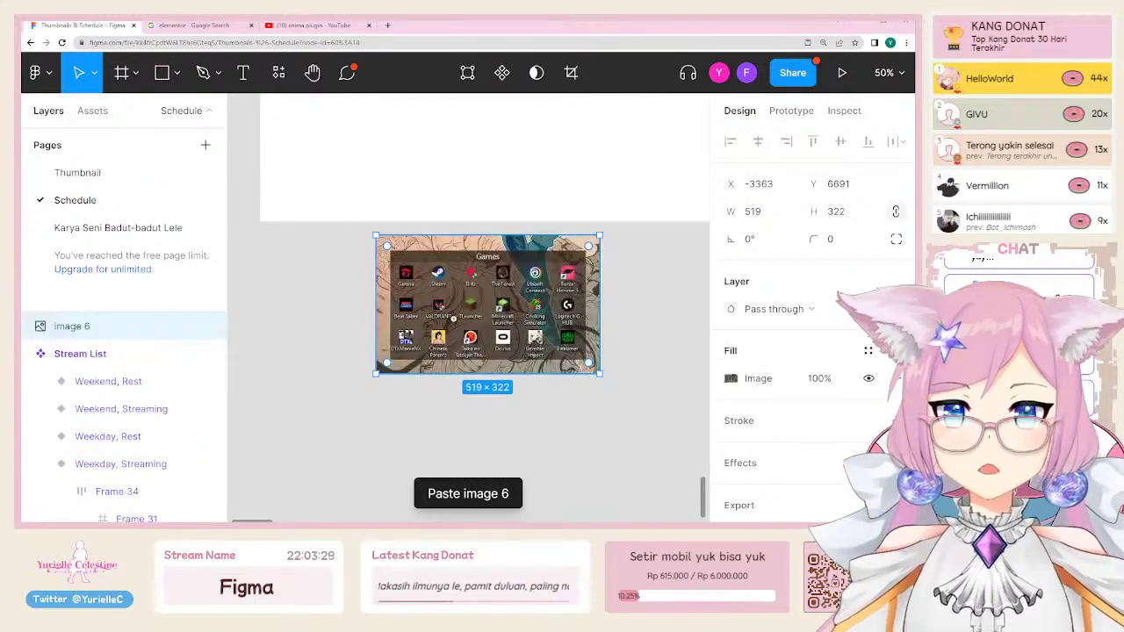
pyautogui.scroll(-1, 510, 305)
pyautogui.scroll(1, 308, 299)
pyautogui.moveTo(300, 263); pyautogui.dragTo(576, 448)
pyautogui.click(531, 477)
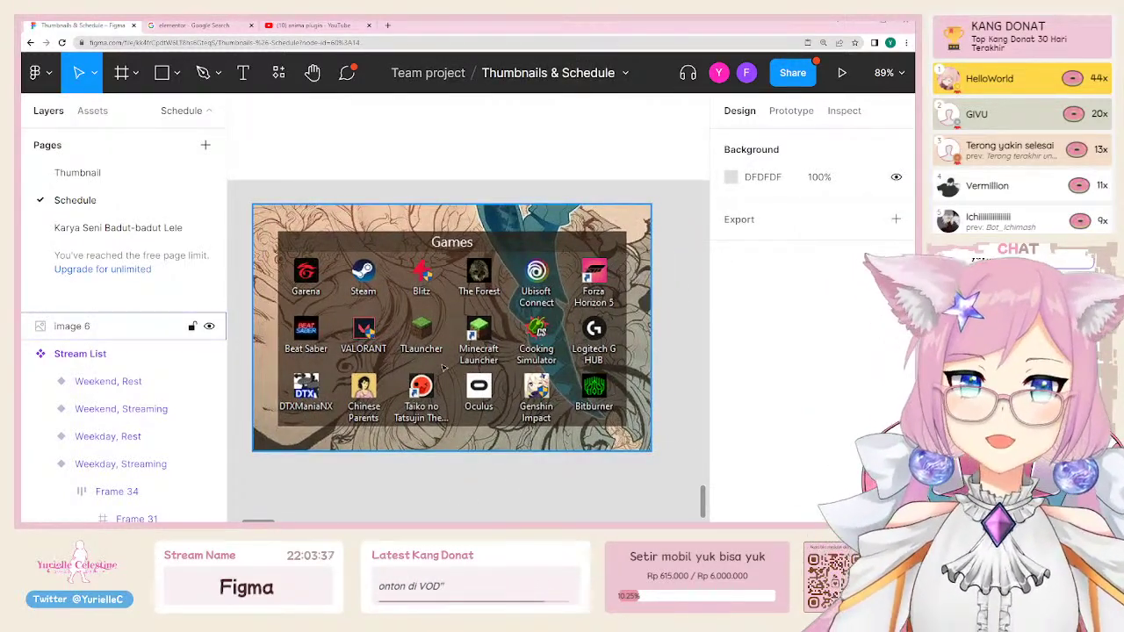
pyautogui.click(488, 367)
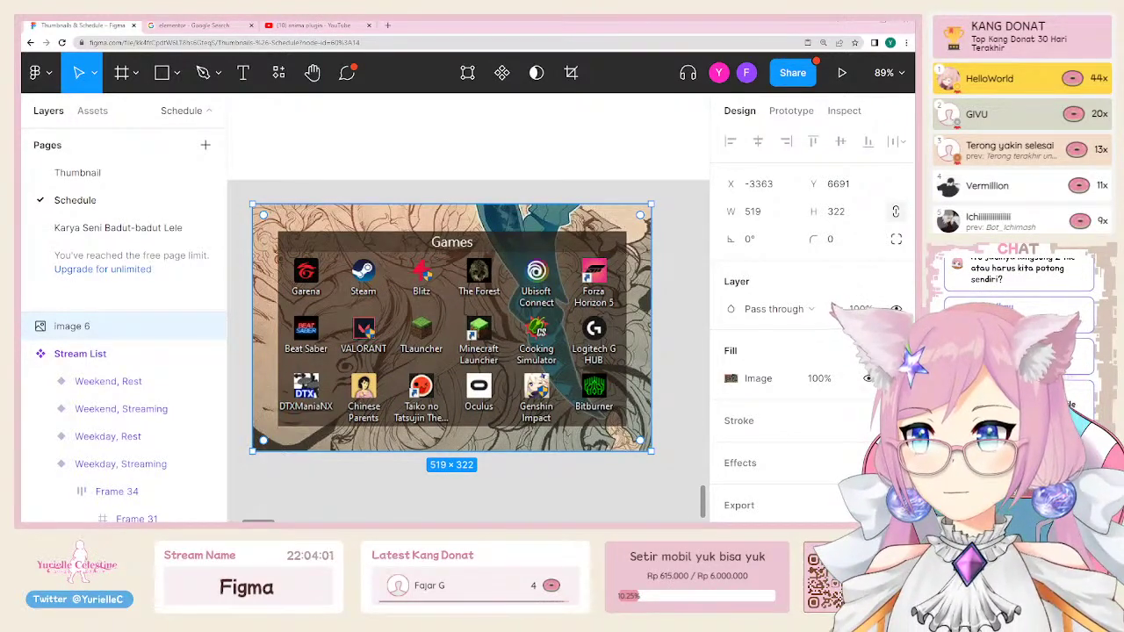
# Step: Paste a second Games screenshot, image 7, and position it below image 6
pyautogui.press('Escape')
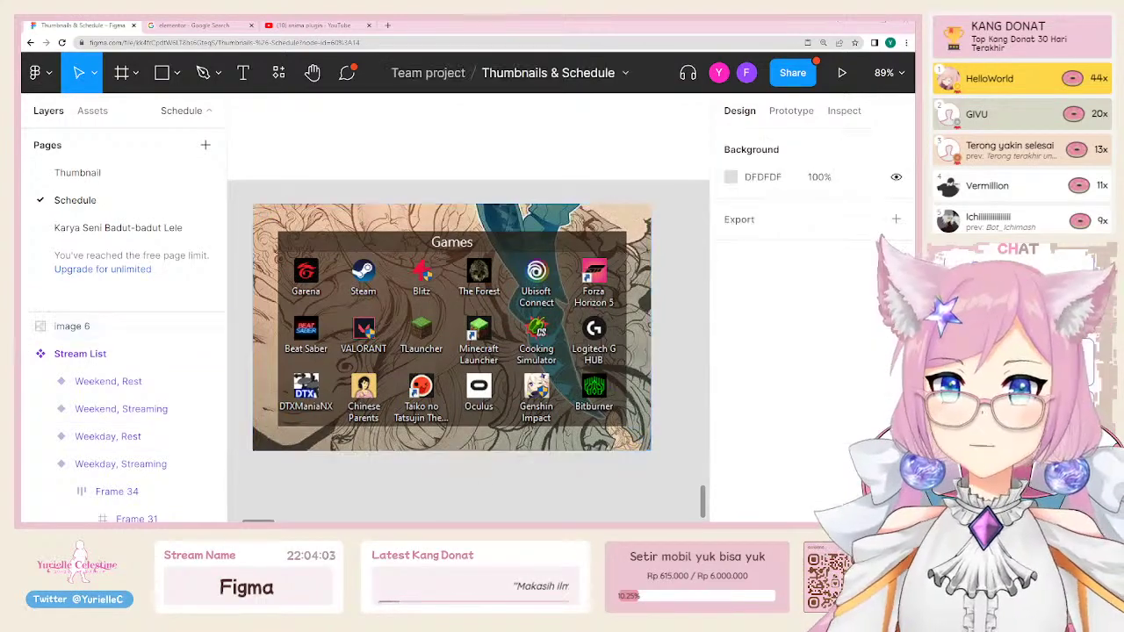
pyautogui.click(452, 328)
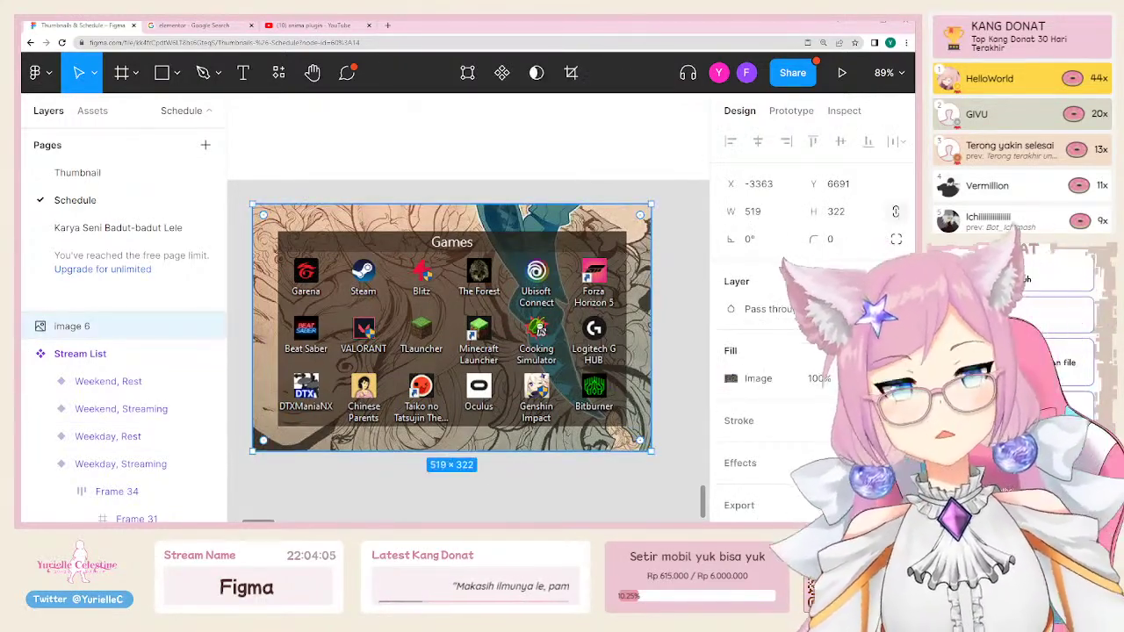
pyautogui.press('-')
pyautogui.press('+')
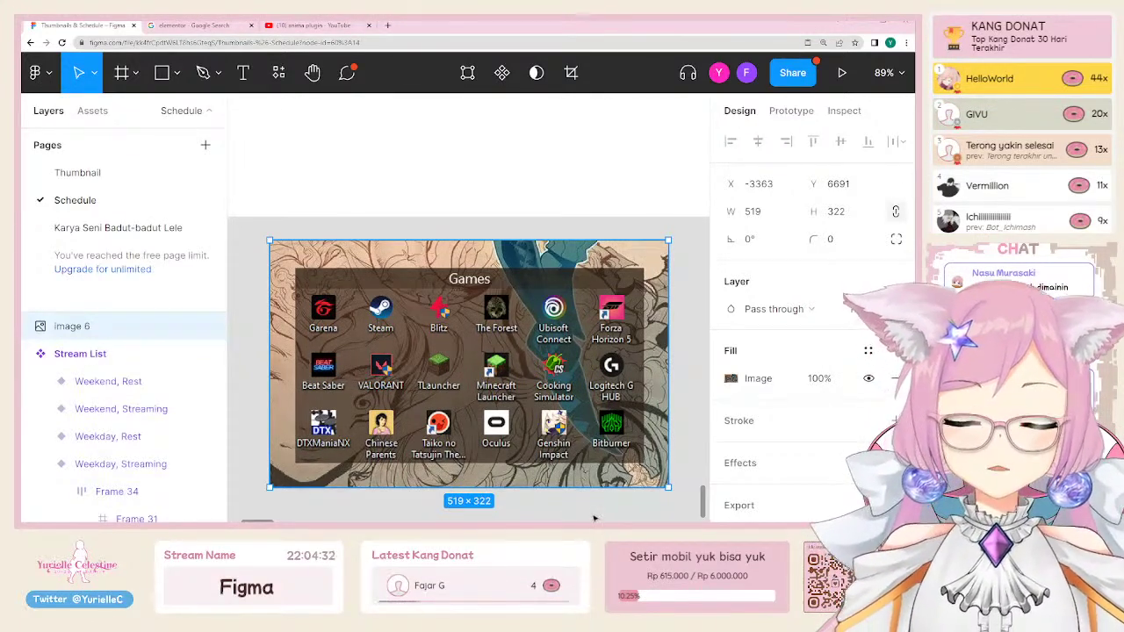
pyautogui.click(593, 519)
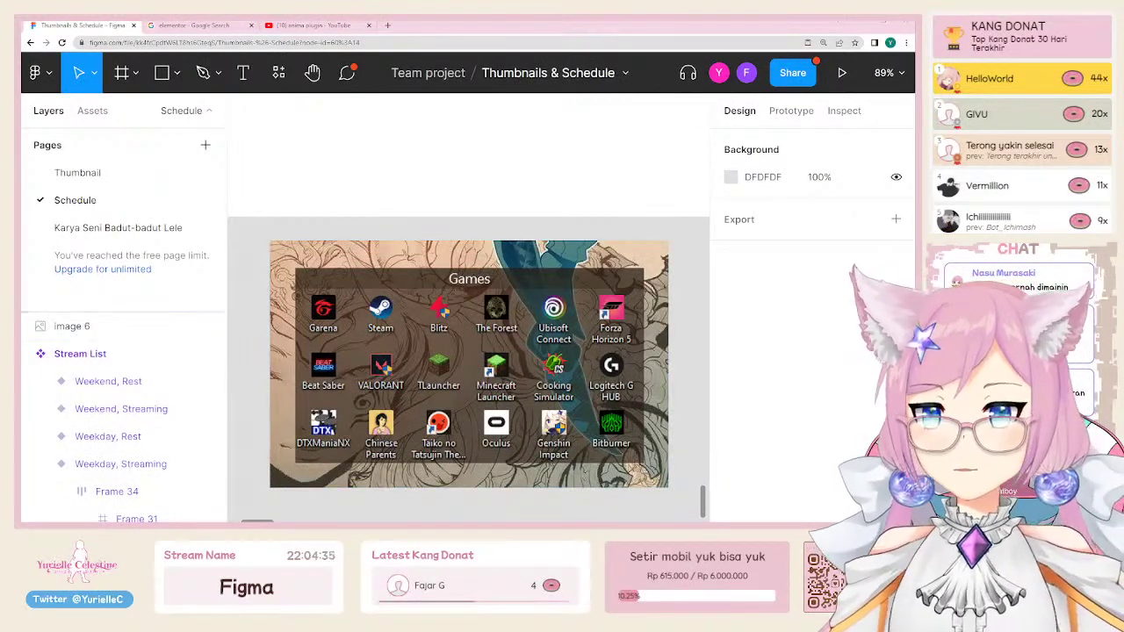
pyautogui.click(446, 394)
pyautogui.scroll(-3, 446, 394)
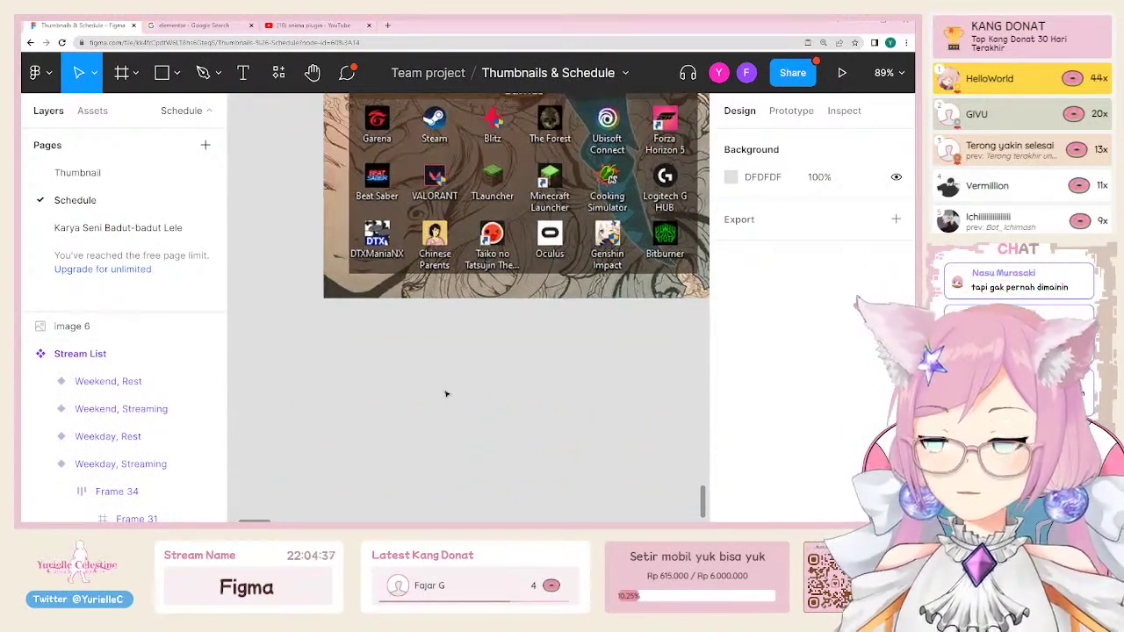
pyautogui.hotkey('ctrl', 'v')
pyautogui.moveTo(467, 339); pyautogui.dragTo(482, 423)
# Step: Circle the Kawai and Free Spider Solitaire icons with grey outlined ellipses
pyautogui.press('o')
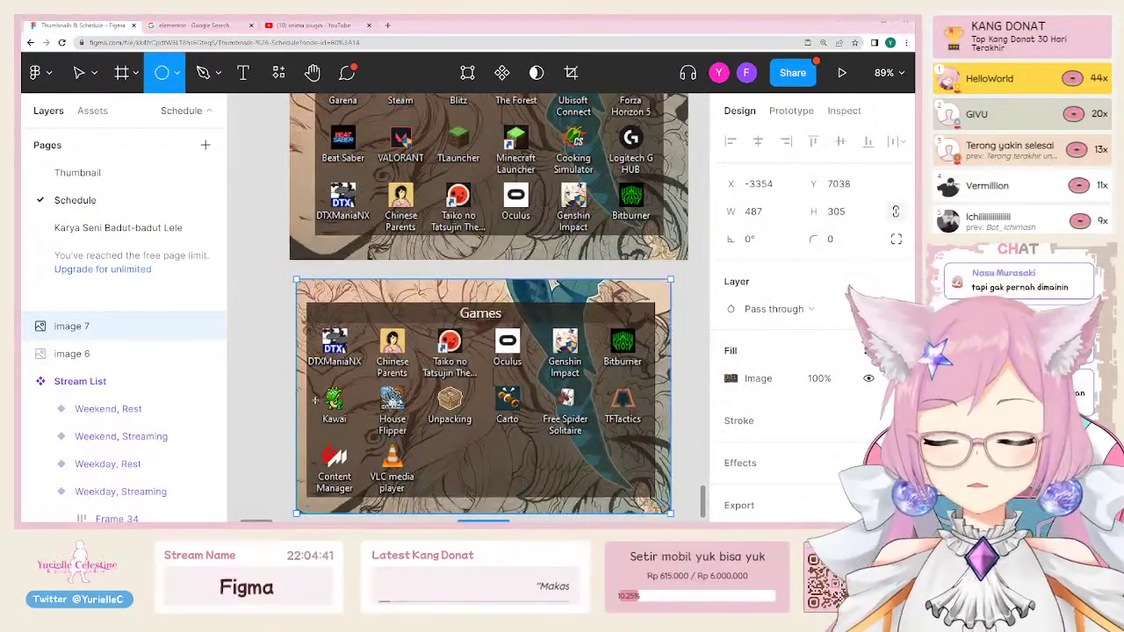
pyautogui.moveTo(318, 380)
pyautogui.mouseDown()
pyautogui.moveTo(374, 437)
pyautogui.moveTo(349, 397)
pyautogui.moveTo(577, 405)
pyautogui.moveTo(599, 443)
pyautogui.mouseUp()
pyautogui.hotkey('shift', 'x')
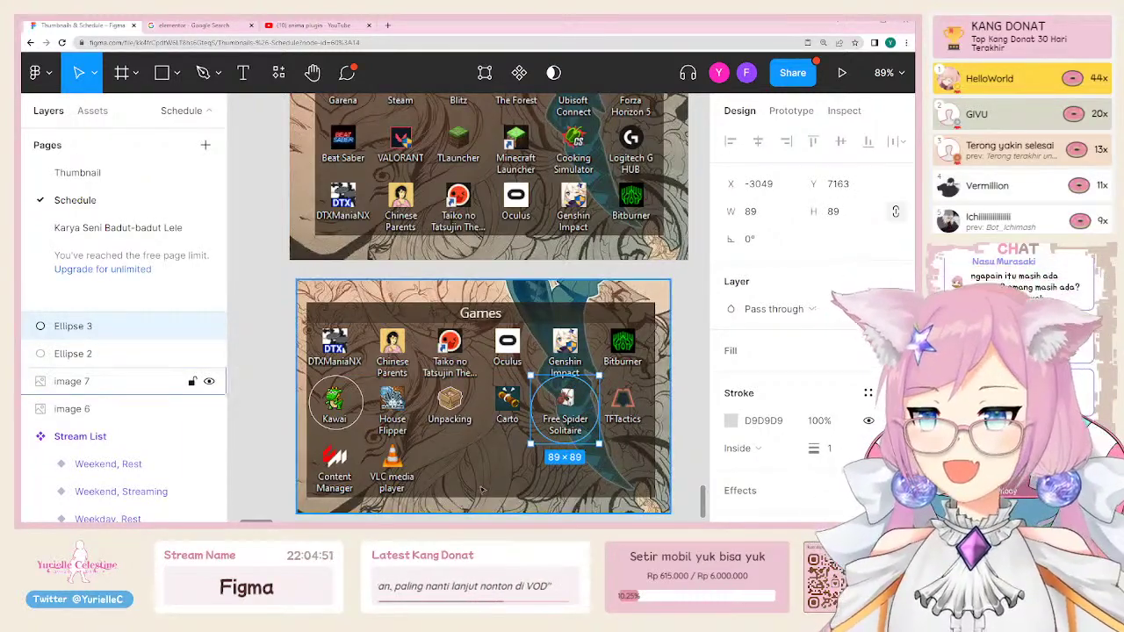
pyautogui.moveTo(498, 419); pyautogui.dragTo(506, 368)
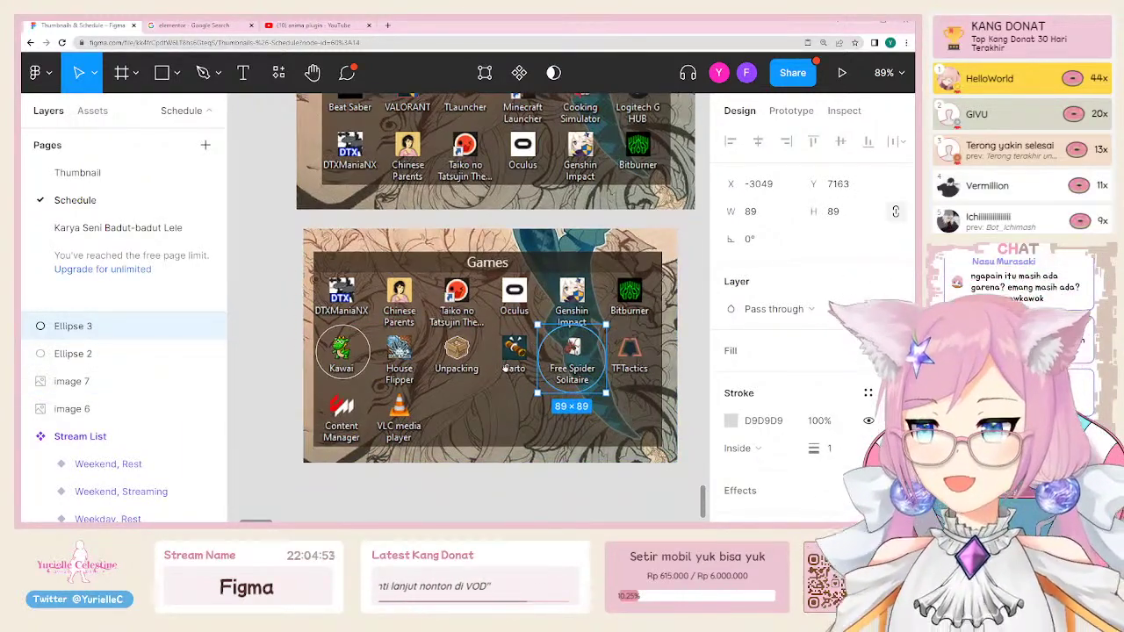
pyautogui.click(299, 264)
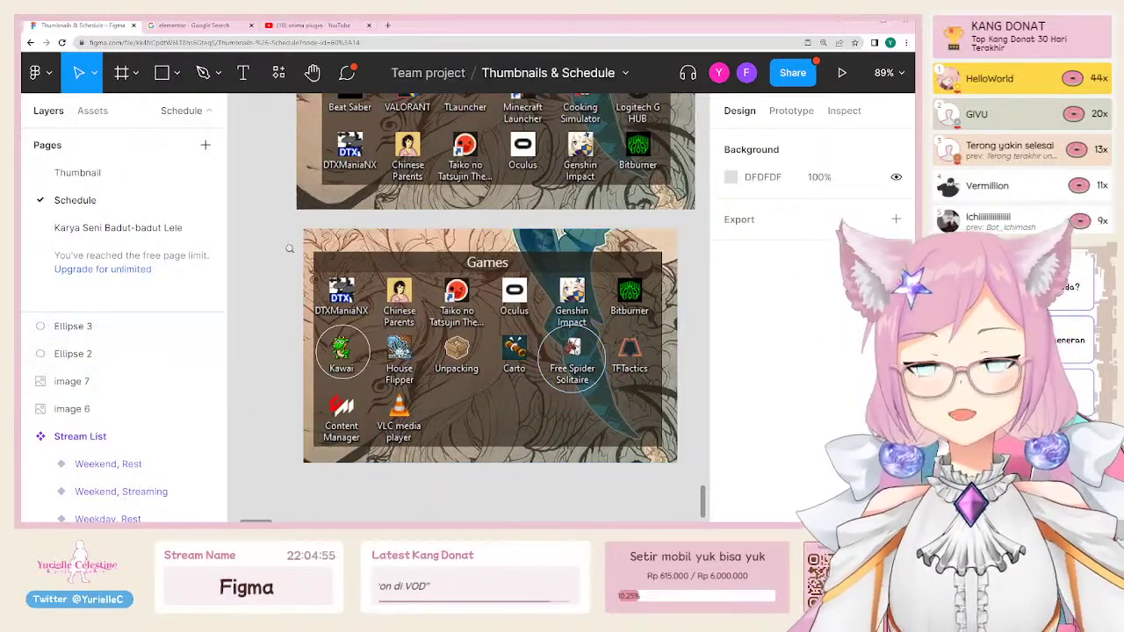
pyautogui.scroll(-5, 301, 266)
pyautogui.scroll(2, 301, 268)
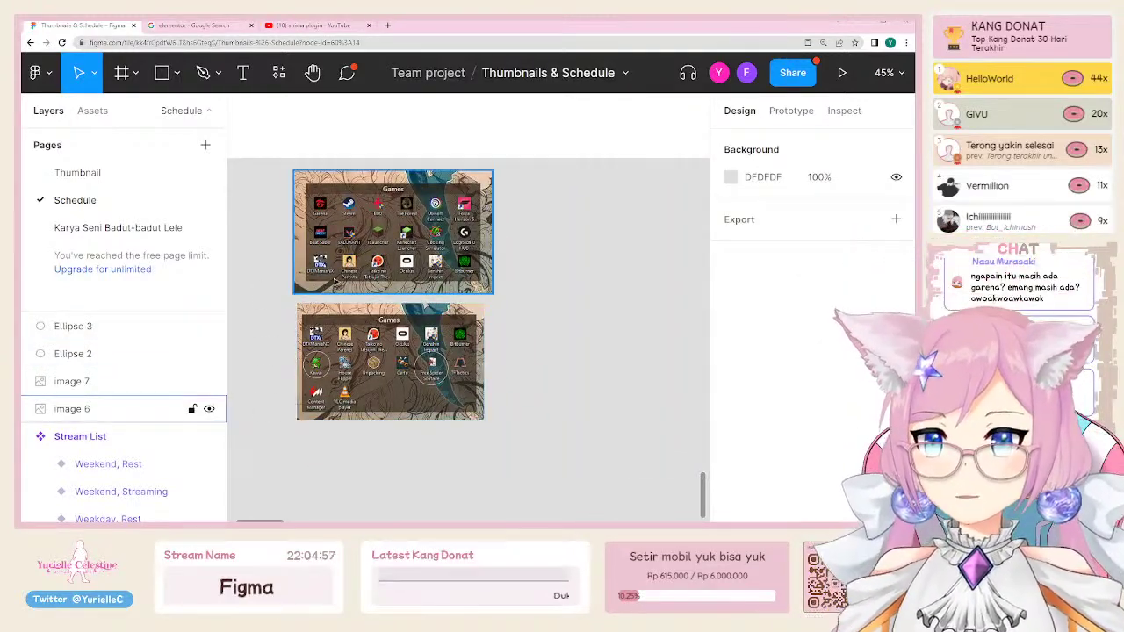
pyautogui.moveTo(558, 451); pyautogui.dragTo(259, 181)
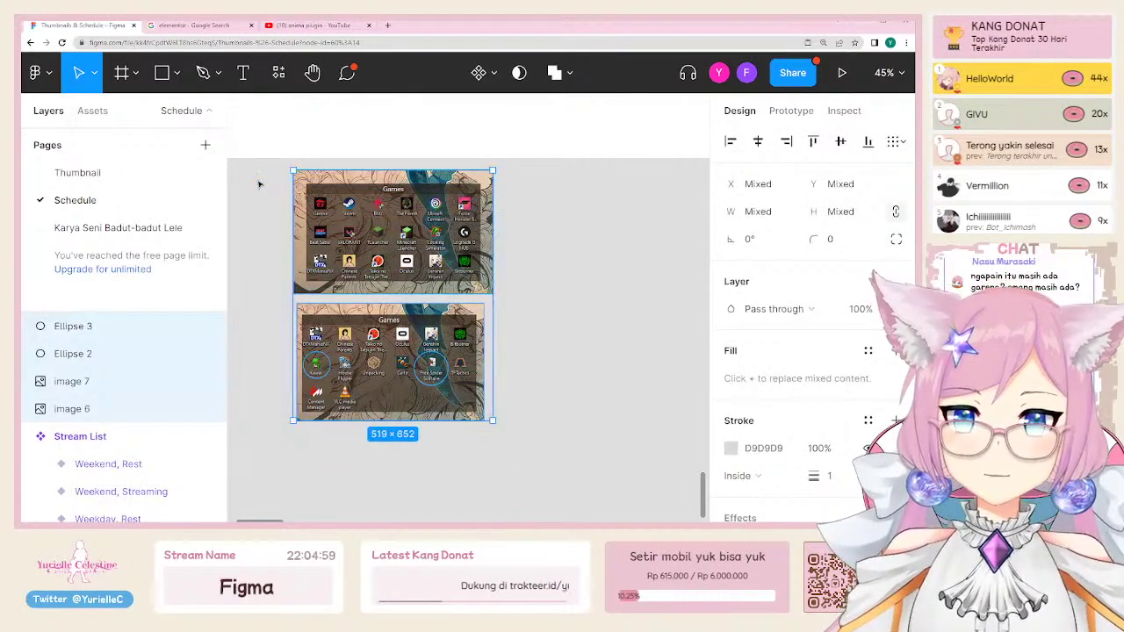
pyautogui.scroll(9, 551, 410)
pyautogui.click(551, 411)
# Step: Draw a header strip across the top of Frame 40
pyautogui.scroll(-4, 550, 409)
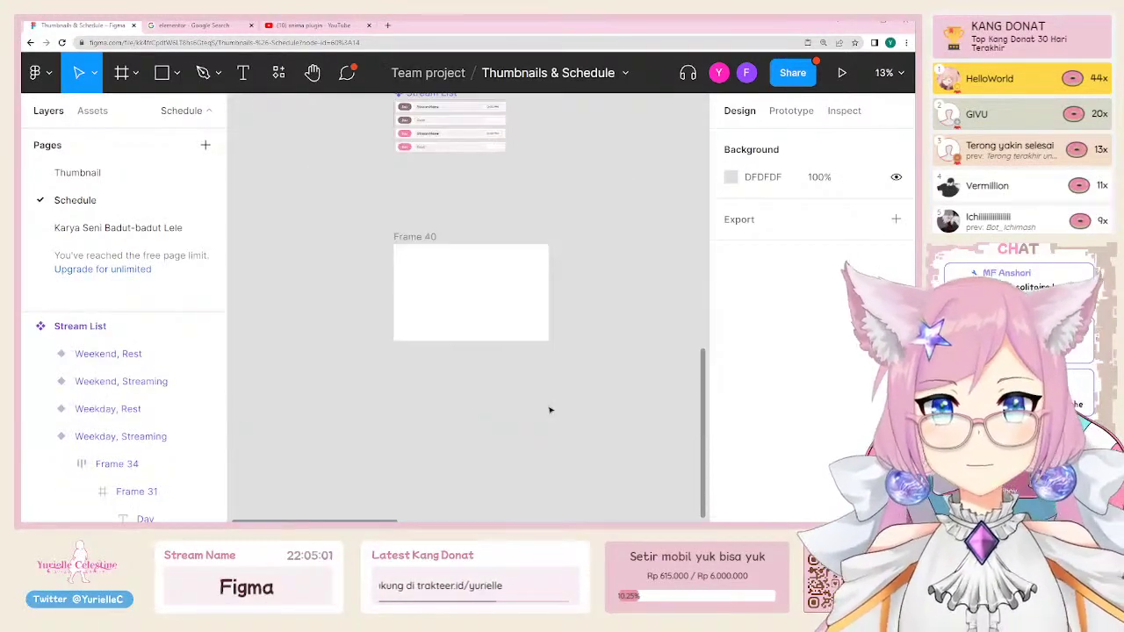
pyautogui.scroll(2, 431, 279)
pyautogui.scroll(5, 431, 280)
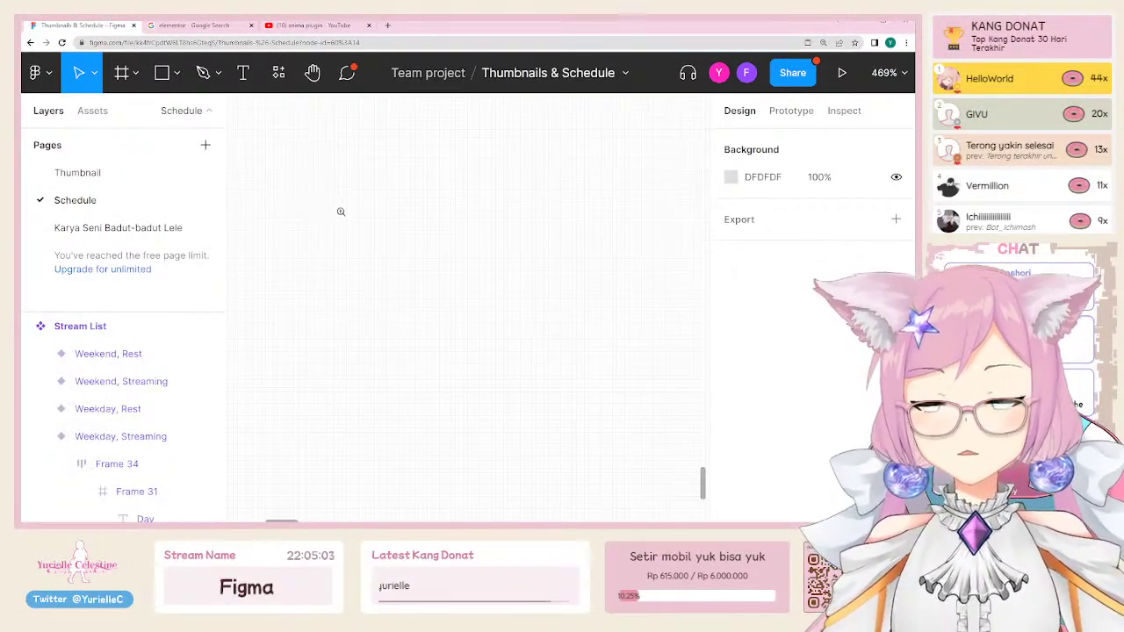
pyautogui.hotkey('shift', '0')
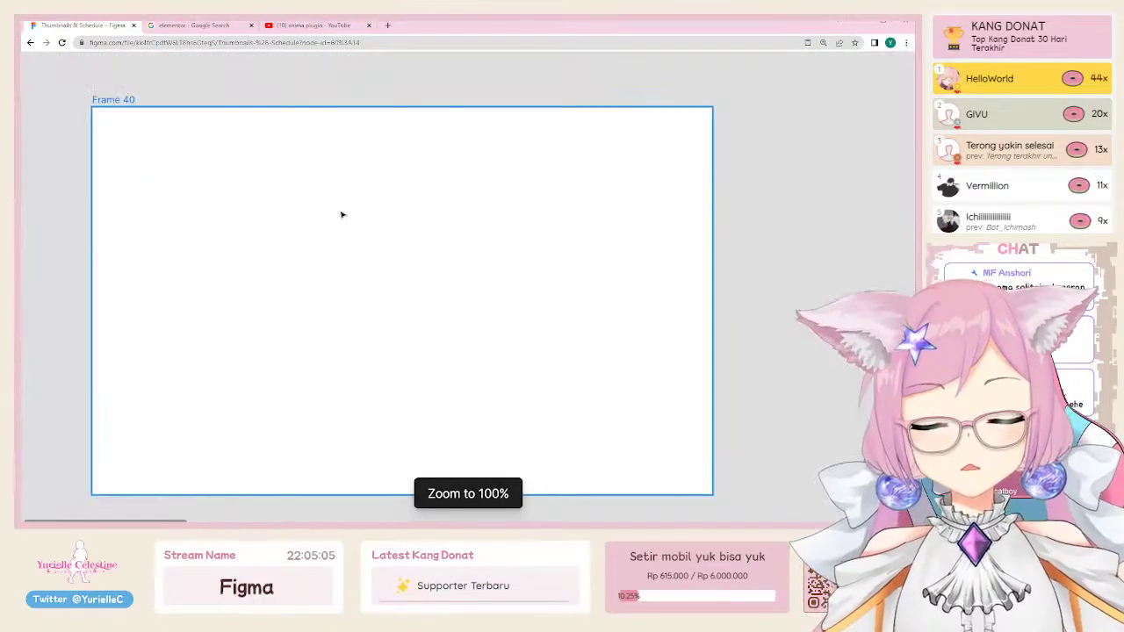
pyautogui.hotkey('ctrl', '\\')
pyautogui.press('r')
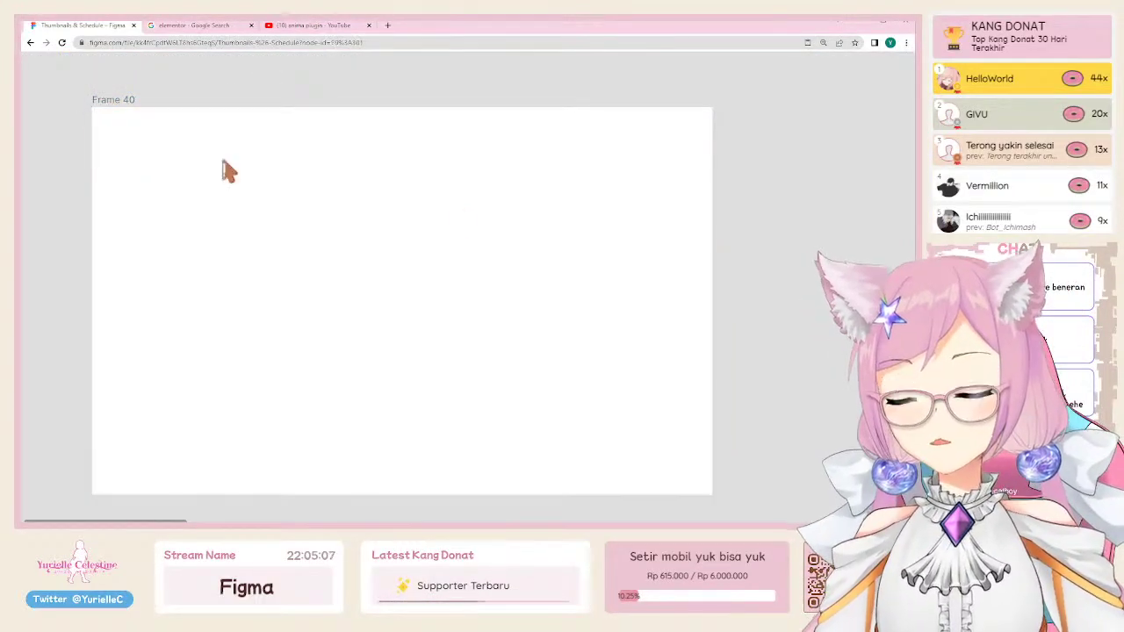
pyautogui.moveTo(91, 106)
pyautogui.mouseDown()
pyautogui.moveTo(664, 193)
pyautogui.moveTo(713, 161)
pyautogui.moveTo(712, 144)
pyautogui.mouseUp()
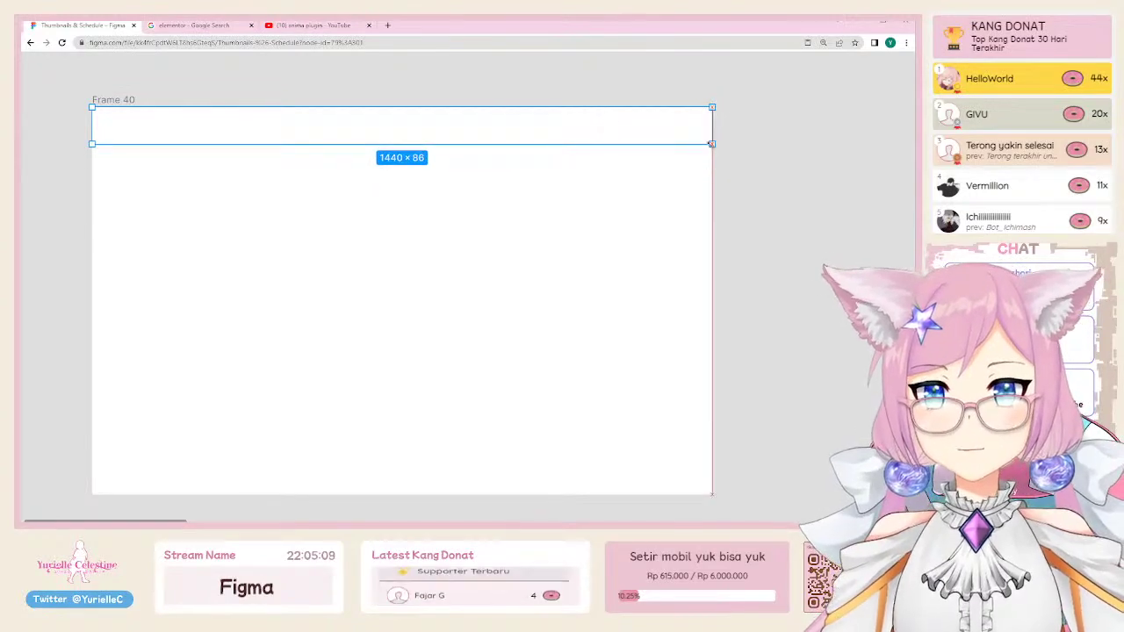
pyautogui.hscroll(-3, 368, 155)
pyautogui.hotkey('ctrl', '\\')
pyautogui.hscroll(-3, 498, 261)
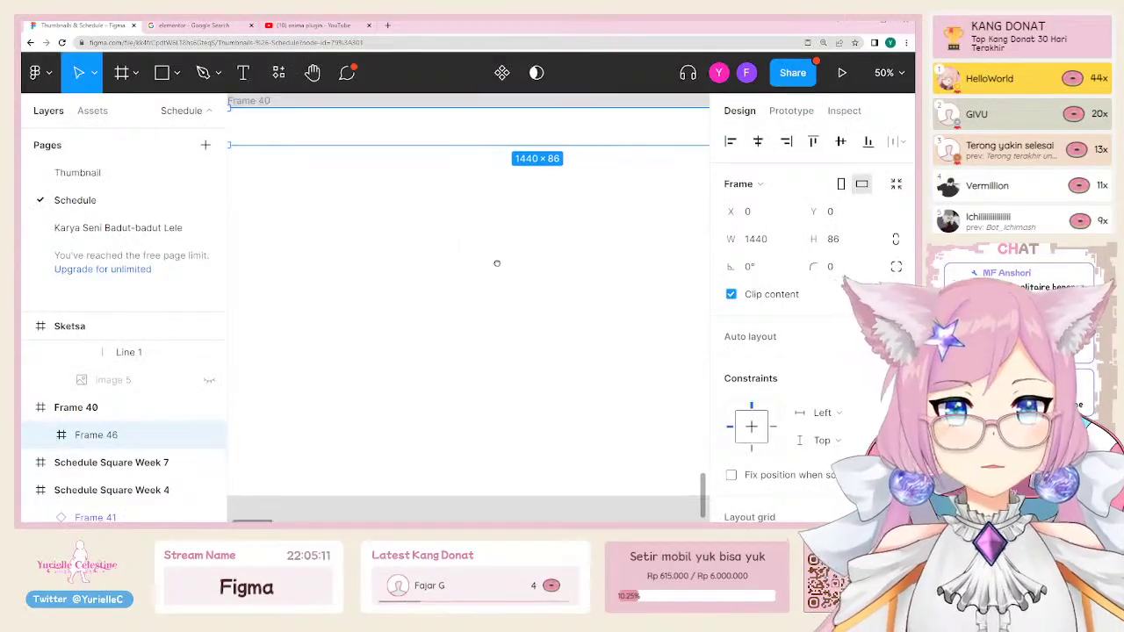
pyautogui.scroll(-3, 779, 384)
pyautogui.scroll(-2, 779, 384)
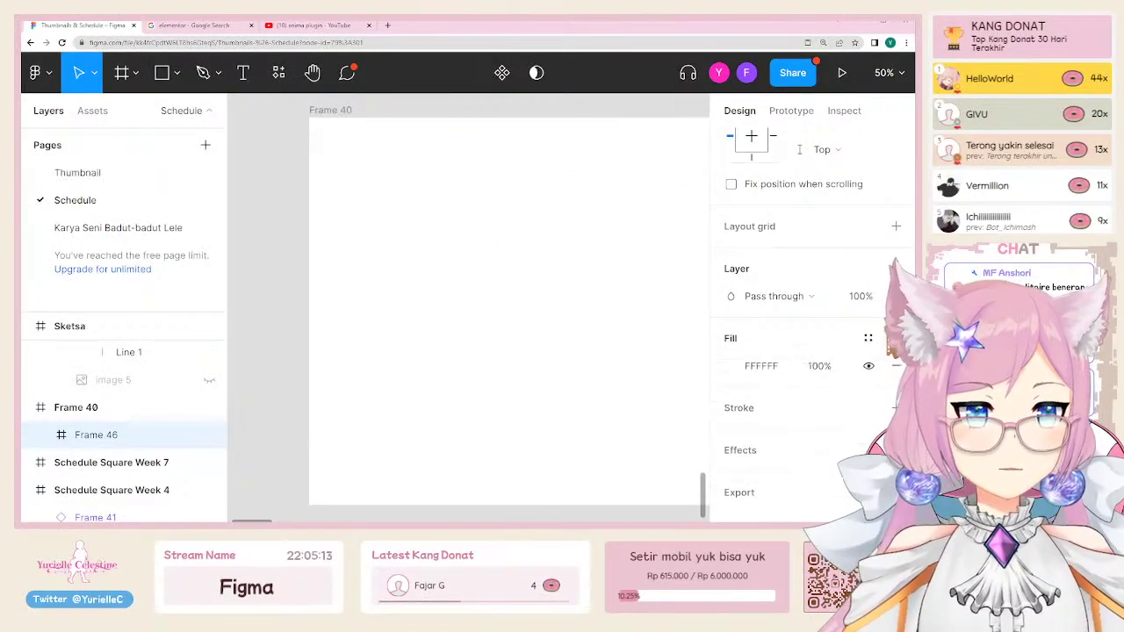
# Step: Fill the header strip with grey D2D2D2
pyautogui.click(869, 338)
pyautogui.click(816, 346)
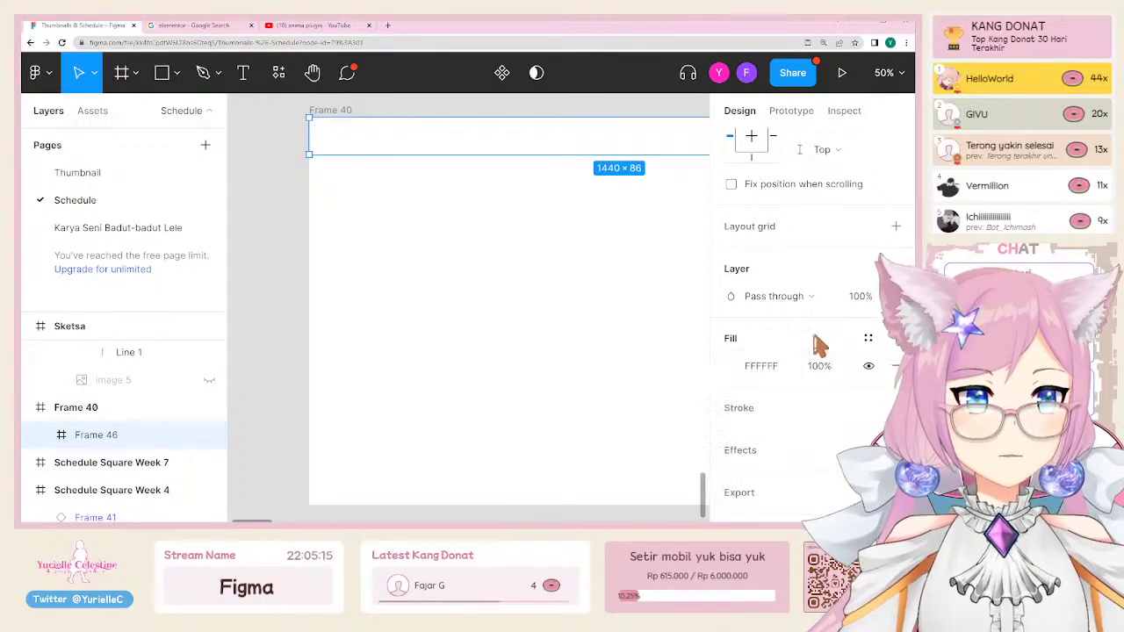
pyautogui.click(734, 367)
pyautogui.write('D2D2D2')
pyautogui.press('Return')
pyautogui.press('Escape')
pyautogui.press('Escape')
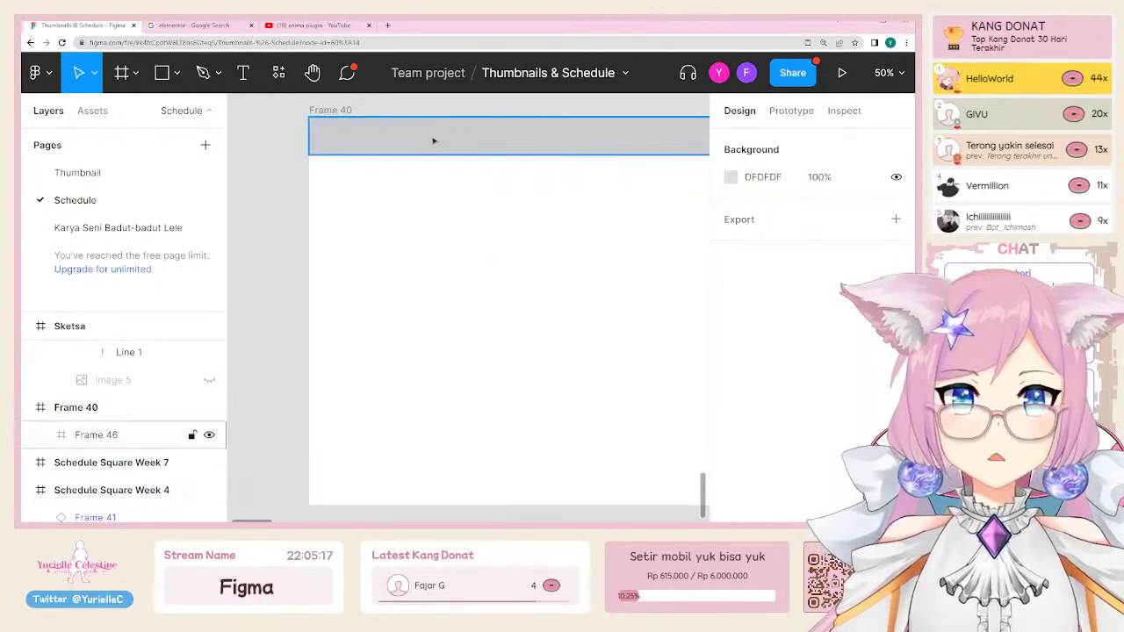
# Step: Turn the grey bar into a component named Header
pyautogui.click(132, 435)
pyautogui.rightClick(422, 216)
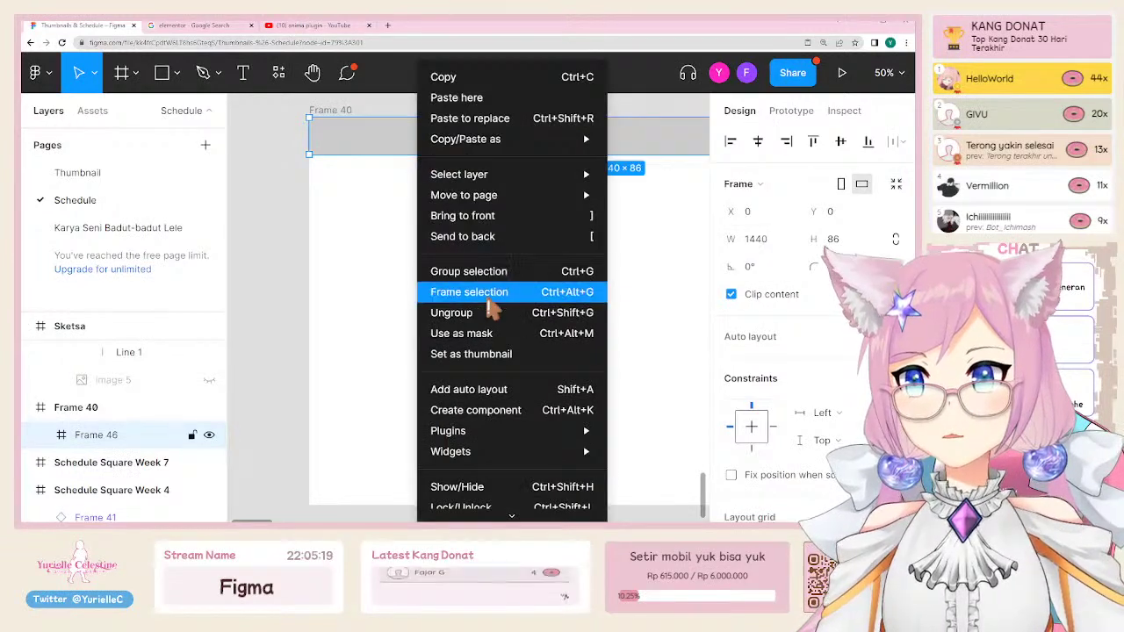
pyautogui.click(487, 411)
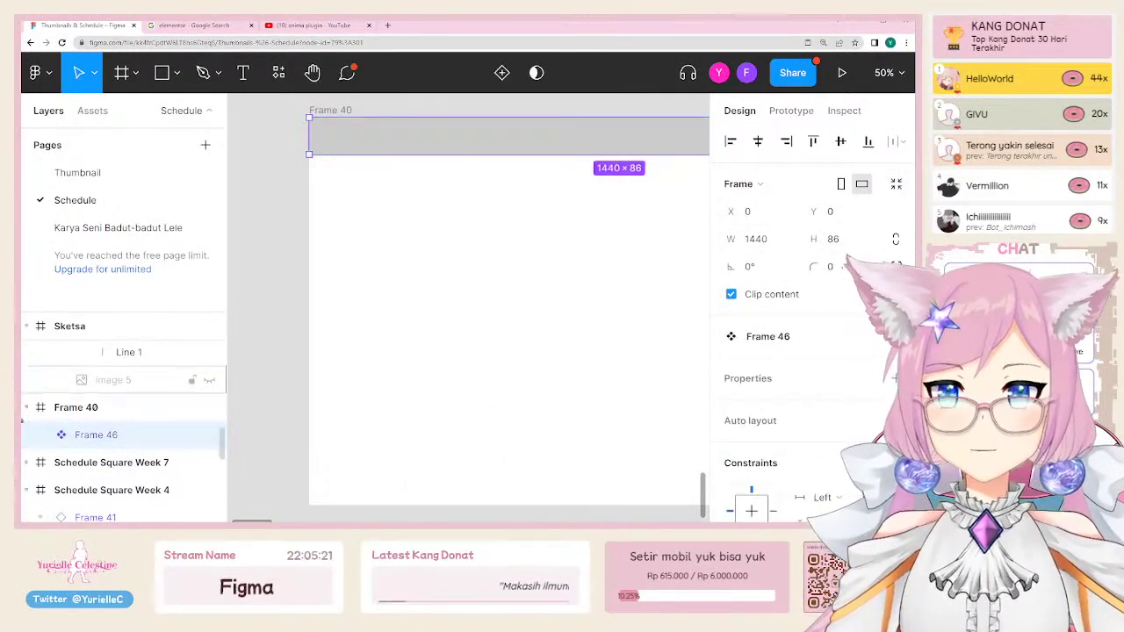
pyautogui.doubleClick(91, 435)
pyautogui.write('Header')
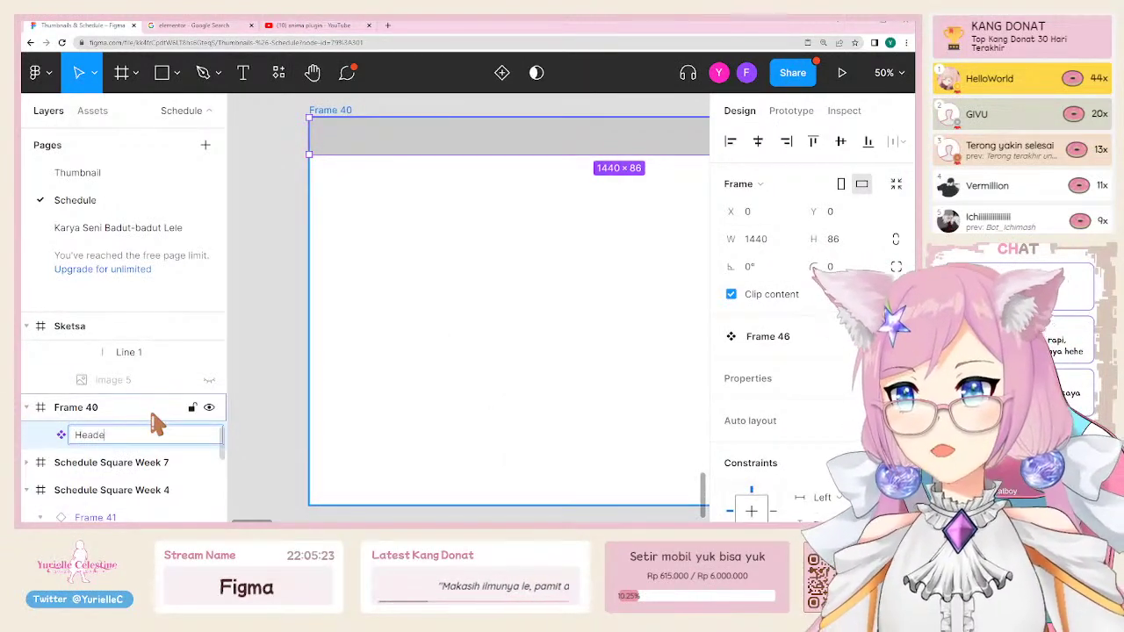
pyautogui.press('Return')
# Step: Copy the Header to the frame's bottom as its own component named Footer
pyautogui.click(430, 181)
pyautogui.moveTo(429, 150); pyautogui.dragTo(437, 502)
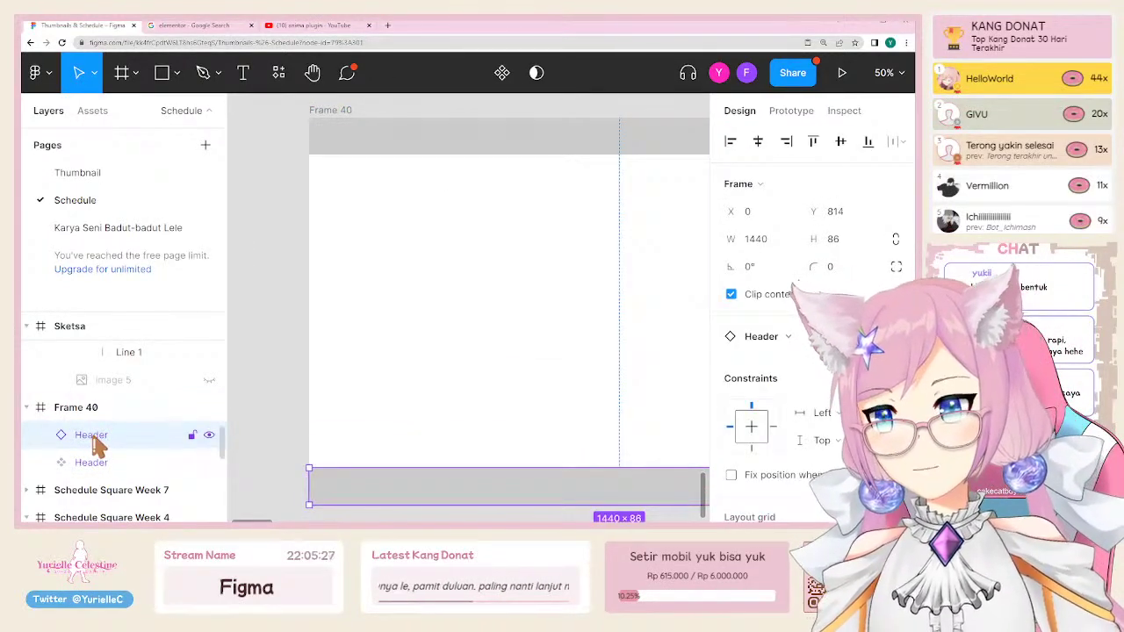
pyautogui.hotkey('ctrl', 'alt', 'k')
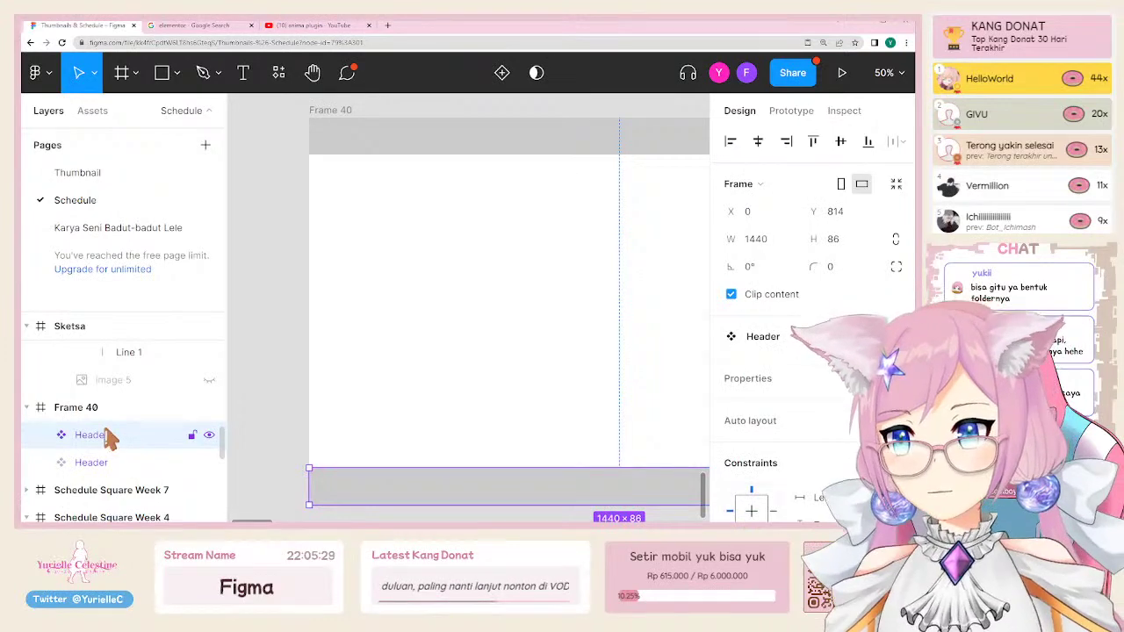
pyautogui.doubleClick(105, 435)
pyautogui.write('Footer')
pyautogui.press('Return')
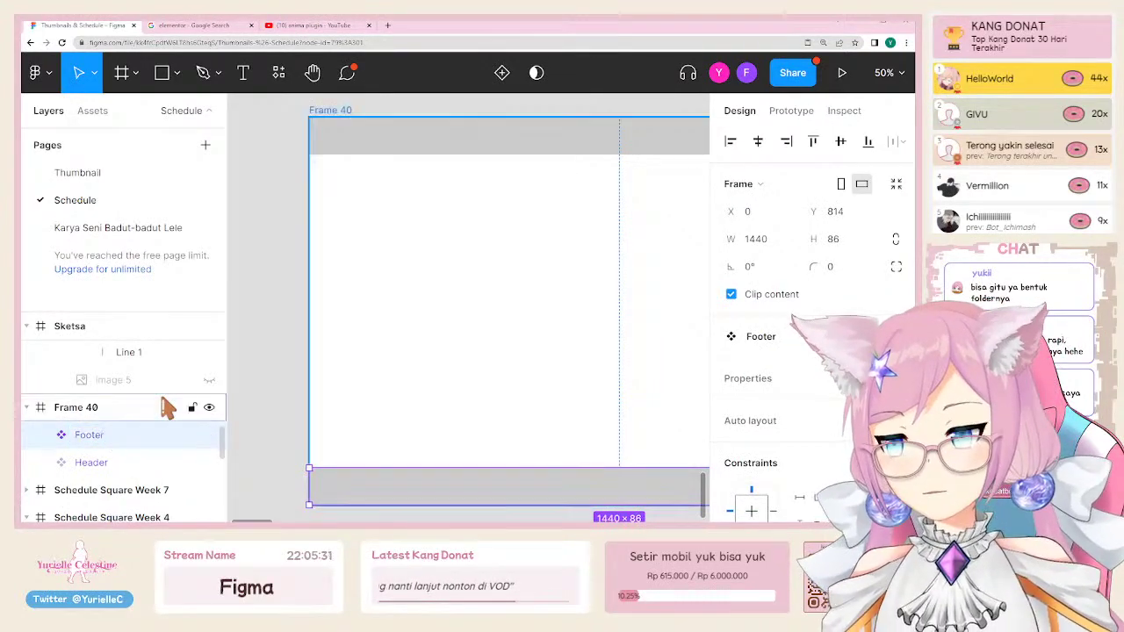
pyautogui.click(497, 346)
pyautogui.hscroll(3, 483, 344)
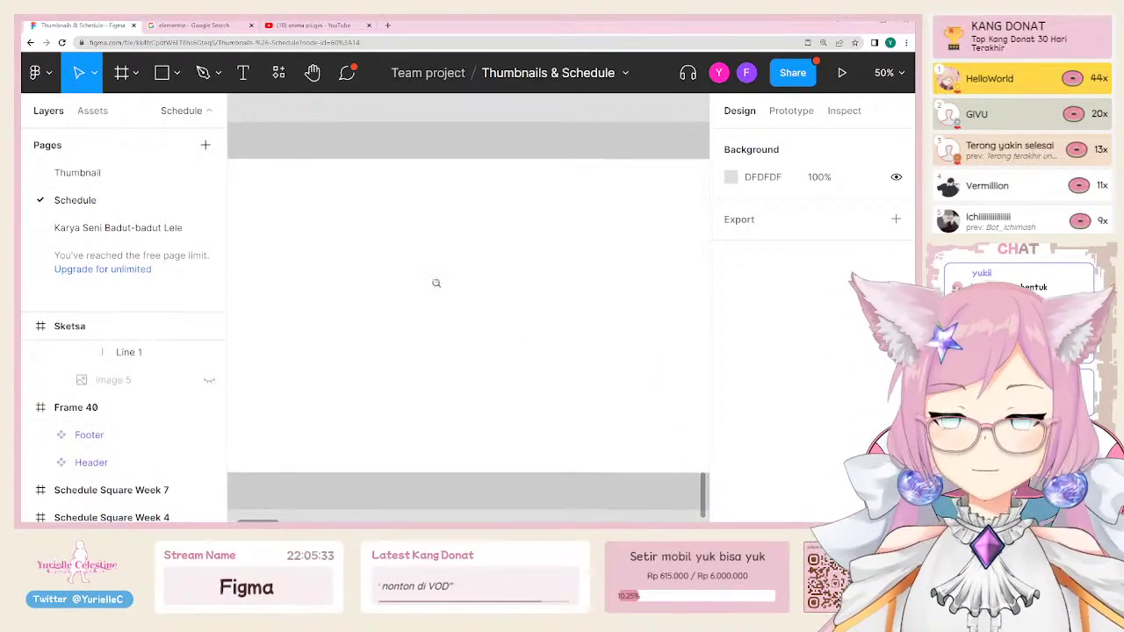
pyautogui.scroll(-3, 434, 281)
pyautogui.click(326, 192)
# Step: Duplicate Frame 40 beside itself as Frame 41
pyautogui.hotkey('ctrl', 'd')
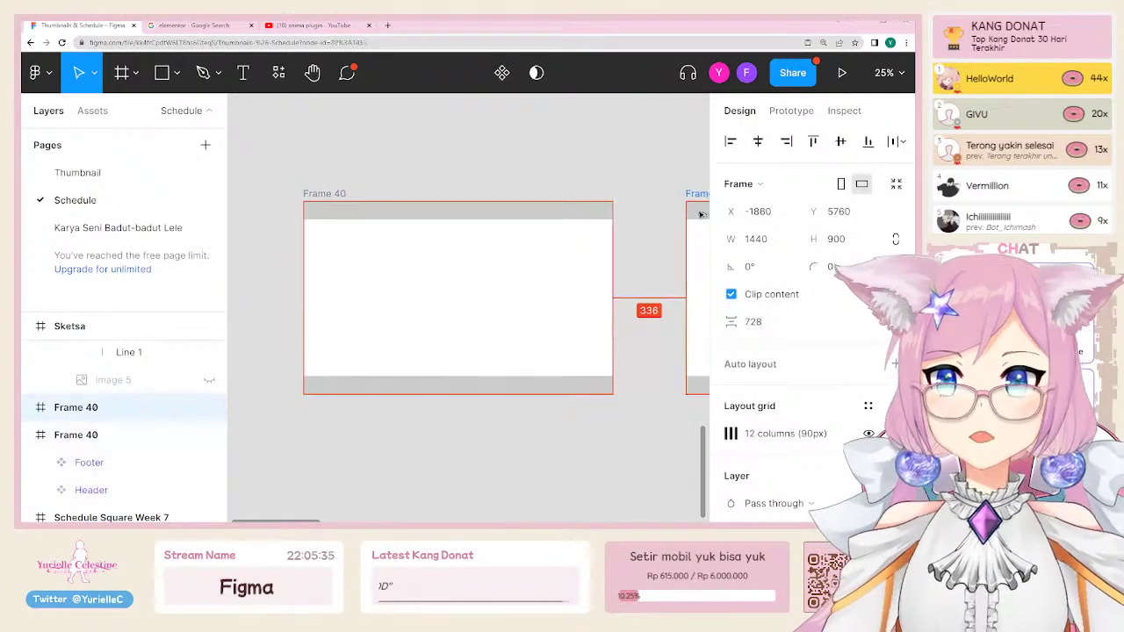
pyautogui.hscroll(1, 416, 222)
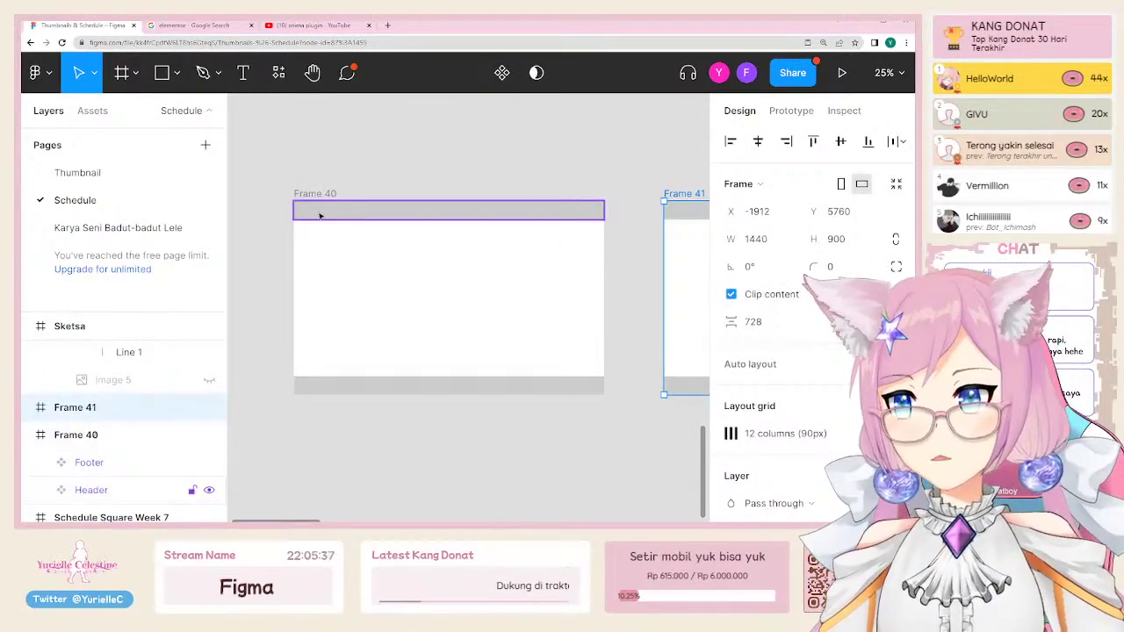
pyautogui.scroll(2, 306, 200)
# Step: Add a small rectangle in the Header with 'Logo' text placed on it
pyautogui.press('r')
pyautogui.moveTo(318, 213); pyautogui.dragTo(374, 230)
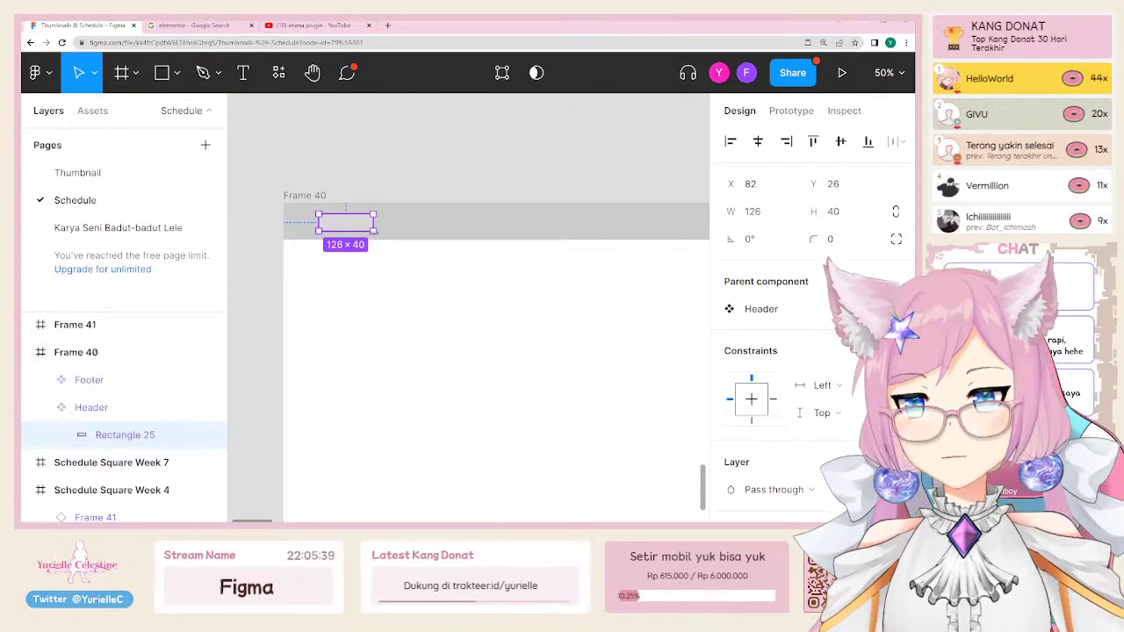
pyautogui.press('t')
pyautogui.click(318, 222)
pyautogui.write('Logo')
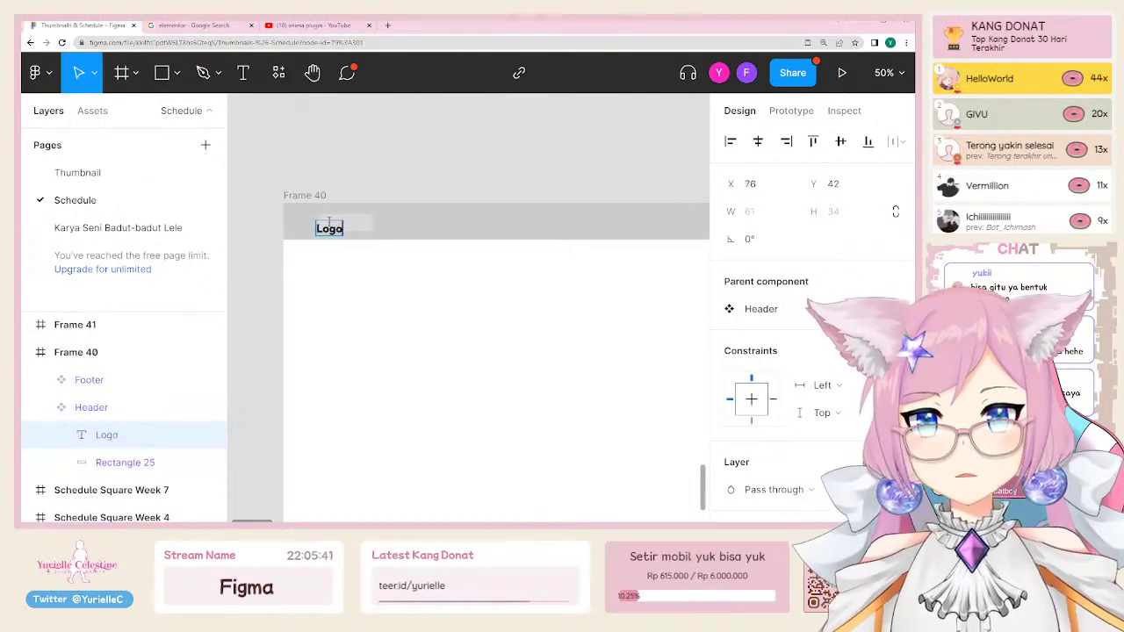
pyautogui.press('Escape')
pyautogui.moveTo(329, 224); pyautogui.dragTo(333, 225)
# Step: Hide the UI and check the headers and footers of Frames 40 and 41
pyautogui.hotkey('ctrl', '\\')
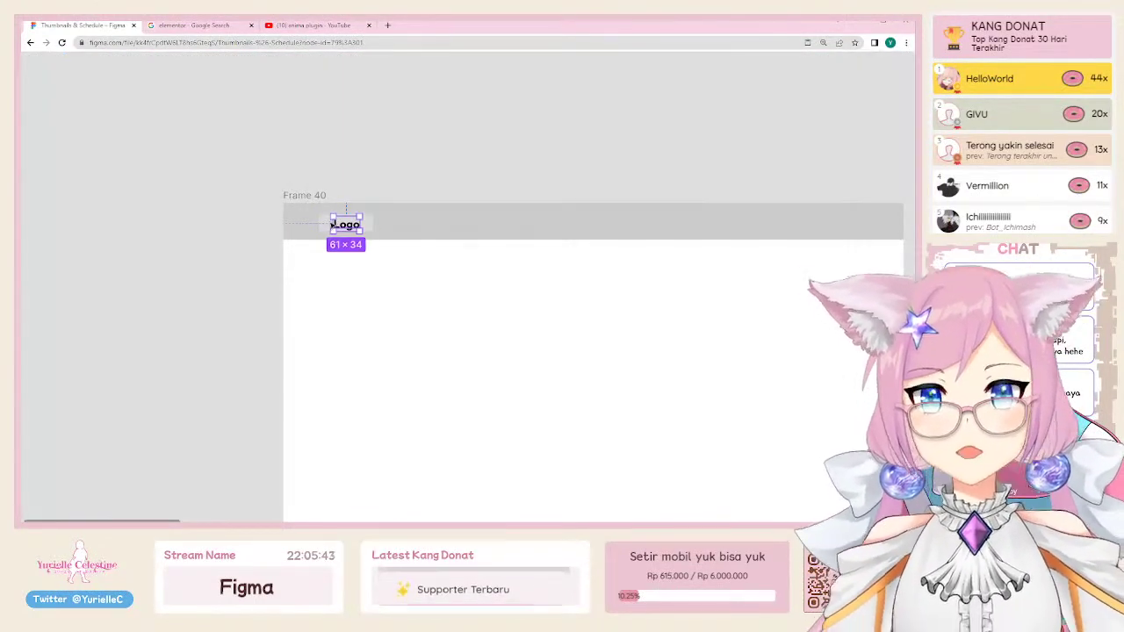
pyautogui.hscroll(6, 307, 281)
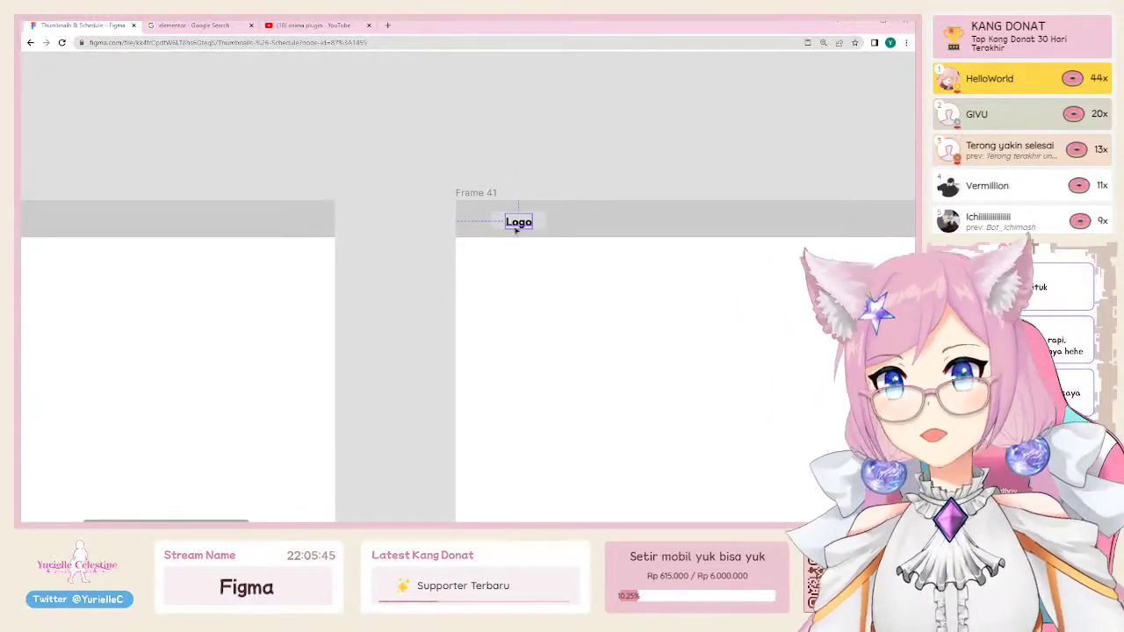
pyautogui.scroll(-3, 522, 168)
pyautogui.moveTo(261, 329); pyautogui.dragTo(347, 310)
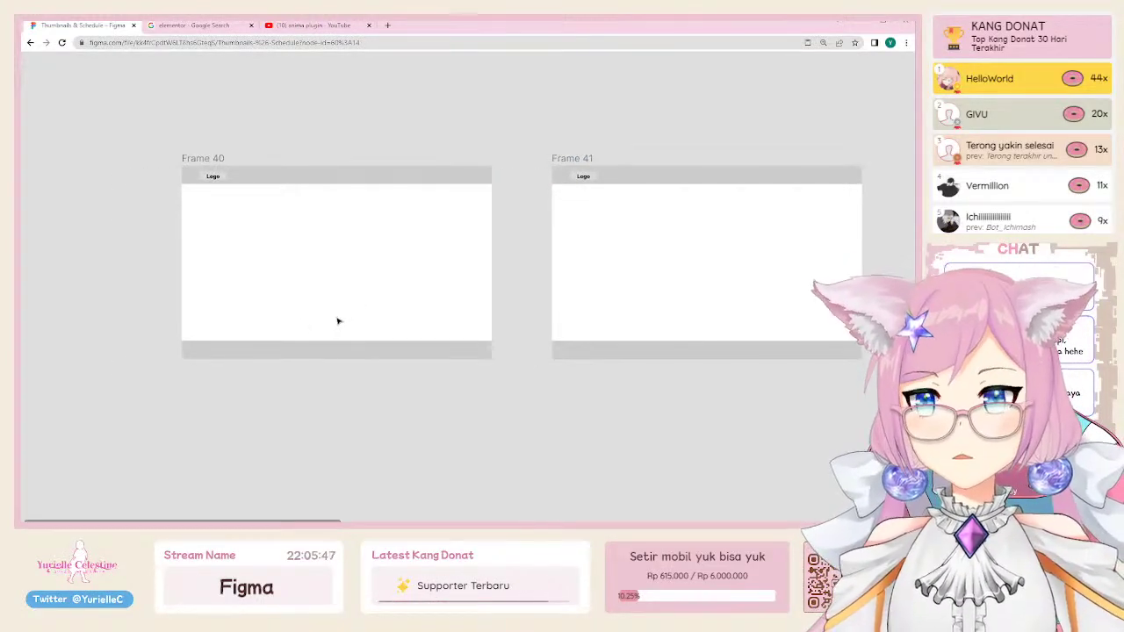
pyautogui.click(248, 178)
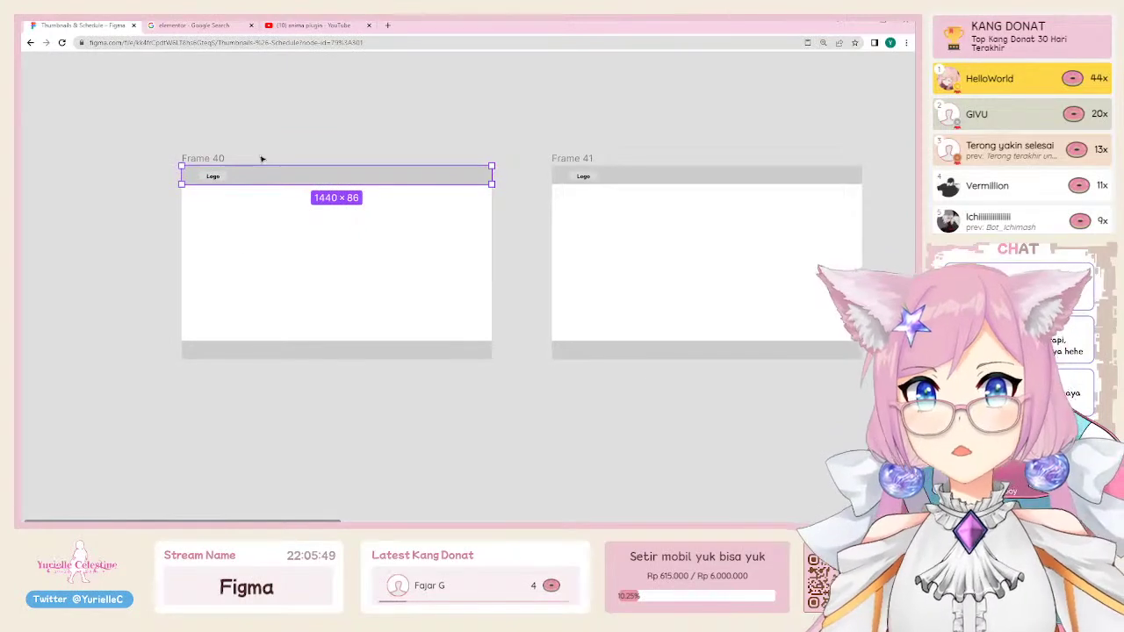
pyautogui.click(237, 358)
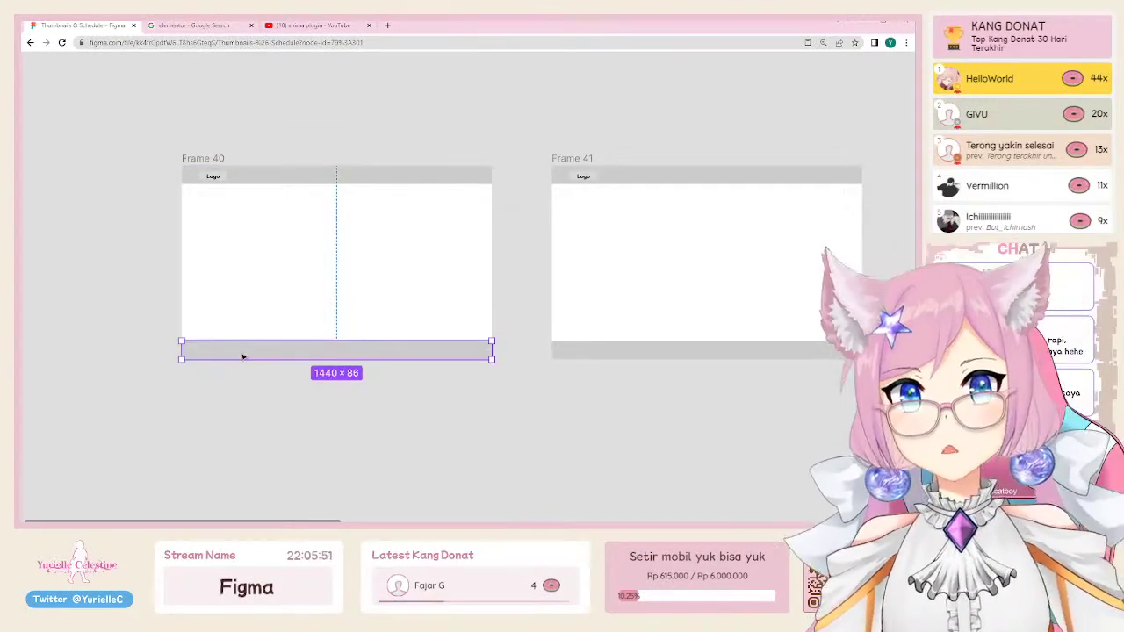
pyautogui.click(557, 150)
pyautogui.click(582, 159)
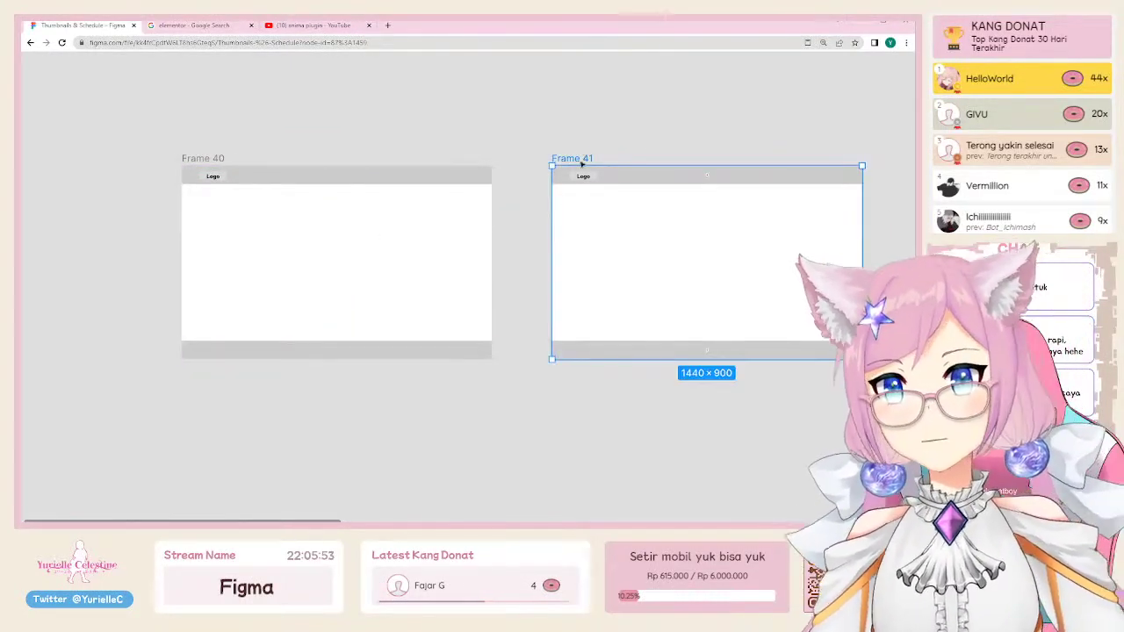
pyautogui.click(527, 335)
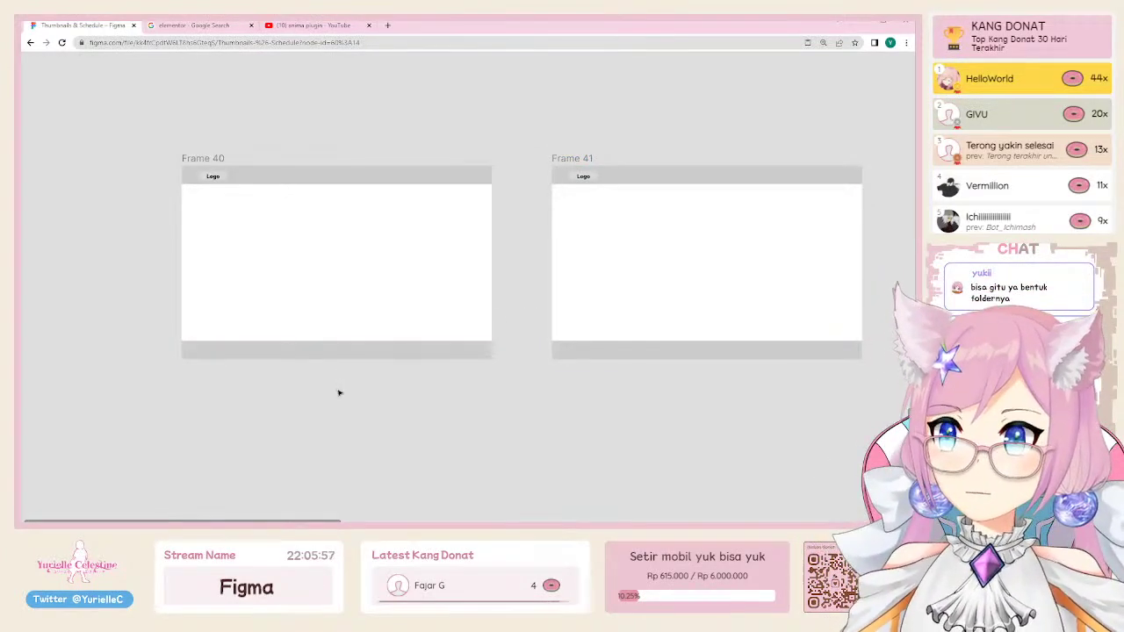
pyautogui.scroll(5, 311, 439)
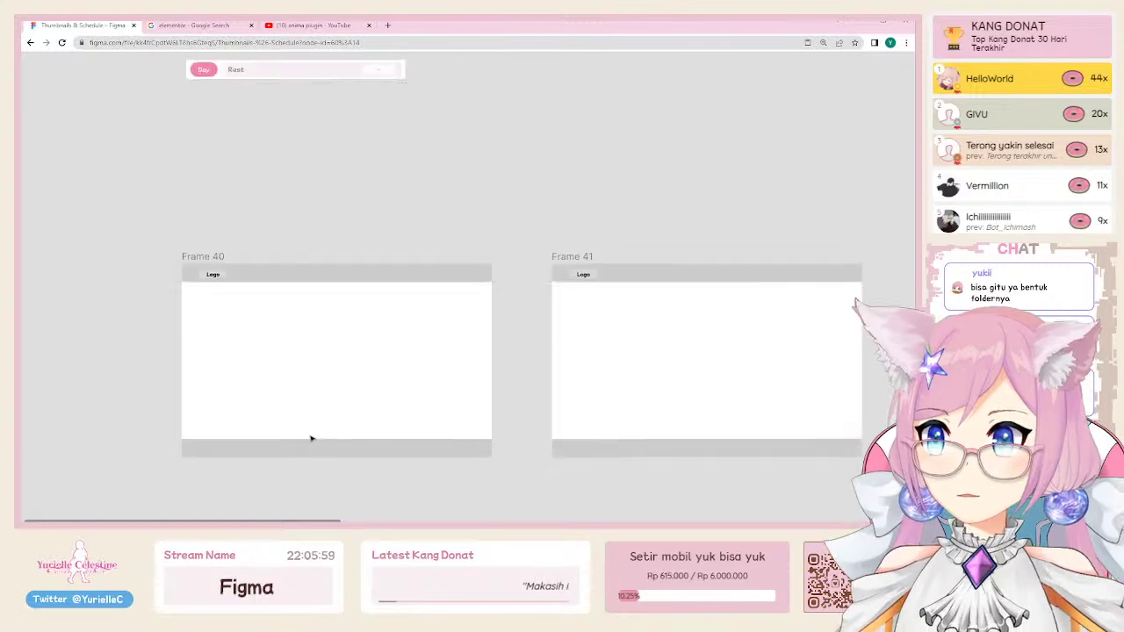
pyautogui.scroll(-3, 314, 436)
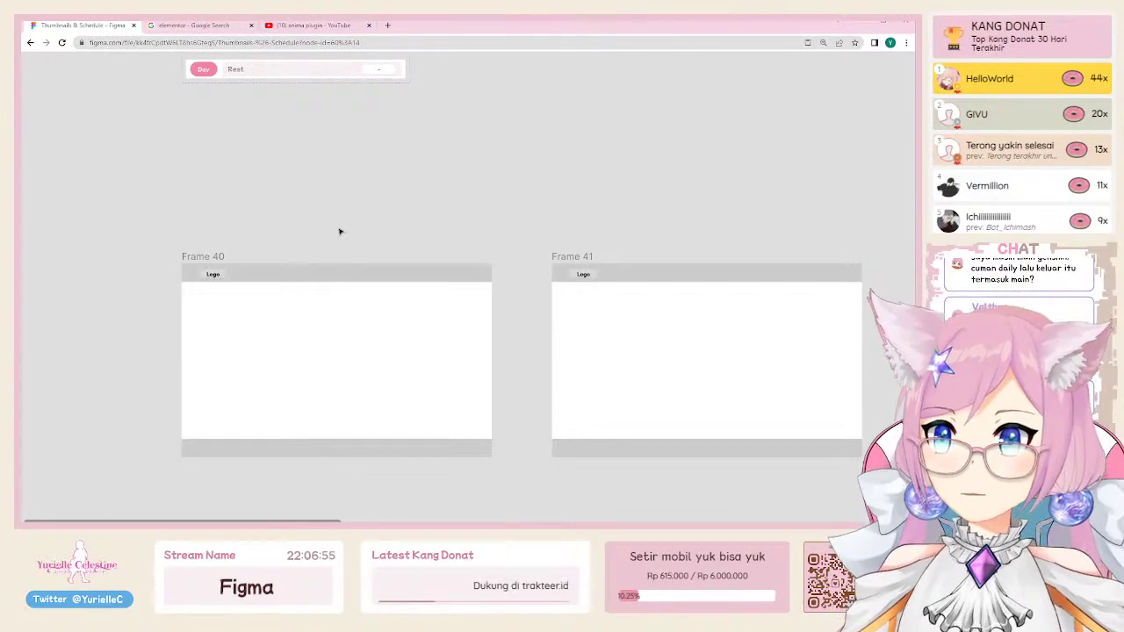
# Step: Show the Figma toolbar and side panels again with Ctrl+\
pyautogui.hotkey('ctrl', '\\')
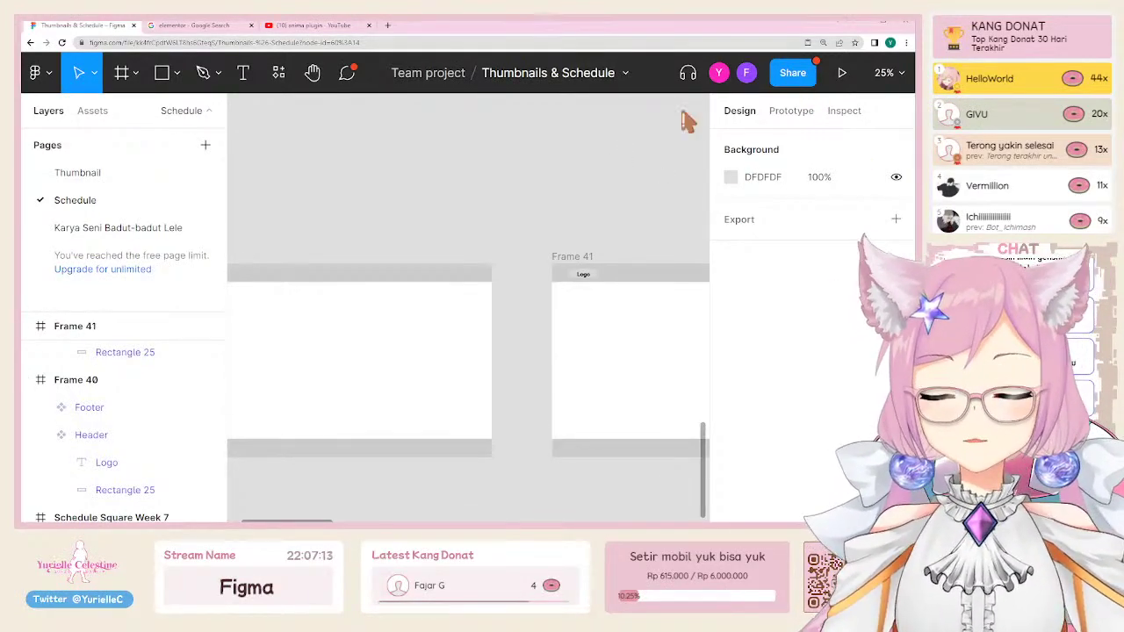
# Step: Open the Thumbnail page and zoom to fit the Week 1 and Week 2 frames
pyautogui.click(70, 174)
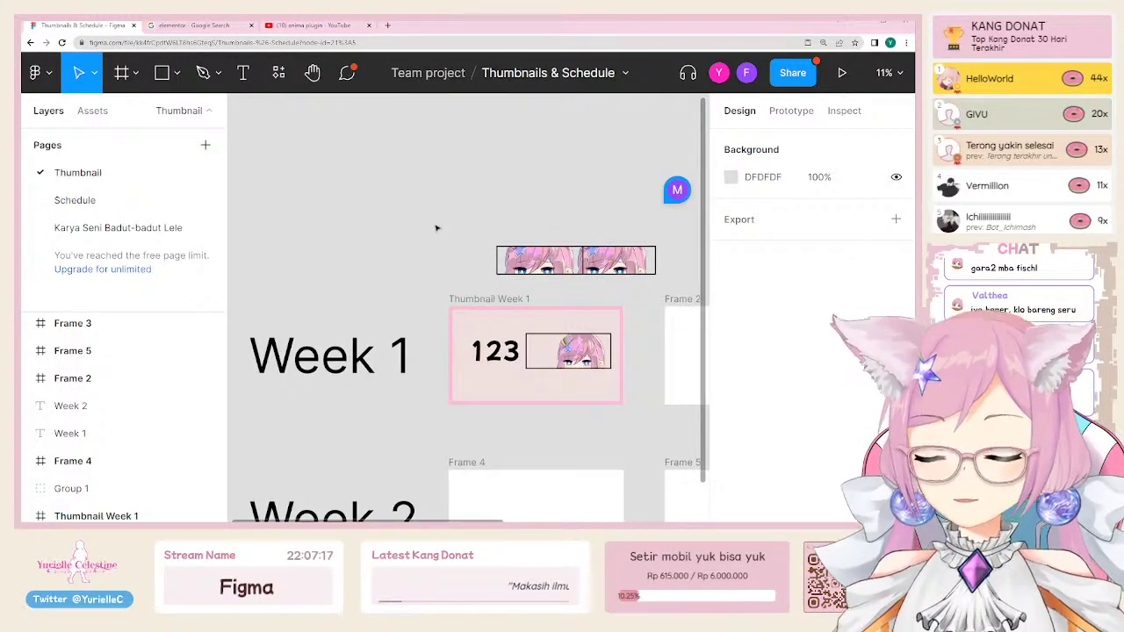
pyautogui.press('-')
pyautogui.press('-')
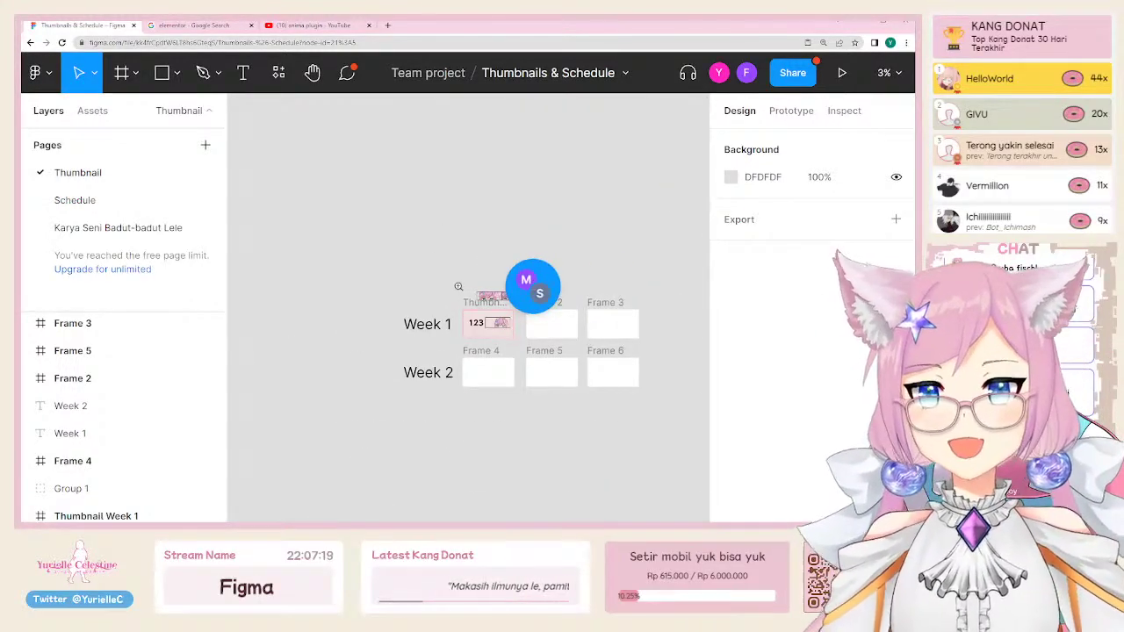
pyautogui.press('+')
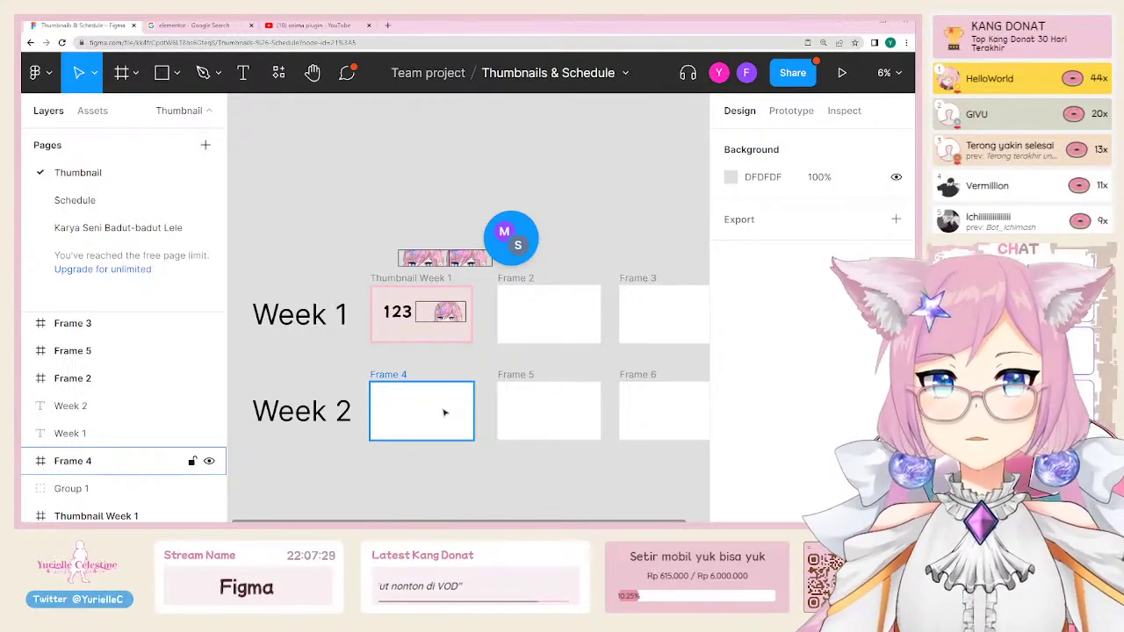
pyautogui.press('Escape')
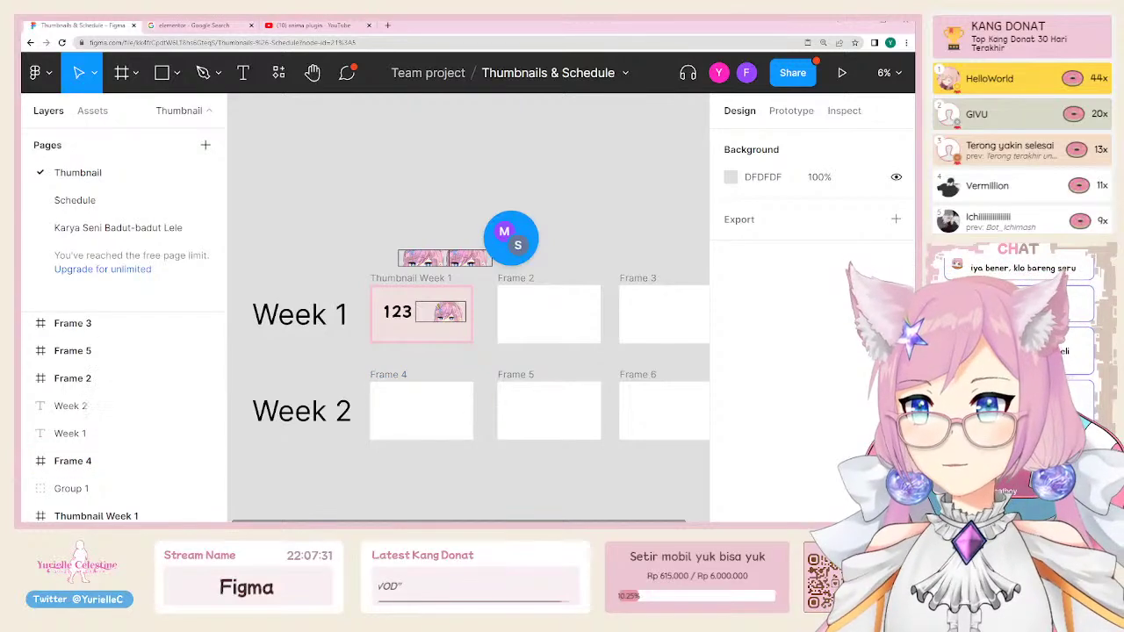